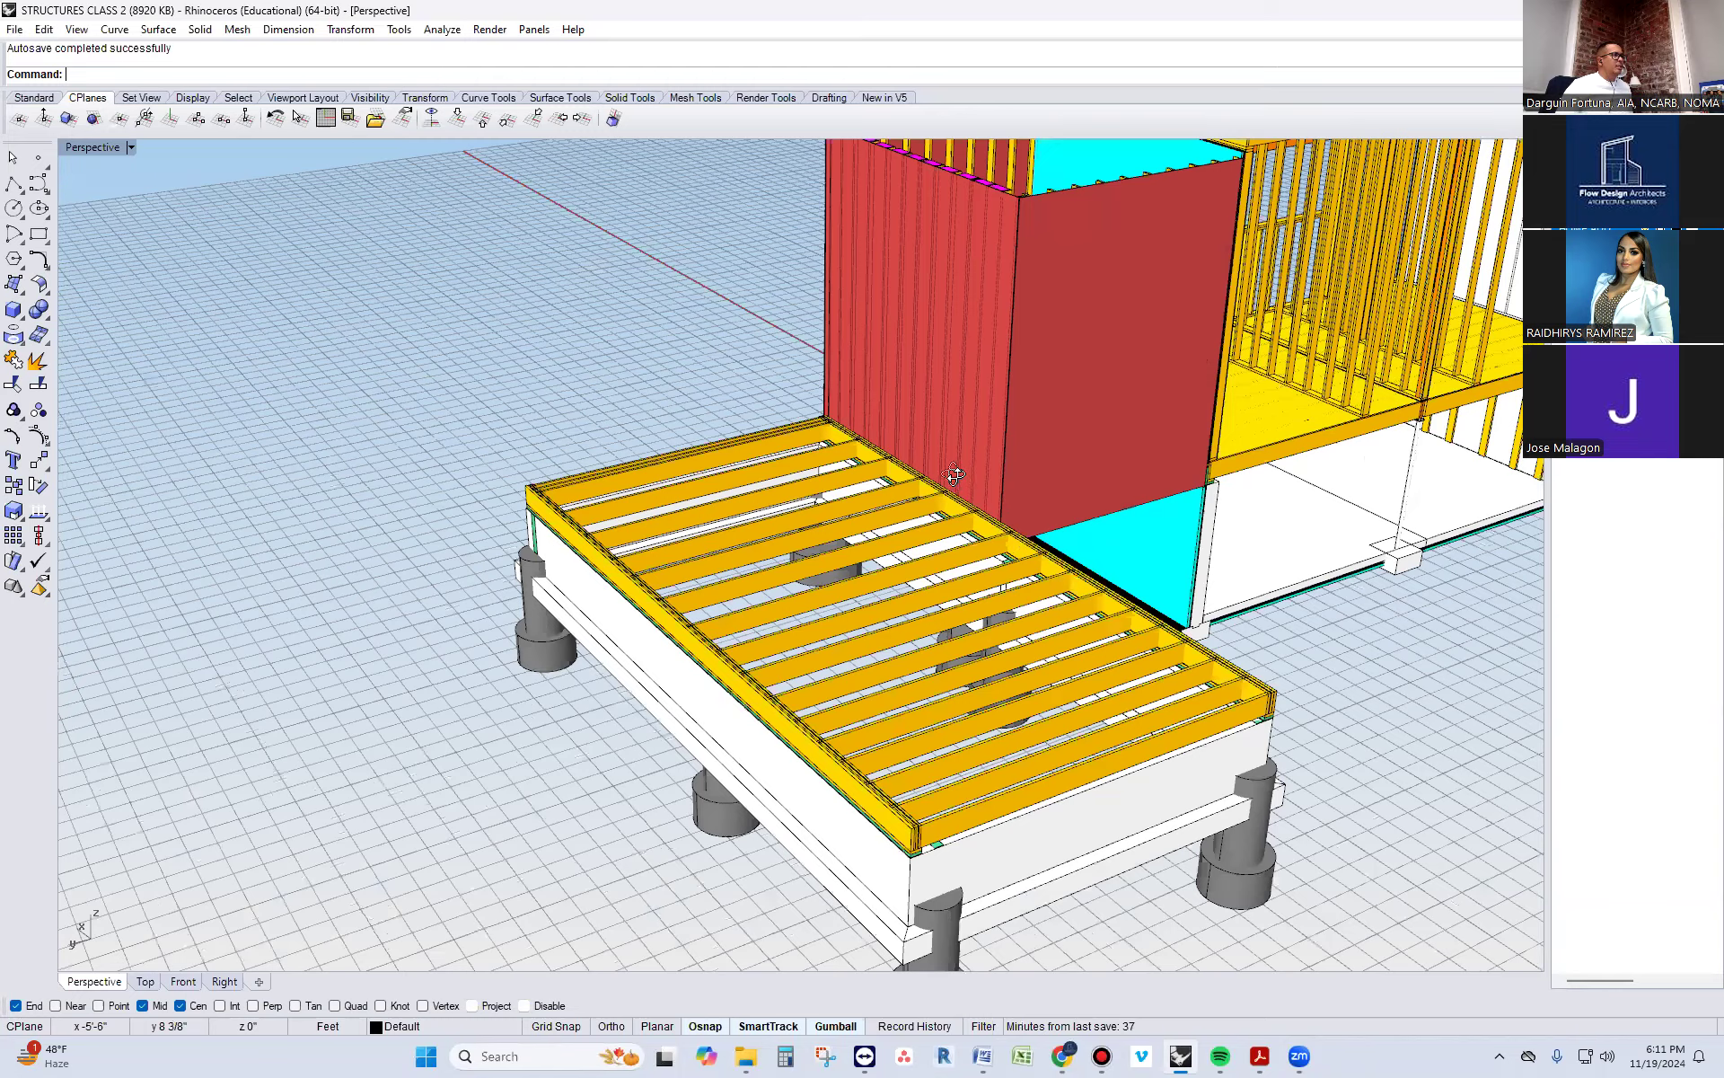
# Hide the deck framing with its piers and the red wall volume, leaving the two-storey framed building shown
pyautogui.moveTo(985, 533); pyautogui.dragTo(809, 498, button='right')
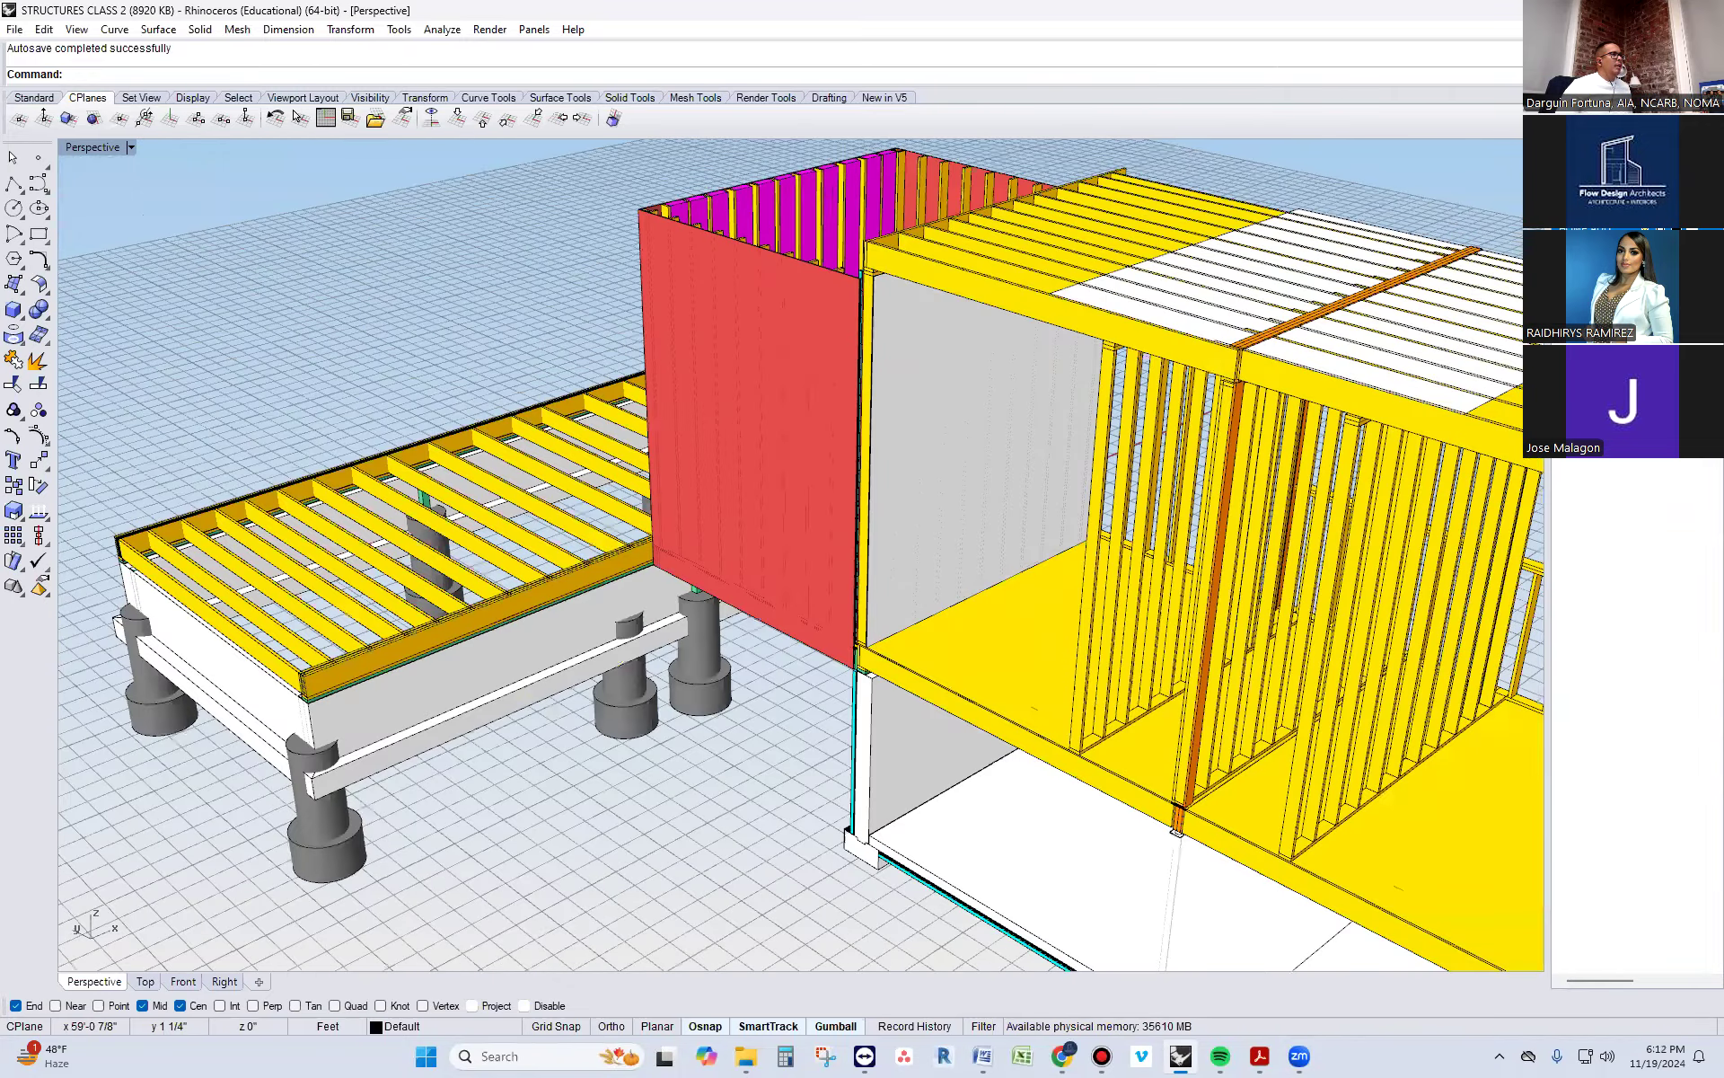
pyautogui.click(1641, 212)
pyautogui.click(1642, 228)
pyautogui.scroll(-7, 554, 553)
pyautogui.moveTo(997, 629); pyautogui.dragTo(1131, 634, button='right')
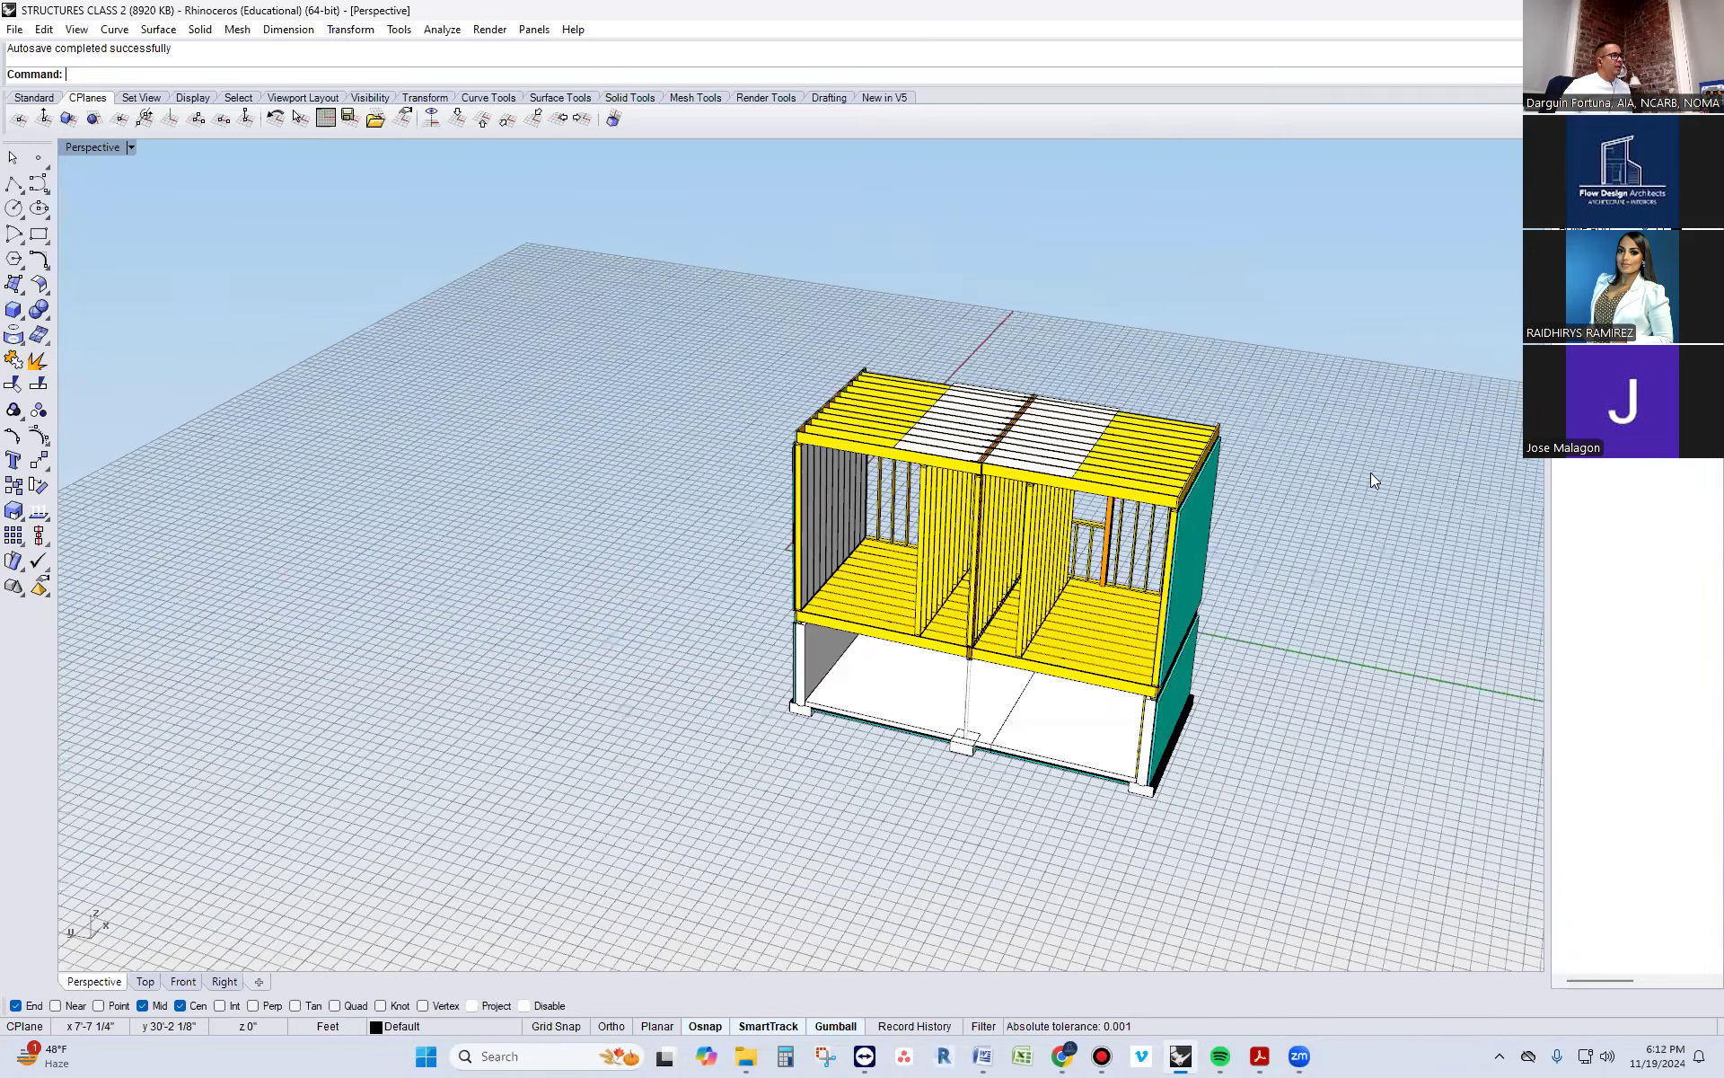
pyautogui.scroll(3, 1319, 465)
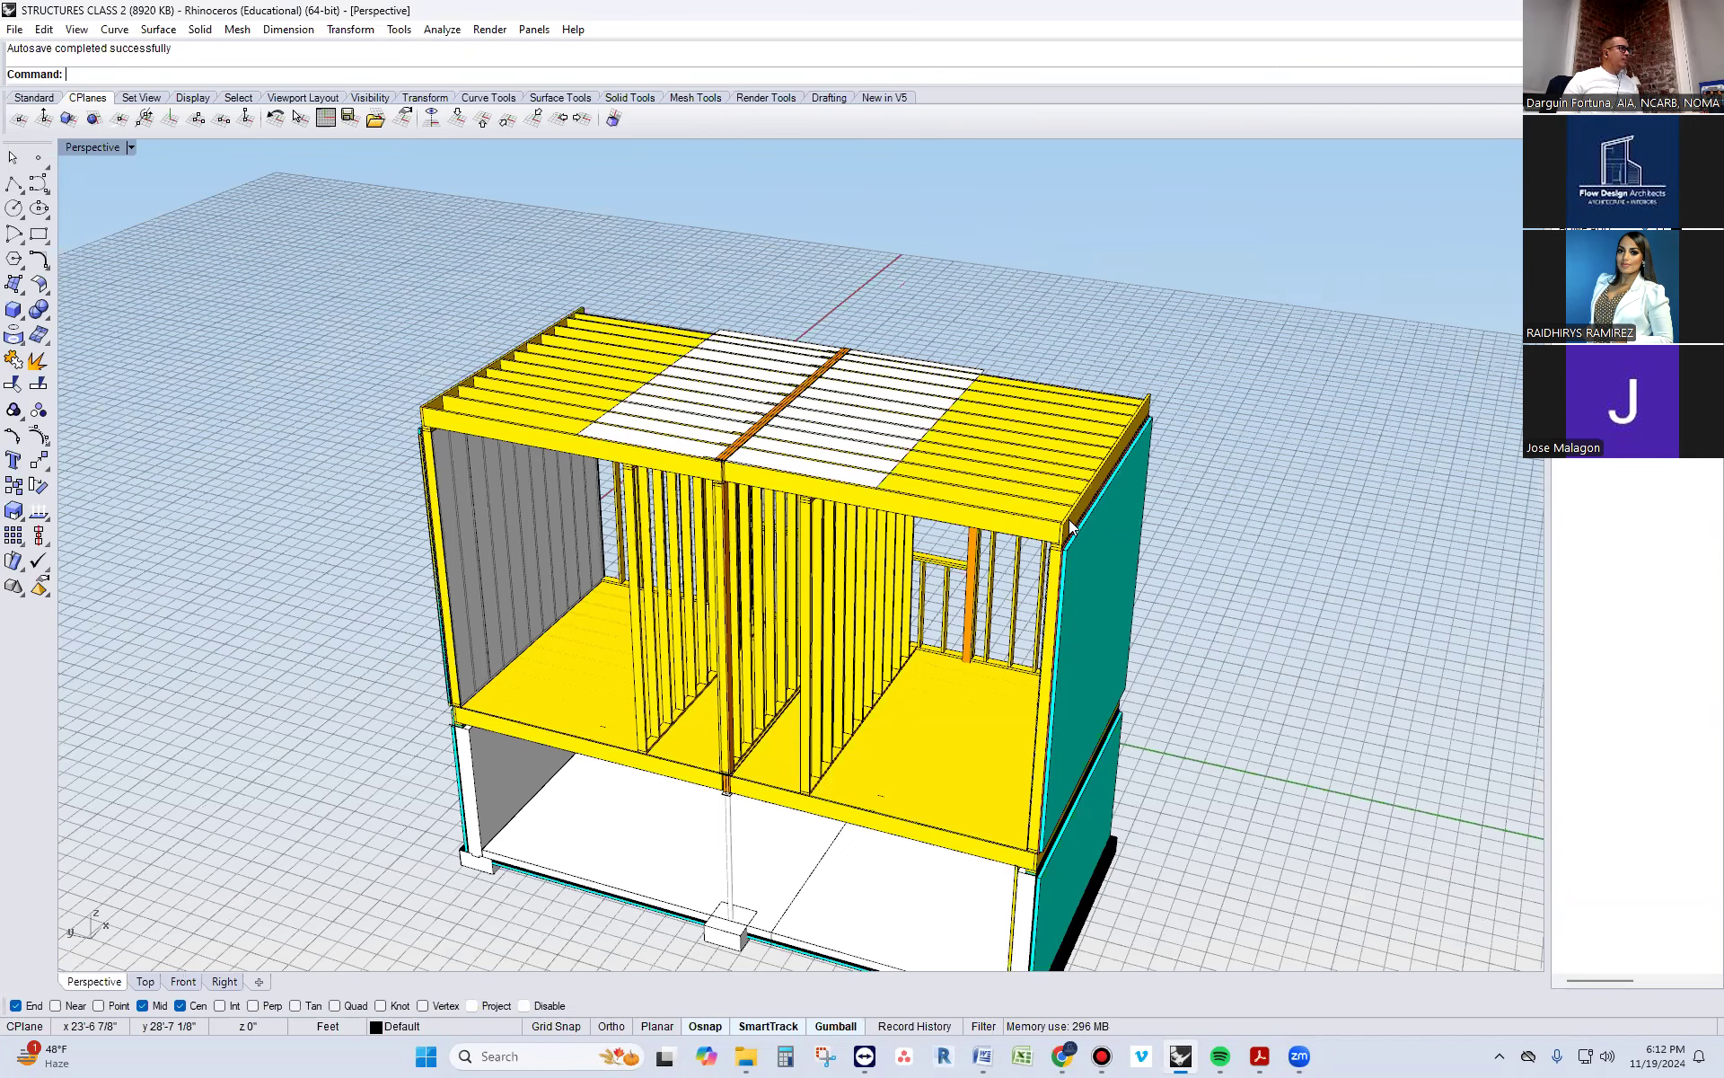
pyautogui.moveTo(456, 627); pyautogui.dragTo(763, 557, button='right')
pyautogui.click(532, 742)
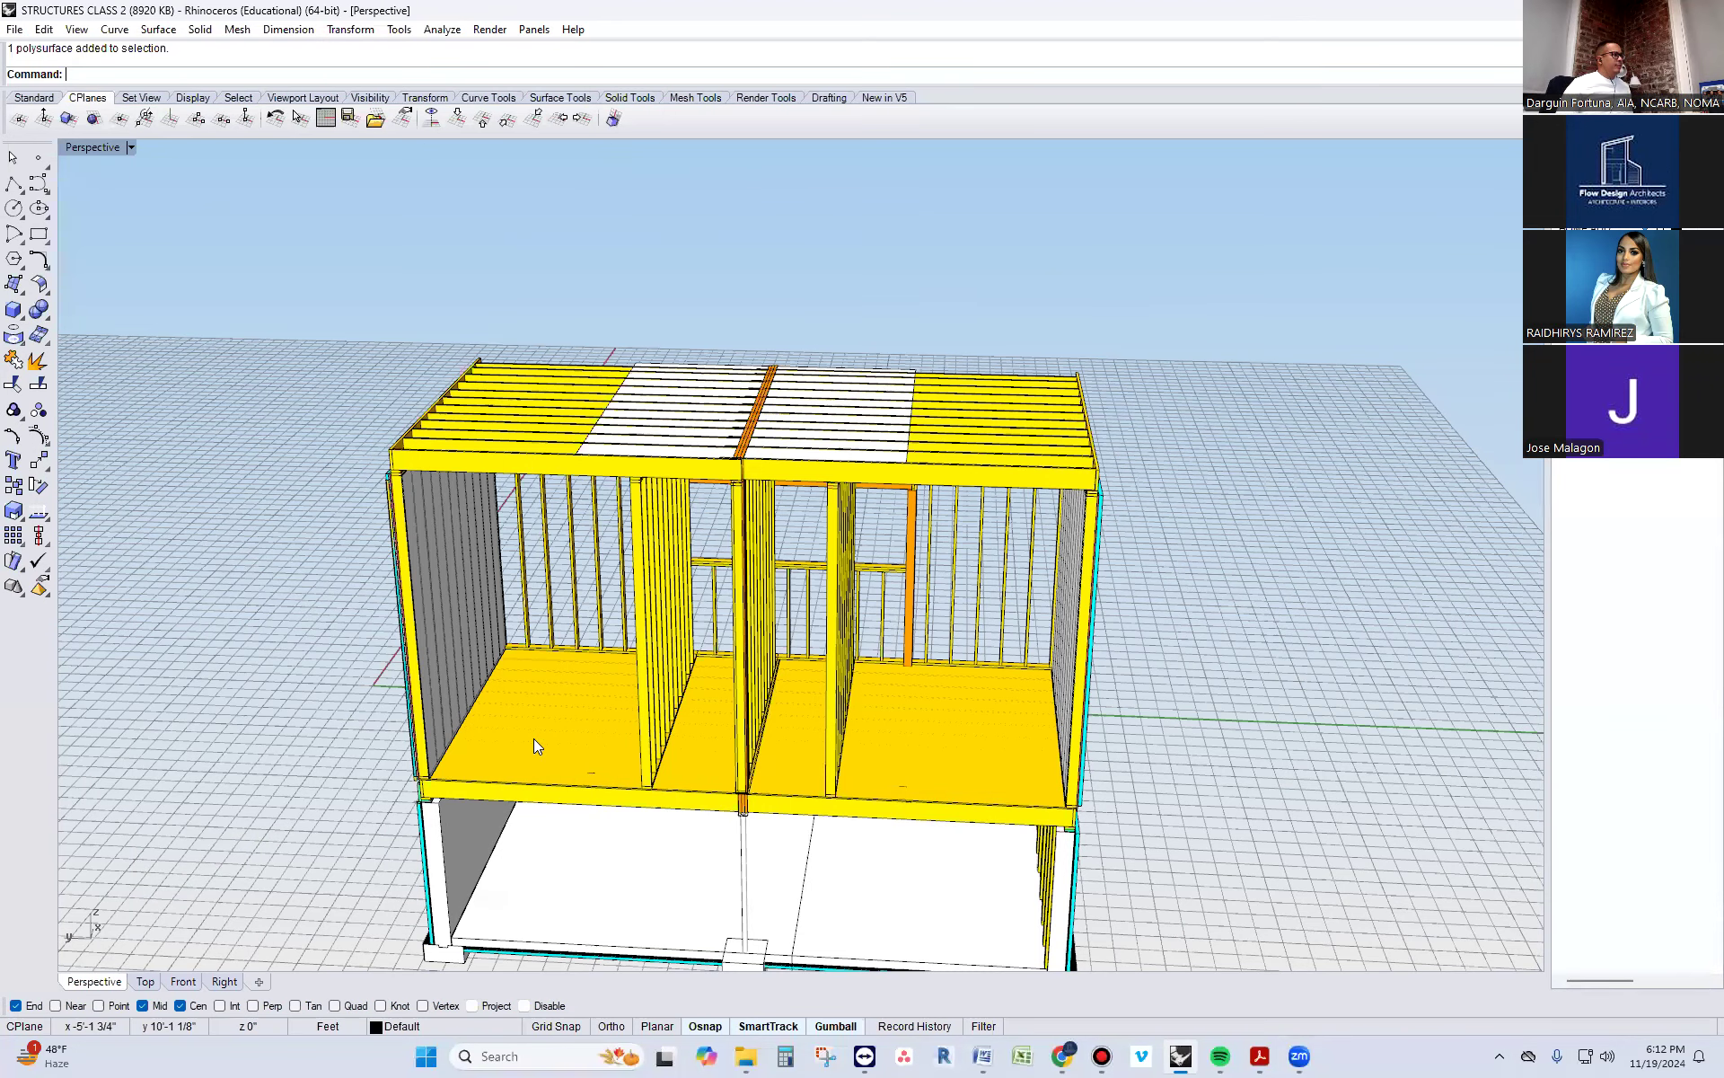
pyautogui.scroll(2, 521, 766)
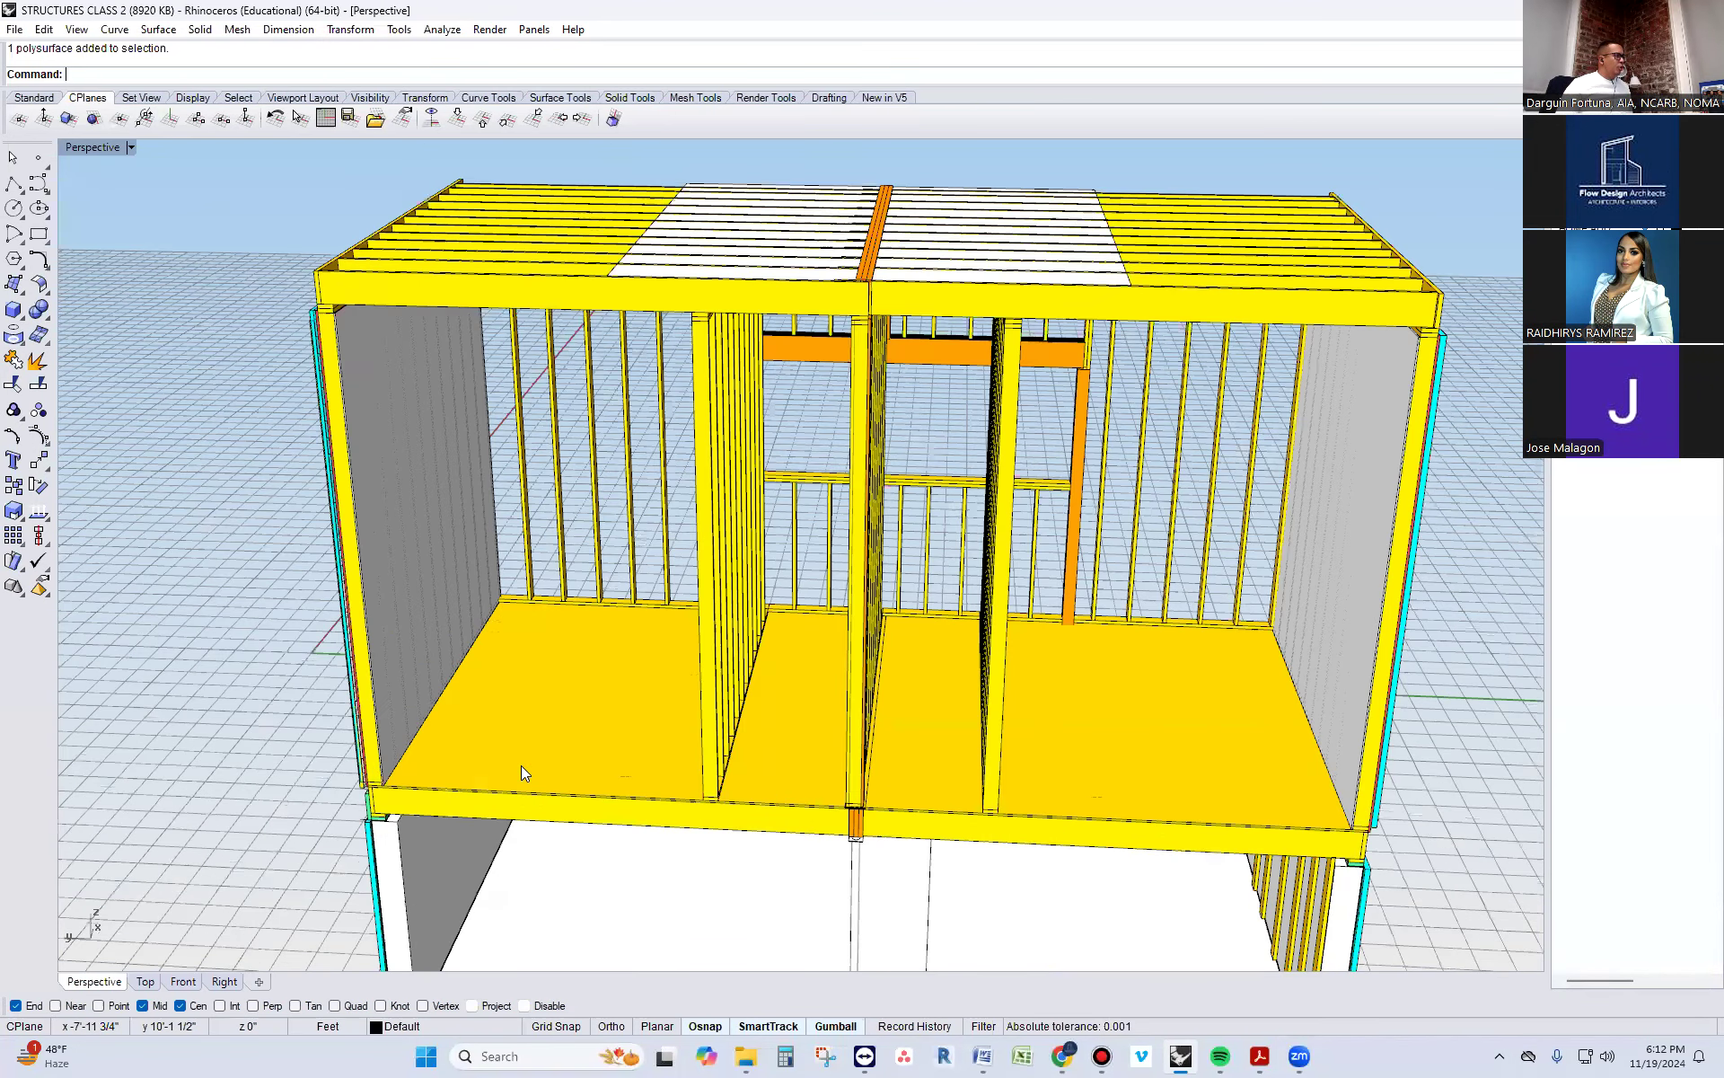
pyautogui.click(512, 789)
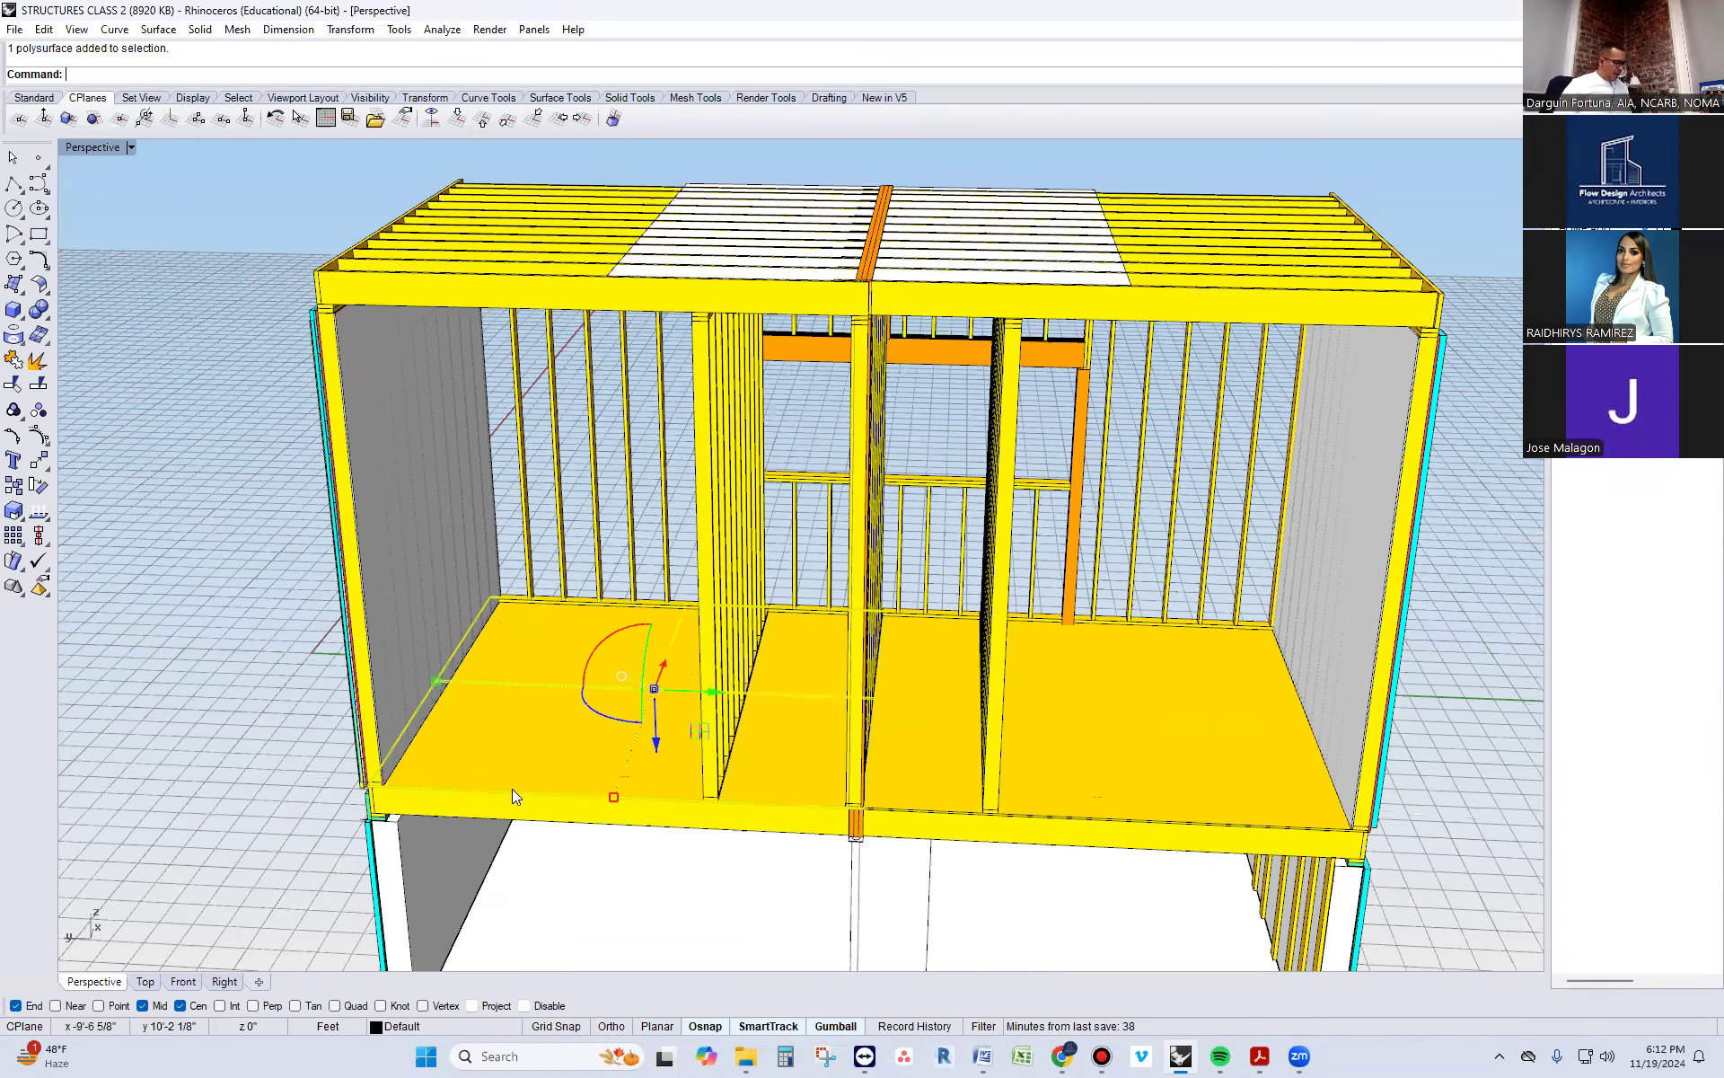
pyautogui.write('copy')
pyautogui.press('Return')
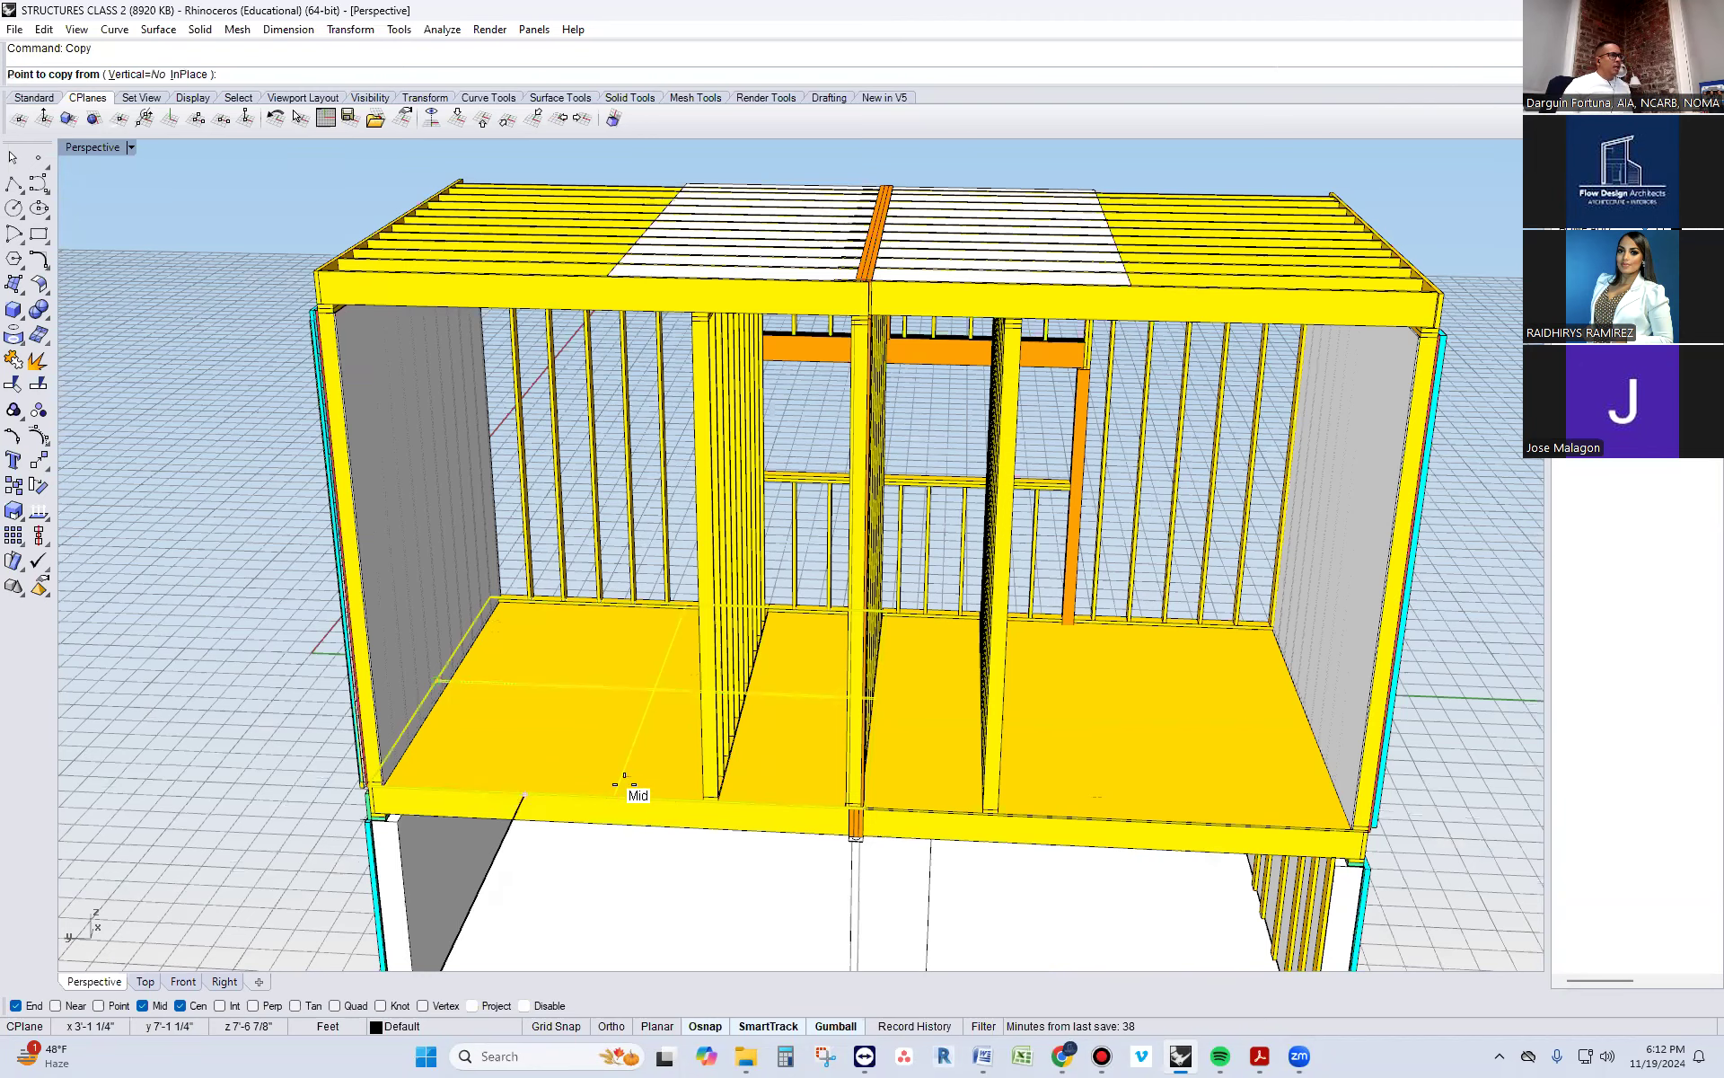
pyautogui.scroll(4, 1366, 854)
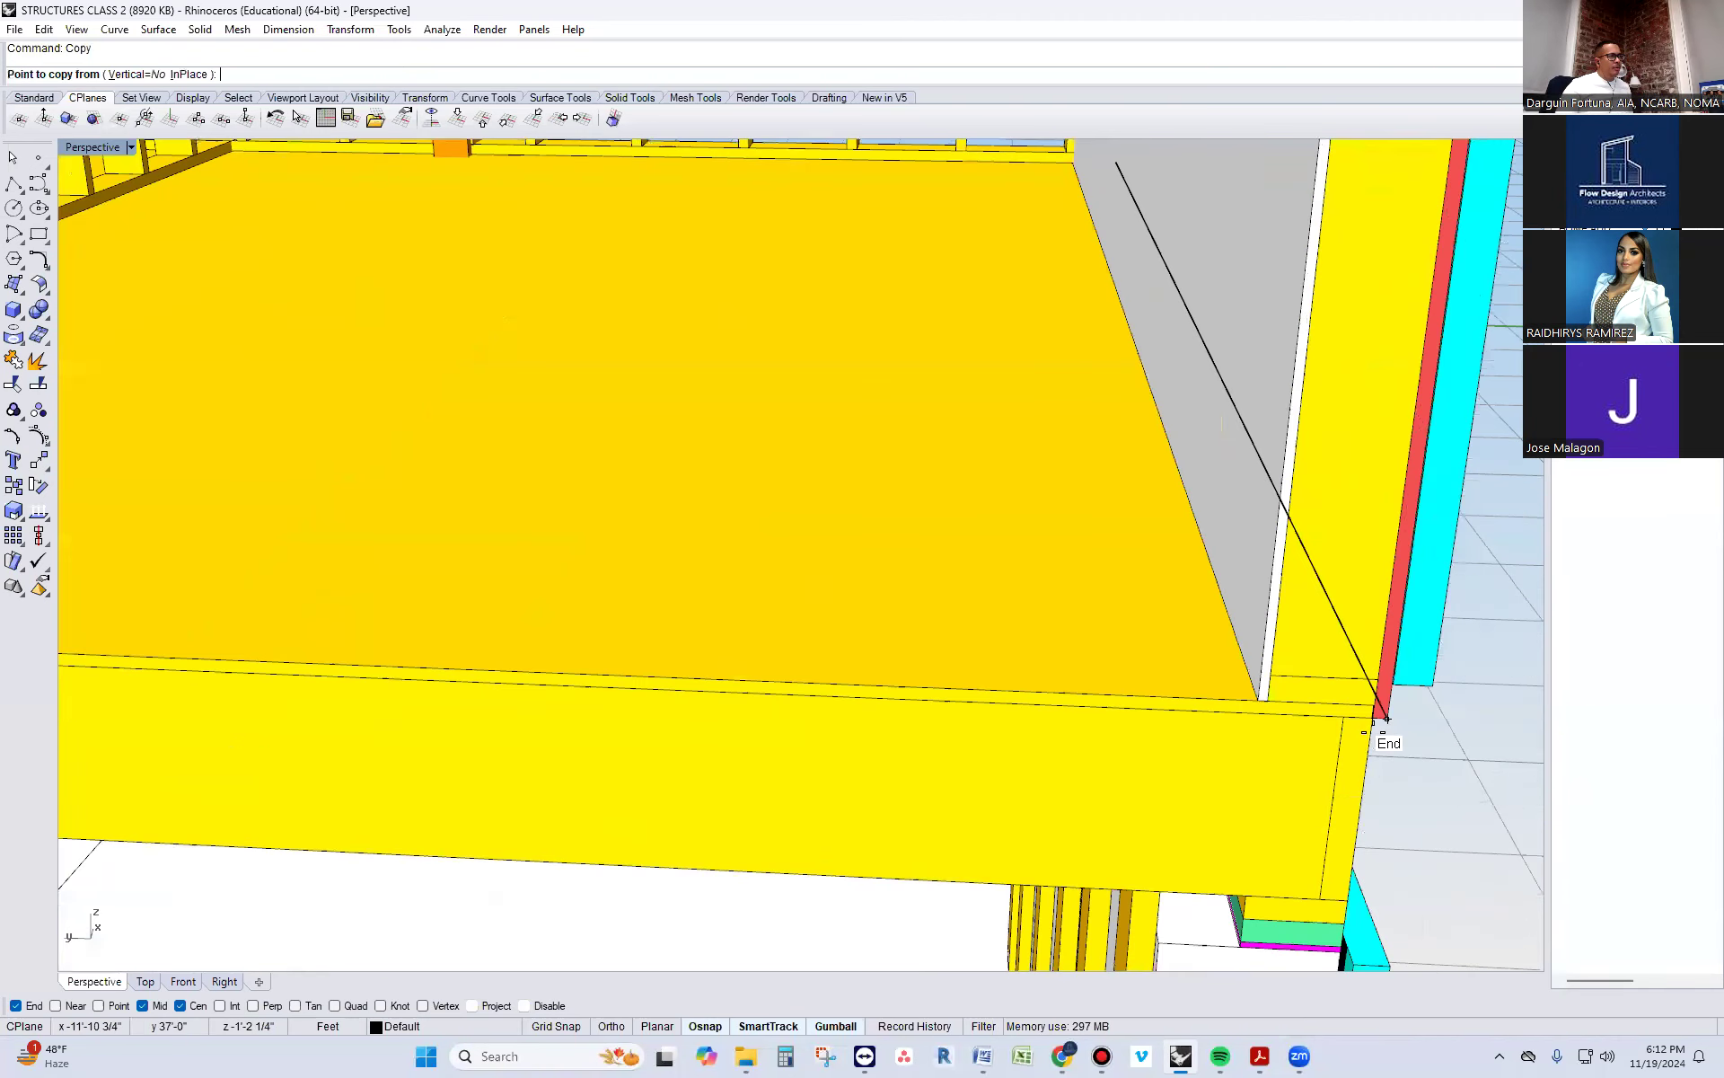
pyautogui.click(1309, 731)
pyautogui.scroll(-5, 1257, 723)
pyautogui.scroll(-5, 1185, 714)
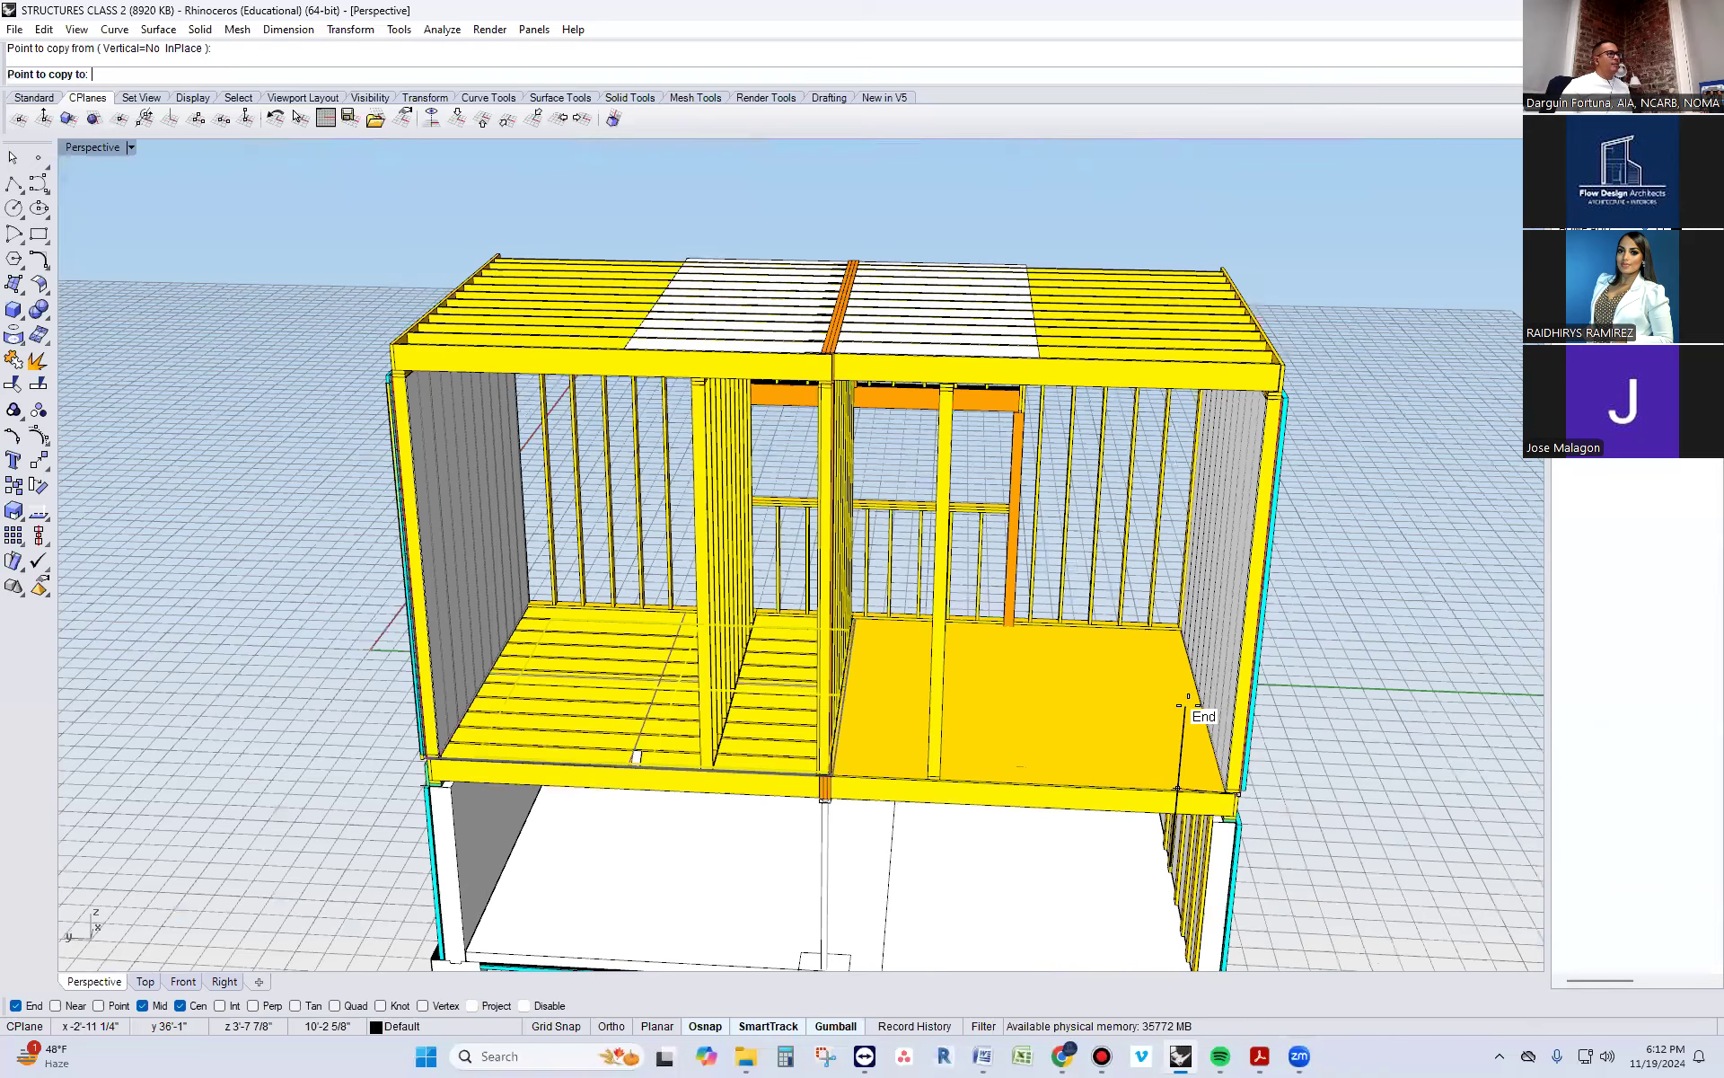
pyautogui.click(1195, 645)
pyautogui.keyDown('shift'); pyautogui.click(1068, 731); pyautogui.keyUp('shift')
pyautogui.press('Escape')
# Copy both upper-storey floor sheathing panels from their front outer corner onto the matching corner on top of the roof joists
pyautogui.click(1078, 778)
pyautogui.keyDown('shift'); pyautogui.click(646, 766); pyautogui.keyUp('shift')
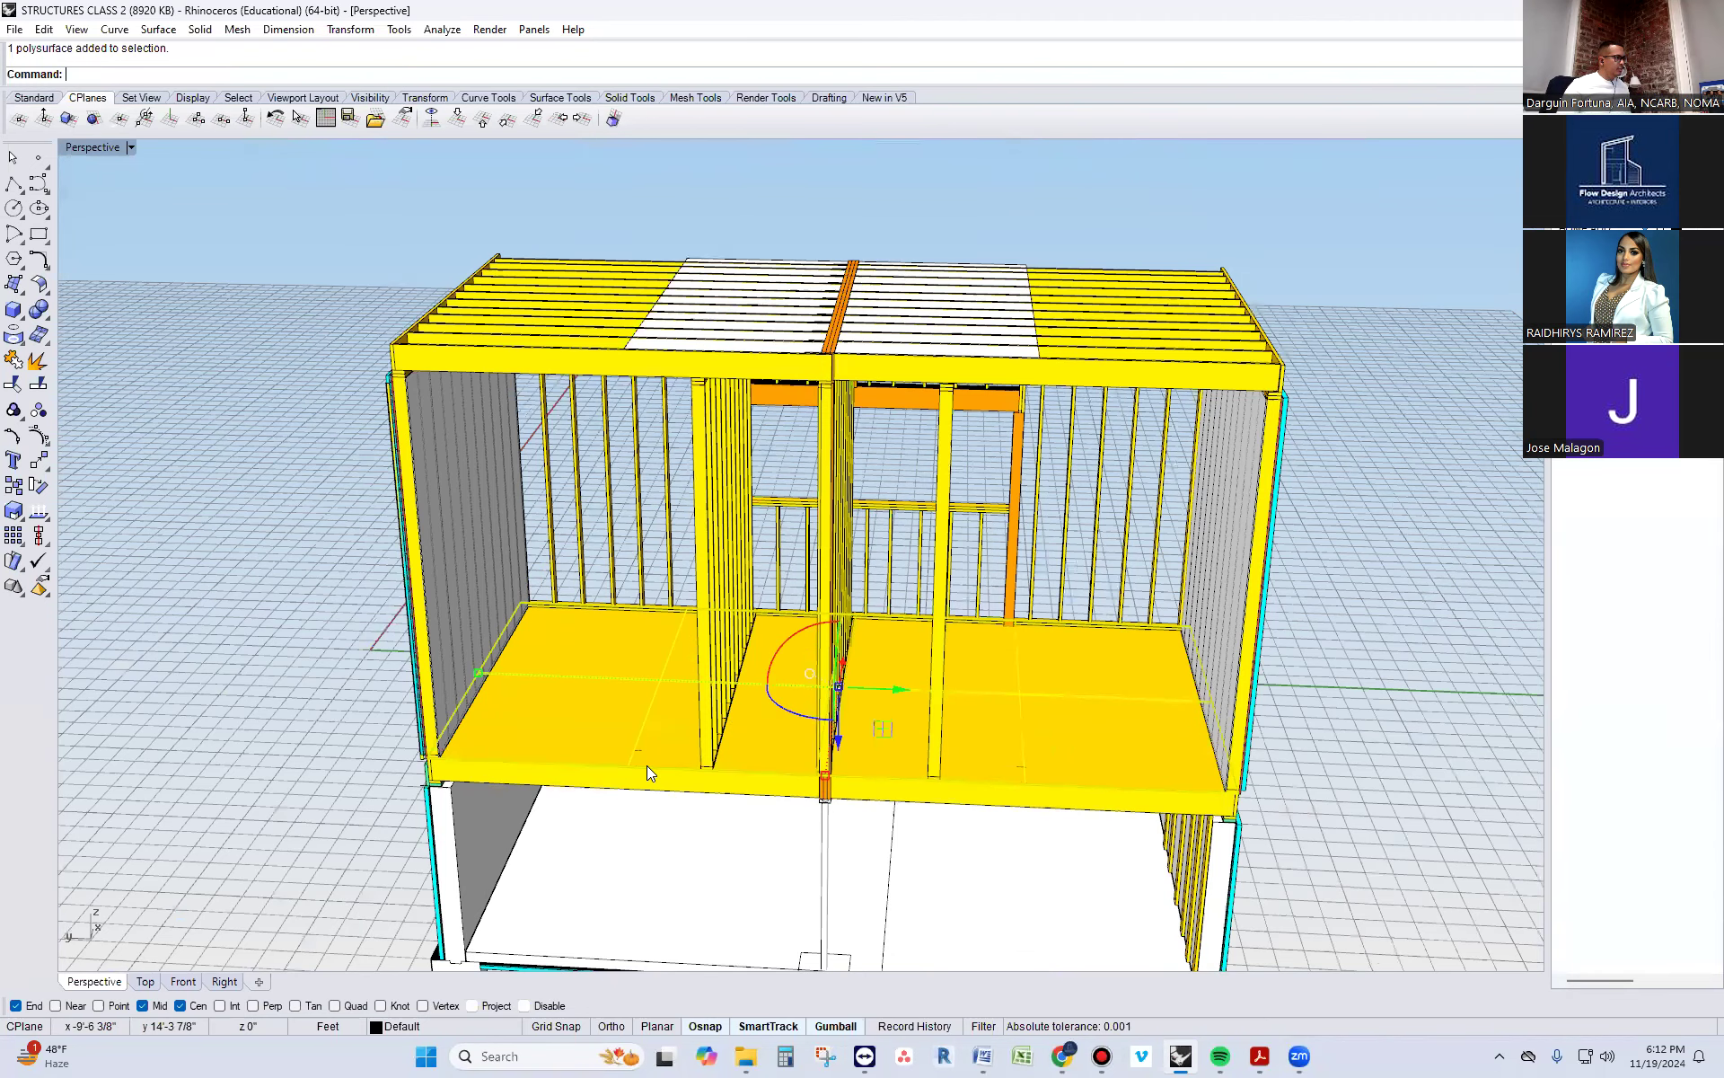
pyautogui.write('Copy')
pyautogui.press('Return')
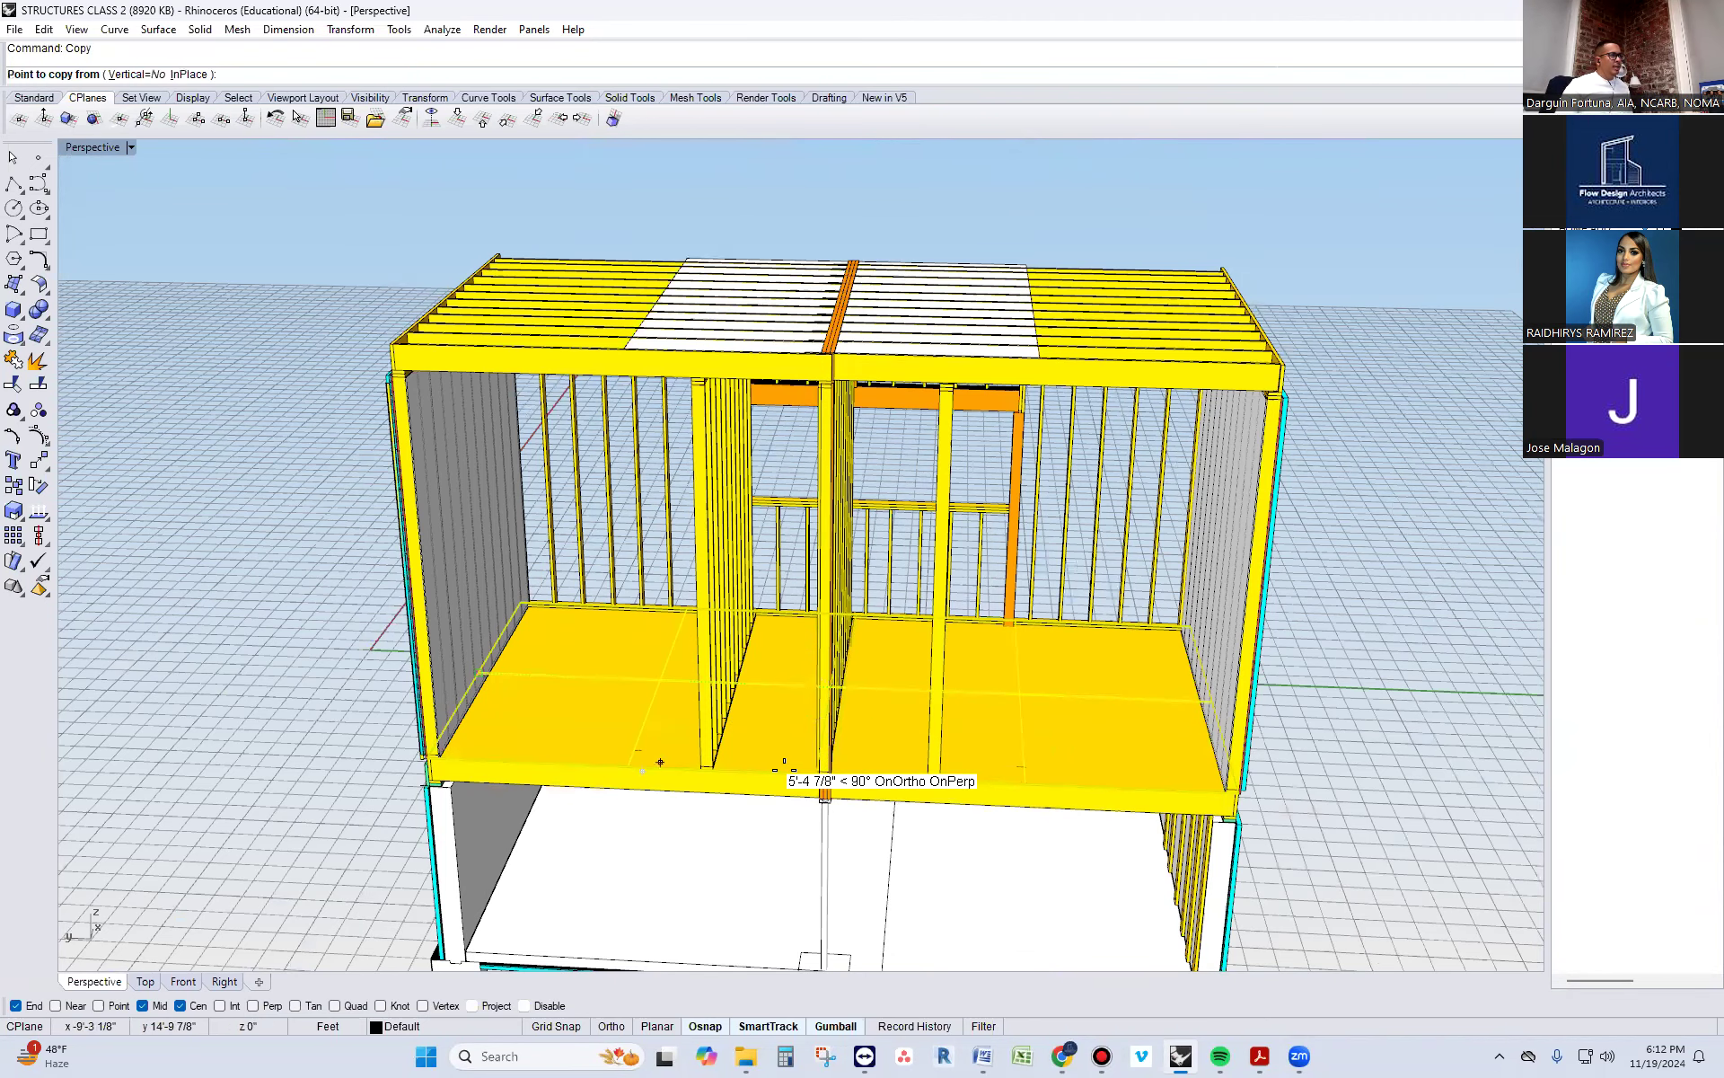
pyautogui.scroll(6, 781, 778)
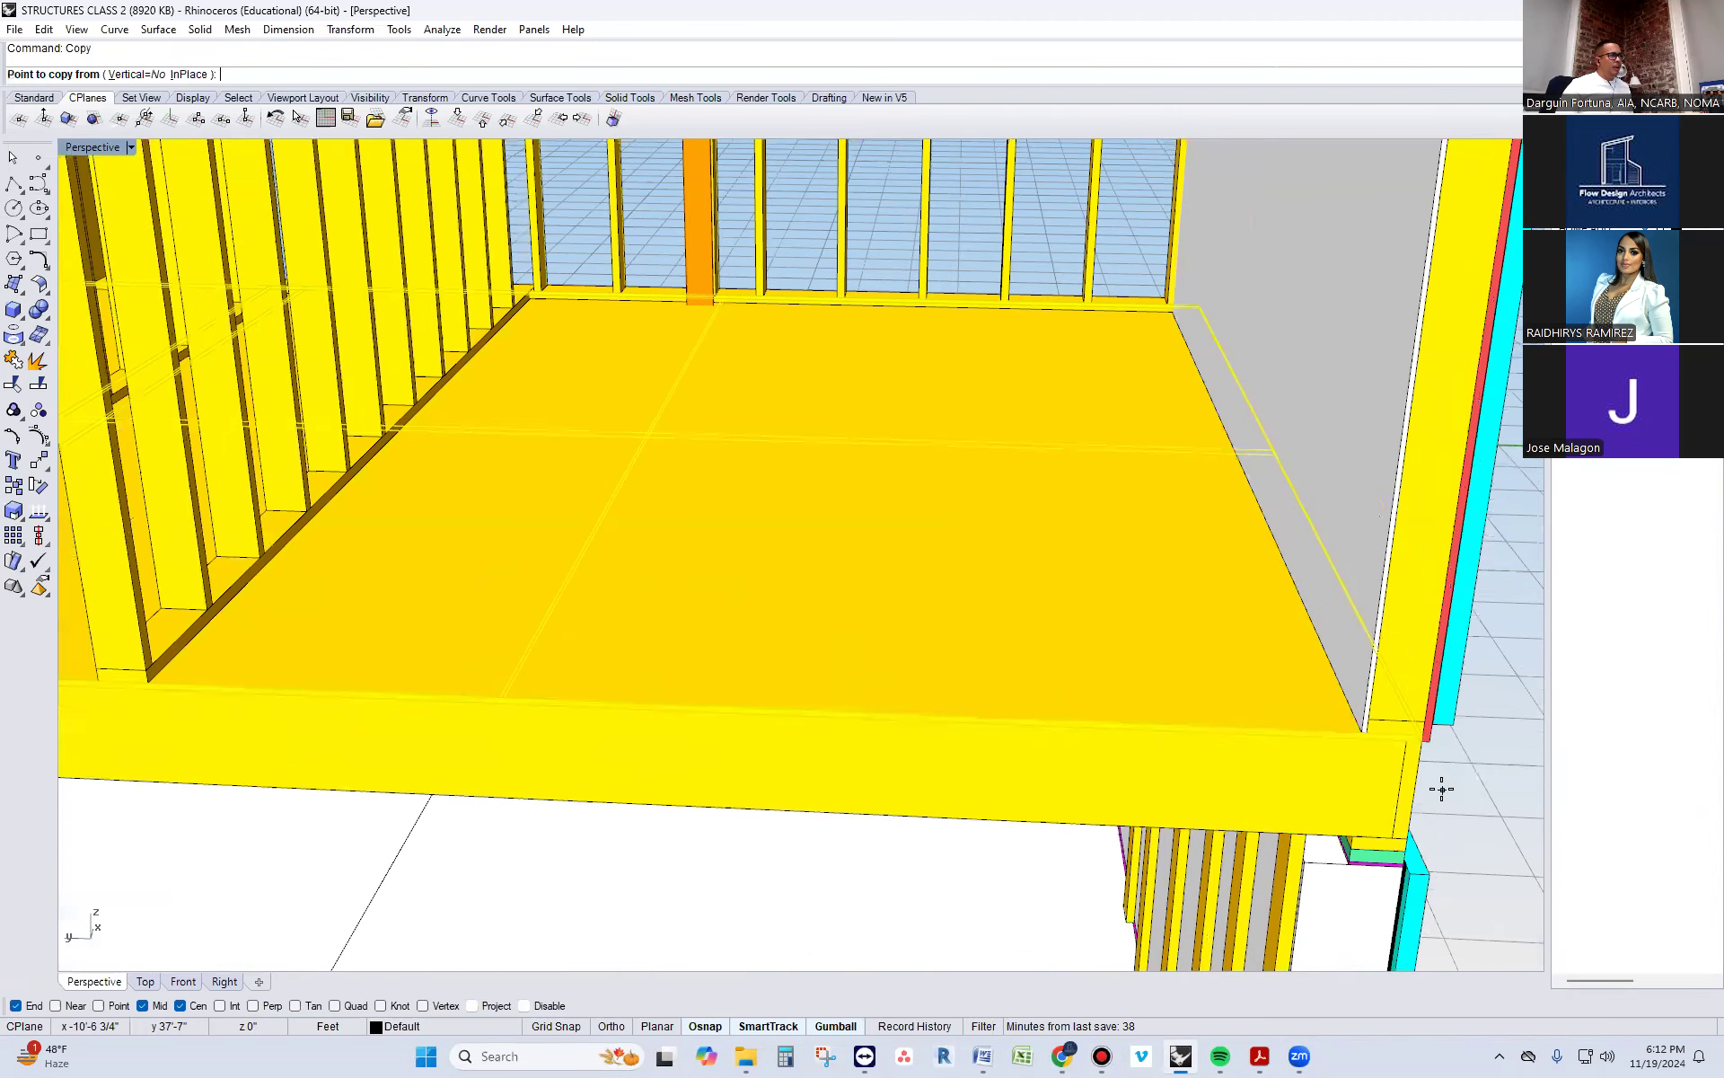
pyautogui.click(1423, 738)
pyautogui.scroll(-6, 1380, 748)
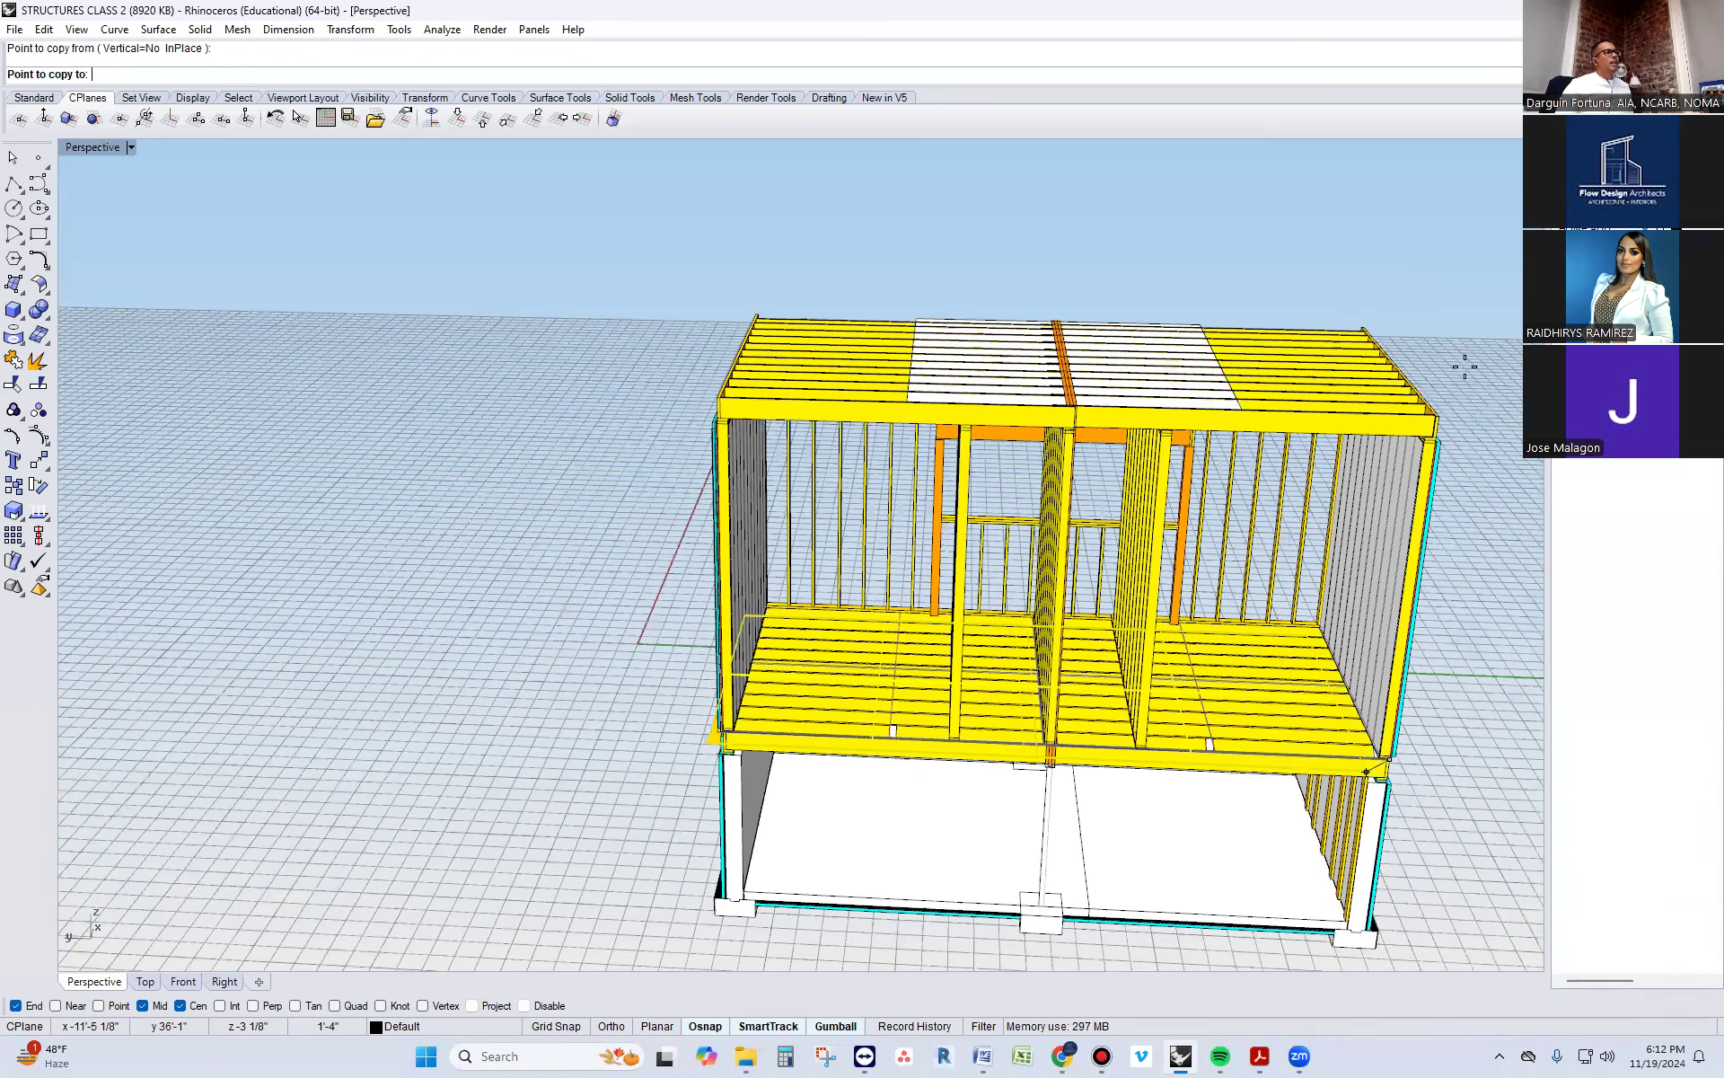
pyautogui.scroll(5, 1467, 354)
pyautogui.click(1377, 479)
pyautogui.press('Return')
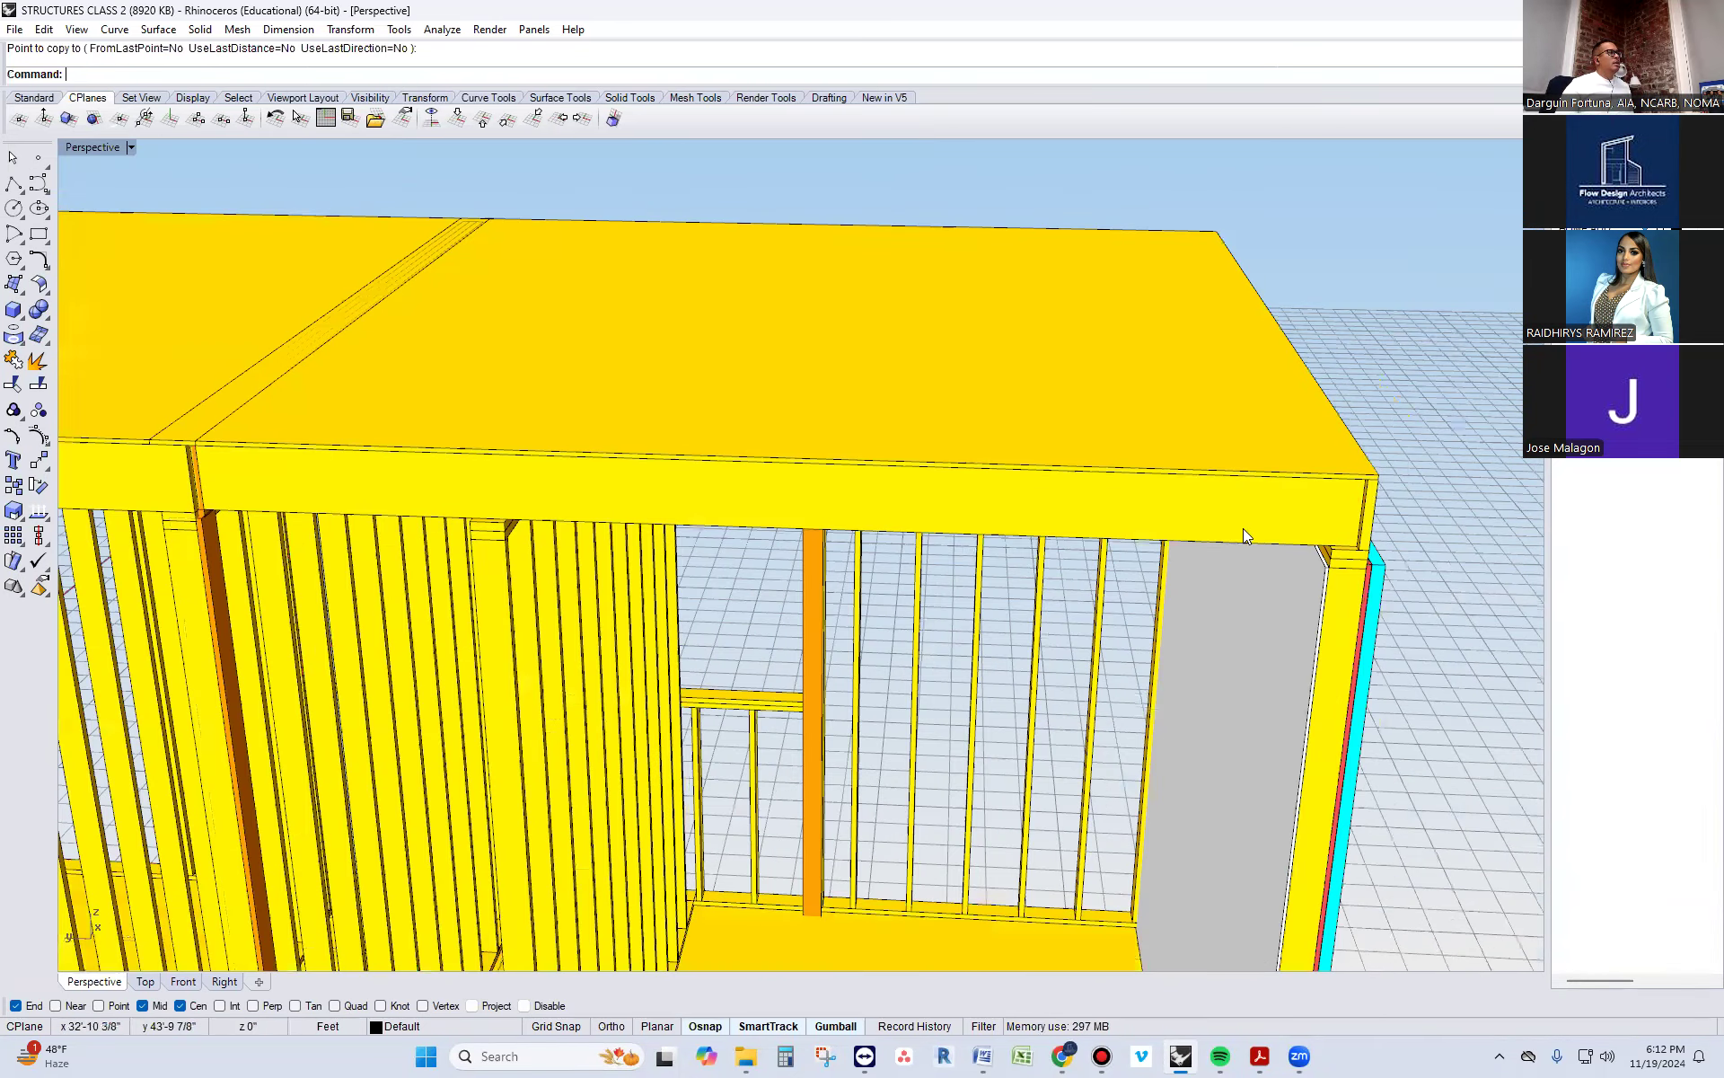
# Copy the double top plate of the teal-clad side wall onto the roof sheathing, aligned with the outer edge above that wall
pyautogui.scroll(-6, 1243, 528)
pyautogui.moveTo(1125, 588); pyautogui.dragTo(1254, 655, button='right')
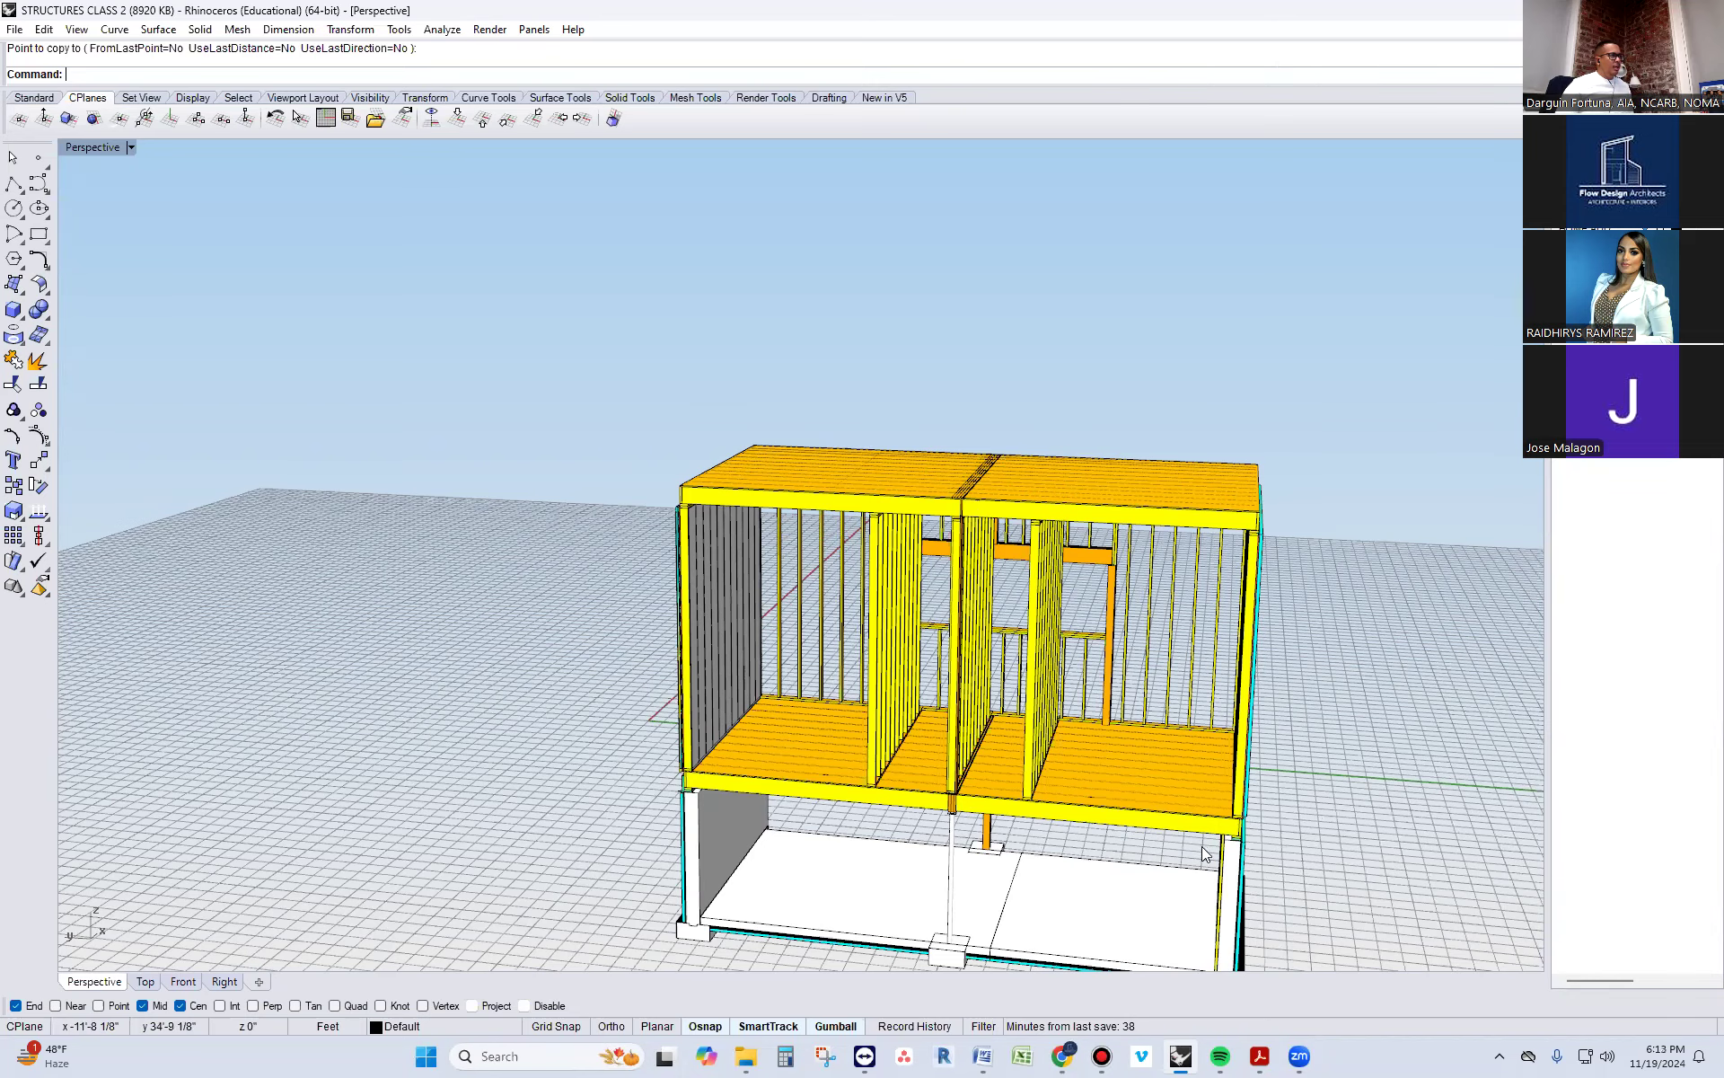
pyautogui.scroll(3, 1244, 810)
pyautogui.scroll(5, 1276, 350)
pyautogui.press('Escape')
pyautogui.click(1260, 381)
pyautogui.keyDown('shift'); pyautogui.click(1254, 413); pyautogui.keyUp('shift')
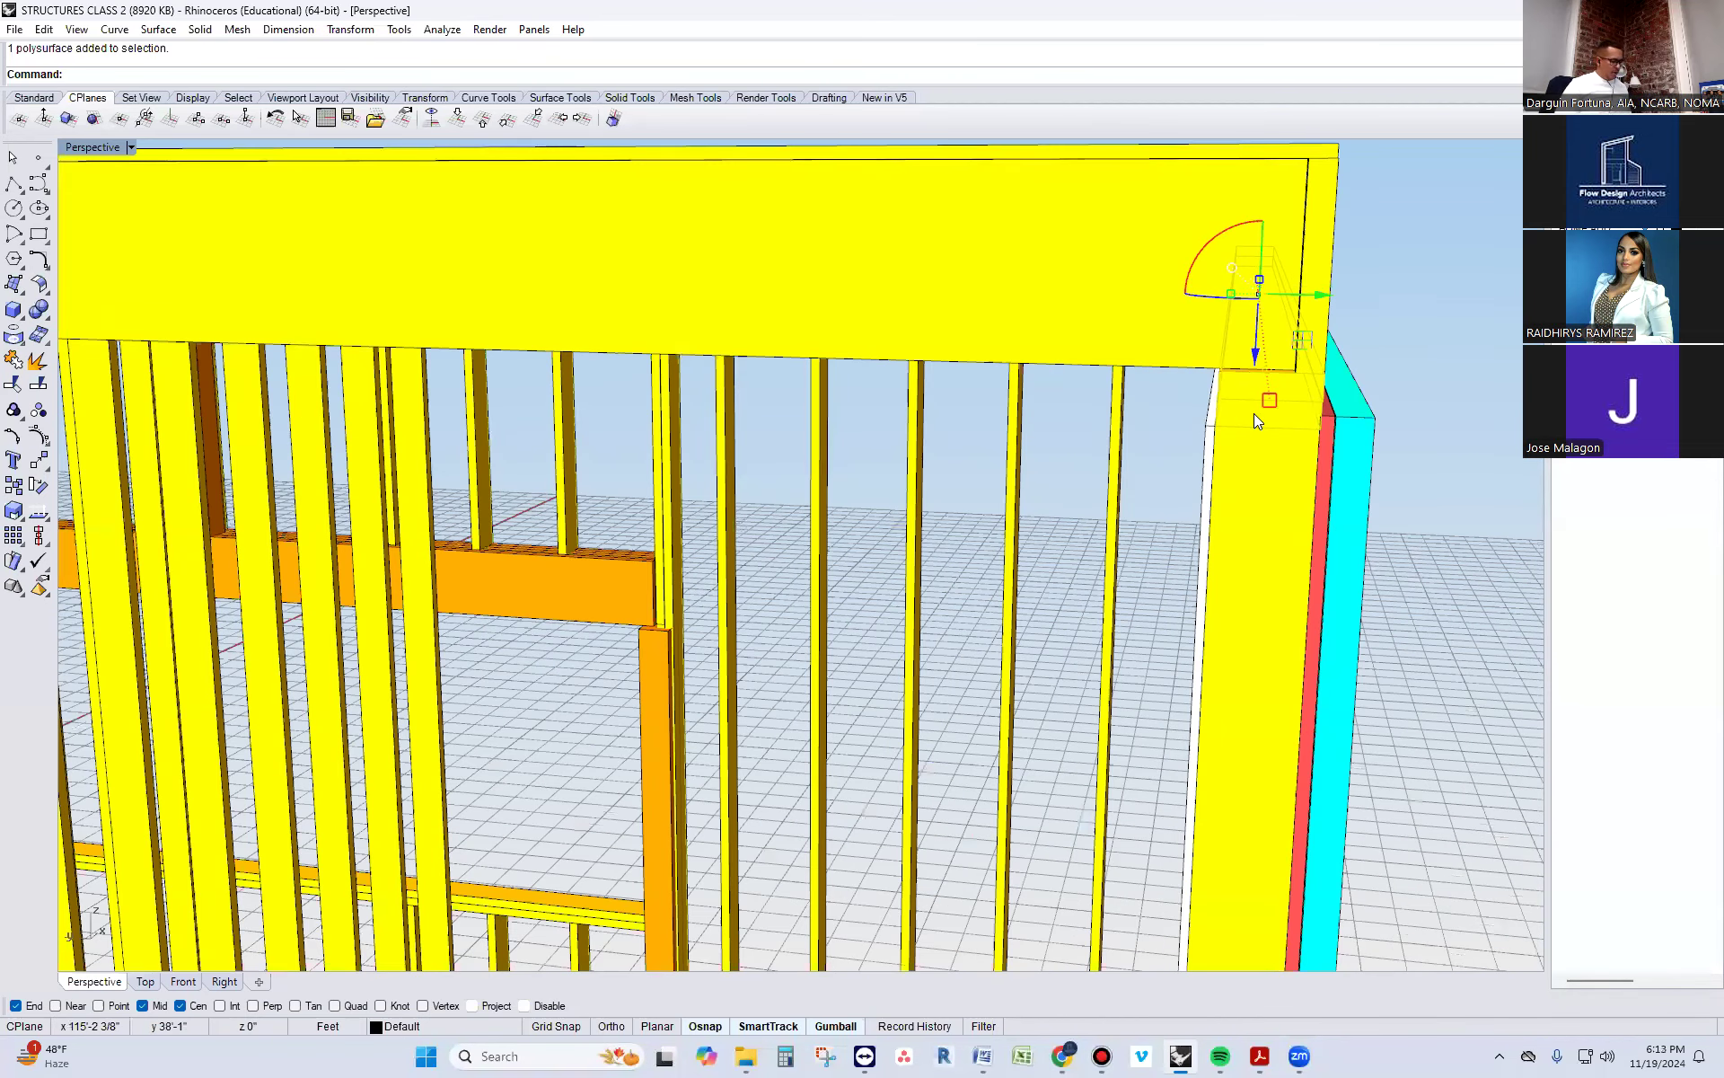
pyautogui.write('Copy')
pyautogui.press('Return')
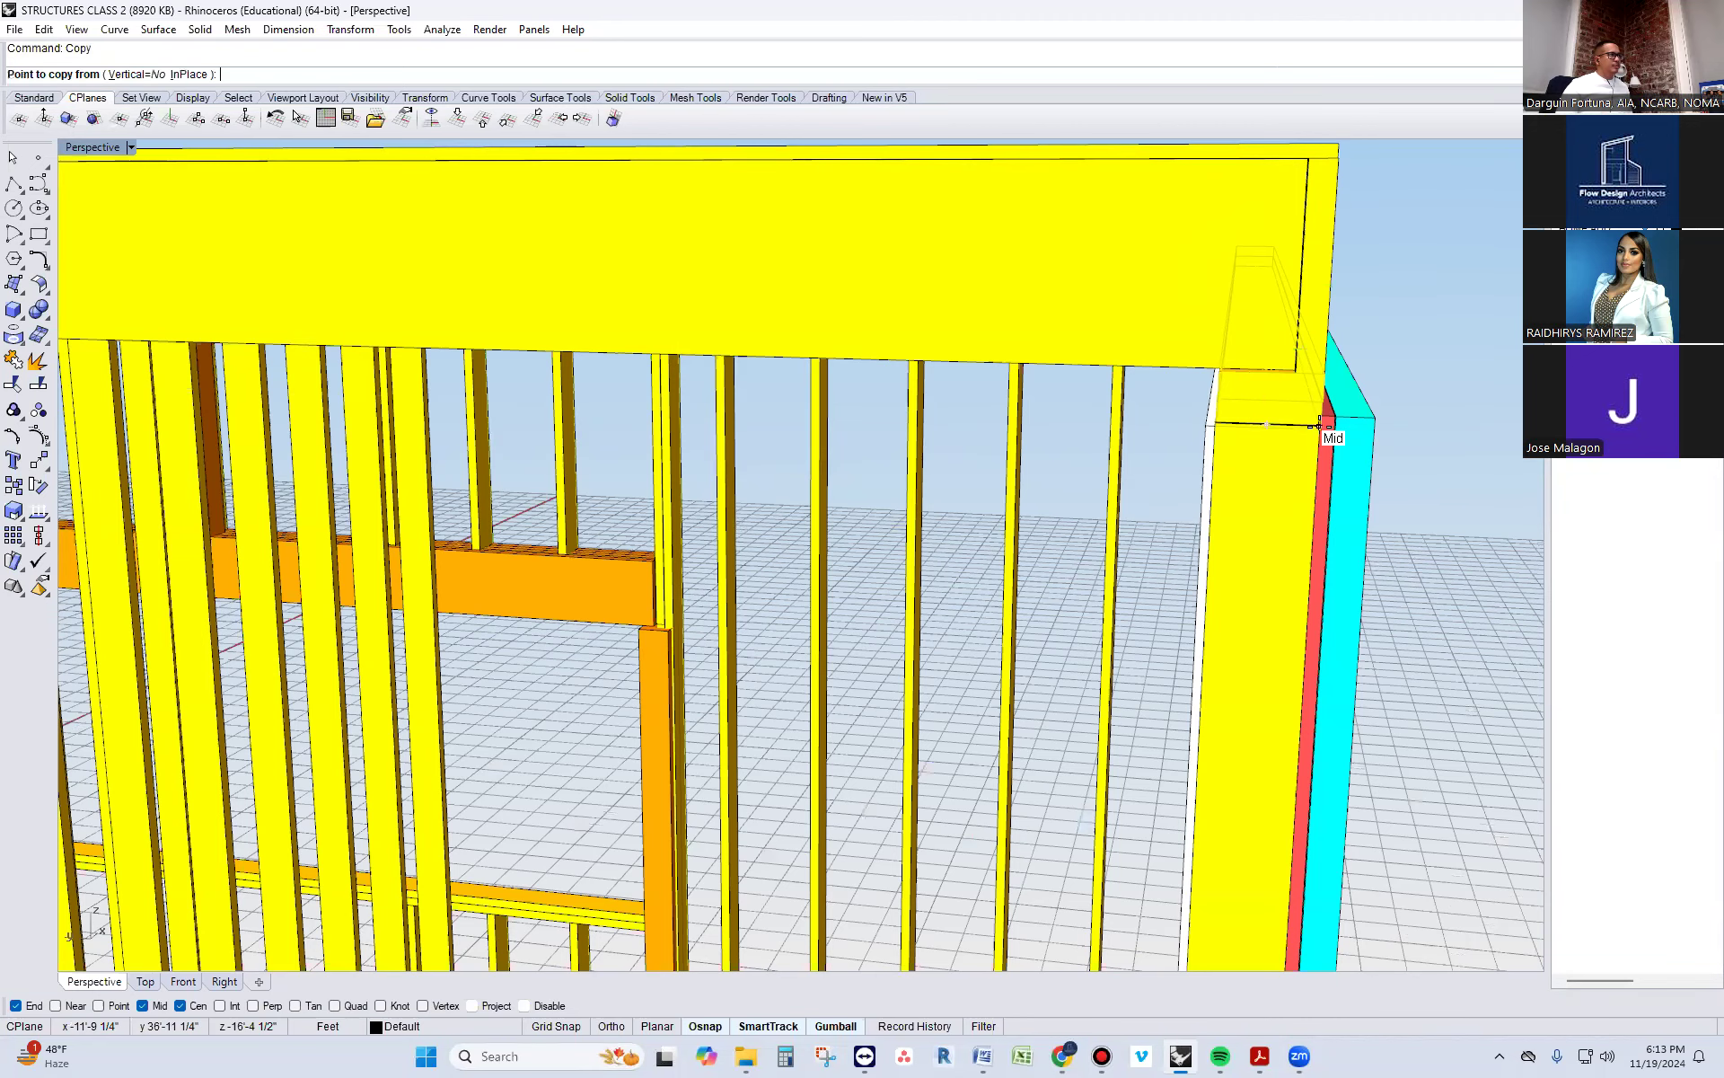
pyautogui.click(1321, 431)
pyautogui.scroll(-5, 1321, 431)
pyautogui.click(1330, 303)
pyautogui.press('Escape')
pyautogui.press('Escape')
# Copy the double plate on the roof sheathing to the opposite outer edge of the roof, aligned at the front corner
pyautogui.scroll(-6, 1295, 332)
pyautogui.scroll(6, 1296, 314)
pyautogui.moveTo(1291, 357); pyautogui.dragTo(1253, 357, button='right')
pyautogui.click(1002, 318)
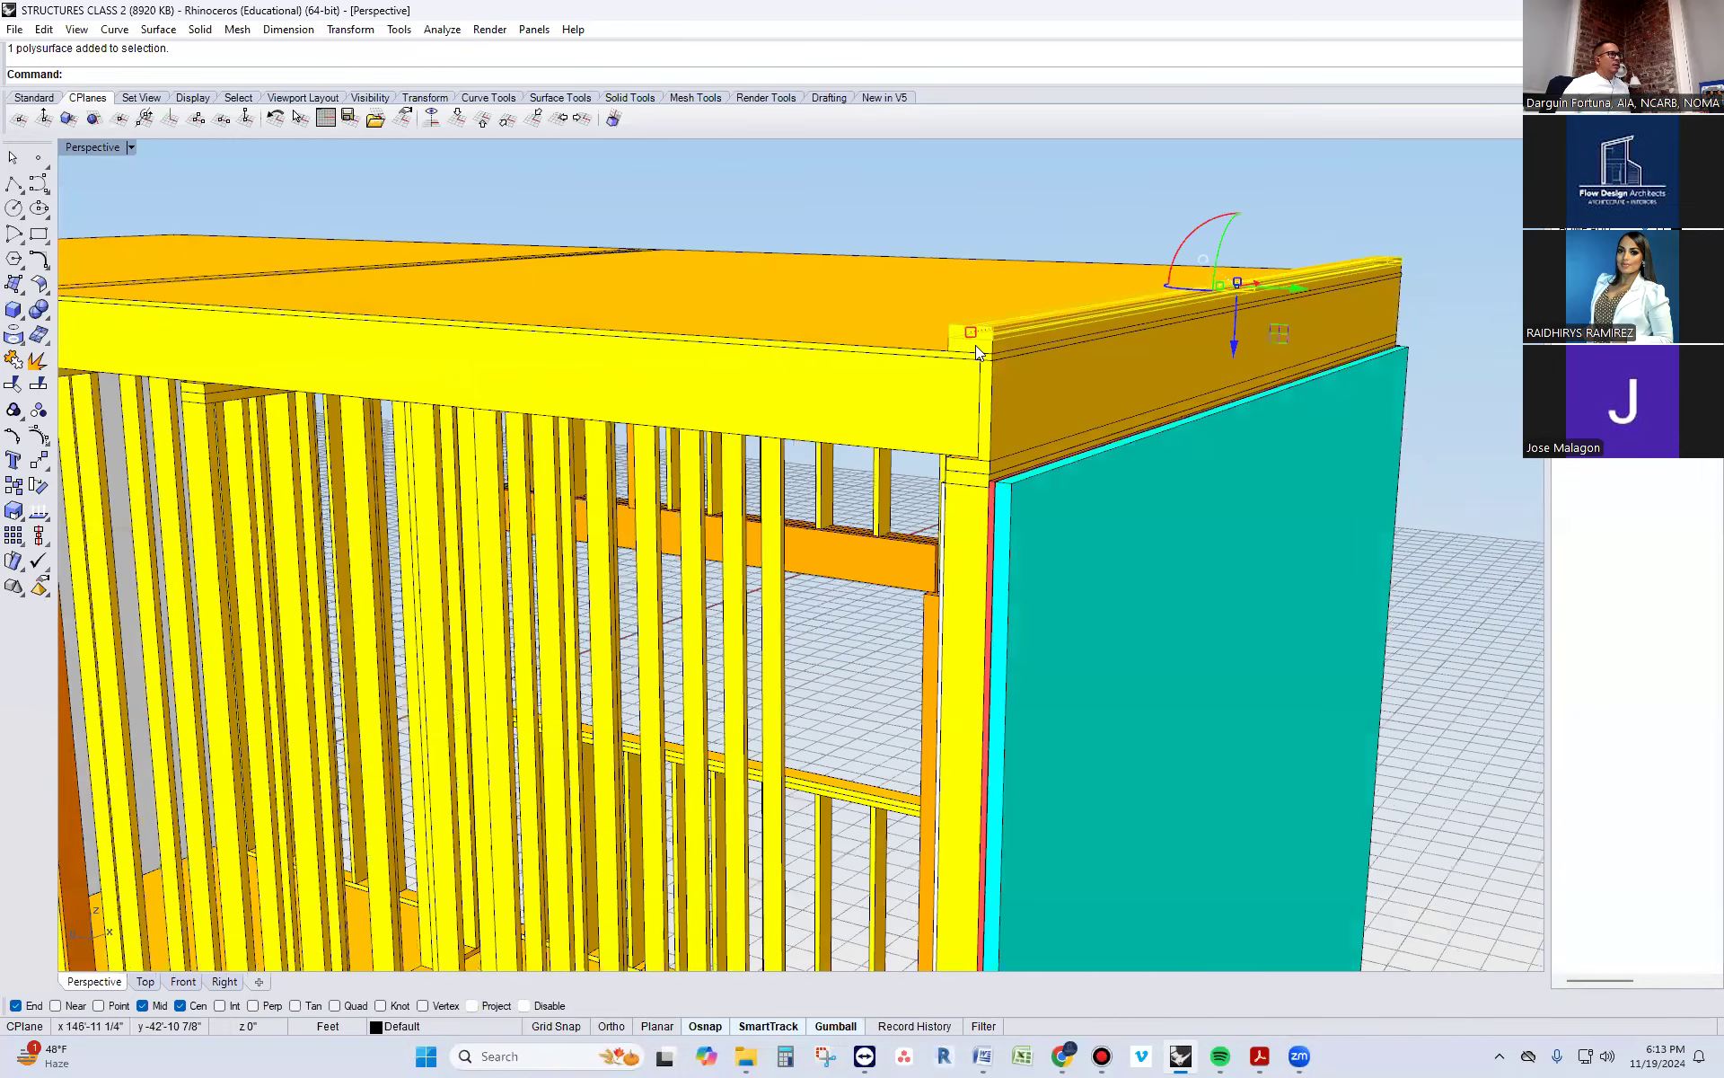
pyautogui.write('copy')
pyautogui.press('Return')
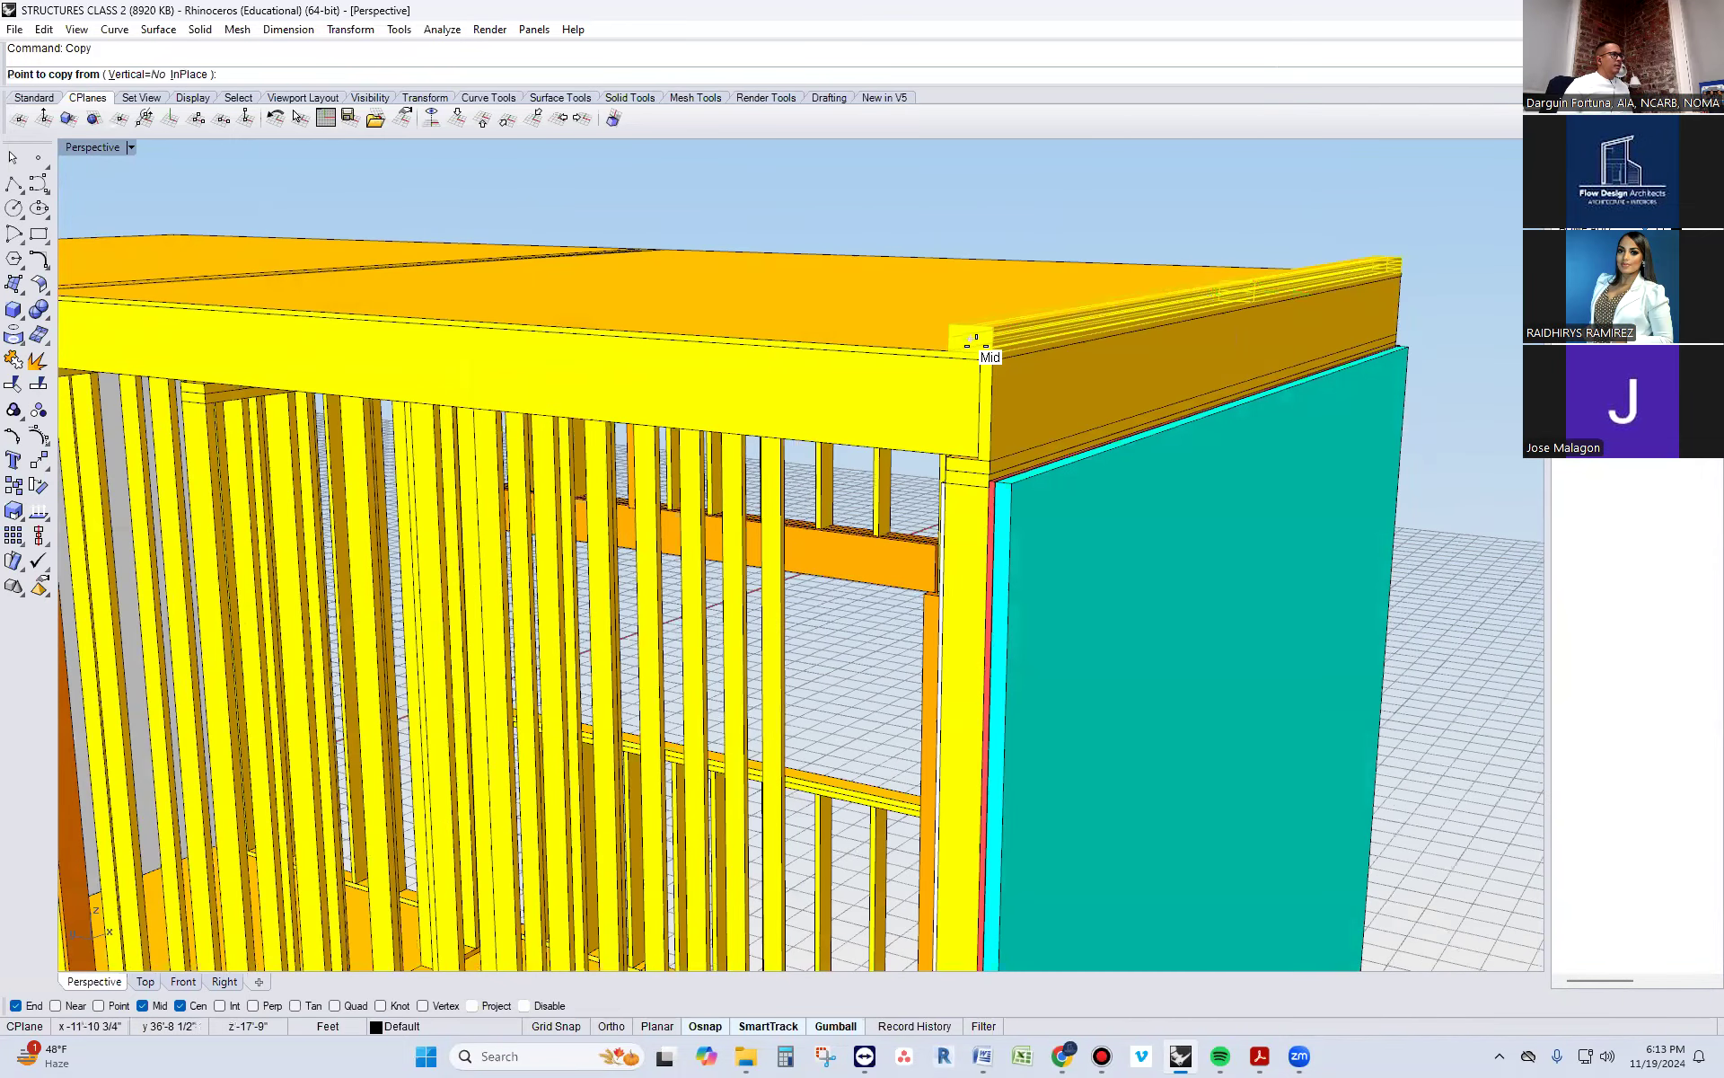
pyautogui.click(977, 343)
pyautogui.scroll(-8, 1293, 422)
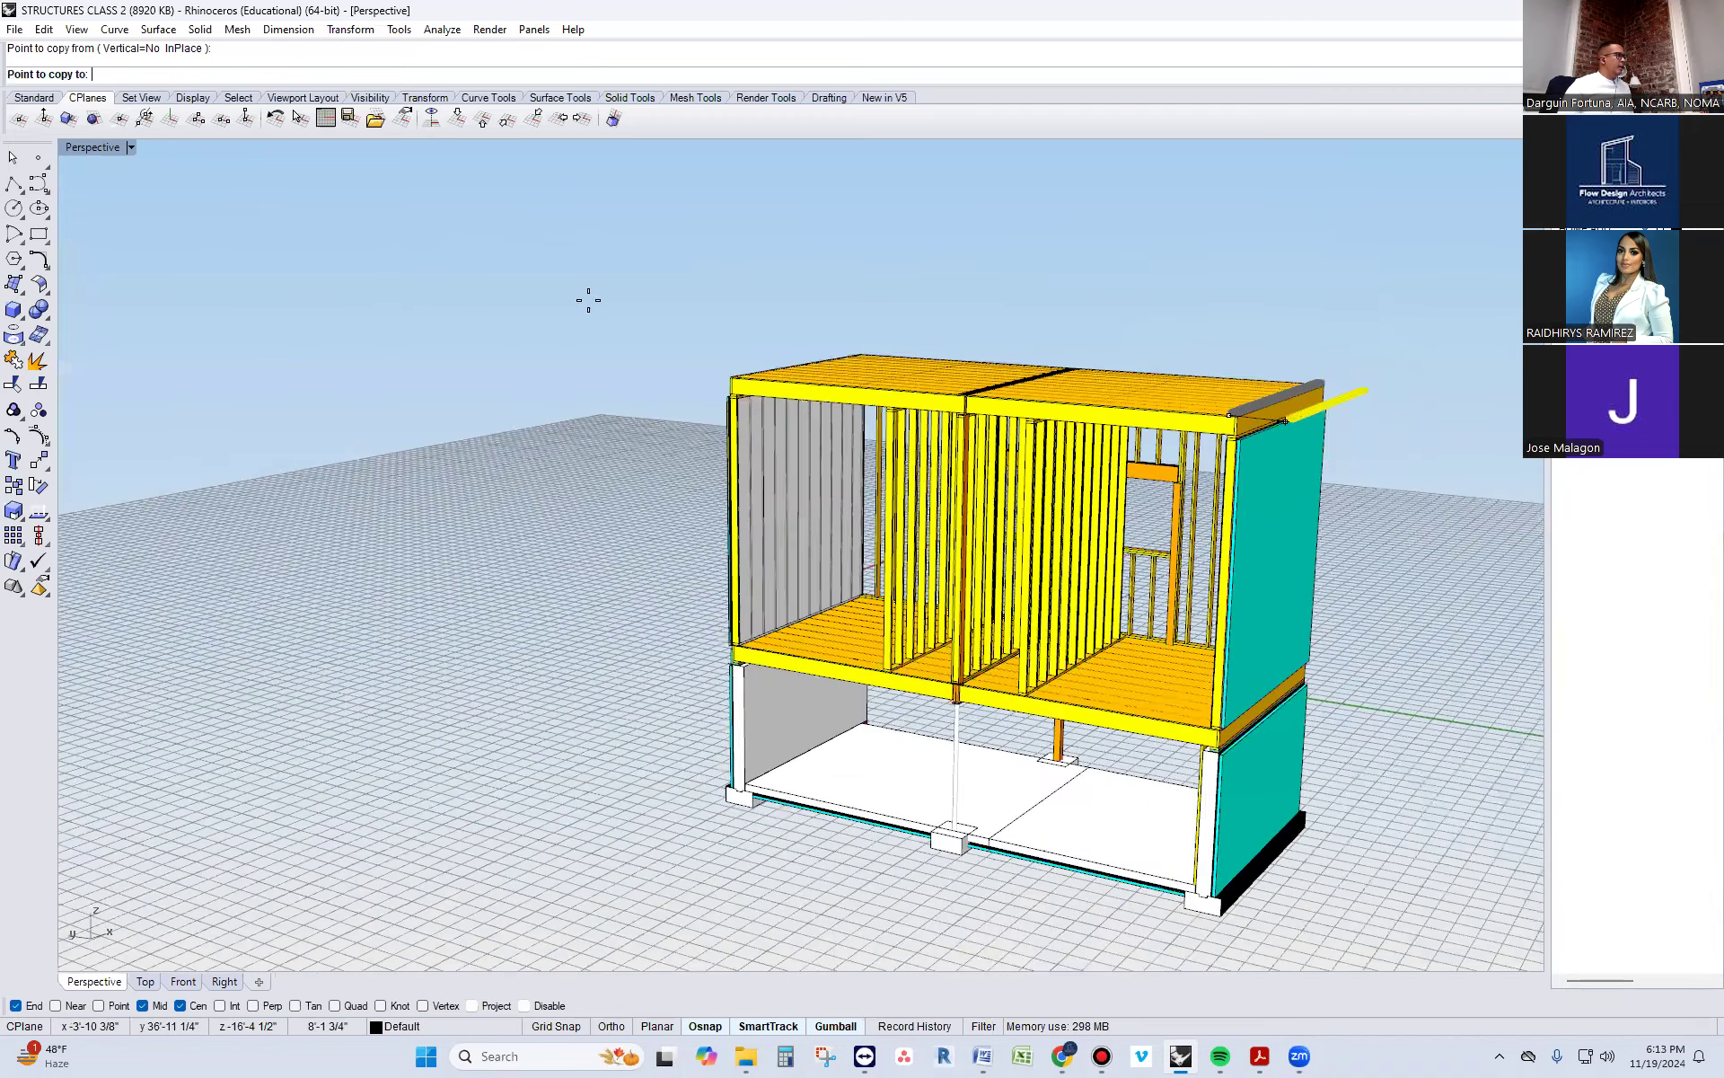
pyautogui.scroll(7, 791, 377)
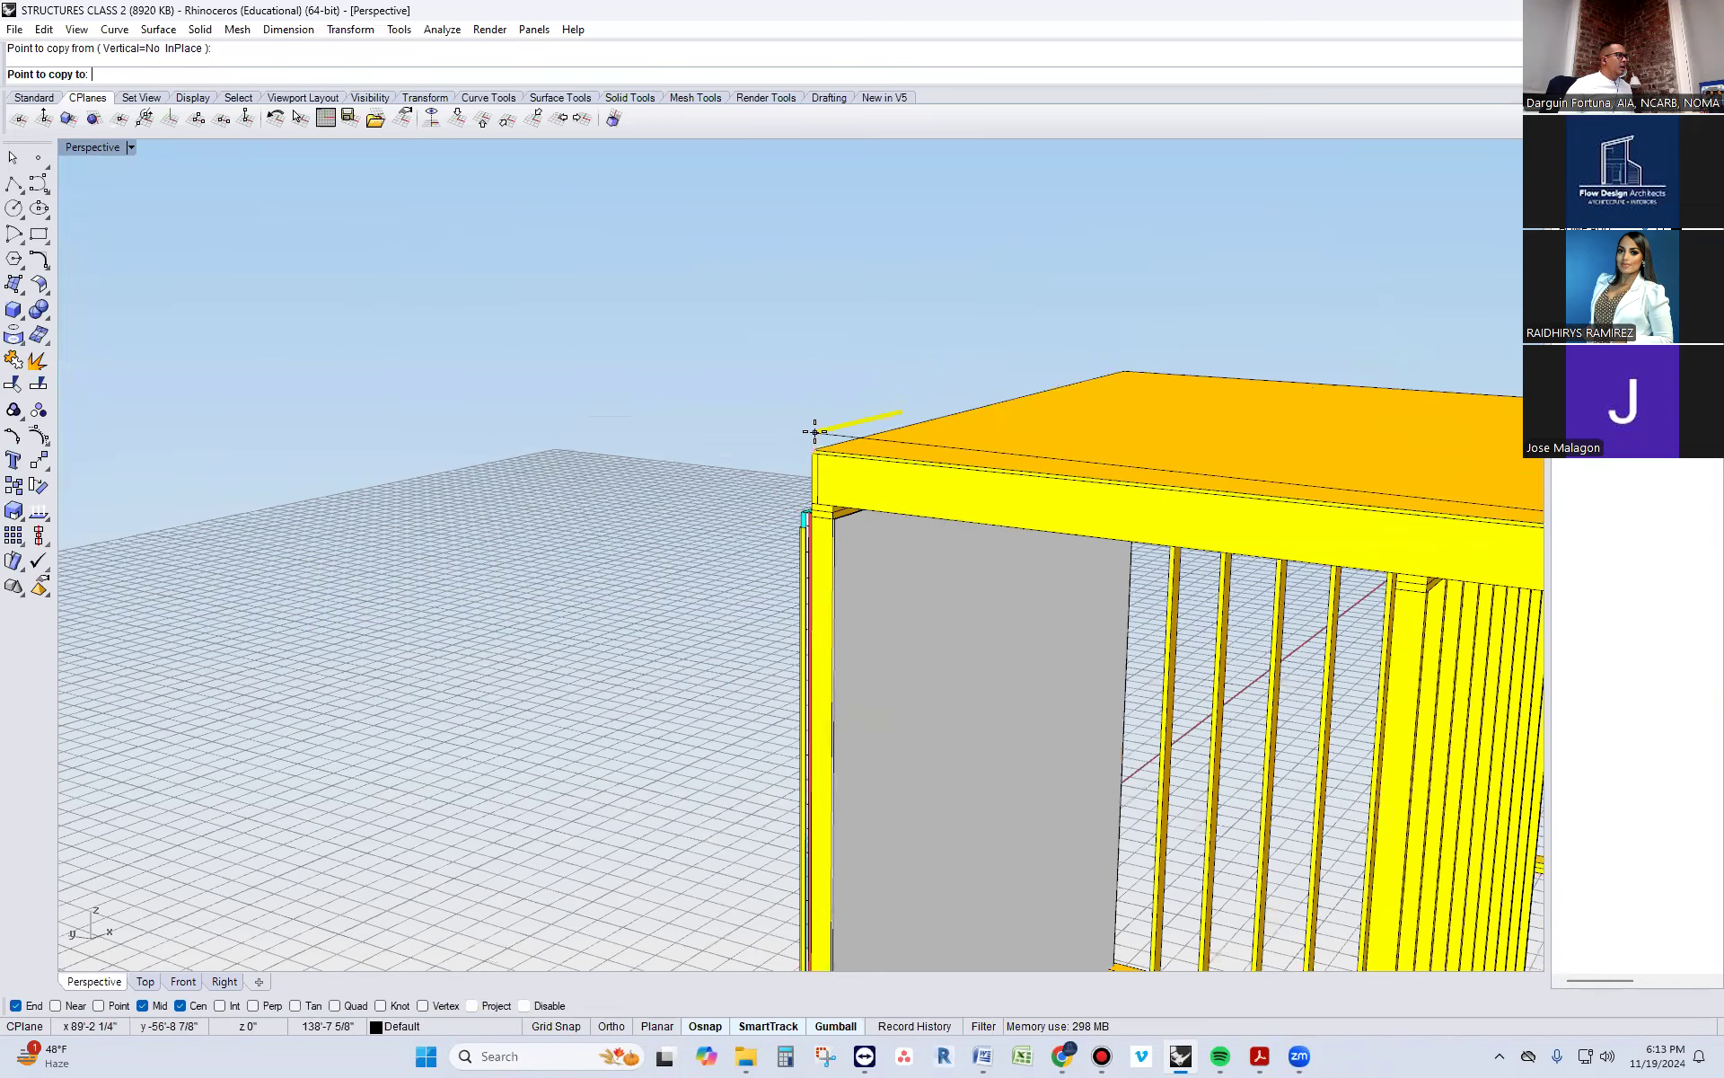
pyautogui.scroll(2, 815, 432)
pyautogui.click(813, 467)
pyautogui.press('Return')
pyautogui.scroll(-5, 609, 390)
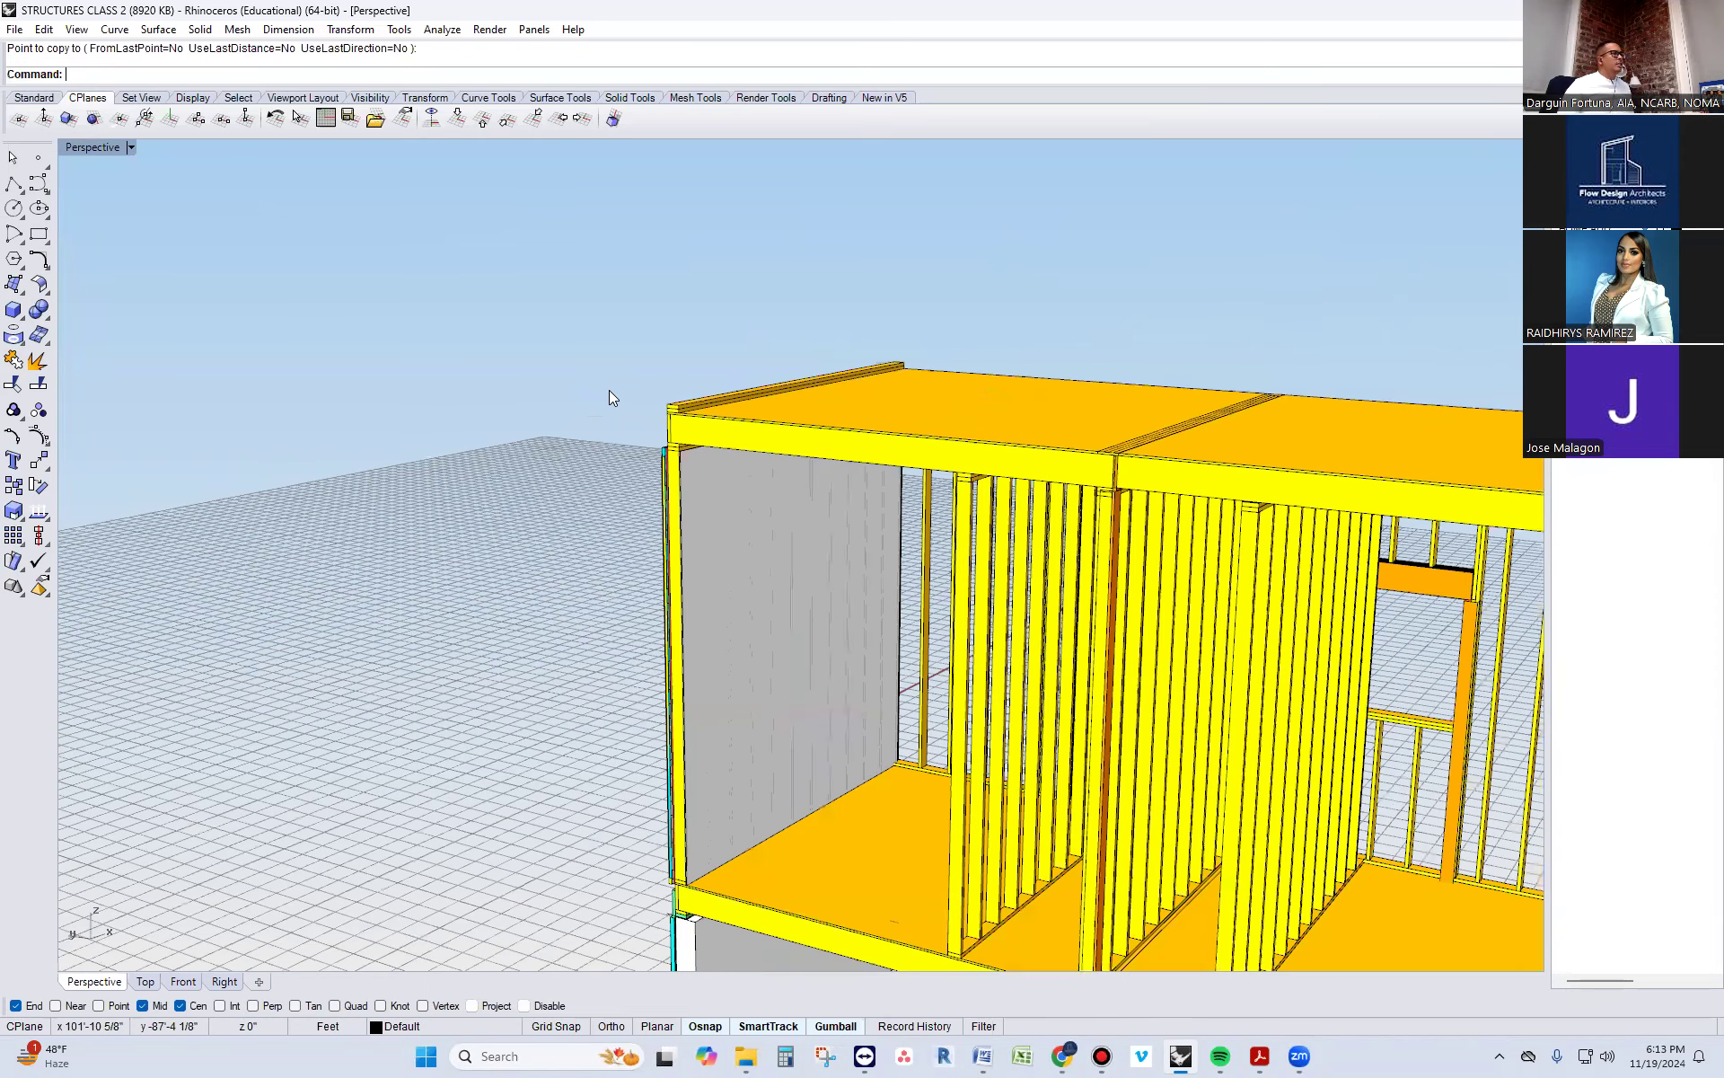
pyautogui.scroll(-4, 609, 390)
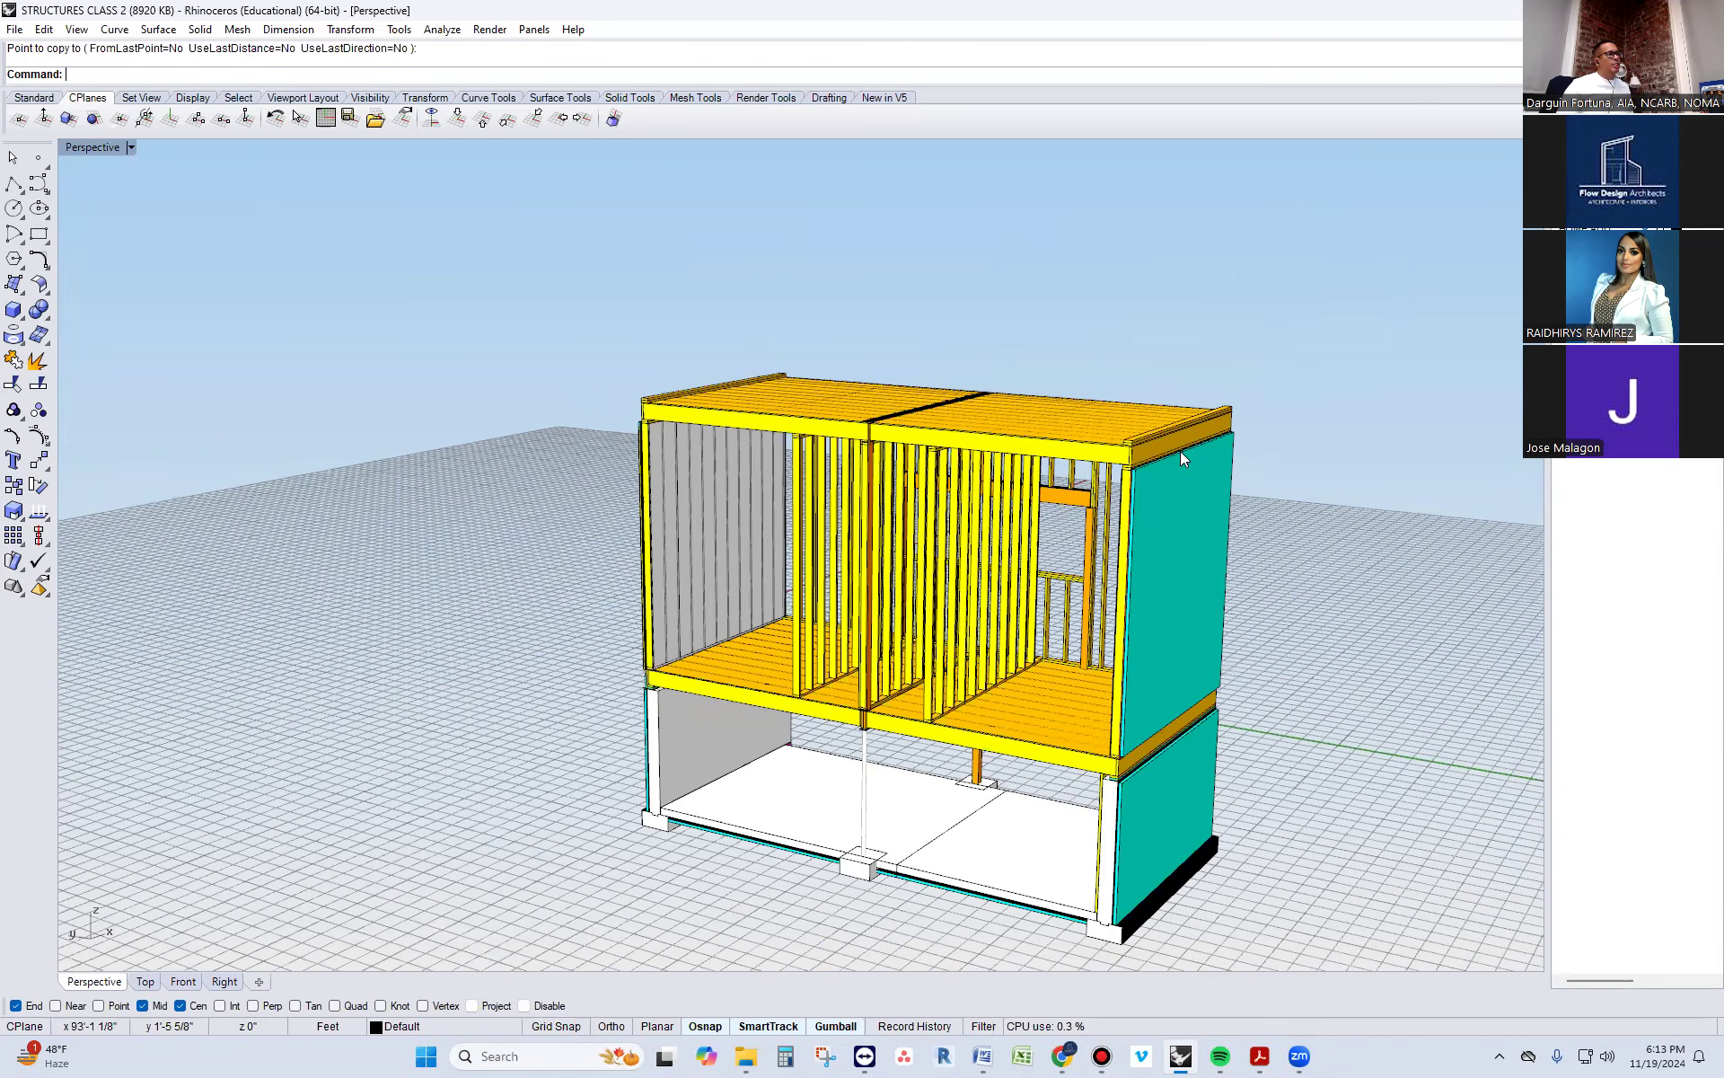
# Draw a polyline across the building front between the outer top corners of the two double roof plates
pyautogui.moveTo(526, 375); pyautogui.dragTo(735, 412, button='right')
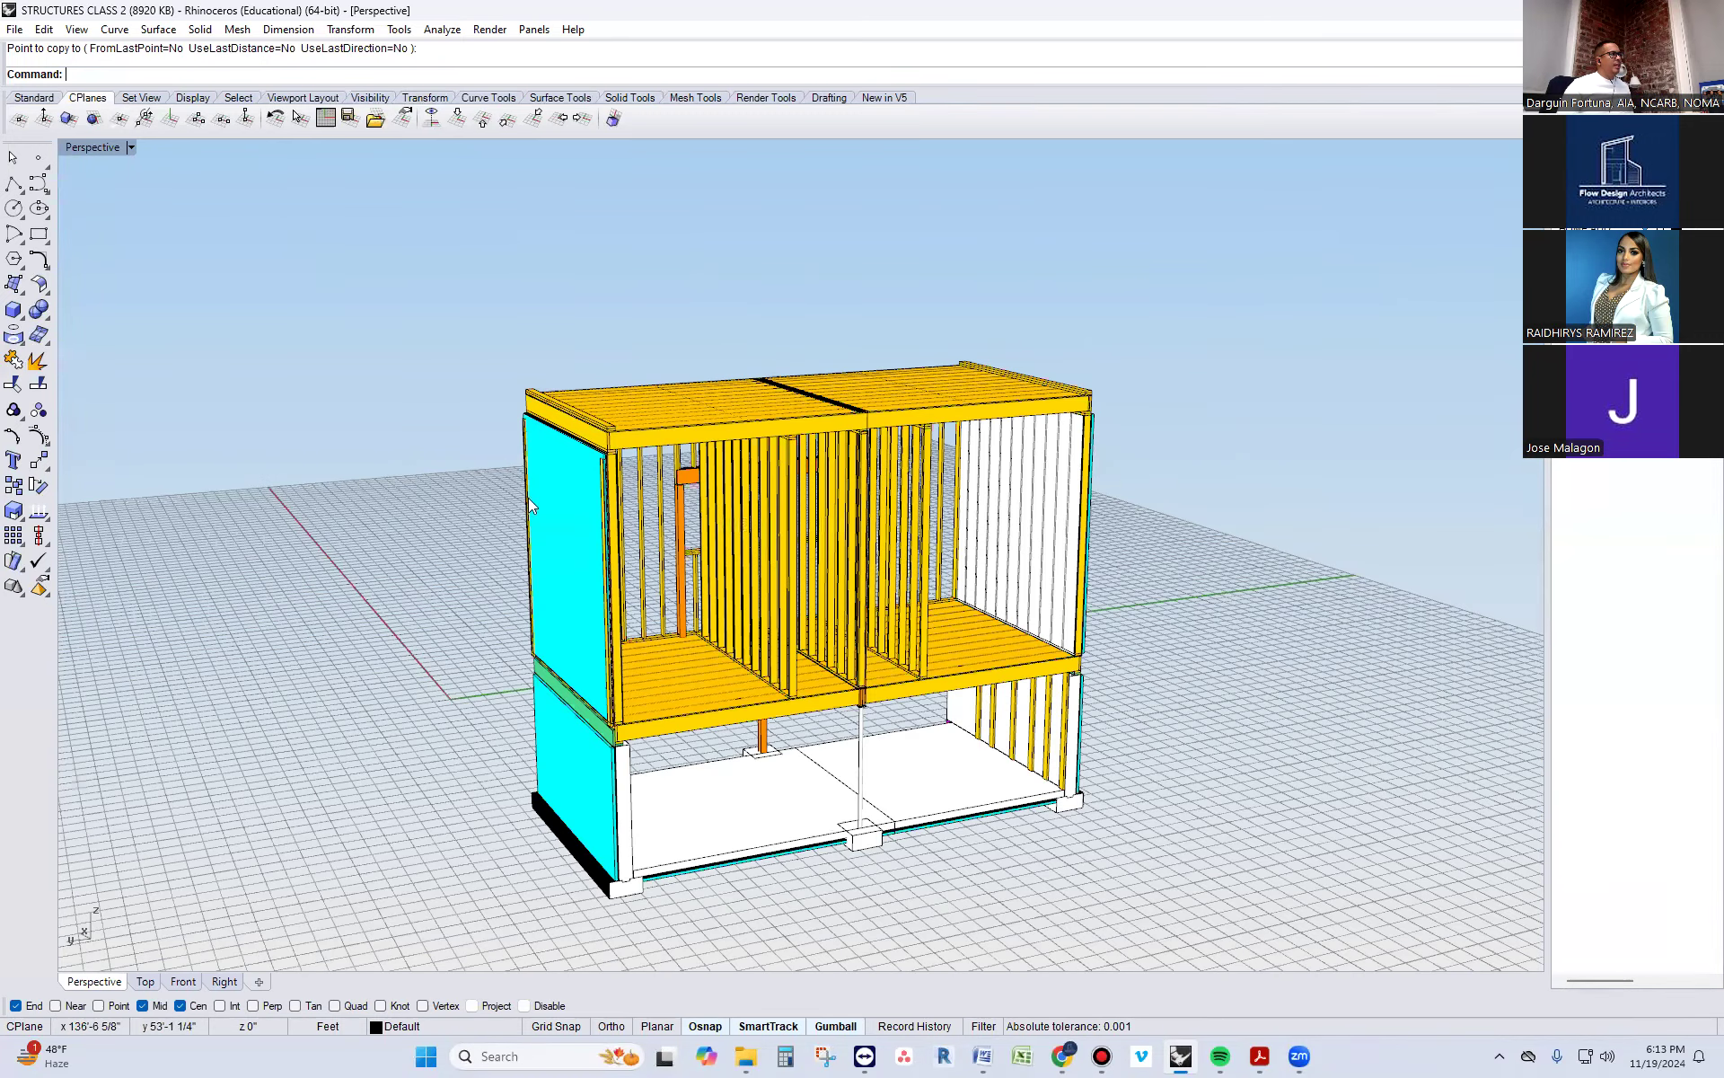
pyautogui.moveTo(1227, 578); pyautogui.dragTo(1056, 400, button='right')
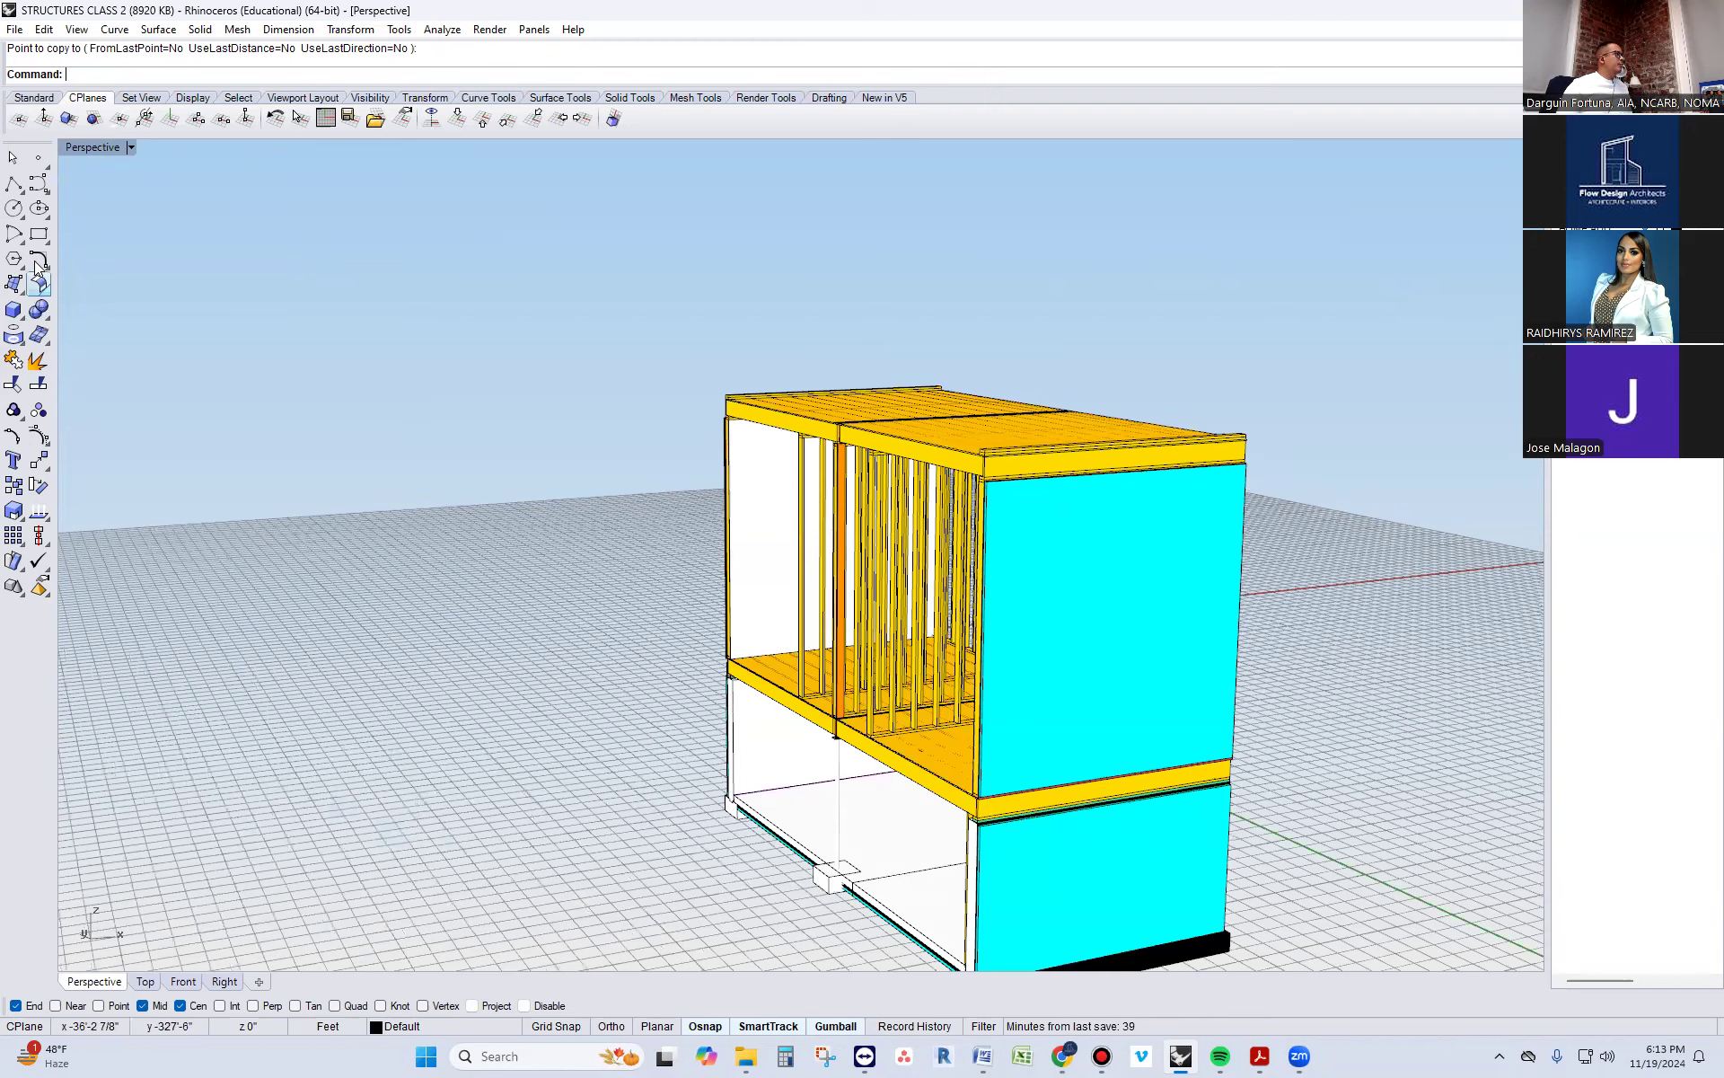
pyautogui.click(13, 183)
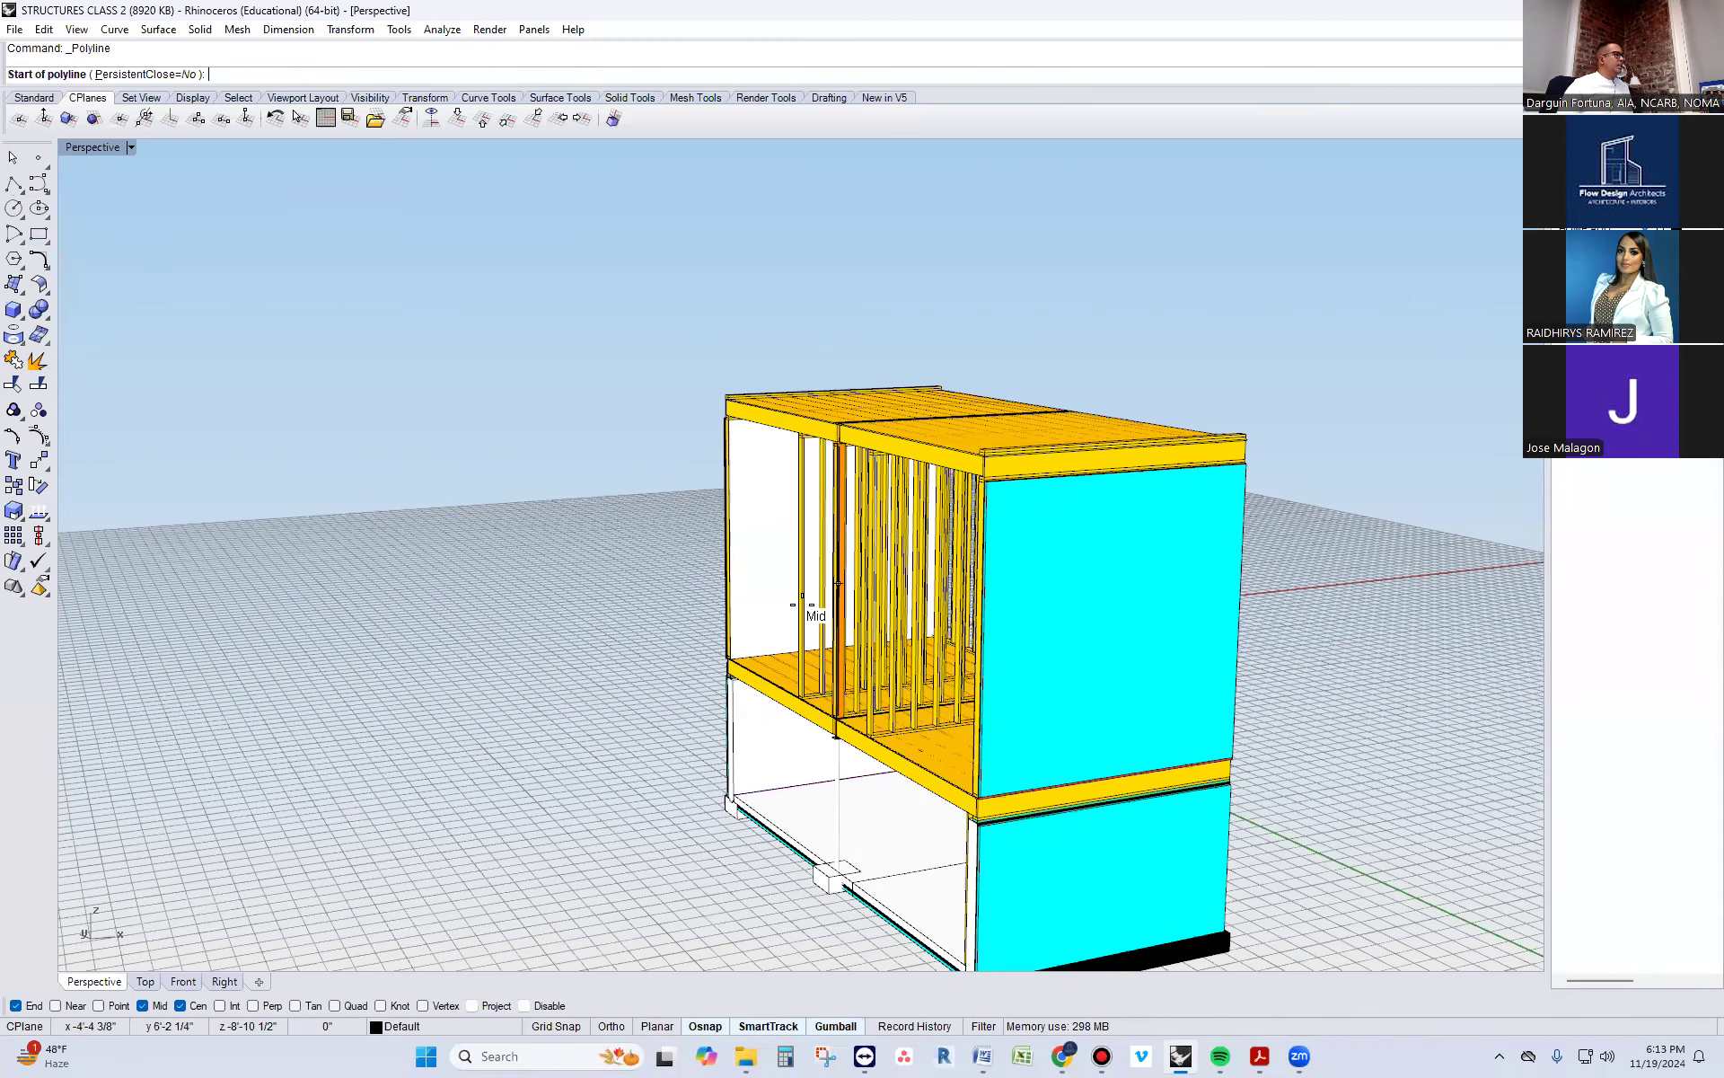
pyautogui.moveTo(435, 585); pyautogui.dragTo(620, 589, button='right')
pyautogui.scroll(5, 618, 393)
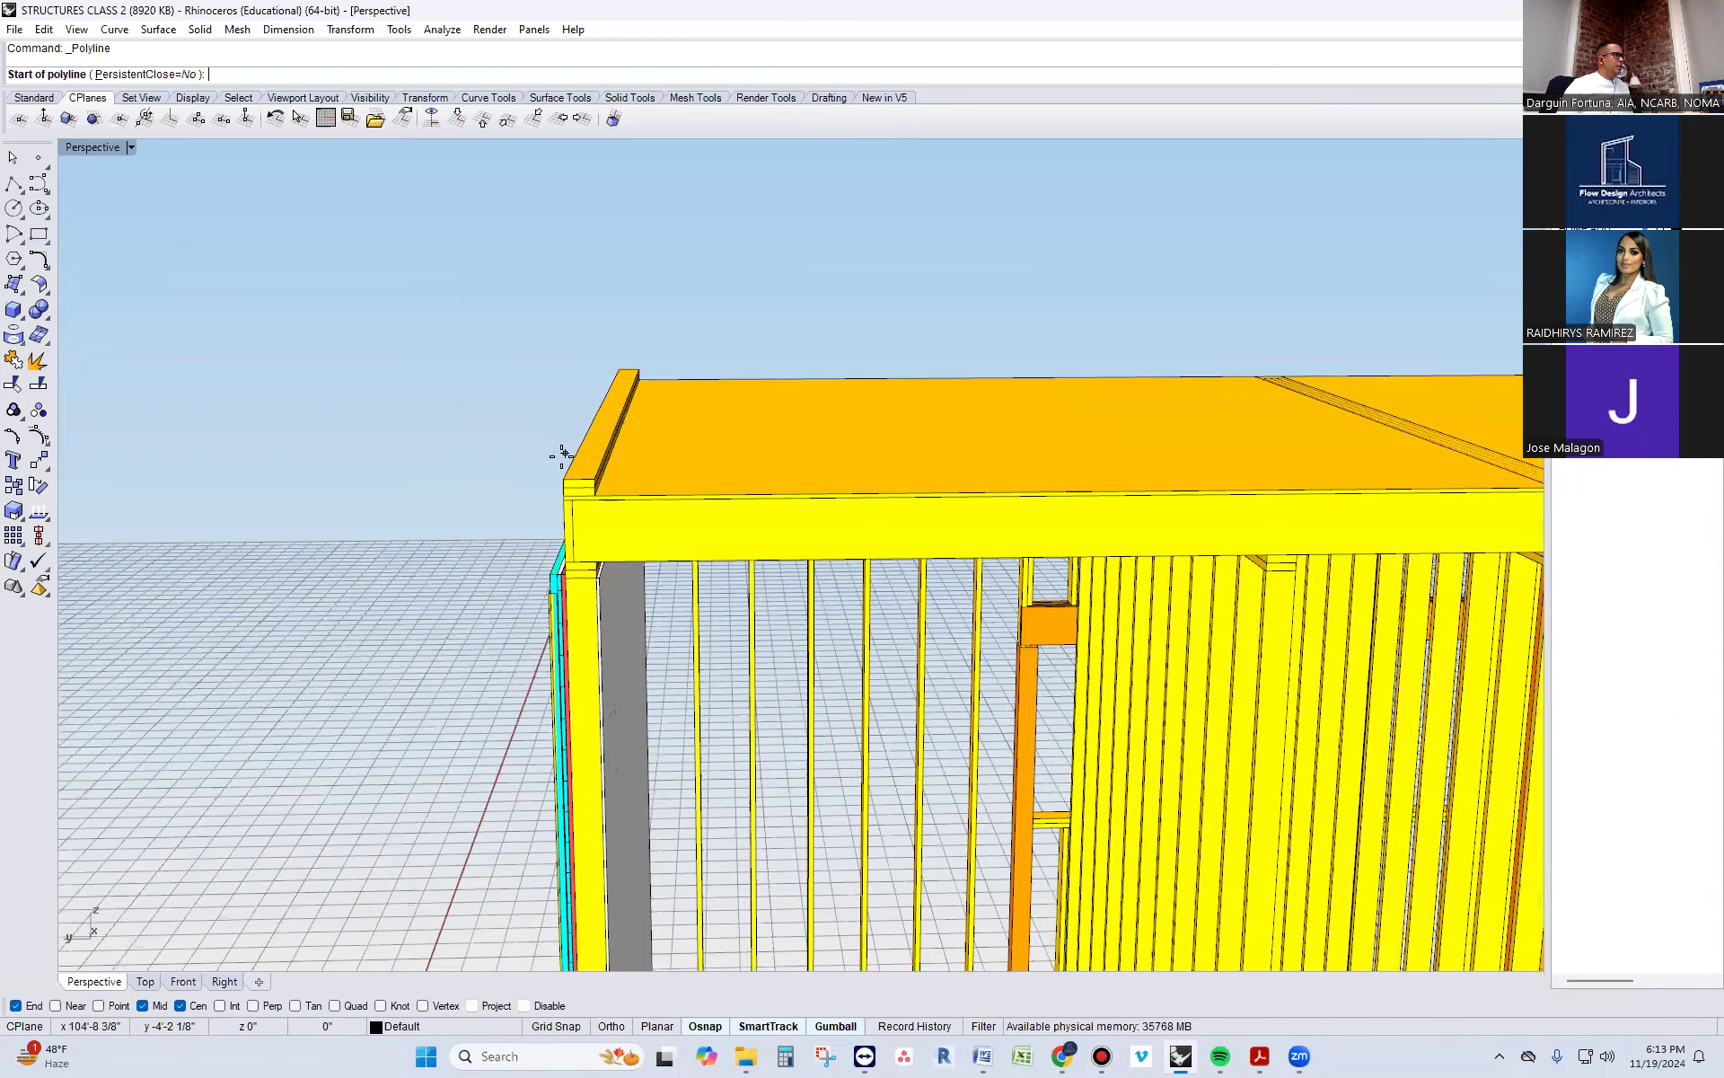
pyautogui.click(563, 480)
pyautogui.scroll(-5, 558, 482)
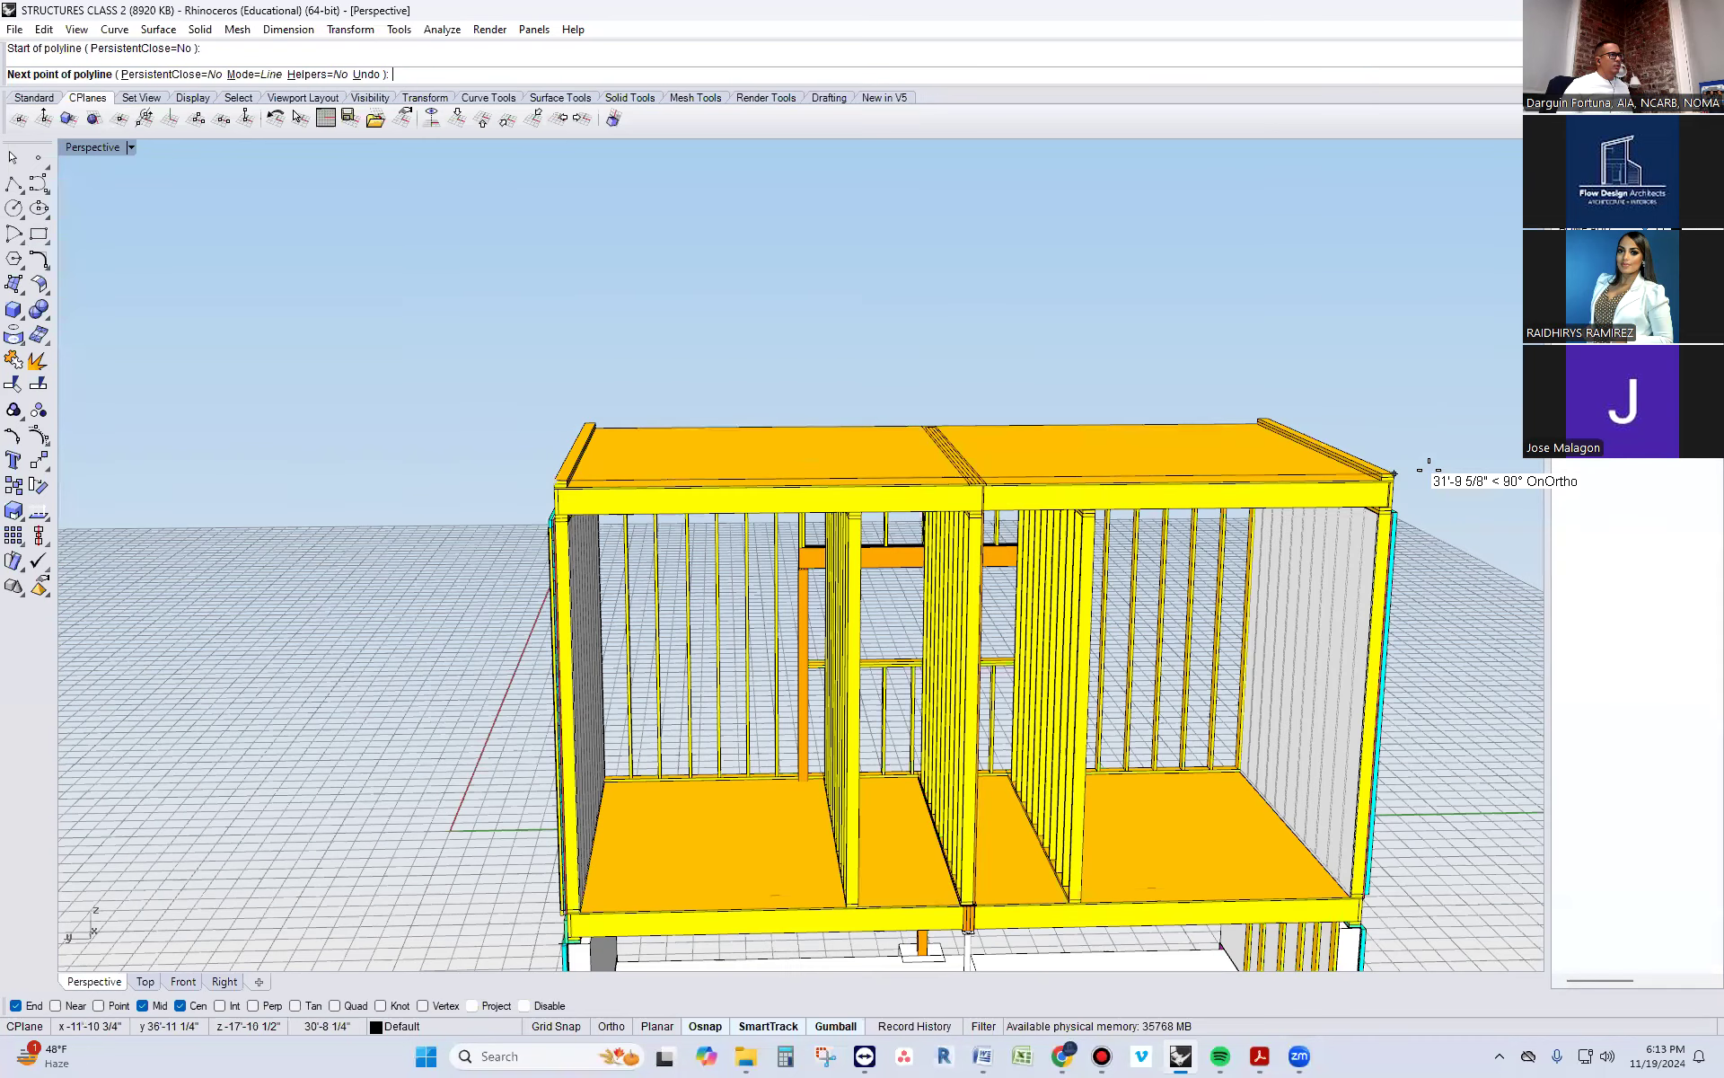
pyautogui.scroll(3, 1378, 476)
pyautogui.click(1377, 475)
pyautogui.rightClick(1376, 476)
# Draw a polyline straight up from the midpoint of the line spanning the roof plates, on the vertical construction plane
pyautogui.rightClick(771, 468)
pyautogui.moveTo(738, 508); pyautogui.dragTo(833, 463, button='right')
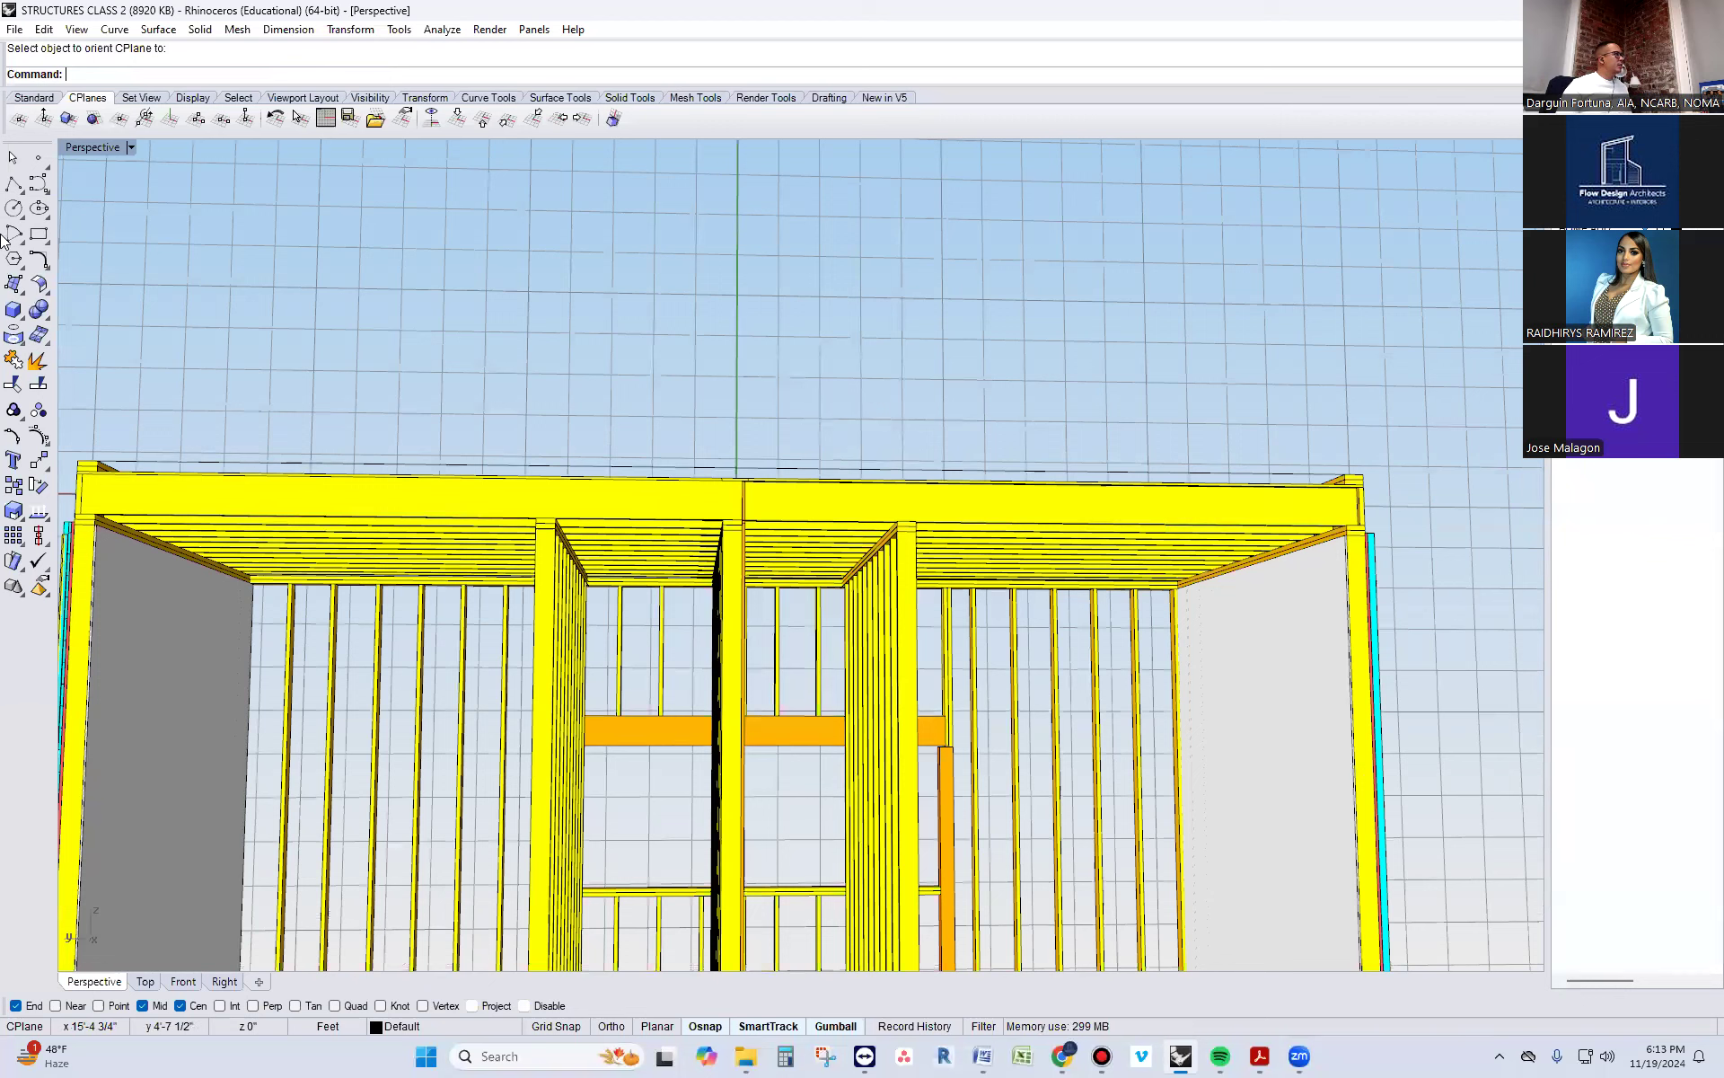
pyautogui.click(730, 463)
pyautogui.press('F8')
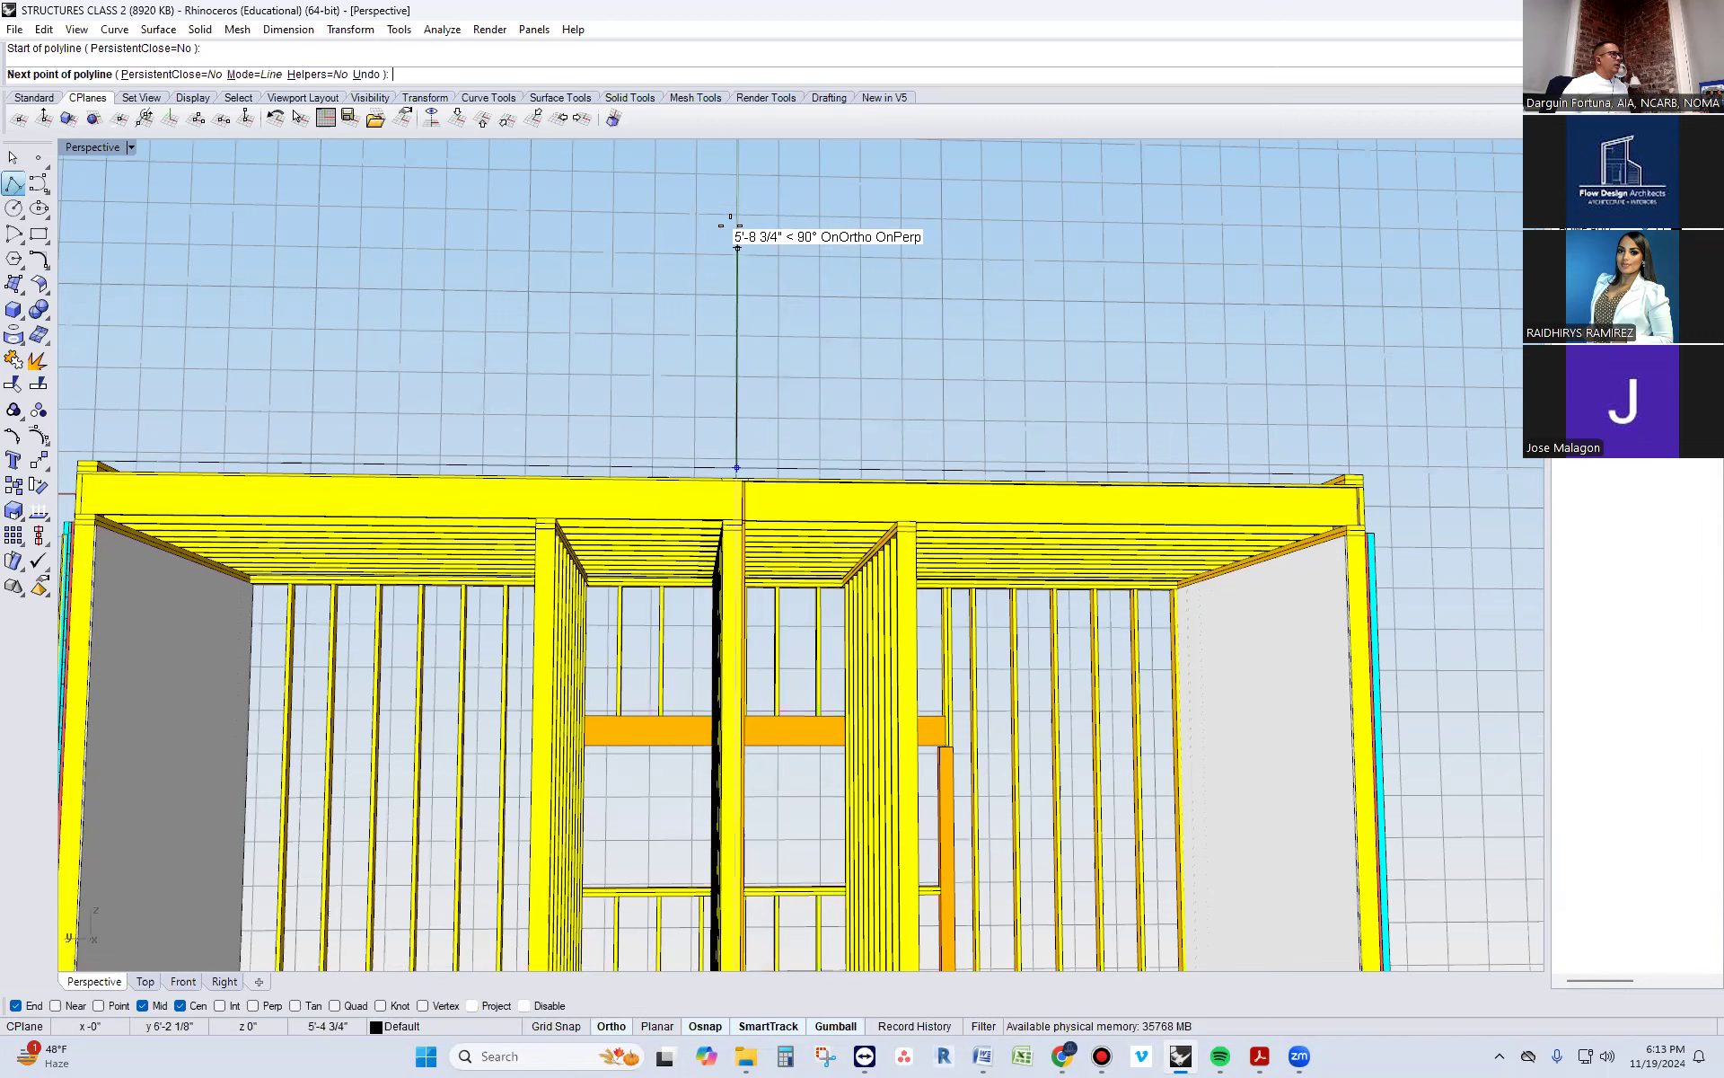
pyautogui.scroll(-2, 741, 365)
pyautogui.press('F8')
pyautogui.scroll(-1, 742, 366)
pyautogui.click(748, 247)
pyautogui.press('Return')
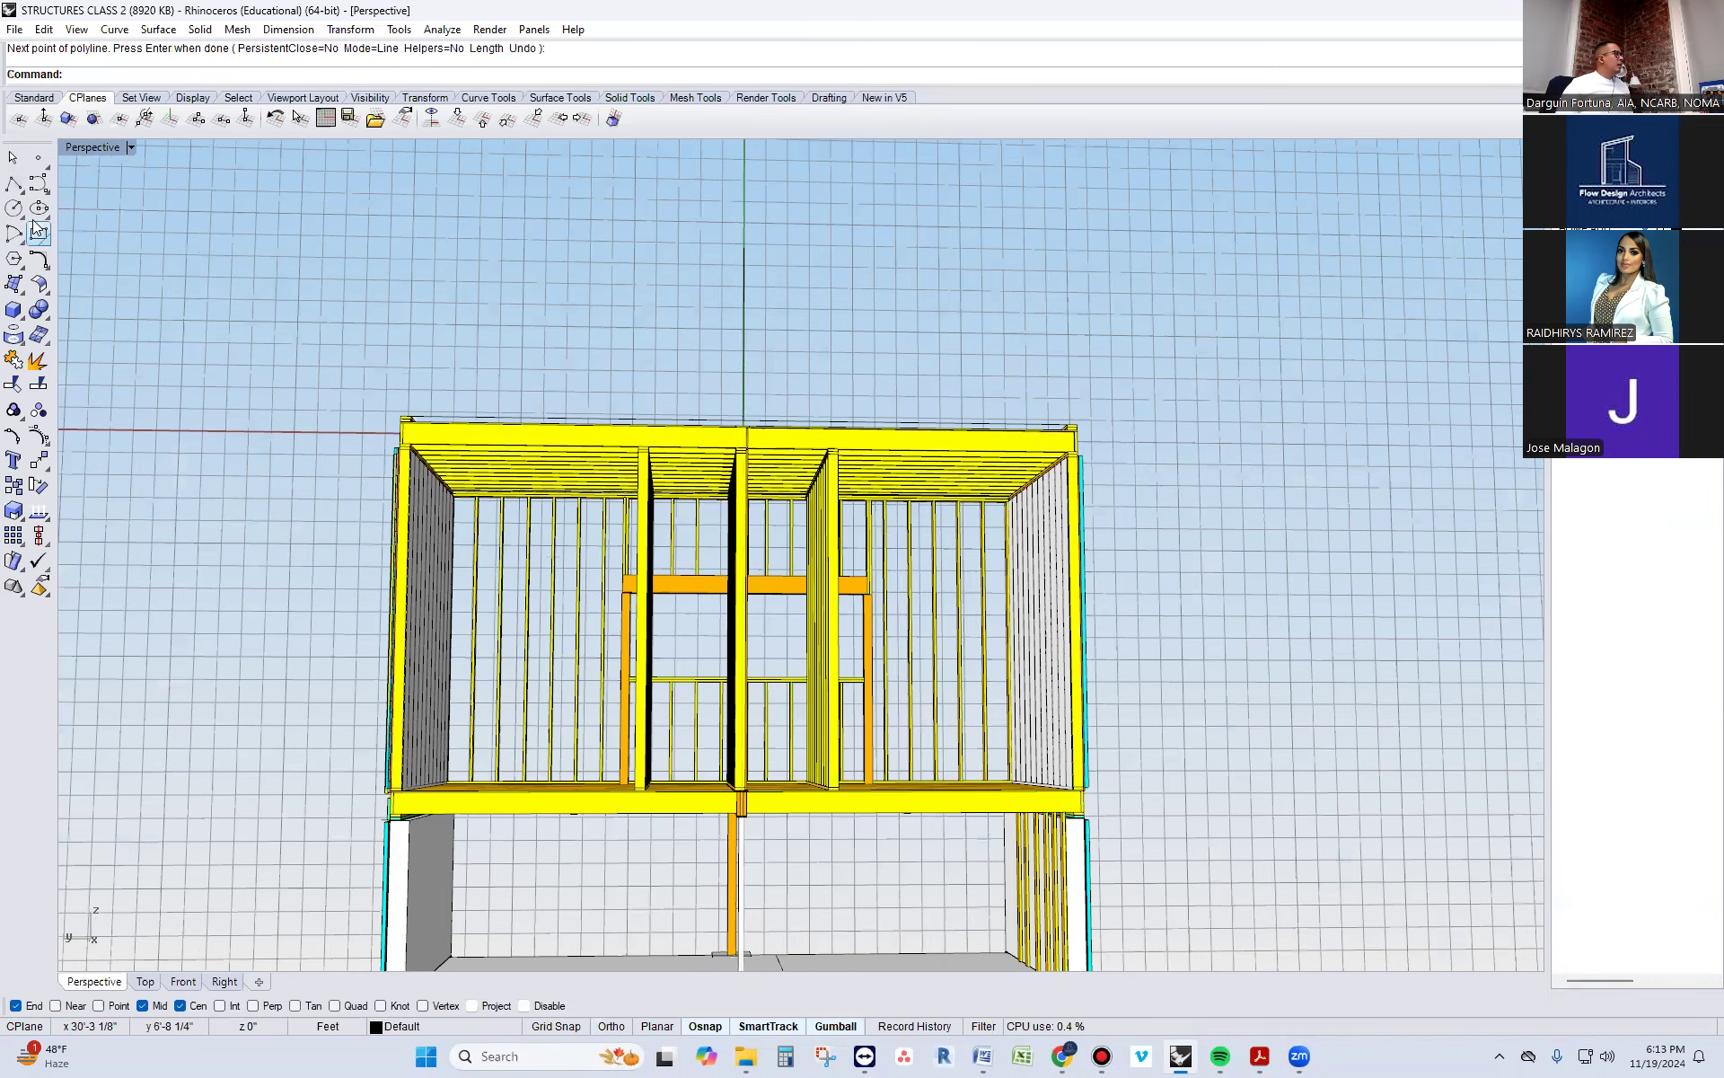
# Draw a sloped polyline from the top of the vertical centre line to the inner top corner of one double roof plate
pyautogui.press('Return')
pyautogui.click(746, 244)
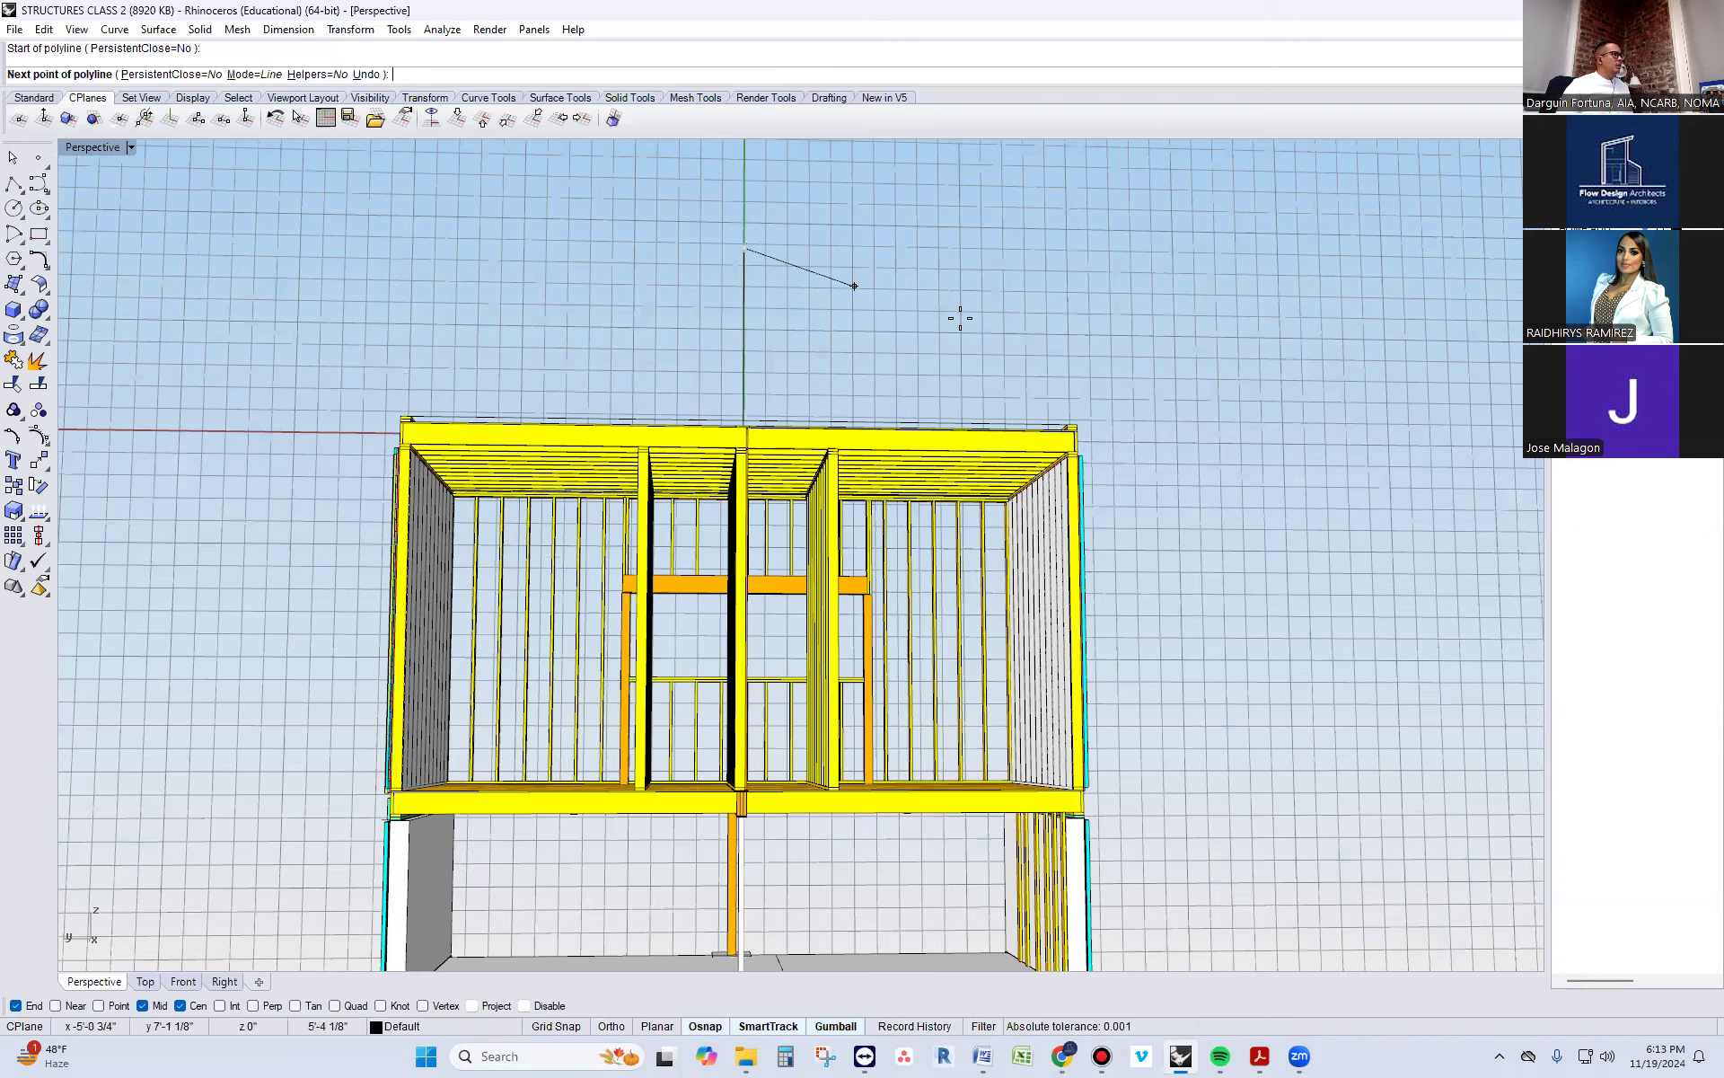
pyautogui.scroll(3, 1131, 401)
pyautogui.moveTo(1107, 418); pyautogui.dragTo(1043, 474, button='right')
pyautogui.scroll(-5, 1043, 468)
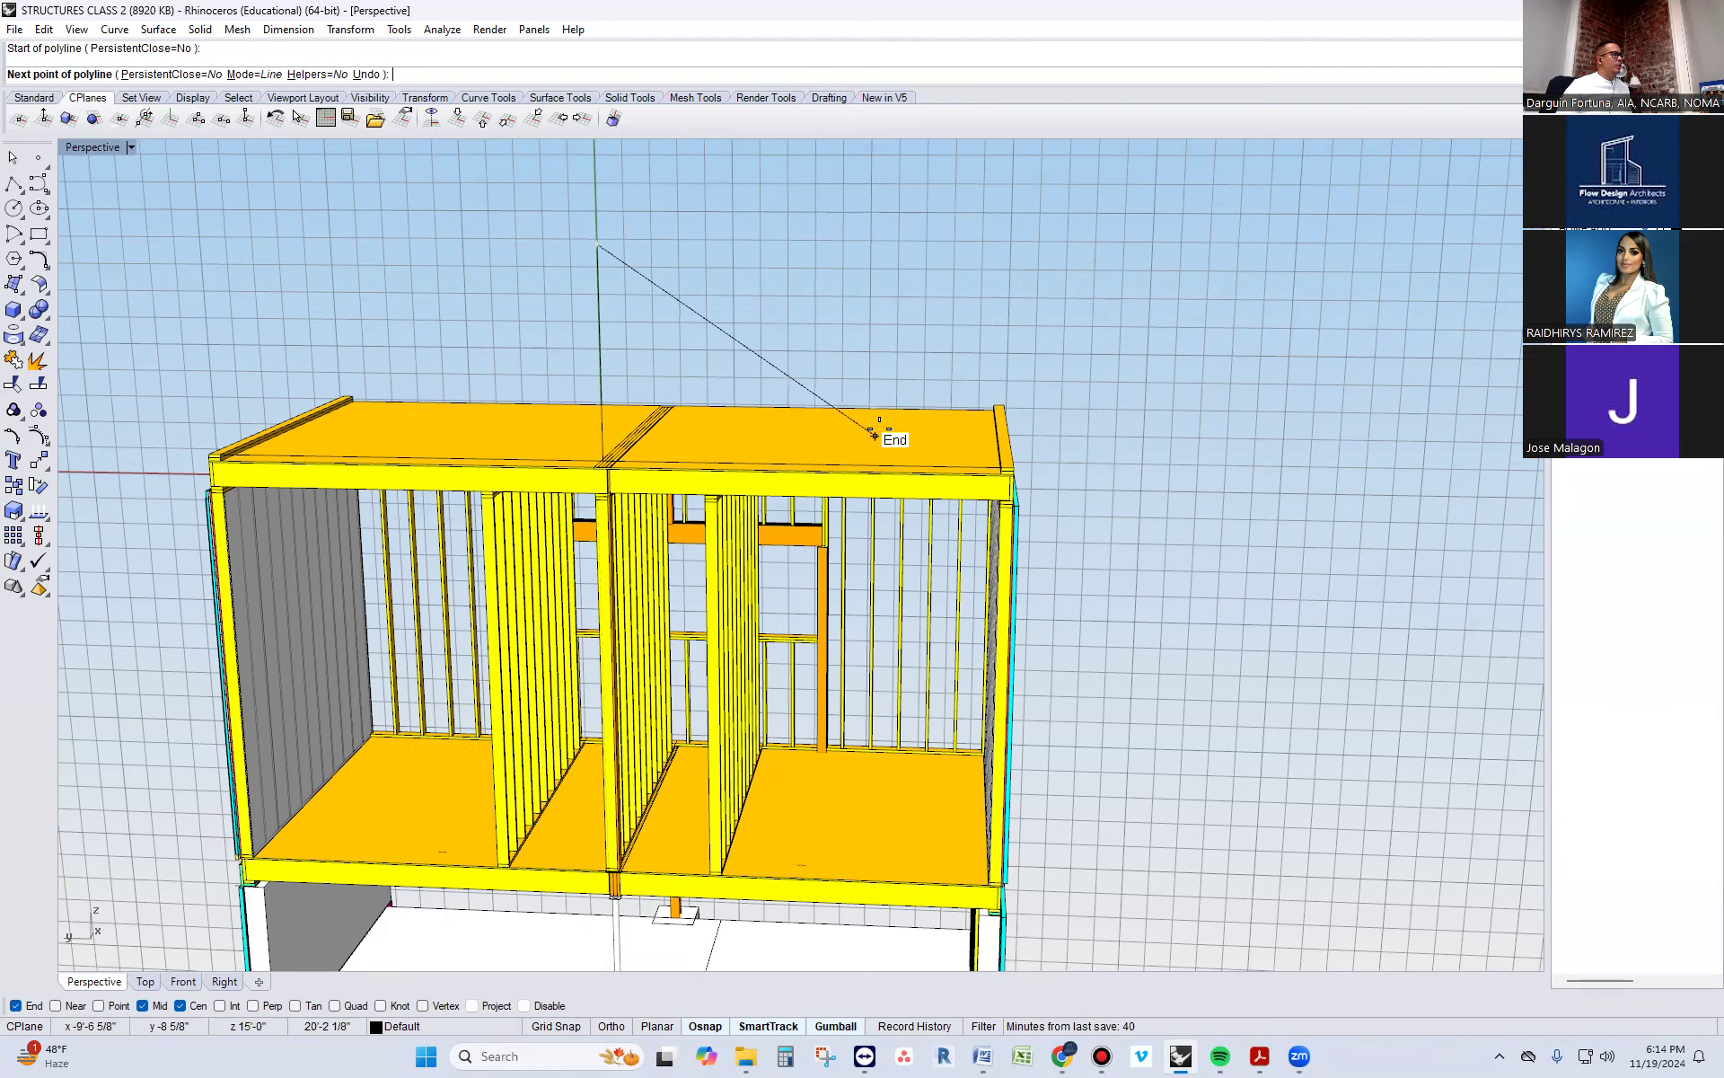
pyautogui.scroll(1, 875, 436)
pyautogui.scroll(1, 874, 436)
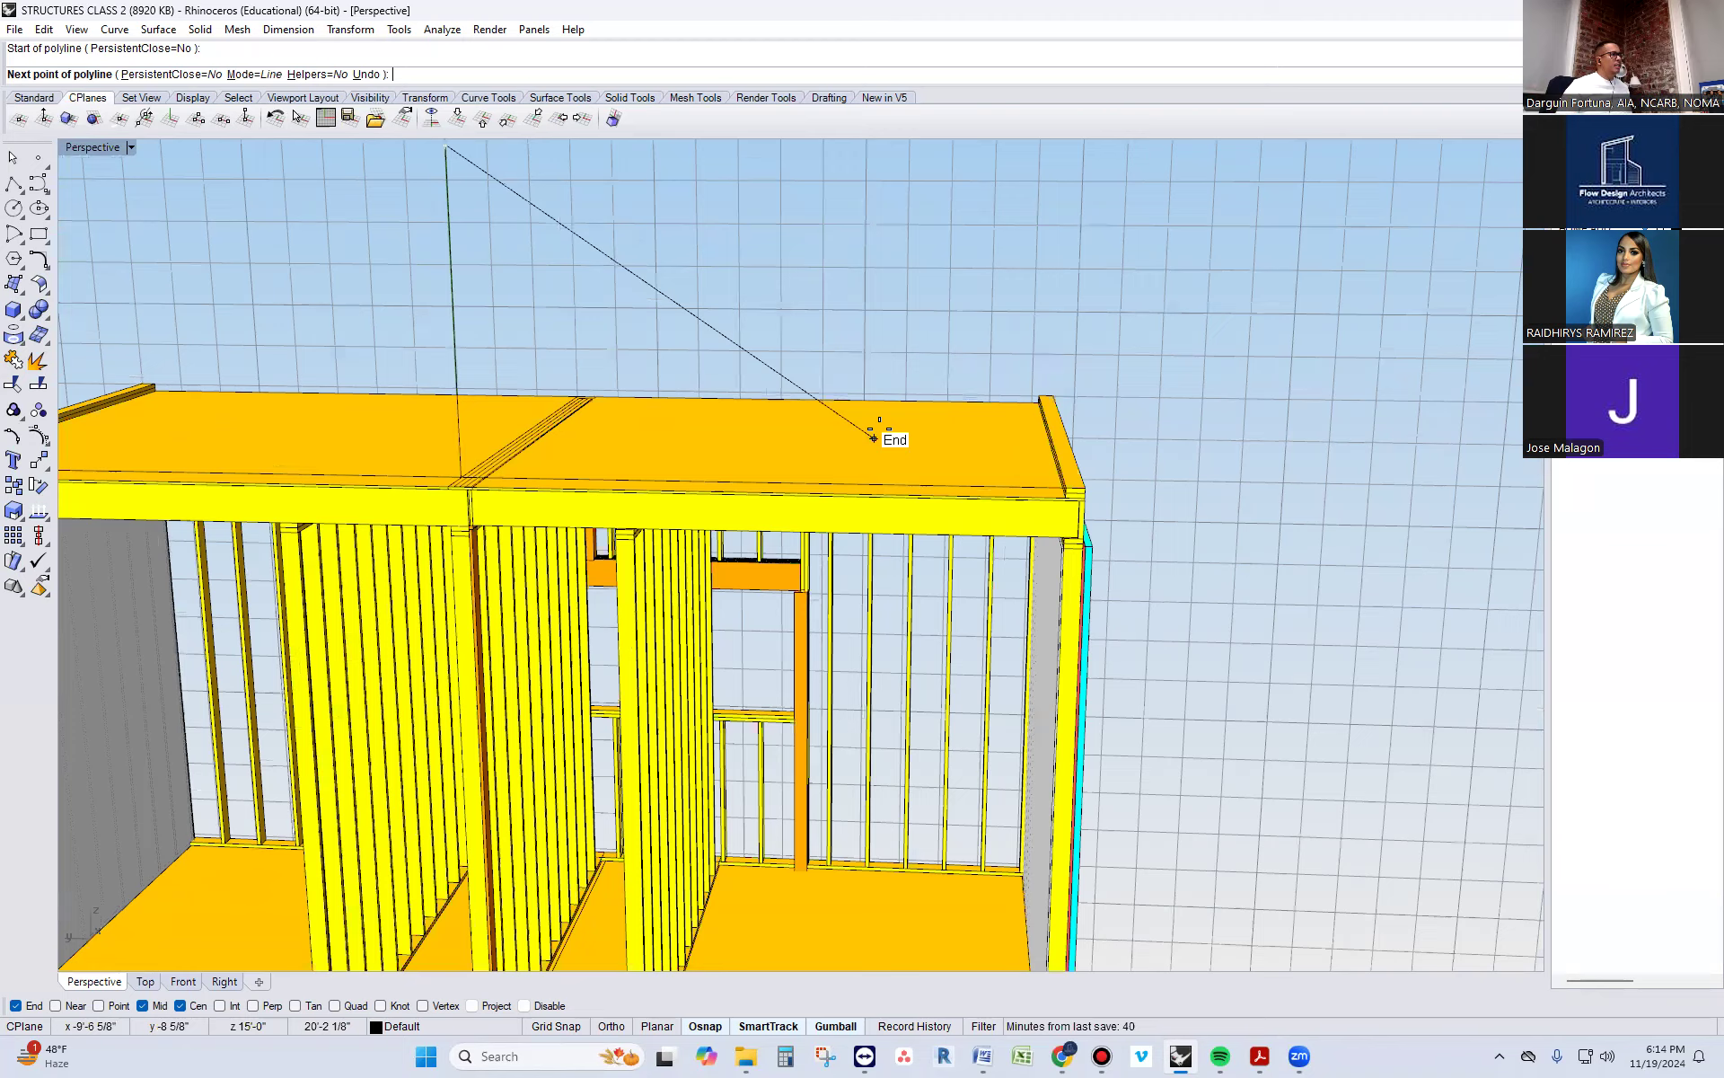
pyautogui.scroll(-2, 873, 437)
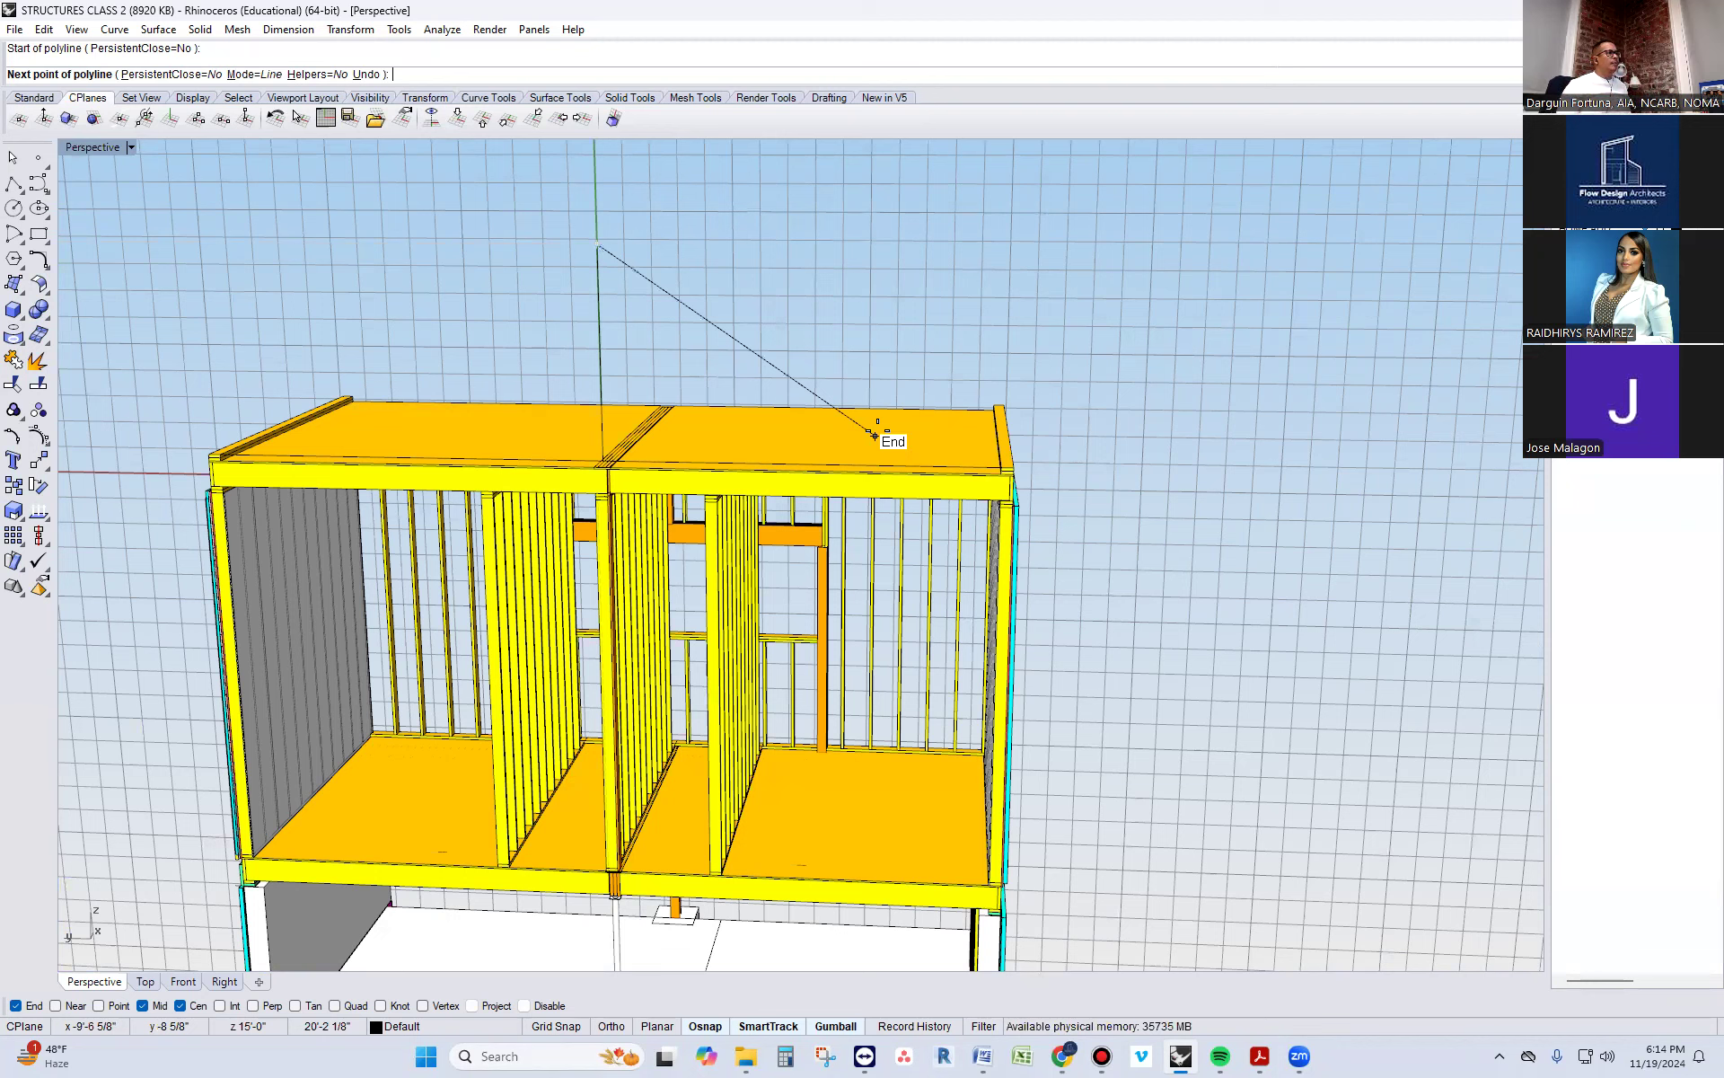
pyautogui.scroll(3, 907, 438)
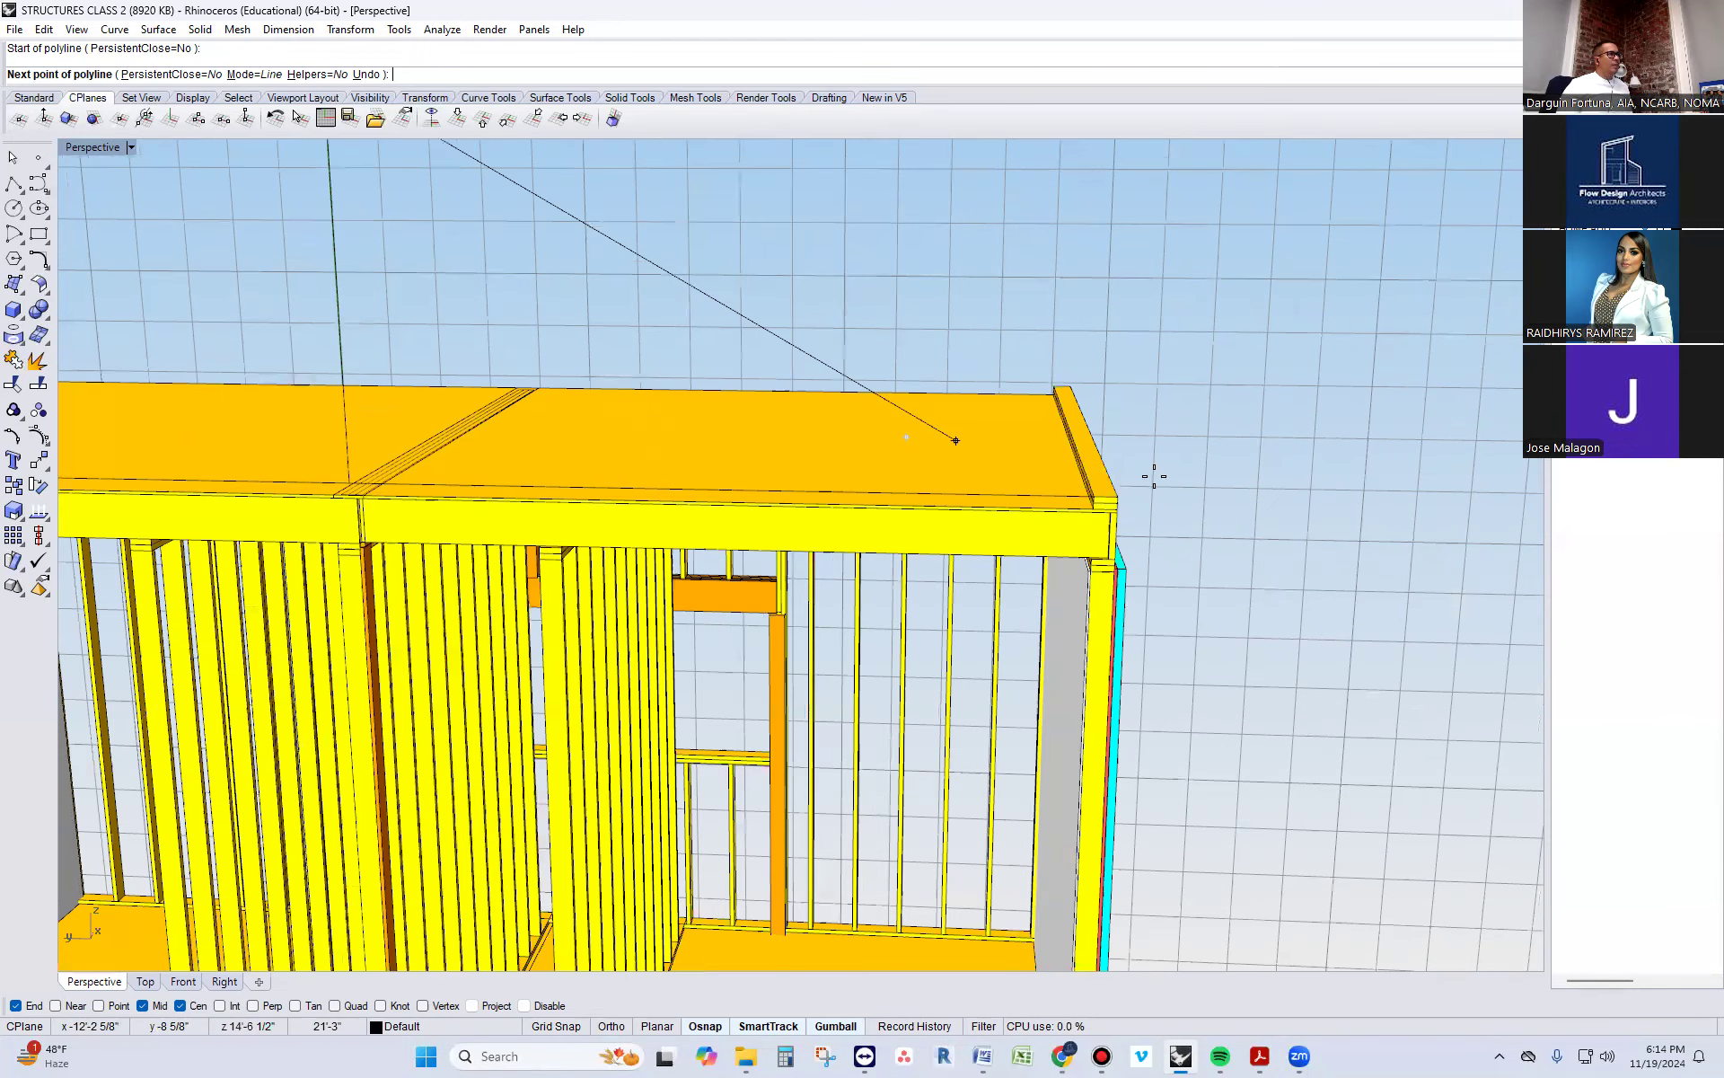
pyautogui.scroll(2, 1138, 481)
pyautogui.scroll(2, 1047, 501)
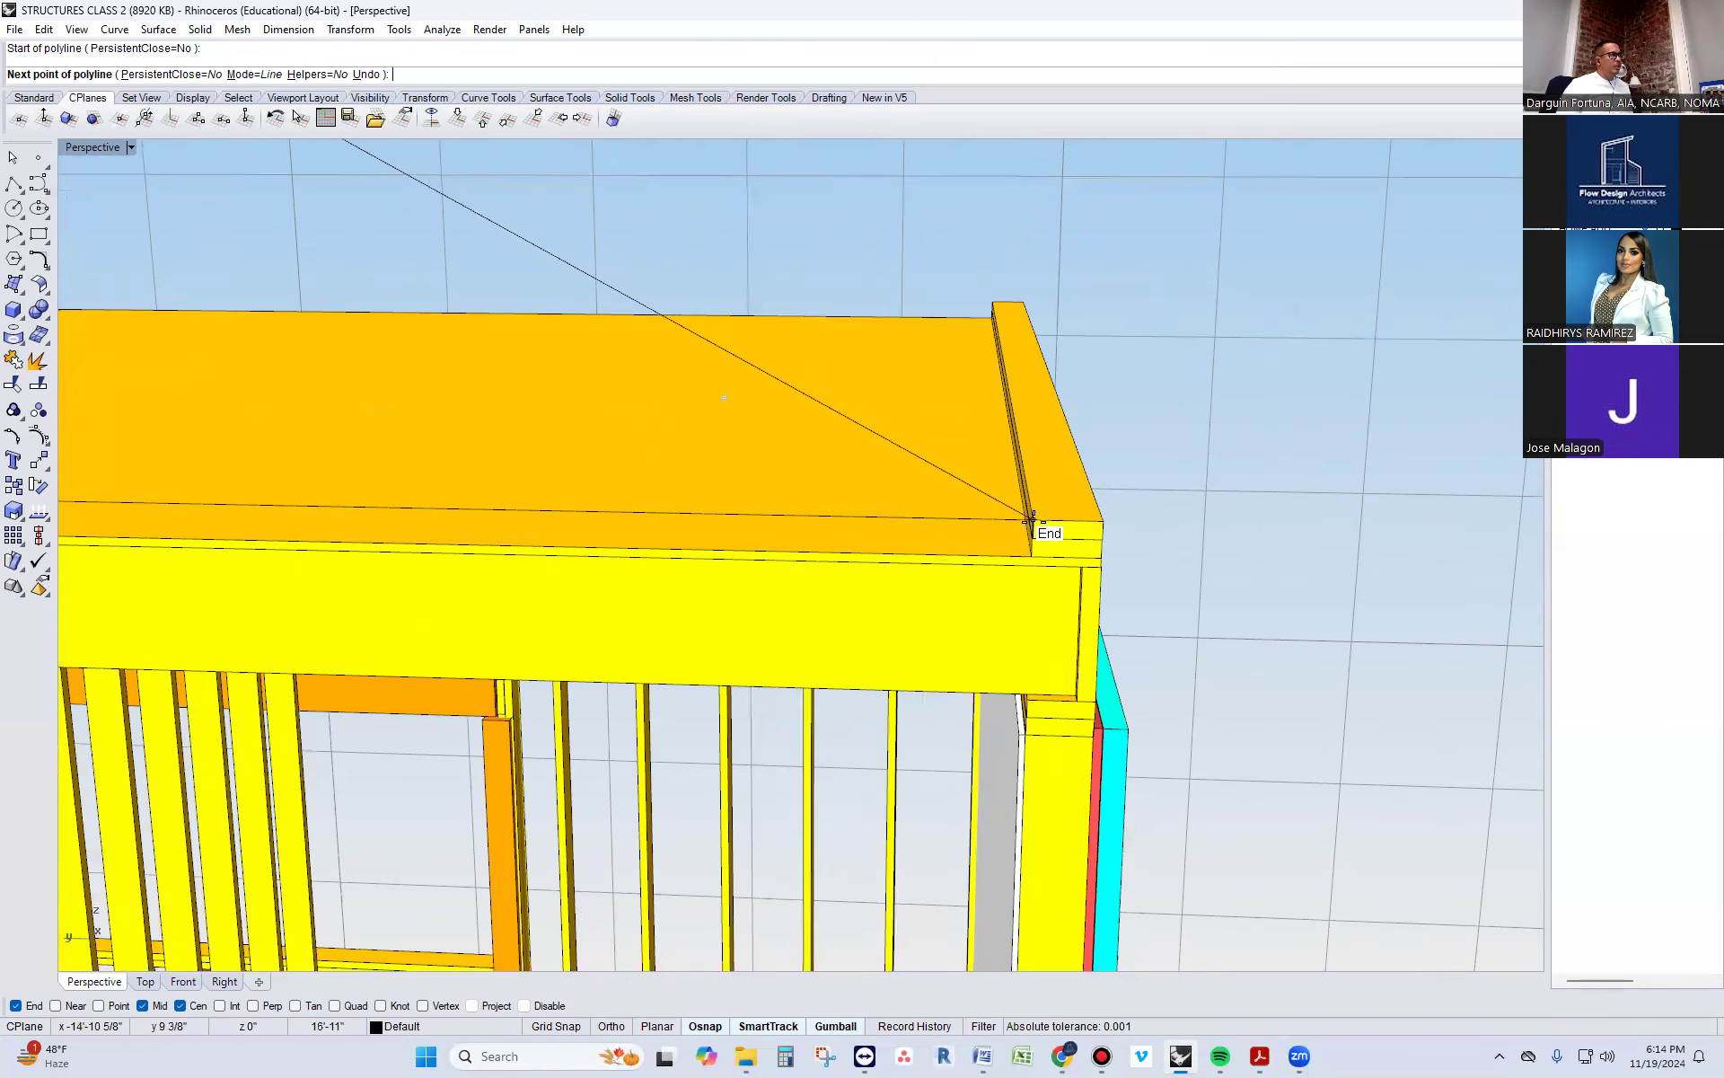
pyautogui.scroll(1, 1030, 519)
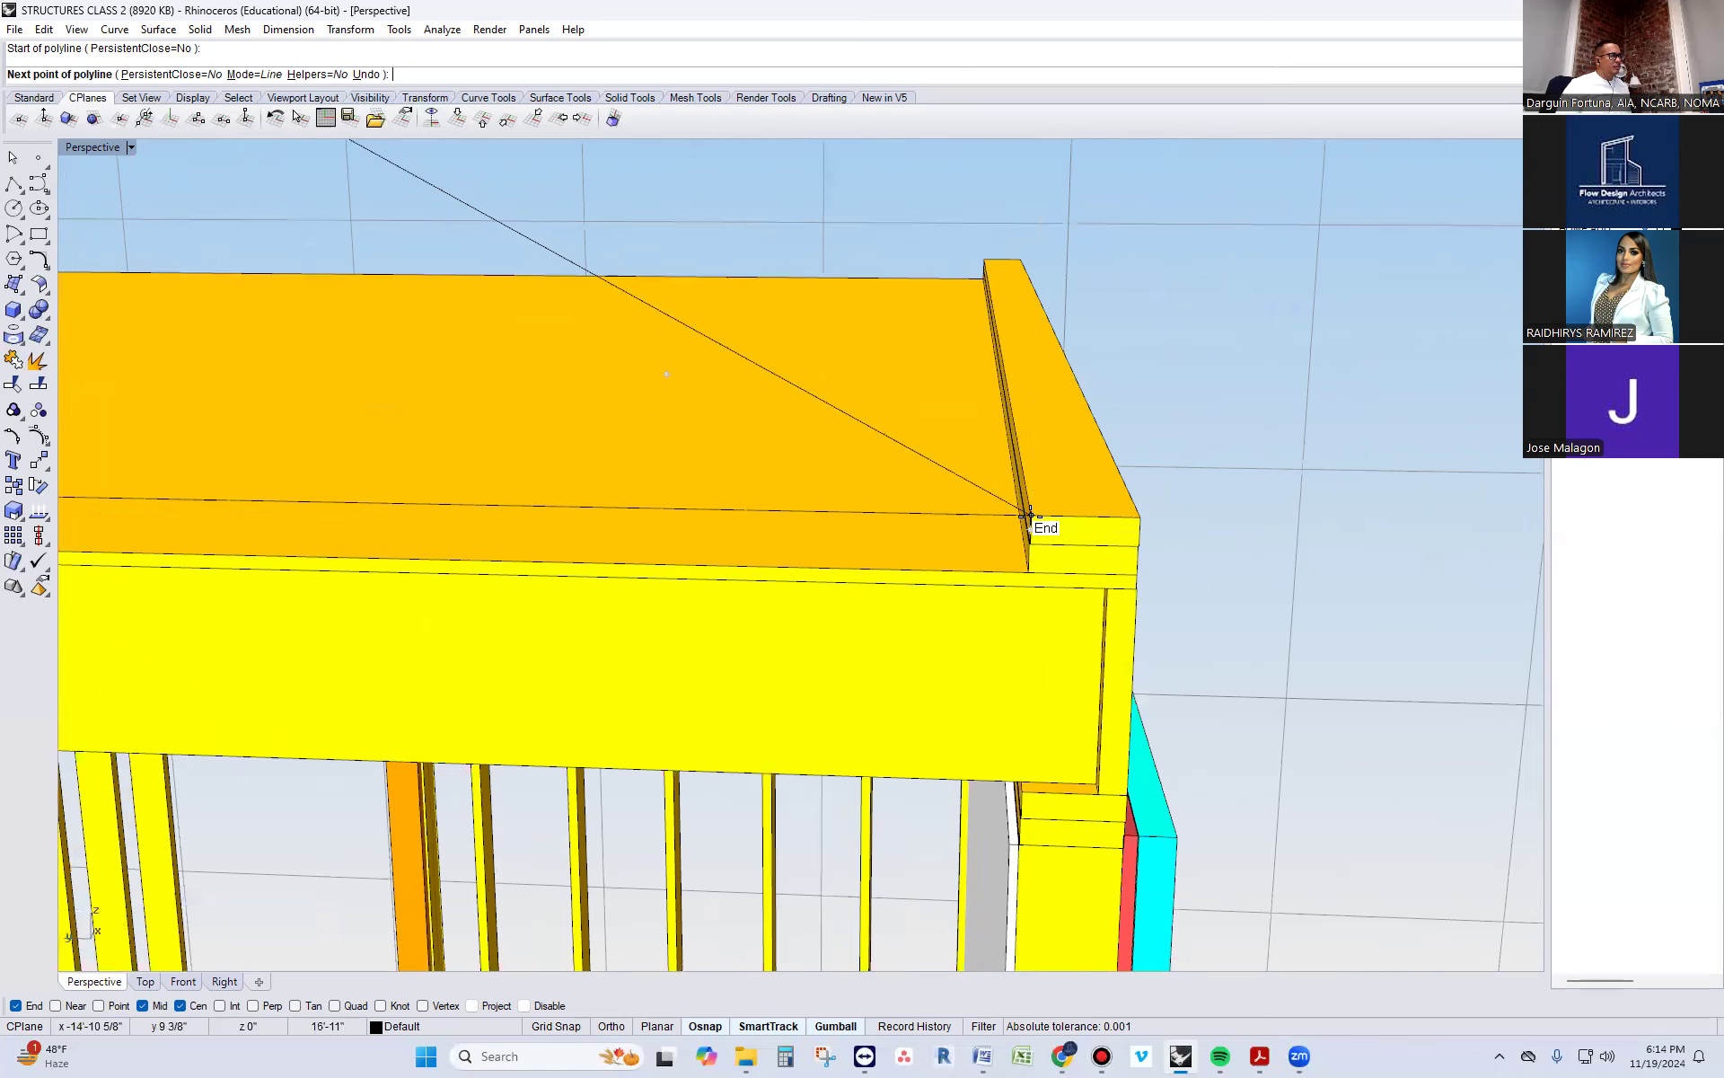
pyautogui.click(1029, 514)
pyautogui.press('Return')
pyautogui.scroll(-2, 1162, 548)
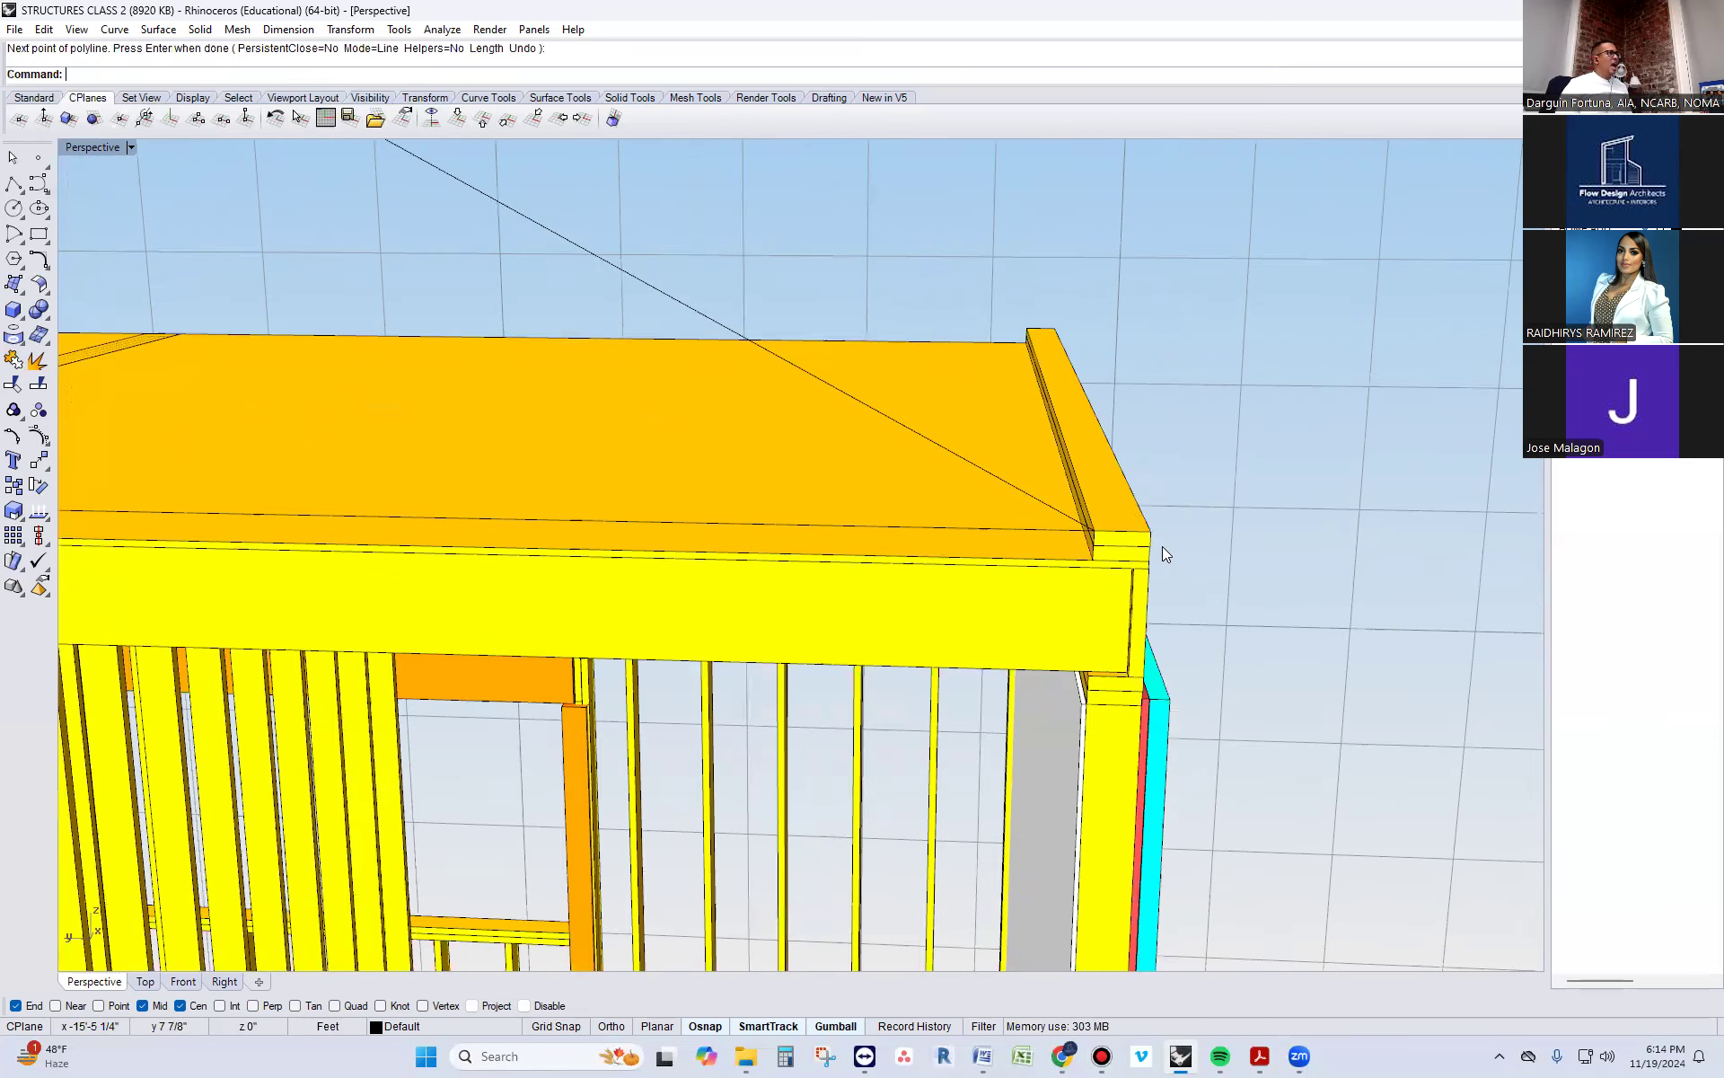
pyautogui.scroll(-5, 1166, 553)
# Scale the sloped line lengthwise about its midpoint so it extends past the centre line and overhangs the side wall
pyautogui.click(891, 401)
pyautogui.moveTo(1279, 579); pyautogui.dragTo(1272, 530, button='right')
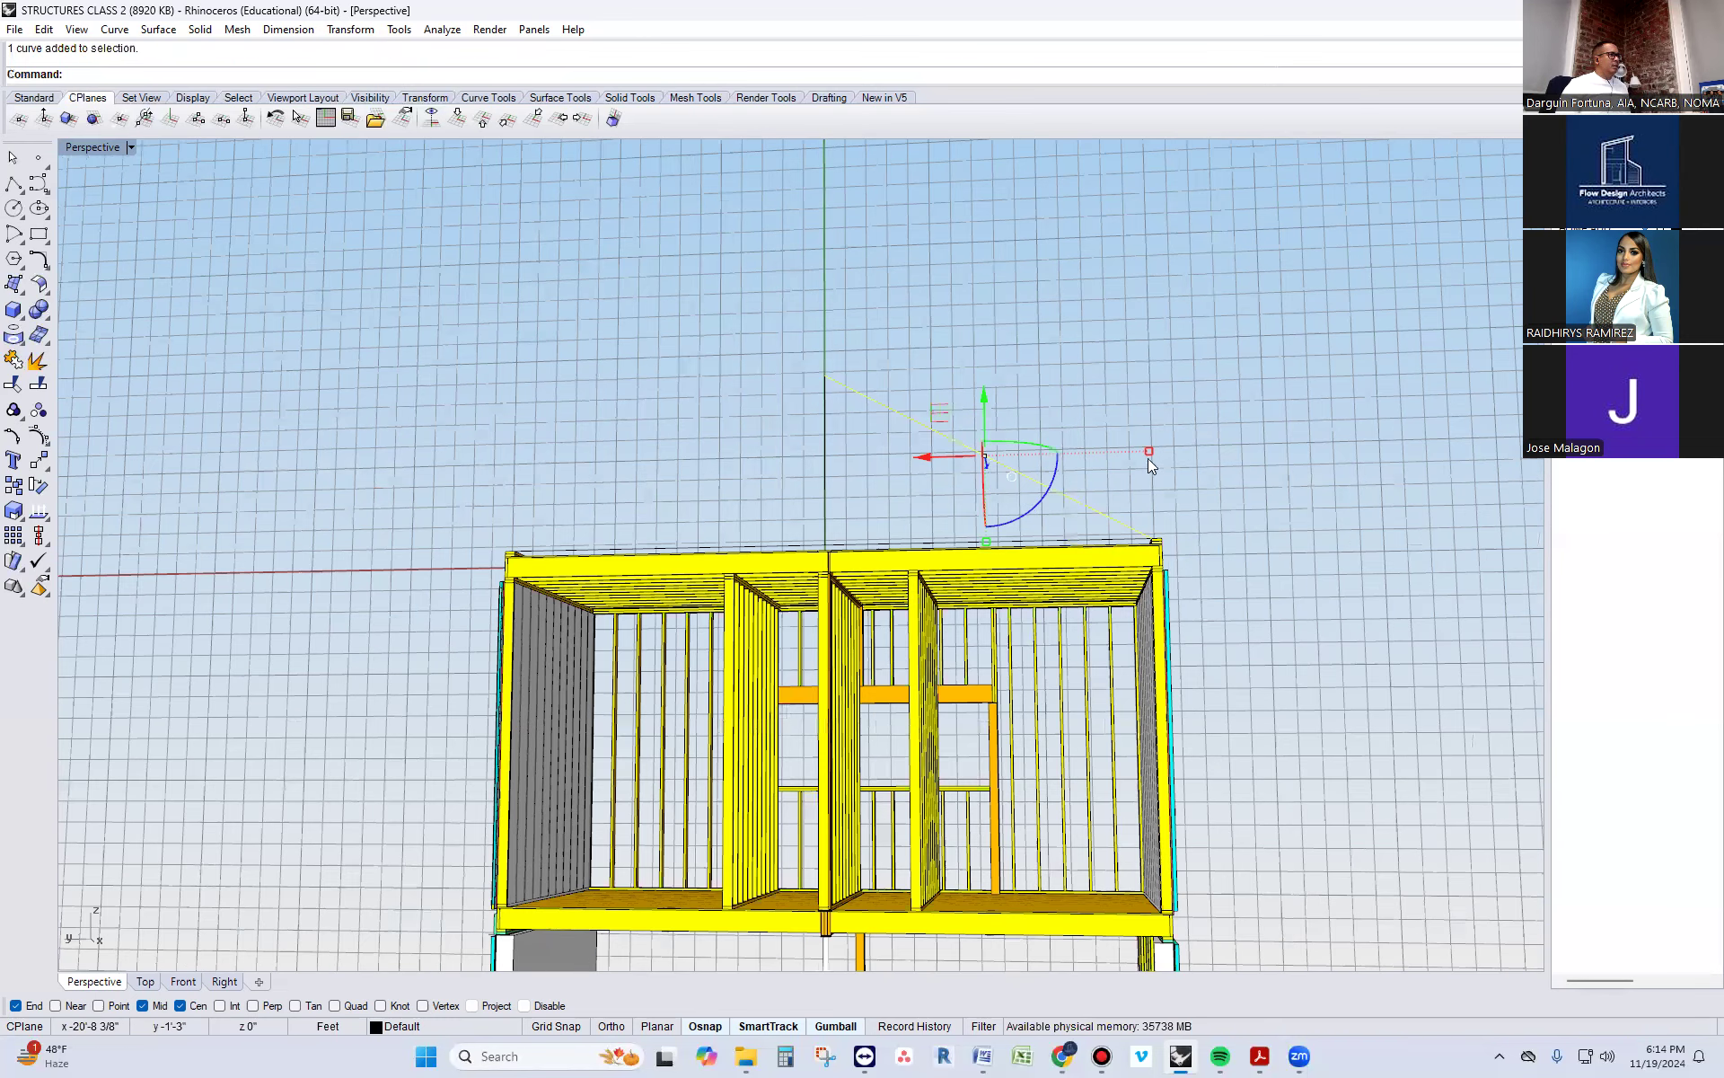
pyautogui.keyDown('shift'); pyautogui.moveTo(1148, 451); pyautogui.dragTo(1351, 504); pyautogui.keyUp('shift')
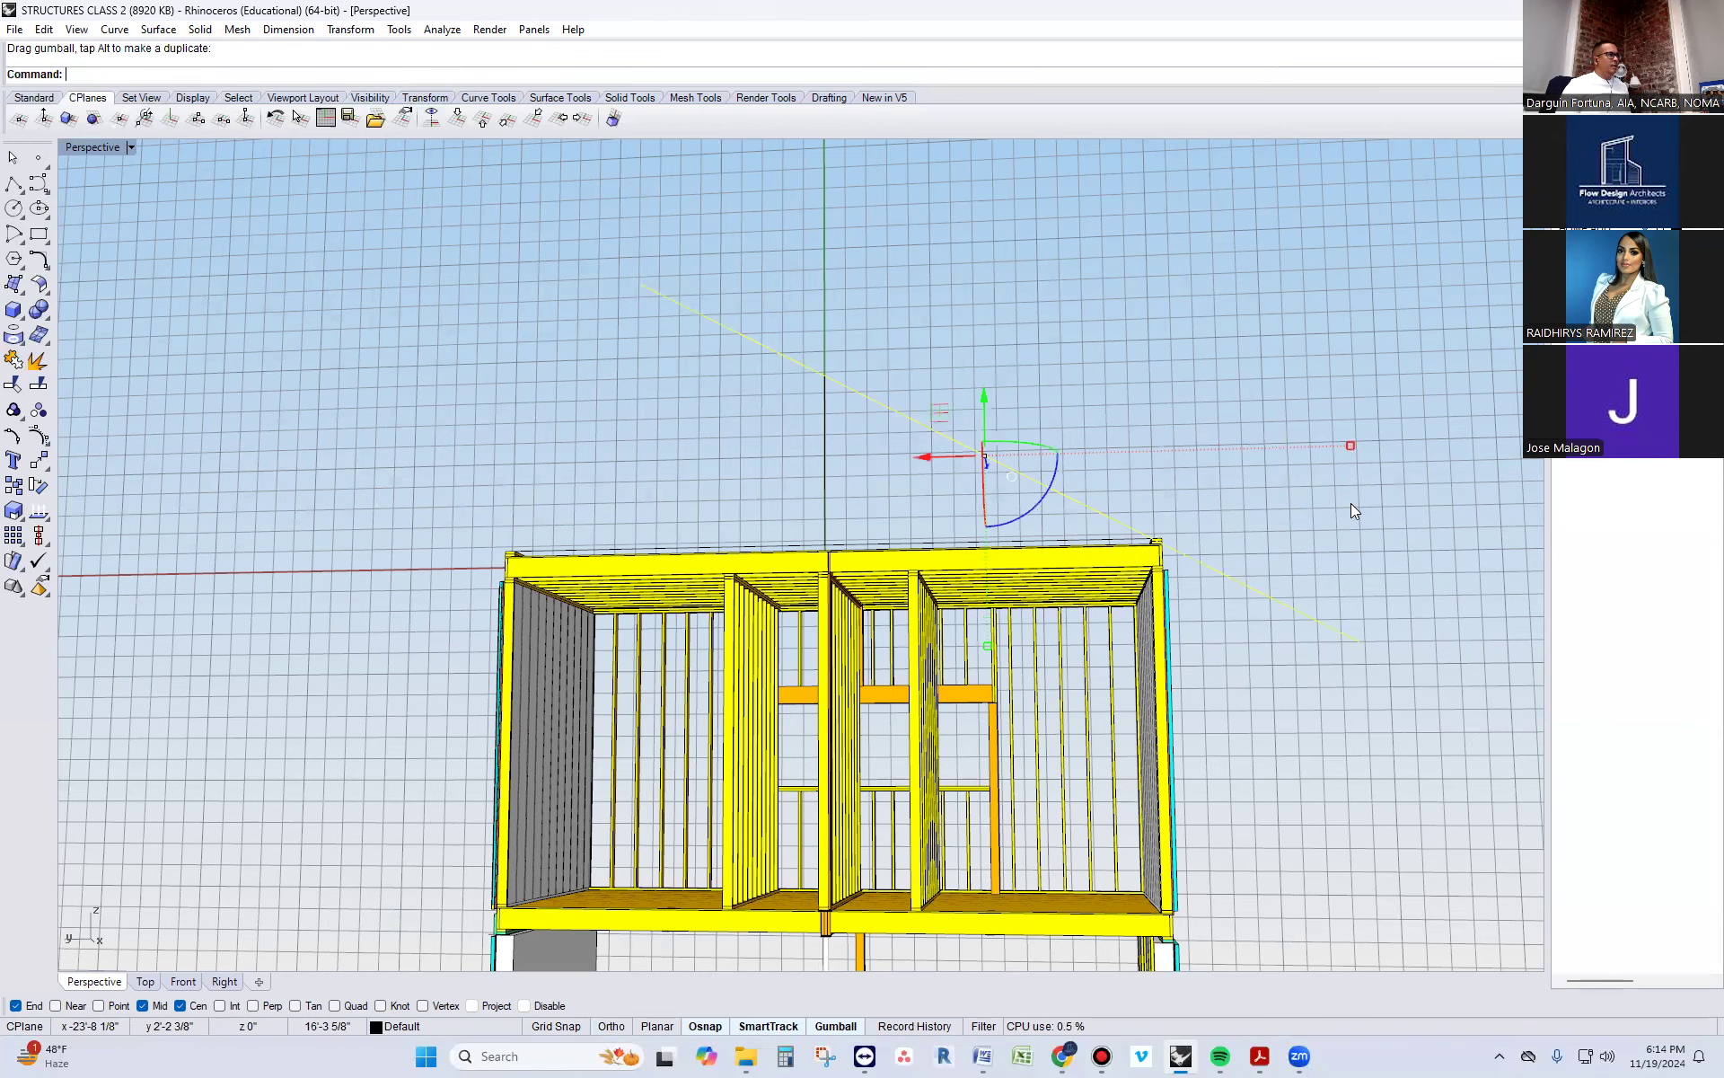
pyautogui.click(1308, 500)
pyautogui.scroll(6, 1151, 554)
pyautogui.moveTo(1146, 535); pyautogui.dragTo(1140, 553, button='right')
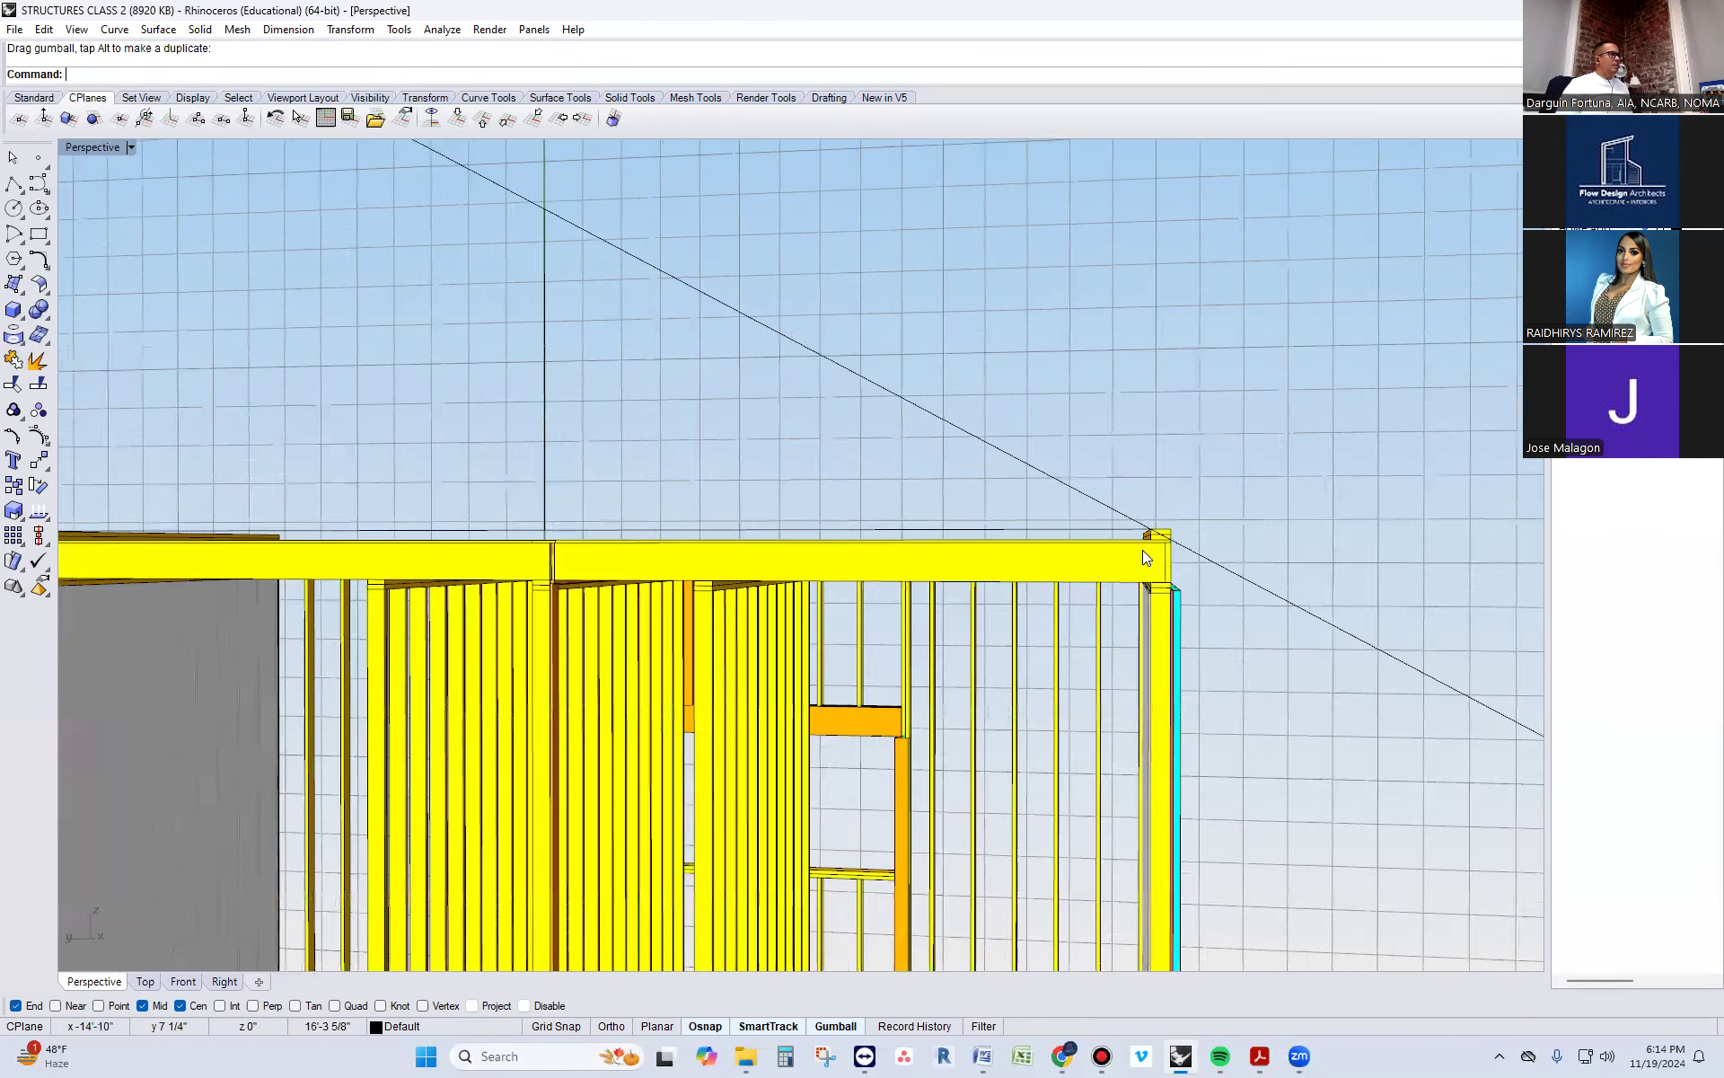
pyautogui.scroll(-6, 1143, 552)
pyautogui.moveTo(959, 562); pyautogui.dragTo(855, 404, button='right')
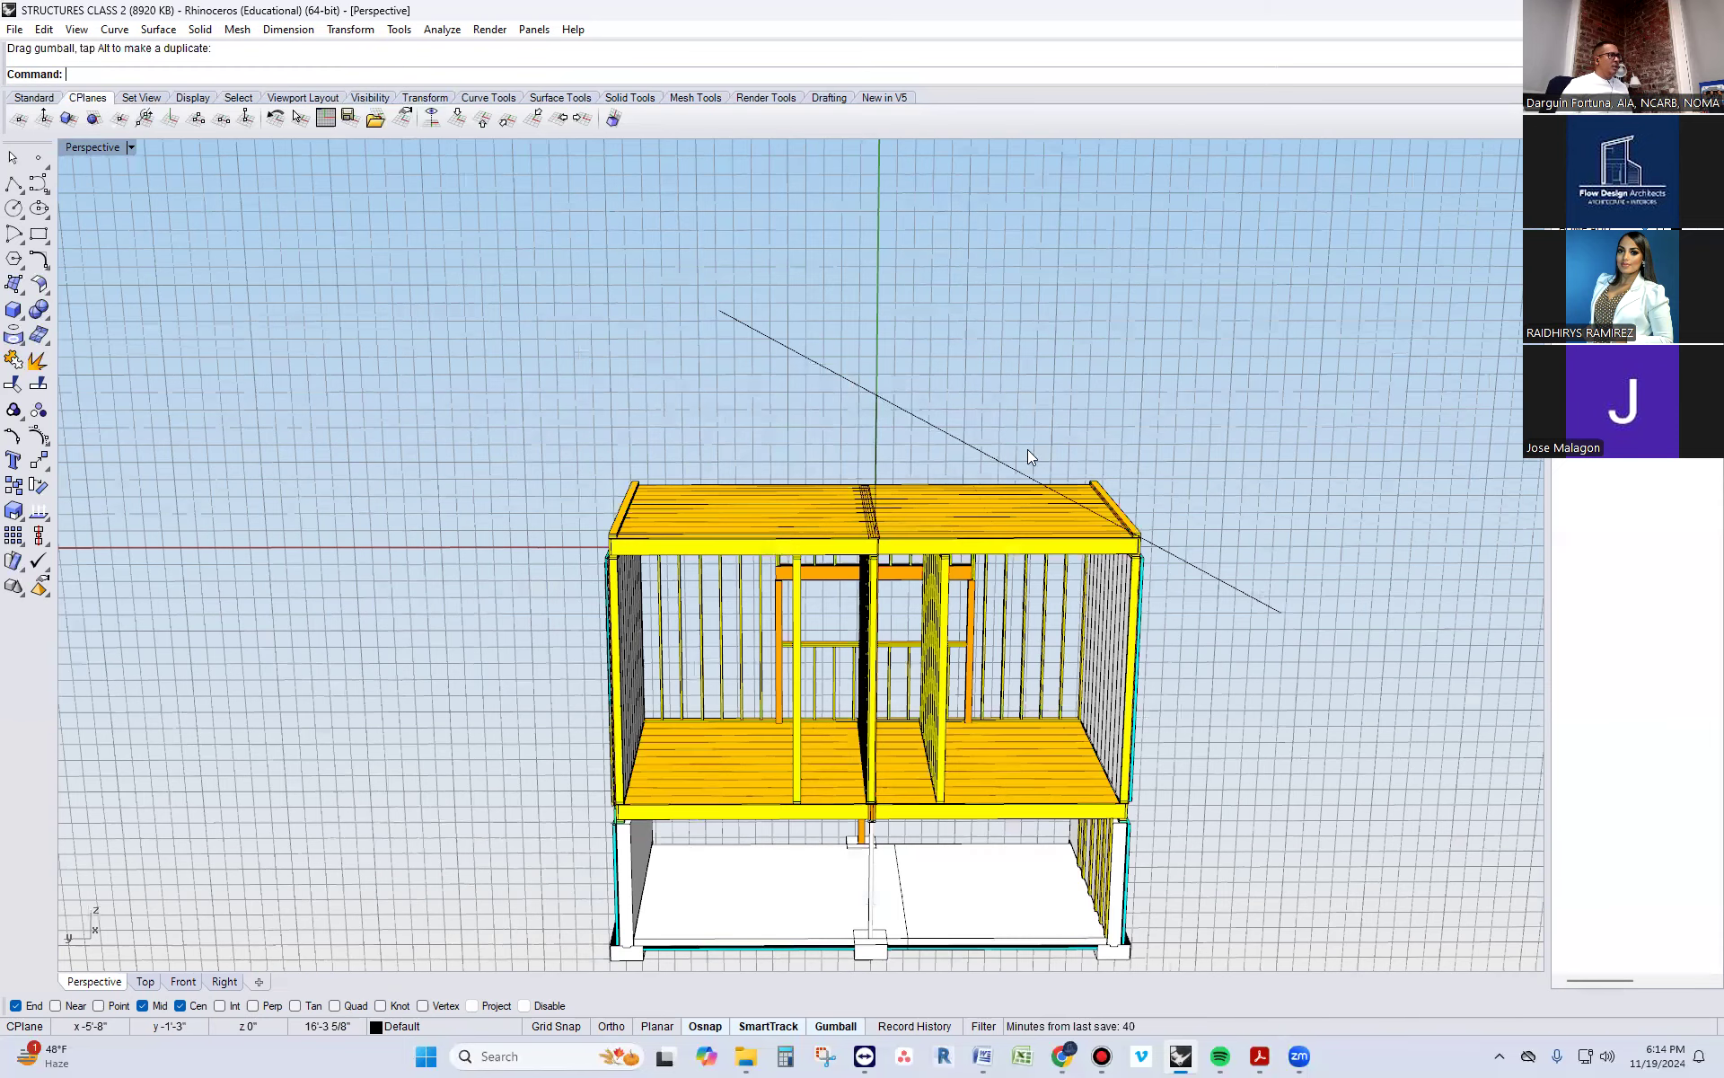
# Mirror a copy of the extended sloped line across the building's centre line, using points on the roof's middle seam
pyautogui.click(967, 447)
pyautogui.write('Mirror')
pyautogui.press('Return')
pyautogui.scroll(2, 966, 442)
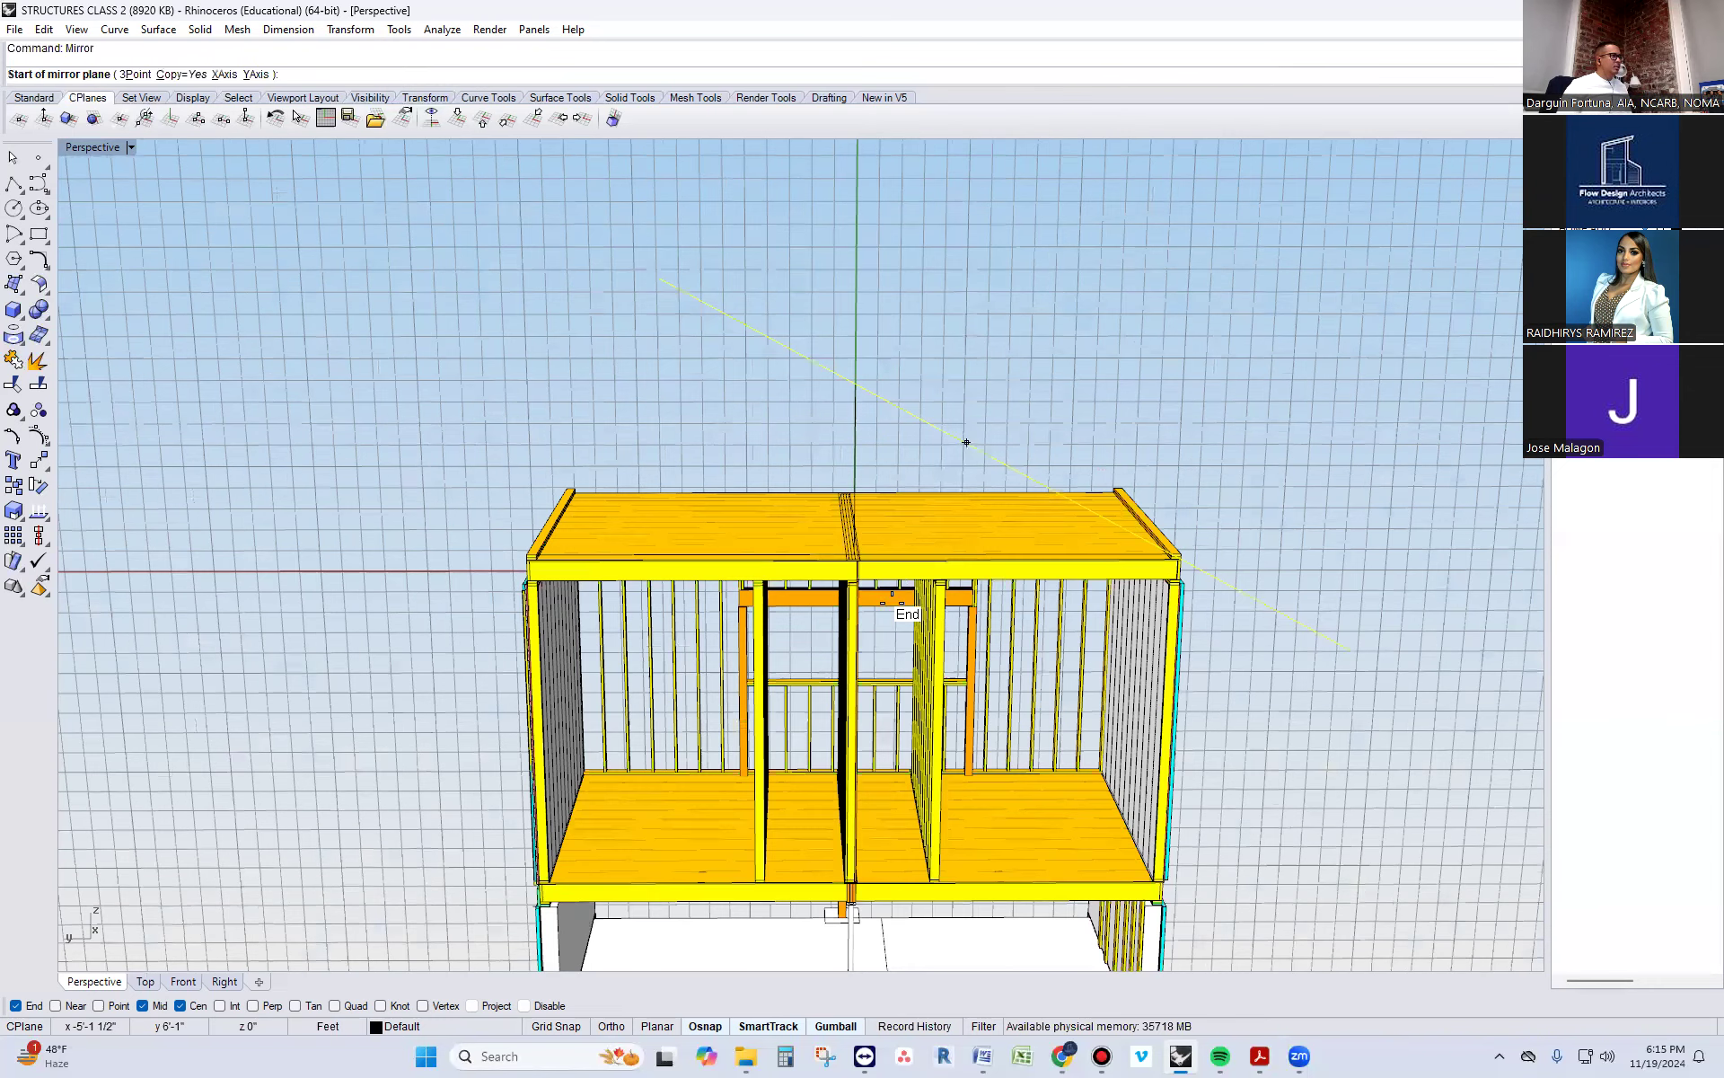
pyautogui.scroll(5, 884, 602)
pyautogui.scroll(-3, 881, 588)
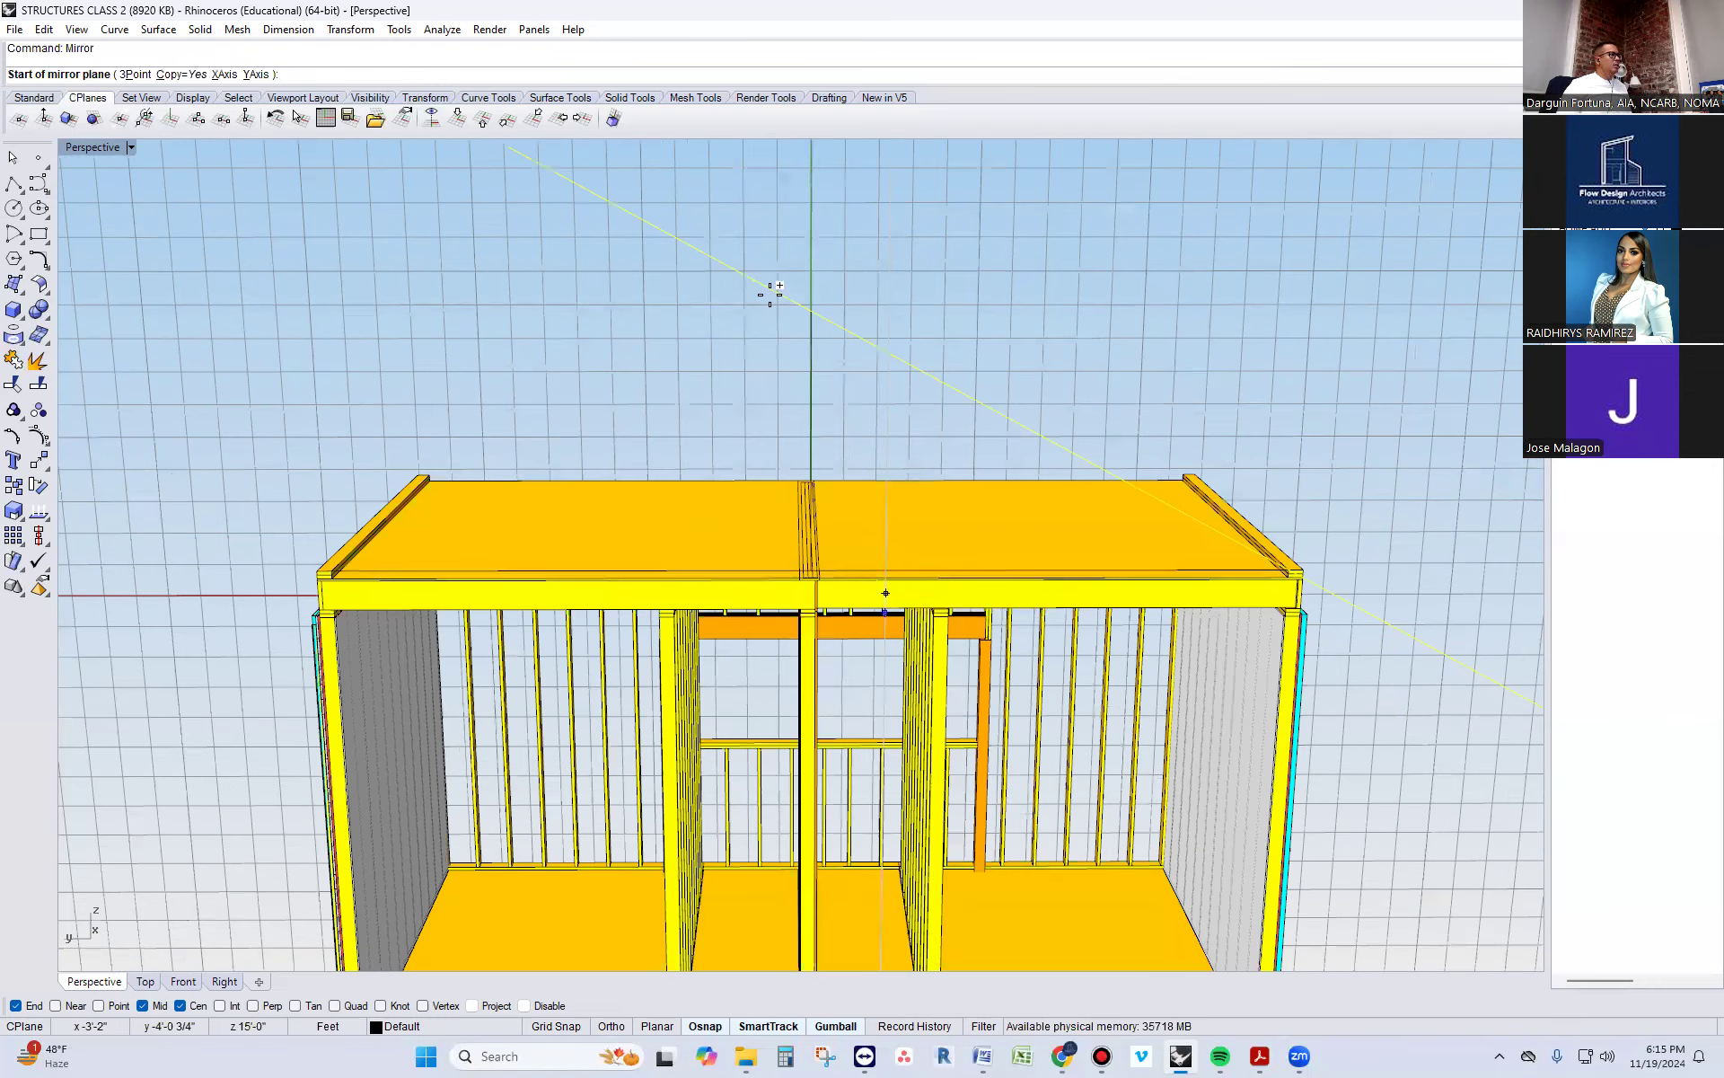
pyautogui.moveTo(802, 528); pyautogui.dragTo(805, 559, button='right')
pyautogui.click(817, 580)
pyautogui.click(811, 482)
pyautogui.moveTo(718, 467); pyautogui.dragTo(698, 394, button='right')
pyautogui.moveTo(520, 479); pyautogui.dragTo(584, 476, button='right')
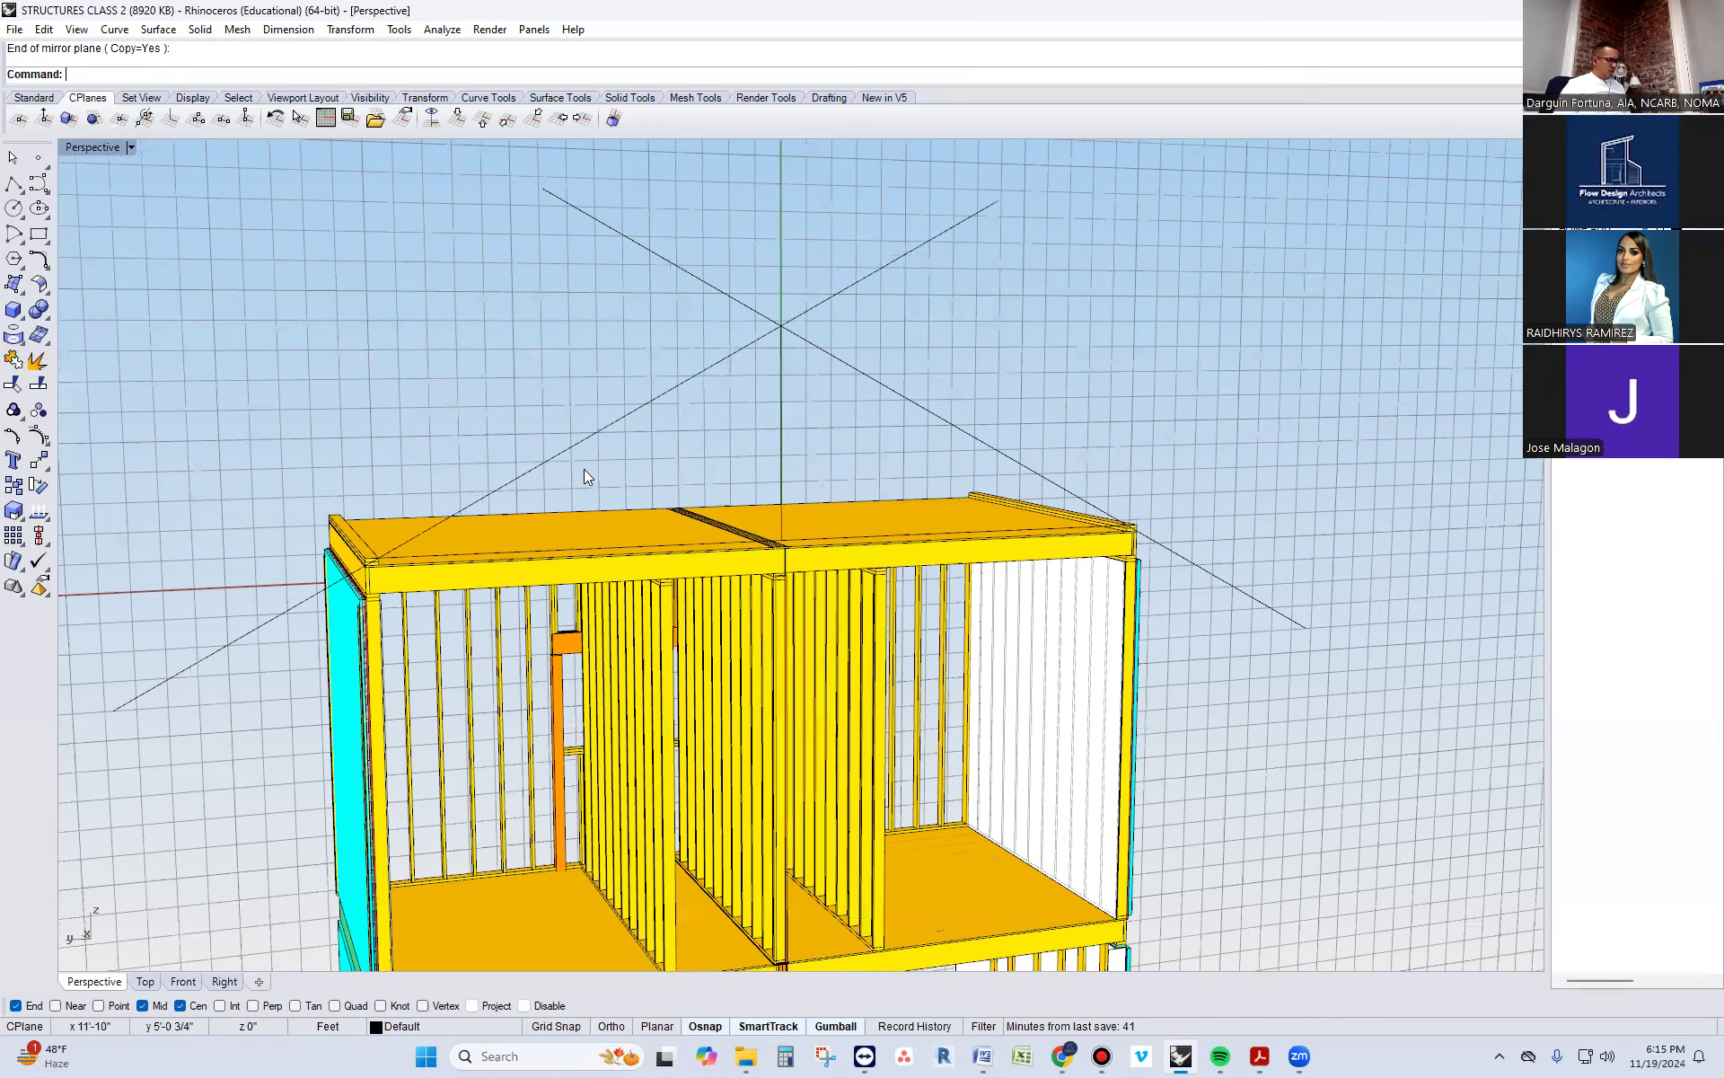
# Try to fillet the two crossing sloped lines where they meet at the ridge
pyautogui.write('fillet')
pyautogui.press('Return')
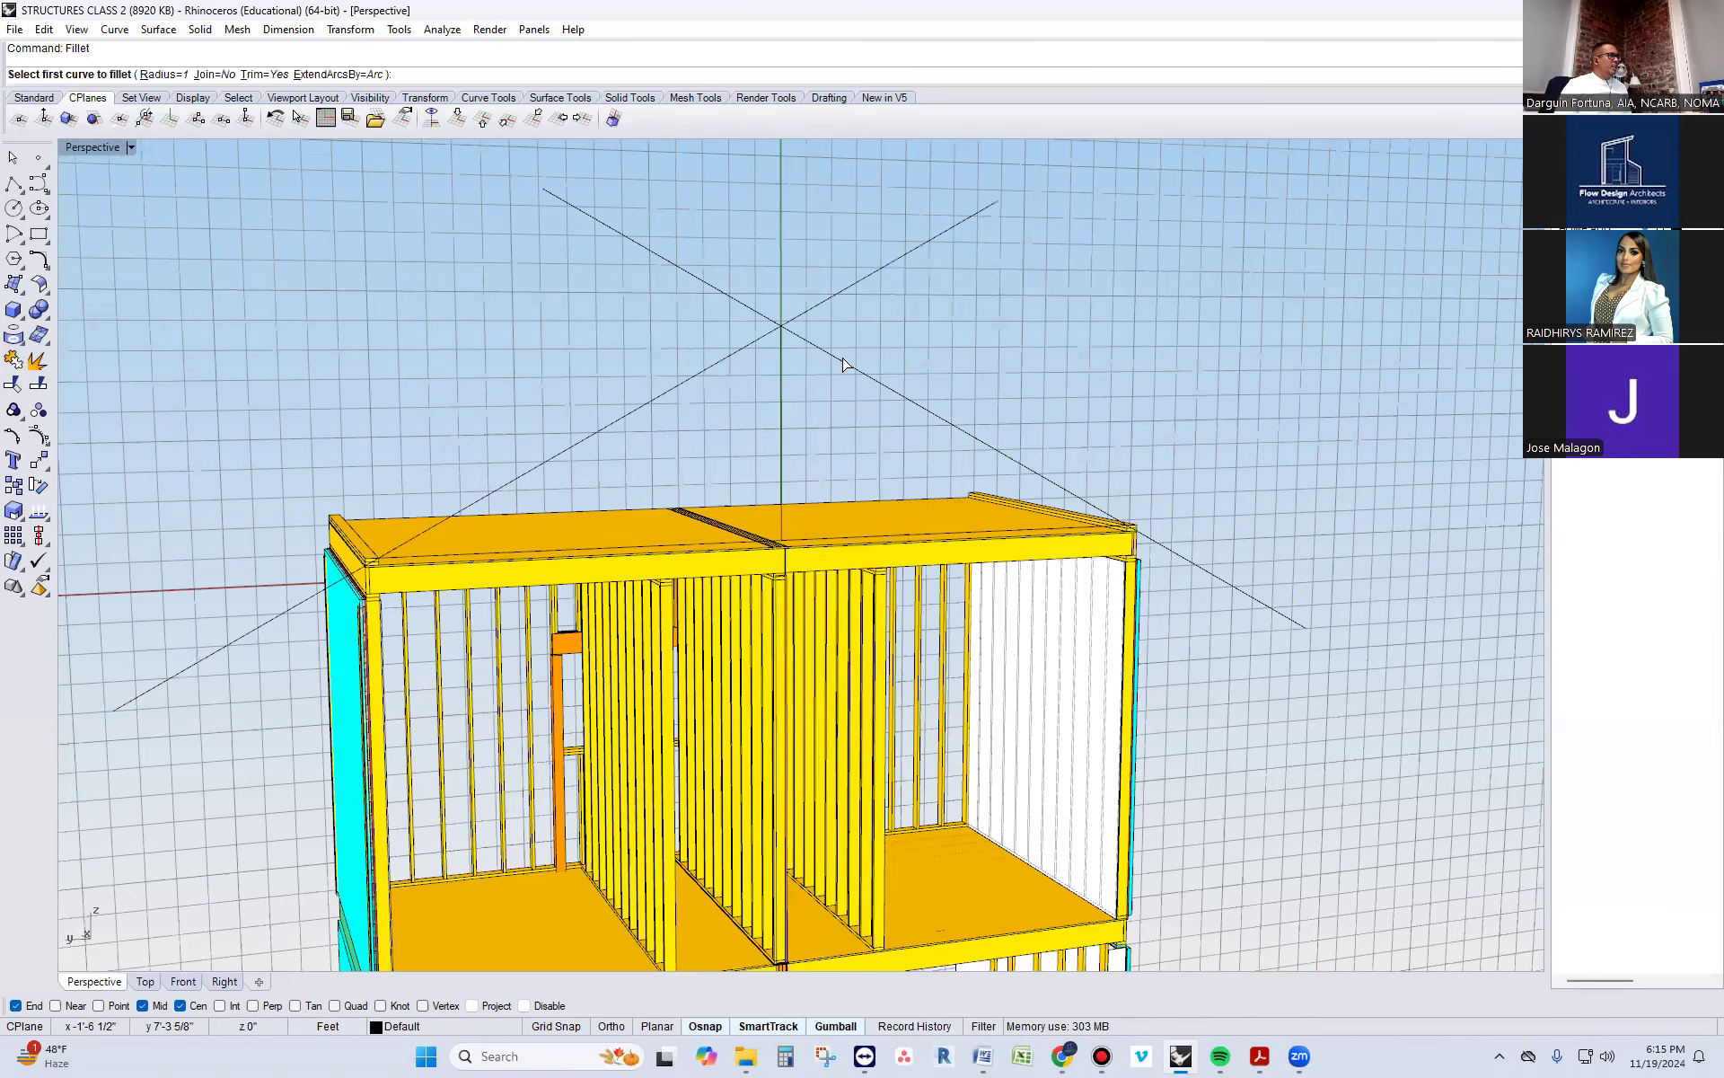
pyautogui.click(735, 346)
pyautogui.hotkey('ctrl', 'z')
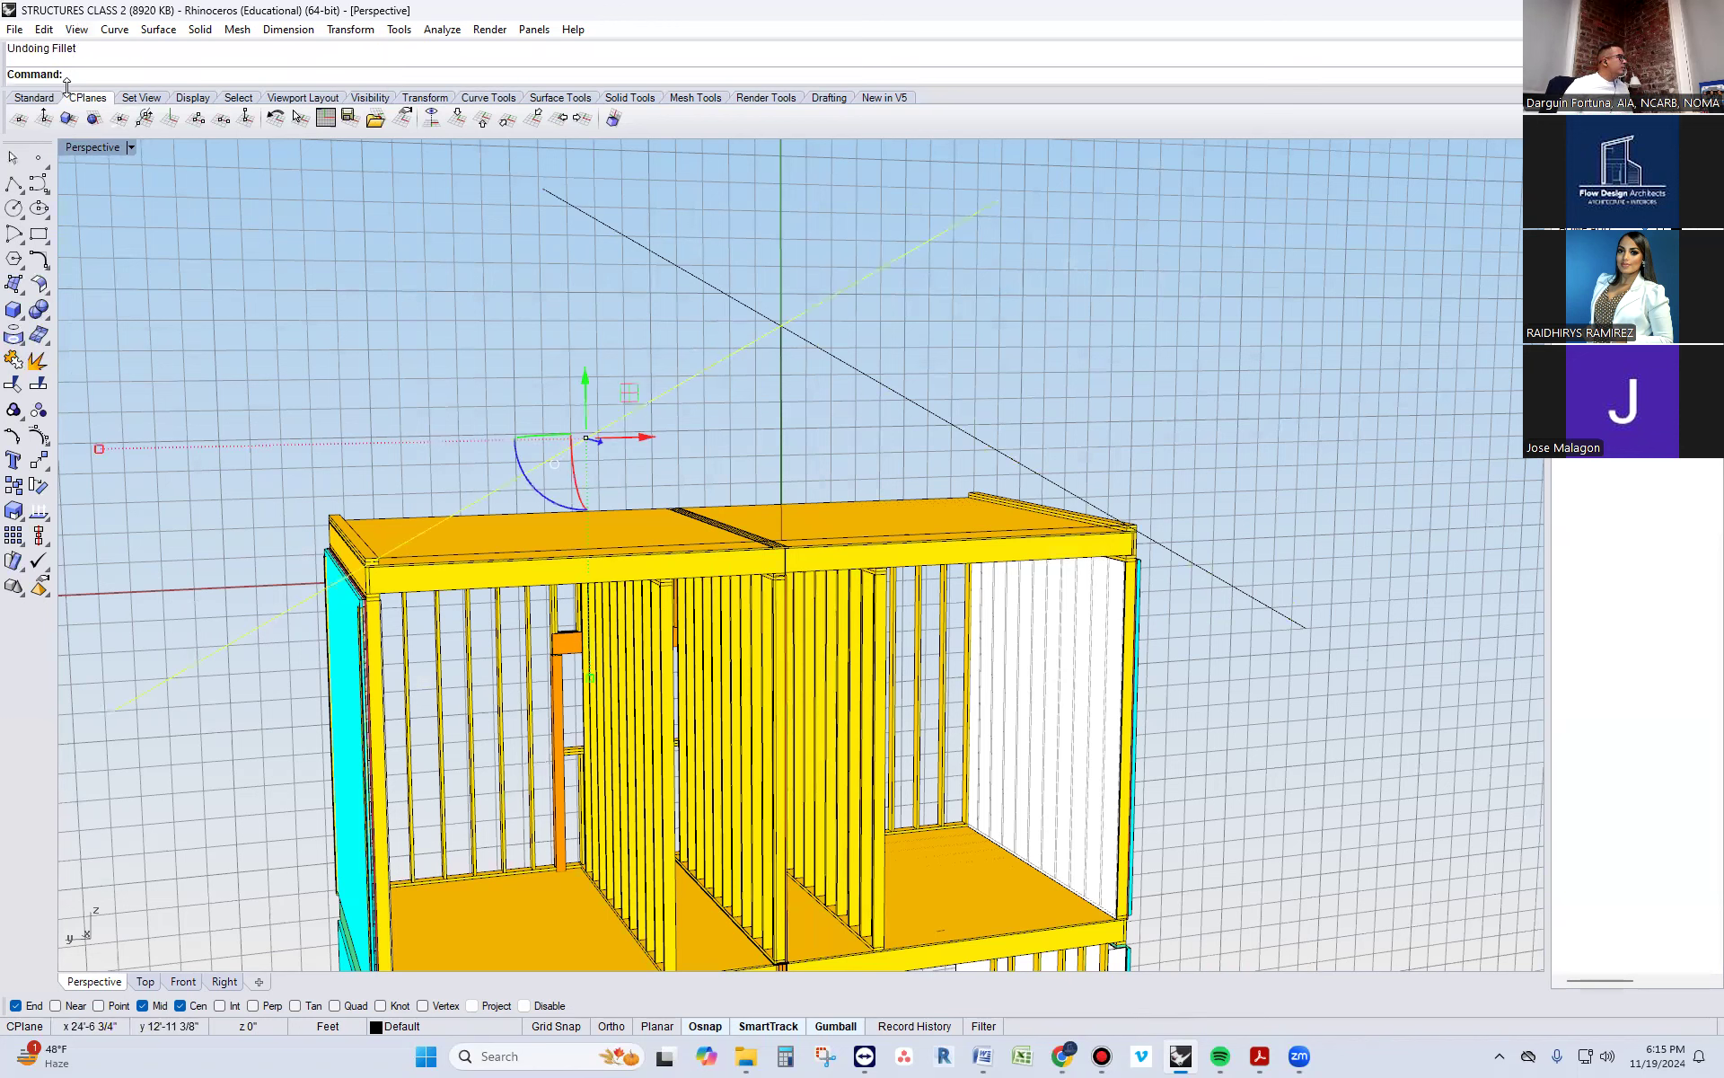
# Fillet the two crossing sloped lines with radius 0 to trim them to a sharp peak at the ridge
pyautogui.write('fillet')
pyautogui.press('Return')
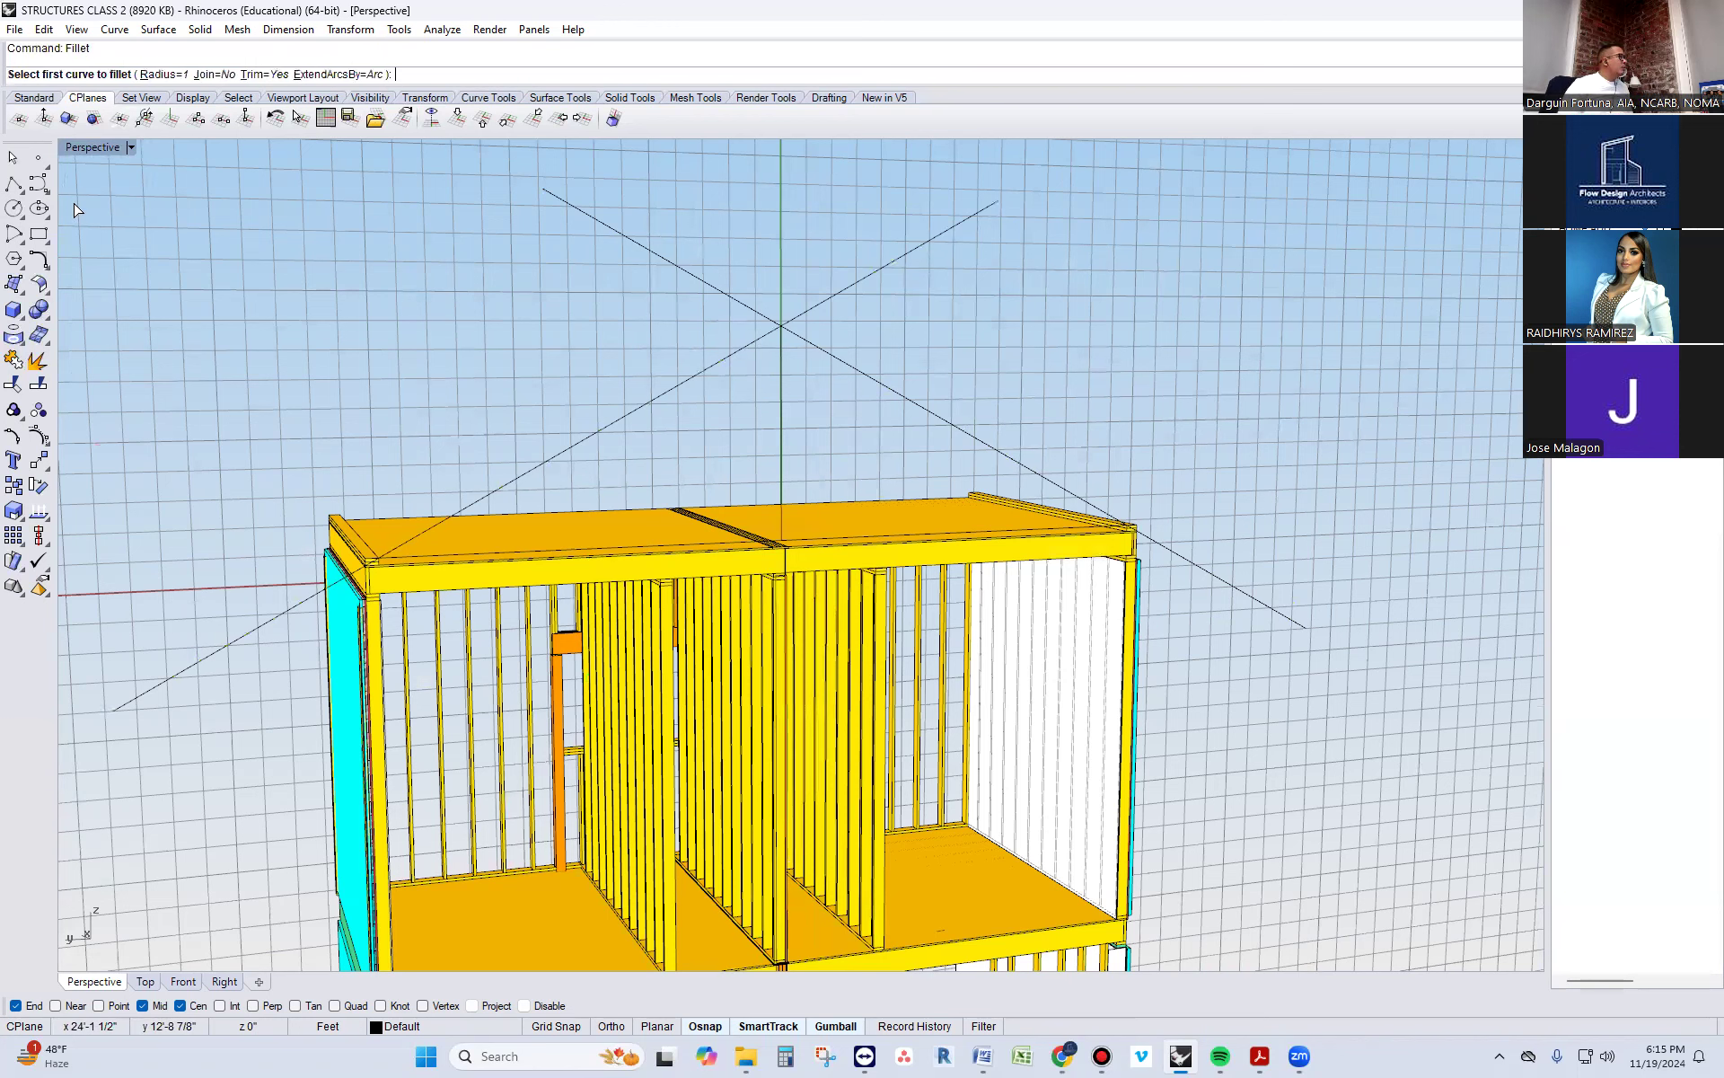
pyautogui.click(167, 73)
pyautogui.write('0')
pyautogui.press('Return')
pyautogui.click(707, 363)
pyautogui.click(869, 377)
pyautogui.moveTo(813, 400); pyautogui.dragTo(766, 341, button='right')
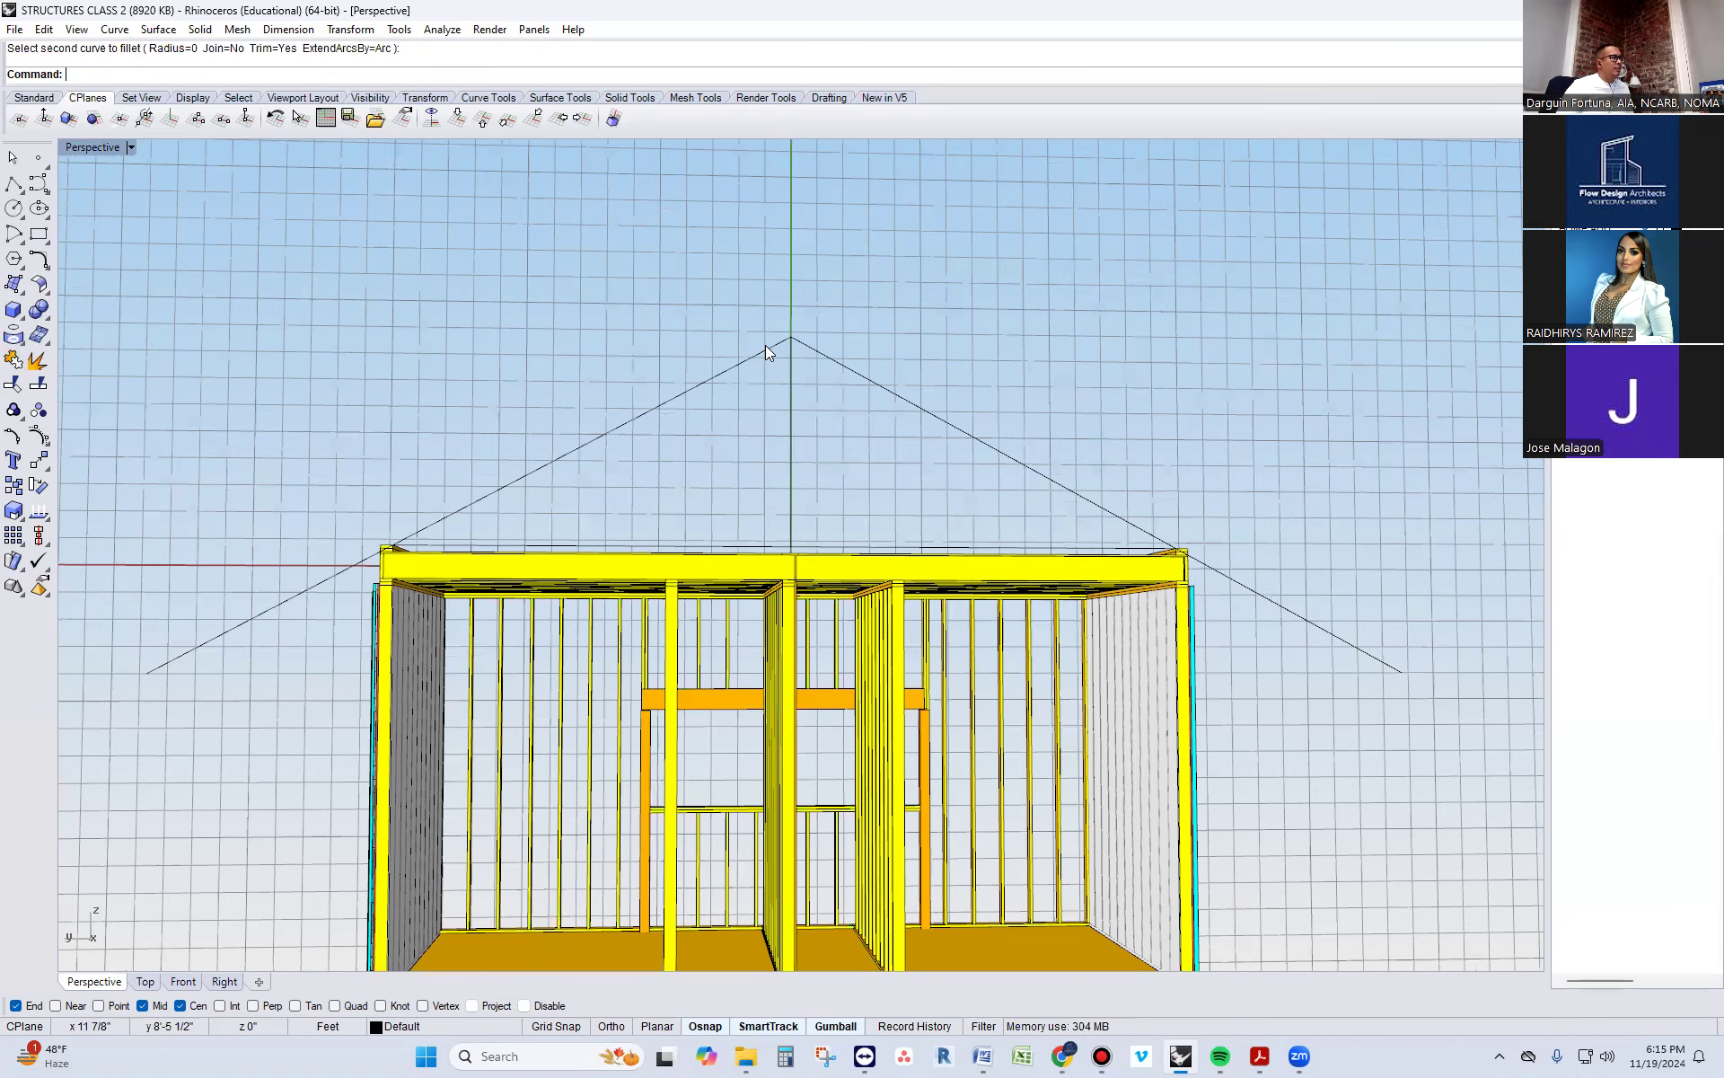
pyautogui.moveTo(762, 366); pyautogui.dragTo(802, 415, button='right')
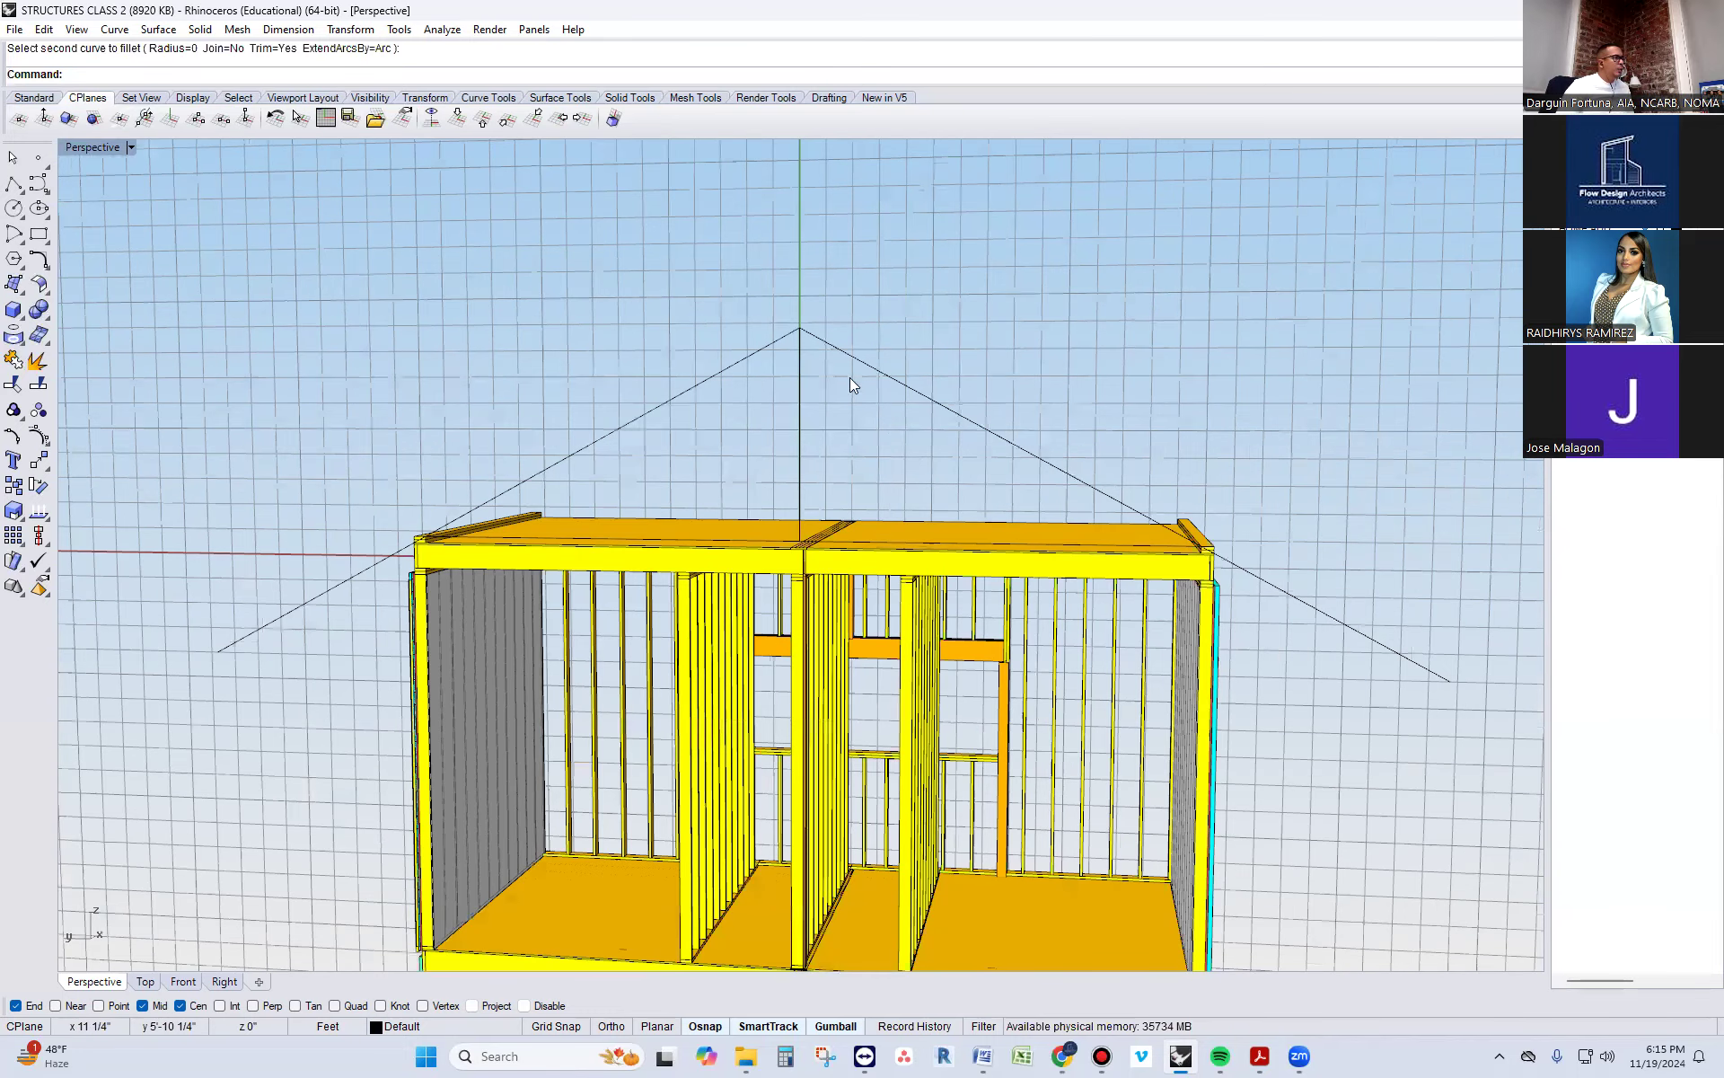
# Offset both sloped roof lines outward by 11.25" to mark the rafter depth
pyautogui.write('IF')
pyautogui.press('Return')
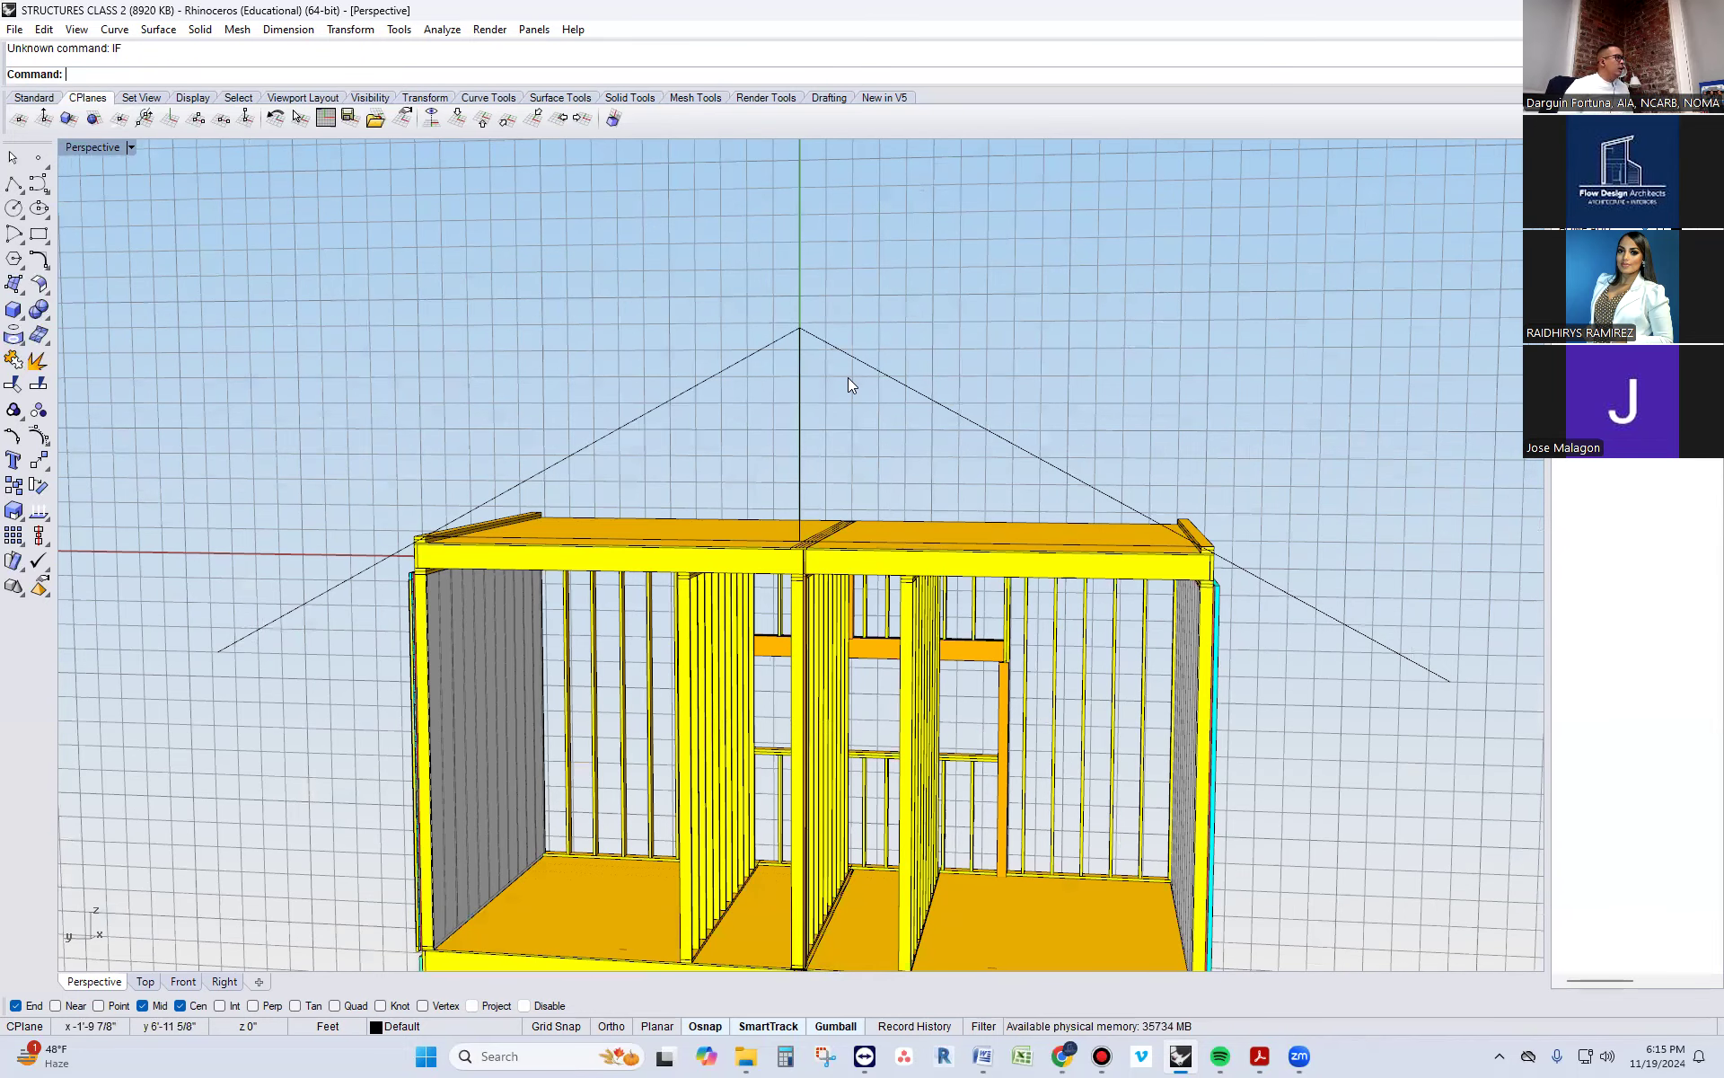
pyautogui.write('Offset')
pyautogui.press('Return')
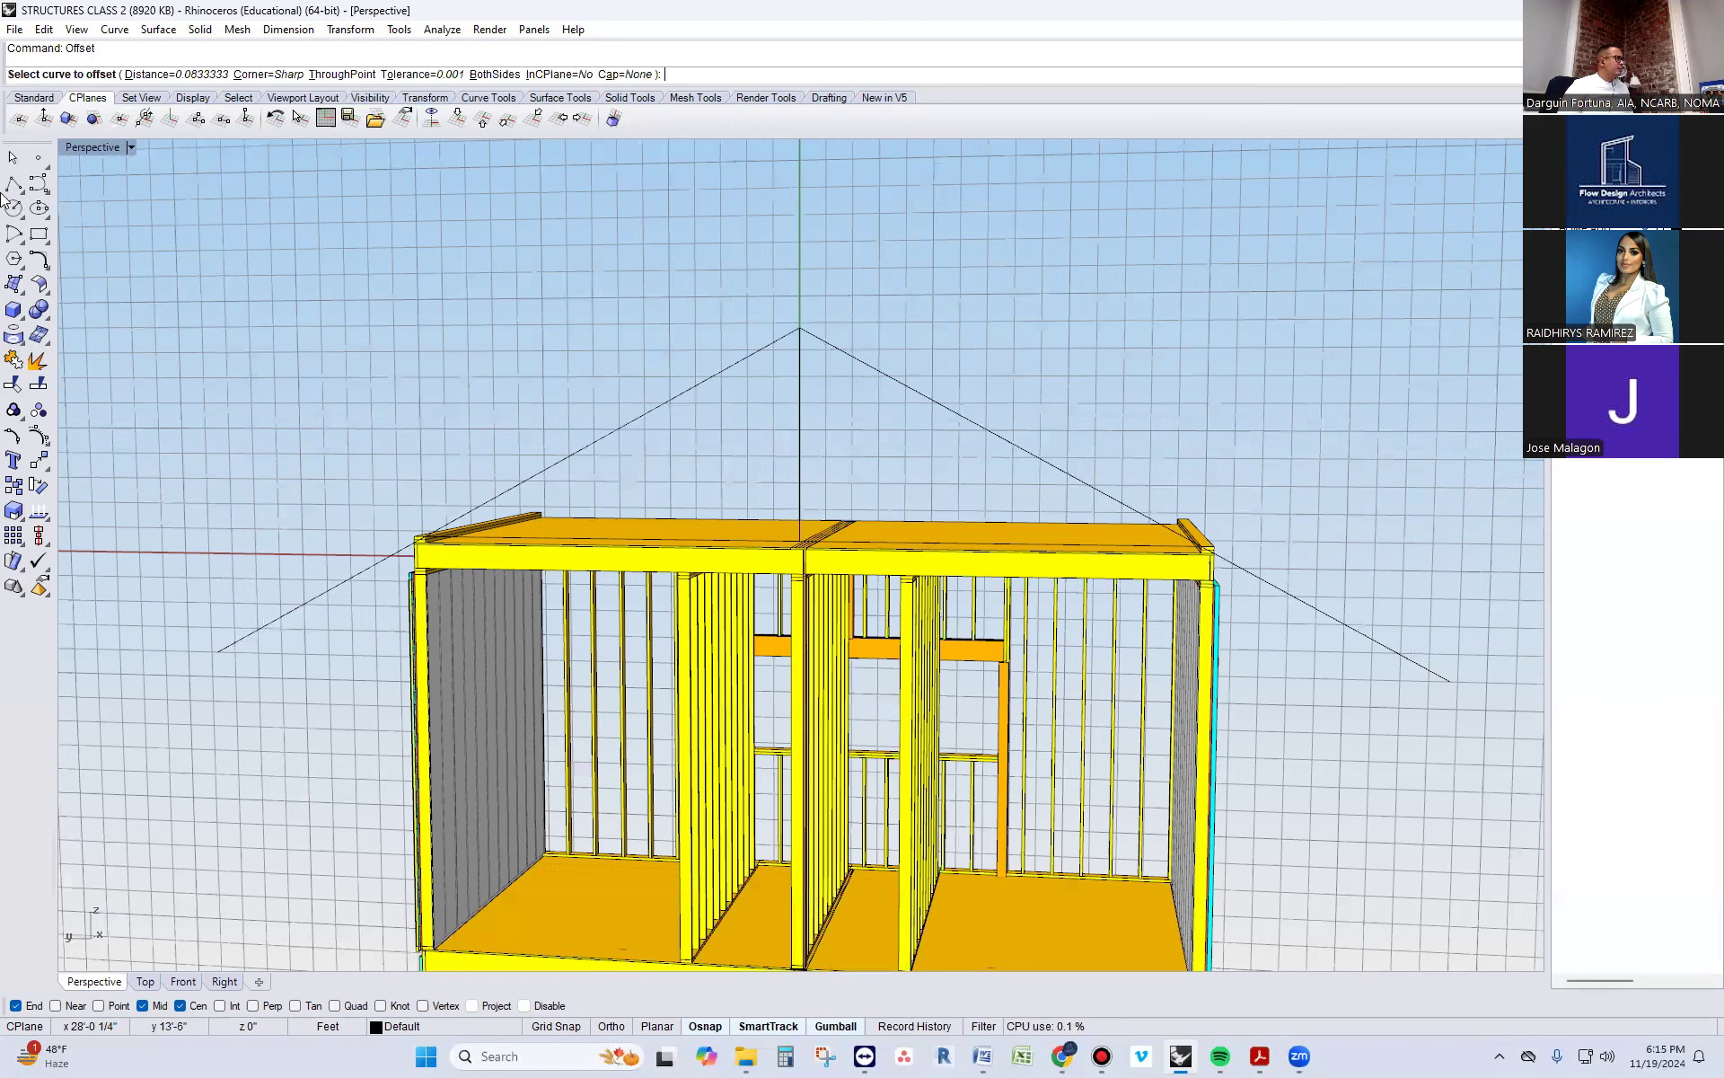
pyautogui.write('11.2')
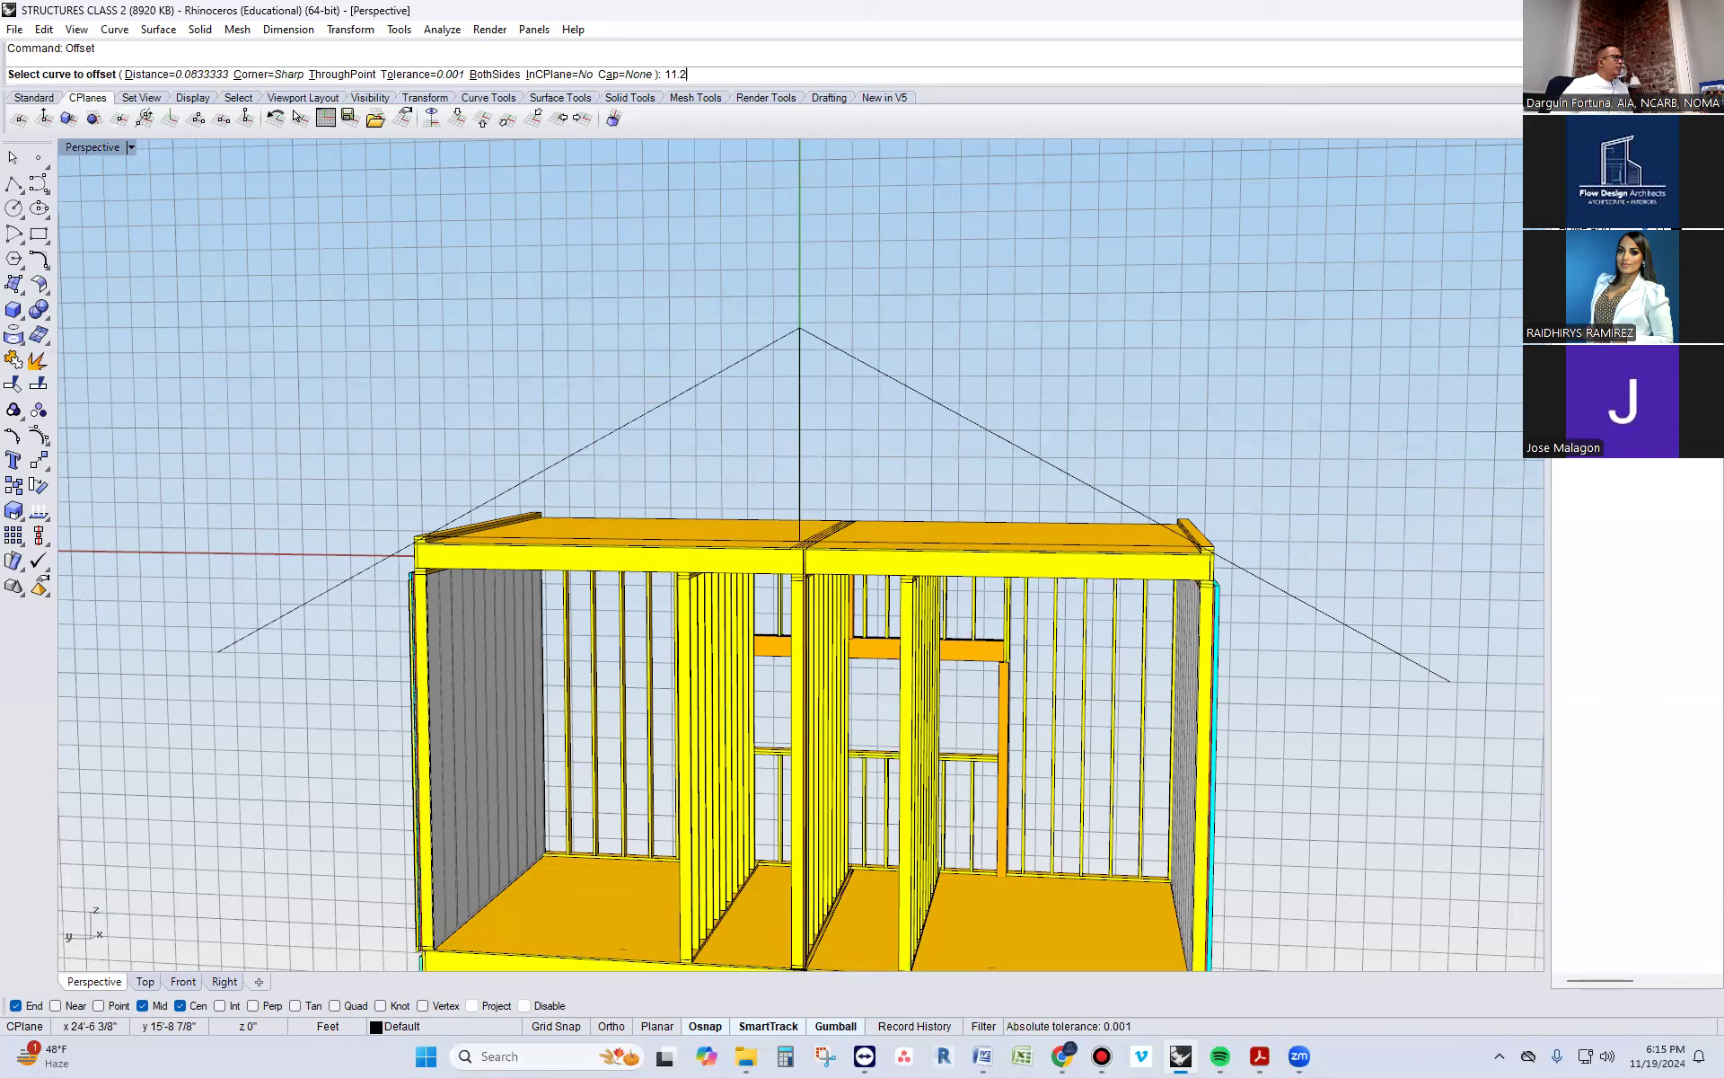
pyautogui.write('5"')
pyautogui.press('Return')
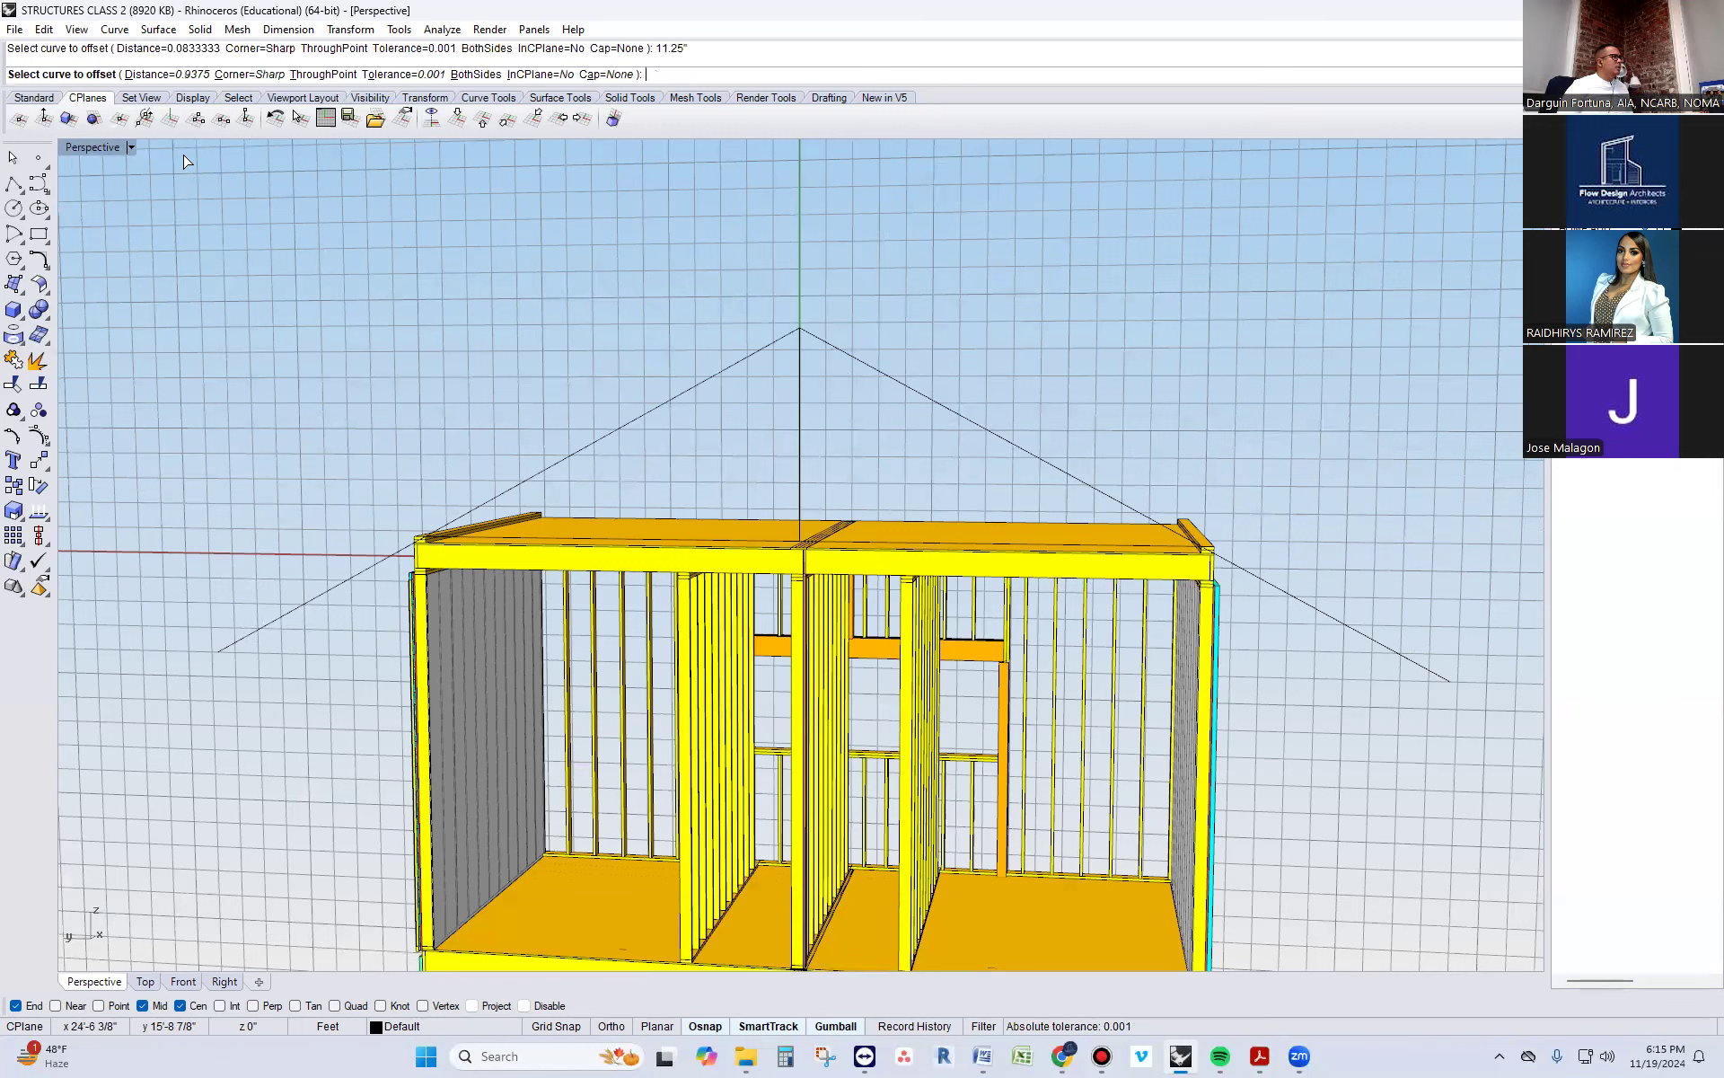
pyautogui.click(965, 418)
pyautogui.click(1013, 351)
pyautogui.rightClick(764, 389)
pyautogui.click(708, 380)
pyautogui.click(669, 310)
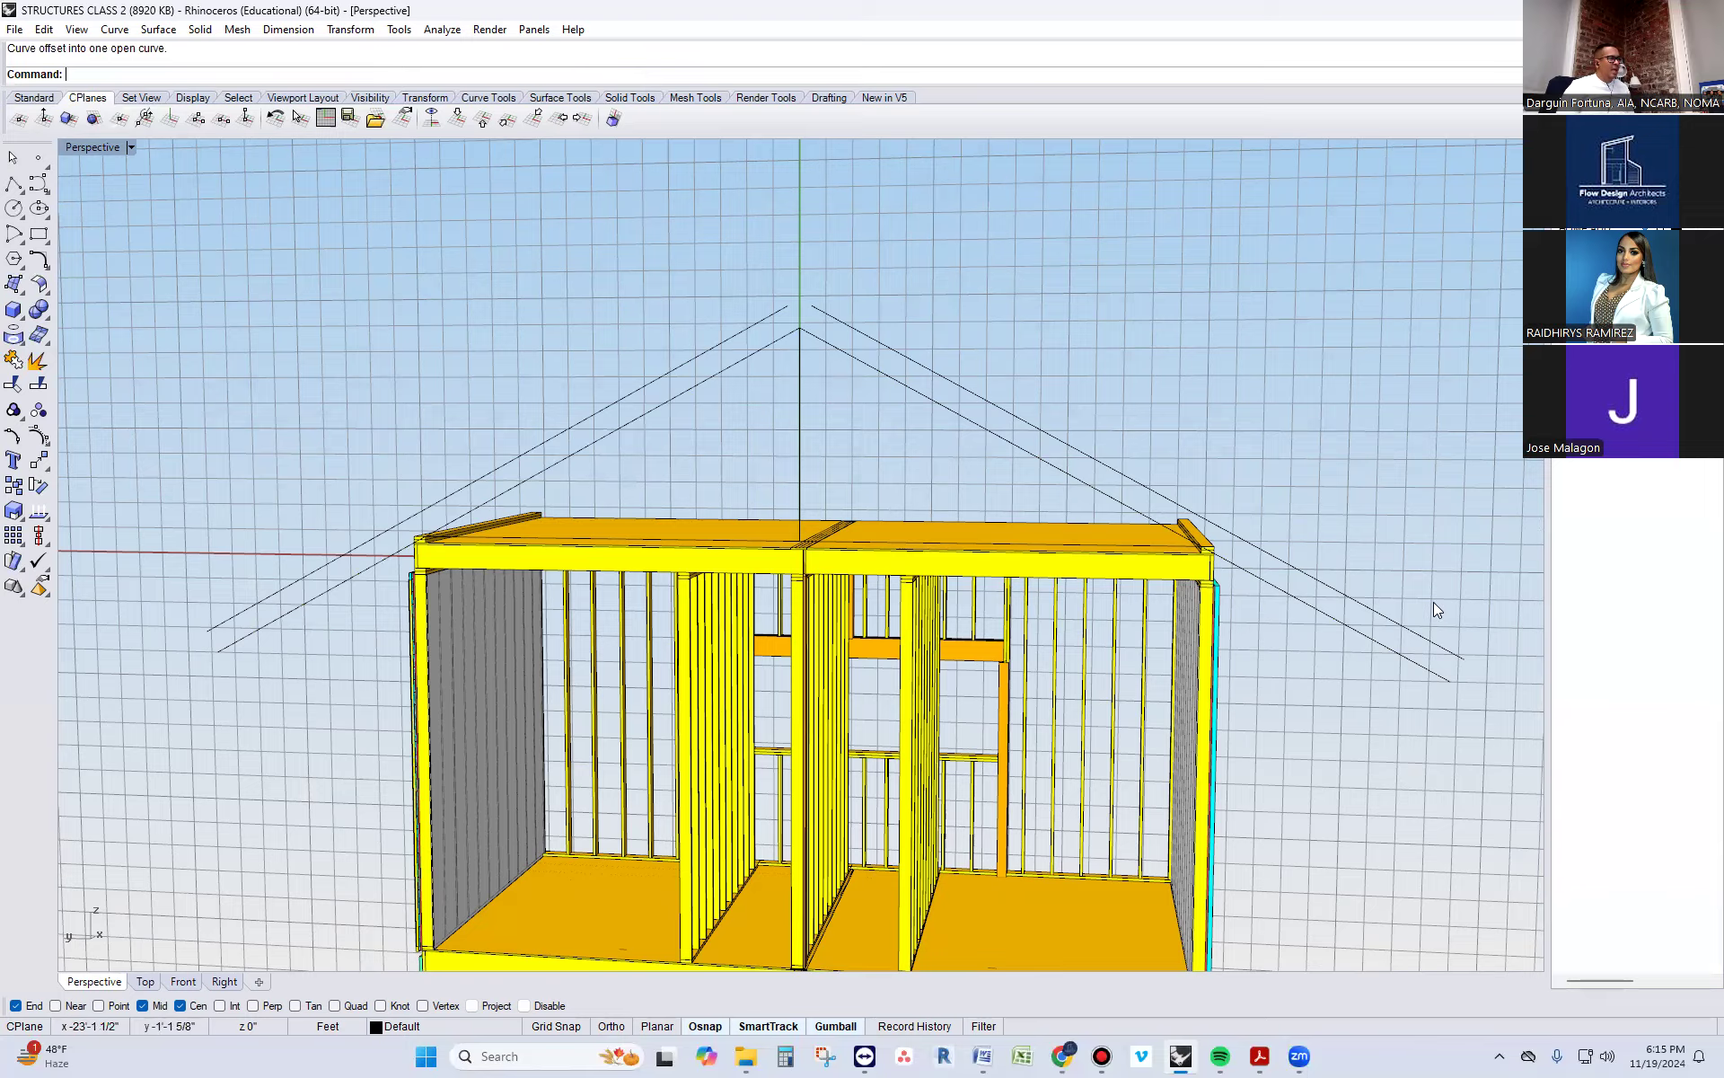
# Examine how the lower sloped line crosses the double roof plate at the wall corner
pyautogui.scroll(5, 1310, 639)
pyautogui.scroll(6, 1117, 474)
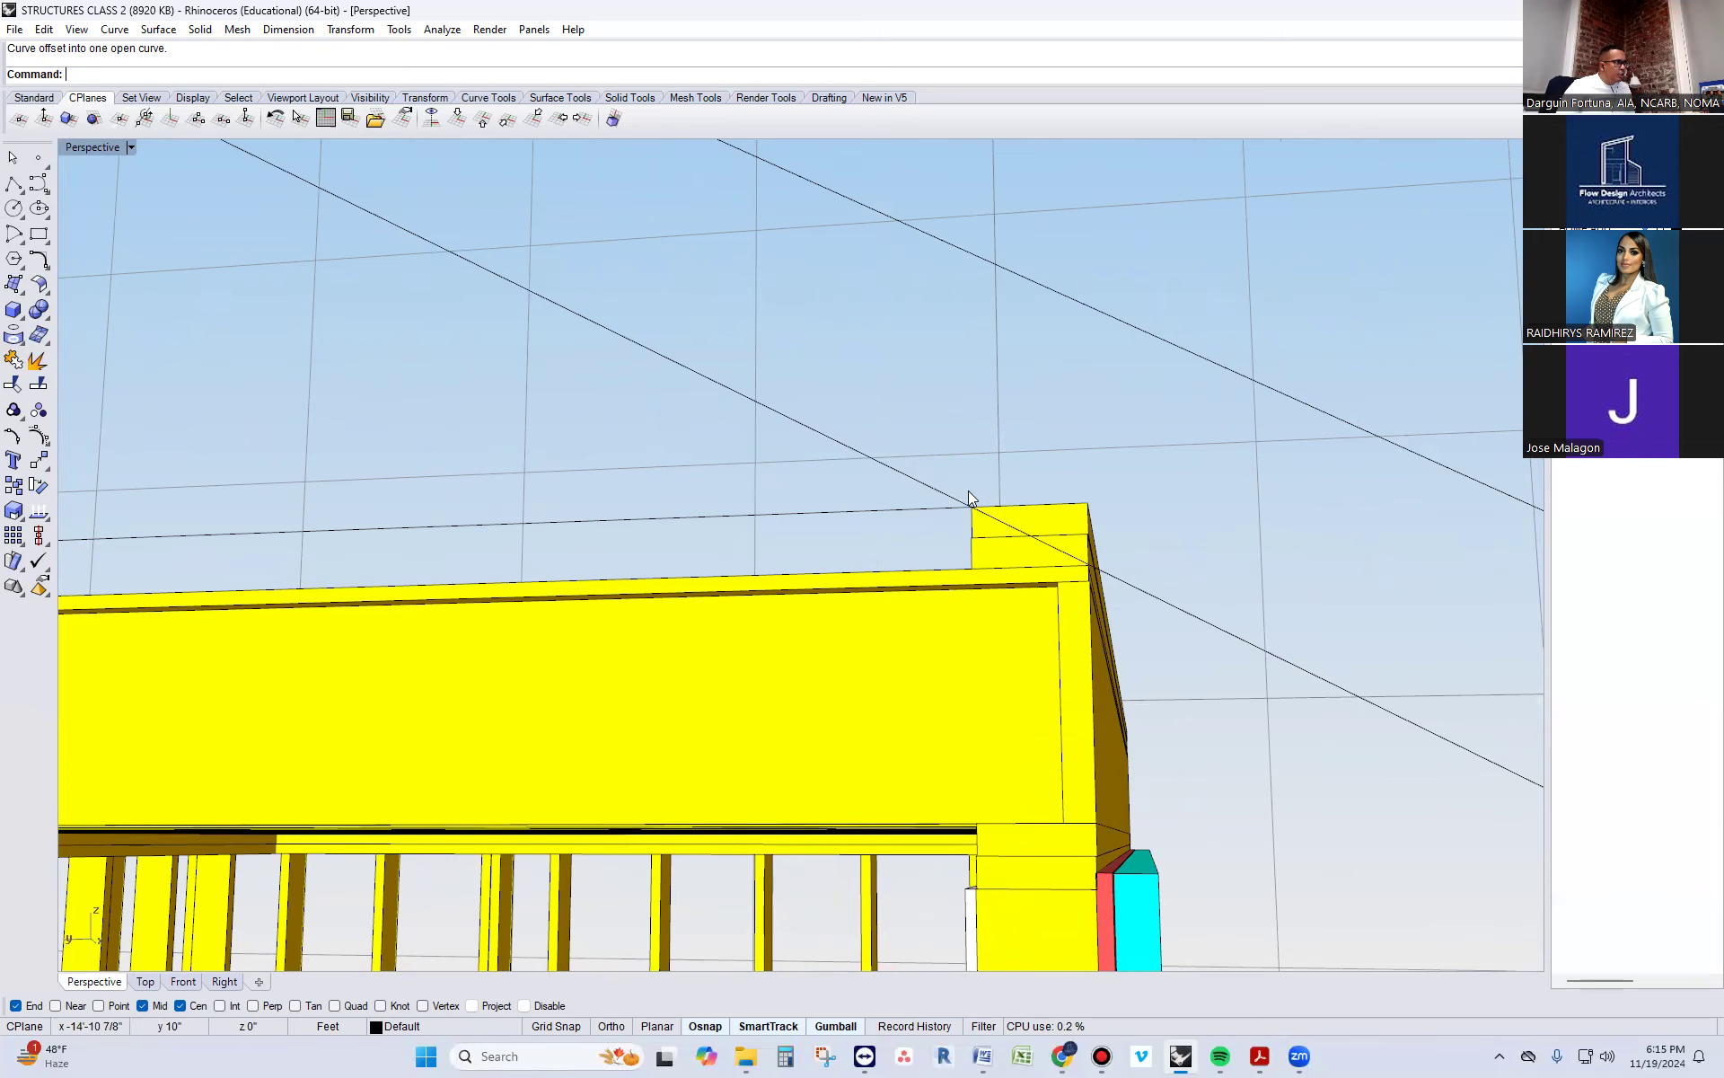
pyautogui.scroll(-2, 1066, 598)
pyautogui.scroll(-4, 1063, 600)
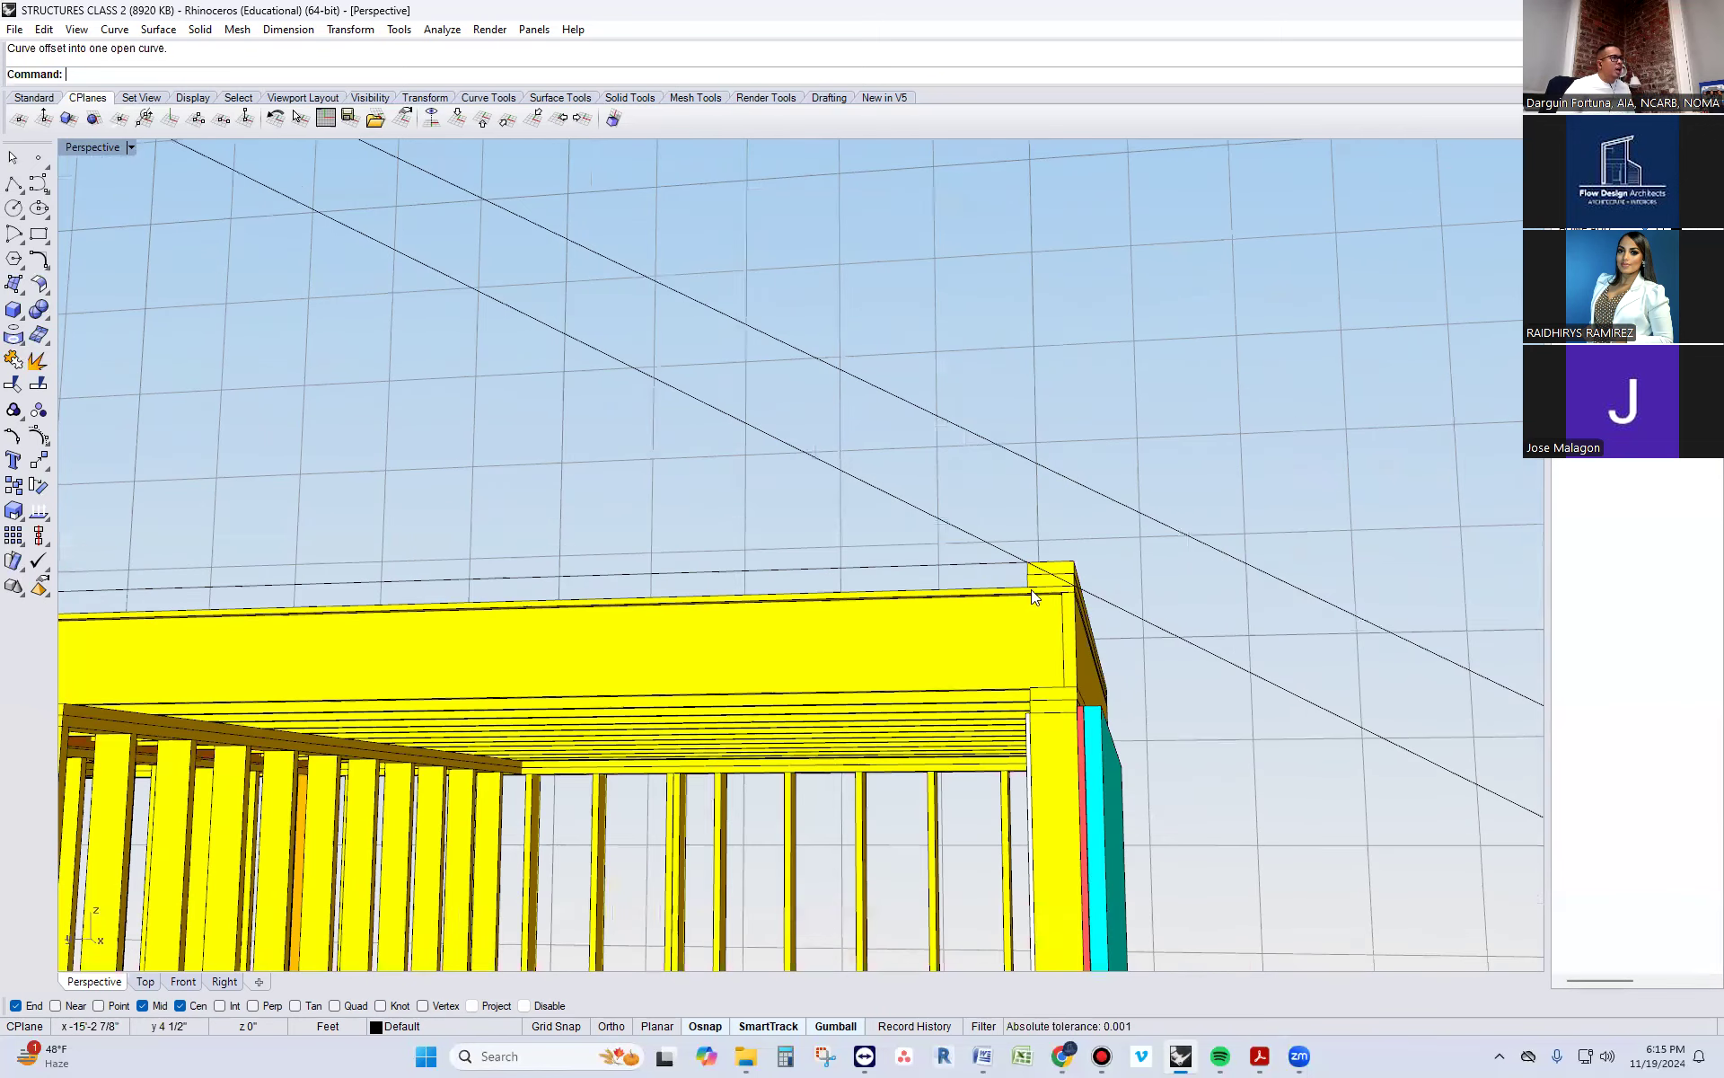
pyautogui.scroll(8, 1021, 563)
pyautogui.scroll(2, 1085, 620)
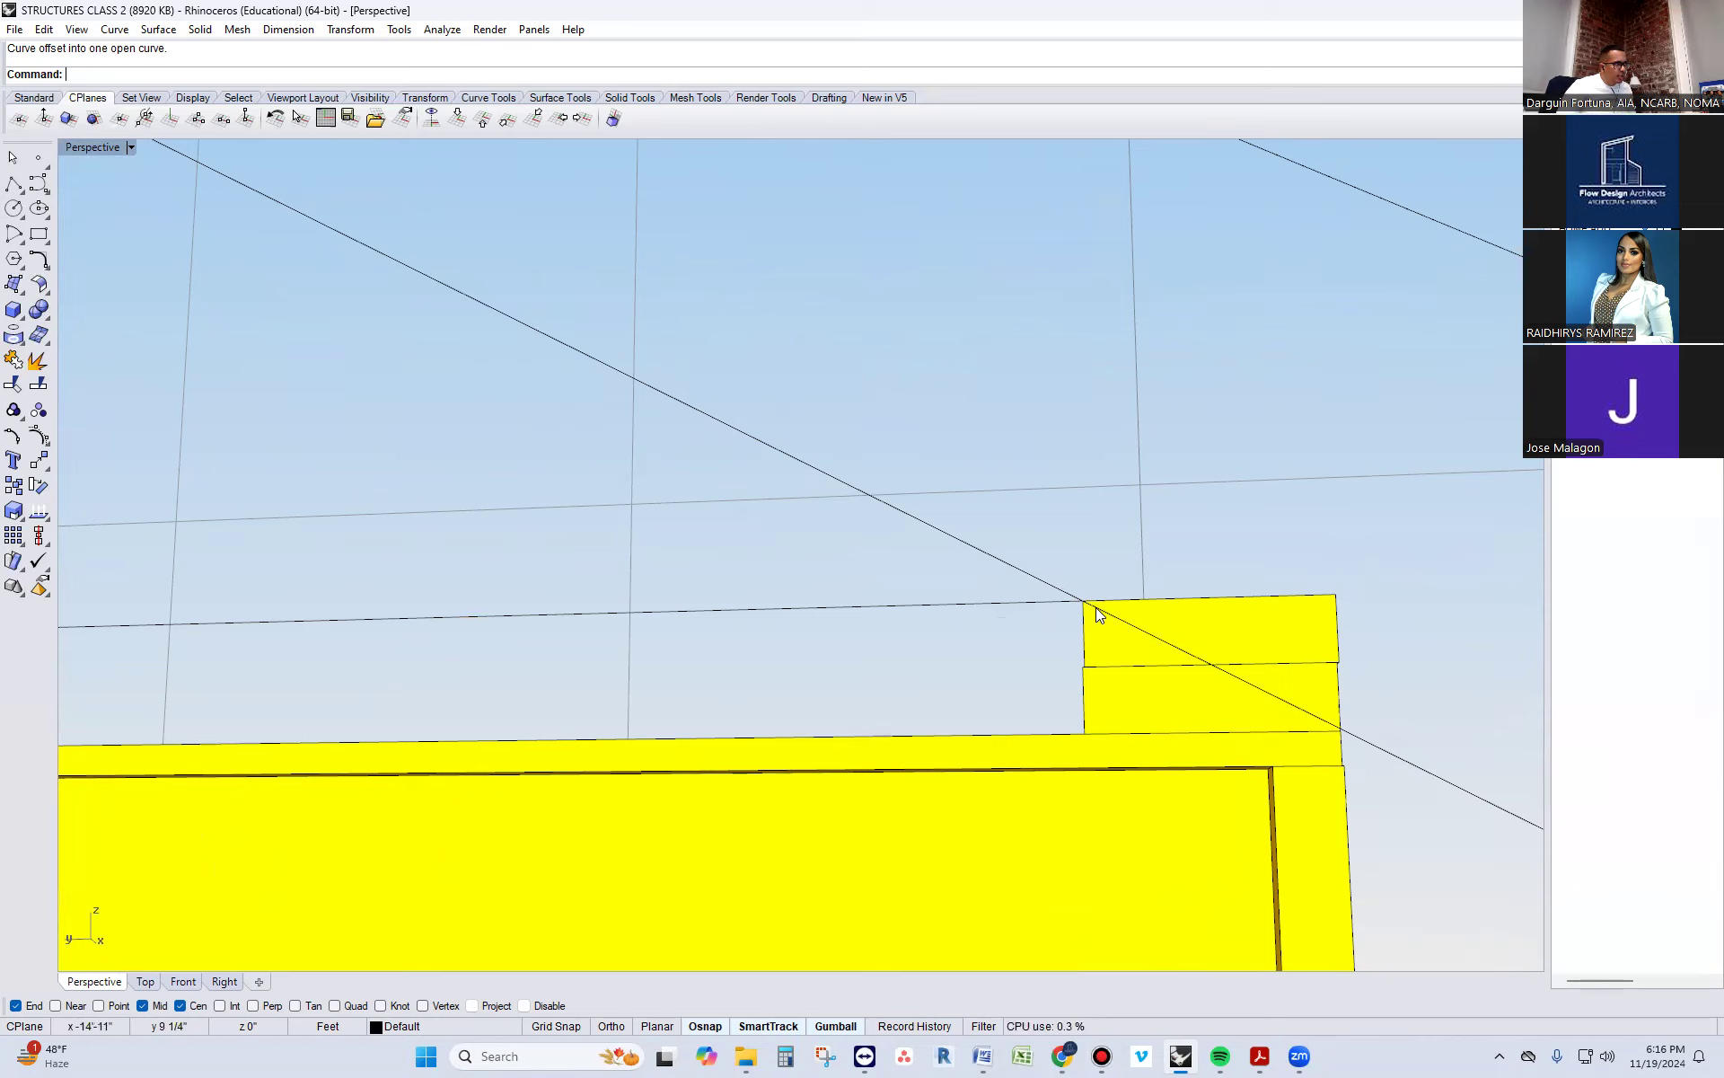
pyautogui.scroll(-5, 1083, 609)
pyautogui.scroll(-2, 1082, 609)
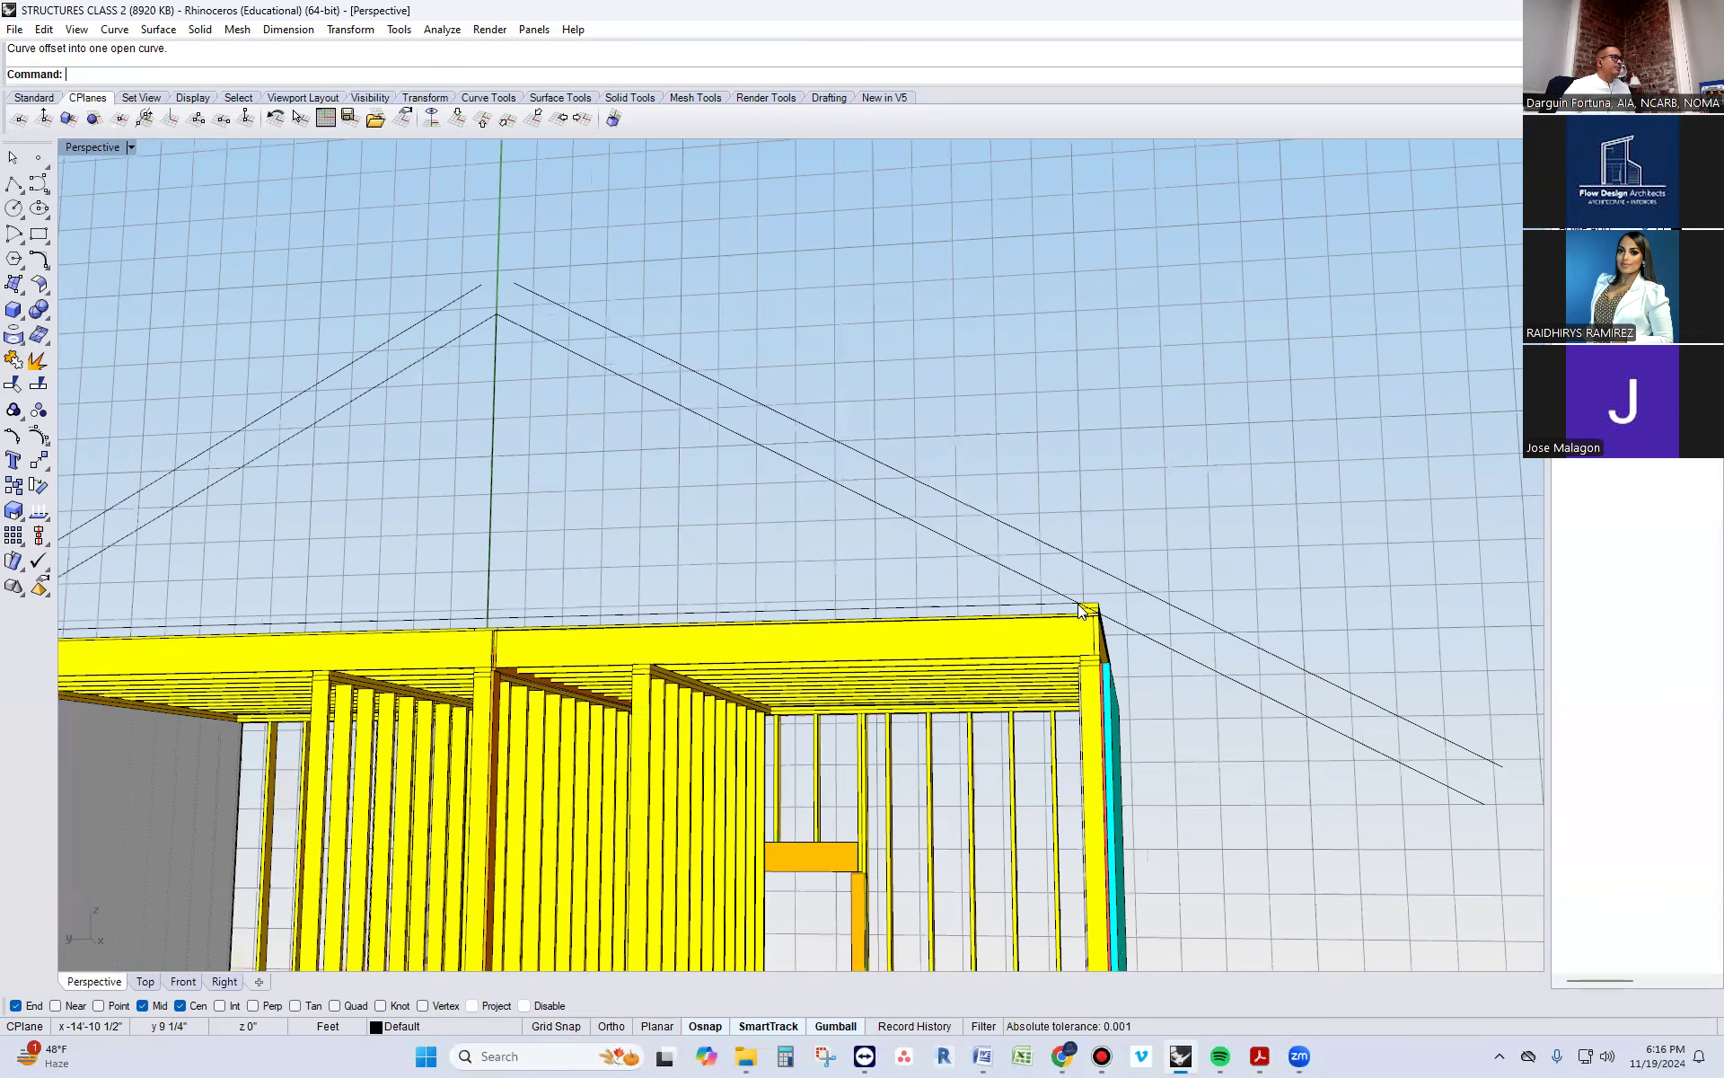
pyautogui.moveTo(1077, 604); pyautogui.dragTo(375, 314, button='right')
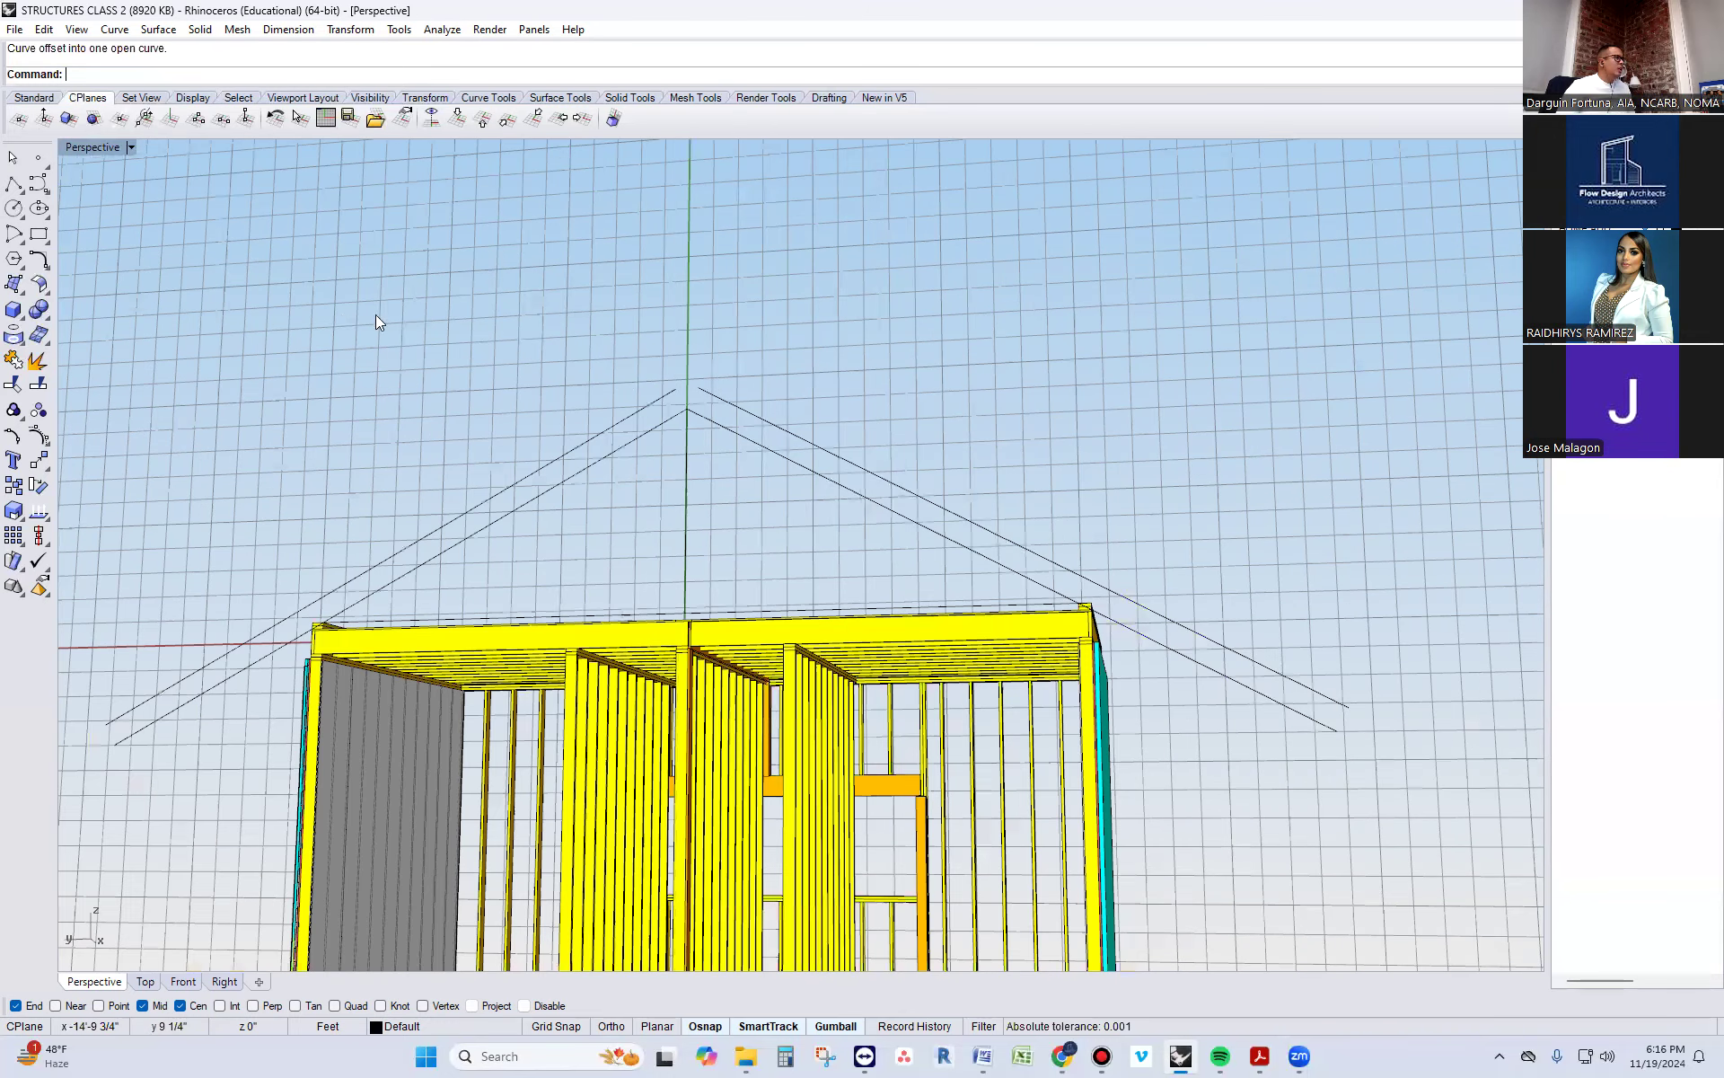
# Draw a short polyline straight up from the peak of the lower sloped lines, past the gap between the offset lines
pyautogui.click(13, 184)
pyautogui.scroll(-1, 1033, 580)
pyautogui.moveTo(793, 536); pyautogui.dragTo(680, 631, button='right')
pyautogui.moveTo(832, 625); pyautogui.dragTo(761, 436, button='right')
pyautogui.scroll(3, 761, 436)
pyautogui.scroll(2, 856, 482)
pyautogui.click(873, 466)
pyautogui.press('F8')
pyautogui.click(872, 388)
pyautogui.press('F8')
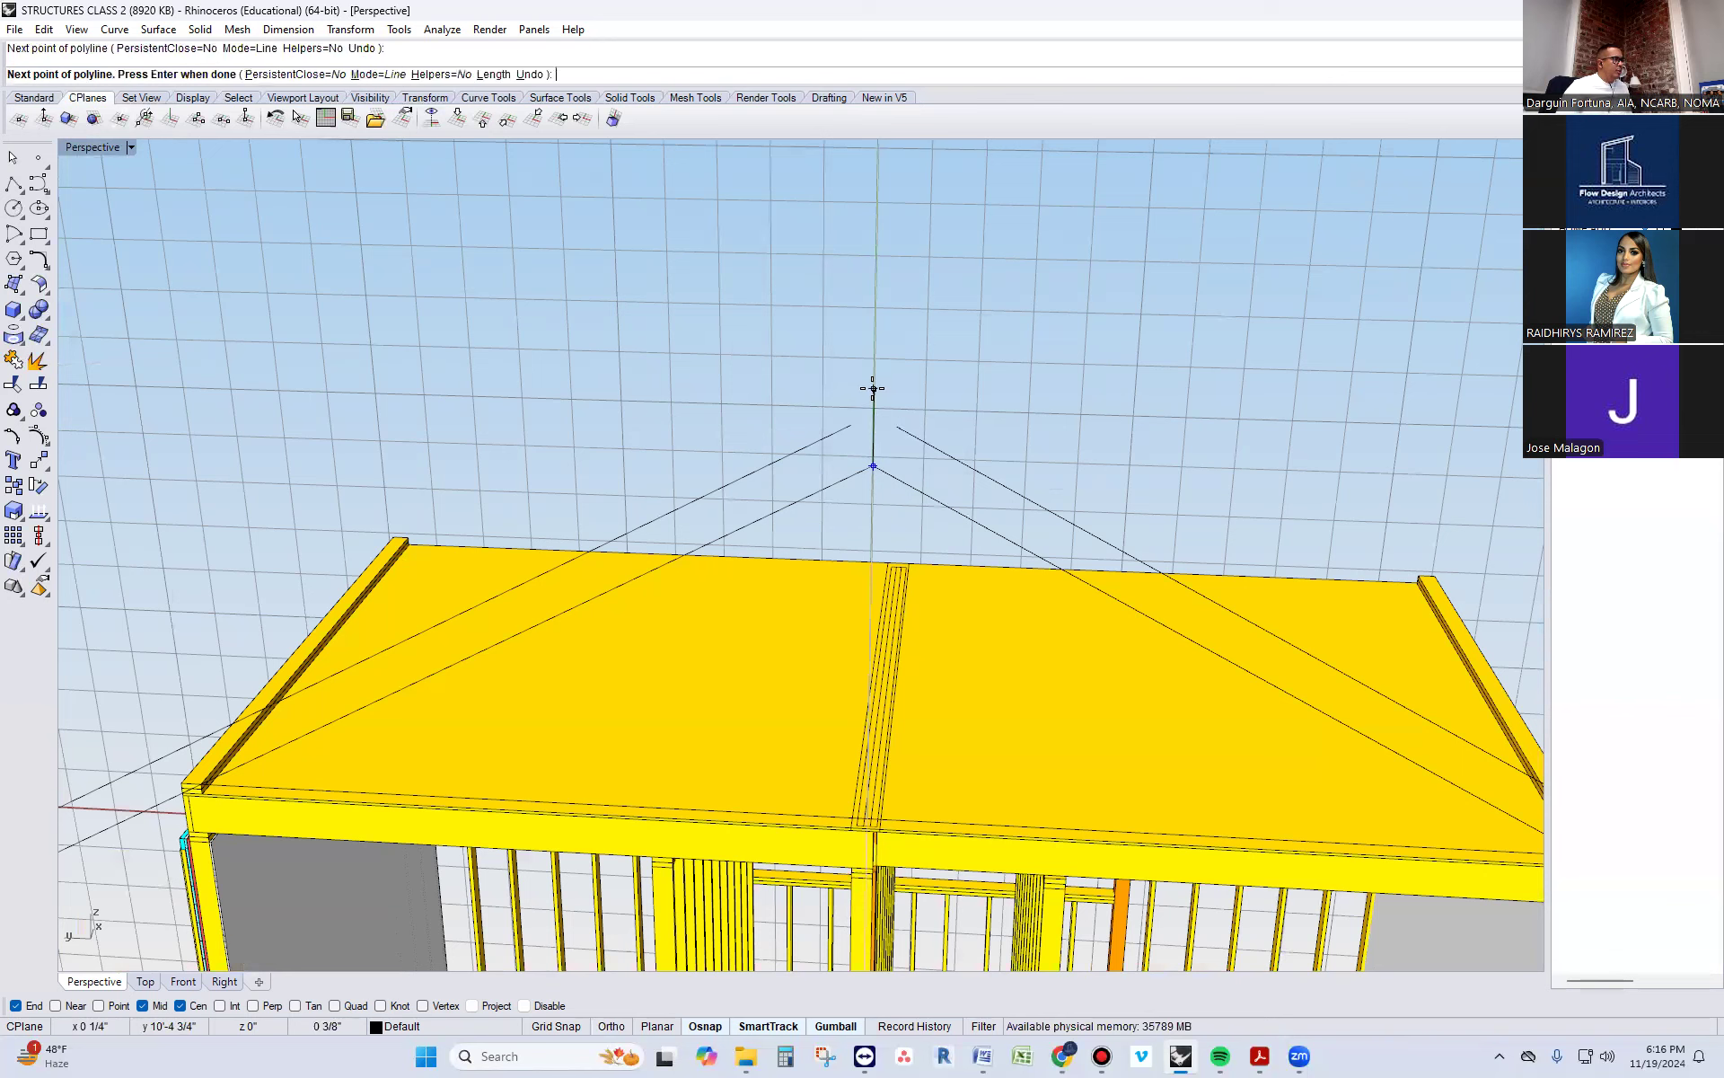
pyautogui.press('Return')
# Fillet the two offset sloped lines so they meet in a sharp peak above the ridge
pyautogui.write('Fi')
pyautogui.press('Return')
pyautogui.click(953, 464)
pyautogui.click(821, 440)
pyautogui.click(873, 440)
pyautogui.press('Escape')
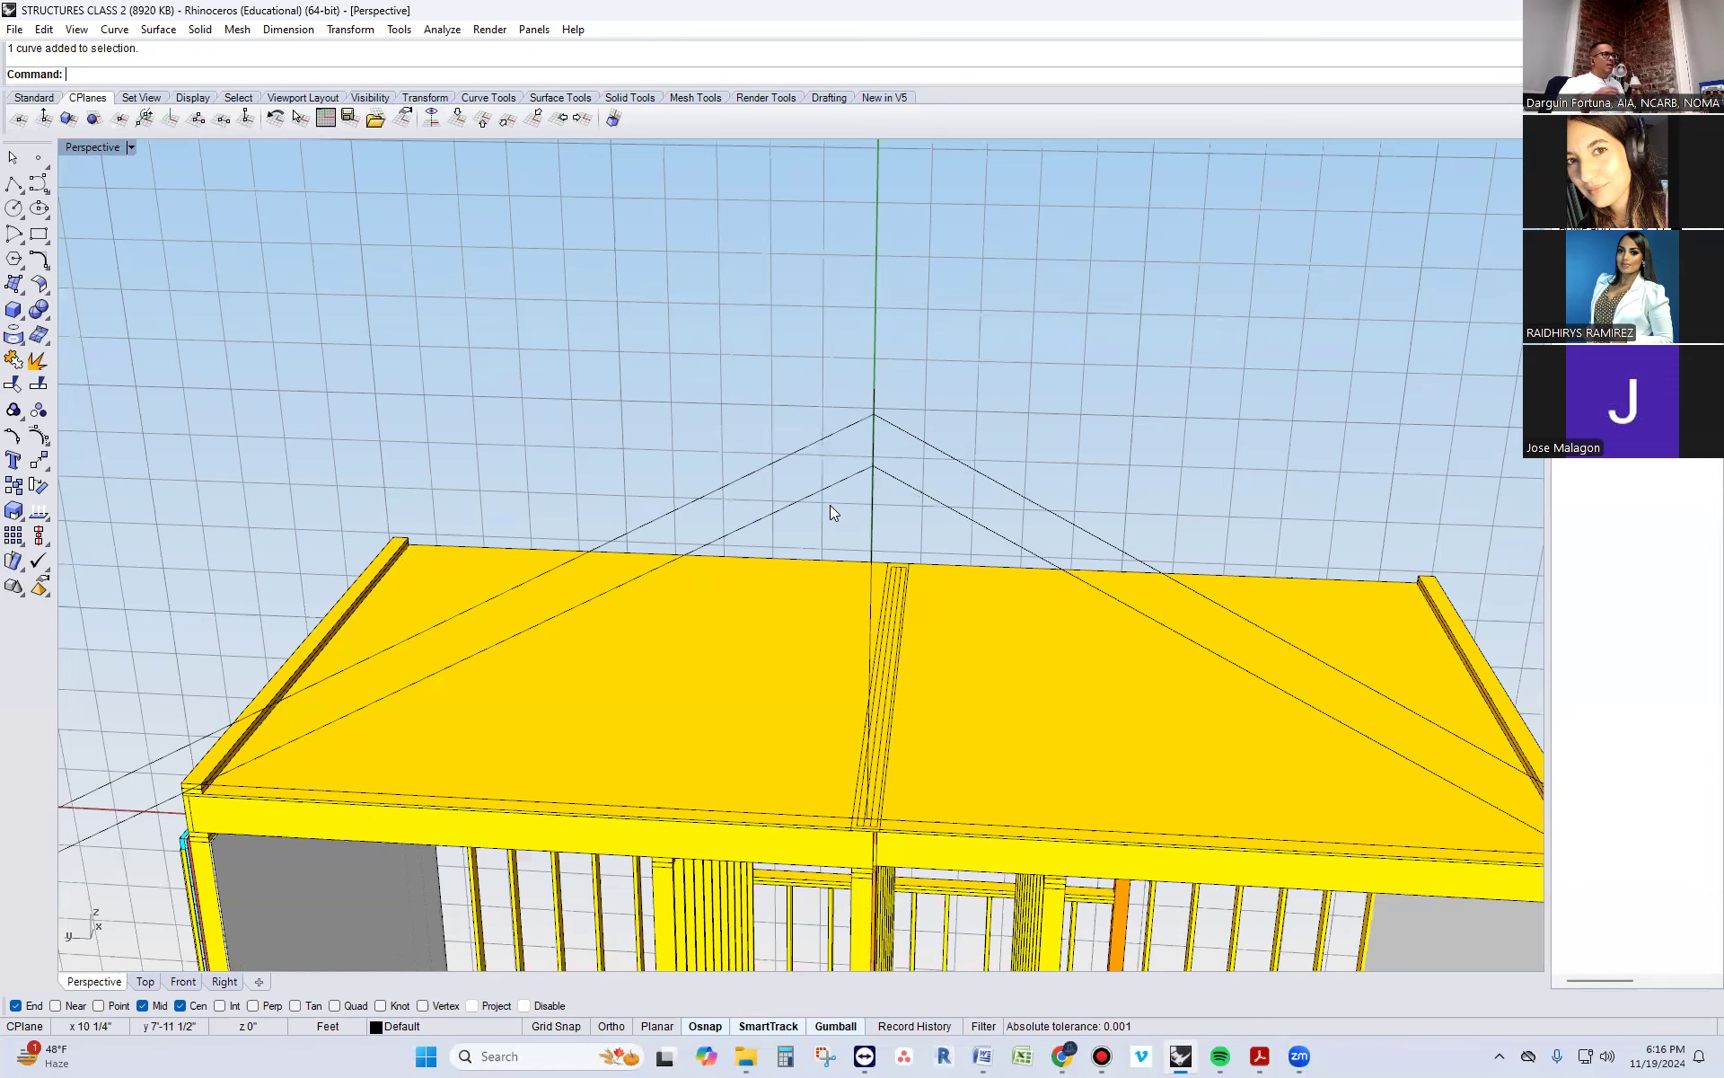
pyautogui.scroll(-3, 830, 505)
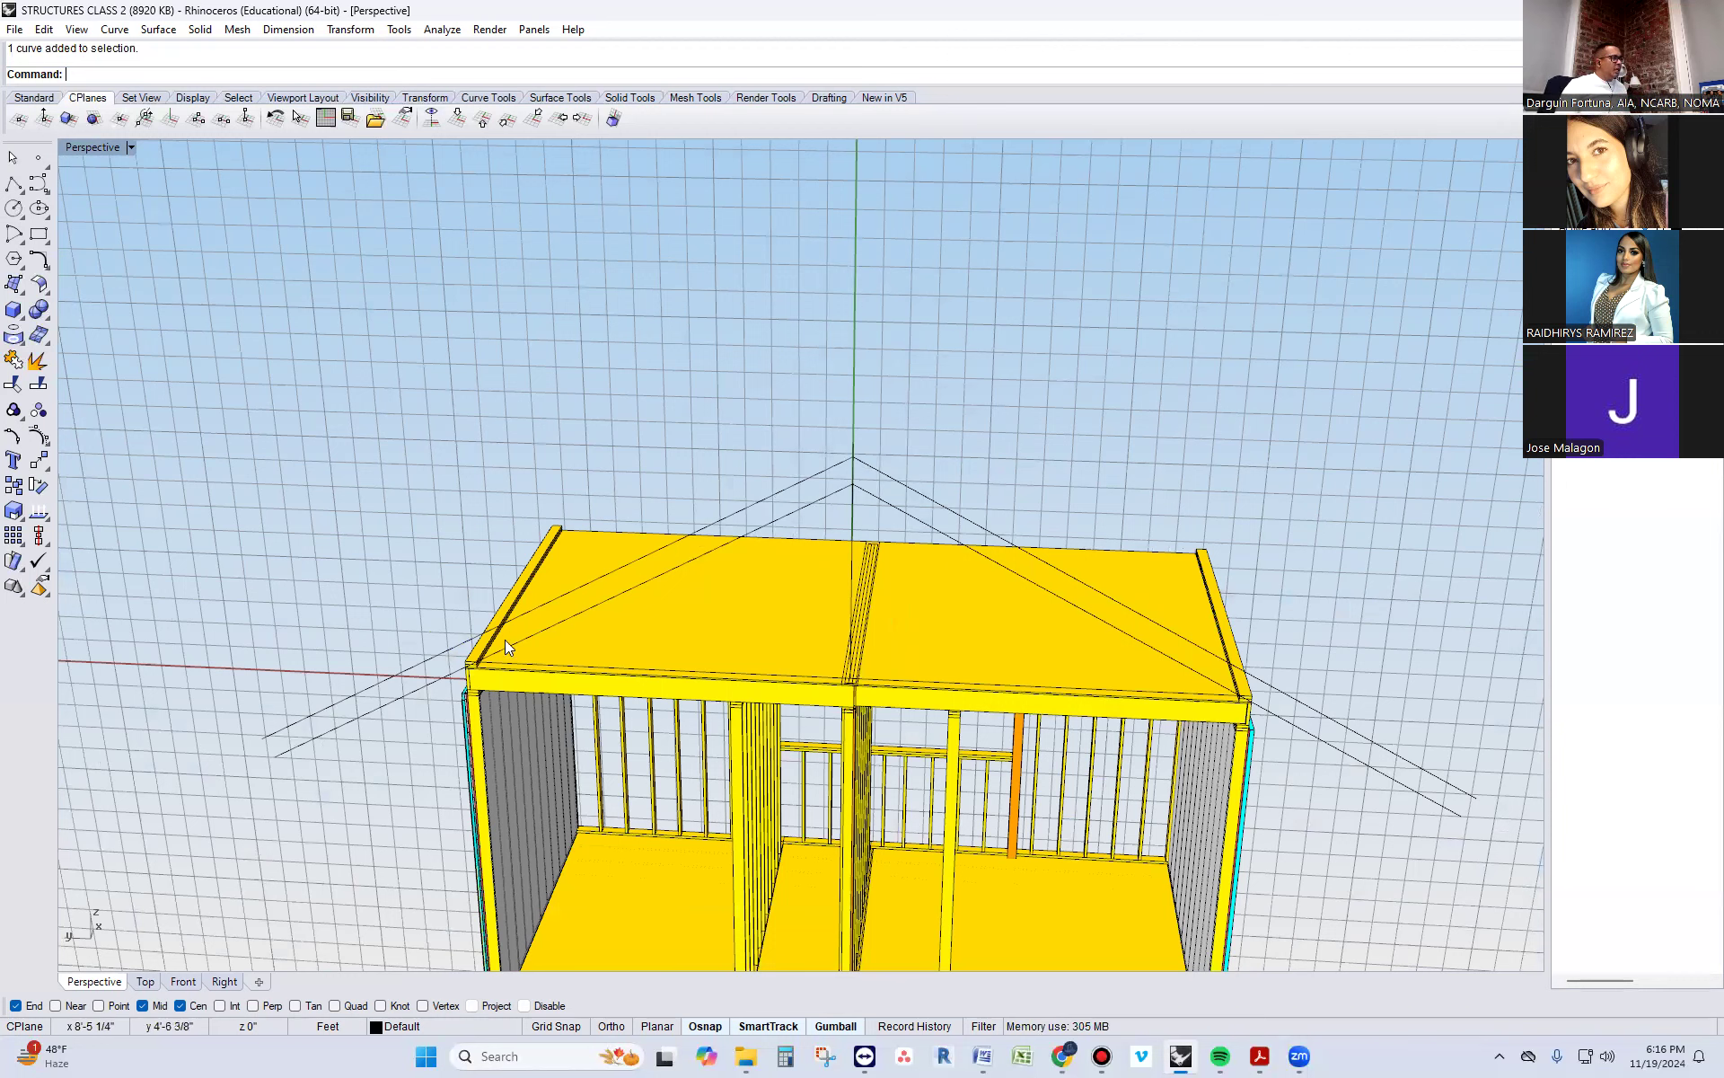
pyautogui.moveTo(448, 581); pyautogui.dragTo(521, 722)
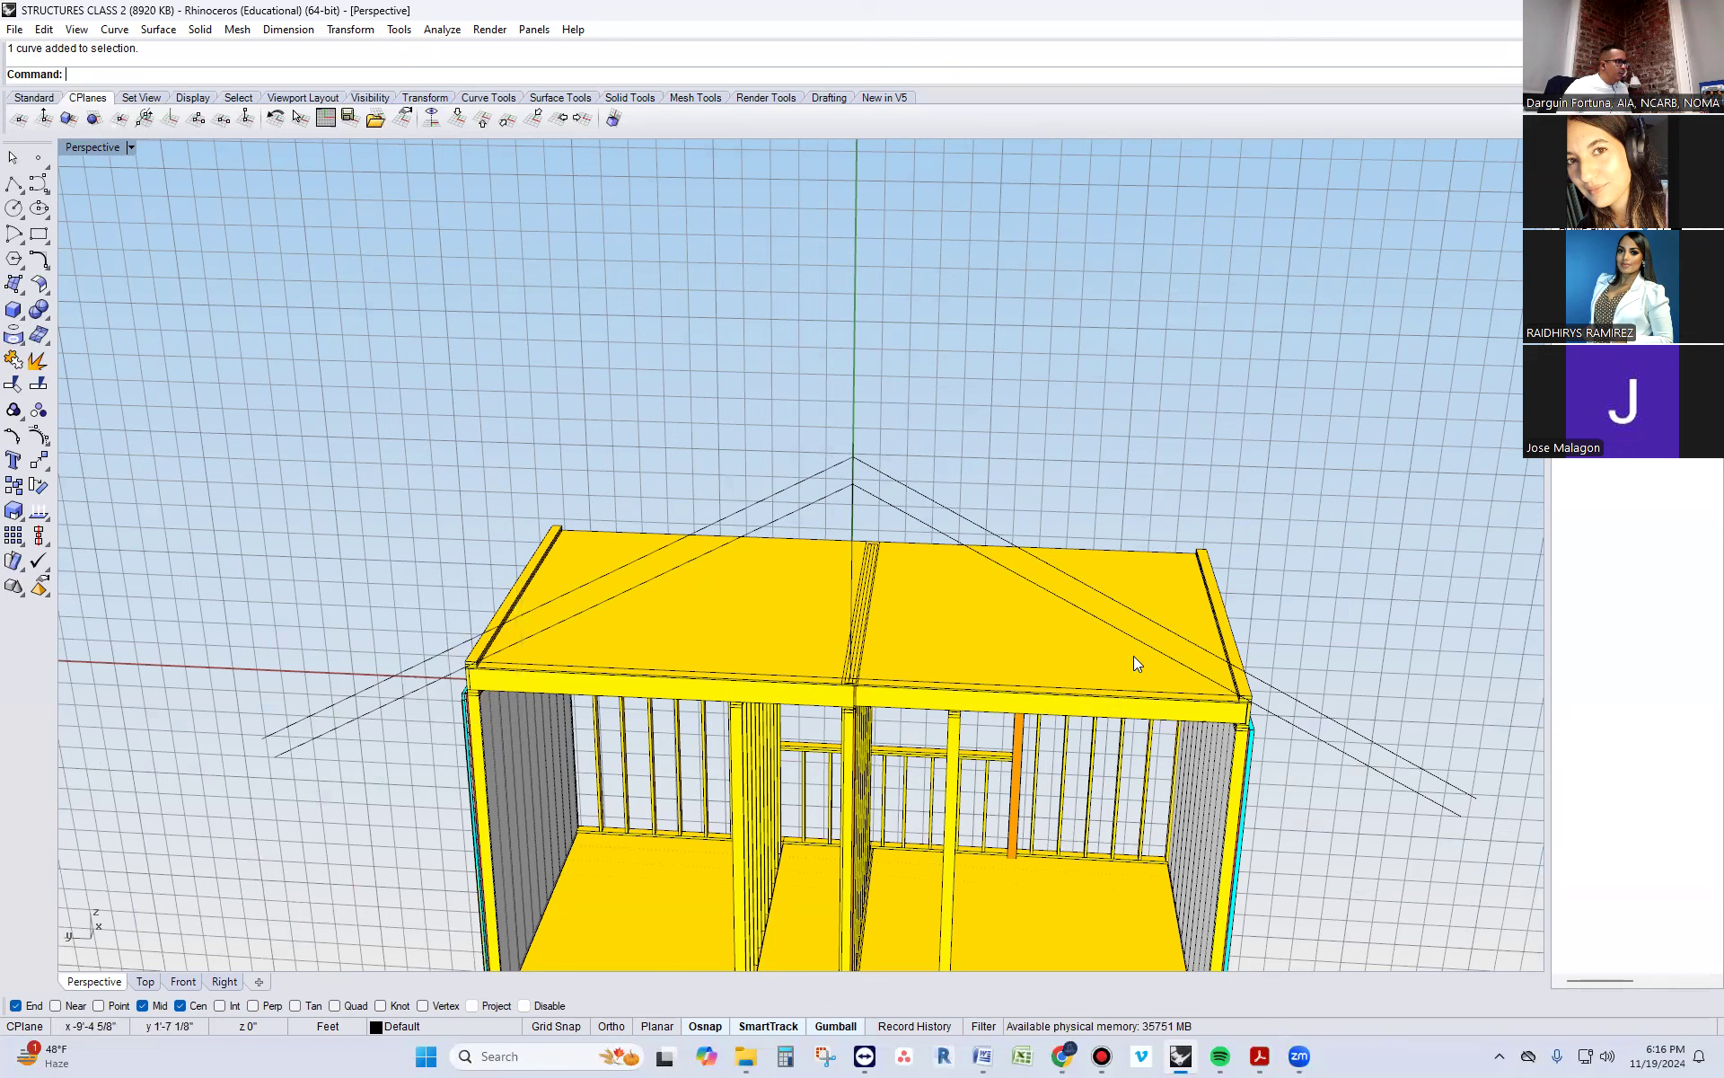
pyautogui.moveTo(1230, 767); pyautogui.dragTo(1228, 766)
pyautogui.press('Escape')
pyautogui.moveTo(787, 402); pyautogui.dragTo(886, 516)
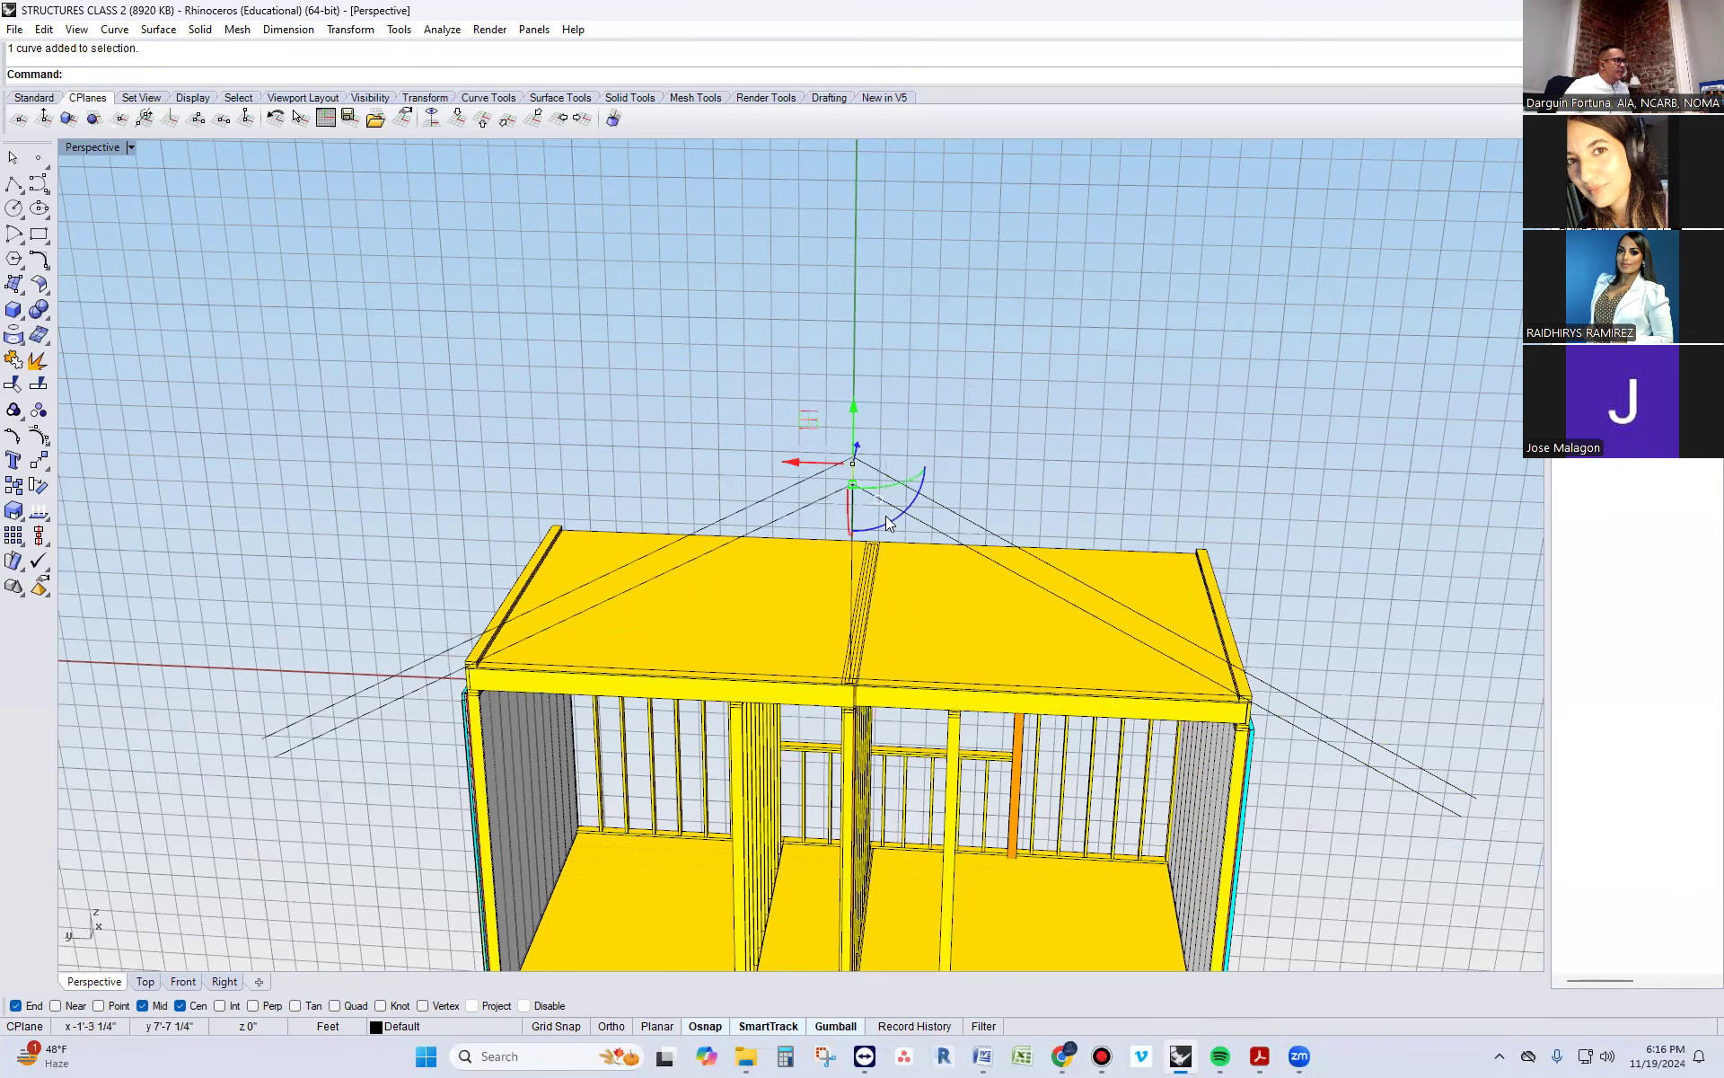
pyautogui.press('Escape')
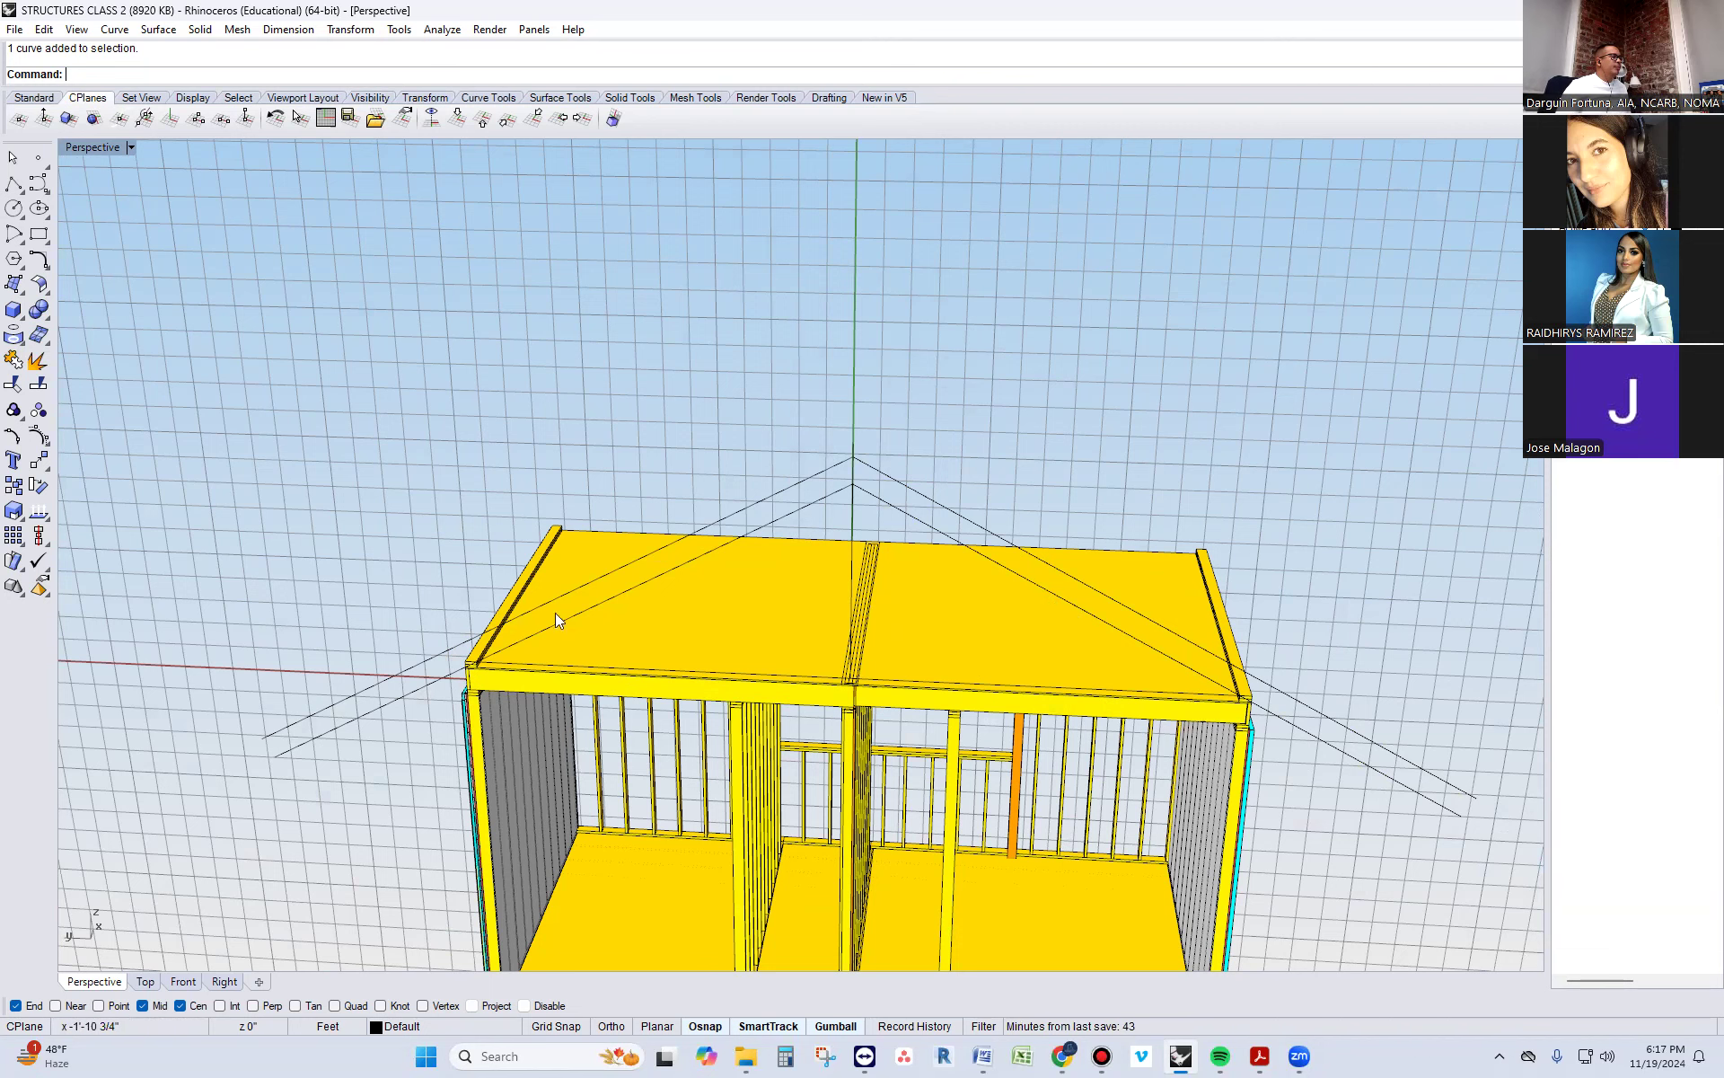
# Start an offset and divide 1.5 by 2 in the calculator to get half the ridge board thickness
pyautogui.moveTo(368, 600); pyautogui.dragTo(375, 530, button='right')
pyautogui.write('offset')
pyautogui.press('Return')
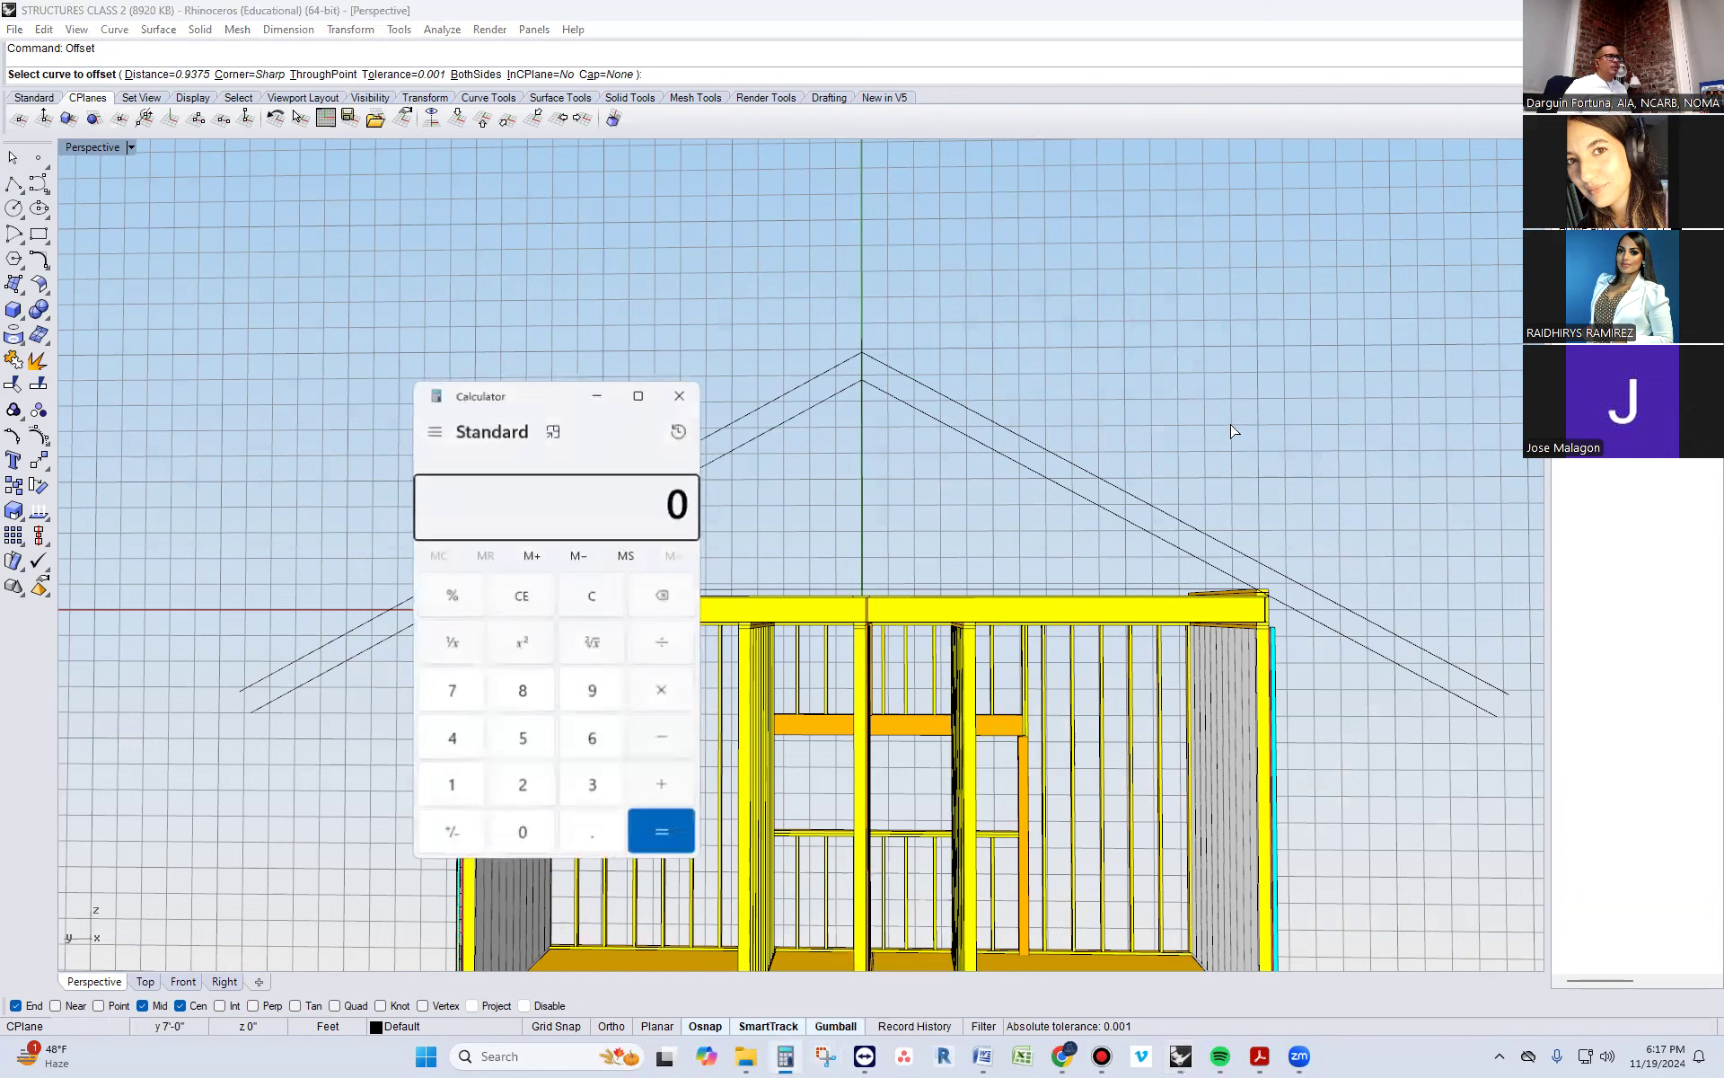
pyautogui.write('1.5')
pyautogui.write('/2')
pyautogui.press('Return')
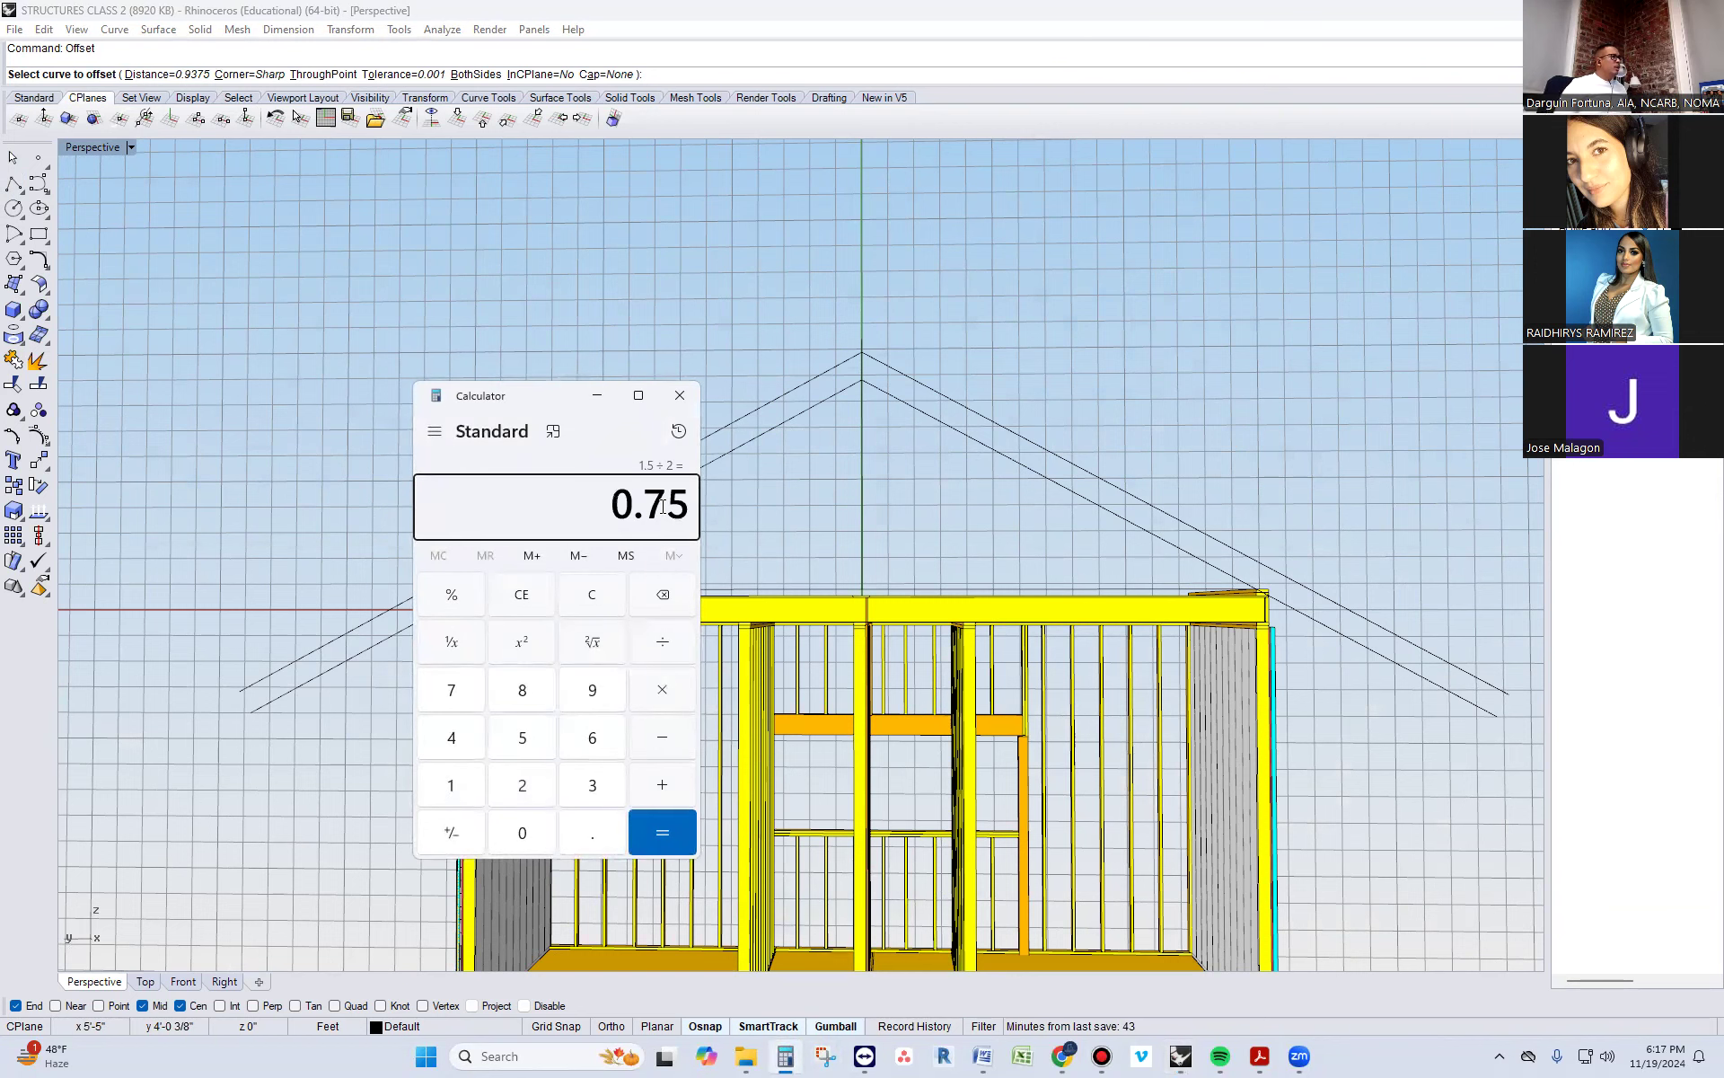
pyautogui.click(598, 395)
# Offset the short vertical line at the roof peak by 0.75" to both sides
pyautogui.scroll(10, 896, 349)
pyautogui.click(713, 410)
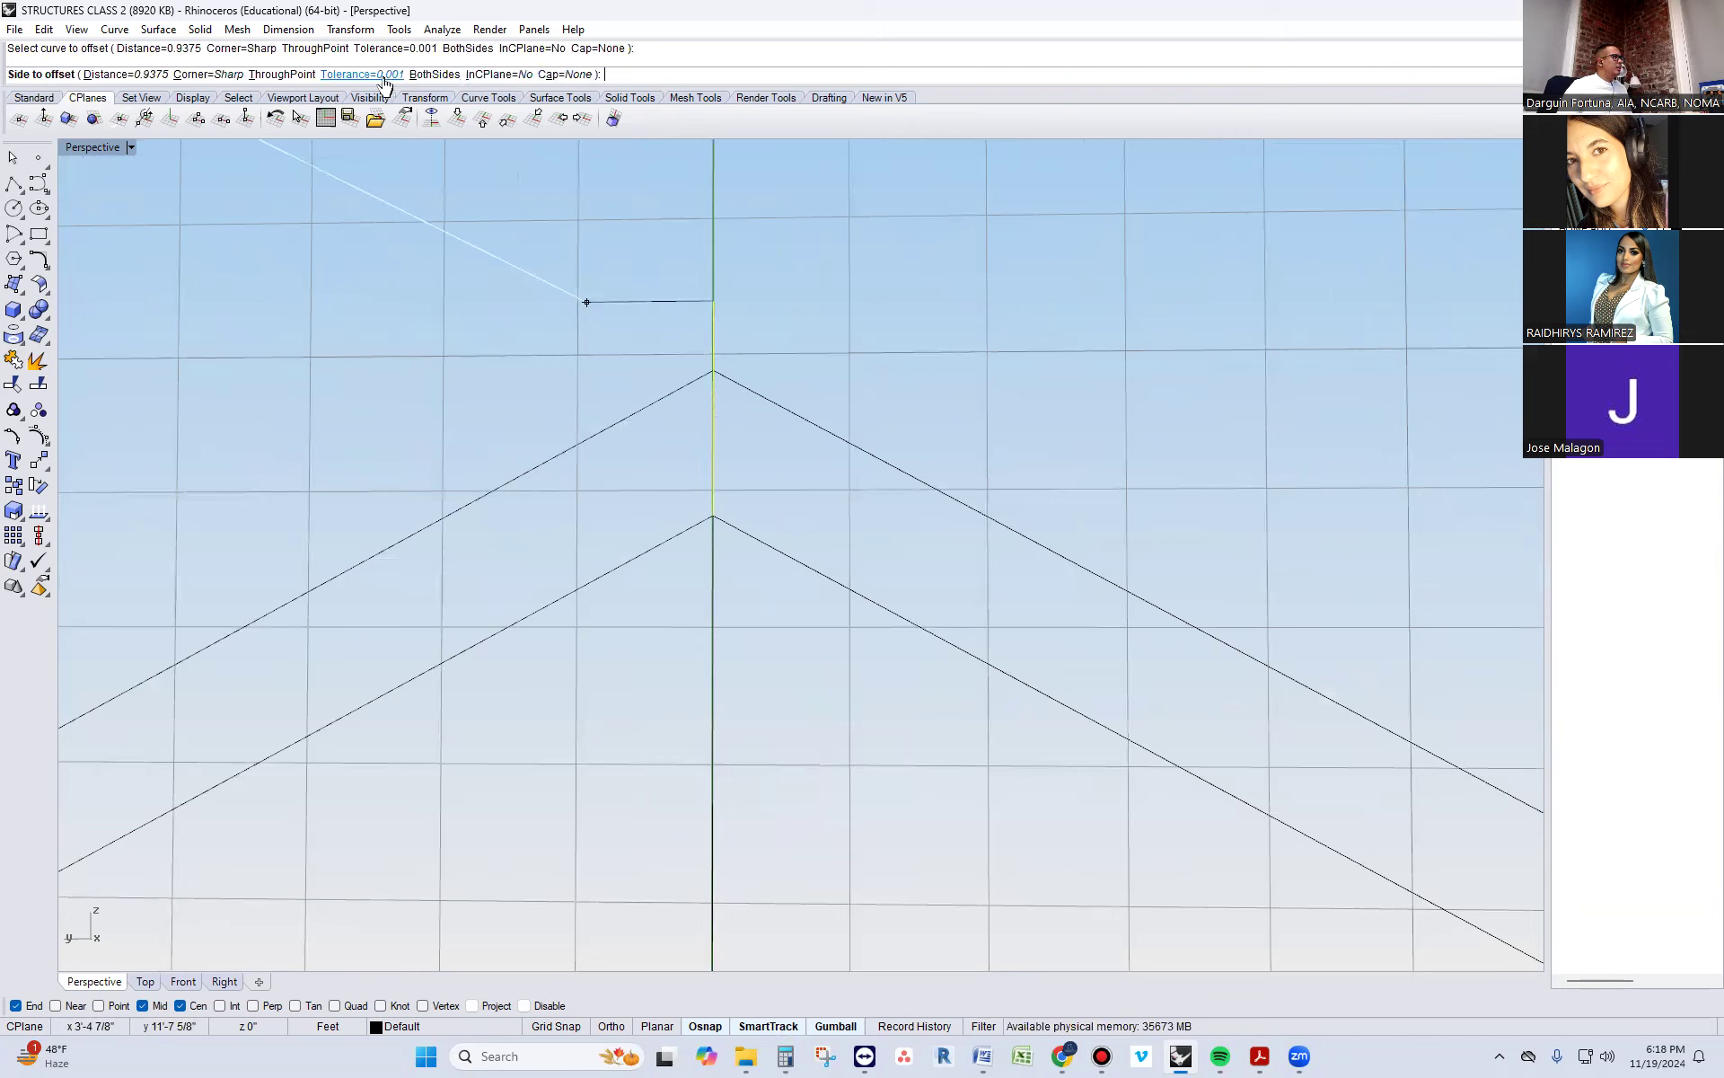
pyautogui.click(139, 77)
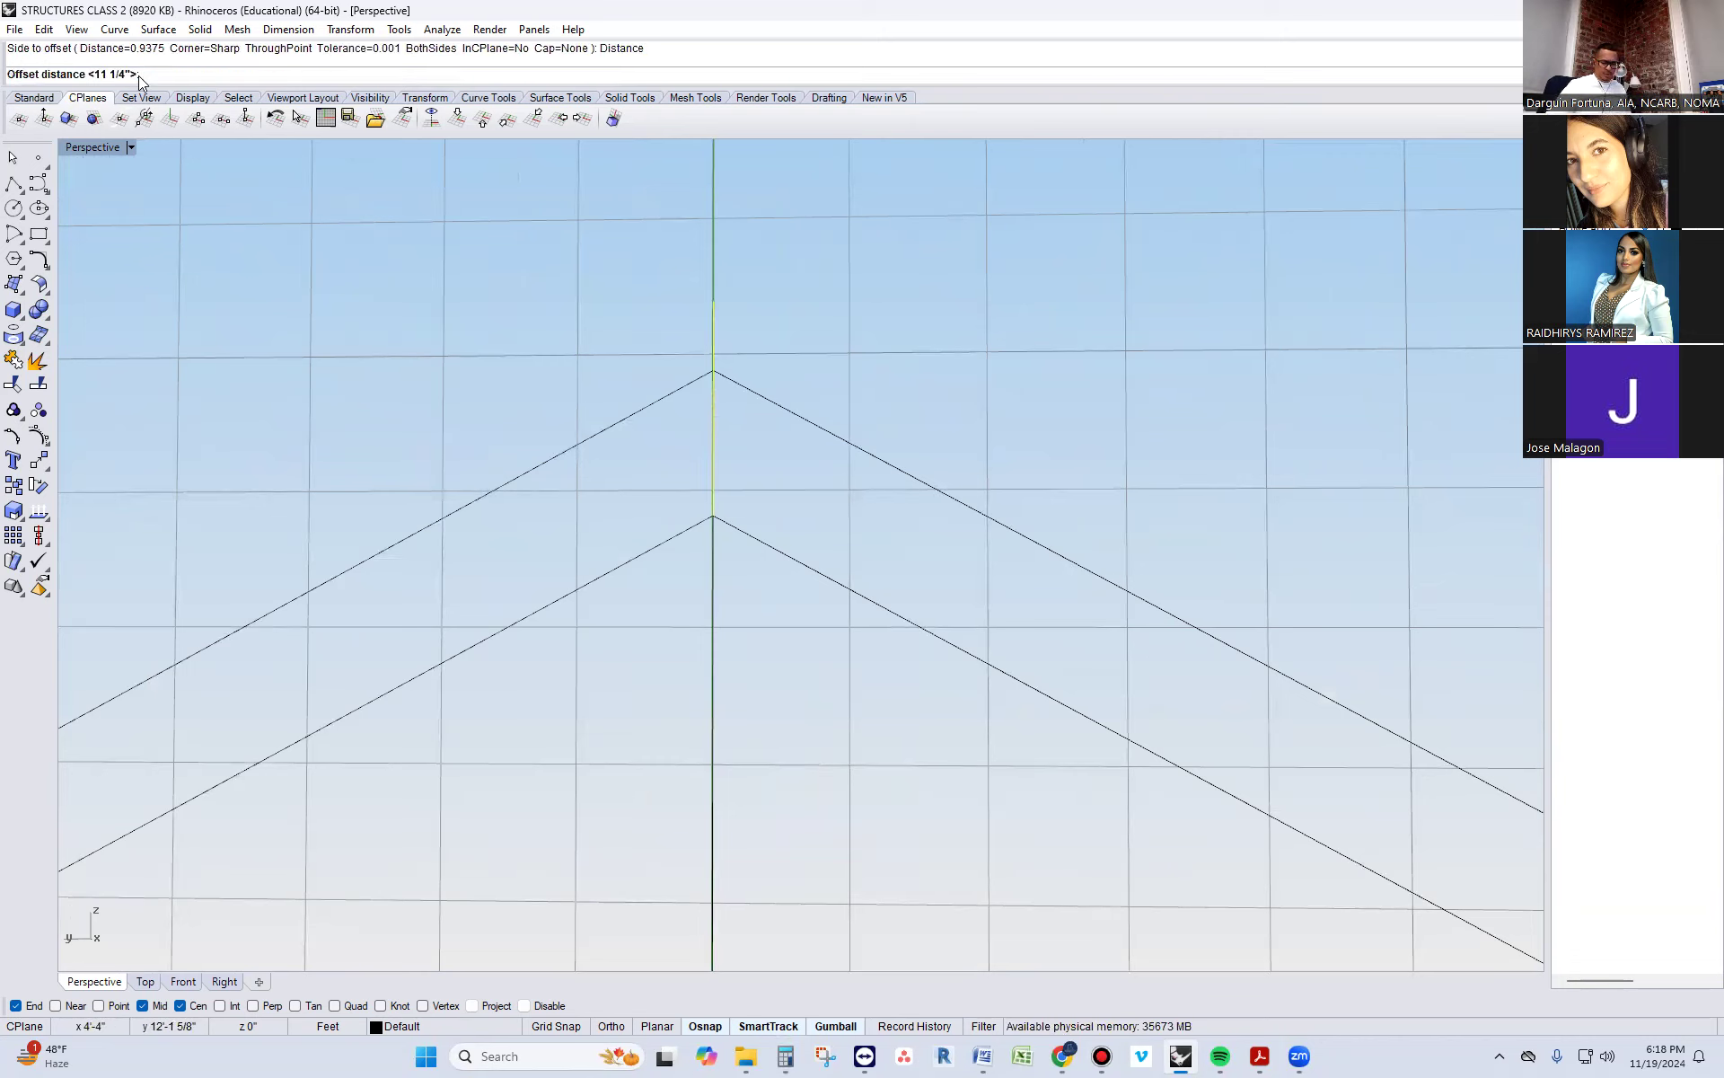
pyautogui.write('0.75')
pyautogui.press('Return')
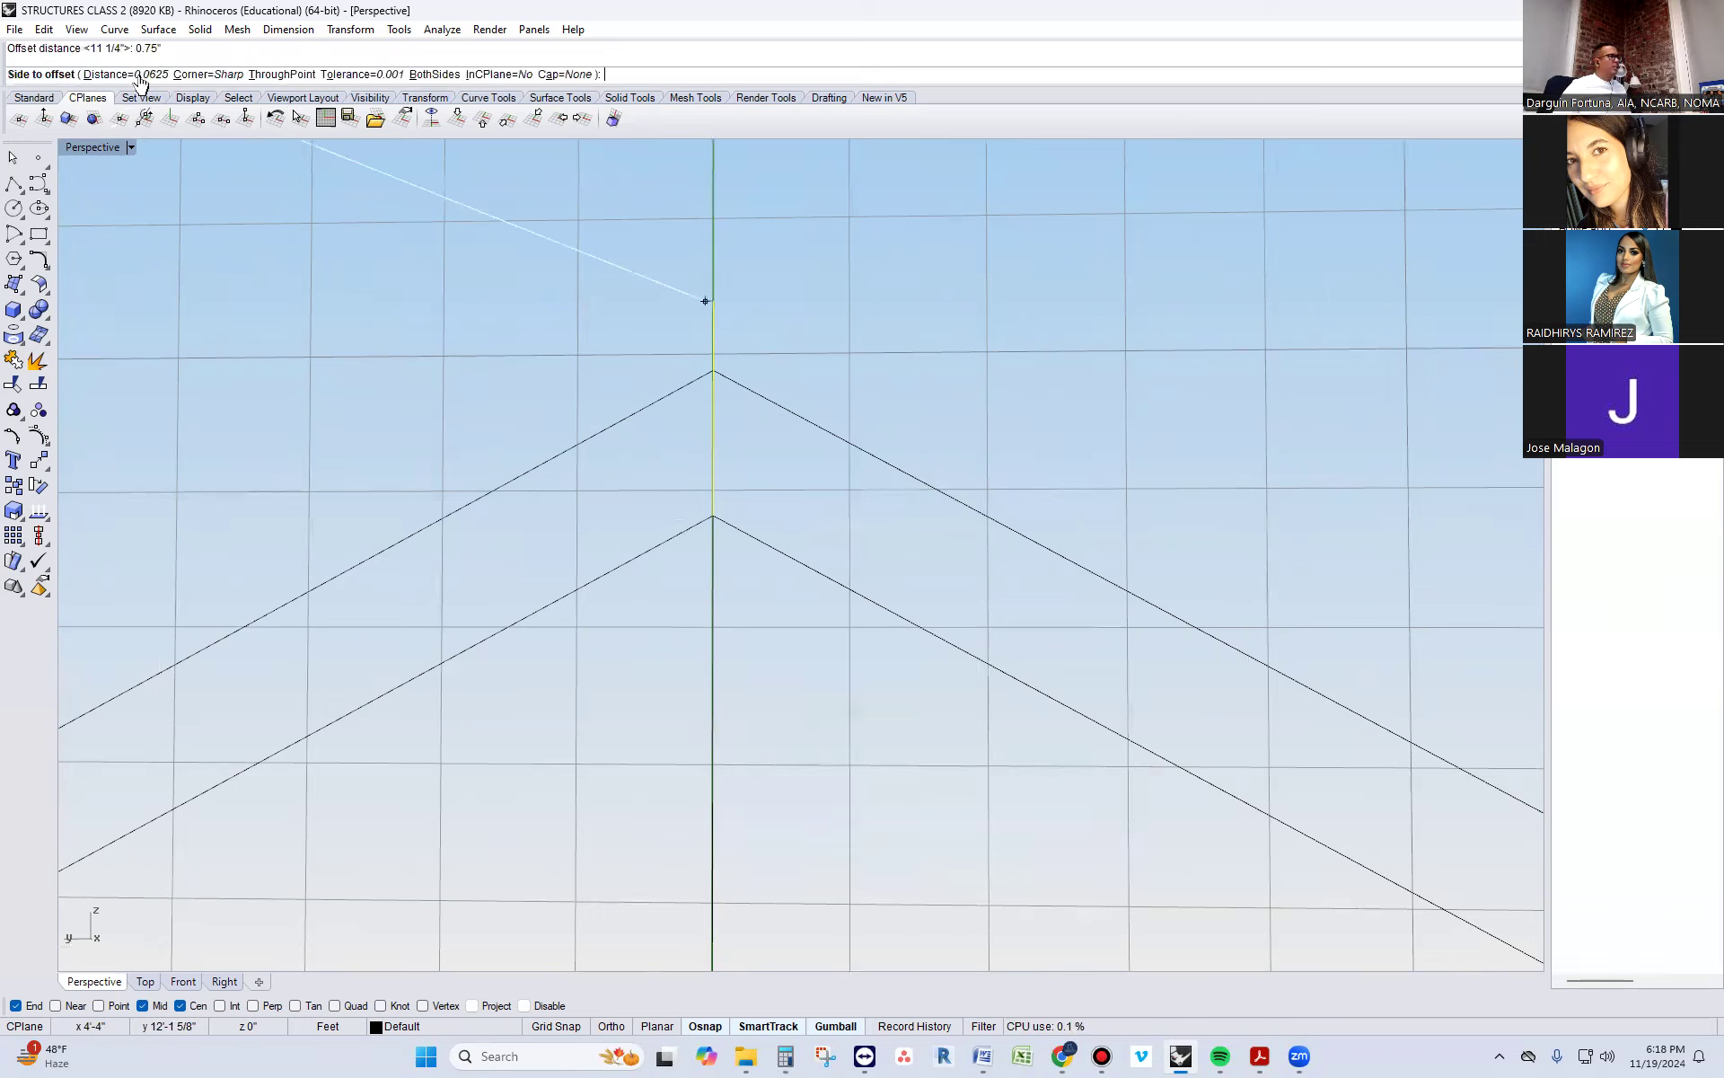
pyautogui.click(994, 366)
pyautogui.press('Return')
pyautogui.click(710, 330)
pyautogui.click(626, 339)
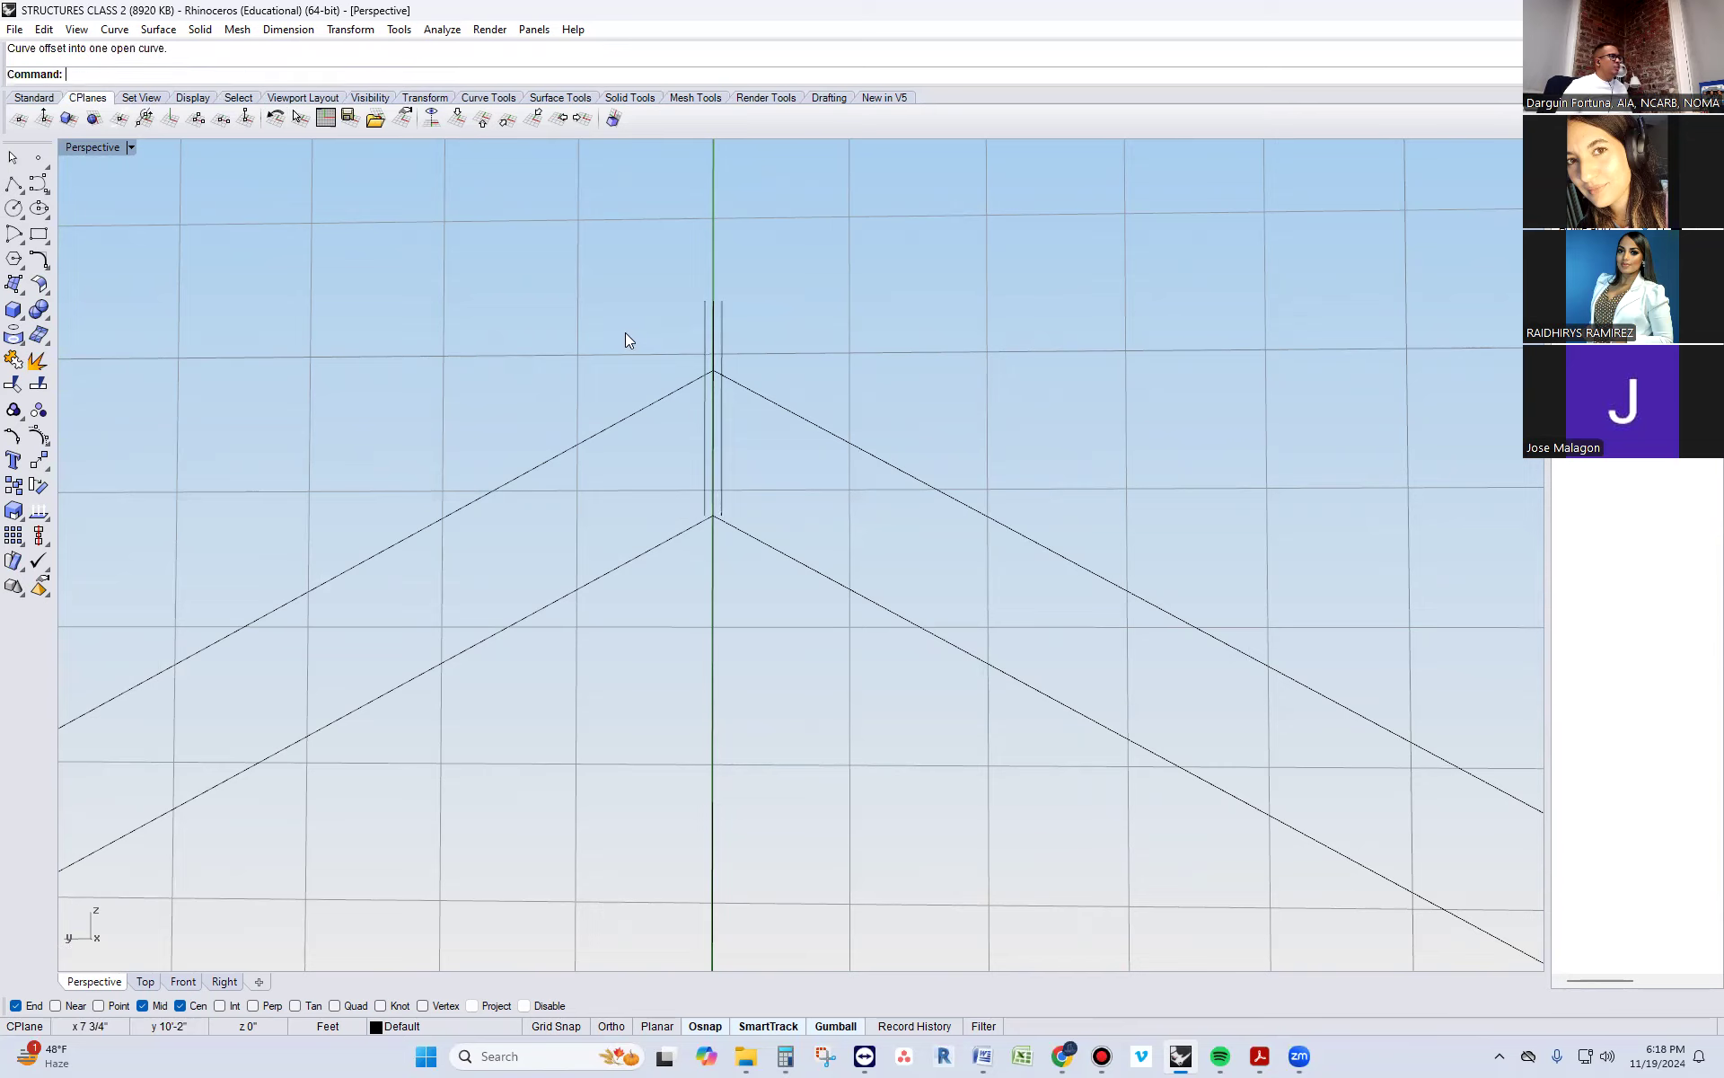
pyautogui.click(38, 234)
pyautogui.scroll(5, 619, 354)
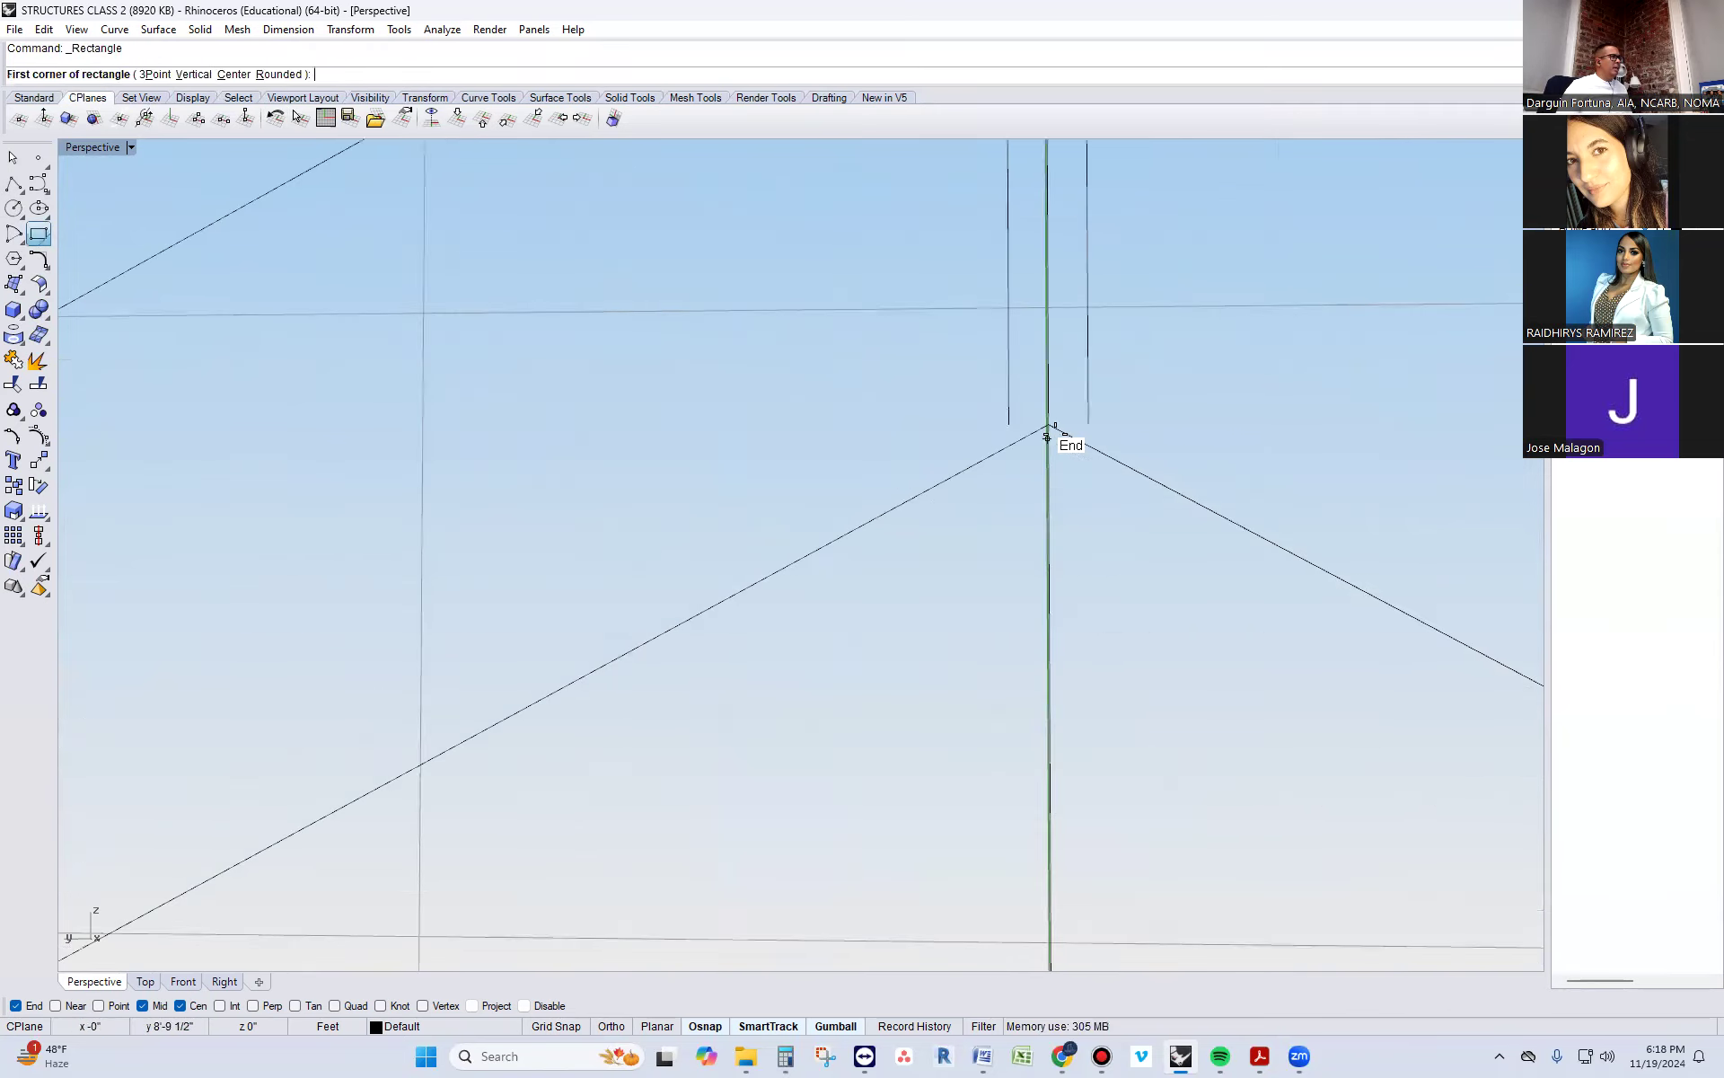
pyautogui.click(1082, 428)
pyautogui.scroll(-5, 1083, 428)
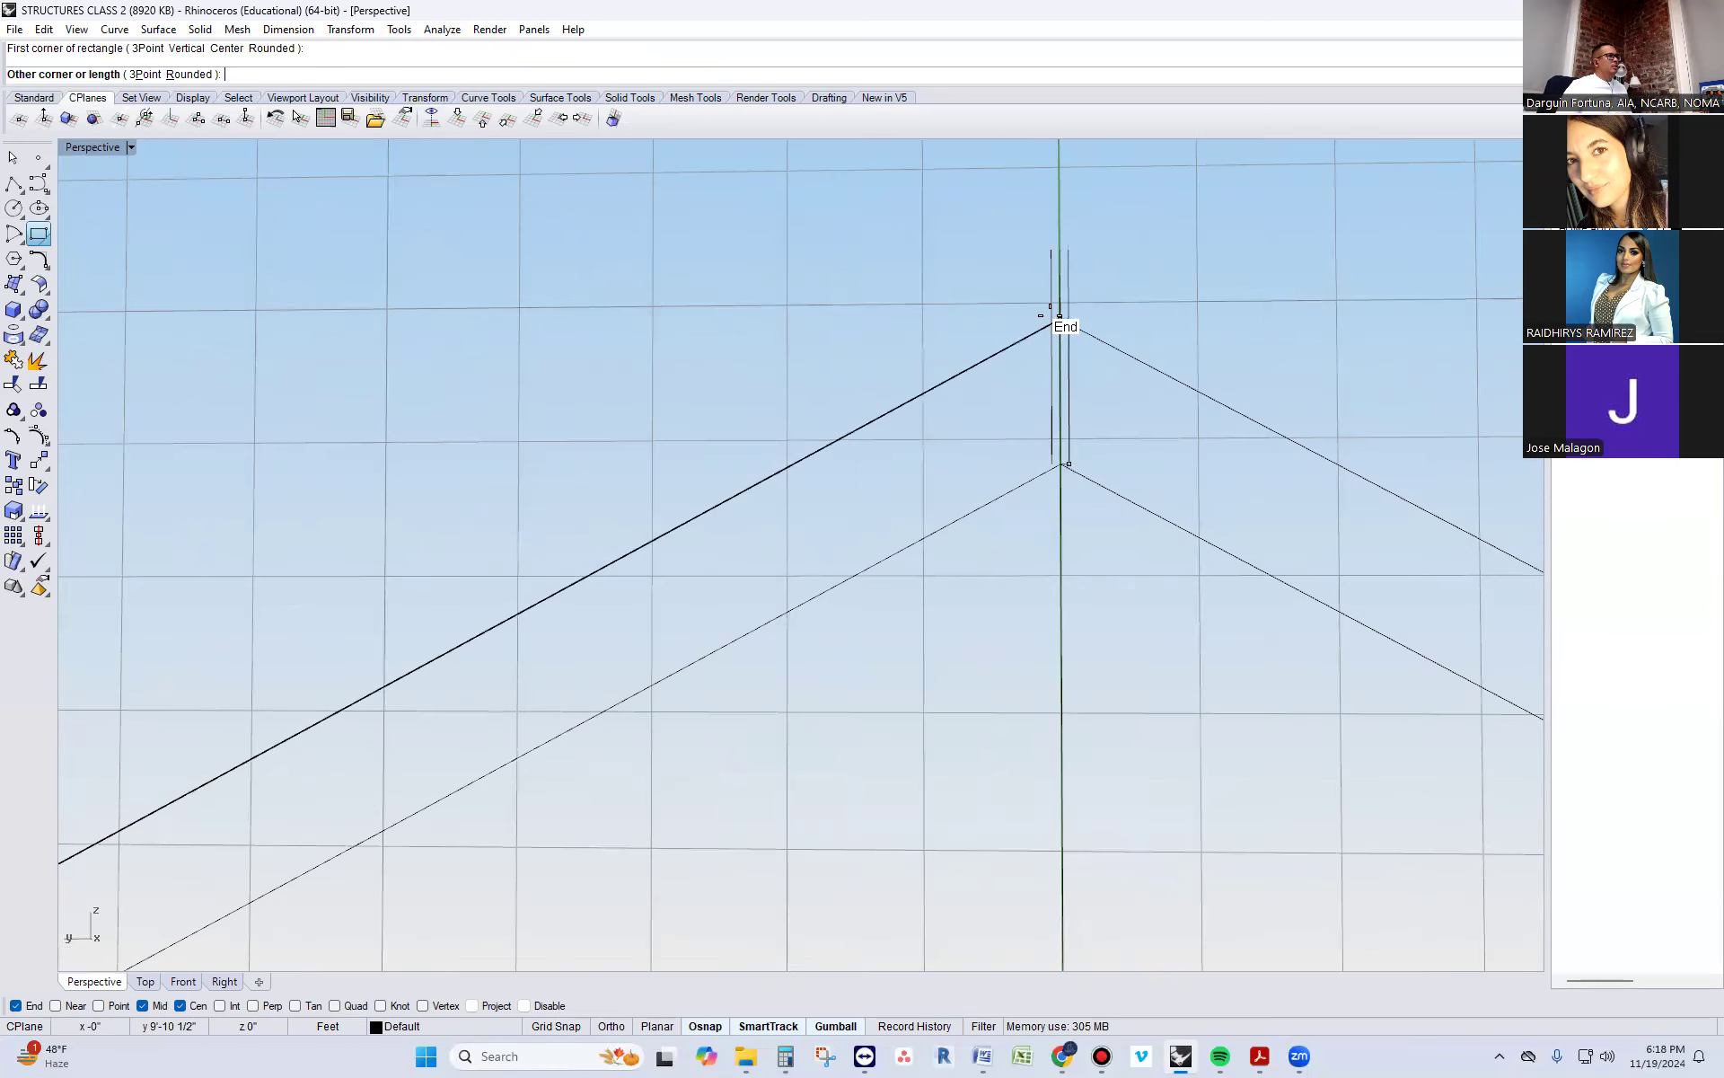
pyautogui.press('Escape')
# Enable intersection snapping and draw the ridge board rectangle between the offset lines, from the upper sloped line down to the lower peak level
pyautogui.rightClick(1025, 347)
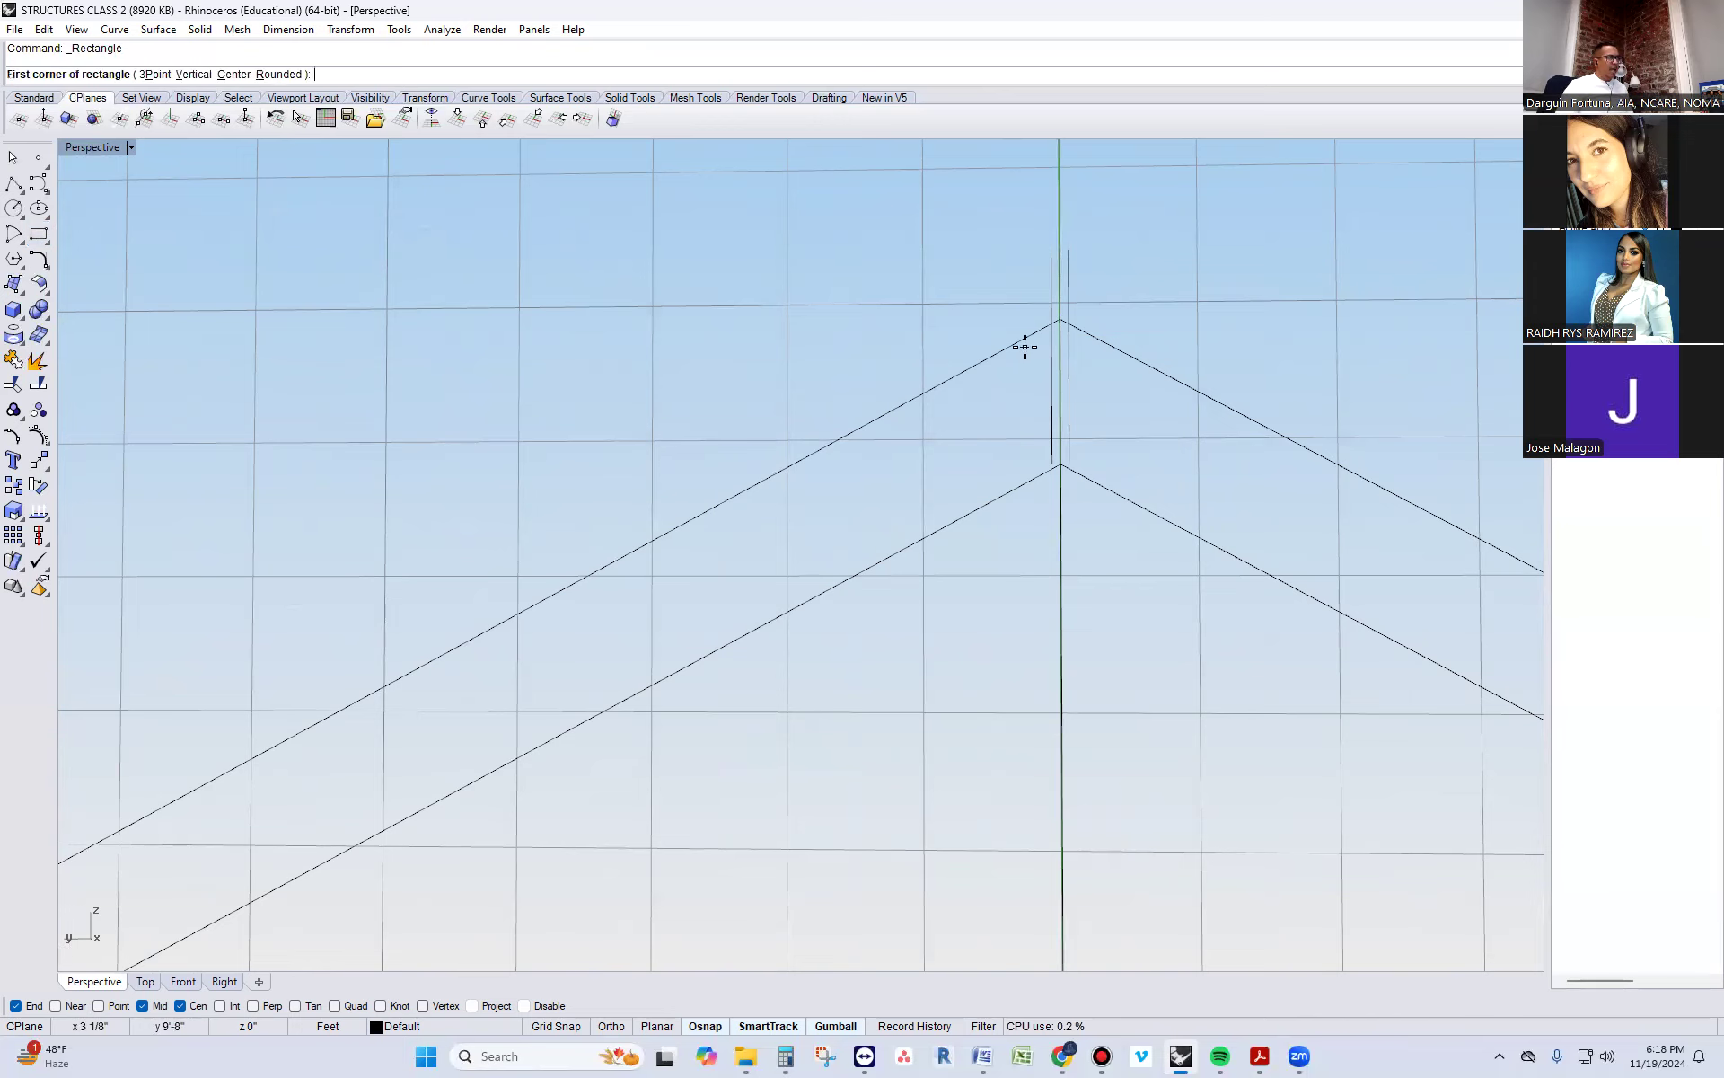
pyautogui.scroll(10, 1052, 332)
pyautogui.scroll(-7, 994, 410)
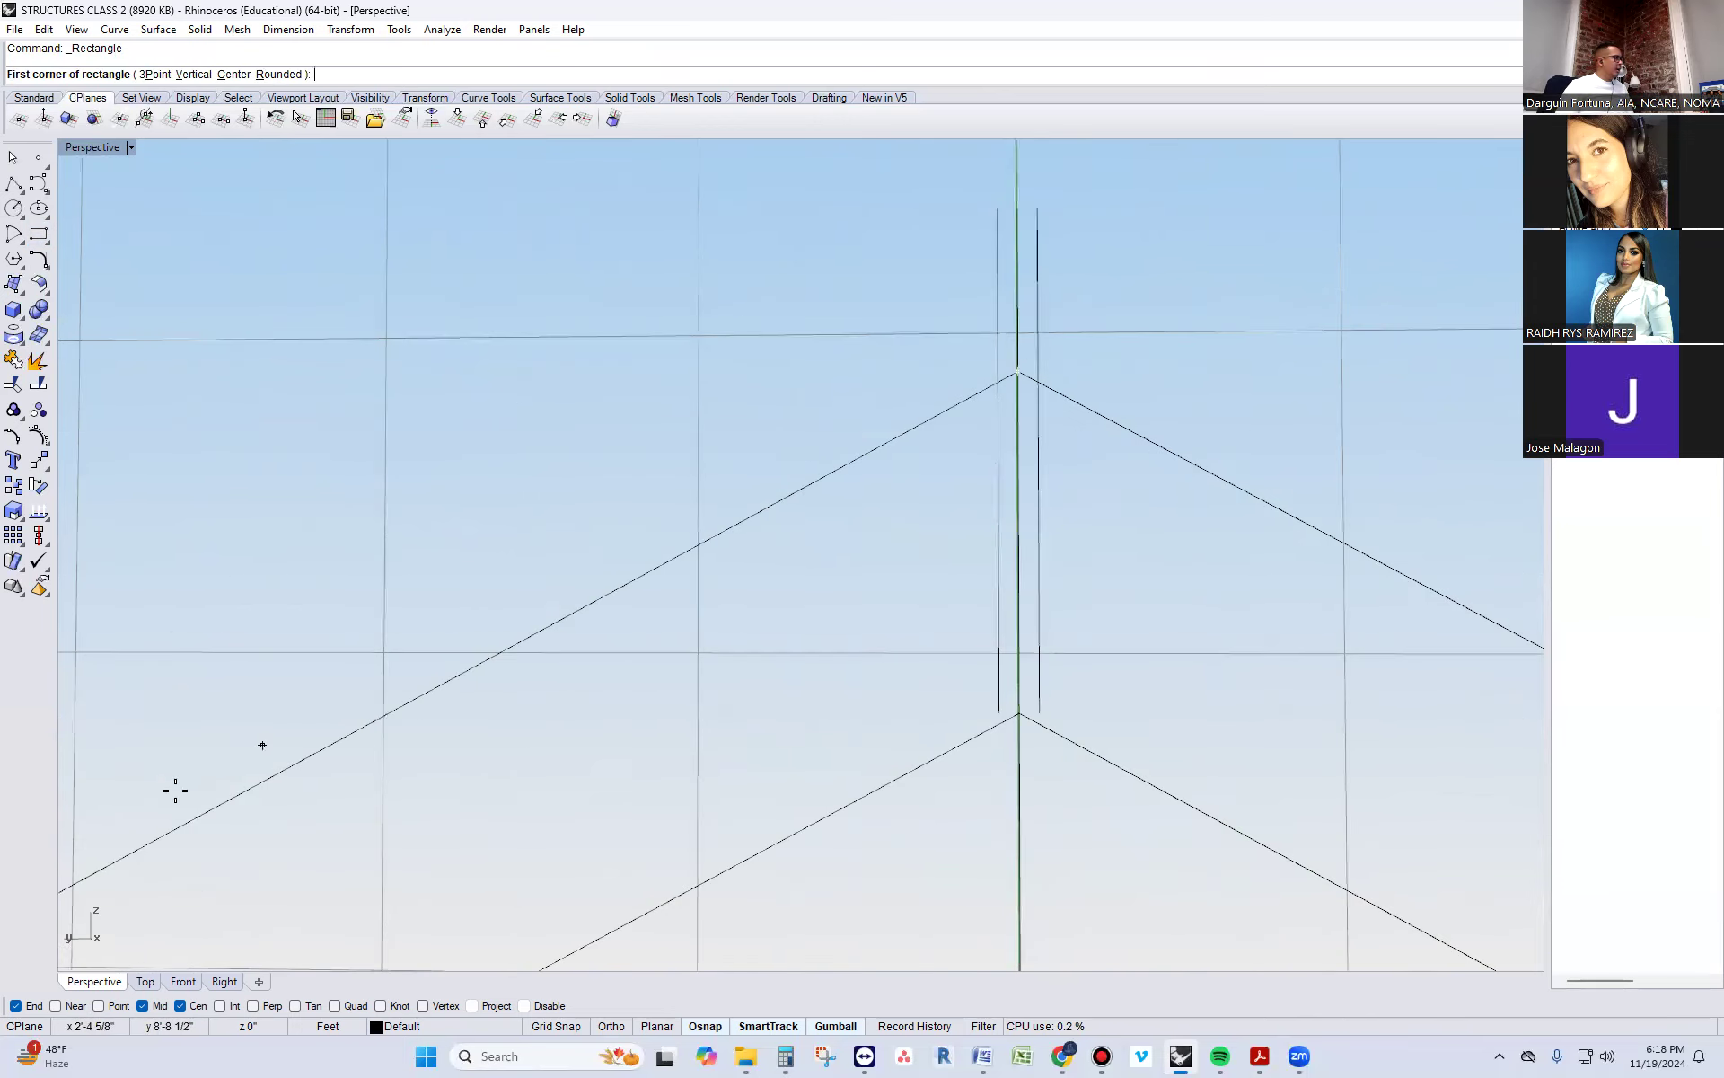
pyautogui.click(219, 1006)
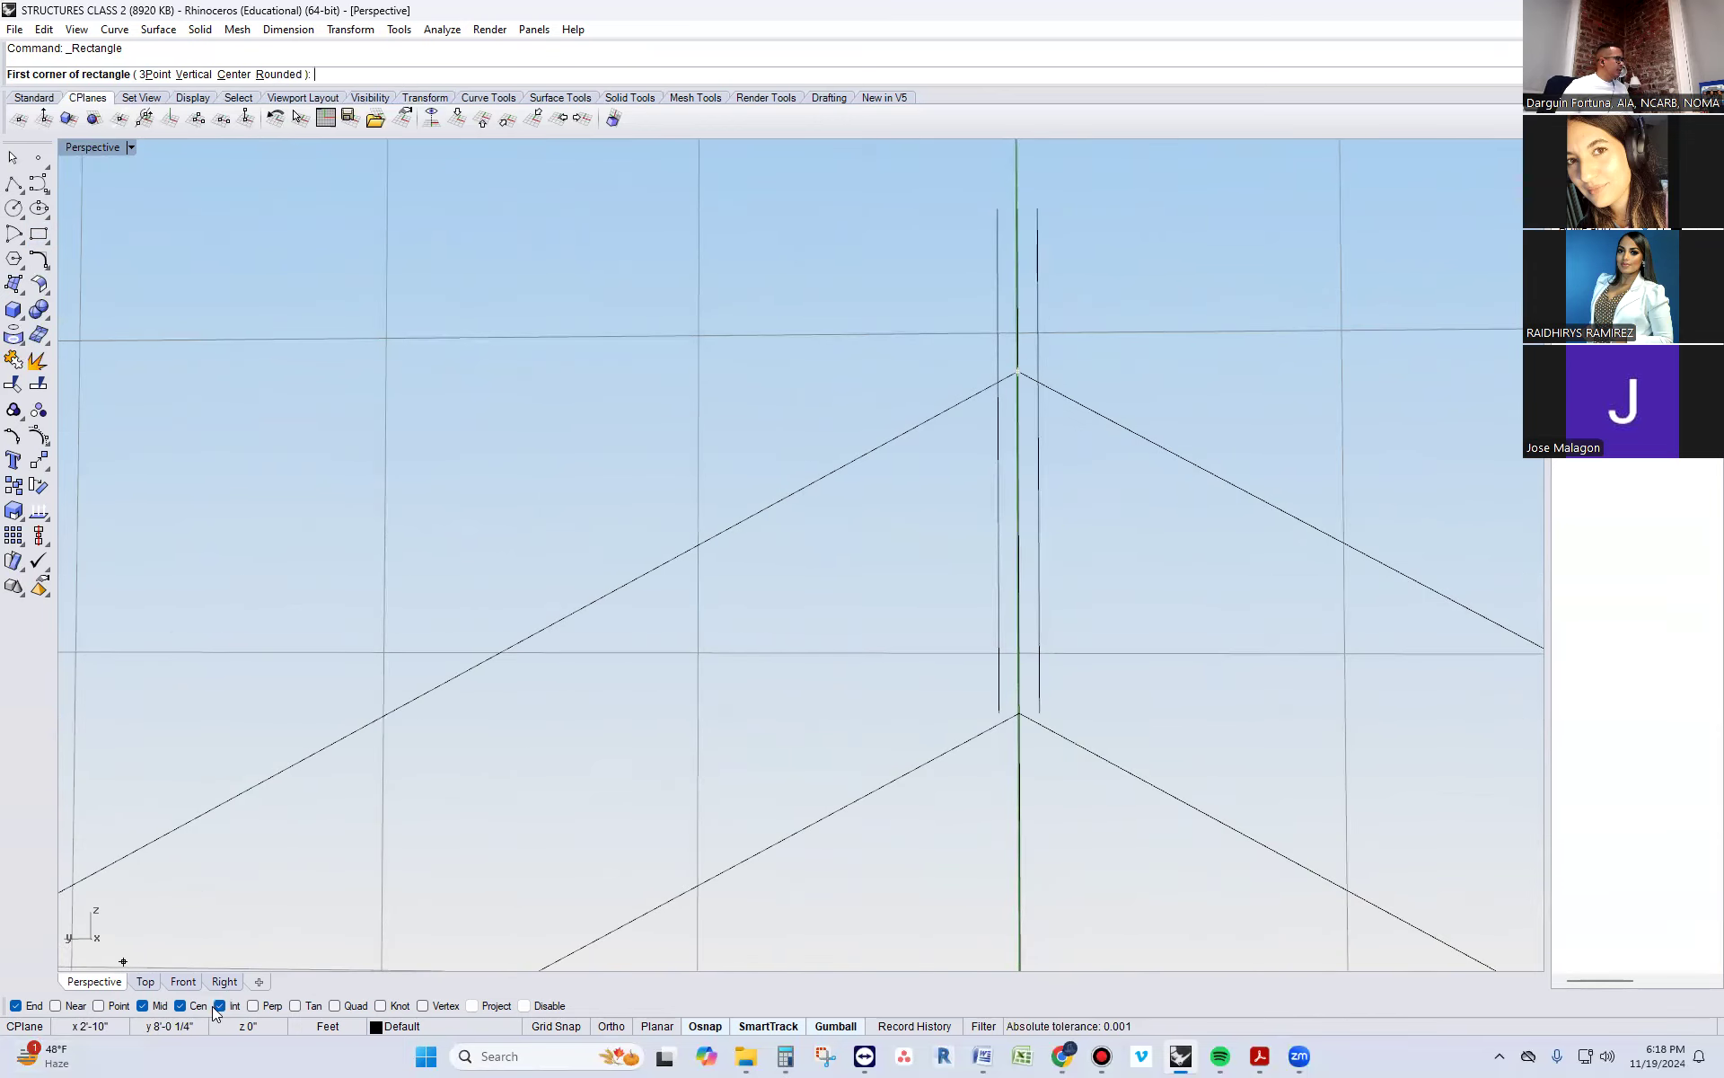
pyautogui.hotkey('ctrl', 'F2')
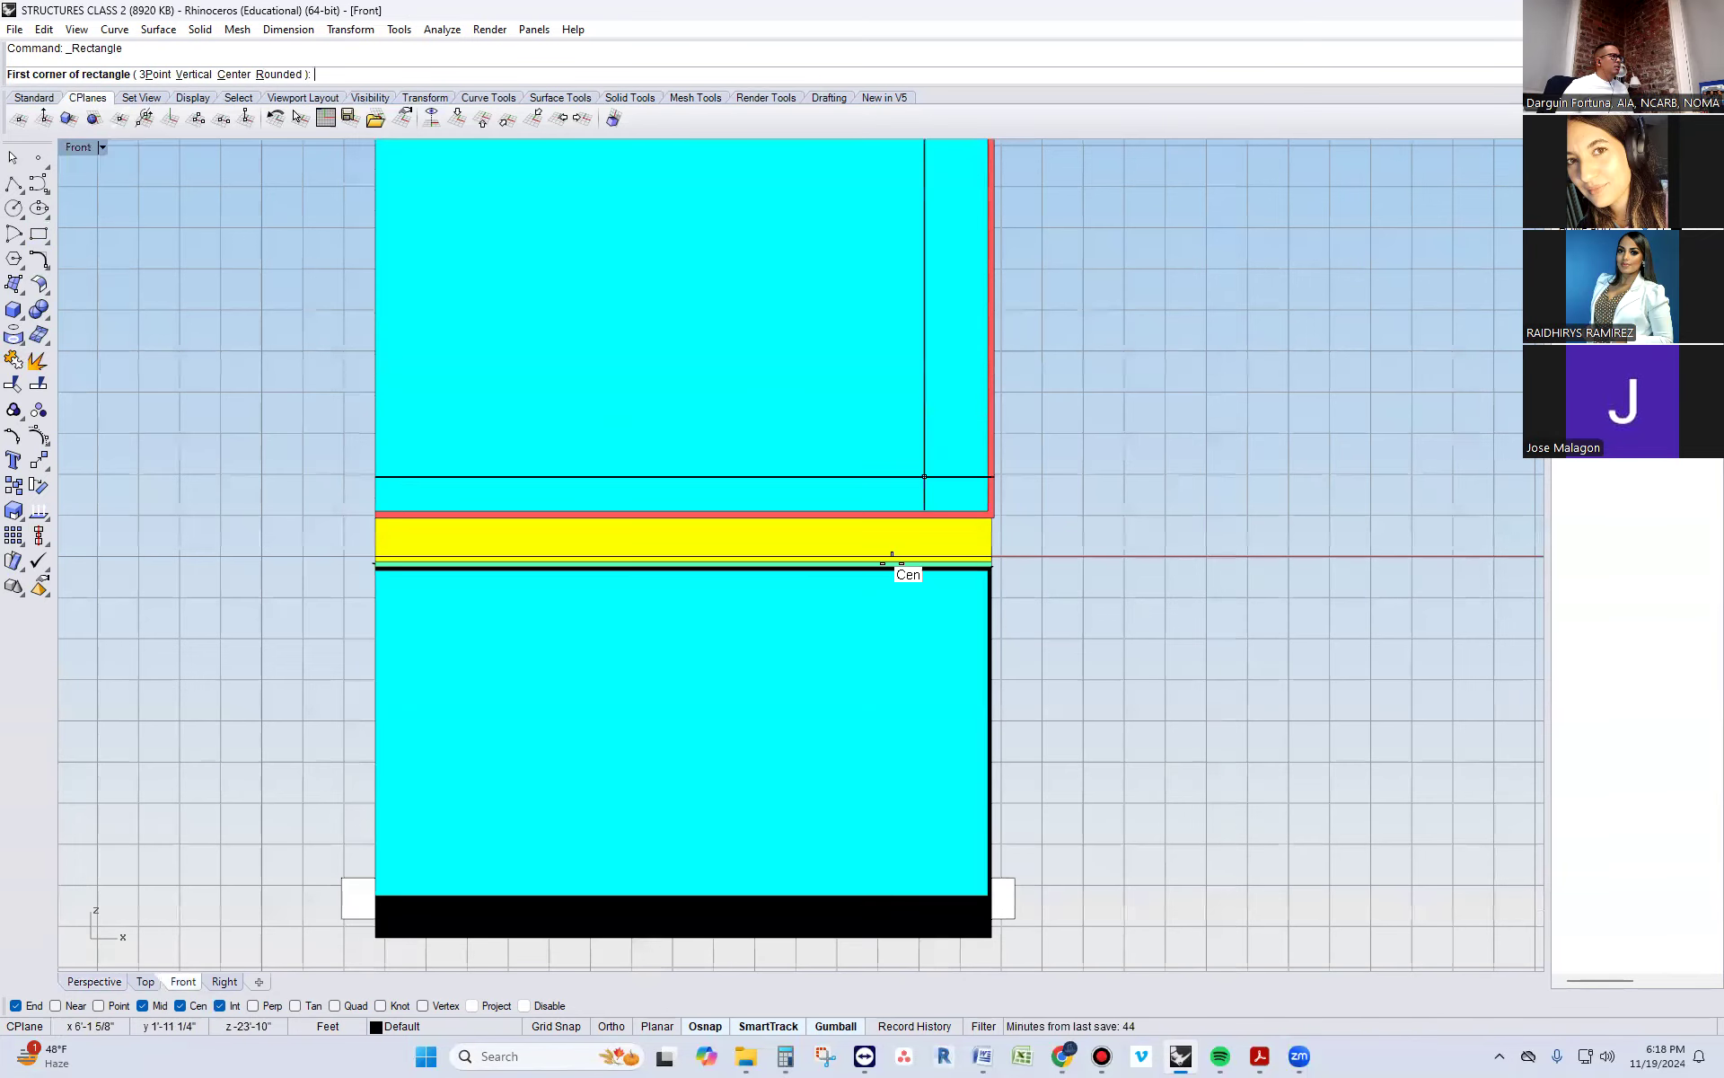
pyautogui.scroll(-14, 866, 628)
pyautogui.moveTo(912, 641); pyautogui.dragTo(771, 683, button='right')
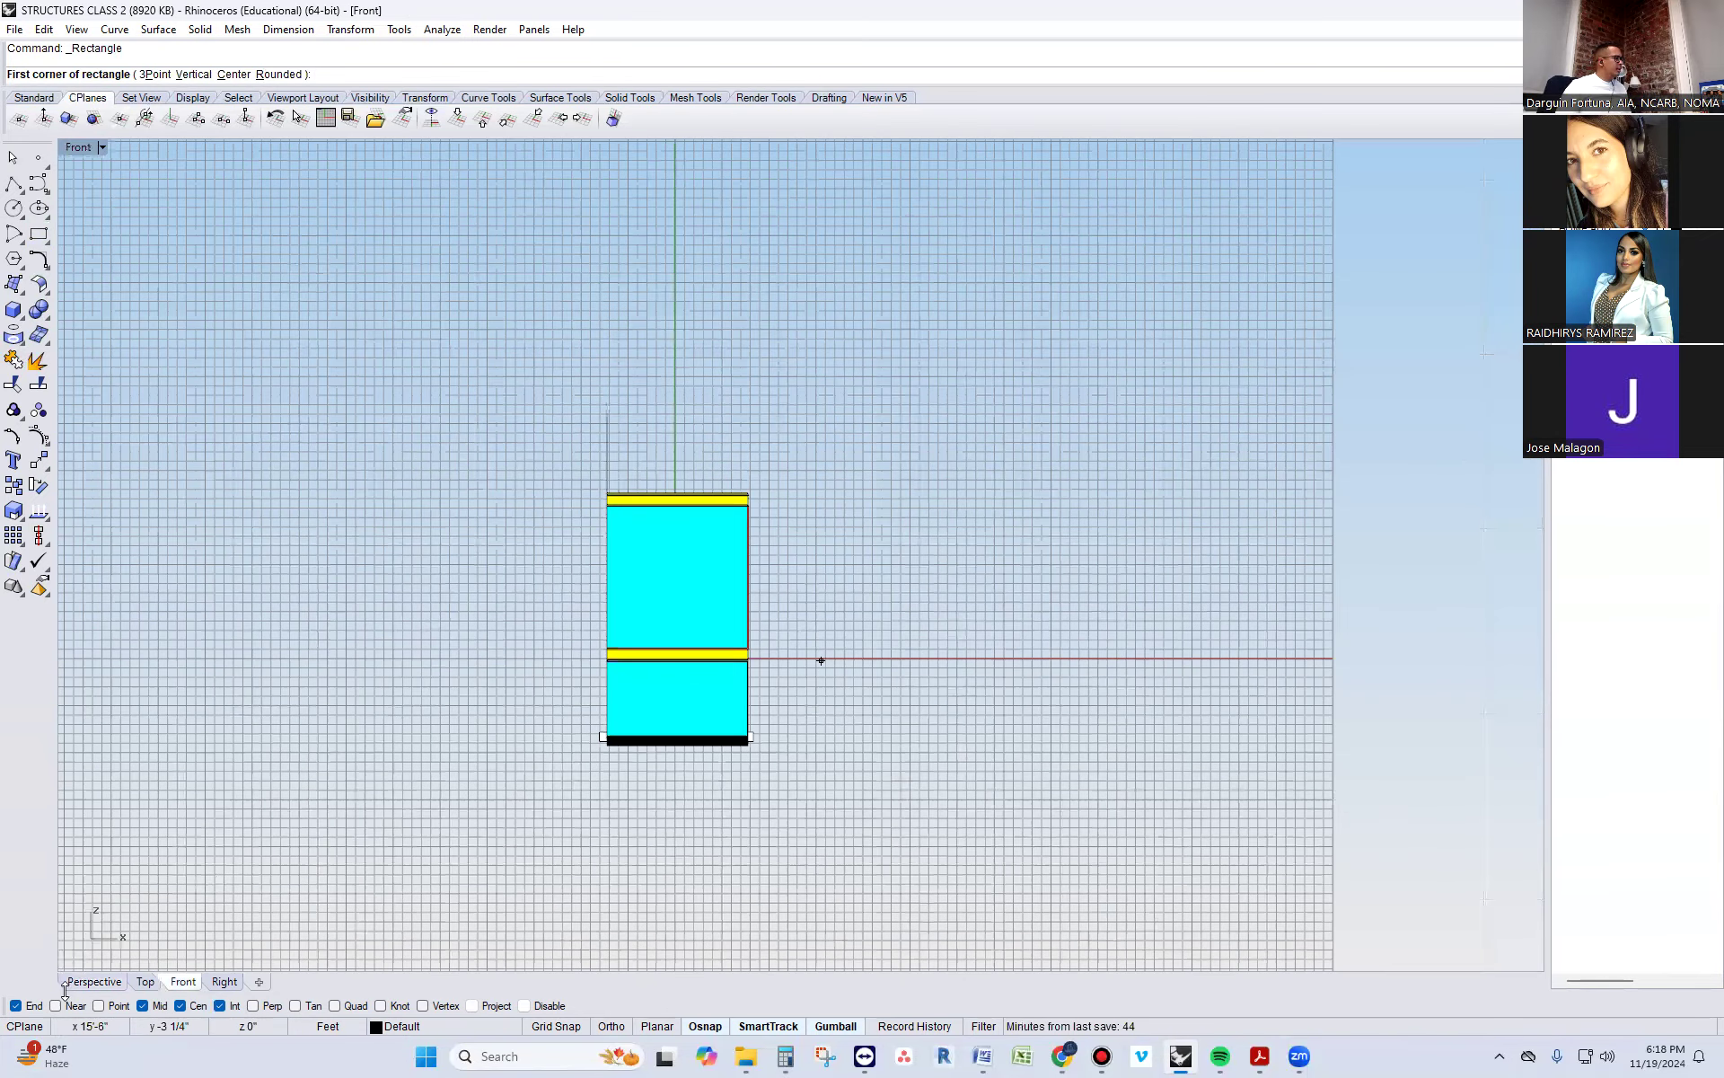
pyautogui.click(76, 985)
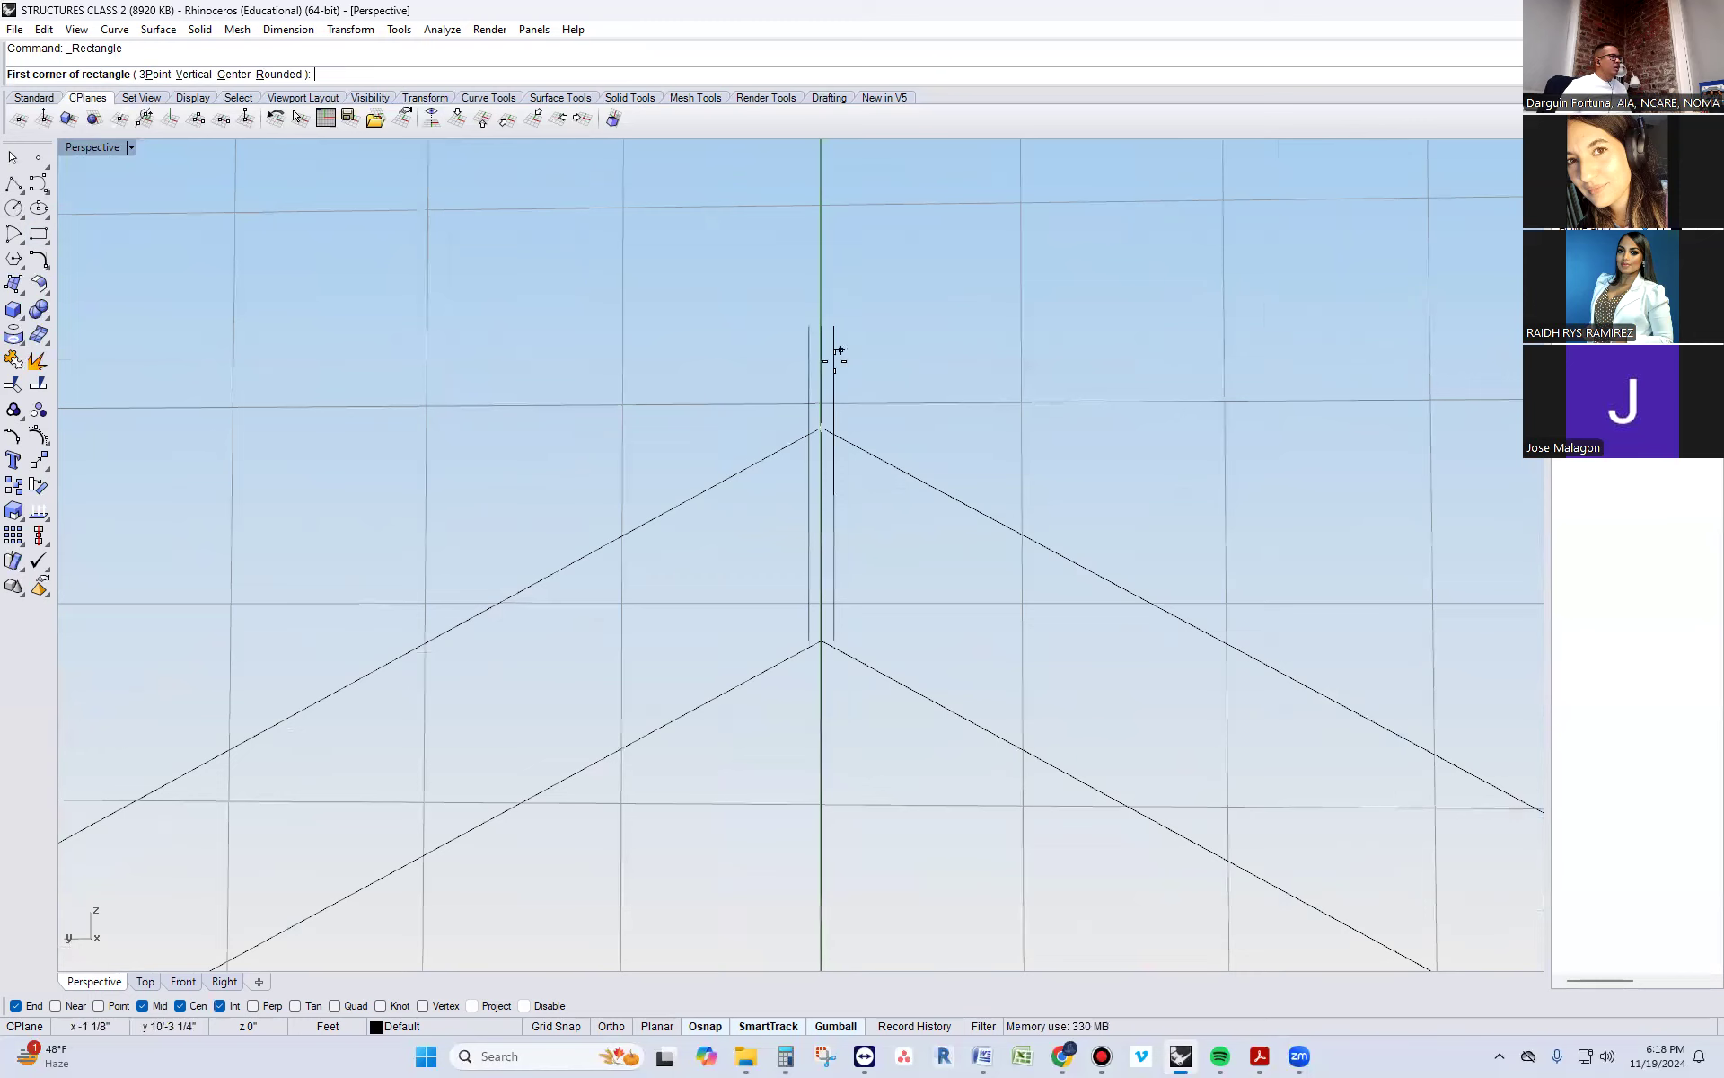
pyautogui.click(808, 434)
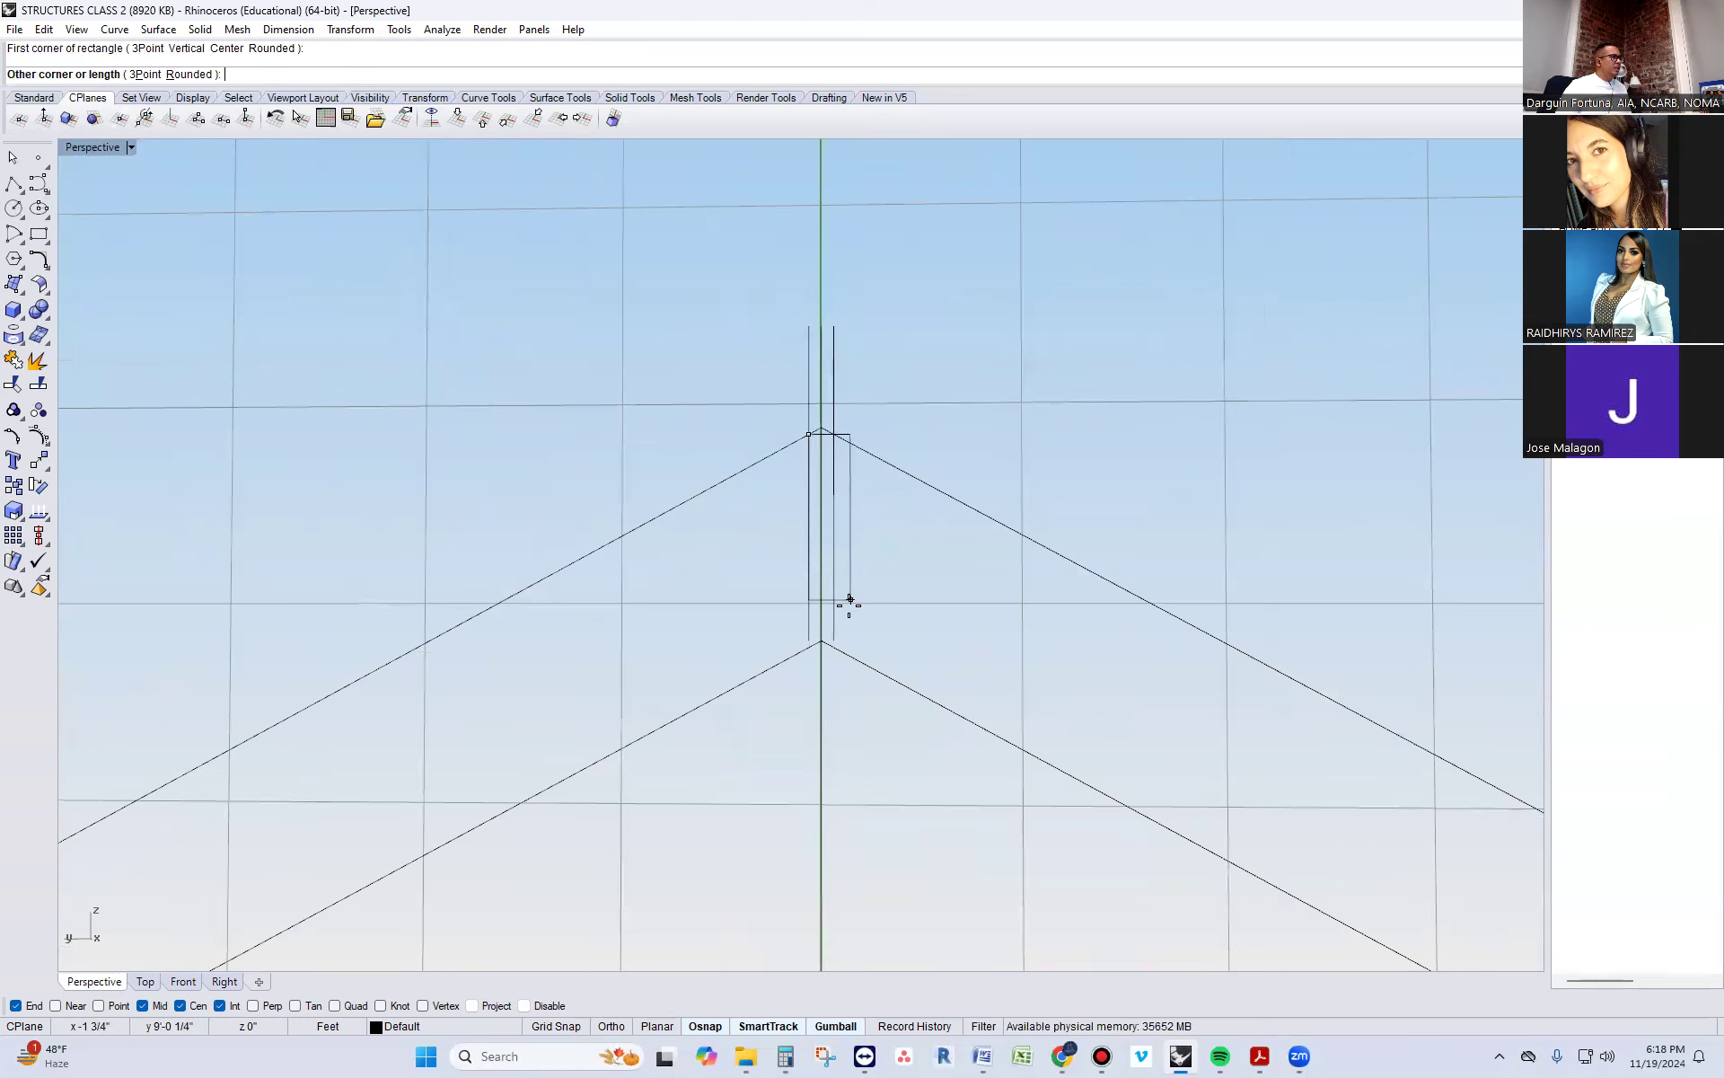
pyautogui.click(840, 640)
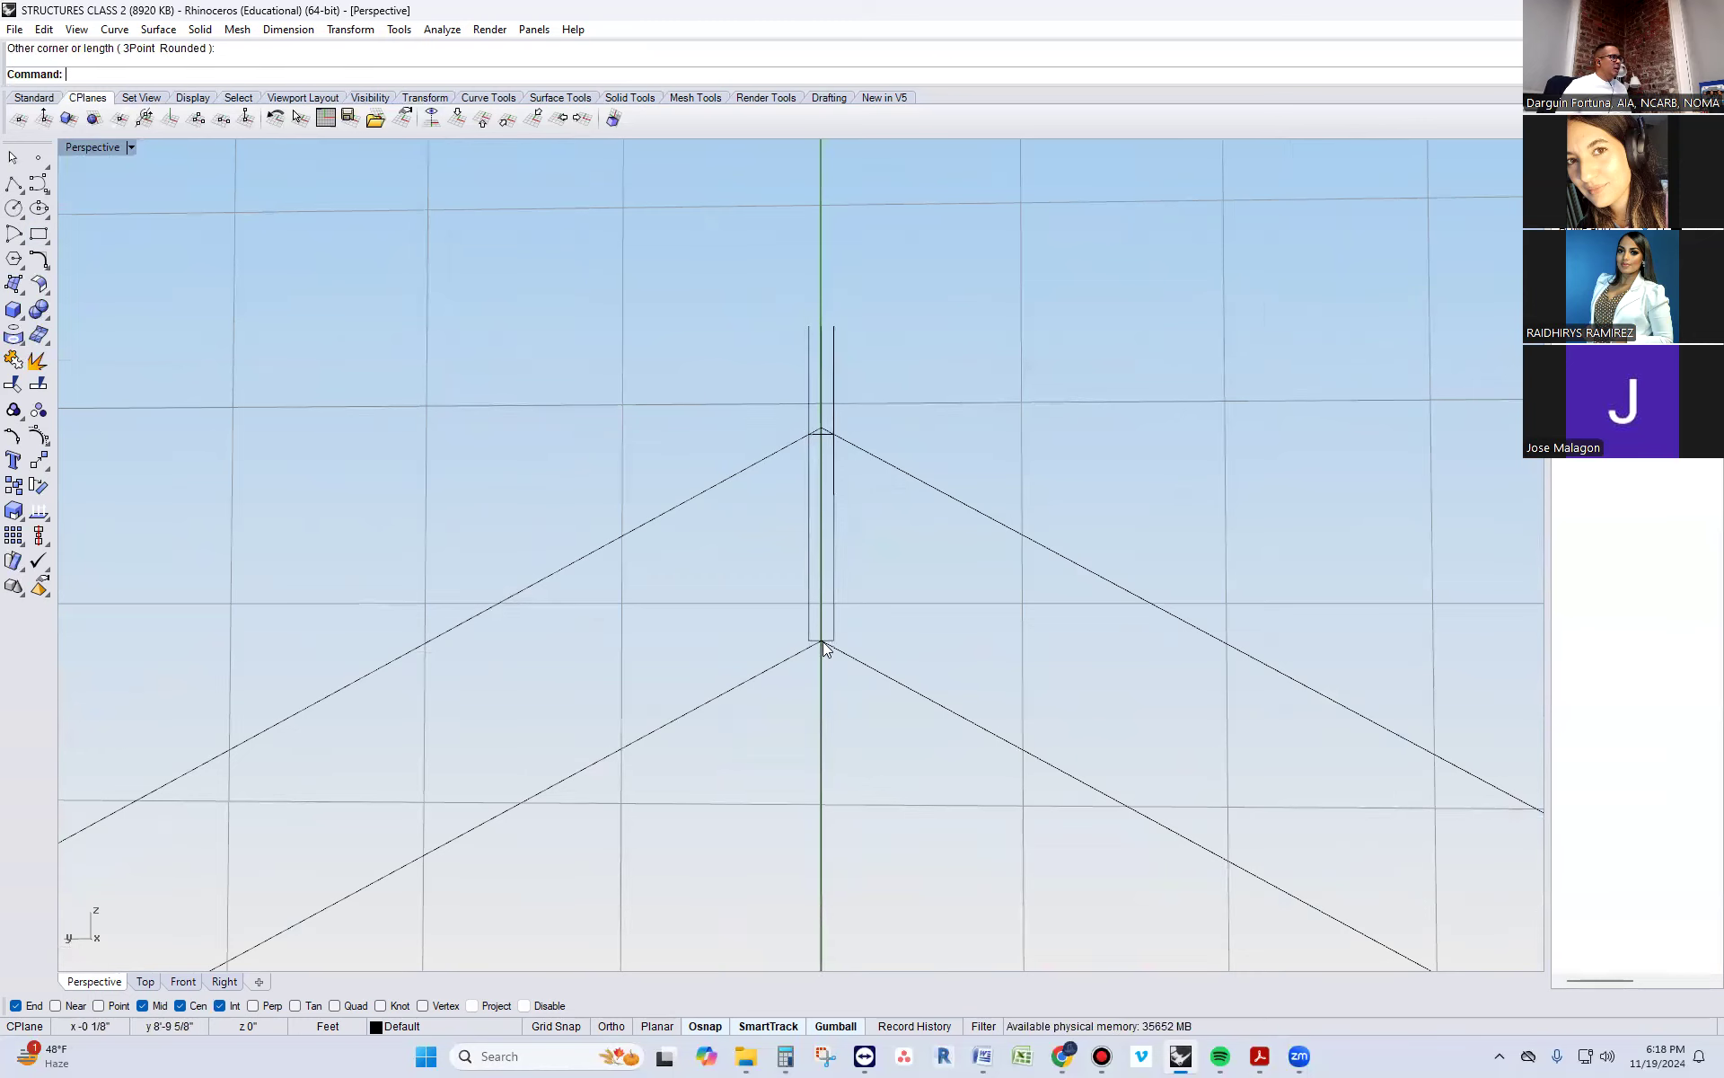
# Delete the vertical guide lines at the roof peak, keeping the ridge board rectangle
pyautogui.click(809, 638)
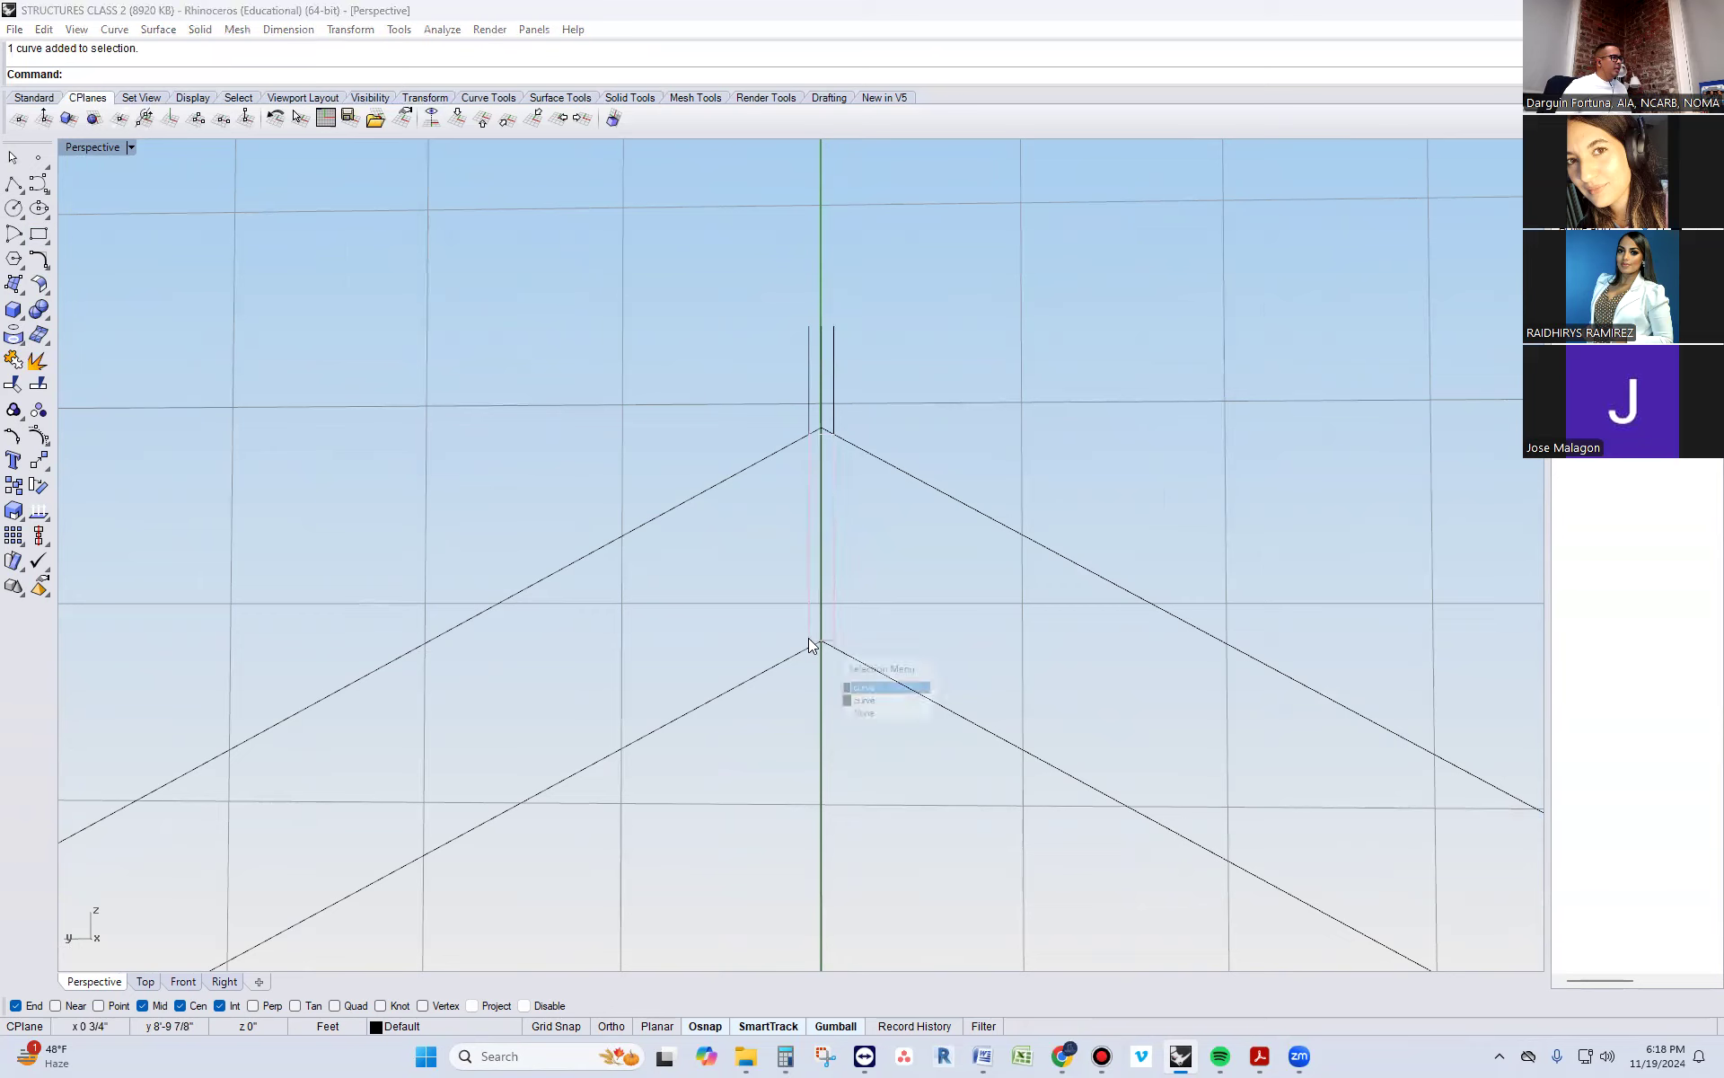
pyautogui.click(858, 688)
pyautogui.press('Escape')
pyautogui.moveTo(705, 352); pyautogui.dragTo(704, 352)
pyautogui.press('Delete')
# Extrude the ridge board rectangle back over the building in one direction only, with BothSides set to No
pyautogui.click(811, 456)
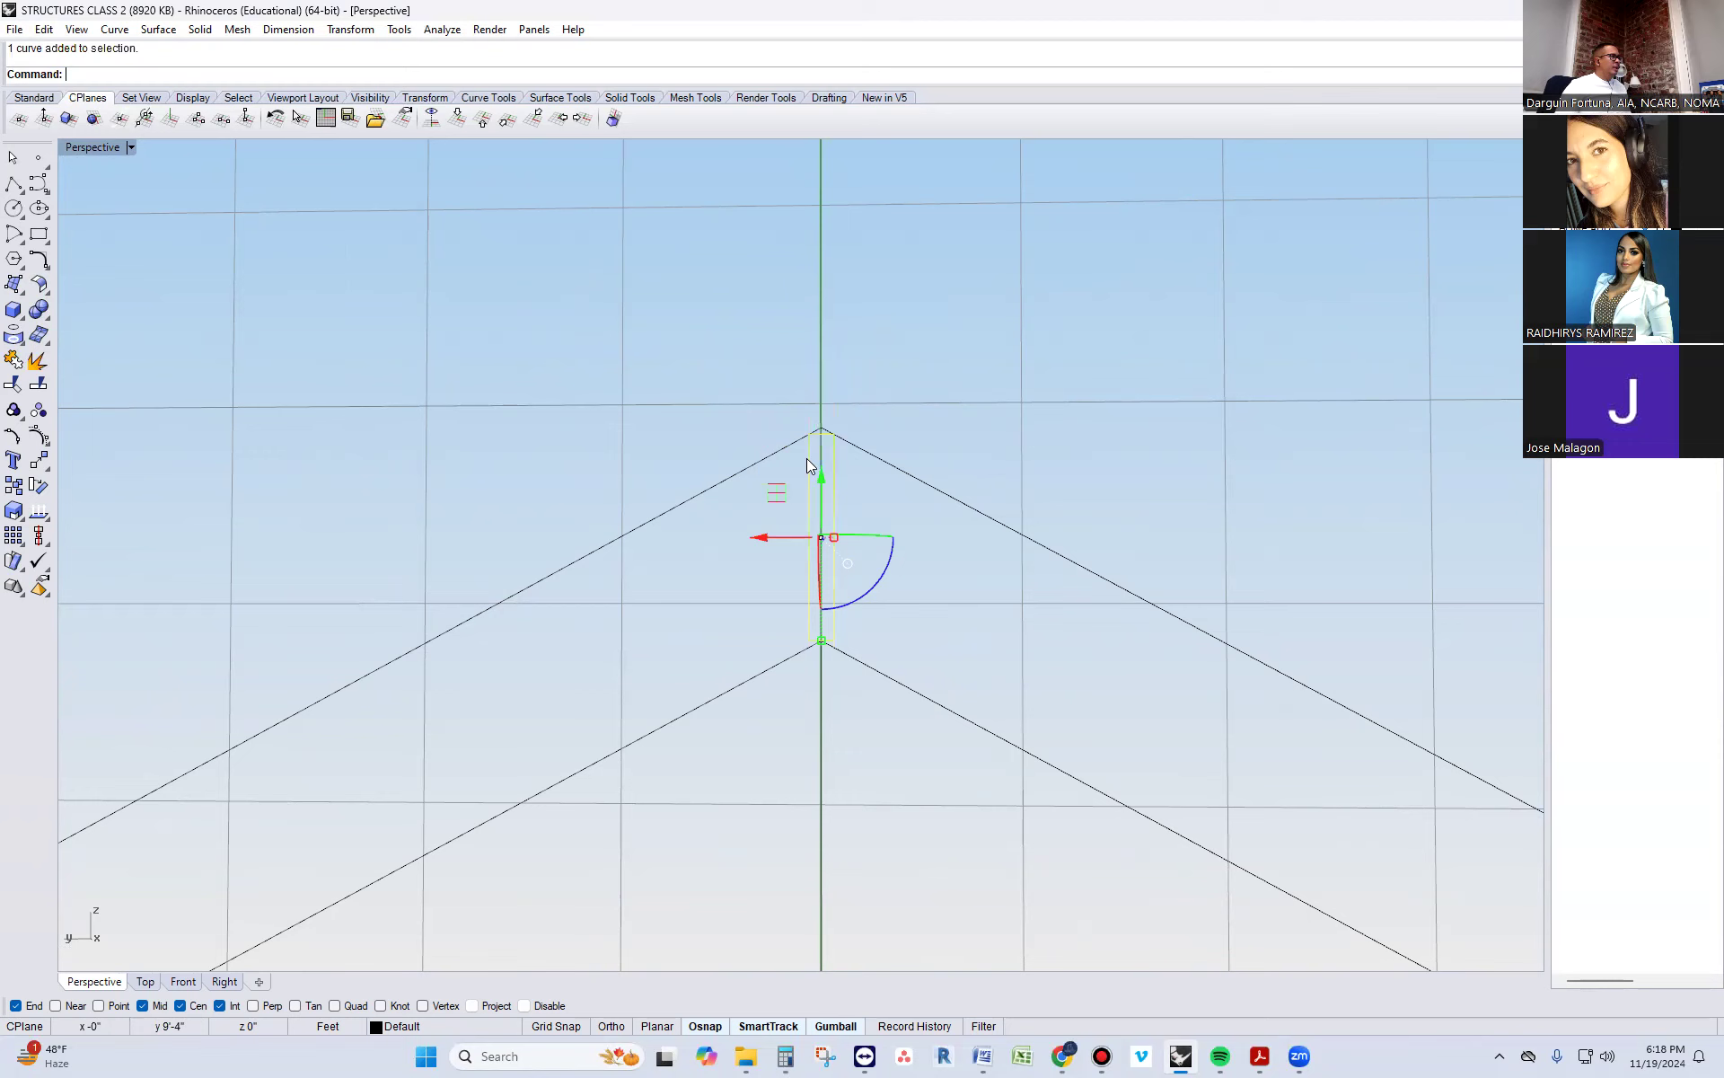
pyautogui.moveTo(837, 385); pyautogui.dragTo(1039, 542, button='right')
pyautogui.write('extrudecrv')
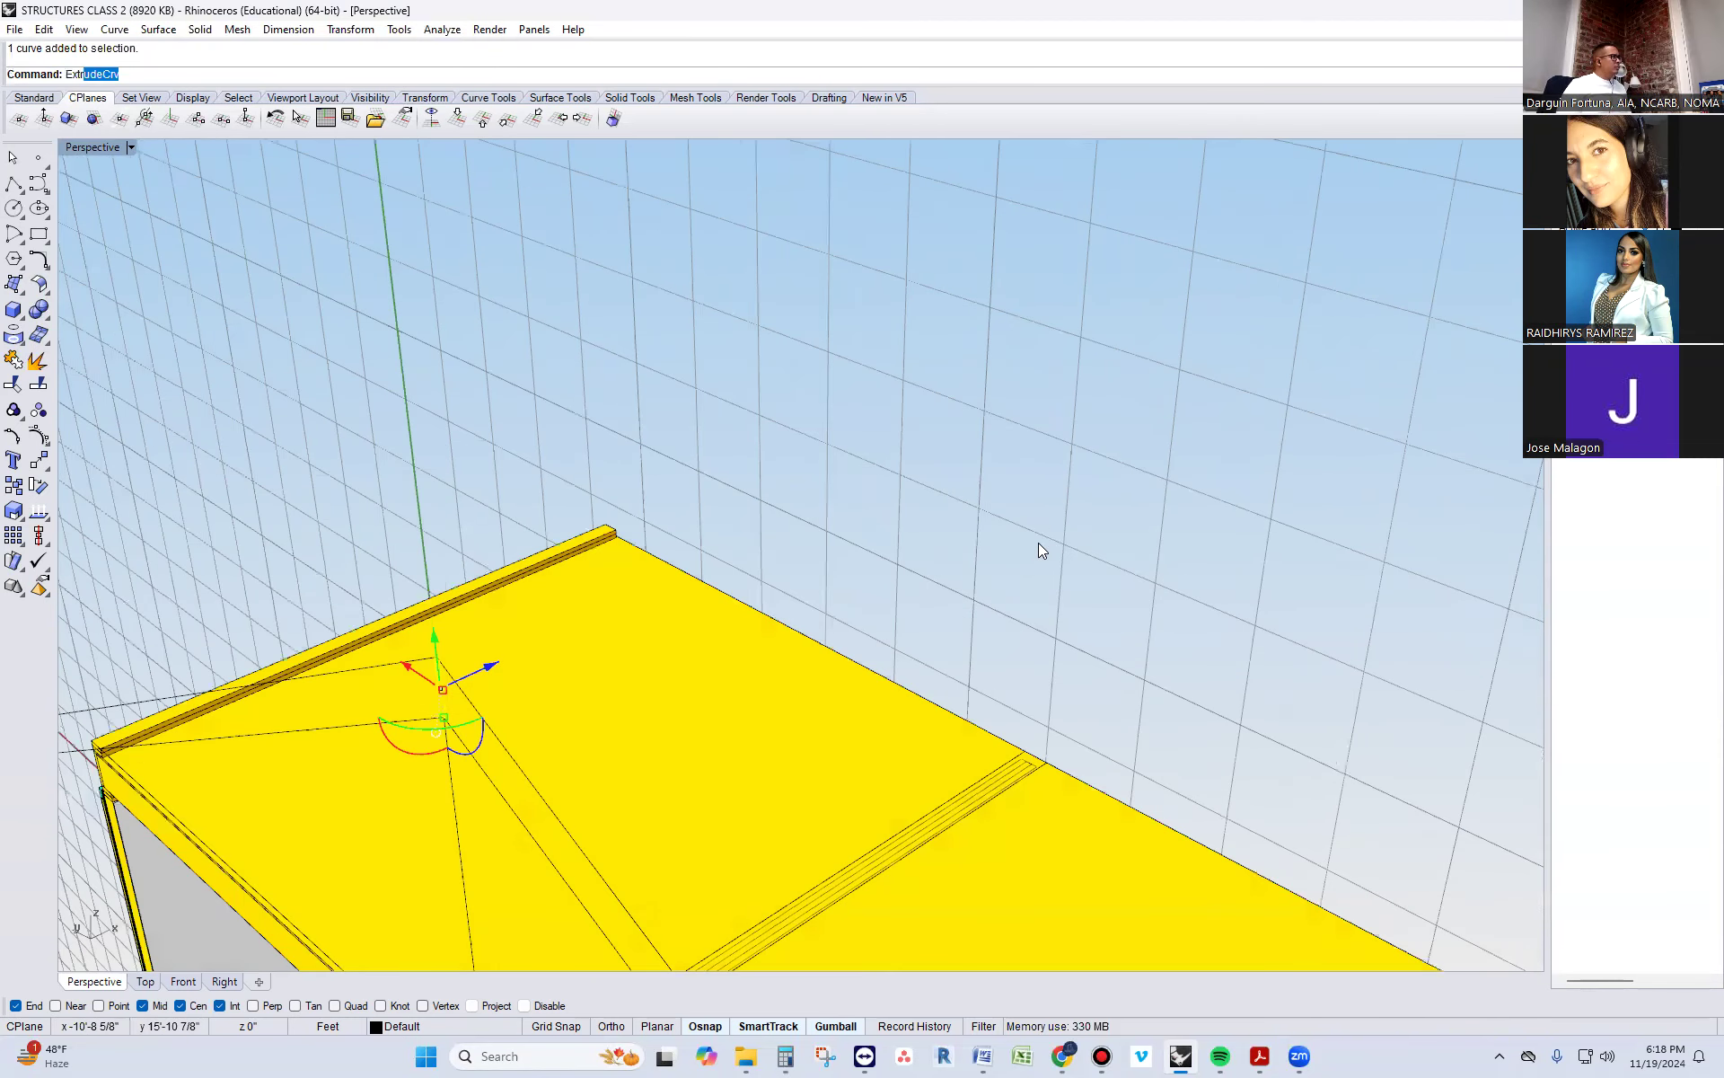
pyautogui.press('Return')
pyautogui.scroll(-2, 996, 473)
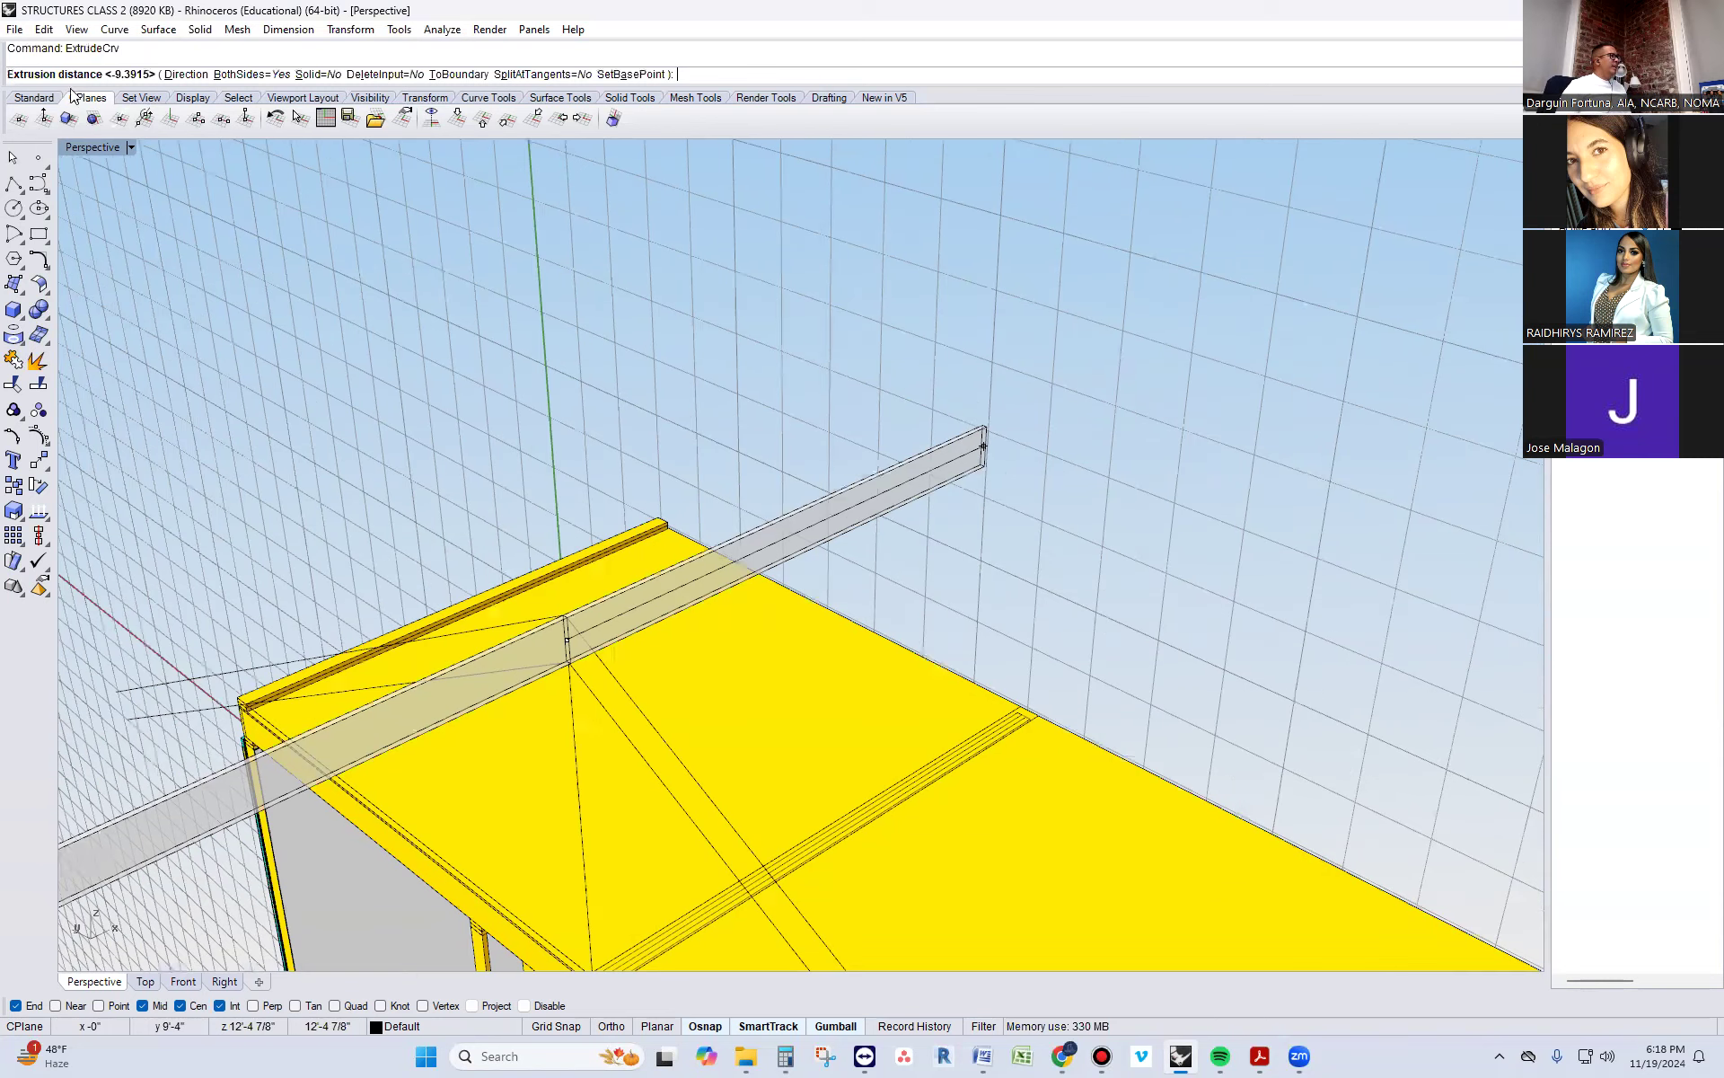
pyautogui.click(182, 76)
pyautogui.press('Escape')
pyautogui.rightClick(587, 361)
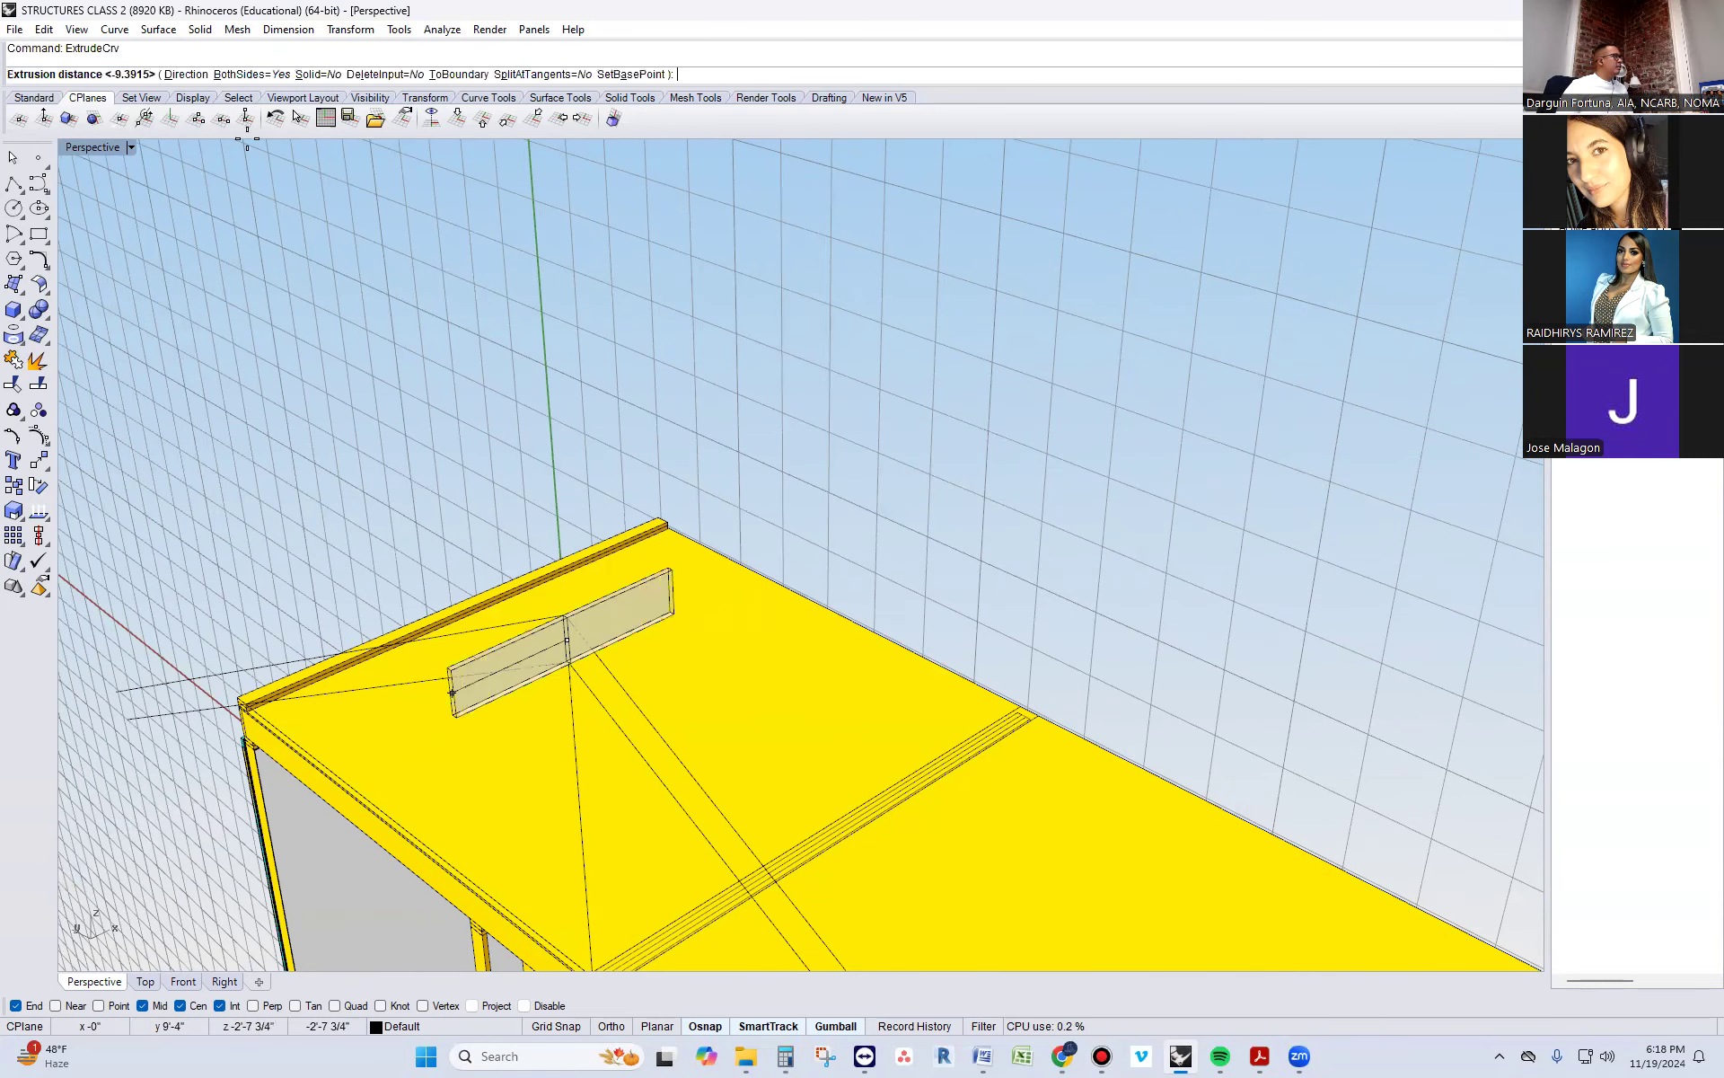
pyautogui.click(247, 75)
pyautogui.click(1160, 317)
pyautogui.press('Escape')
pyautogui.scroll(-2, 560, 437)
pyautogui.moveTo(677, 596); pyautogui.dragTo(785, 557, button='right')
pyautogui.click(762, 590)
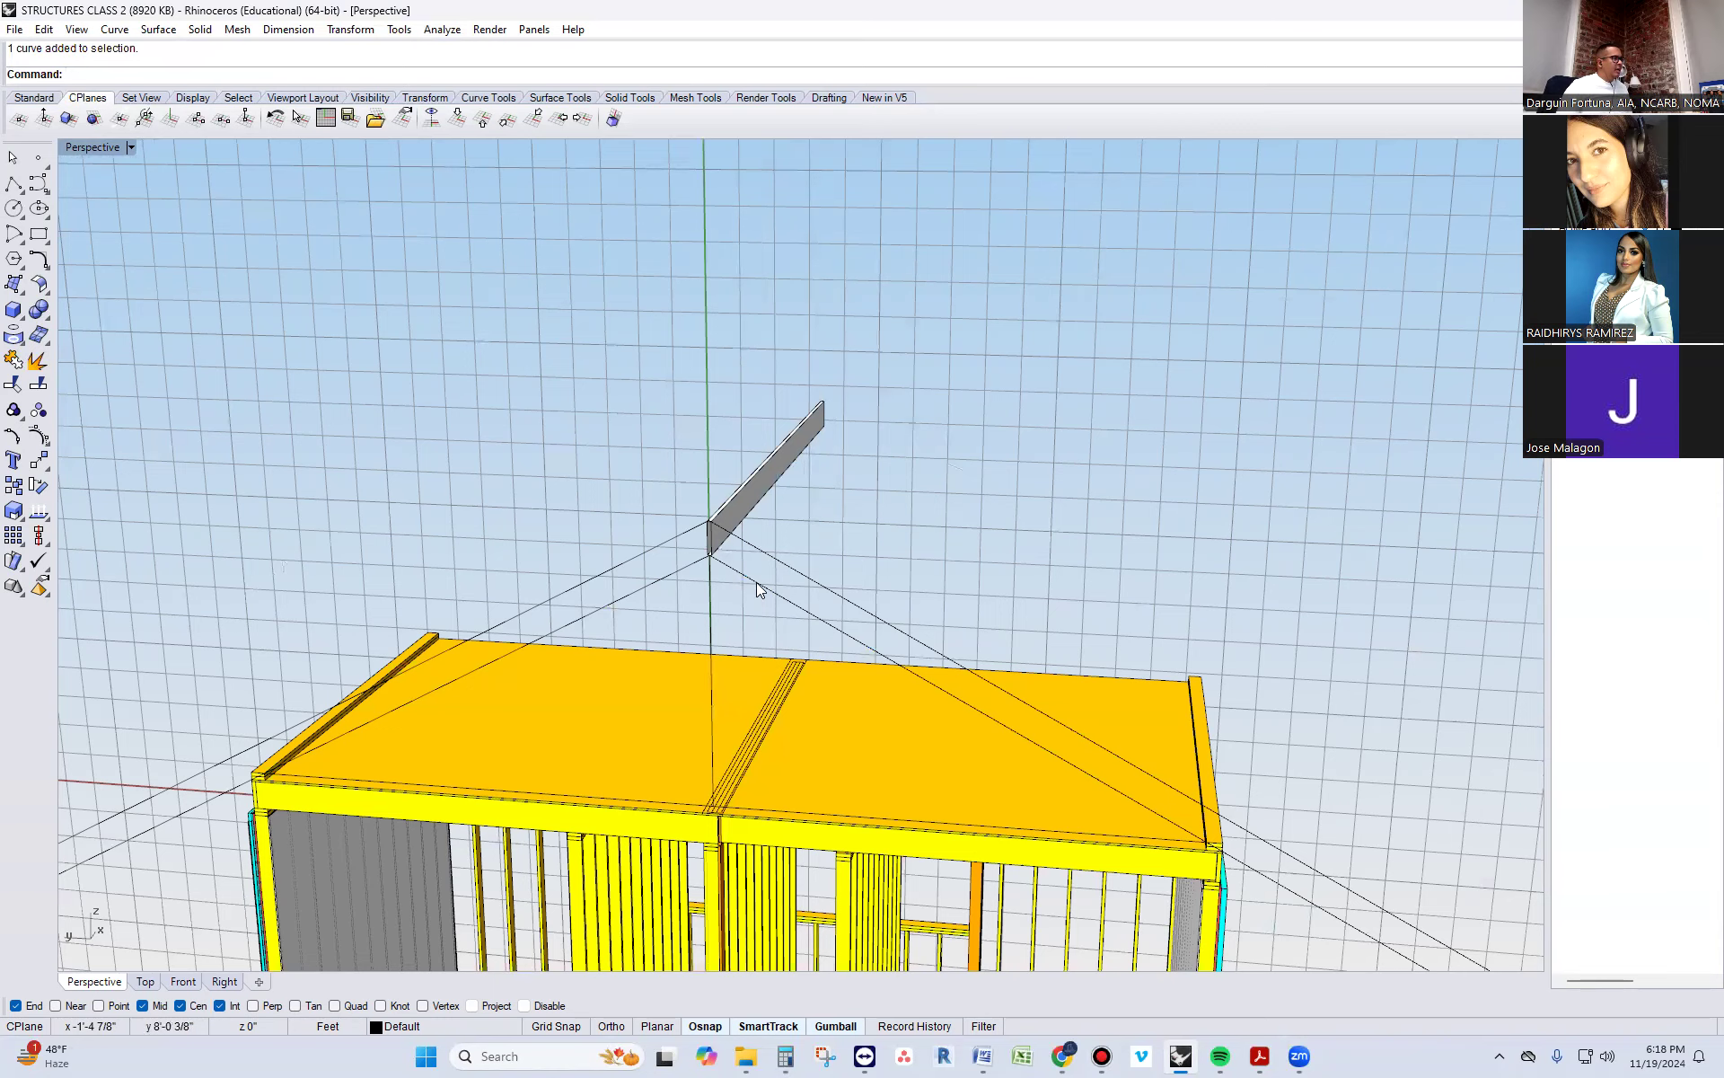
pyautogui.scroll(4, 727, 562)
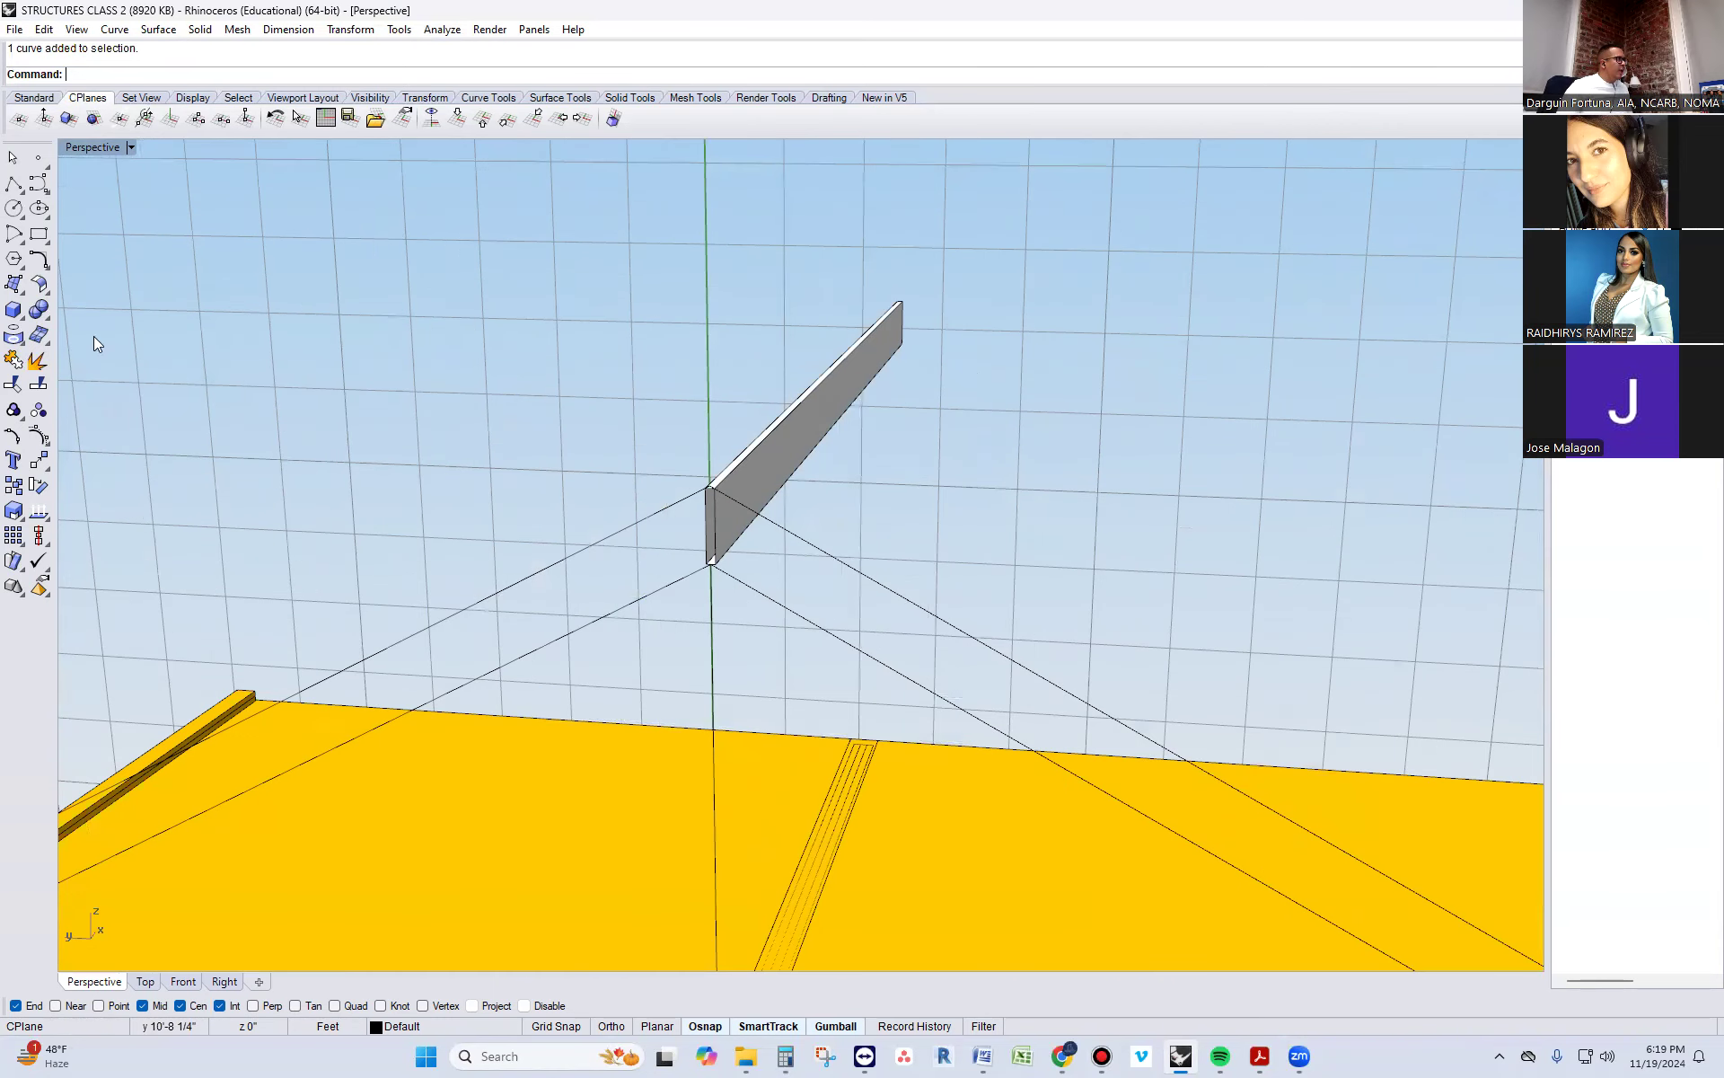
# Begin the rafter outline as a polyline down the ridge board's side face, from the upper sloped line to the lower one
pyautogui.click(13, 183)
pyautogui.scroll(3, 847, 442)
pyautogui.click(466, 542)
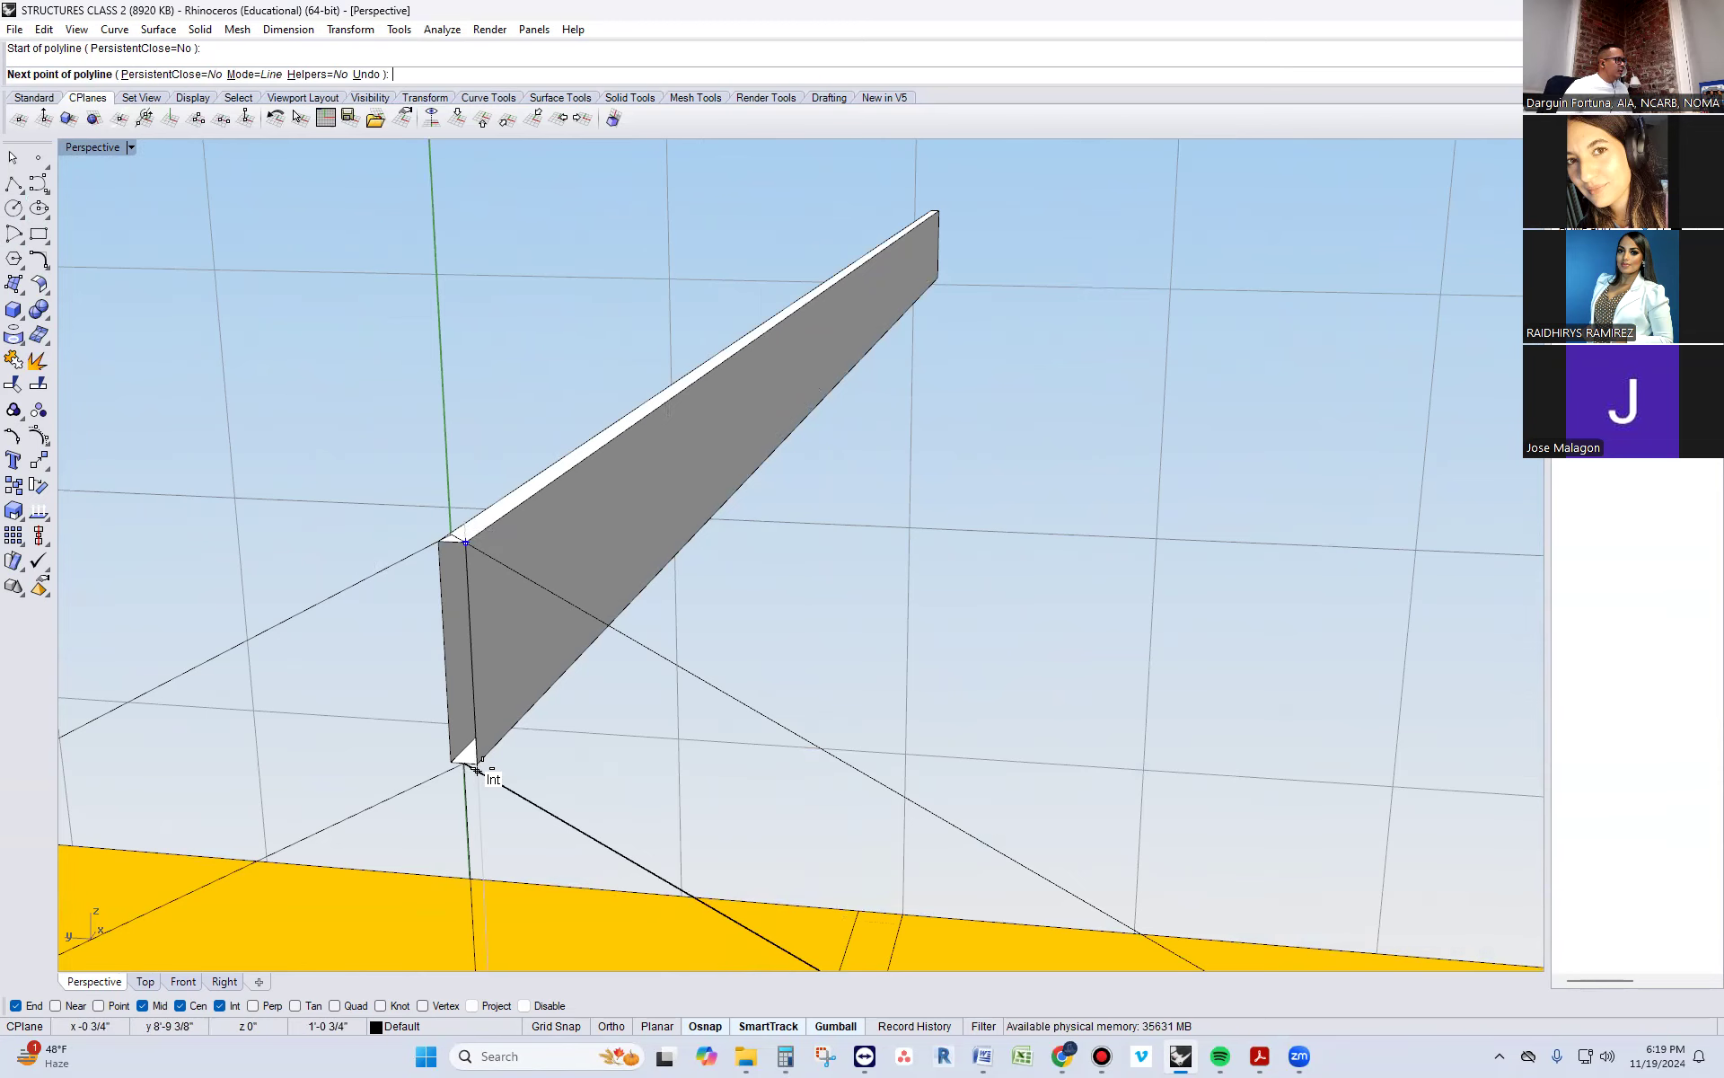
pyautogui.scroll(3, 476, 768)
pyautogui.click(460, 781)
pyautogui.scroll(-5, 493, 512)
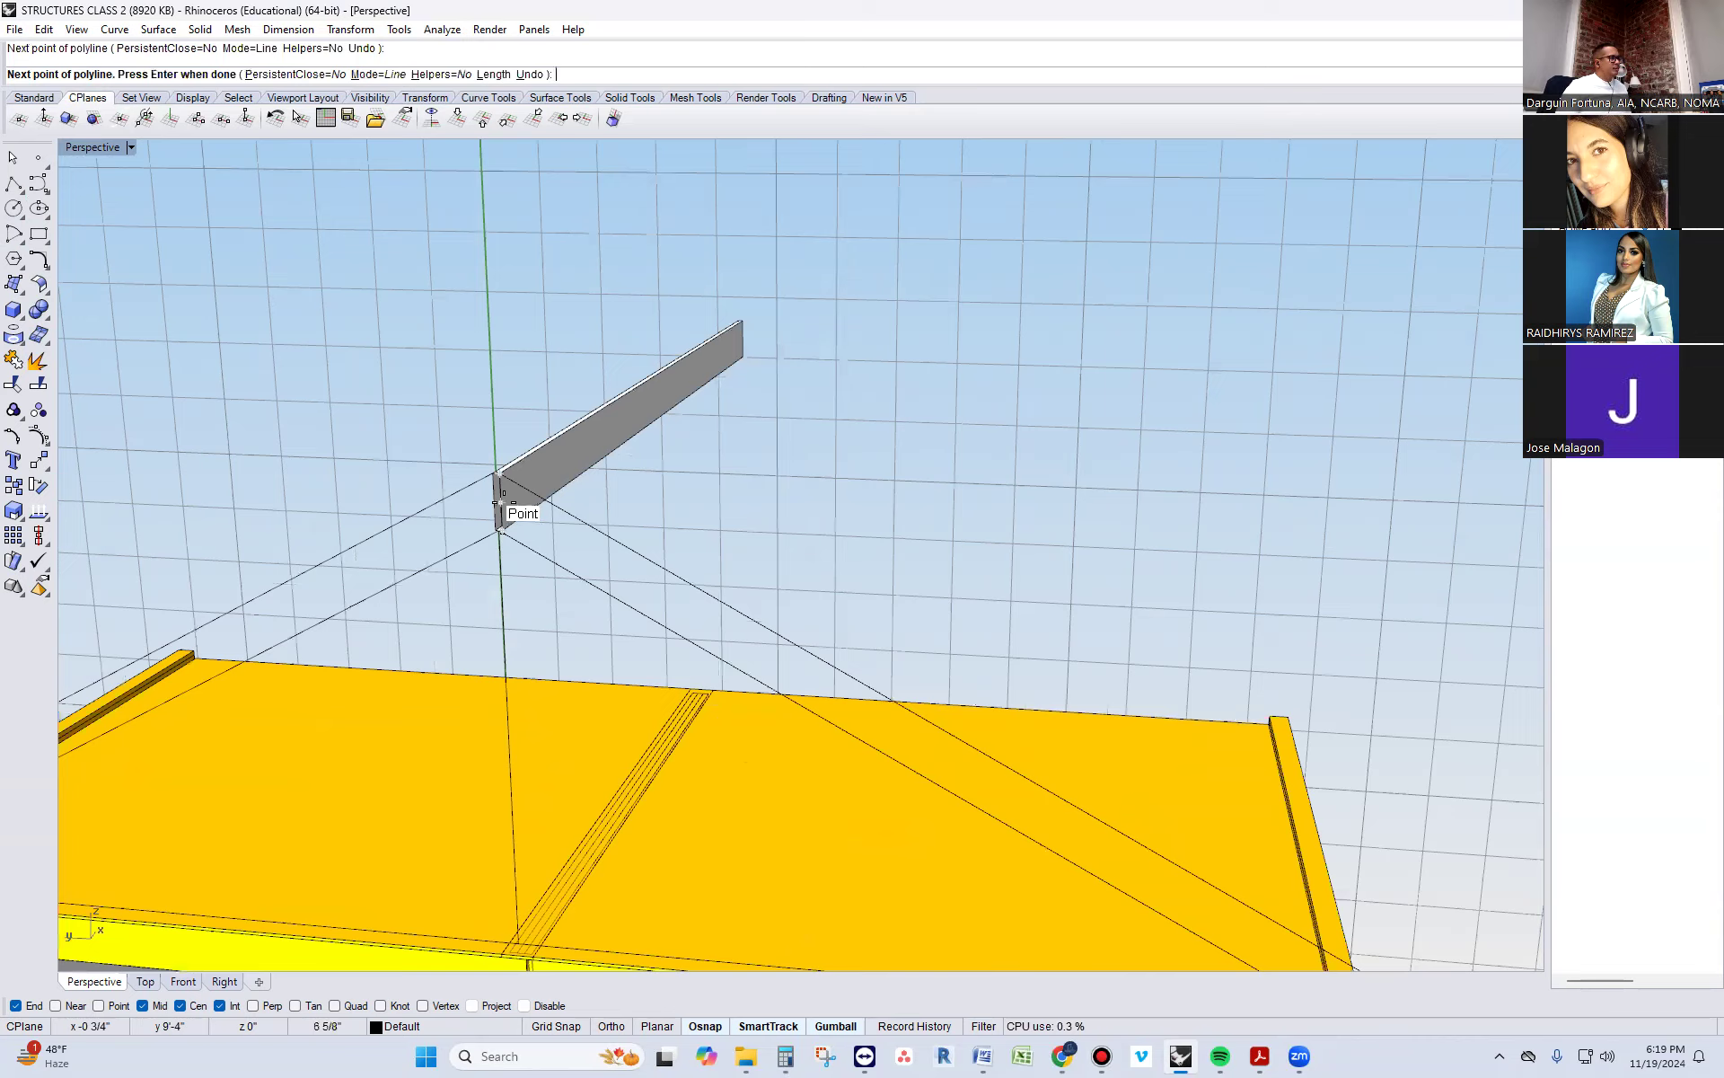
# Continue the rafter outline along the lower slope, notch it around the roof plate, extend it outward about 1'-4" and close it along the upper slope
pyautogui.scroll(-4, 499, 503)
pyautogui.scroll(5, 819, 638)
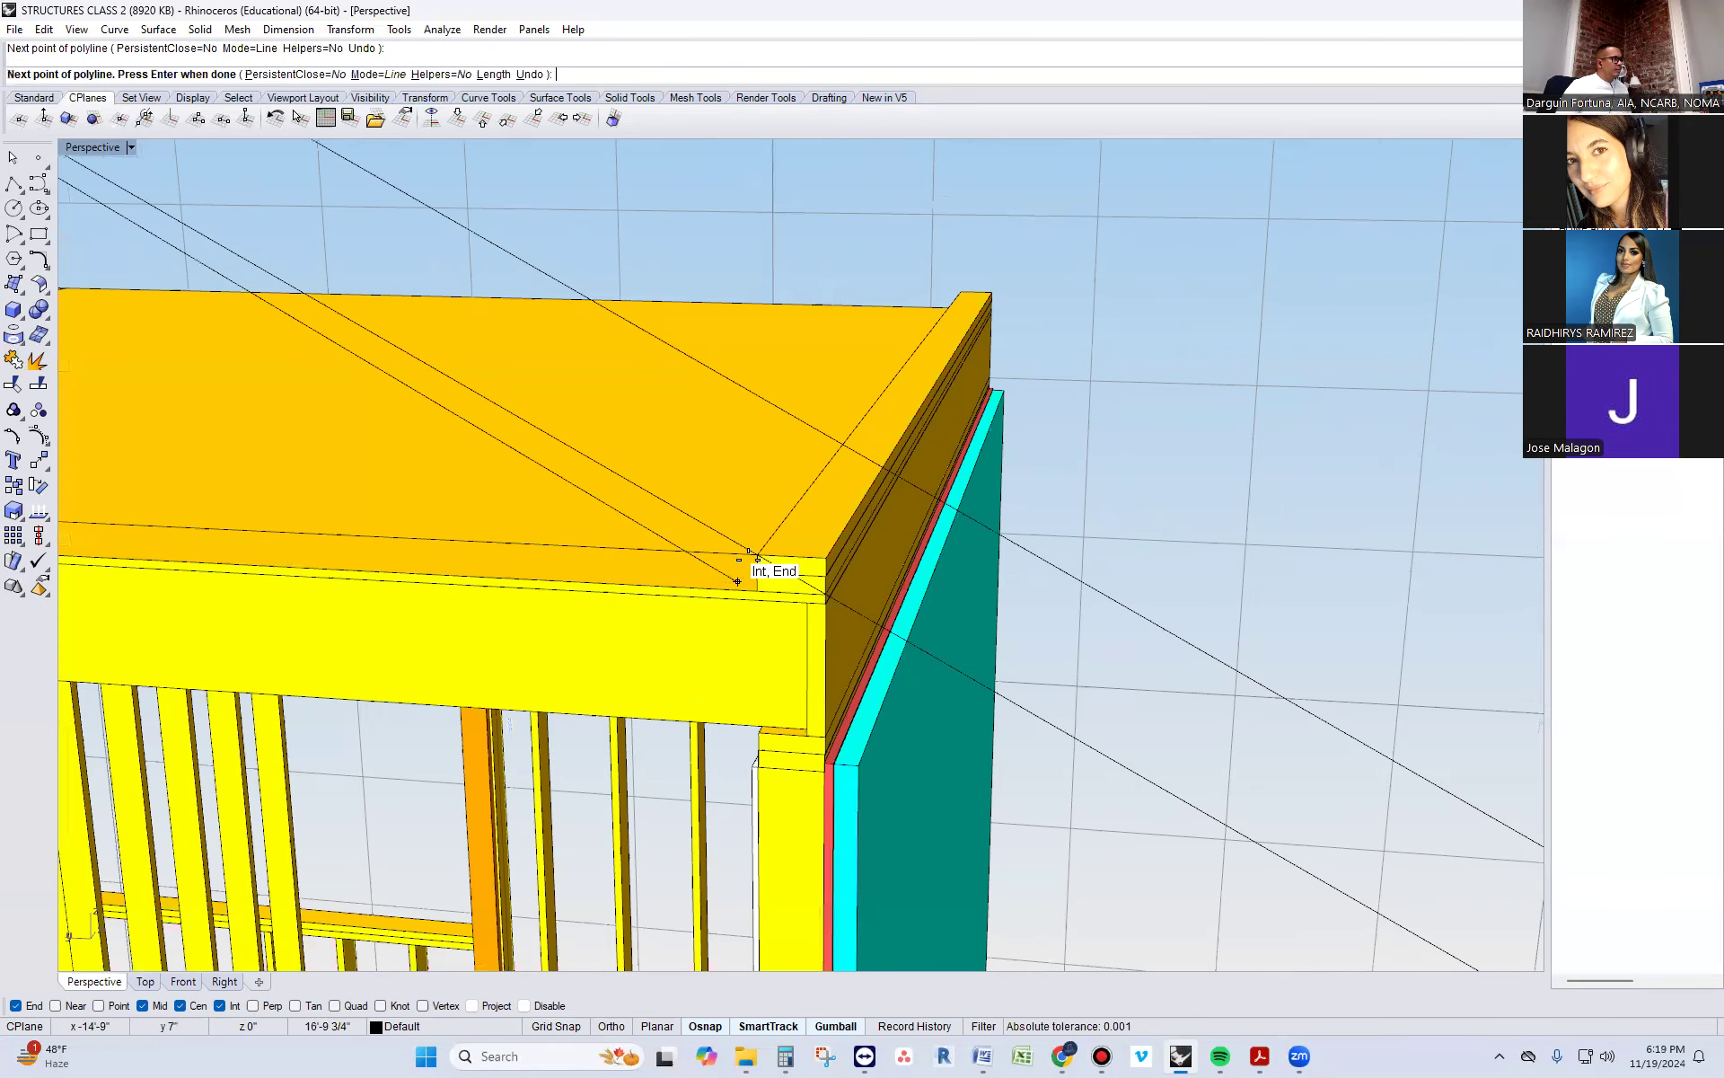
pyautogui.click(770, 548)
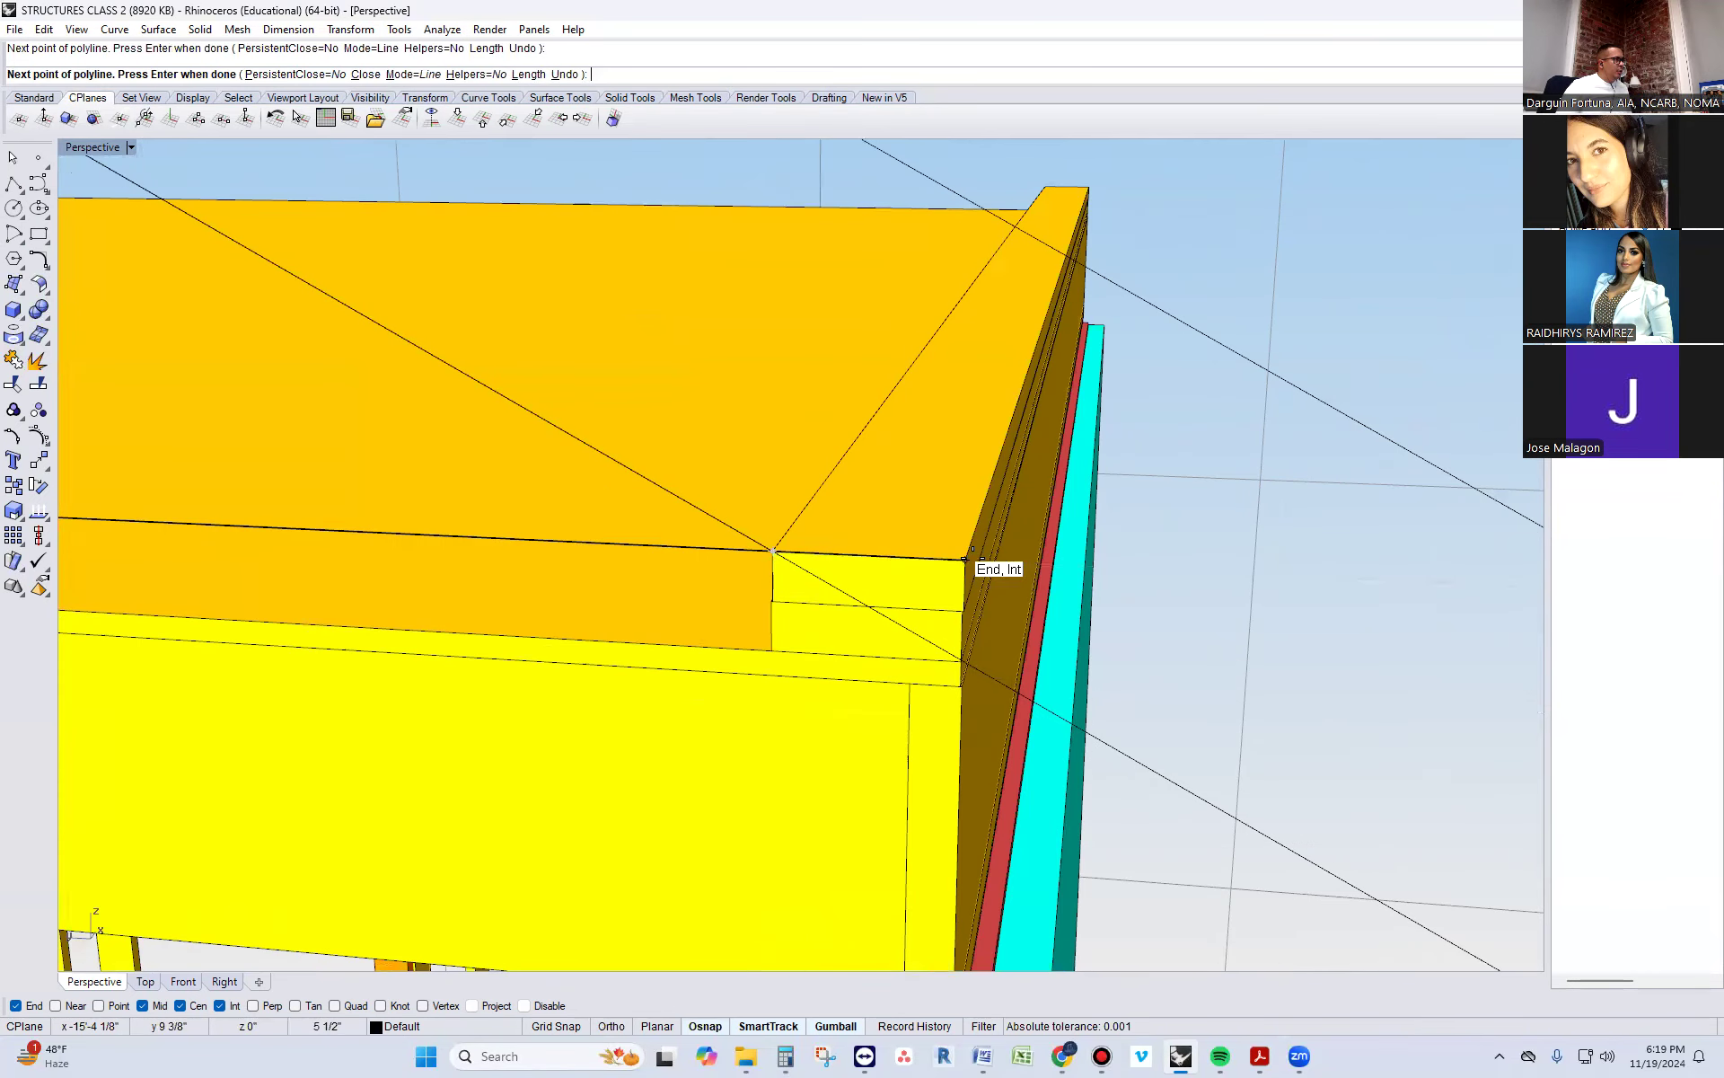
pyautogui.click(959, 659)
pyautogui.scroll(-3, 959, 659)
pyautogui.press('F8')
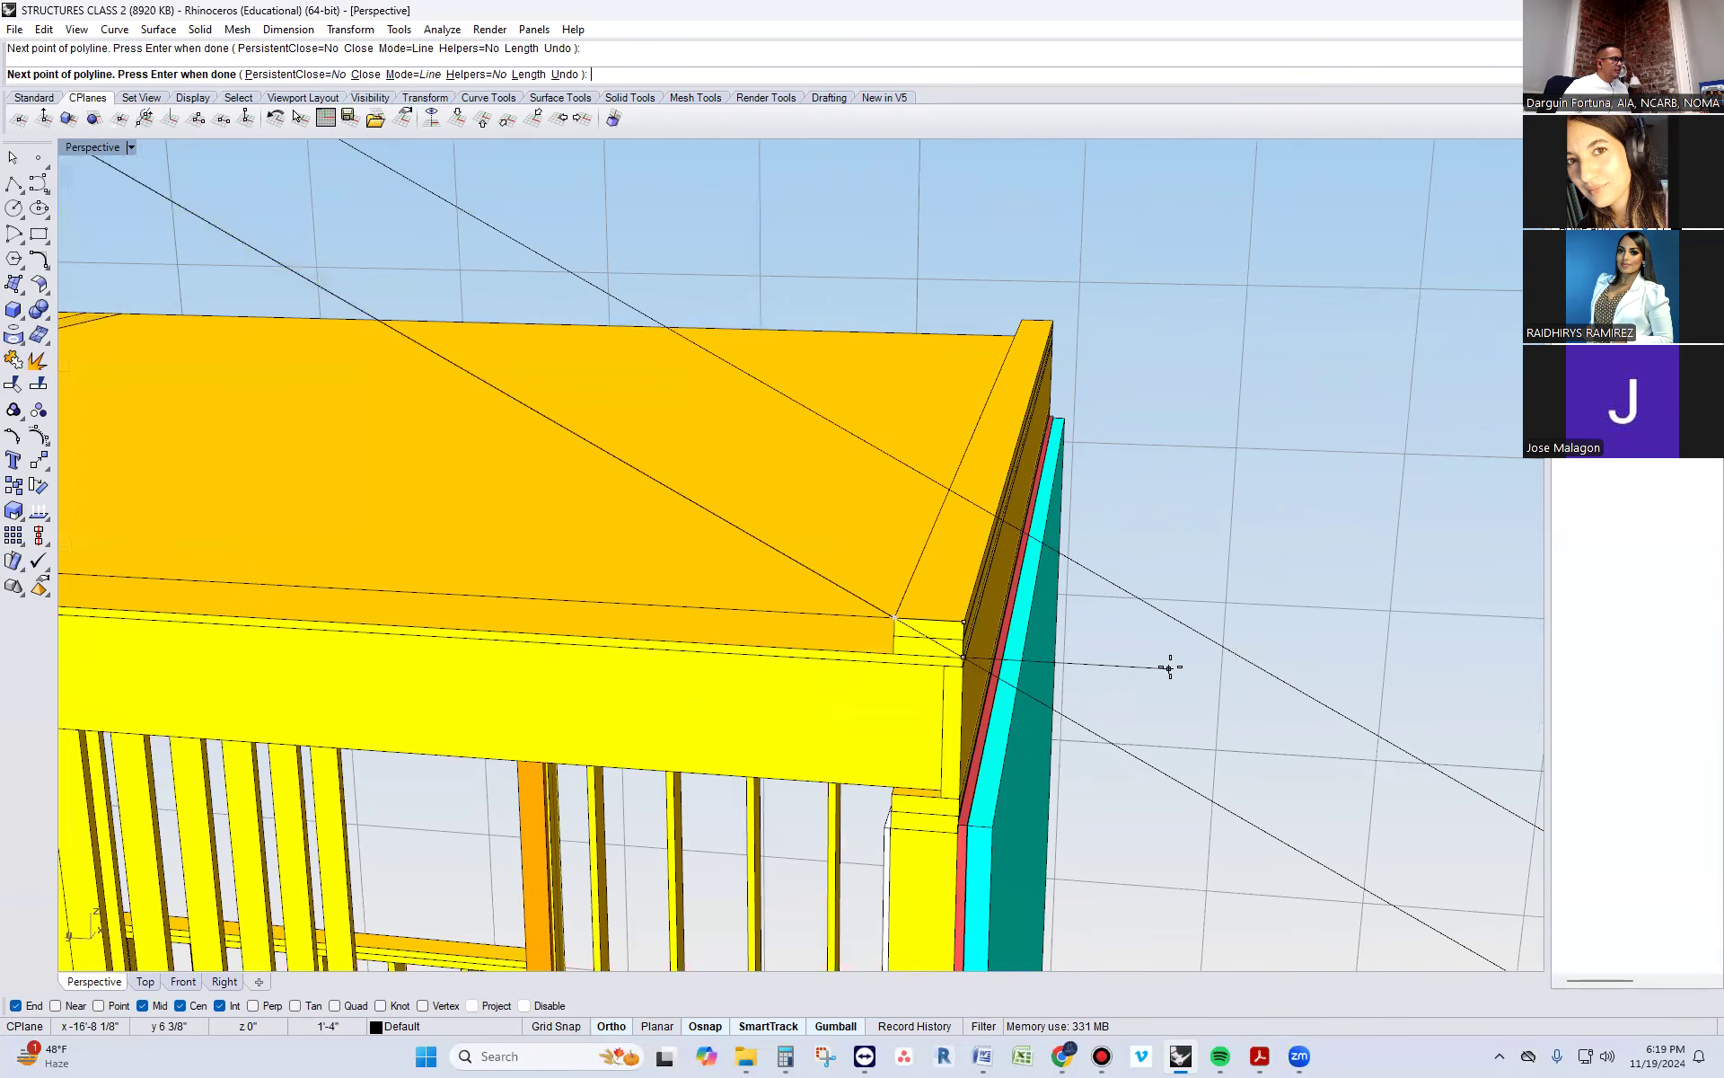
pyautogui.press('F8')
pyautogui.scroll(-2, 1149, 658)
pyautogui.scroll(-2, 1148, 655)
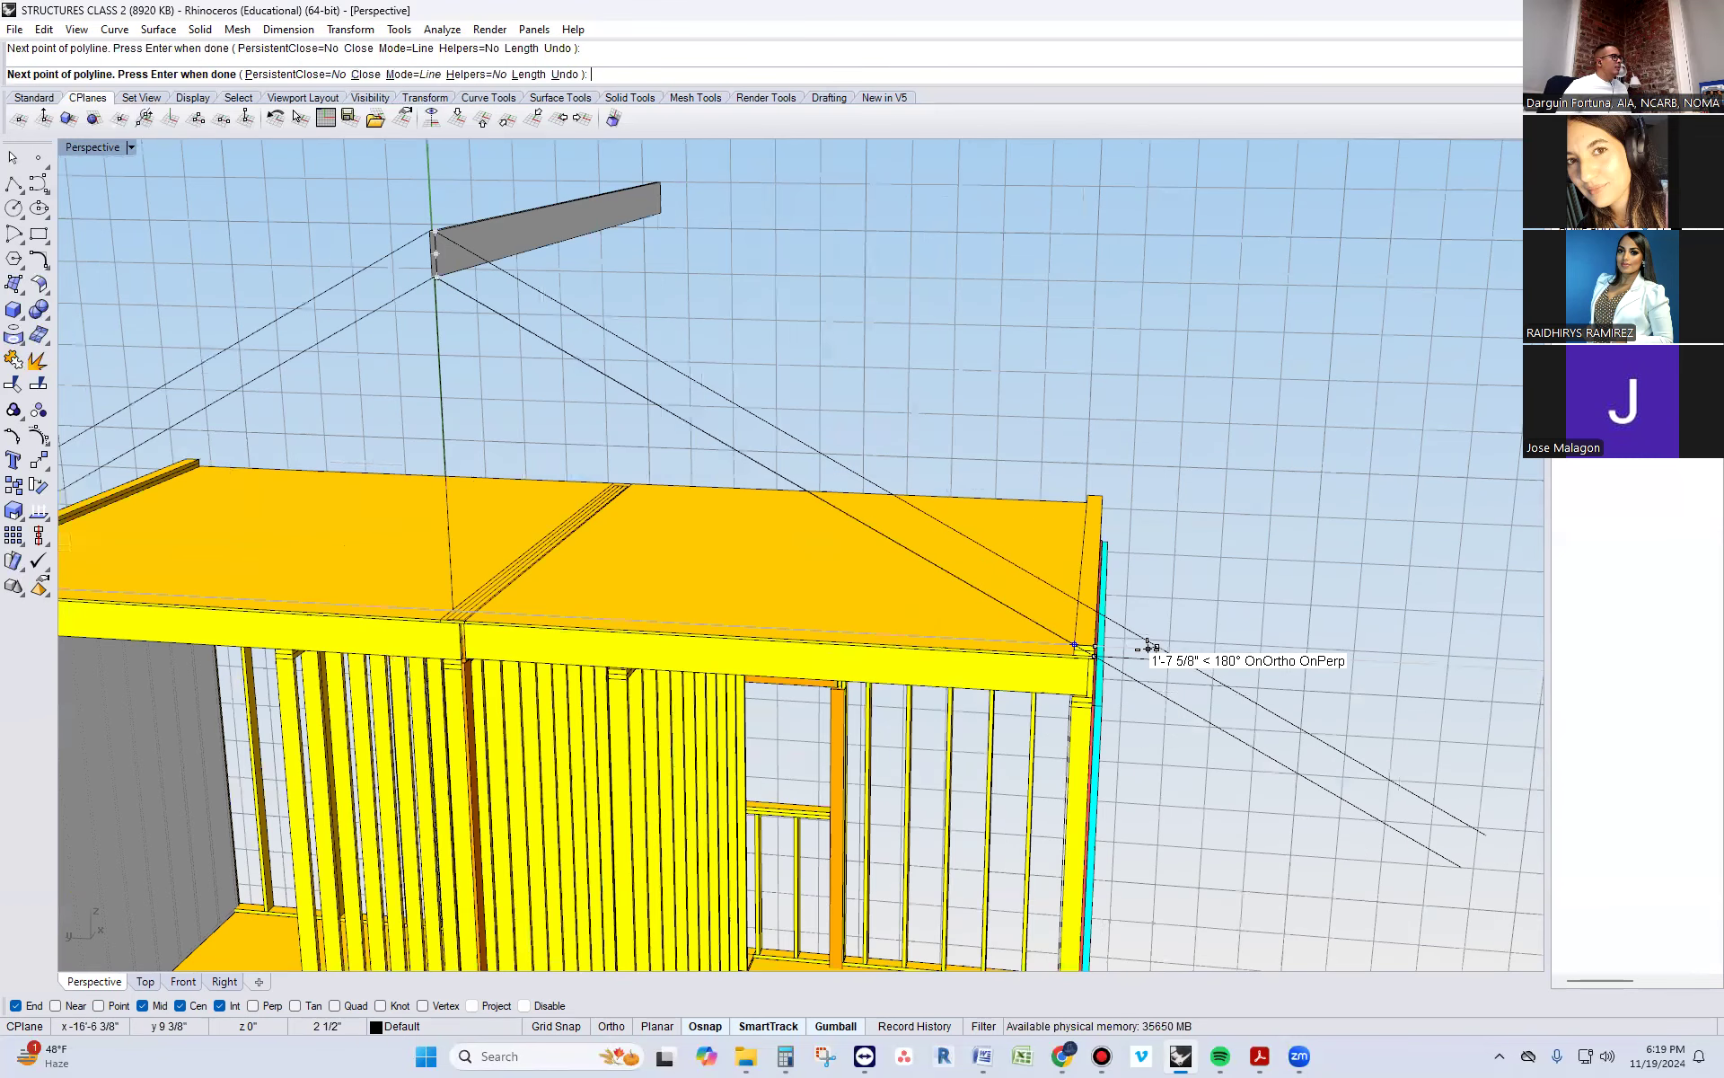
pyautogui.press('Return')
# Delete the two original sloped guide lines on the side of the new rafter outline
pyautogui.click(1218, 679)
pyautogui.moveTo(1216, 670); pyautogui.dragTo(1190, 706)
pyautogui.press('Delete')
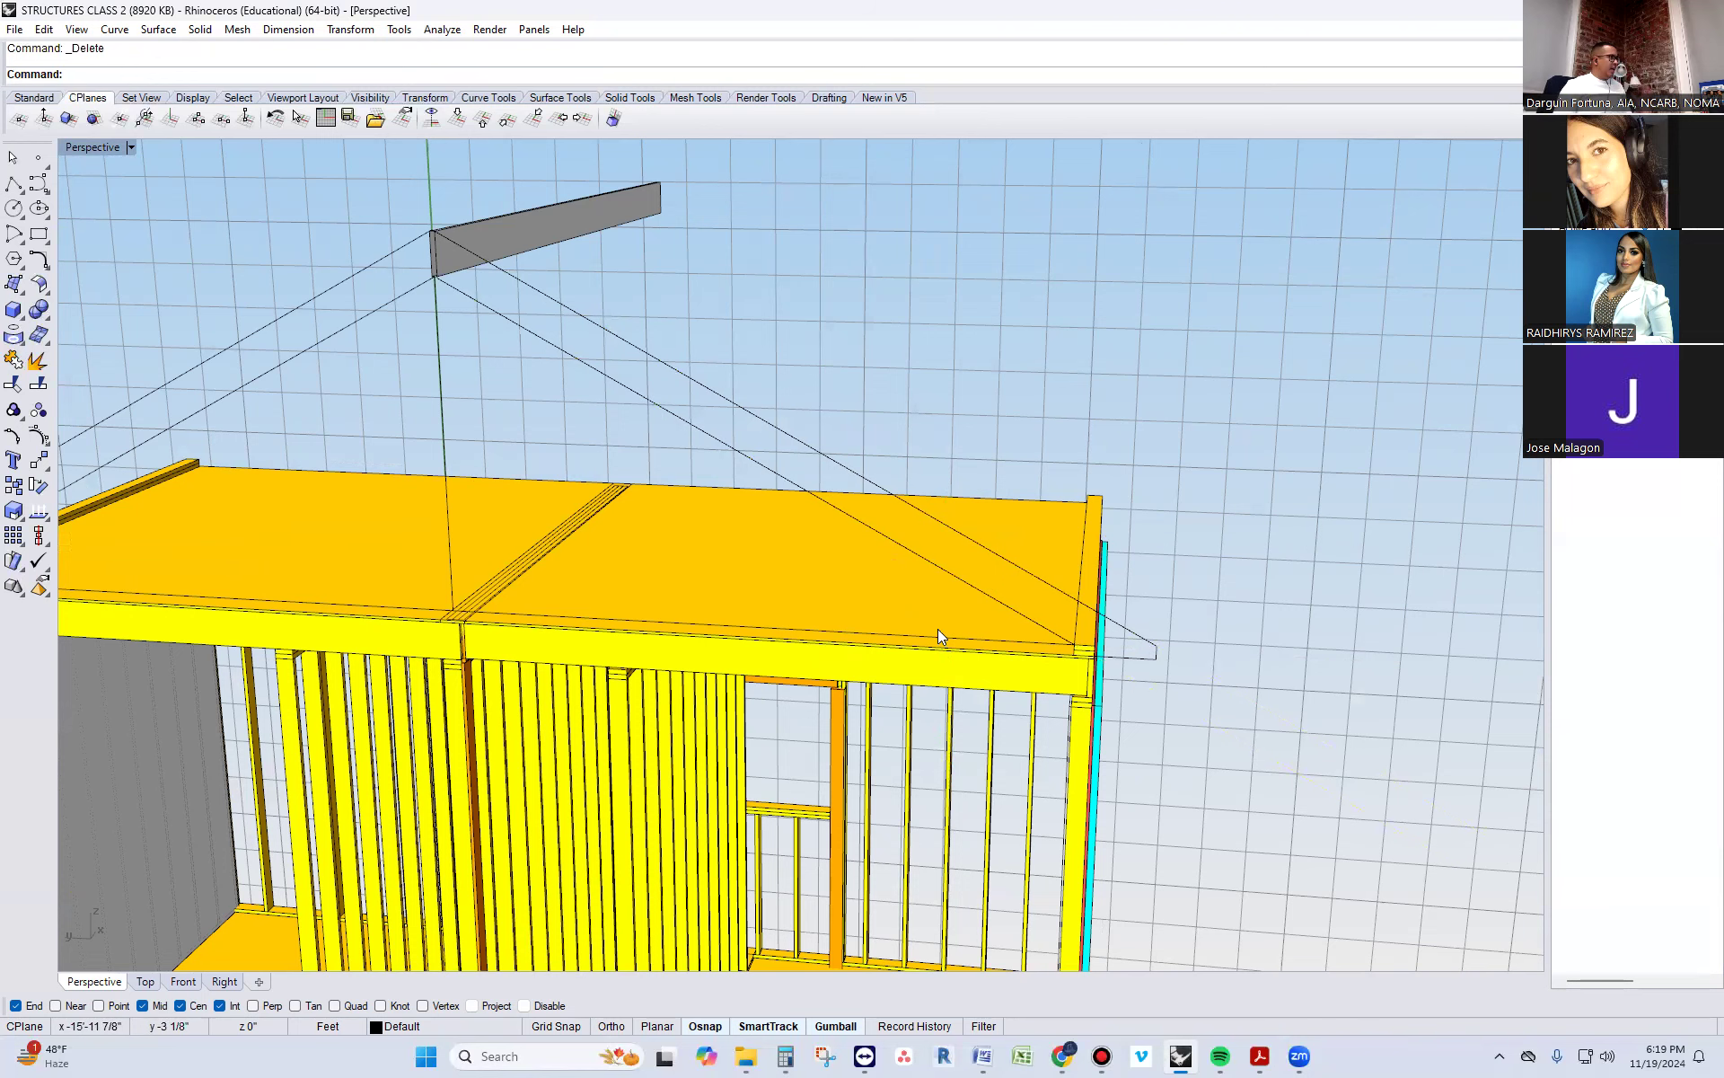
# Extrude the closed rafter outline 1.5" to give the rafter its thickness
pyautogui.click(796, 440)
pyautogui.moveTo(796, 436); pyautogui.dragTo(1181, 684, button='right')
pyautogui.write('ExtrudeCrv')
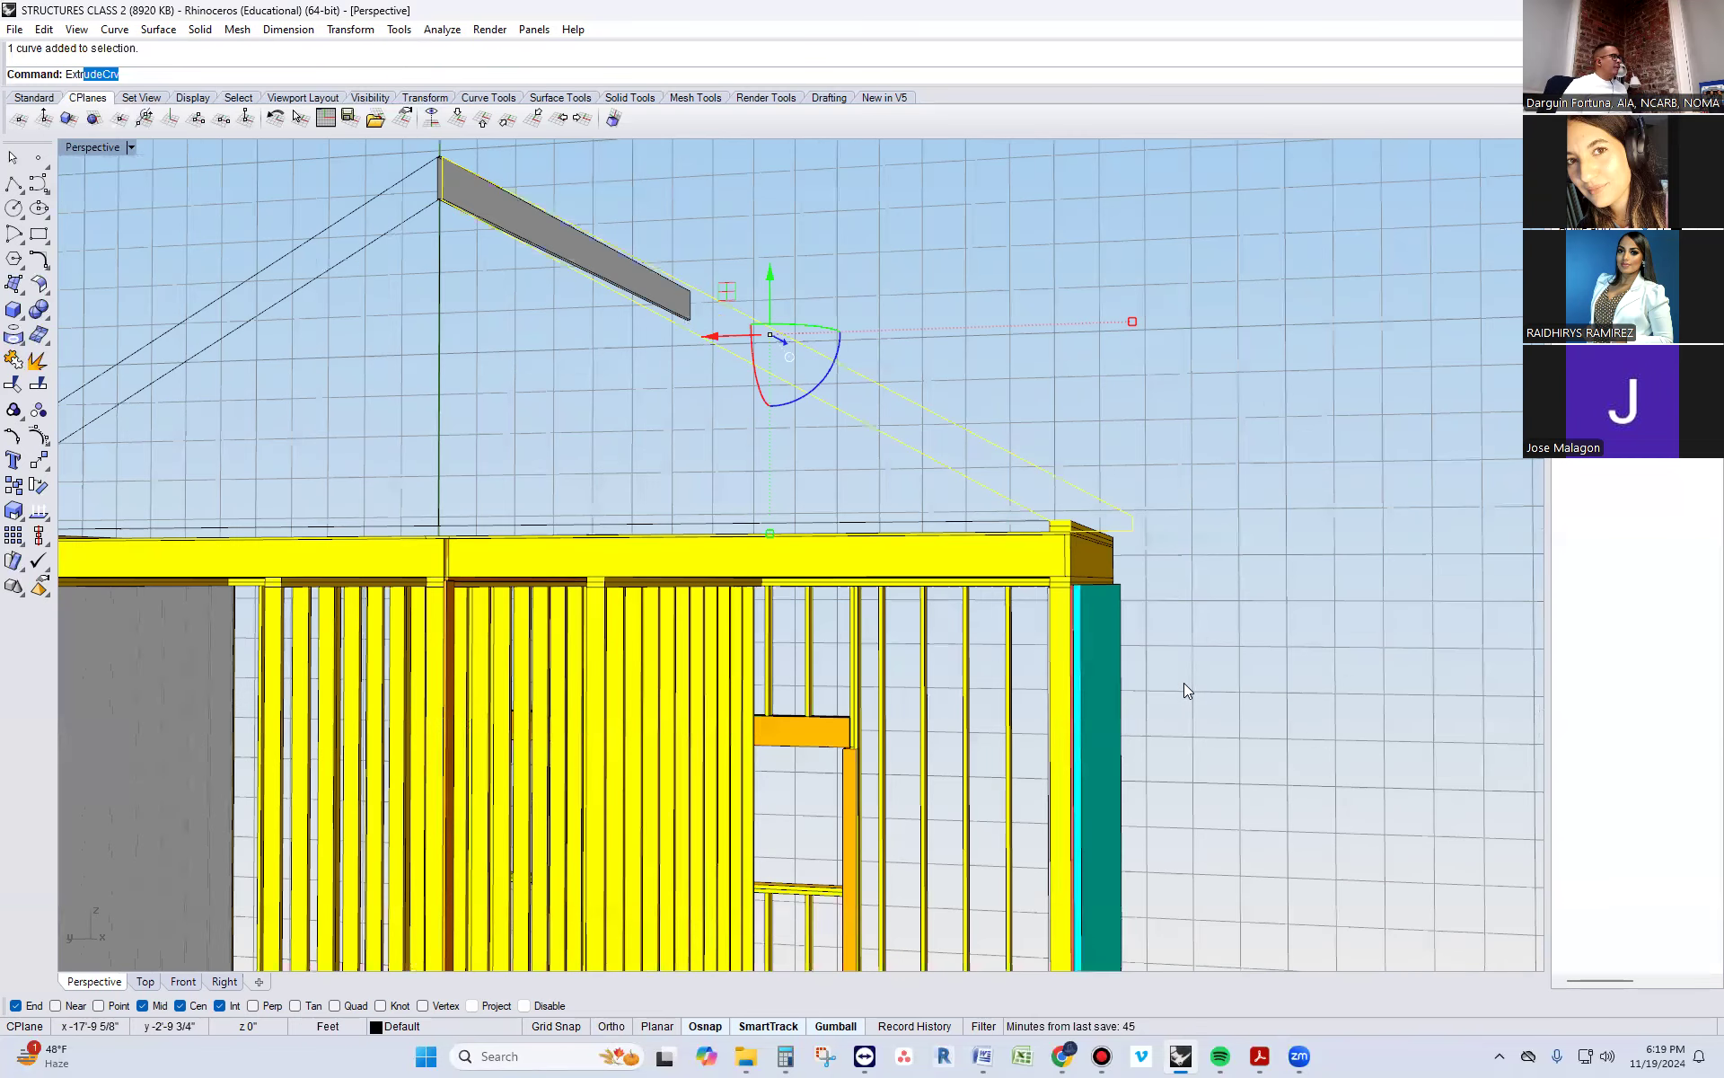
pyautogui.press('Return')
pyautogui.write('1.5')
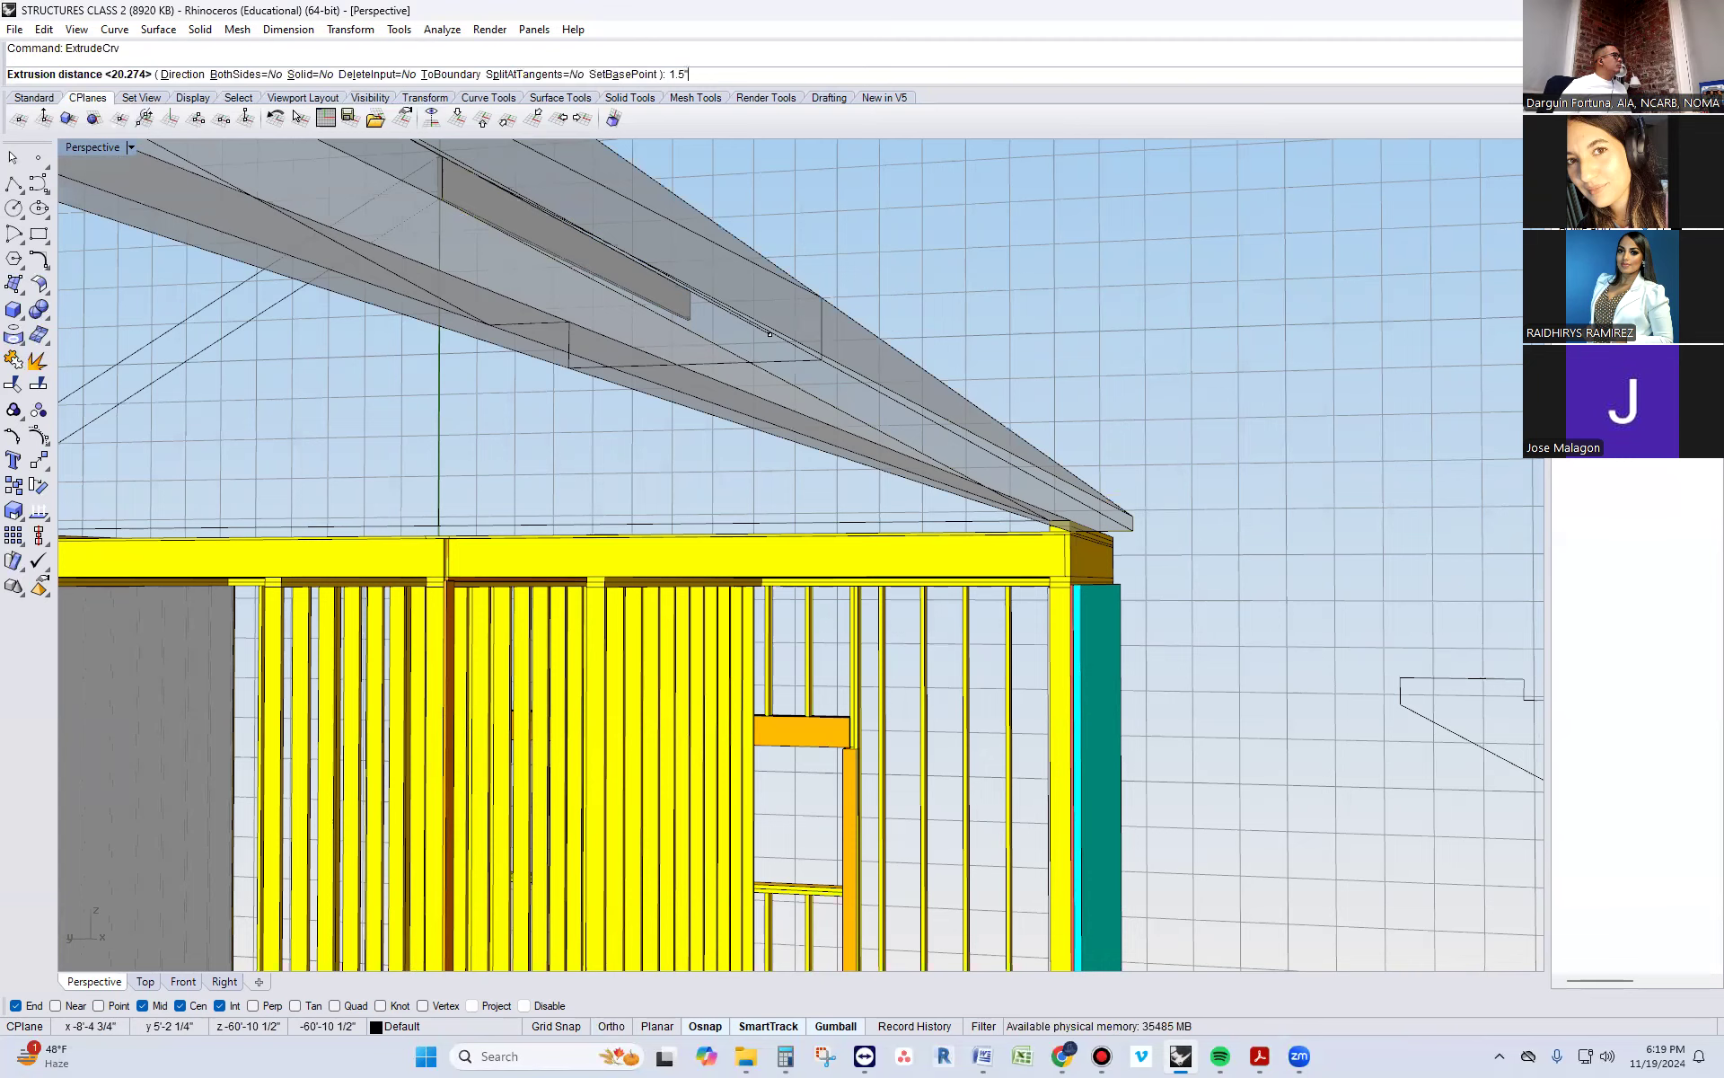
pyautogui.press('Return')
pyautogui.click(1164, 691)
# Cap the open ends of the rafter extrusion so it becomes a closed solid
pyautogui.scroll(-6, 1168, 677)
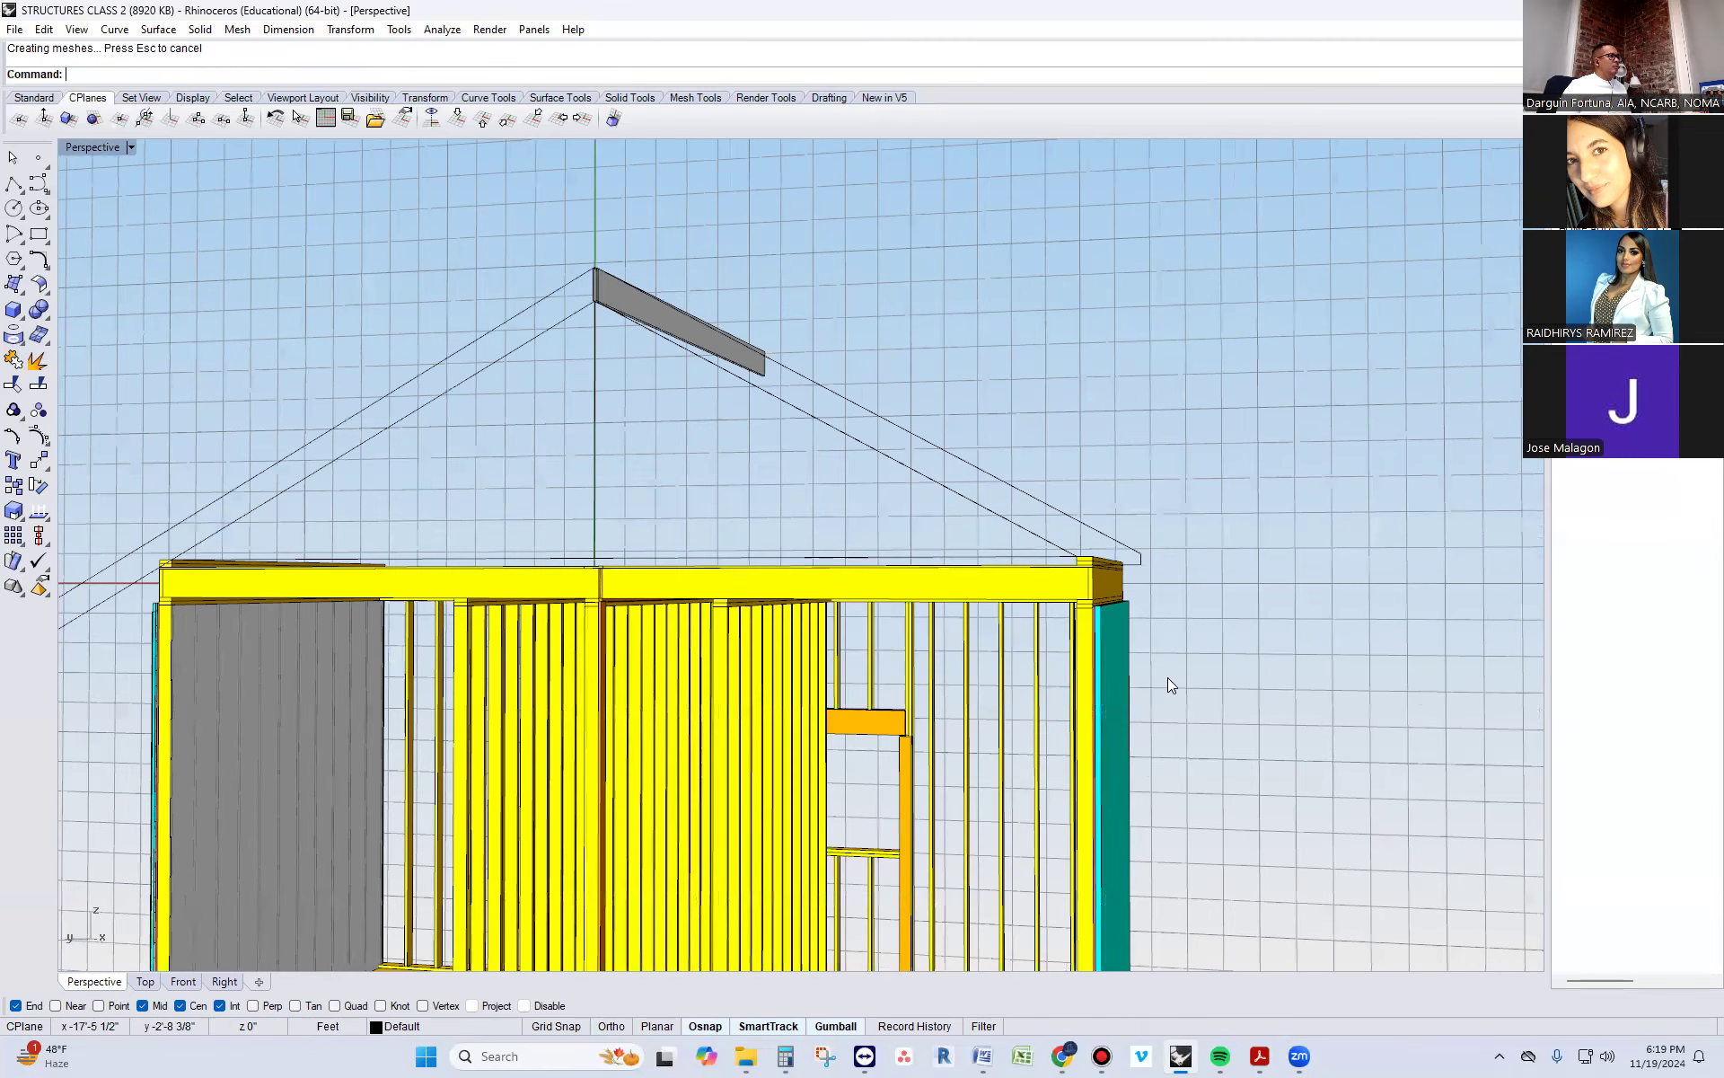
pyautogui.moveTo(1168, 677); pyautogui.dragTo(1060, 751, button='right')
pyautogui.moveTo(971, 810); pyautogui.dragTo(765, 896, button='right')
pyautogui.scroll(4, 765, 896)
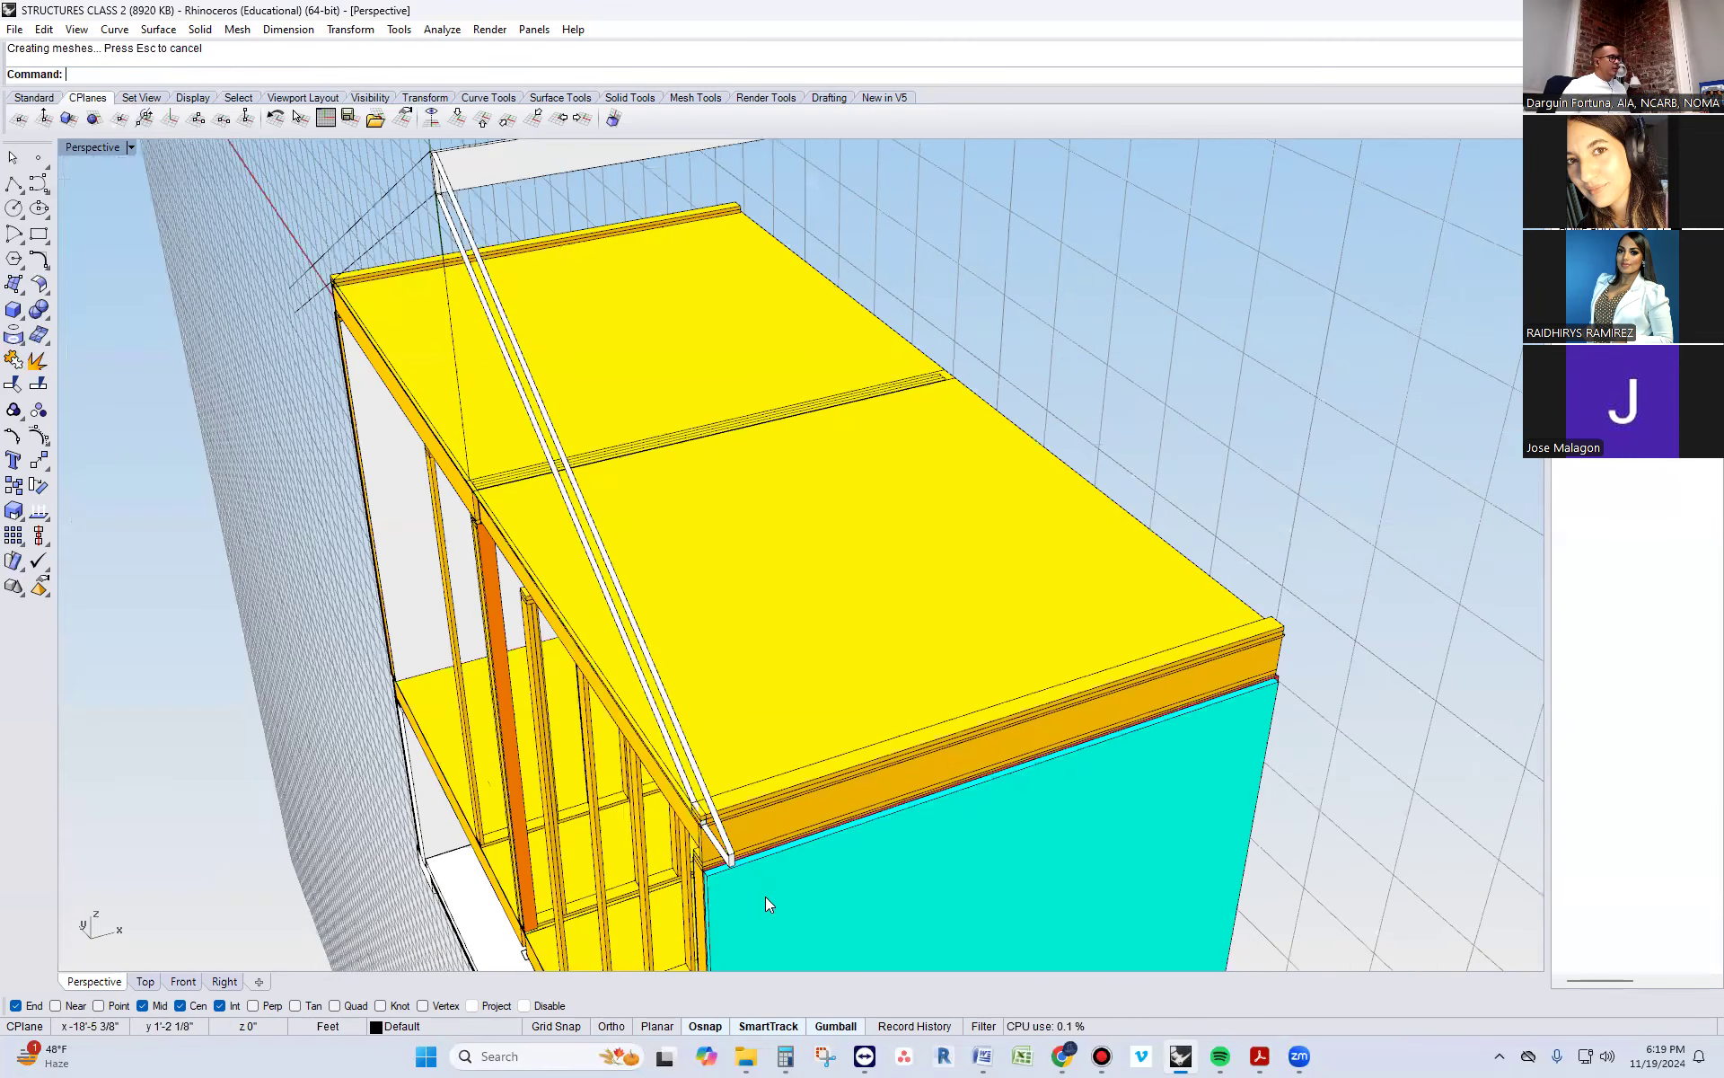
pyautogui.scroll(3, 700, 819)
pyautogui.click(701, 820)
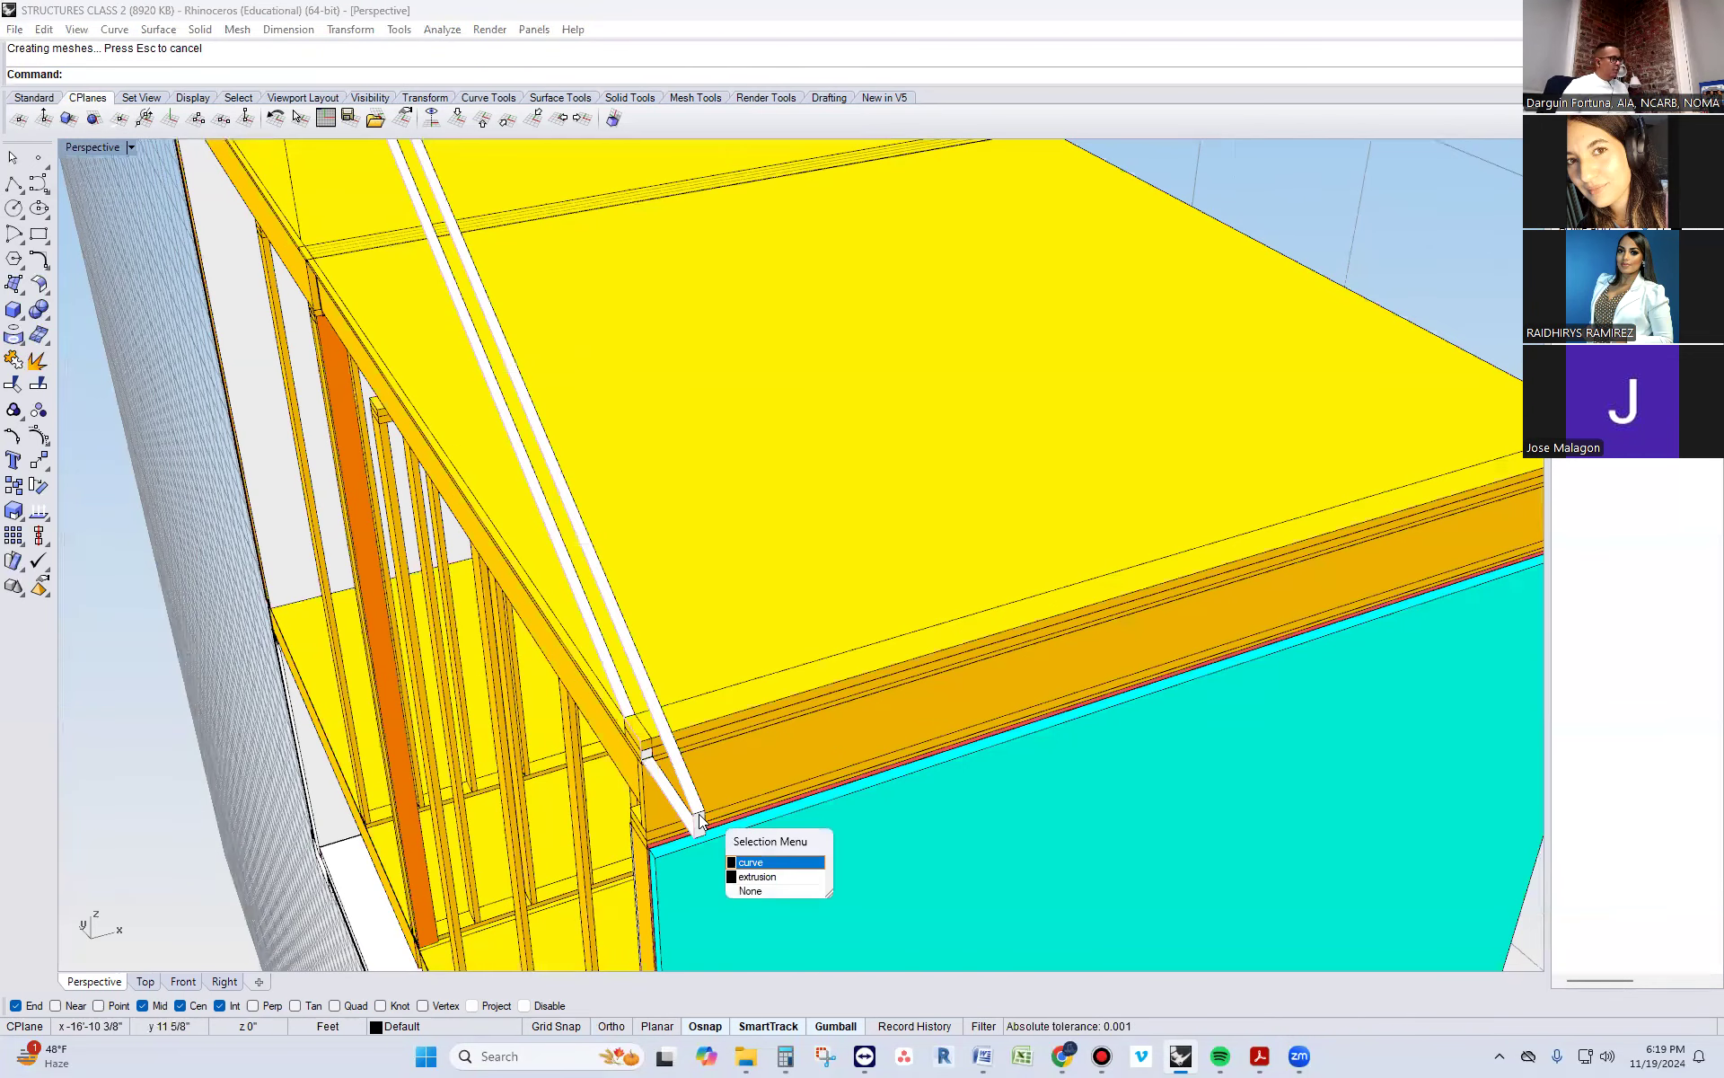
pyautogui.click(699, 815)
pyautogui.write('CAP')
pyautogui.press('Return')
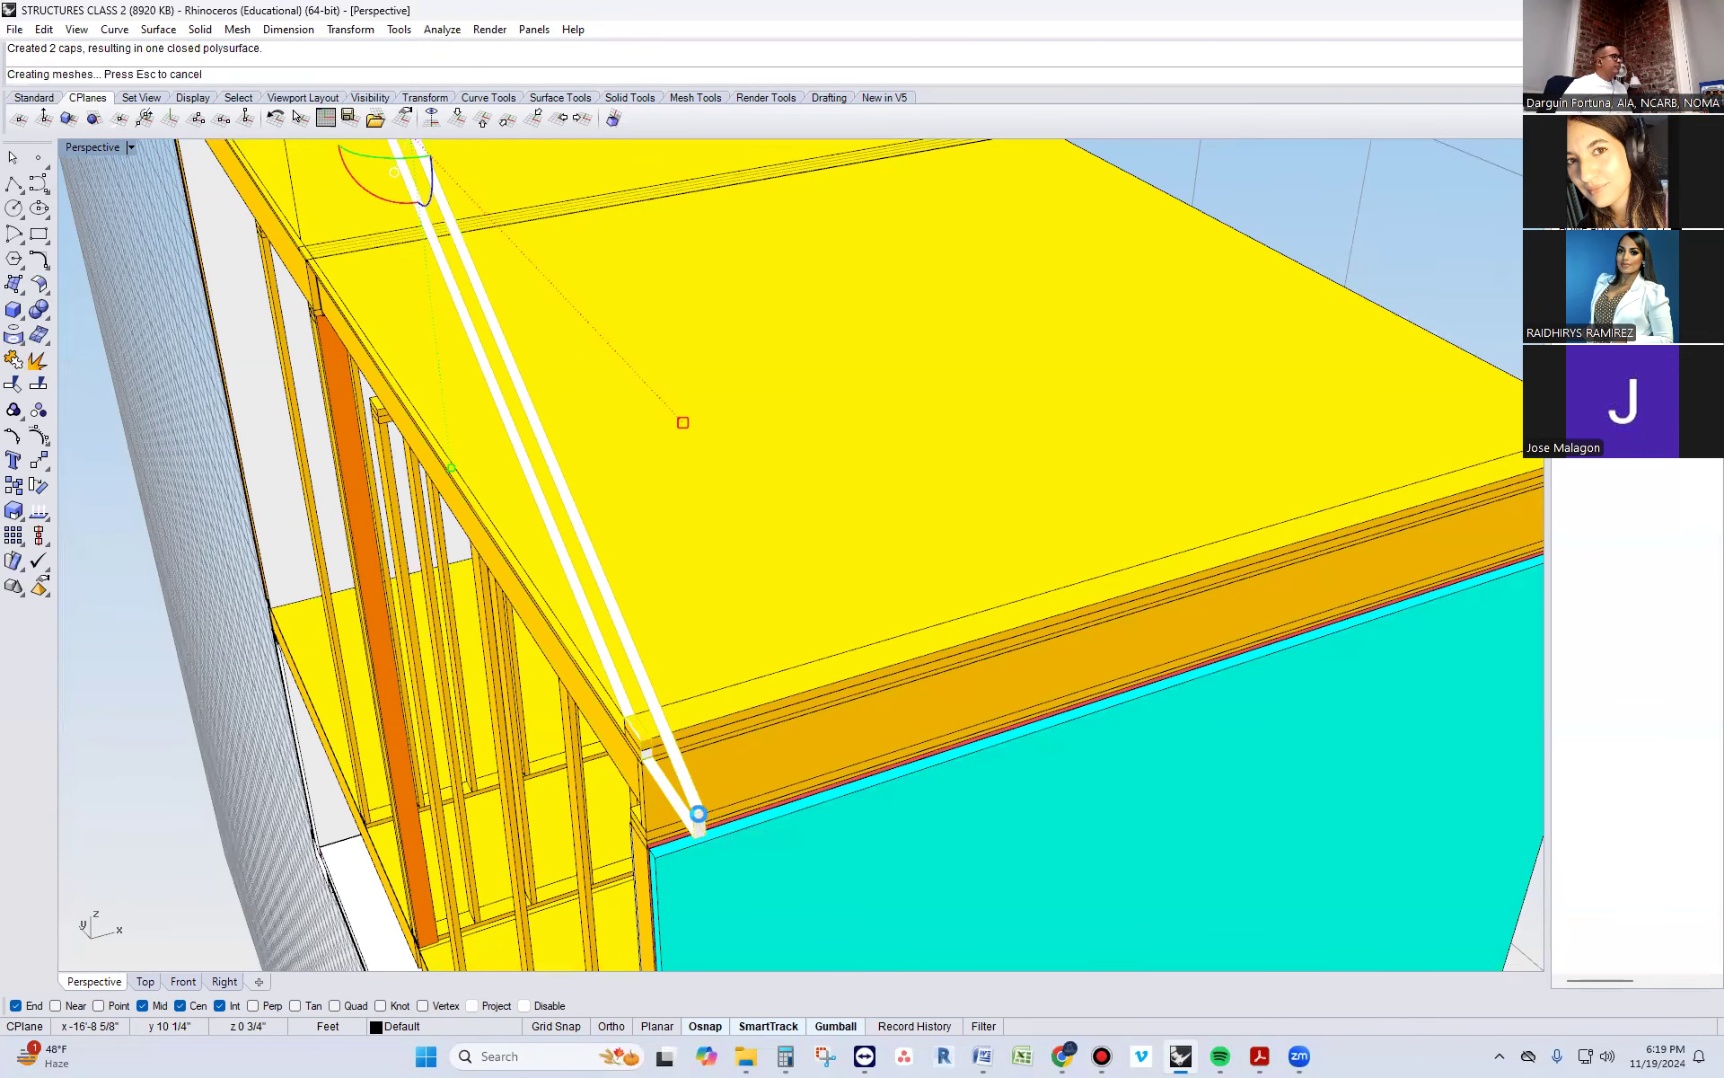
pyautogui.press('Escape')
# Examine from the side how the rafter's notch fits around the roof plates and how its tail overhangs
pyautogui.moveTo(537, 801); pyautogui.dragTo(1044, 635, button='right')
pyautogui.moveTo(1094, 560); pyautogui.dragTo(1131, 454, button='right')
pyautogui.scroll(4, 1132, 454)
pyautogui.click(1132, 454)
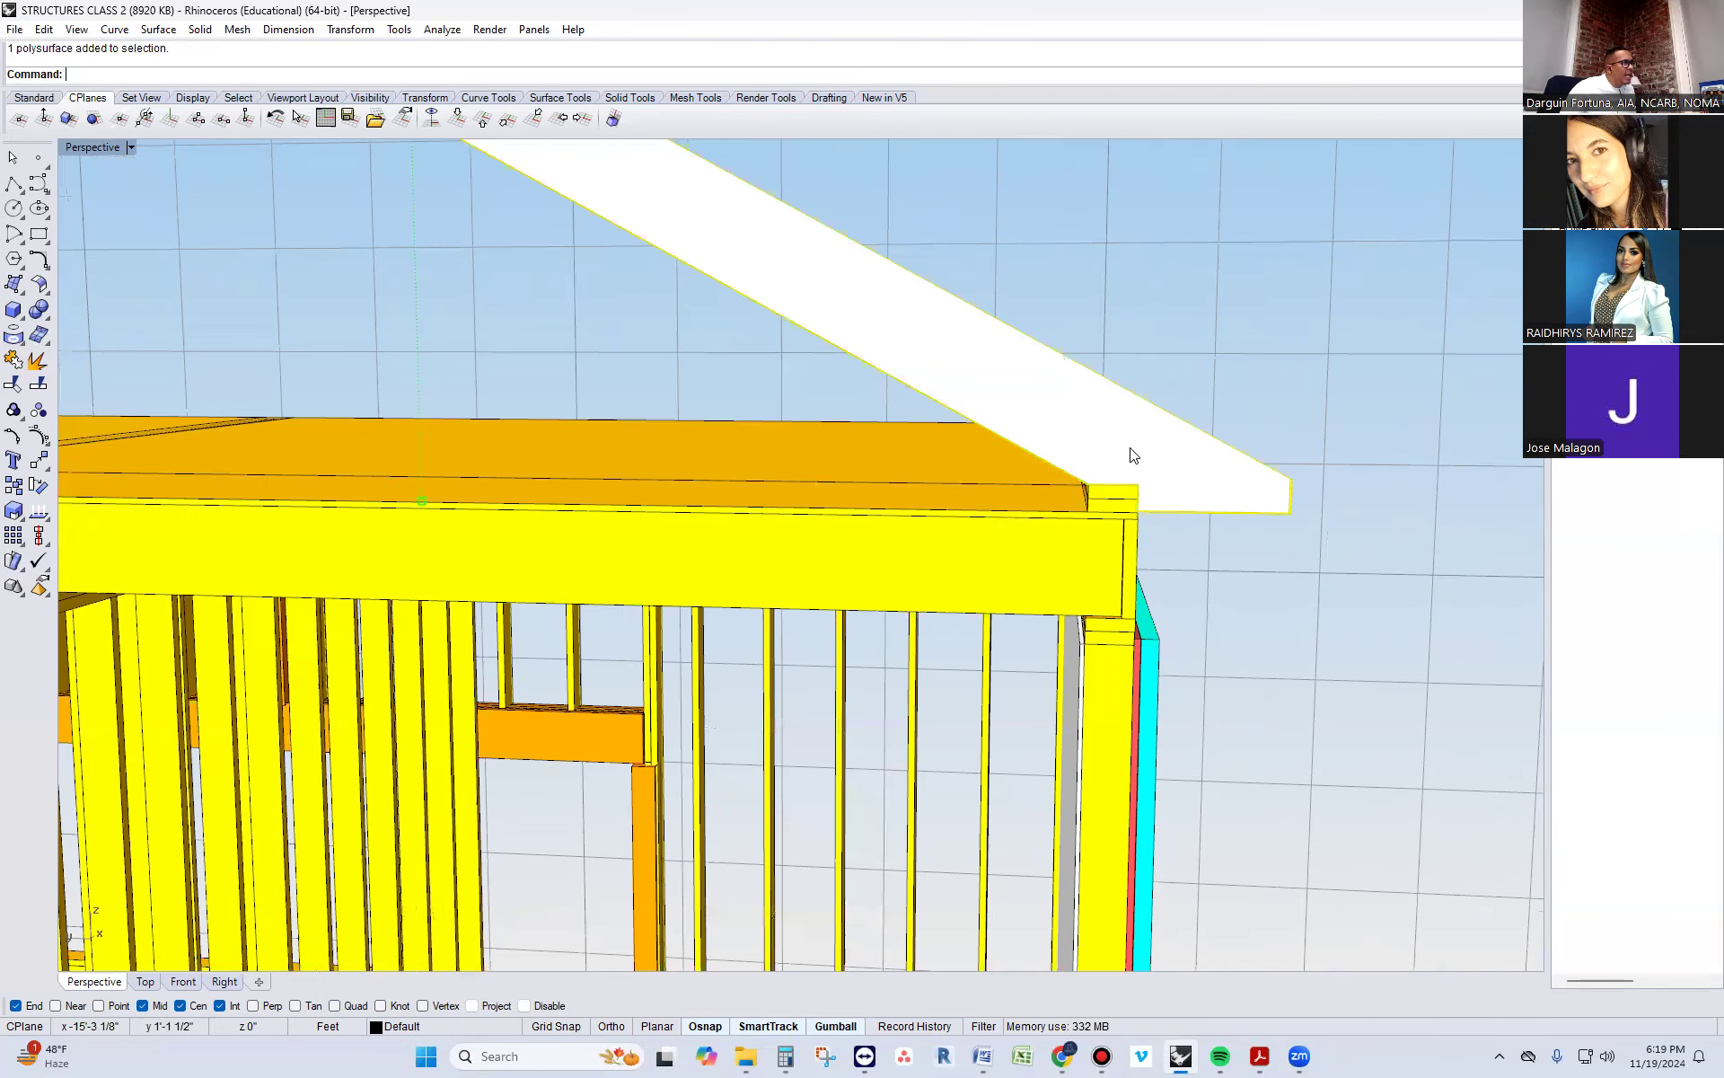
pyautogui.scroll(4, 1128, 465)
pyautogui.press('Escape')
pyautogui.click(1030, 474)
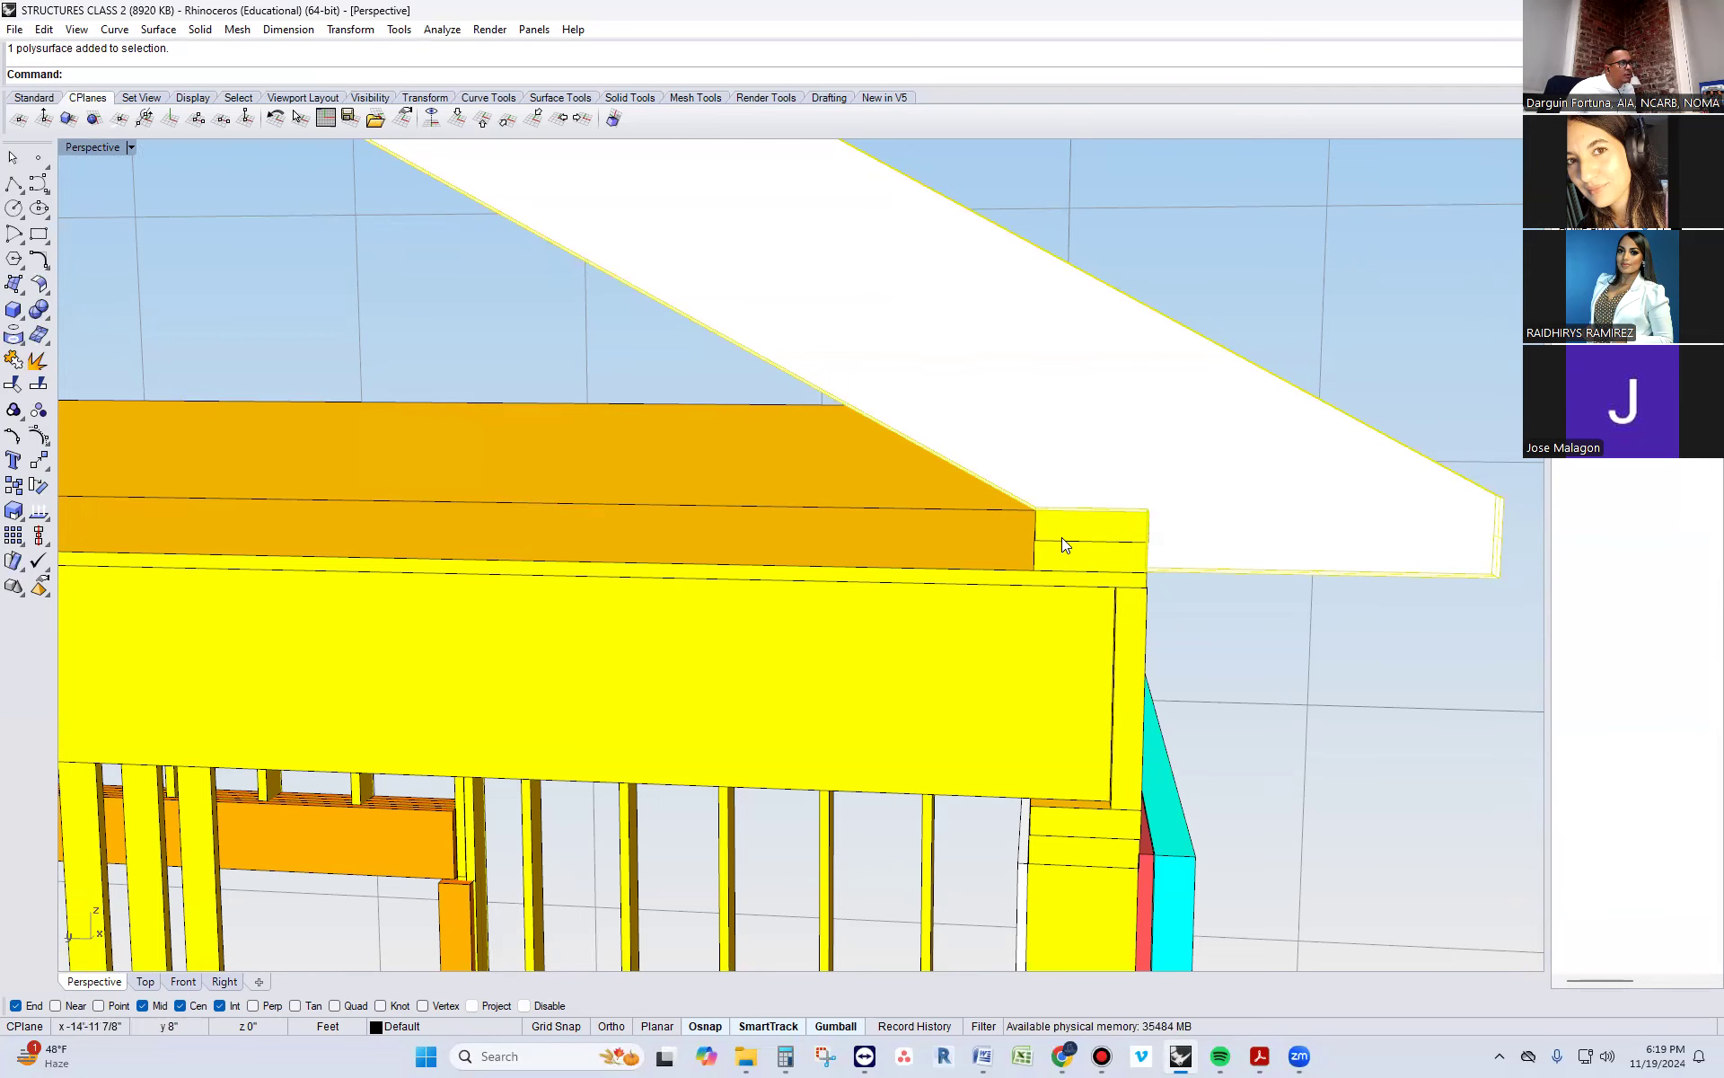
pyautogui.press('Escape')
pyautogui.moveTo(1084, 477)
pyautogui.mouseDown(button='right')
pyautogui.moveTo(1120, 455)
pyautogui.moveTo(1091, 466)
pyautogui.moveTo(1093, 493)
pyautogui.mouseUp(button='right')
pyautogui.click(1093, 497)
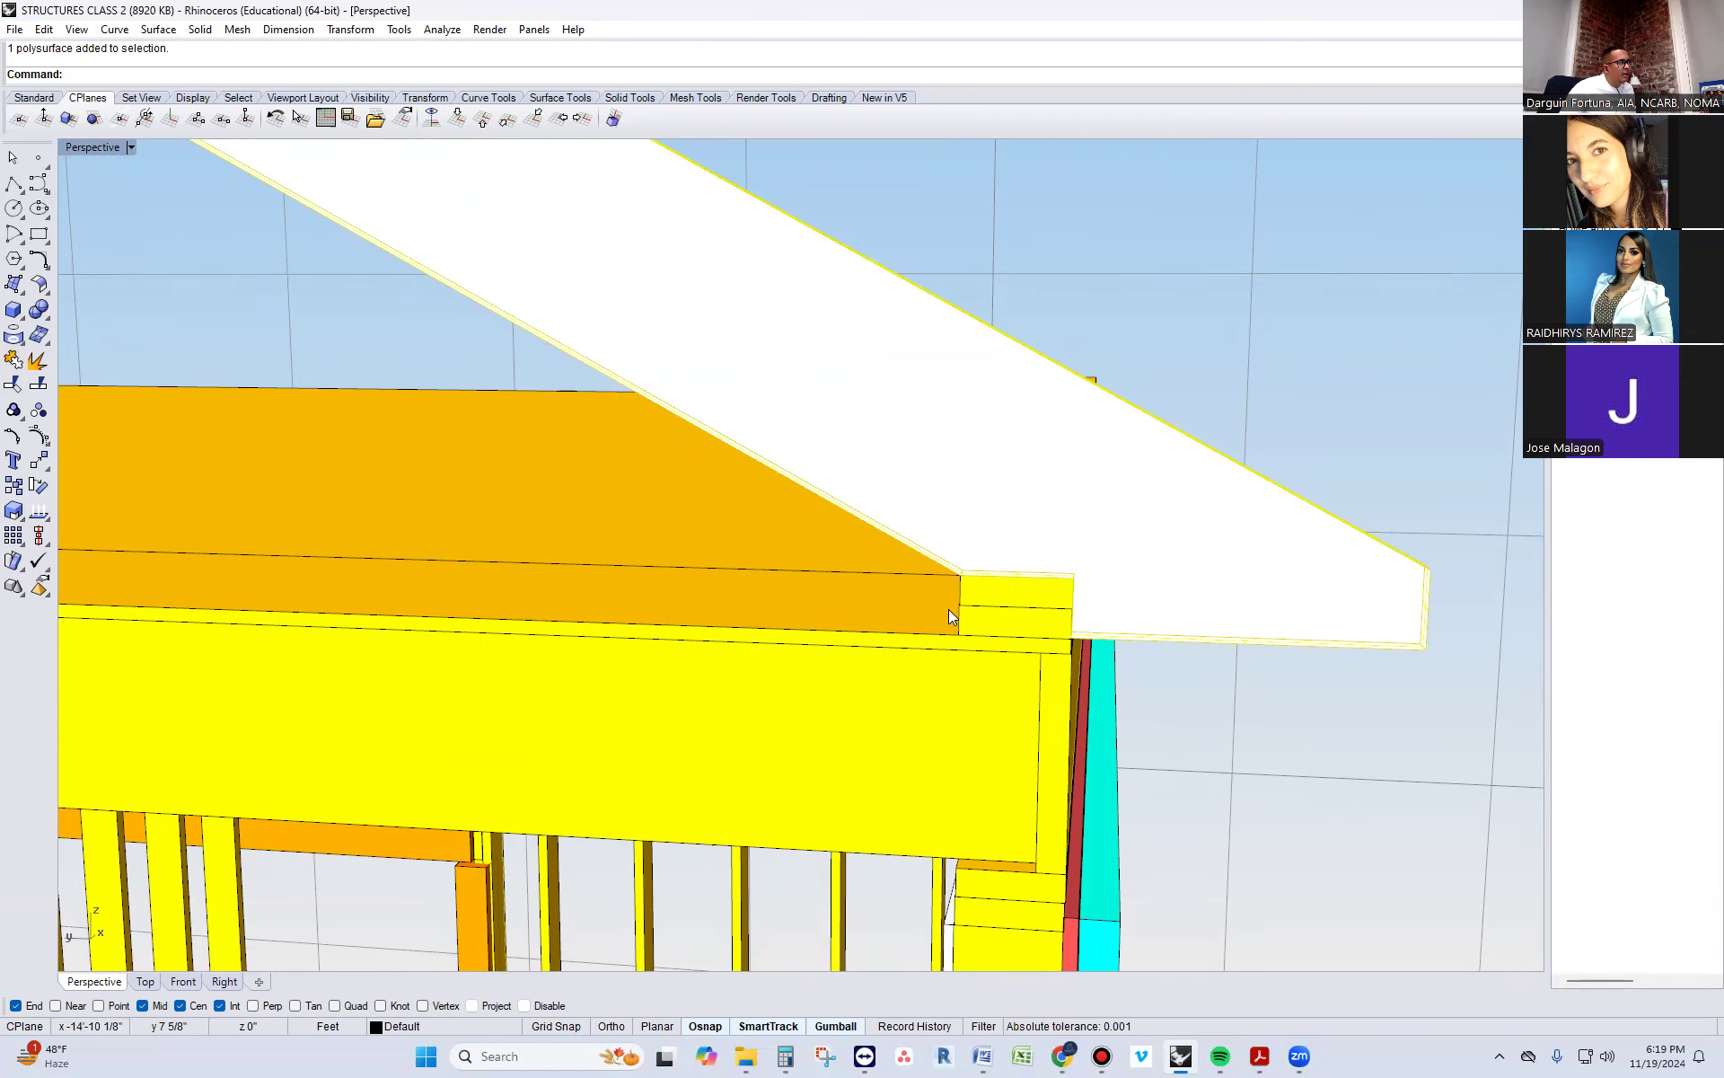
pyautogui.scroll(-2, 948, 609)
pyautogui.scroll(-4, 949, 609)
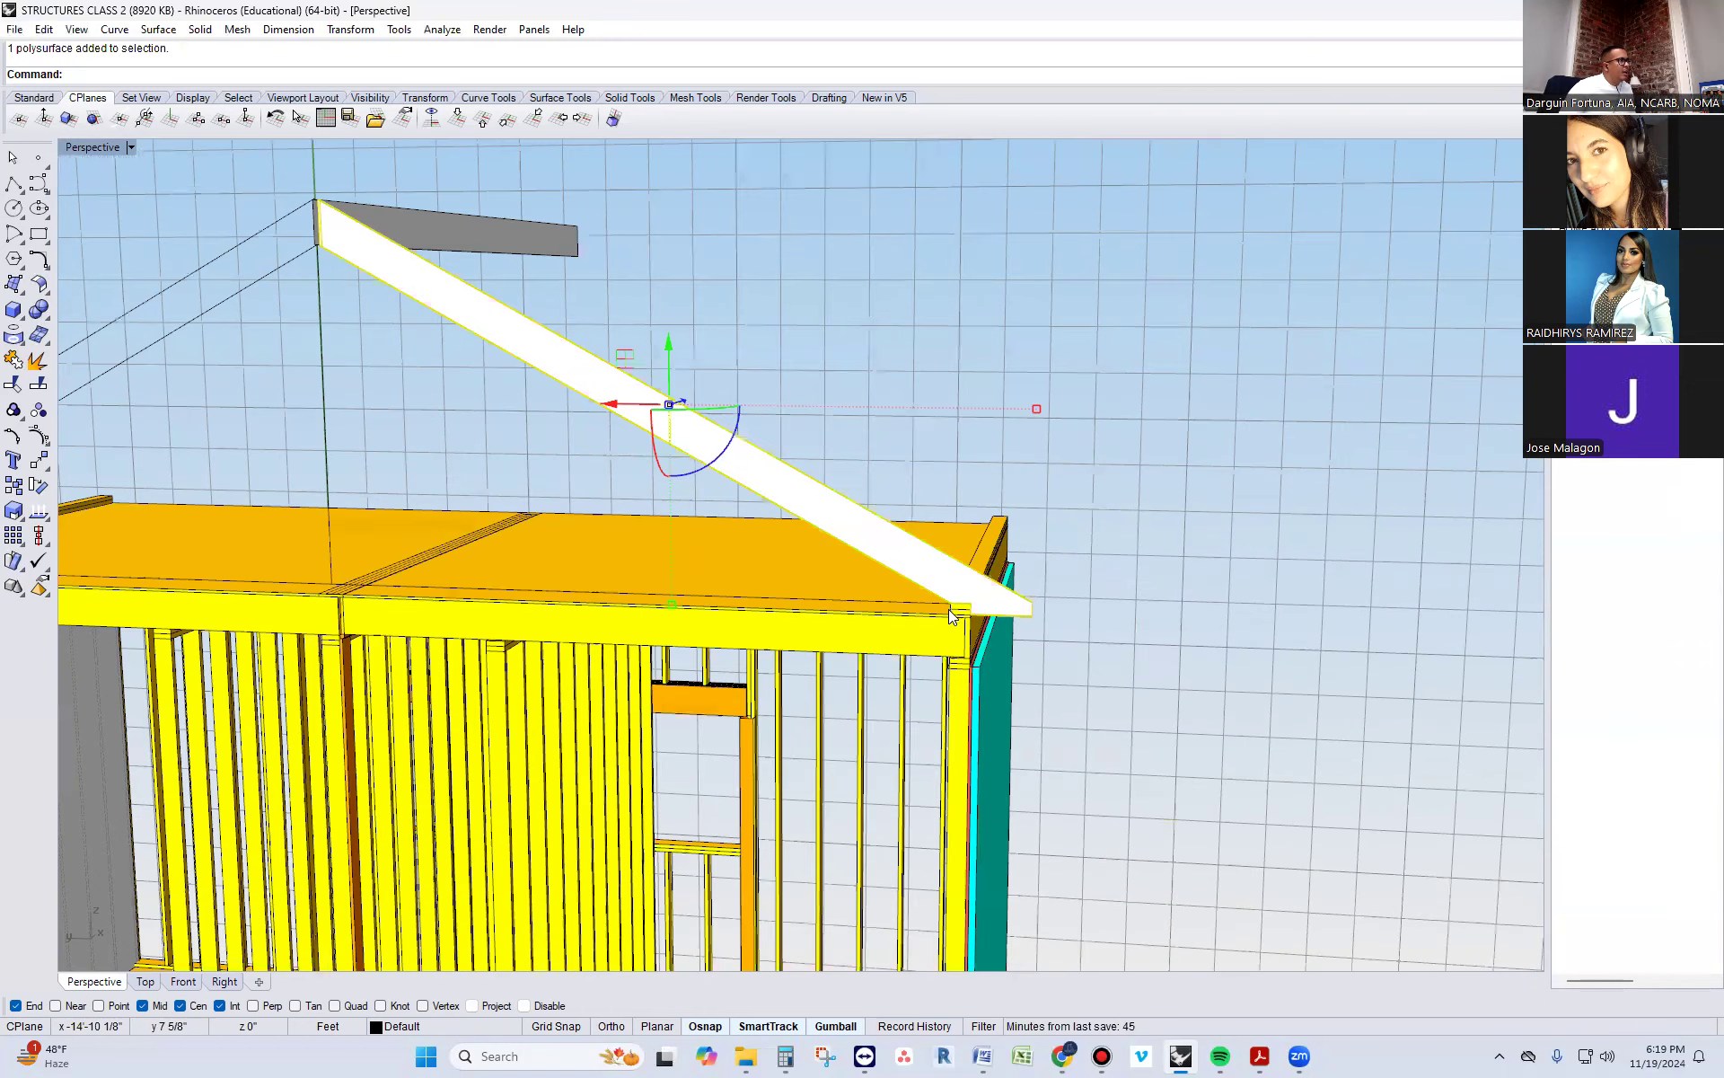
# Try lowering the rafter vertically by about 1 7/8" at the roof plates, and undo the move
pyautogui.scroll(4, 661, 352)
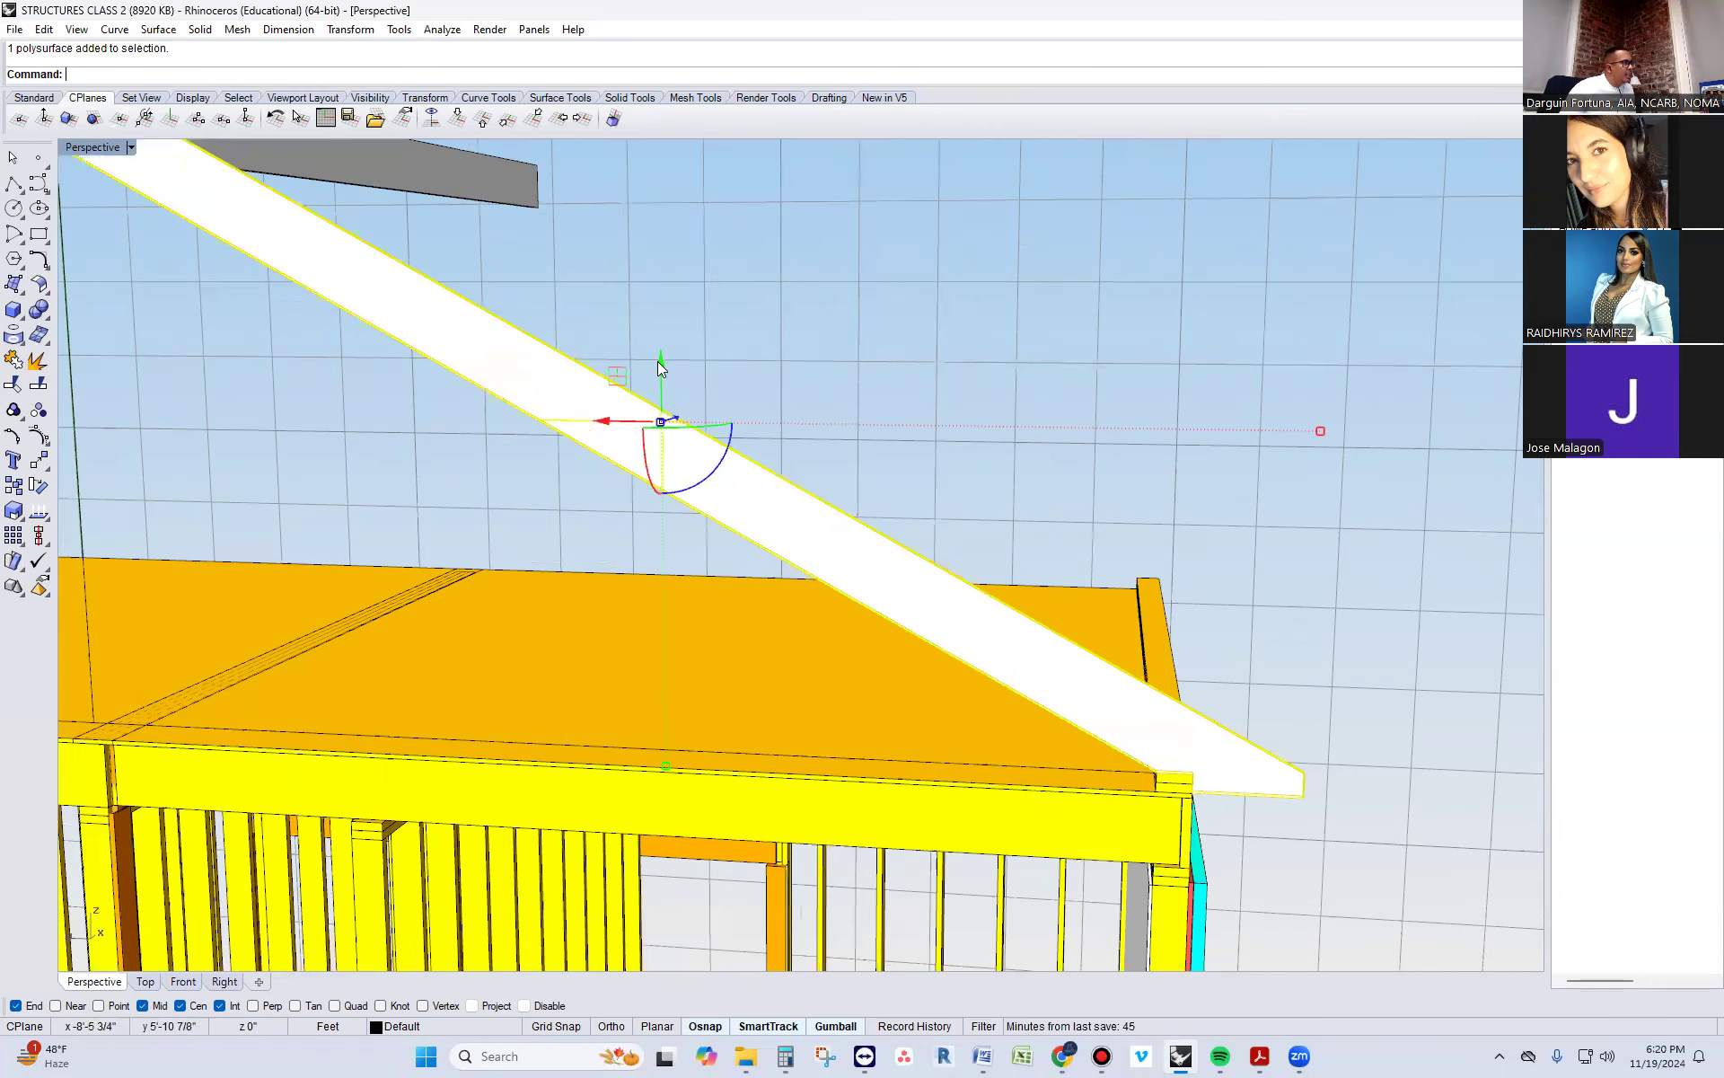
pyautogui.moveTo(660, 355); pyautogui.dragTo(659, 368)
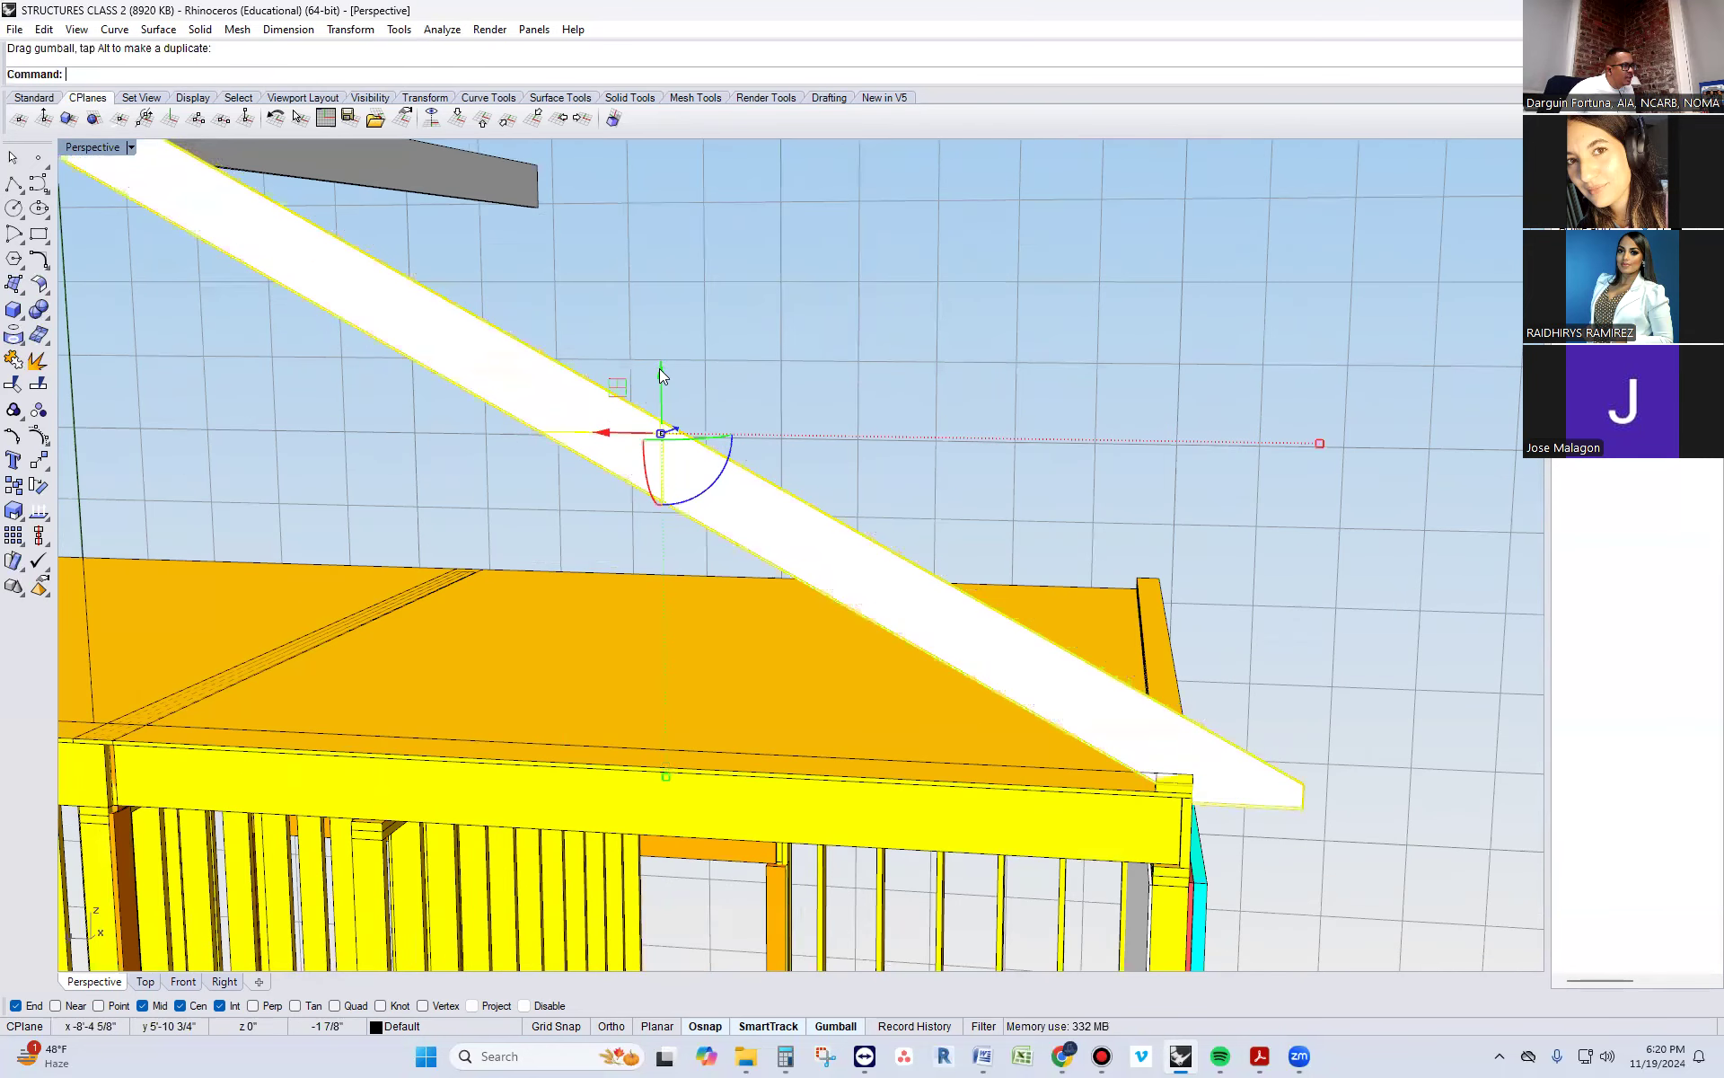
pyautogui.hotkey('ctrl', 'z')
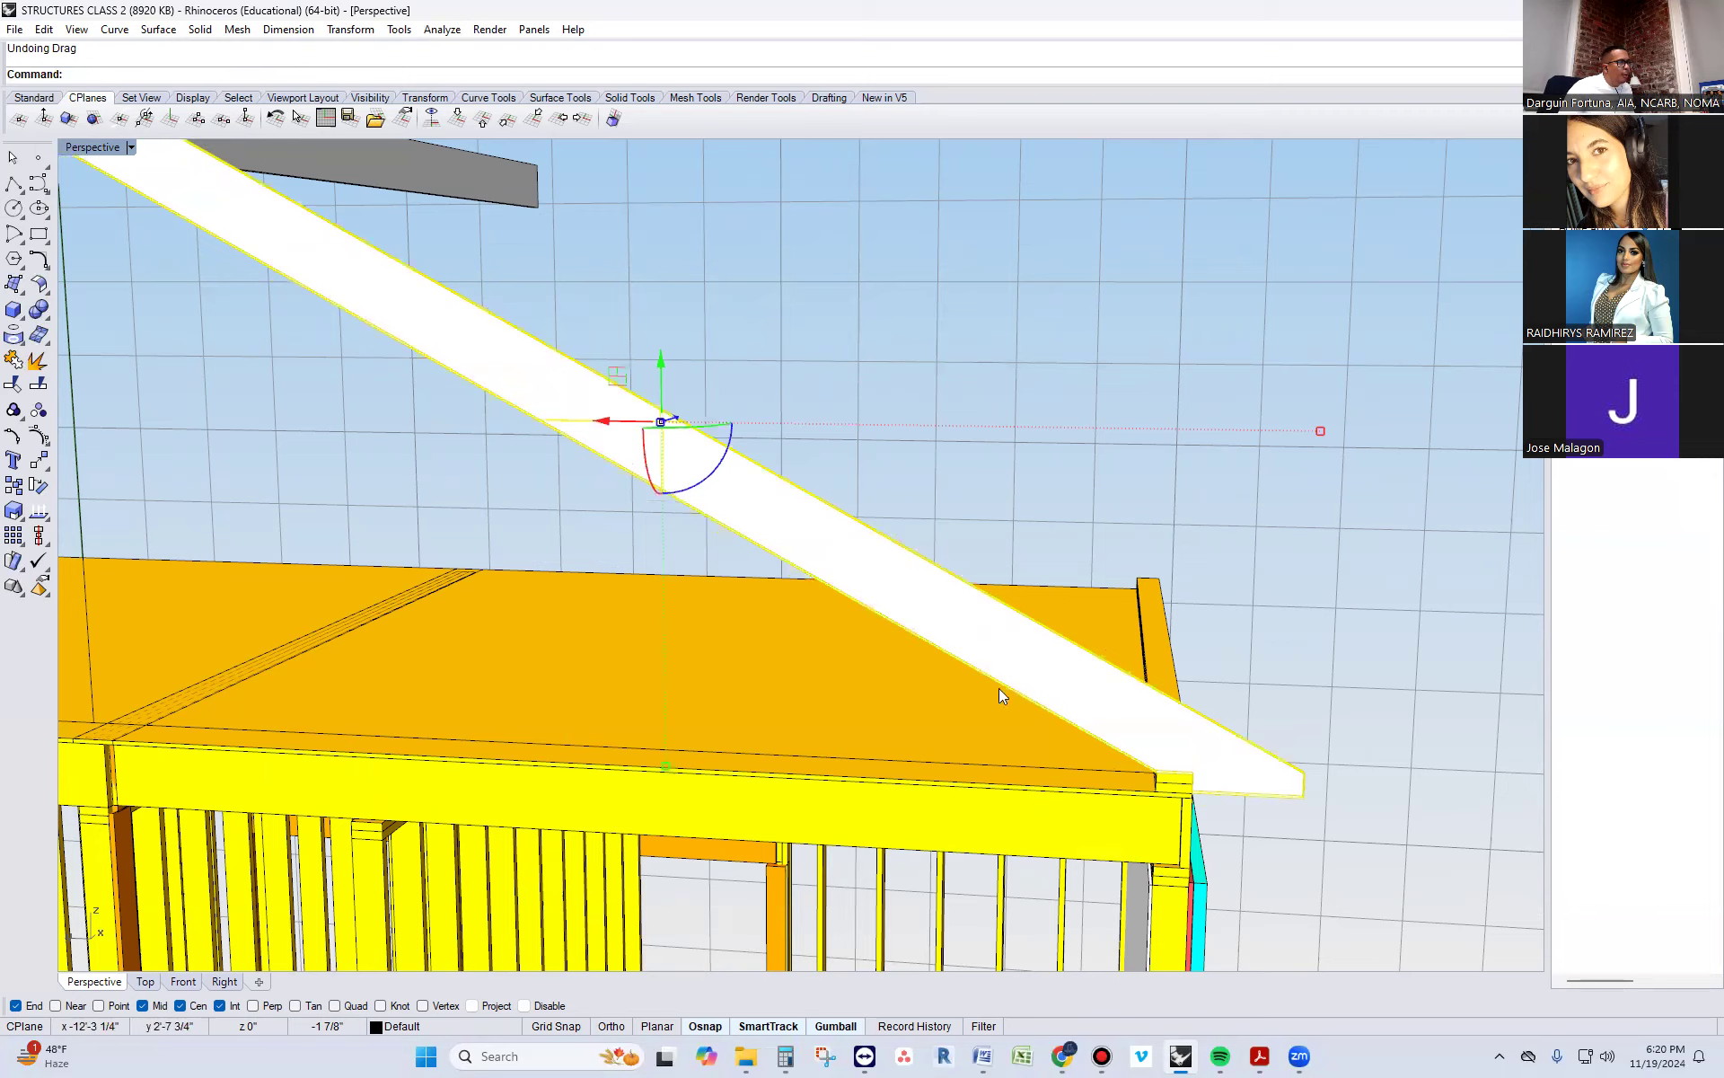
pyautogui.scroll(3, 1060, 673)
pyautogui.press('Escape')
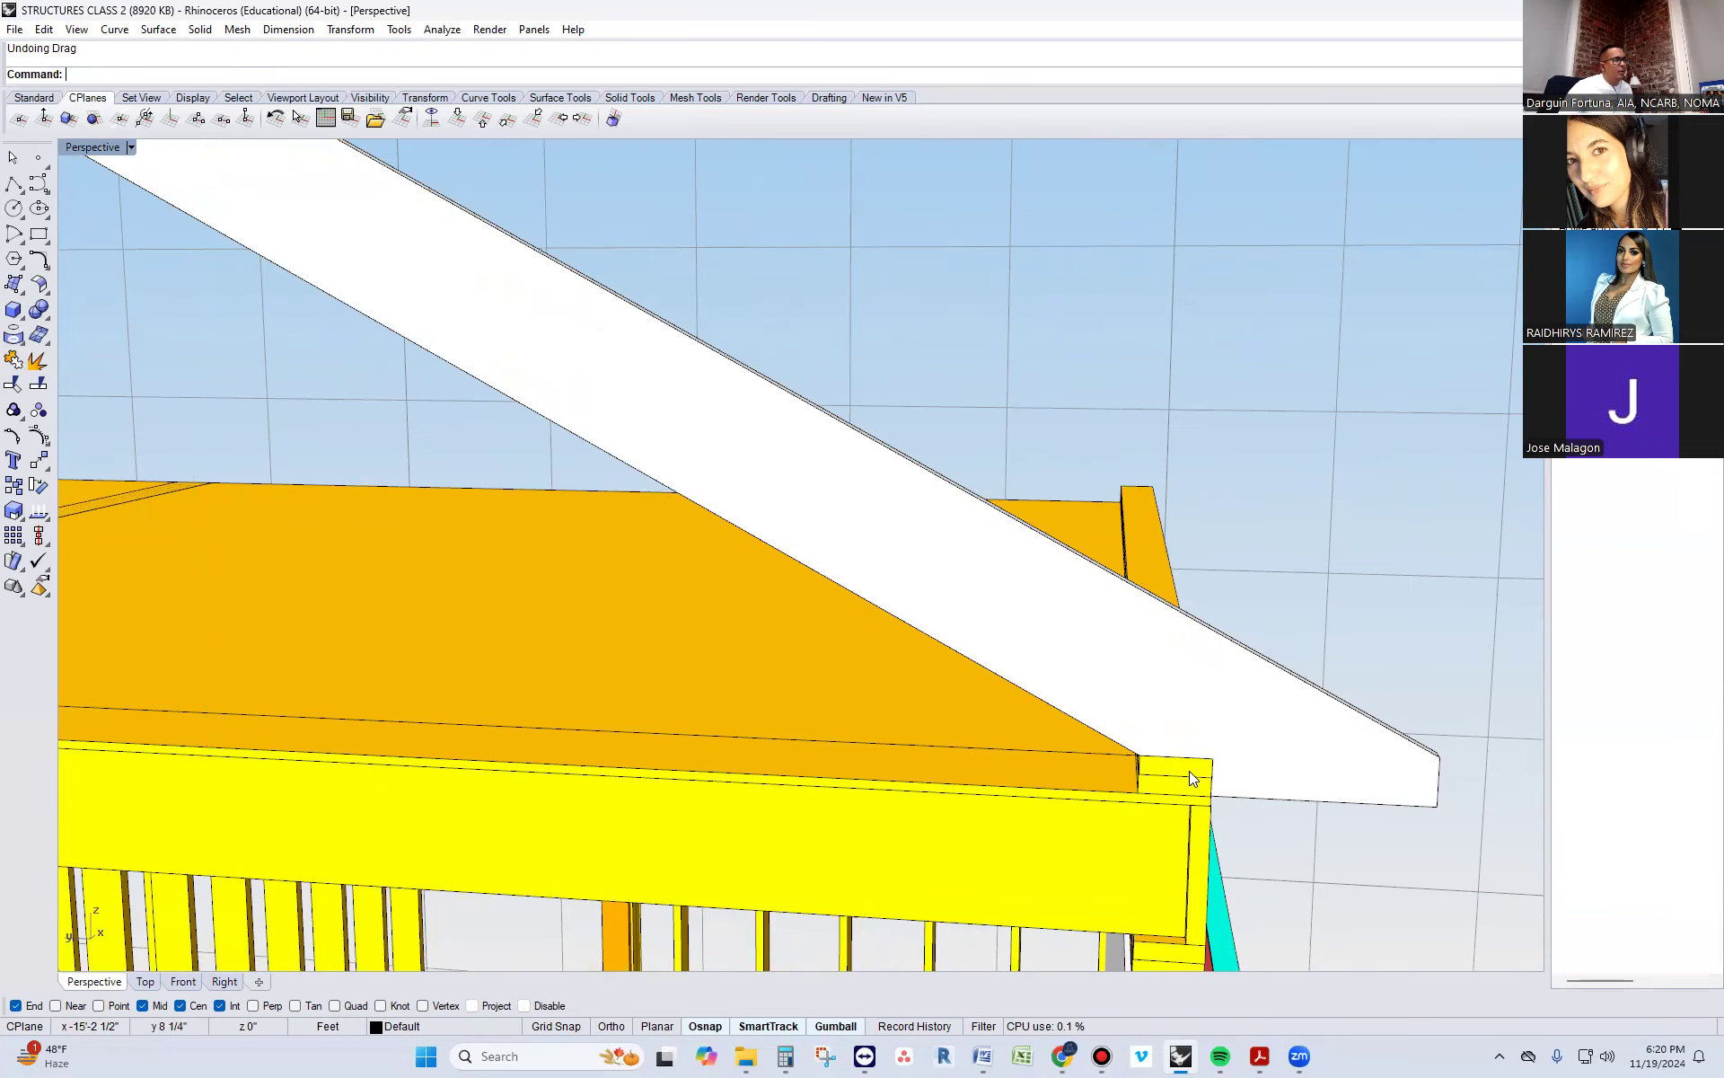
# Match all of the rafter's object properties to the framing member along the top of the side wall
pyautogui.scroll(-2, 1189, 771)
pyautogui.moveTo(1164, 776); pyautogui.dragTo(877, 606, button='right')
pyautogui.click(877, 606)
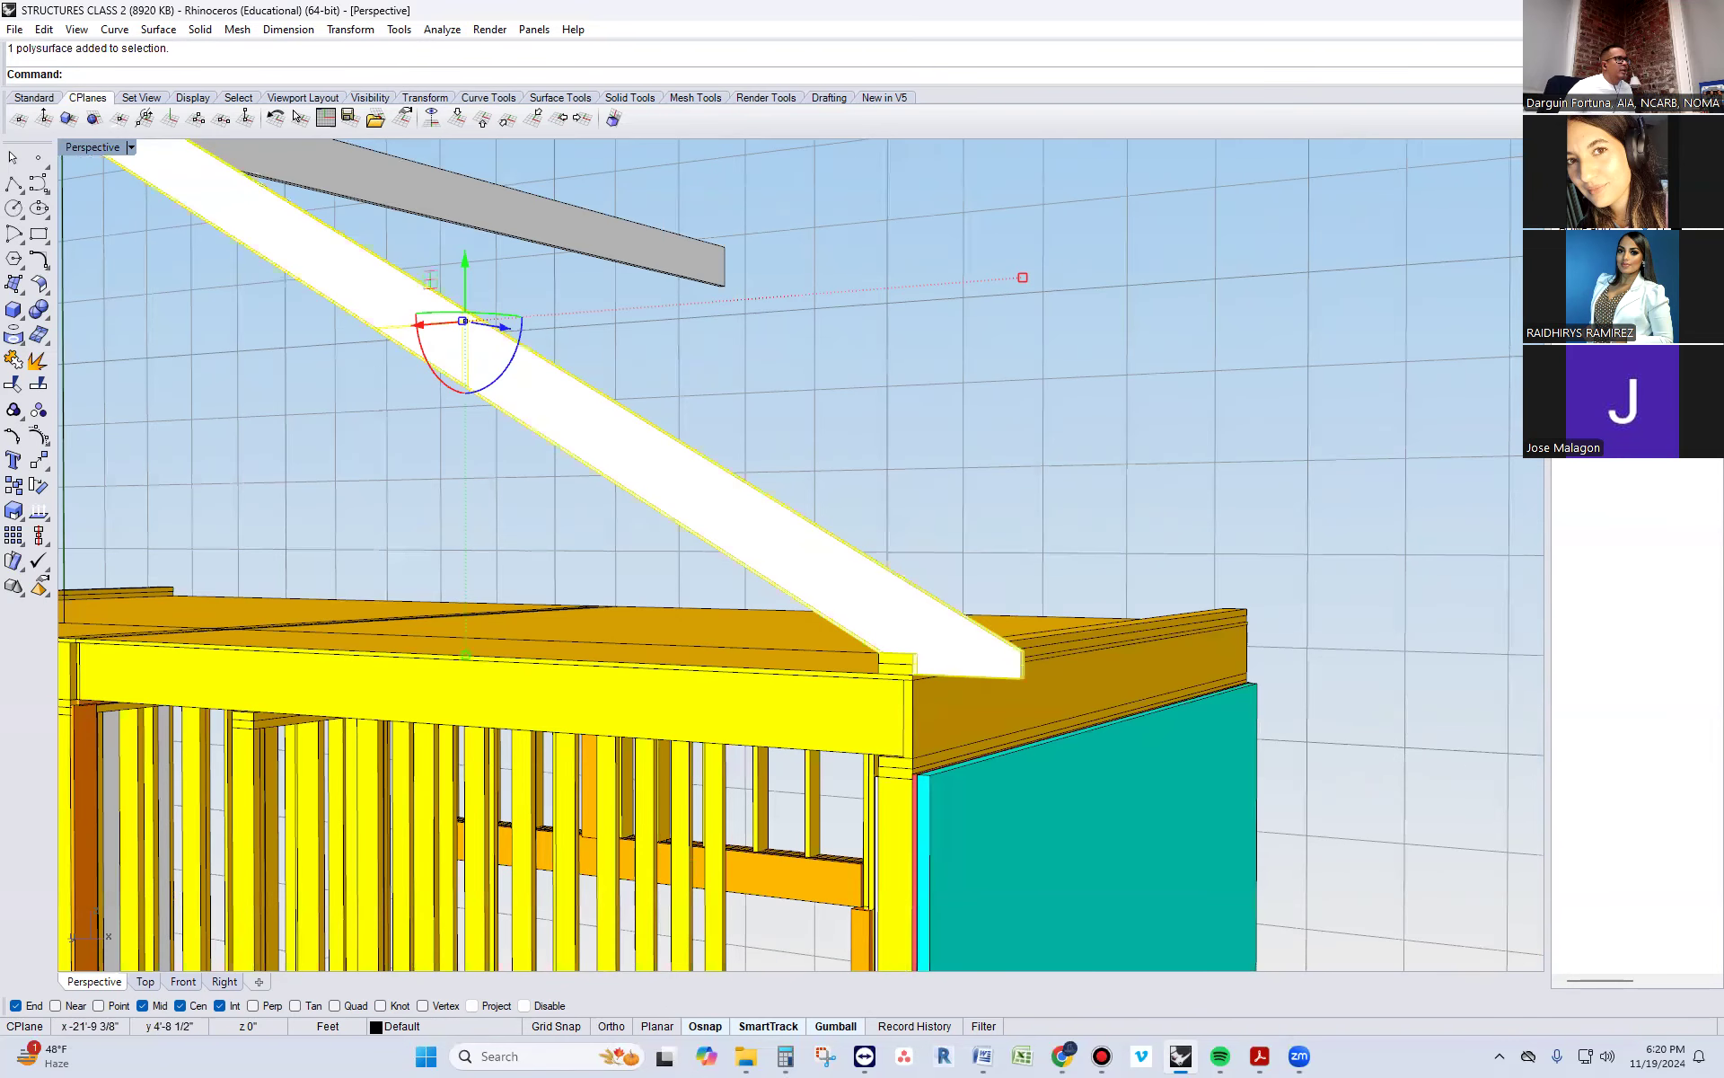
pyautogui.click(1609, 537)
pyautogui.click(1042, 684)
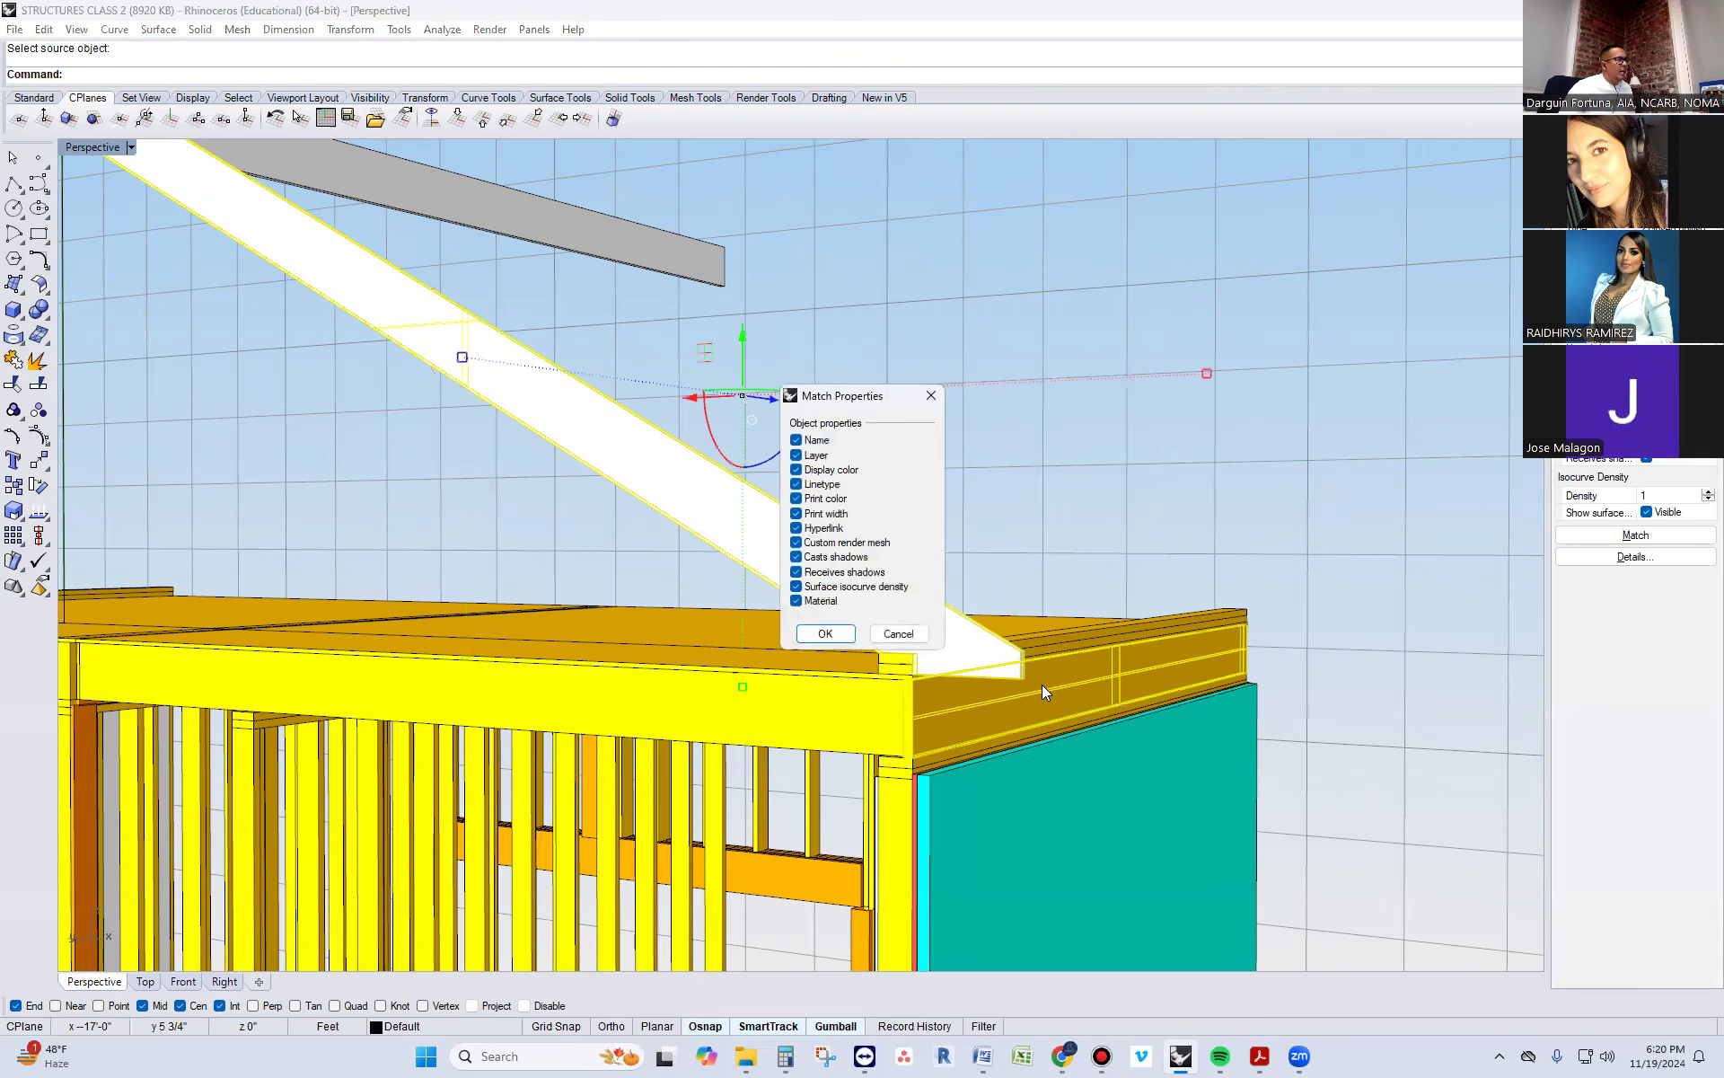
pyautogui.click(827, 632)
pyautogui.scroll(5, 981, 662)
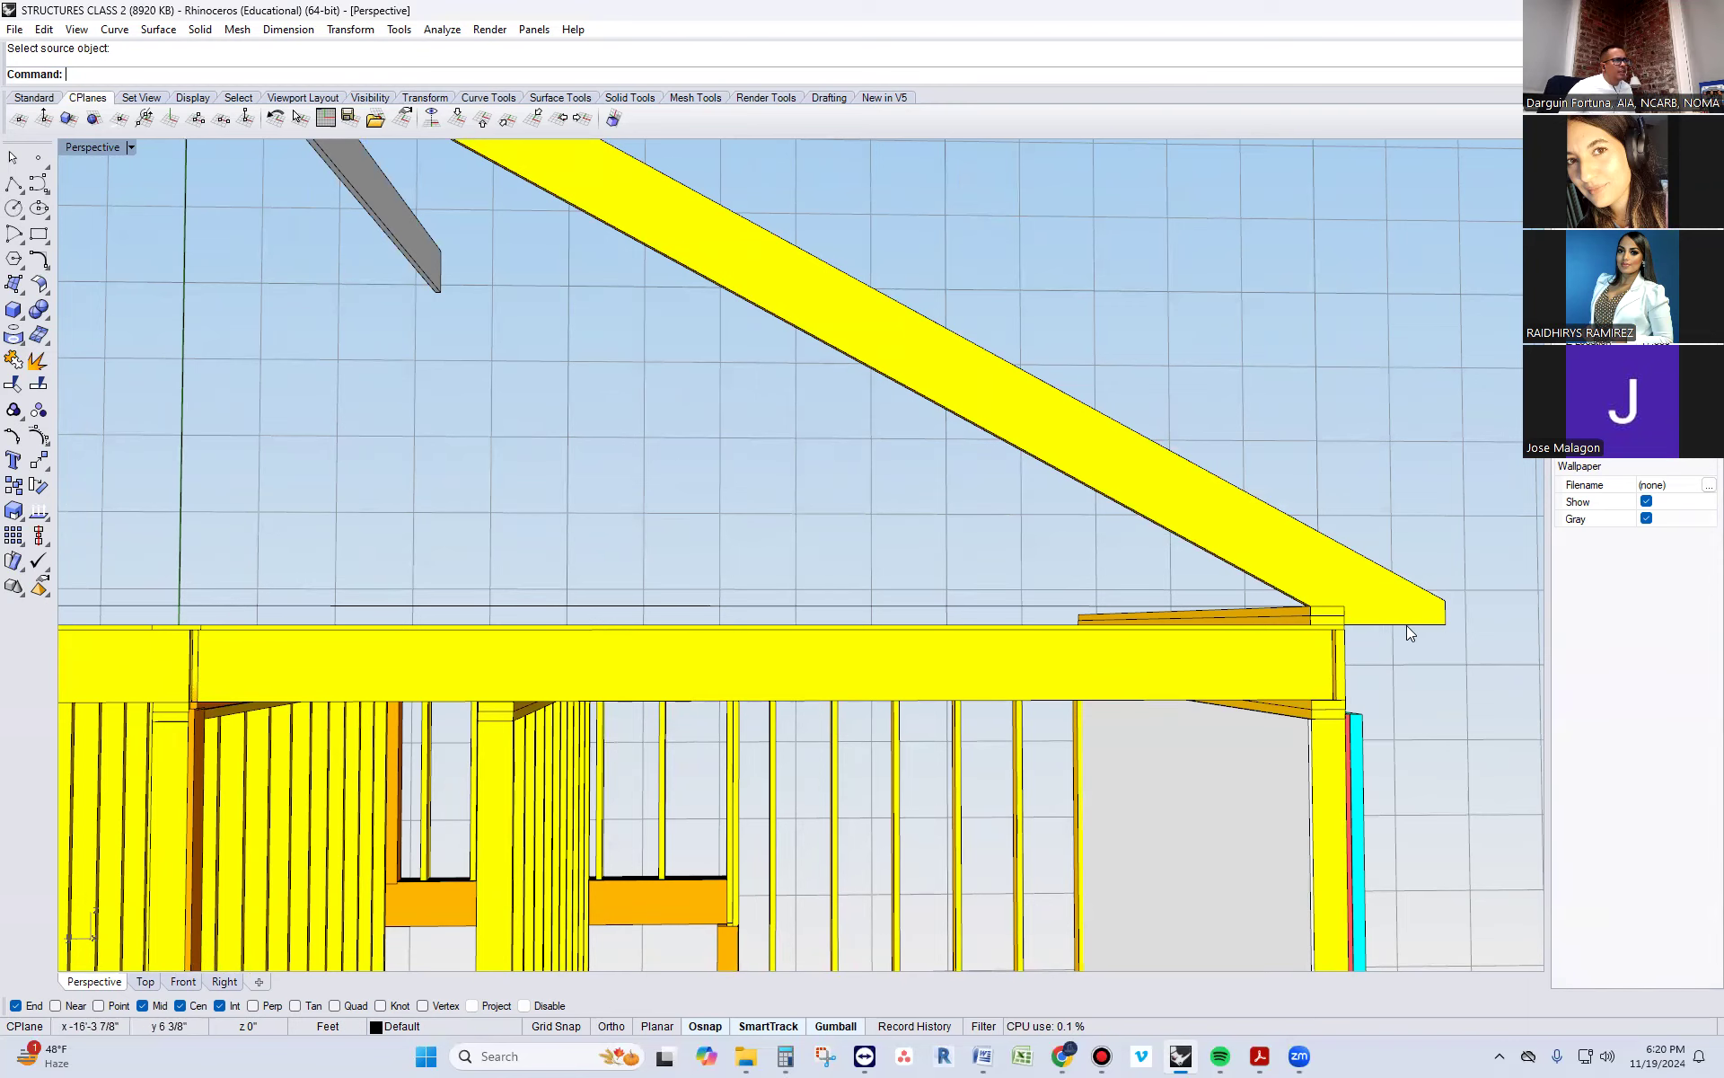
pyautogui.scroll(-5, 1484, 627)
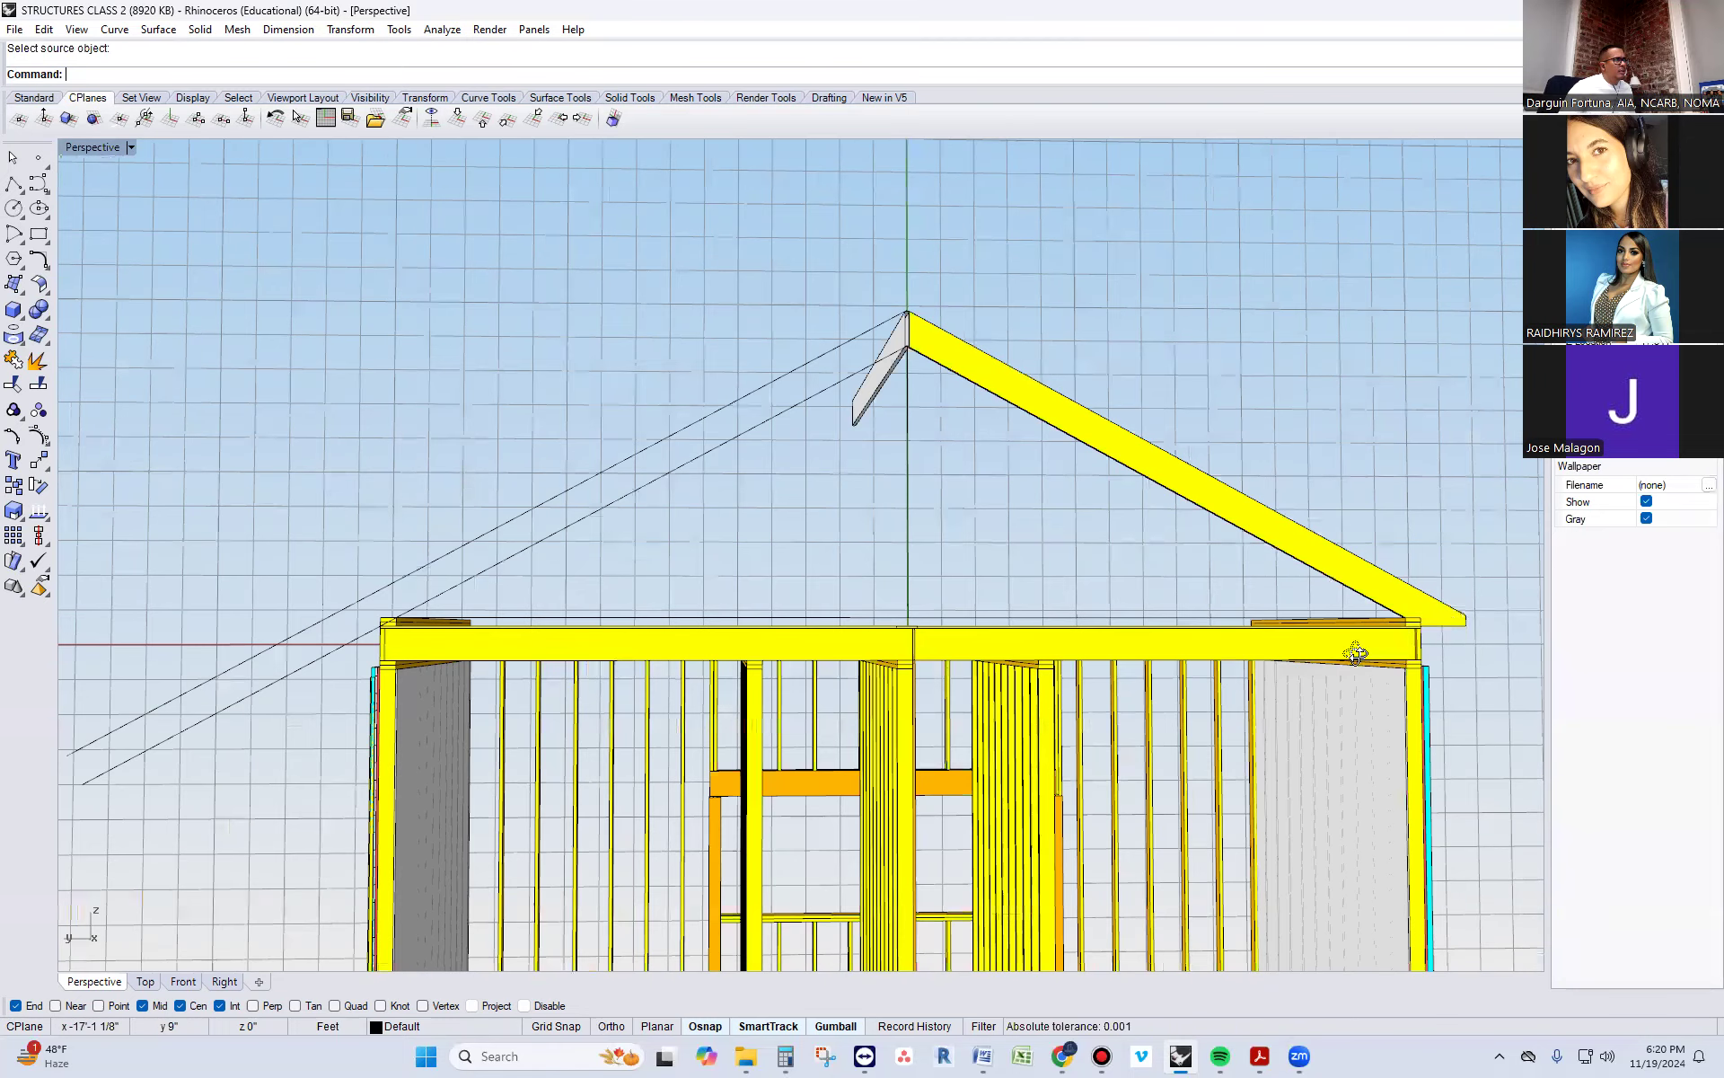
# Match all of the ridge board's object properties, including layer, display color and material, to the rafter
pyautogui.moveTo(1356, 653); pyautogui.dragTo(656, 430, button='right')
pyautogui.click(752, 402)
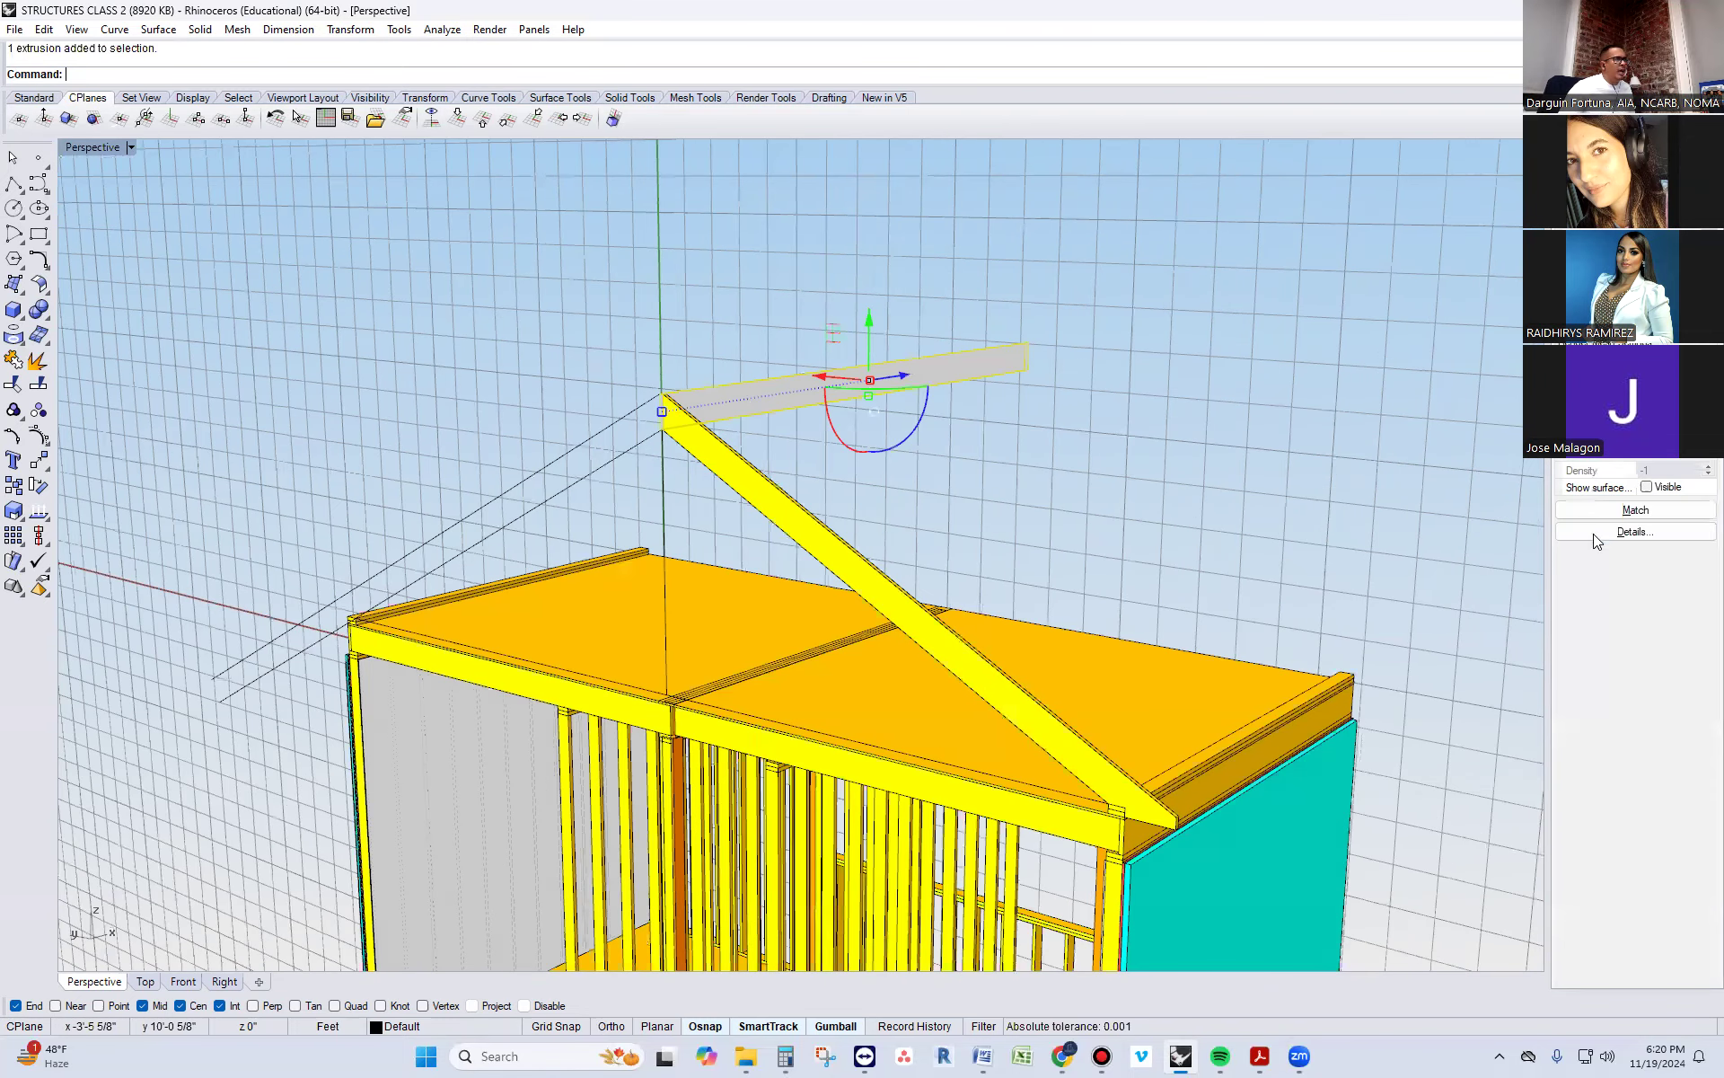
pyautogui.click(1608, 510)
pyautogui.click(842, 546)
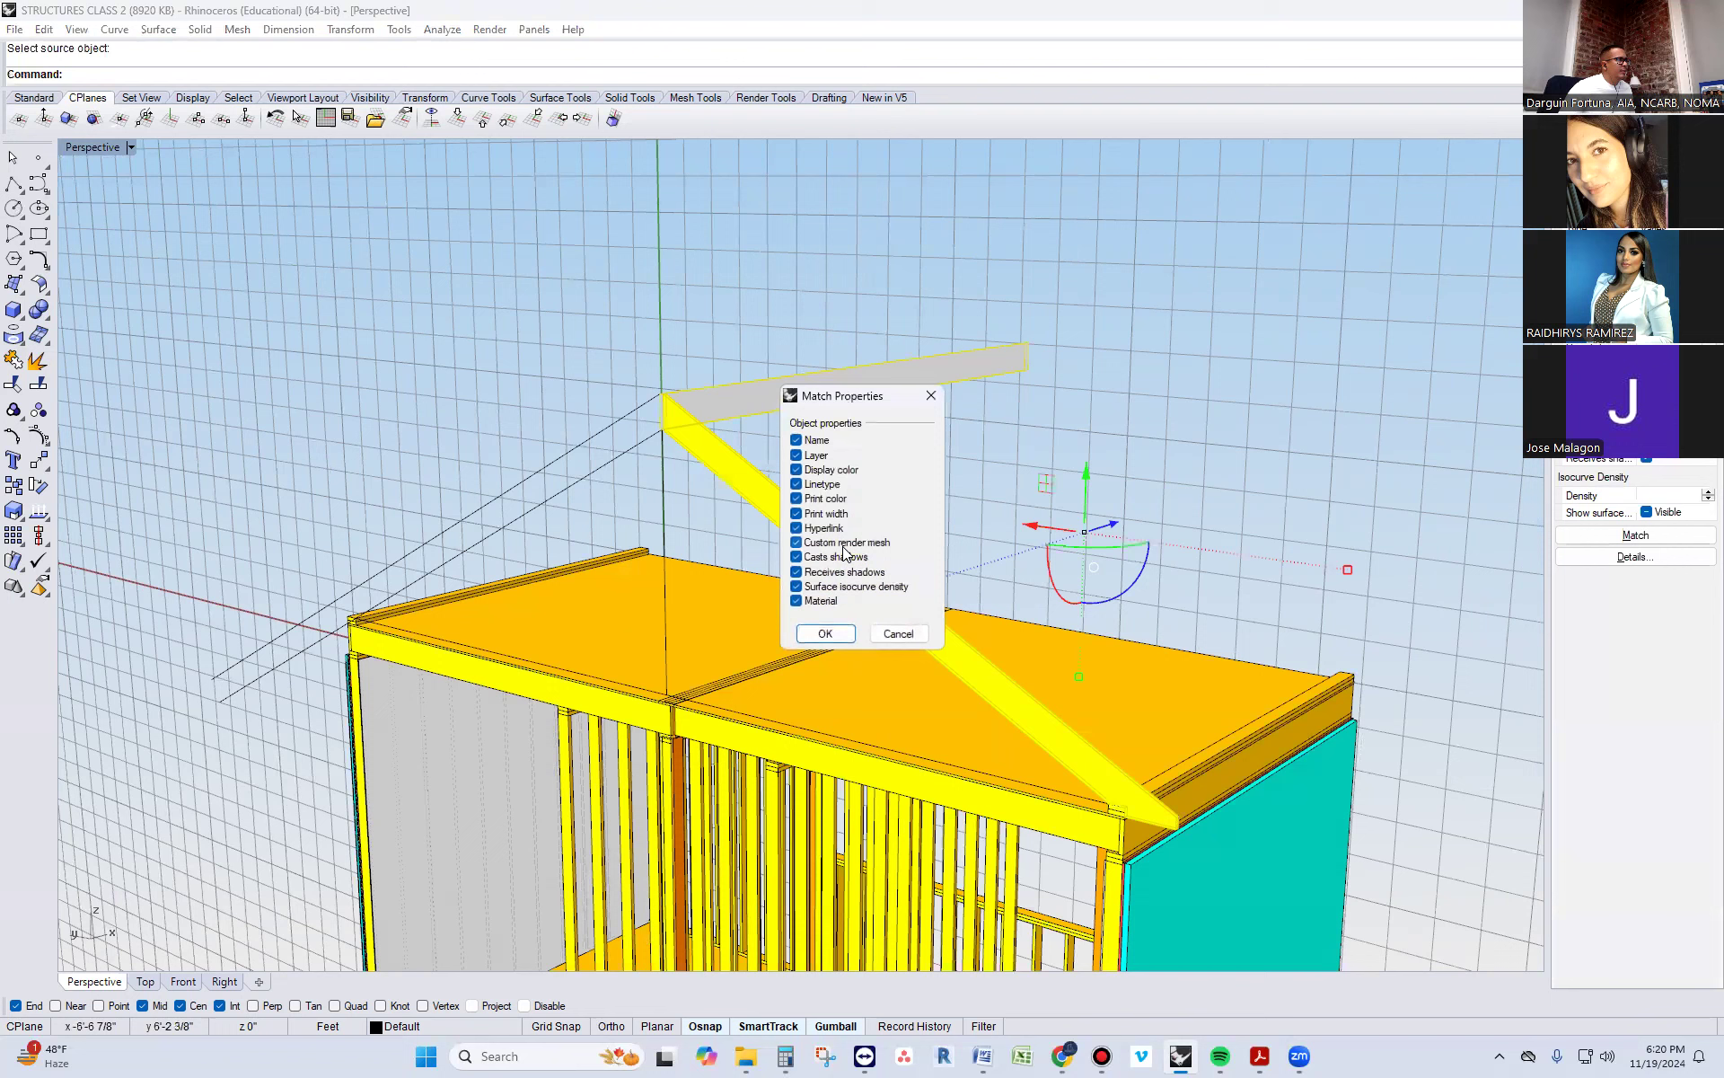
pyautogui.click(824, 633)
pyautogui.click(1583, 537)
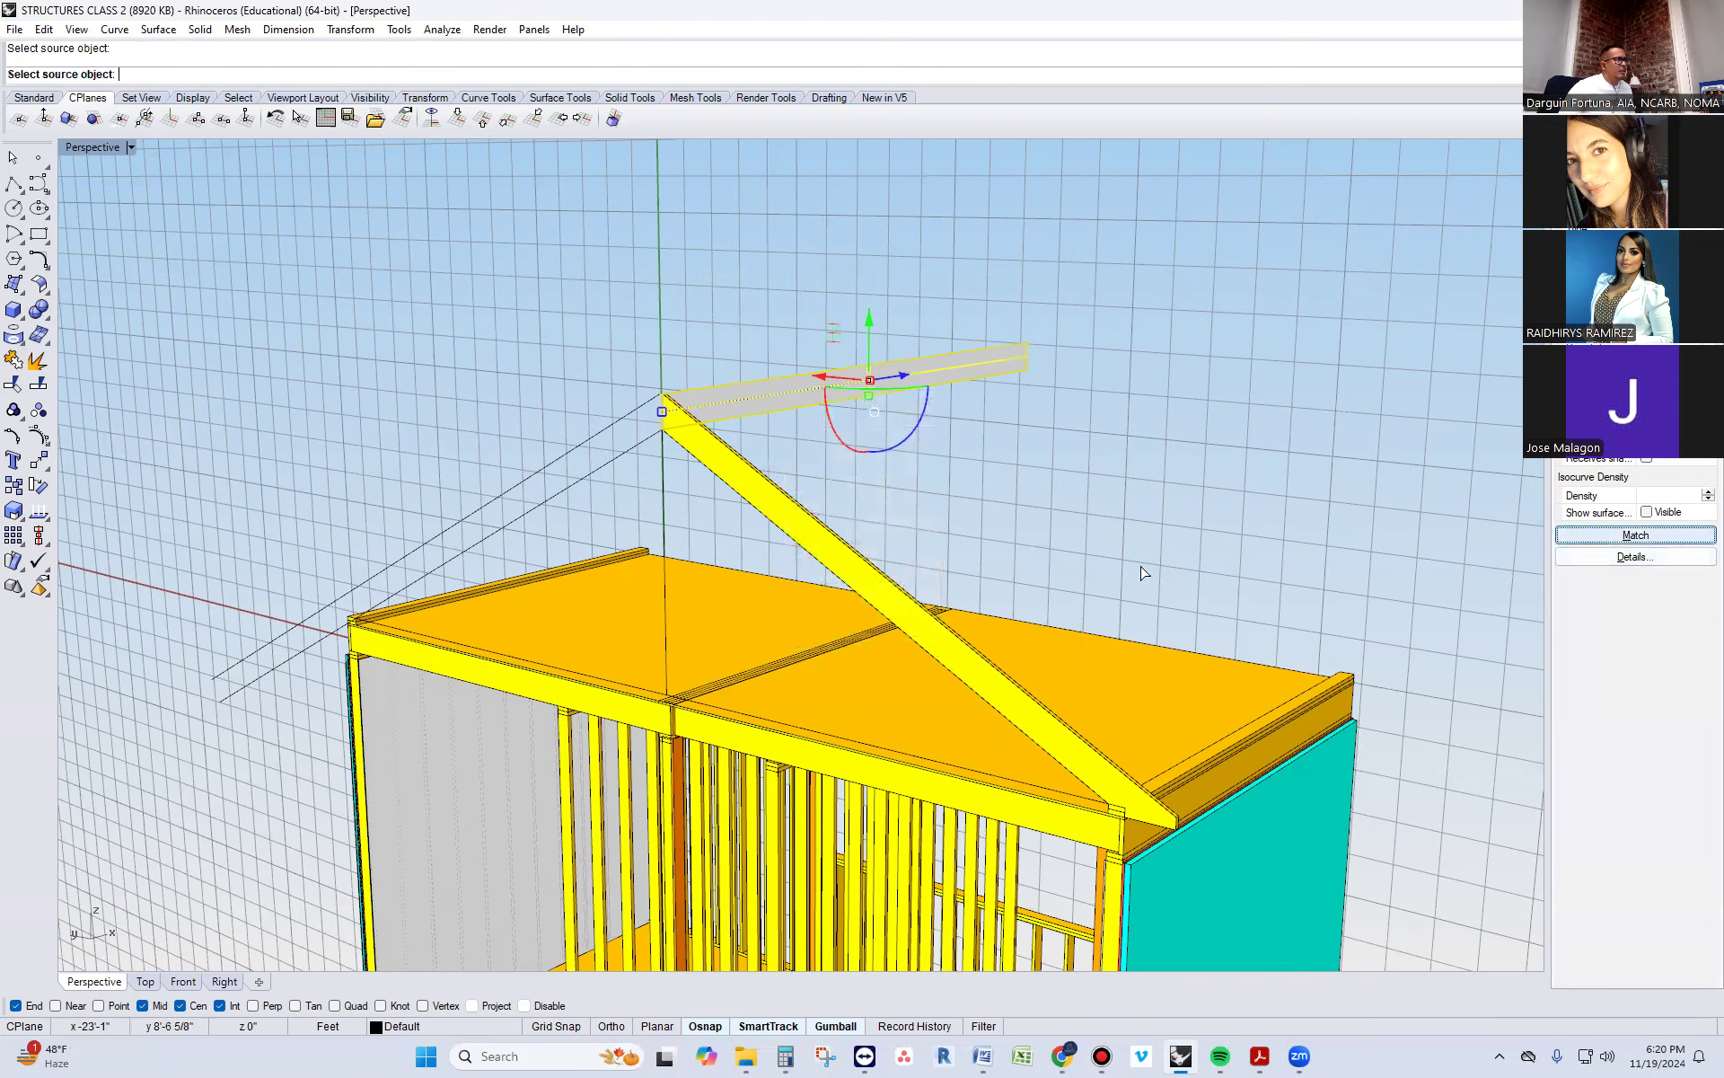
pyautogui.click(839, 566)
pyautogui.click(827, 631)
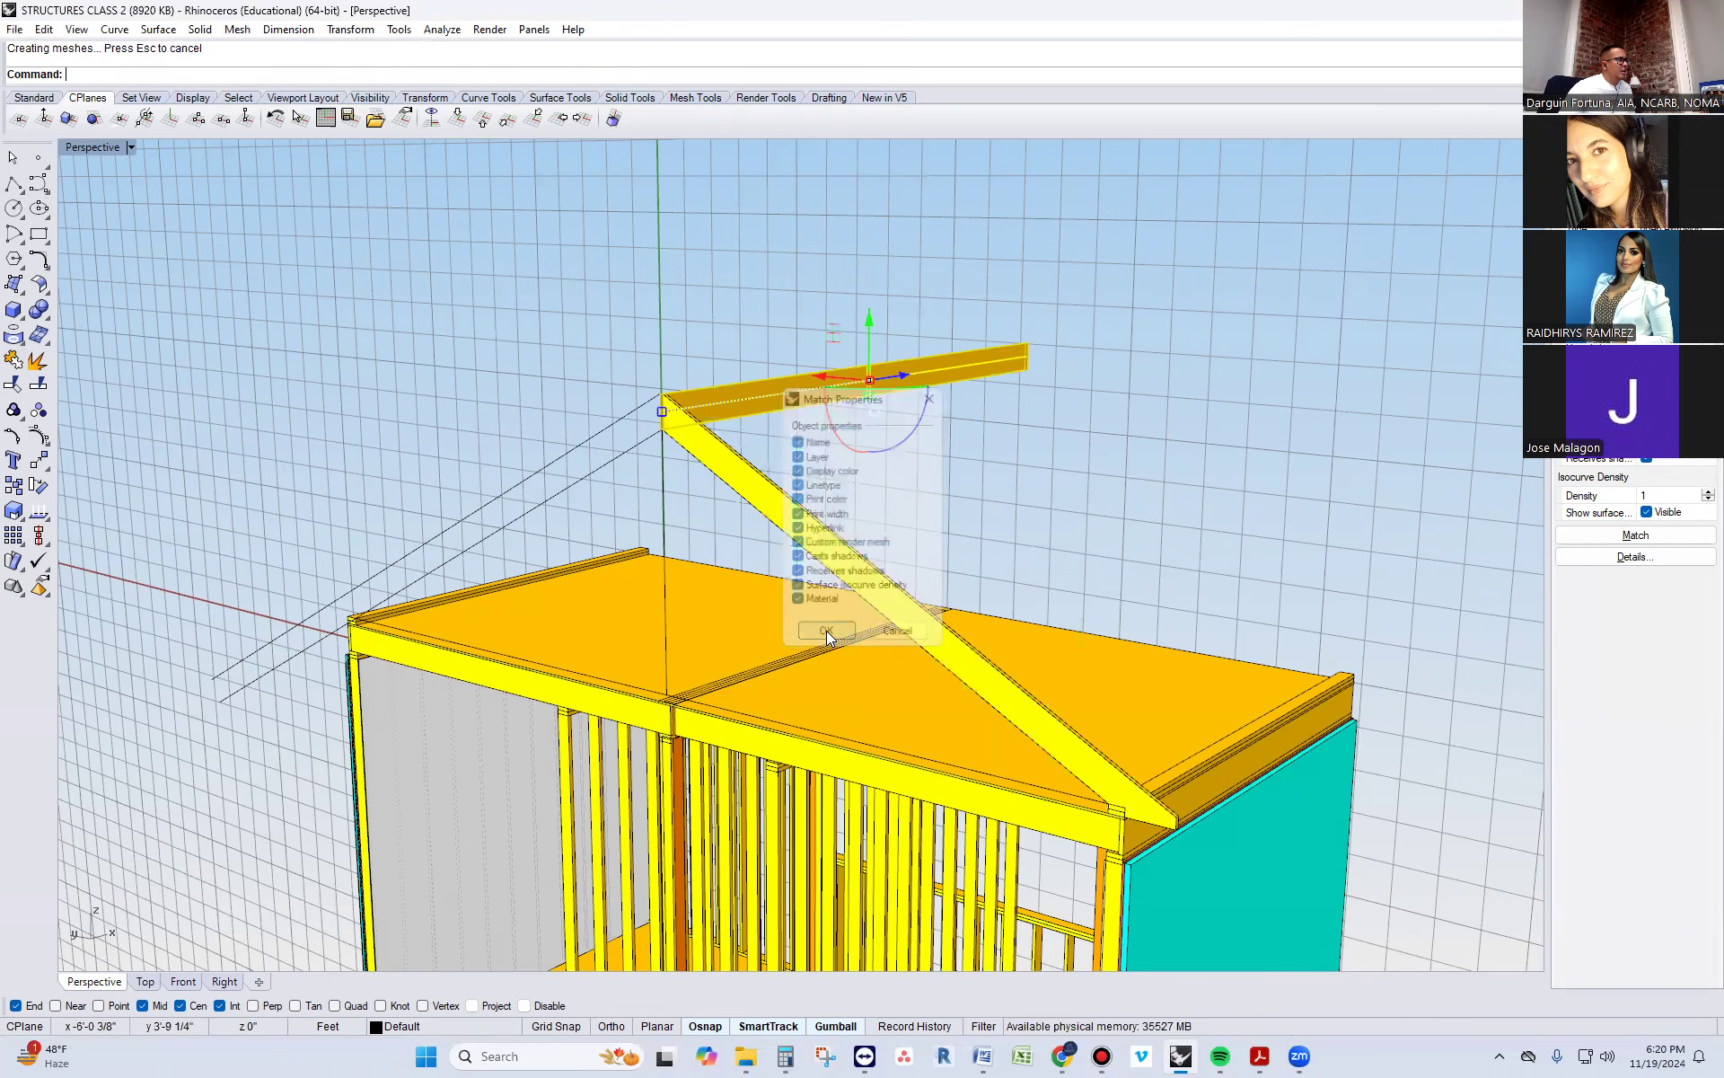
pyautogui.moveTo(827, 628); pyautogui.dragTo(644, 564, button='right')
# Cap the open ends of the ridge board extrusion to make it a closed solid
pyautogui.click(941, 478)
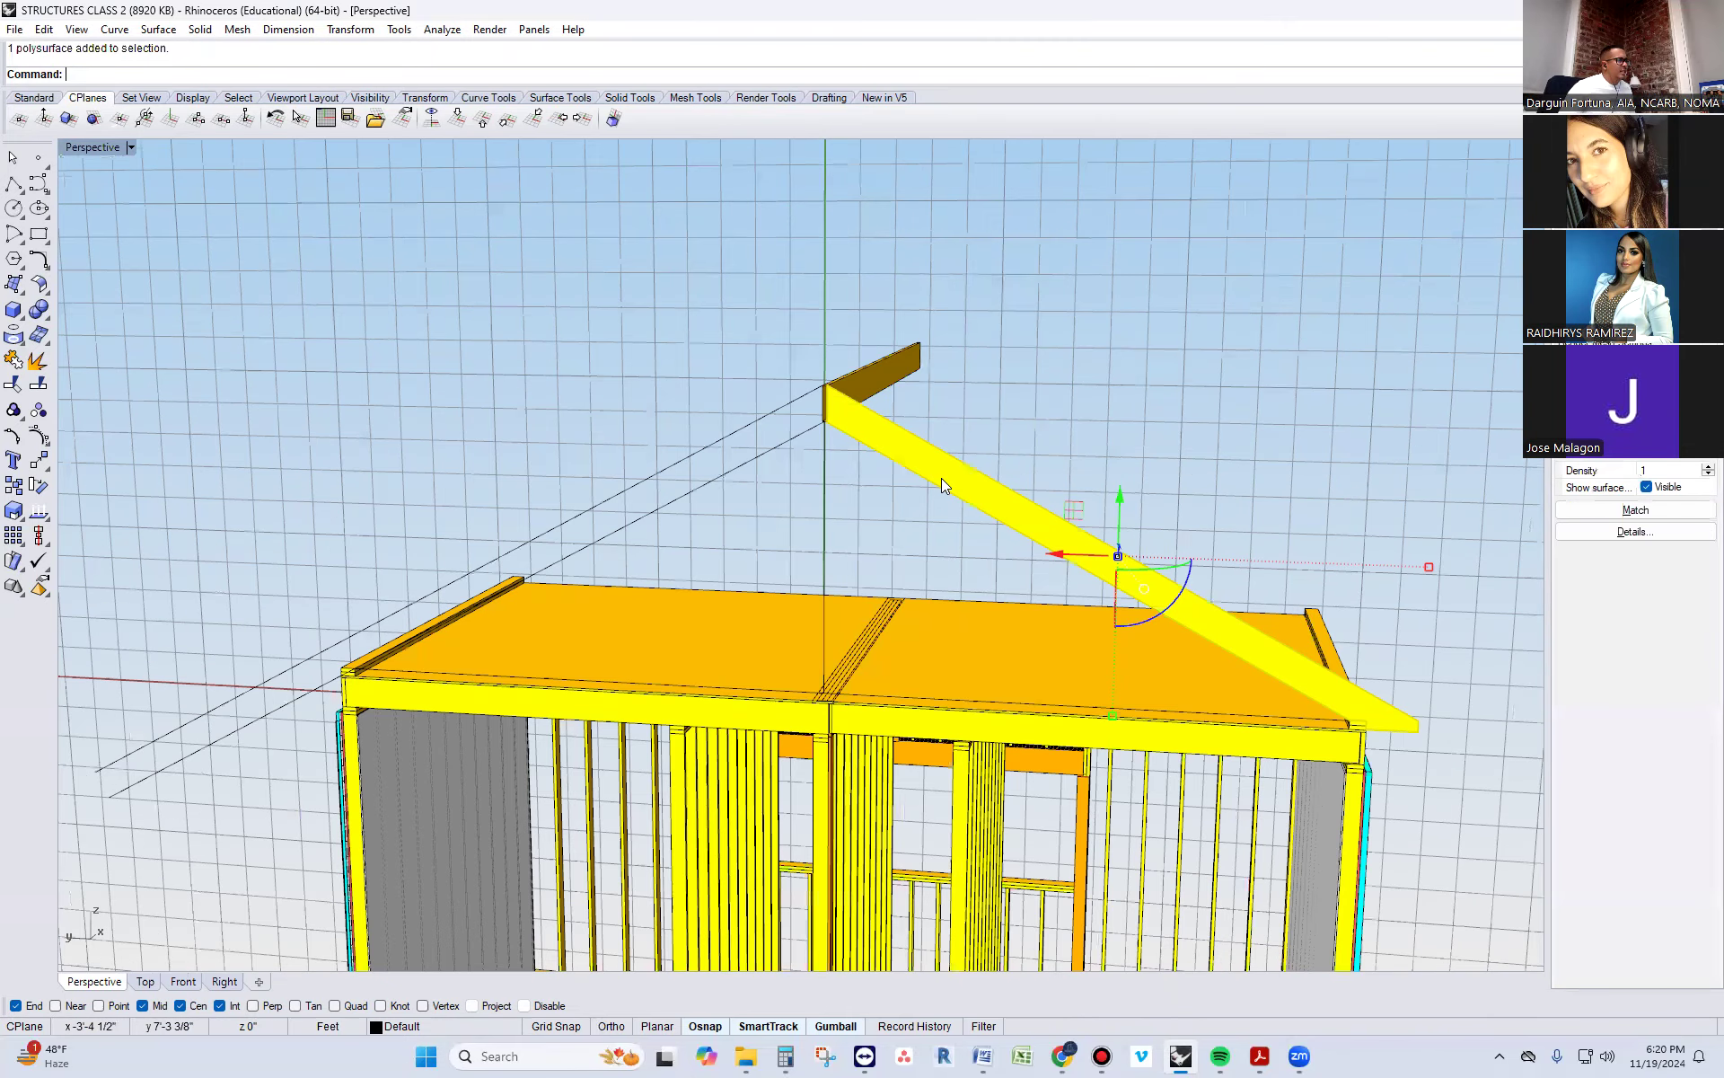
pyautogui.press('Escape')
pyautogui.scroll(5, 940, 359)
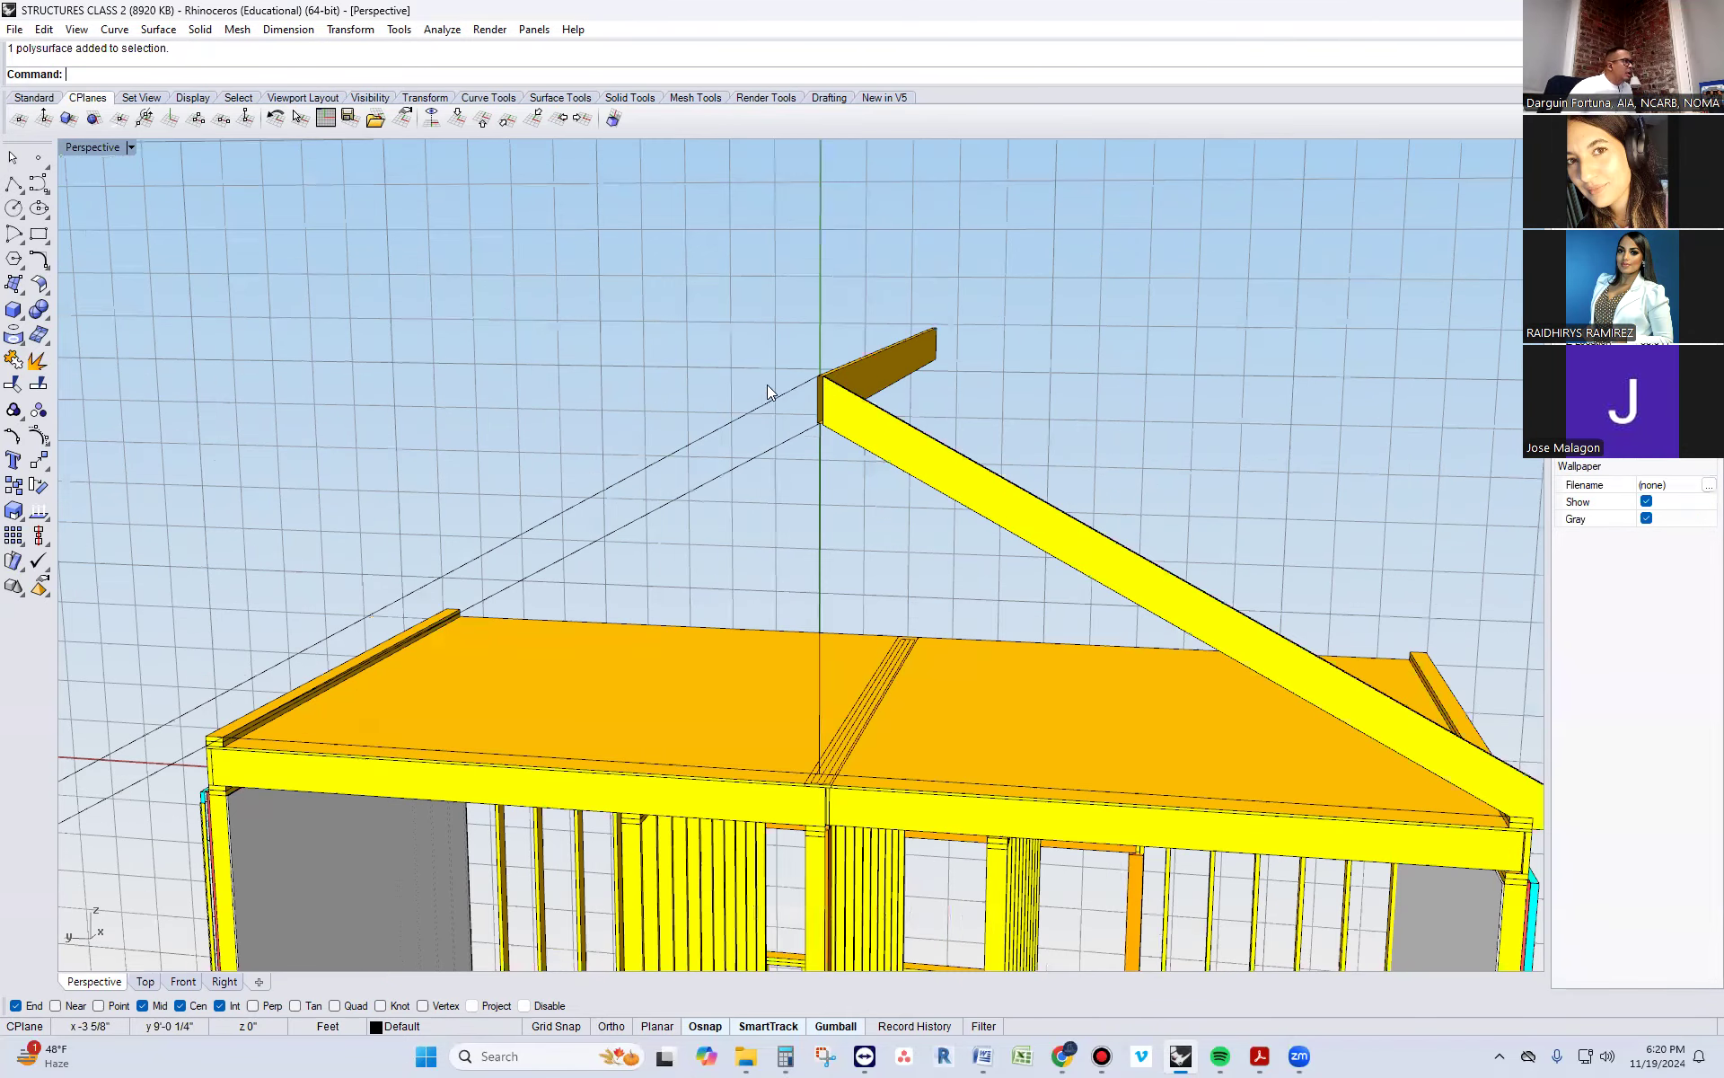
pyautogui.click(937, 349)
pyautogui.write('cap')
pyautogui.press('Return')
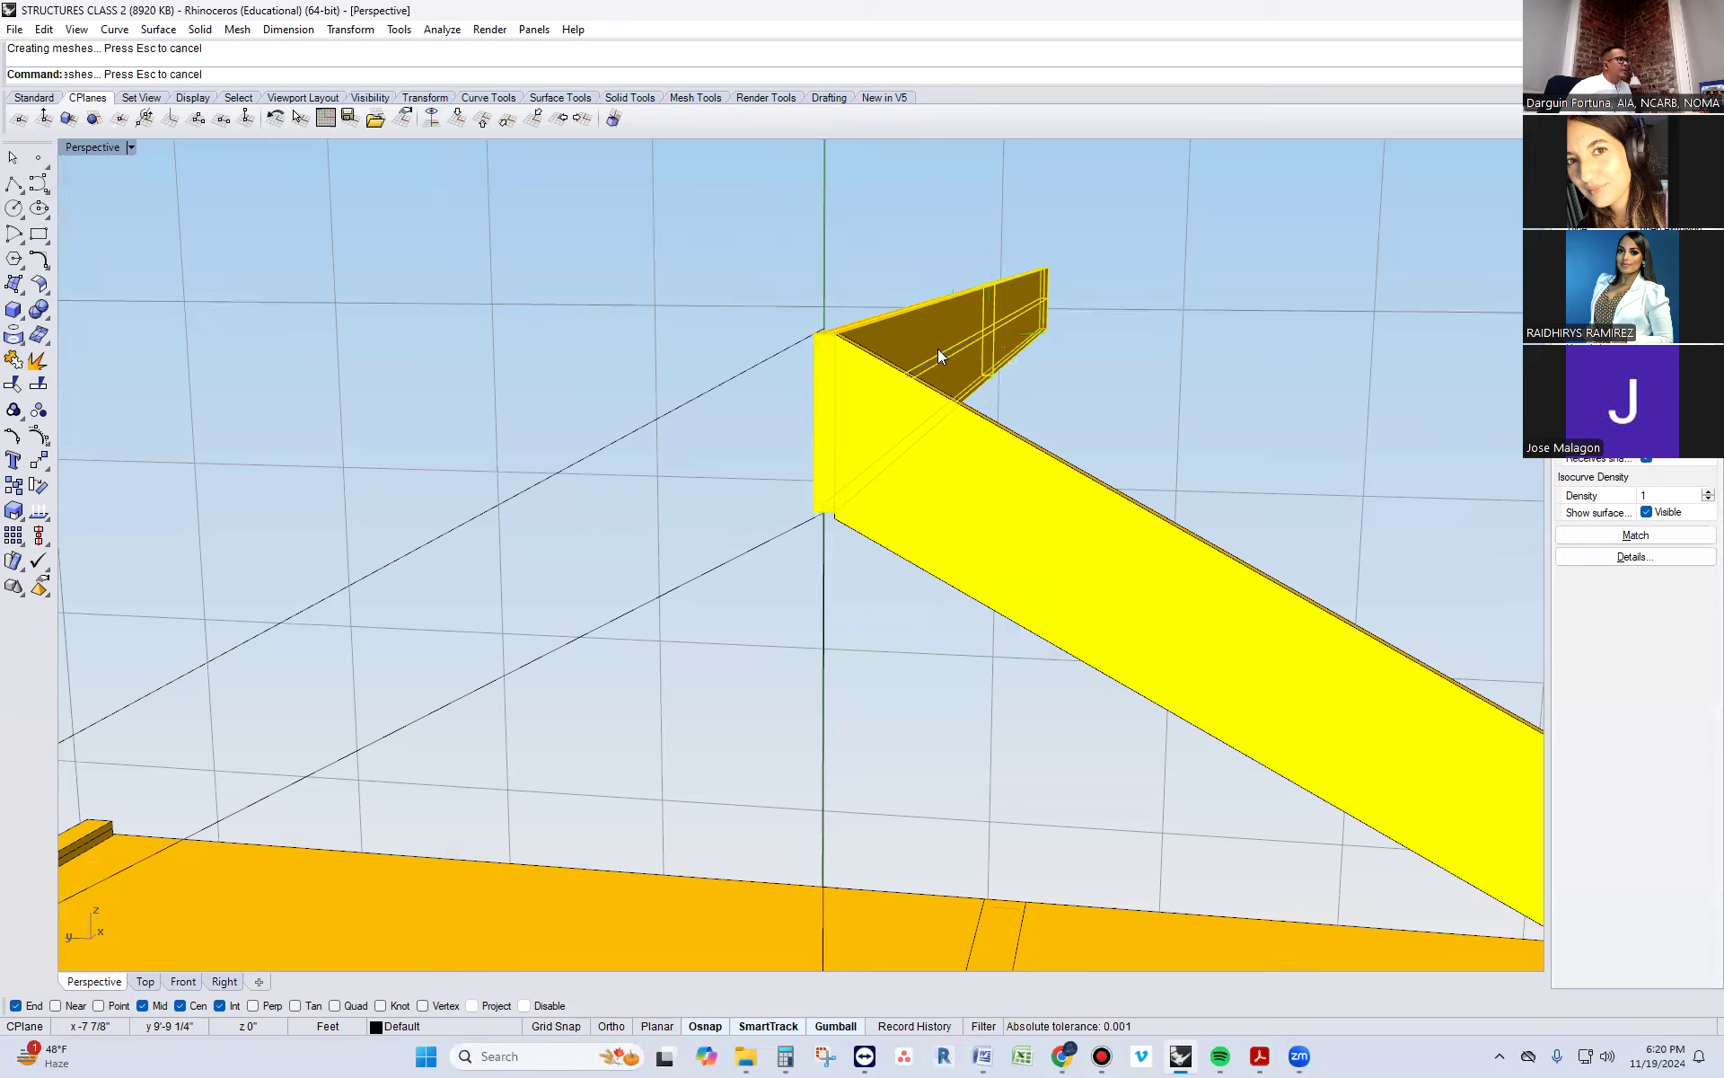
# Turn on the ridge board's solid points and move its bottom corners down about 1 3/8" below the rafter
pyautogui.click(821, 415)
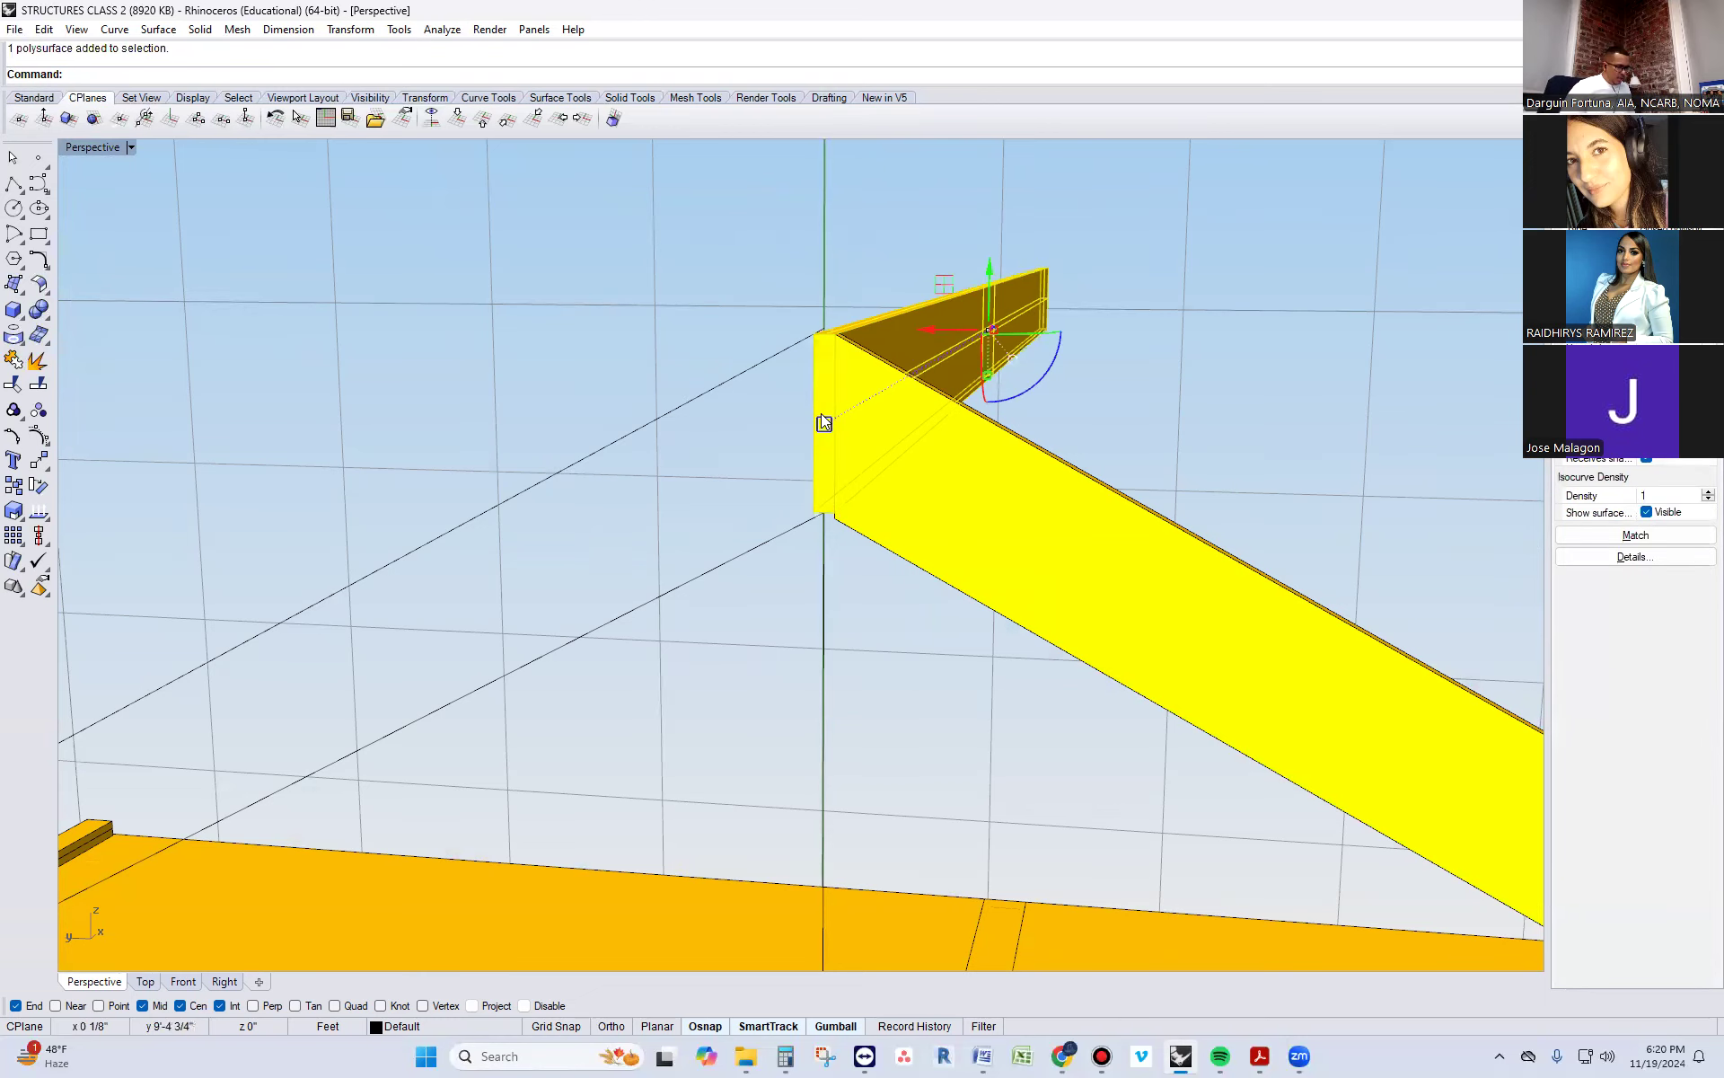
pyautogui.write('so')
pyautogui.press('Escape')
pyautogui.press('Escape')
pyautogui.click(821, 415)
pyautogui.write('sol')
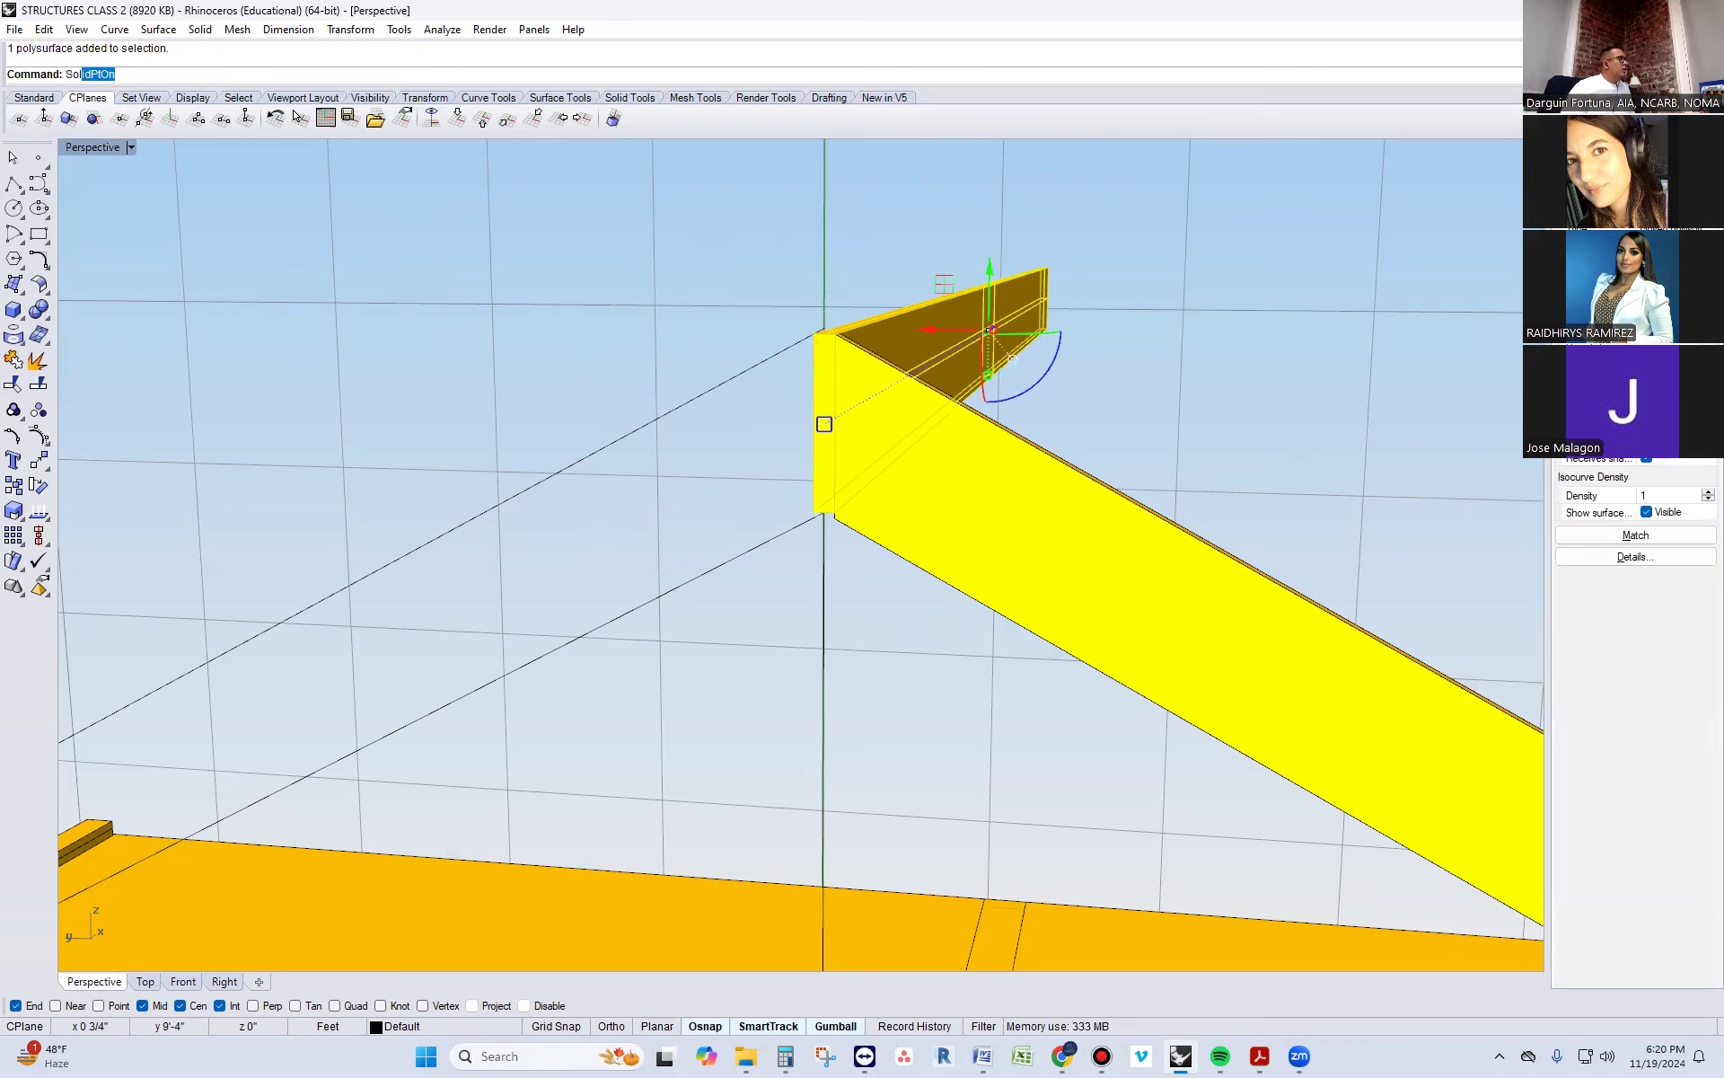
pyautogui.press('Return')
pyautogui.moveTo(747, 465); pyautogui.dragTo(878, 573)
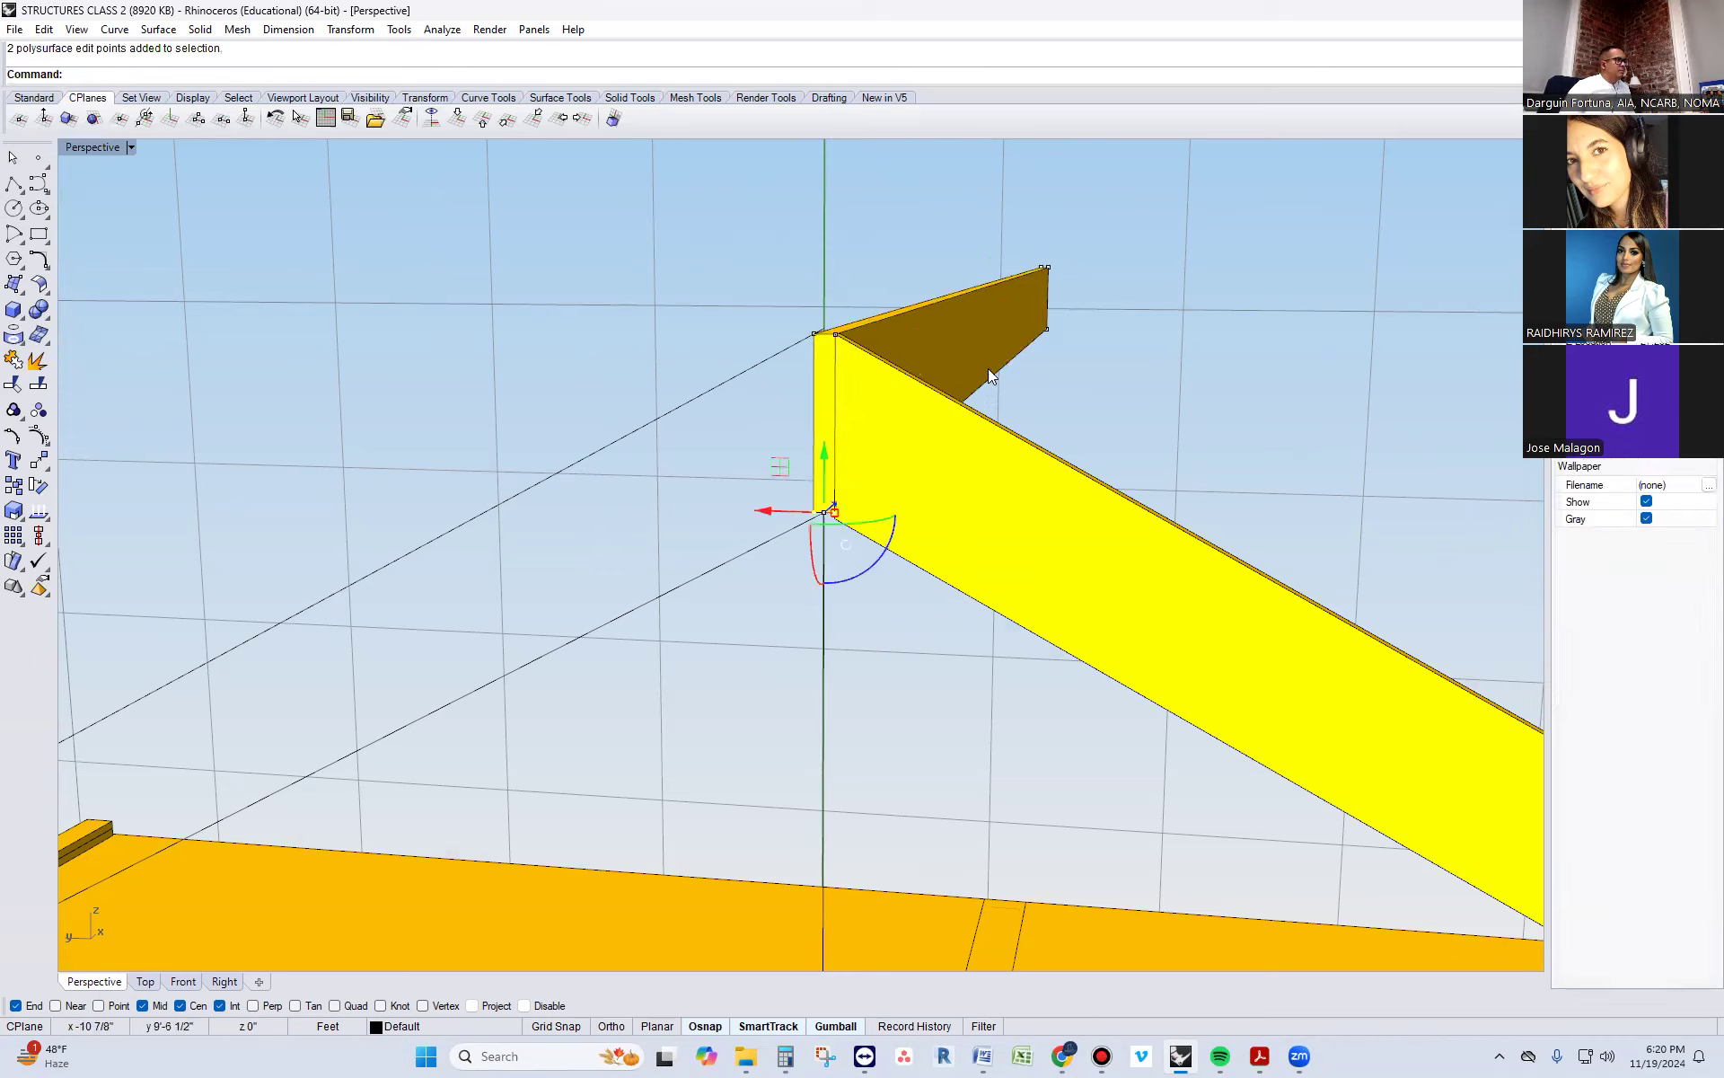
pyautogui.moveTo(975, 260); pyautogui.dragTo(1106, 392)
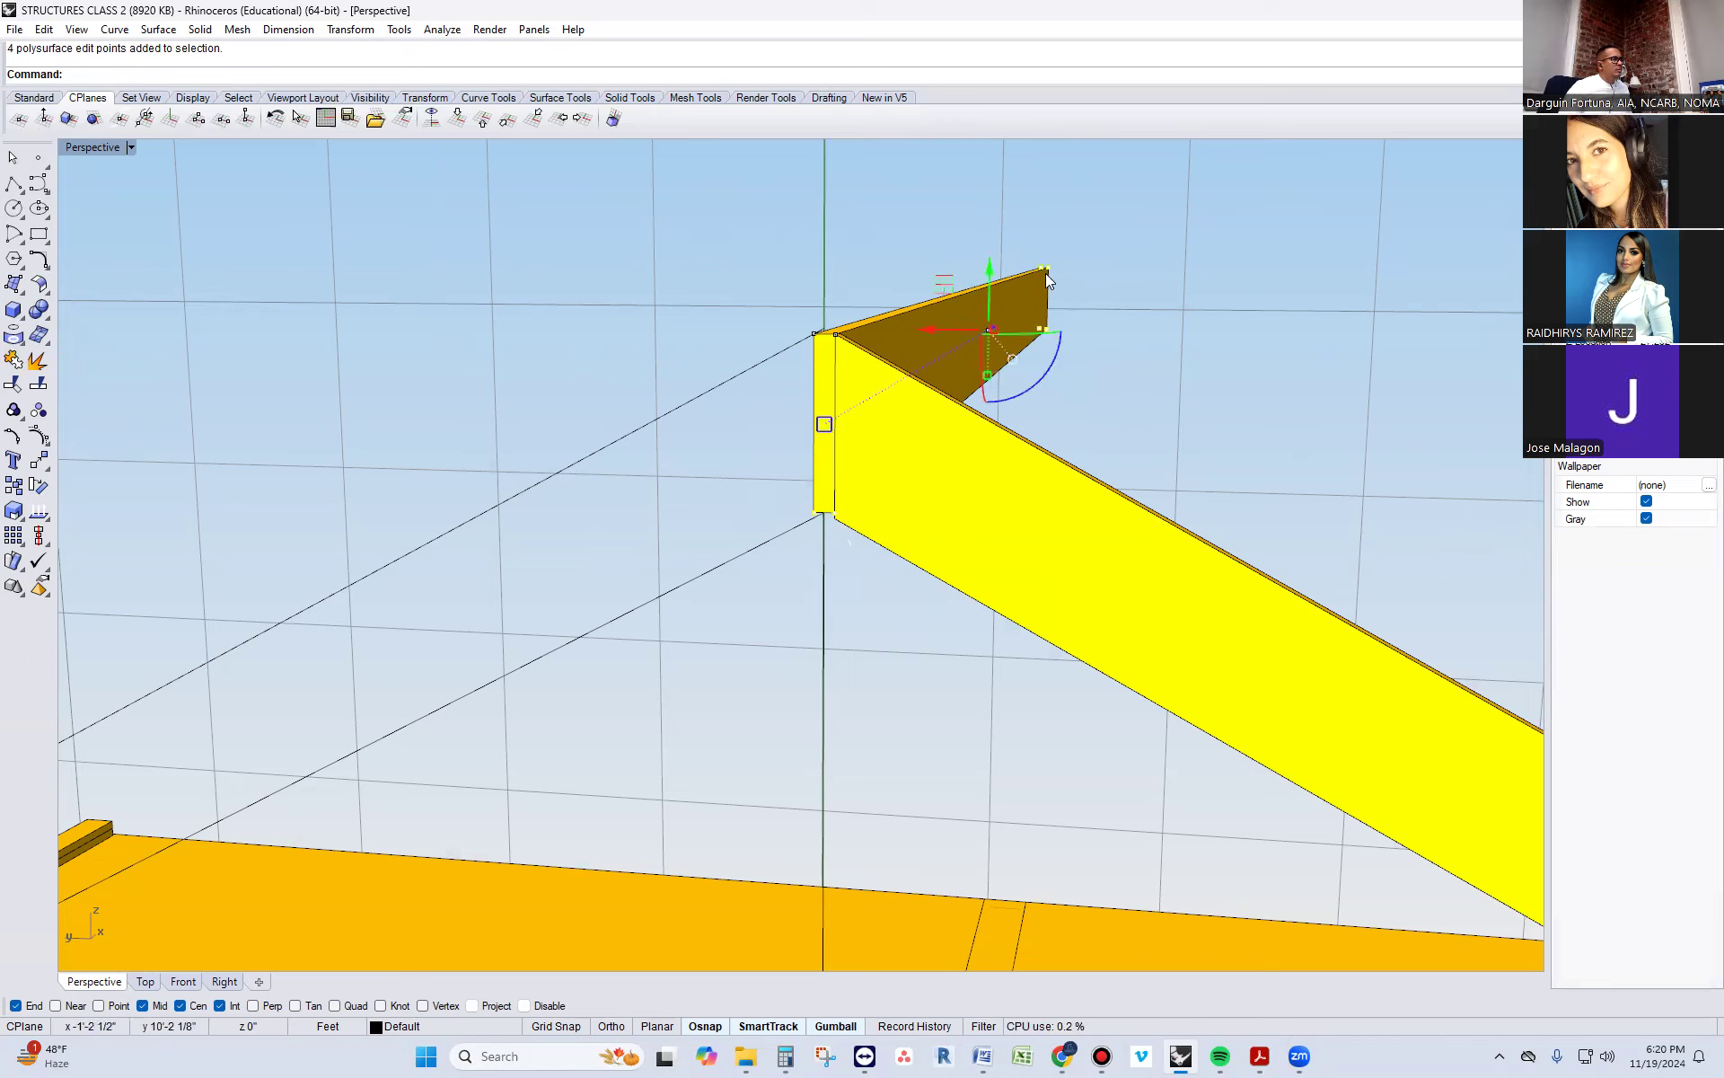
pyautogui.keyDown('ctrl'); pyautogui.moveTo(1010, 234); pyautogui.dragTo(987, 329); pyautogui.keyUp('ctrl')
pyautogui.press('Escape')
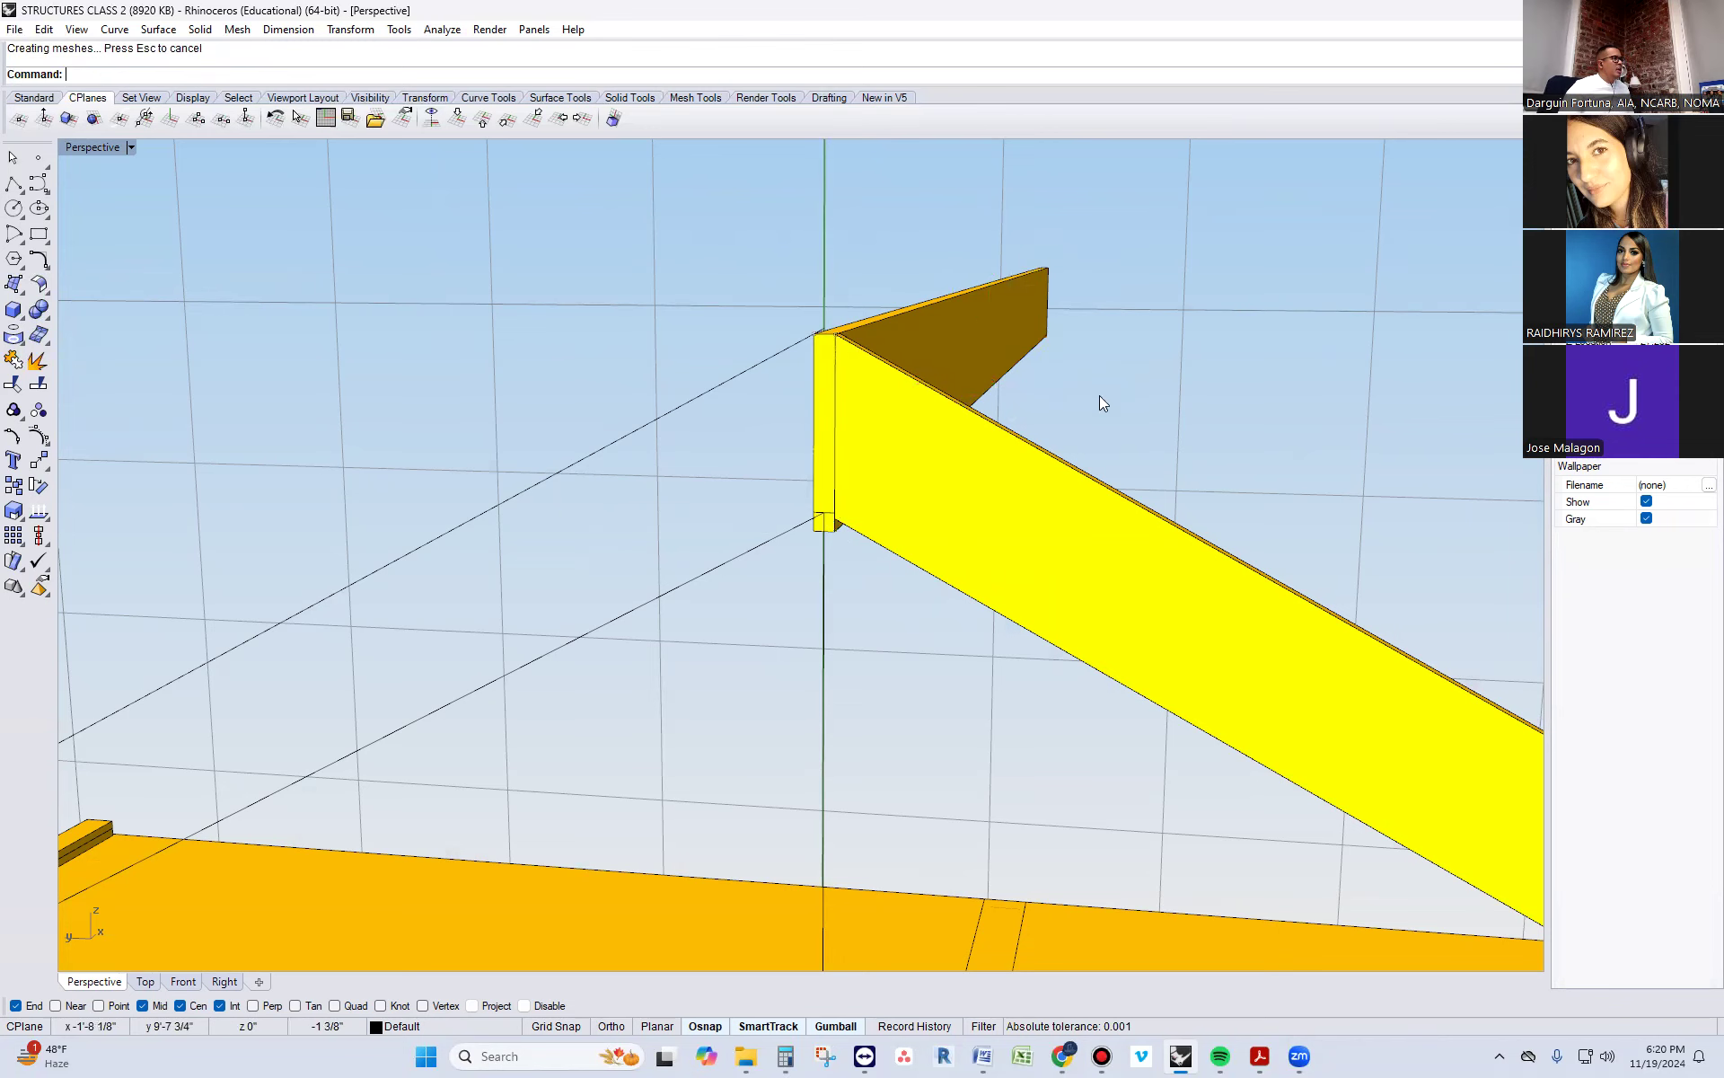
# Mirror a copy of the rafter to the opposite slope across the ridge board's vertical centerline
pyautogui.scroll(-3, 833, 521)
pyautogui.click(944, 539)
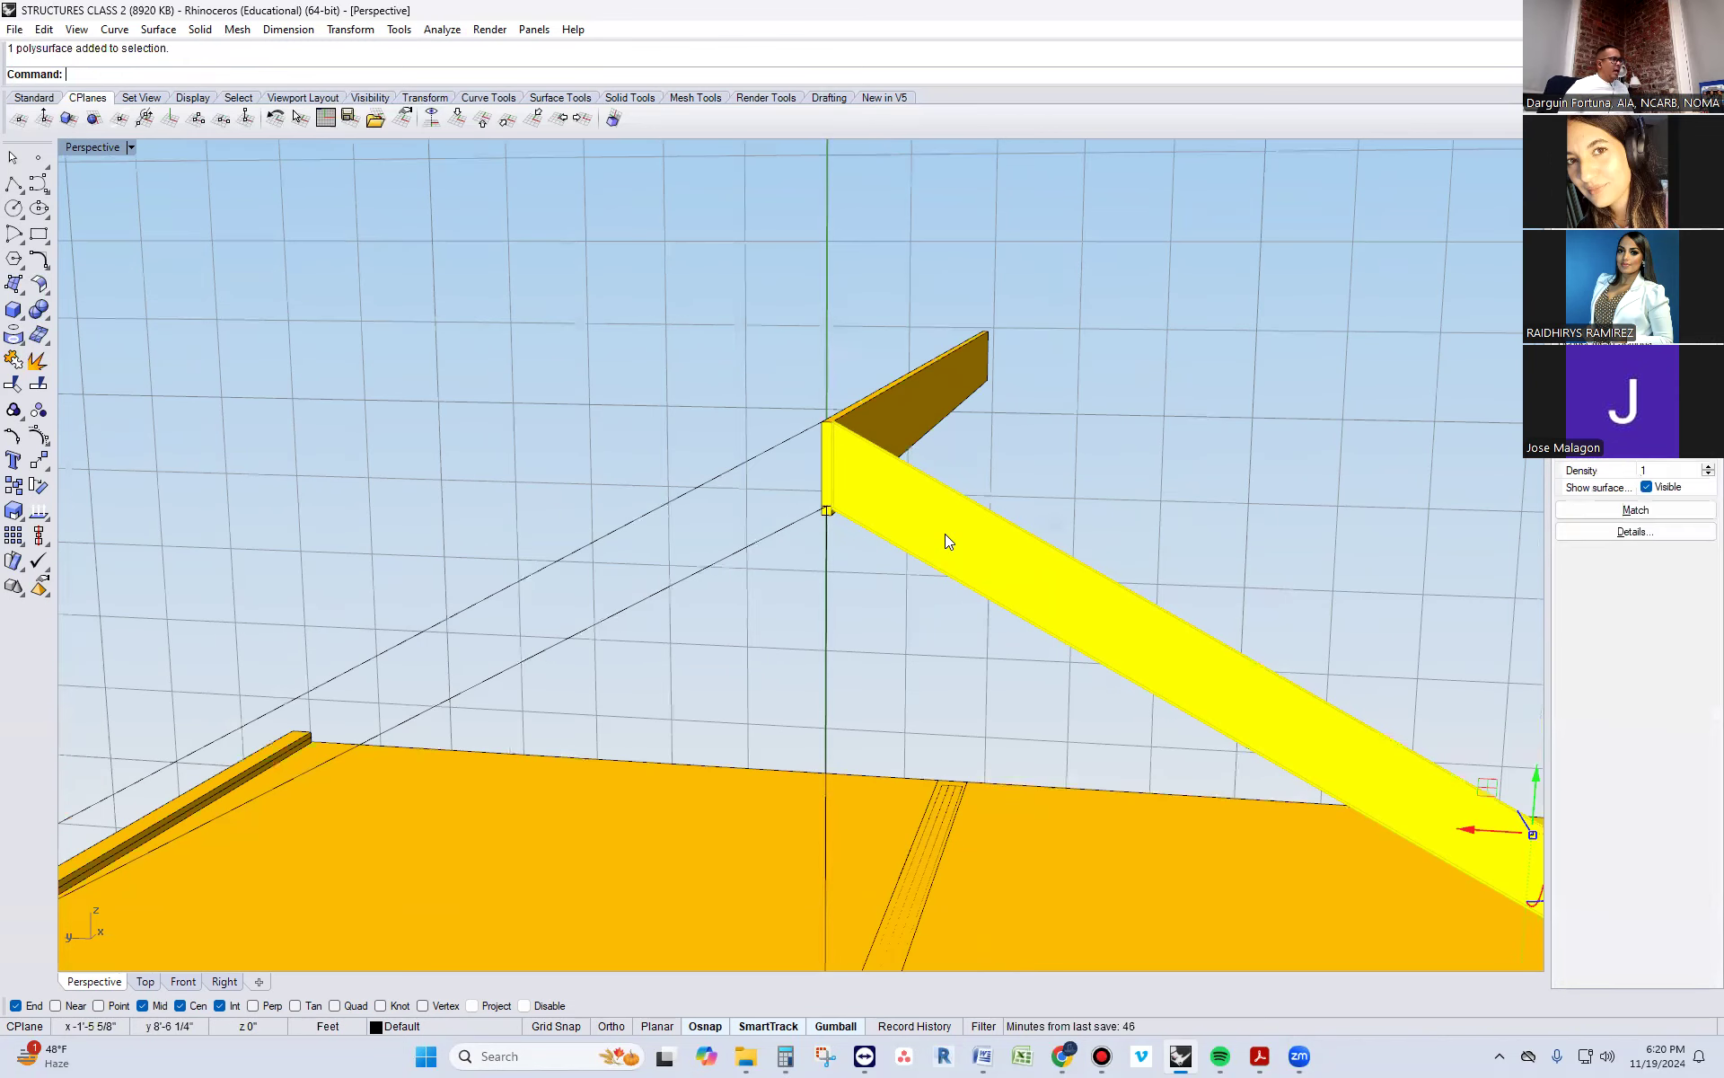
pyautogui.press('Return')
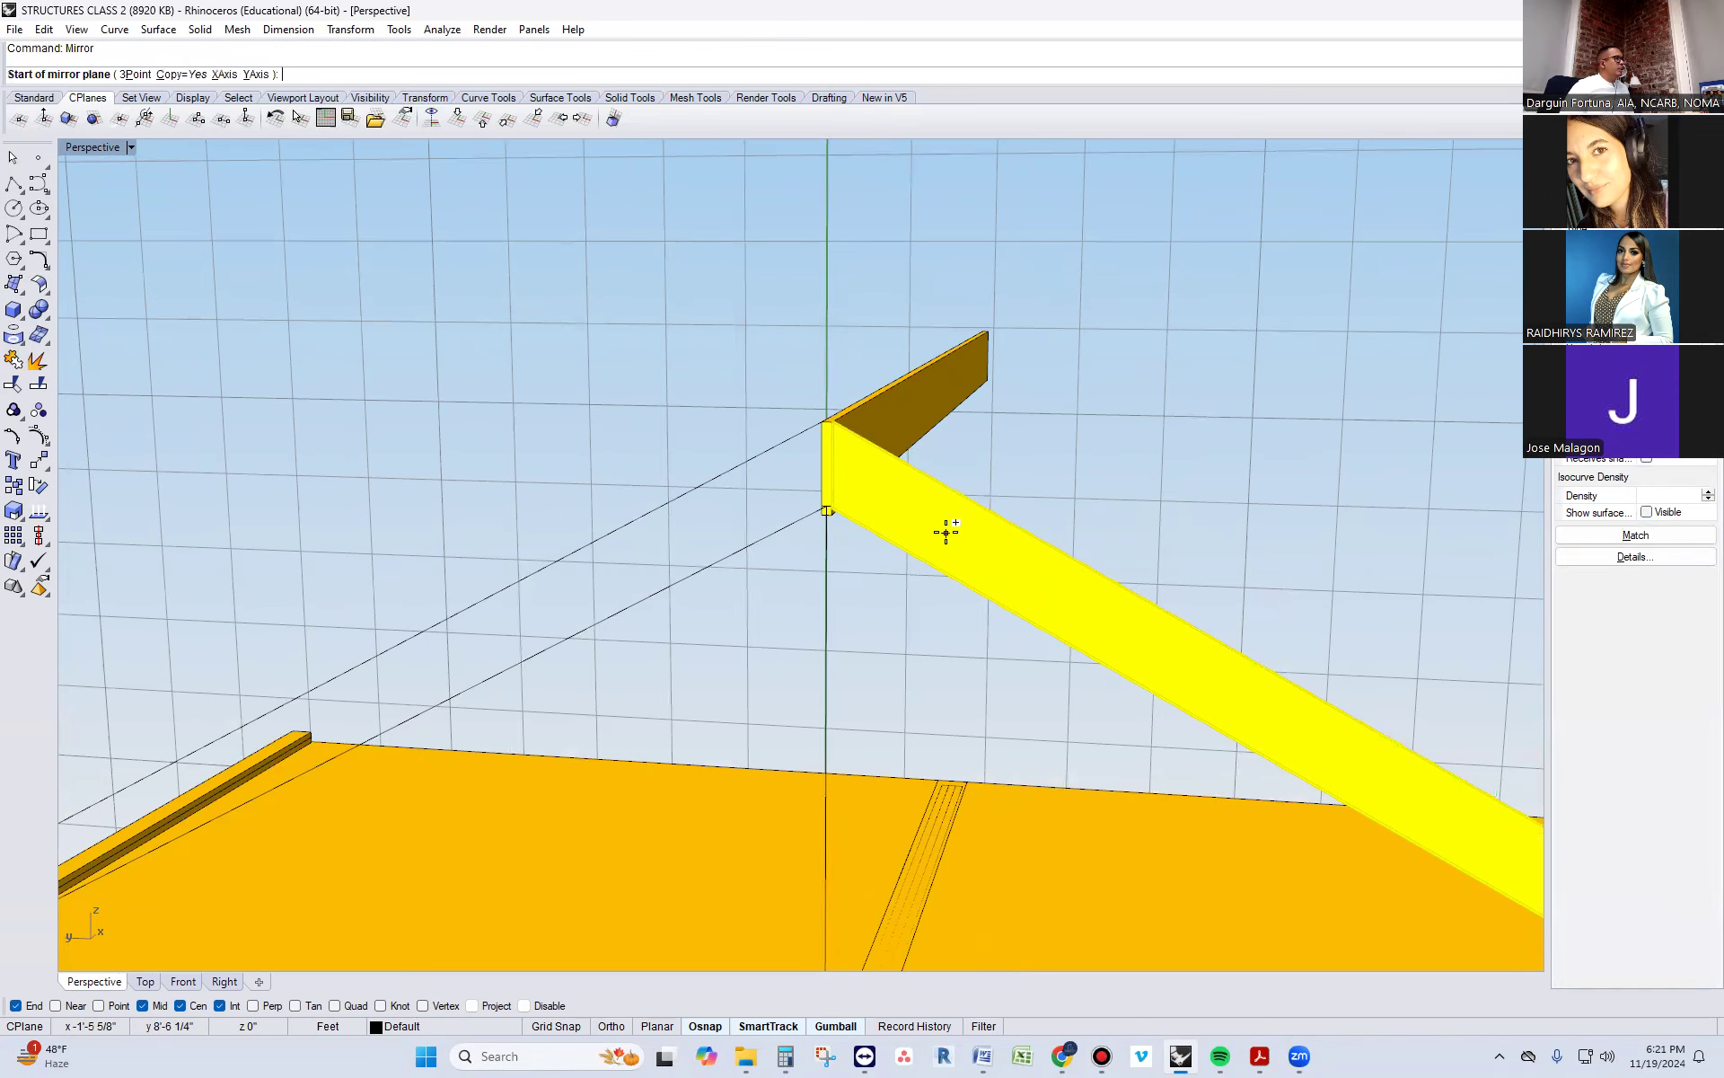
pyautogui.scroll(4, 796, 503)
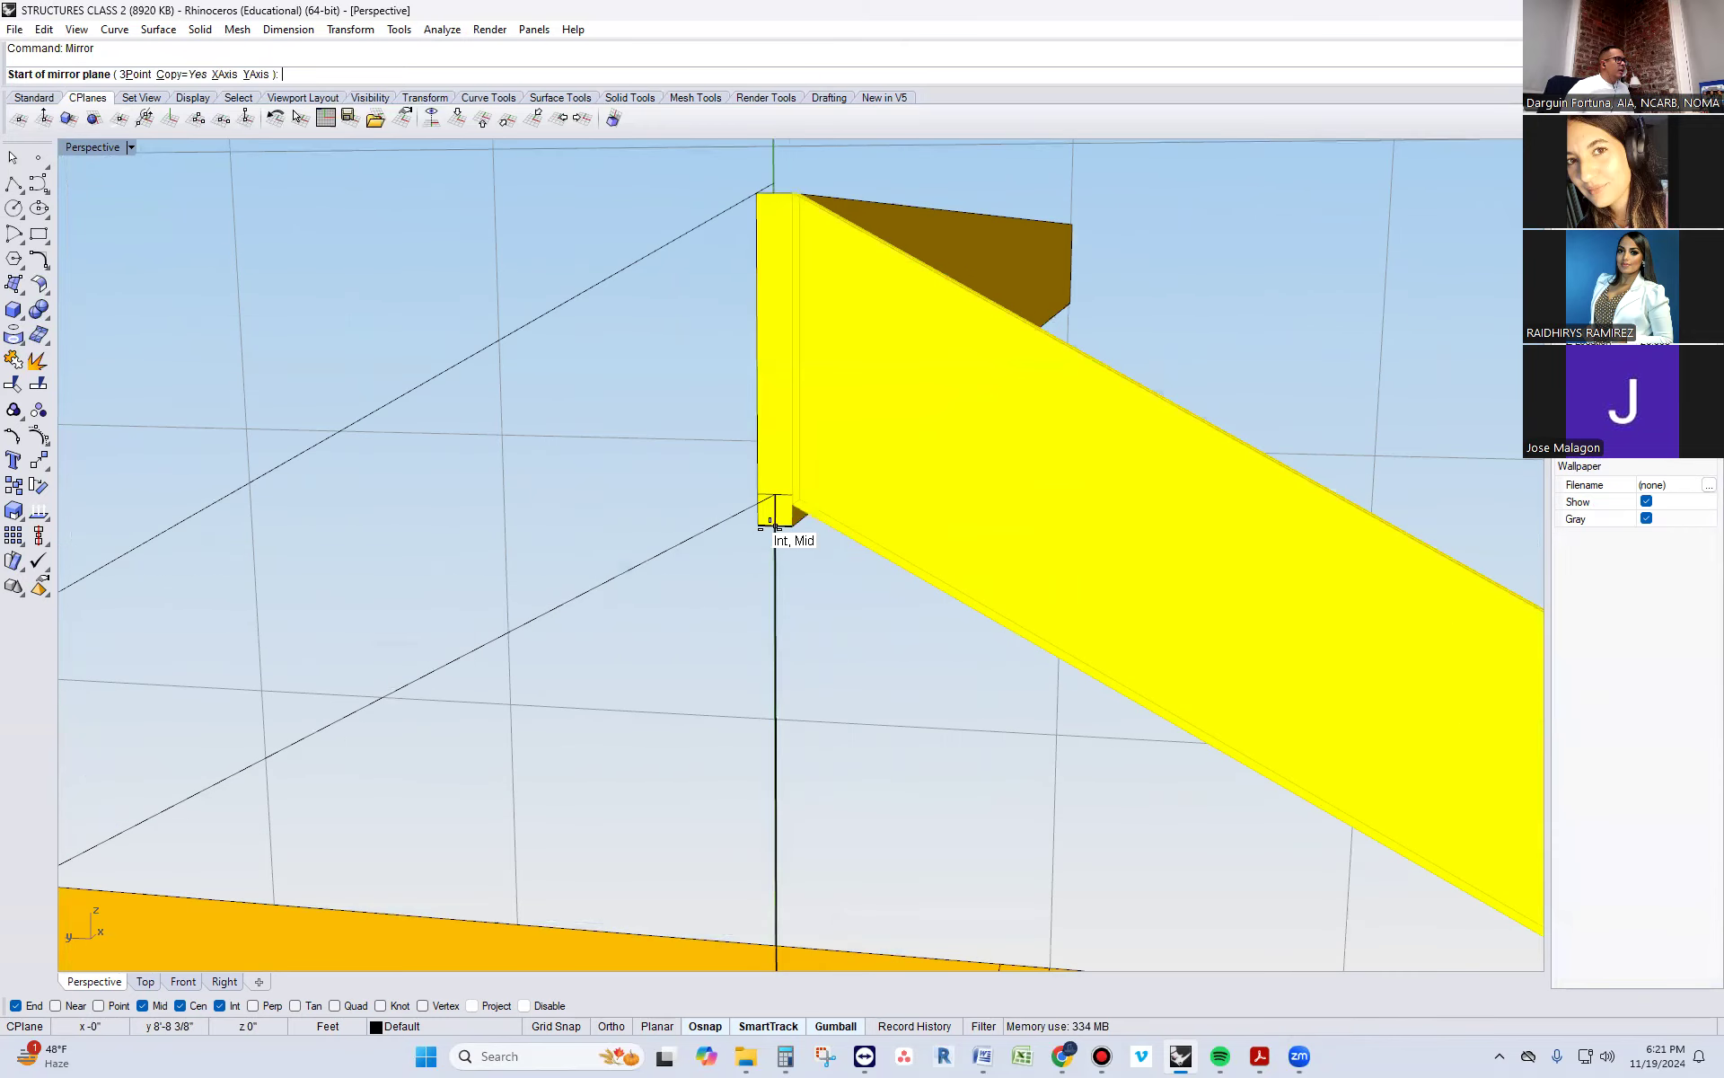
pyautogui.click(776, 525)
pyautogui.click(774, 194)
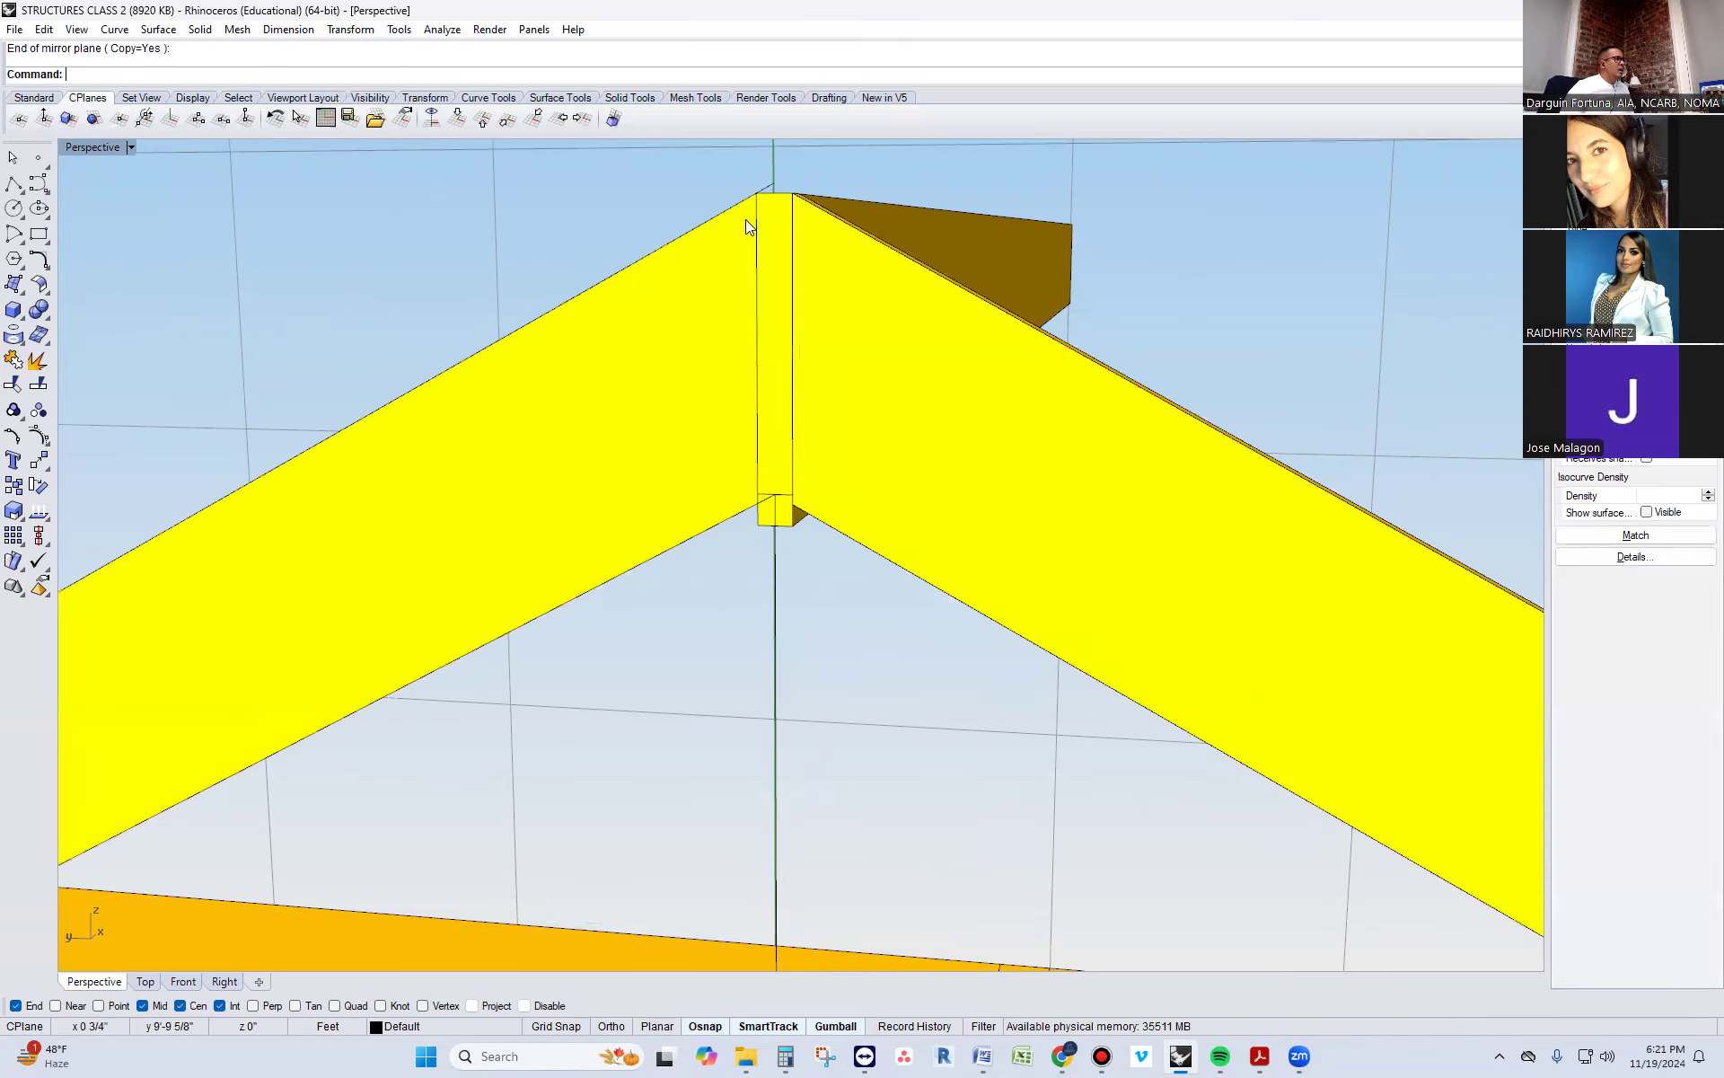
pyautogui.scroll(-4, 744, 225)
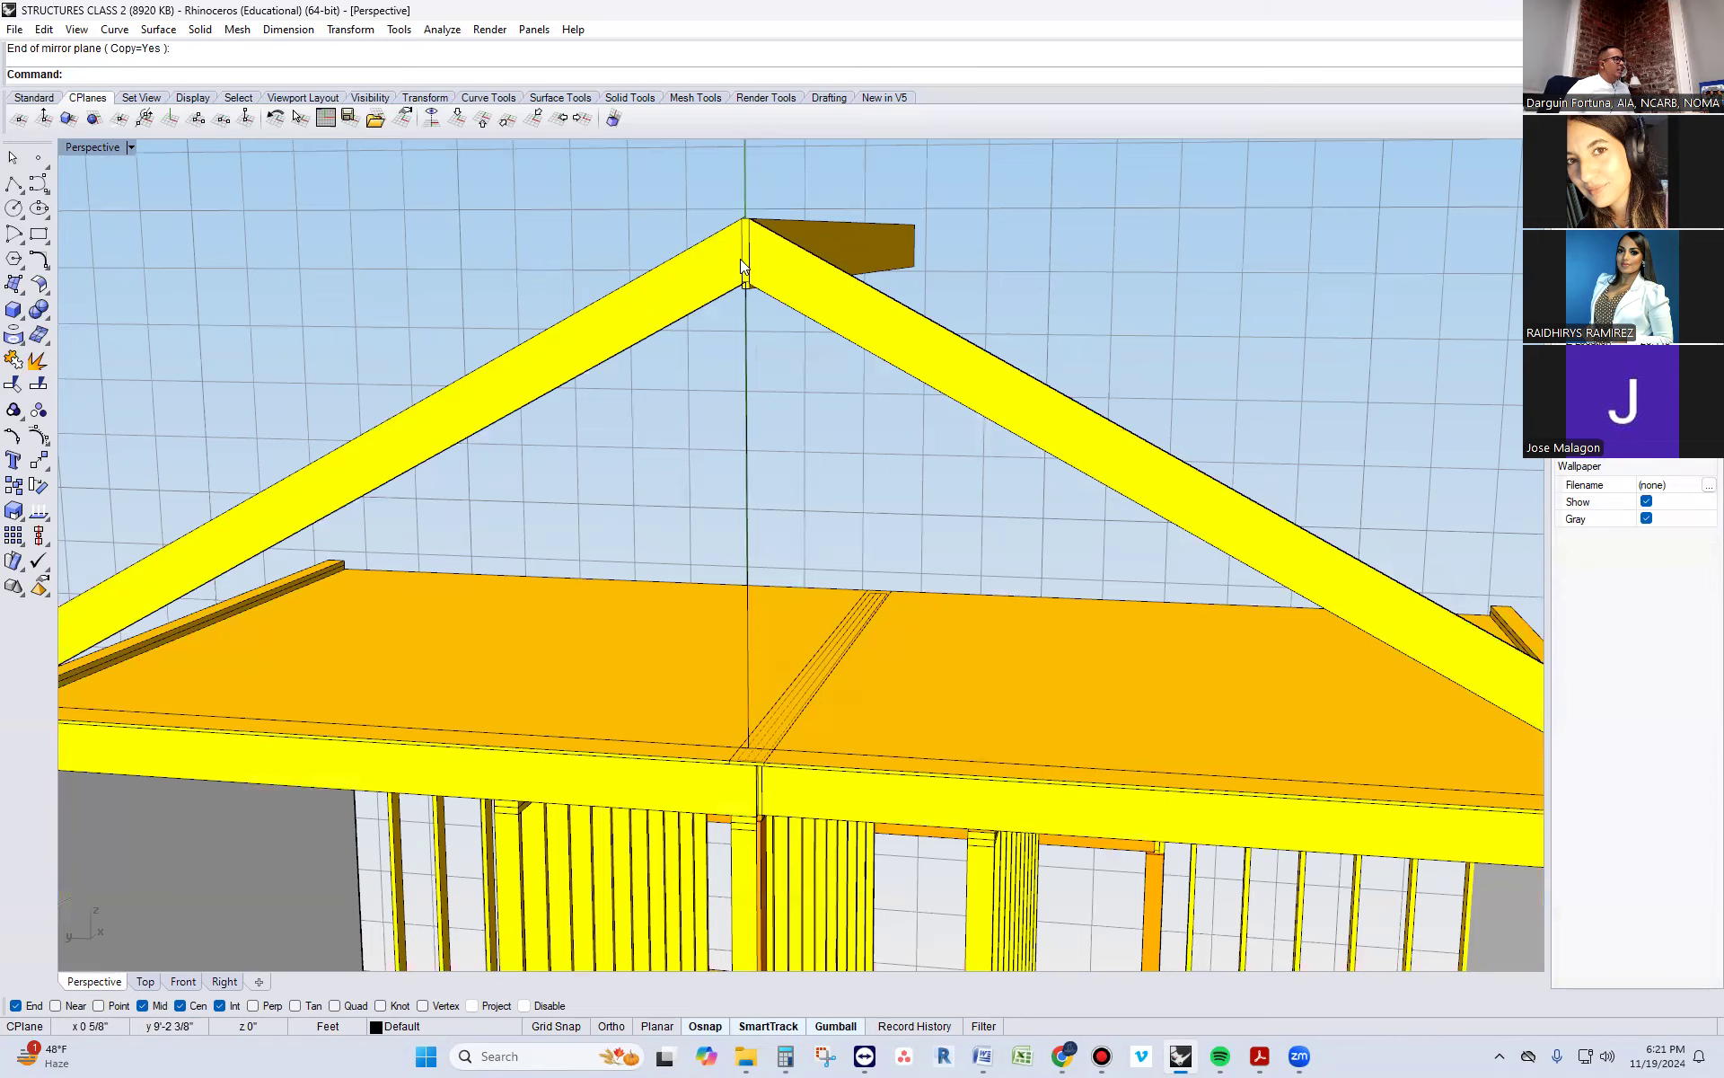
# Try to shift the mirrored rafter pair slightly at the ridge and undo the last drag
pyautogui.scroll(-3, 740, 259)
pyautogui.moveTo(735, 316); pyautogui.dragTo(699, 284, button='right')
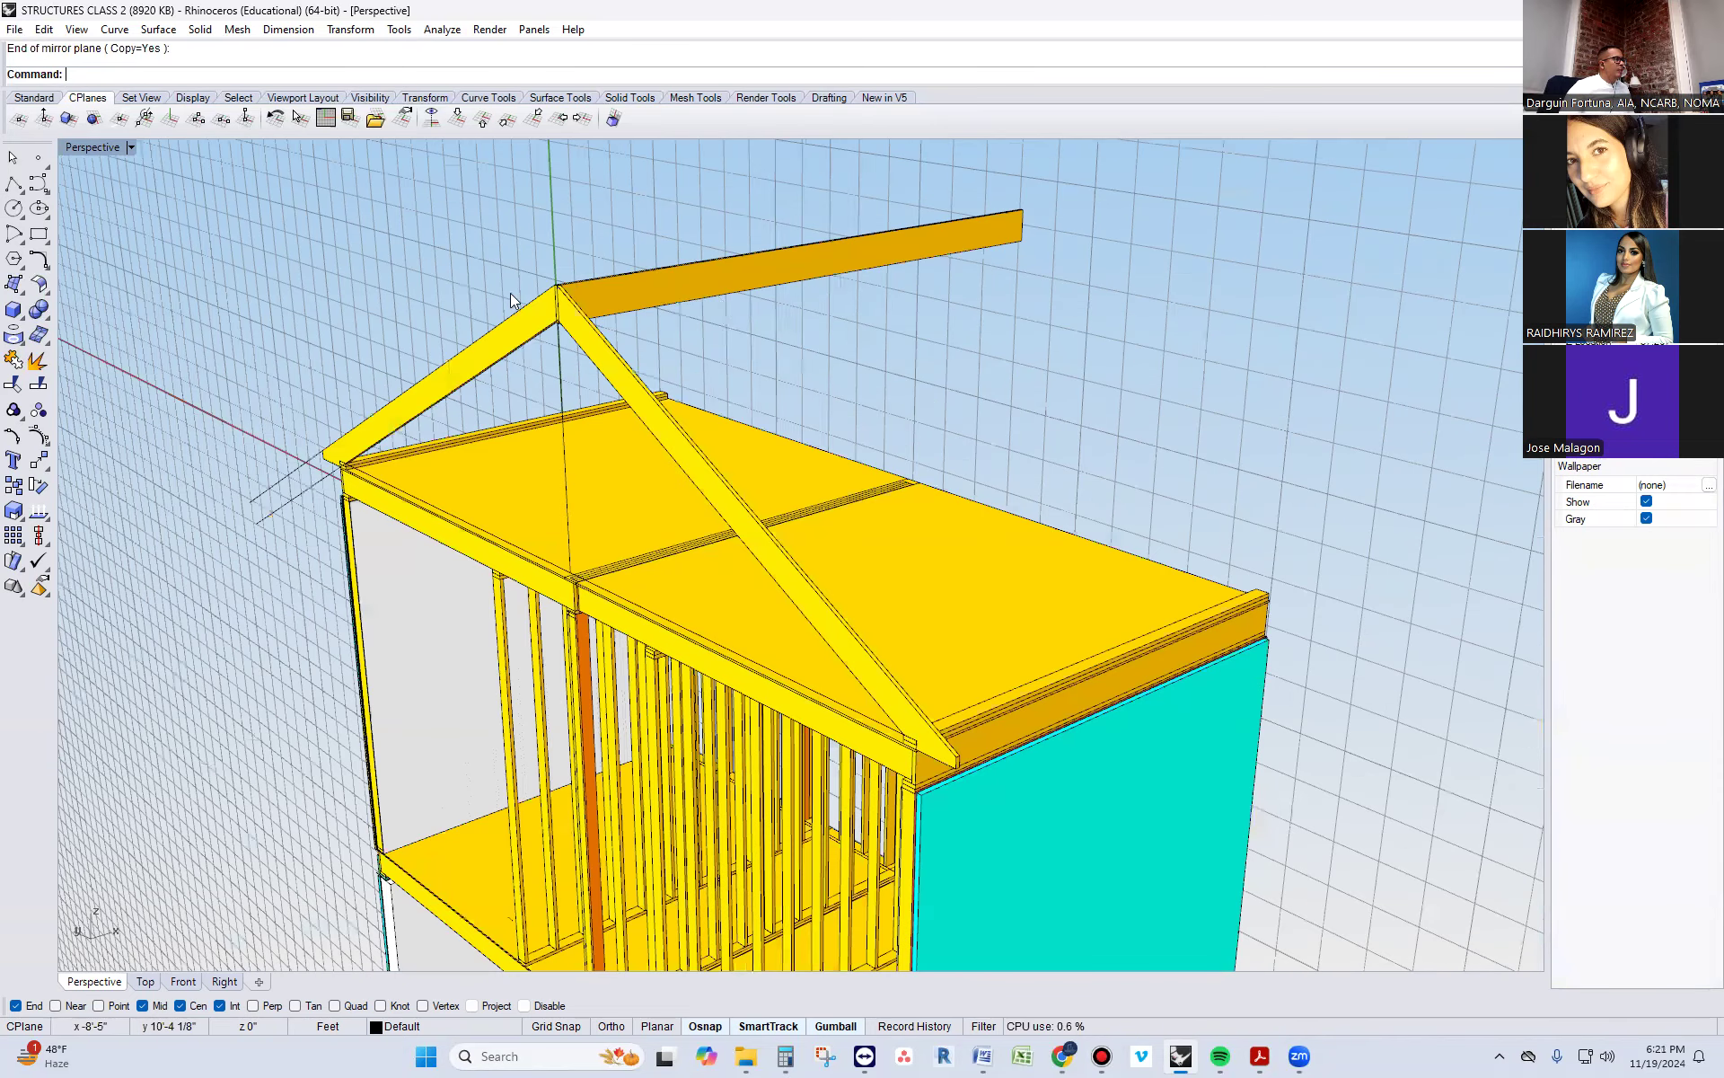
pyautogui.scroll(5, 510, 293)
pyautogui.click(593, 304)
pyautogui.click(621, 253)
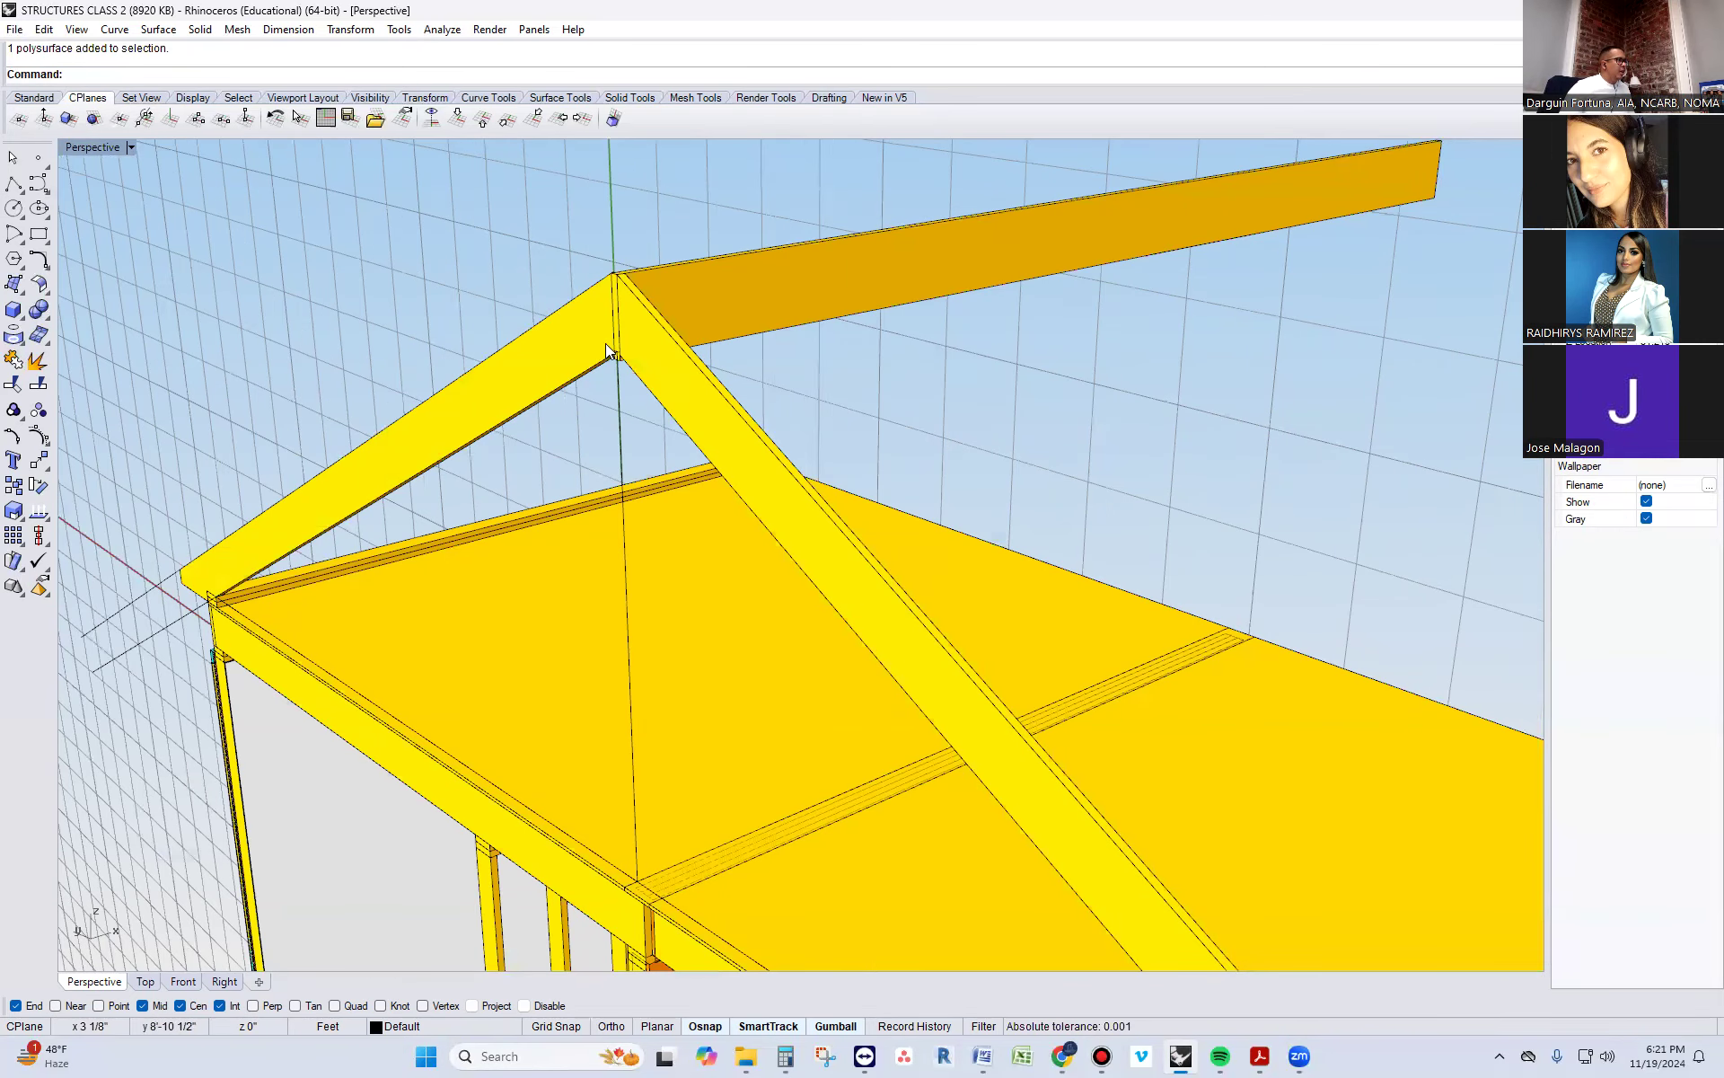
pyautogui.click(664, 363)
pyautogui.scroll(-3, 896, 474)
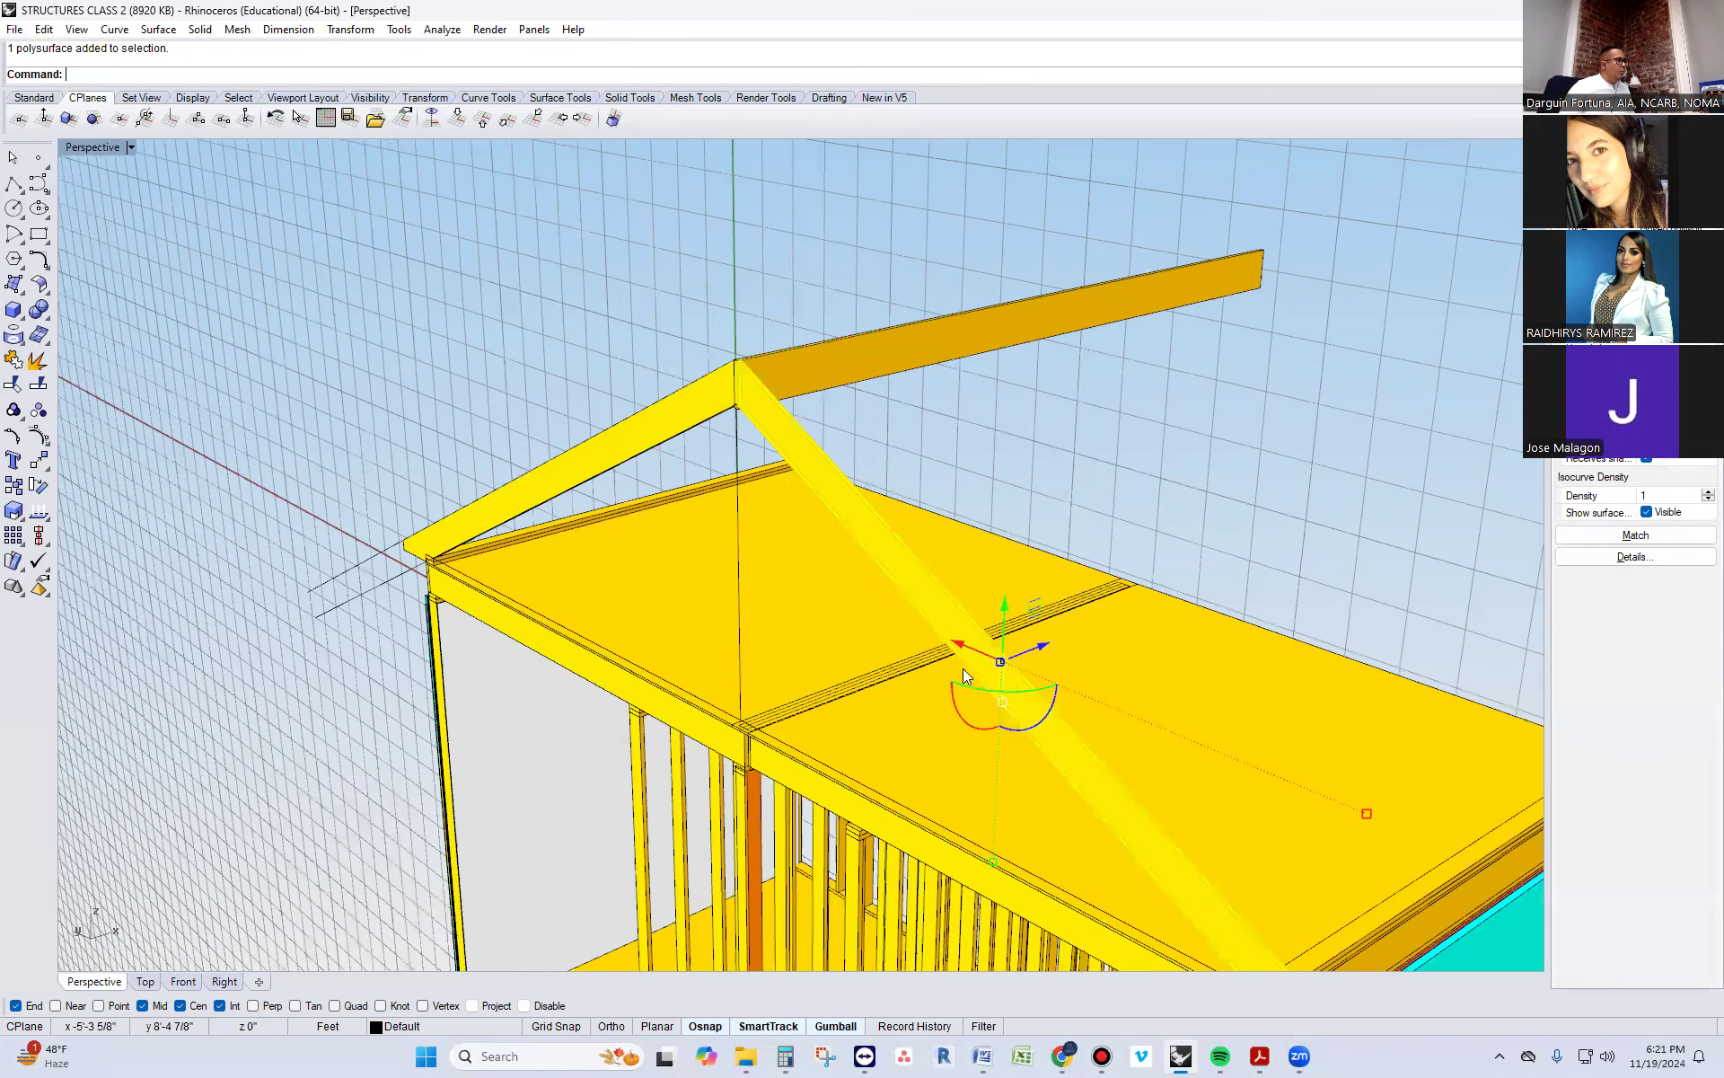
pyautogui.moveTo(962, 645)
pyautogui.mouseDown()
pyautogui.moveTo(979, 675)
pyautogui.moveTo(965, 670)
pyautogui.mouseUp()
pyautogui.moveTo(1006, 604); pyautogui.dragTo(1000, 607)
pyautogui.hotkey('ctrl', 'z')
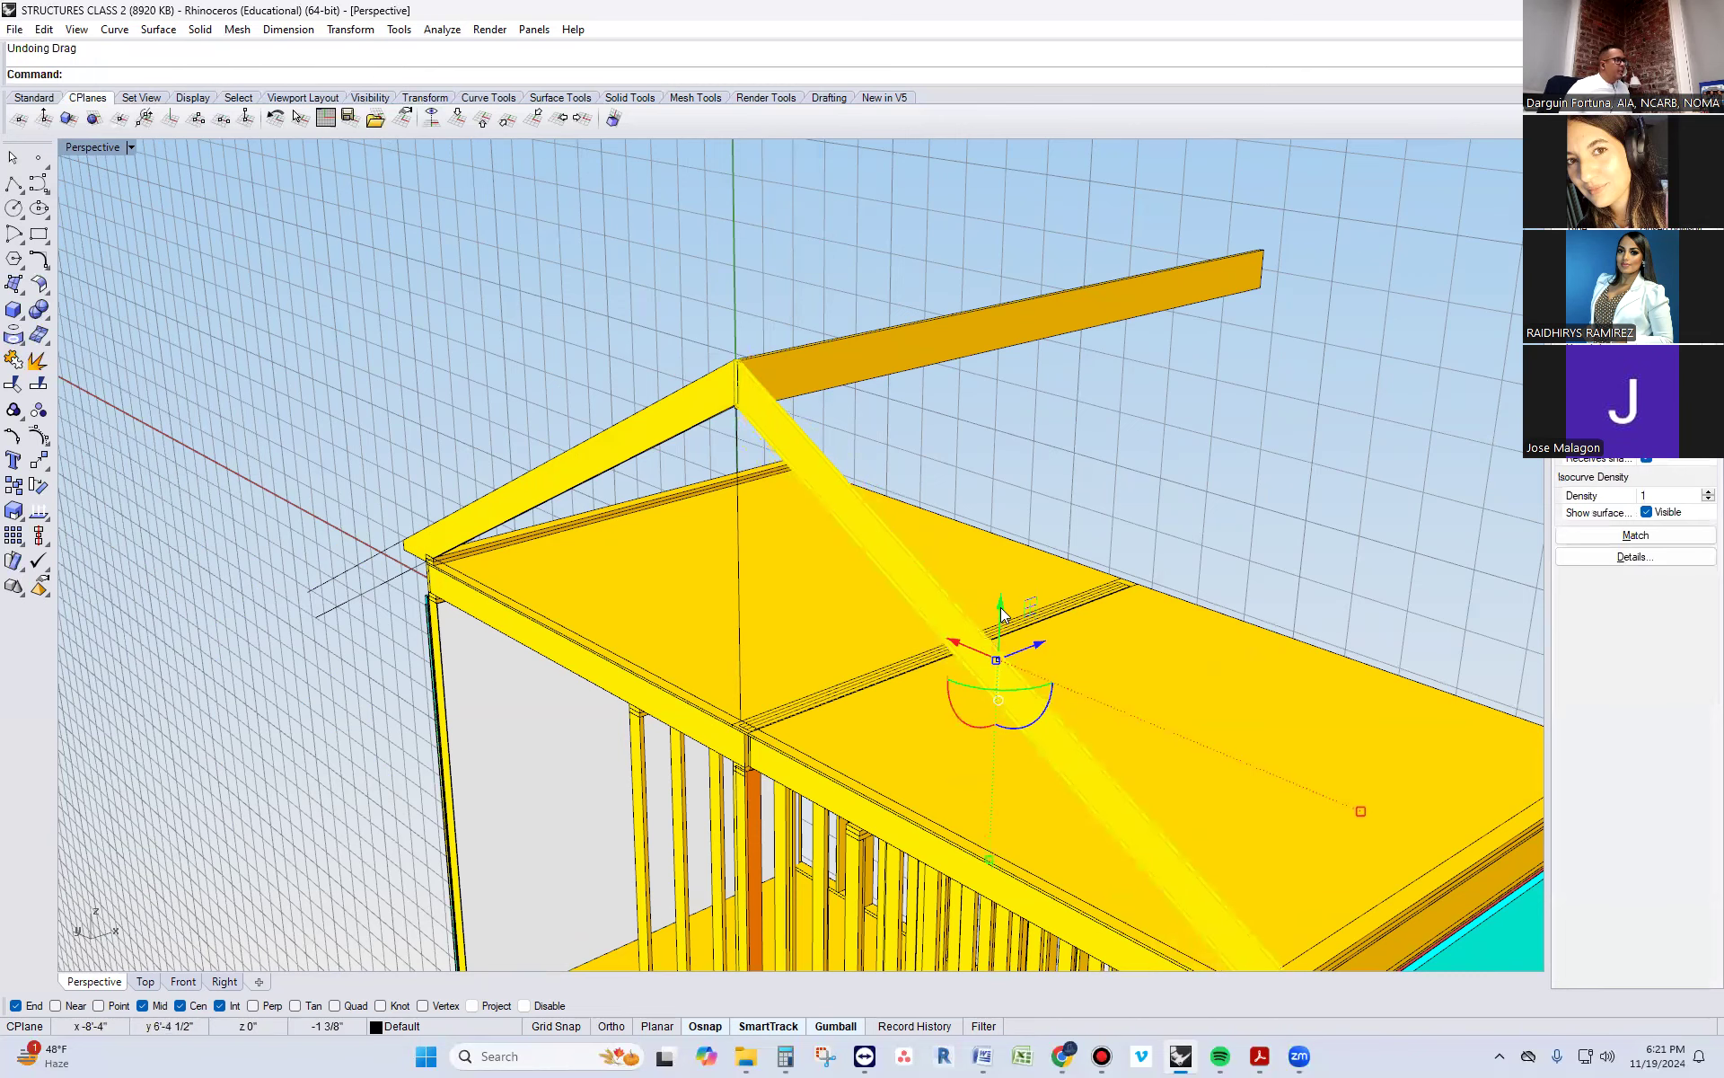
pyautogui.scroll(-2, 820, 386)
pyautogui.press('Escape')
# Delete one of the leftover construction lines just outside the eave of the original rafter
pyautogui.scroll(4, 1107, 772)
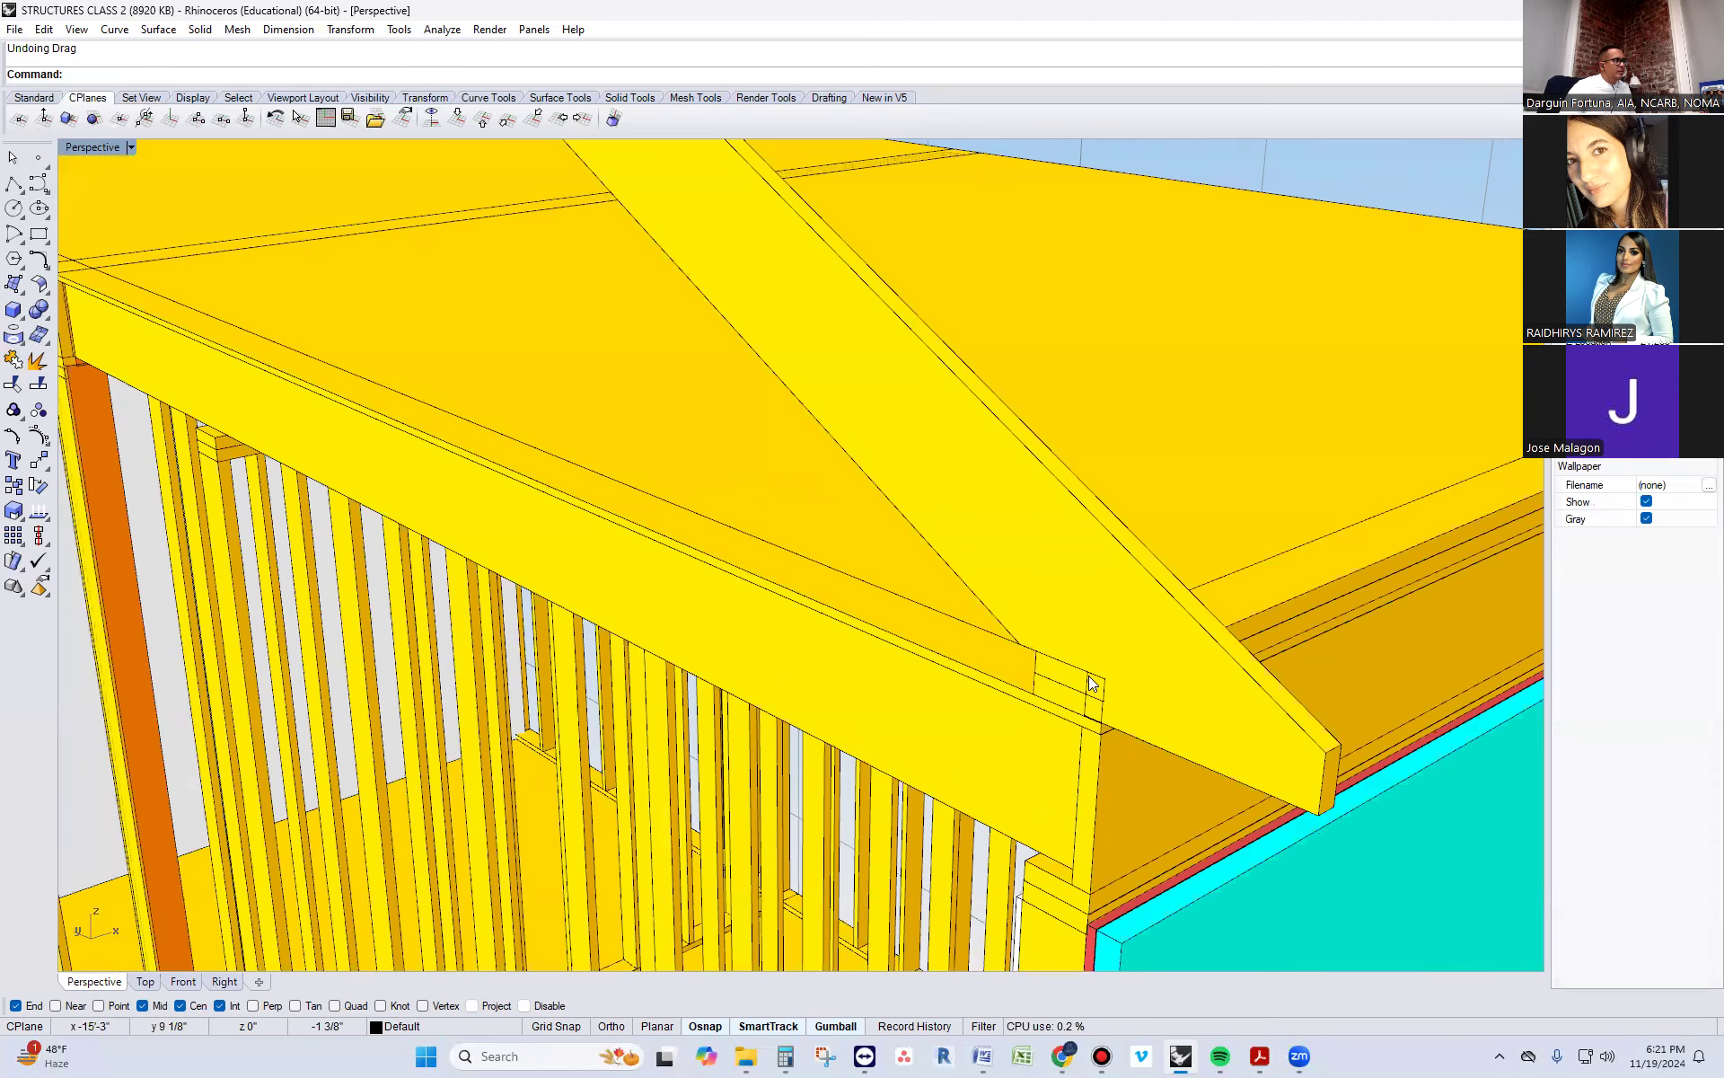
pyautogui.scroll(-5, 1091, 683)
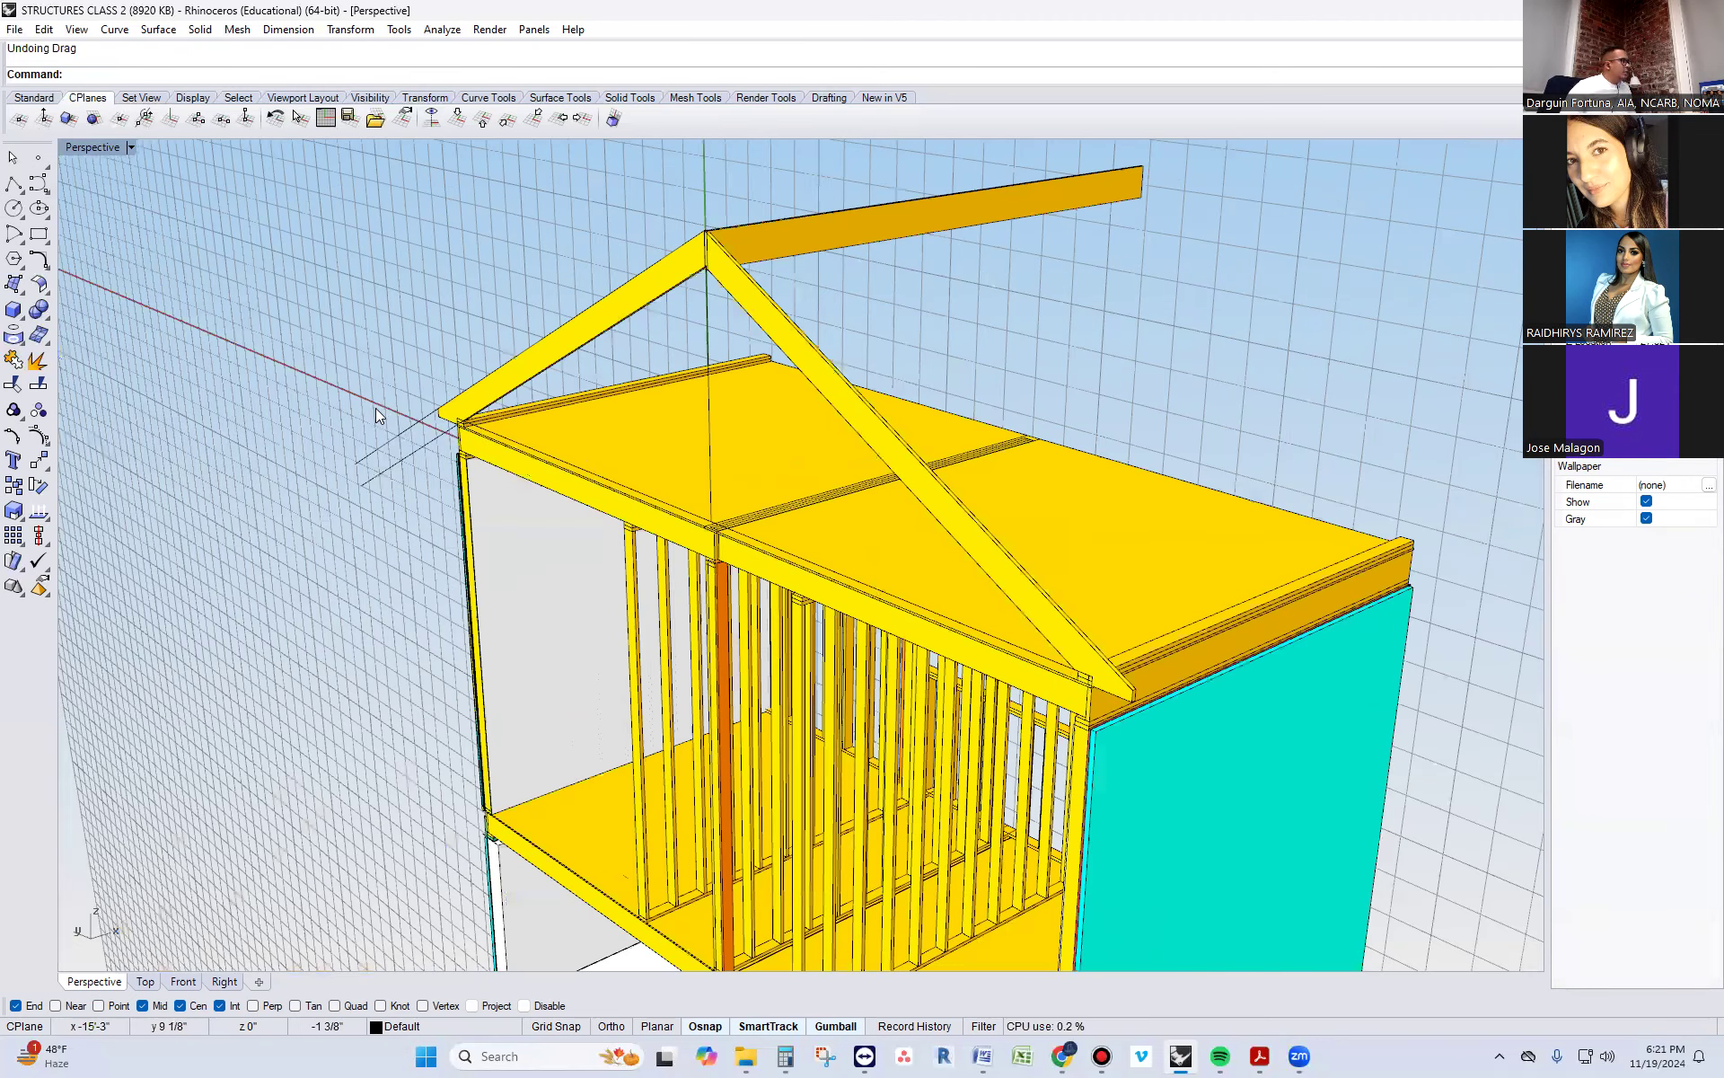
pyautogui.scroll(4, 375, 408)
pyautogui.click(372, 451)
pyautogui.press('Delete')
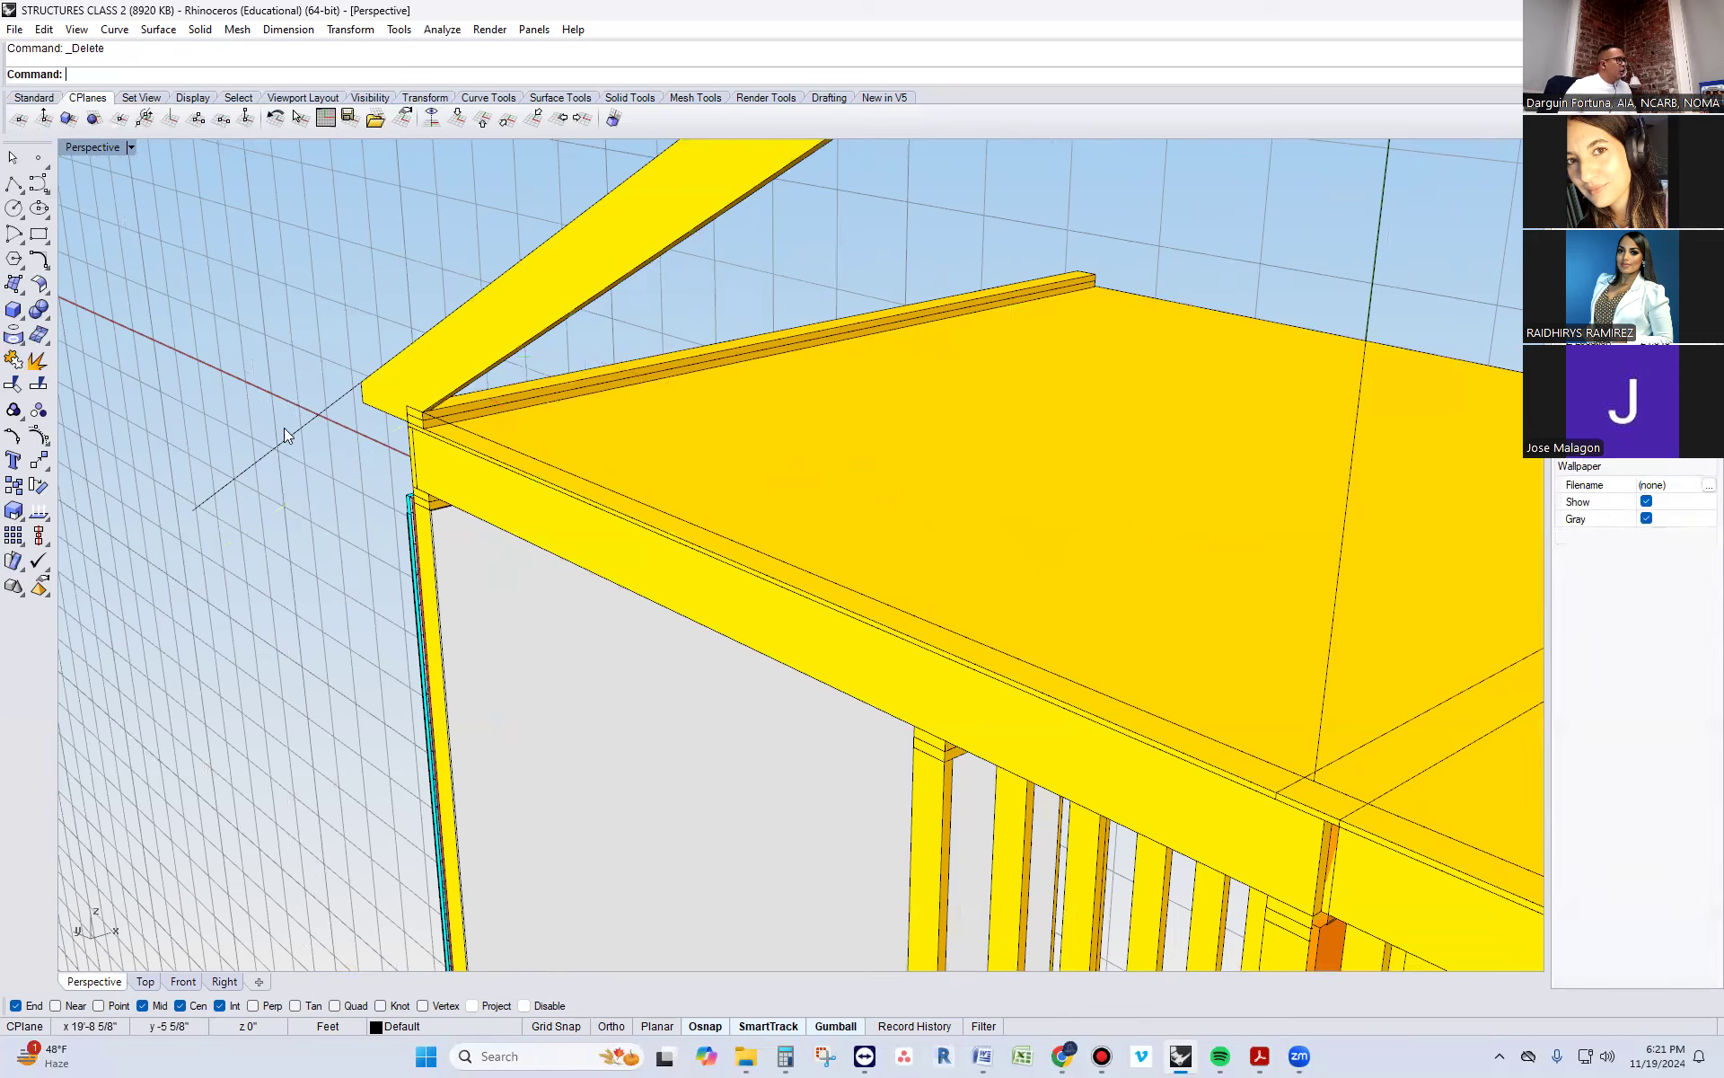
pyautogui.scroll(-5, 279, 449)
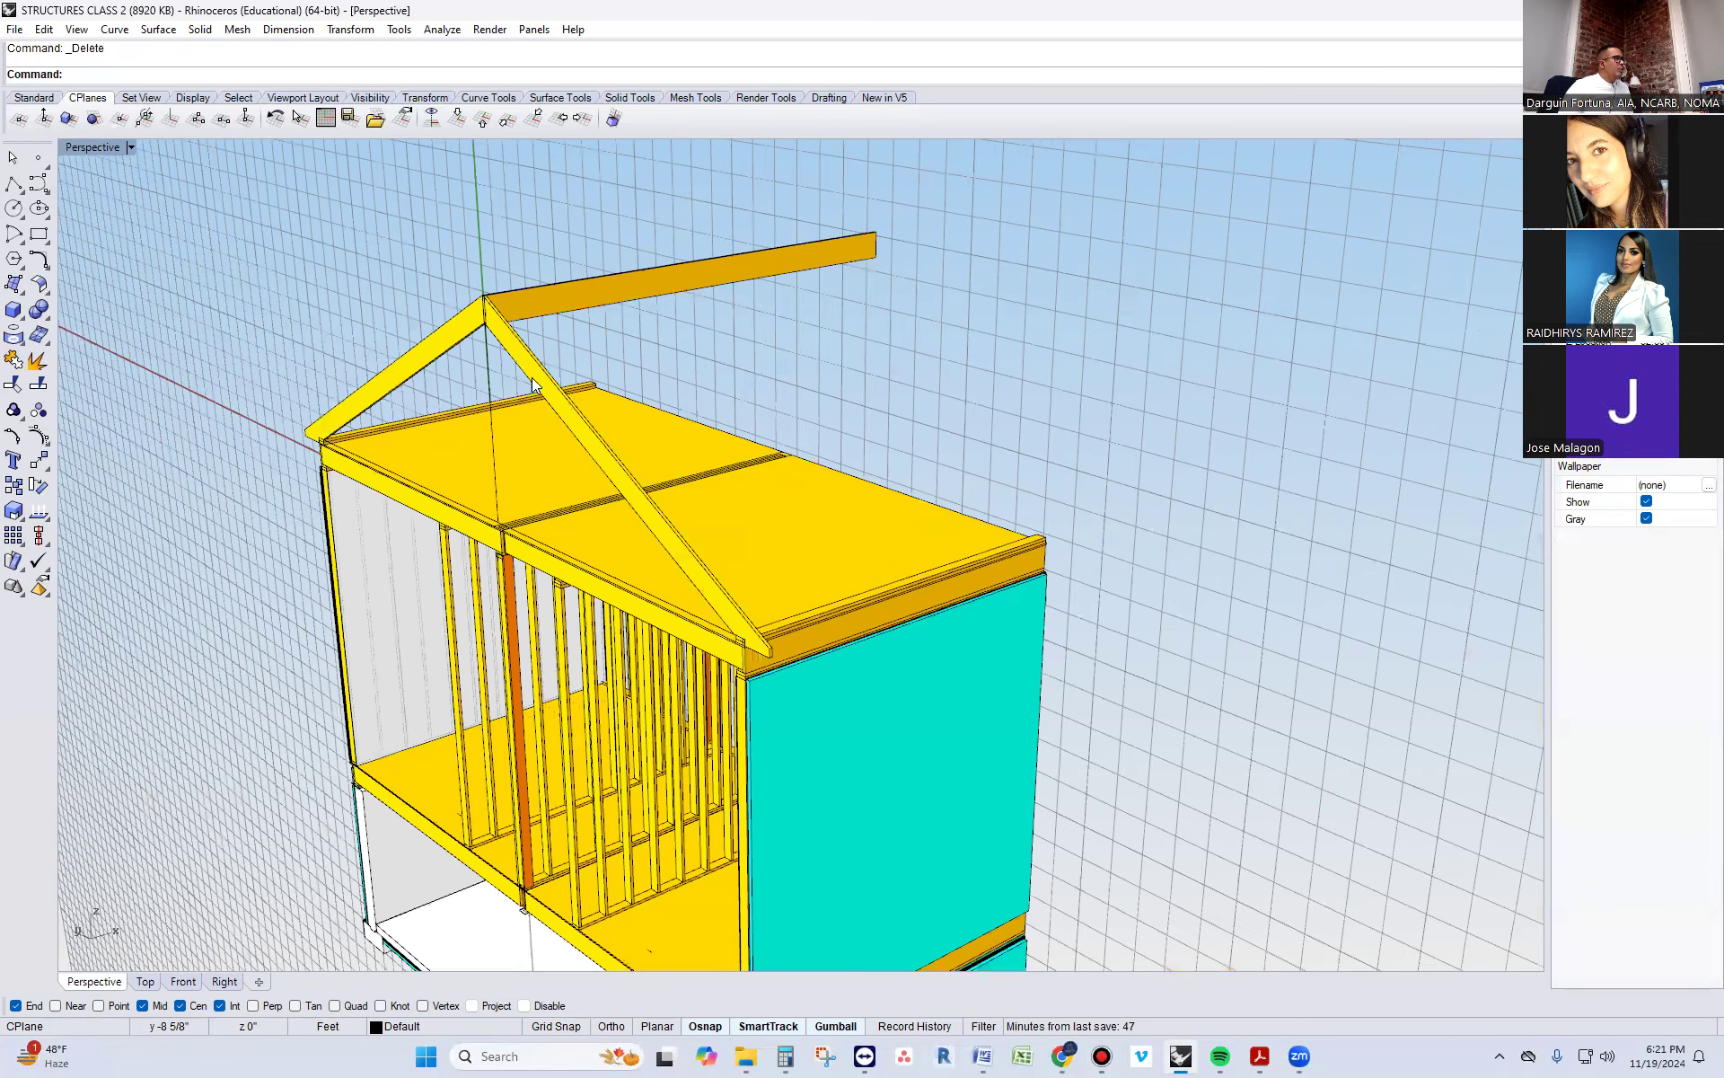
# Group the two mirrored rafters into a single rafter pair
pyautogui.click(532, 377)
pyautogui.write('Group')
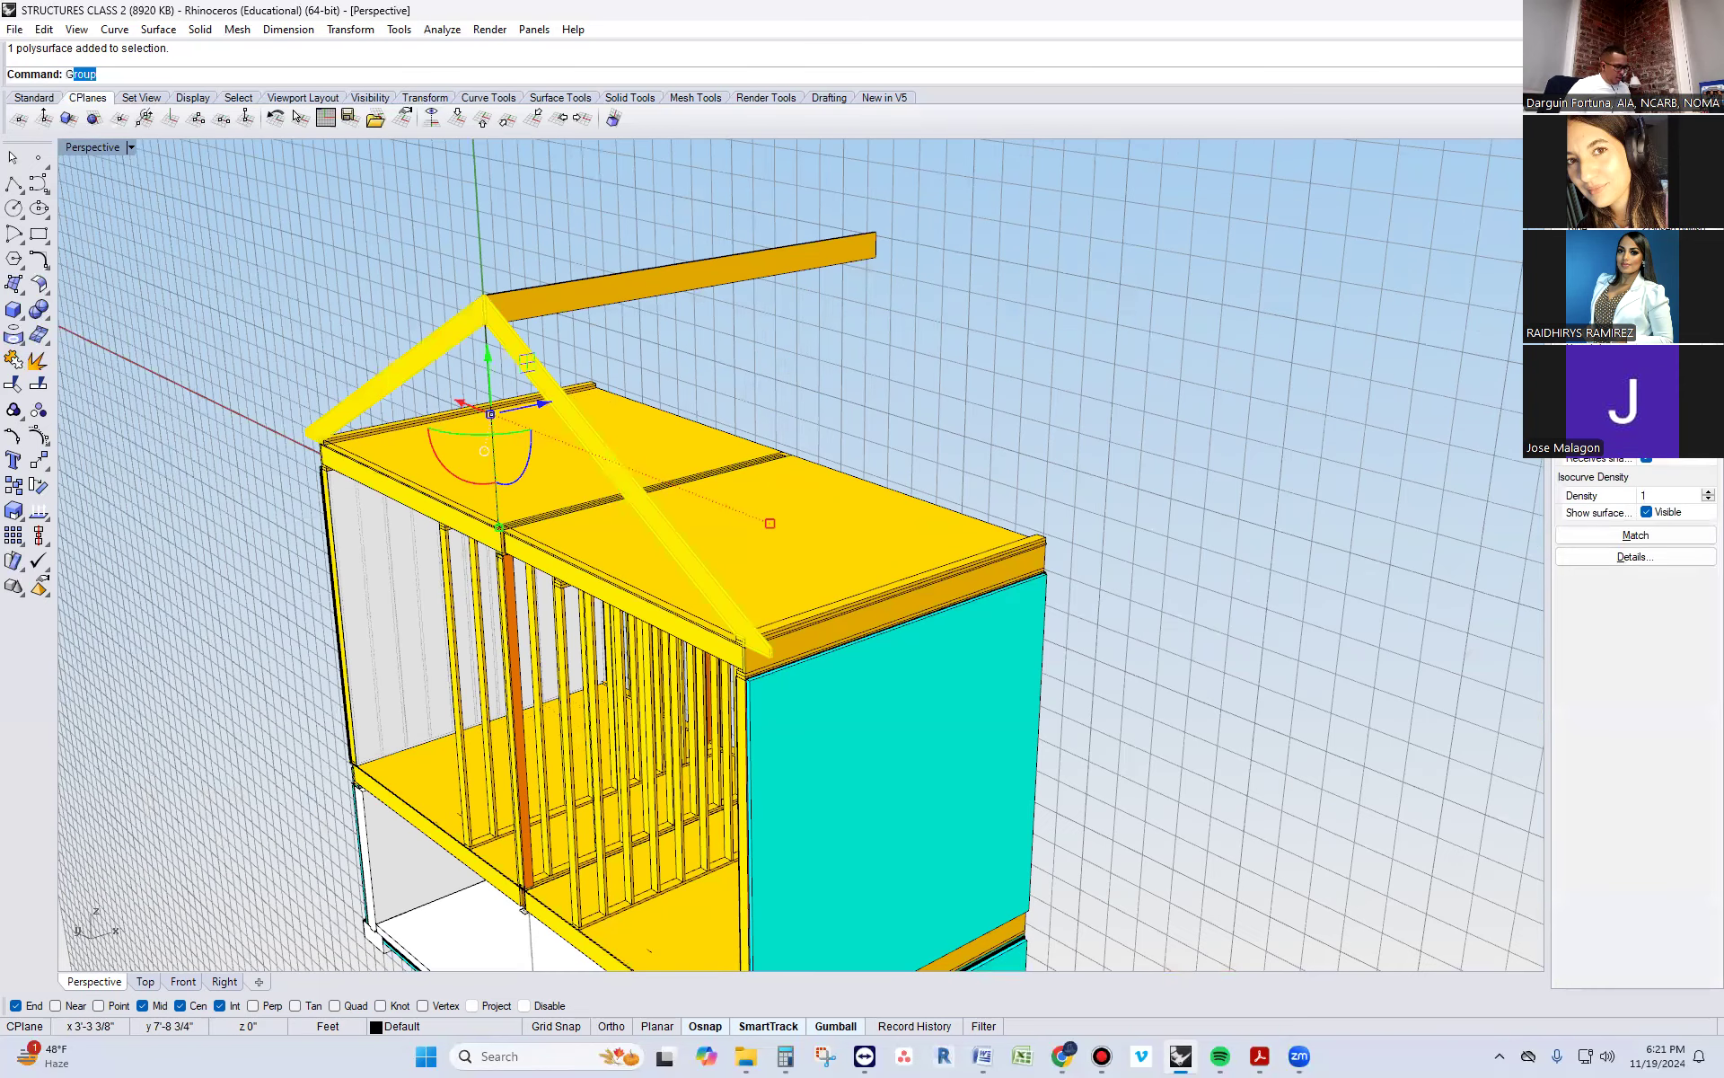
pyautogui.press('Return')
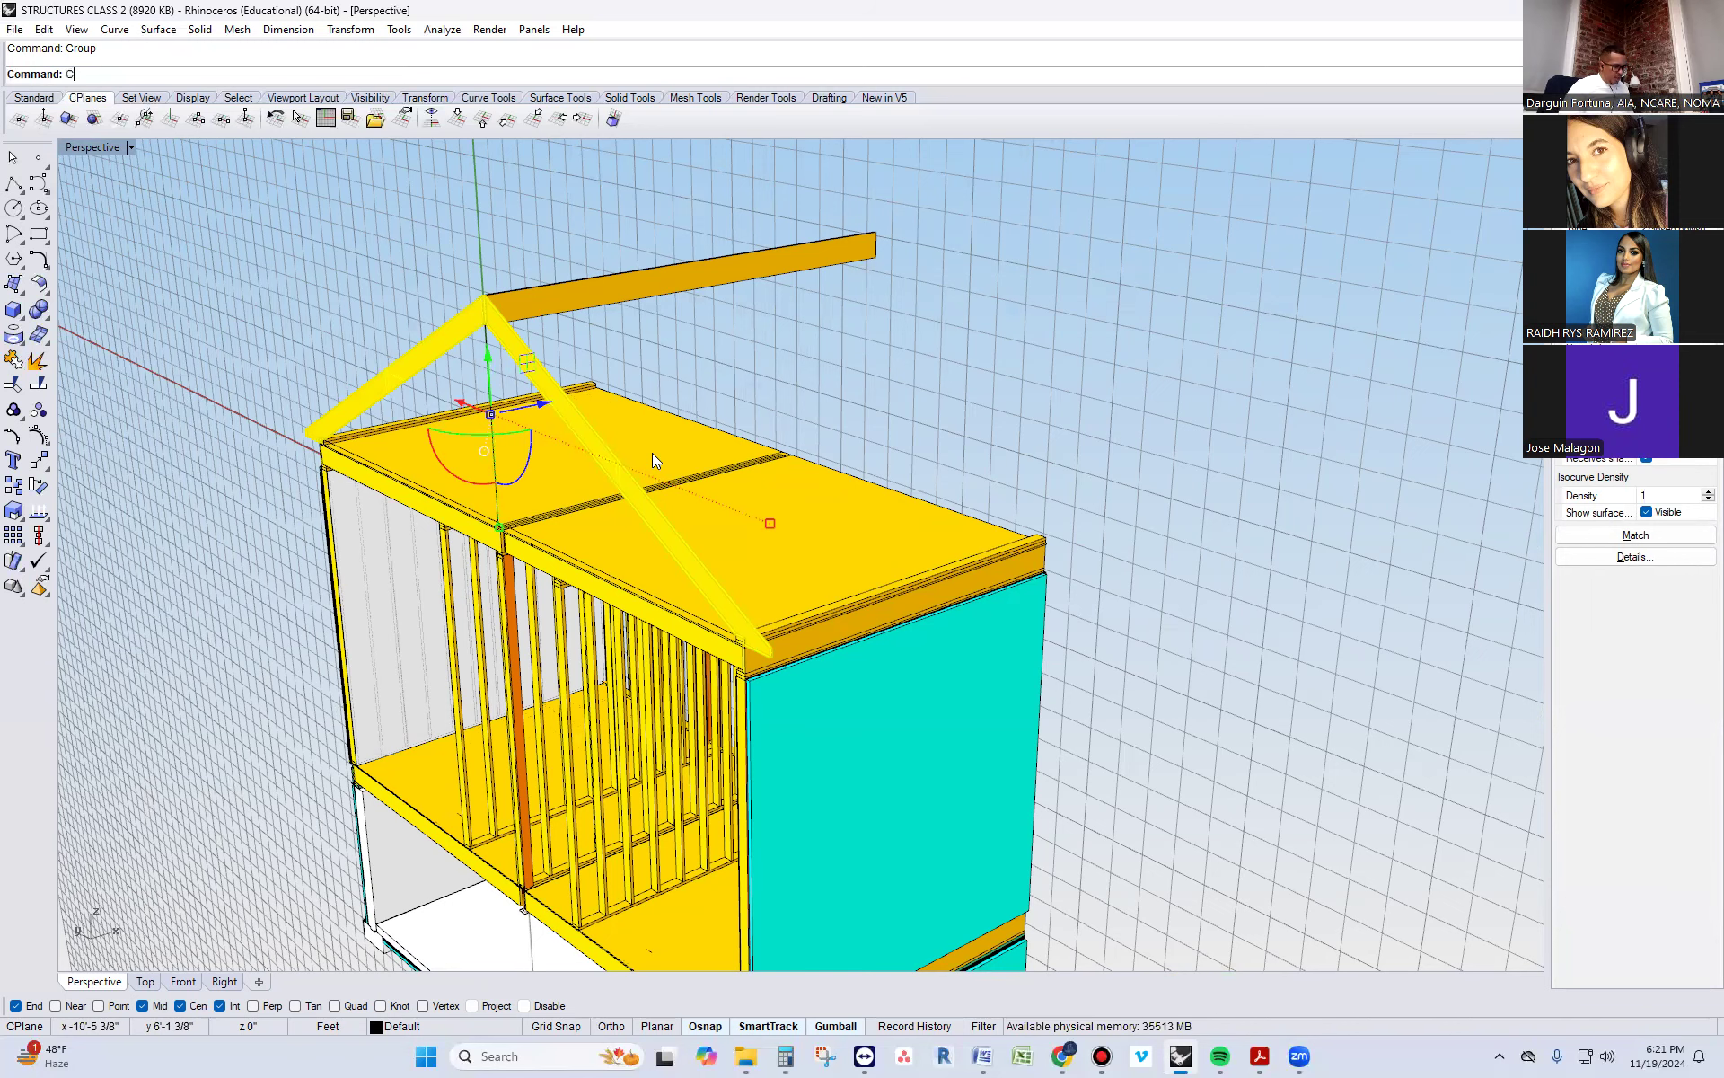
pyautogui.write('Copy')
pyautogui.press('Return')
pyautogui.scroll(2, 700, 549)
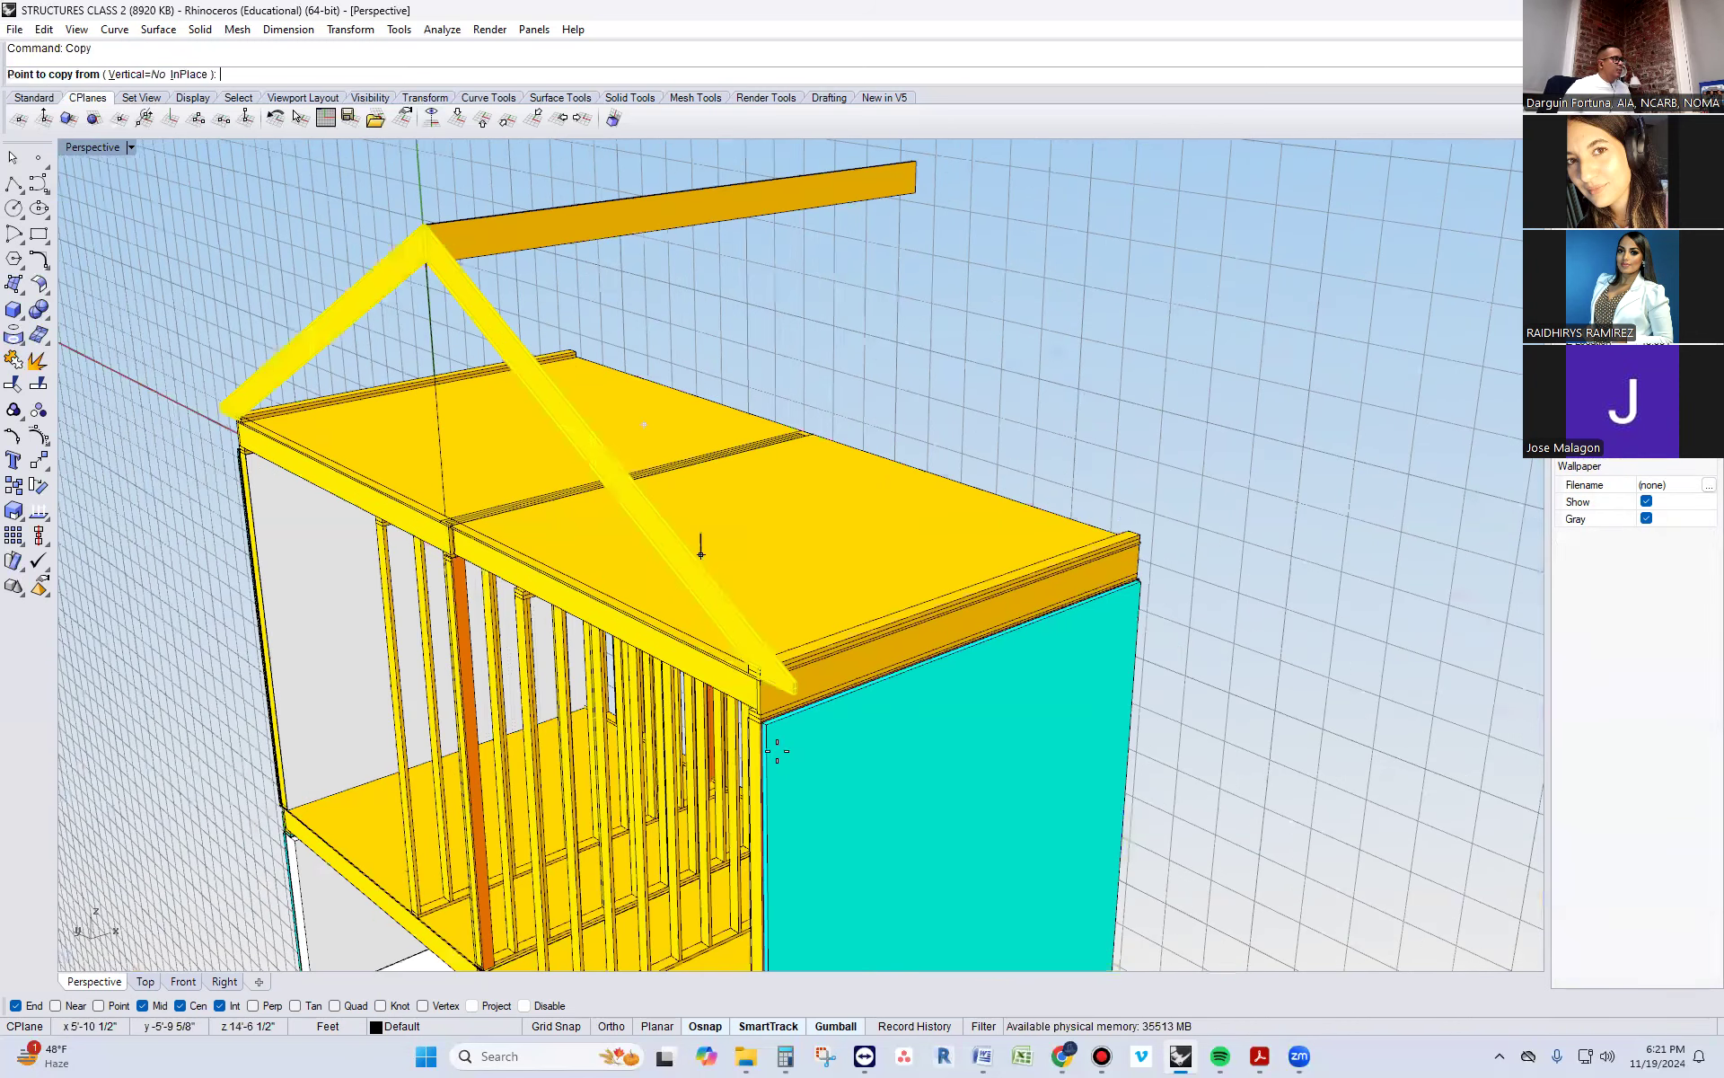
pyautogui.scroll(3, 911, 690)
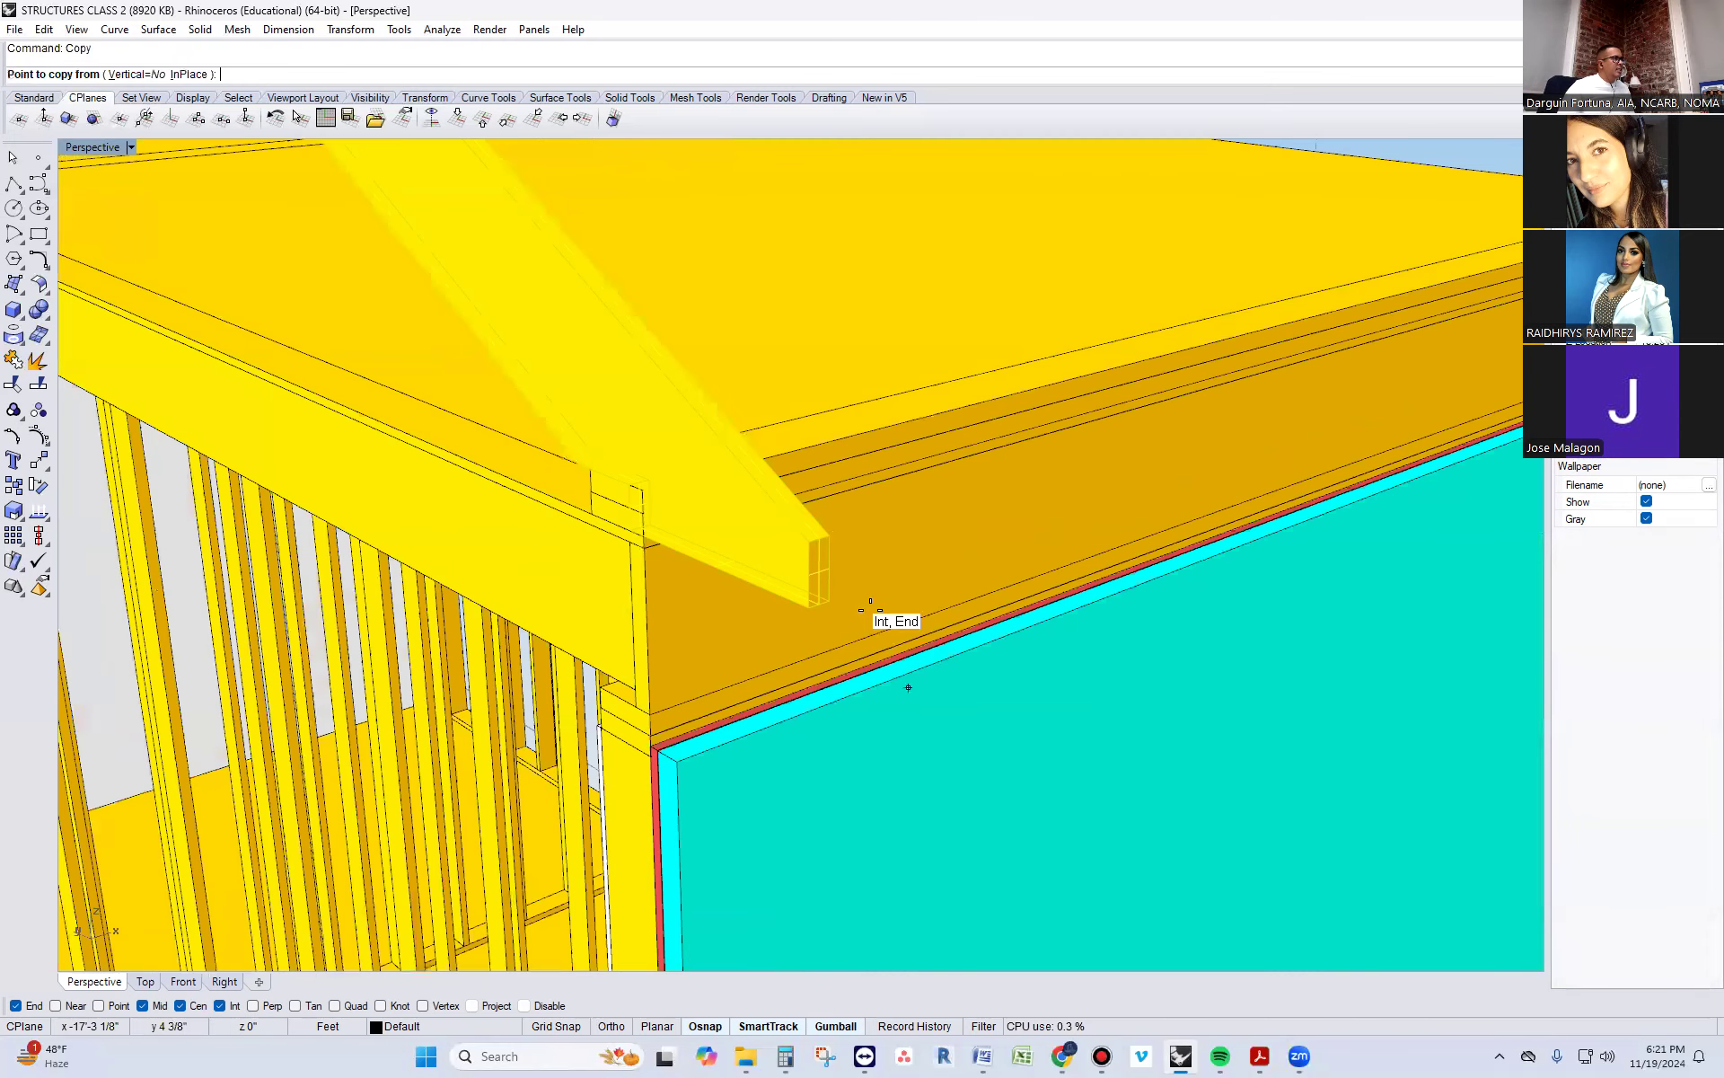
pyautogui.click(814, 537)
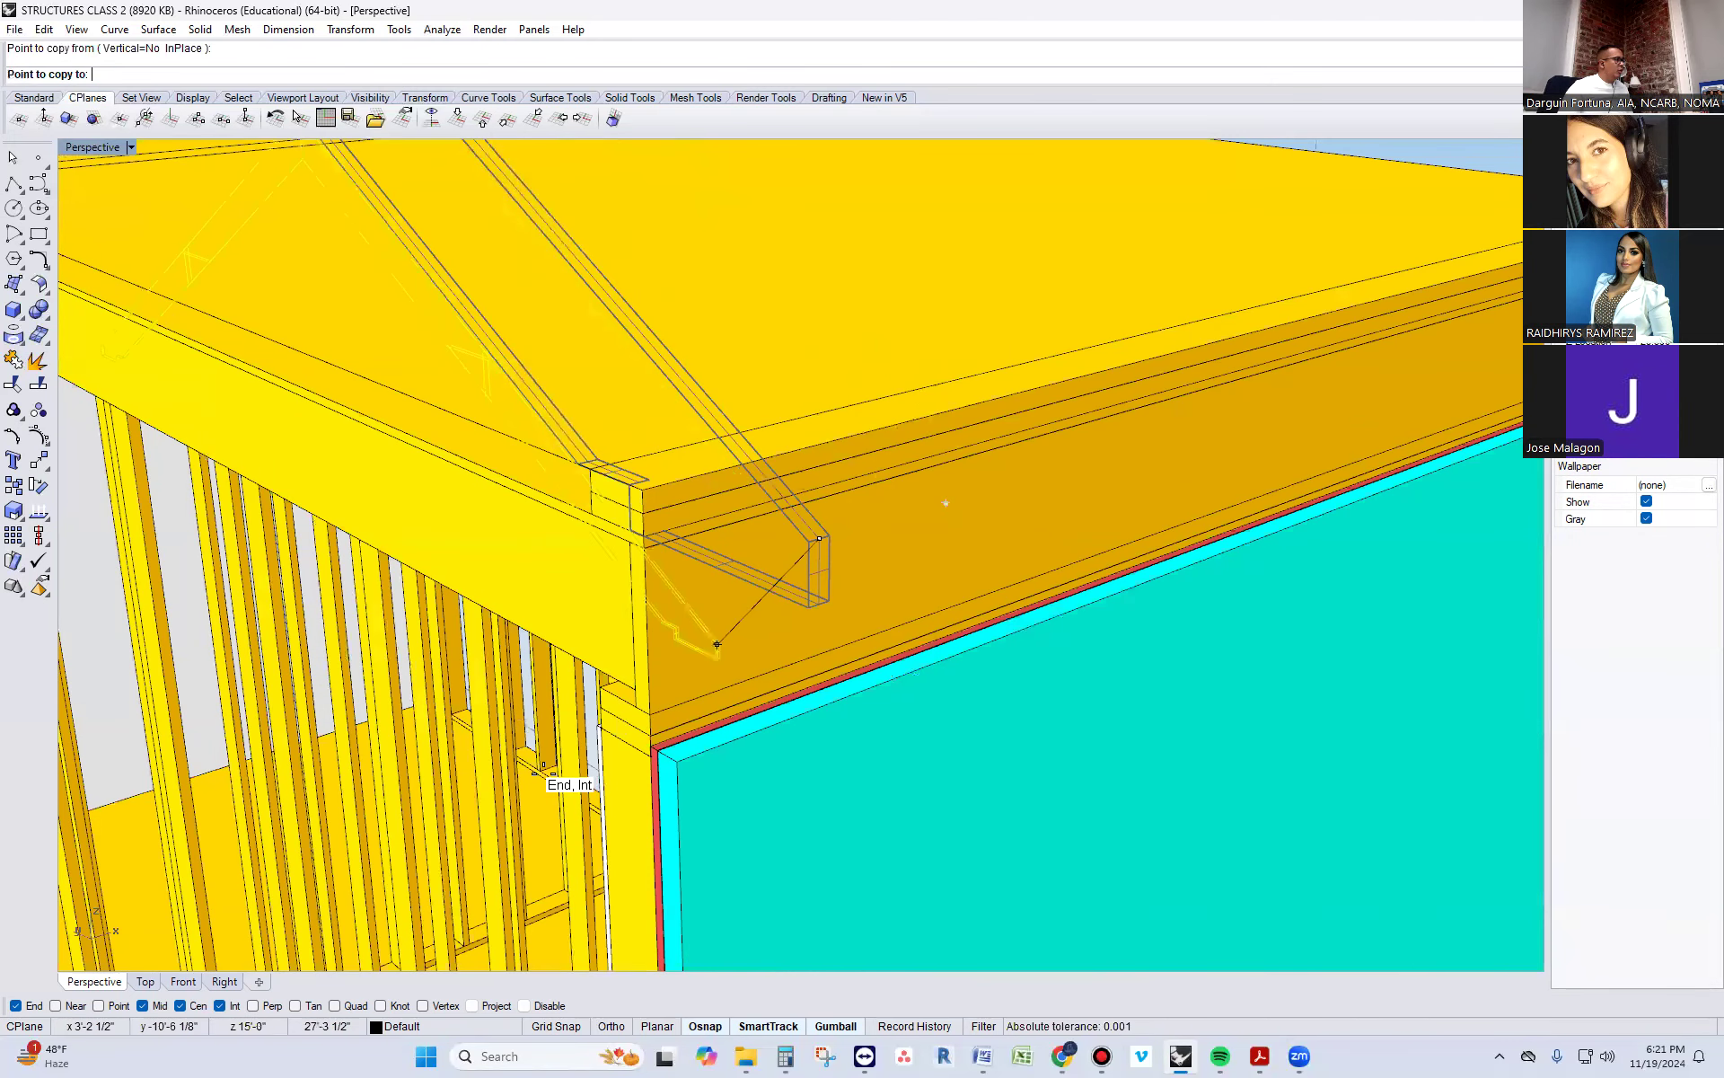
pyautogui.scroll(-8, 618, 893)
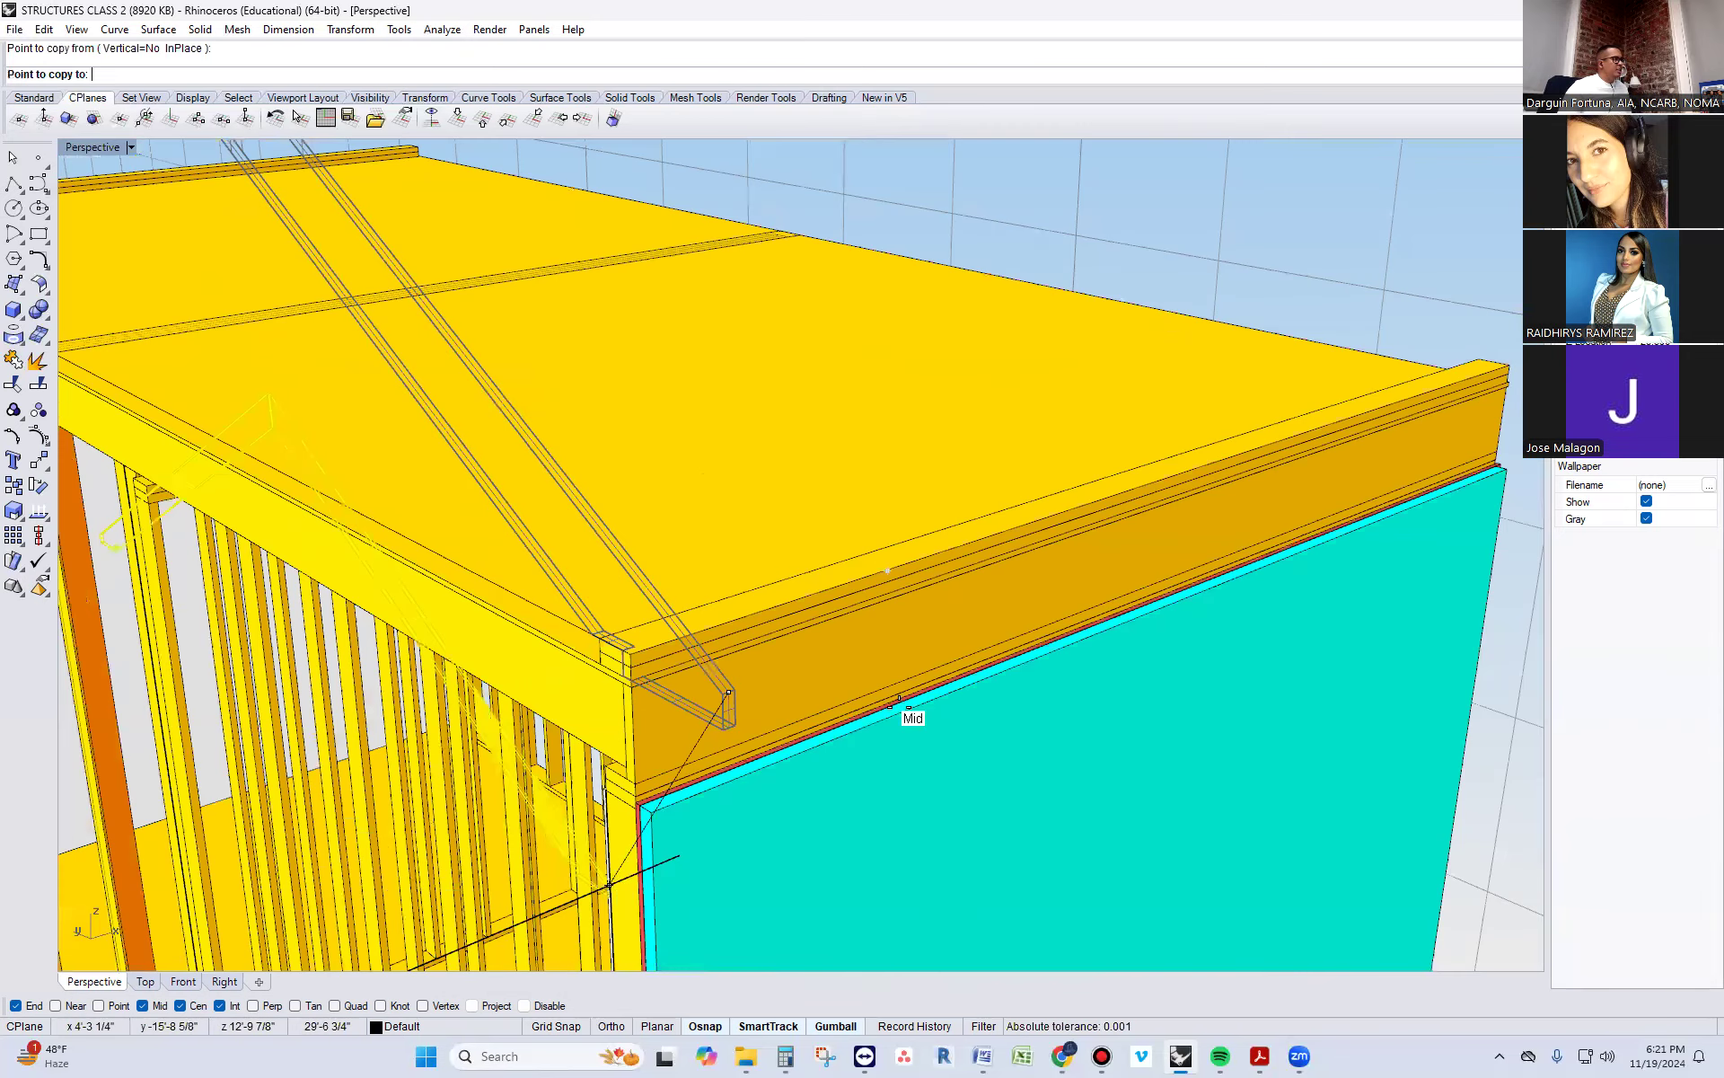
pyautogui.press('F8')
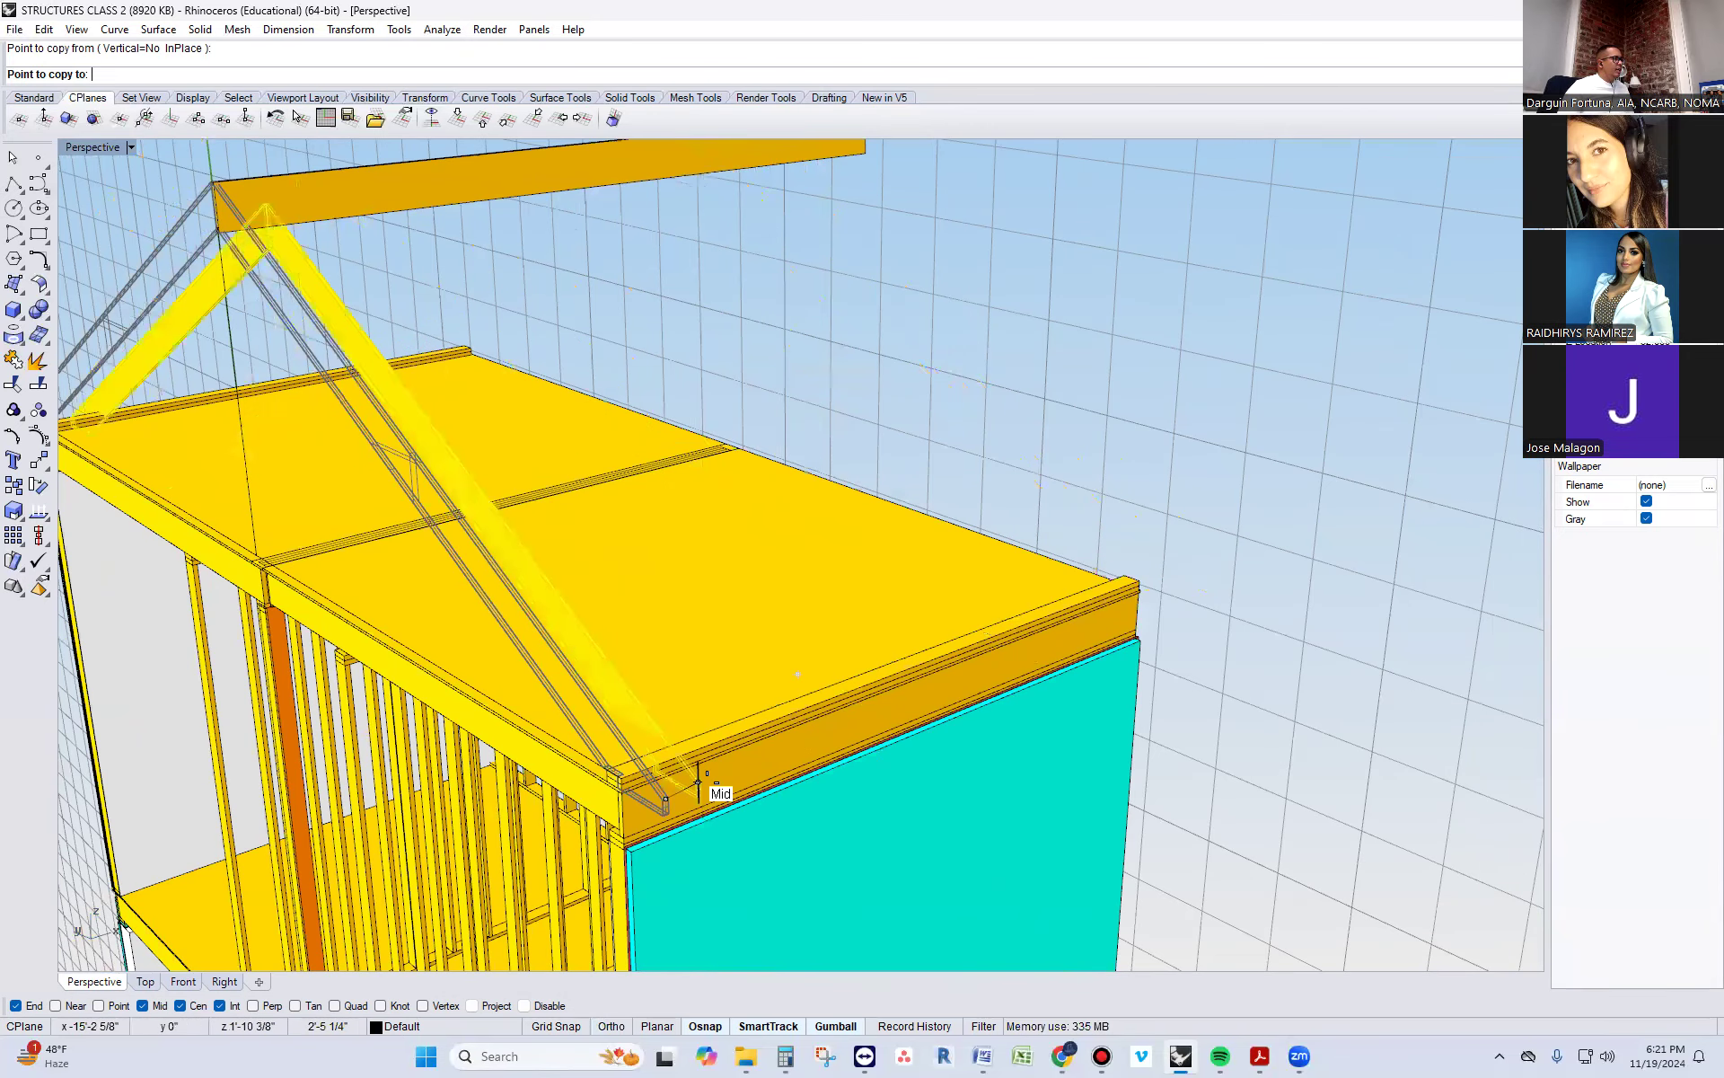
pyautogui.press('Escape')
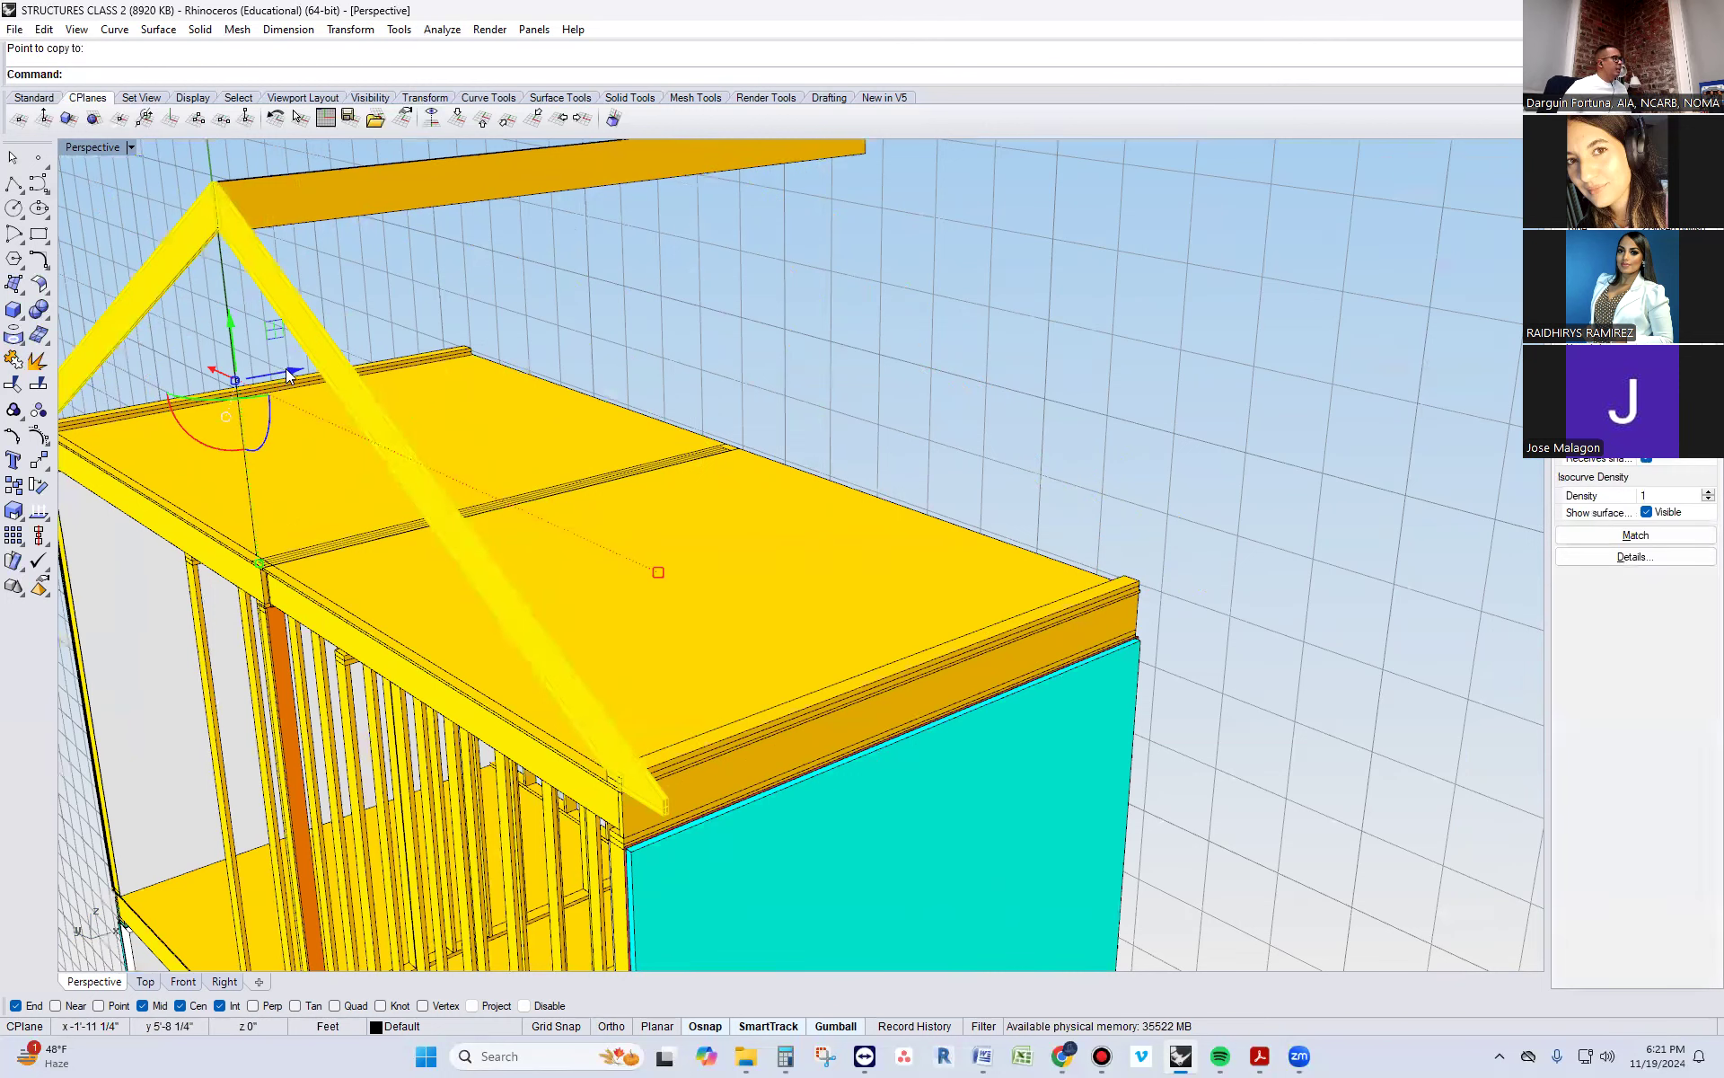
# Duplicate the grouped rafter pair about 1'-2 5/8" along the ridge board
pyautogui.moveTo(287, 374); pyautogui.dragTo(334, 355)
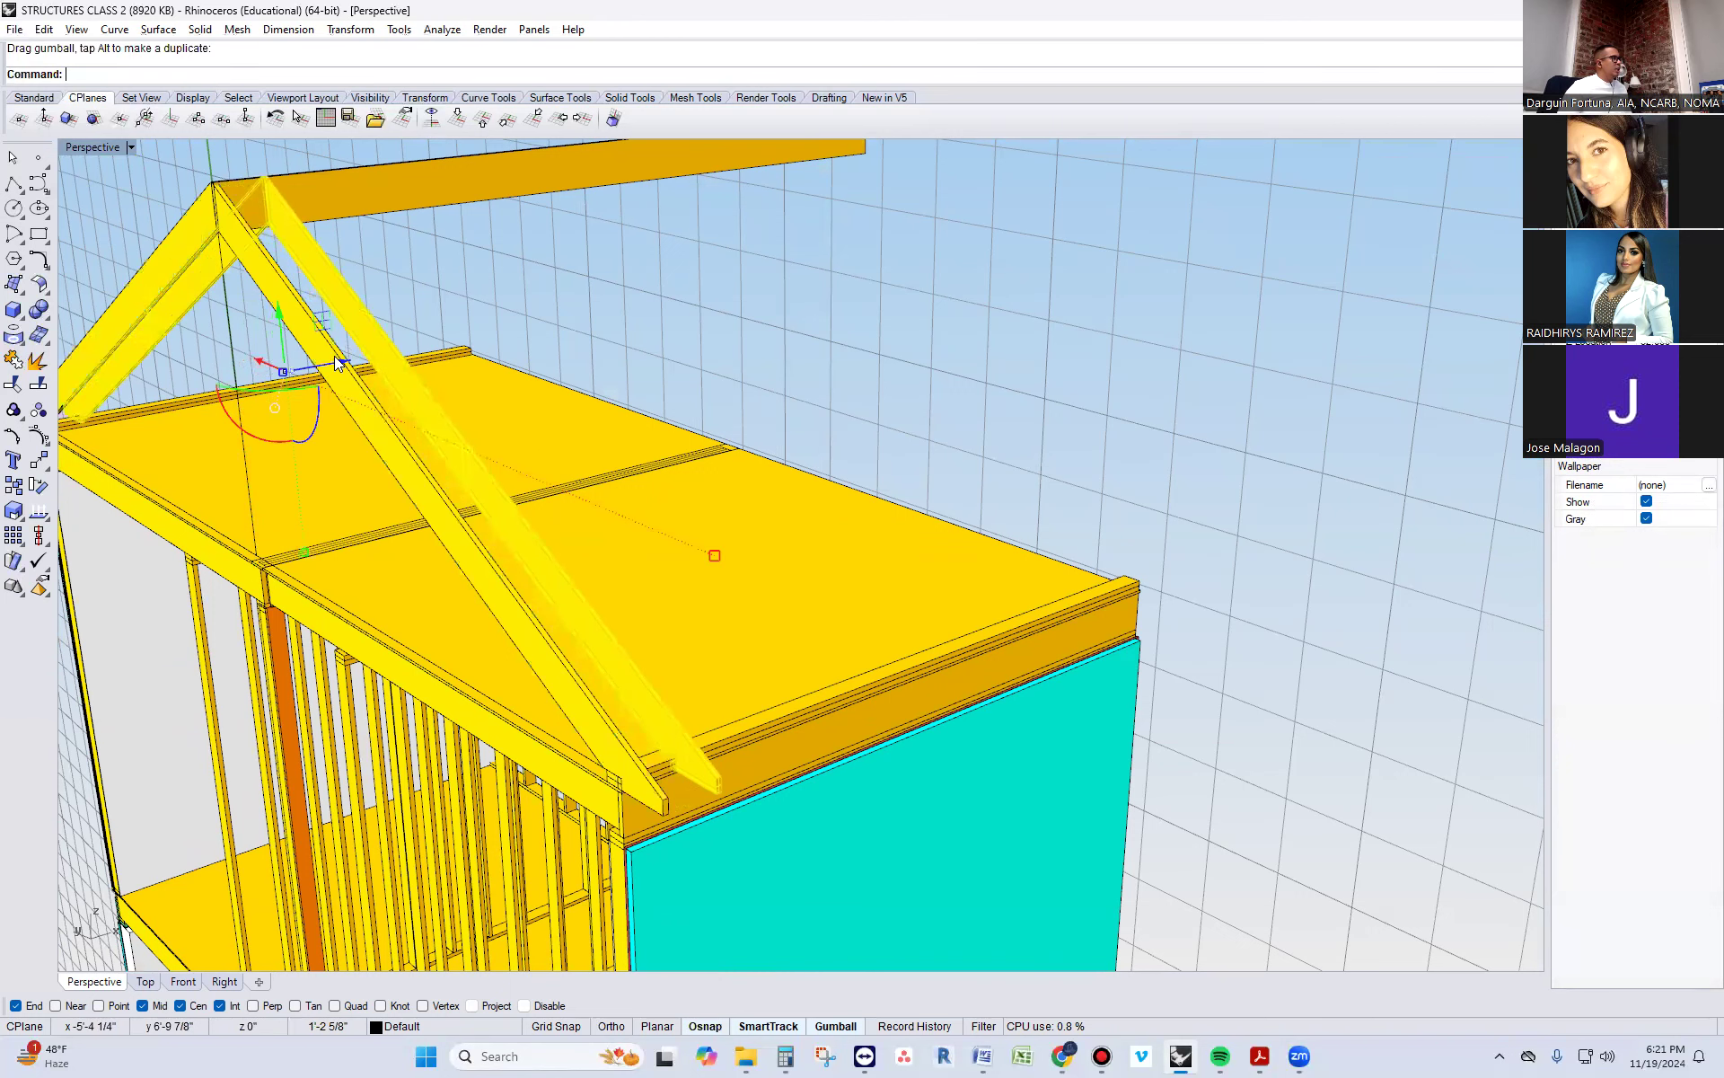
pyautogui.press('Escape')
# Copy the duplicated rafter pair repeatedly along the building at the same spacing, snapping each copy to the previous rafter's end, up to the far wall
pyautogui.click(392, 338)
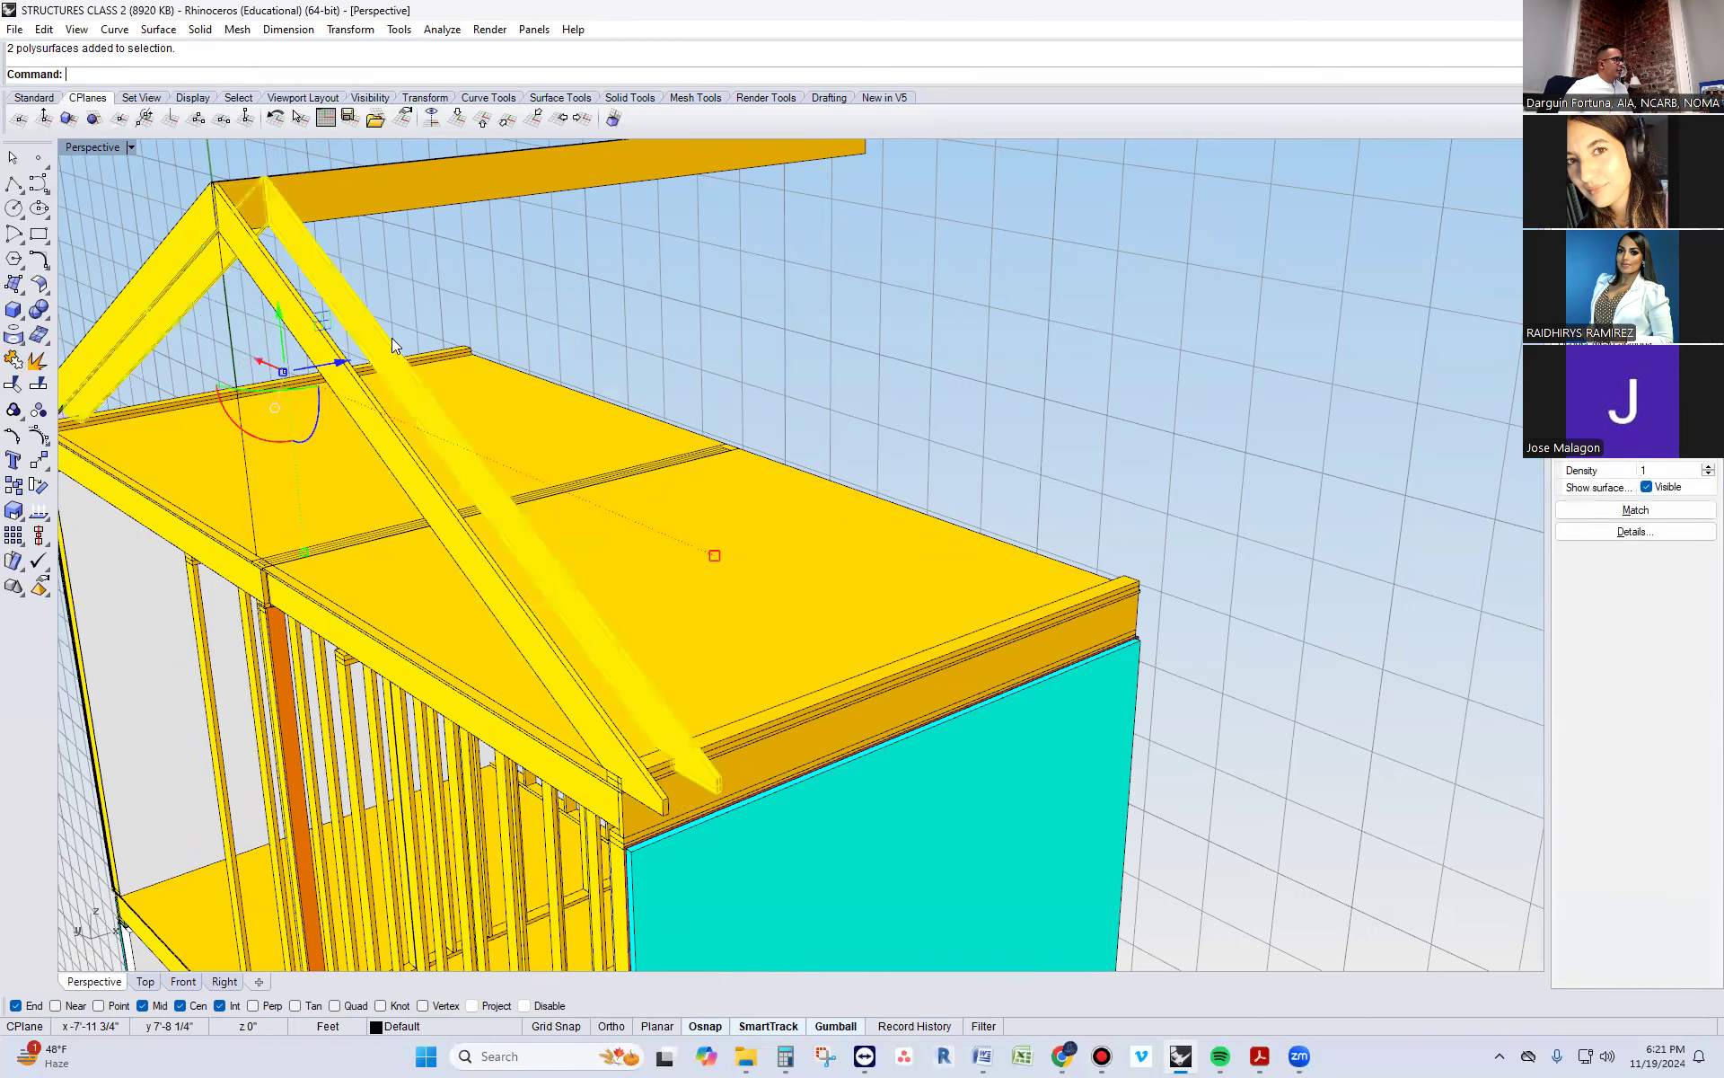
pyautogui.write('Copy')
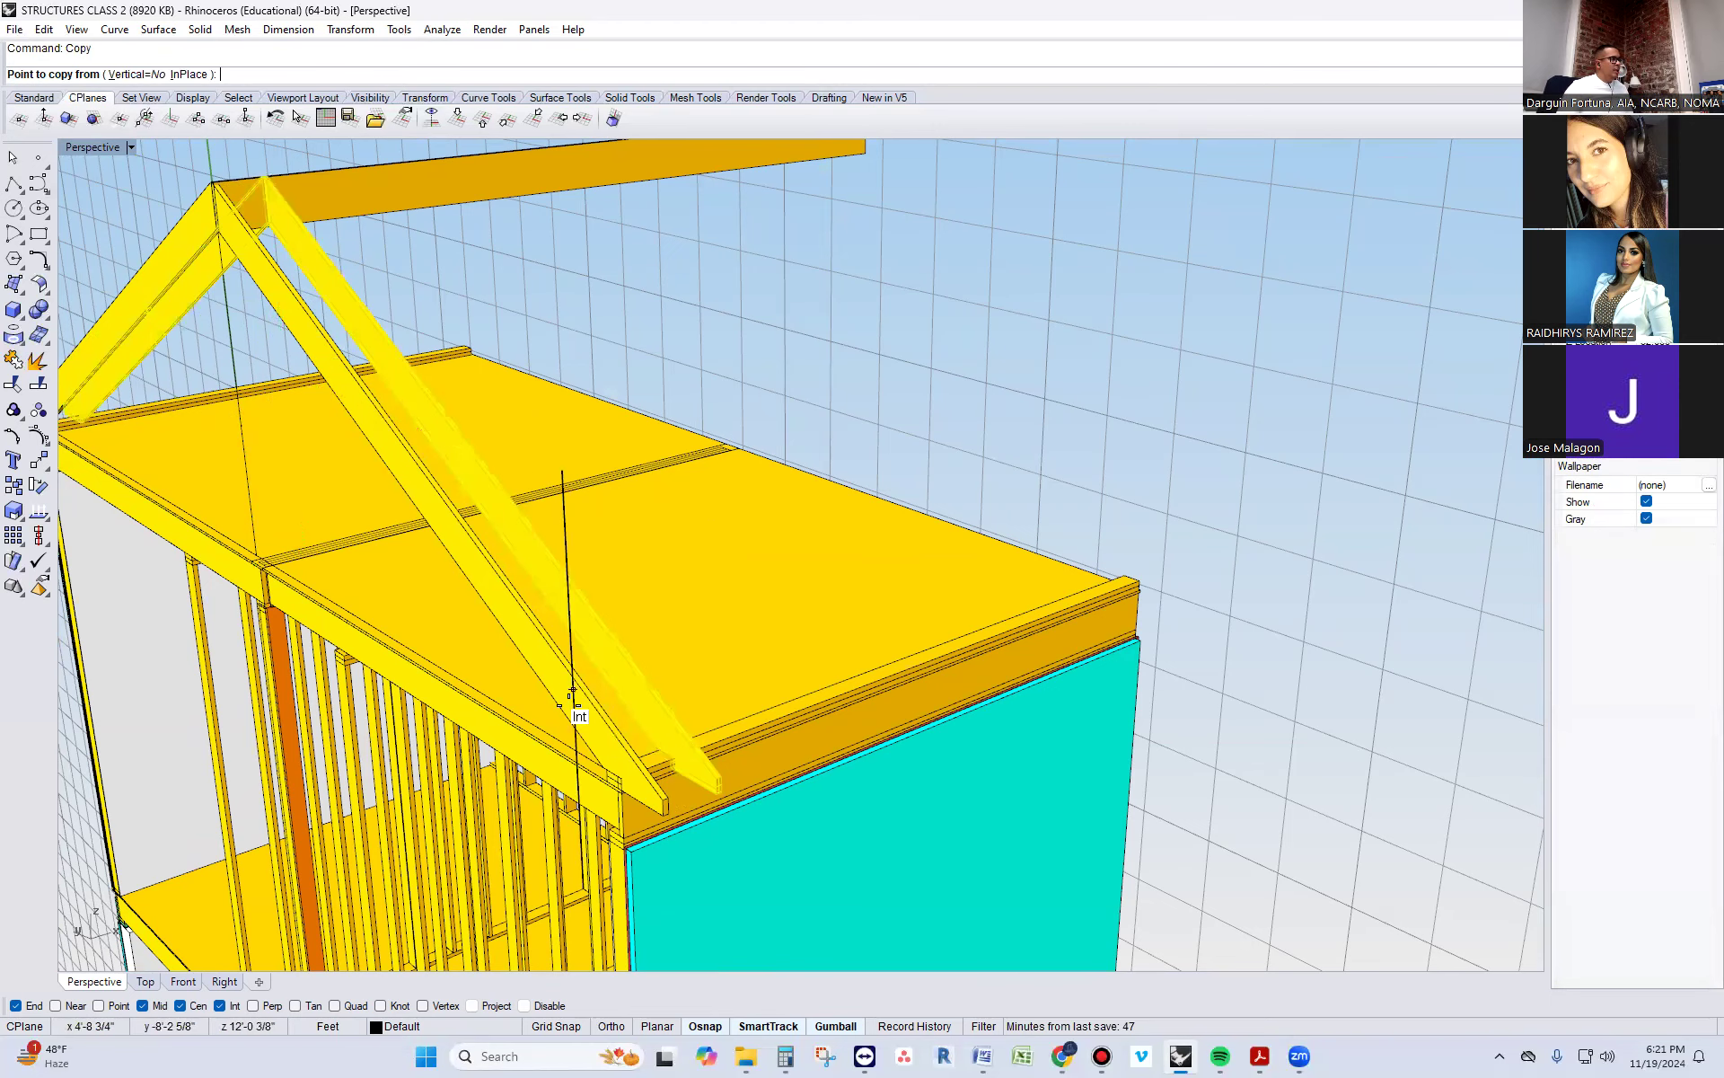
pyautogui.scroll(3, 789, 955)
pyautogui.scroll(4, 781, 855)
pyautogui.click(778, 865)
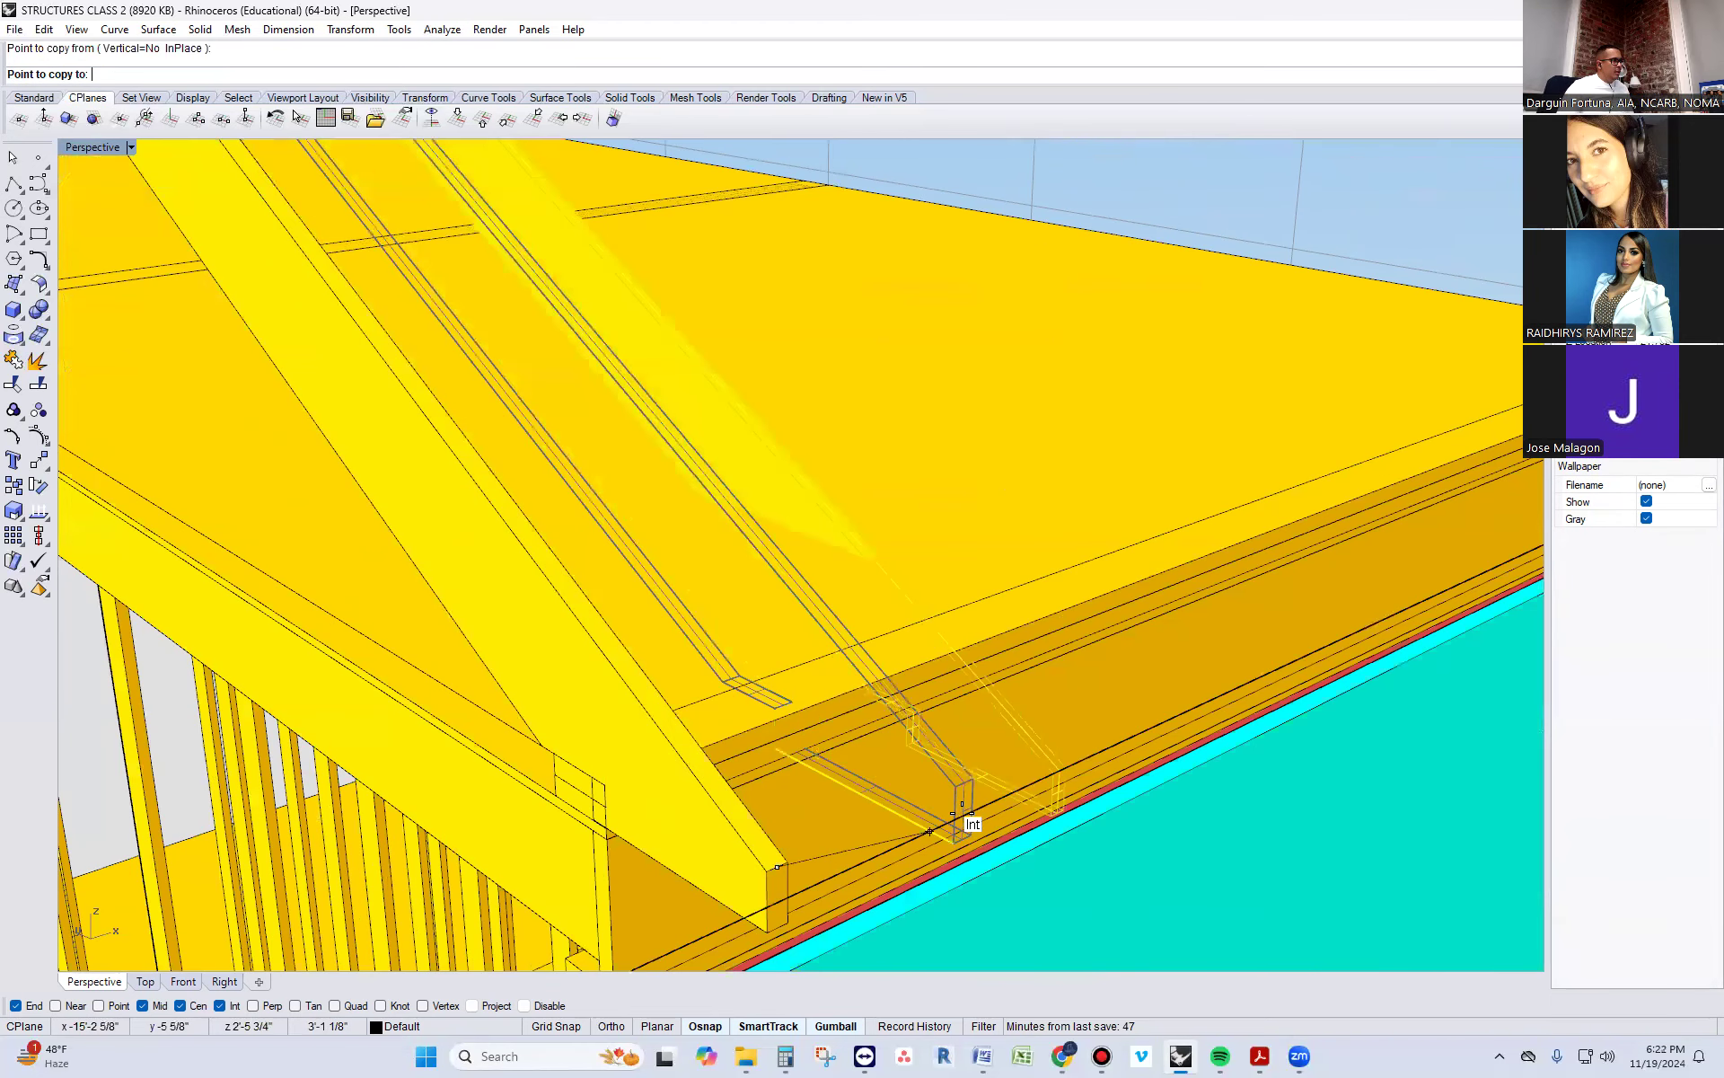
pyautogui.click(1089, 718)
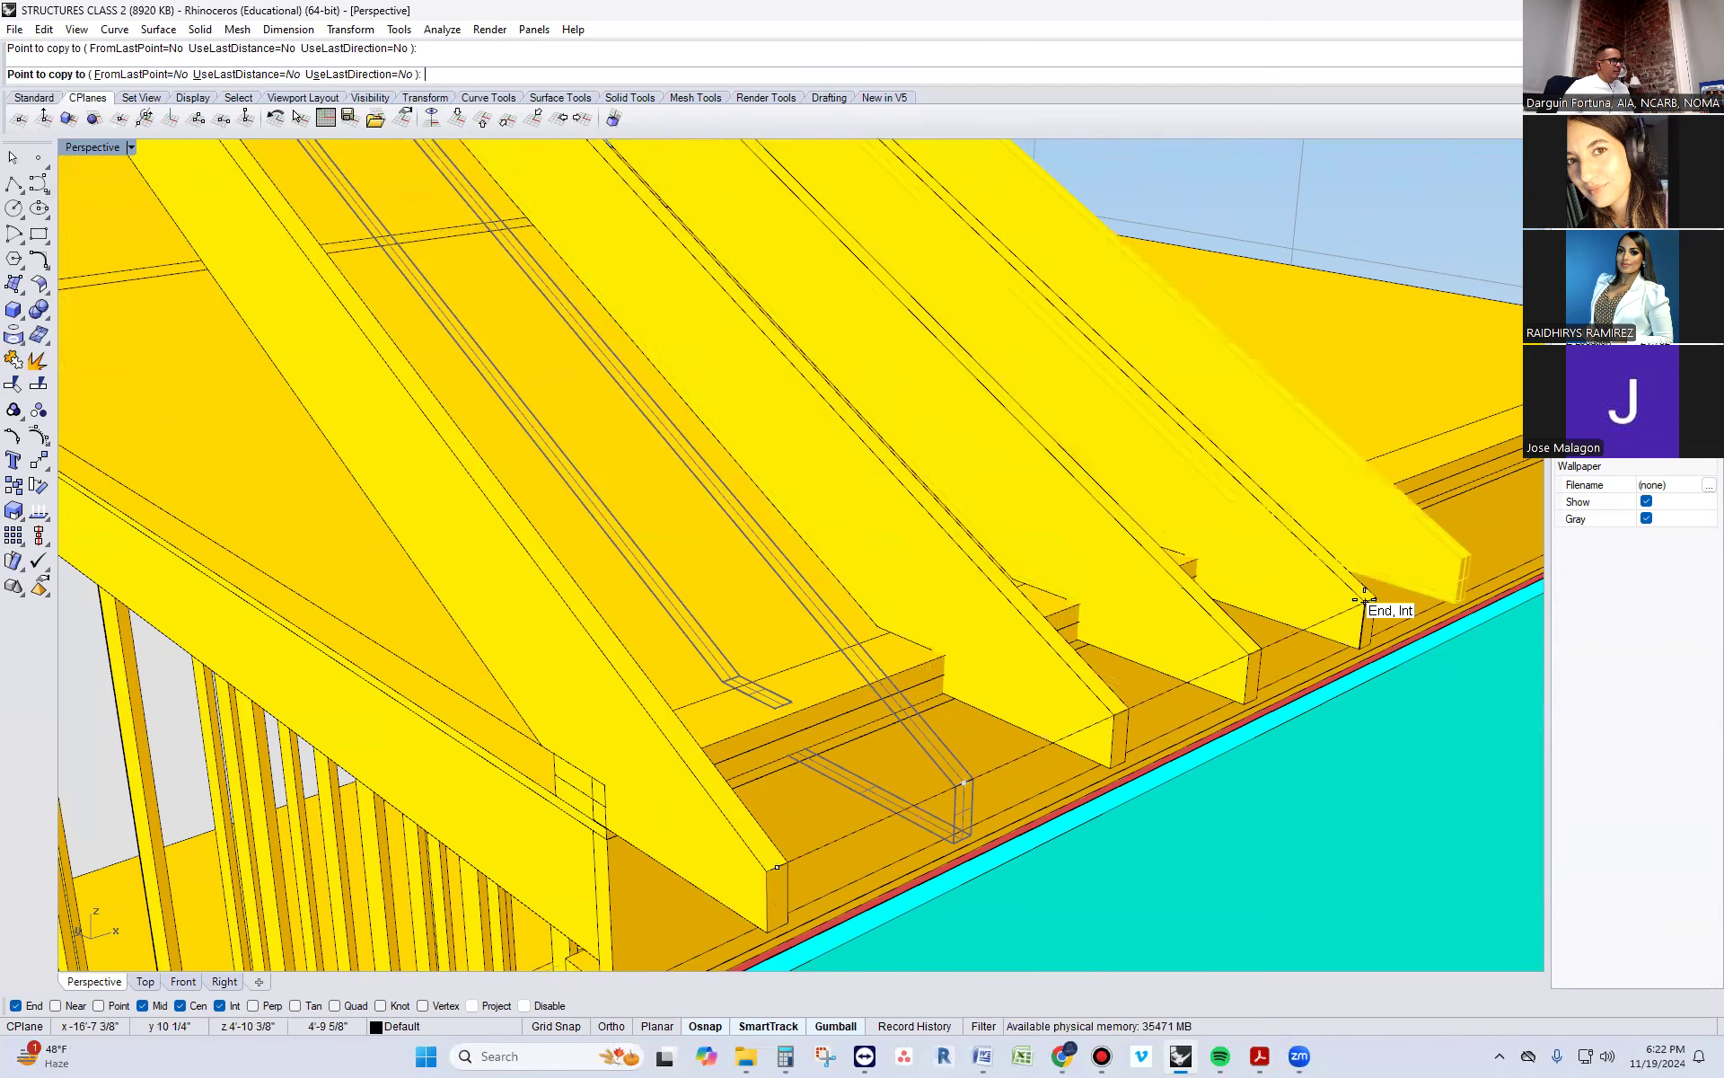
pyautogui.scroll(-3, 1338, 503)
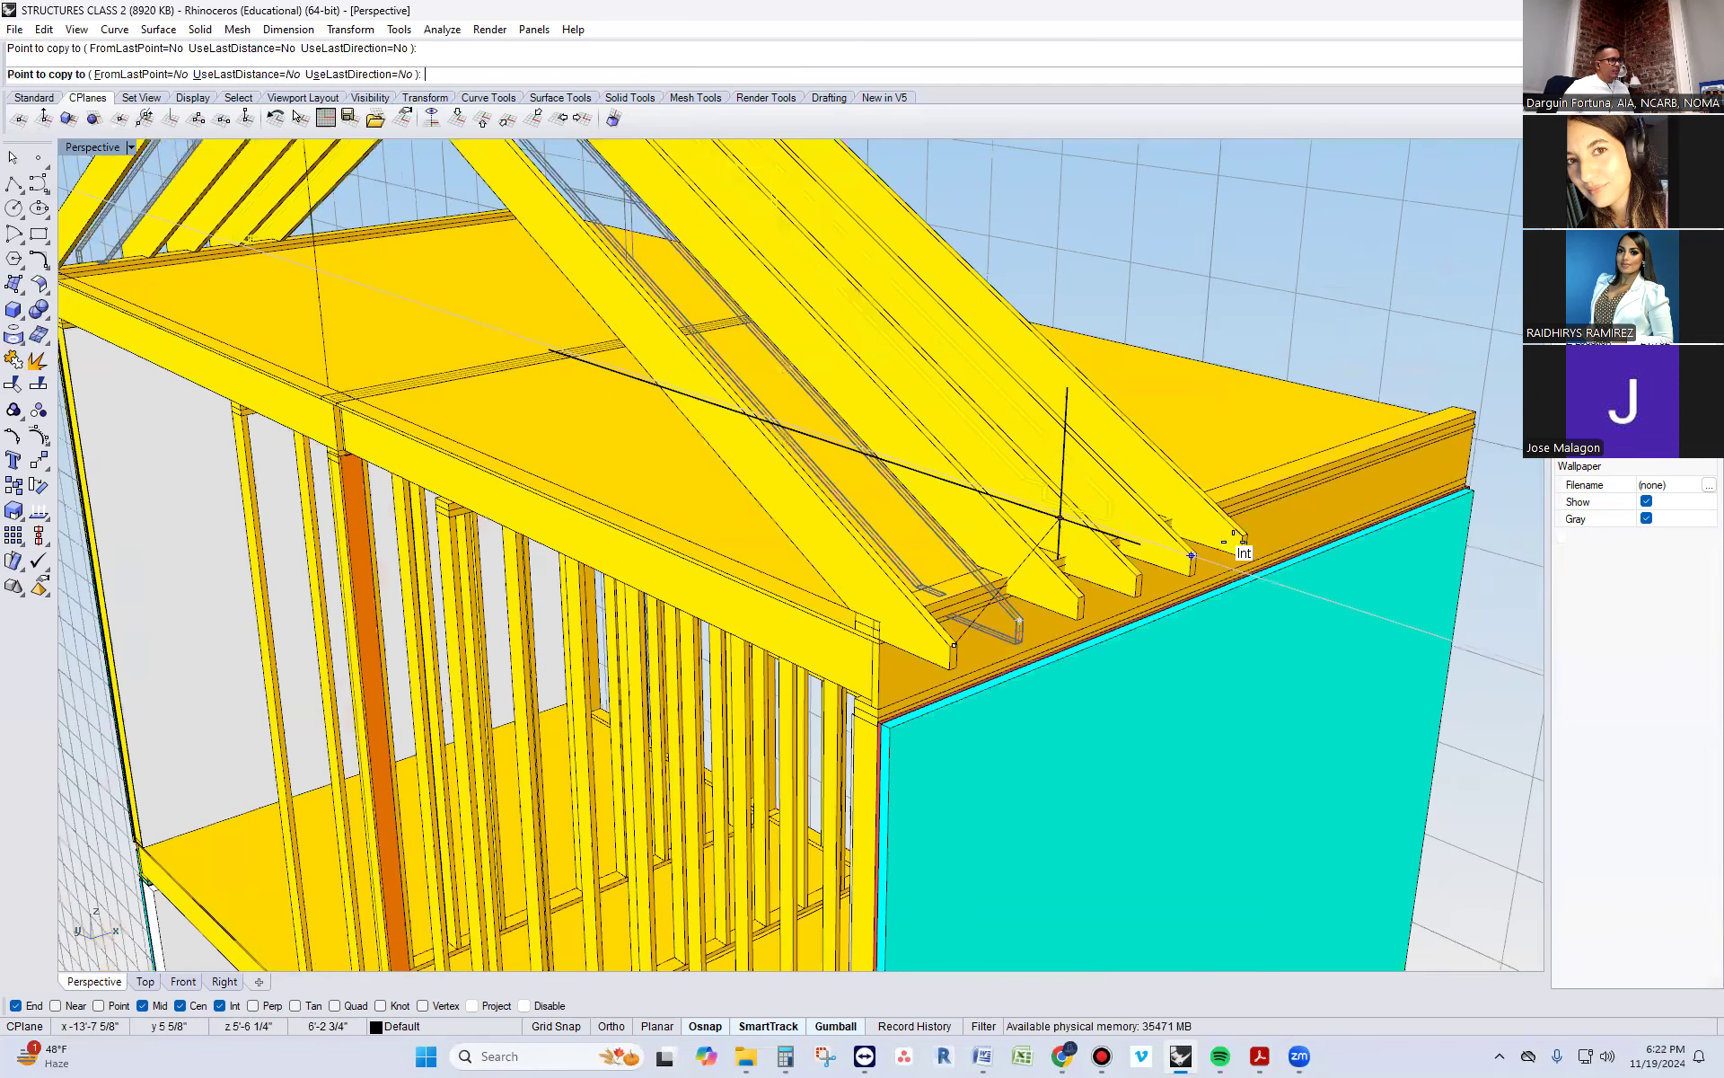
pyautogui.scroll(-1, 1235, 543)
pyautogui.scroll(4, 1186, 550)
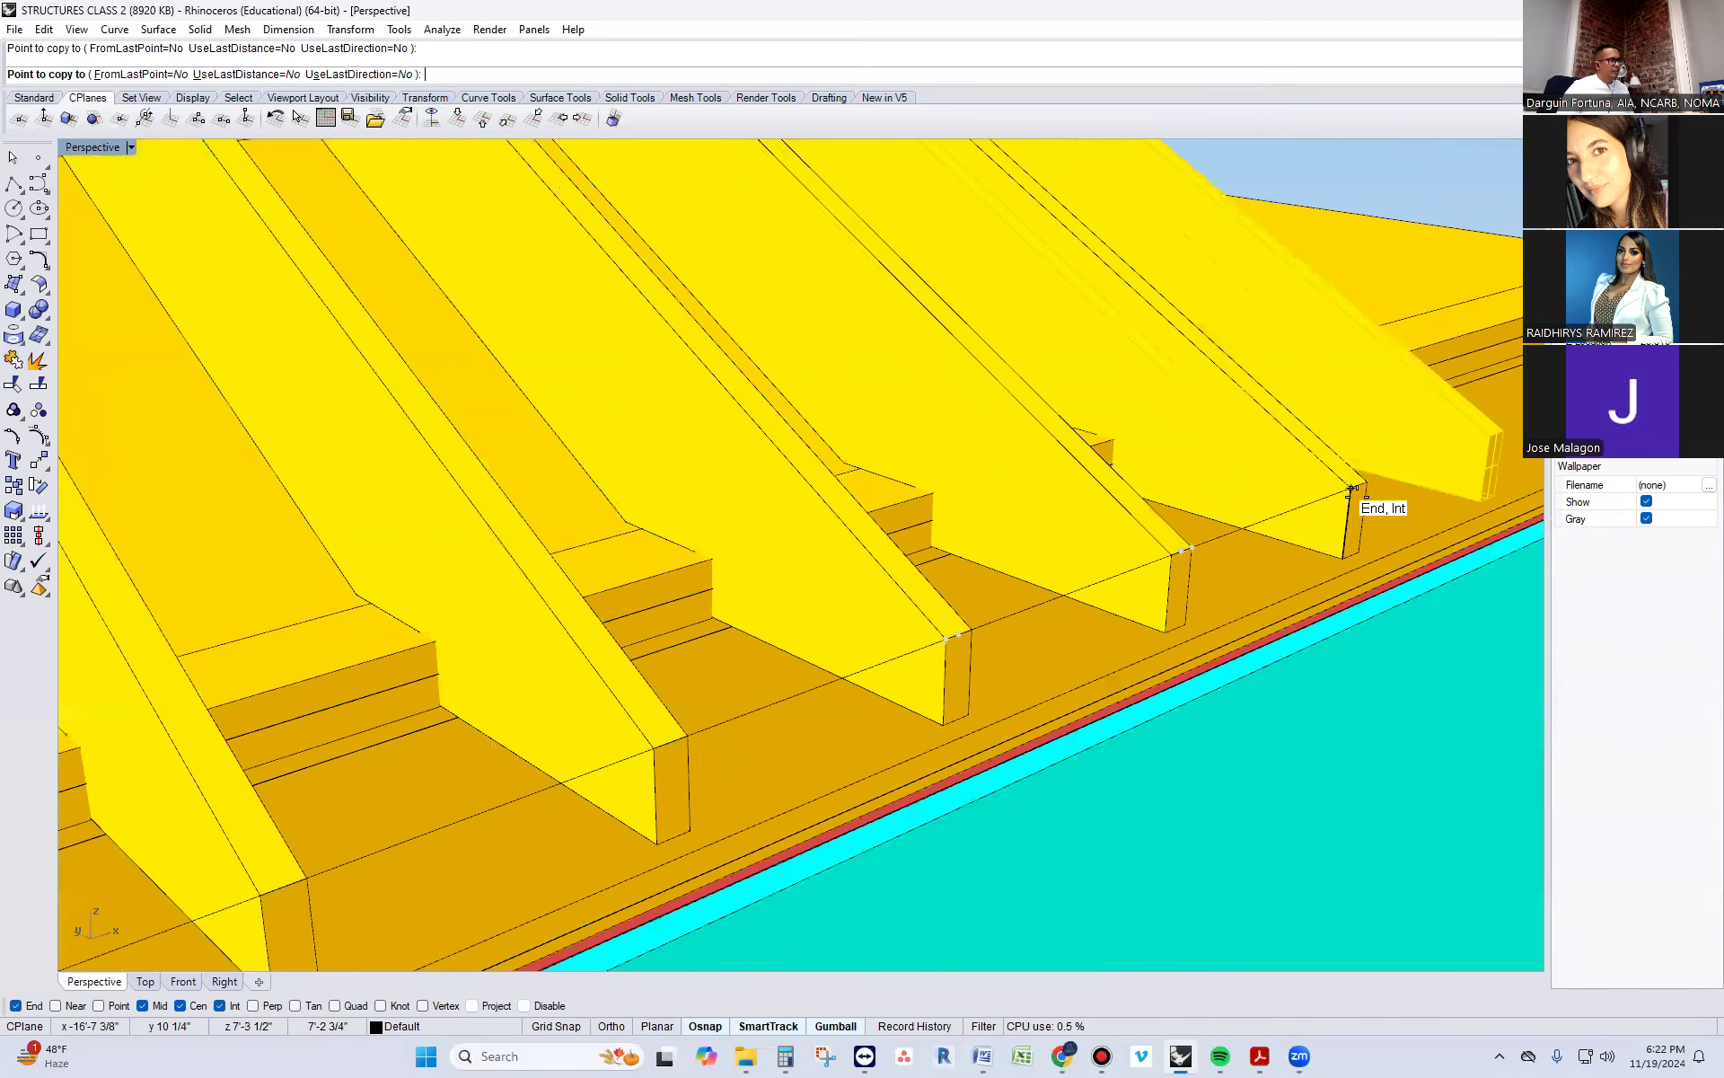
pyautogui.scroll(-3, 989, 487)
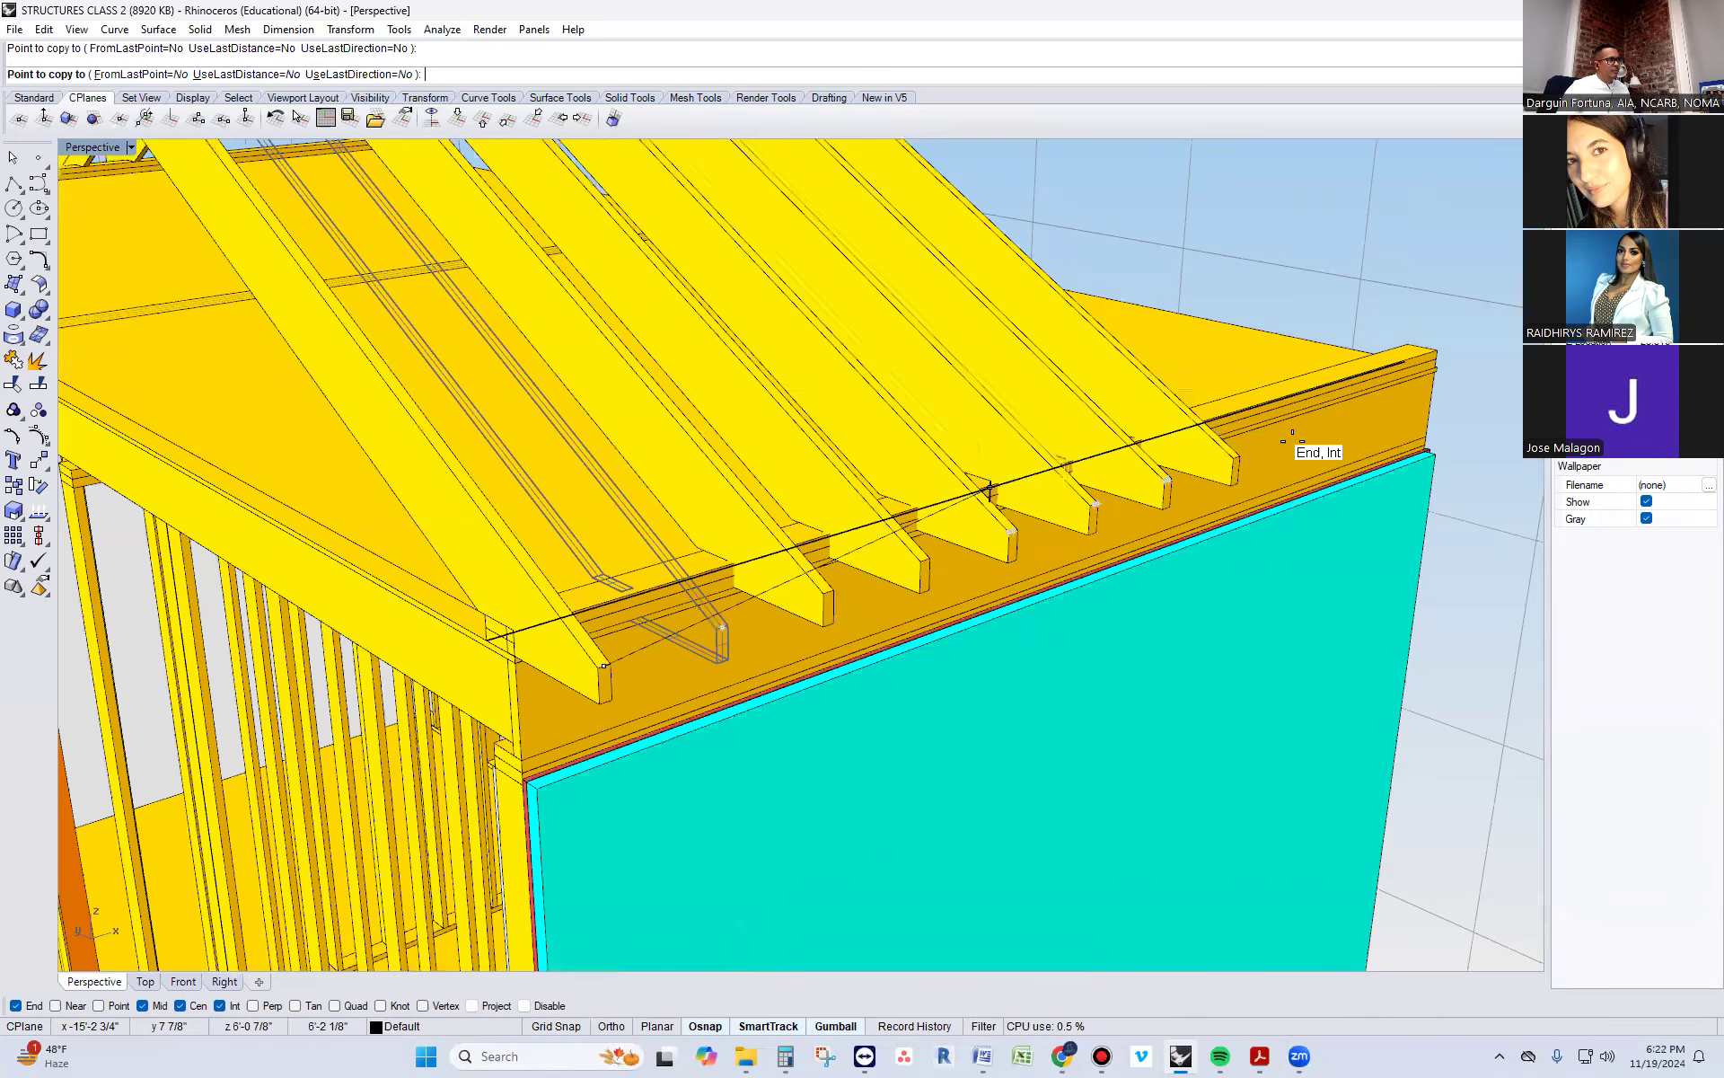
pyautogui.scroll(3, 1139, 500)
pyautogui.click(1255, 457)
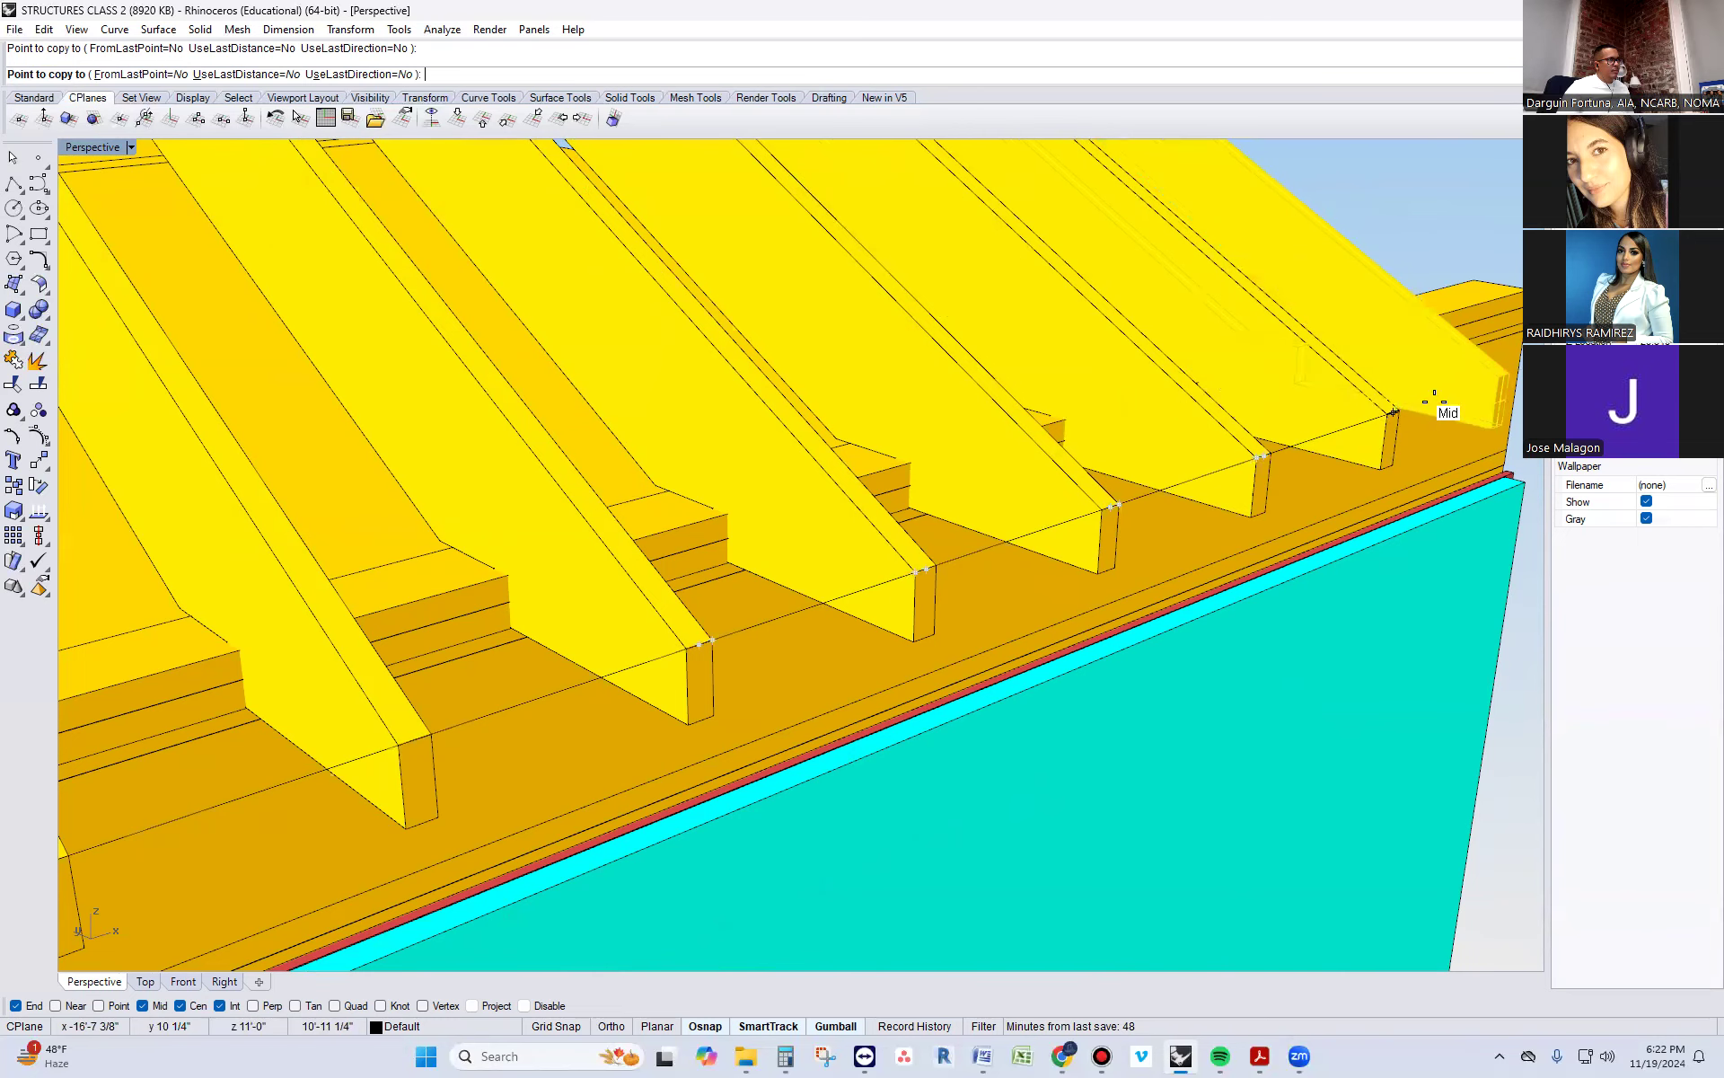
pyautogui.click(1393, 410)
pyautogui.click(1502, 375)
pyautogui.press('Return')
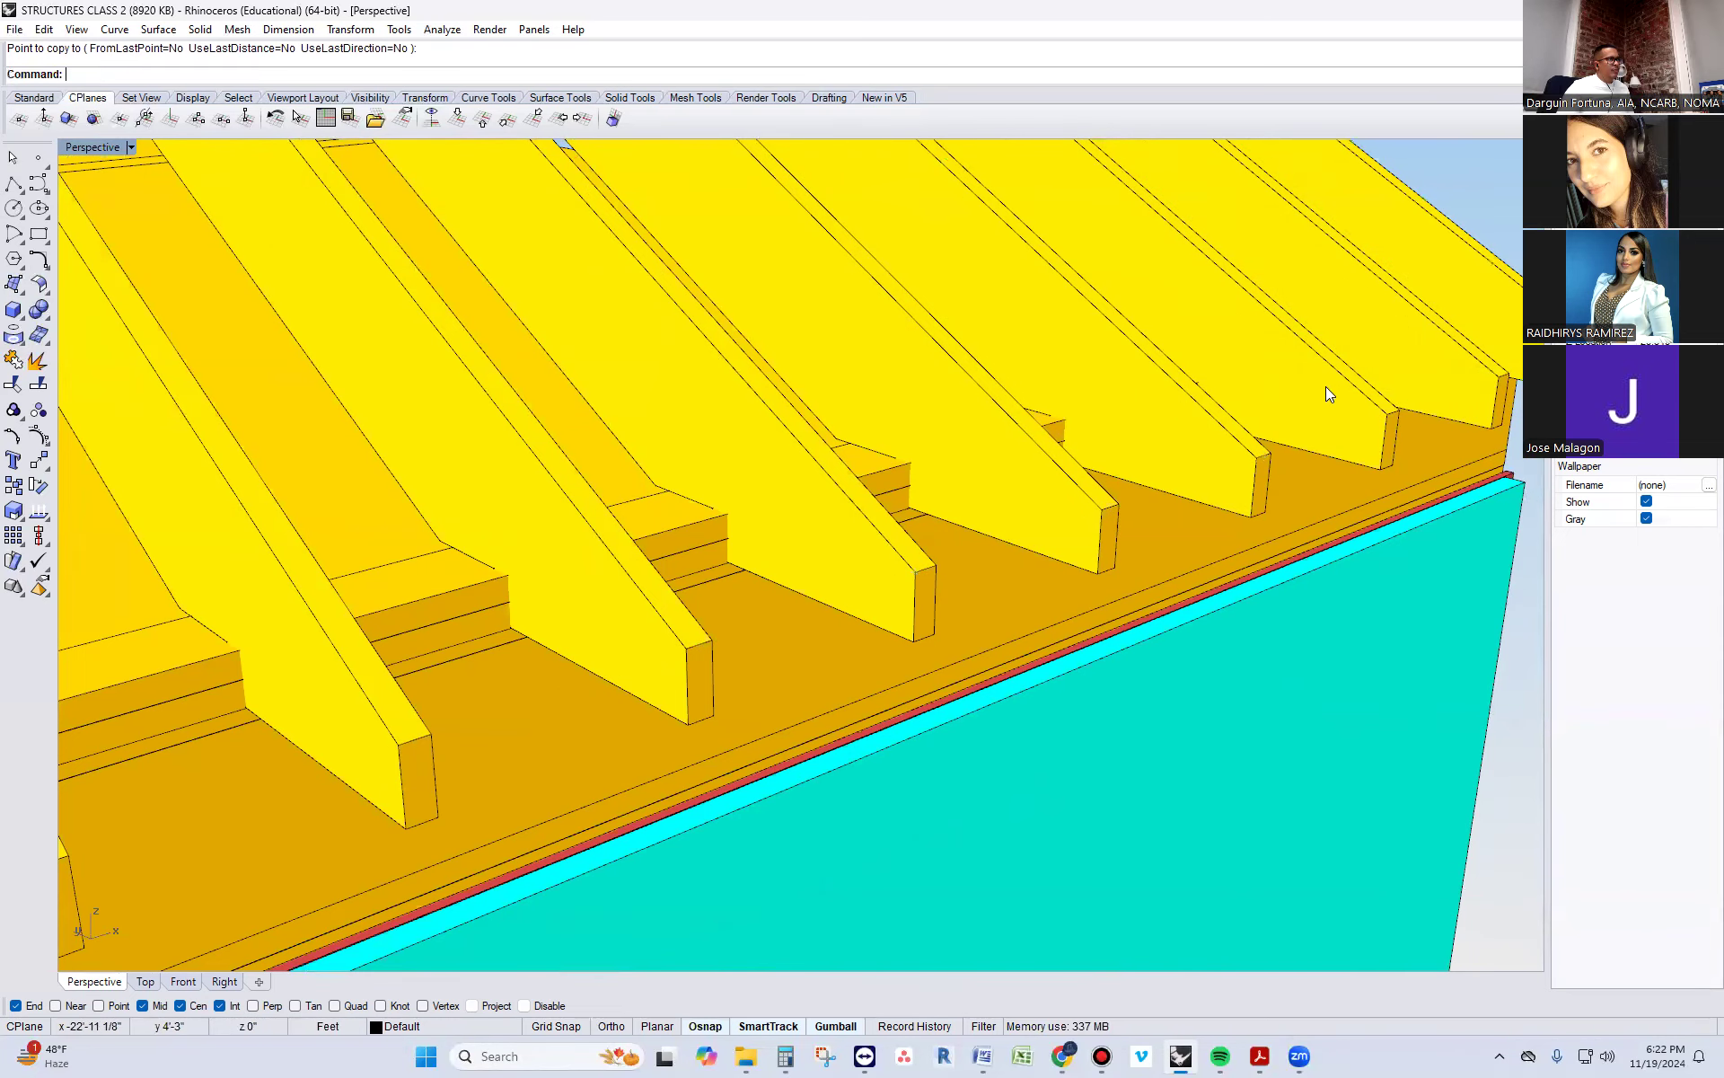
# Examine how the front rafter pair's notch sits on the roof plates at the eave
pyautogui.scroll(-5, 1326, 386)
pyautogui.moveTo(1018, 496); pyautogui.dragTo(1283, 370, button='right')
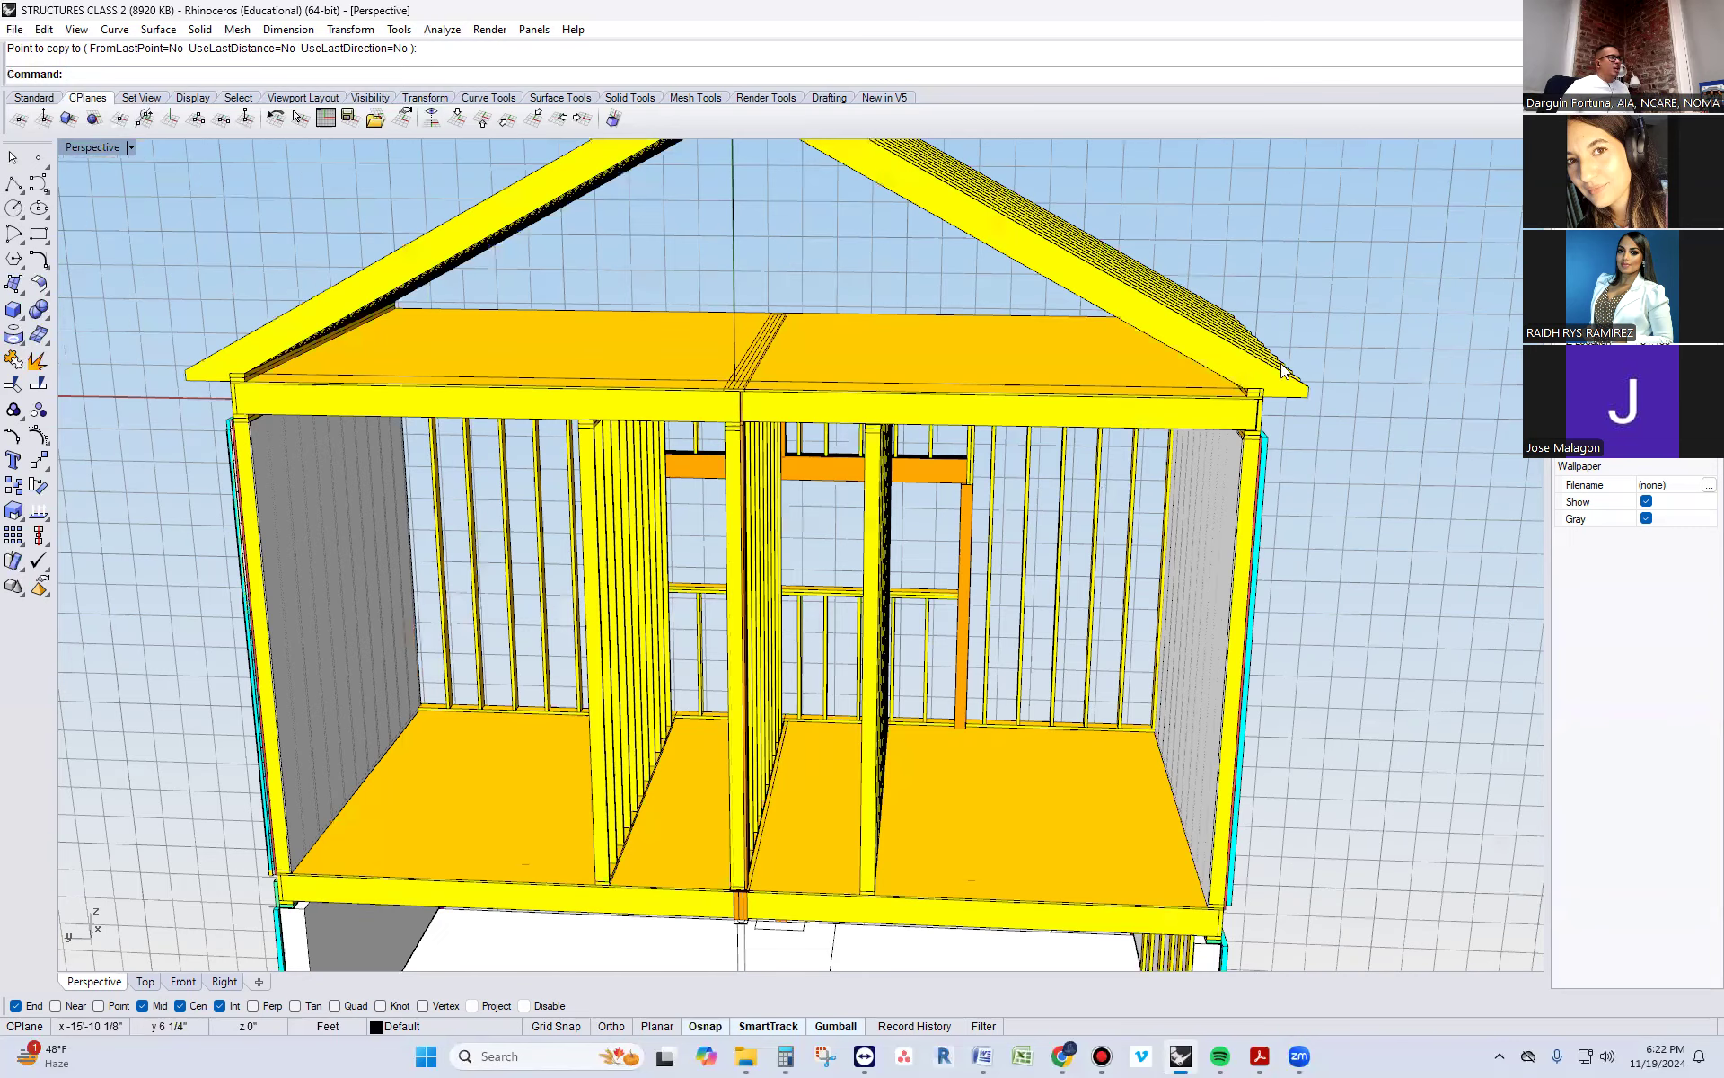
pyautogui.scroll(4, 1312, 433)
pyautogui.moveTo(1220, 440); pyautogui.dragTo(1149, 427, button='right')
pyautogui.scroll(4, 1149, 427)
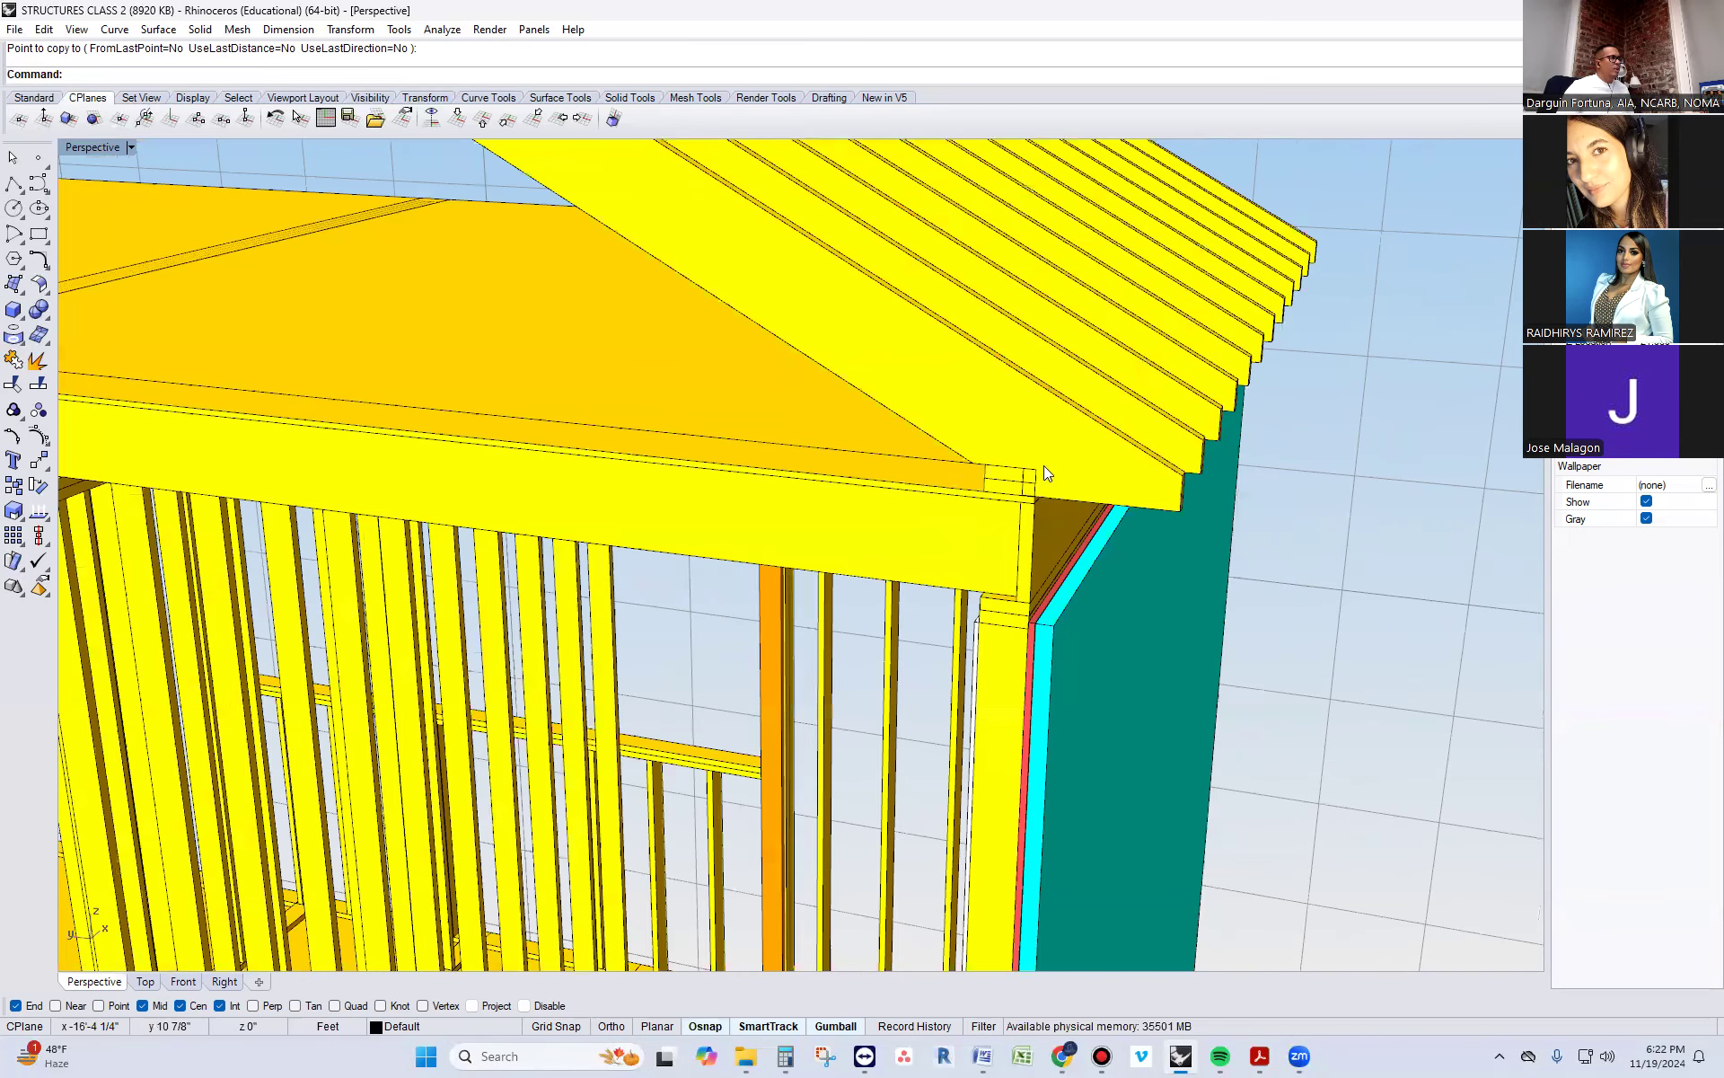
pyautogui.scroll(6, 1044, 465)
pyautogui.scroll(5, 997, 492)
pyautogui.click(984, 489)
pyautogui.click(979, 544)
pyautogui.click(979, 548)
pyautogui.click(1114, 593)
pyautogui.scroll(-5, 1011, 580)
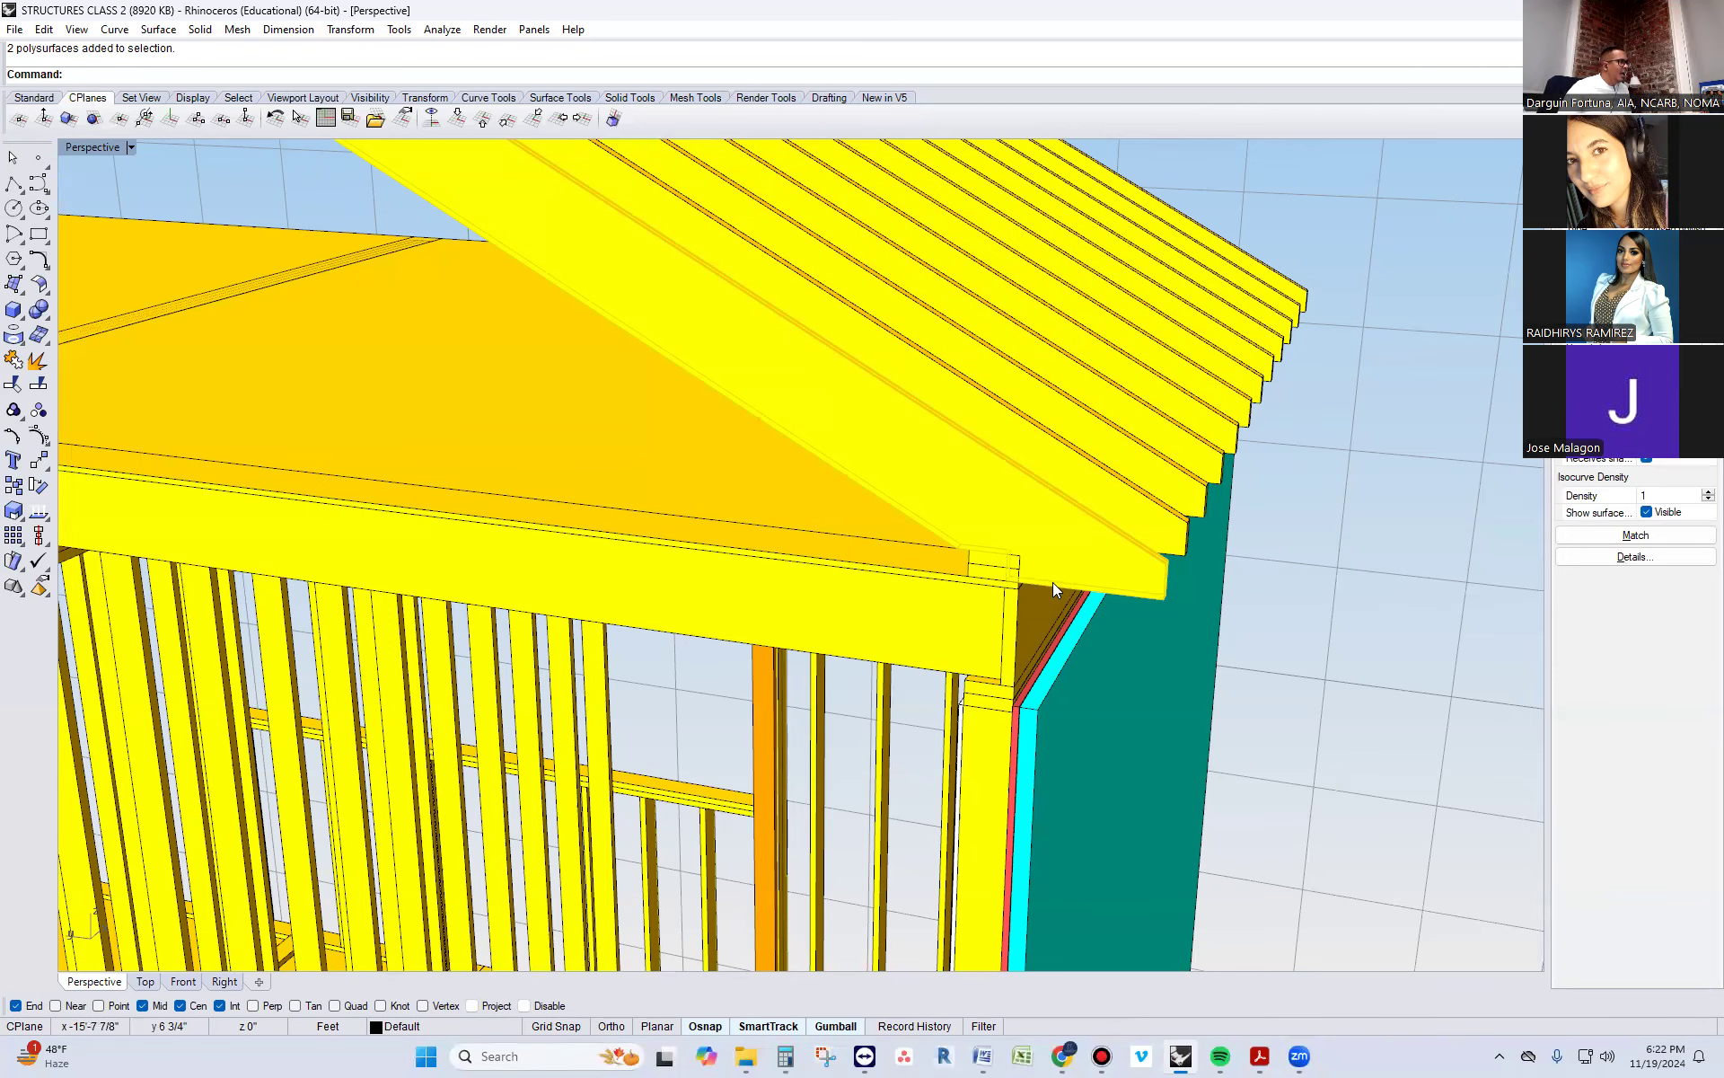
pyautogui.scroll(-5, 1053, 582)
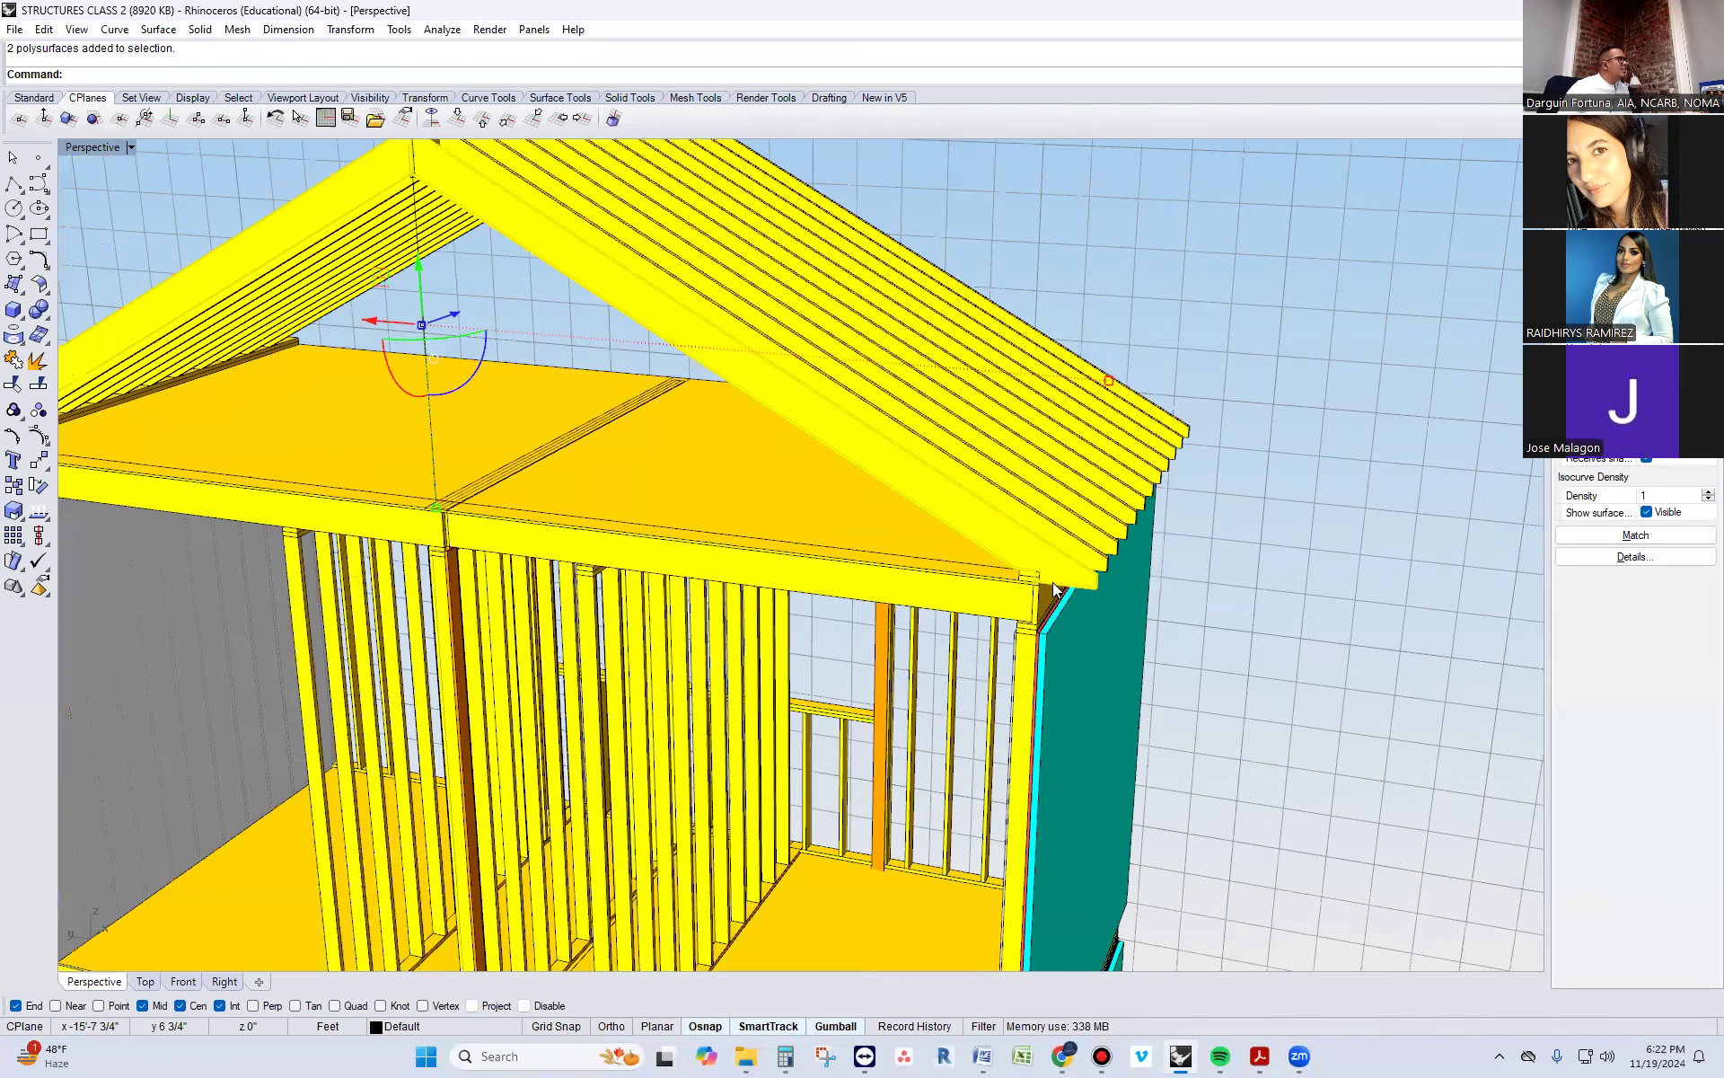
# Undo the rafter copies and the preceding duplicate, grouping, line deletion and shift of the first rafter pair
pyautogui.moveTo(552, 548); pyautogui.dragTo(593, 355, button='right')
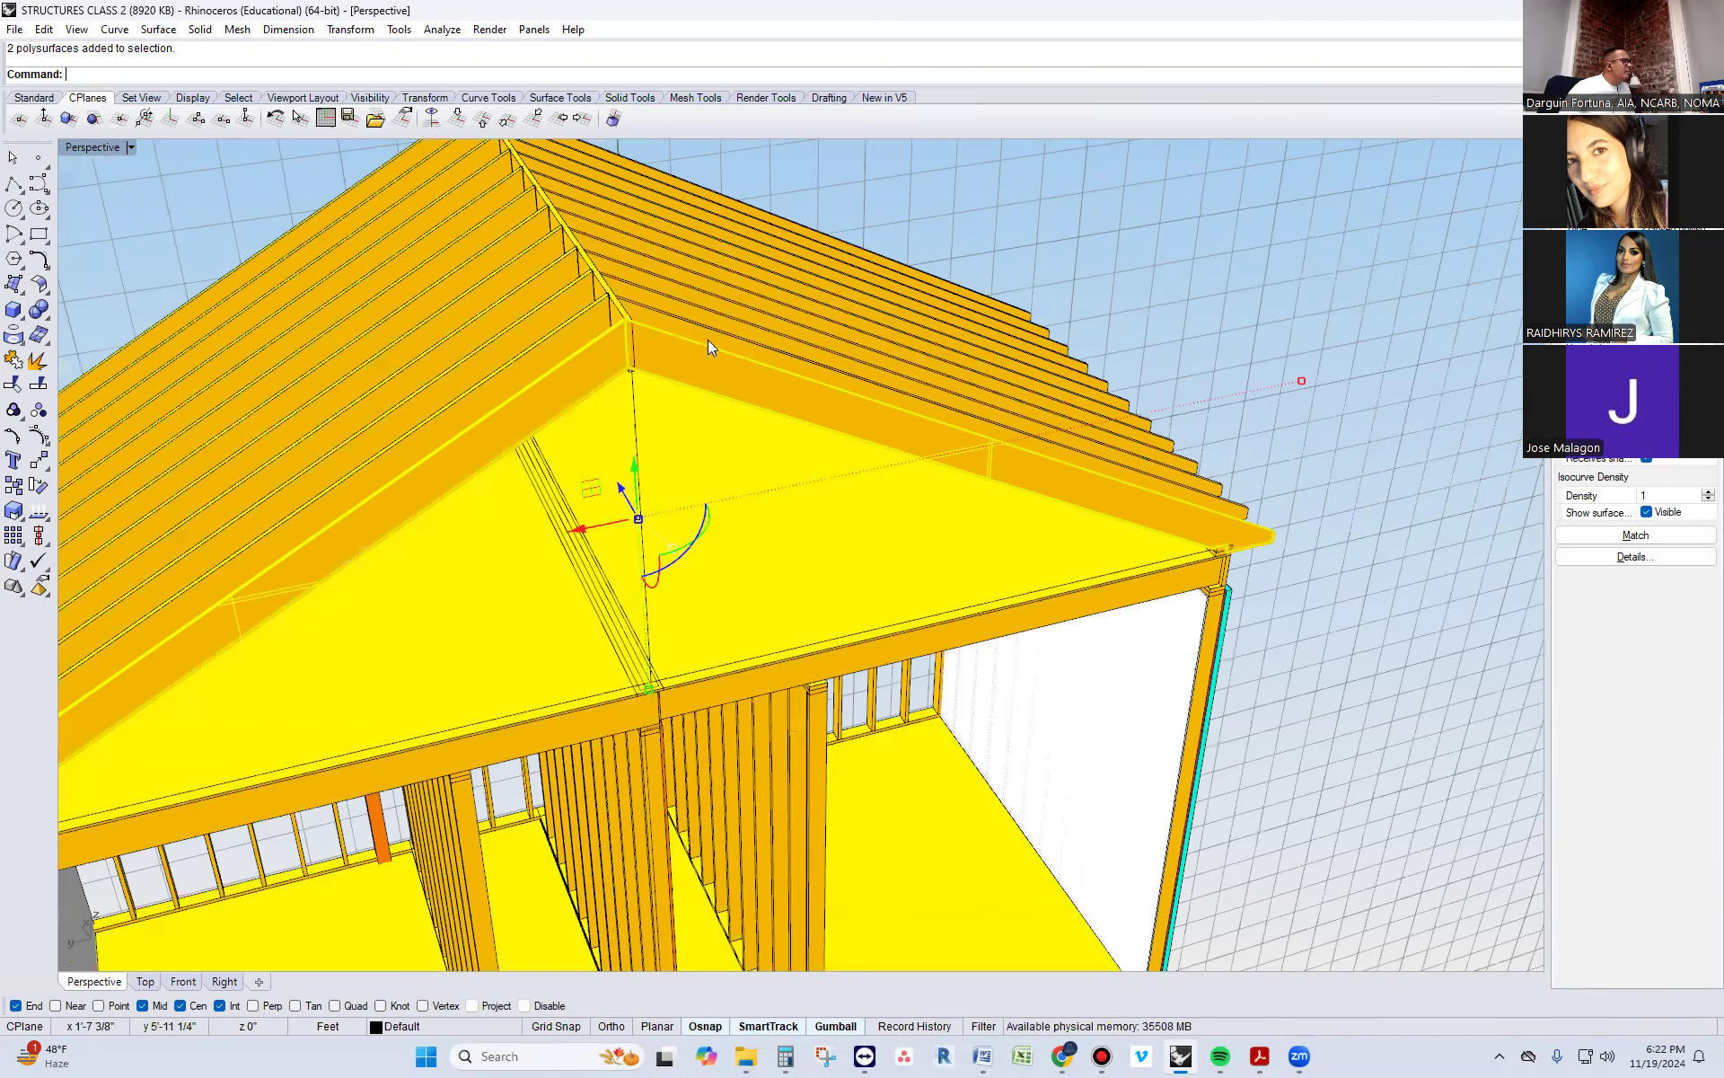
pyautogui.scroll(2, 726, 336)
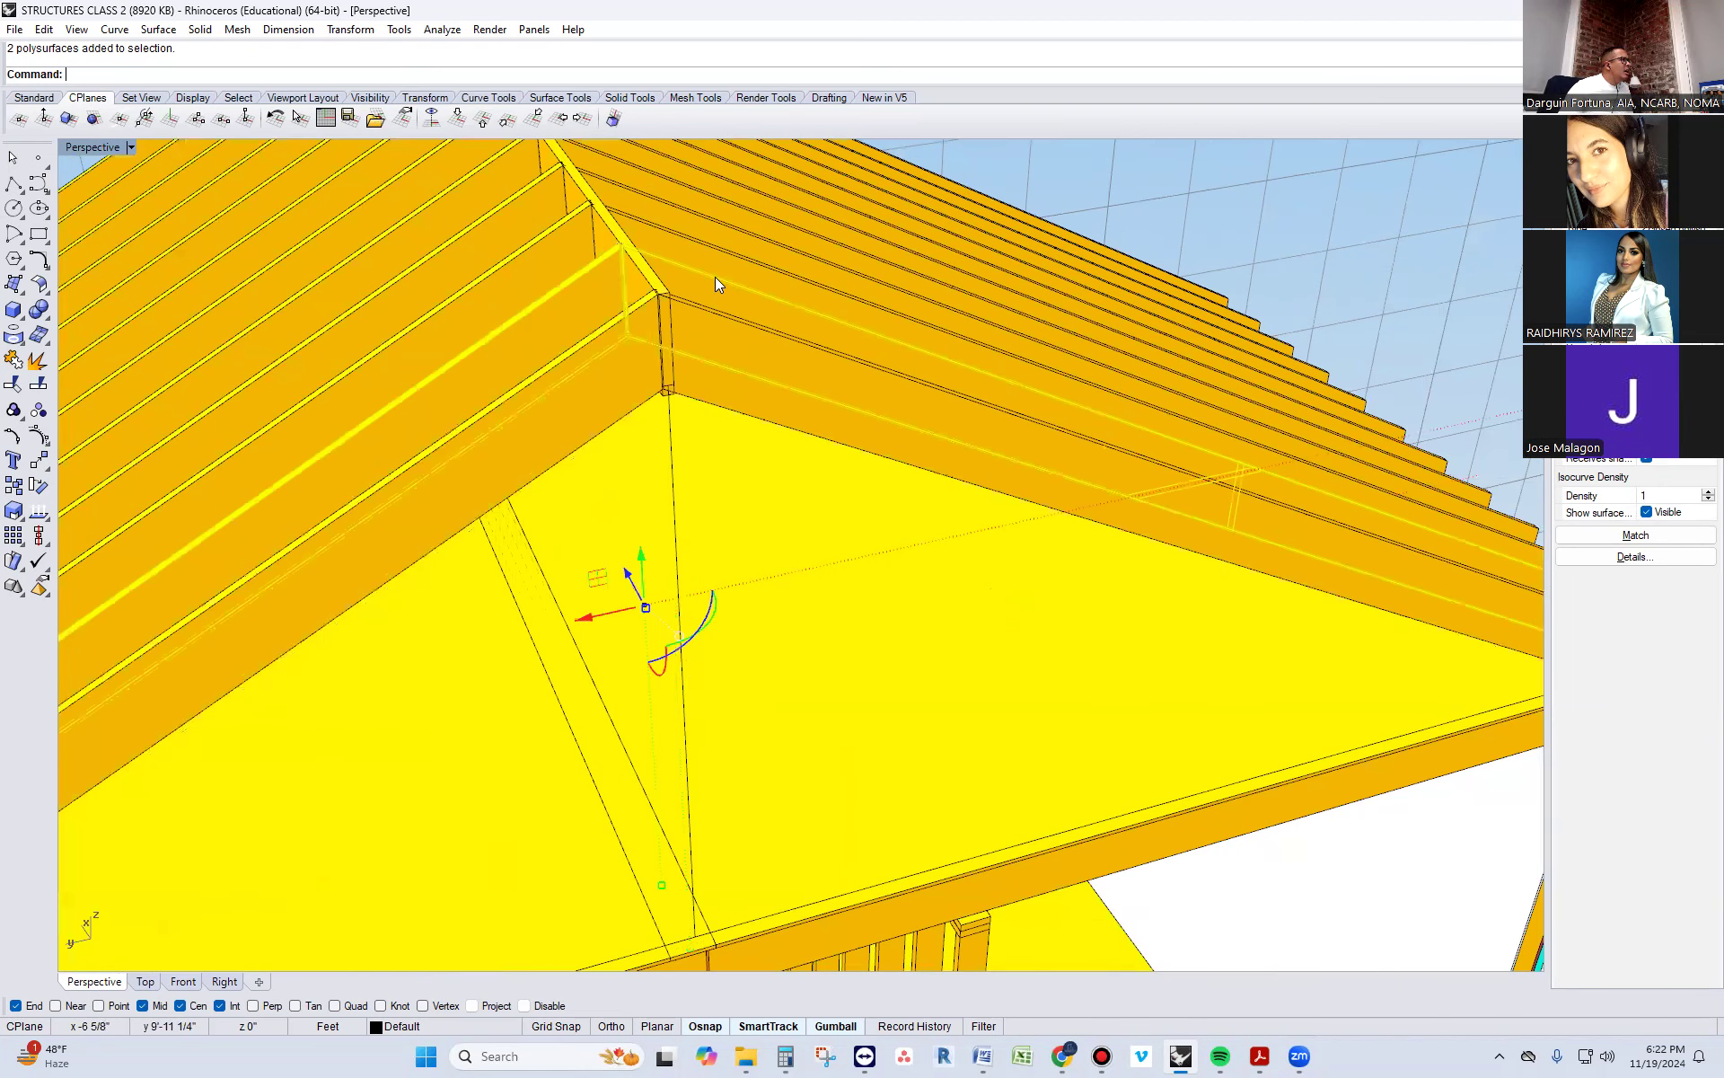
pyautogui.scroll(-1, 690, 314)
pyautogui.hotkey('ctrl', 'z')
pyautogui.hotkey('ctrl', 'z')
pyautogui.hotkey('ctrl', 'z')
pyautogui.hotkey('ctrl', 'z')
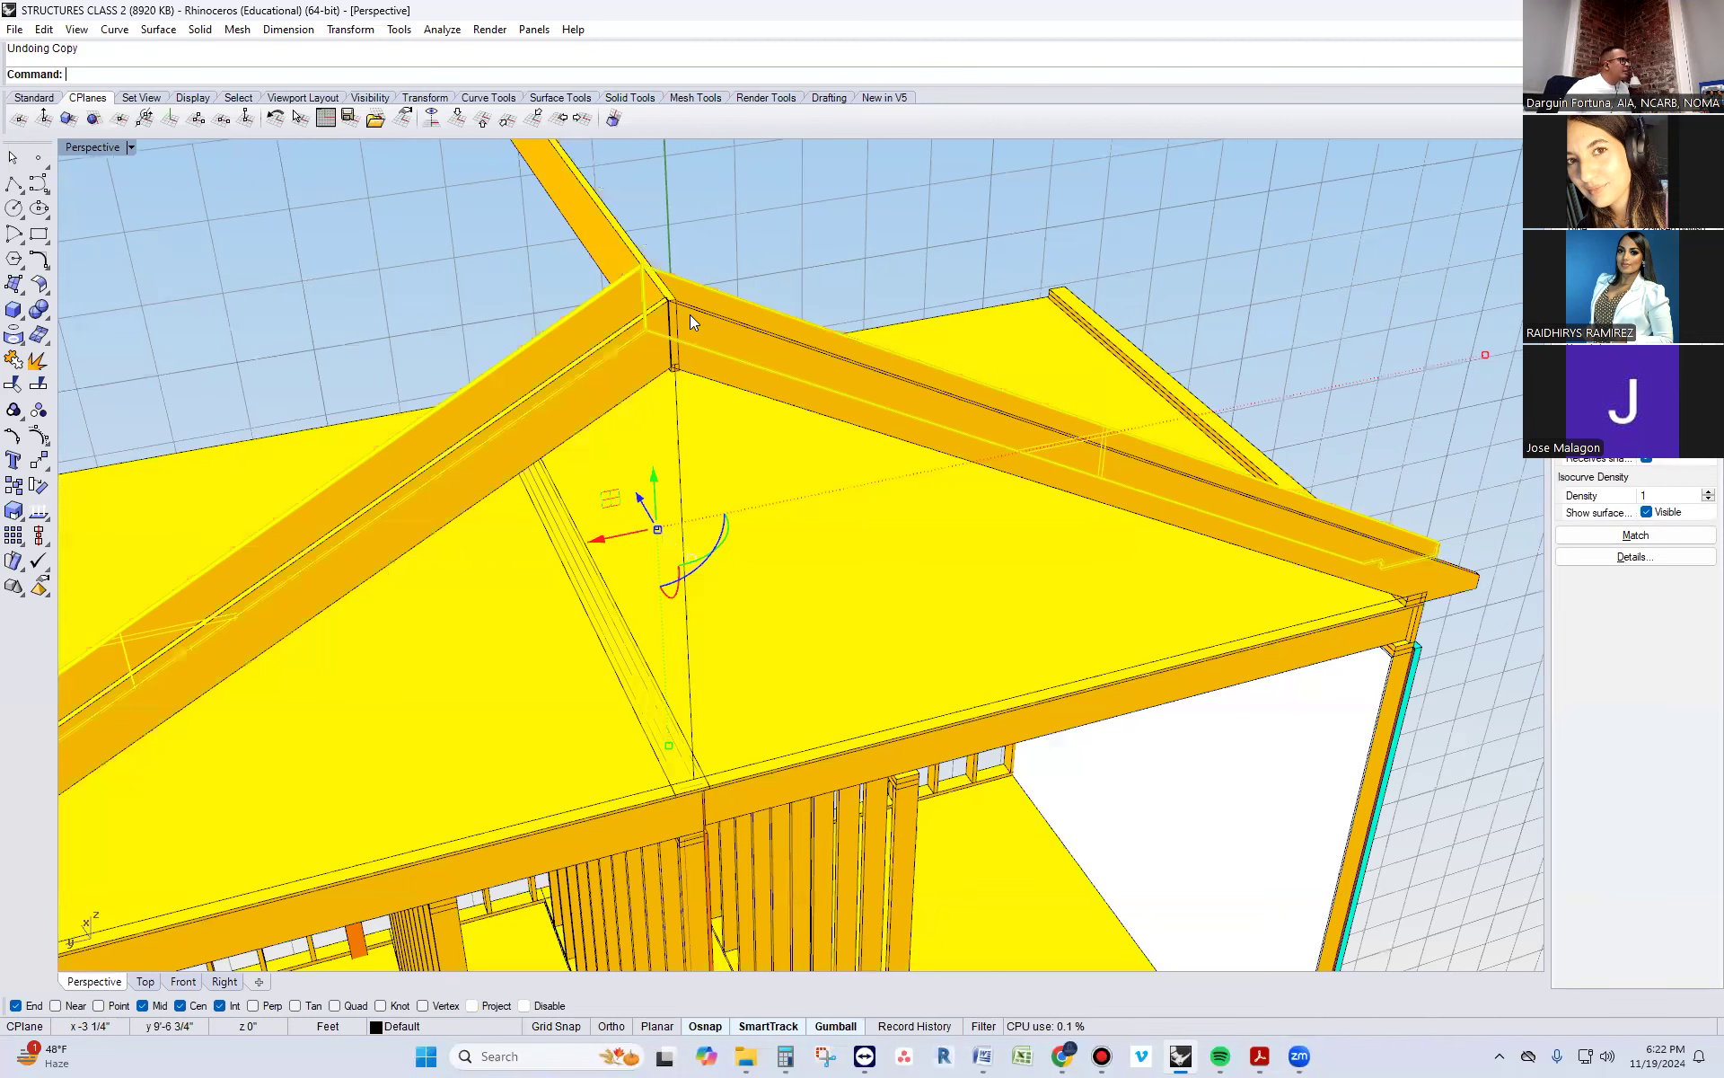
pyautogui.hotkey('ctrl', 'z')
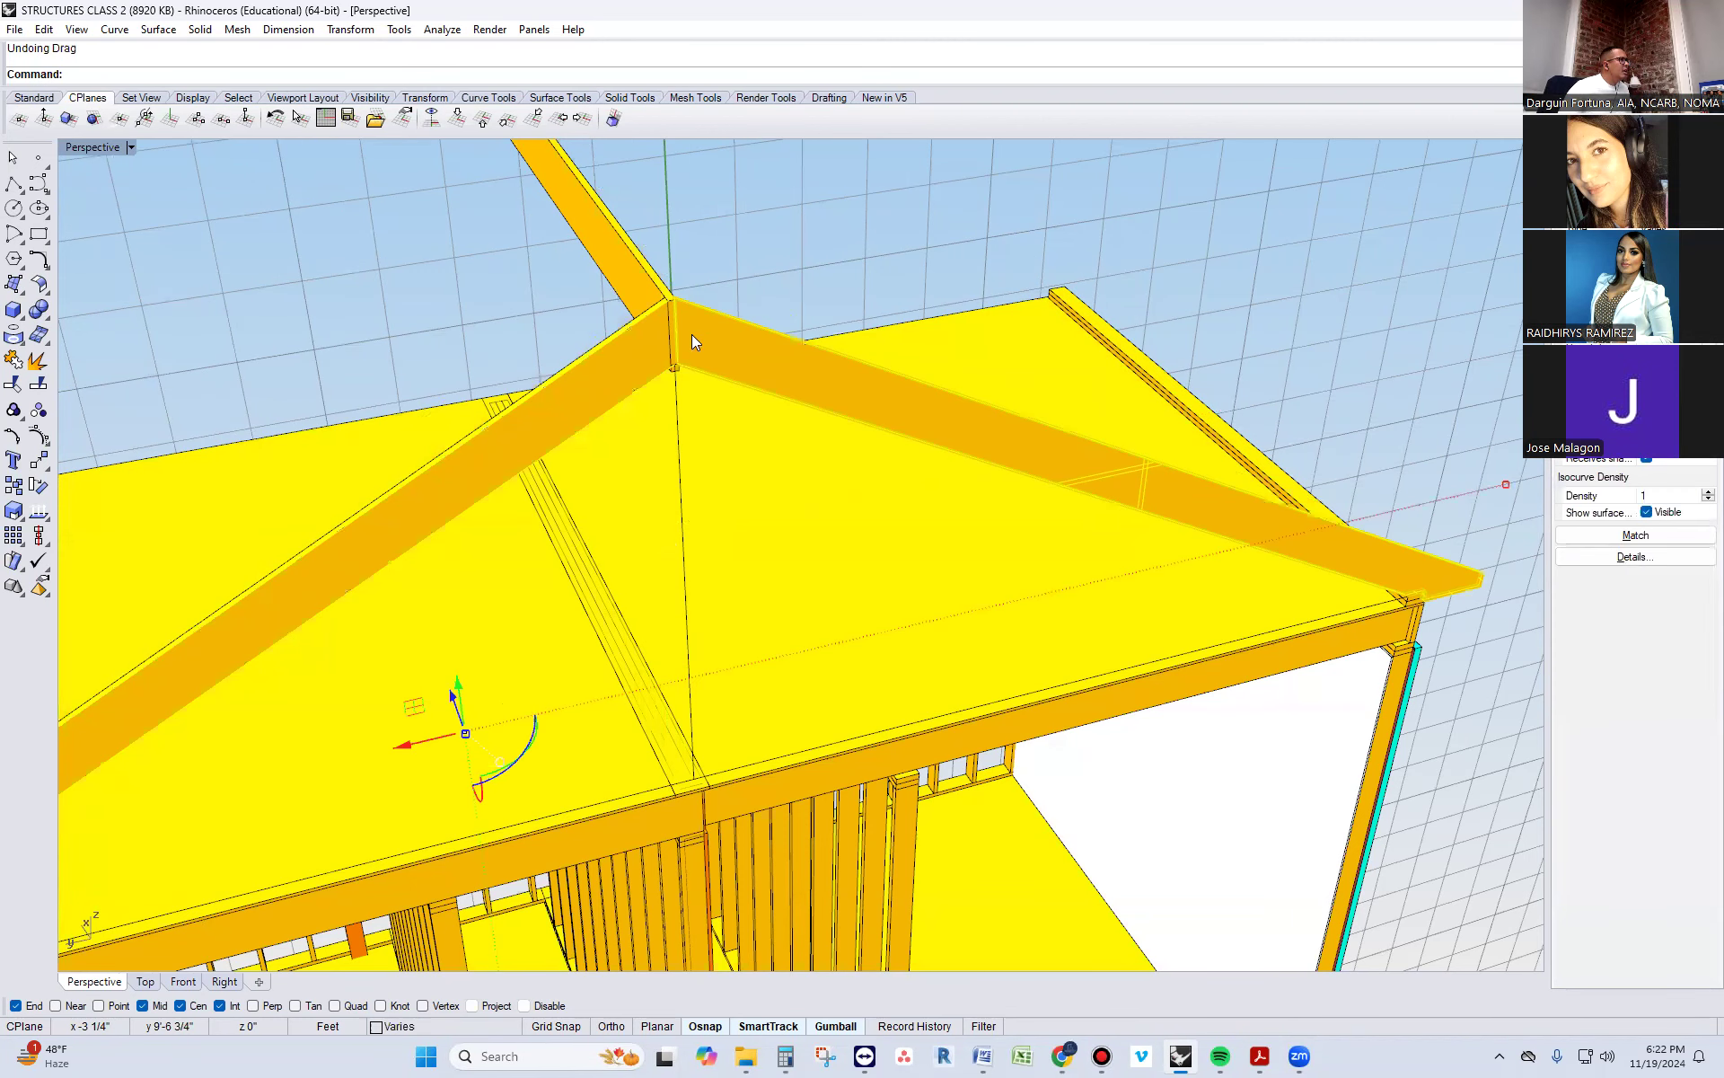
# Group the two front rafters meeting at the ridge board into one rafter pair
pyautogui.scroll(4, 690, 319)
pyautogui.press('Escape')
pyautogui.click(415, 422)
pyautogui.keyDown('shift'); pyautogui.click(176, 426); pyautogui.keyUp('shift')
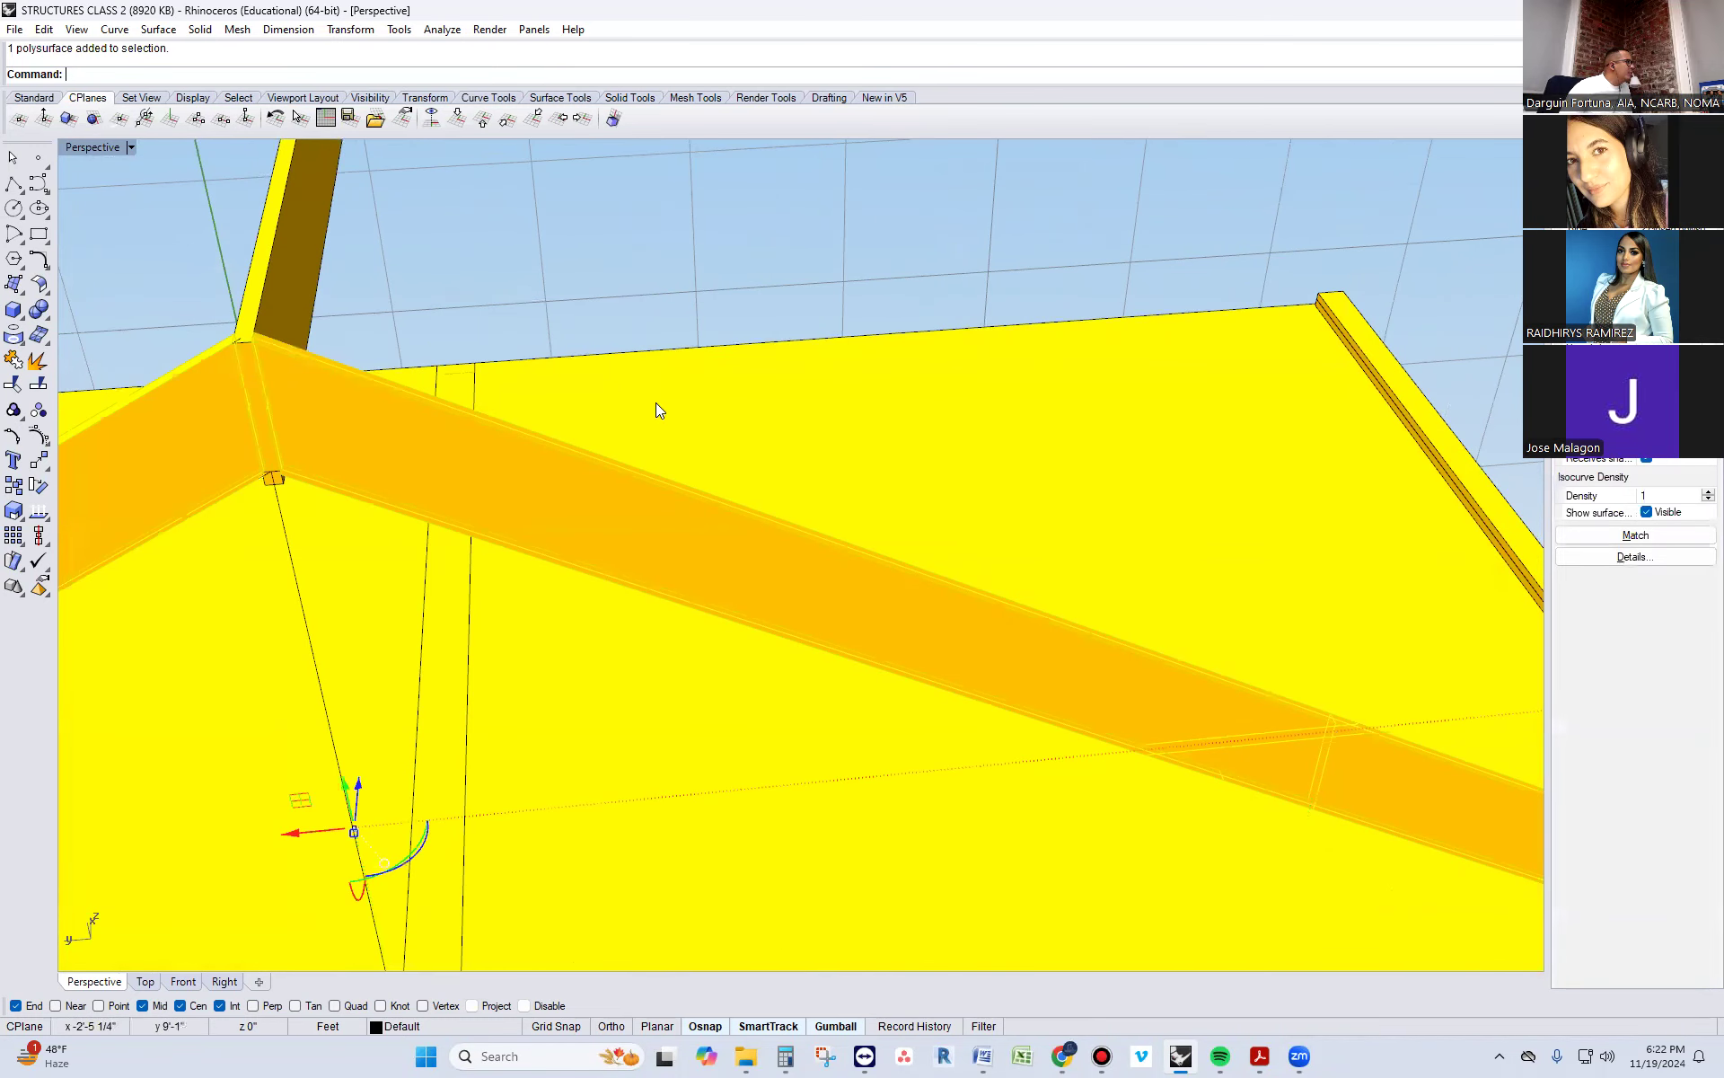
pyautogui.scroll(-5, 655, 410)
pyautogui.moveTo(533, 417); pyautogui.dragTo(605, 428, button='right')
pyautogui.write('g')
pyautogui.press('Return')
pyautogui.click(635, 392)
pyautogui.moveTo(382, 309); pyautogui.dragTo(384, 226)
pyautogui.hotkey('ctrl', 'z')
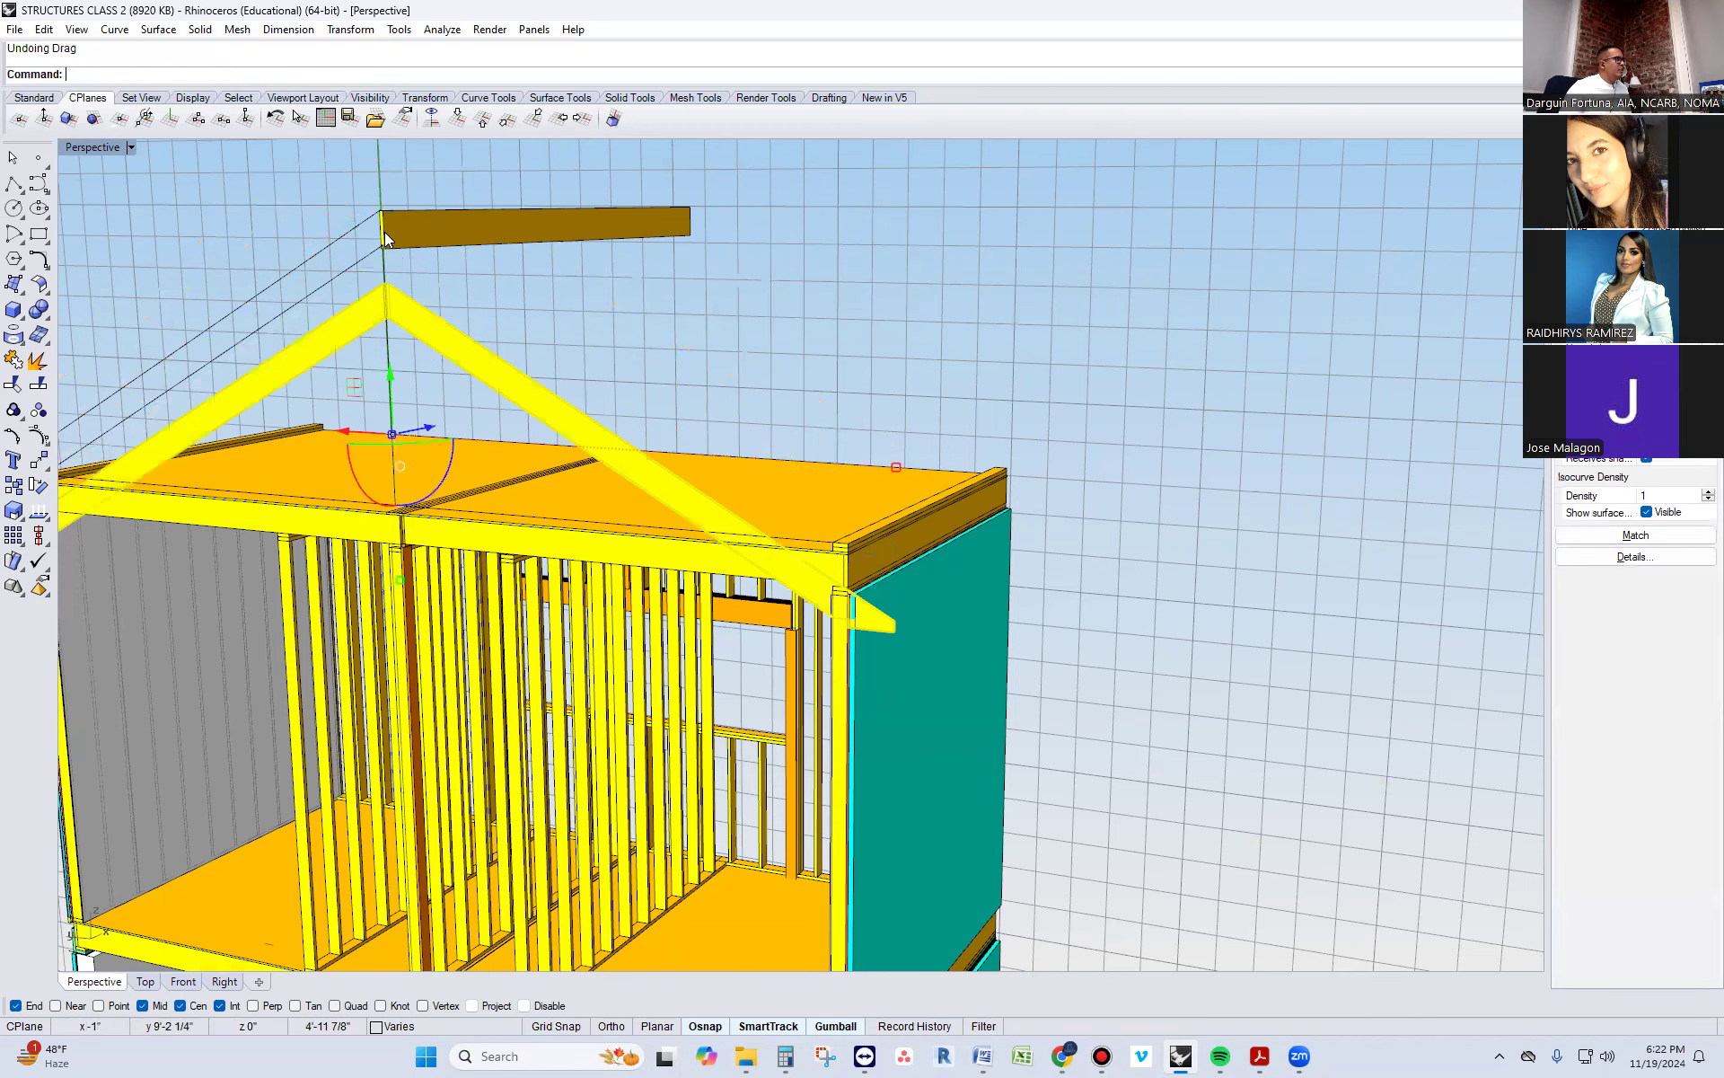
pyautogui.hotkey('ctrl', 'z')
pyautogui.press('Escape')
# Duplicate the grouped front rafter pair repeatedly along the ridge board until the rafters reach the far wall
pyautogui.scroll(2, 857, 560)
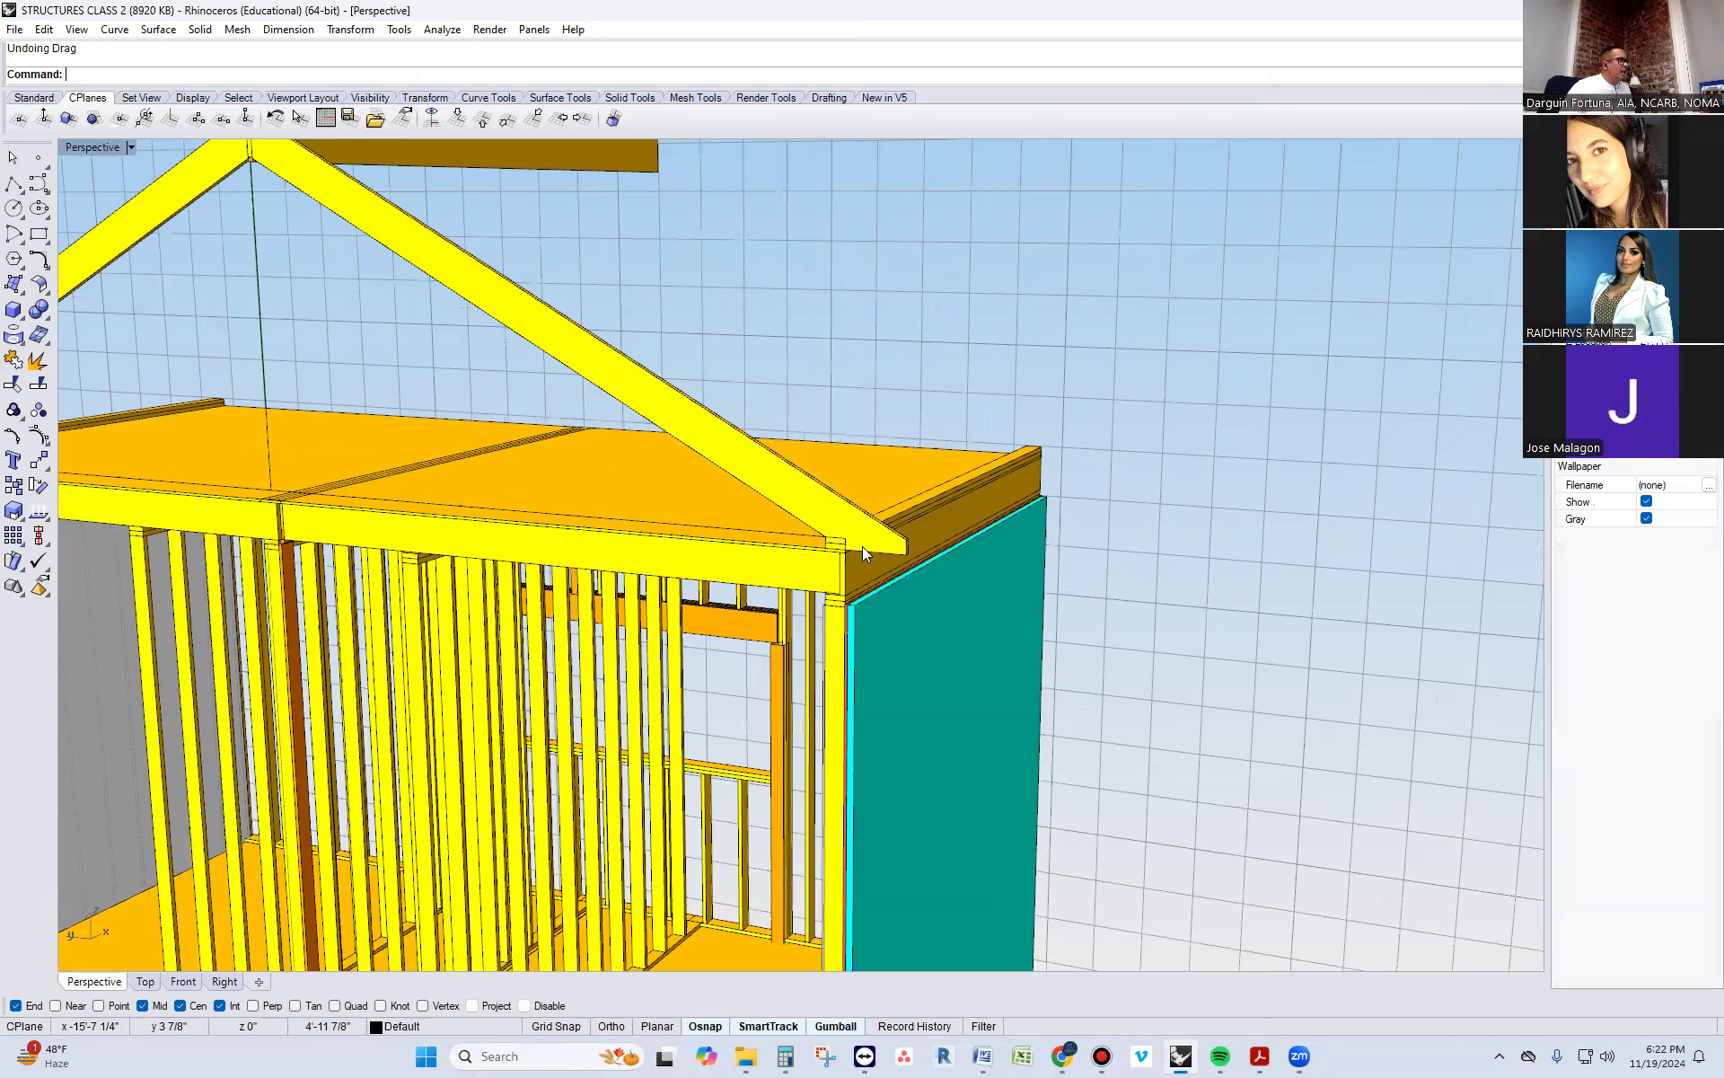
pyautogui.scroll(3, 862, 546)
pyautogui.click(885, 495)
pyautogui.moveTo(1102, 648); pyautogui.dragTo(1020, 657, button='right')
pyautogui.scroll(-4, 1021, 657)
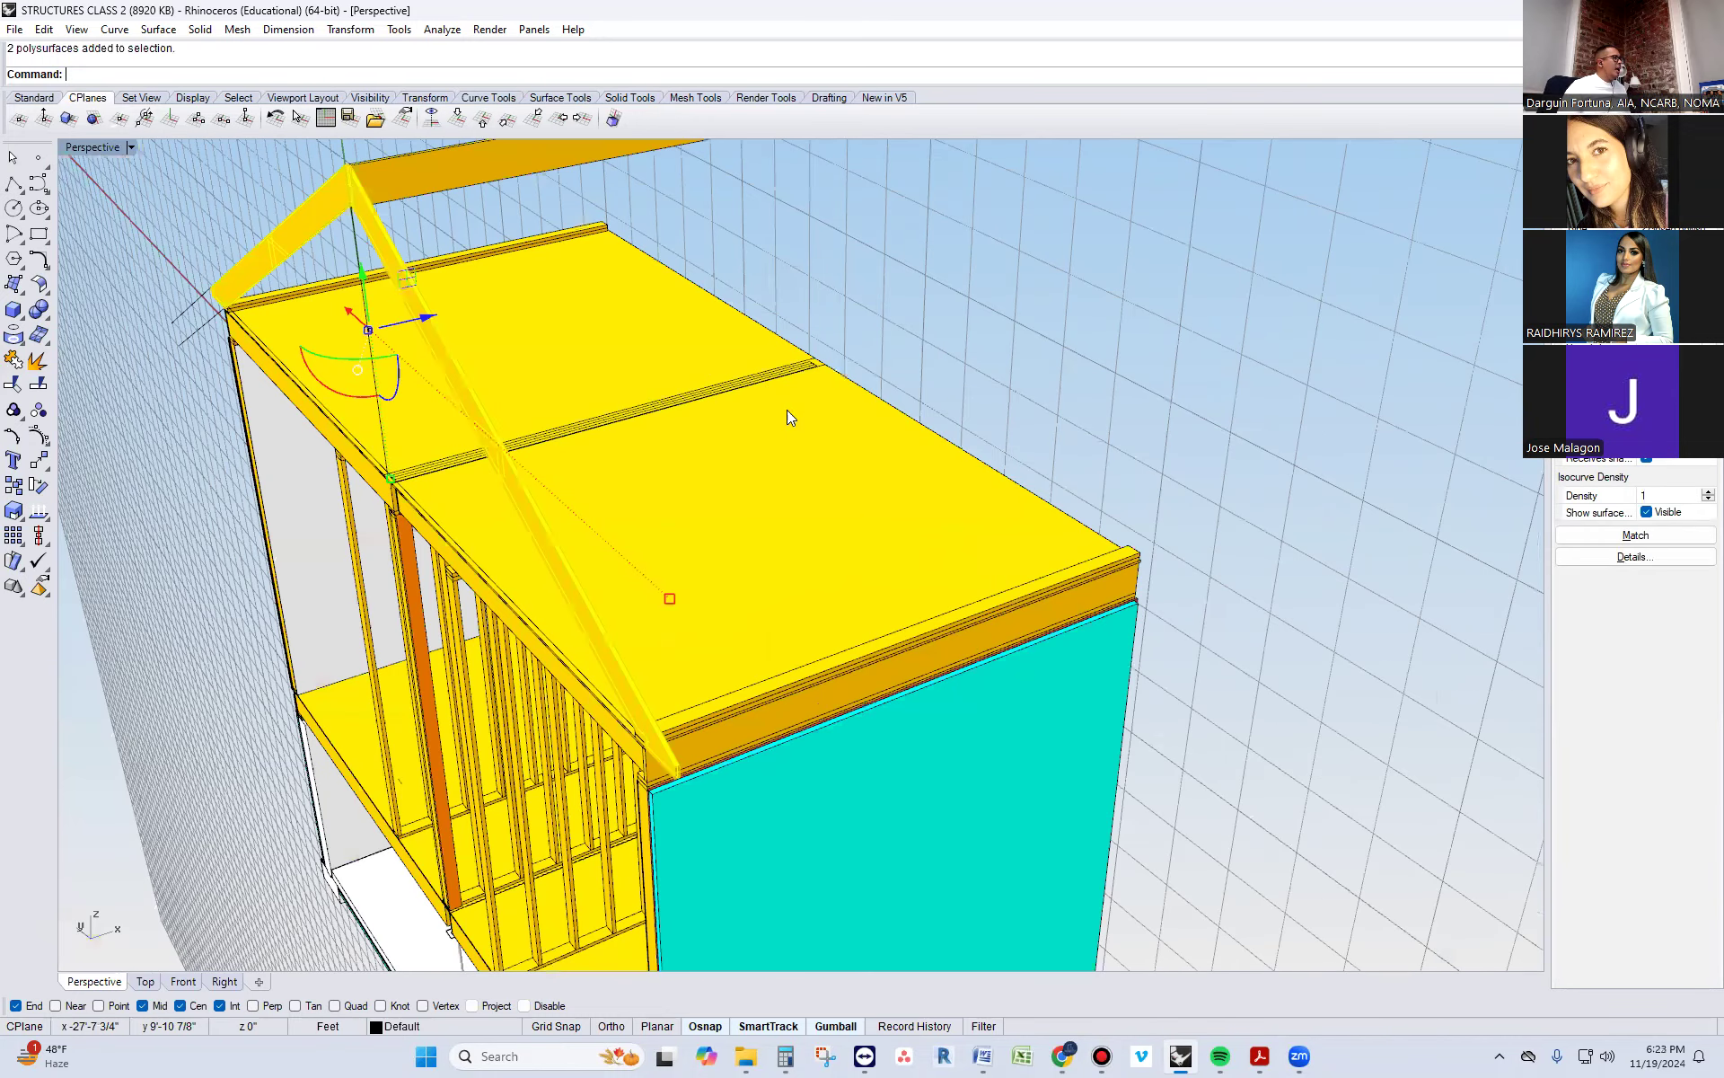
pyautogui.scroll(-2, 557, 384)
pyautogui.moveTo(584, 377); pyautogui.dragTo(904, 290)
pyautogui.click(1024, 395)
pyautogui.moveTo(1024, 395); pyautogui.dragTo(1020, 440, button='right')
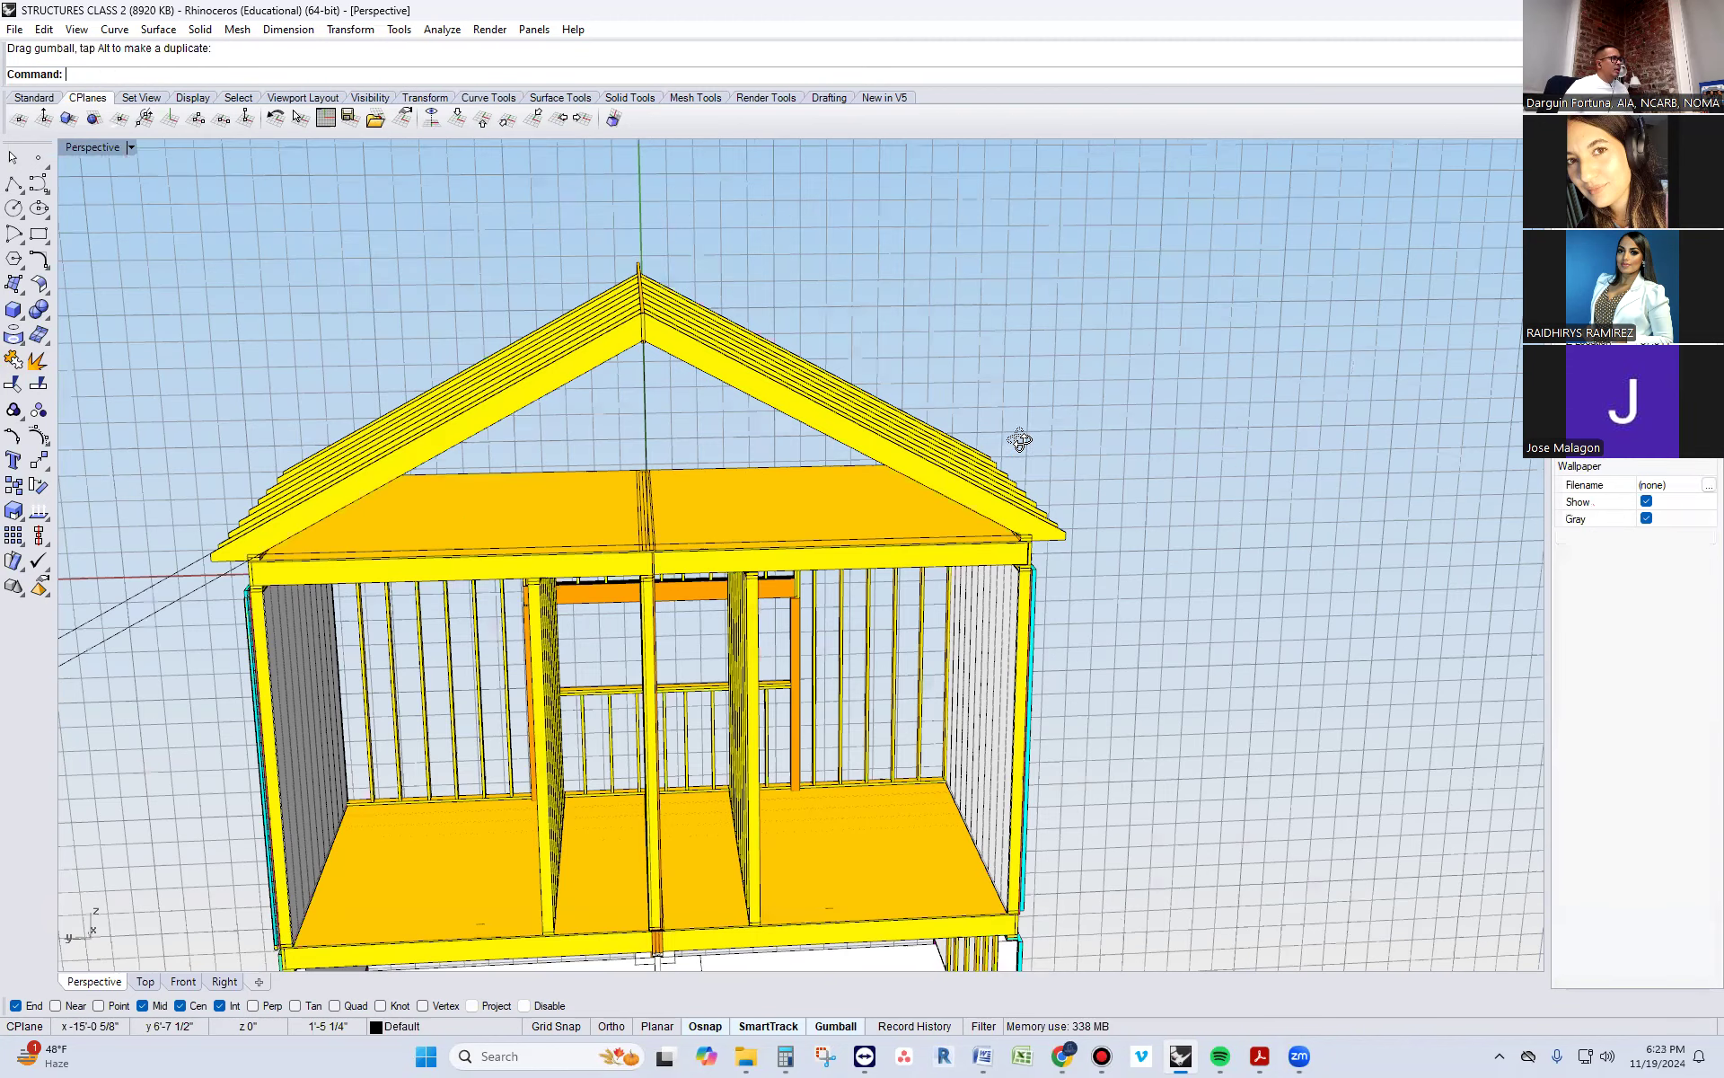
pyautogui.scroll(4, 158, 609)
pyautogui.moveTo(158, 609); pyautogui.dragTo(364, 472, button='right')
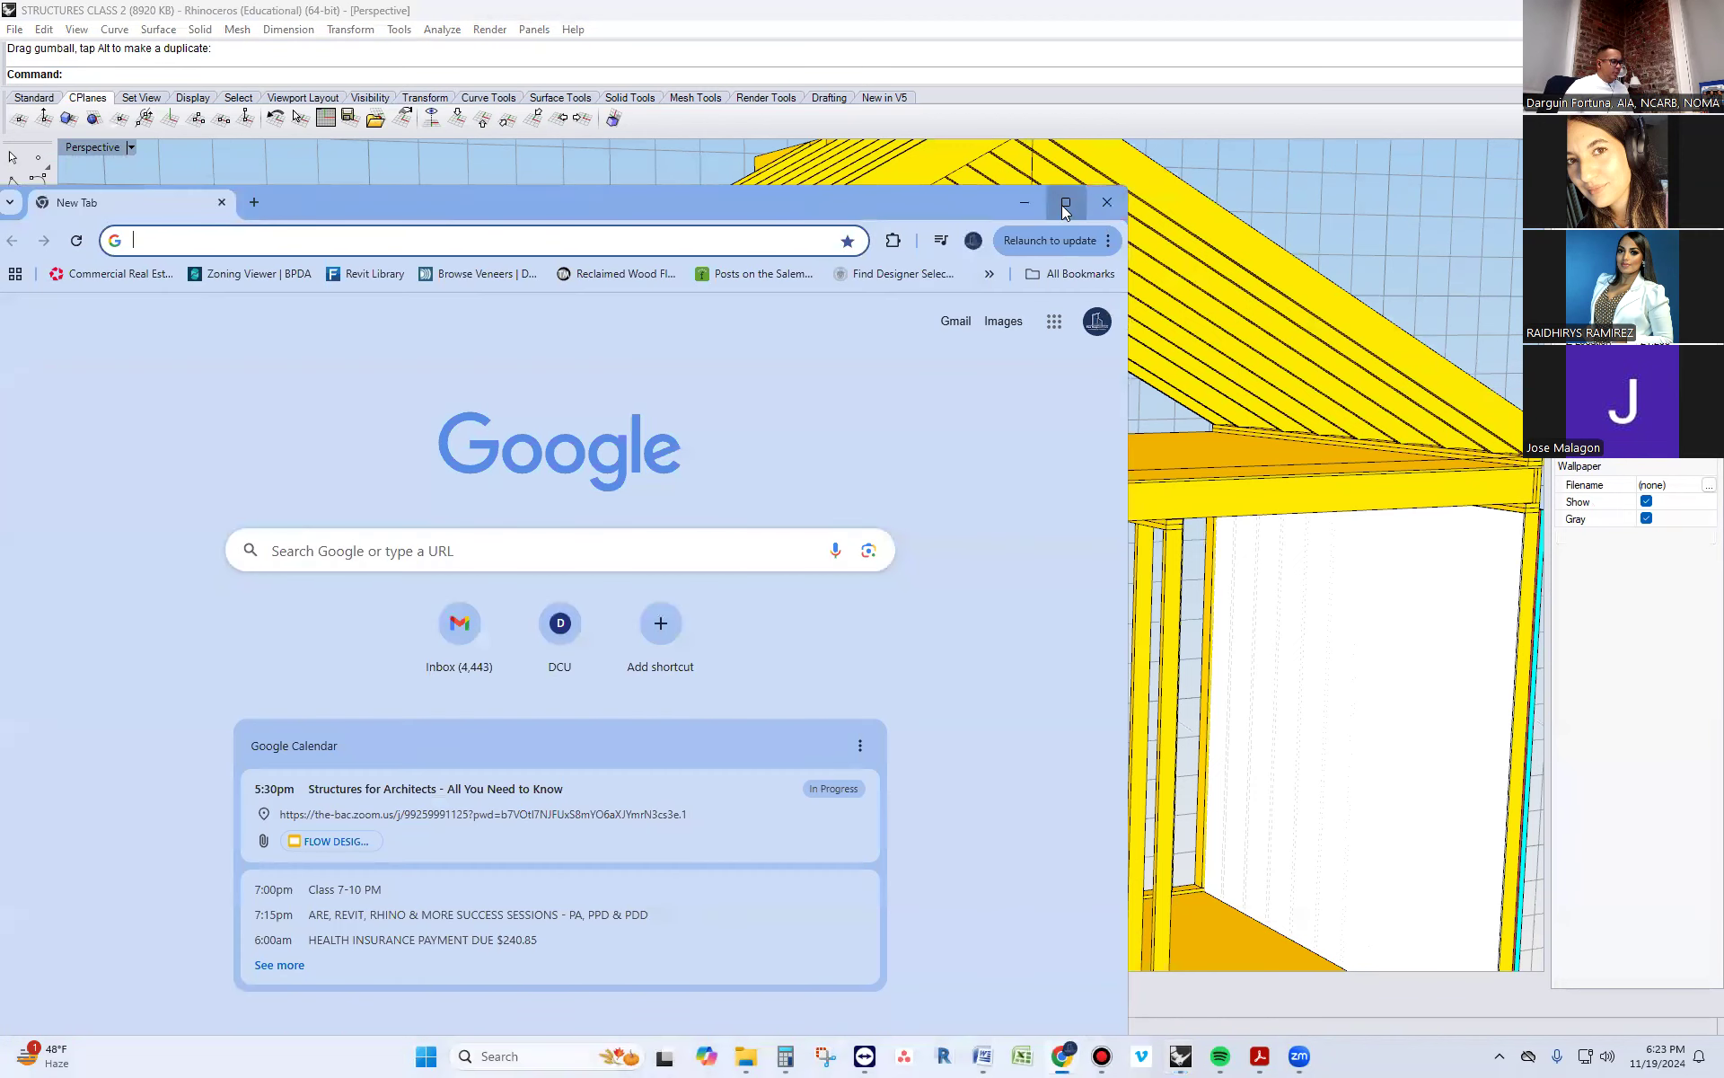
# Switch to Chrome, search Google for "BIRD MOUTH CUT ON ROOF RAFTERS" and skim the results
pyautogui.click(1062, 207)
pyautogui.write('BIRD')
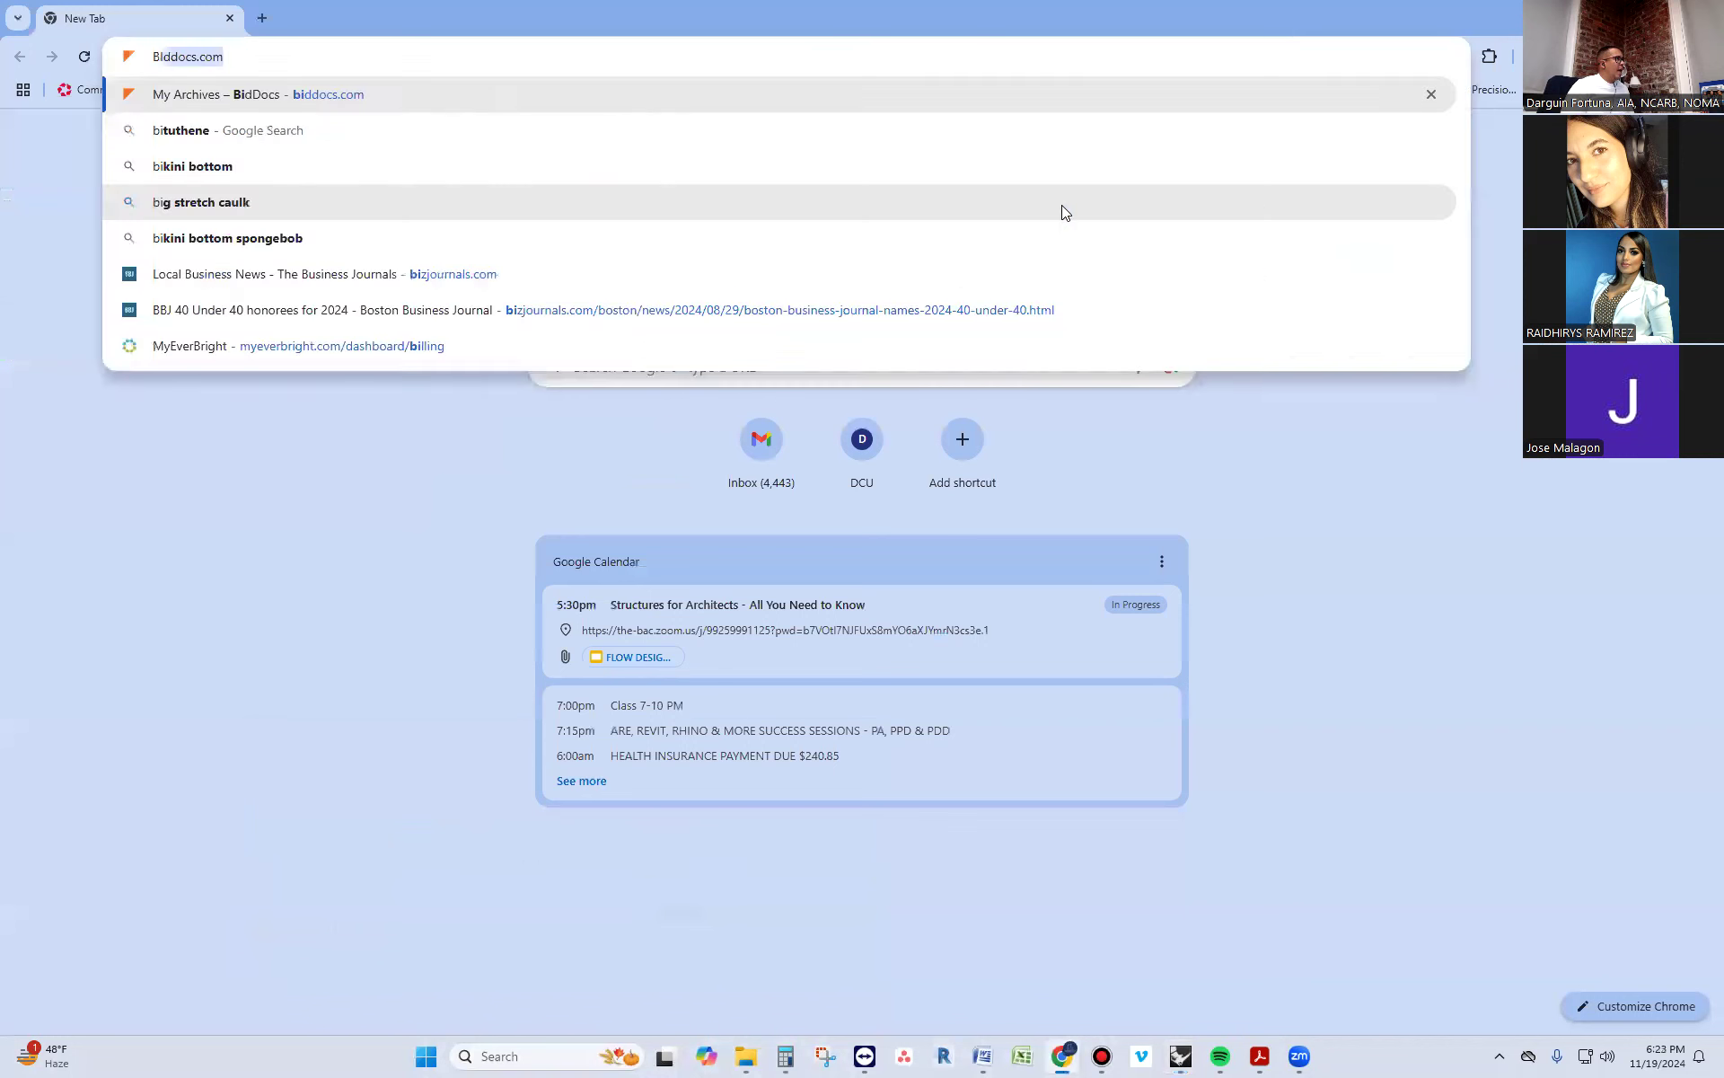
pyautogui.write(' M')
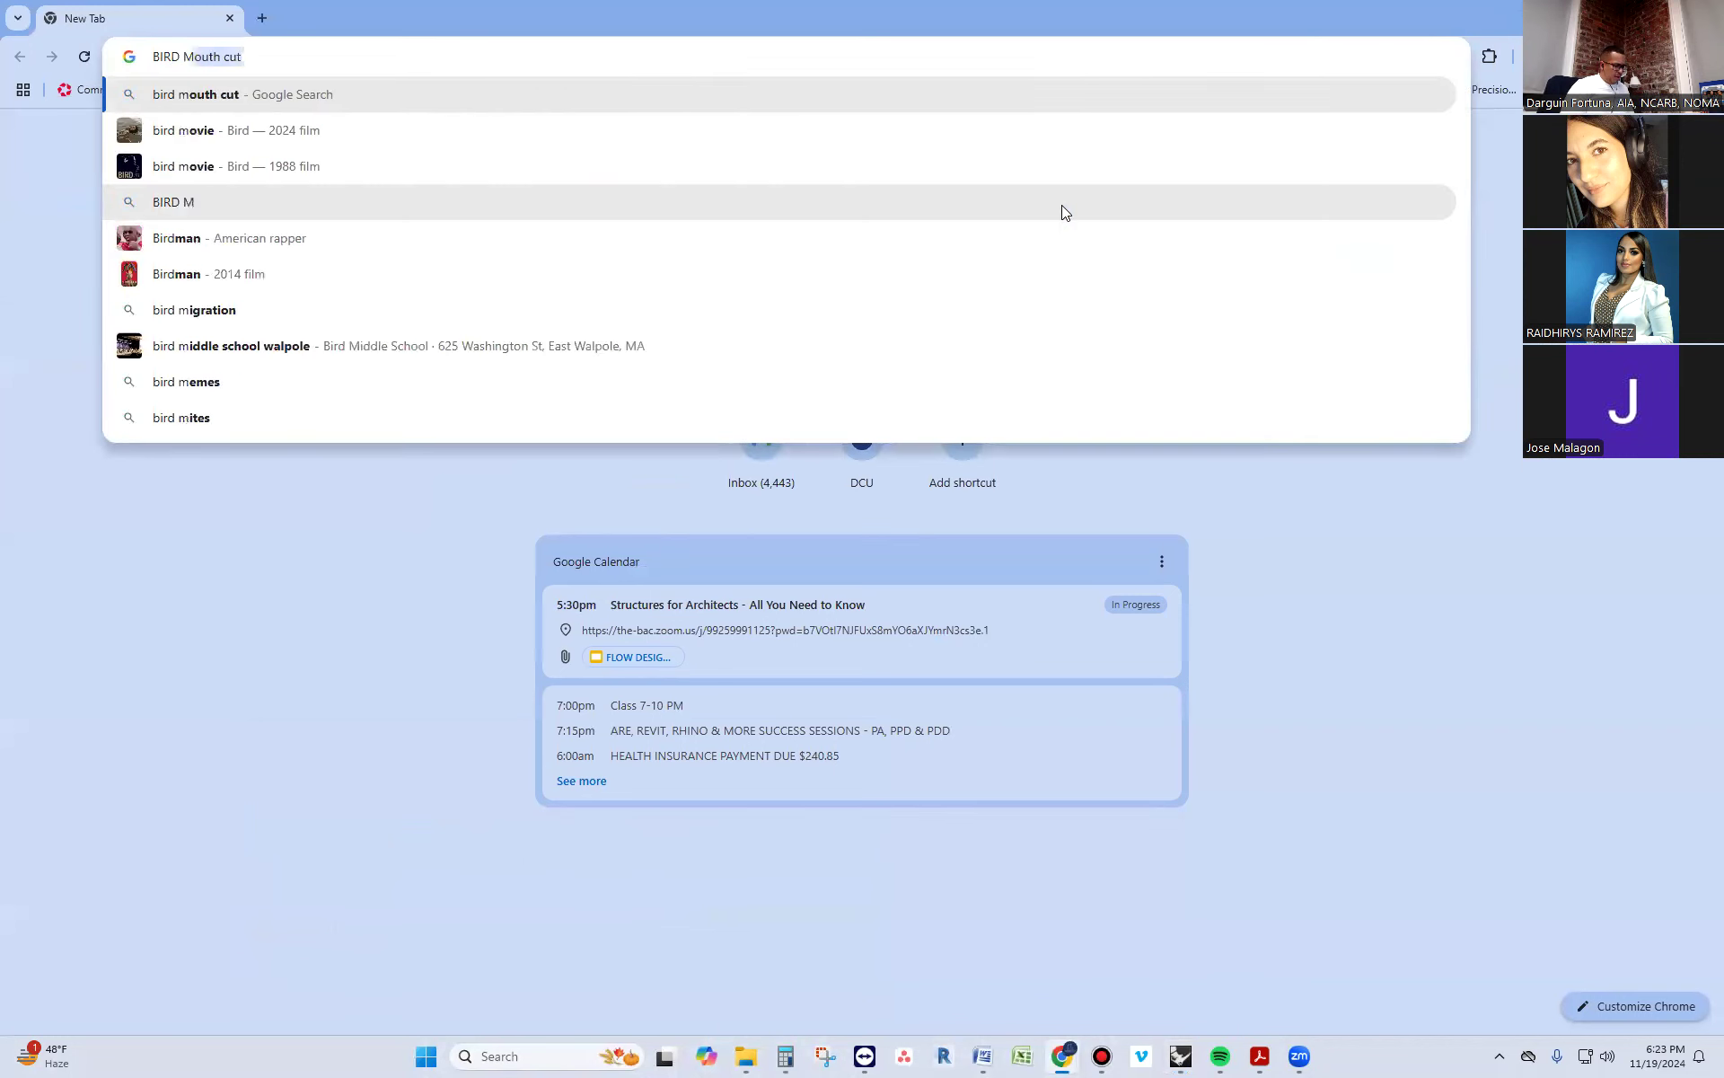
pyautogui.write('OUTH CUT ')
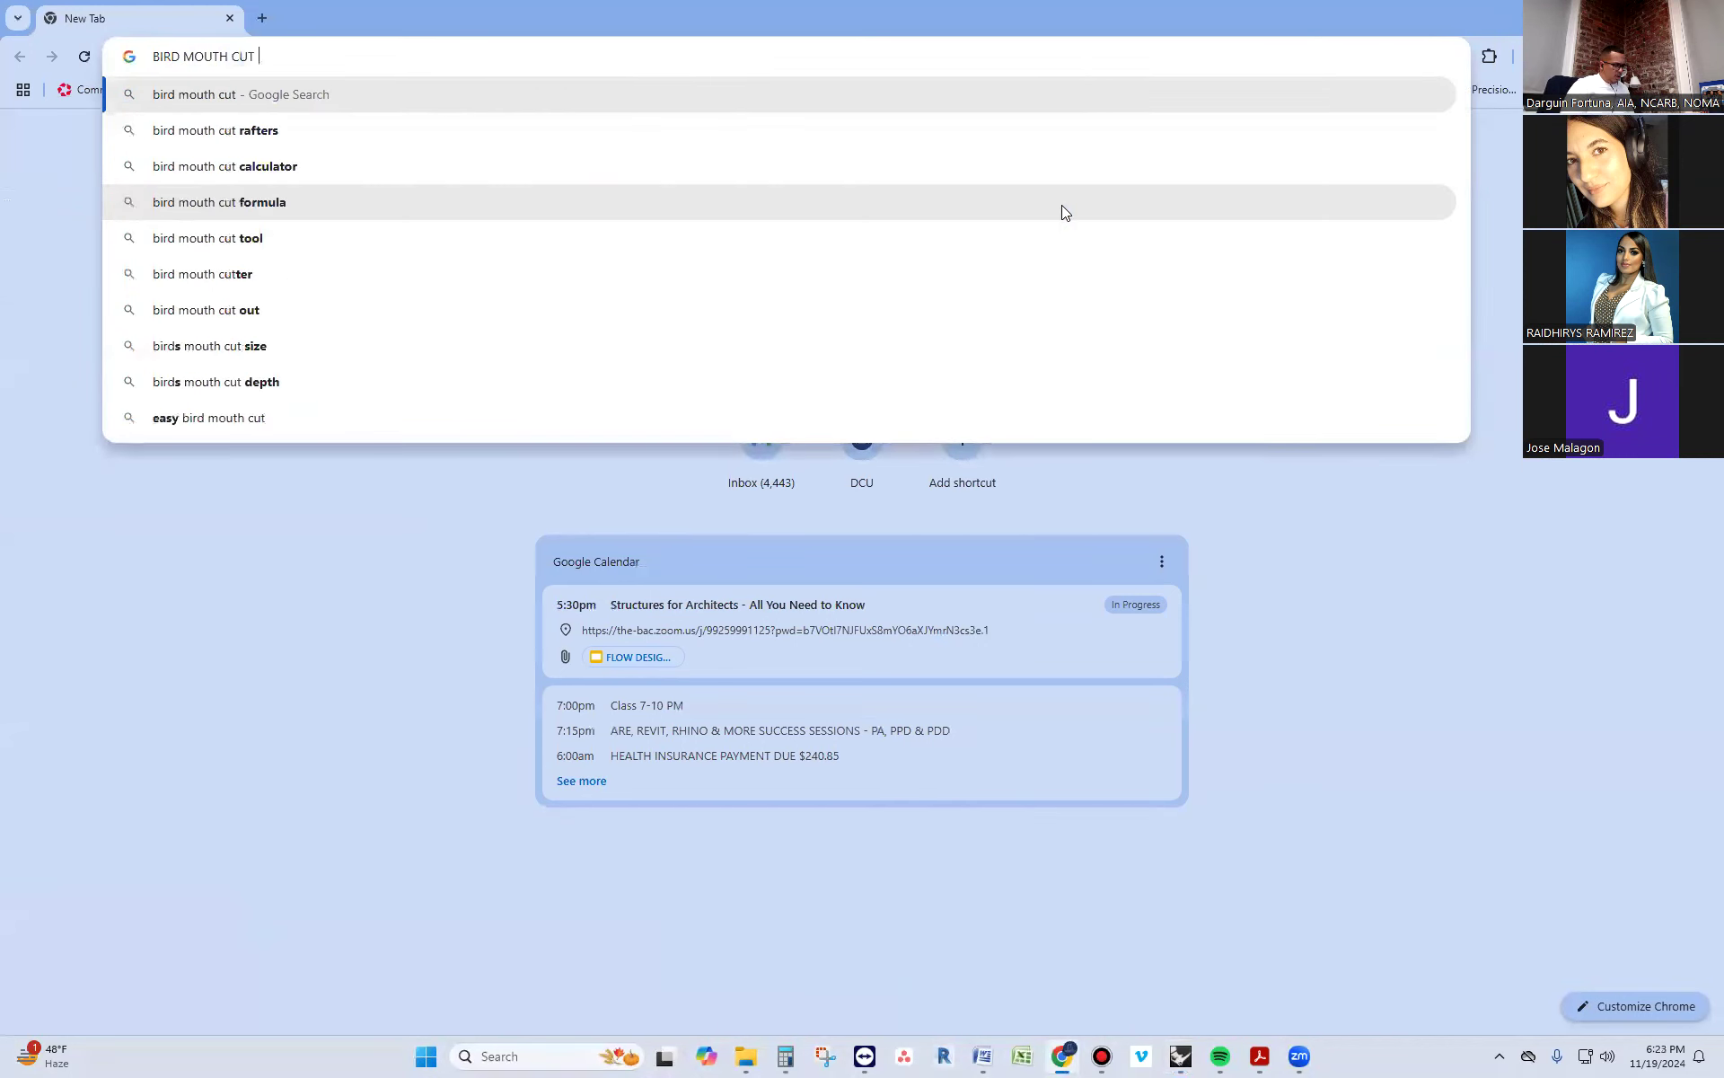
pyautogui.write('ON ROOF RAFTERS')
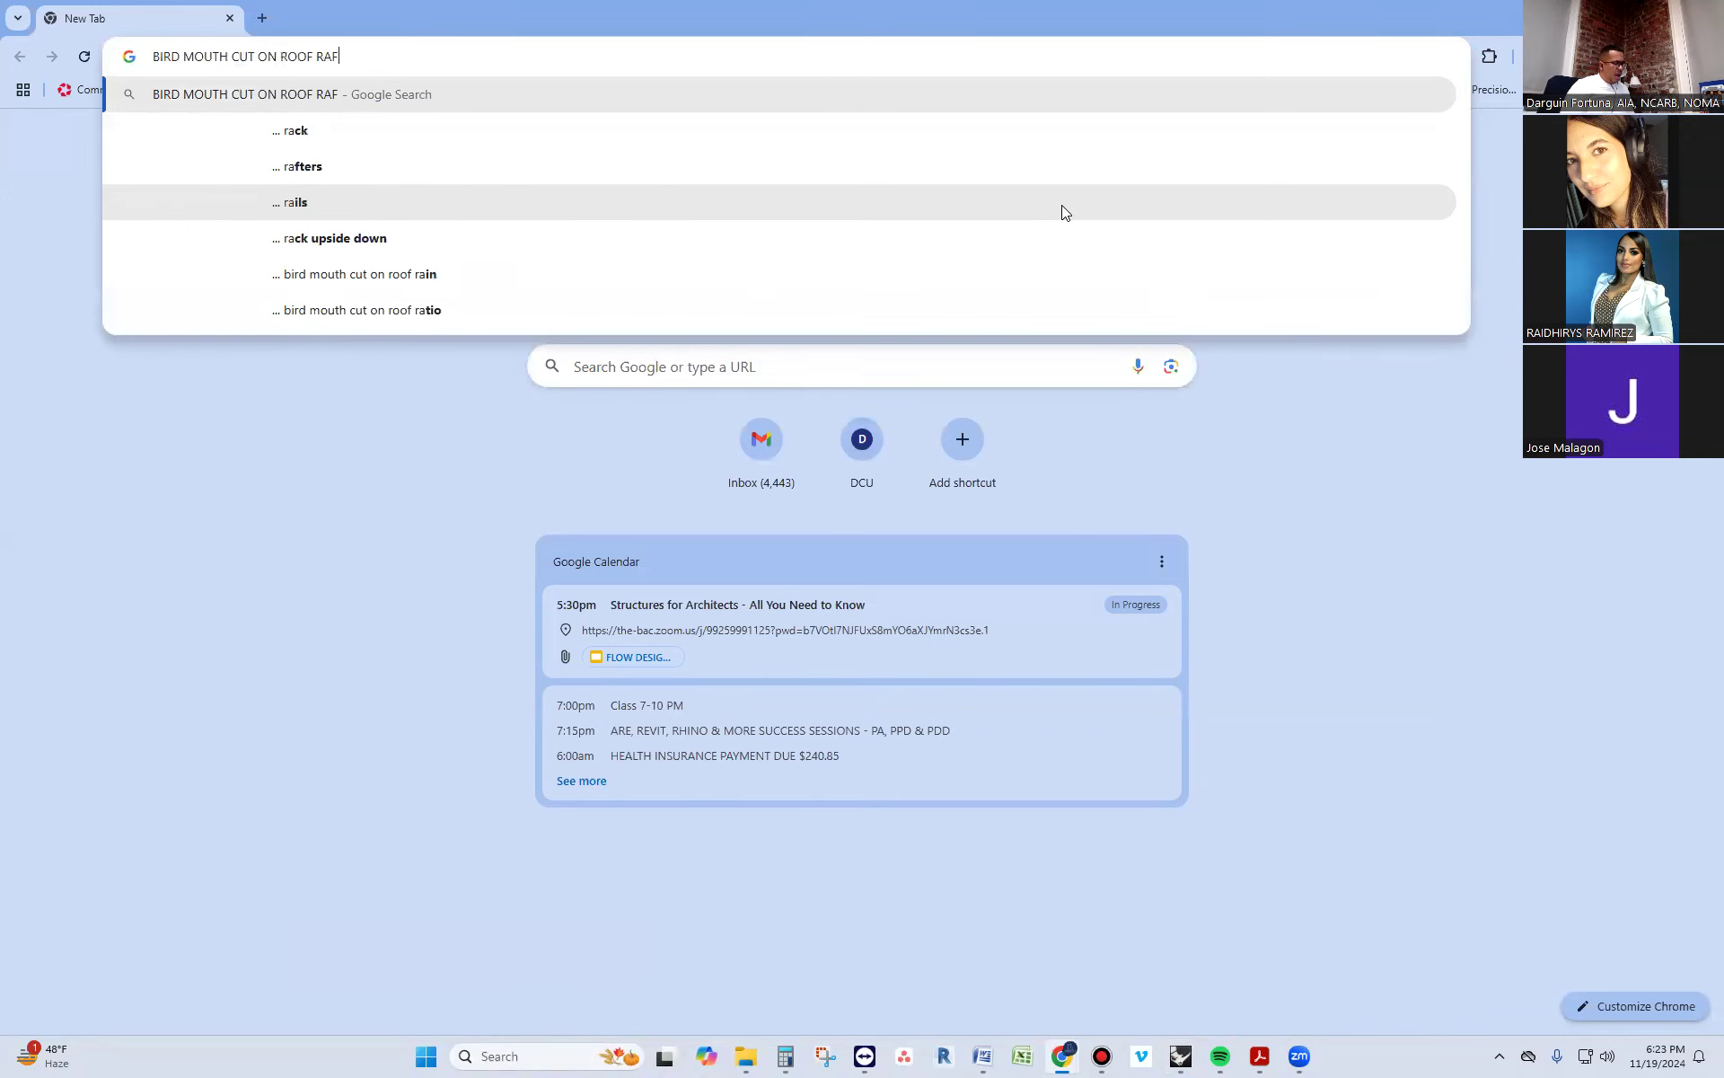
pyautogui.press('Return')
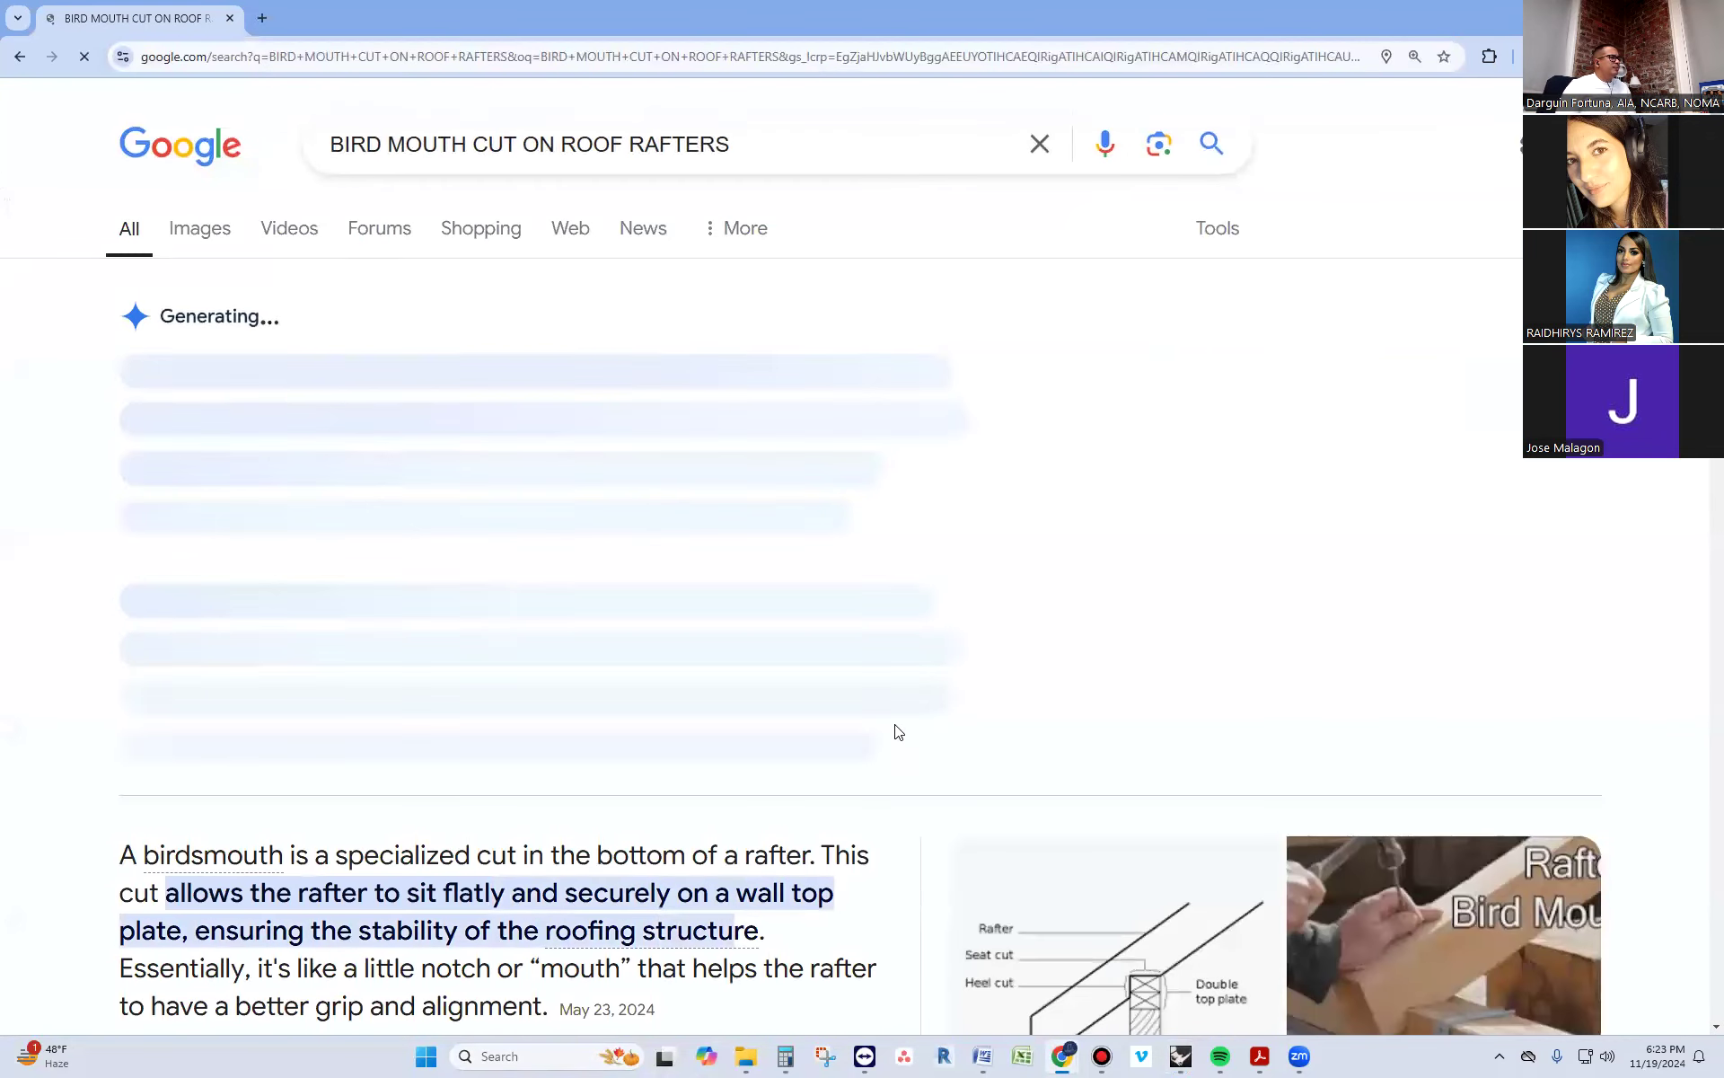
pyautogui.scroll(-3, 897, 732)
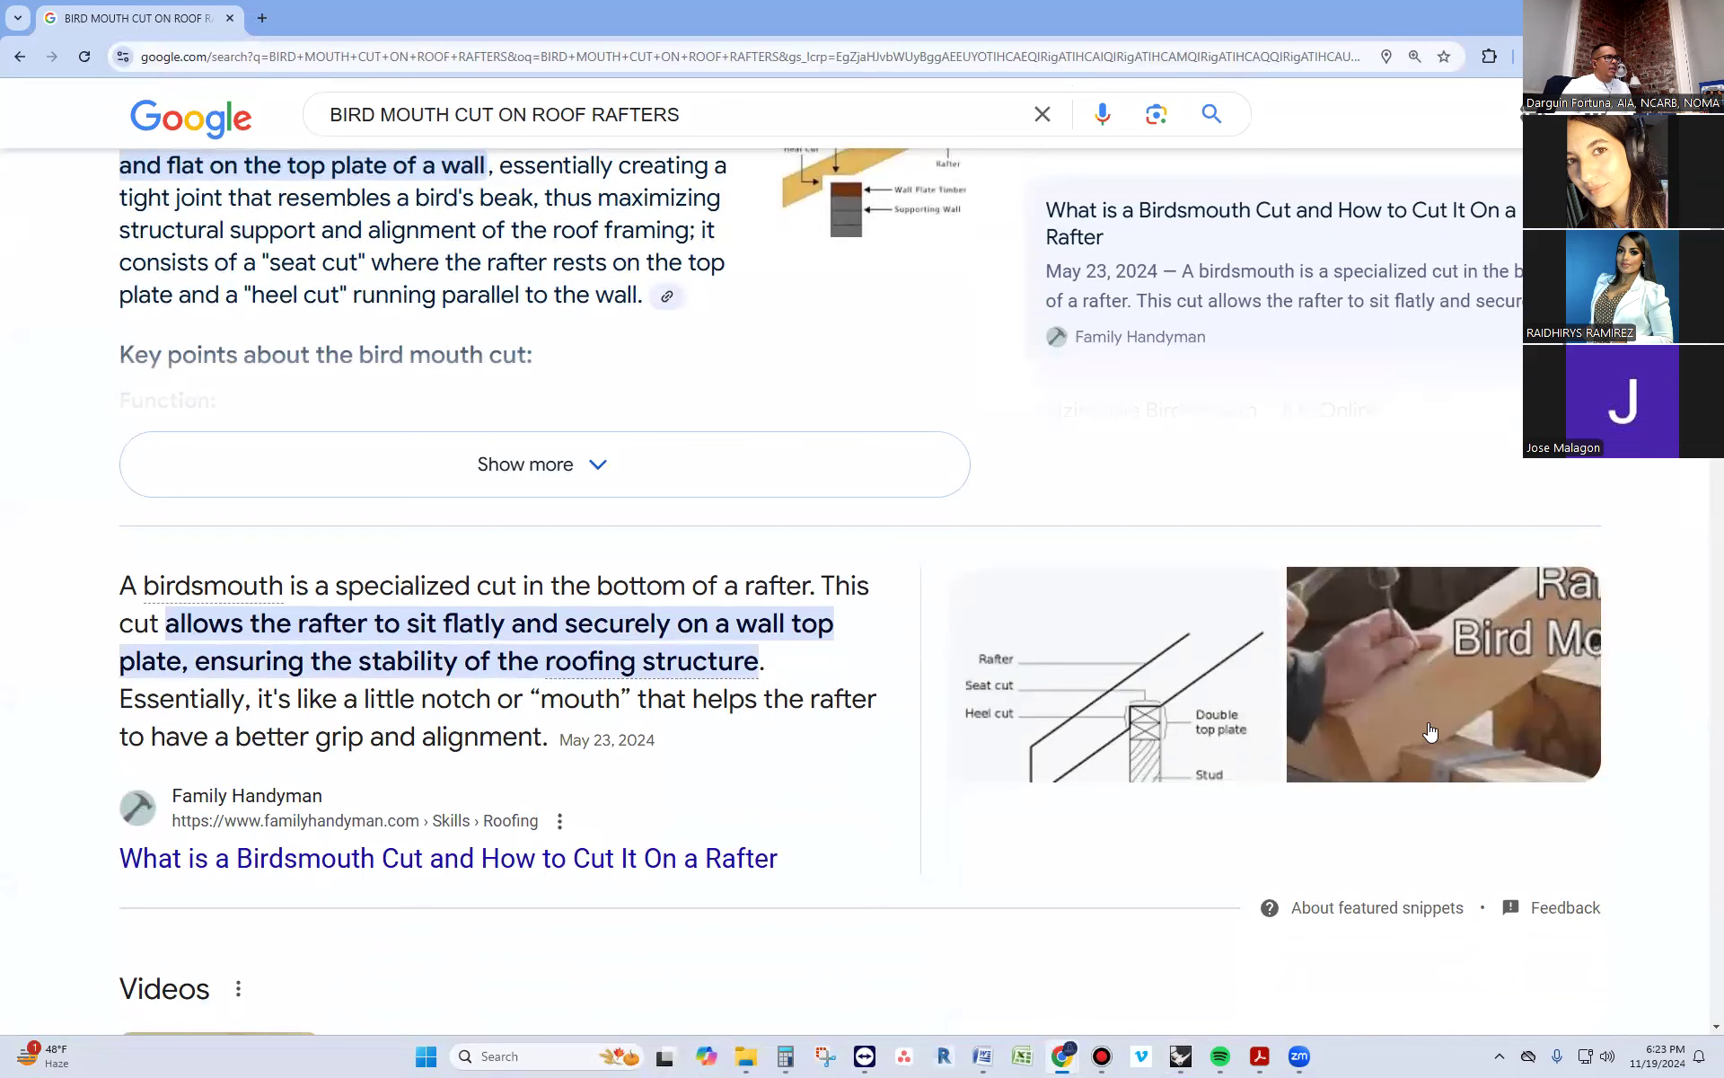
pyautogui.scroll(3, 1428, 732)
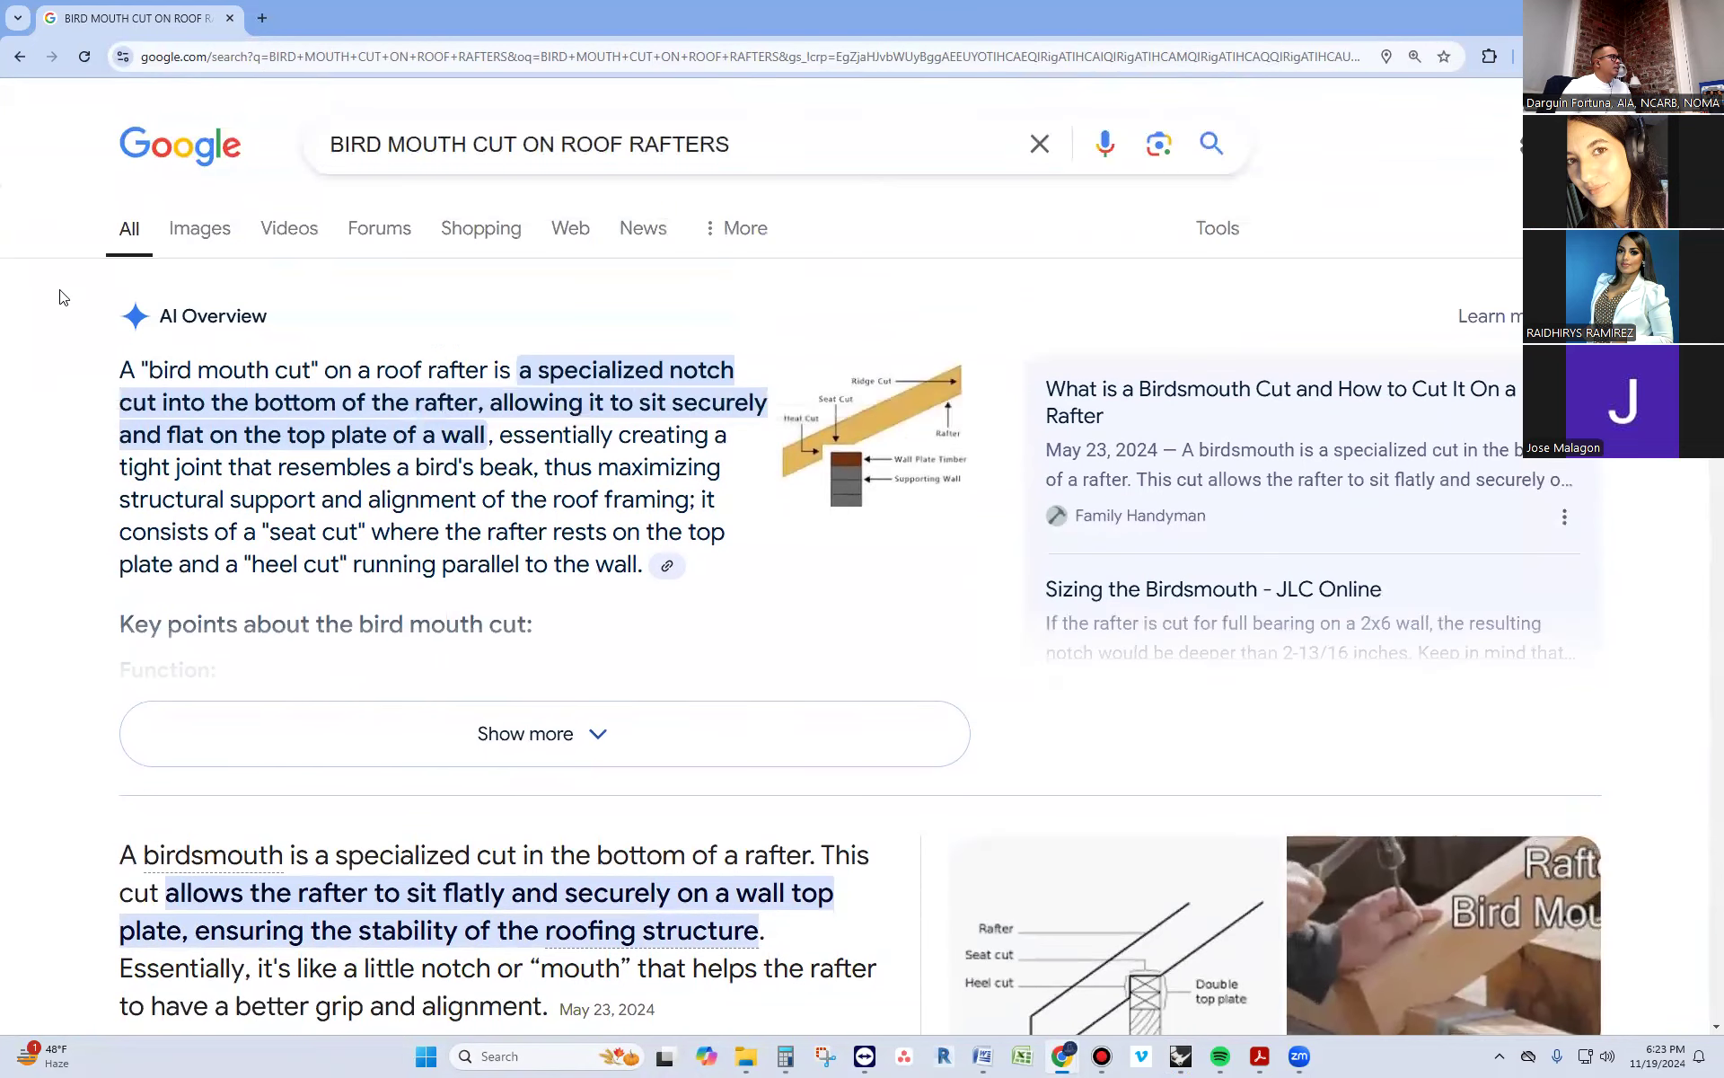
# Show the image results for the search and open the DIY Doctor photo of birdsmouth joints
pyautogui.click(189, 235)
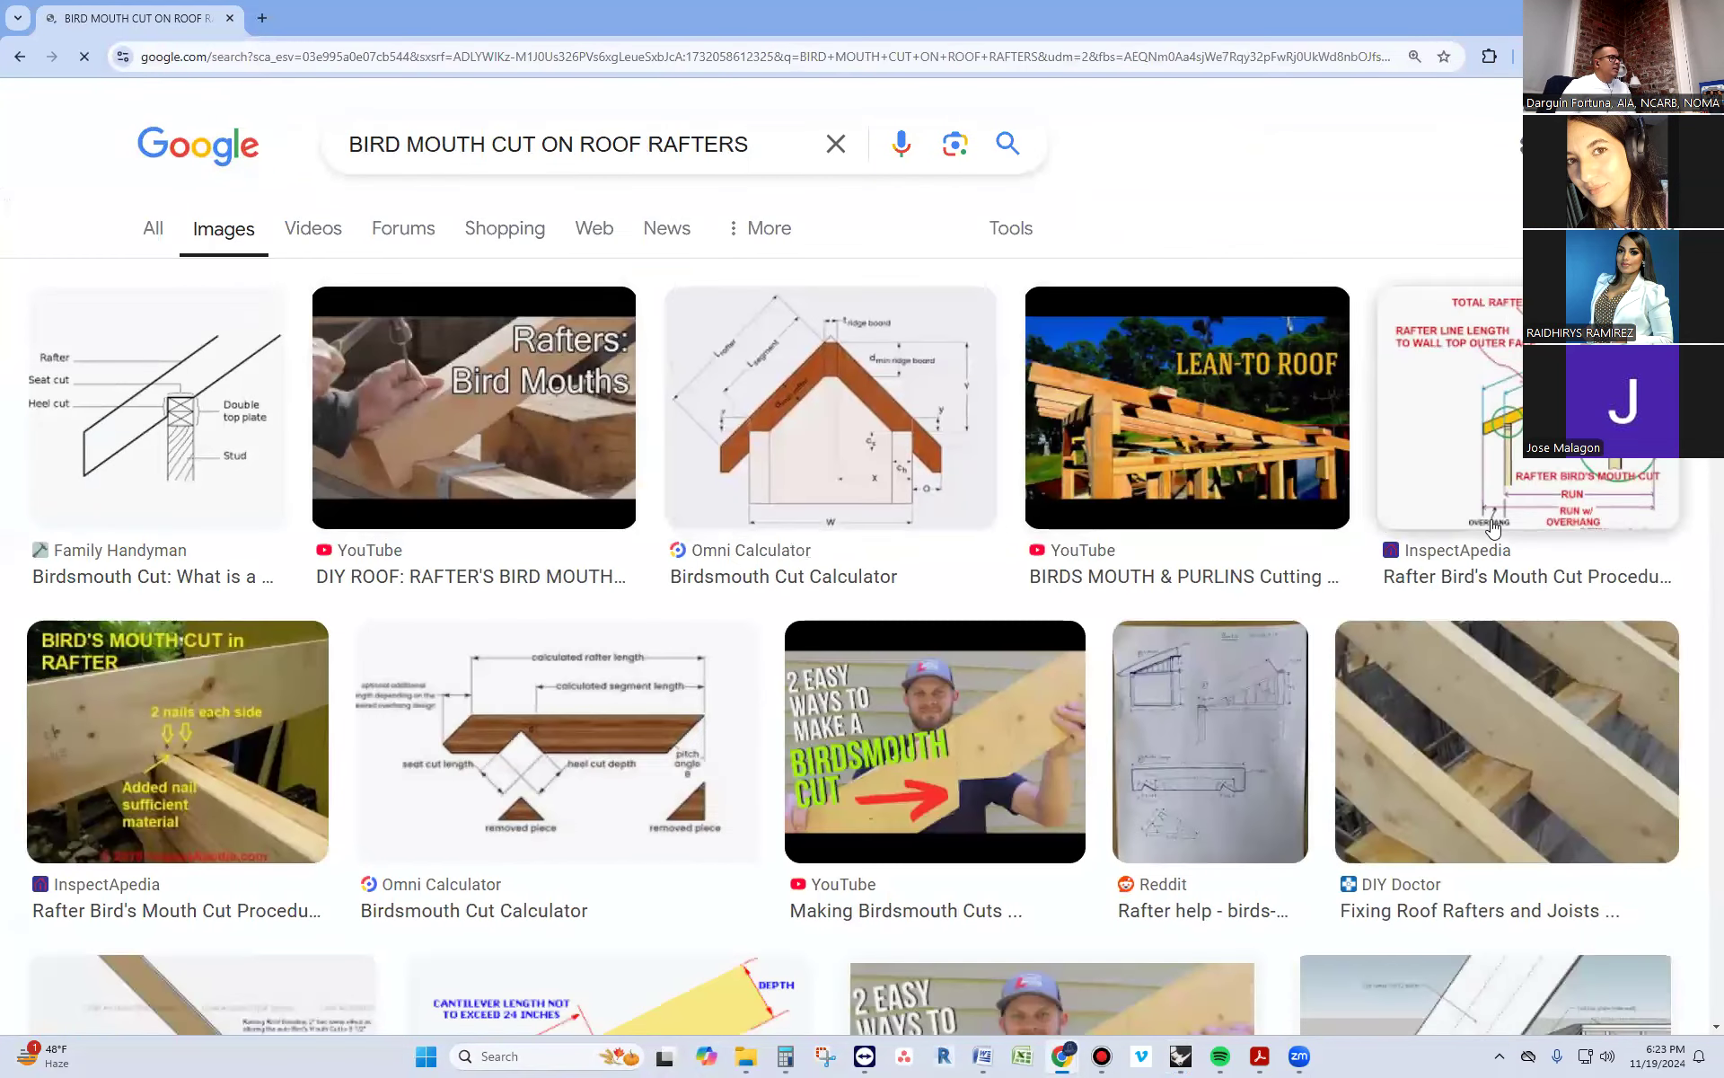
pyautogui.scroll(-2, 1461, 555)
pyautogui.click(1455, 556)
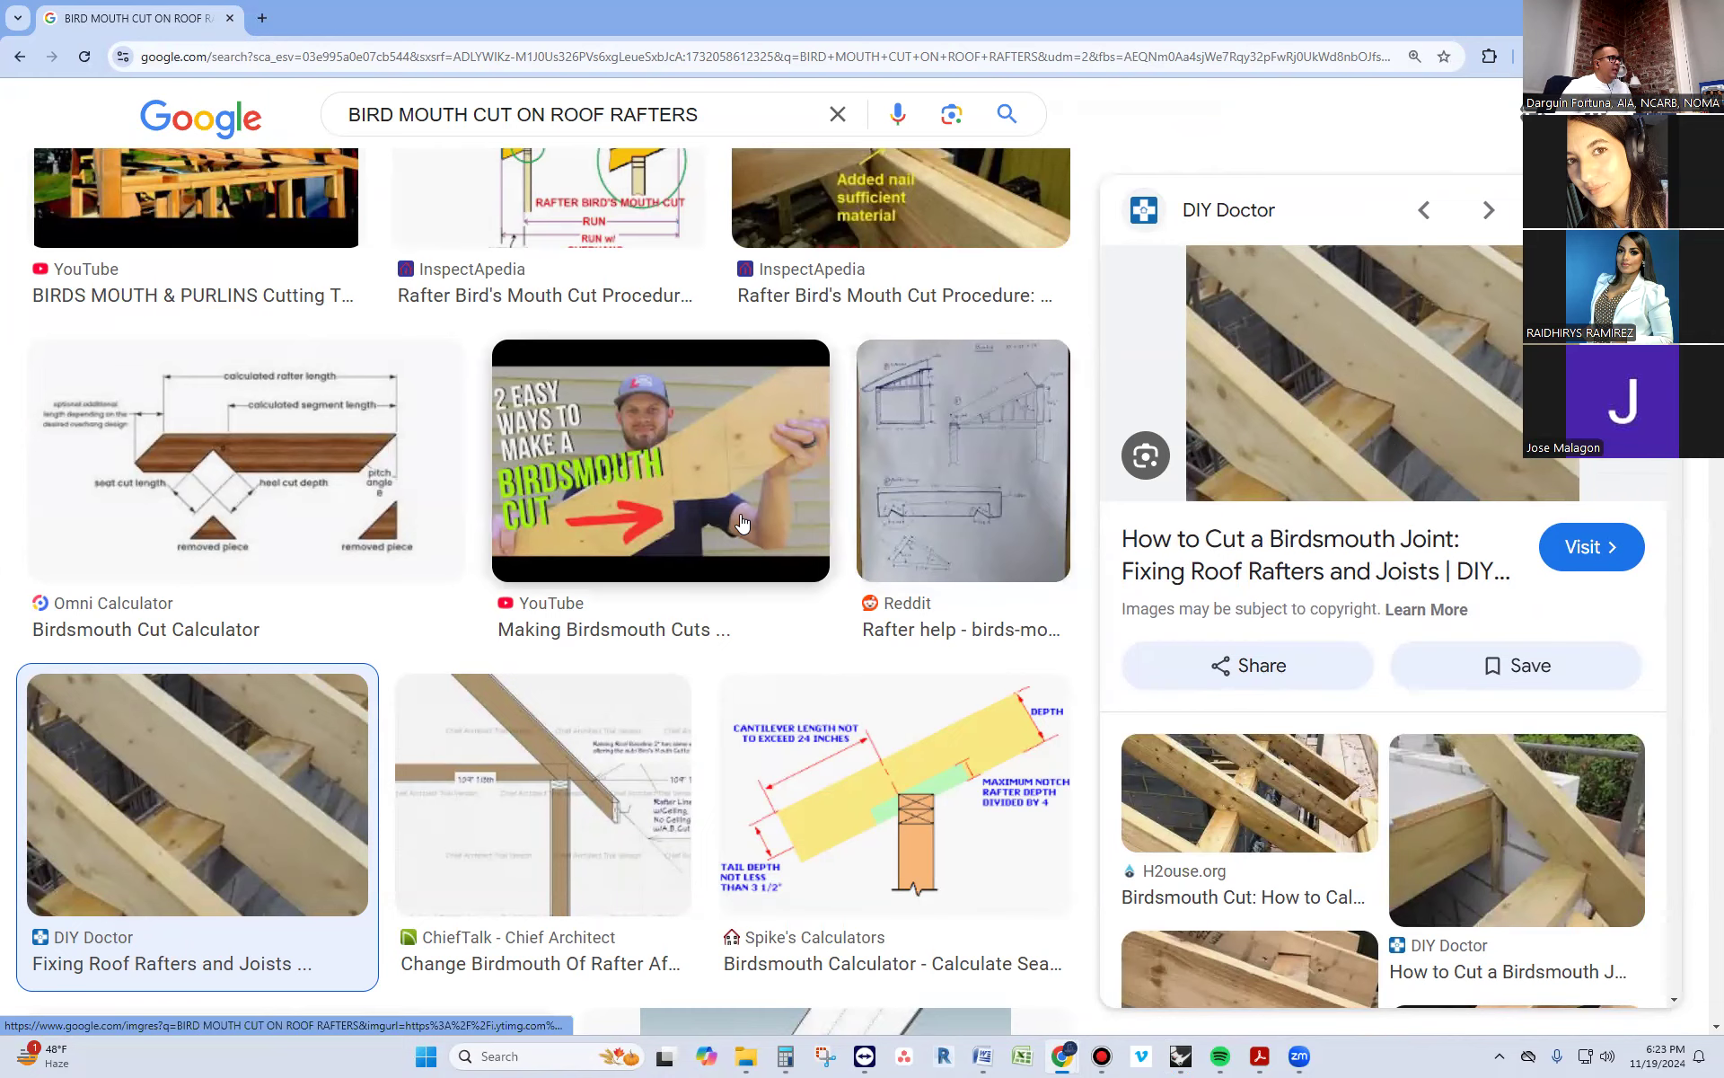
# Examine the birdsmouth photos and diagrams for the seat cut, heel cut and how the rafter bears on the wall plate
pyautogui.scroll(5, 633, 543)
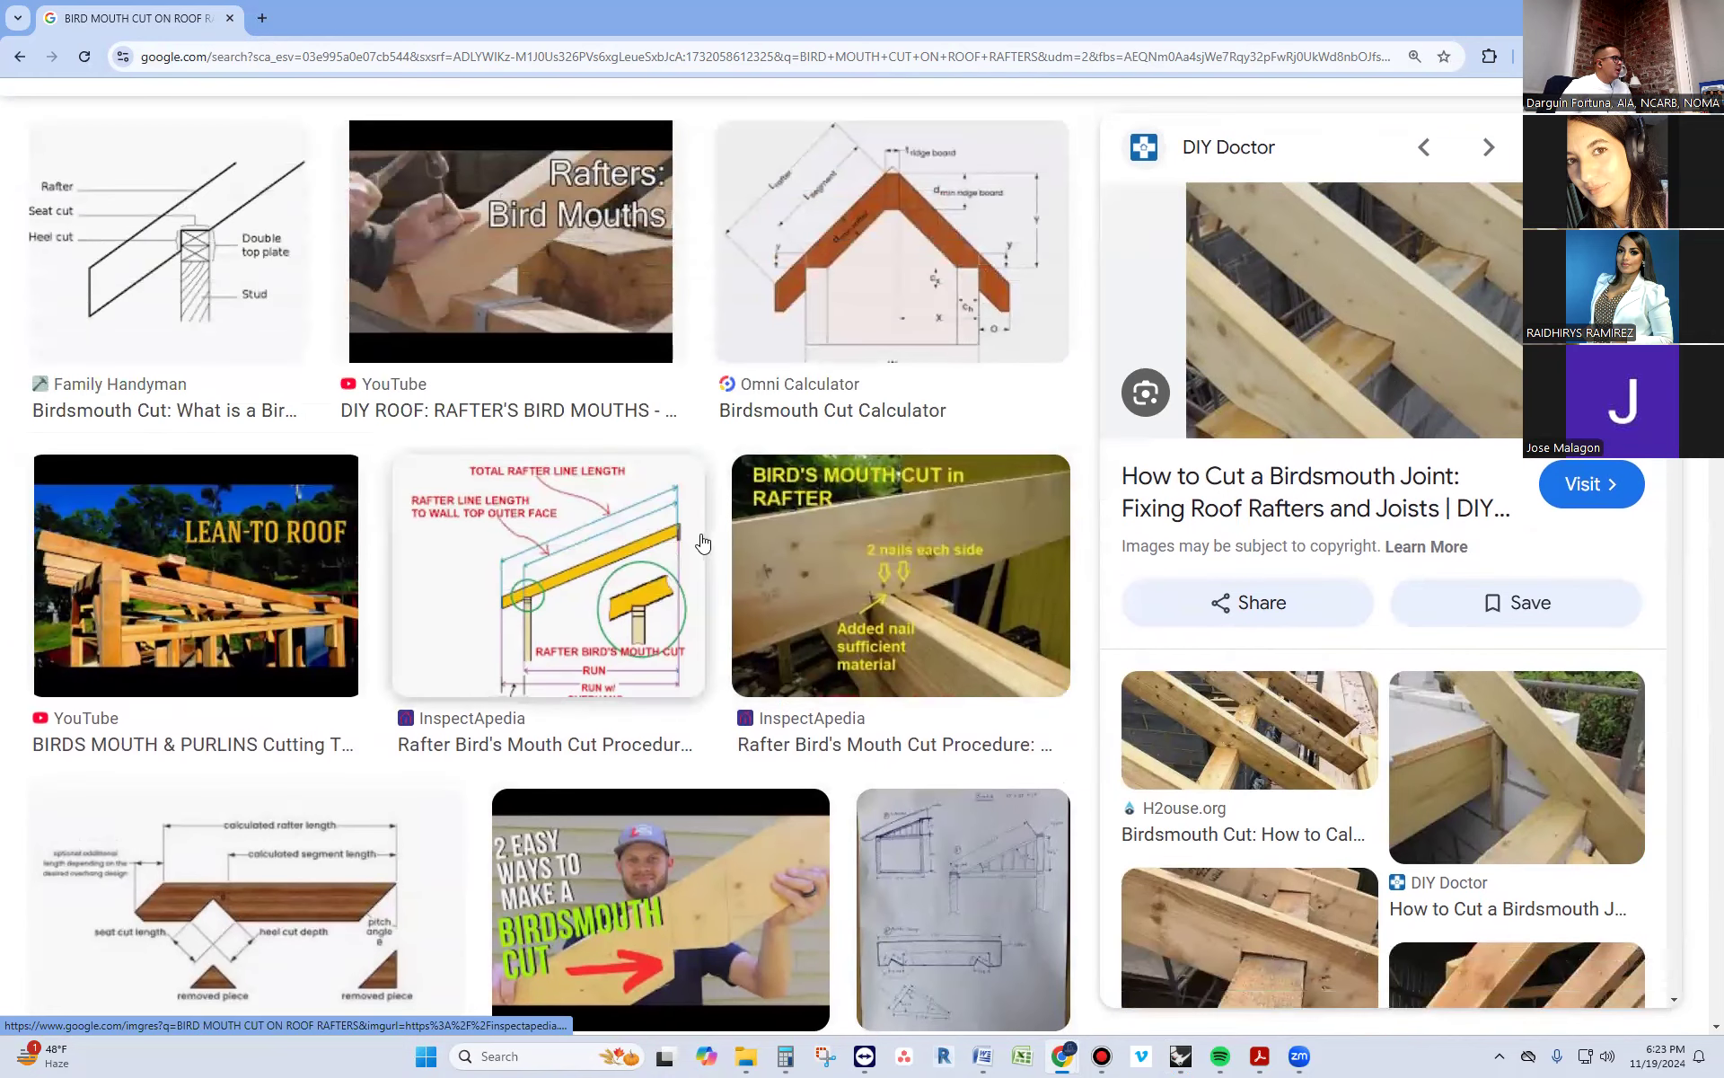
pyautogui.scroll(2, 705, 539)
pyautogui.scroll(-4, 521, 559)
pyautogui.scroll(3, 225, 359)
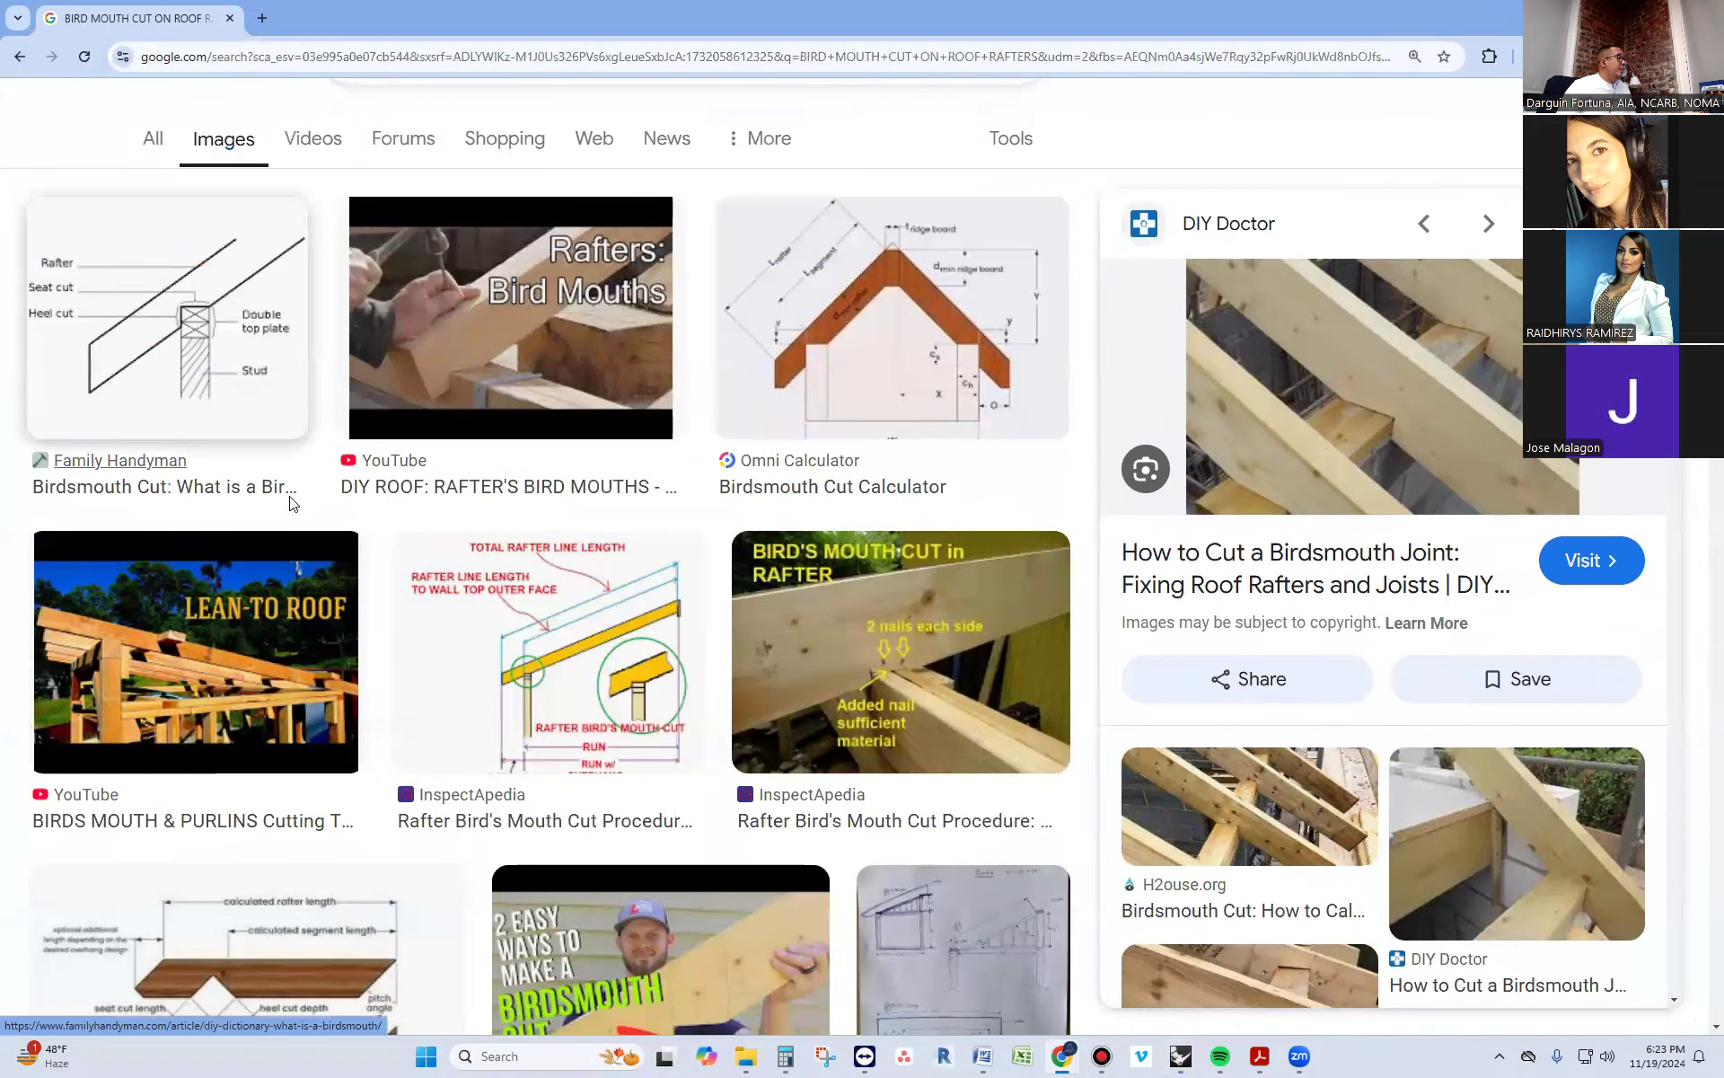
pyautogui.scroll(-6, 289, 503)
pyautogui.scroll(-7, 292, 506)
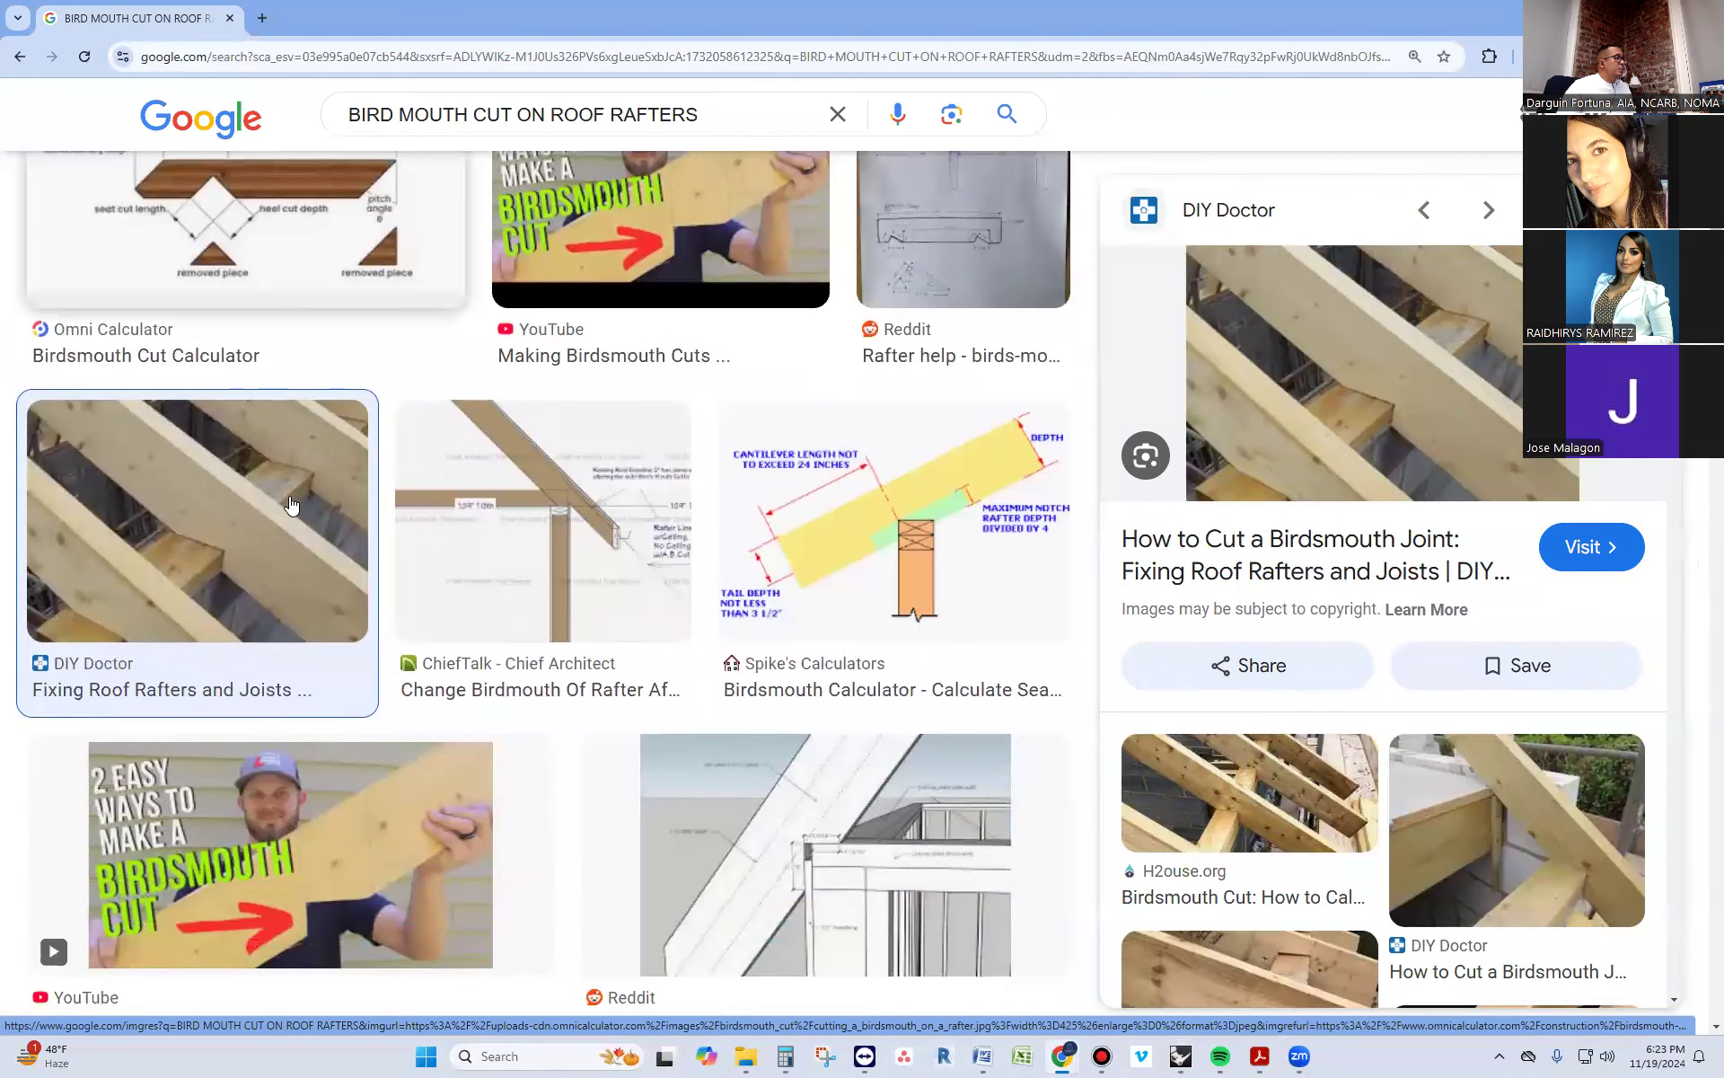
pyautogui.scroll(-2, 292, 505)
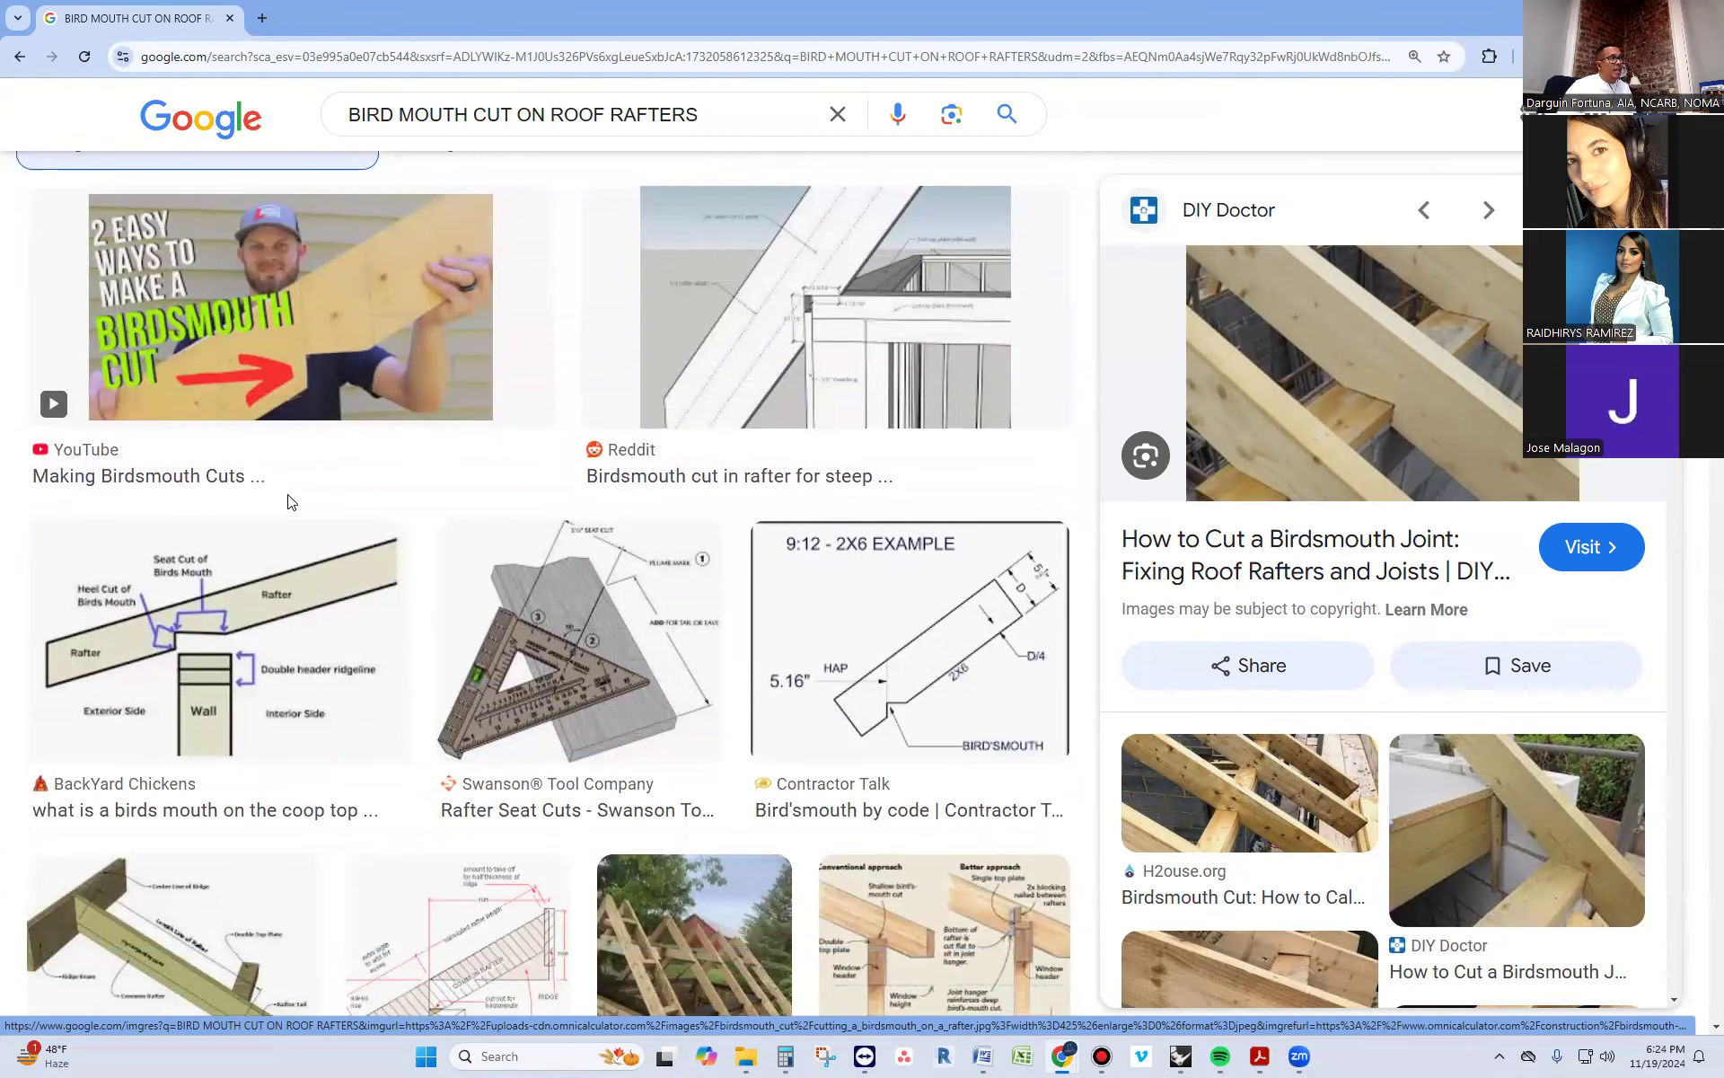
pyautogui.scroll(-4, 765, 516)
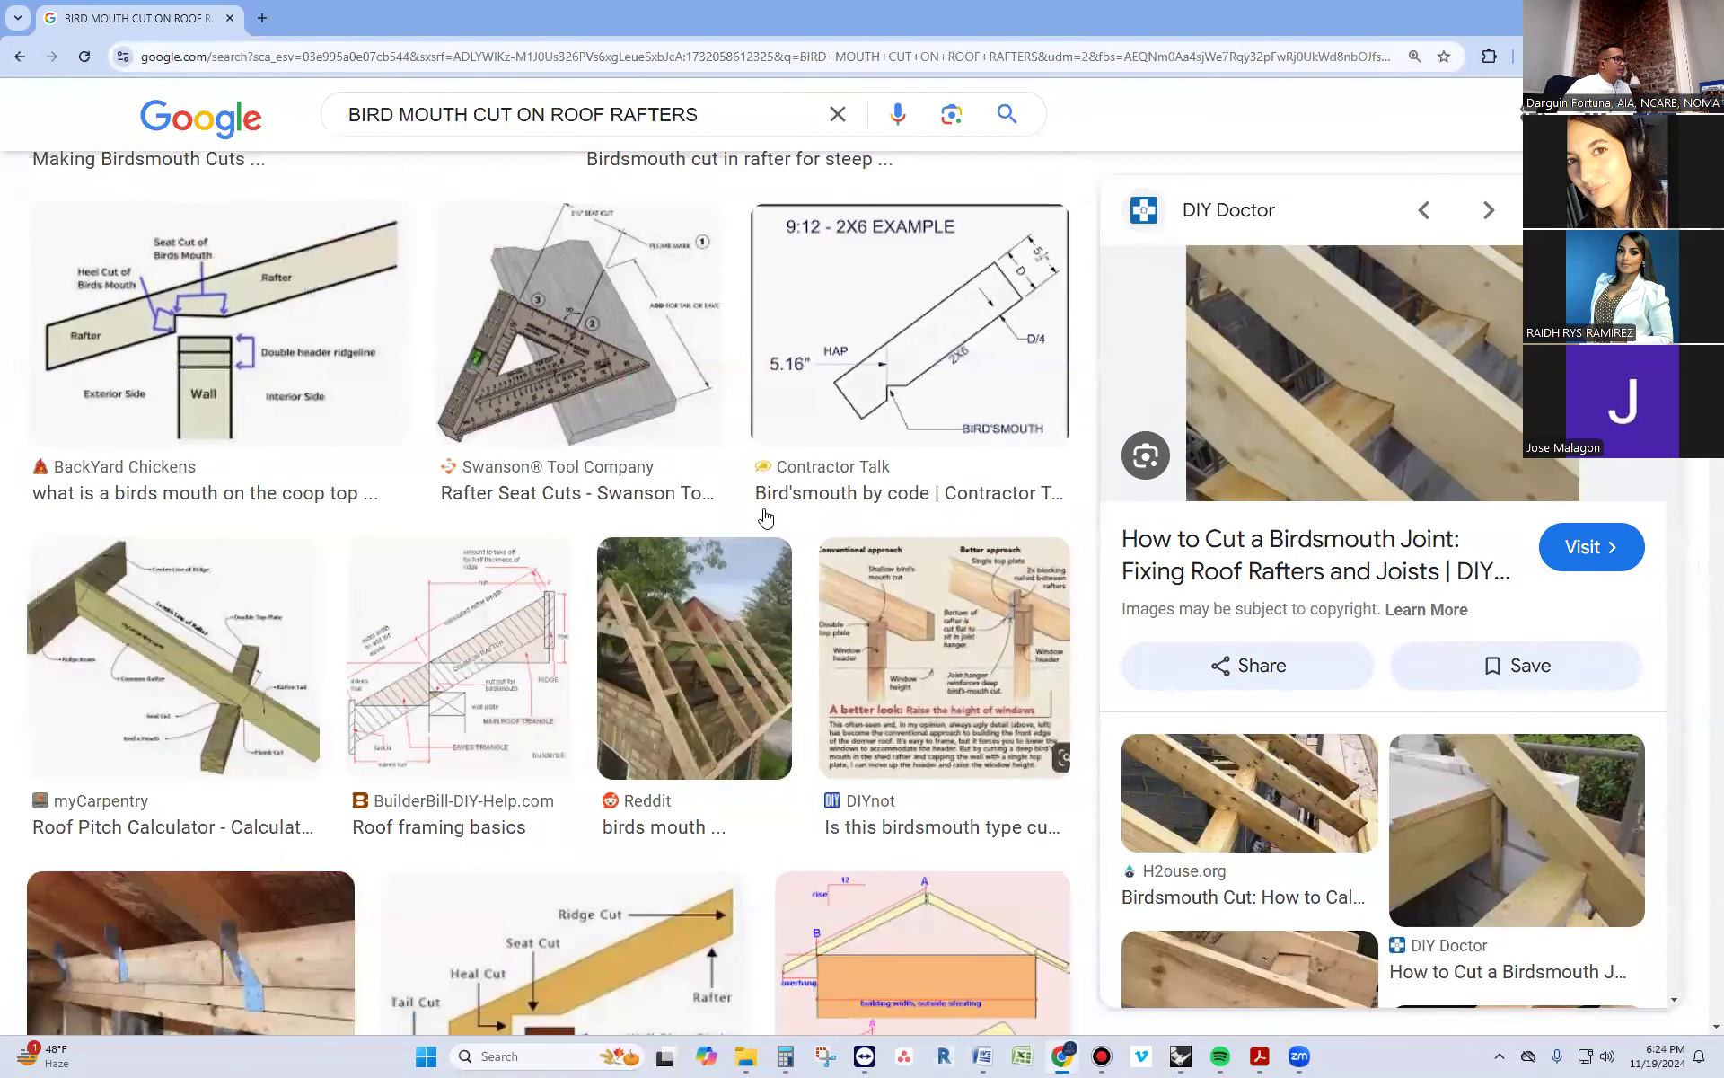
pyautogui.scroll(-2, 1145, 330)
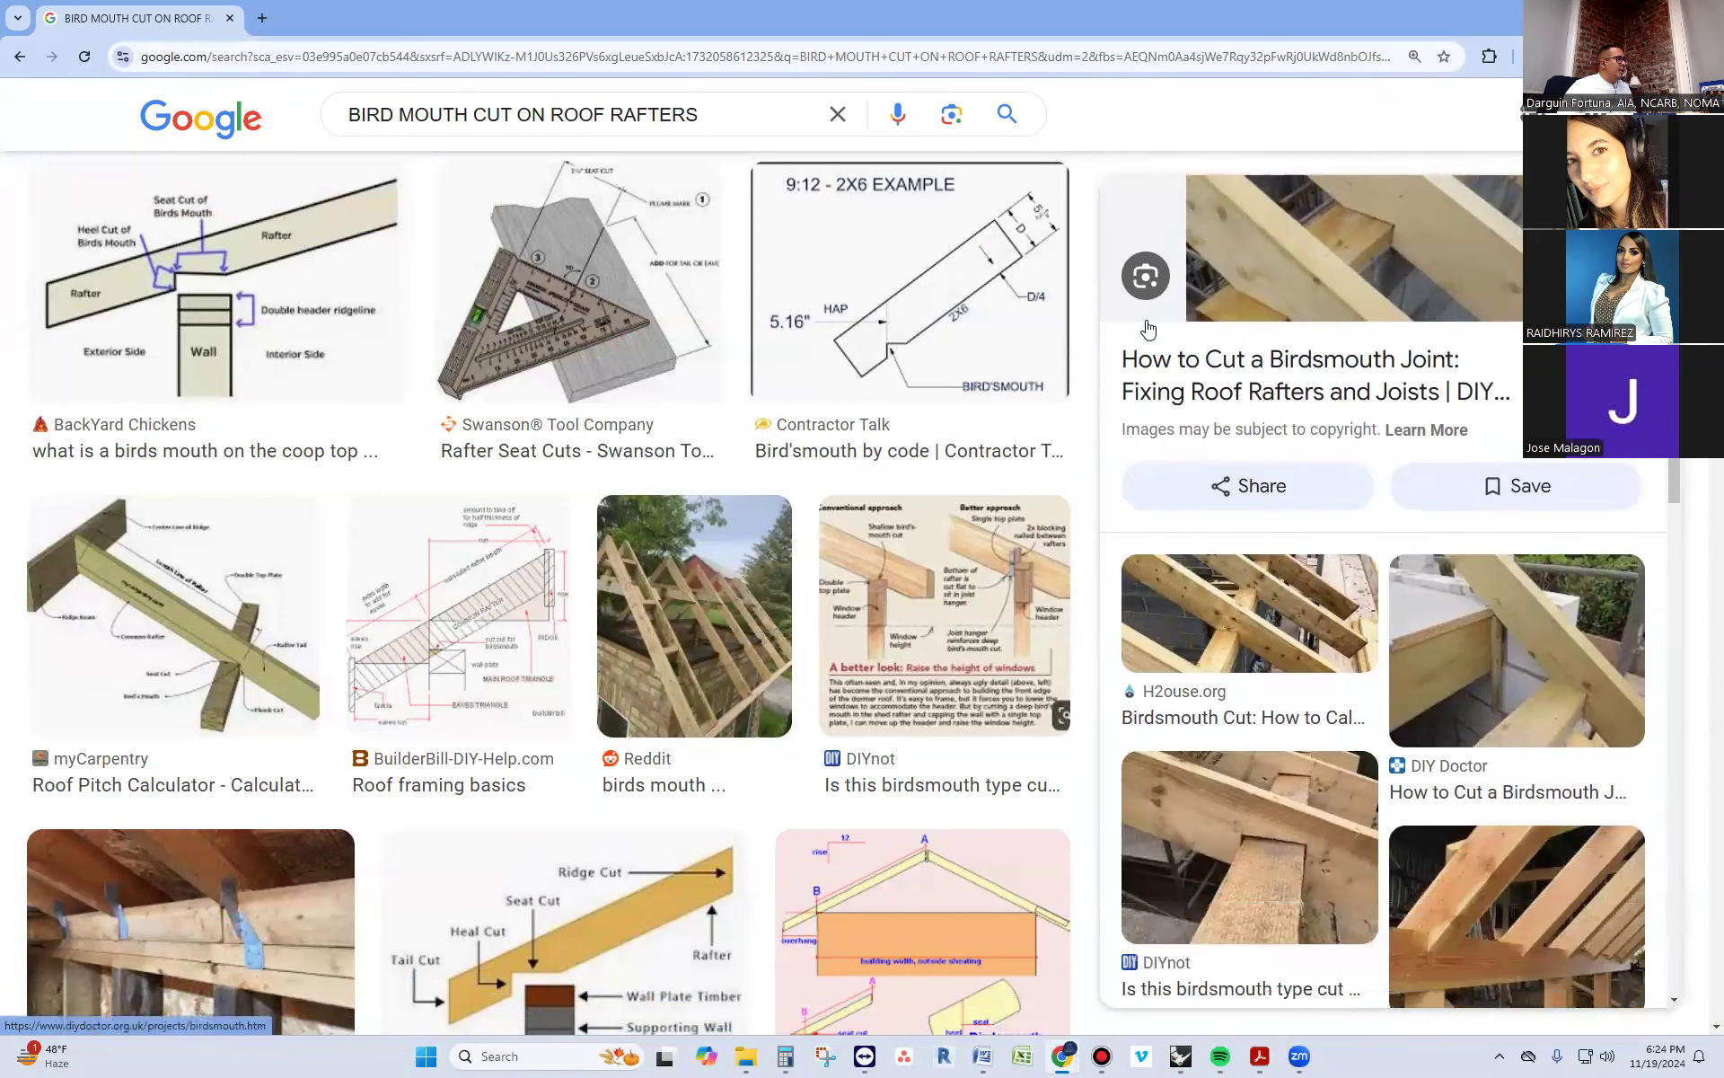
pyautogui.scroll(-3, 532, 736)
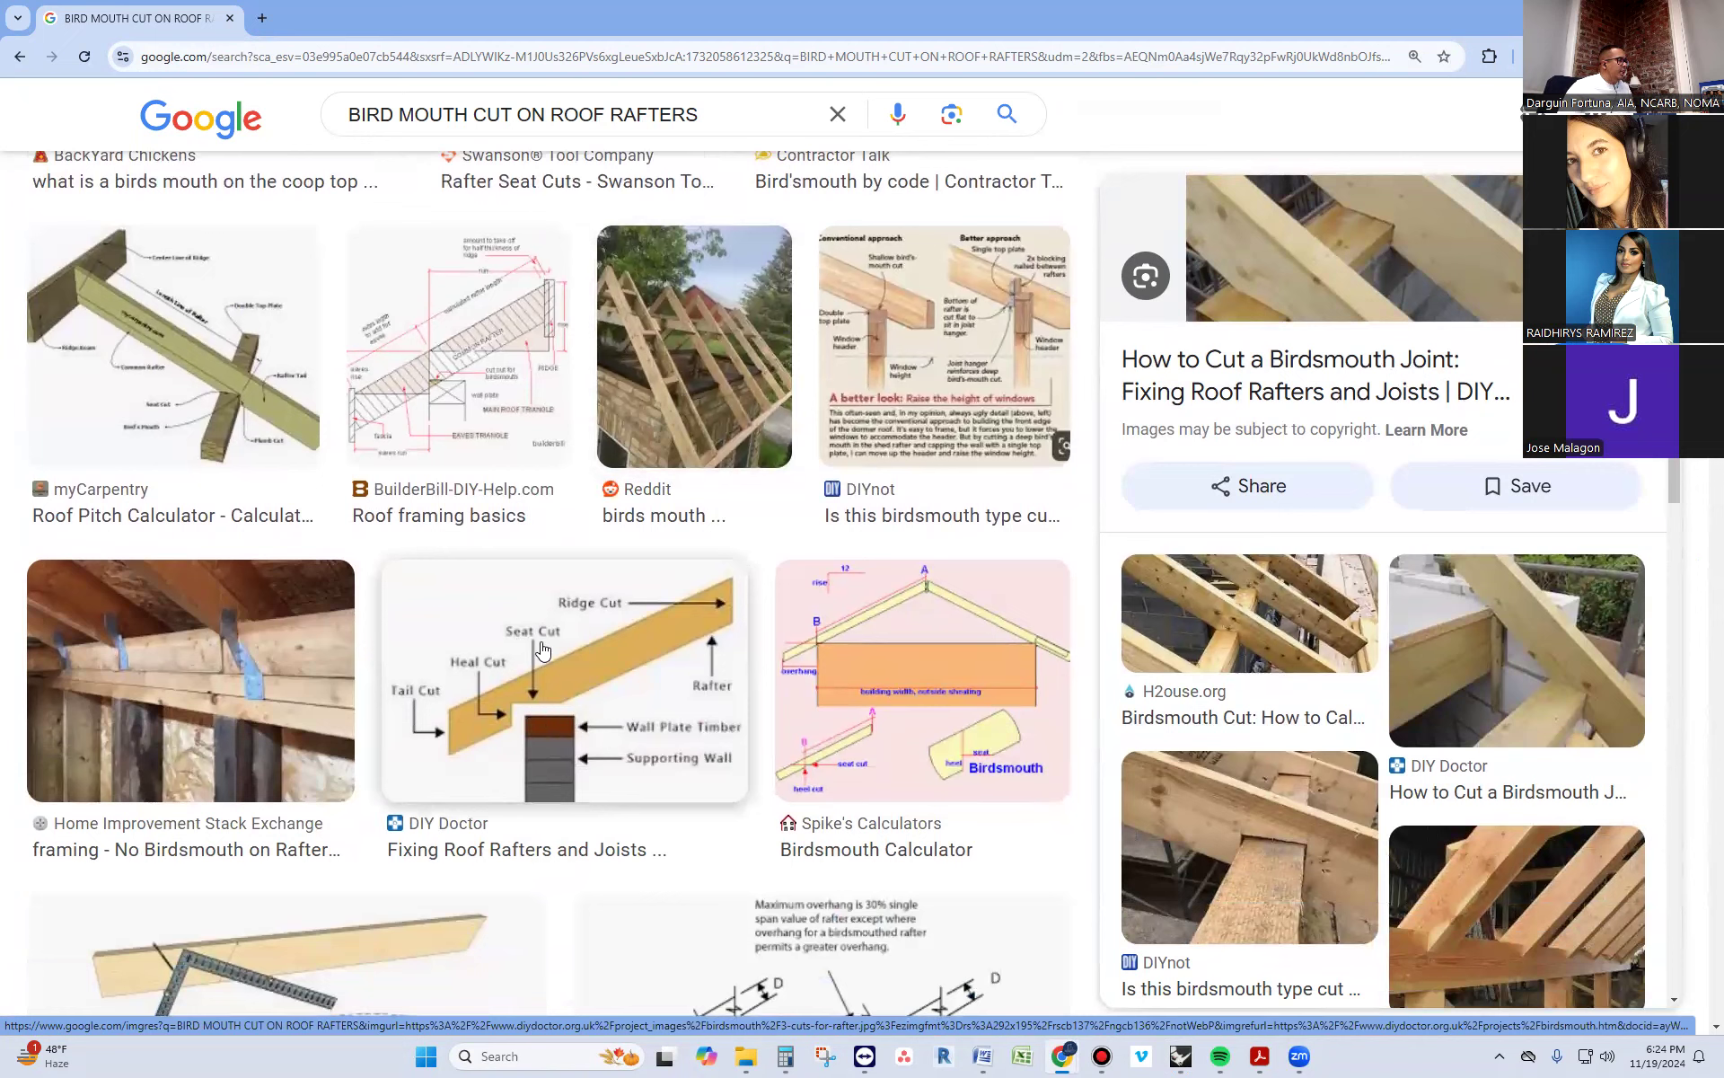
pyautogui.scroll(-1, 542, 648)
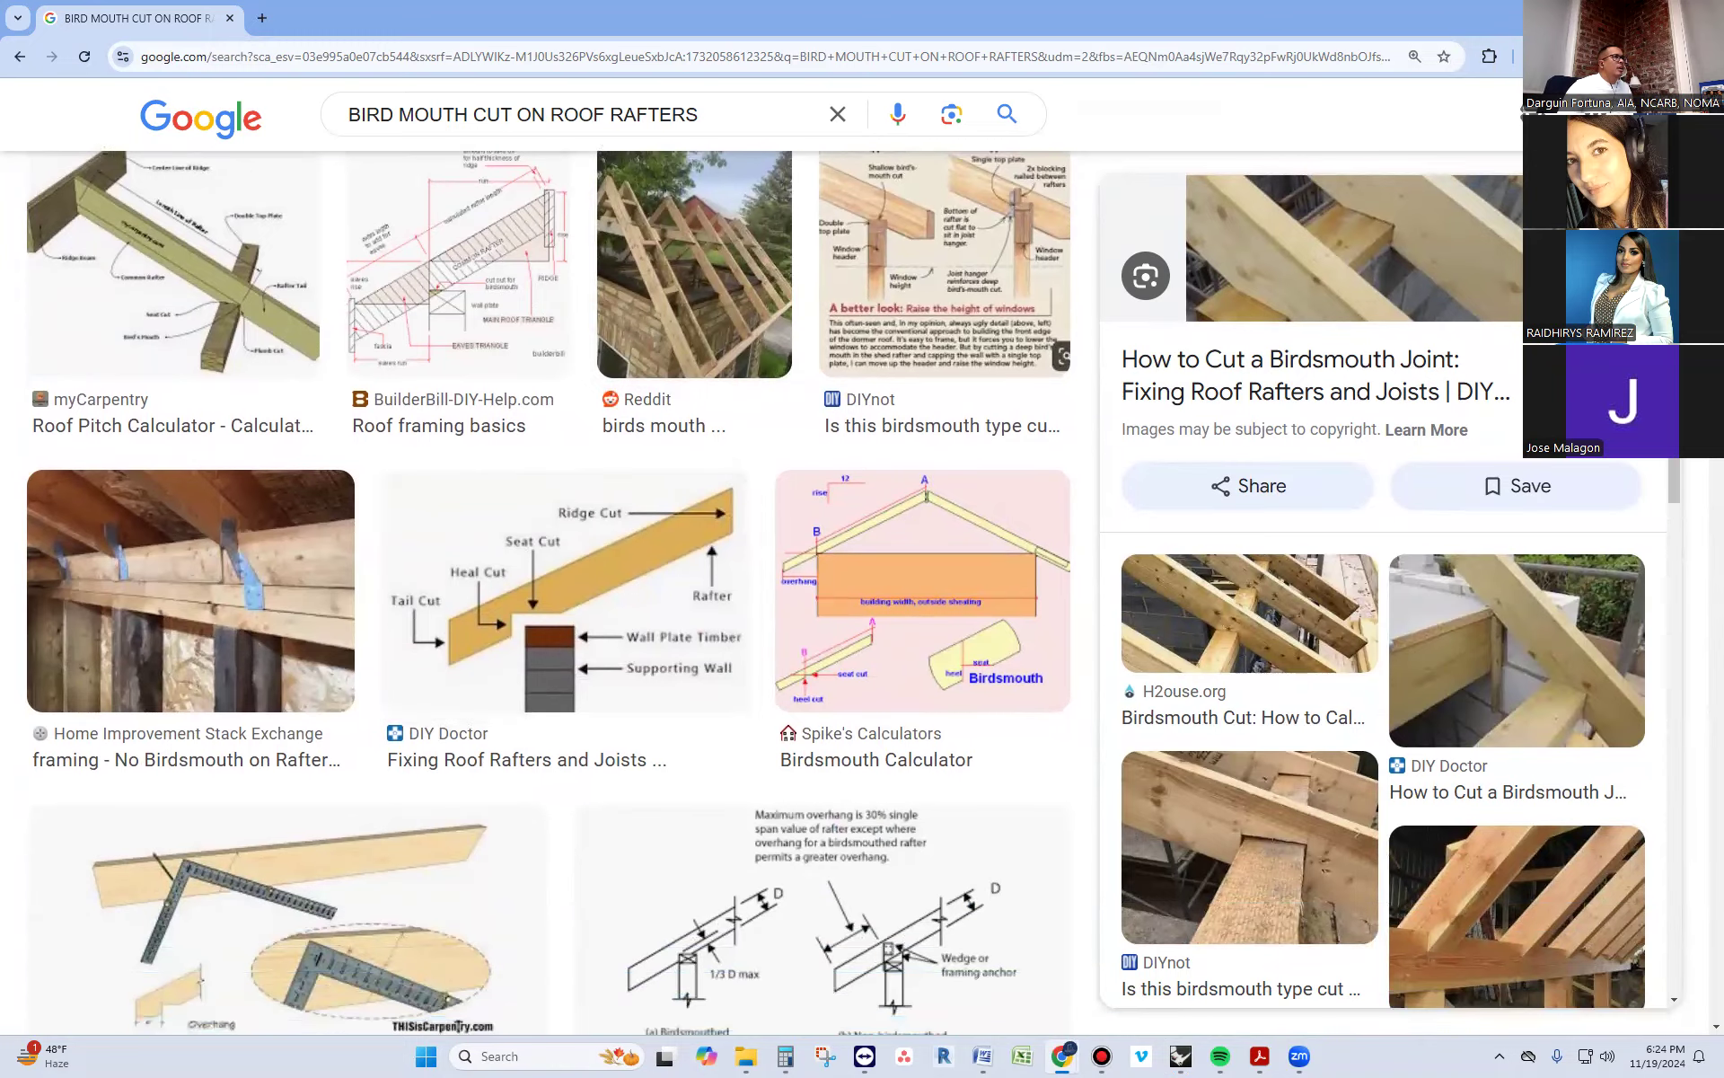
# Return to Rhinoceros and examine how the rafters' notches sit on the eave plates and how the rafters meet the ridge board
pyautogui.click(1662, 17)
pyautogui.click(172, 483)
pyautogui.scroll(3, 221, 478)
pyautogui.moveTo(422, 529); pyautogui.dragTo(338, 483, button='right')
pyautogui.scroll(-3, 421, 505)
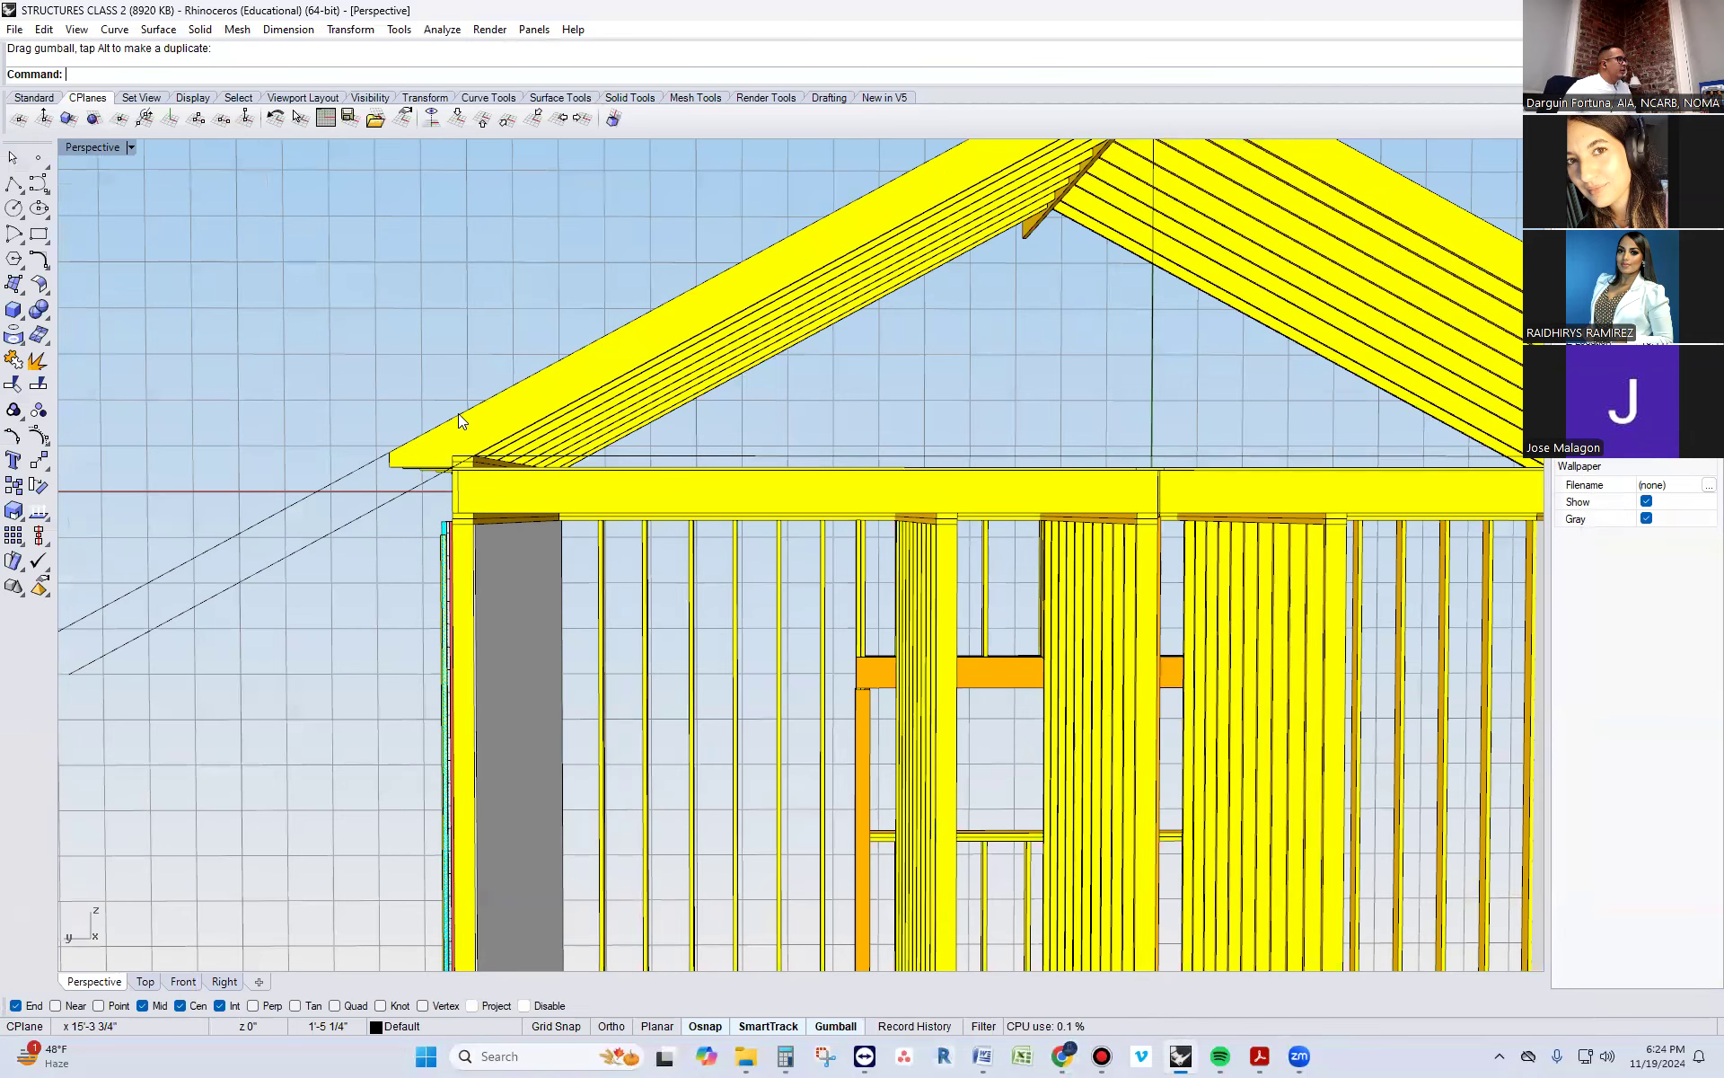
pyautogui.scroll(3, 459, 415)
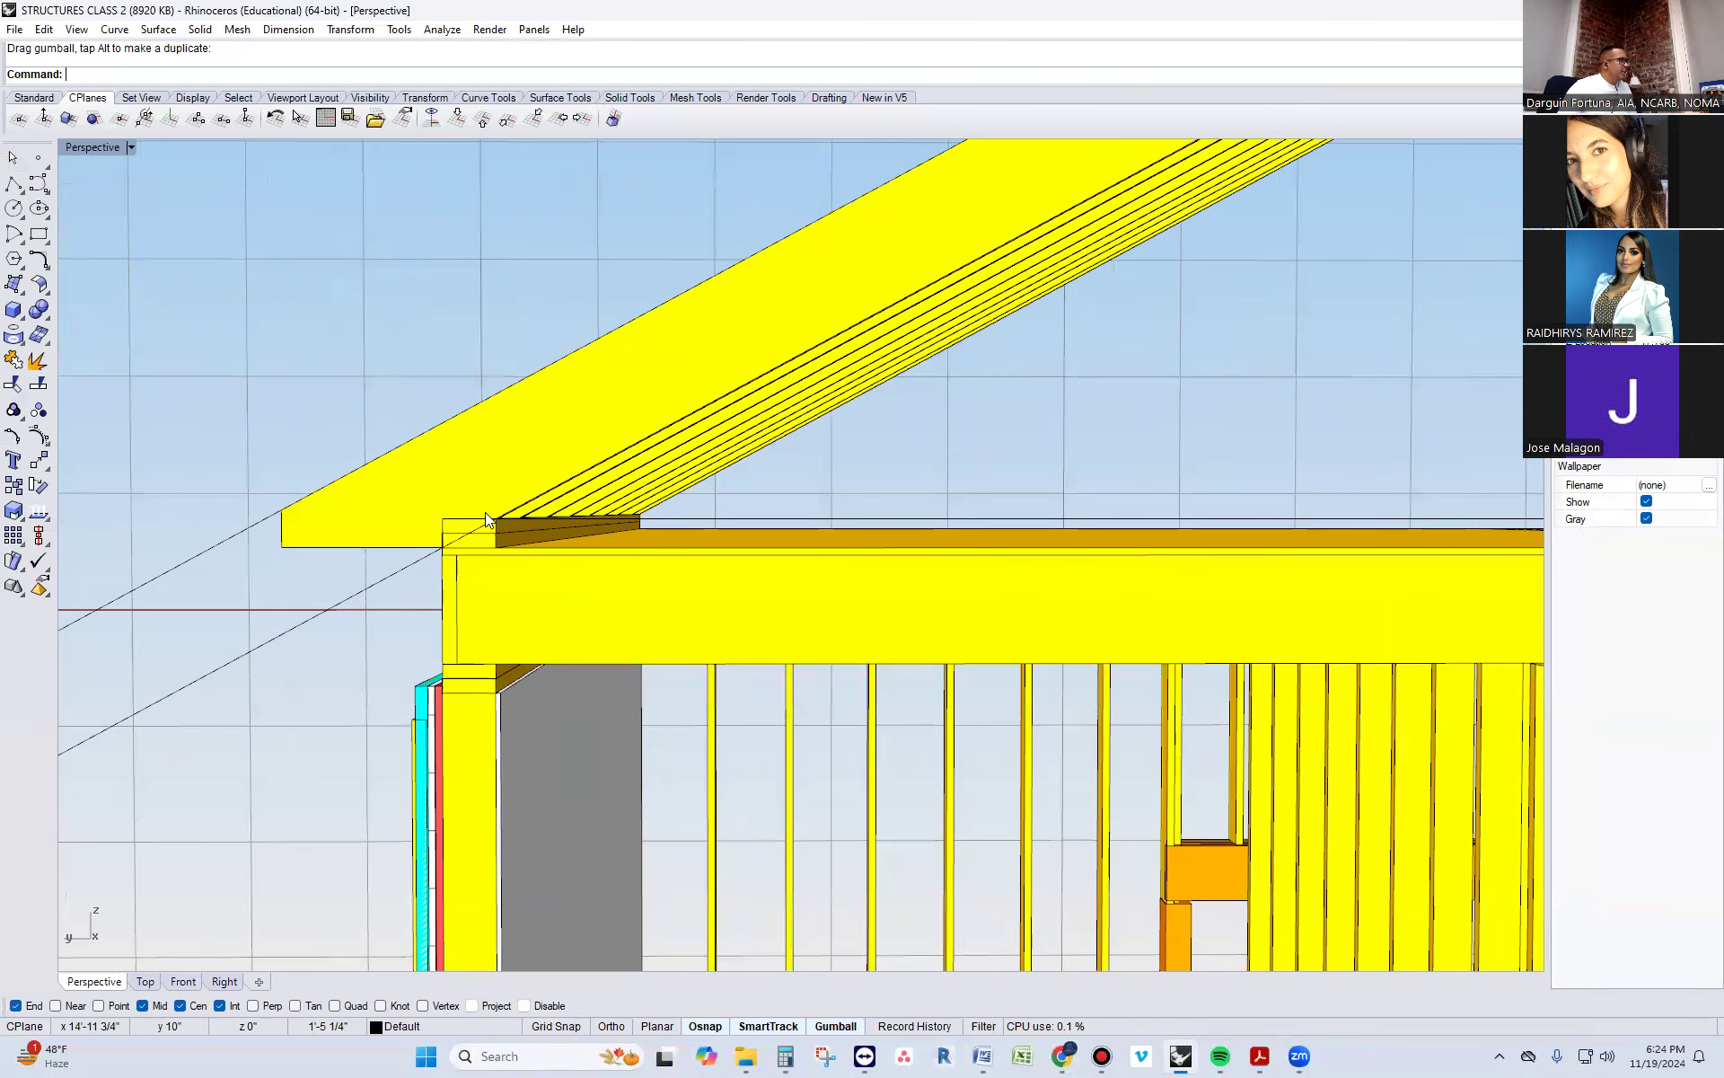
pyautogui.scroll(-6, 433, 516)
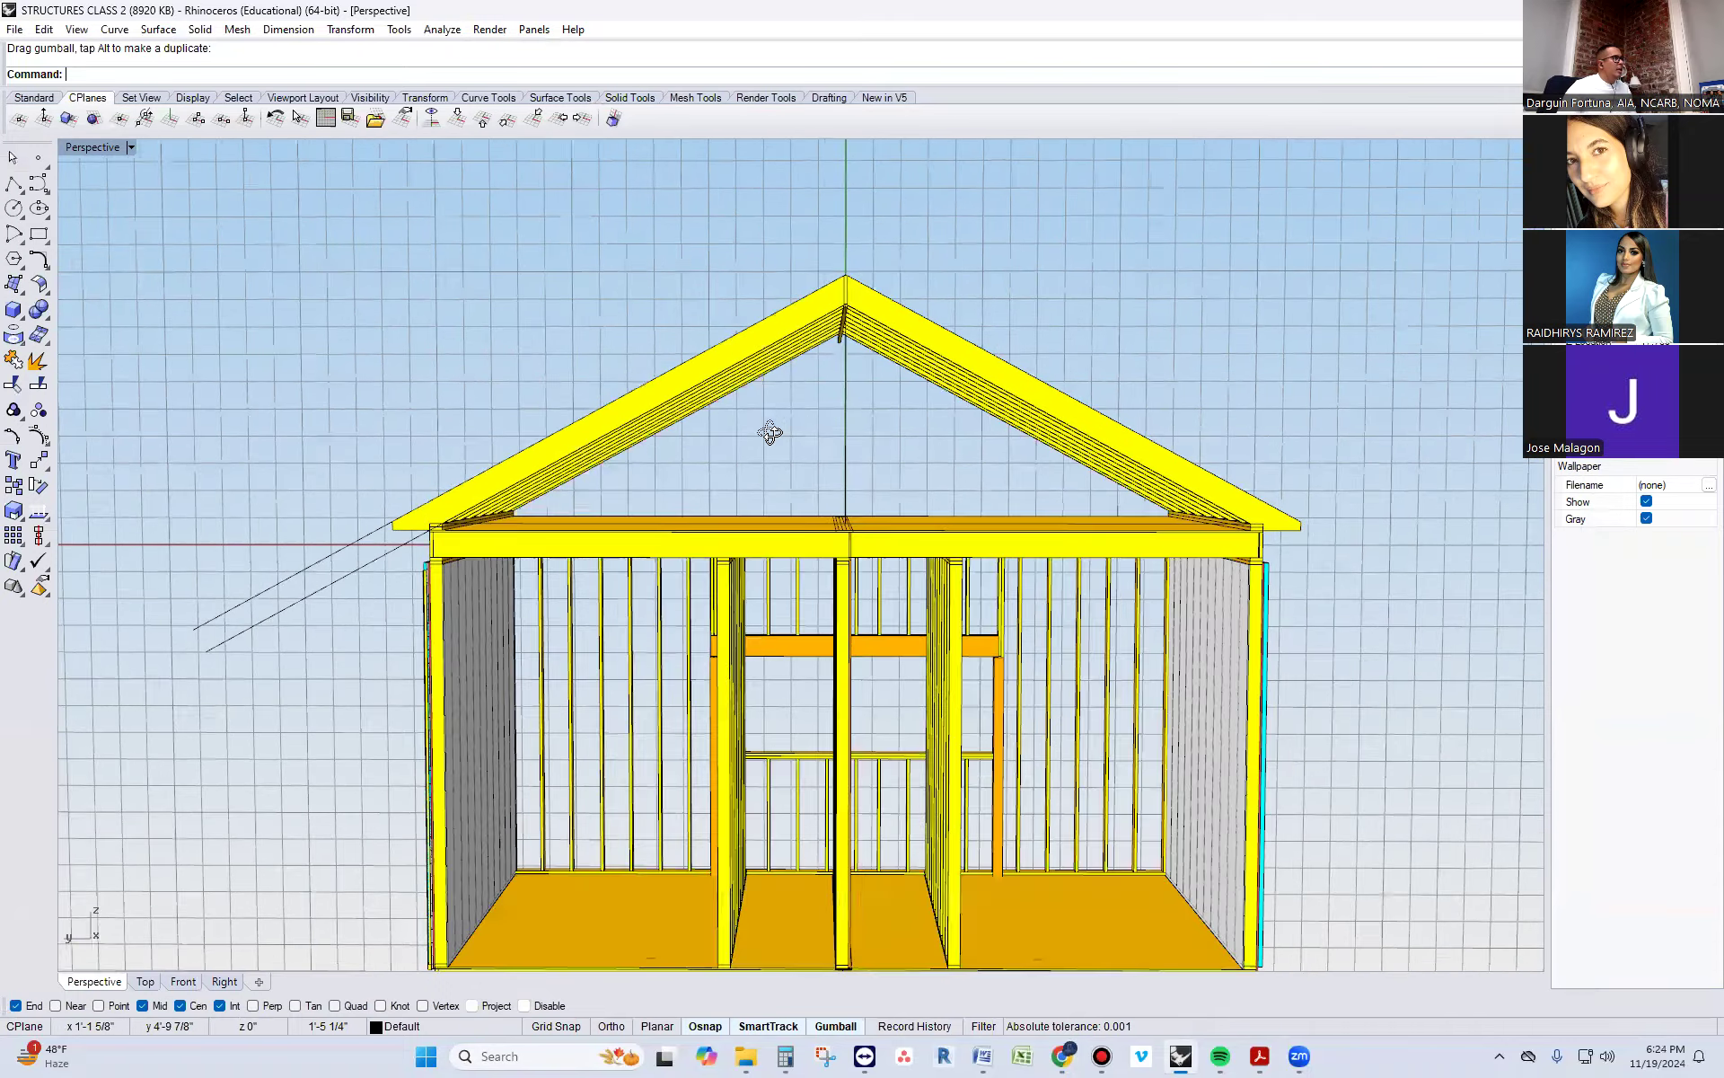
pyautogui.moveTo(769, 432); pyautogui.dragTo(735, 341, button='right')
pyautogui.scroll(8, 693, 374)
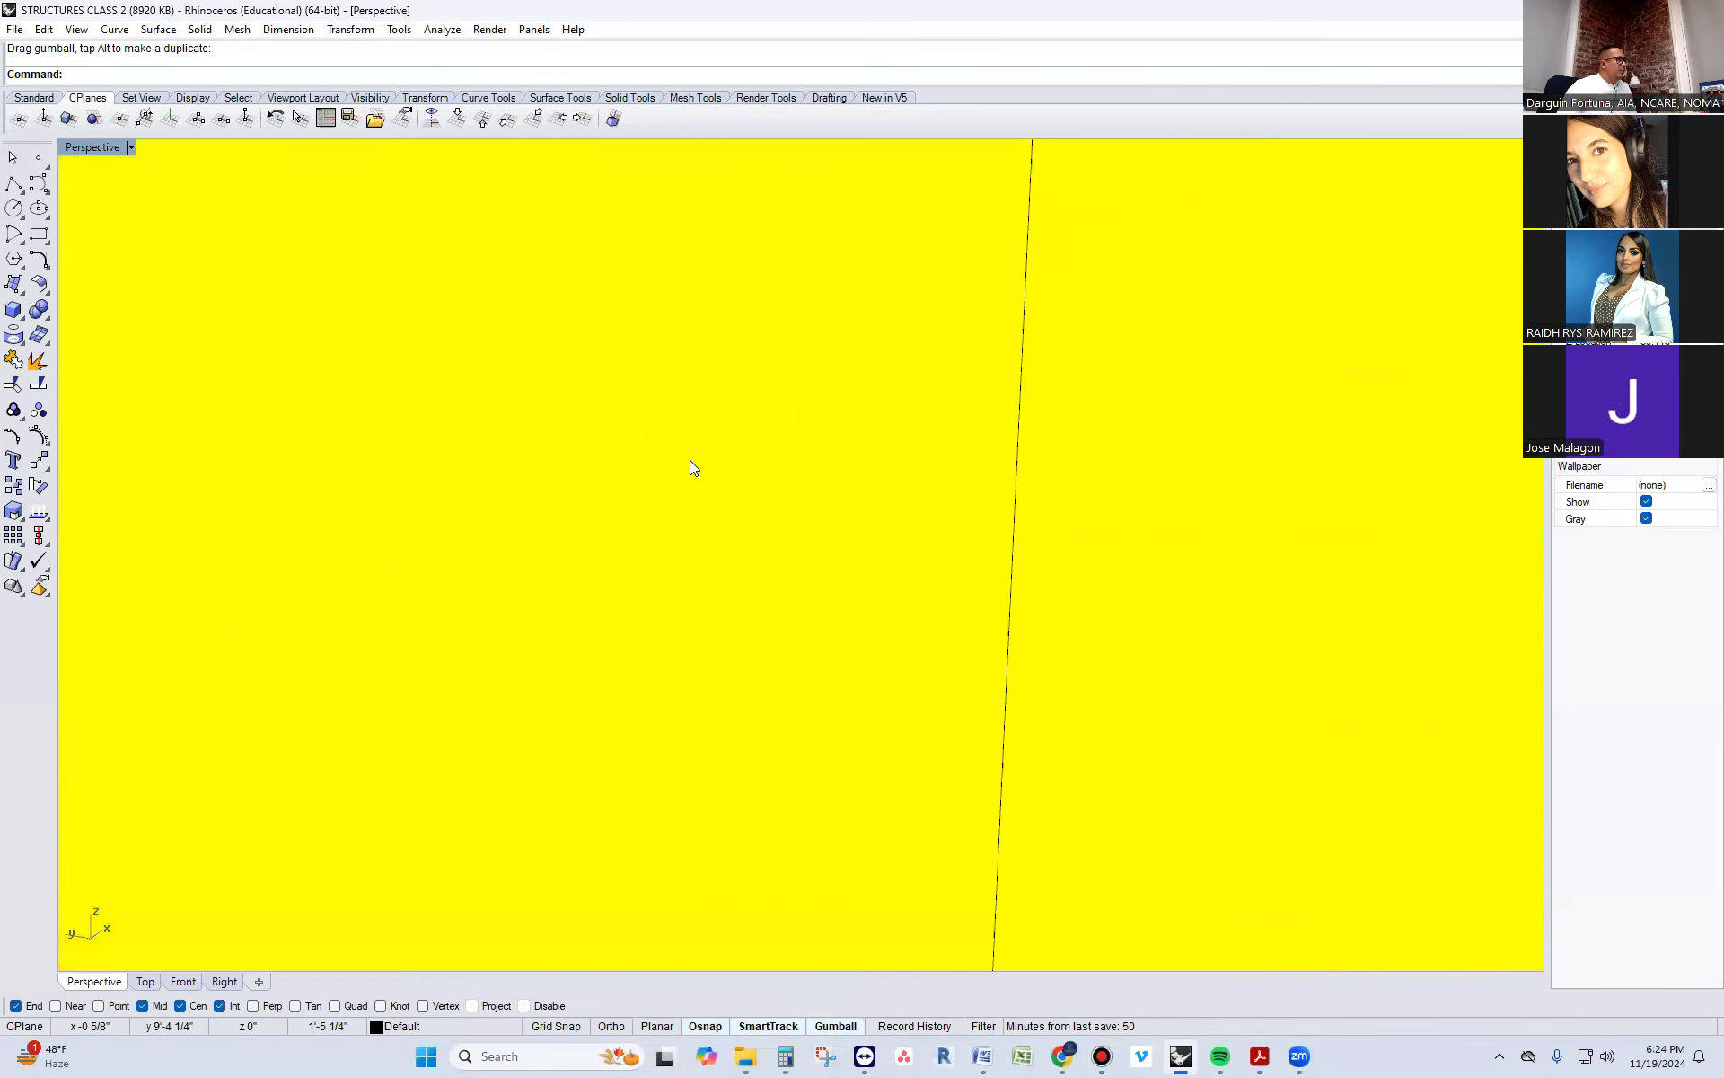
pyautogui.scroll(-4, 690, 460)
pyautogui.scroll(-3, 669, 377)
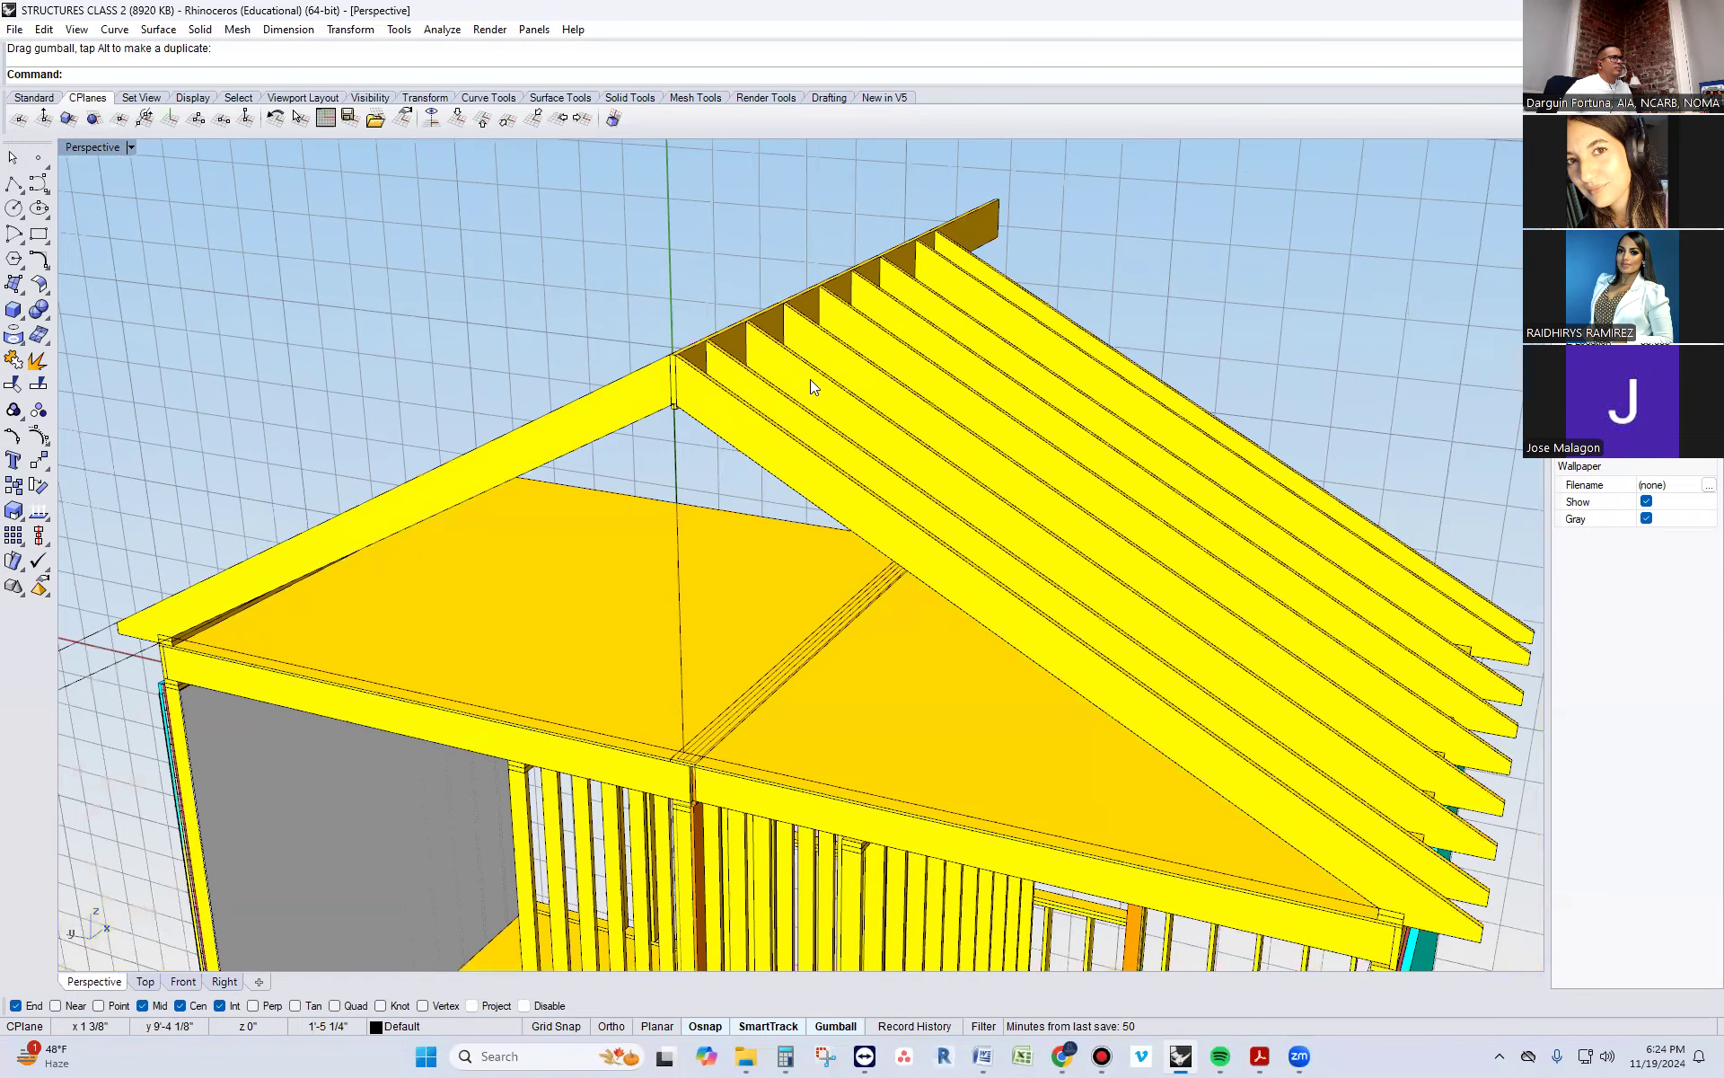
# Try to shorten the ridge board by moving its far-end solid points back to the last rafter's top corner
pyautogui.moveTo(932, 581); pyautogui.dragTo(1049, 725, button='right')
pyautogui.click(993, 359)
pyautogui.write('SolidPtOn')
pyautogui.press('Return')
pyautogui.moveTo(997, 309); pyautogui.dragTo(1062, 439)
pyautogui.scroll(5, 1253, 598)
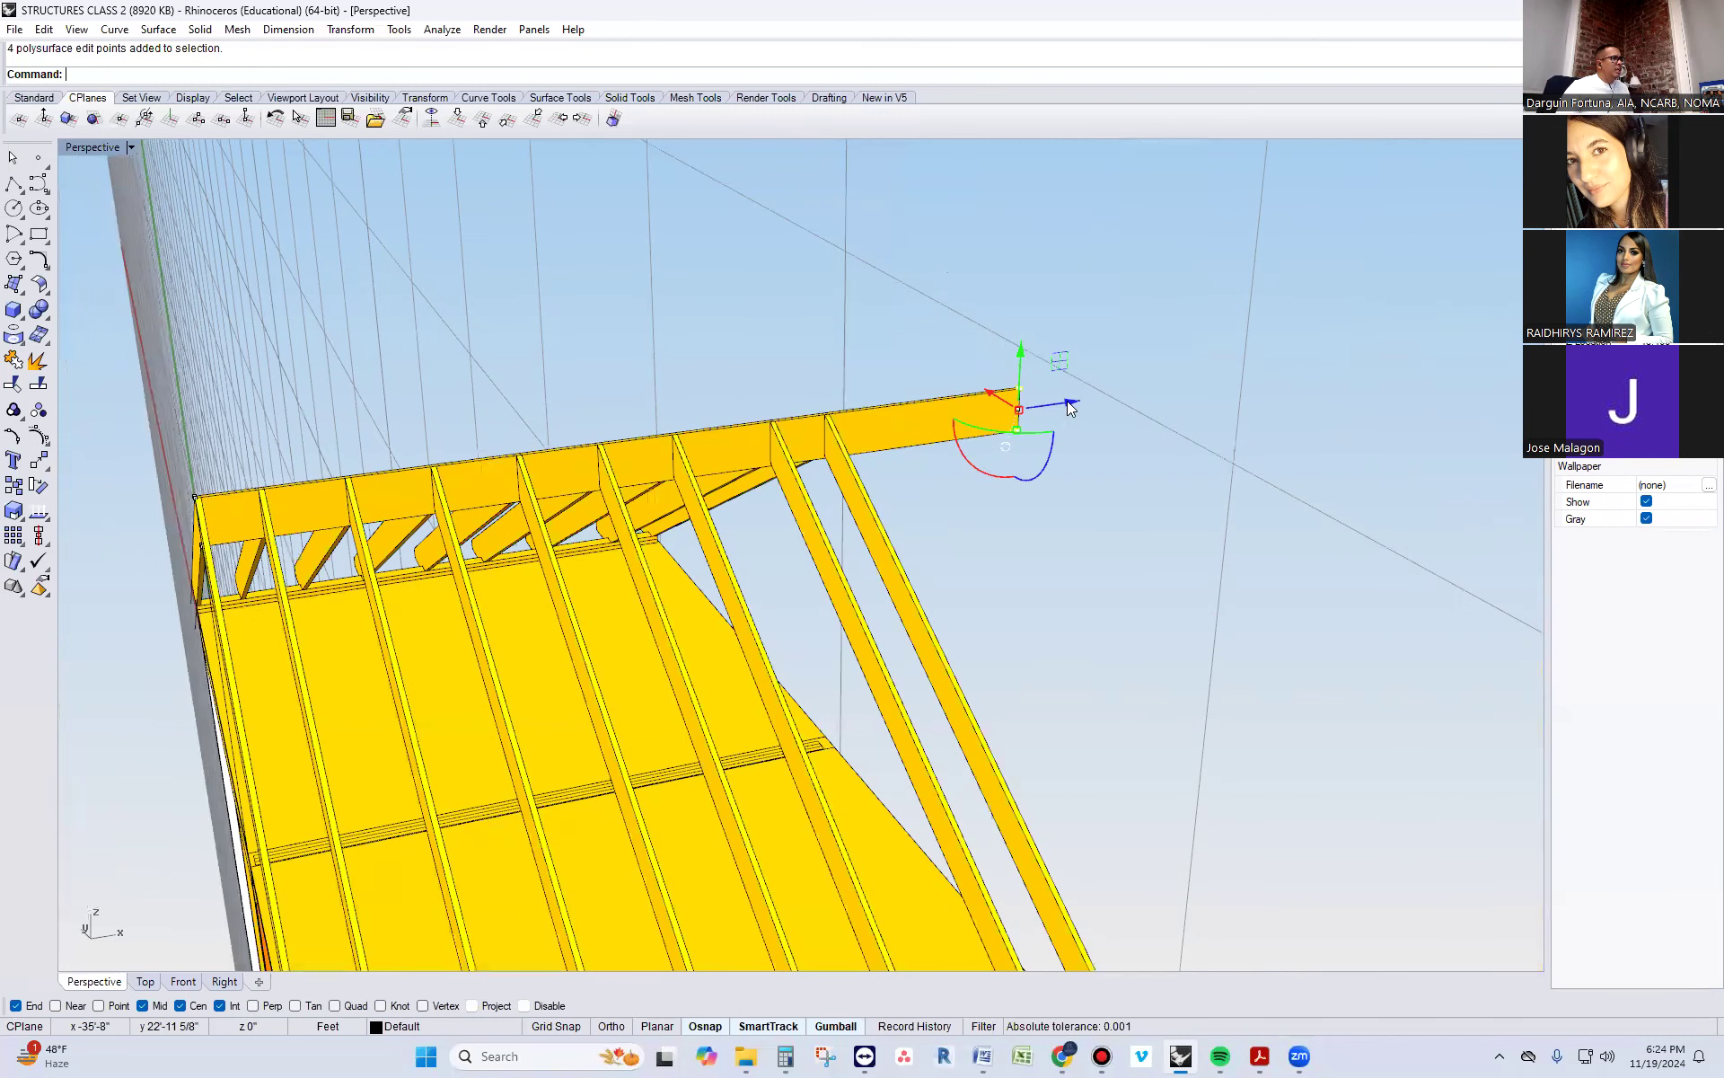
pyautogui.moveTo(1069, 409); pyautogui.dragTo(903, 427)
pyautogui.write('move')
pyautogui.press('Return')
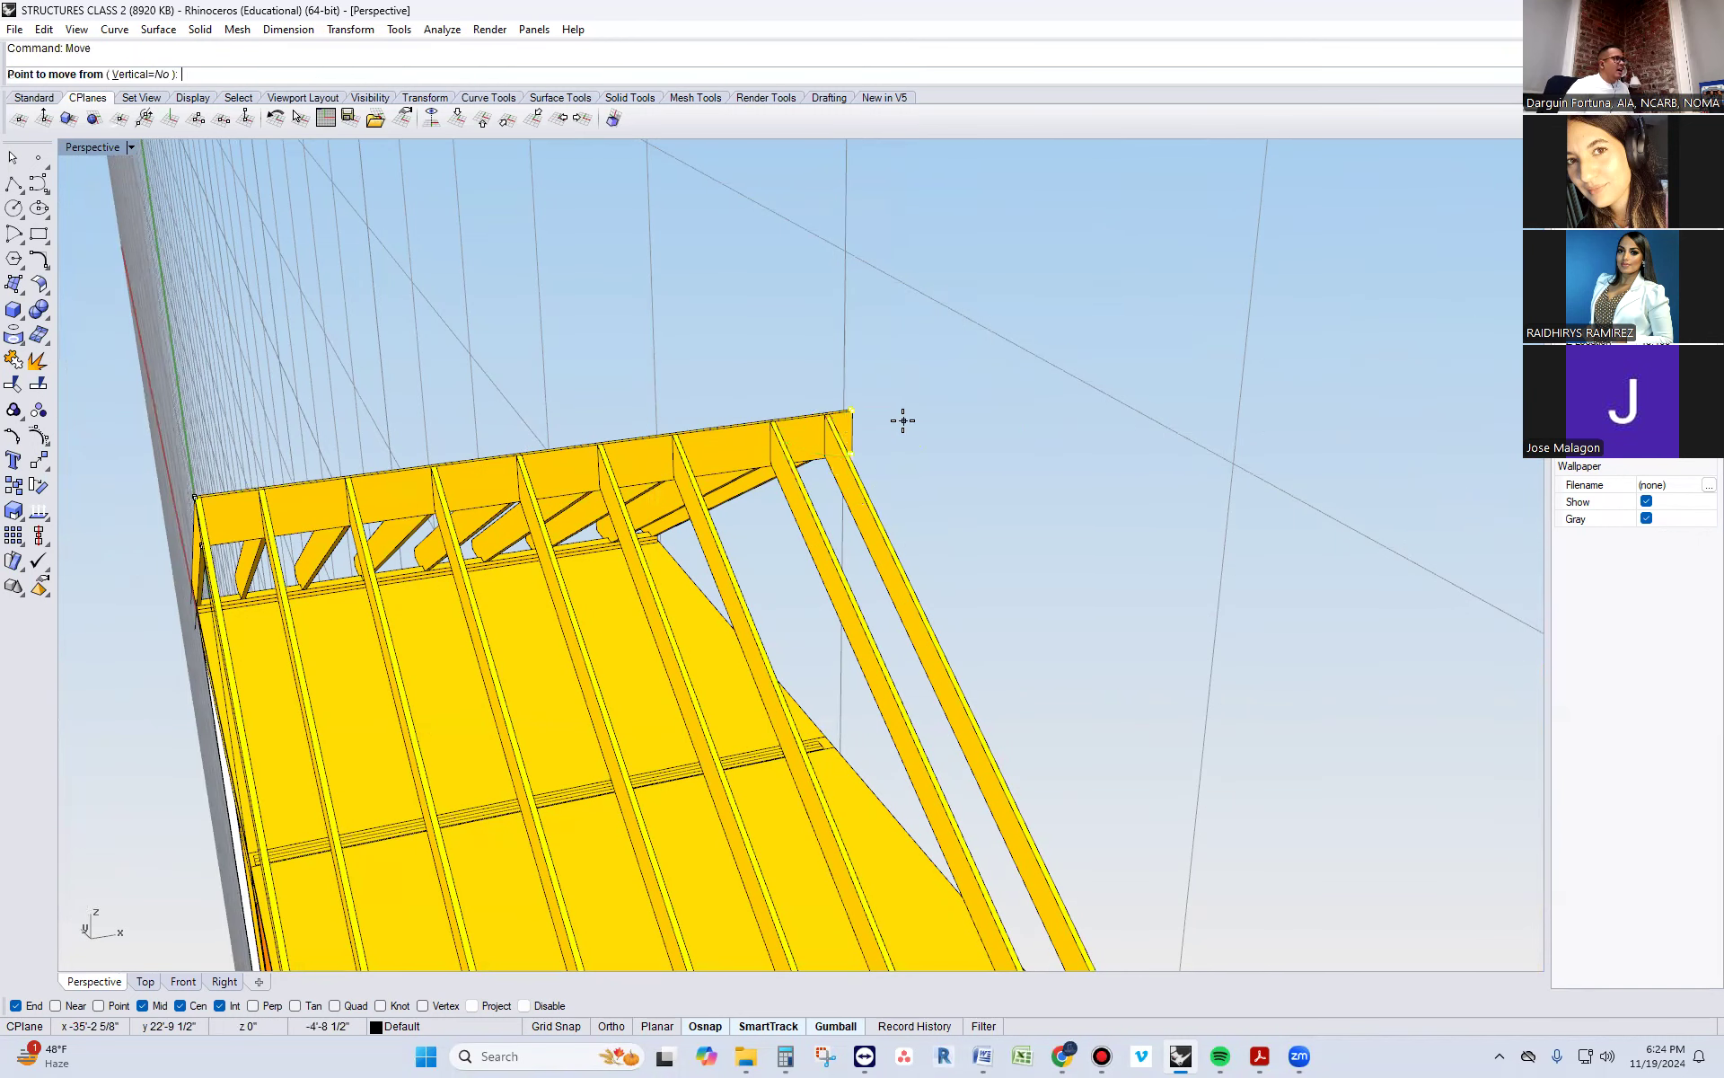
pyautogui.scroll(3, 903, 421)
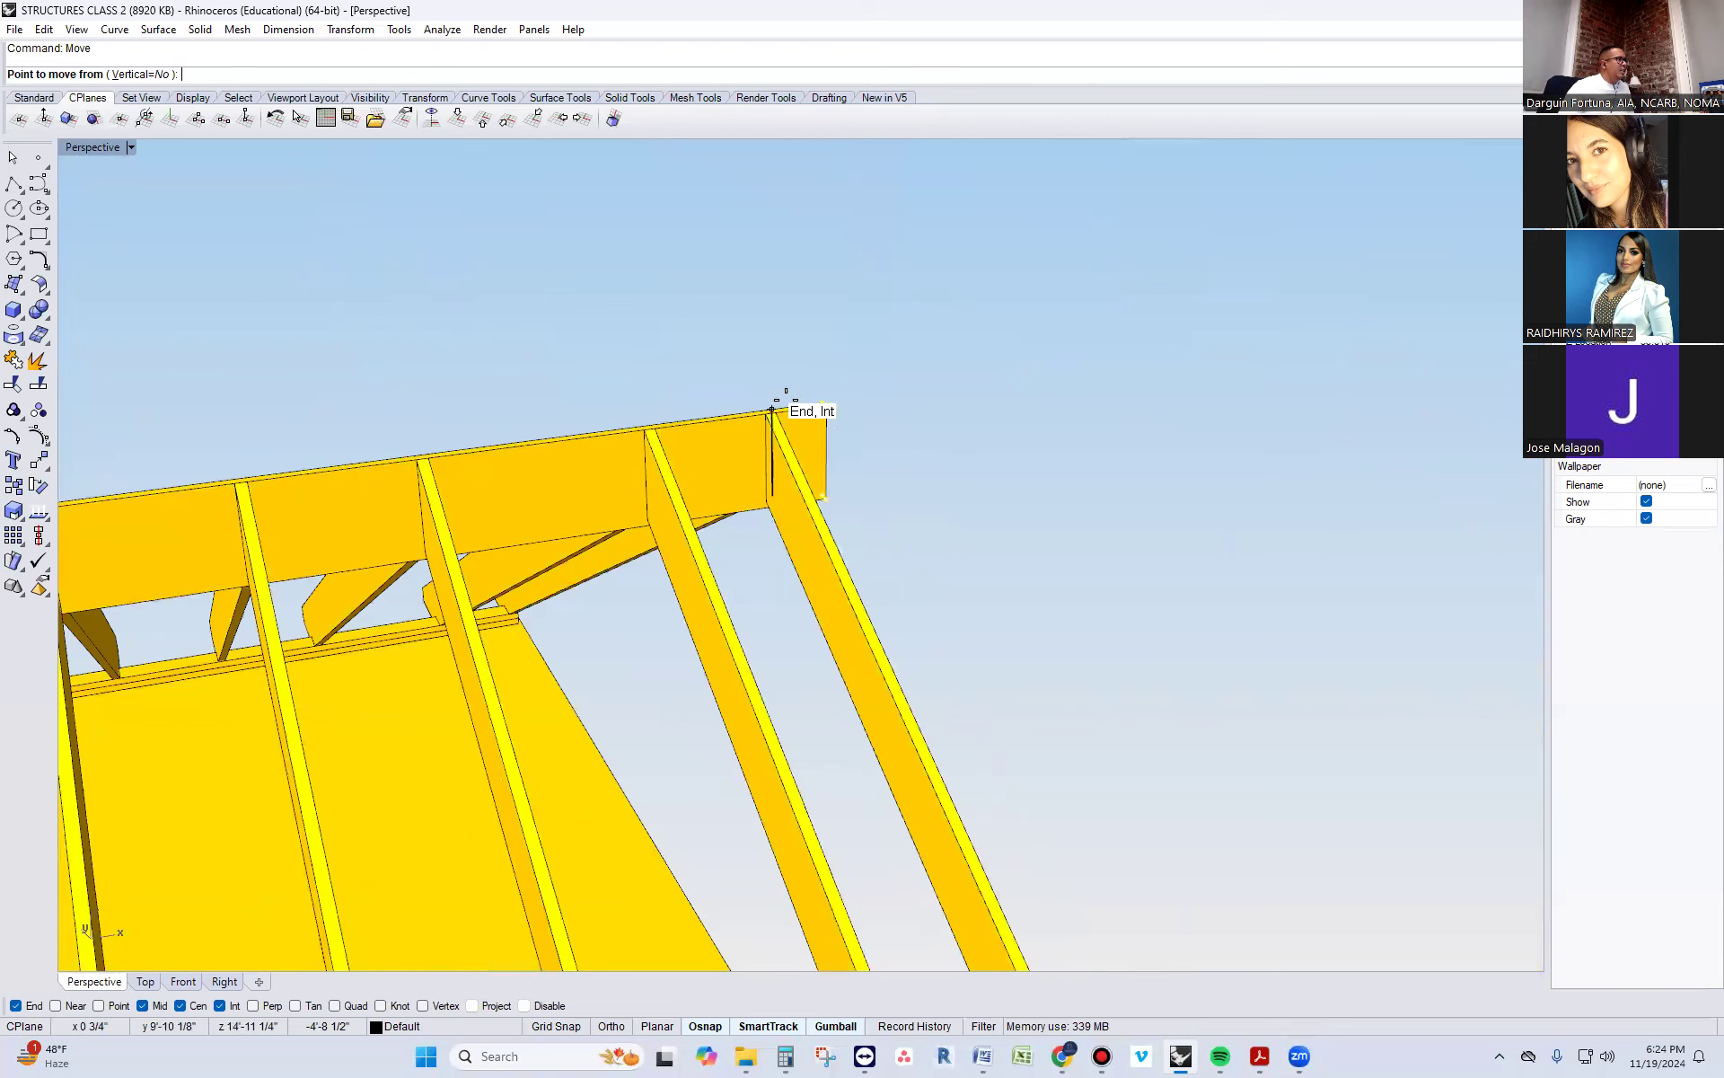
pyautogui.click(826, 405)
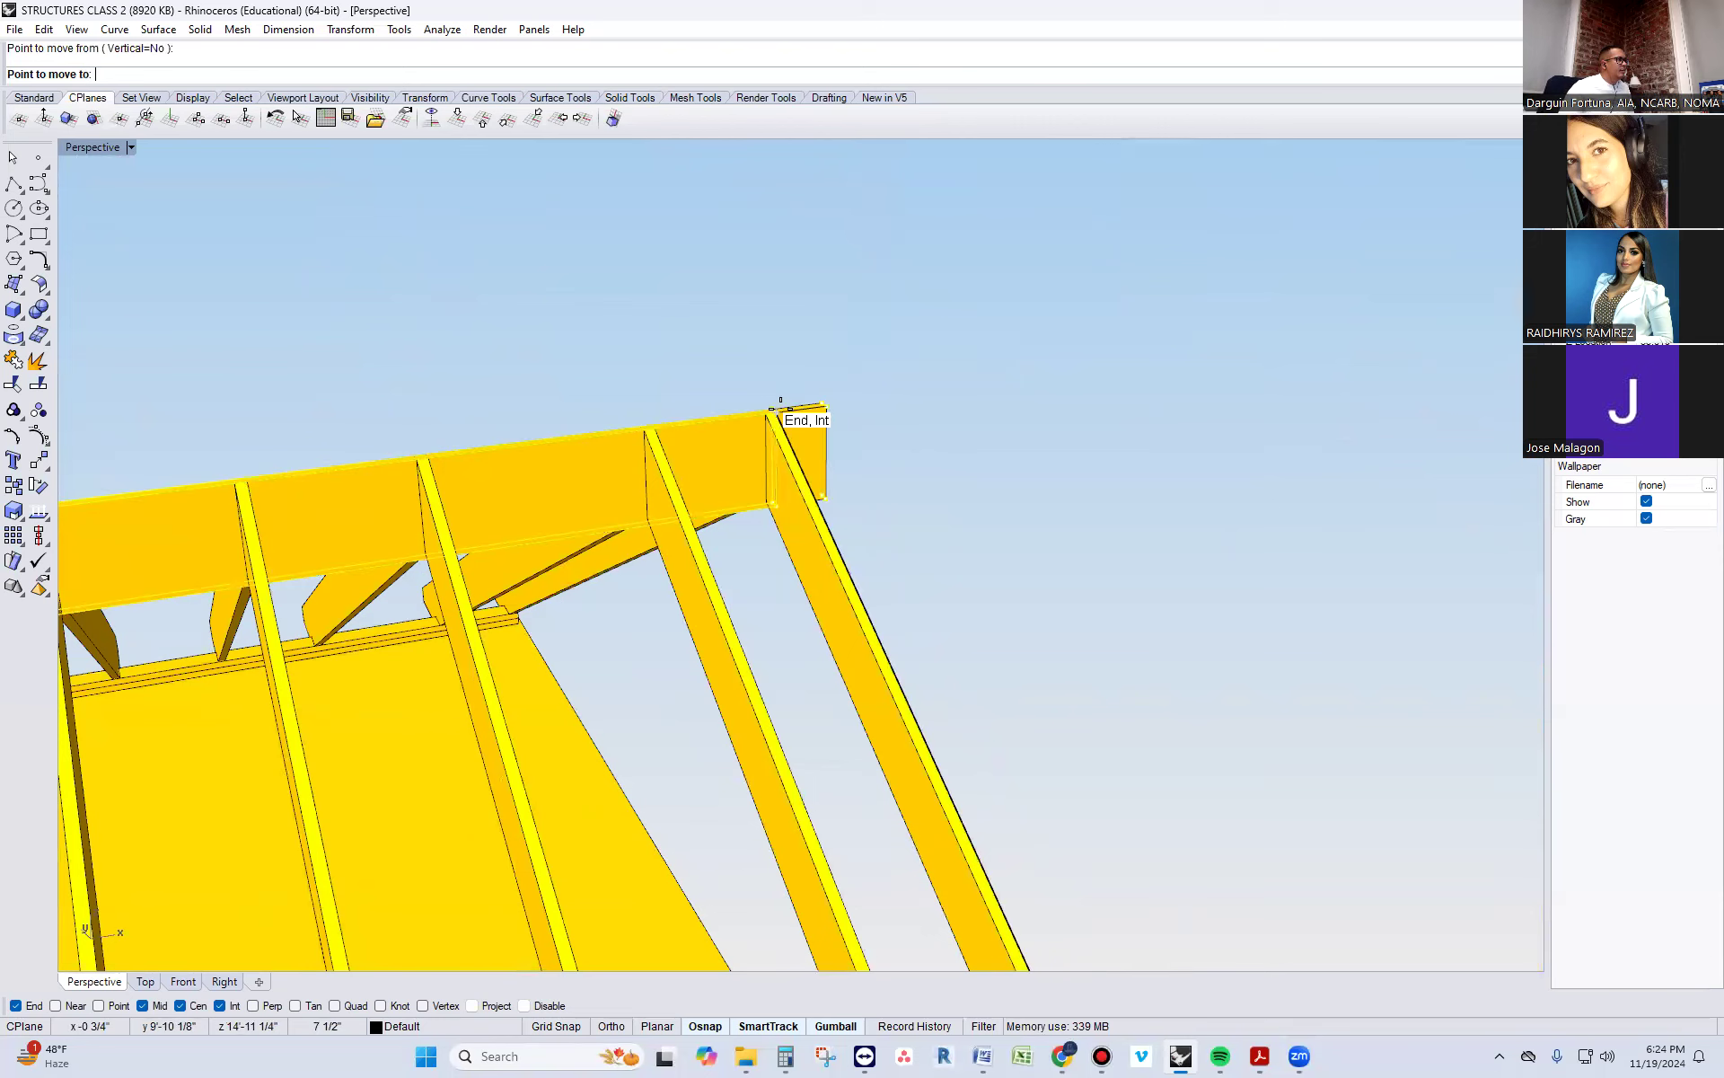
pyautogui.click(781, 406)
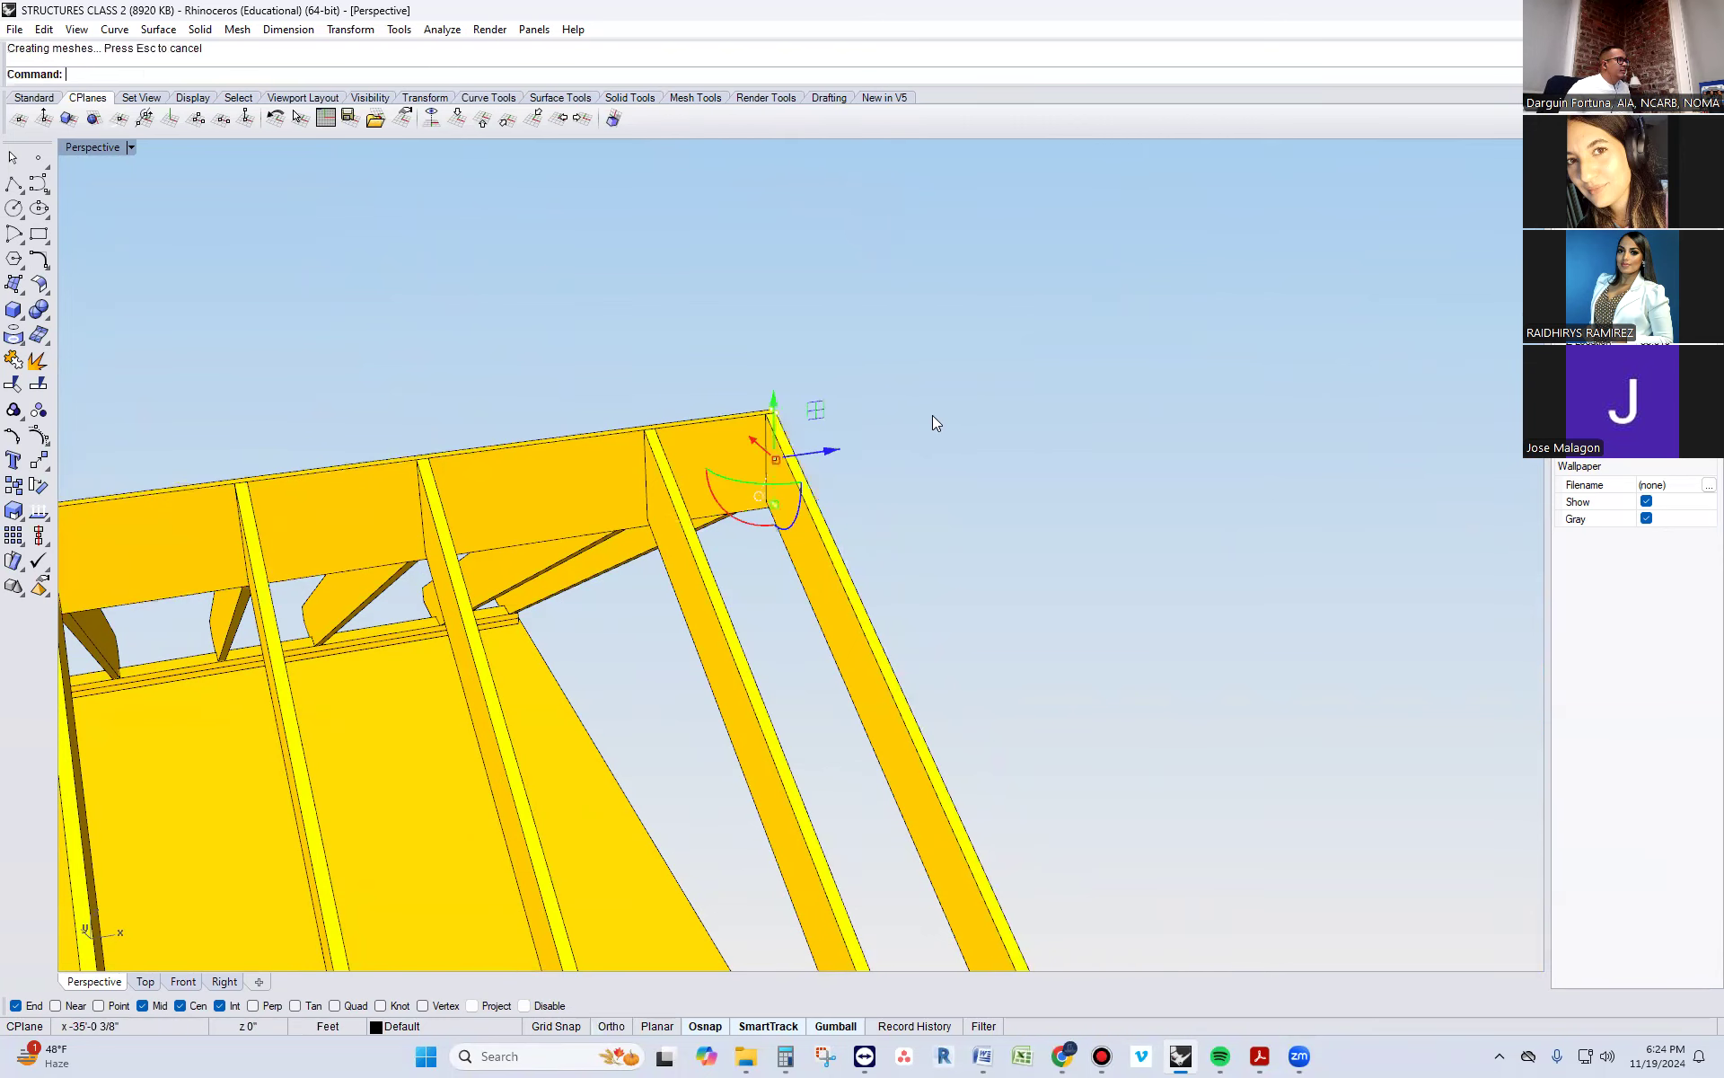
# Undo the last move of the ridge board's far-end points
pyautogui.scroll(-2, 950, 417)
pyautogui.scroll(-5, 949, 415)
pyautogui.moveTo(786, 490); pyautogui.dragTo(516, 633, button='right')
pyautogui.scroll(10, 868, 494)
pyautogui.hotkey('ctrl', 'z')
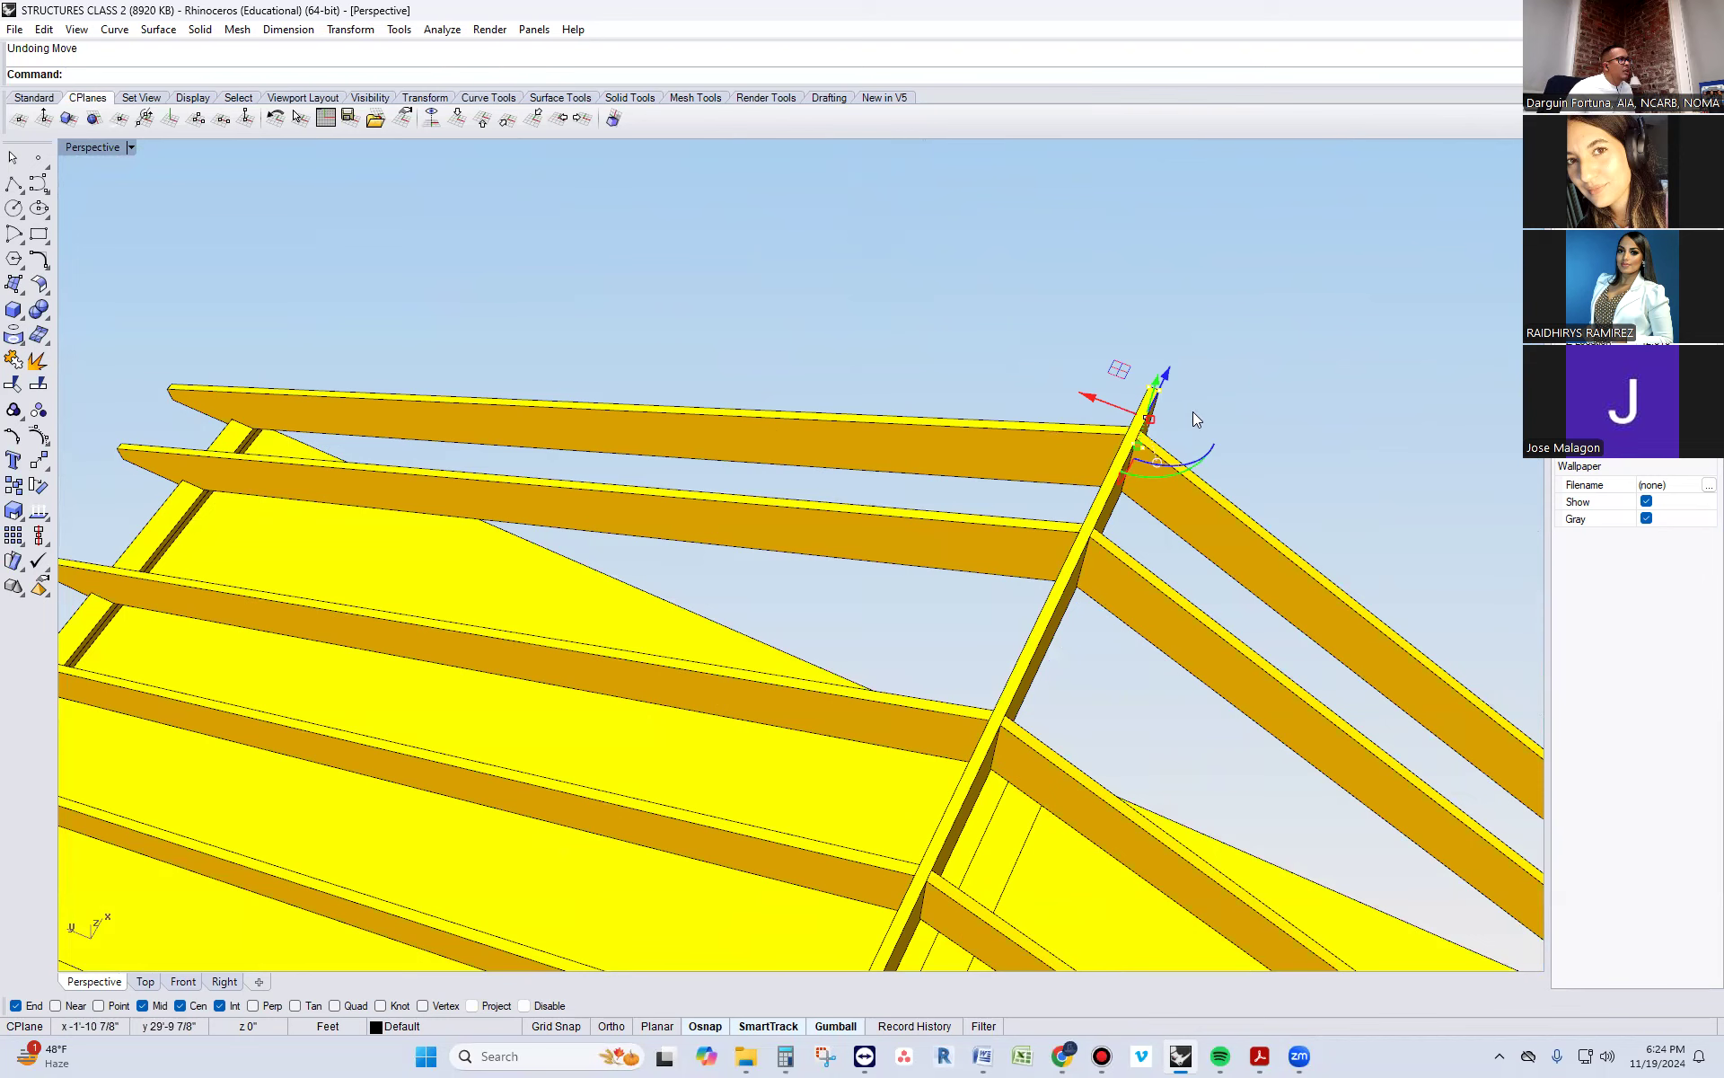
# Select and delete the unwanted object near the far end of the roof framing
pyautogui.moveTo(1186, 422); pyautogui.dragTo(1194, 493, button='right')
pyautogui.moveTo(1157, 495); pyautogui.dragTo(1146, 532)
pyautogui.scroll(-6, 1045, 386)
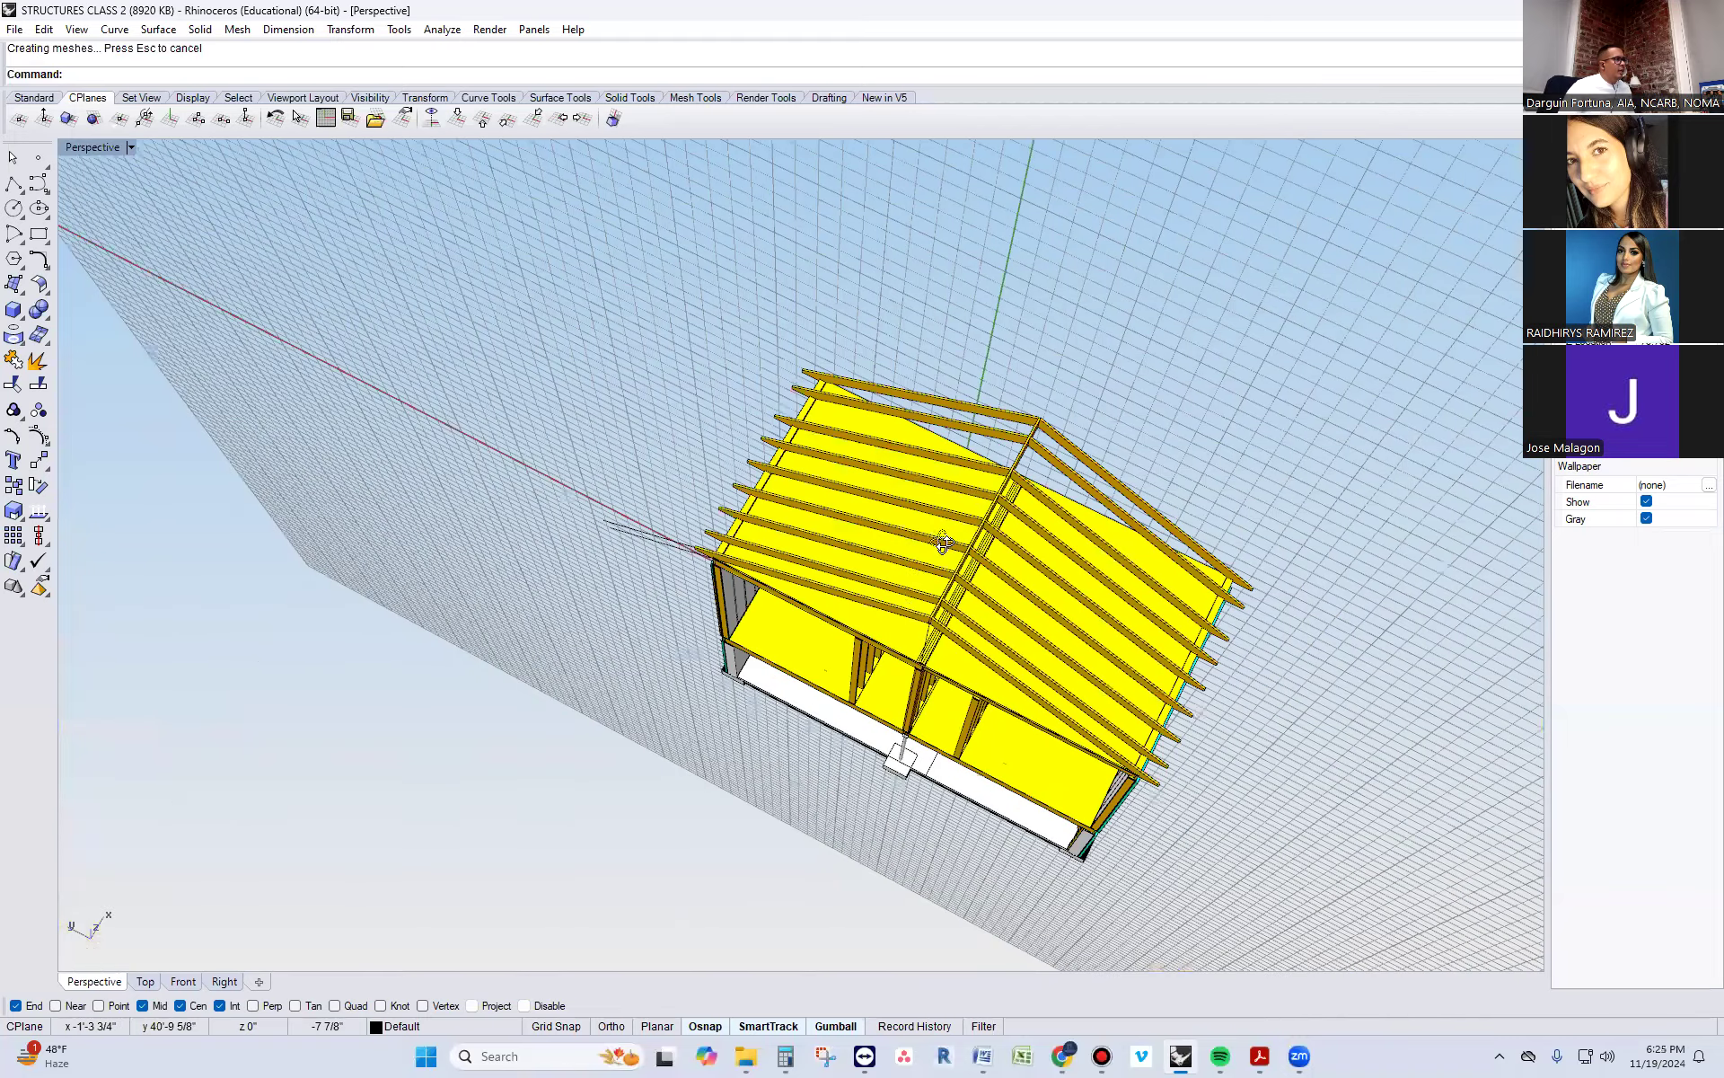
pyautogui.moveTo(943, 543); pyautogui.dragTo(871, 486, button='right')
pyautogui.moveTo(826, 494); pyautogui.dragTo(826, 494)
pyautogui.press('Delete')
# Select the entire two-storey building model and copy it beside the original
pyautogui.scroll(-2, 809, 497)
pyautogui.scroll(-2, 802, 494)
pyautogui.moveTo(913, 503); pyautogui.dragTo(963, 544, button='right')
pyautogui.scroll(-2, 284, 331)
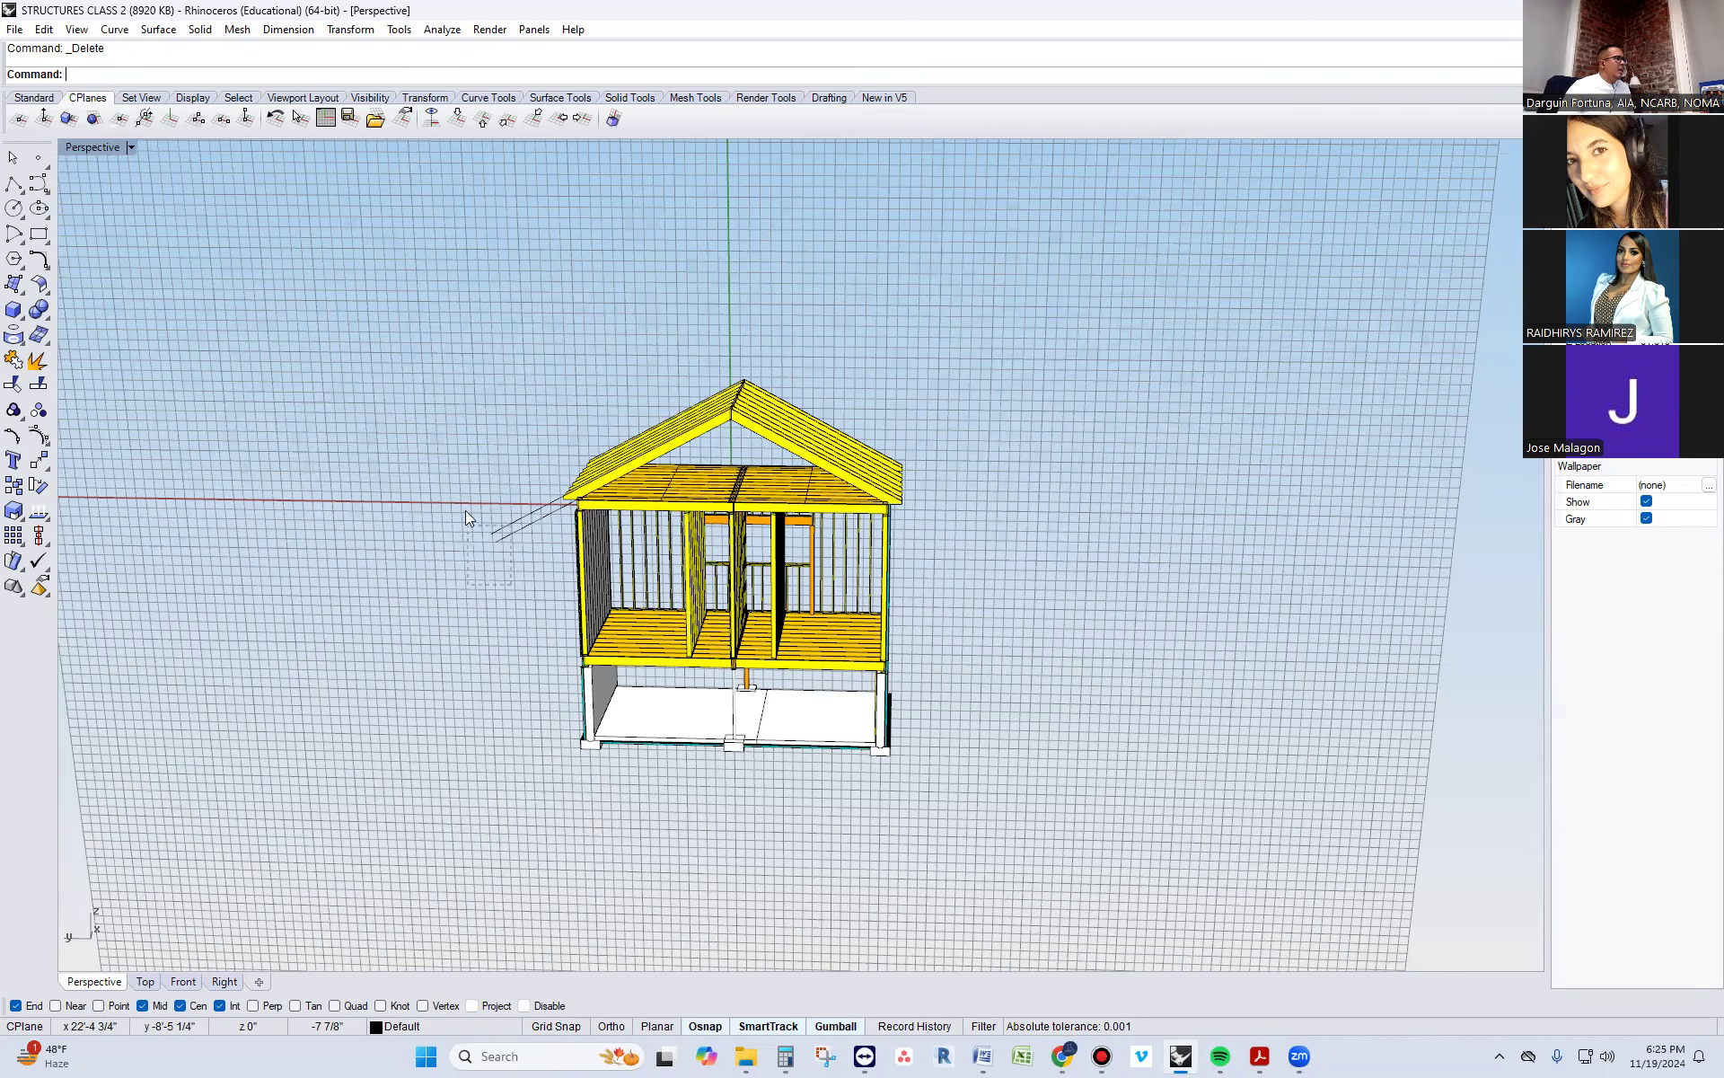
pyautogui.scroll(3, 712, 500)
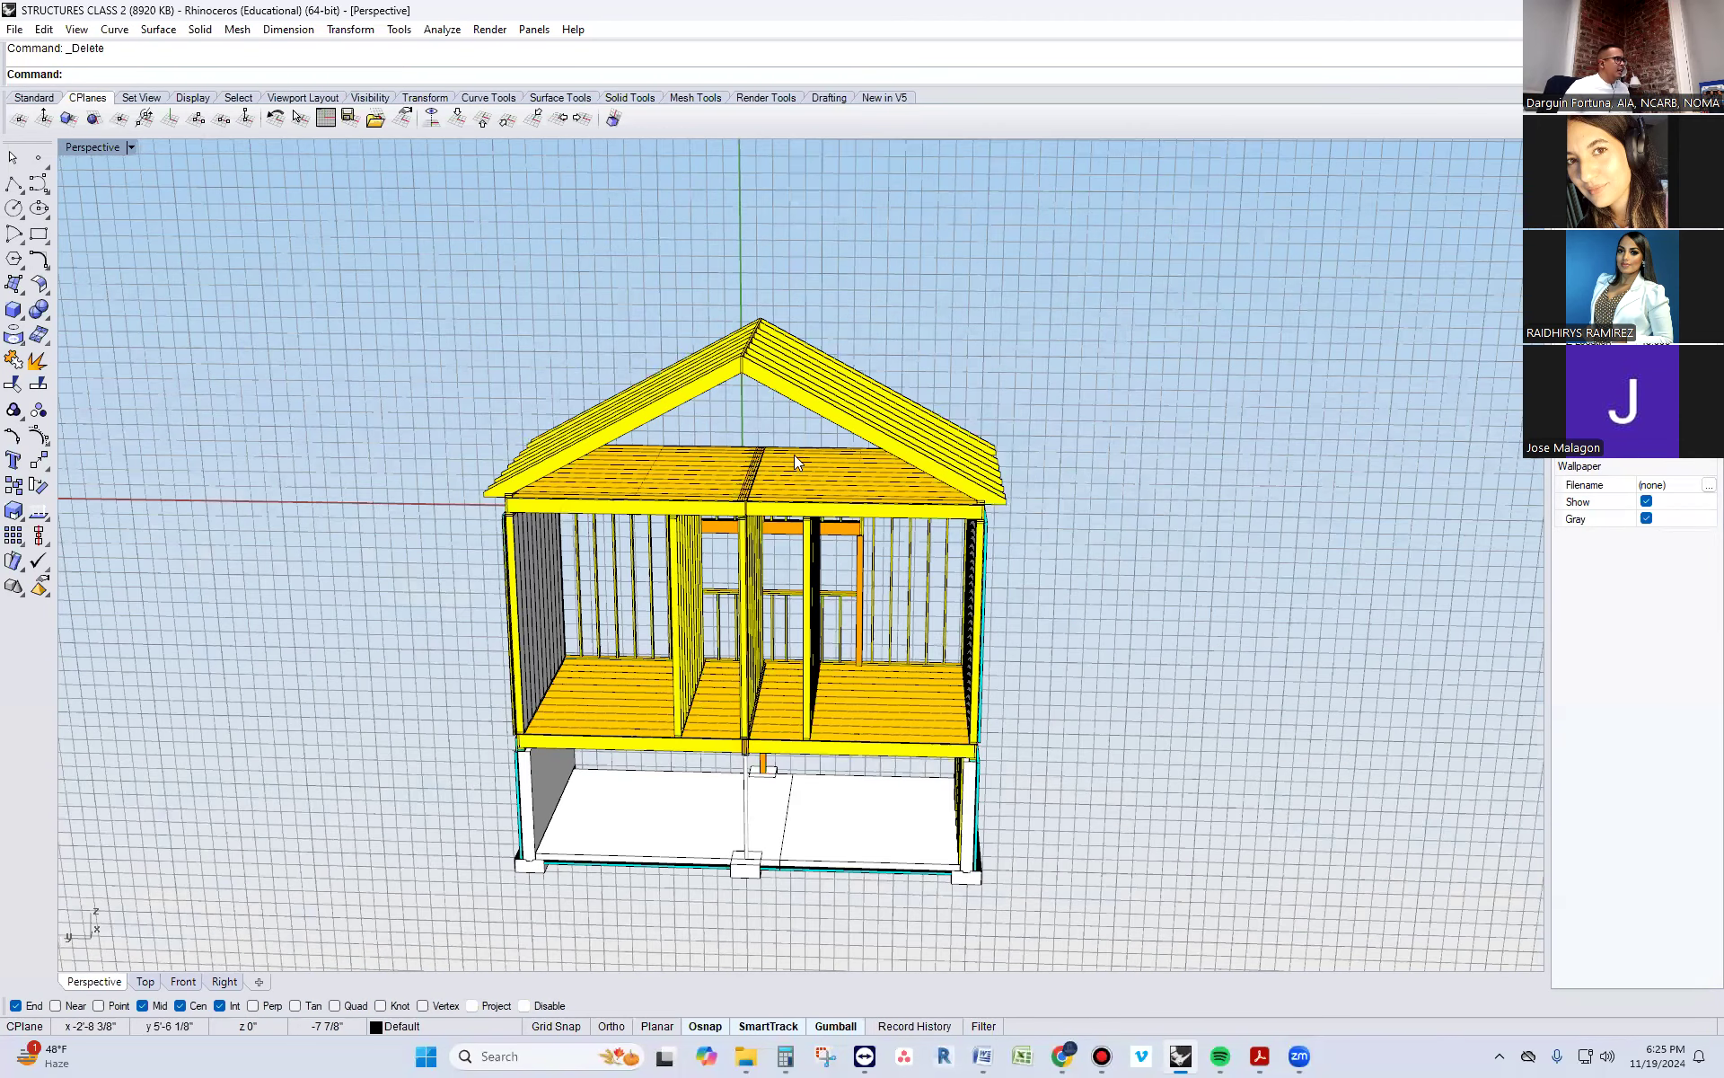
pyautogui.moveTo(351, 287); pyautogui.dragTo(1110, 902)
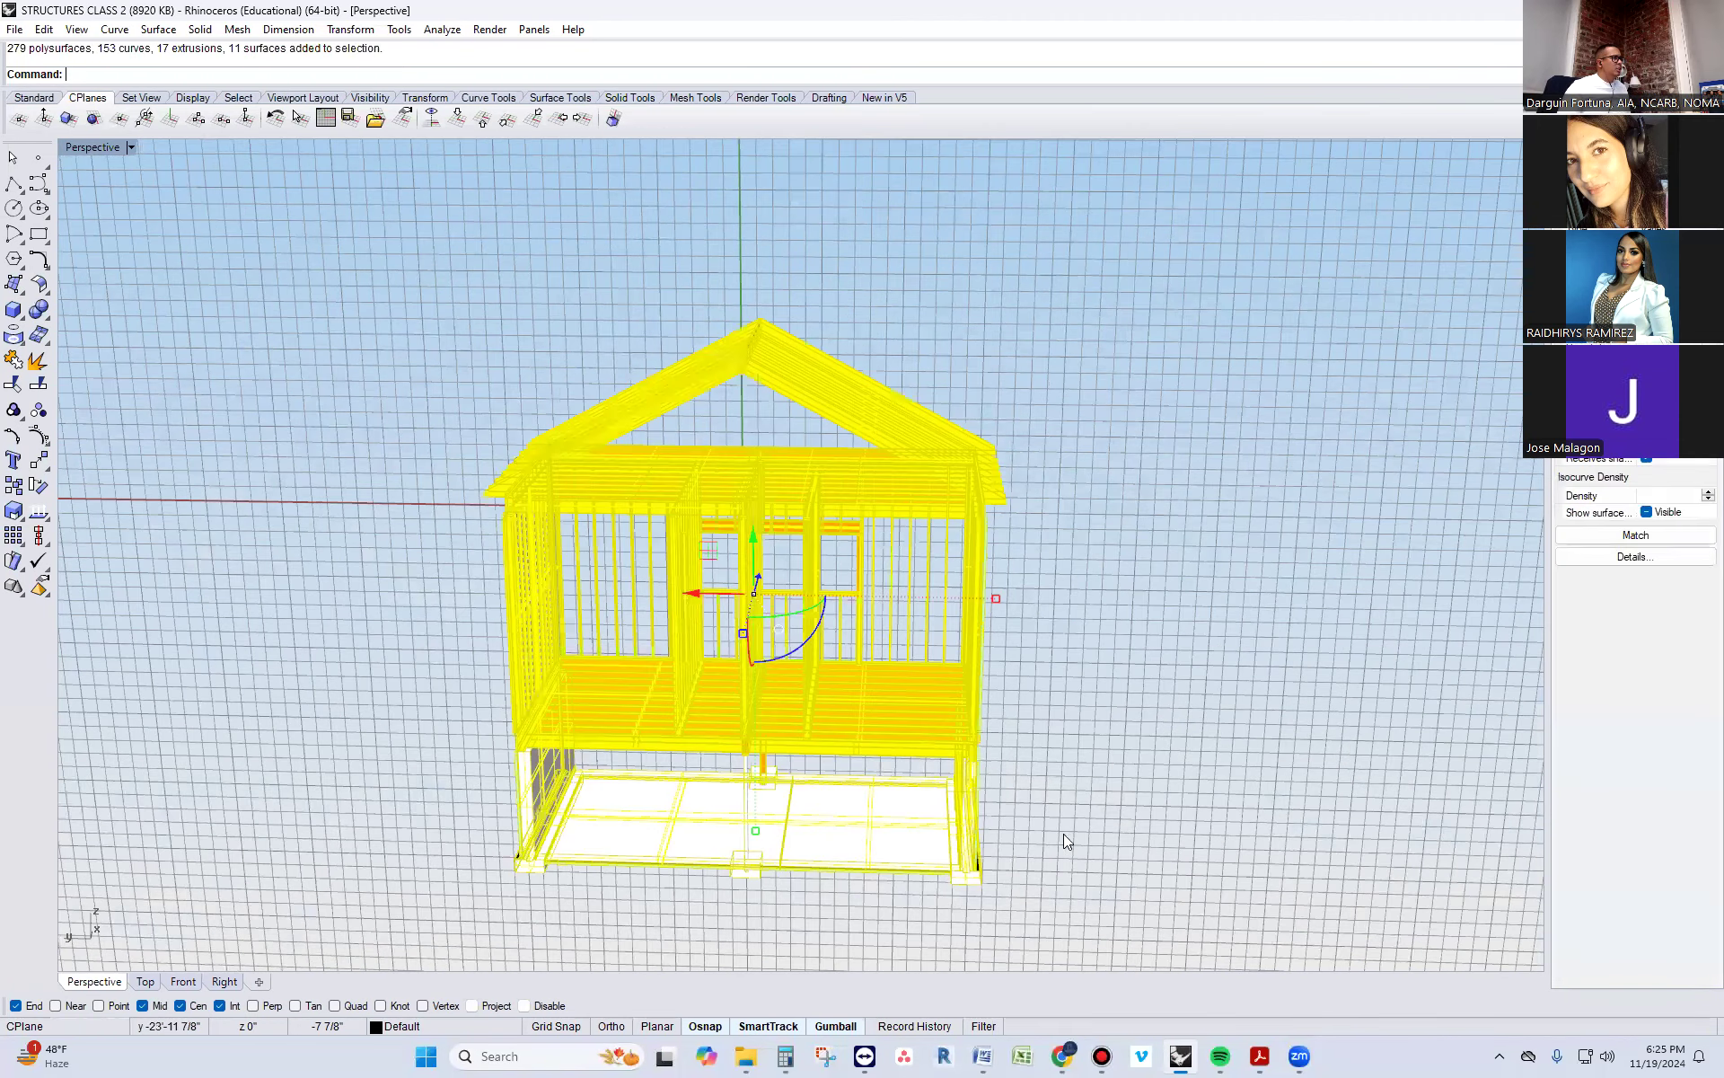
pyautogui.scroll(-3, 833, 715)
pyautogui.press('alt')
pyautogui.moveTo(828, 703); pyautogui.dragTo(1271, 710)
pyautogui.scroll(-2, 1103, 815)
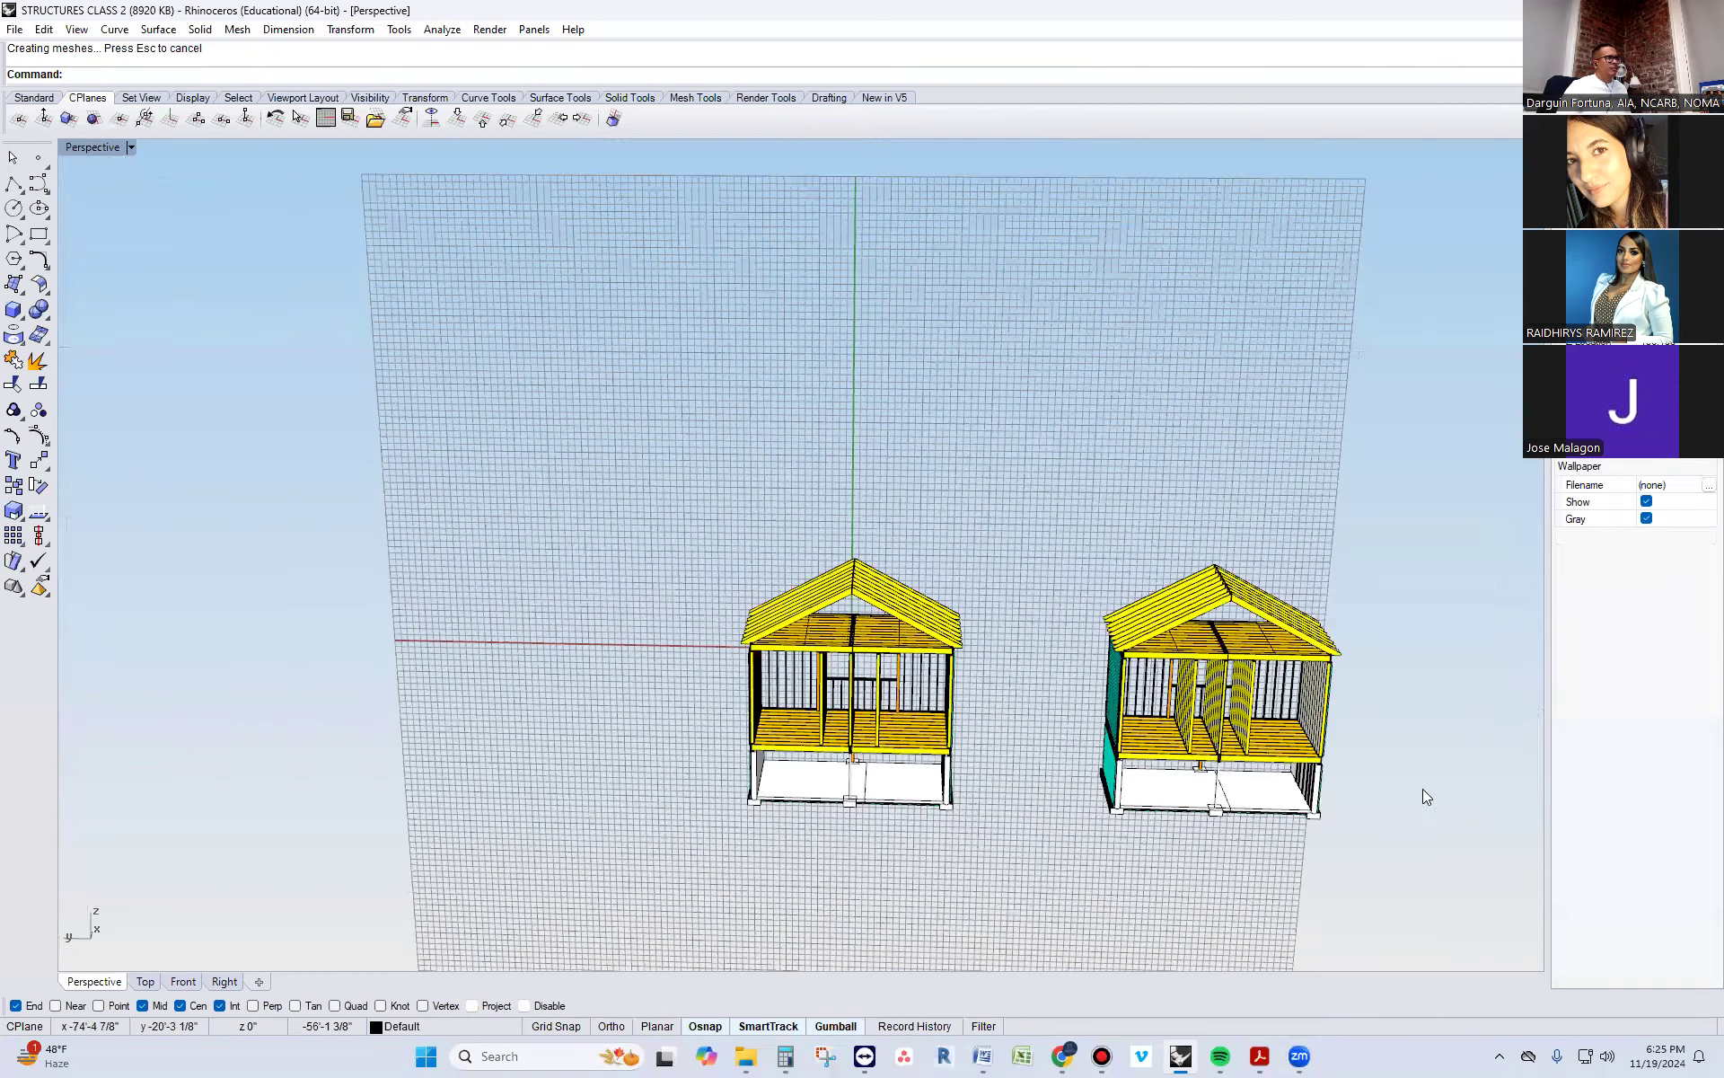
# Delete the front-most members of the attic floor assembly in the copied building
pyautogui.scroll(13, 1423, 788)
pyautogui.moveTo(1249, 729); pyautogui.dragTo(1227, 731, button='right')
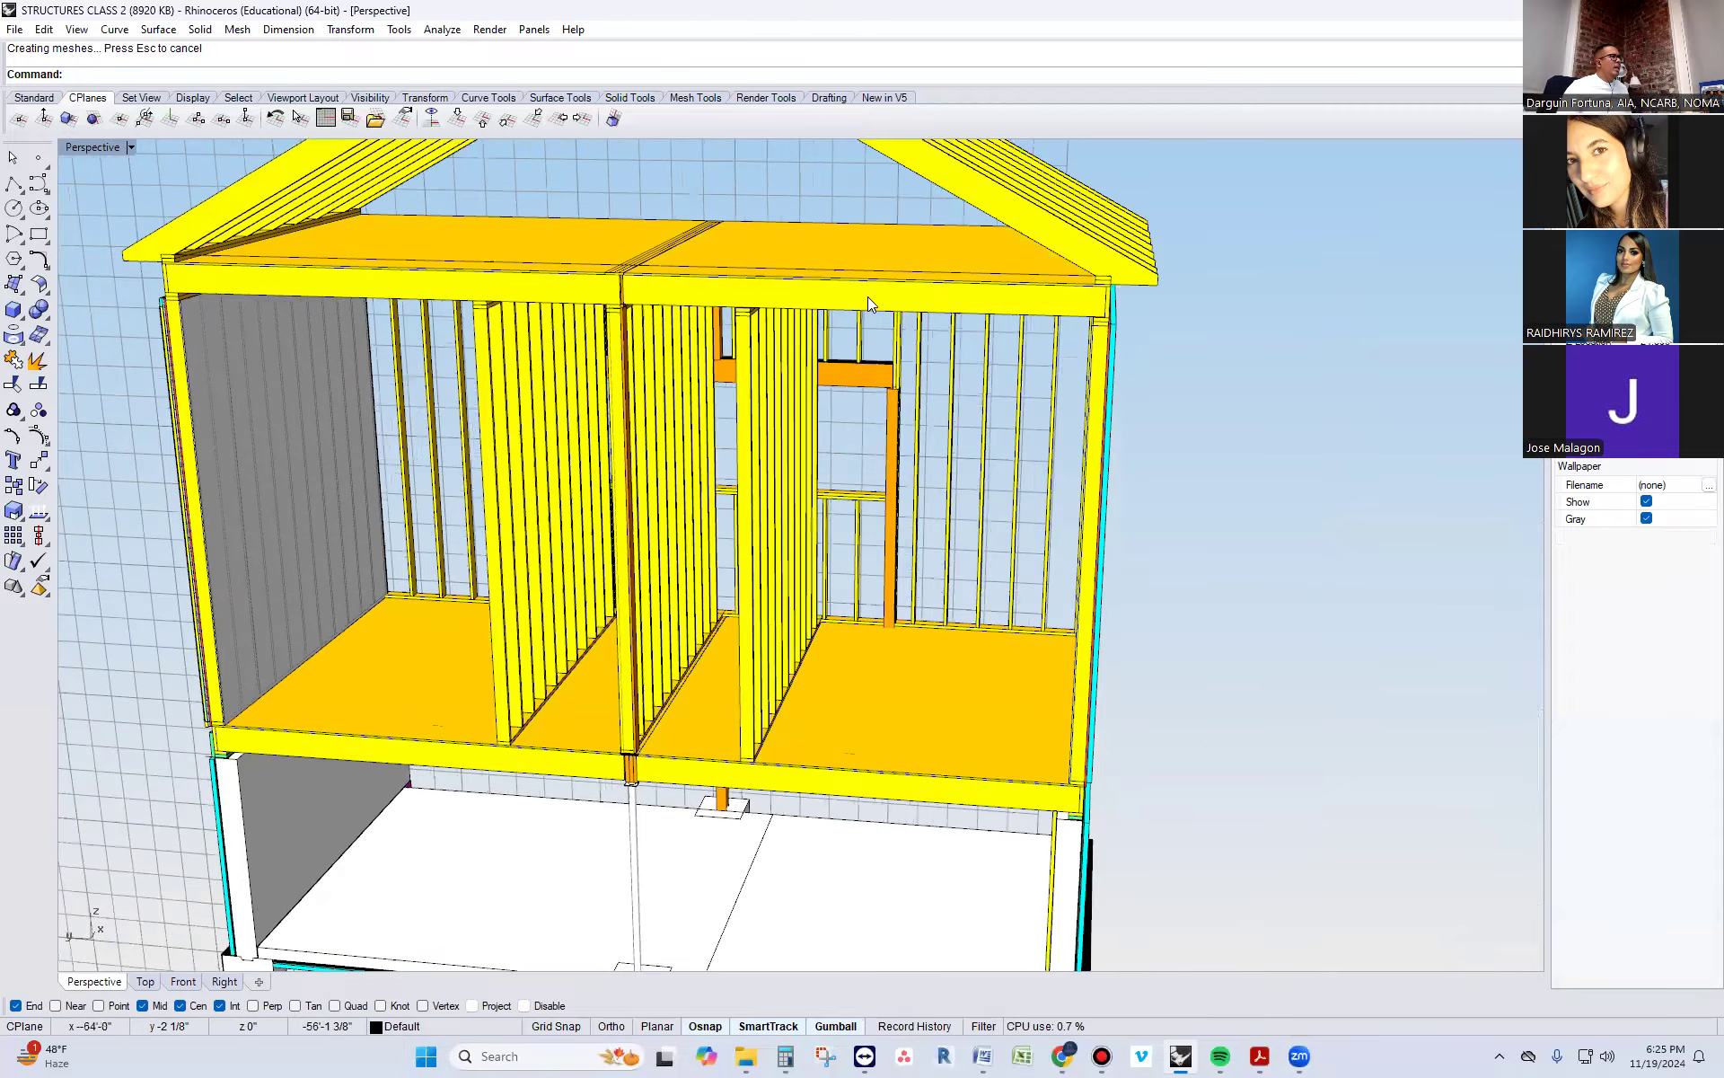
pyautogui.scroll(4, 862, 301)
pyautogui.click(859, 307)
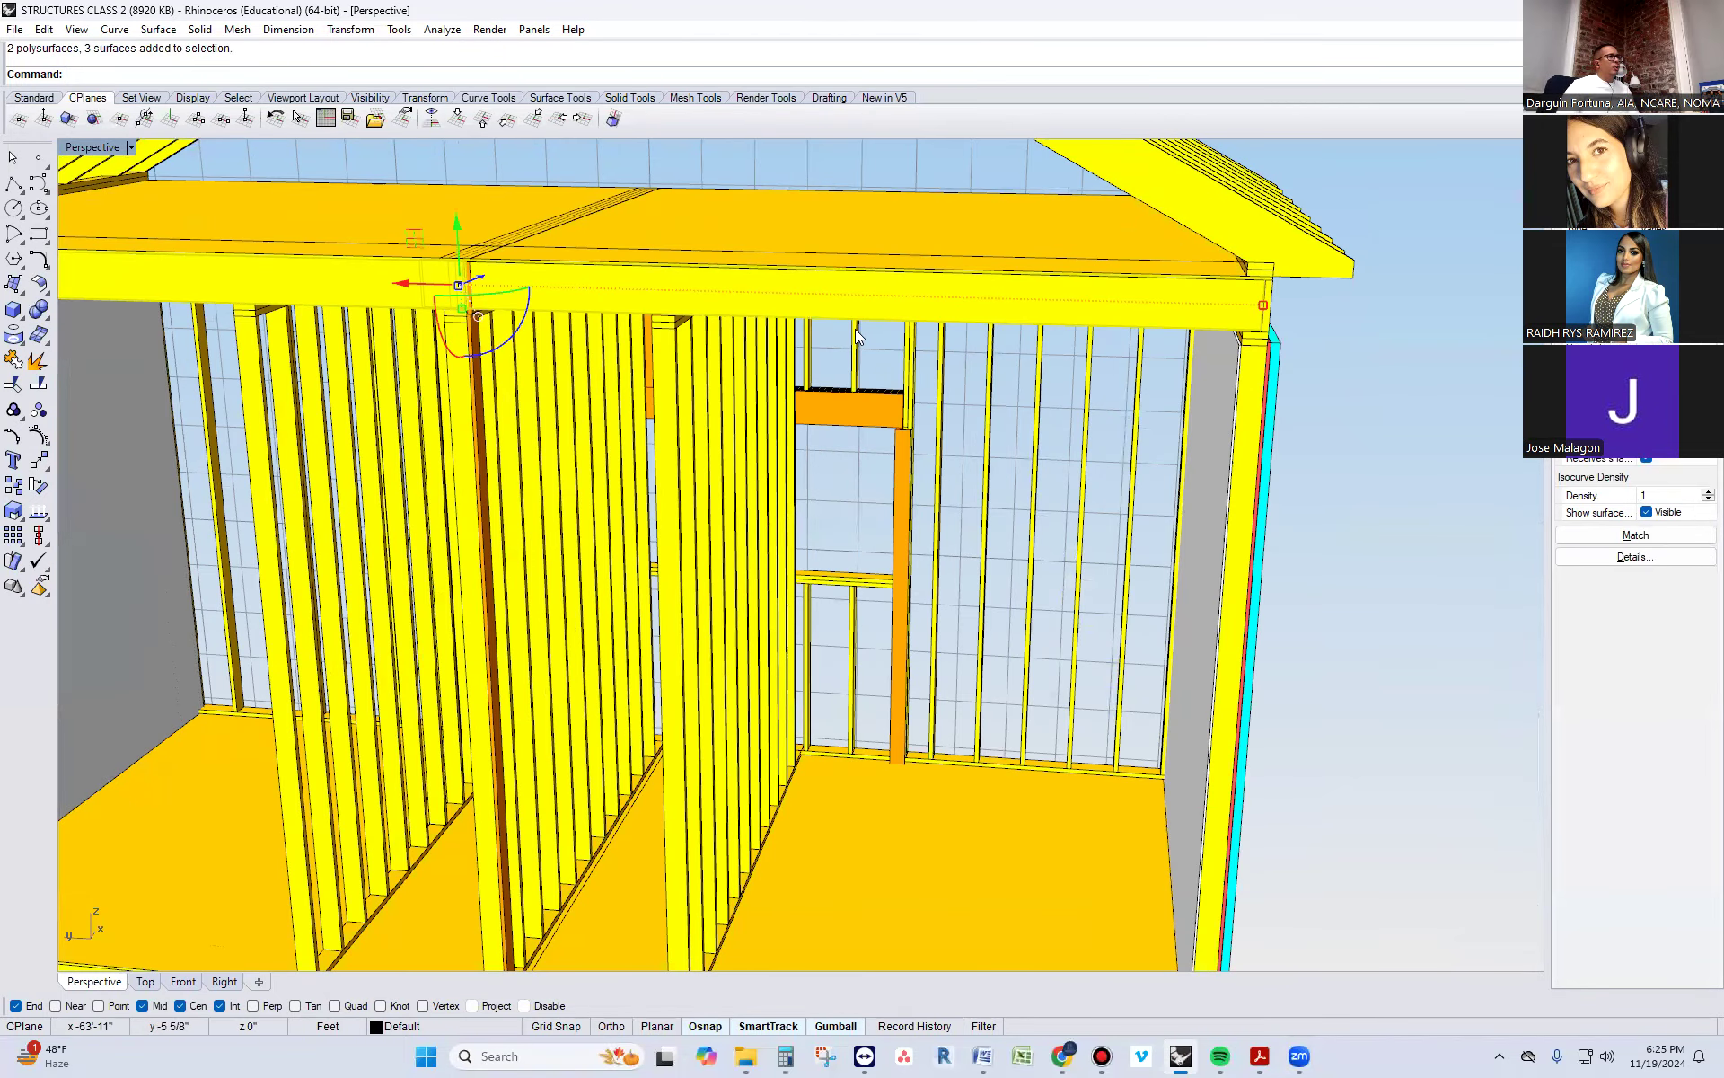
pyautogui.scroll(-5, 832, 442)
pyautogui.moveTo(804, 566); pyautogui.dragTo(873, 790, button='right')
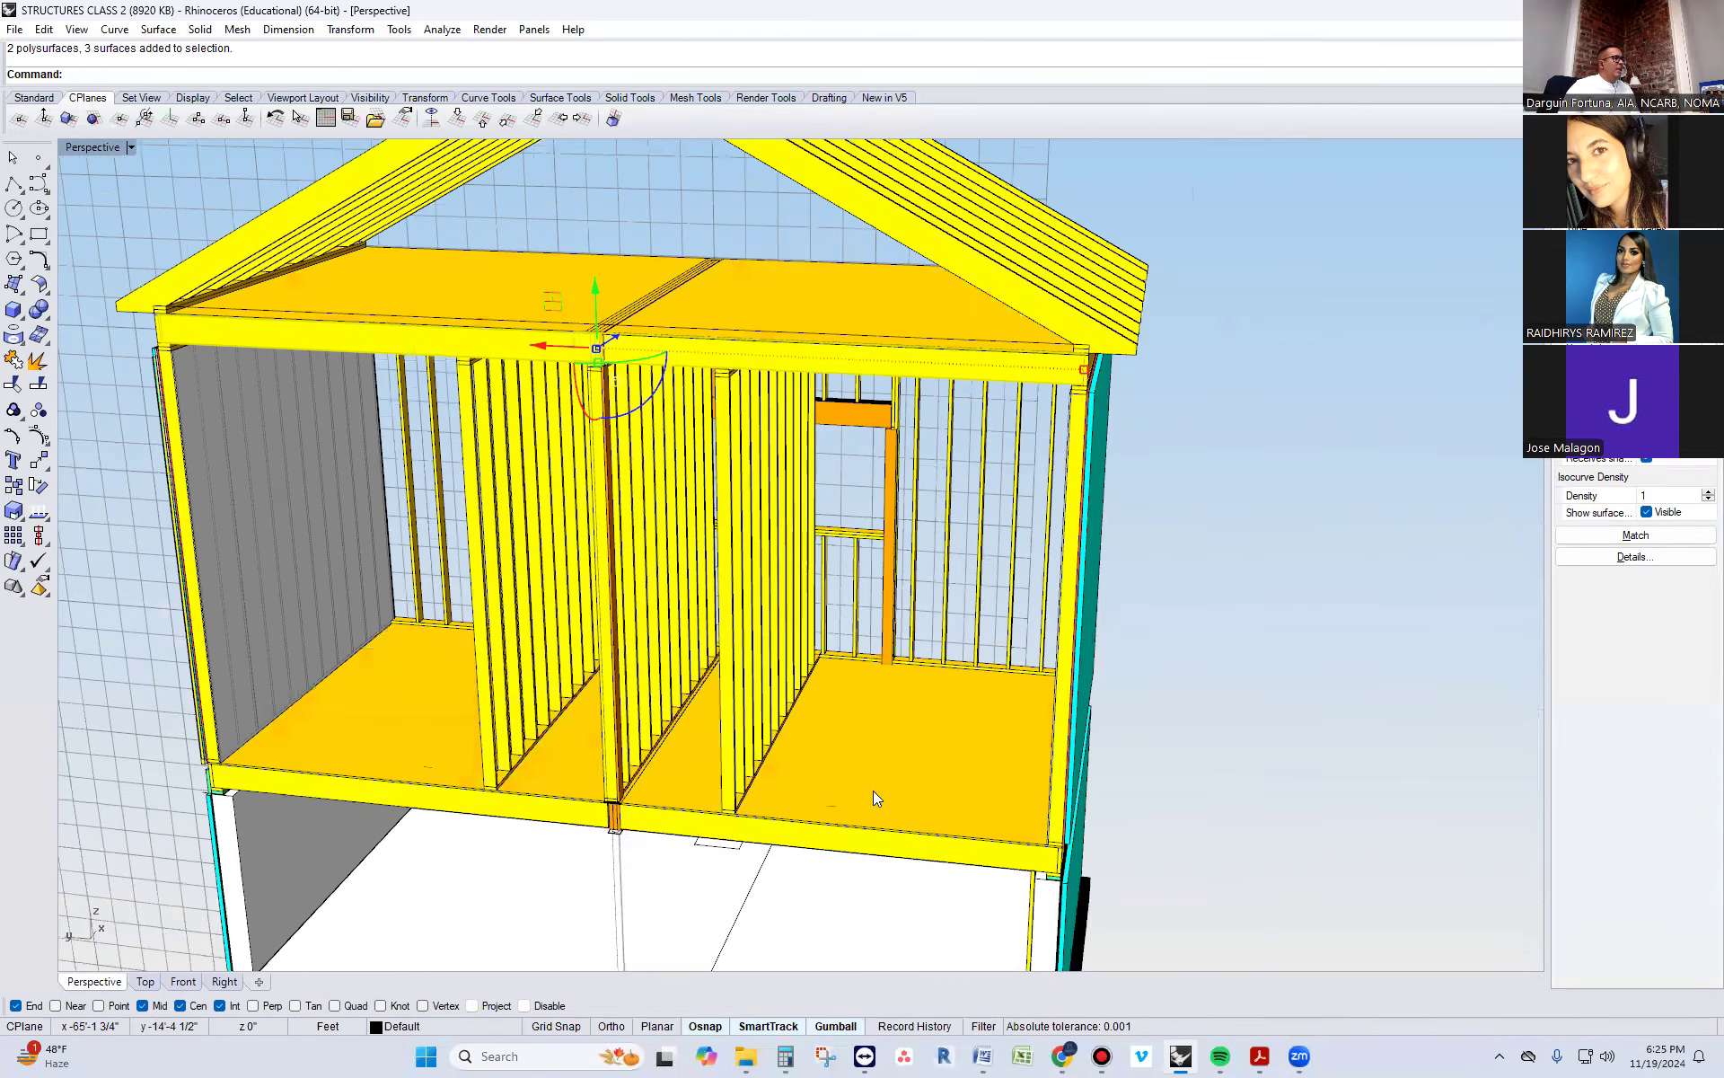
pyautogui.click(876, 846)
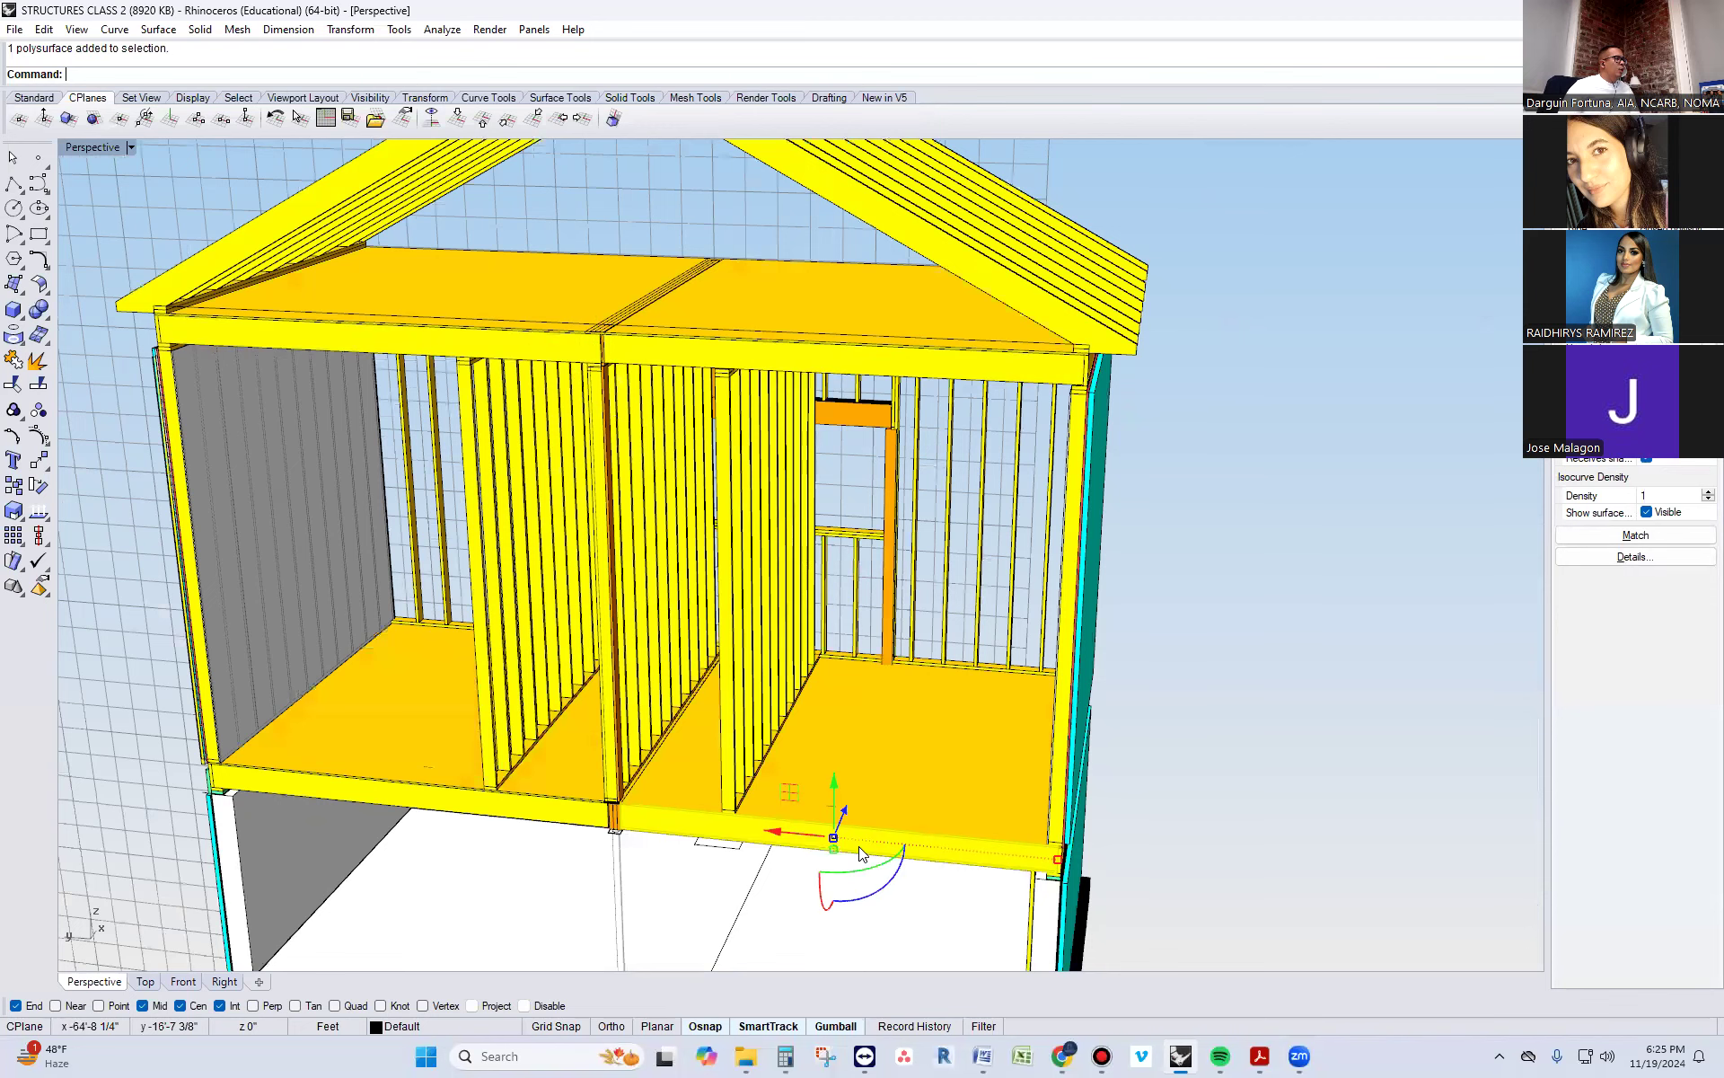
pyautogui.click(893, 361)
pyautogui.press('Delete')
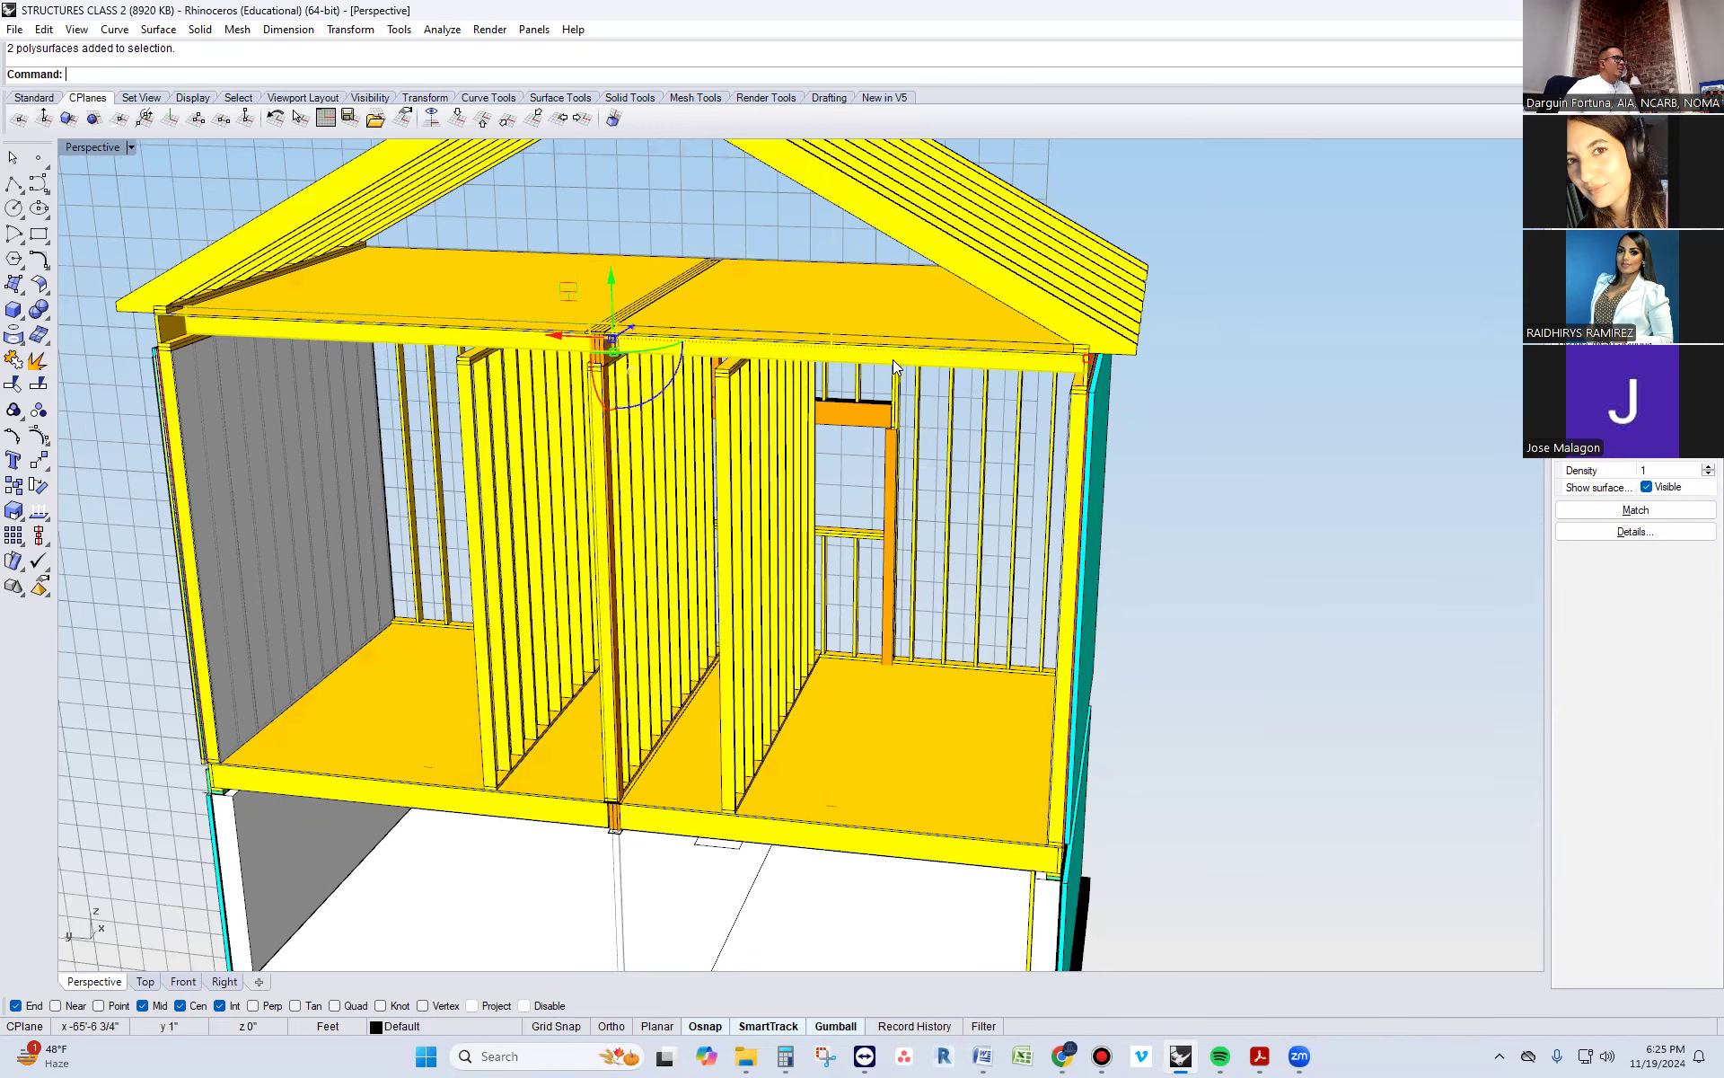
pyautogui.moveTo(893, 360); pyautogui.dragTo(889, 327, button='right')
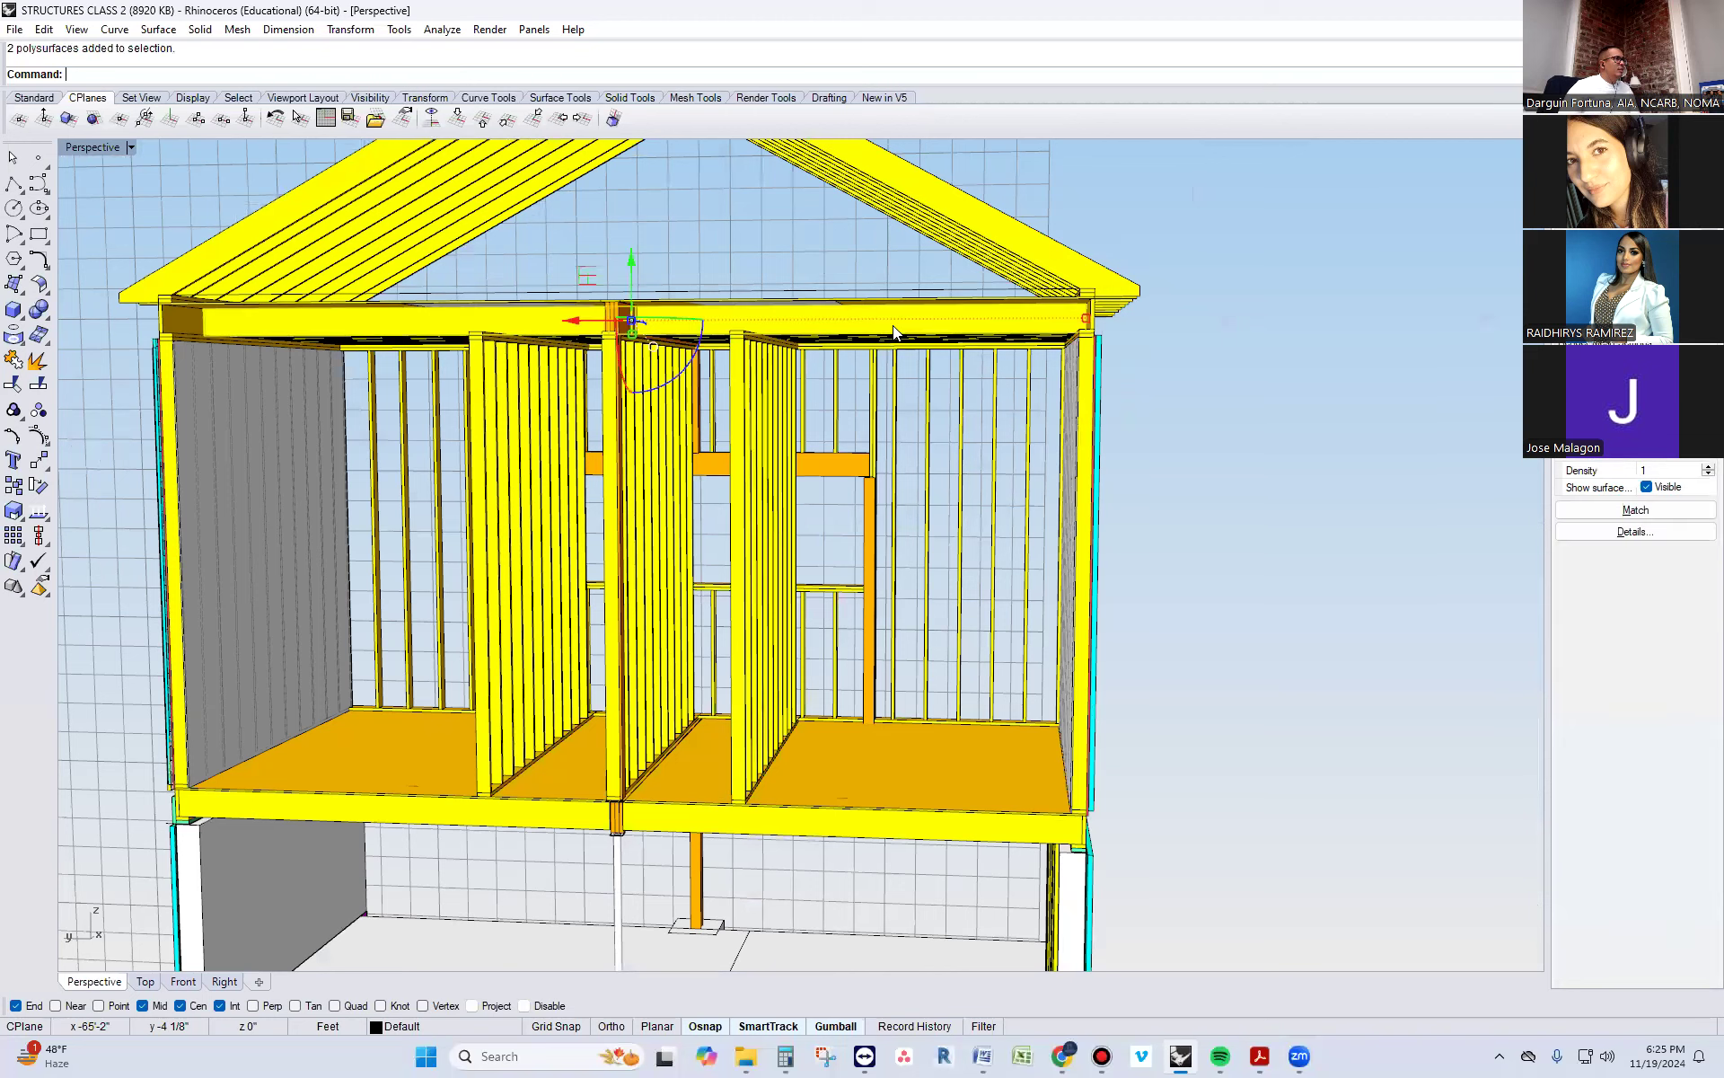
pyautogui.click(892, 325)
pyautogui.press('Delete')
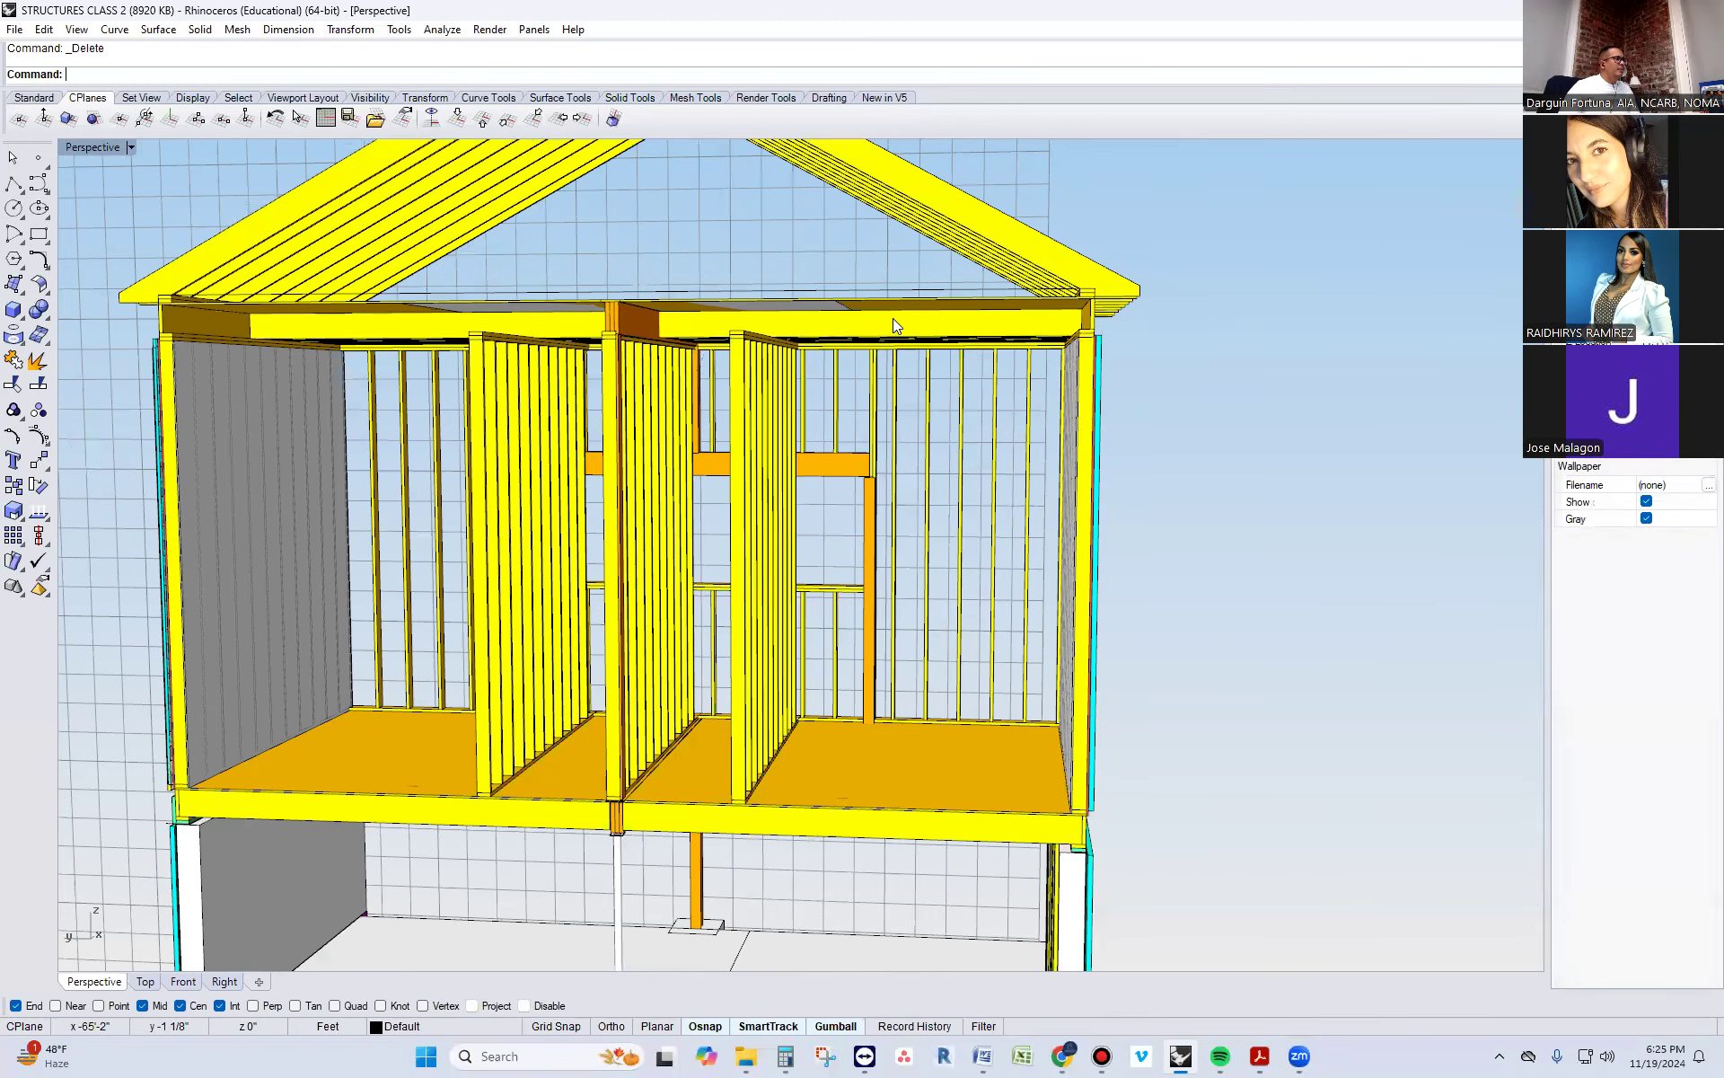
# Delete the attic floor joists and sheathing left on the copied building's right-hand half
pyautogui.scroll(3, 893, 320)
pyautogui.click(891, 331)
pyautogui.press('Delete')
pyautogui.click(903, 299)
pyautogui.press('Delete')
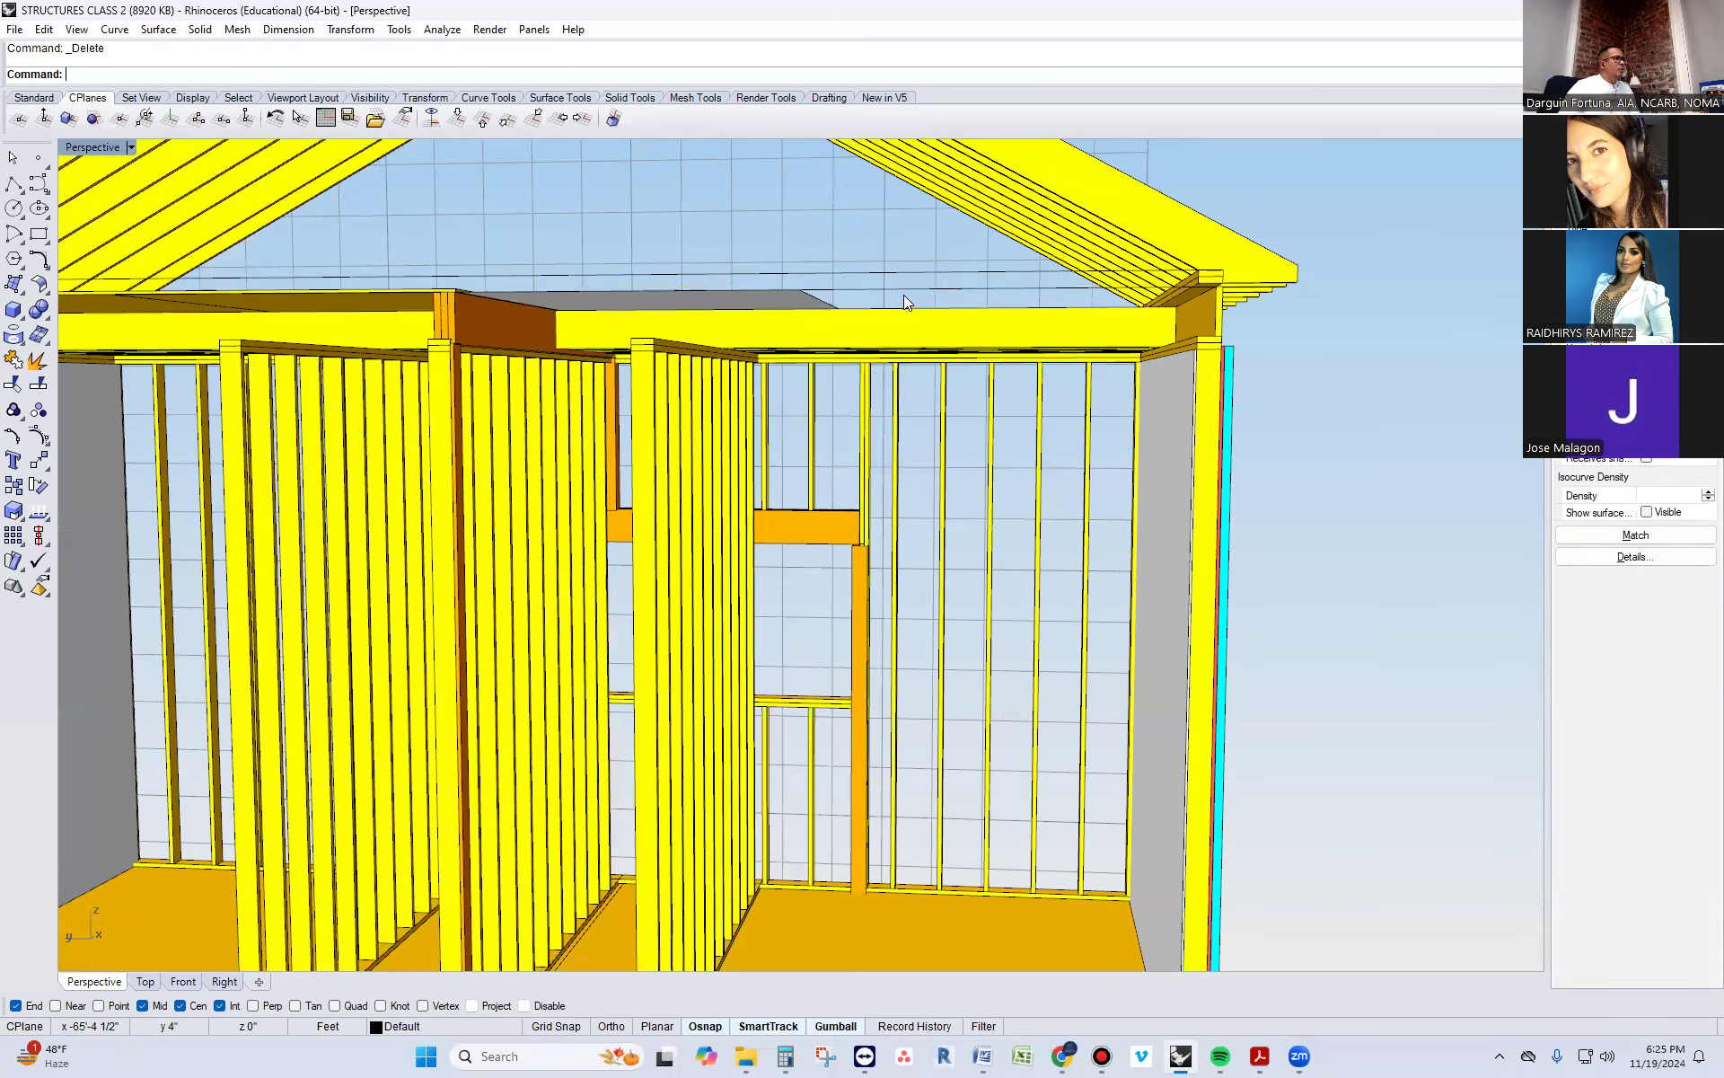
pyautogui.click(903, 329)
pyautogui.press('Delete')
# Delete the remaining joists and floor surfaces of the copied building's attic floor
pyautogui.click(794, 312)
pyautogui.scroll(-4, 794, 316)
pyautogui.moveTo(792, 323); pyautogui.dragTo(779, 400, button='right')
pyautogui.press('Delete')
pyautogui.click(530, 310)
pyautogui.press('Delete')
pyautogui.click(533, 316)
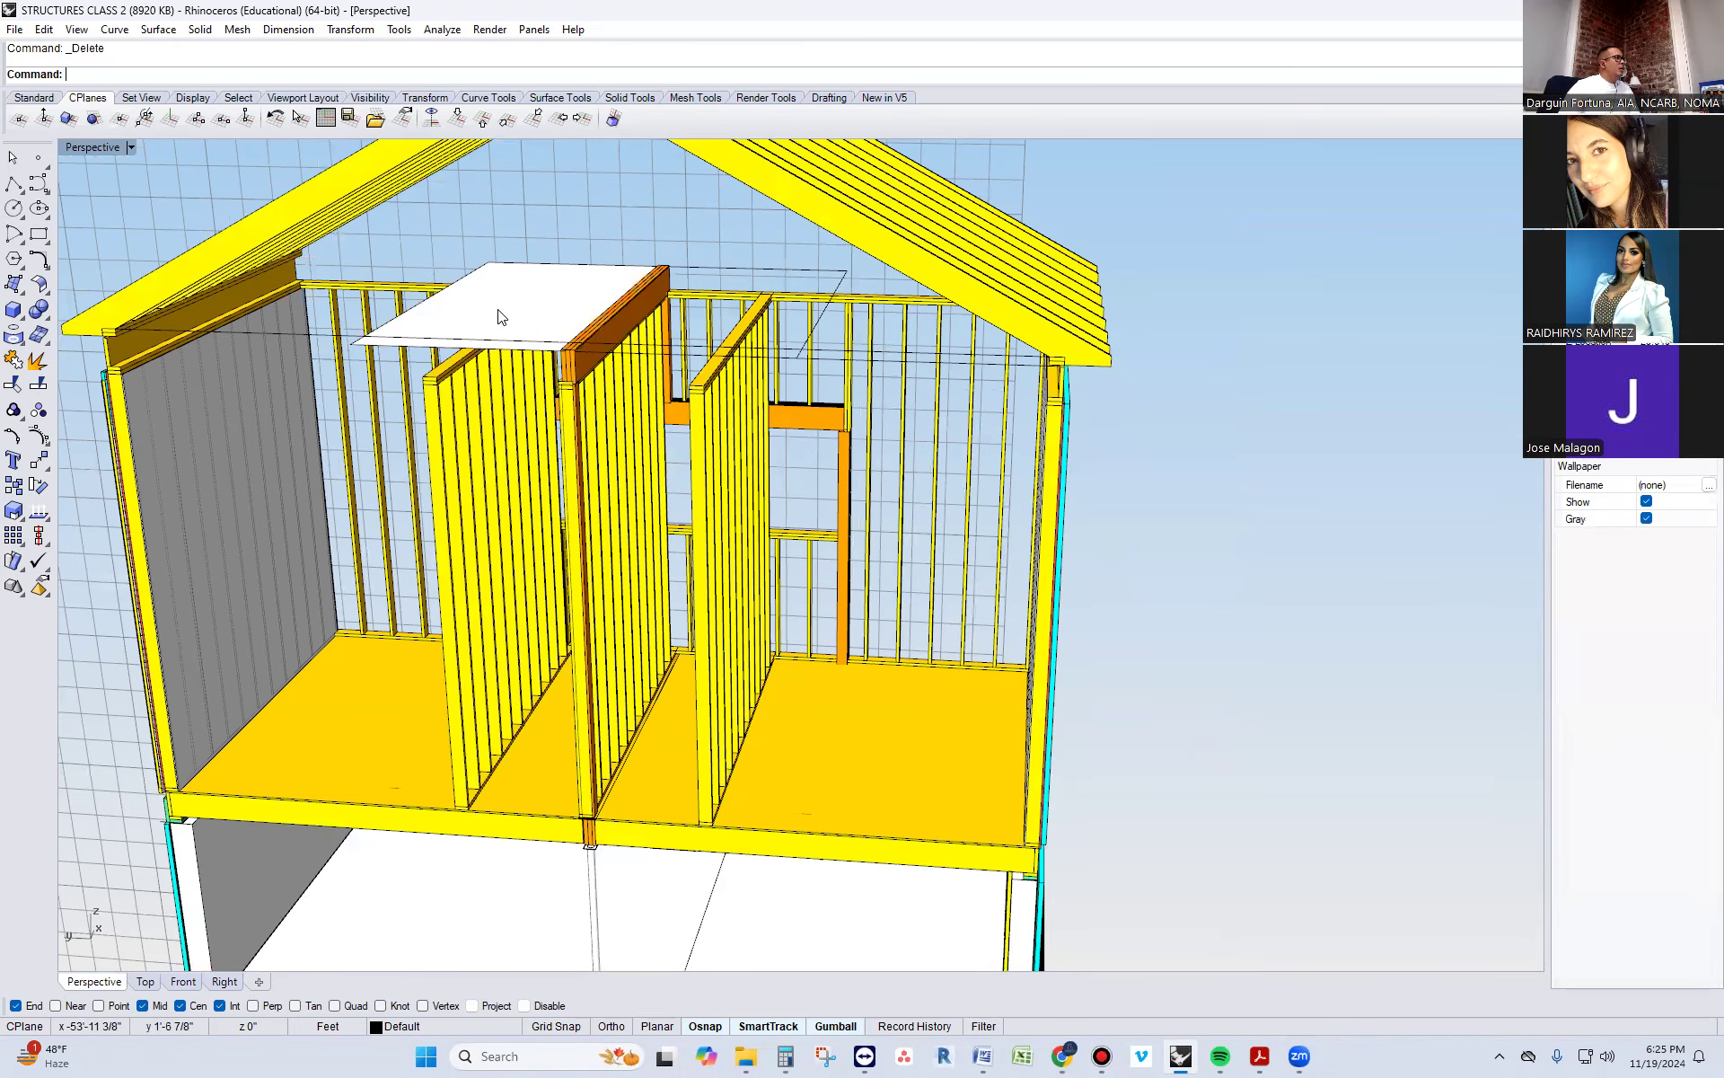
pyautogui.press('Delete')
# Delete the attic-level beam above the central wall and the leftover rectangular outline in the copied building
pyautogui.scroll(3, 579, 359)
pyautogui.click(589, 363)
pyautogui.press('Delete')
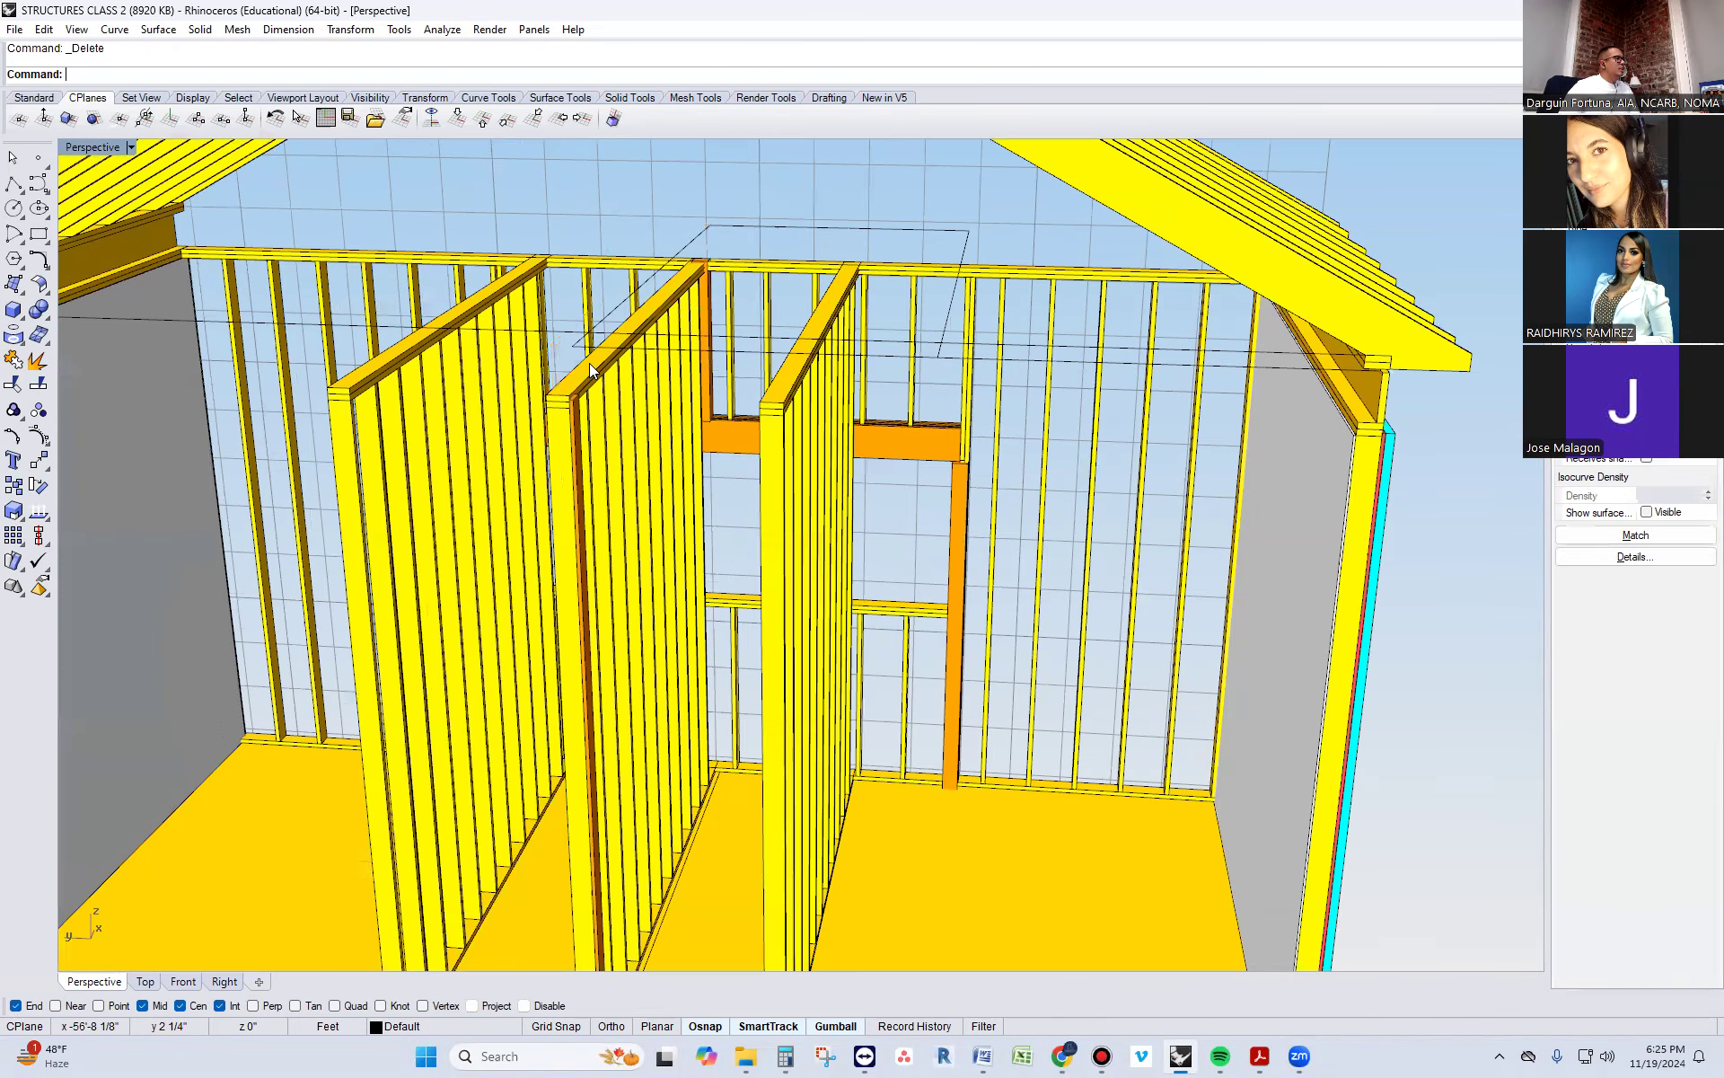
pyautogui.click(611, 306)
pyautogui.press('Delete')
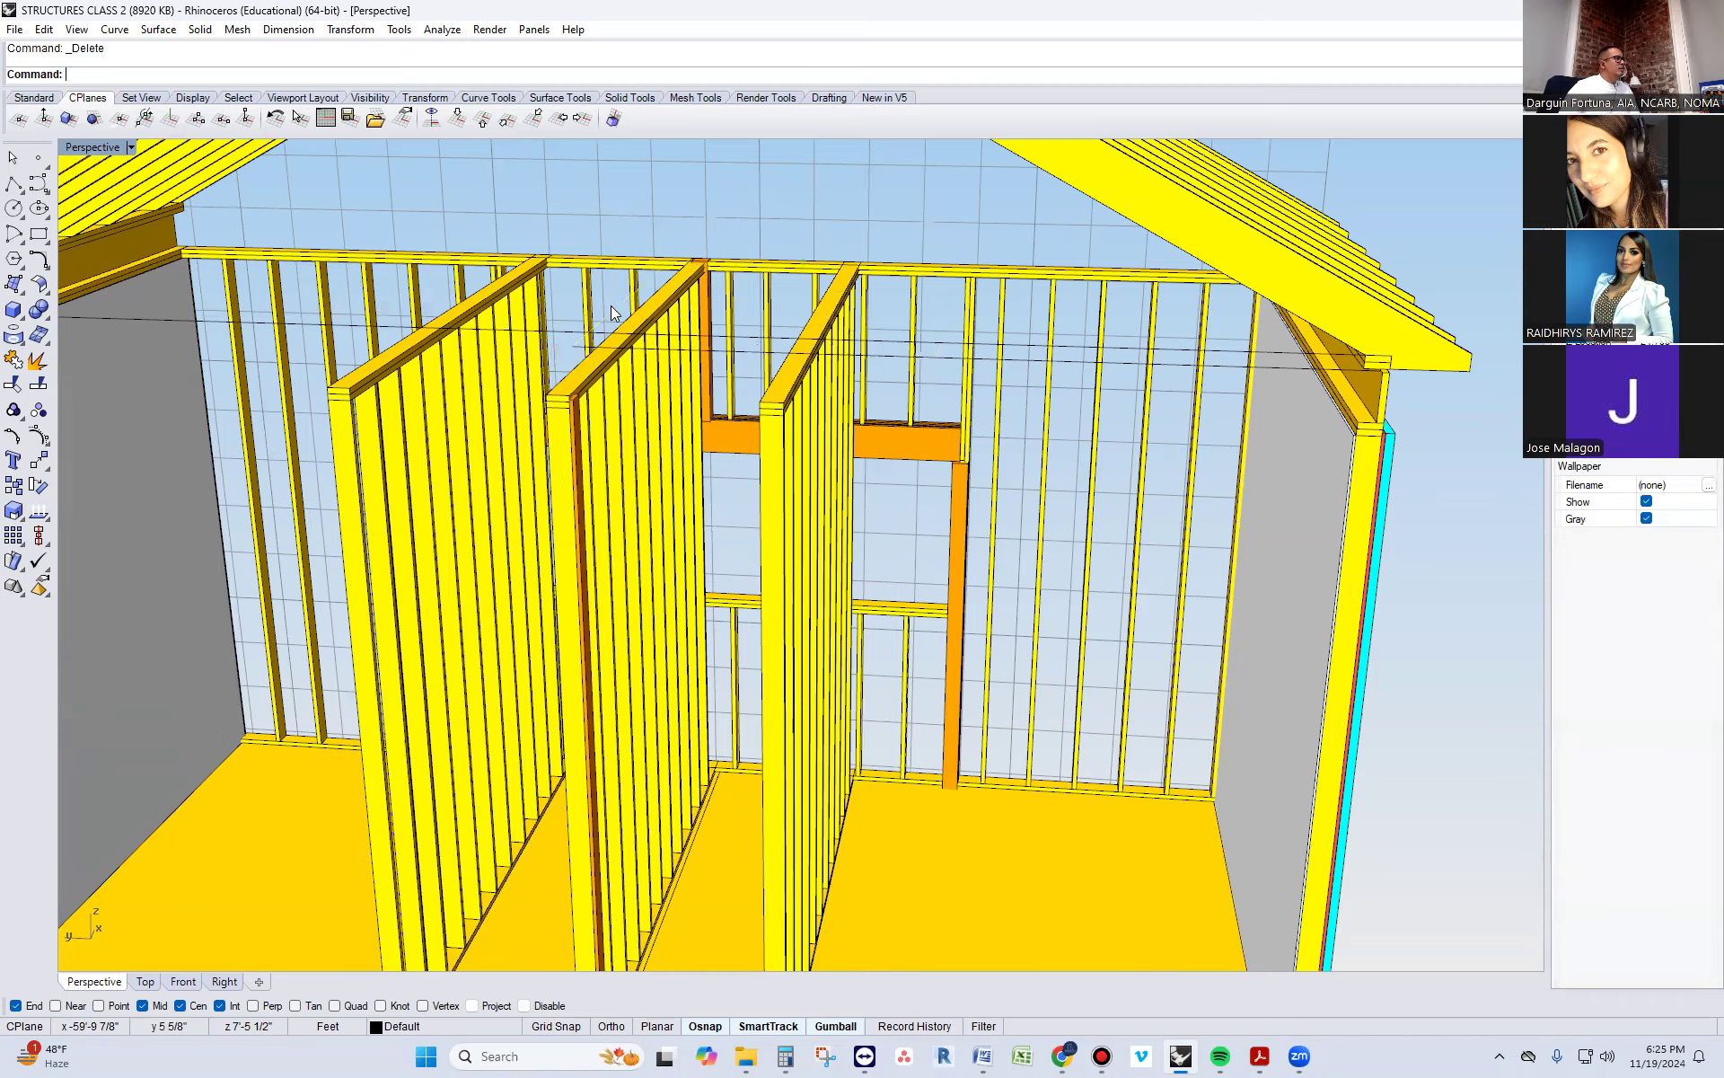
# Delete the attic-level rim boards above both side walls of the copied building
pyautogui.scroll(-4, 611, 305)
pyautogui.moveTo(747, 368); pyautogui.dragTo(1310, 359, button='right')
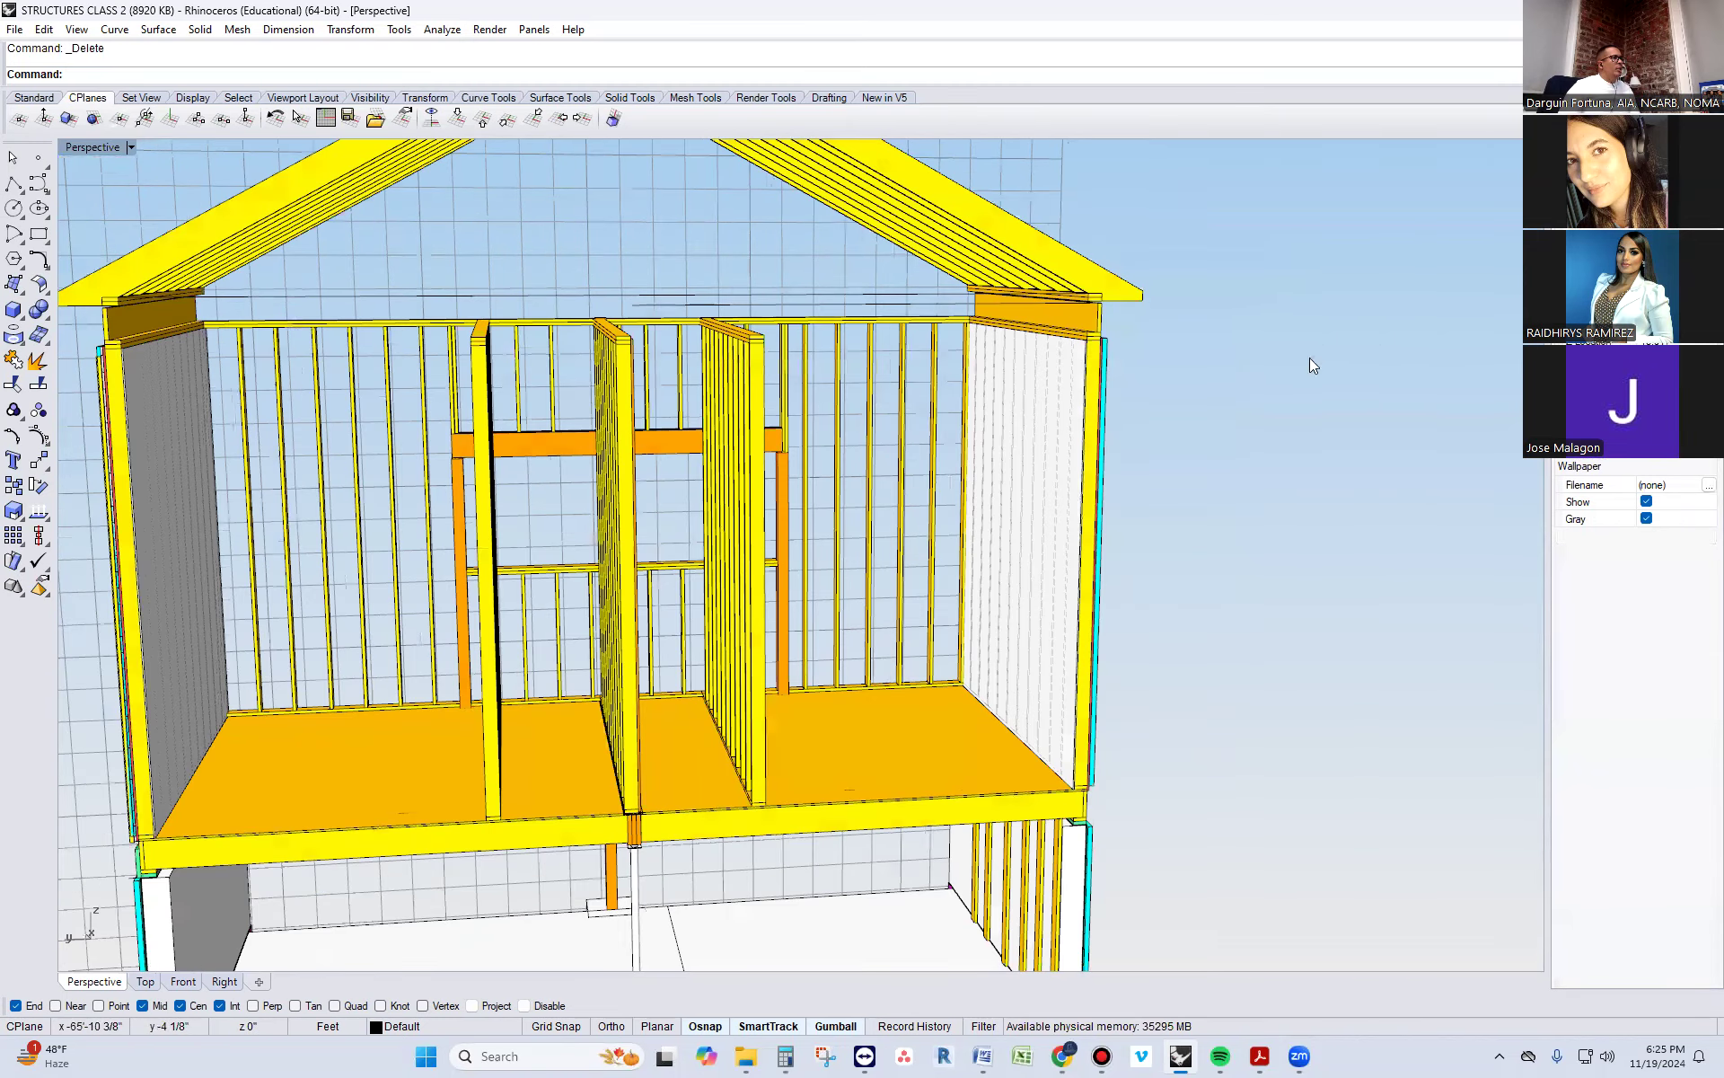
pyautogui.scroll(5, 1129, 338)
pyautogui.click(1059, 298)
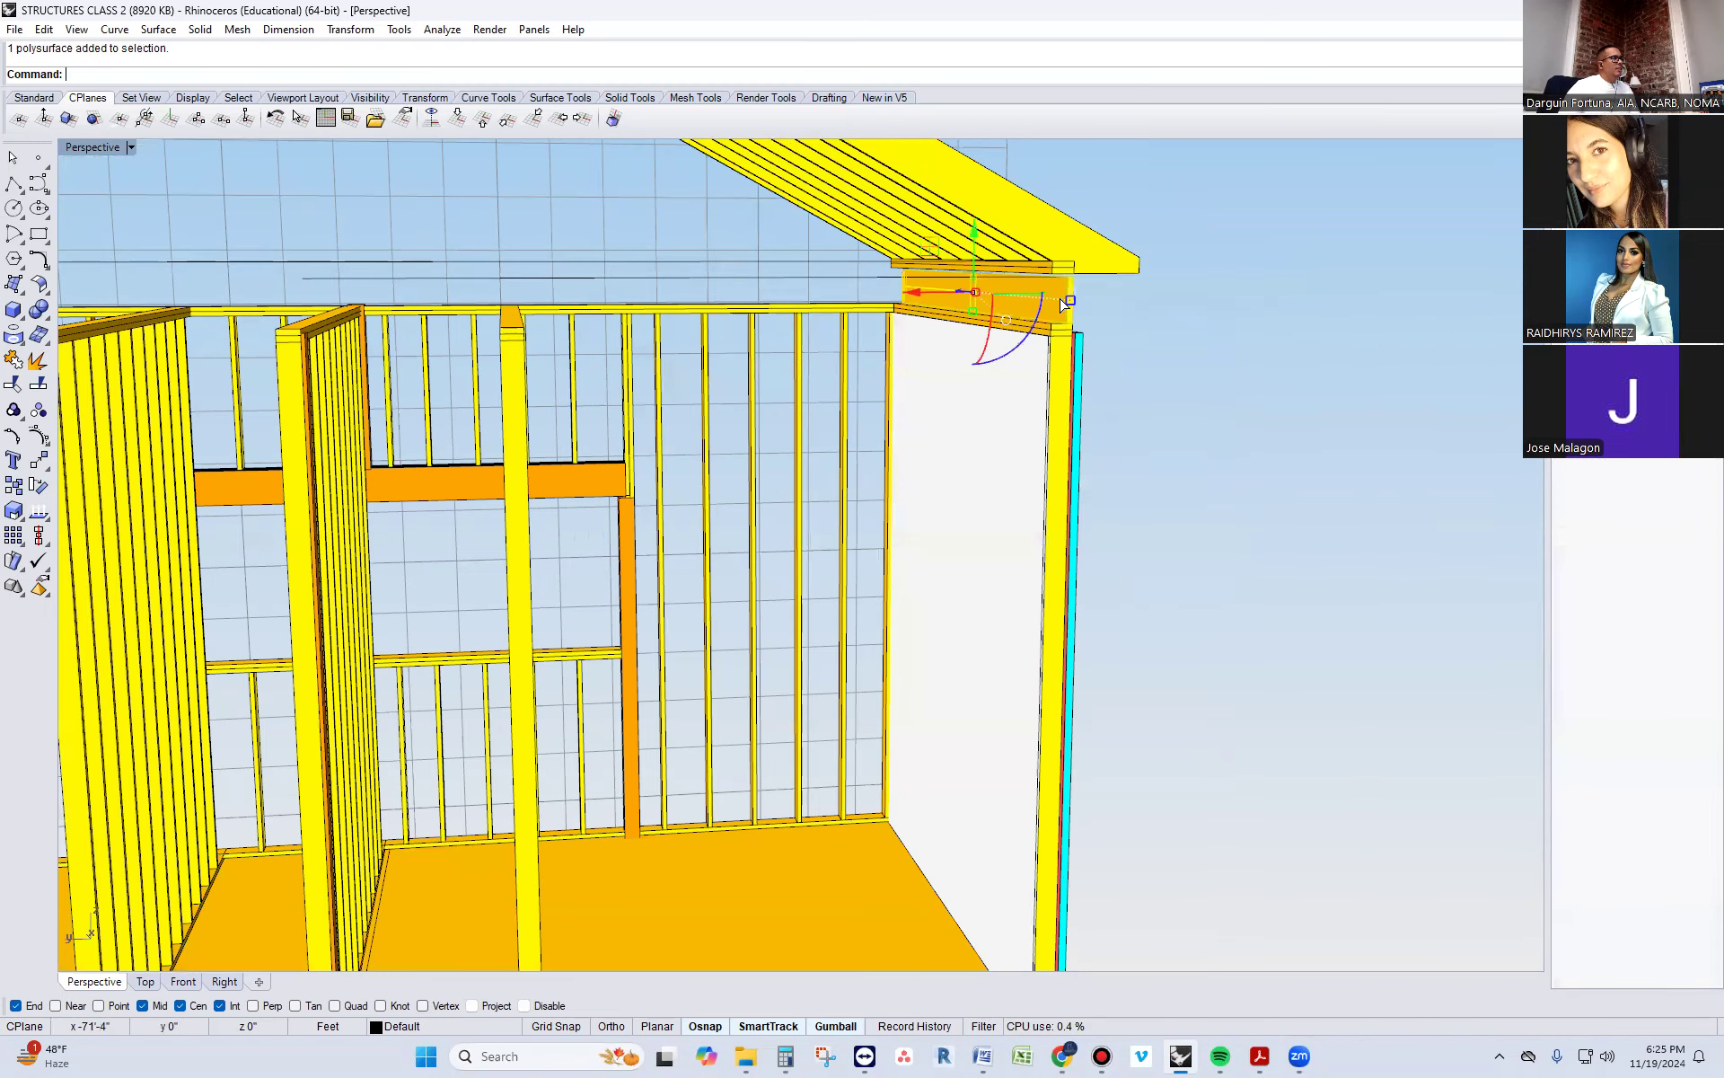
pyautogui.press('Delete')
pyautogui.scroll(-3, 1255, 370)
pyautogui.scroll(2, 217, 258)
pyautogui.click(161, 354)
pyautogui.press('Delete')
pyautogui.scroll(-3, 203, 364)
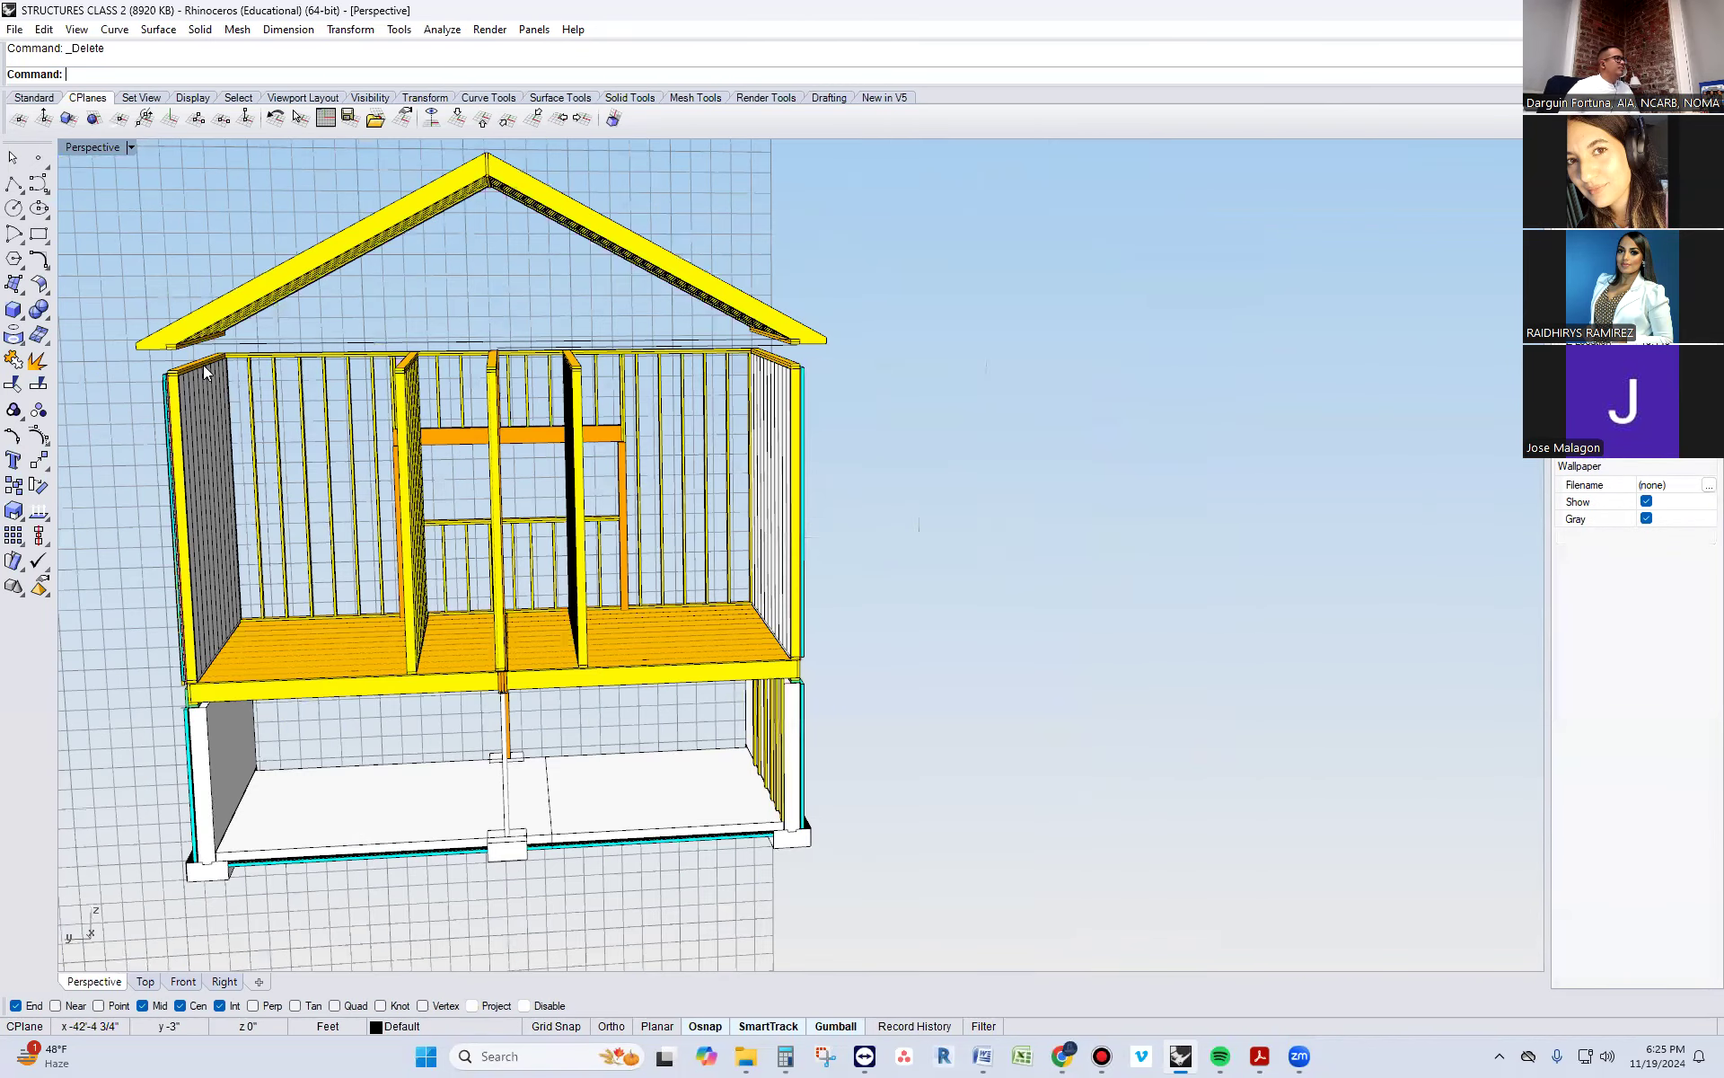
# Move the copied building's rafters straight down 1'-3" from the old eave plate corner to the wall top plate corner
pyautogui.moveTo(551, 260); pyautogui.dragTo(550, 260)
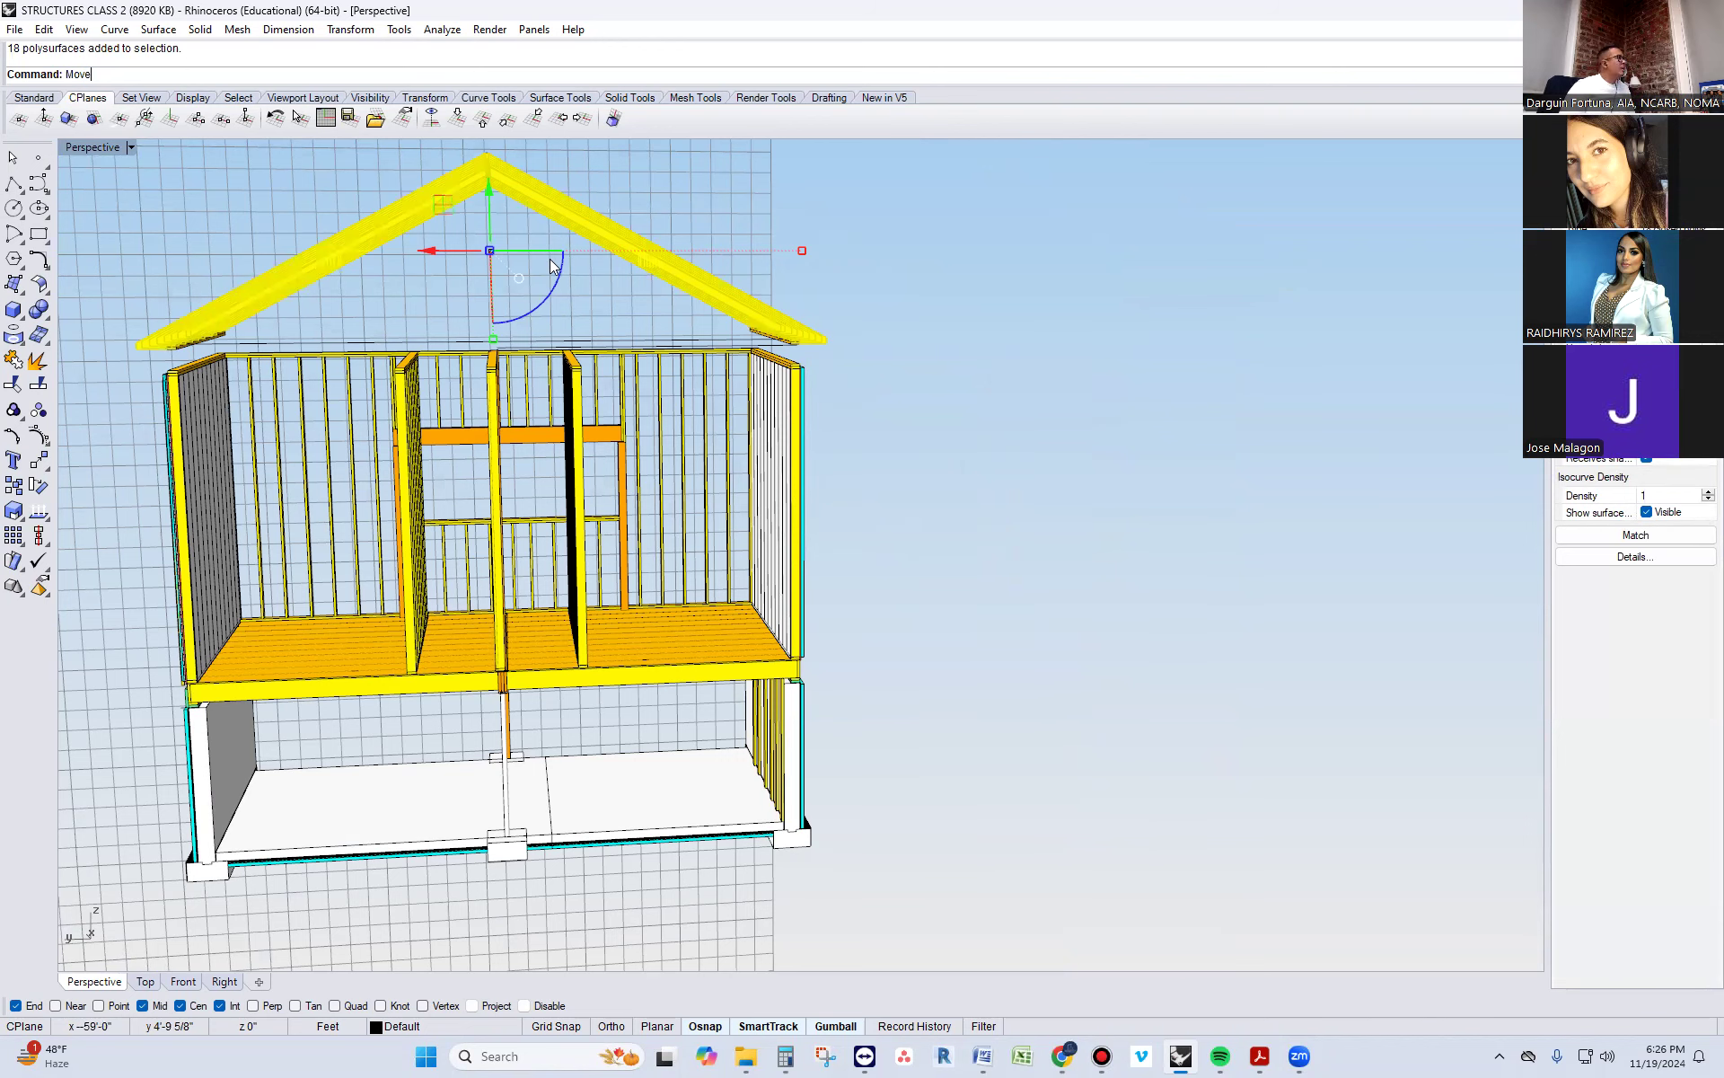
pyautogui.press('Return')
pyautogui.scroll(5, 962, 385)
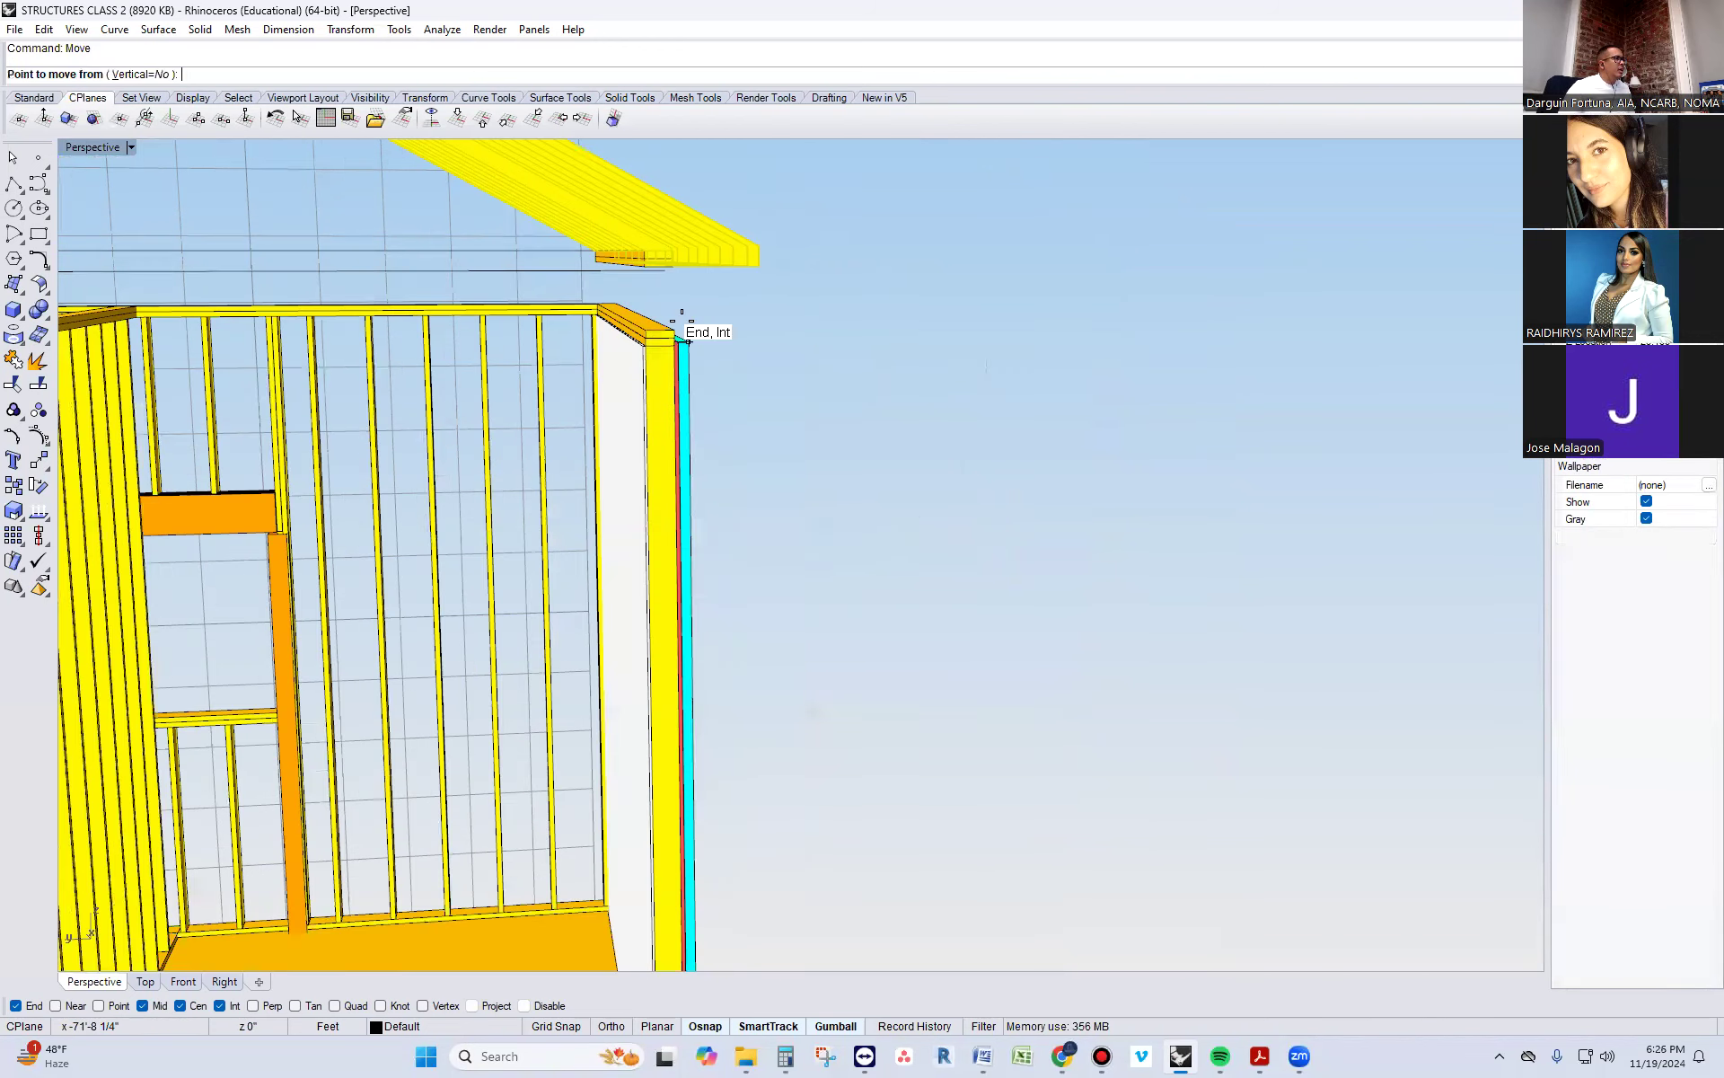
pyautogui.scroll(2, 664, 309)
pyautogui.scroll(2, 662, 299)
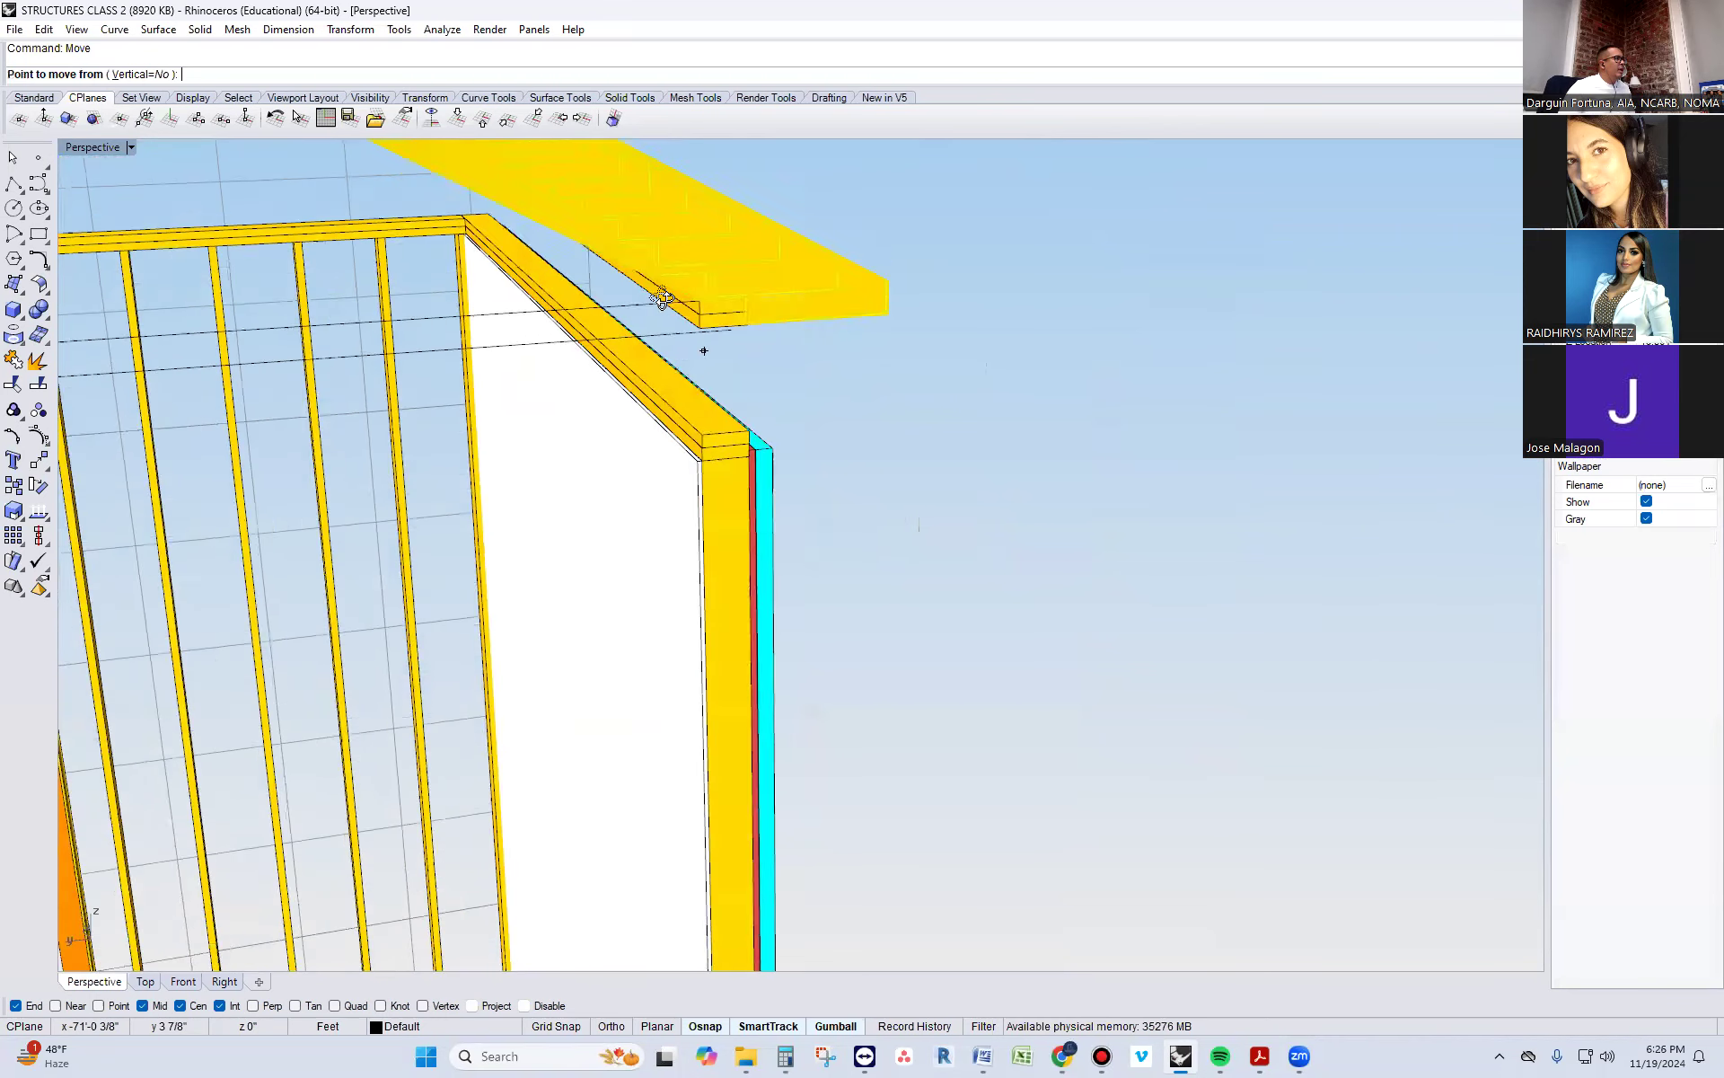
pyautogui.scroll(2, 691, 341)
pyautogui.click(724, 384)
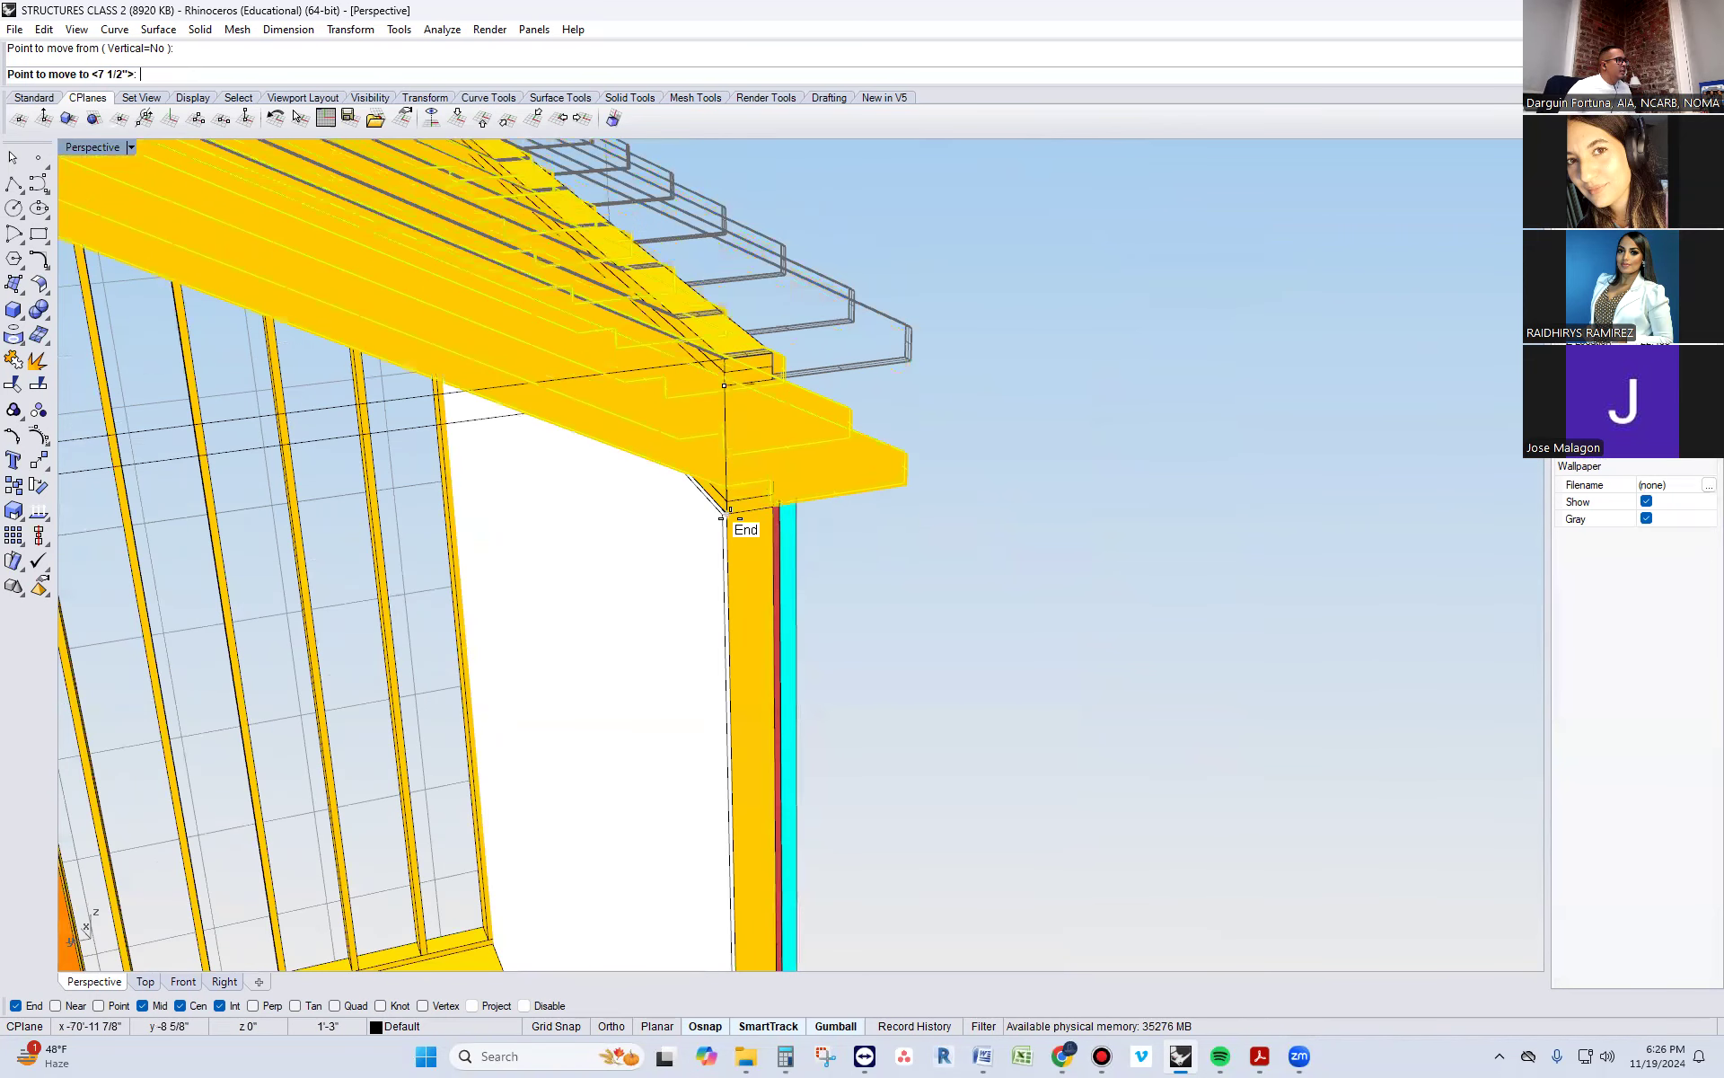
pyautogui.click(729, 509)
# Delete the old eave plates left floating through the lowered rafters on both sides of the copied building
pyautogui.click(746, 334)
pyautogui.press('Delete')
pyautogui.click(745, 372)
pyautogui.press('Delete')
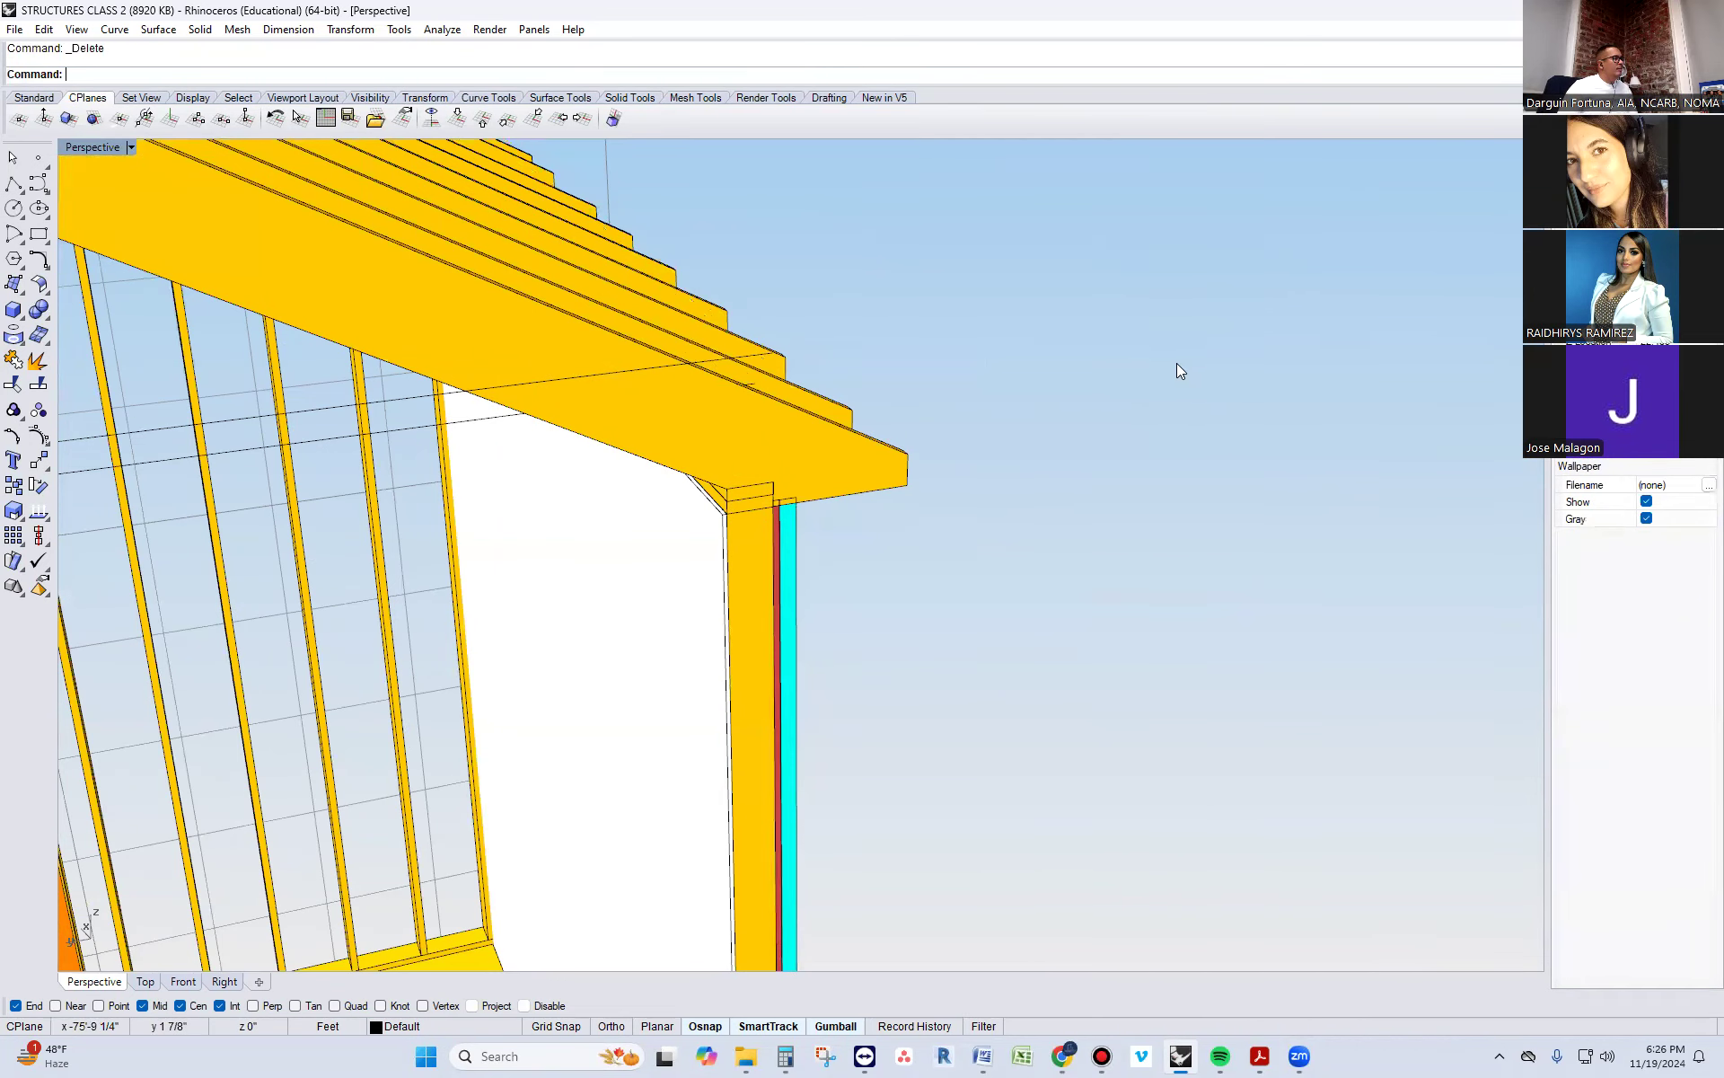
pyautogui.scroll(-5, 1177, 369)
pyautogui.scroll(4, 334, 415)
pyautogui.click(334, 420)
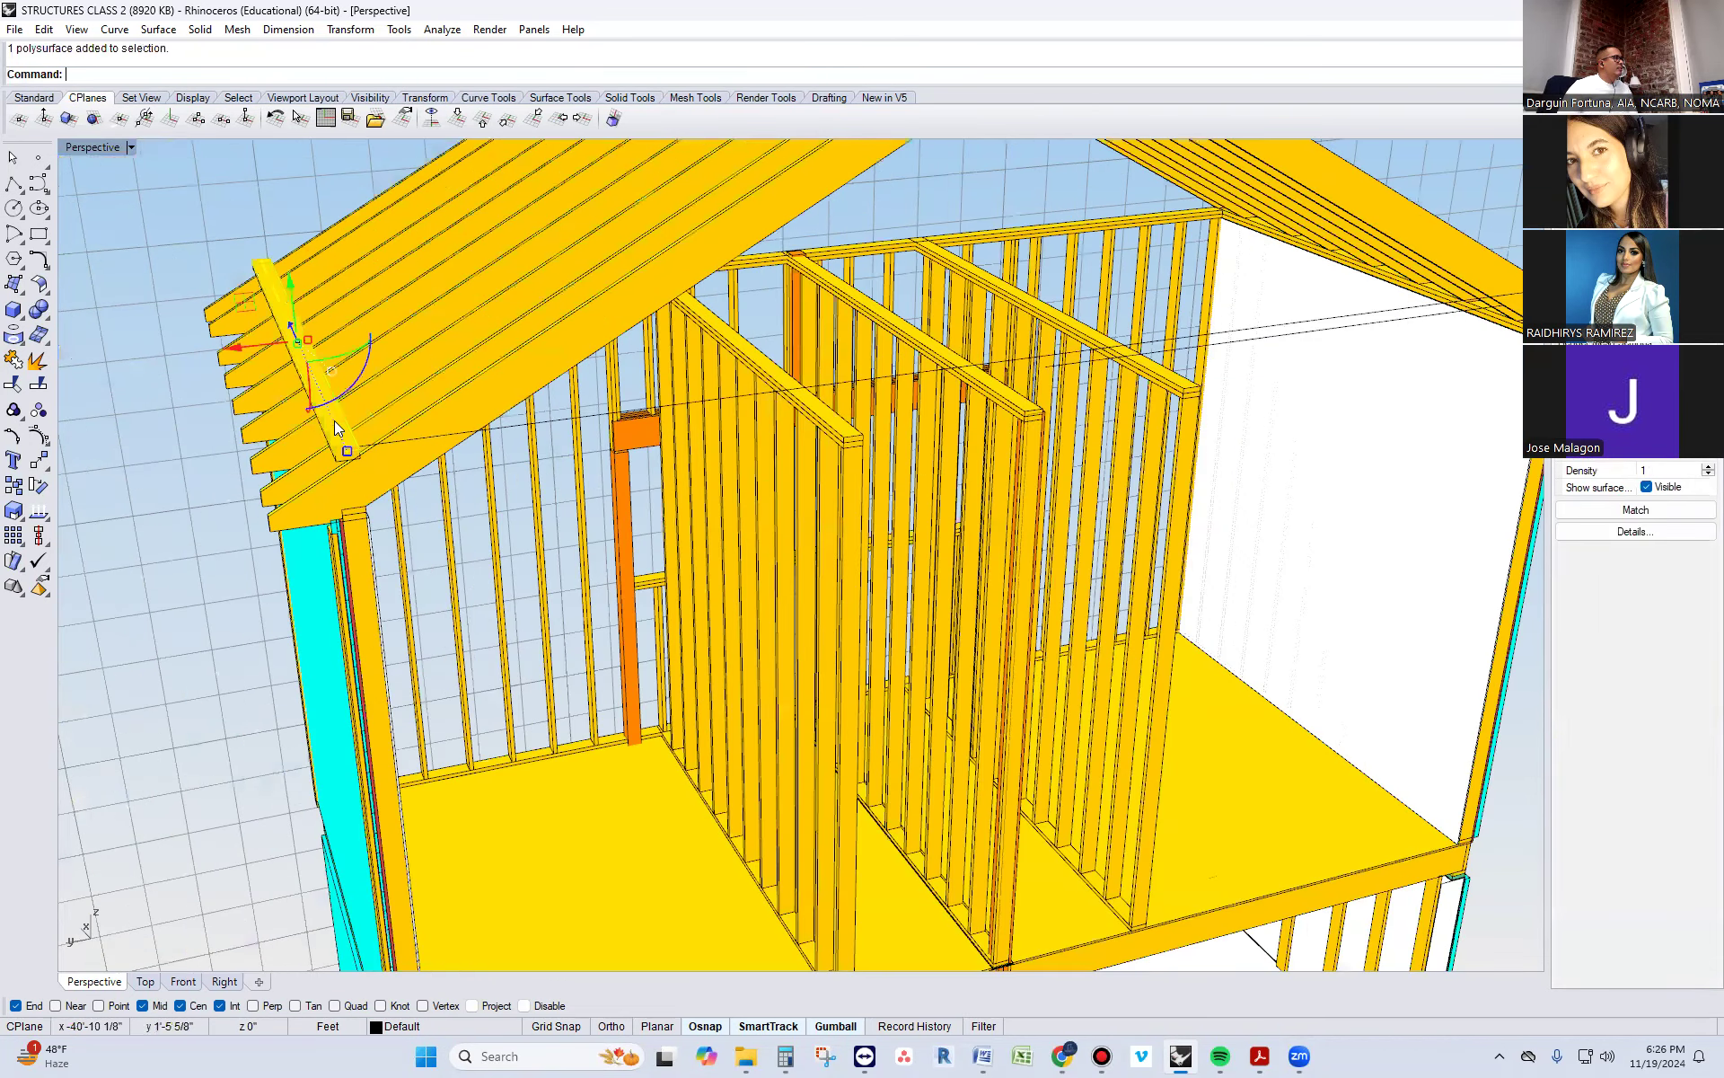
pyautogui.press('Delete')
# Examine how the lowered rafters sit on the top plates of both side walls in the copied building
pyautogui.scroll(-4, 157, 451)
pyautogui.moveTo(731, 517); pyautogui.dragTo(627, 515, button='right')
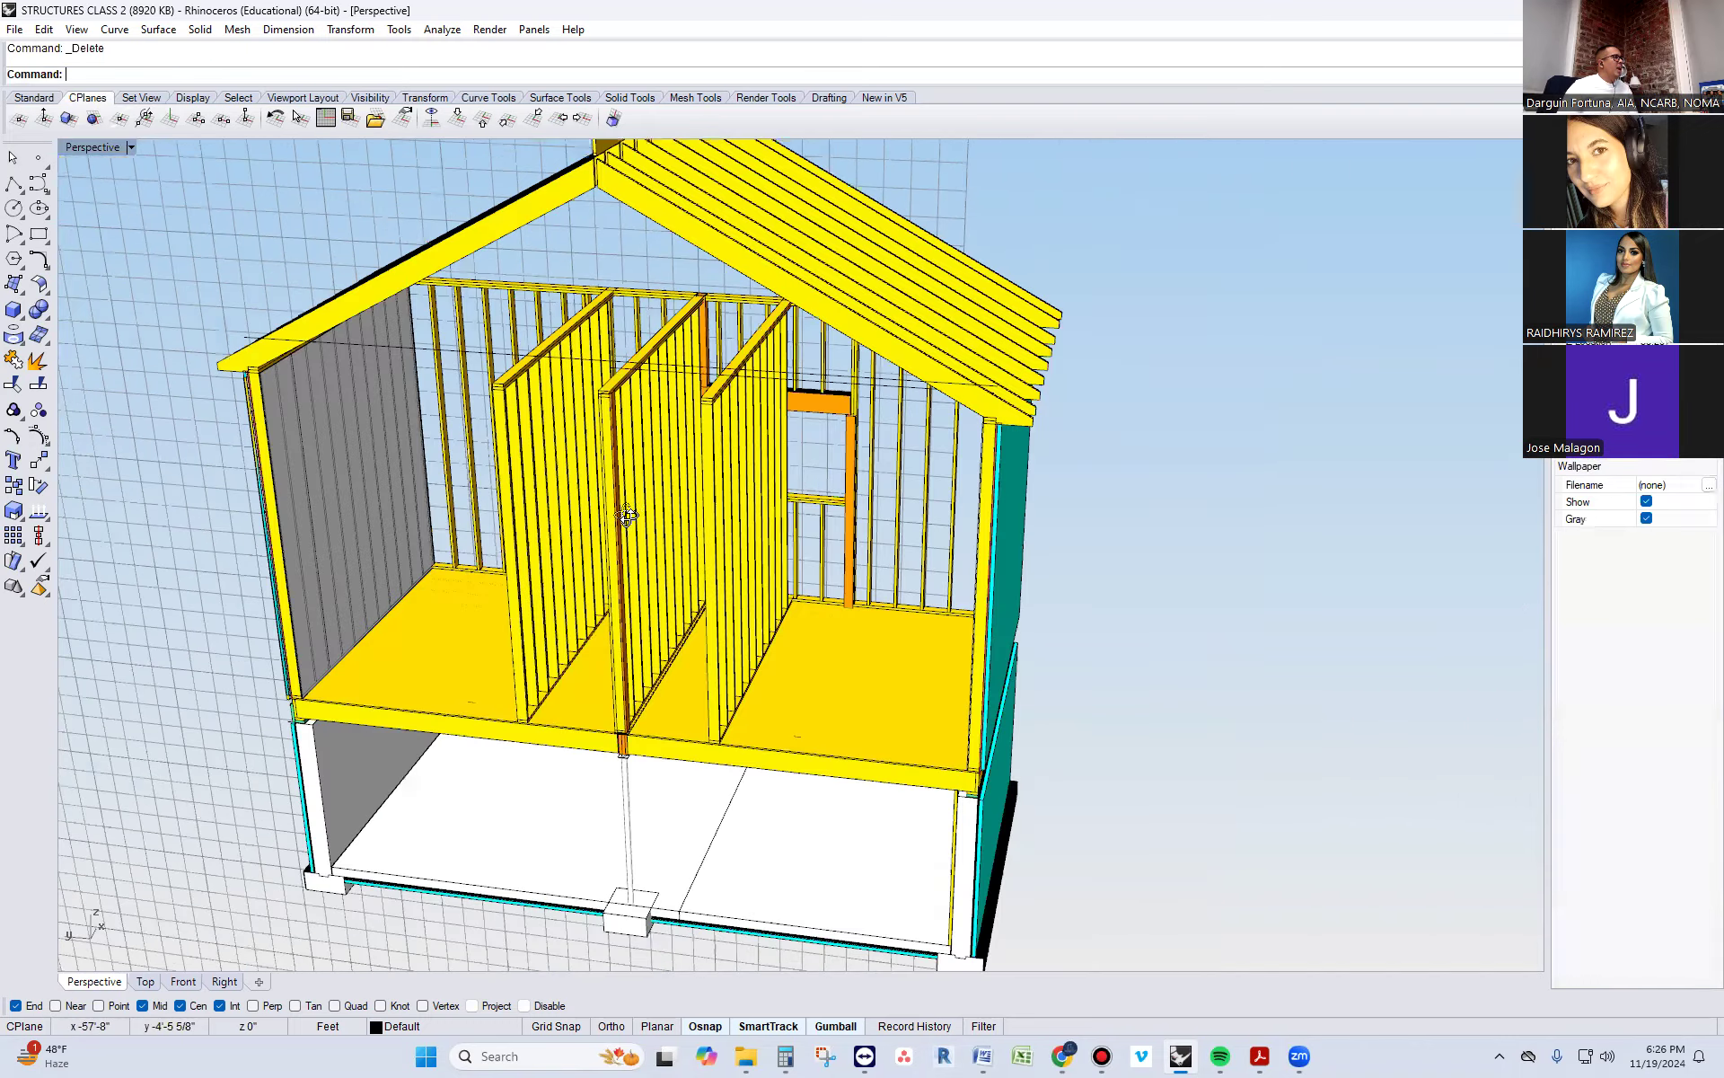
pyautogui.scroll(-4, 665, 431)
pyautogui.scroll(7, 593, 431)
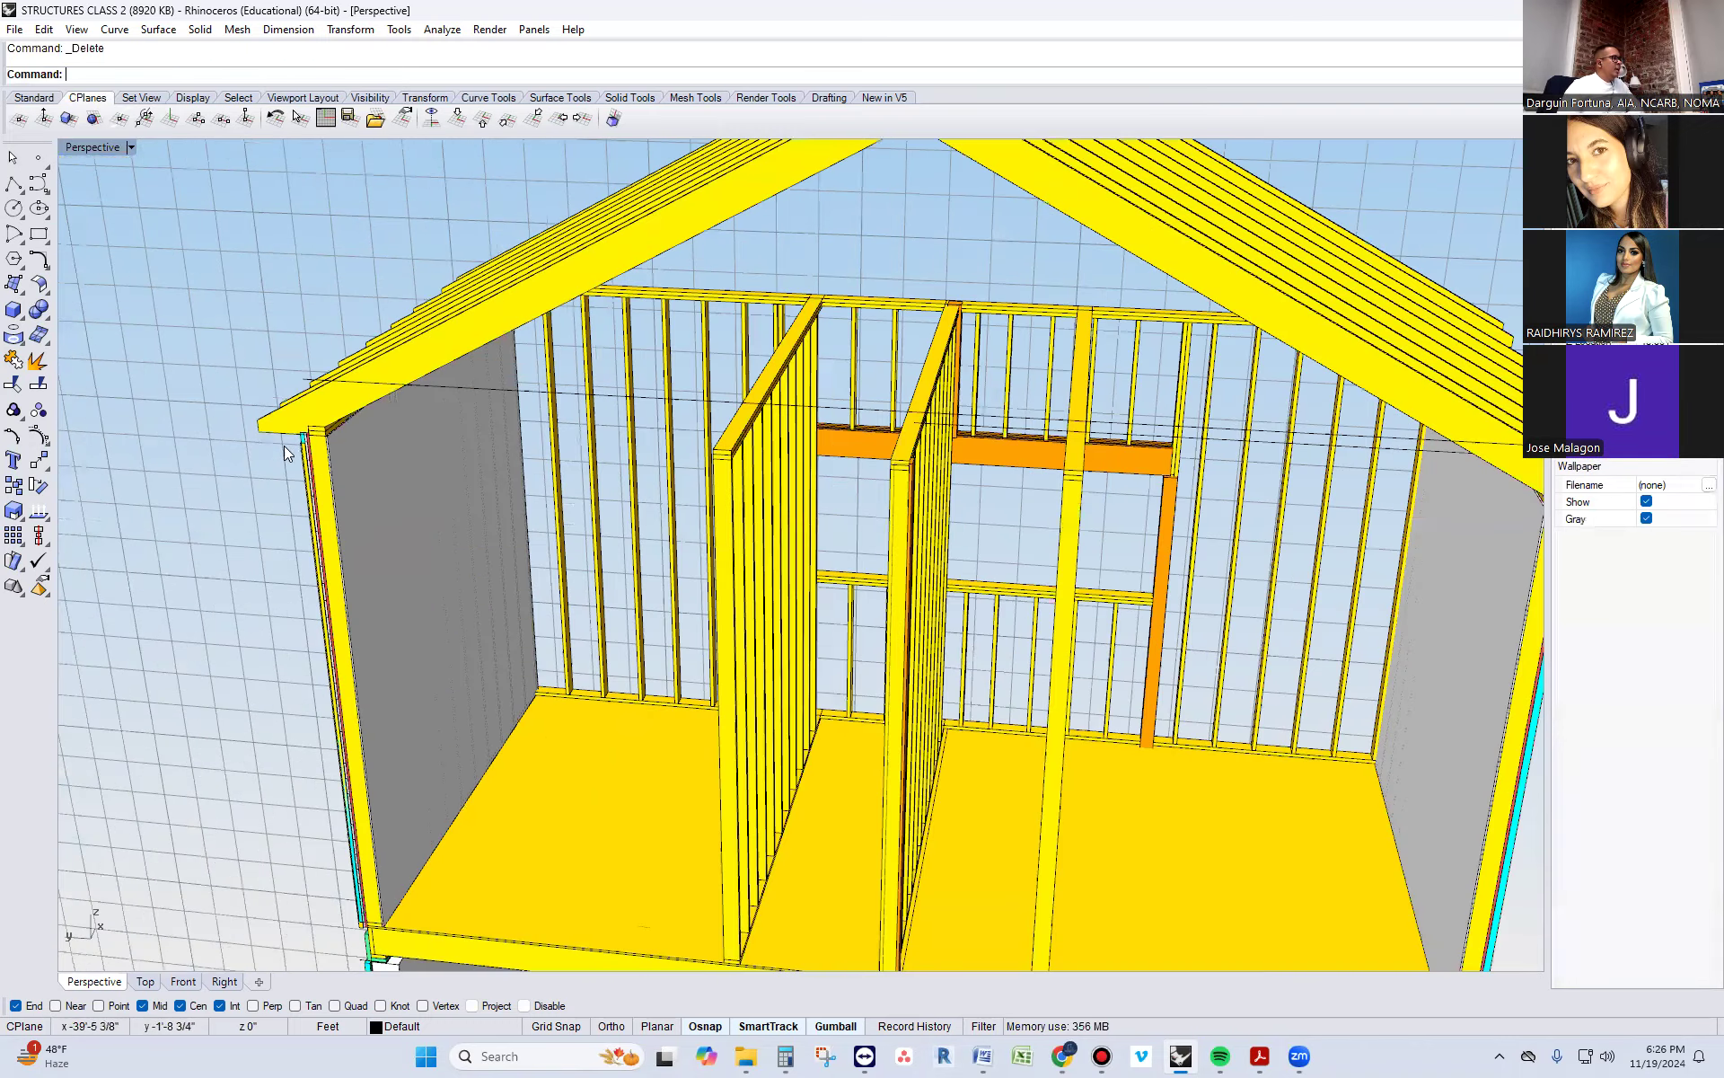
pyautogui.scroll(3, 300, 409)
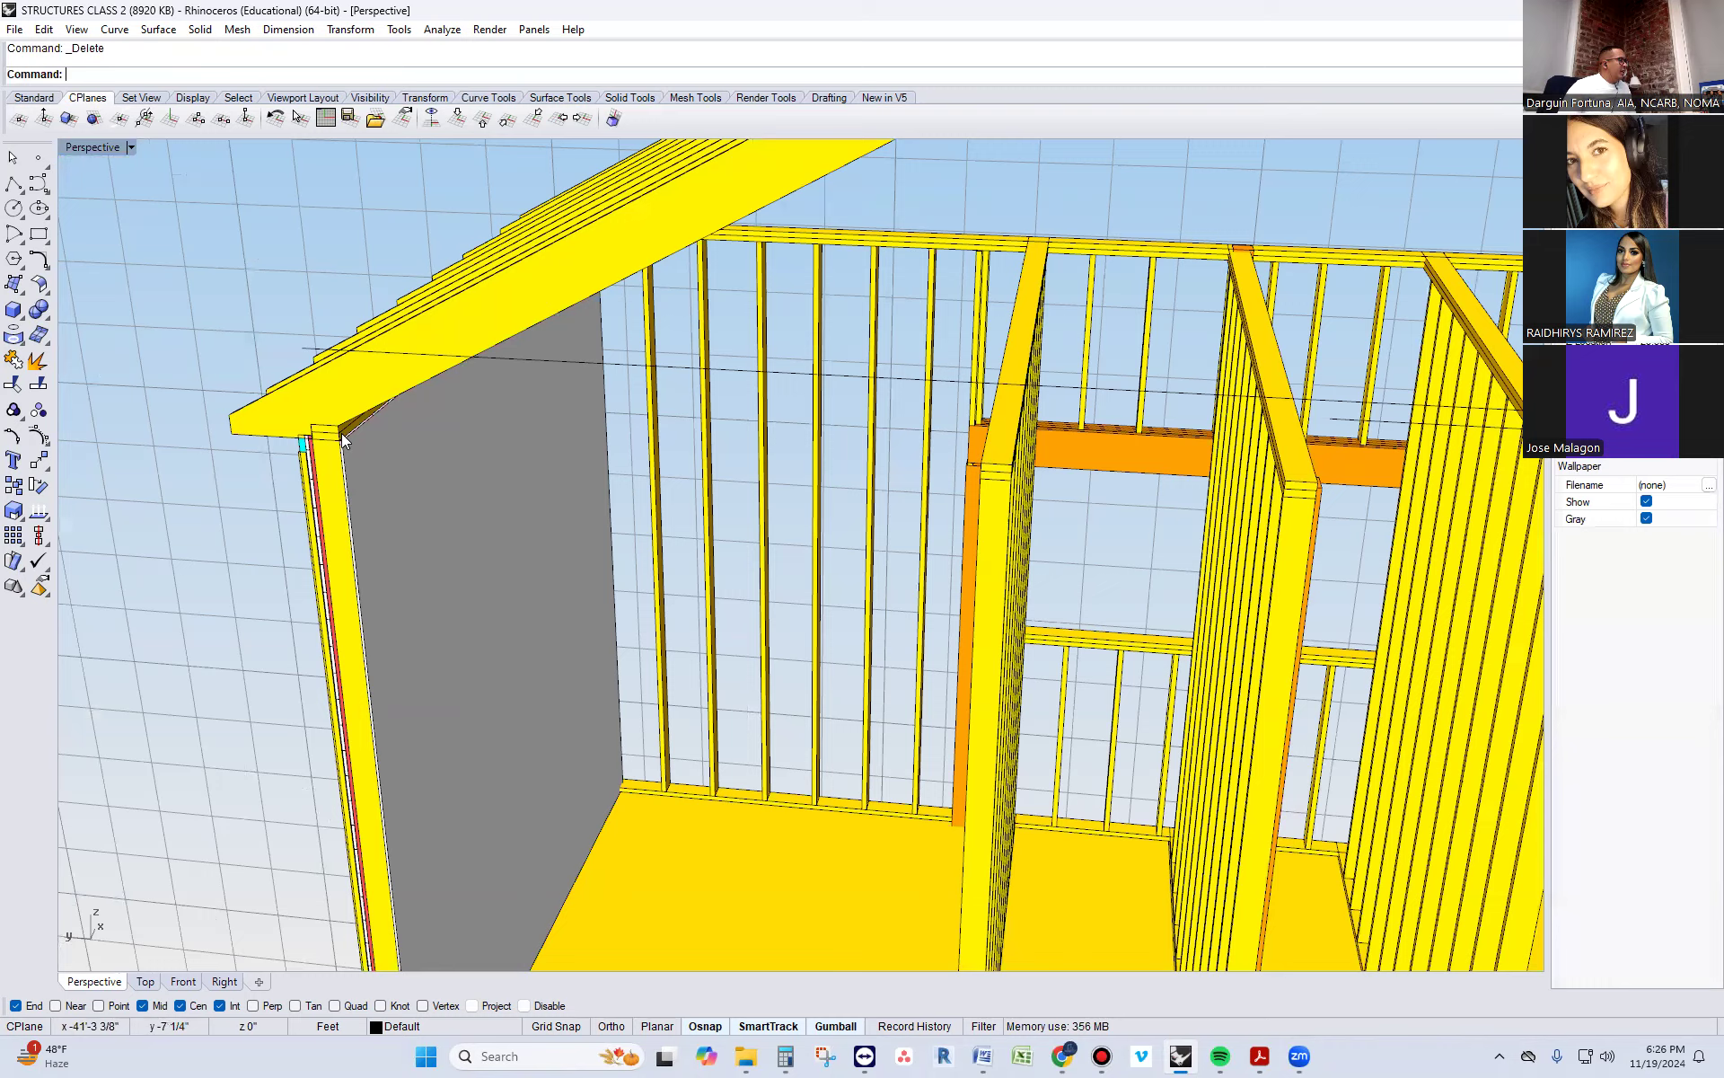
pyautogui.scroll(-5, 341, 433)
pyautogui.scroll(5, 1414, 514)
pyautogui.scroll(-3, 1326, 519)
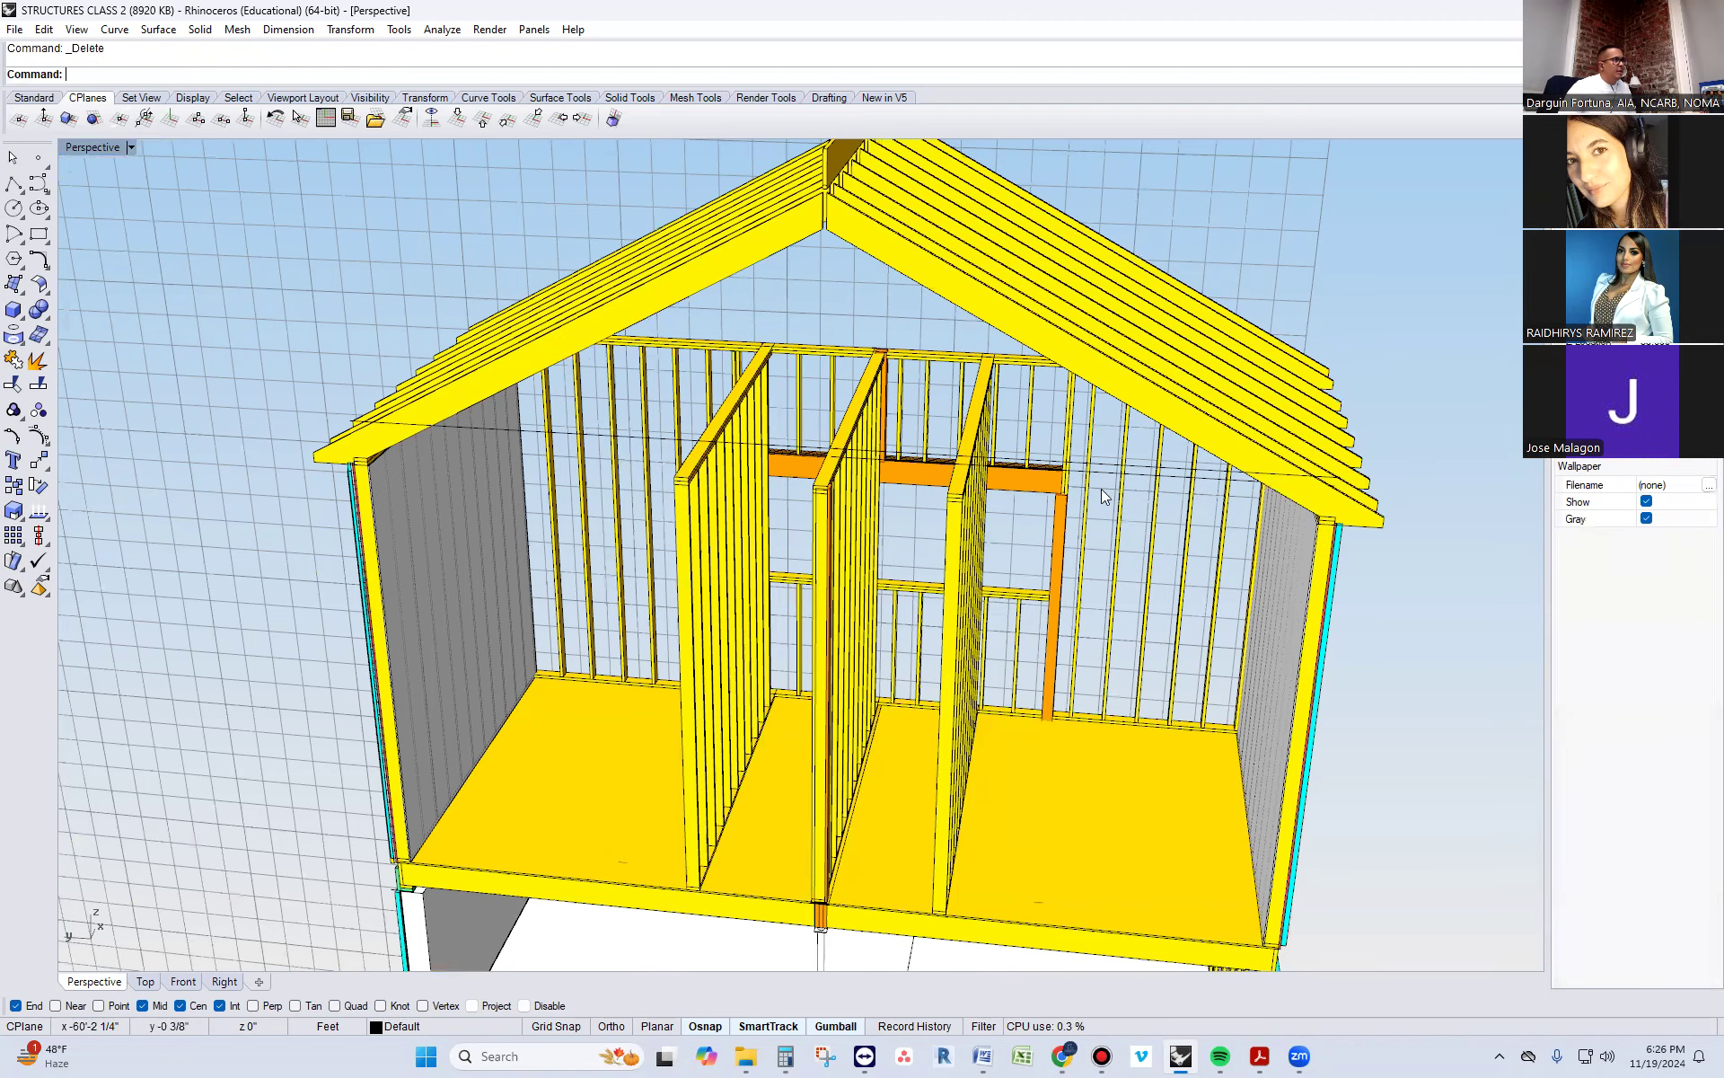
pyautogui.scroll(-6, 1191, 493)
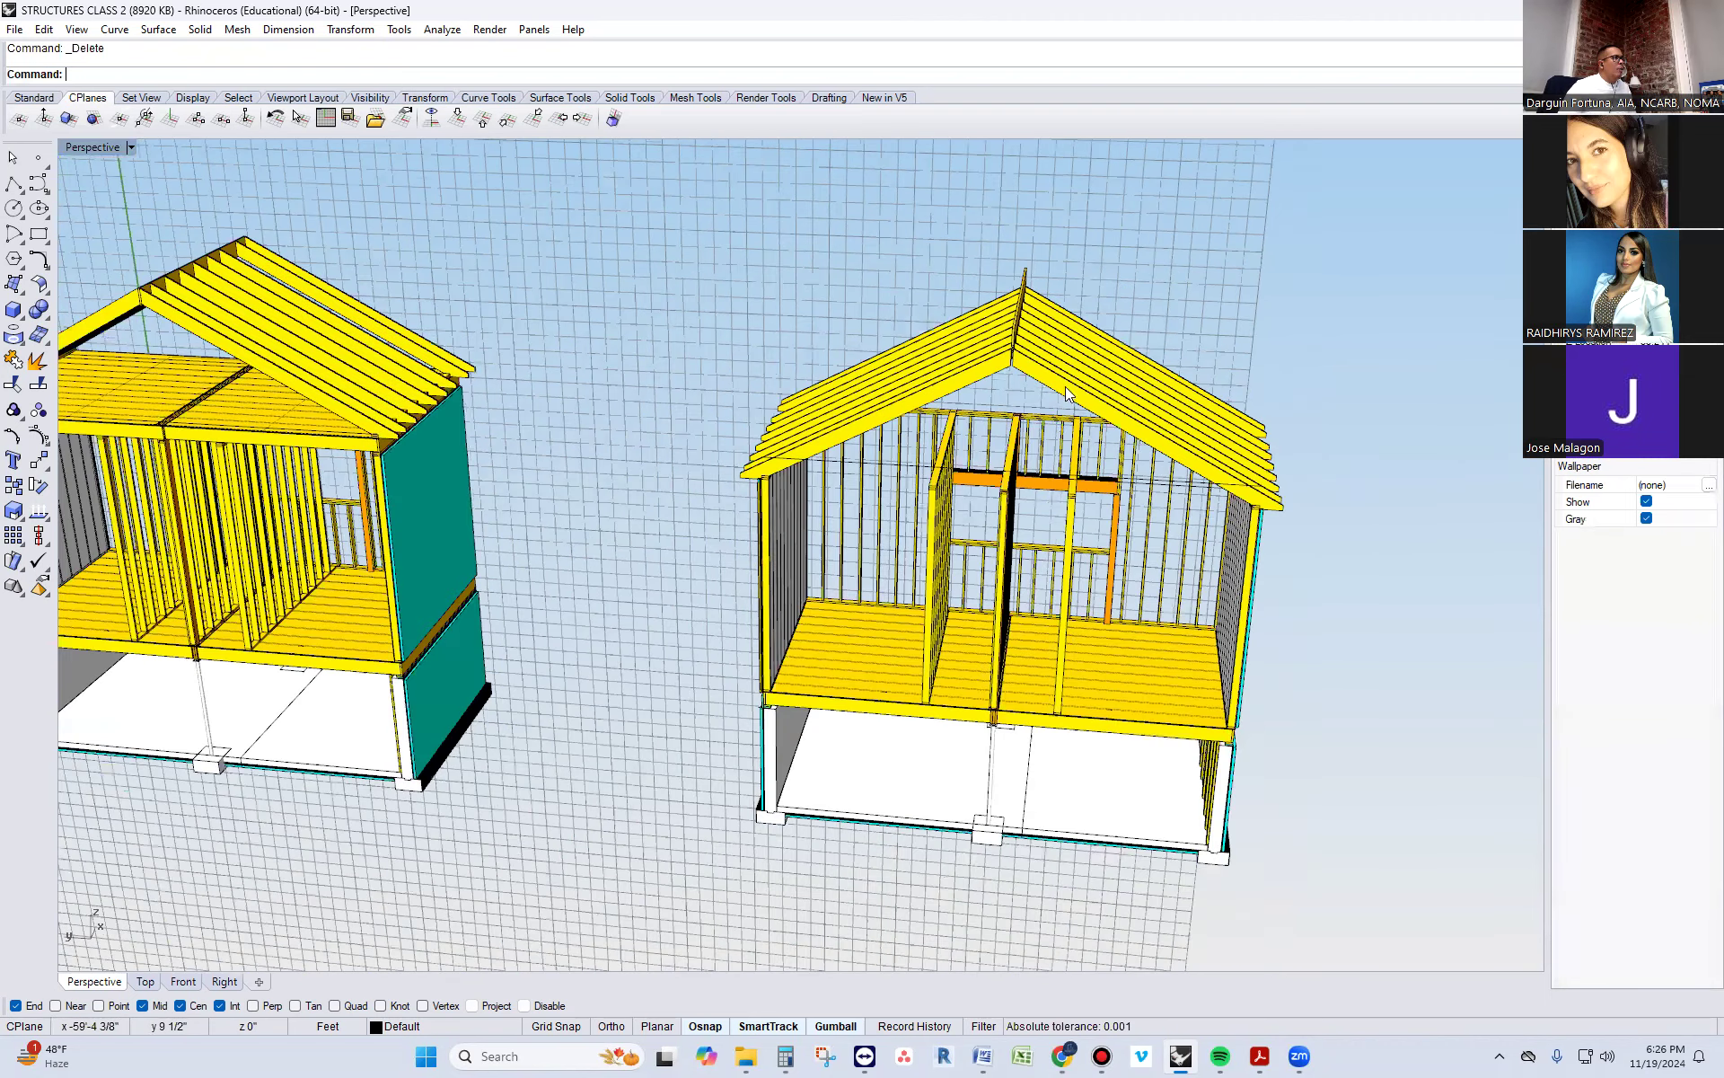
# Move the copied building's ridge board down so its top end corner meets the top of the front rafters
pyautogui.scroll(6, 1065, 386)
pyautogui.moveTo(1065, 386); pyautogui.dragTo(866, 360, button='right')
pyautogui.click(882, 272)
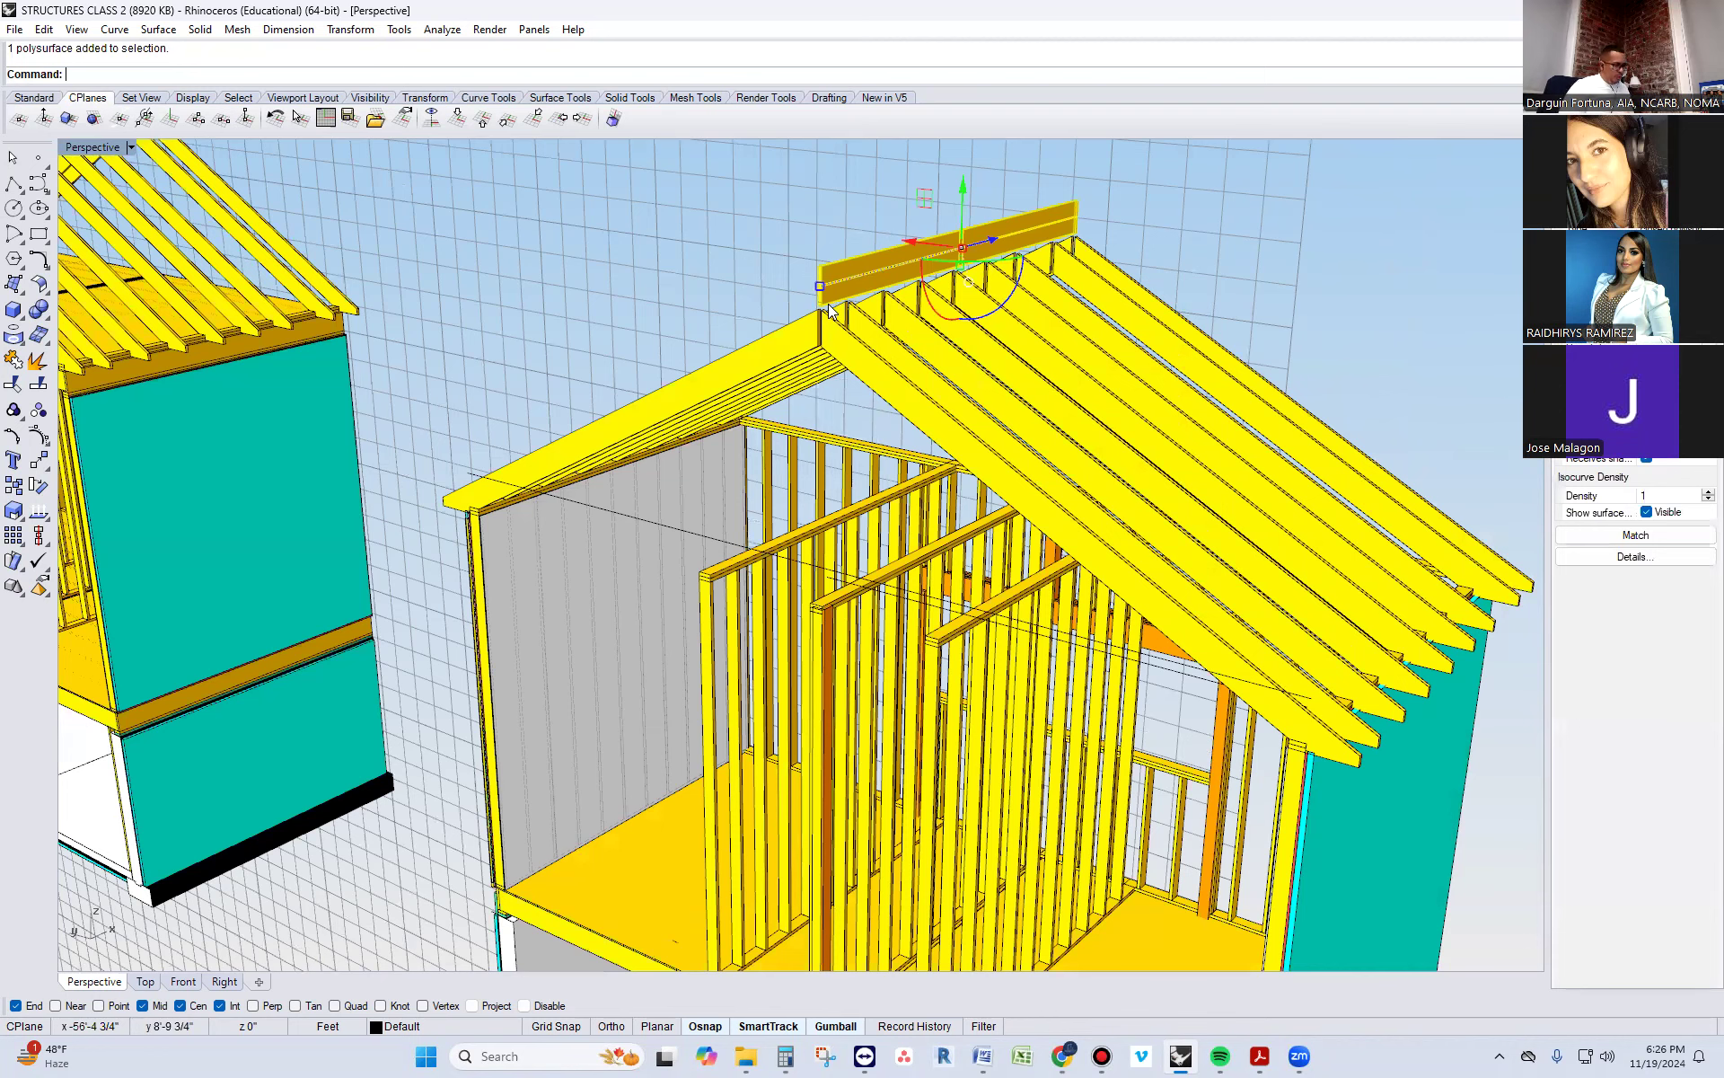
pyautogui.write('m')
pyautogui.press('Return')
pyautogui.scroll(4, 808, 263)
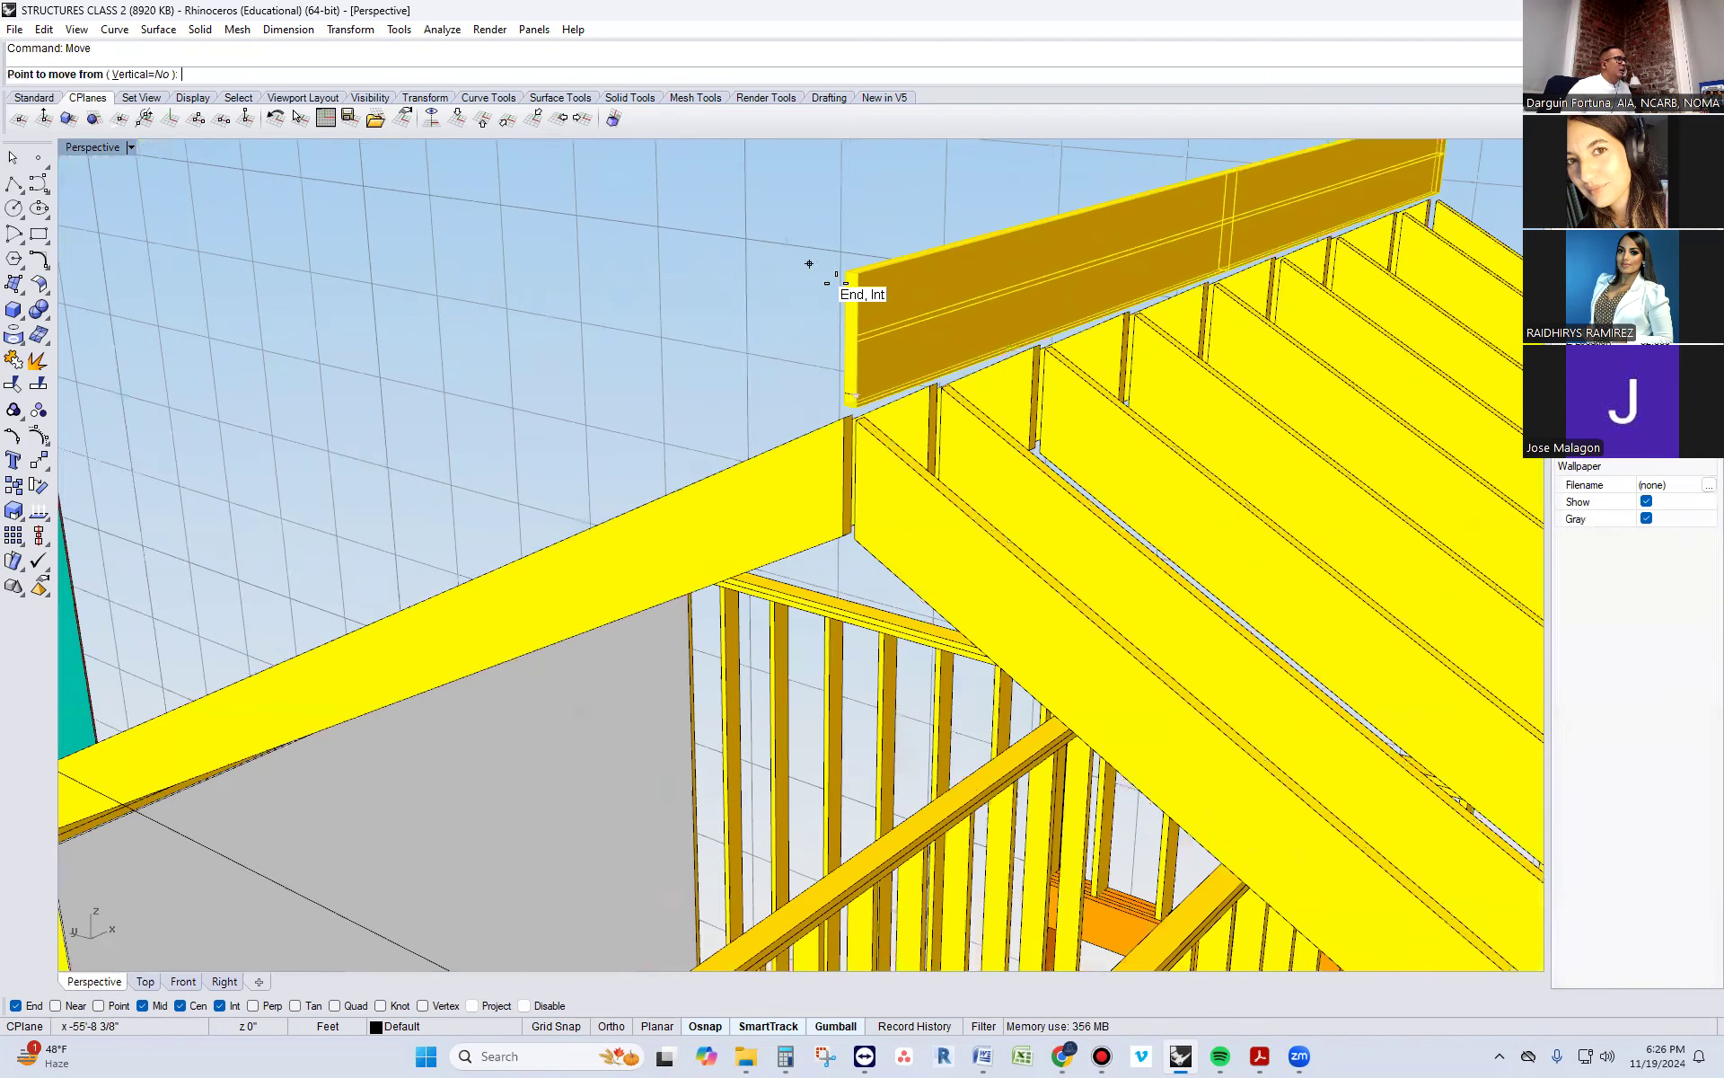
pyautogui.click(847, 273)
pyautogui.click(857, 421)
# Examine the original building's roof framing and attic floor, including the eave and floor joist connection, for comparison with the copy
pyautogui.scroll(-8, 857, 420)
pyautogui.scroll(2, 494, 460)
pyautogui.scroll(4, 595, 451)
pyautogui.scroll(-2, 311, 496)
pyautogui.scroll(3, 311, 492)
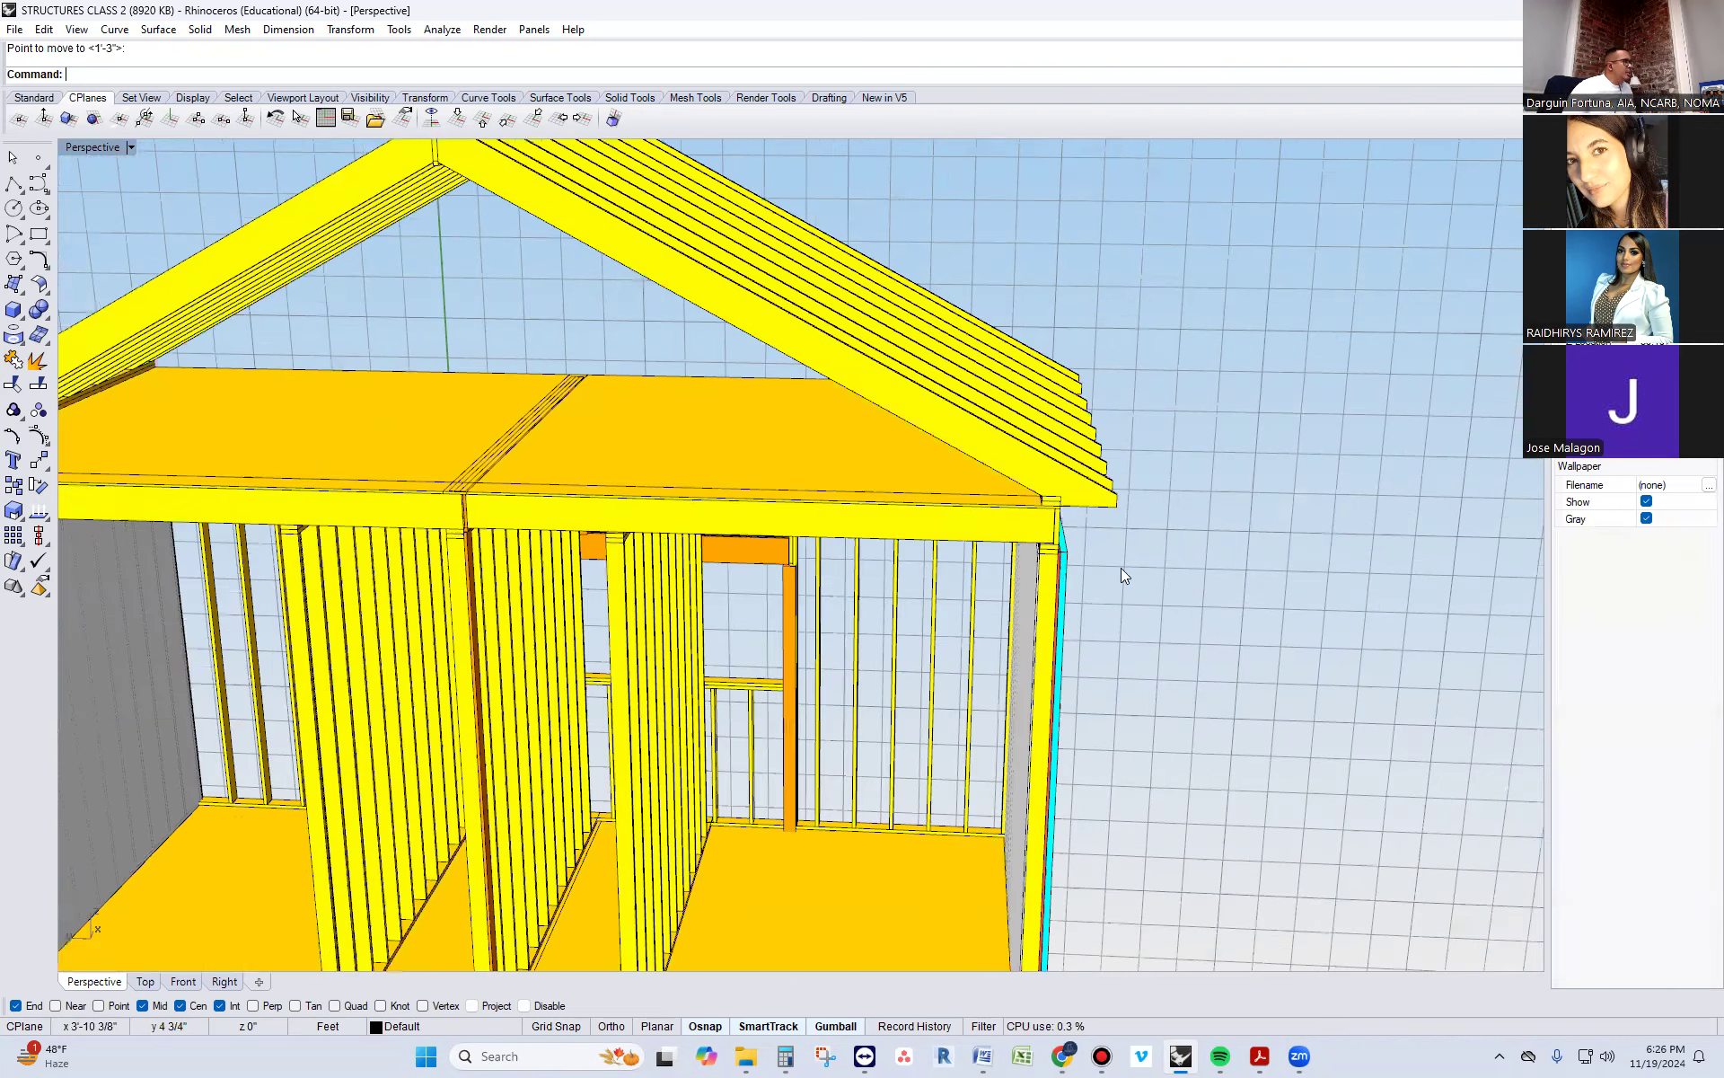
pyautogui.scroll(-3, 833, 548)
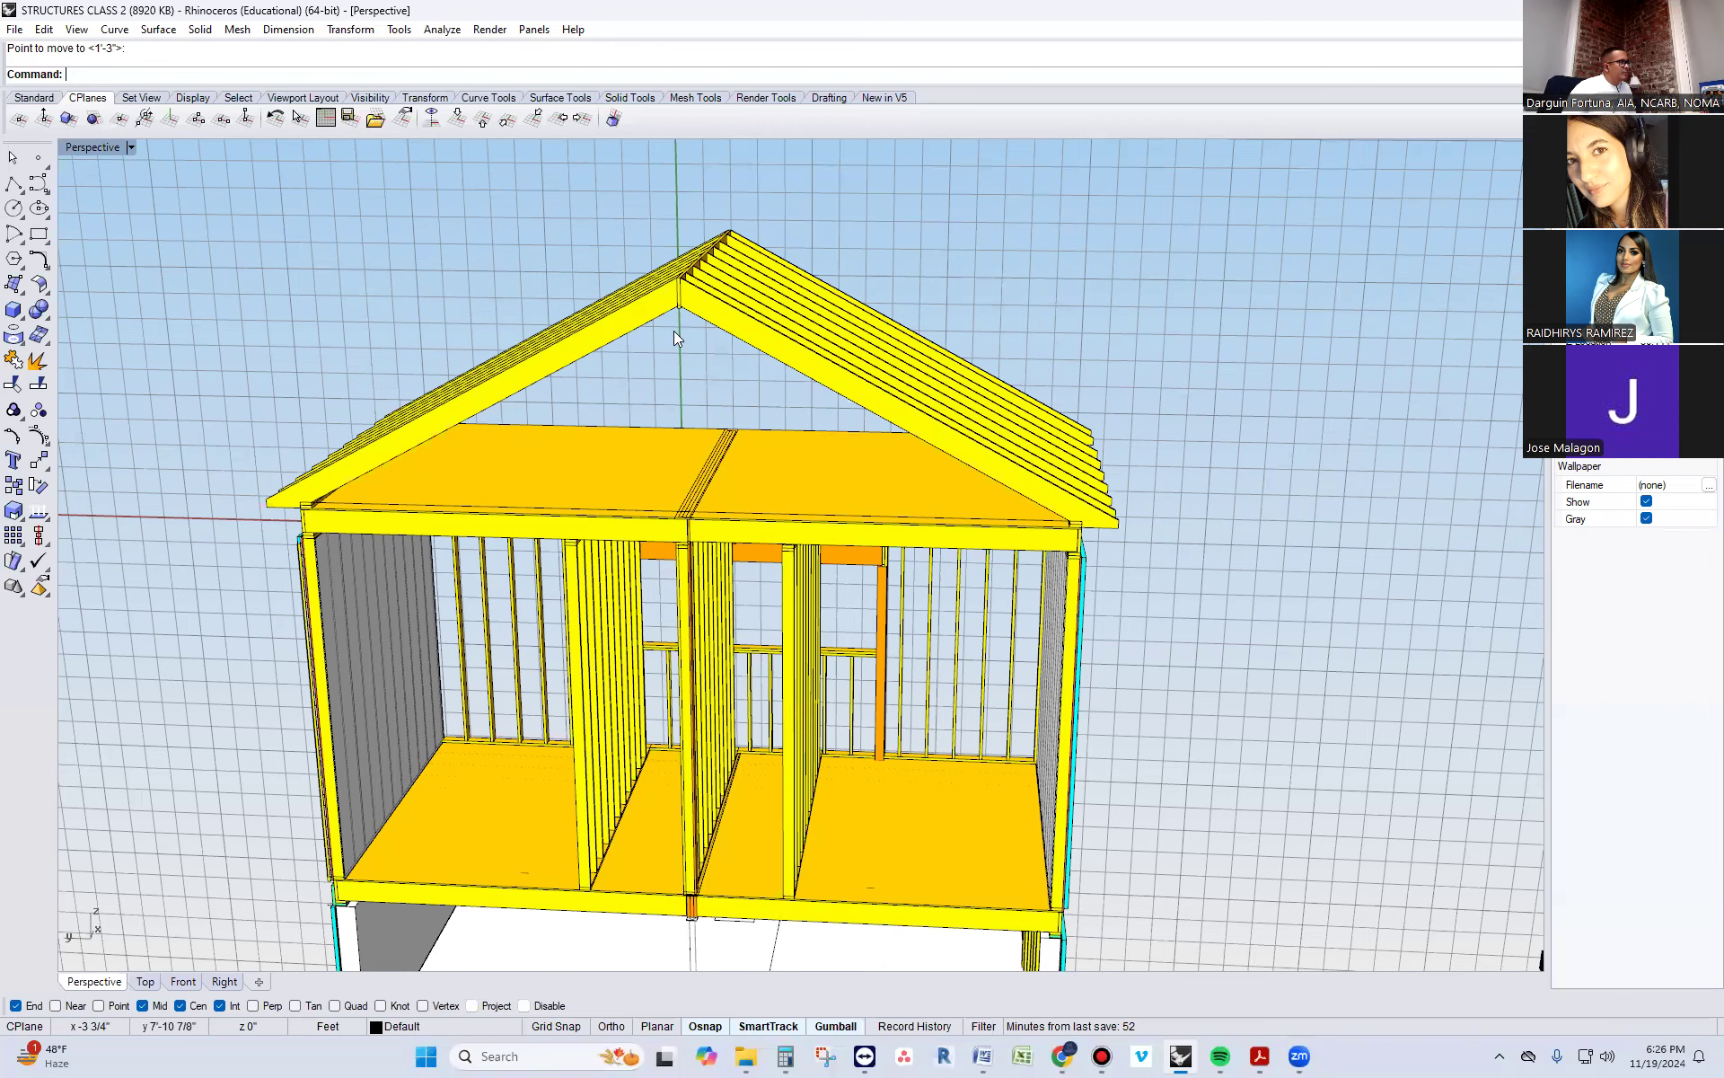
pyautogui.scroll(2, 383, 487)
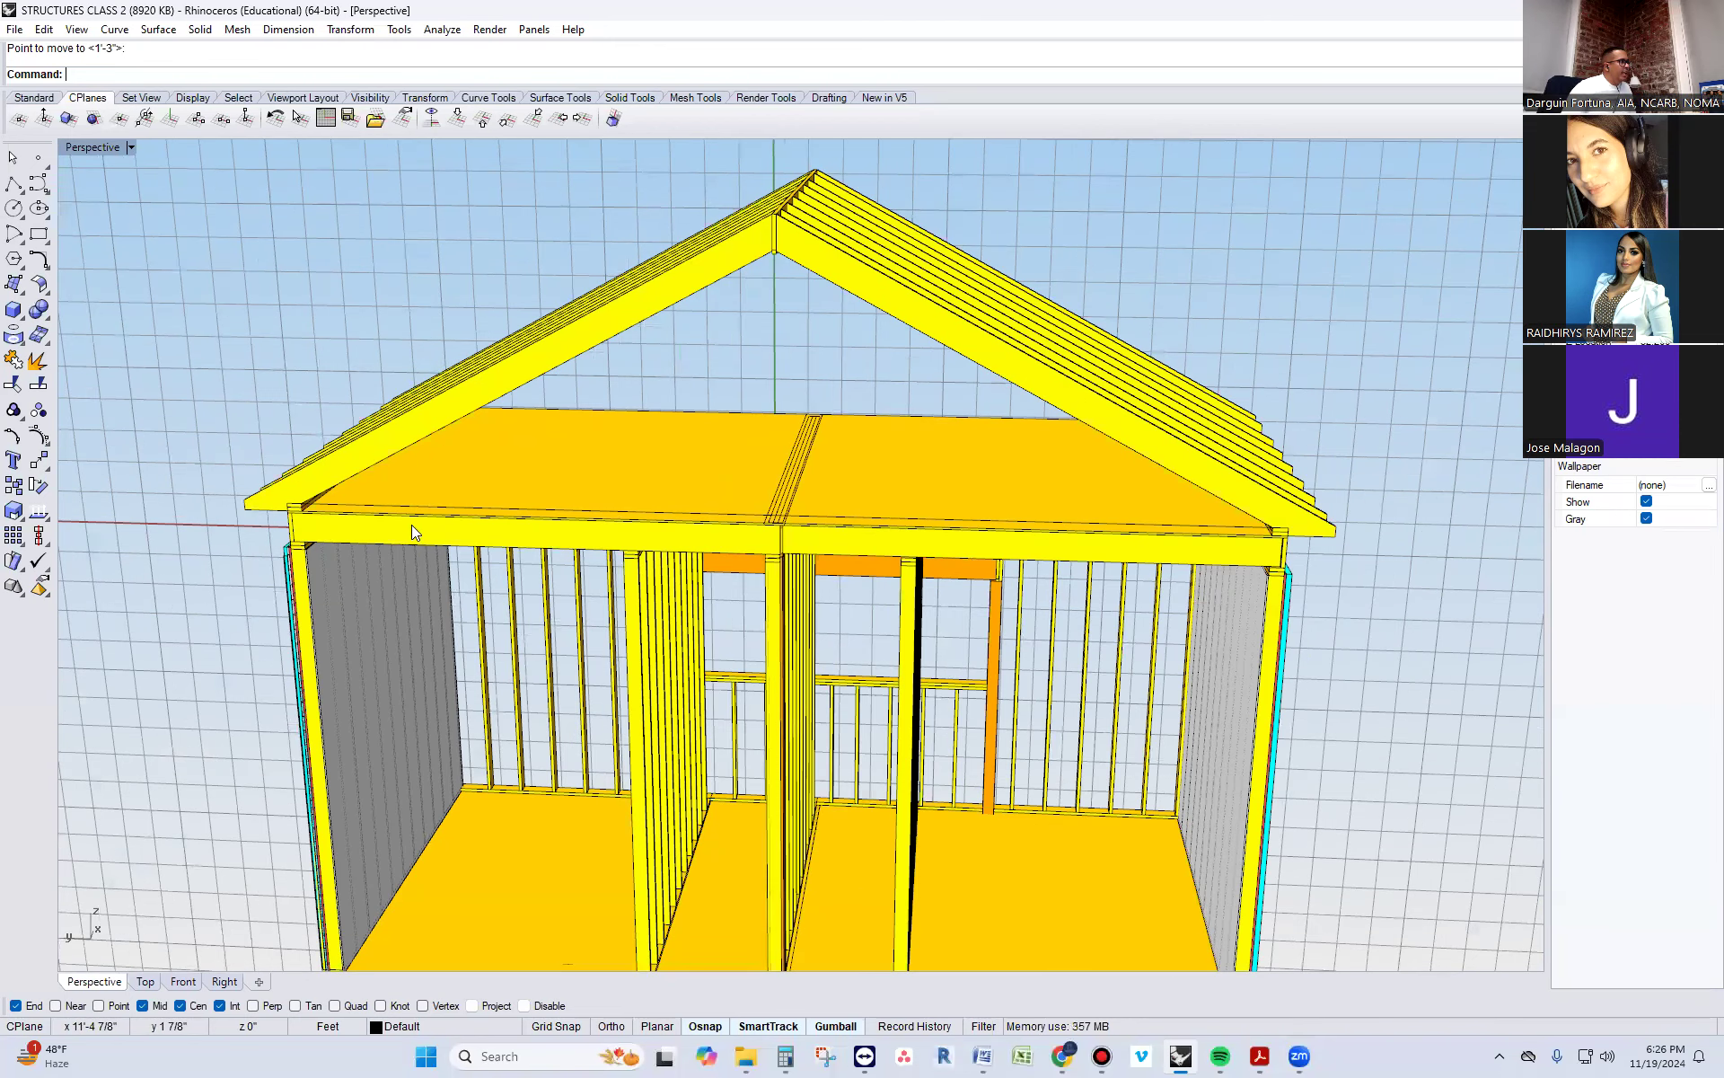
pyautogui.scroll(4, 411, 525)
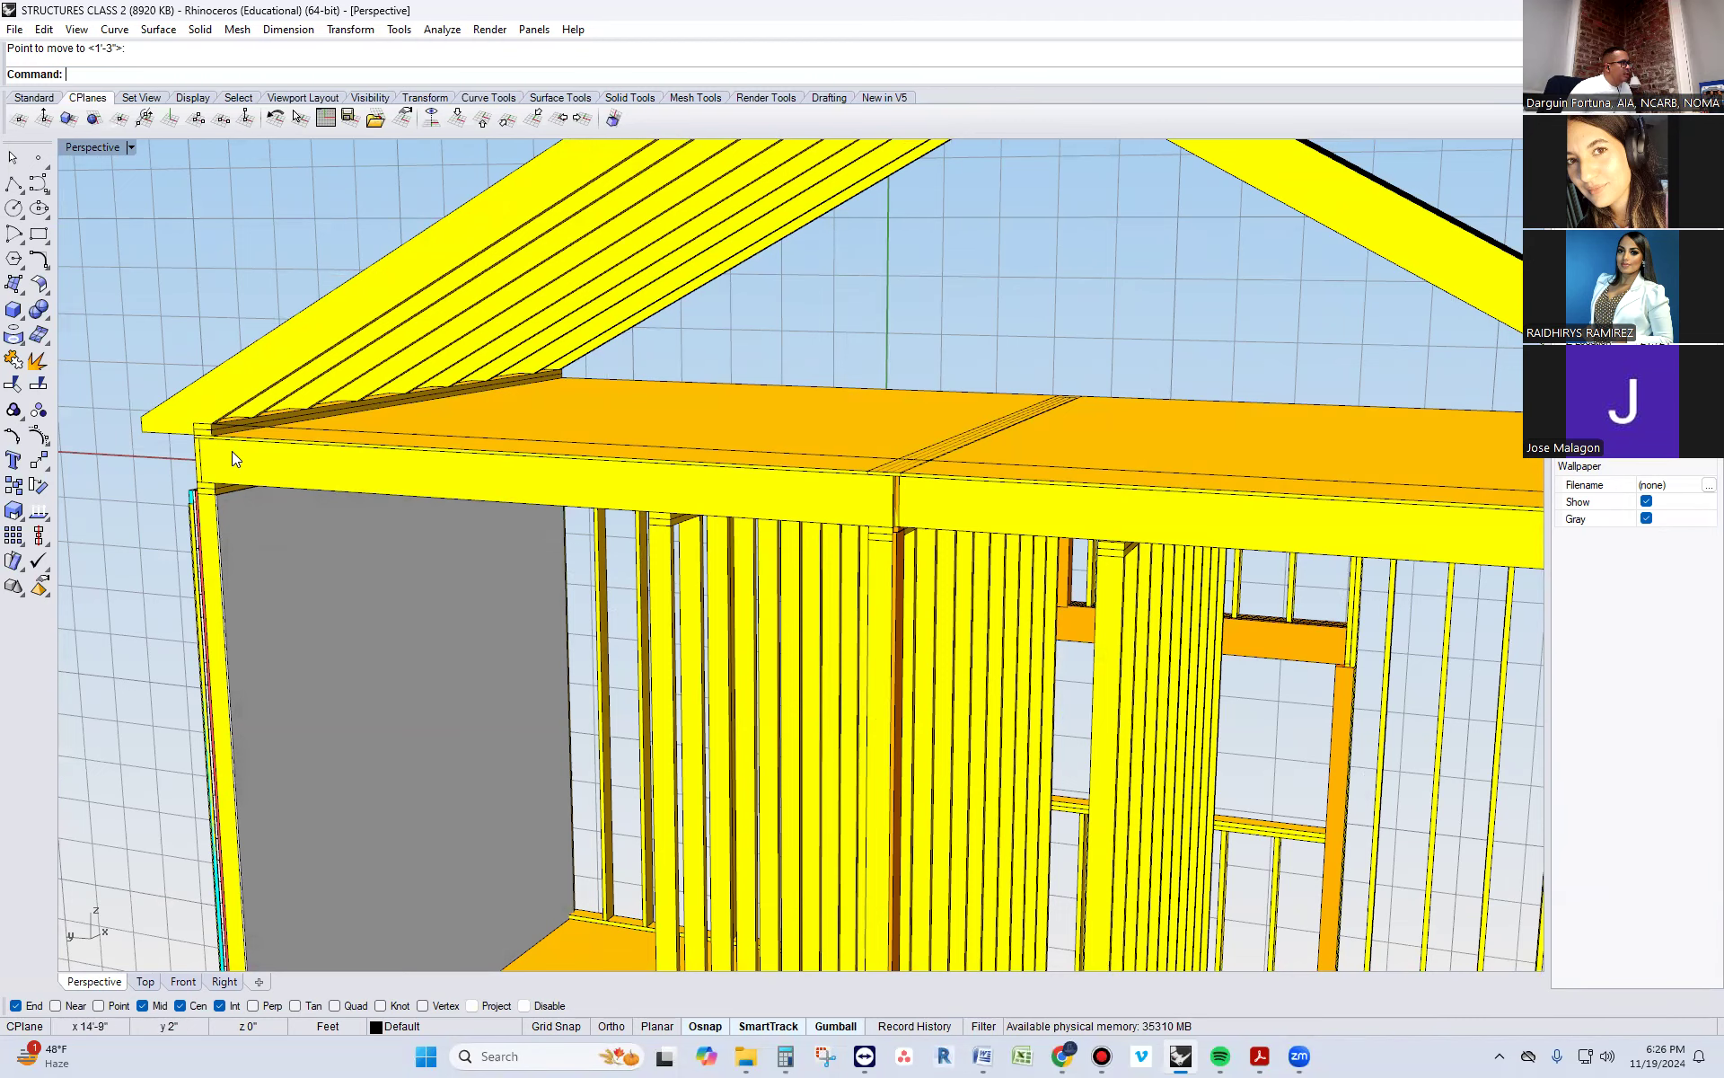
# Delete the leftover outline curve at the front end of the original building's ridge board
pyautogui.scroll(-5, 231, 451)
pyautogui.moveTo(227, 460); pyautogui.dragTo(281, 500, button='right')
pyautogui.scroll(6, 709, 291)
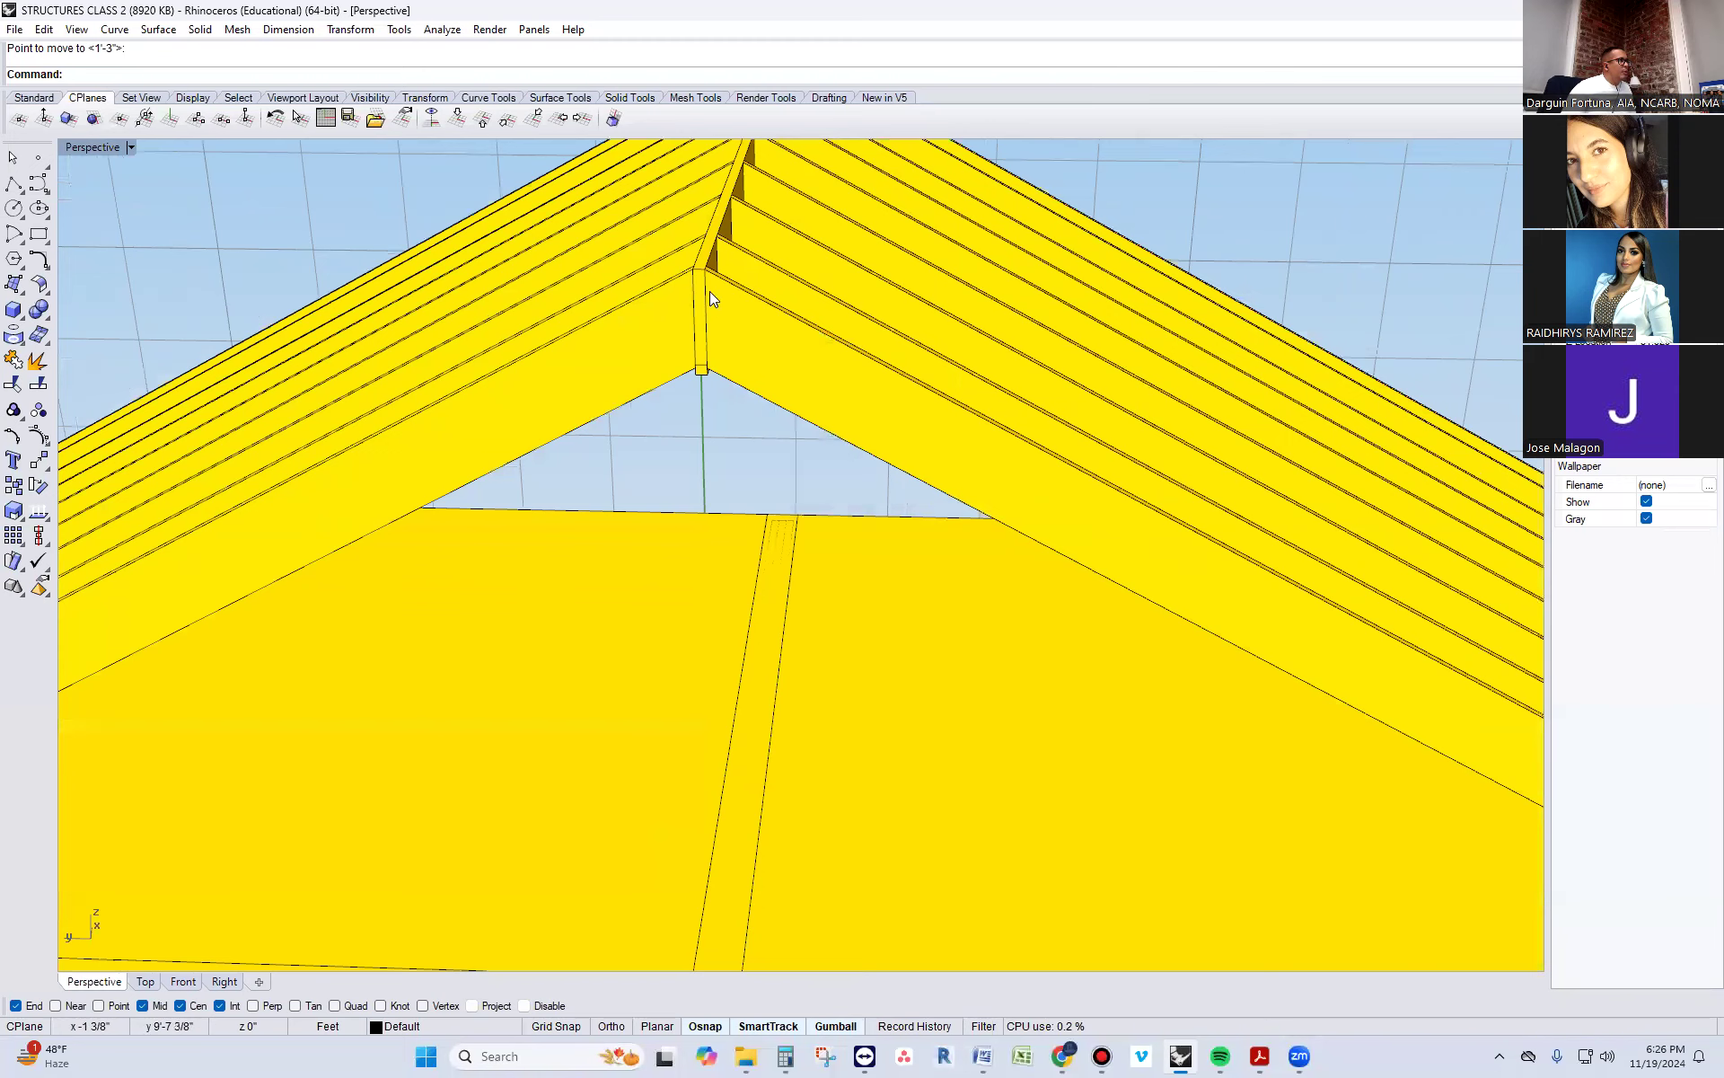
pyautogui.click(709, 291)
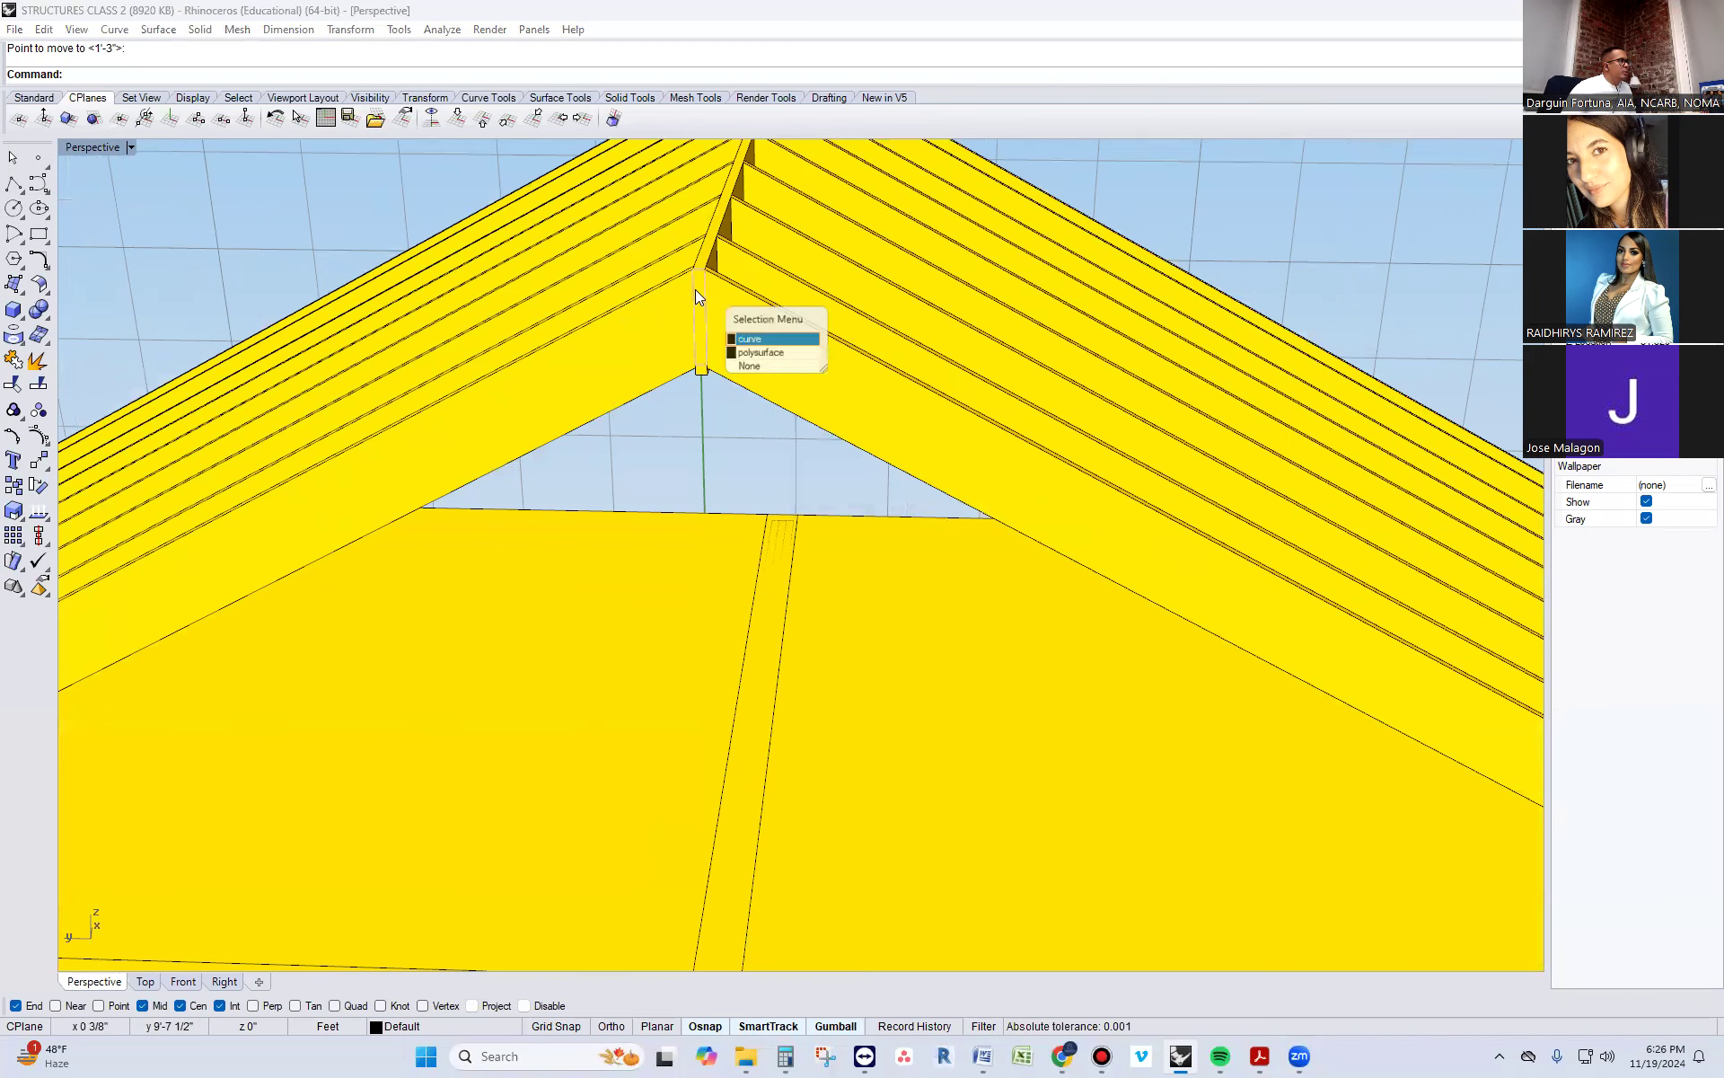
pyautogui.click(759, 340)
pyautogui.press('Delete')
pyautogui.scroll(-6, 511, 289)
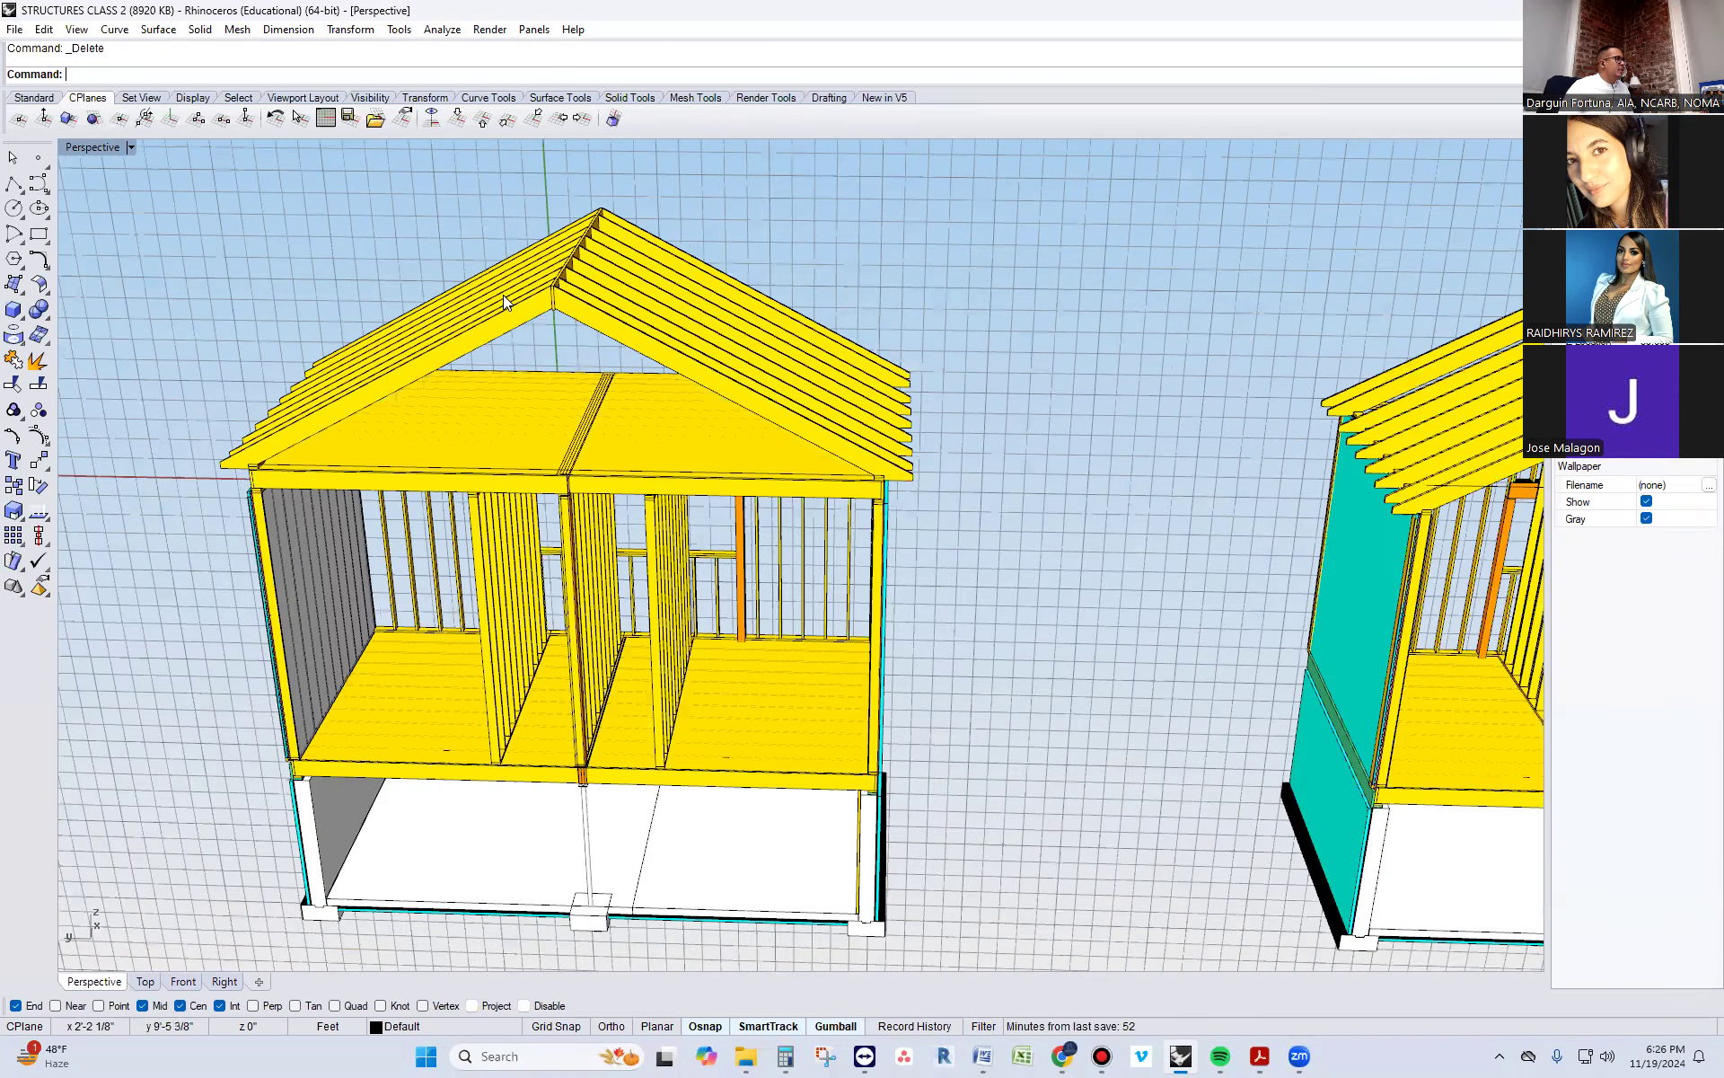
# Try to lower the copied building's ridge board together with the outline curve above it, and undo the move
pyautogui.scroll(-3, 501, 297)
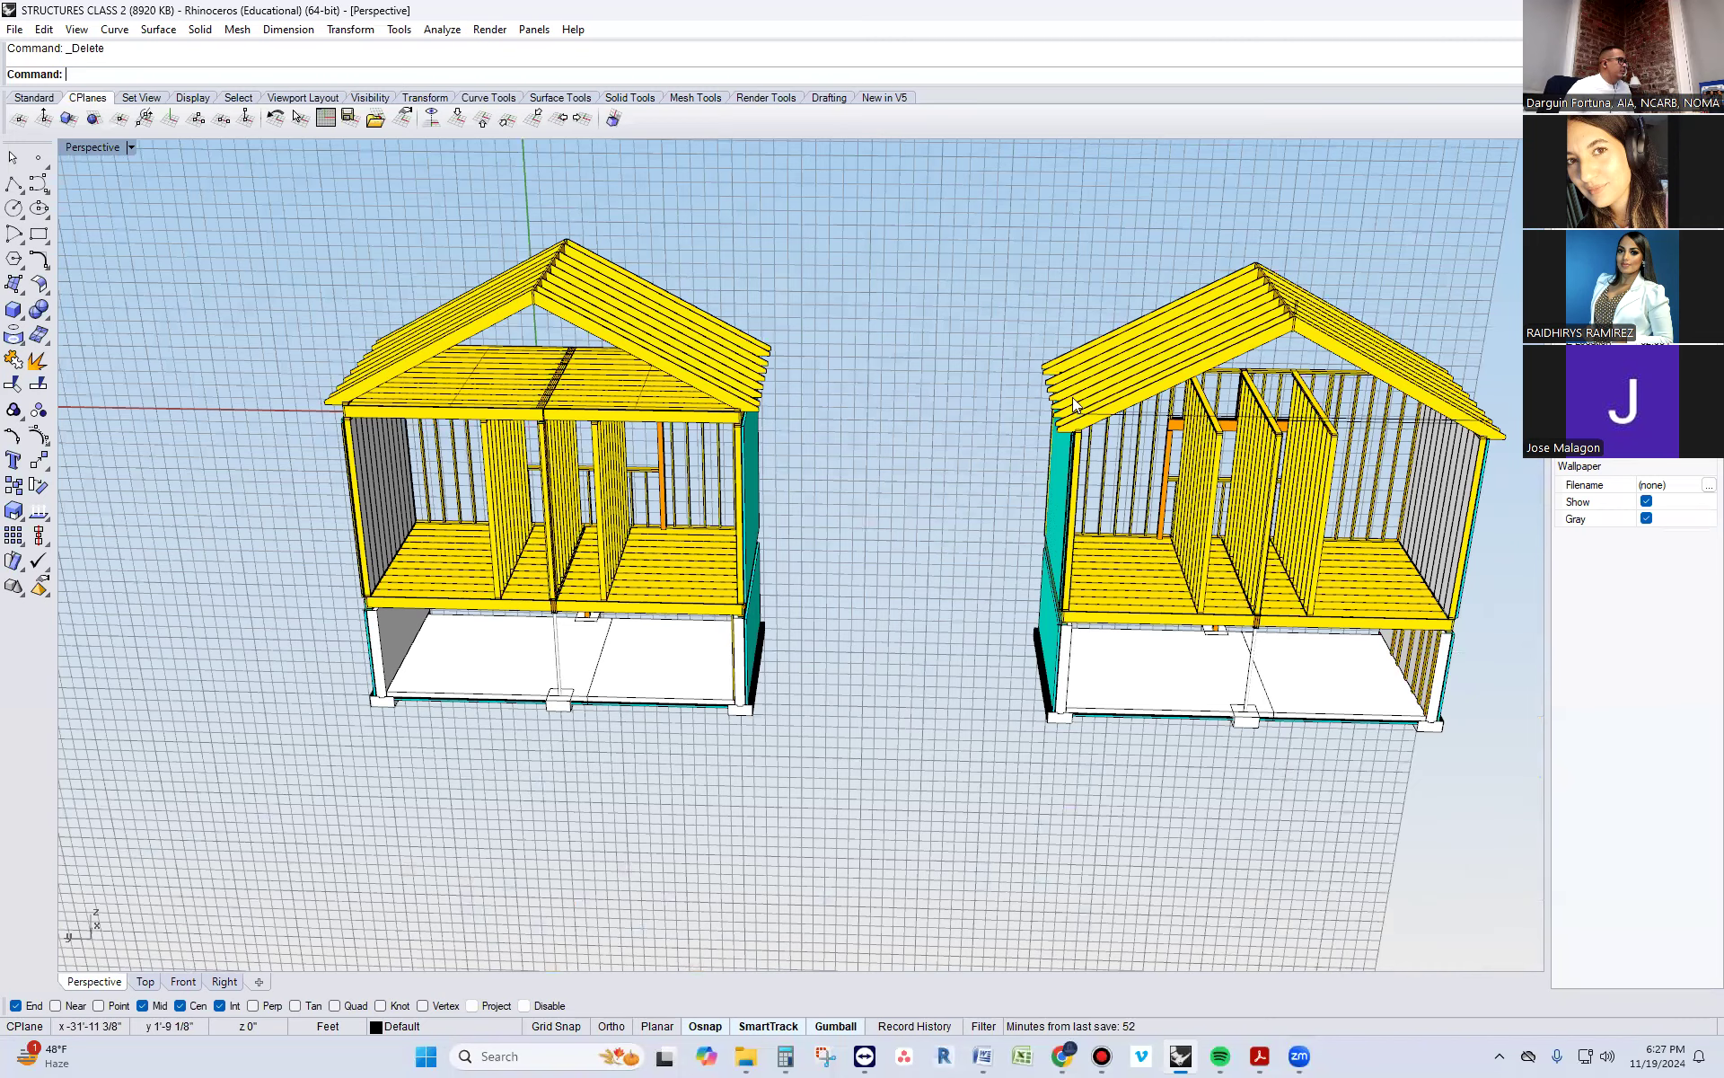
pyautogui.scroll(10, 1073, 397)
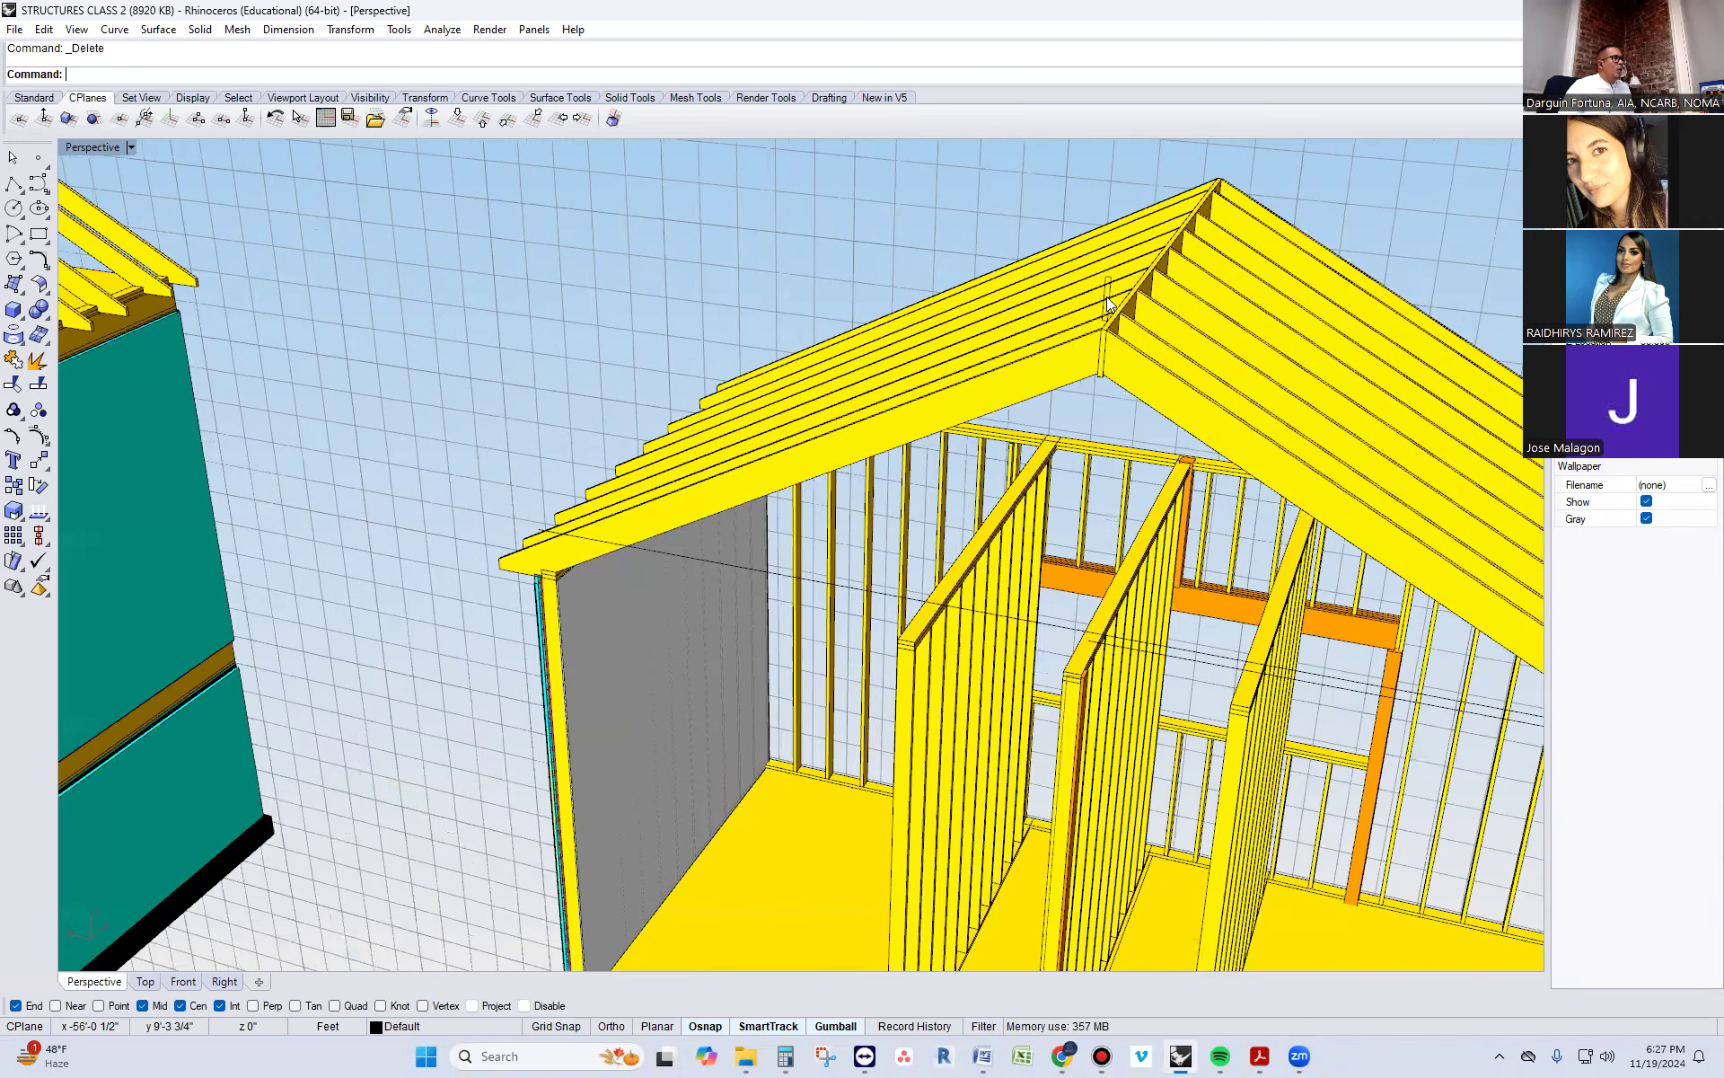
pyautogui.scroll(-4, 631, 354)
pyautogui.moveTo(666, 550); pyautogui.dragTo(787, 489, button='right')
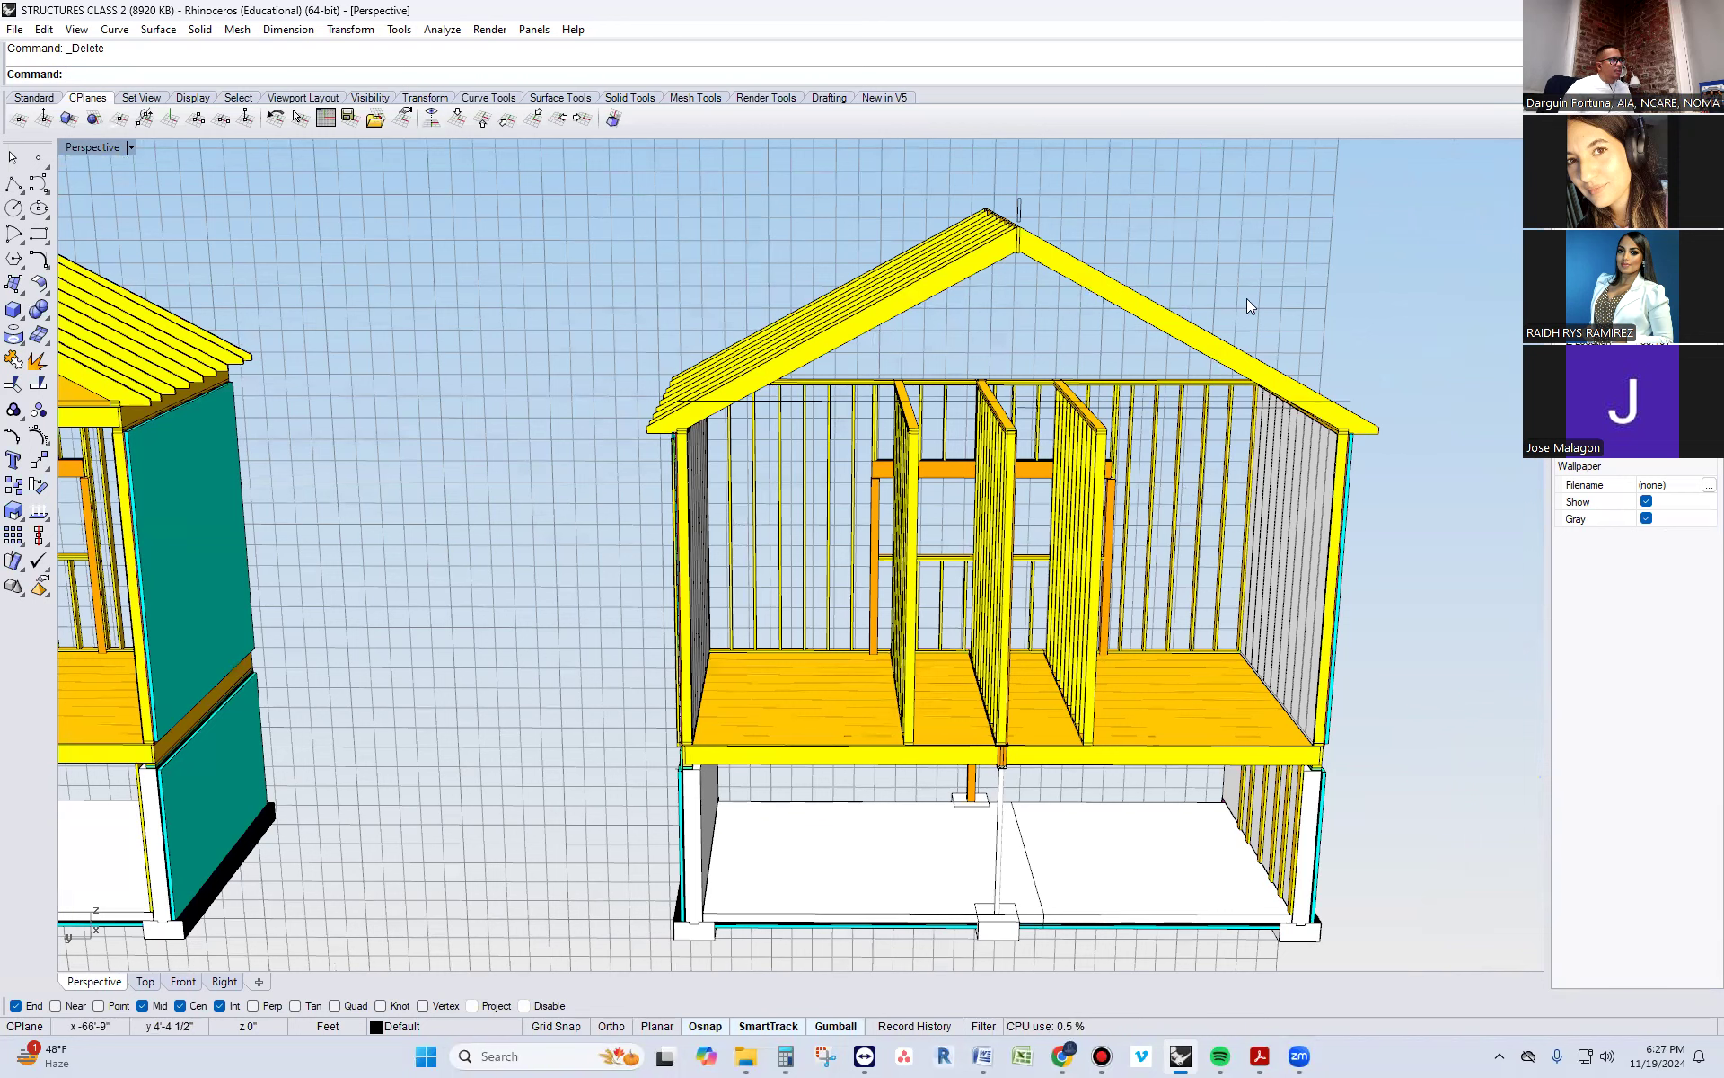
pyautogui.moveTo(1040, 395); pyautogui.dragTo(986, 404, button='right')
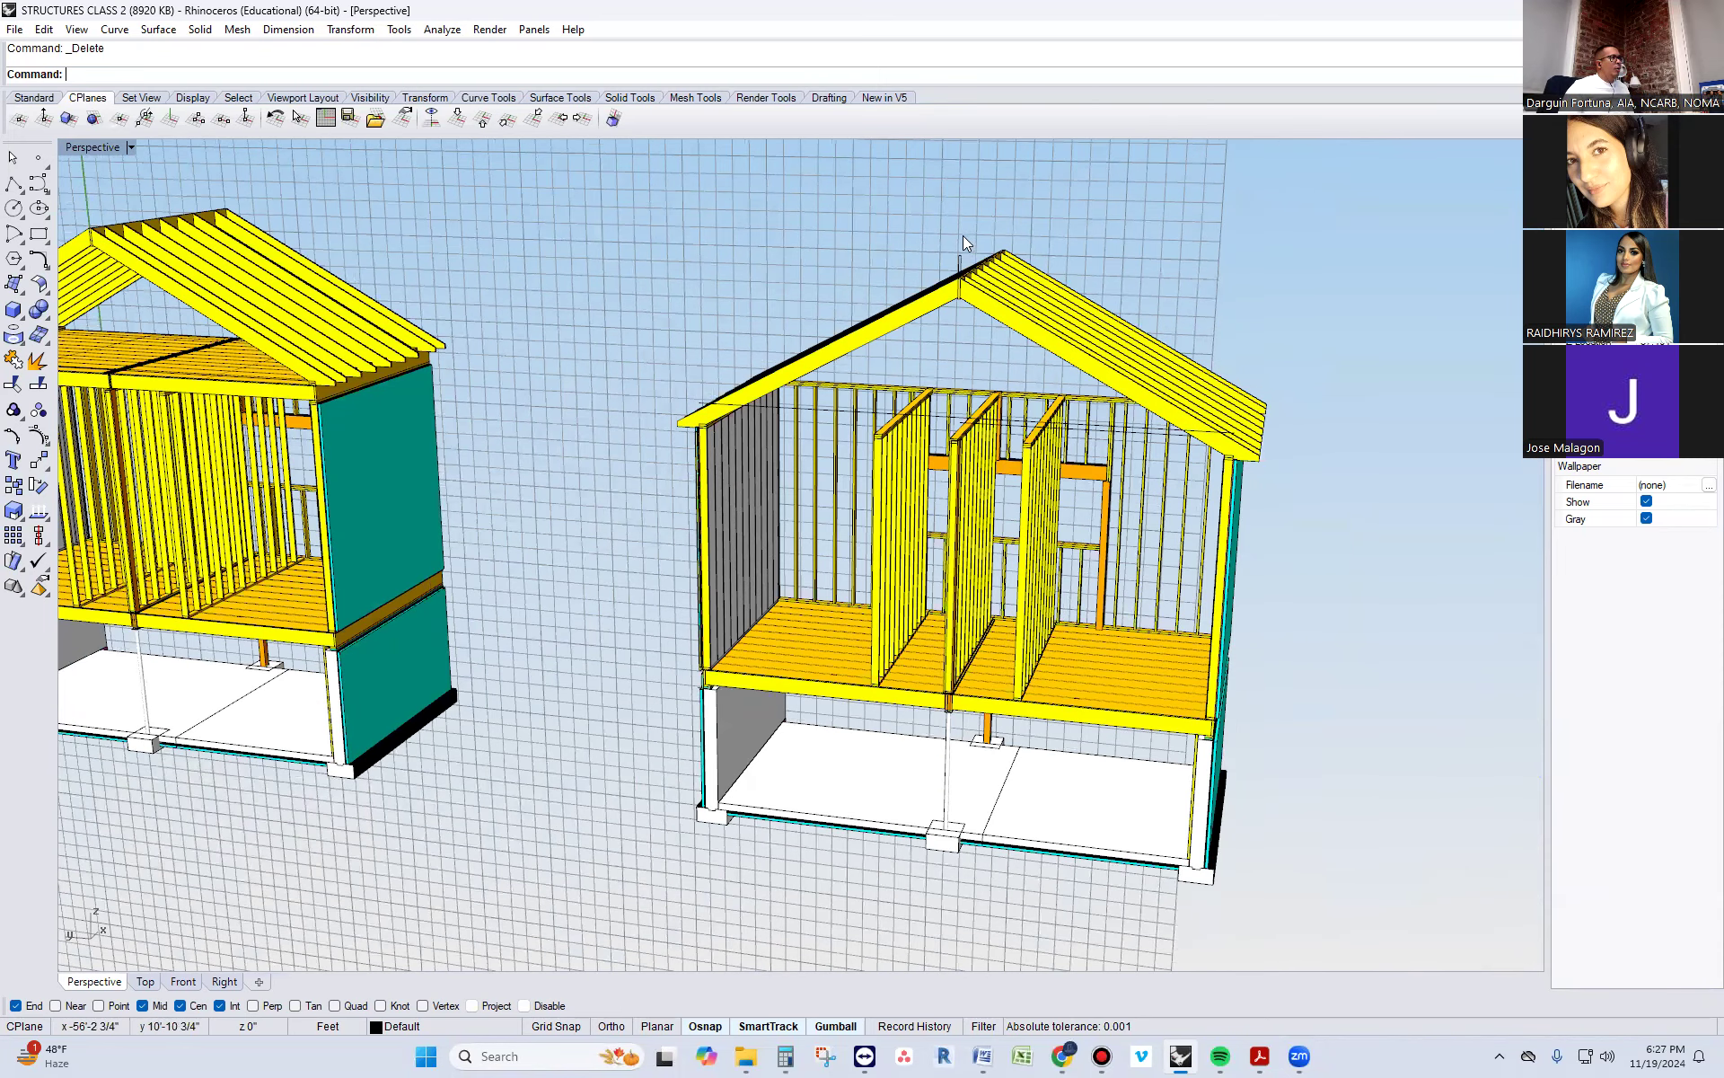
pyautogui.scroll(3, 945, 201)
pyautogui.moveTo(944, 201); pyautogui.dragTo(1039, 379)
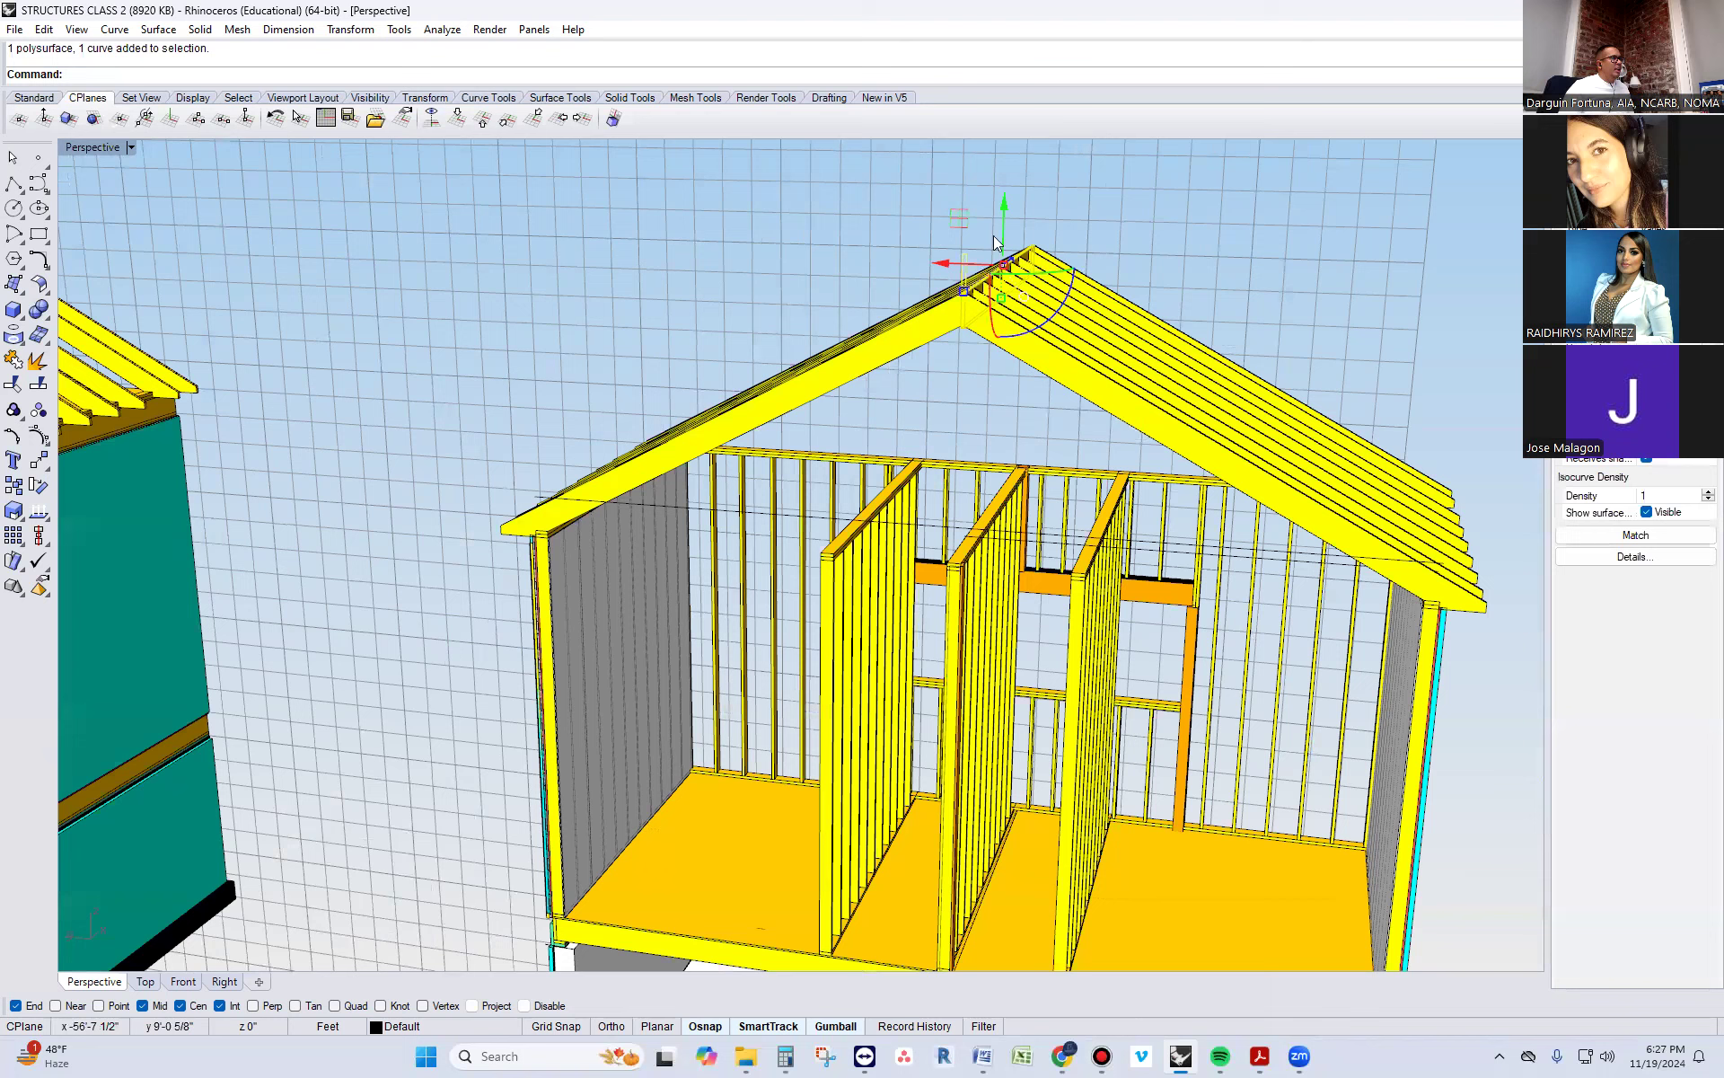
pyautogui.moveTo(1008, 197); pyautogui.dragTo(1009, 270)
pyautogui.hotkey('ctrl', 'z')
pyautogui.press('Escape')
# Turn on the copied building's rafter solid points and pull the ridge board and upper rafter ends down below the wall tops
pyautogui.moveTo(1009, 405); pyautogui.dragTo(1220, 244, button='right')
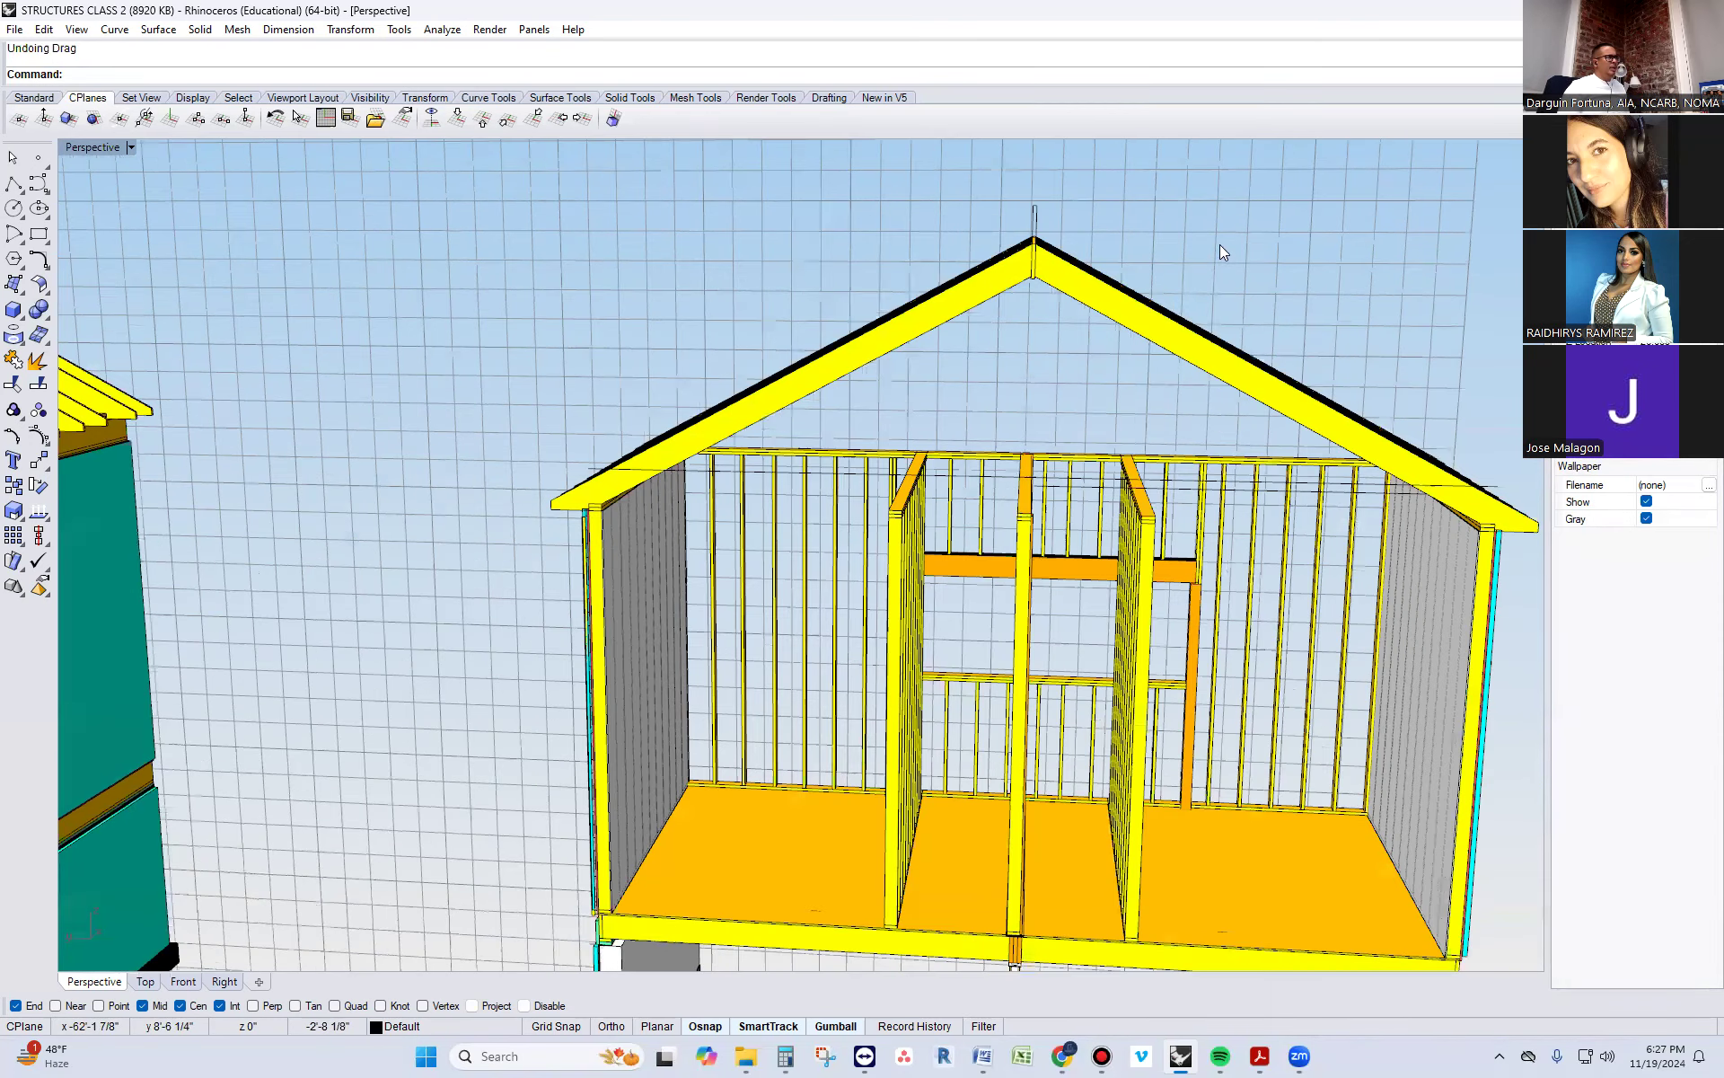
pyautogui.moveTo(1100, 375); pyautogui.dragTo(1001, 224)
pyautogui.write('SolidPtOn')
pyautogui.press('Return')
pyautogui.moveTo(966, 236); pyautogui.dragTo(1082, 269)
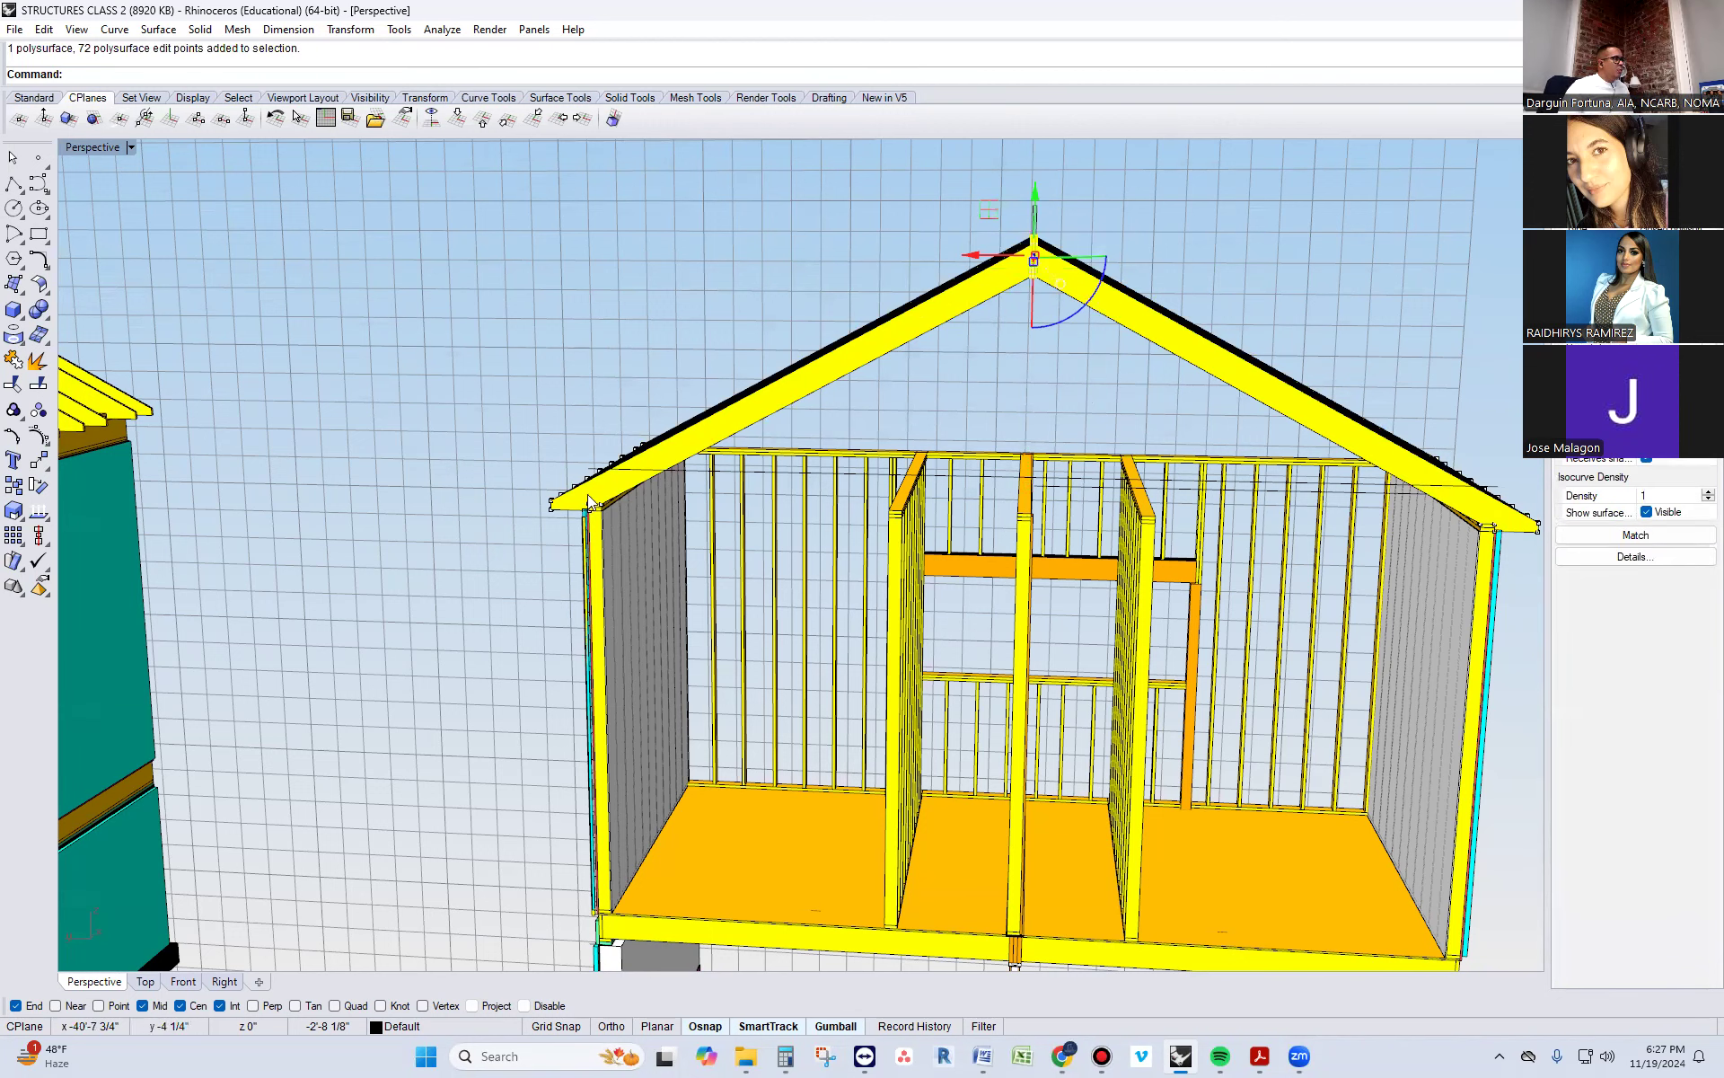
pyautogui.scroll(2, 588, 494)
pyautogui.scroll(-3, 578, 492)
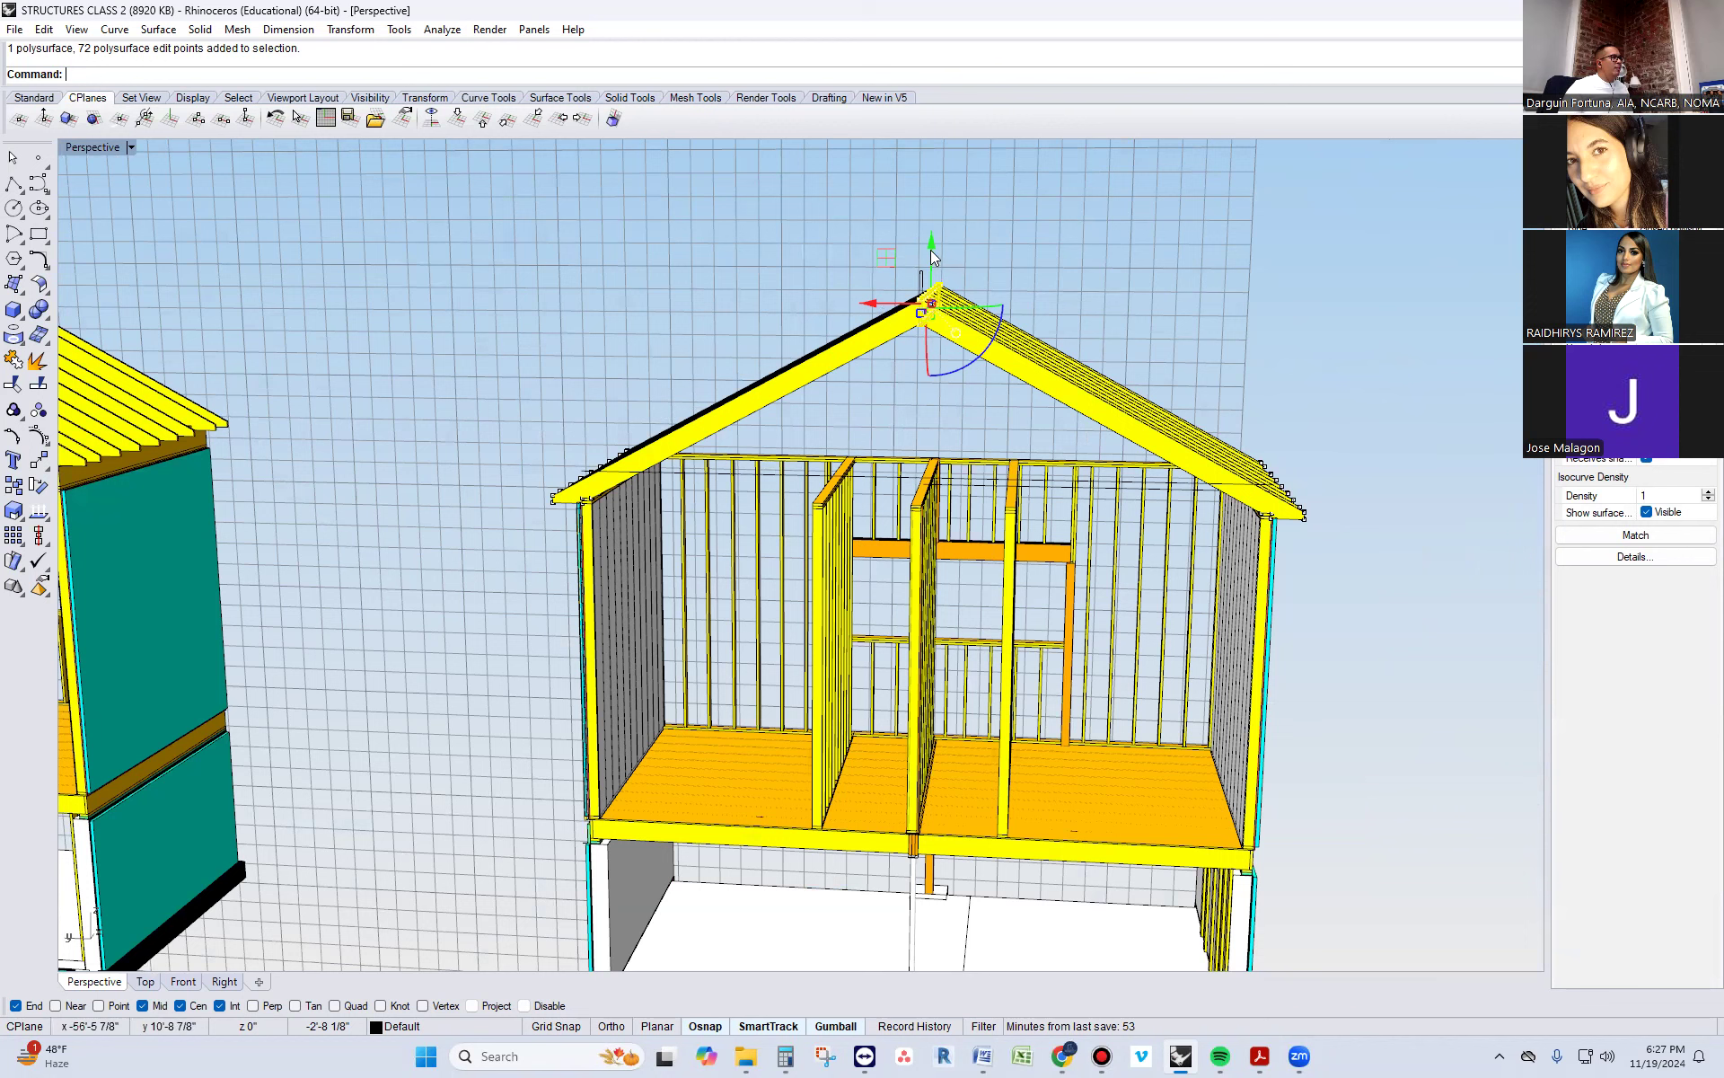
pyautogui.moveTo(930, 250); pyautogui.dragTo(927, 490)
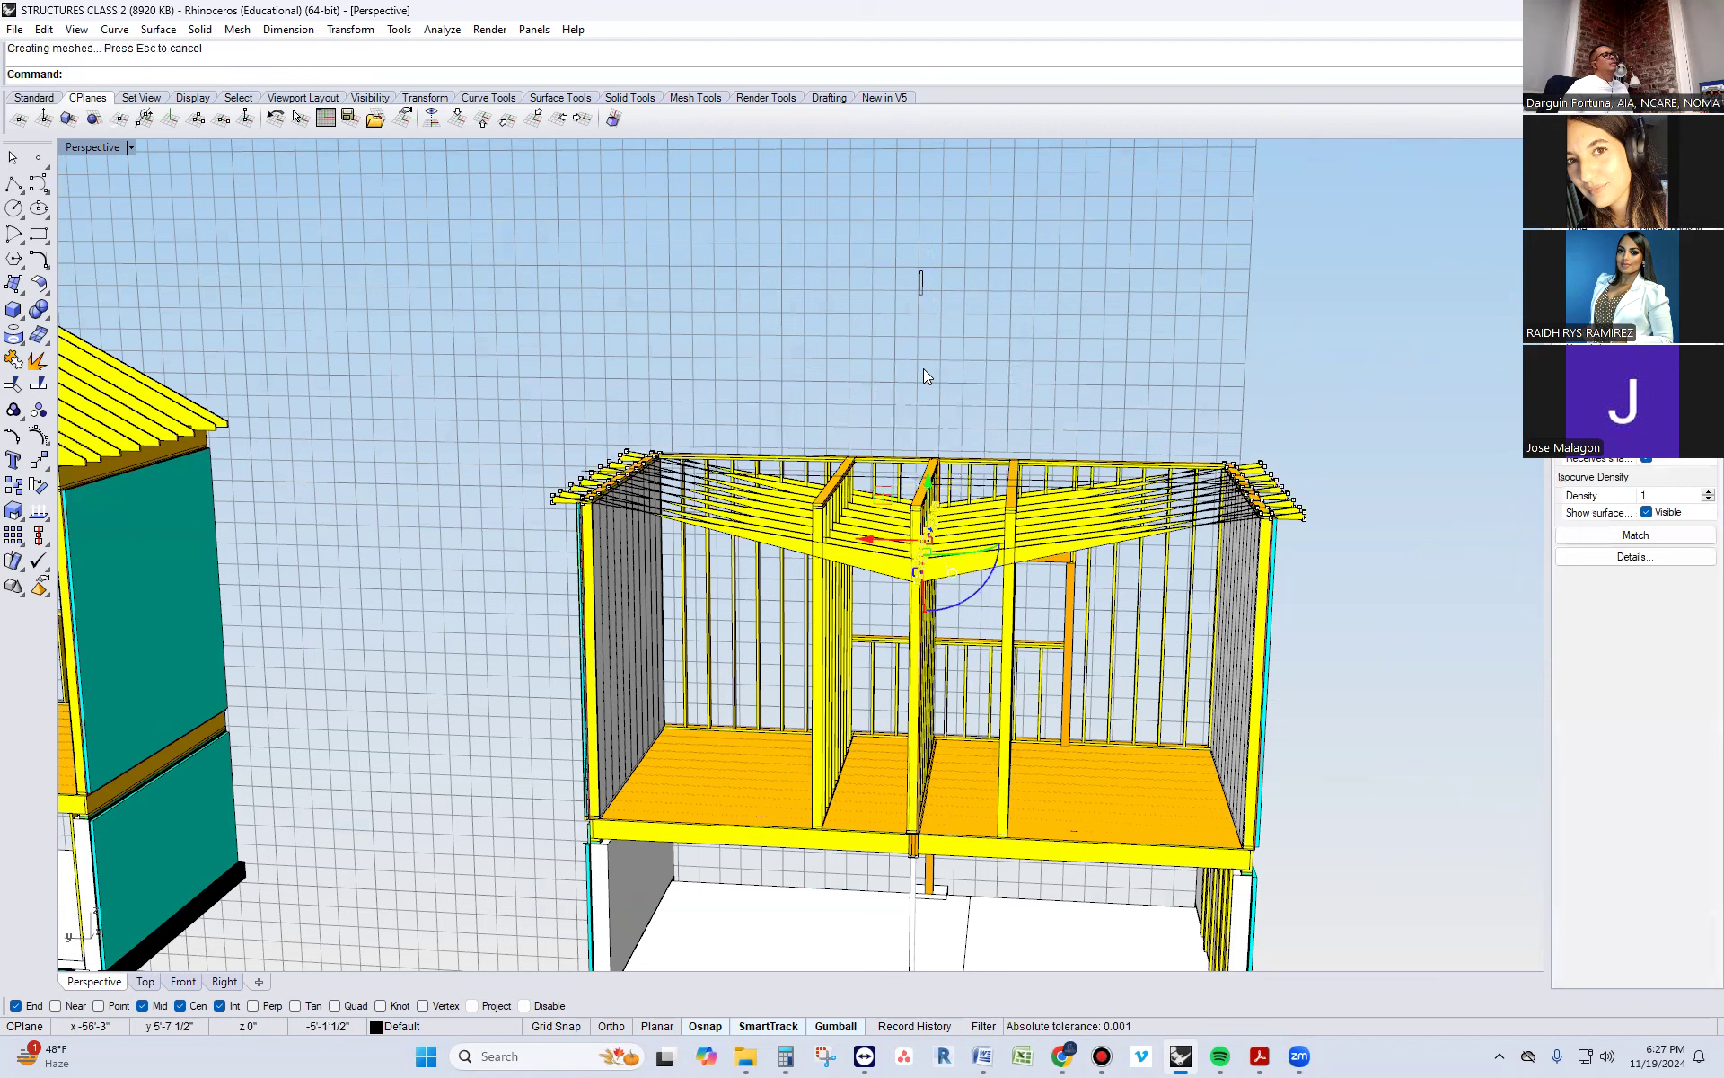
# Undo the lowering of the copied building's ridge and rafter ends, and turn off the solid points
pyautogui.hotkey('ctrl', 'z')
pyautogui.hotkey('ctrl', 'z')
pyautogui.hotkey('ctrl', 'z')
pyautogui.hotkey('ctrl', 'z')
pyautogui.hotkey('ctrl', 'z')
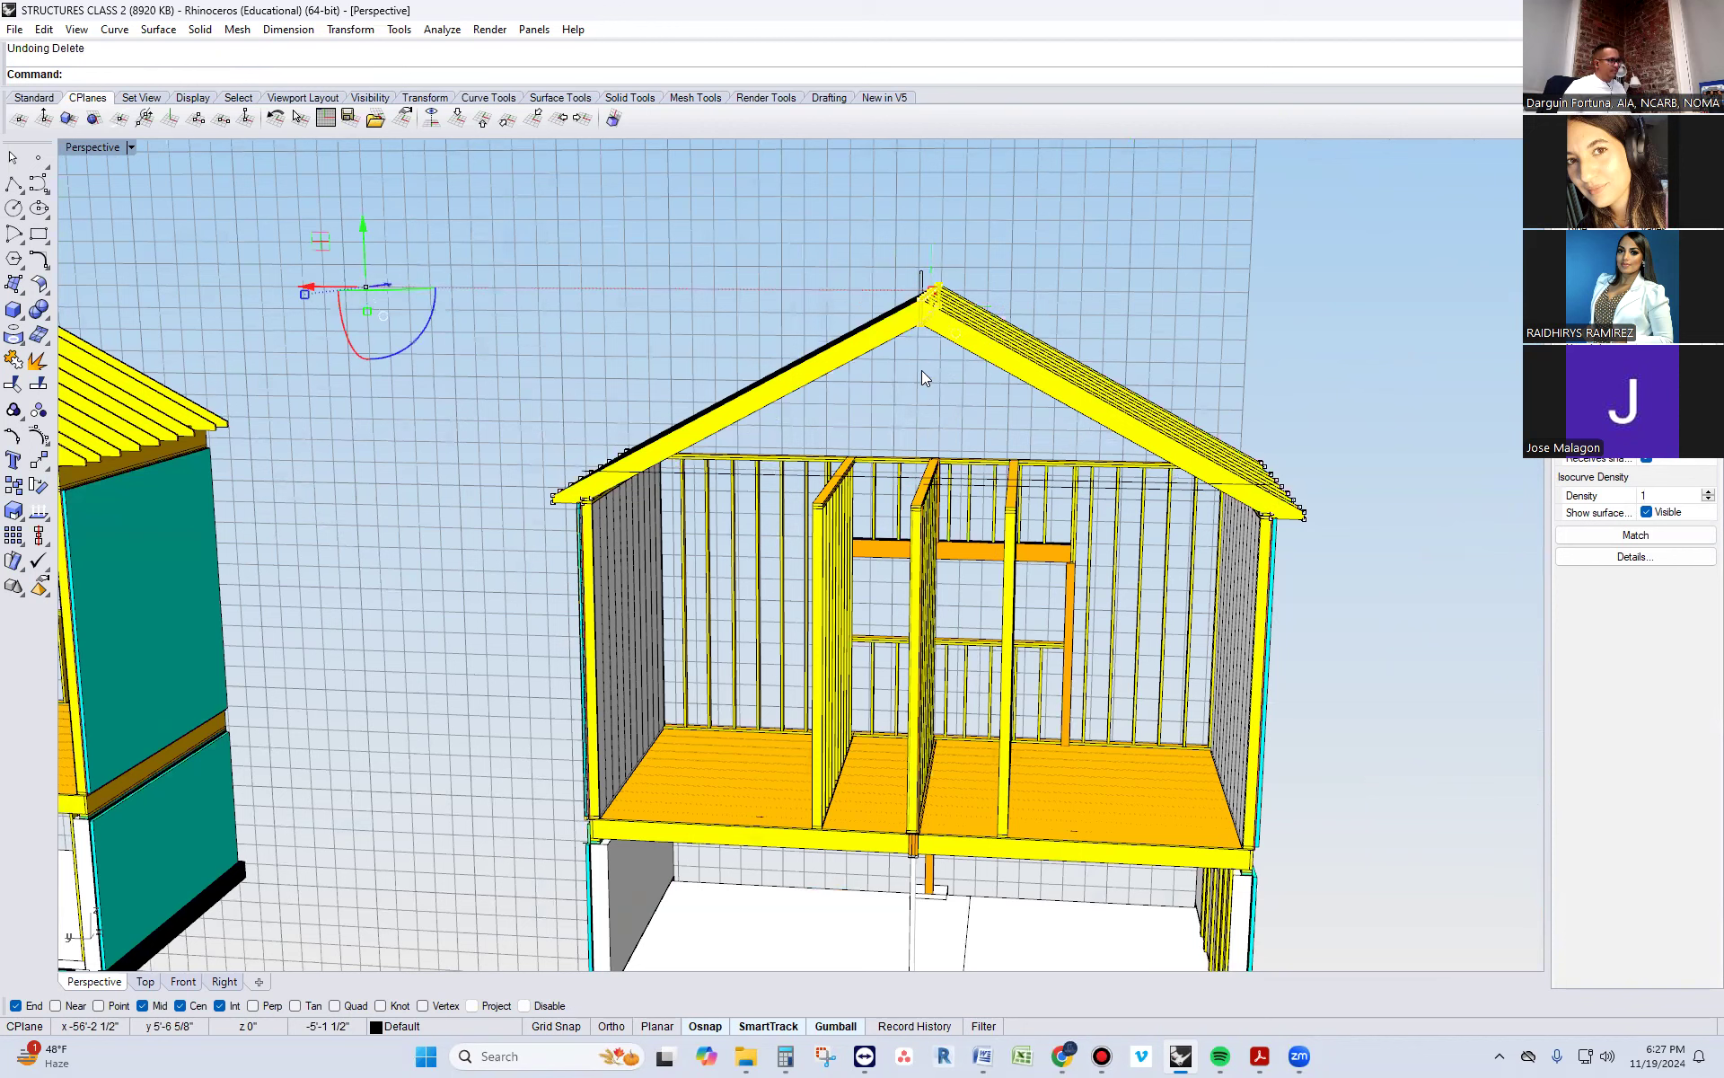
pyautogui.hotkey('ctrl', 'y')
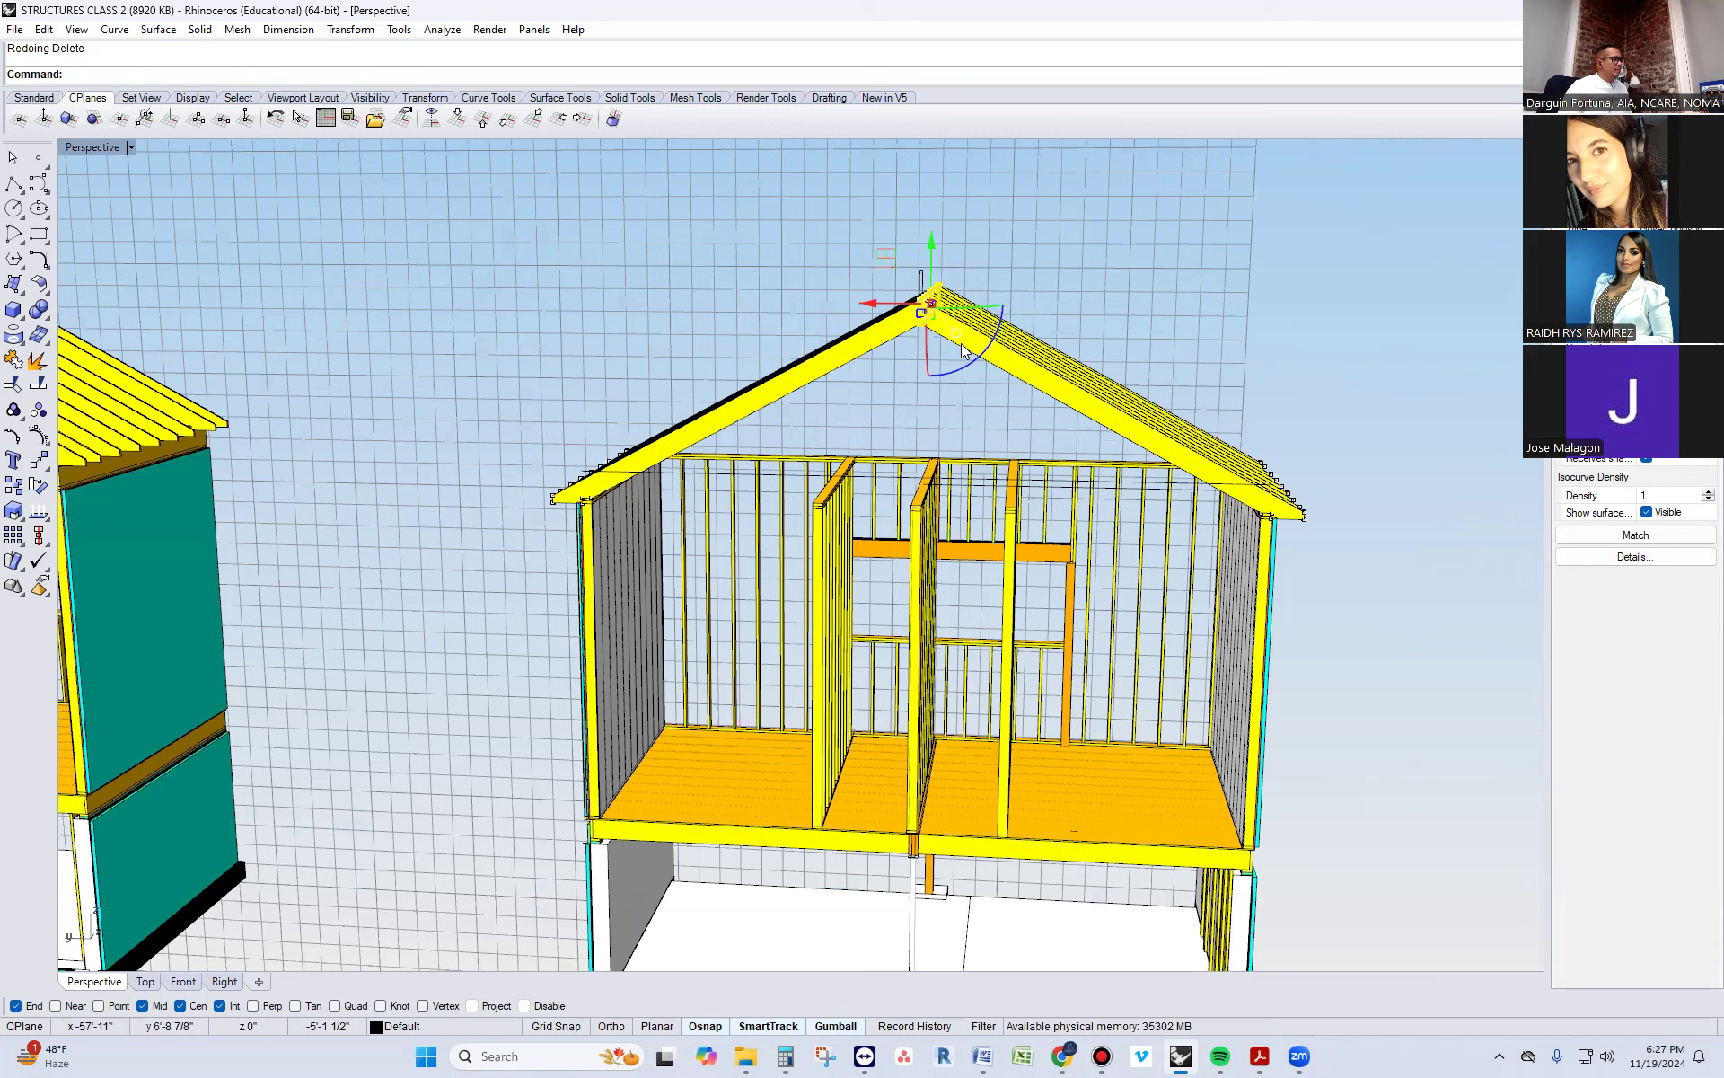
pyautogui.hotkey('ctrl', 'y')
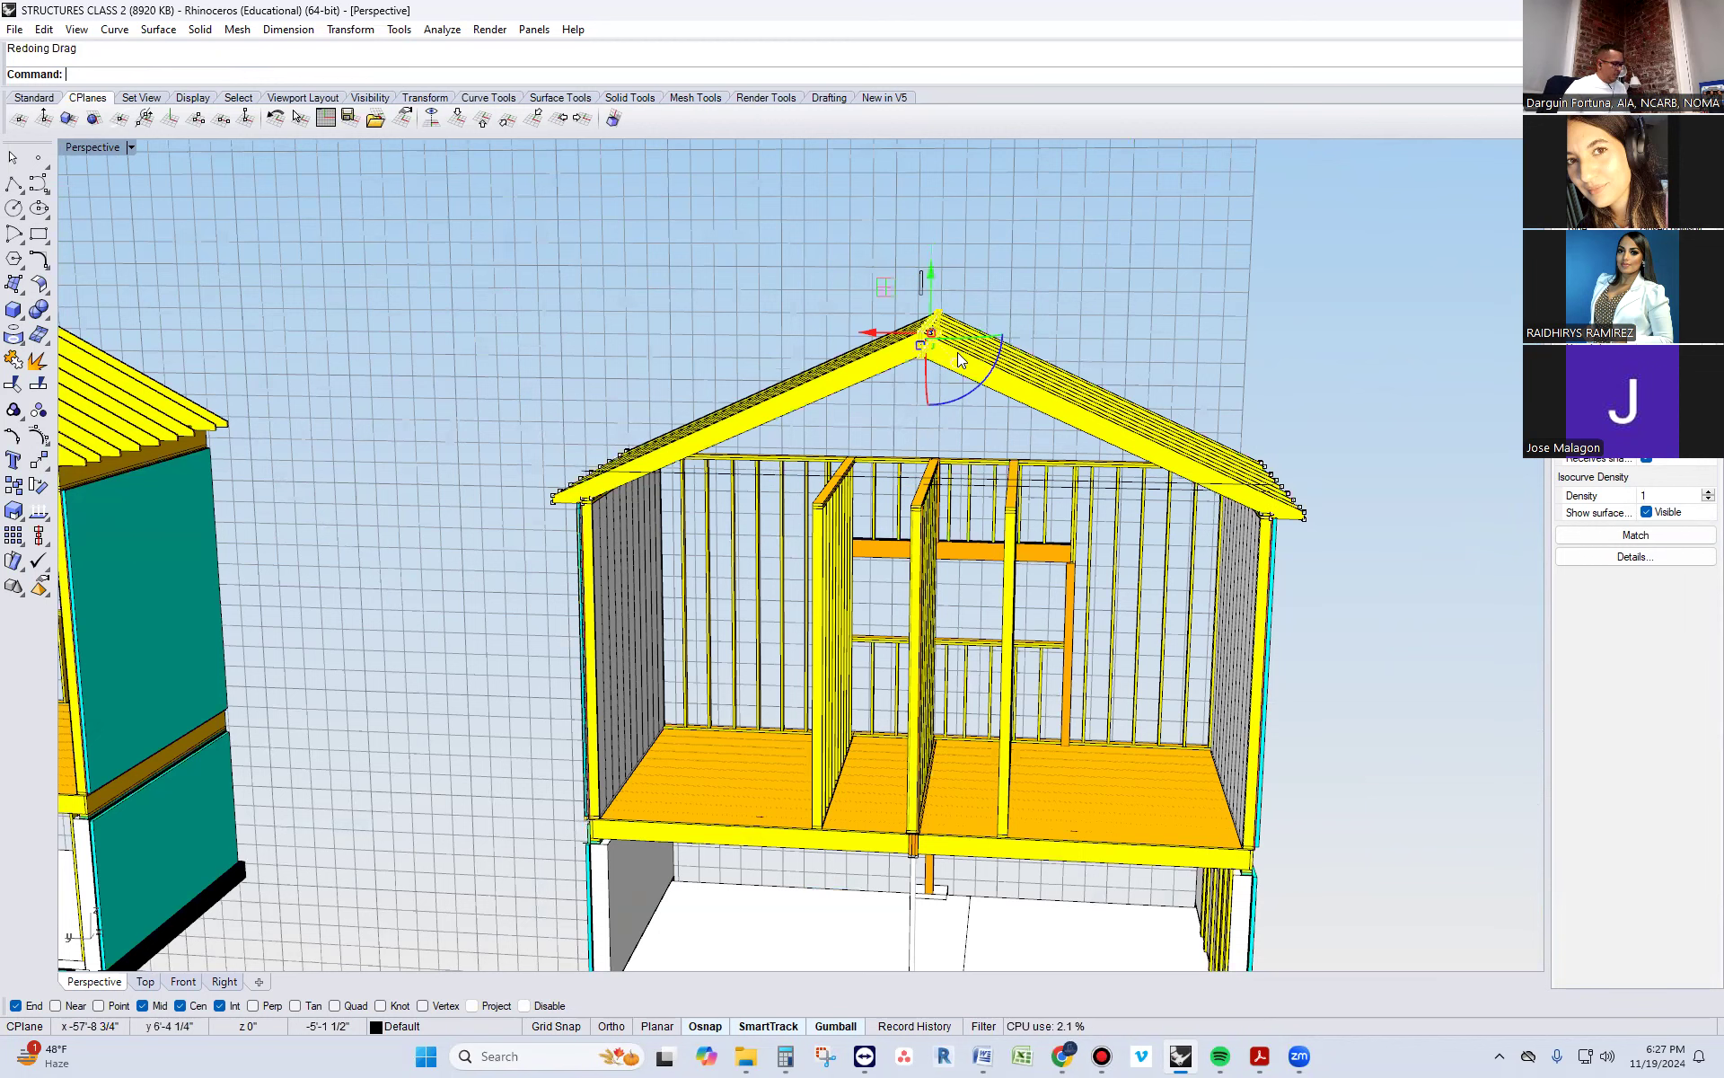
pyautogui.hotkey('ctrl', 'z')
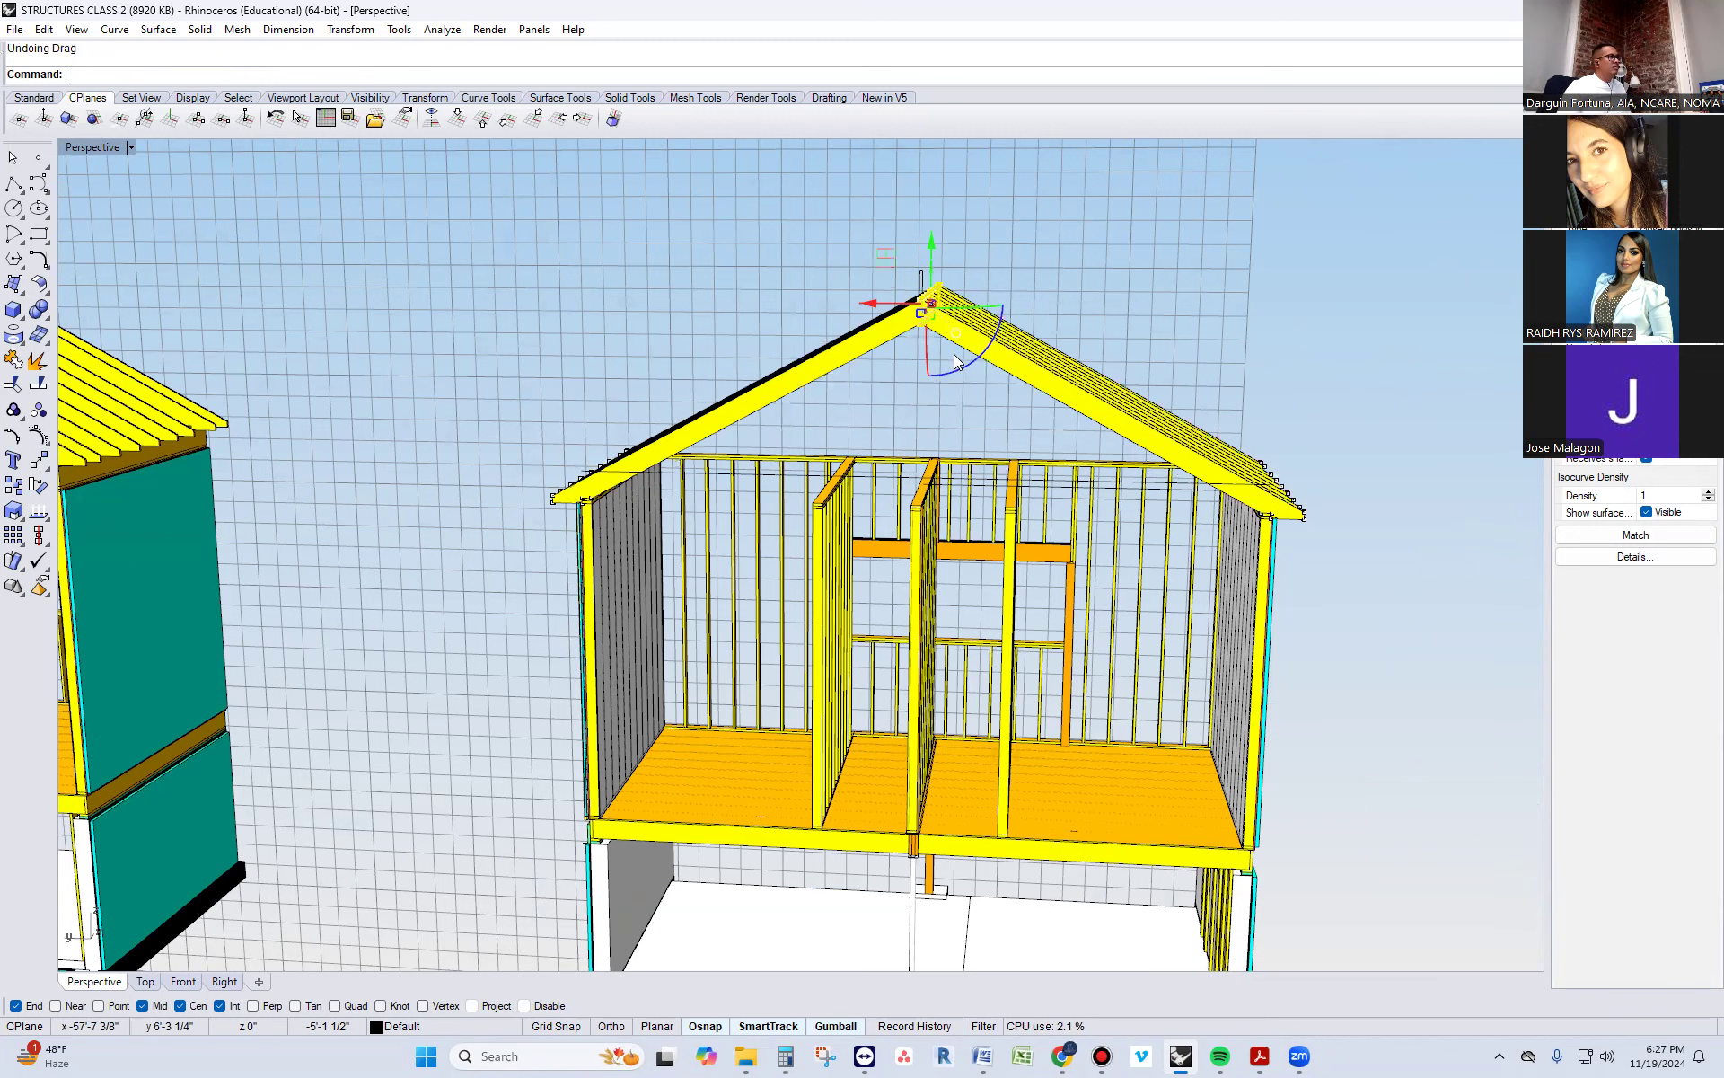
pyautogui.press('Escape')
# Delete the leftover rectangular outline curve above the front of the copied building's ridge board
pyautogui.scroll(4, 929, 285)
pyautogui.scroll(3, 928, 287)
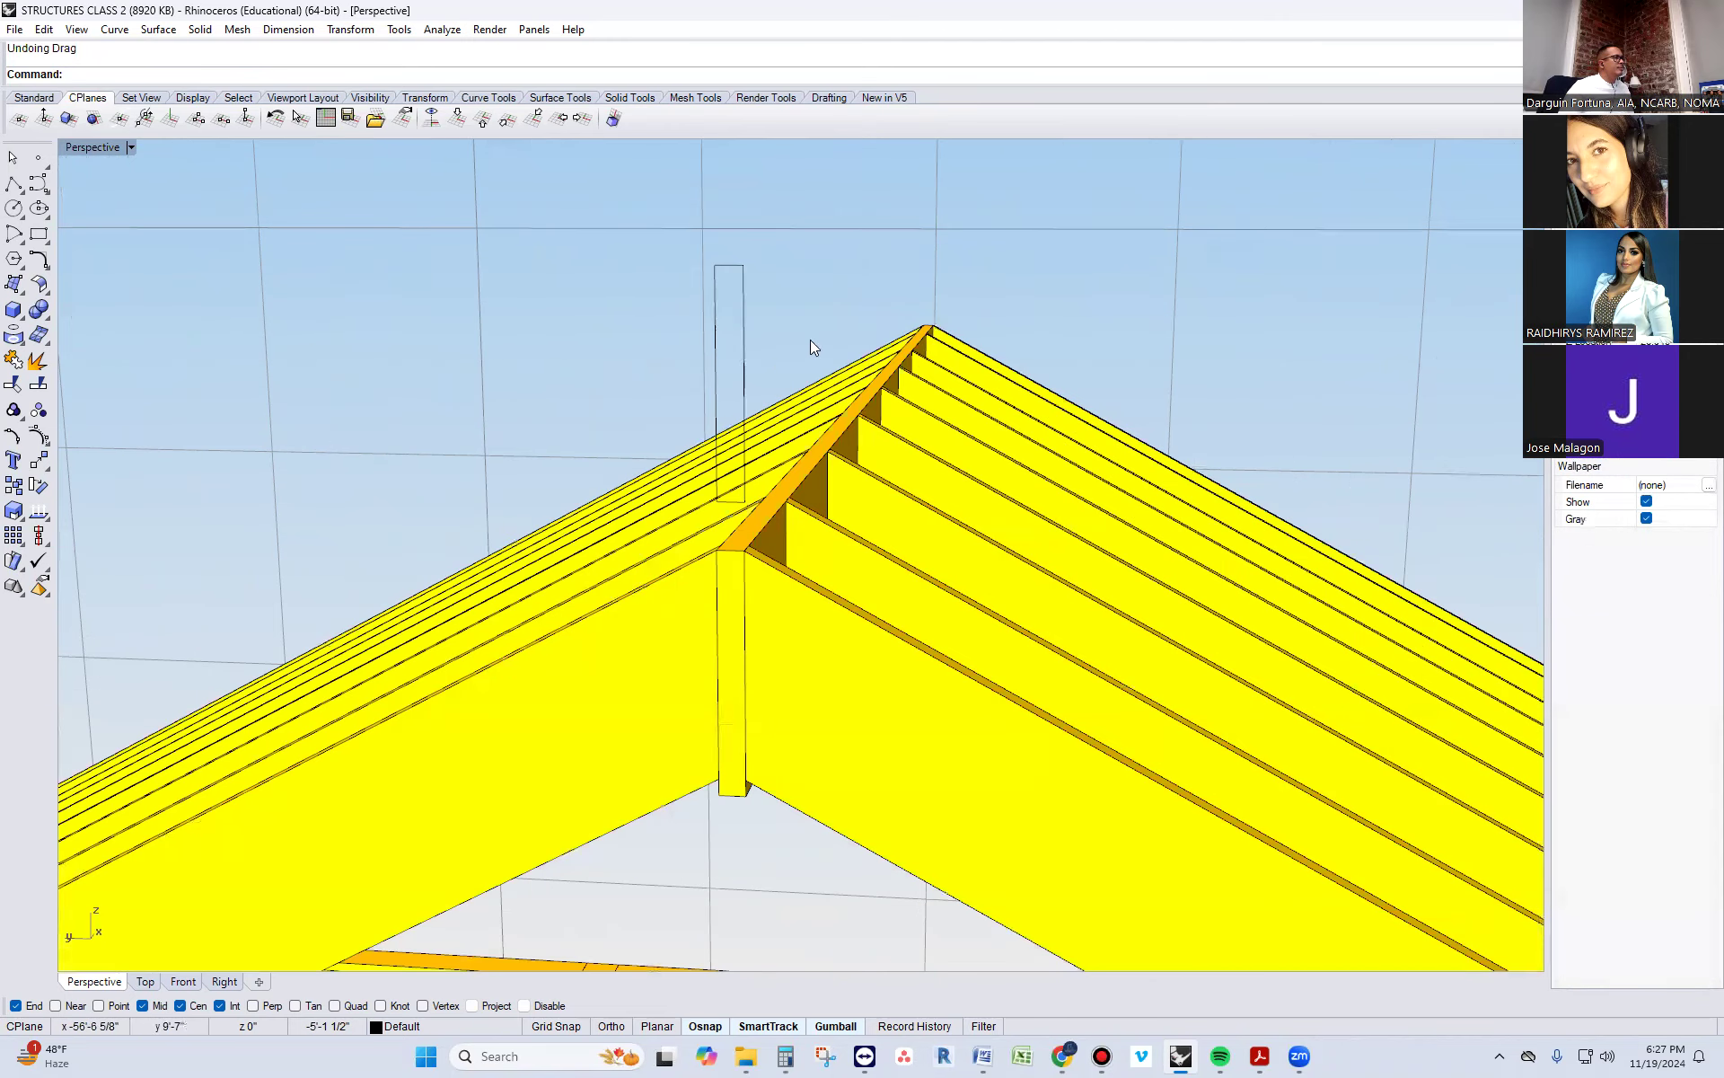
pyautogui.click(742, 293)
pyautogui.press('Delete')
pyautogui.scroll(-2, 755, 463)
# Examine the copied building's ridge board and the central wall, beam, column and footing aligned beneath it
pyautogui.click(738, 375)
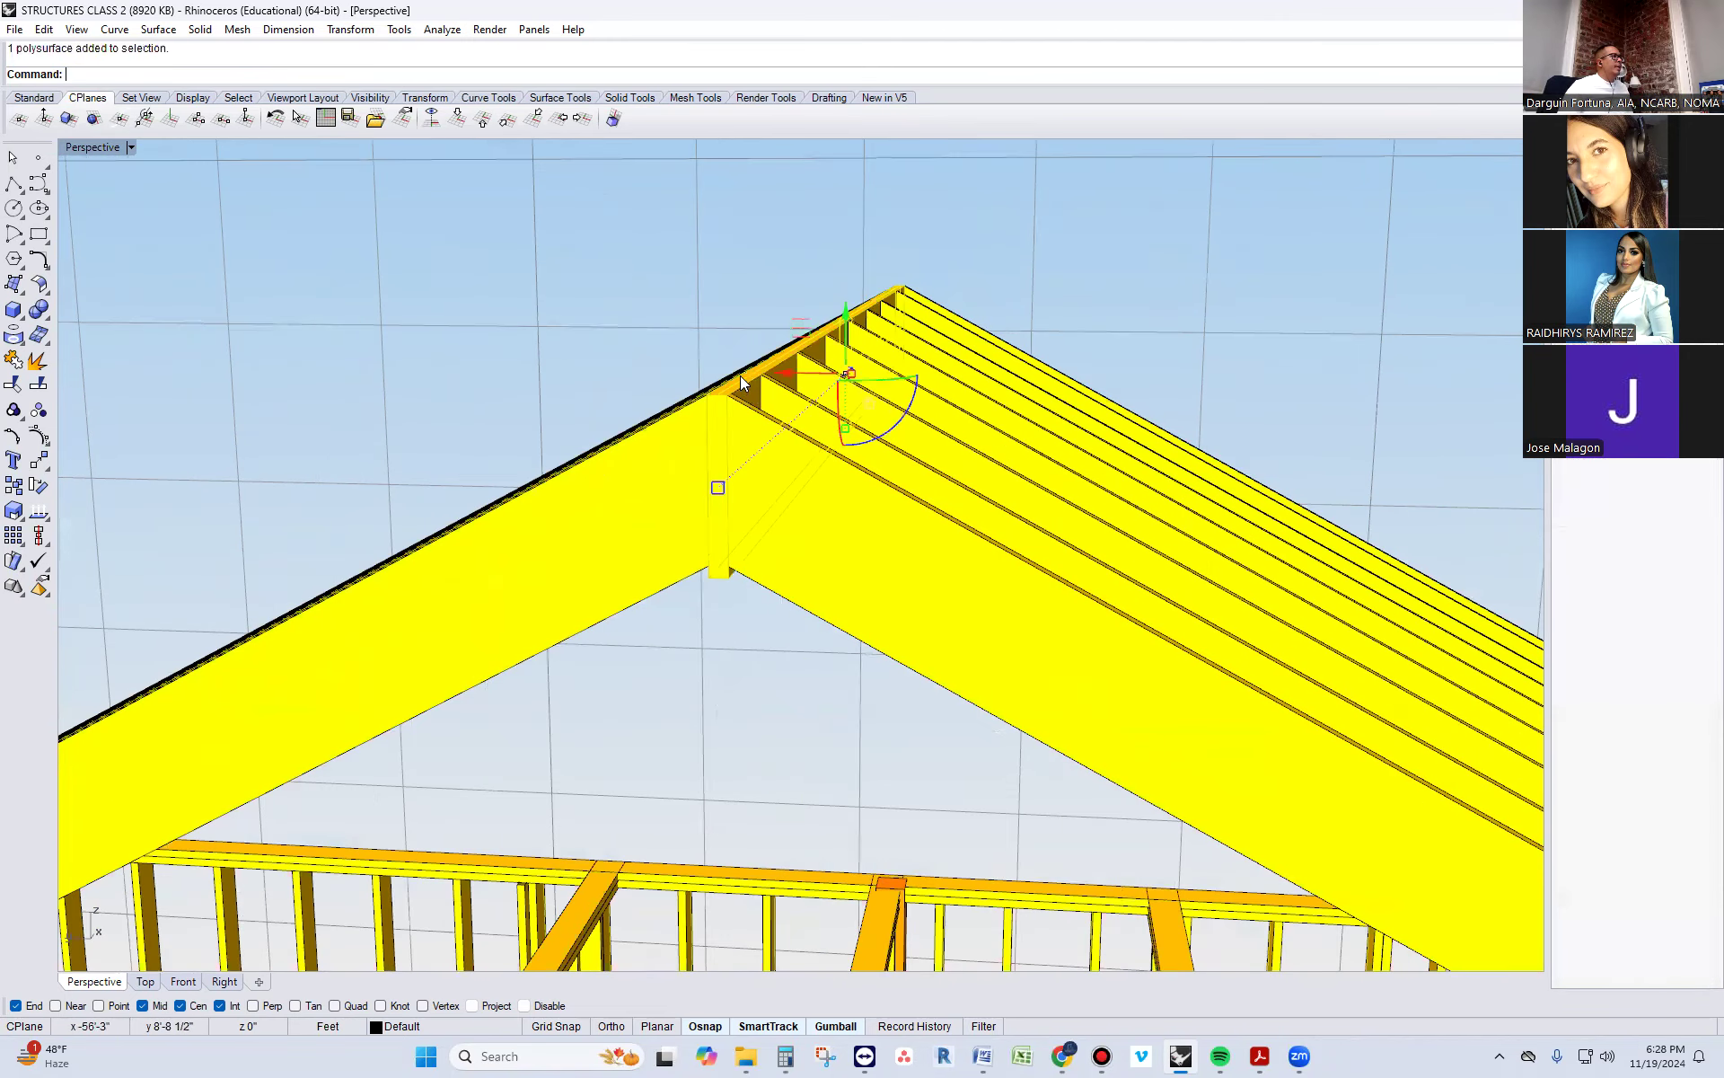
pyautogui.scroll(-5, 738, 374)
pyautogui.scroll(6, 719, 732)
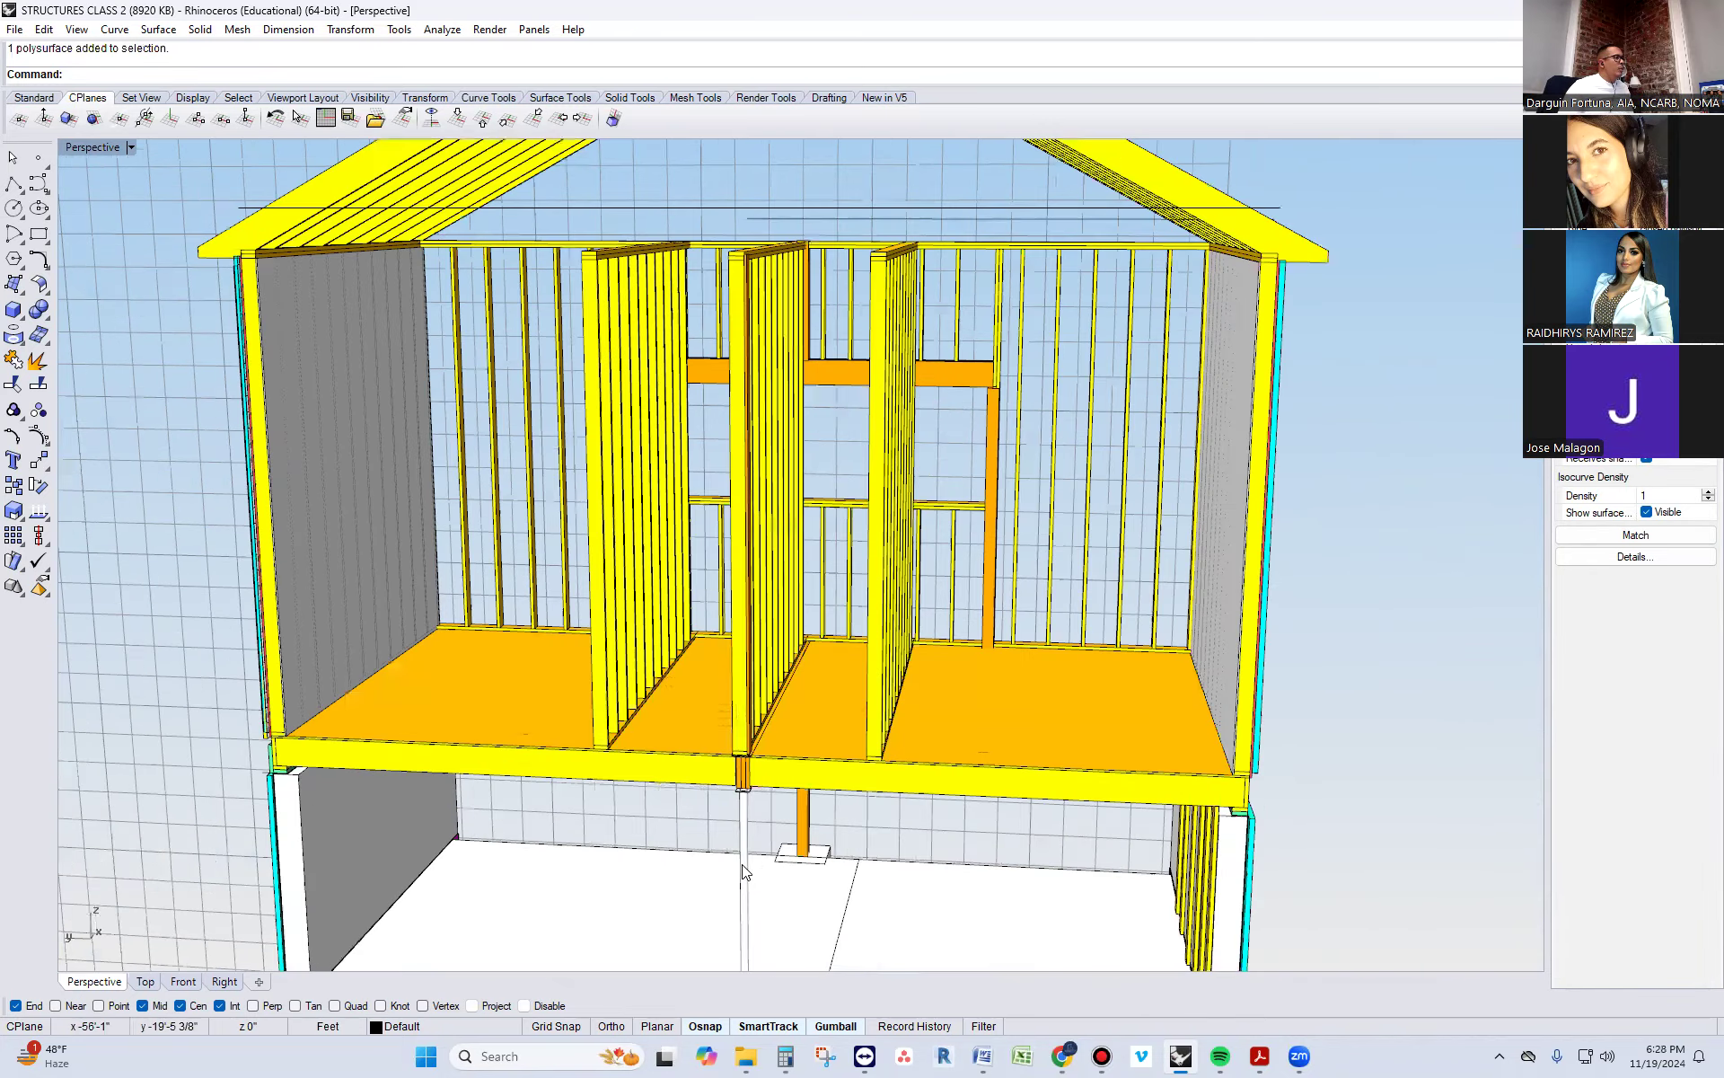
pyautogui.scroll(-8, 722, 729)
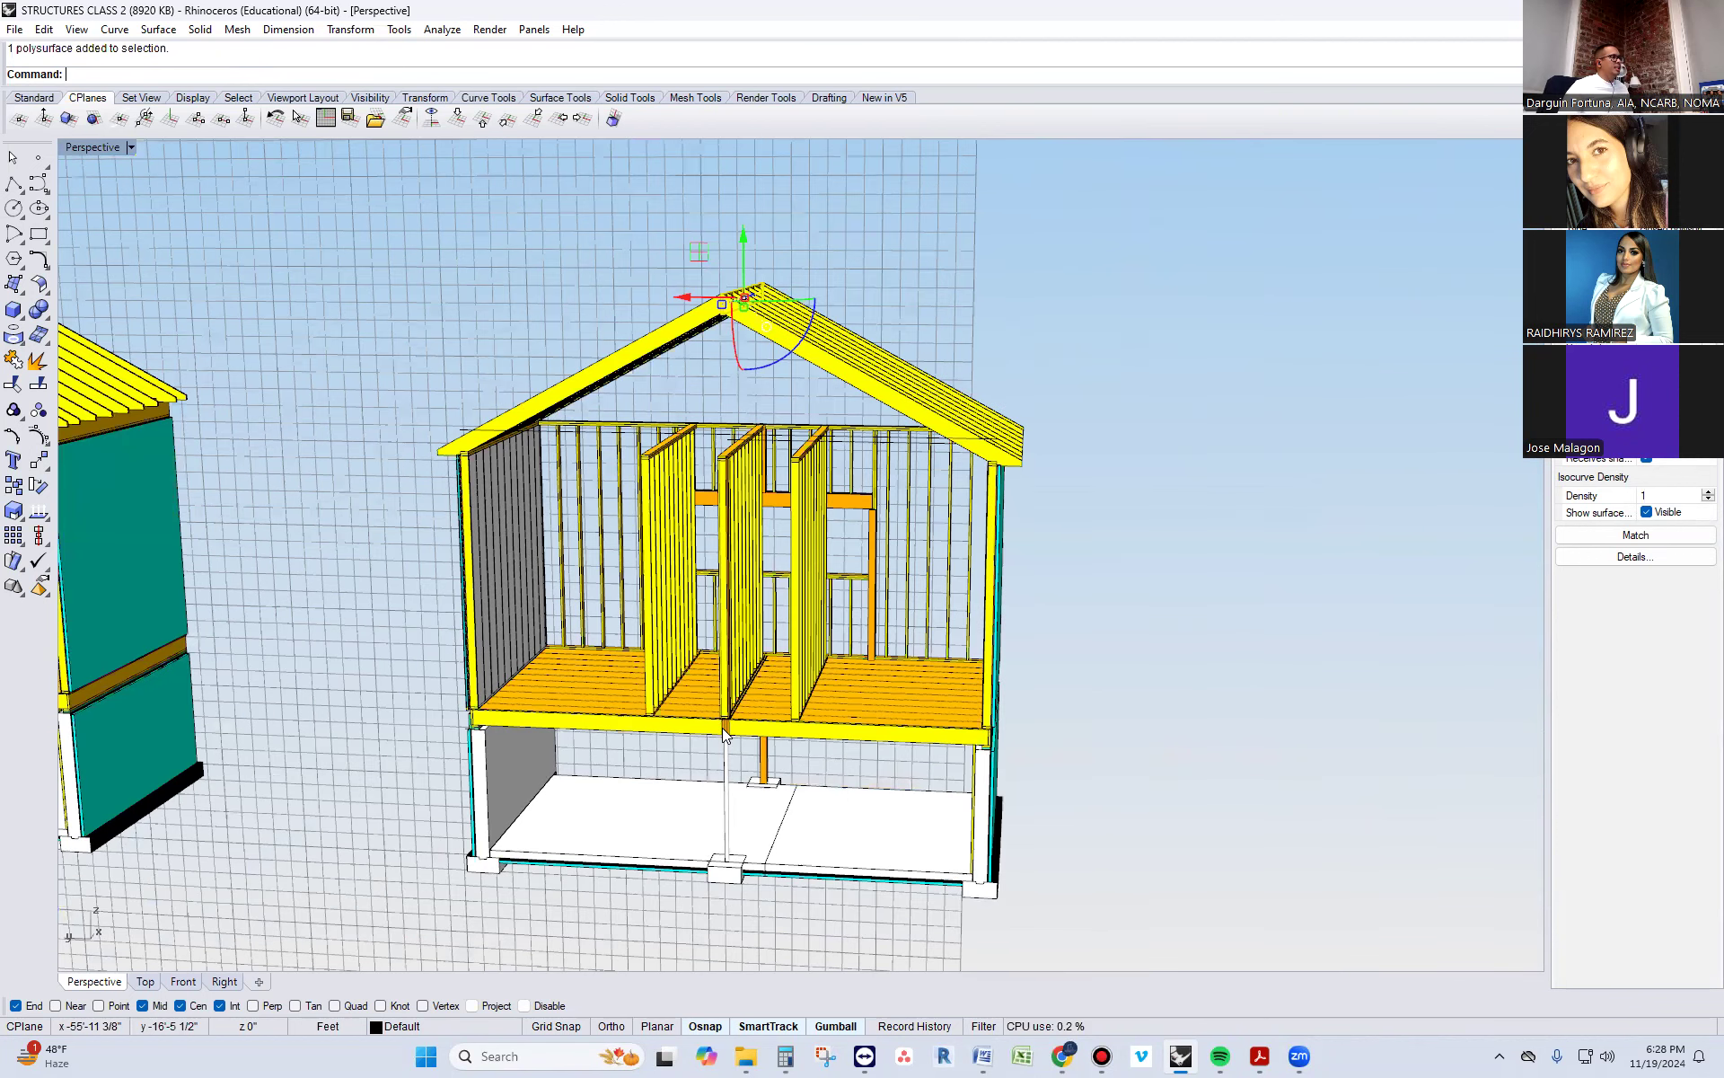
pyautogui.press('Escape')
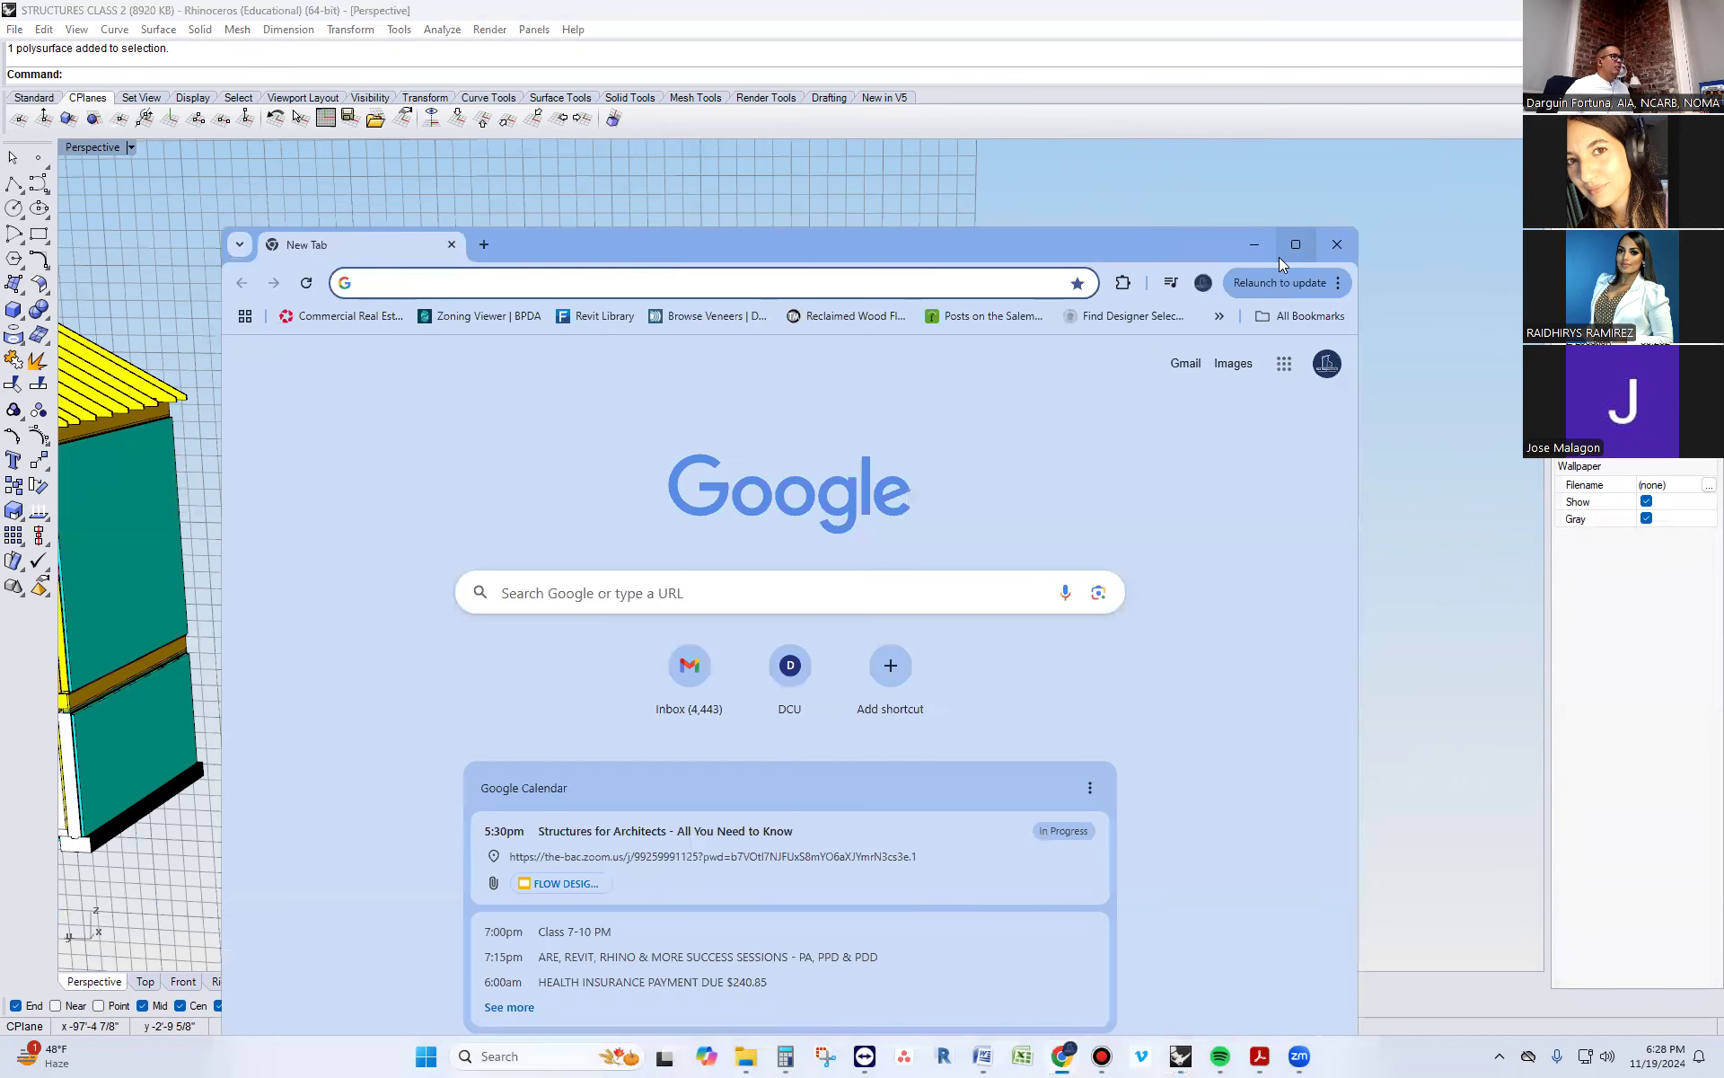
# Switch to Chrome on its new tab page
pyautogui.click(1286, 250)
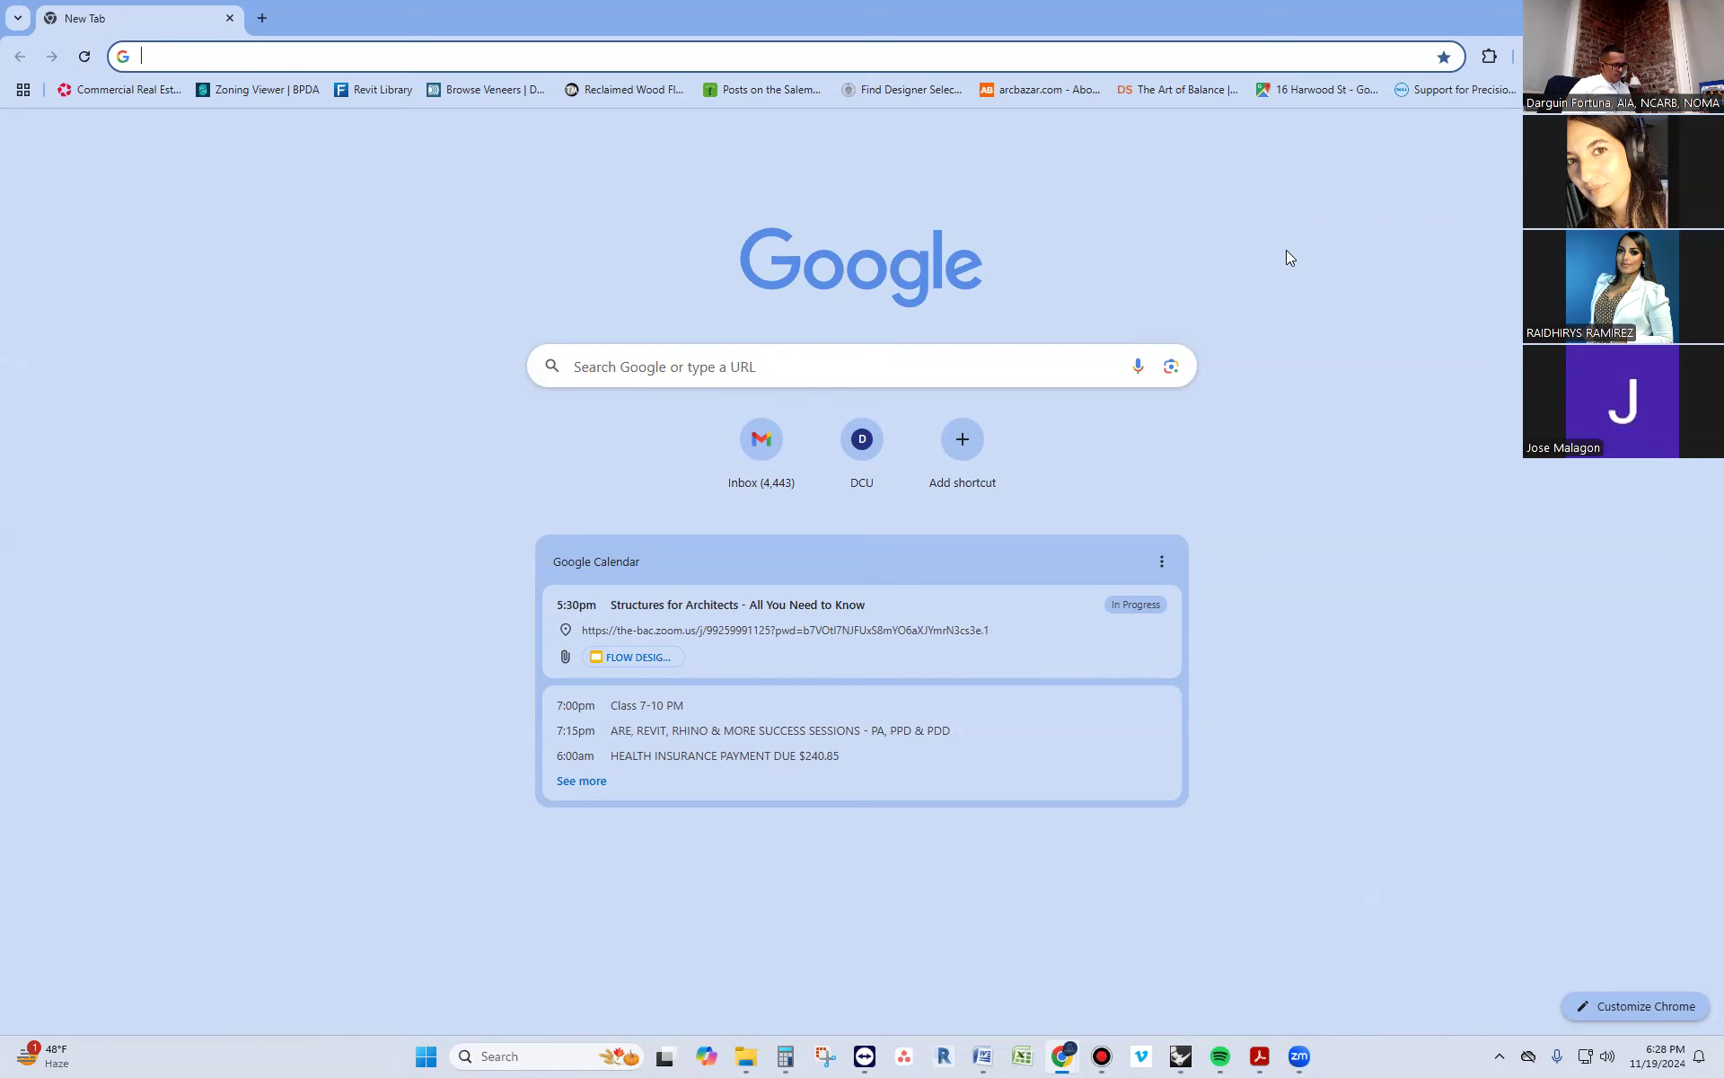
# Search Google for "CONNECTIONS AT ROOF RAFTERS TO CEILING JOISTS"
pyautogui.write('CONNECTOR')
pyautogui.press('BackSpace')
pyautogui.press('BackSpace')
pyautogui.write('IONS A')
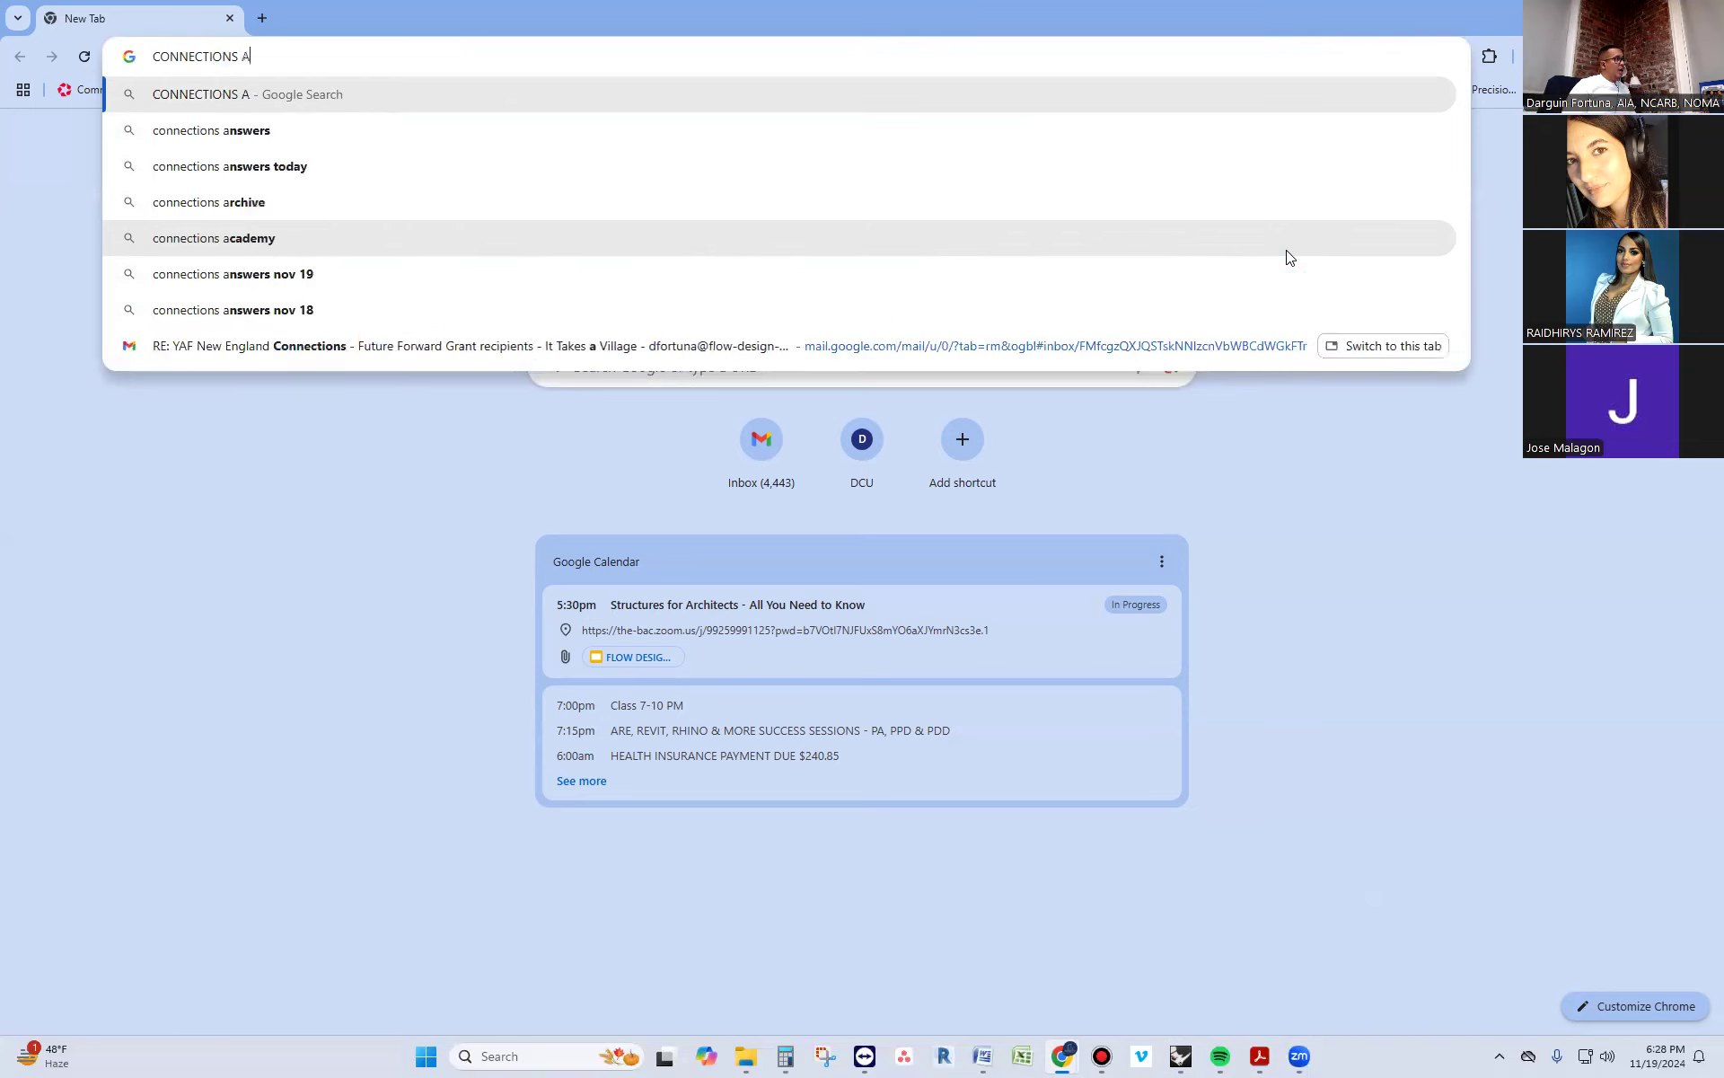
pyautogui.write('T ROOF RAFTER')
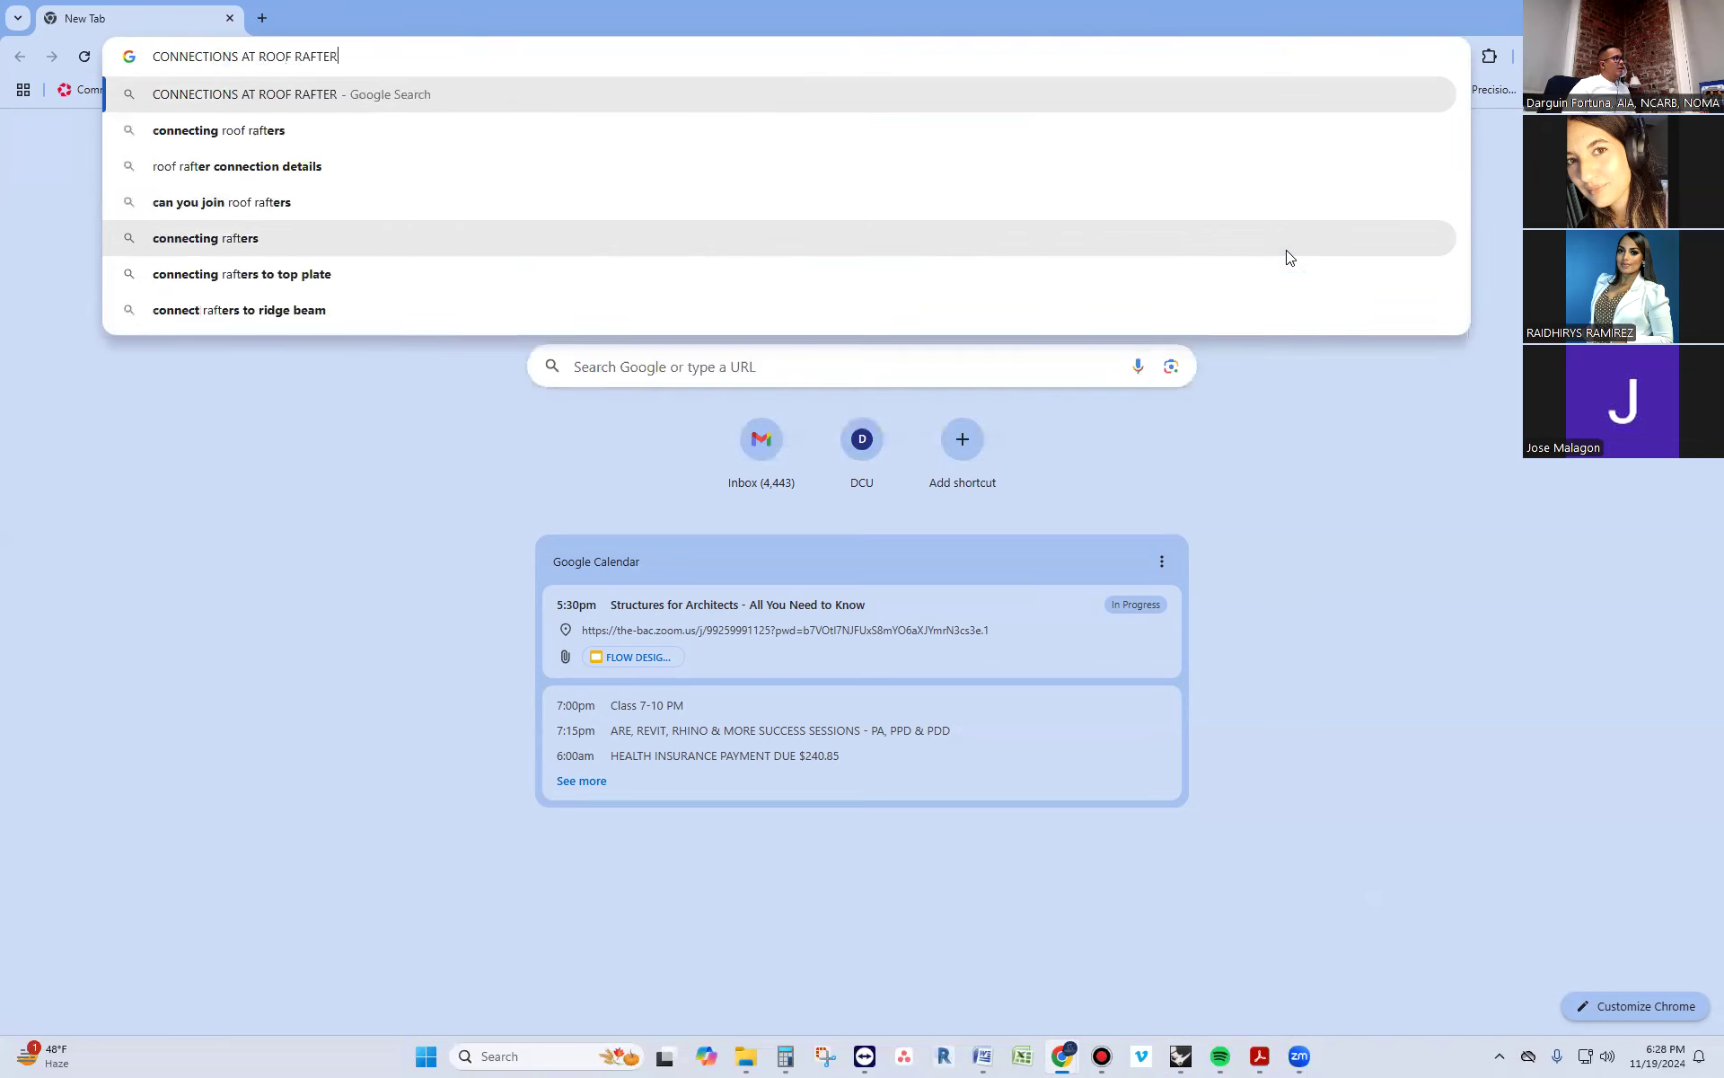
pyautogui.write('S TO ')
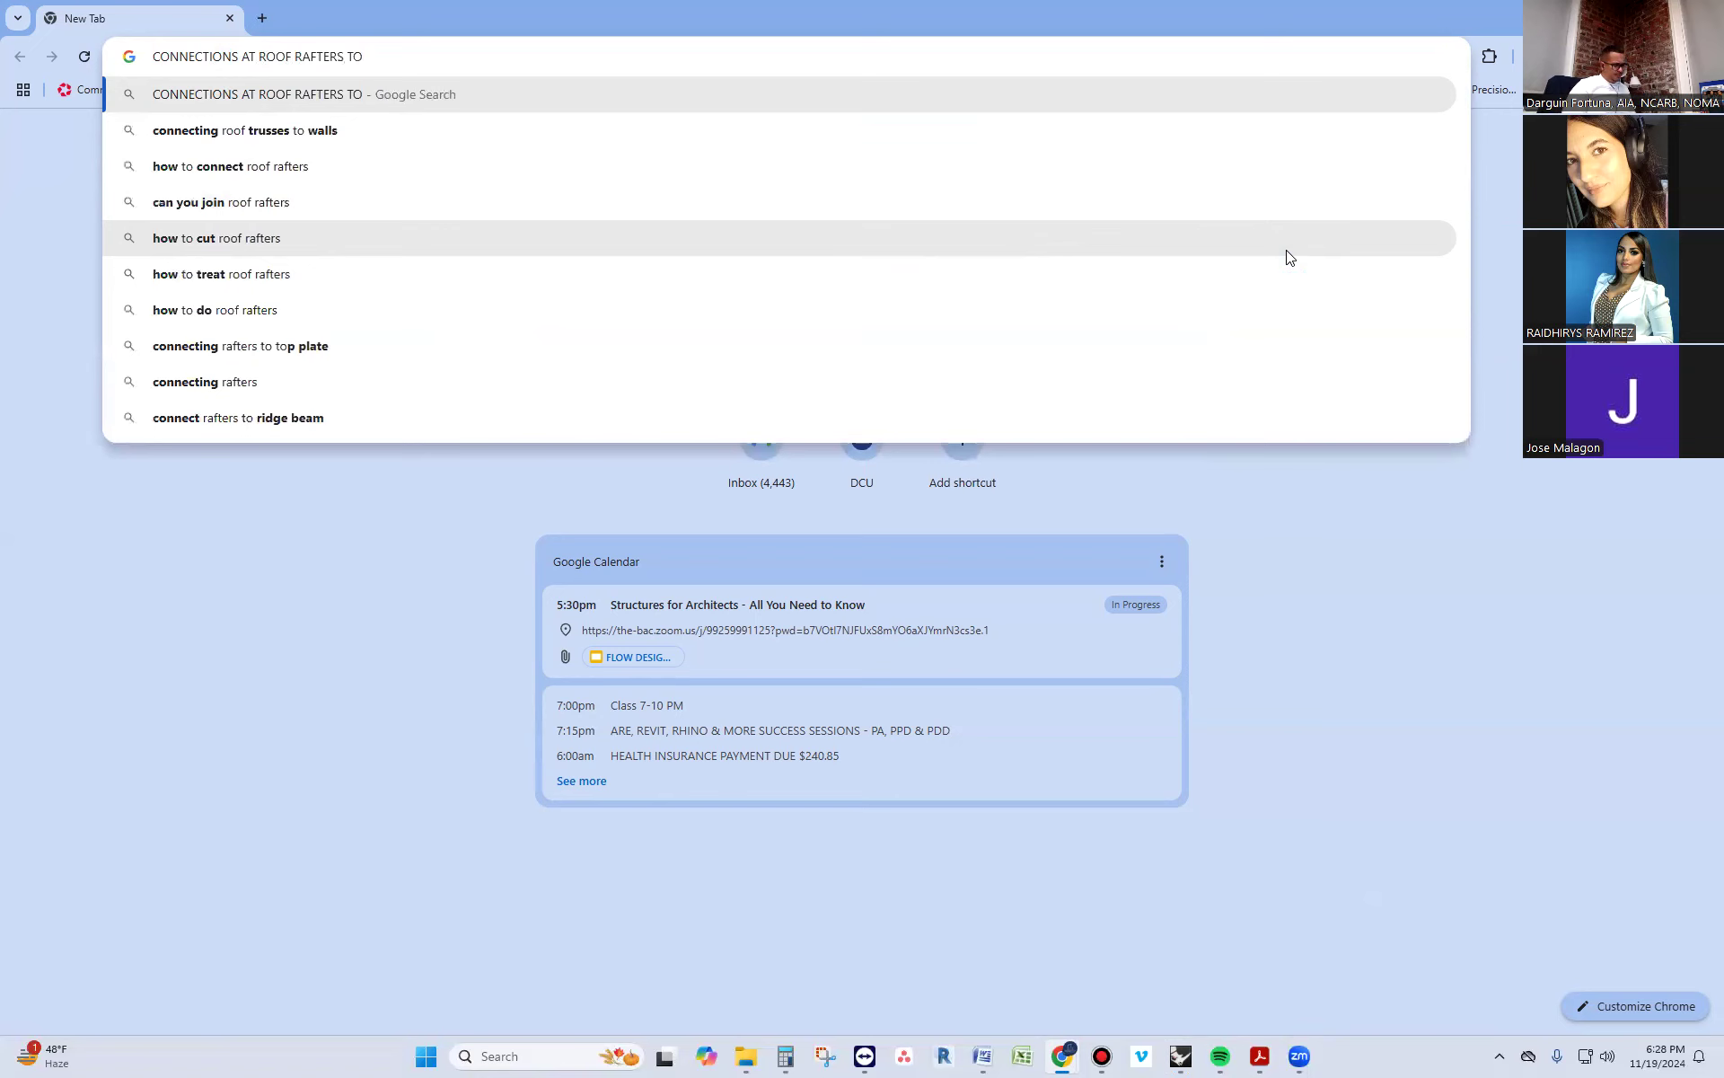
pyautogui.write('CEILING')
pyautogui.write('JOISTS')
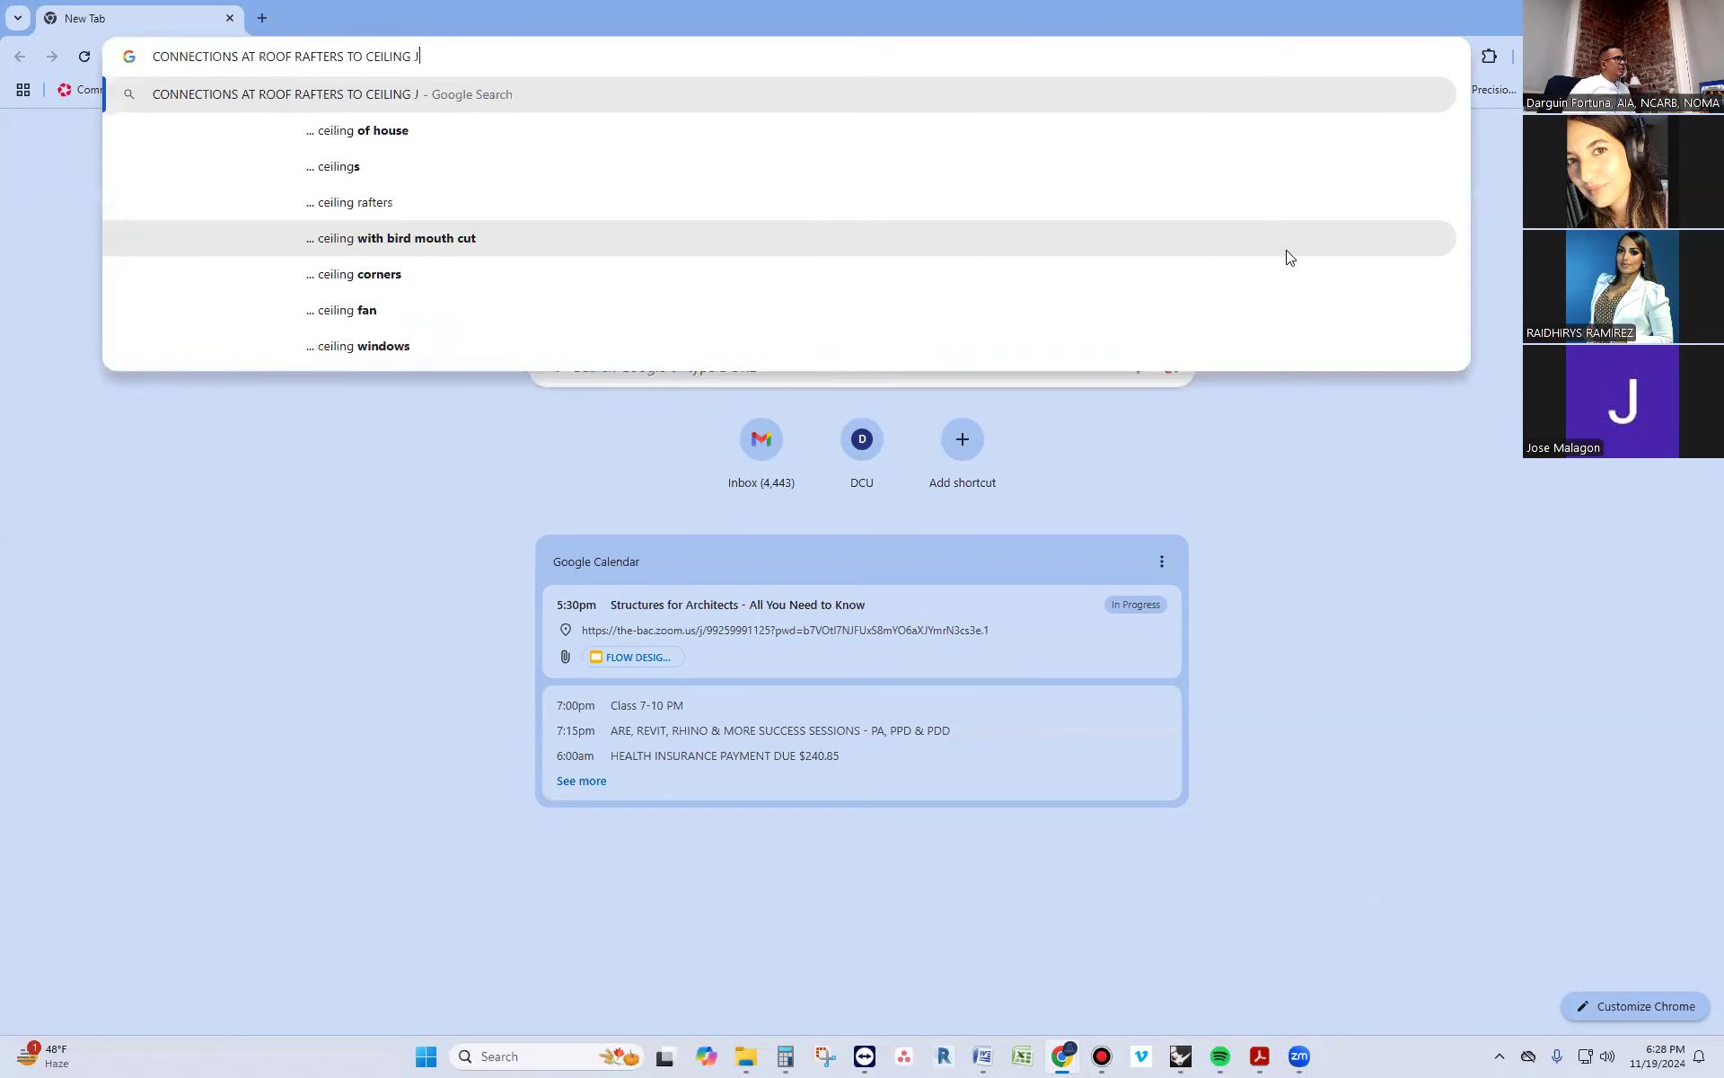
pyautogui.press('Return')
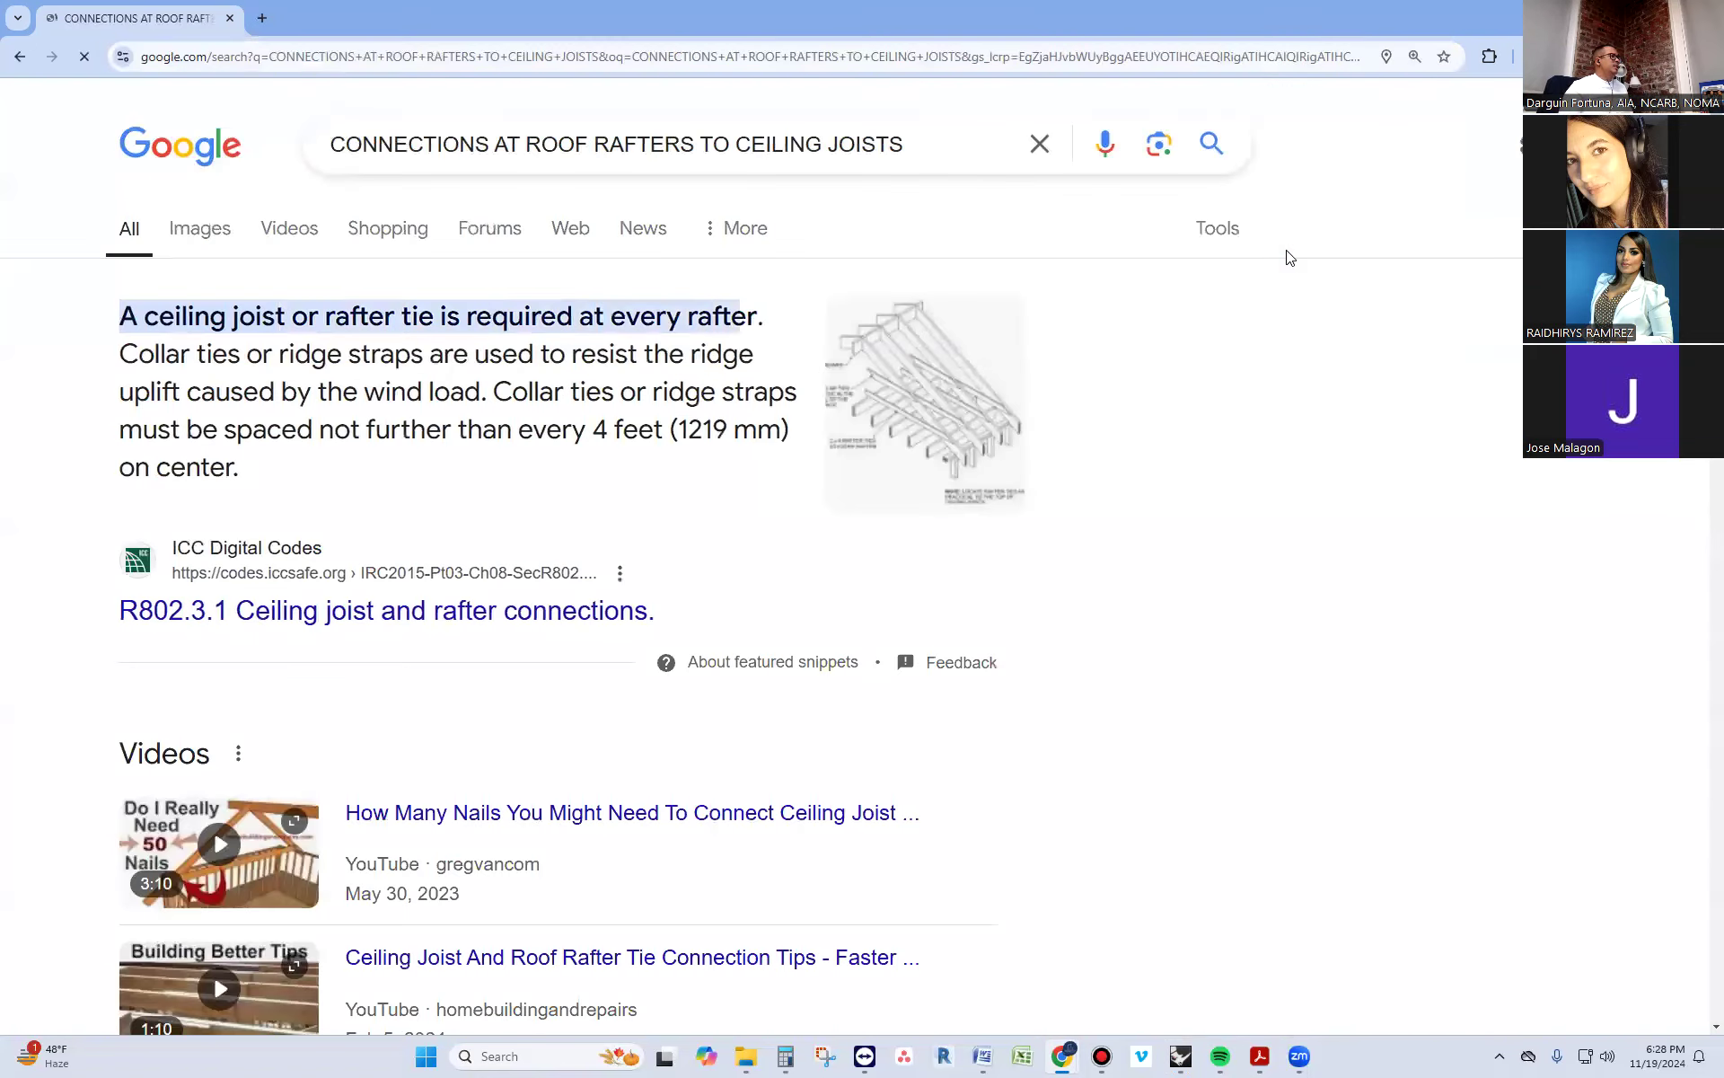
# Show the image results for the rafter-to-ceiling-joist search and look through the framing details
pyautogui.click(177, 250)
pyautogui.scroll(-6, 911, 678)
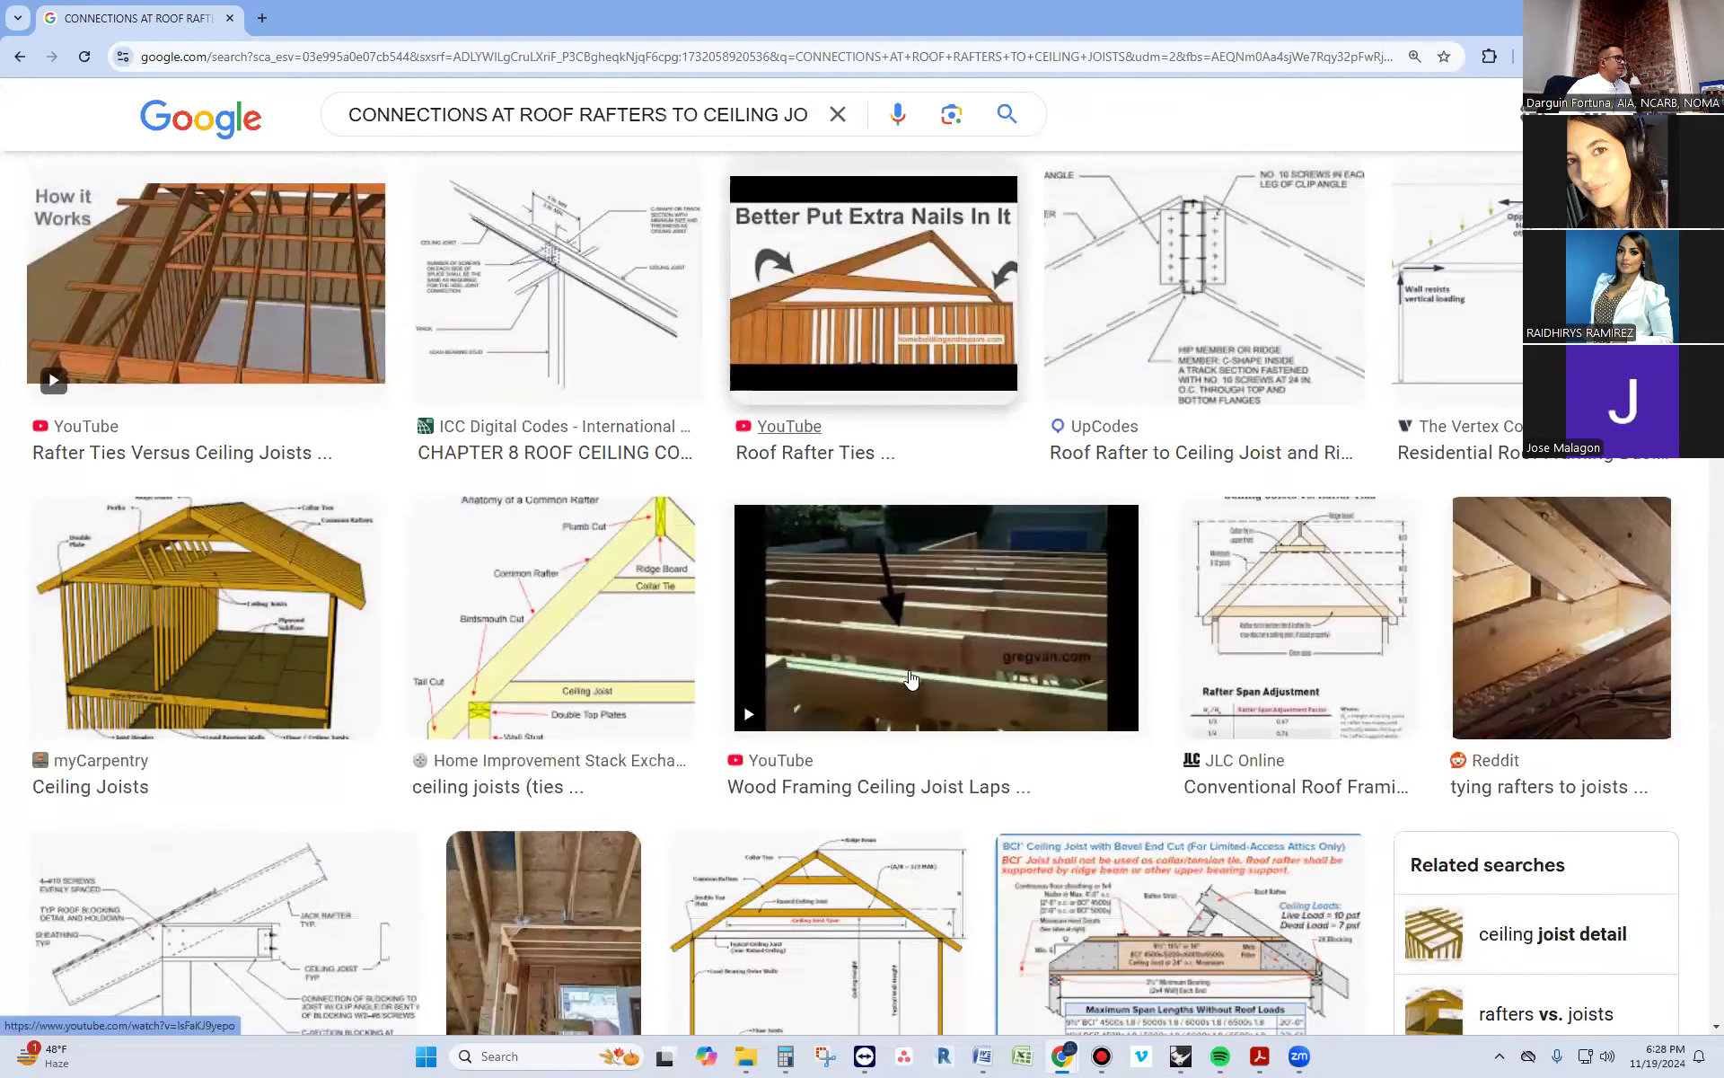
pyautogui.scroll(-8, 911, 678)
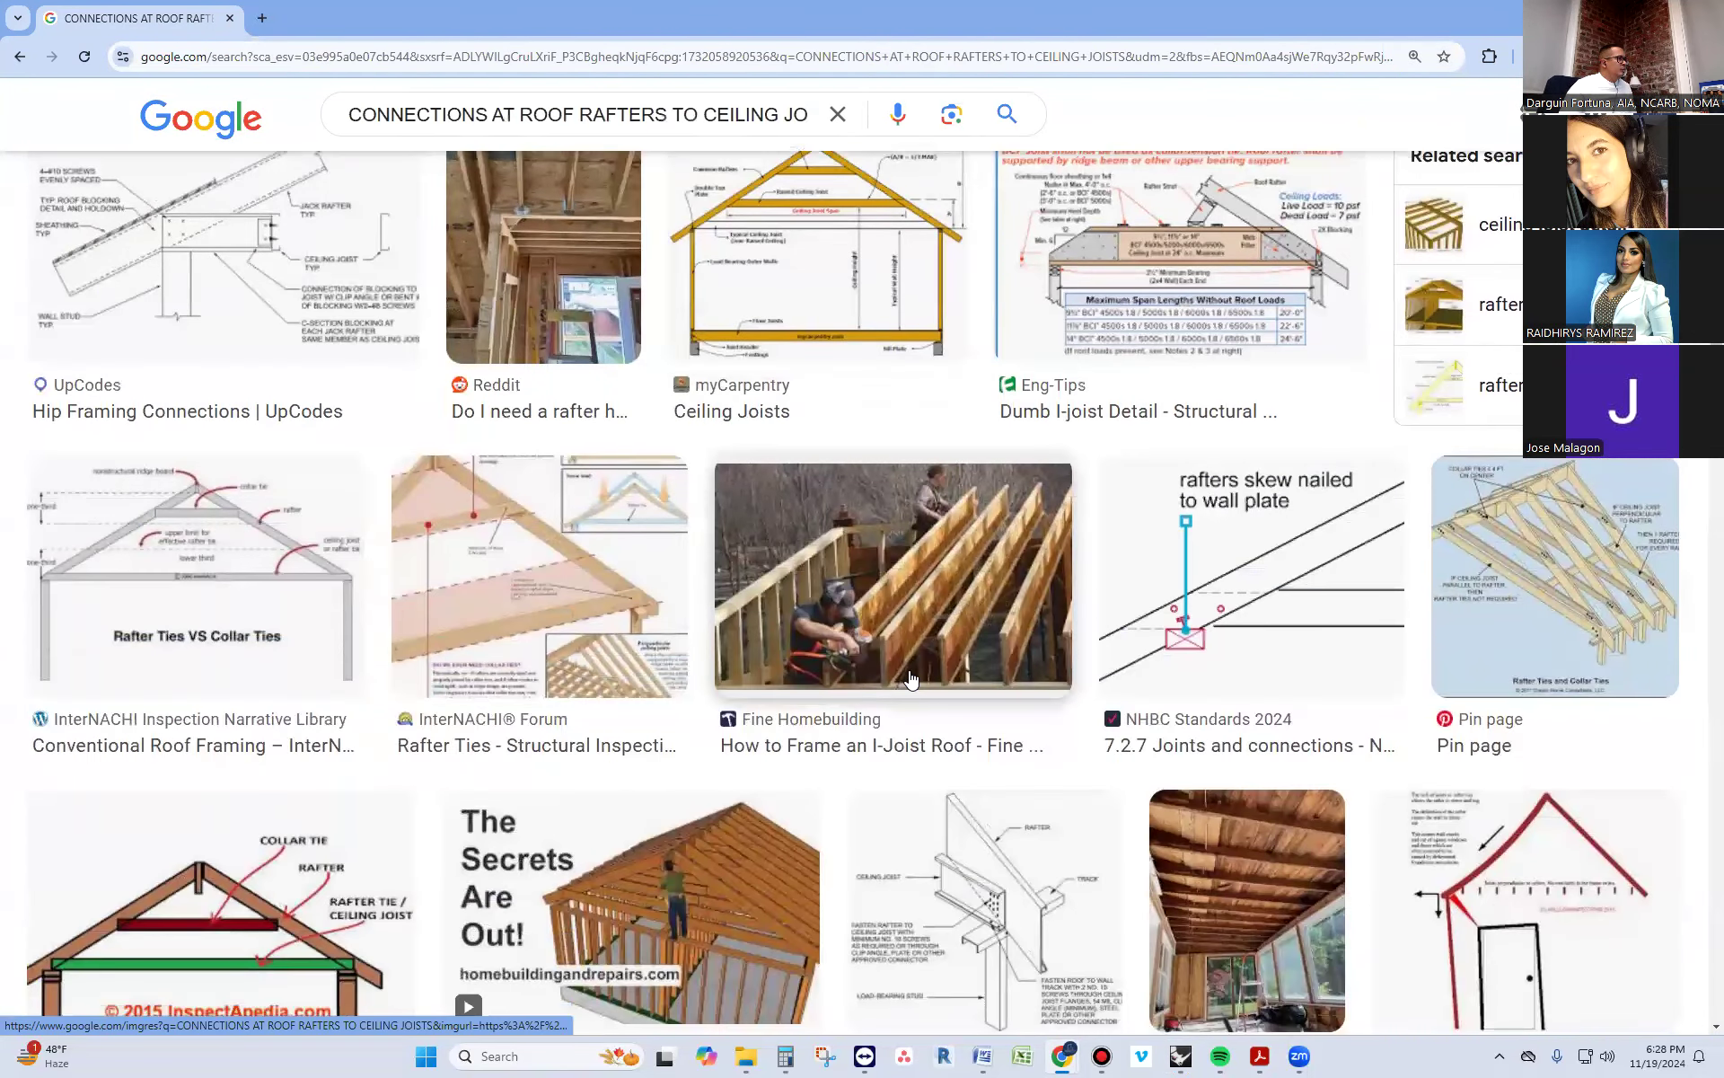
pyautogui.scroll(-6, 909, 675)
pyautogui.scroll(10, 892, 671)
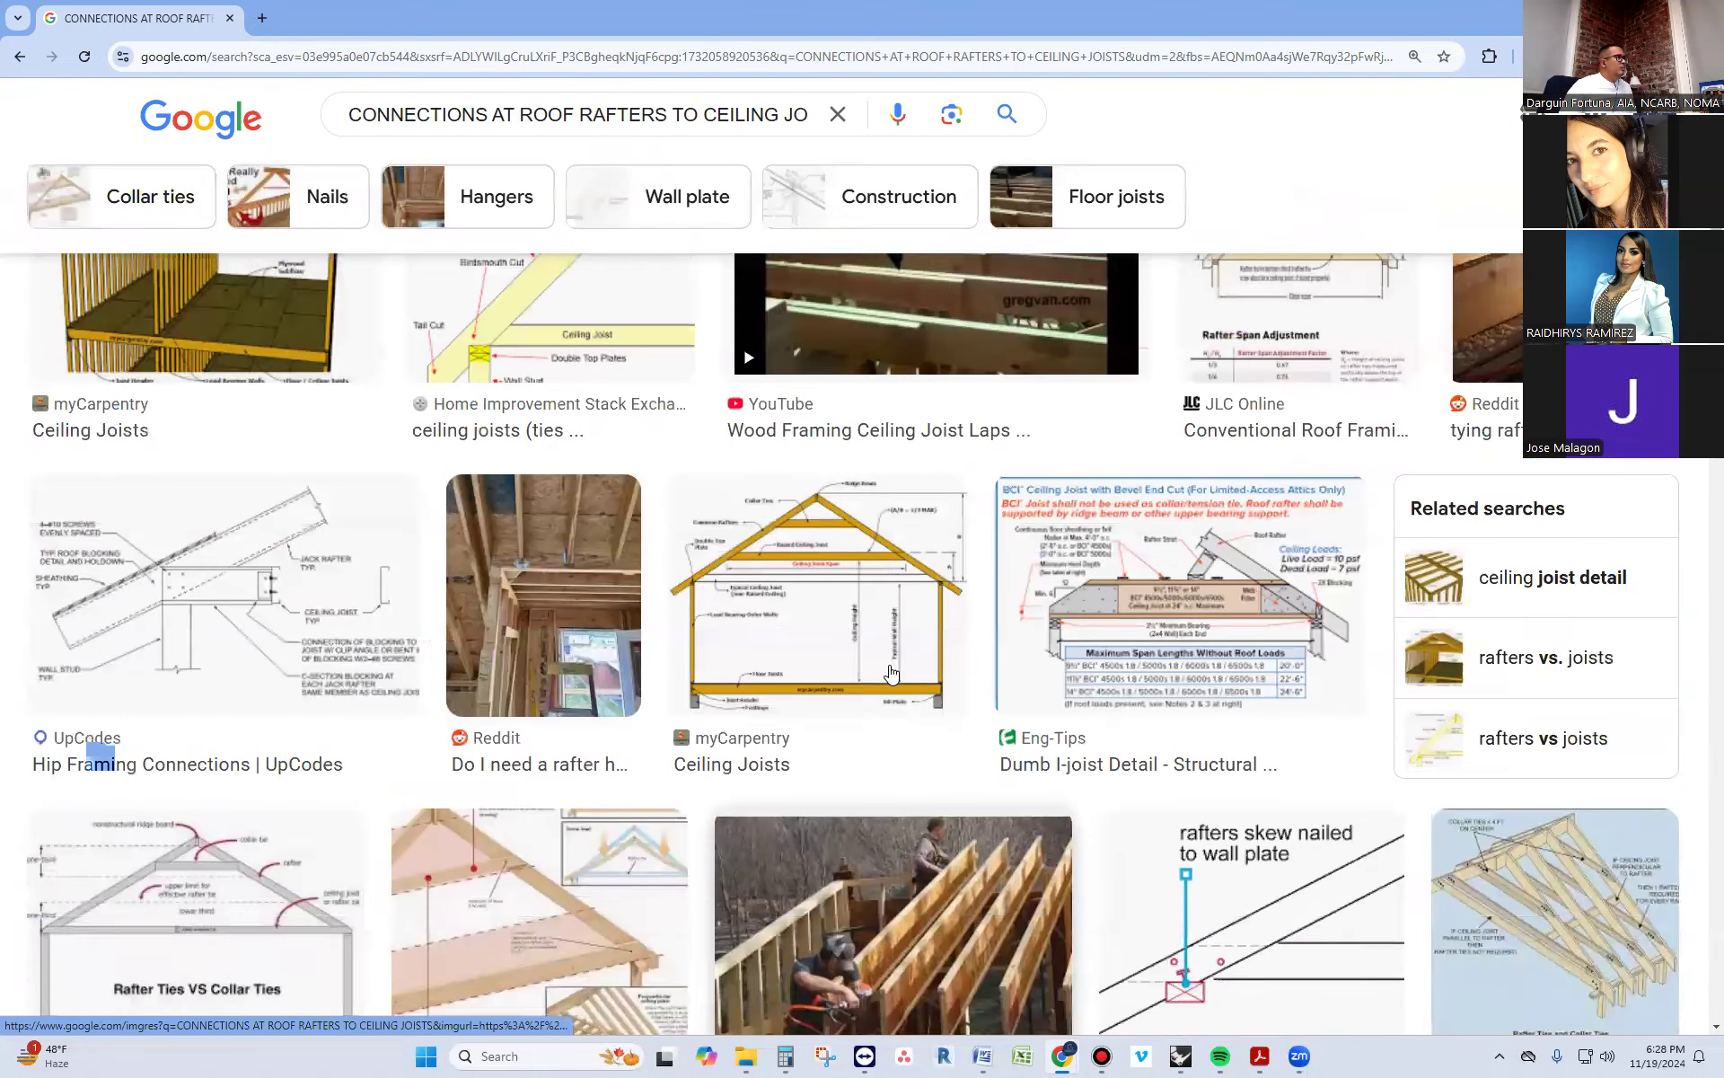
pyautogui.scroll(2, 892, 671)
# Add "SIMSOM TIES" after "CEILING" in the image search query and run it again
pyautogui.click(765, 116)
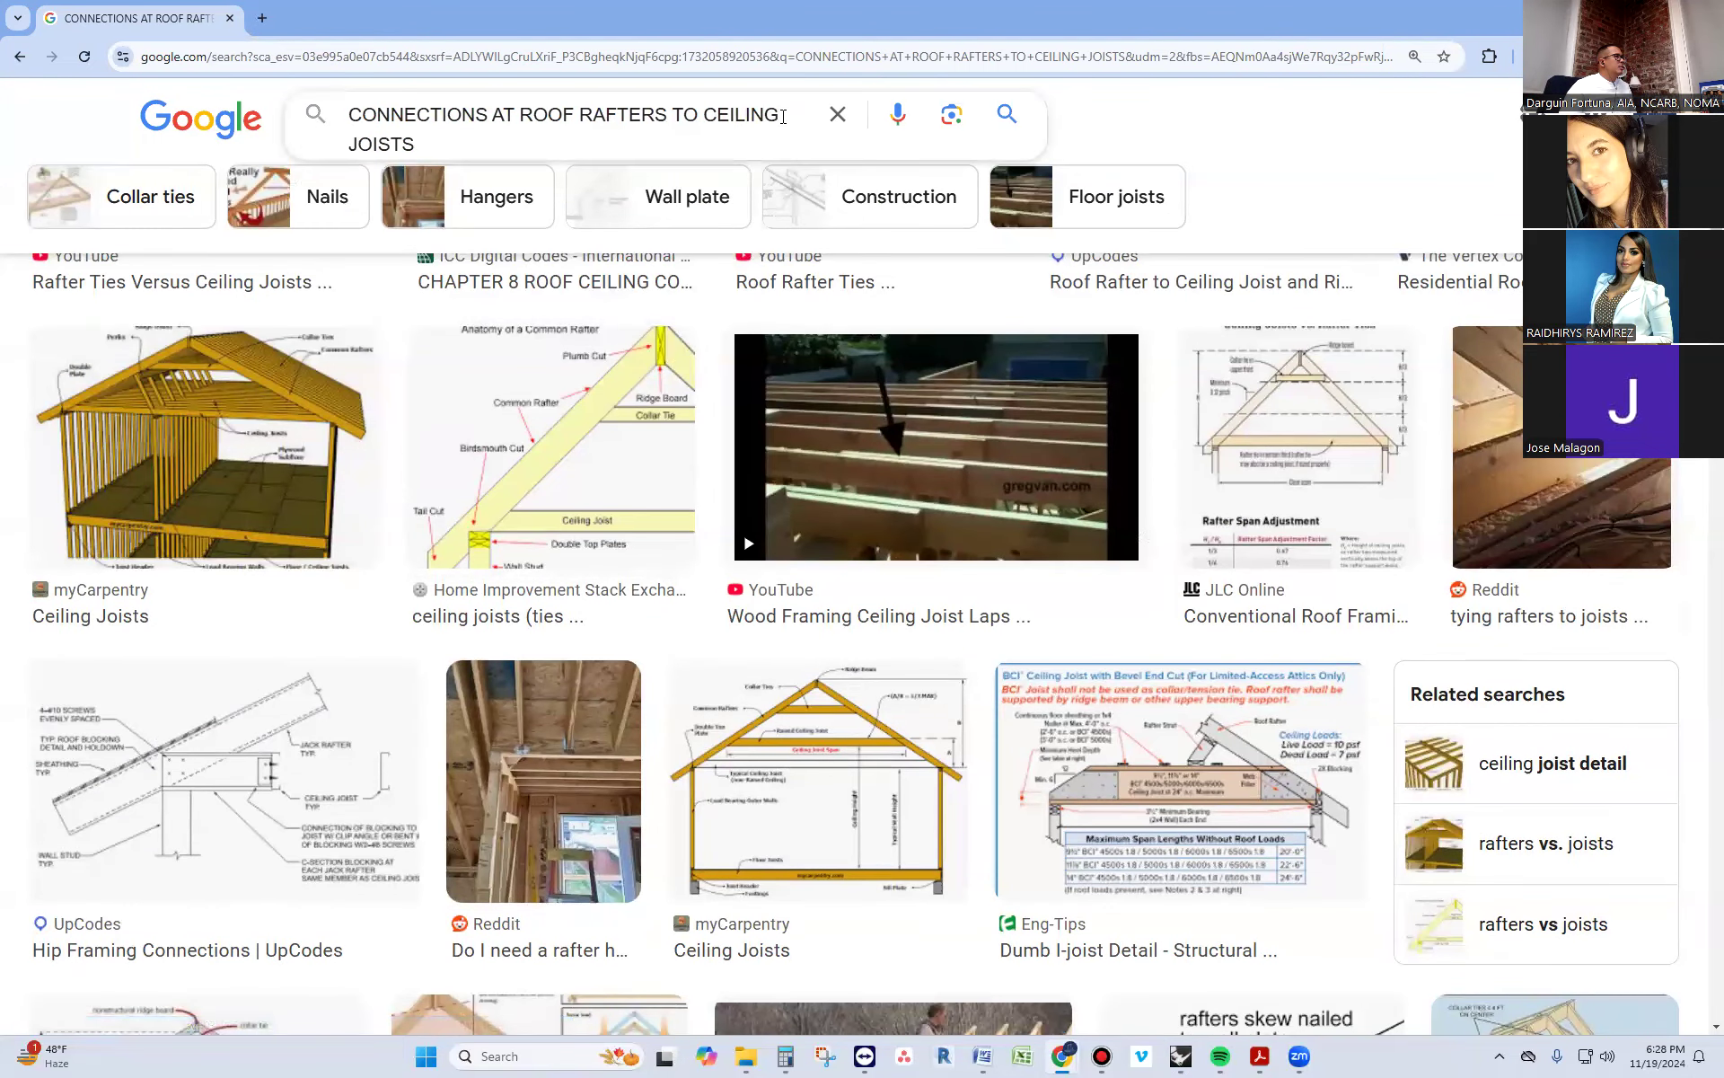
pyautogui.write('SIM')
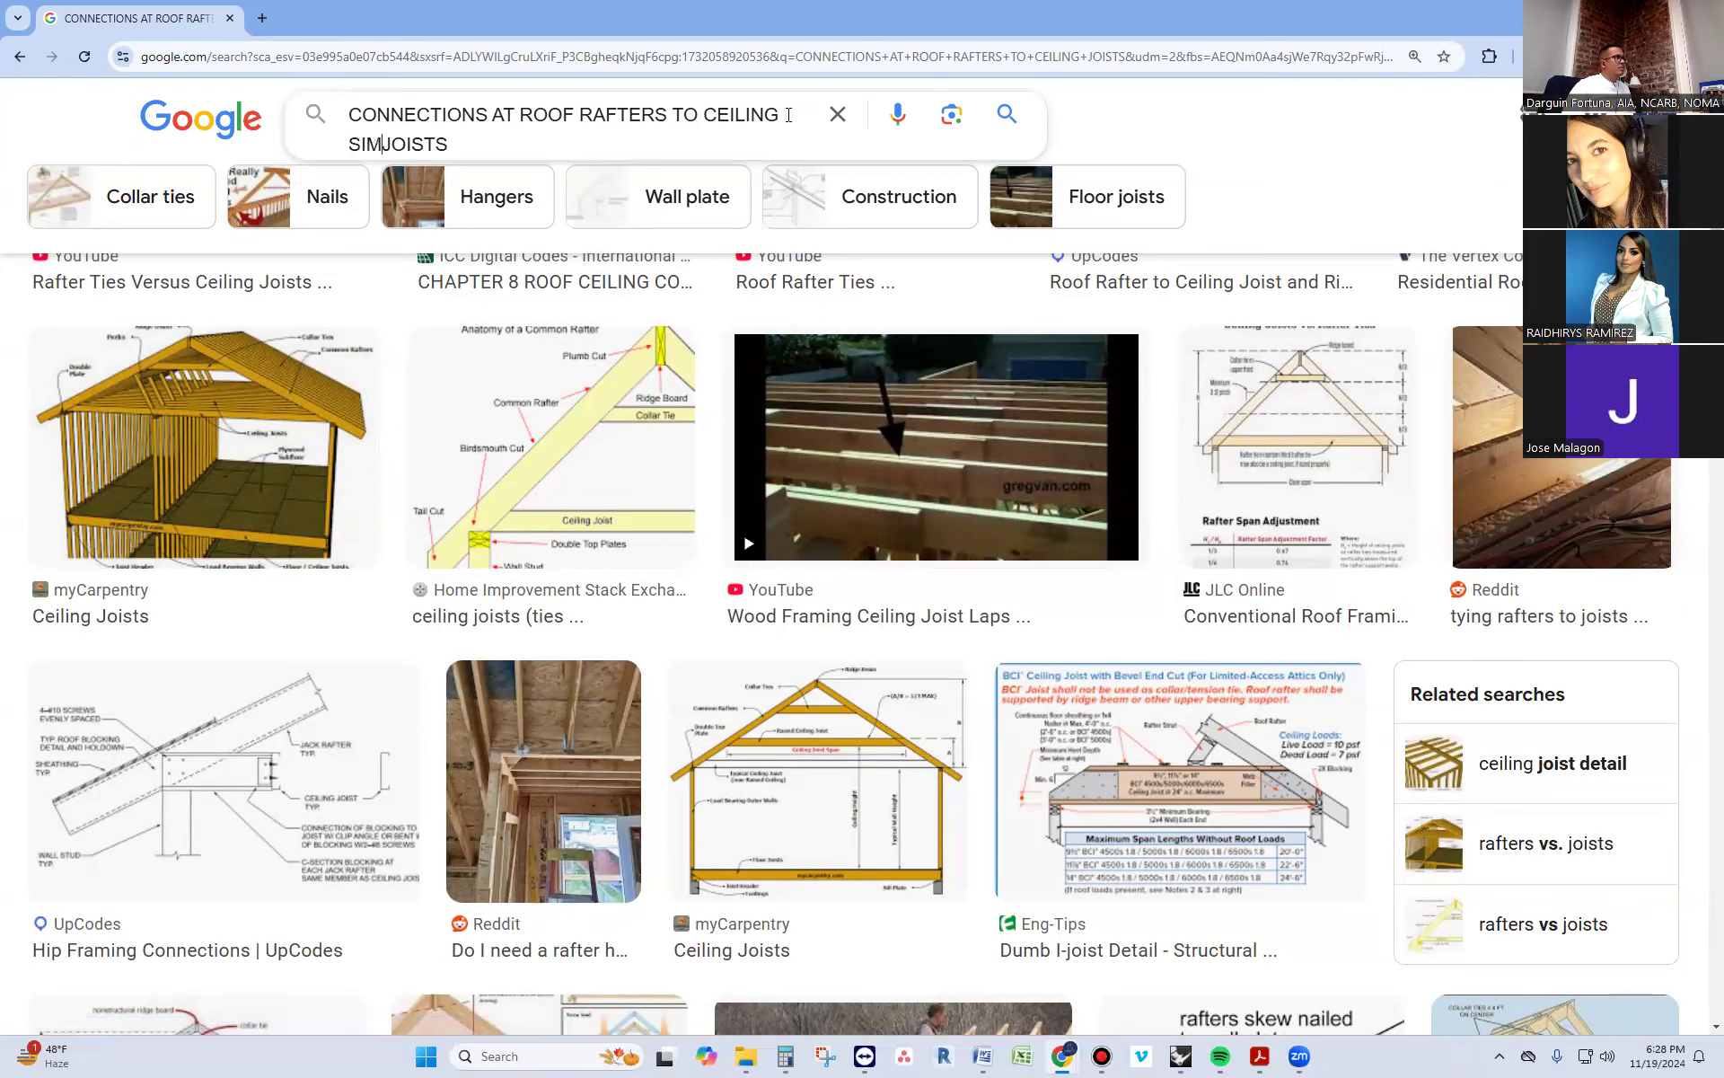
pyautogui.write('SOM TIES')
pyautogui.press('Return')
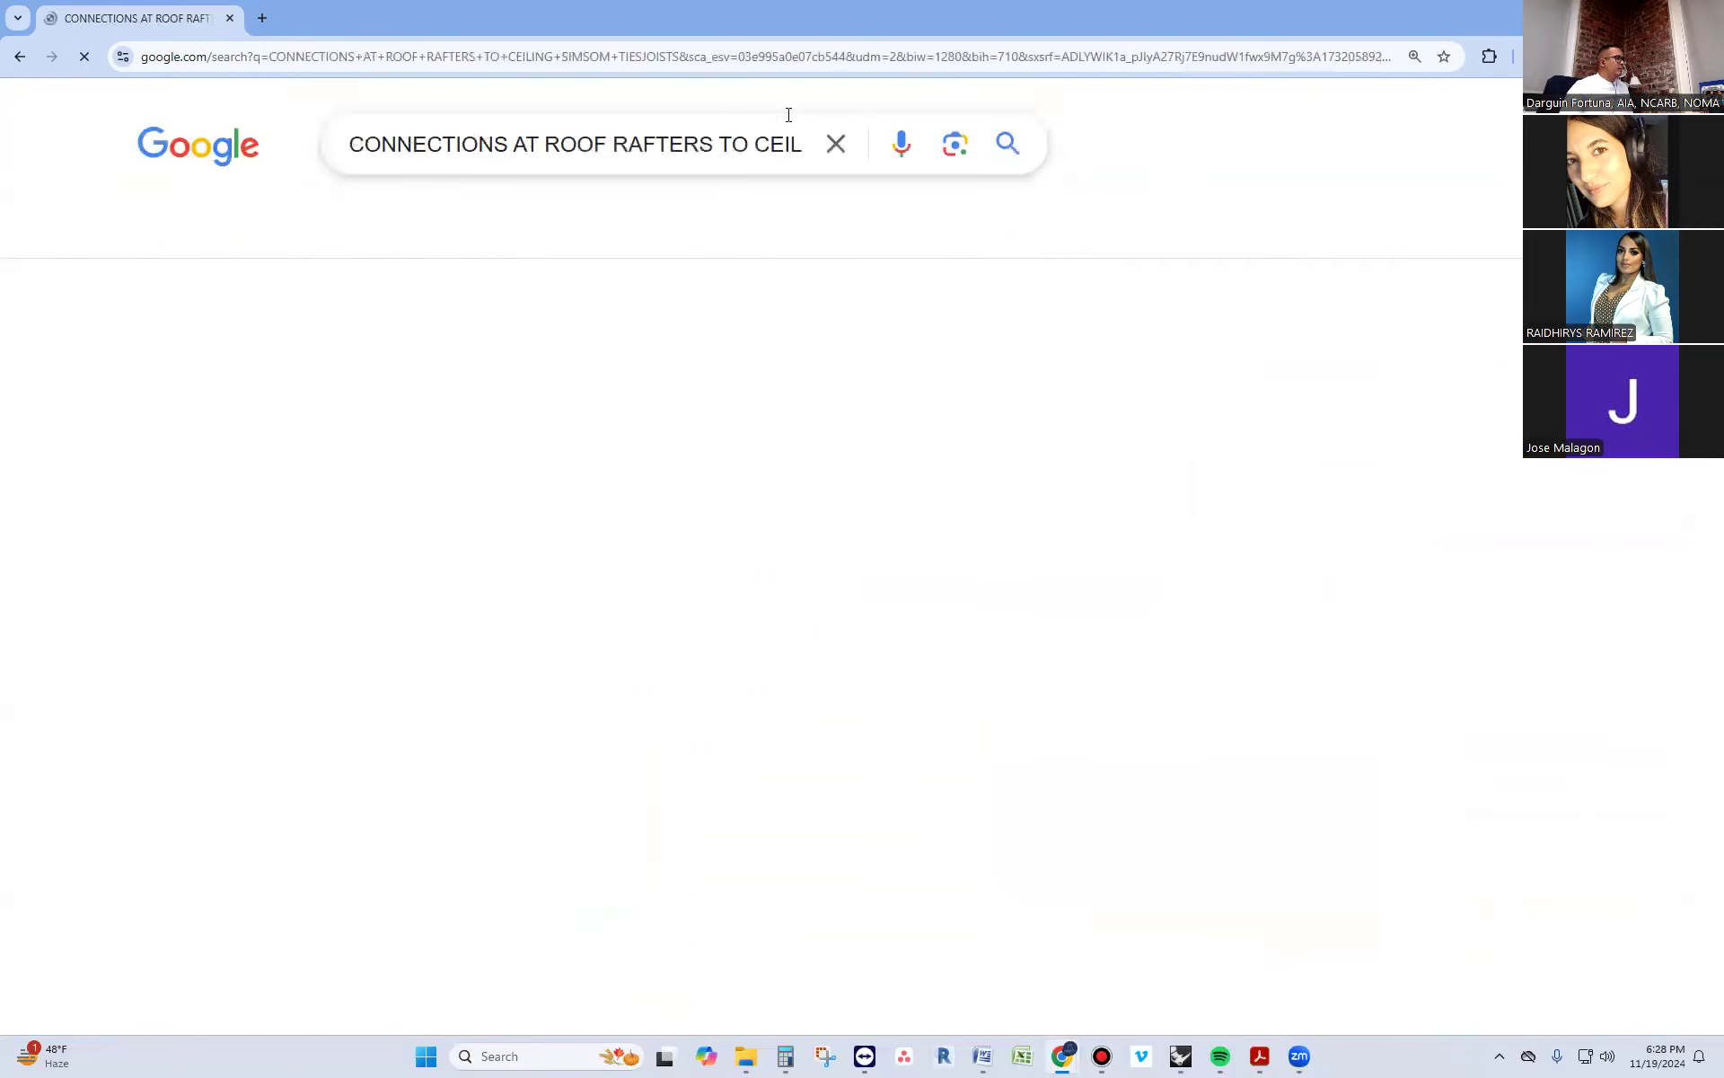
# Look through the refined image results and preview the FloridaDisaster.org photo of wood frame roof-to-wall connections
pyautogui.scroll(-6, 524, 669)
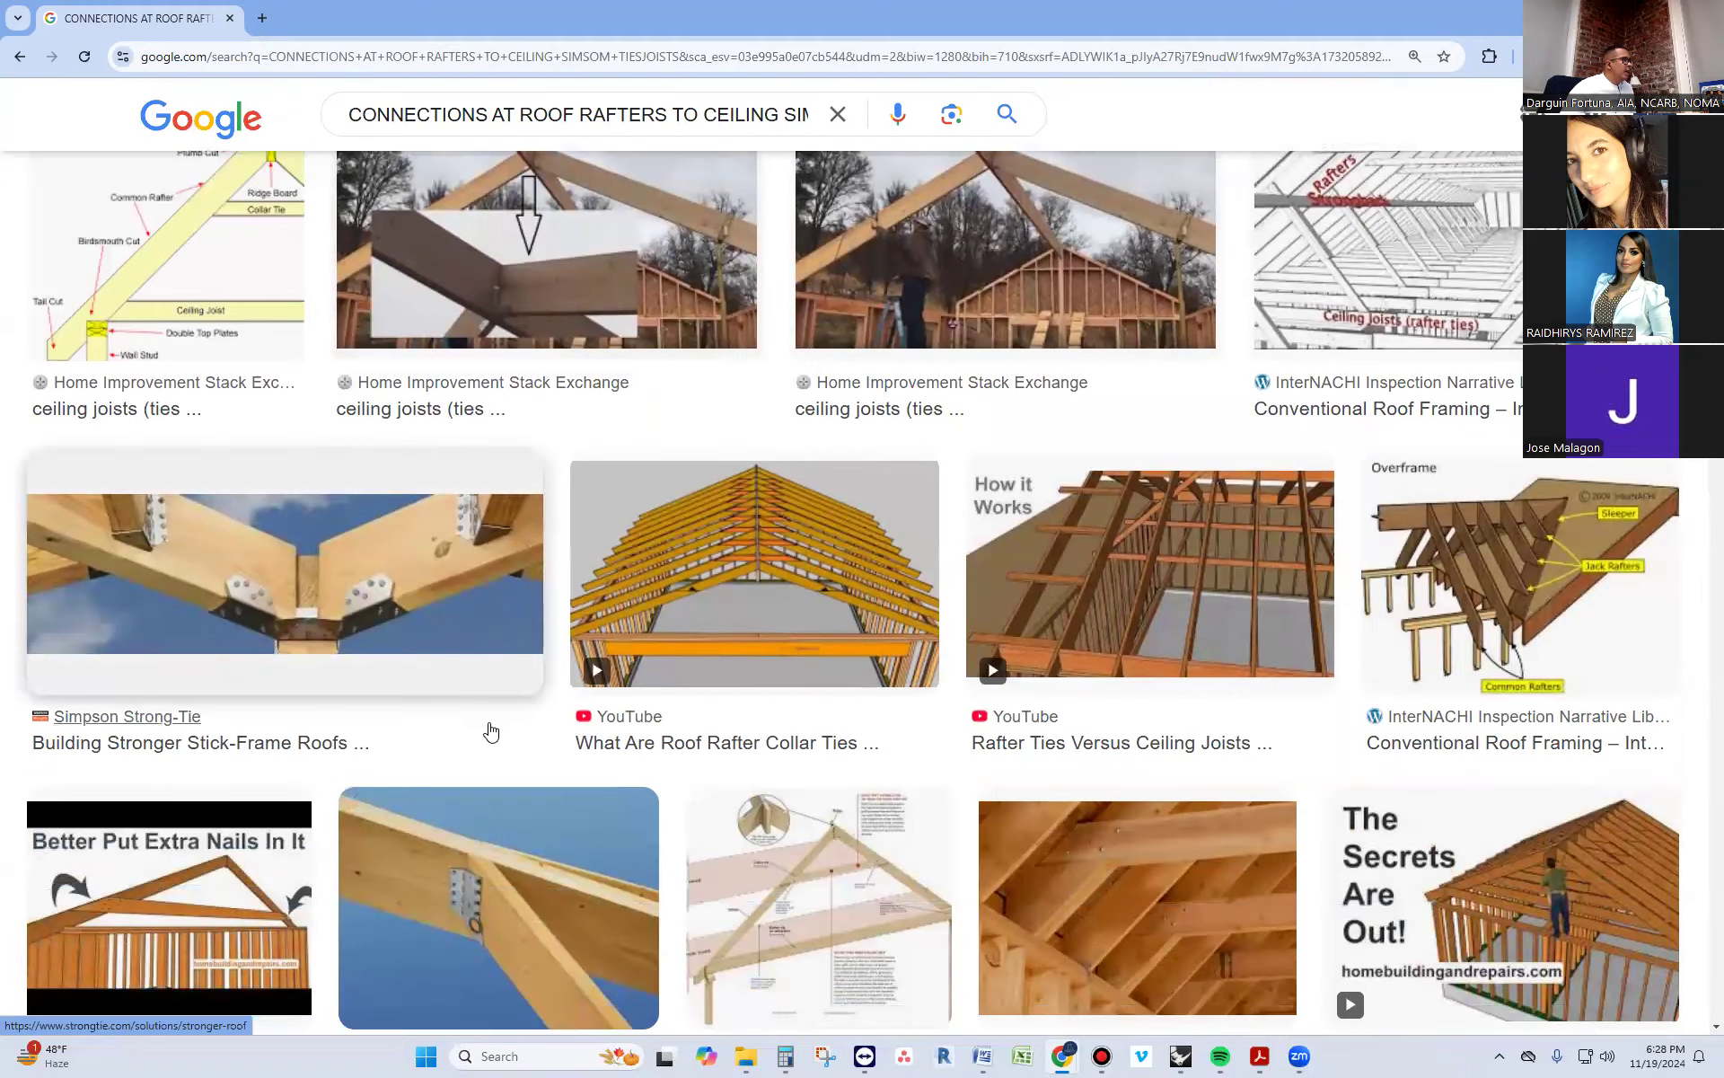
pyautogui.scroll(-8, 508, 724)
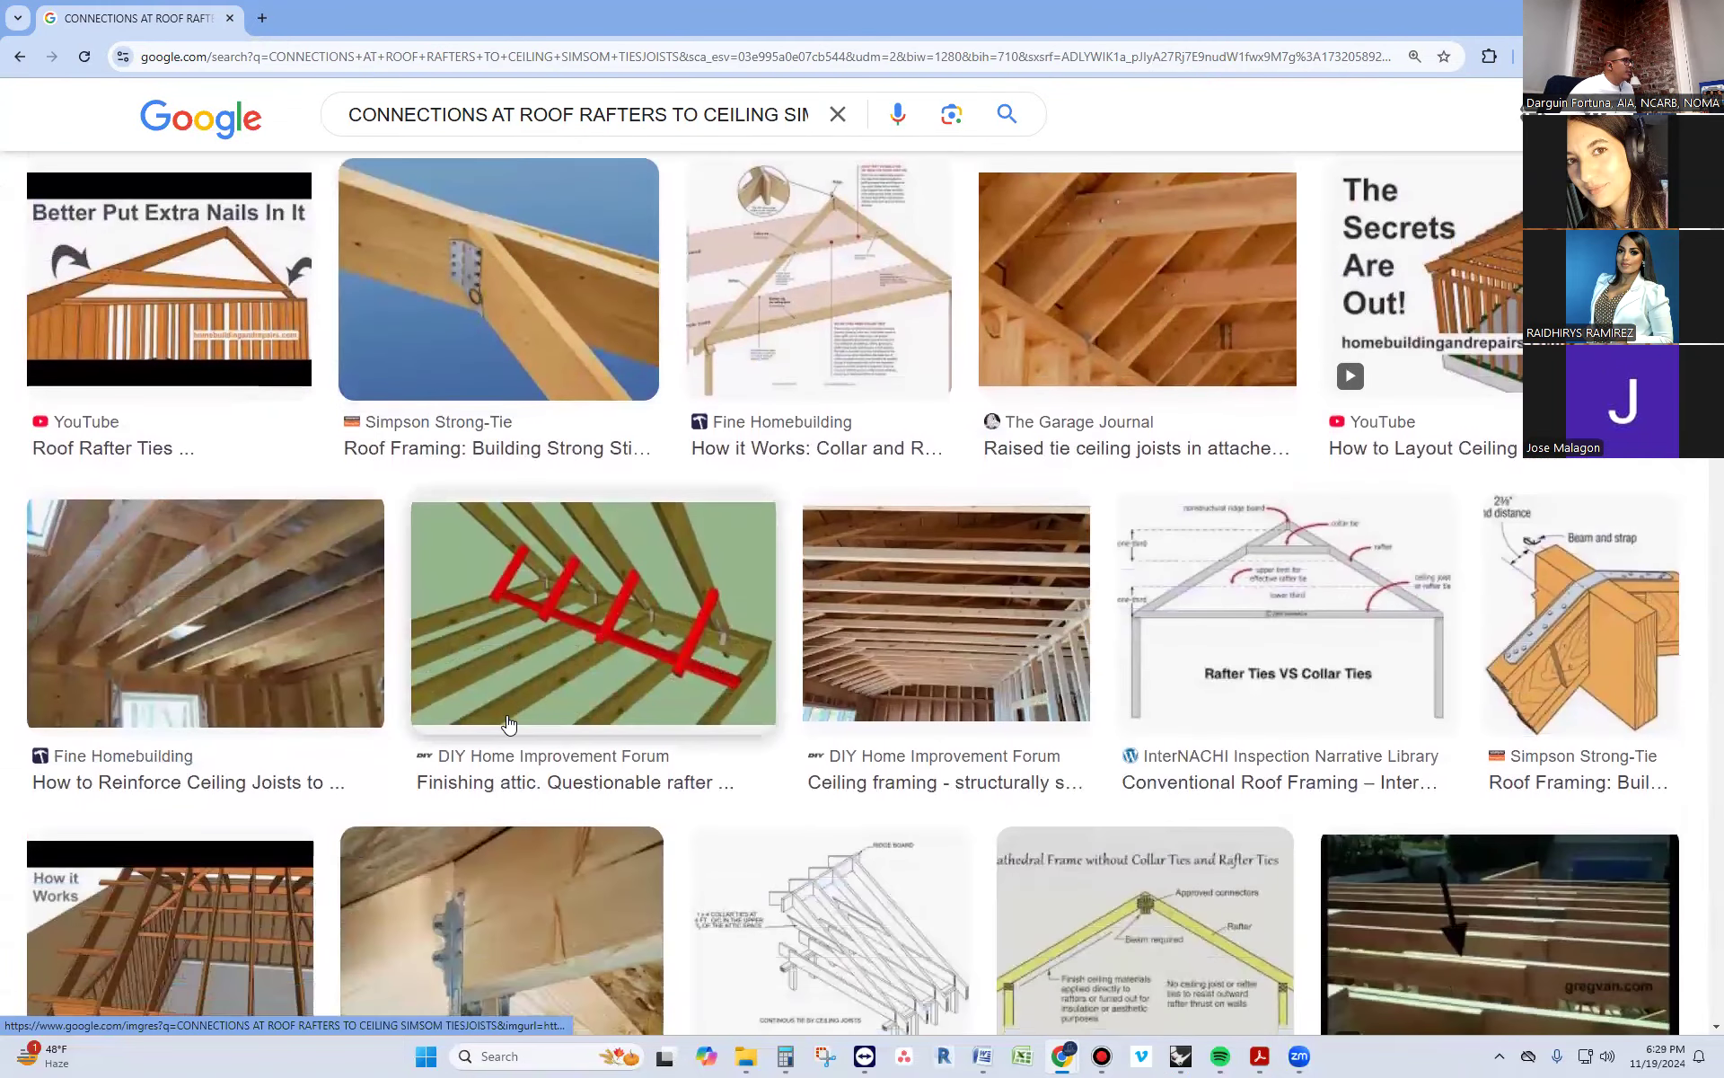
pyautogui.scroll(-1, 506, 715)
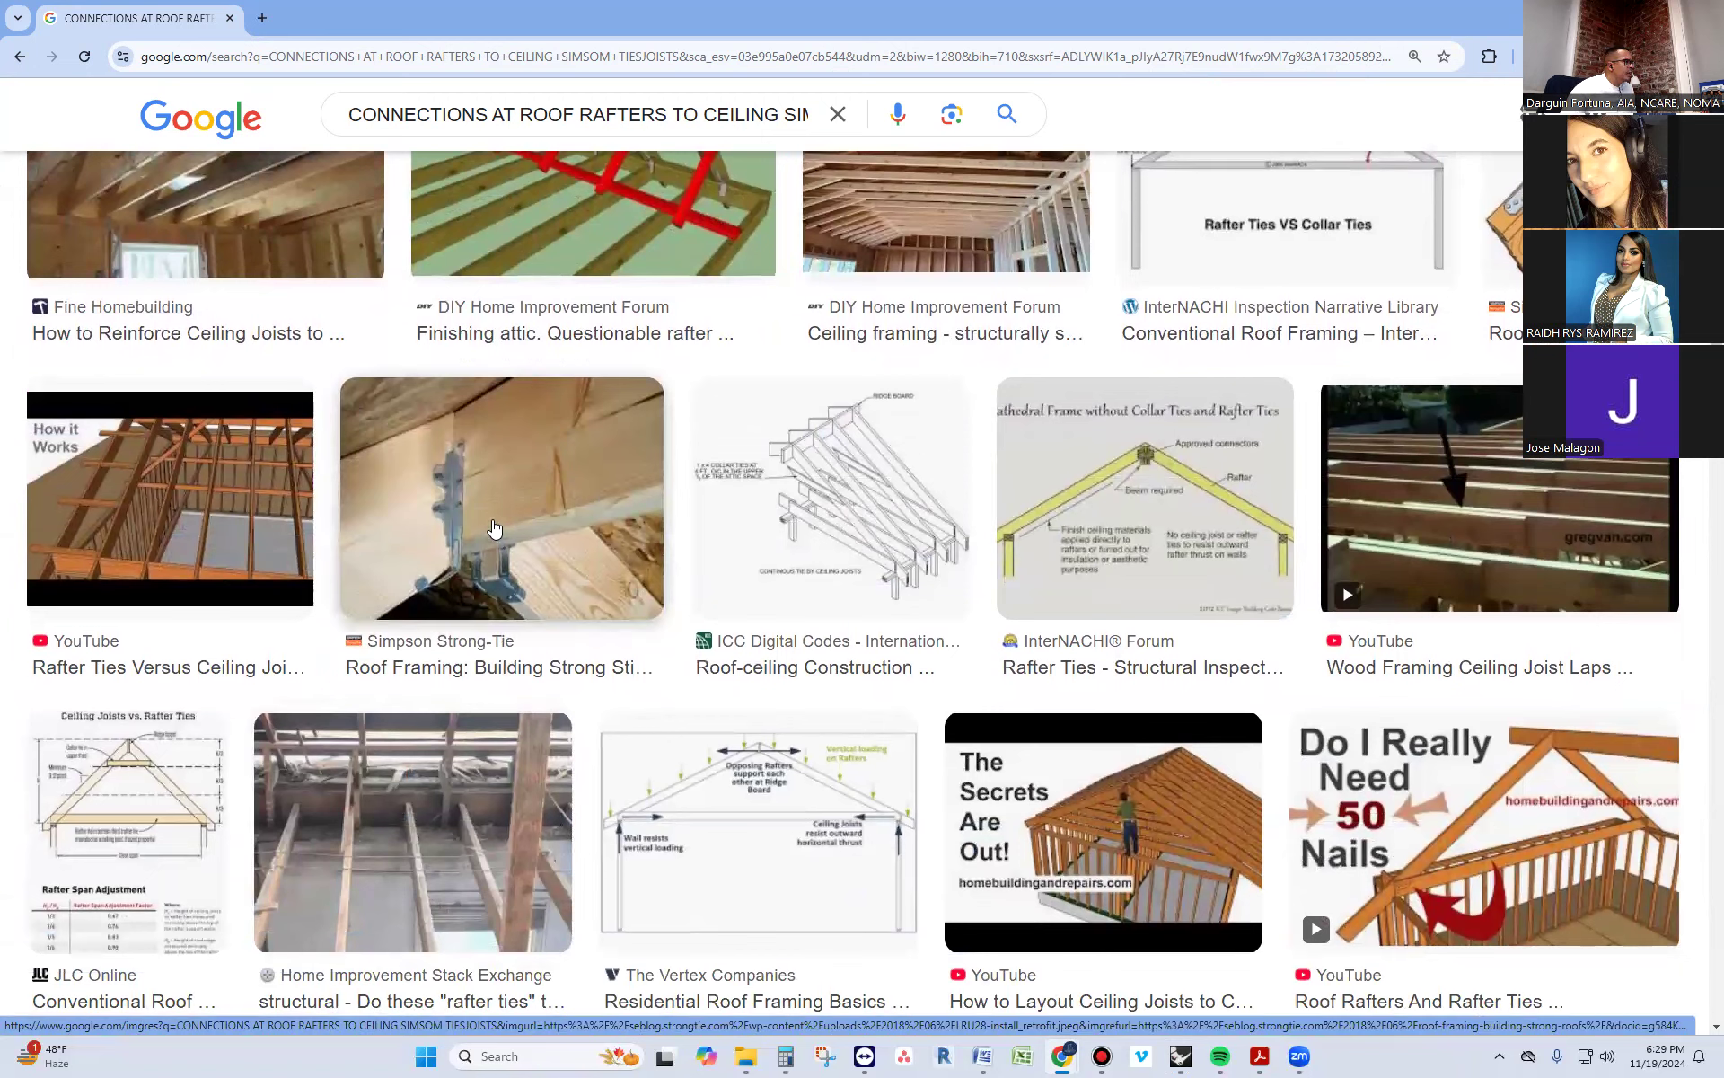
pyautogui.scroll(-8, 494, 532)
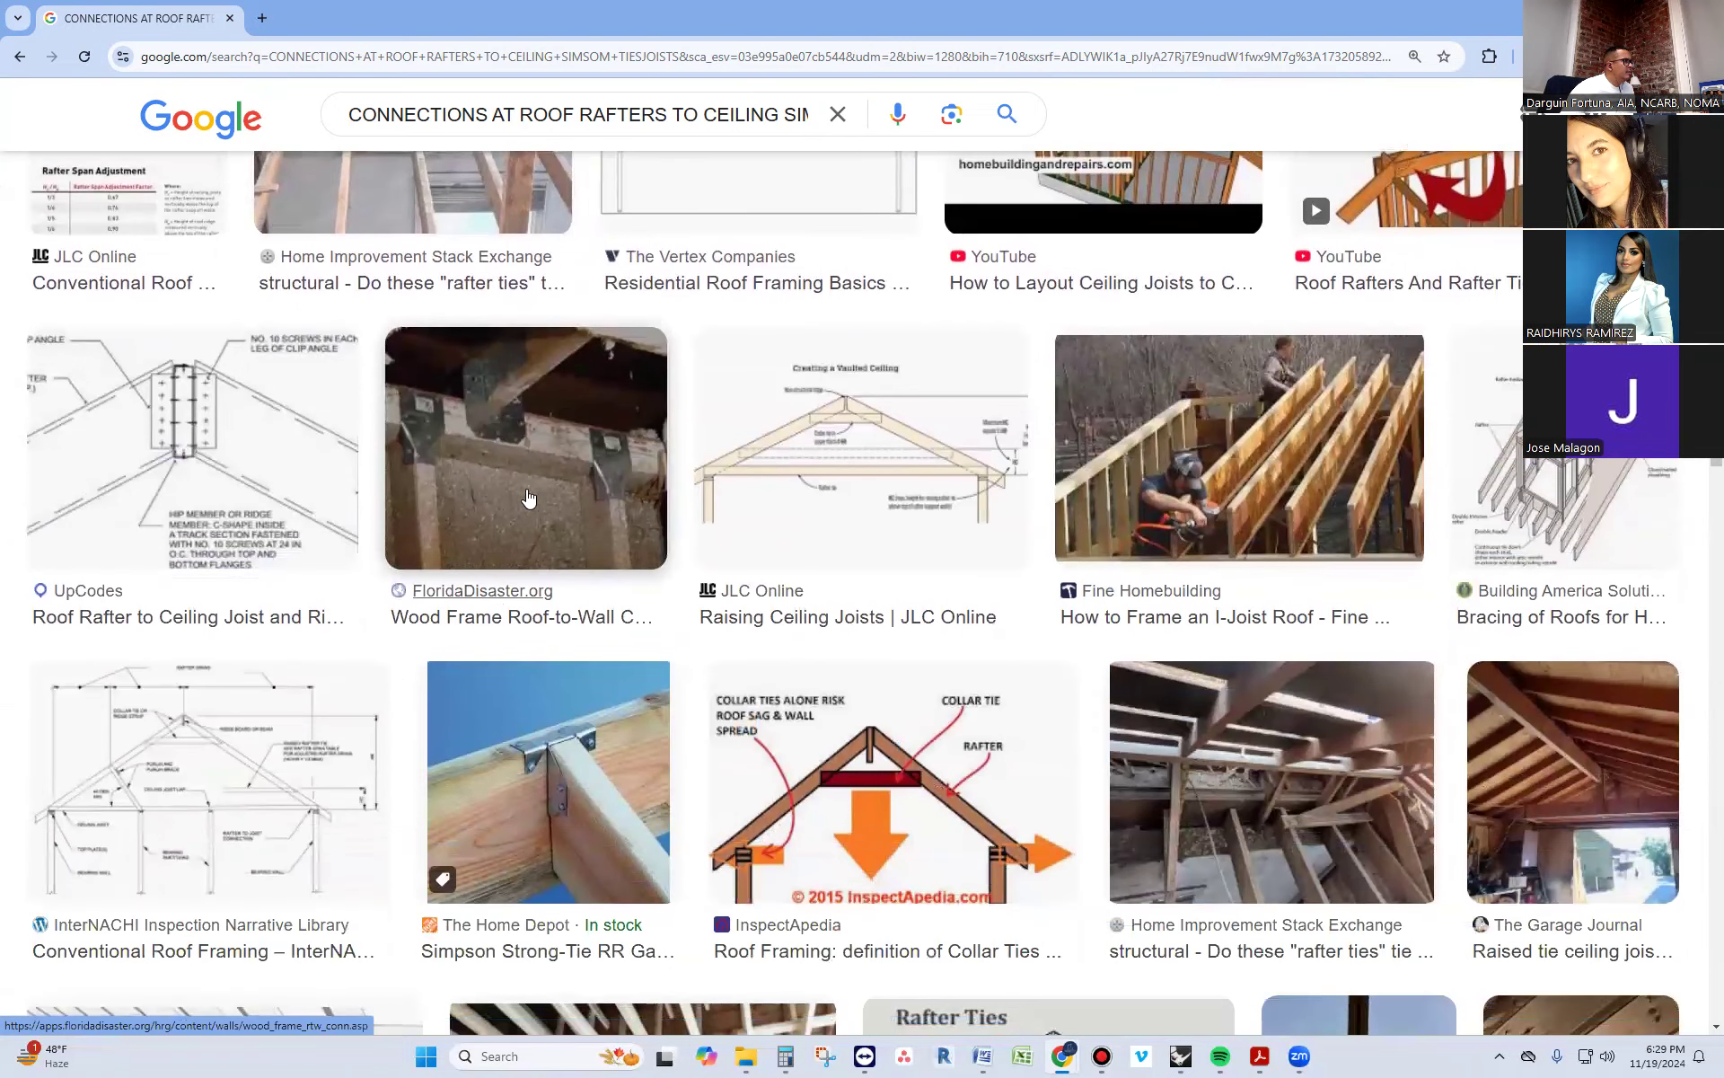
pyautogui.click(505, 419)
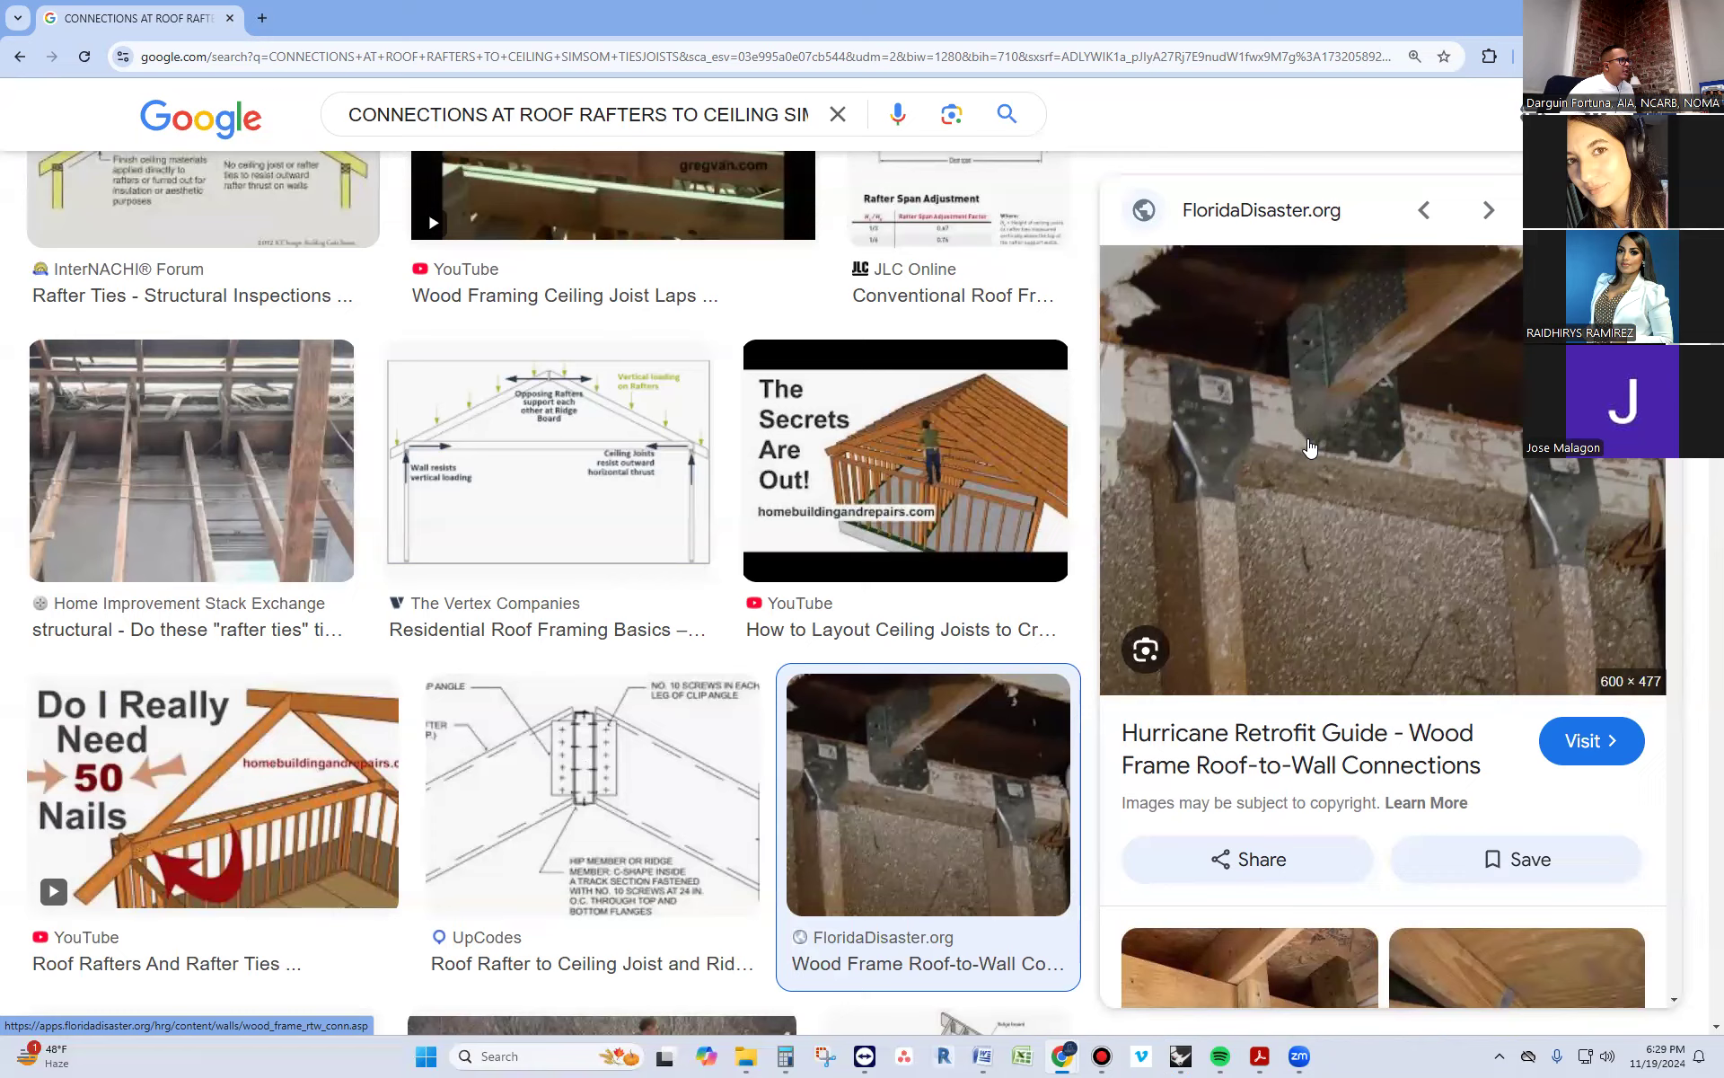
# Preview related photos of metal roof-to-wall connectors and open the How to Look at a House page on wind mitigation inspections
pyautogui.scroll(-2, 1310, 446)
pyautogui.scroll(-1, 1310, 446)
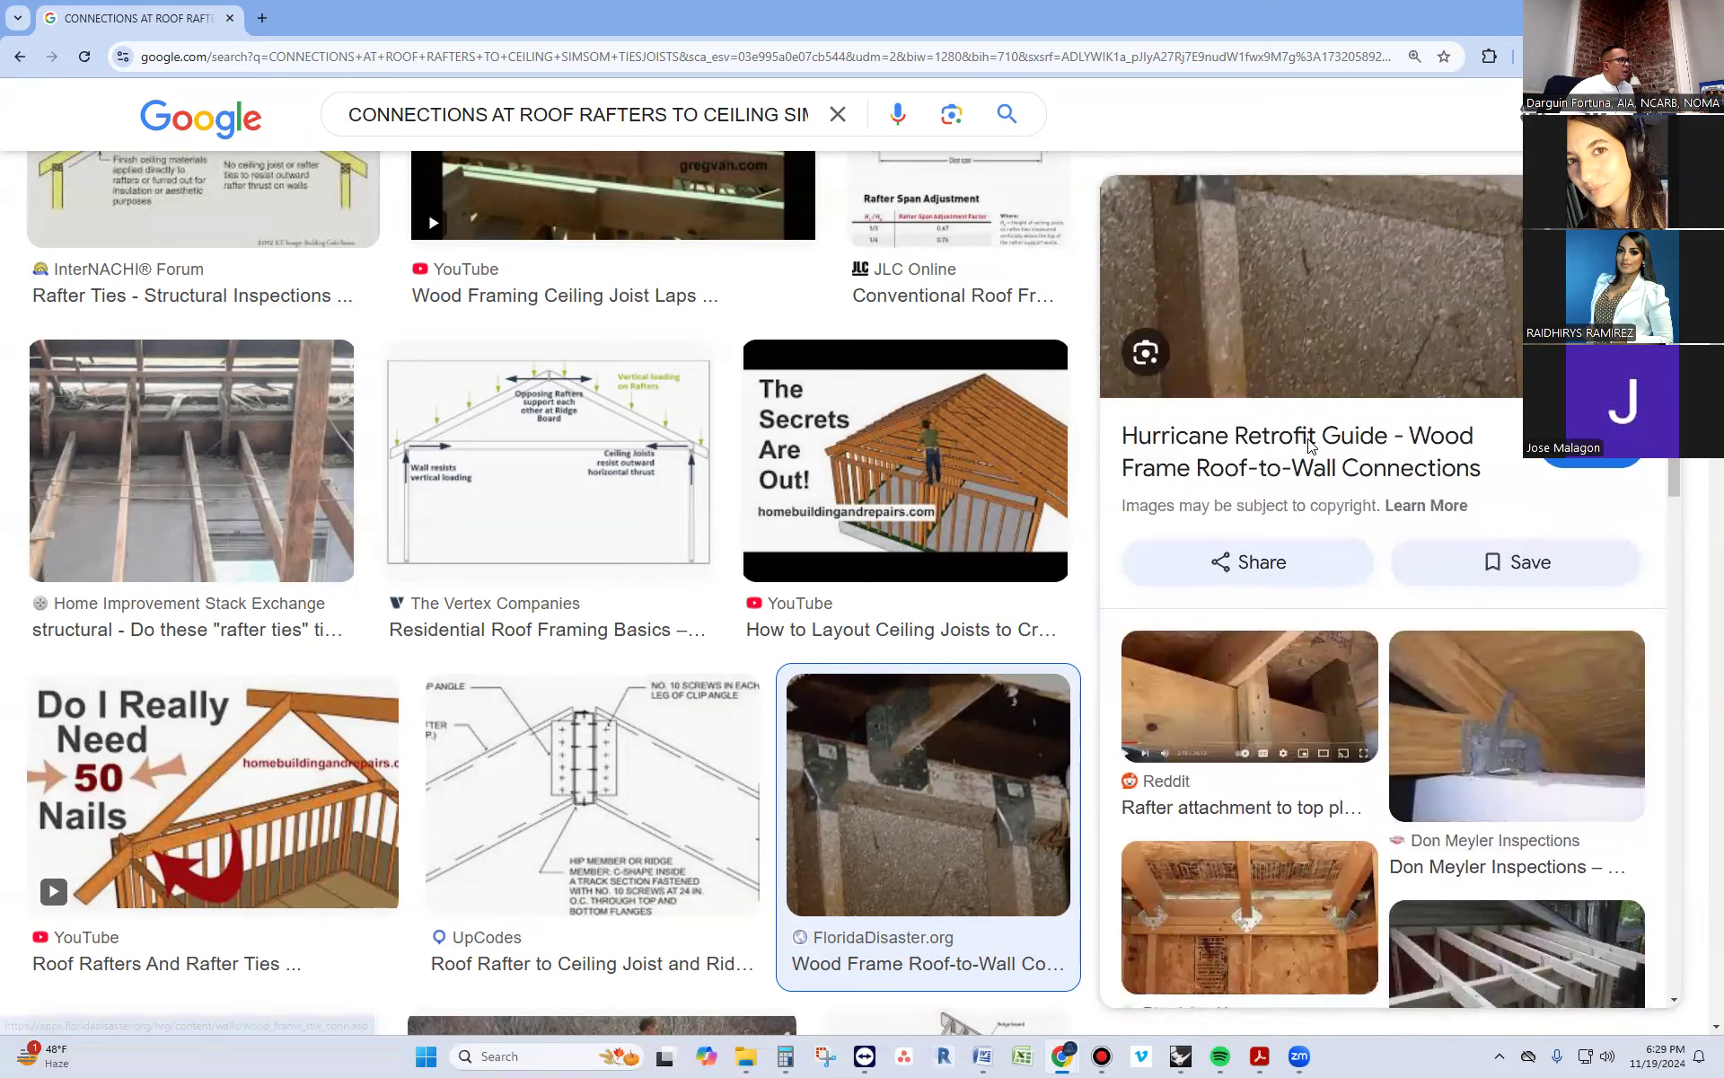
pyautogui.scroll(-2, 1311, 447)
pyautogui.click(1483, 551)
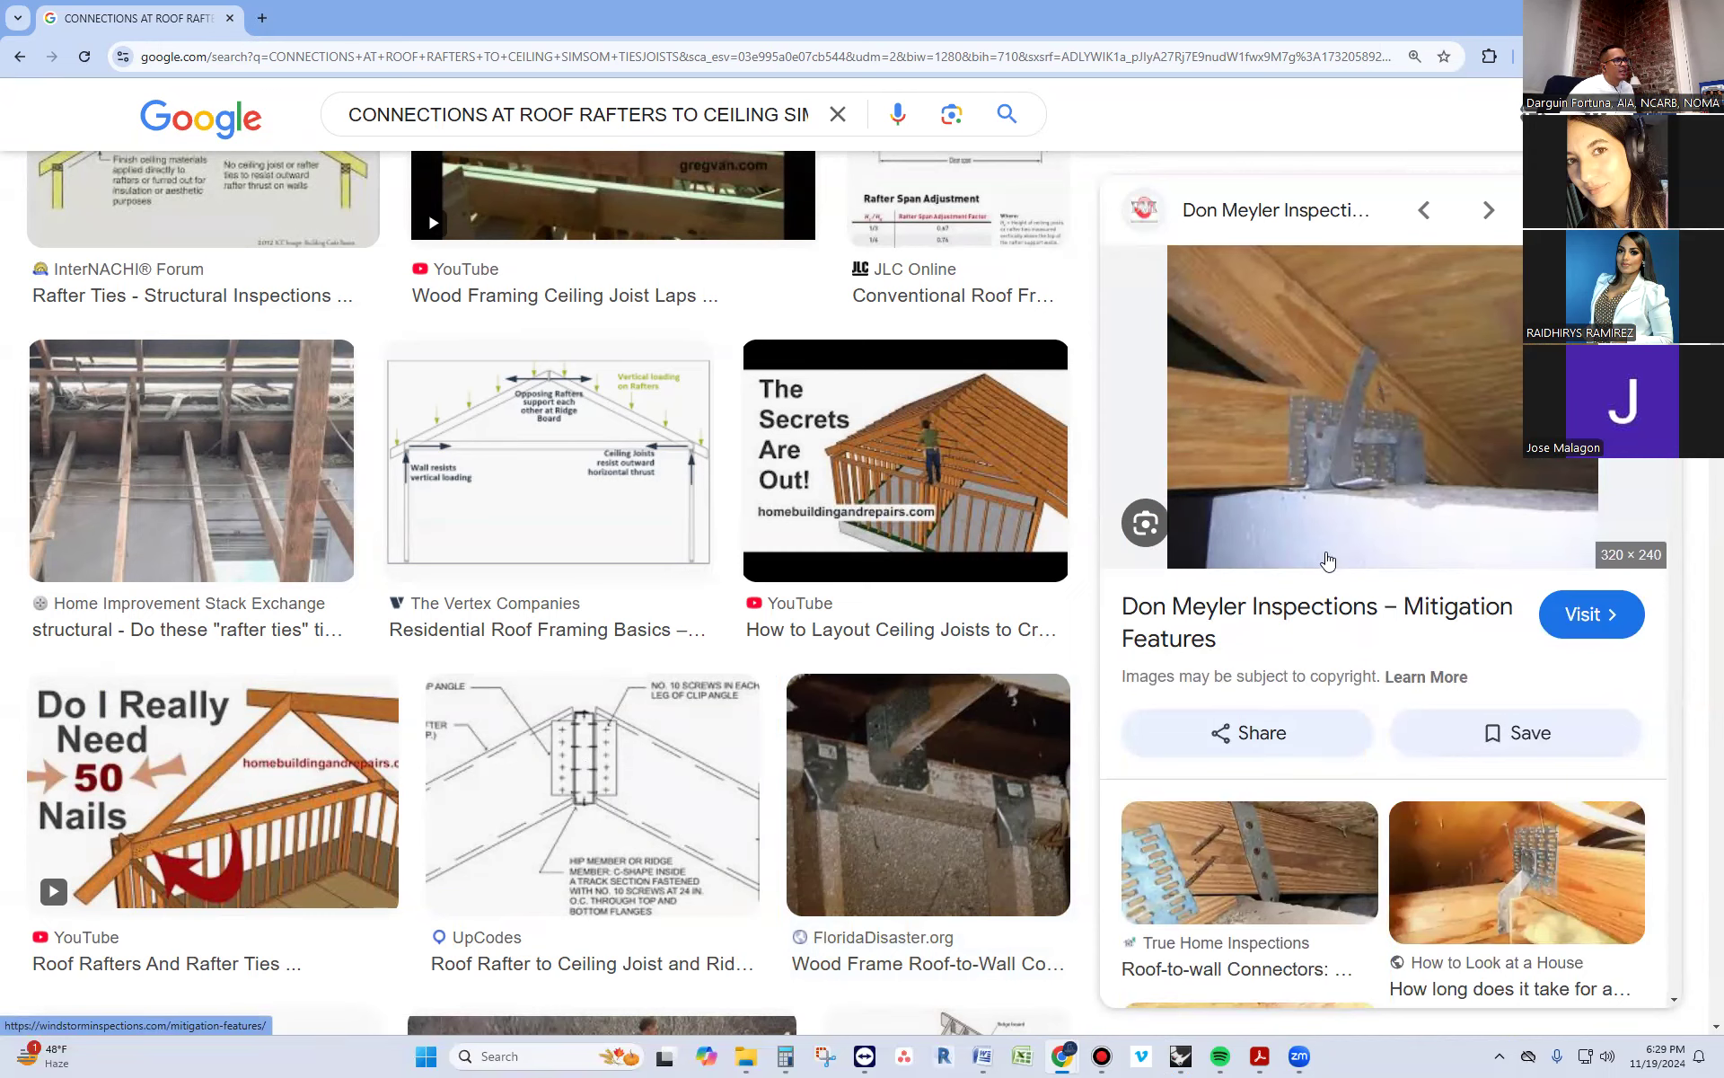
pyautogui.click(1564, 876)
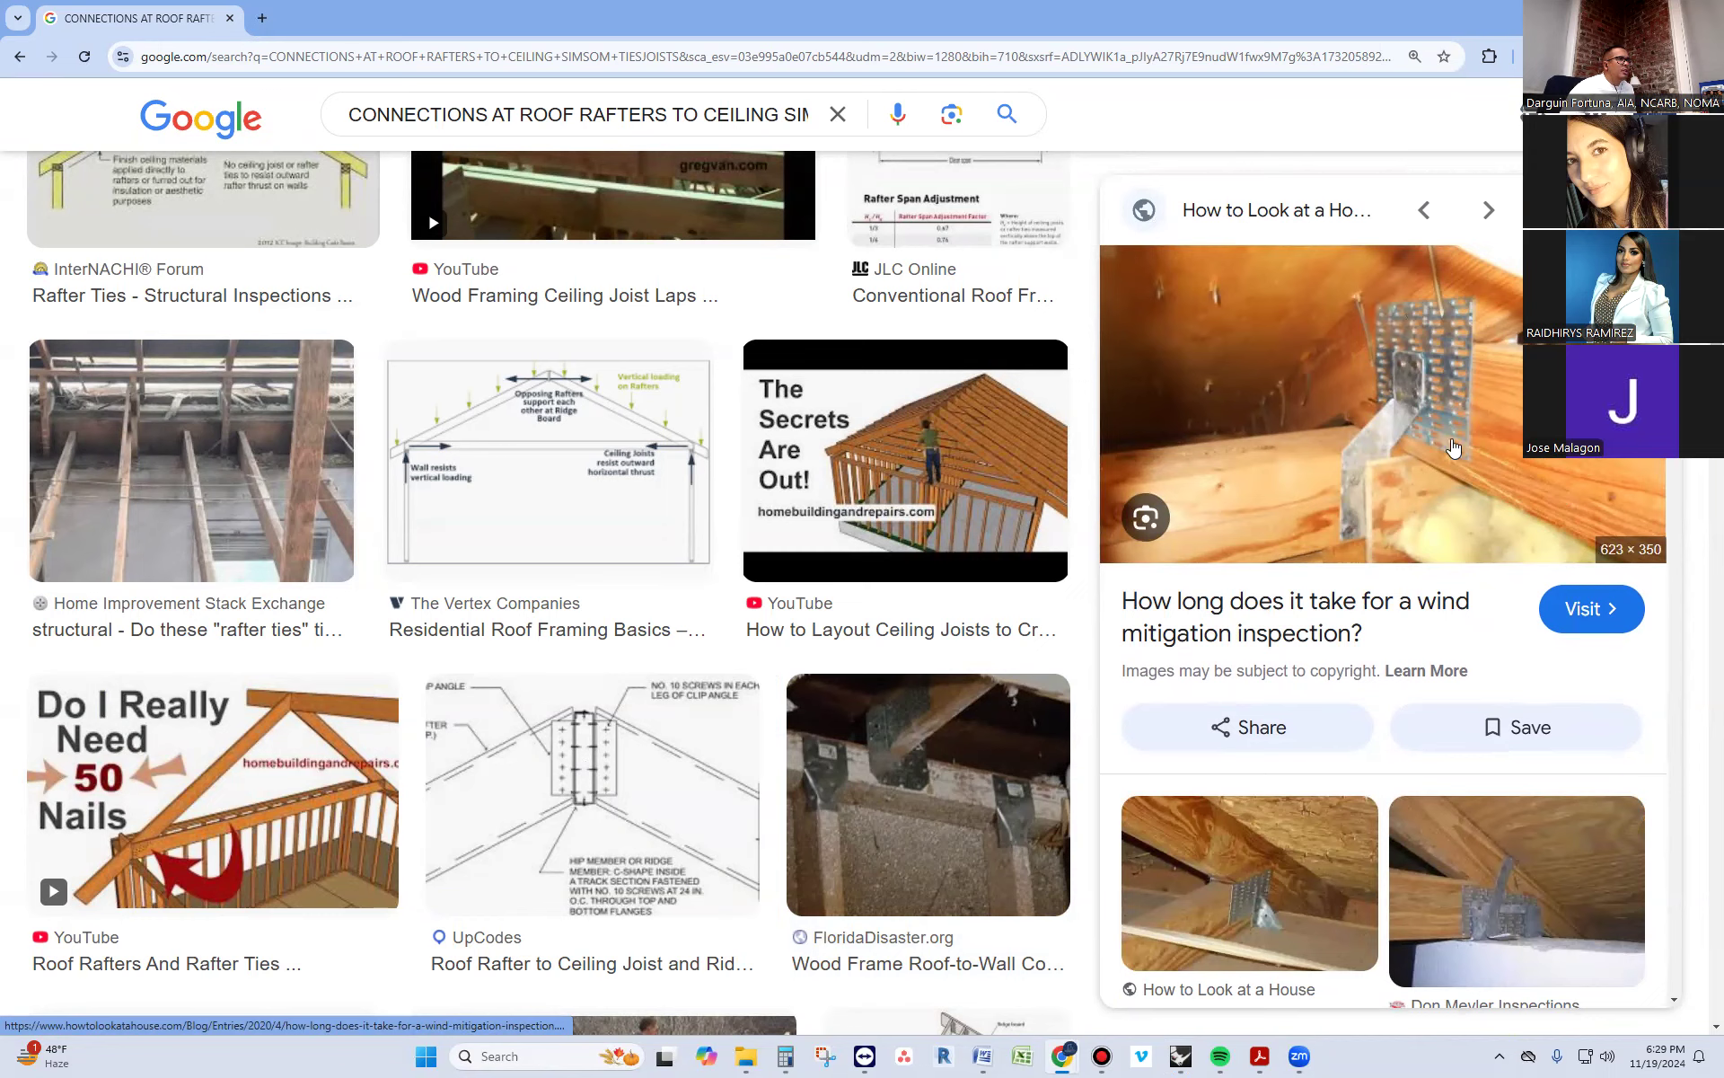
pyautogui.click(1342, 495)
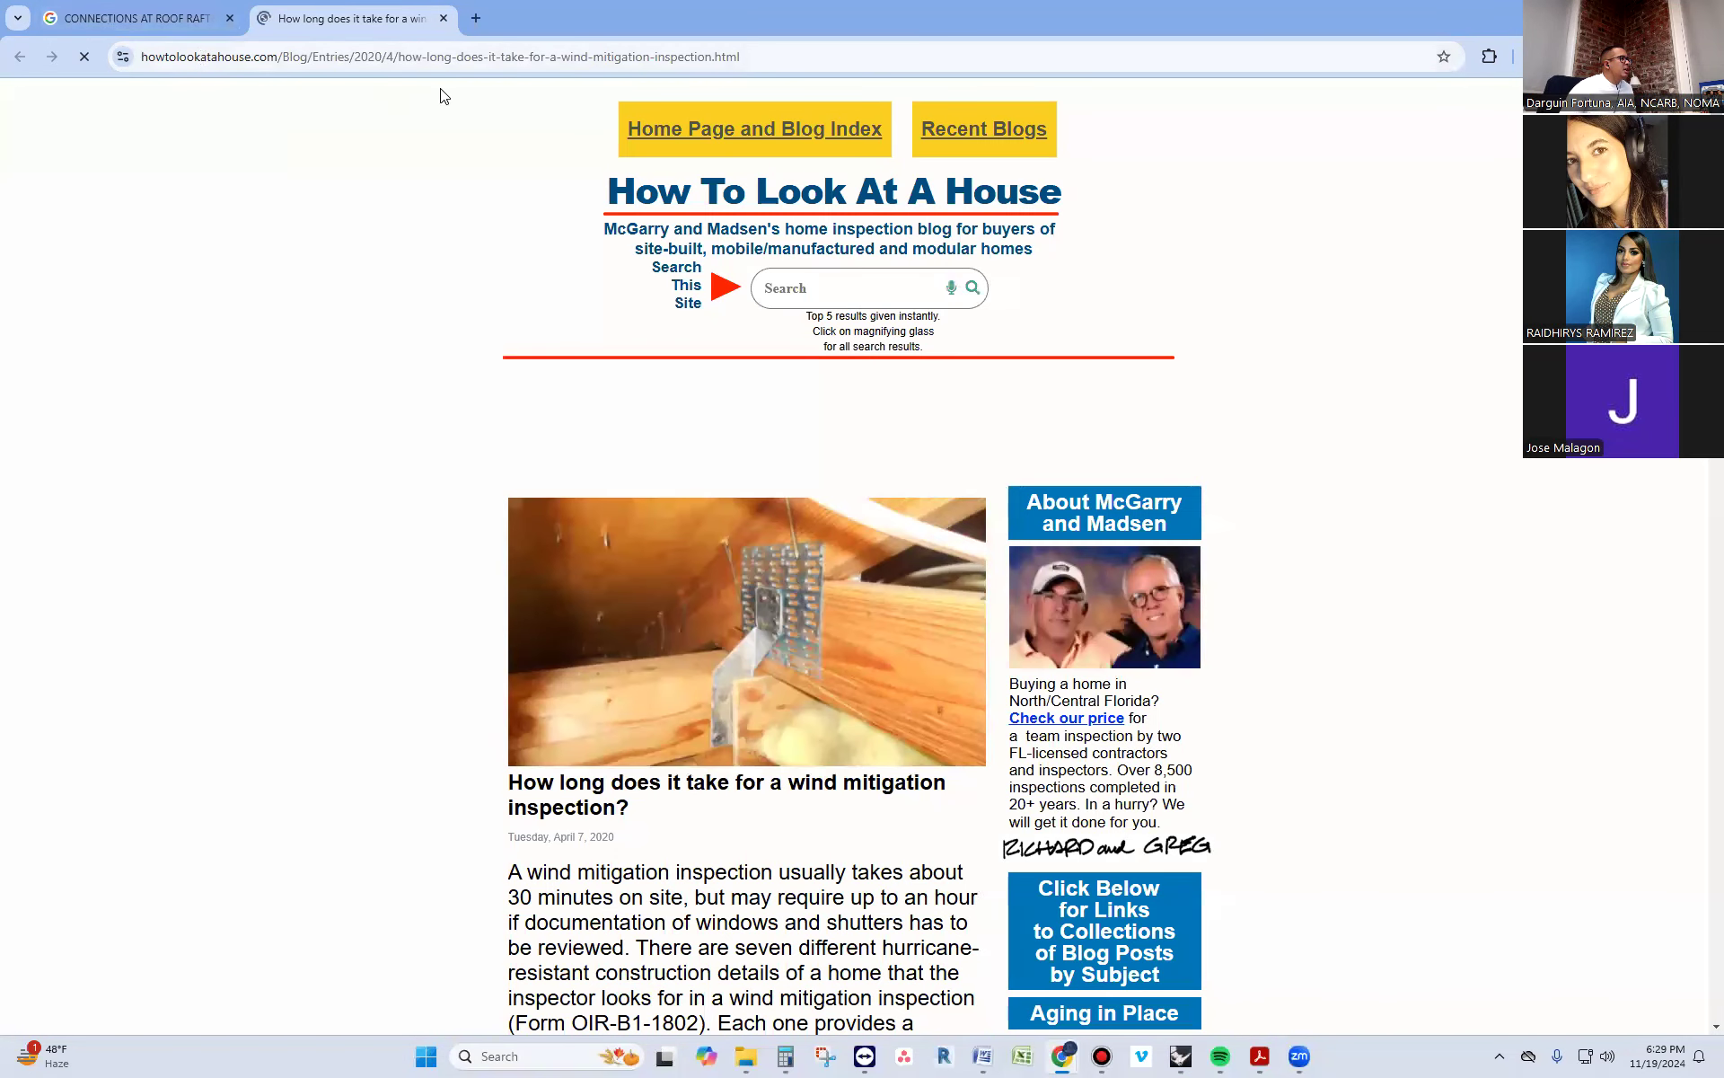
# Search Google for "simpson strong tie" in a new tab
pyautogui.click(476, 18)
pyautogui.write('S')
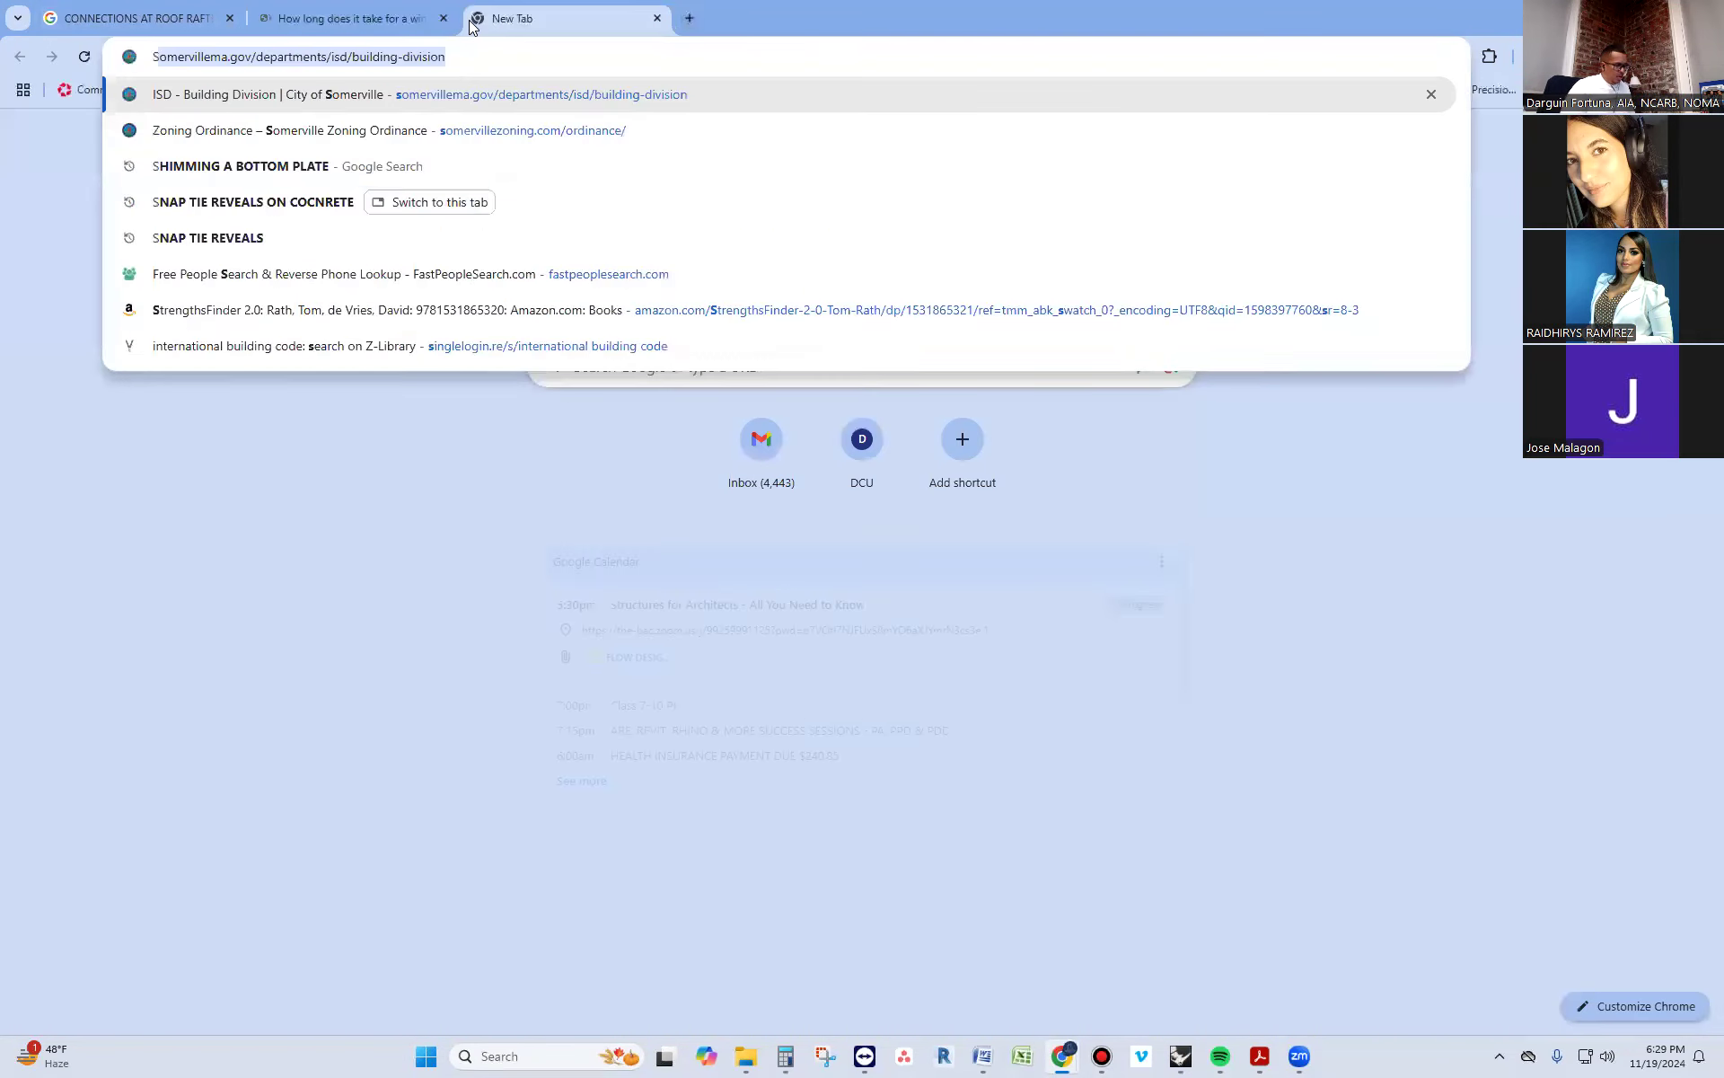
pyautogui.write('IMPSO')
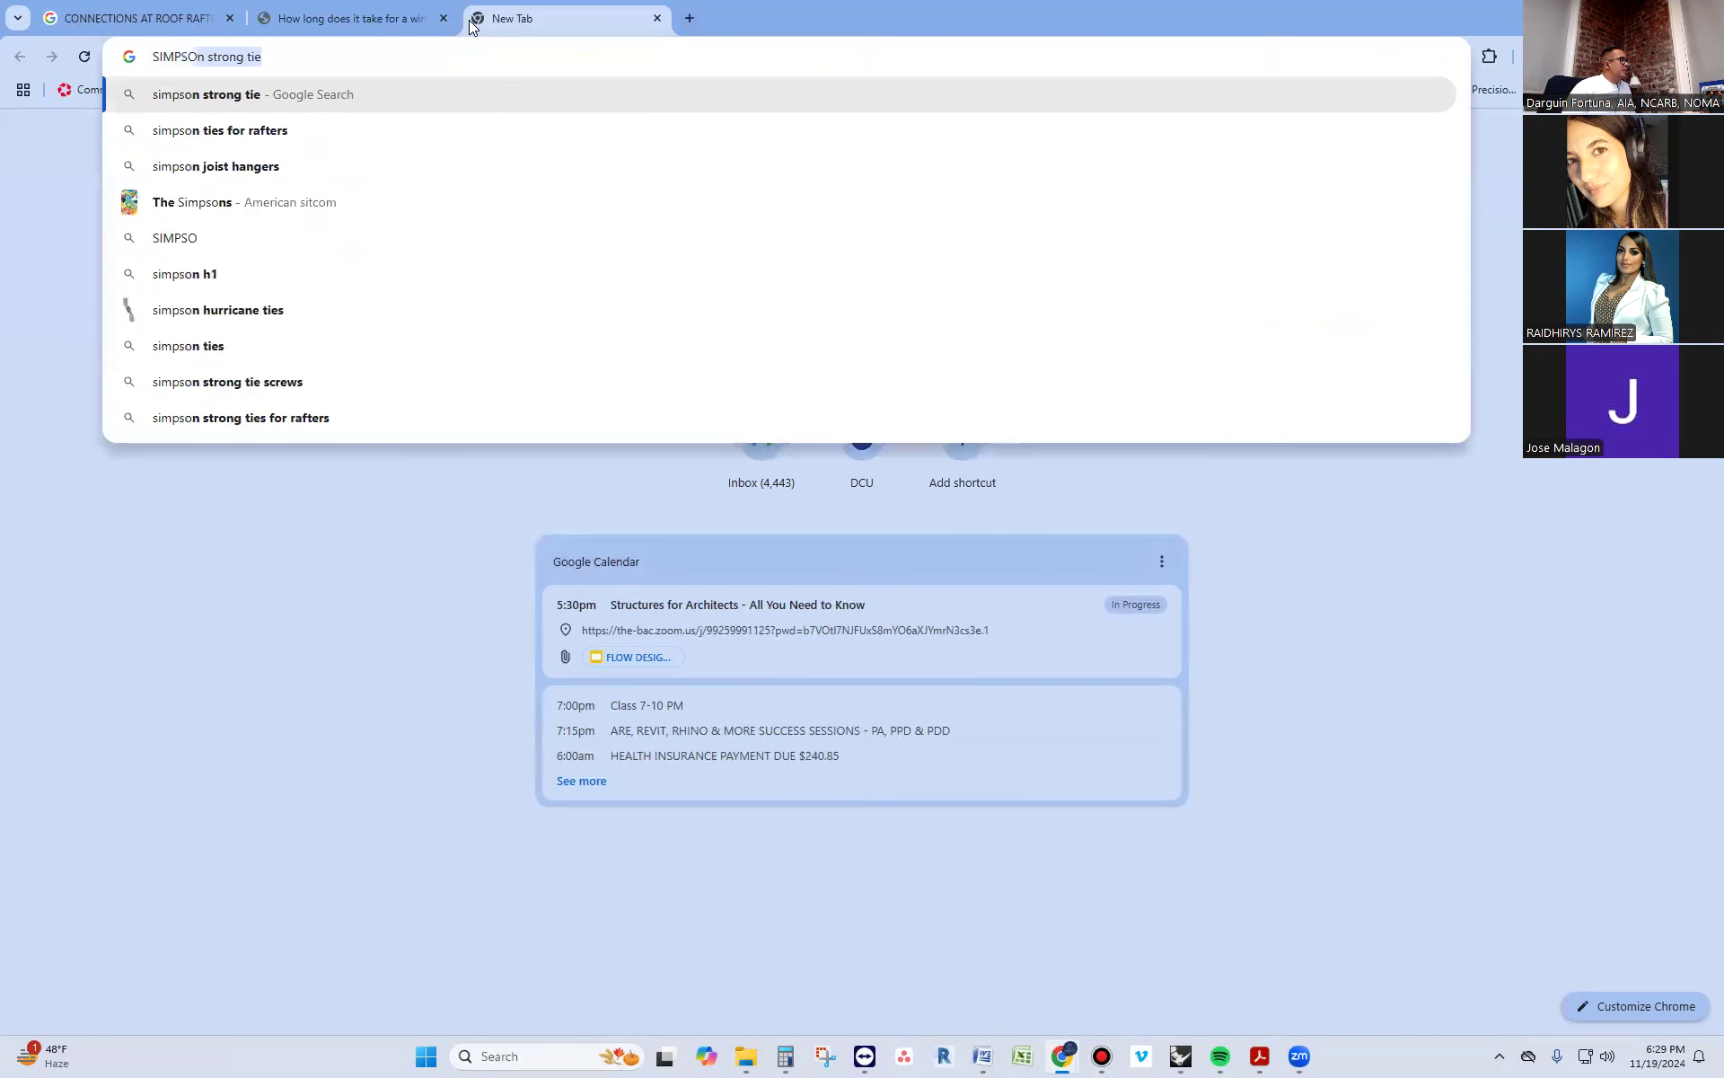
pyautogui.press('Return')
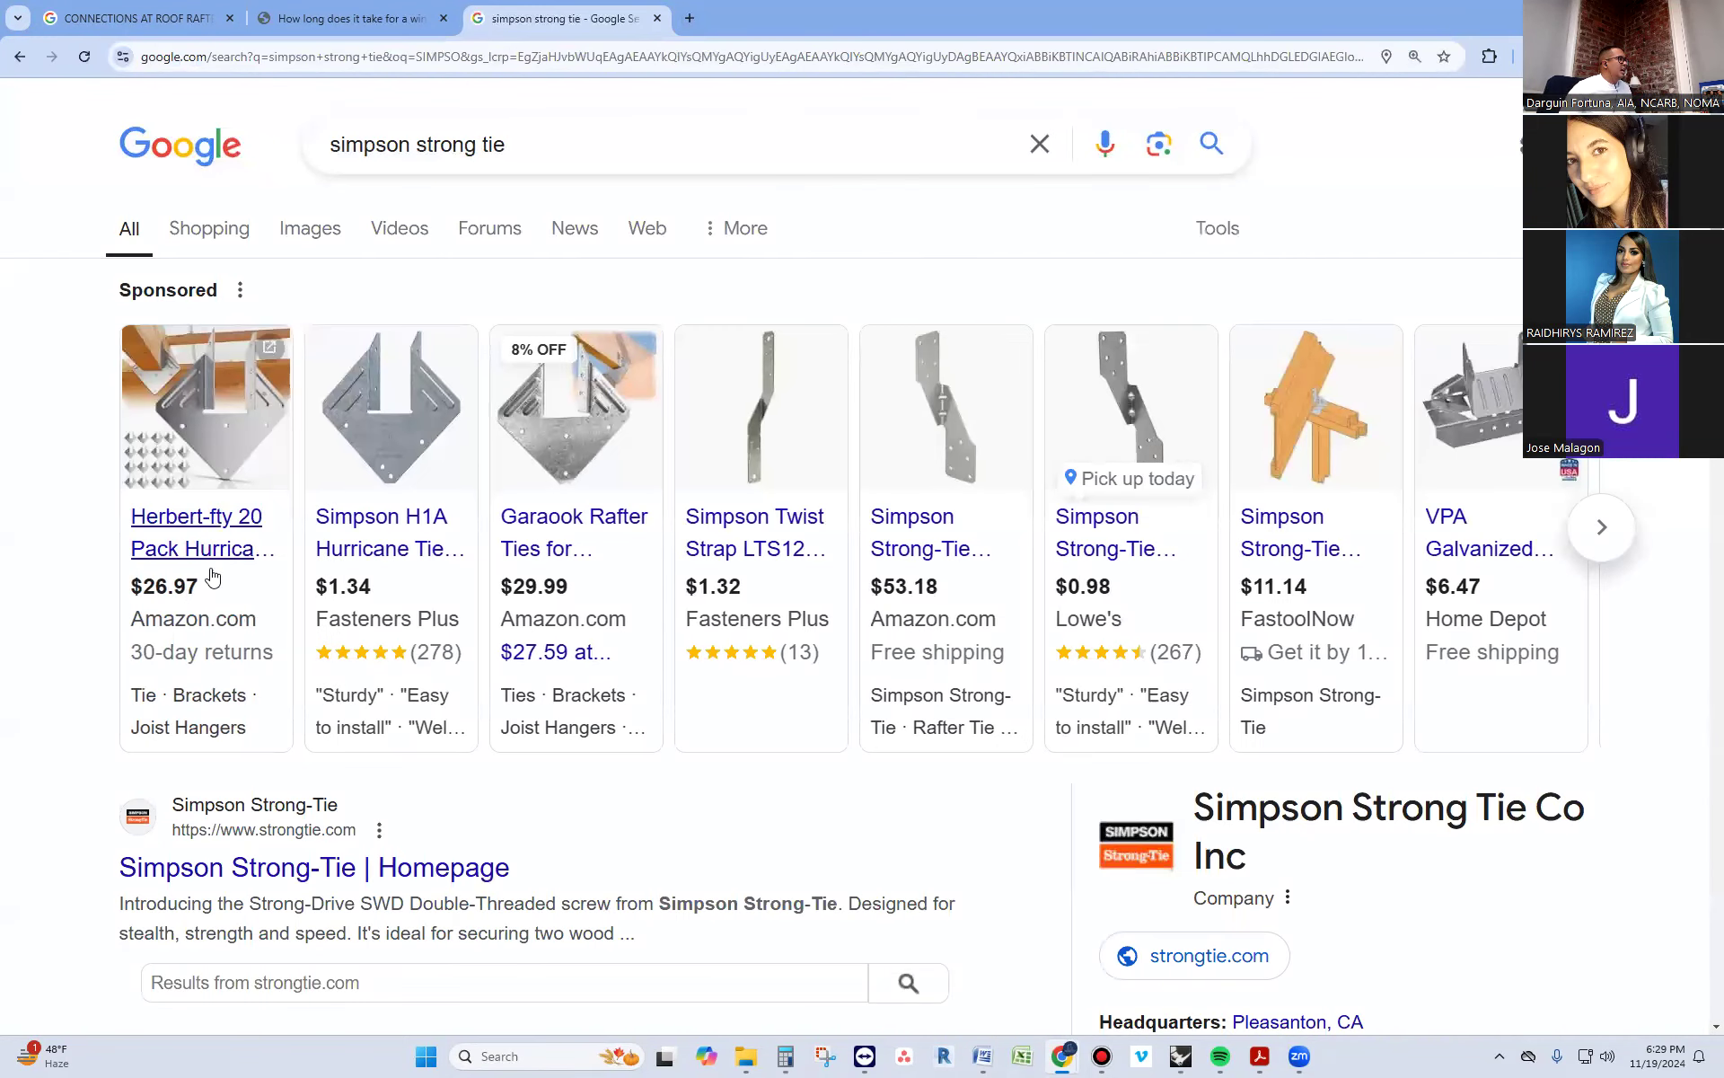
# Extend the search query to "simpson strong tie CEILING JOIST TO ROOF RAFTERS" and run it
pyautogui.click(554, 158)
pyautogui.write('CEIL')
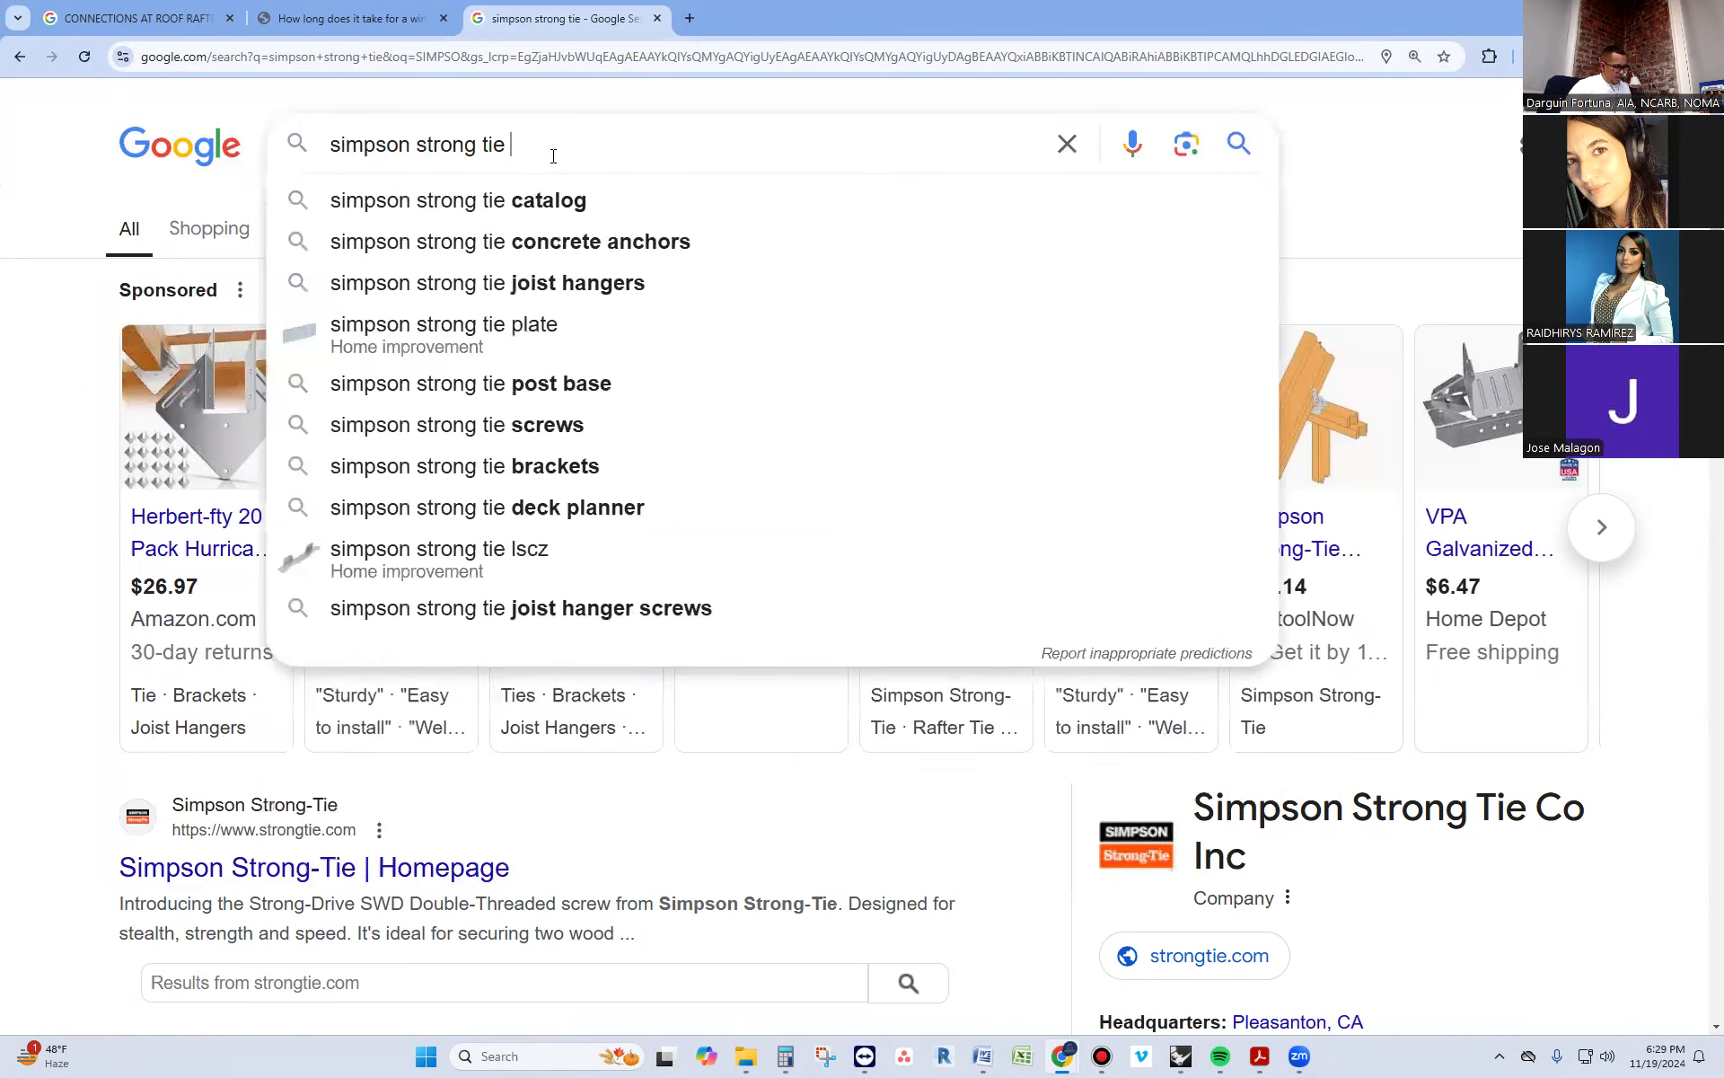
pyautogui.write('ING K')
pyautogui.press('BackSpace')
pyautogui.write('JOIST TO ')
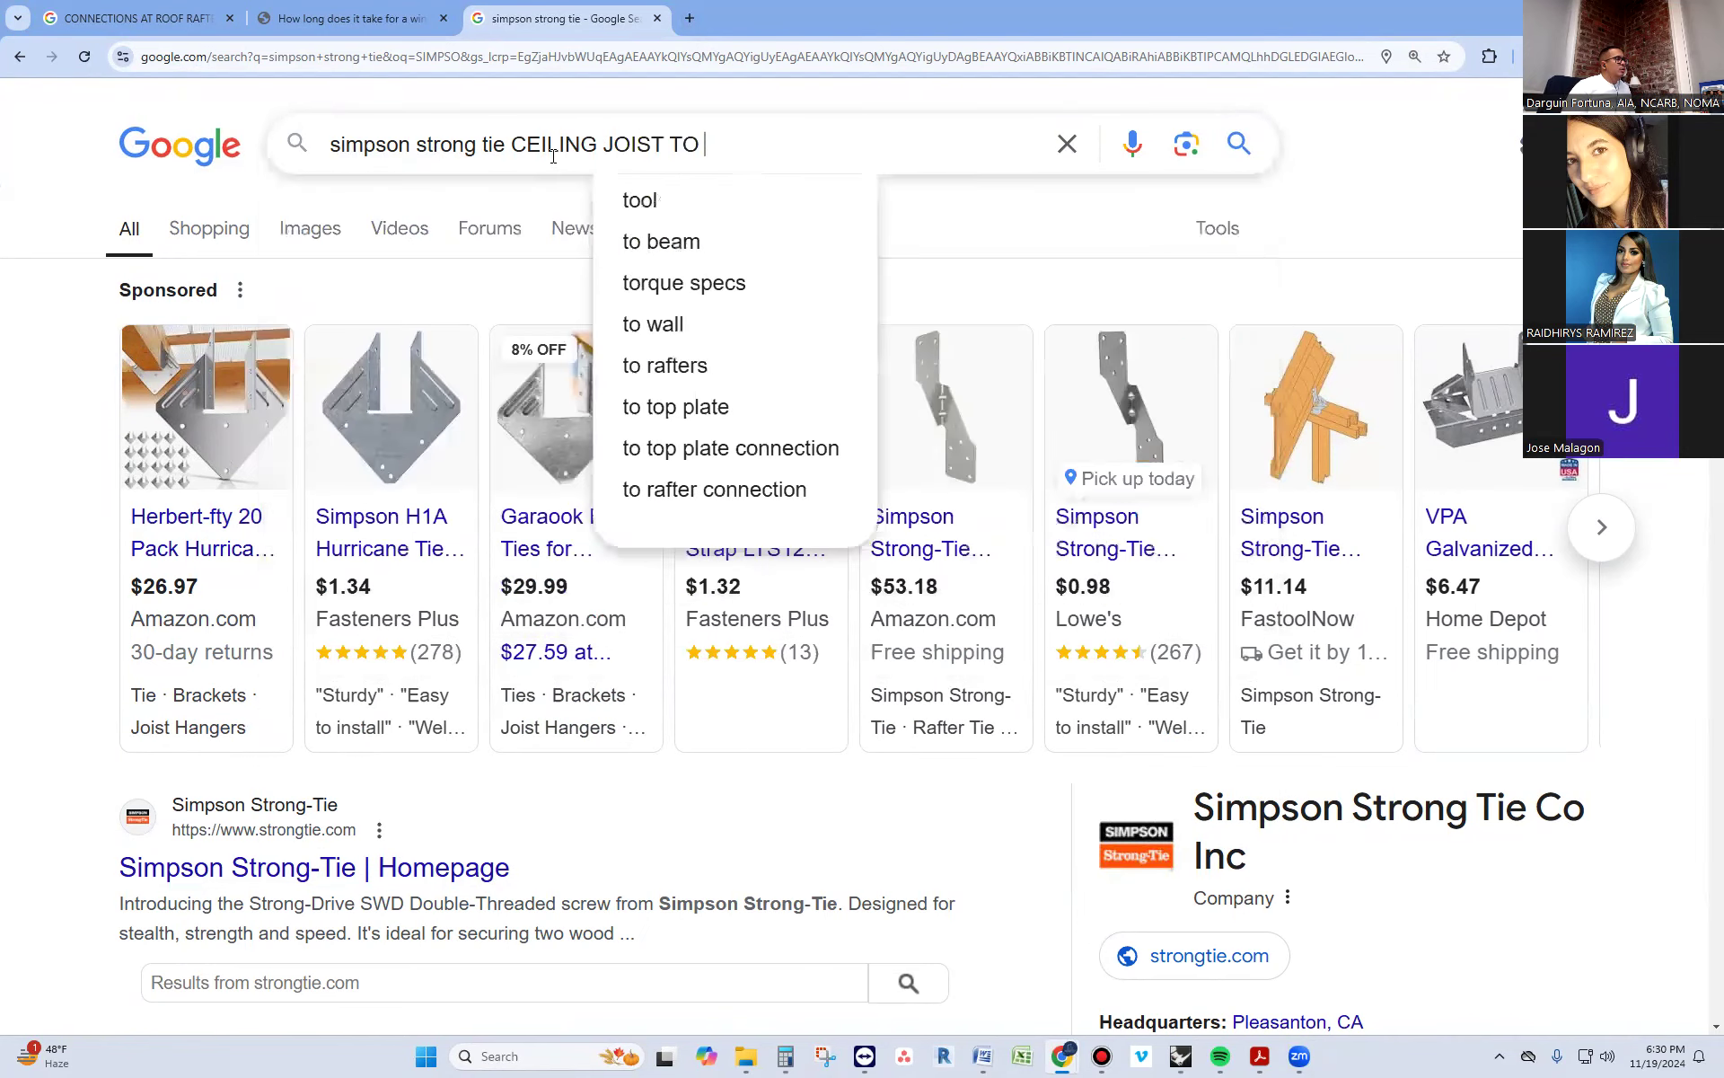
pyautogui.write('ROOF RAFTERS')
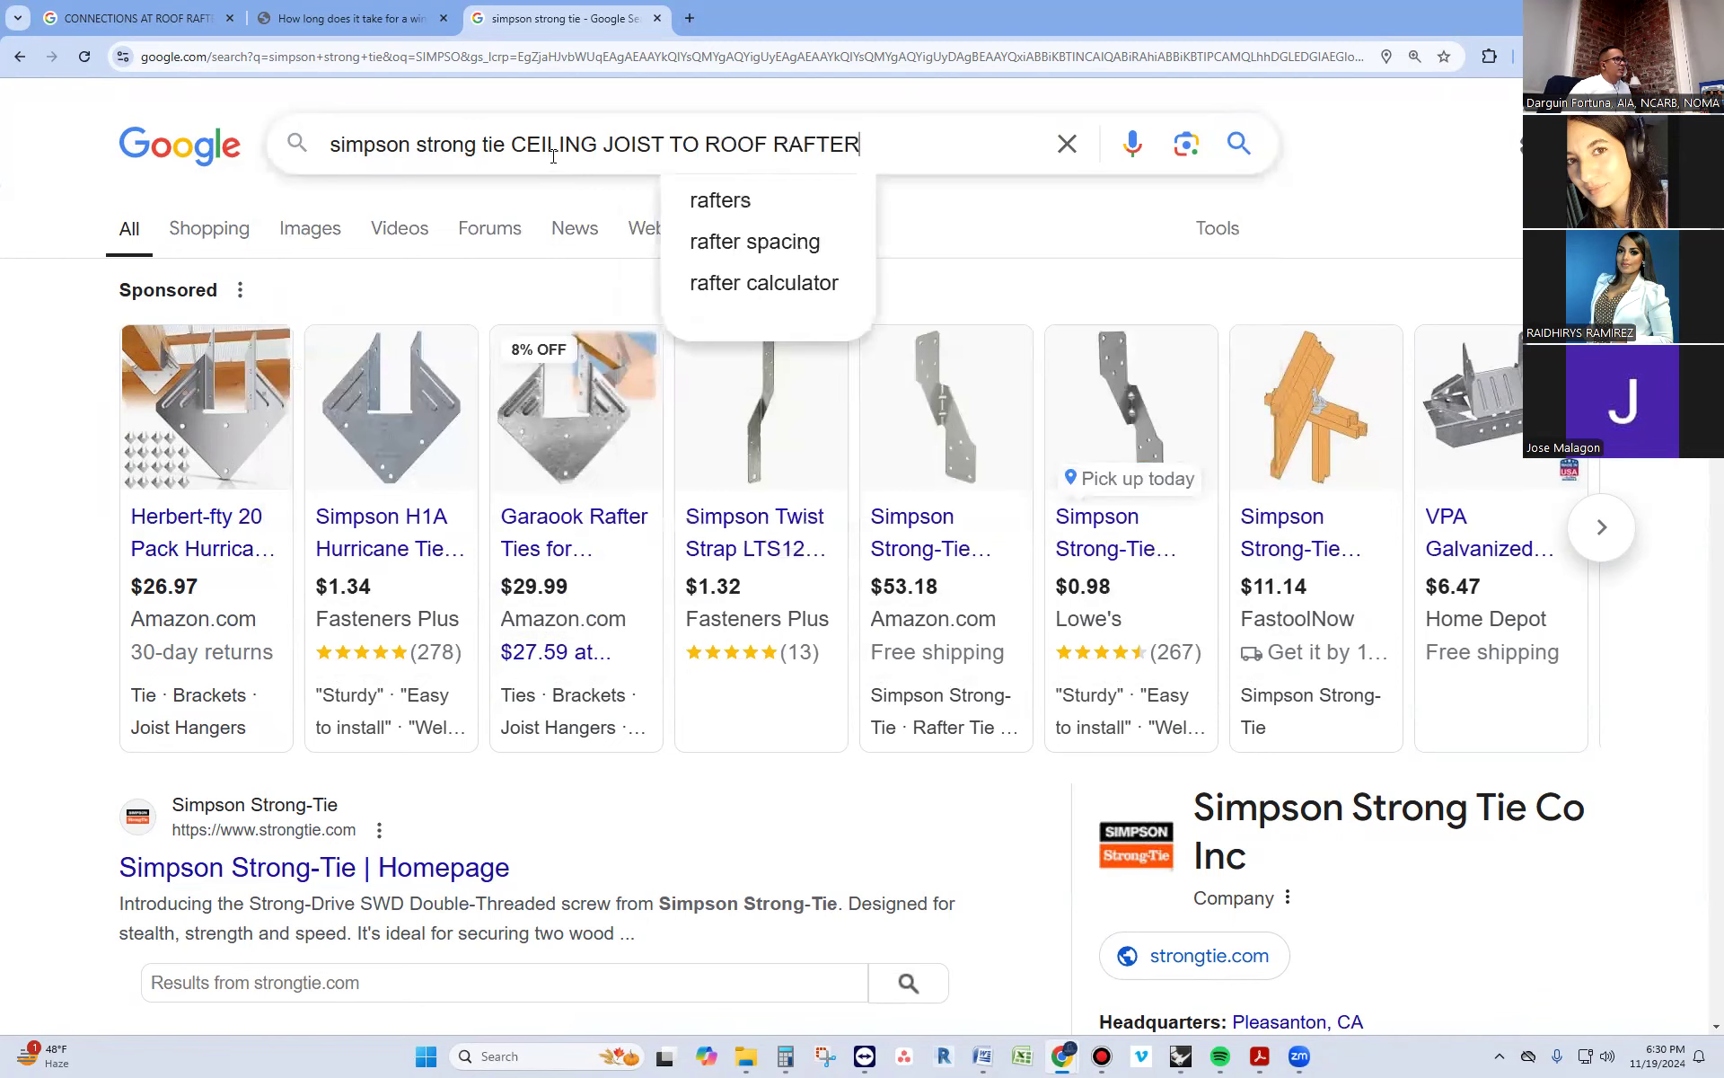
pyautogui.press('Return')
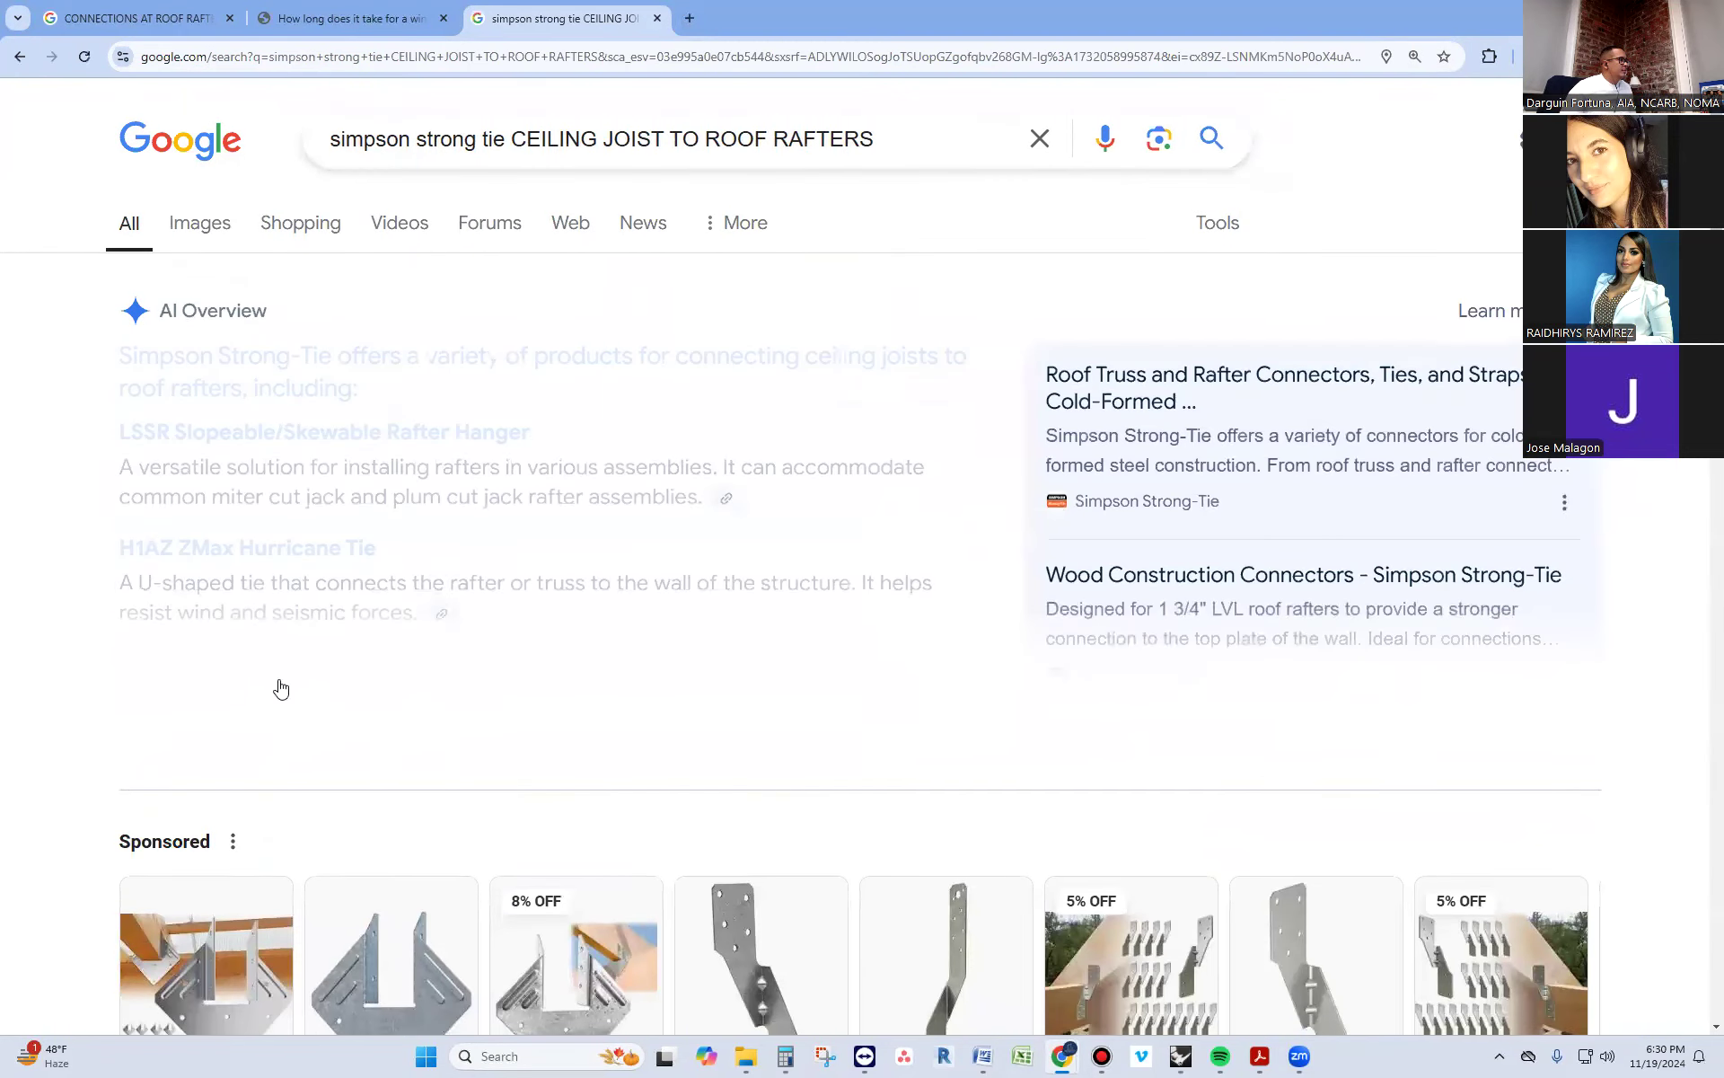
# View the sponsored Amazon listing for 25-piece hurricane strap tie brackets and return to the search results
pyautogui.scroll(-2, 277, 688)
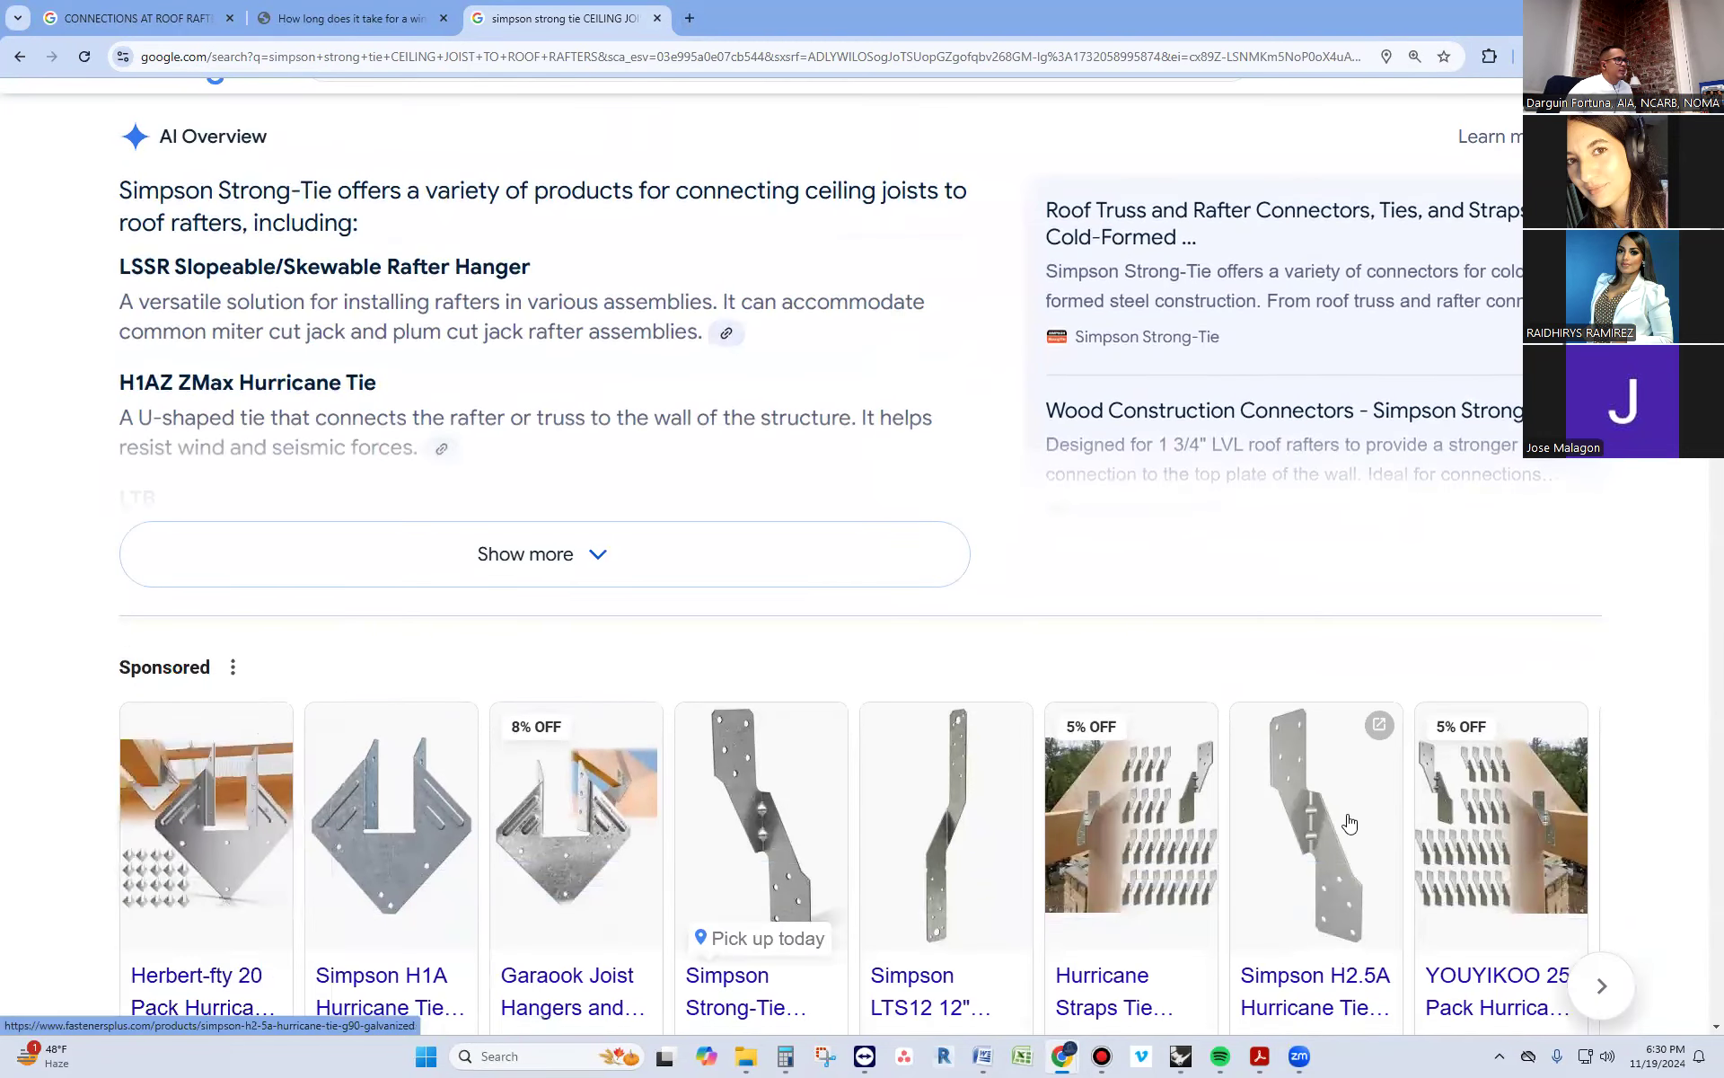
pyautogui.click(1107, 814)
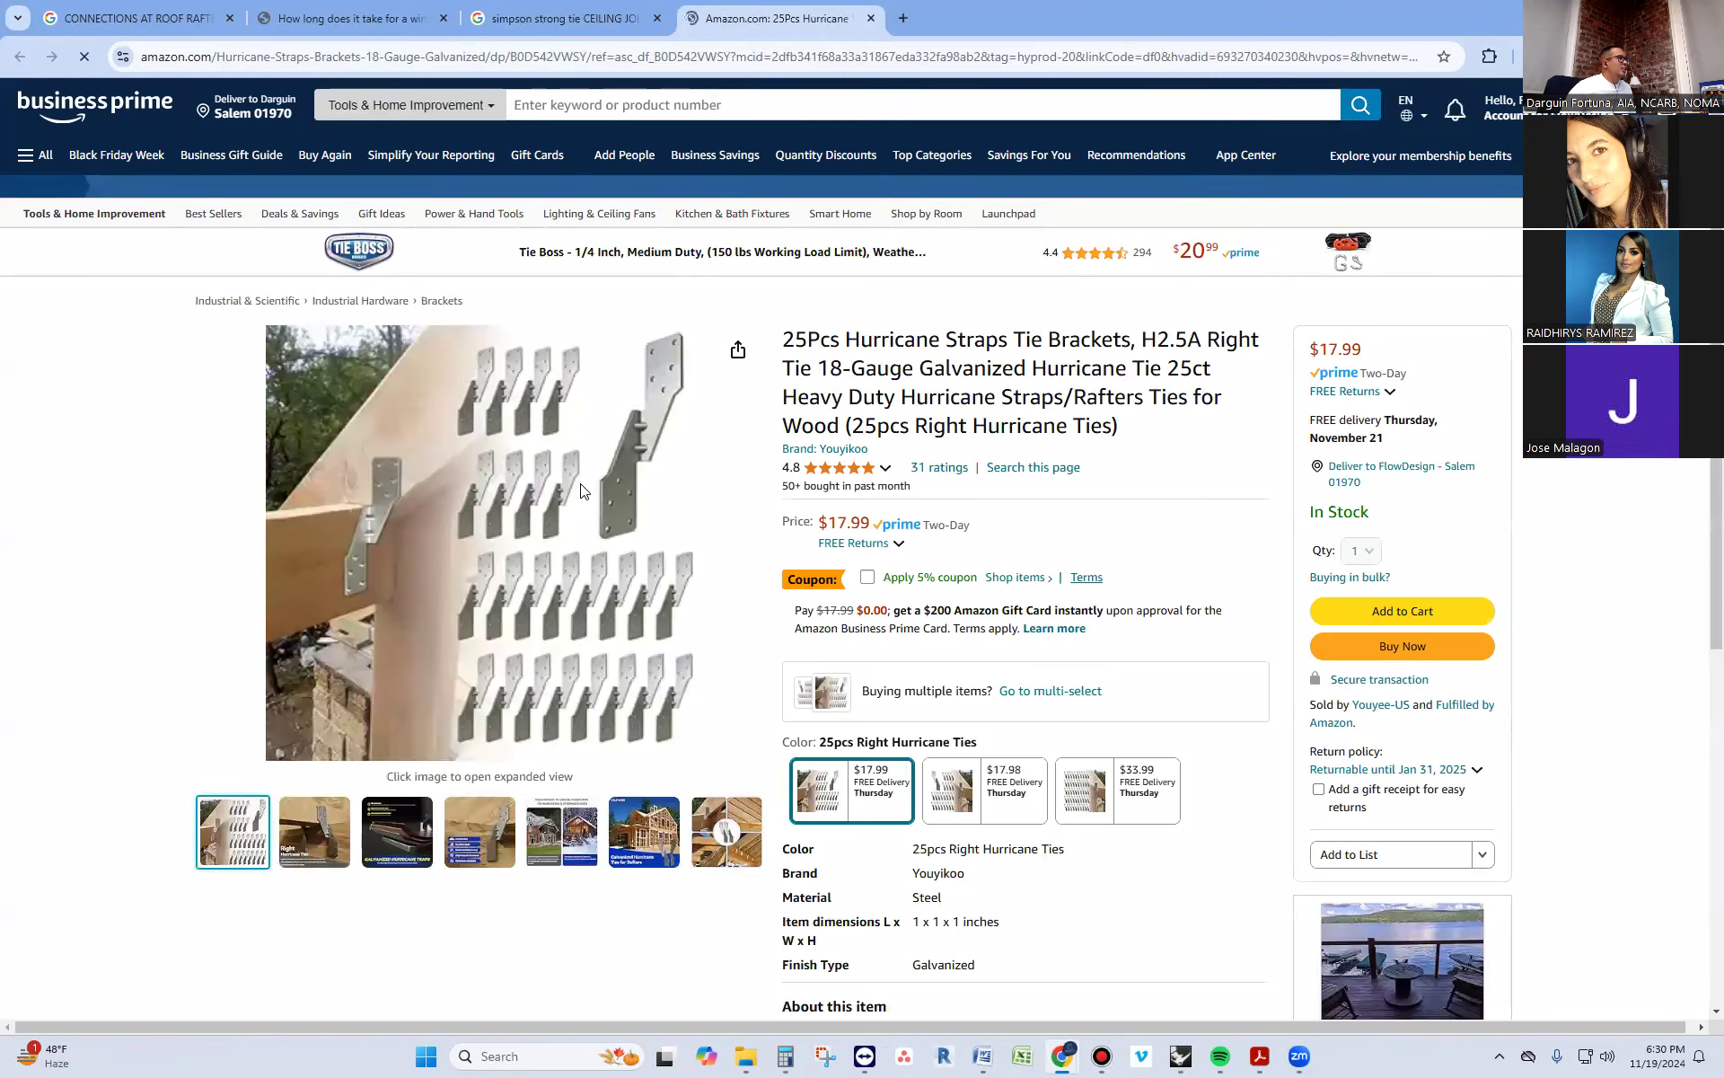
pyautogui.click(560, 20)
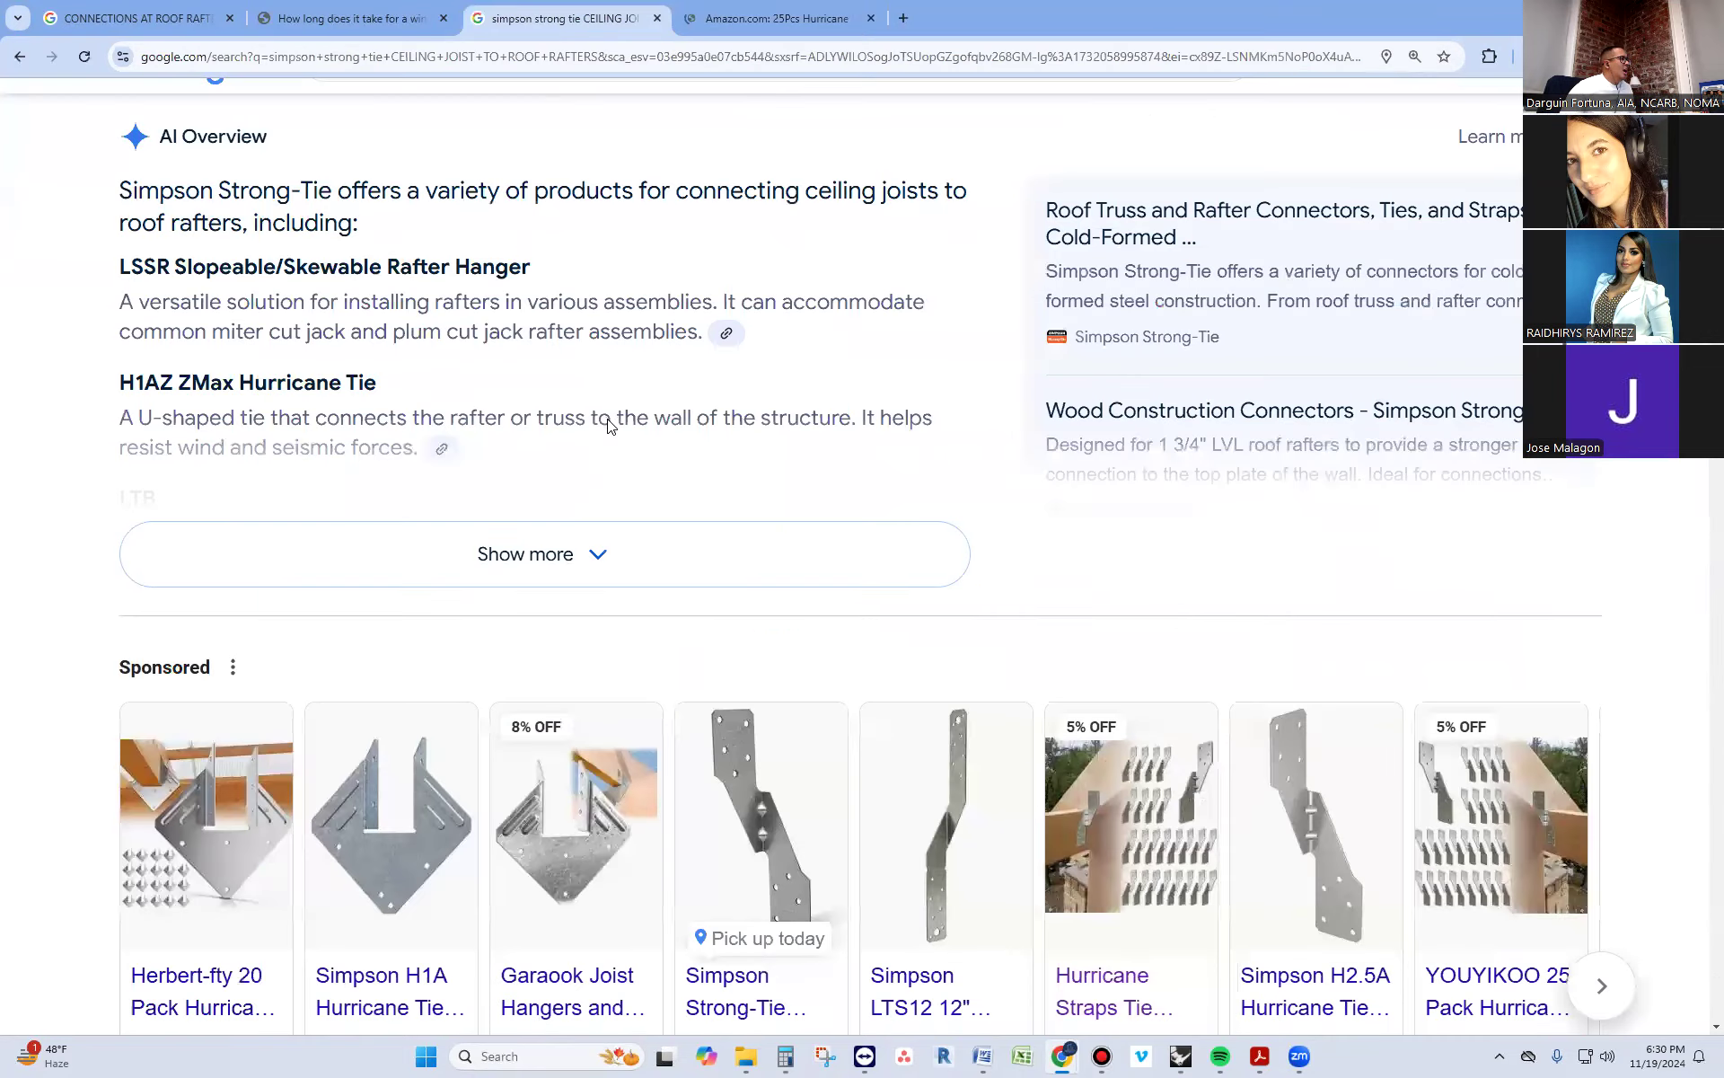
# Show the image results for the Simpson Strong-Tie search and look through the connectors joining ceiling joists and rafters
pyautogui.scroll(2, 601, 492)
pyautogui.click(203, 228)
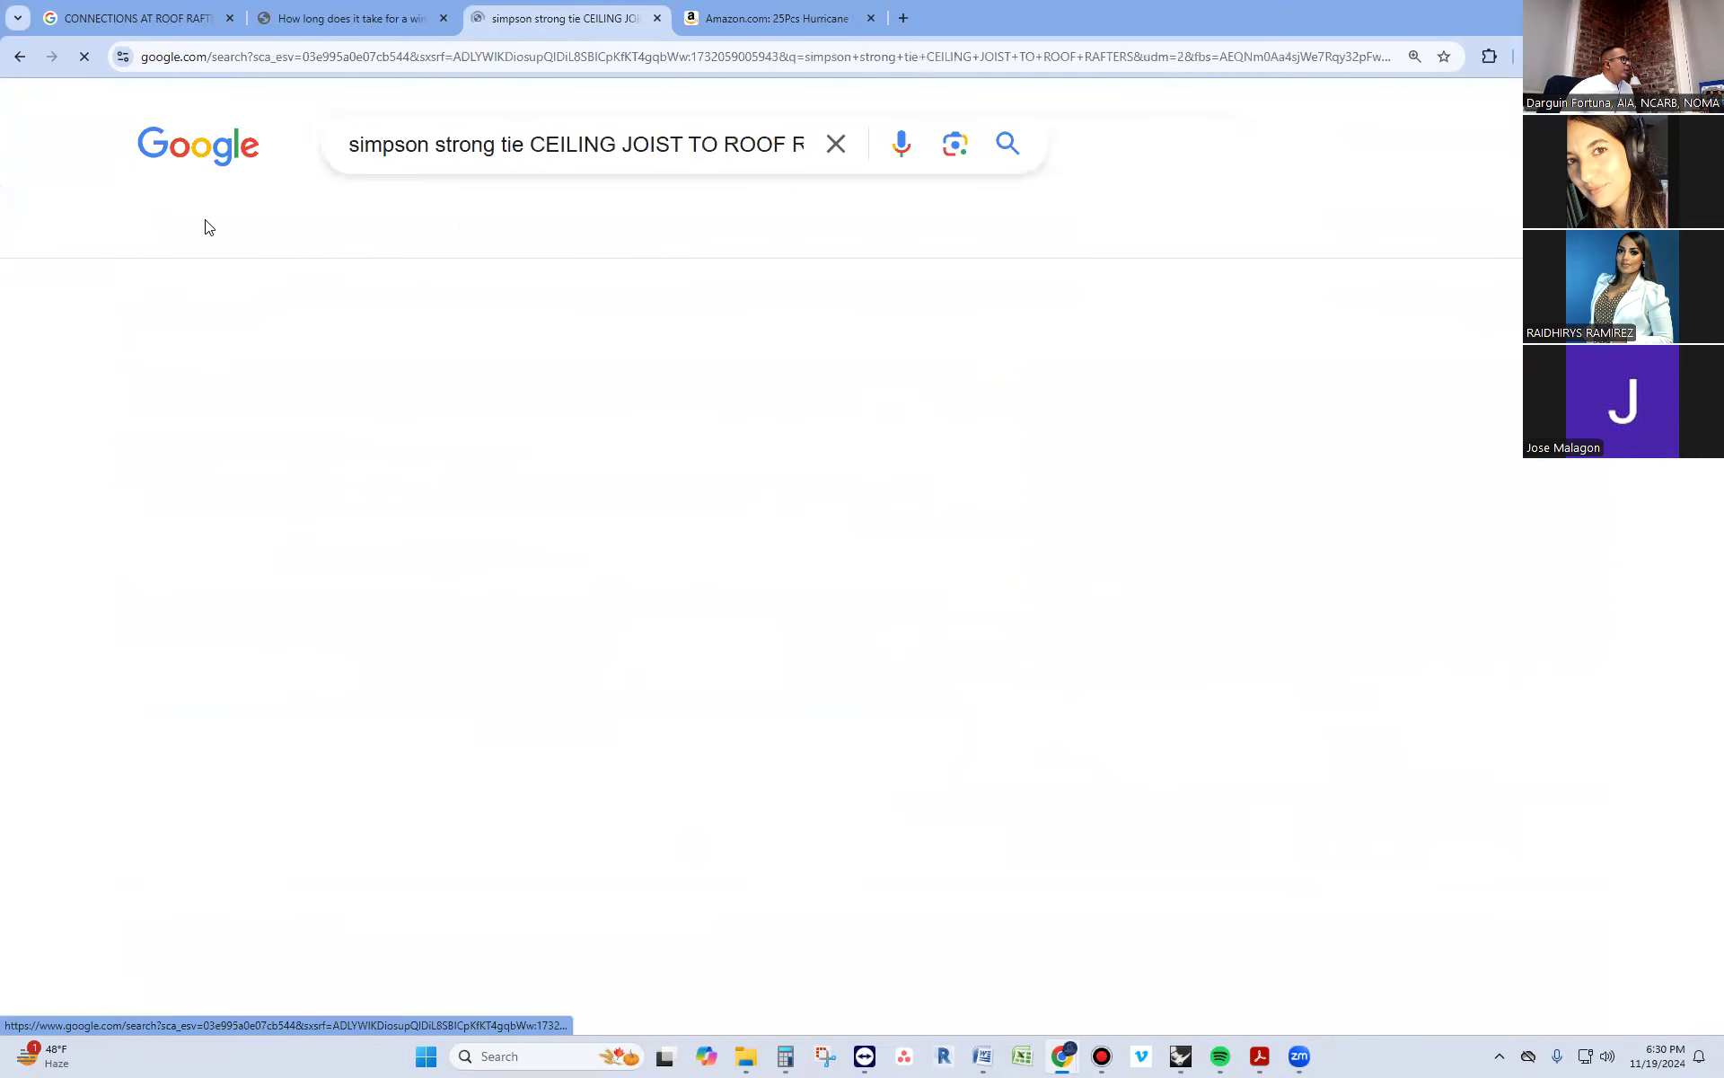
pyautogui.scroll(-3, 419, 584)
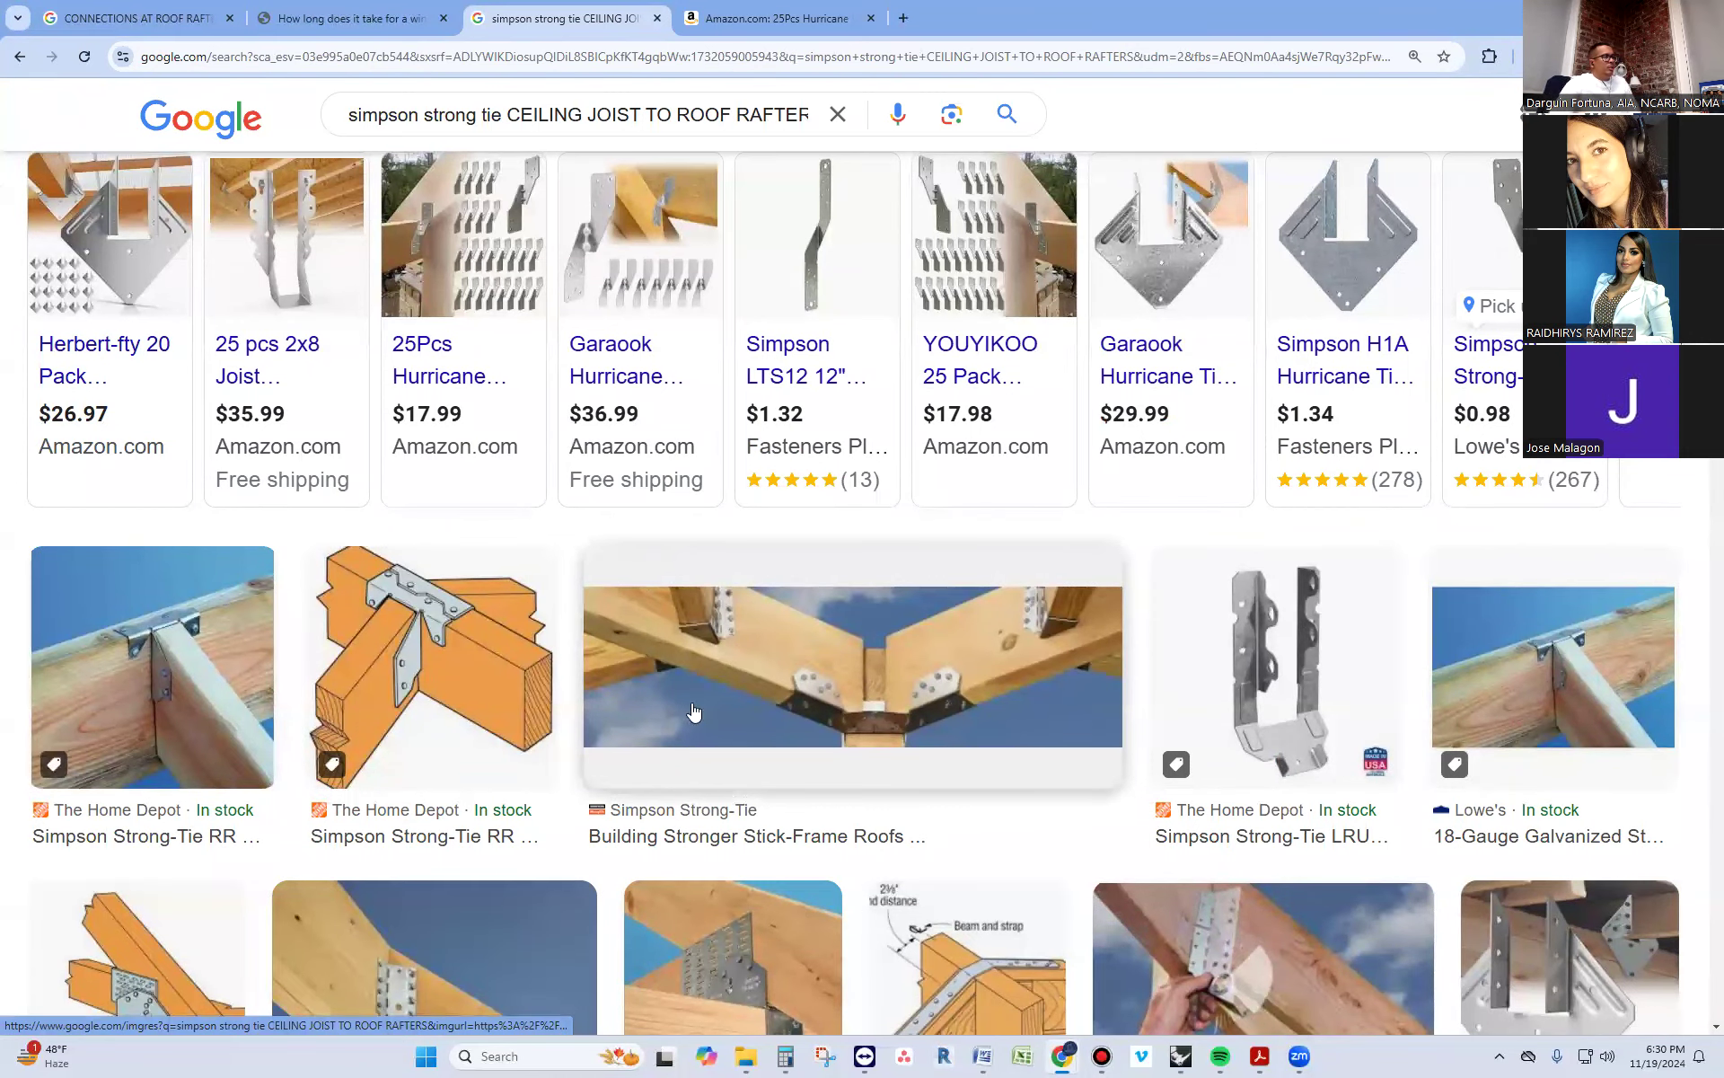
pyautogui.scroll(-4, 1199, 799)
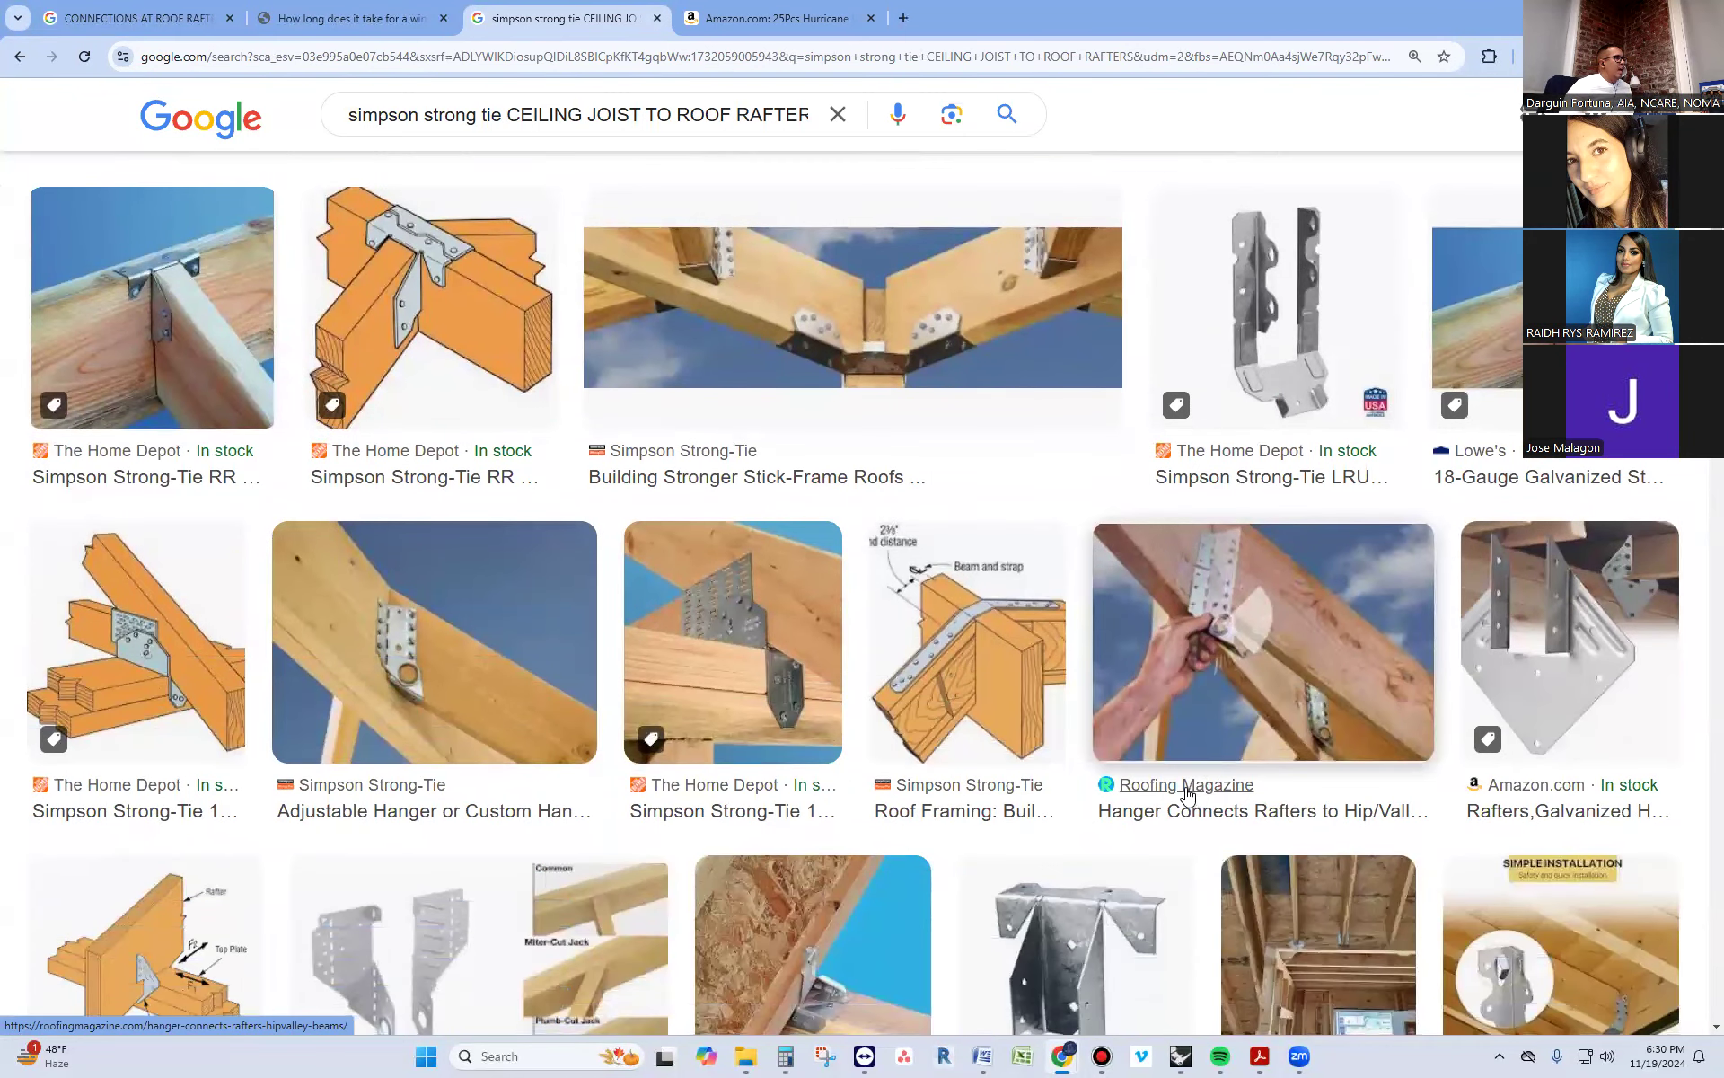
pyautogui.scroll(-1, 1172, 794)
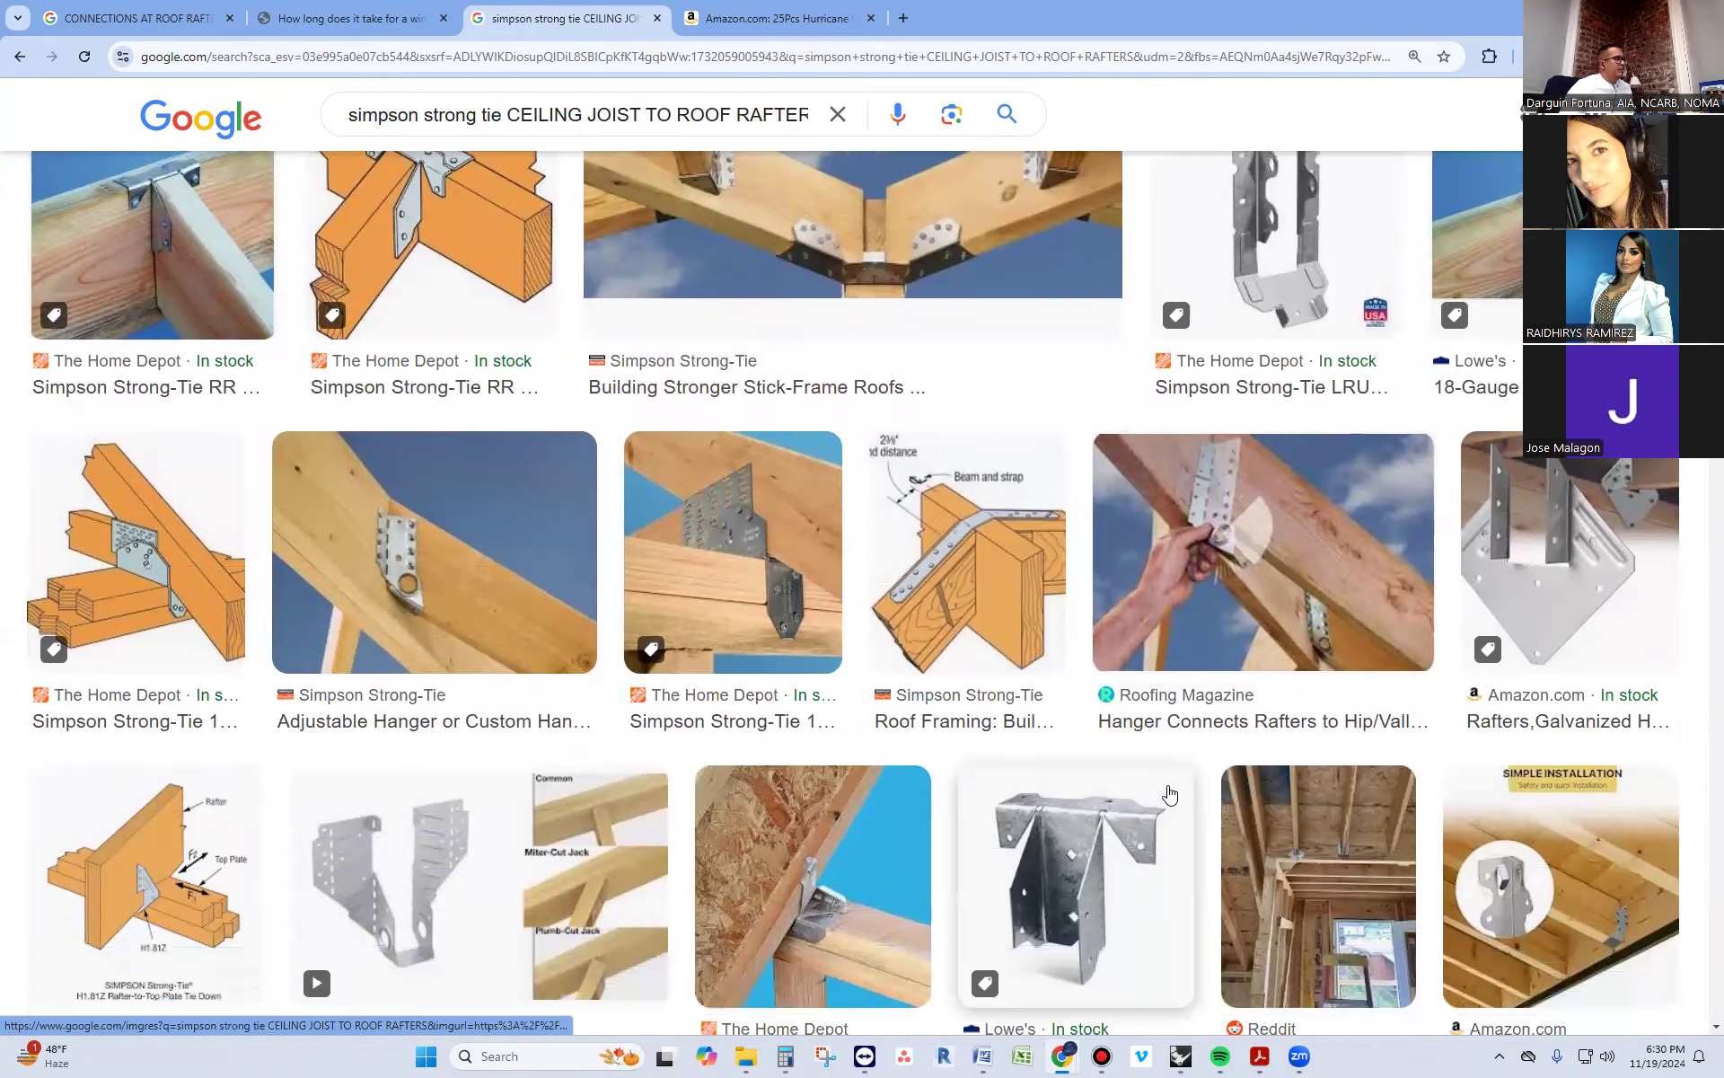
pyautogui.scroll(-3, 1167, 795)
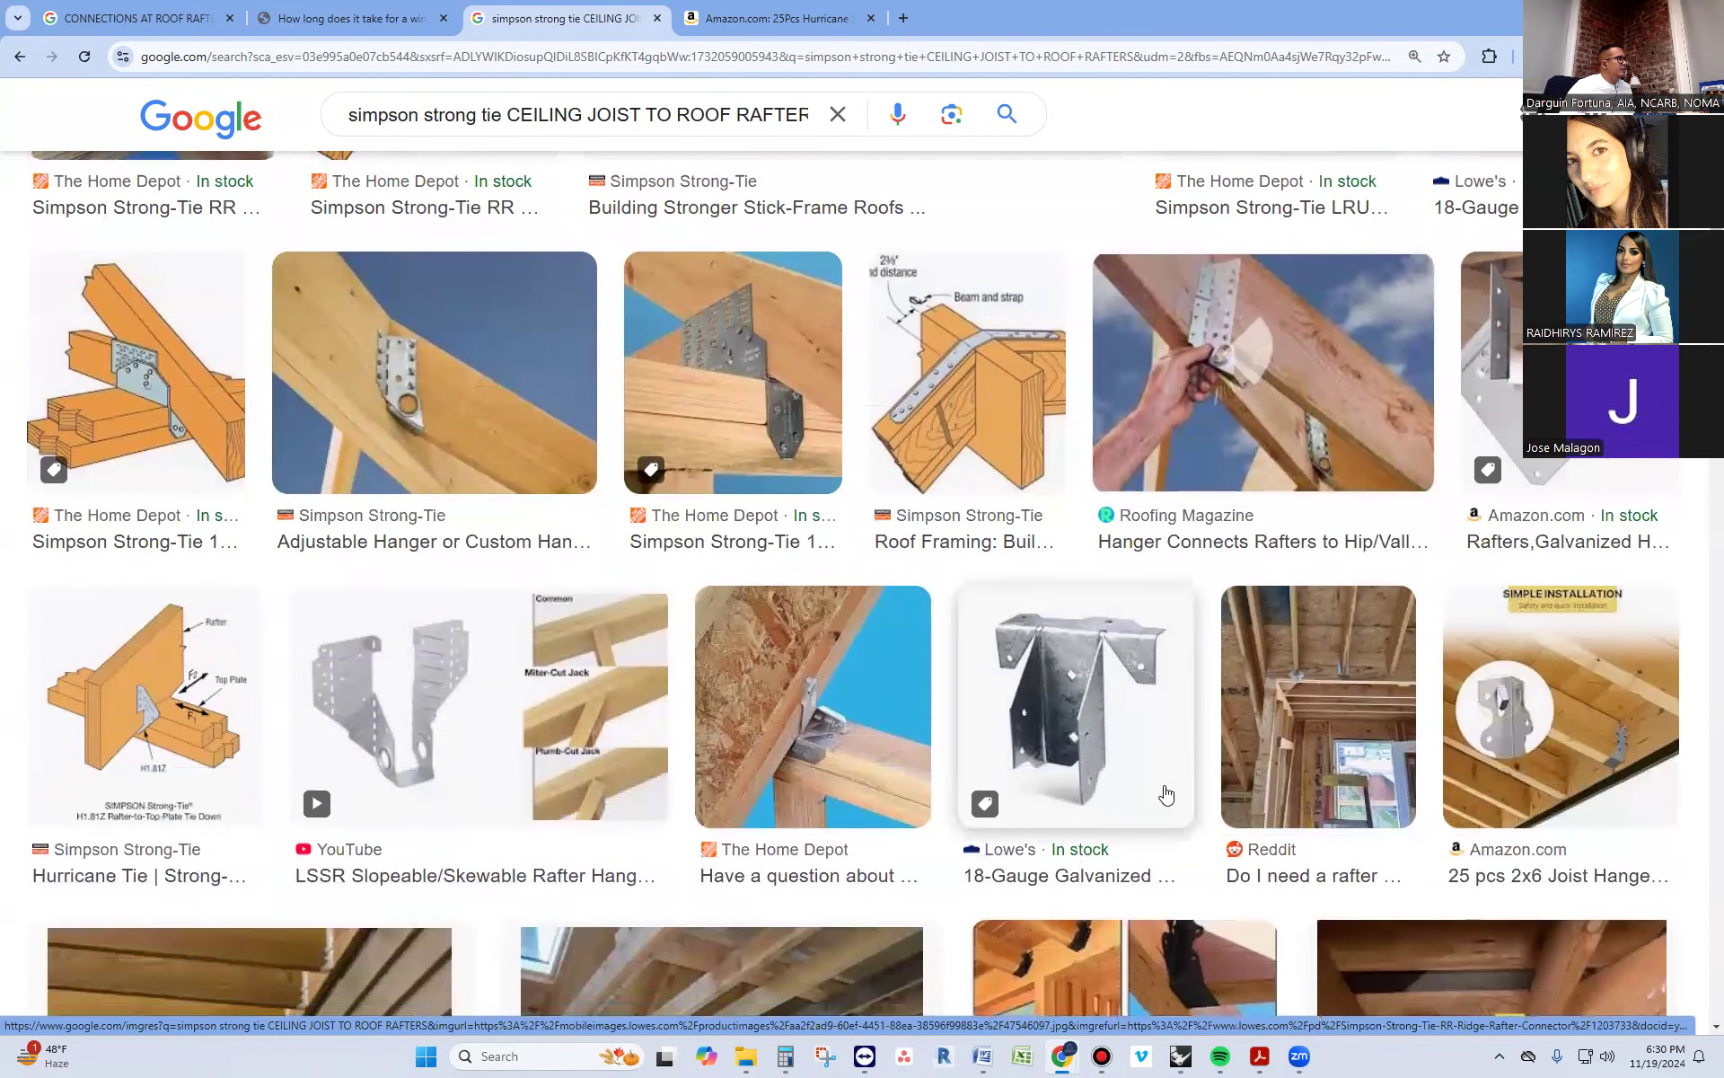
# Look through further image results for connectors joining ceiling joists to roof rafters, including hurricane ties, joist hangers and rafter ties
pyautogui.scroll(-2, 1166, 795)
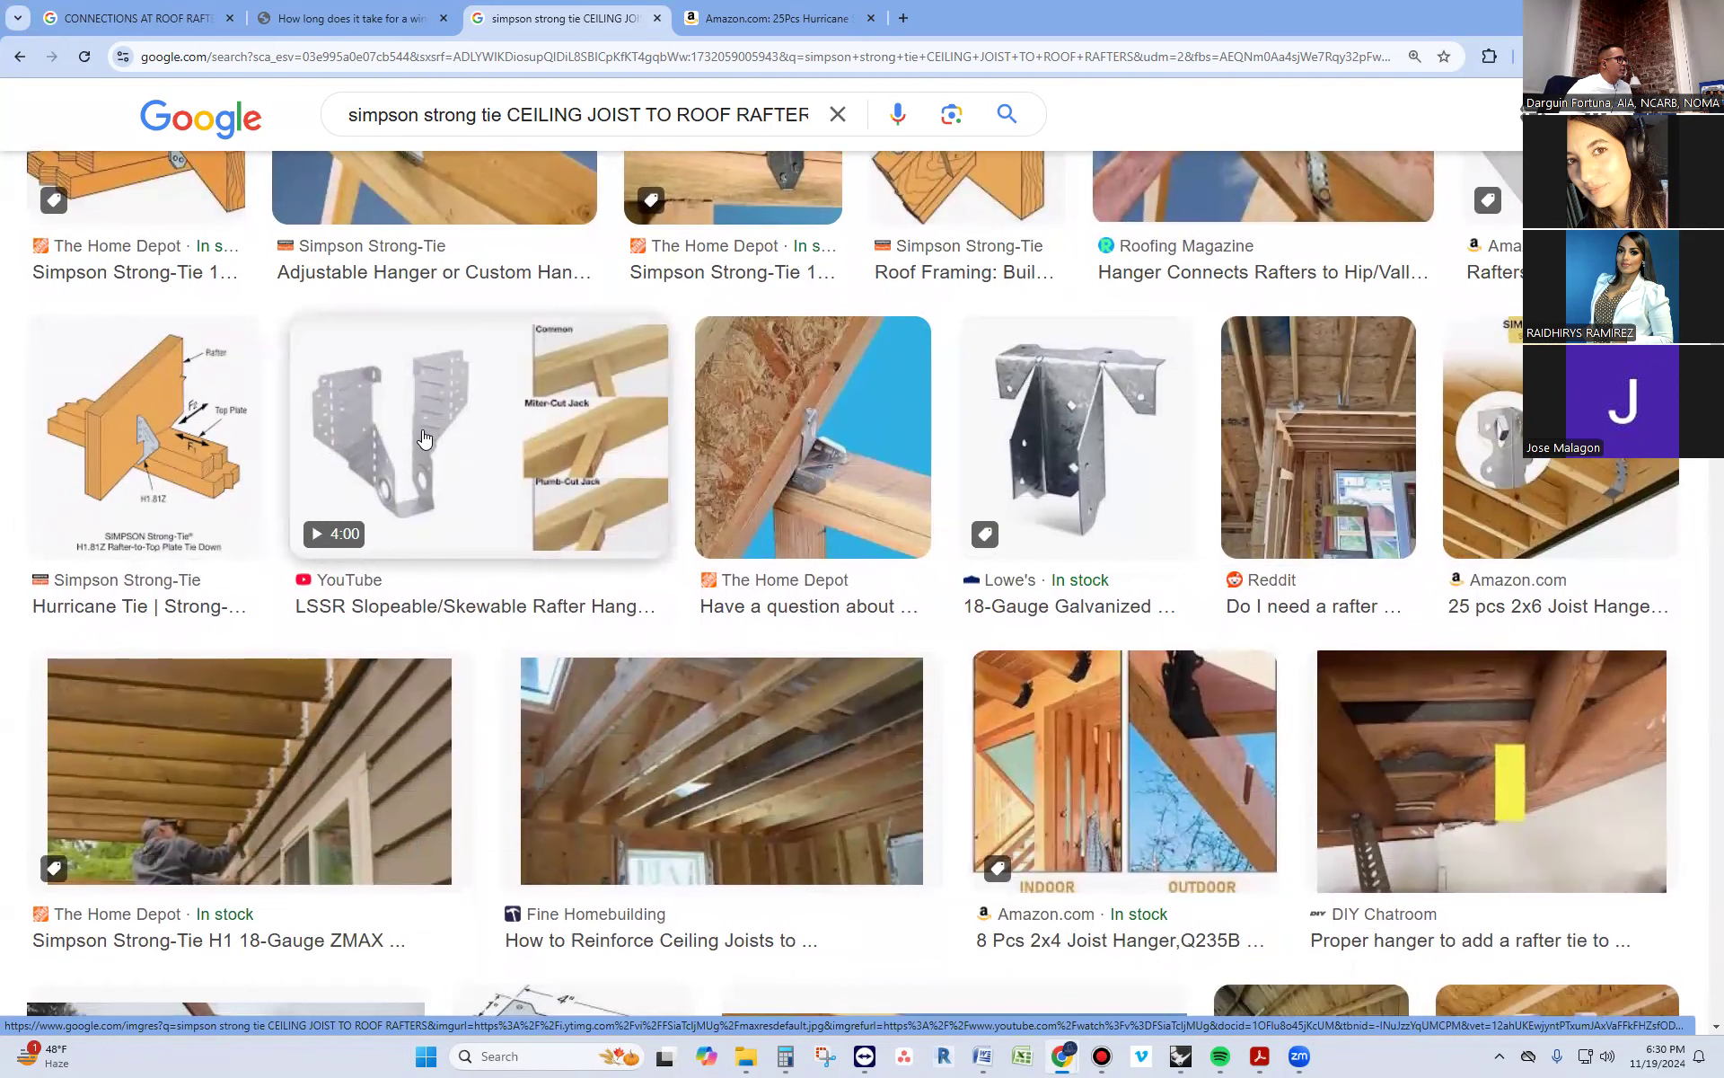
pyautogui.scroll(-4, 434, 507)
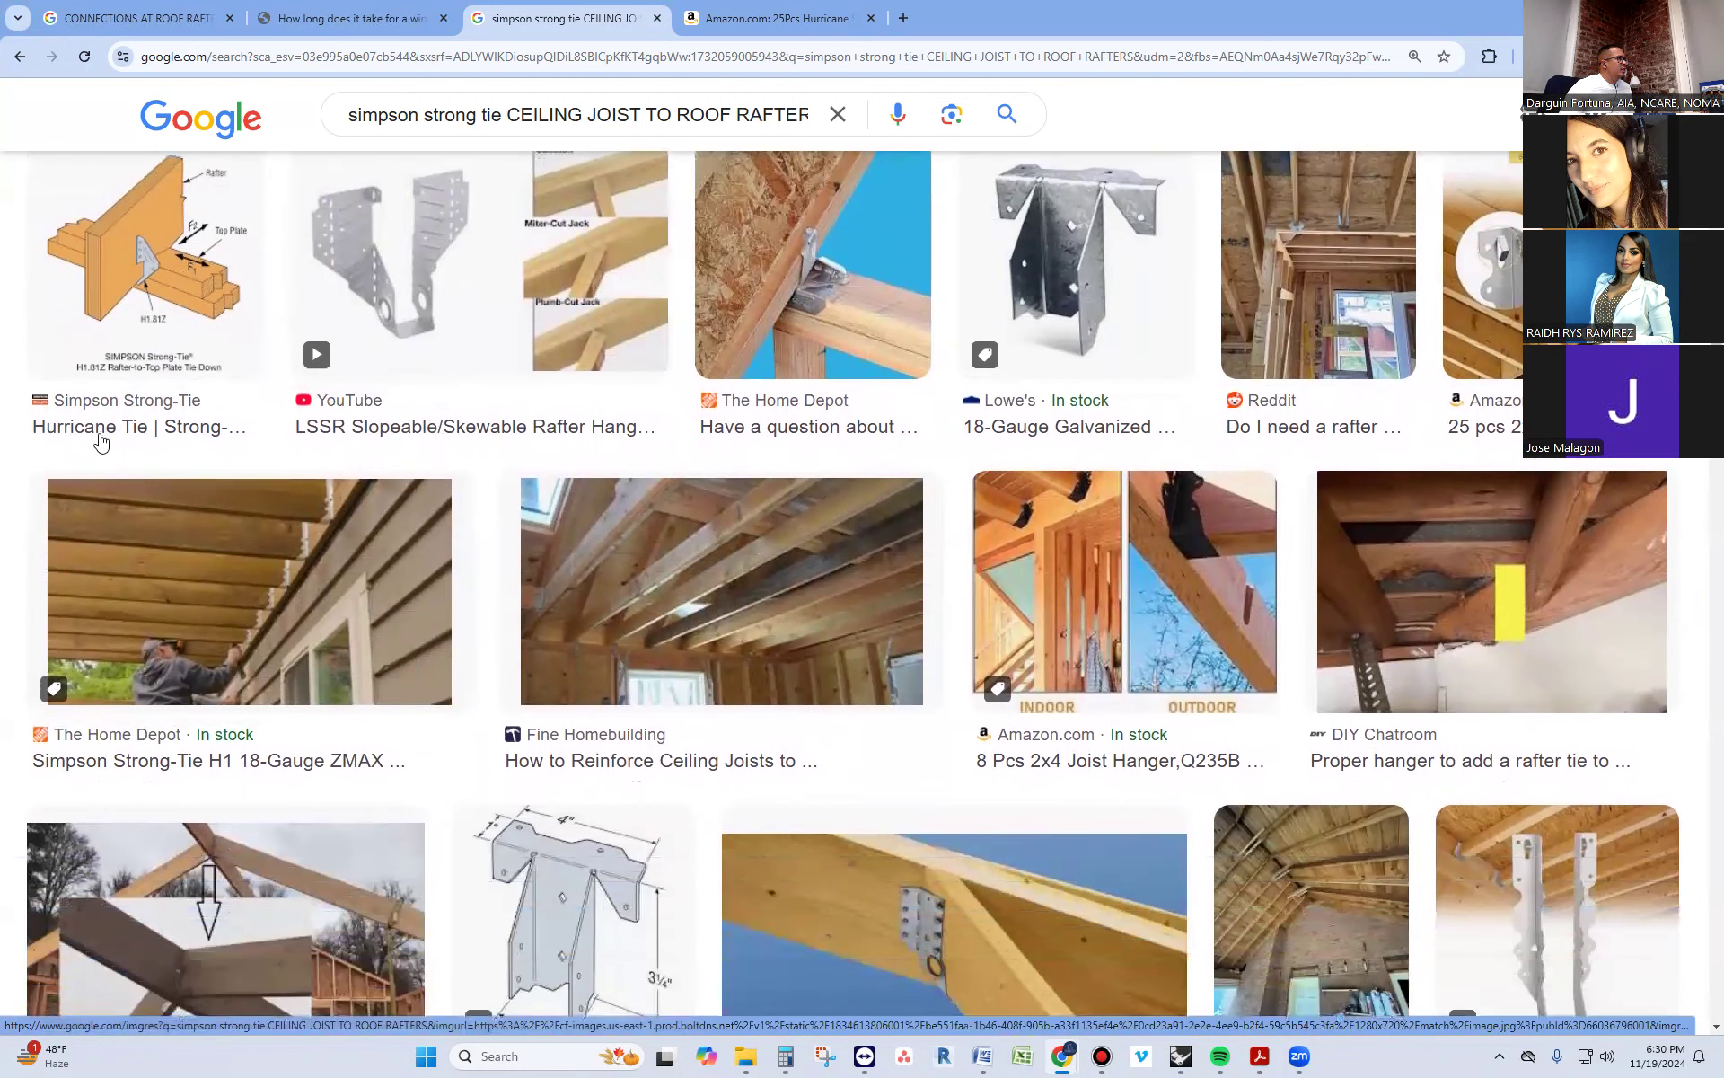
pyautogui.scroll(-2, 296, 545)
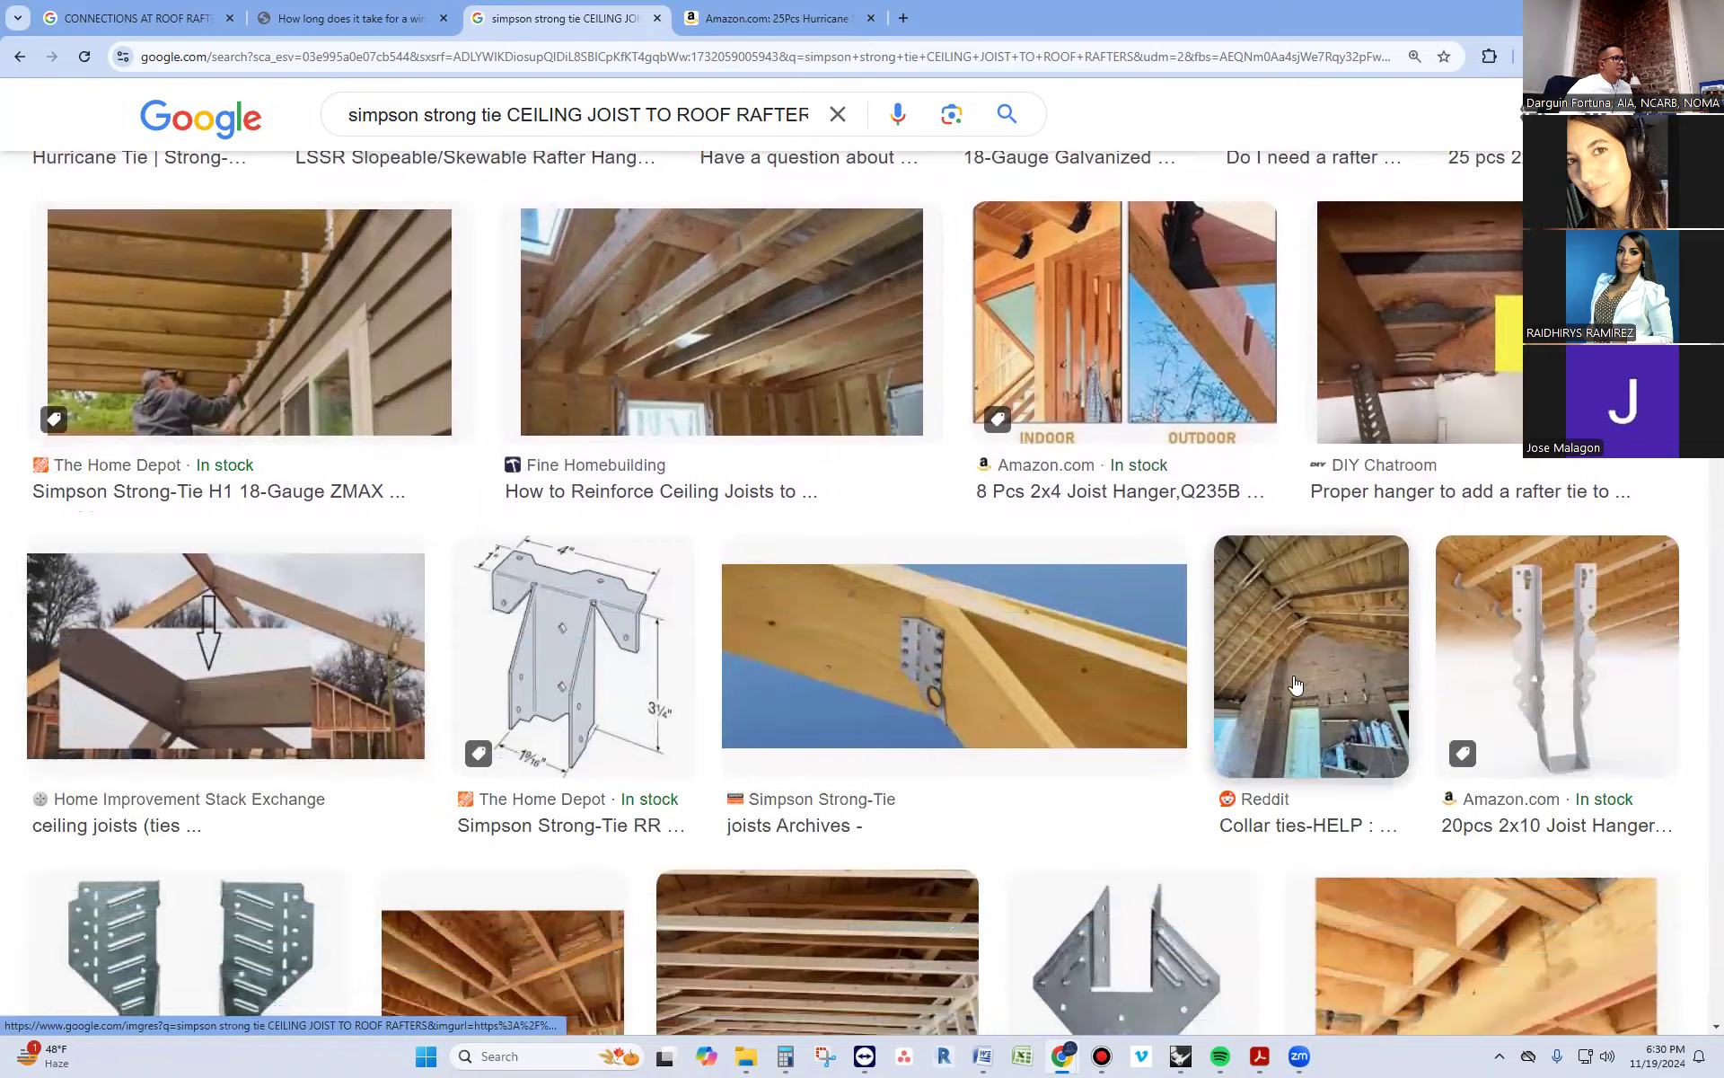
pyautogui.scroll(-1, 1256, 688)
pyautogui.scroll(-11, 966, 598)
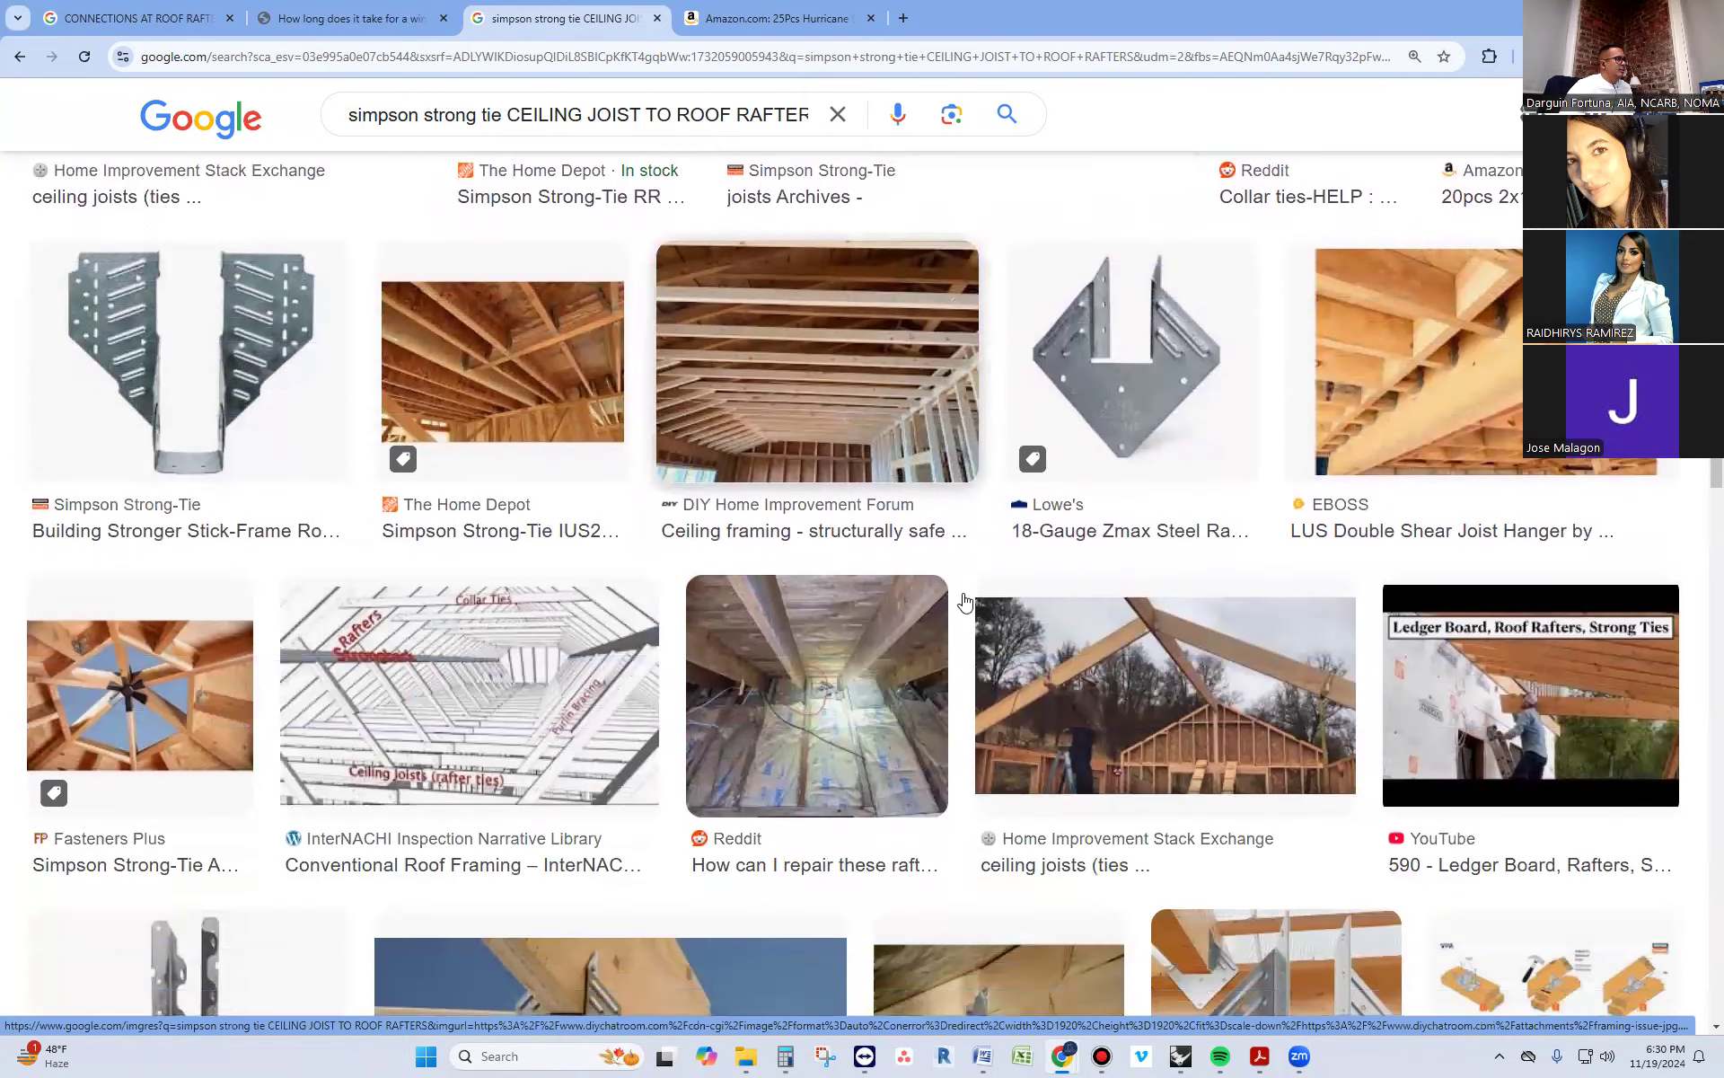
pyautogui.scroll(-4, 339, 589)
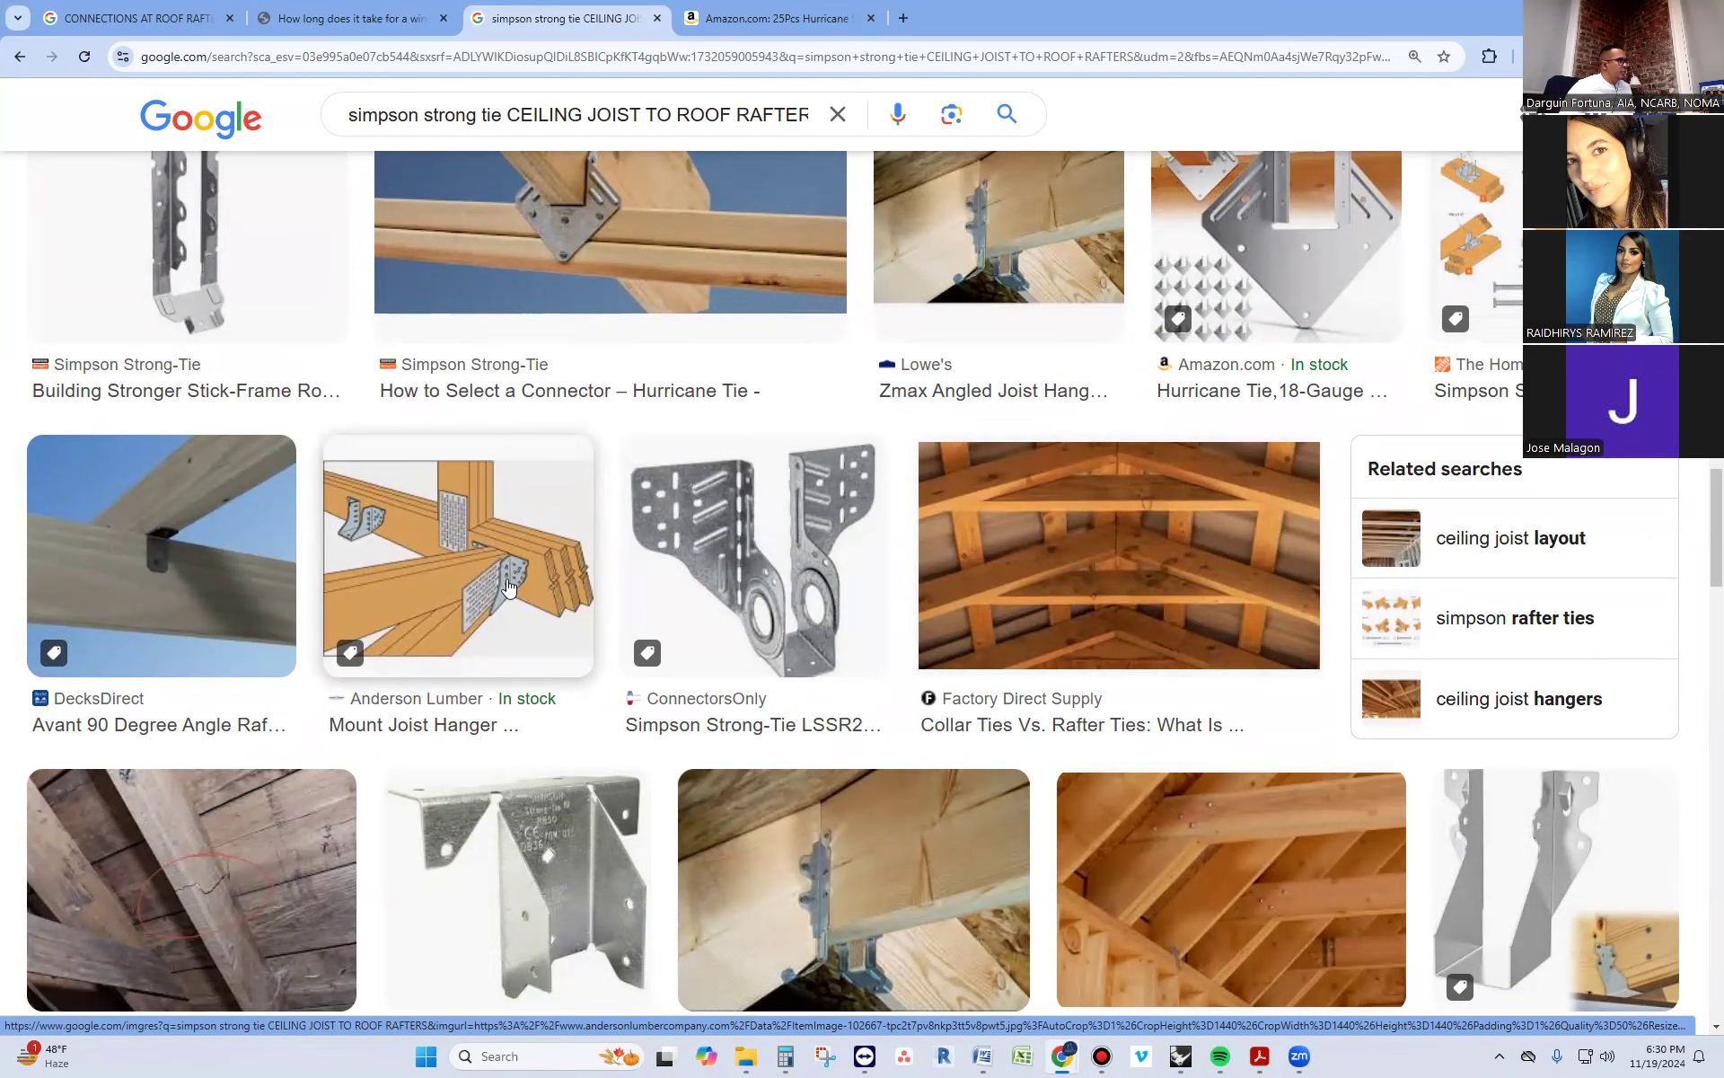
pyautogui.scroll(-6, 507, 586)
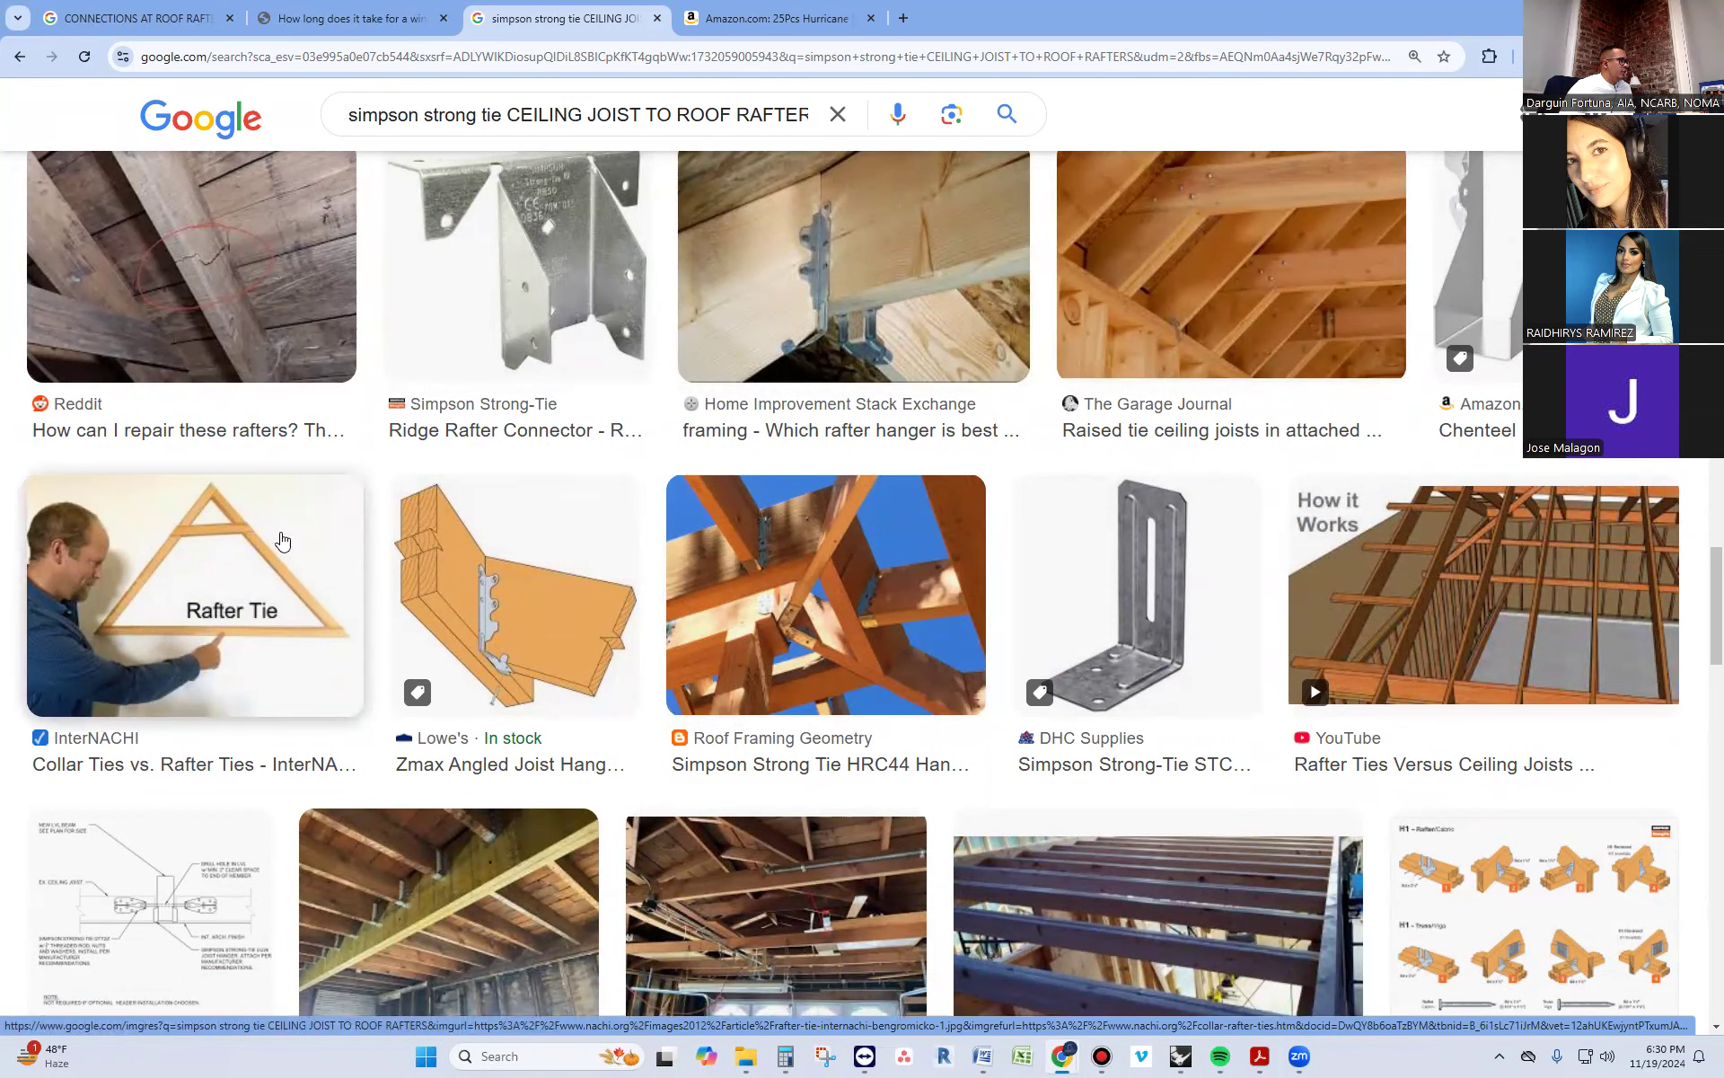
pyautogui.scroll(-3, 267, 582)
# Switch to the Rhino model and examine the gable roof framing above the upper-storey walls from below and above
pyautogui.hotkey('alt', 'Tab')
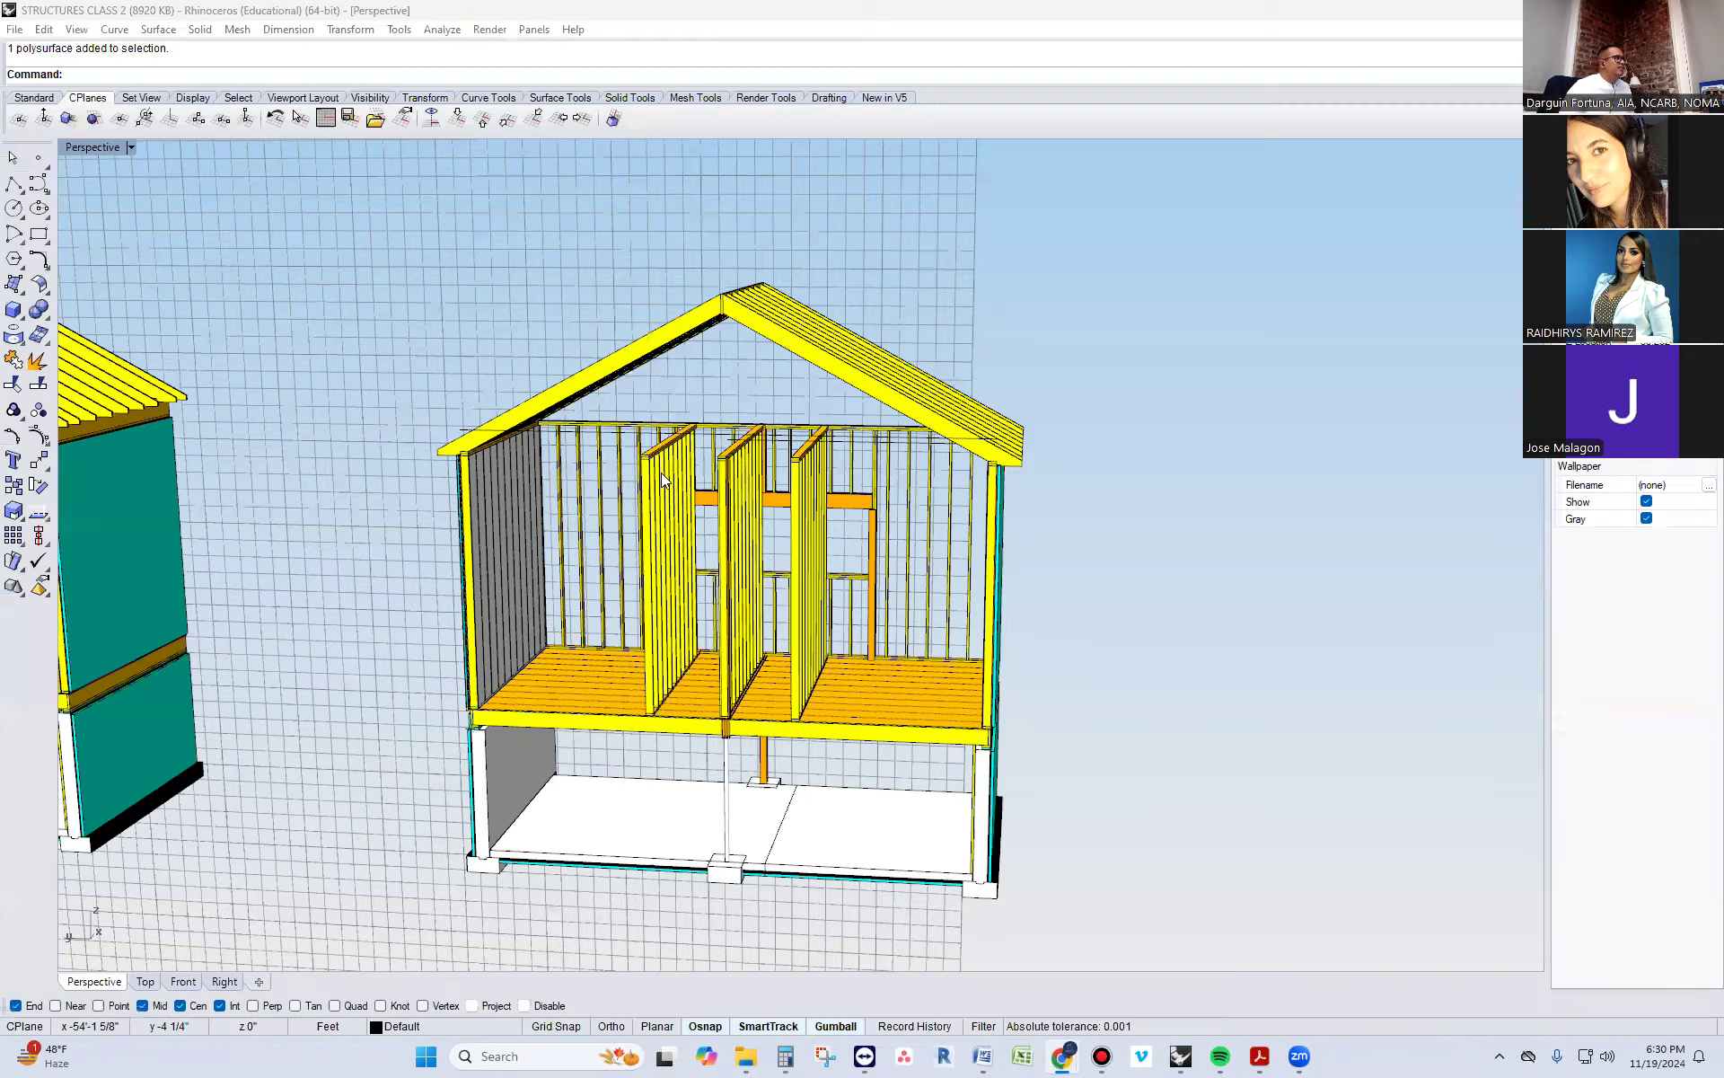
pyautogui.moveTo(584, 508); pyautogui.dragTo(499, 465, button='right')
pyautogui.scroll(4, 499, 465)
pyautogui.scroll(3, 424, 383)
pyautogui.scroll(-6, 530, 449)
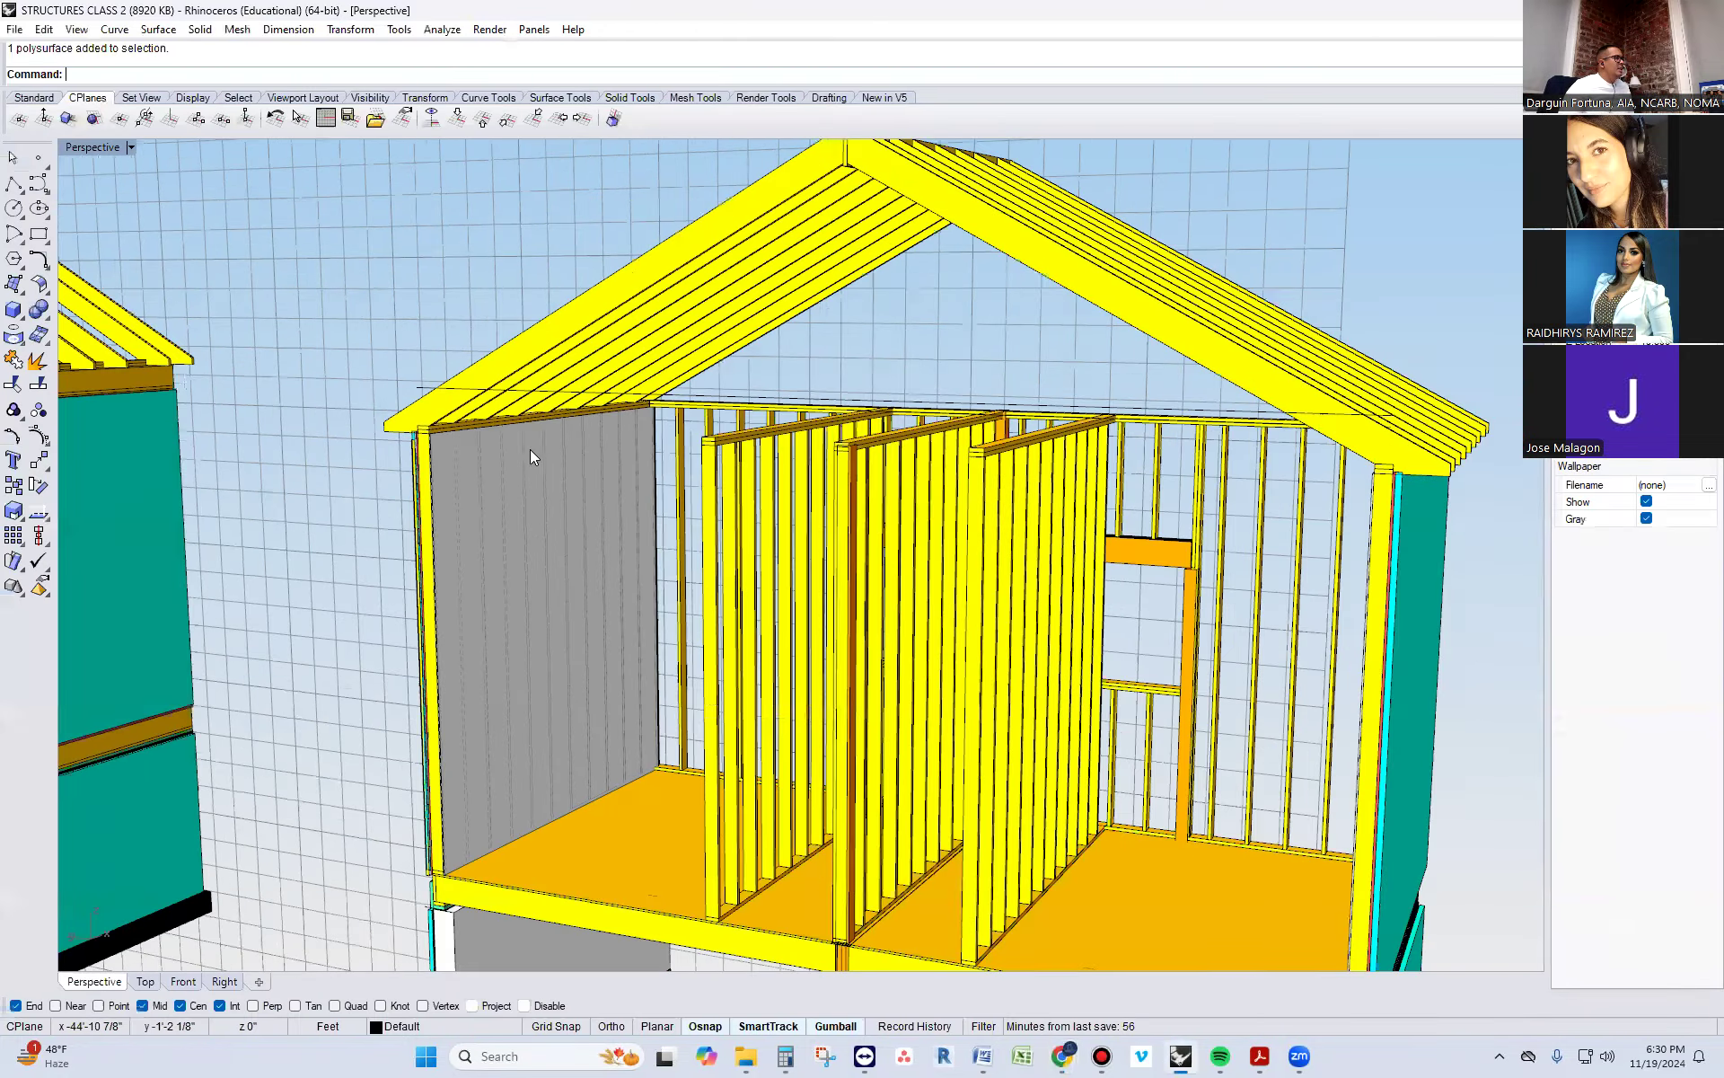
pyautogui.scroll(-3, 864, 505)
pyautogui.scroll(10, 554, 485)
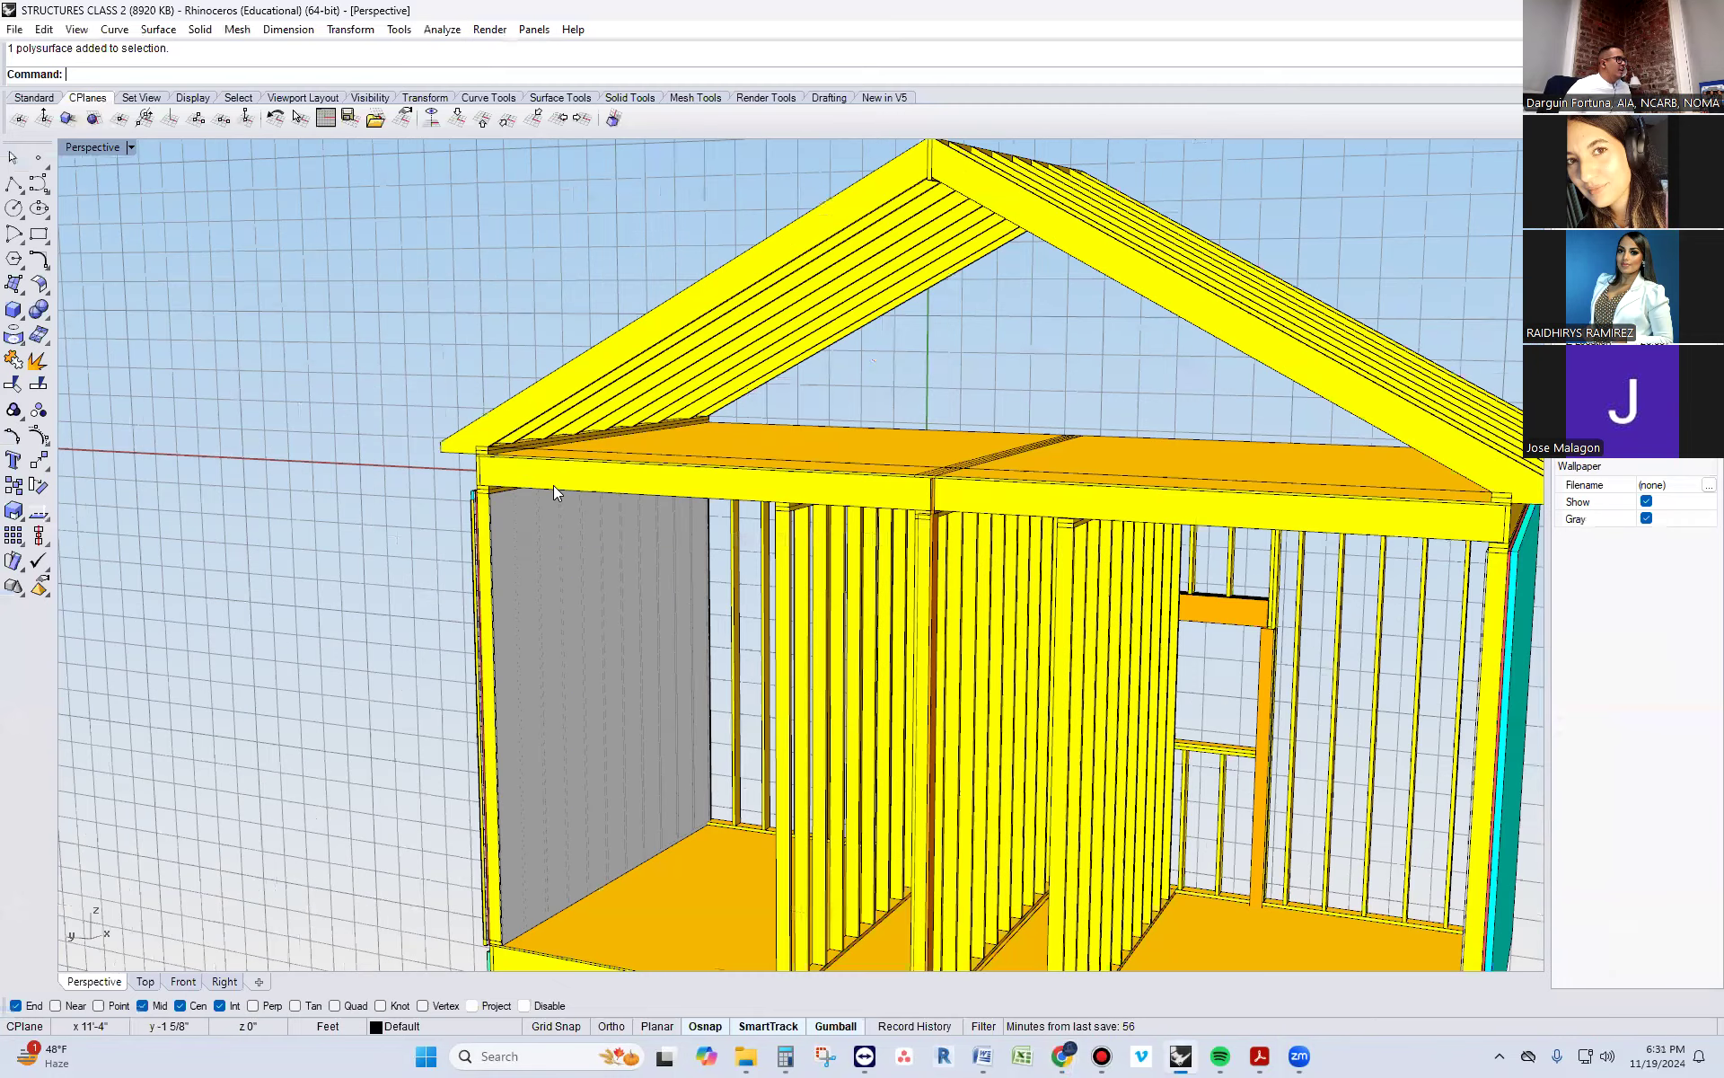
# Inspect the eave corner where the rafters meet the plate and ceiling joist, selecting the members in turn and clearing the selection
pyautogui.scroll(2, 487, 445)
pyautogui.click(488, 400)
pyautogui.press('Escape')
pyautogui.scroll(1, 479, 438)
pyautogui.click(476, 440)
pyautogui.press('Escape')
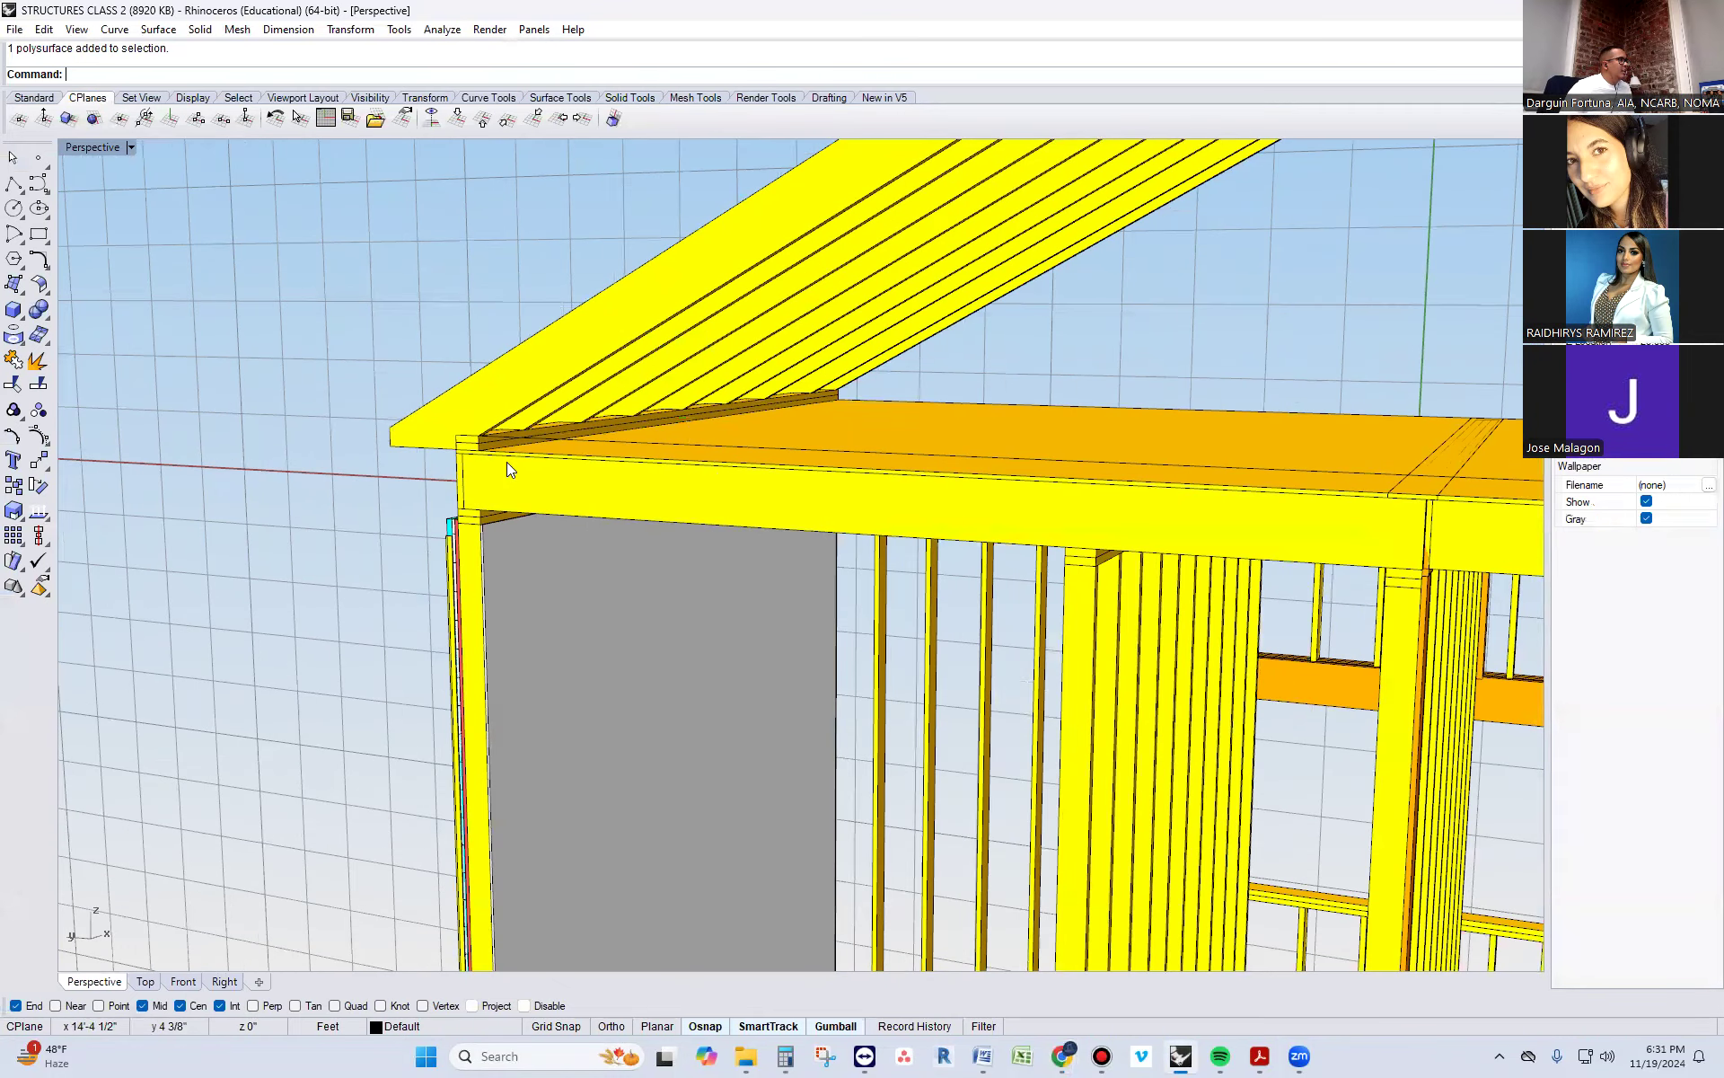
pyautogui.click(507, 461)
pyautogui.click(505, 479)
pyautogui.press('Escape')
# Open the framing plans PDF dated 7-24-2024 in Acrobat and go to the structural plans on sheet S-101
pyautogui.hotkey('alt', 'Tab')
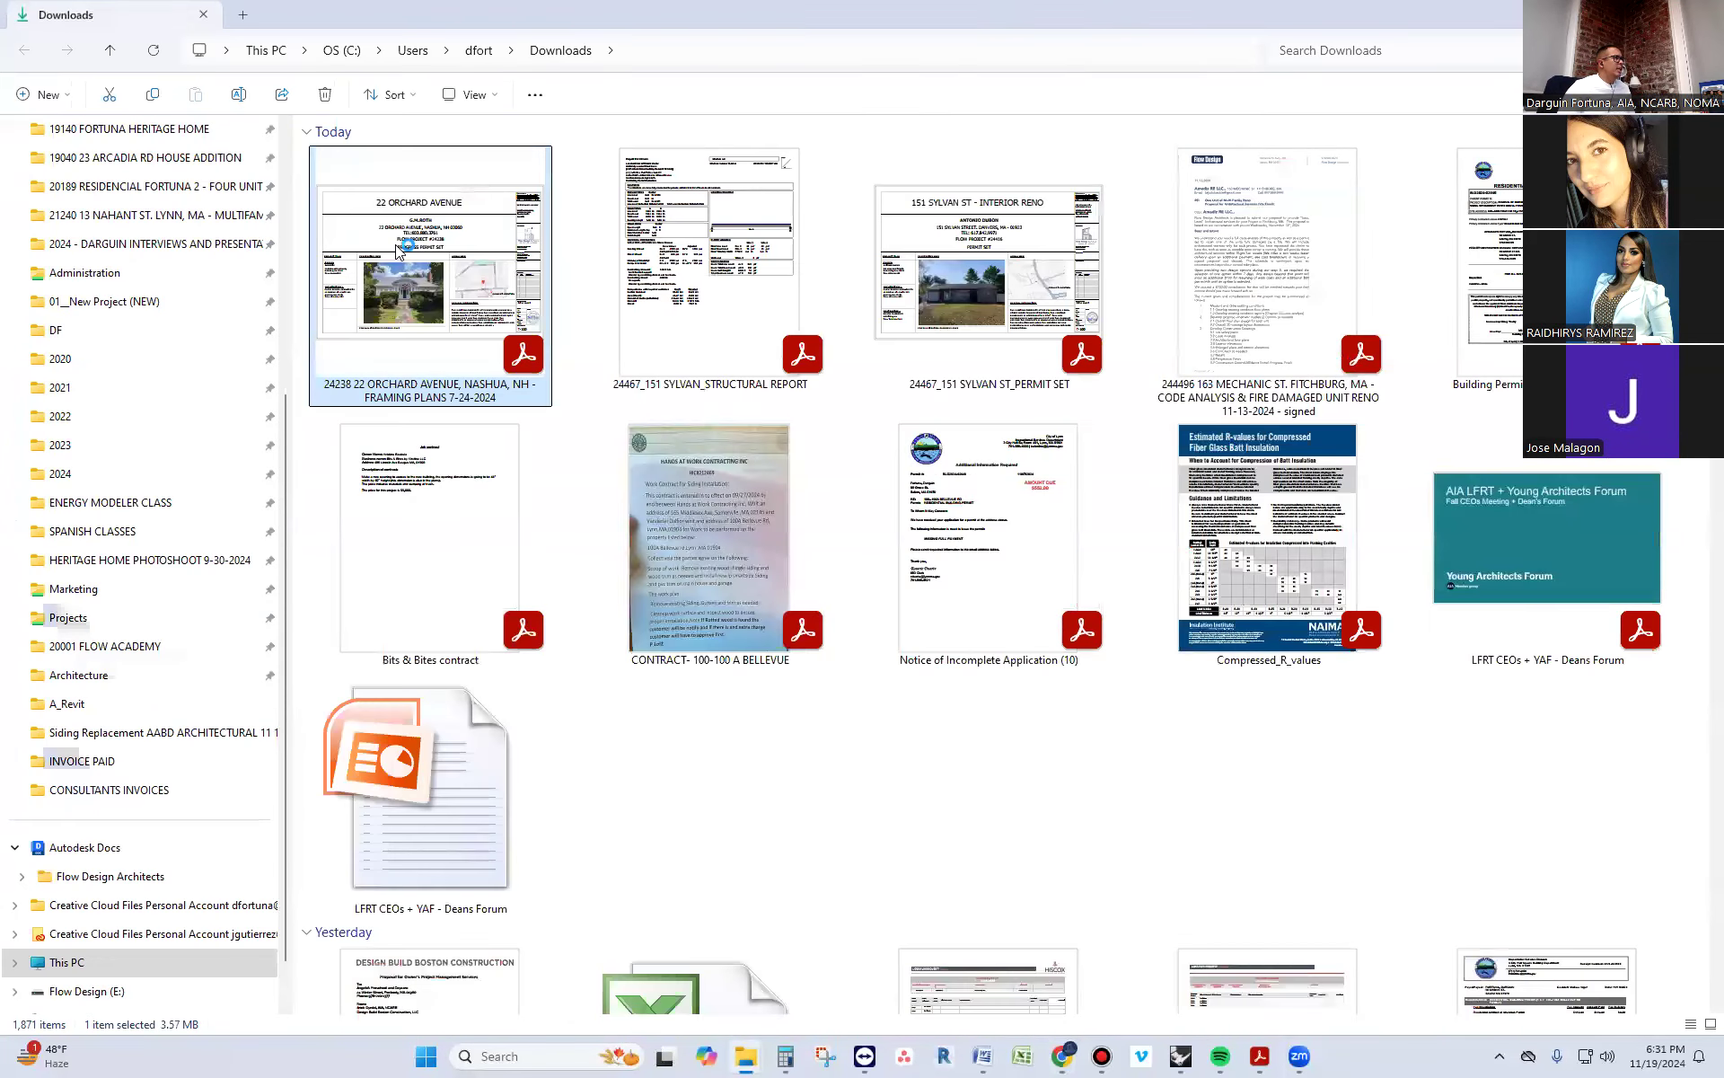
pyautogui.doubleClick(400, 252)
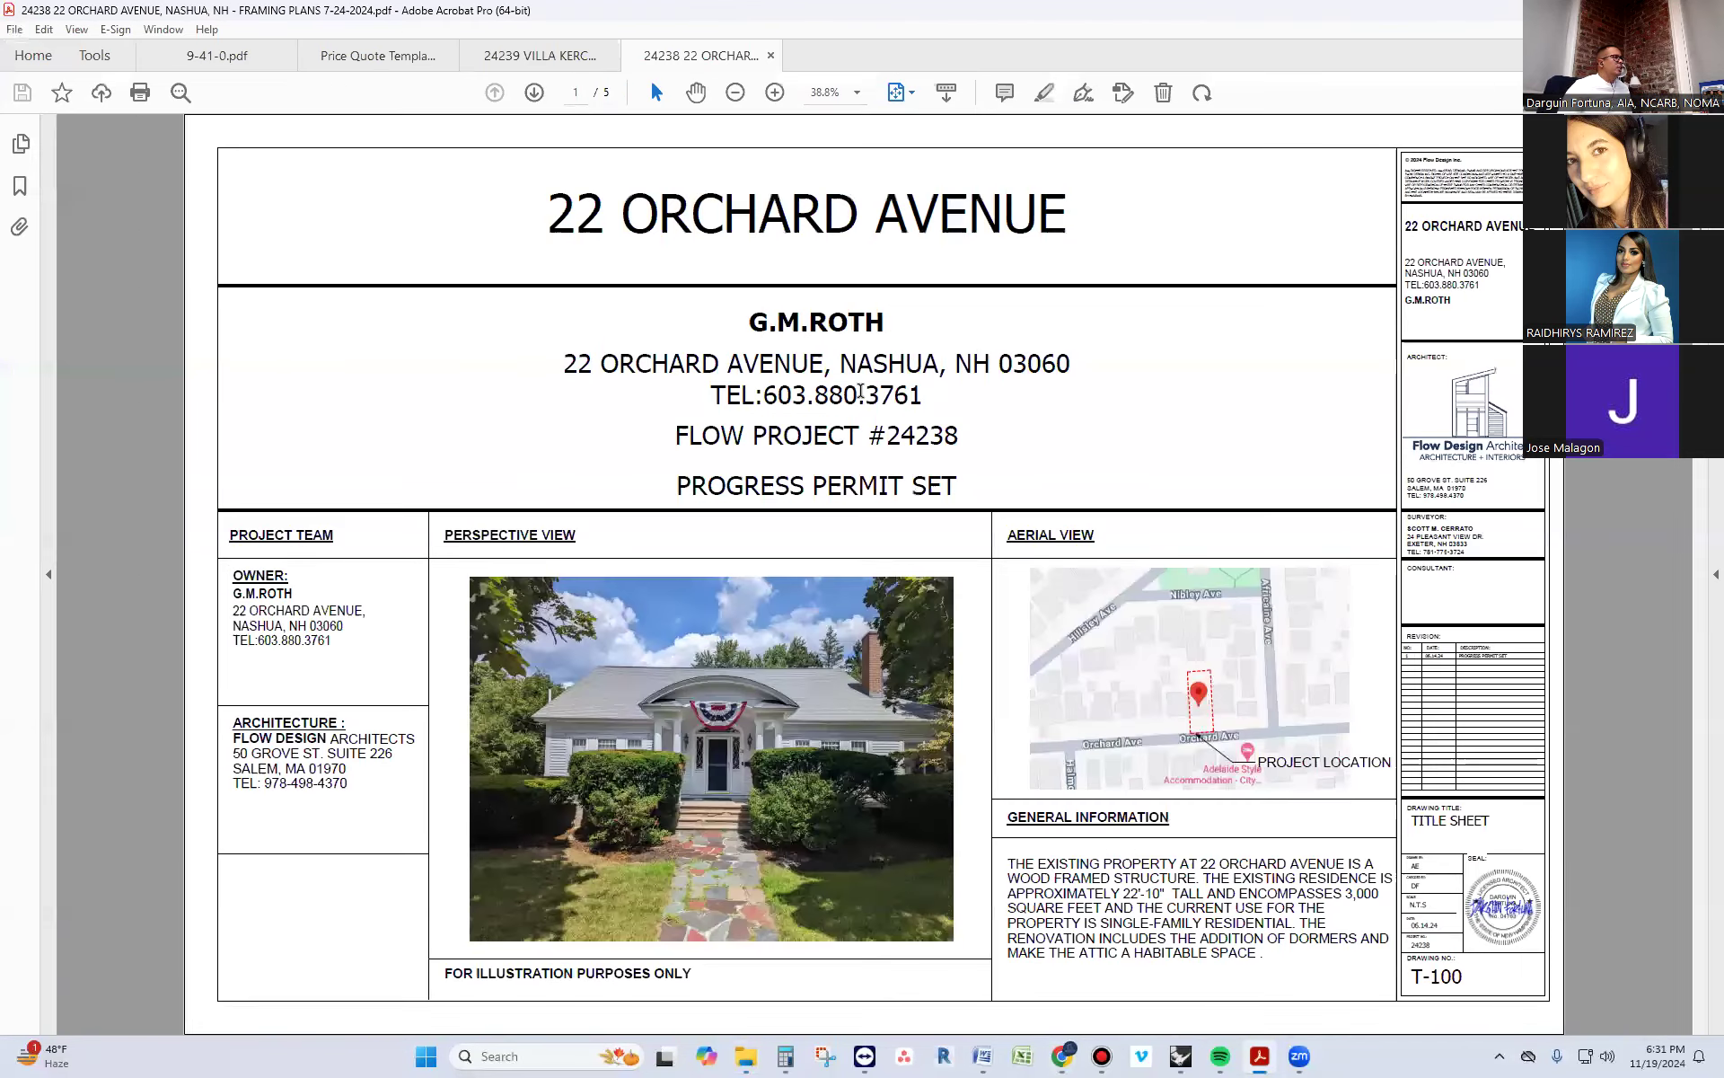
pyautogui.scroll(-2, 859, 393)
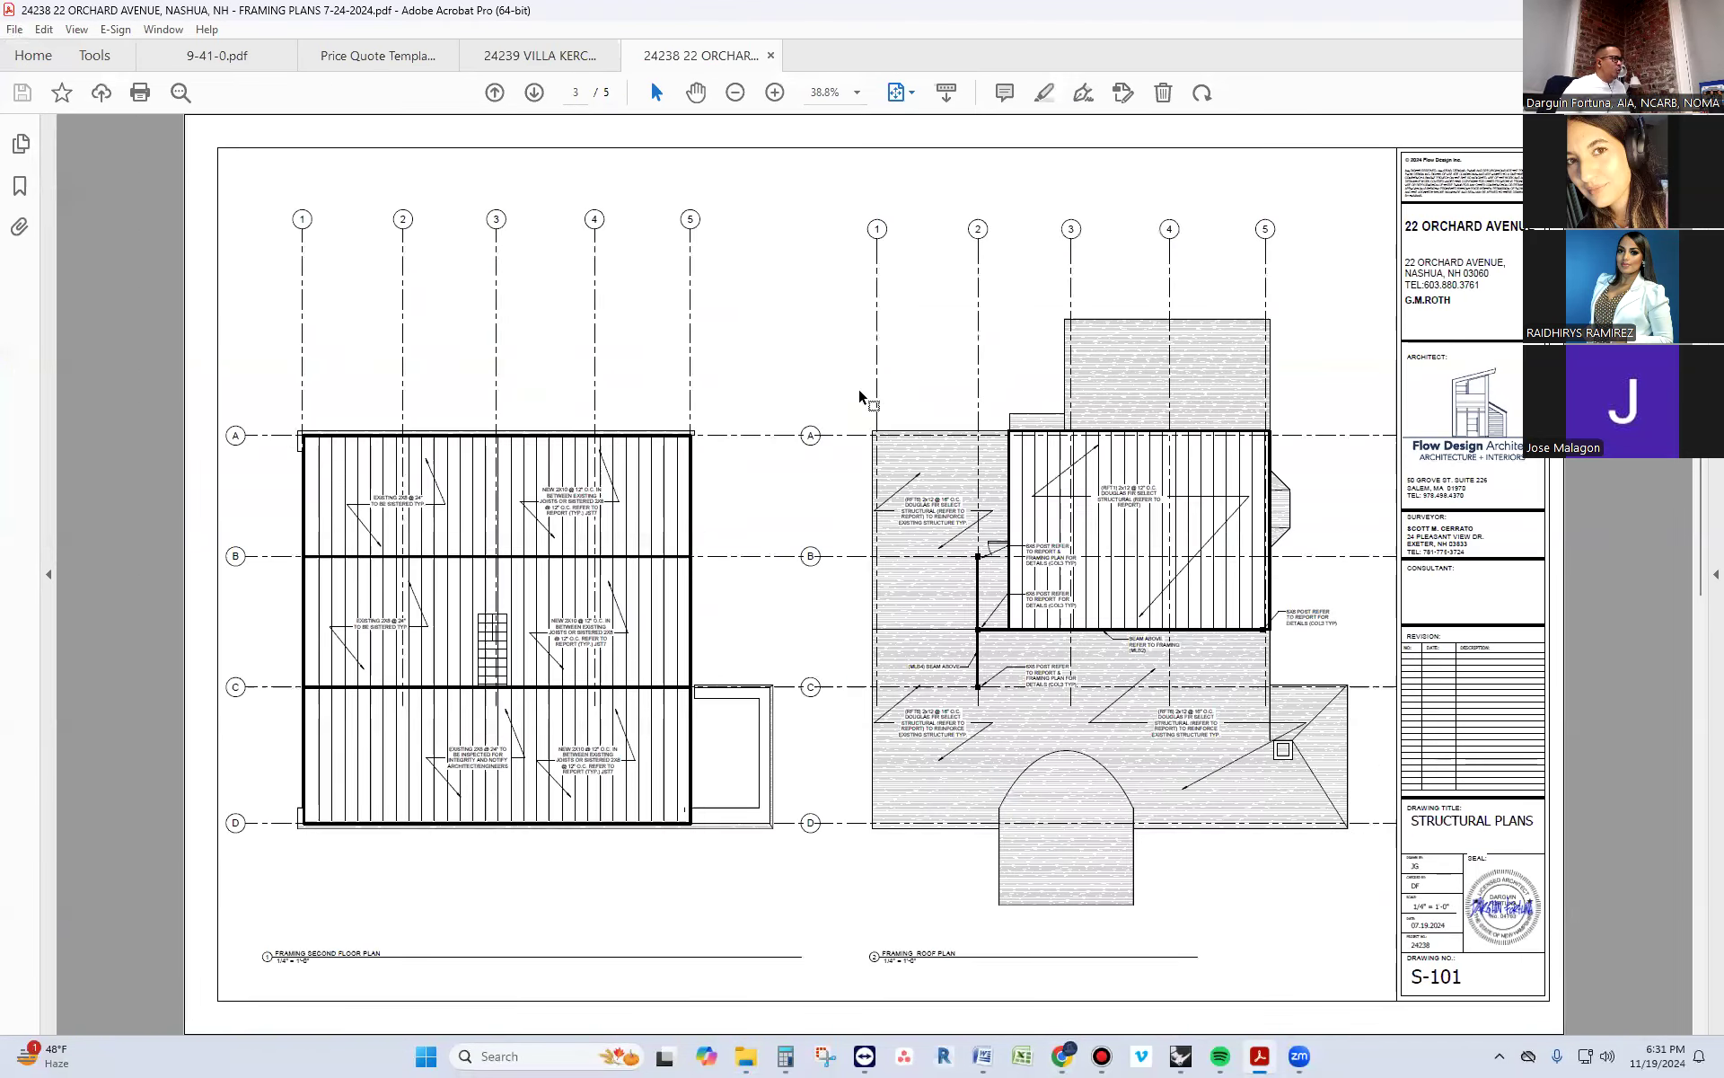
# Examine the roof framing plan, marking out the RFT1 rafter area and the MLB2 beam between its 6x6 posts
pyautogui.keyDown('ctrl'); pyautogui.scroll(5, 1130, 539); pyautogui.keyUp('ctrl')
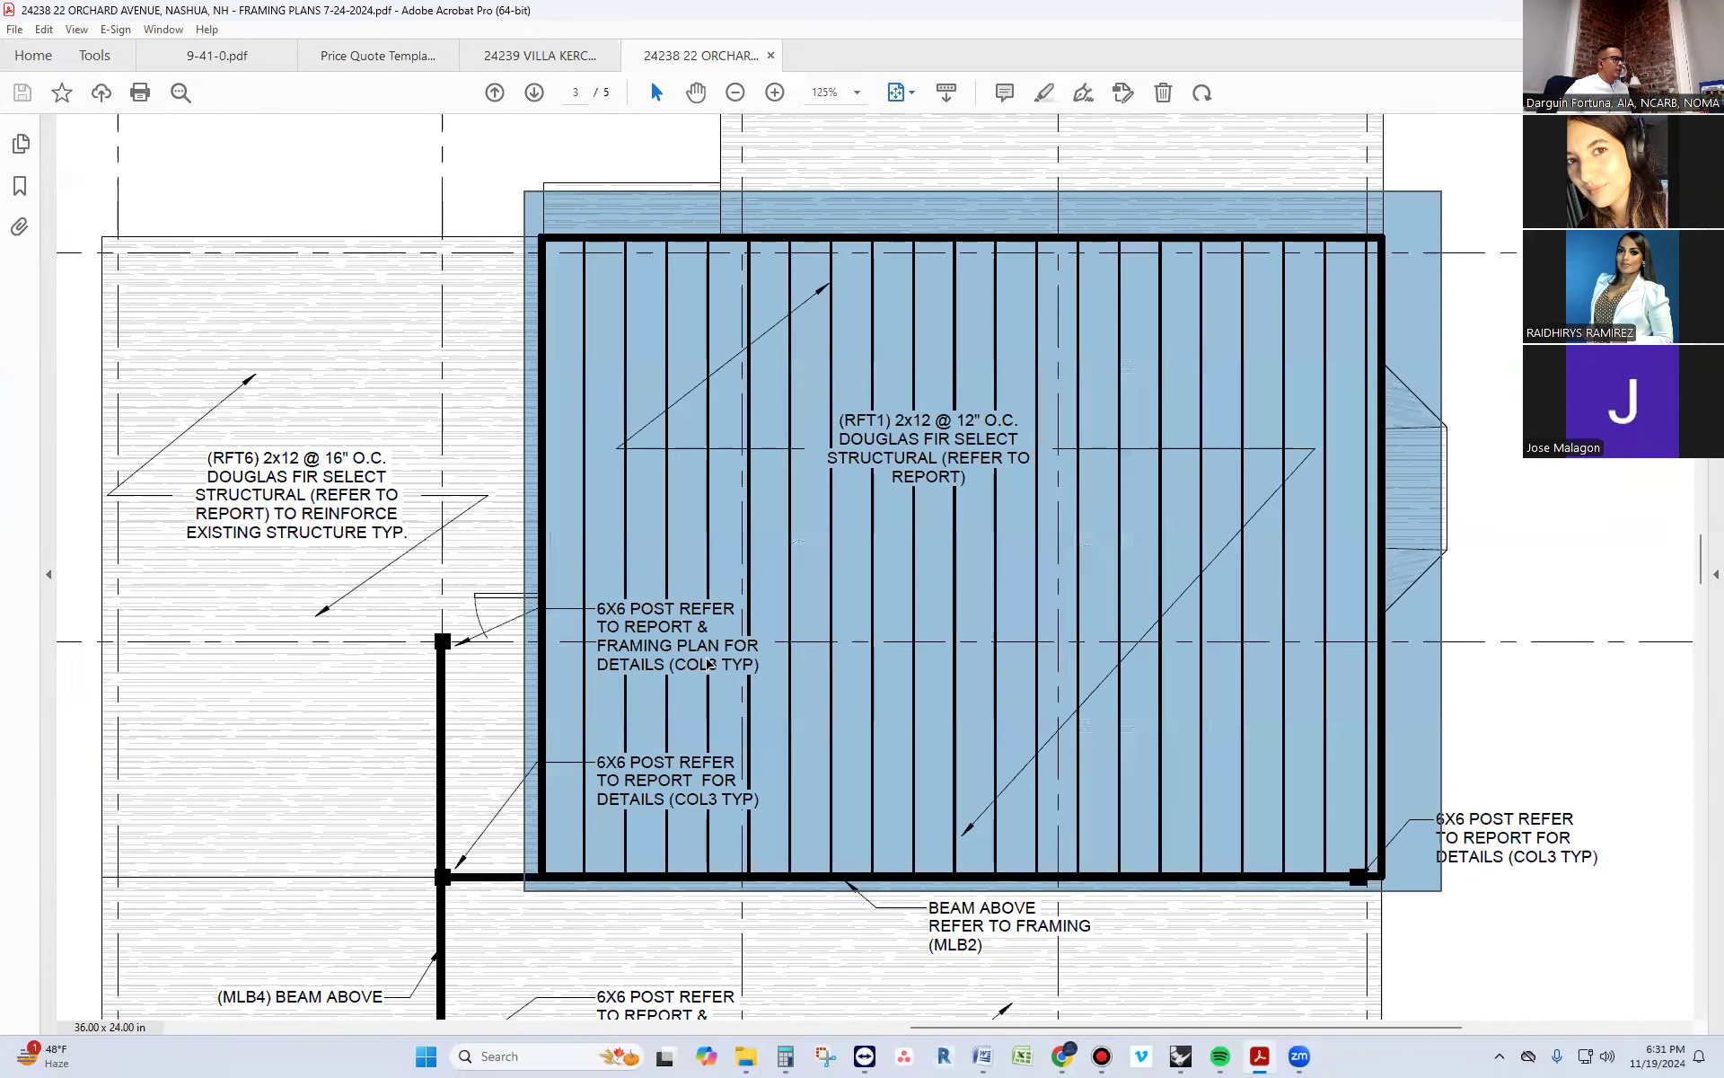
pyautogui.keyDown('ctrl'); pyautogui.scroll(-1, 709, 665); pyautogui.keyUp('ctrl')
pyautogui.click(1295, 819)
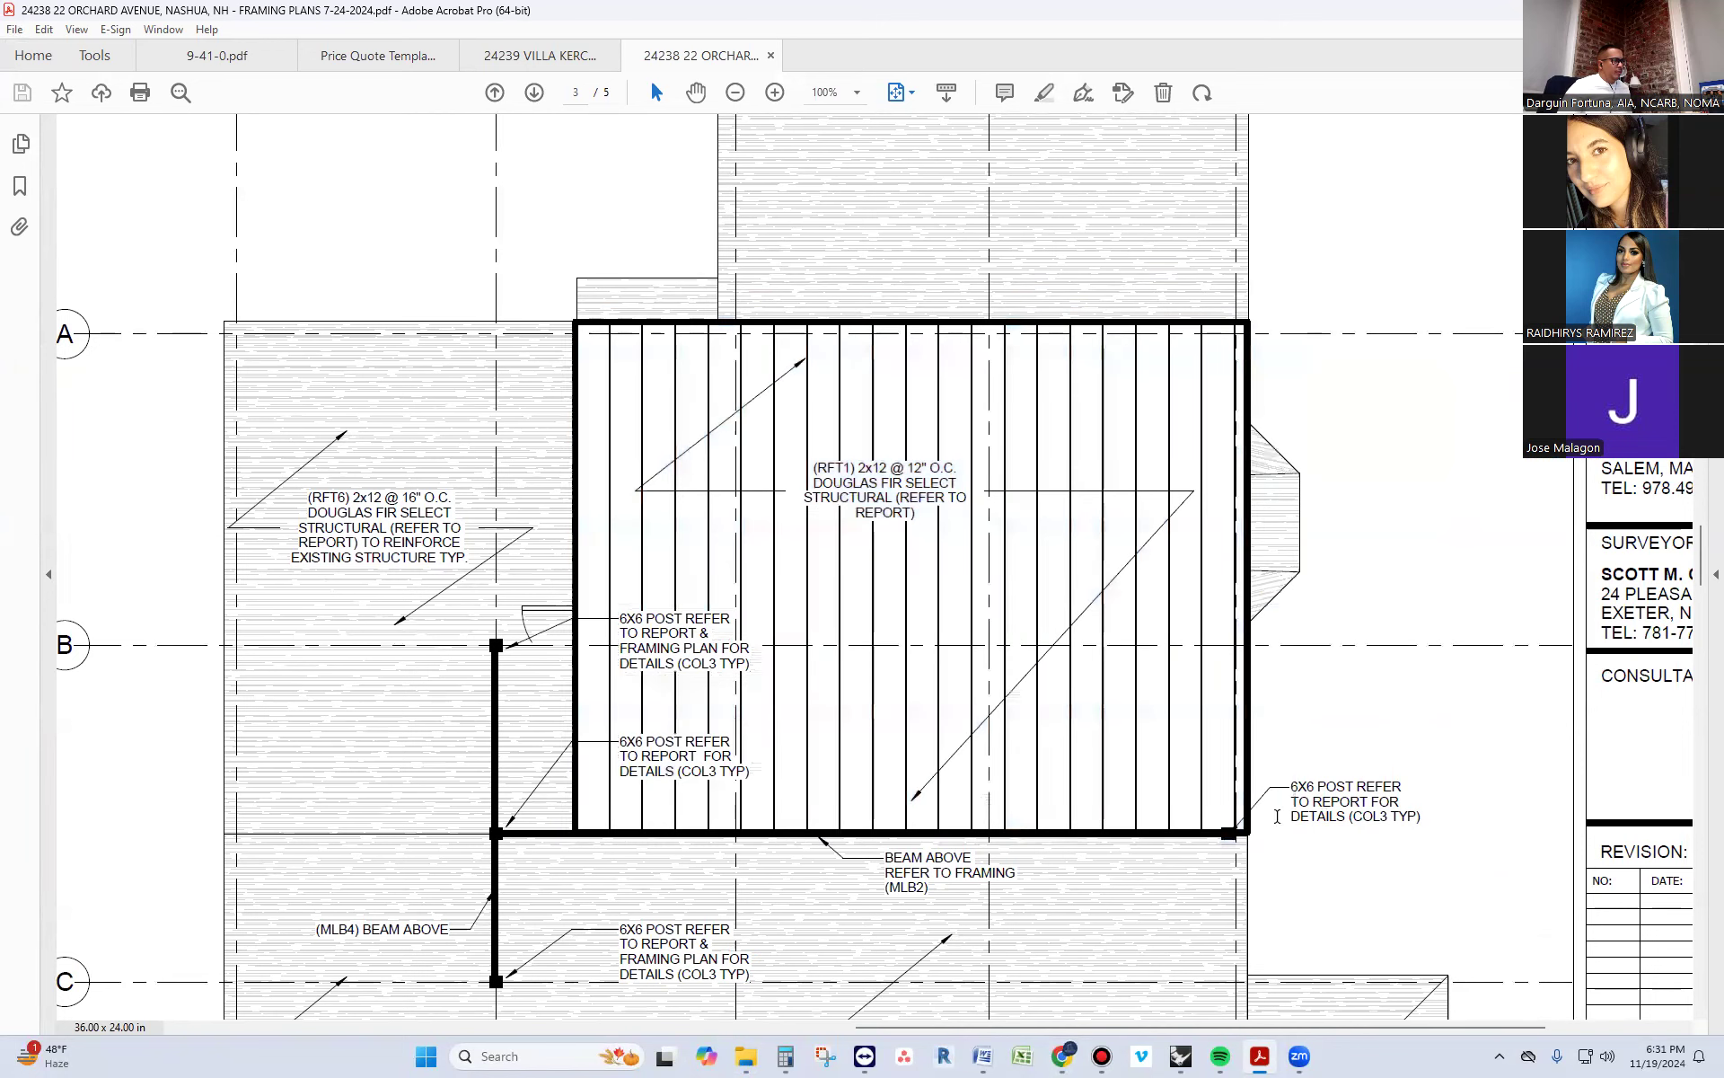
pyautogui.moveTo(1308, 760); pyautogui.dragTo(465, 852)
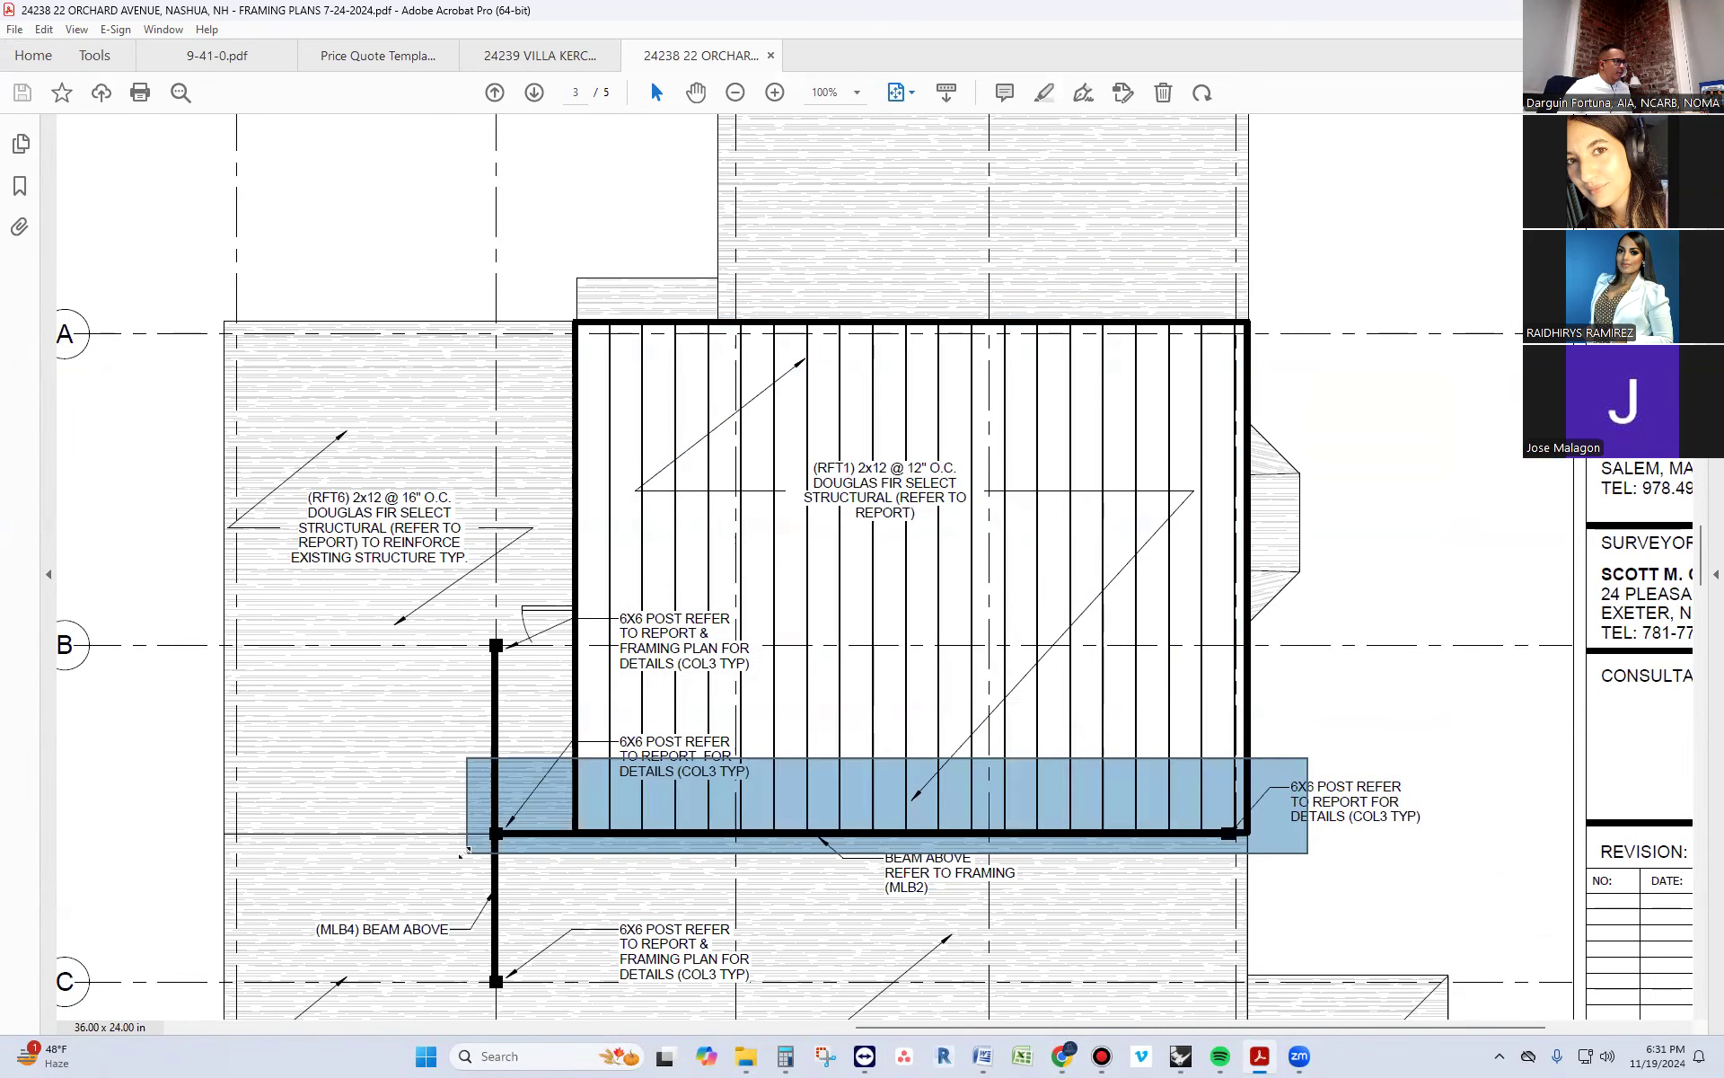
# Go to sheet S-102 and view the rafters-to-floor-joist sketch in close-up
pyautogui.keyDown('ctrl'); pyautogui.scroll(-4, 1142, 815); pyautogui.keyUp('ctrl')
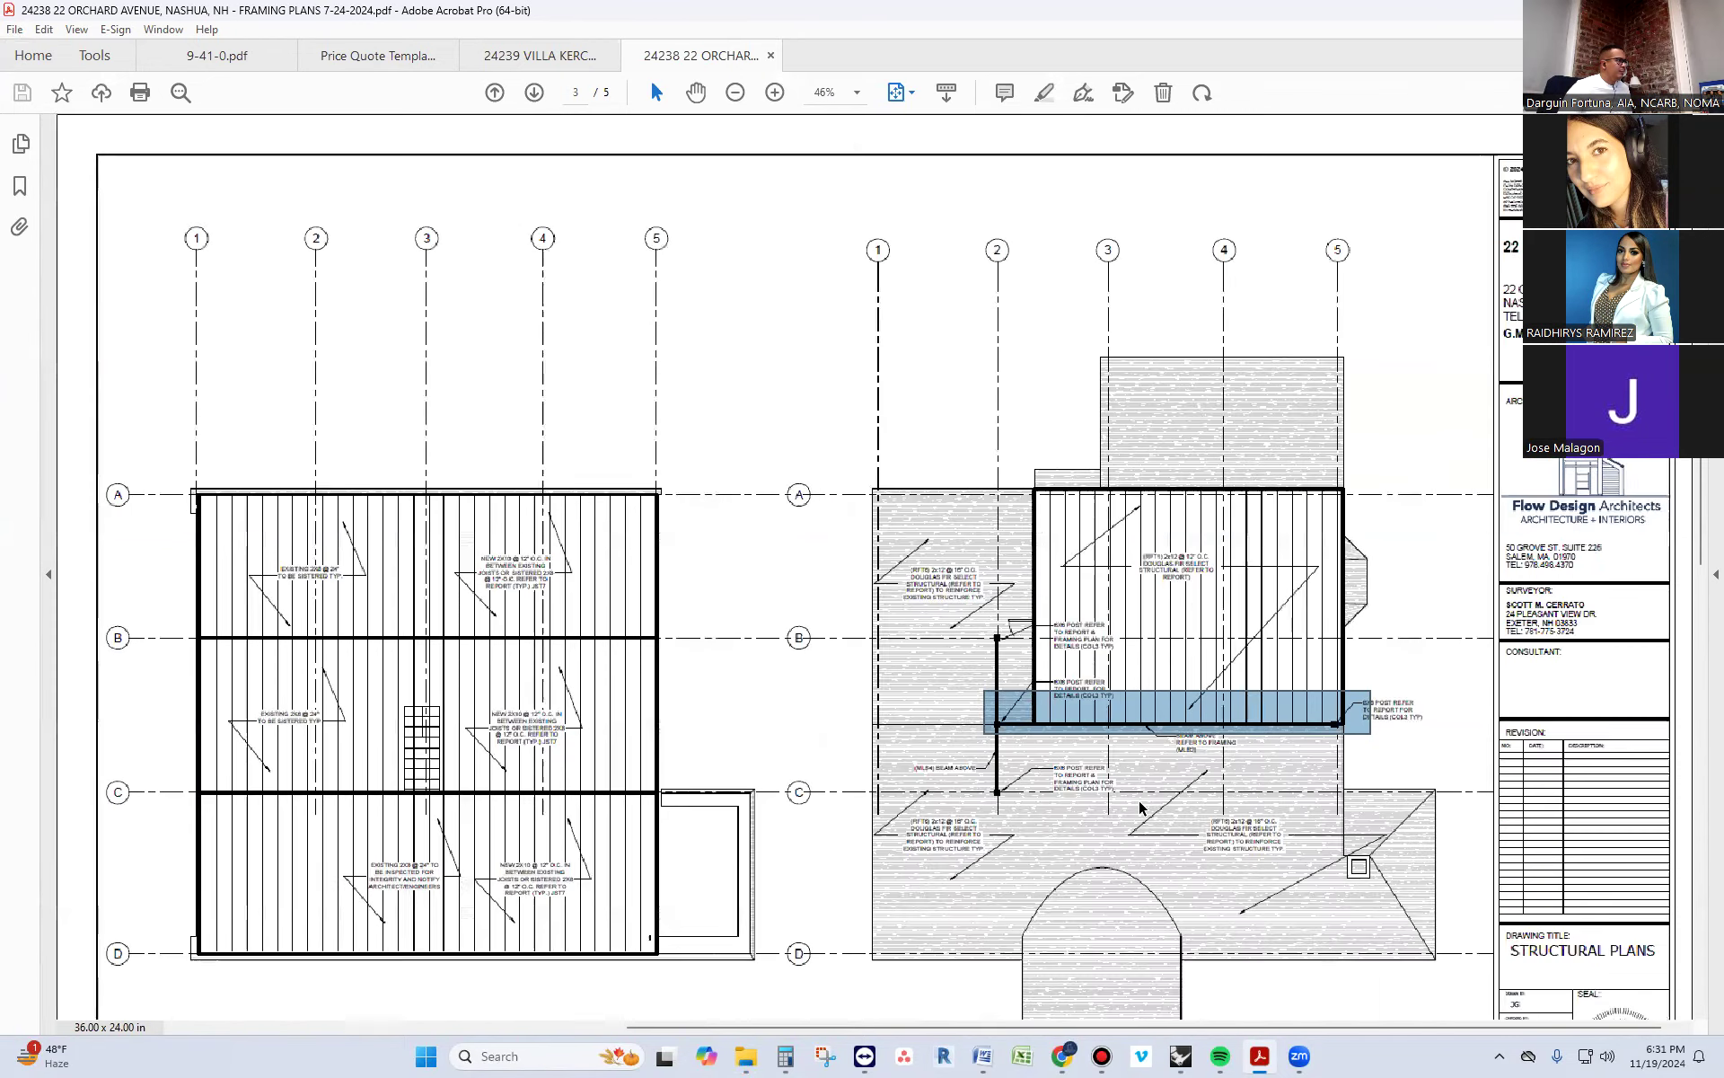
pyautogui.scroll(-10, 1142, 806)
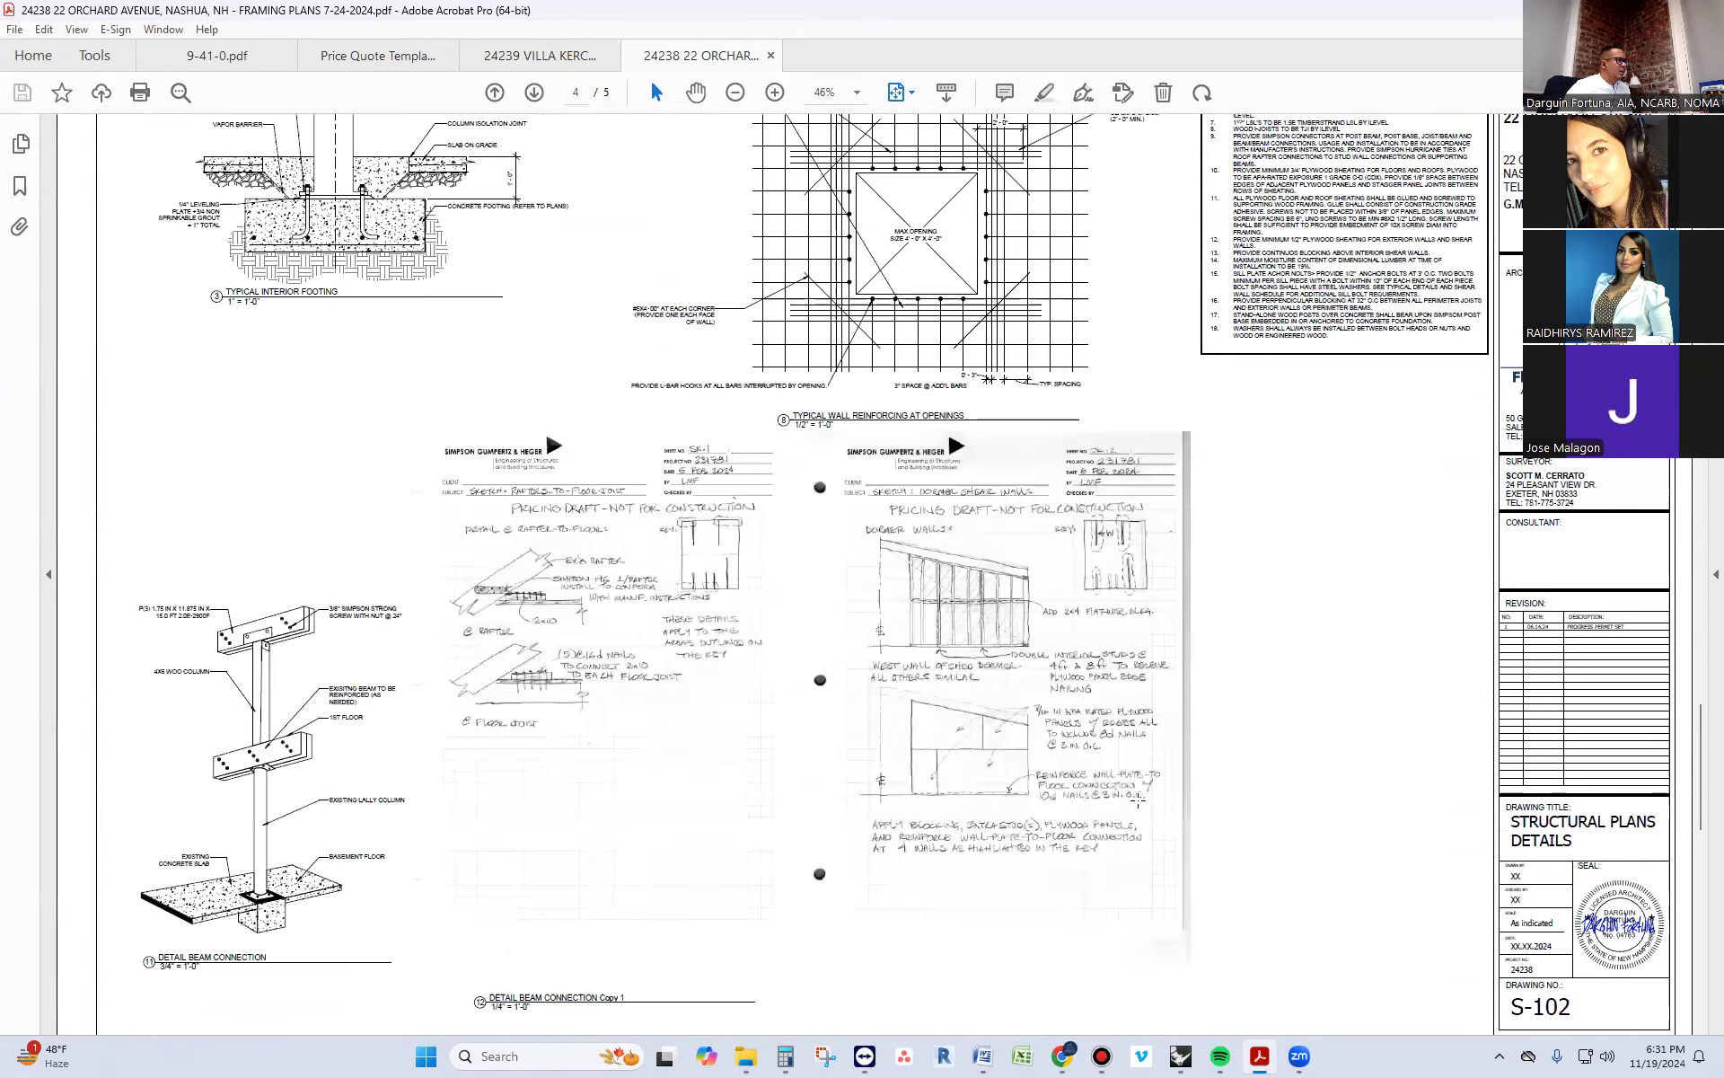
pyautogui.scroll(1, 1138, 800)
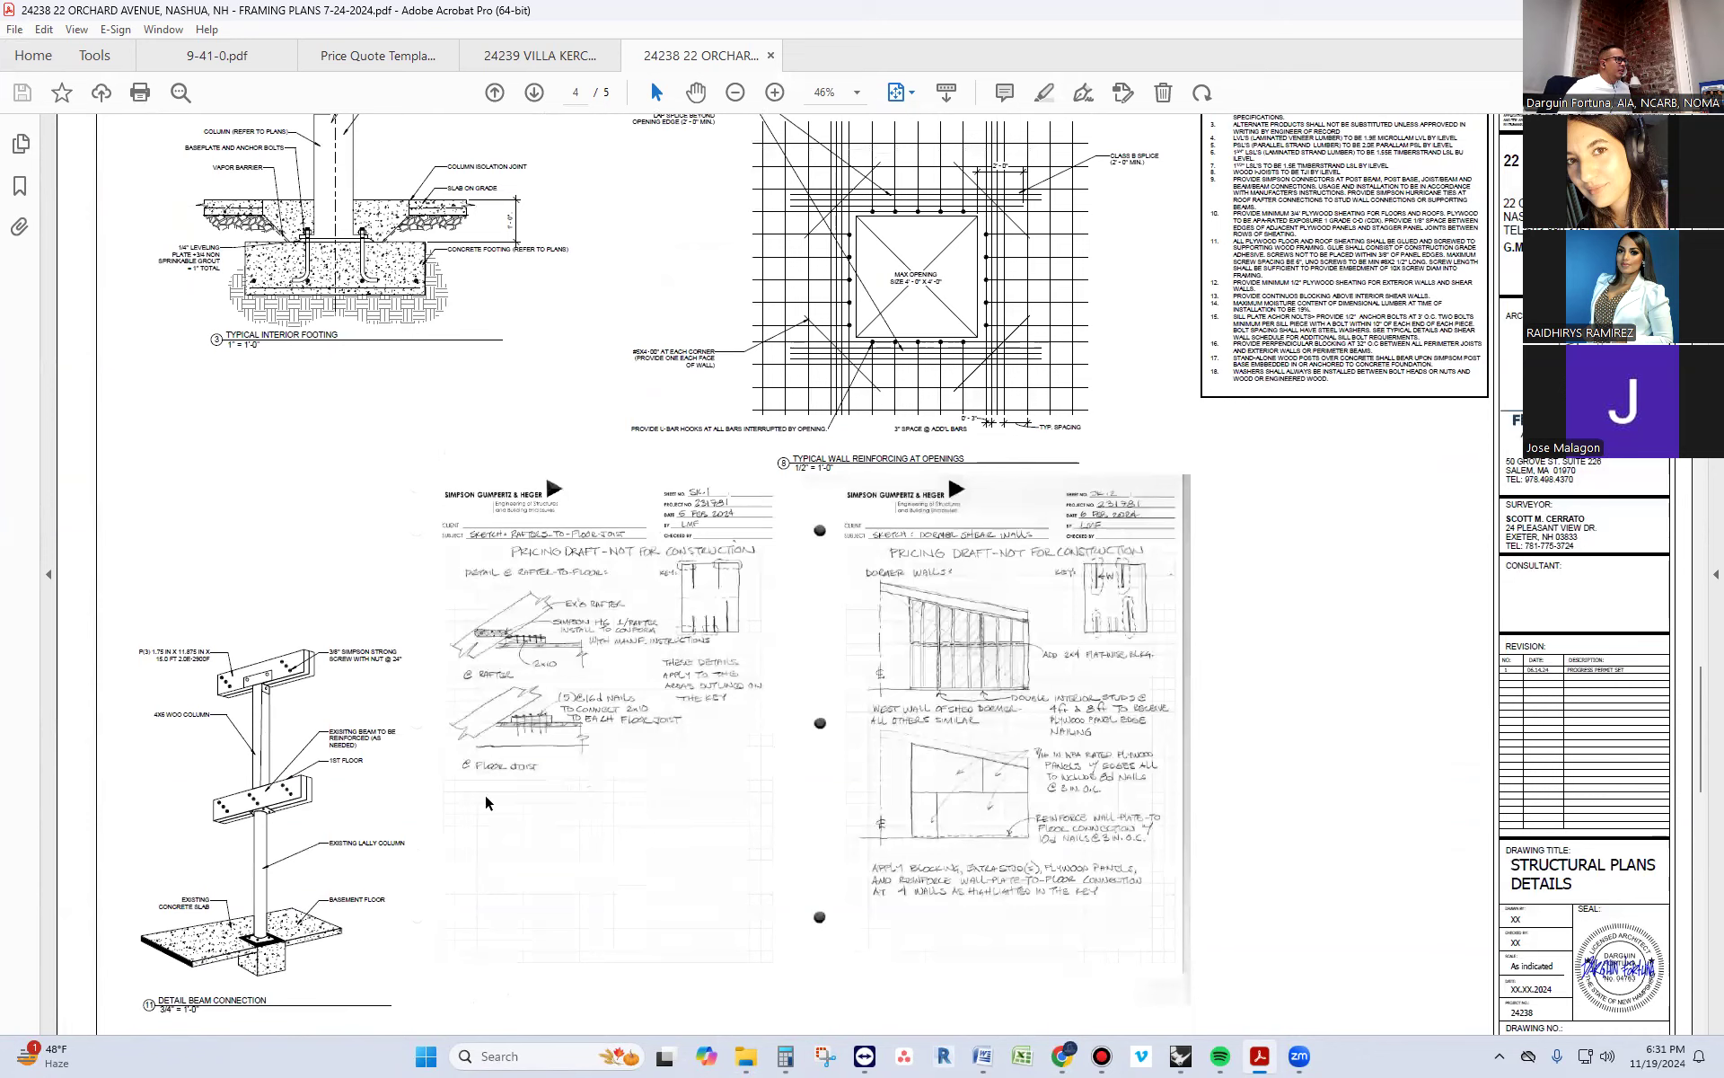
pyautogui.keyDown('ctrl'); pyautogui.scroll(6, 616, 625); pyautogui.keyUp('ctrl')
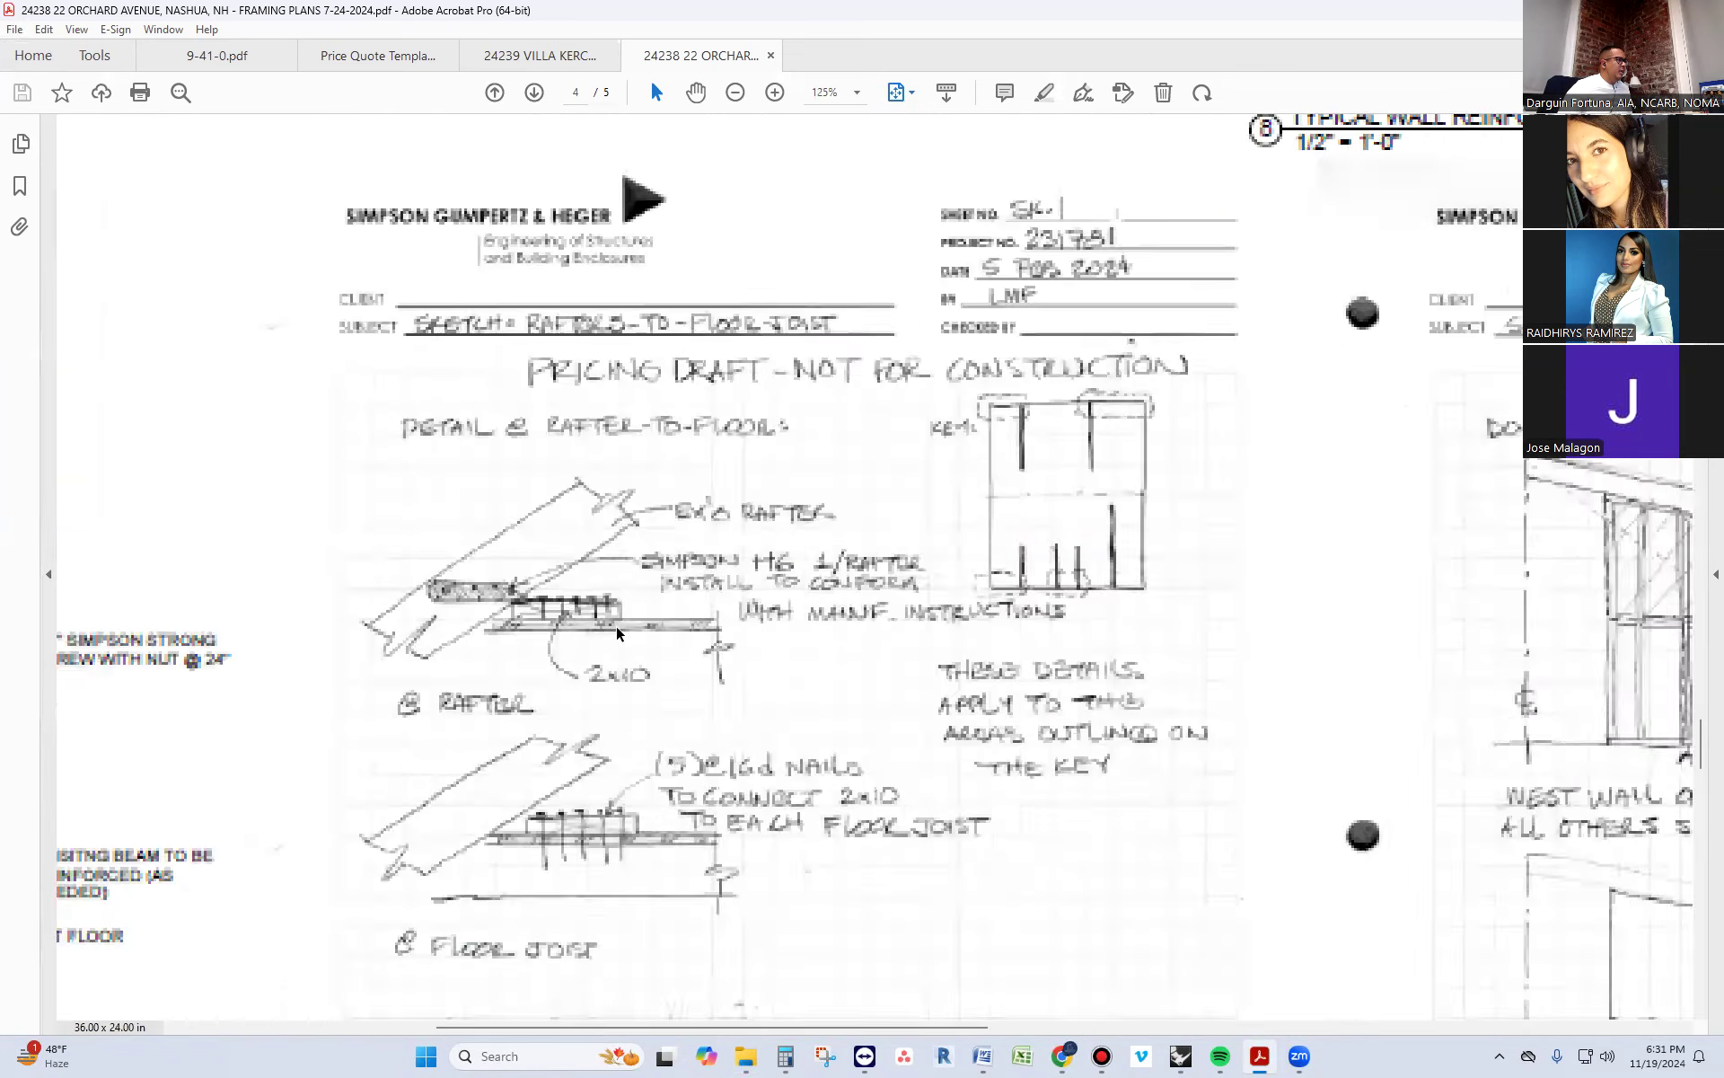
# Examine the rafter detail, marking out the sketch title, the Simpson H6 note and the floor beneath the flat 2x10
pyautogui.moveTo(782, 267)
pyautogui.mouseDown()
pyautogui.moveTo(628, 381)
pyautogui.moveTo(465, 678)
pyautogui.moveTo(557, 297)
pyautogui.mouseUp()
pyautogui.click(853, 627)
pyautogui.moveTo(1127, 569); pyautogui.dragTo(799, 653)
pyautogui.moveTo(1133, 662); pyautogui.dragTo(755, 697)
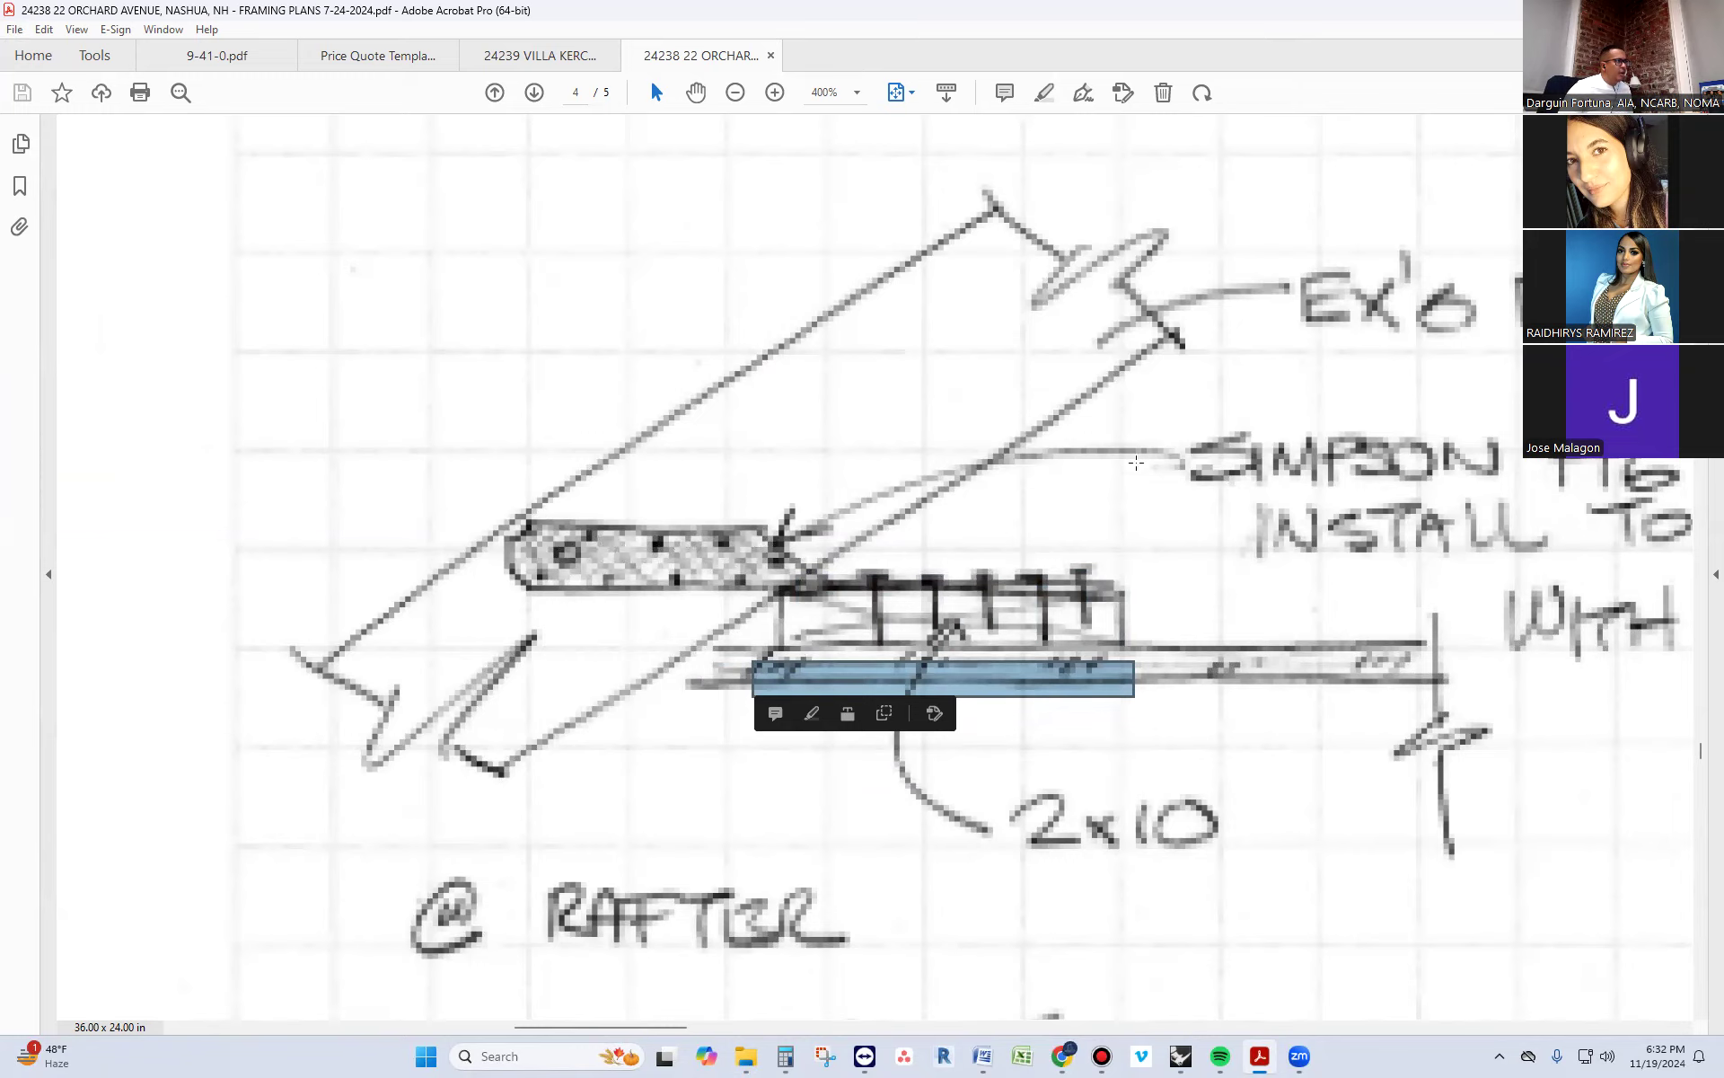
# Return to the Rhino model and duplicate the front ceiling joist straight up above the ceiling deck
pyautogui.click(1621, 11)
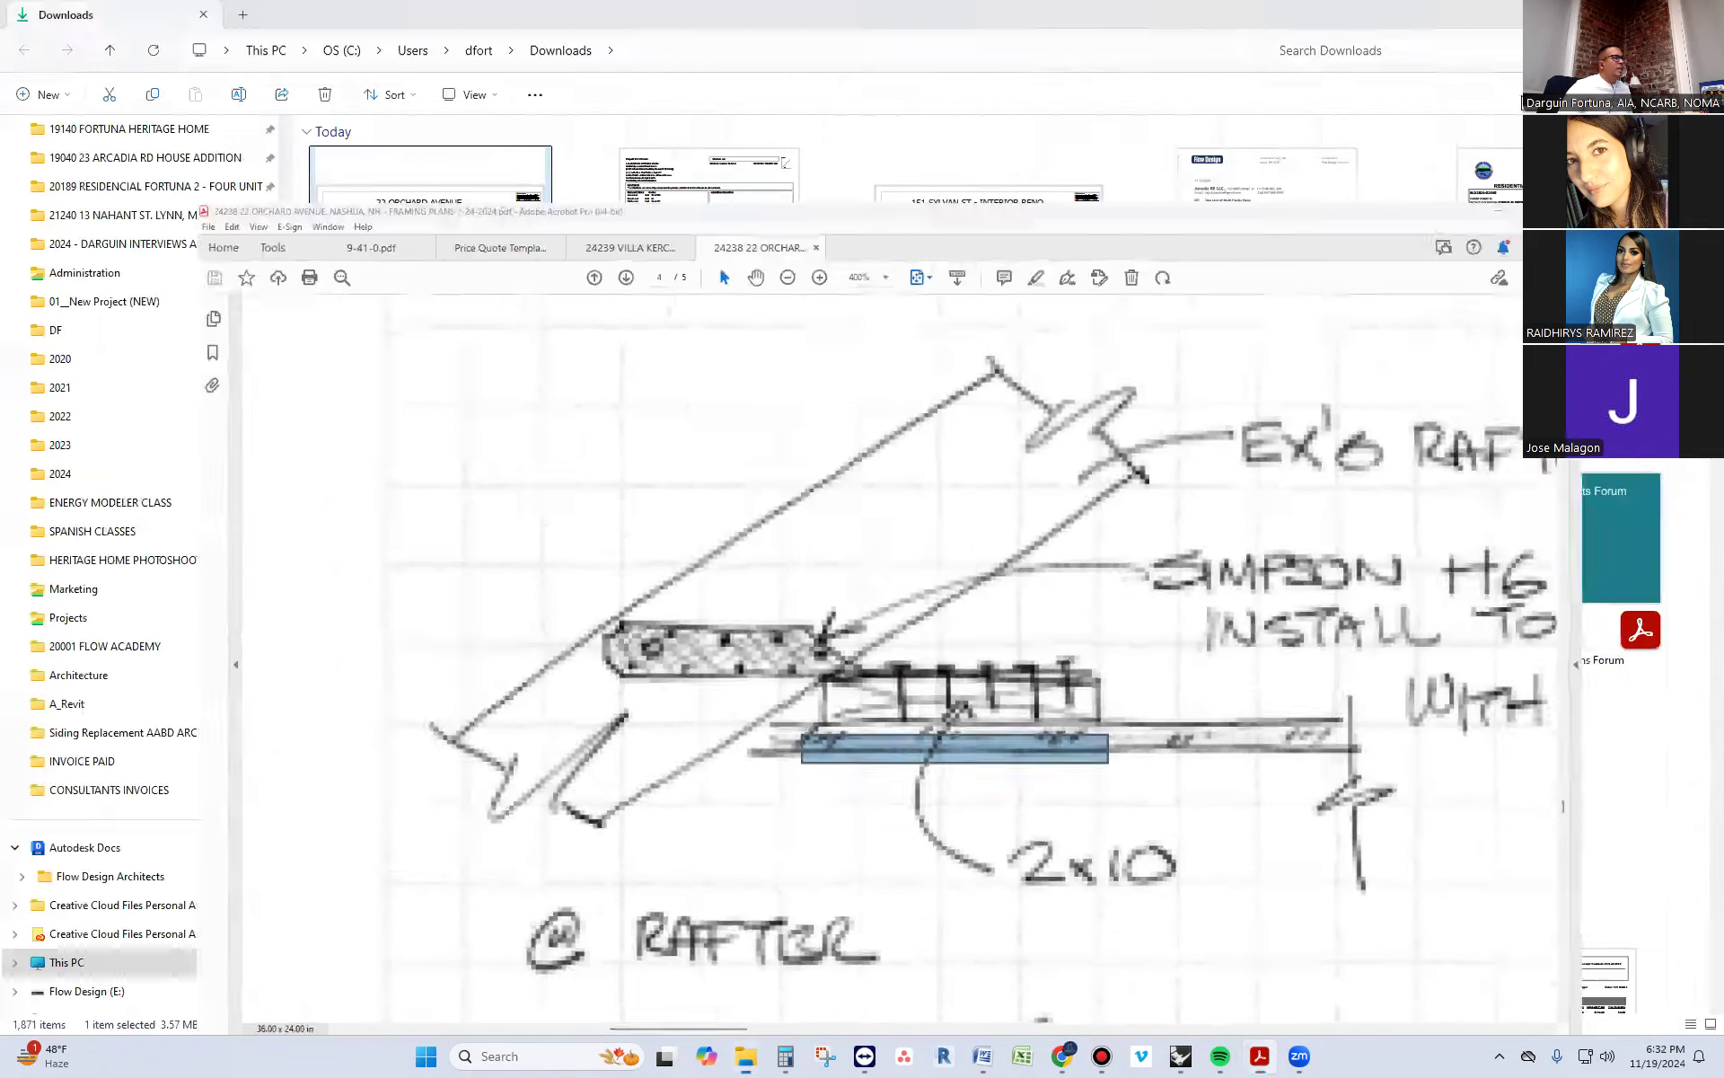
pyautogui.click(1621, 10)
pyautogui.moveTo(338, 460); pyautogui.dragTo(398, 463, button='right')
pyautogui.moveTo(209, 443); pyautogui.dragTo(360, 455, button='right')
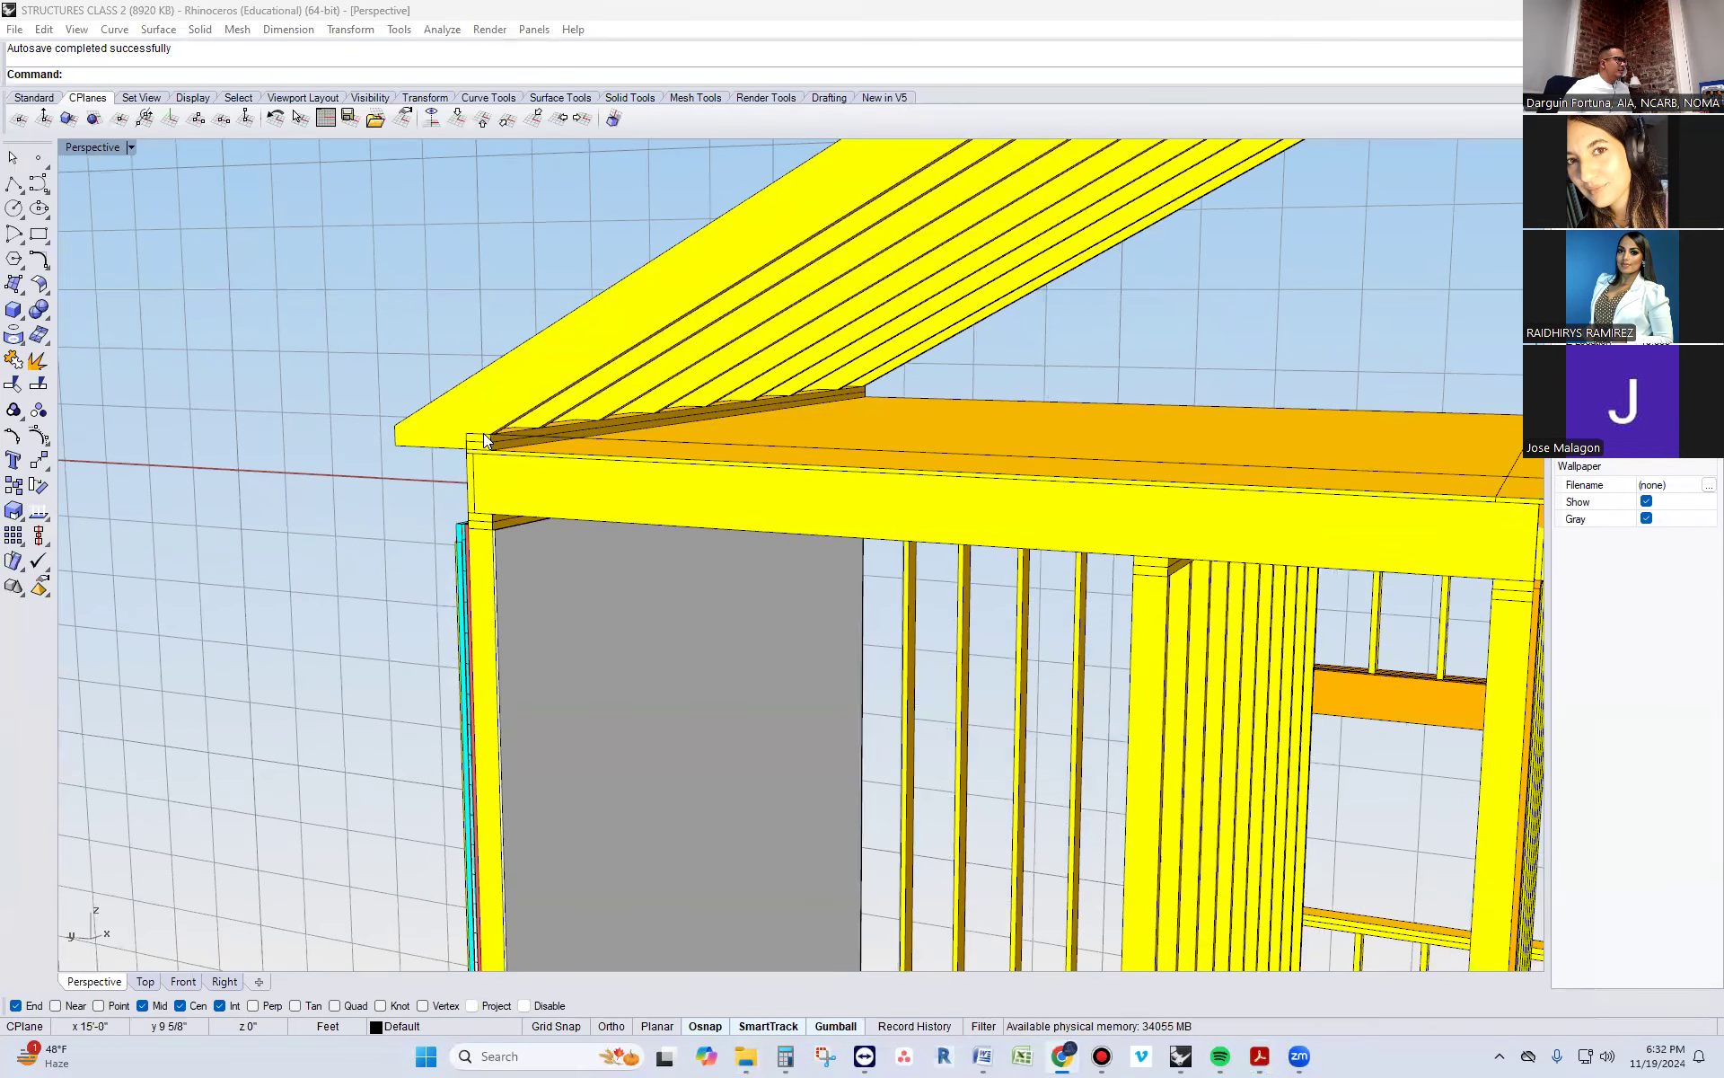
pyautogui.click(483, 433)
pyautogui.click(562, 492)
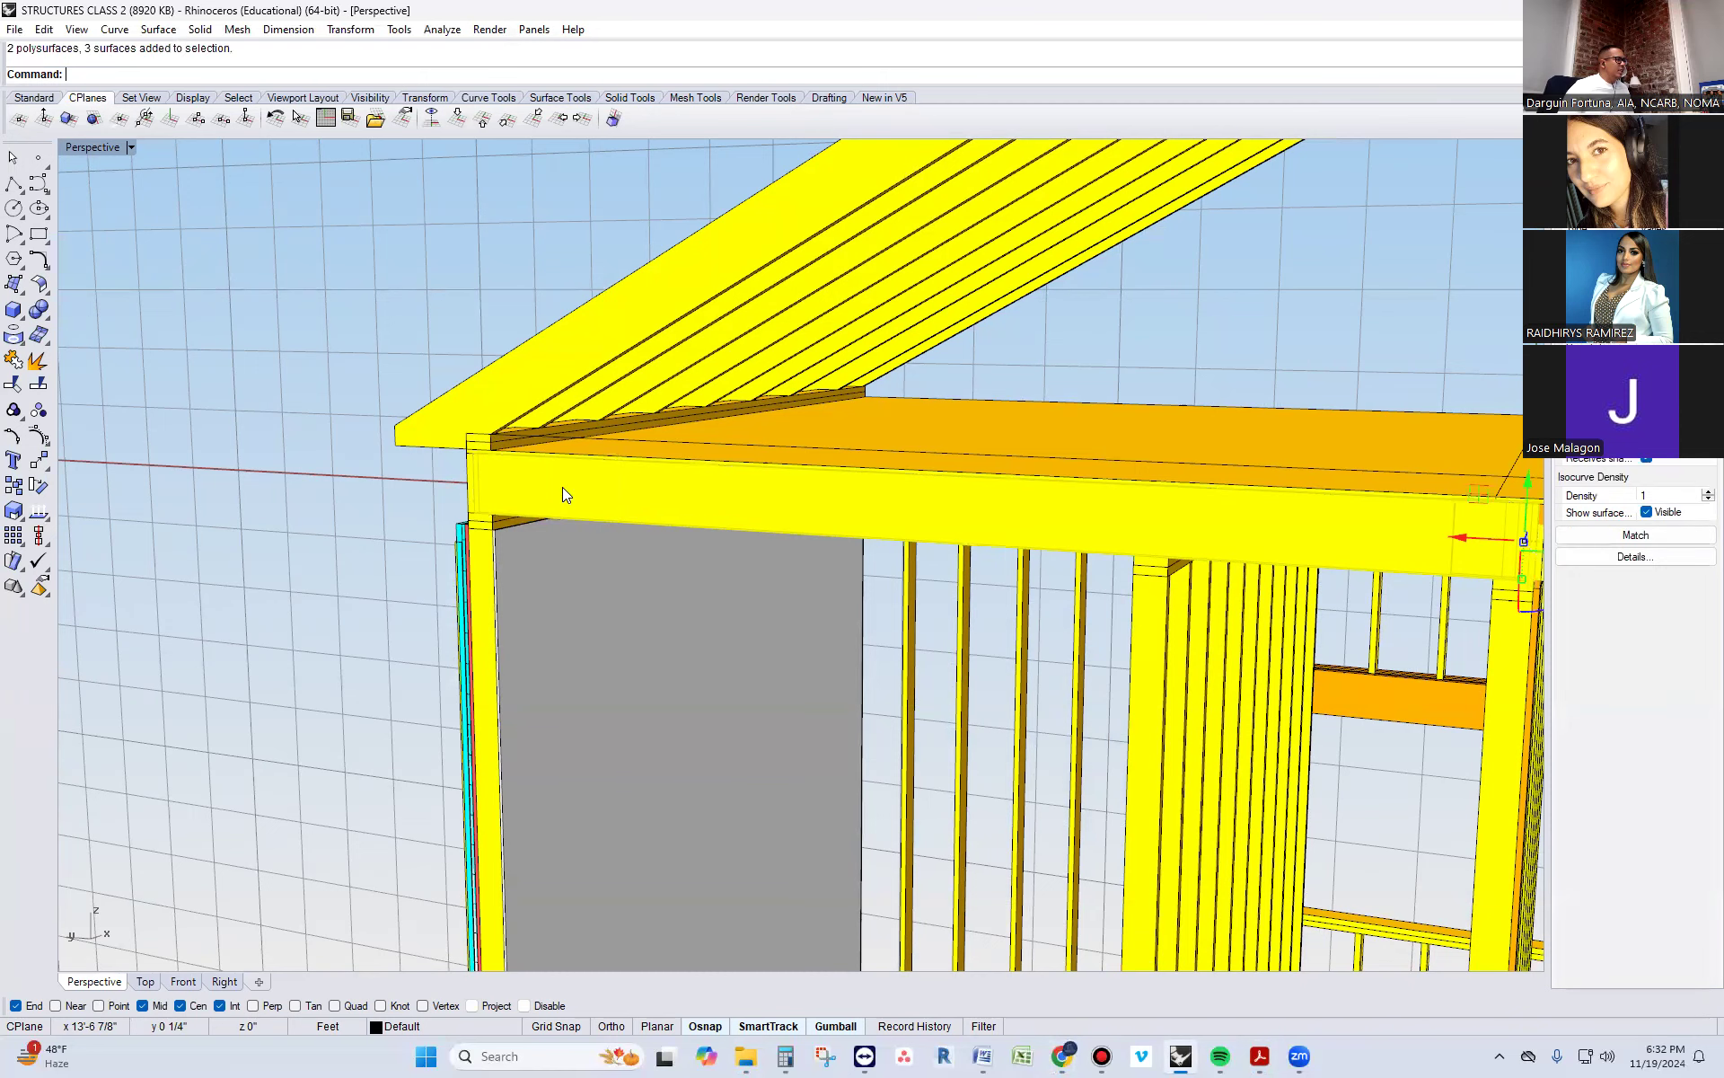
pyautogui.scroll(1, 531, 494)
pyautogui.scroll(-1, 532, 494)
pyautogui.scroll(-2, 632, 491)
pyautogui.scroll(-1, 632, 491)
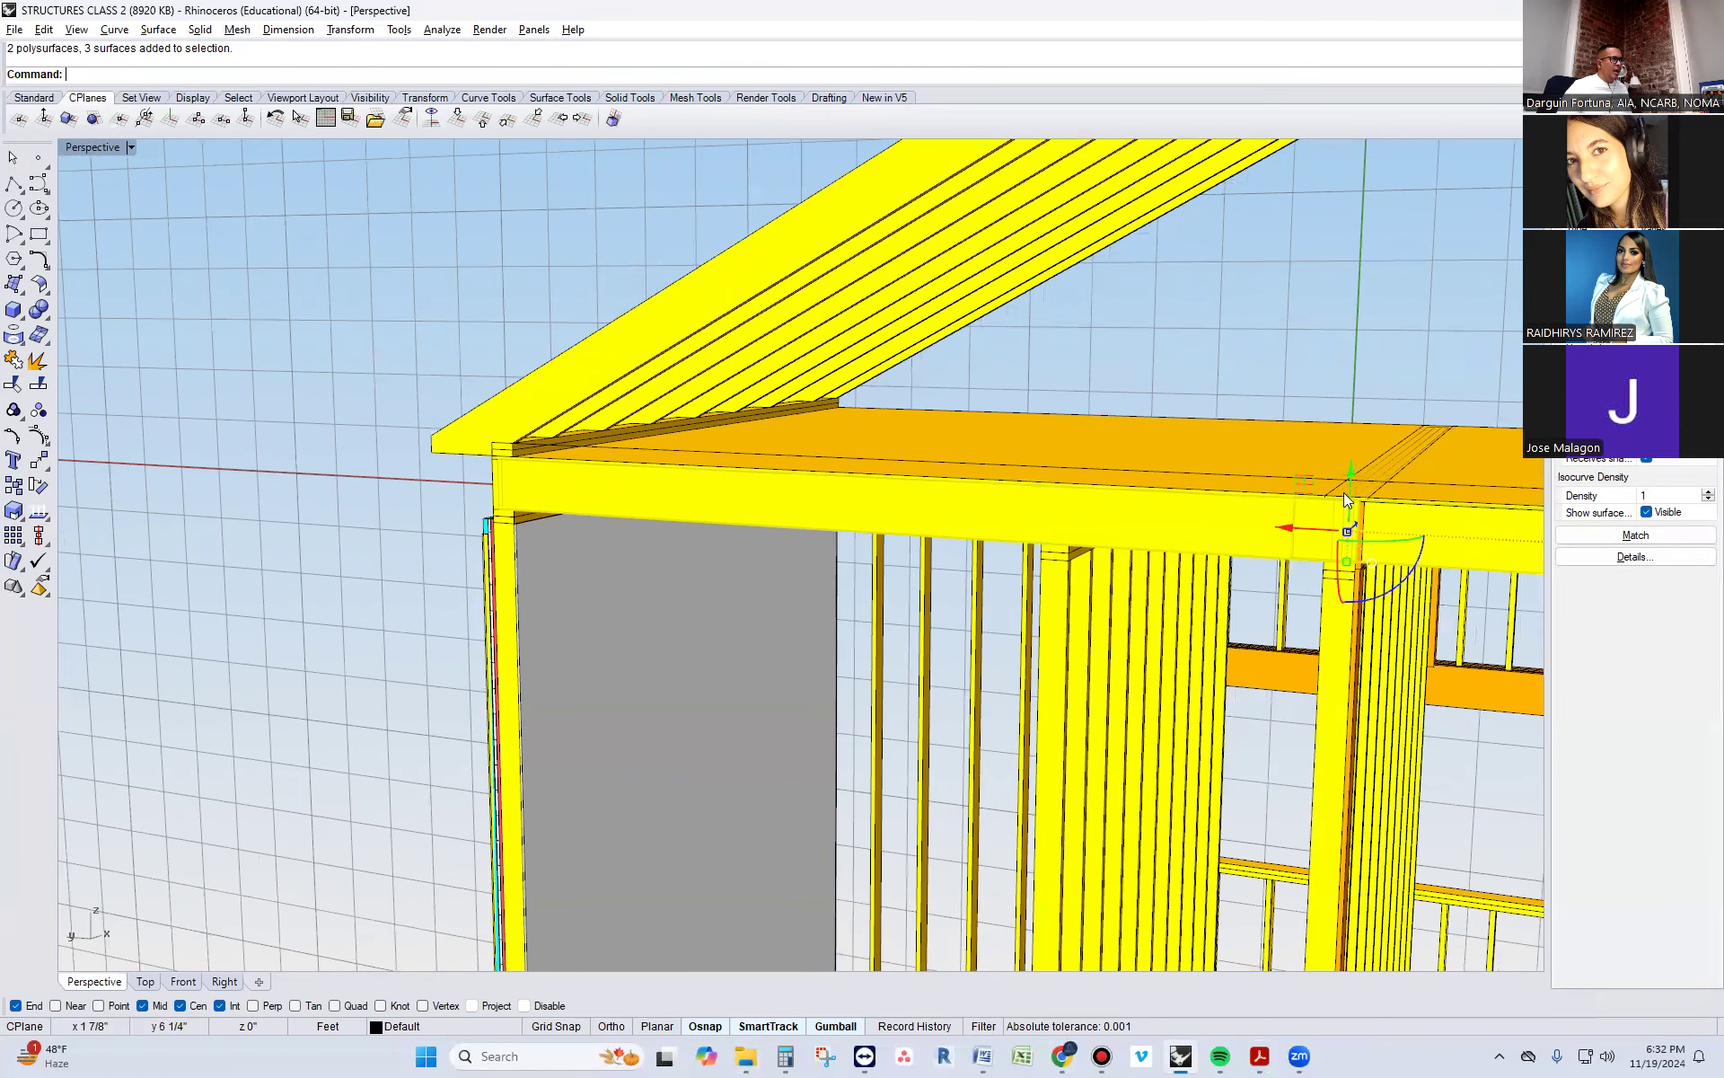
pyautogui.keyDown('alt'); pyautogui.moveTo(1352, 471); pyautogui.dragTo(1357, 396); pyautogui.keyUp('alt')
pyautogui.moveTo(1371, 528); pyautogui.dragTo(1200, 541, button='right')
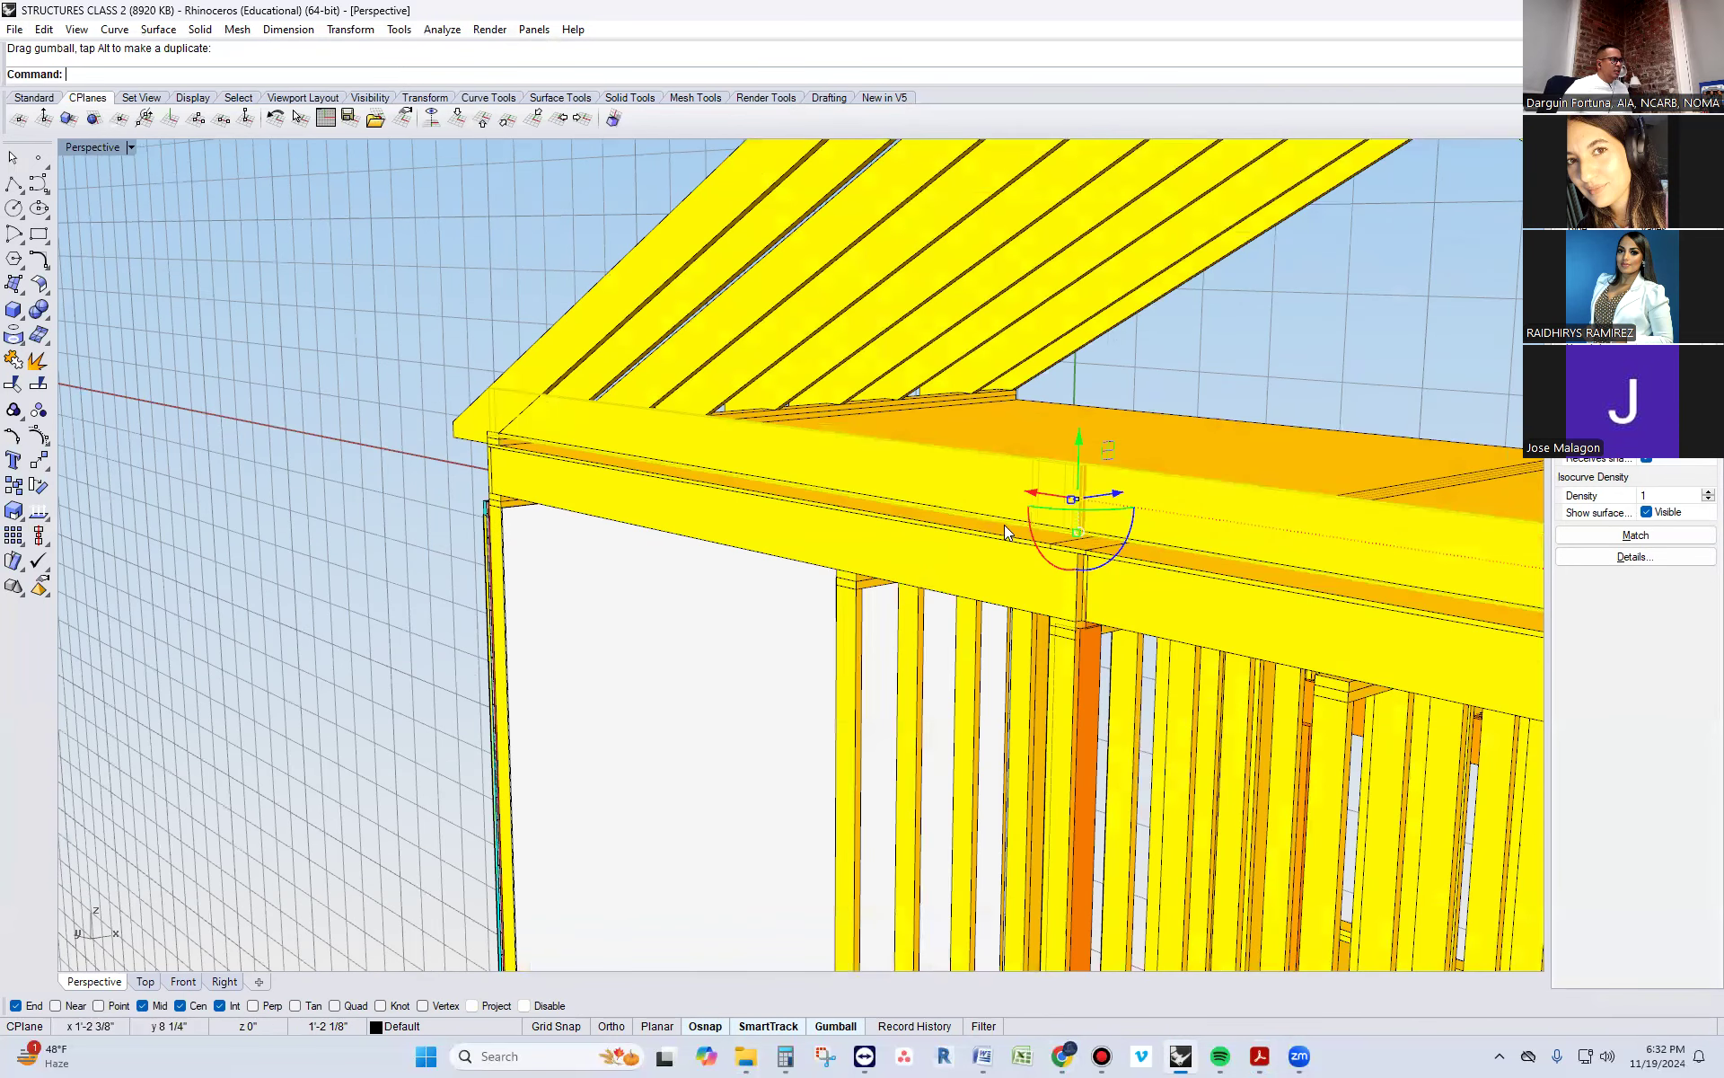
# Rotate the copied joist 90 degrees across the other joists and another 90 degrees about its length to lay it flat
pyautogui.click(1049, 509)
pyautogui.write('90')
pyautogui.press('Return')
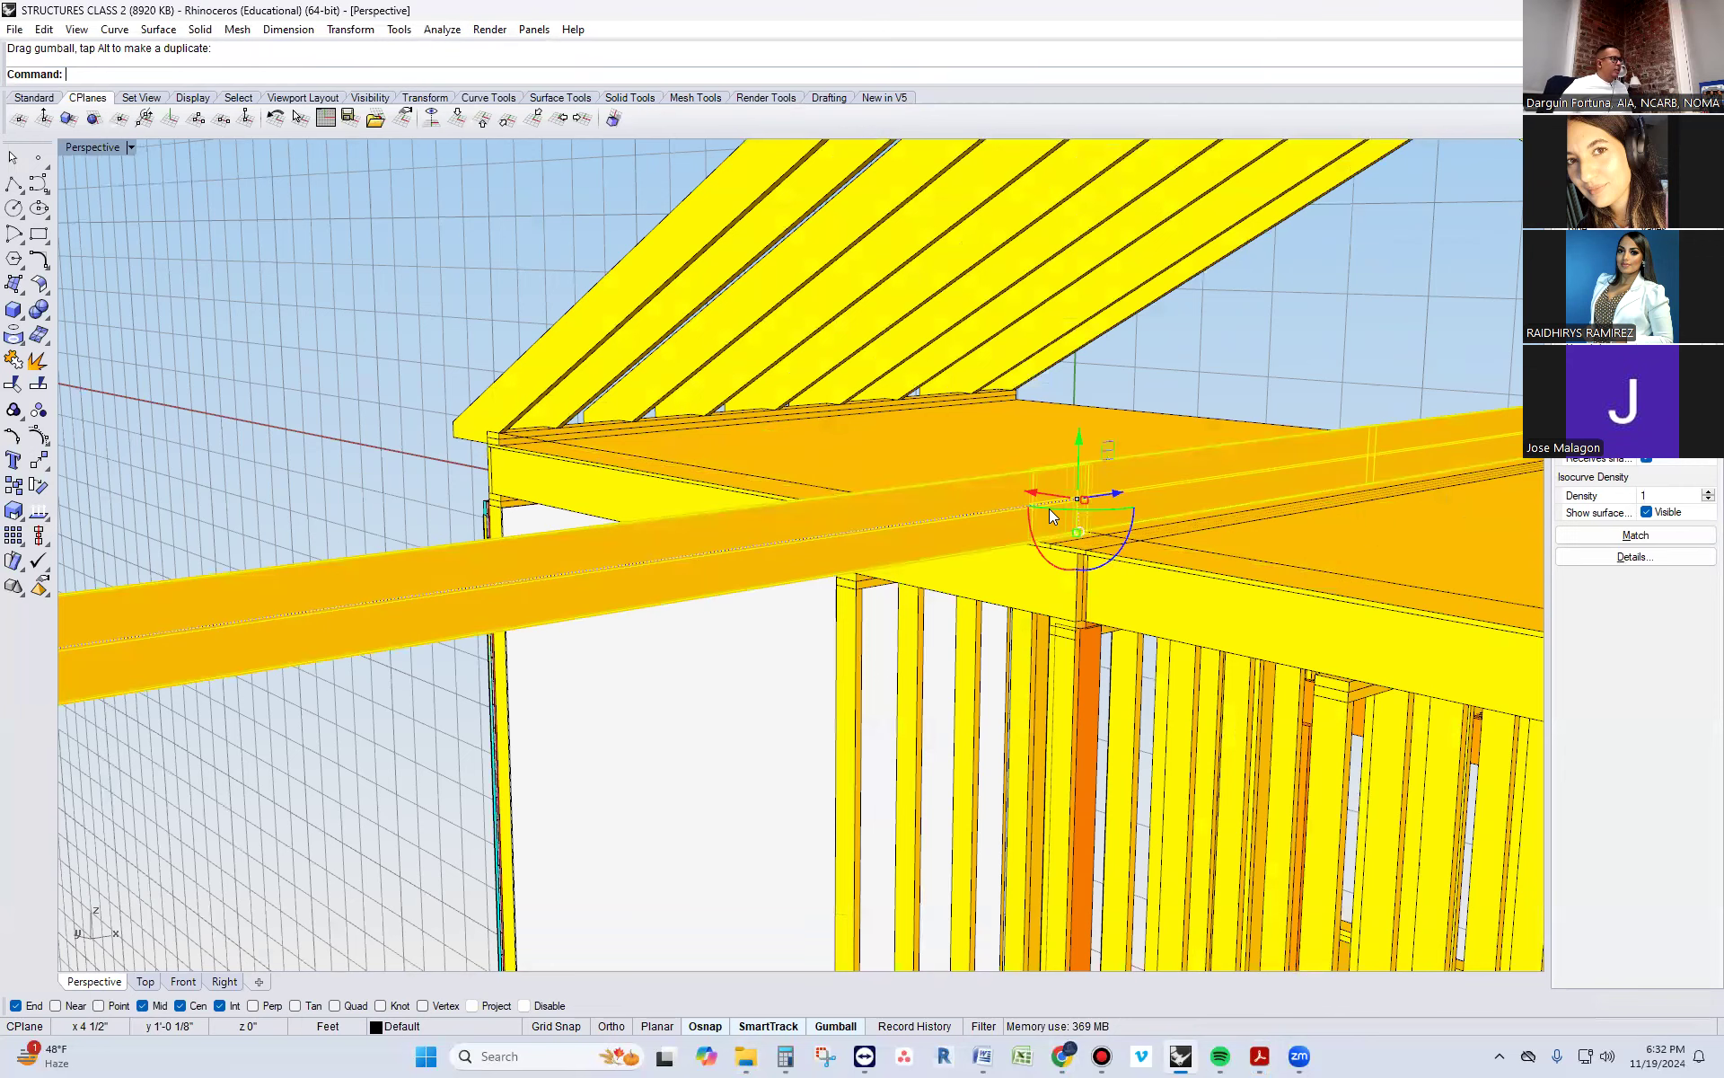
pyautogui.click(1109, 557)
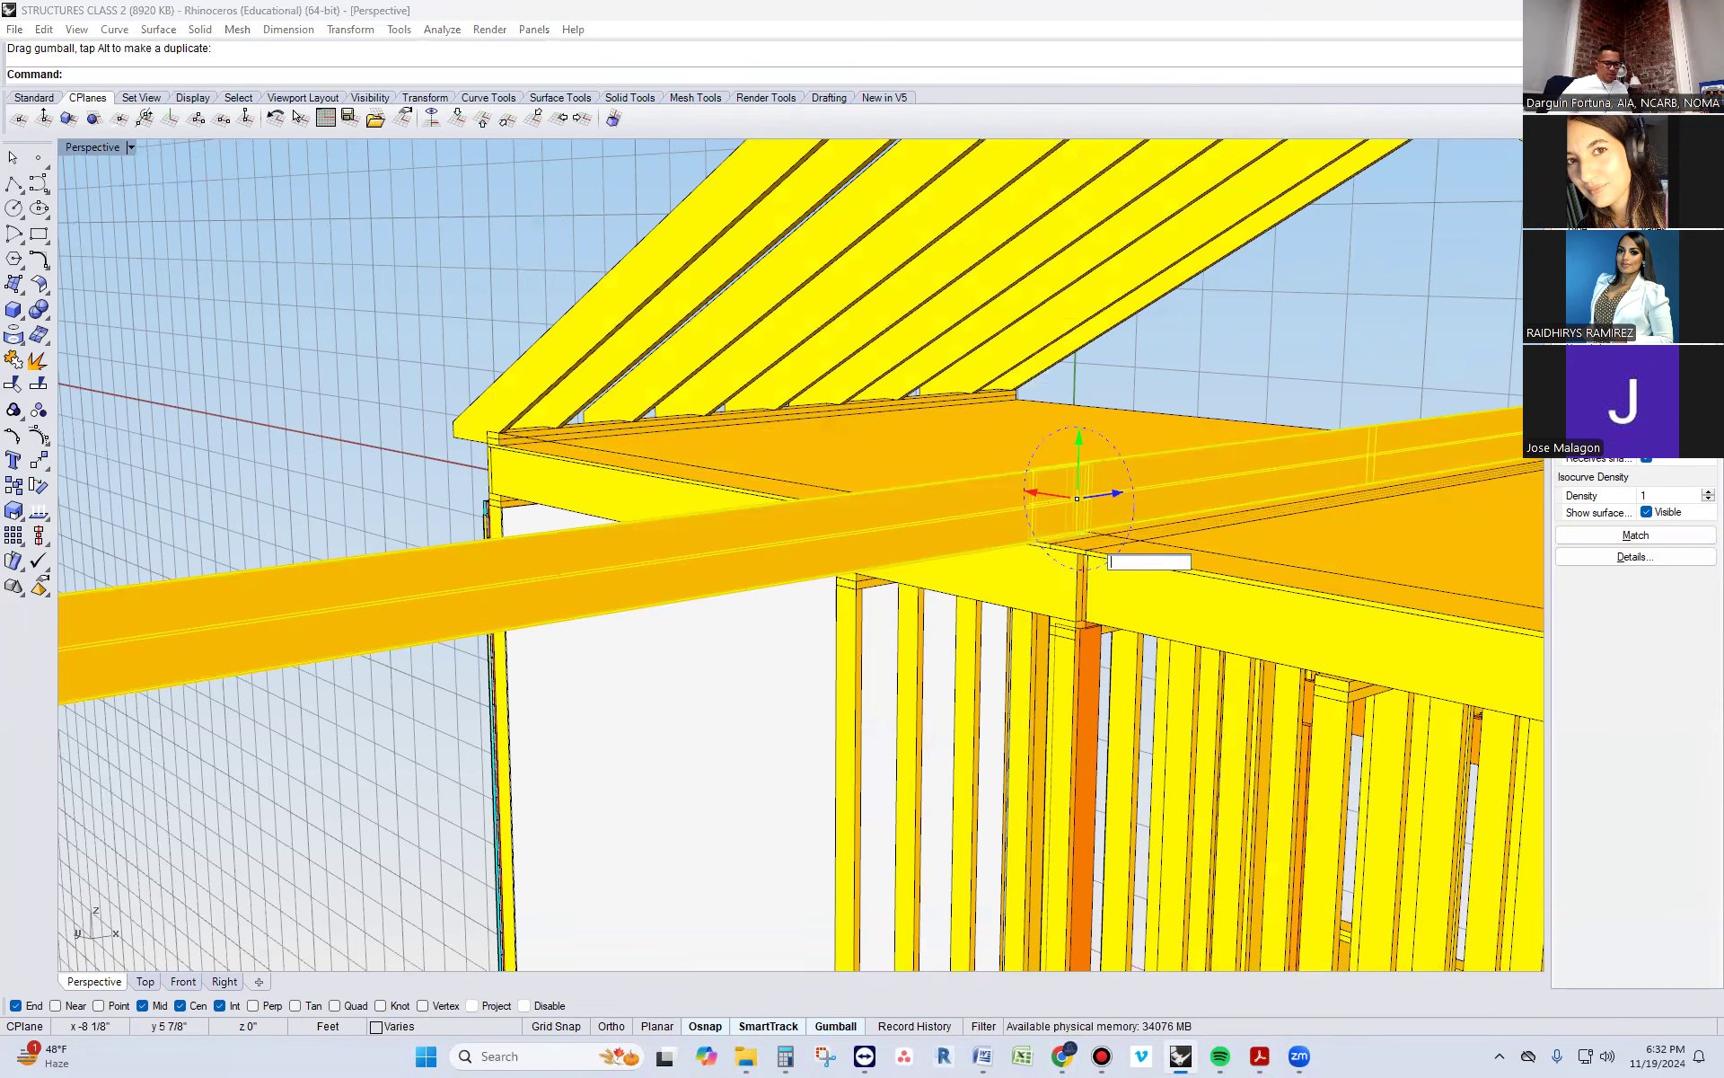
pyautogui.write('90')
pyautogui.press('Return')
pyautogui.press('Escape')
# Move the flat board from its end onto the ceiling deck at the eave corner, against the inner side of the plate
pyautogui.scroll(-4, 1095, 552)
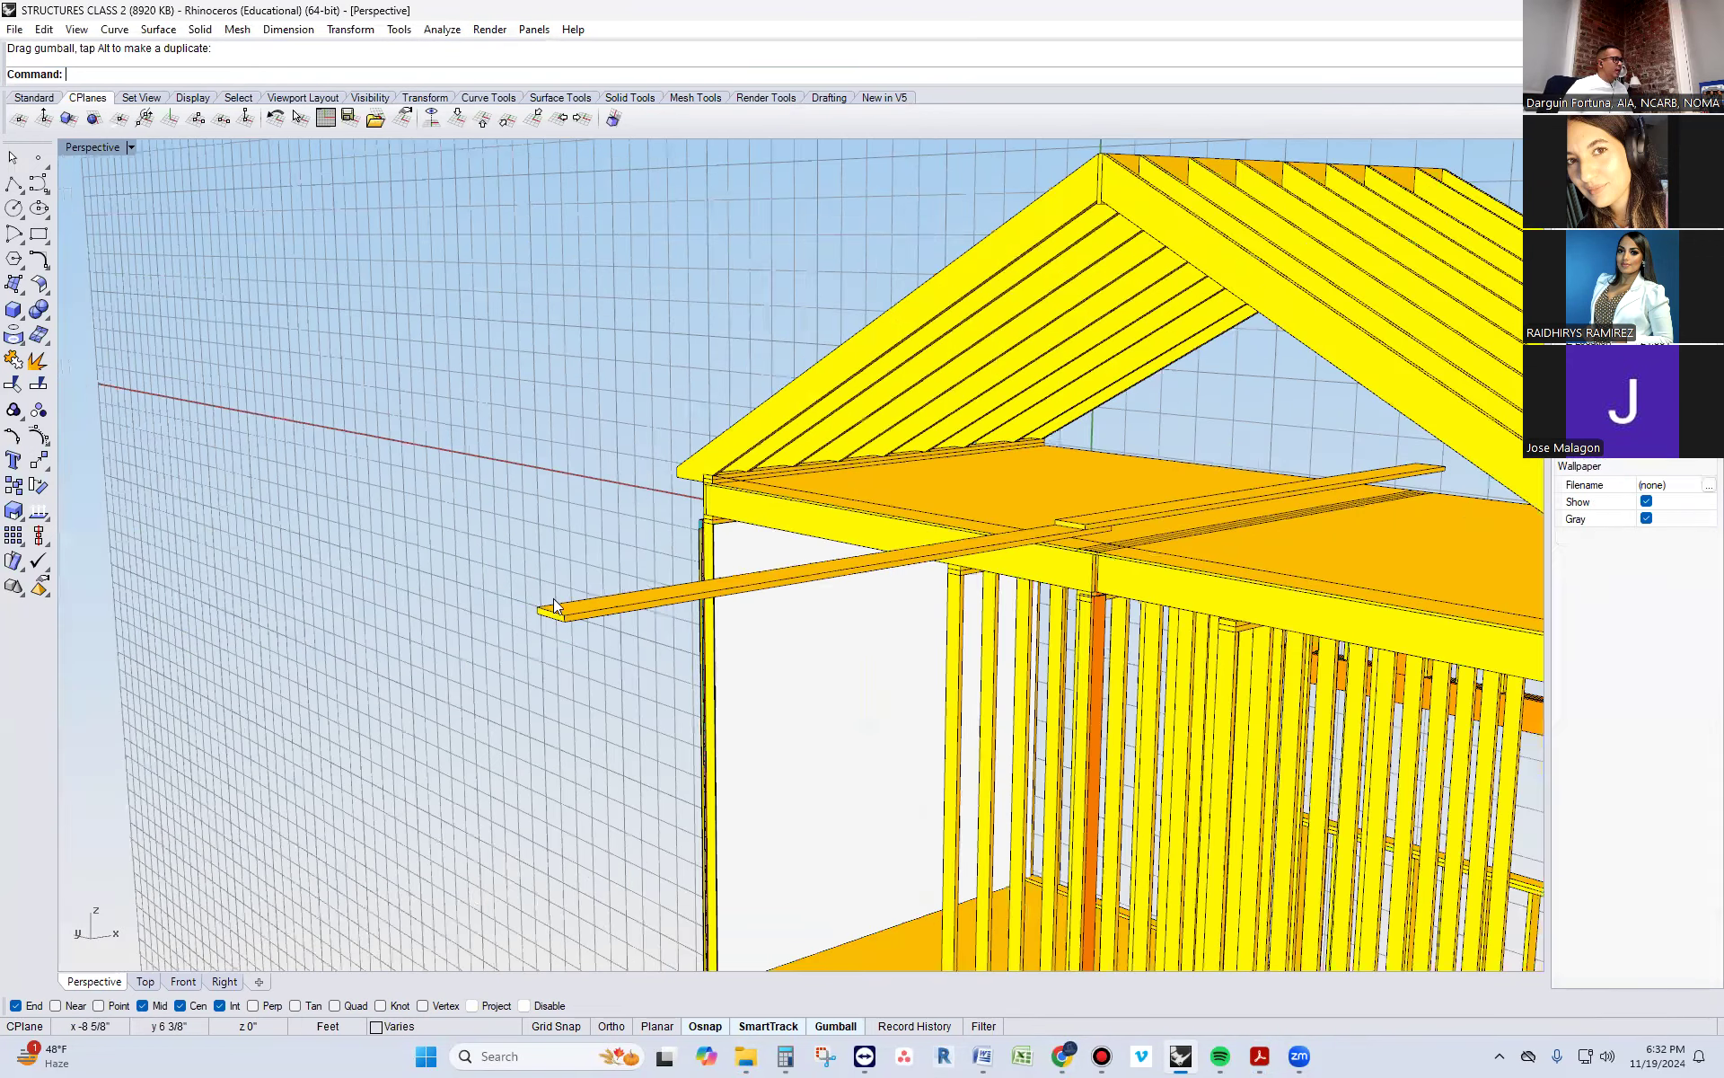
pyautogui.moveTo(555, 607); pyautogui.dragTo(1081, 665, button='right')
pyautogui.click(1076, 648)
pyautogui.write('move')
pyautogui.press('Return')
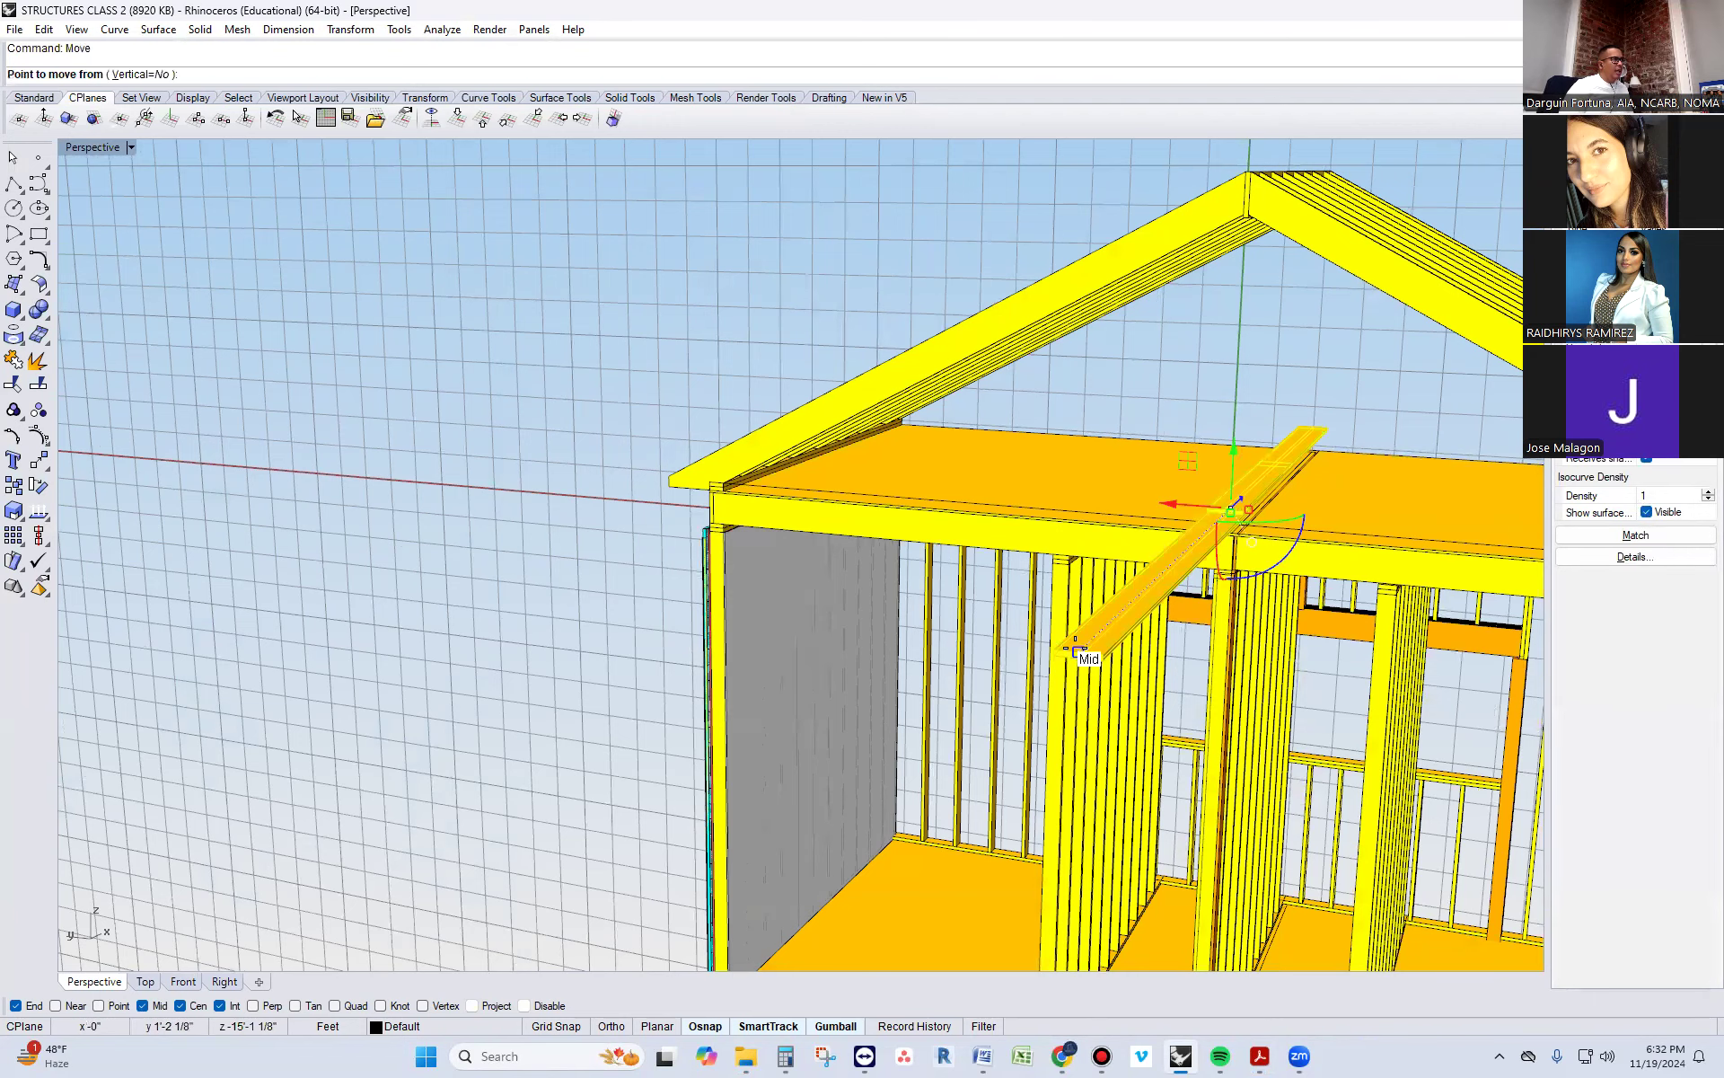
pyautogui.scroll(2, 1076, 649)
pyautogui.click(1062, 658)
pyautogui.scroll(2, 651, 453)
pyautogui.click(677, 449)
pyautogui.scroll(2, 683, 449)
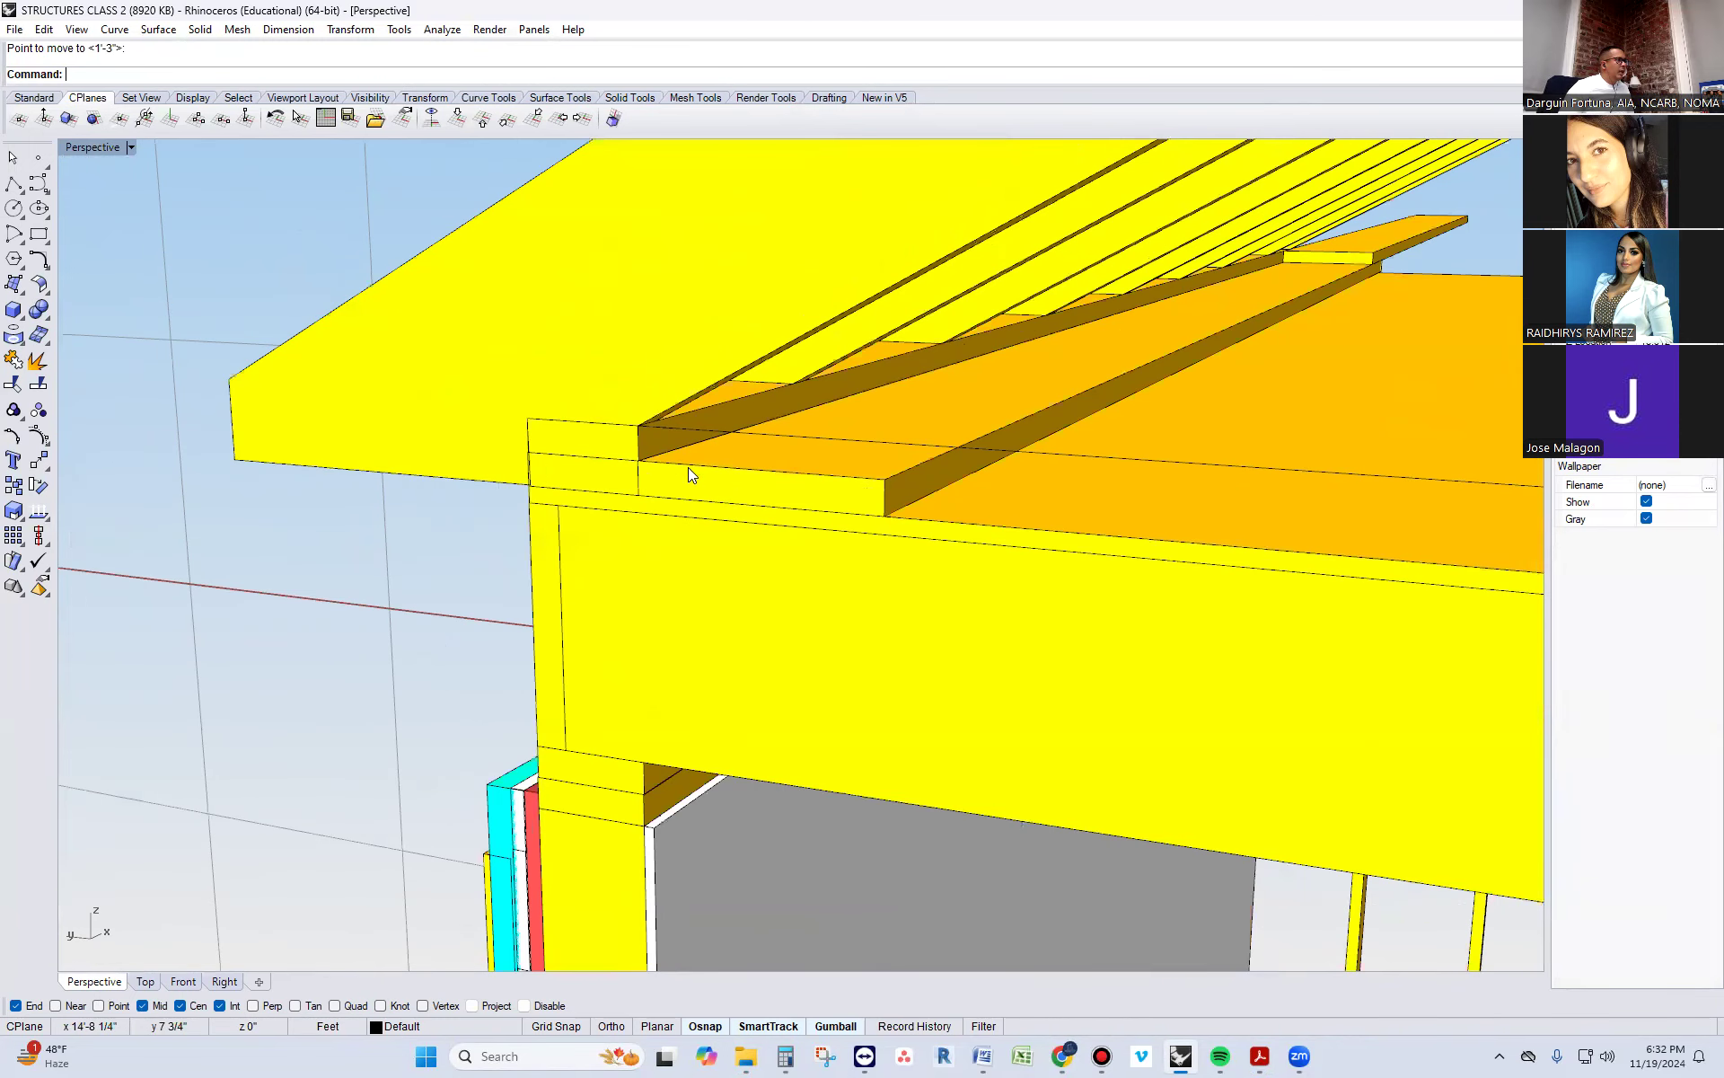
pyautogui.click(704, 479)
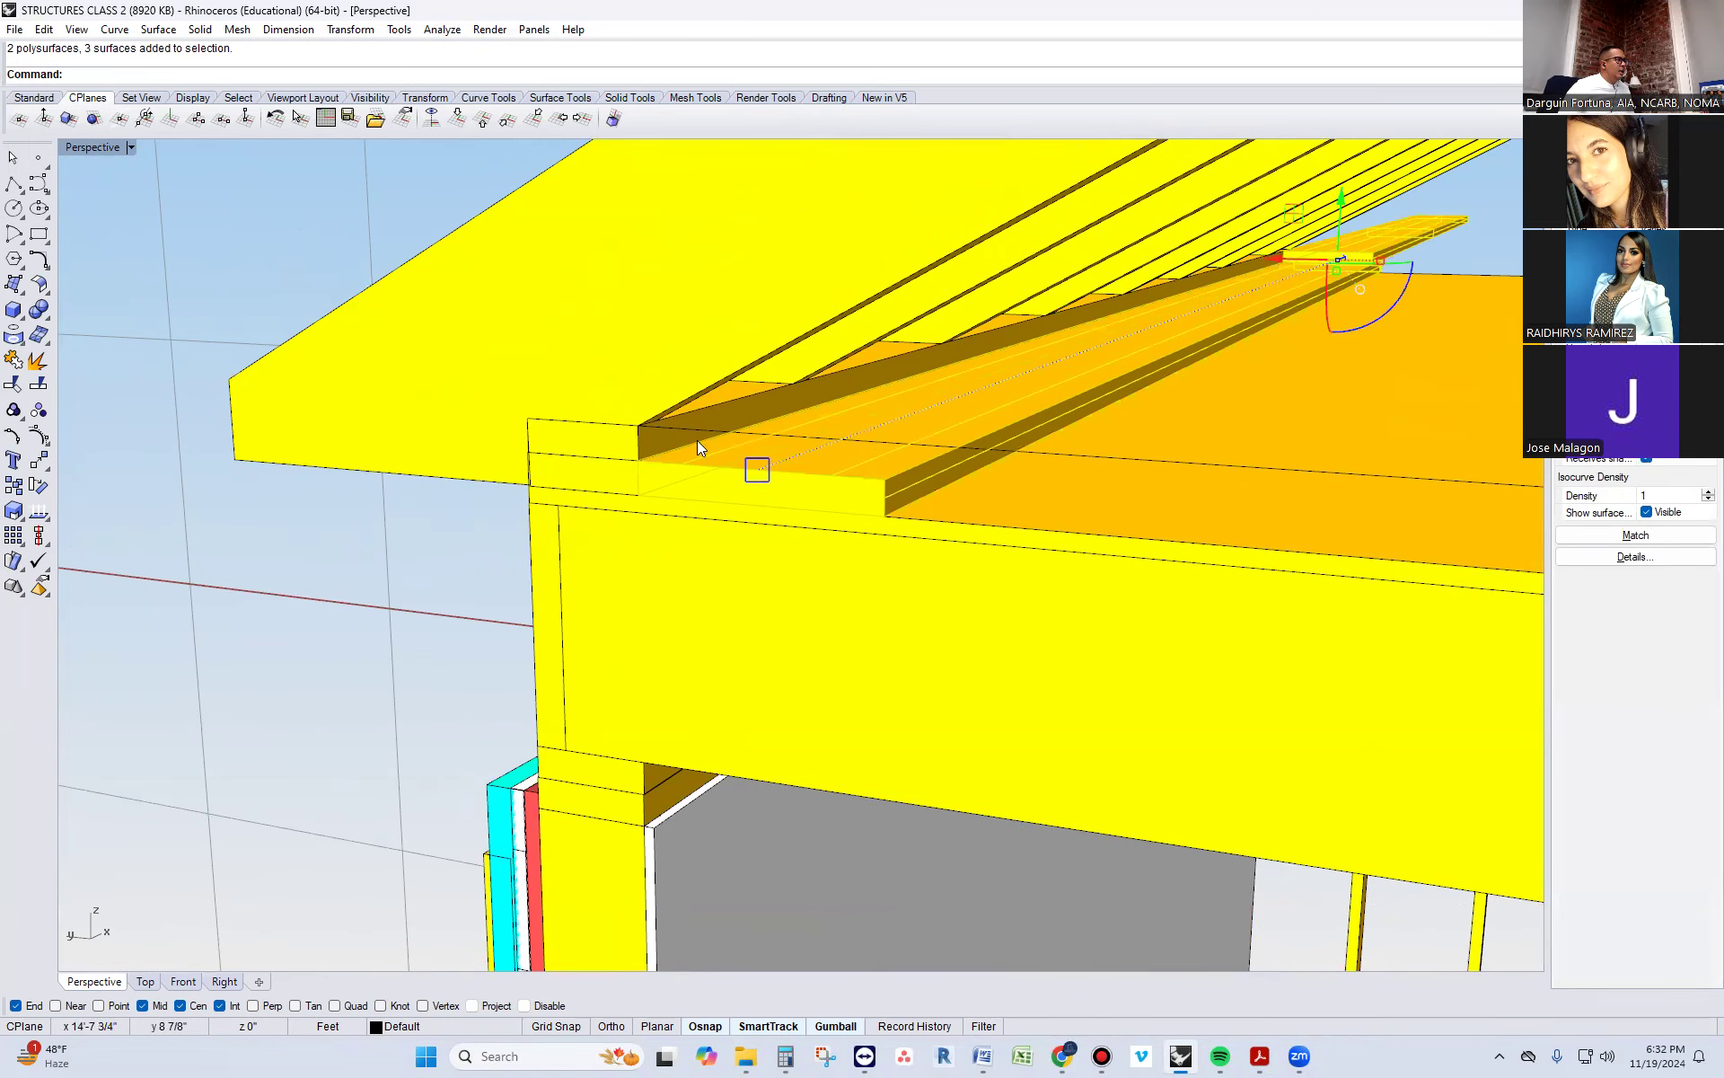
pyautogui.press('Escape')
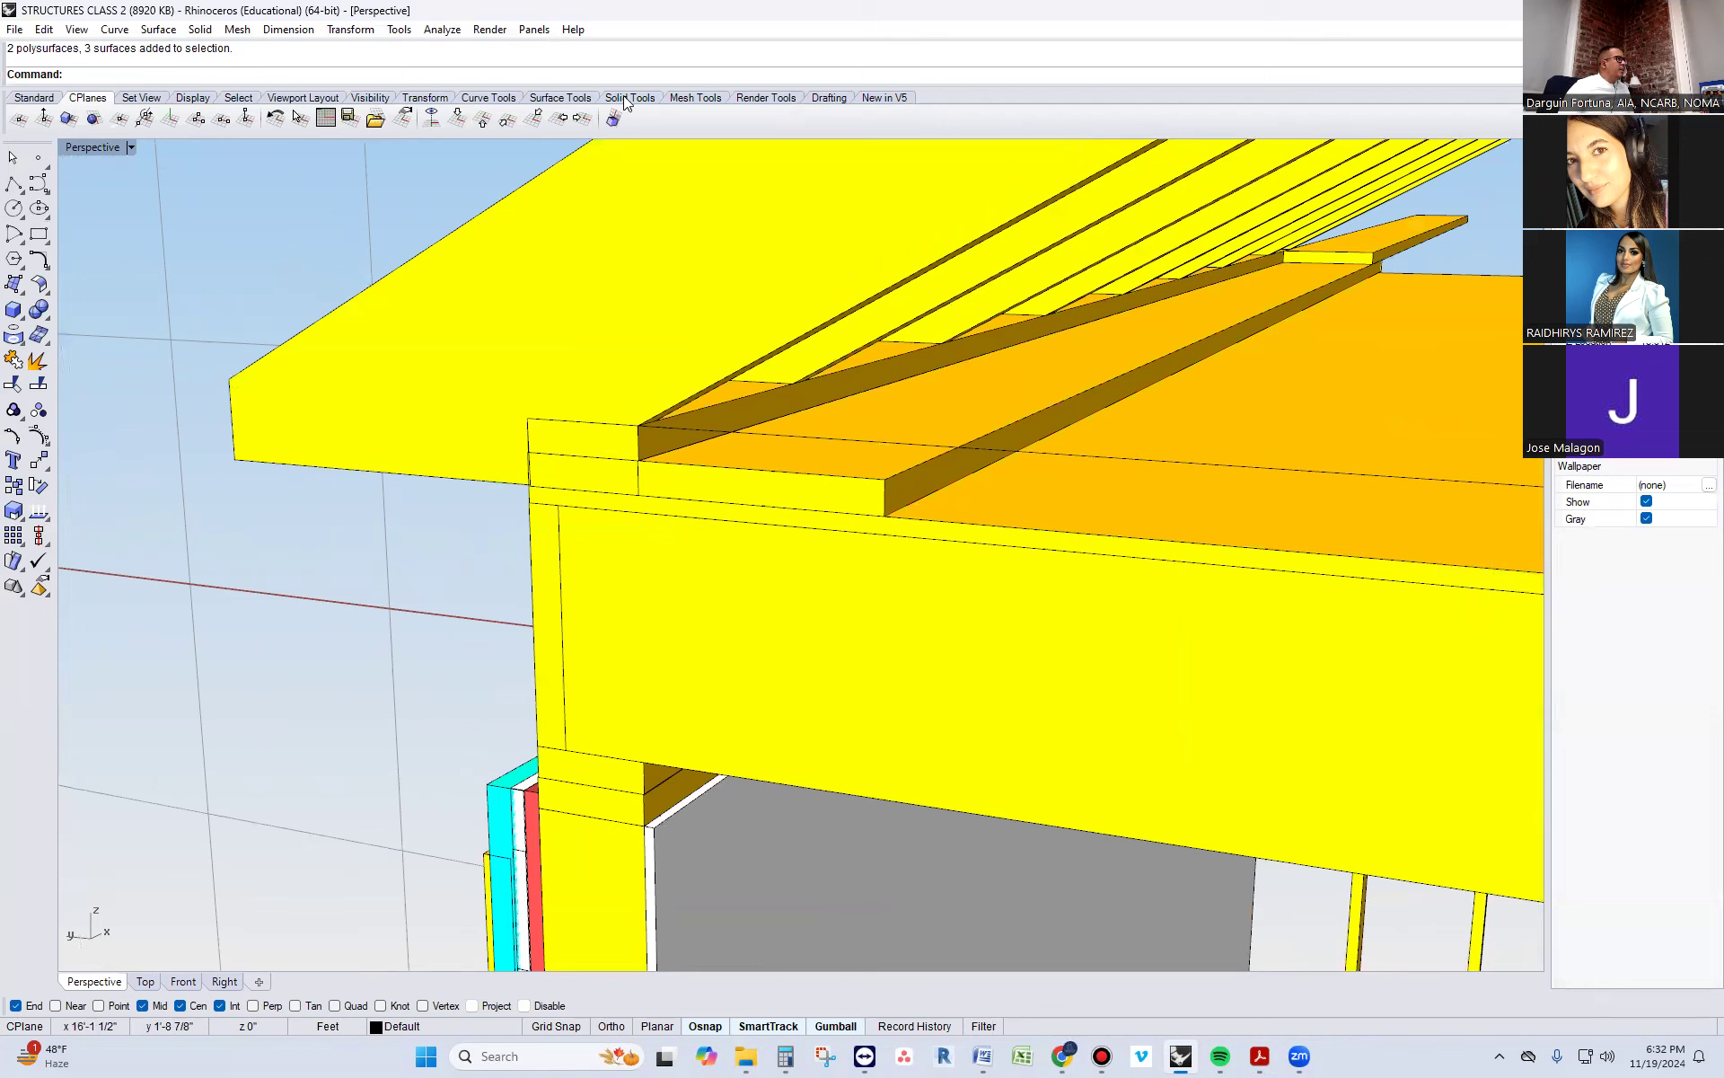
# Align the construction plane to the end rafter's side face
pyautogui.click(66, 120)
pyautogui.click(643, 316)
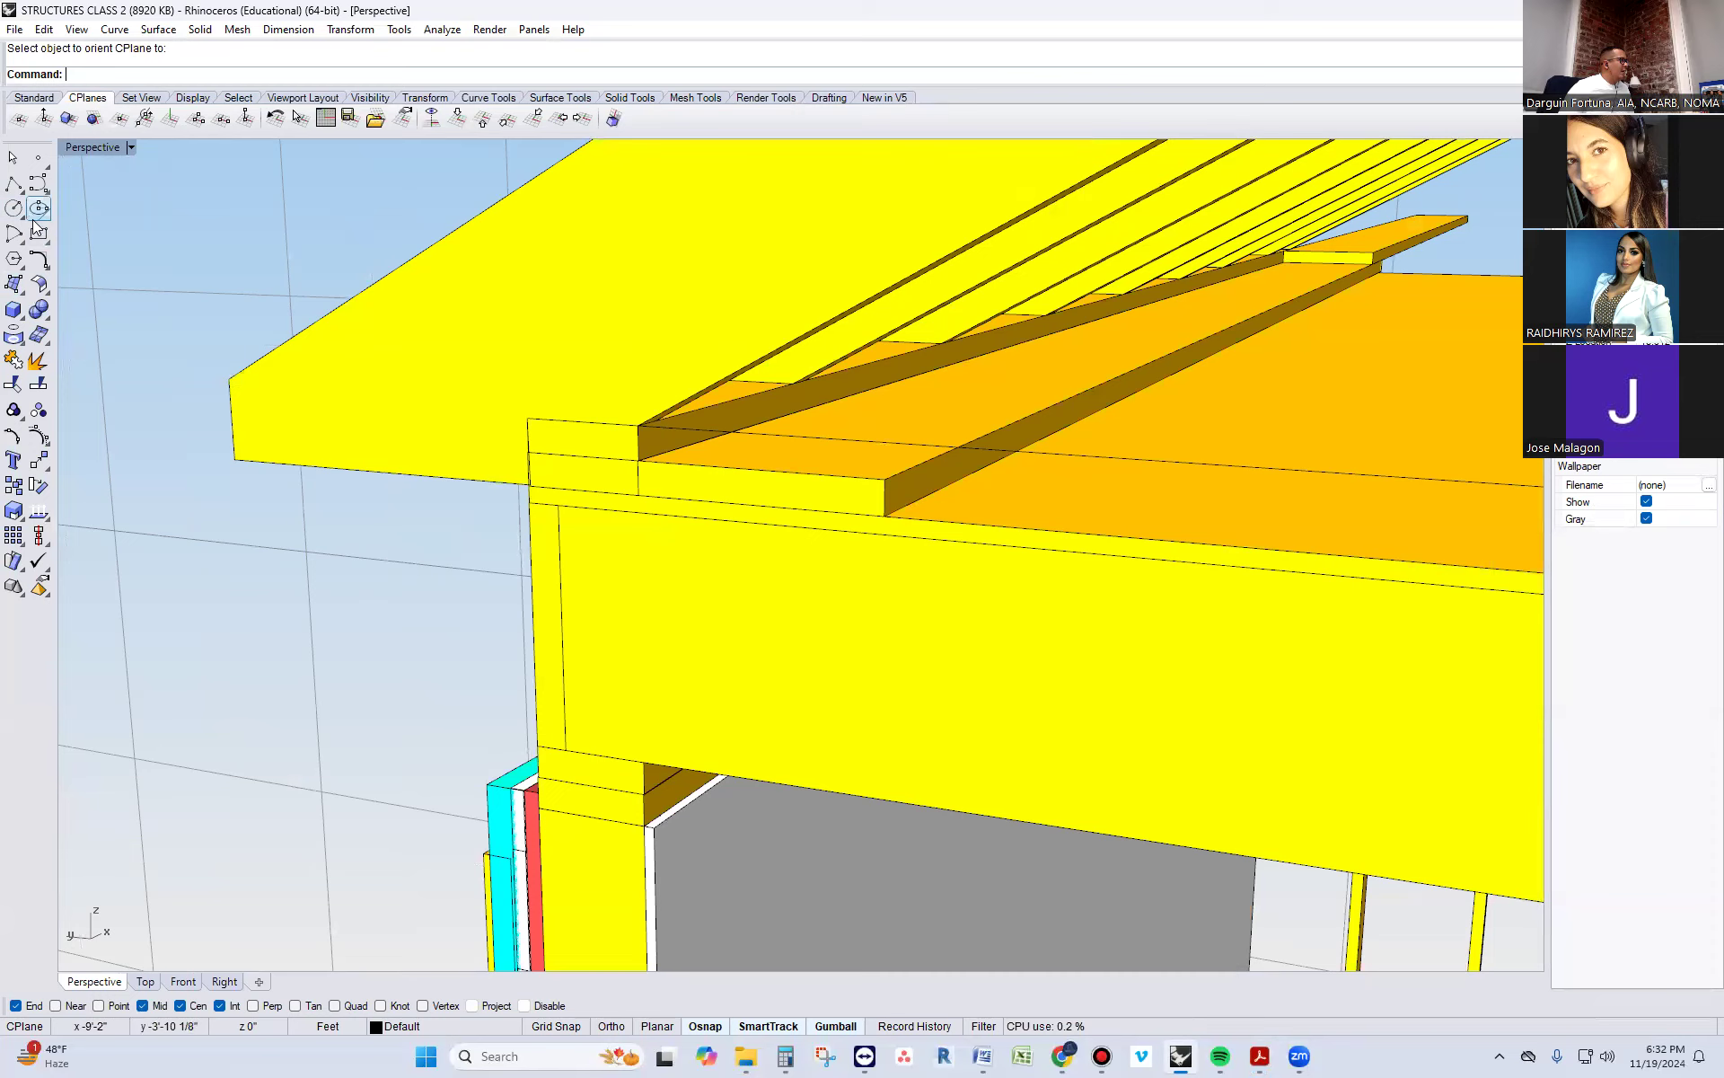
pyautogui.click(12, 185)
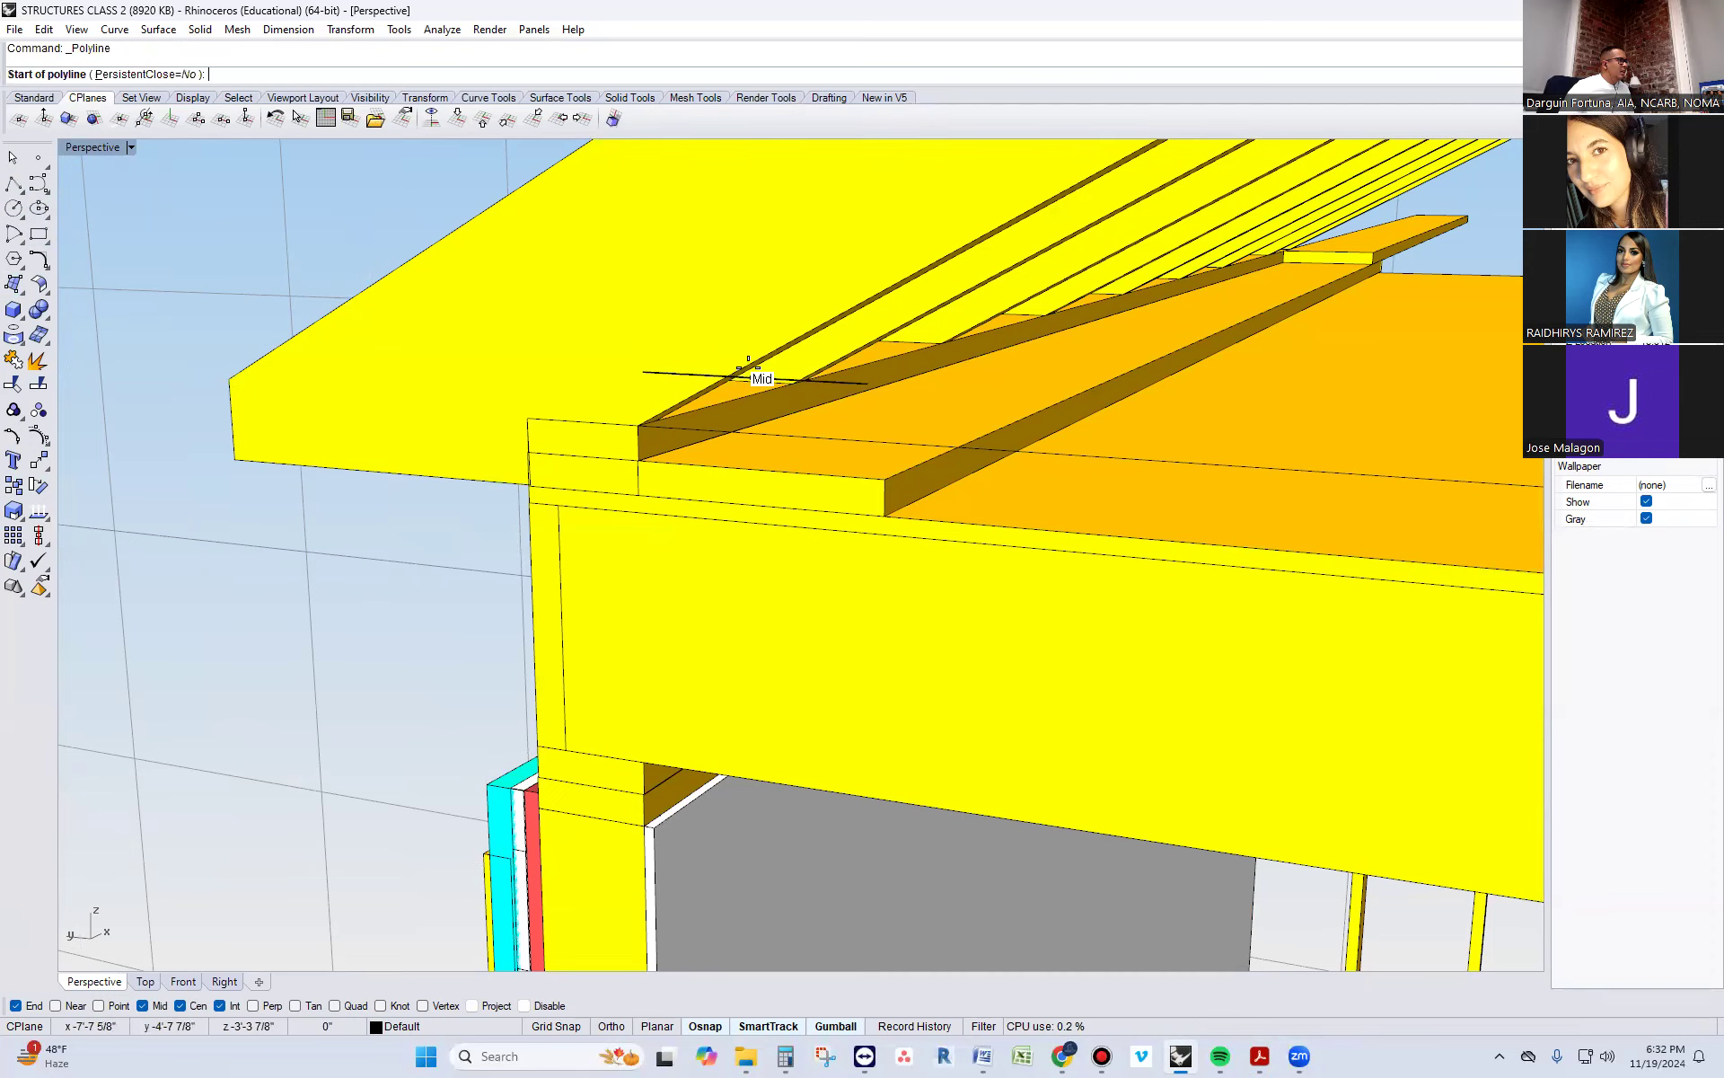
pyautogui.click(643, 423)
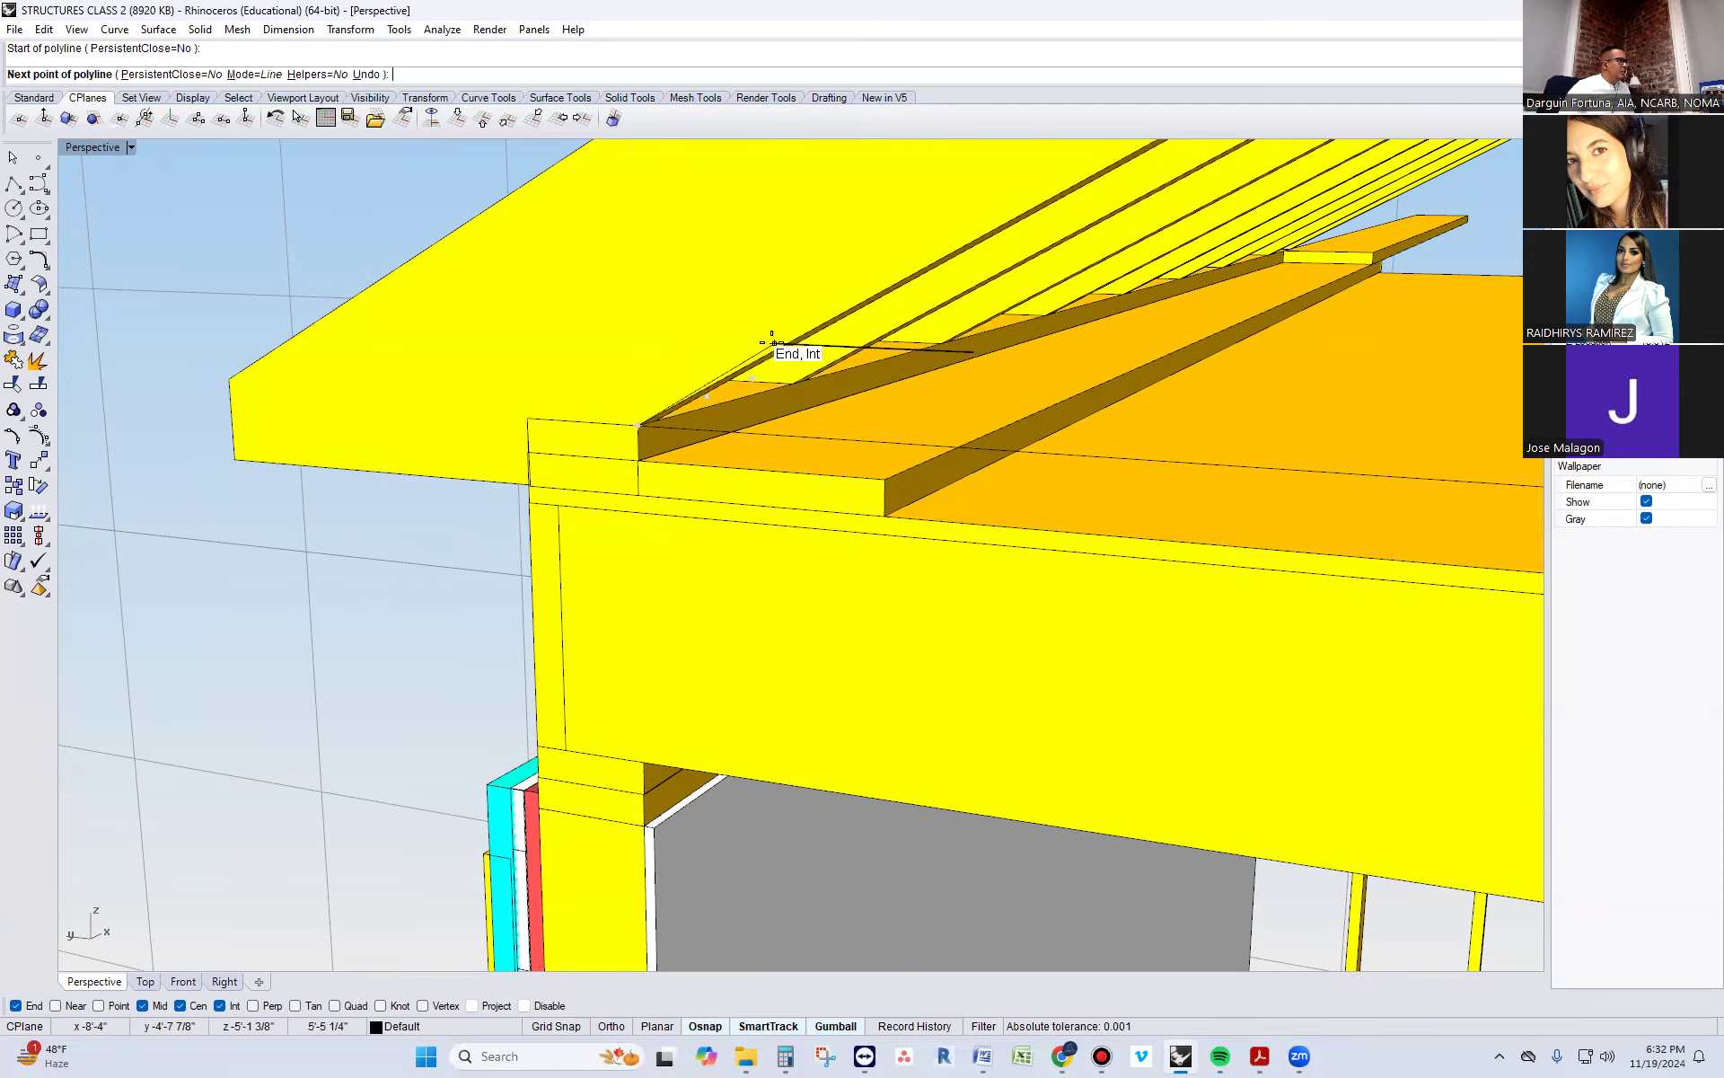
pyautogui.moveTo(758, 354); pyautogui.dragTo(666, 566, button='right')
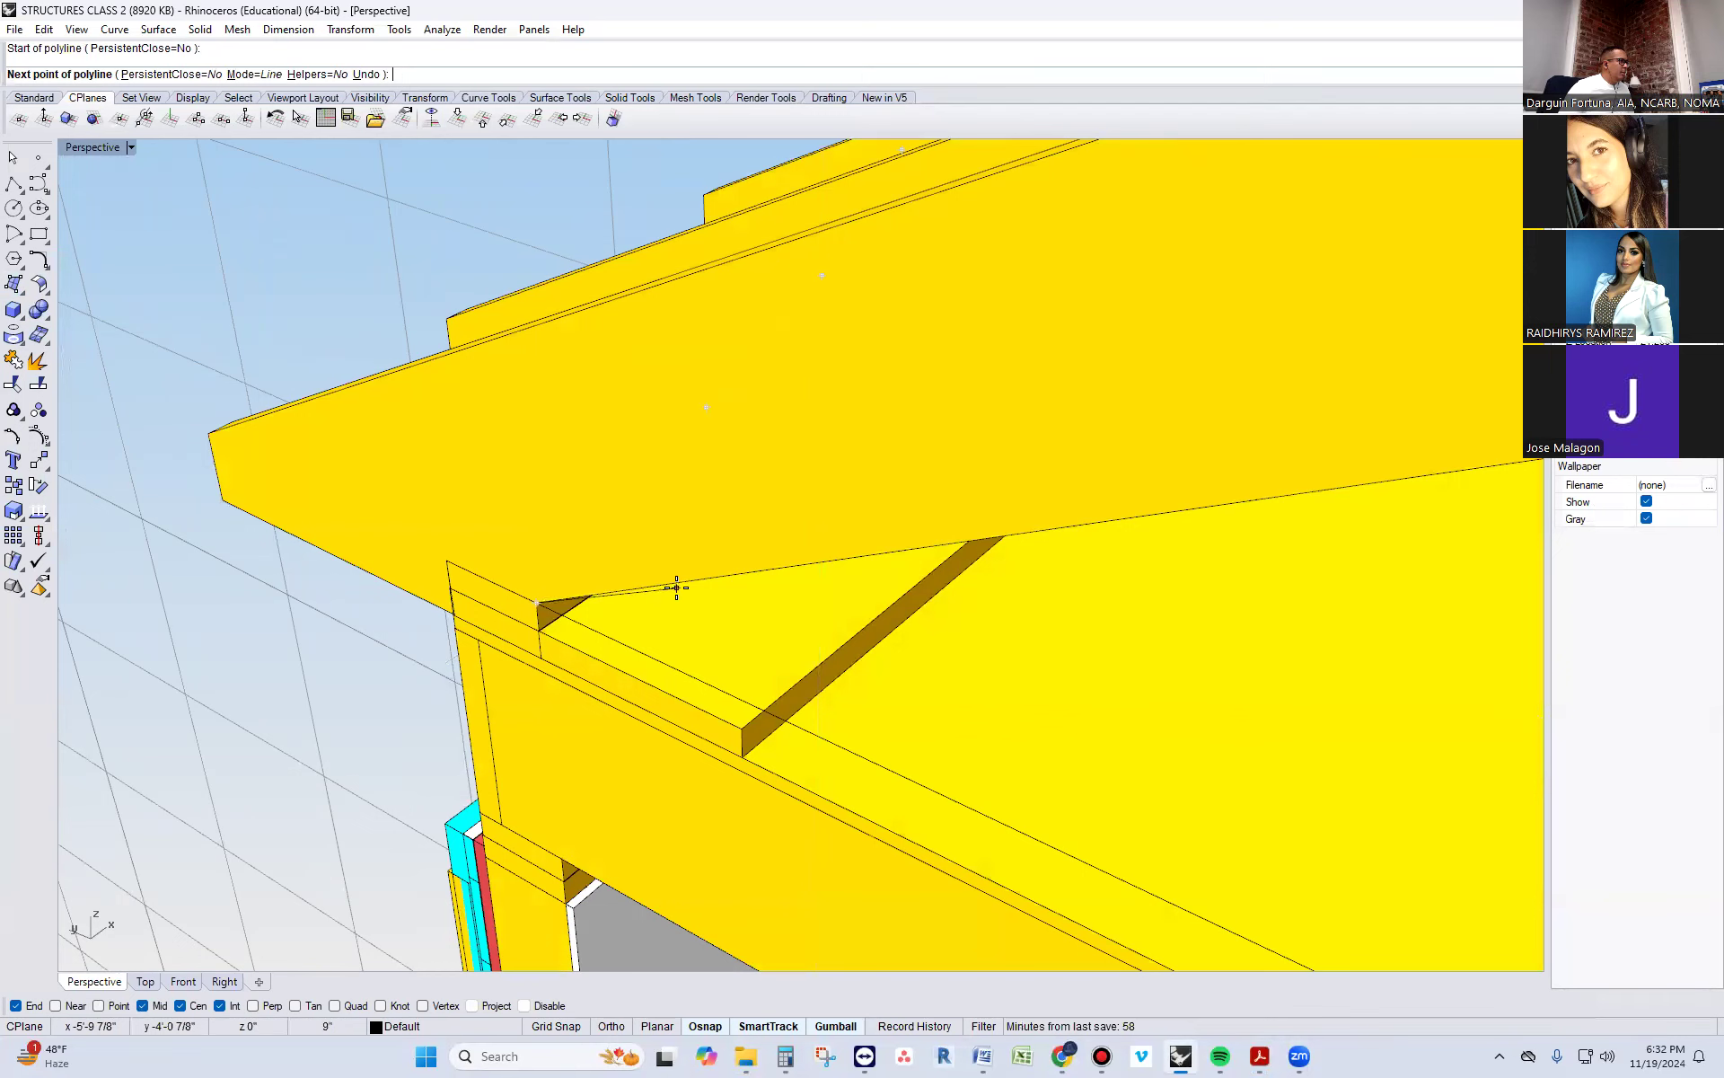
pyautogui.click(56, 1007)
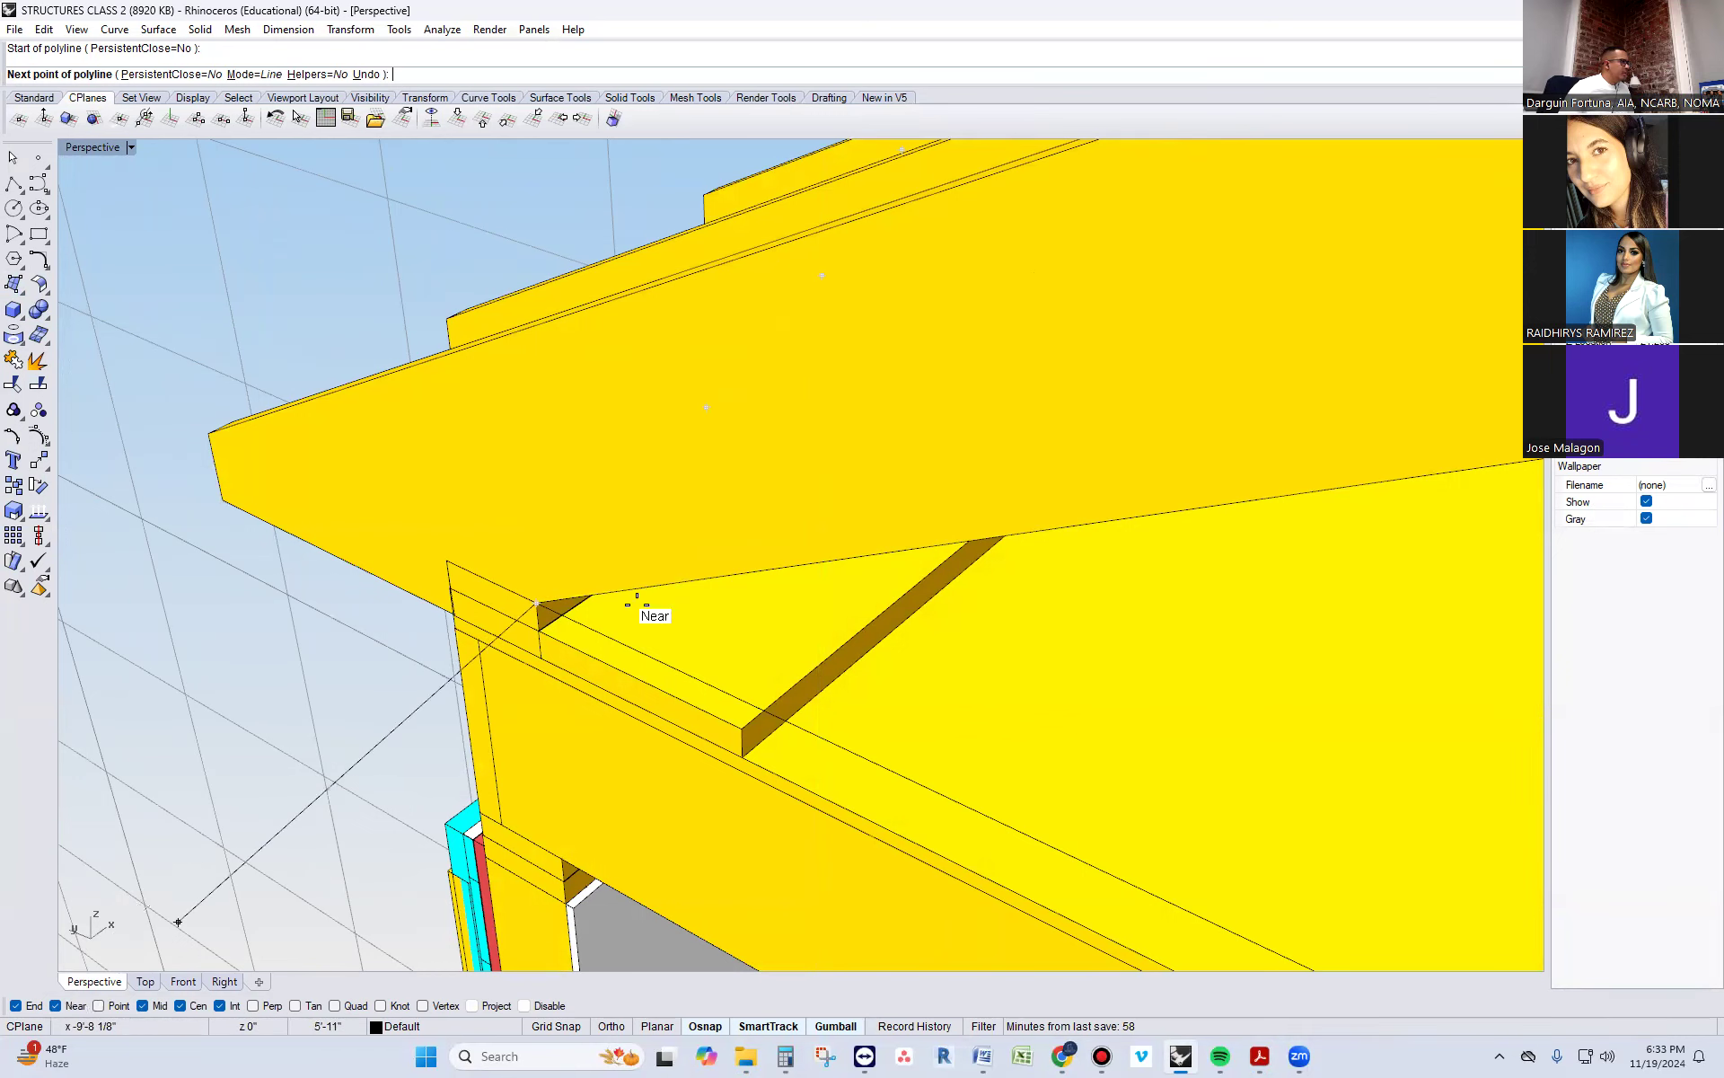
pyautogui.click(712, 578)
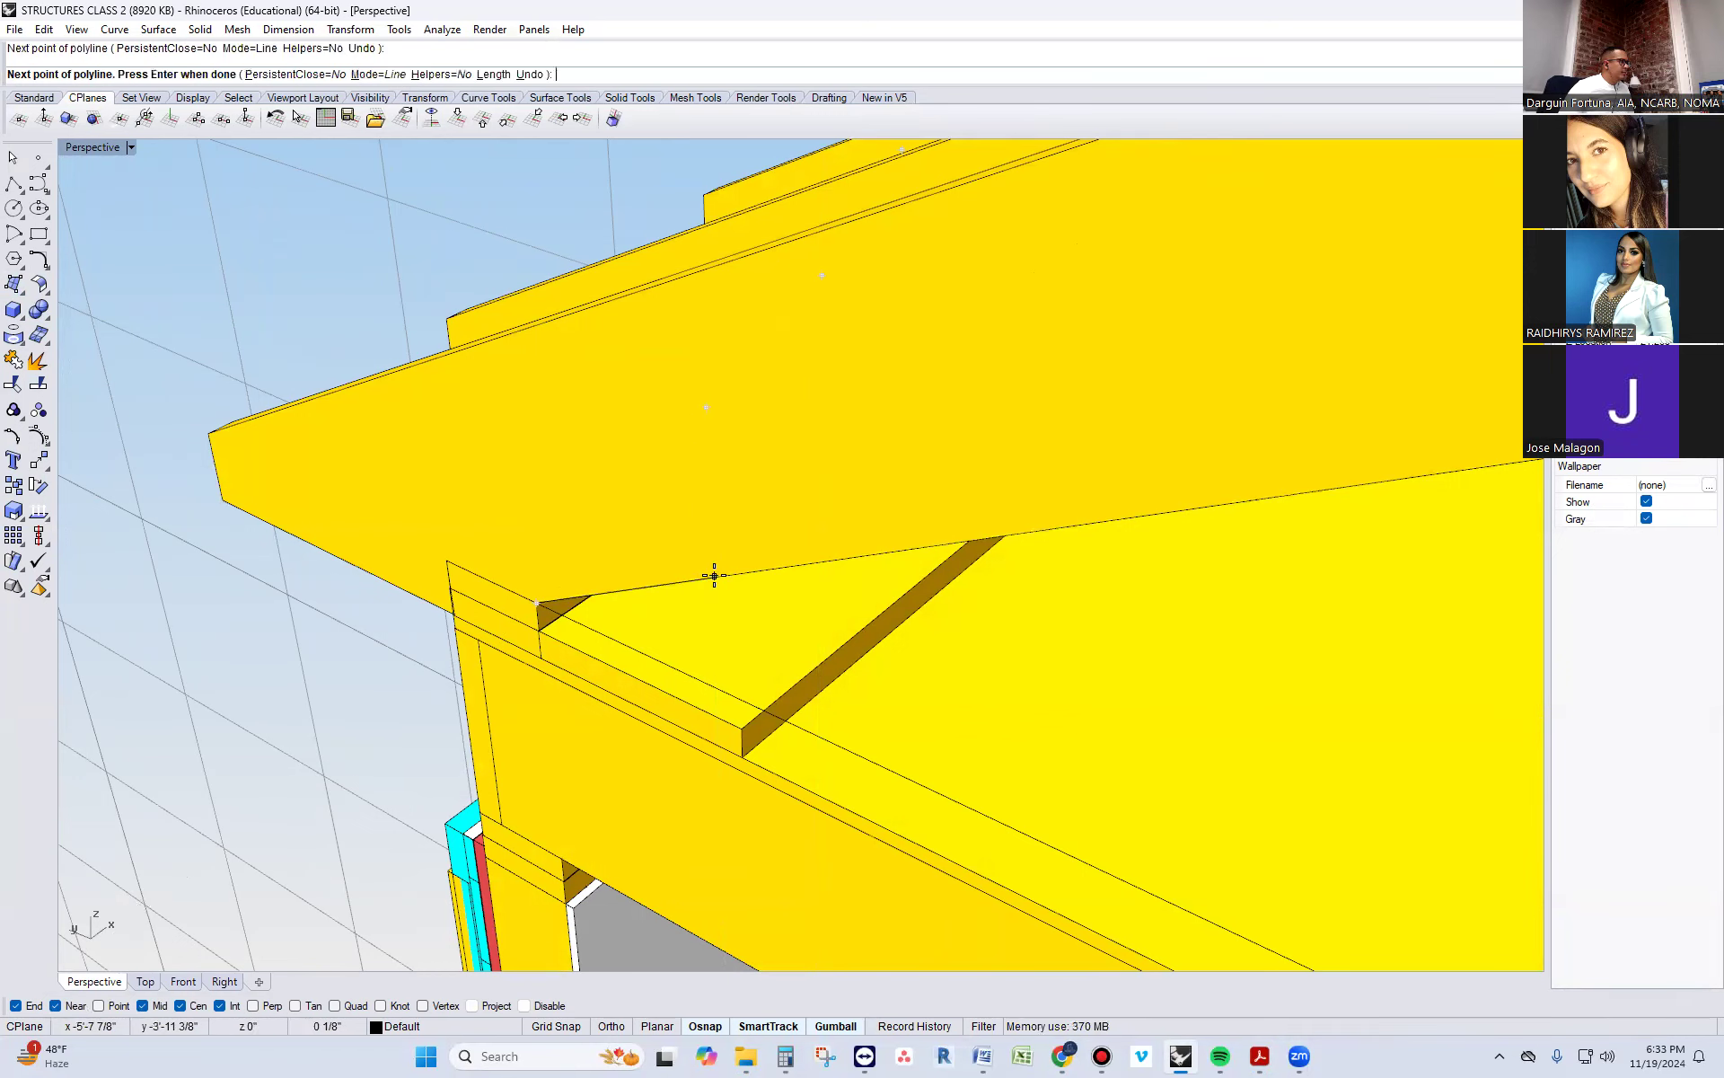
pyautogui.moveTo(558, 500); pyautogui.dragTo(531, 433, button='right')
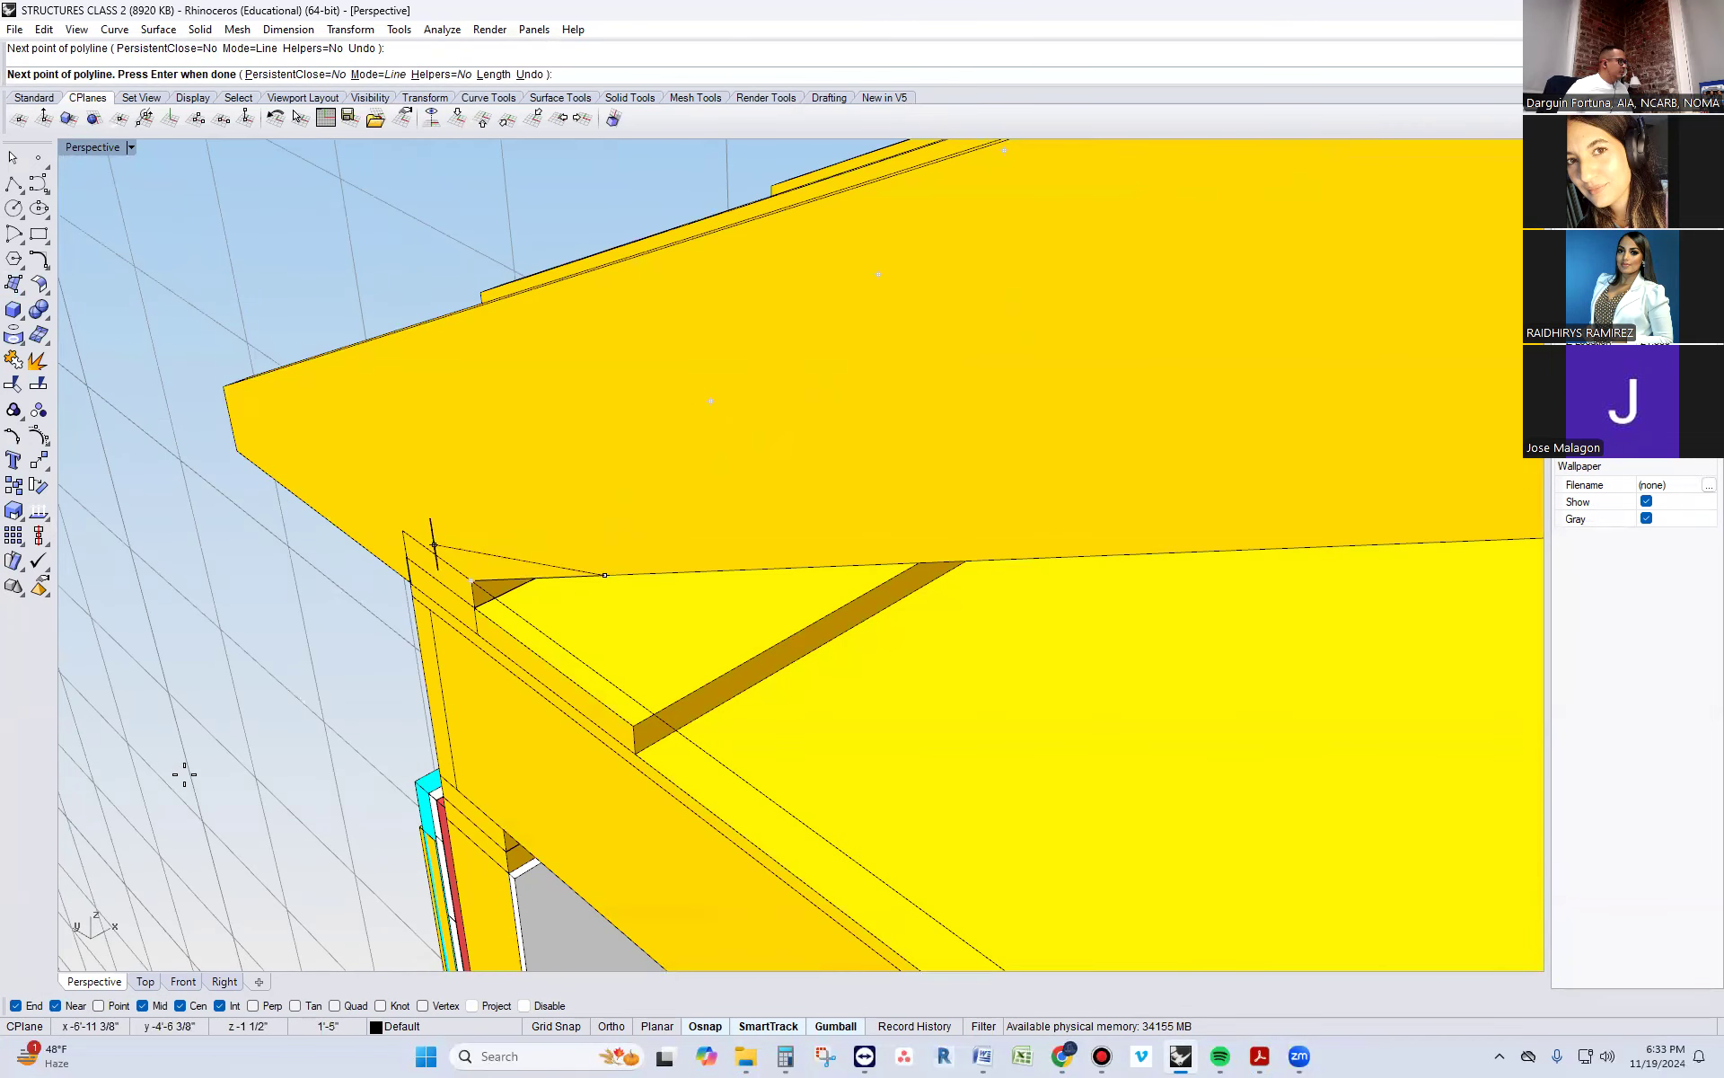
pyautogui.click(558, 418)
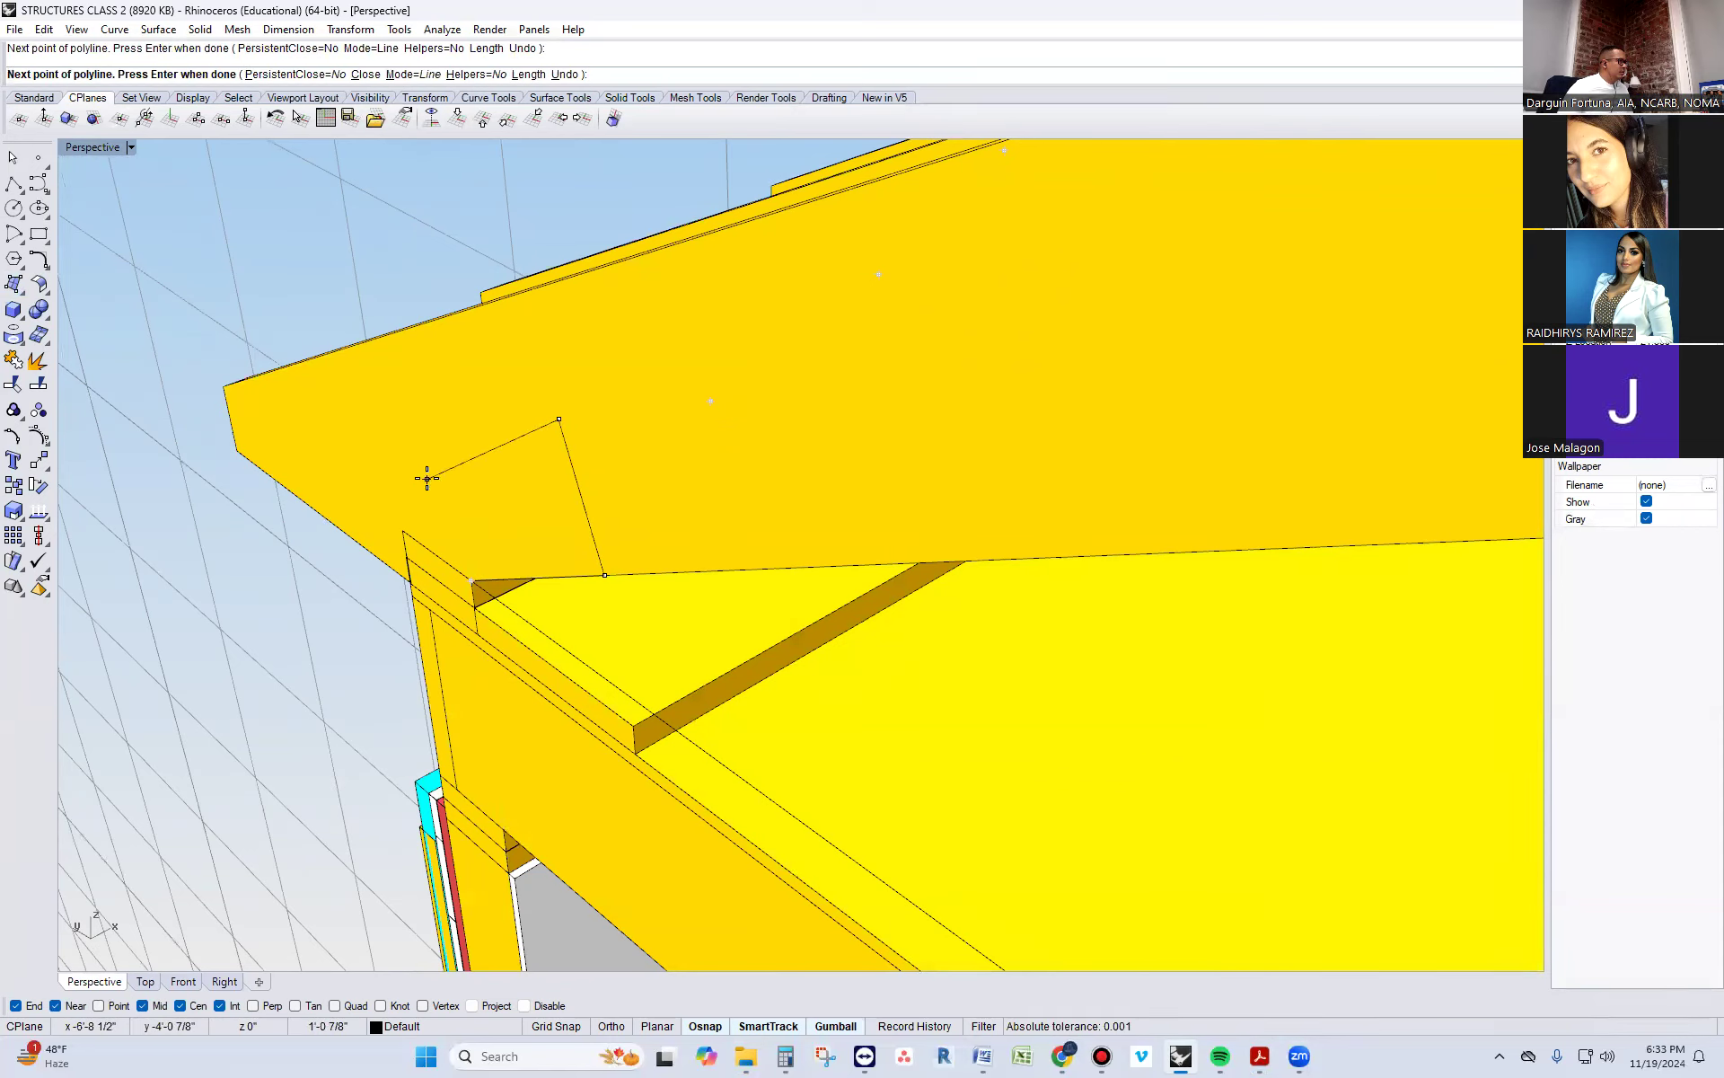
pyautogui.press('Escape')
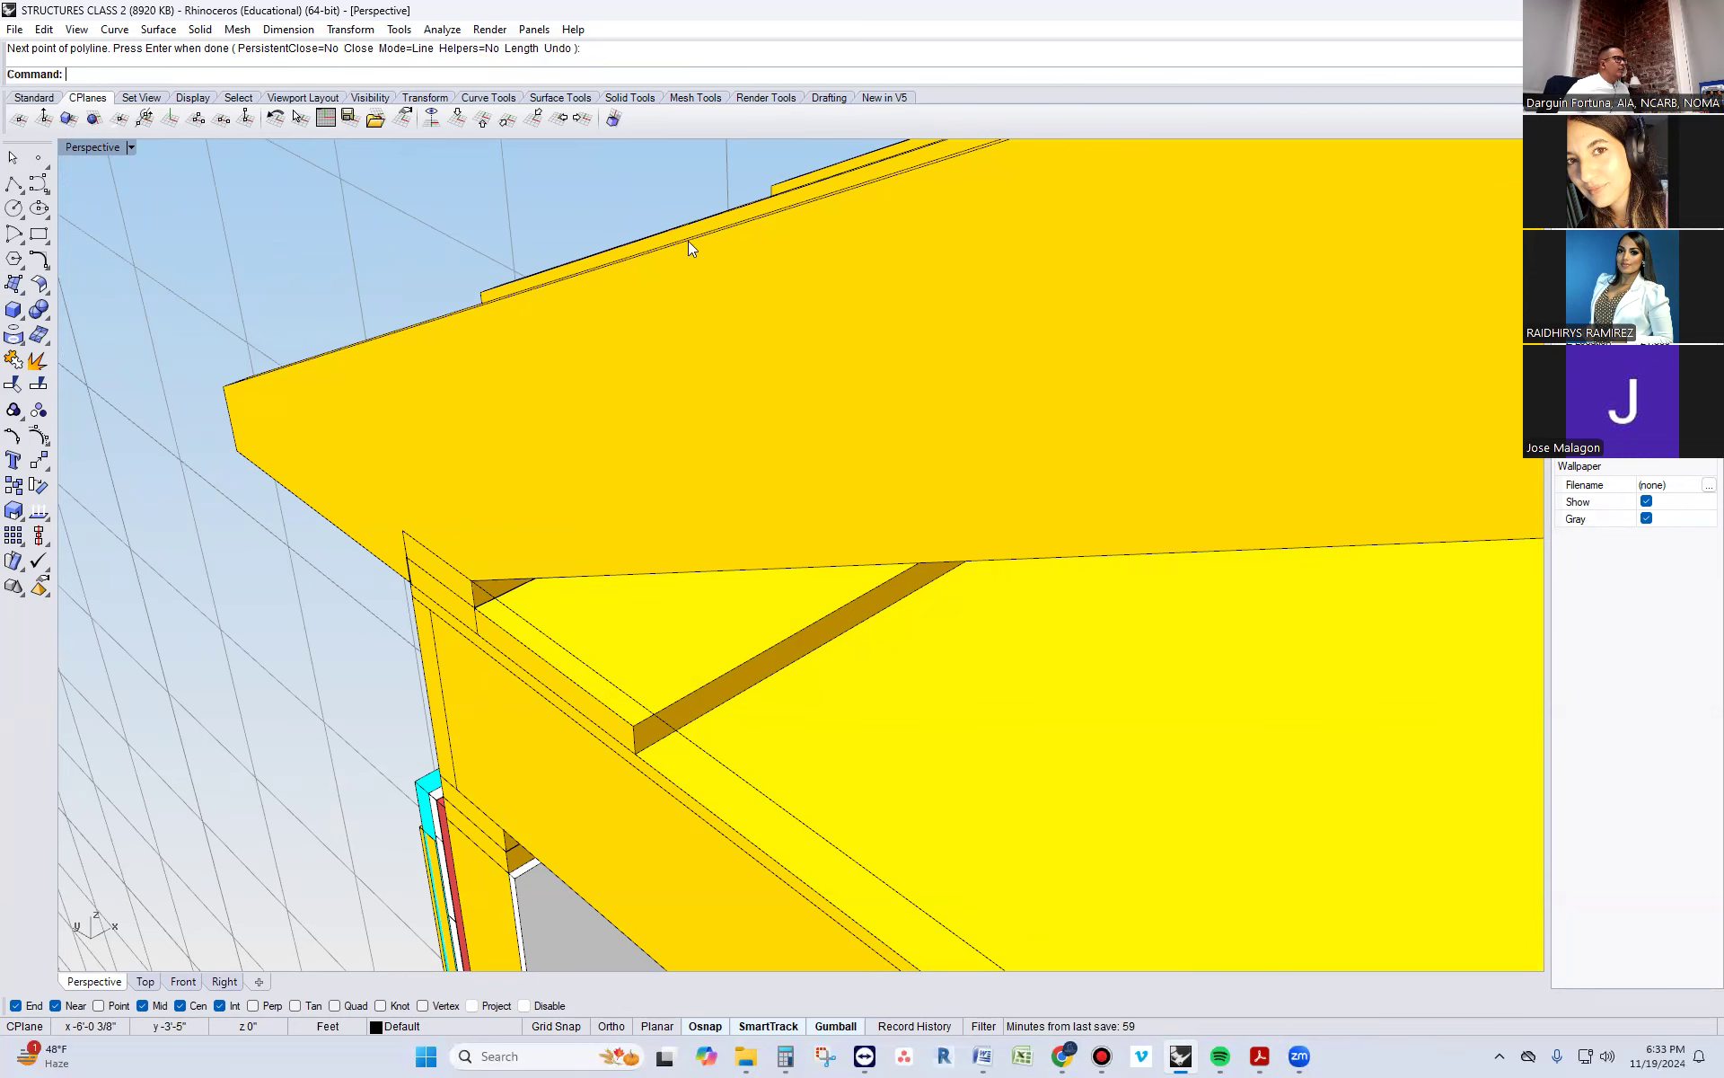
# Switch to the framing plans PDF in Acrobat and check the Simpson H6 note in the rafter-to-floor detail
pyautogui.doubleClick(861, 9)
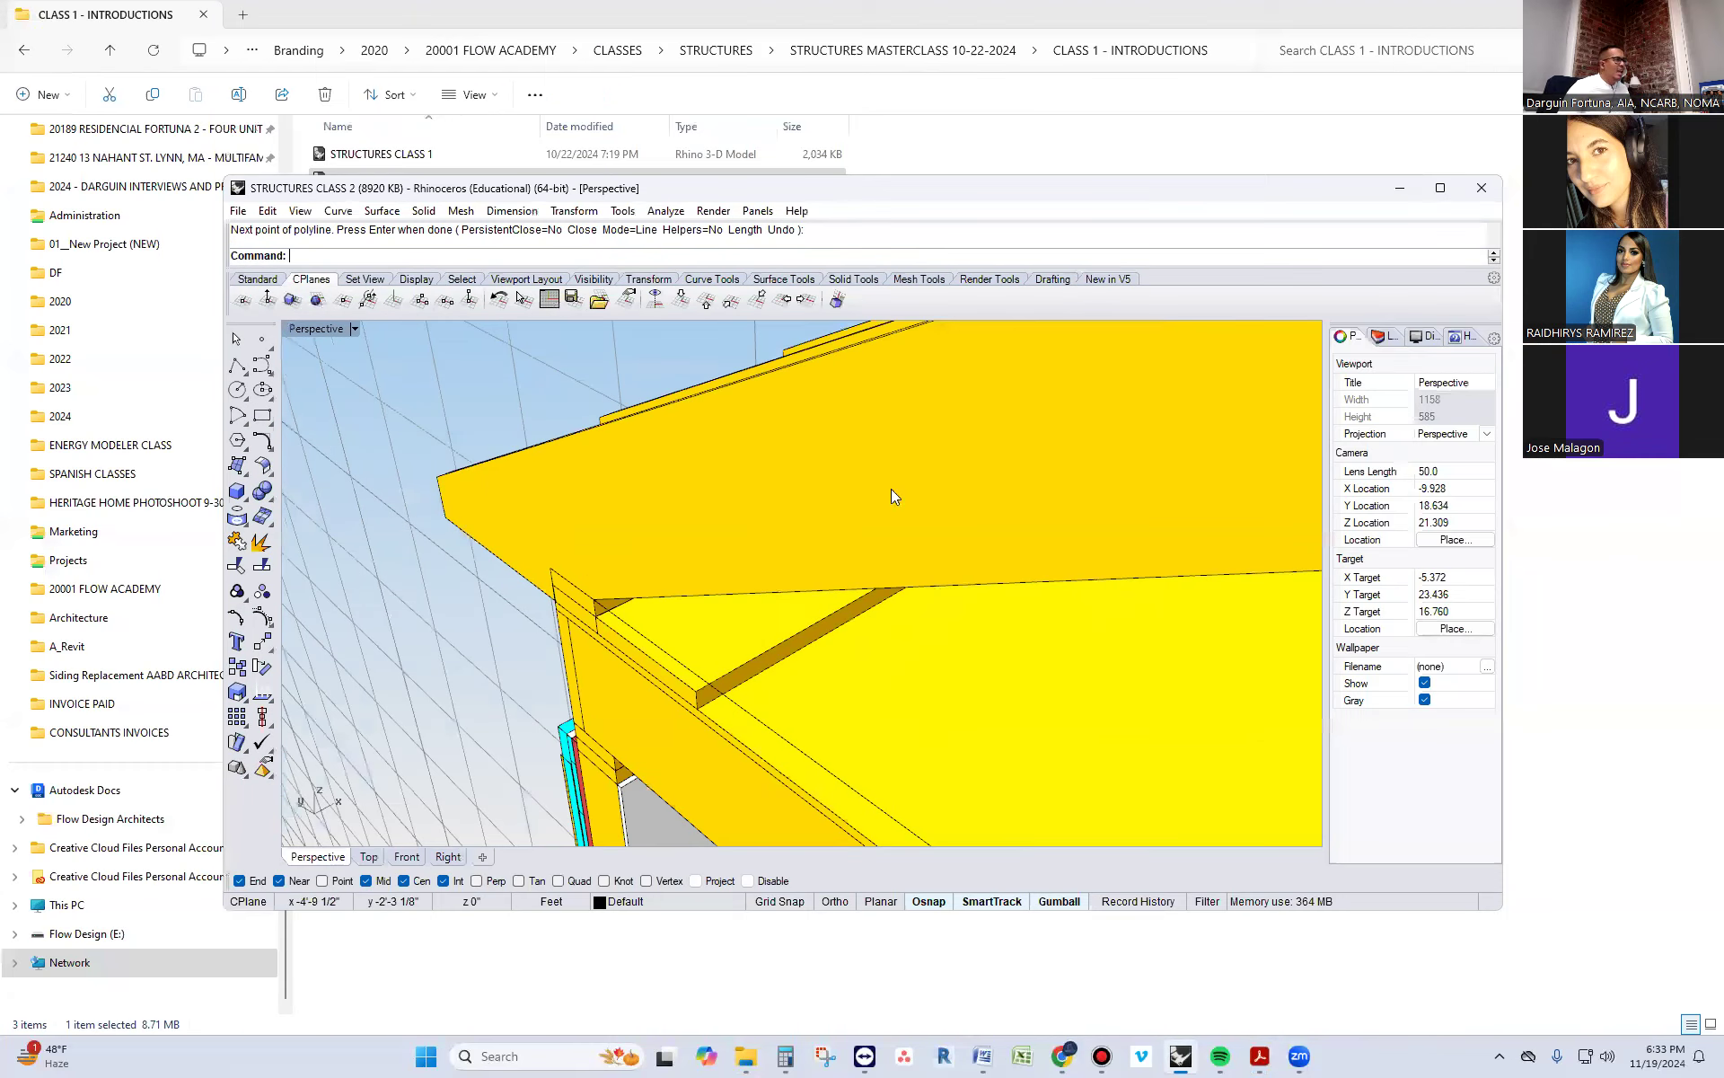
pyautogui.moveTo(1255, 1052)
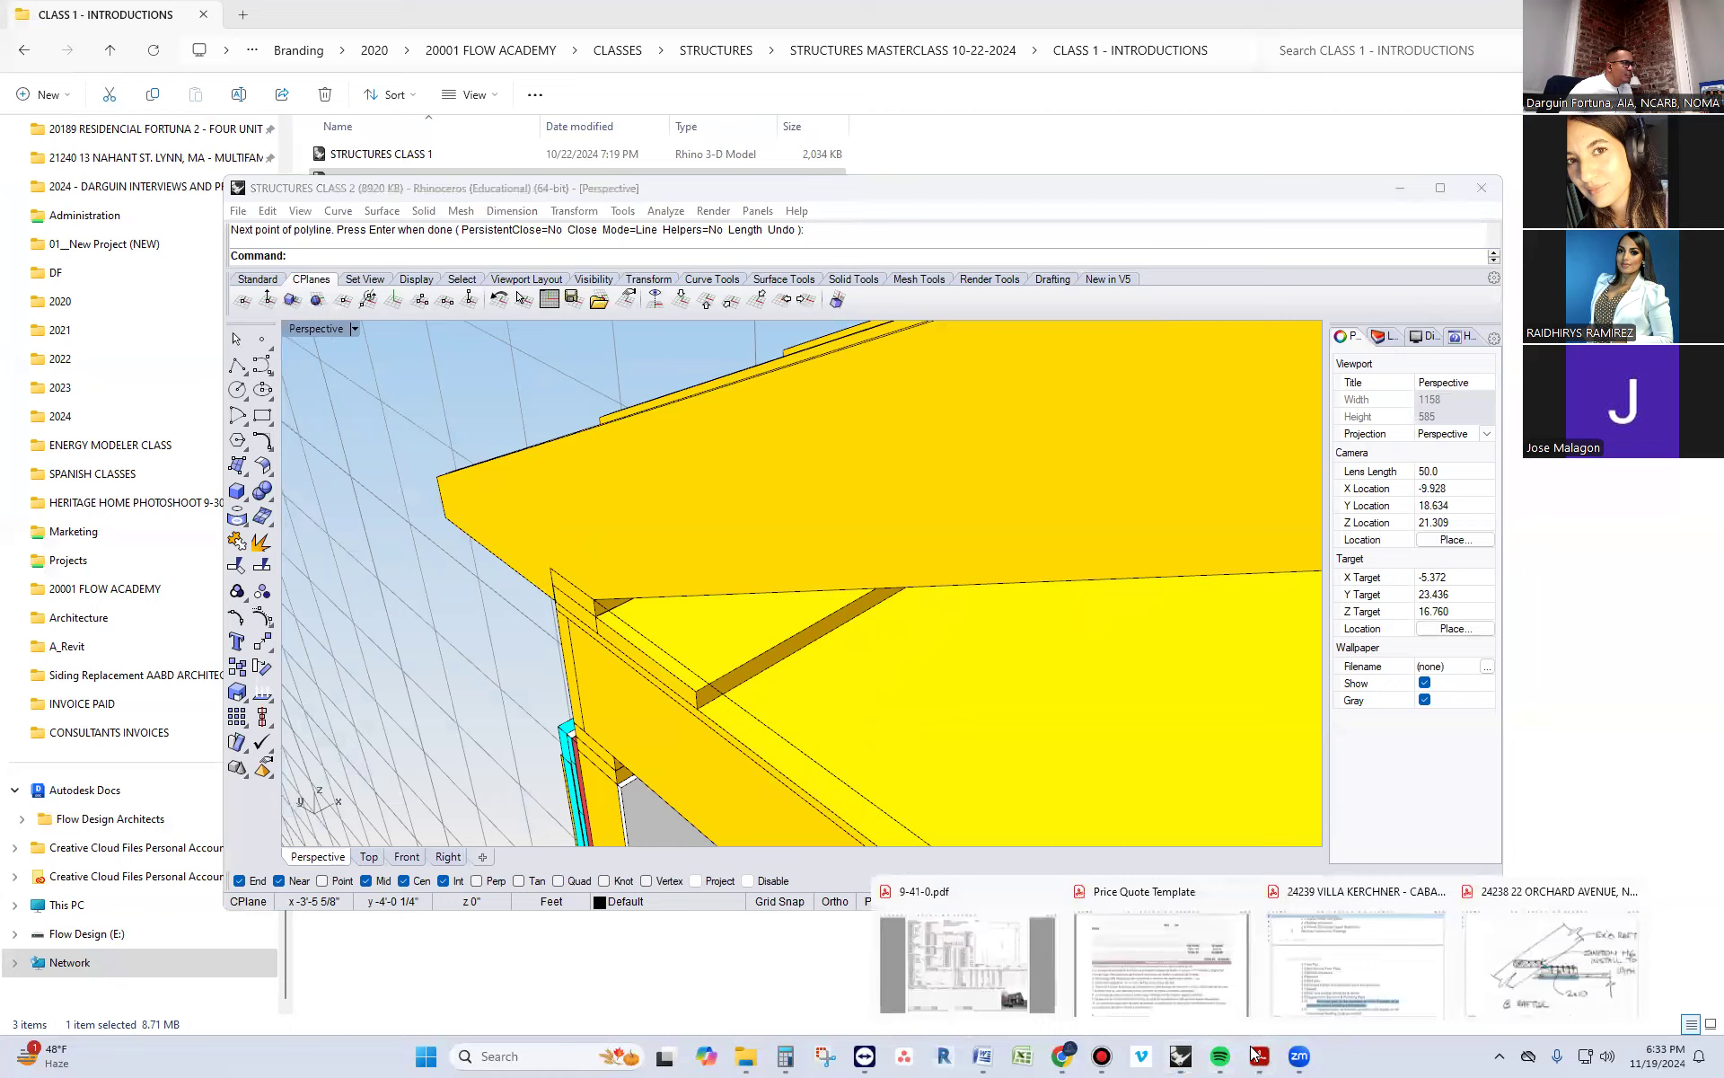
pyautogui.click(1520, 956)
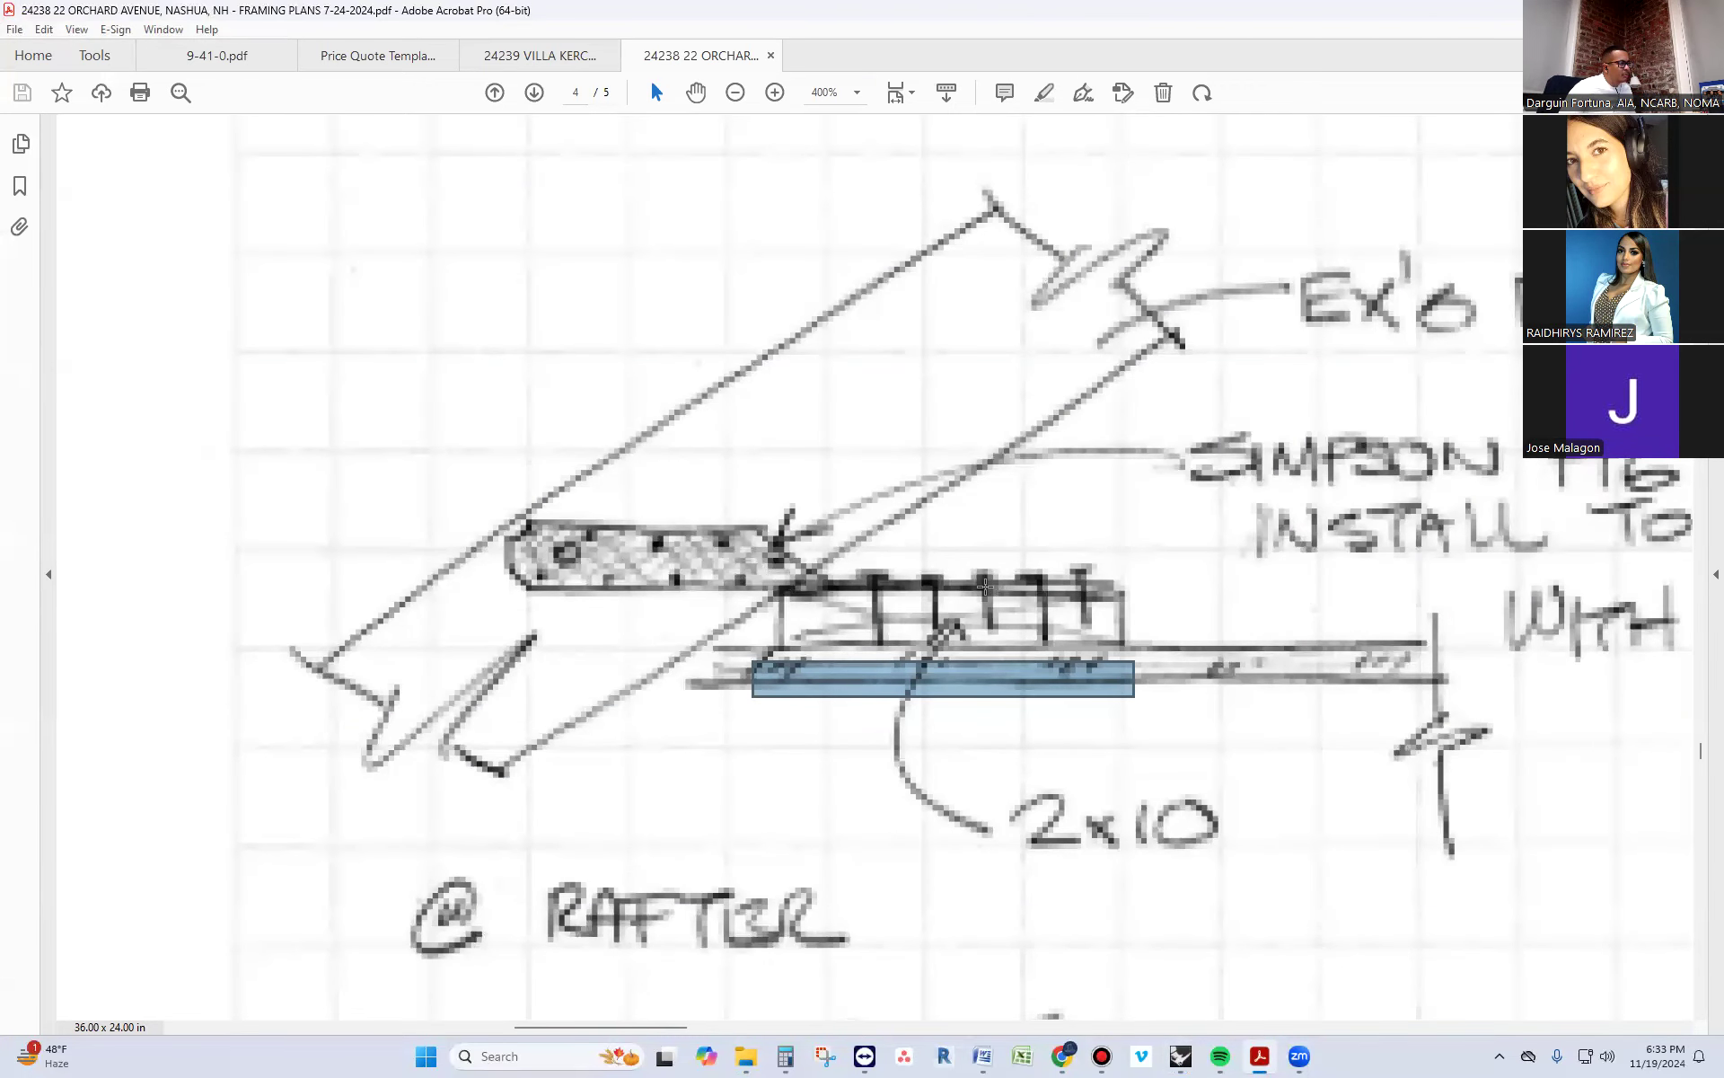
pyautogui.keyDown('ctrl'); pyautogui.scroll(-2, 919, 499); pyautogui.keyUp('ctrl')
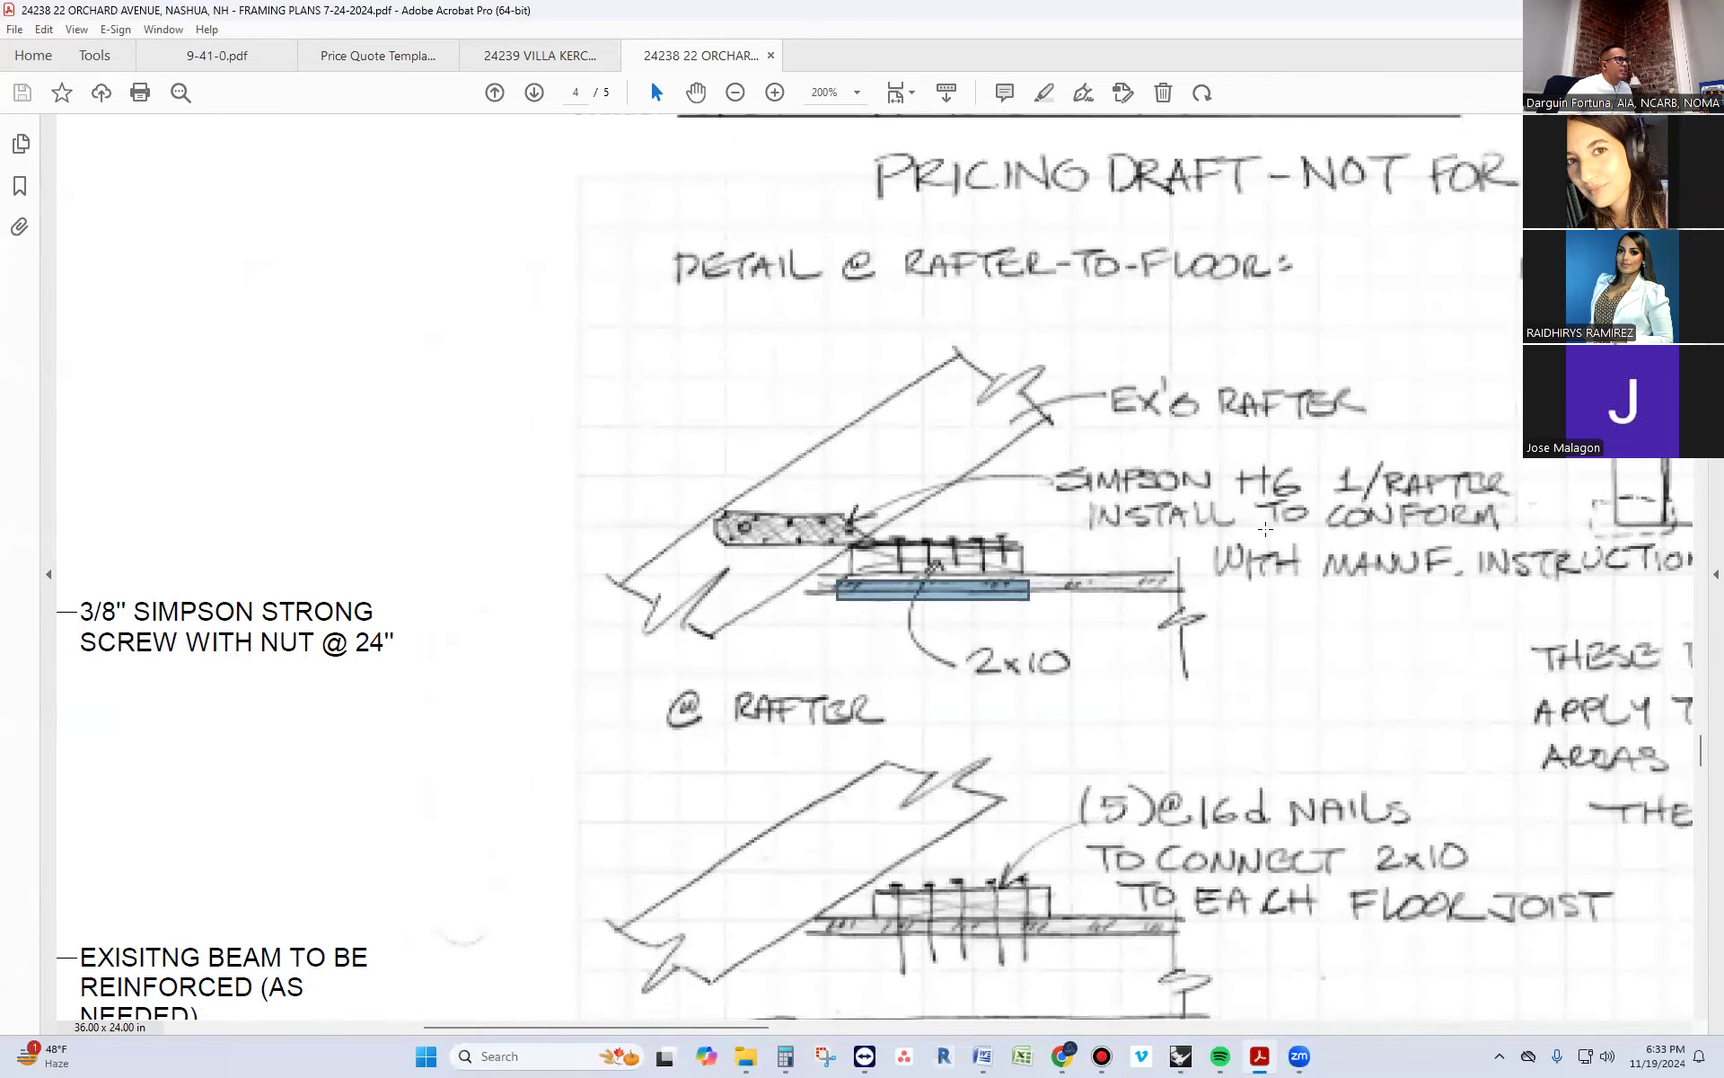
pyautogui.hotkey('alt', 'Tab')
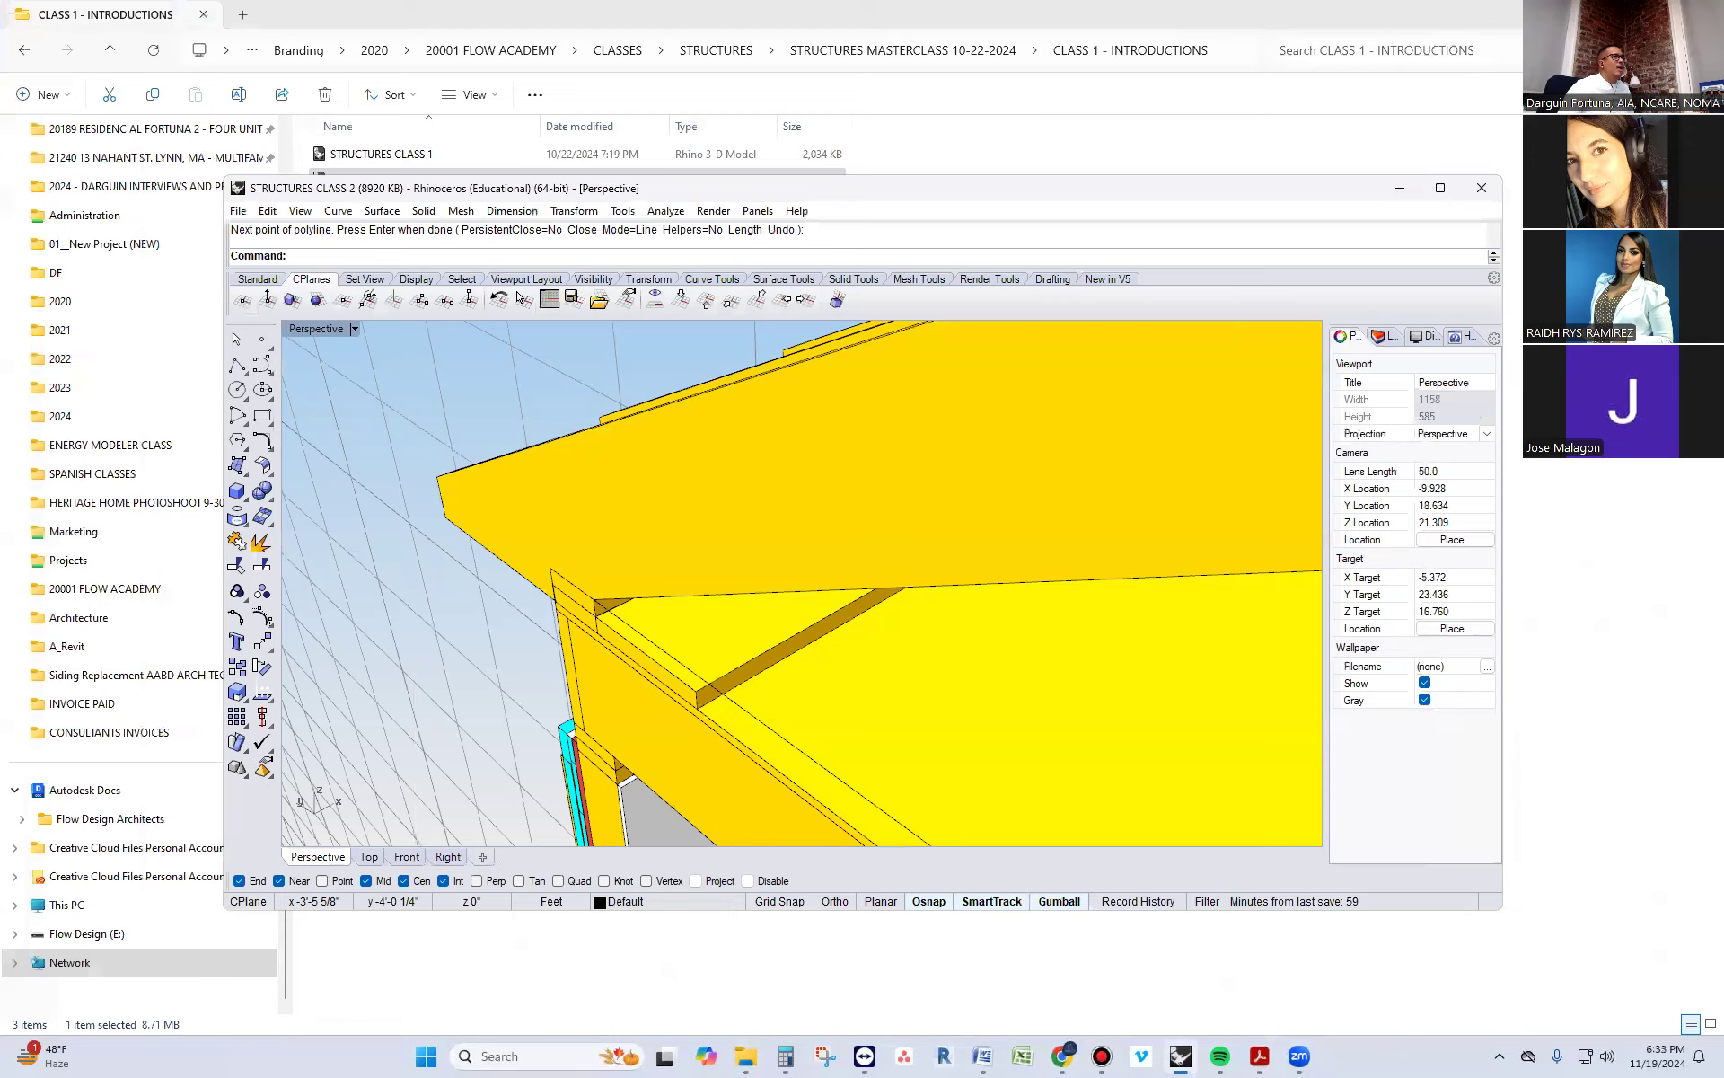
# Switch to Chrome and search Google for SIMPSON H6 in a new tab
pyautogui.click(746, 1058)
pyautogui.click(746, 1058)
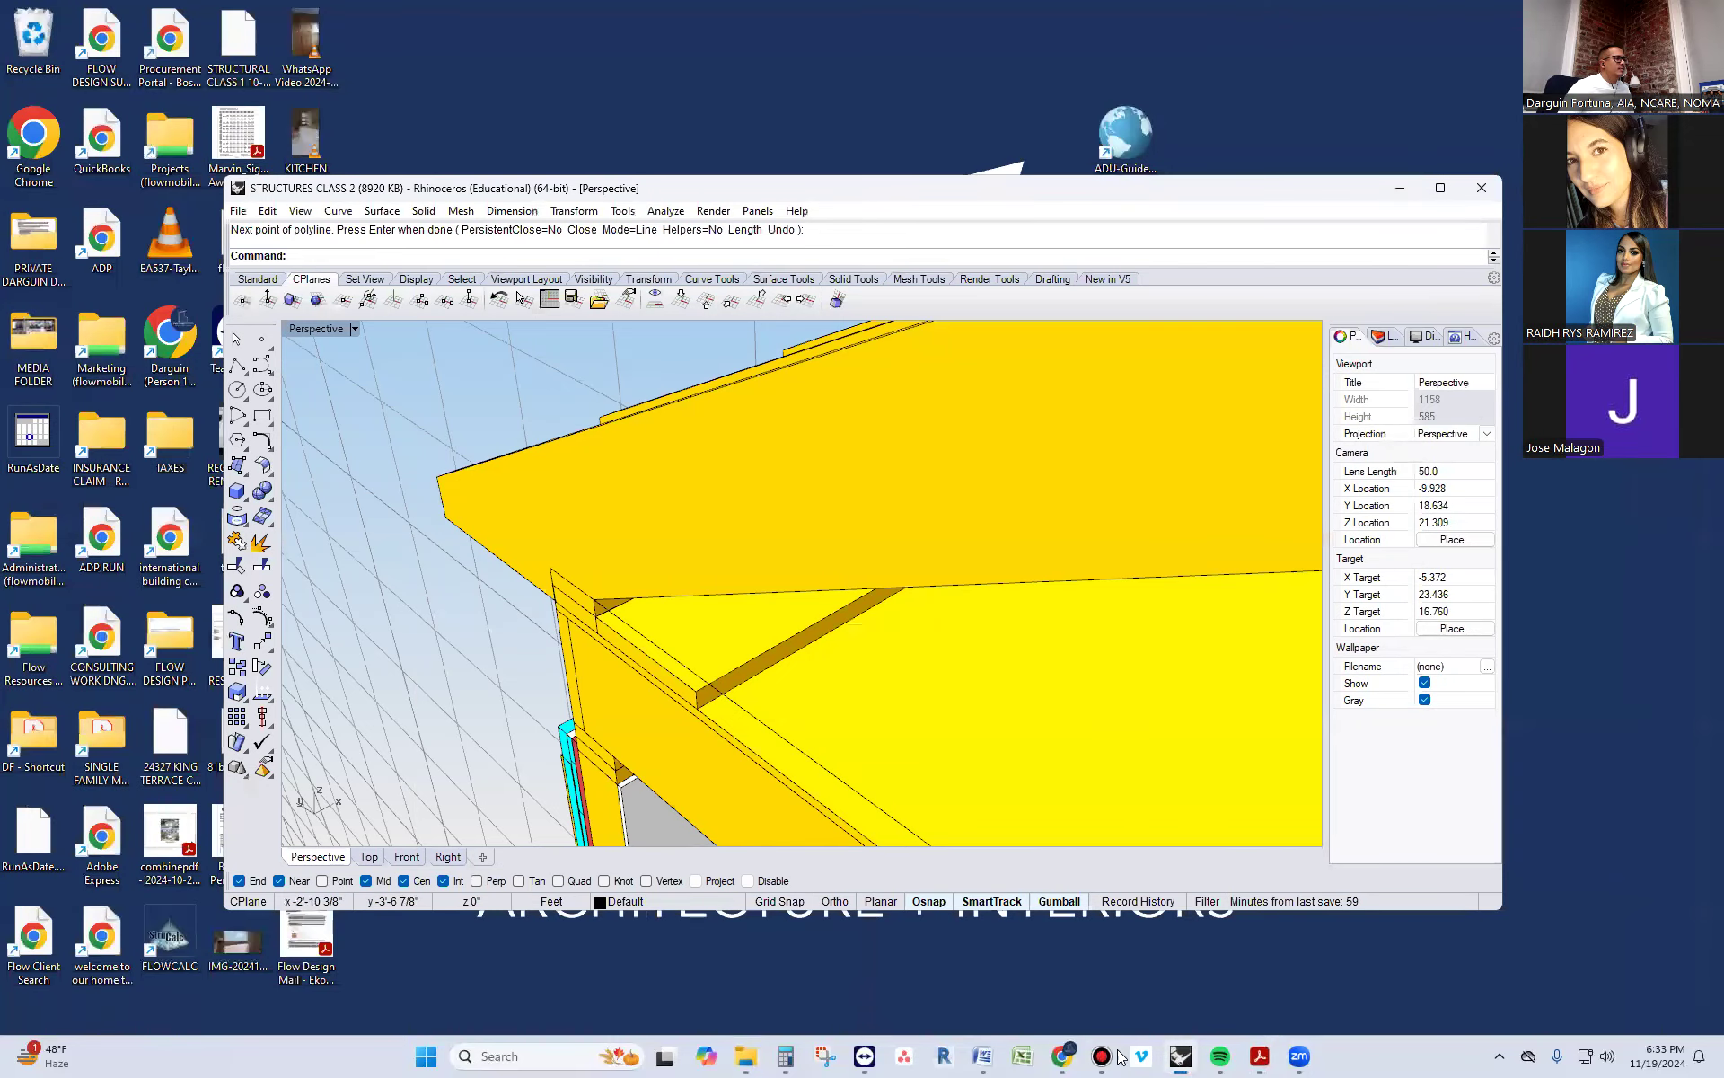
pyautogui.click(1061, 1057)
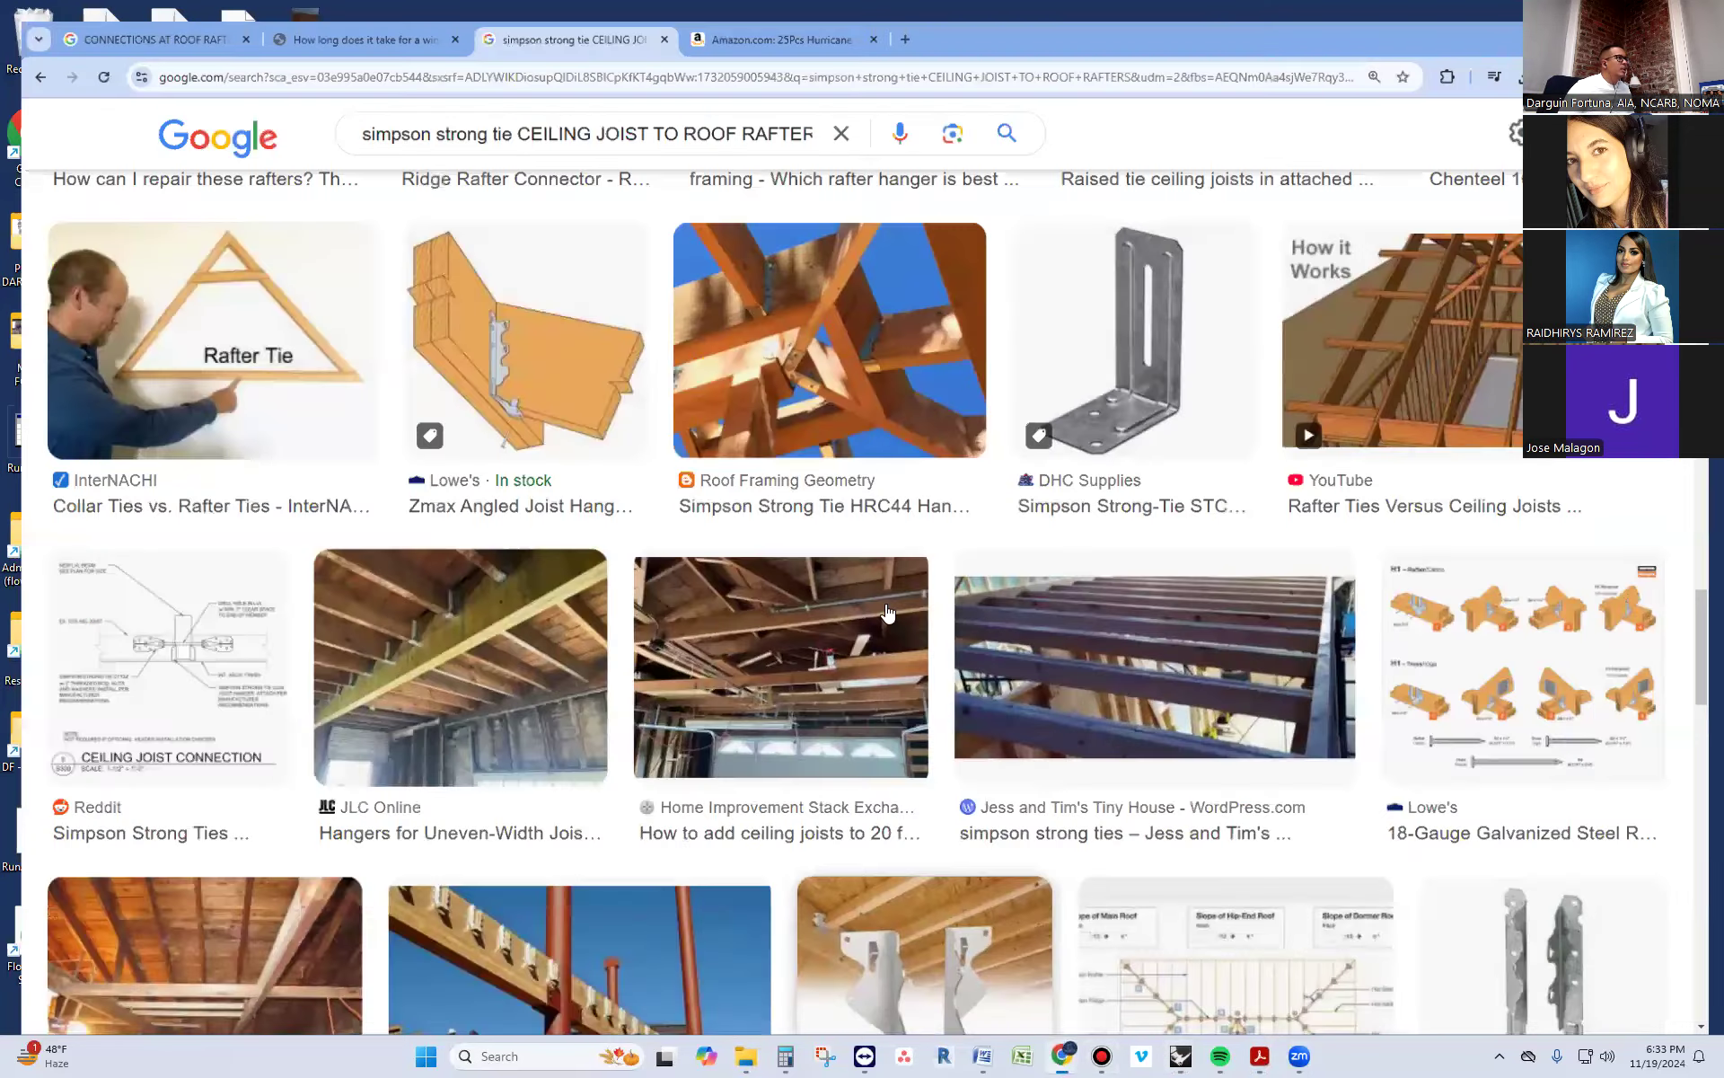
pyautogui.click(1033, 1008)
pyautogui.click(904, 18)
pyautogui.write('SI')
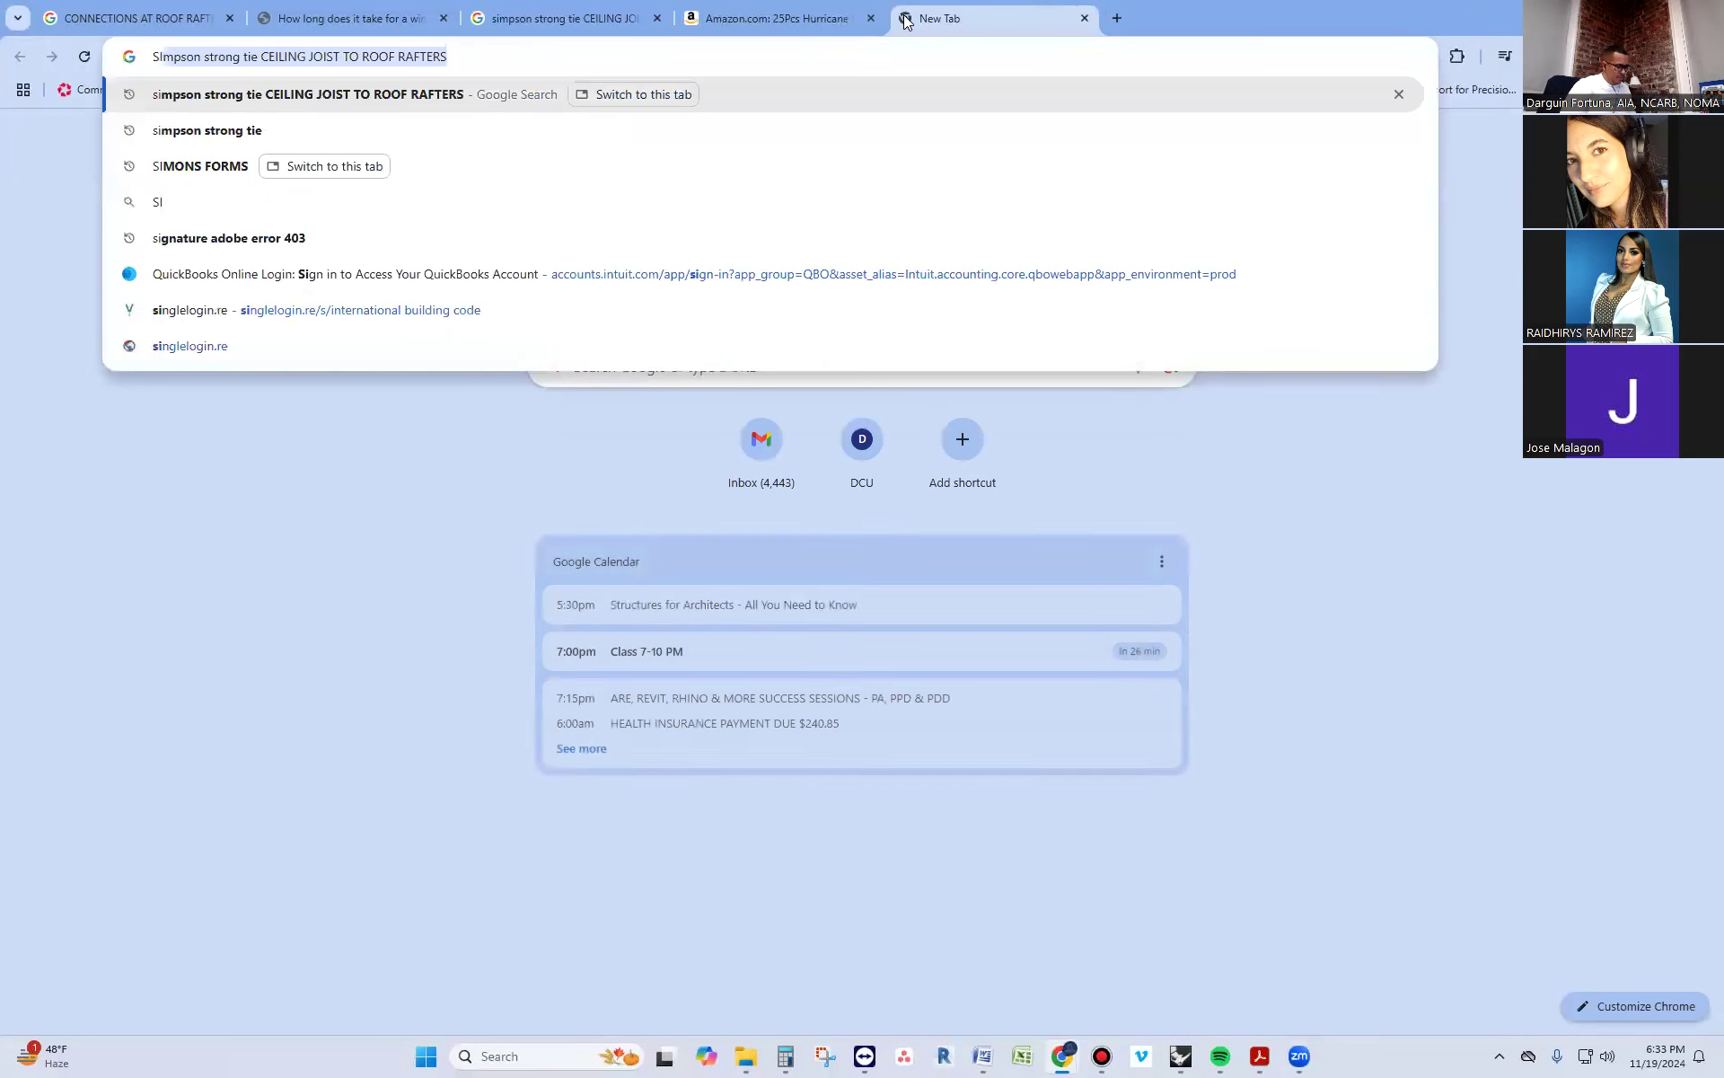
pyautogui.write('MPSON H6')
pyautogui.press('Return')
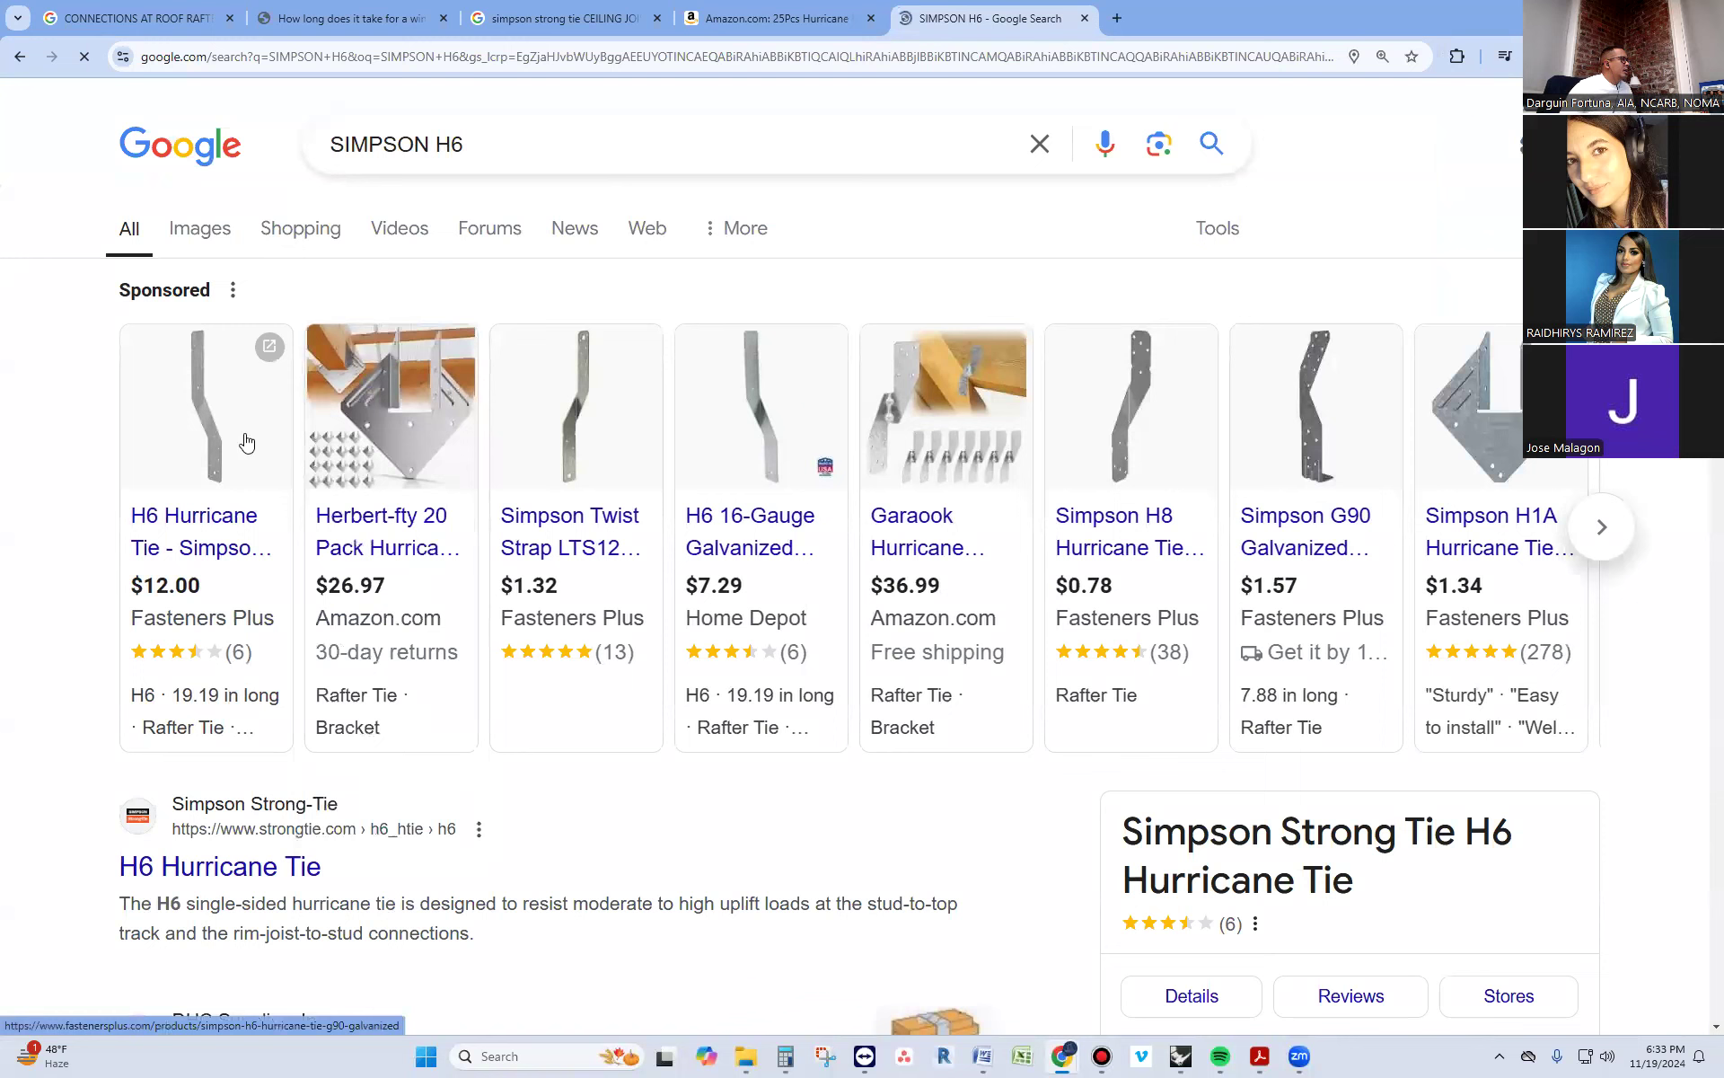
# Show the image results for the Simpson H6 and look through the pictures of the tie installed on framing
pyautogui.click(198, 229)
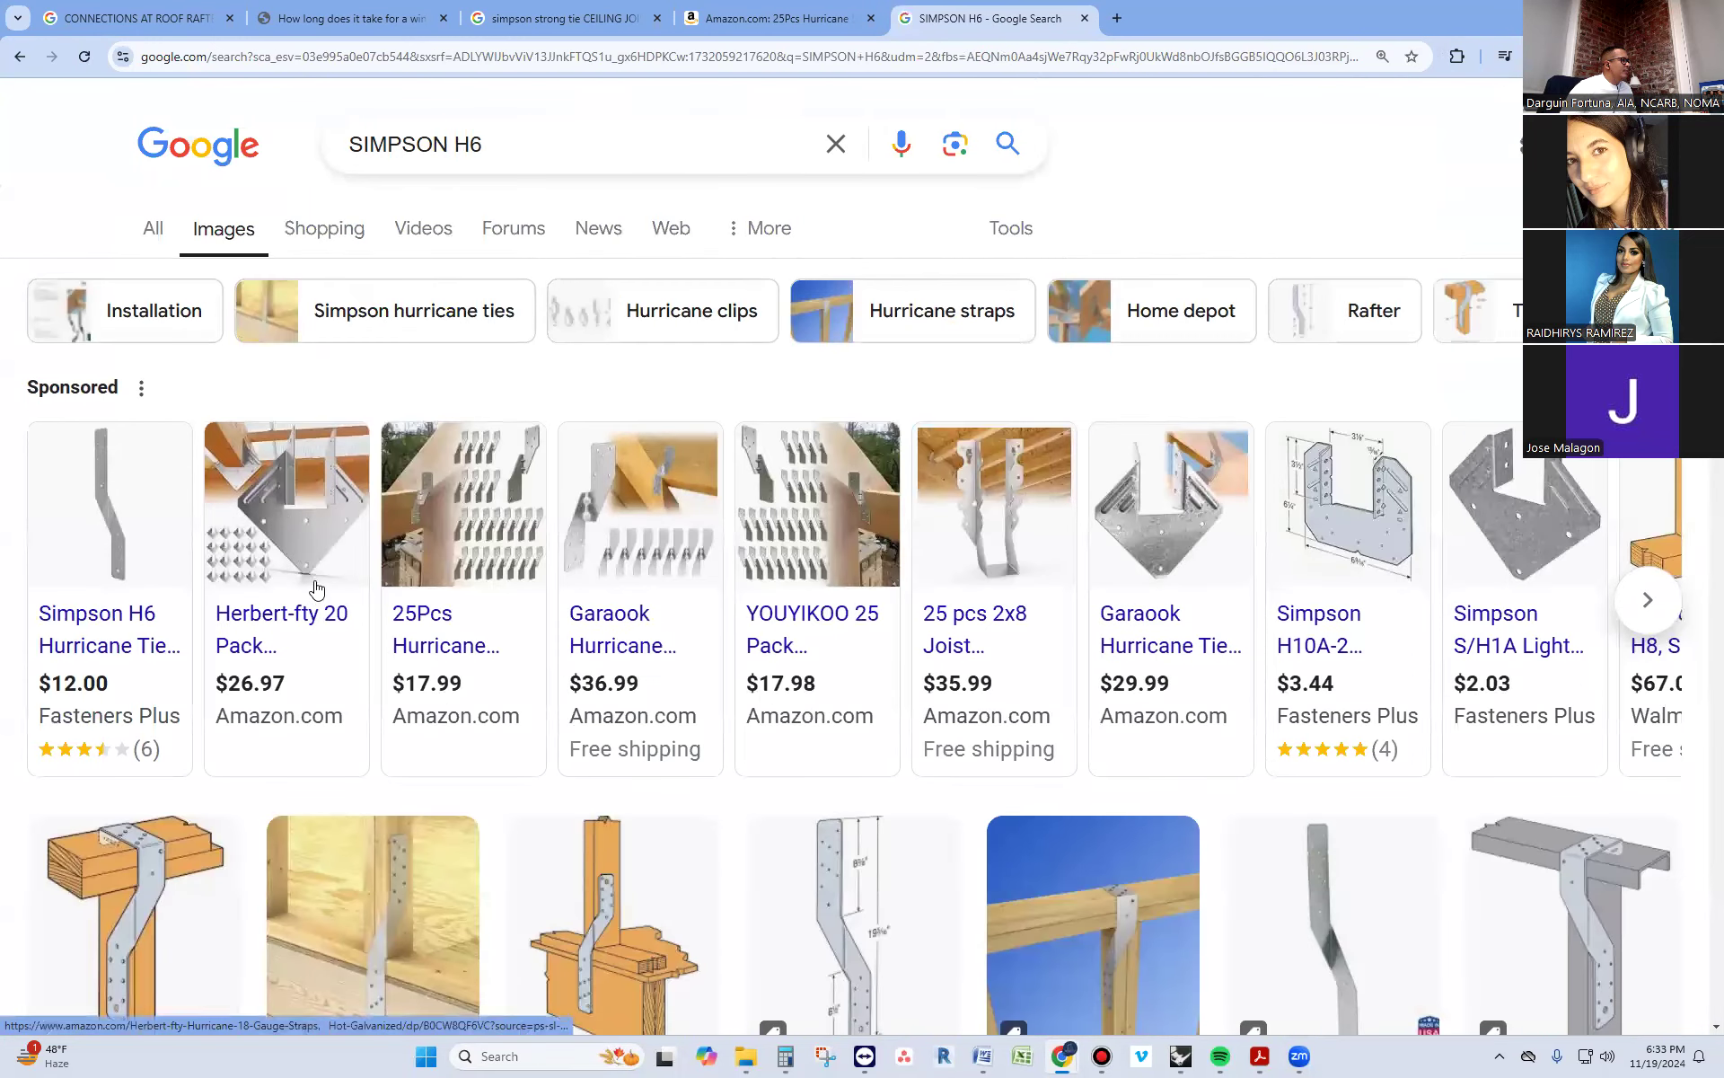
pyautogui.scroll(-2, 314, 593)
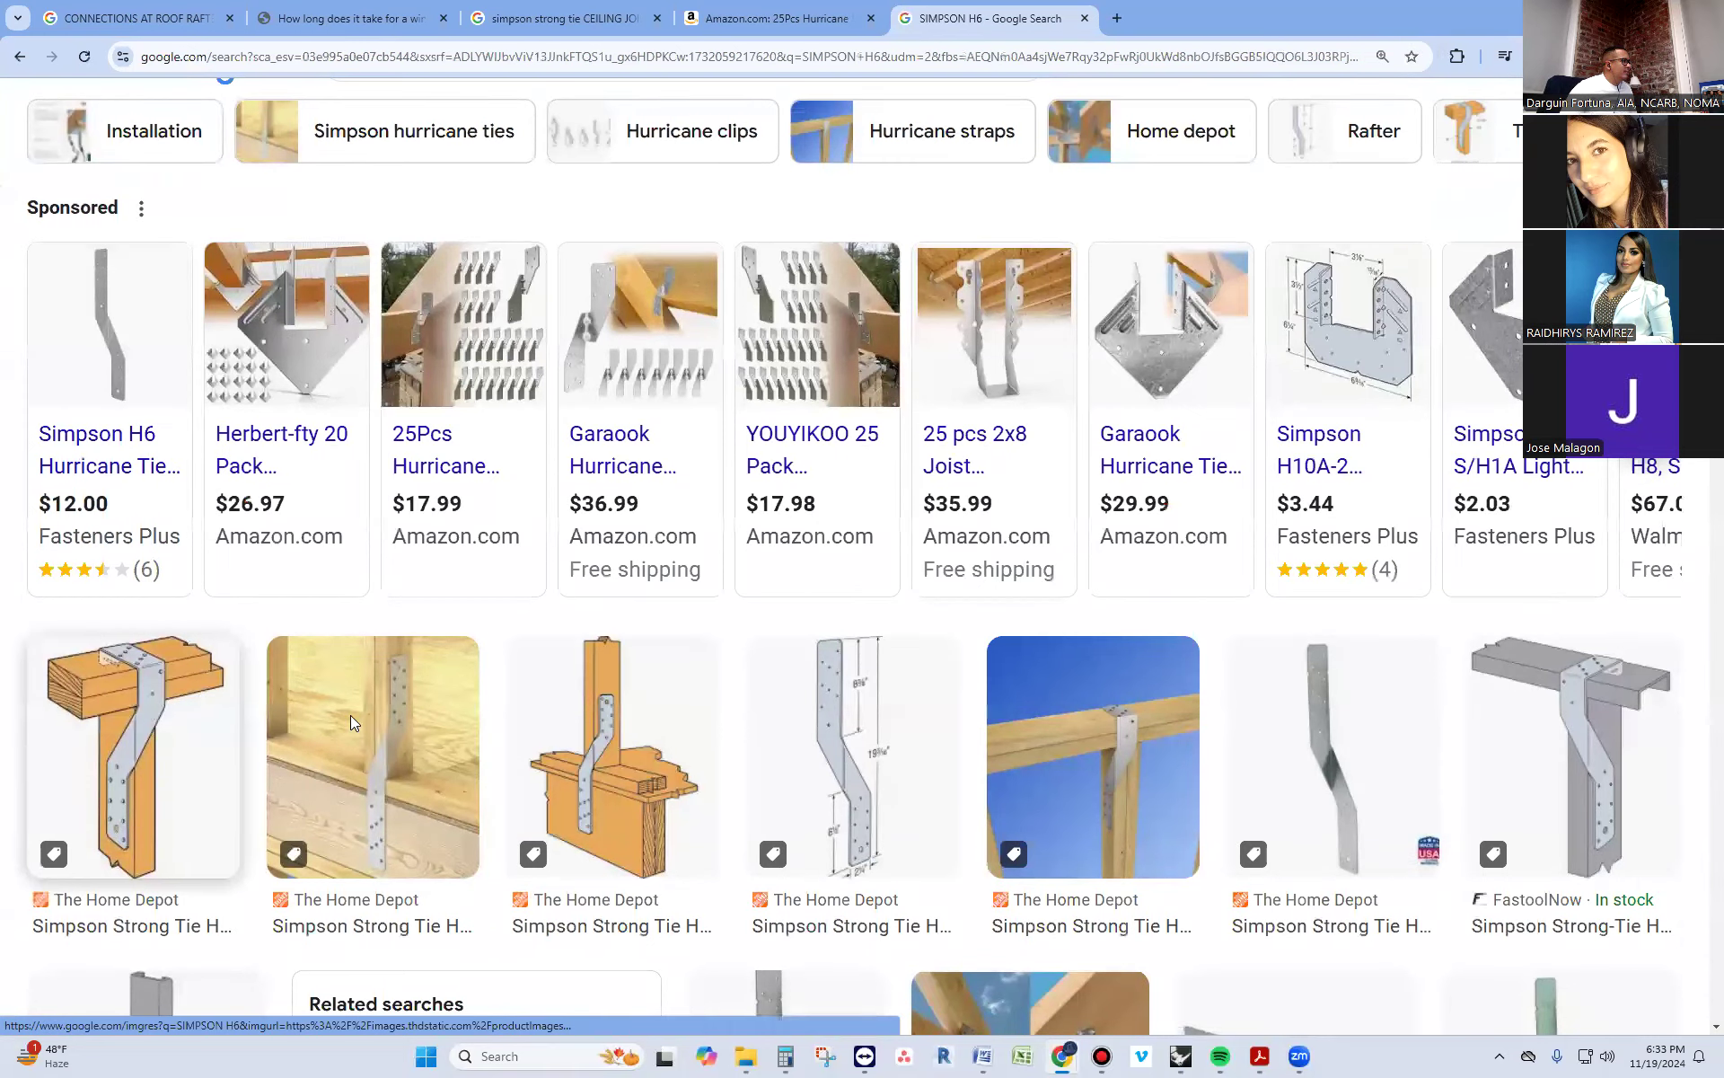
pyautogui.scroll(-3, 431, 726)
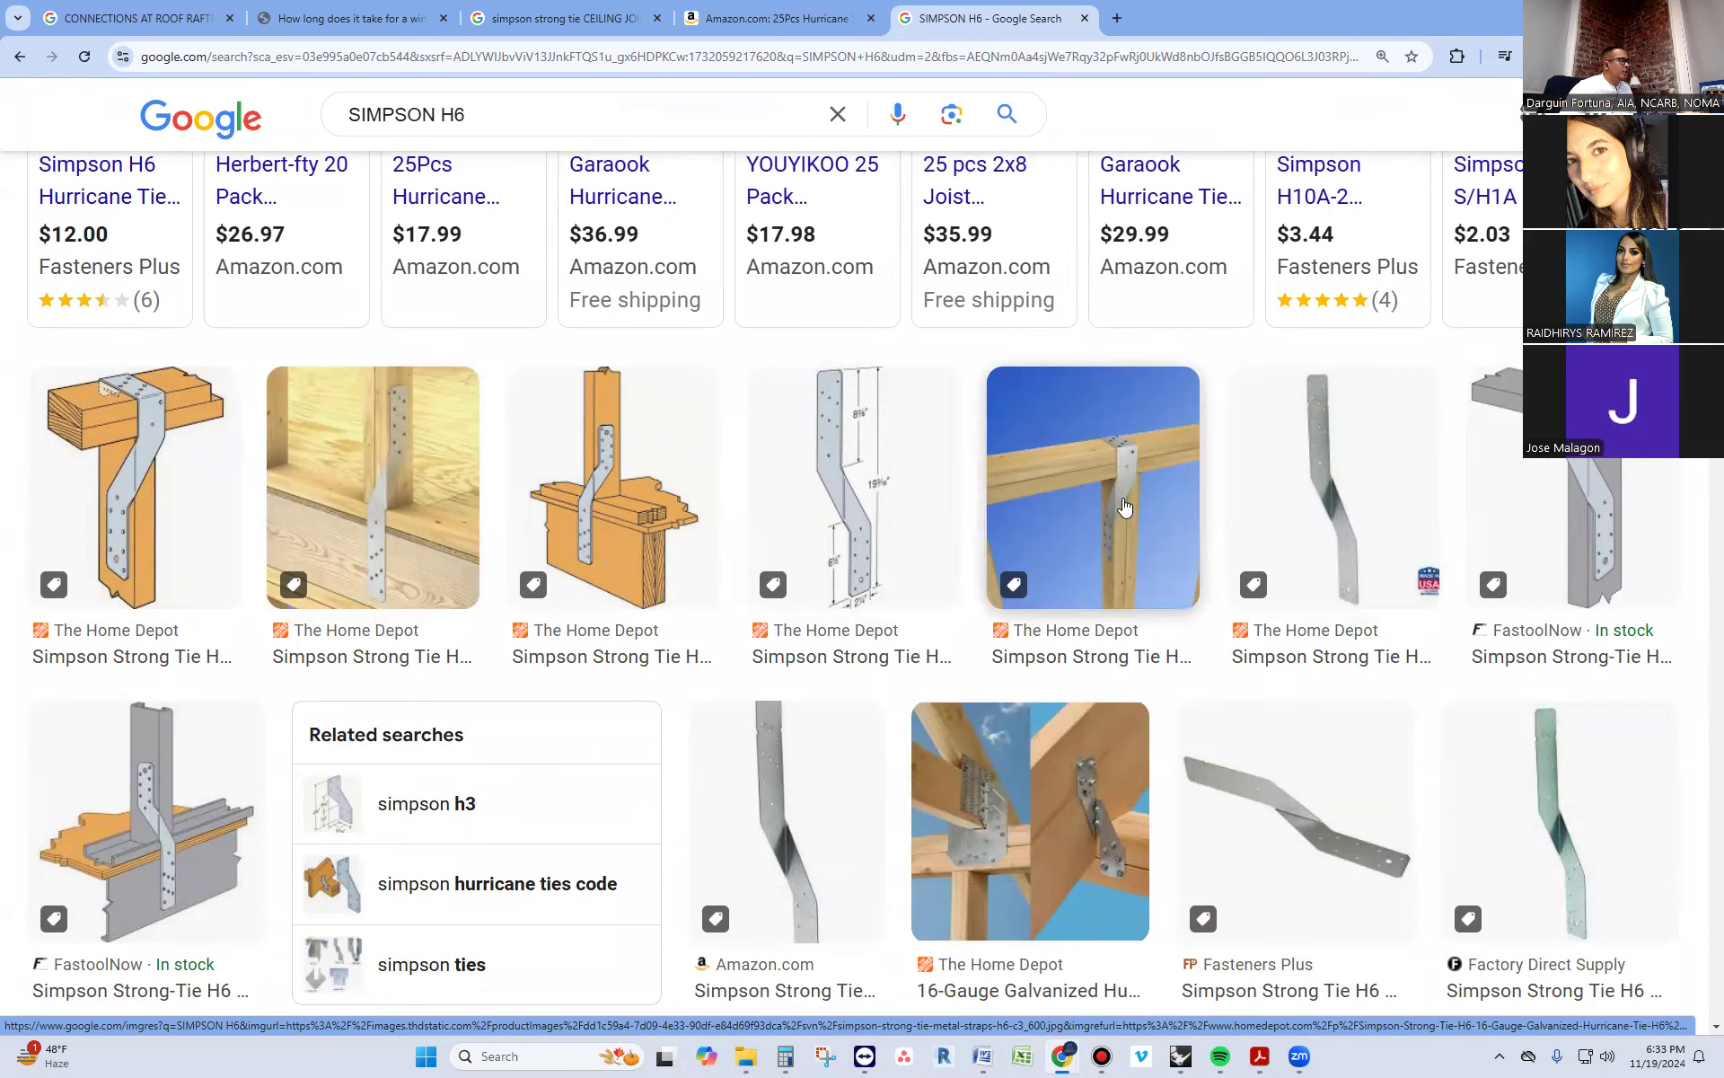
pyautogui.scroll(-5, 1124, 508)
pyautogui.scroll(10, 629, 314)
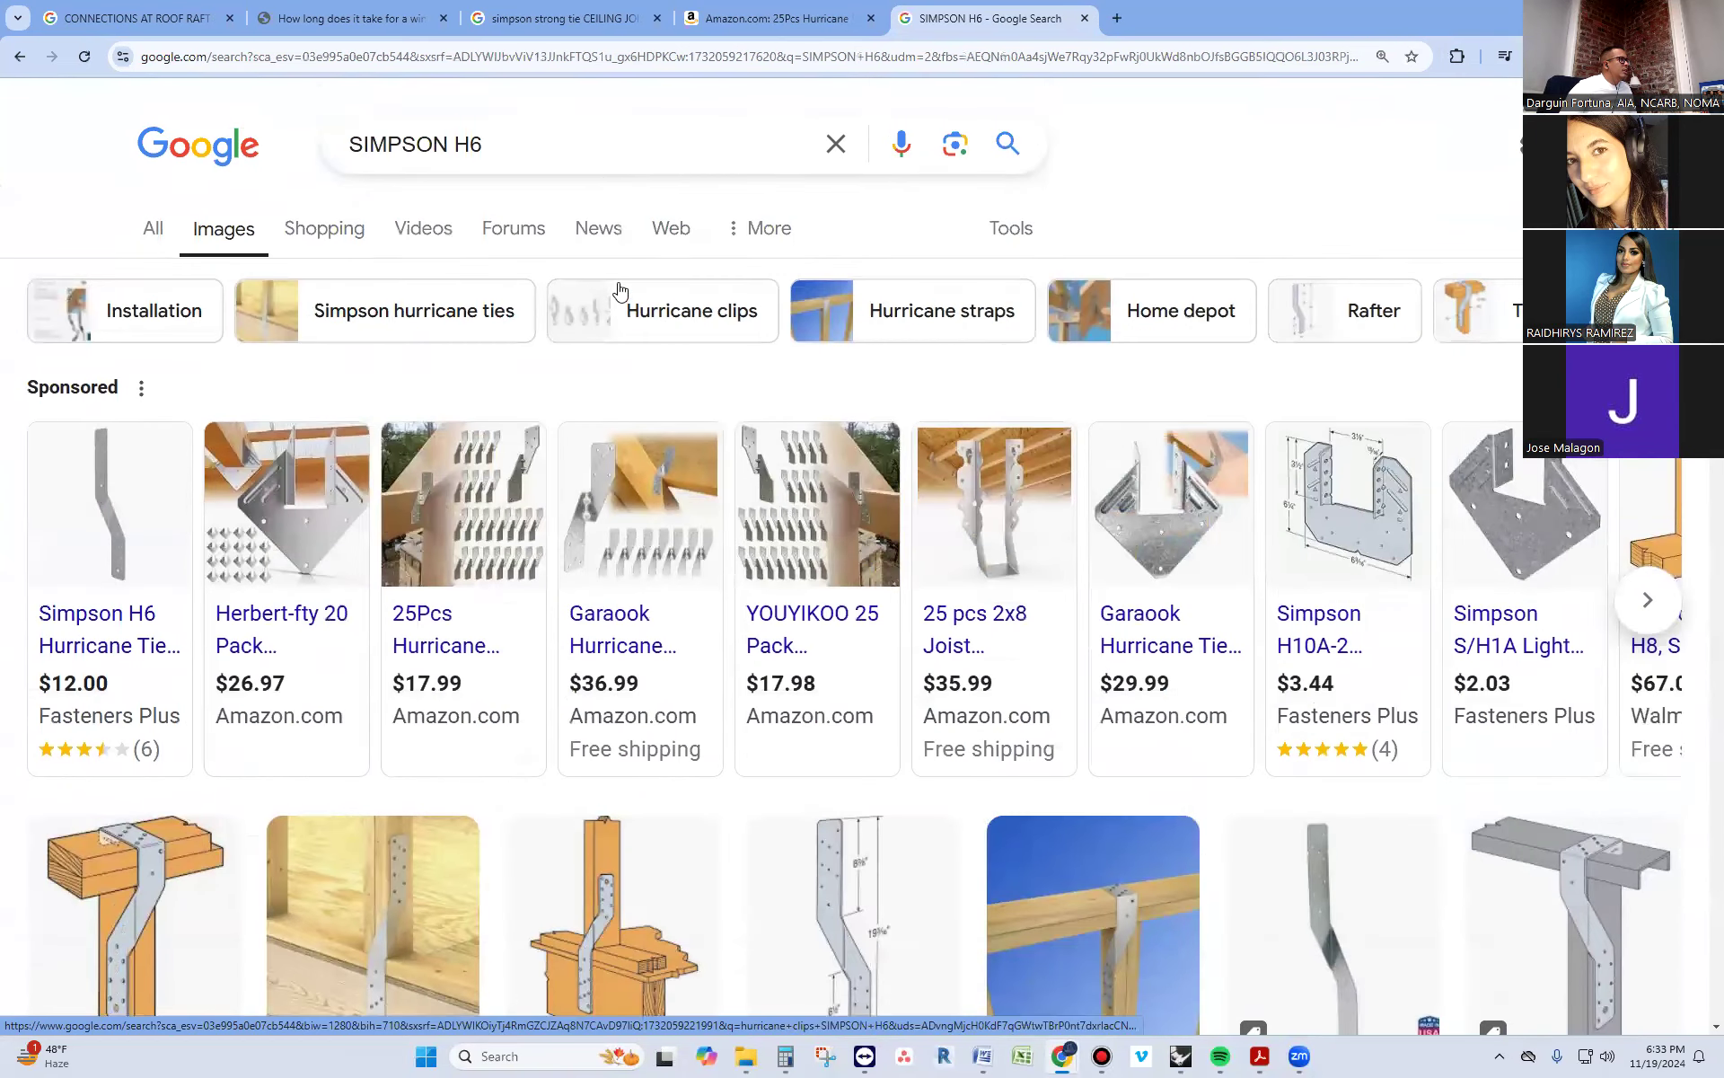
# Refine the image search to SIMPSON H6 ROOF RAFTER and open the "No Birdsmouth on Rafters" photo of metal ties
pyautogui.click(595, 158)
pyautogui.write('ROOF RAFTER')
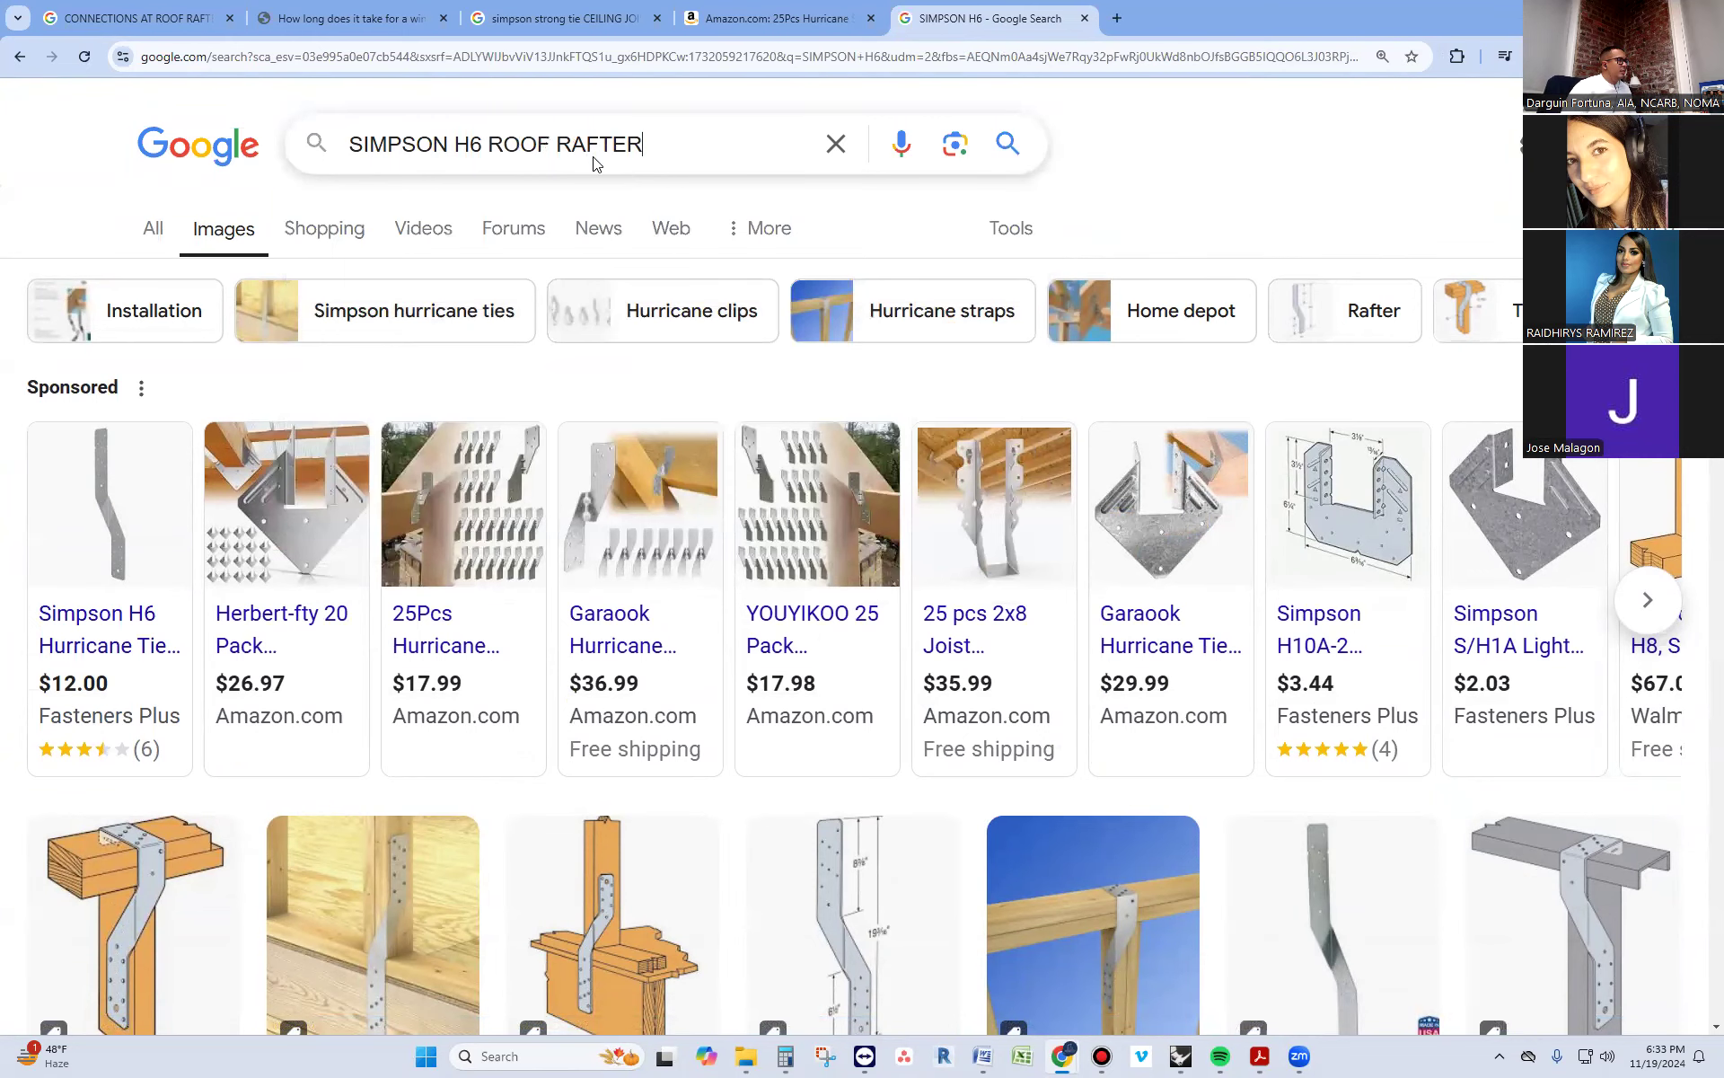
pyautogui.press('Return')
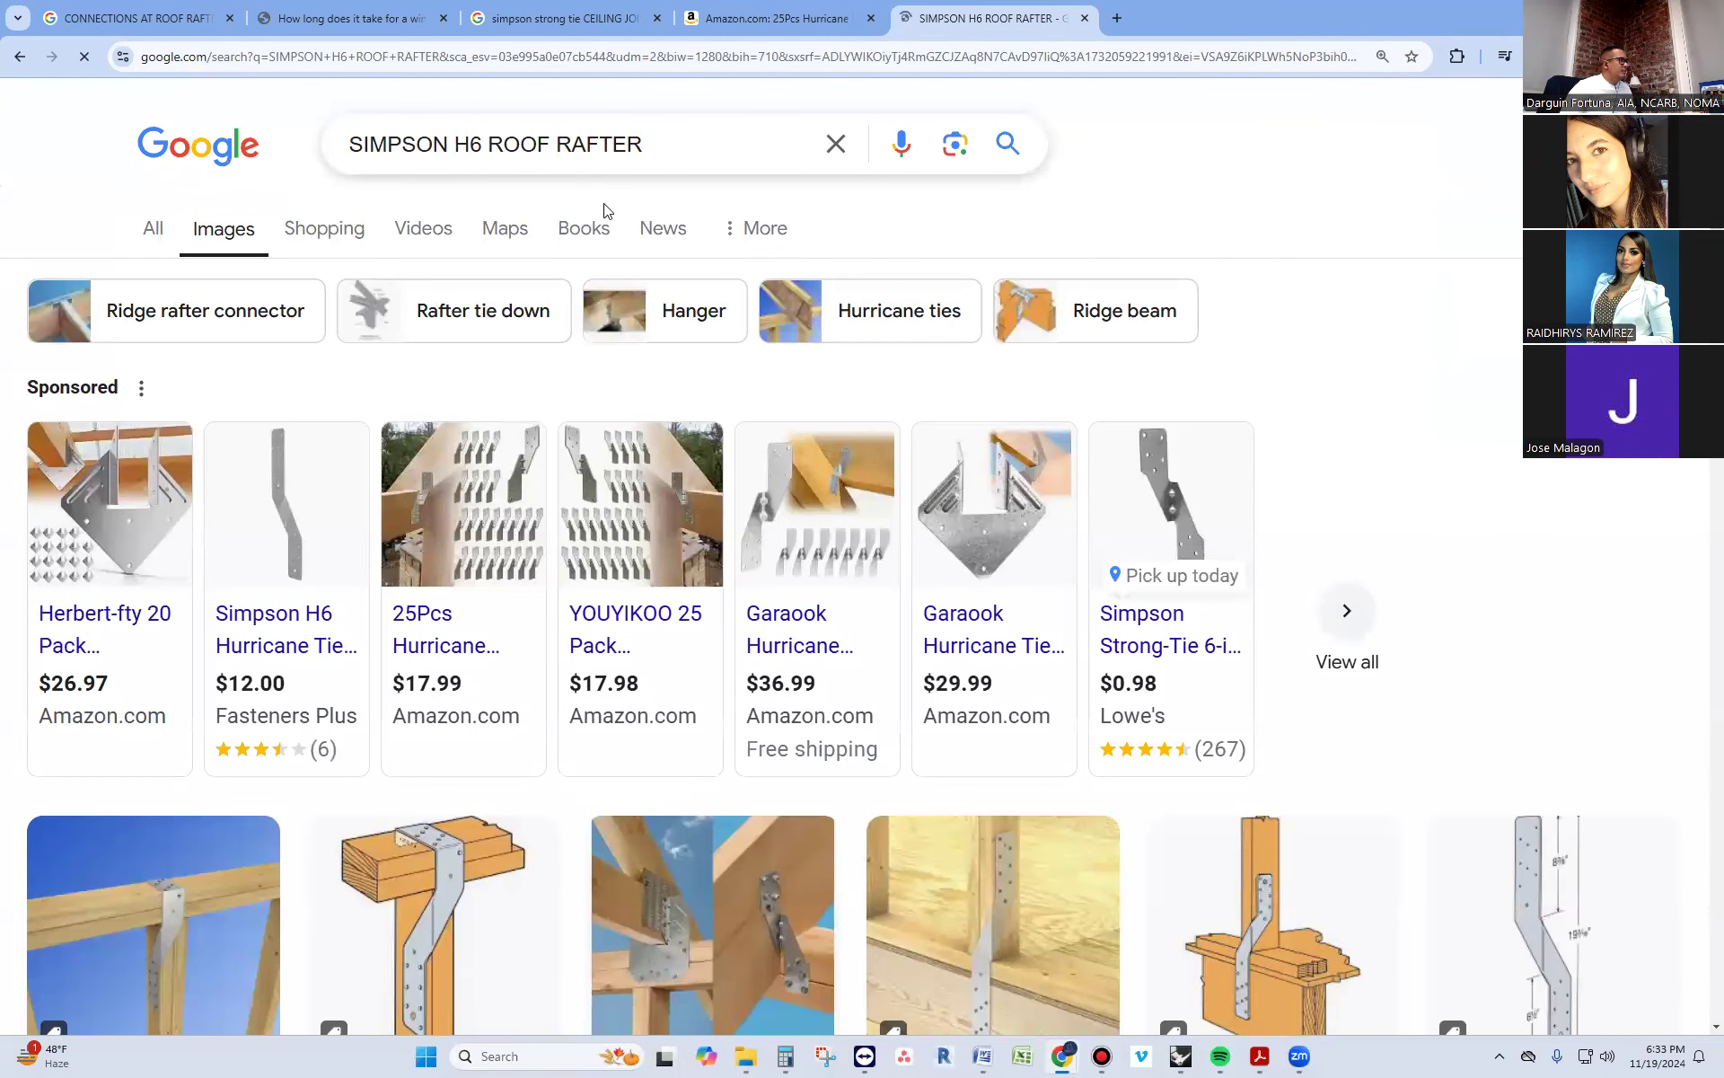
pyautogui.scroll(-3, 629, 404)
pyautogui.scroll(-2, 1047, 594)
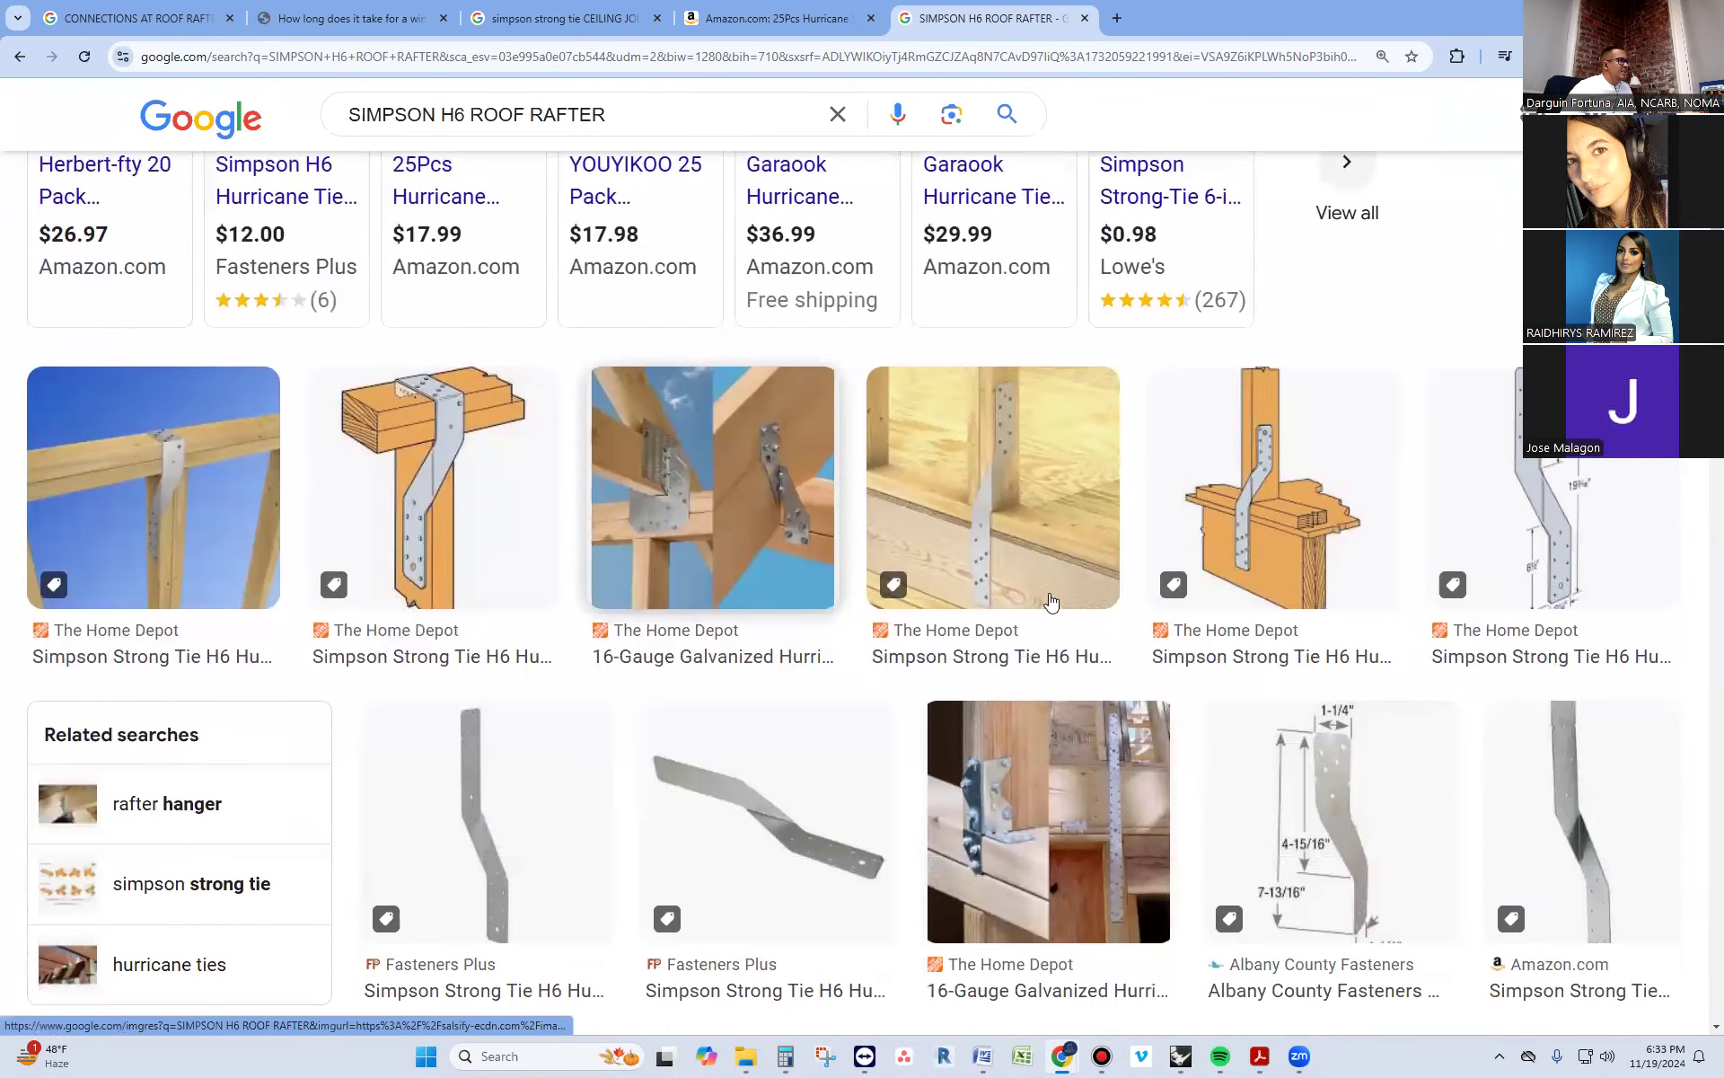
pyautogui.scroll(-5, 975, 533)
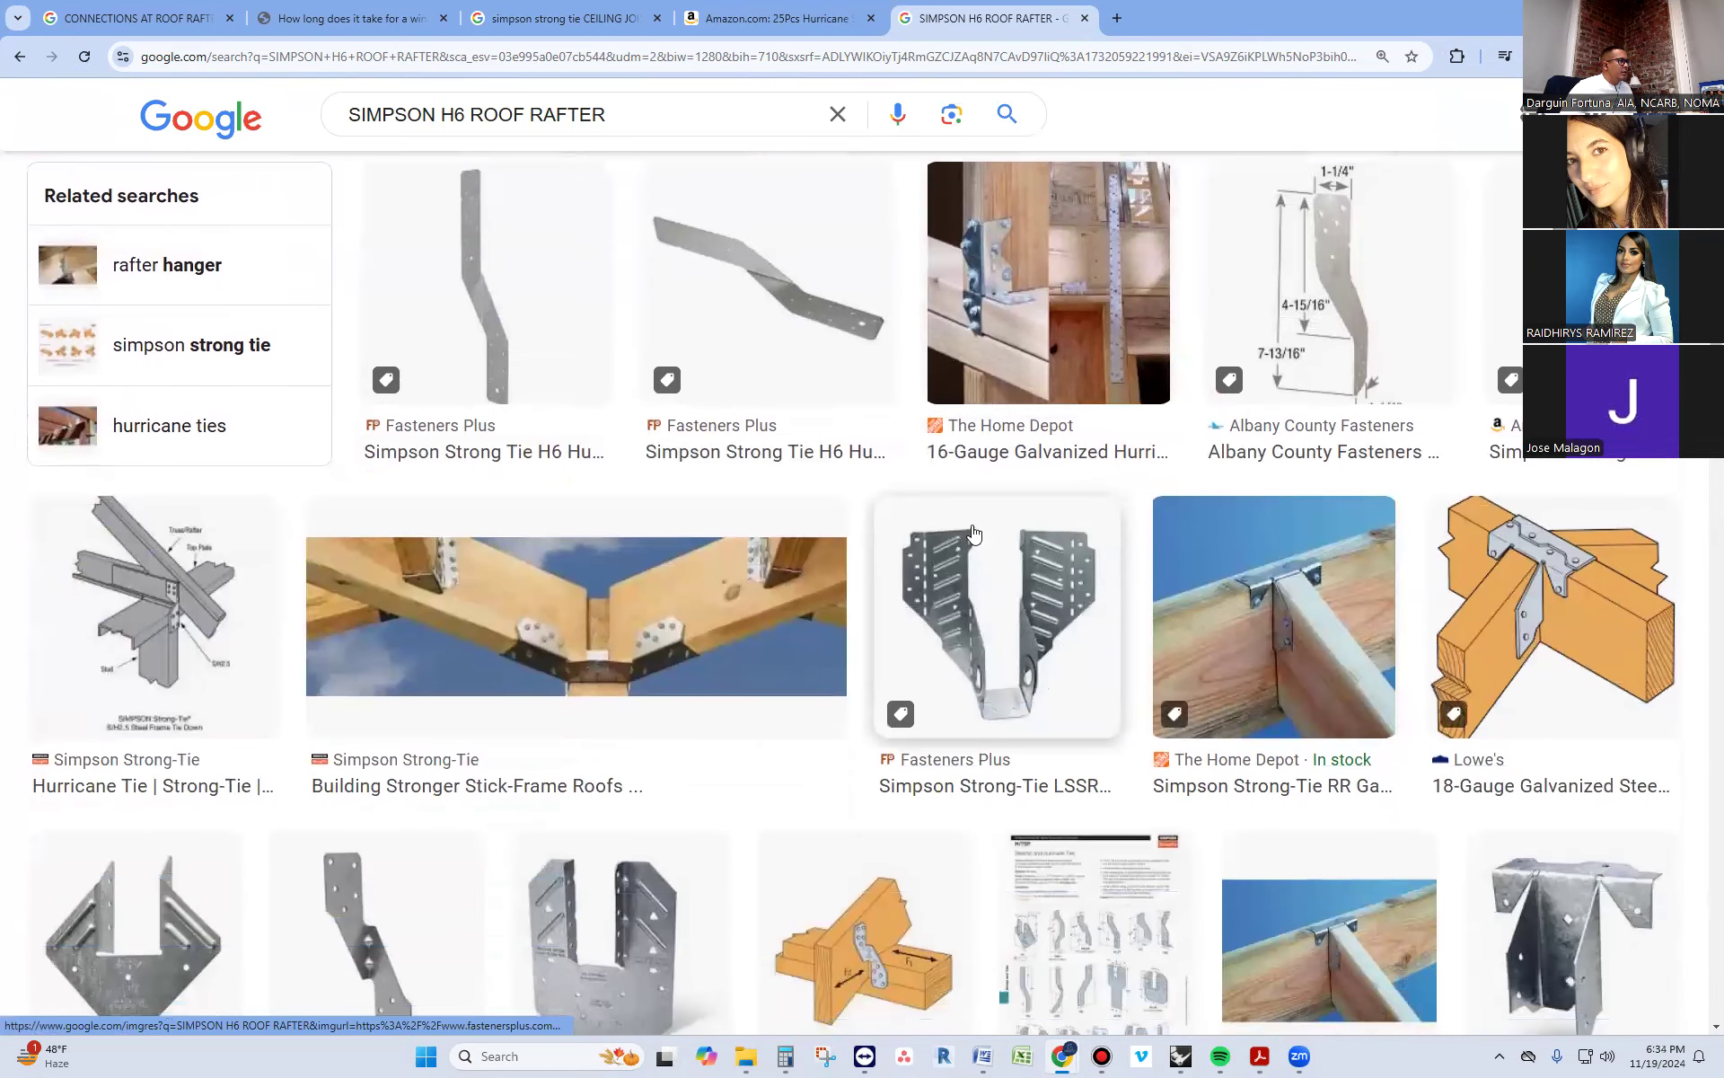
pyautogui.scroll(-7, 687, 639)
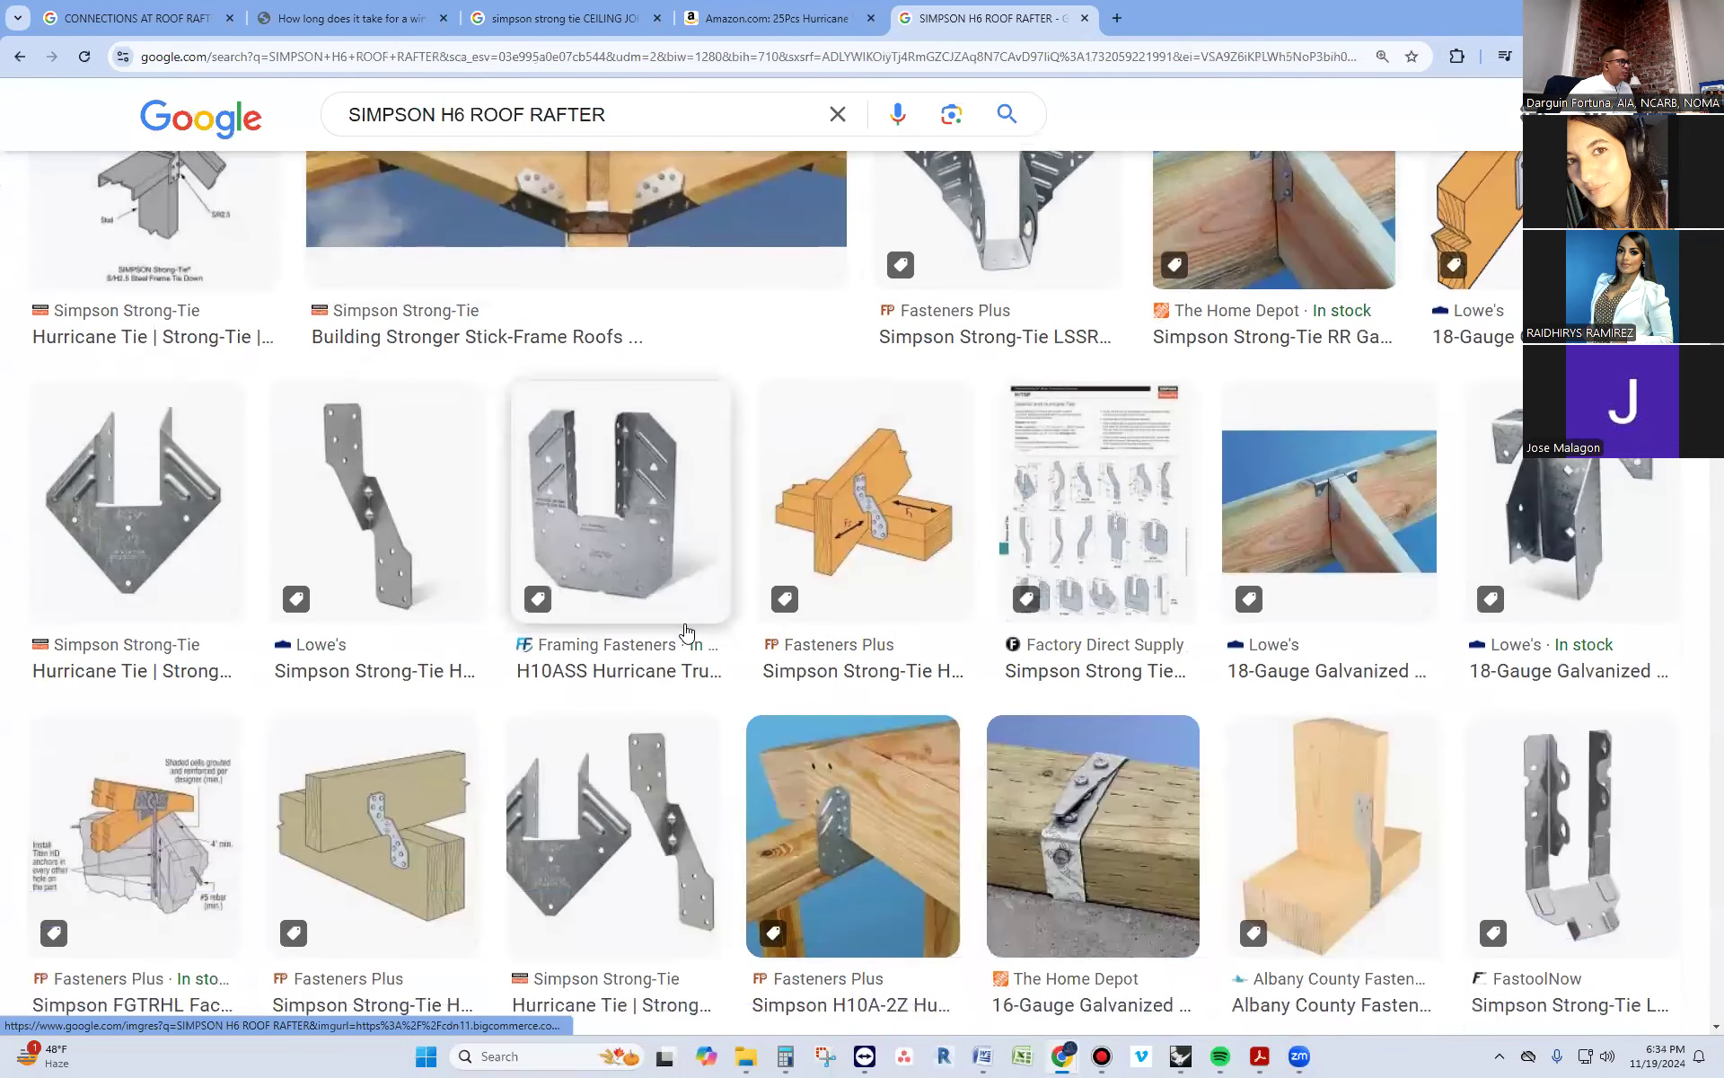
pyautogui.scroll(-5, 687, 633)
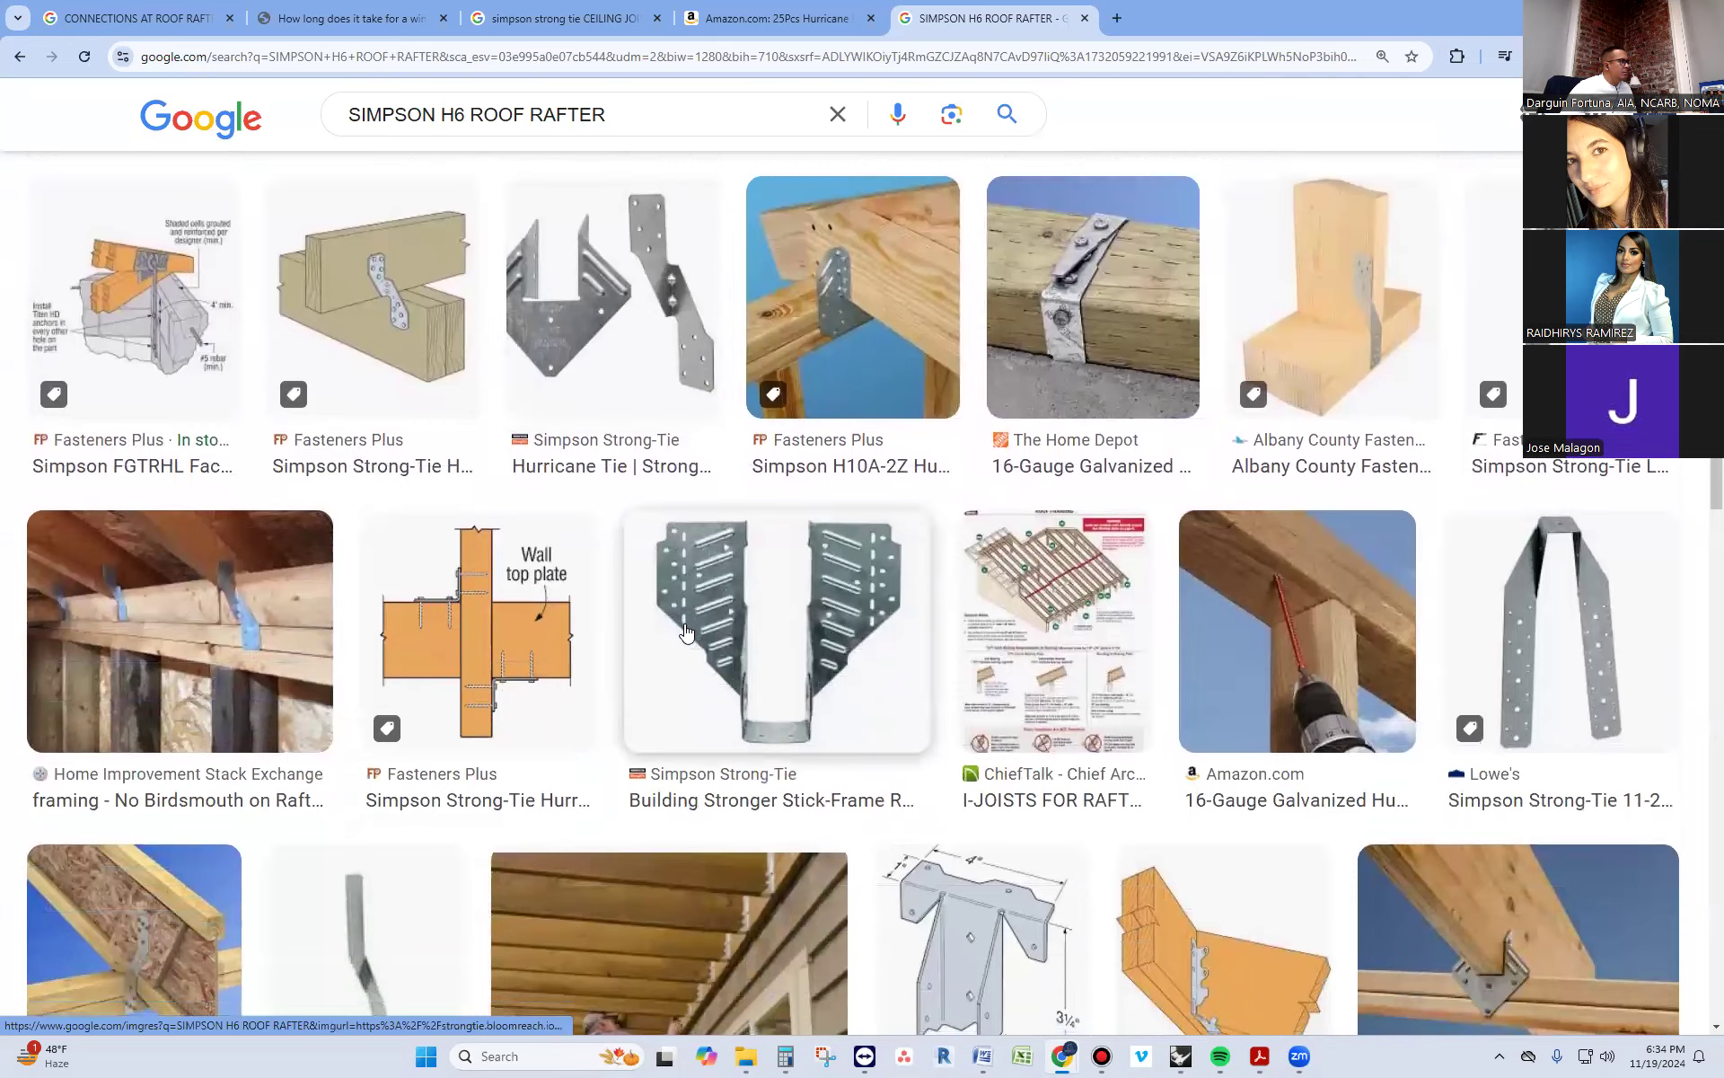
pyautogui.click(77, 422)
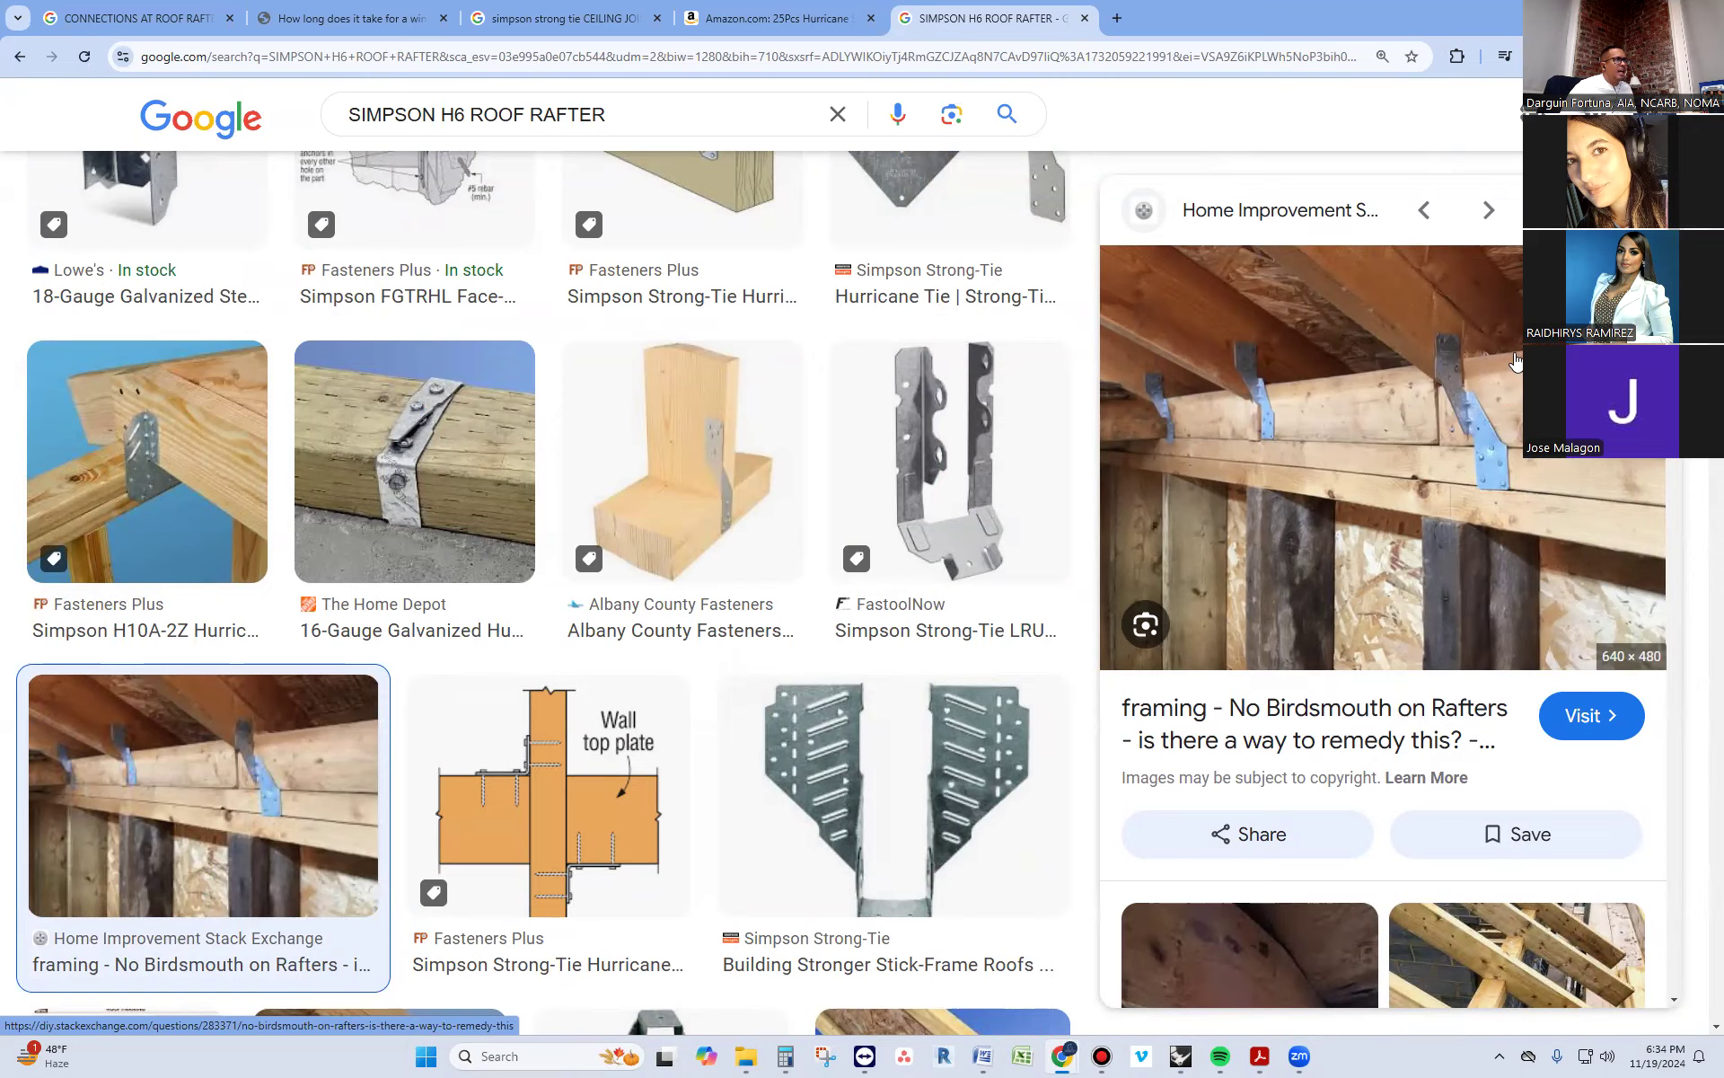
# Restore Rhino to full size, return to the framing plans PDF in Acrobat, and examine the rafter-to-floor sketch and its connector
pyautogui.click(1620, 16)
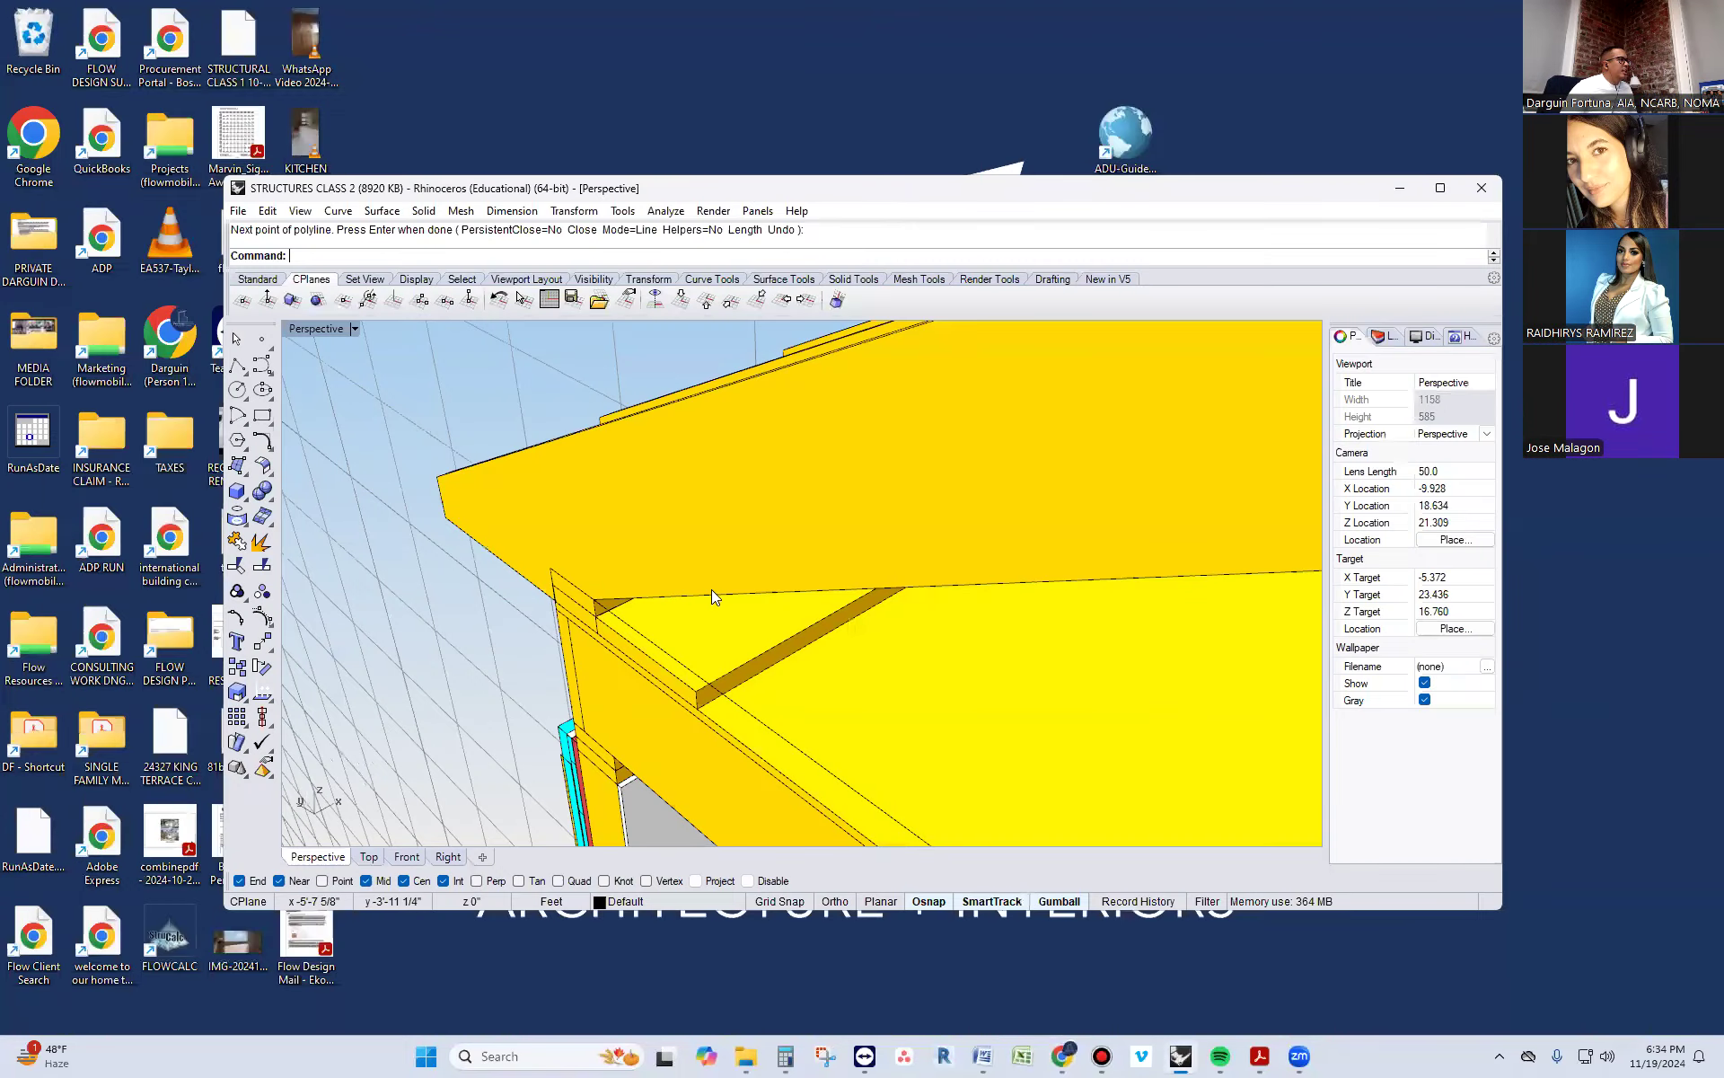
pyautogui.click(1440, 193)
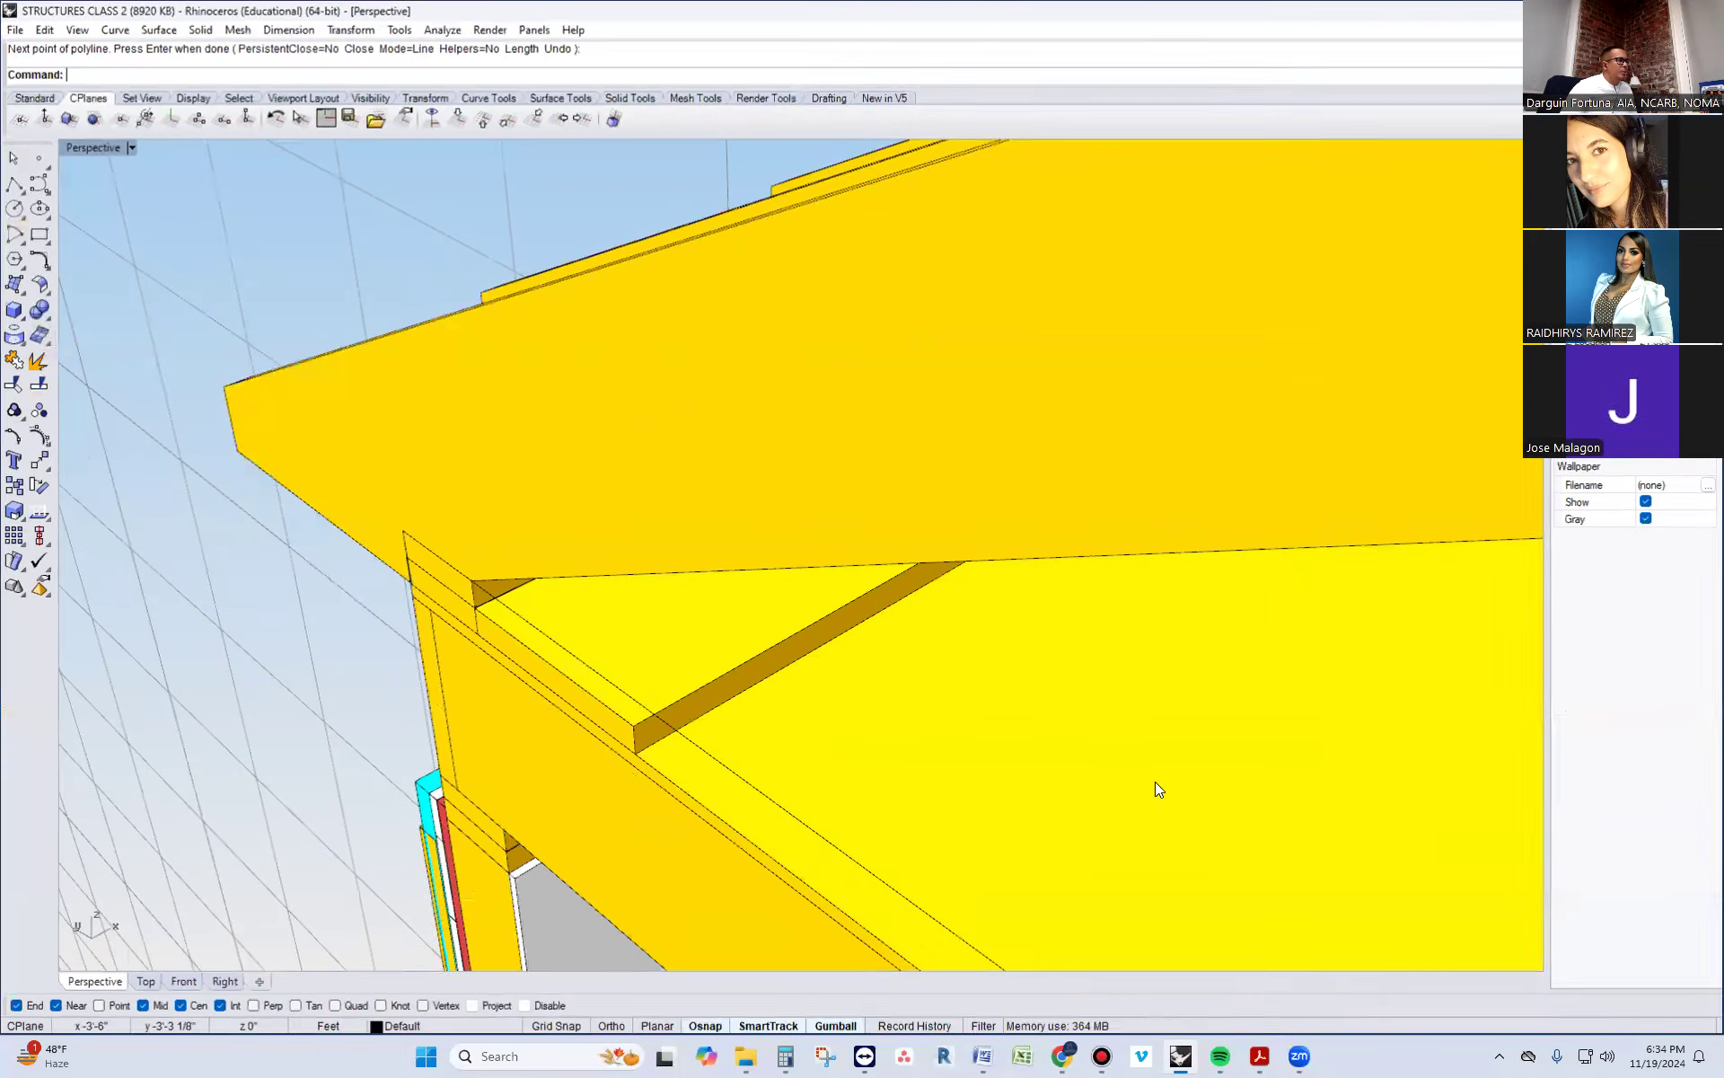
pyautogui.moveTo(1259, 1056)
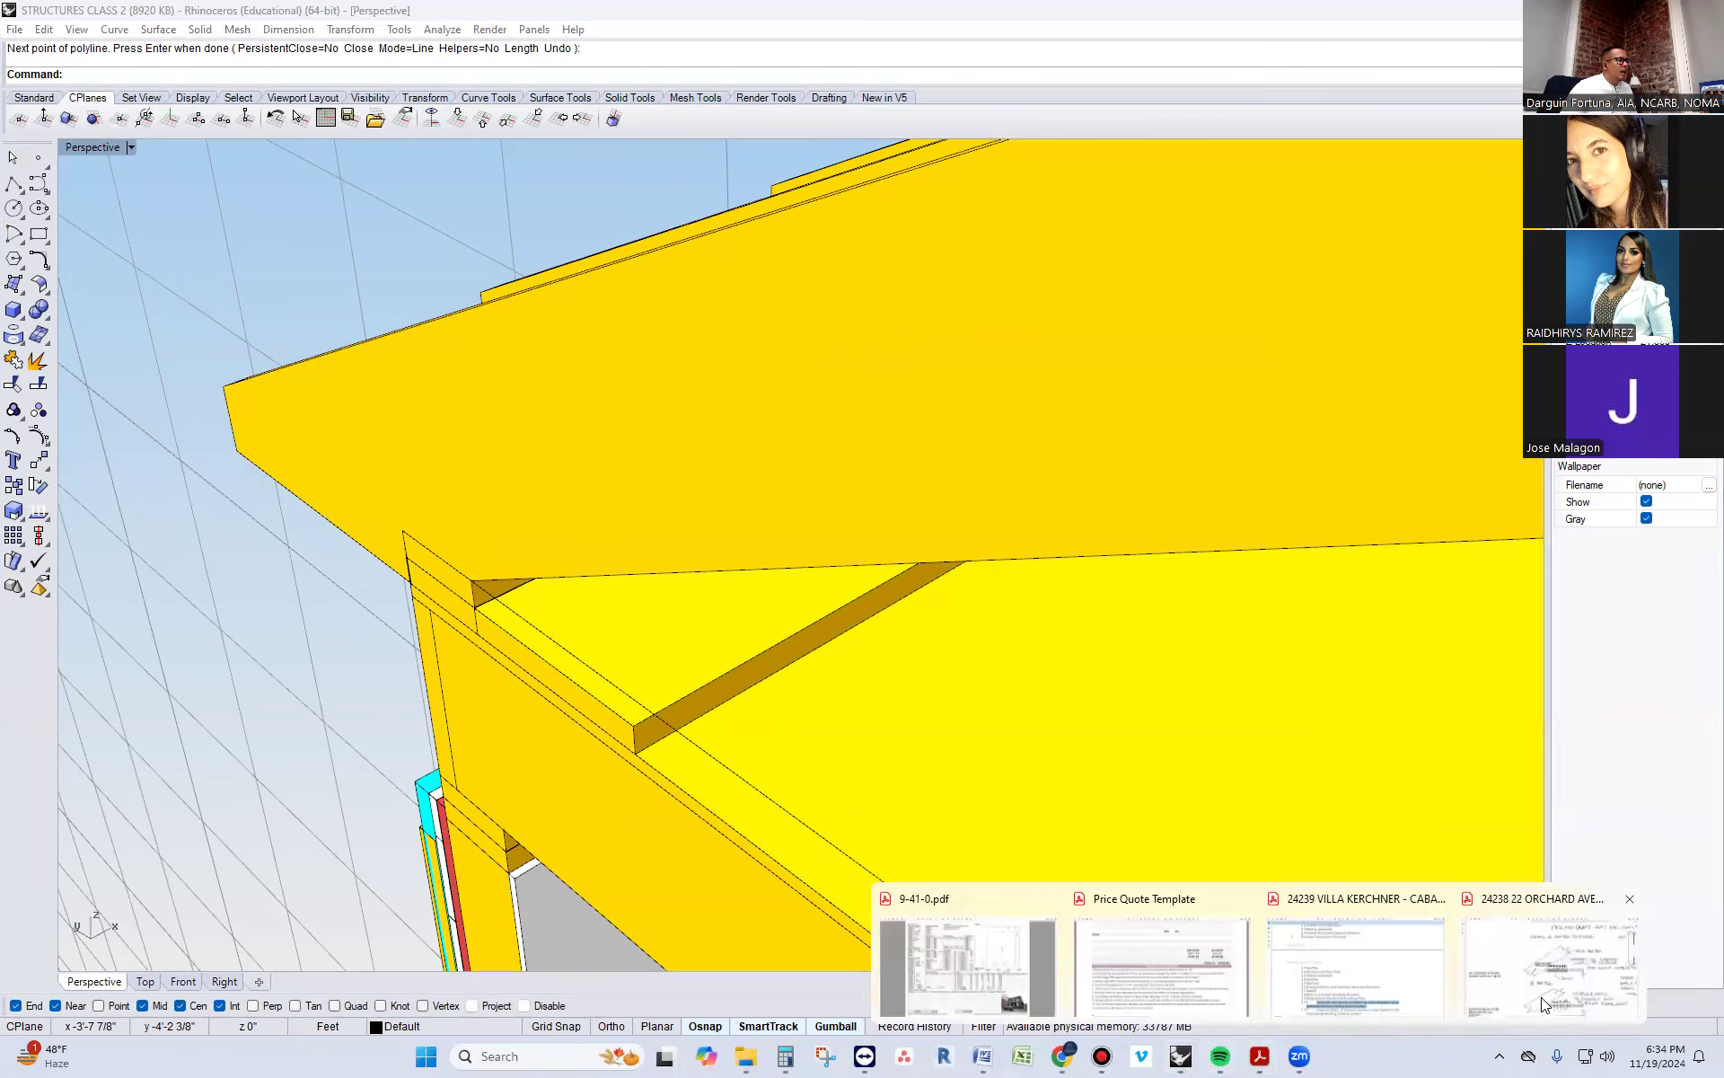
pyautogui.click(1527, 970)
pyautogui.moveTo(886, 597); pyautogui.dragTo(858, 580)
pyautogui.click(761, 613)
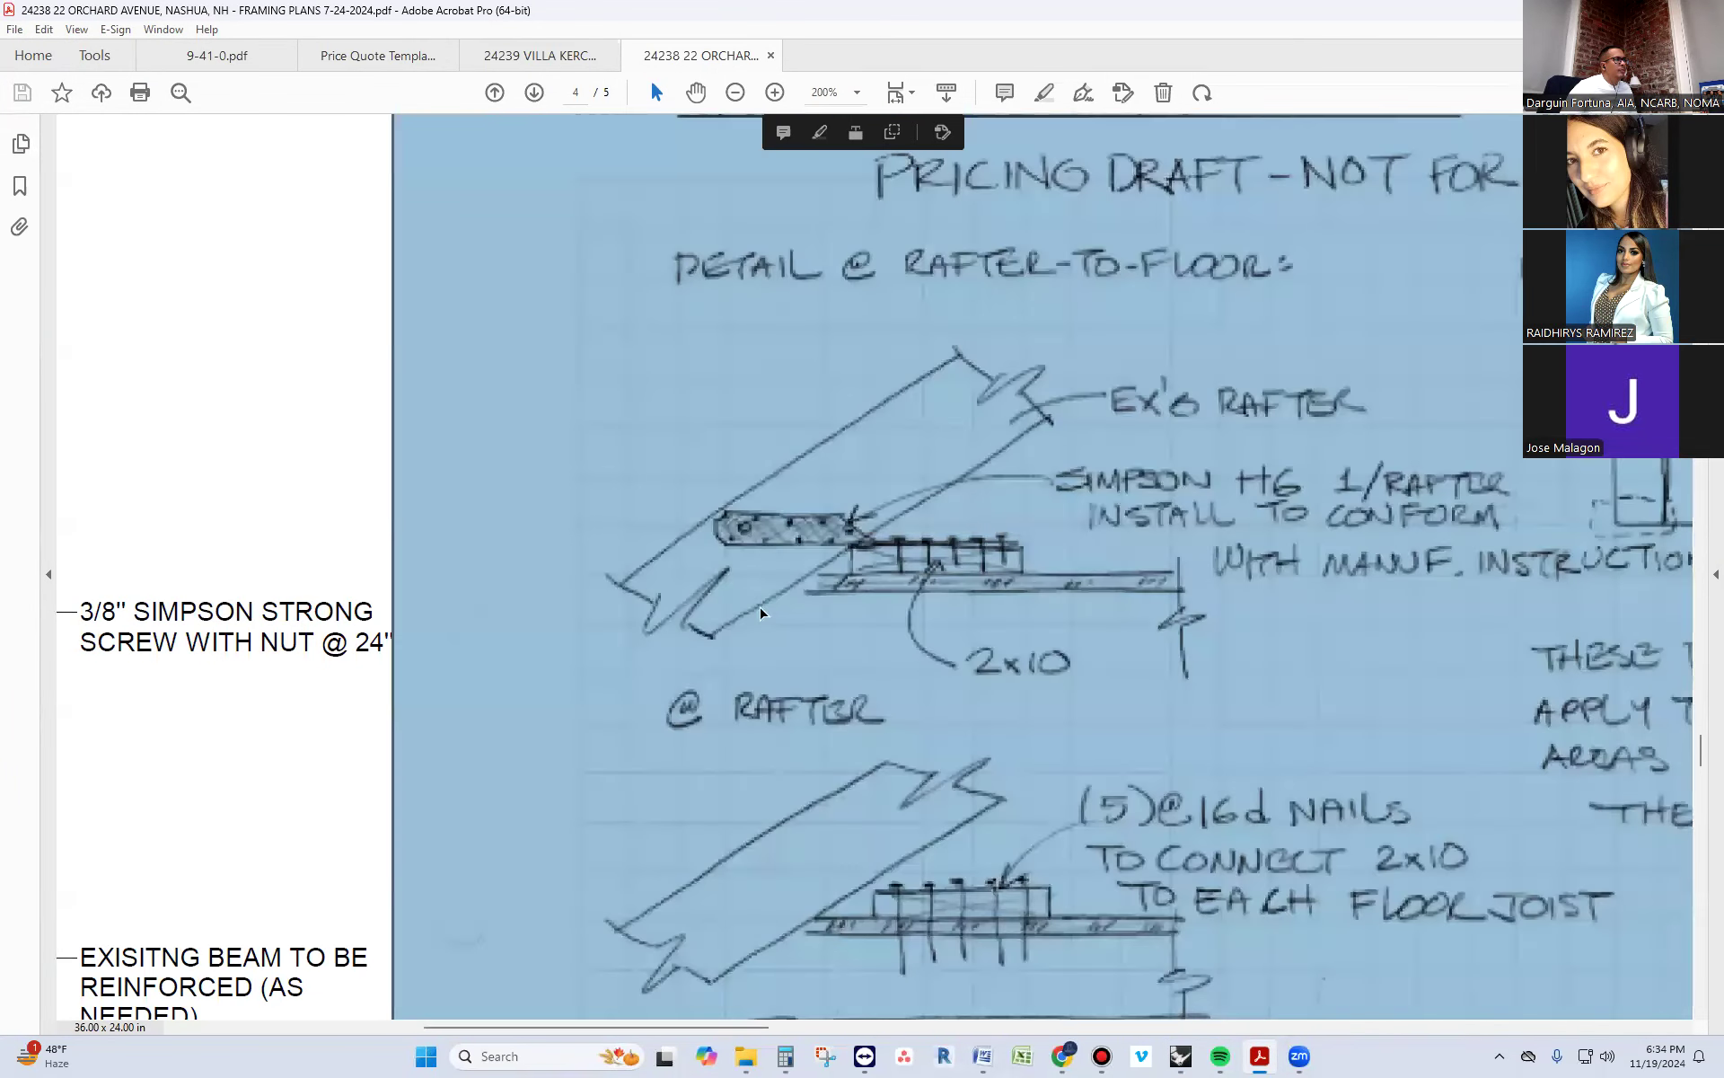
pyautogui.click(761, 613)
pyautogui.keyDown('ctrl'); pyautogui.scroll(-2, 759, 614); pyautogui.keyUp('ctrl')
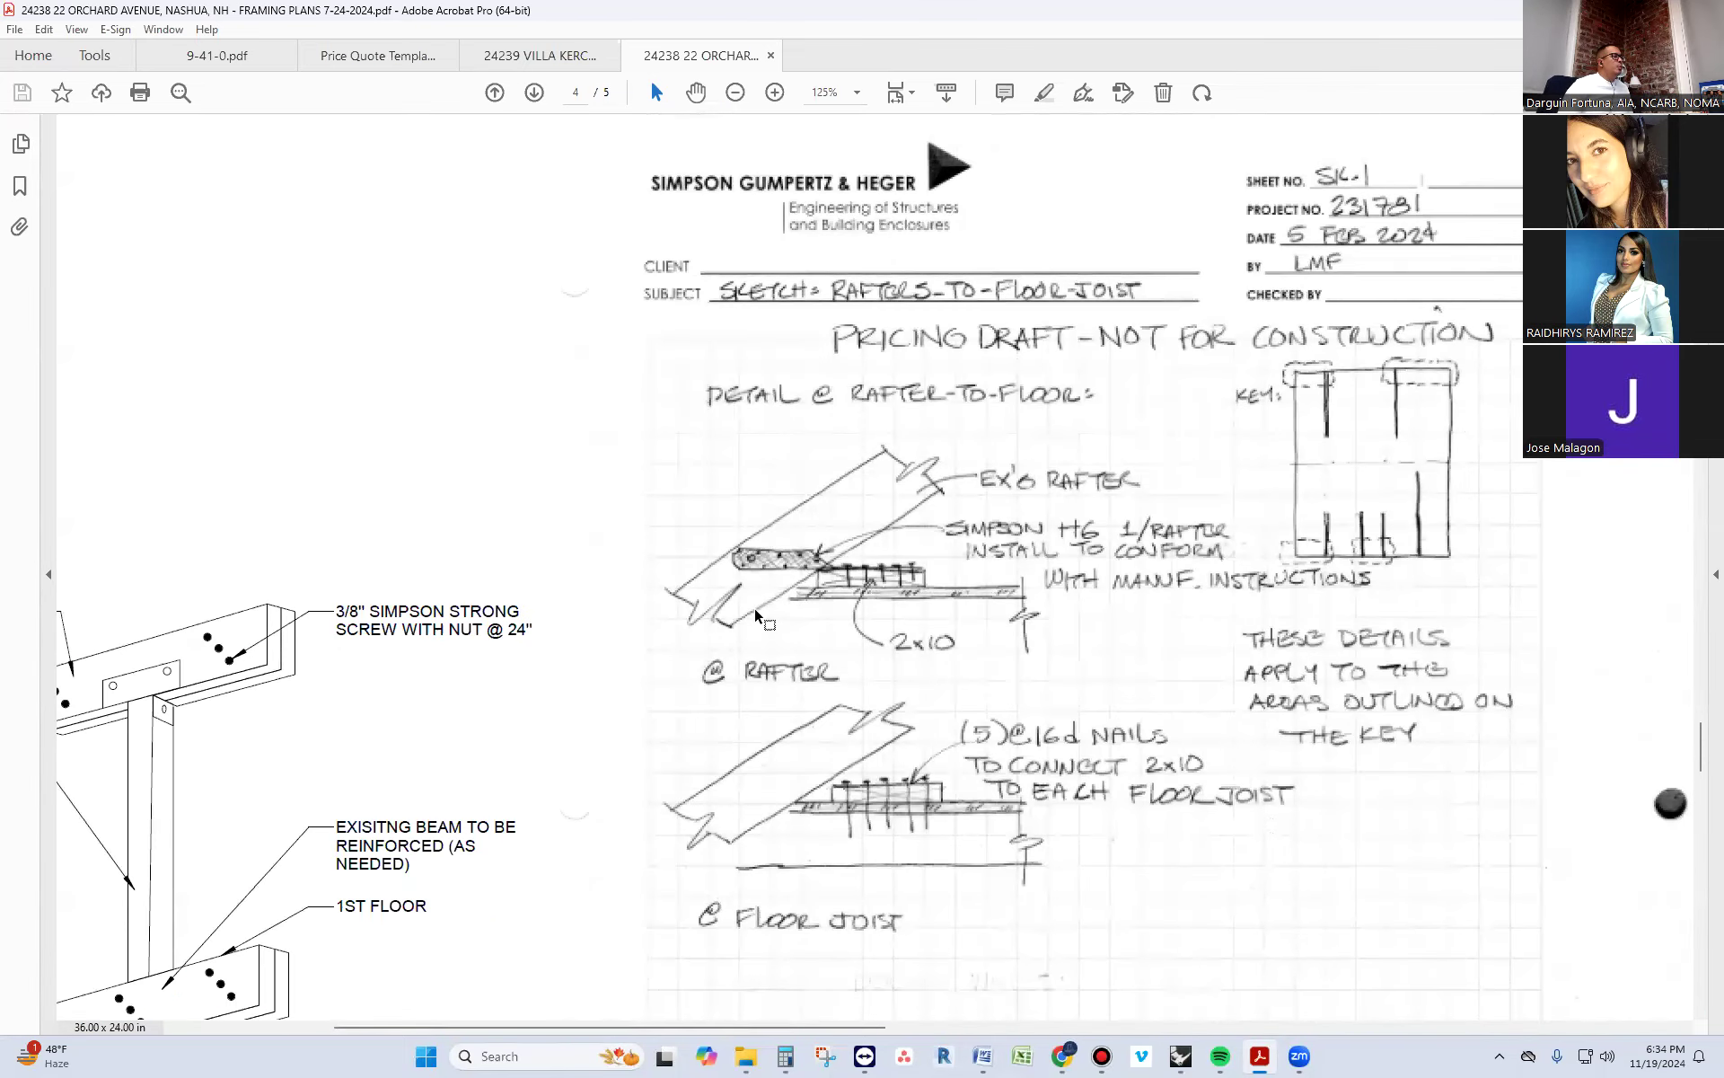
pyautogui.keyDown('ctrl'); pyautogui.scroll(4, 754, 607); pyautogui.keyUp('ctrl')
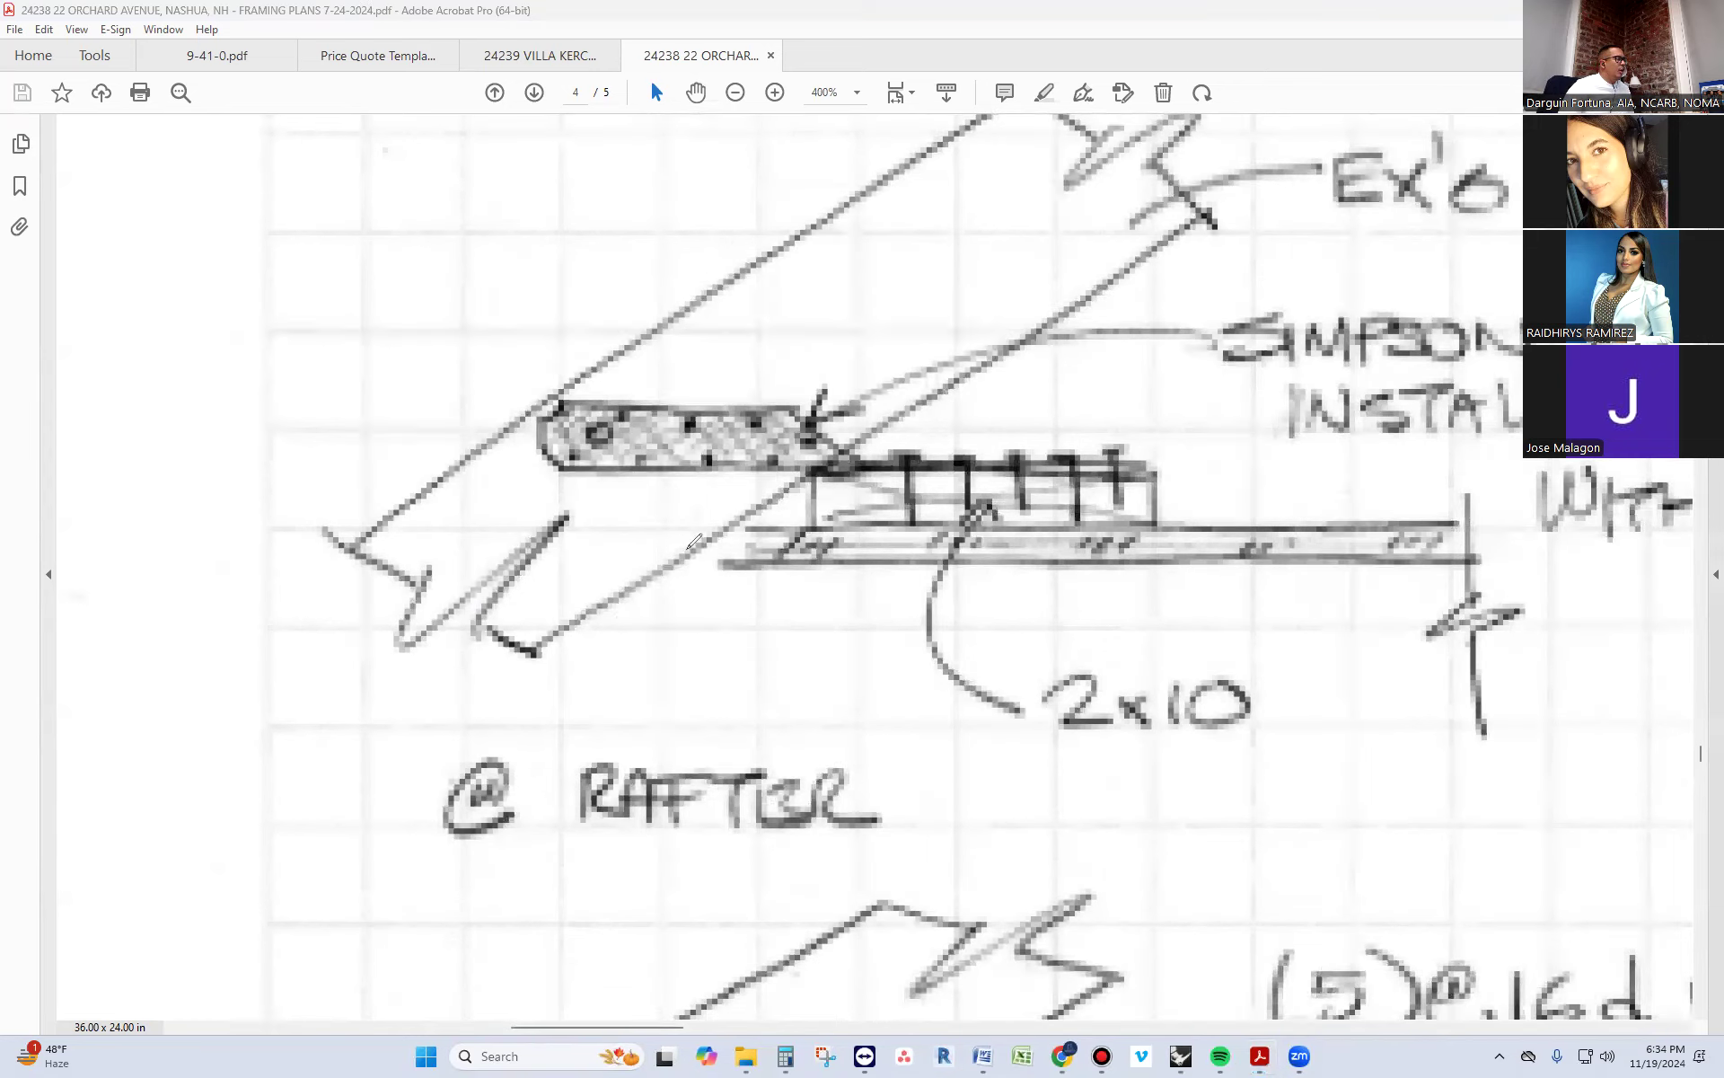
# Sketch a crossed double top plate in red below the rafter in the detail, with a leader arrow pointing to it
pyautogui.moveTo(632, 535)
pyautogui.mouseDown()
pyautogui.moveTo(526, 537)
pyautogui.moveTo(514, 696)
pyautogui.moveTo(675, 683)
pyautogui.moveTo(500, 662)
pyautogui.mouseUp()
pyautogui.moveTo(574, 603); pyautogui.dragTo(493, 603)
pyautogui.moveTo(536, 530); pyautogui.dragTo(652, 609)
pyautogui.moveTo(669, 523)
pyautogui.mouseDown()
pyautogui.moveTo(537, 607)
pyautogui.moveTo(666, 674)
pyautogui.mouseUp()
pyautogui.moveTo(669, 586); pyautogui.dragTo(534, 687)
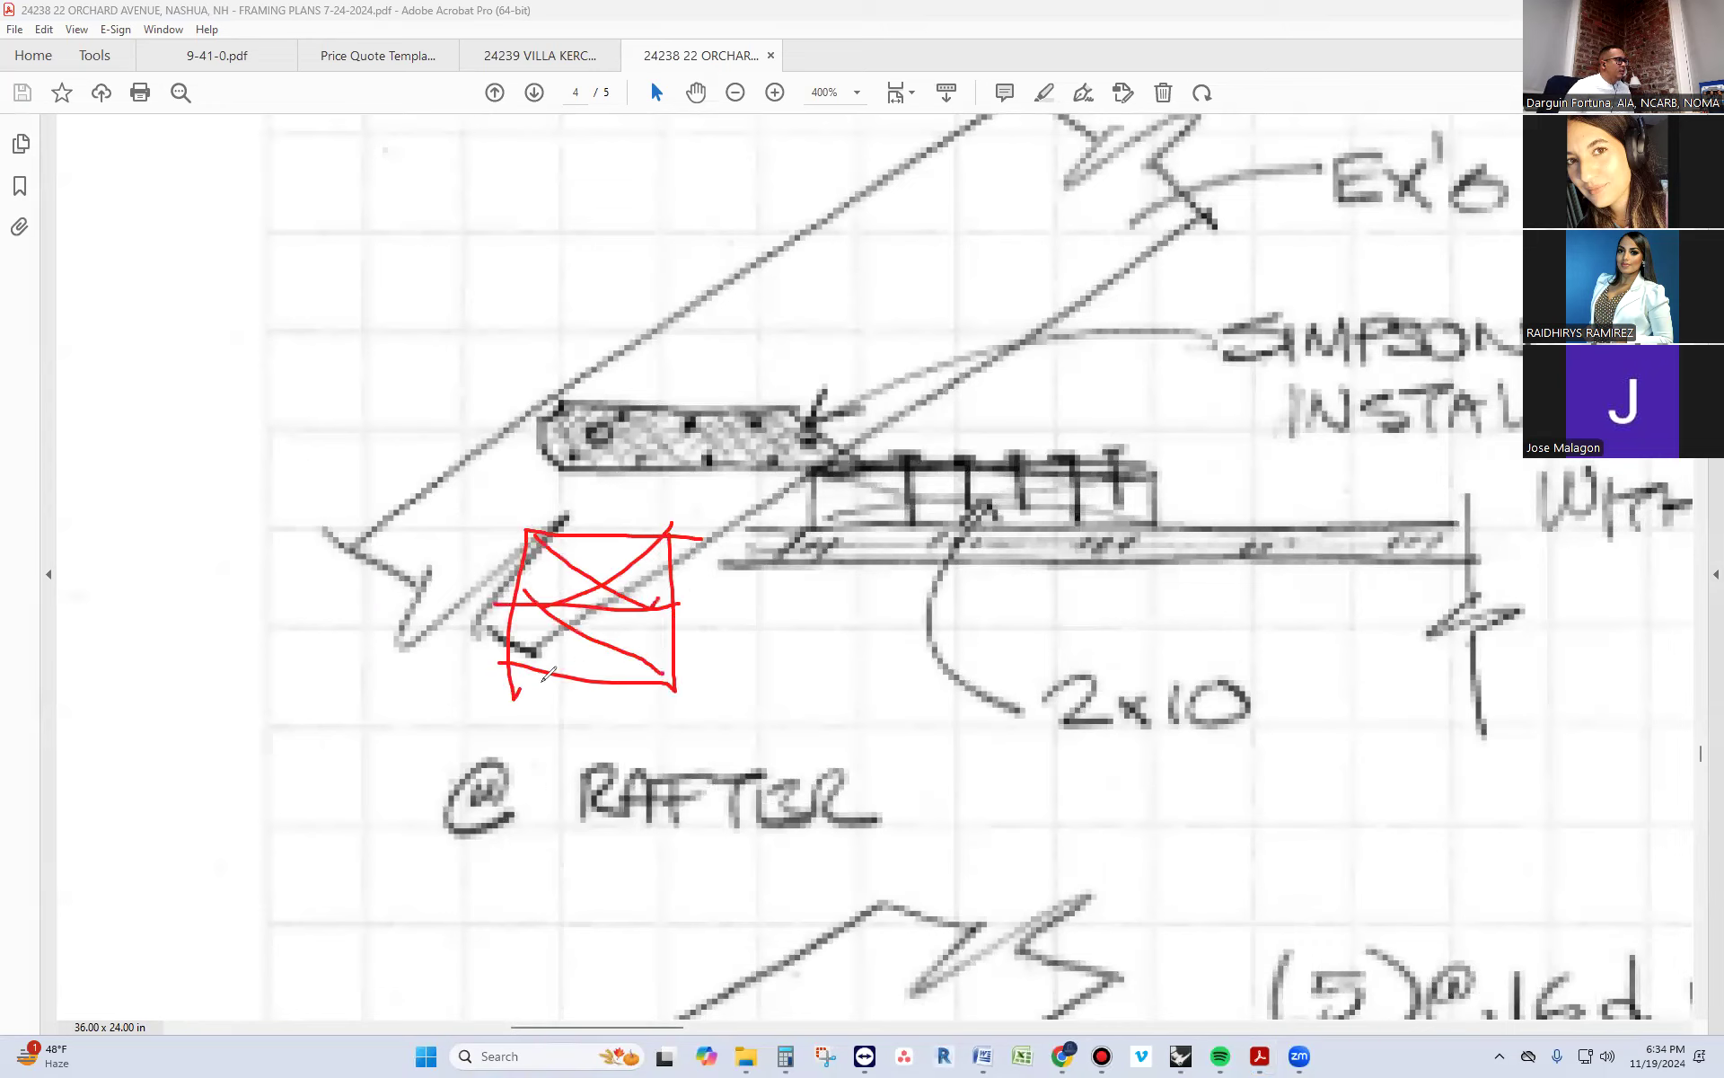
pyautogui.moveTo(814, 362)
pyautogui.mouseDown()
pyautogui.moveTo(759, 382)
pyautogui.moveTo(645, 555)
pyautogui.mouseUp()
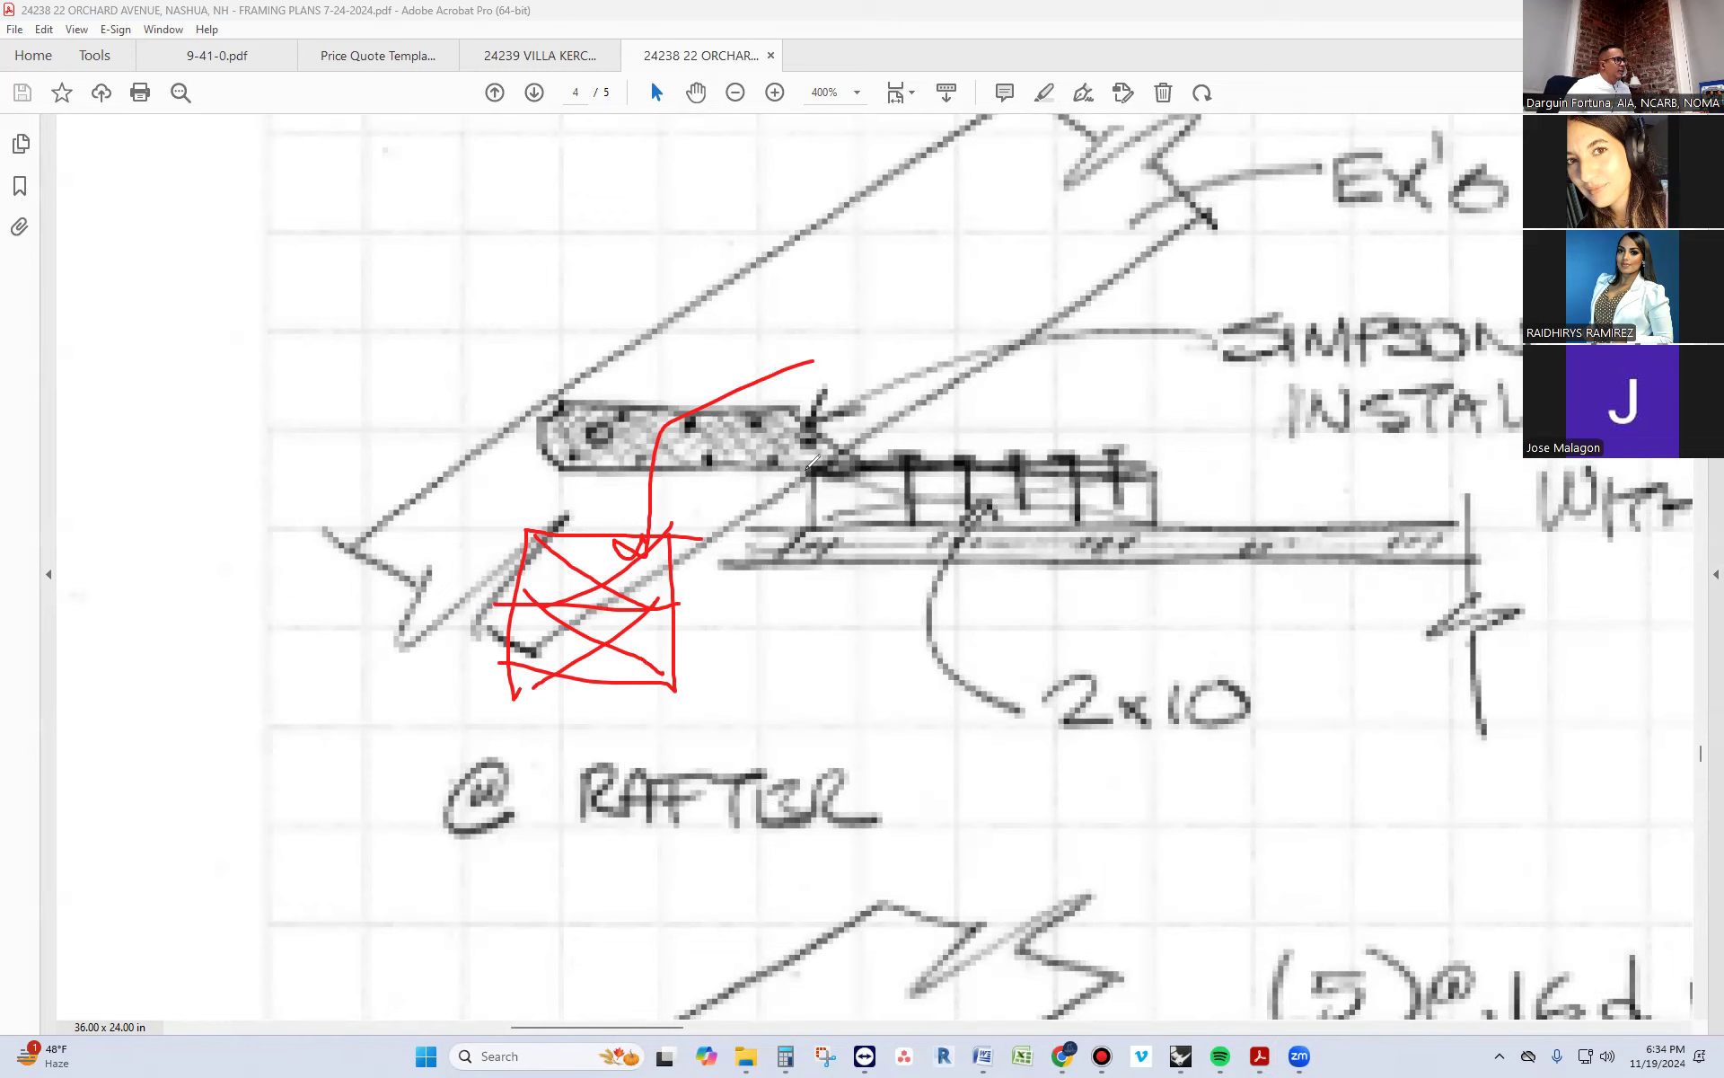
# Mark up the ceiling joist, circle the flat 2x10, and draw arrows from it to its label and the Simpson connector
pyautogui.moveTo(837, 564); pyautogui.dragTo(839, 580)
pyautogui.moveTo(825, 511); pyautogui.dragTo(772, 576)
pyautogui.moveTo(1258, 547); pyautogui.dragTo(1261, 580)
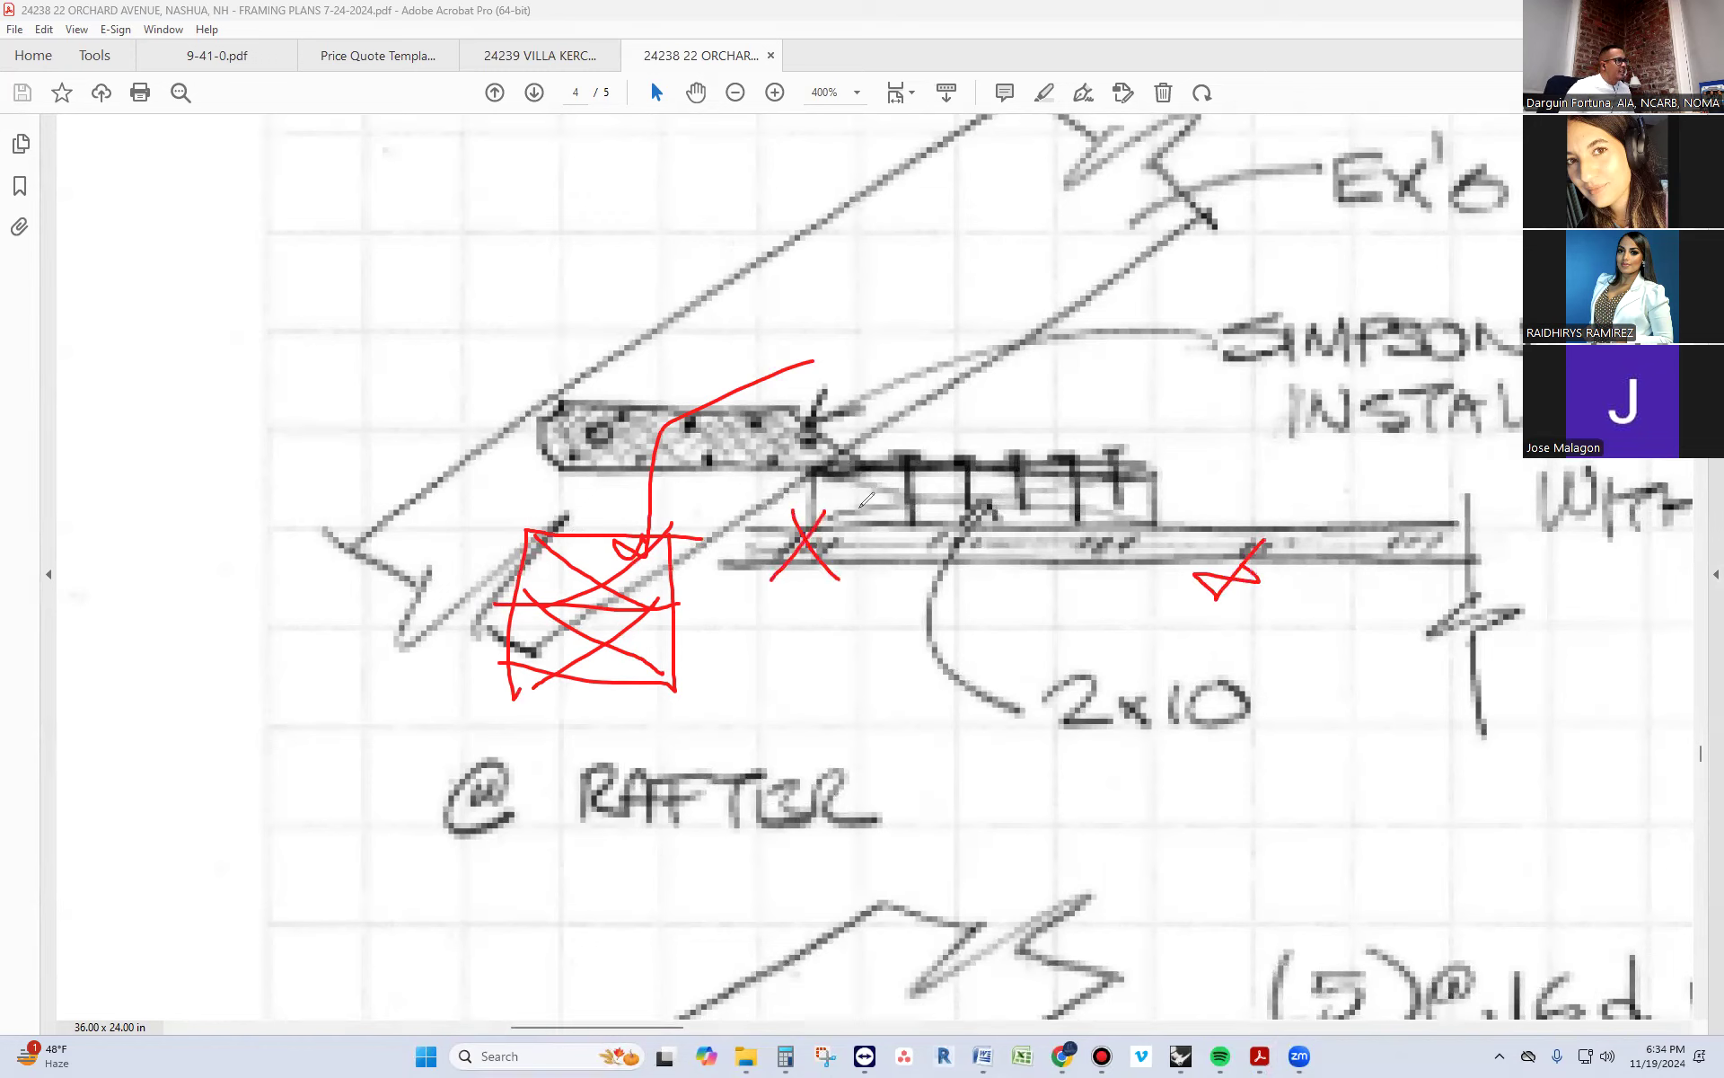
pyautogui.moveTo(1154, 489)
pyautogui.mouseDown()
pyautogui.moveTo(925, 457)
pyautogui.moveTo(1069, 495)
pyautogui.mouseUp()
pyautogui.moveTo(947, 511)
pyautogui.mouseDown()
pyautogui.moveTo(898, 647)
pyautogui.moveTo(994, 636)
pyautogui.mouseUp()
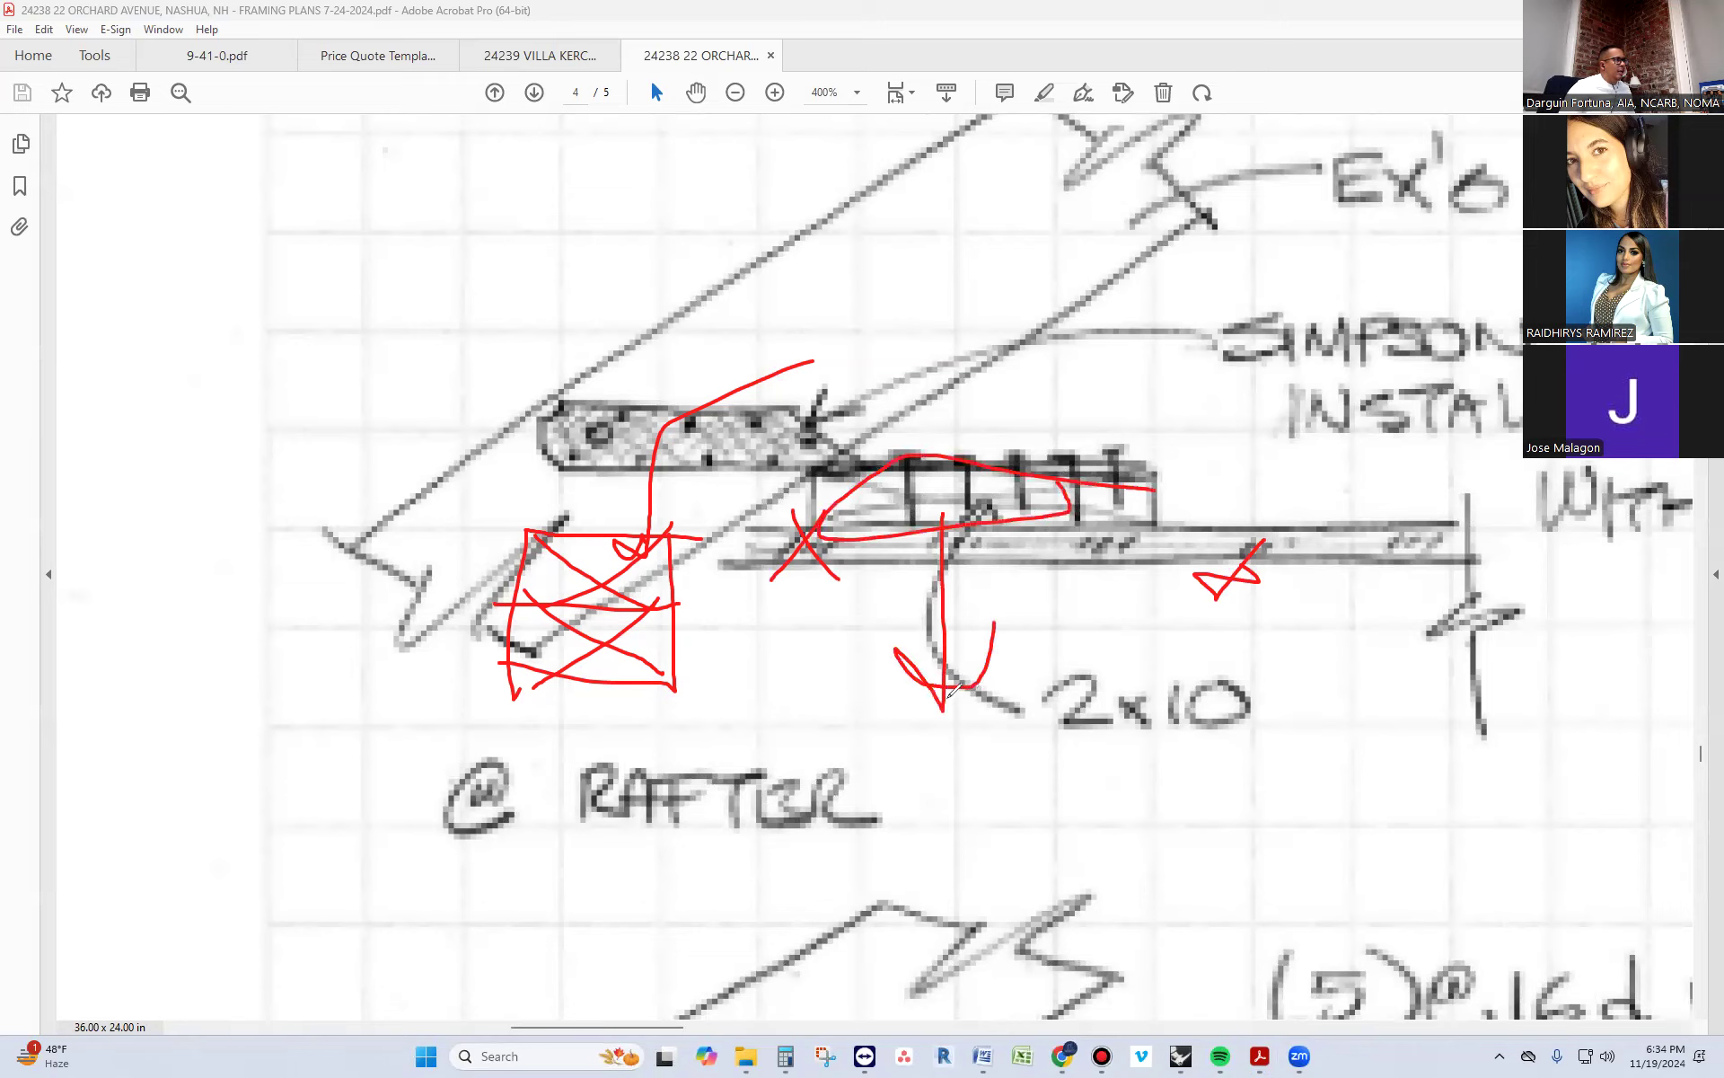
pyautogui.moveTo(945, 476)
pyautogui.mouseDown()
pyautogui.moveTo(889, 401)
pyautogui.moveTo(724, 393)
pyautogui.mouseUp()
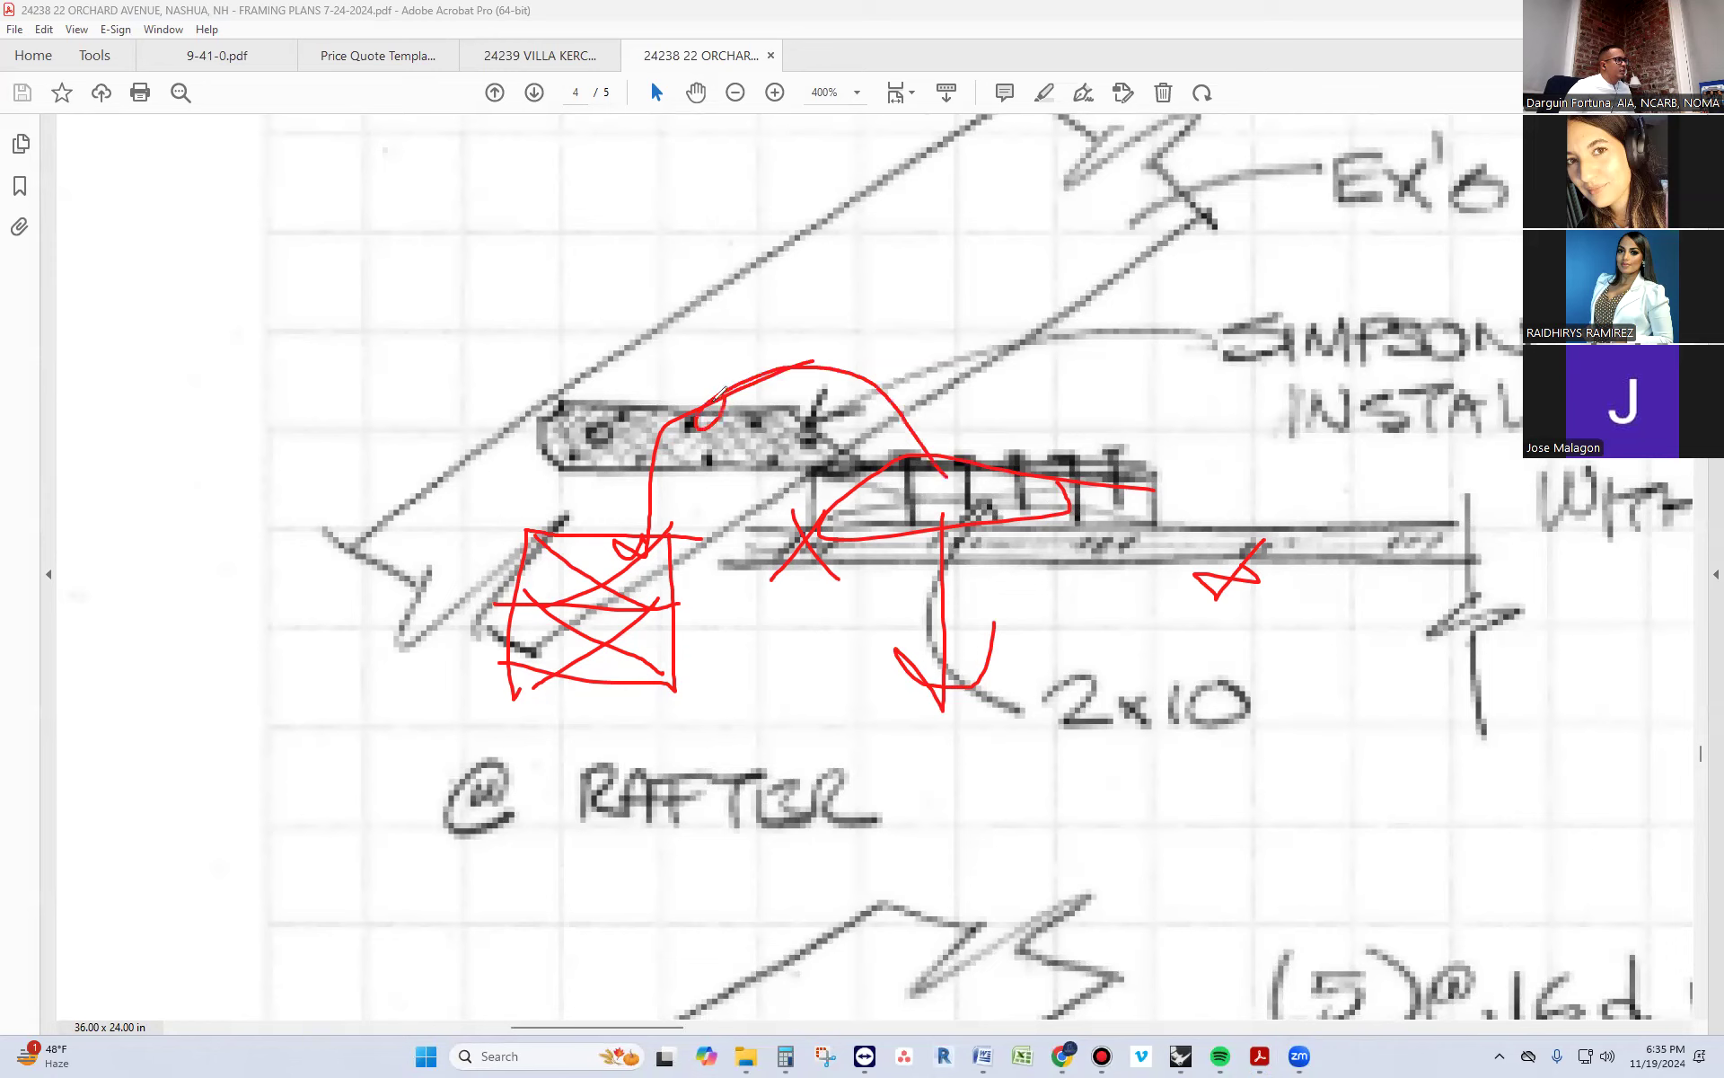
# Circle the rafter connection, draw force arrows along the rafter and joist, and clear all markup from the detail
pyautogui.moveTo(978, 274)
pyautogui.mouseDown()
pyautogui.moveTo(638, 404)
pyautogui.moveTo(934, 265)
pyautogui.moveTo(796, 277)
pyautogui.mouseUp()
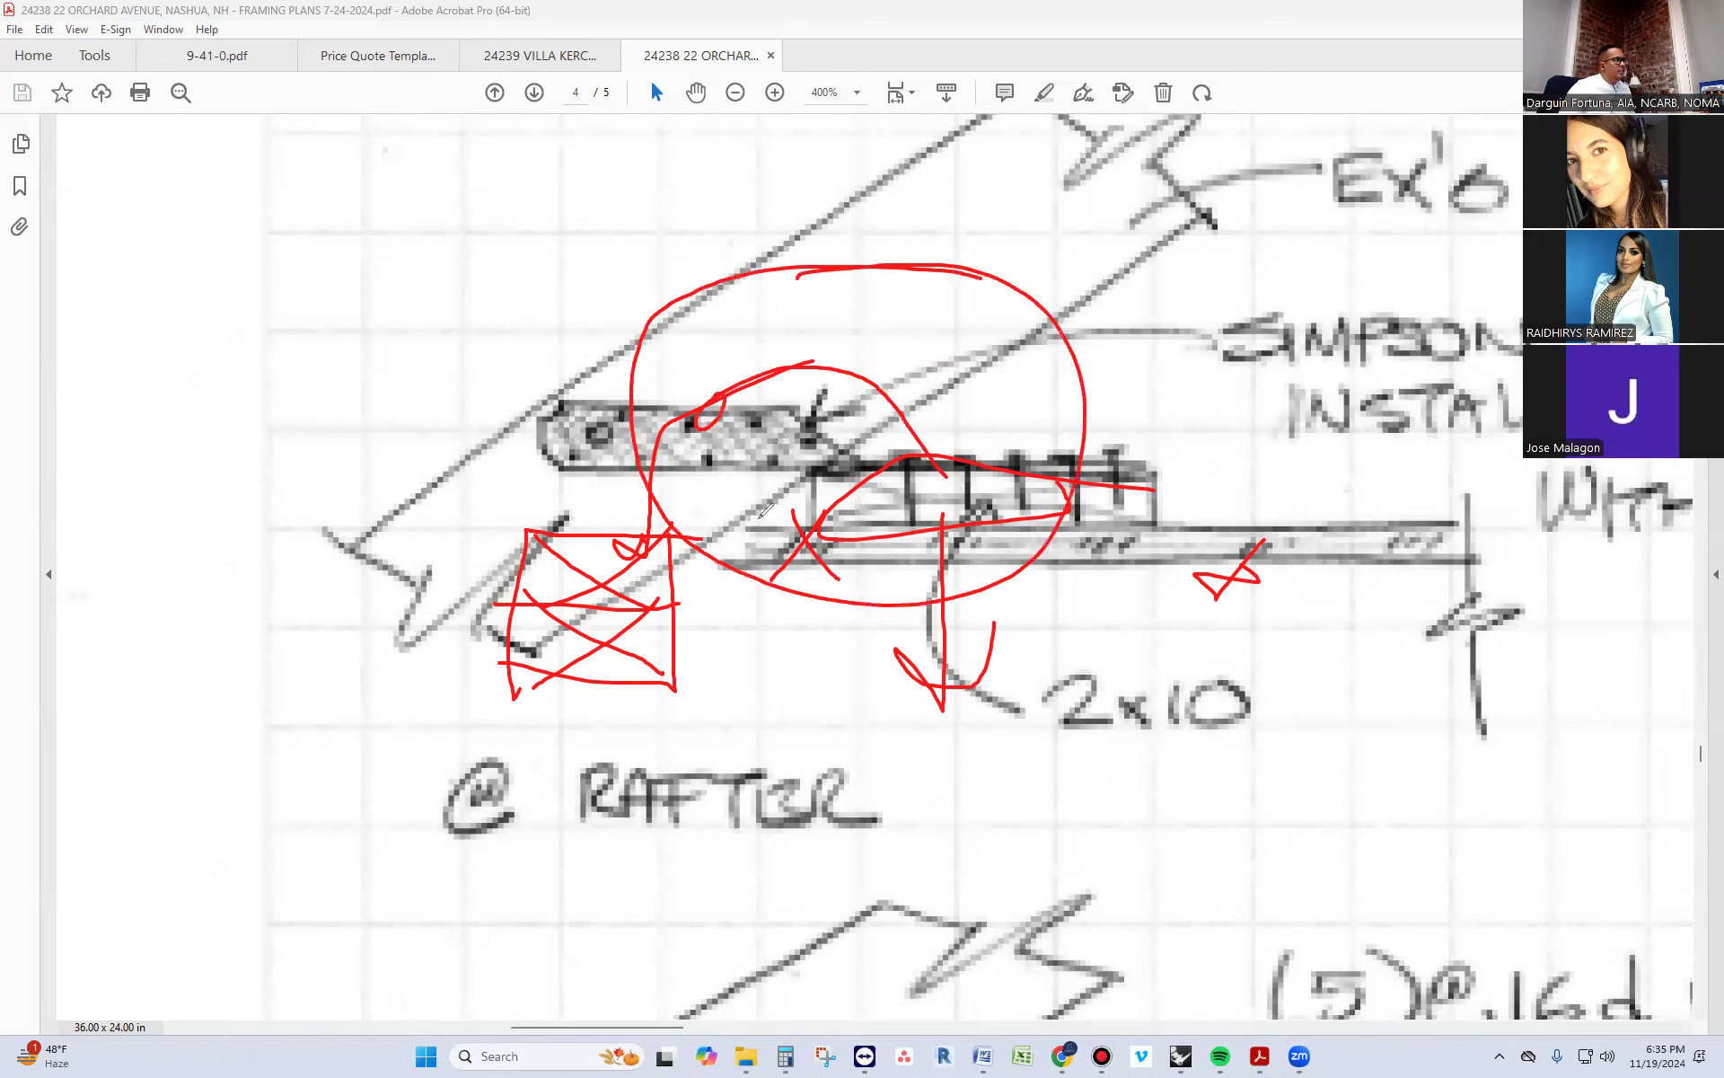
pyautogui.moveTo(1192, 155)
pyautogui.mouseDown()
pyautogui.moveTo(878, 340)
pyautogui.moveTo(959, 350)
pyautogui.mouseUp()
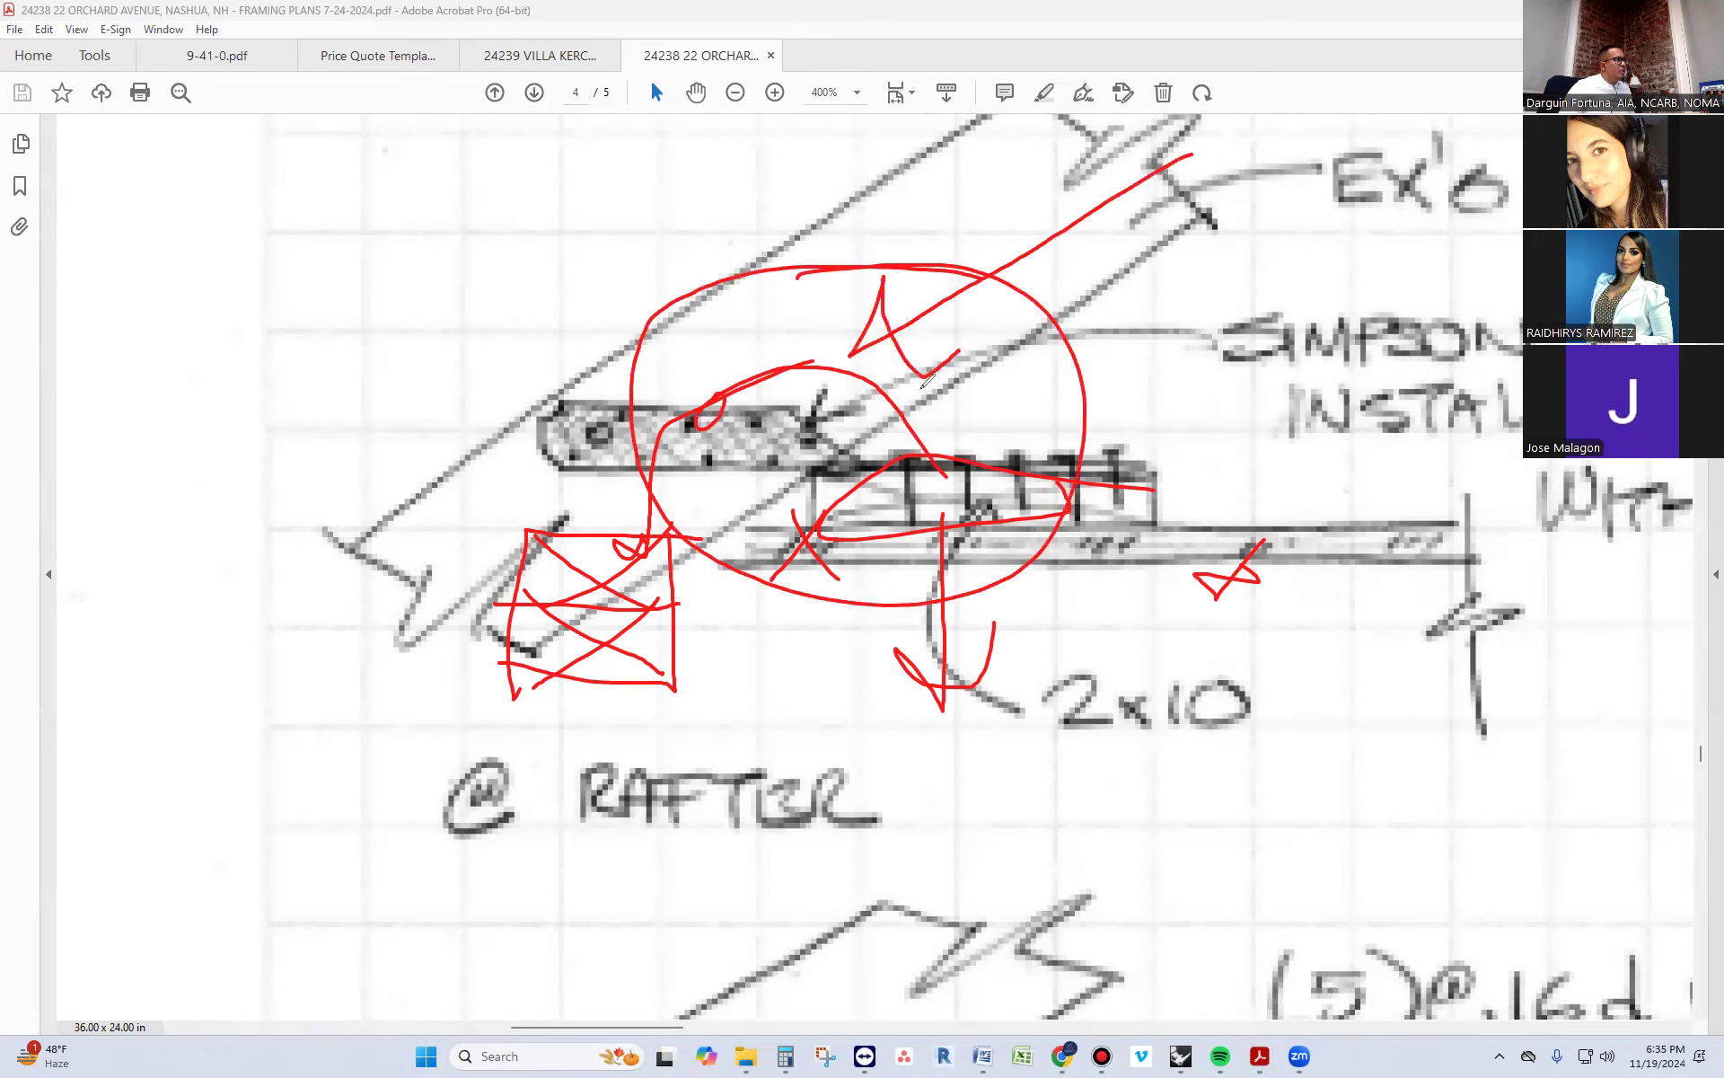
pyautogui.moveTo(895, 514)
pyautogui.mouseDown()
pyautogui.moveTo(1401, 491)
pyautogui.moveTo(1365, 519)
pyautogui.moveTo(1387, 503)
pyautogui.mouseUp()
pyautogui.moveTo(1522, 584); pyautogui.dragTo(1140, 612)
pyautogui.moveTo(902, 606); pyautogui.dragTo(1061, 618)
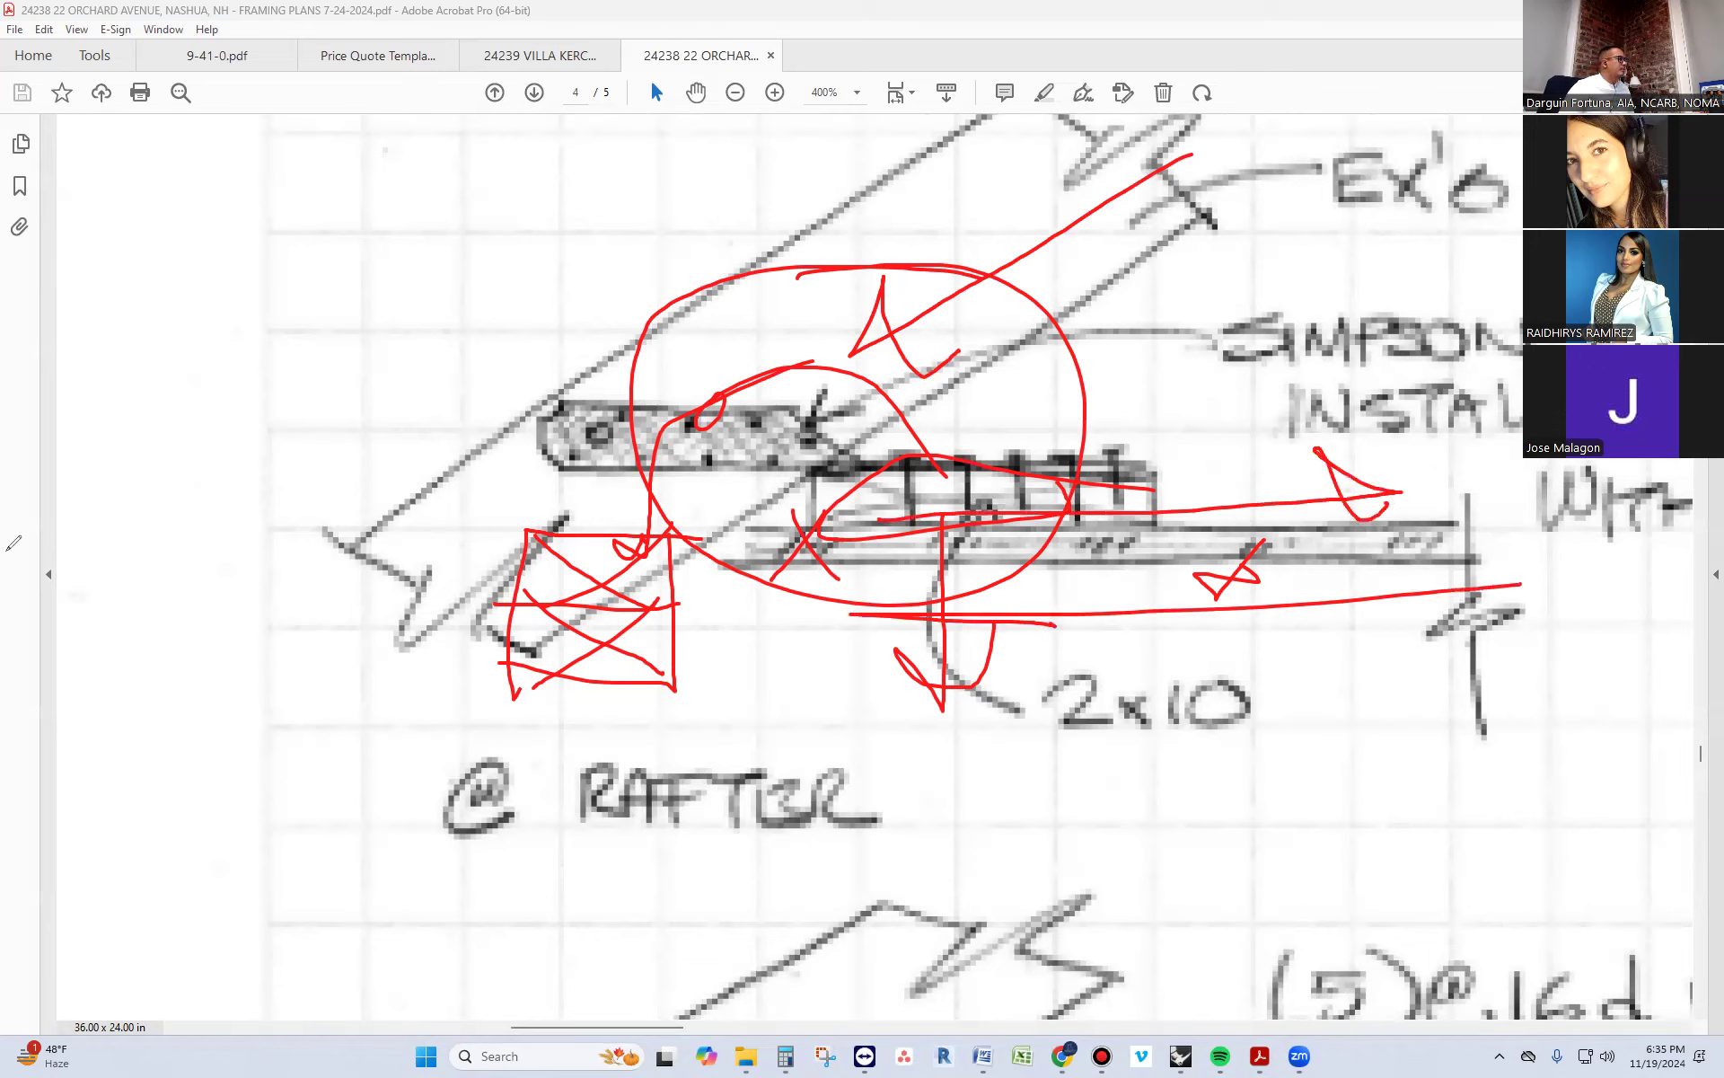
pyautogui.click(103, 639)
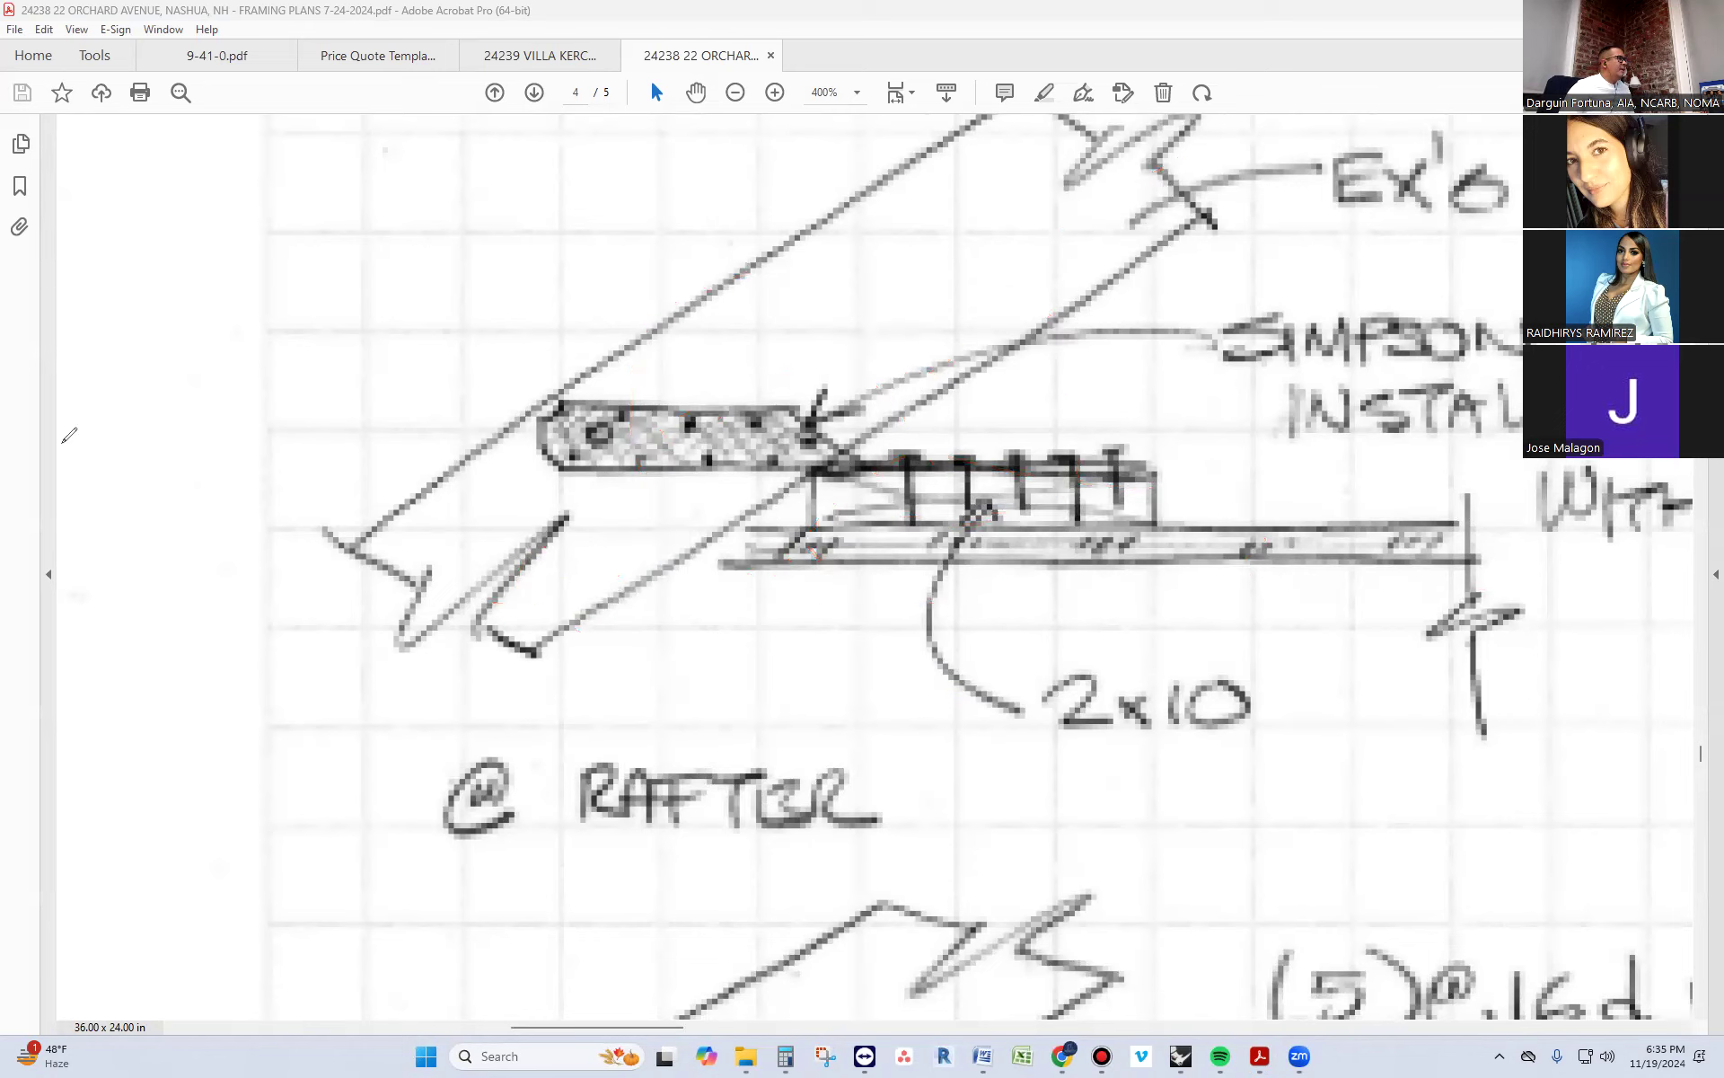
# Switch to Rhino and delete the grouped framing piece lying over the ceiling deck beside the rafter feet
pyautogui.hotkey('alt', 'Tab')
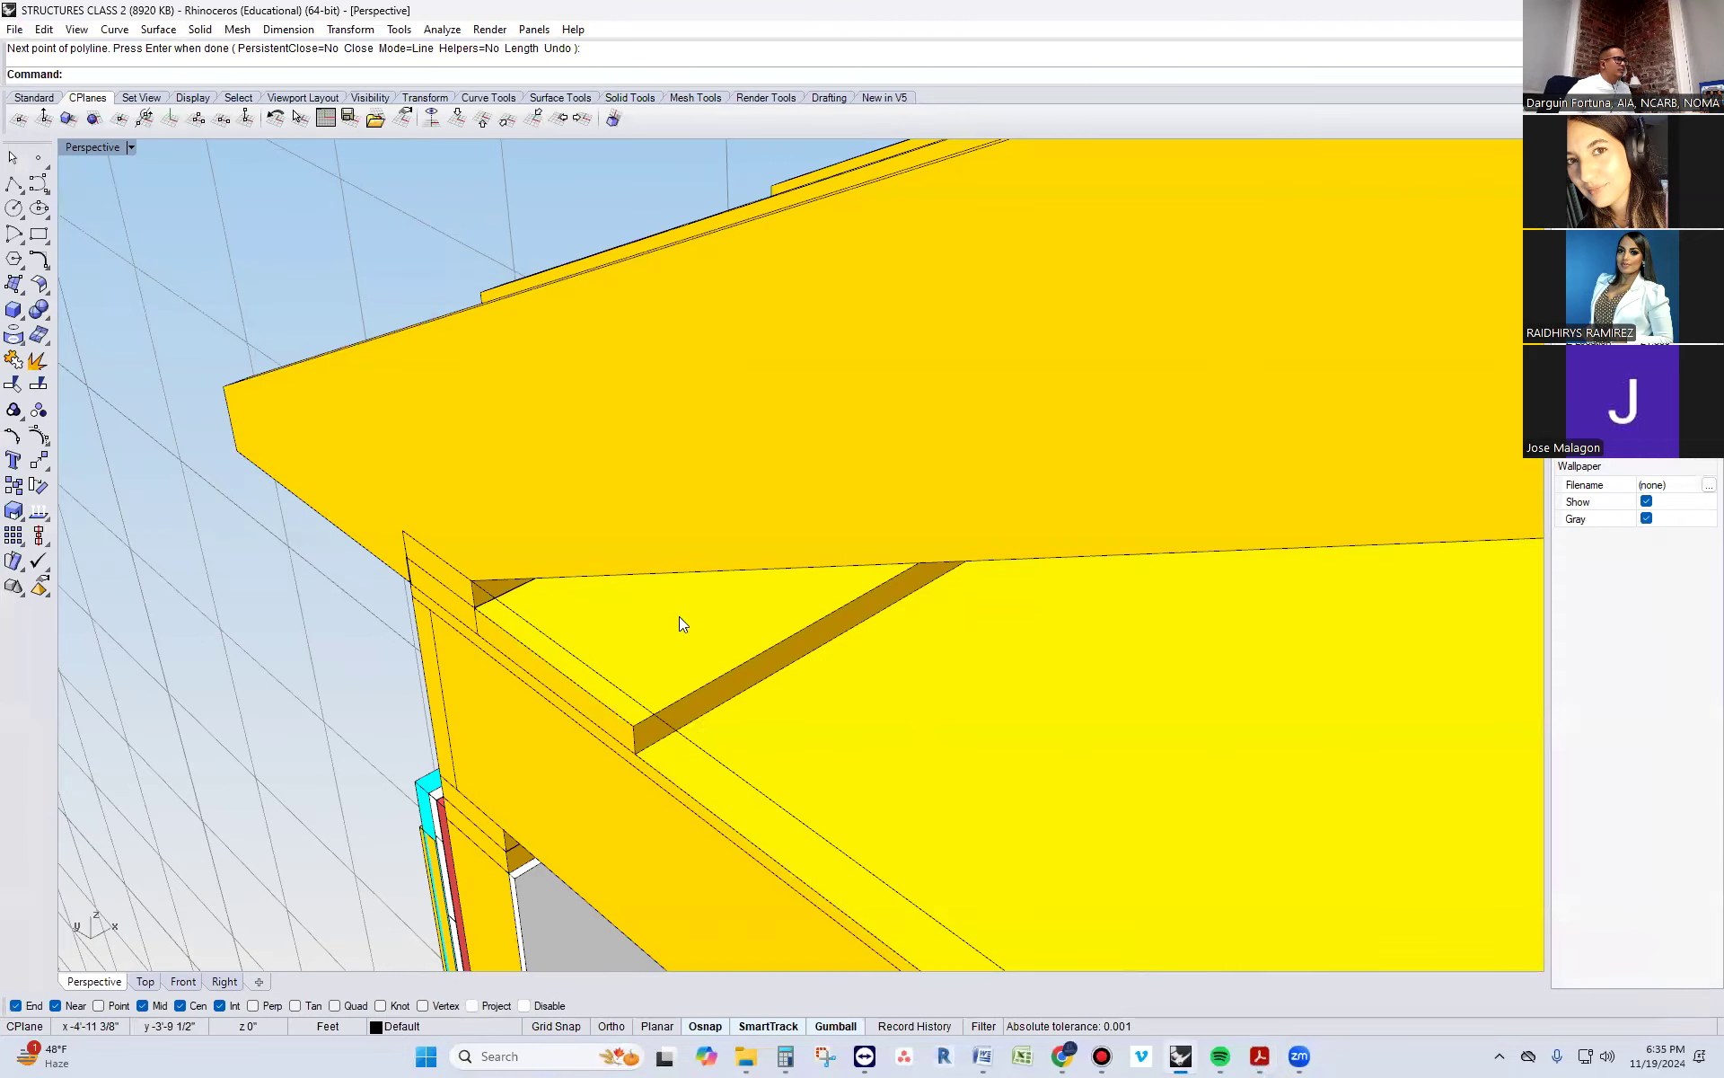
pyautogui.scroll(-15, 657, 600)
pyautogui.scroll(-5, 657, 600)
pyautogui.moveTo(825, 577); pyautogui.dragTo(649, 595, button='right')
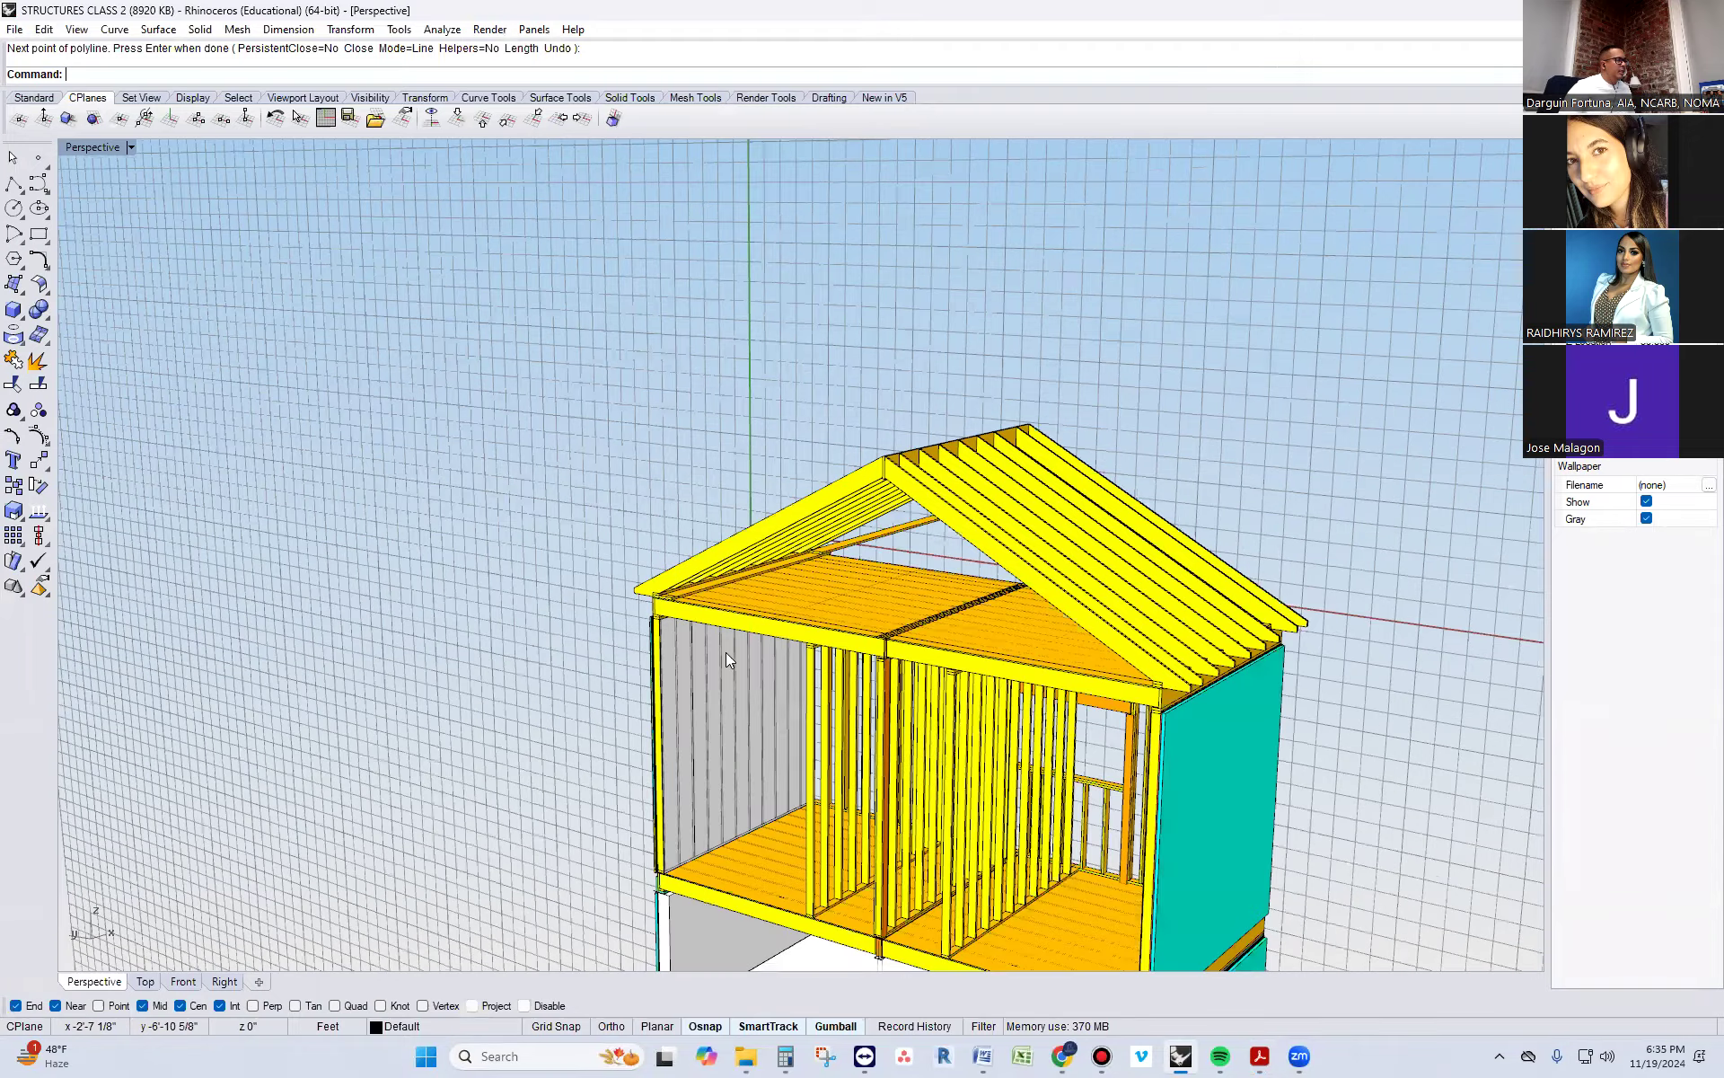
pyautogui.scroll(5, 1023, 675)
pyautogui.scroll(2, 1084, 636)
pyautogui.moveTo(1084, 634); pyautogui.dragTo(1108, 611, button='right')
pyautogui.press('Escape')
pyautogui.click(748, 401)
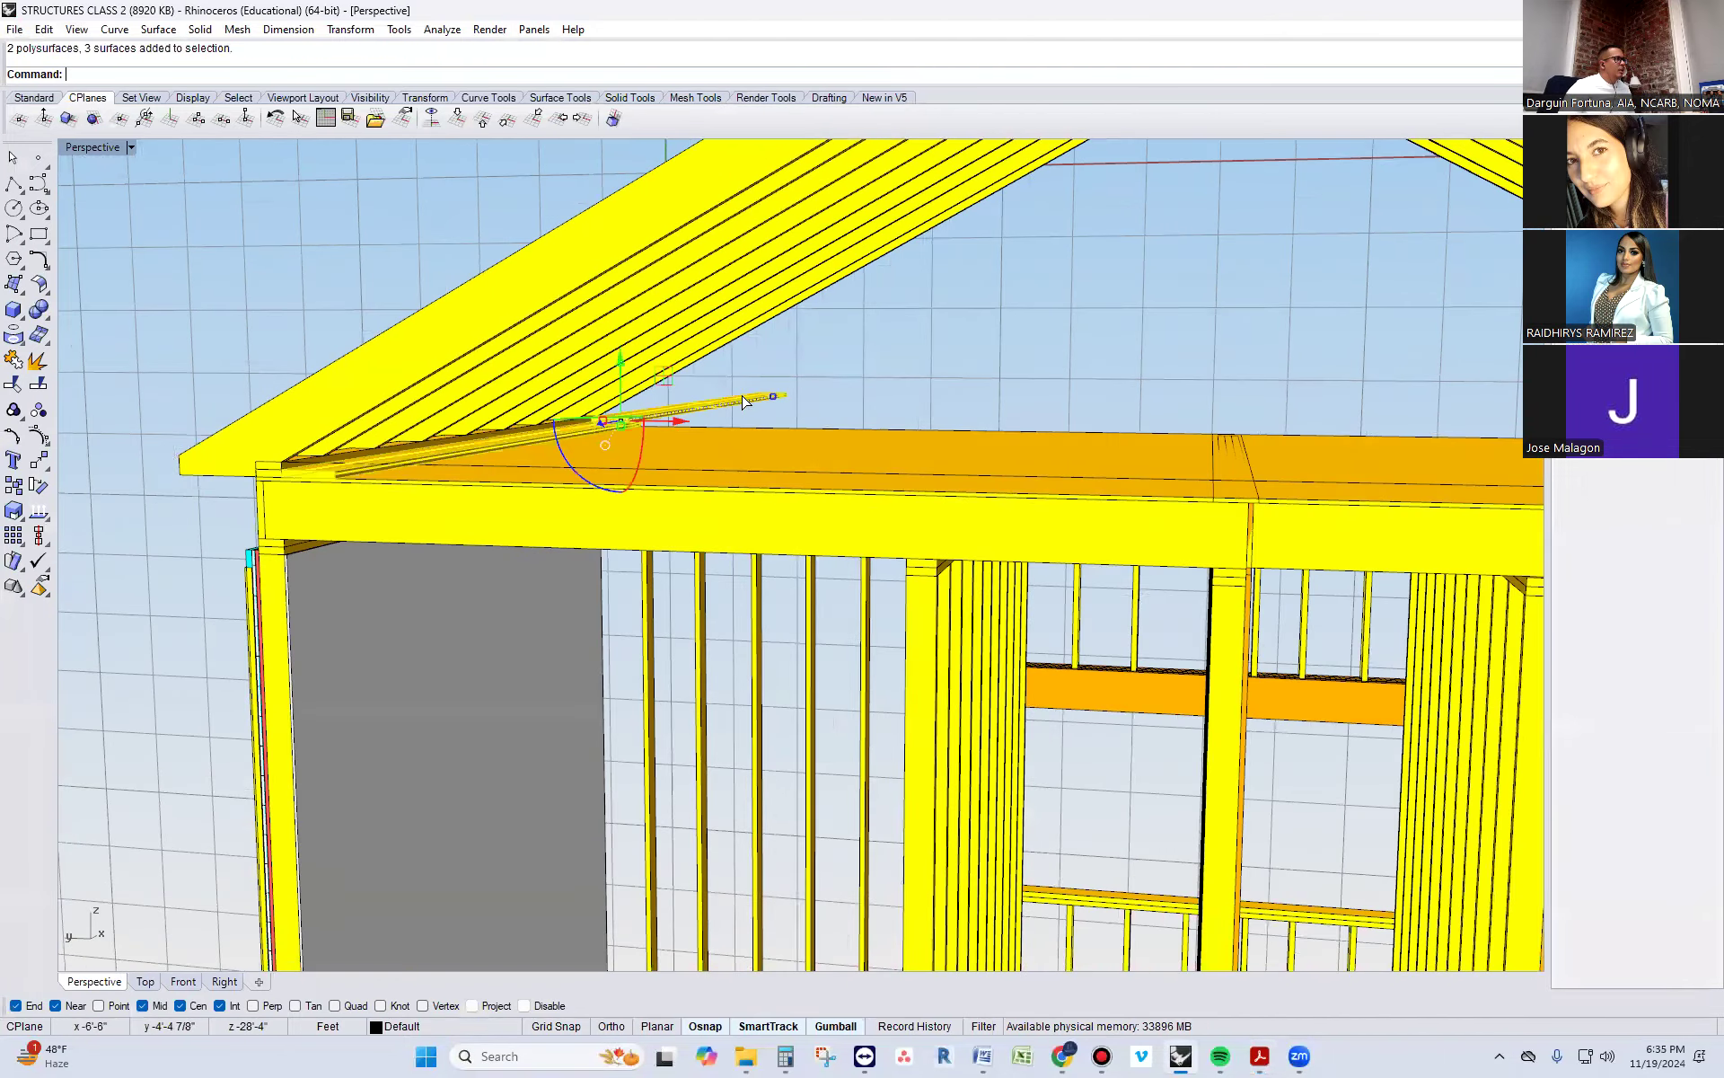
pyautogui.press('Delete')
# Duplicate the top edges of the end rafters on both roof slopes with DupEdge
pyautogui.moveTo(728, 437); pyautogui.dragTo(984, 632, button='right')
pyautogui.scroll(-5, 644, 589)
pyautogui.scroll(2, 849, 449)
pyautogui.scroll(2, 830, 500)
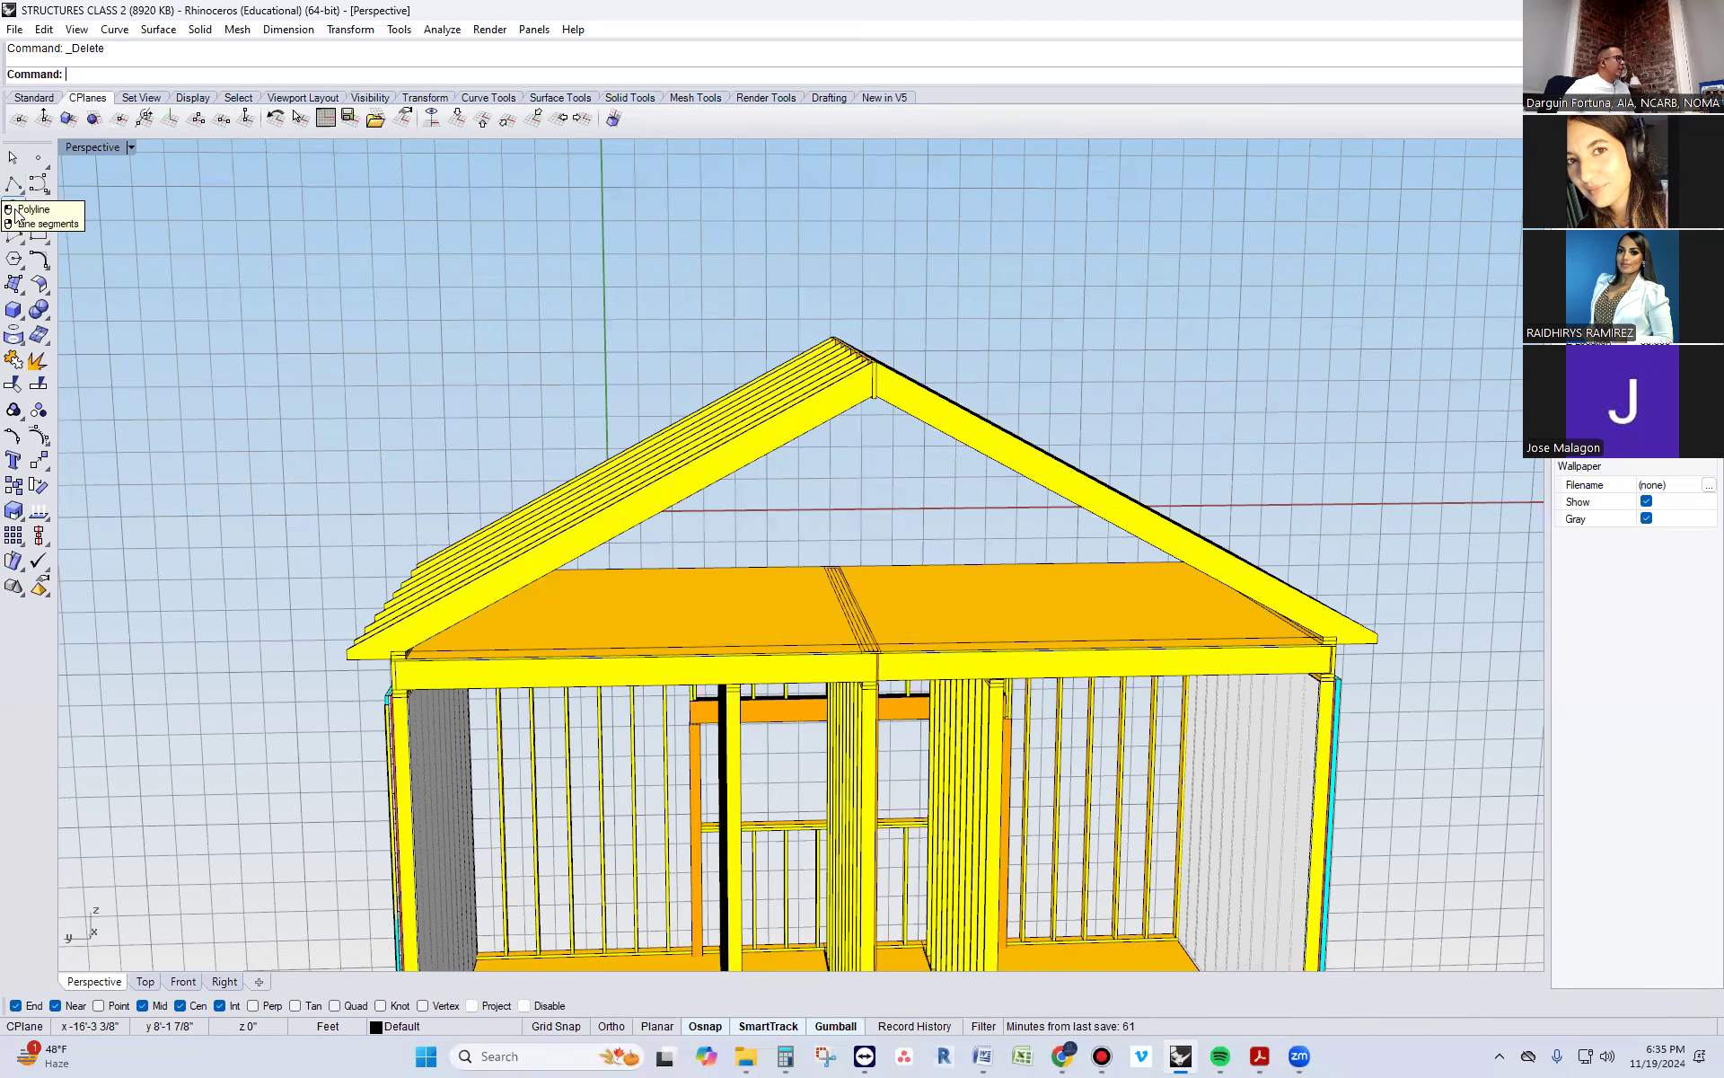
pyautogui.write('DupEdge')
pyautogui.press('Return')
pyautogui.scroll(3, 434, 490)
pyautogui.click(627, 589)
pyautogui.scroll(-2, 693, 569)
pyautogui.scroll(4, 1135, 503)
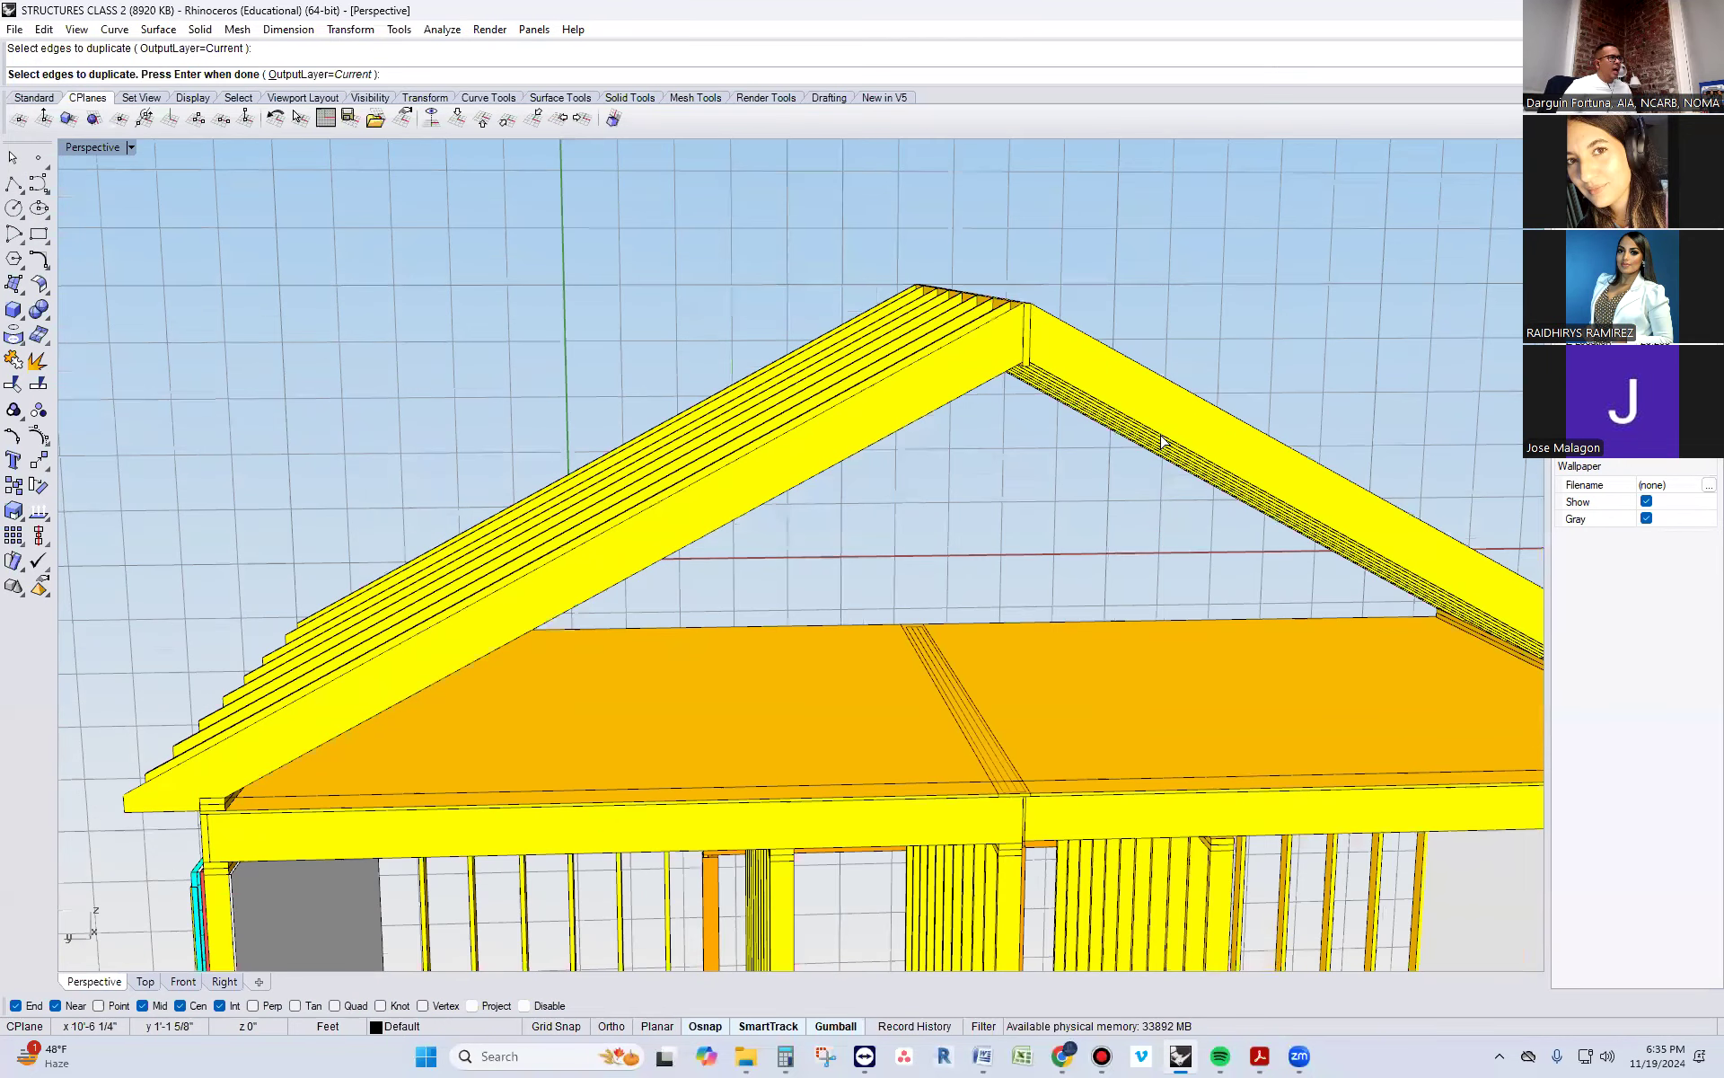
pyautogui.click(1162, 340)
pyautogui.press('Return')
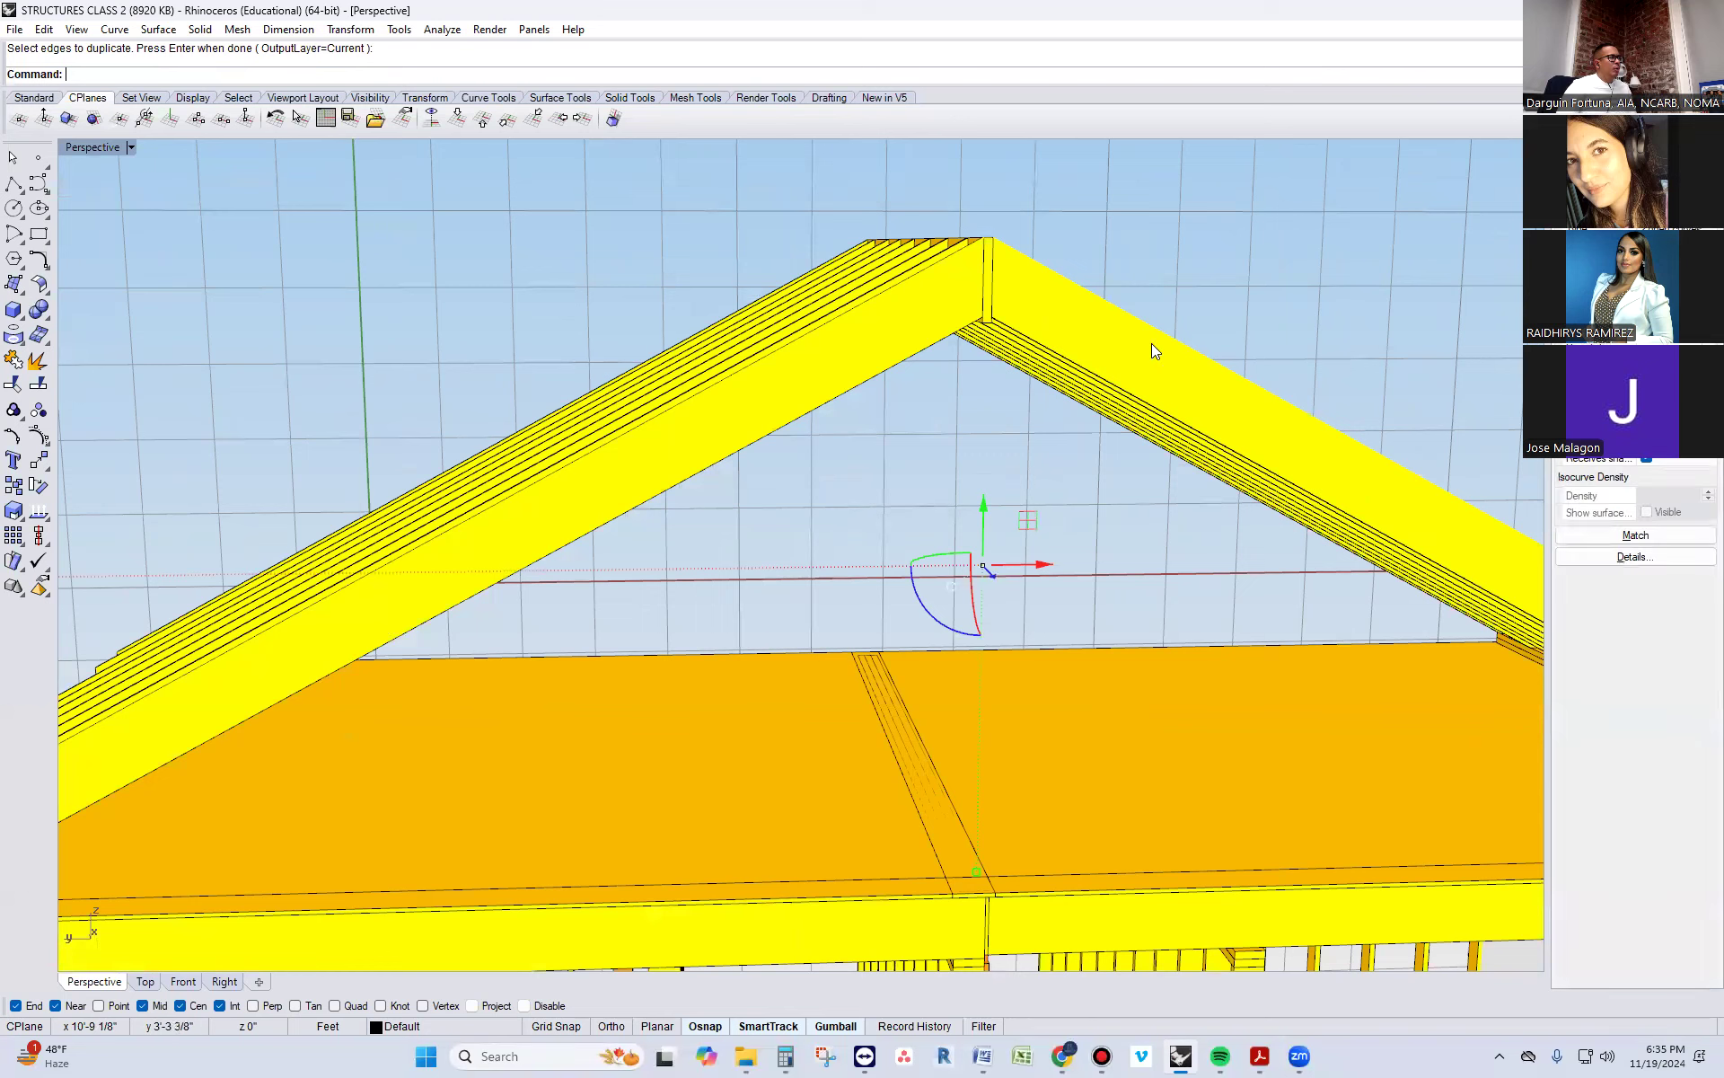
pyautogui.press('Escape')
# Select the two duplicated rafter edge curves and extrude them along the ridge to the far end as open roof surfaces
pyautogui.moveTo(1126, 369); pyautogui.dragTo(1024, 393, button='right')
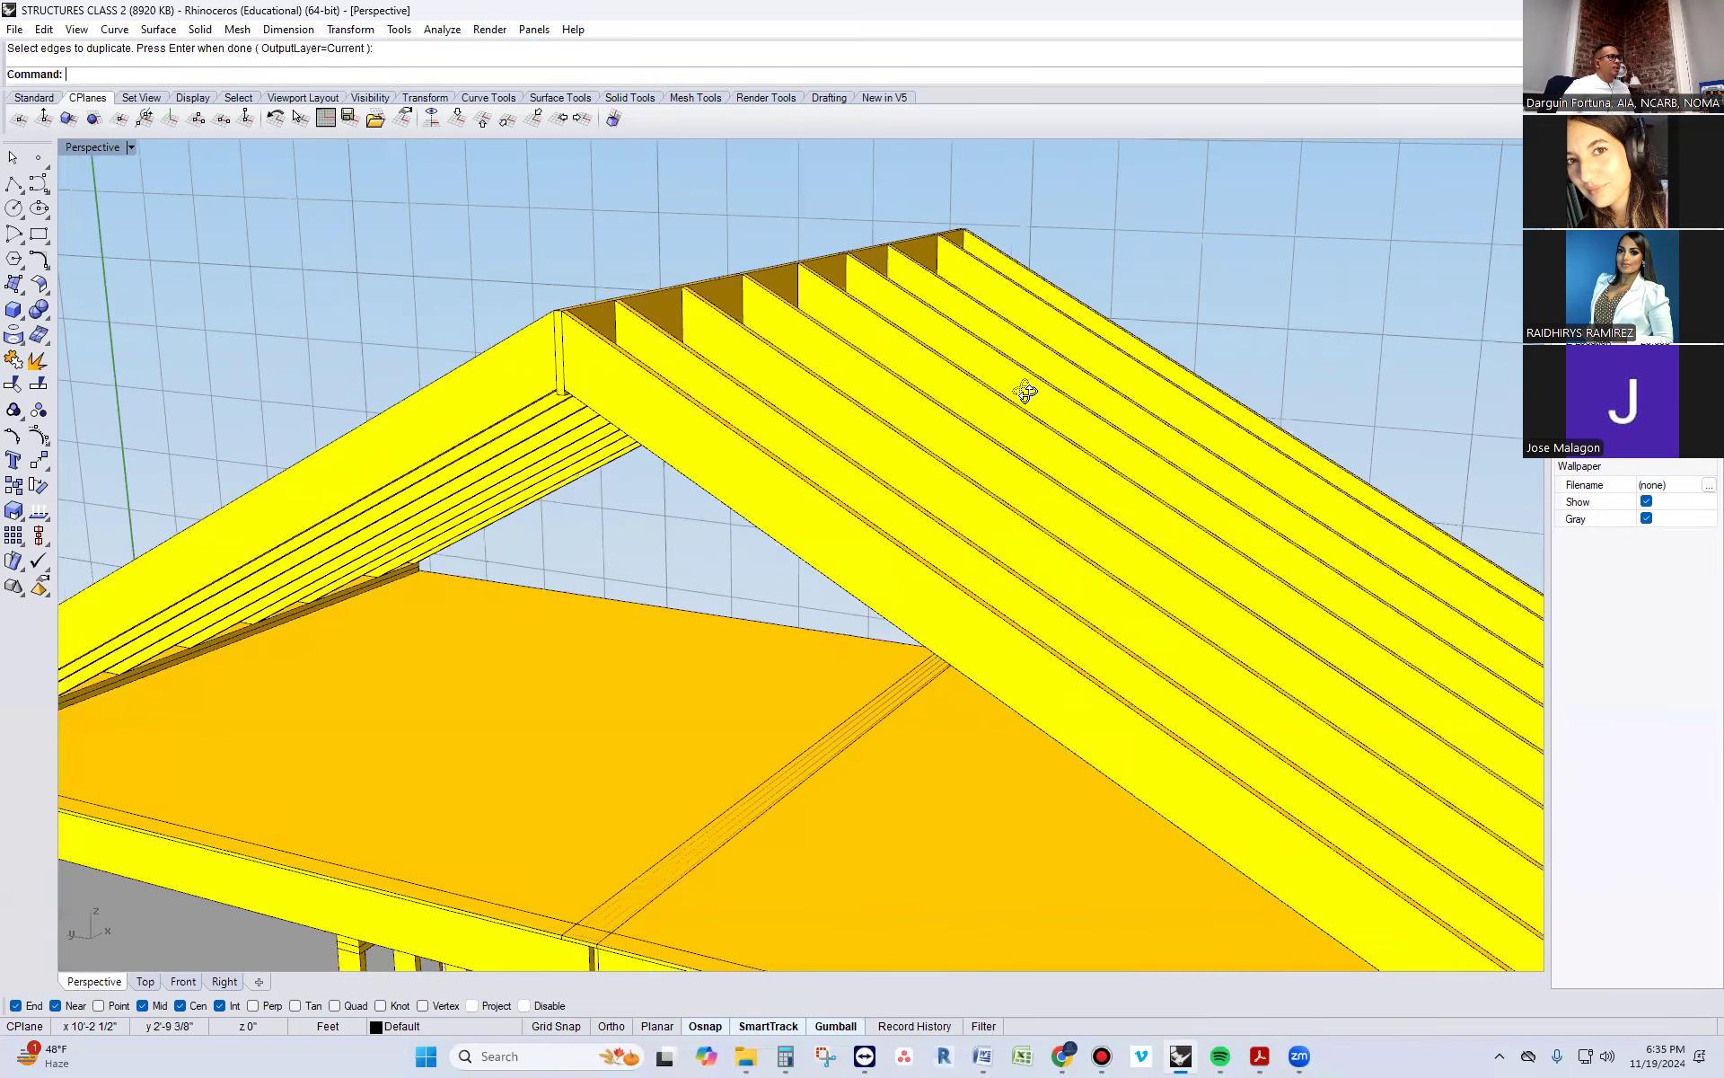
pyautogui.click(631, 316)
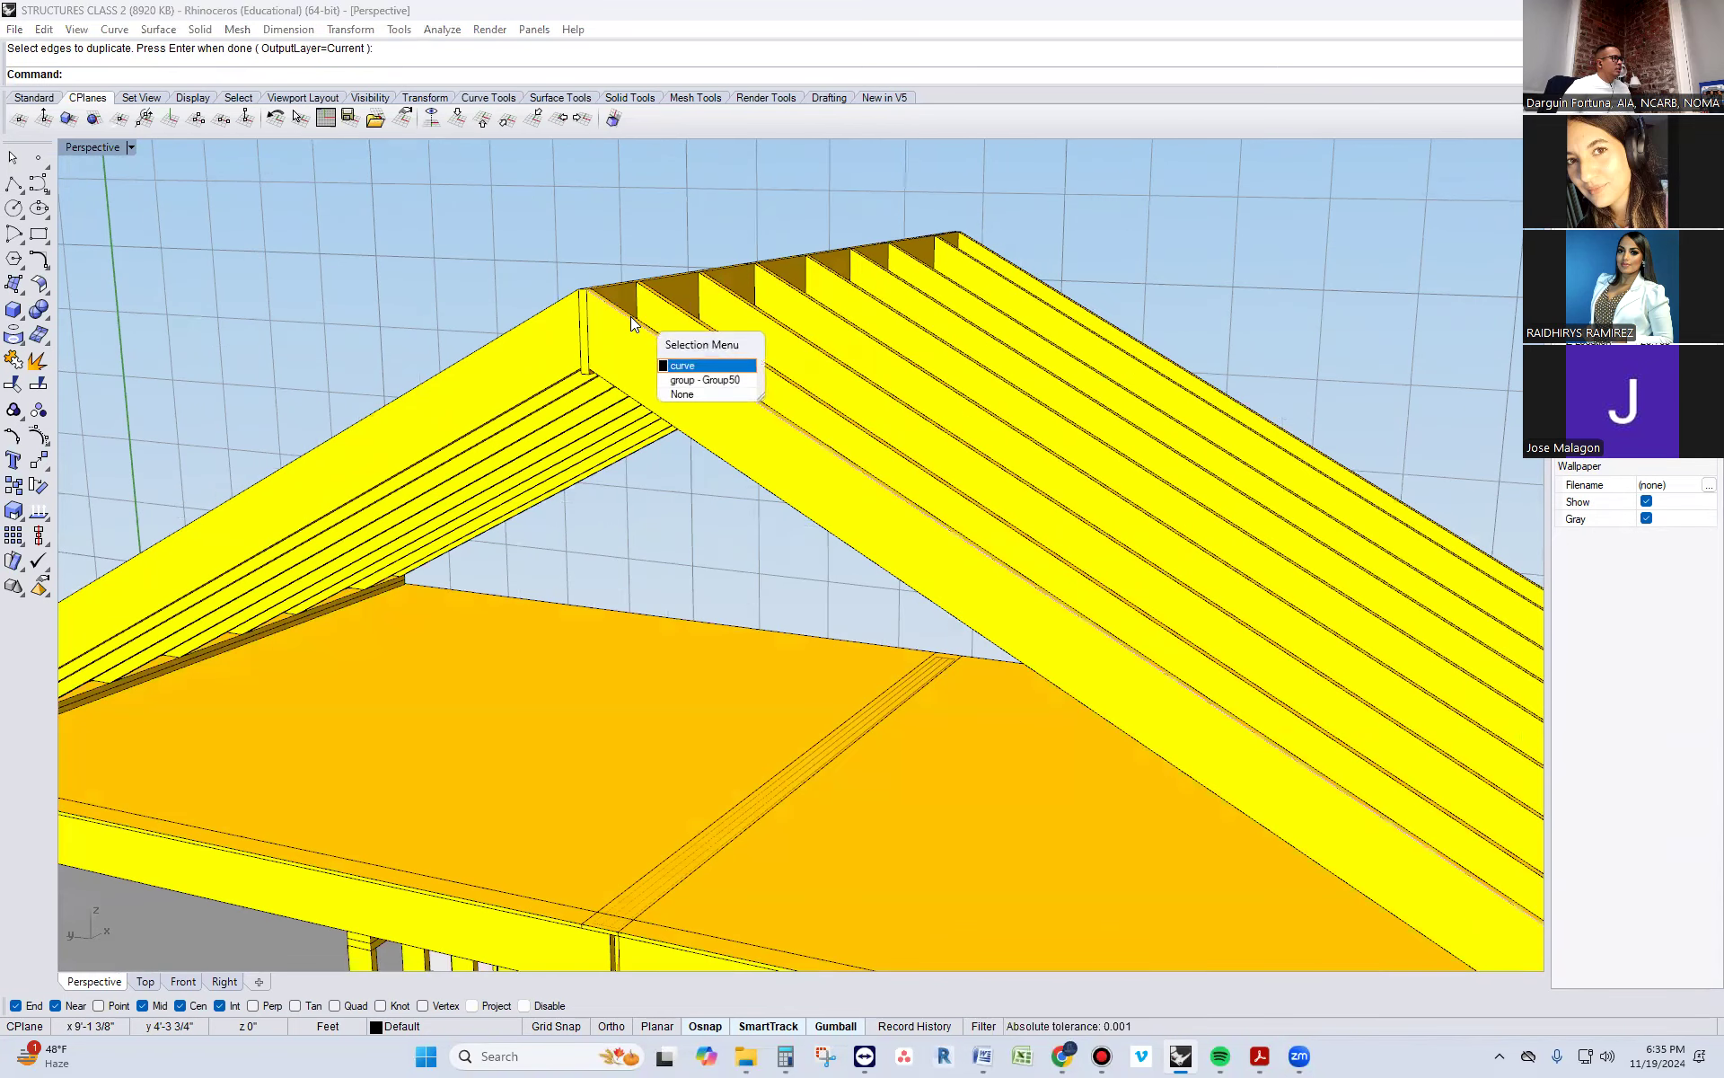
pyautogui.click(695, 366)
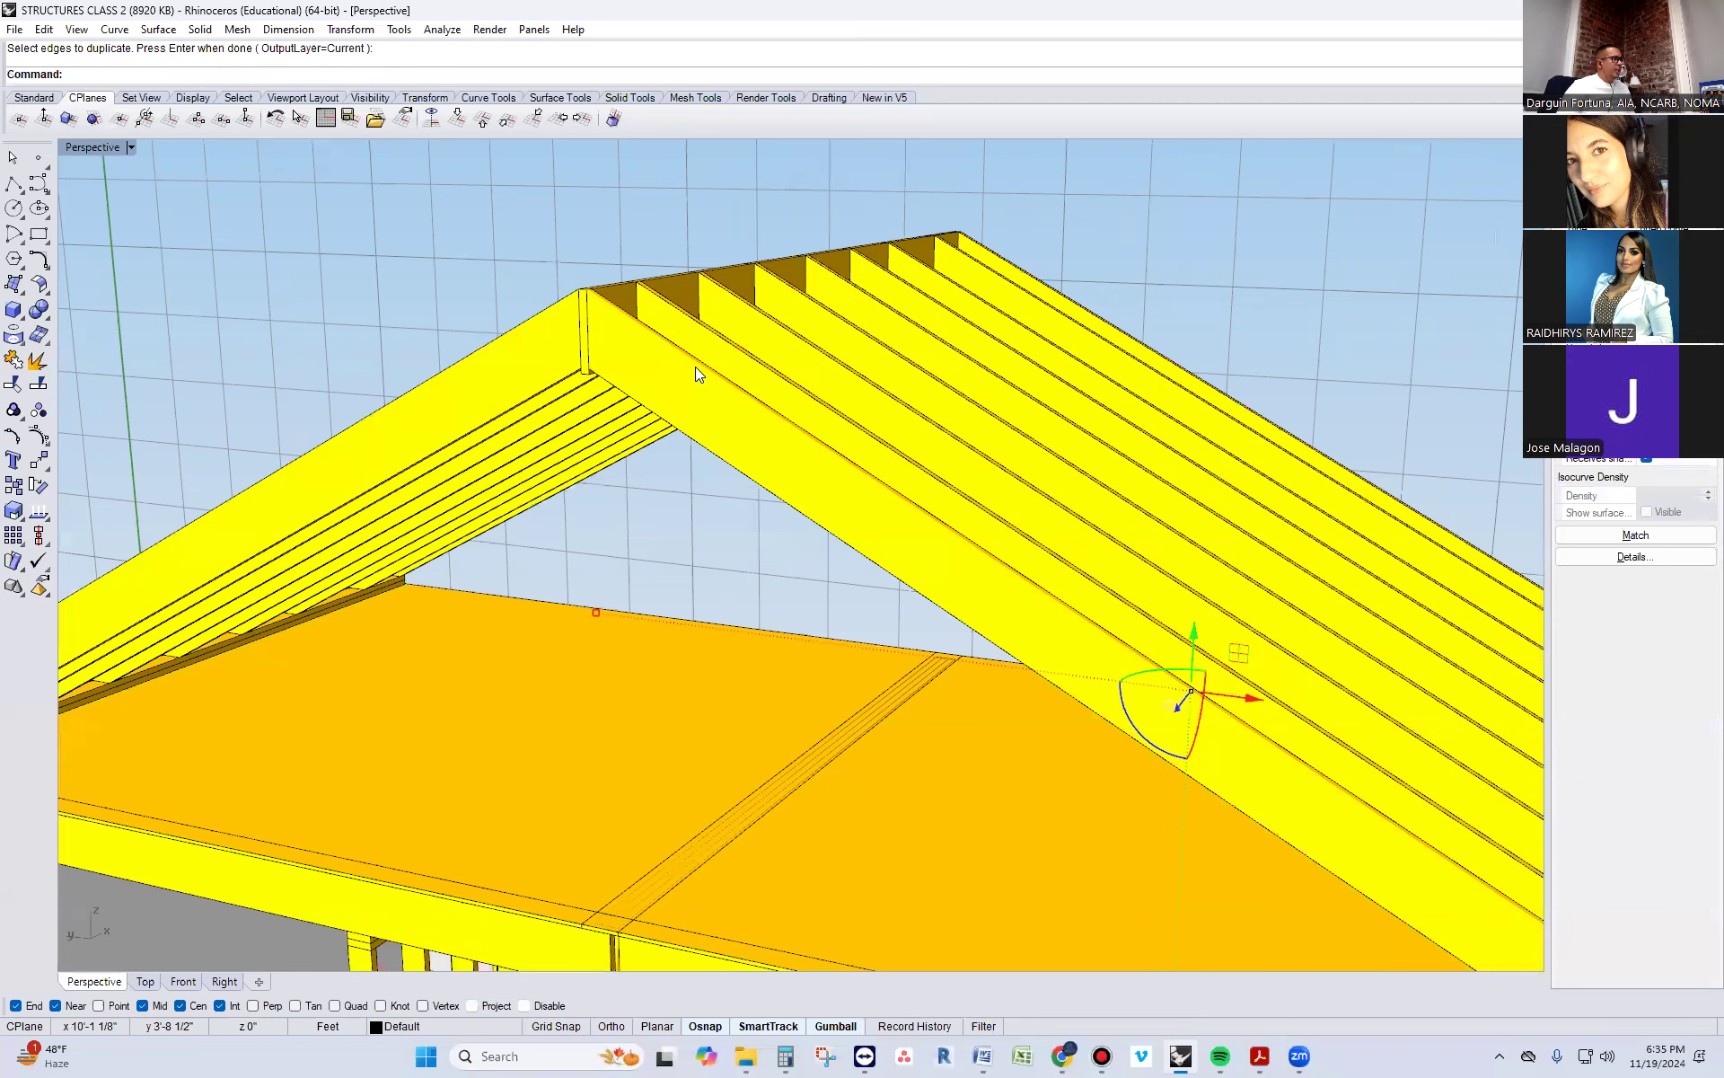
pyautogui.click(555, 300)
pyautogui.press('Escape')
pyautogui.scroll(2, 555, 304)
pyautogui.click(599, 277)
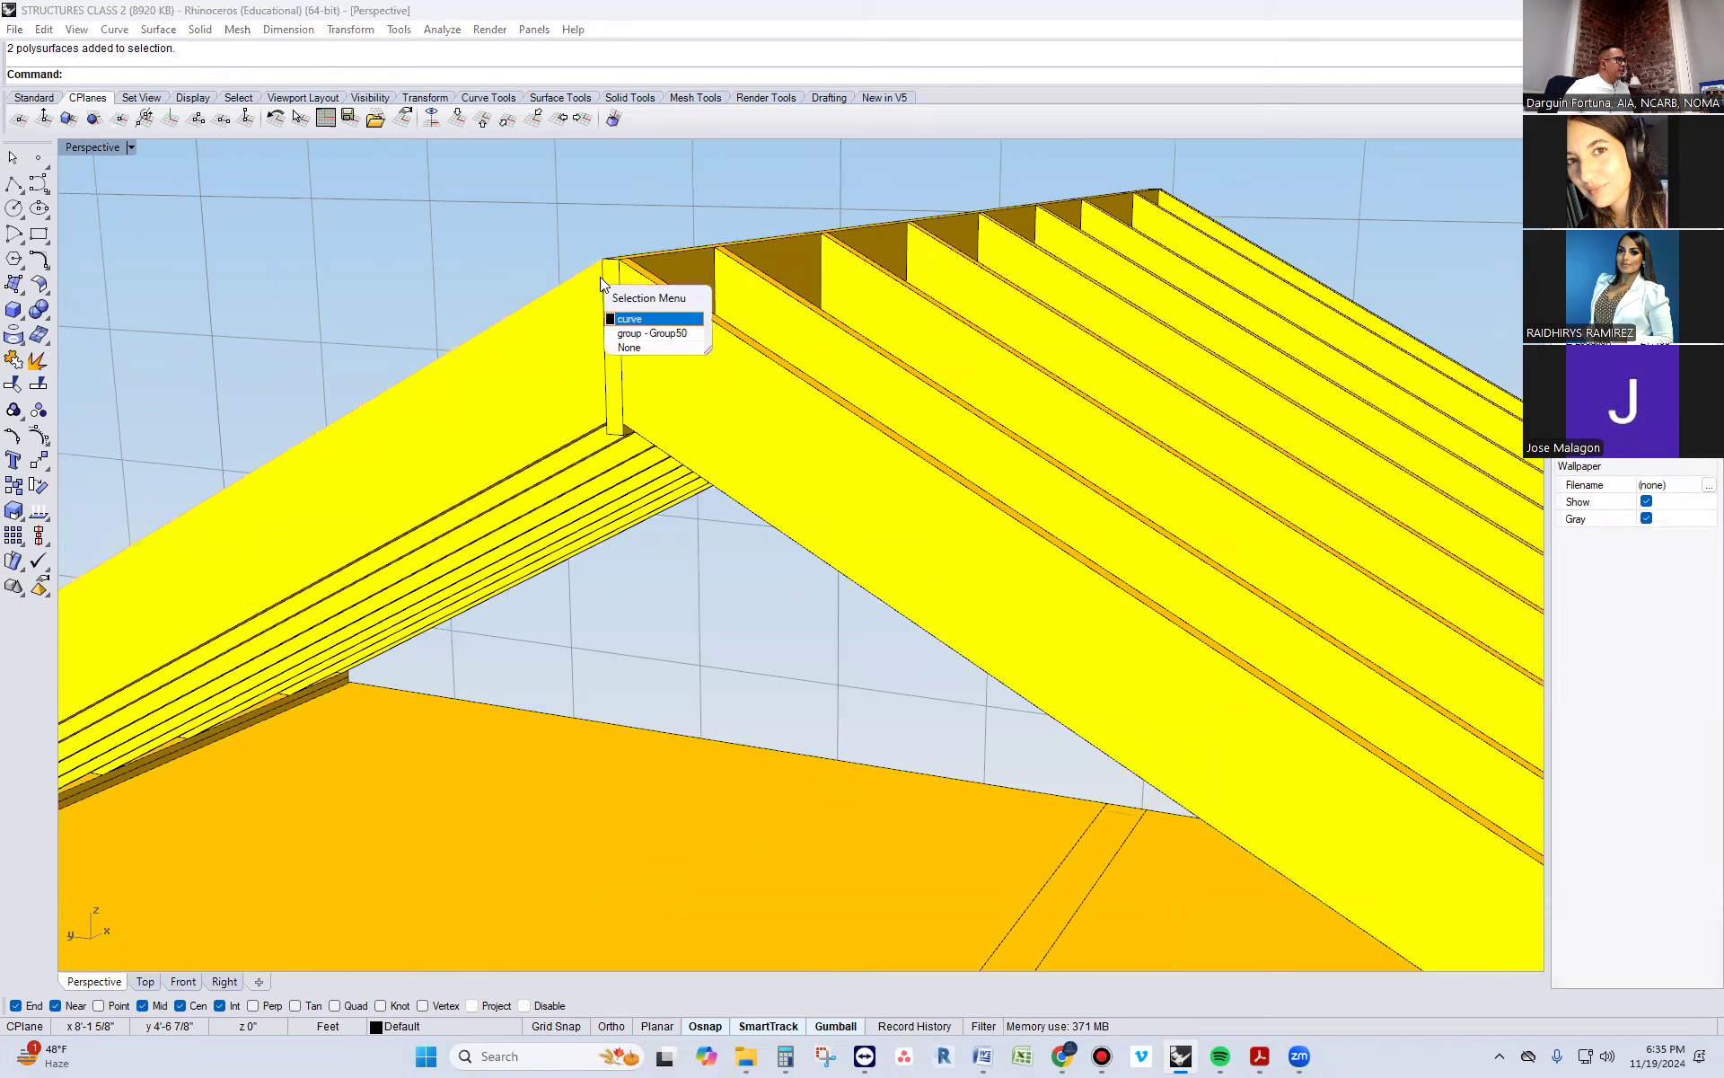
pyautogui.click(642, 321)
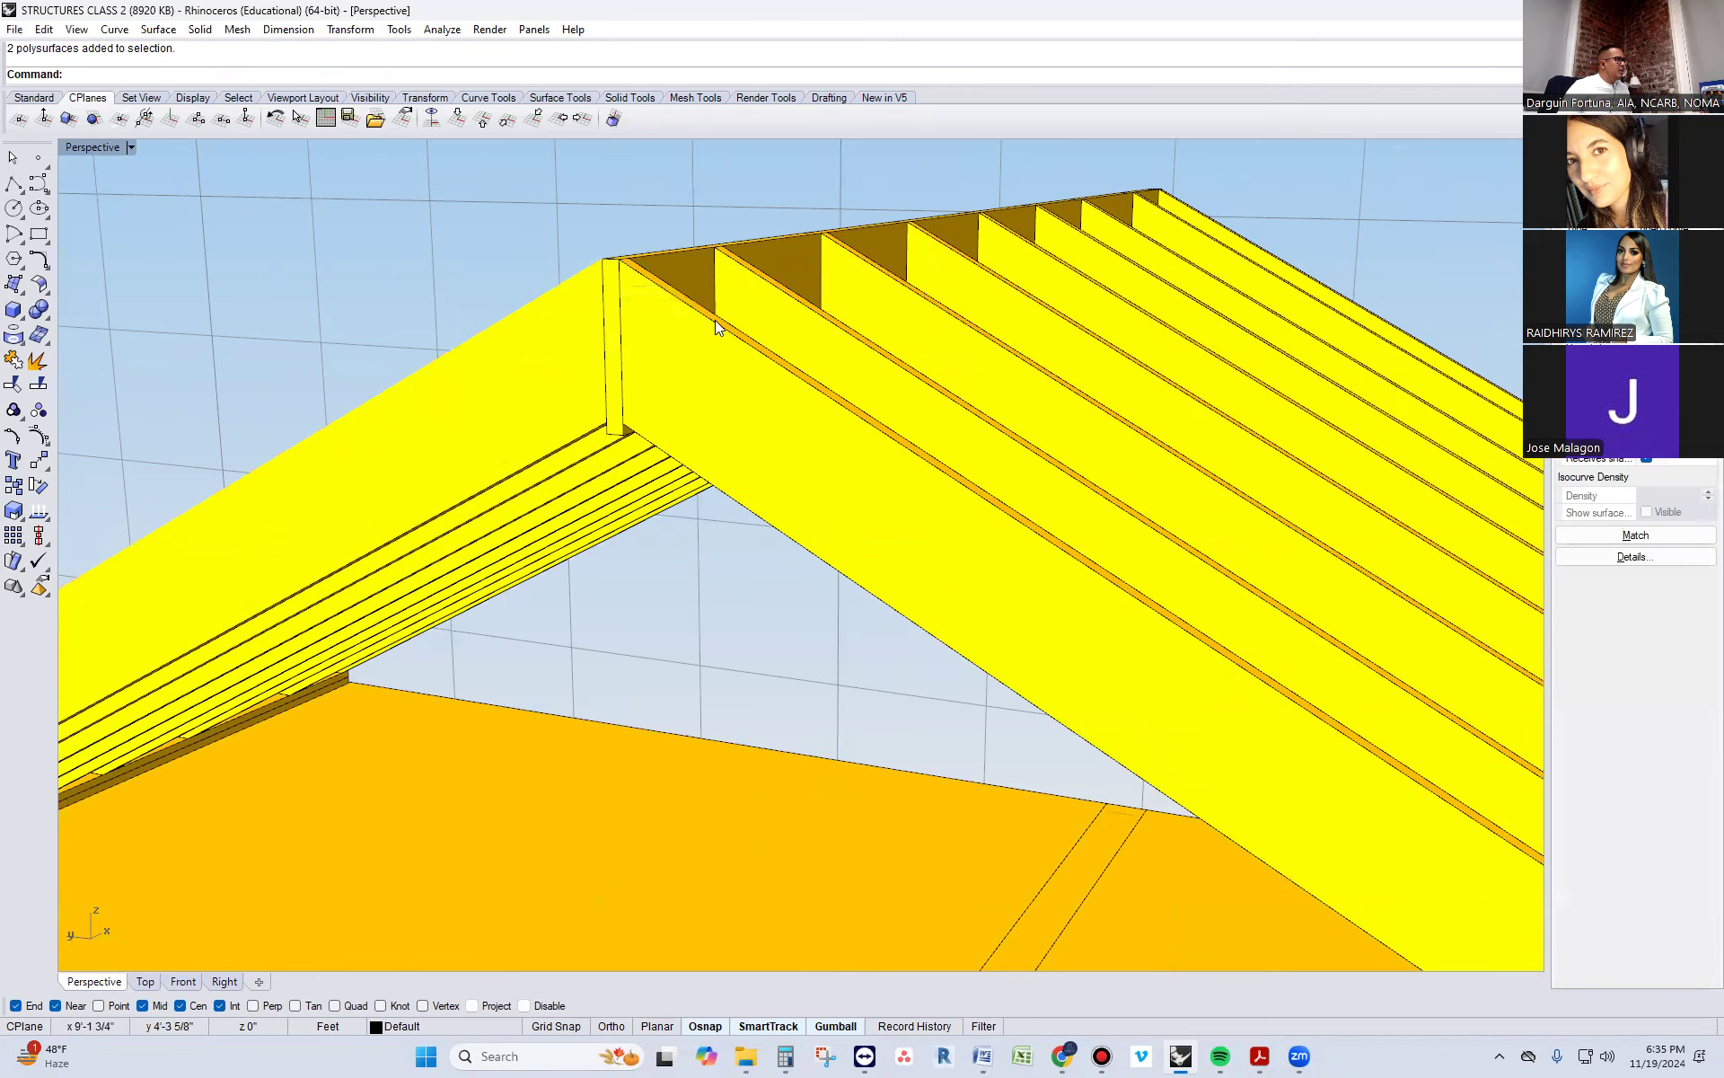
pyautogui.click(715, 319)
pyautogui.click(784, 368)
pyautogui.scroll(-2, 706, 394)
pyautogui.moveTo(706, 393); pyautogui.dragTo(467, 503, button='right')
pyautogui.rightClick(627, 435)
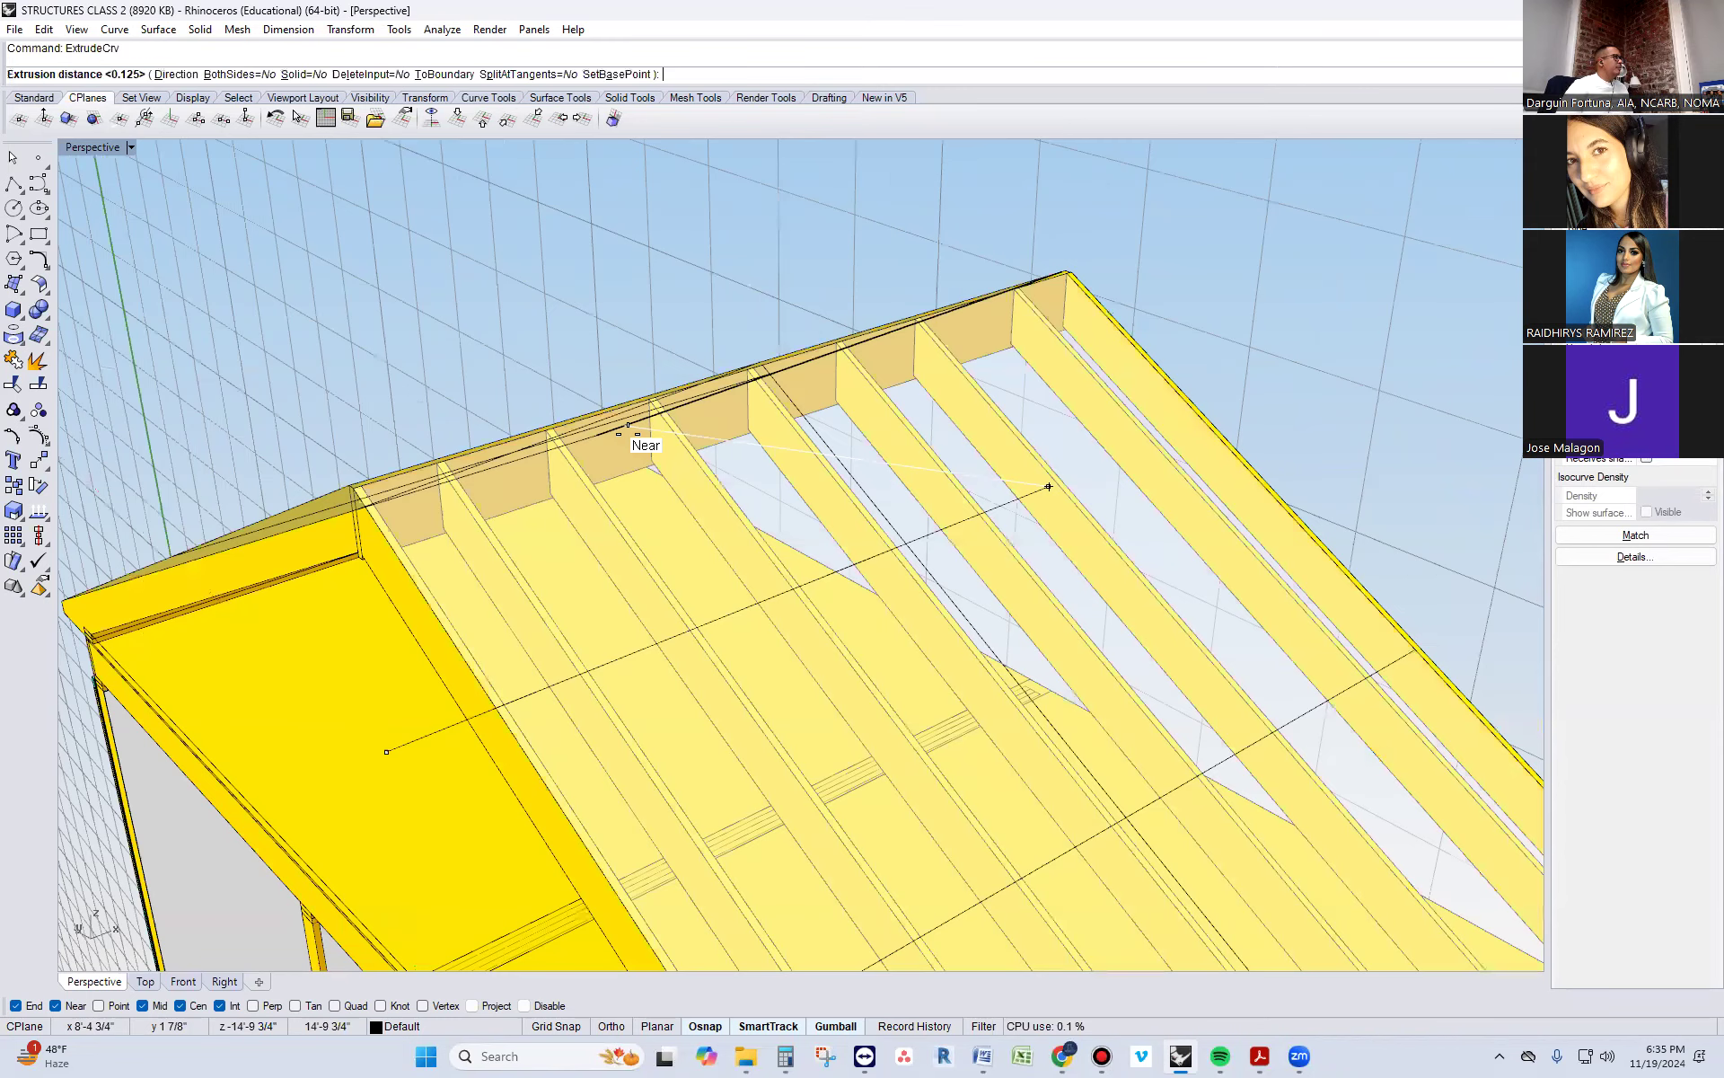
pyautogui.click(1114, 300)
pyautogui.scroll(-5, 886, 475)
pyautogui.moveTo(849, 590); pyautogui.dragTo(943, 580, button='right')
pyautogui.moveTo(984, 478); pyautogui.dragTo(905, 514, button='right')
pyautogui.click(905, 514)
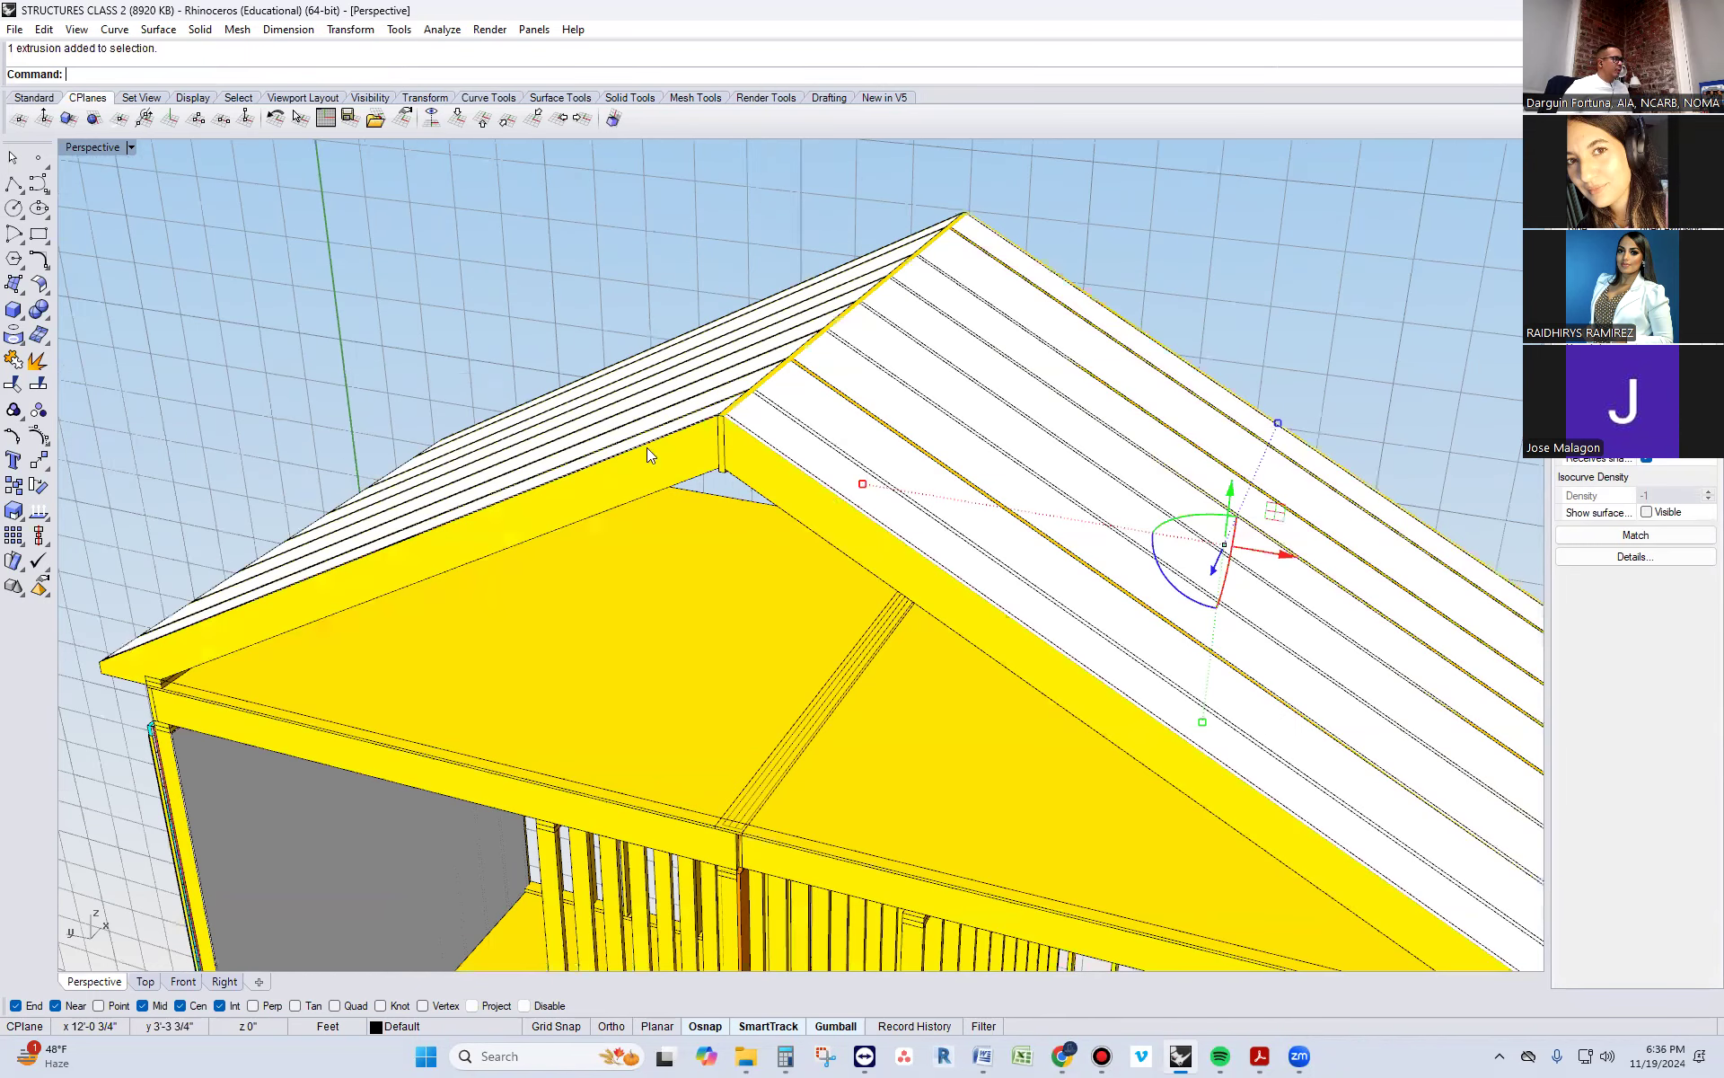
pyautogui.moveTo(647, 447); pyautogui.dragTo(539, 455, button='right')
pyautogui.keyDown('shift'); pyautogui.click(666, 588); pyautogui.keyUp('shift')
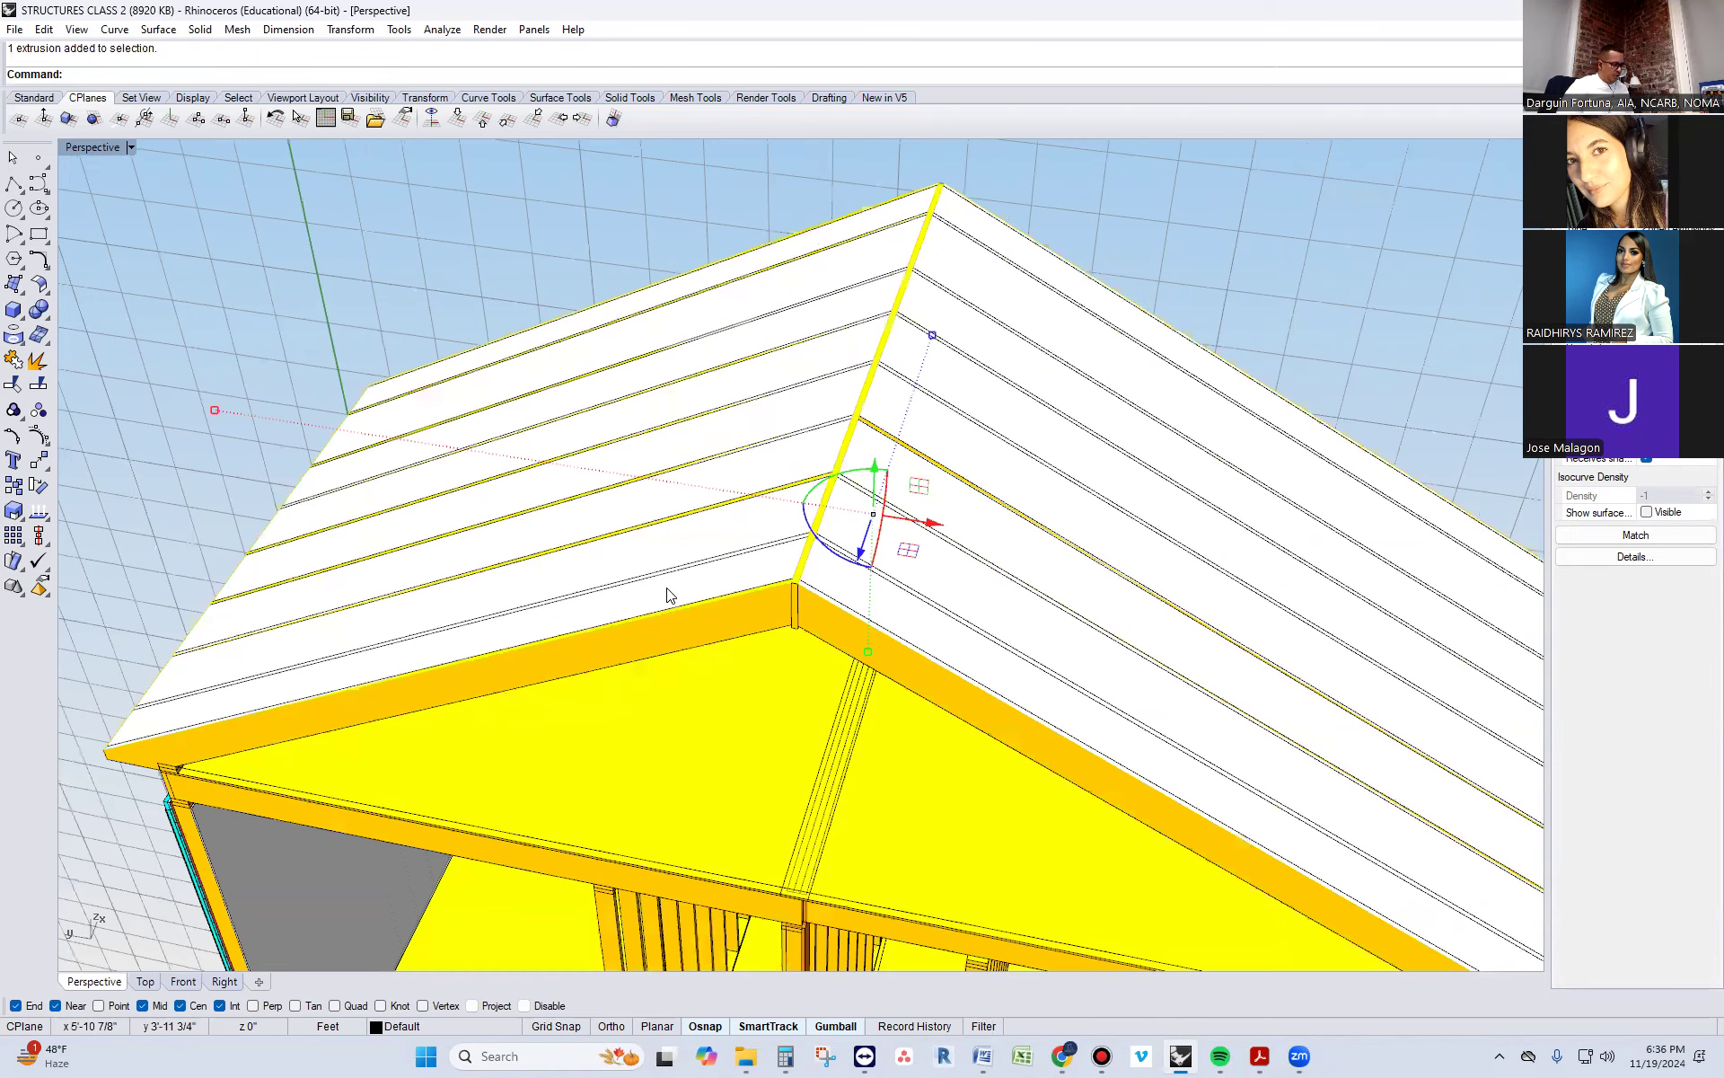
pyautogui.write('Offse')
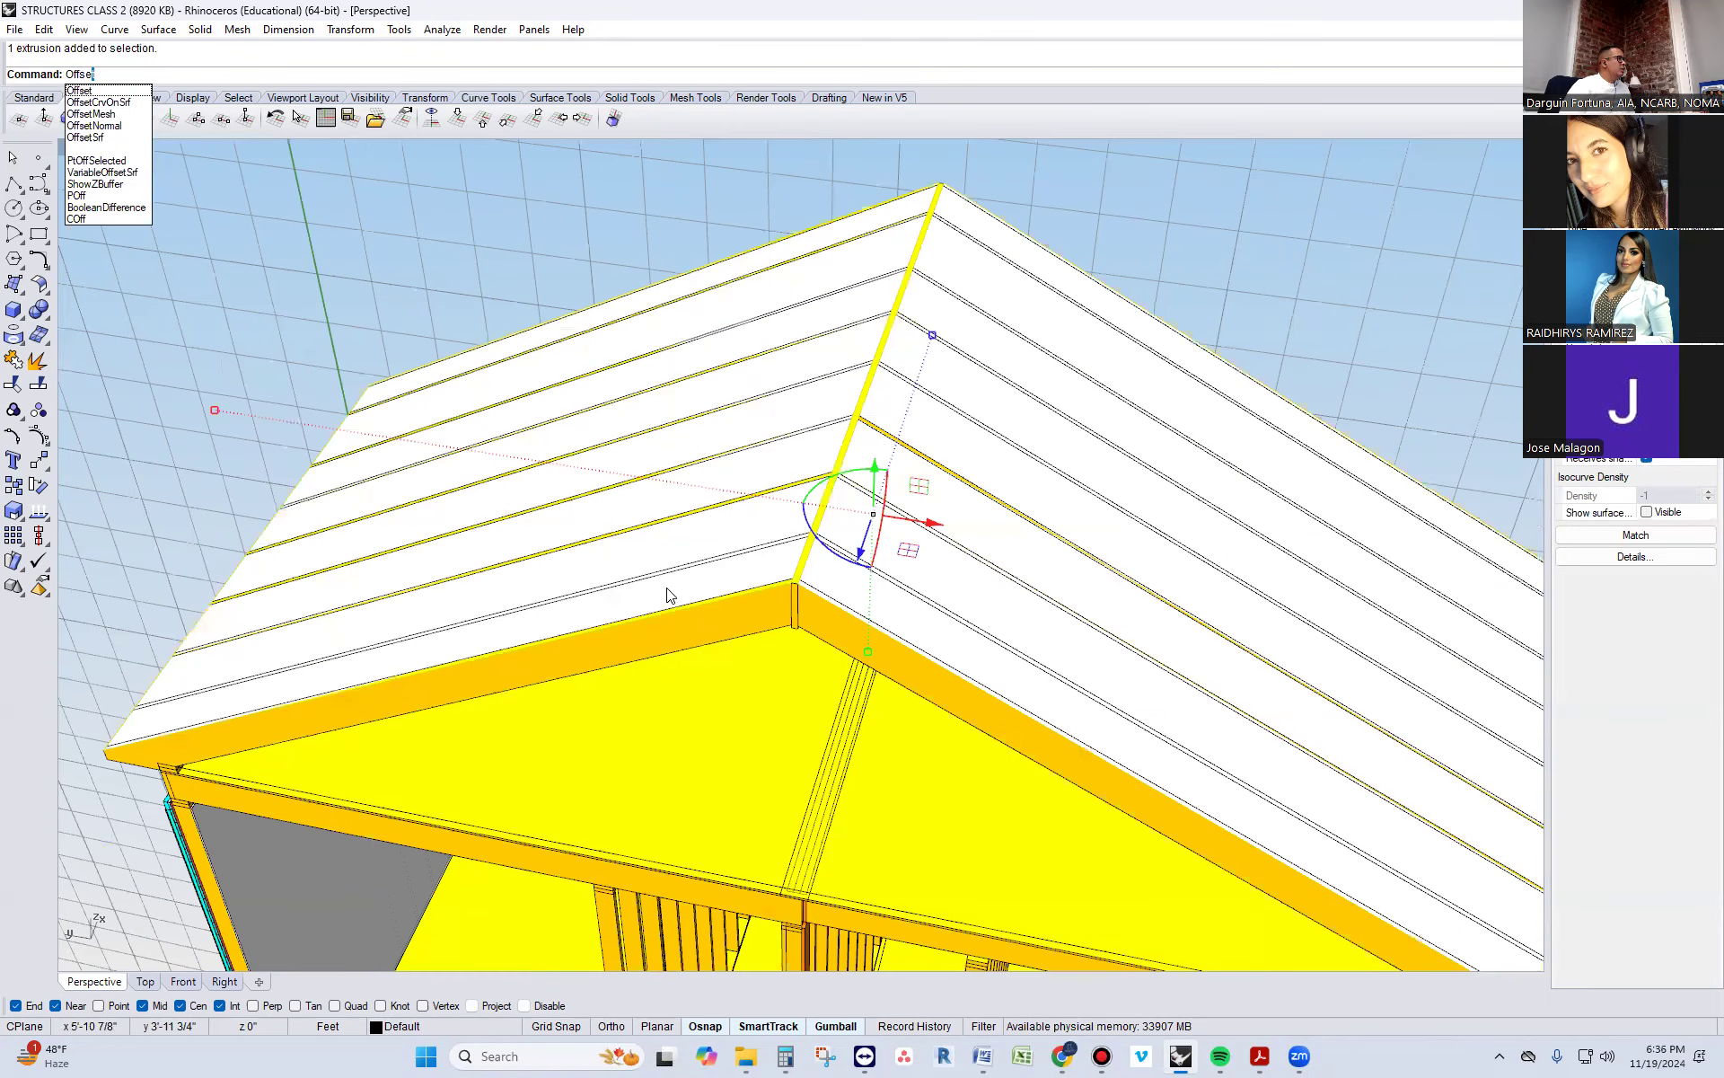
pyautogui.write('tSrf')
pyautogui.press('Return')
pyautogui.moveTo(740, 477)
pyautogui.mouseDown(button='right')
pyautogui.moveTo(712, 447)
pyautogui.moveTo(712, 474)
pyautogui.mouseUp(button='right')
pyautogui.rightClick(963, 371)
pyautogui.scroll(3, 966, 372)
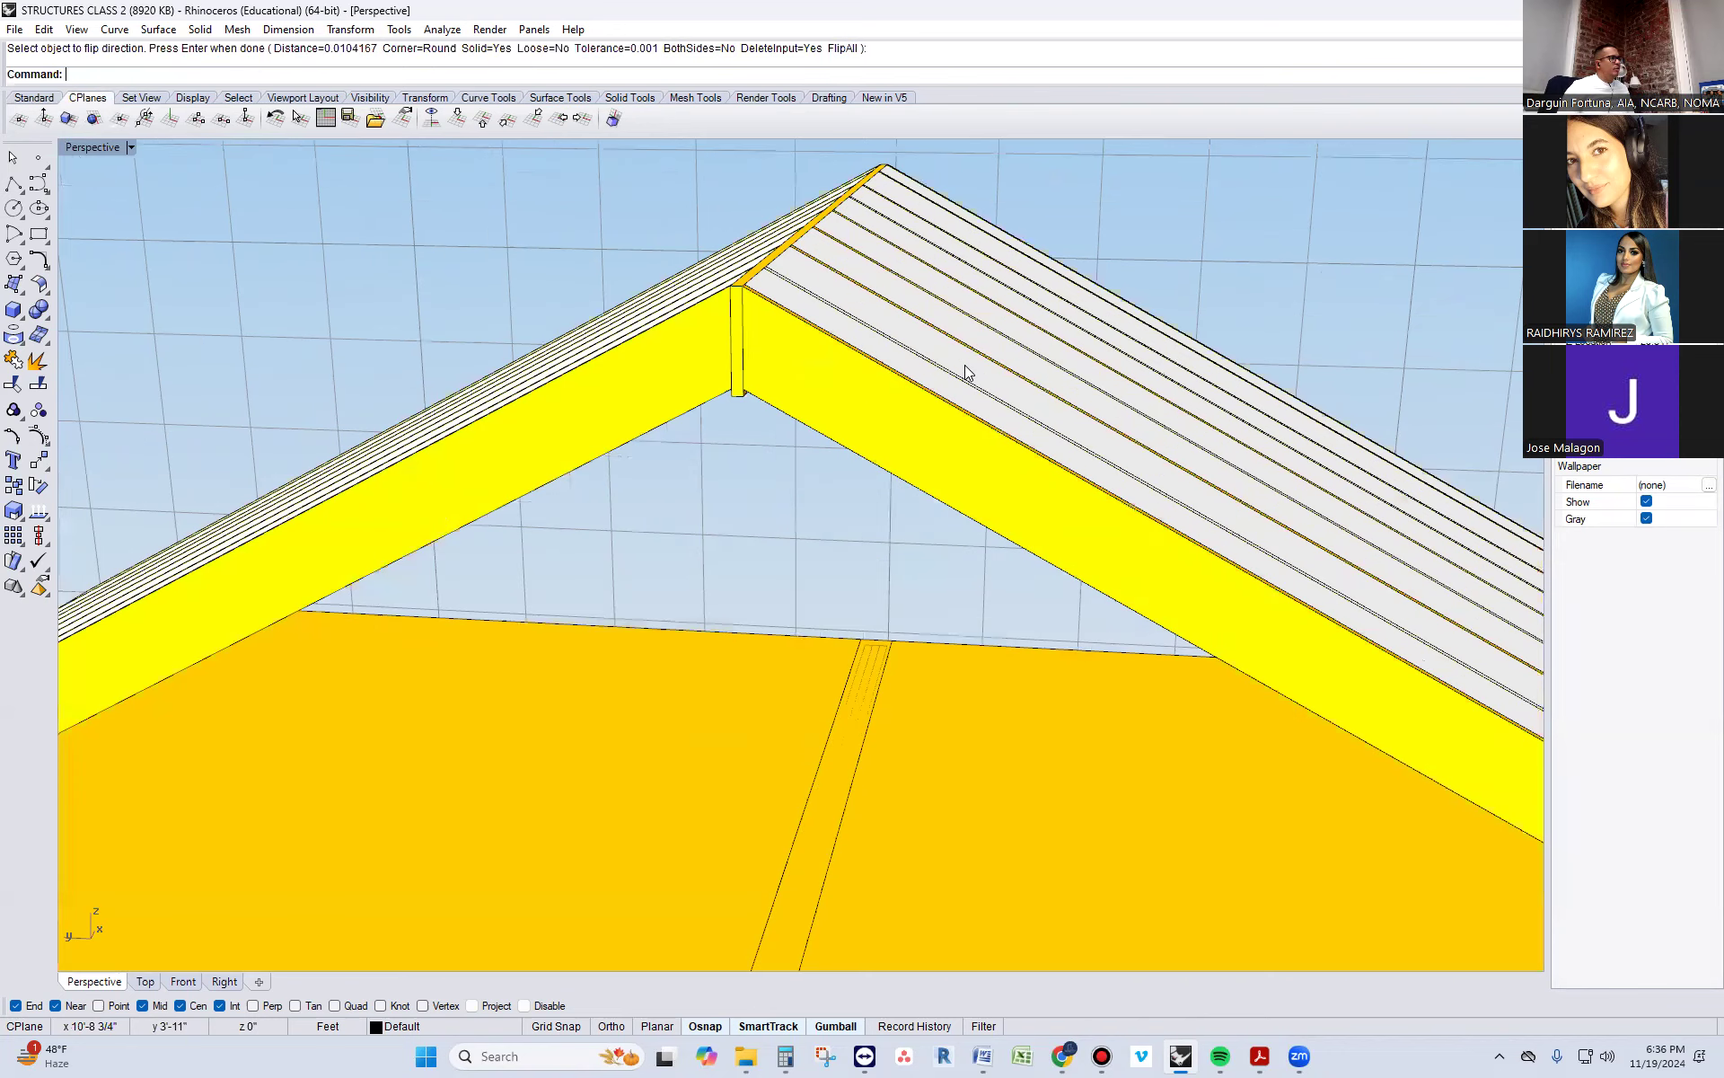
# Offset the first slope's roof surface outward 3/4" as a solid sheathing panel with OffsetSrf
pyautogui.rightClick(965, 371)
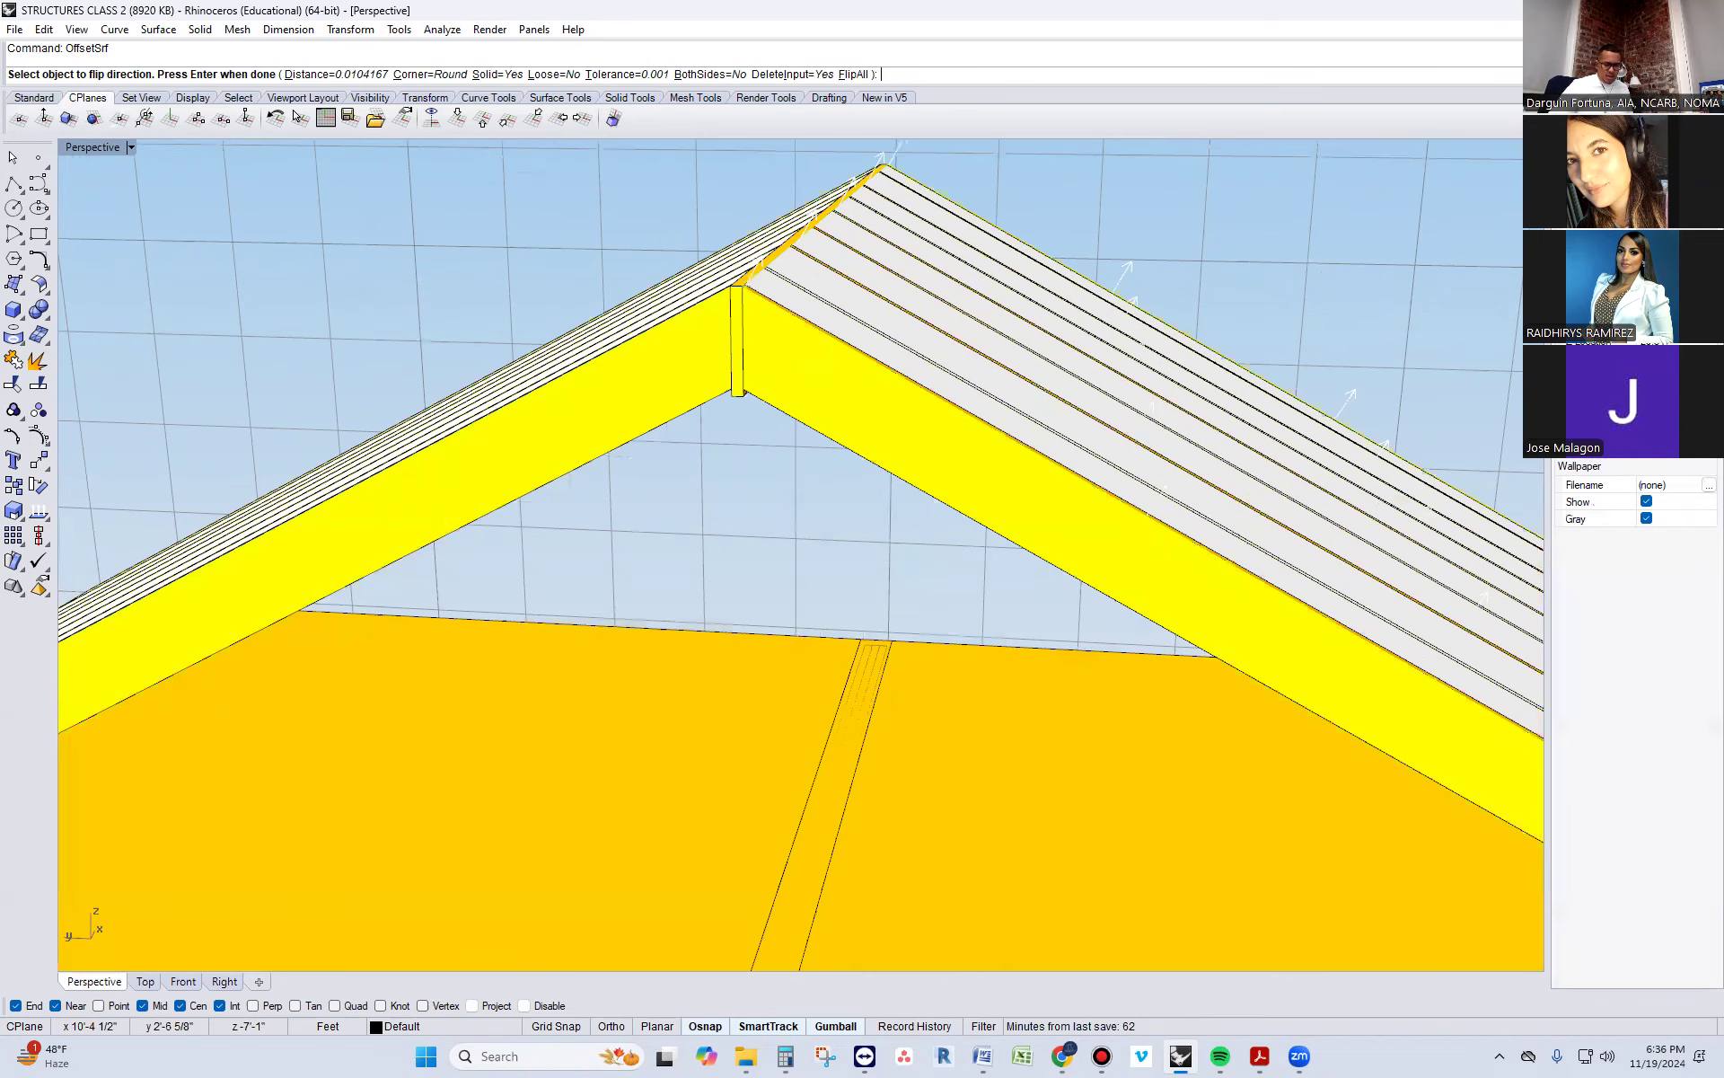
pyautogui.write('3/4"')
pyautogui.press('Return')
pyautogui.rightClick(966, 366)
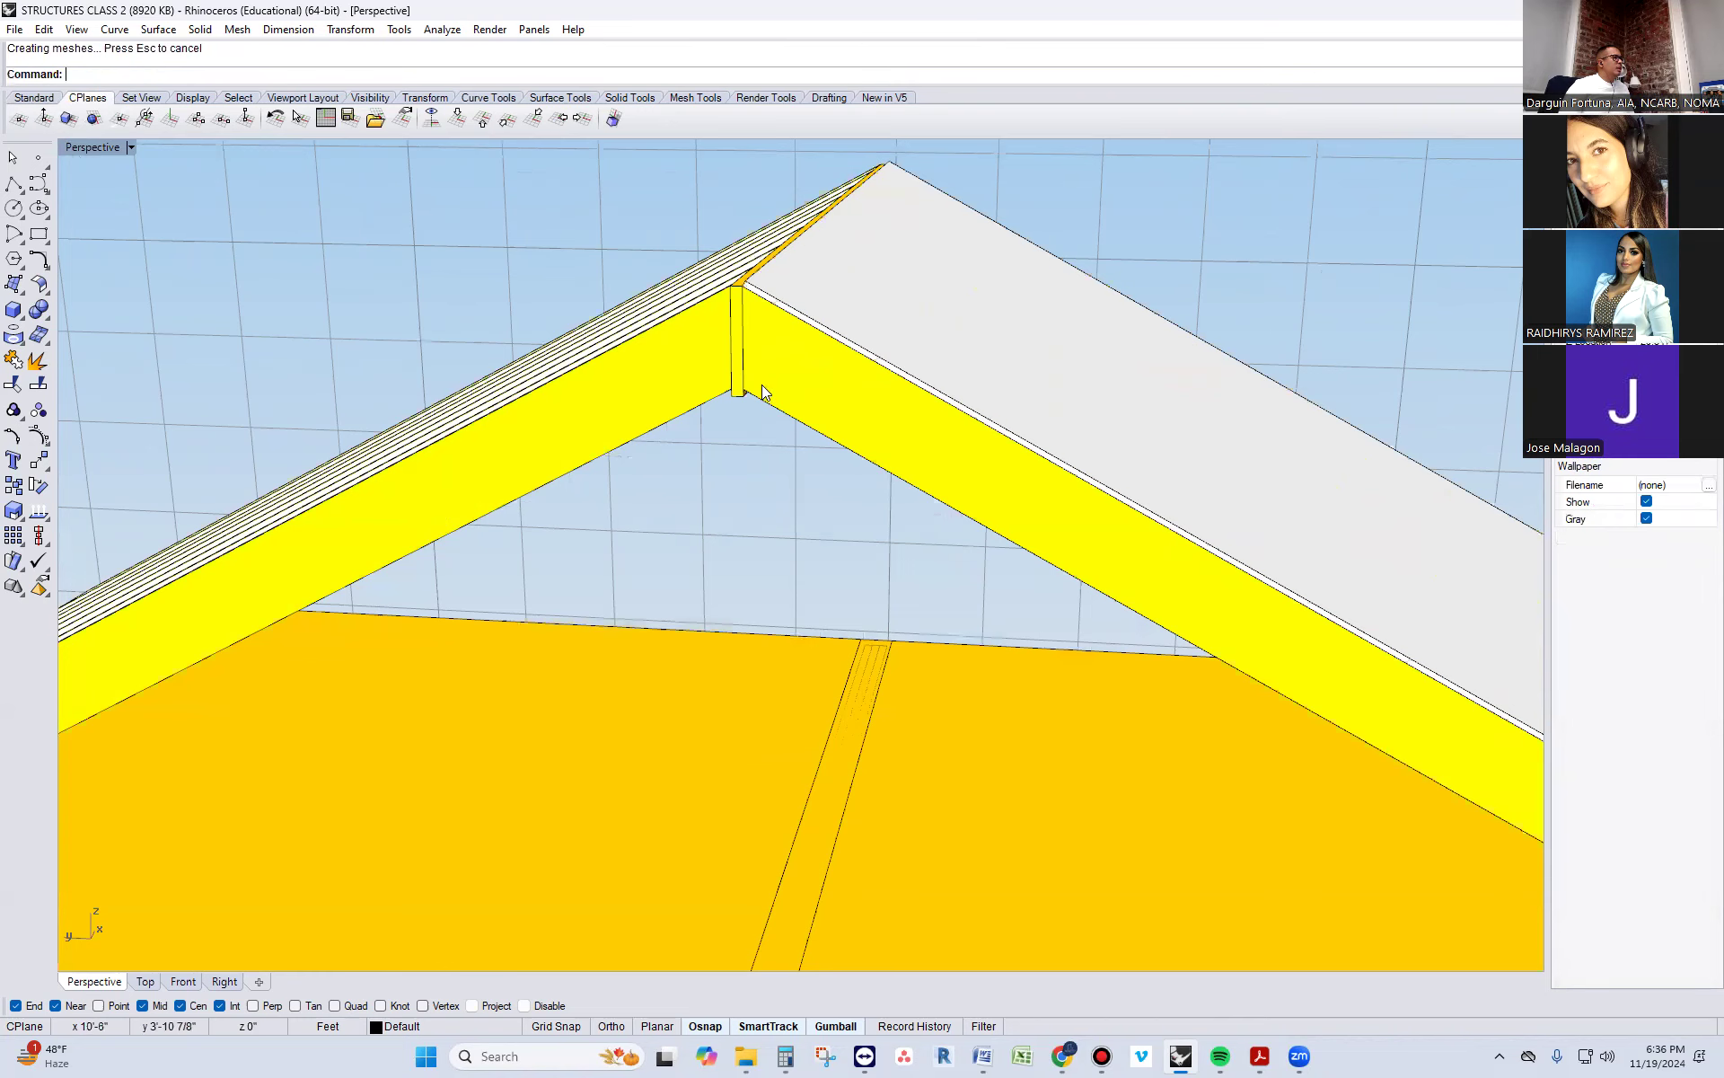
# Try to offset the opposite slope's roof surface 3/4" as a solid, and undo that offset
pyautogui.scroll(3, 844, 373)
pyautogui.click(868, 354)
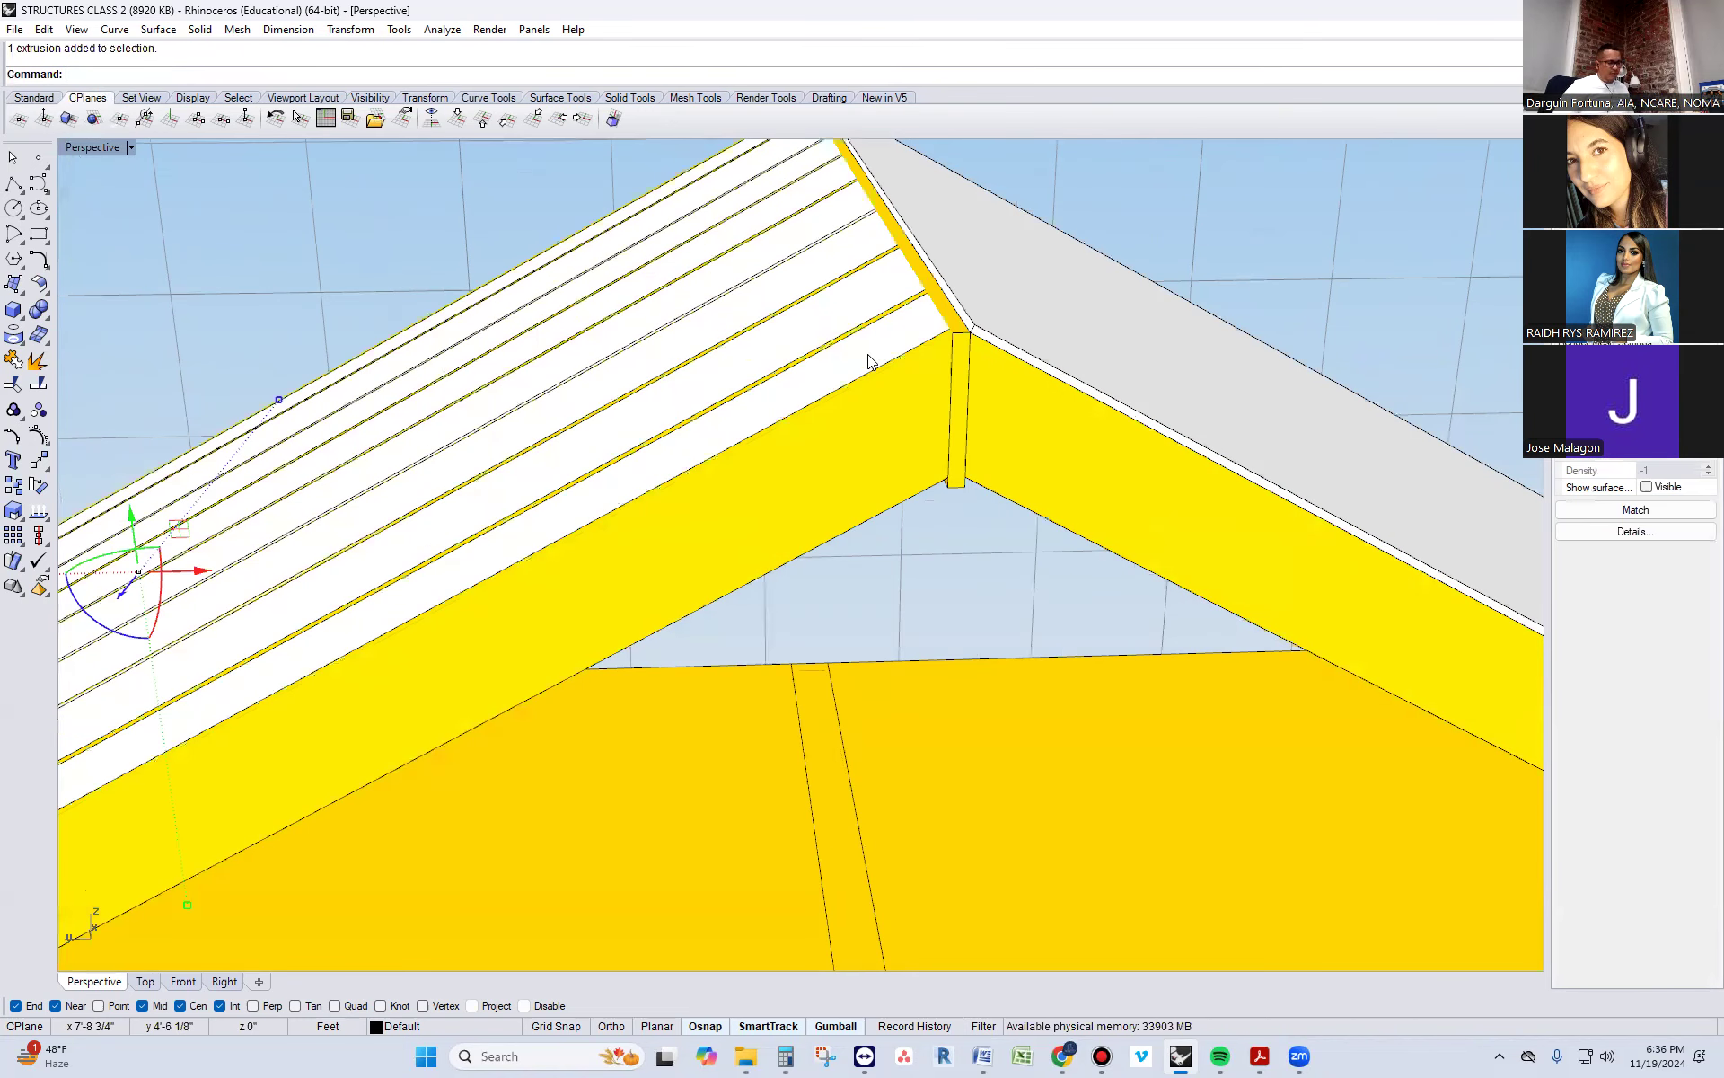
pyautogui.rightClick(867, 354)
pyautogui.rightClick(868, 353)
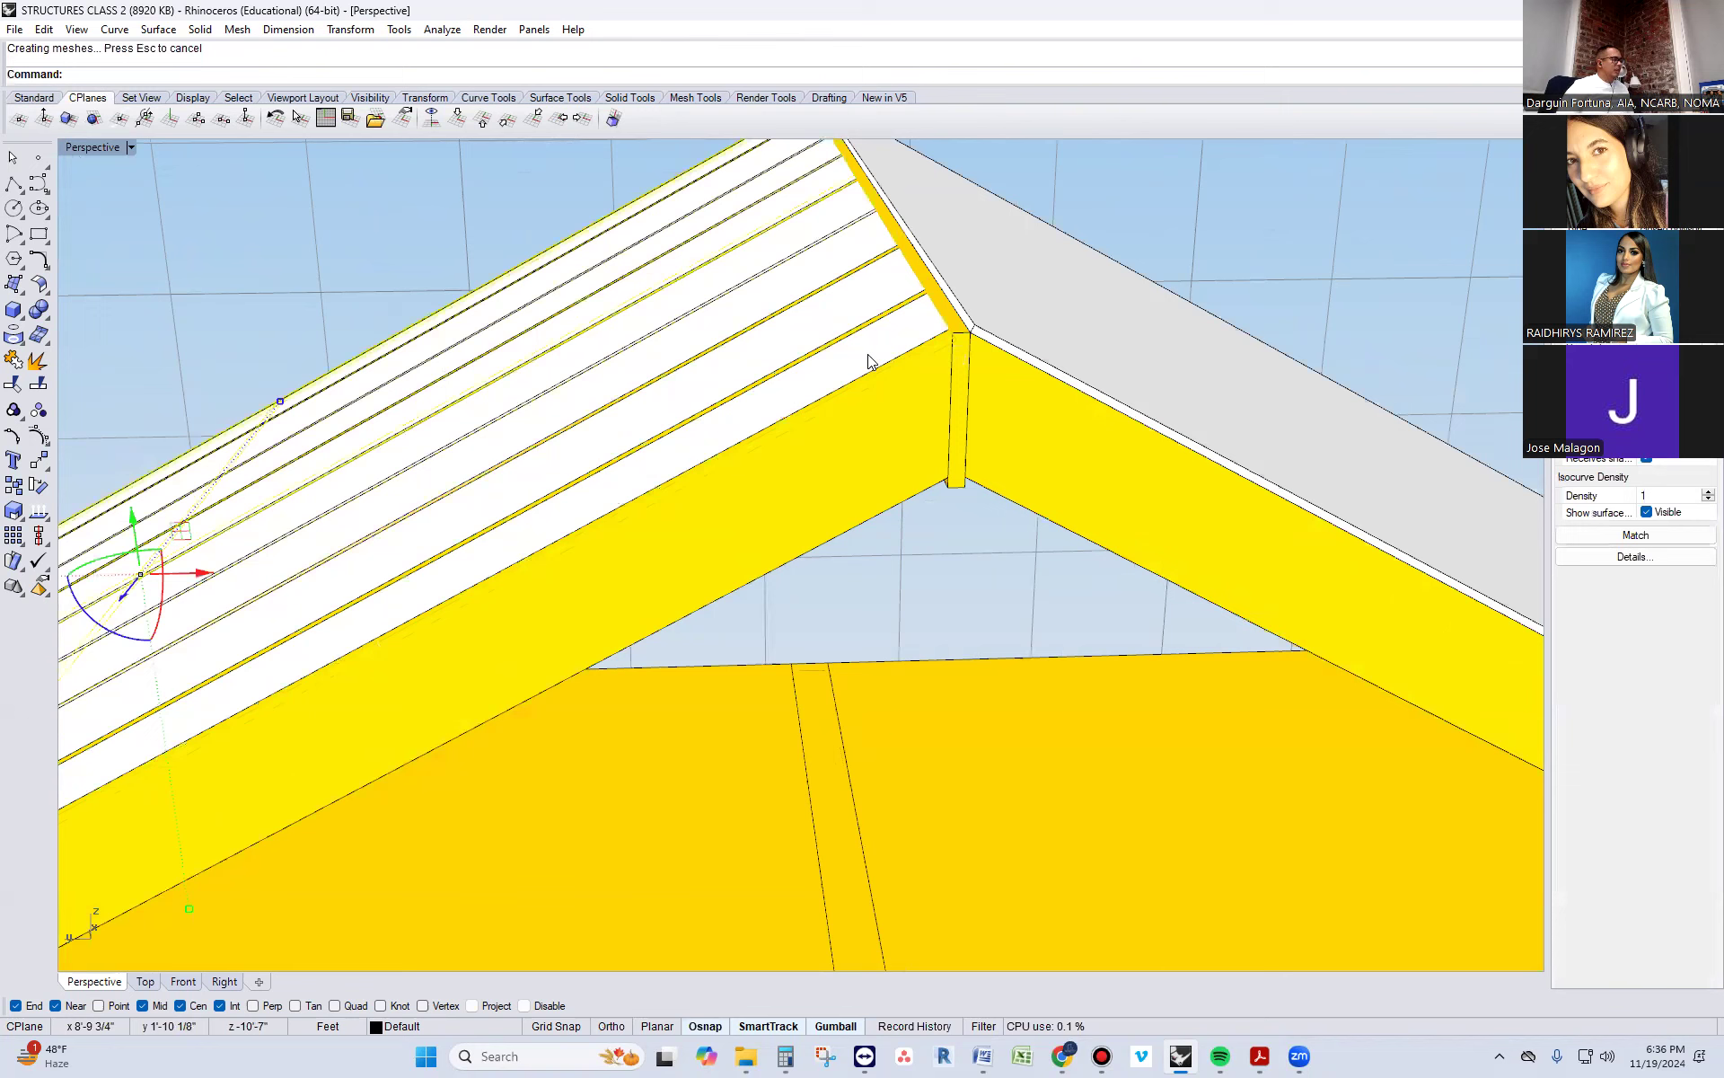
pyautogui.hotkey('ctrl', 'z')
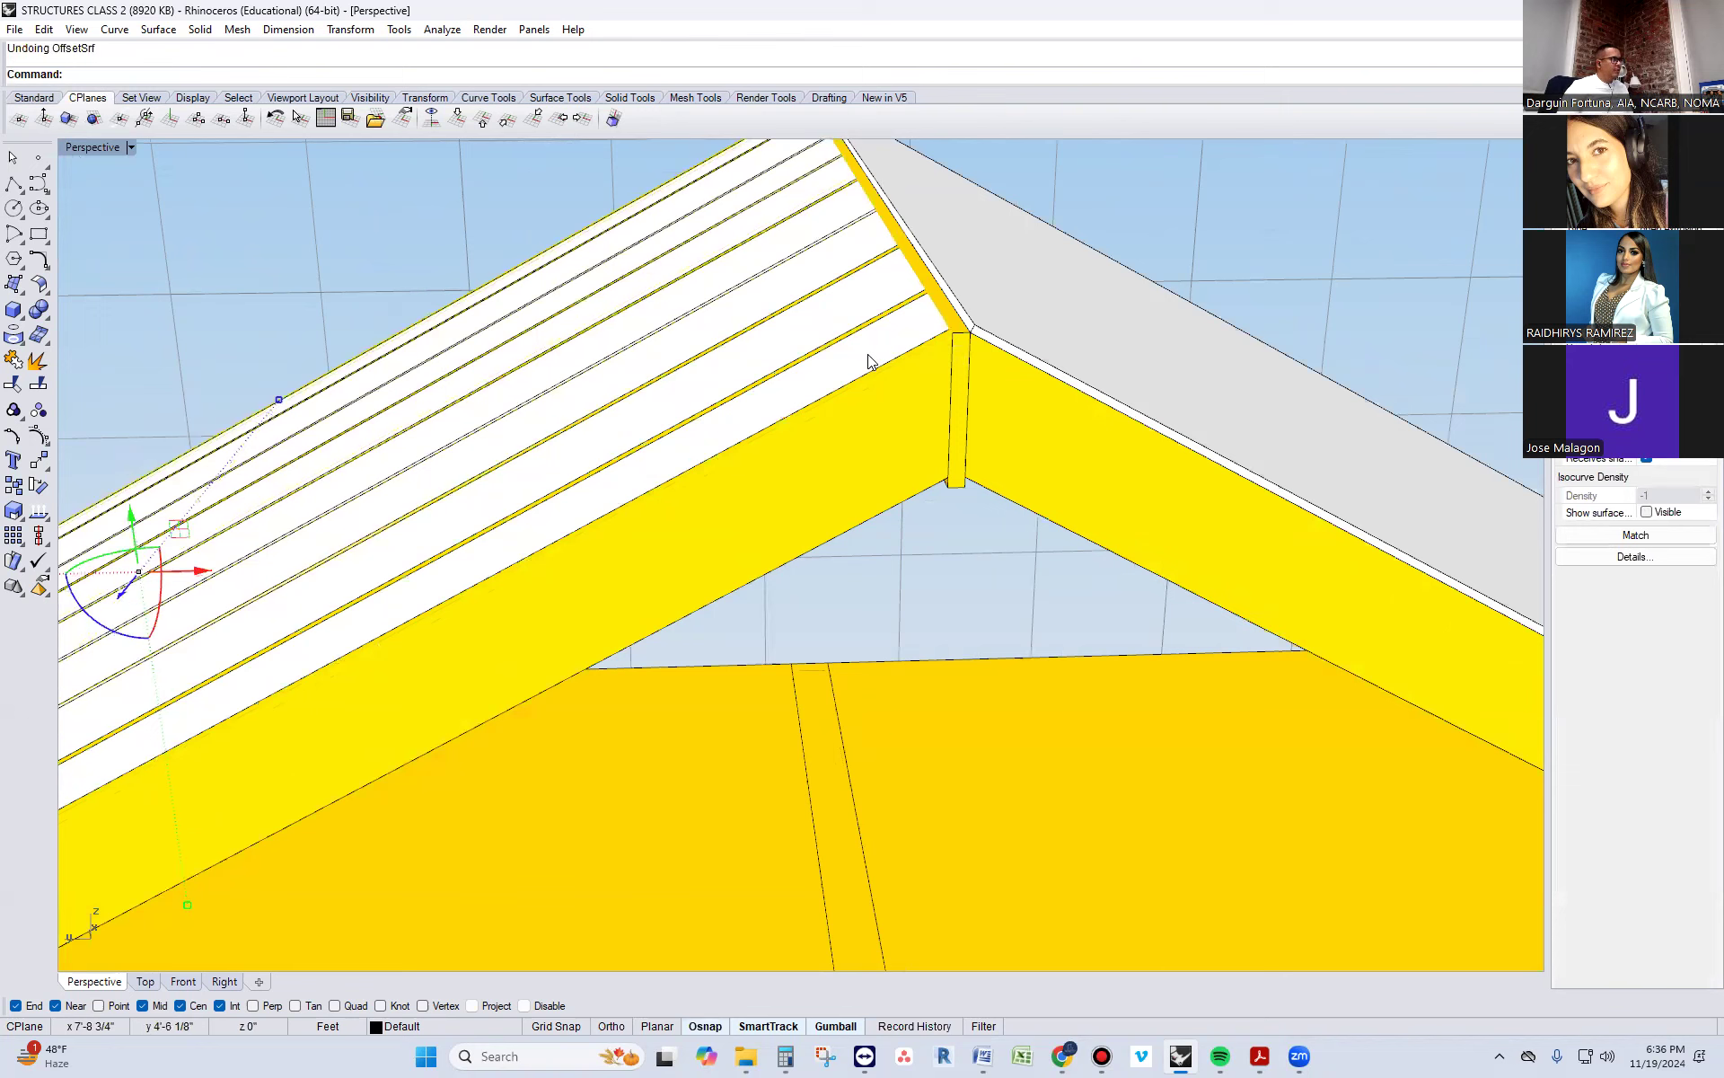
# Offset the opposite slope's roof surface 3/4" as a solid with its direction flipped outward from the rafters
pyautogui.rightClick(869, 354)
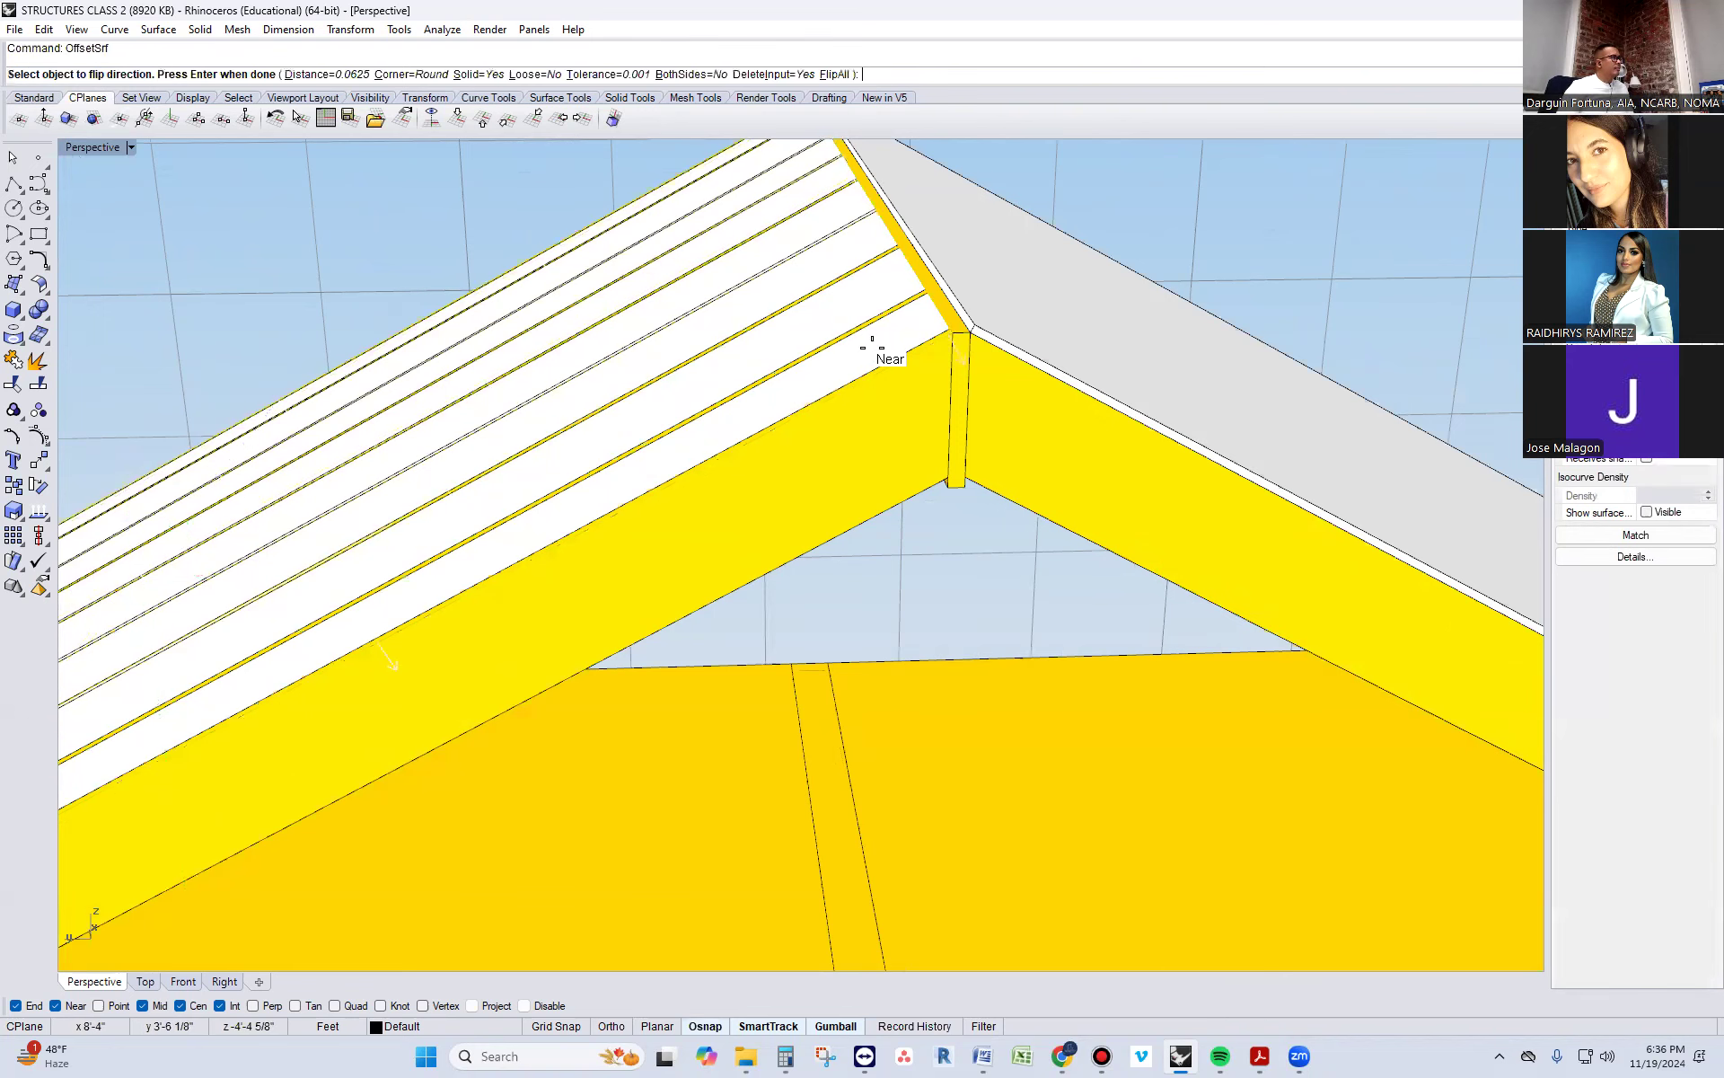
pyautogui.rightClick(873, 350)
pyautogui.press('Escape')
pyautogui.scroll(-3, 839, 315)
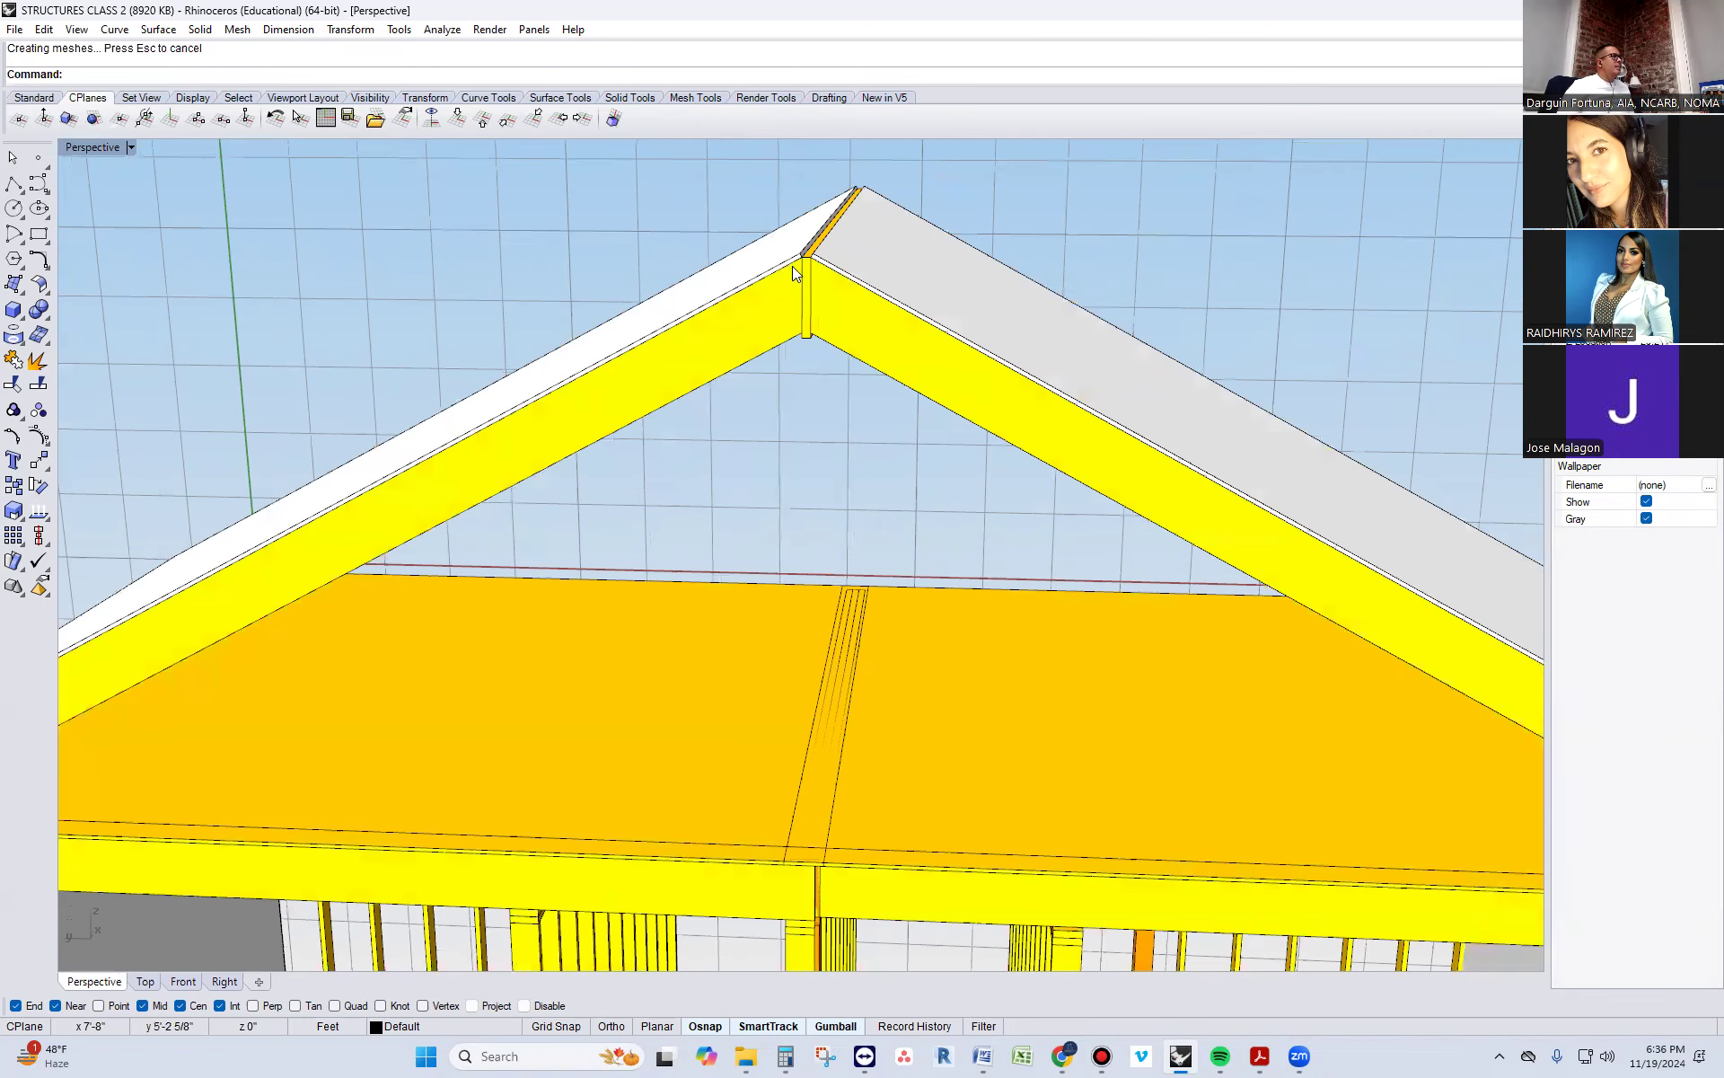
pyautogui.click(794, 267)
pyautogui.scroll(2, 797, 267)
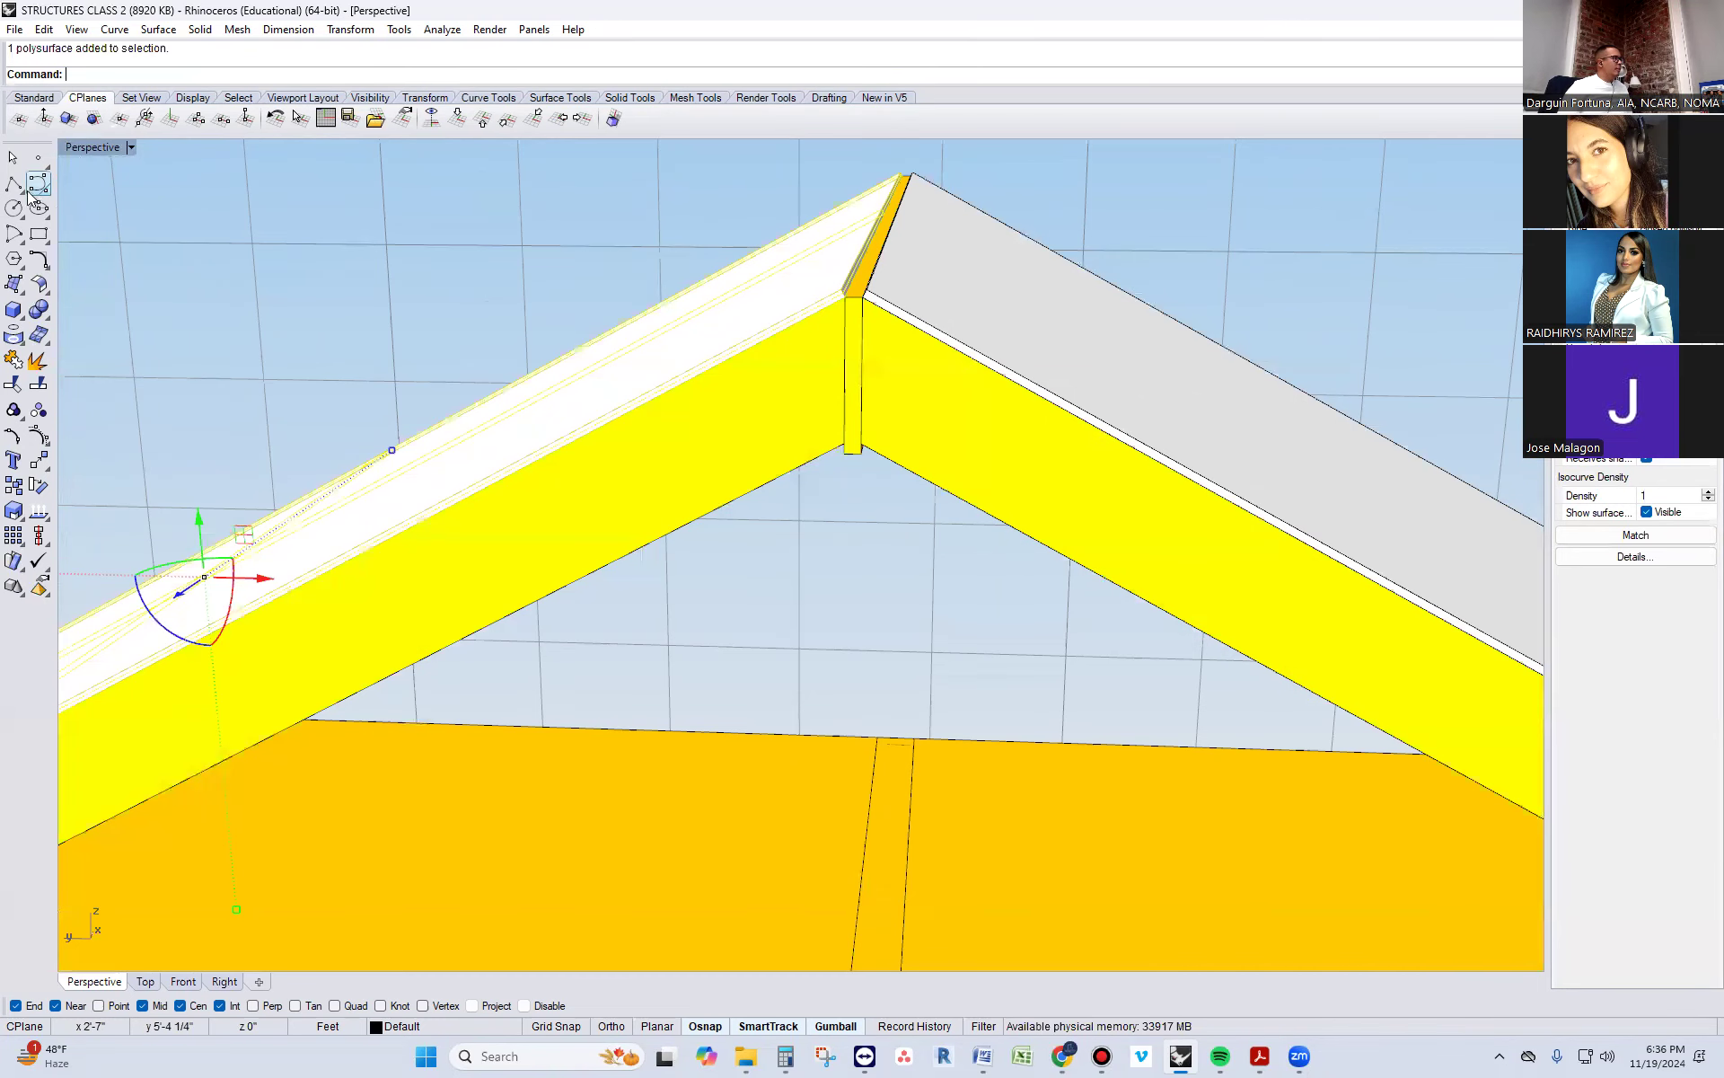
pyautogui.press('Escape')
# Match all properties of the two roof sheathing panels to the red sheathing layer in the exterior wall
pyautogui.scroll(-4, 888, 340)
pyautogui.moveTo(943, 377); pyautogui.dragTo(915, 399, button='right')
pyautogui.scroll(-4, 889, 424)
pyautogui.moveTo(663, 444); pyautogui.dragTo(728, 485, button='right')
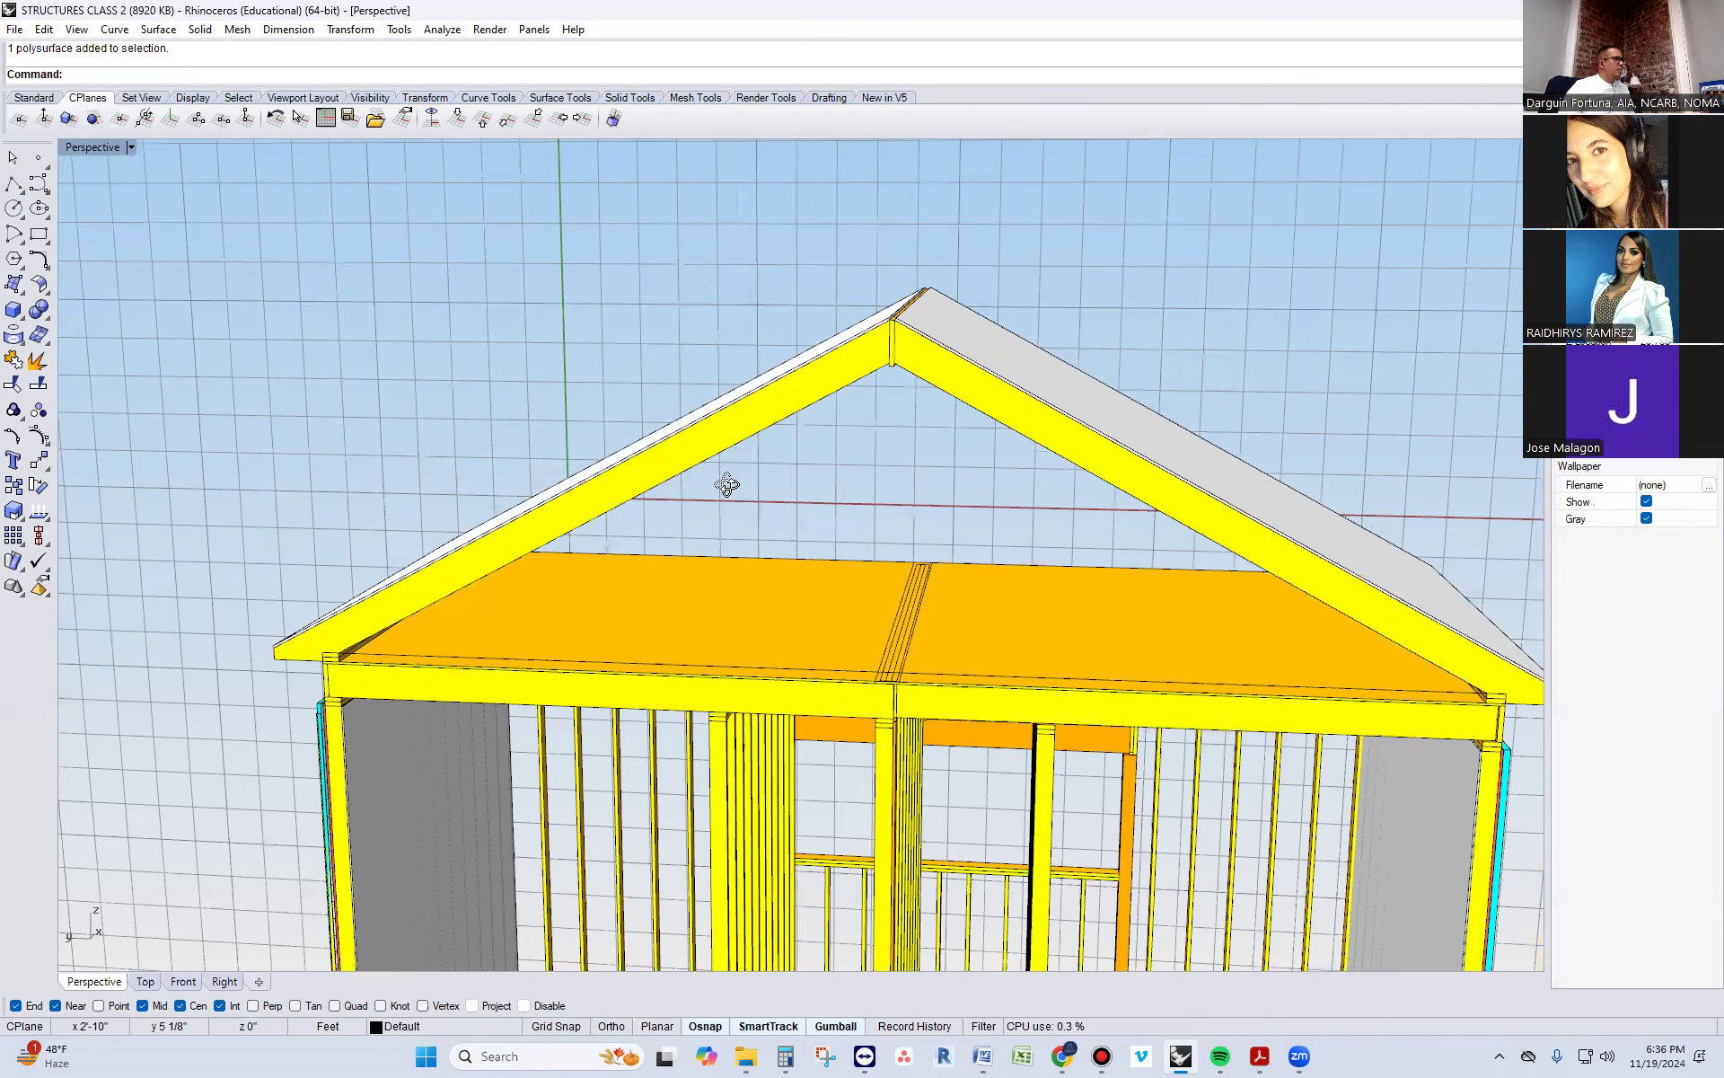
pyautogui.click(735, 406)
pyautogui.moveTo(907, 426); pyautogui.dragTo(1112, 440, button='right')
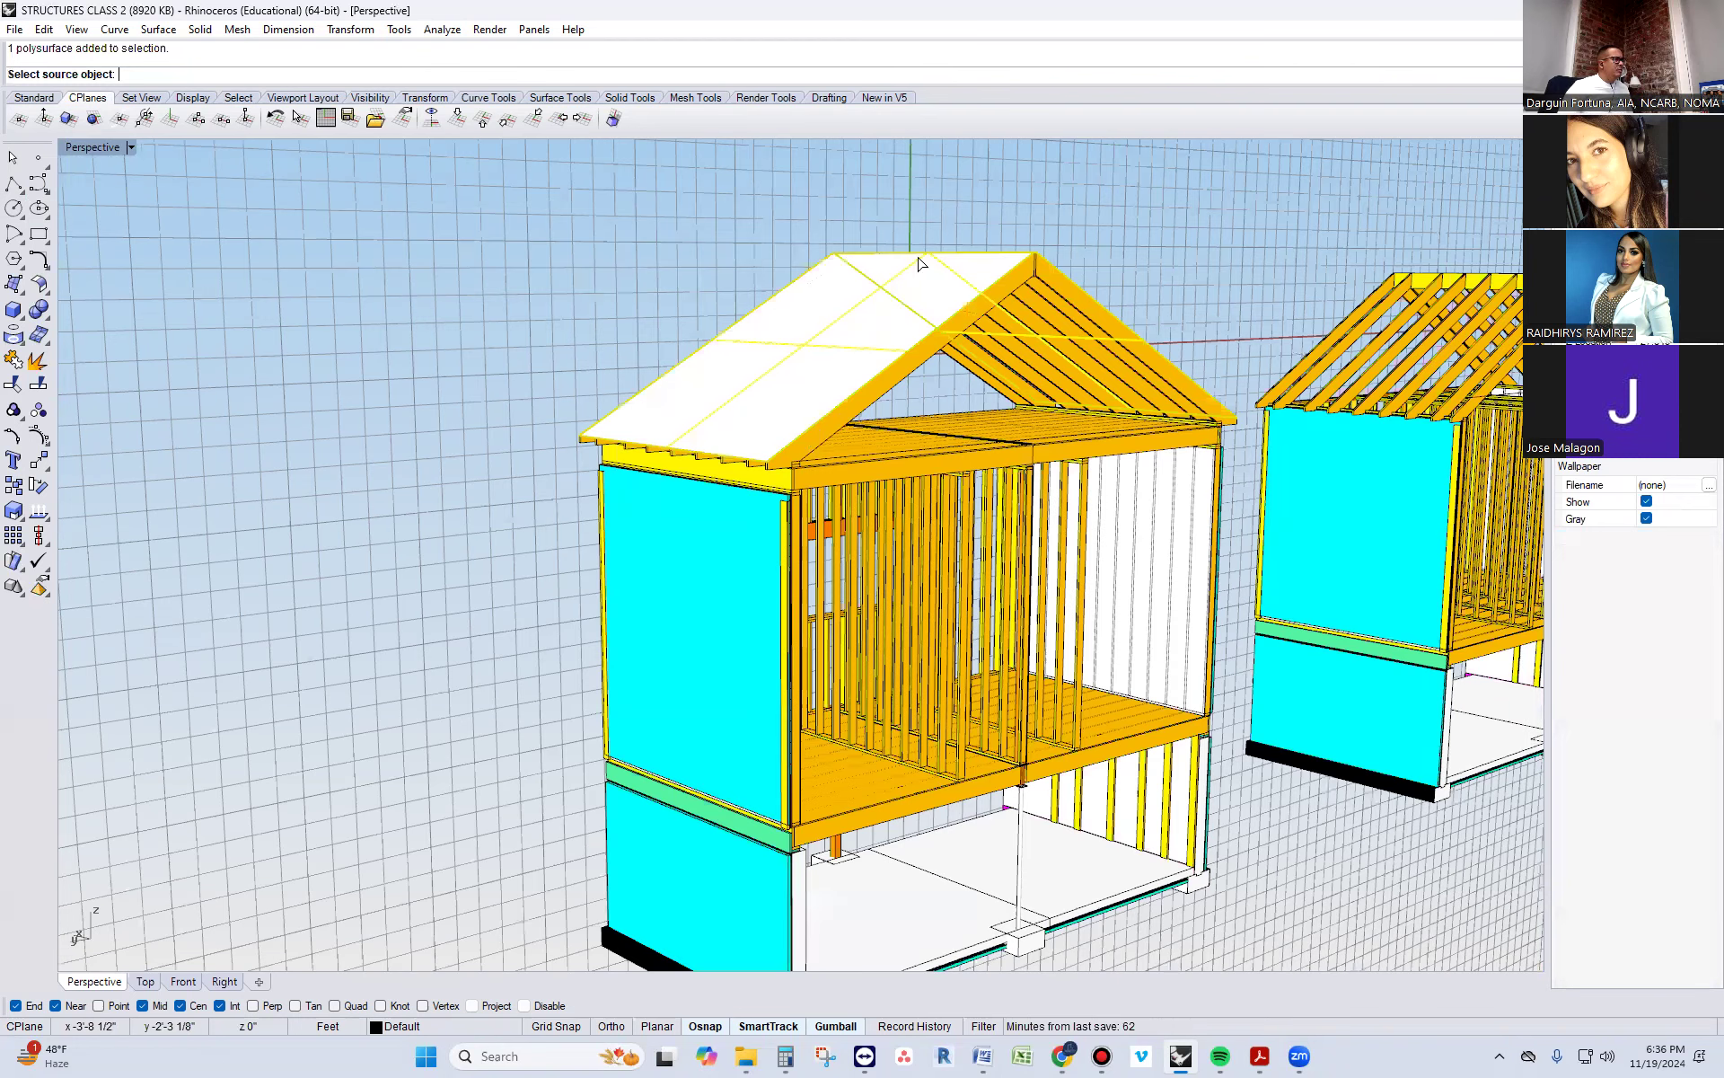
pyautogui.scroll(5, 837, 523)
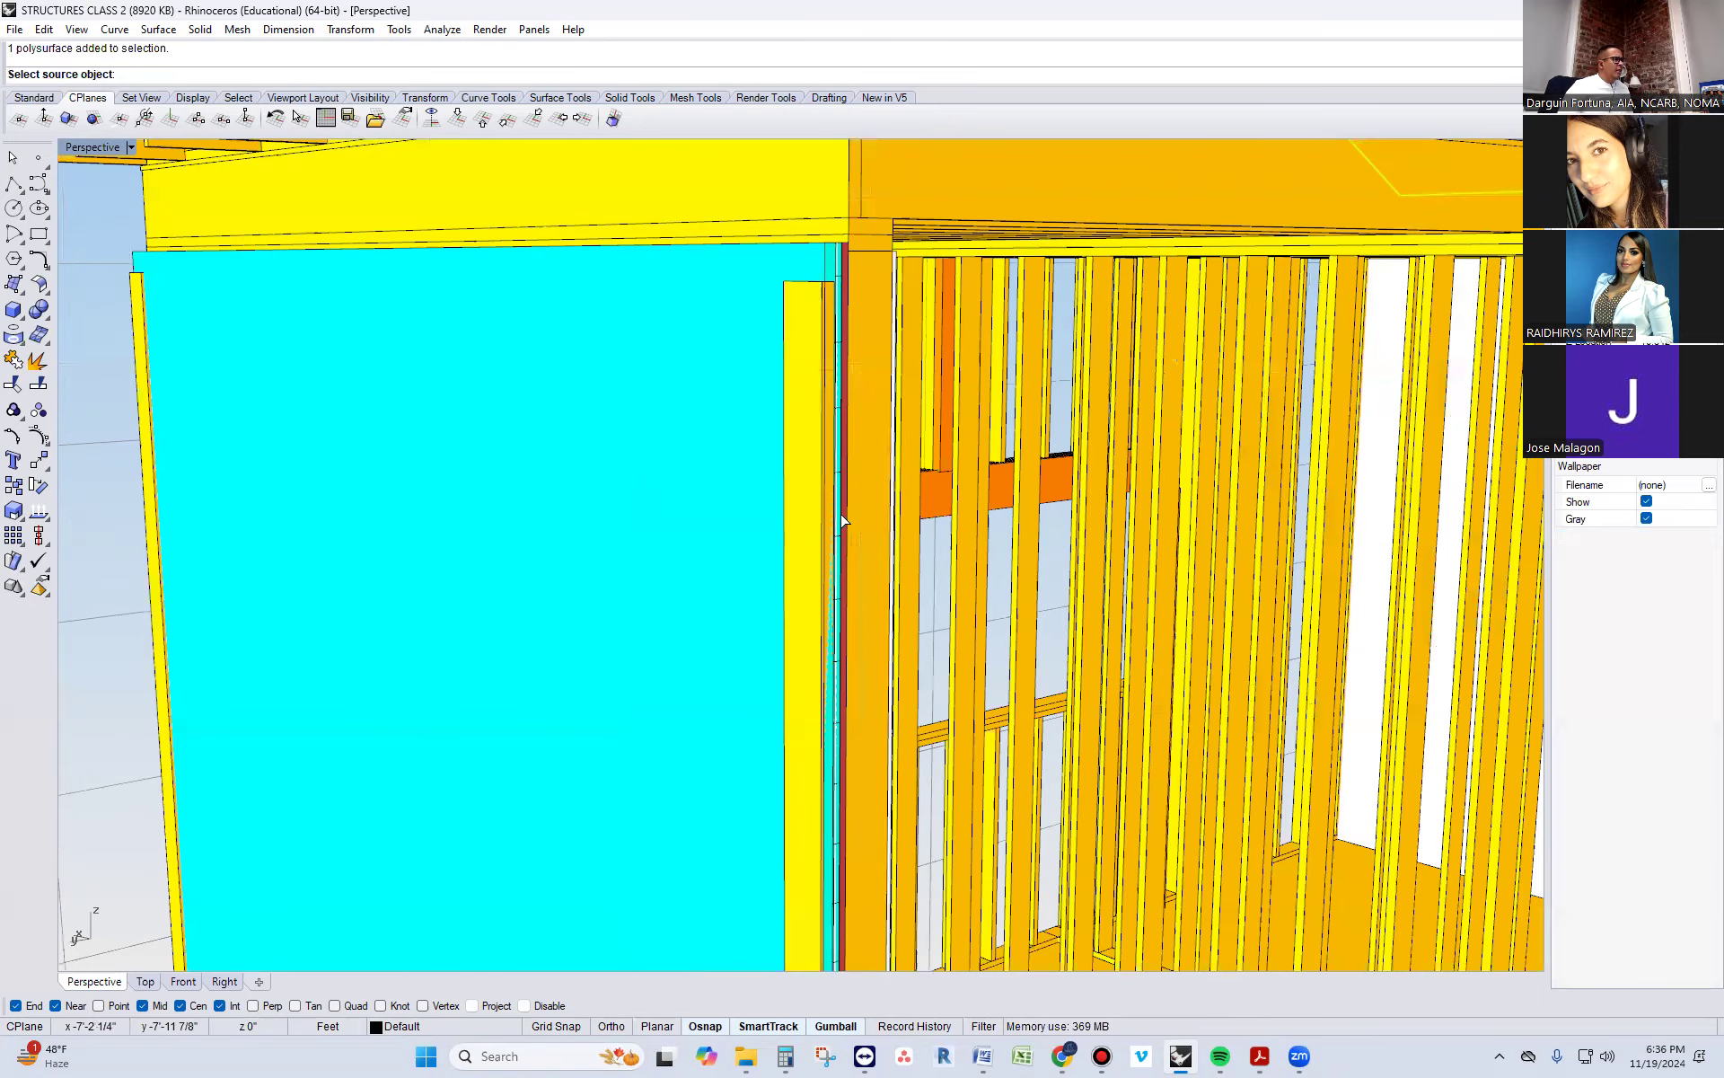
pyautogui.scroll(3, 844, 519)
pyautogui.click(851, 514)
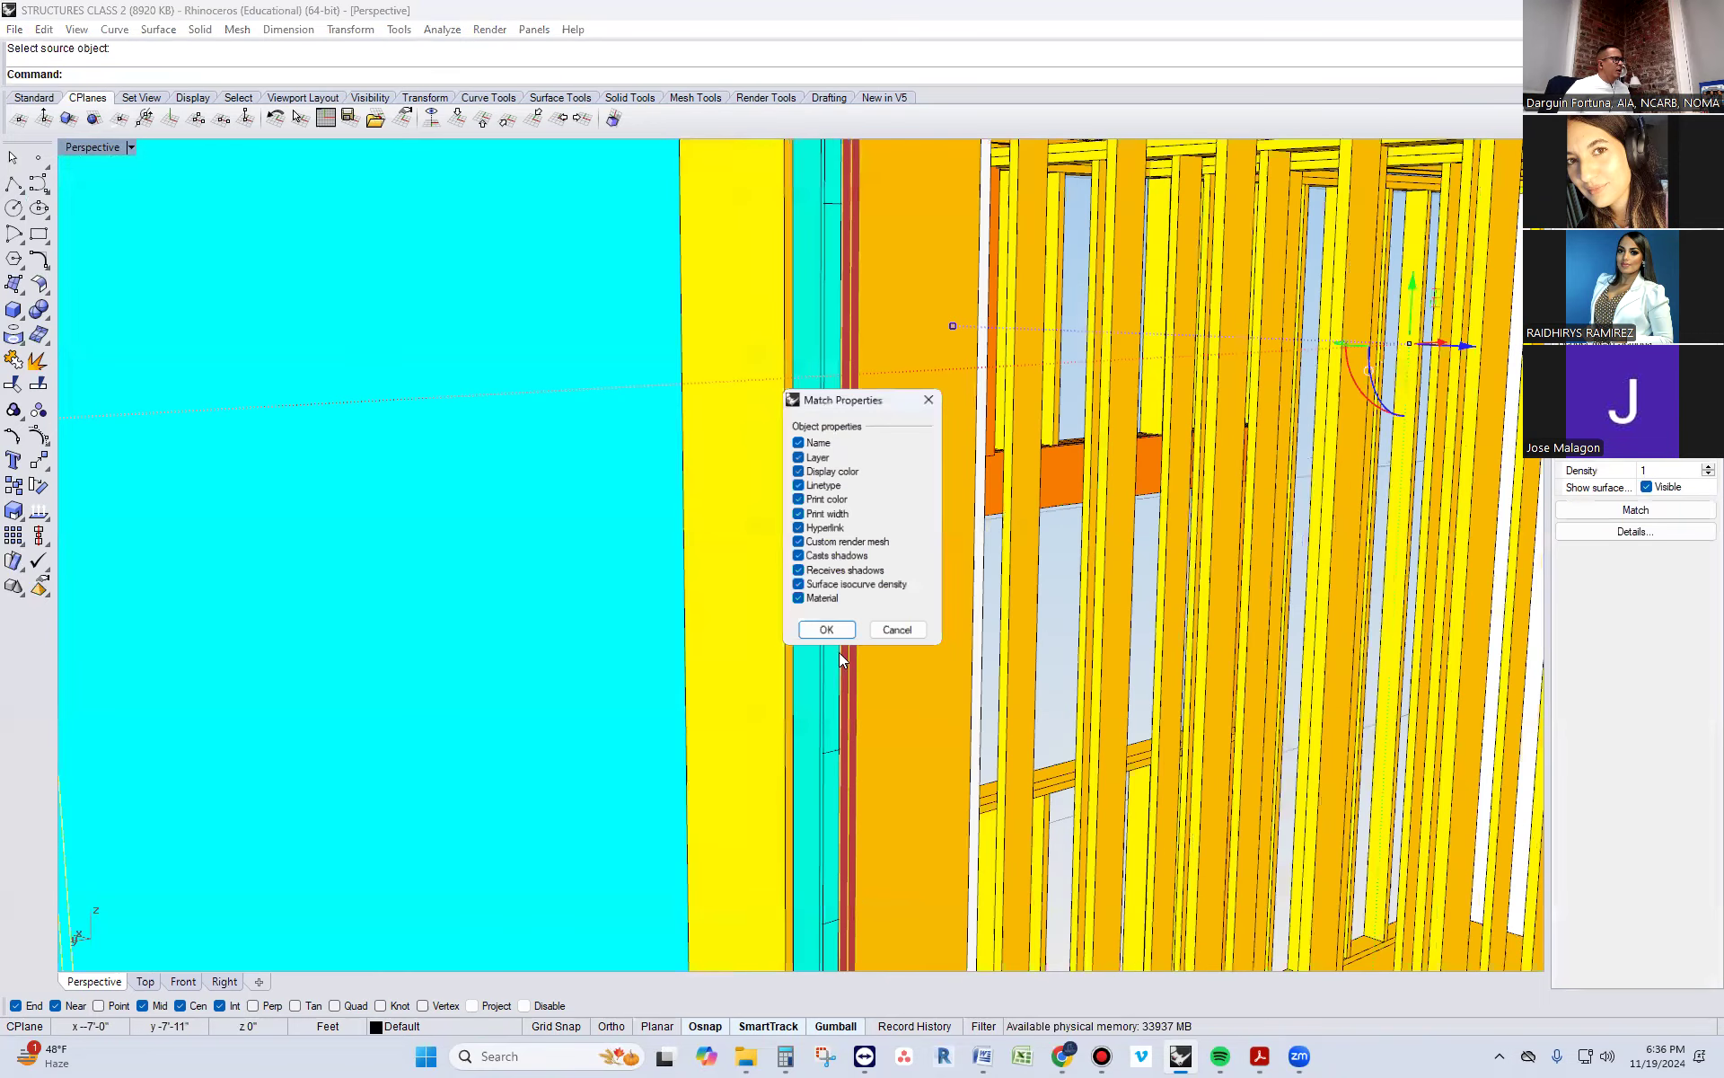
pyautogui.click(826, 630)
pyautogui.scroll(-8, 793, 614)
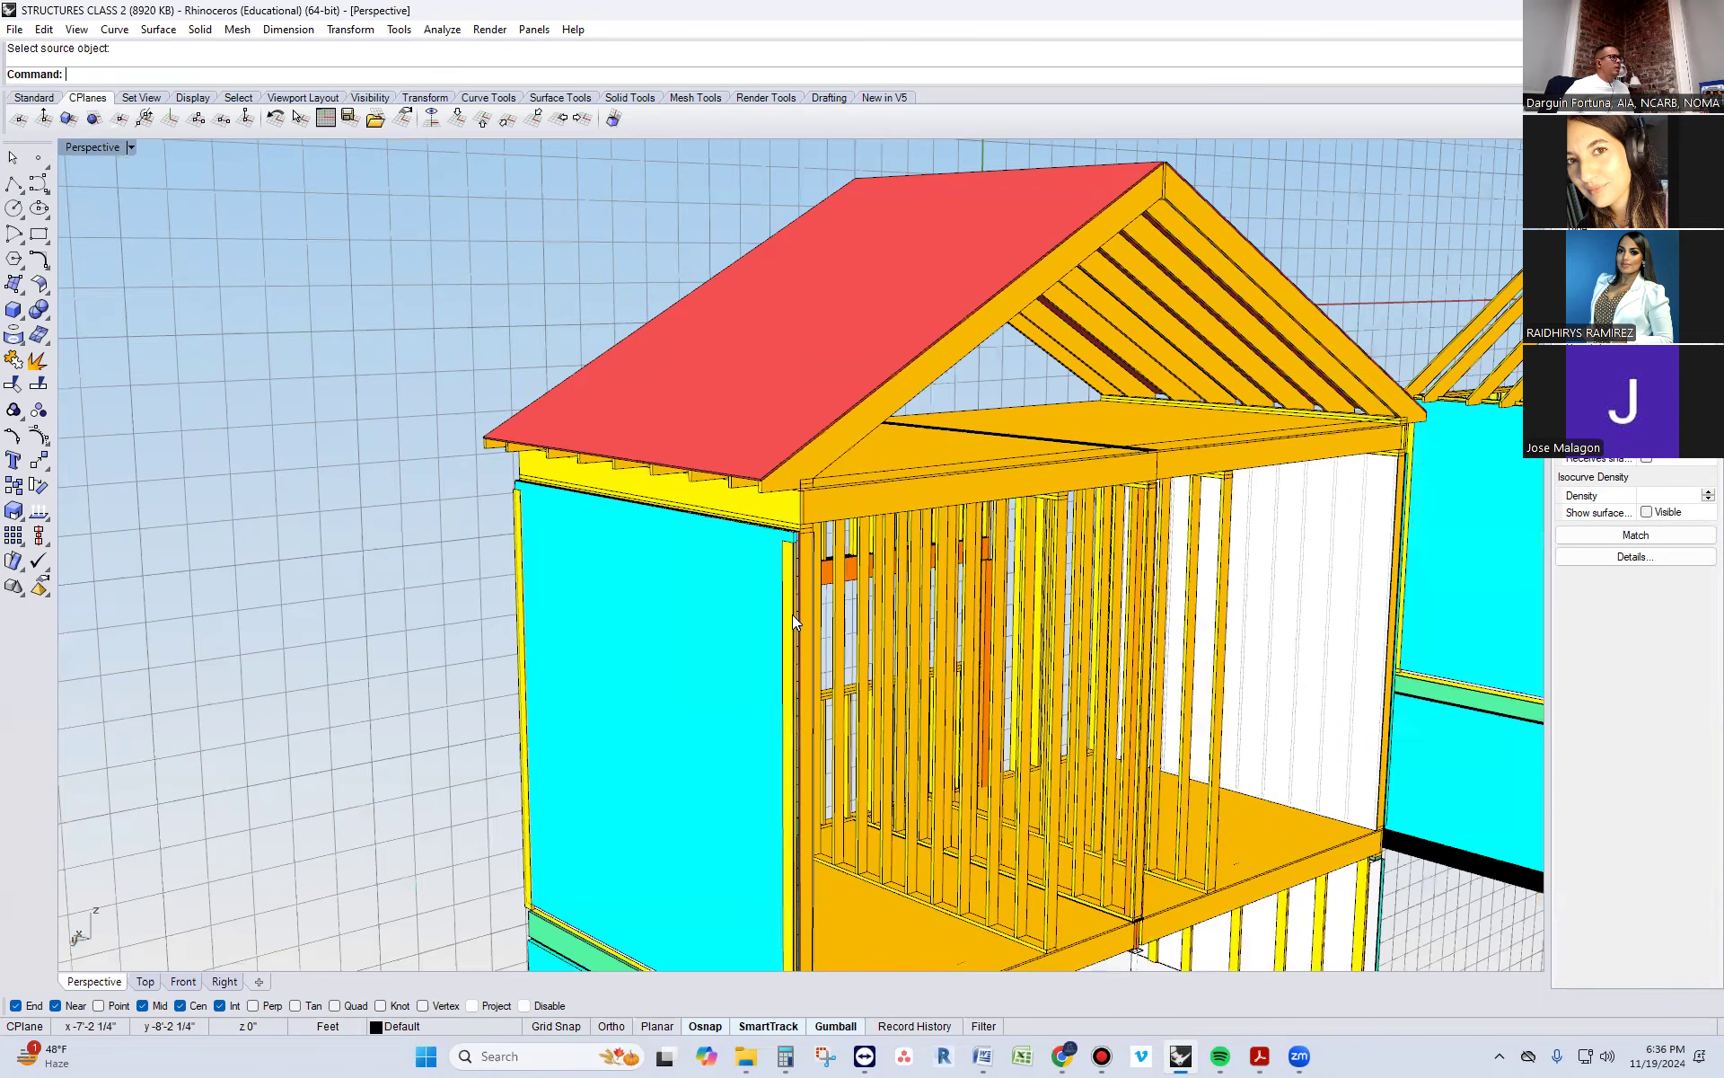
# Examine the sheathed gable roof, its ridge and its rafter ends from several angles
pyautogui.moveTo(1022, 266); pyautogui.dragTo(1058, 260, button='right')
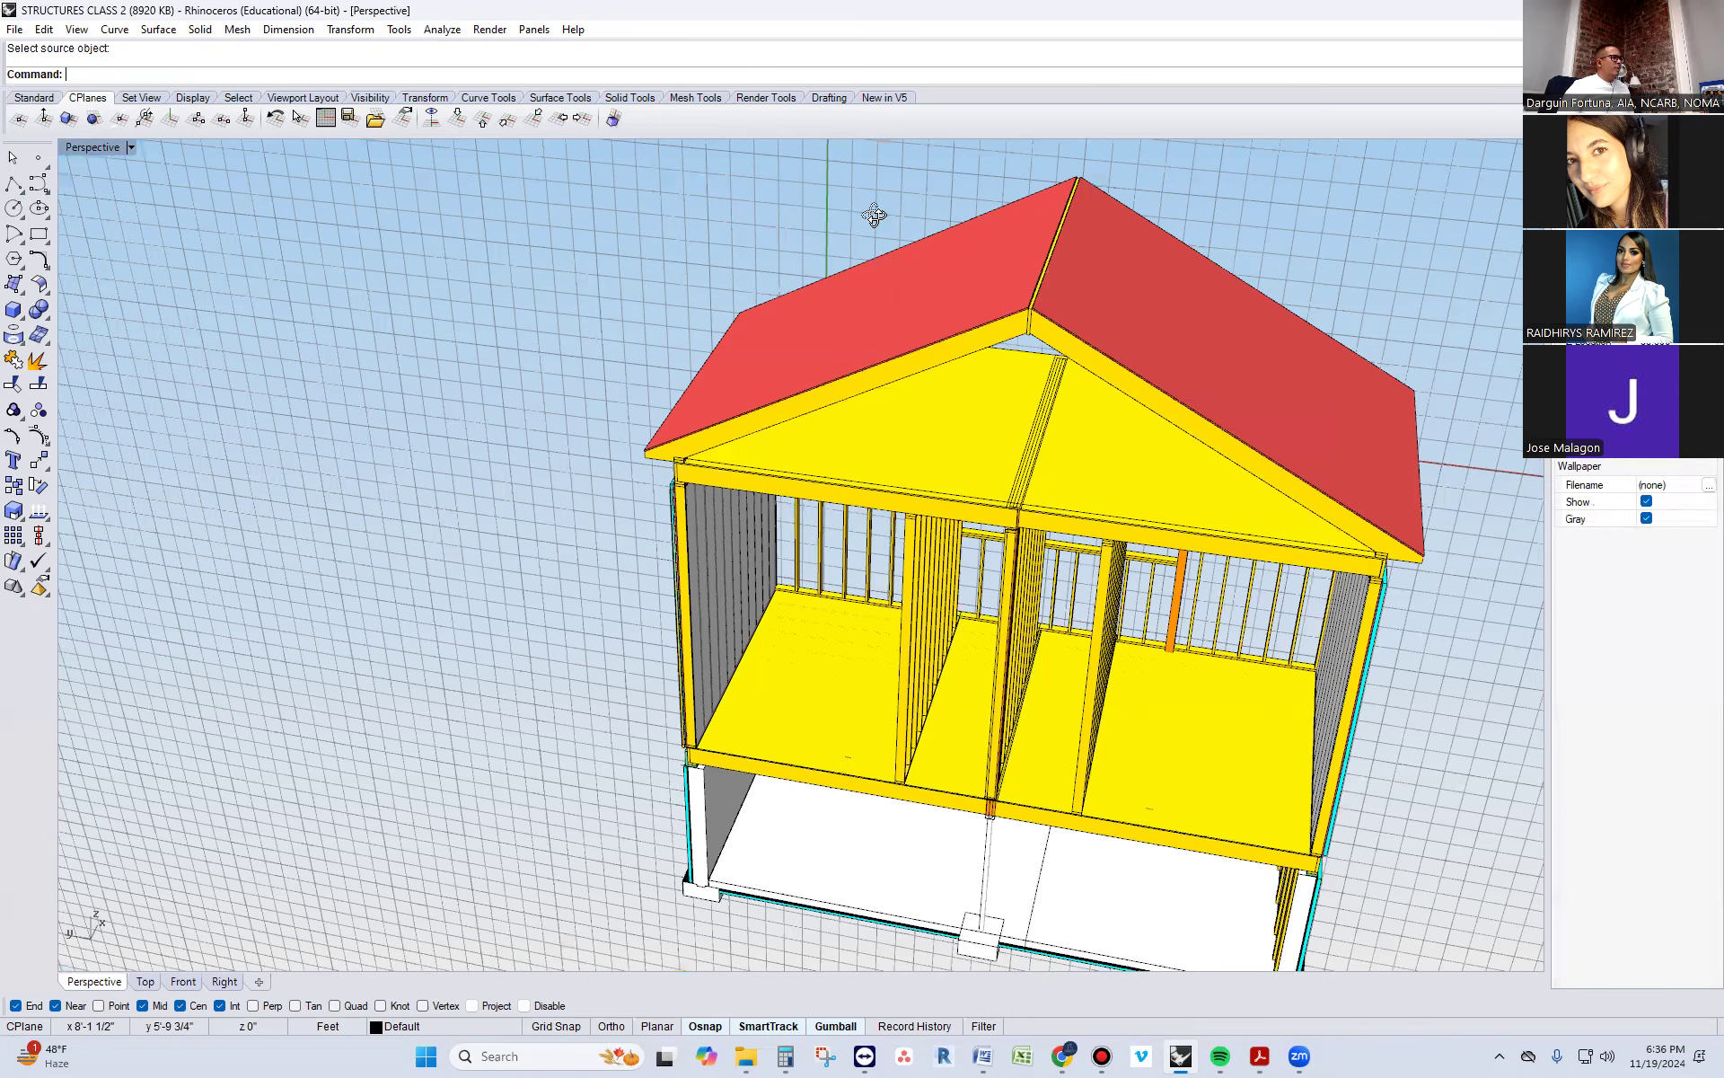
pyautogui.moveTo(863, 214); pyautogui.dragTo(858, 217, button='right')
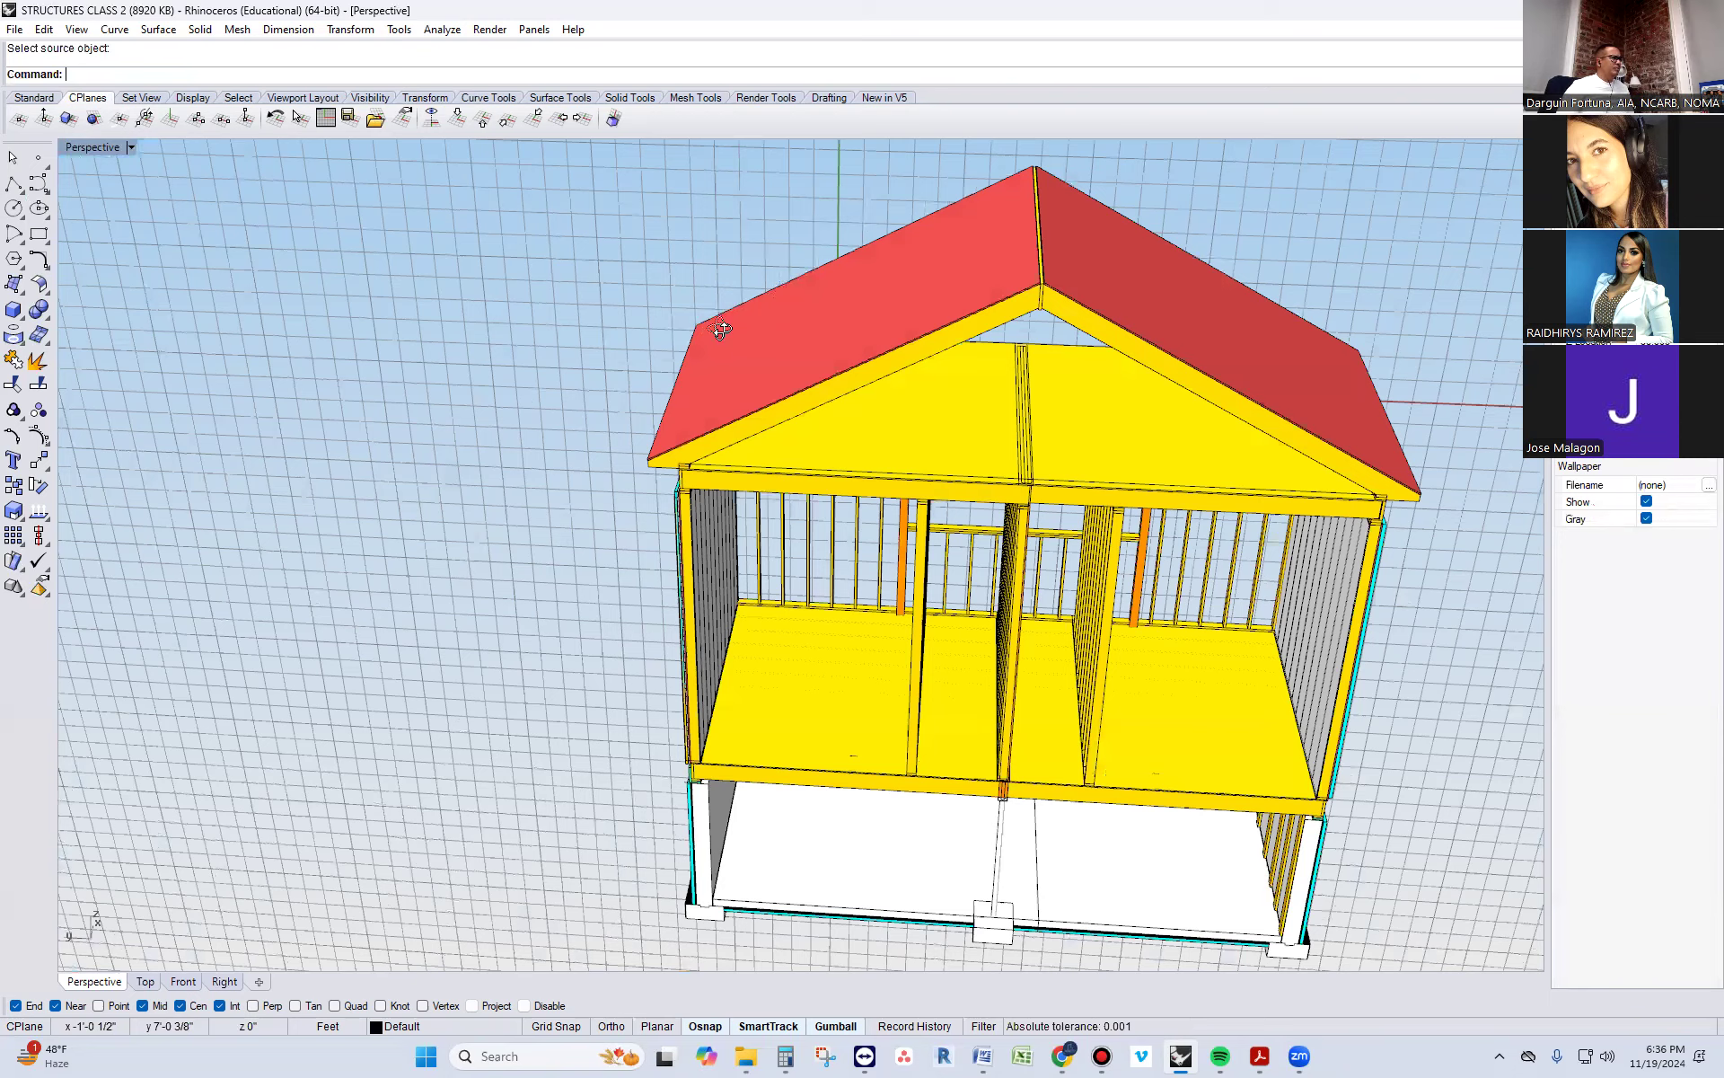
pyautogui.moveTo(716, 327); pyautogui.dragTo(1027, 262, button='right')
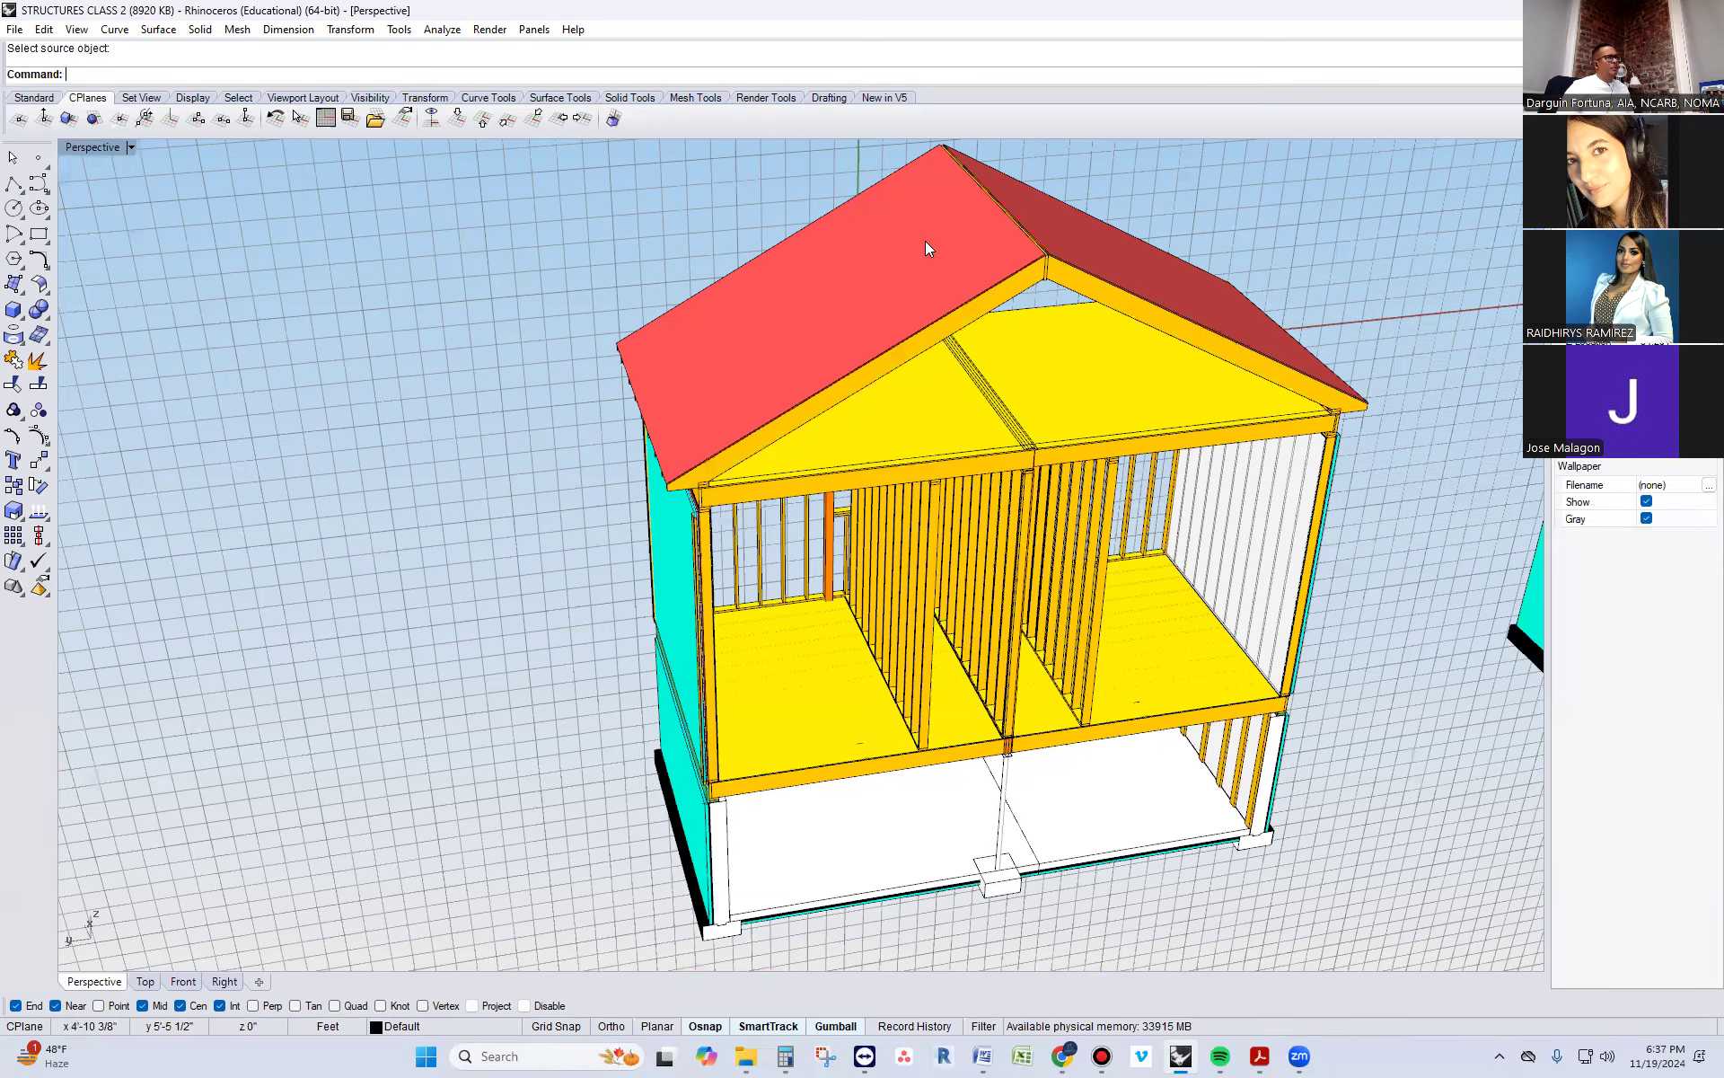
pyautogui.scroll(2, 927, 234)
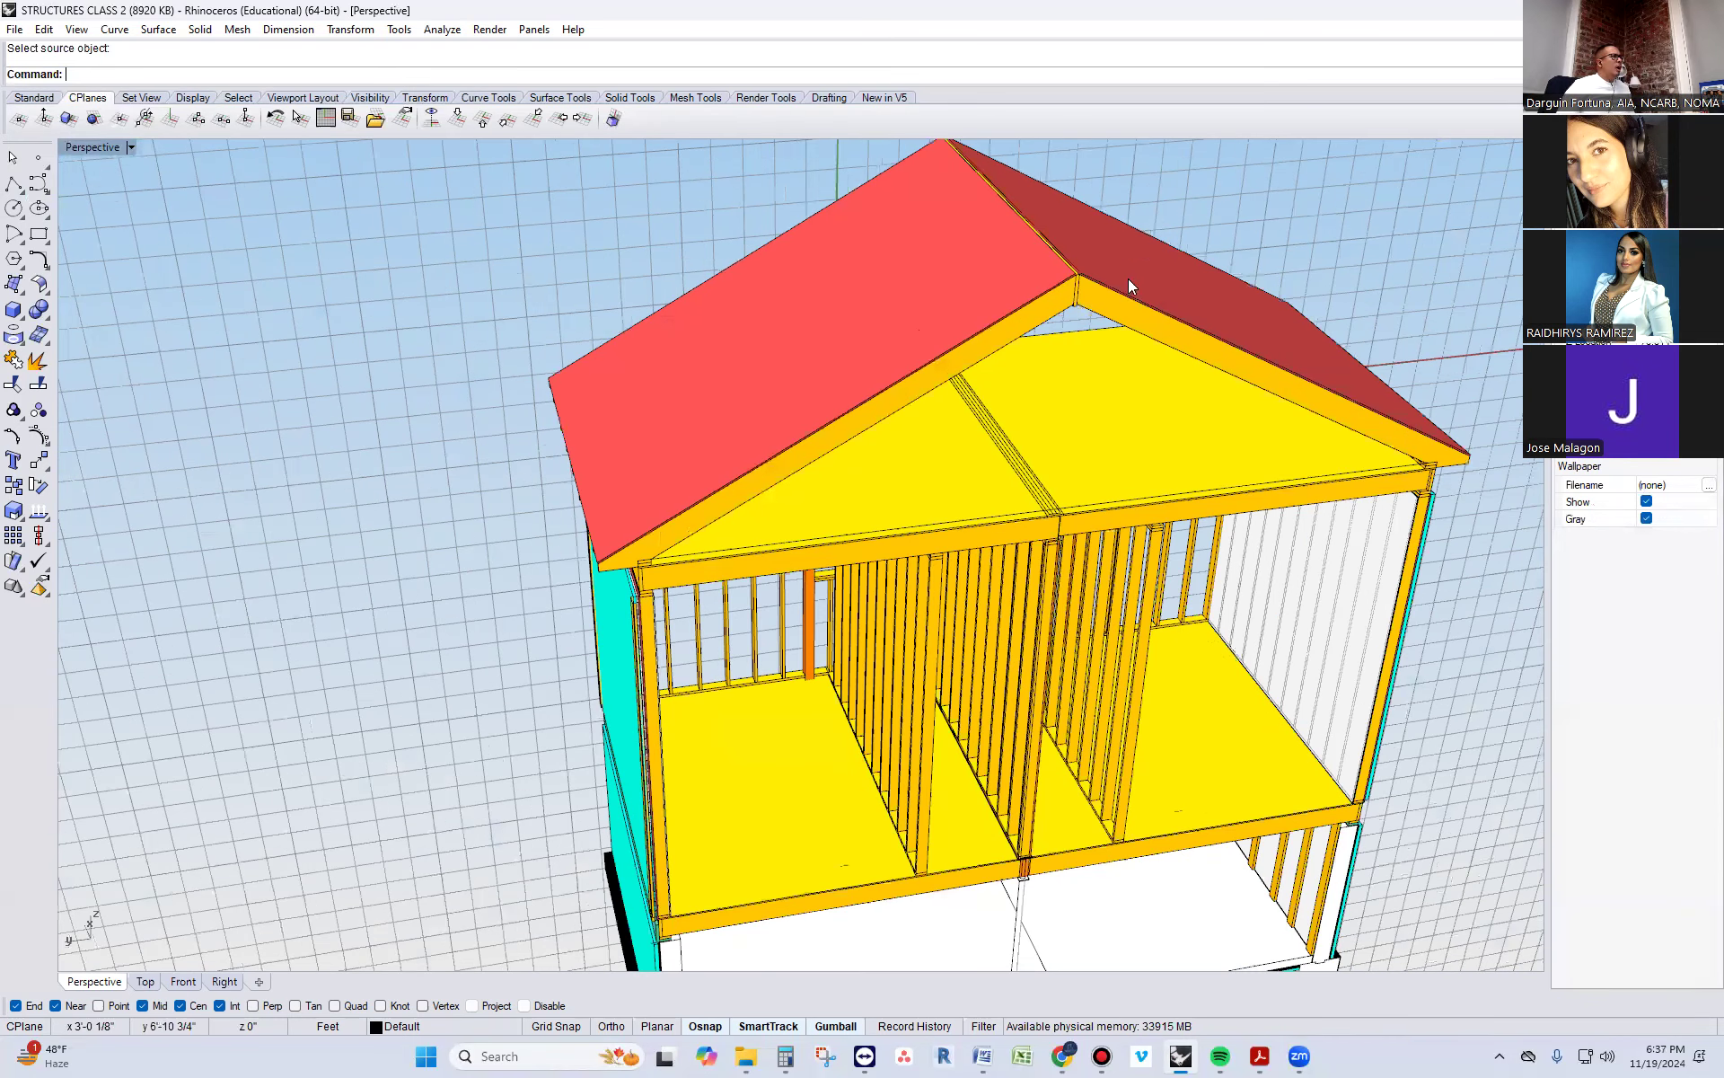
pyautogui.scroll(4, 771, 278)
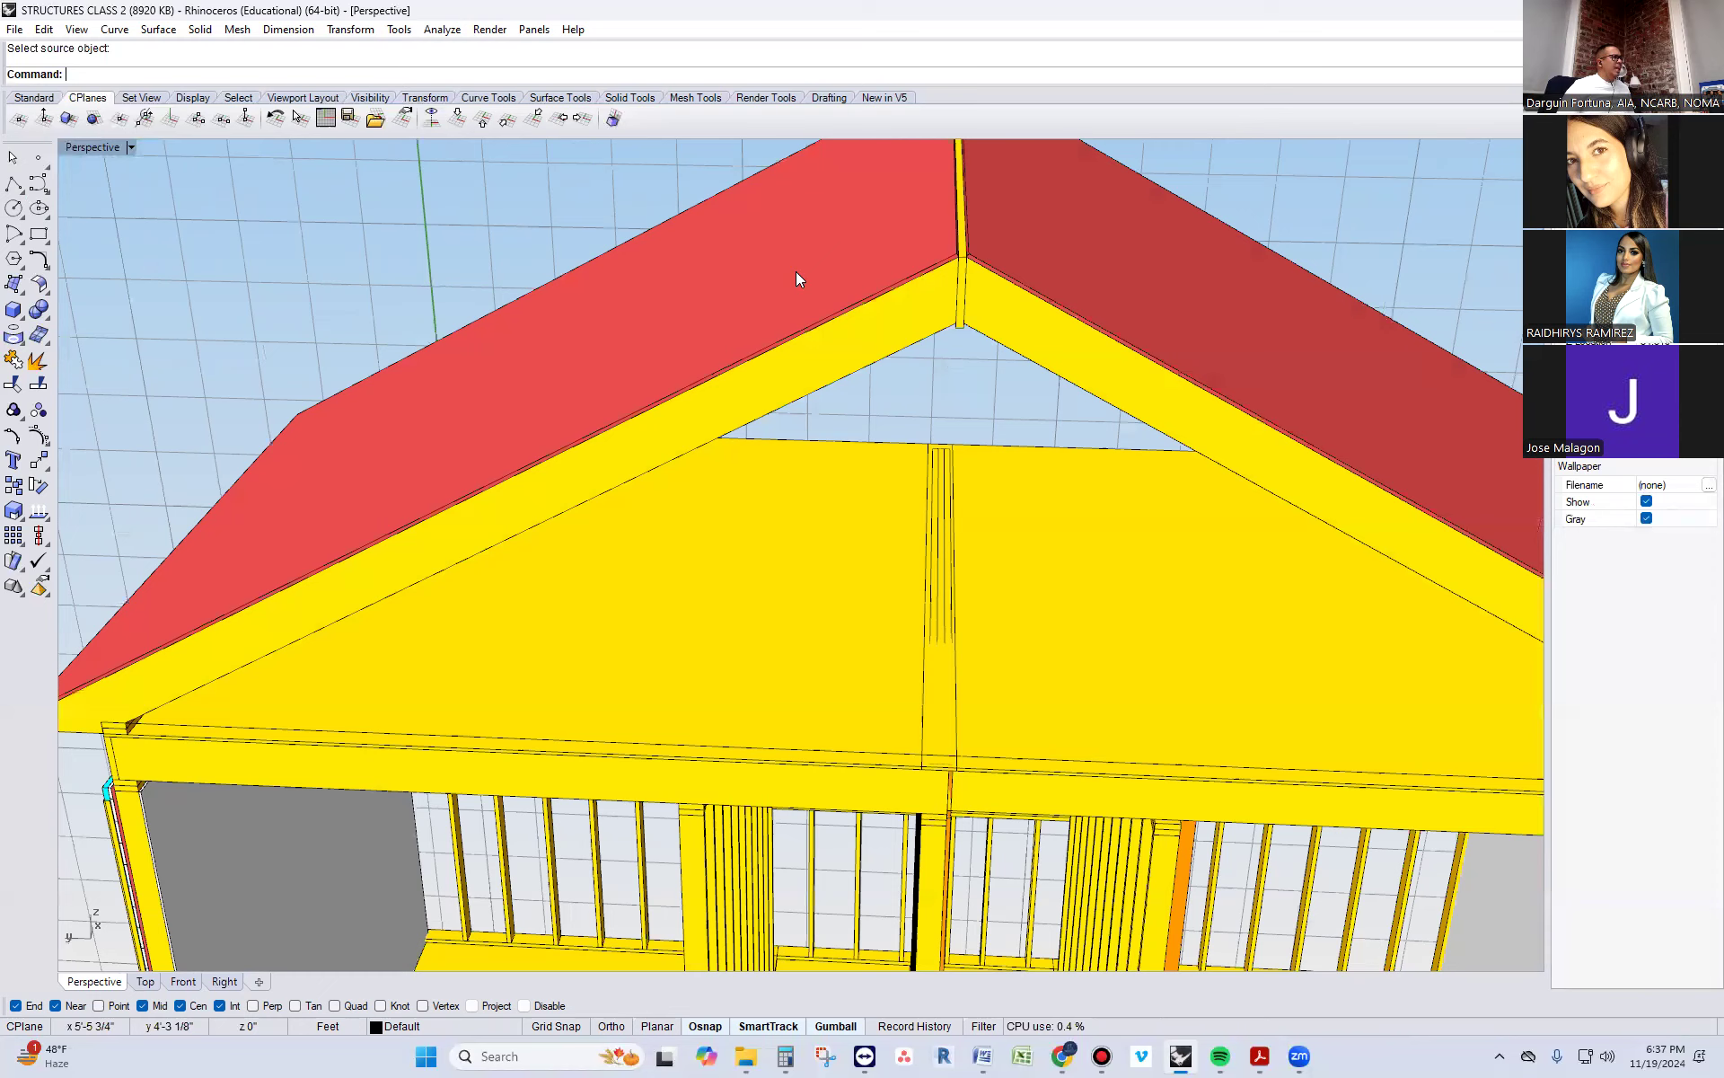
pyautogui.scroll(-5, 793, 283)
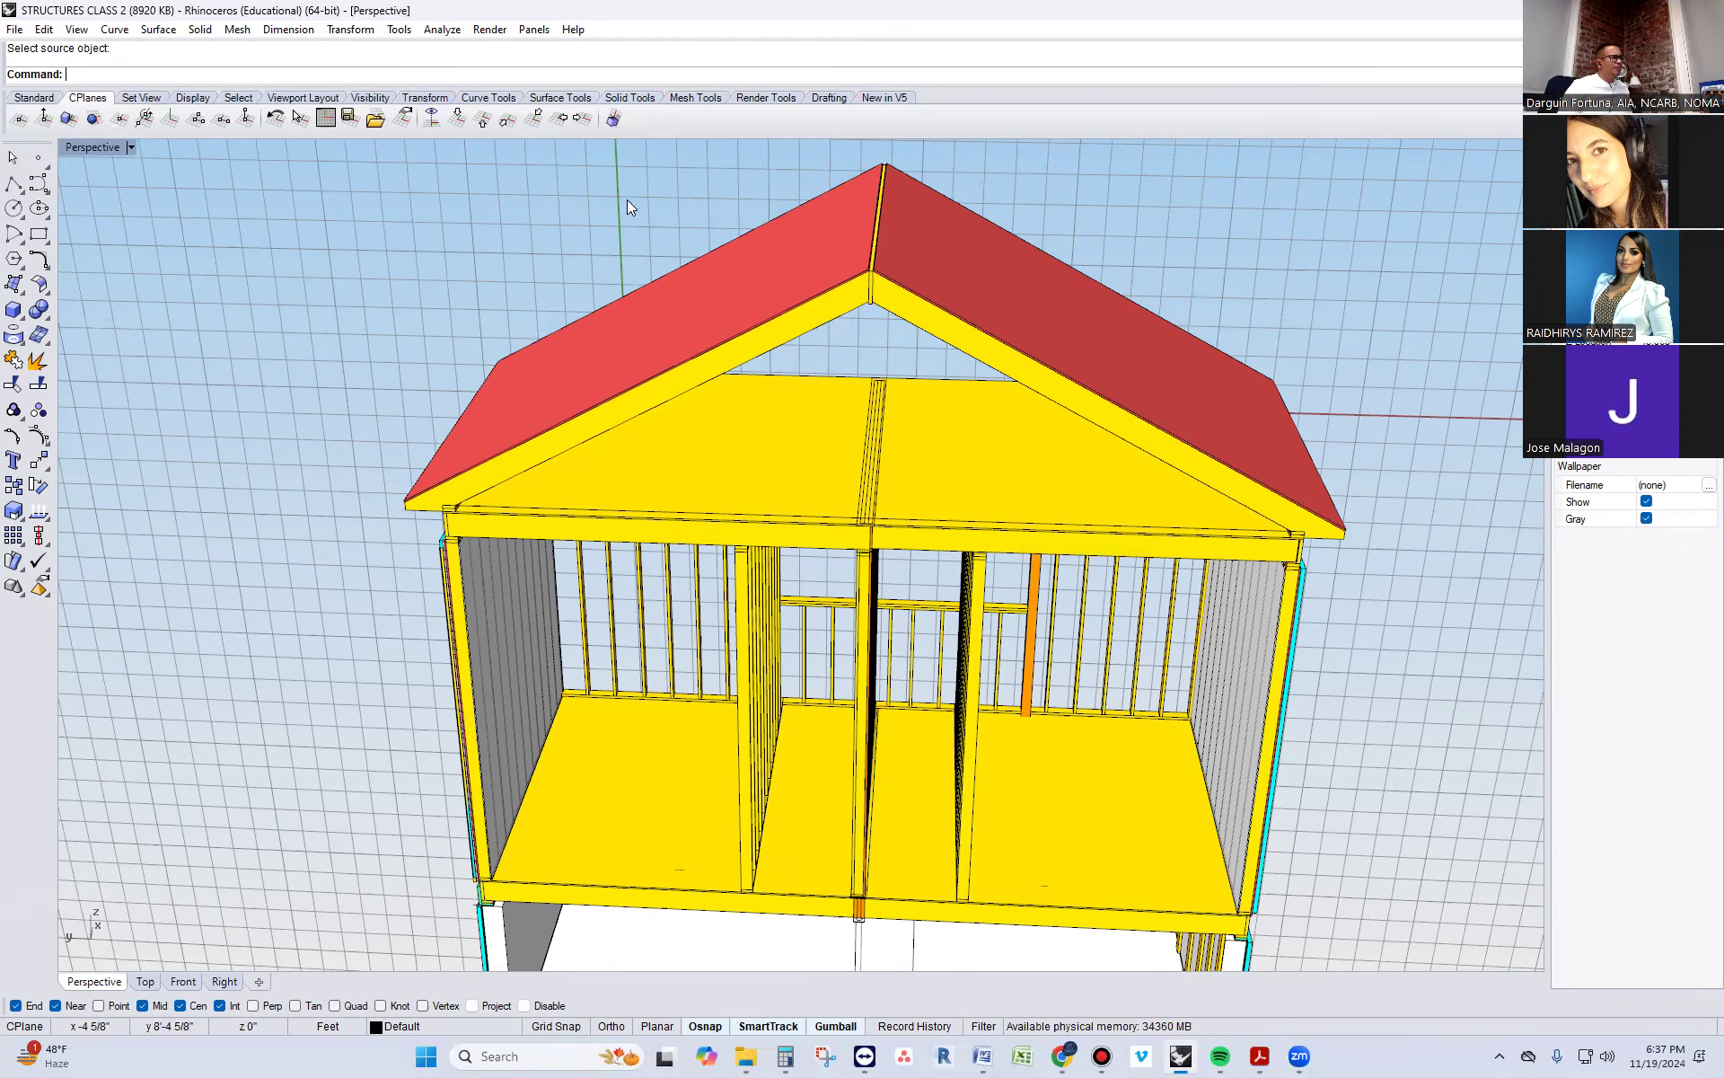
pyautogui.moveTo(627, 199); pyautogui.dragTo(622, 332, button='right')
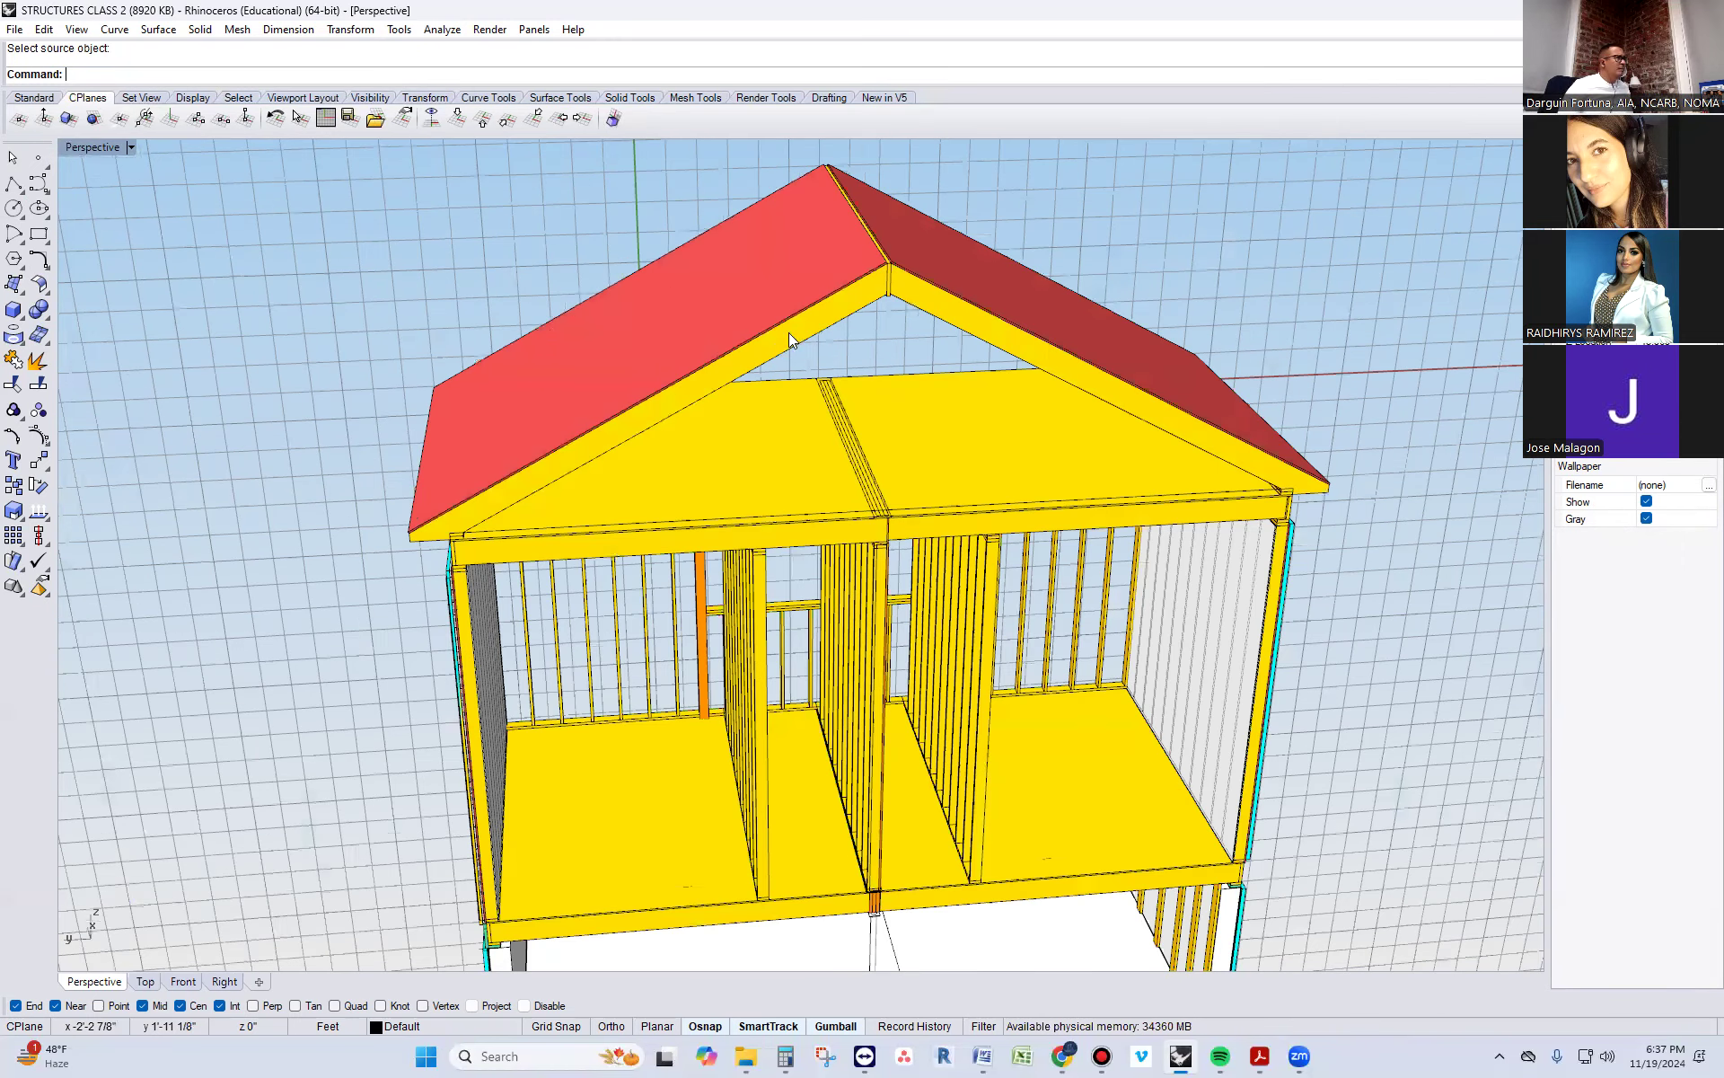
pyautogui.scroll(2, 789, 333)
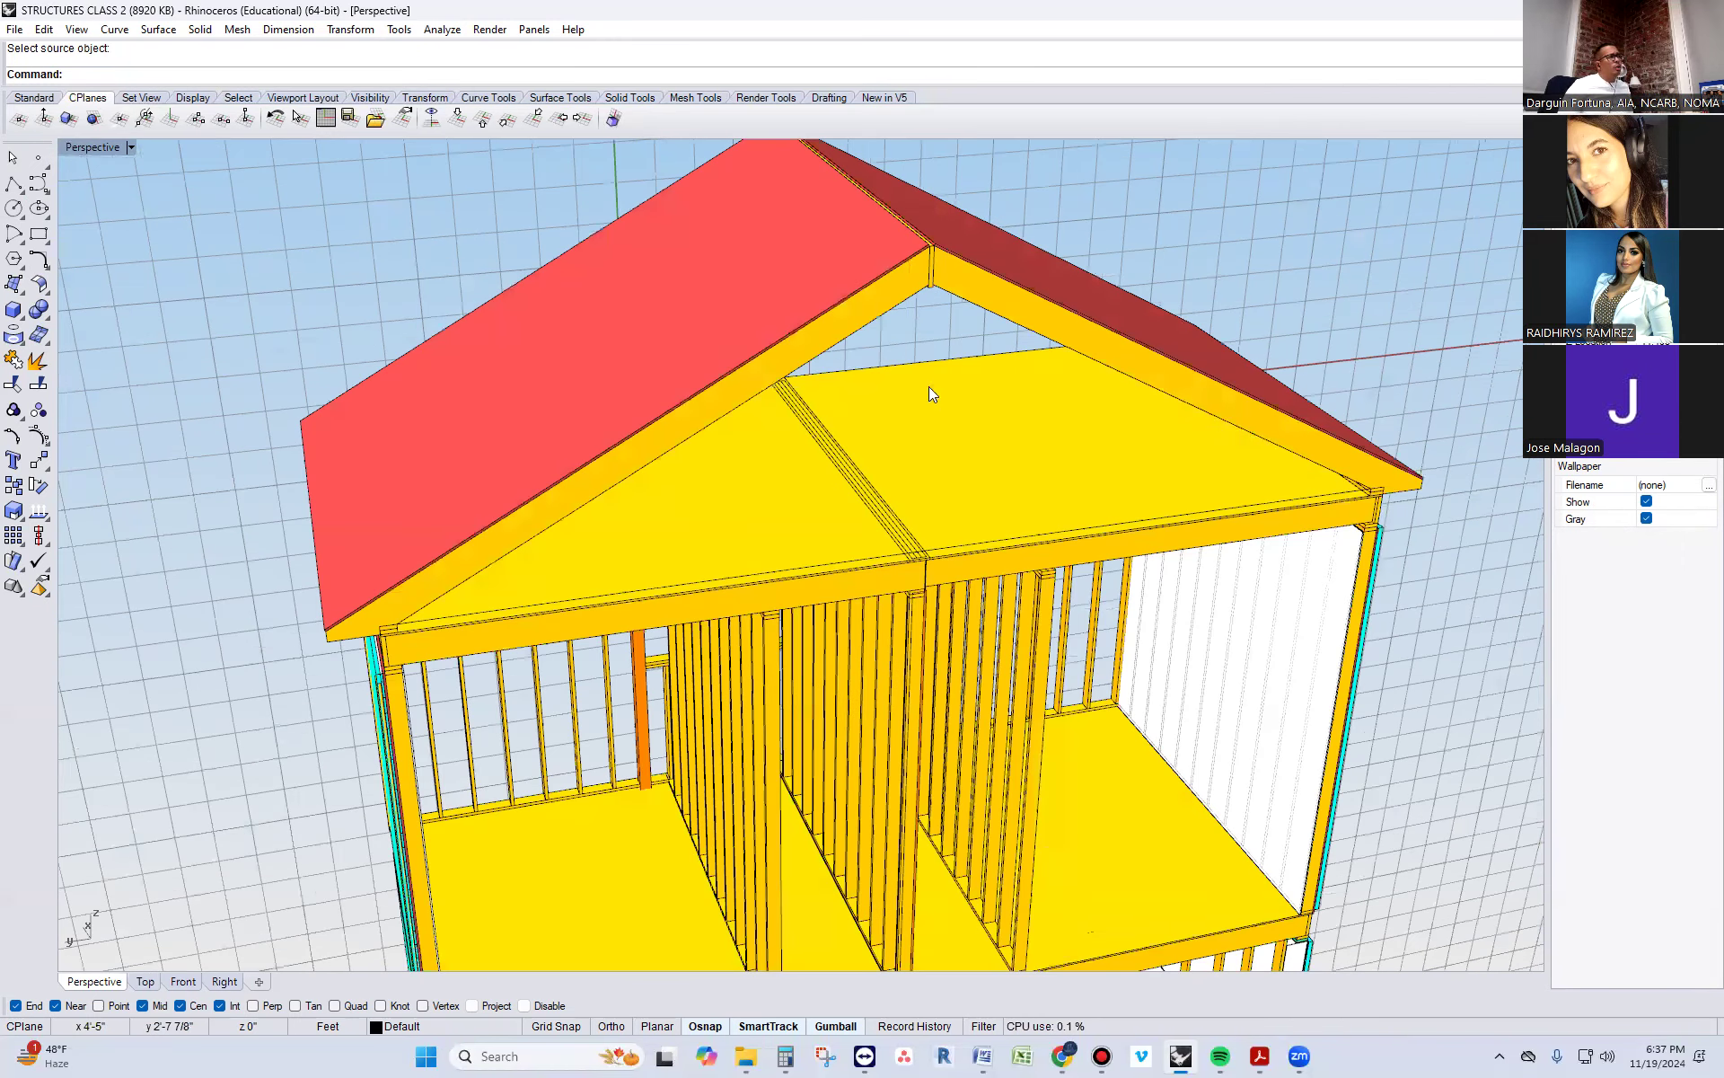
pyautogui.moveTo(929, 388); pyautogui.dragTo(629, 363, button='right')
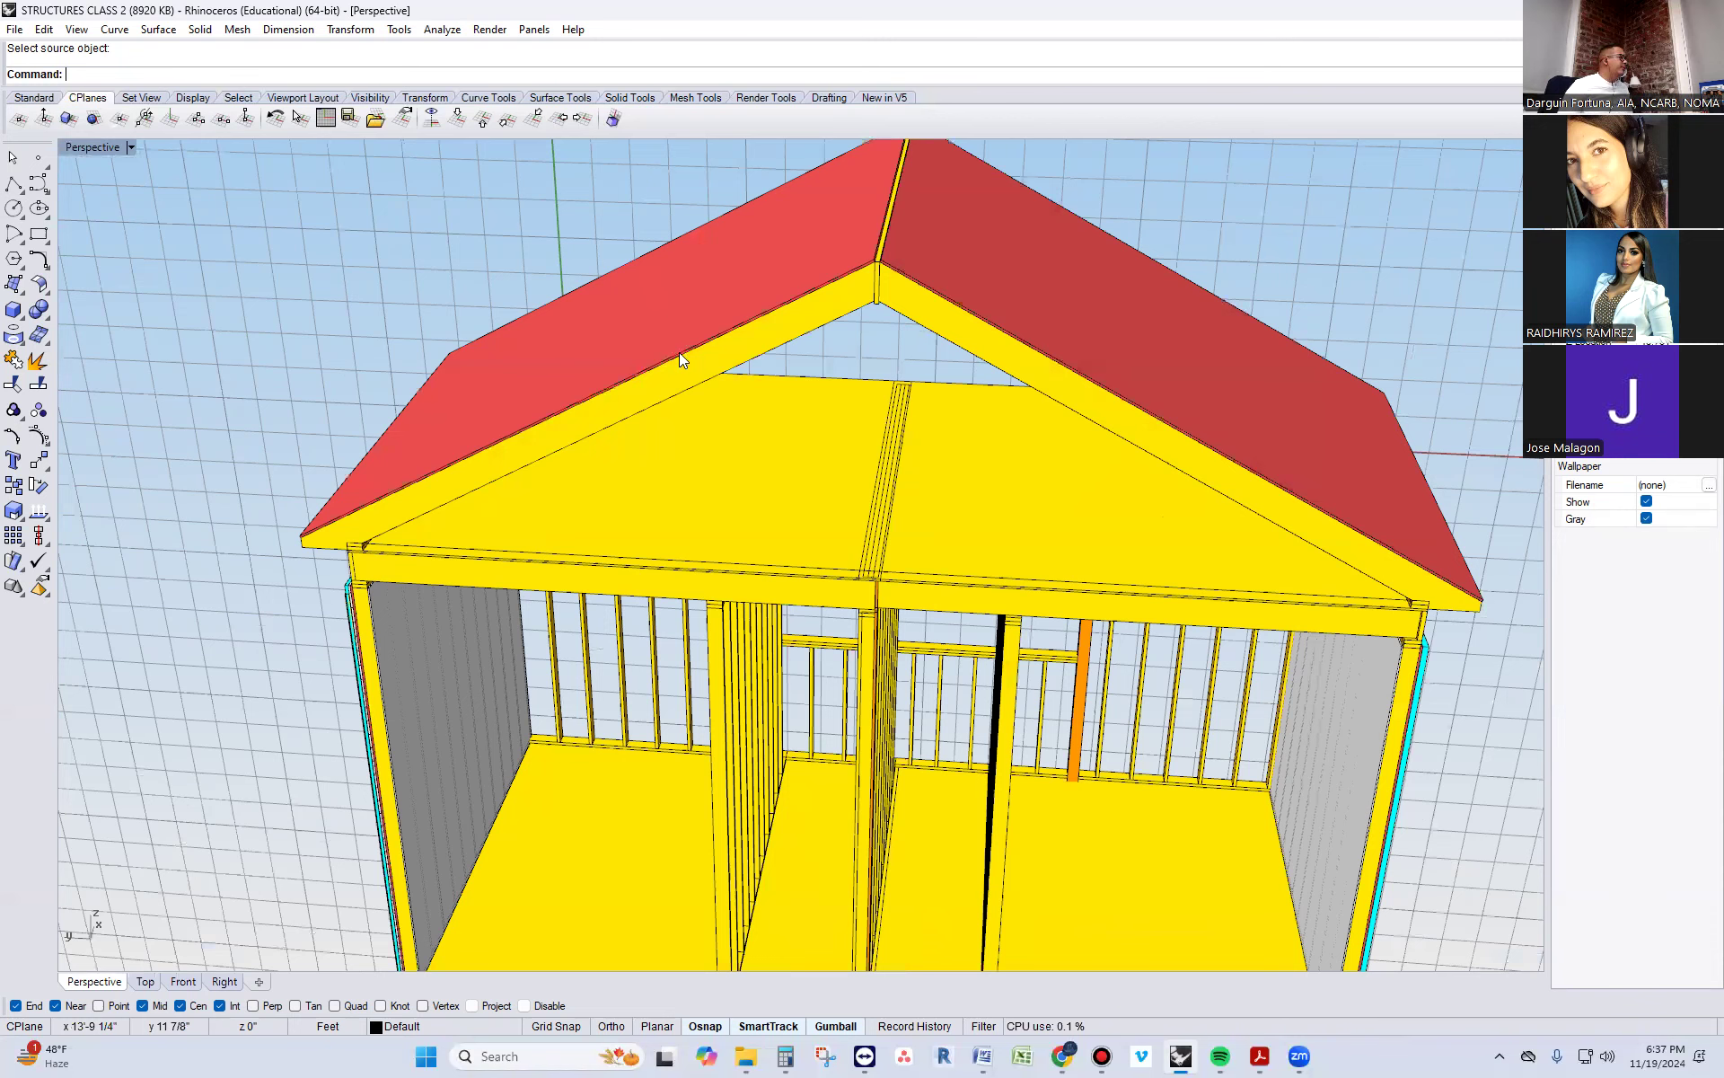
pyautogui.scroll(-3, 679, 286)
pyautogui.moveTo(679, 285); pyautogui.dragTo(763, 266, button='right')
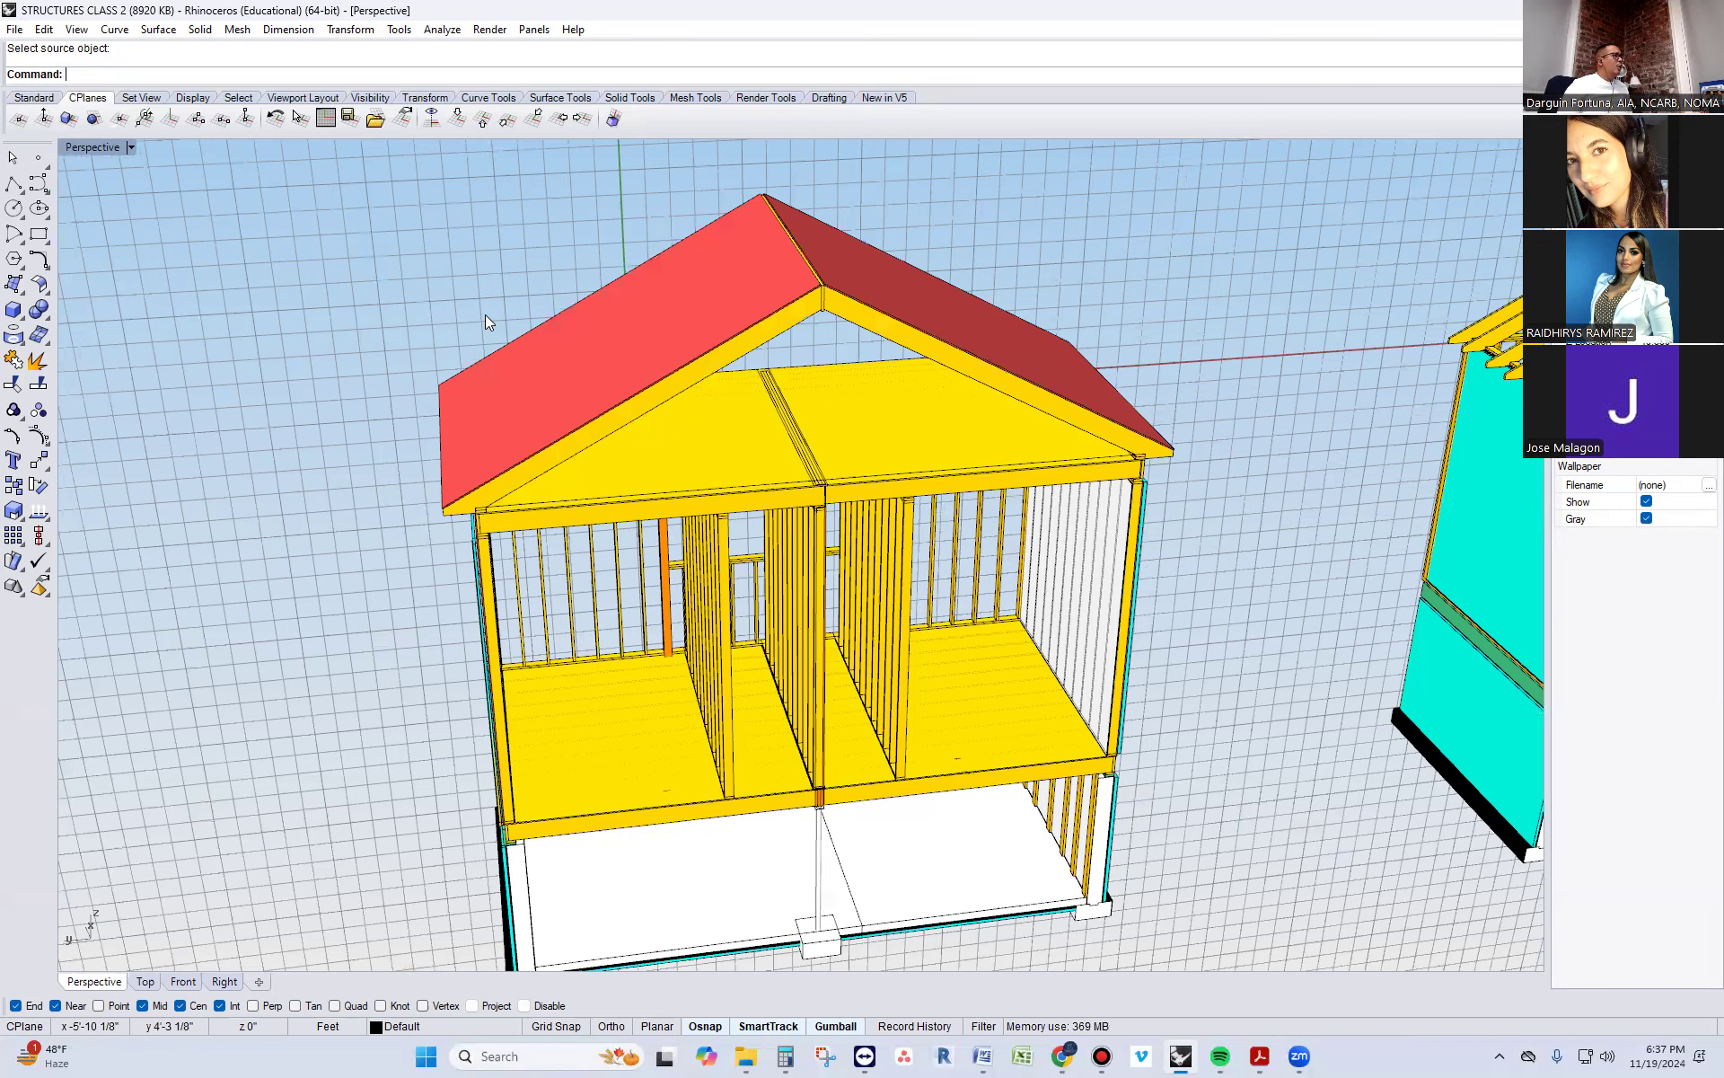
# Duplicate the front gable edge of the first slope's sheathing panel with DupEdge
pyautogui.scroll(2, 485, 314)
pyautogui.rightClick(501, 390)
pyautogui.scroll(4, 655, 372)
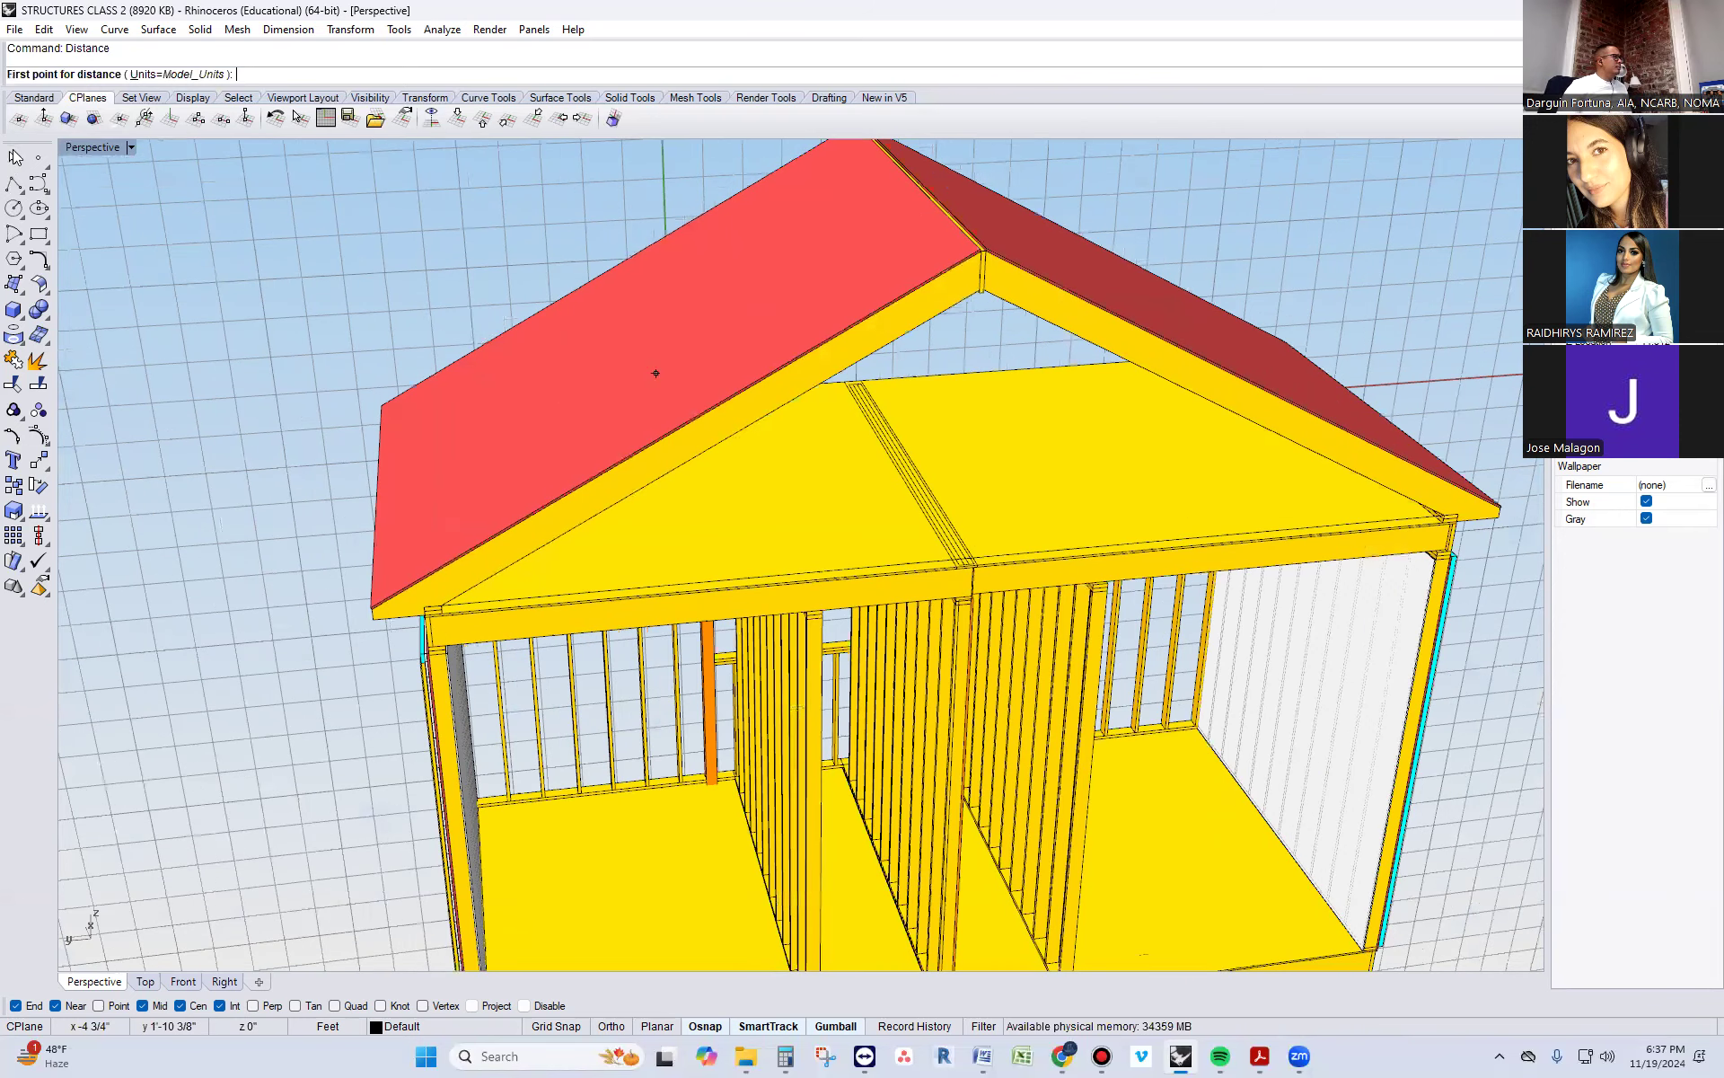
pyautogui.write('DupEdge')
pyautogui.press('Return')
pyautogui.scroll(4, 211, 418)
pyautogui.click(533, 736)
pyautogui.scroll(-4, 499, 698)
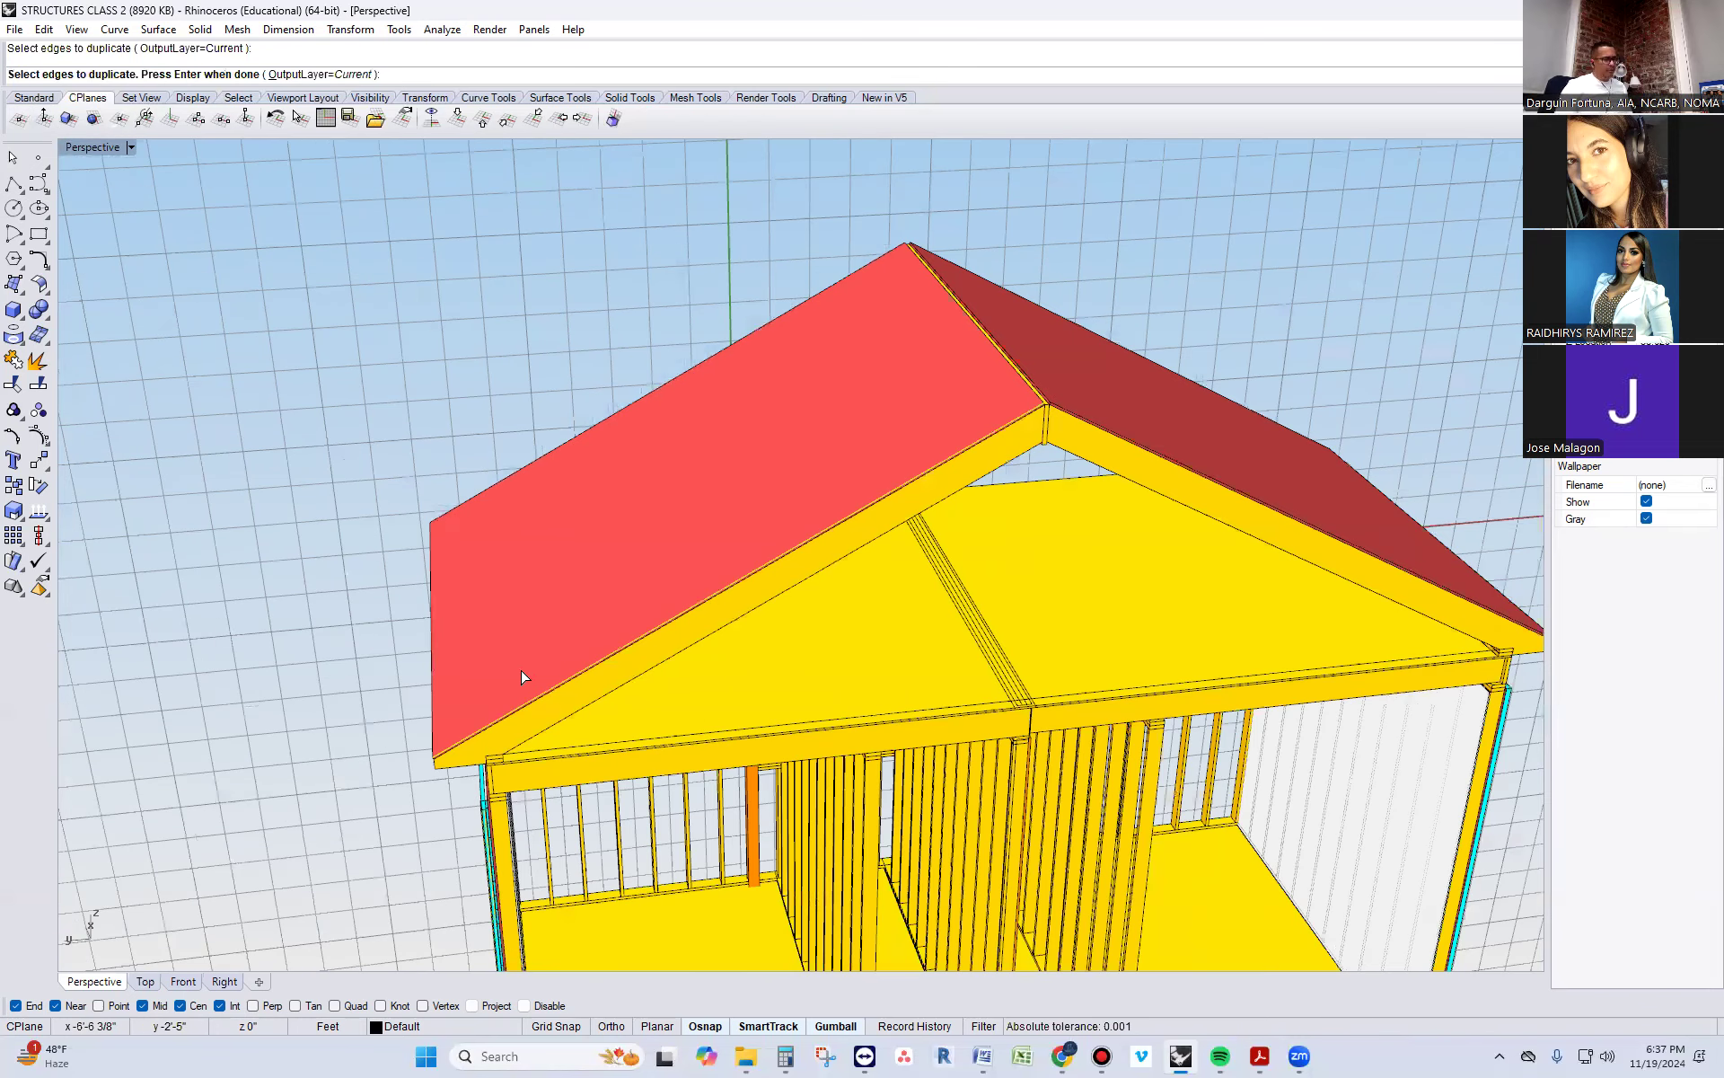
pyautogui.press('Return')
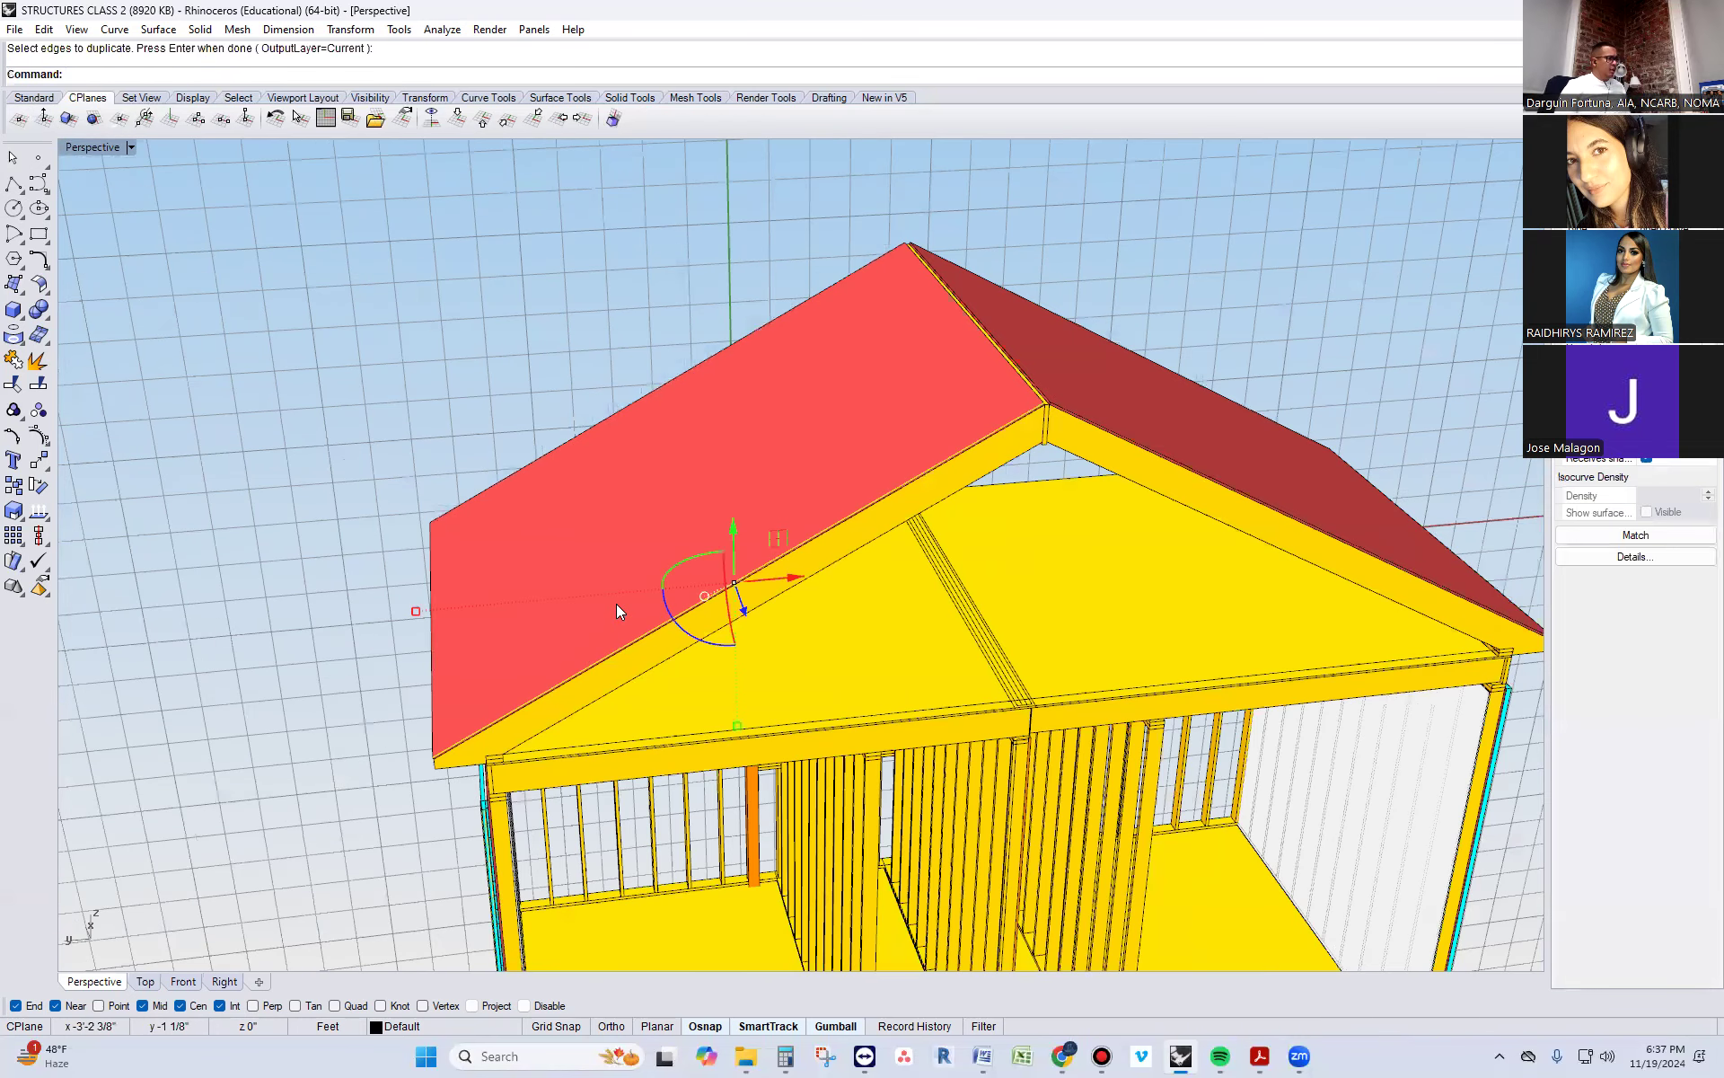
pyautogui.press('Escape')
# Duplicate the matching front gable edge of the opposite slope's sheathing panel
pyautogui.scroll(2, 1131, 410)
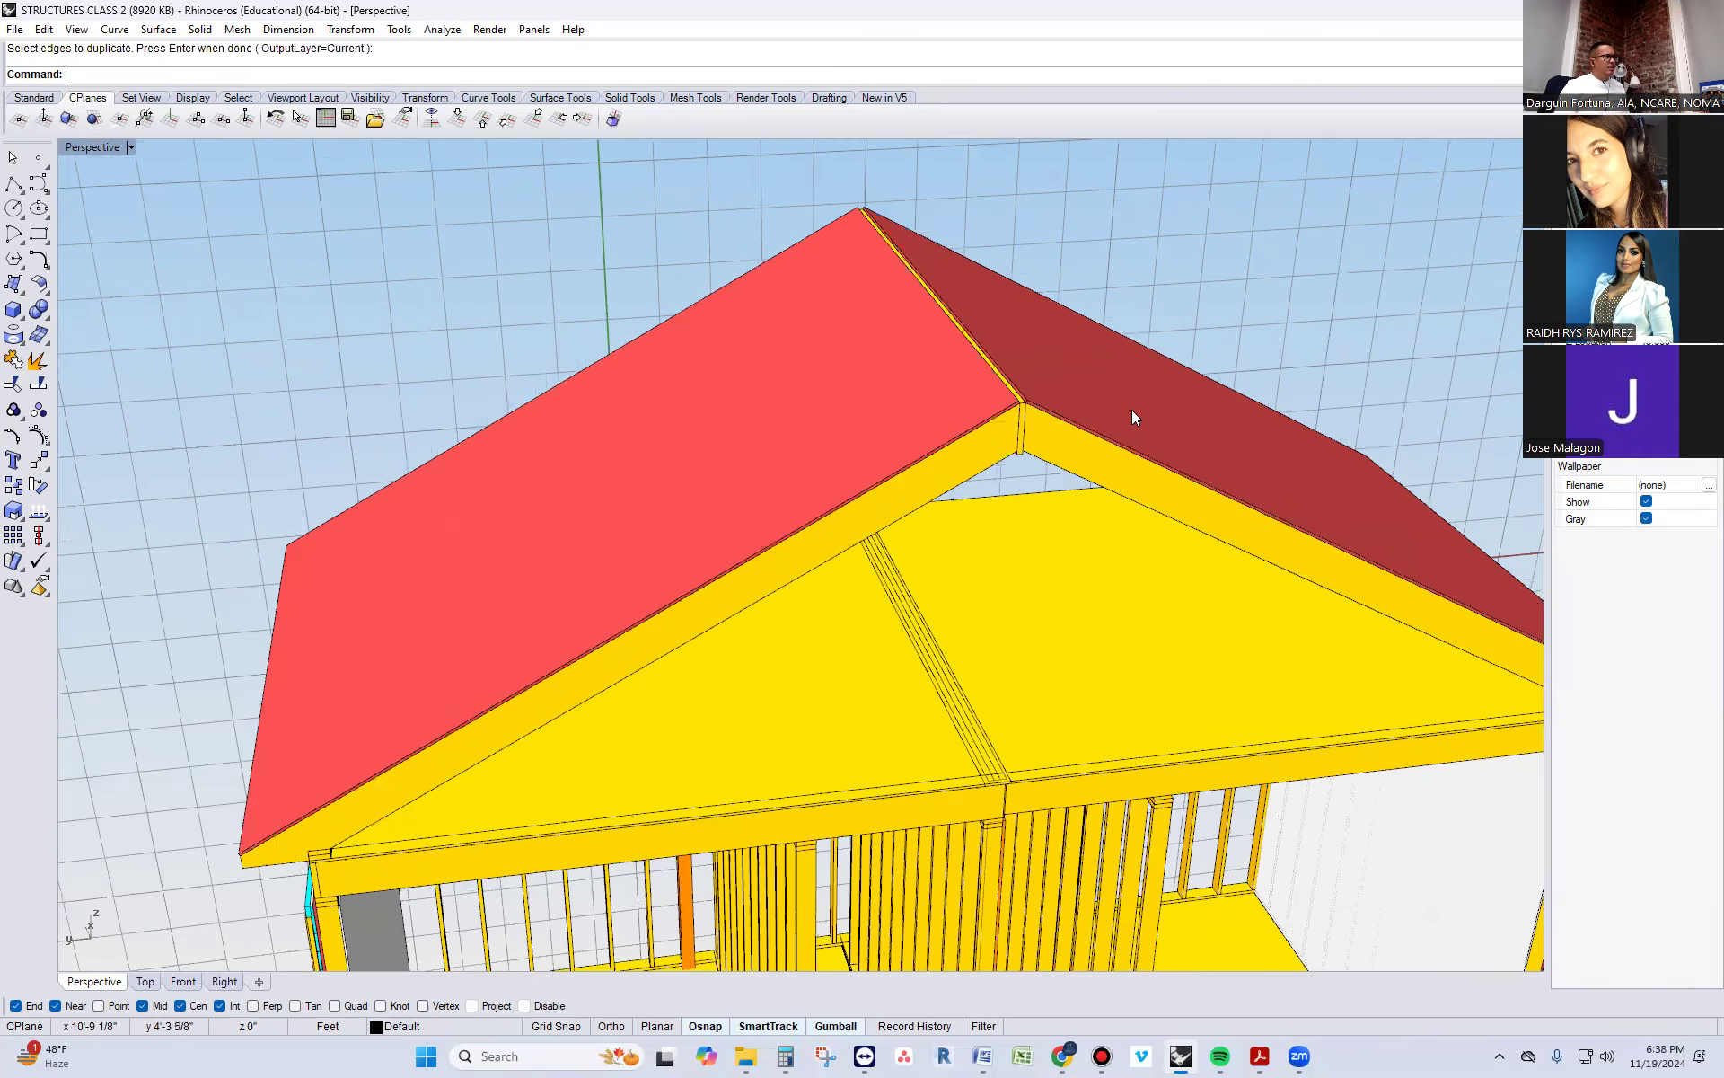
pyautogui.press('Return')
pyautogui.scroll(2, 1130, 410)
pyautogui.click(1111, 441)
pyautogui.press('Return')
# Extrude the two duplicated sheathing edge curves along the ridge toward the far end as open surfaces
pyautogui.click(907, 390)
pyautogui.click(947, 440)
pyautogui.scroll(-3, 905, 456)
pyautogui.write('ExtrudeCrv')
pyautogui.press('Return')
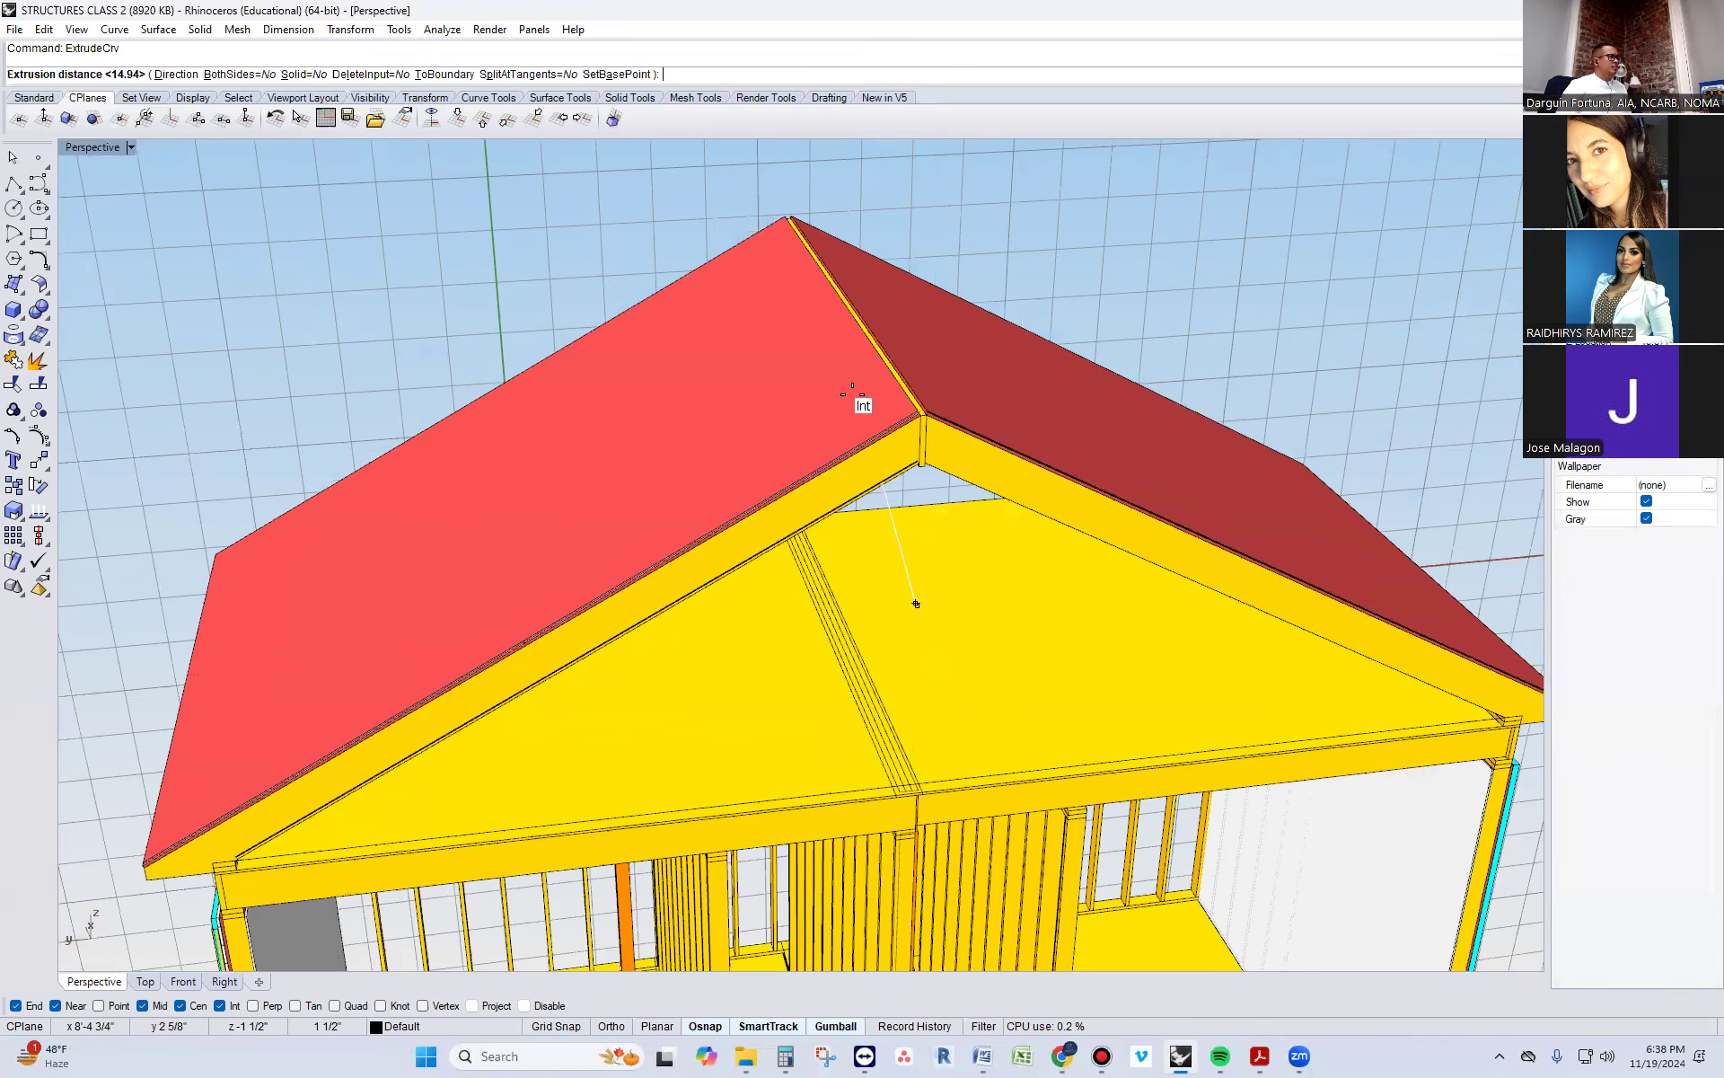
pyautogui.click(796, 245)
pyautogui.click(772, 263)
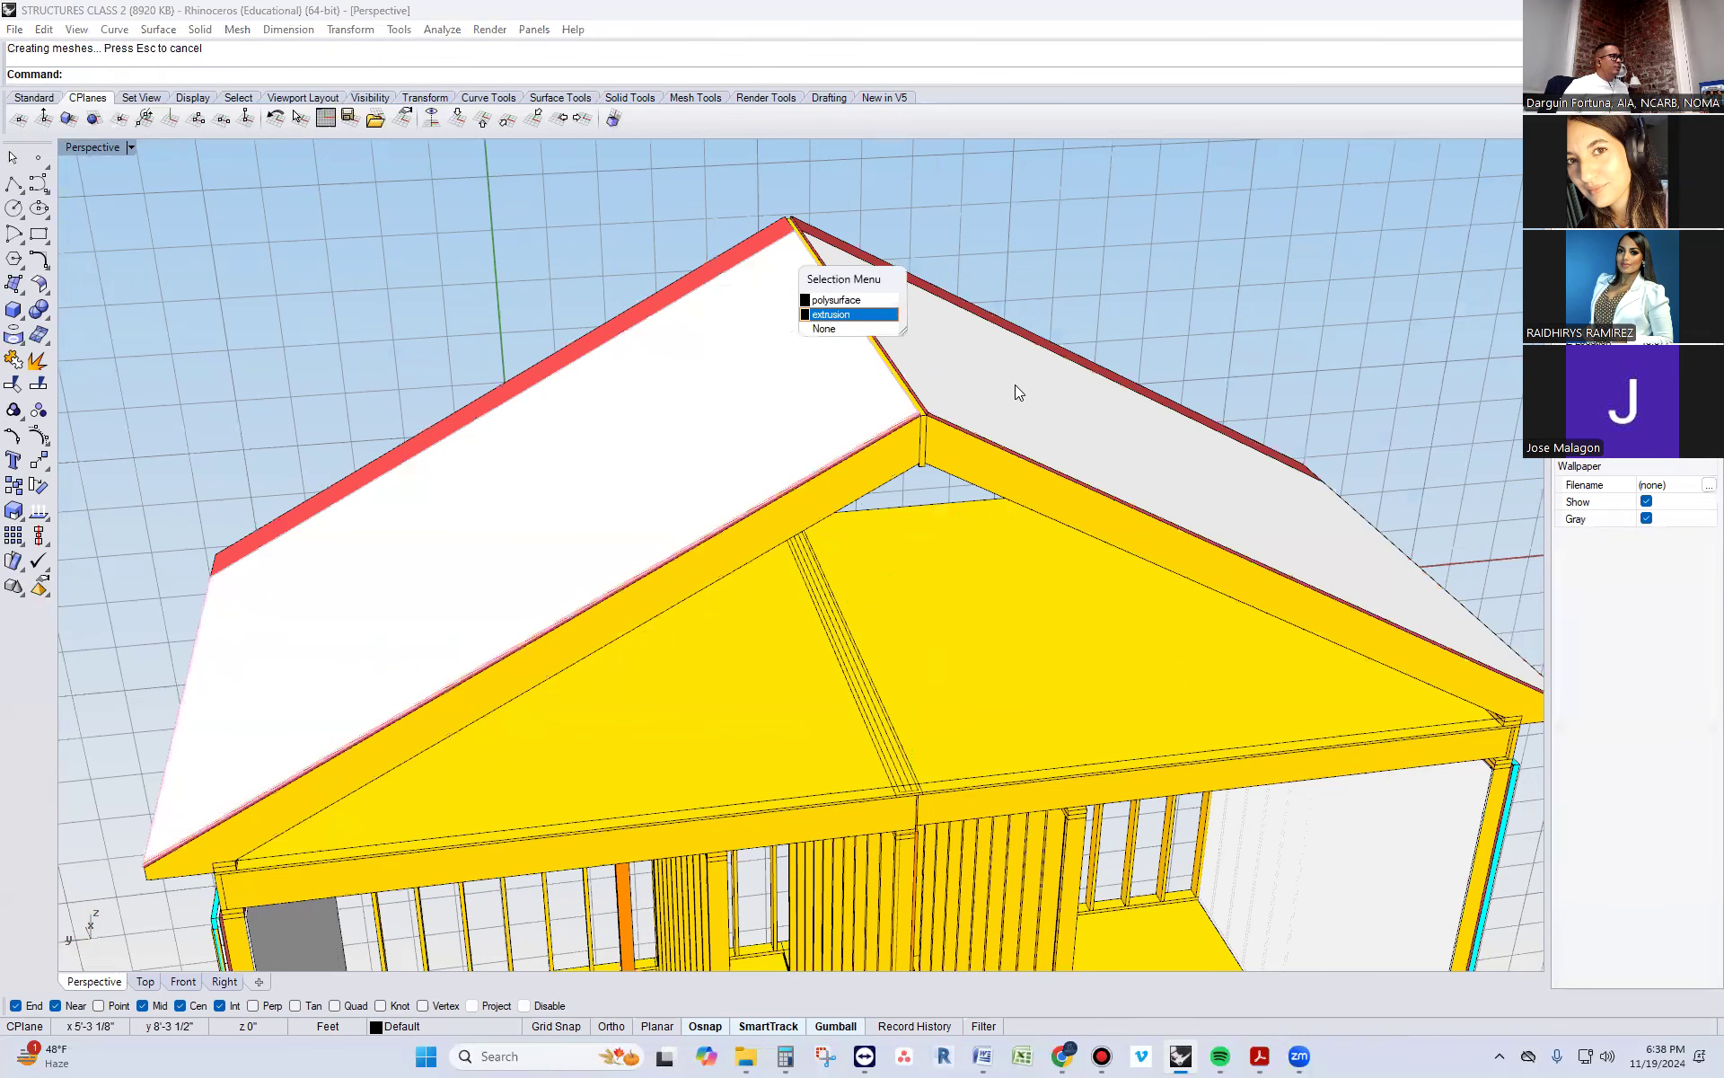
pyautogui.click(1015, 385)
pyautogui.click(1066, 434)
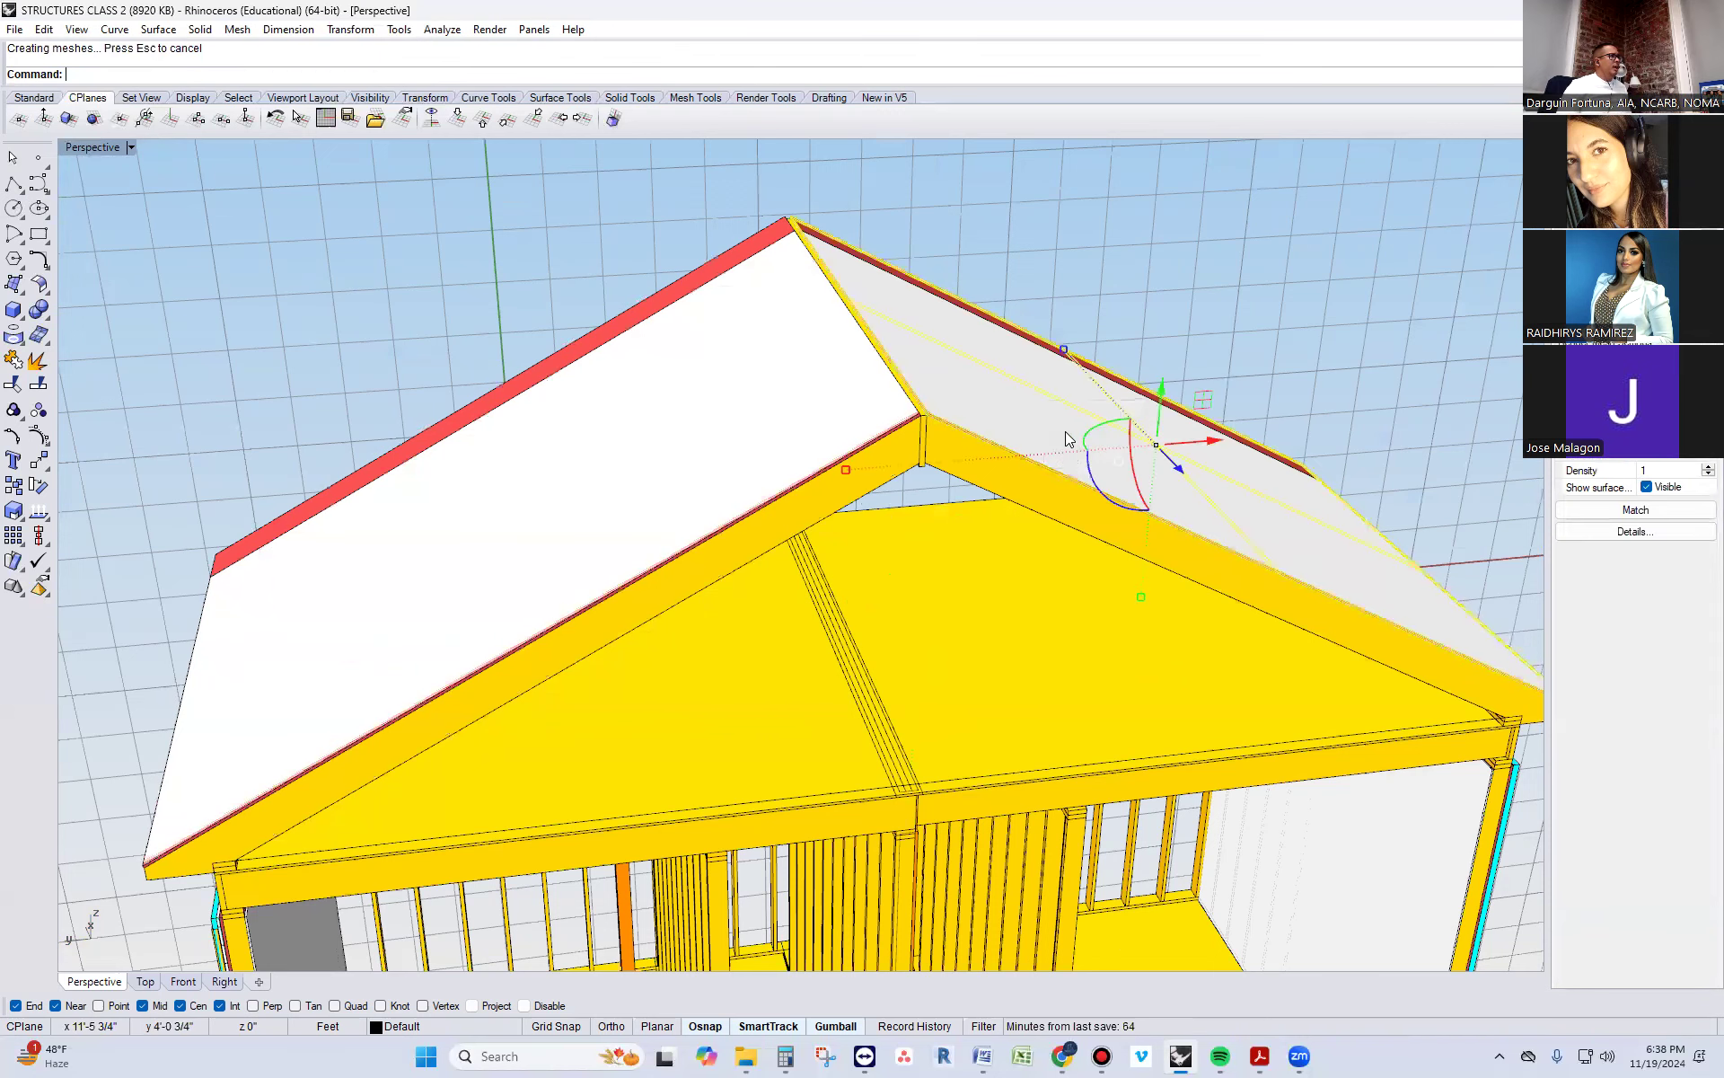
pyautogui.press('Escape')
pyautogui.moveTo(1027, 521); pyautogui.dragTo(834, 509, button='right')
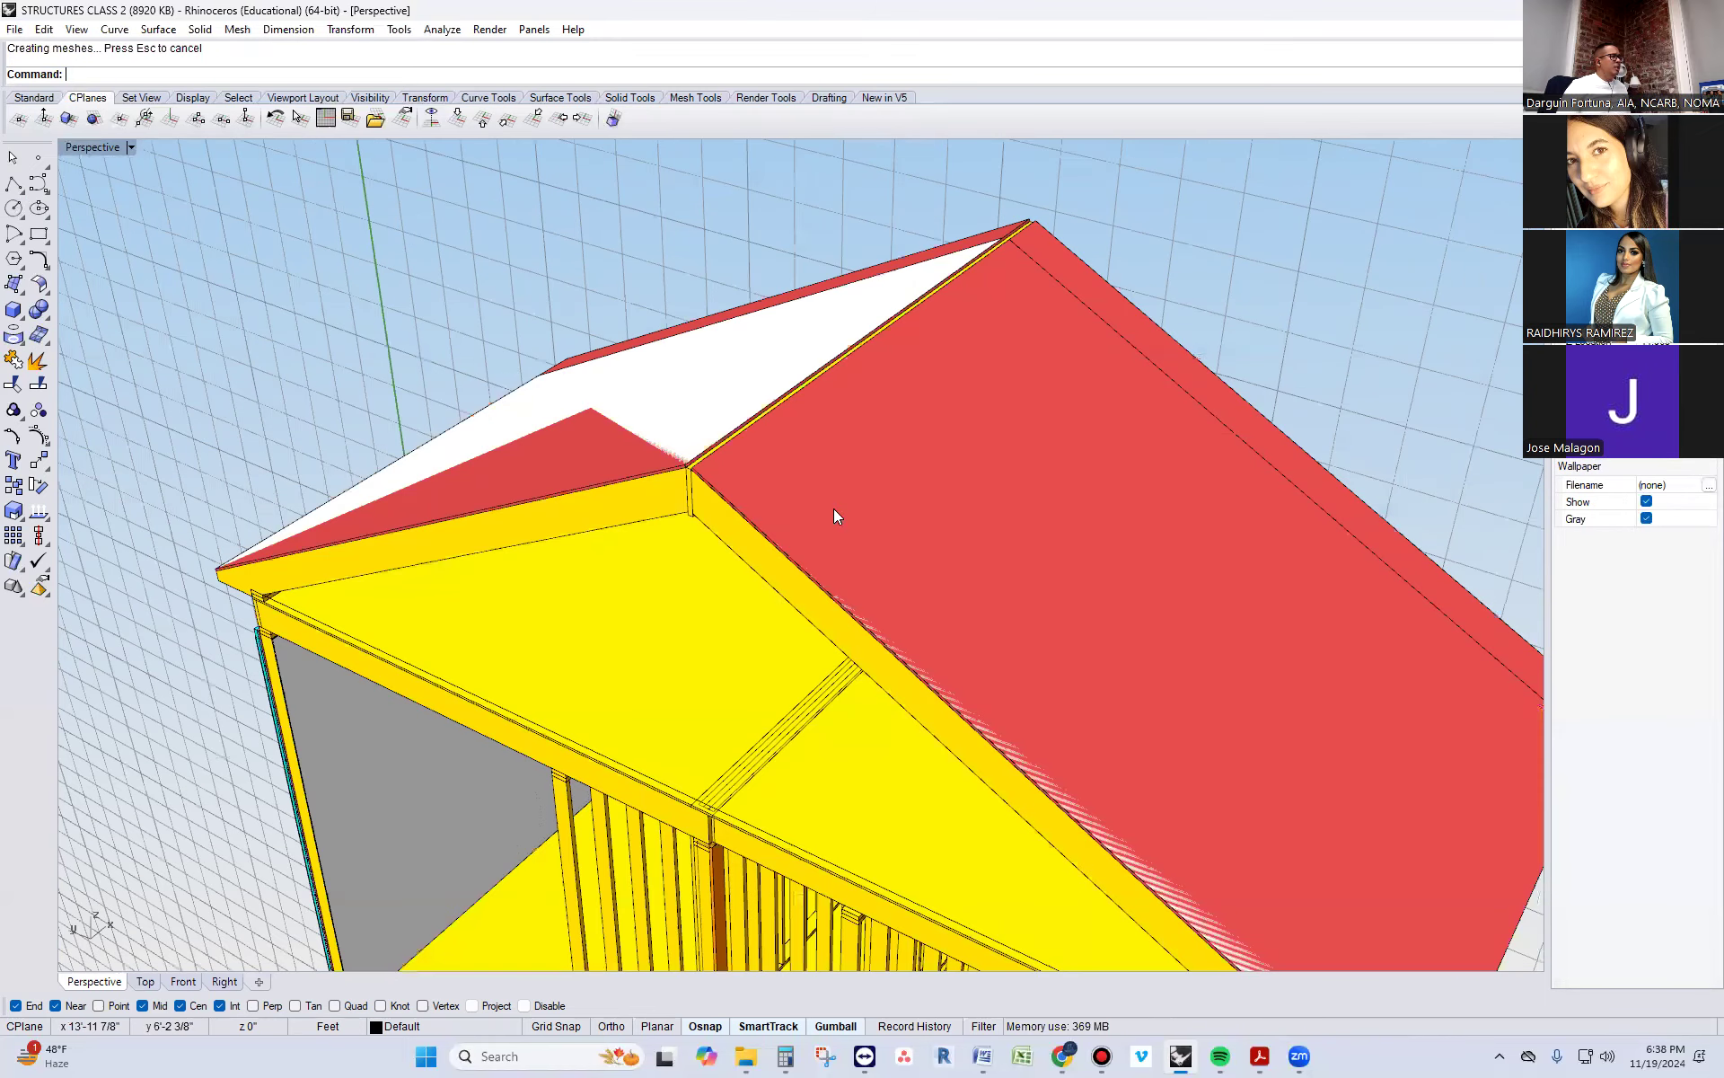
pyautogui.moveTo(919, 424); pyautogui.dragTo(932, 425, button='right')
pyautogui.click(933, 425)
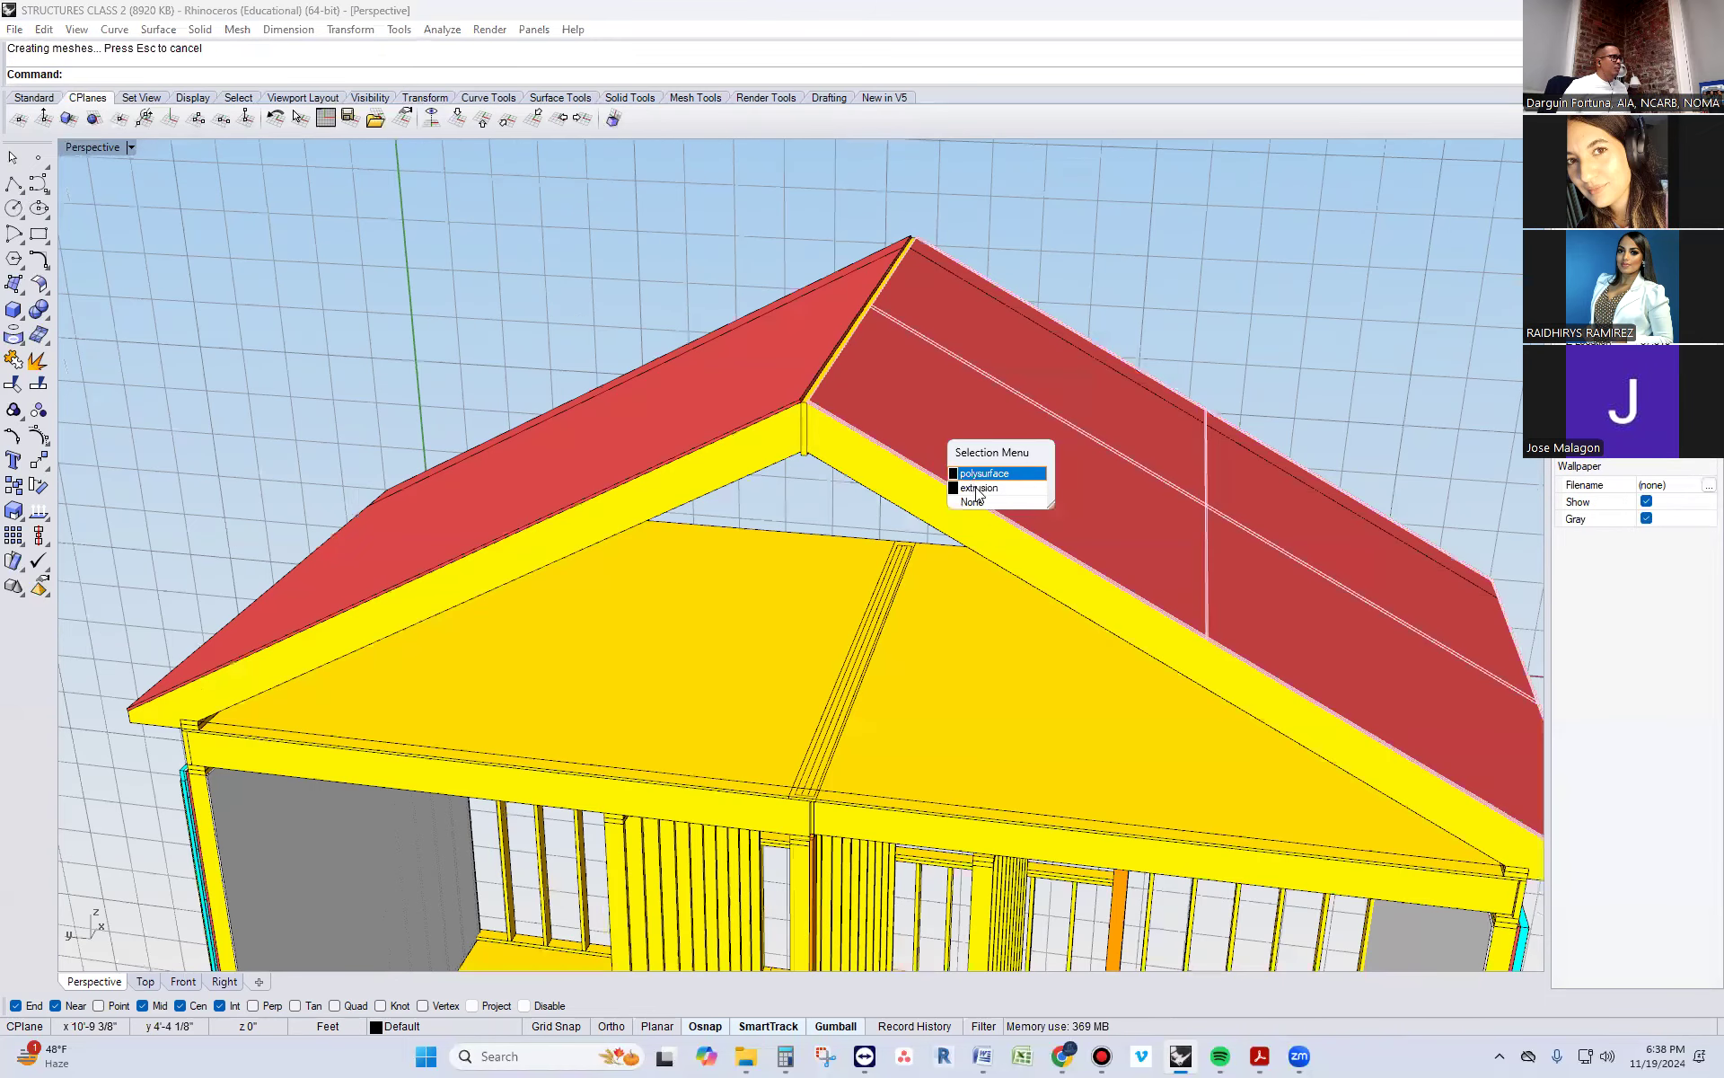
pyautogui.click(786, 373)
pyautogui.click(927, 308)
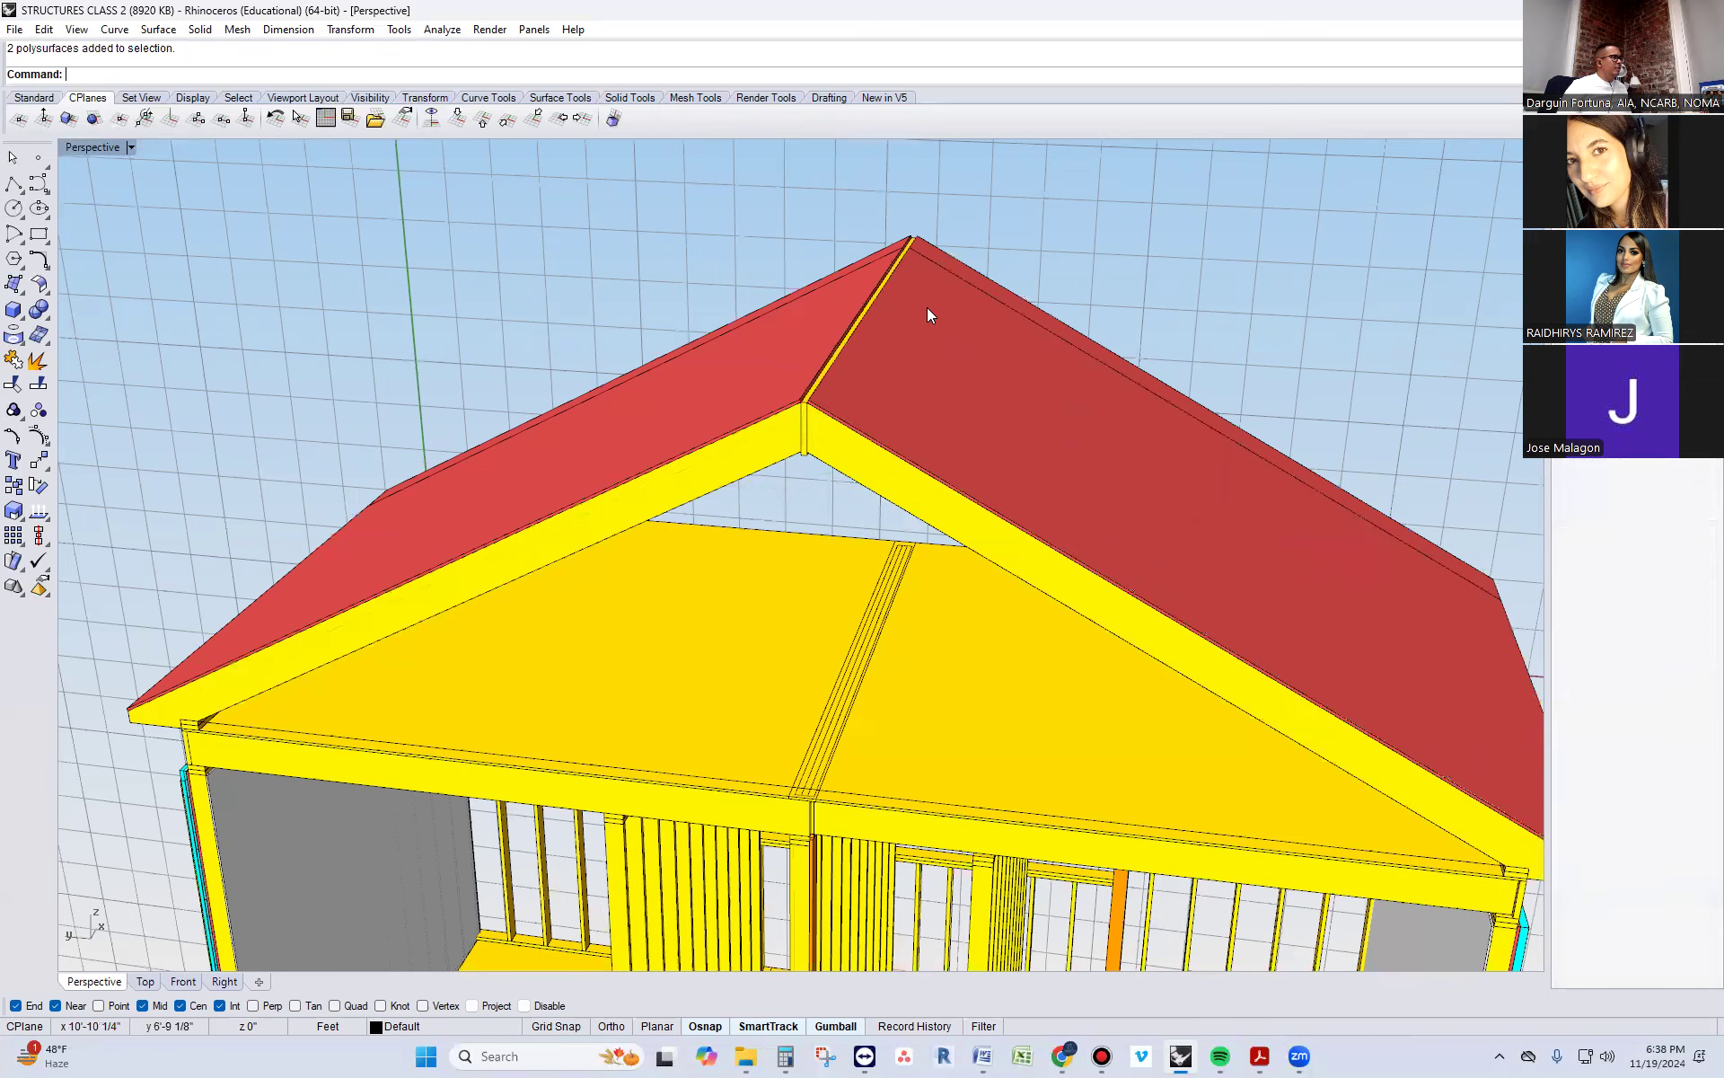
# Select the two newly extruded roof surfaces and raise them slightly above the red sheathing panels
pyautogui.click(990, 371)
pyautogui.keyDown('shift'); pyautogui.click(819, 295); pyautogui.keyUp('shift')
pyautogui.click(871, 352)
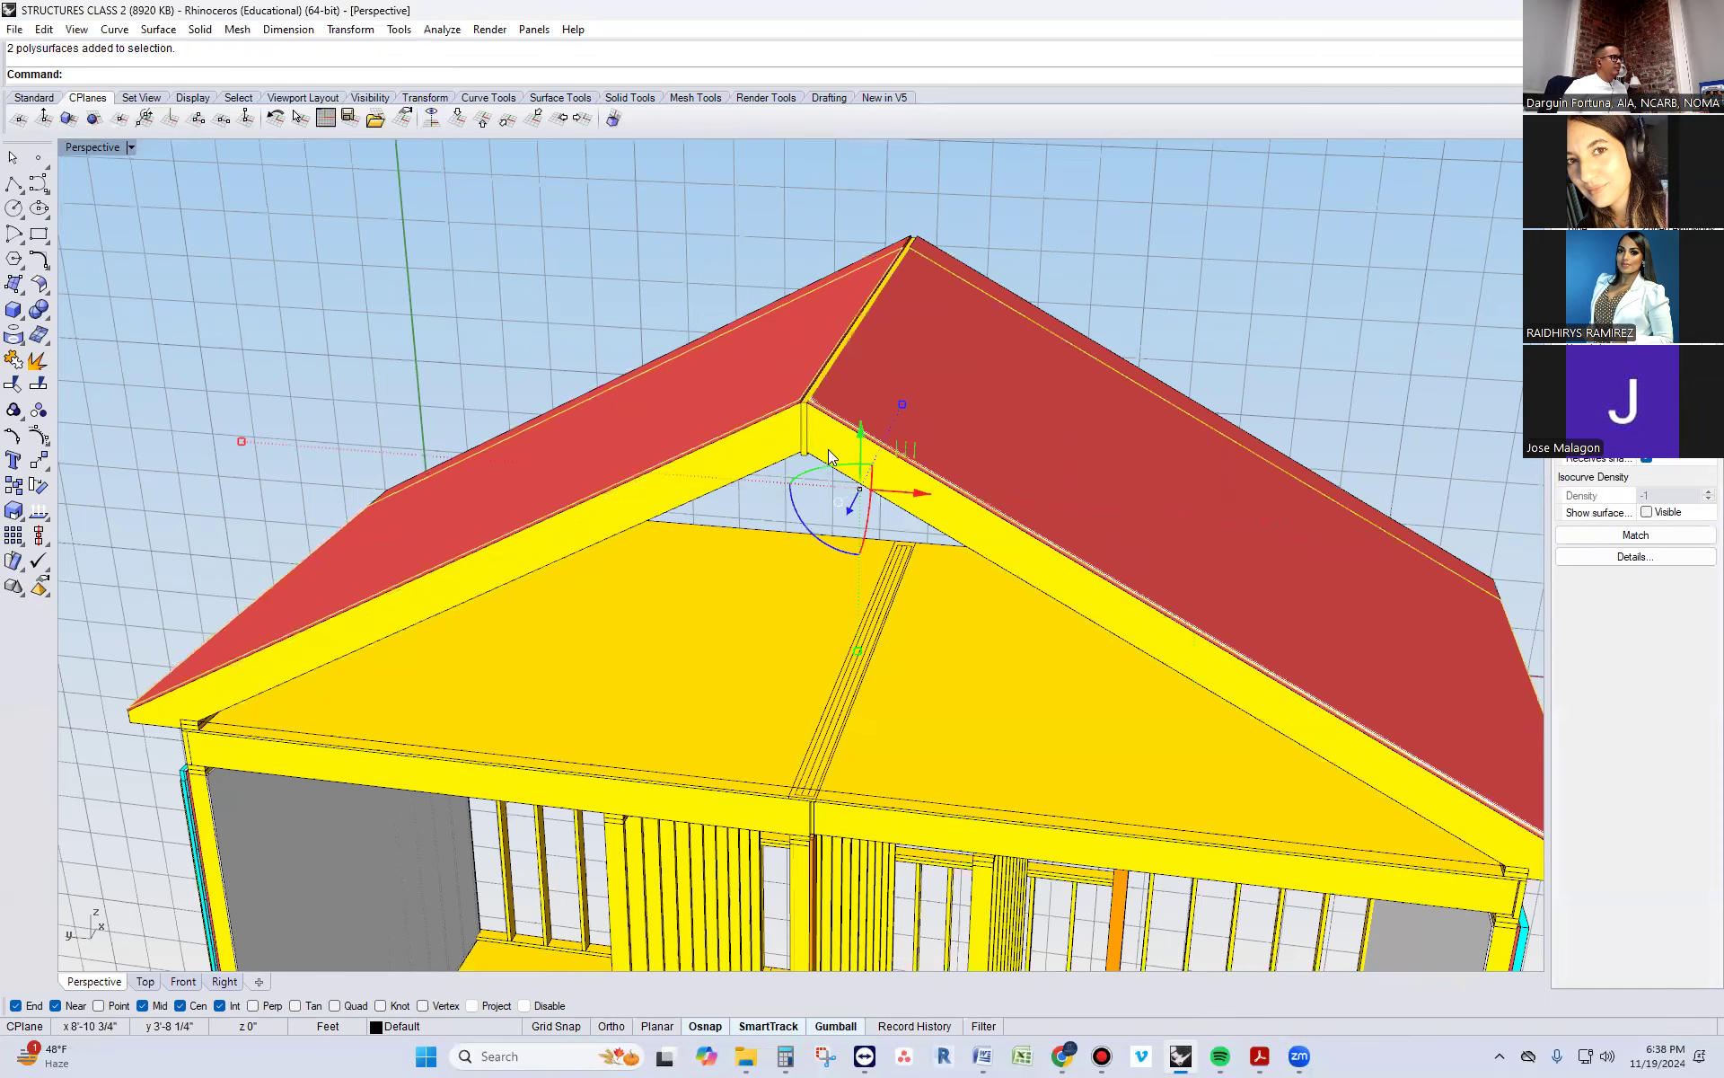
pyautogui.moveTo(839, 529); pyautogui.dragTo(857, 501, button='right')
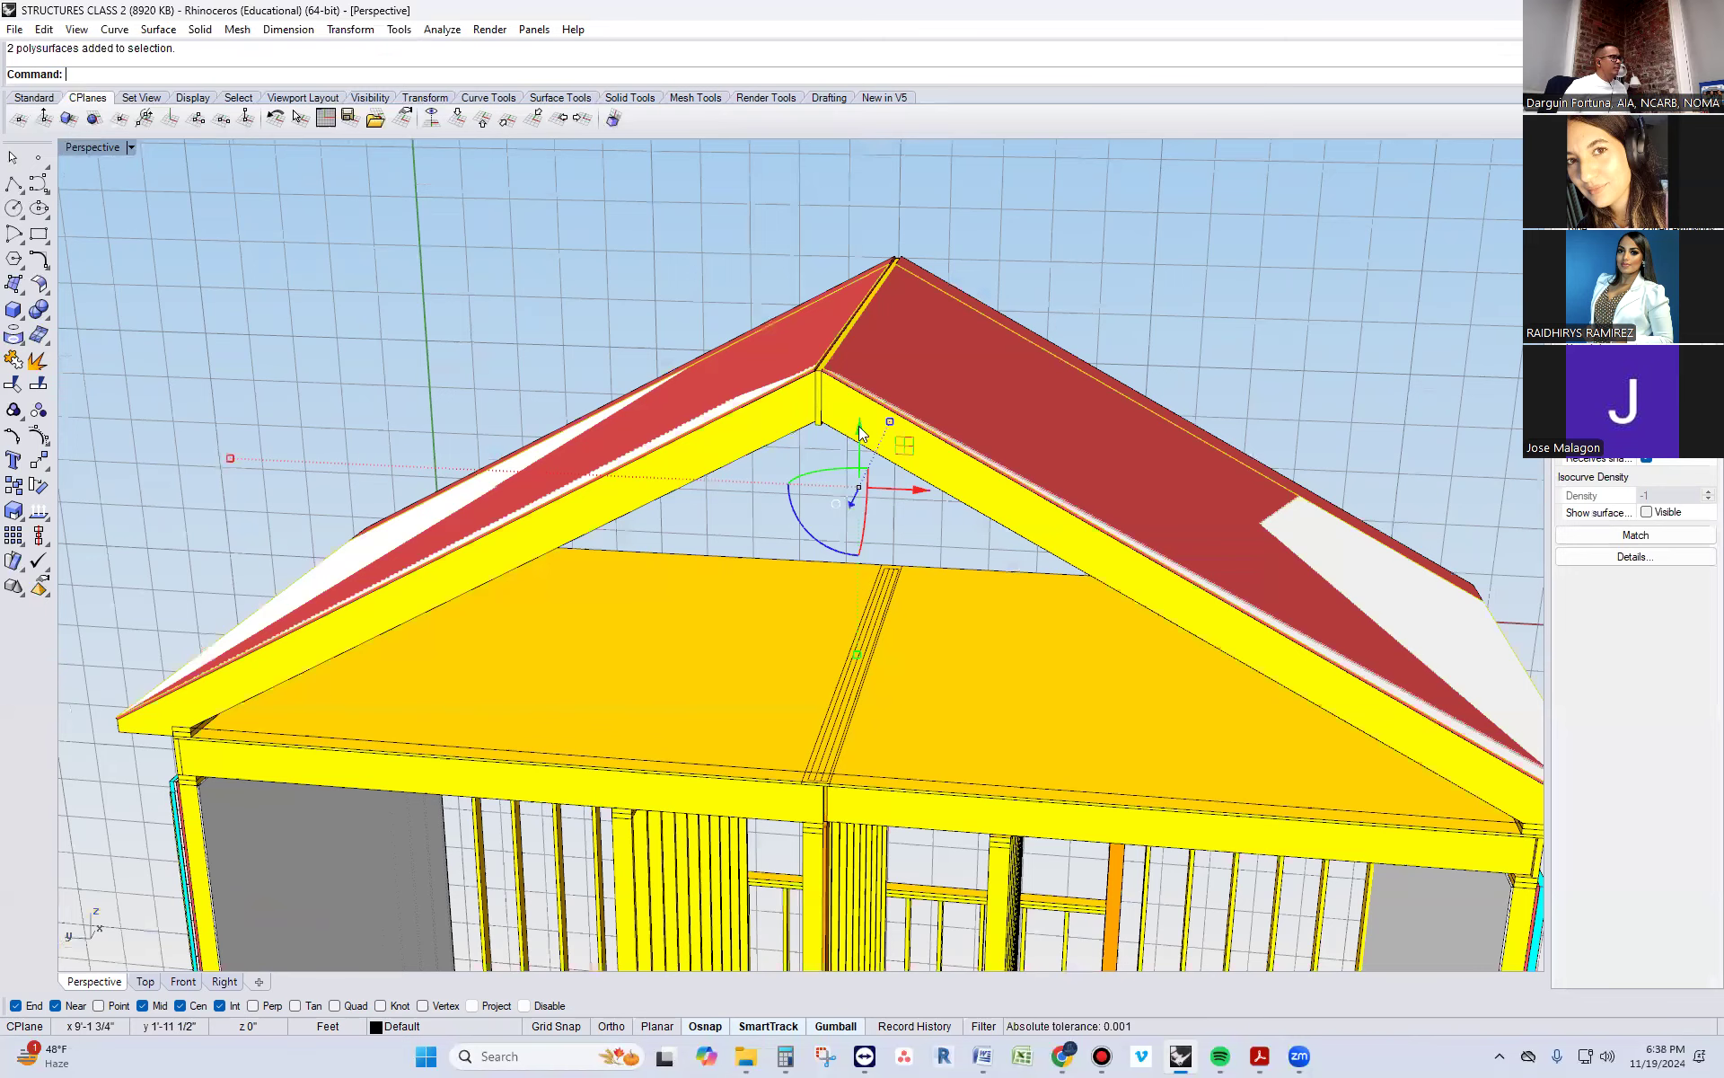
pyautogui.moveTo(860, 432); pyautogui.dragTo(860, 425, button='right')
pyautogui.moveTo(860, 425); pyautogui.dragTo(859, 417)
pyautogui.press('Escape')
pyautogui.moveTo(607, 463); pyautogui.dragTo(706, 423, button='right')
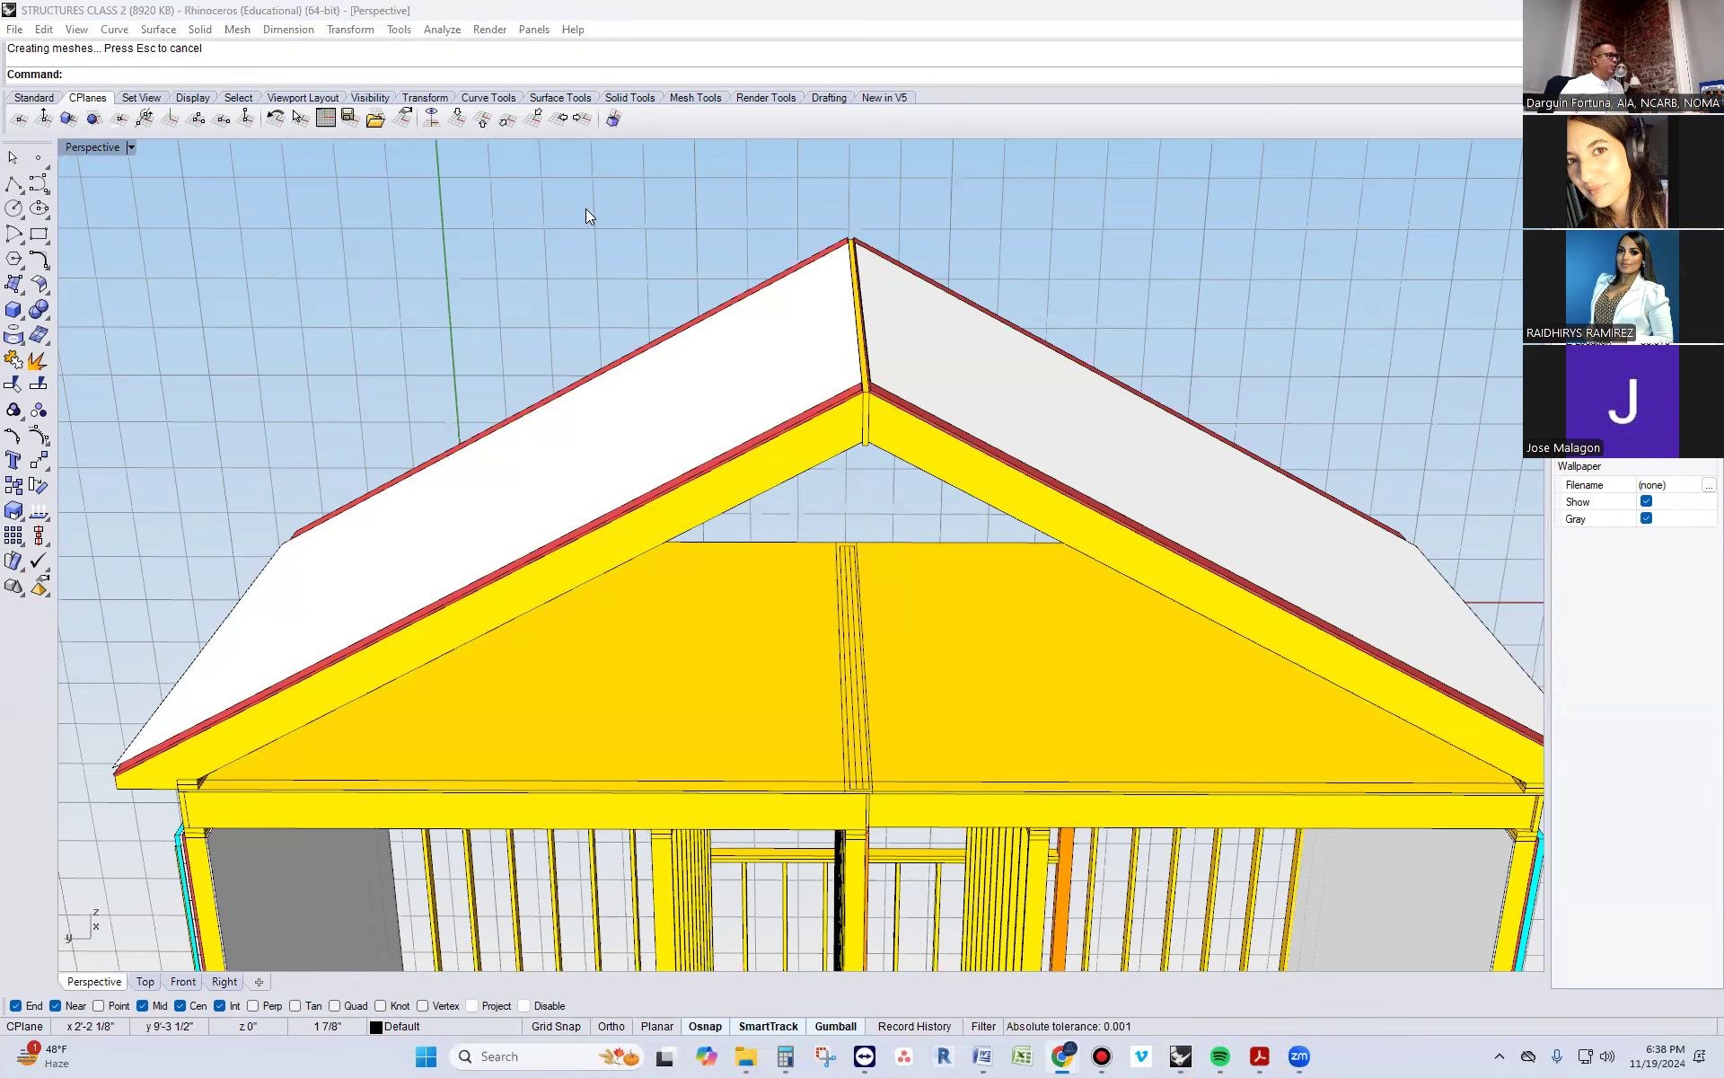
# Select the extruded roof surfaces and examine how they sit over the red sheathing at the eaves, gable edges and ridge
pyautogui.click(621, 400)
pyautogui.click(959, 388)
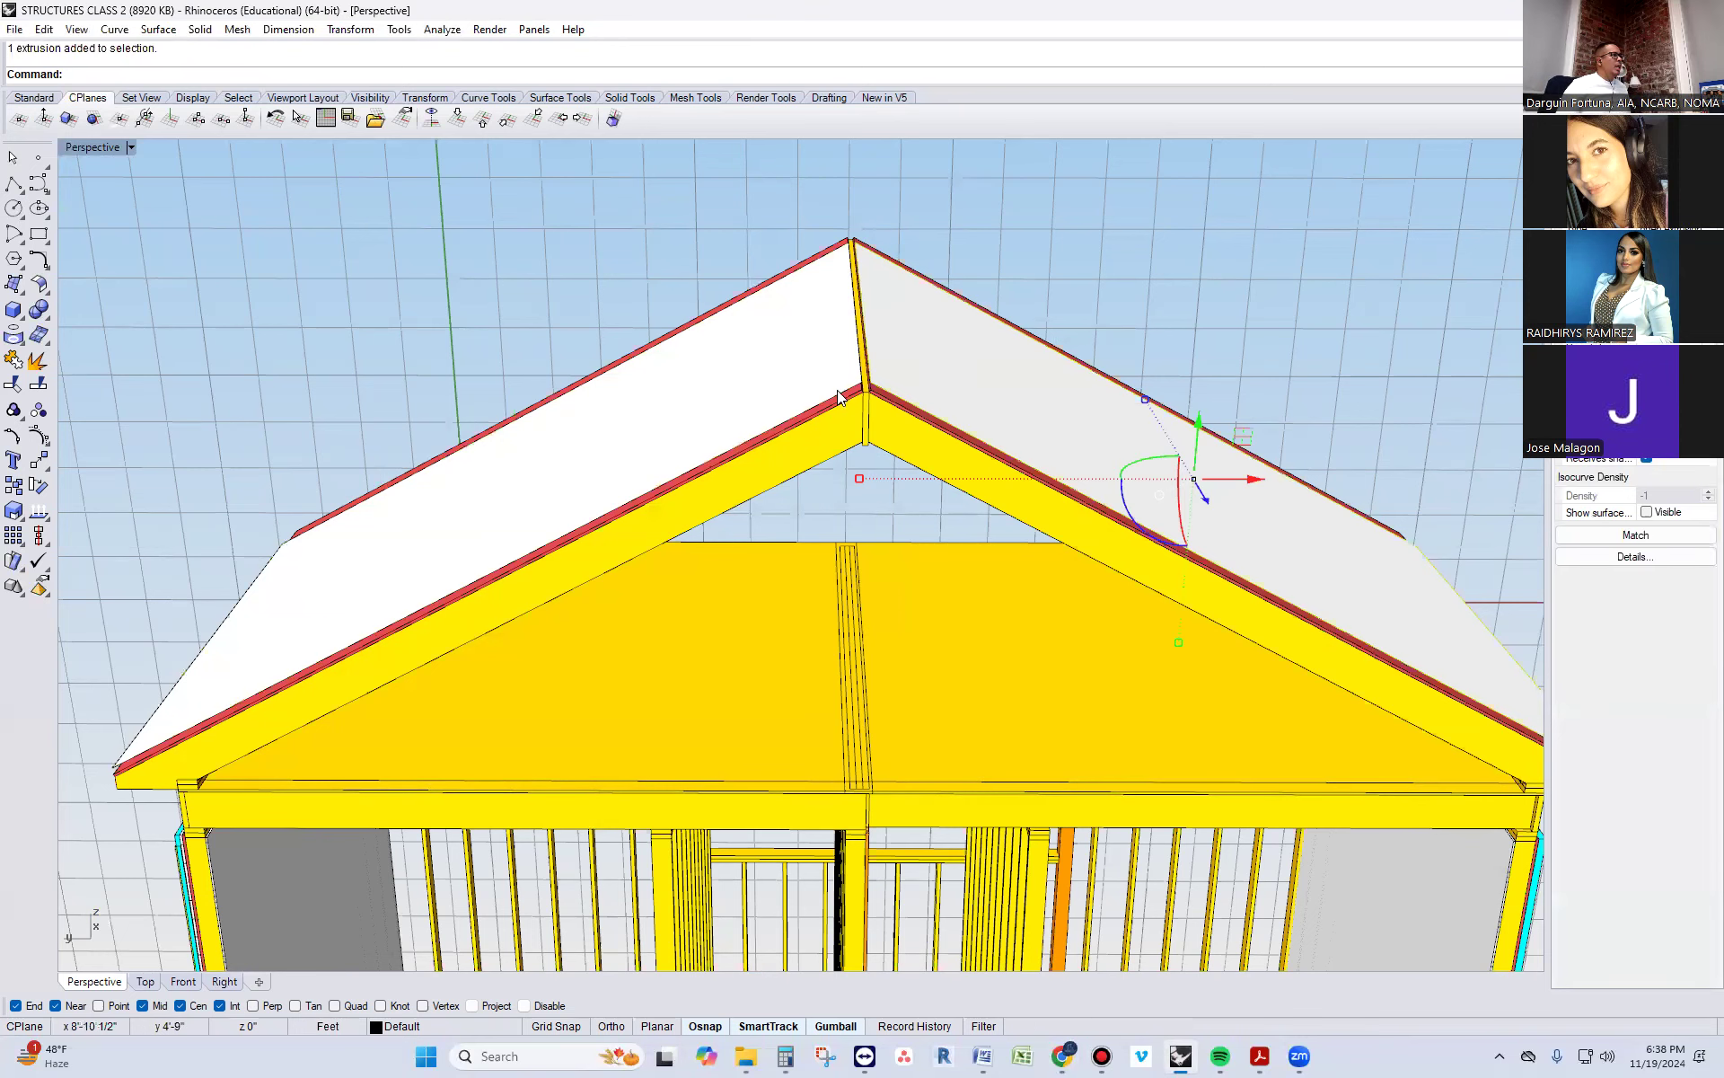
pyautogui.moveTo(166, 680); pyautogui.dragTo(173, 708, button='right')
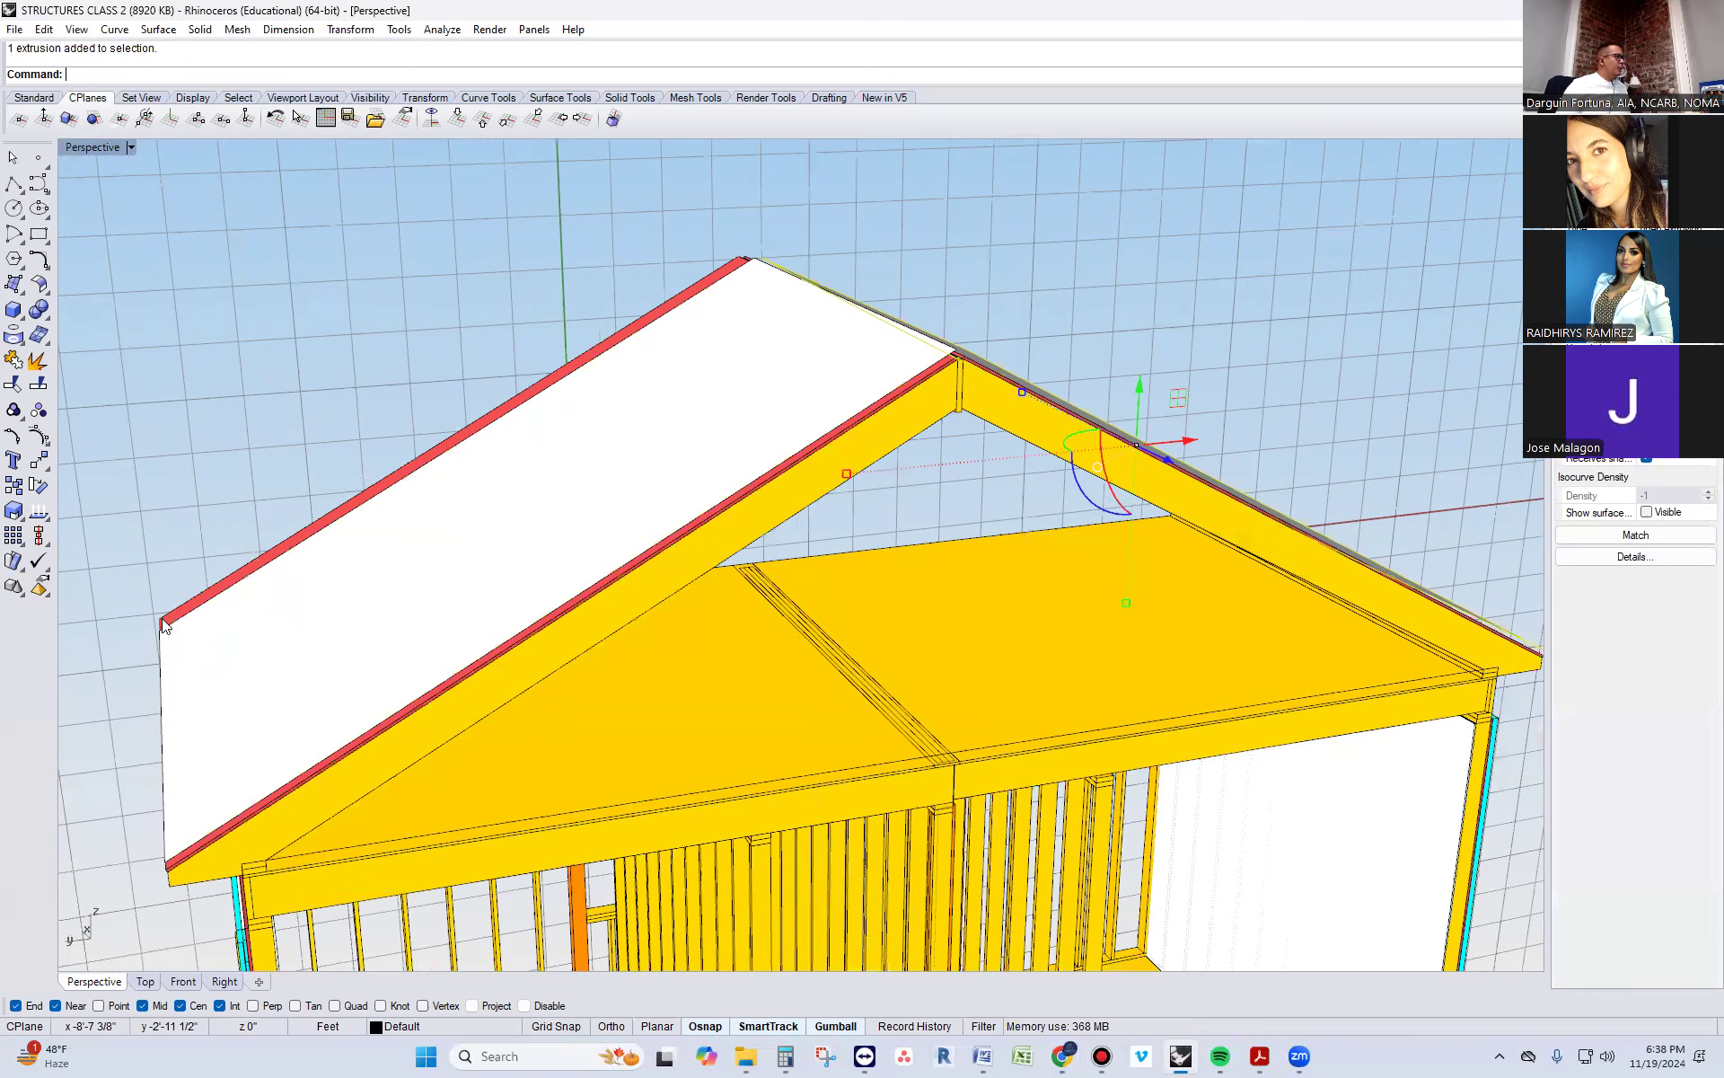
pyautogui.moveTo(130, 801); pyautogui.dragTo(315, 577, button='right')
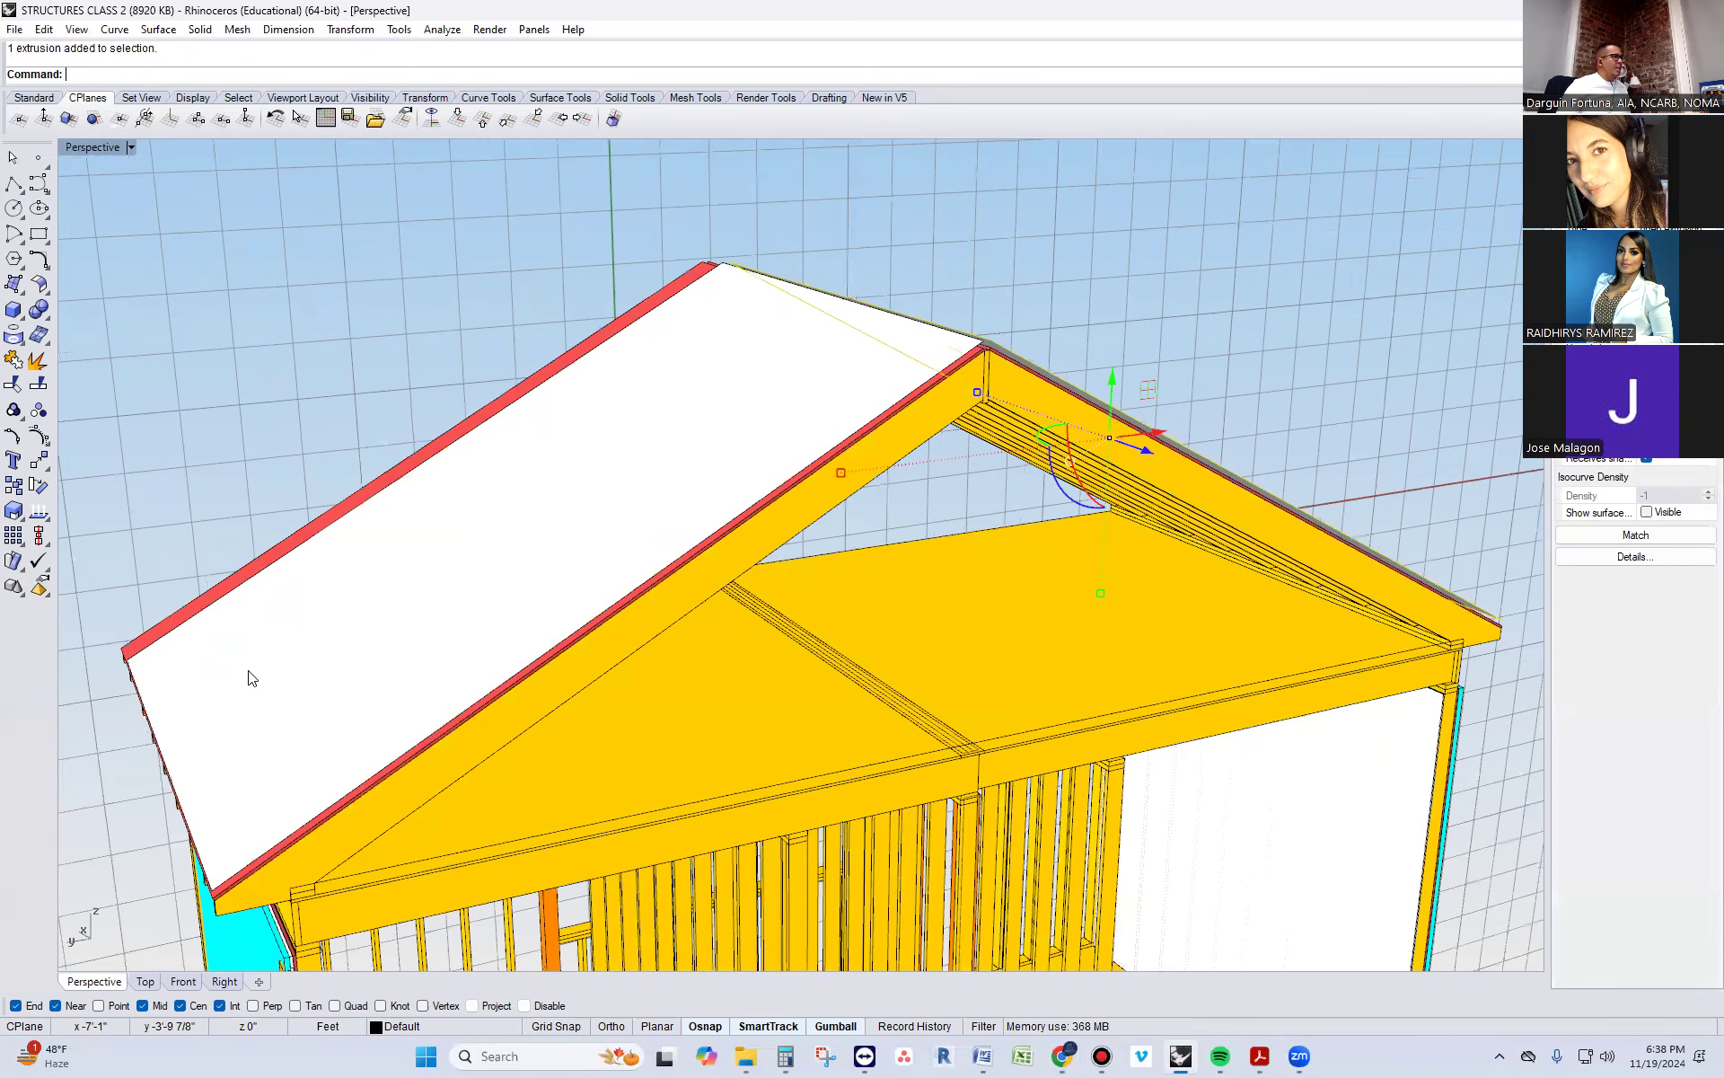
pyautogui.scroll(-4, 251, 678)
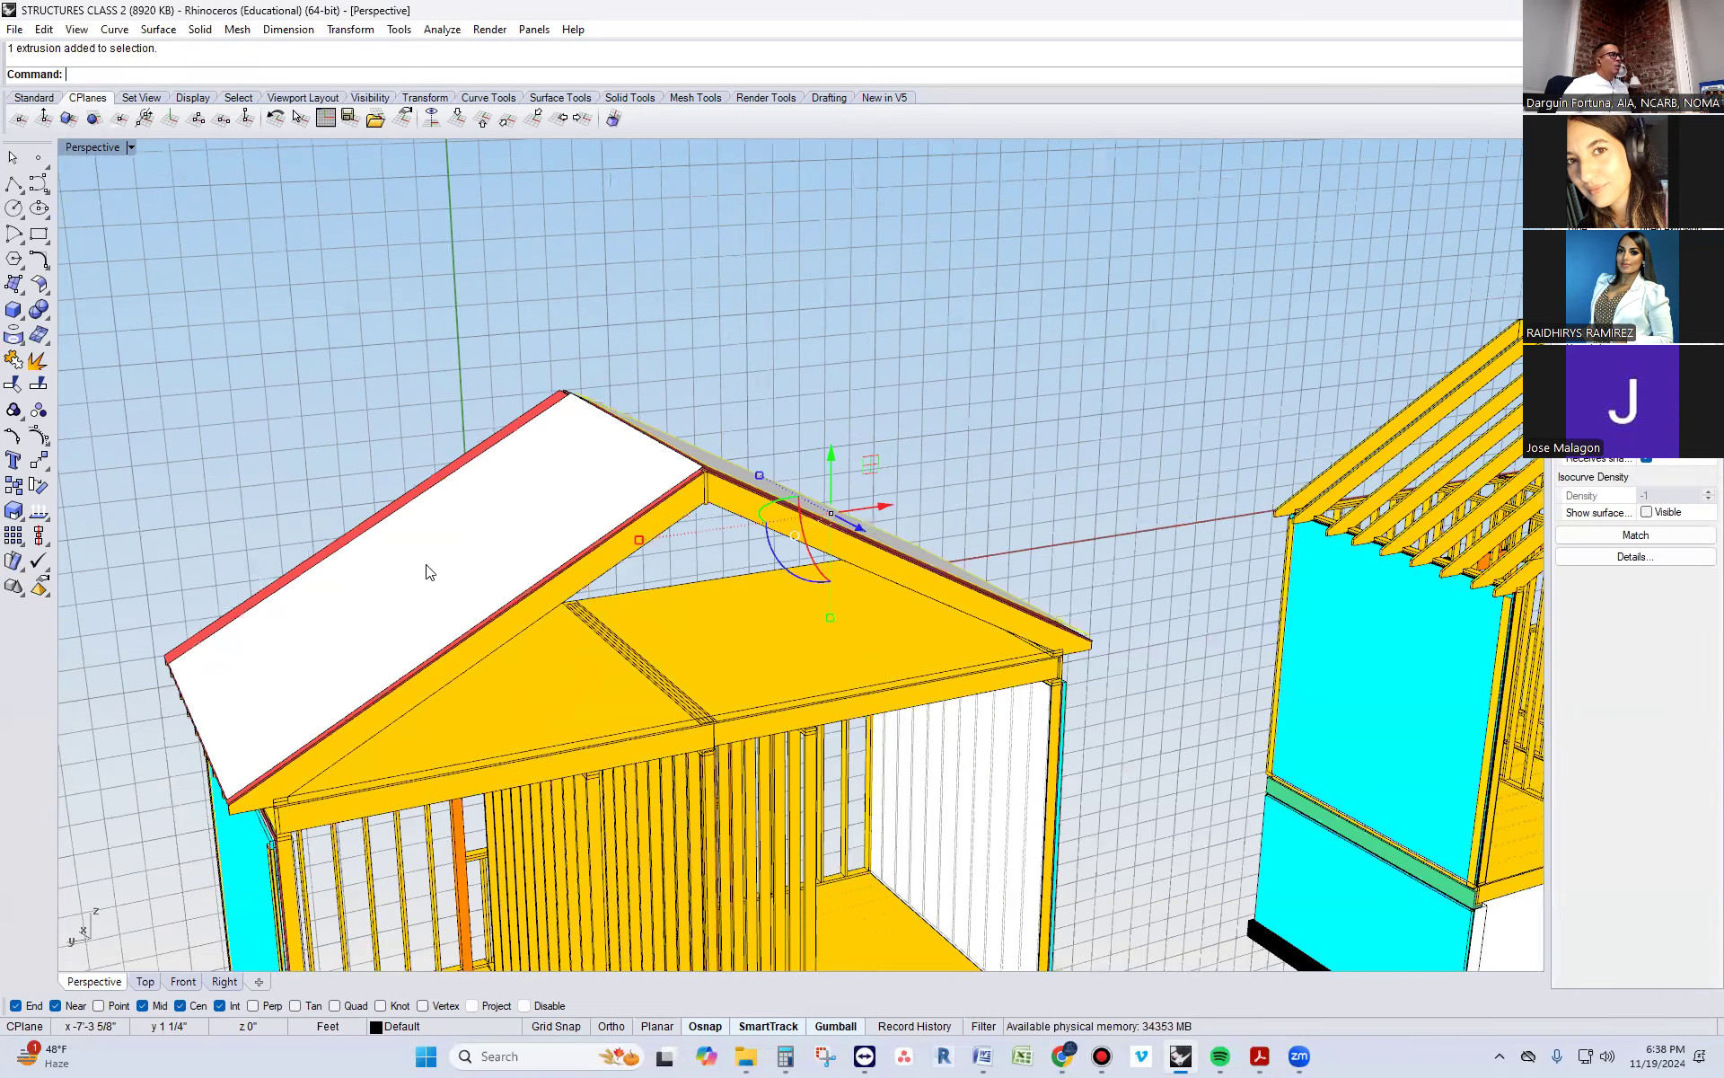
pyautogui.scroll(2, 614, 463)
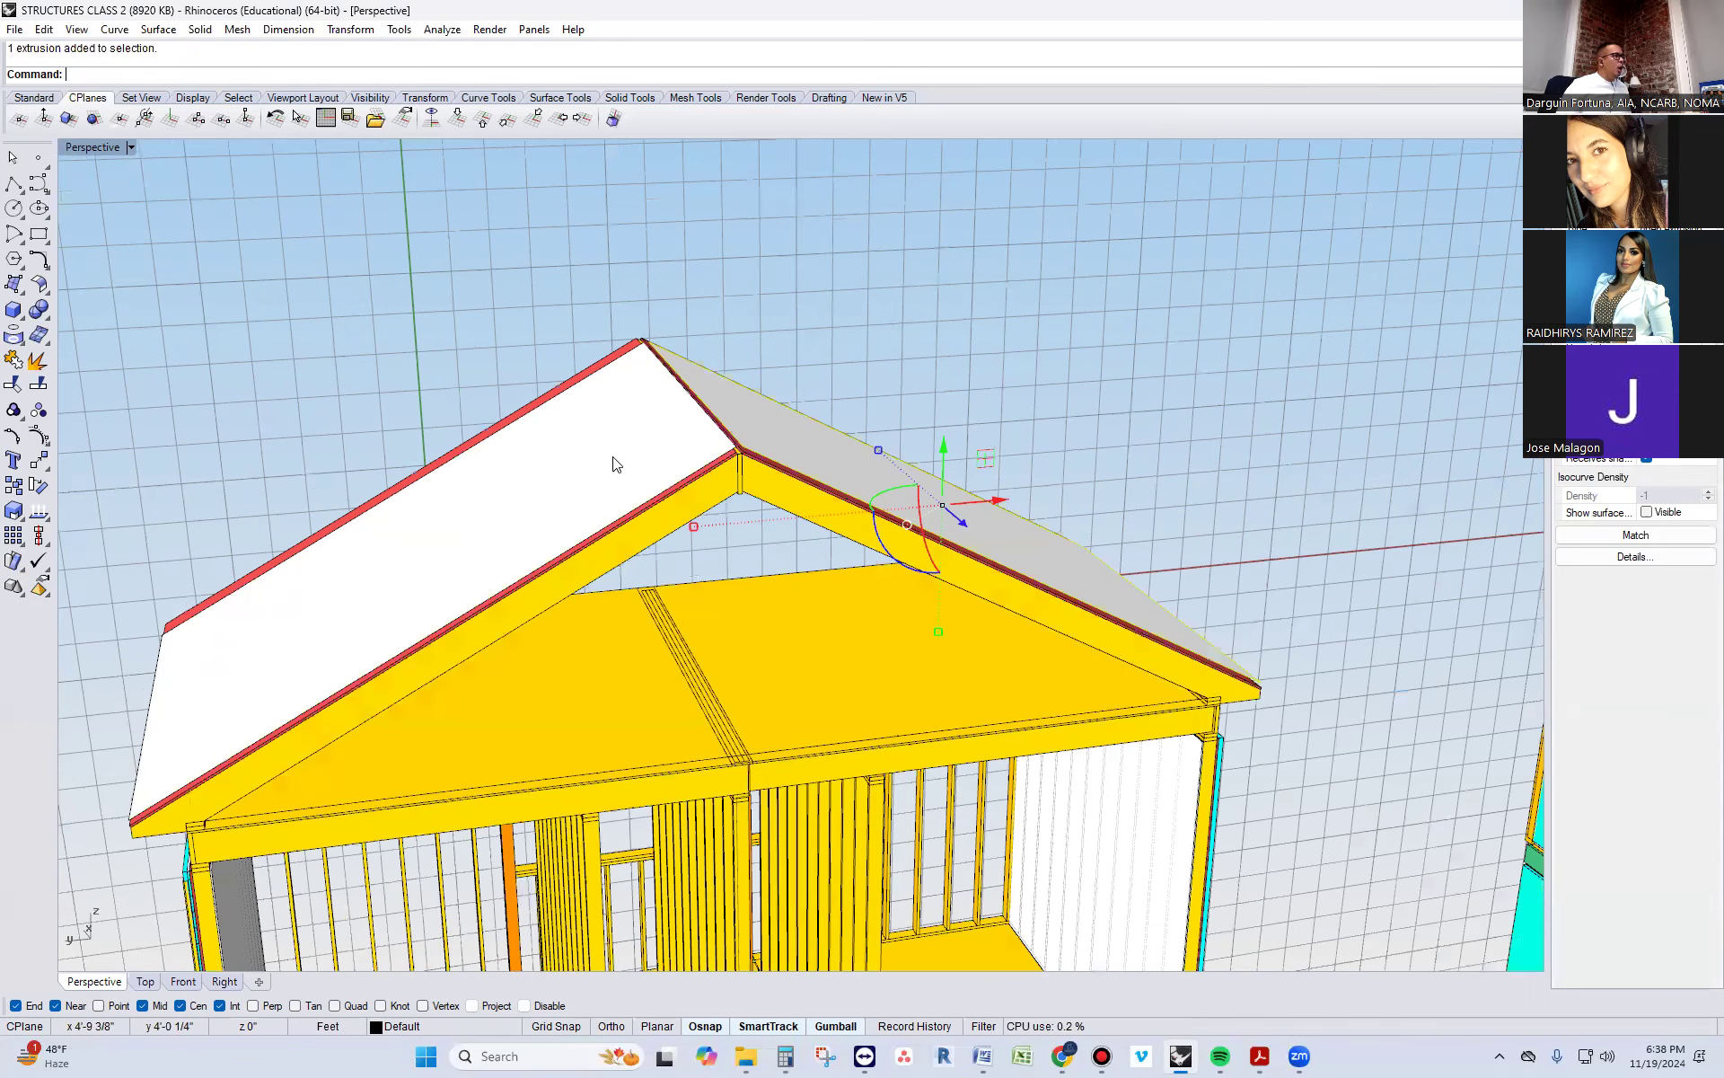
pyautogui.moveTo(756, 428); pyautogui.dragTo(778, 436, button='right')
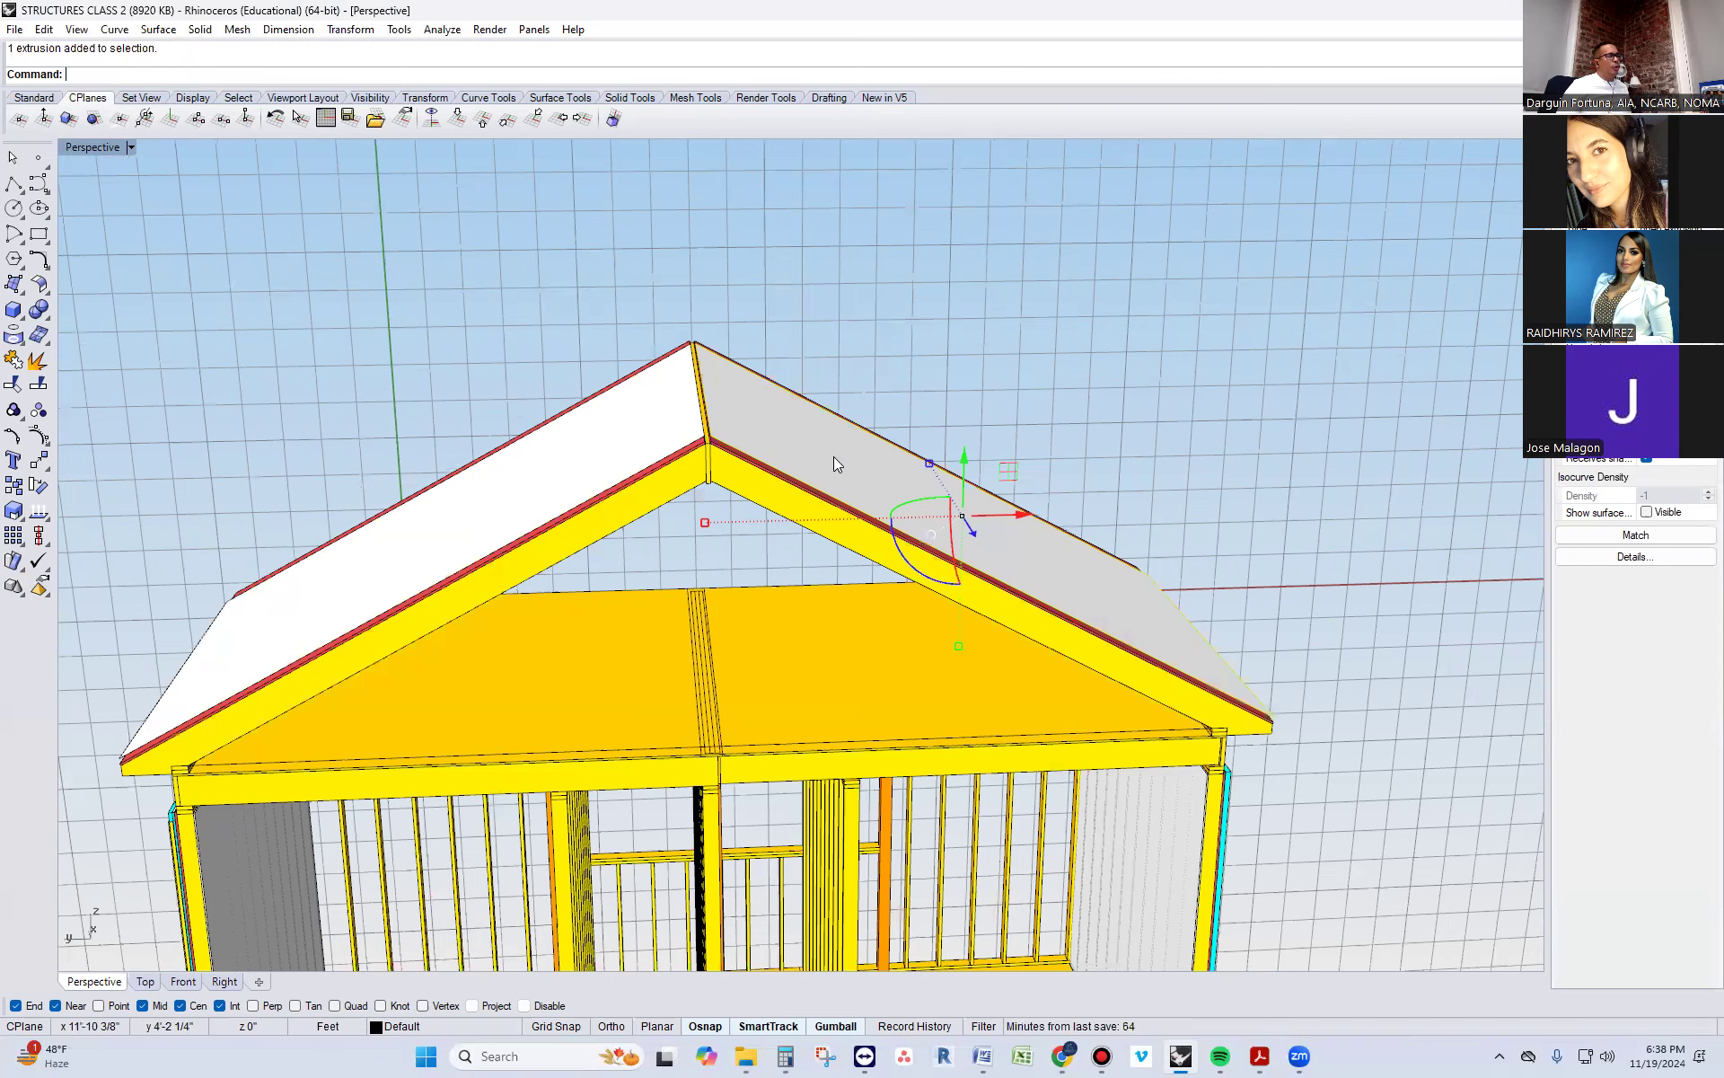
pyautogui.moveTo(830, 456)
pyautogui.mouseDown(button='right')
pyautogui.moveTo(789, 412)
pyautogui.moveTo(808, 485)
pyautogui.mouseUp(button='right')
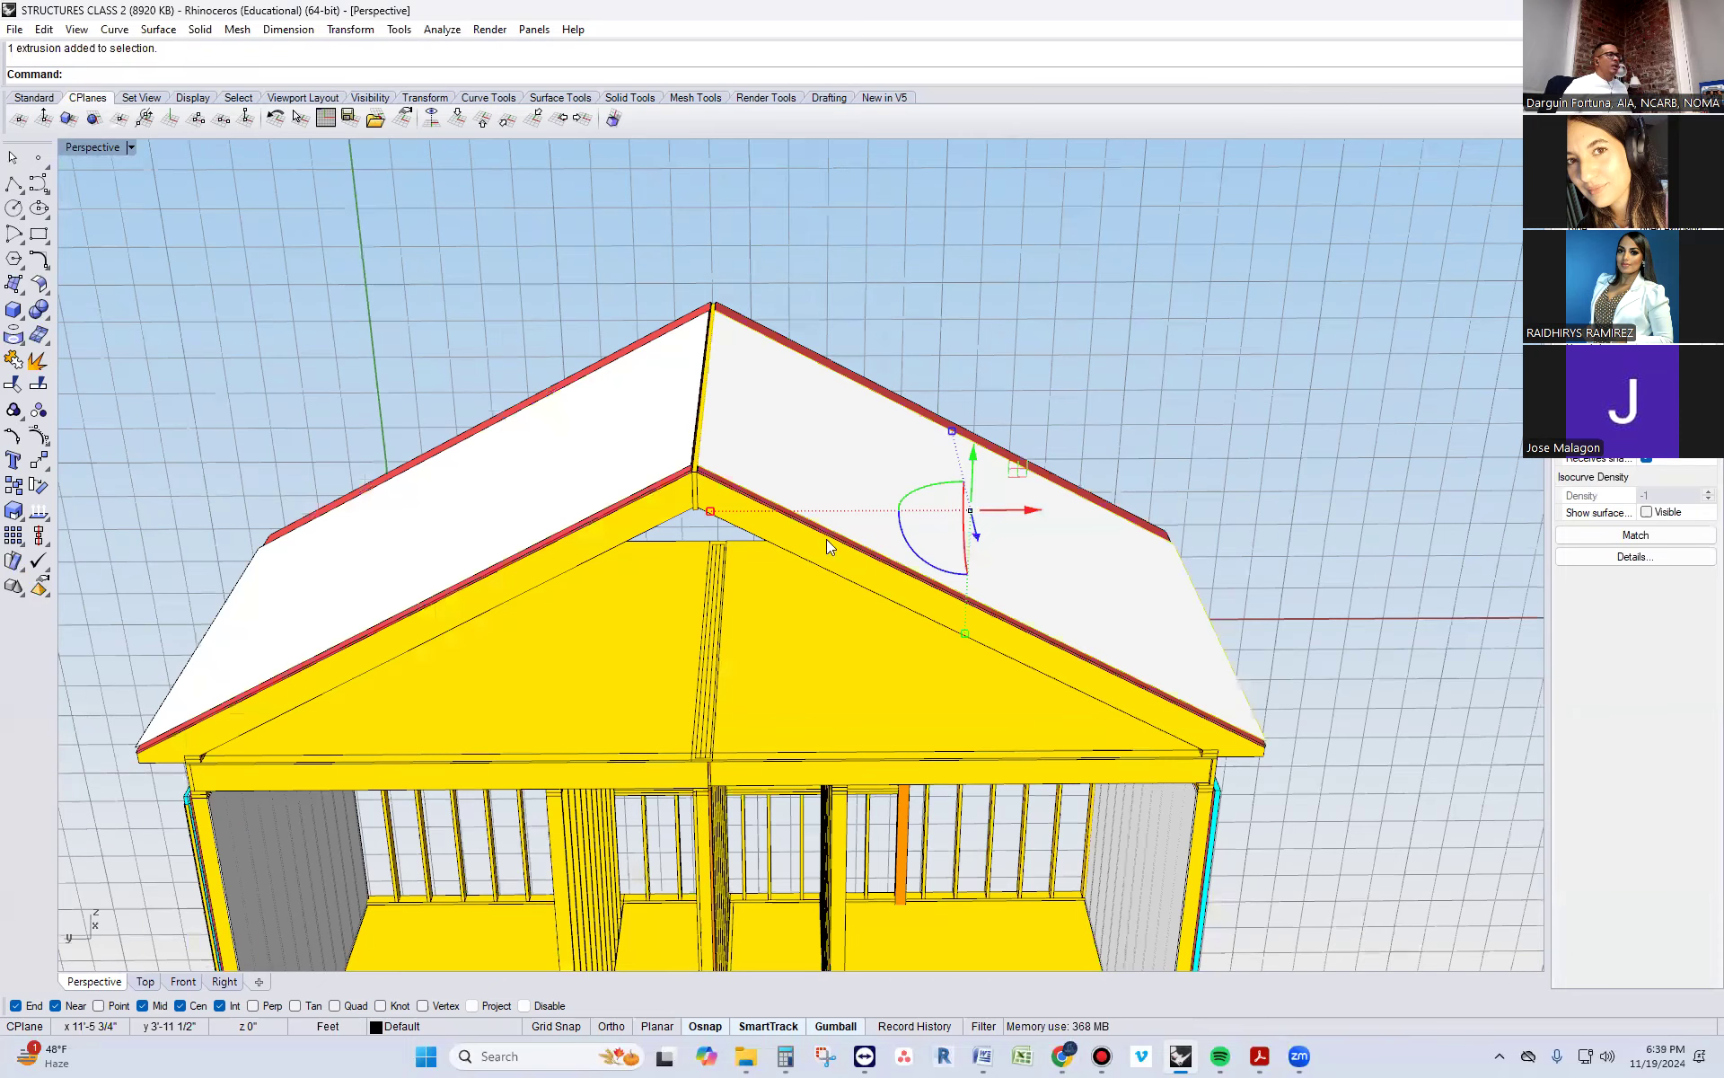
# Switch to a new Chrome window and search Google Images for "ice and water shield"
pyautogui.press('Escape')
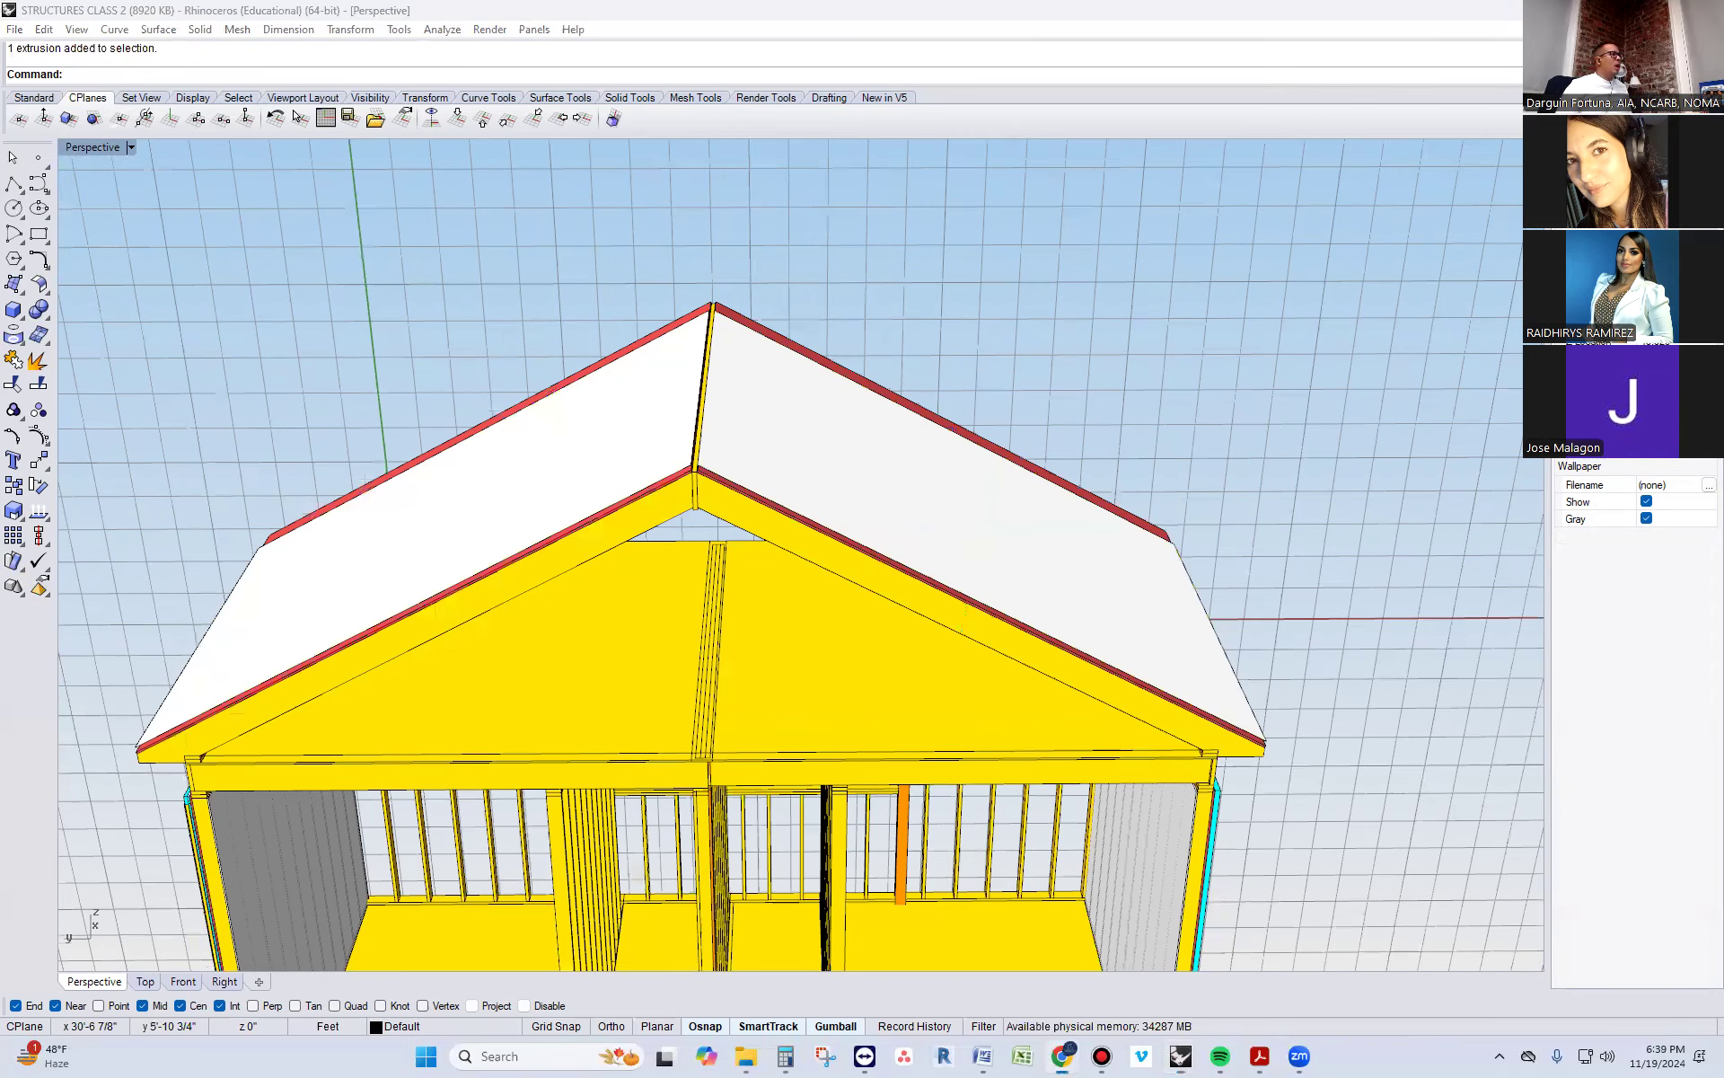
pyautogui.hotkey('ctrl', 'n')
pyautogui.click(733, 441)
pyautogui.write('ICE AN')
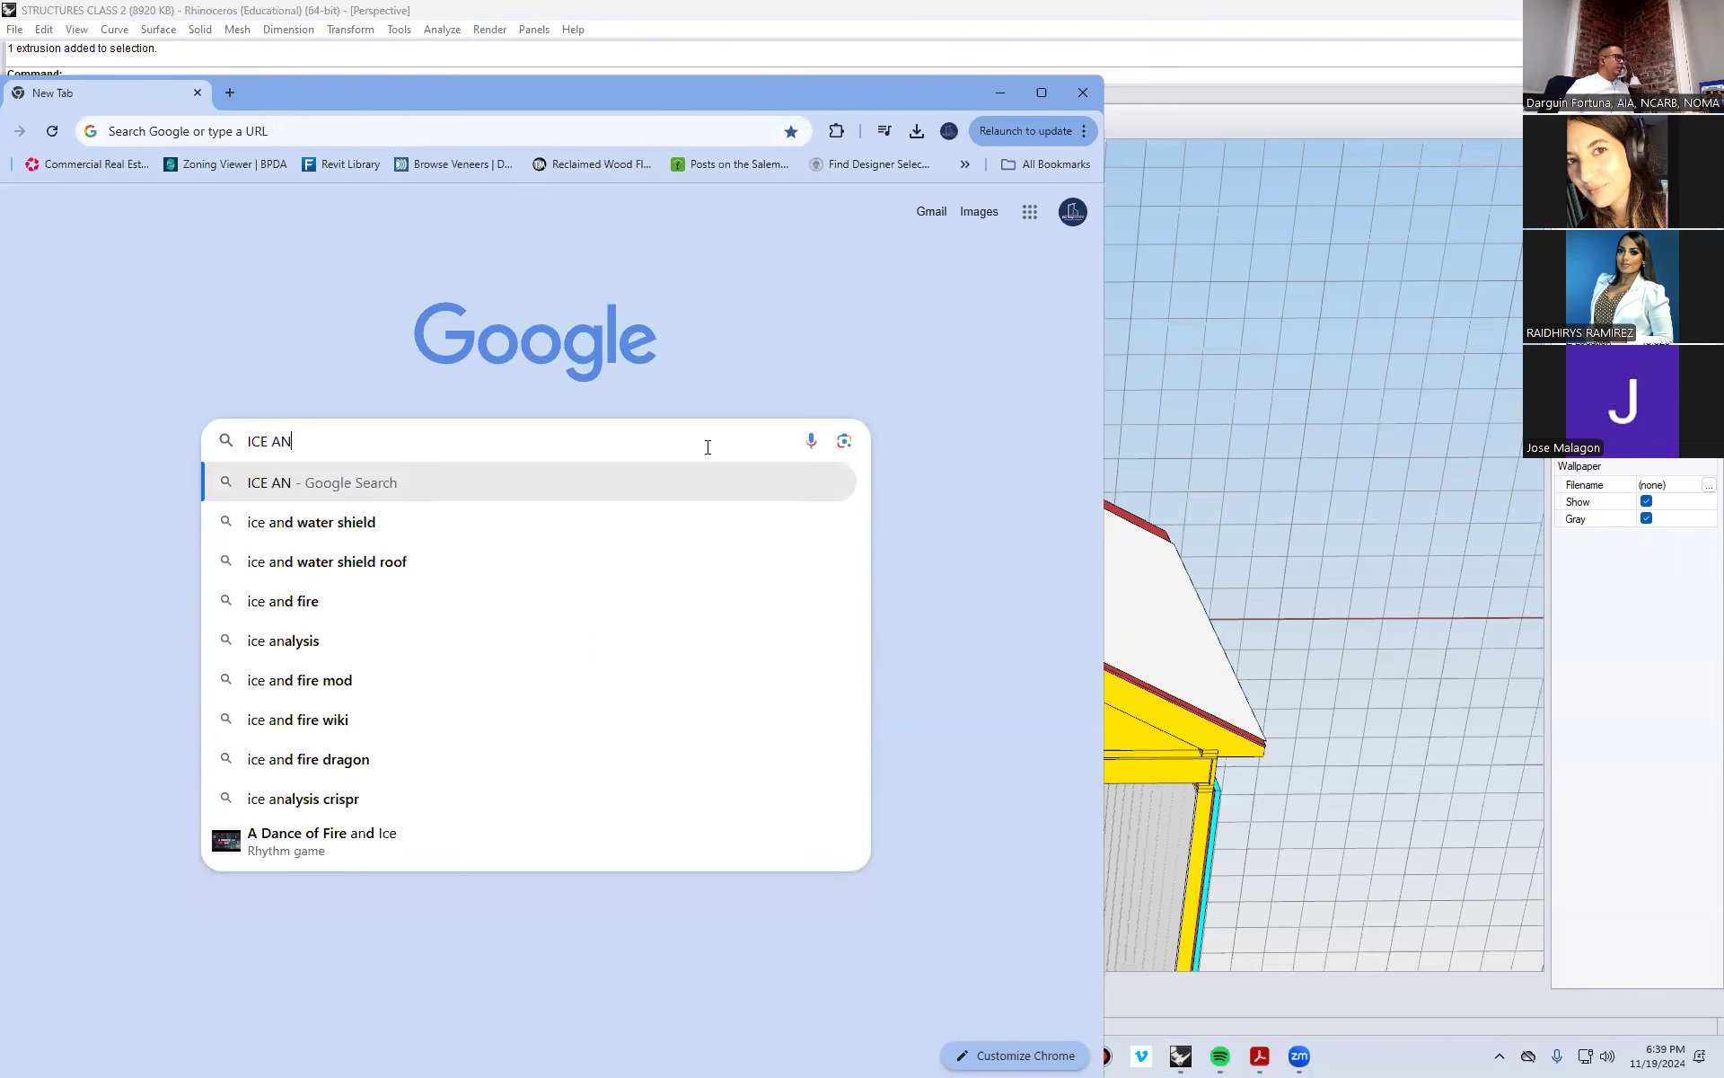
pyautogui.click(365, 535)
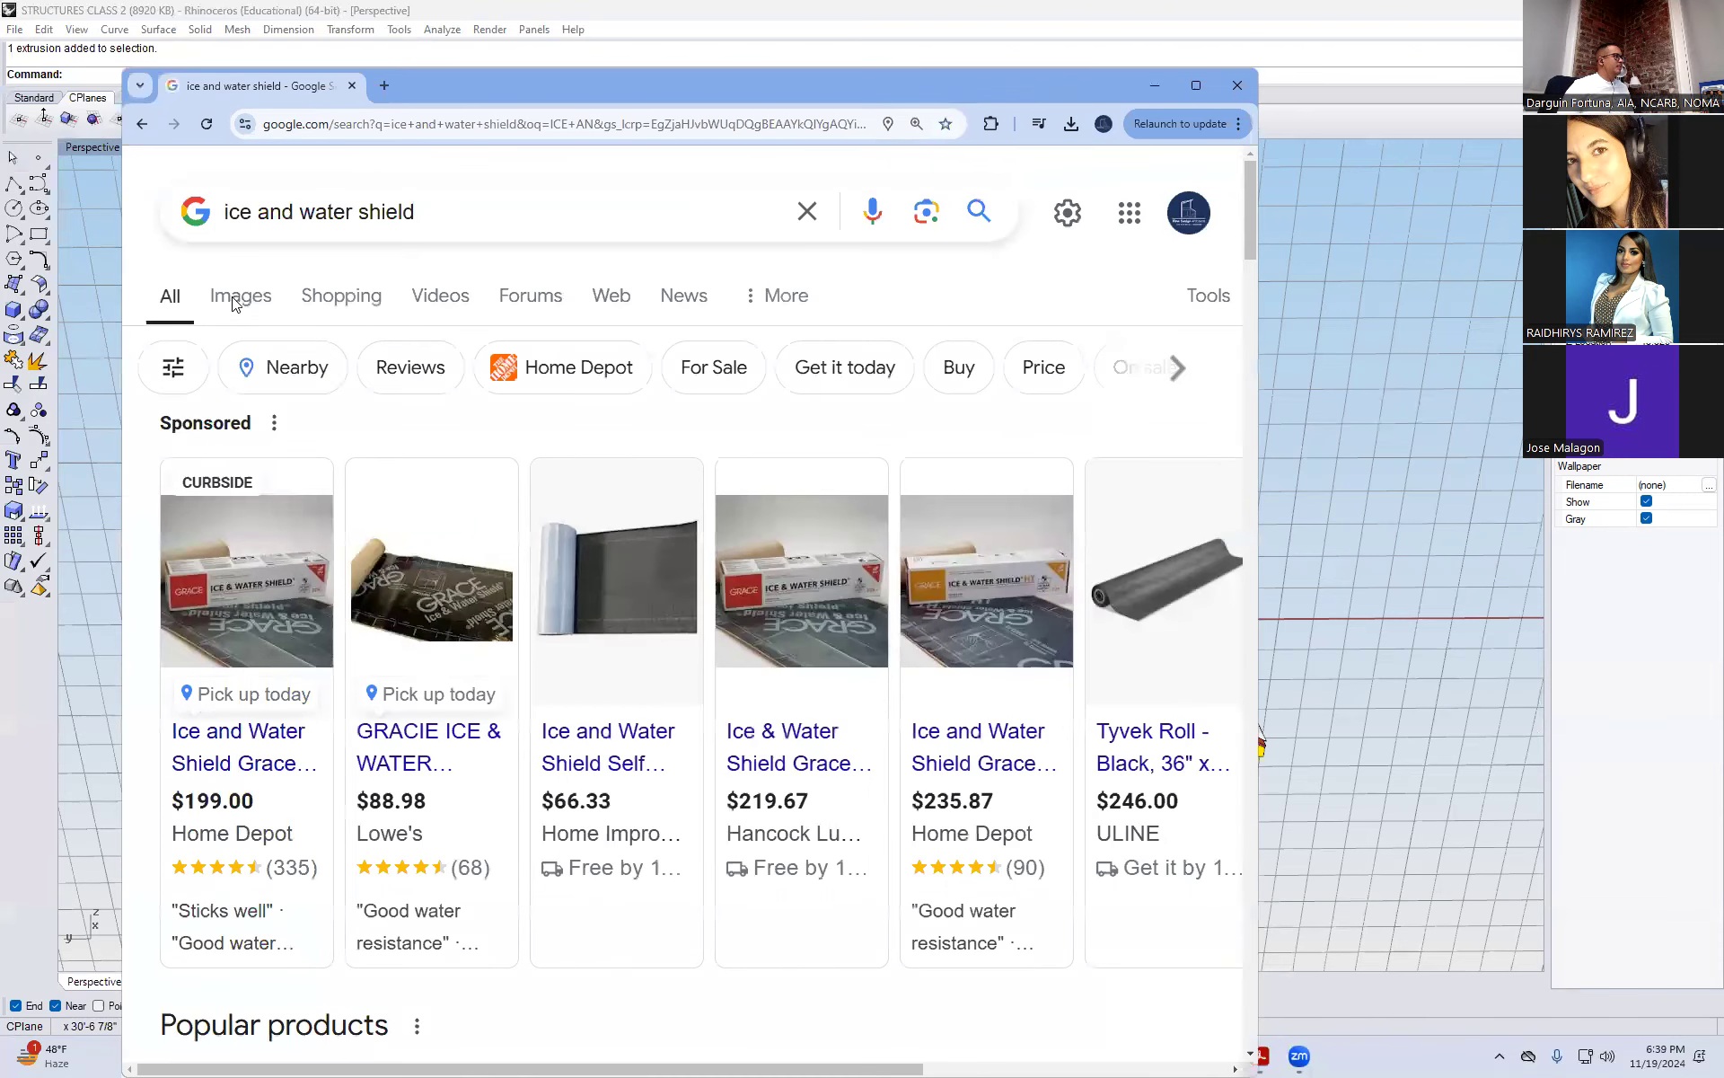
pyautogui.click(233, 301)
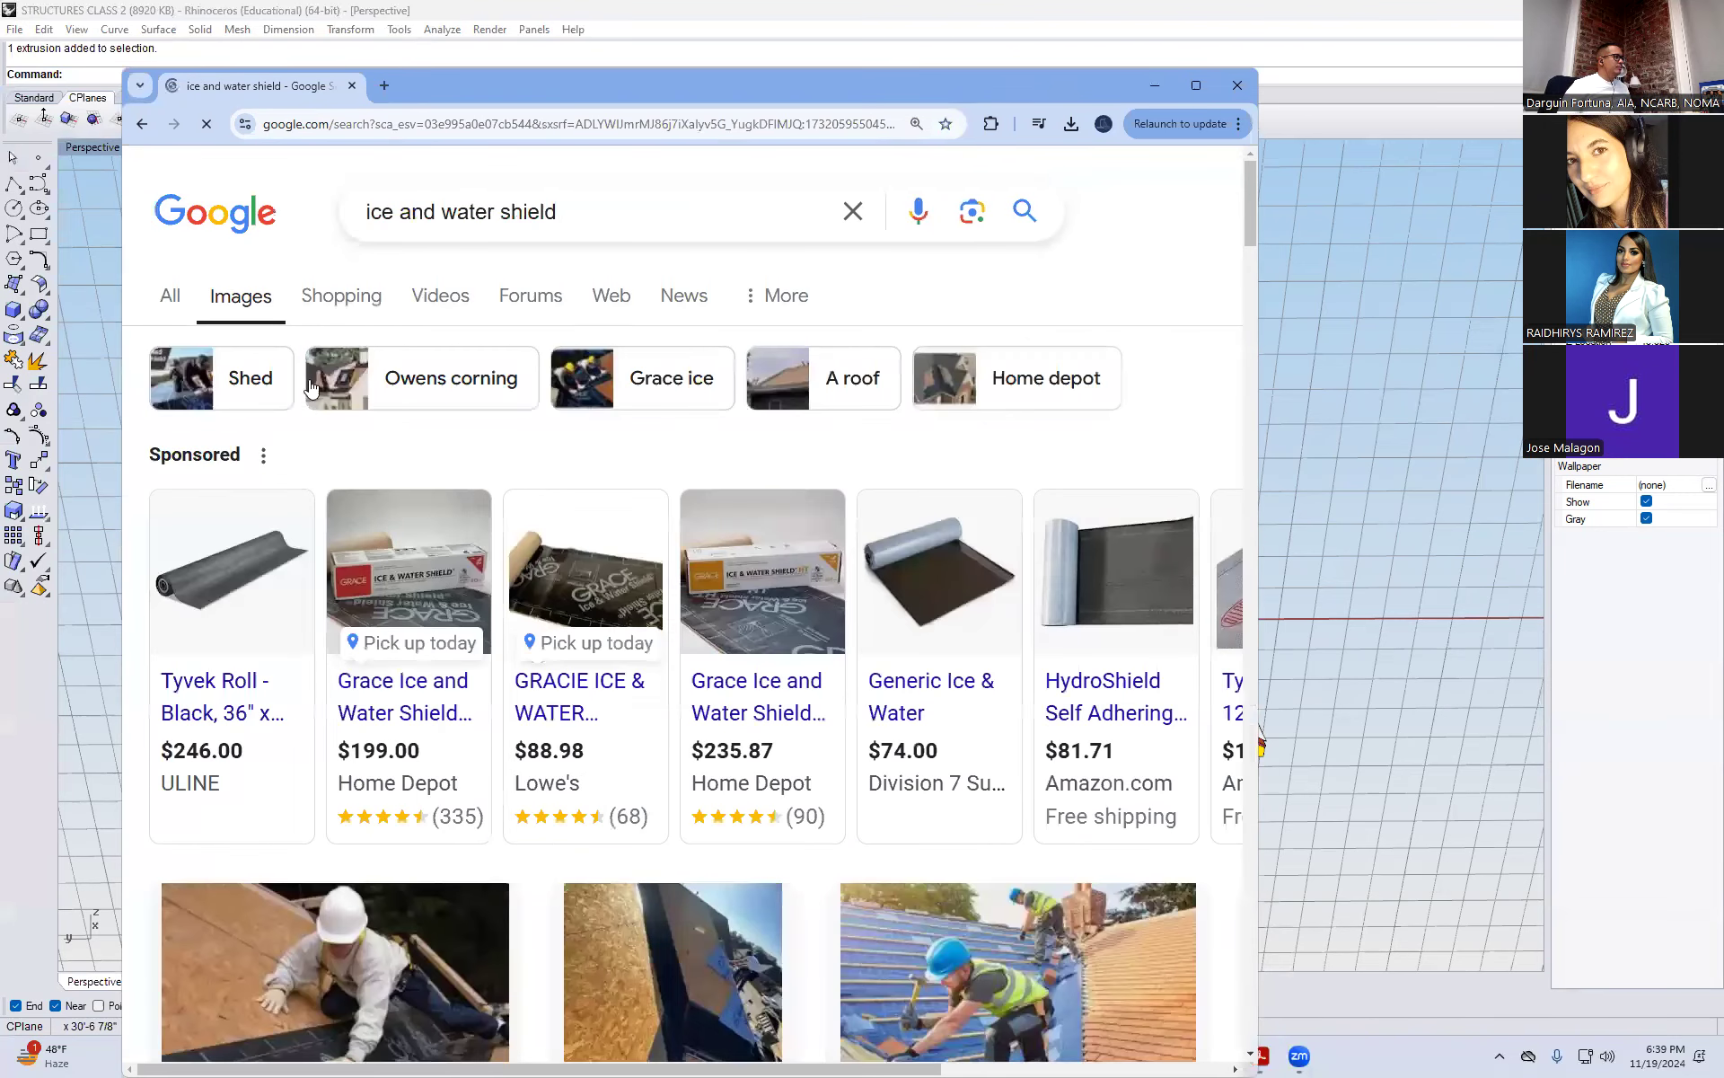
# Examine the image results for where ice and water shield is installed on roofs, then return to Rhino
pyautogui.scroll(-3, 498, 869)
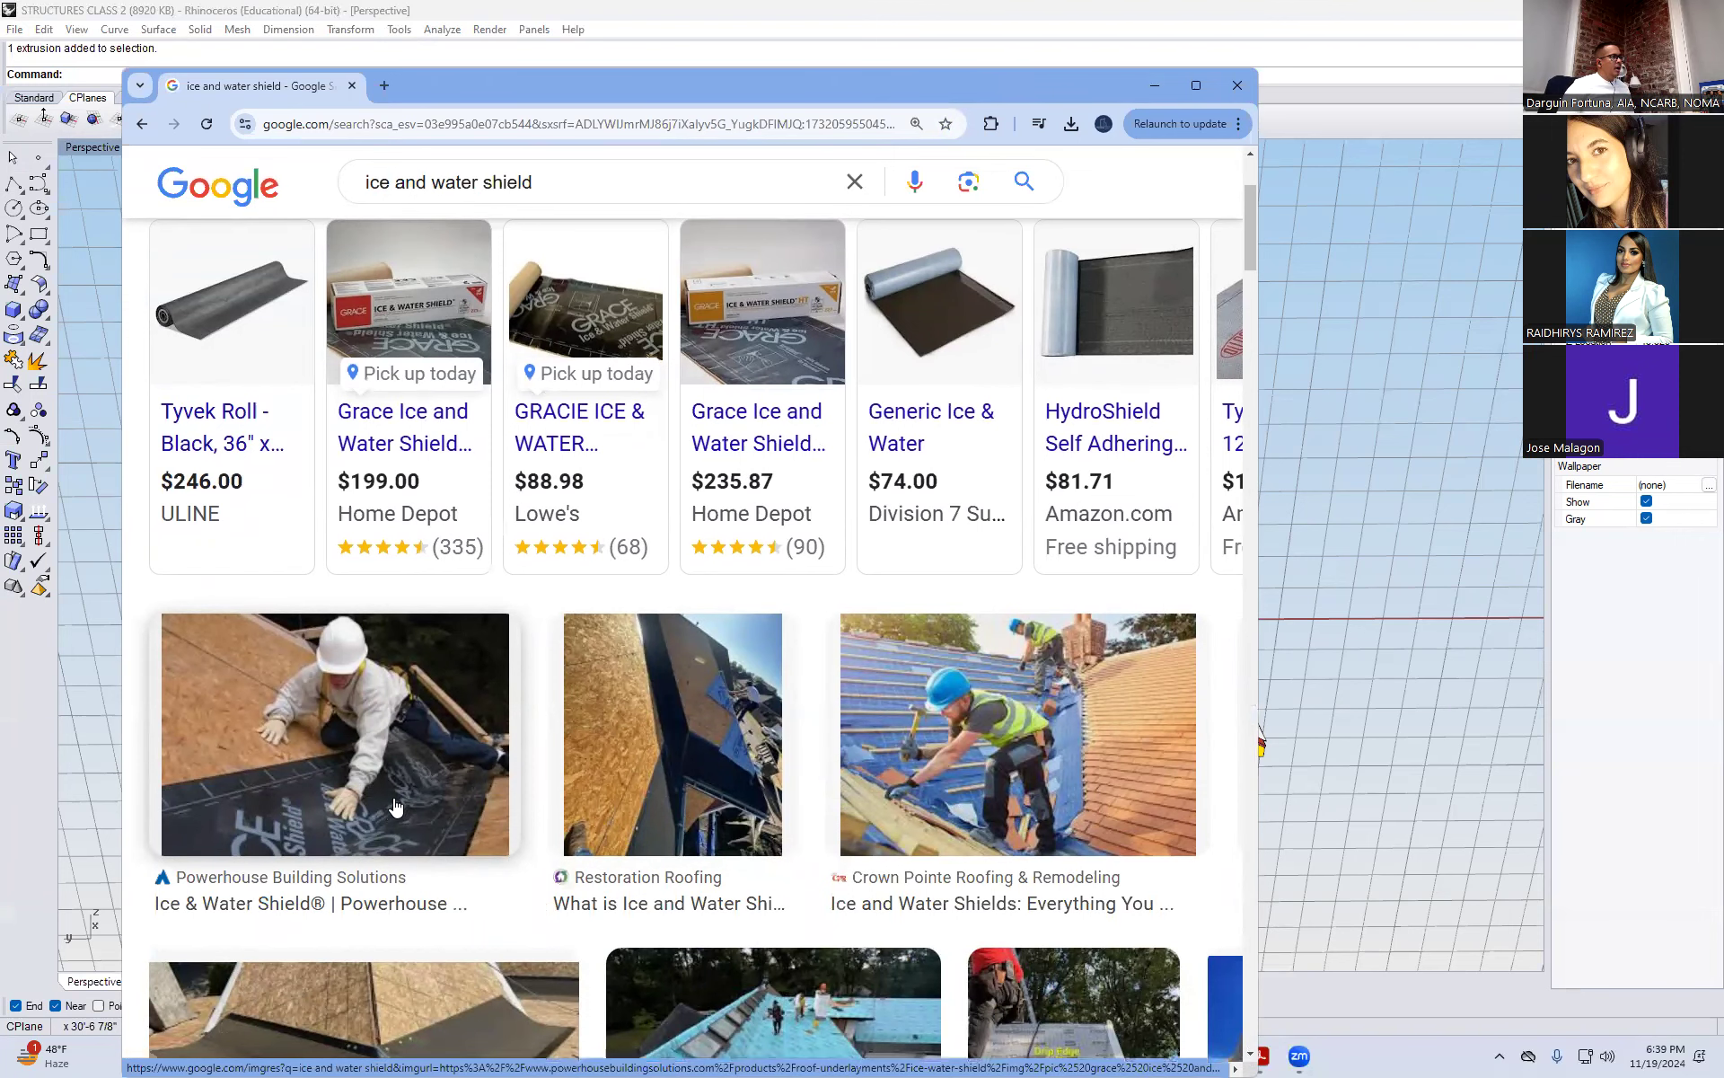
pyautogui.scroll(-2, 395, 813)
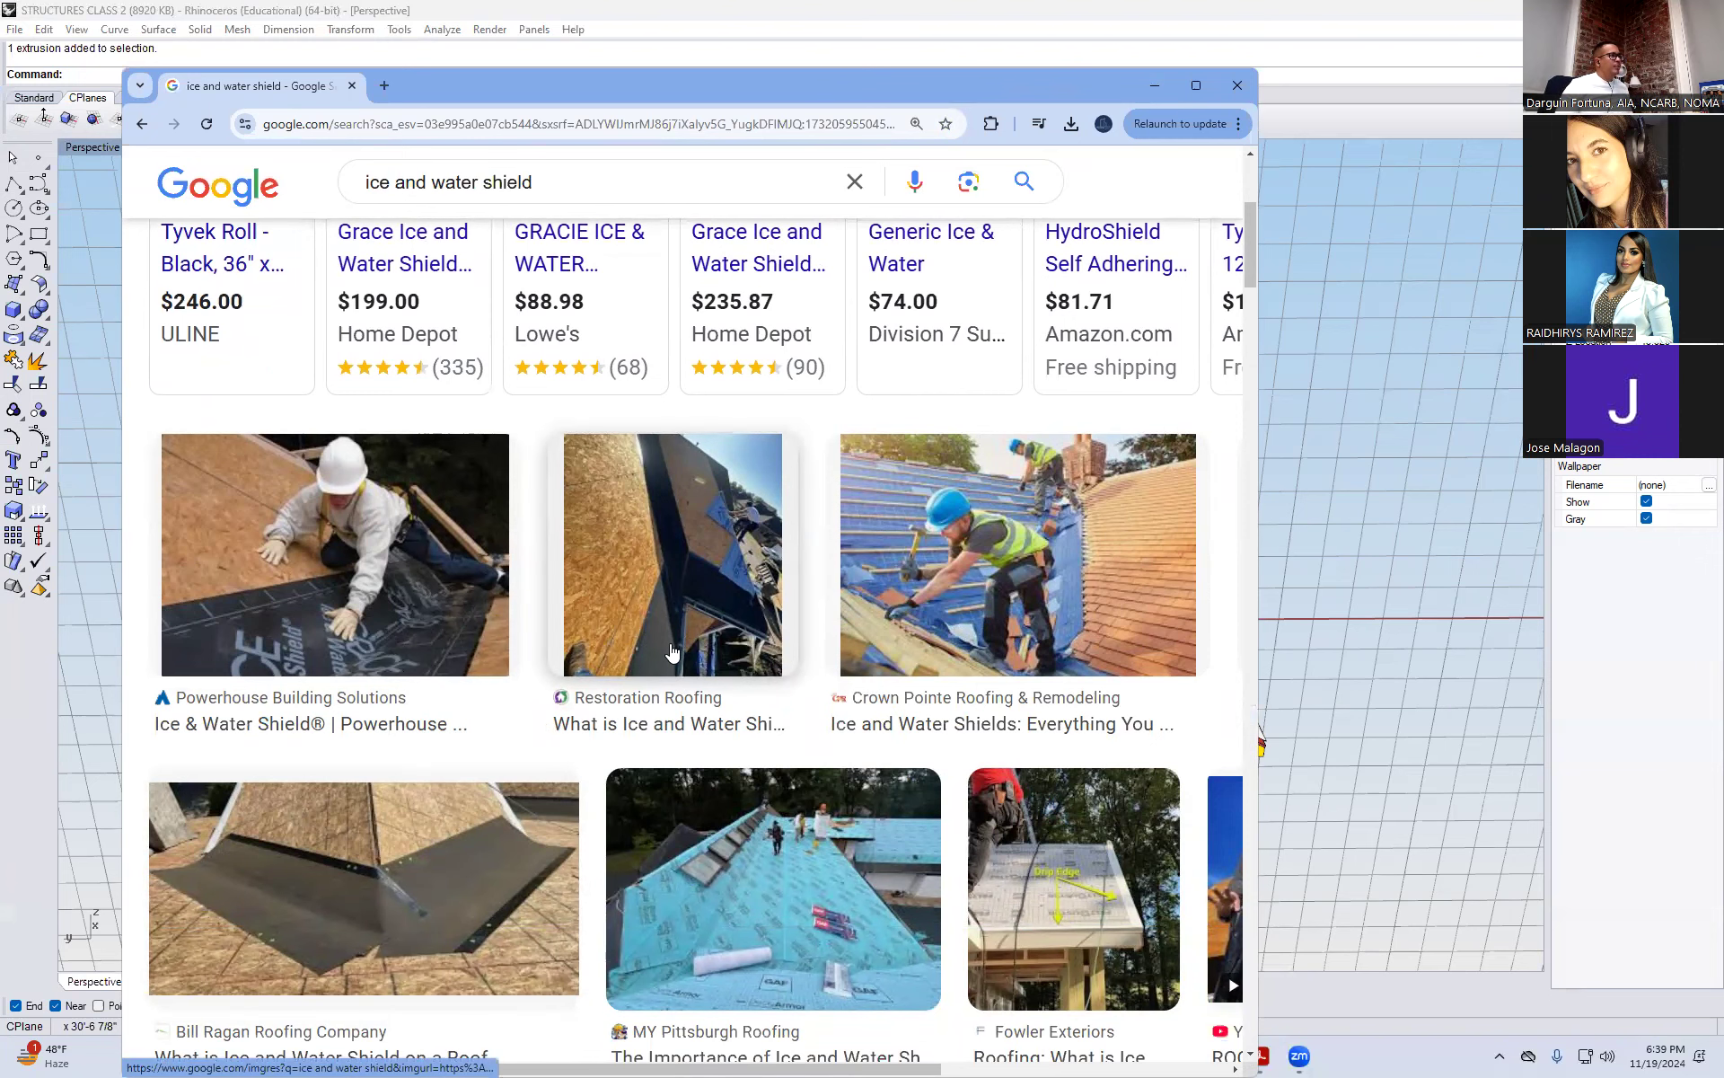
pyautogui.scroll(-3, 673, 652)
pyautogui.scroll(-7, 672, 652)
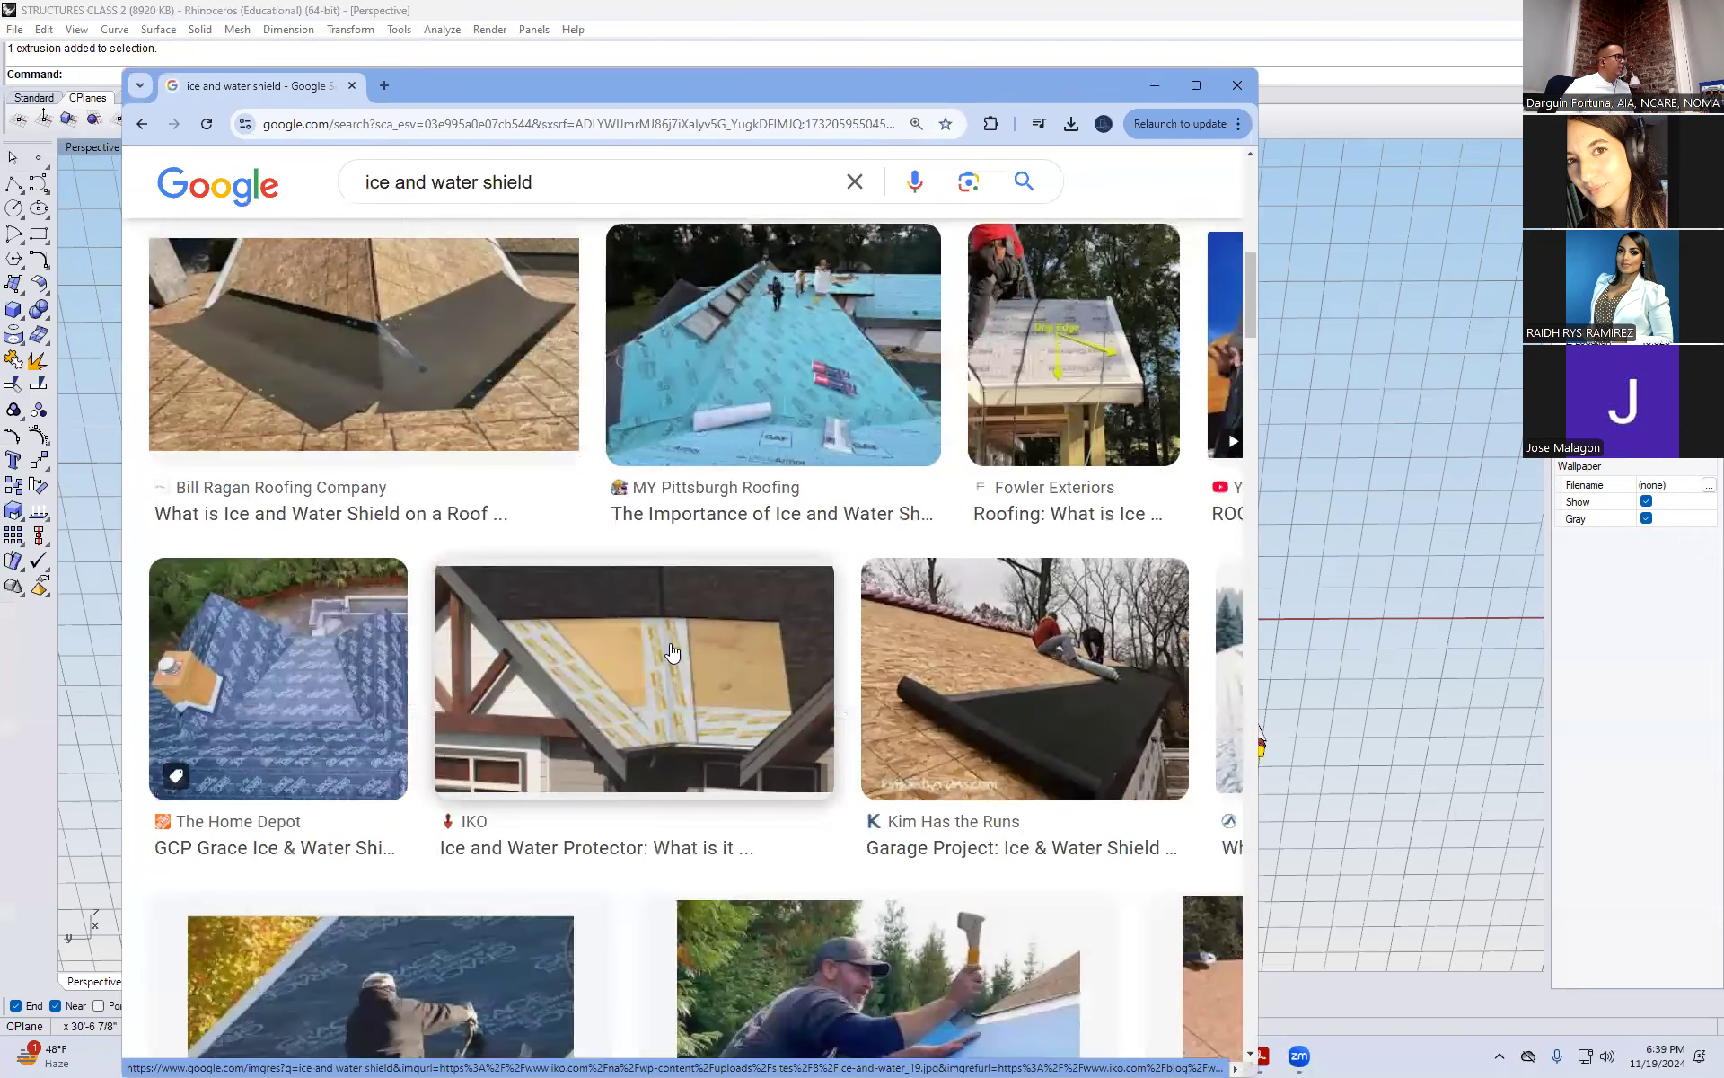
pyautogui.scroll(-3, 634, 756)
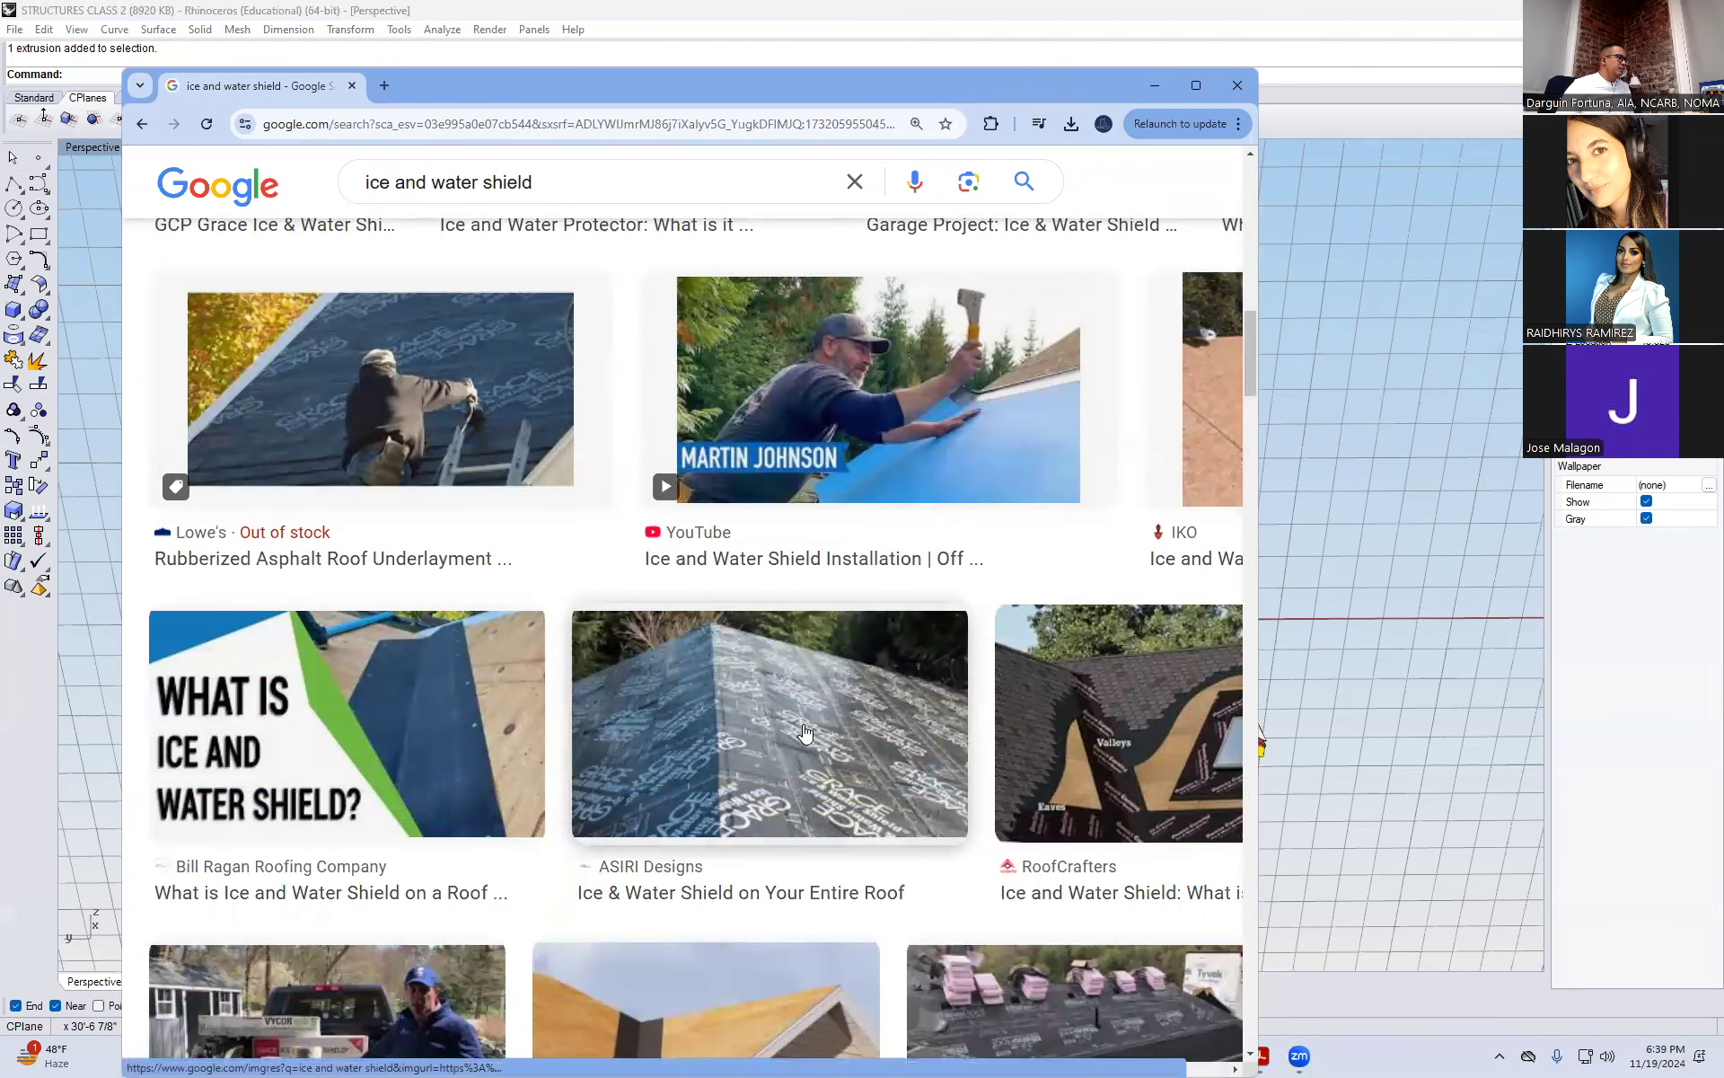
pyautogui.scroll(-4, 817, 732)
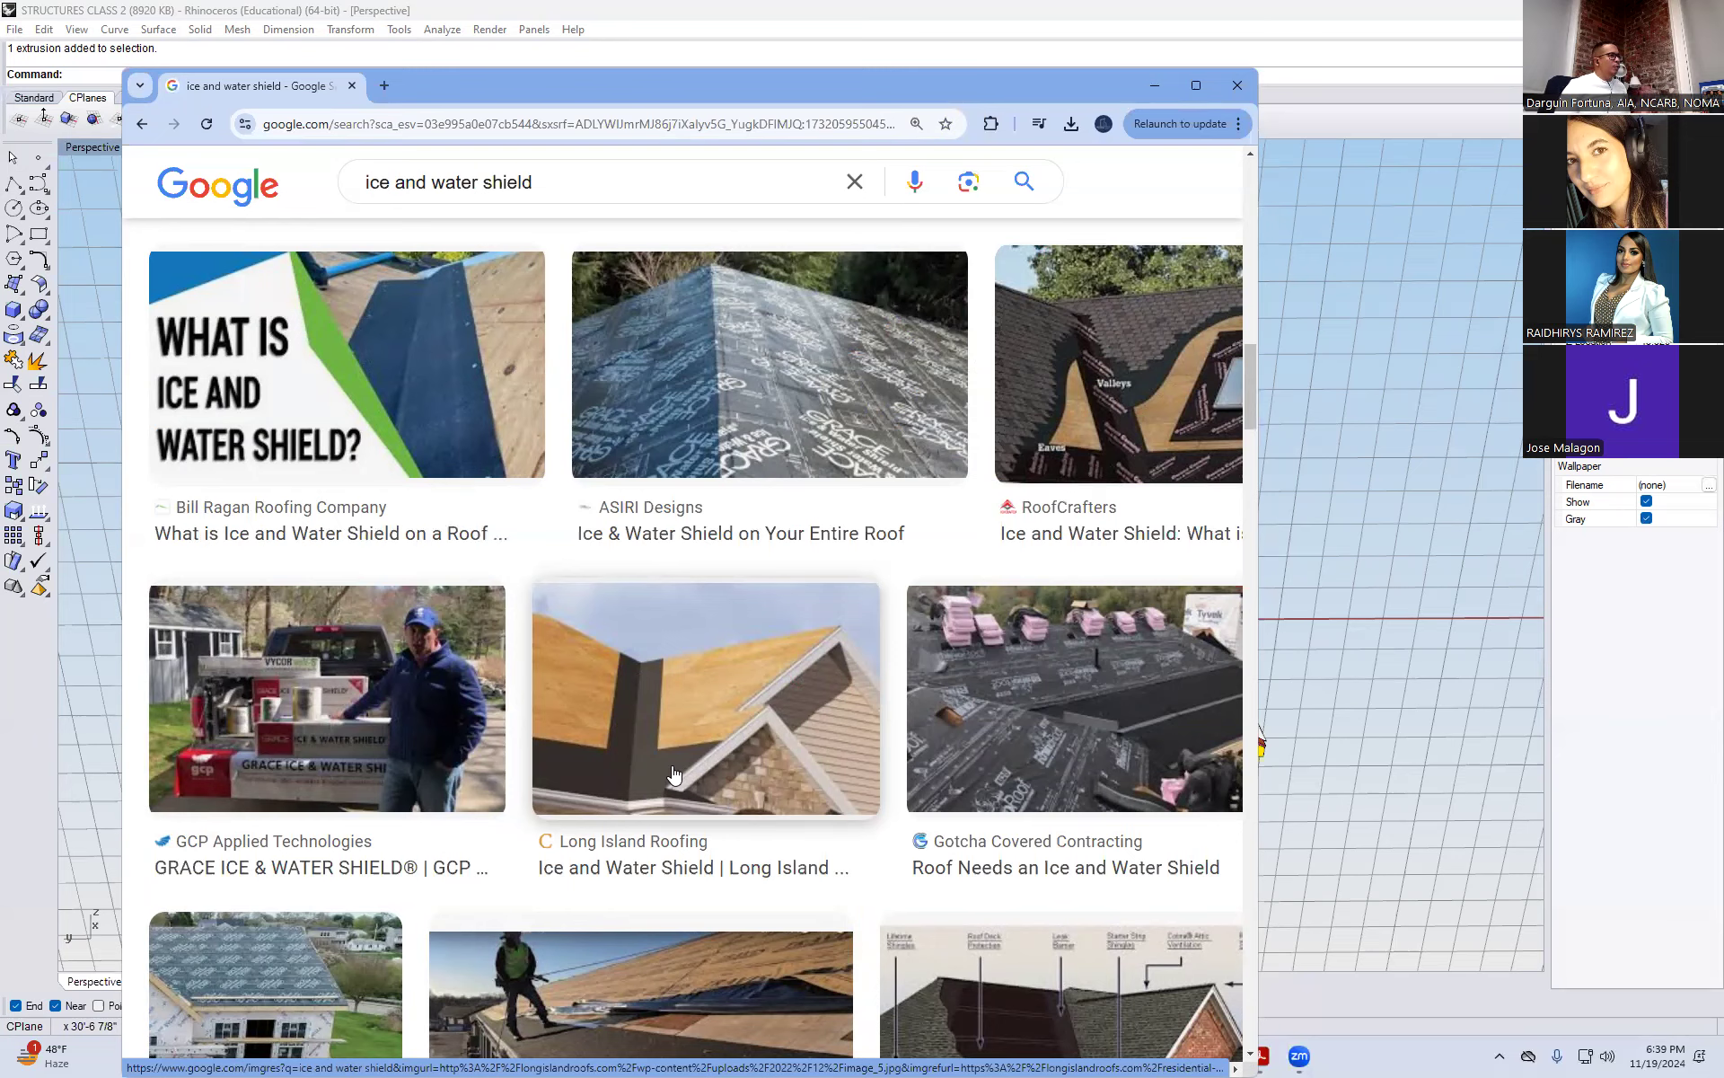
pyautogui.scroll(-4, 675, 774)
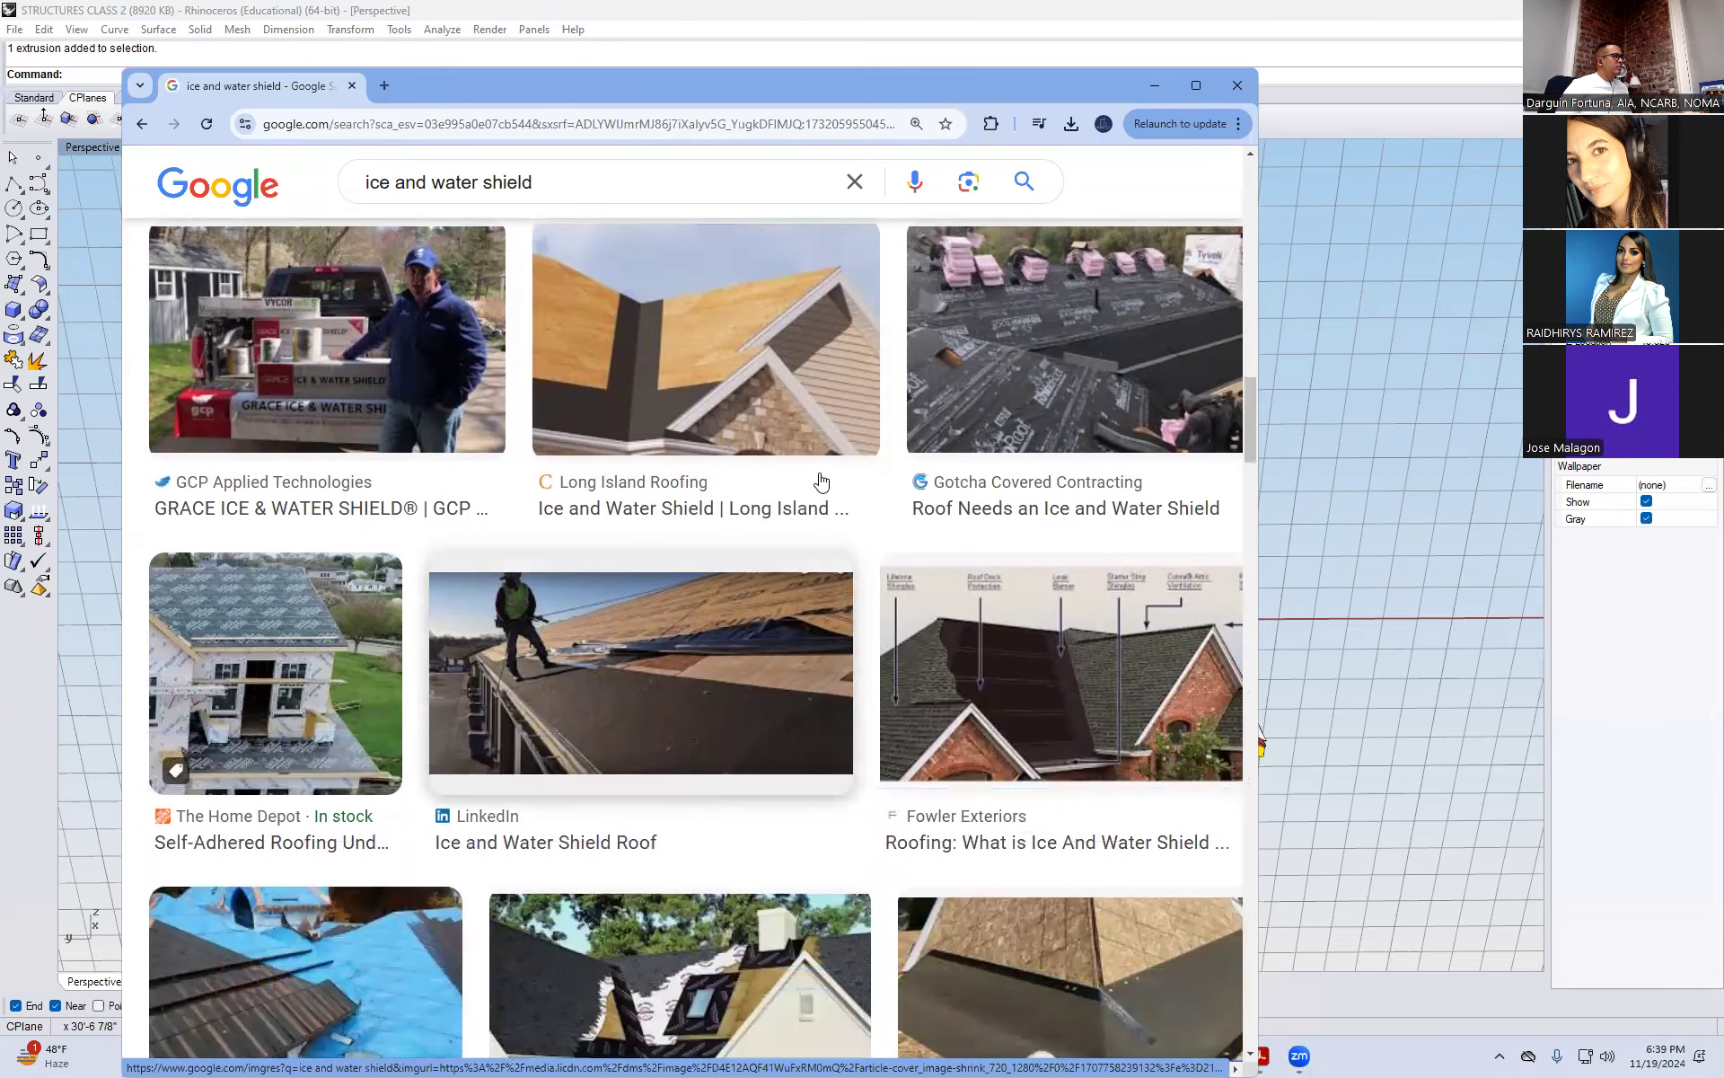
pyautogui.click(1148, 85)
# Turn on the solid control points of the white surface over one roof slope and select its ridge-edge points
pyautogui.click(943, 521)
pyautogui.write('SolidPtOn')
pyautogui.press('Return')
pyautogui.moveTo(599, 235); pyautogui.dragTo(873, 501)
# Try to move the selected ridge-edge points from the ridge corner down the slope to the gable edge near the eave
pyautogui.write('Move')
pyautogui.press('Return')
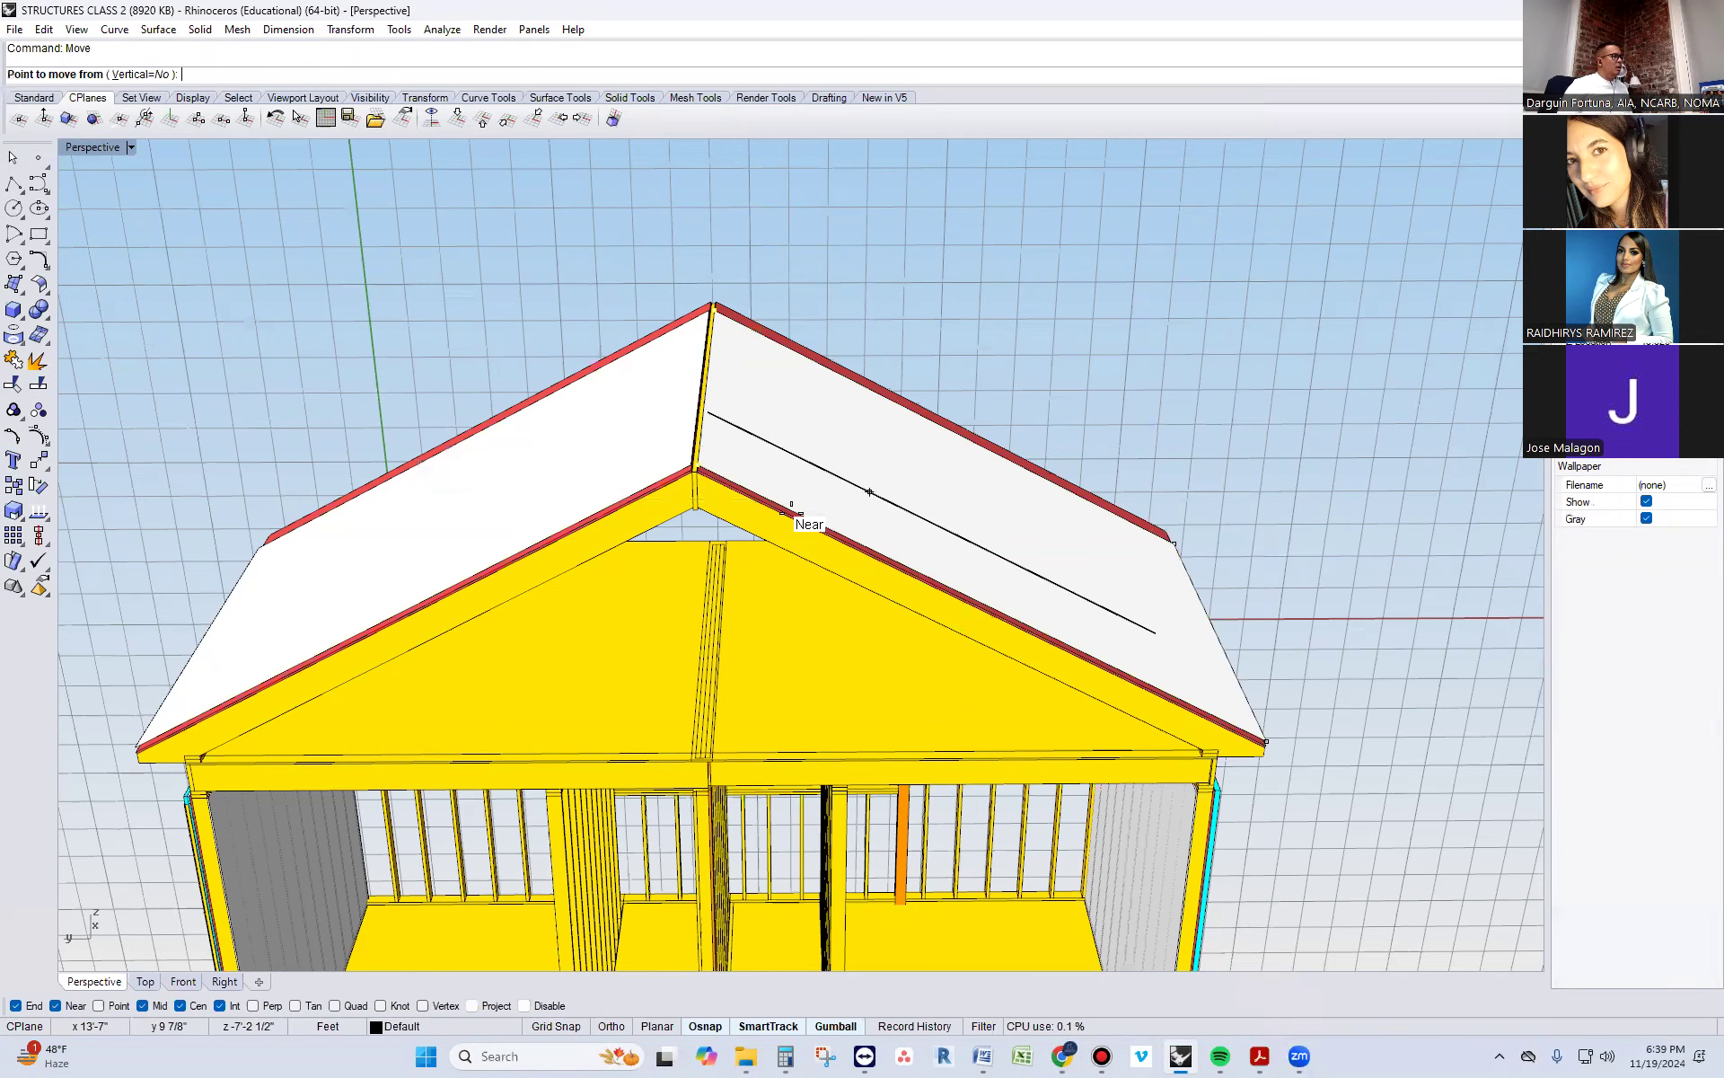
pyautogui.scroll(3, 797, 512)
pyautogui.moveTo(804, 470); pyautogui.dragTo(859, 401, button='right')
pyautogui.click(853, 346)
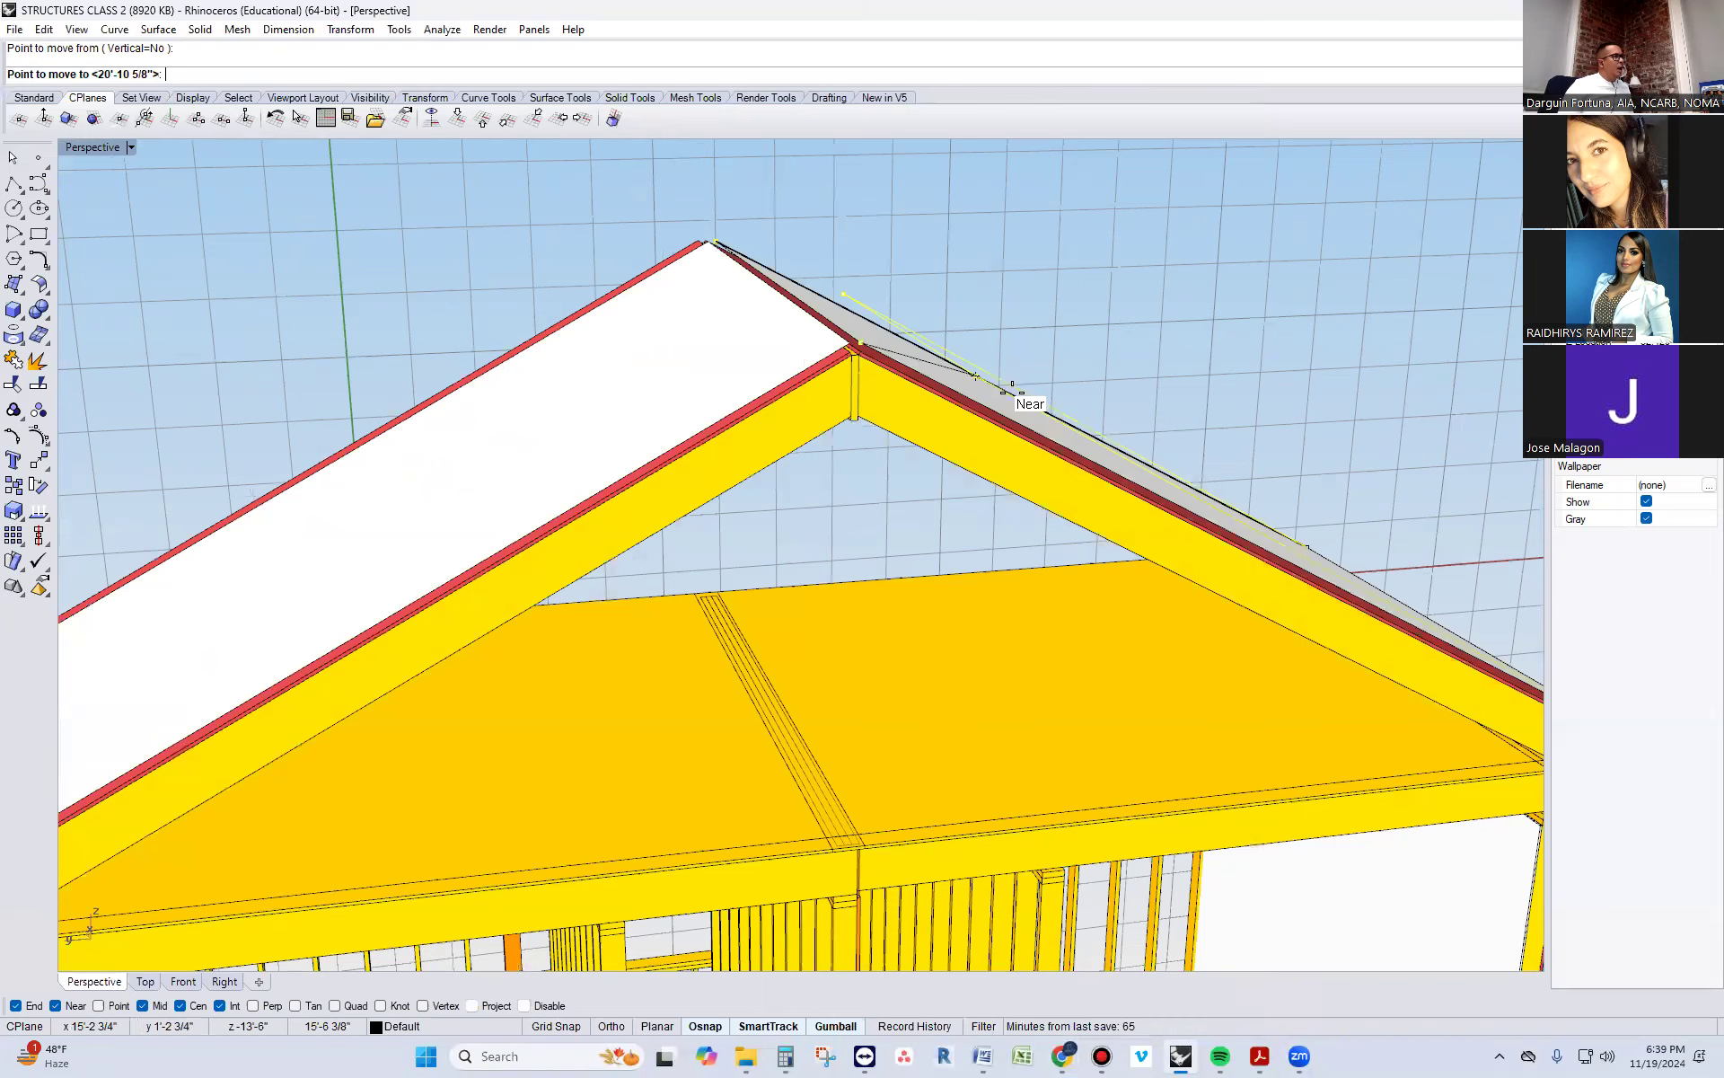
pyautogui.moveTo(1348, 551); pyautogui.dragTo(1328, 742, button='right')
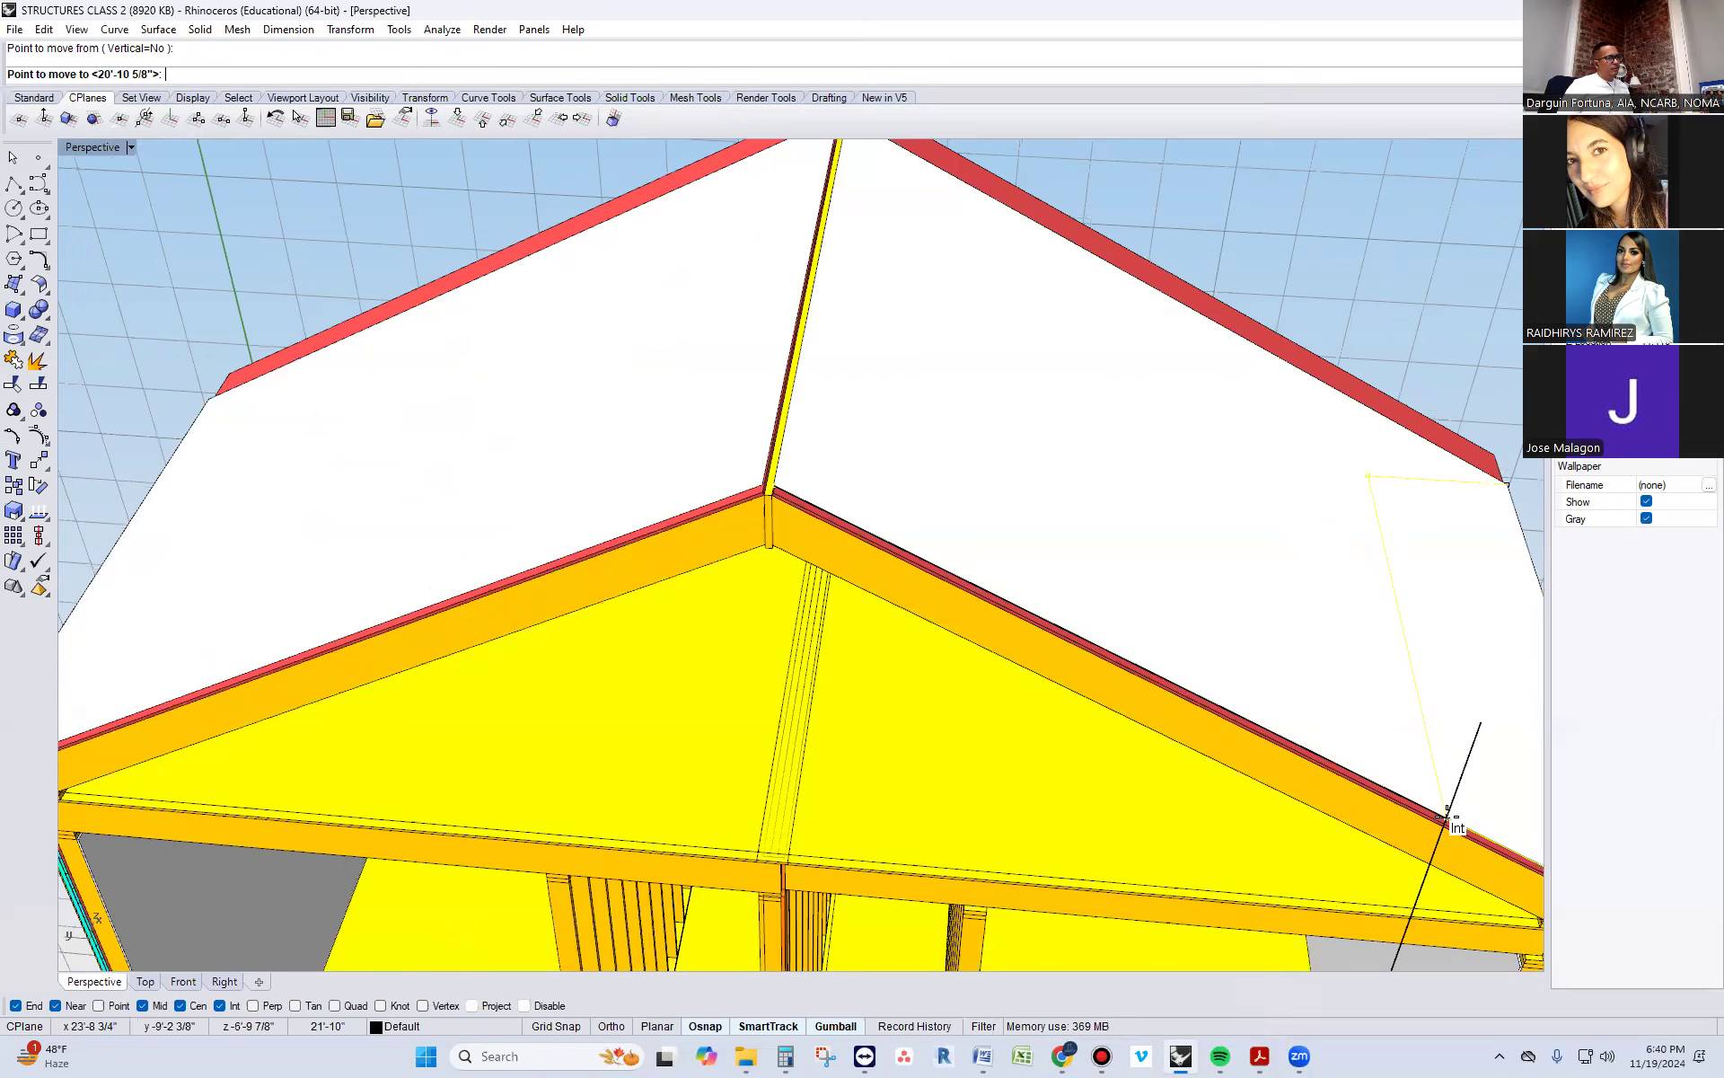
pyautogui.moveTo(1470, 820); pyautogui.dragTo(1478, 754, button='right')
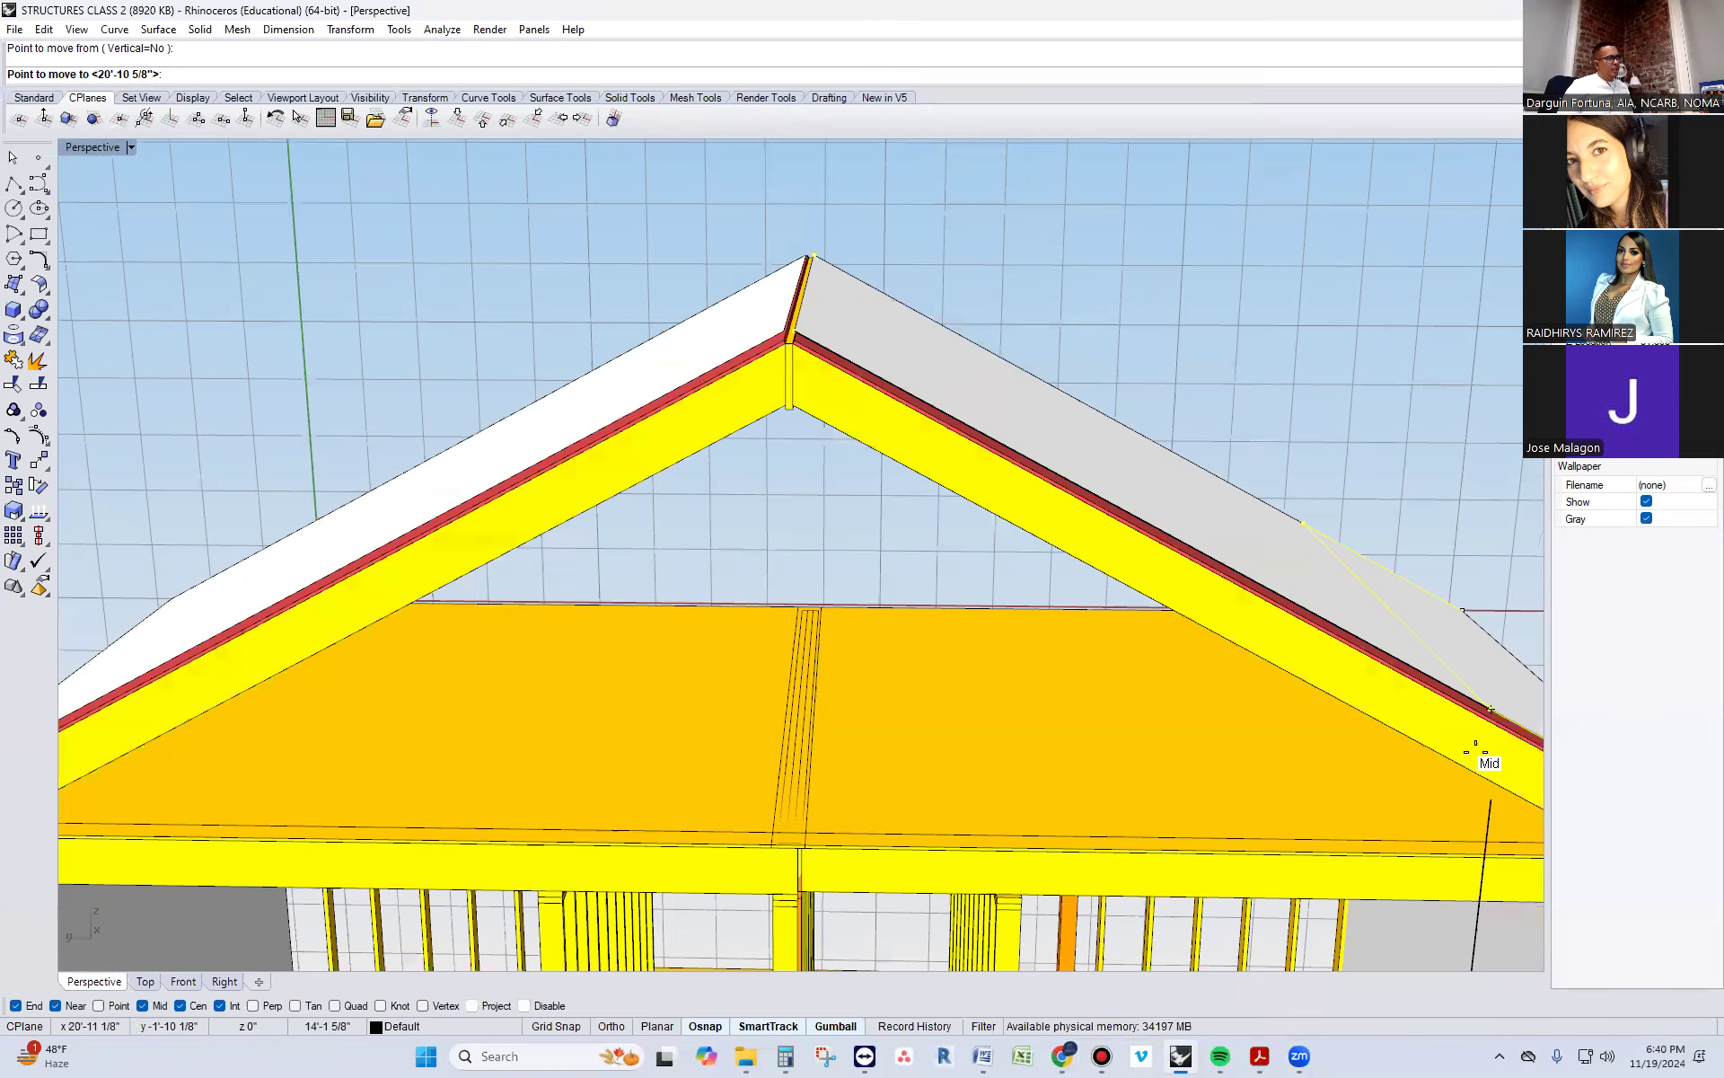
pyautogui.click(1495, 708)
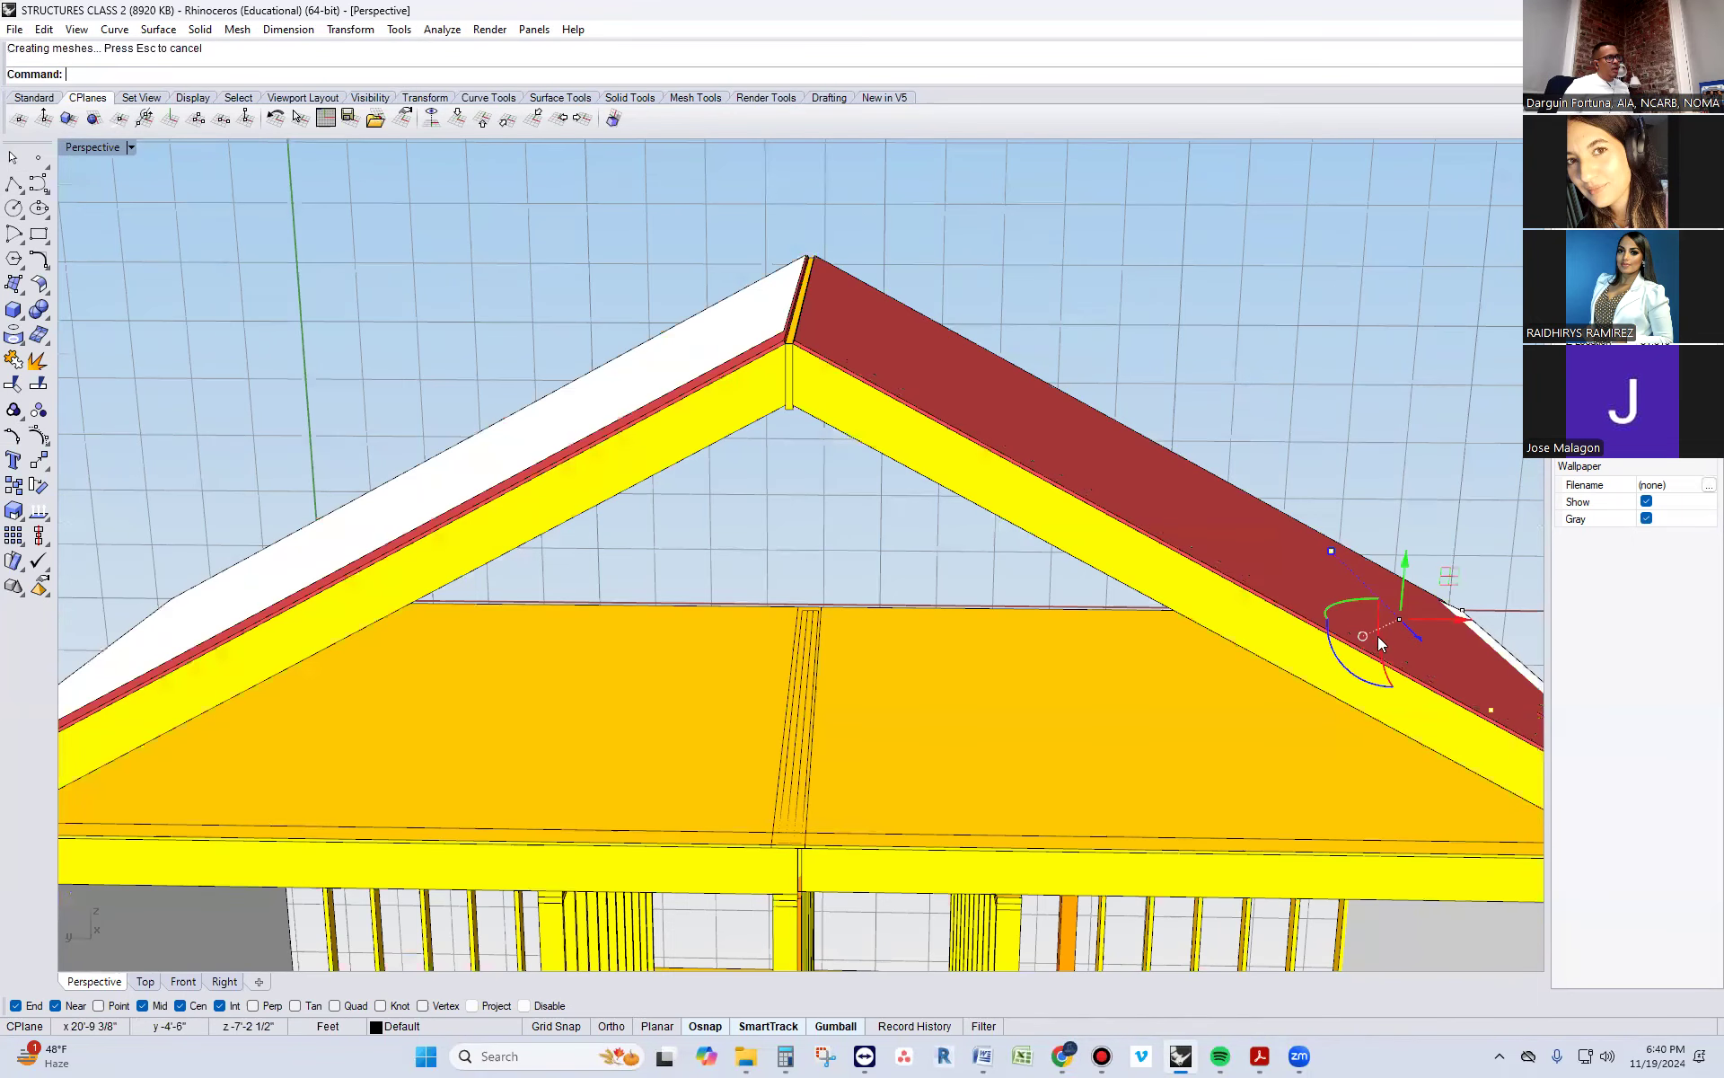
# Undo the move of the surface's ridge-edge points
pyautogui.press('Escape')
pyautogui.scroll(-4, 1242, 677)
pyautogui.moveTo(1241, 677); pyautogui.dragTo(1140, 689, button='right')
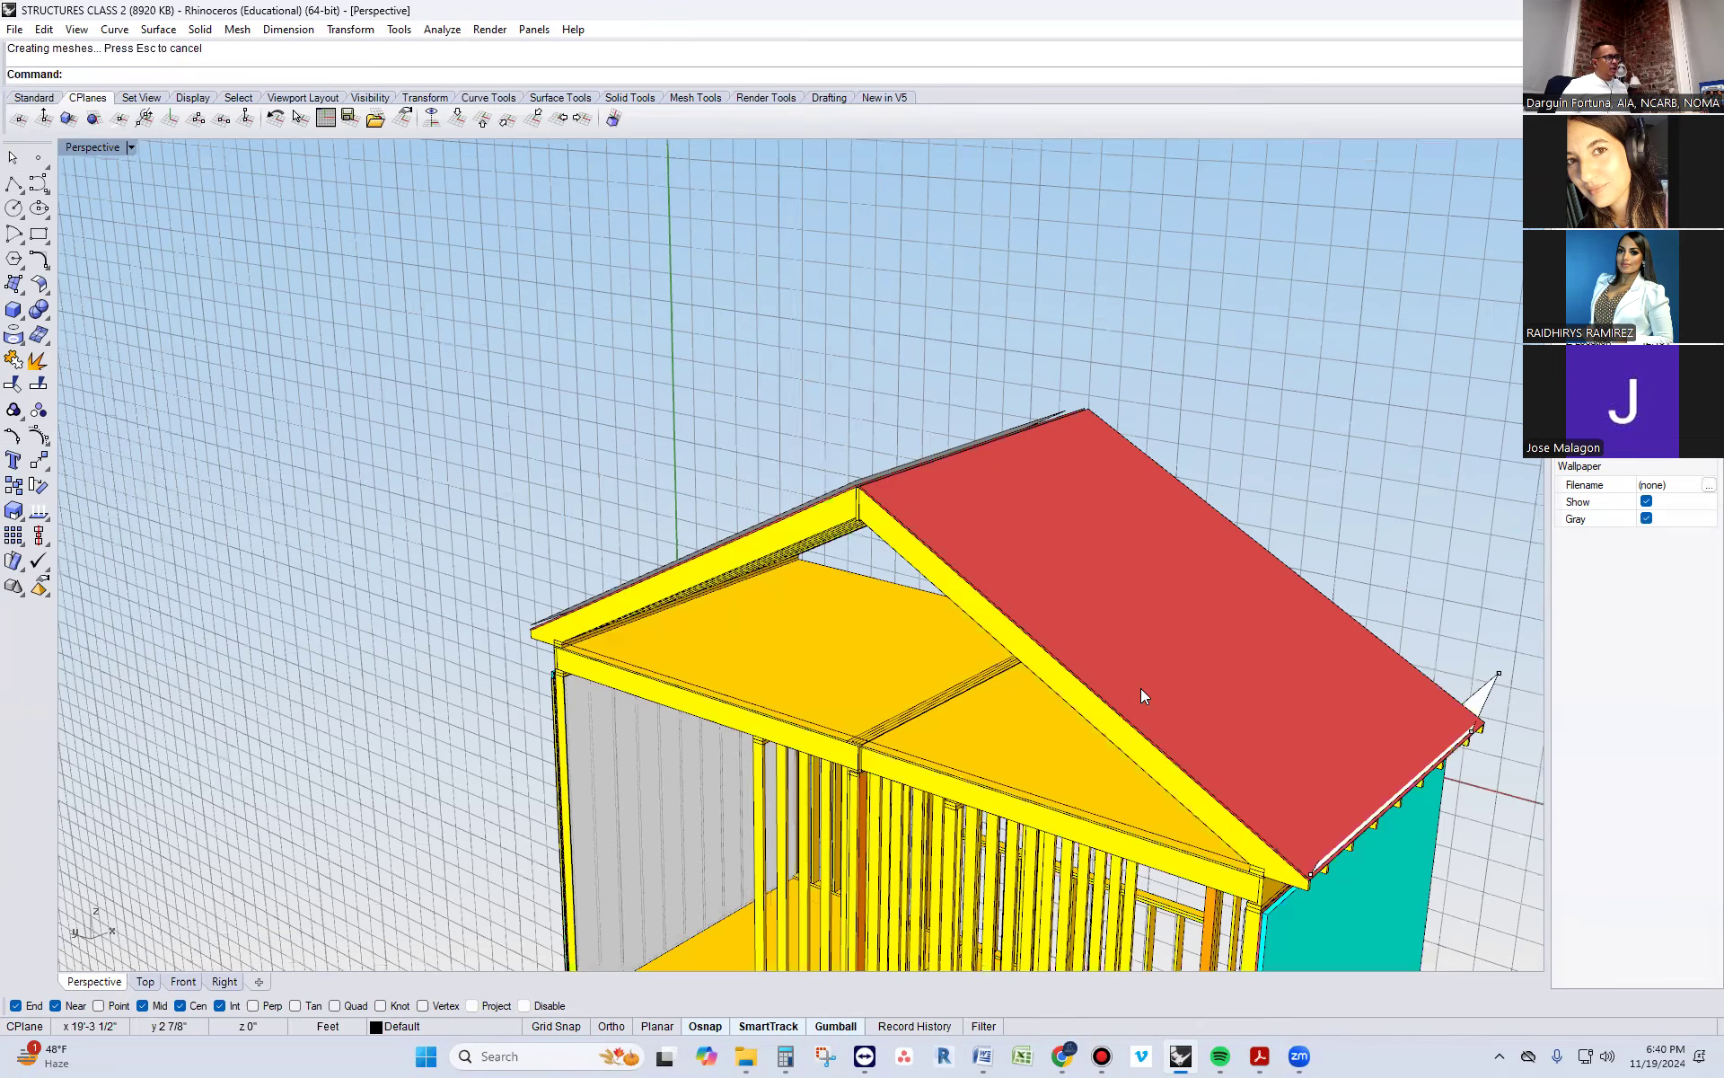
pyautogui.hotkey('ctrl', 'z')
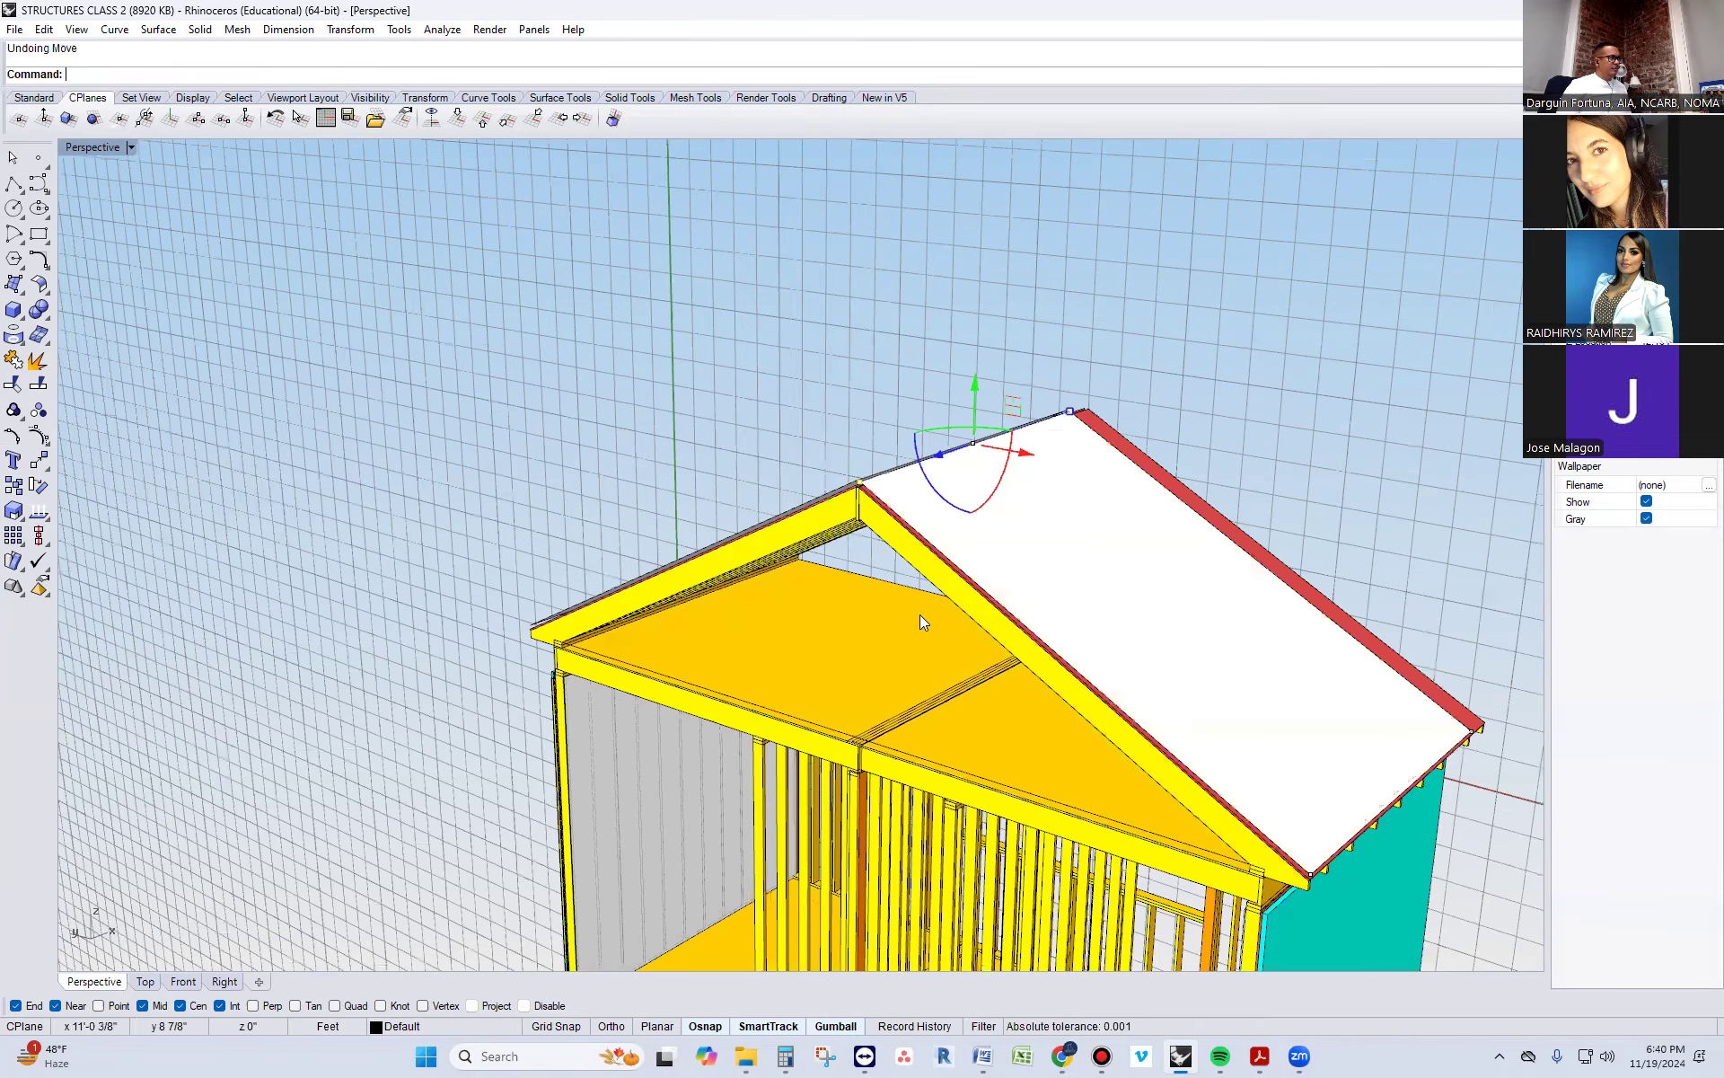
# Move the ridge-edge points down the slope to the gable edge above the exterior wall, reducing the surface to a narrow eave strip
pyautogui.moveTo(919, 614); pyautogui.dragTo(999, 604, button='right')
pyautogui.write('mov')
pyautogui.press('Return')
pyautogui.scroll(5, 962, 493)
pyautogui.click(915, 490)
pyautogui.scroll(-3, 894, 463)
pyautogui.scroll(-3, 896, 460)
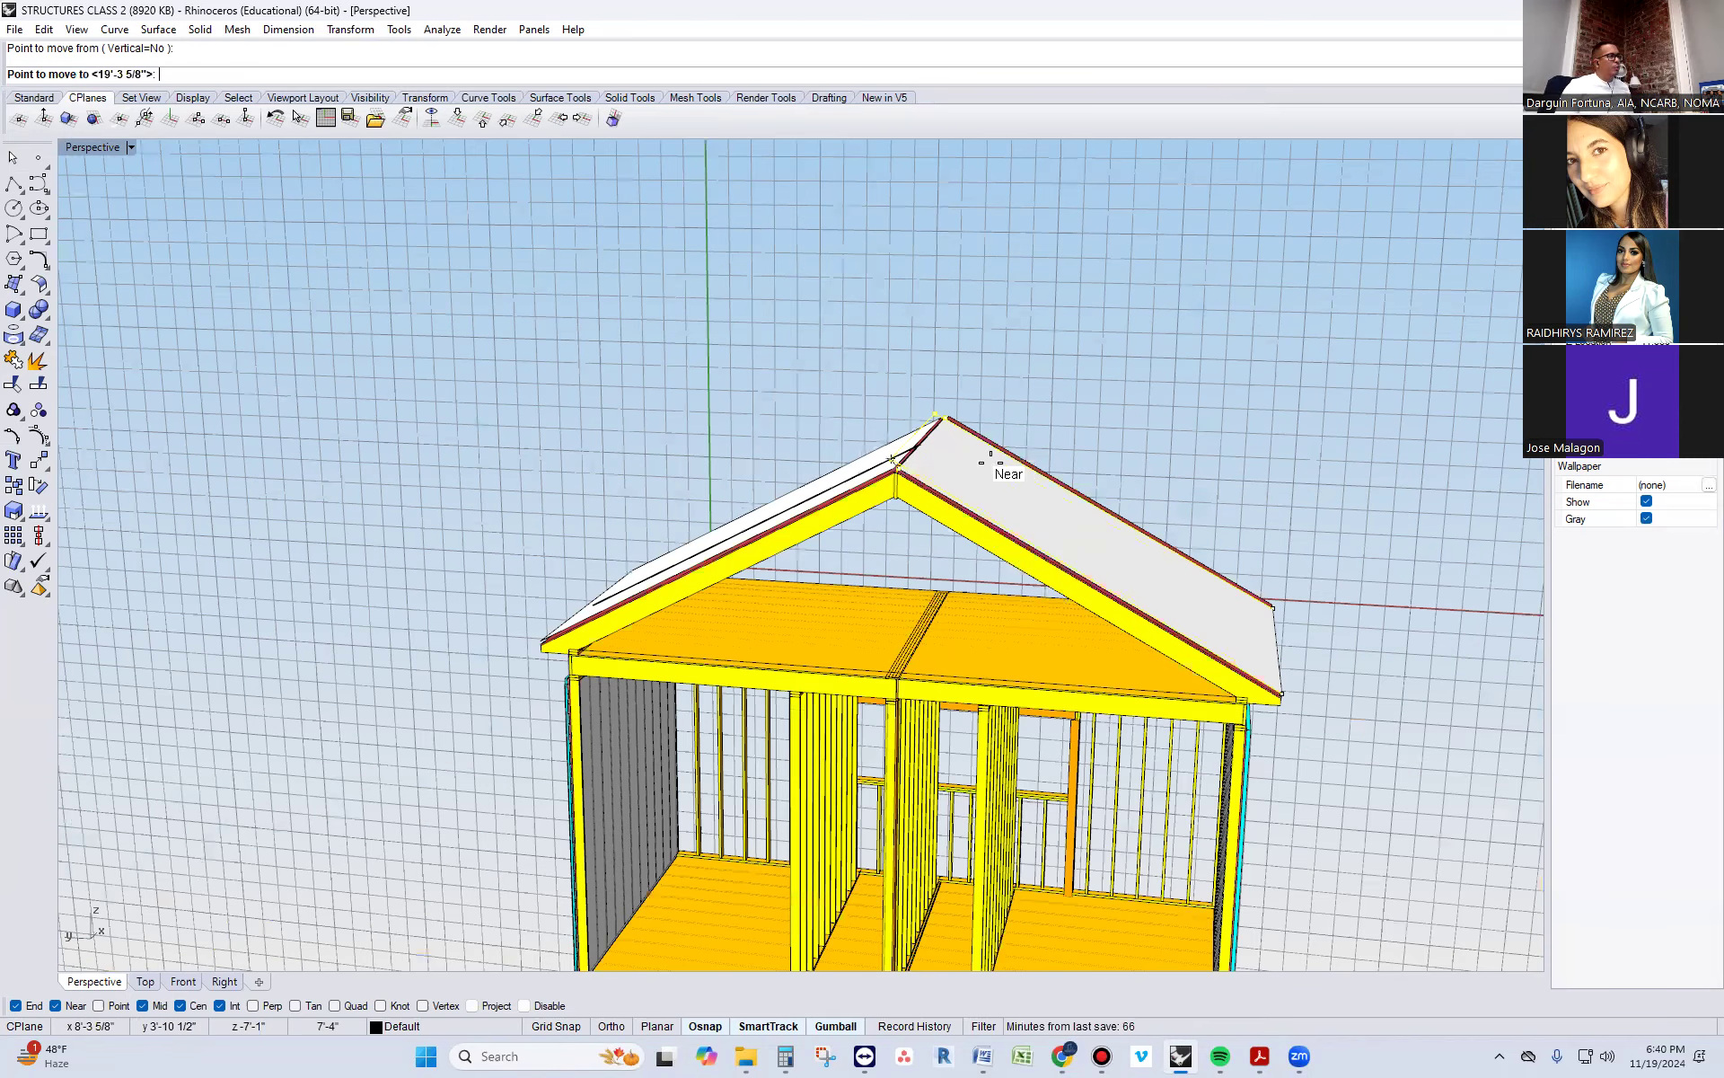
pyautogui.scroll(3, 1212, 665)
pyautogui.scroll(3, 1199, 682)
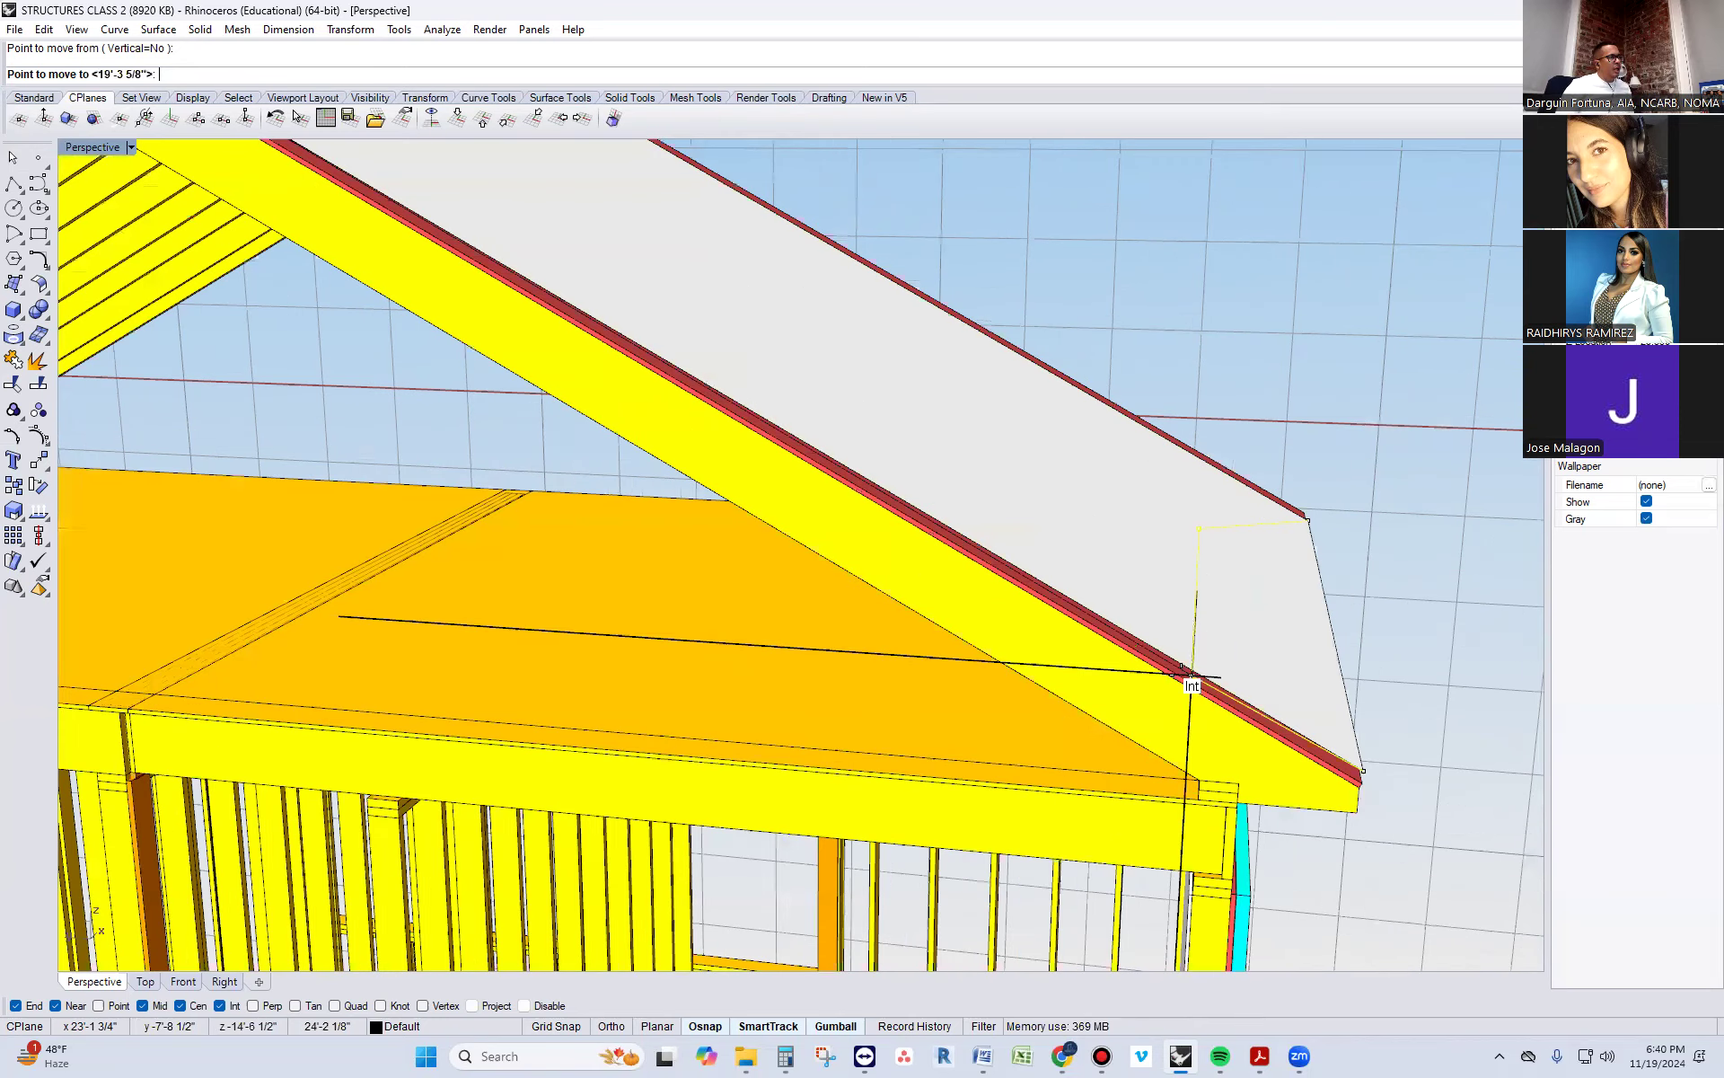
pyautogui.moveTo(1185, 662); pyautogui.dragTo(1190, 721, button='right')
pyautogui.click(1300, 483)
pyautogui.click(1230, 604)
pyautogui.write('SolidPtOn')
pyautogui.press('Return')
pyautogui.moveTo(1237, 393); pyautogui.dragTo(1385, 627)
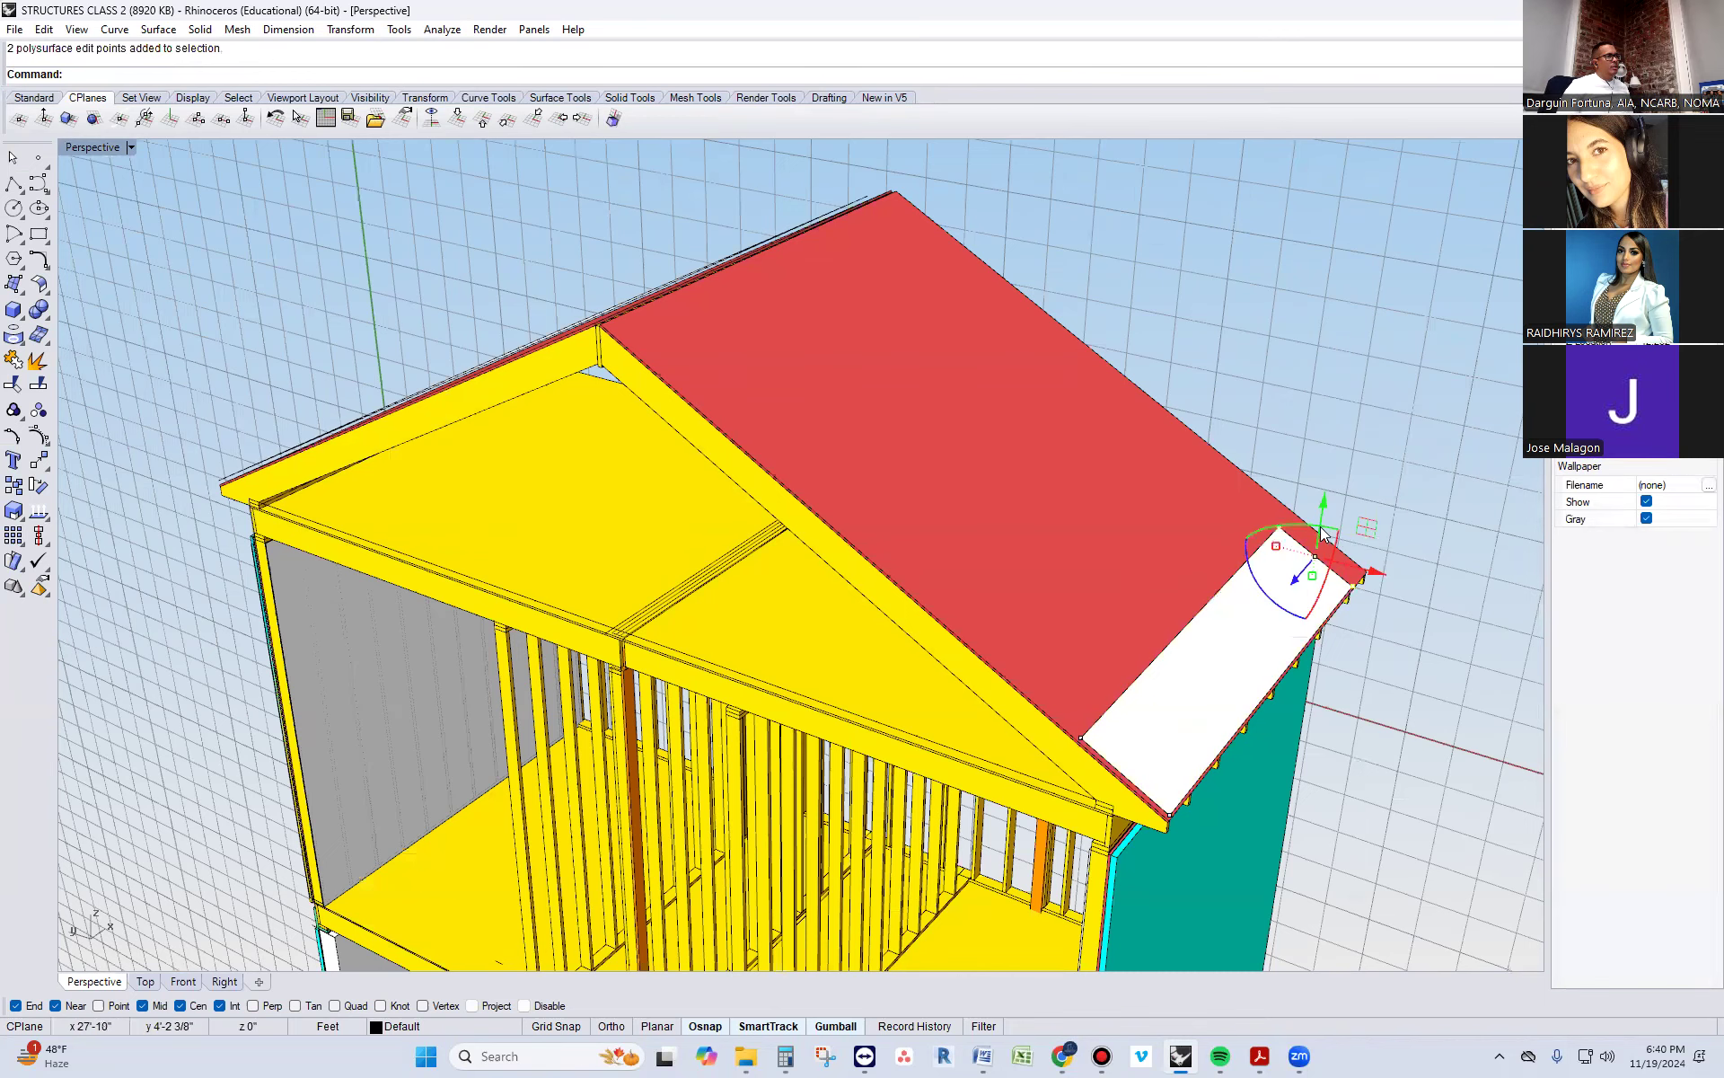
pyautogui.scroll(2, 1290, 675)
pyautogui.press('Escape')
pyautogui.moveTo(1162, 731); pyautogui.dragTo(1260, 619, button='right')
pyautogui.click(1251, 584)
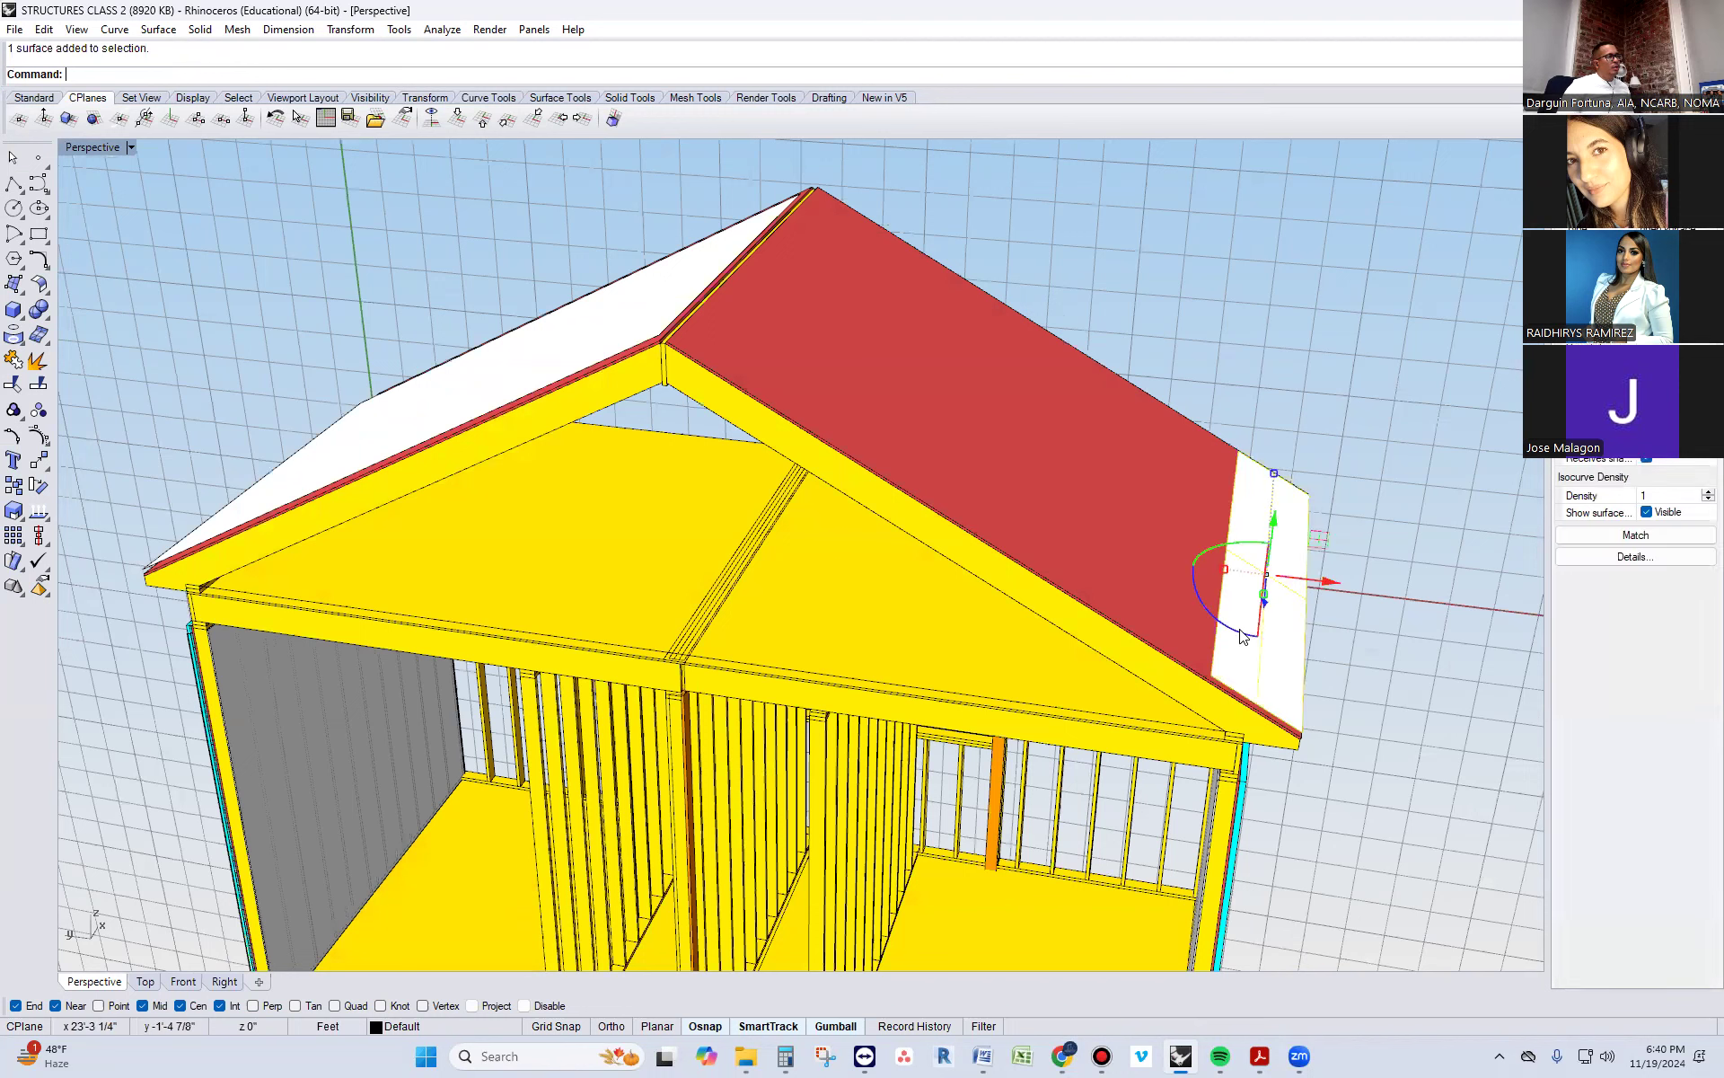
pyautogui.press('Escape')
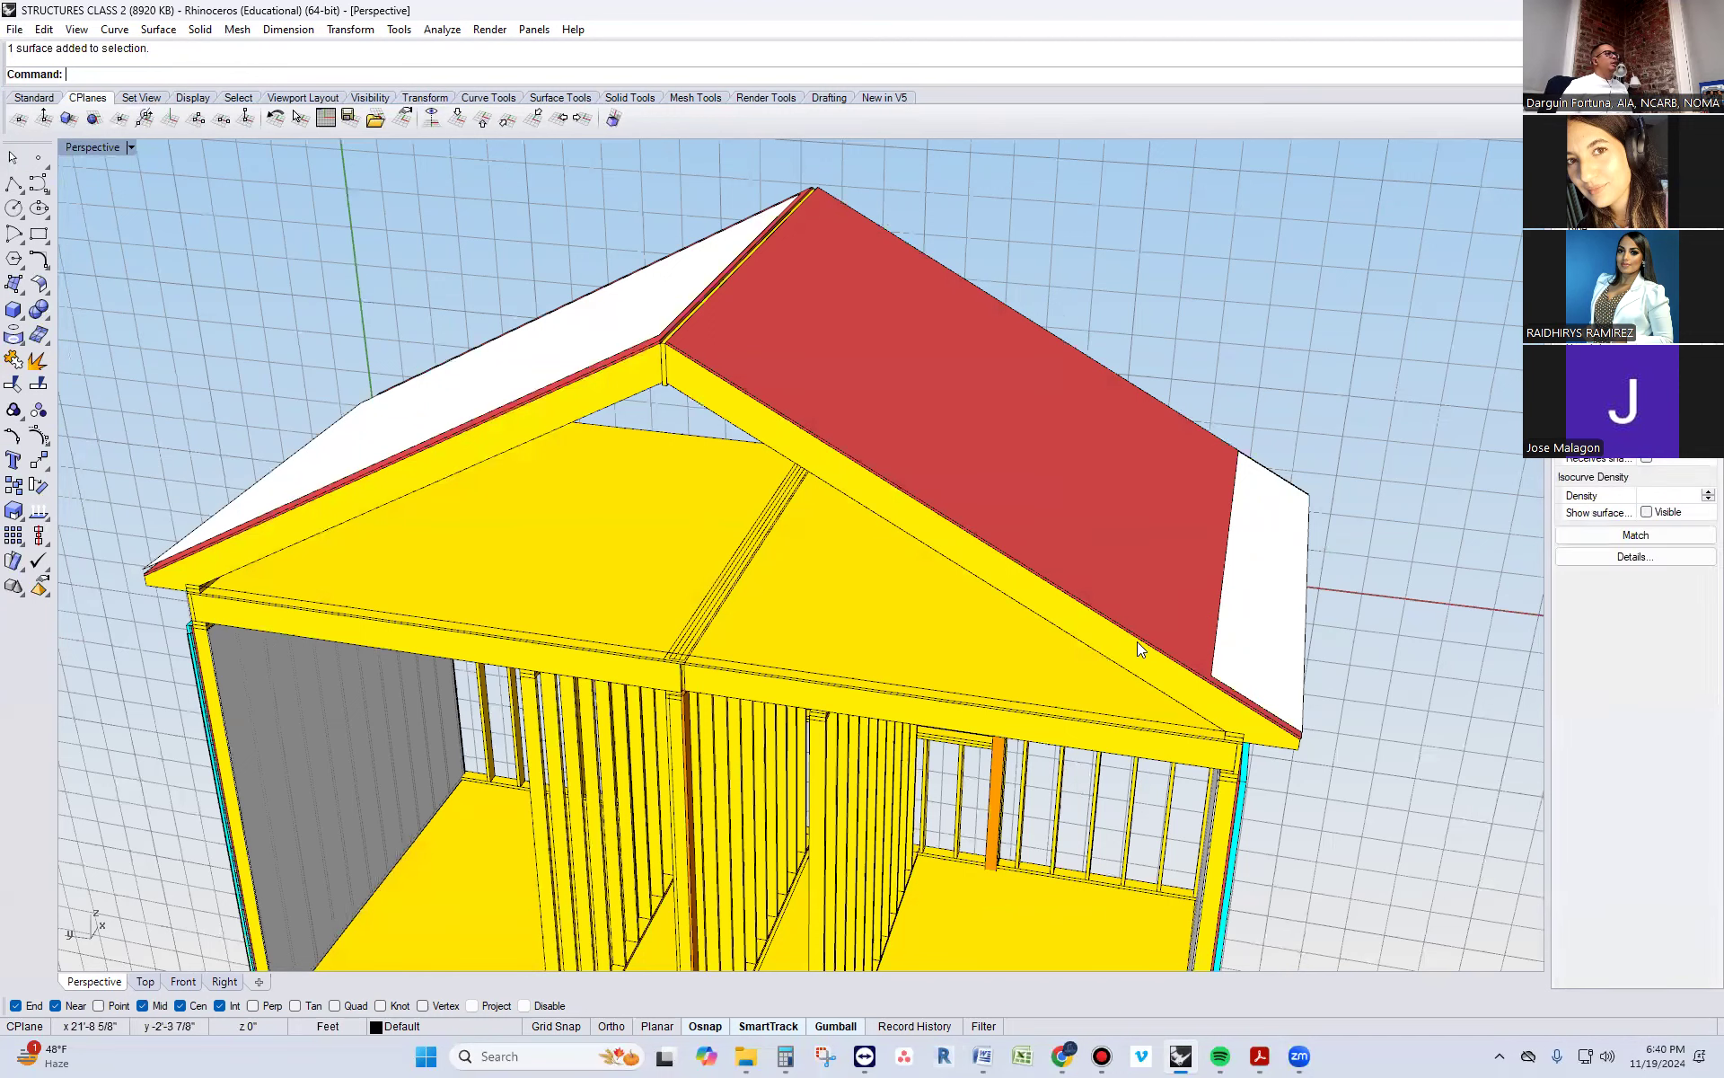
# Mirror the eave strip to the opposite roof slope about the vertical centerline of the ridge board
pyautogui.click(1301, 542)
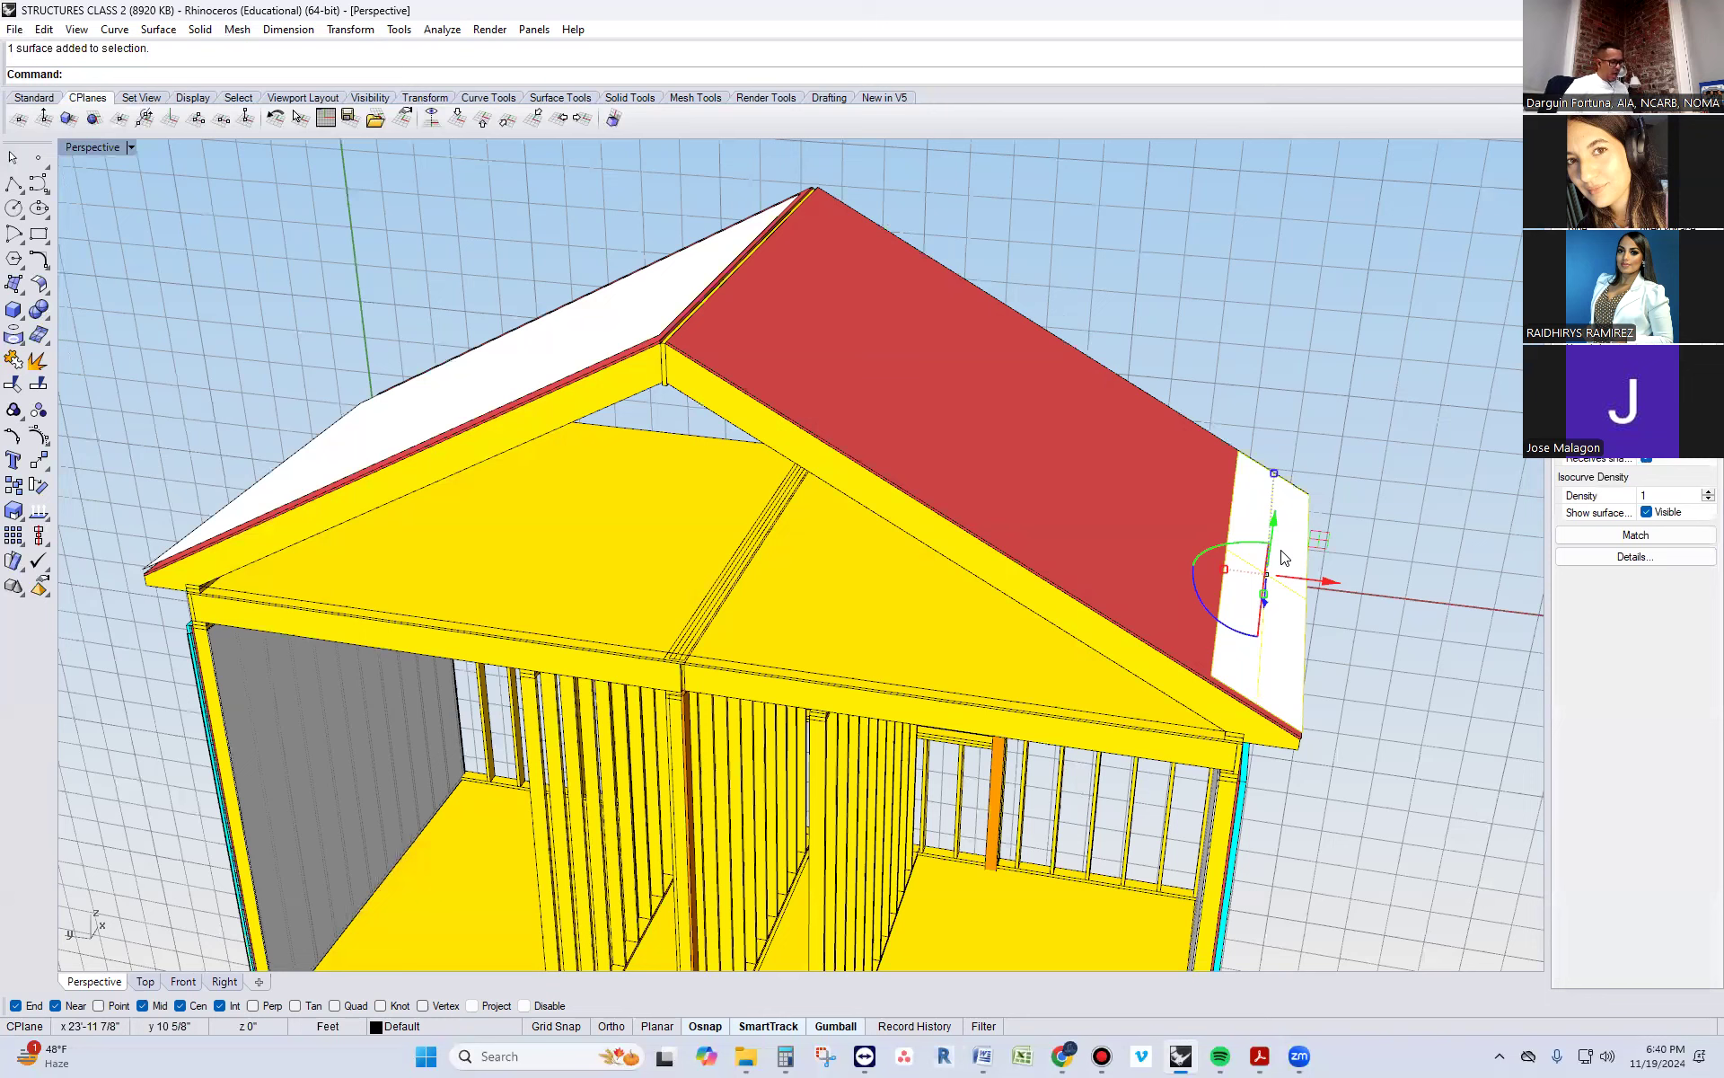
pyautogui.write('Mirror')
pyautogui.press('Return')
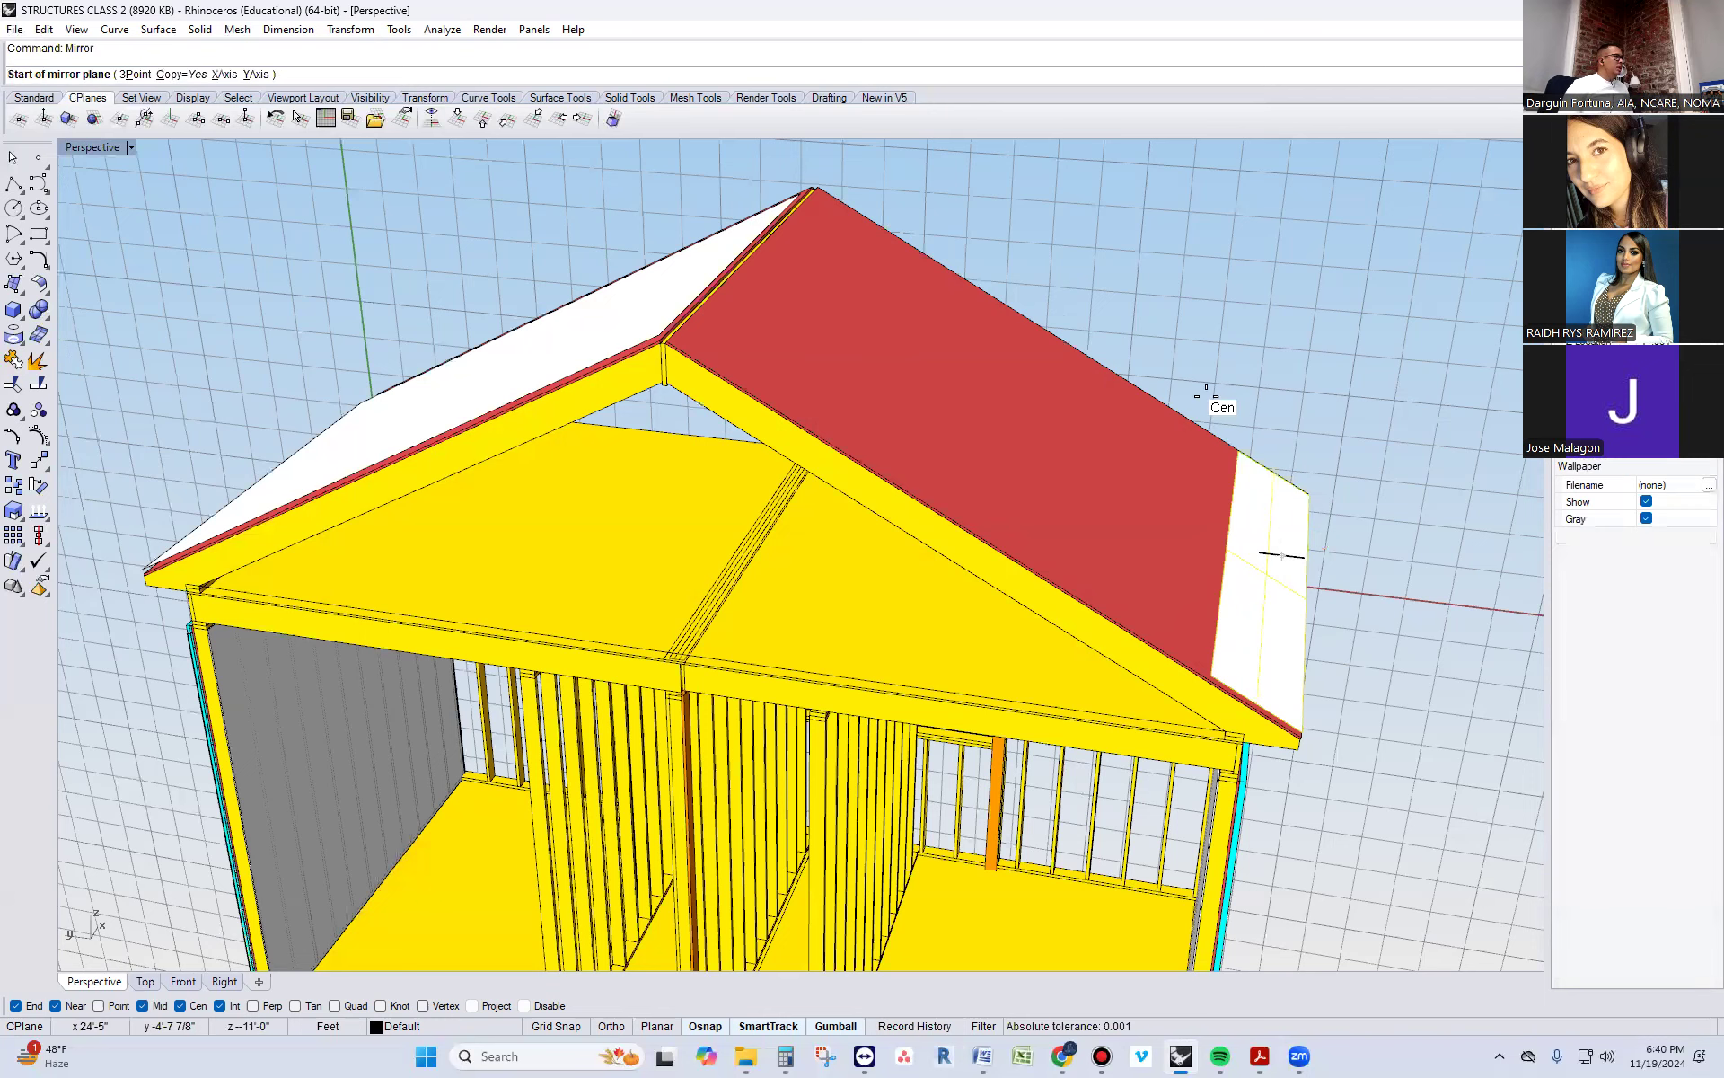
pyautogui.scroll(2, 523, 354)
pyautogui.scroll(3, 823, 424)
pyautogui.scroll(2, 891, 454)
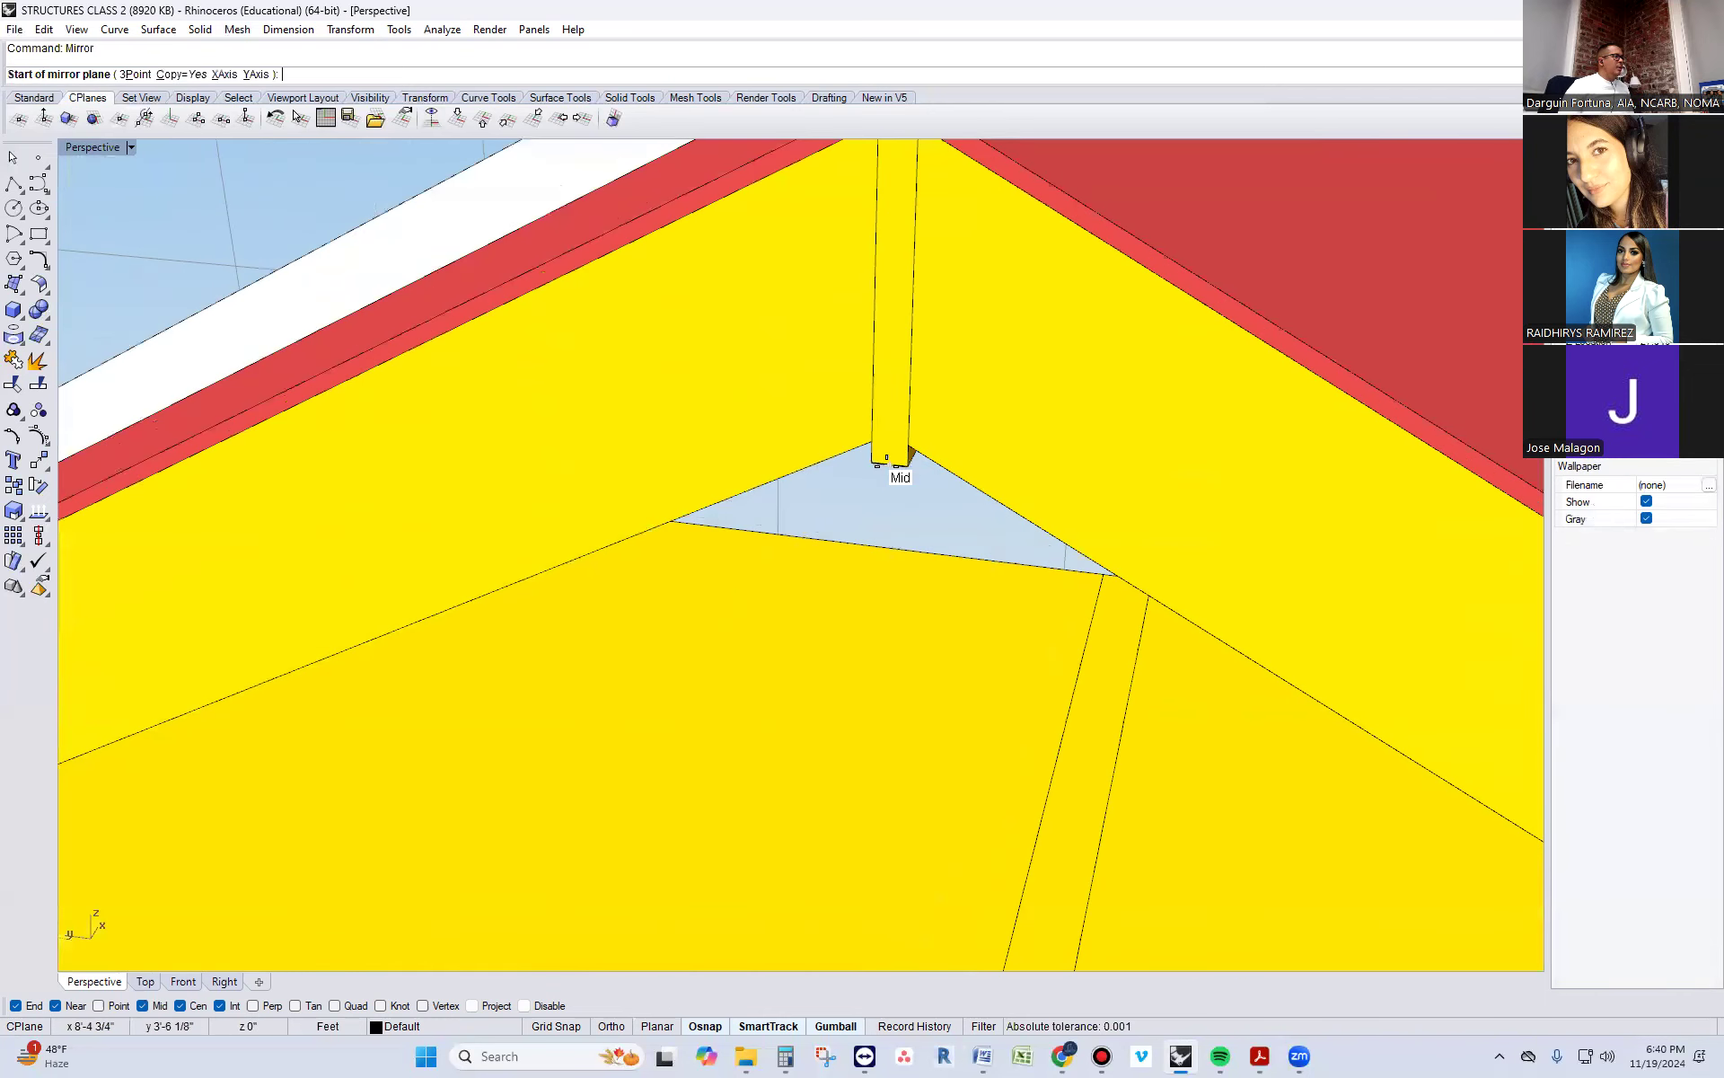
pyautogui.click(889, 454)
pyautogui.scroll(-3, 885, 364)
pyautogui.click(886, 364)
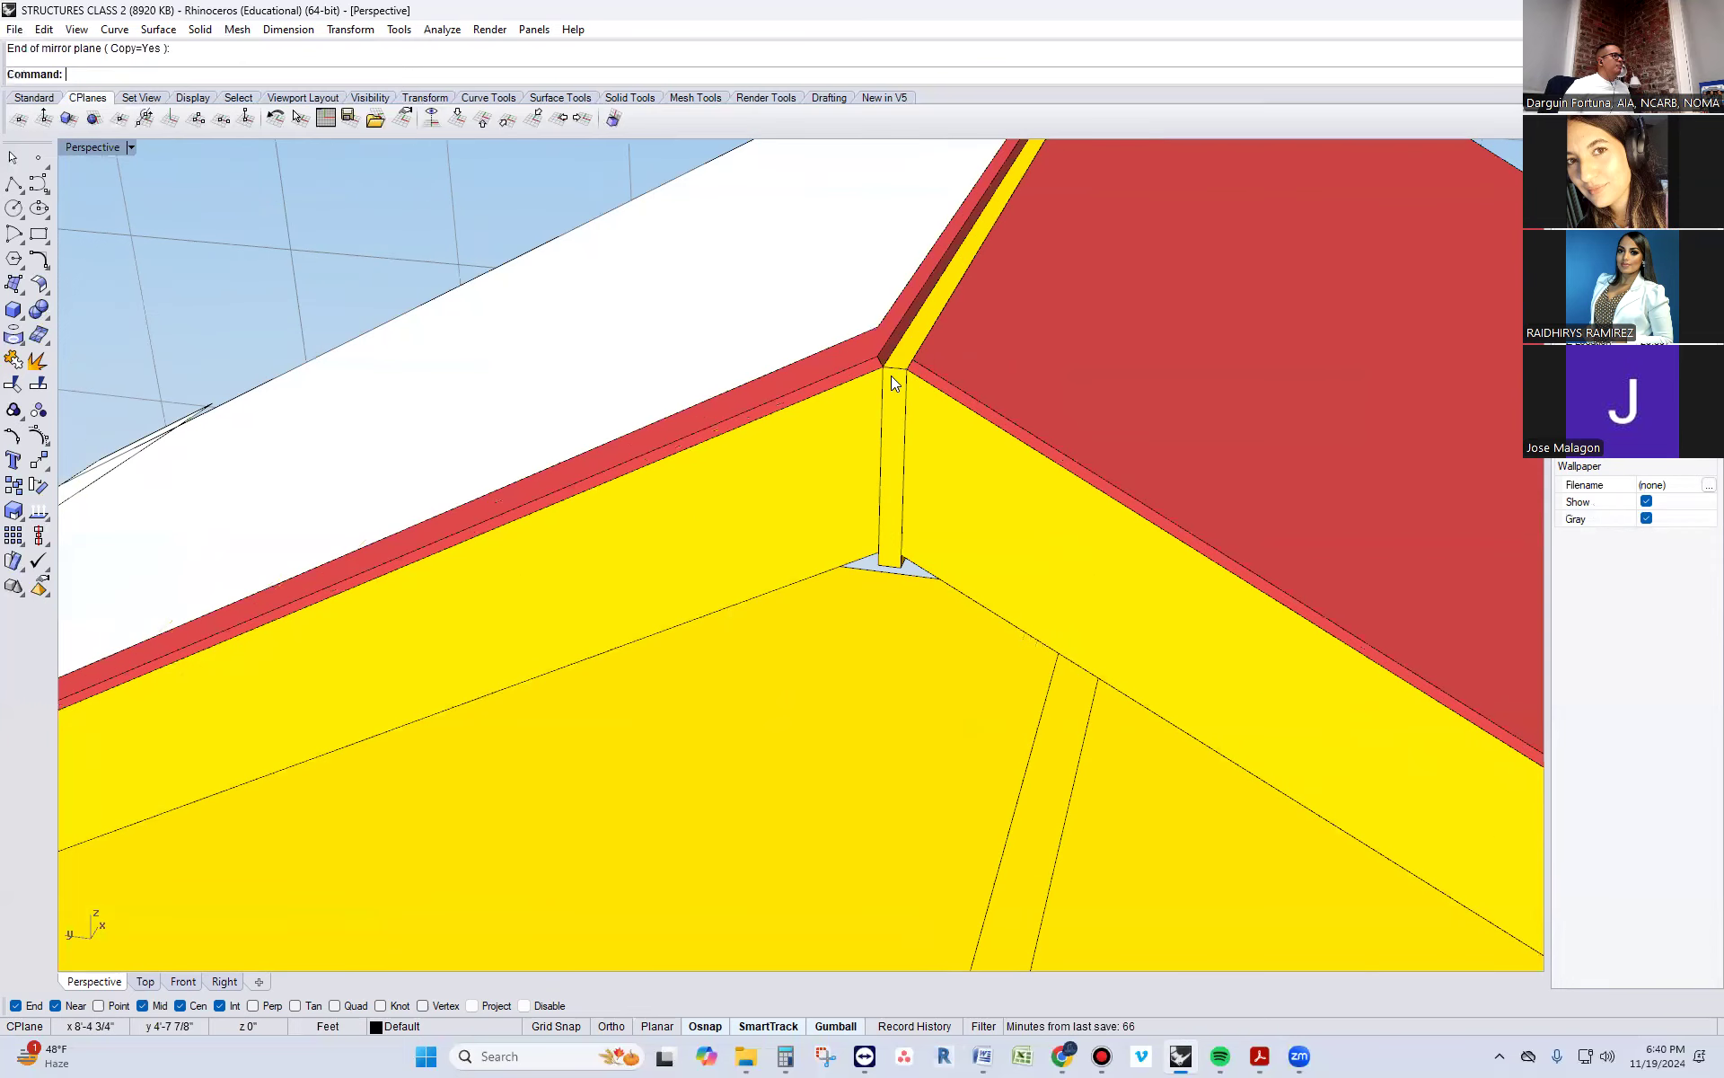
# Delete the full-size white surface covering the opposite roof slope
pyautogui.scroll(-2, 891, 375)
pyautogui.click(788, 379)
pyautogui.press('Delete')
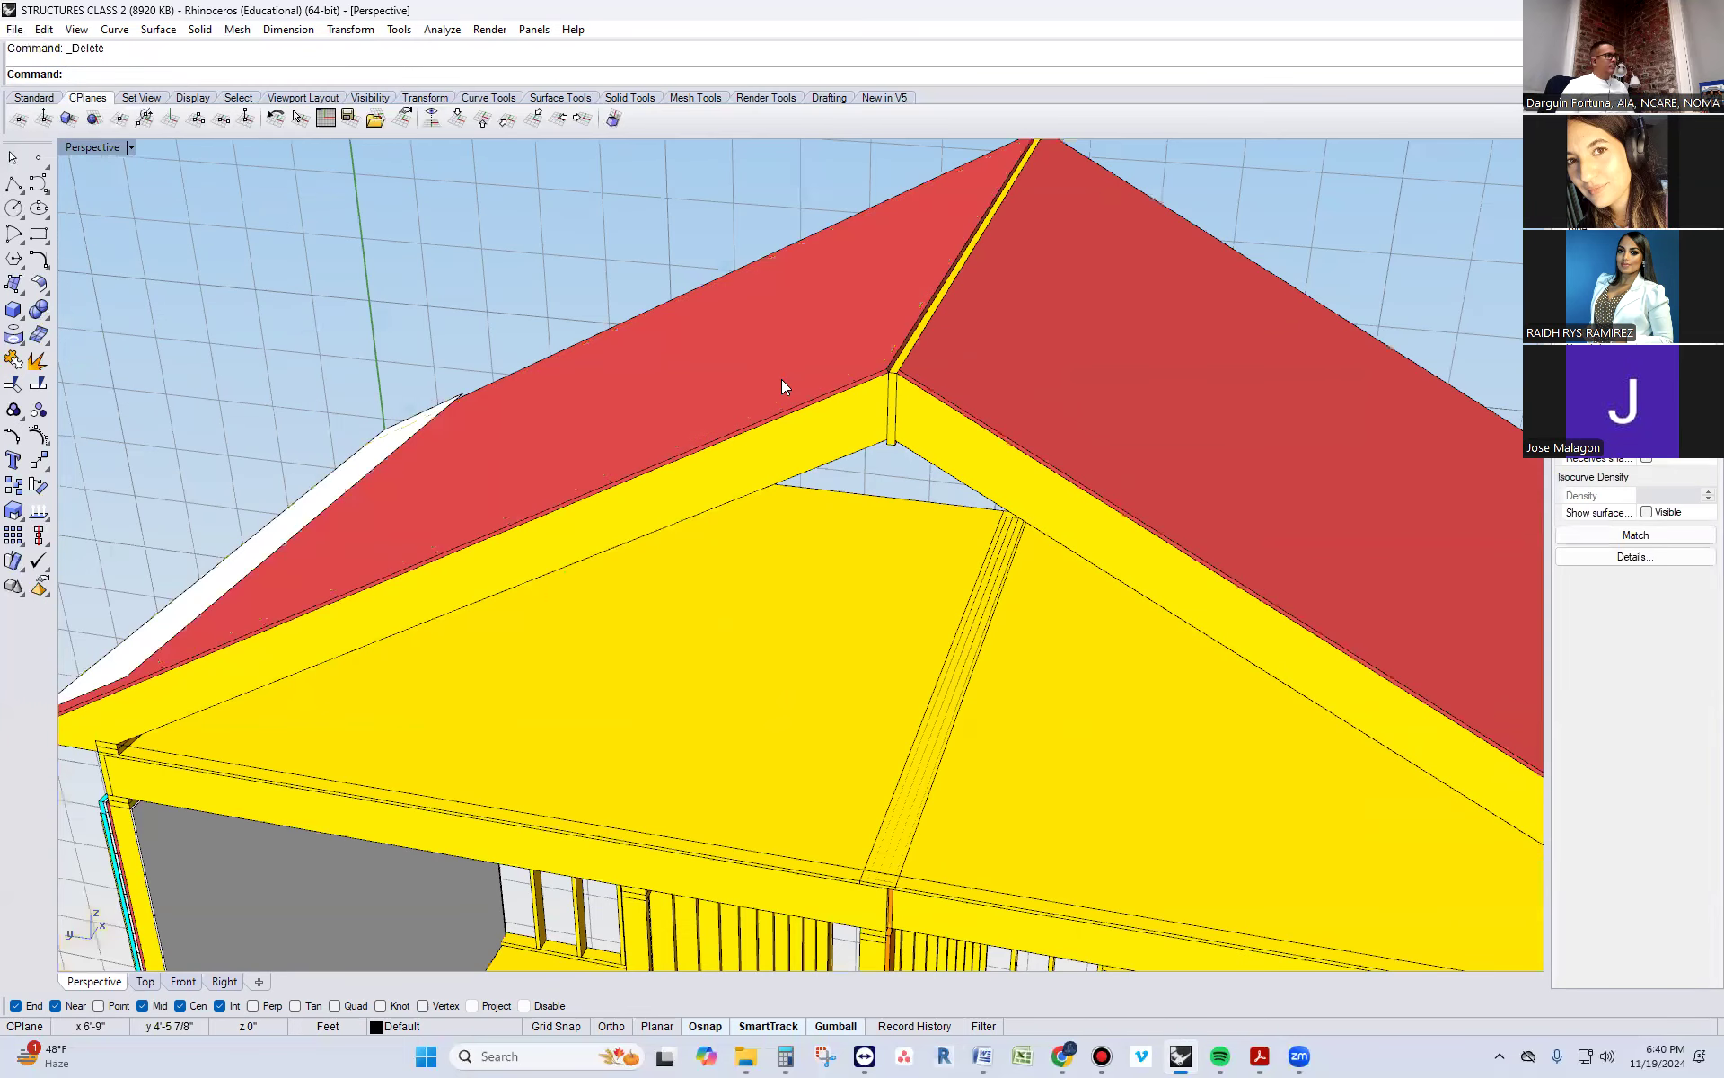
# Select both eave strips and assign them the black material "New material 005"
pyautogui.scroll(-3, 461, 509)
pyautogui.moveTo(429, 613); pyautogui.dragTo(390, 609, button='right')
pyautogui.click(390, 609)
pyautogui.keyDown('shift'); pyautogui.click(1349, 513); pyautogui.keyUp('shift')
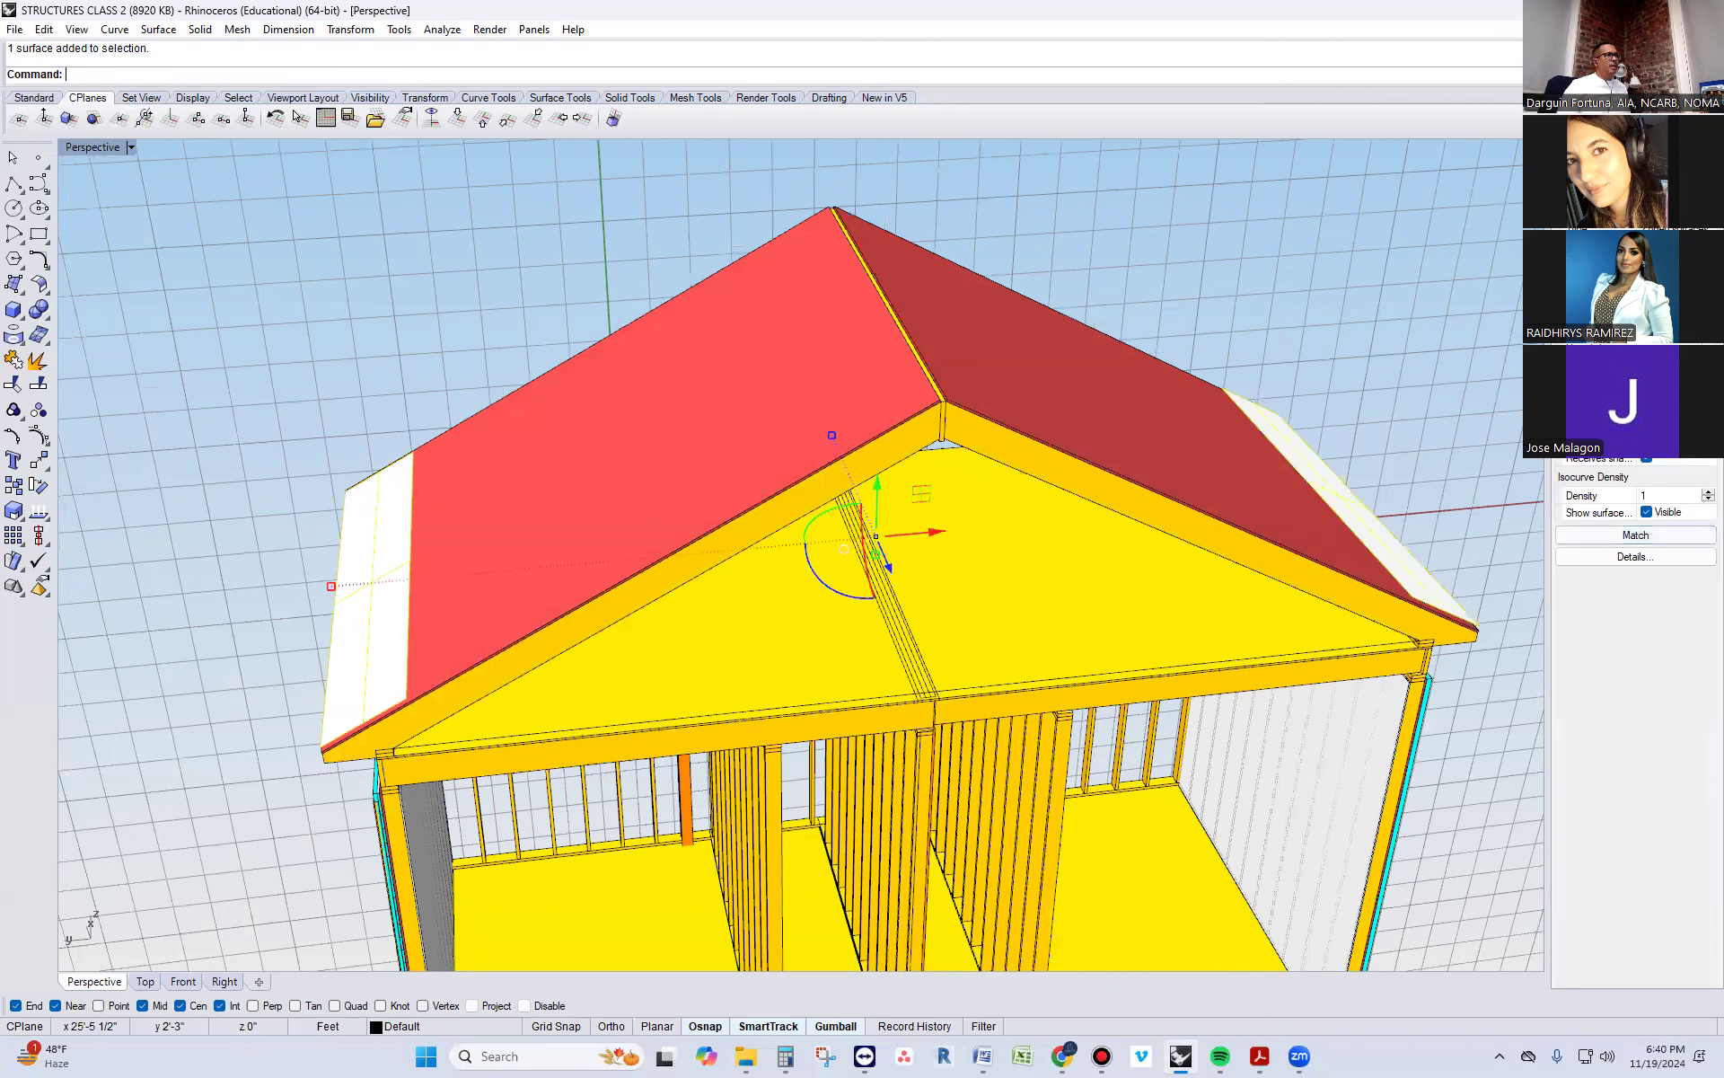
pyautogui.click(1630, 534)
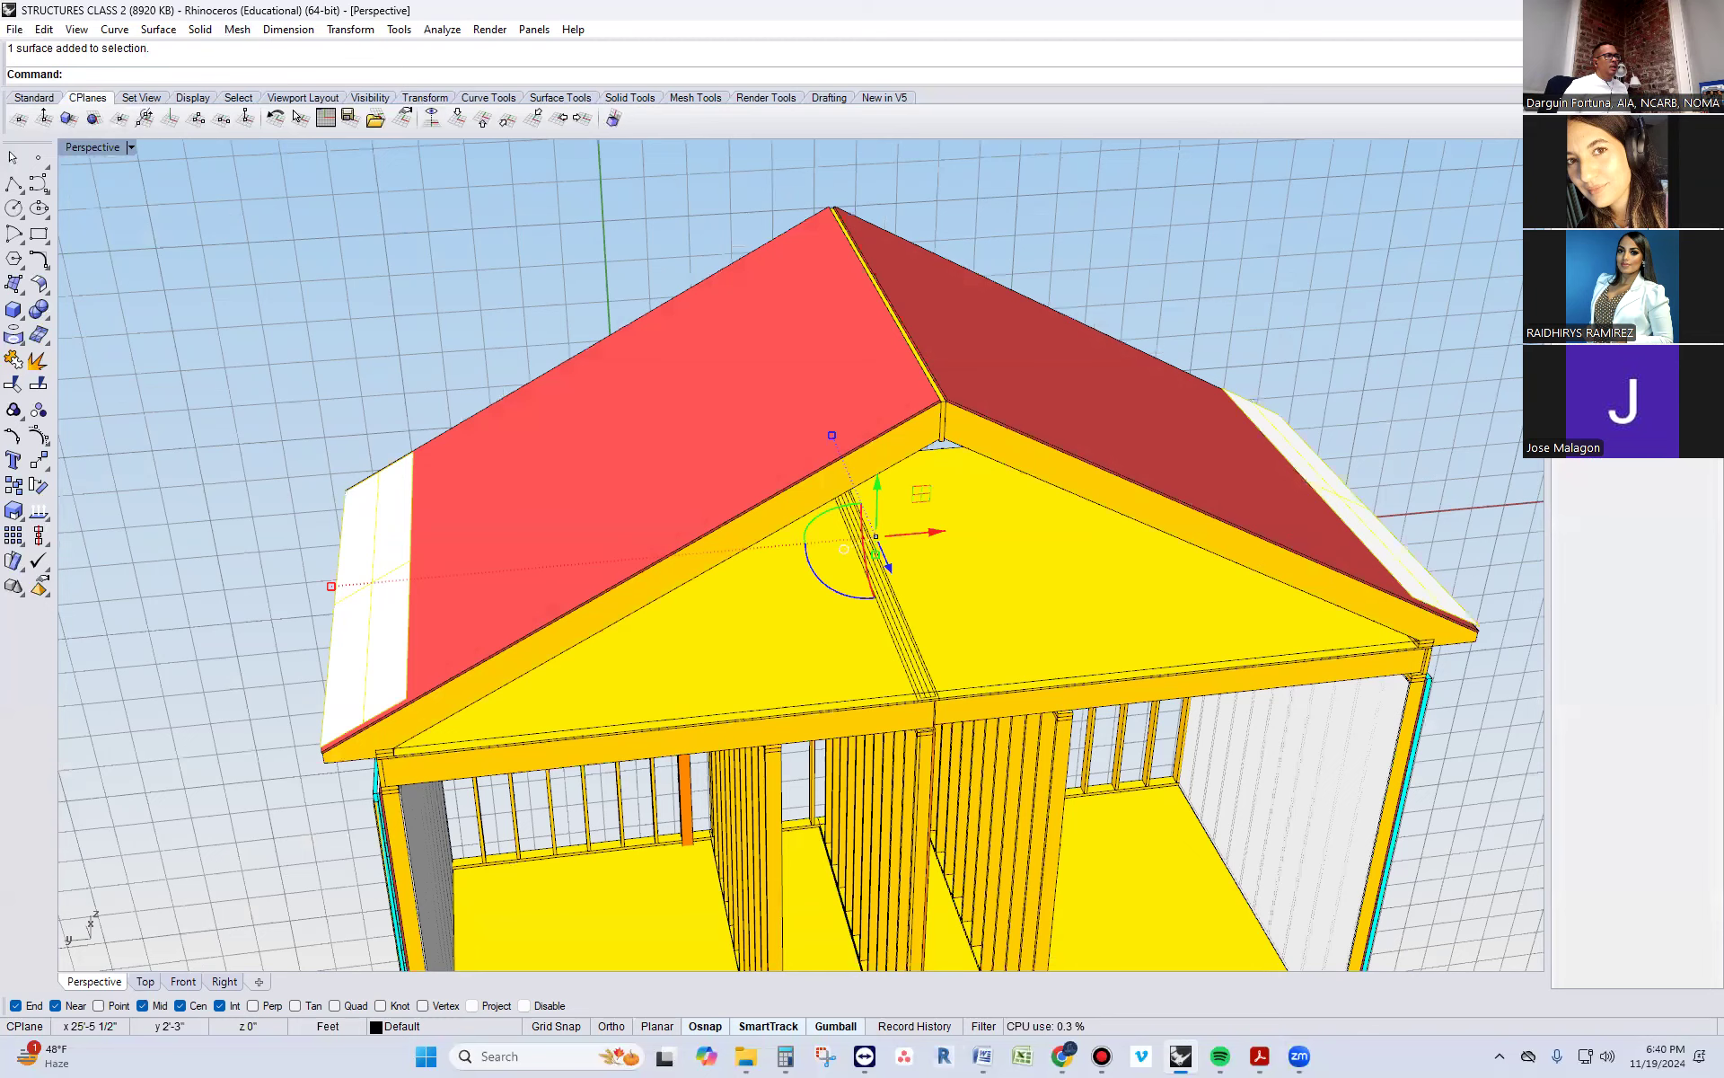
pyautogui.click(1595, 474)
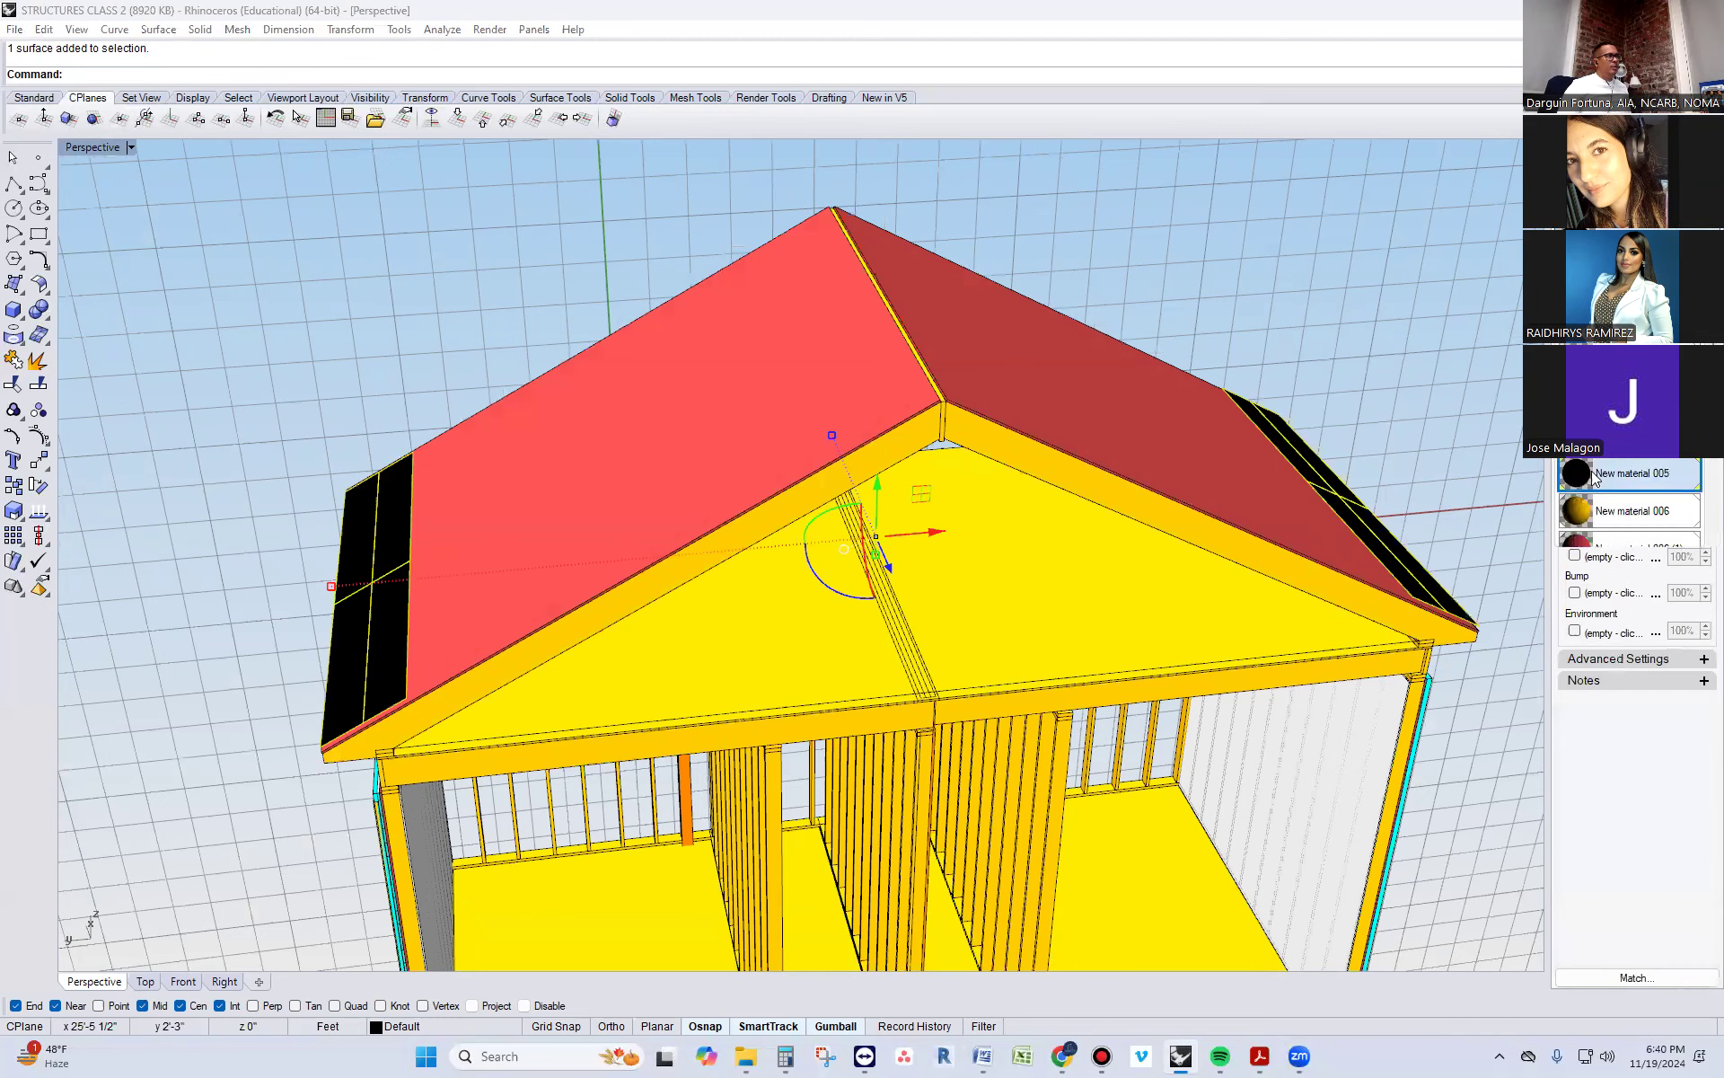
pyautogui.click(1225, 280)
pyautogui.scroll(-7, 1186, 298)
pyautogui.moveTo(1159, 499); pyautogui.dragTo(1040, 492, button='right')
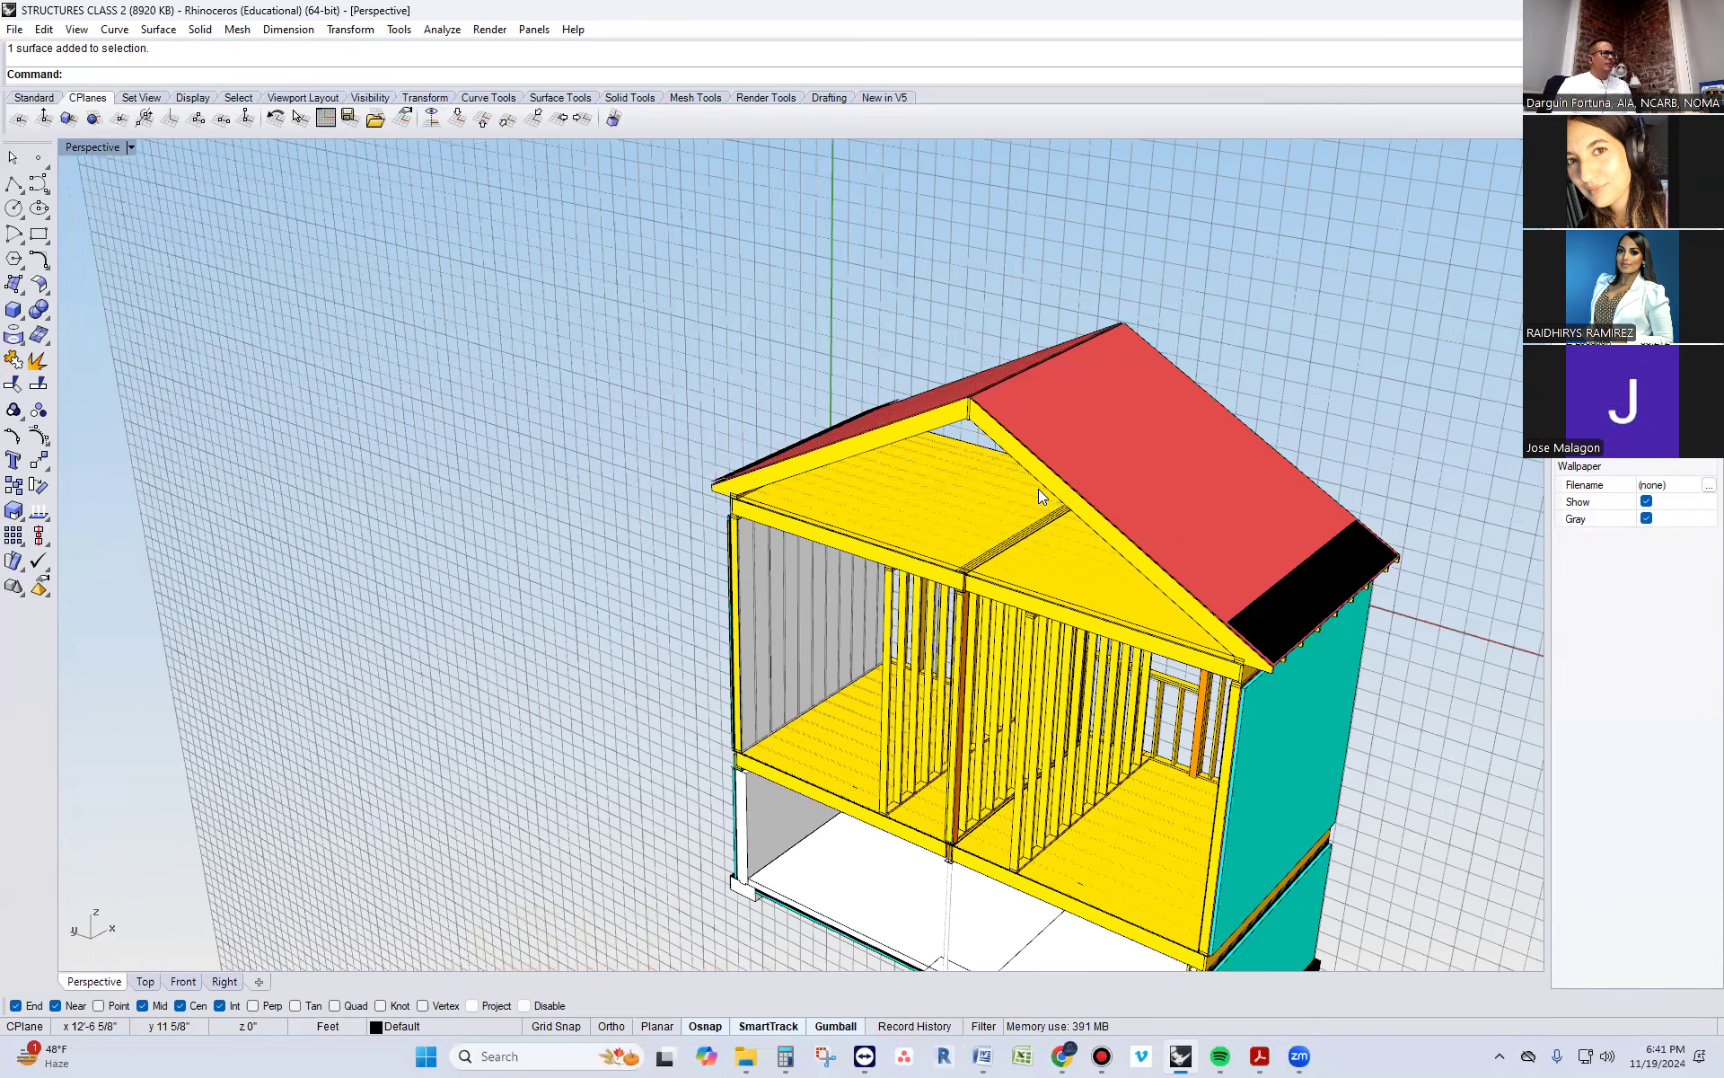
pyautogui.moveTo(882, 550); pyautogui.dragTo(1109, 559, button='right')
pyautogui.scroll(-4, 543, 481)
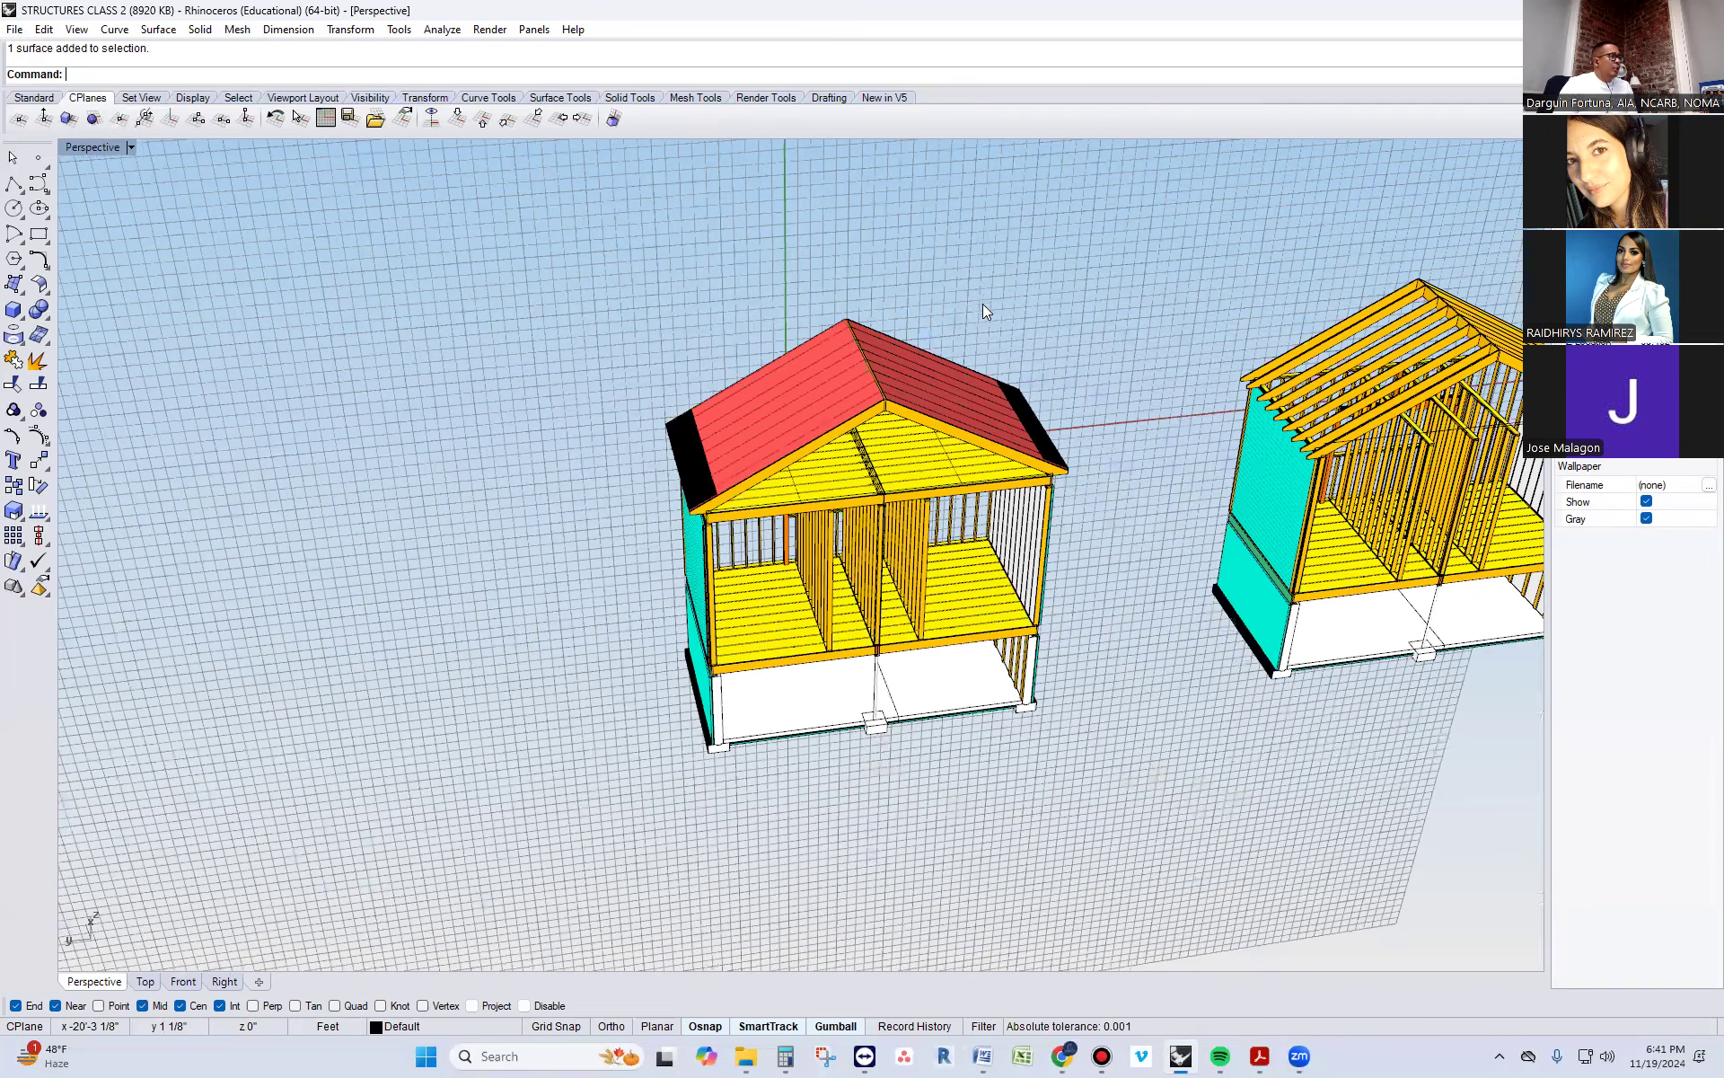
pyautogui.scroll(5, 982, 310)
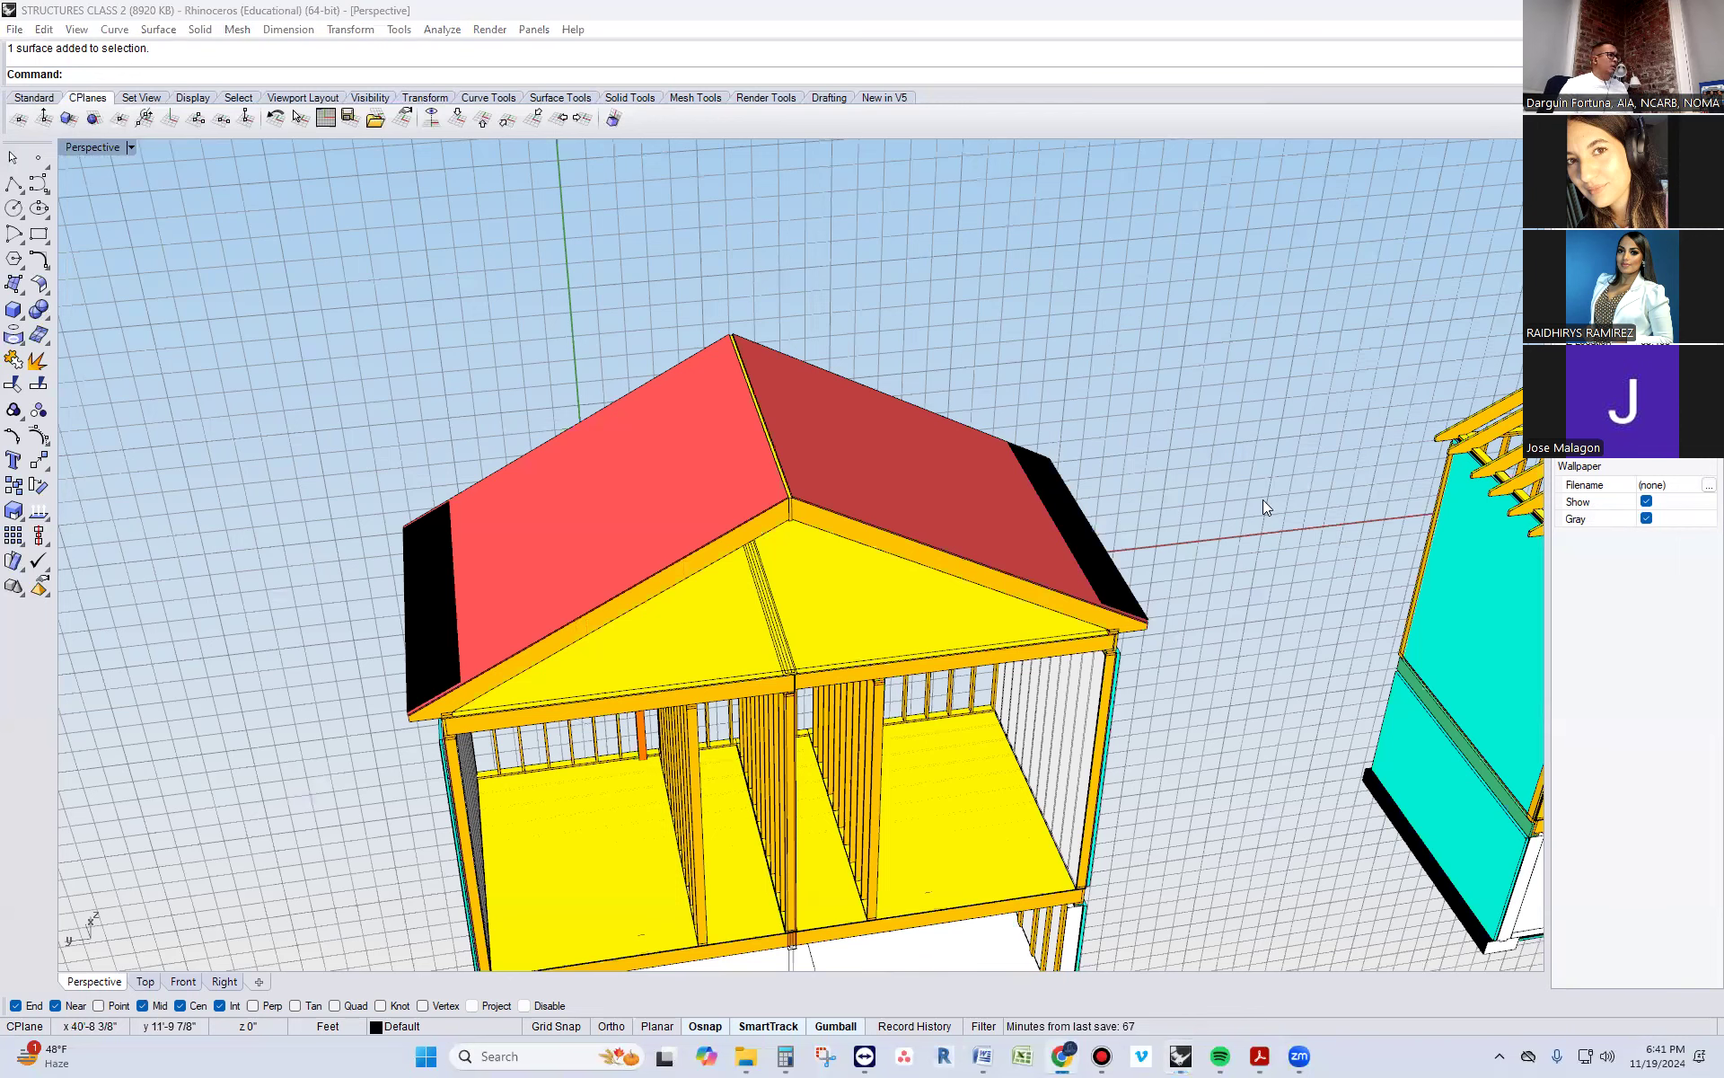
# Switch to a new Chrome window, search for "chatgpt" and move the window aside
pyautogui.hotkey('ctrl', 'n')
pyautogui.click(1079, 612)
pyautogui.write('chatgpt')
pyautogui.press('Return')
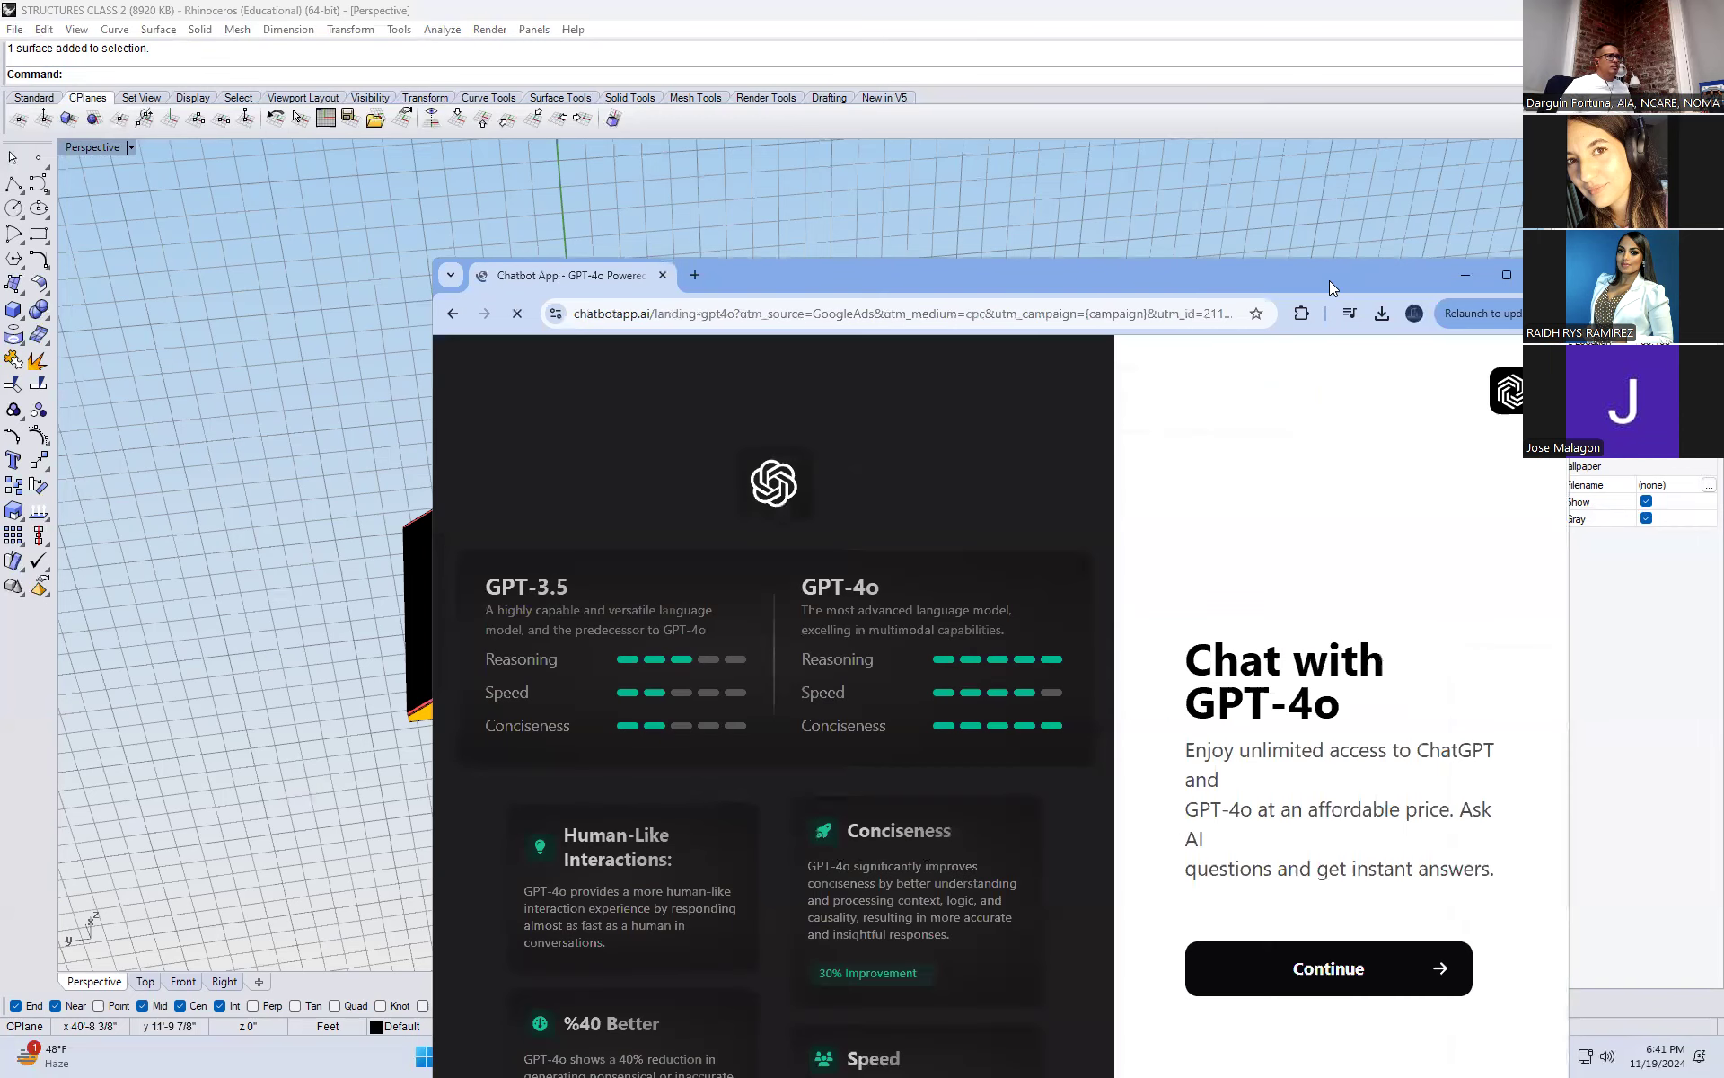
pyautogui.moveTo(1329, 280); pyautogui.dragTo(1723, 281)
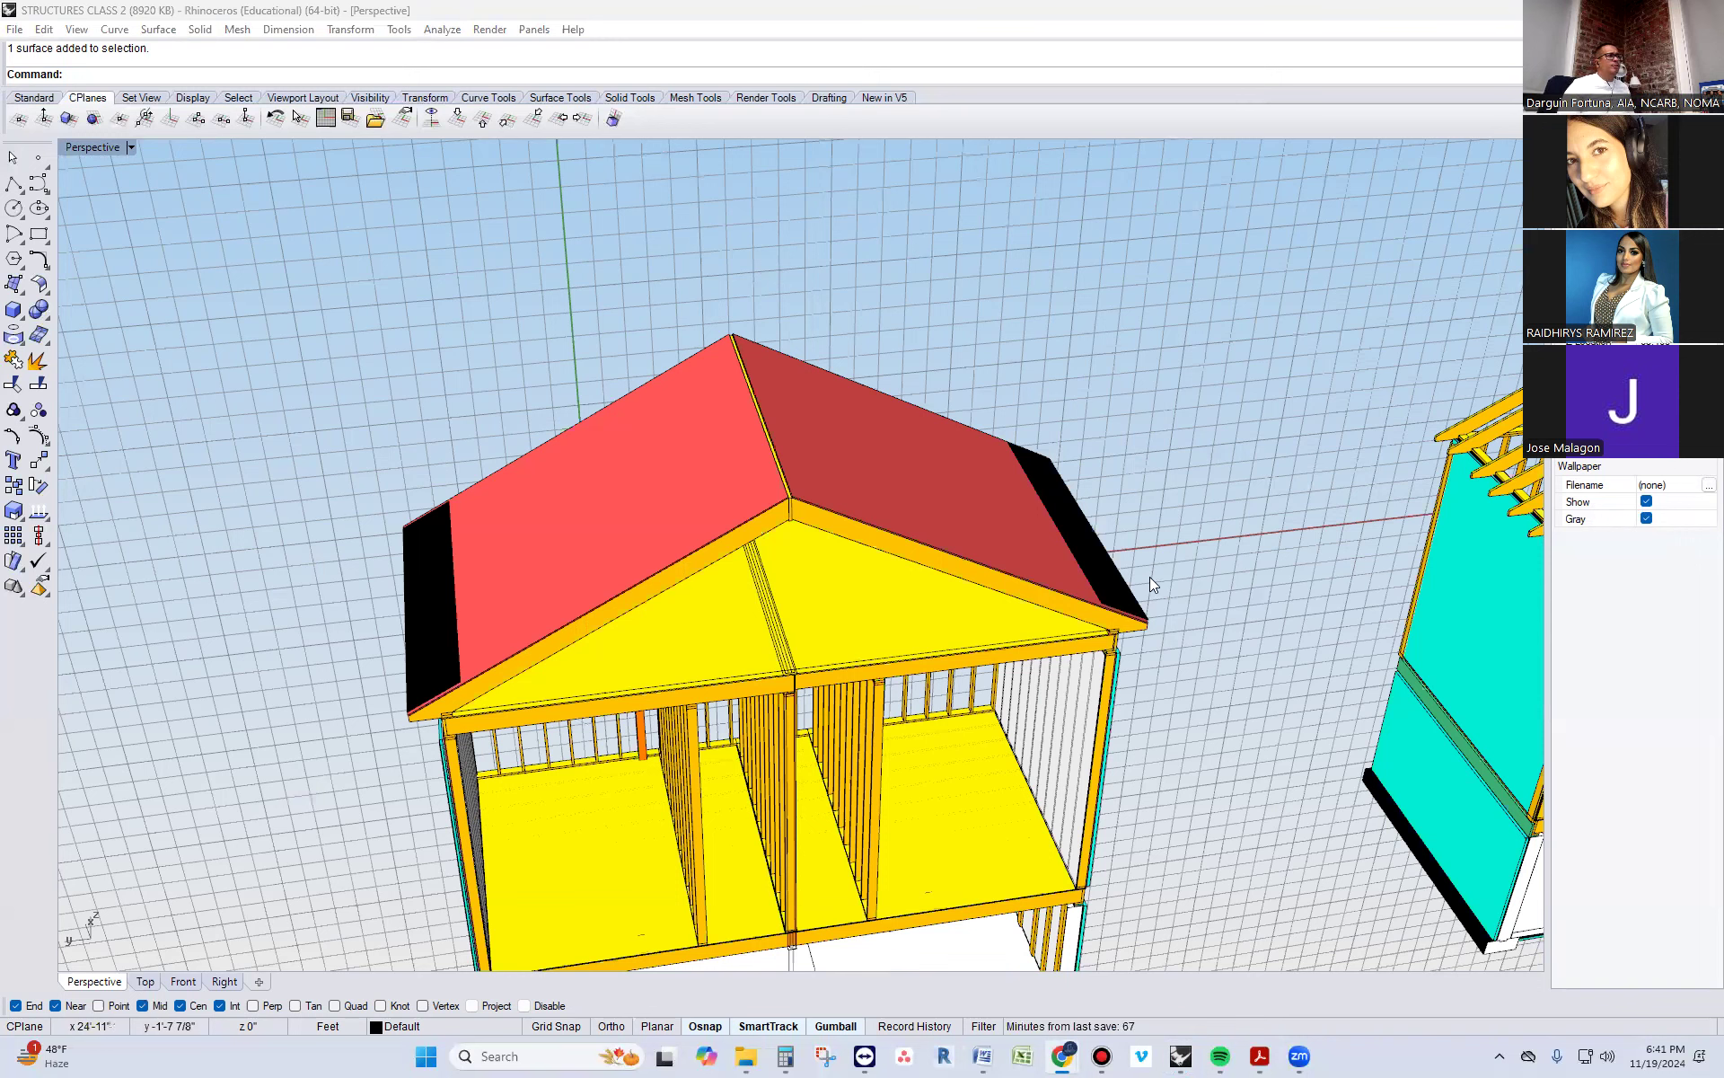
# Examine the finished roof, attic framing and floor structure from the open gable end, clearing any accidental selections
pyautogui.scroll(8, 792, 726)
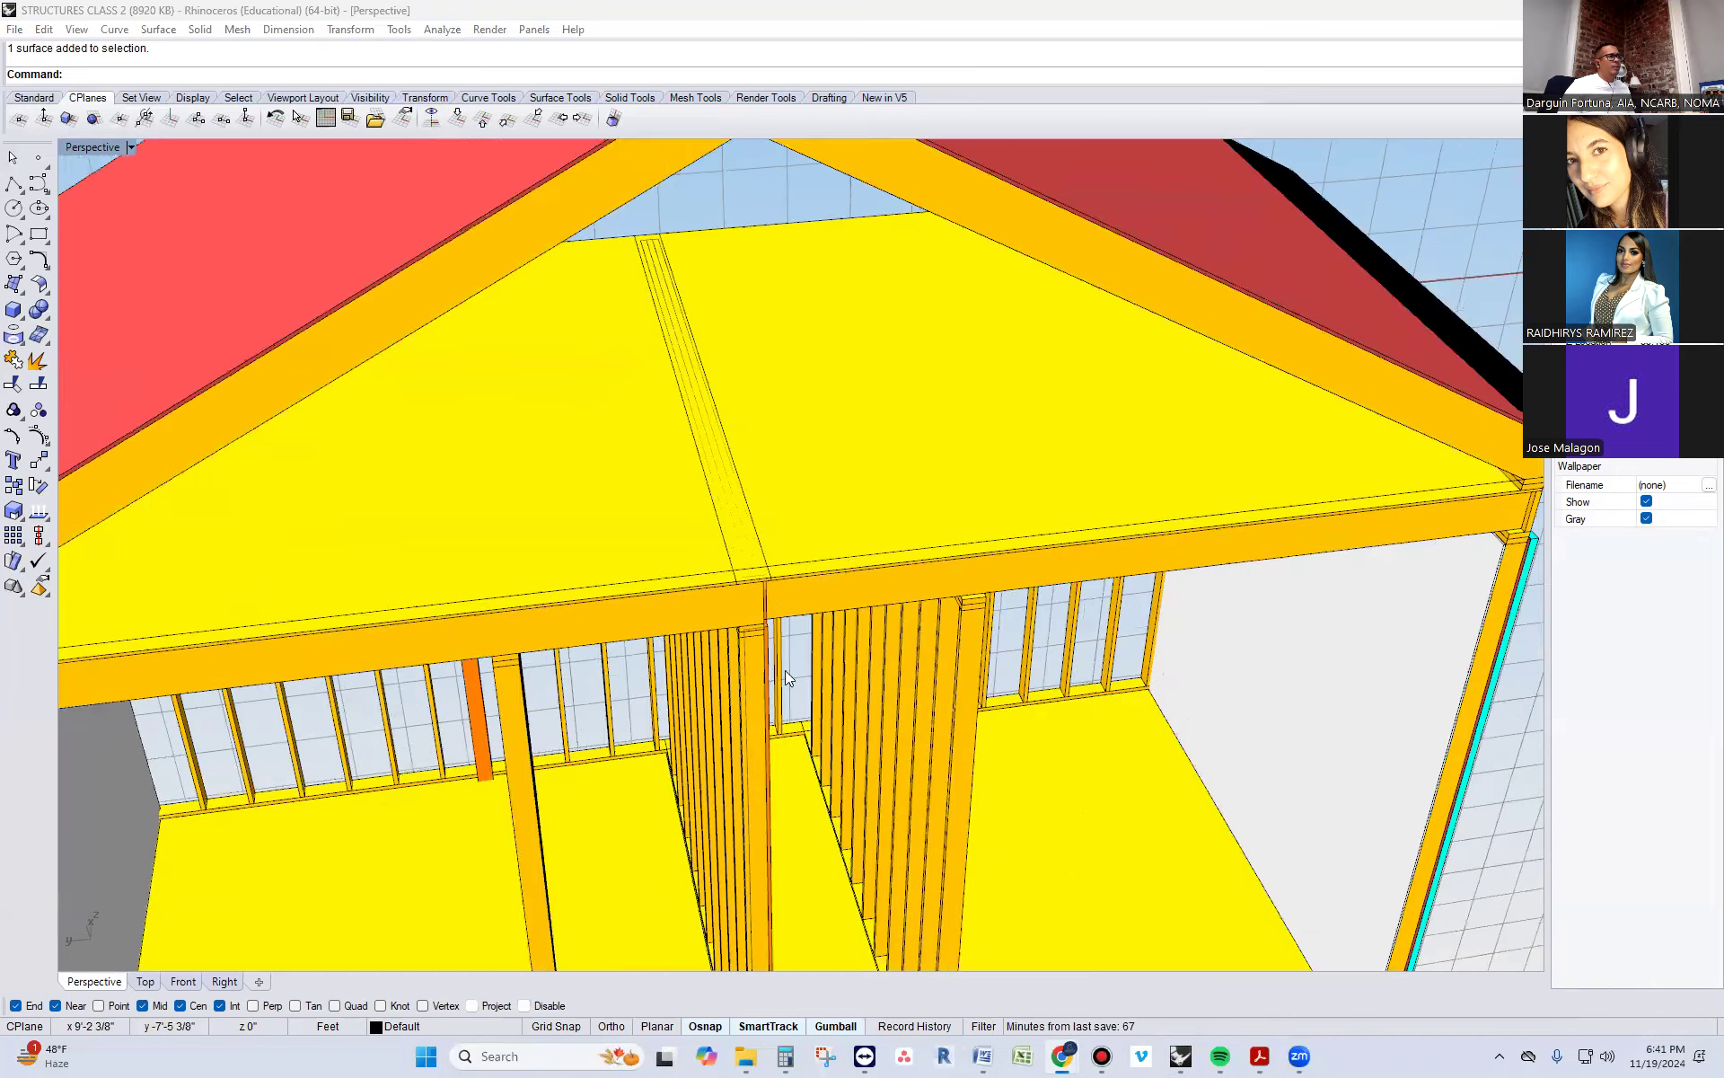
pyautogui.click(806, 446)
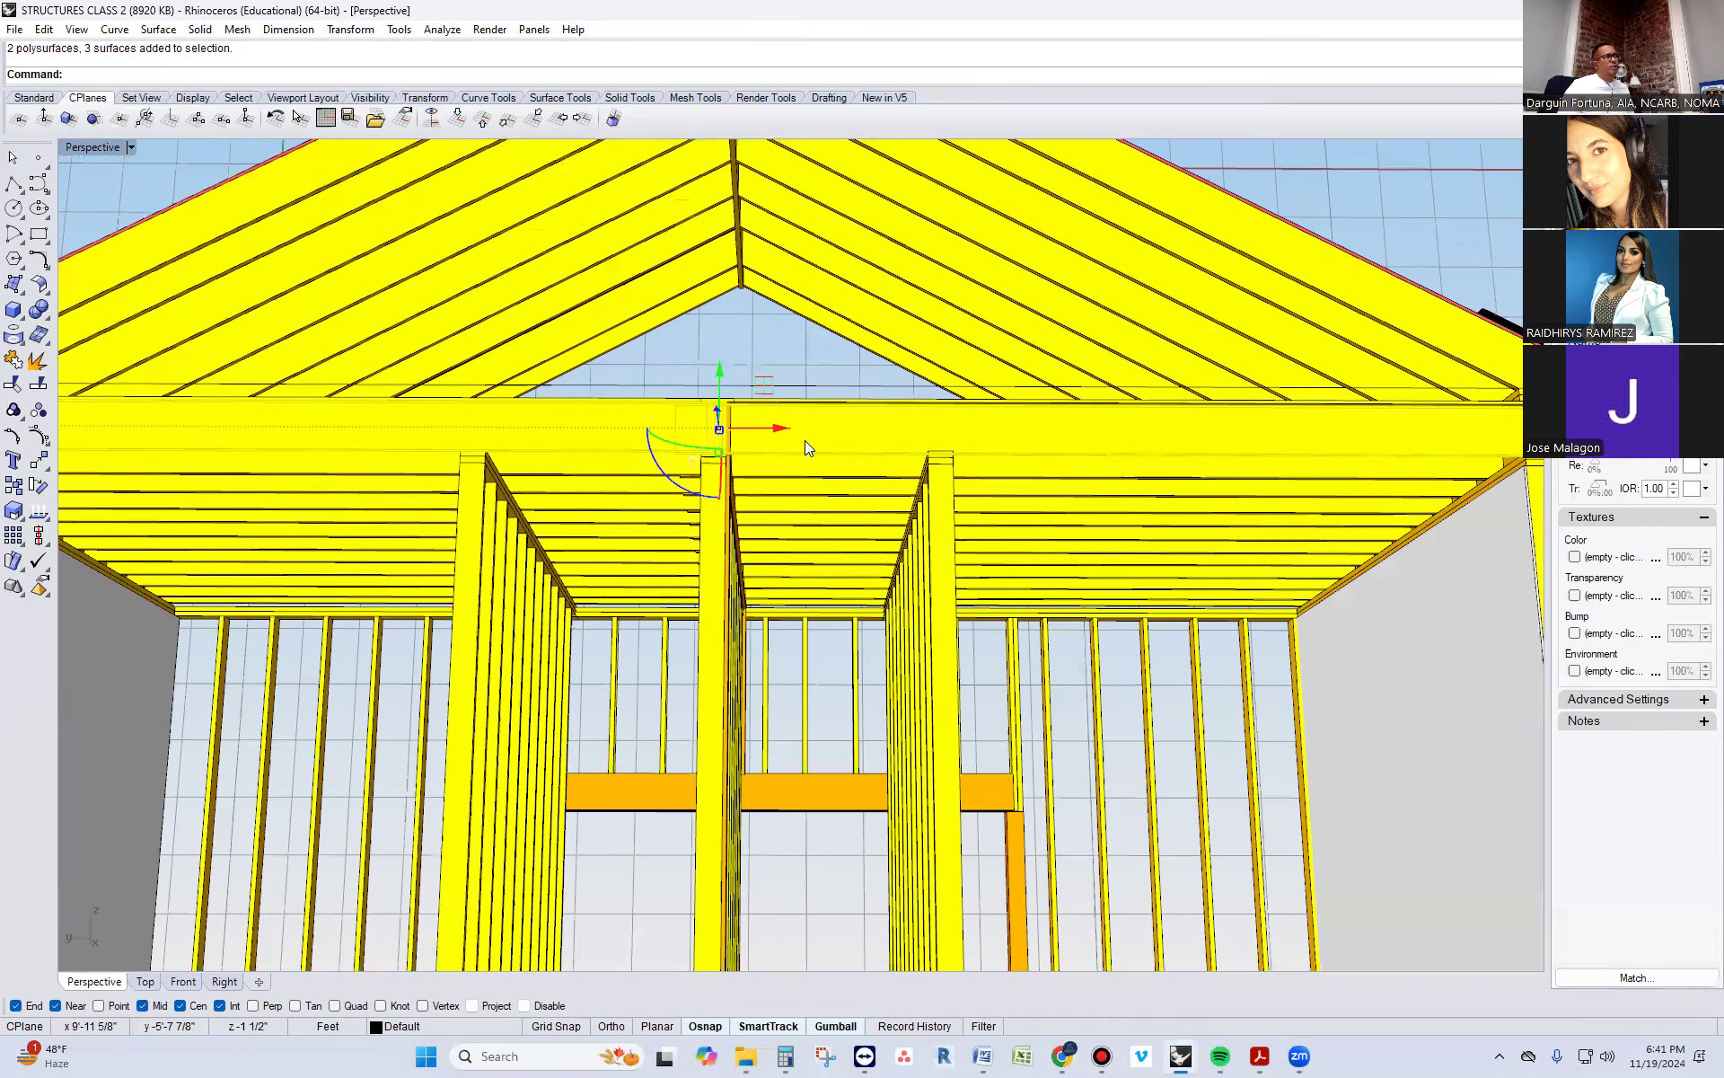
pyautogui.press('Escape')
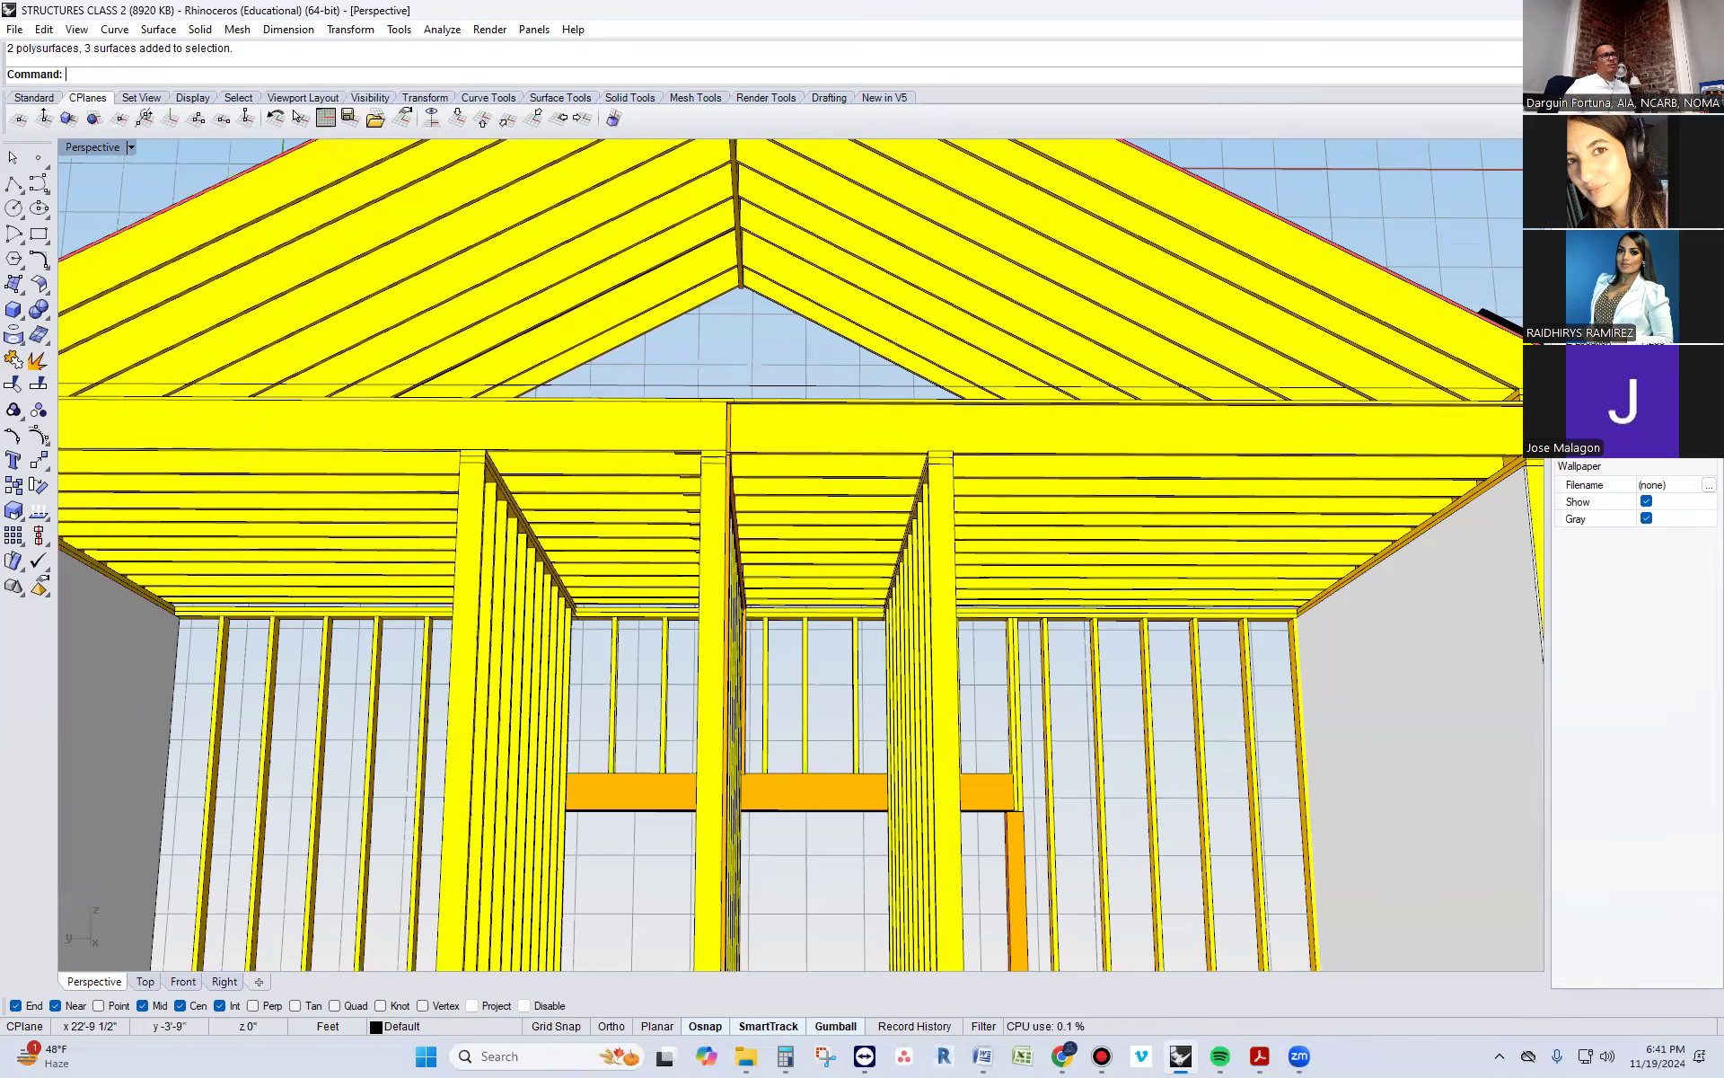
pyautogui.scroll(-4, 630, 479)
pyautogui.moveTo(607, 443); pyautogui.dragTo(636, 539, button='right')
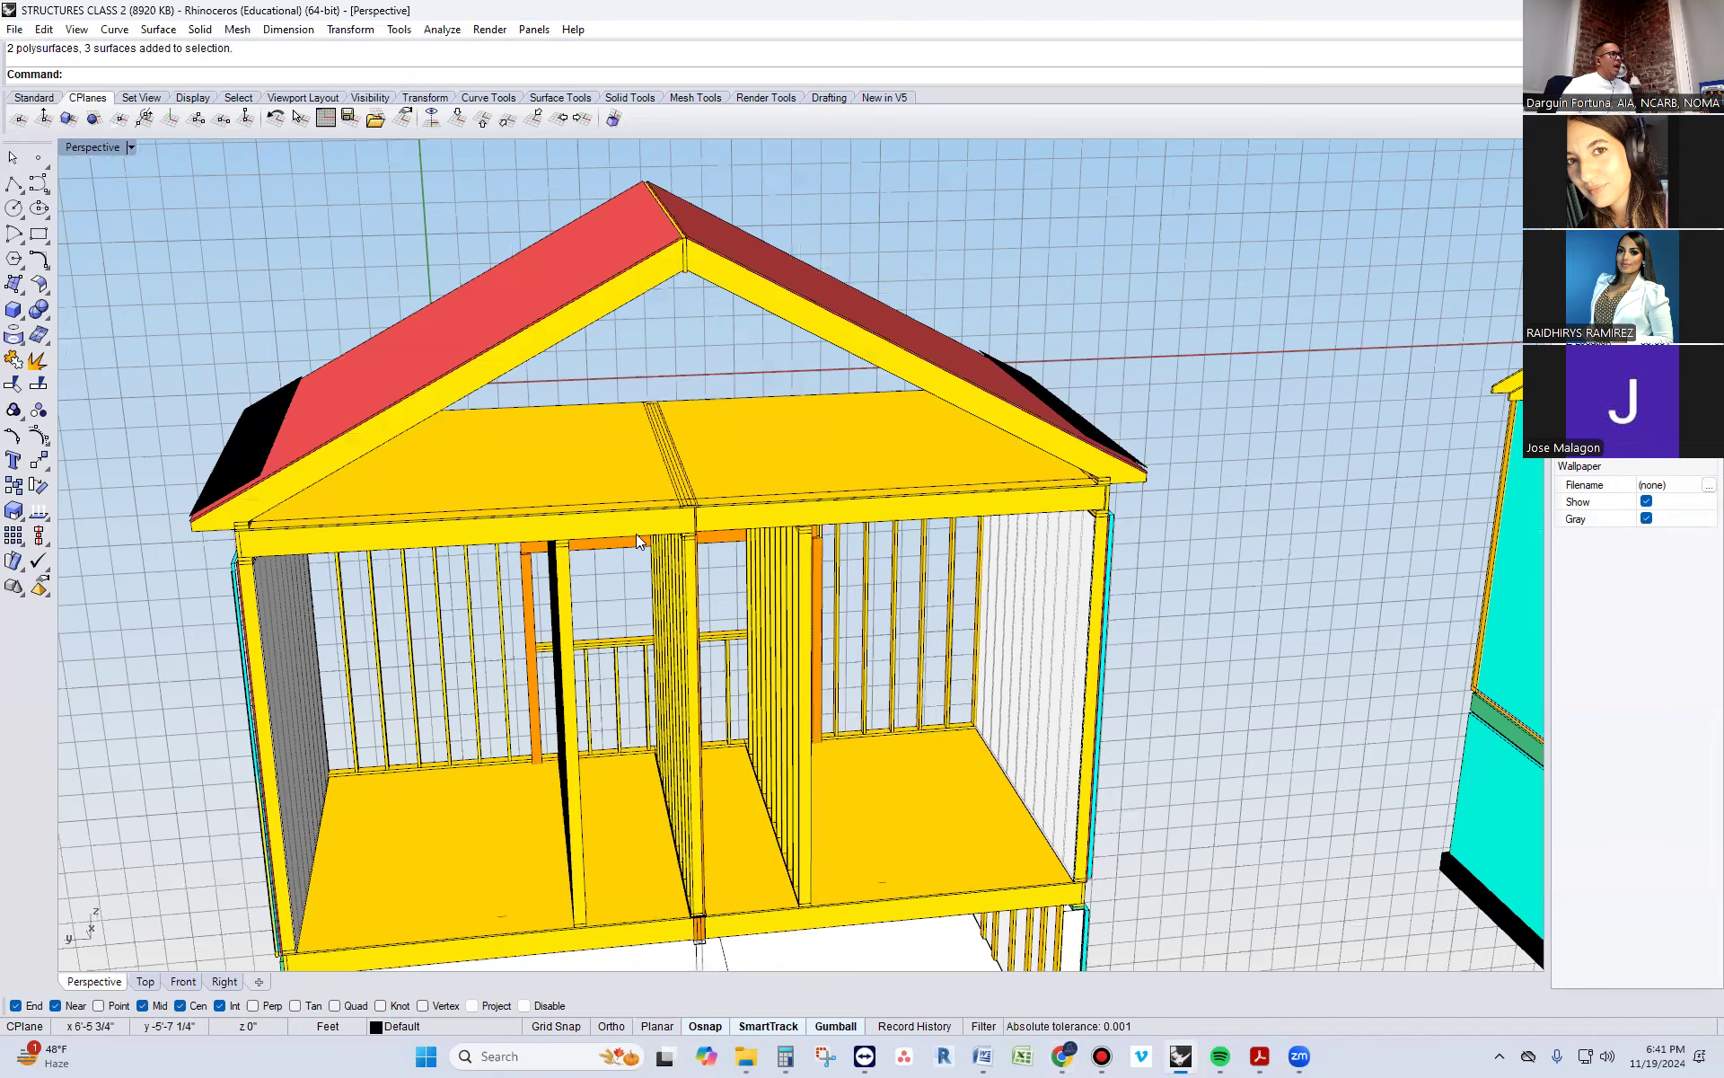
pyautogui.scroll(1, 632, 519)
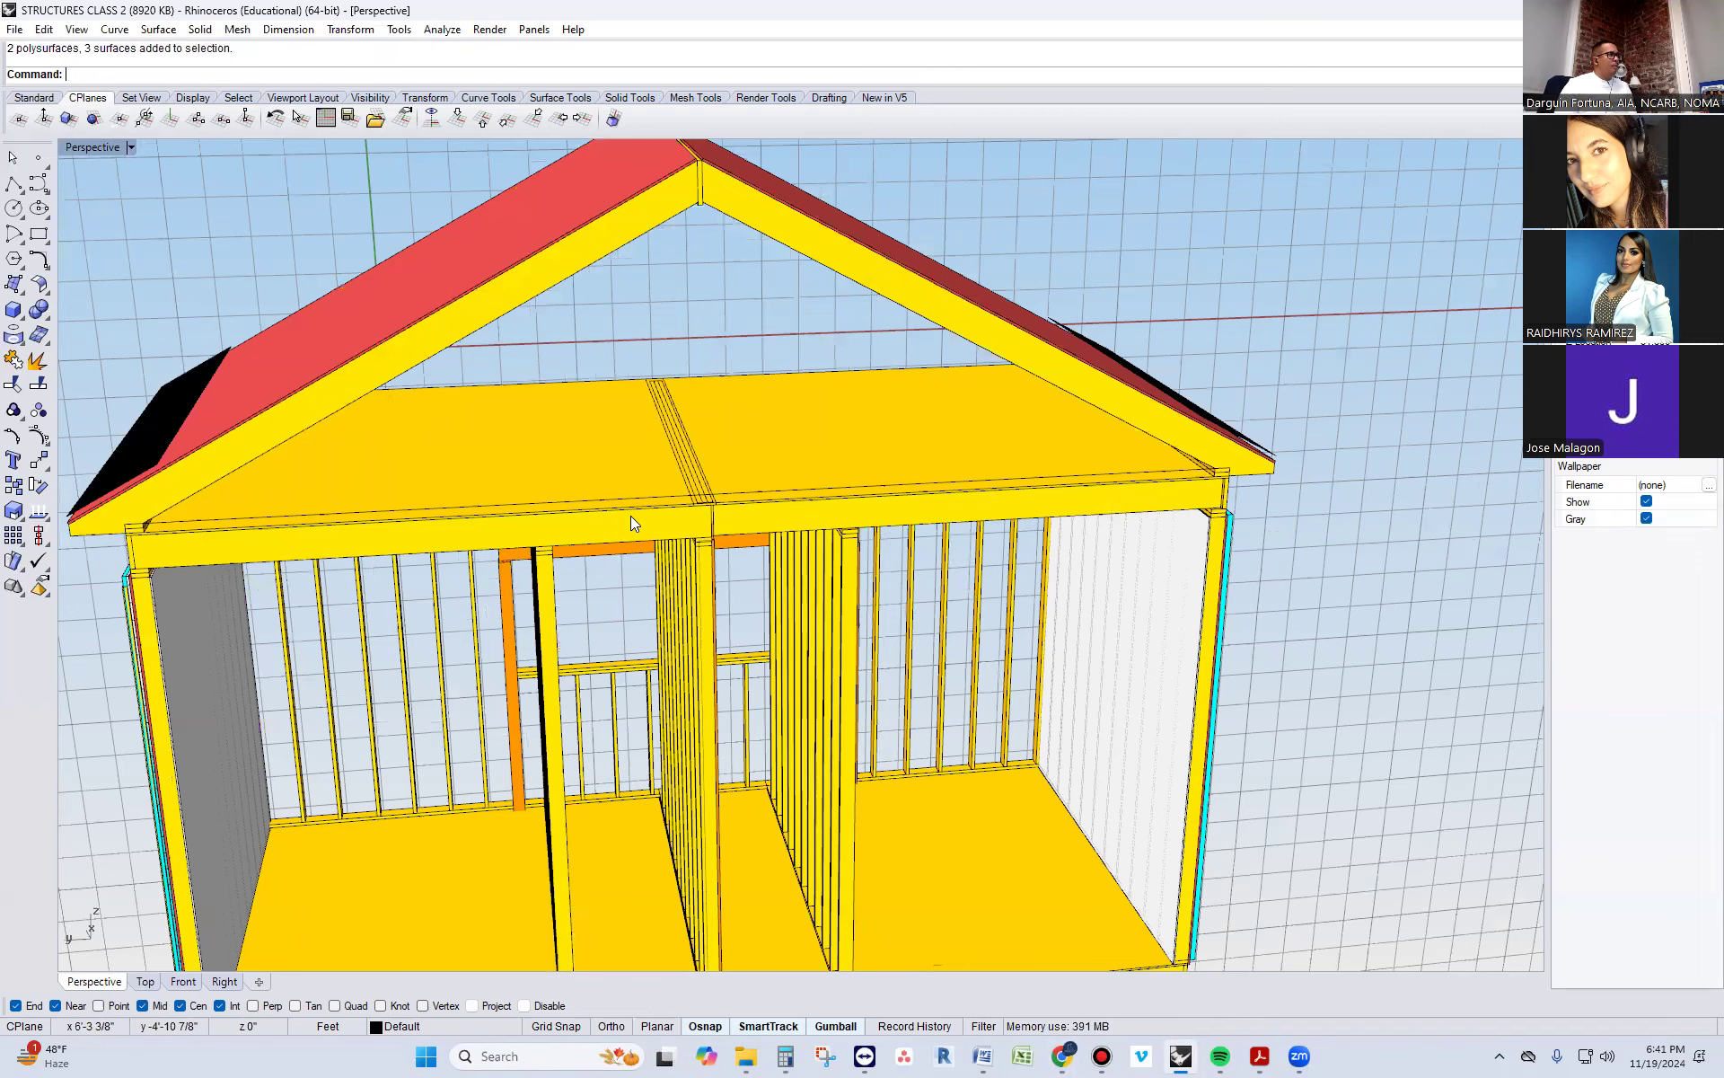
pyautogui.scroll(-2, 631, 515)
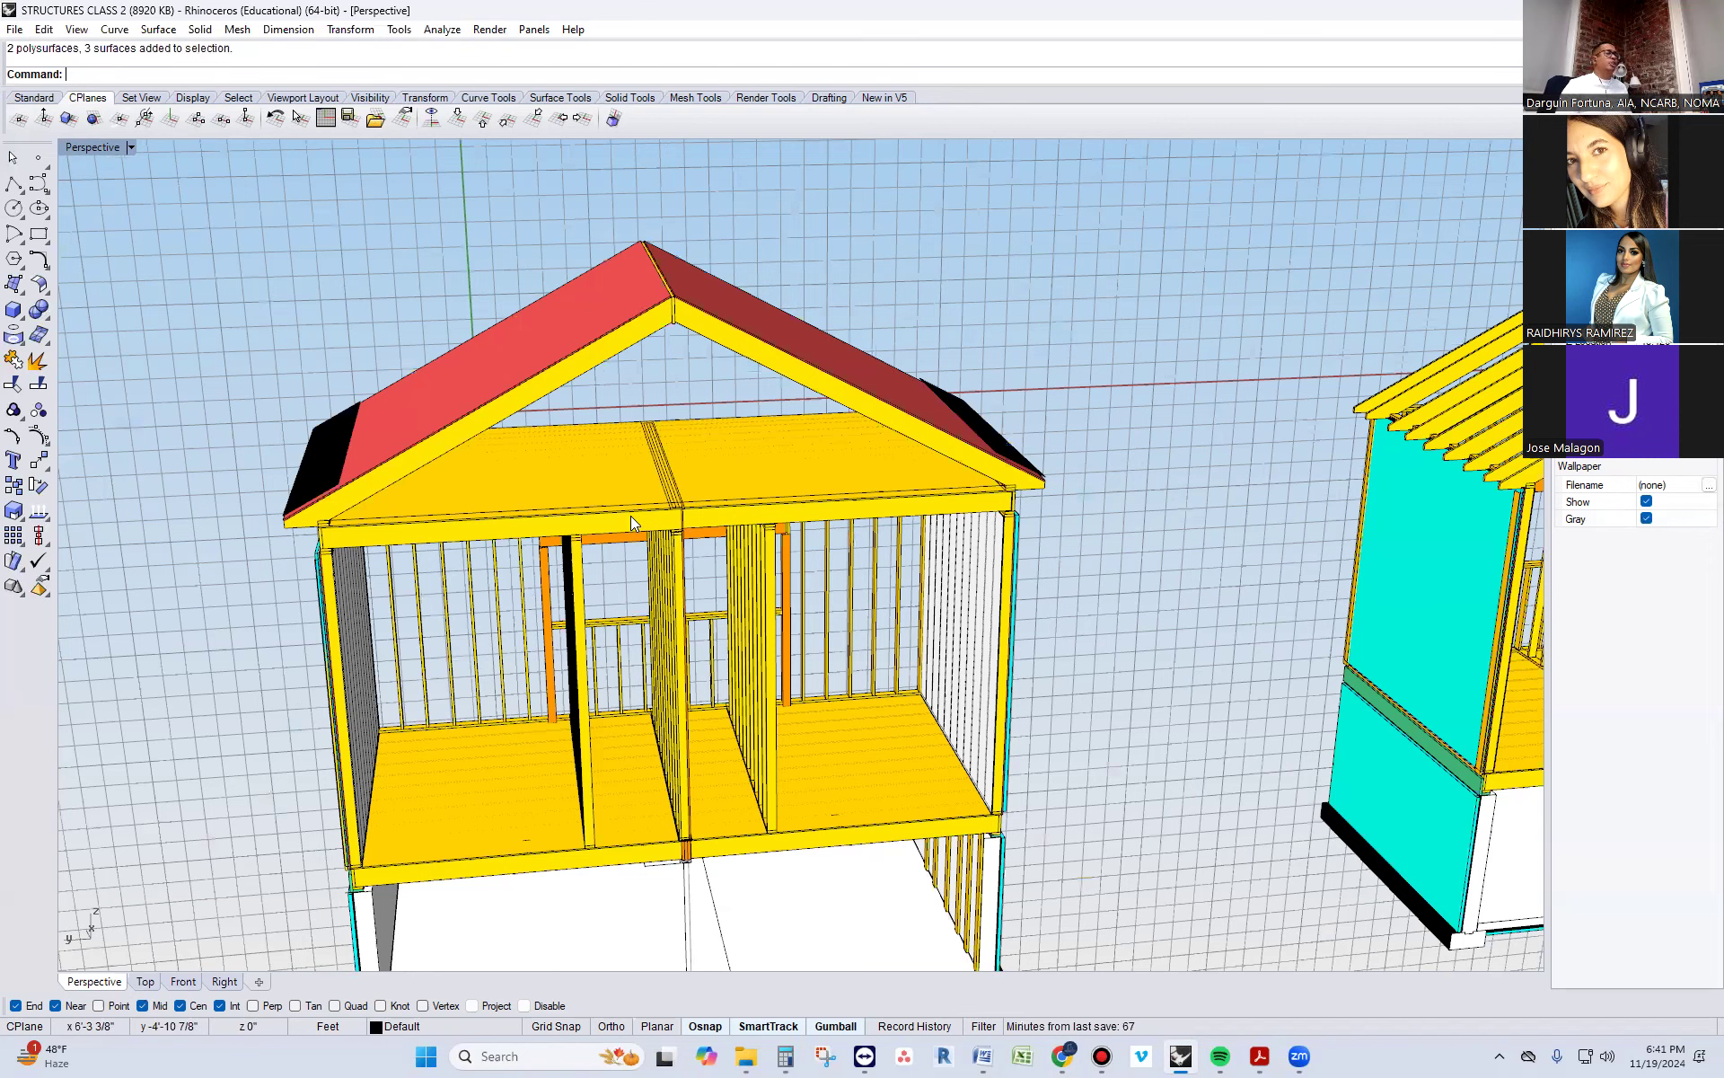
pyautogui.moveTo(1167, 616); pyautogui.dragTo(866, 465, button='right')
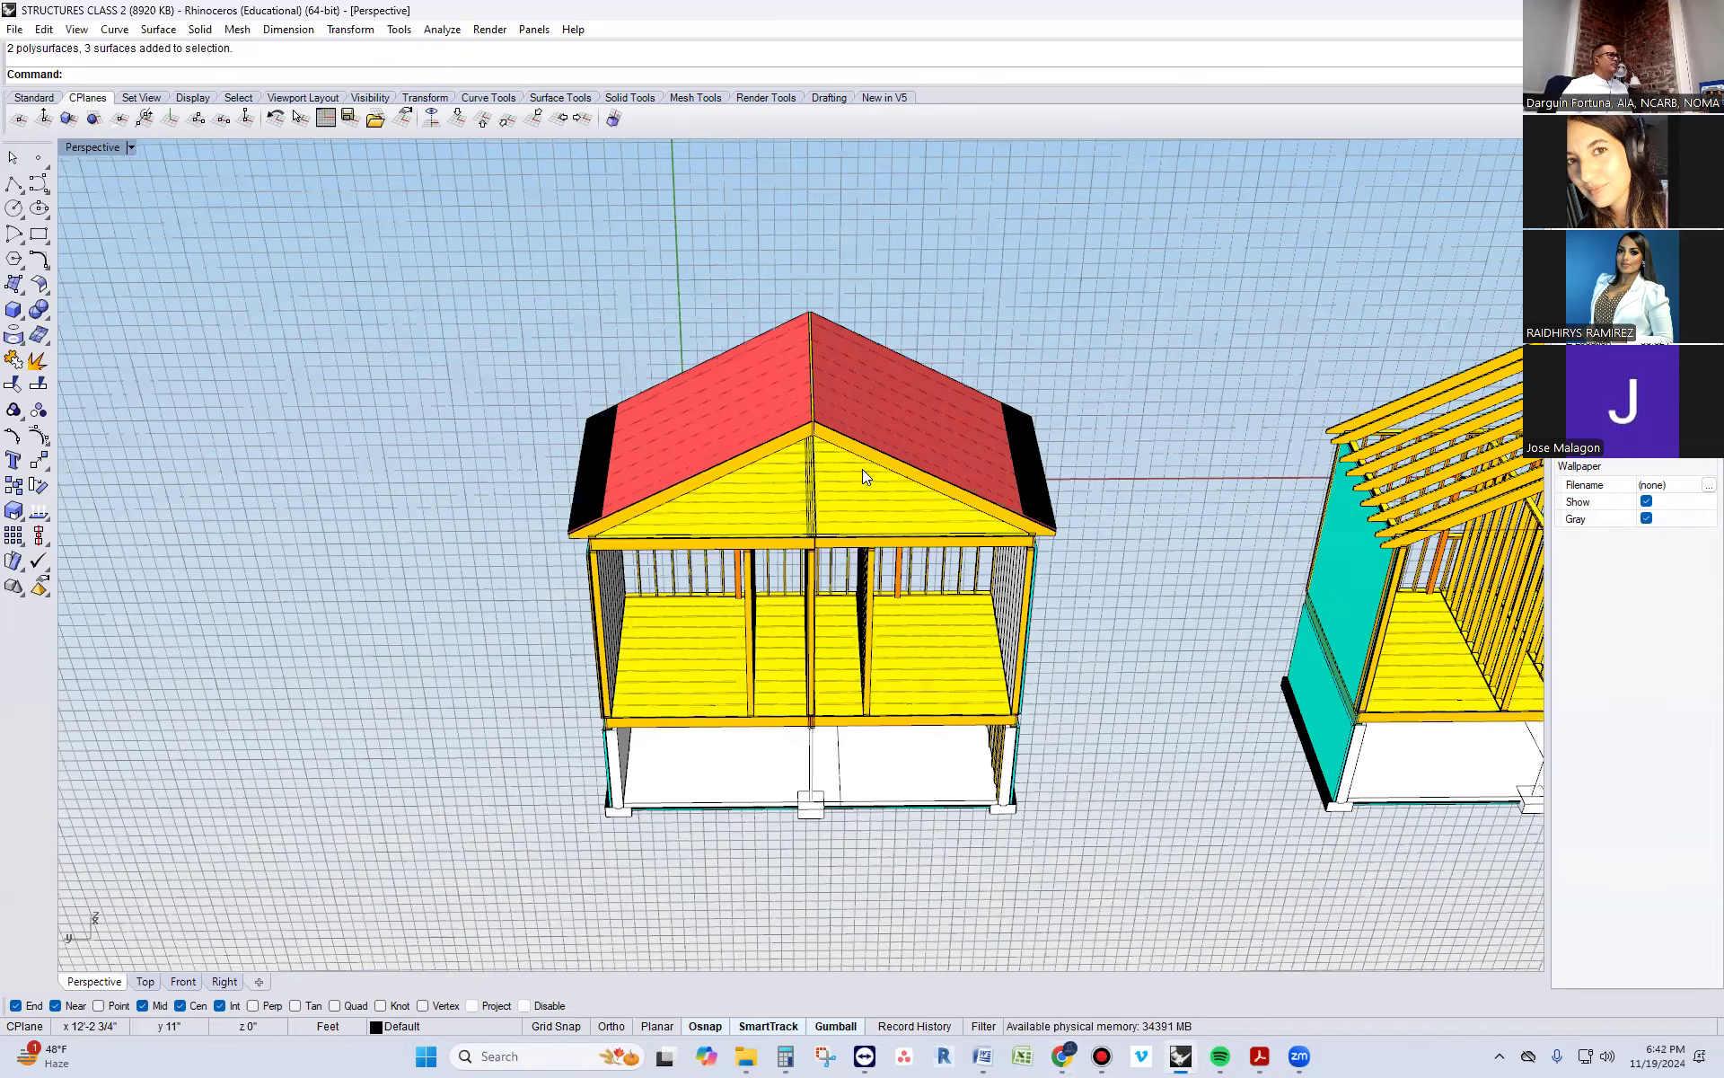
pyautogui.scroll(1, 862, 468)
pyautogui.scroll(1, 862, 469)
pyautogui.moveTo(801, 548); pyautogui.dragTo(817, 512, button='right')
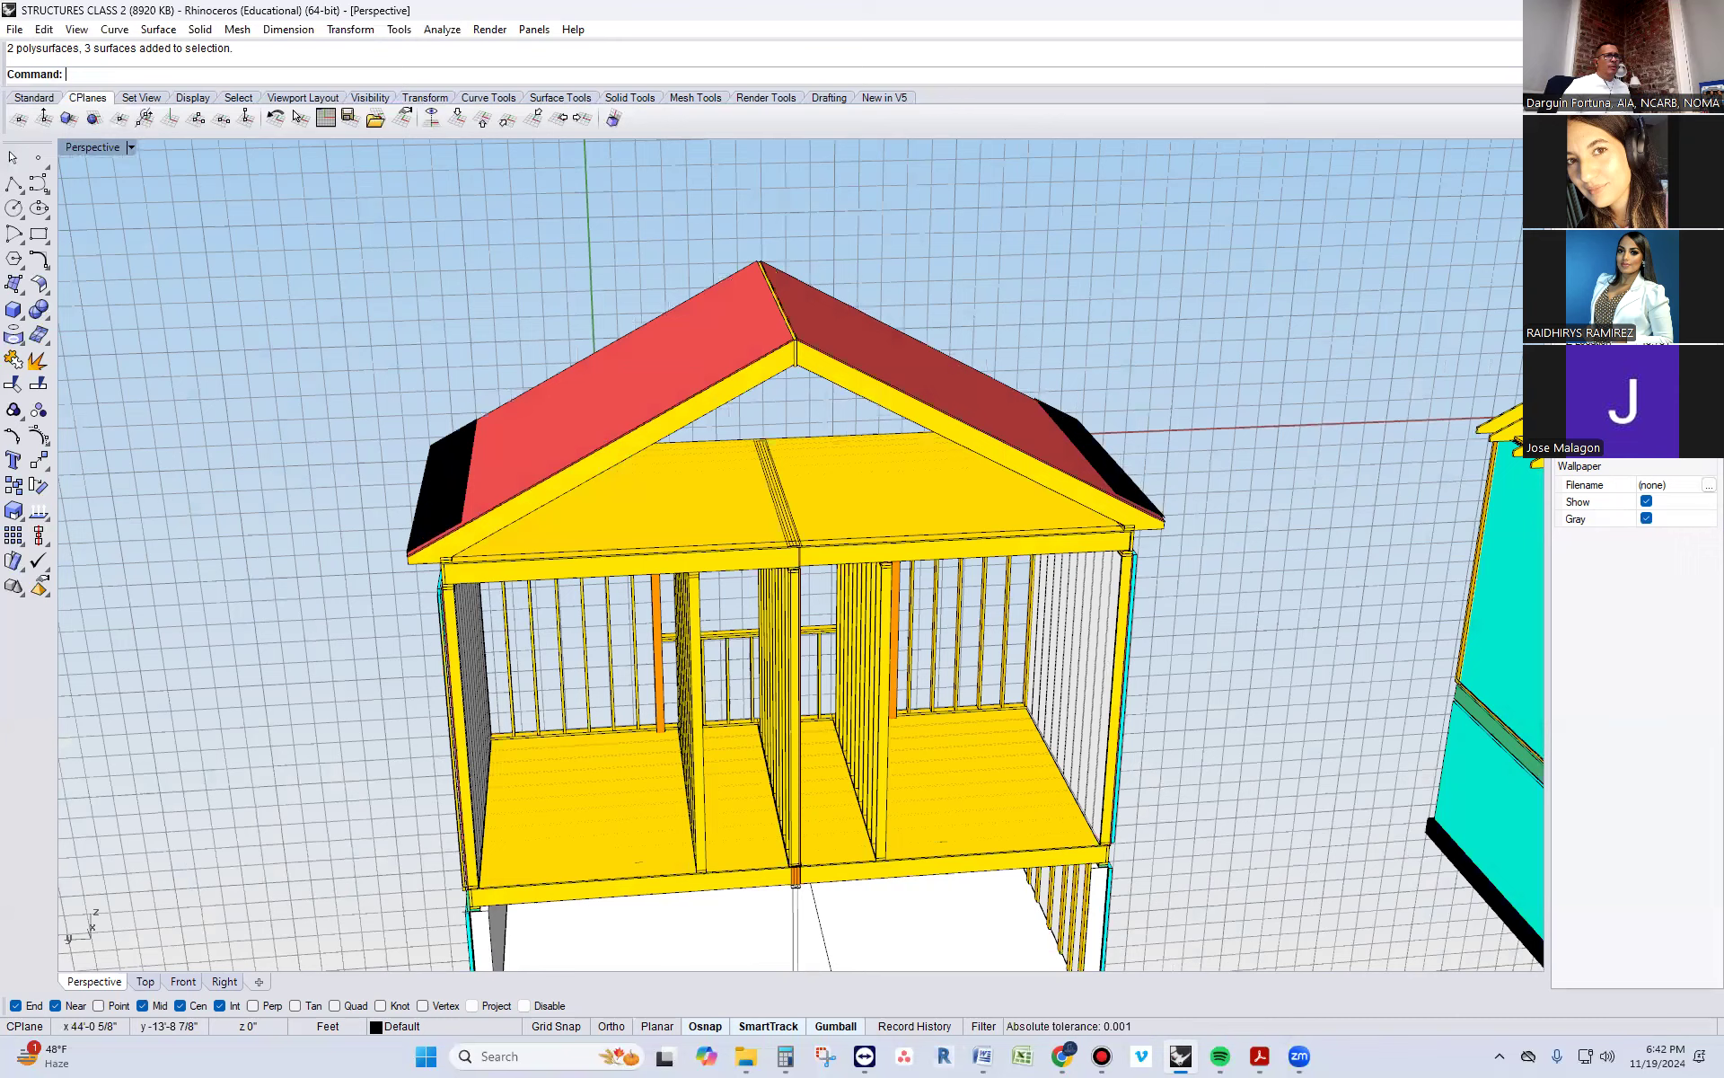
pyautogui.moveTo(839, 500); pyautogui.dragTo(832, 296, button='right')
pyautogui.click(850, 336)
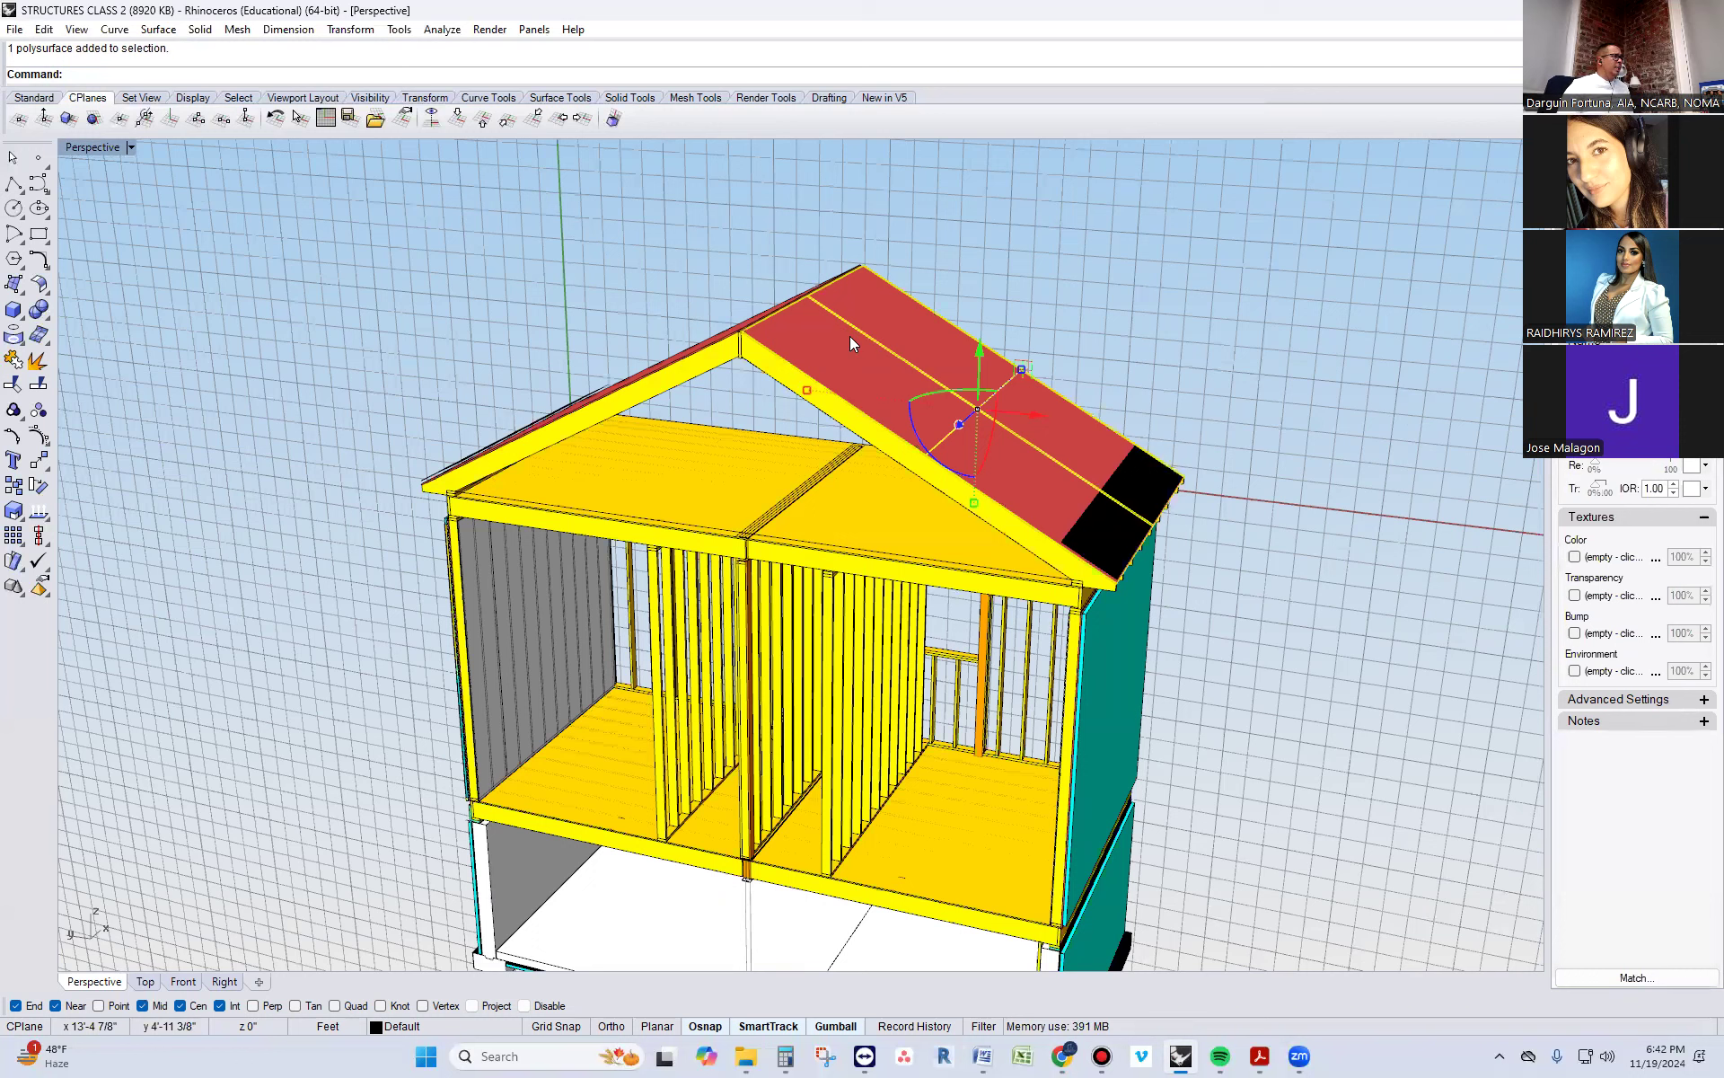
pyautogui.press('Escape')
# Delete the piece picked at the attic floor behind the front rafter, near the eave with the black strip
pyautogui.moveTo(696, 521); pyautogui.dragTo(772, 467, button='right')
pyautogui.scroll(2, 1133, 451)
pyautogui.moveTo(1133, 449); pyautogui.dragTo(961, 555, button='right')
pyautogui.click(880, 537)
pyautogui.press('Delete')
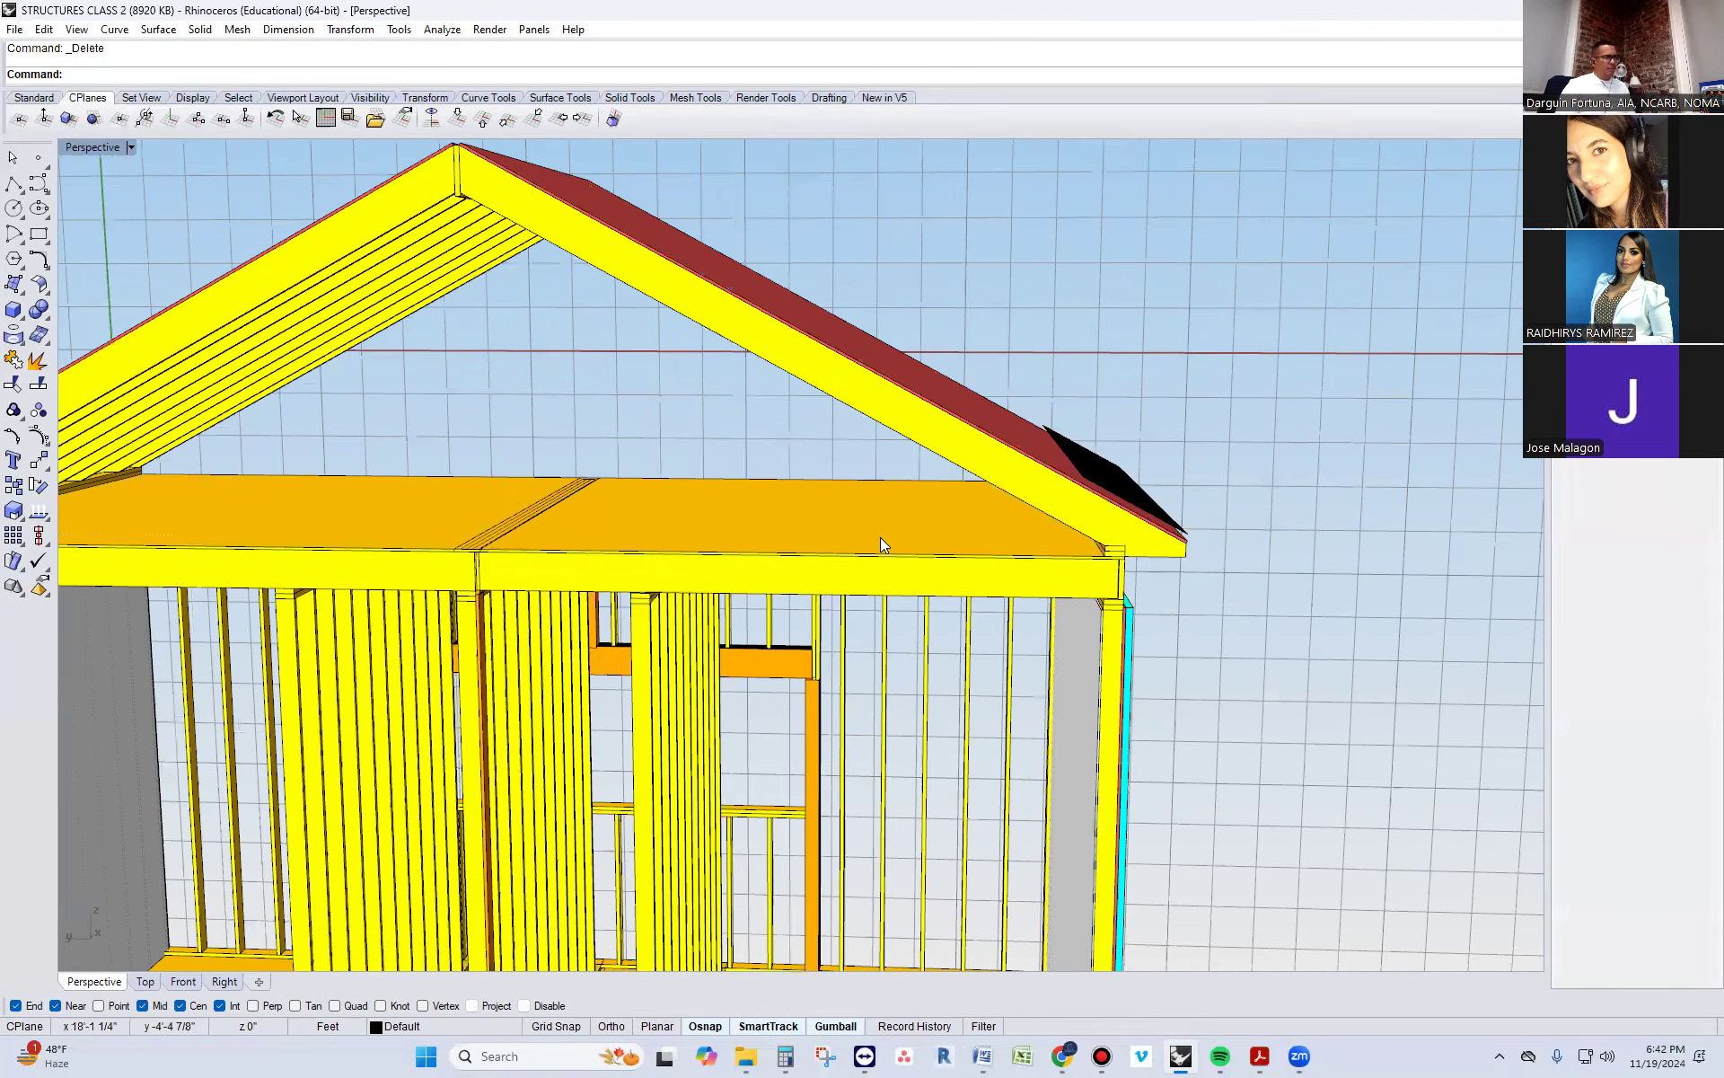
# Select the rim joist at the outer end of the attic floor framing, directly below the eave
pyautogui.moveTo(1271, 620); pyautogui.dragTo(1085, 433, button='right')
pyautogui.scroll(4, 1087, 435)
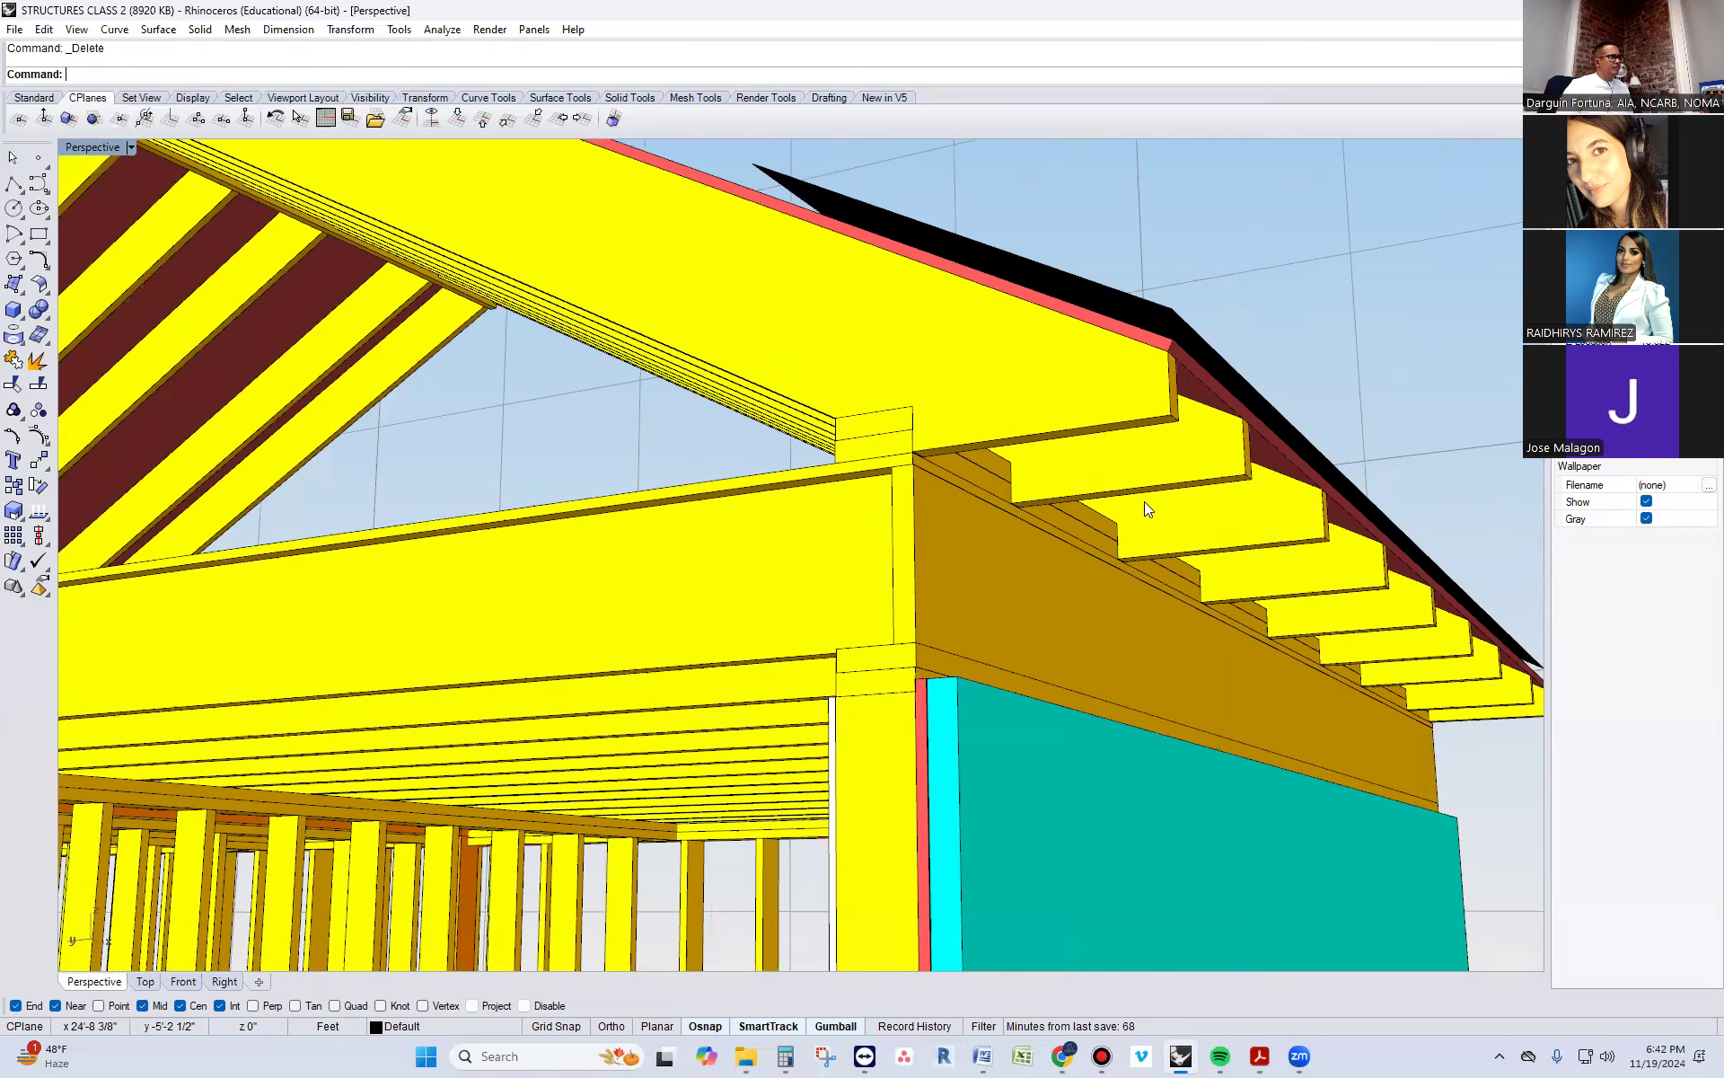
pyautogui.scroll(-2, 1103, 593)
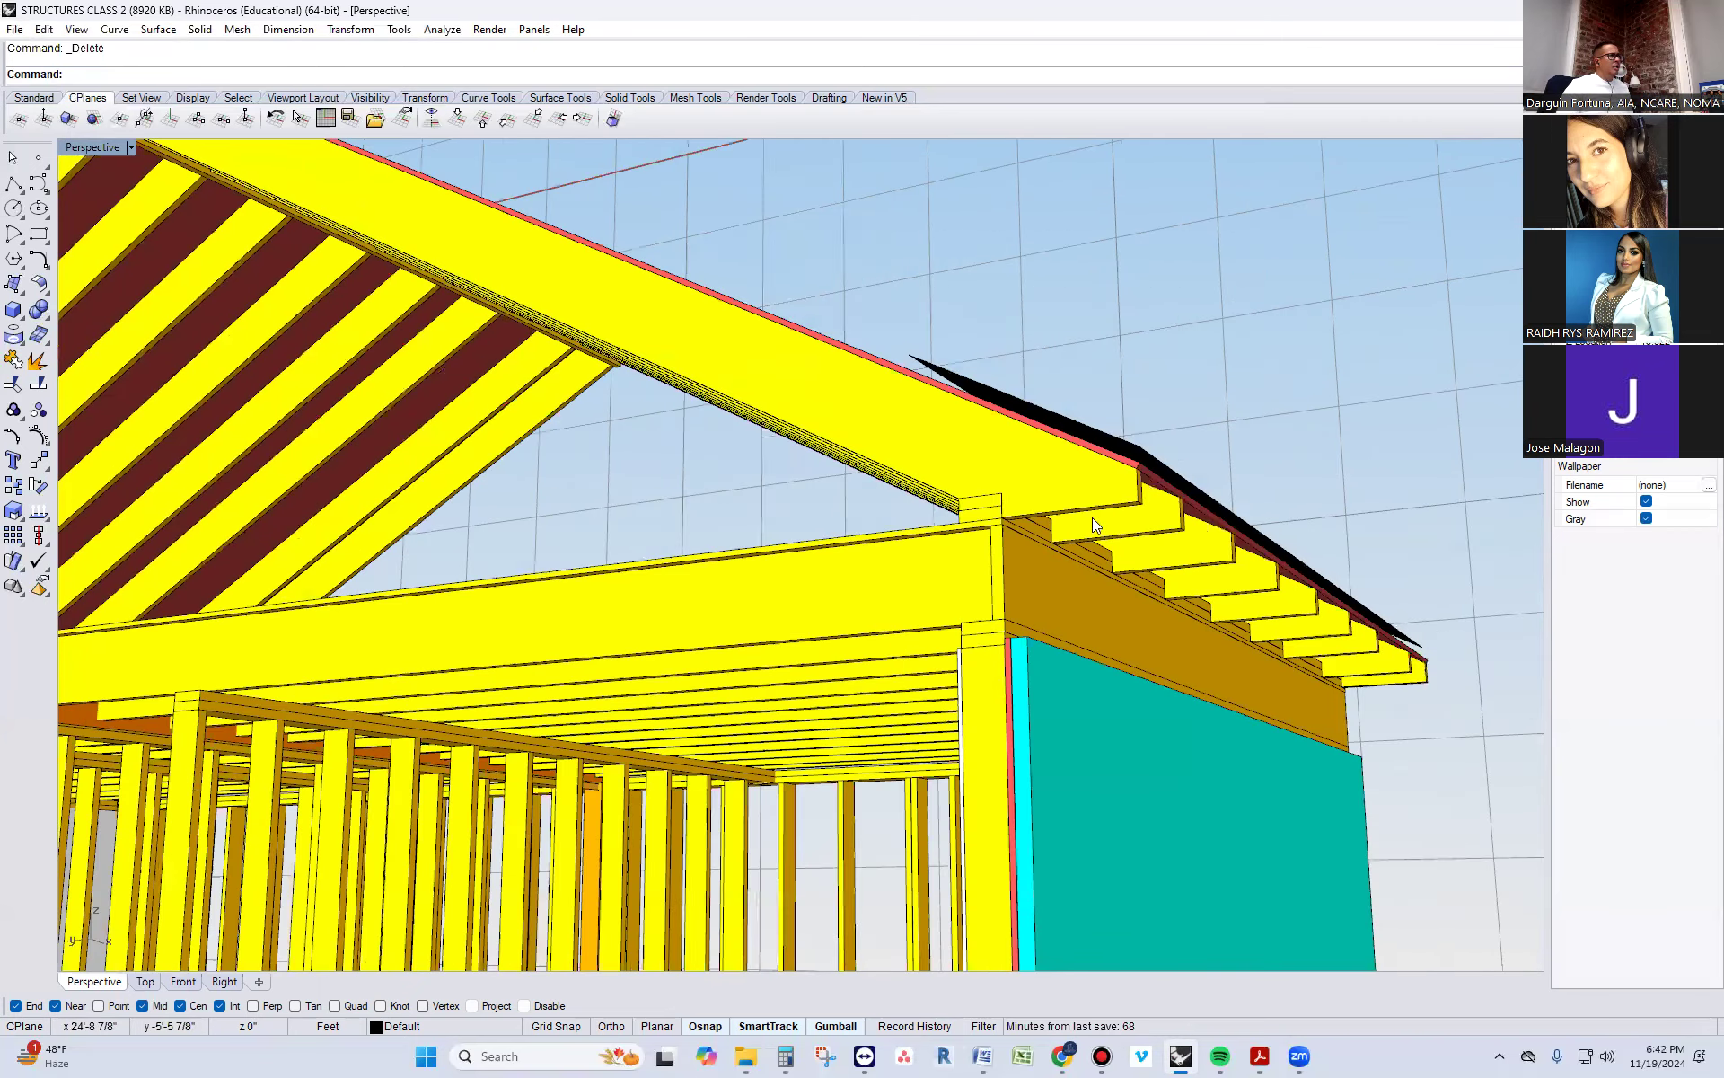
pyautogui.moveTo(1080, 546); pyautogui.dragTo(1040, 554, button='right')
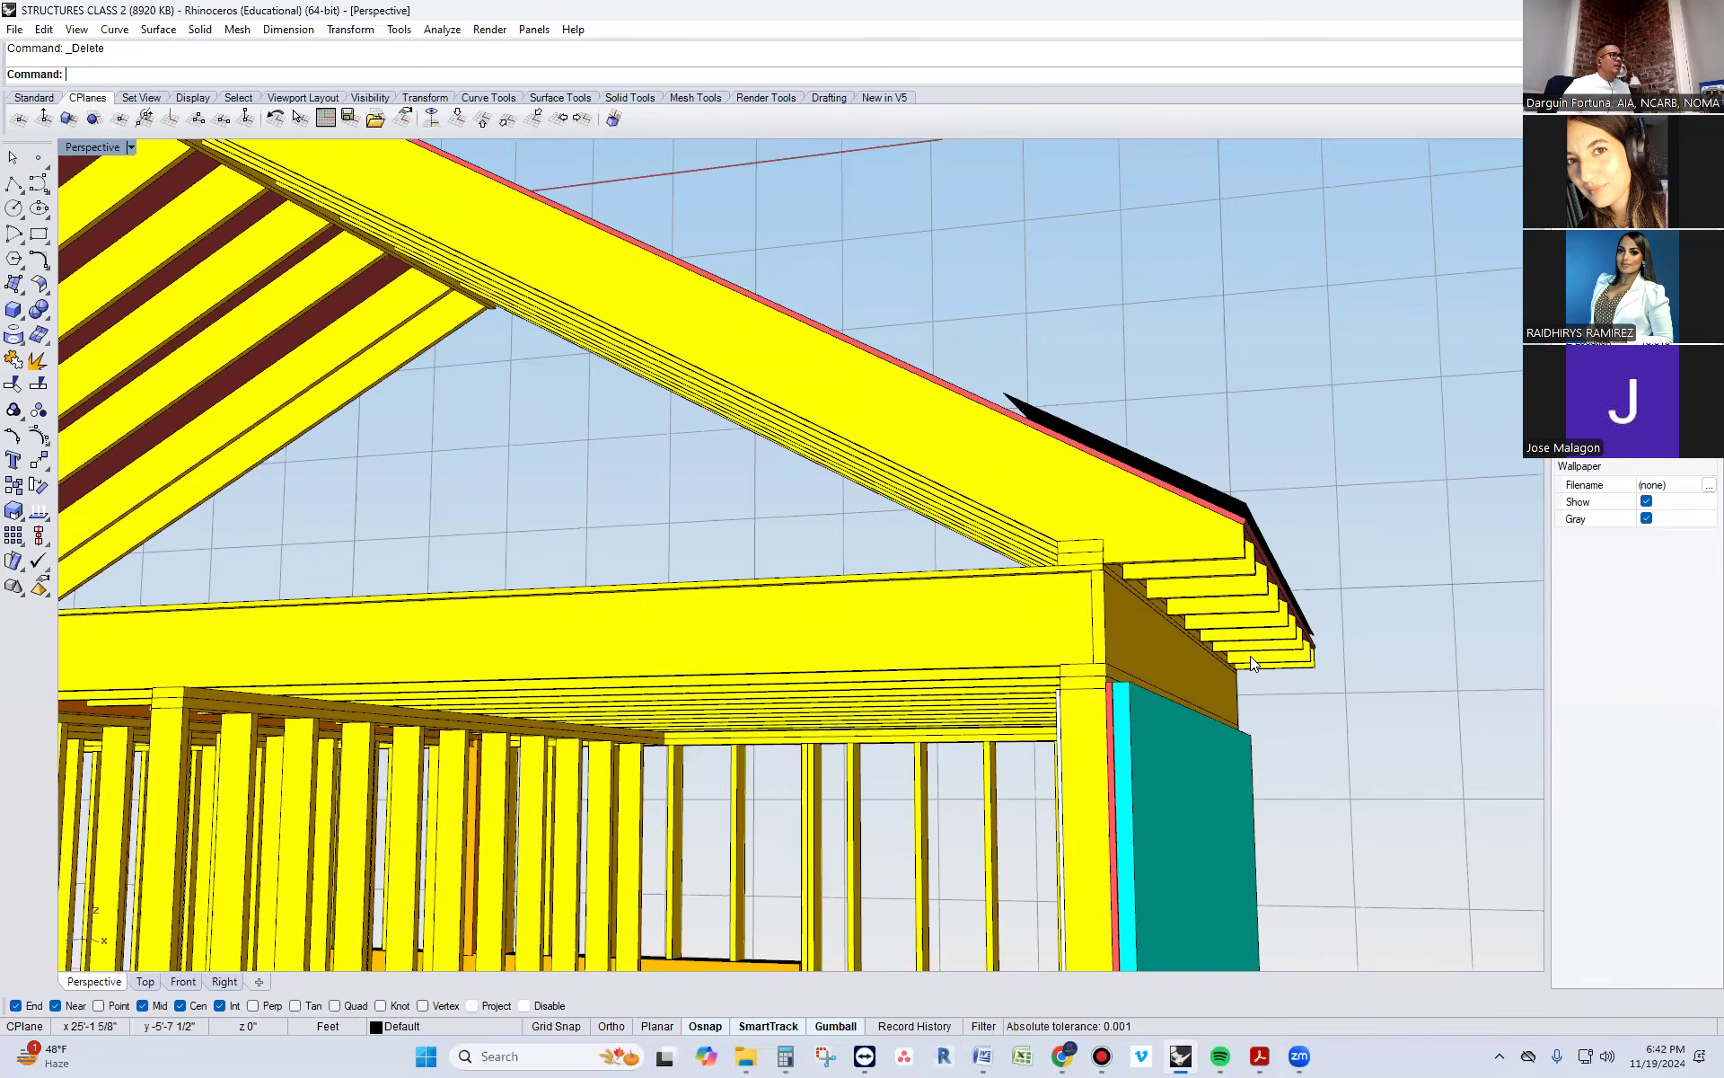
pyautogui.moveTo(1082, 584); pyautogui.dragTo(1315, 612, button='right')
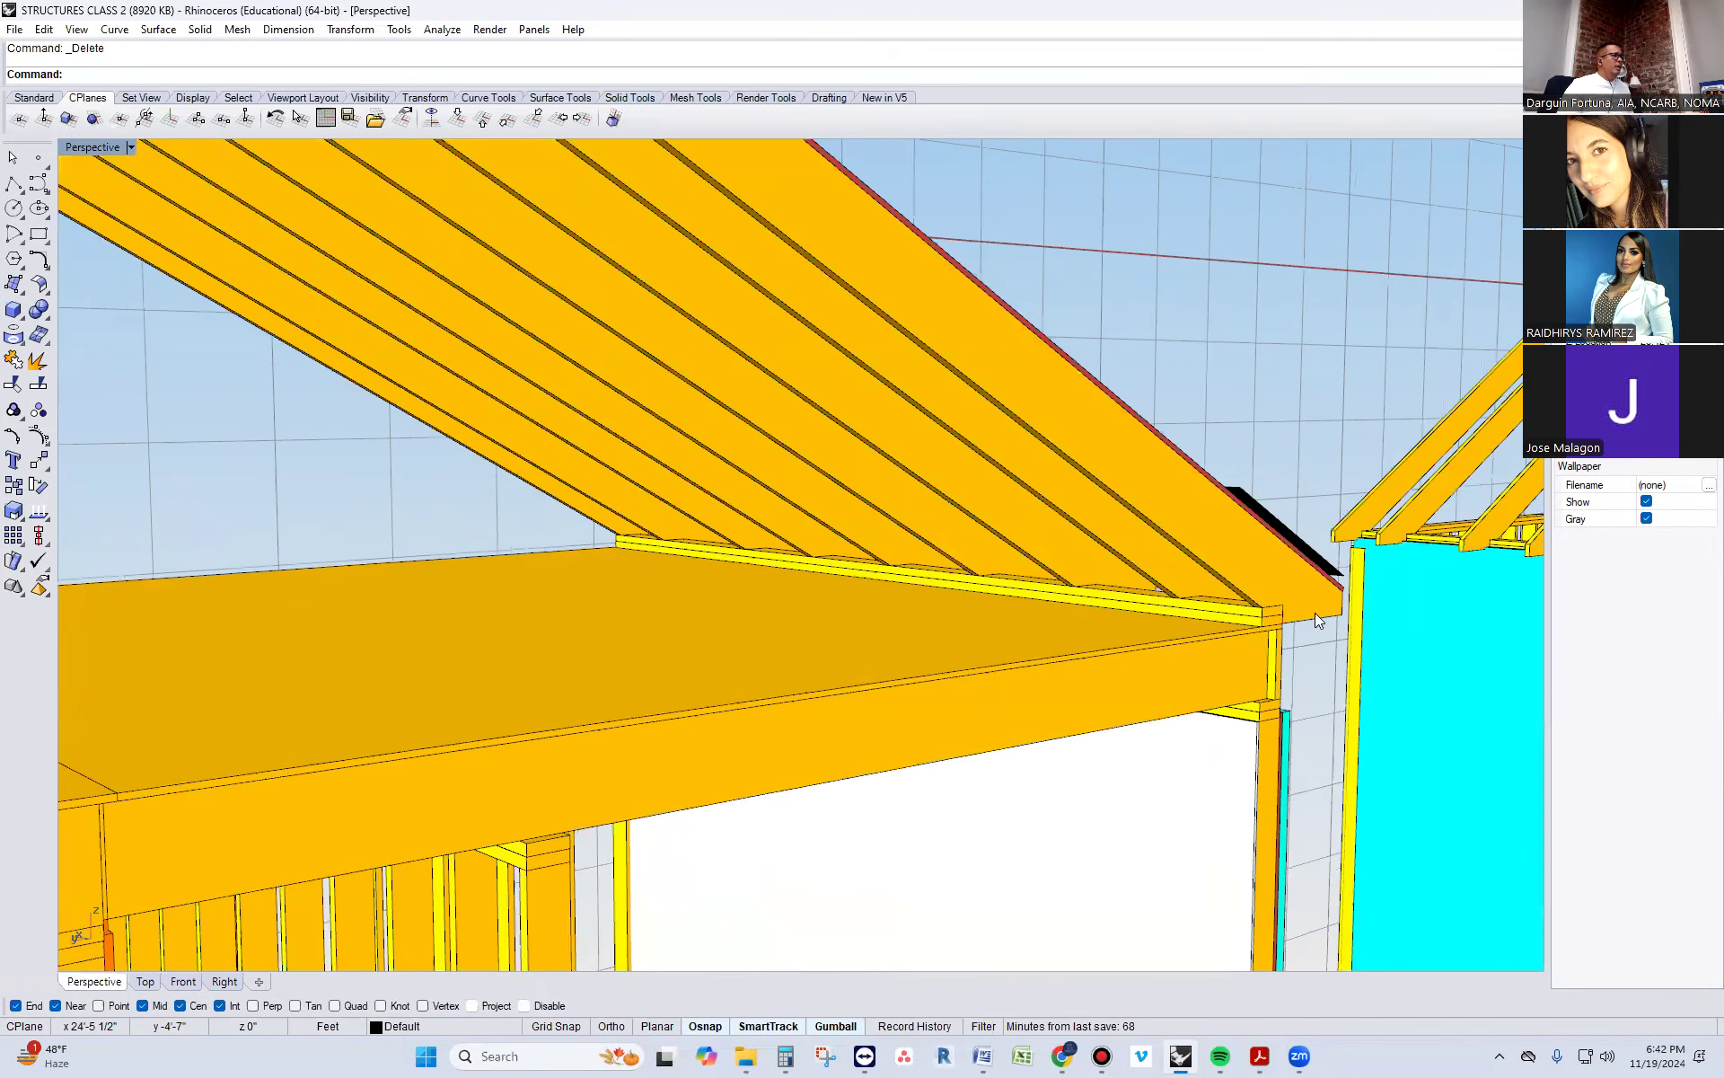
pyautogui.scroll(4, 1269, 713)
pyautogui.scroll(-2, 1270, 713)
pyautogui.scroll(-2, 1277, 684)
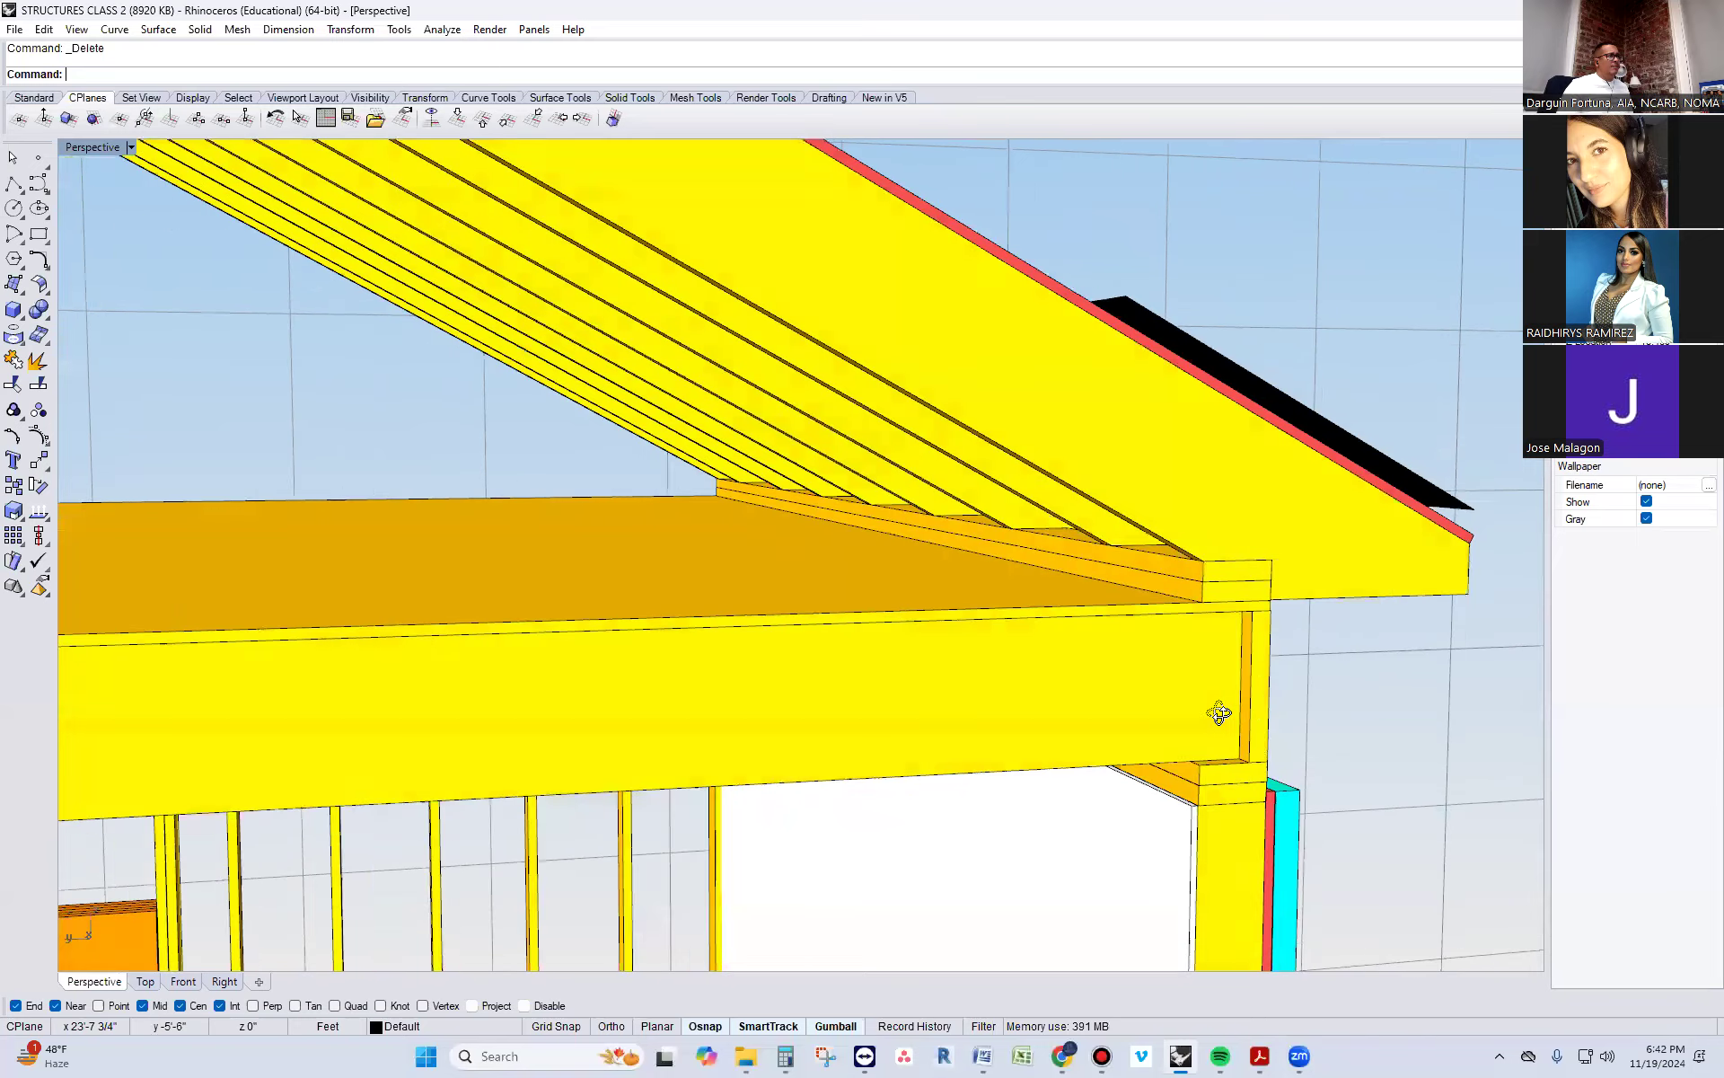
pyautogui.moveTo(1255, 714); pyautogui.dragTo(1152, 731, button='right')
pyautogui.click(1166, 727)
pyautogui.write('Copy')
pyautogui.press('Return')
pyautogui.scroll(2, 1167, 772)
pyautogui.click(1174, 787)
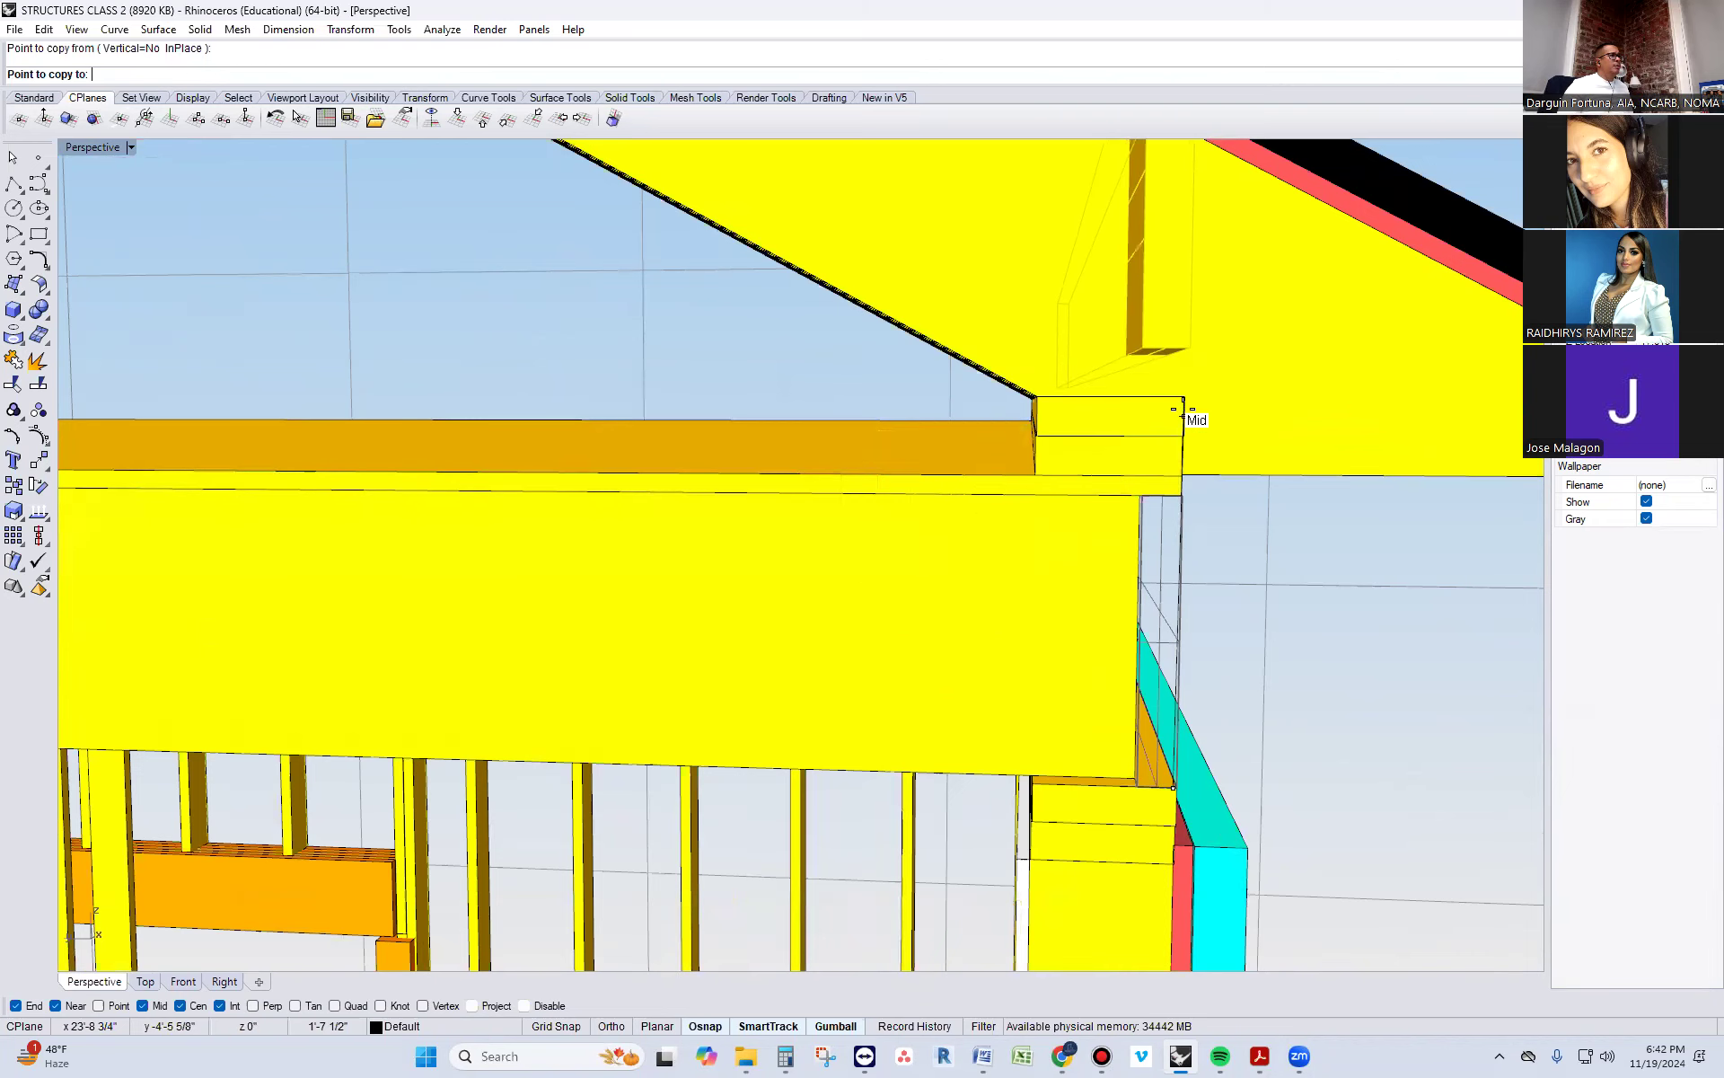
pyautogui.scroll(3, 1185, 400)
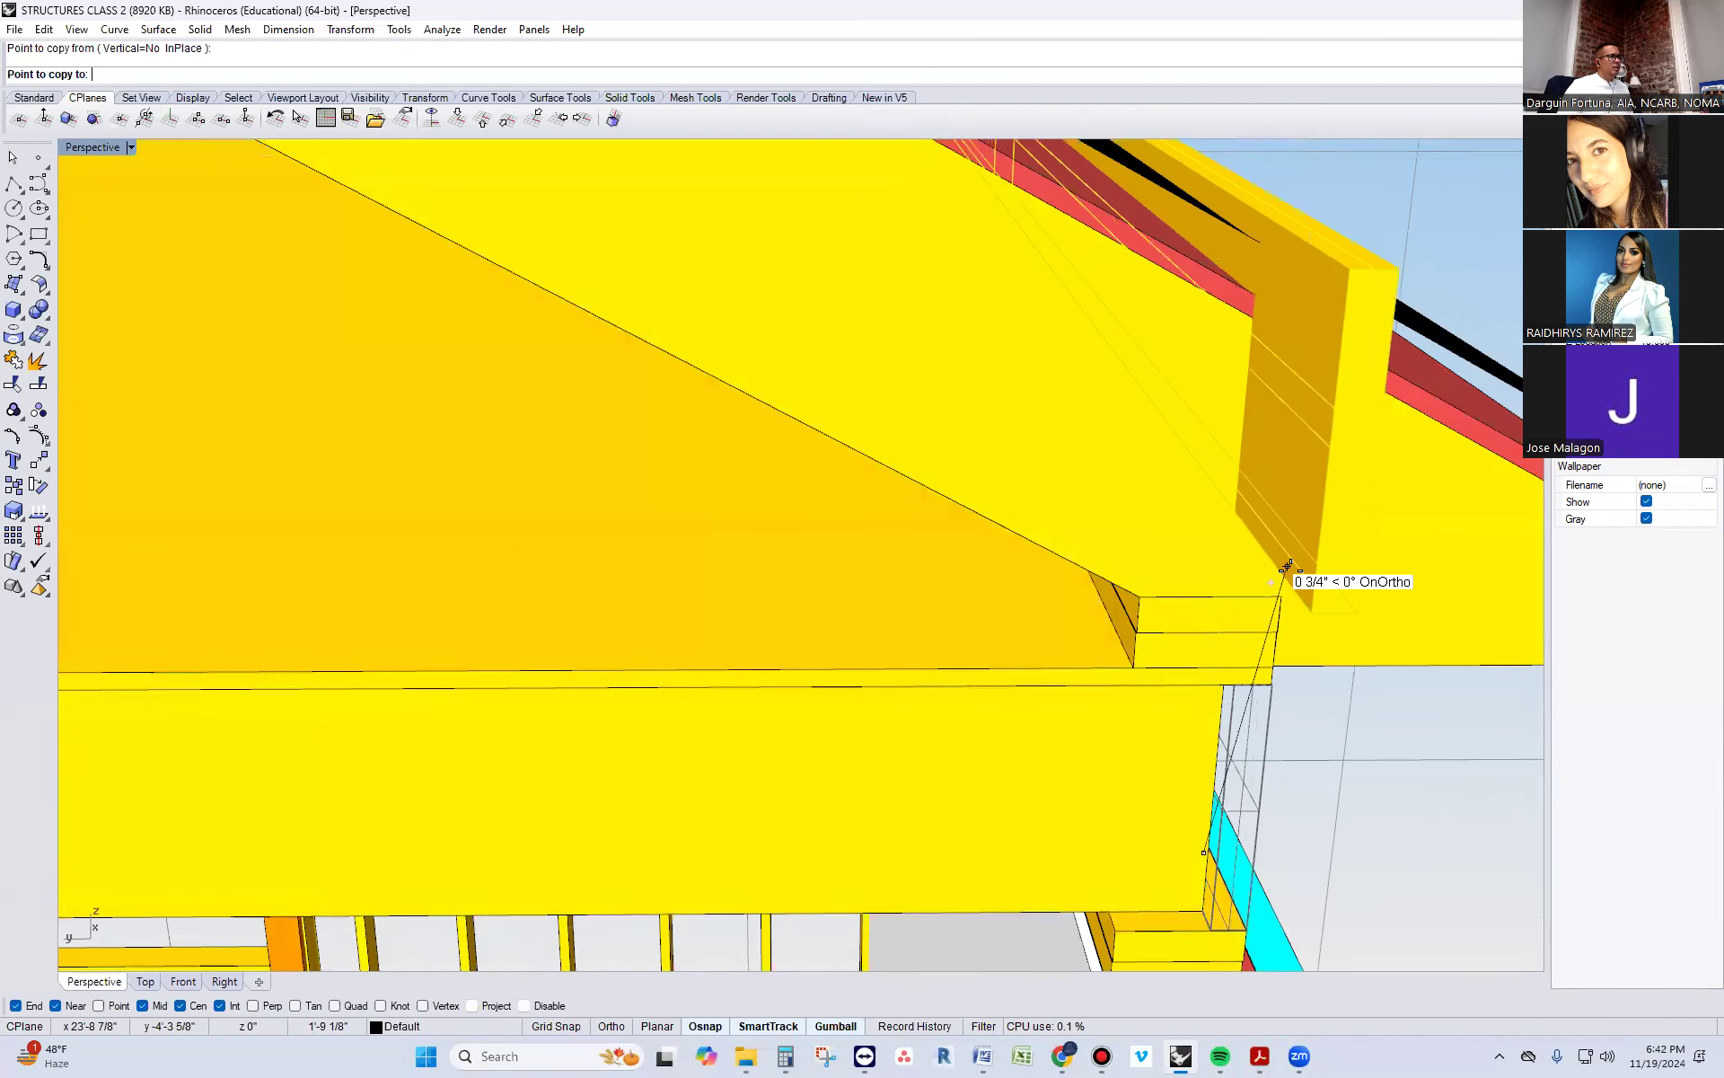
pyautogui.scroll(4, 1280, 599)
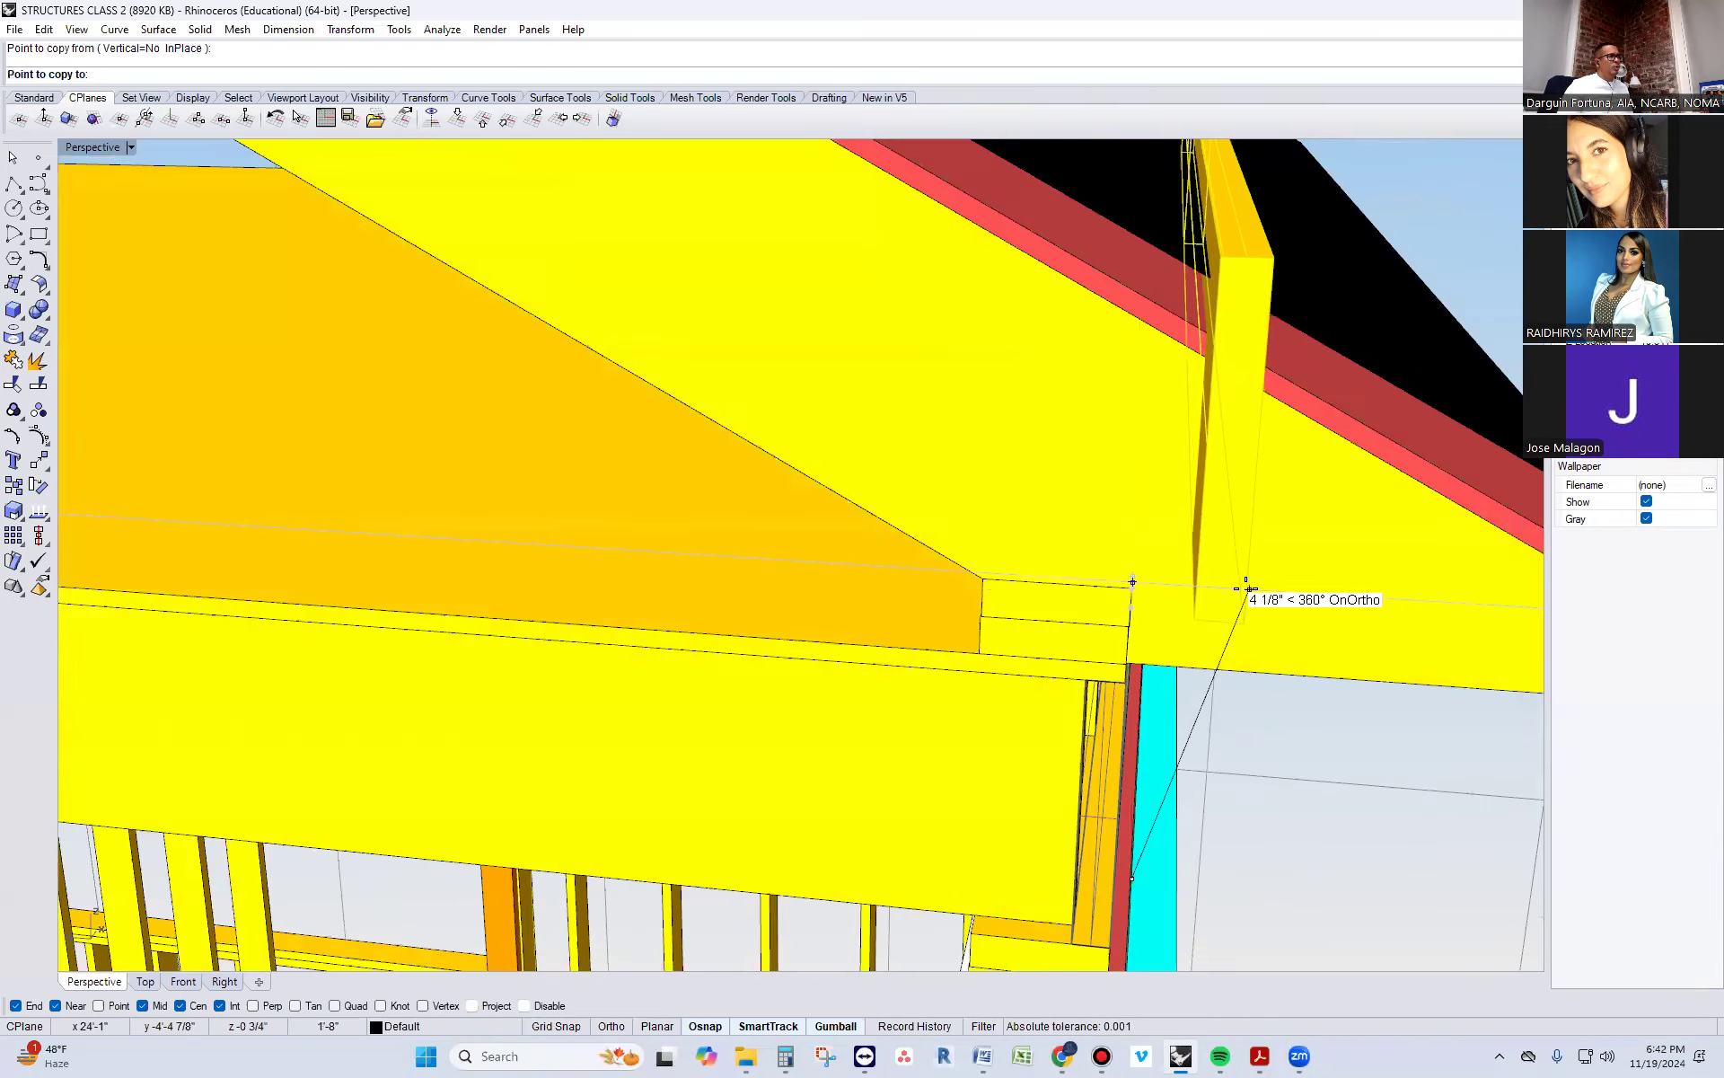
pyautogui.click(1089, 583)
pyautogui.press('Return')
# Copy the selected rim joist straight up so the copy stands on the plates that carry the rafters, flush with their outer edge
pyautogui.scroll(-5, 1067, 483)
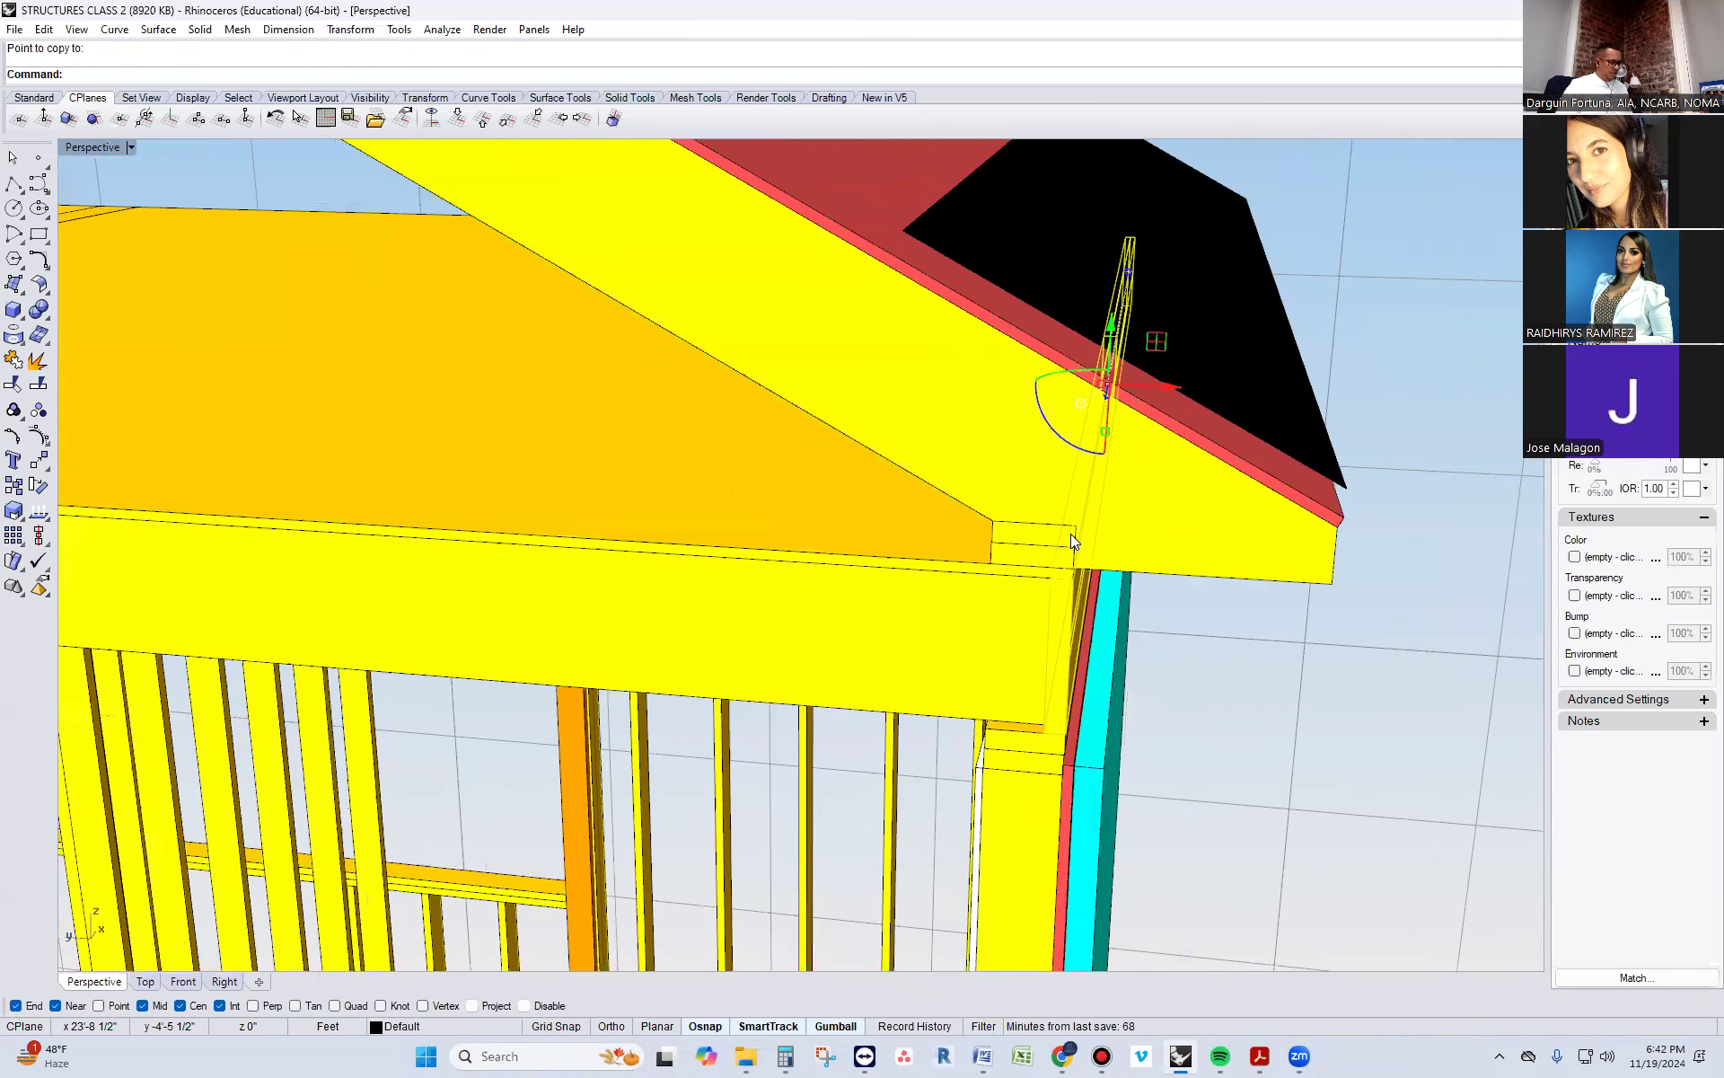
pyautogui.press('Return')
pyautogui.scroll(5, 1046, 838)
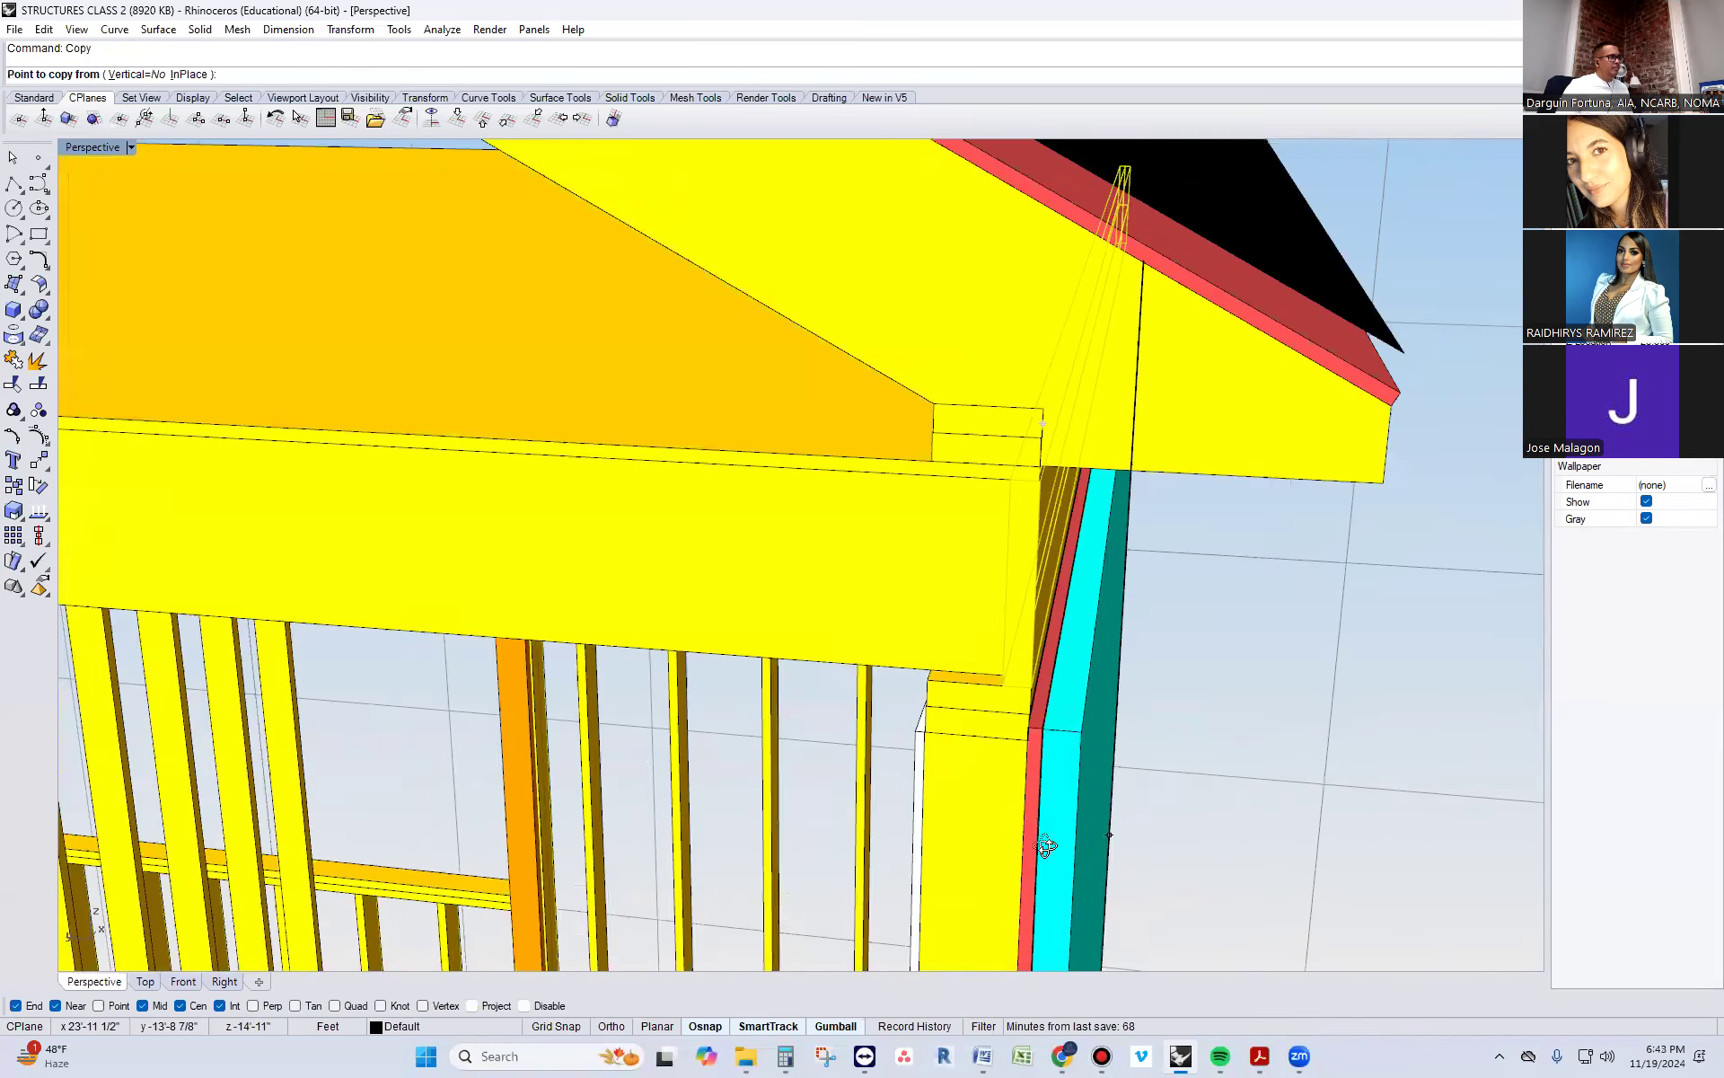
pyautogui.click(761, 758)
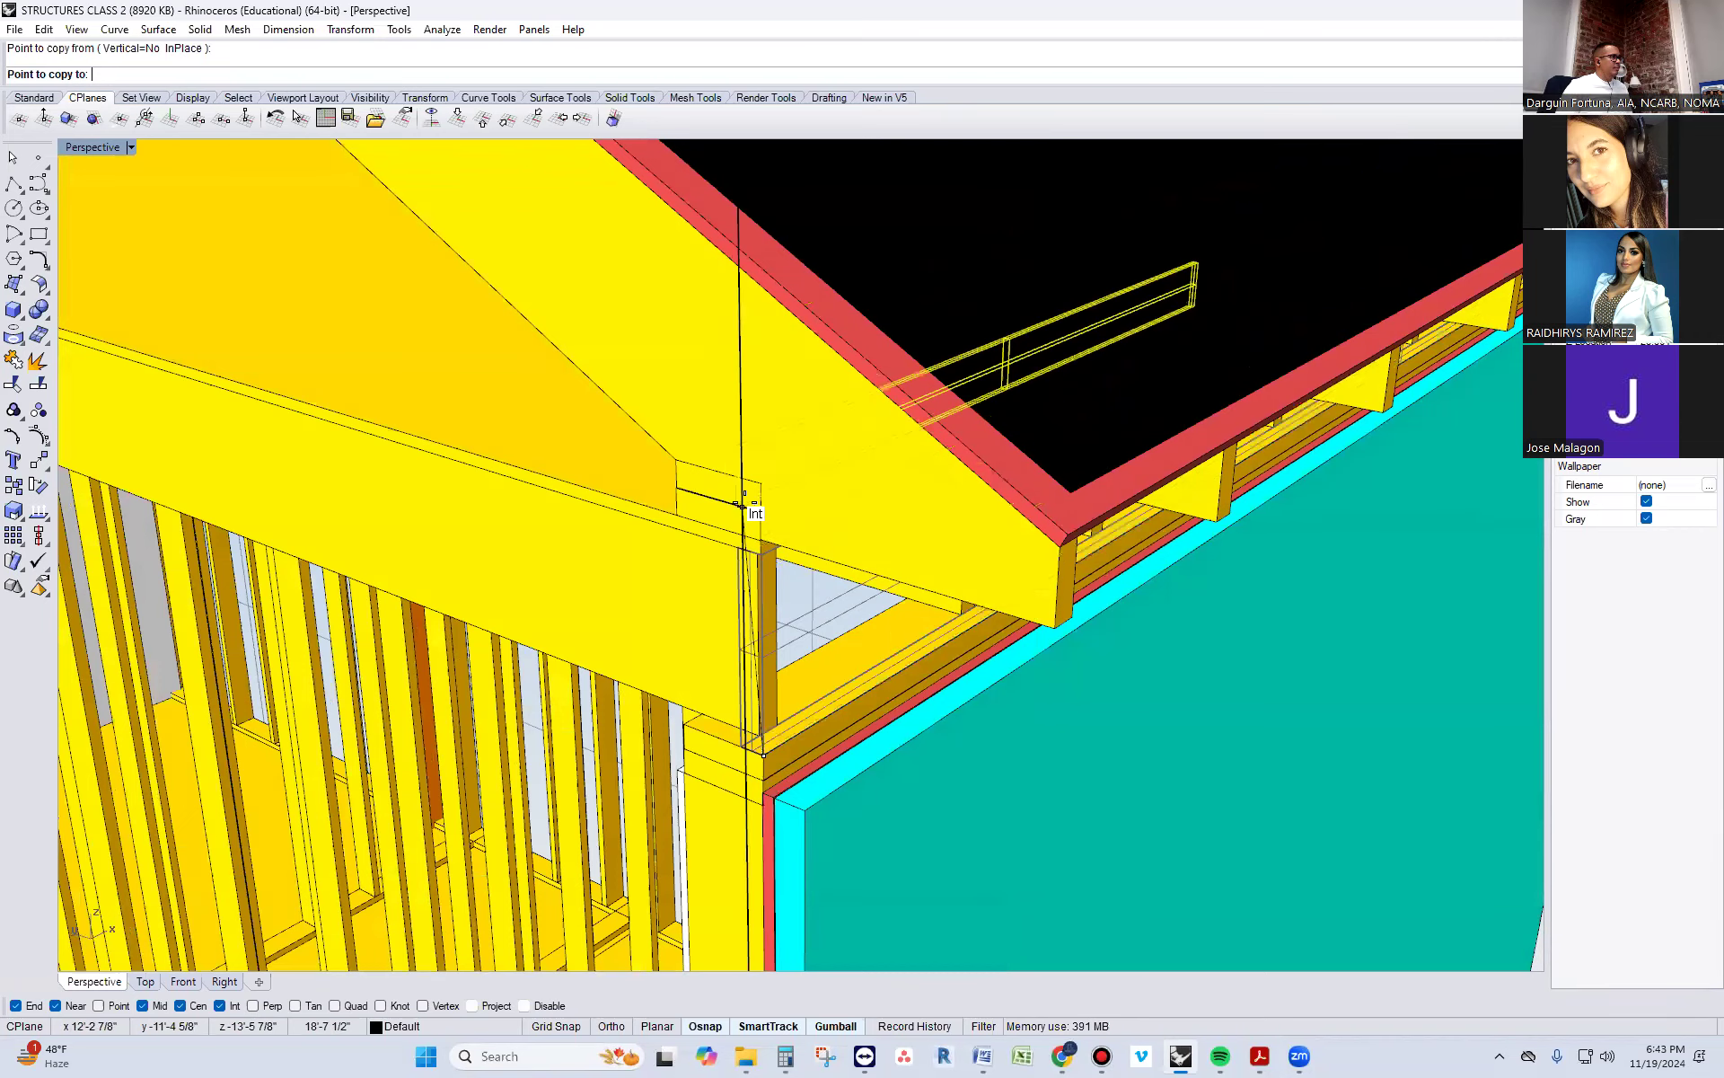
pyautogui.click(761, 482)
pyautogui.press('Return')
pyautogui.scroll(6, 557, 517)
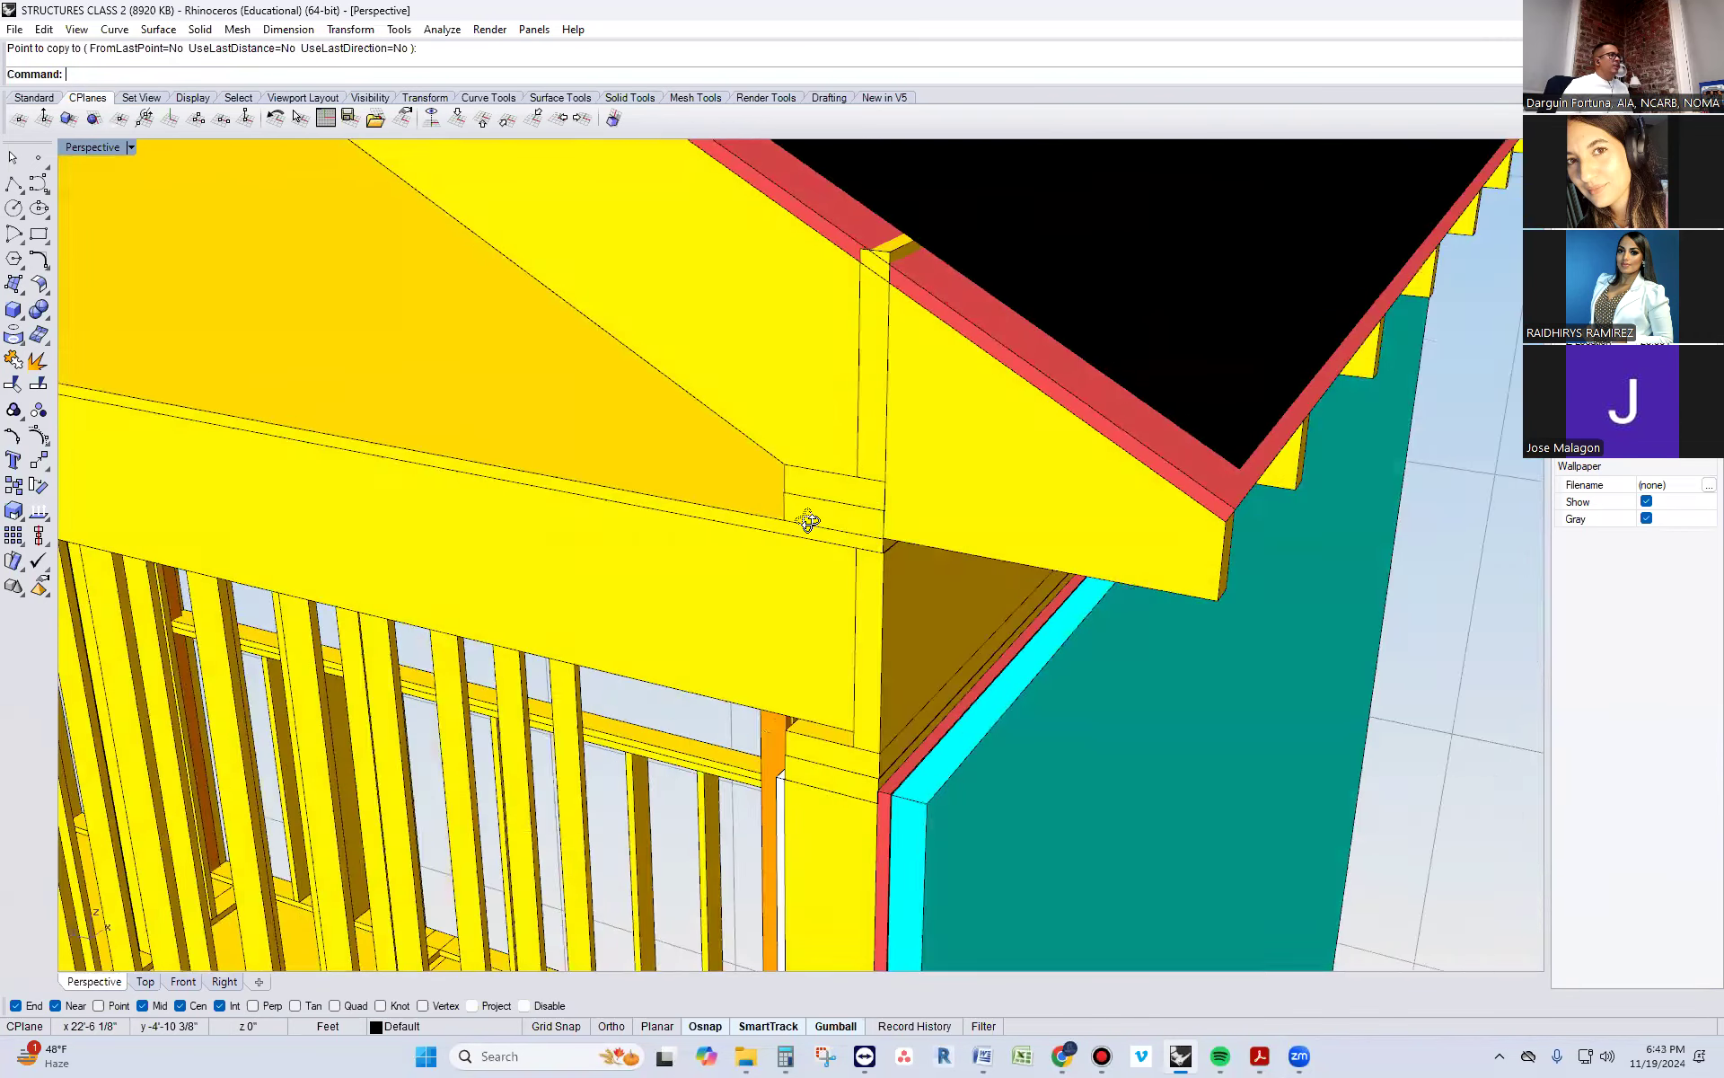
# Select the copied board standing between the rafters and turn on its solid edit points with SolidPtOn
pyautogui.click(1058, 265)
pyautogui.scroll(-4, 1013, 415)
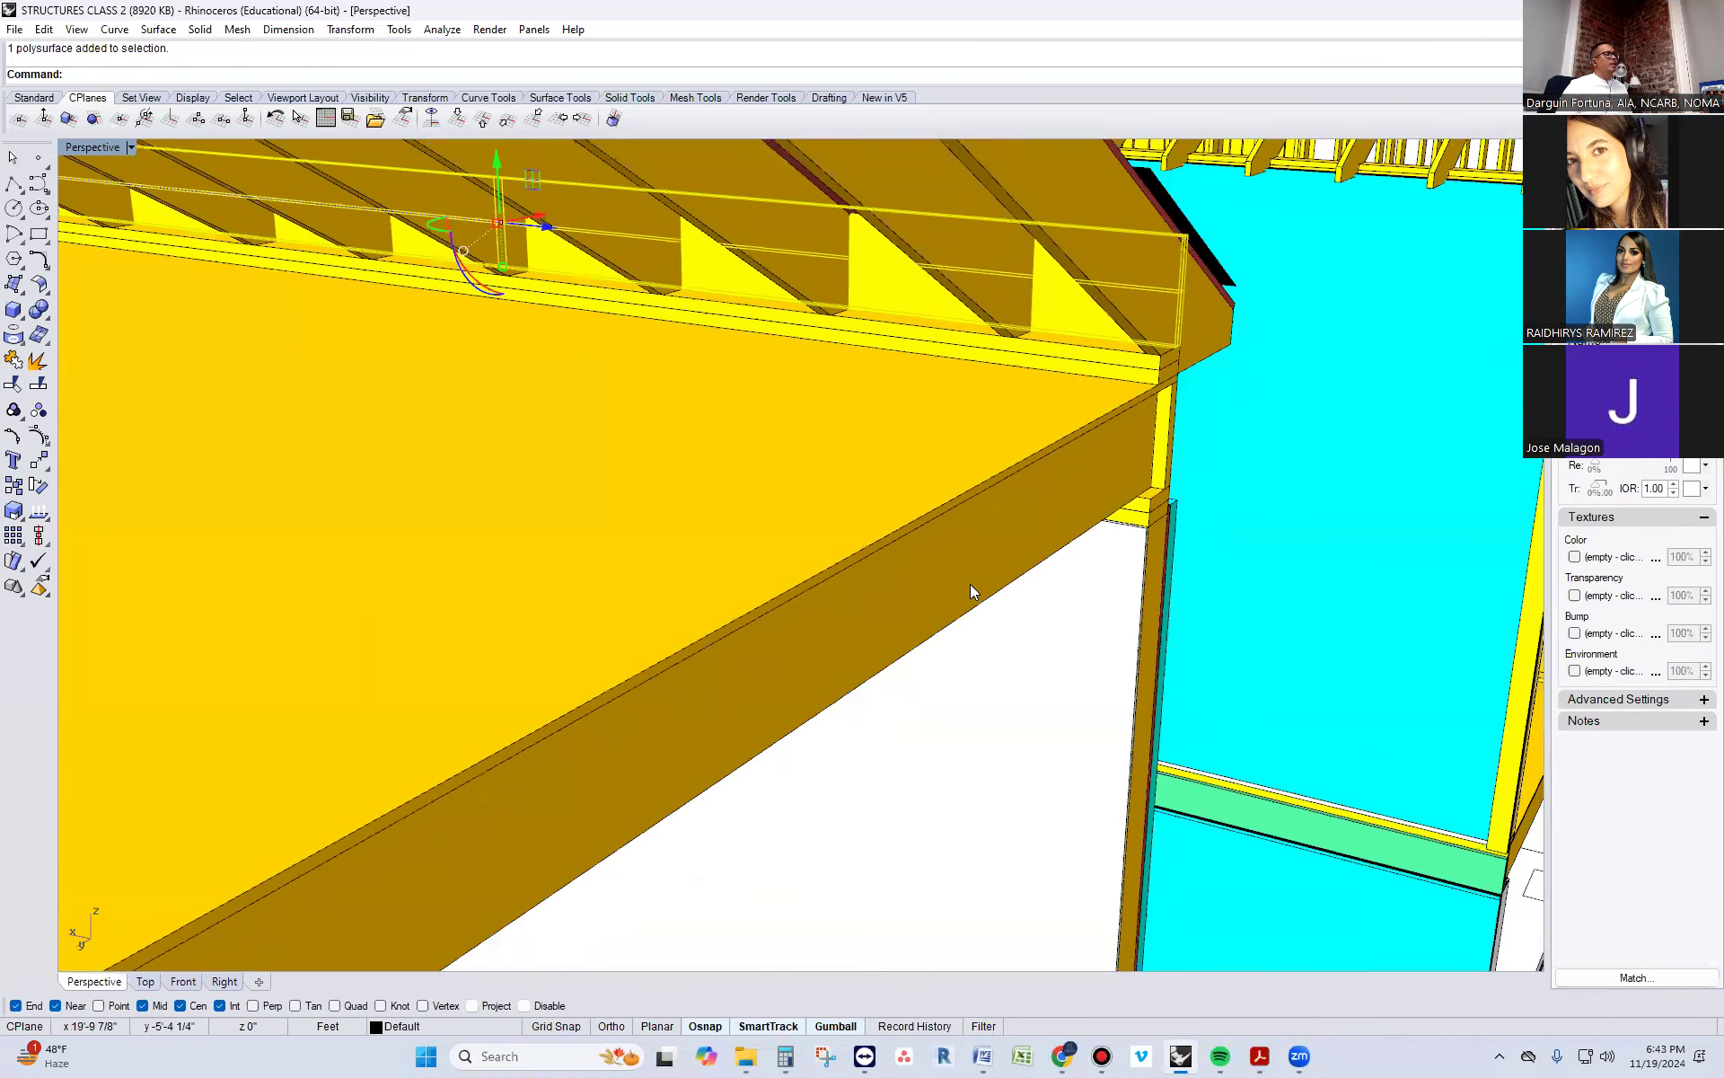
pyautogui.moveTo(1040, 529); pyautogui.dragTo(1013, 537, button='right')
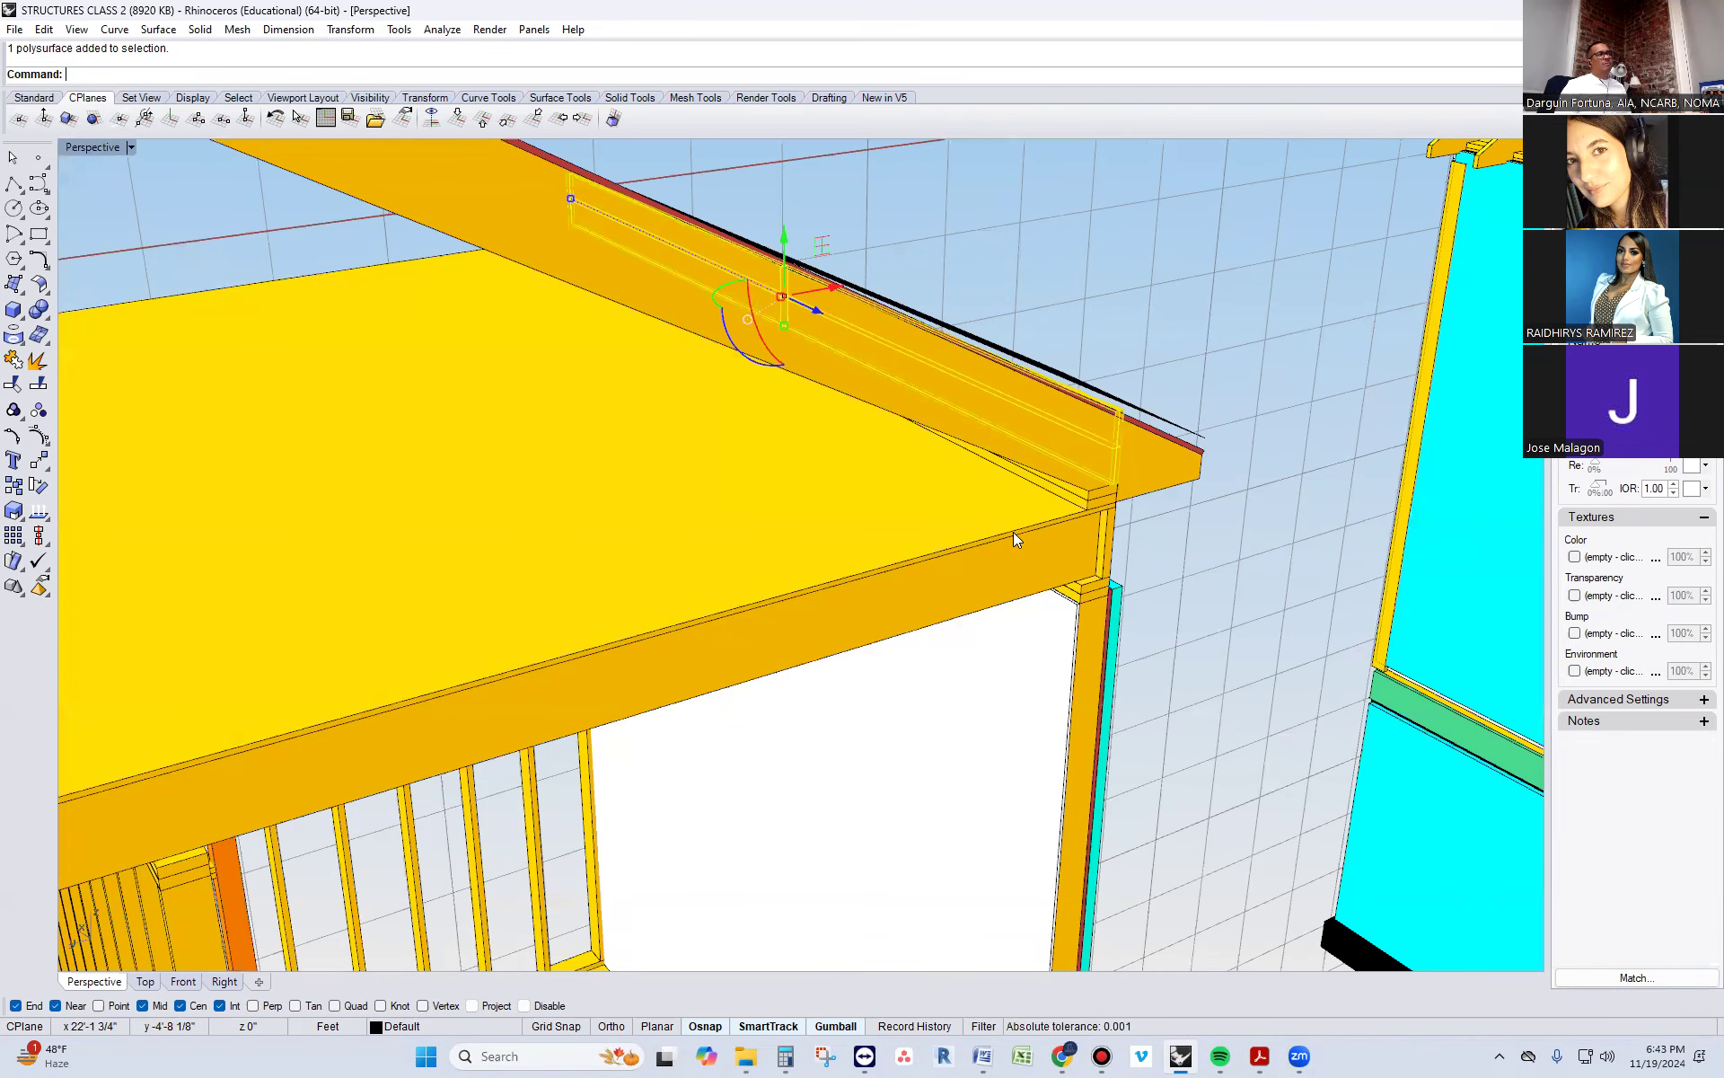
pyautogui.moveTo(1013, 532)
pyautogui.mouseDown(button='right')
pyautogui.moveTo(916, 577)
pyautogui.moveTo(1027, 530)
pyautogui.mouseUp(button='right')
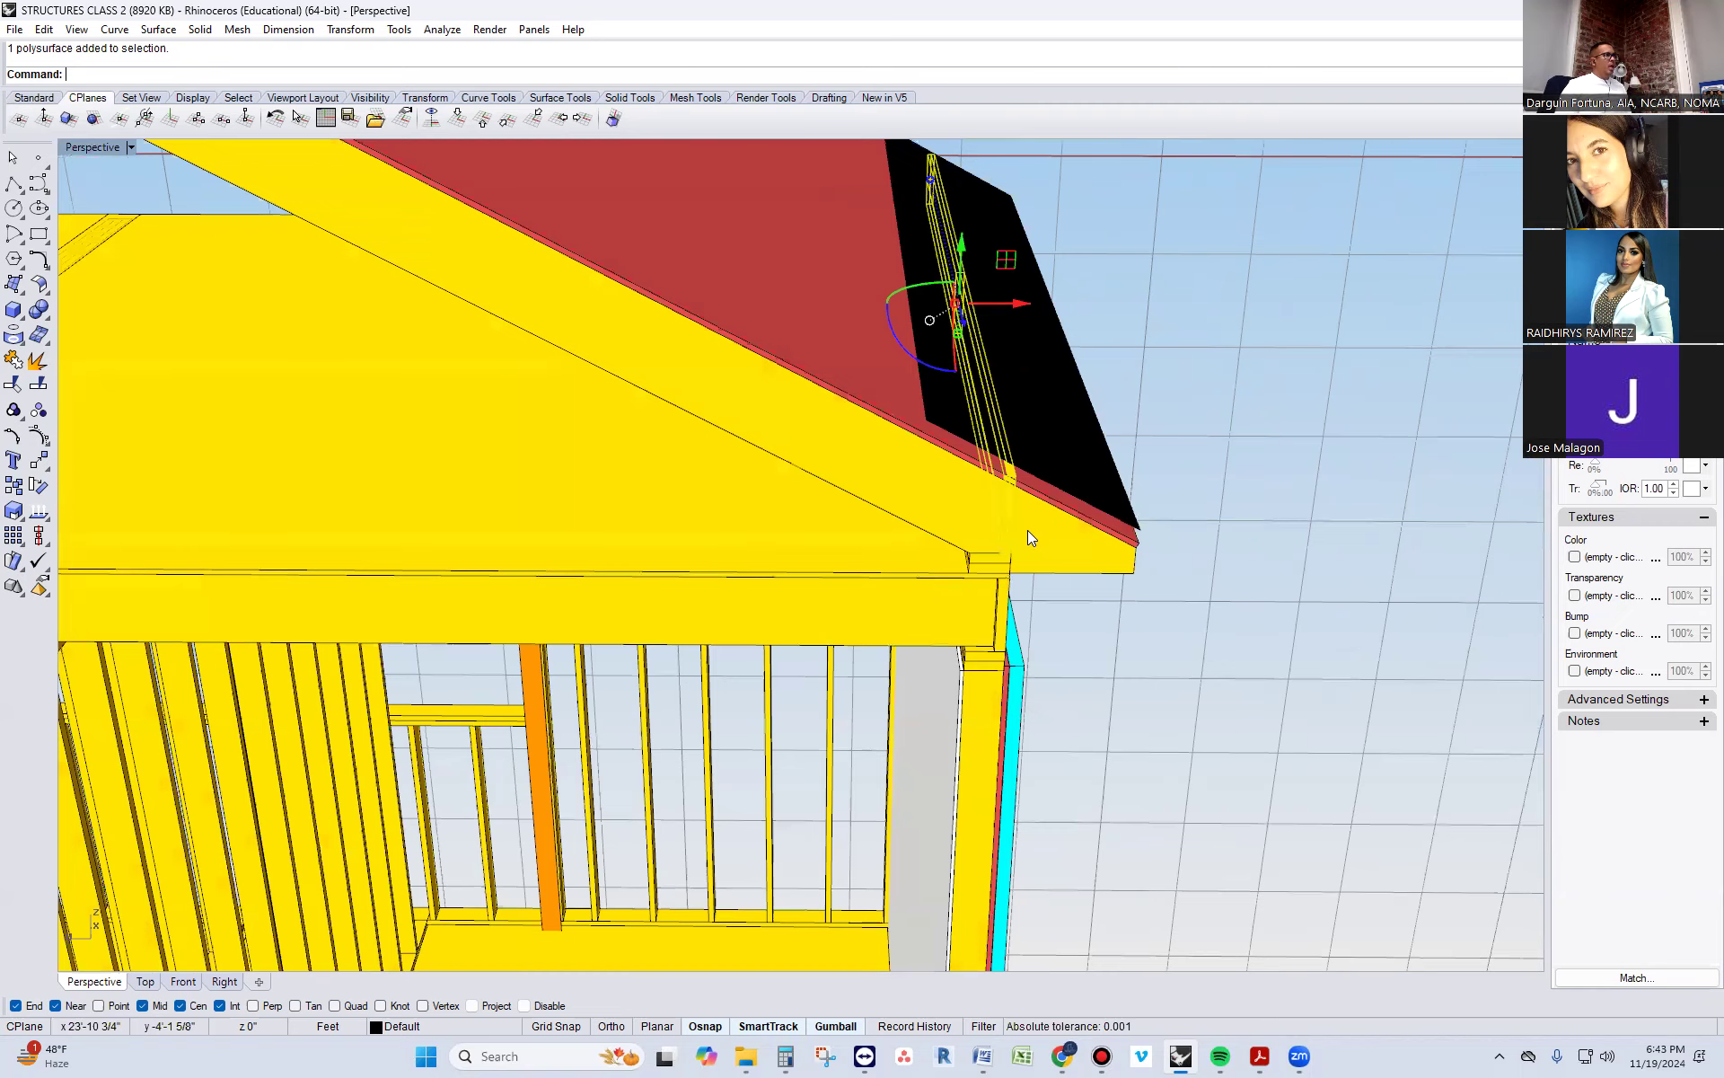
pyautogui.scroll(-2, 1027, 529)
pyautogui.press('Return')
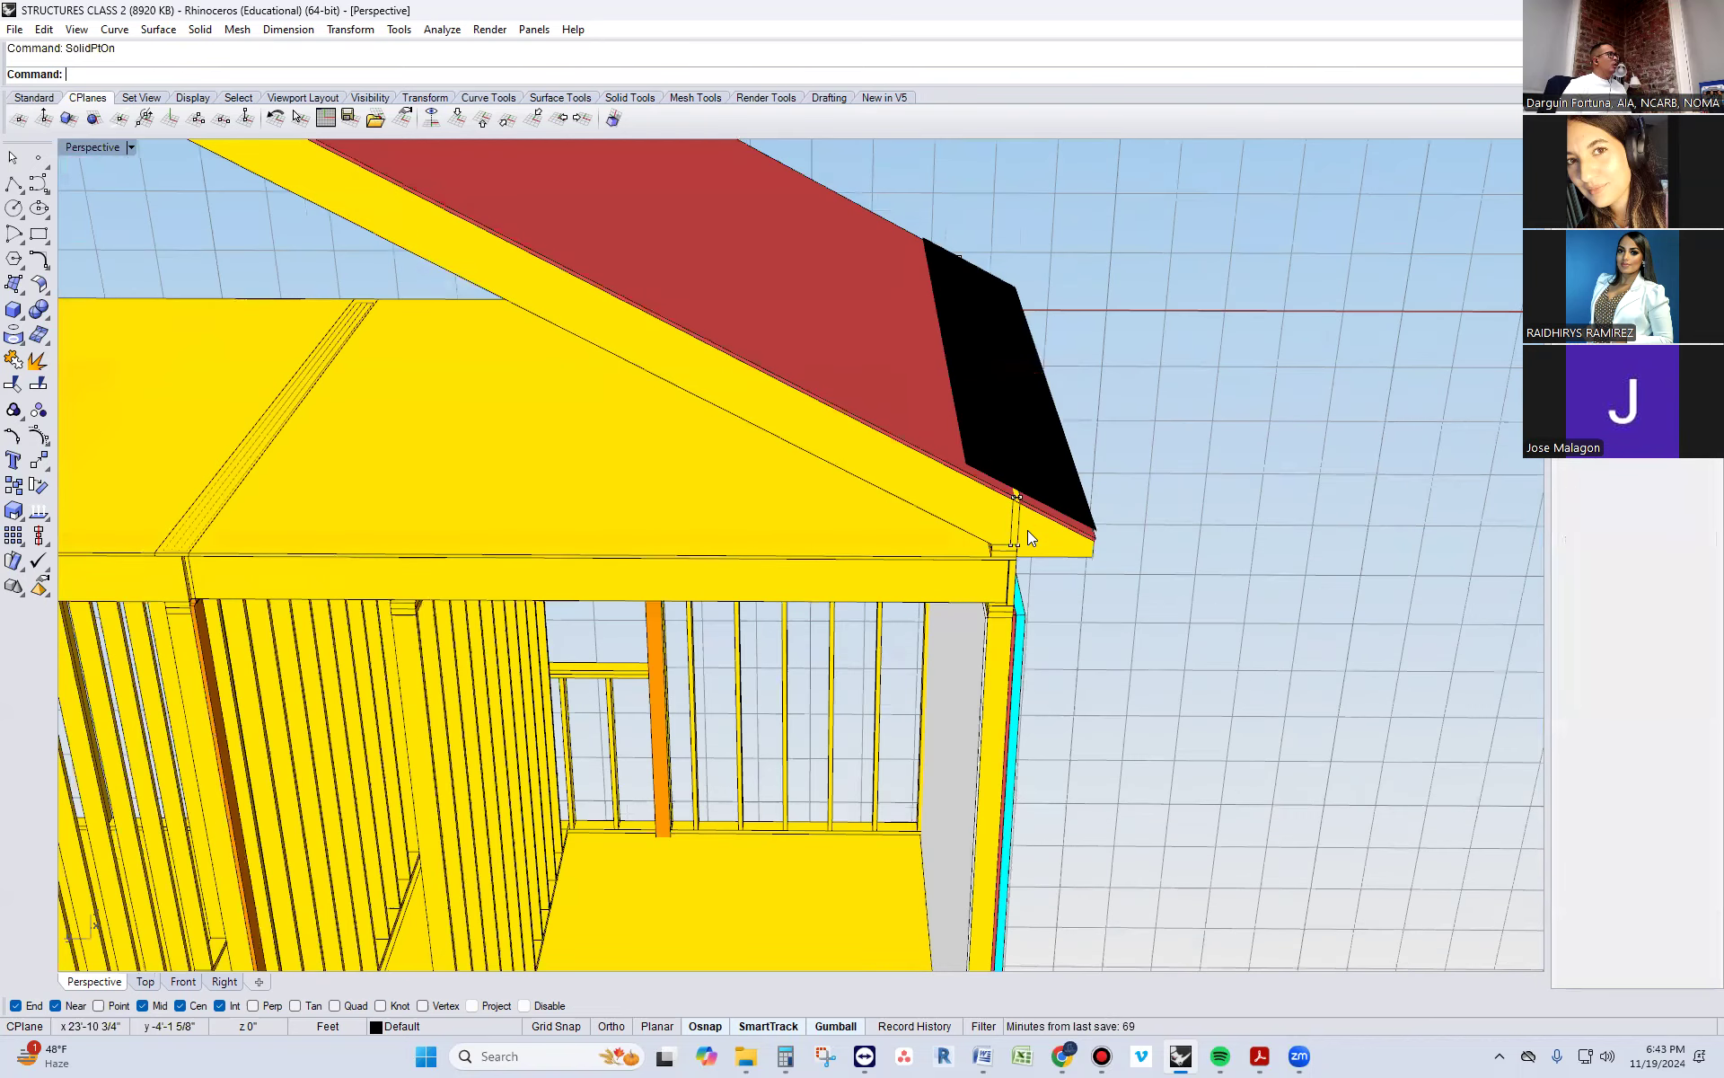
# Move the board's upper edit points down so its top fits beneath the roof sheathing, and turn the points off
pyautogui.moveTo(1027, 530); pyautogui.dragTo(930, 273, button='right')
pyautogui.moveTo(931, 273); pyautogui.dragTo(1037, 444)
pyautogui.scroll(5, 1008, 496)
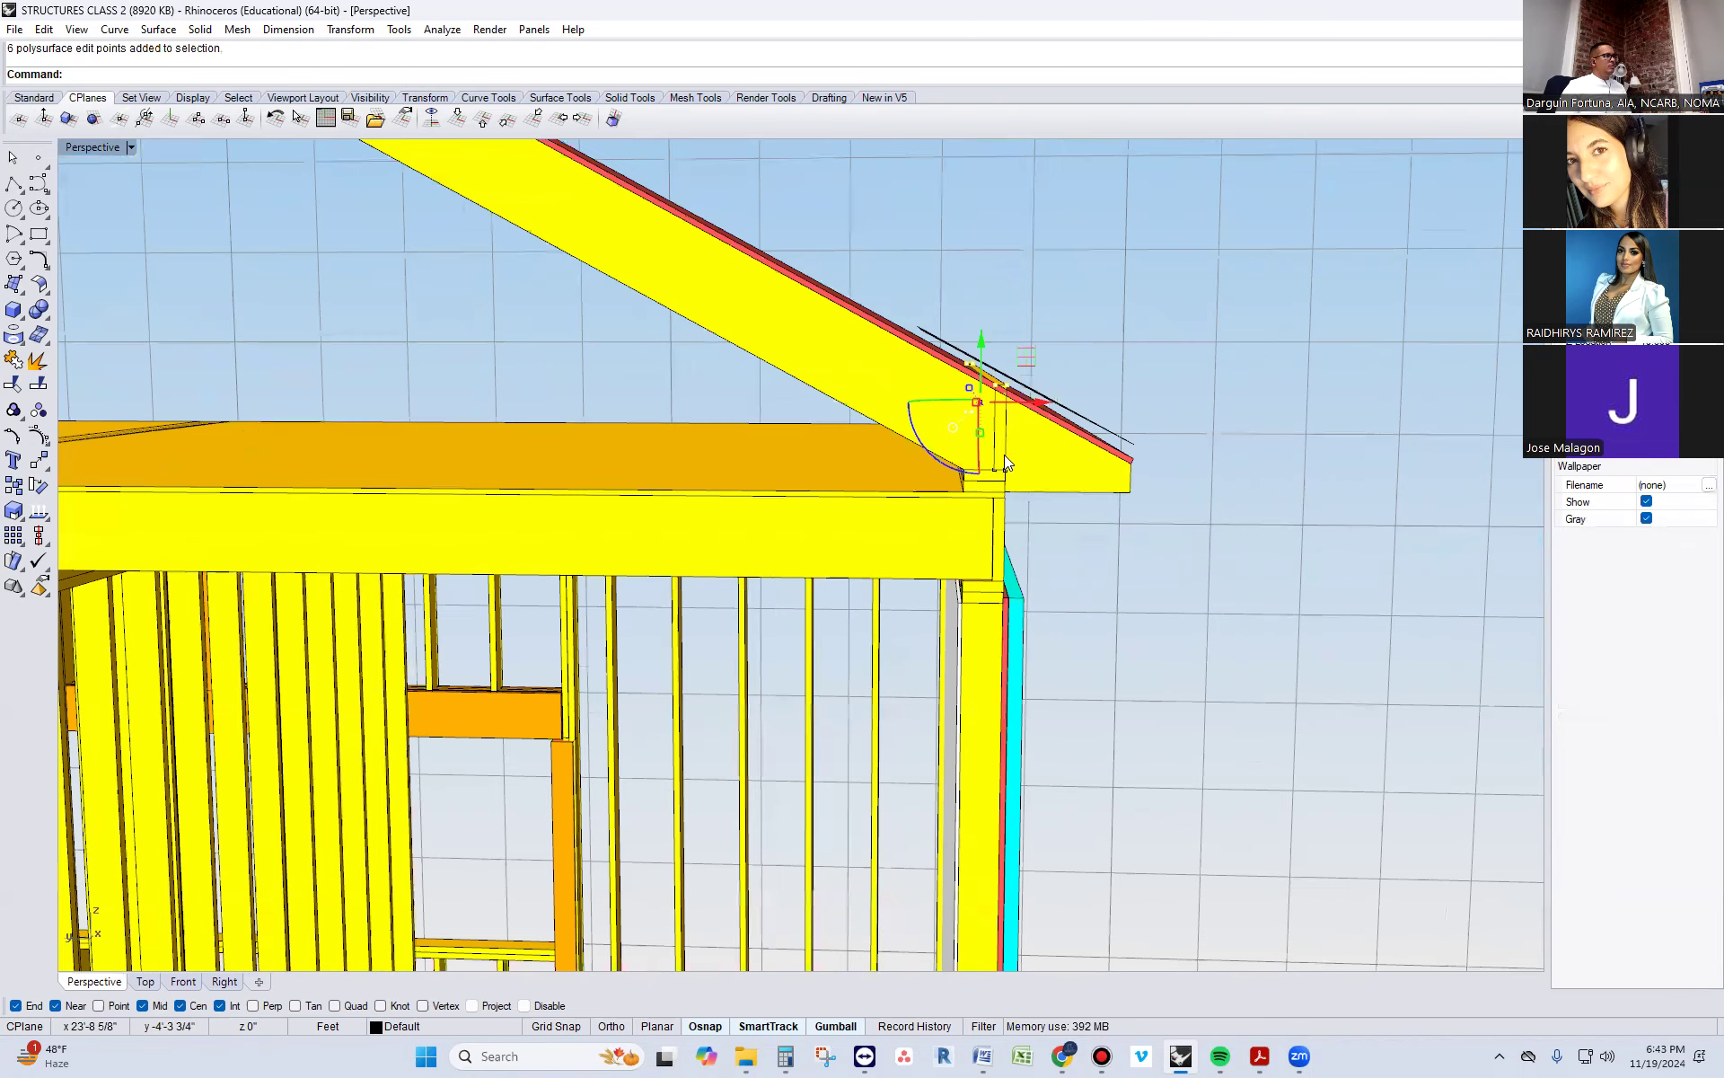
pyautogui.moveTo(966, 316); pyautogui.dragTo(967, 325)
pyautogui.press('Escape')
pyautogui.press('Escape')
# Examine the blocking board between the rafters along the eave from outside and from inside the attic
pyautogui.moveTo(1037, 553); pyautogui.dragTo(733, 438, button='right')
pyautogui.click(1392, 404)
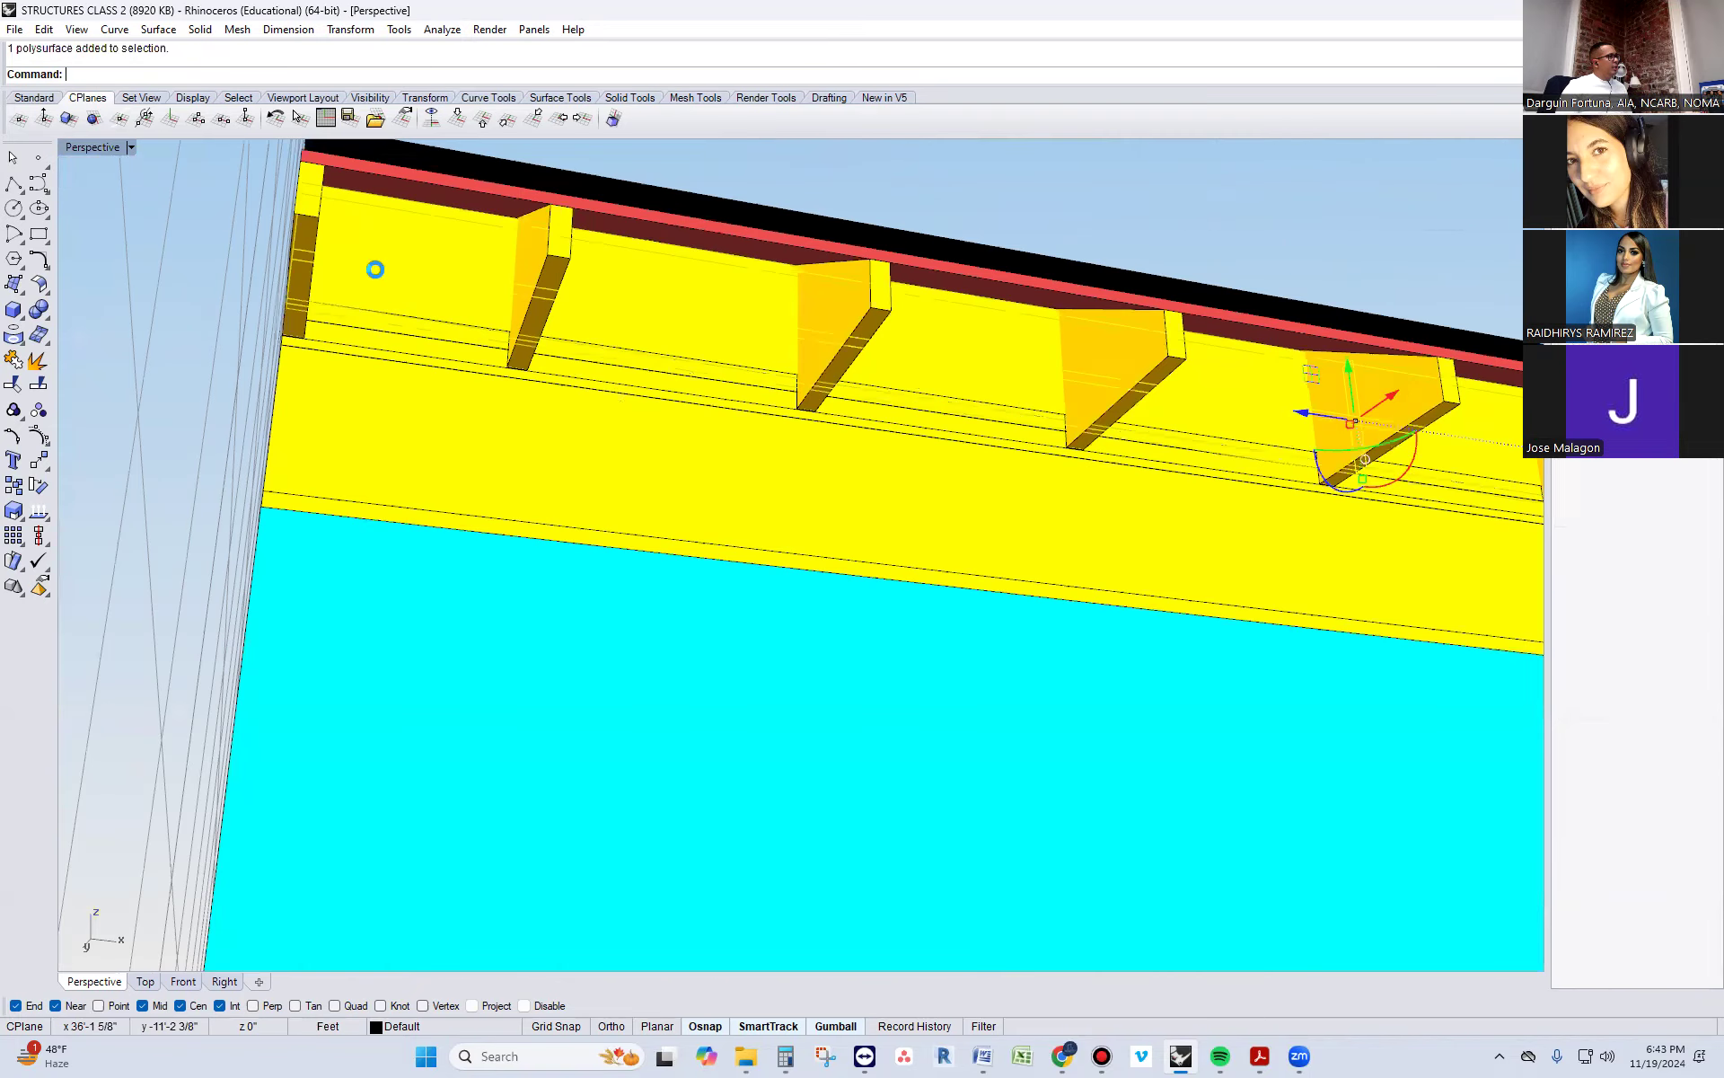
pyautogui.press('Escape')
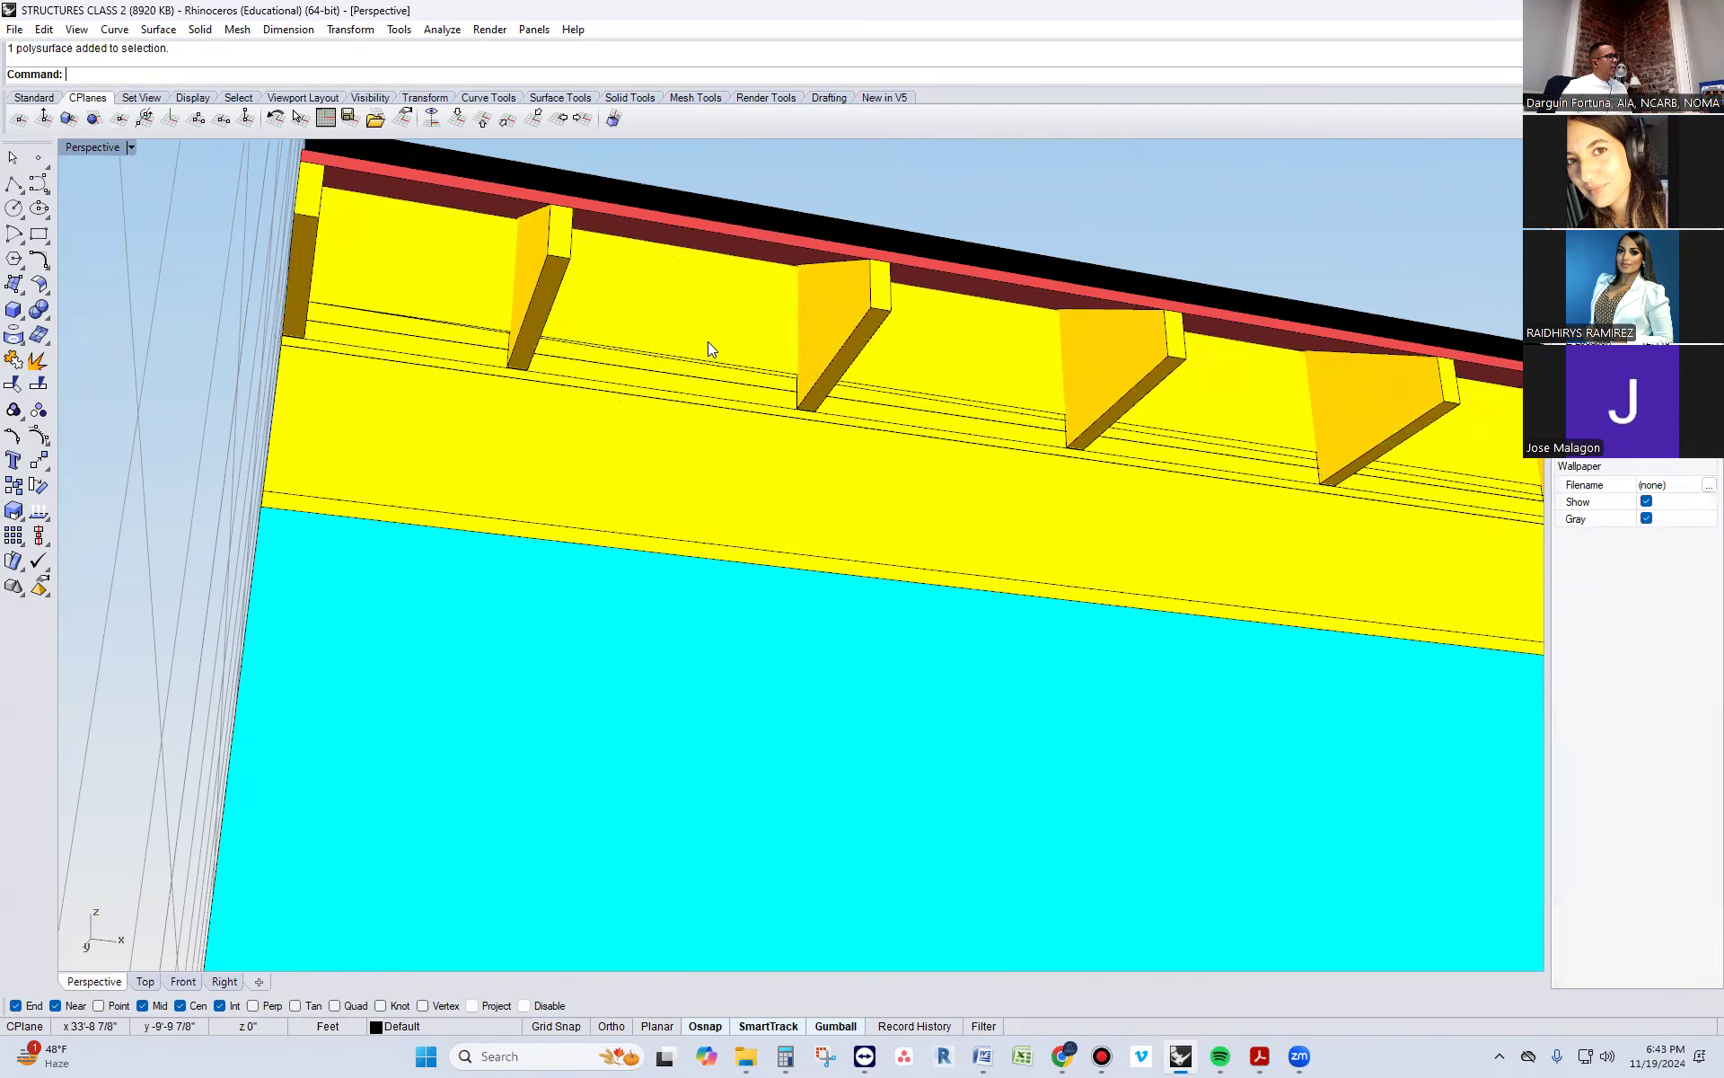
pyautogui.moveTo(543, 377); pyautogui.dragTo(980, 320, button='right')
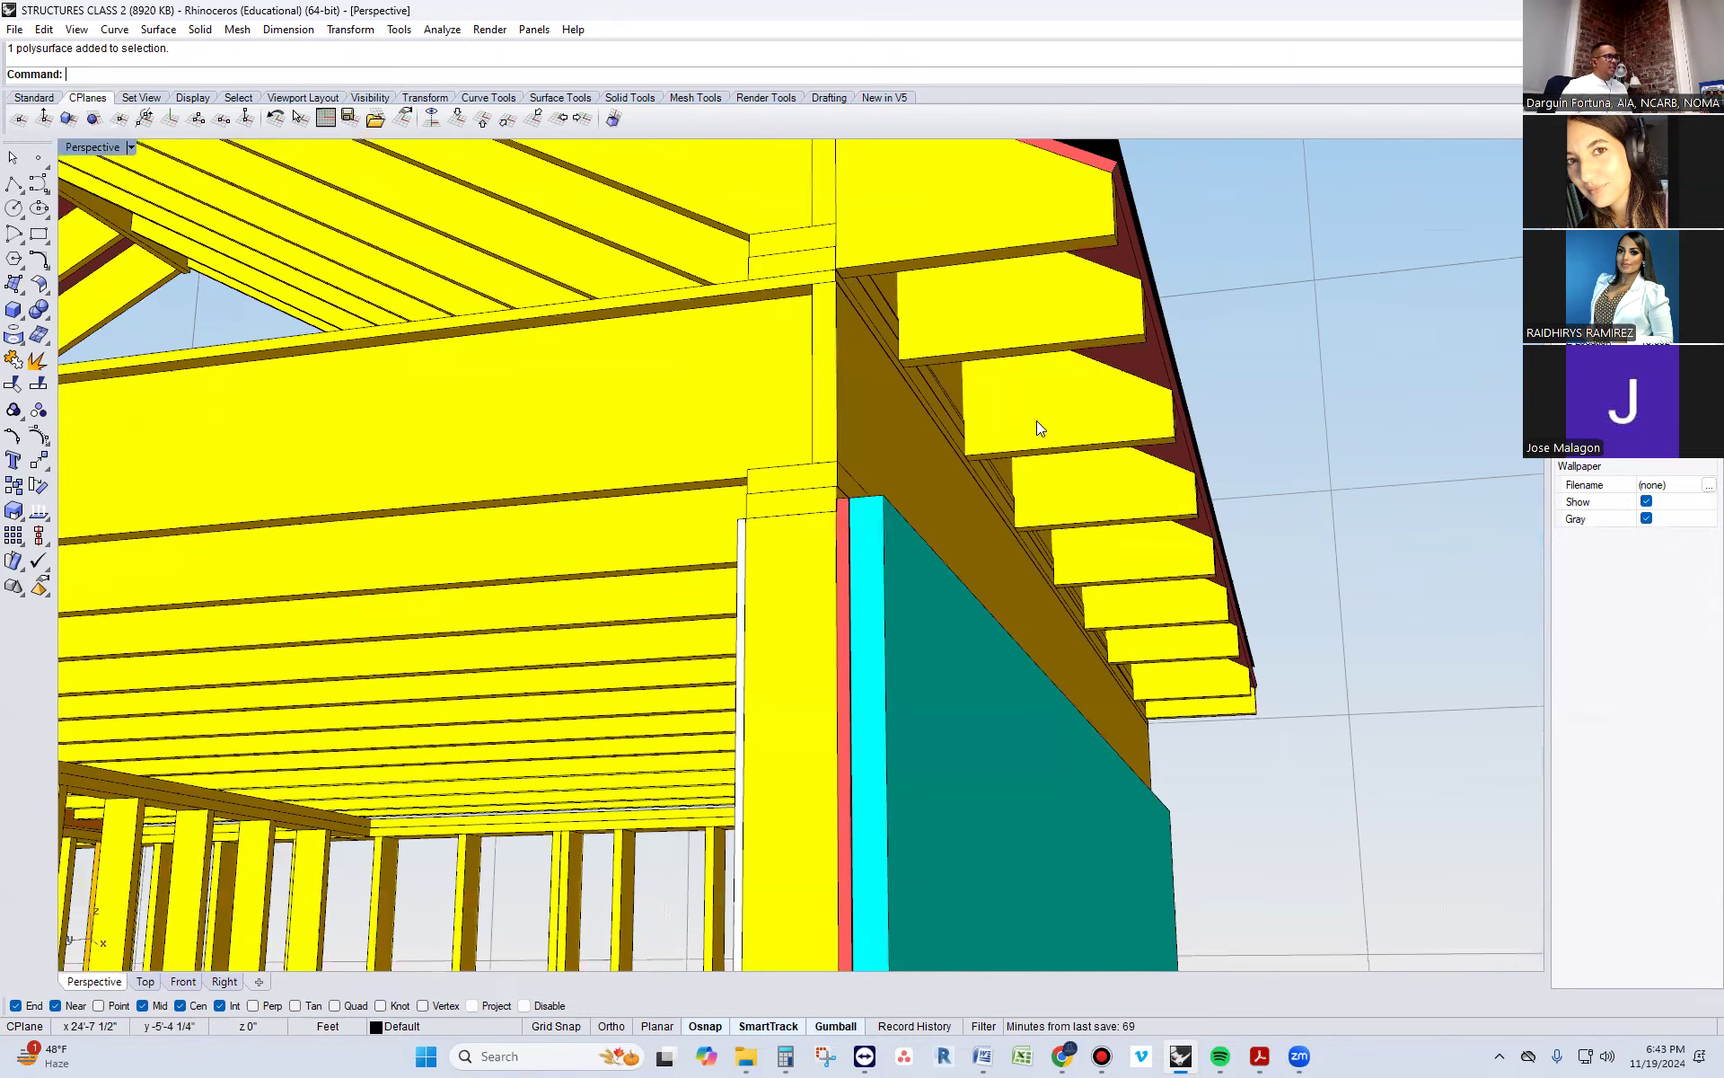
pyautogui.scroll(-3, 1121, 584)
pyautogui.moveTo(1081, 590); pyautogui.dragTo(1103, 435, button='right')
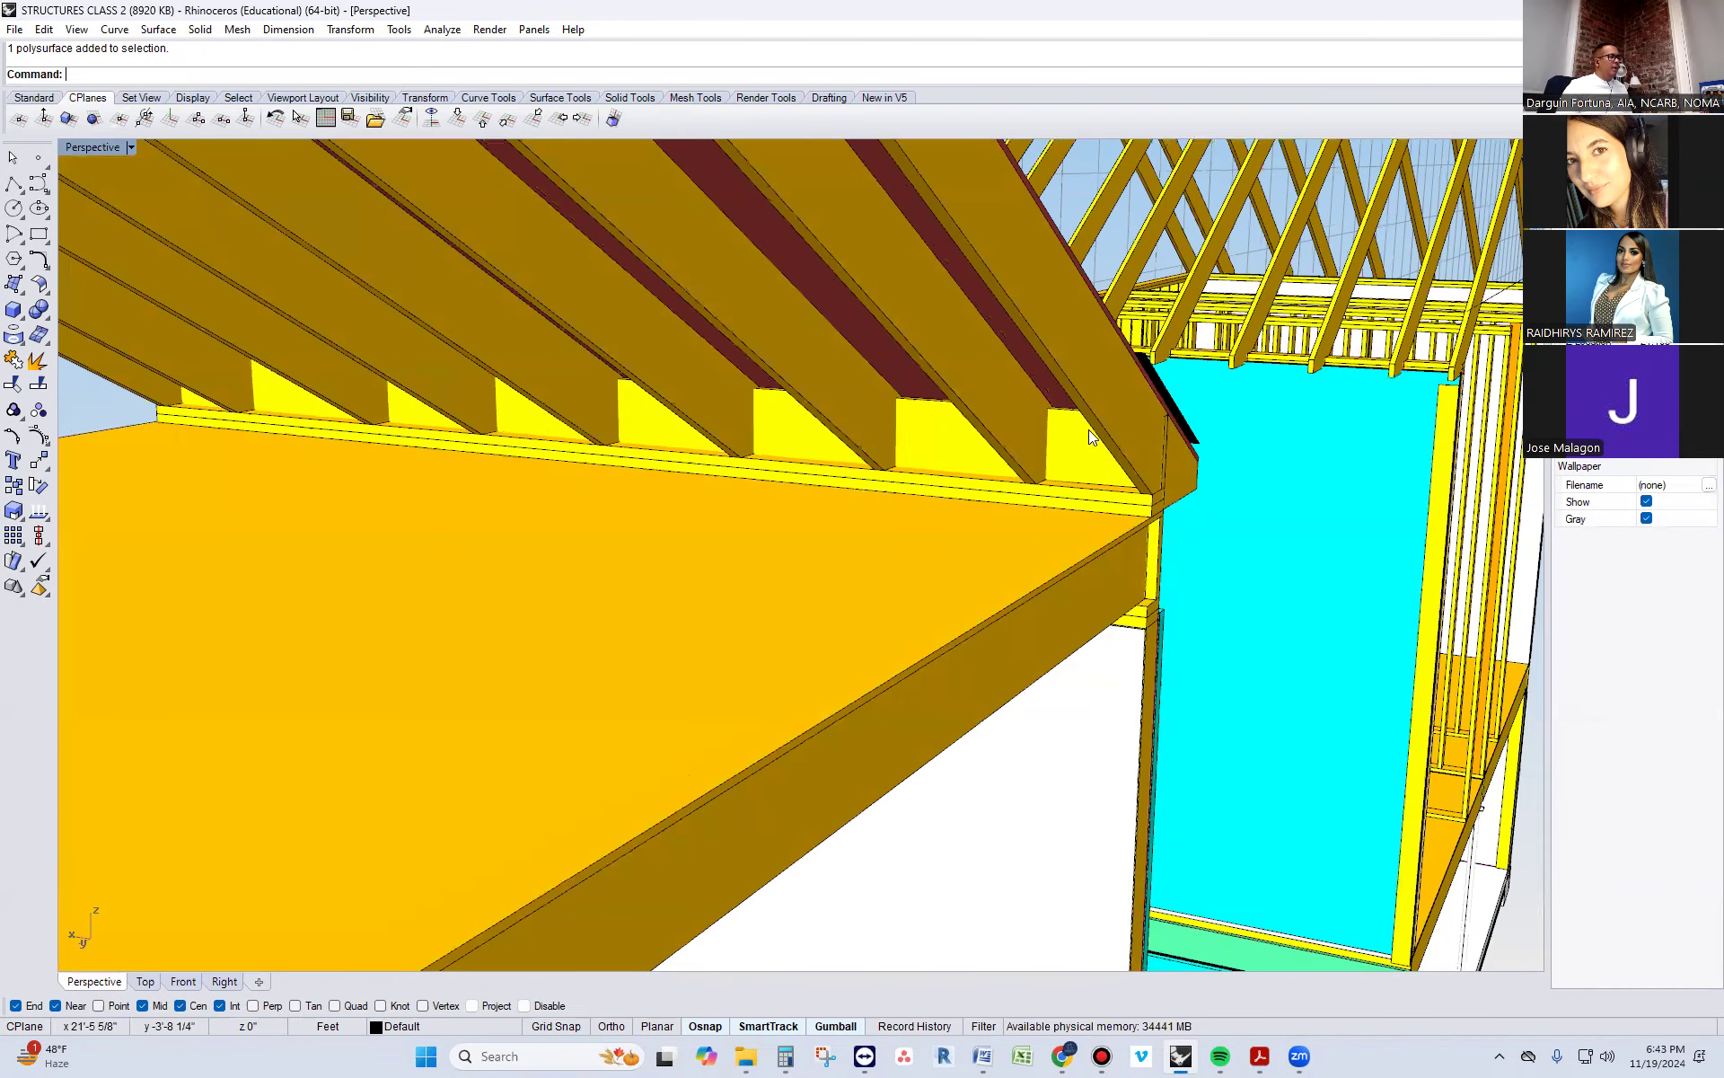
pyautogui.moveTo(1058, 514); pyautogui.dragTo(801, 544, button='right')
pyautogui.scroll(-1, 801, 544)
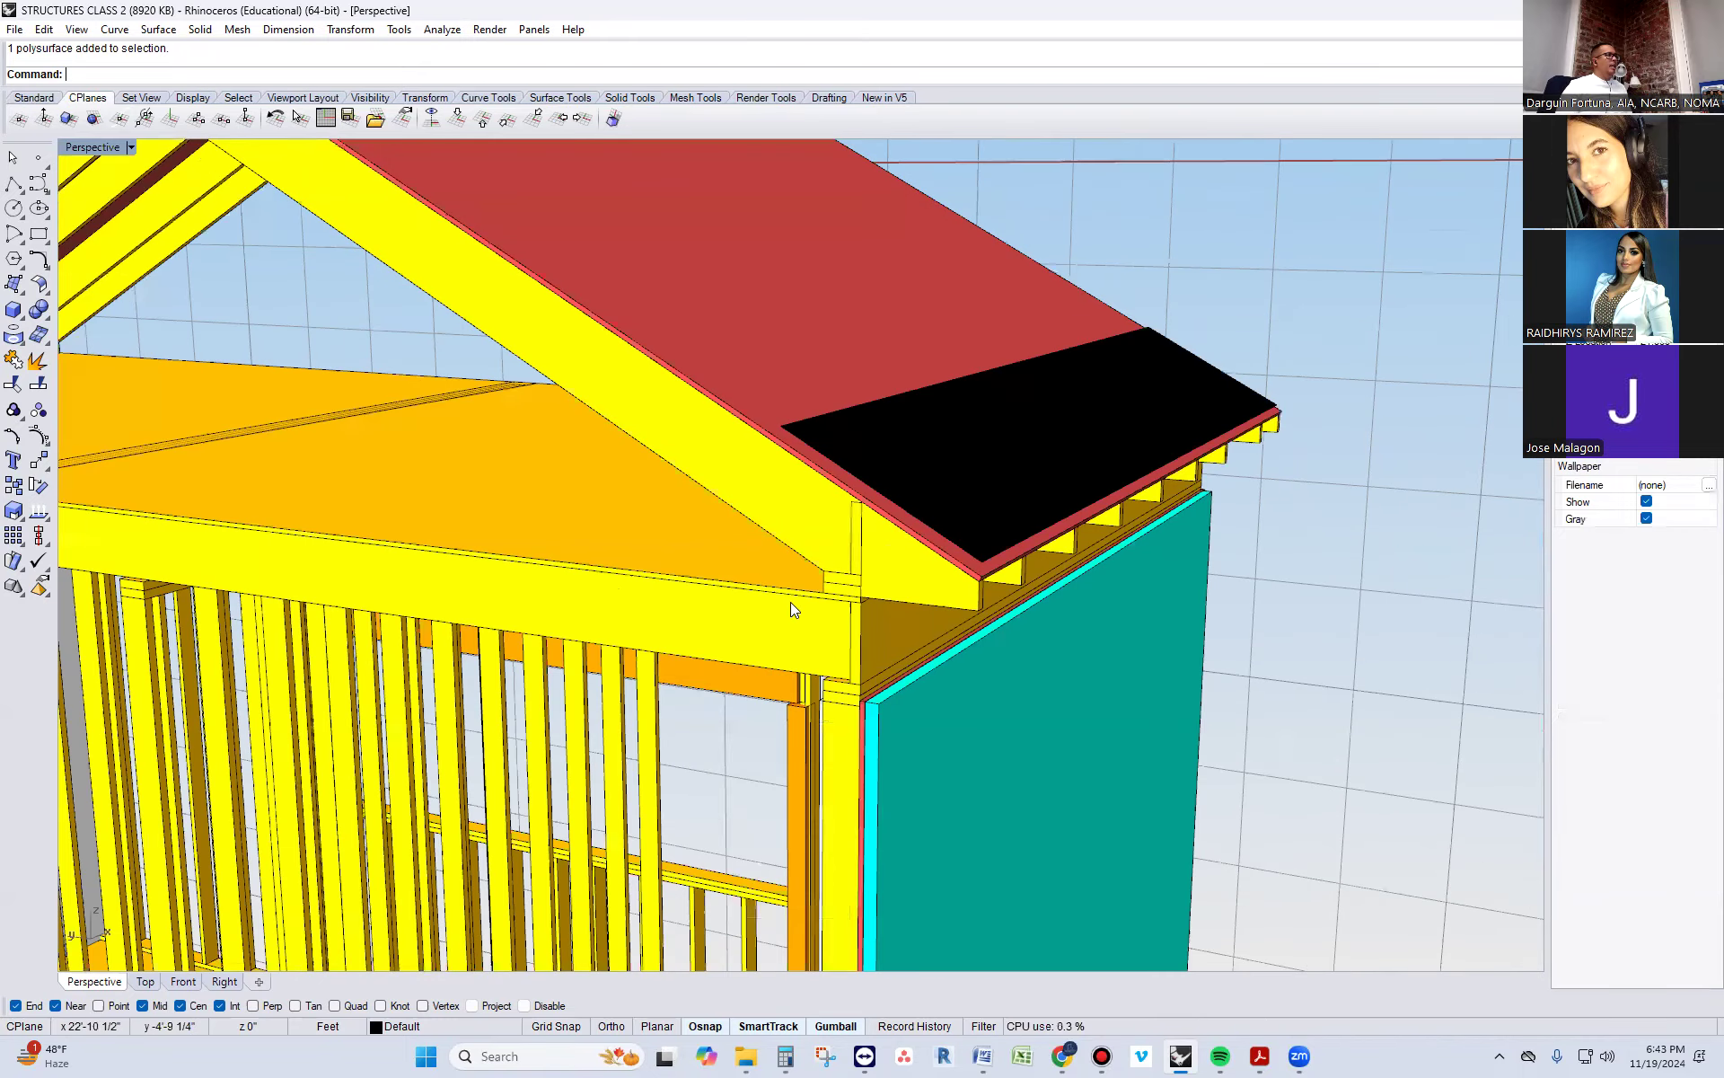
# Copy the selected plate under the rafters, flush against the outer face of the rim joist at the eave
pyautogui.scroll(-1, 773, 627)
pyautogui.moveTo(772, 627); pyautogui.dragTo(809, 637, button='right')
pyautogui.scroll(2, 970, 650)
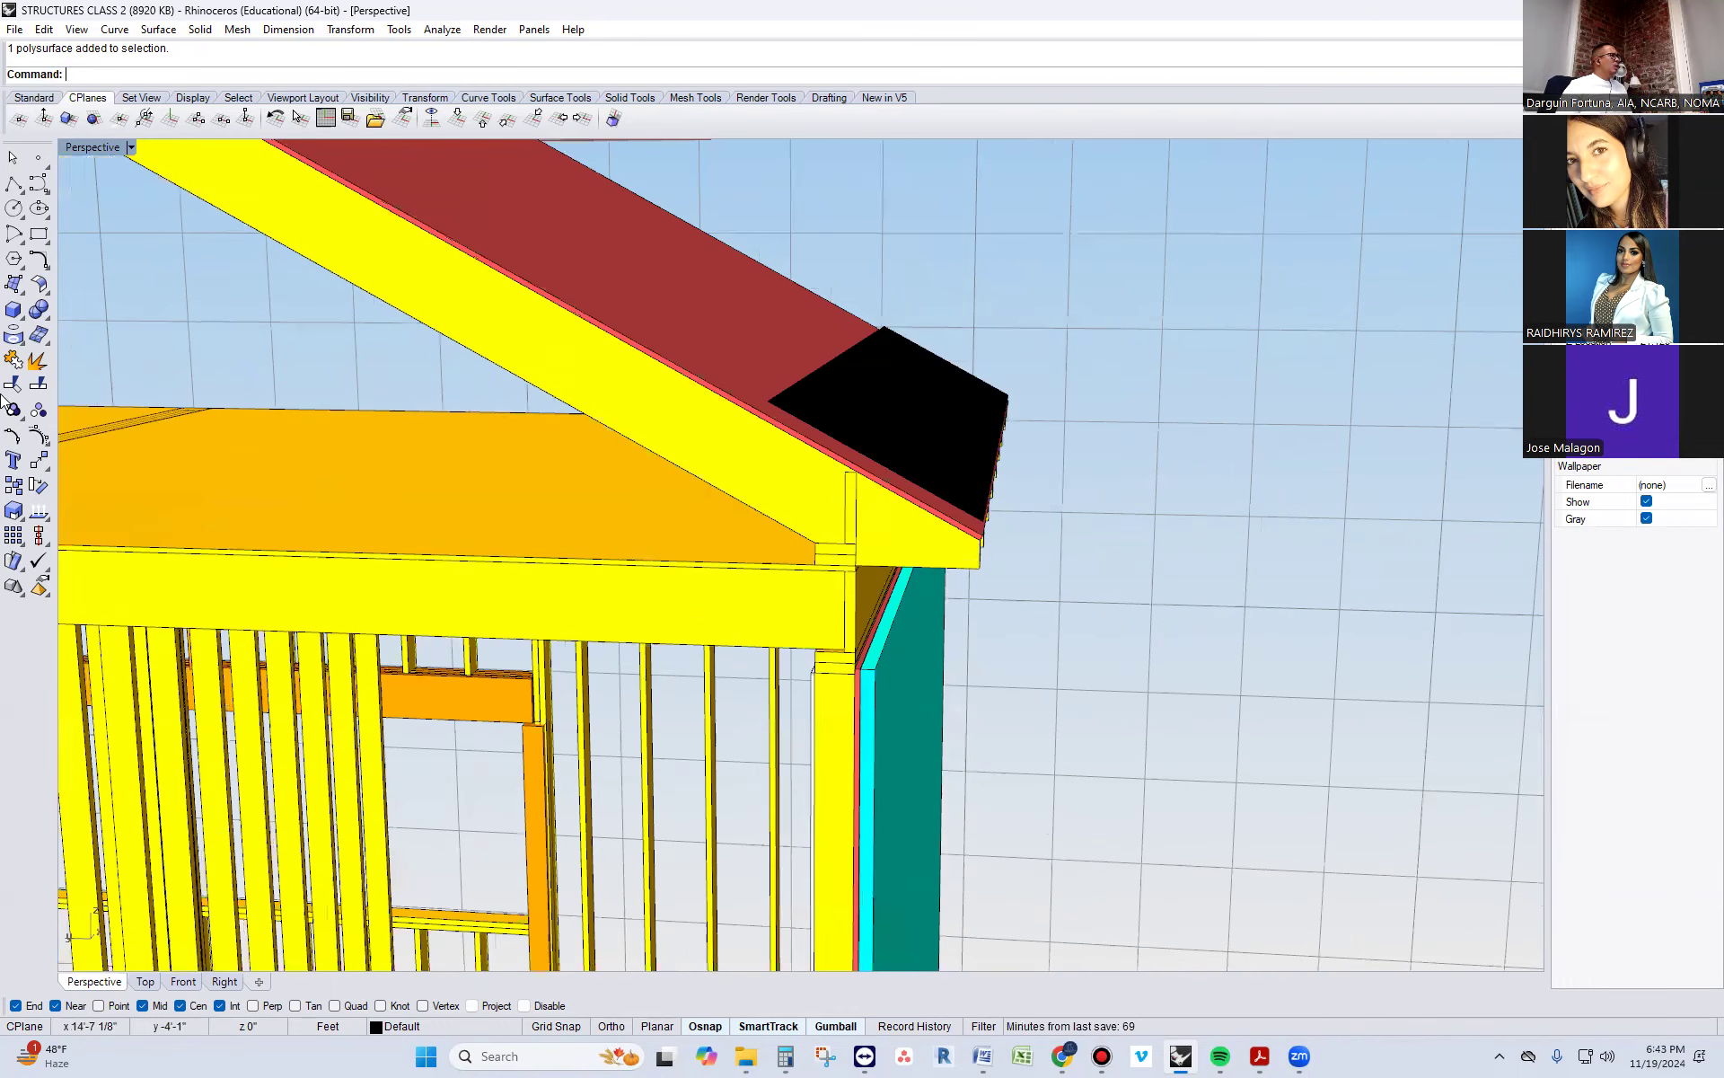
pyautogui.scroll(1, 885, 535)
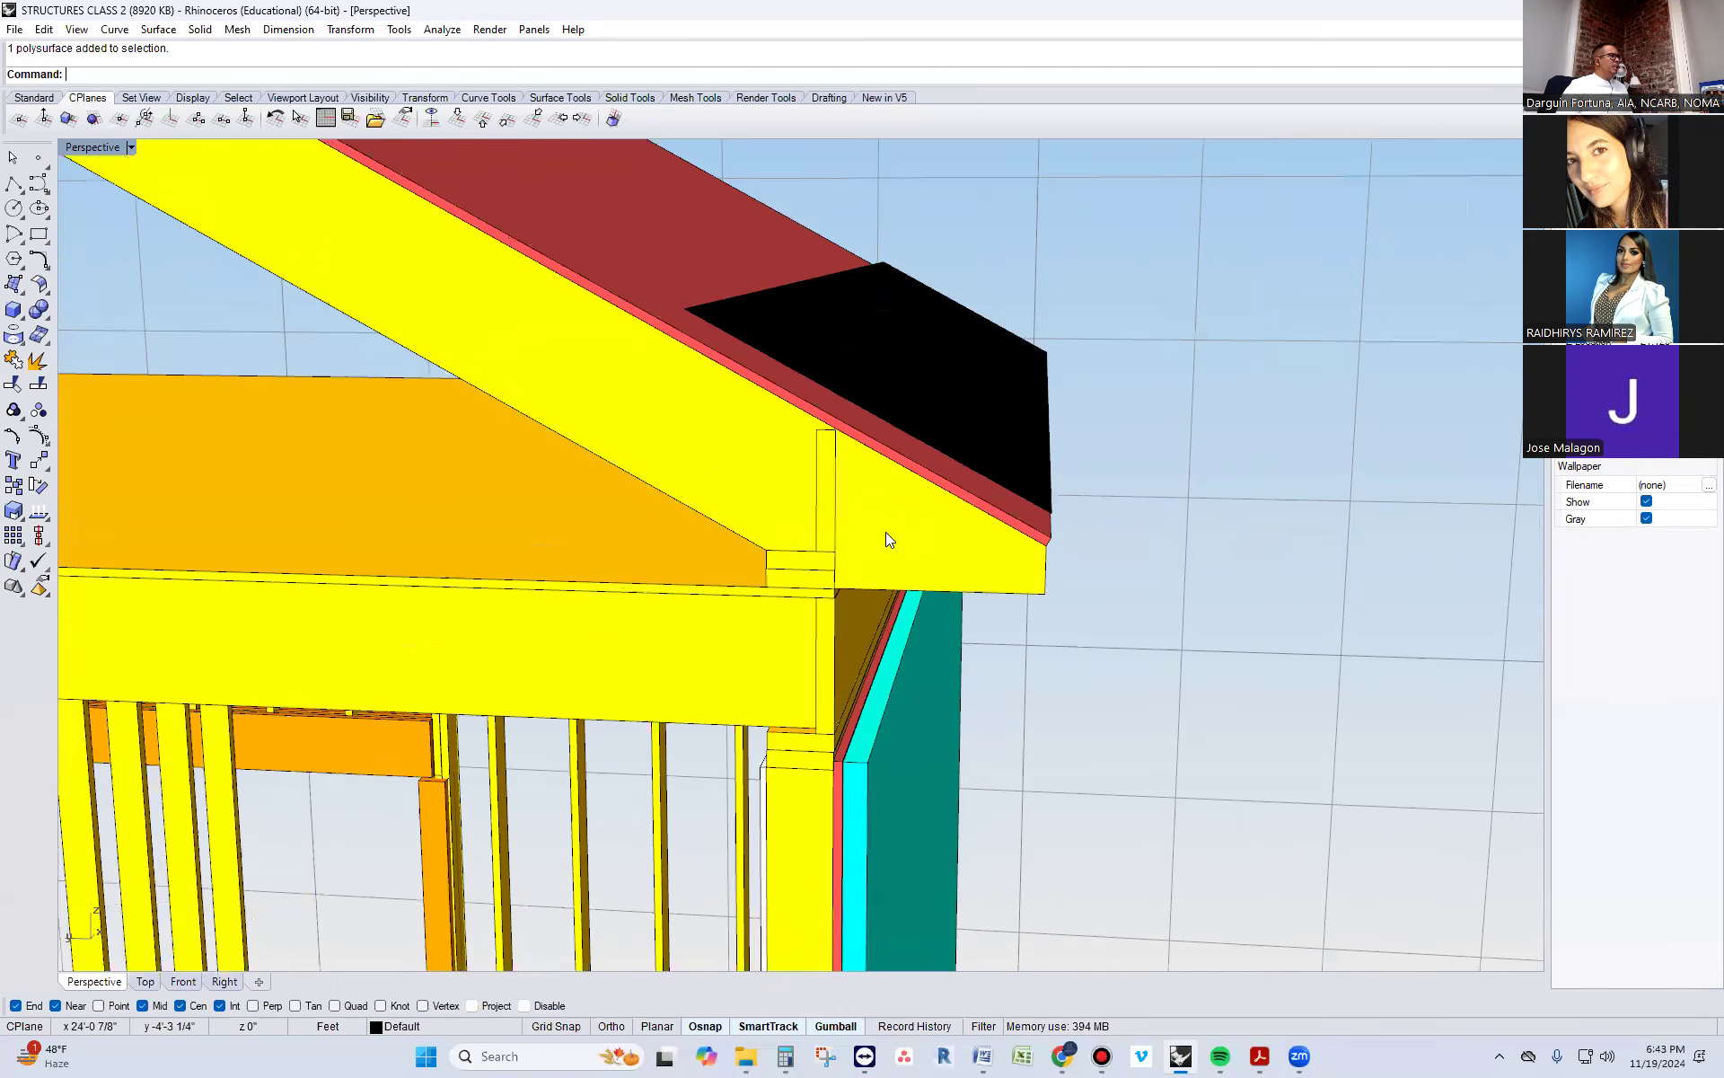
pyautogui.write('Copy')
pyautogui.press('Return')
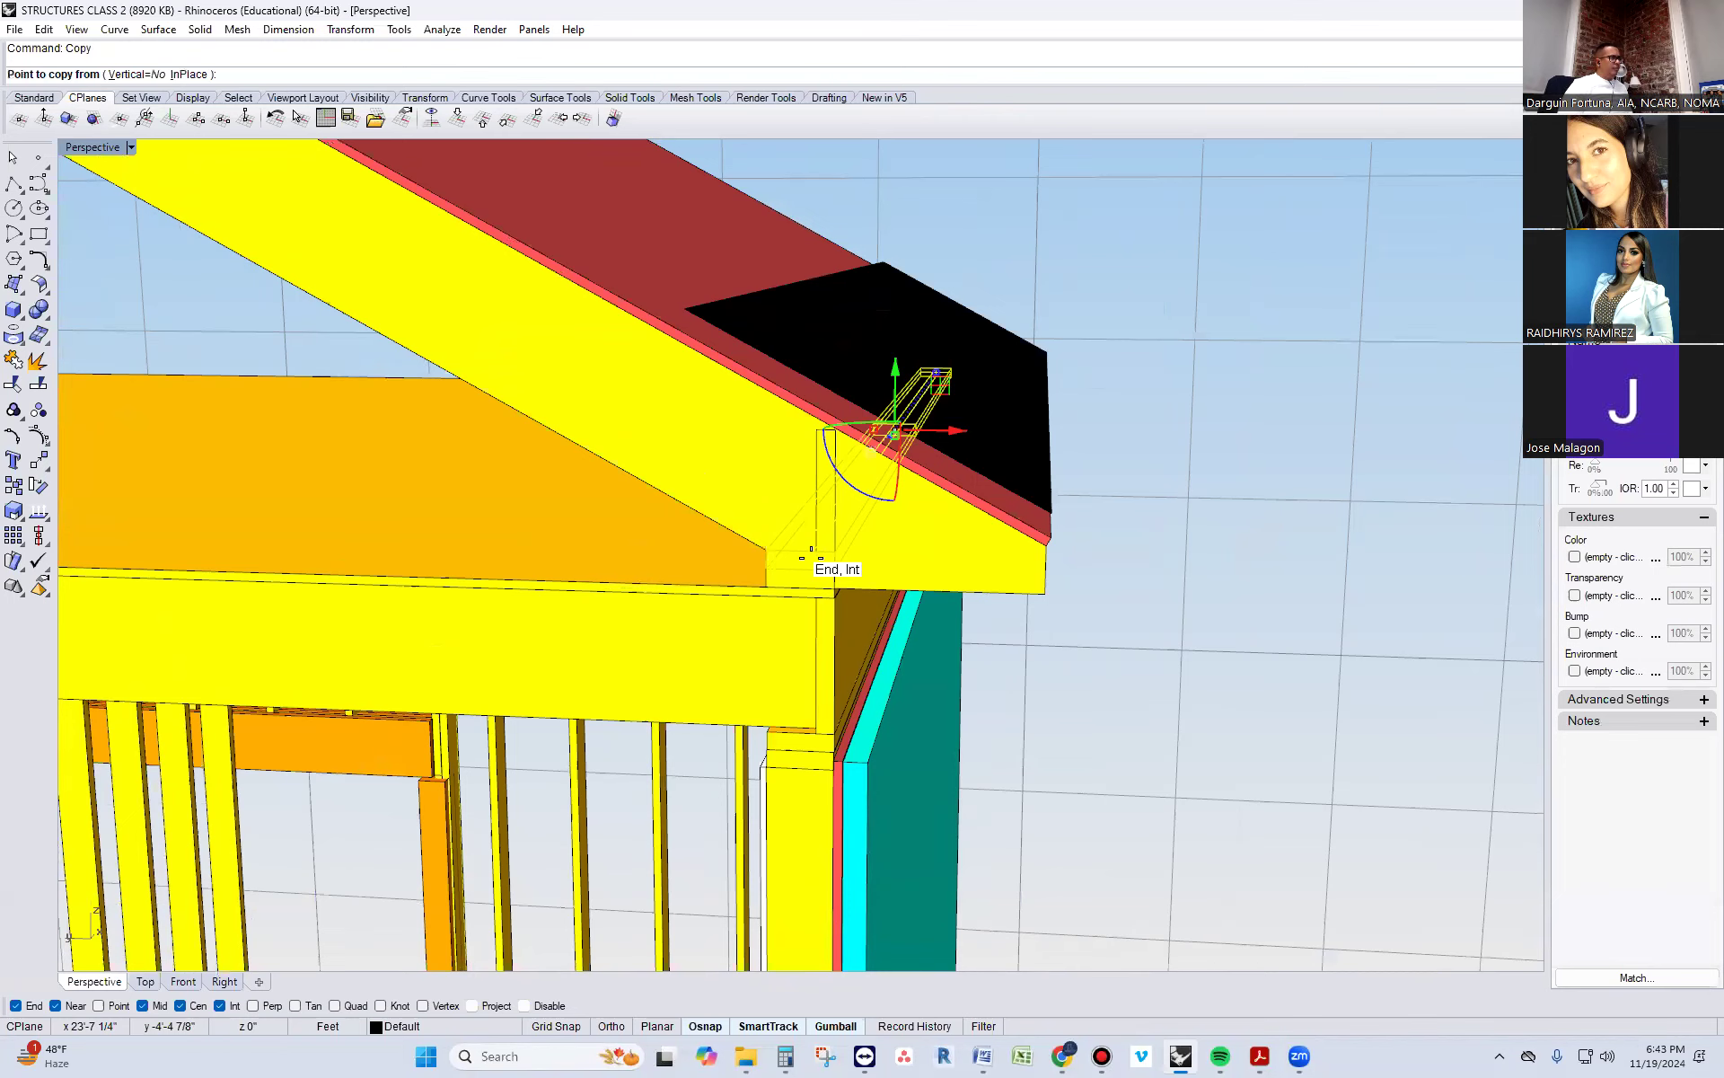
pyautogui.scroll(1, 726, 579)
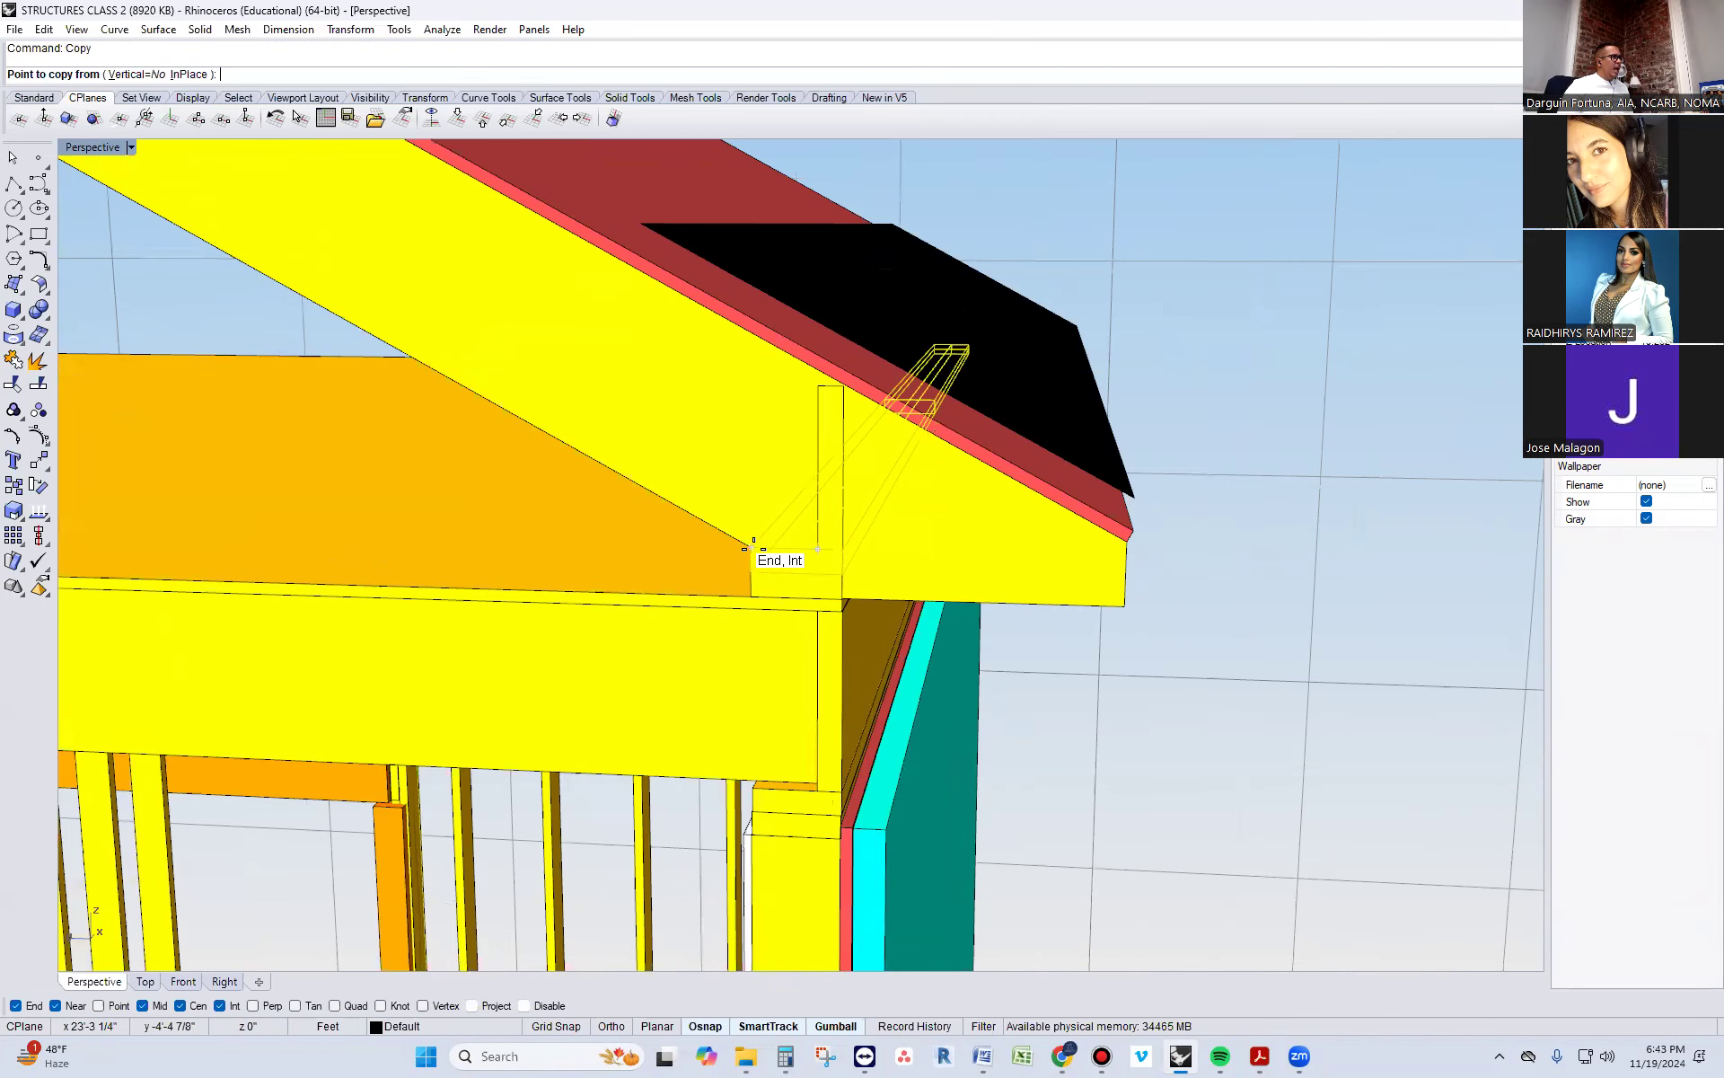
pyautogui.click(751, 548)
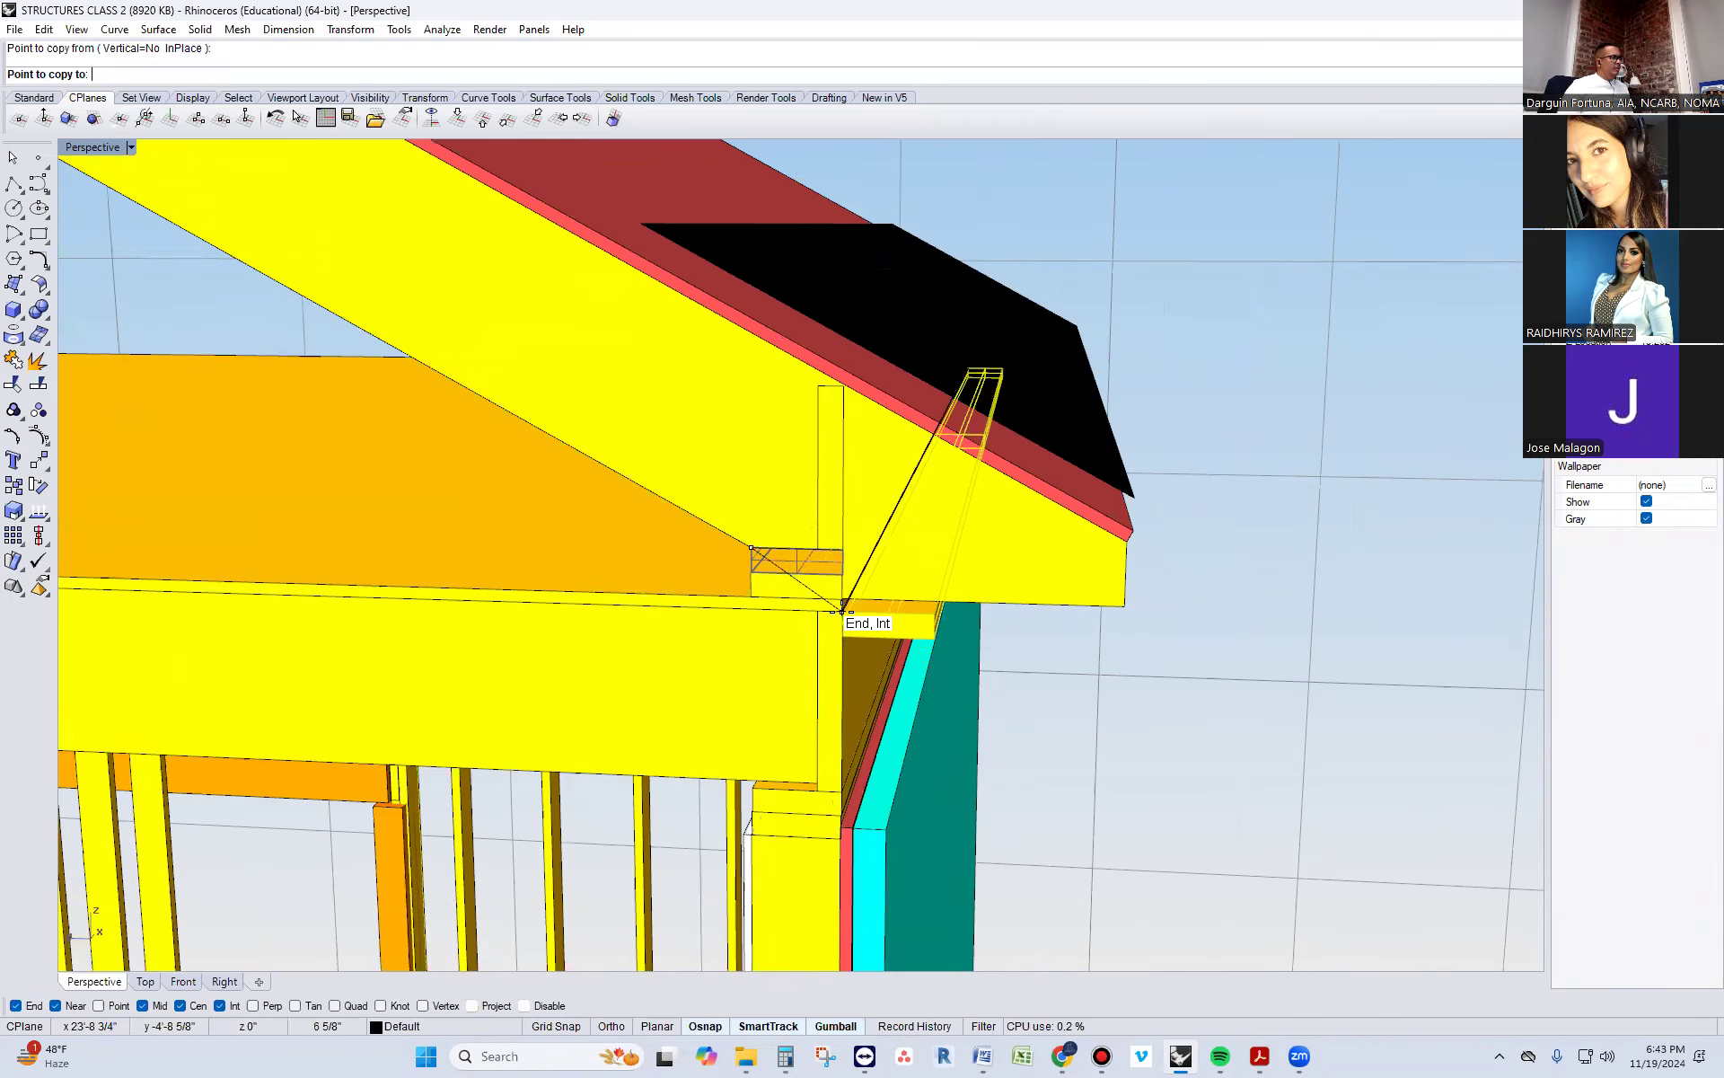
pyautogui.click(843, 598)
pyautogui.press('Return')
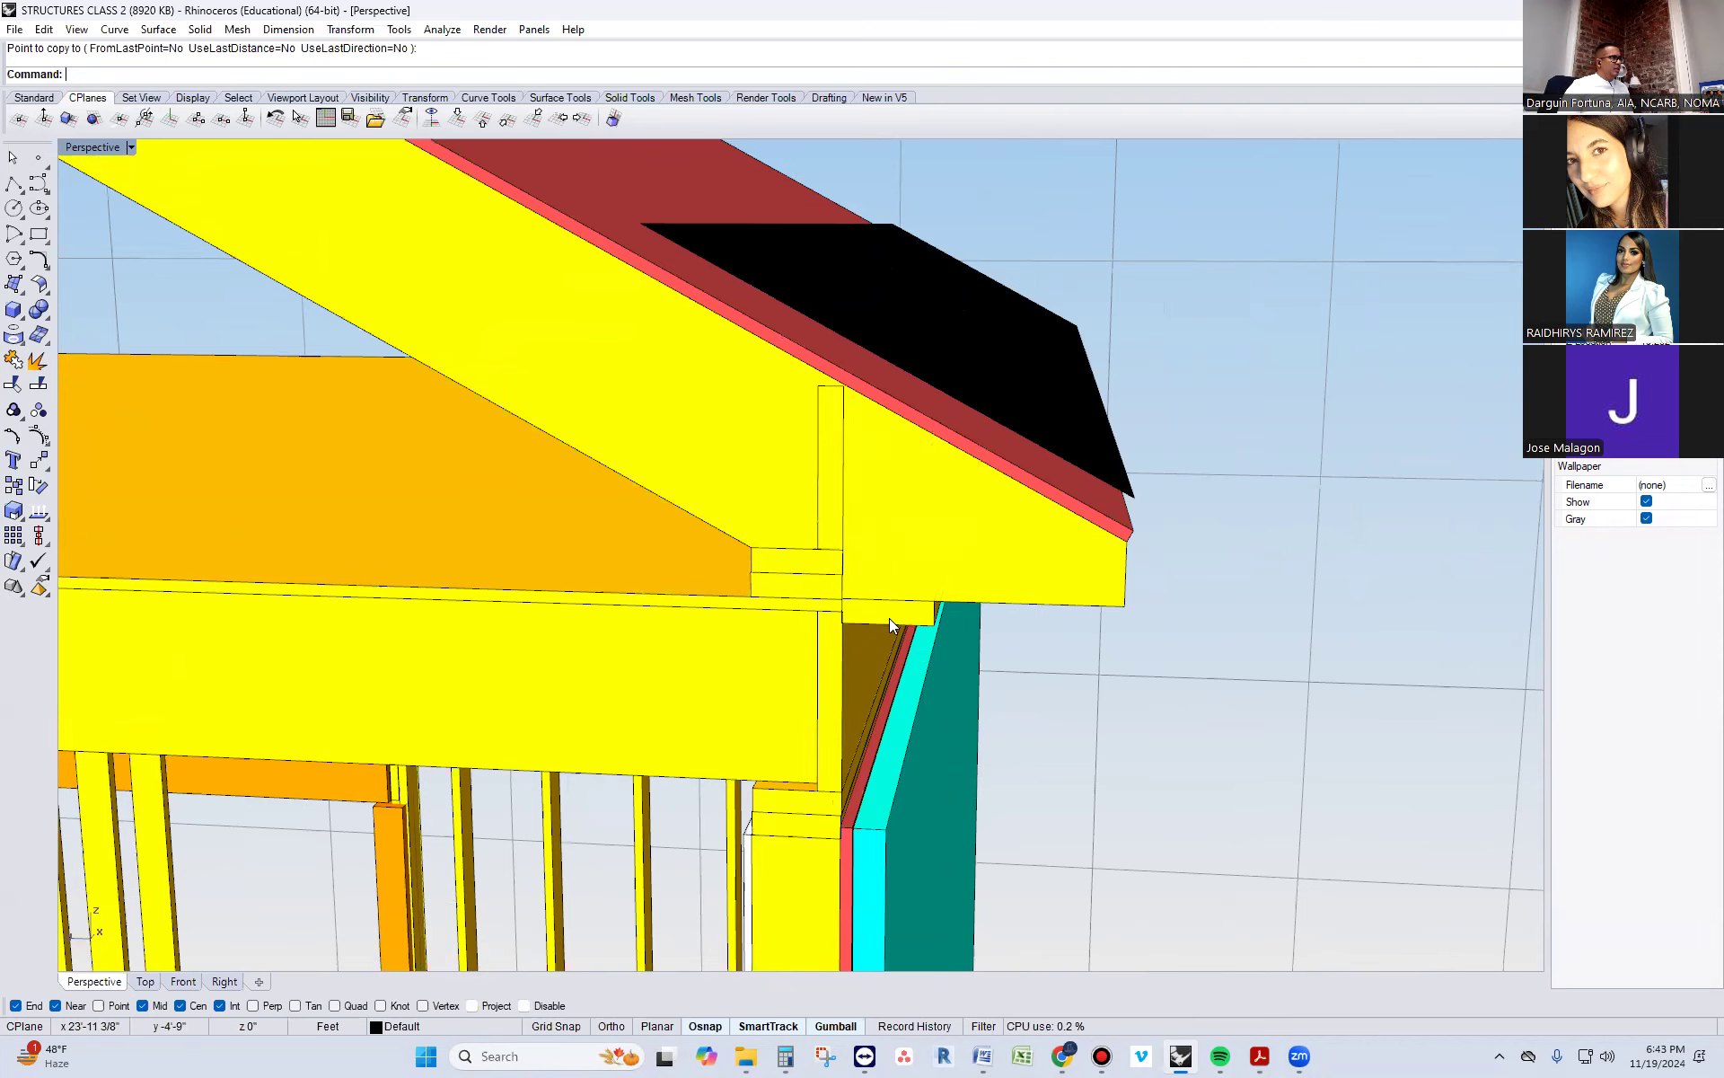
# Turn on the copied plate's solid edit points and select the two points on its outer edge at the gable end
pyautogui.click(889, 617)
pyautogui.write('So')
pyautogui.press('Return')
pyautogui.moveTo(887, 616); pyautogui.dragTo(925, 501, button='right')
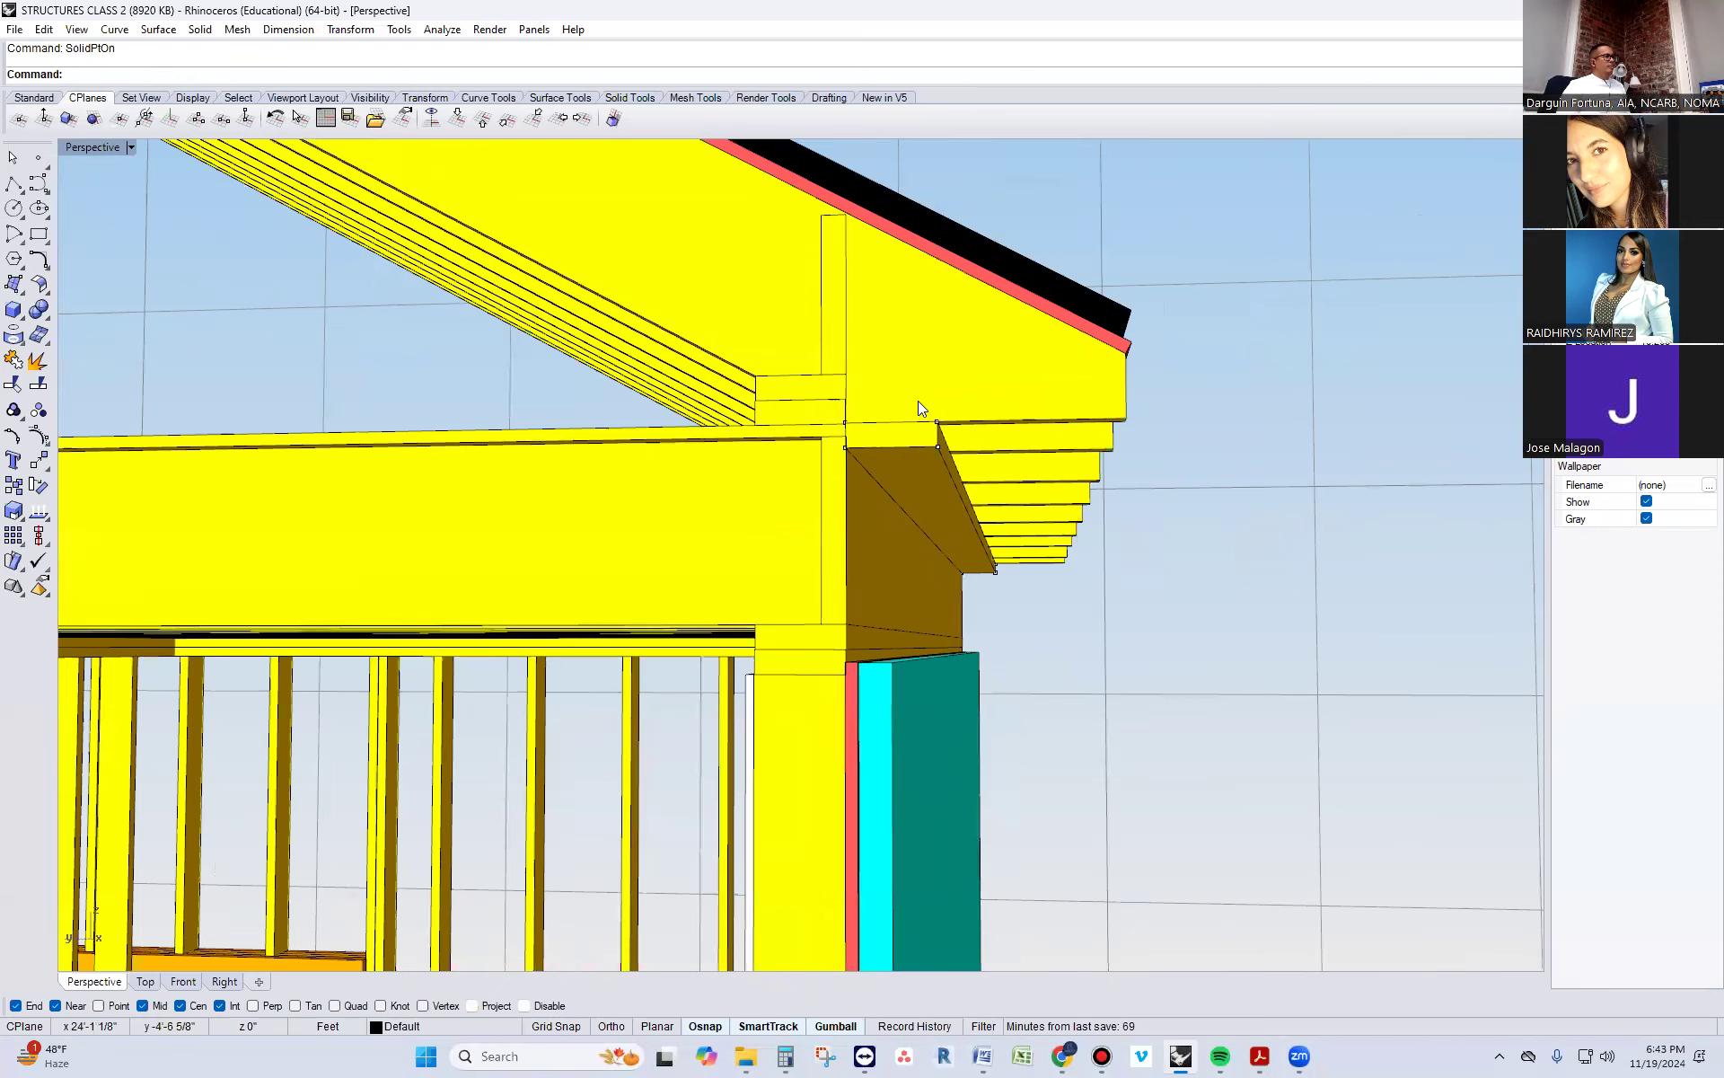
pyautogui.click(937, 420)
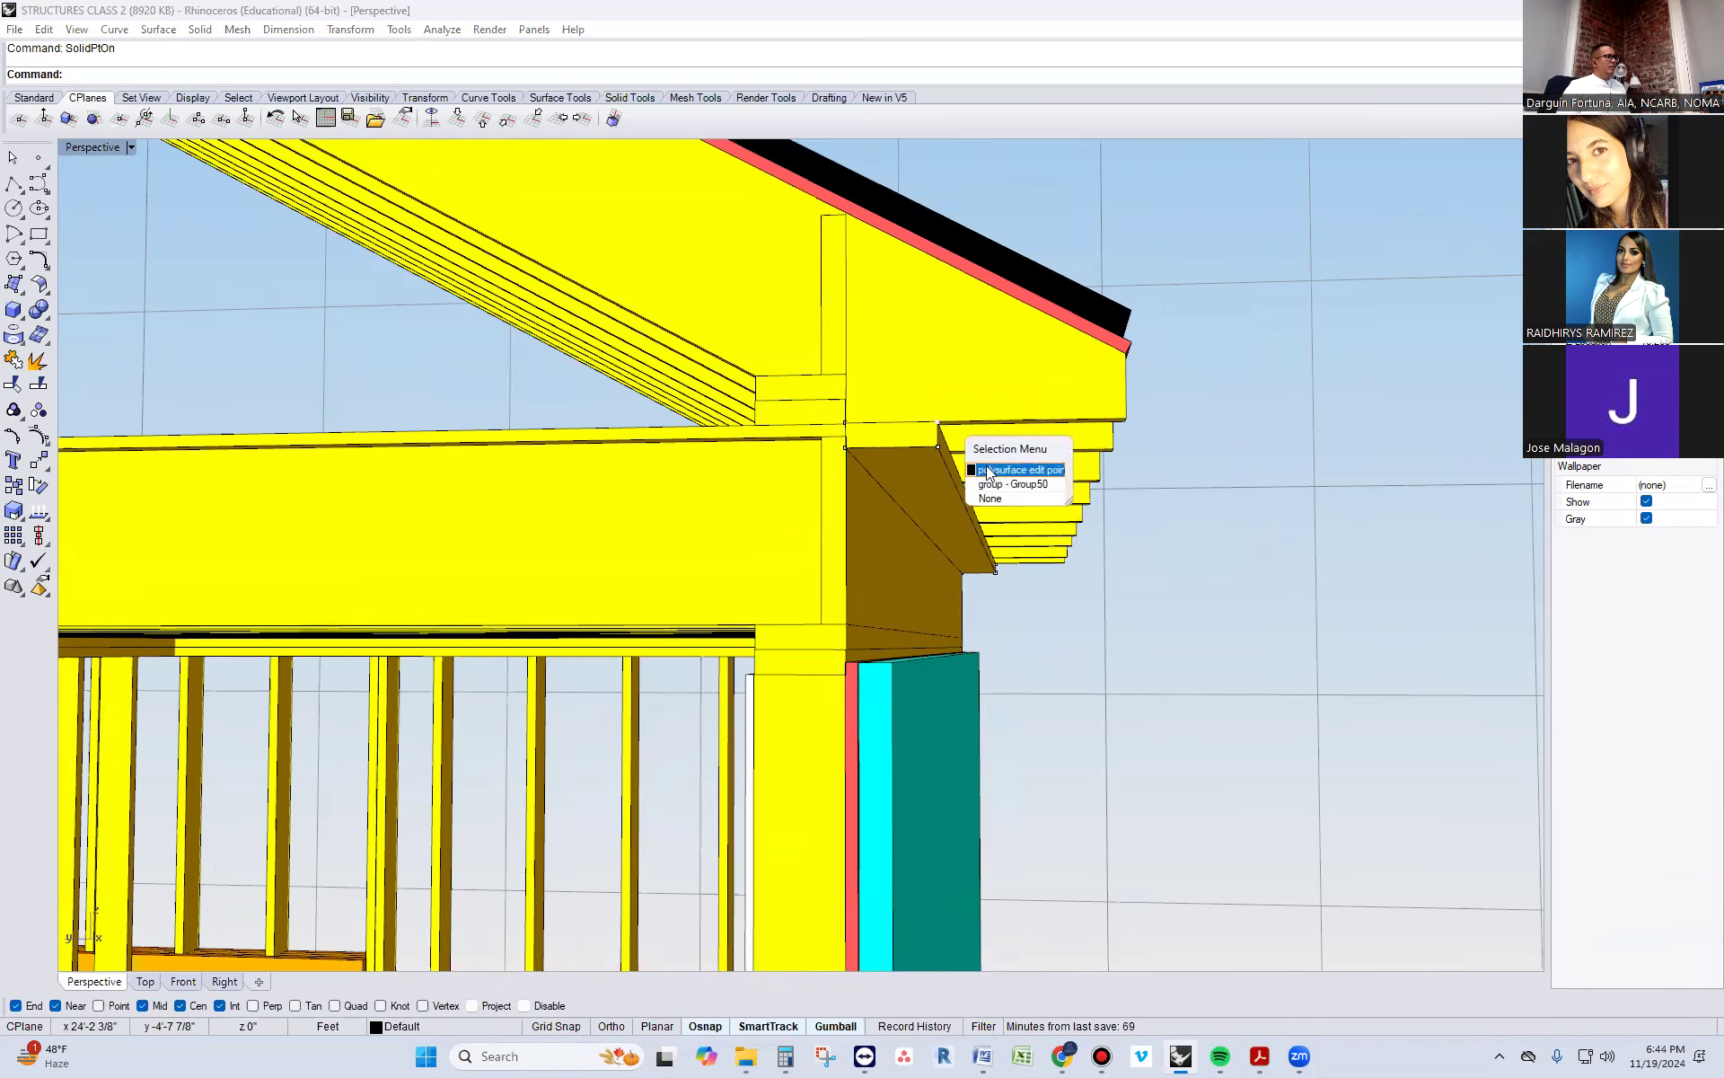
pyautogui.click(995, 467)
pyautogui.keyDown('shift'); pyautogui.click(938, 445); pyautogui.keyUp('shift')
# Add the outer-edge points at the plate's far end to the selection and move them all inward to narrow the plate into a strip
pyautogui.keyDown('shift'); pyautogui.click(995, 571); pyautogui.keyUp('shift')
pyautogui.scroll(5, 995, 571)
pyautogui.moveTo(1010, 592); pyautogui.dragTo(959, 590, button='right')
pyautogui.scroll(4, 1345, 559)
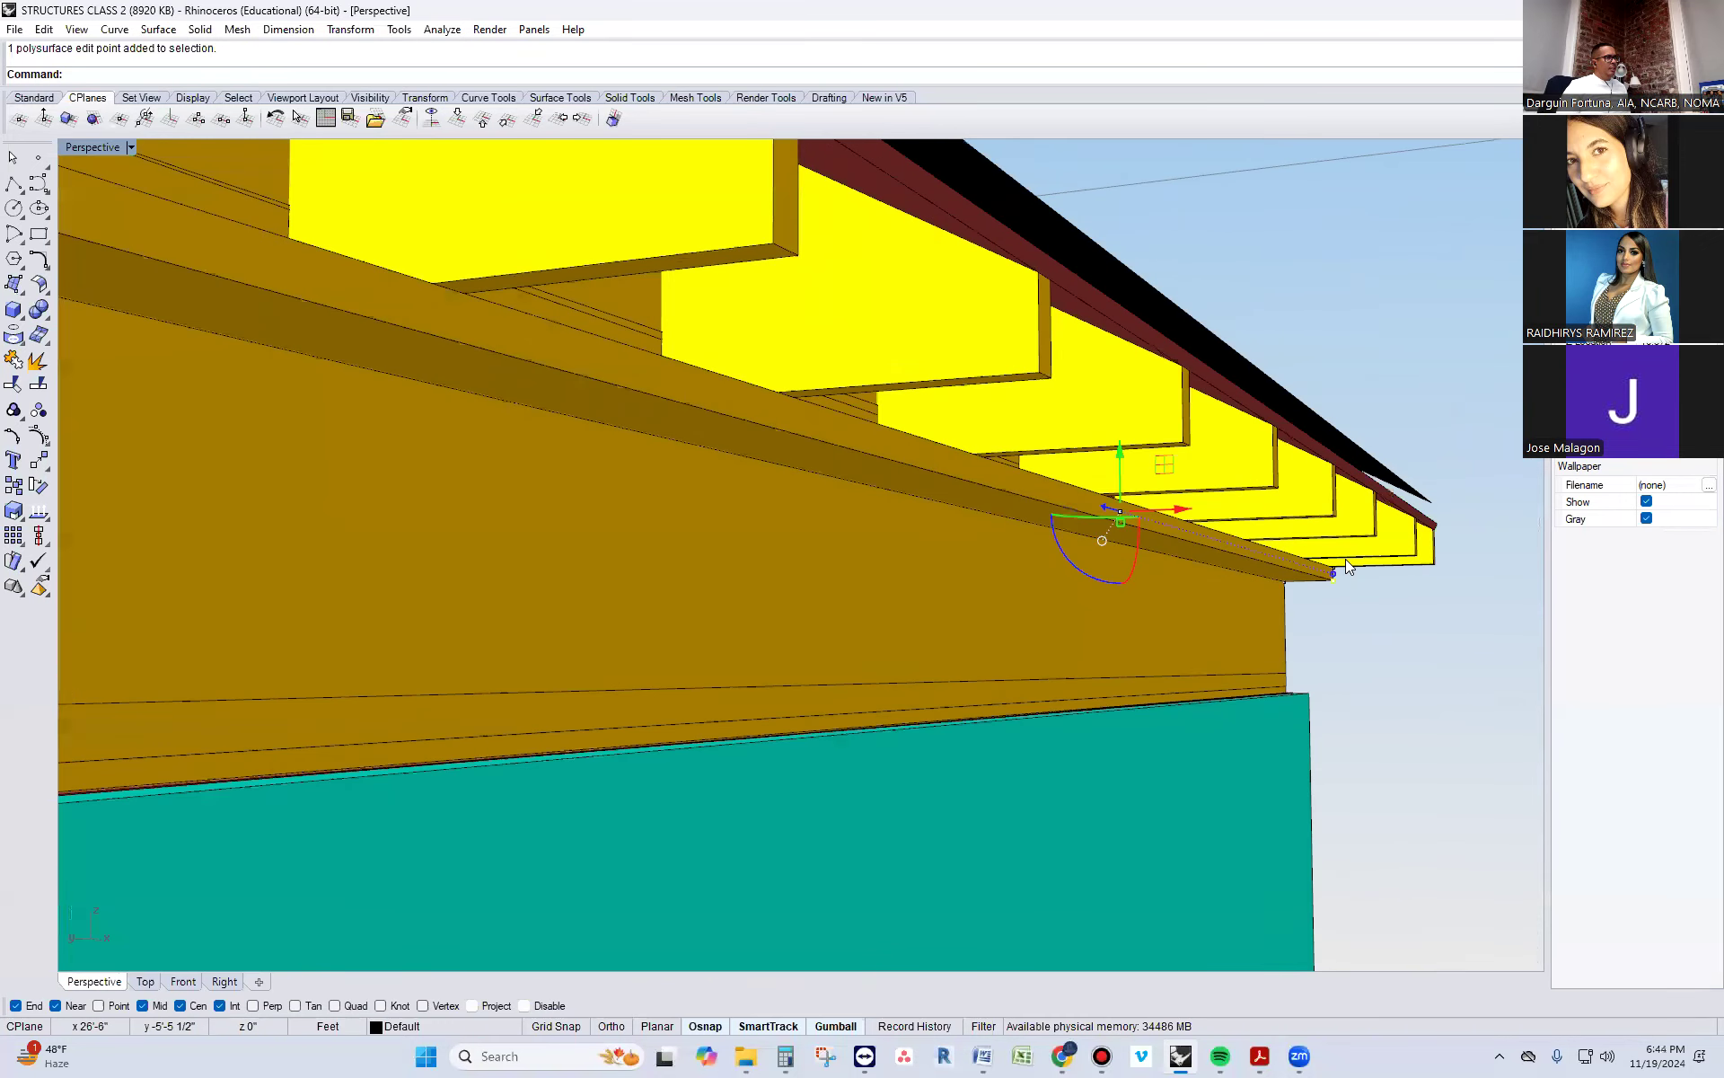
pyautogui.scroll(3, 1342, 564)
pyautogui.keyDown('shift'); pyautogui.click(1328, 572); pyautogui.keyUp('shift')
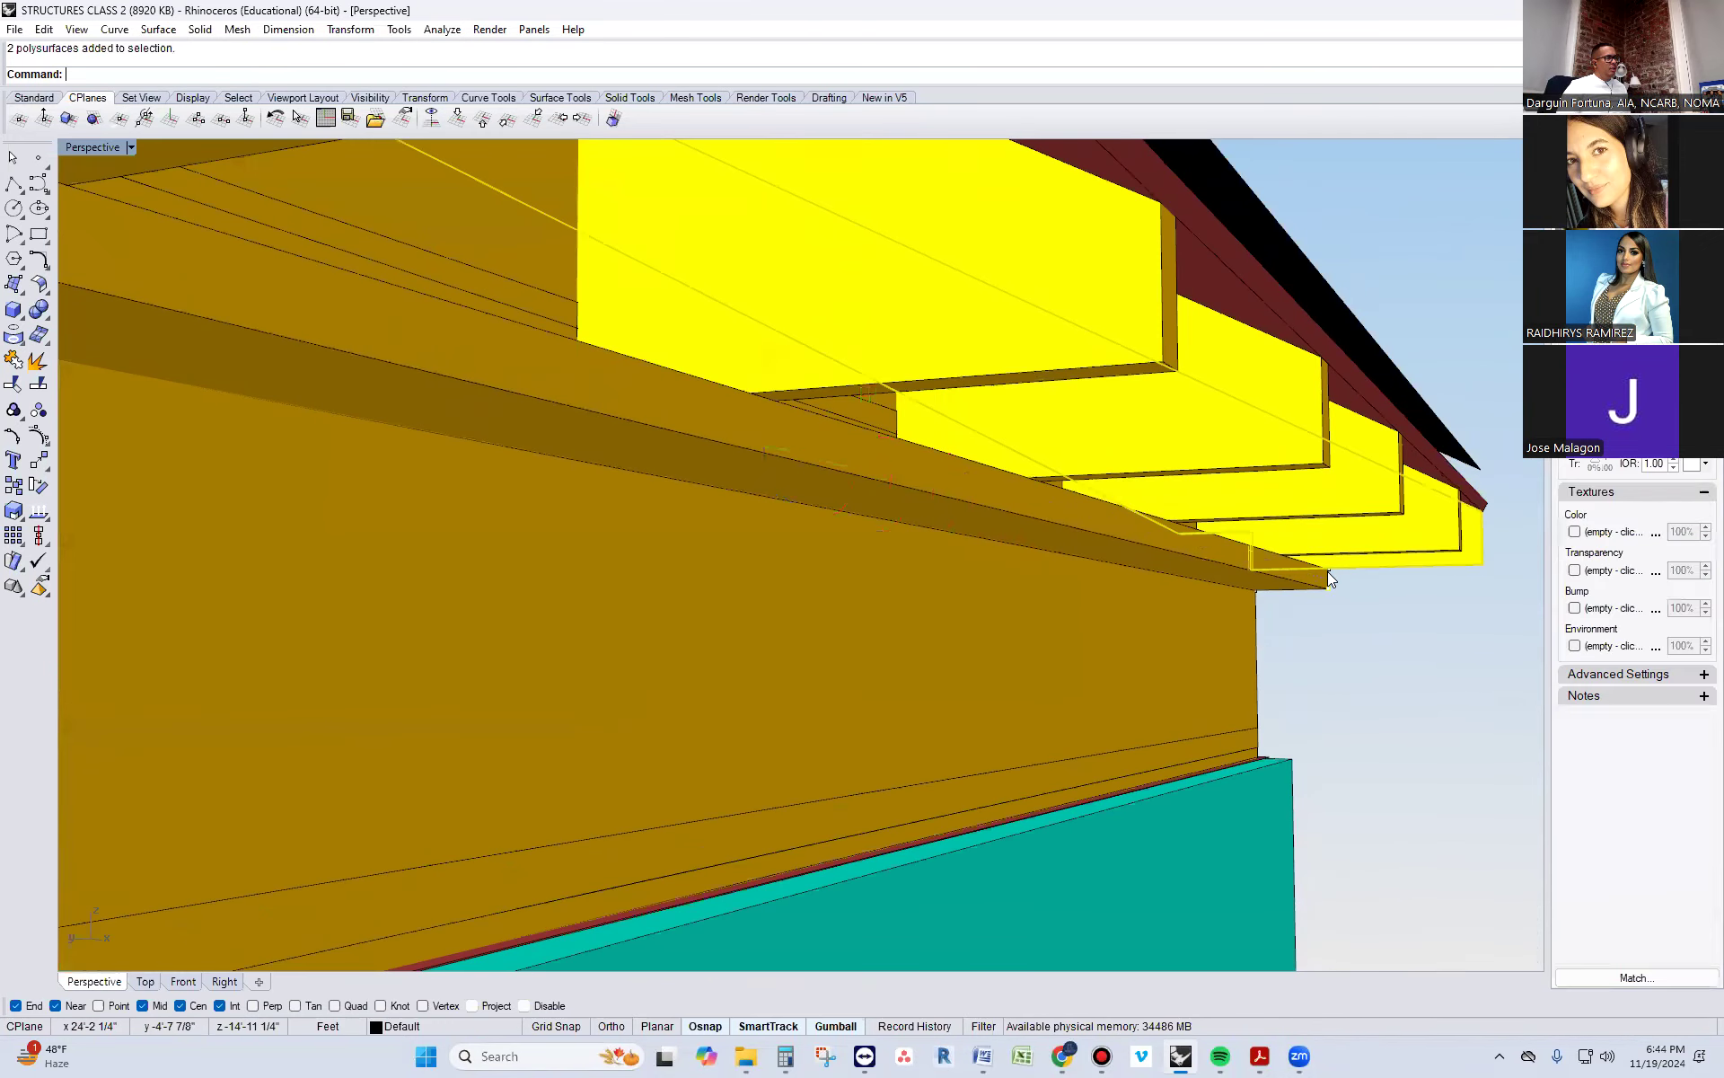
pyautogui.keyDown('ctrl'); pyautogui.click(1334, 564); pyautogui.keyUp('ctrl')
pyautogui.keyDown('shift'); pyautogui.click(1327, 569); pyautogui.keyUp('shift')
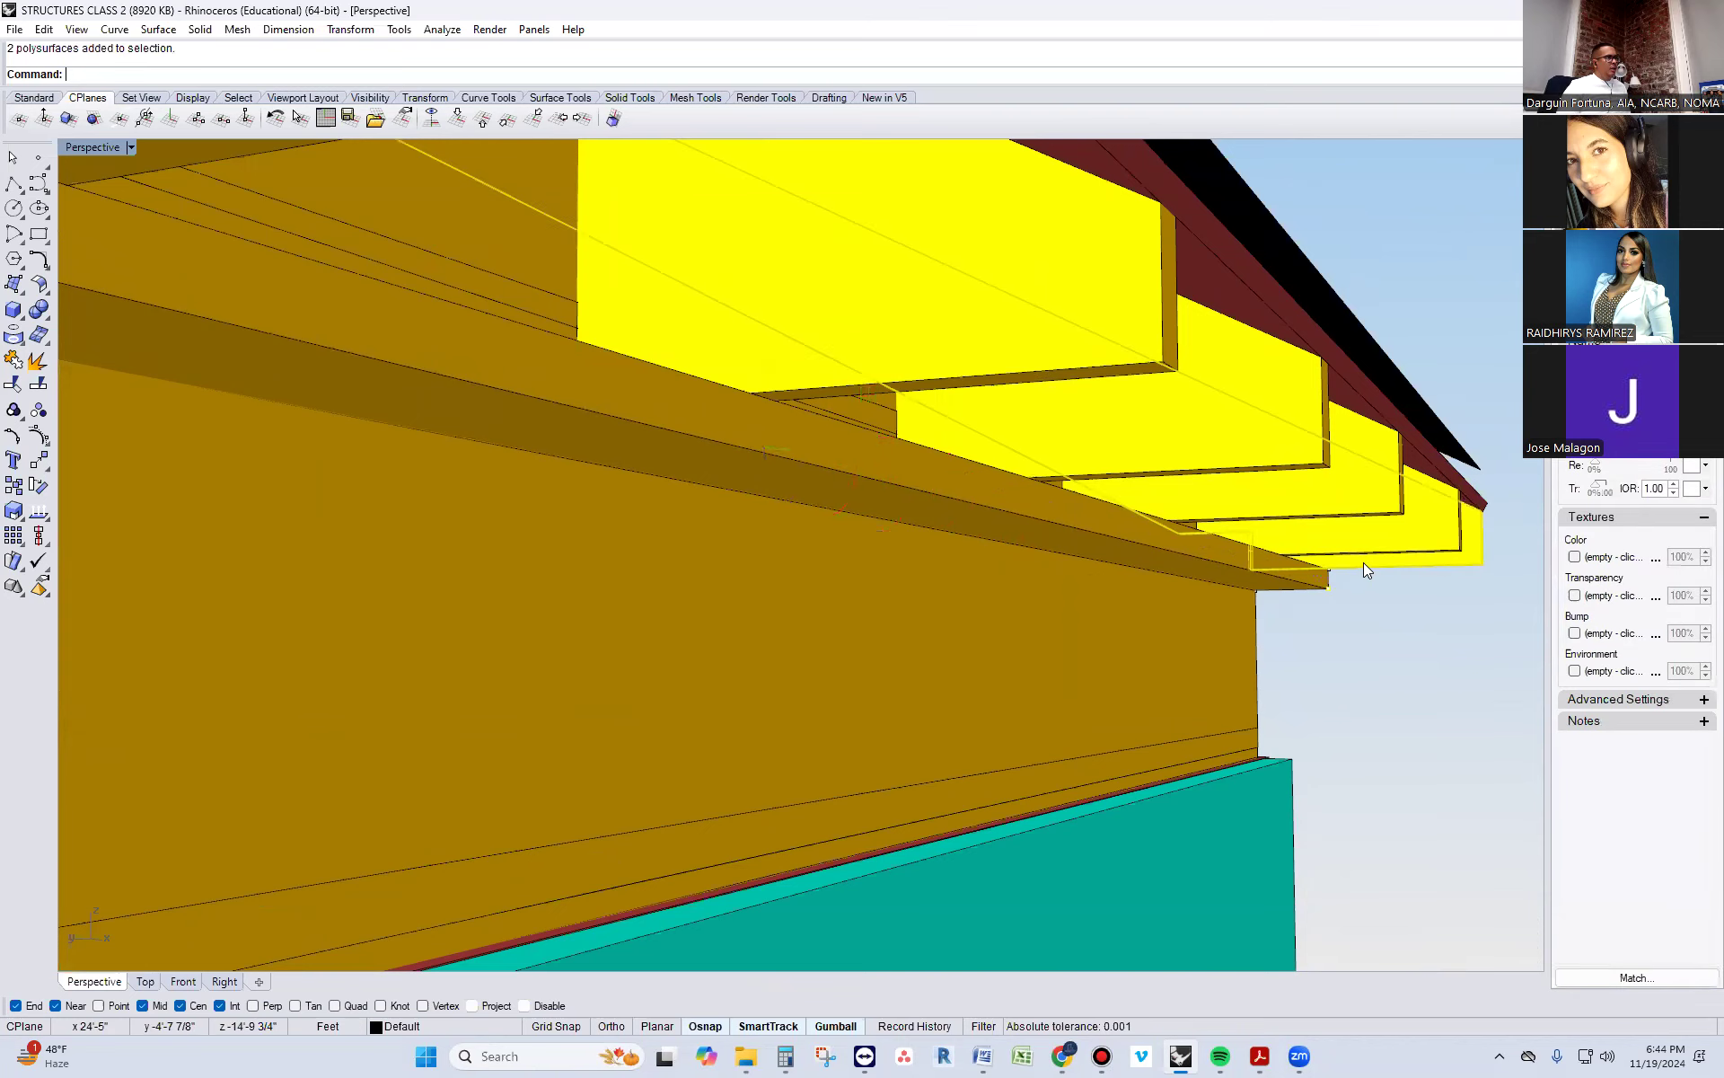
pyautogui.keyDown('ctrl'); pyautogui.click(1331, 570); pyautogui.keyUp('ctrl')
pyautogui.scroll(3, 1335, 579)
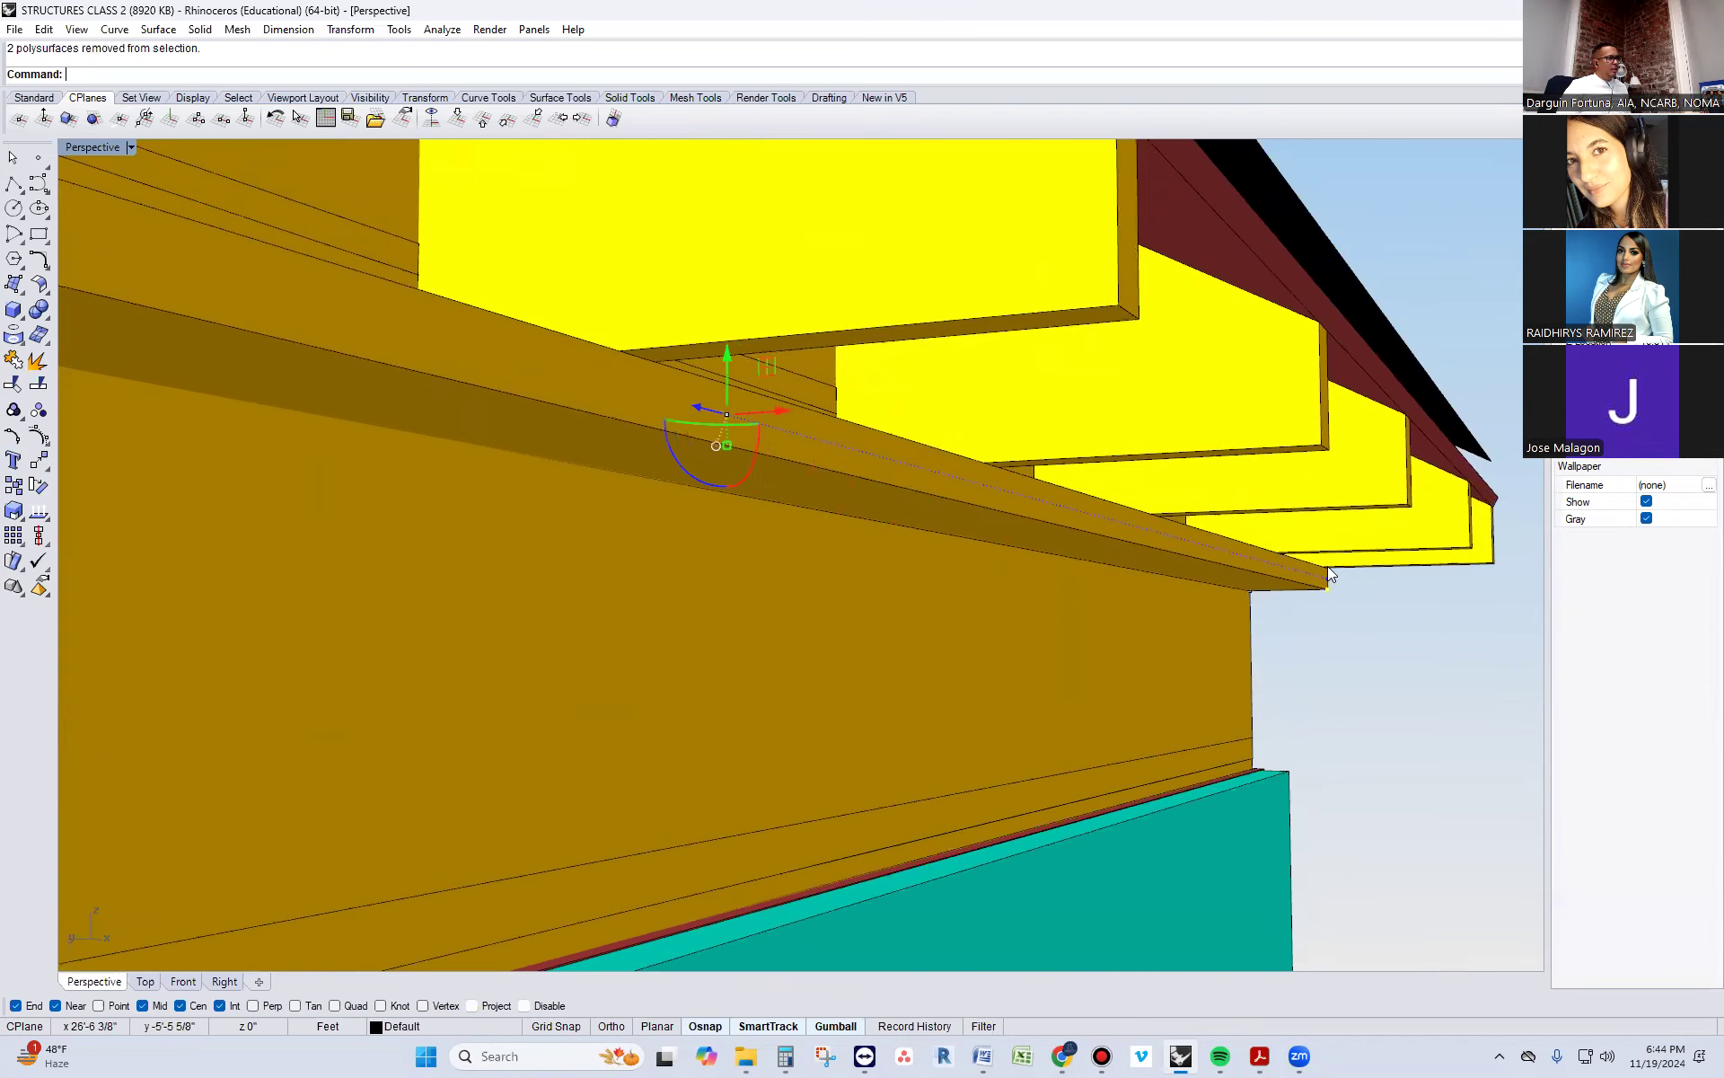
pyautogui.keyDown('shift'); pyautogui.click(1328, 566); pyautogui.keyUp('shift')
pyautogui.keyDown('ctrl'); pyautogui.click(1373, 562); pyautogui.keyUp('ctrl')
pyautogui.scroll(2, 1356, 593)
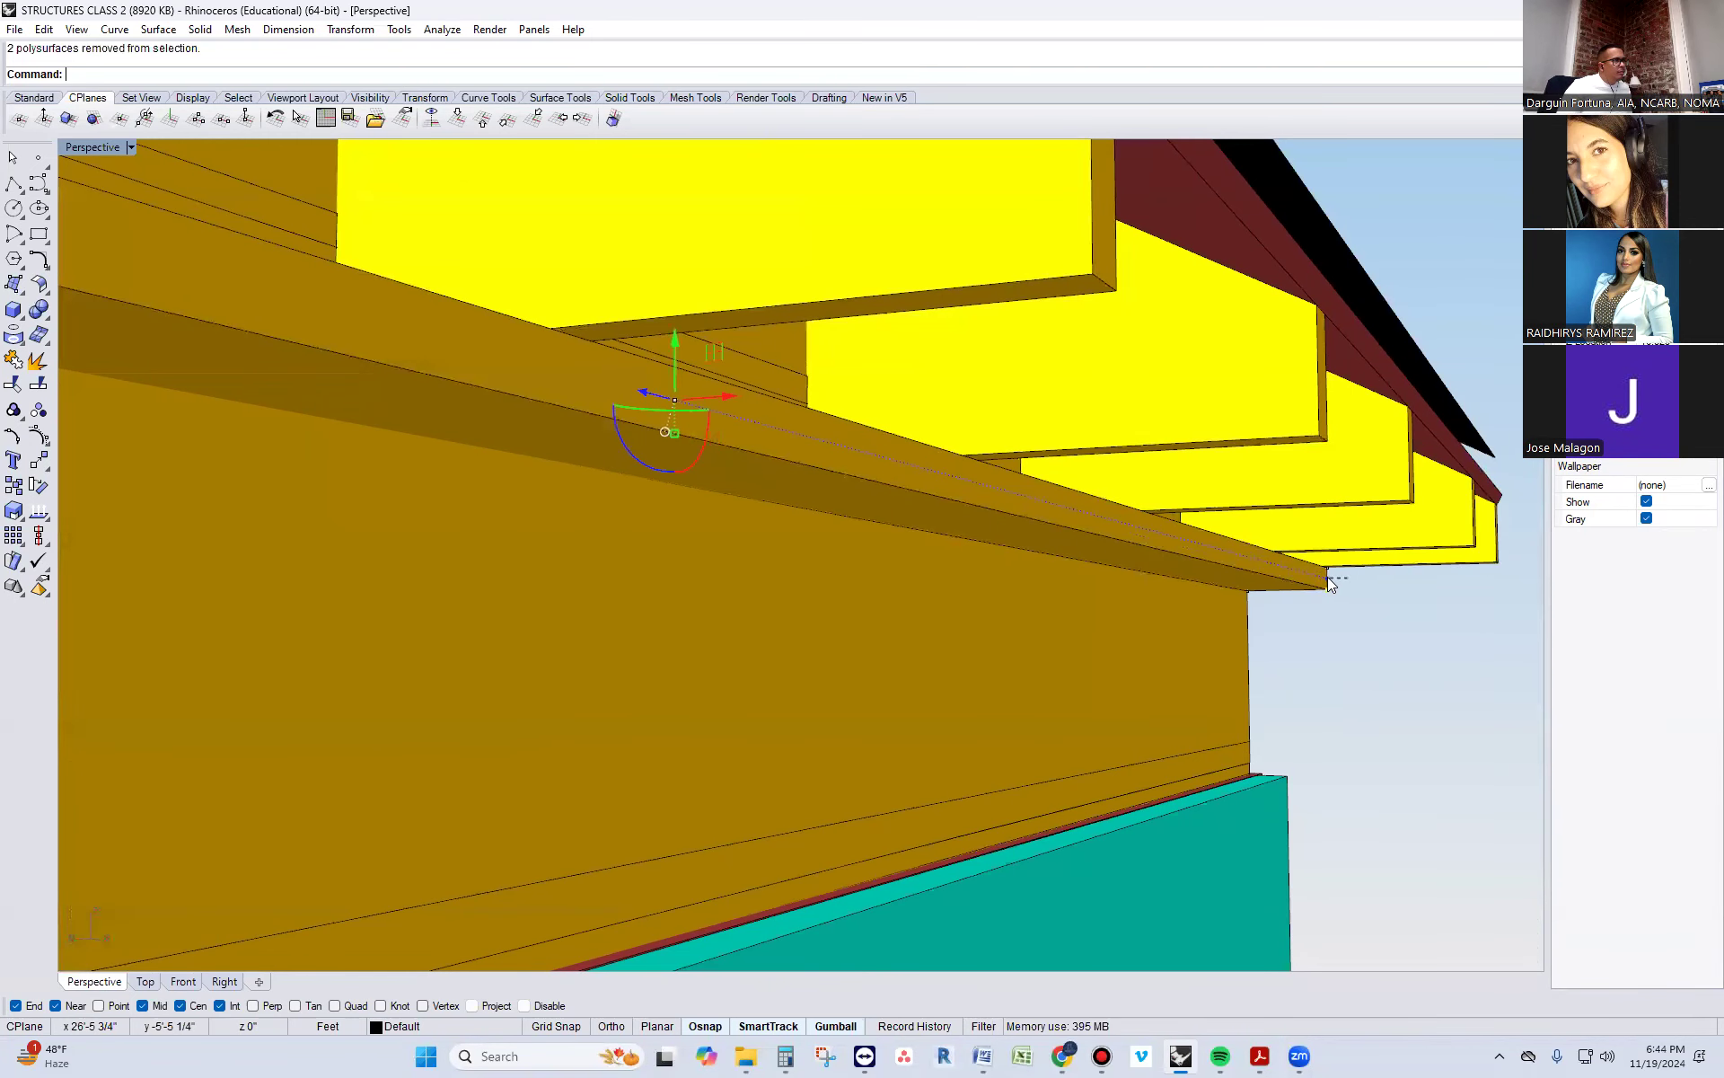
pyautogui.keyDown('shift'); pyautogui.click(1321, 566); pyautogui.keyUp('shift')
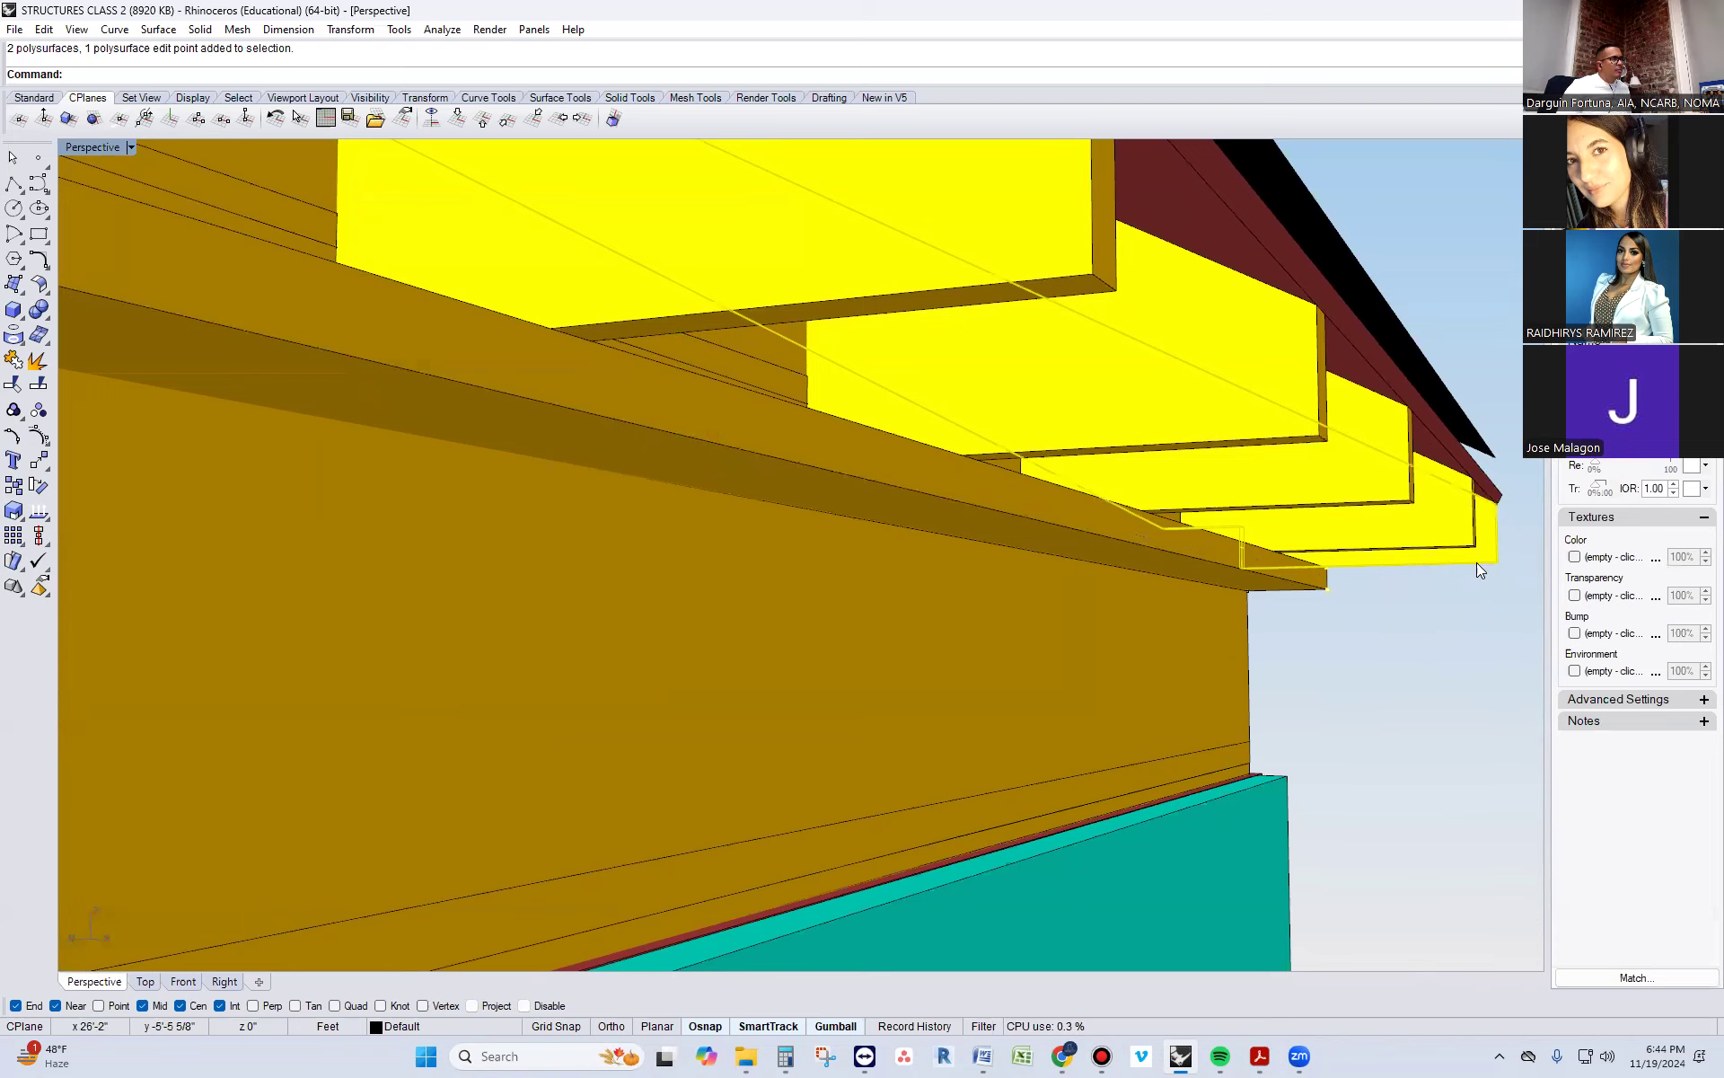
pyautogui.keyDown('ctrl'); pyautogui.click(1436, 557); pyautogui.keyUp('ctrl')
pyautogui.scroll(-9, 1411, 608)
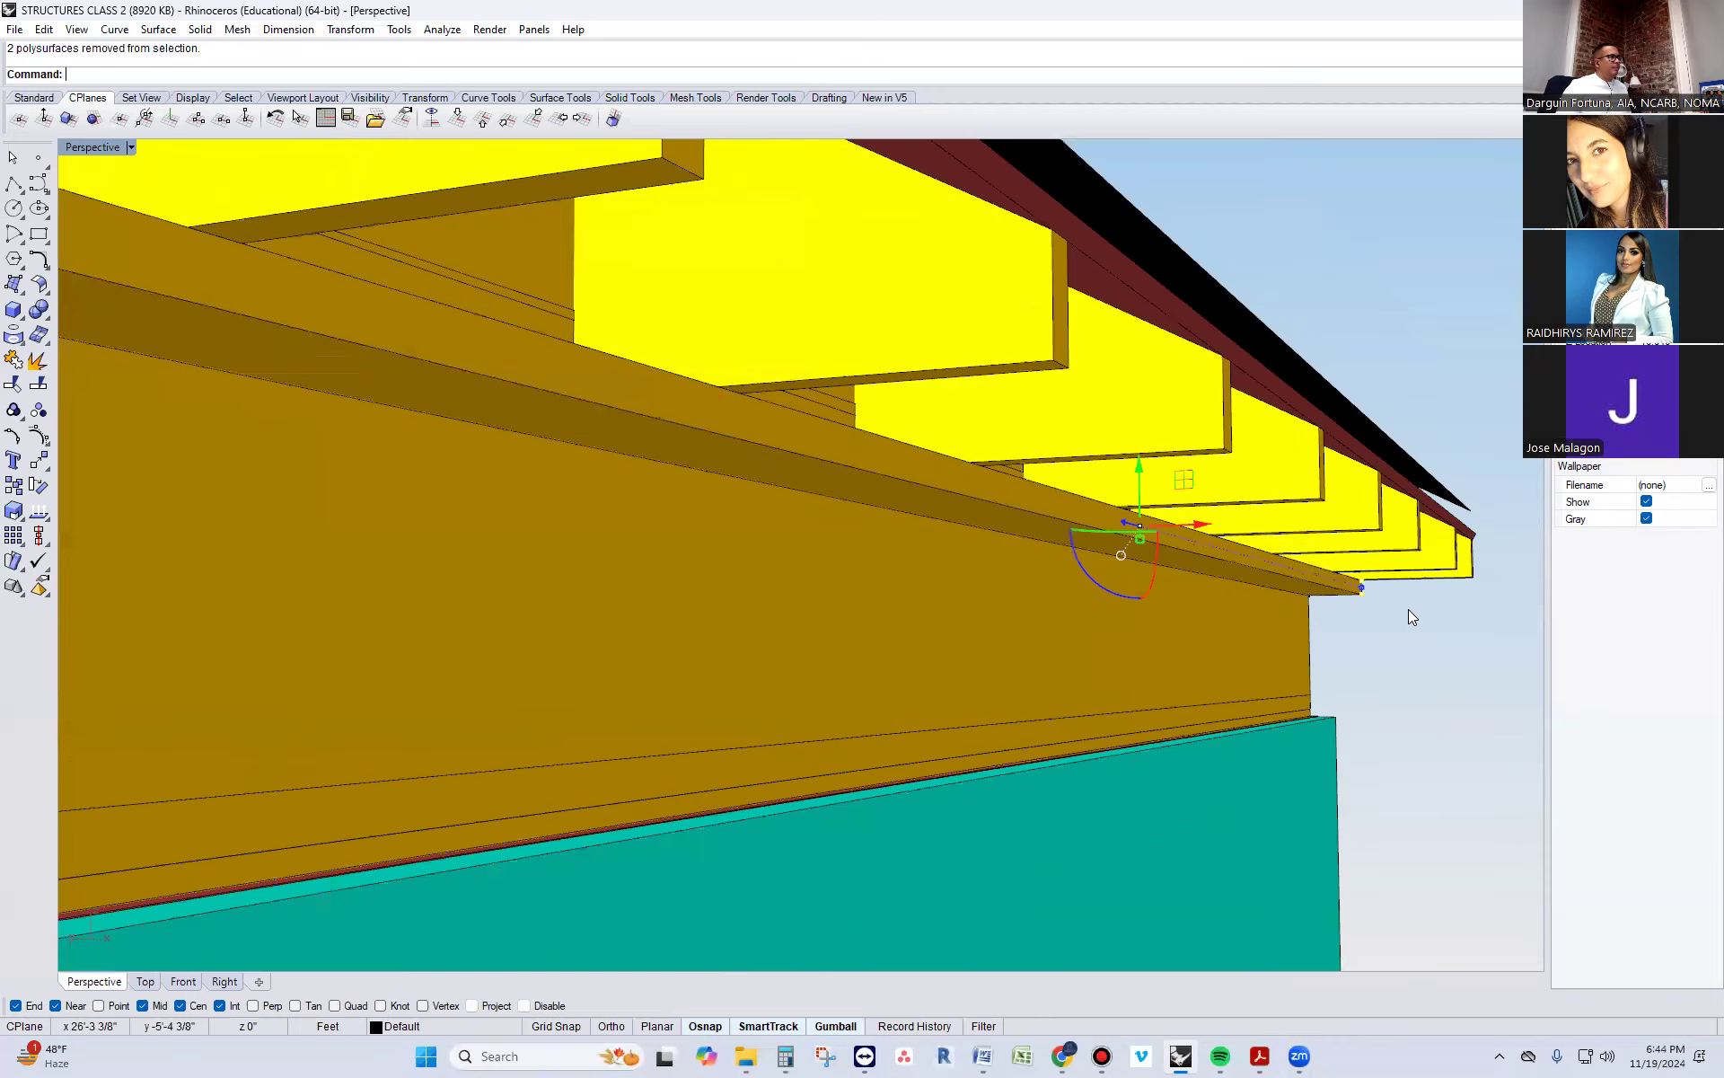
pyautogui.moveTo(1223, 591); pyautogui.dragTo(1320, 606, button='right')
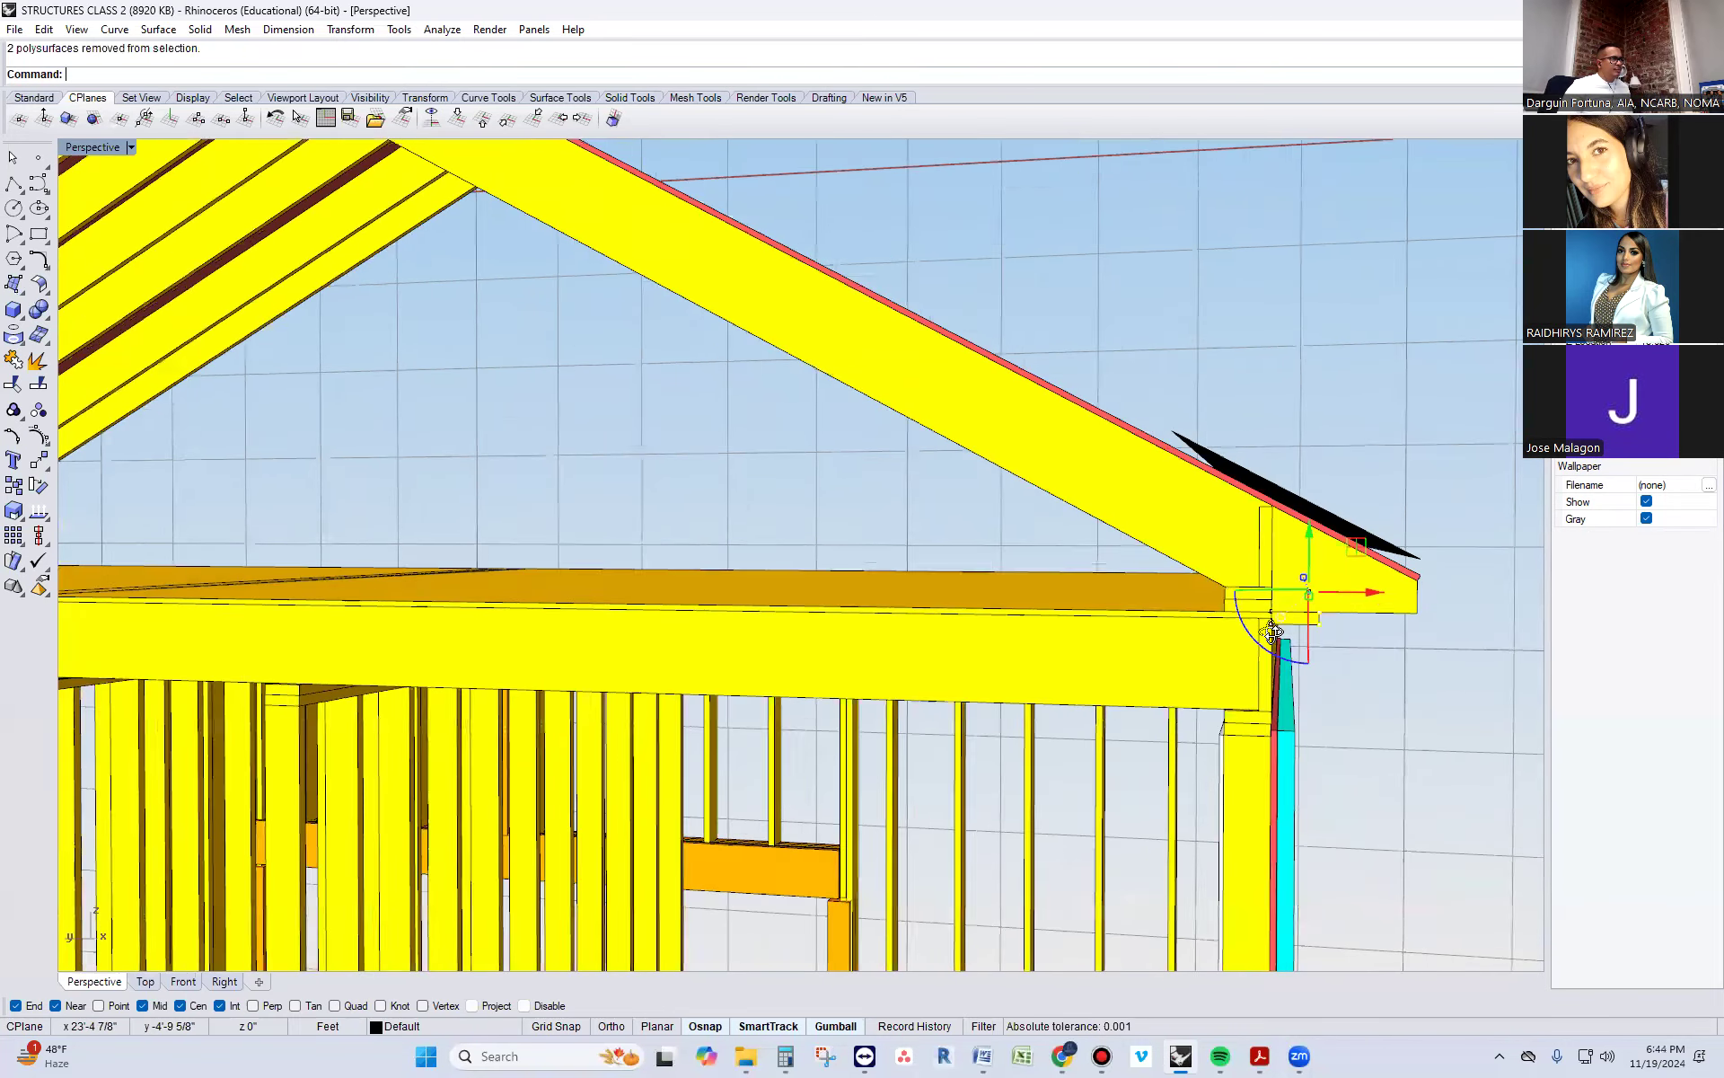
pyautogui.scroll(8, 1338, 589)
pyautogui.moveTo(1347, 577); pyautogui.dragTo(1300, 575)
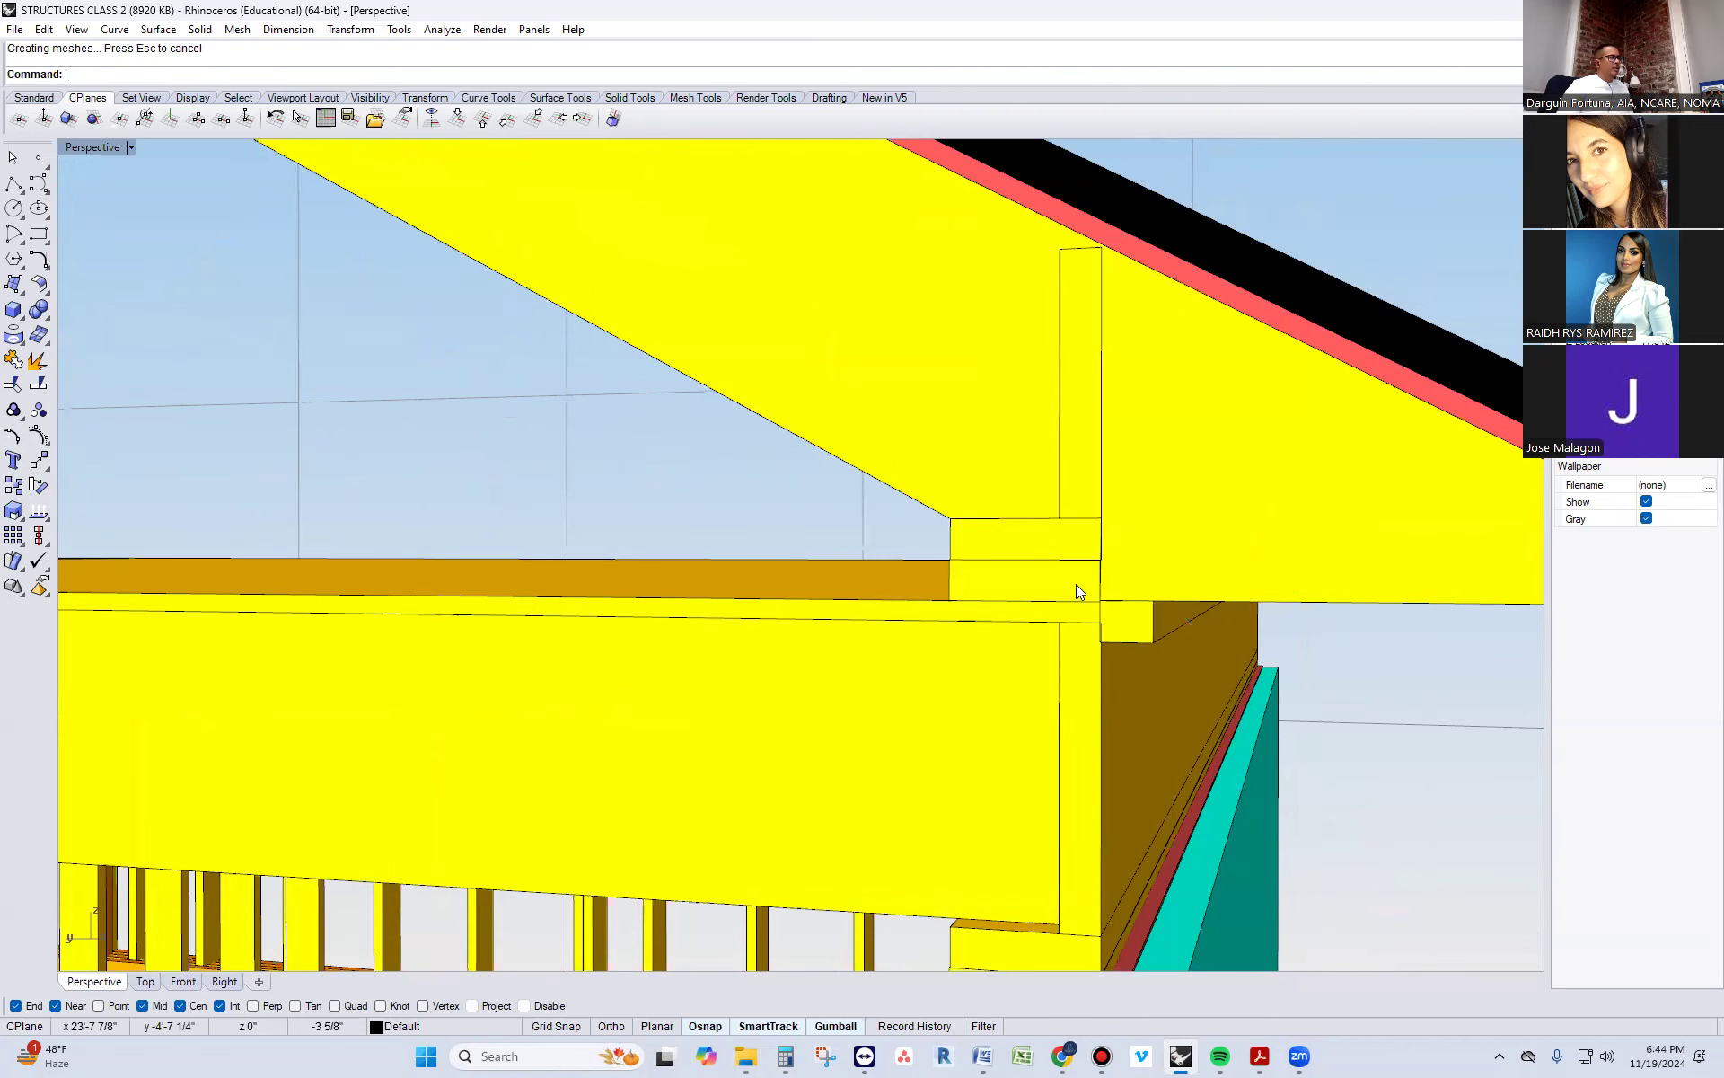
# Copy the narrowed strip out to the rafter tails so its outer face is flush with the rafter ends
pyautogui.scroll(-5, 1076, 584)
pyautogui.click(1105, 603)
pyautogui.write('copy')
pyautogui.press('Return')
pyautogui.scroll(3, 1113, 603)
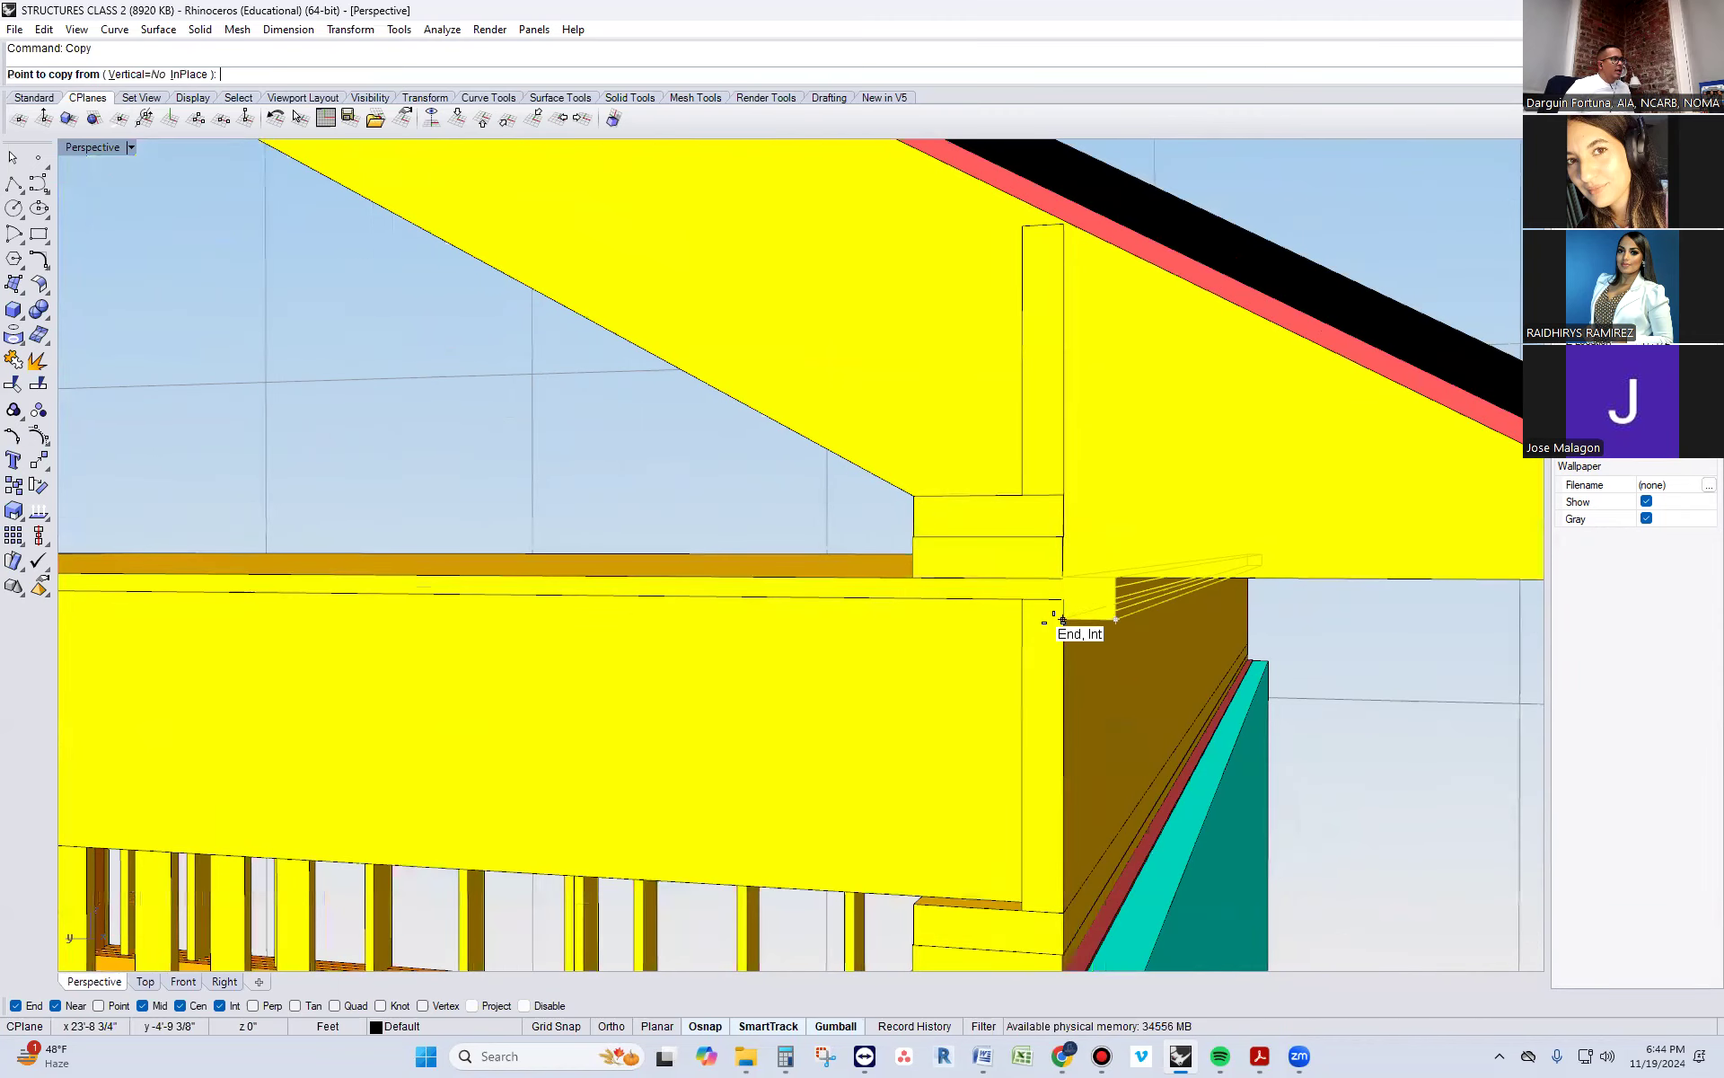
pyautogui.click(1115, 585)
pyautogui.scroll(-3, 1115, 586)
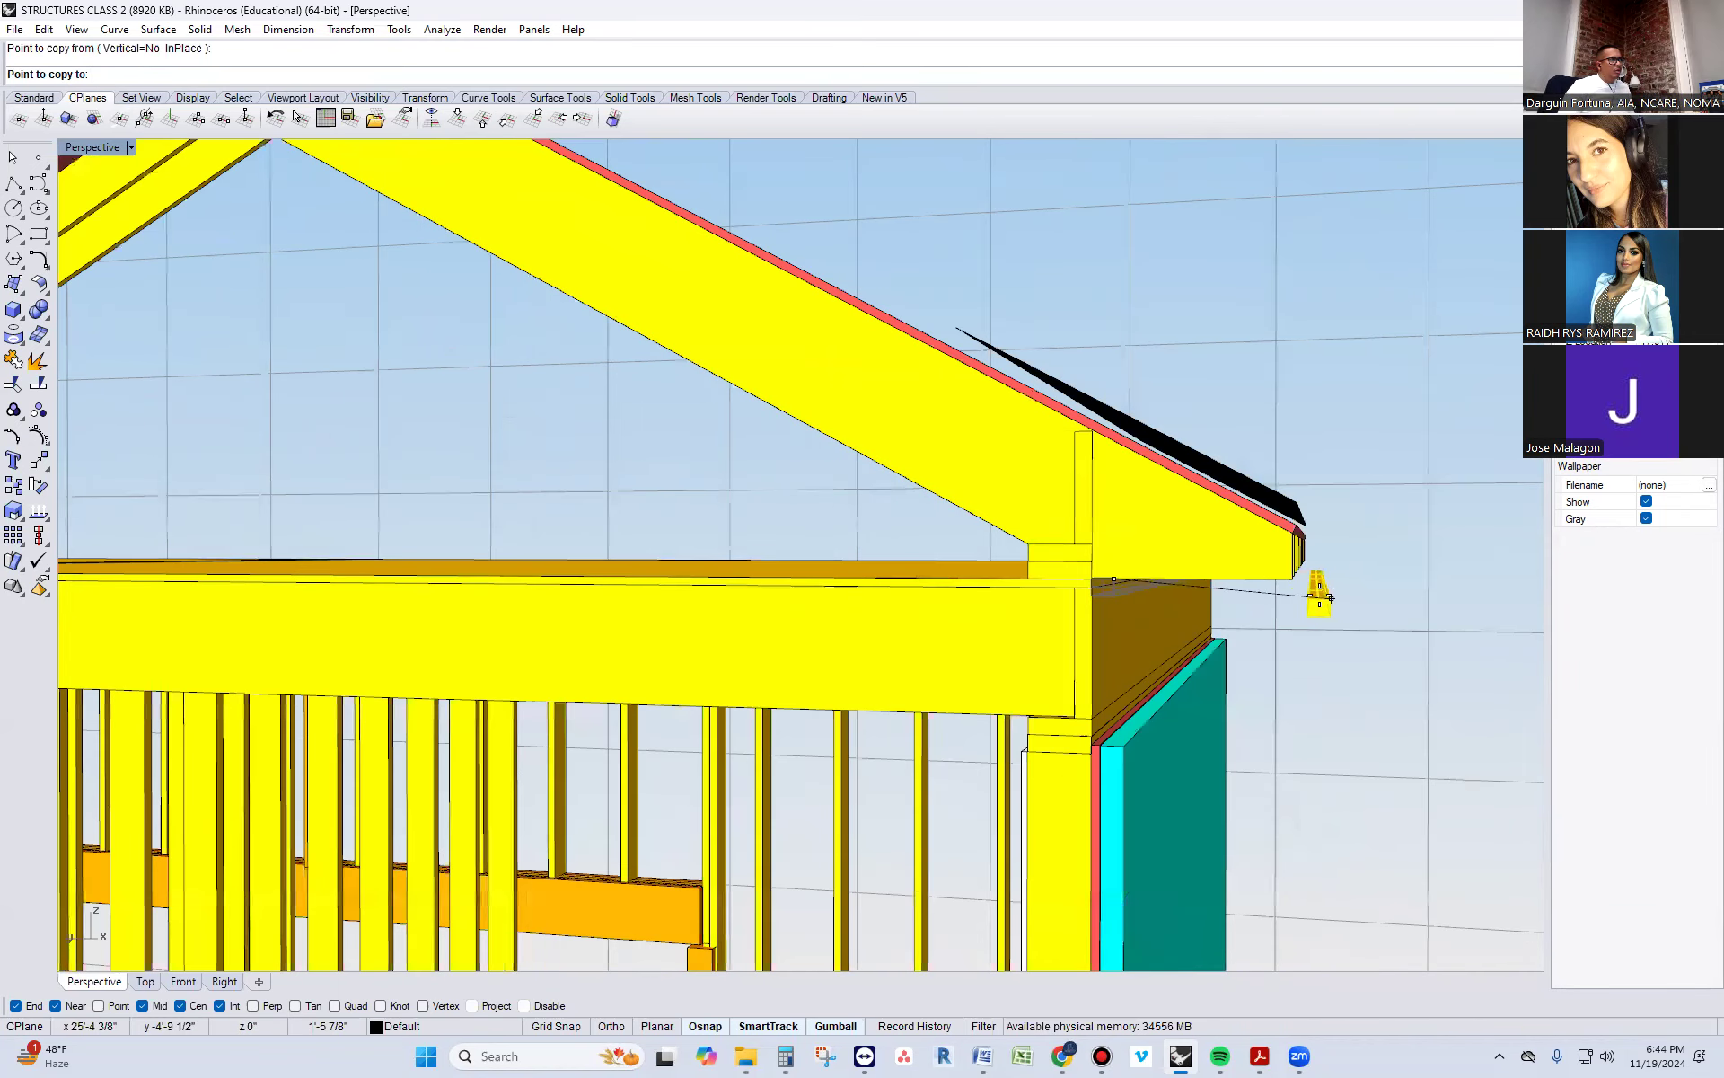
pyautogui.click(1295, 582)
pyautogui.press('Return')
pyautogui.moveTo(1290, 653); pyautogui.dragTo(1320, 643, button='right')
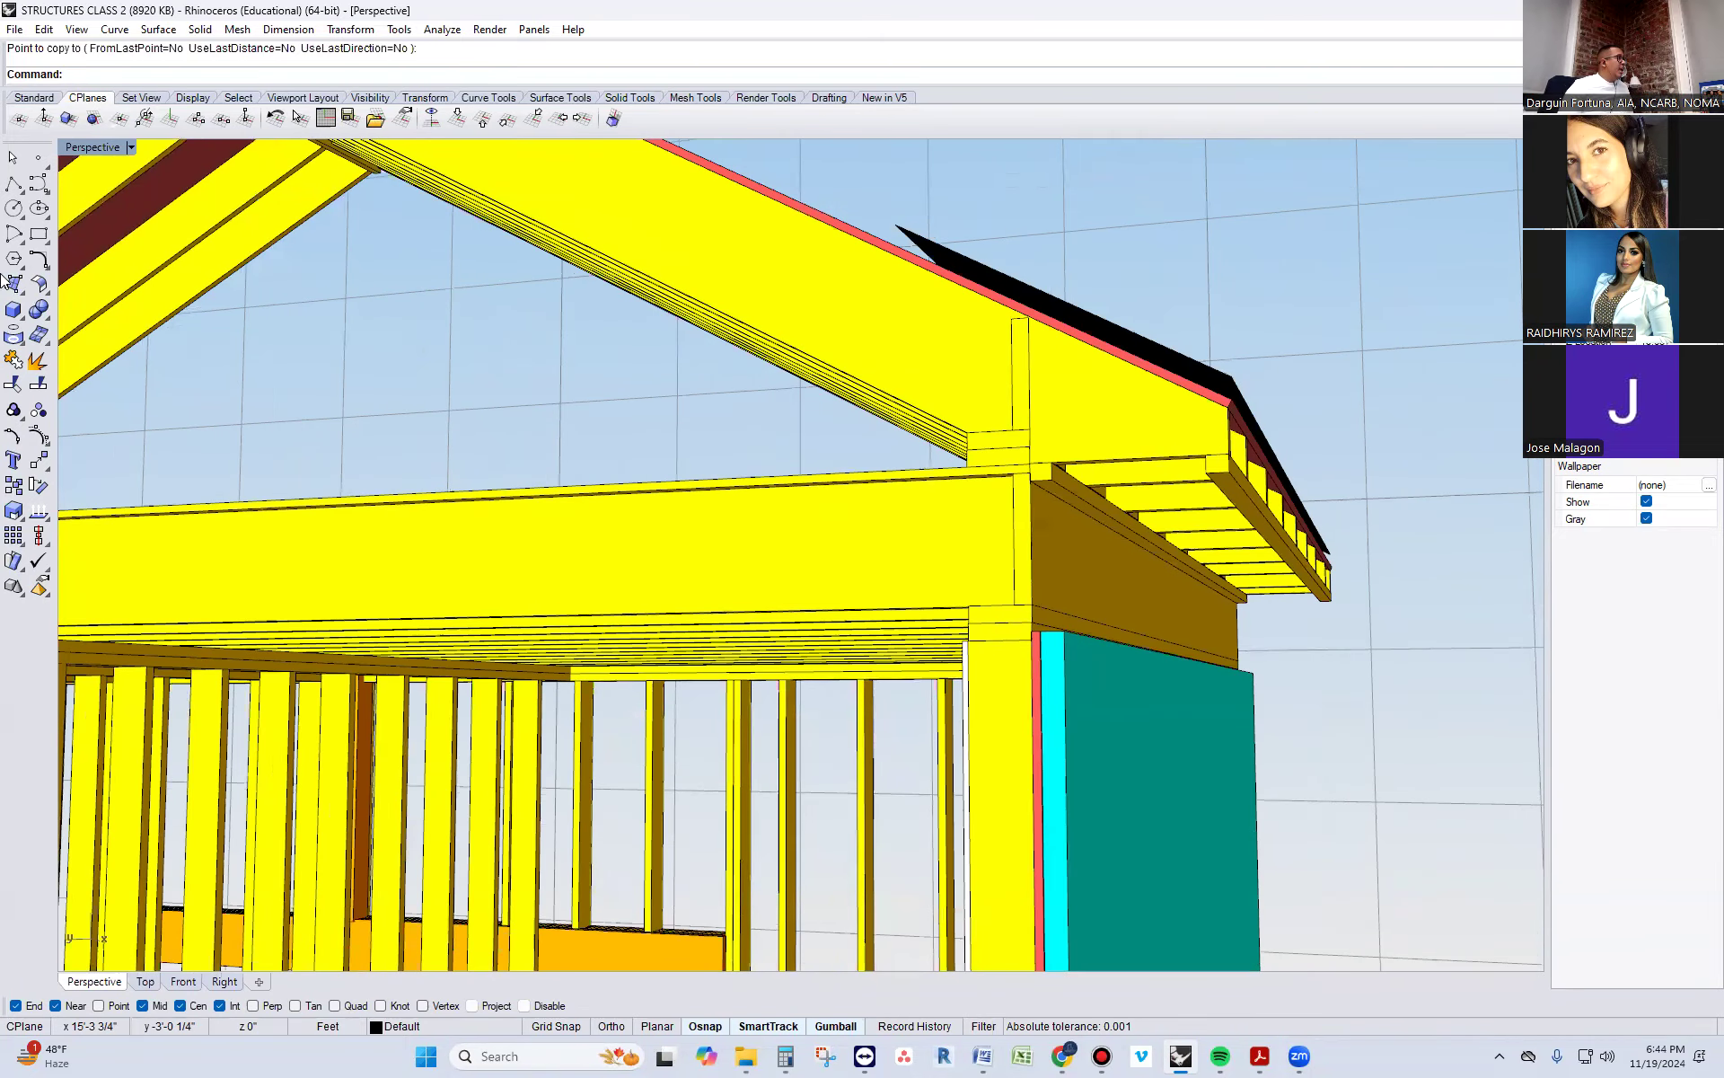
# Draw a polyline across the eave from the outer strip's bottom corner to the bottom corner of the strip against the rim joist
pyautogui.click(14, 183)
pyautogui.scroll(8, 1092, 485)
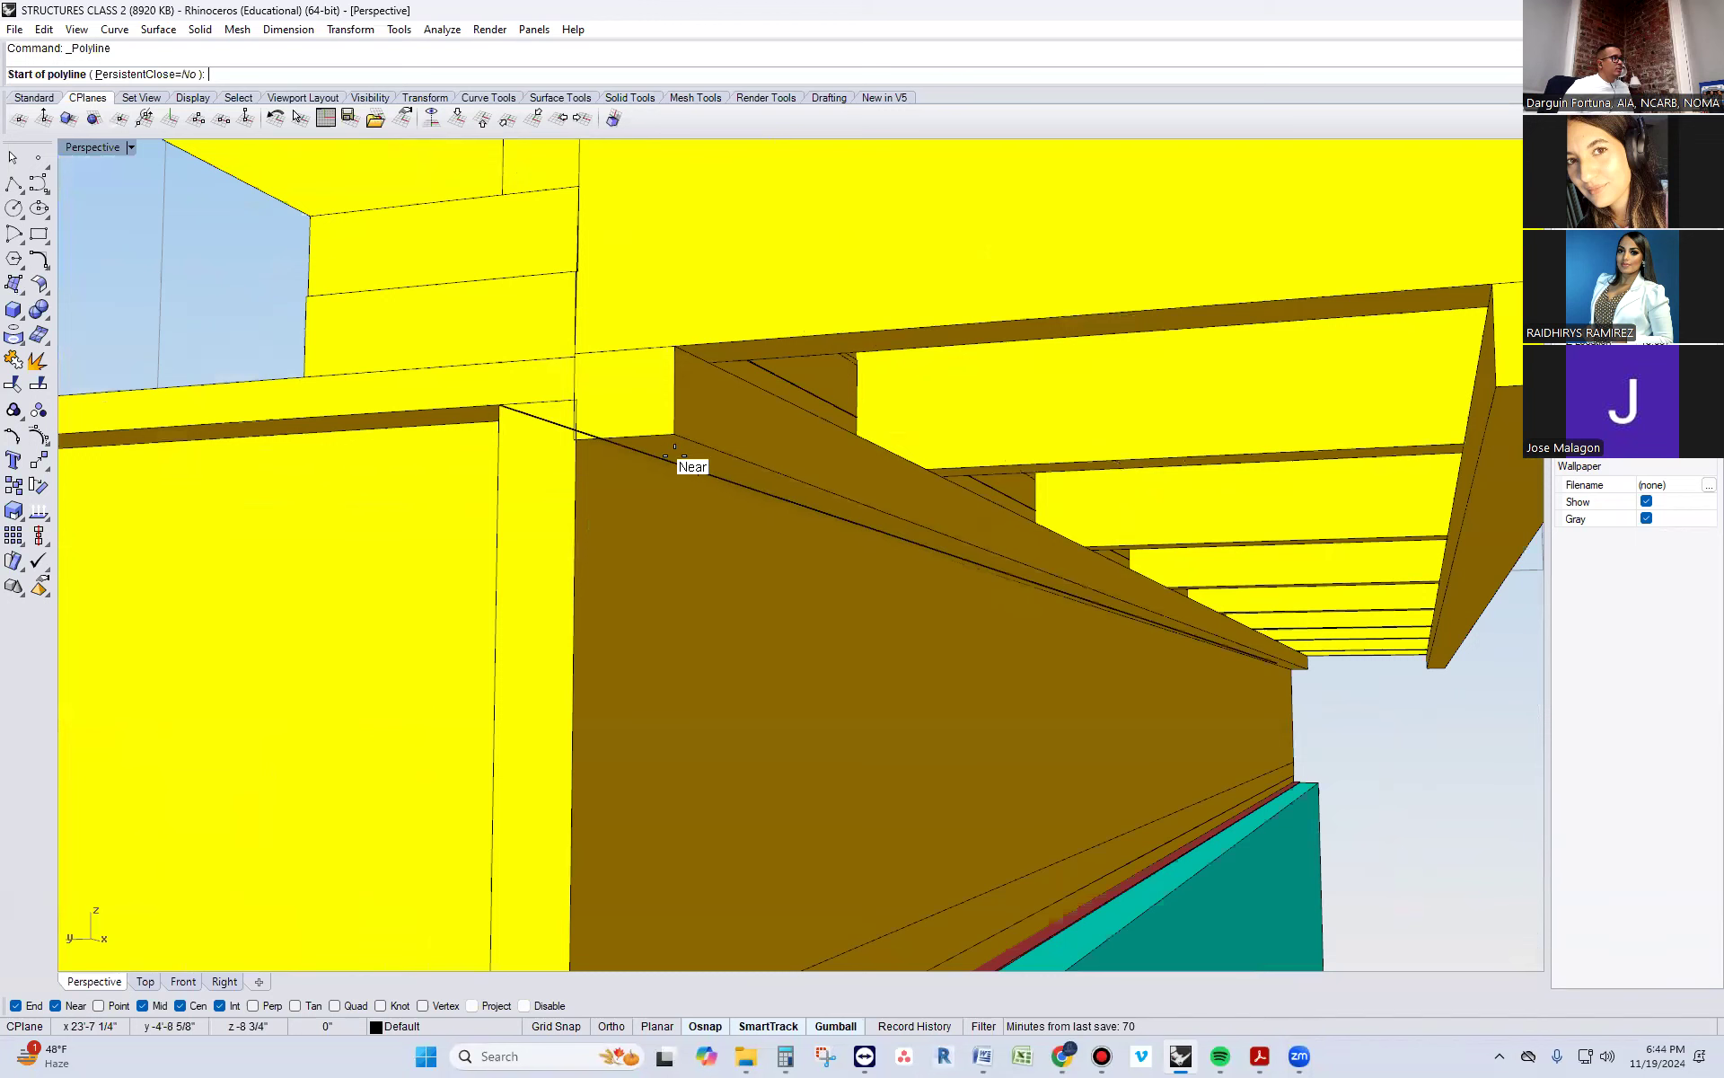
pyautogui.scroll(-6, 850, 458)
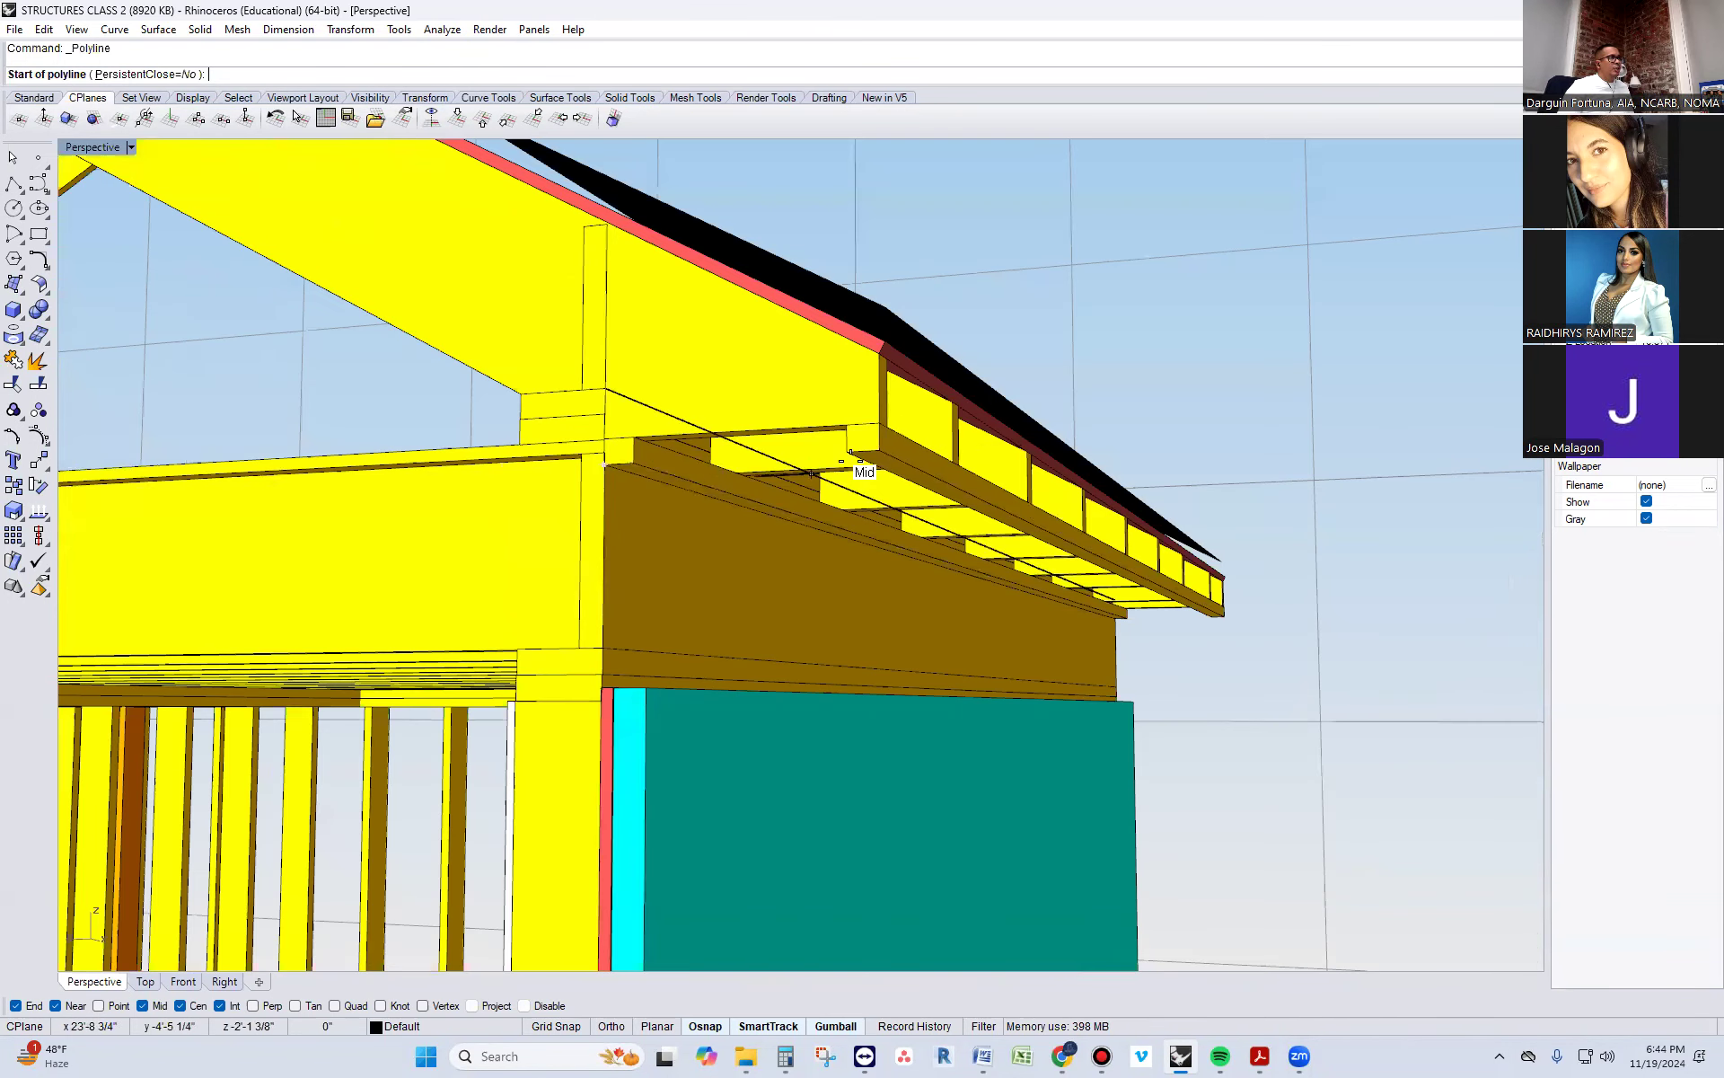
pyautogui.click(879, 450)
pyautogui.click(603, 465)
pyautogui.press('Return')
pyautogui.click(677, 463)
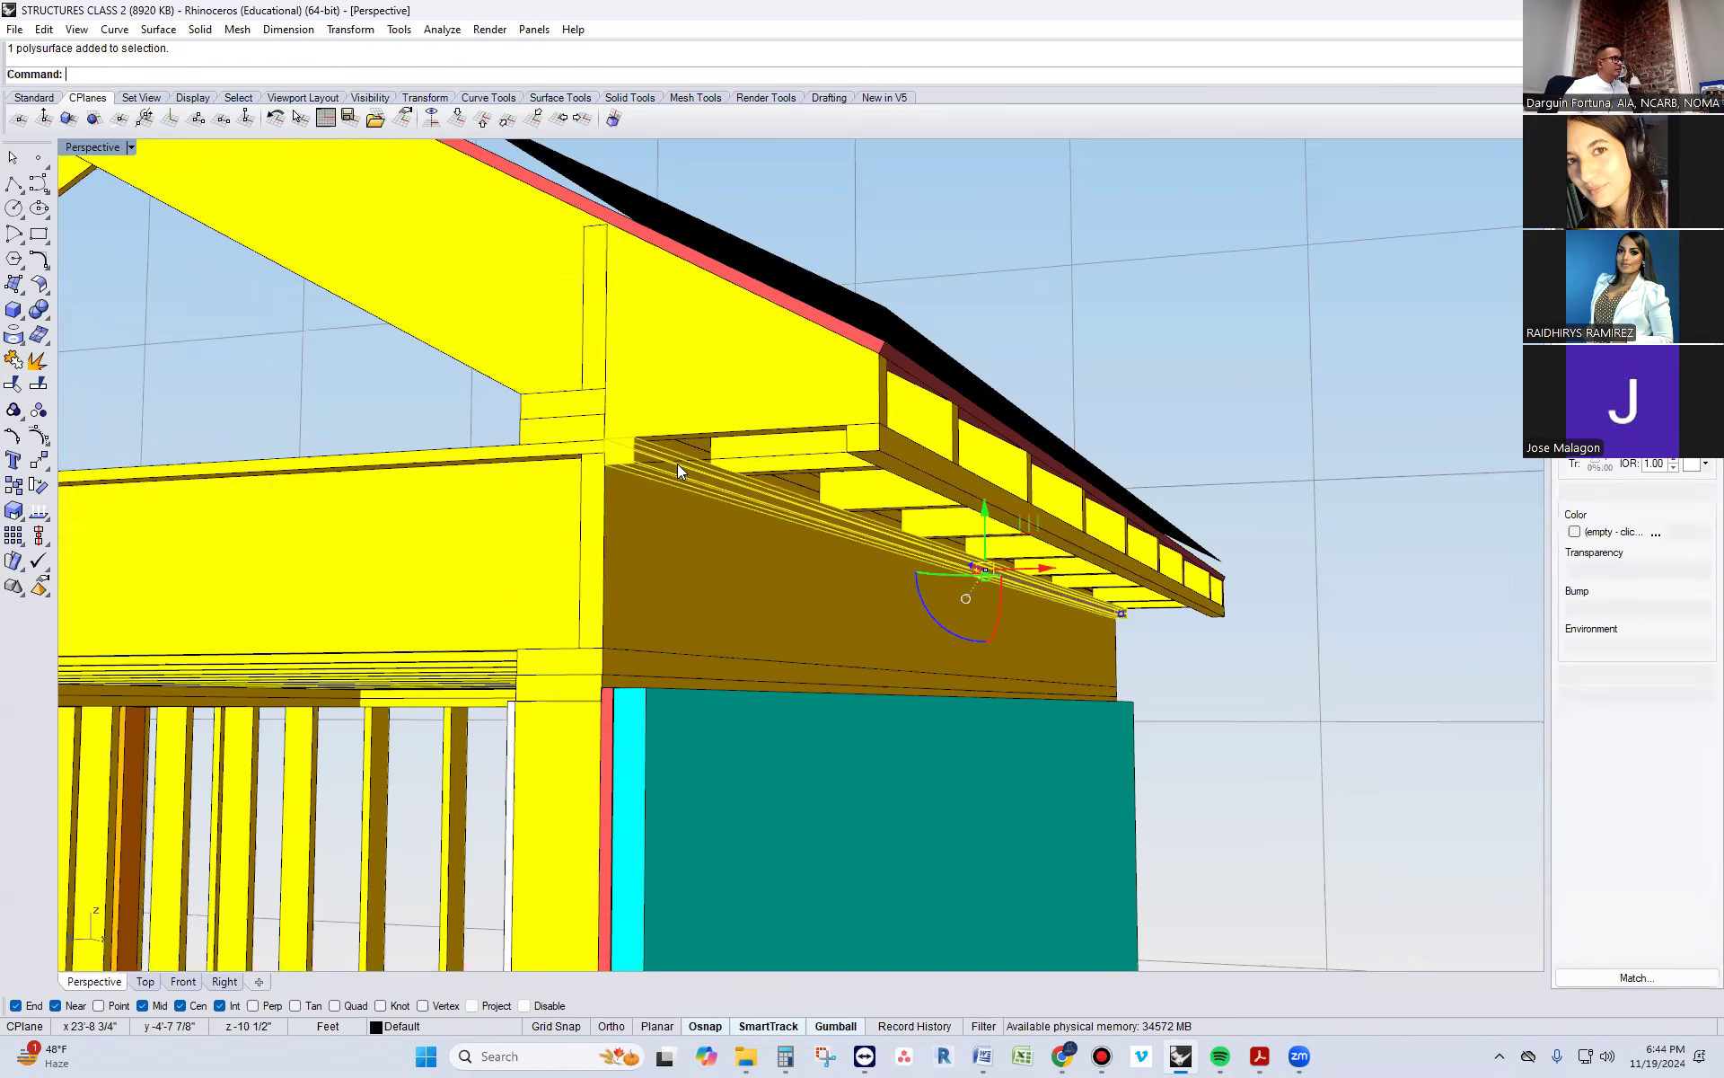
pyautogui.scroll(3, 680, 464)
pyautogui.click(907, 496)
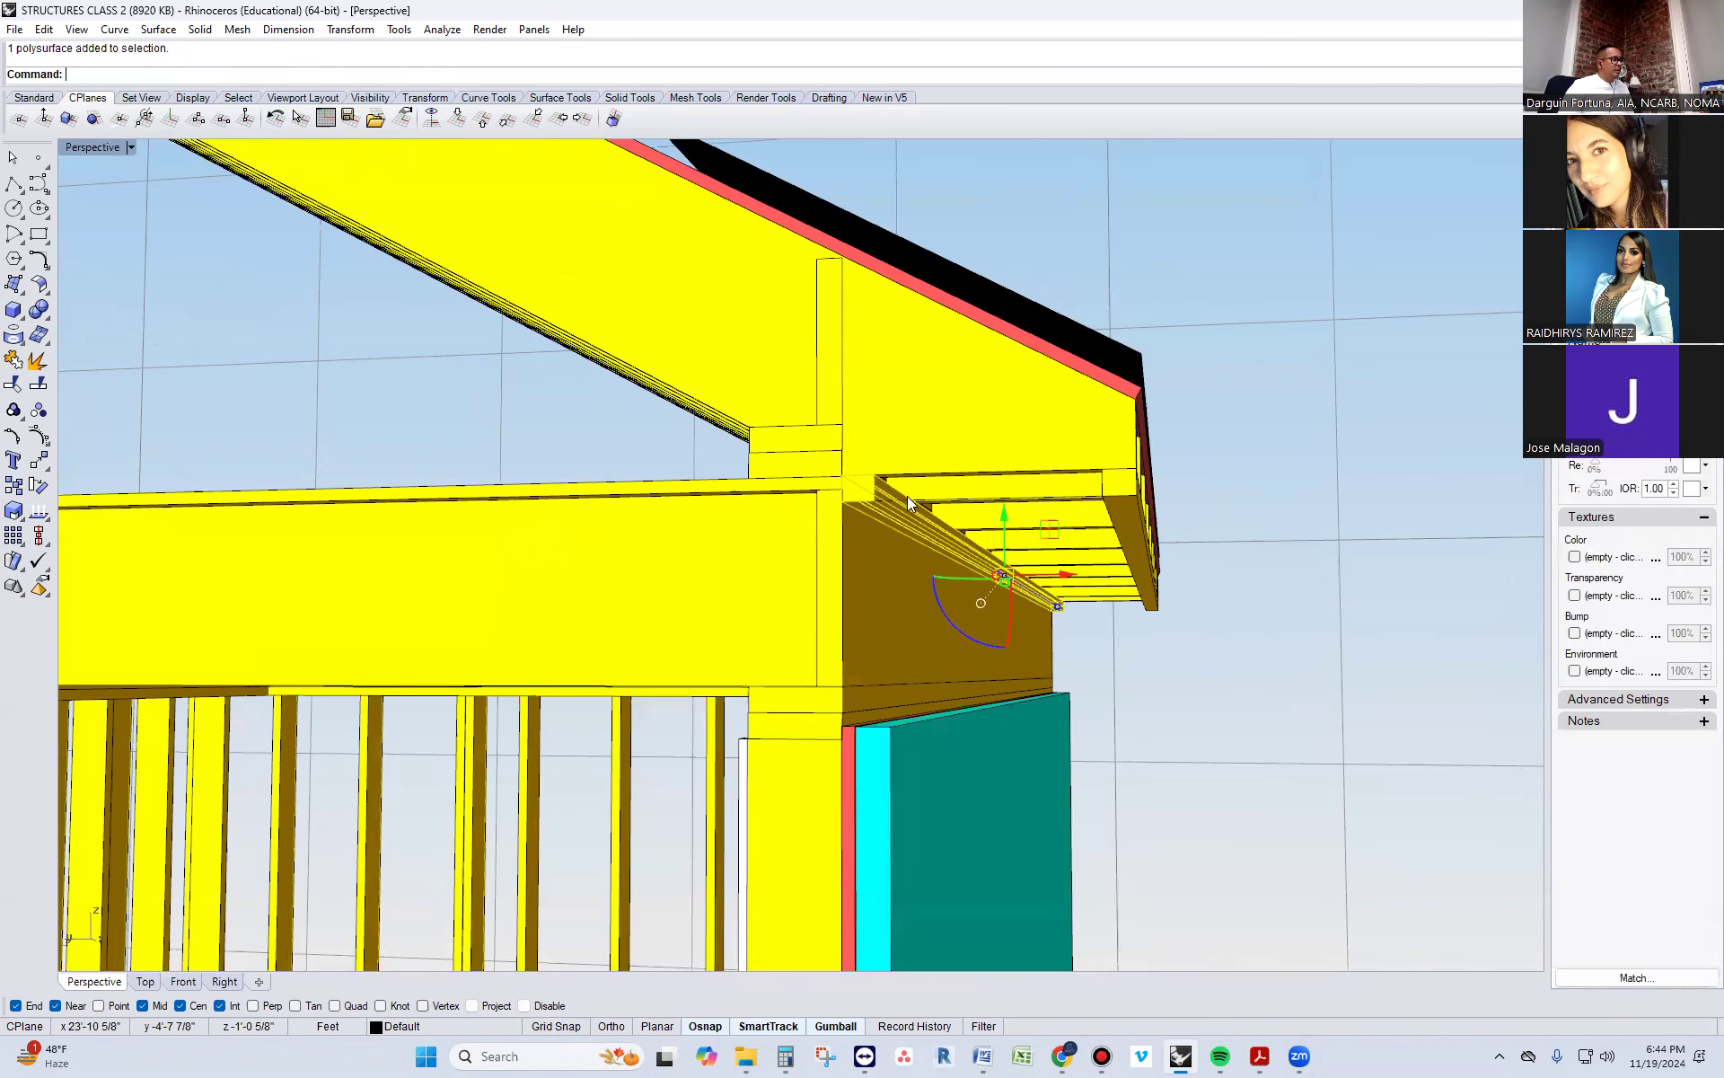
pyautogui.press('Escape')
# Extrude the line along the full length of the eave to form a soffit surface beneath the two strips
pyautogui.moveTo(907, 496); pyautogui.dragTo(958, 539, button='right')
pyautogui.click(1115, 617)
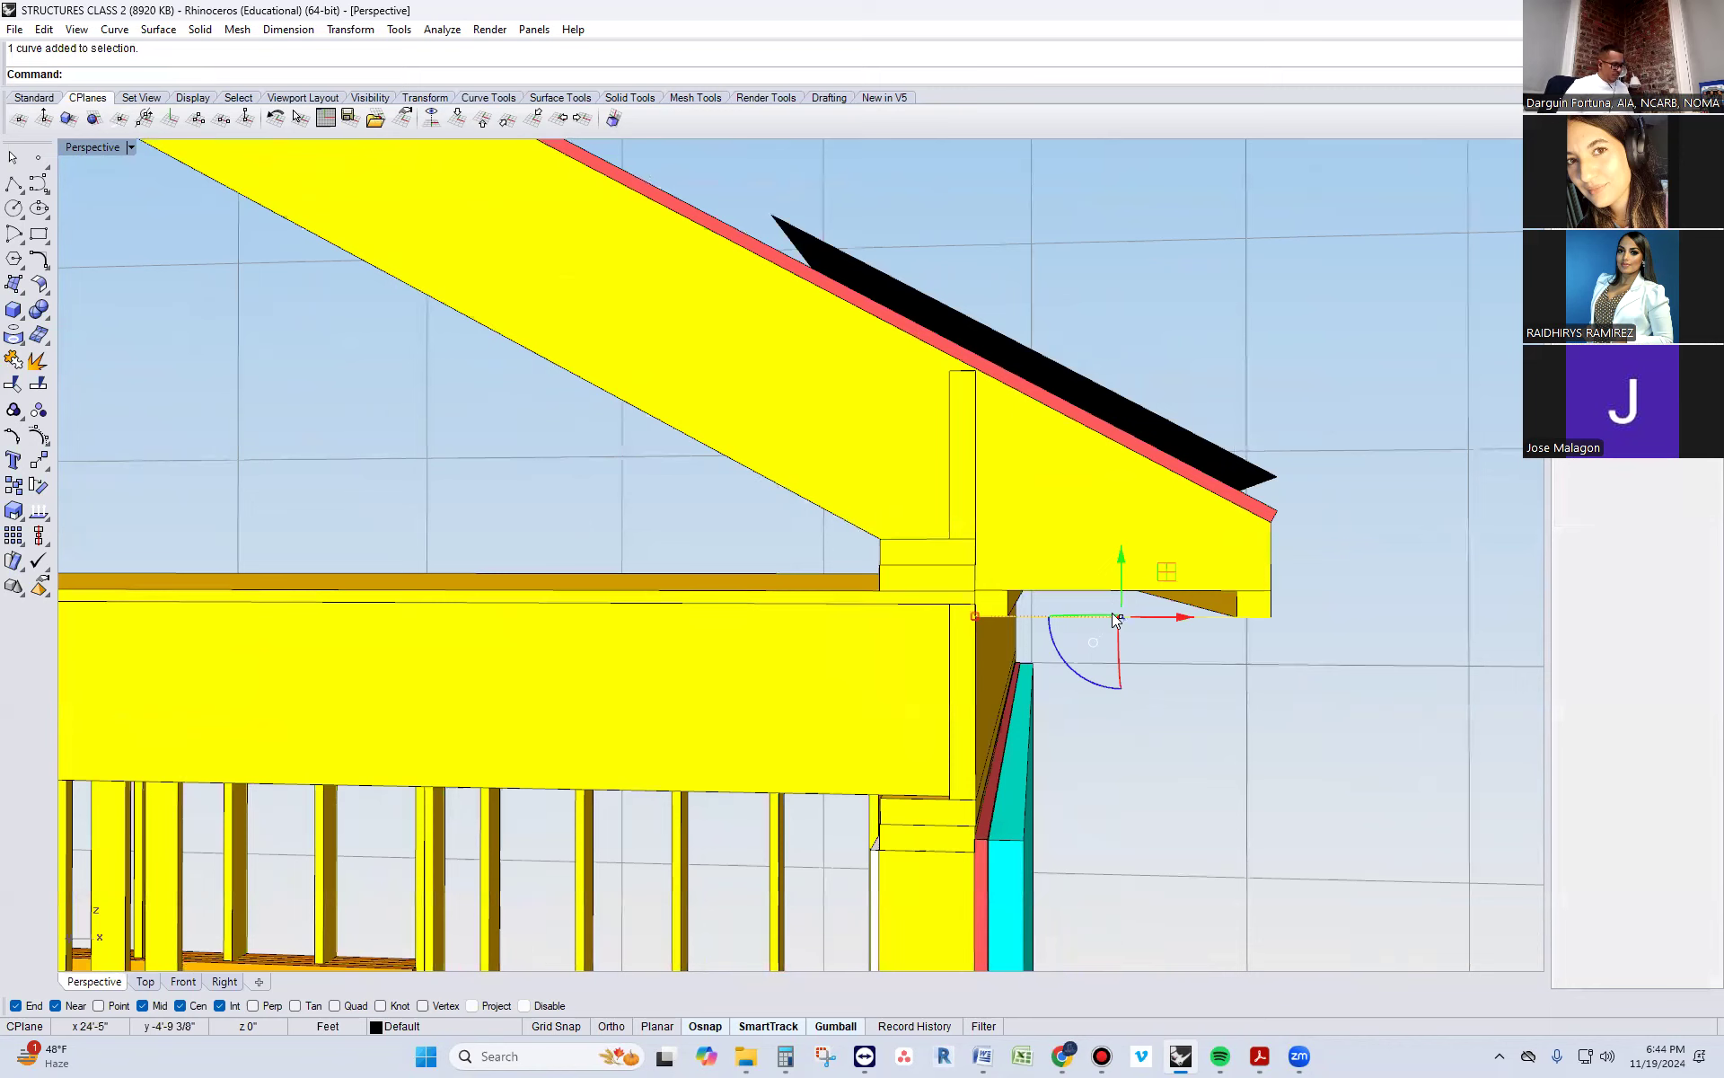
pyautogui.press('Return')
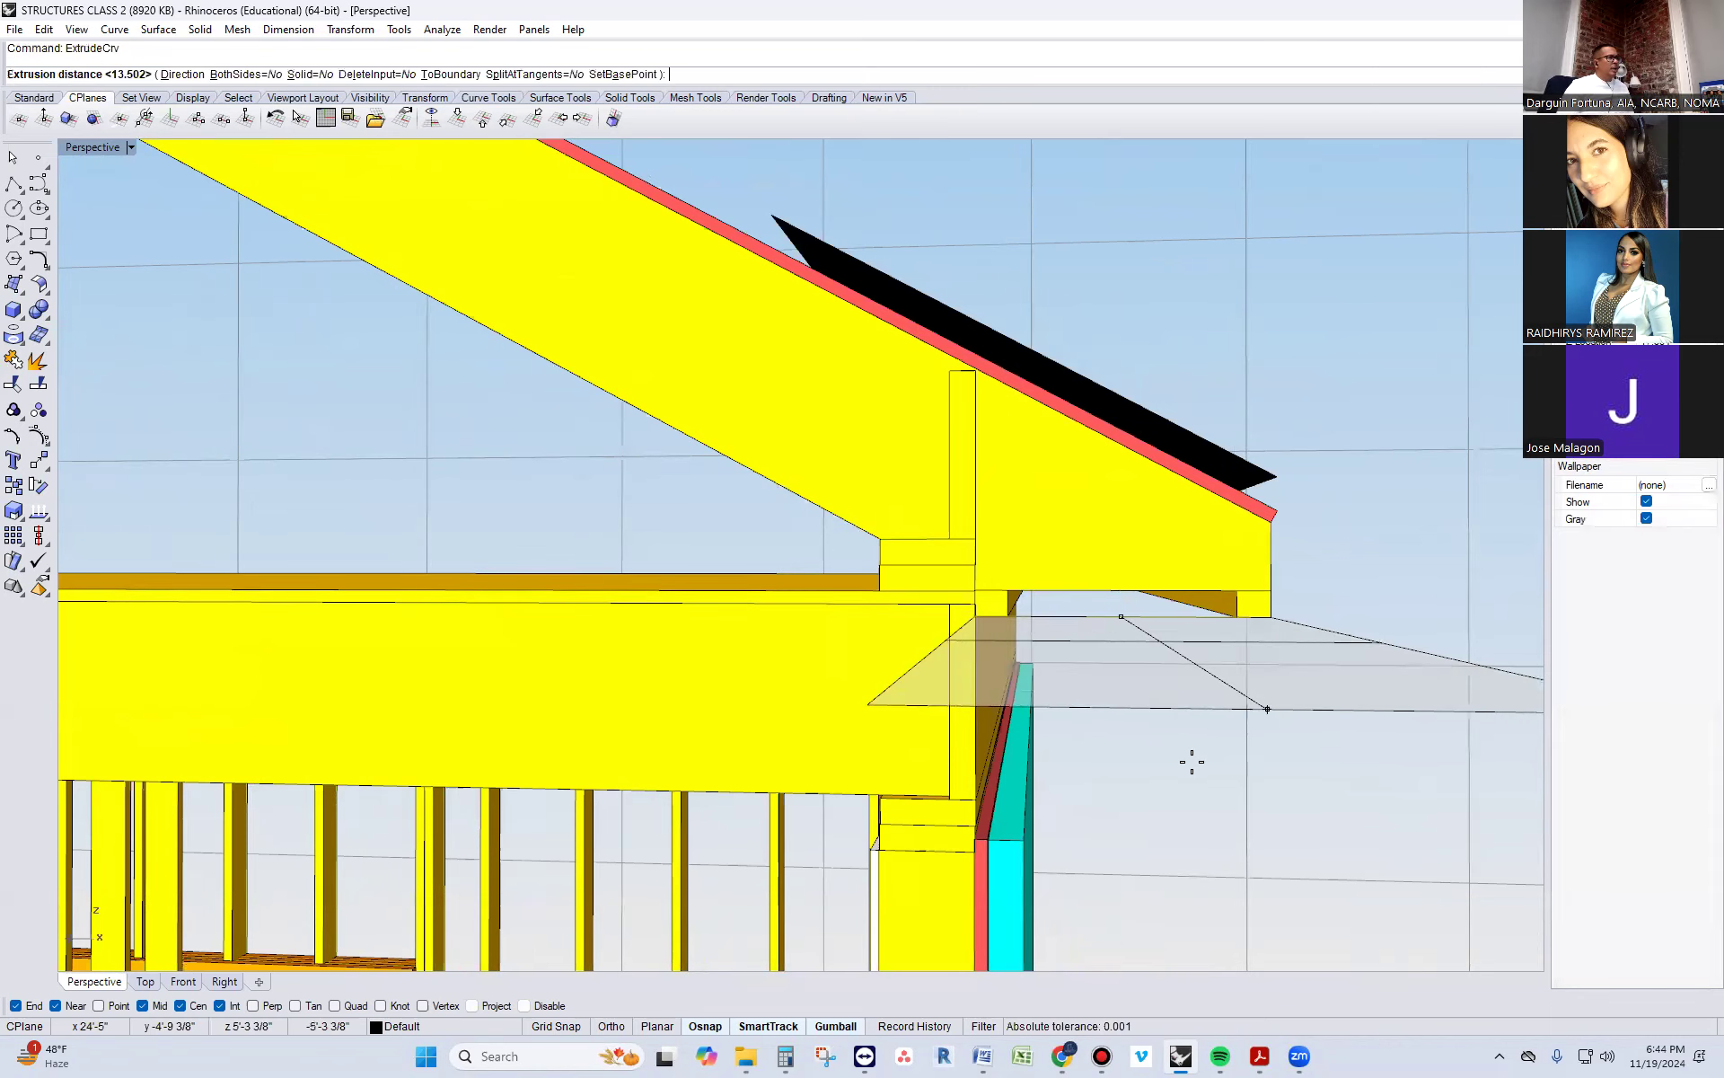
pyautogui.moveTo(1189, 762); pyautogui.dragTo(946, 758, button='right')
pyautogui.scroll(-6, 945, 759)
pyautogui.click(1291, 668)
pyautogui.moveTo(1292, 668); pyautogui.dragTo(1192, 723, button='right')
pyautogui.scroll(8, 909, 711)
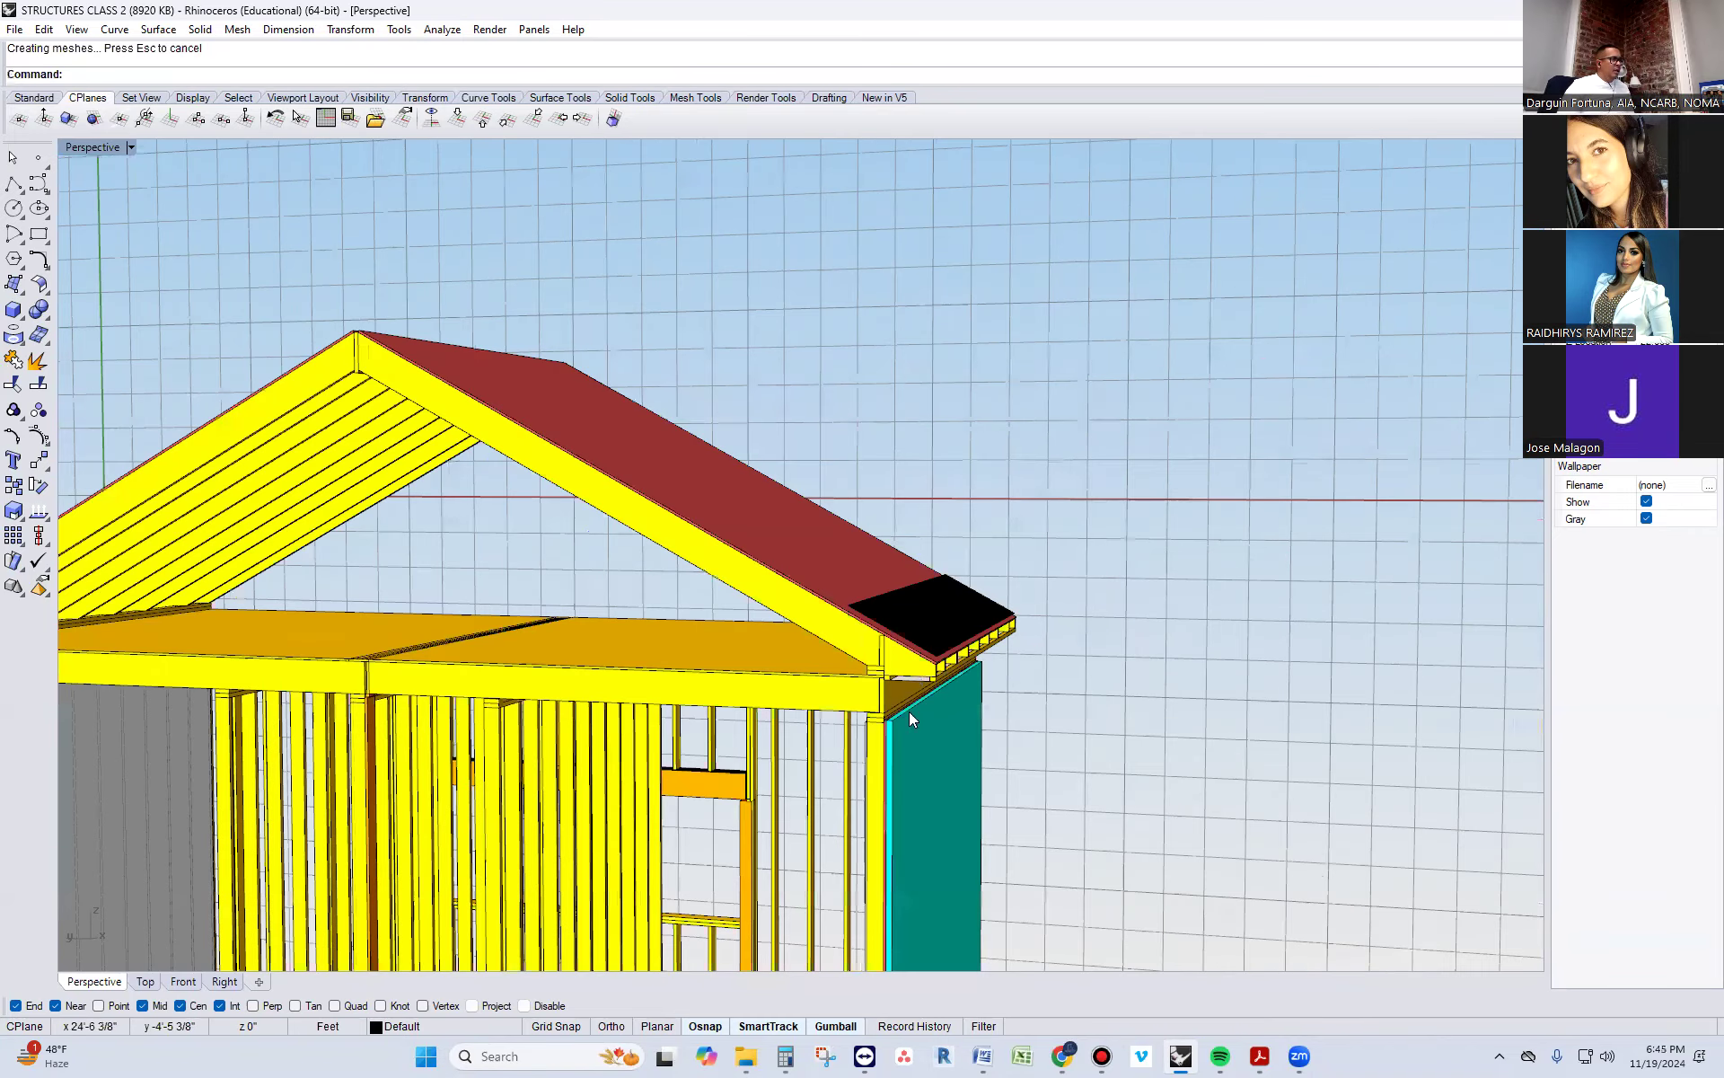
pyautogui.scroll(3, 948, 655)
pyautogui.click(961, 620)
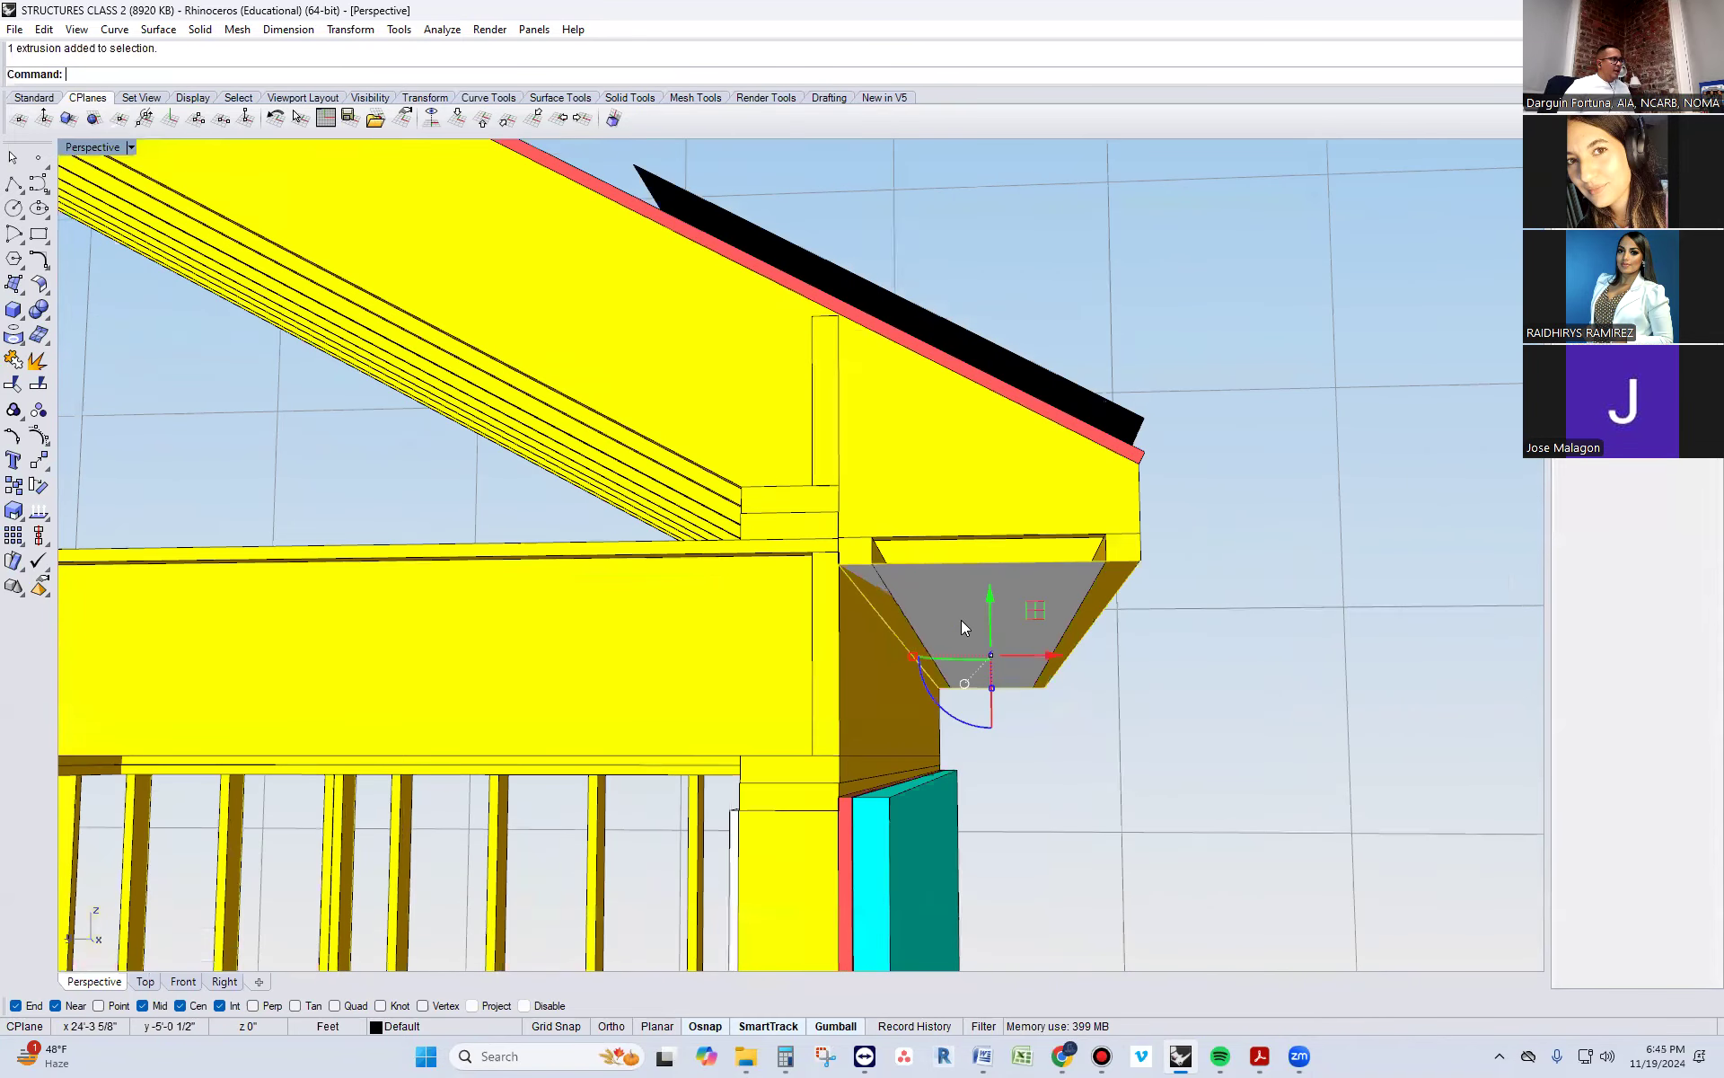
pyautogui.write('ExtrudeCrv')
pyautogui.press('Return')
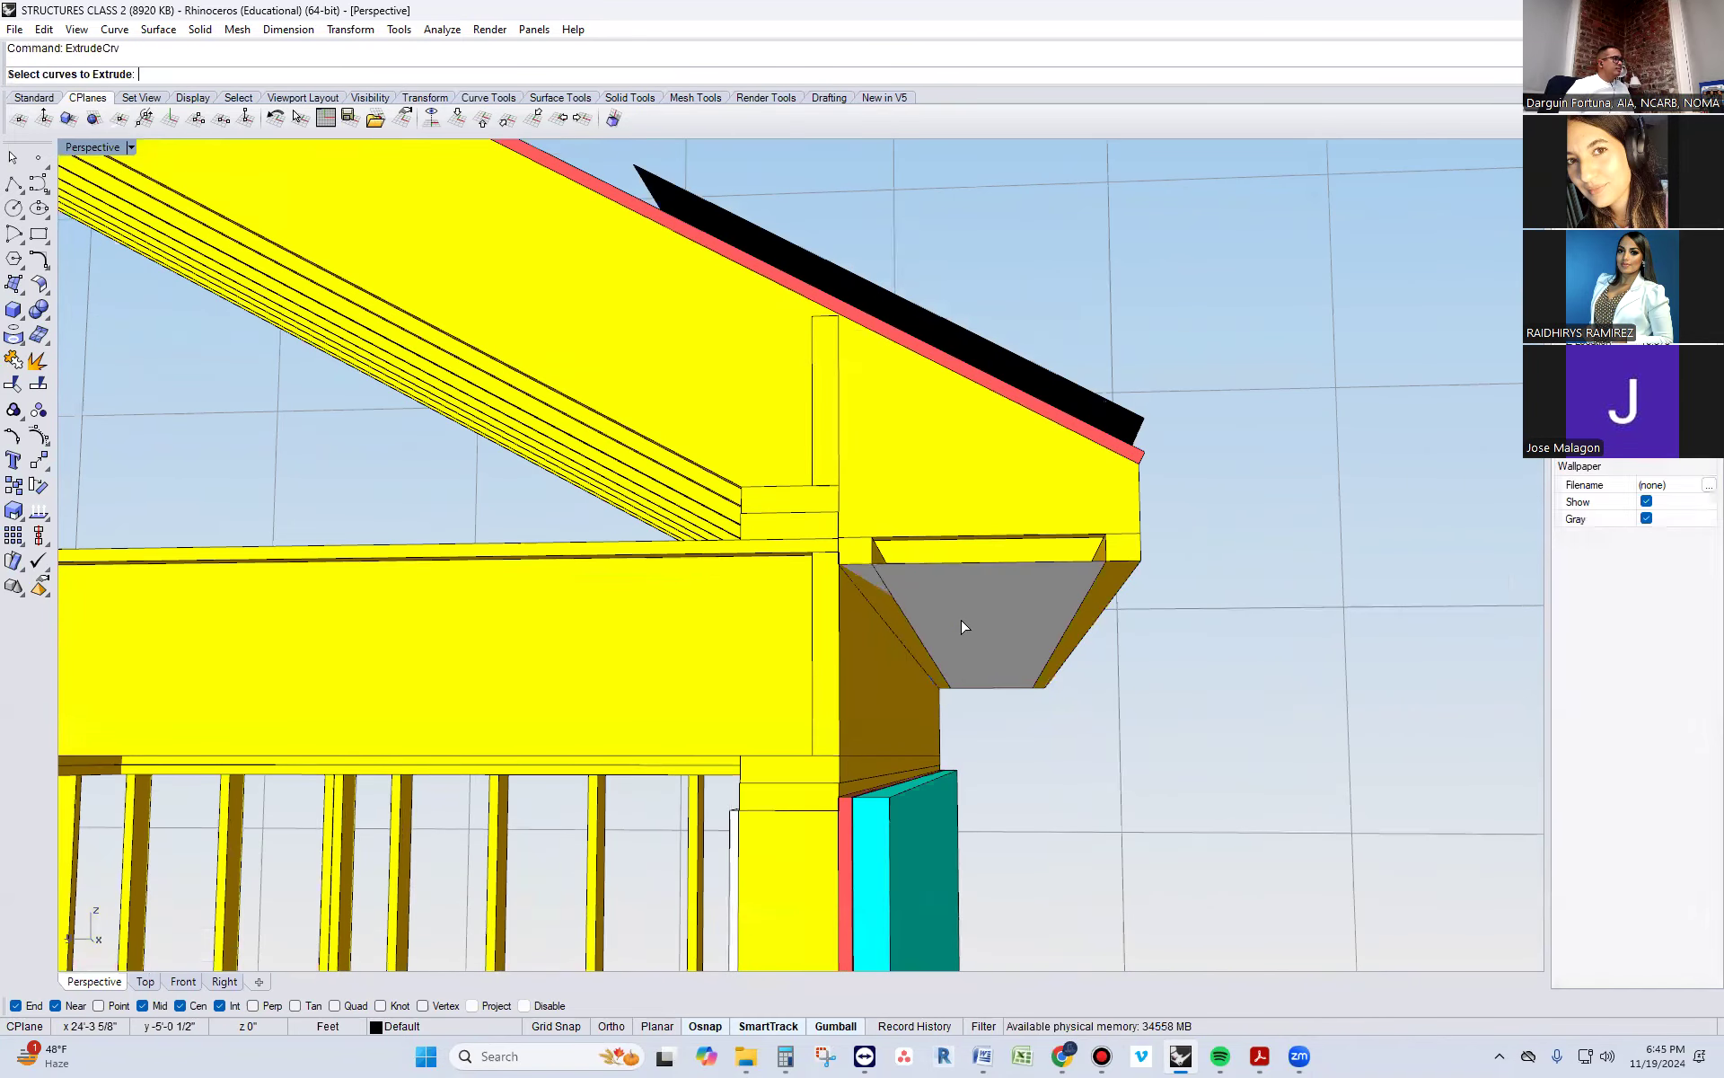
pyautogui.press('Escape')
# Offset the soffit surface downward by 1/2 inch as a solid with OffsetSrf
pyautogui.click(961, 619)
pyautogui.press('BackSpace')
pyautogui.press('BackSpace')
pyautogui.press('BackSpace')
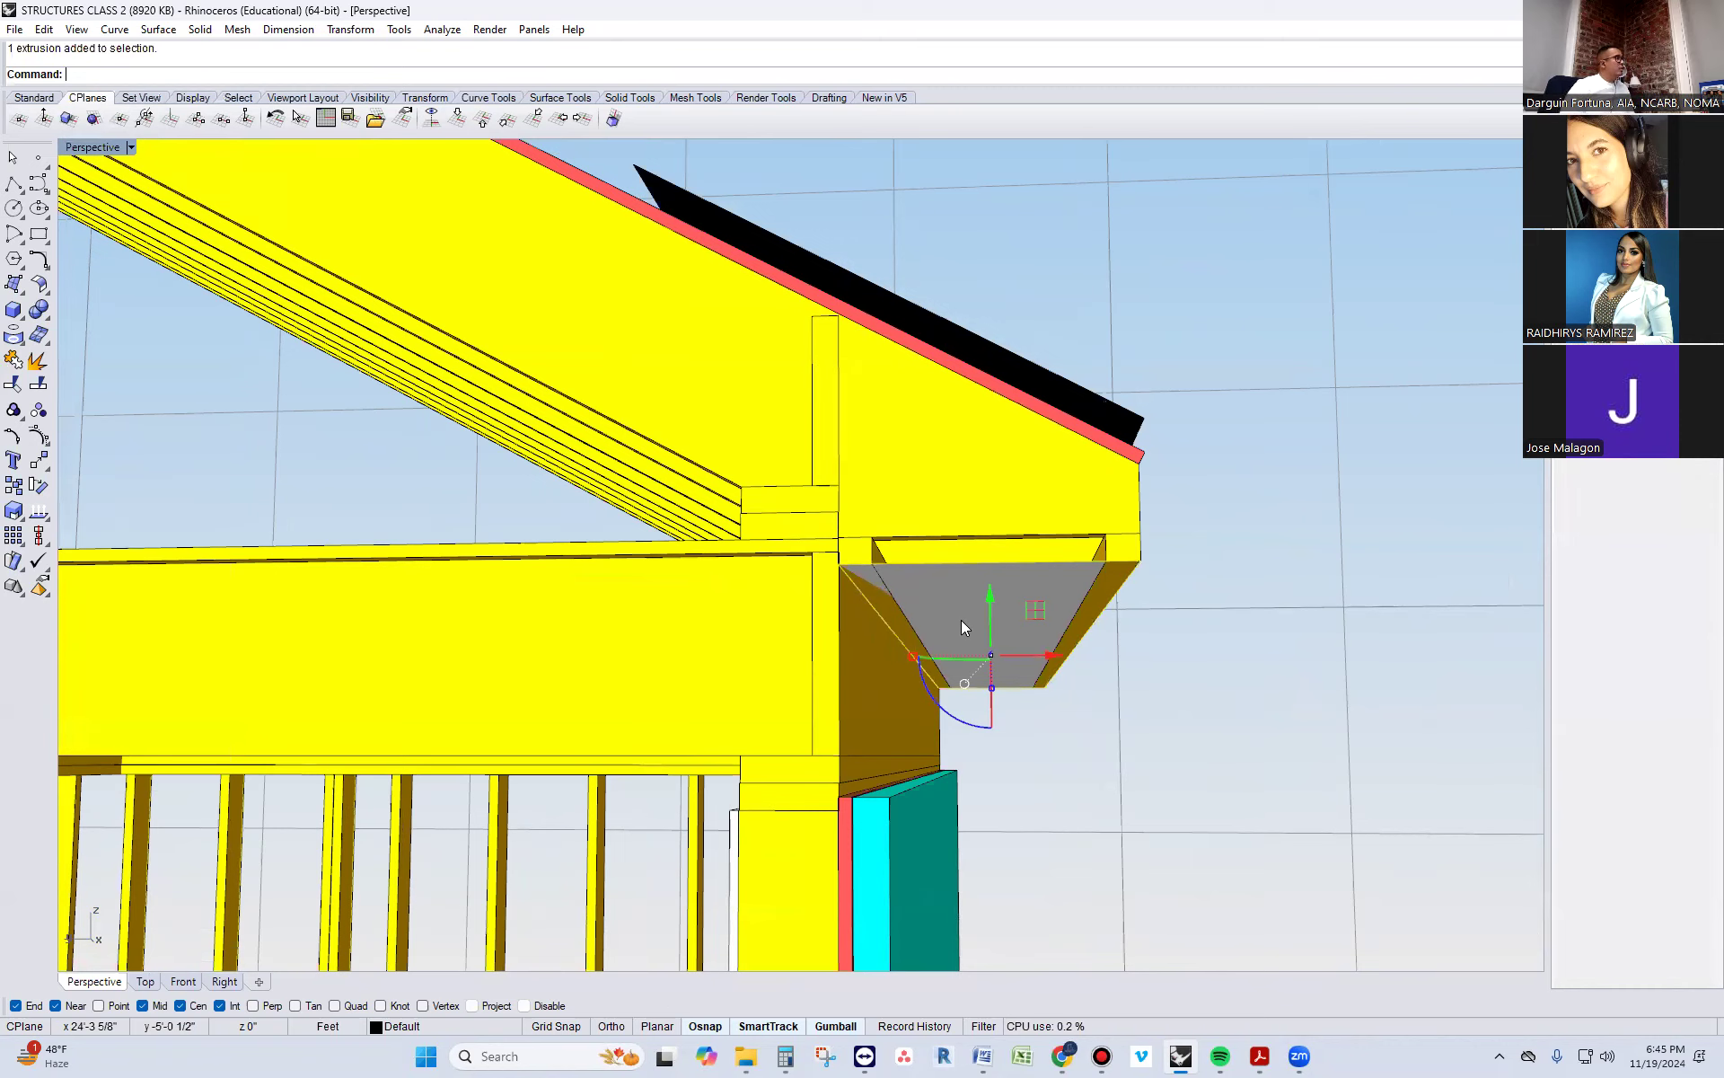
pyautogui.write('OffsetSrf')
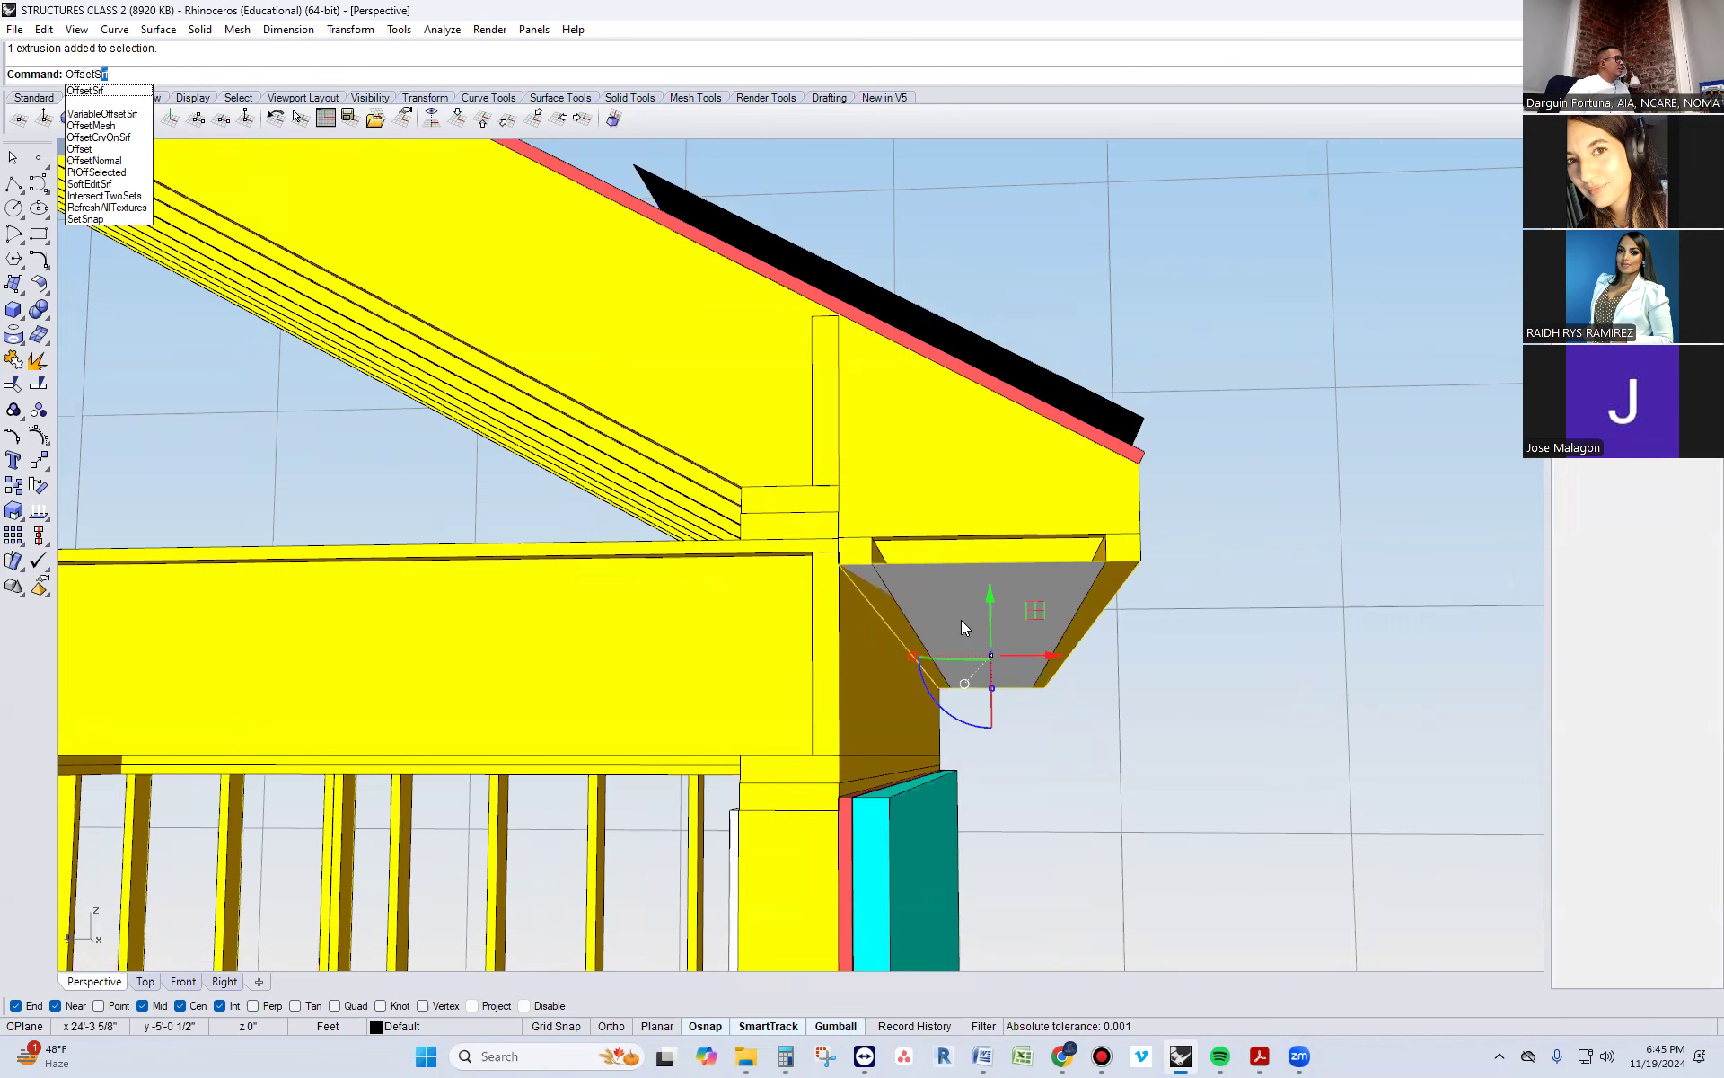
pyautogui.press('Return')
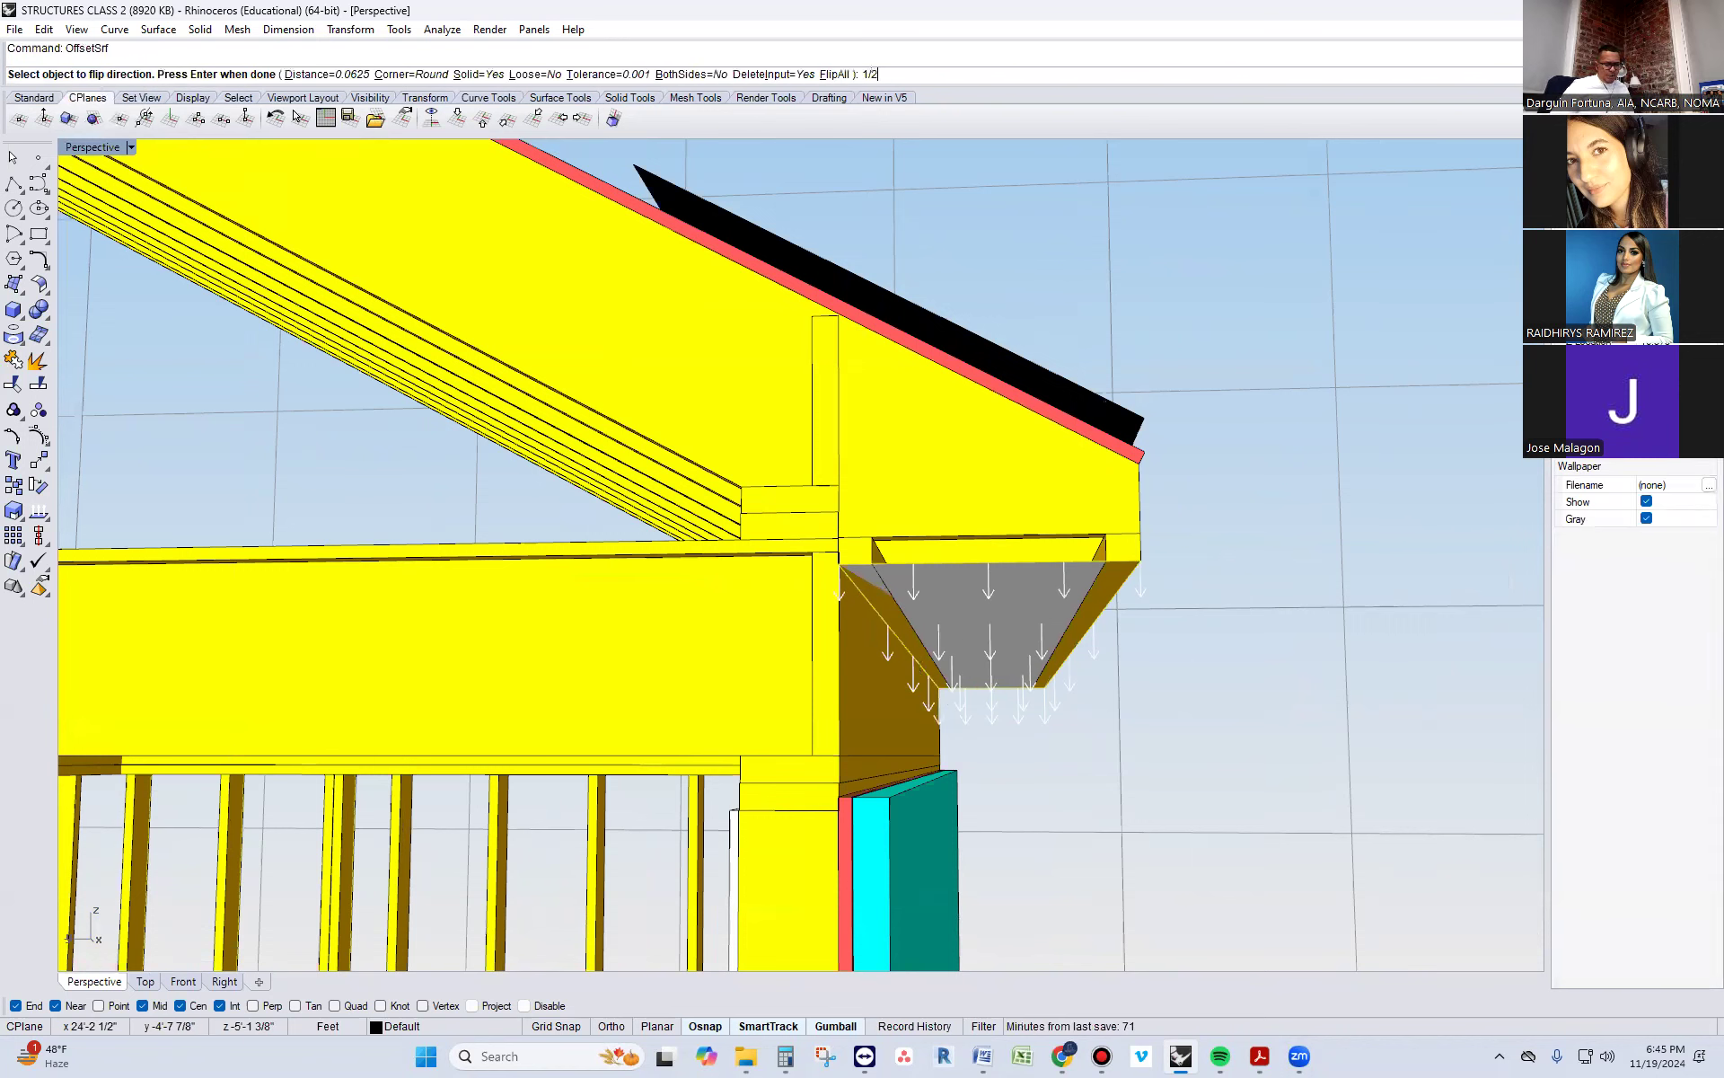
pyautogui.press('Return')
pyautogui.press('Return')
pyautogui.moveTo(962, 621); pyautogui.dragTo(868, 686, button='right')
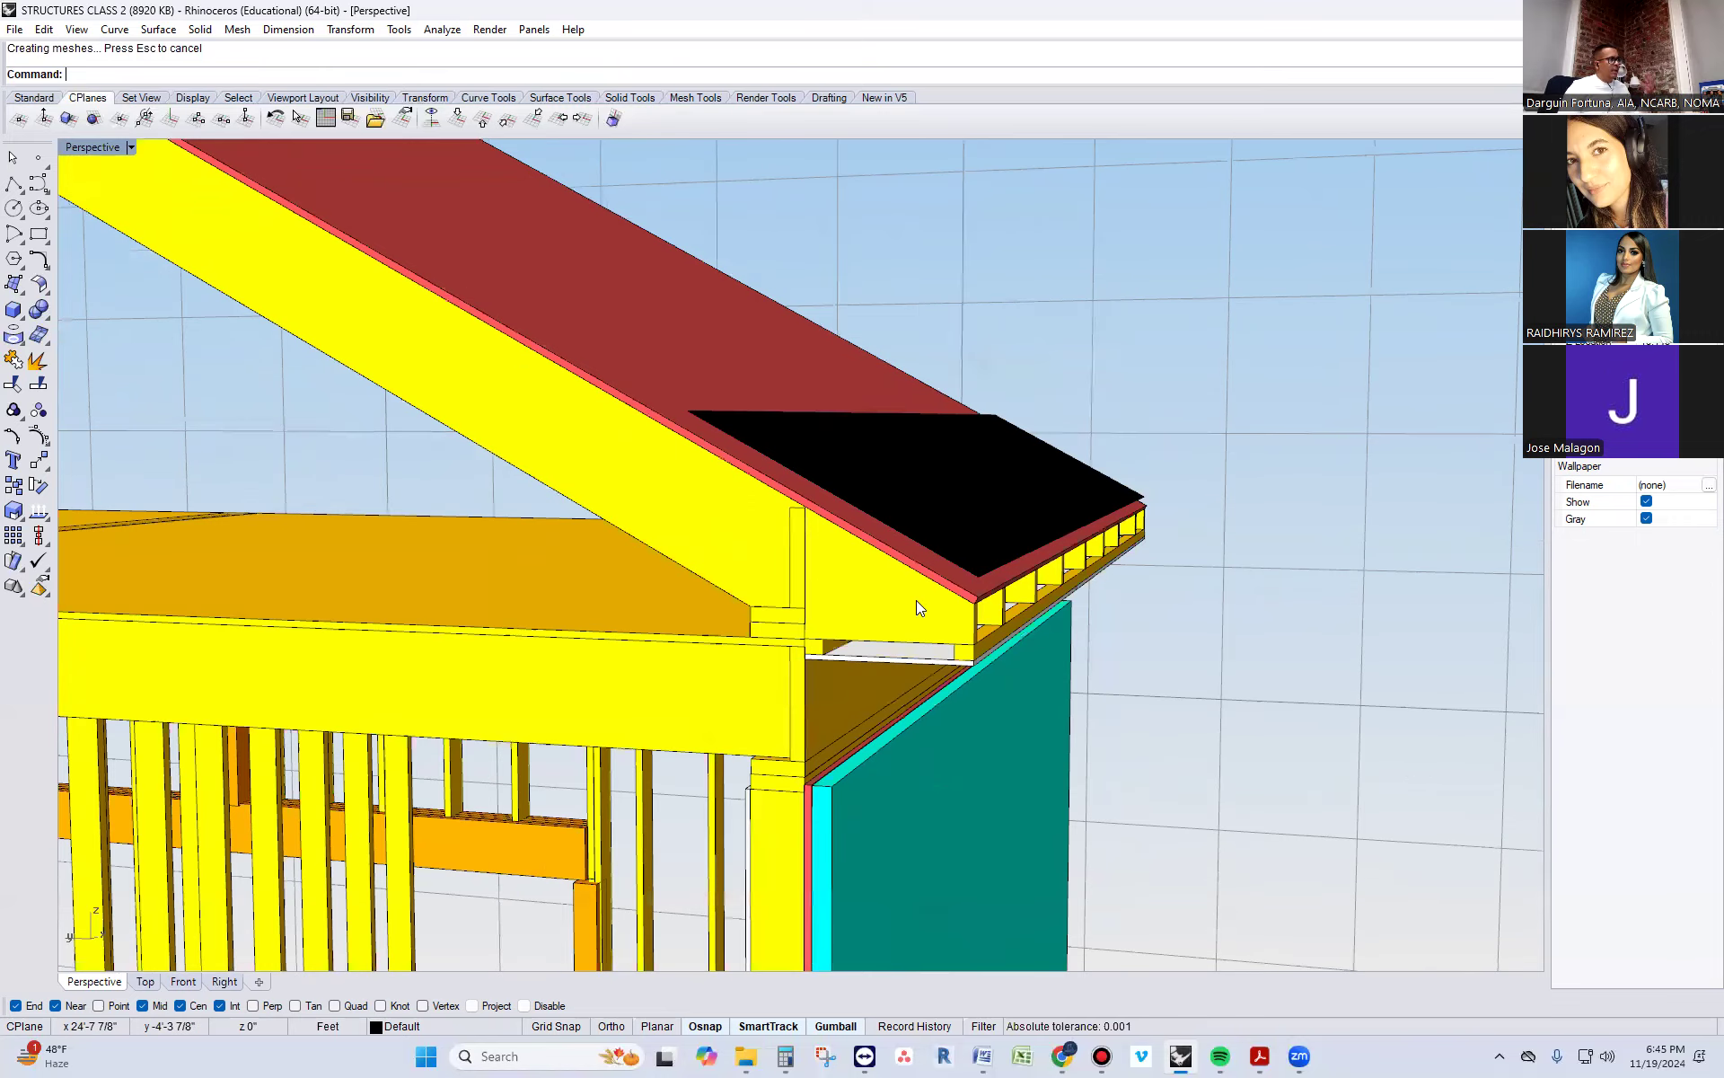
pyautogui.scroll(-5, 728, 521)
pyautogui.moveTo(740, 493); pyautogui.dragTo(452, 452, button='right')
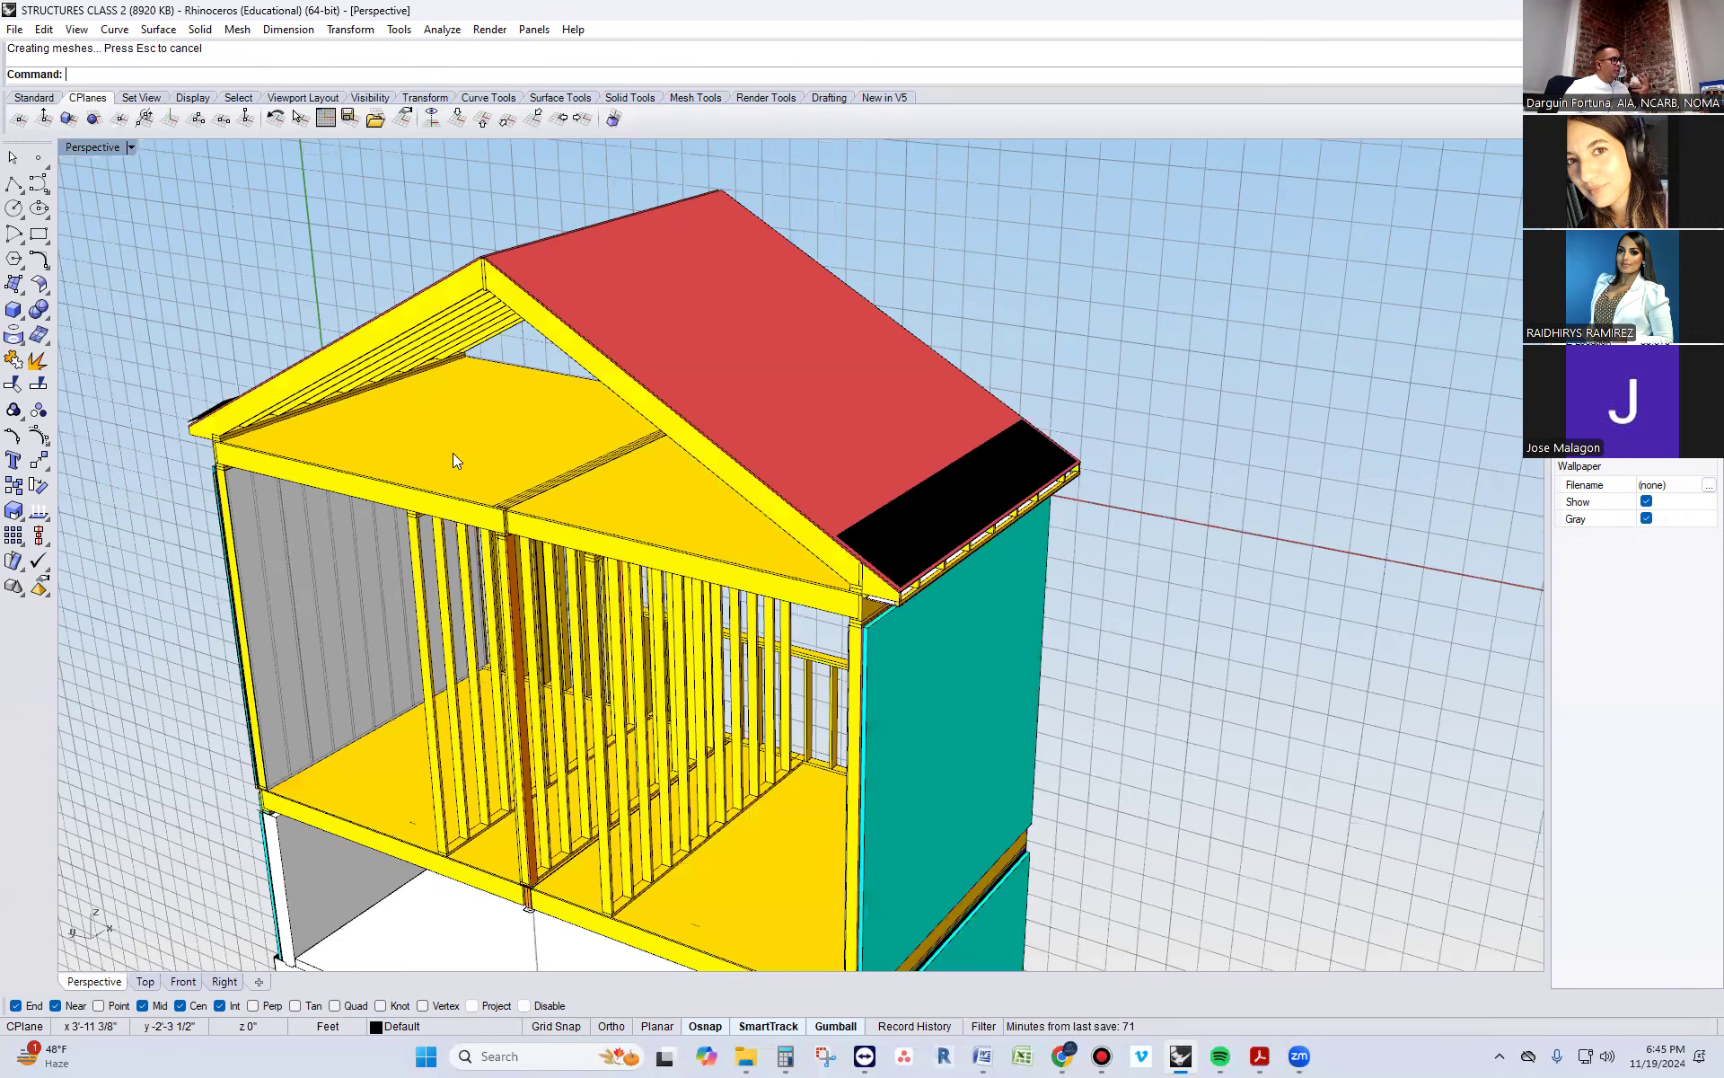
pyautogui.moveTo(325, 541); pyautogui.dragTo(839, 616, button='right')
pyautogui.scroll(8, 991, 553)
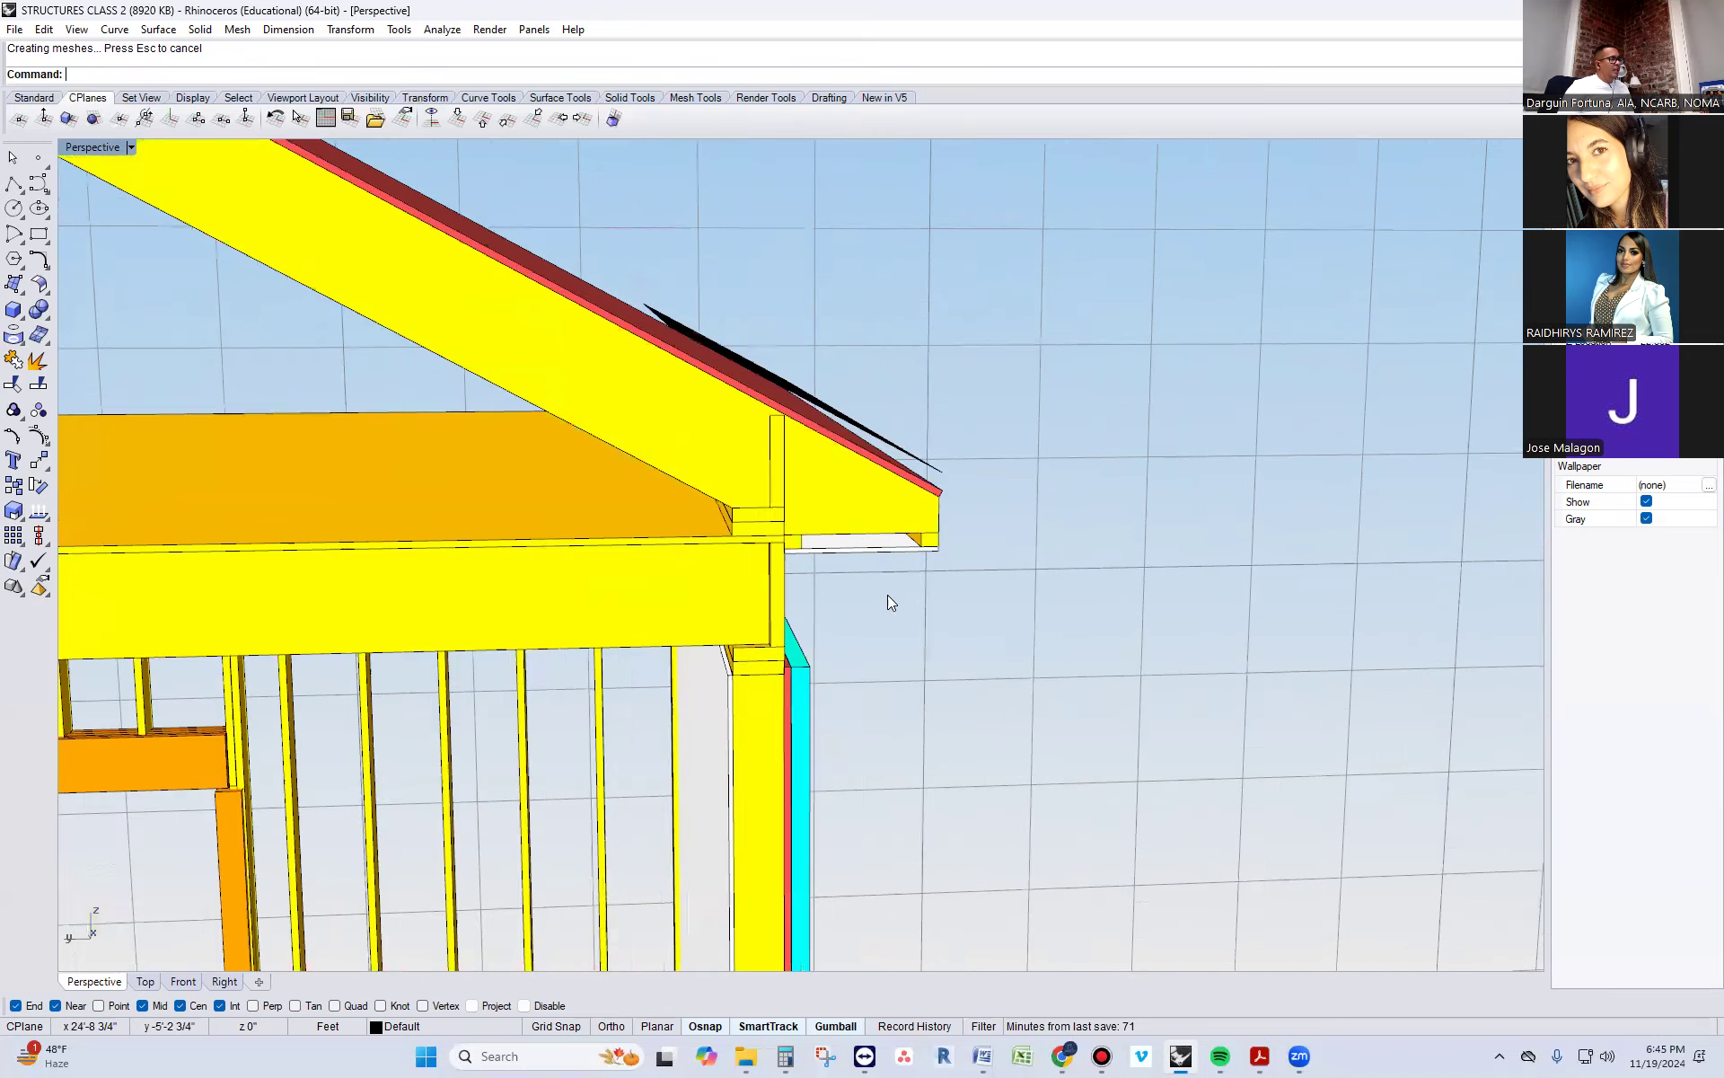
# Examine the underside of the soffit board and its fit between the rafter tails and the rim joist
pyautogui.moveTo(875, 618); pyautogui.dragTo(812, 554, button='right')
pyautogui.scroll(5, 807, 501)
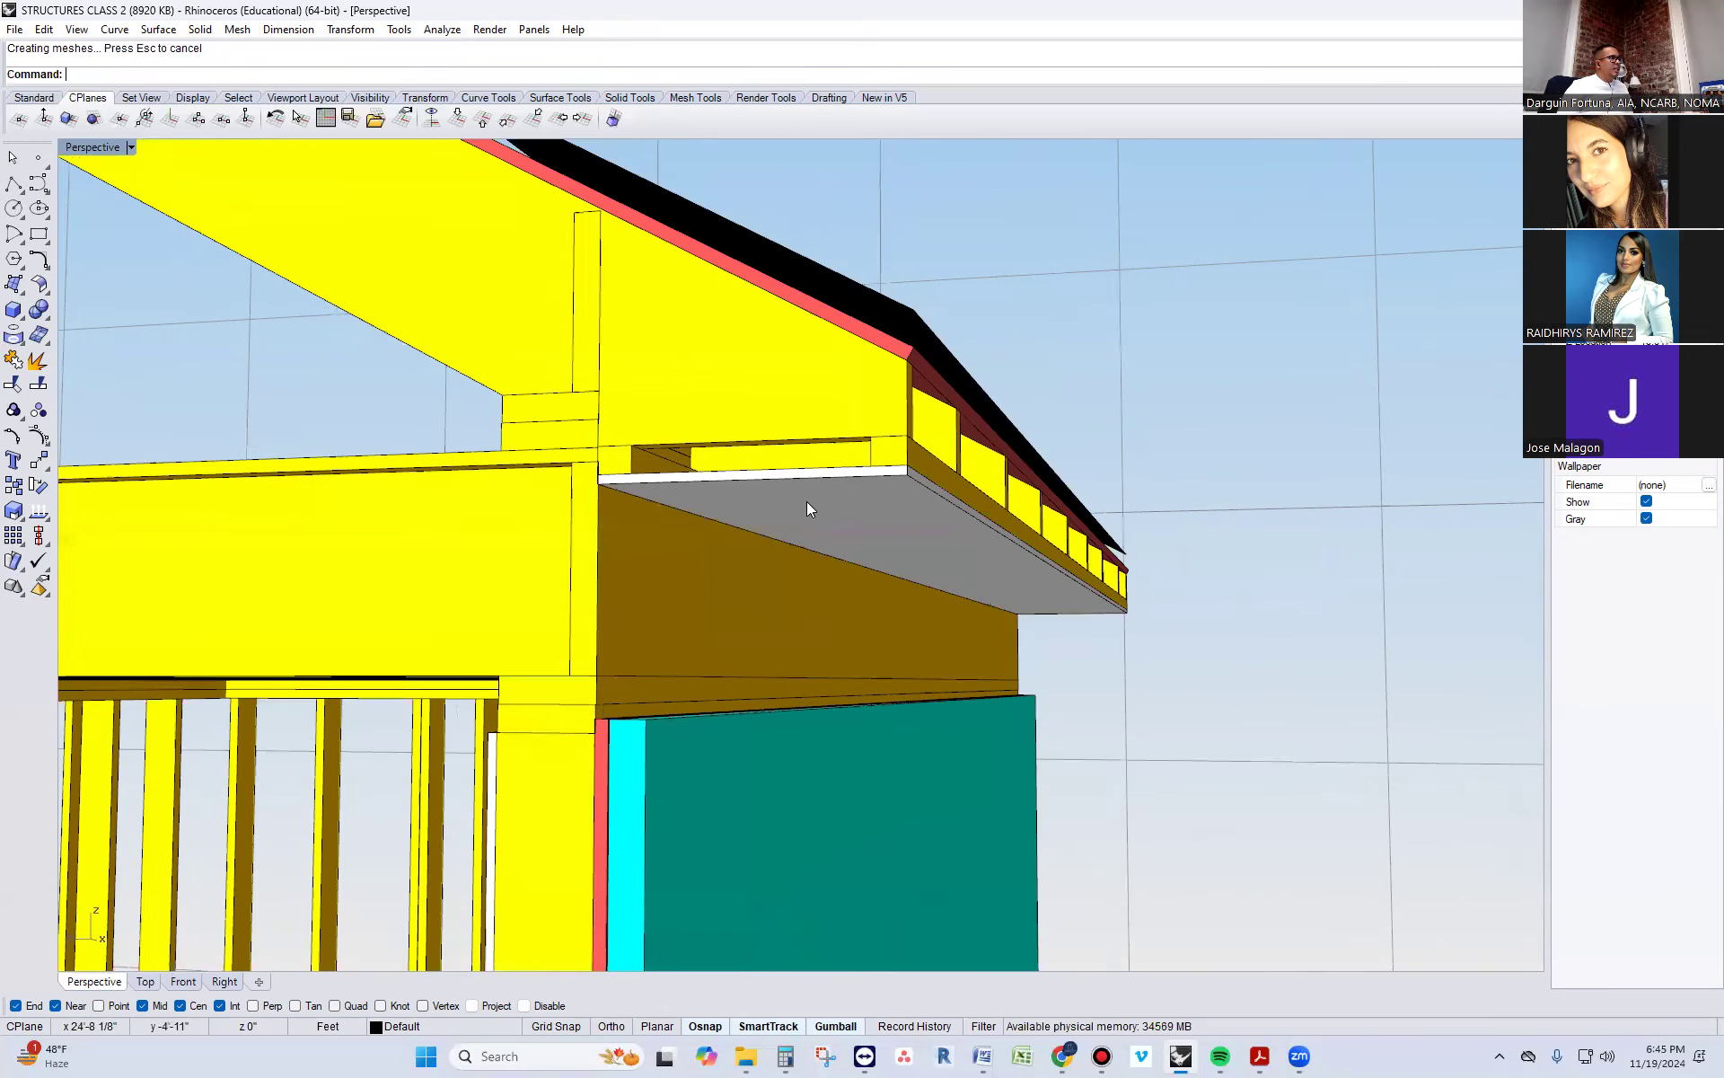
pyautogui.click(805, 508)
pyautogui.press('Escape')
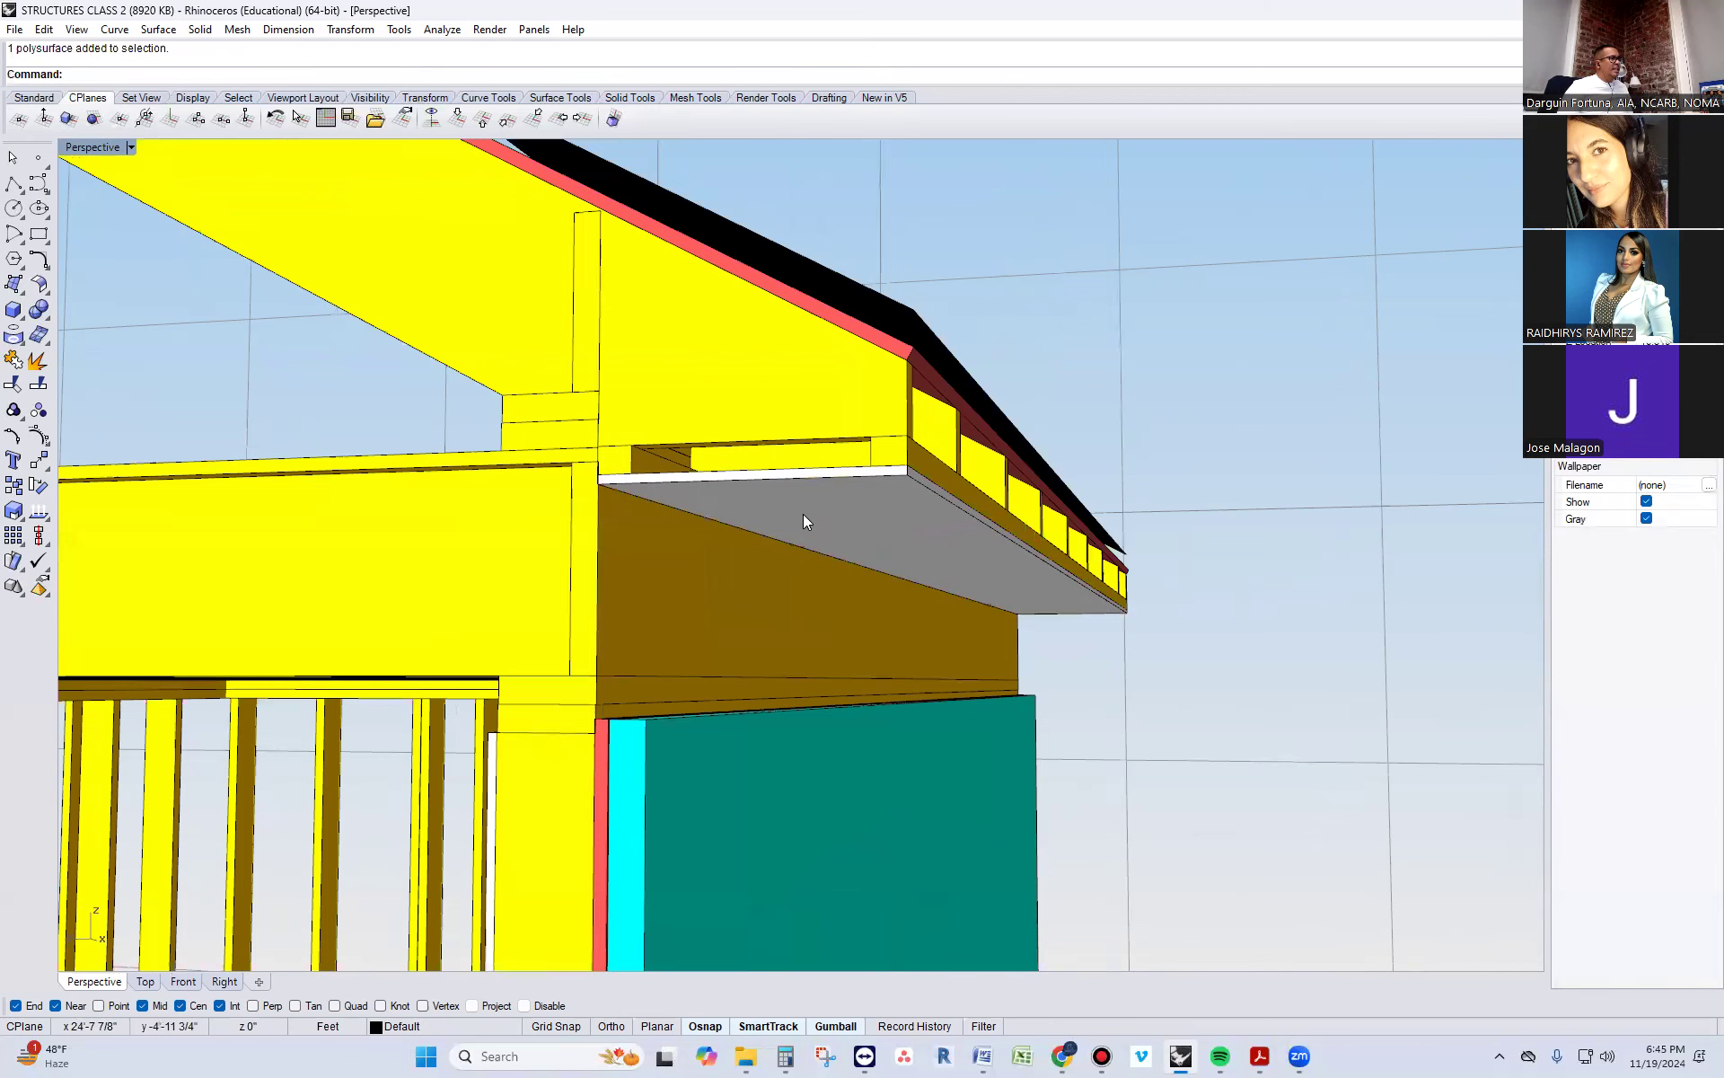
pyautogui.moveTo(803, 513); pyautogui.dragTo(819, 454, button='right')
pyautogui.click(819, 452)
pyautogui.press('Escape')
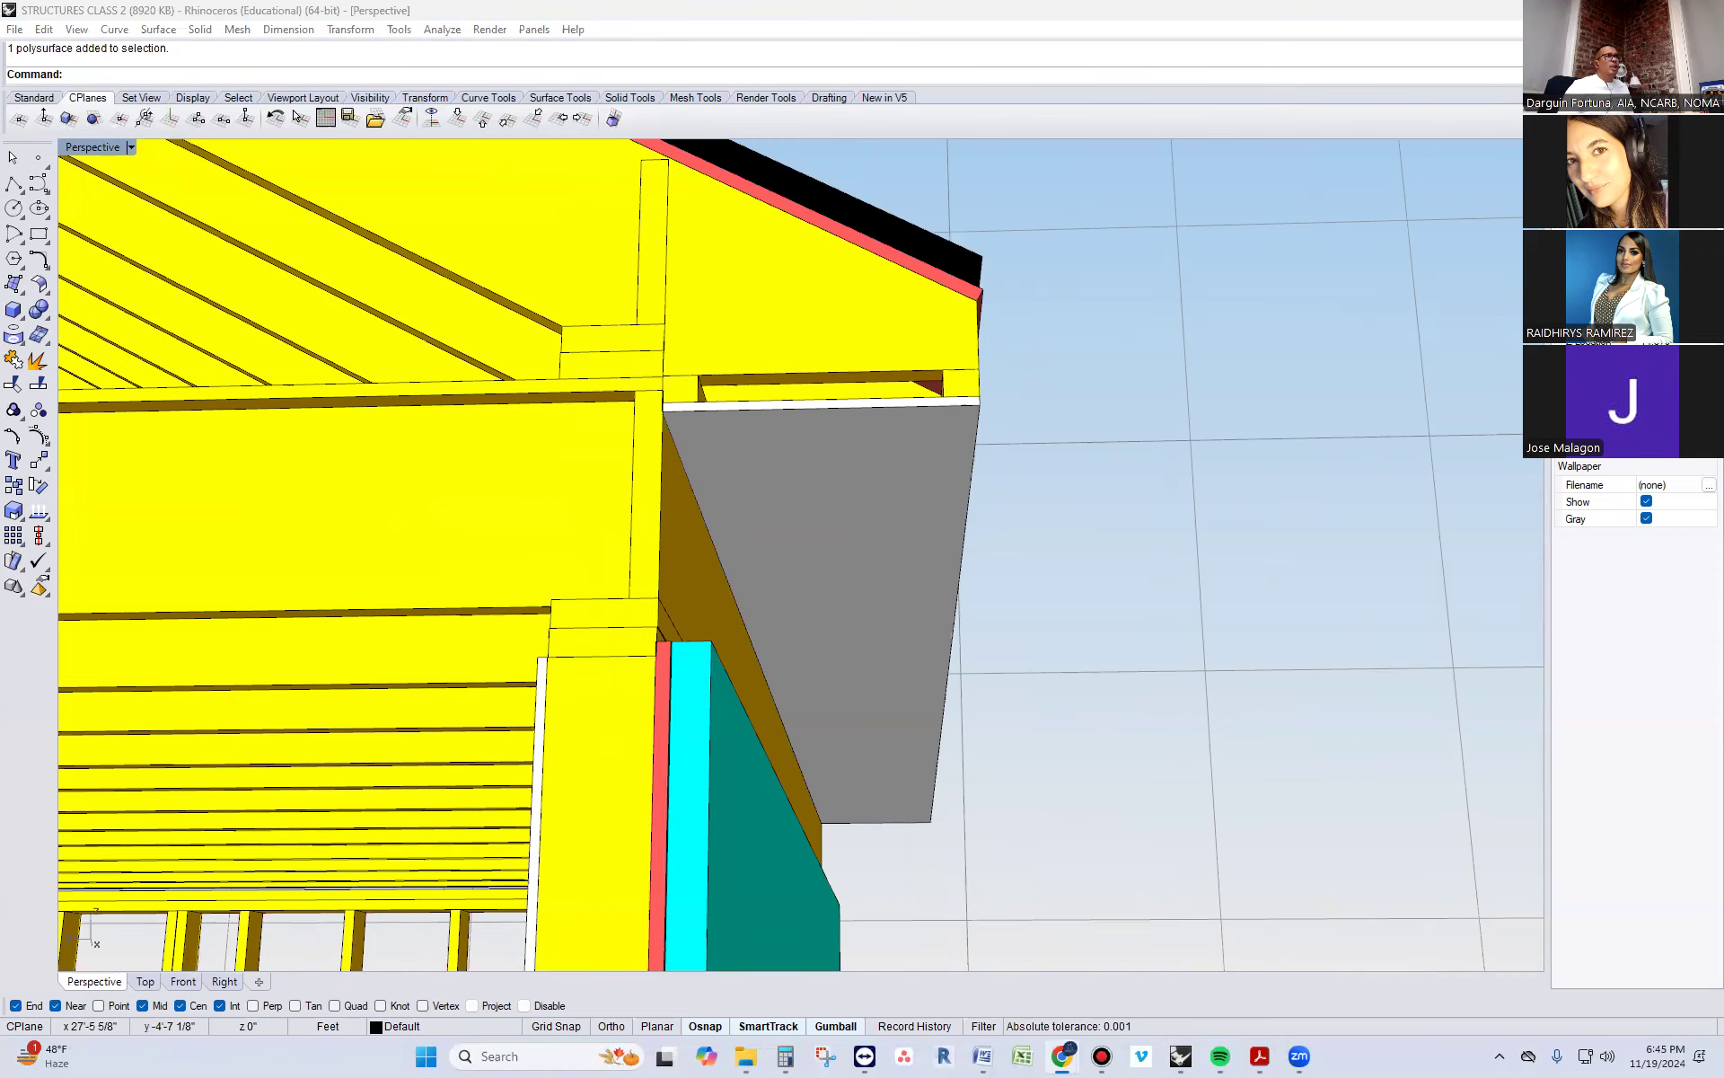
# Switch to Chrome, show the image results for EAVE SOFFIT VENTILATION and preview The Home Depot's aluminum under-eave soffit vent
pyautogui.moveTo(1330, 0); pyautogui.dragTo(1329, 216)
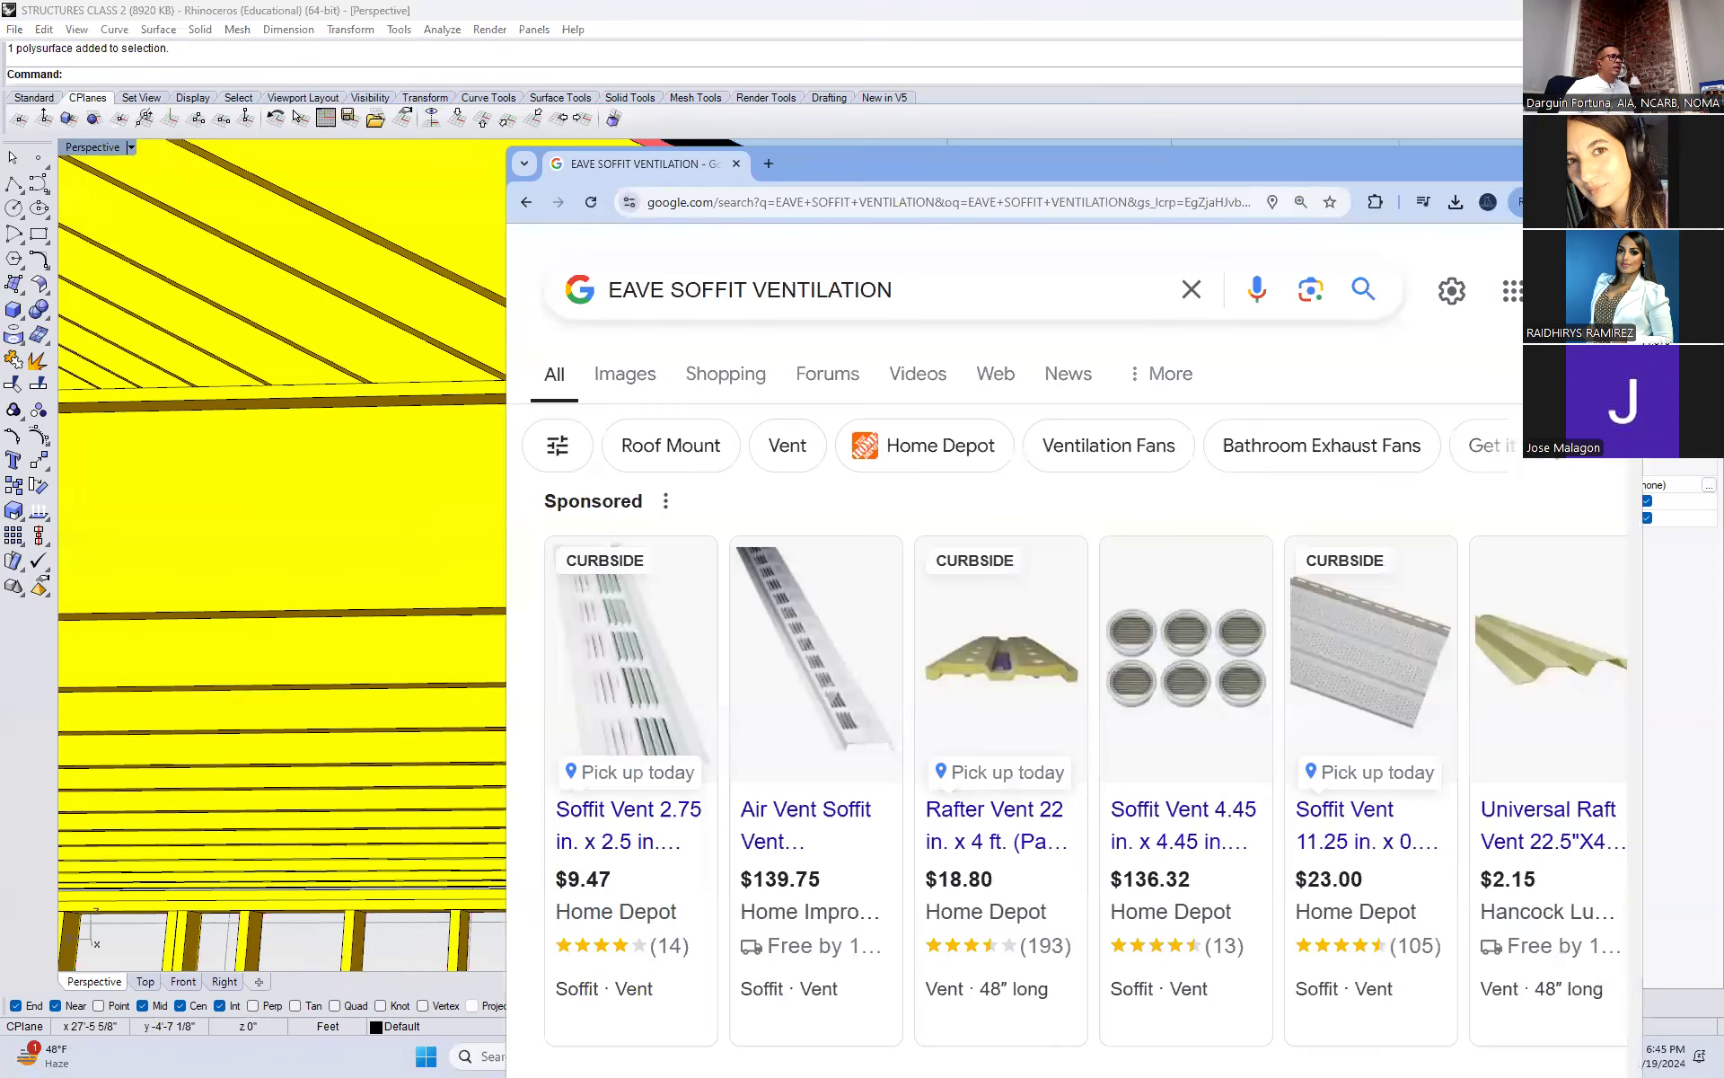
pyautogui.click(1580, 160)
pyautogui.moveTo(342, 536)
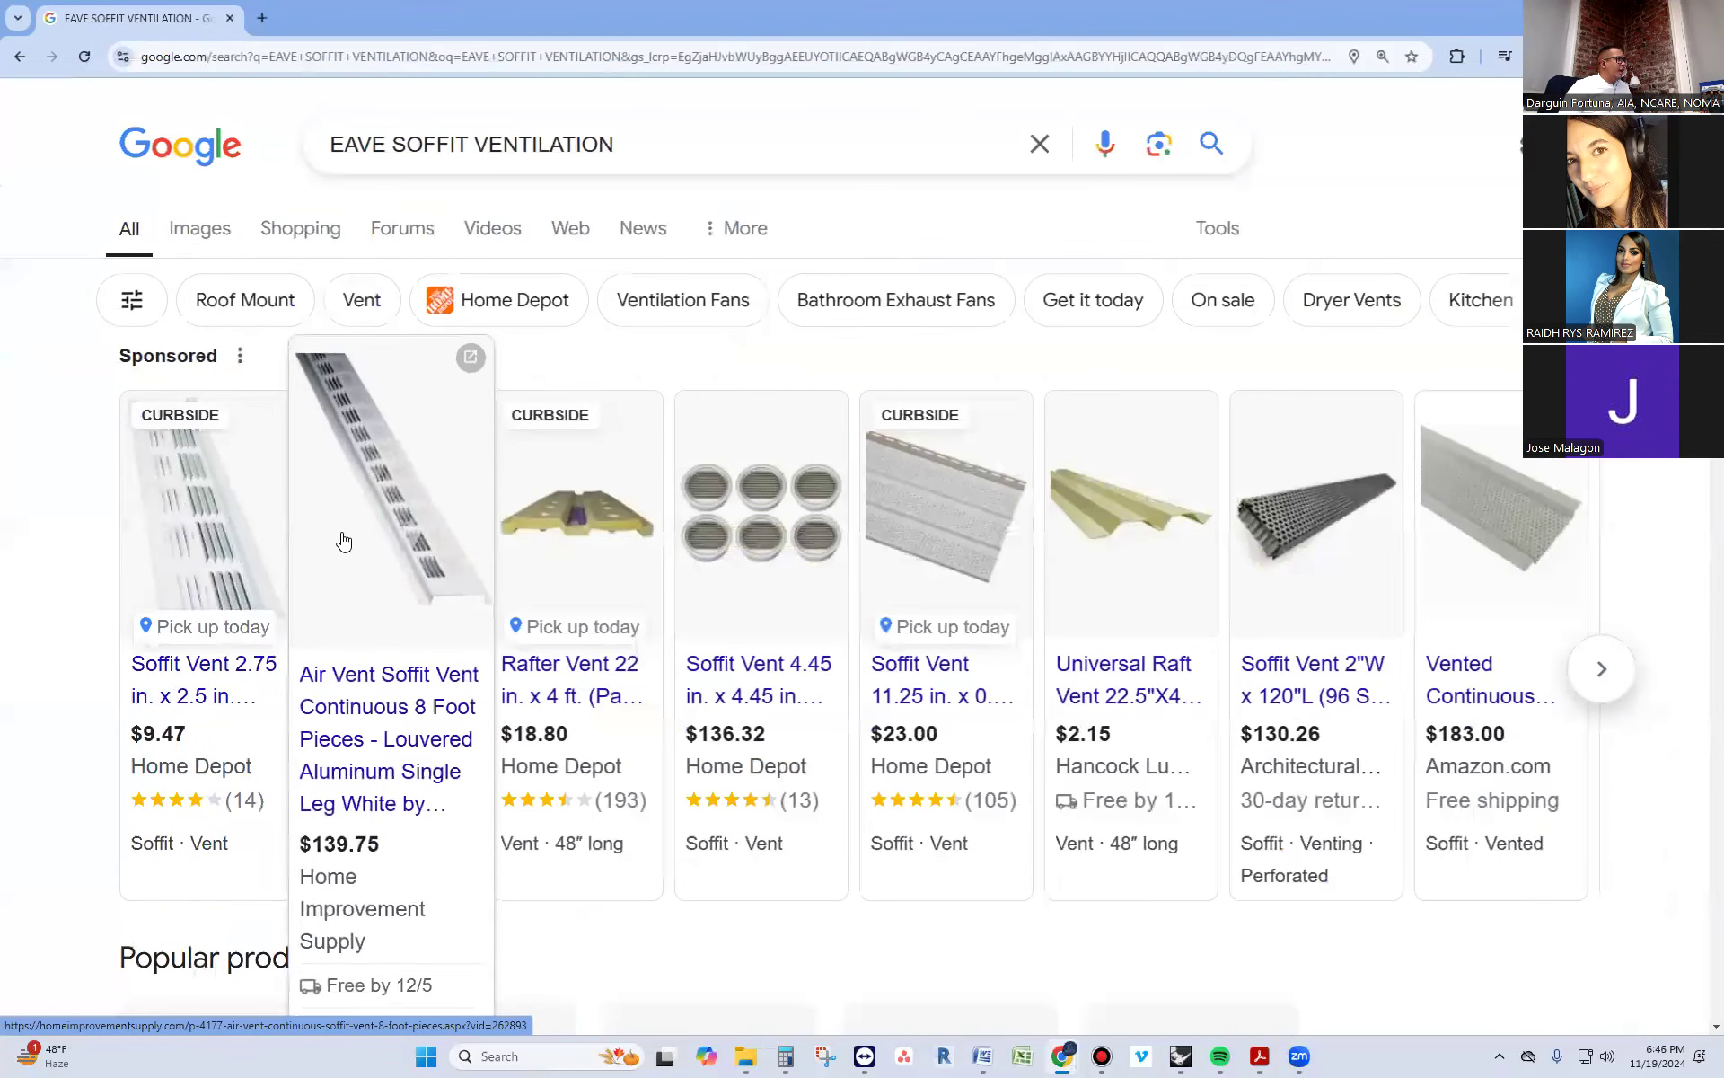
pyautogui.click(199, 230)
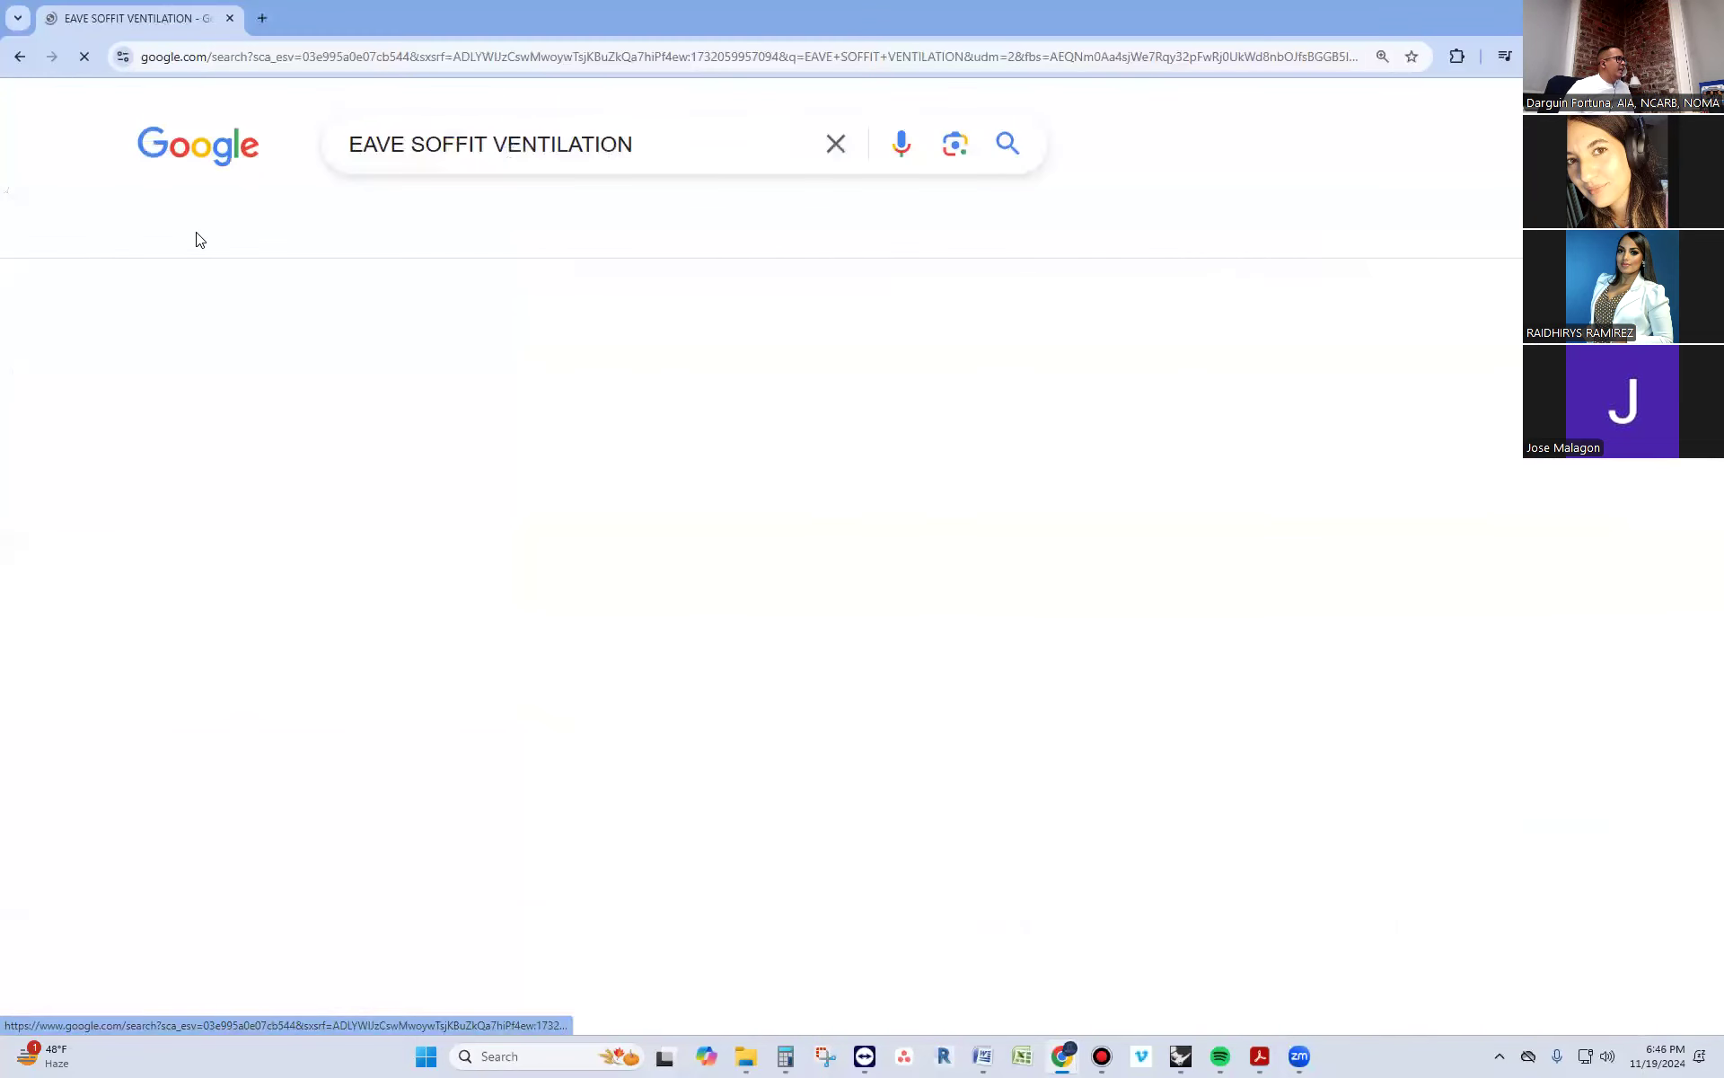
pyautogui.scroll(-7, 1234, 323)
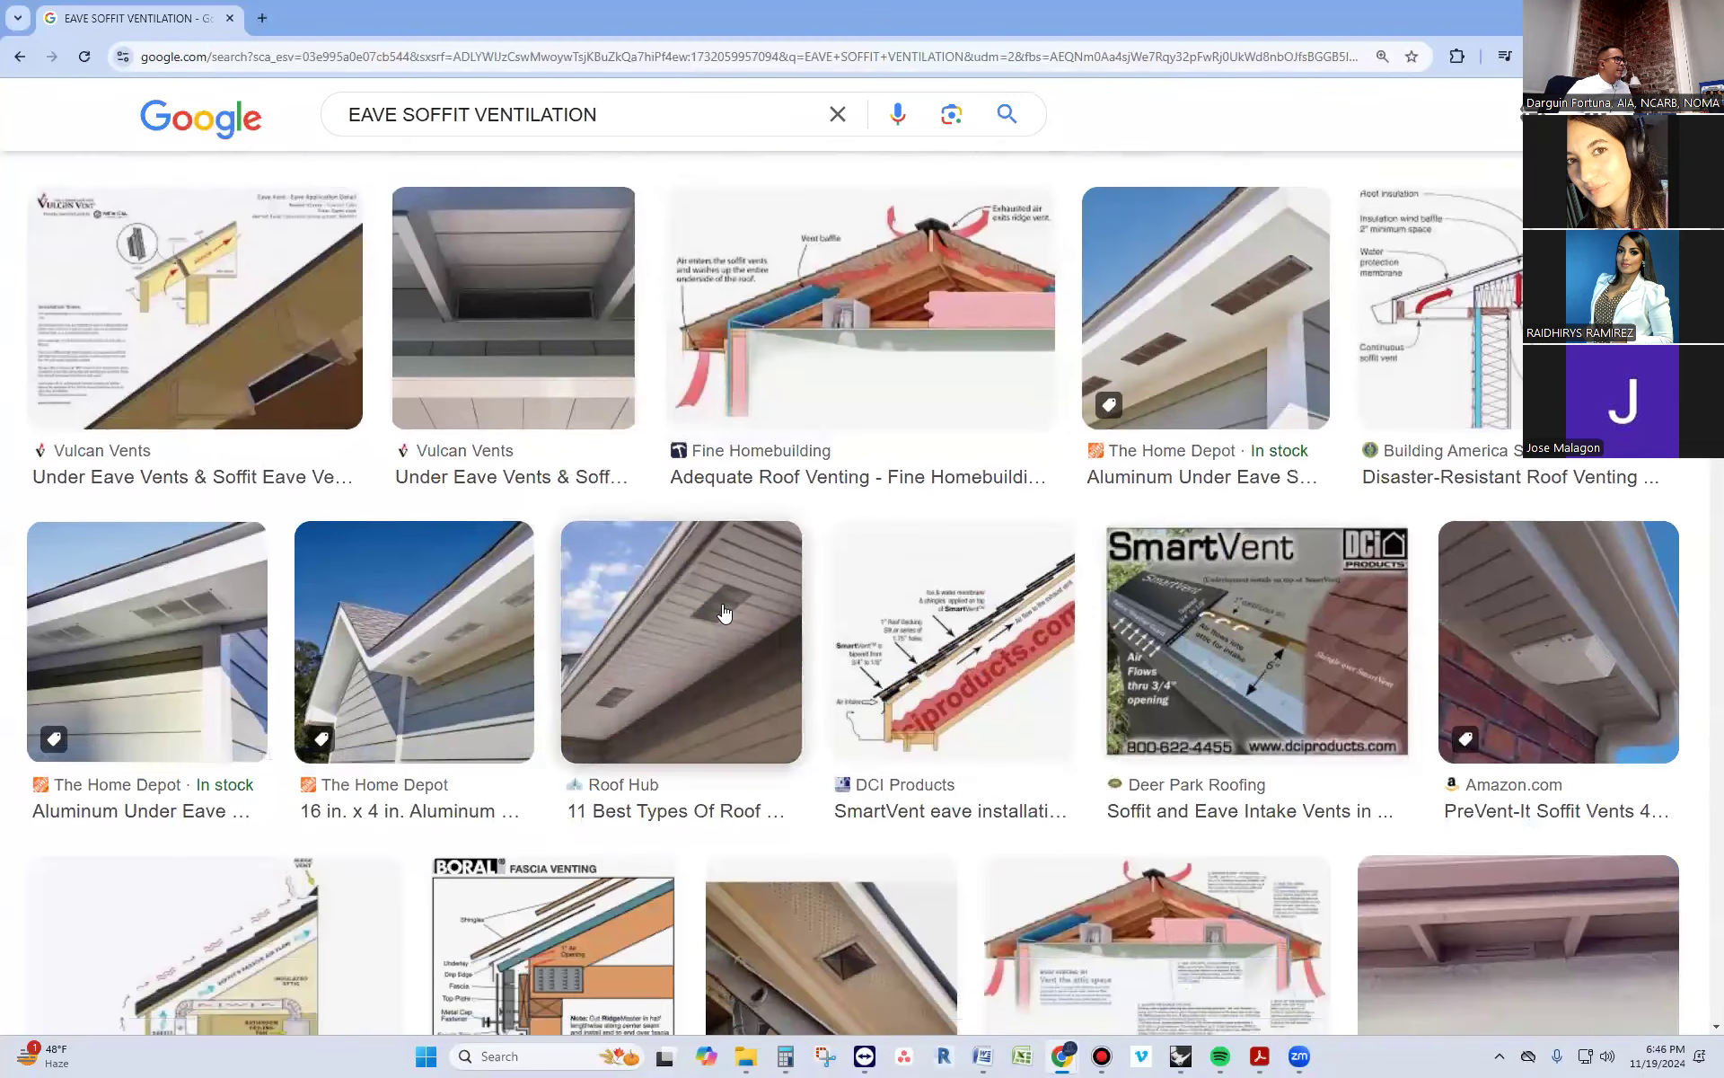
pyautogui.click(1234, 324)
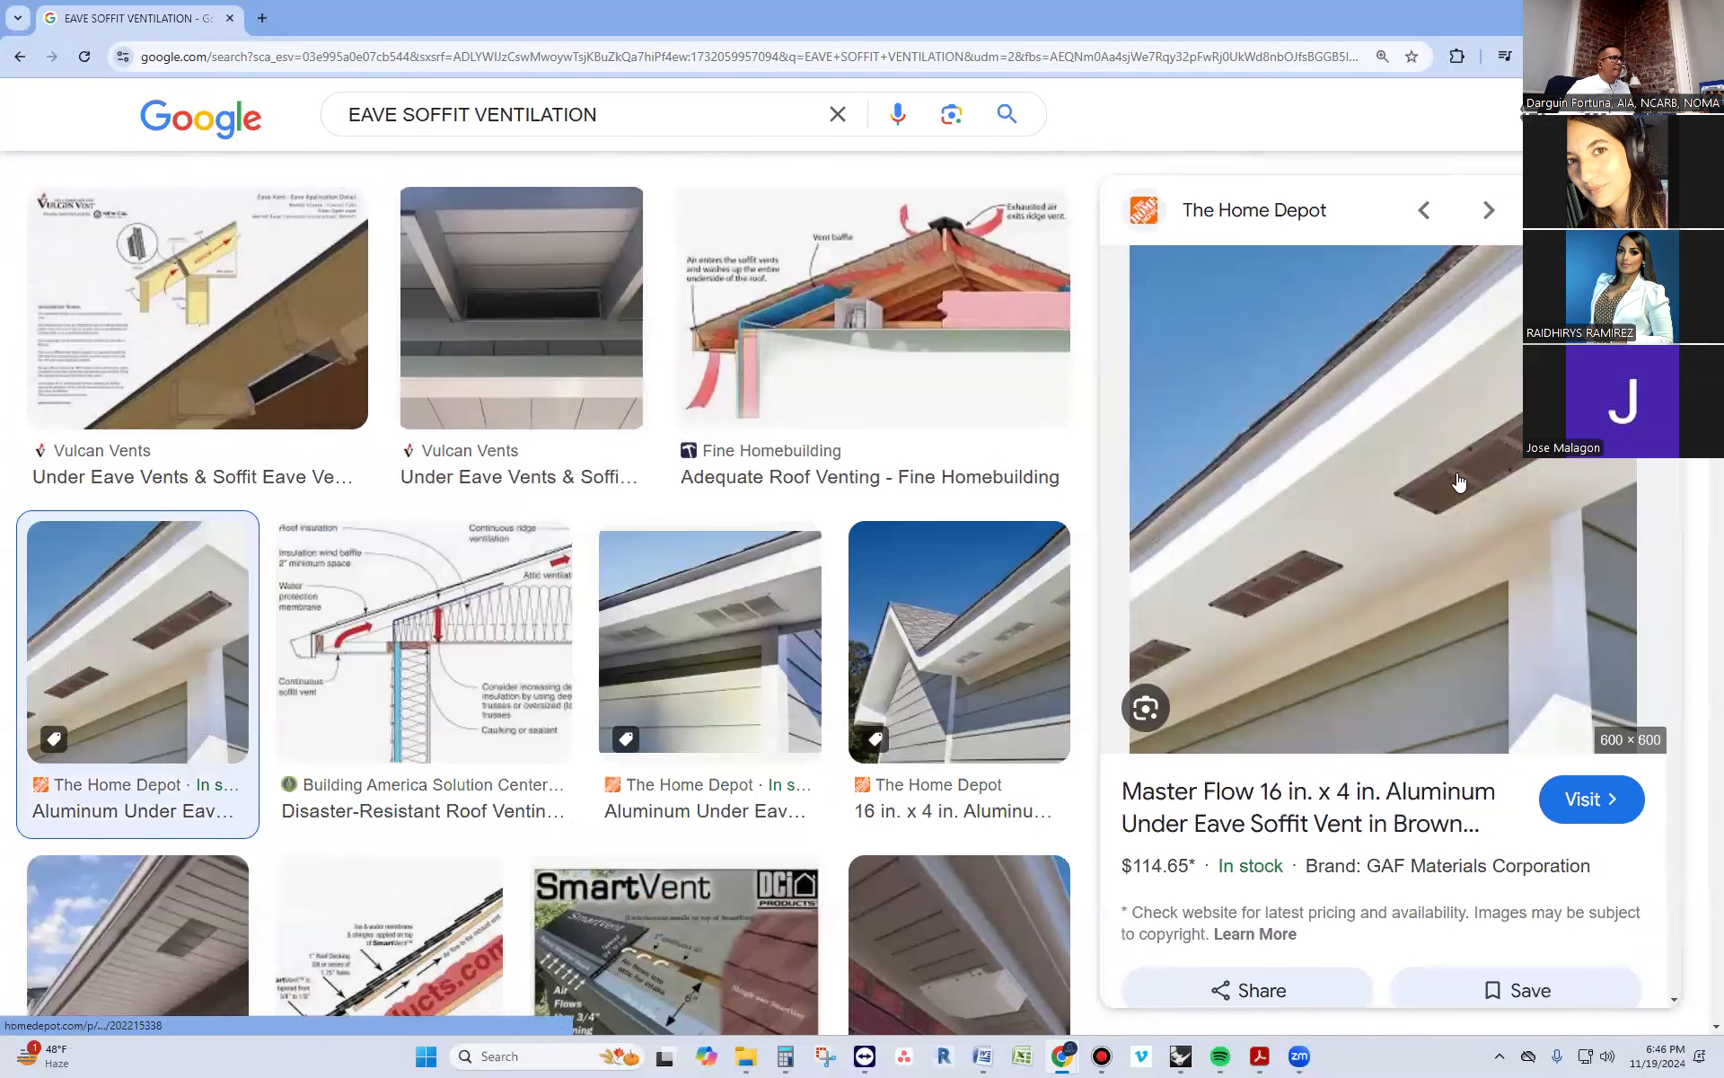
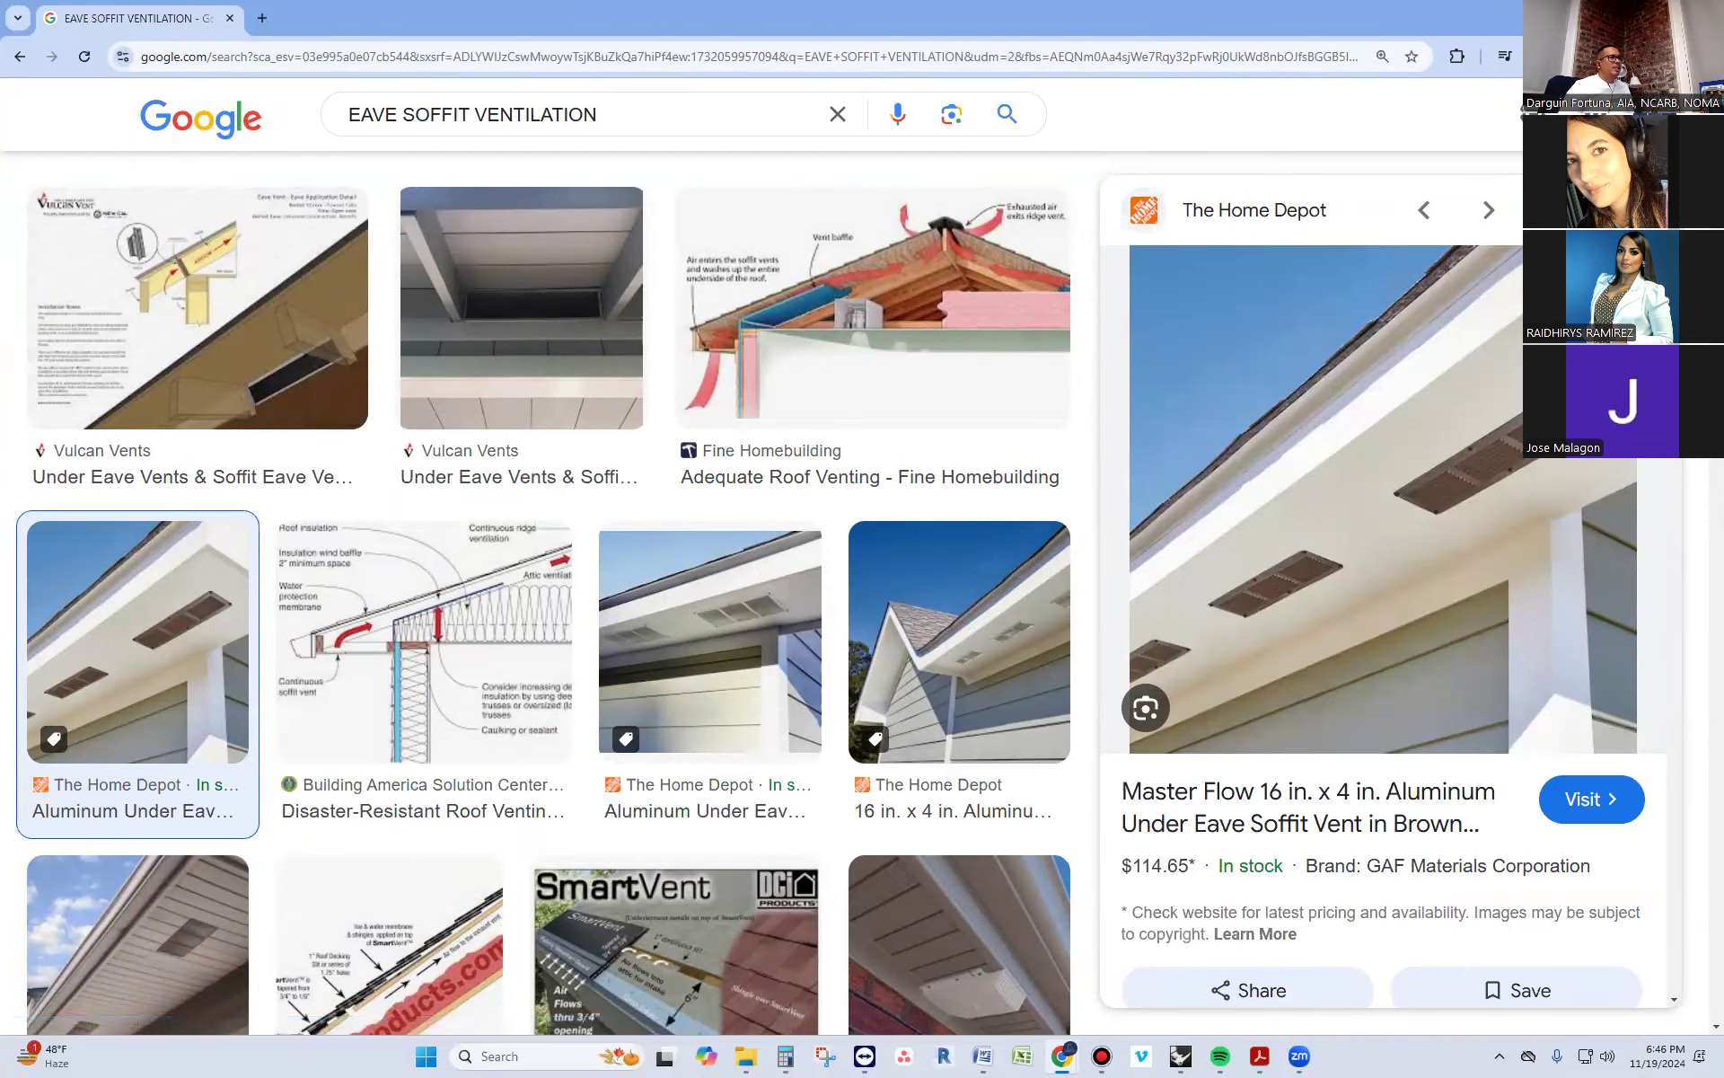
# Switch to Rhinoceros and draw a vertical line on the end rafter tail from the roof sheathing's underside to the soffit board's bottom corner
pyautogui.click(1062, 1056)
pyautogui.moveTo(1073, 501); pyautogui.dragTo(1046, 572, button='right')
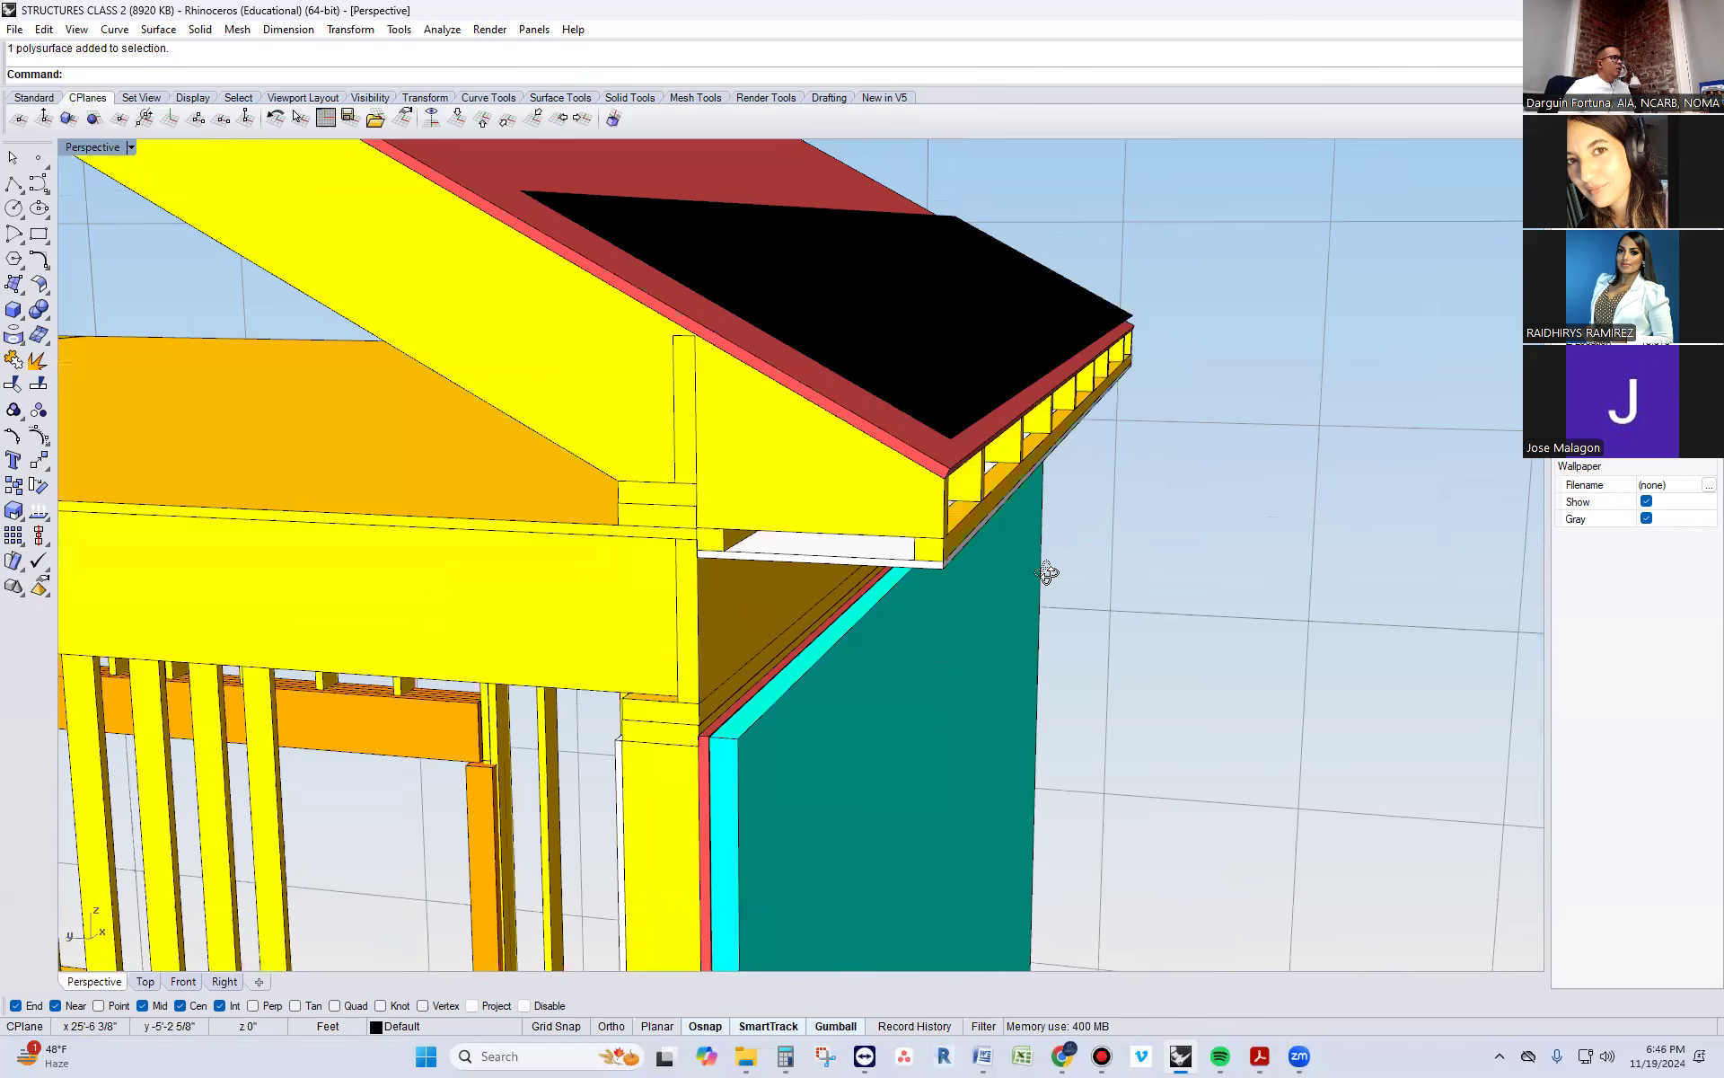
pyautogui.click(13, 186)
pyautogui.scroll(5, 965, 564)
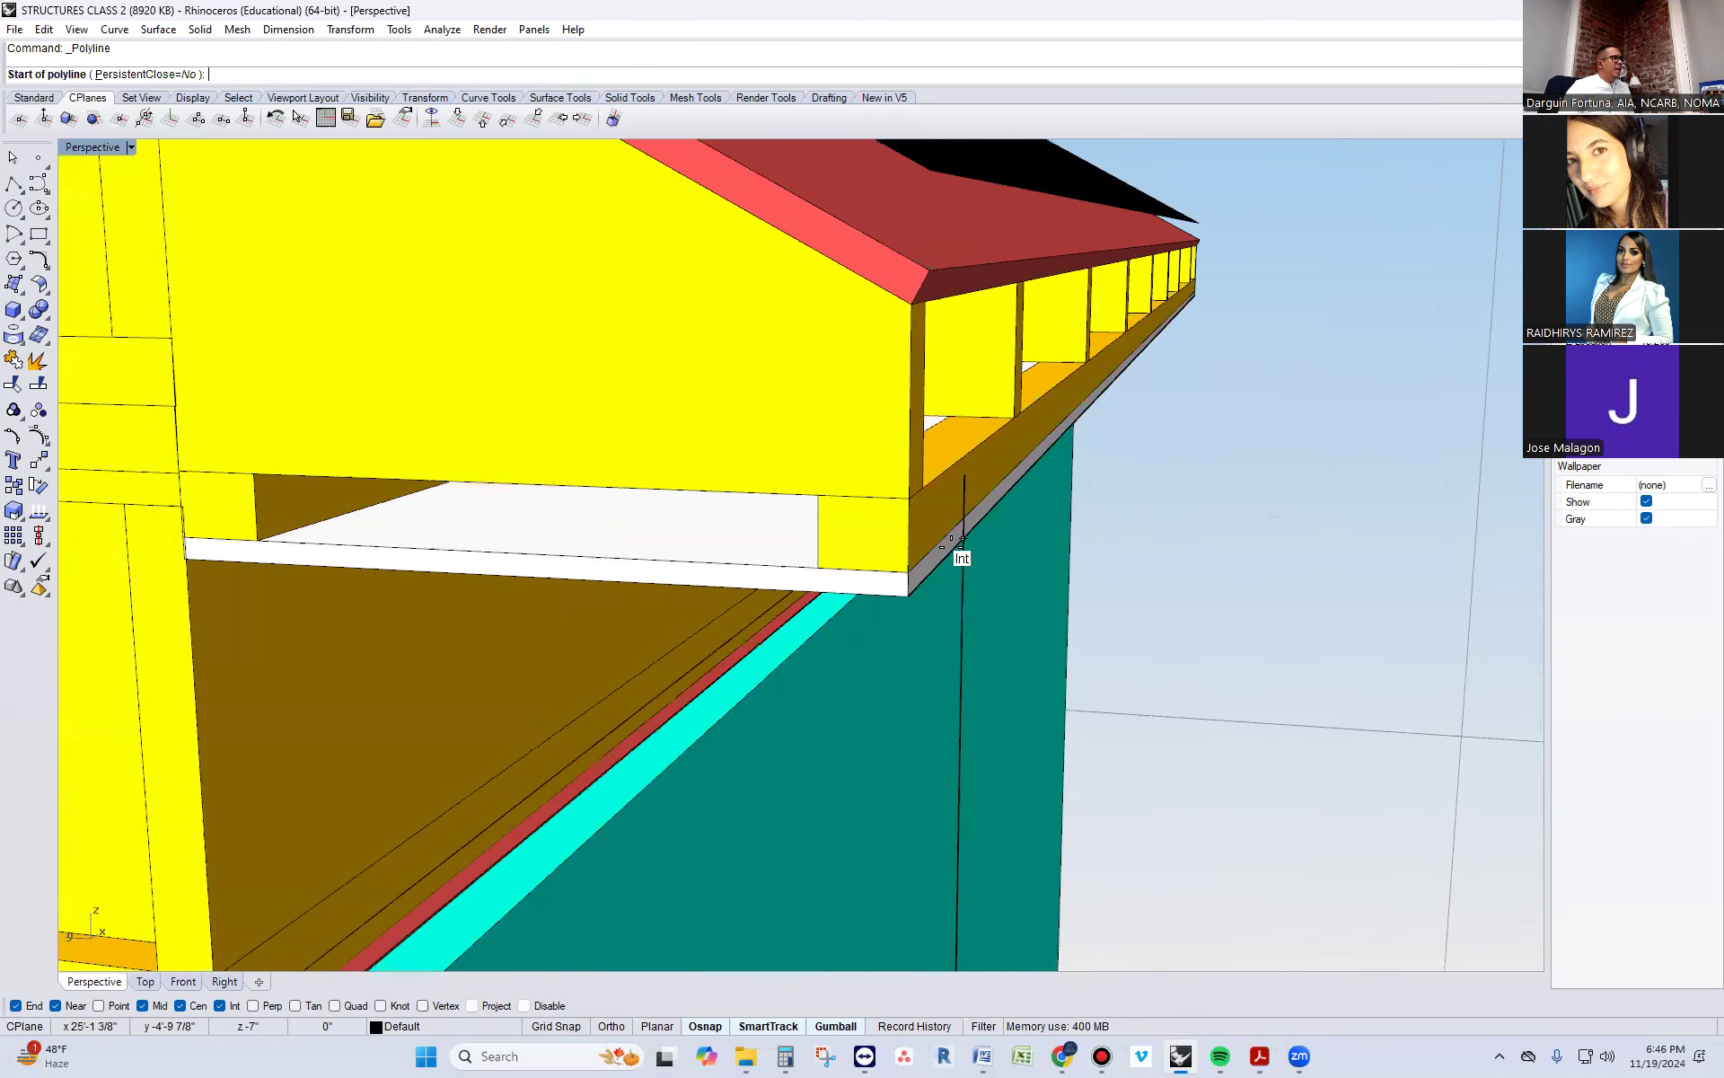
pyautogui.click(912, 303)
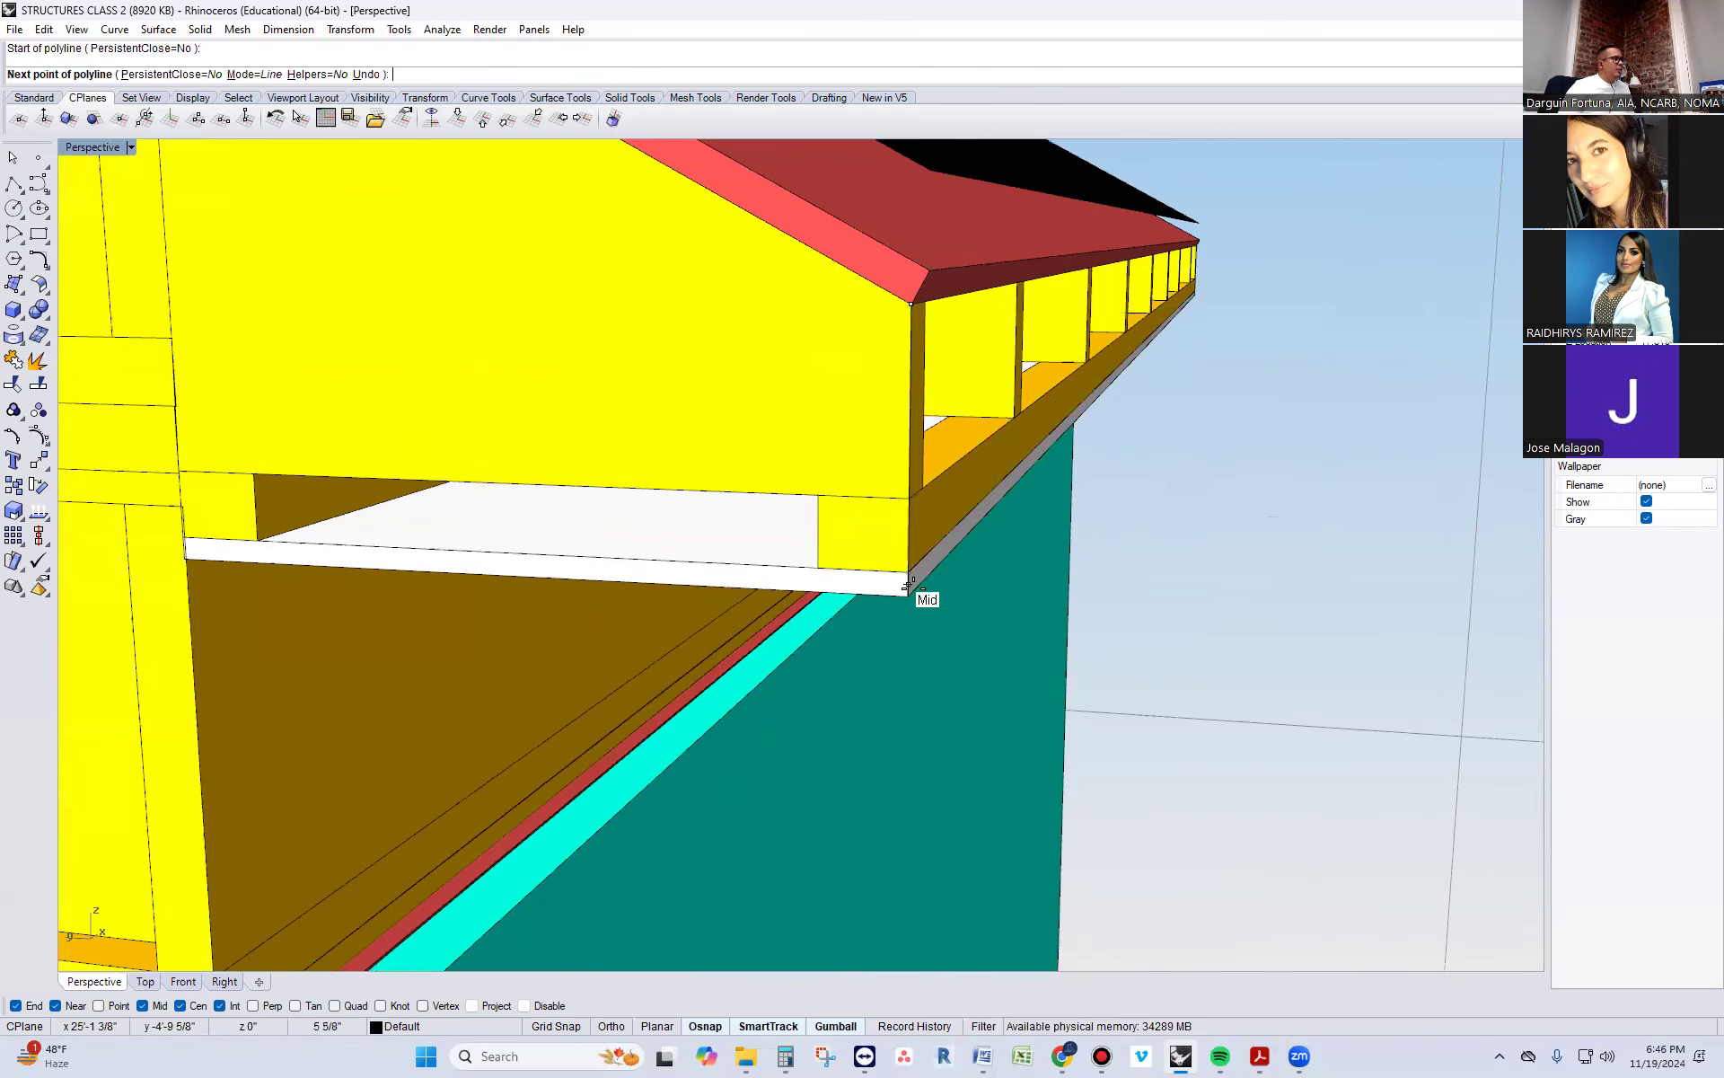
pyautogui.click(912, 591)
pyautogui.press('Return')
# Extrude the vertical line along the full length of the eave to form a fascia surface across the rafter tails
pyautogui.click(912, 518)
pyautogui.click(970, 567)
pyautogui.scroll(-4, 1095, 674)
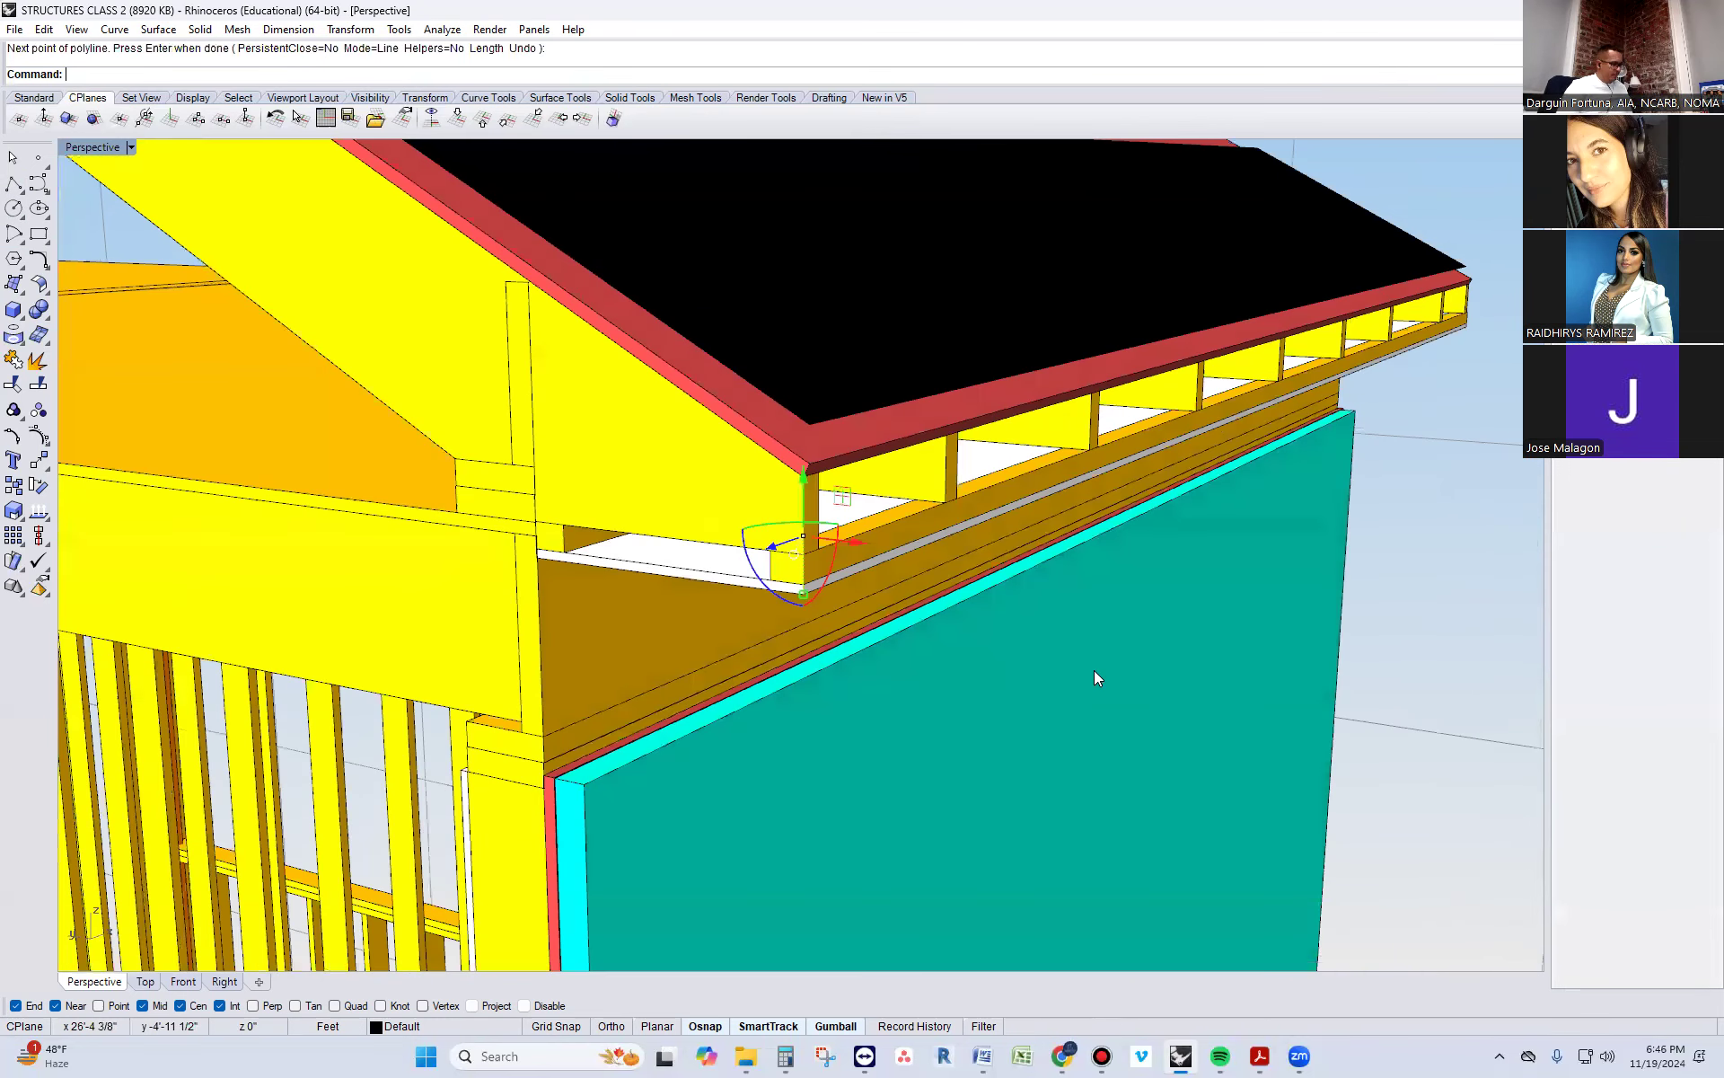
pyautogui.write('Extr')
pyautogui.press('Return')
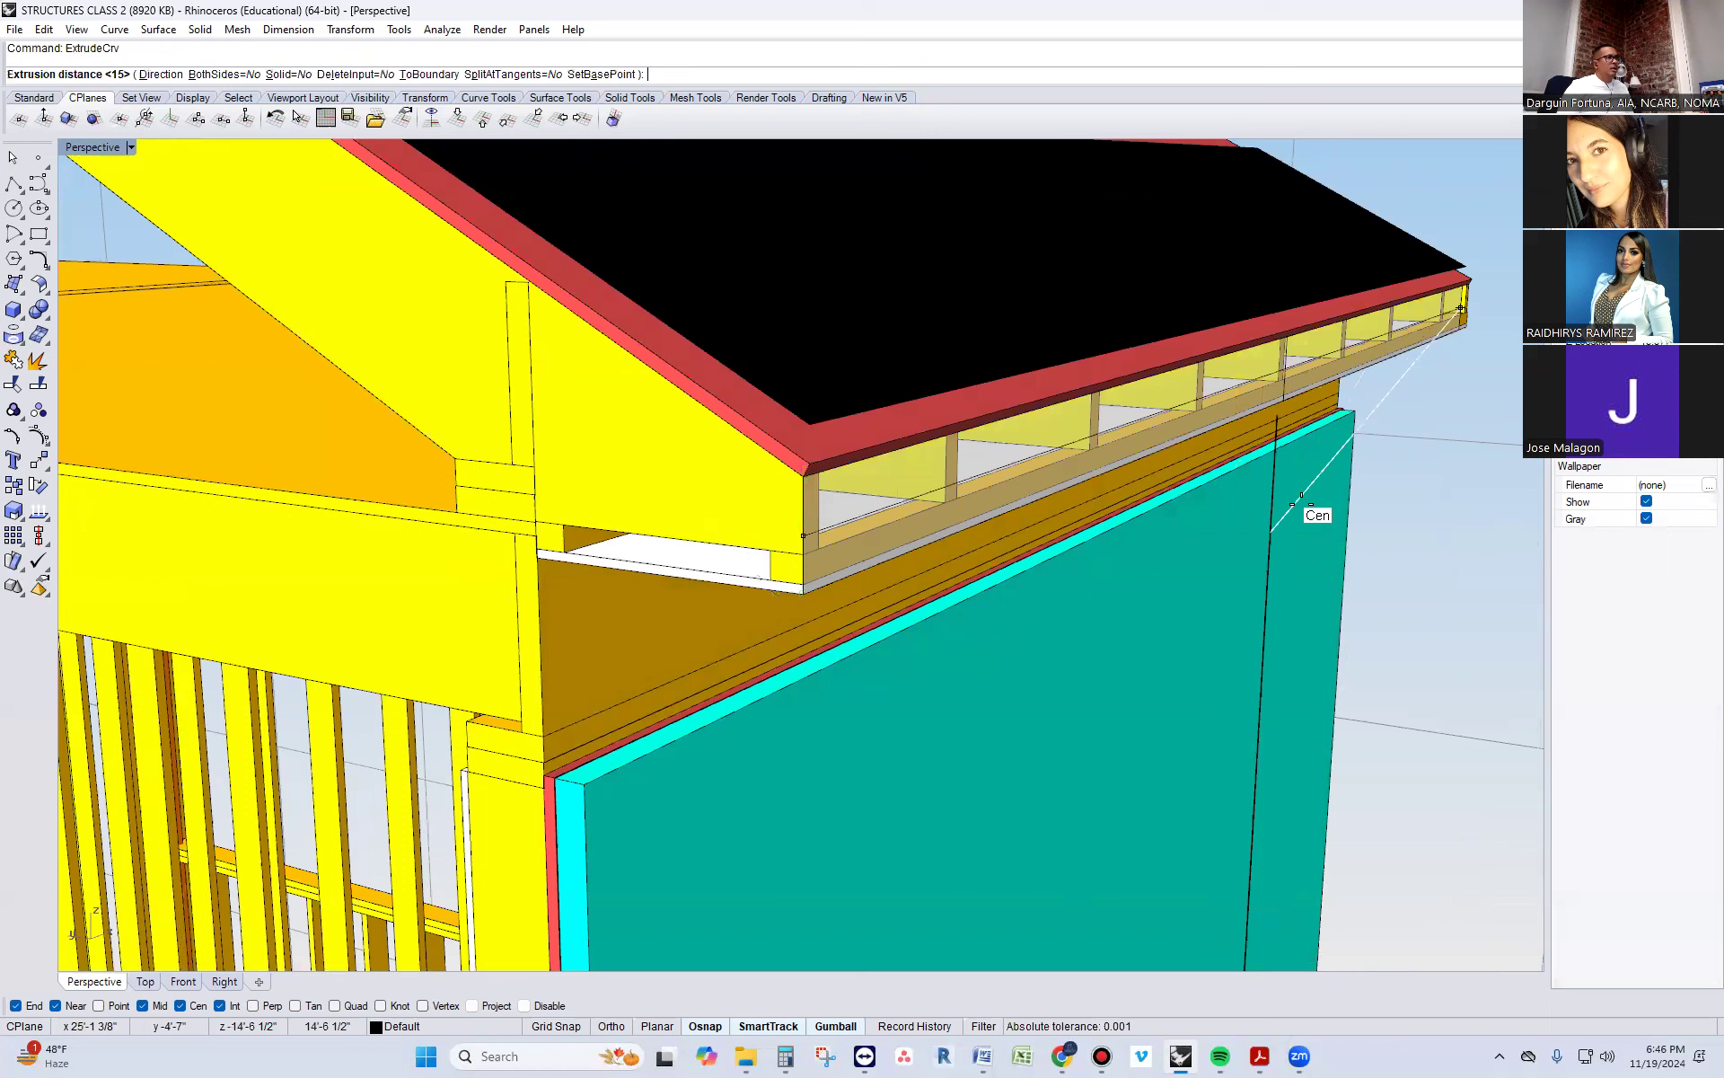
pyautogui.click(1472, 323)
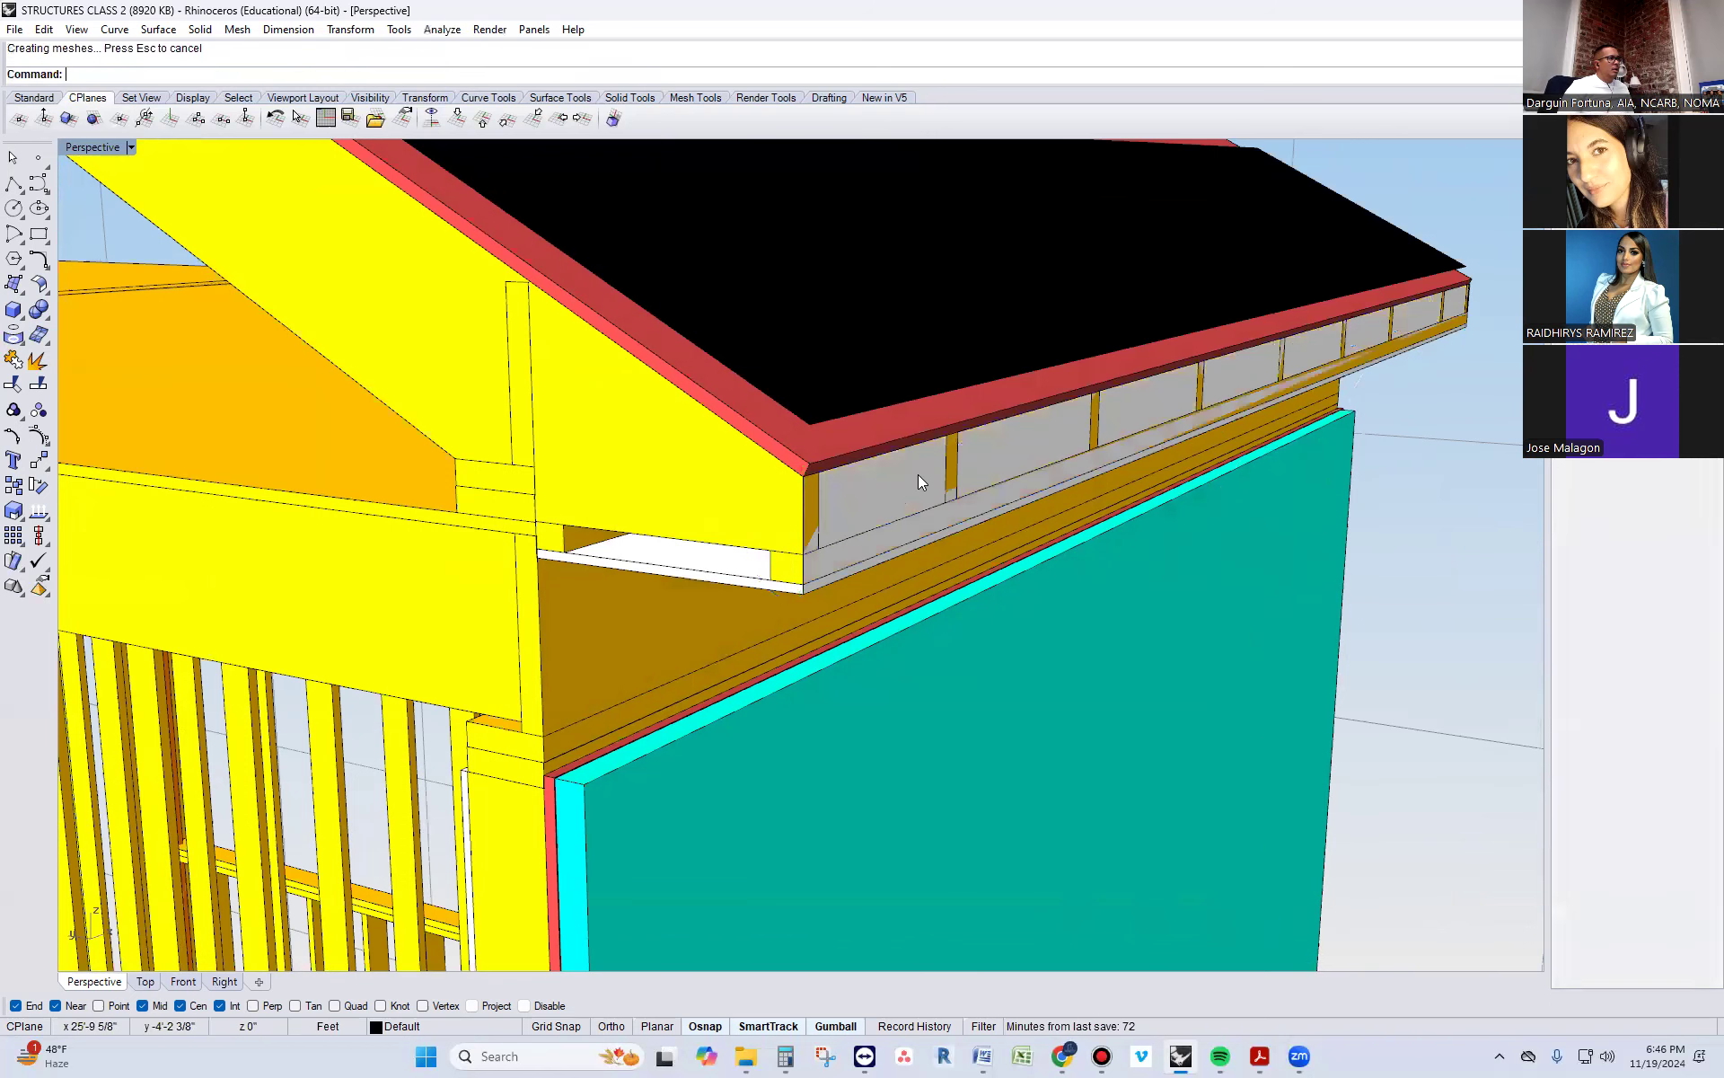
# Offset the fascia surface outward as a solid board with OffsetSrf
pyautogui.write('OffsetSrf')
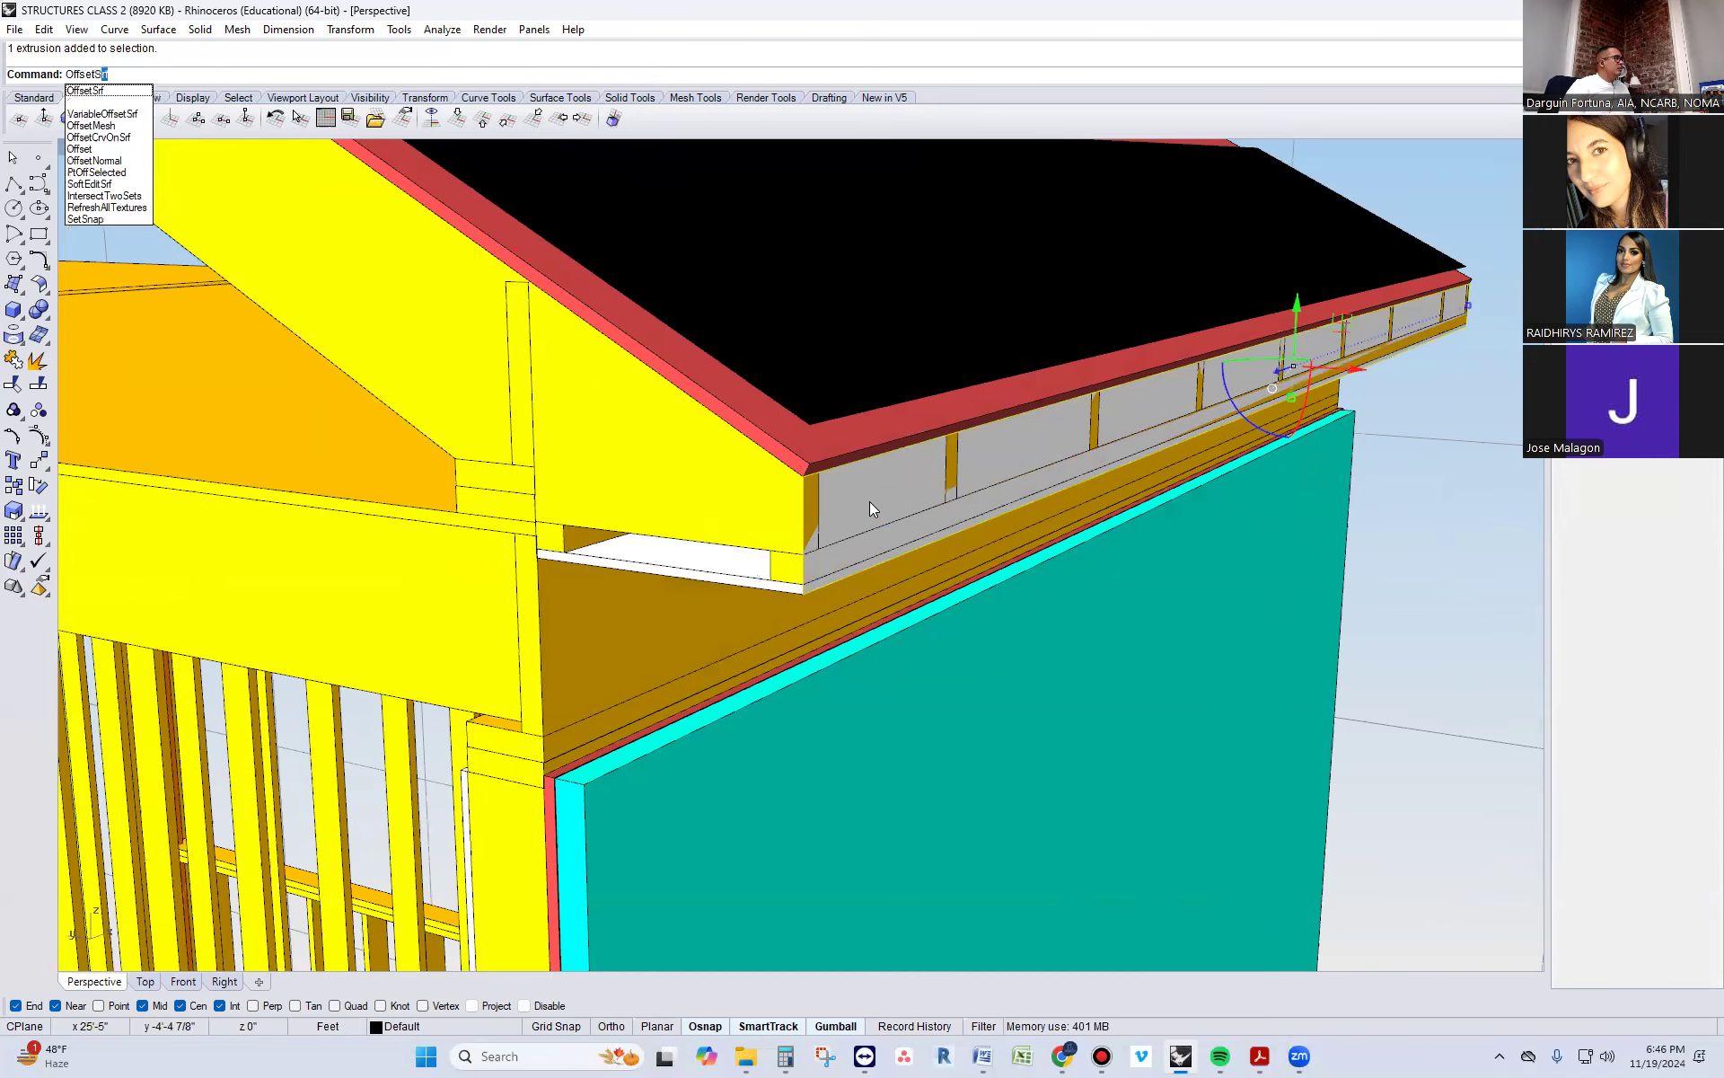
pyautogui.press('Return')
pyautogui.press('Return')
pyautogui.press('Escape')
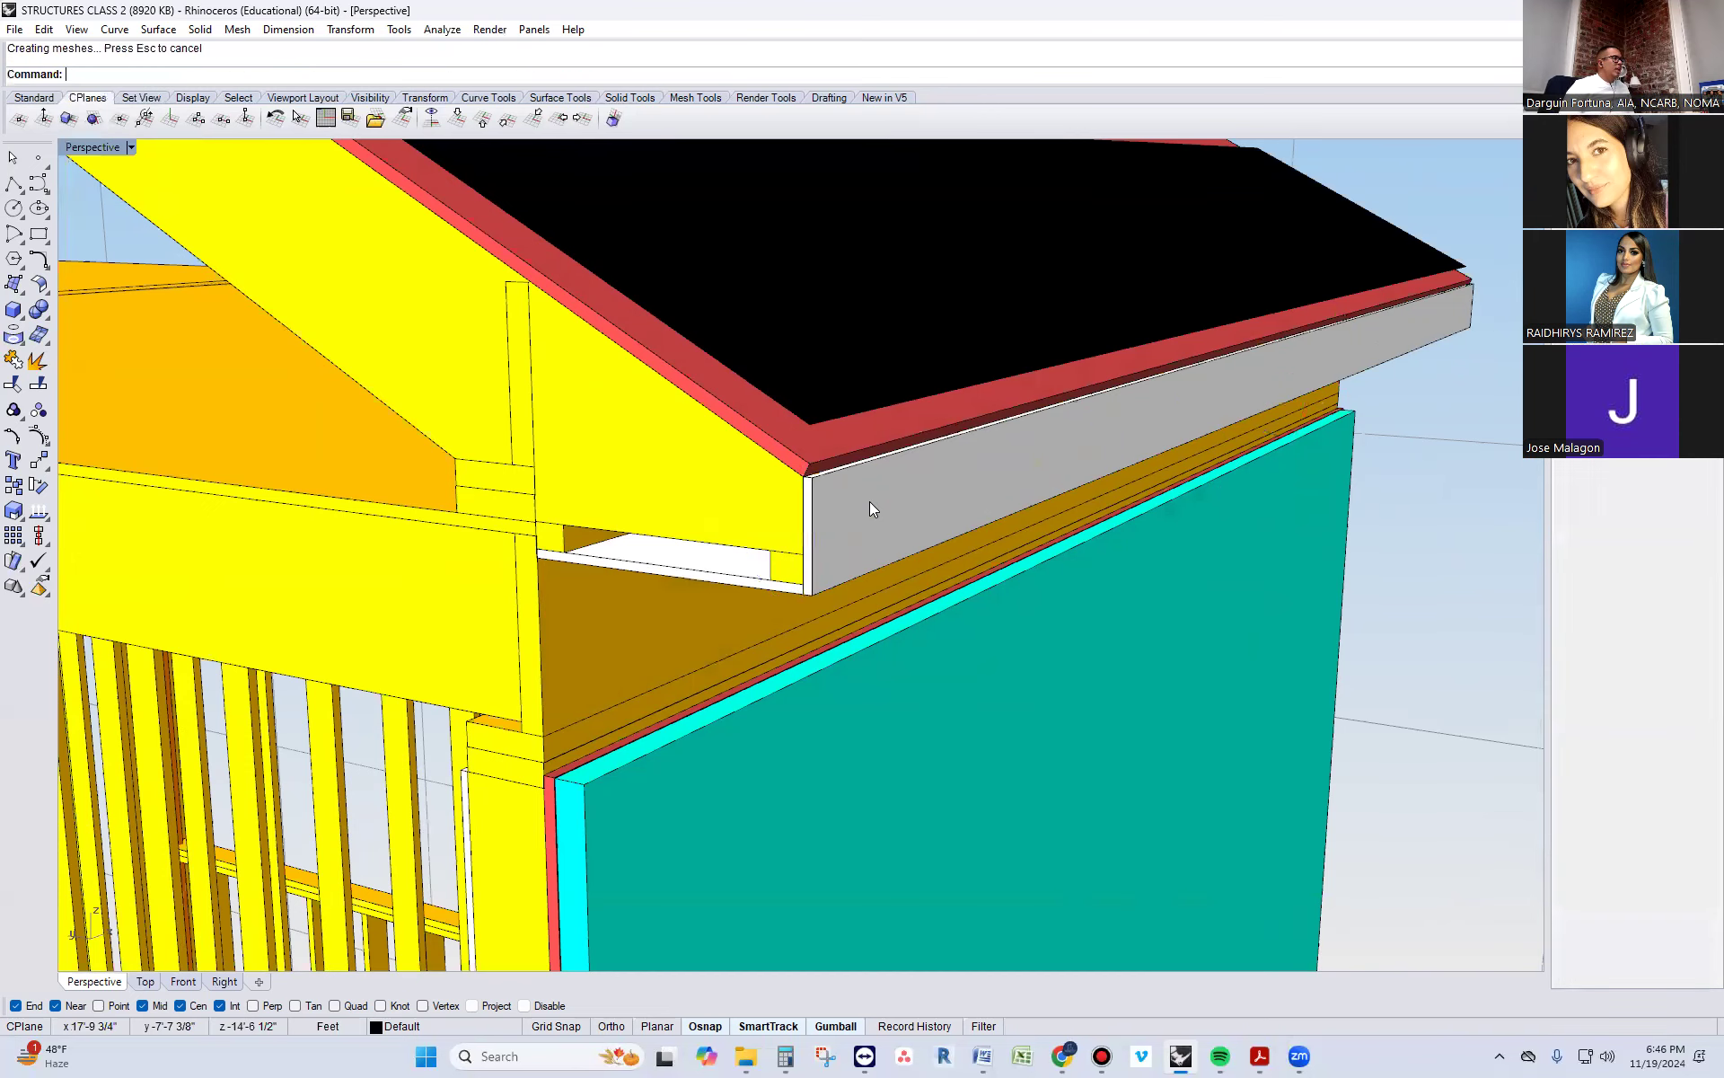
# Move the white fascia board outward, clear of the rafter tails
pyautogui.moveTo(860, 620); pyautogui.dragTo(925, 595, button='right')
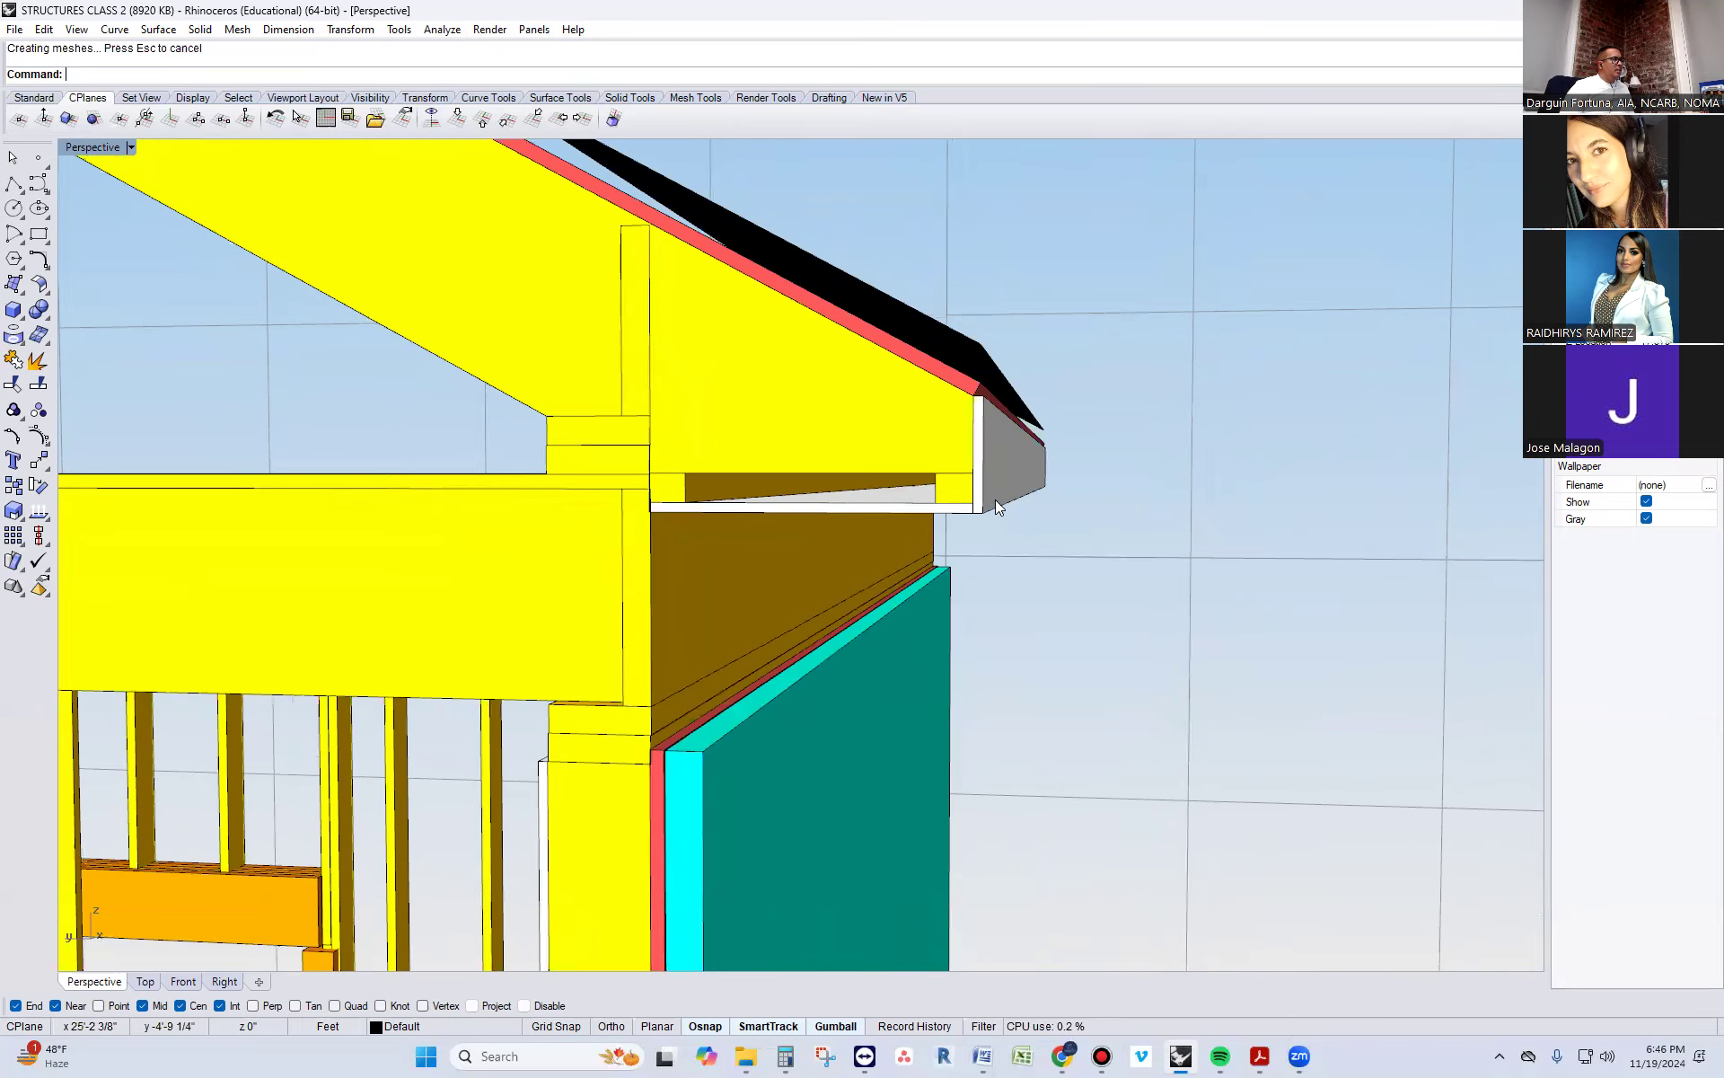
pyautogui.click(996, 500)
pyautogui.press('Escape')
pyautogui.moveTo(1001, 505); pyautogui.dragTo(977, 545, button='right')
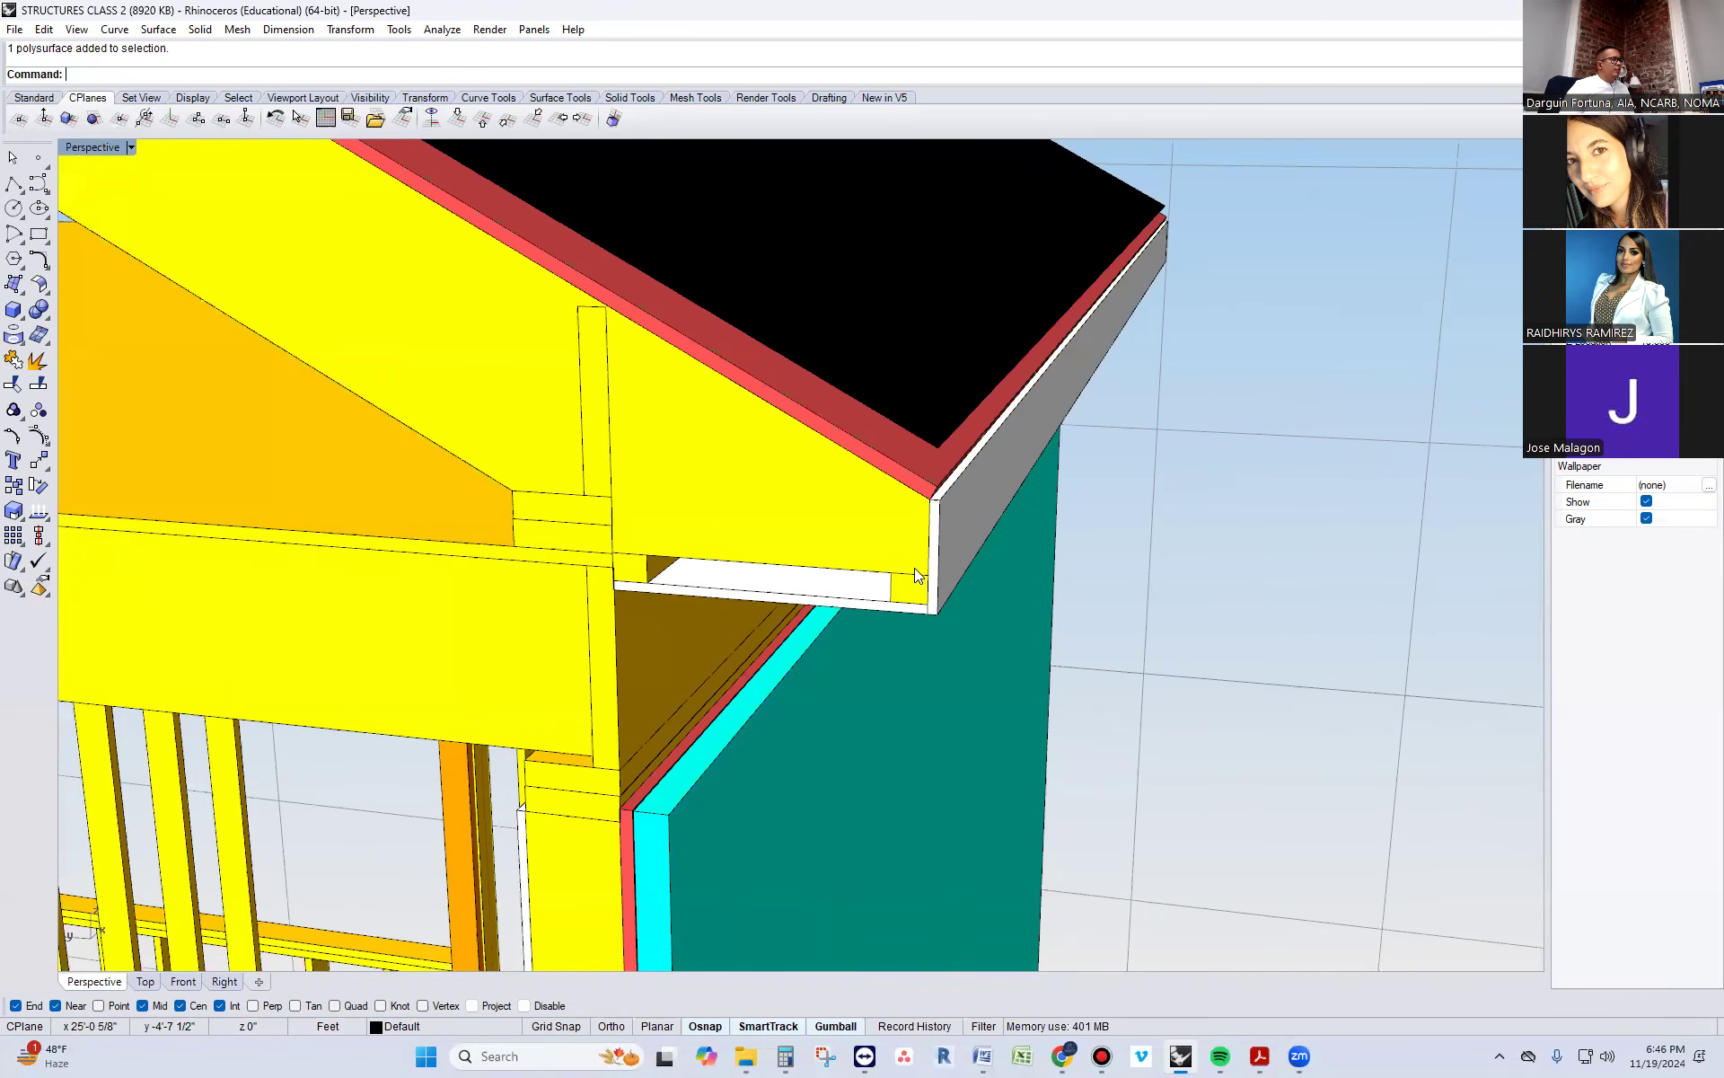
pyautogui.moveTo(914, 567); pyautogui.dragTo(1101, 477, button='right')
pyautogui.click(1003, 462)
pyautogui.moveTo(1099, 472); pyautogui.dragTo(1168, 460)
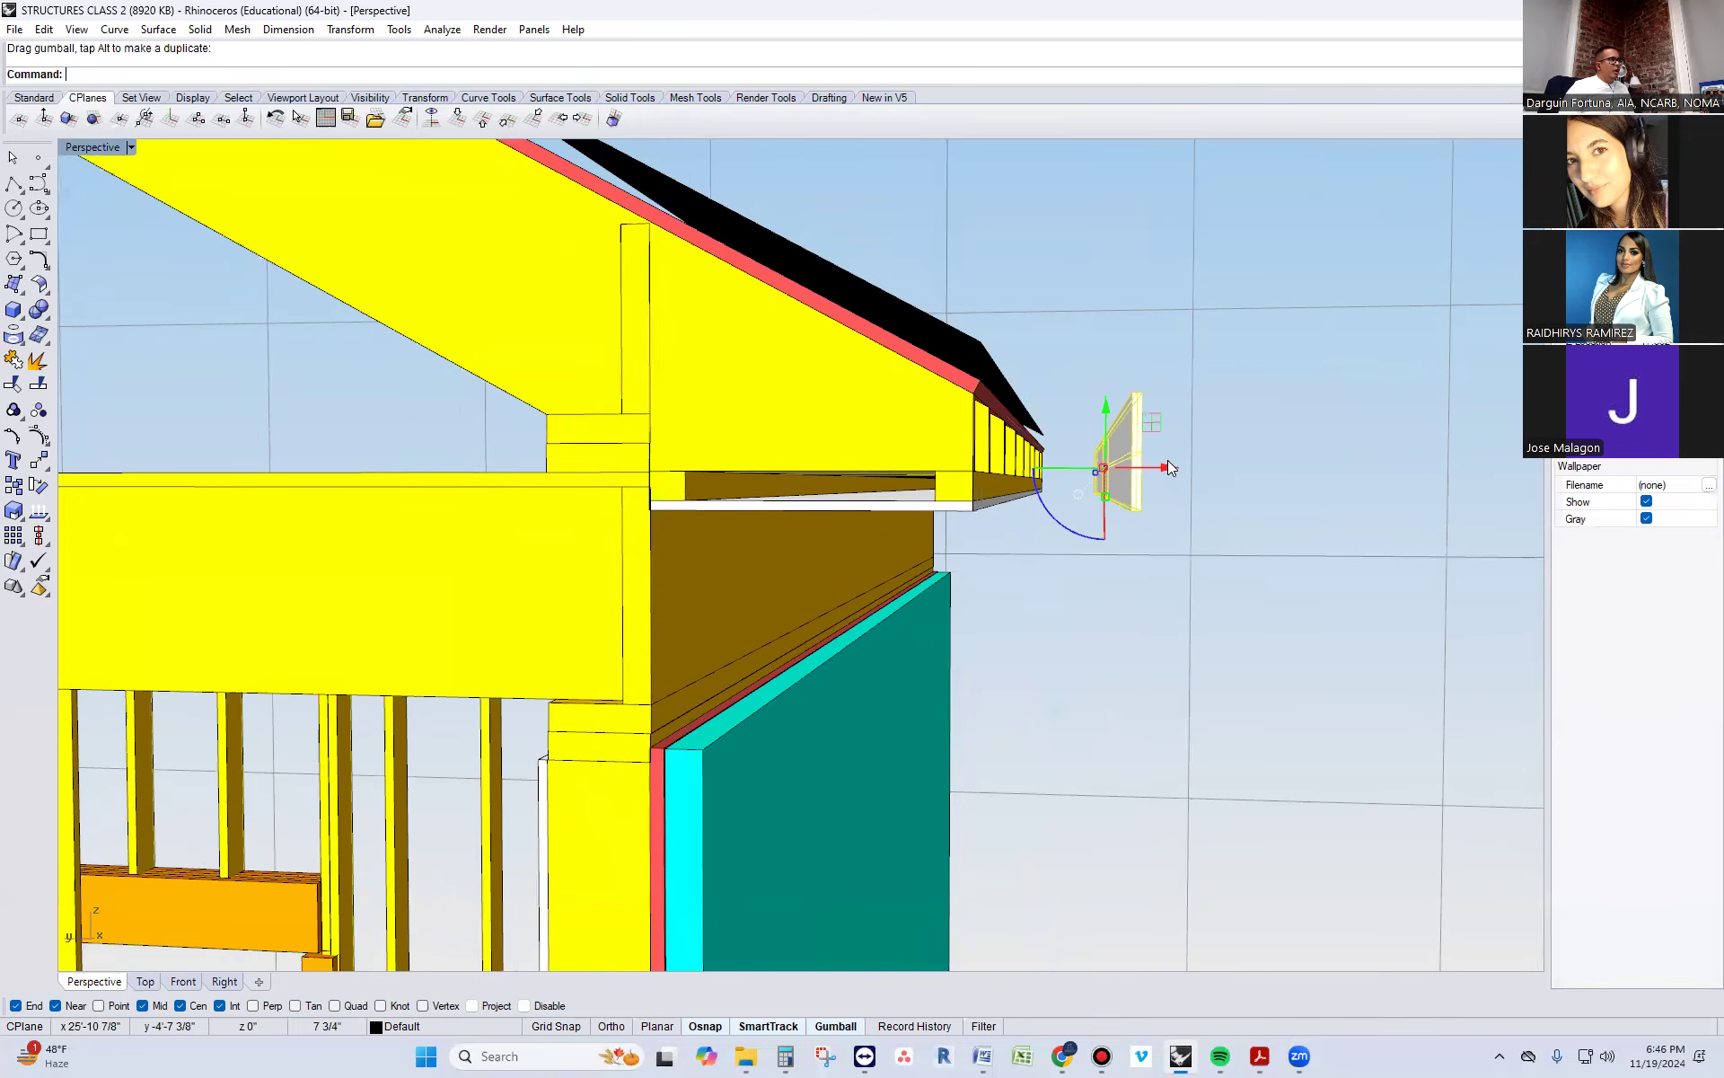
# Draw a vertical polyline with Ortho from the rafter tail's top corner past the soffit board's lower edge
pyautogui.click(15, 186)
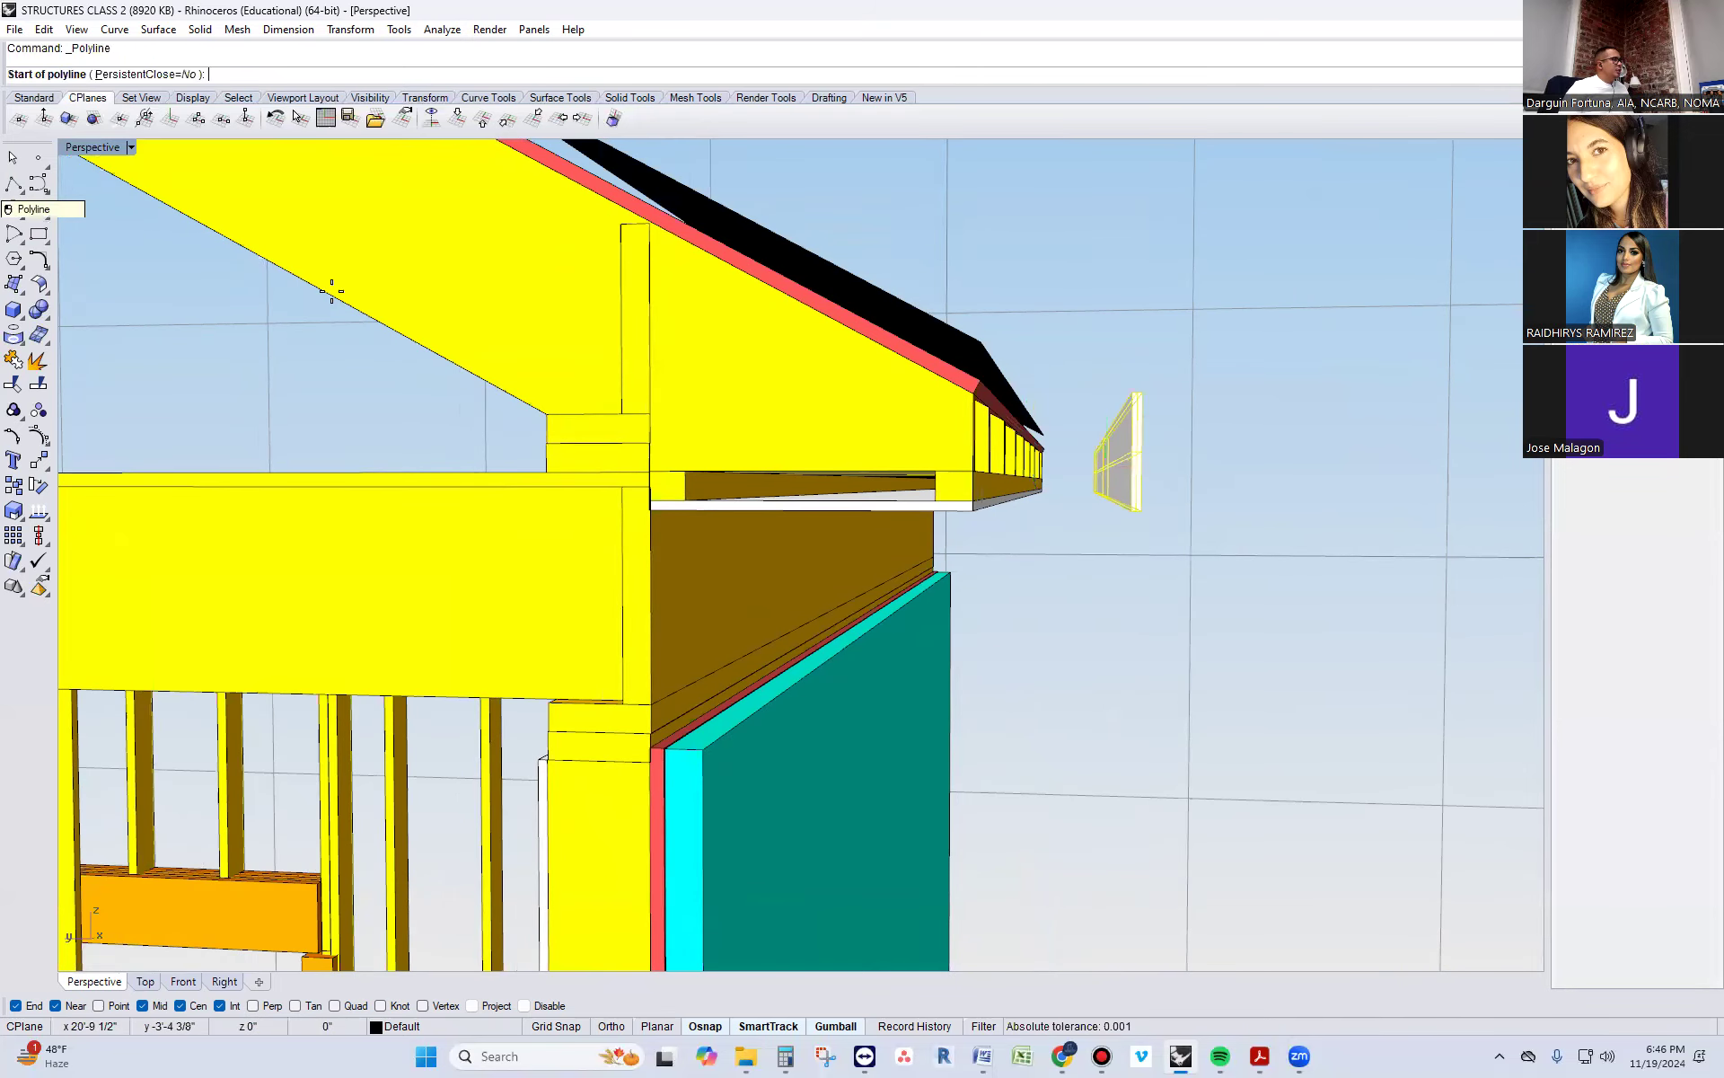
pyautogui.scroll(2, 1033, 413)
pyautogui.click(950, 357)
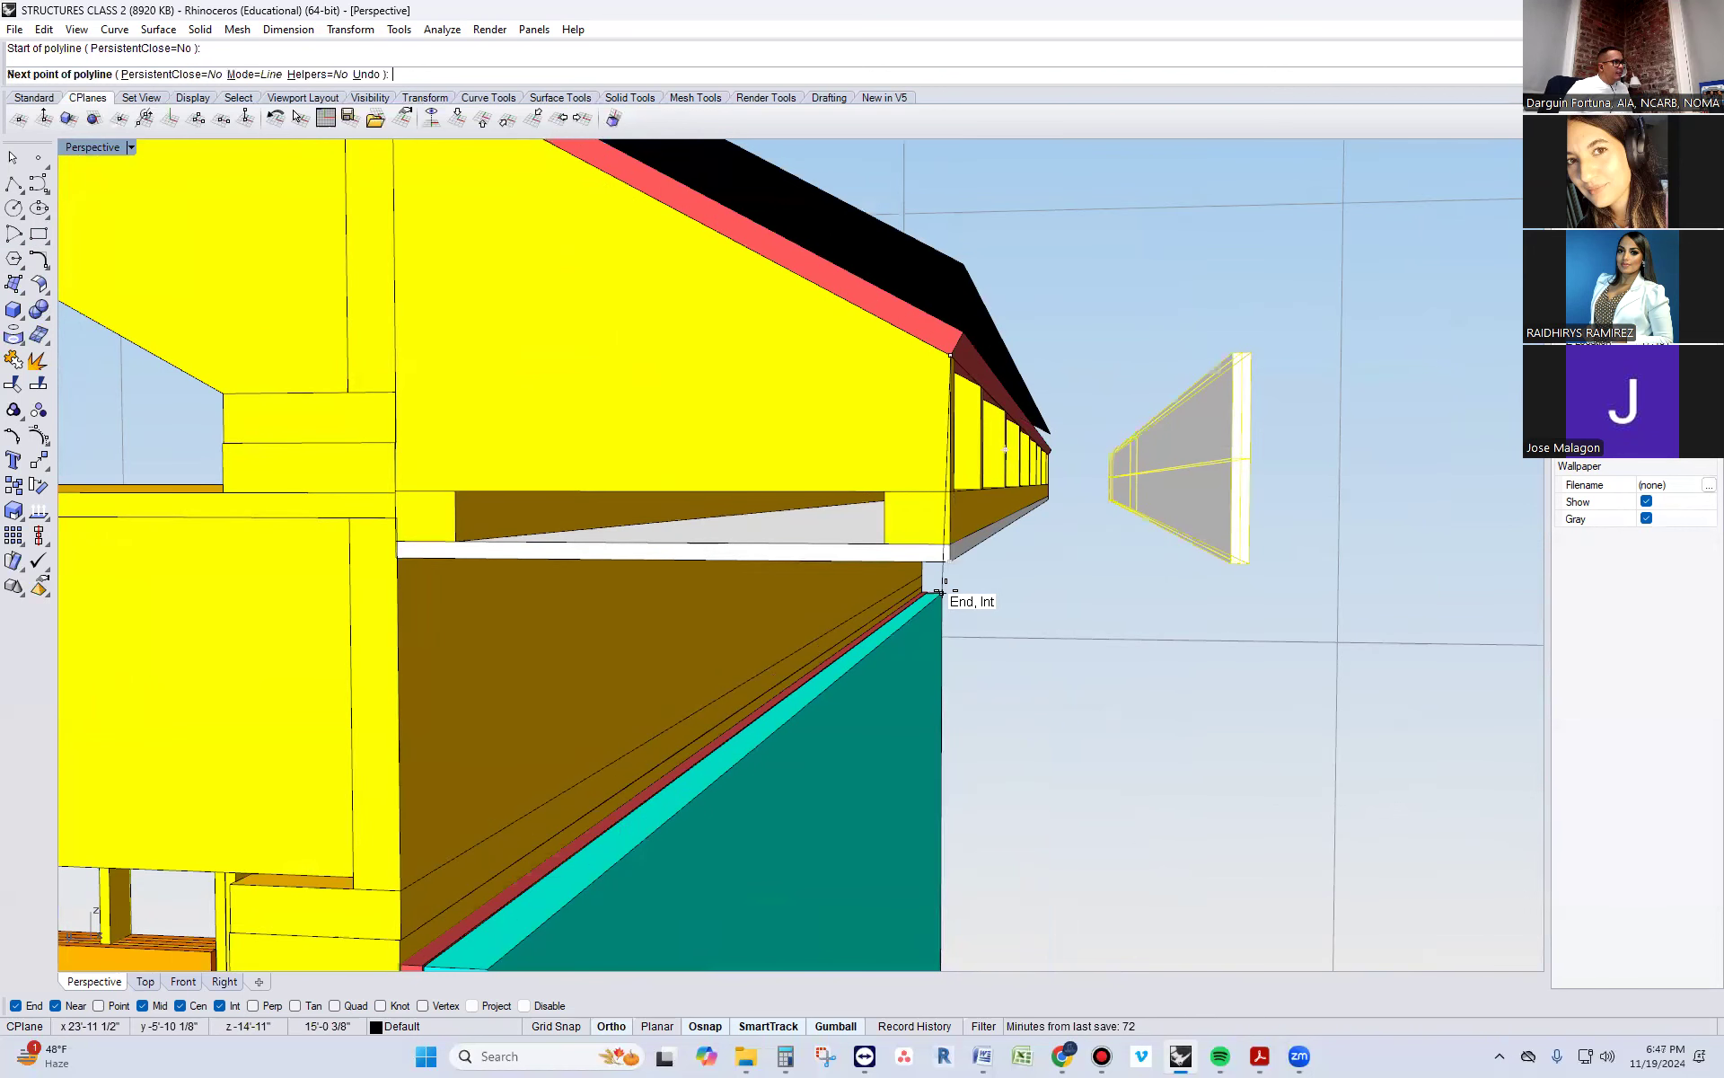
pyautogui.press('F8')
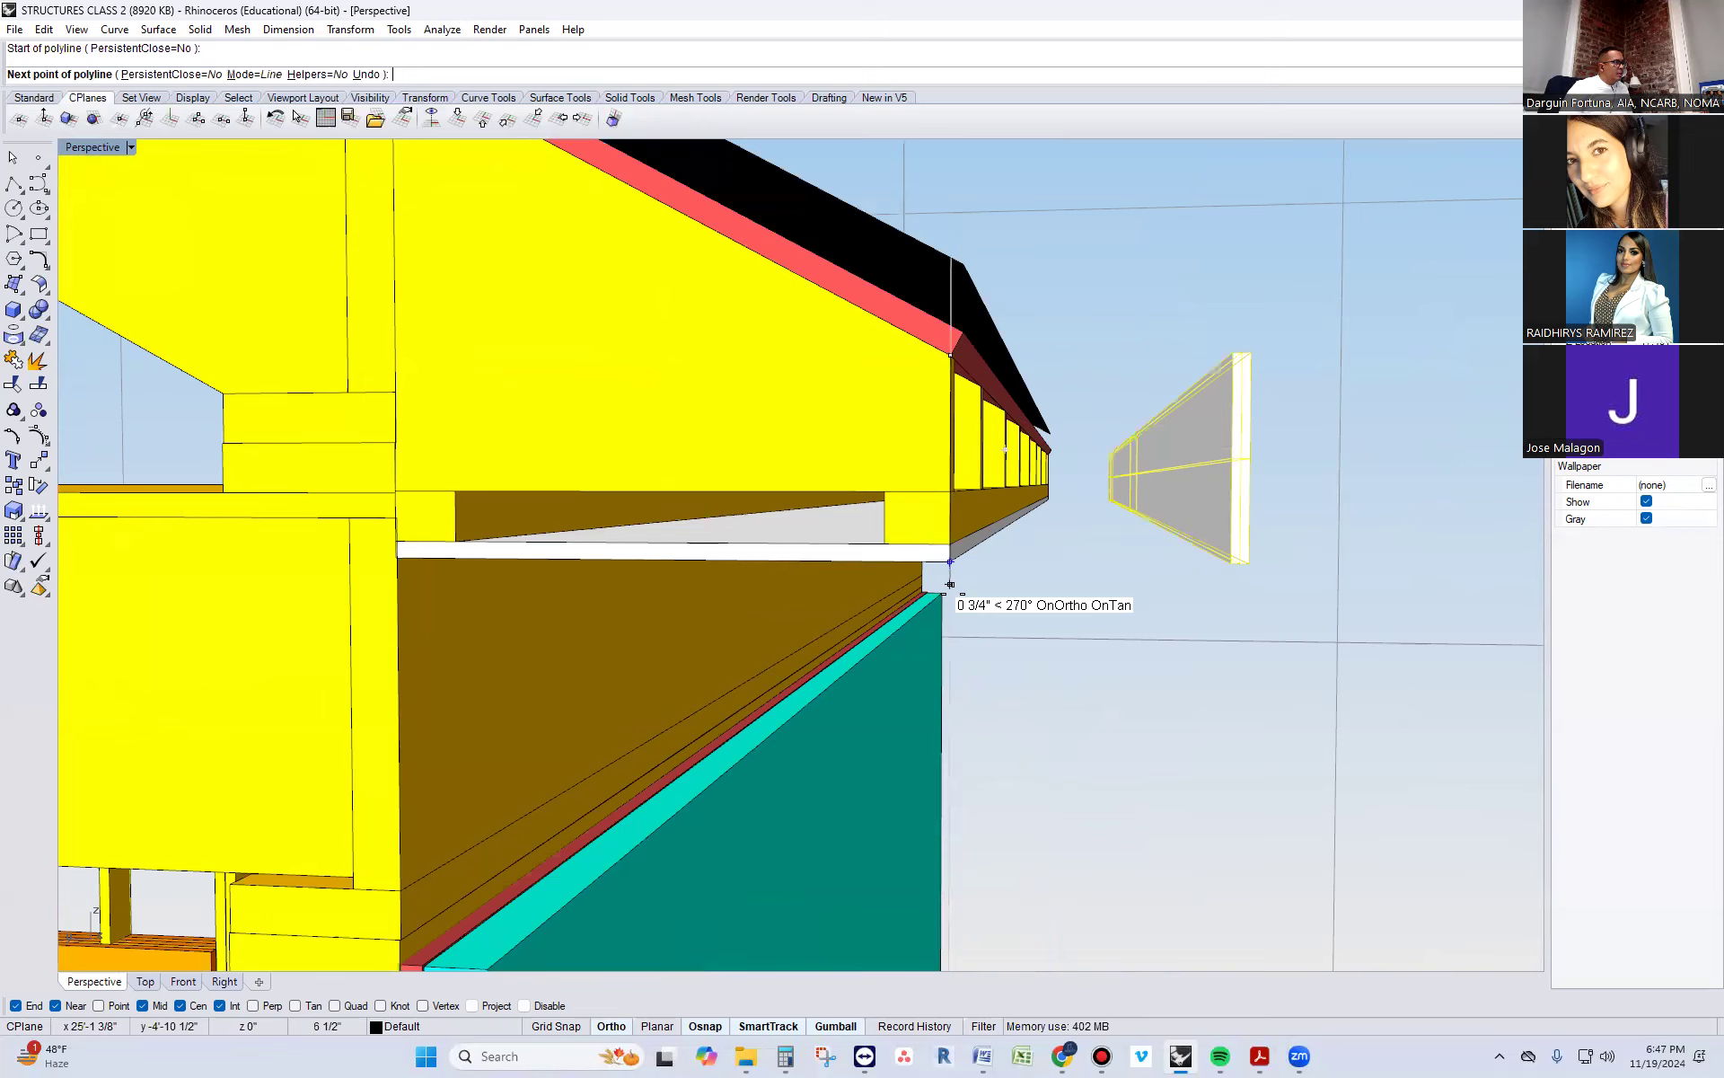
pyautogui.click(950, 612)
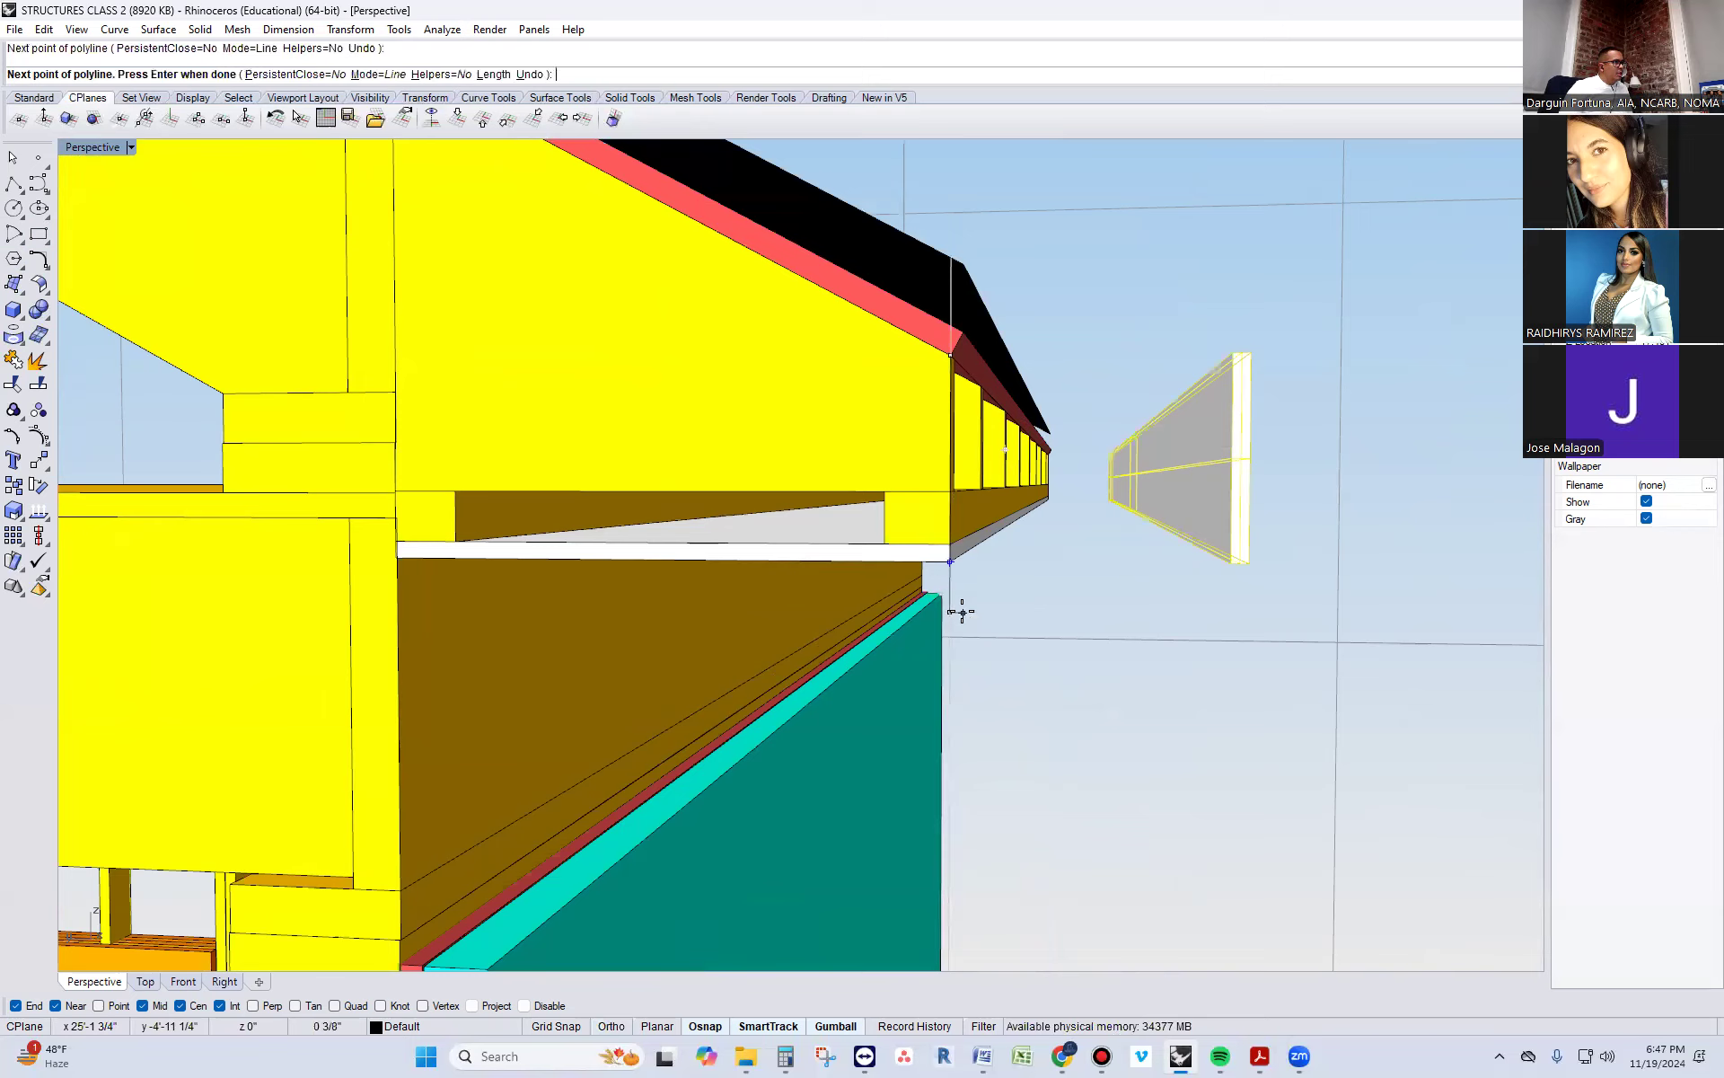
pyautogui.press('Return')
# Extrude the longer vertical polyline along the eave to the far end of the soffit to form the sub-fascia surface
pyautogui.click(950, 600)
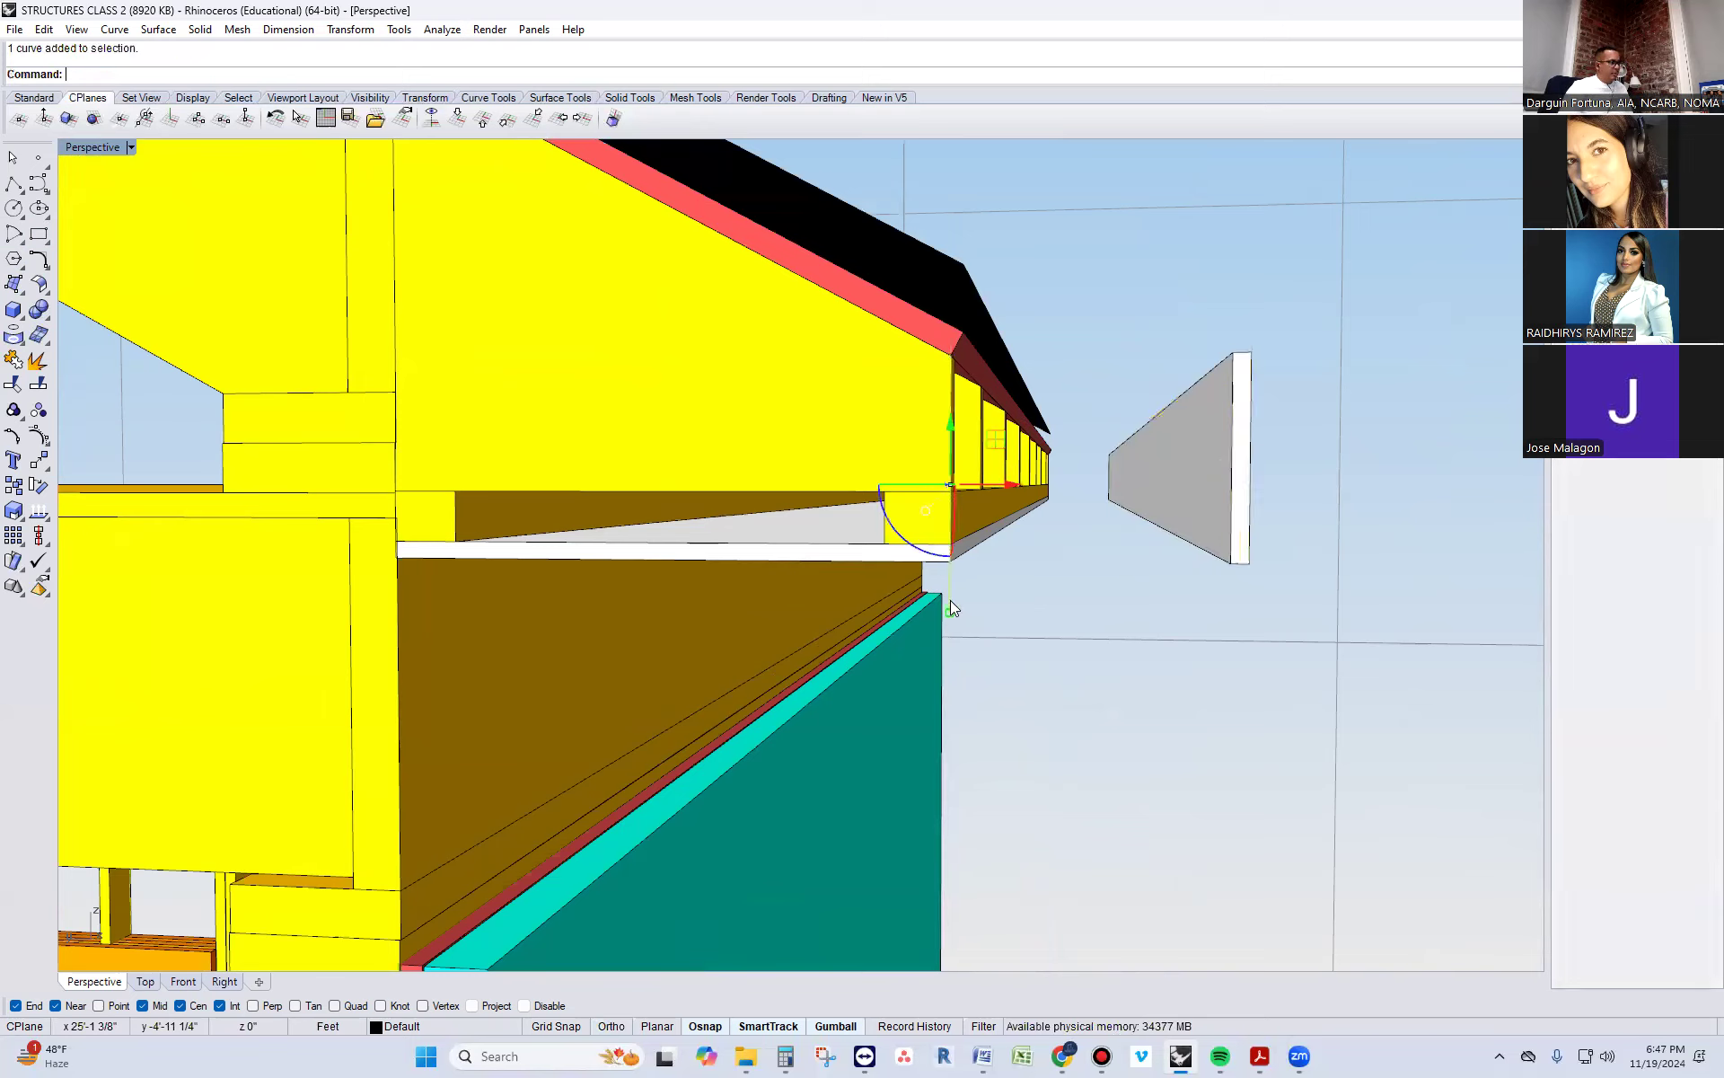
pyautogui.write('Extr')
pyautogui.press('Return')
pyautogui.moveTo(1082, 589); pyautogui.dragTo(803, 687, button='right')
pyautogui.scroll(-7, 804, 691)
pyautogui.moveTo(1027, 530); pyautogui.dragTo(1111, 582, button='right')
pyautogui.scroll(-9, 1072, 482)
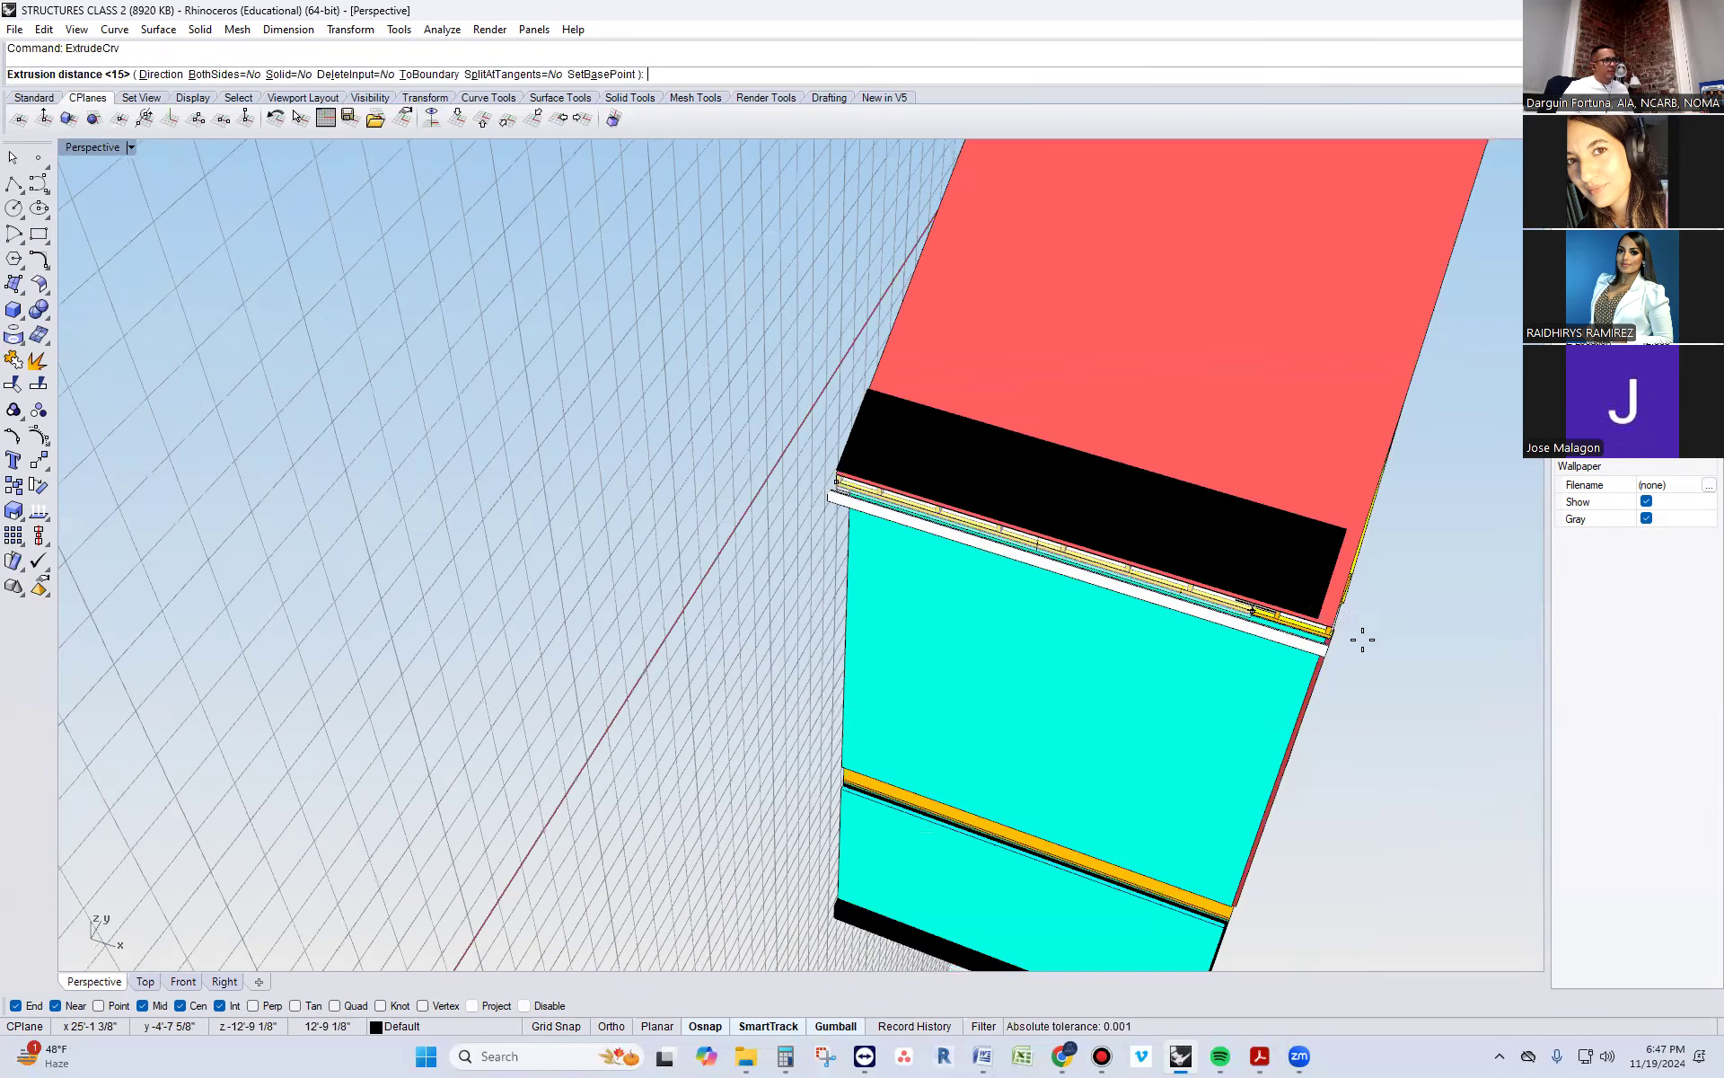
pyautogui.scroll(15, 1357, 636)
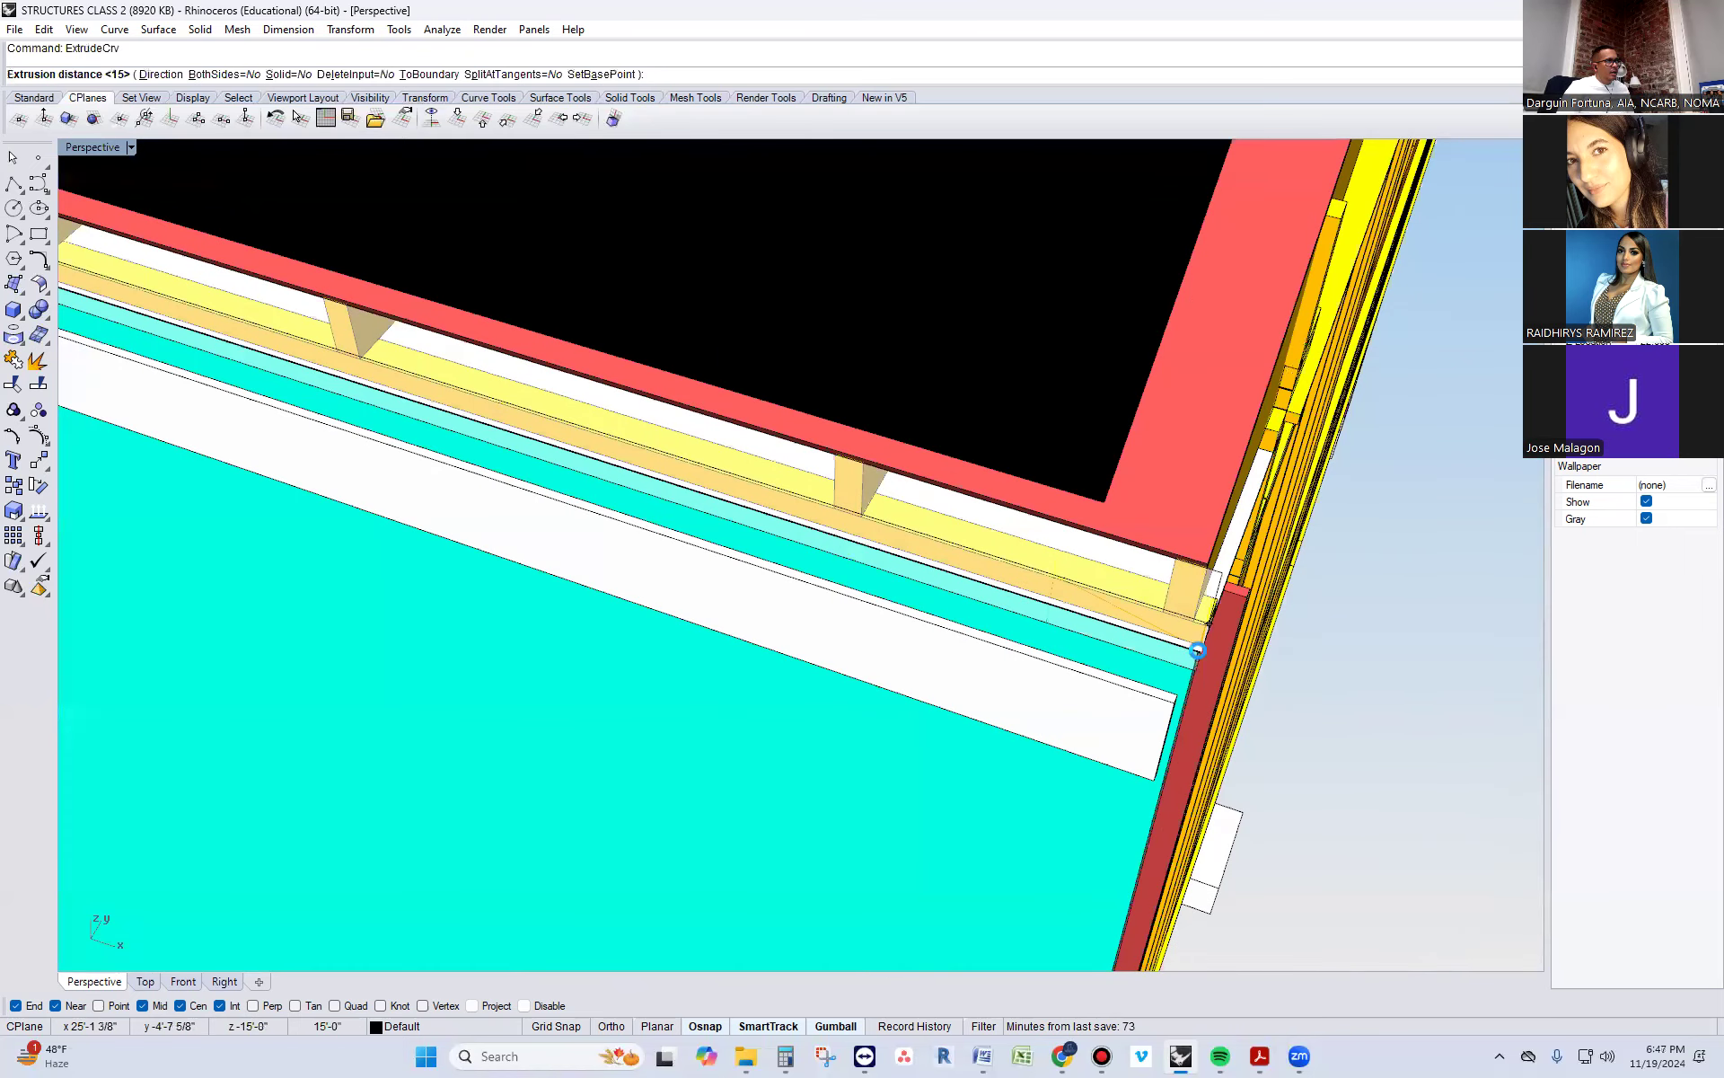
pyautogui.click(1205, 656)
# Offset the sub-fascia surface outward as a solid with OffsetSrf
pyautogui.moveTo(1205, 655); pyautogui.dragTo(863, 517, button='right')
pyautogui.scroll(-9, 862, 519)
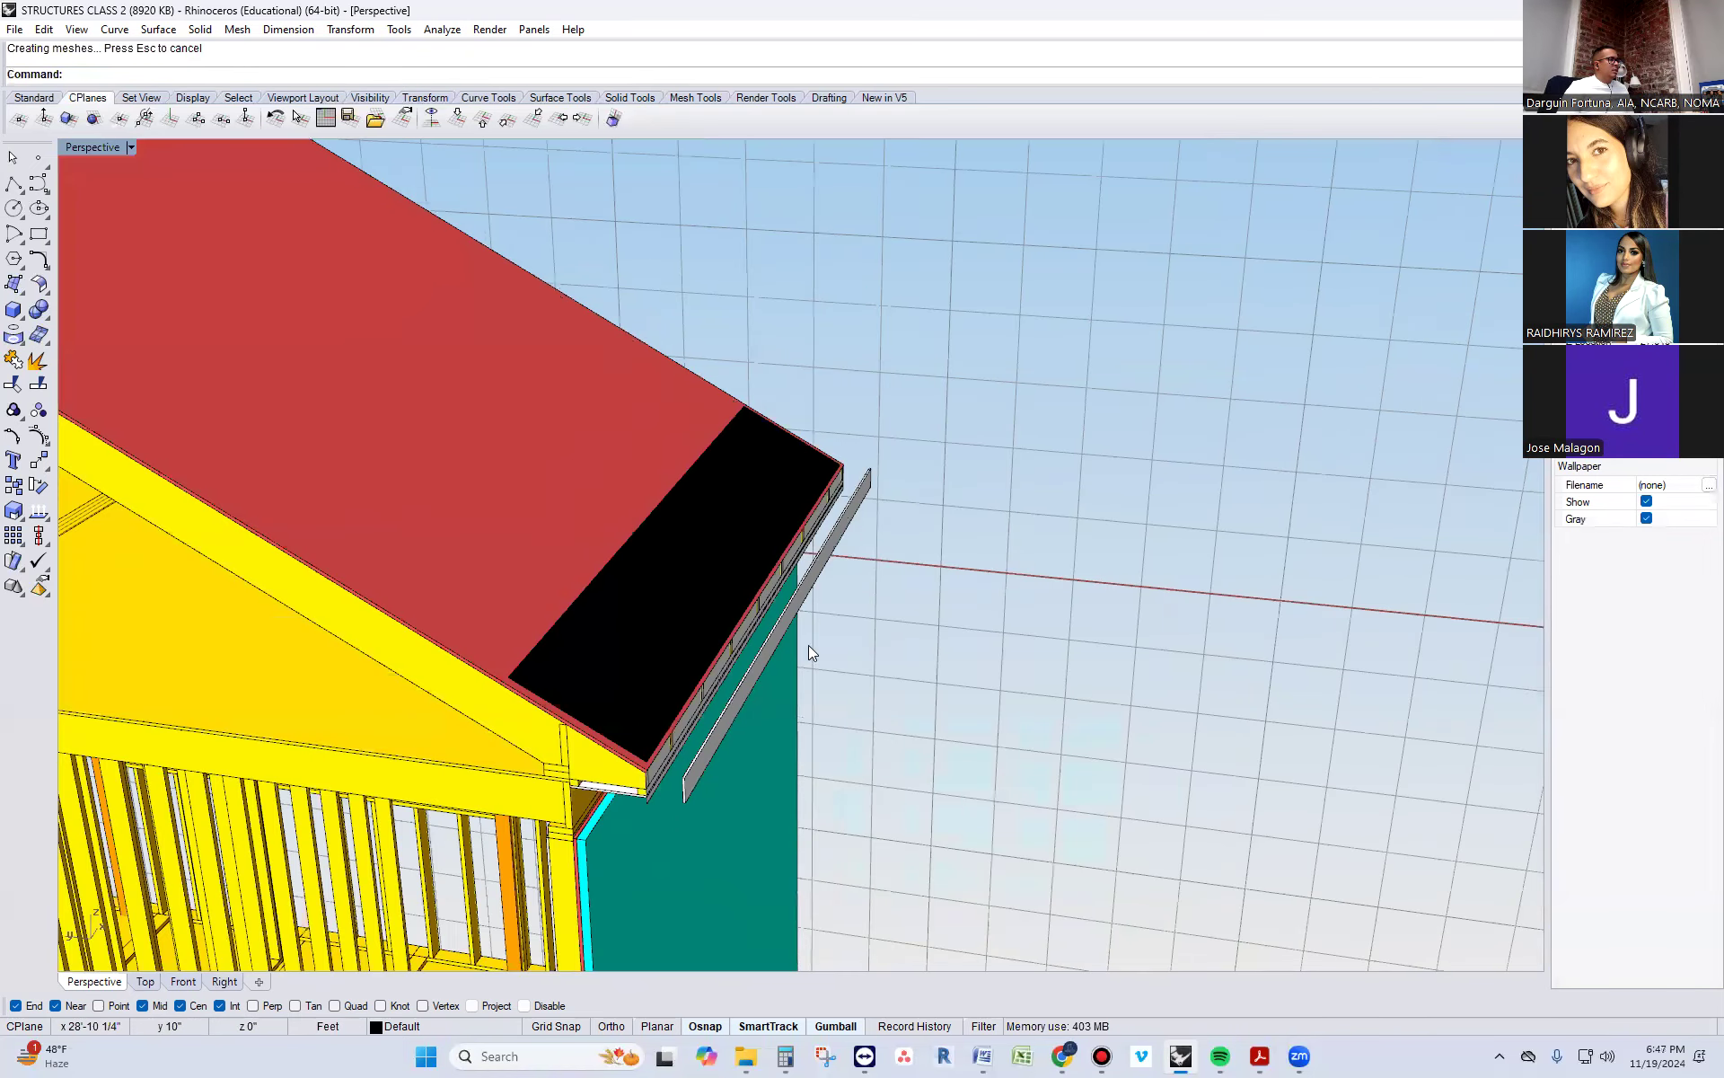
pyautogui.scroll(15, 643, 791)
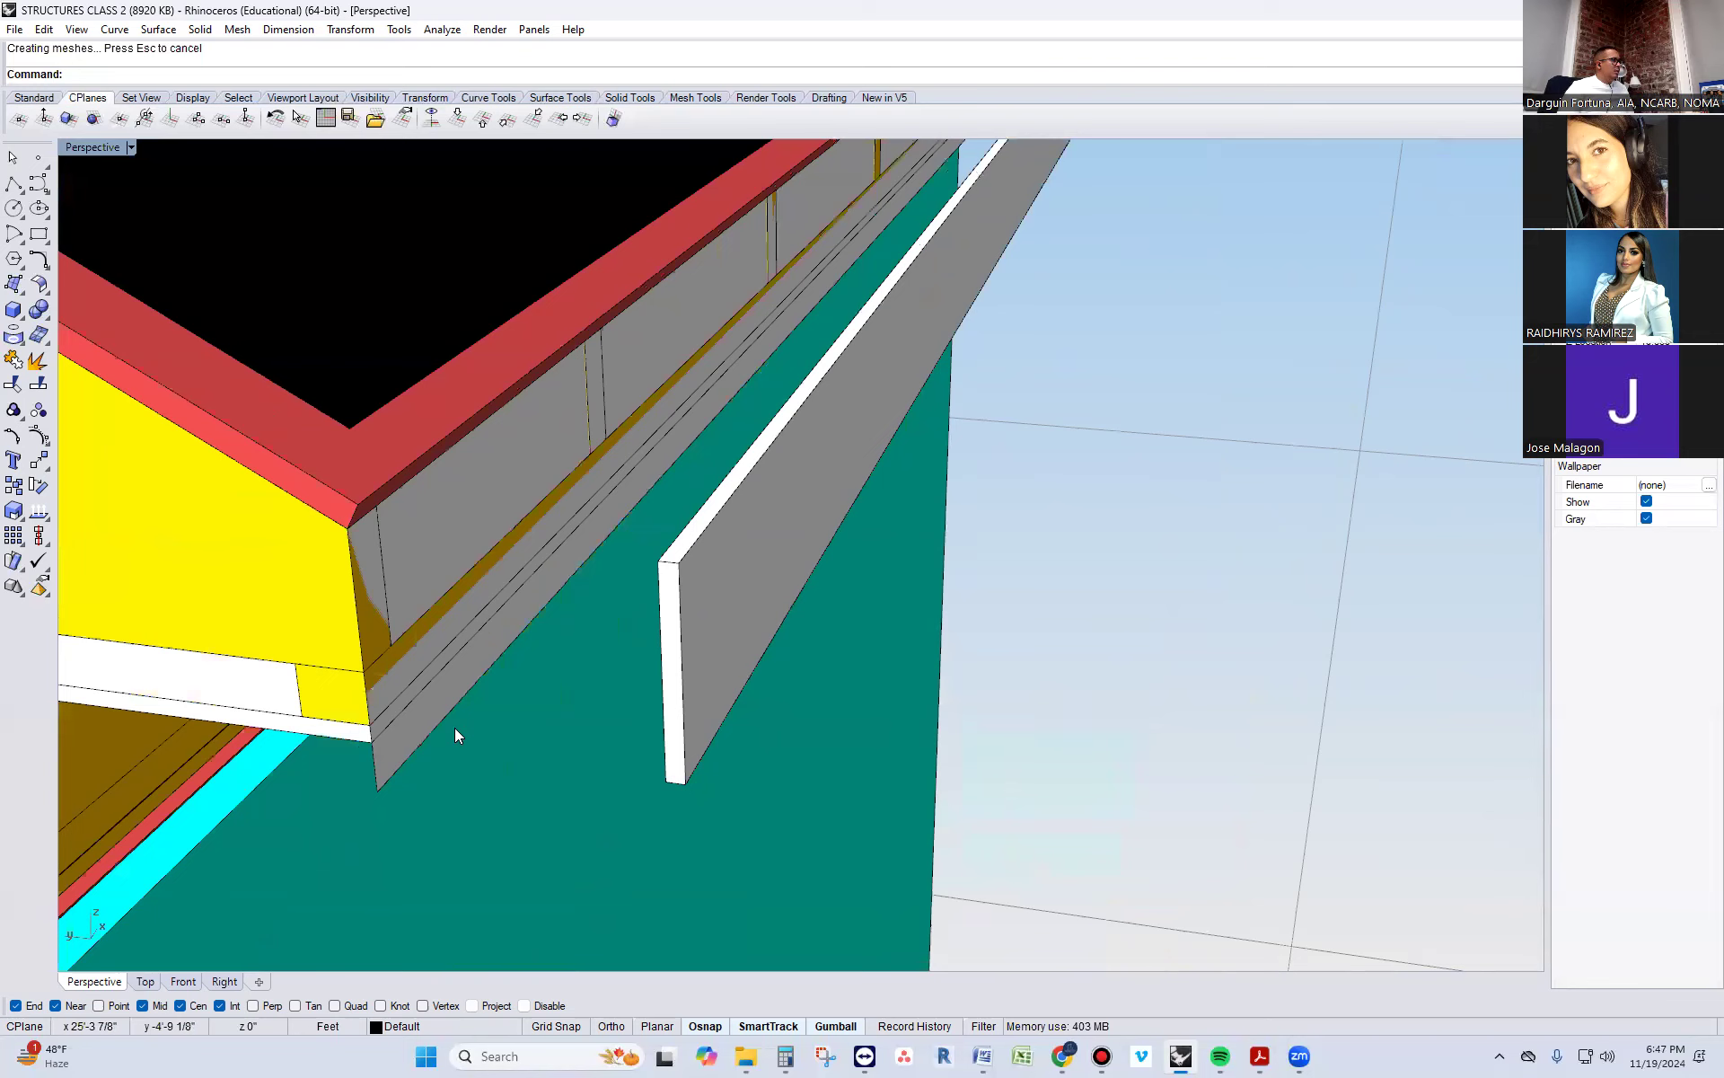
pyautogui.click(438, 715)
pyautogui.write('OffsetSrf')
pyautogui.press('Return')
pyautogui.press('Return')
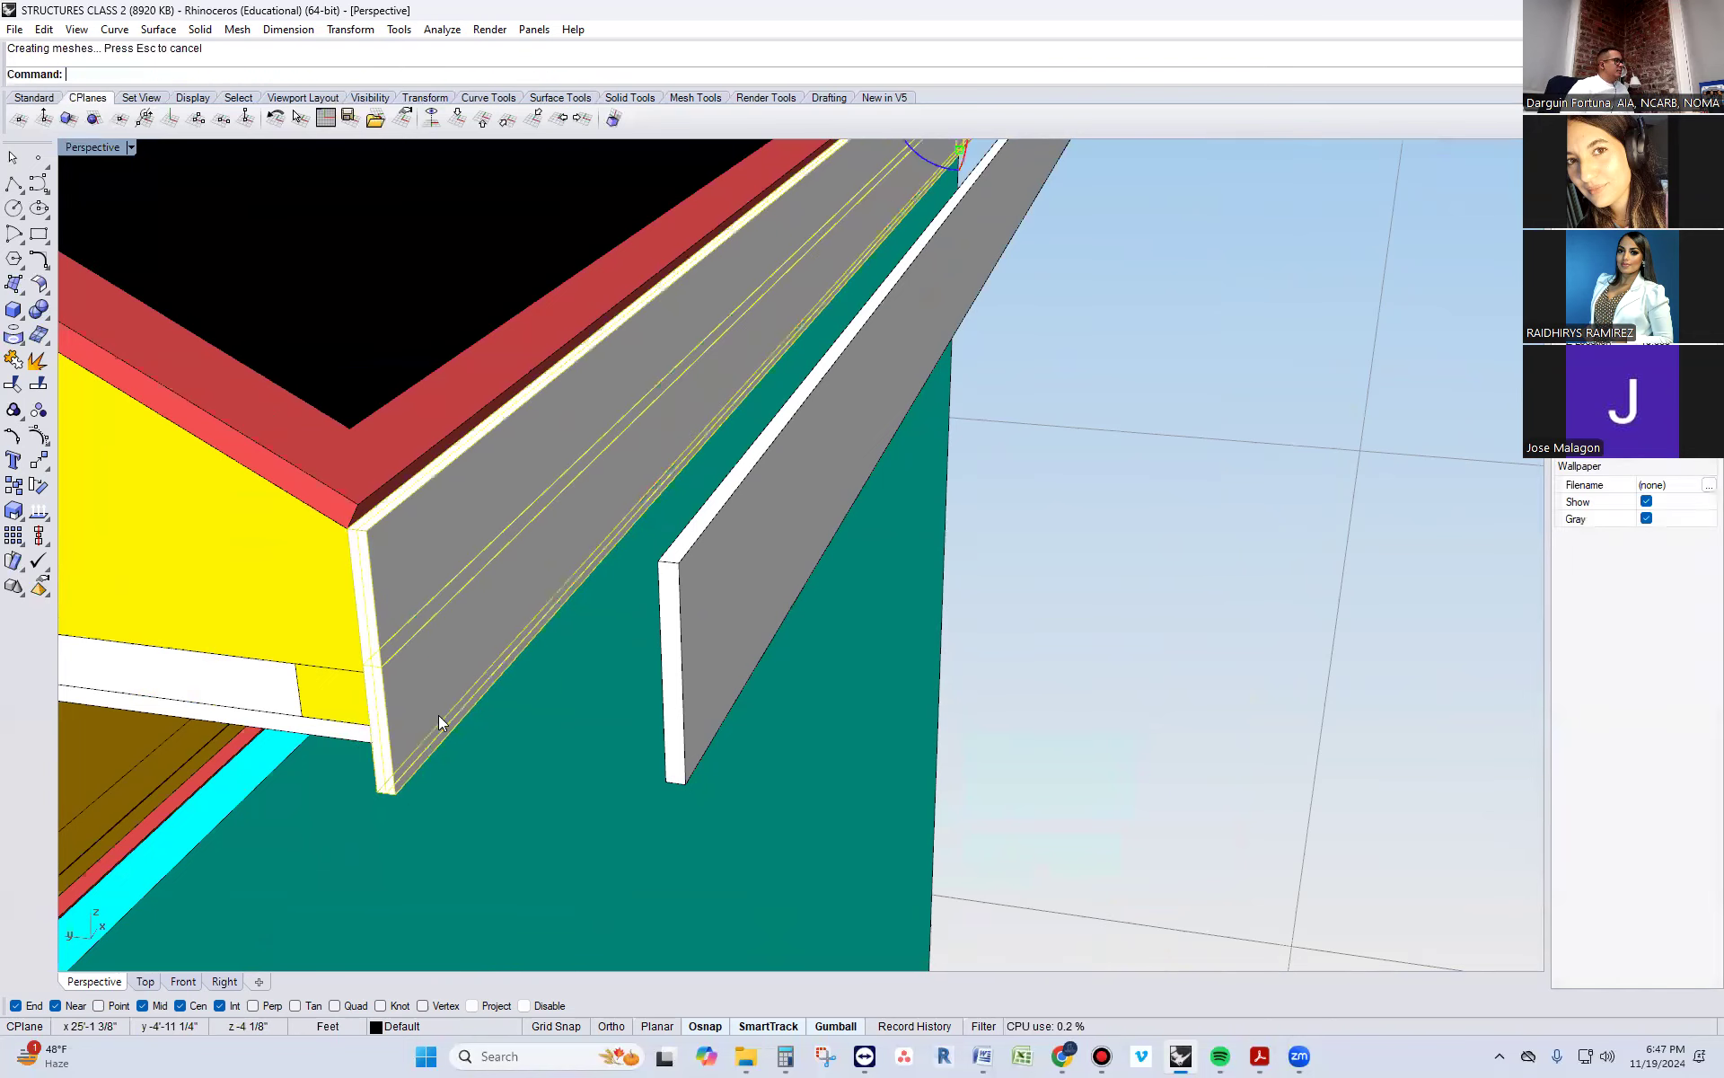
# Match the new sub-fascia board's properties to the yellow rafter framing
pyautogui.click(438, 715)
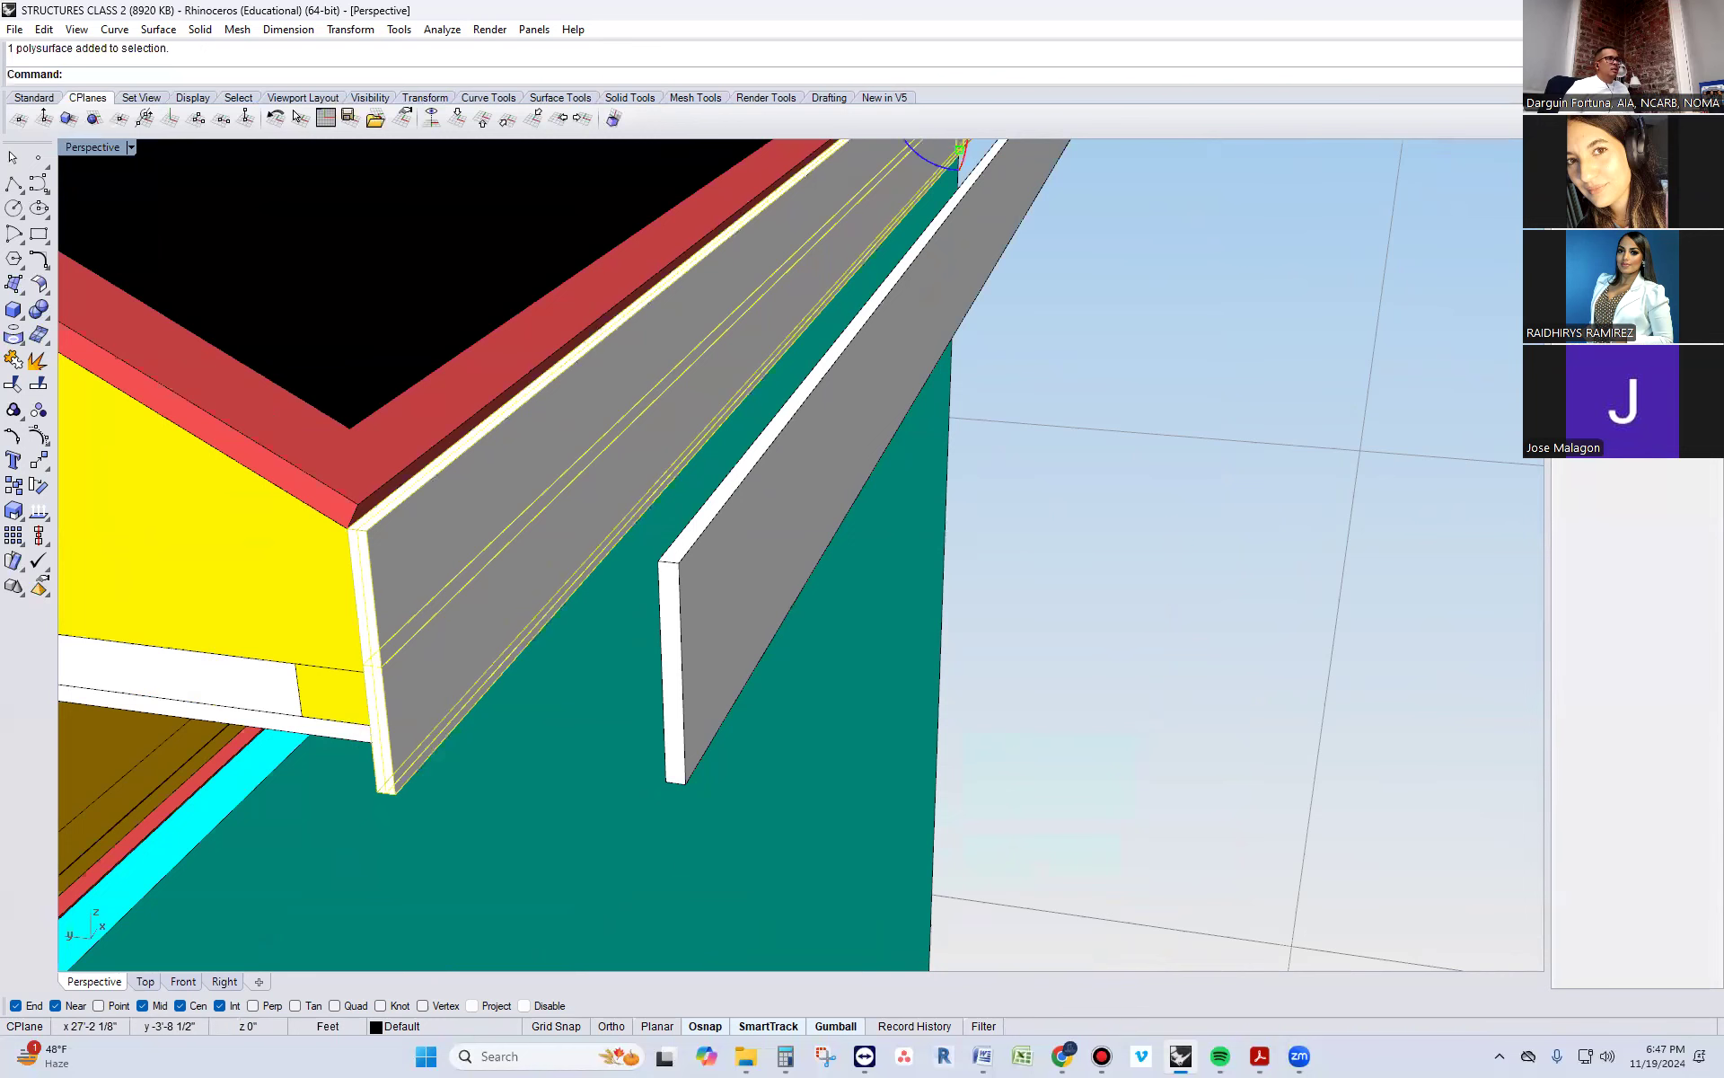
pyautogui.write('ma')
pyautogui.press('Return')
pyautogui.click(252, 549)
pyautogui.scroll(-3, 468, 659)
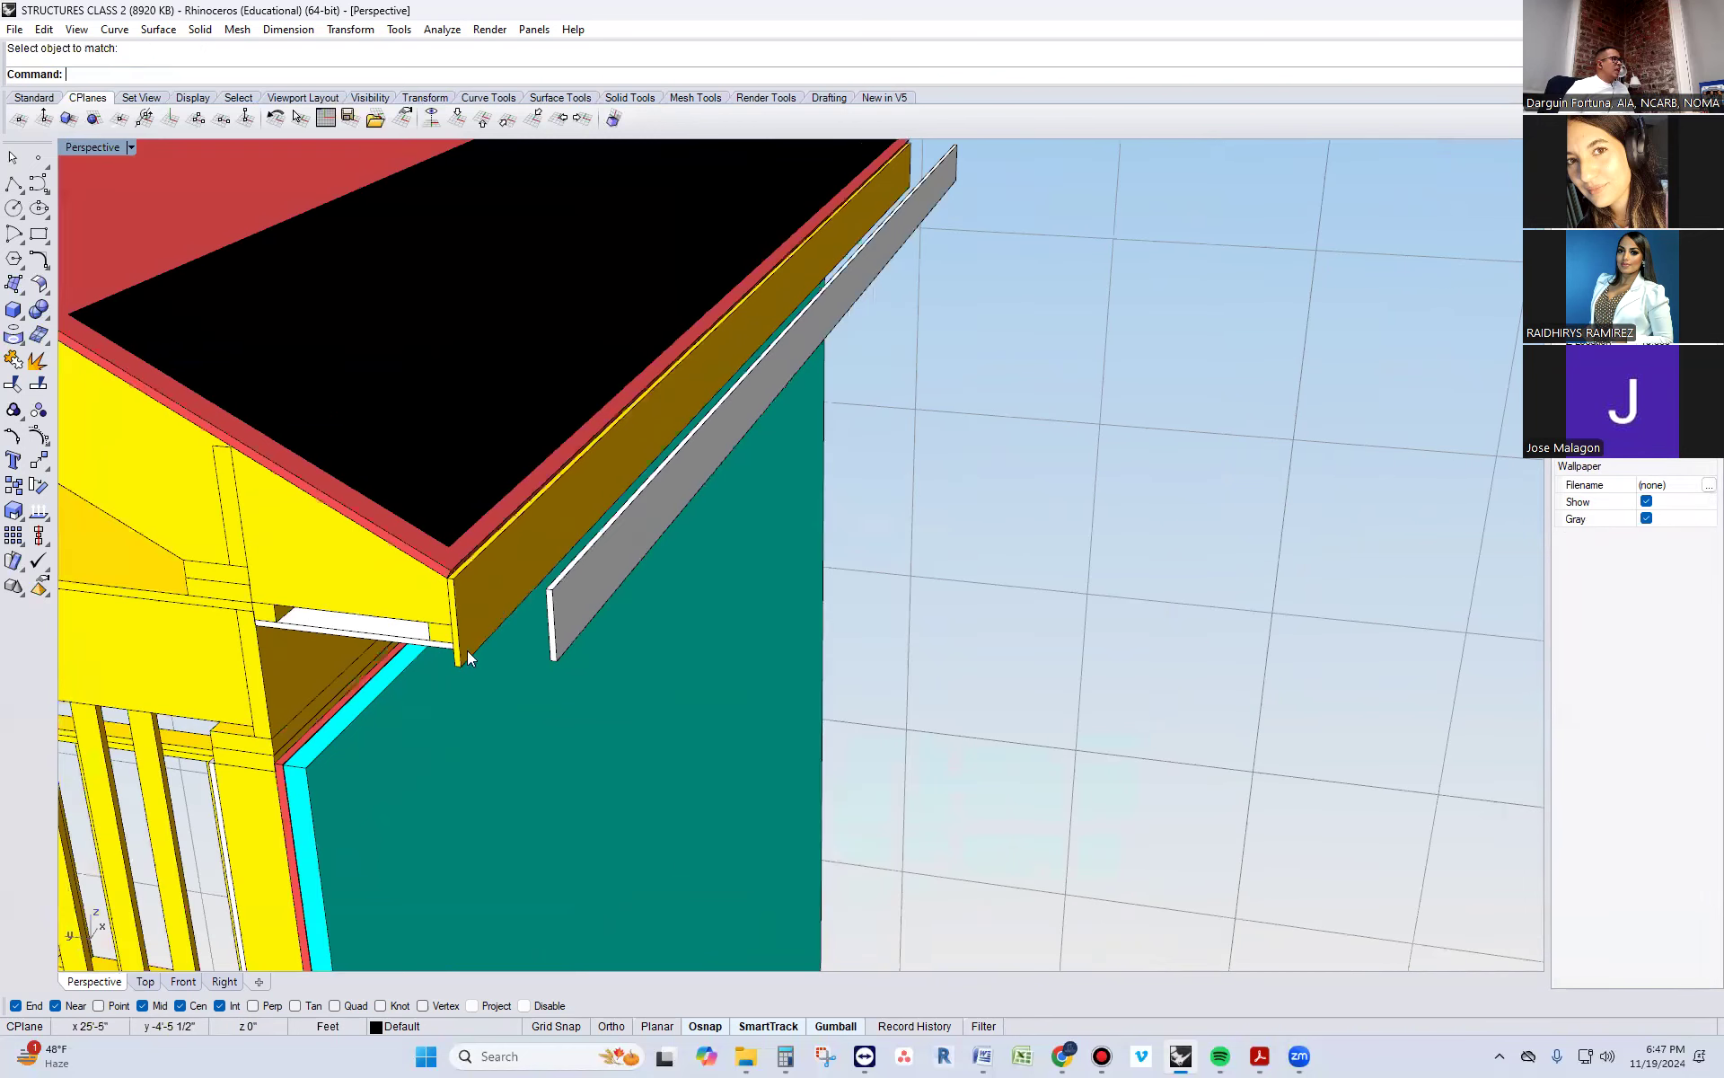
# Move the white fascia board from its upper inner corner to the upper outer corner of the yellow sub-fascia board
pyautogui.click(554, 627)
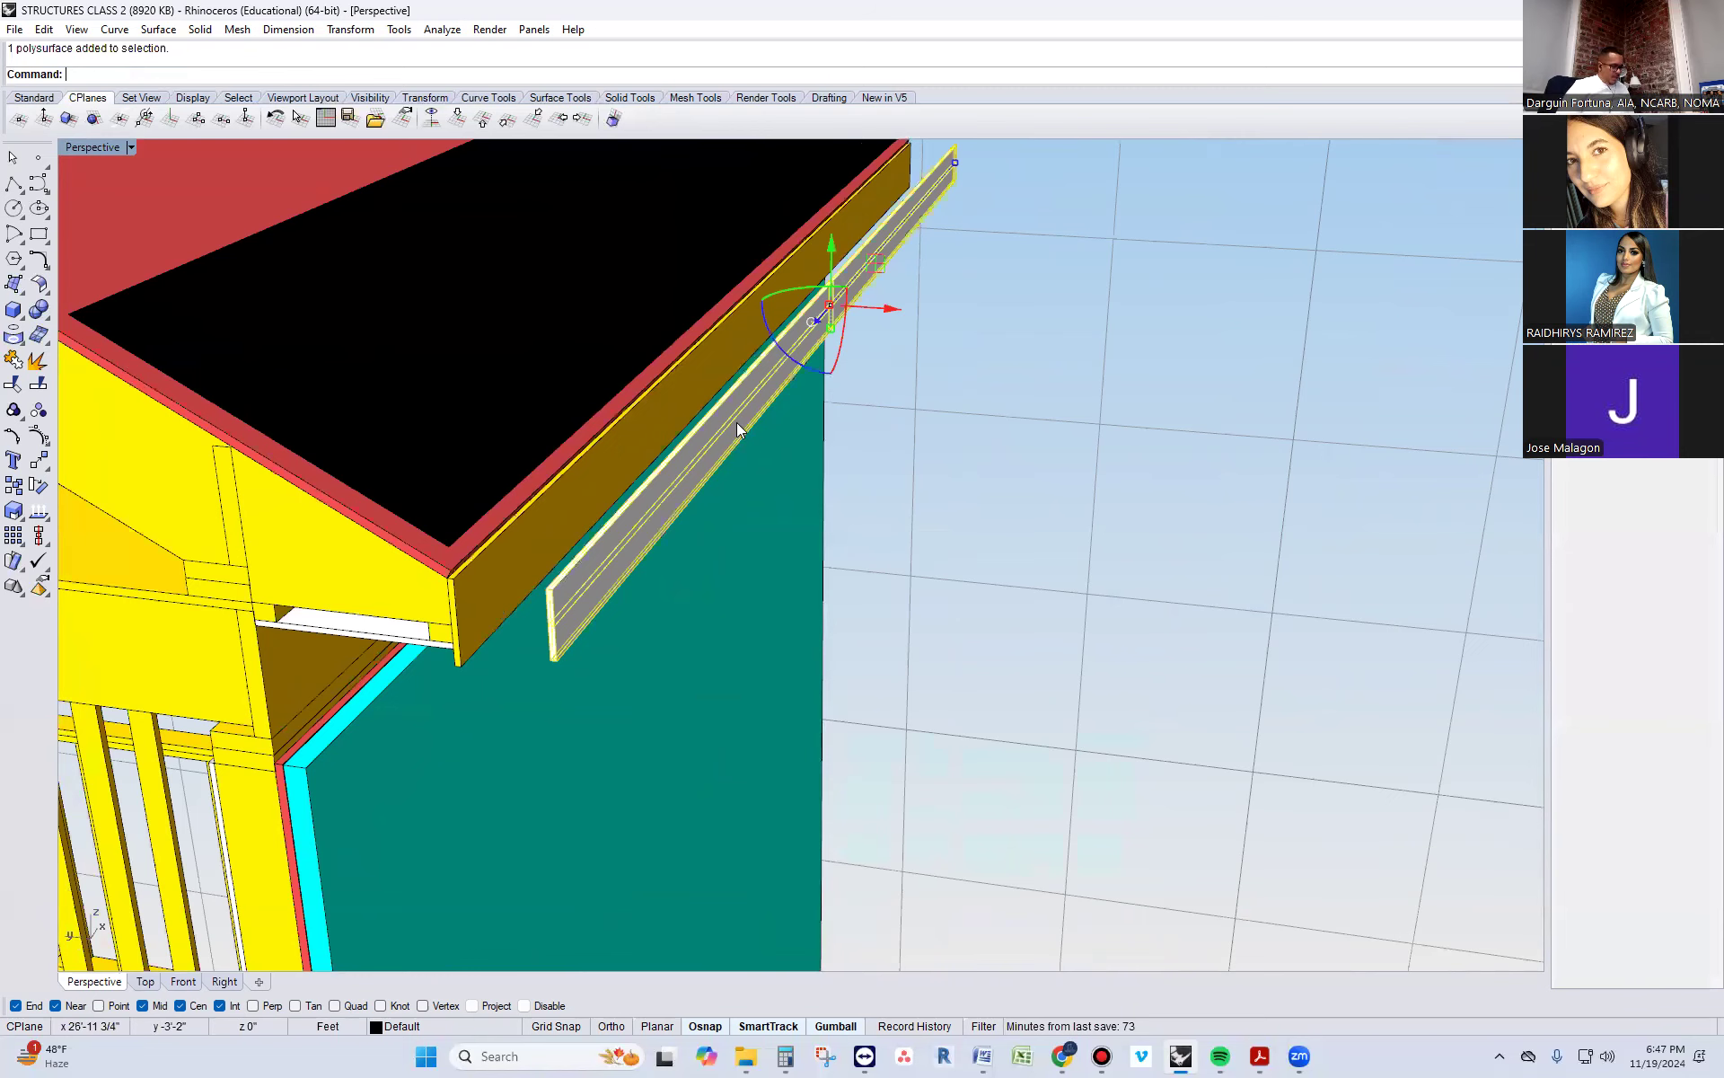
pyautogui.write('Move')
pyautogui.press('Return')
pyautogui.scroll(3, 535, 575)
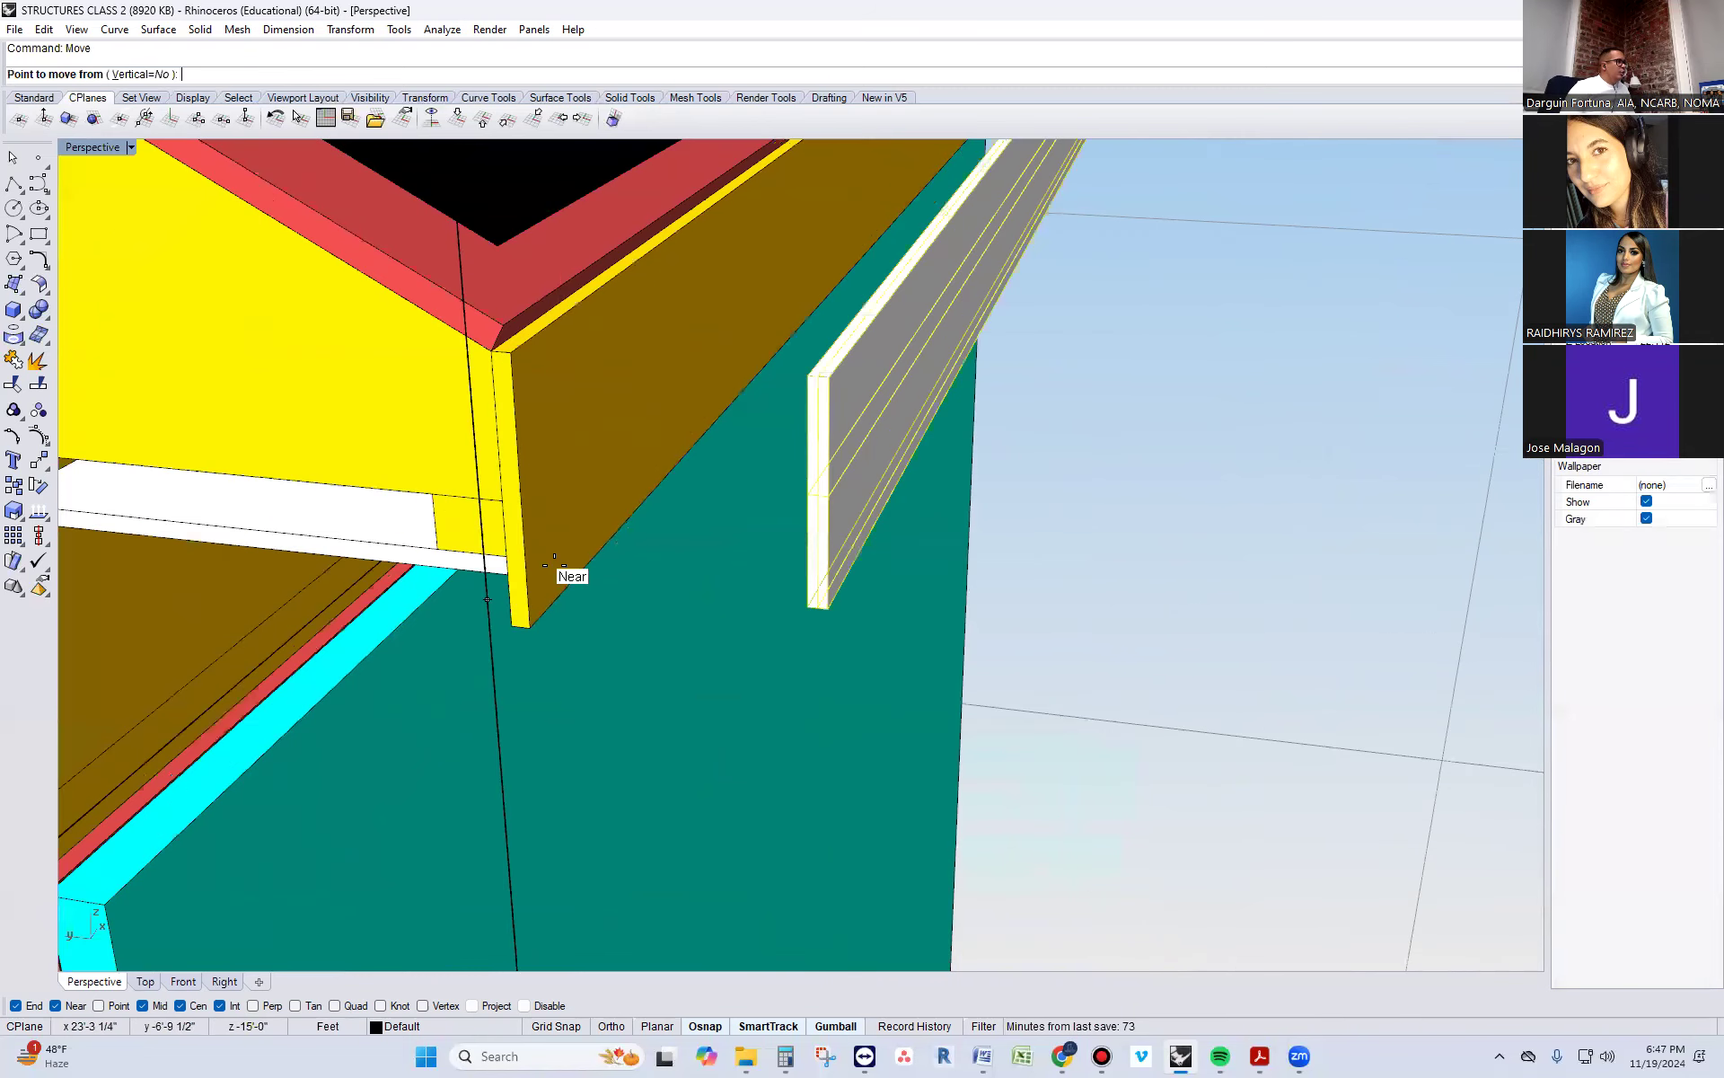
pyautogui.click(808, 376)
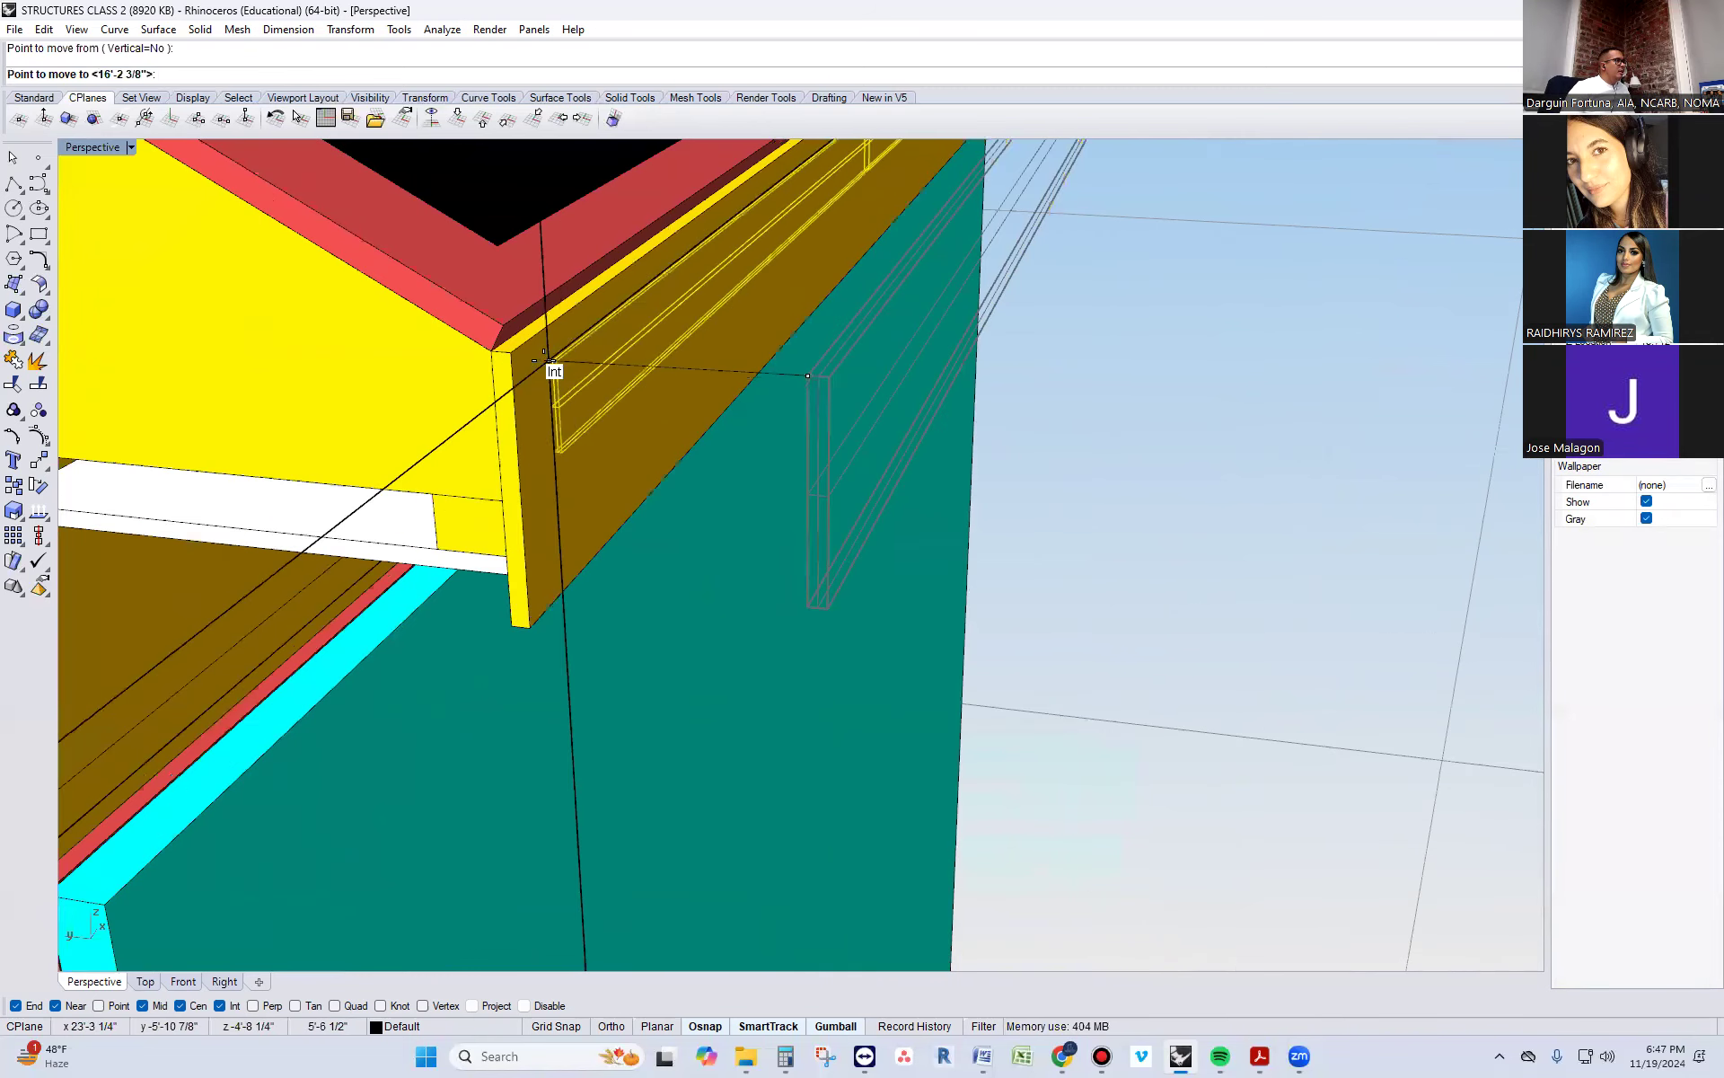
pyautogui.click(510, 352)
# Turn on the solid edit points of the yellow sub-fascia board
pyautogui.scroll(-5, 566, 476)
pyautogui.moveTo(566, 531); pyautogui.dragTo(670, 374, button='right')
pyautogui.scroll(5, 740, 405)
pyautogui.click(747, 417)
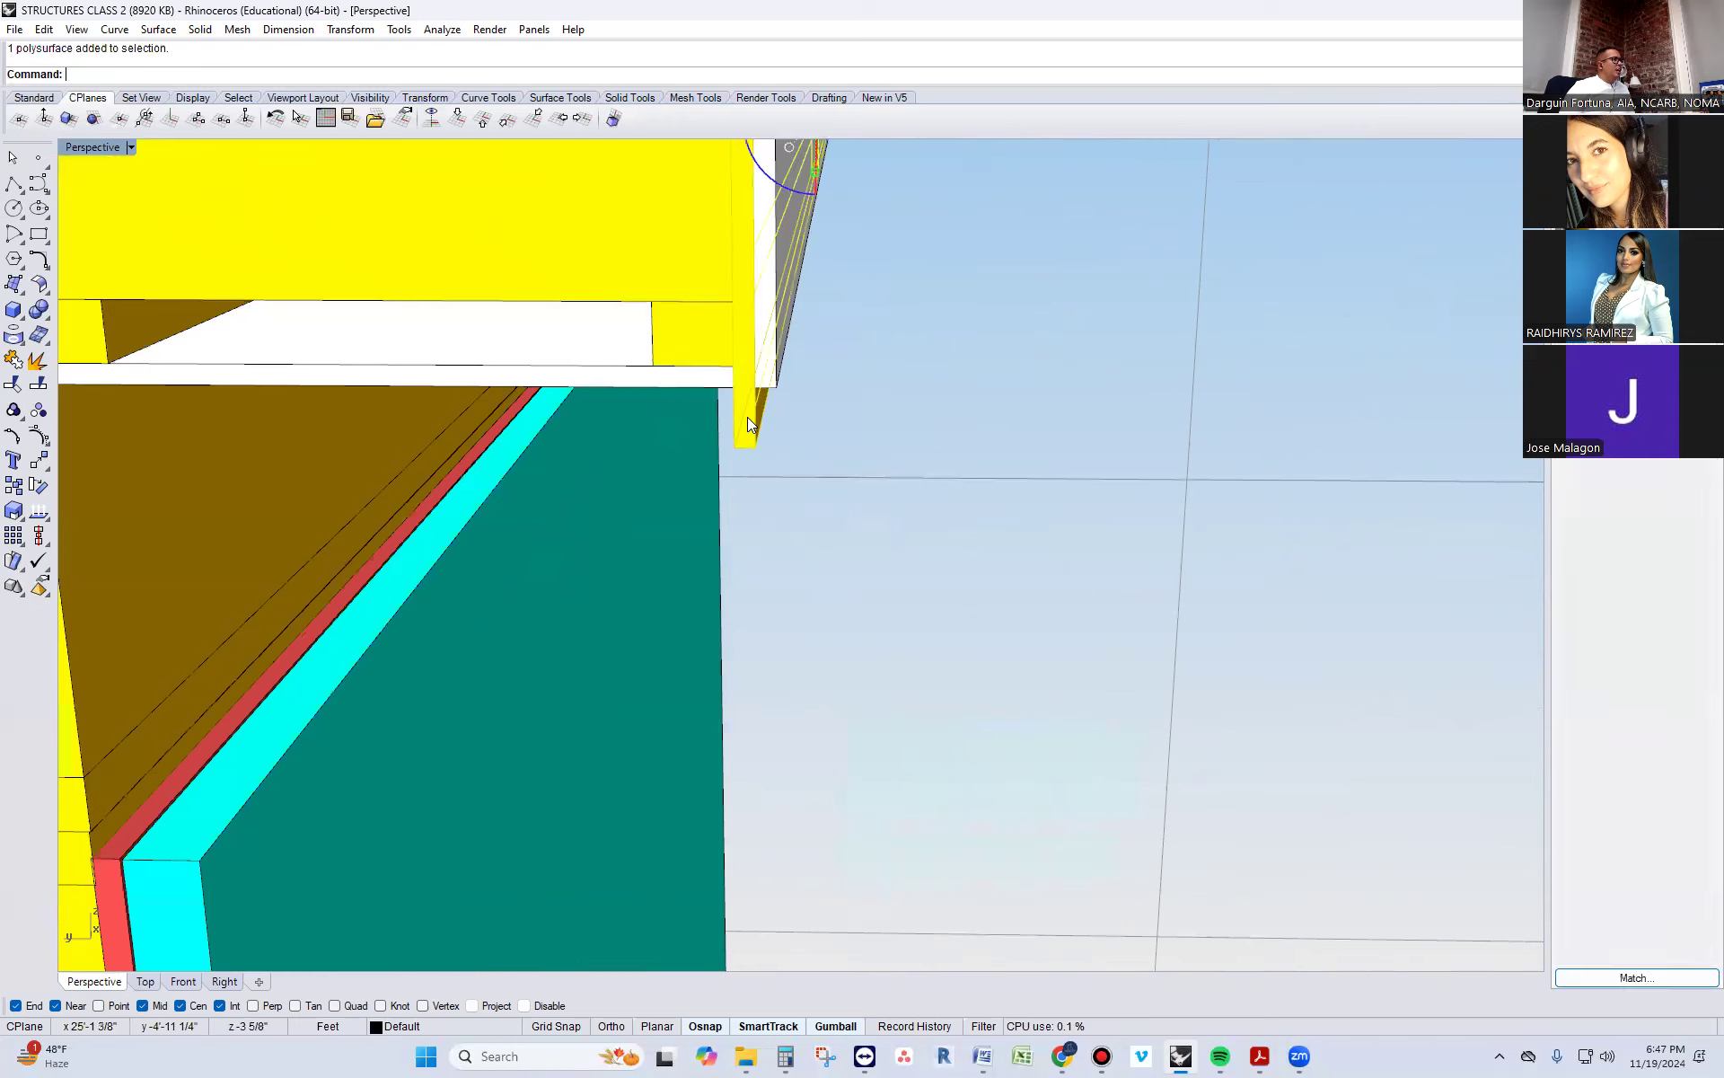
pyautogui.press('Return')
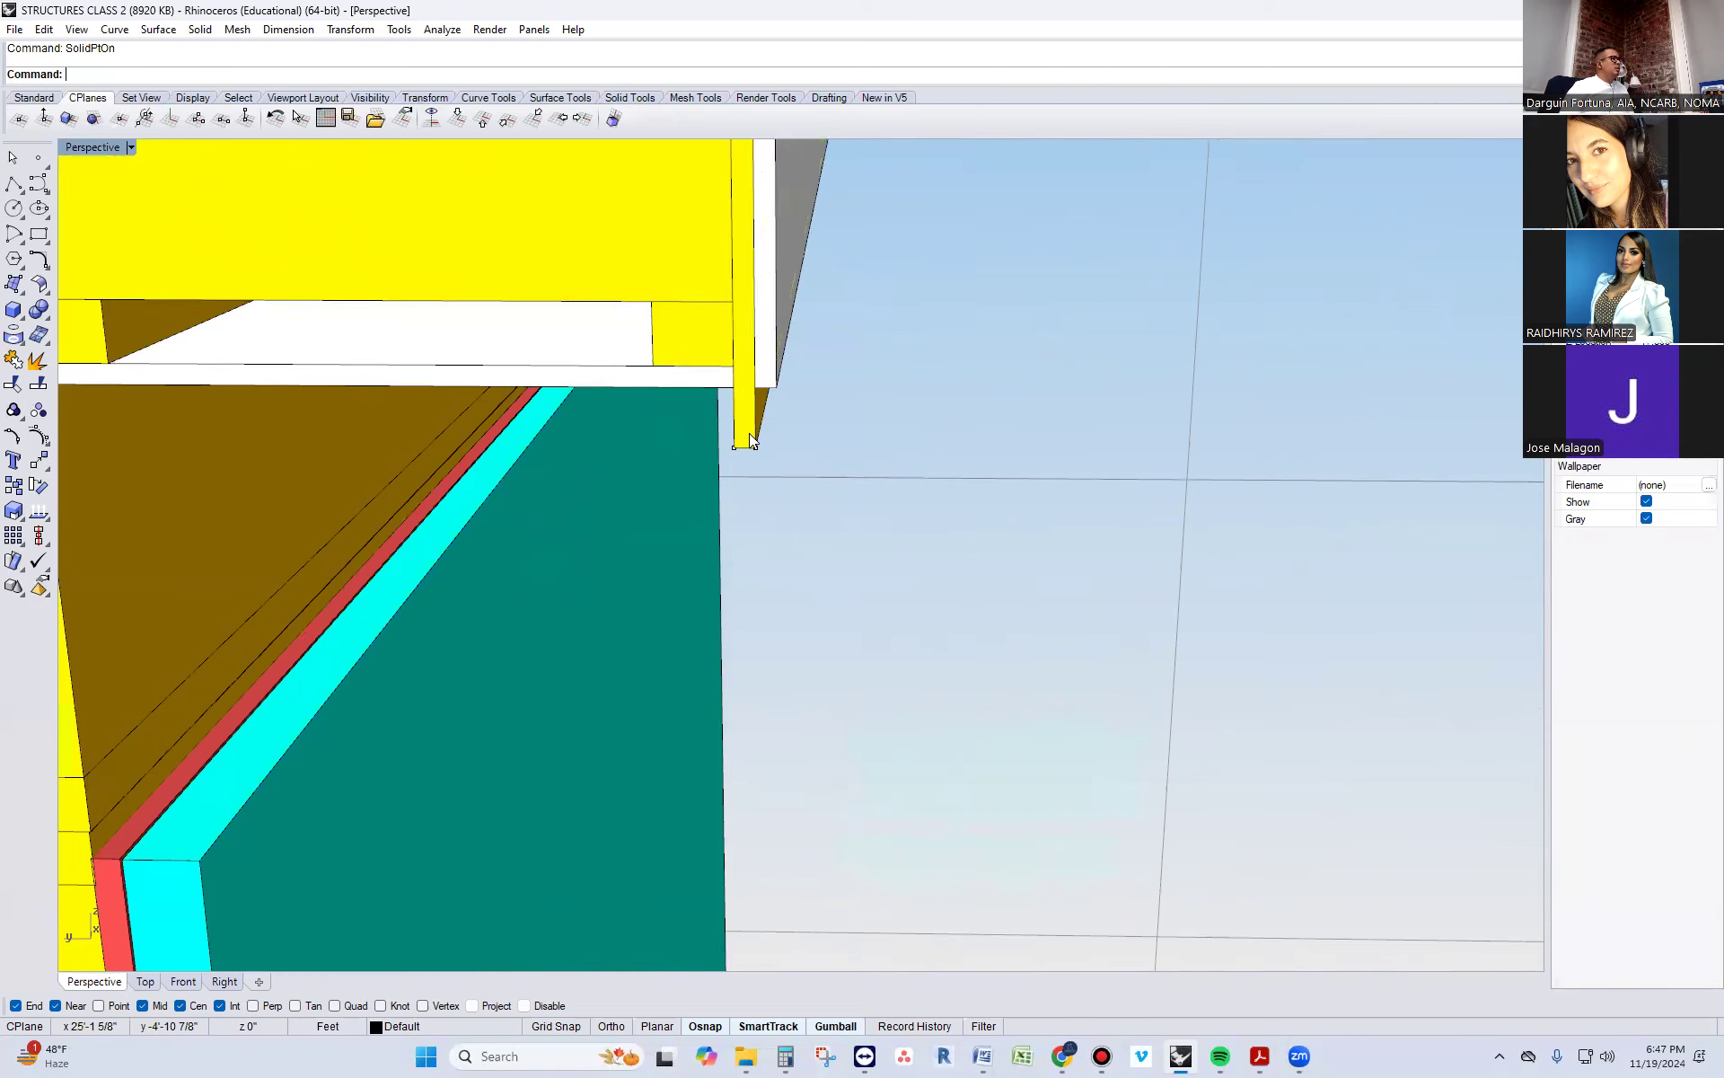
# Select the sub-fascia board's outer edit points at both ends and shift them outward to thicken the board
pyautogui.click(758, 448)
pyautogui.scroll(-5, 791, 476)
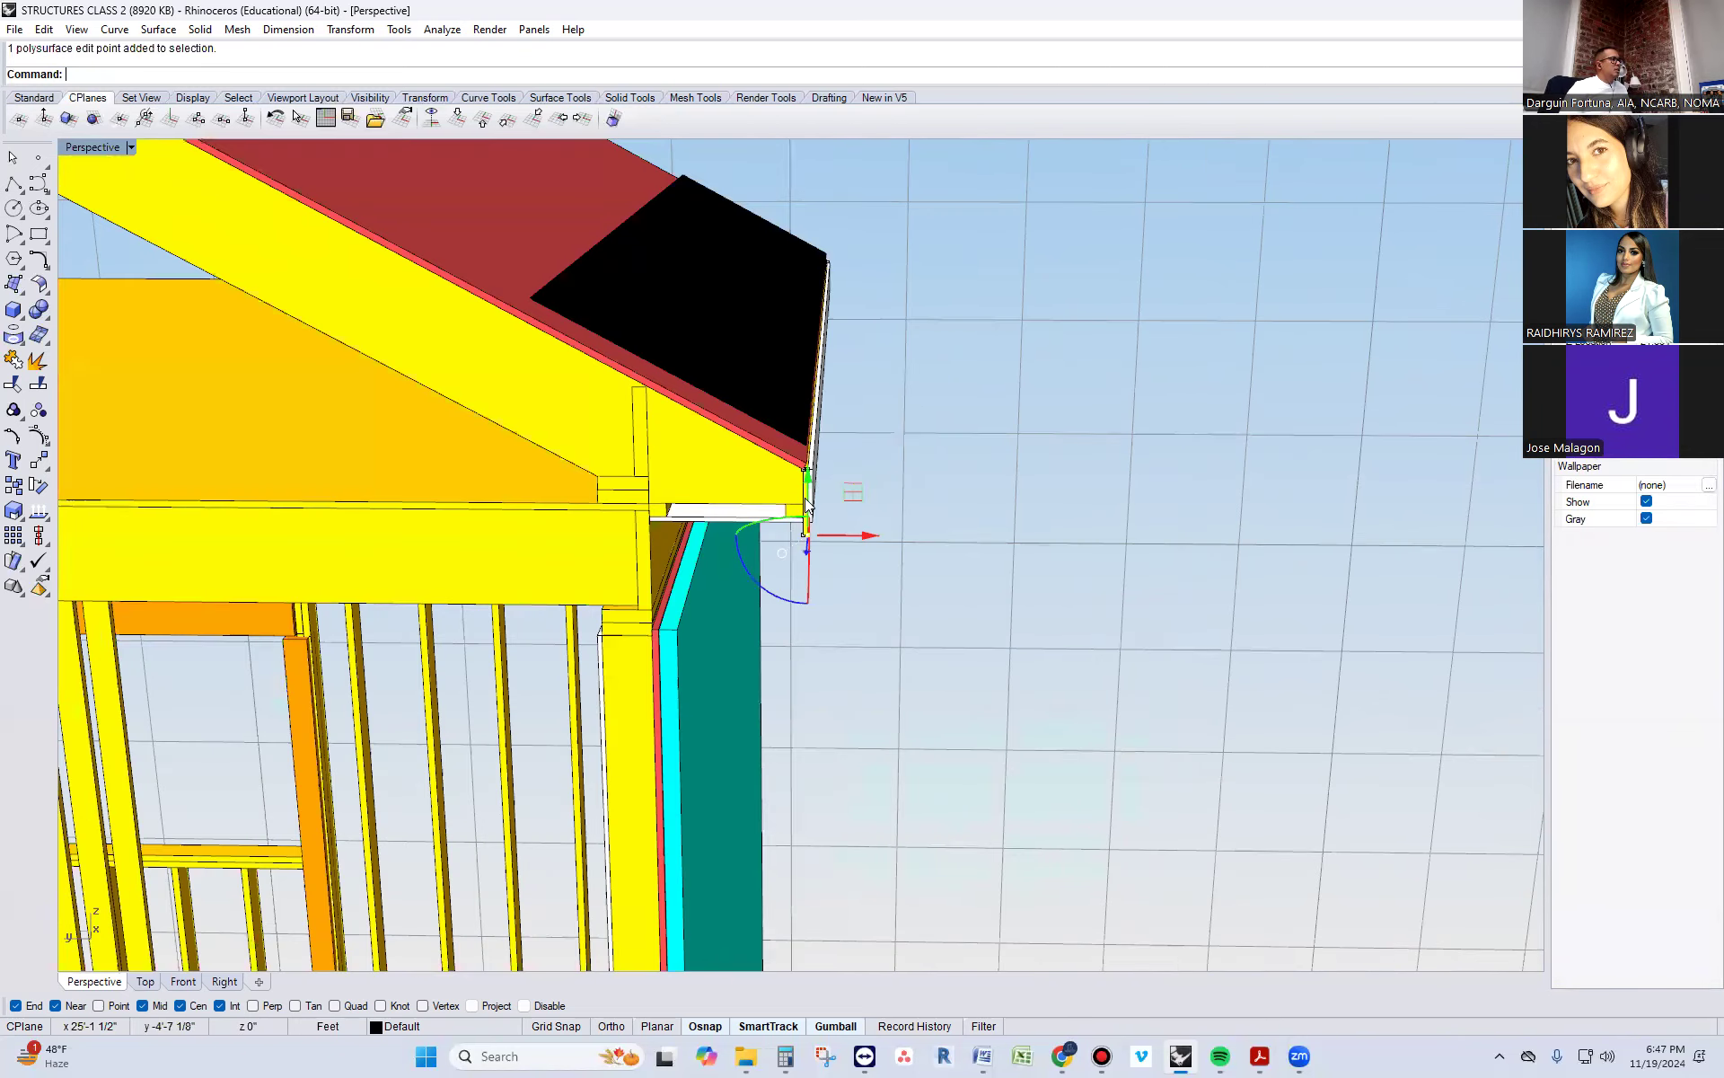
pyautogui.scroll(4, 814, 476)
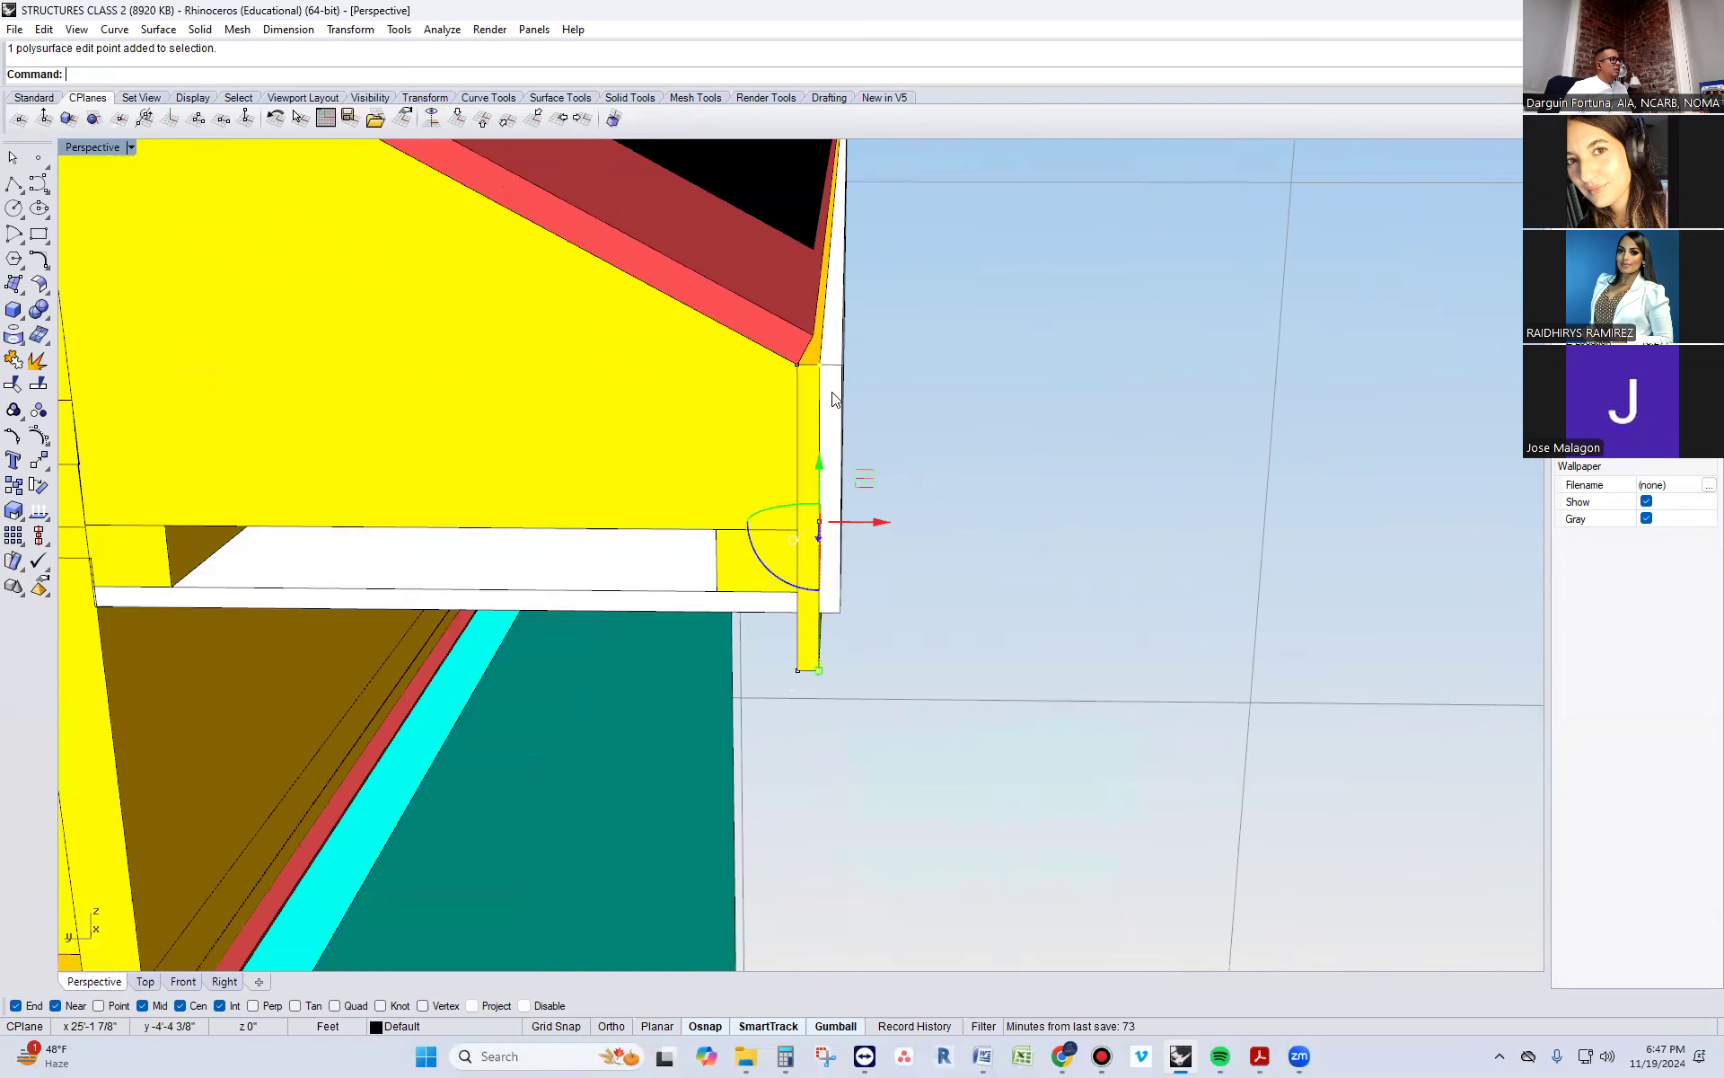
pyautogui.scroll(-4, 898, 575)
pyautogui.moveTo(939, 634); pyautogui.dragTo(1035, 243, button='right')
pyautogui.scroll(8, 1002, 257)
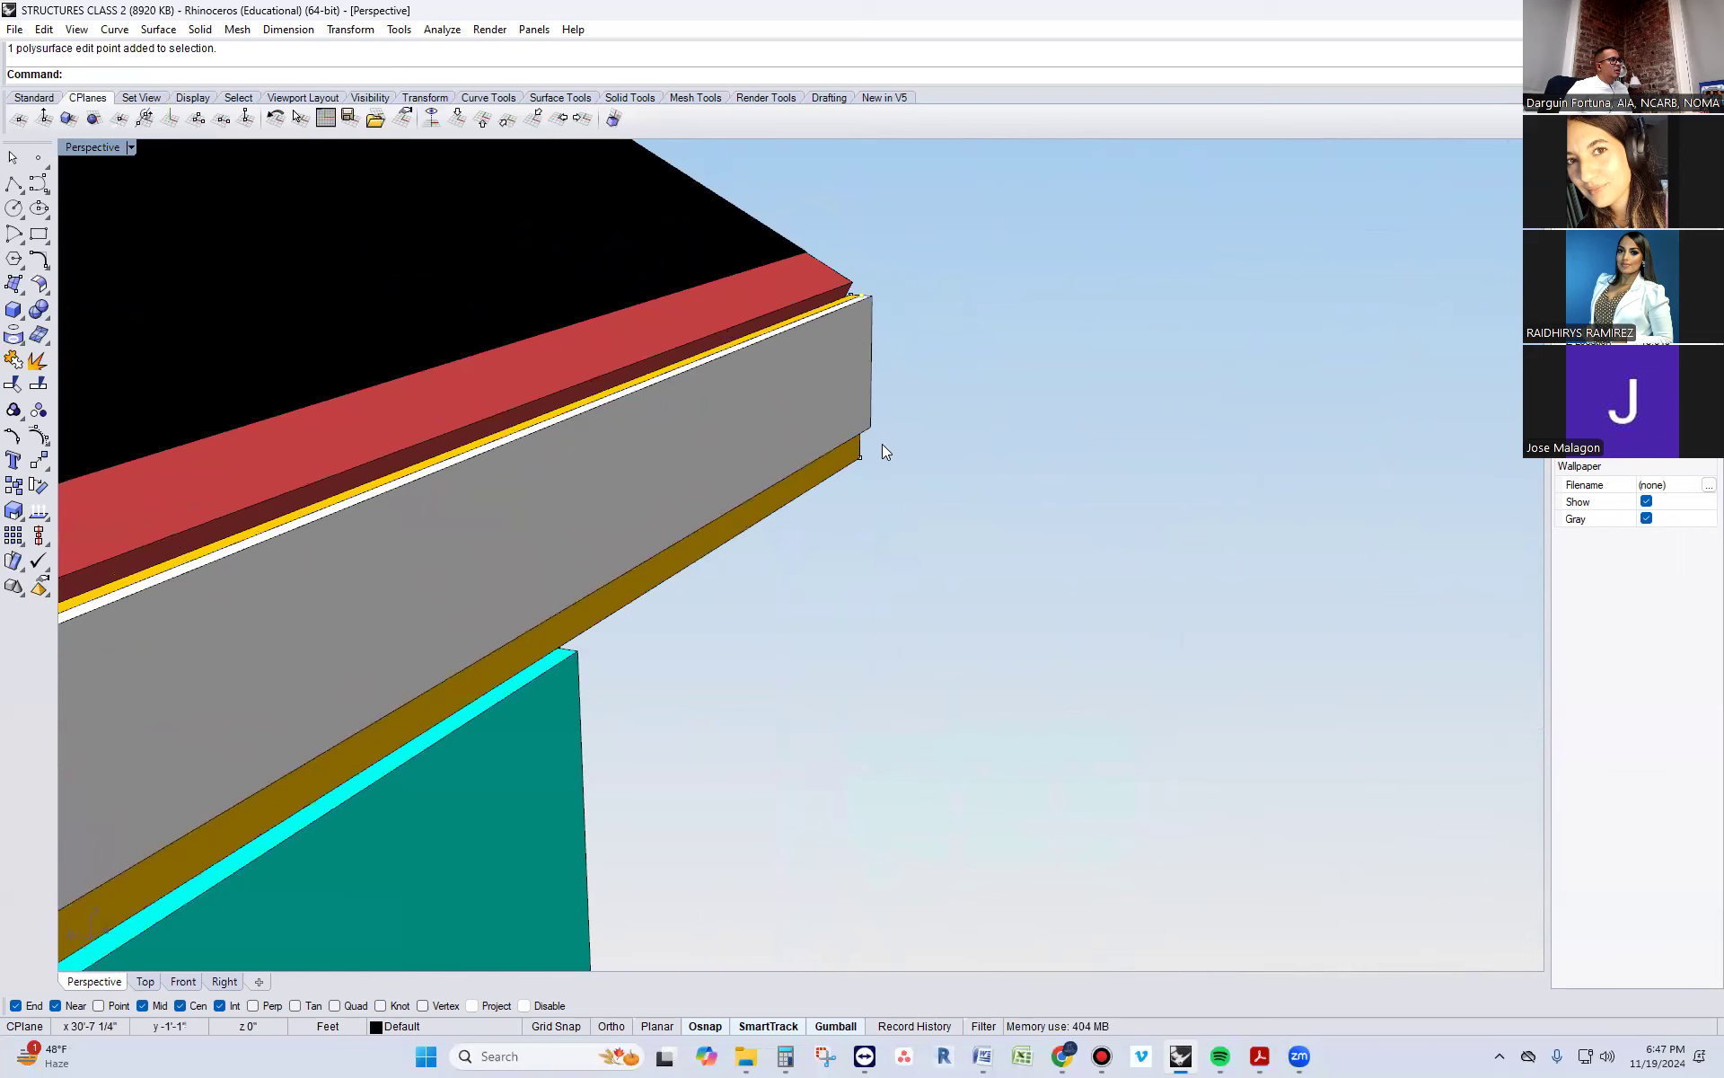
pyautogui.keyDown('shift'); pyautogui.click(864, 458); pyautogui.keyUp('shift')
pyautogui.scroll(-10, 1024, 326)
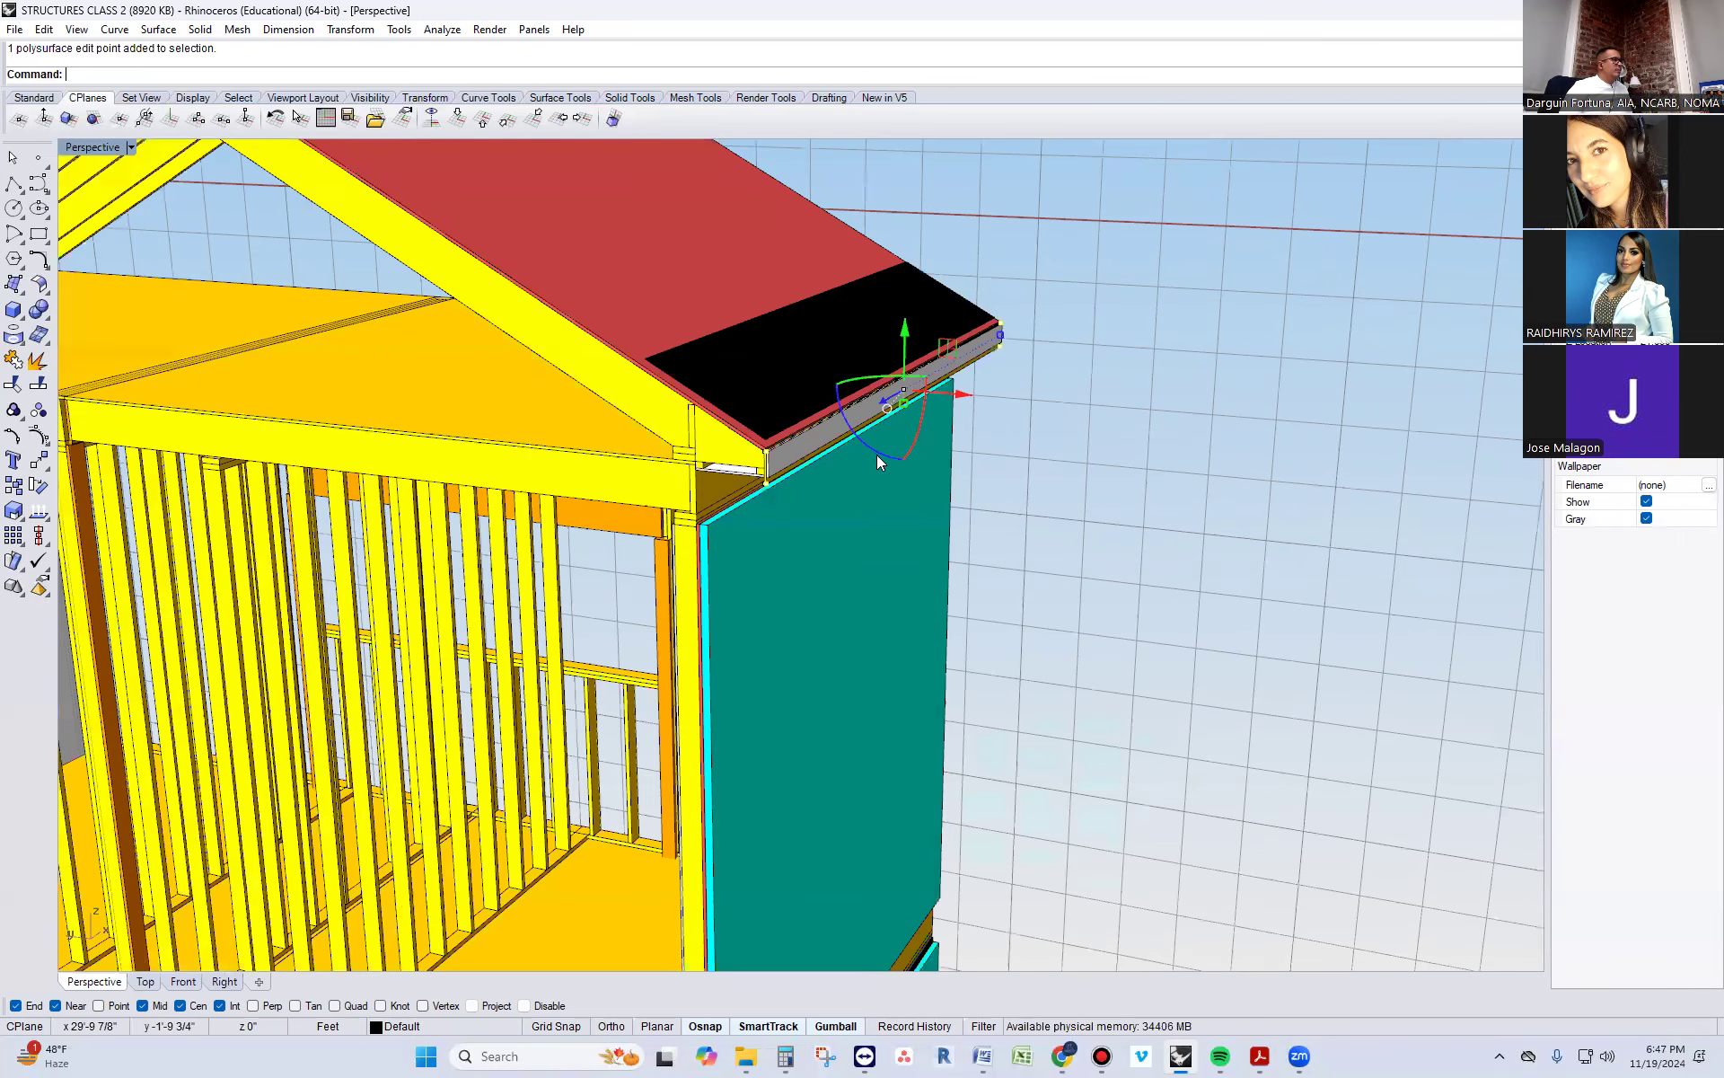
pyautogui.scroll(5, 808, 491)
pyautogui.moveTo(1079, 275); pyautogui.dragTo(1092, 281)
pyautogui.press('Escape')
pyautogui.press('Escape')
pyautogui.scroll(10, 680, 429)
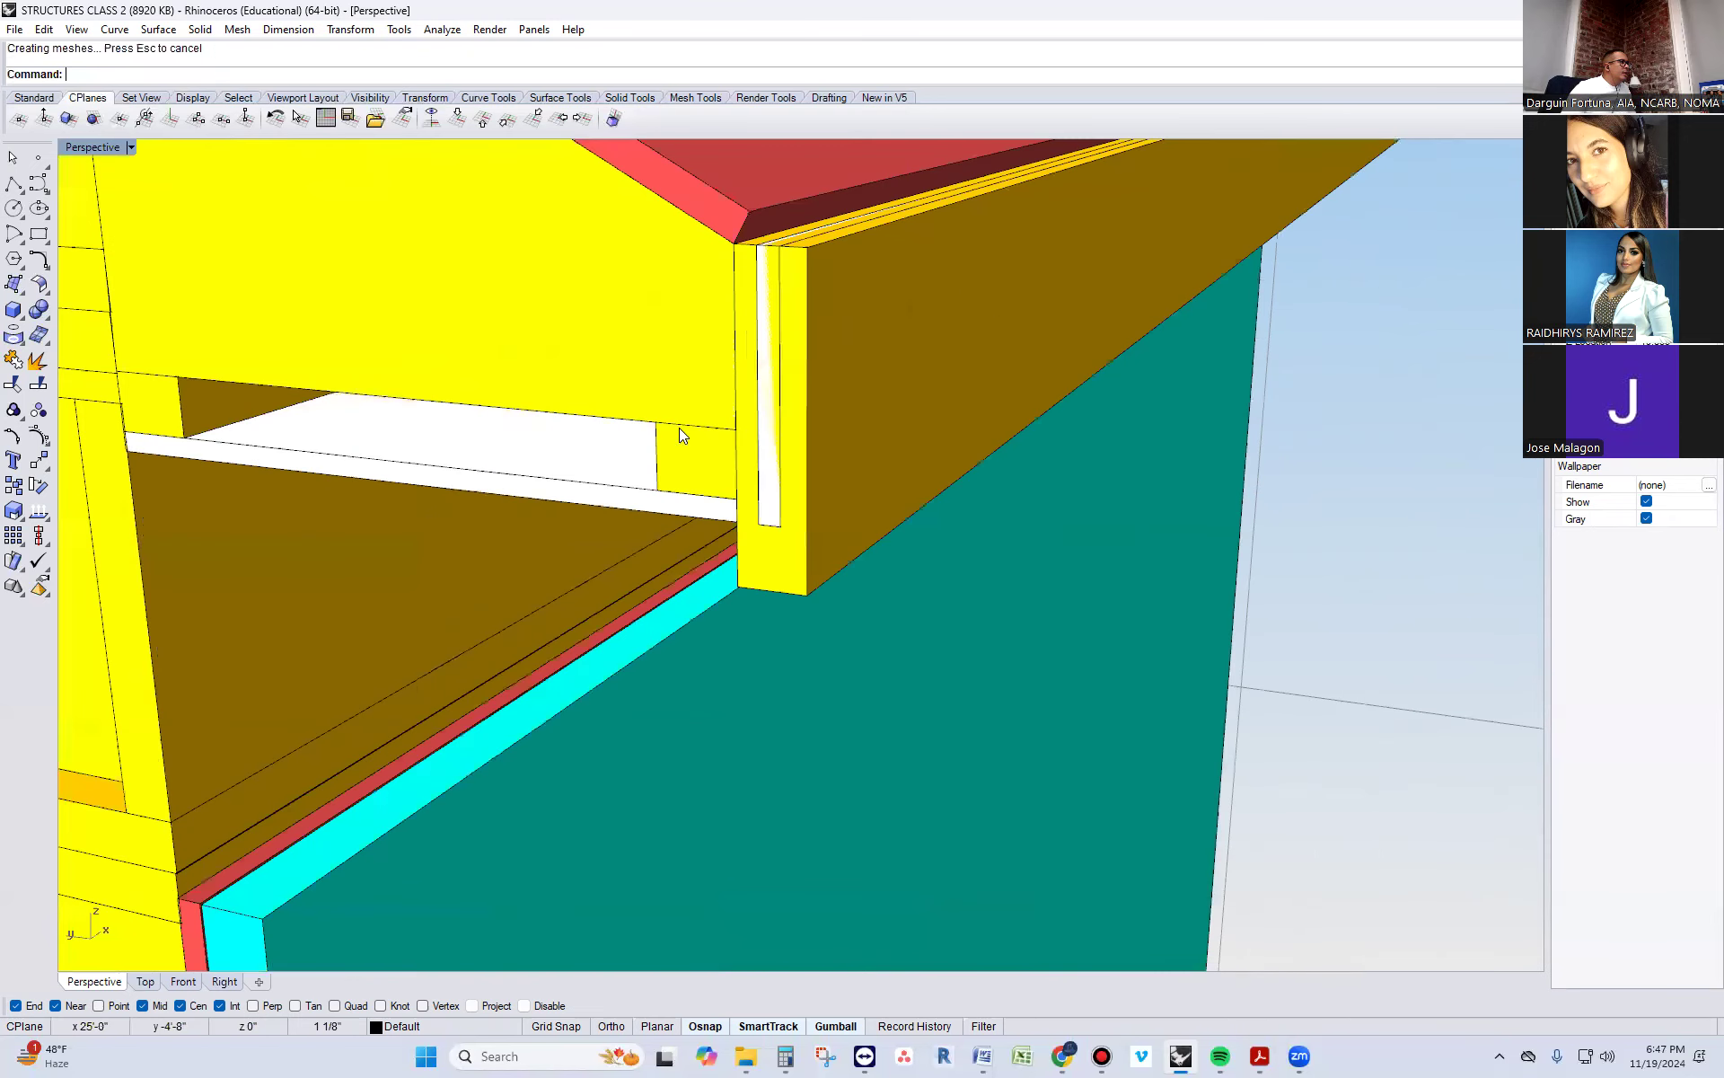
# Move the white fascia board from its upper inner corner to the upper outer corner of the thickened yellow sub-fascia board
pyautogui.click(778, 424)
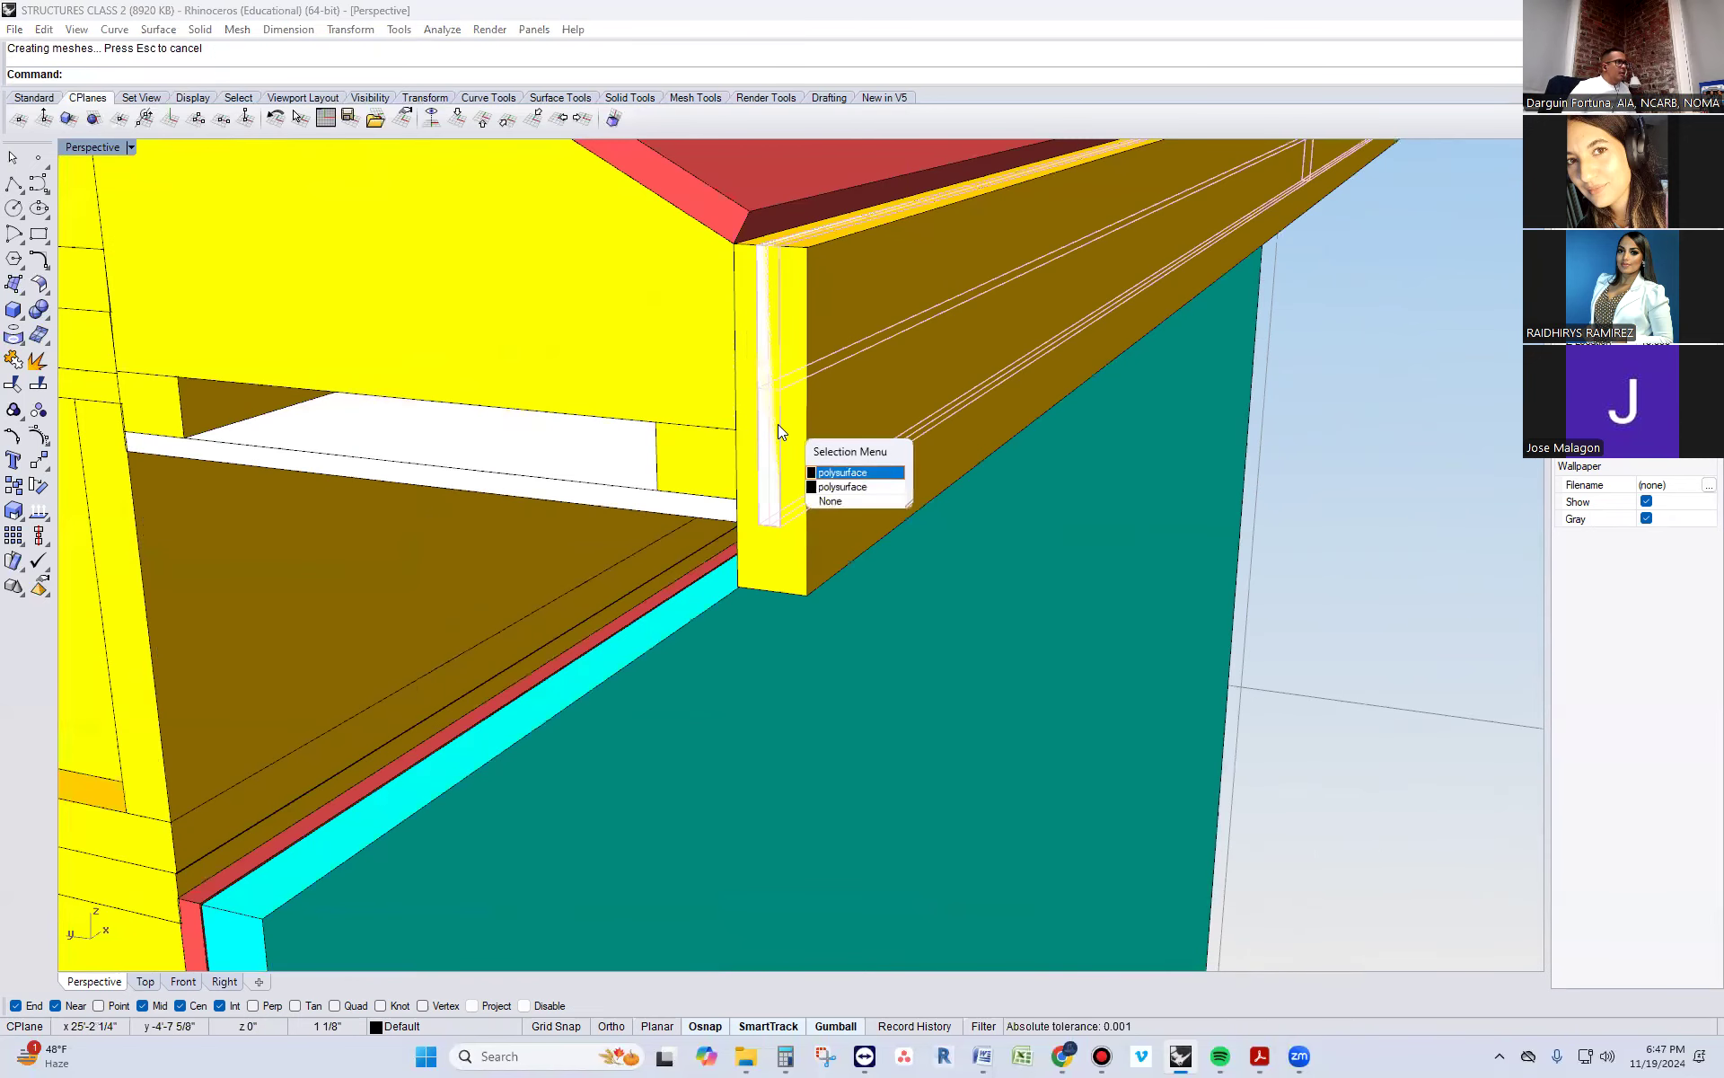
pyautogui.click(825, 478)
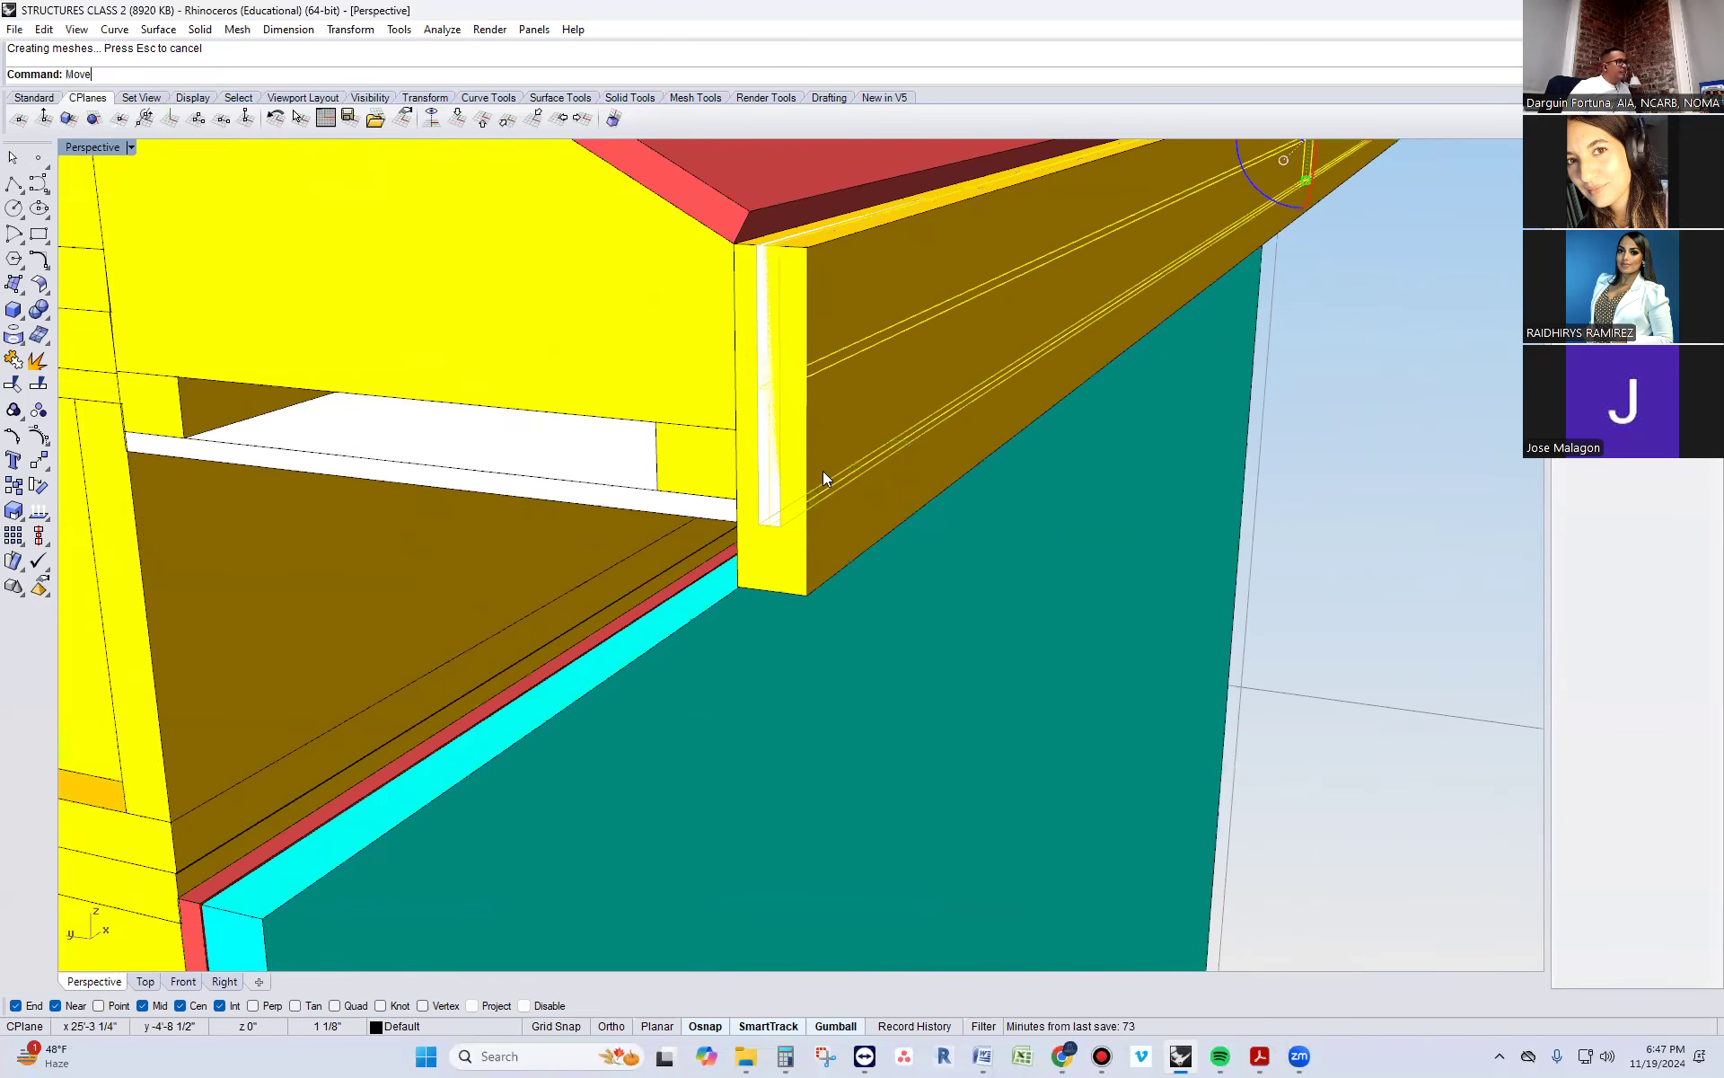
pyautogui.press('Return')
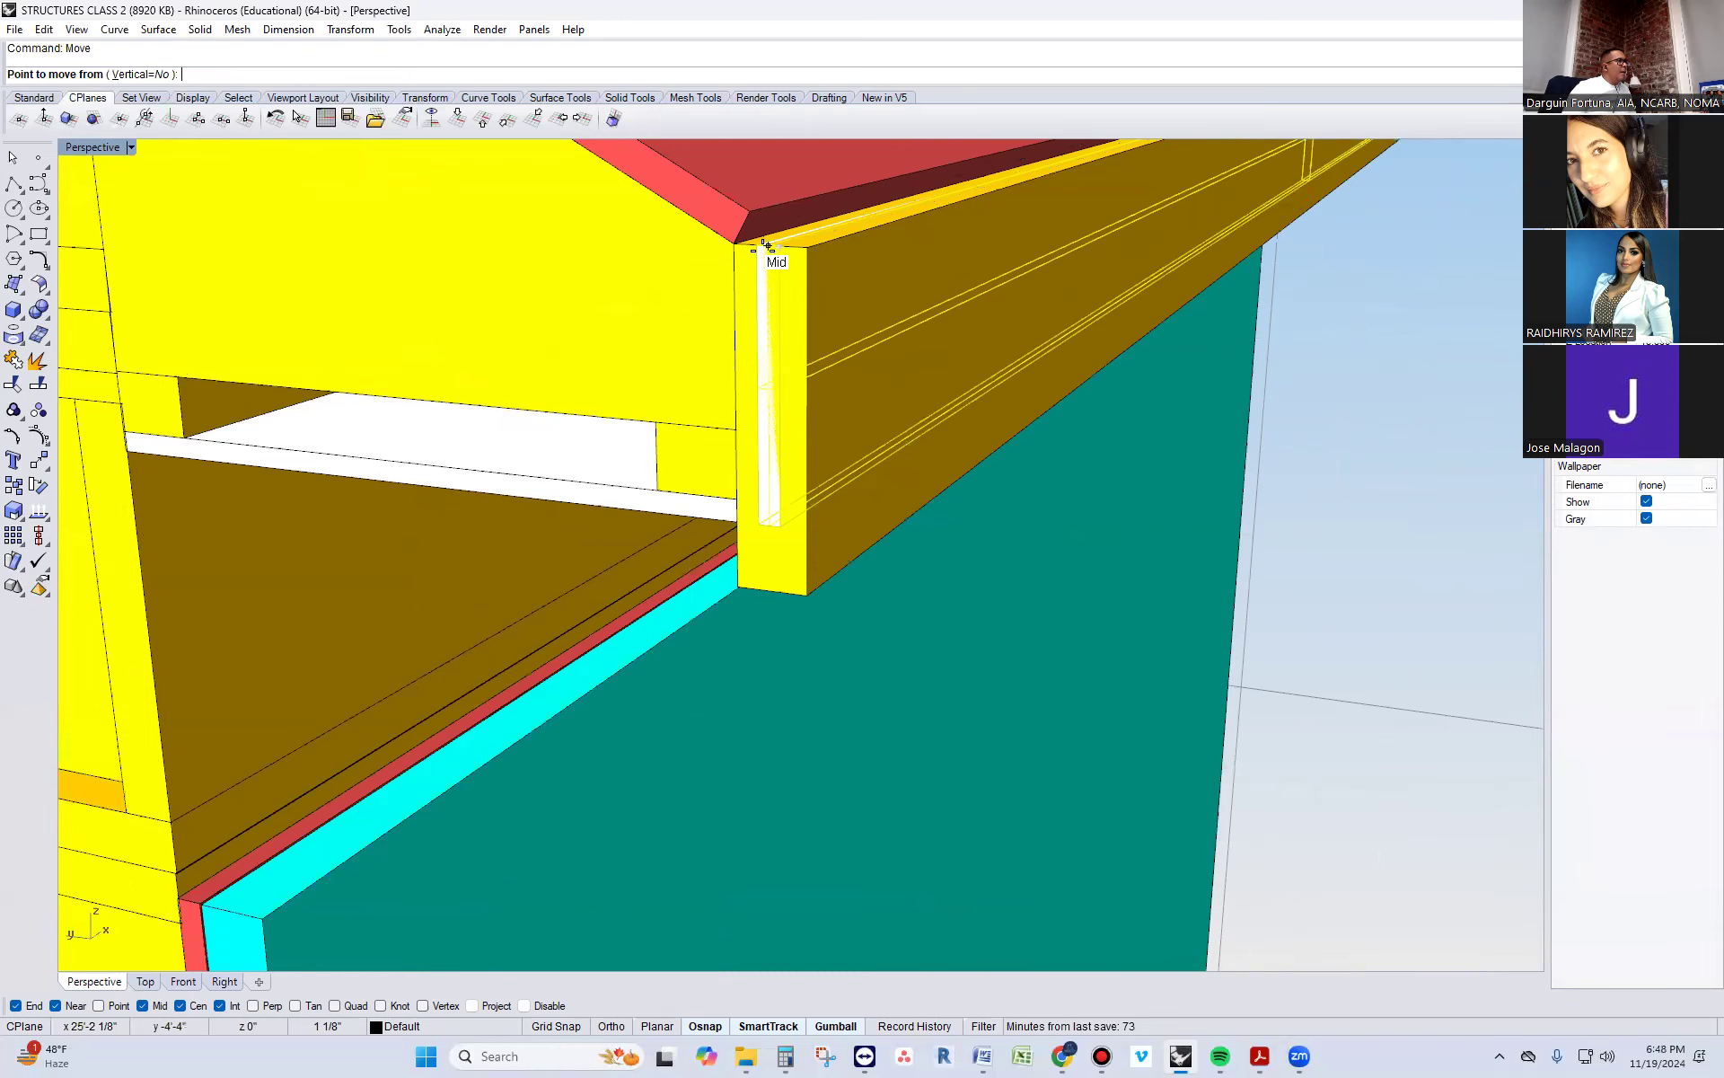
pyautogui.click(758, 245)
pyautogui.click(807, 248)
pyautogui.scroll(-10, 752, 440)
pyautogui.moveTo(749, 445); pyautogui.dragTo(1024, 361, button='right')
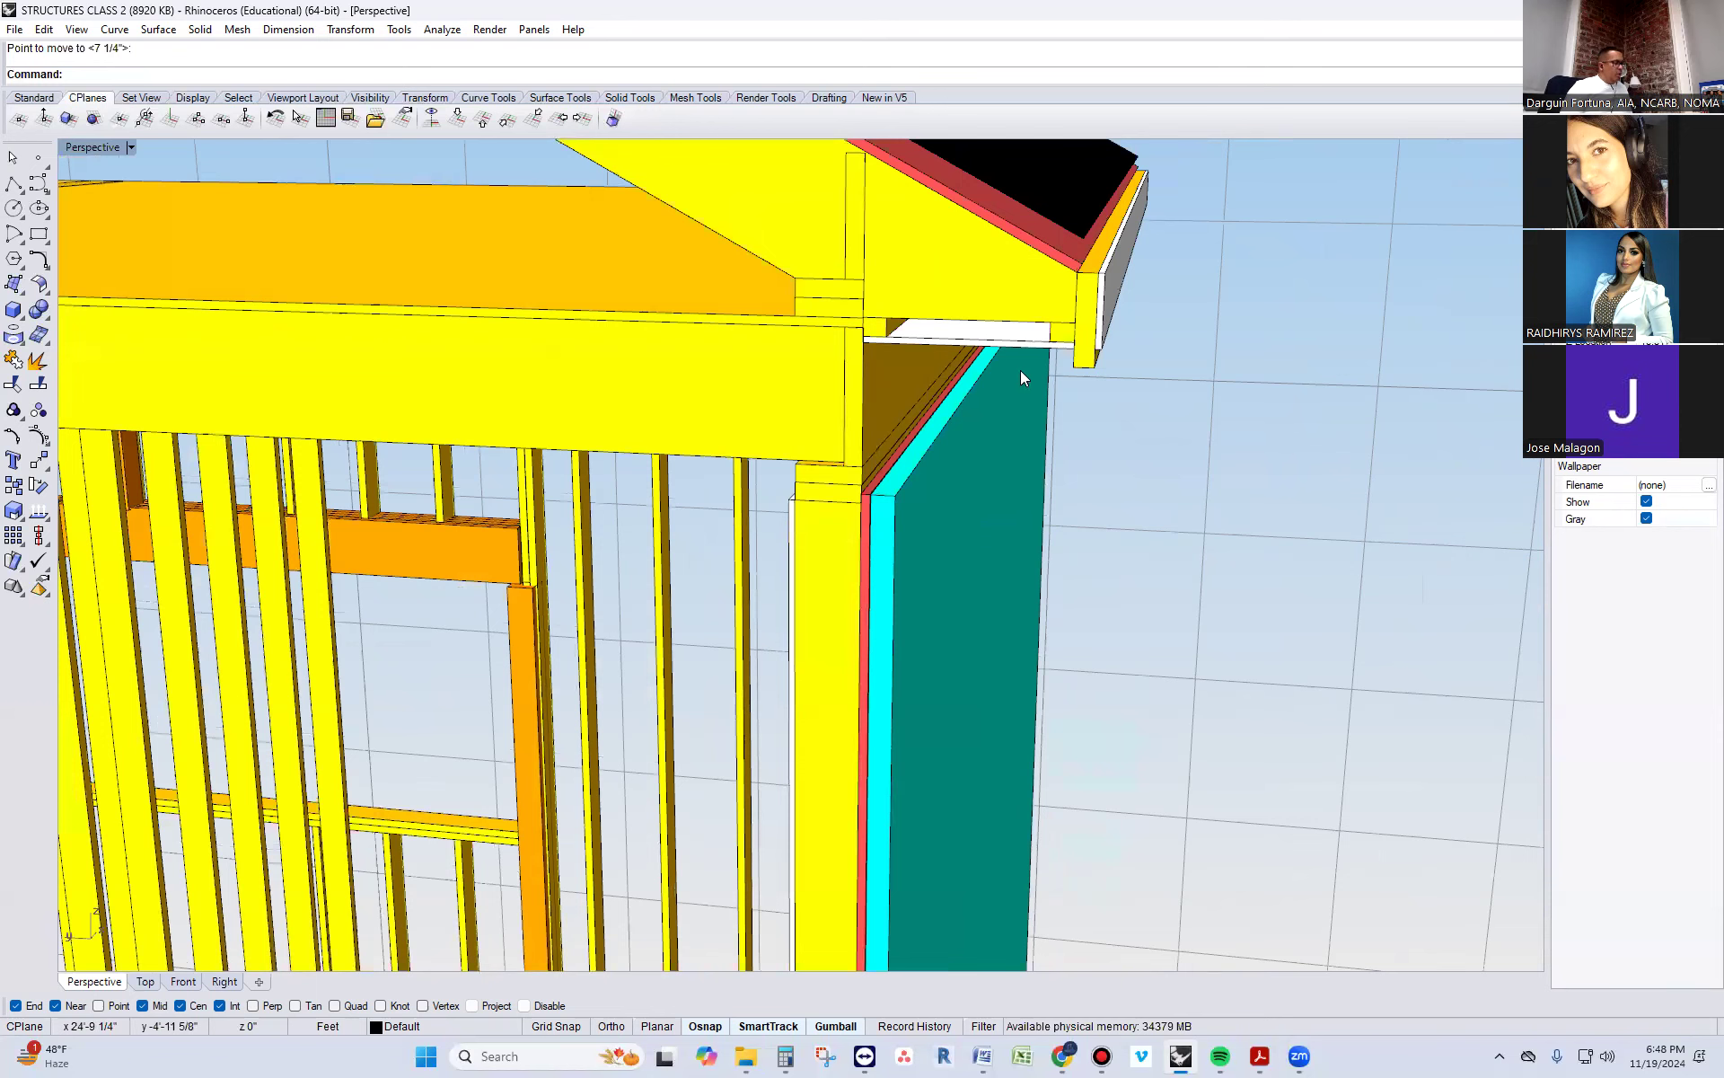
# Undo the fascia moves and the sub-fascia board's creation, back to the white fascia directly against the rafter tails
pyautogui.click(1072, 354)
pyautogui.hotkey('ctrl', 'z')
pyautogui.hotkey('ctrl', 'z')
pyautogui.hotkey('ctrl', 'z')
pyautogui.hotkey('ctrl', 'z')
pyautogui.click(1353, 408)
pyautogui.moveTo(1232, 540); pyautogui.dragTo(1102, 377, button='right')
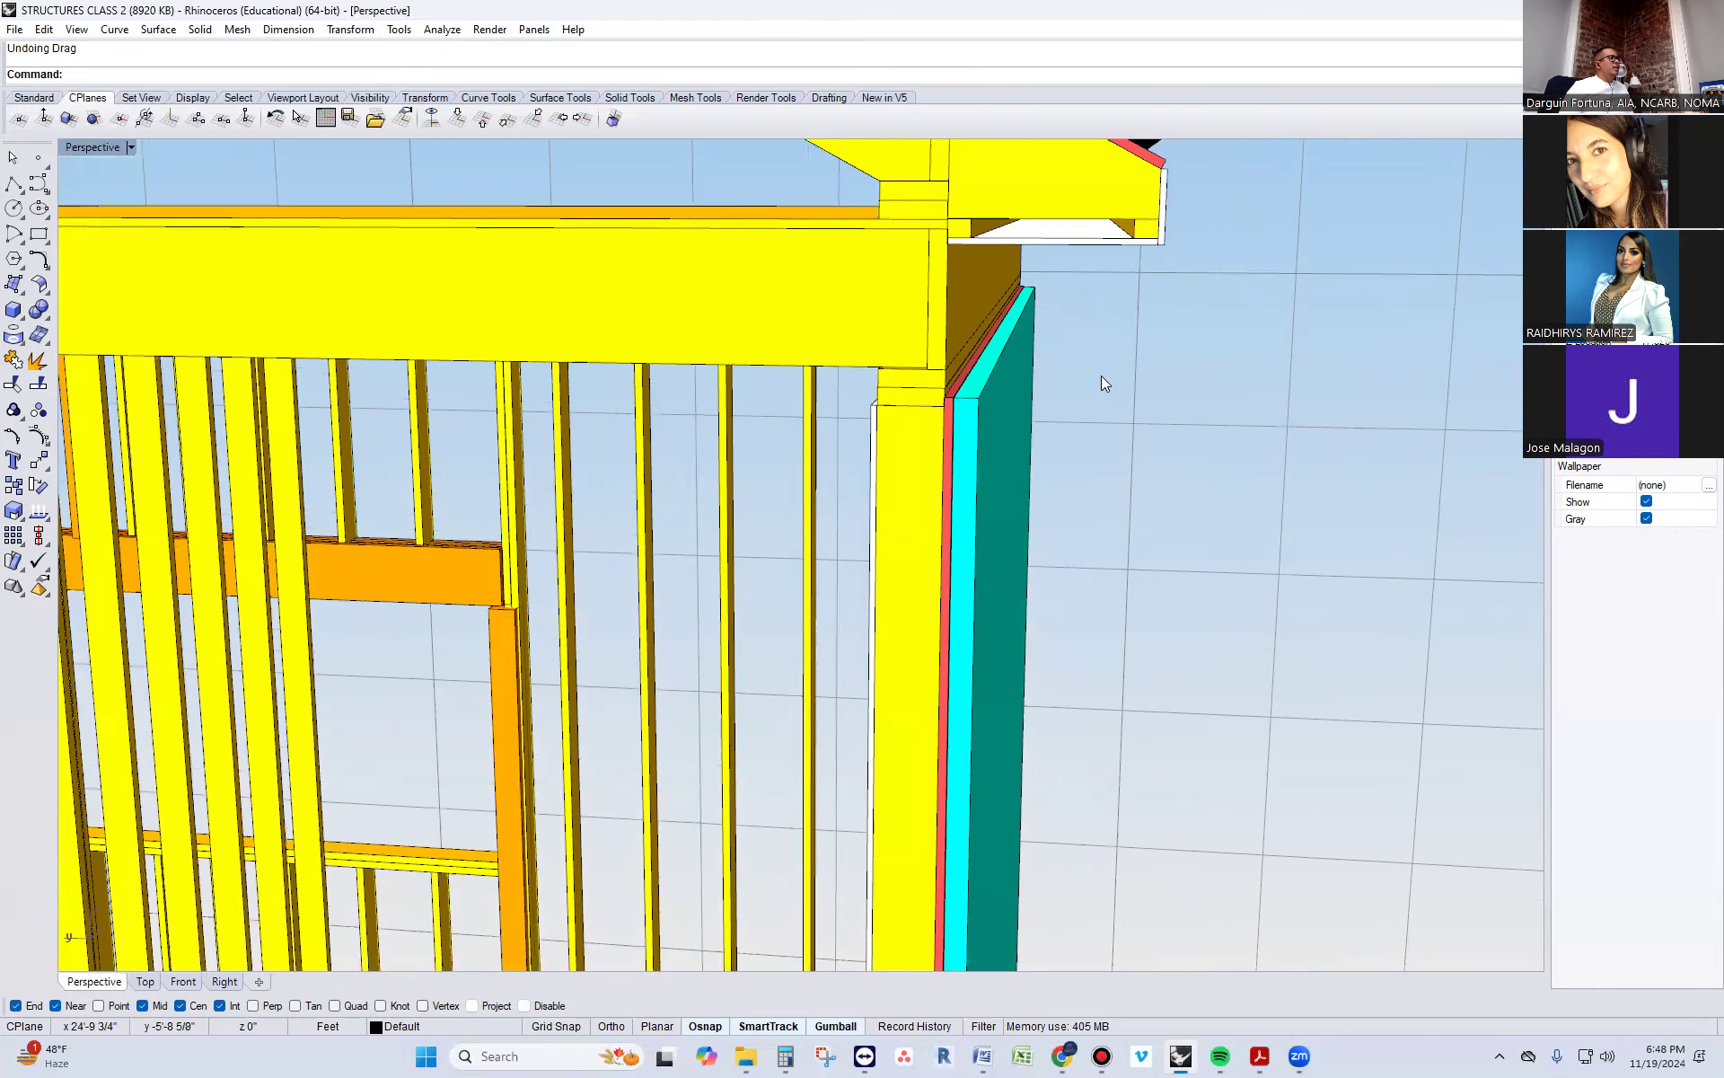
pyautogui.moveTo(1111, 463); pyautogui.dragTo(1102, 422, button='right')
pyautogui.scroll(-7, 1210, 711)
pyautogui.moveTo(1116, 509); pyautogui.dragTo(1033, 543, button='right')
pyautogui.scroll(6, 1119, 539)
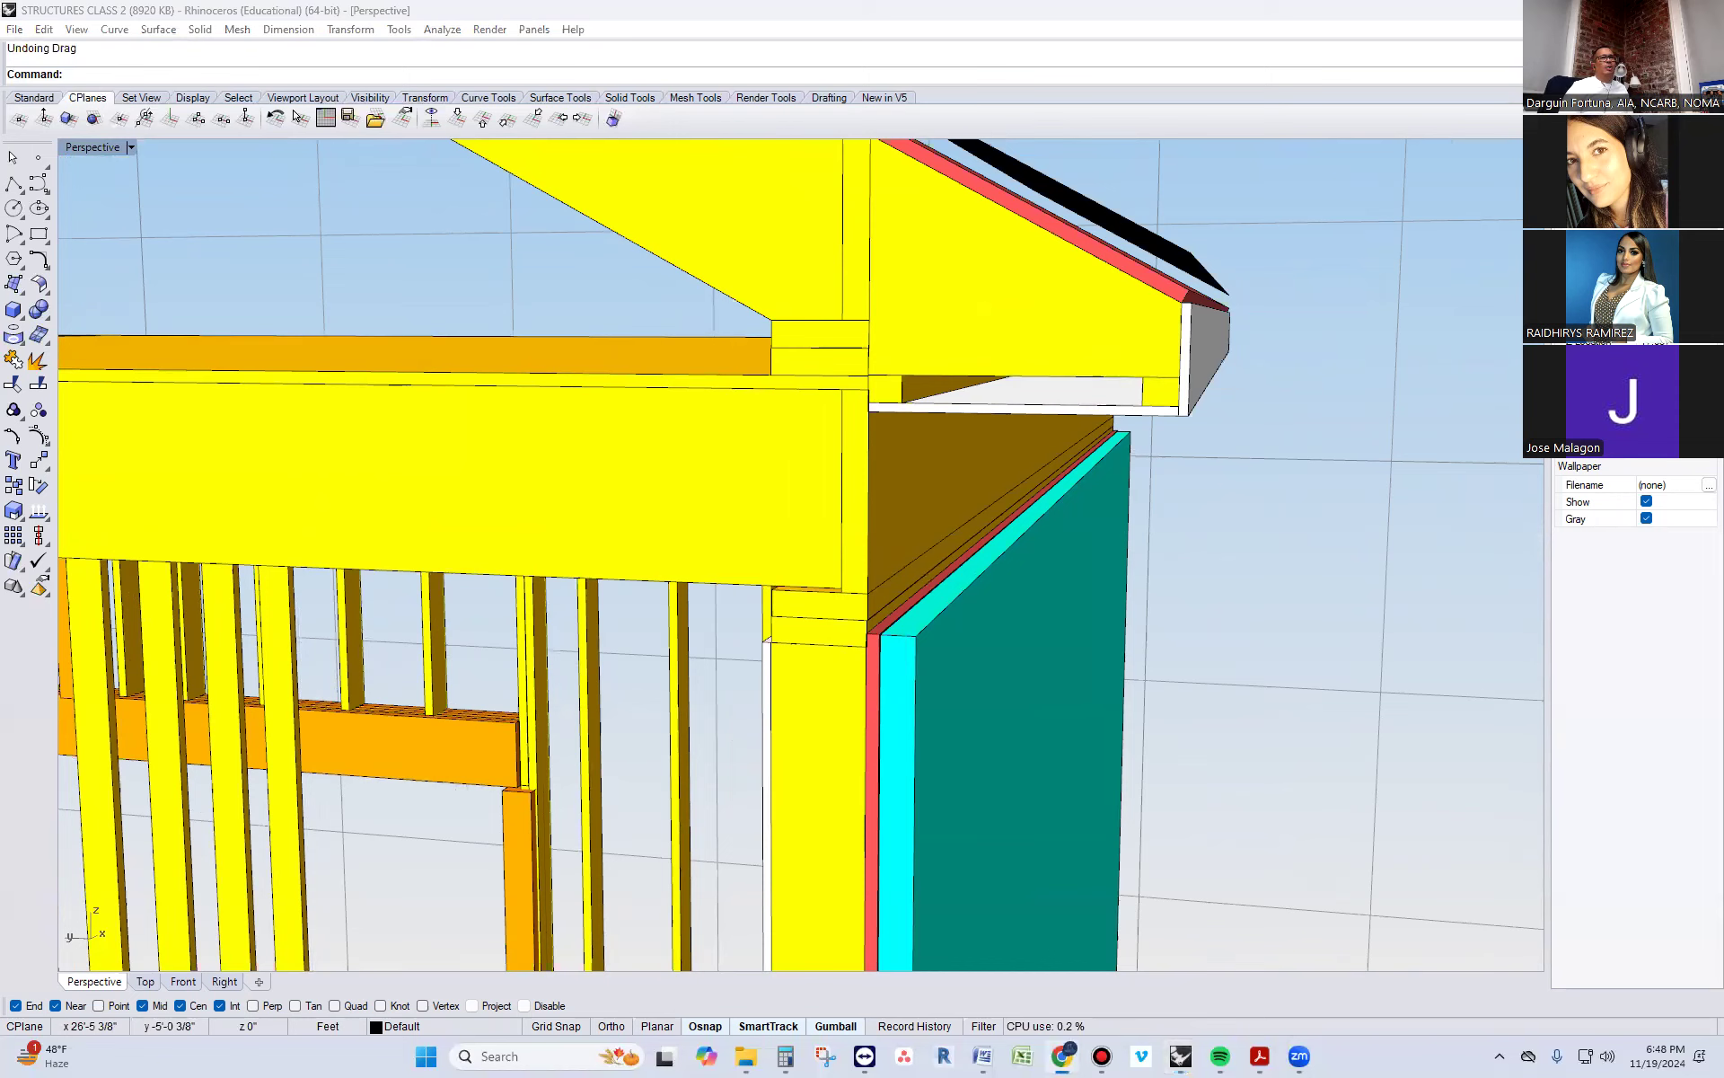
# Switch to a new browser window, search Google for "EAVE SECTION DETAIL" and open the JLC Online eaves image
pyautogui.hotkey('ctrl', 'n')
pyautogui.write('SOFF')
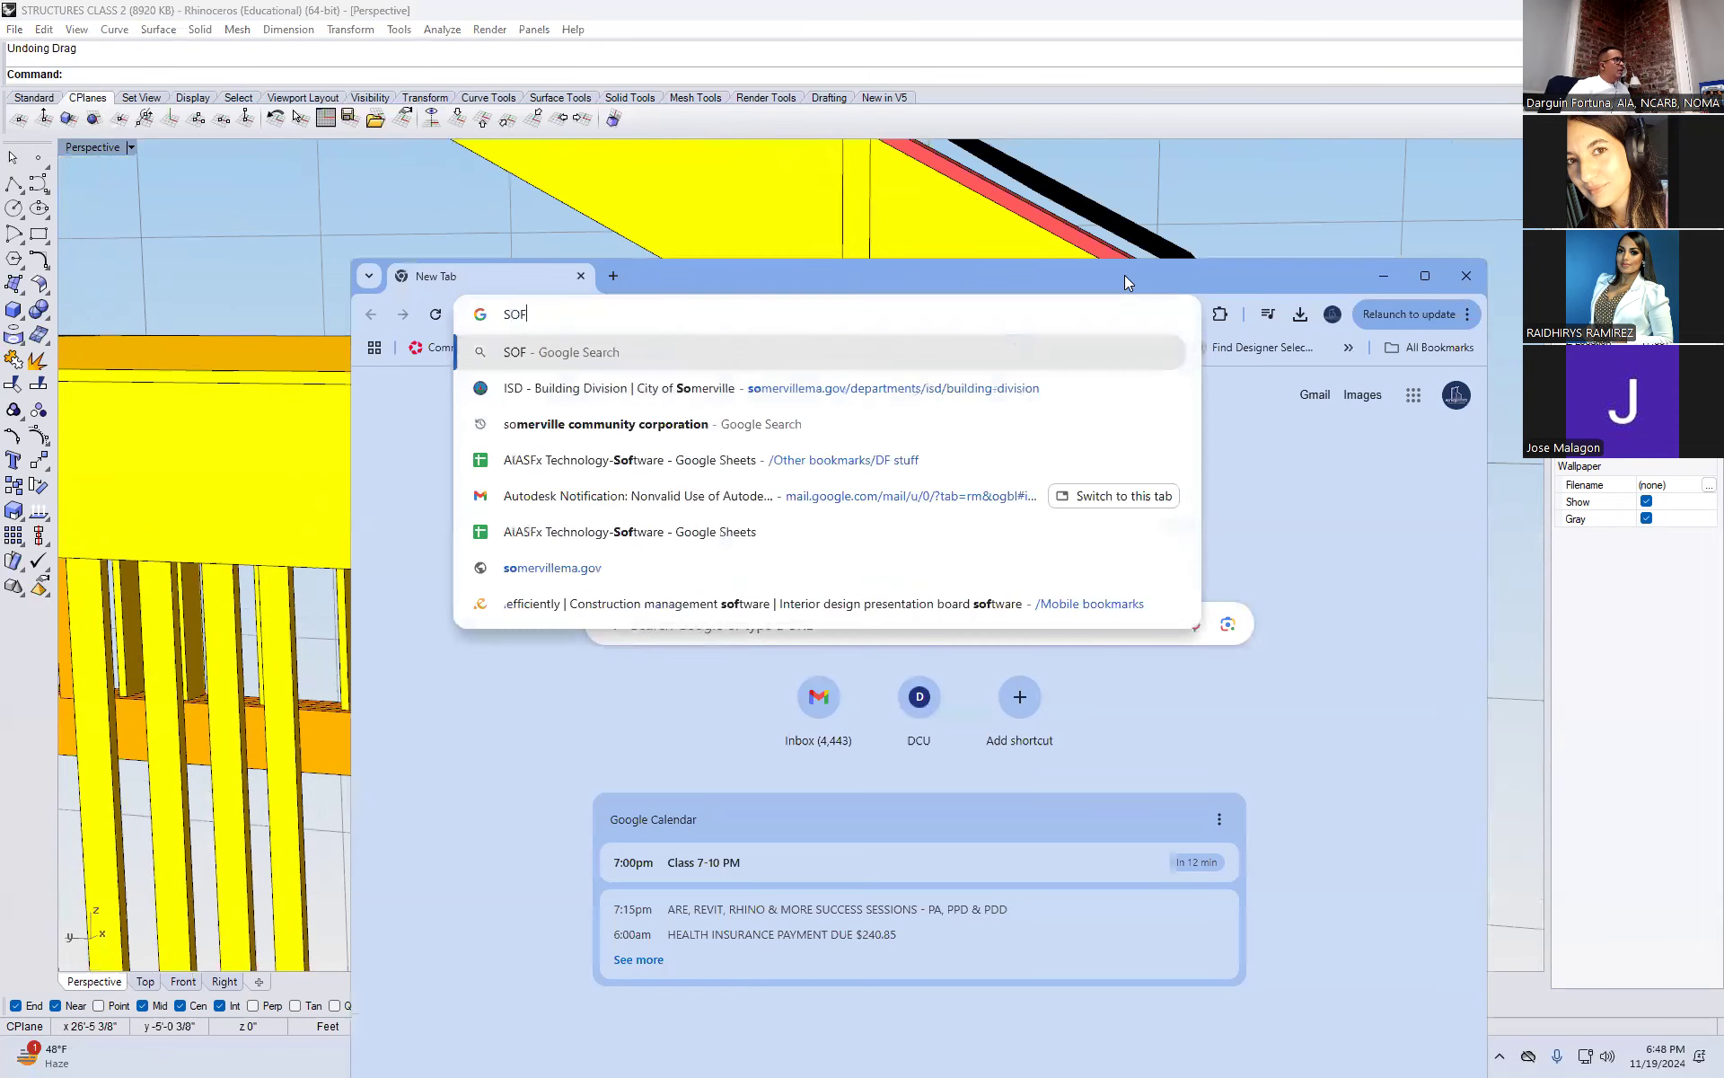
pyautogui.press('BackSpace')
pyautogui.press('BackSpace')
pyautogui.press('BackSpace')
pyautogui.press('BackSpace')
pyautogui.write('EA')
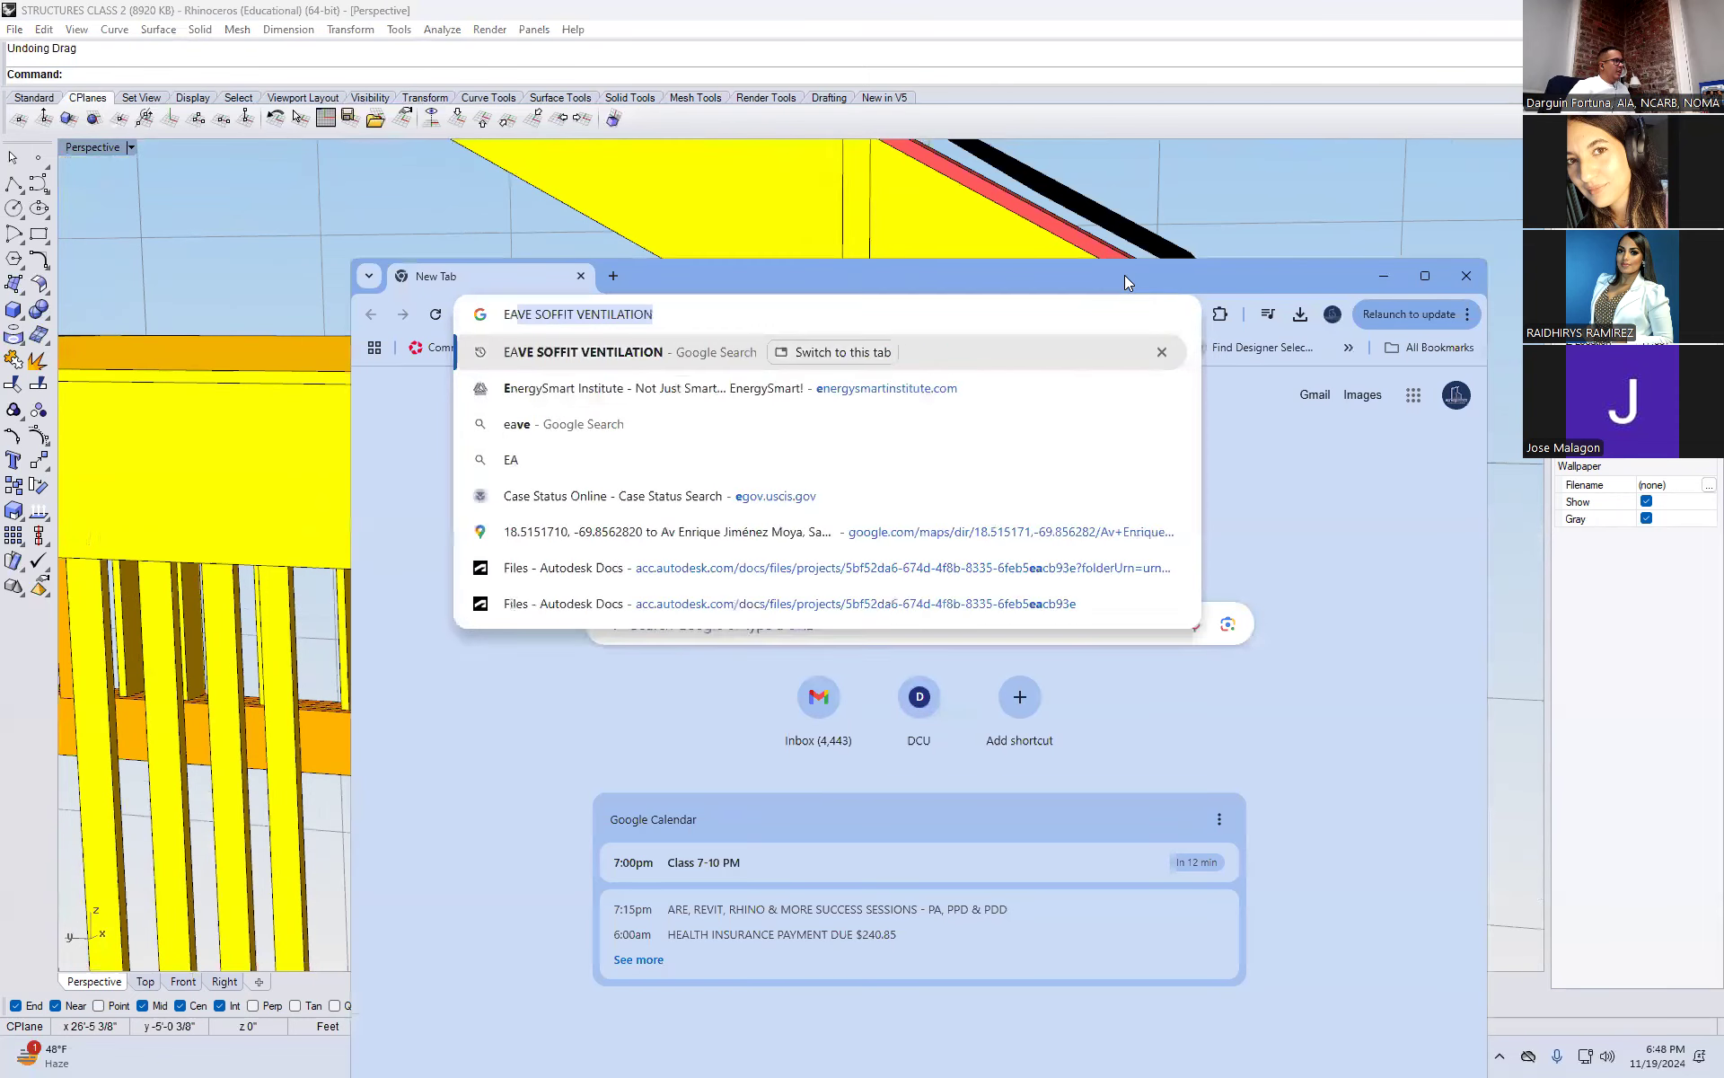
pyautogui.write('VE SECTION DETAIL')
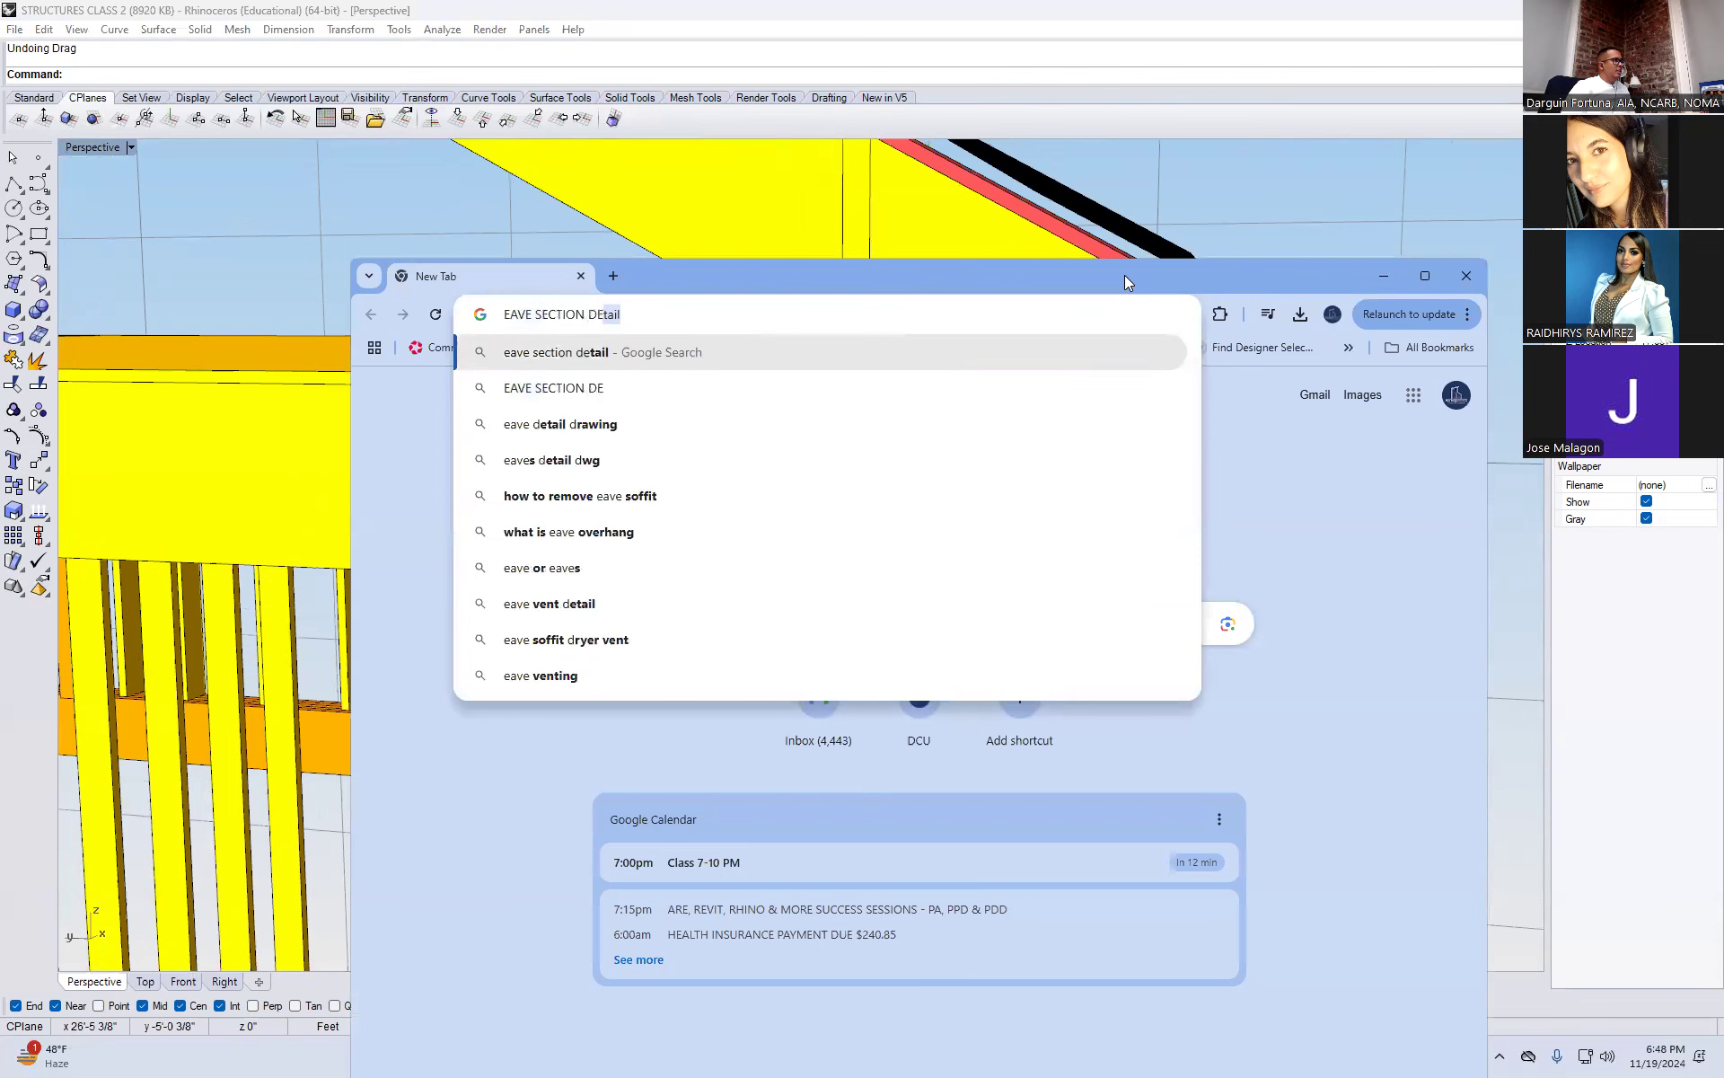
pyautogui.press('Return')
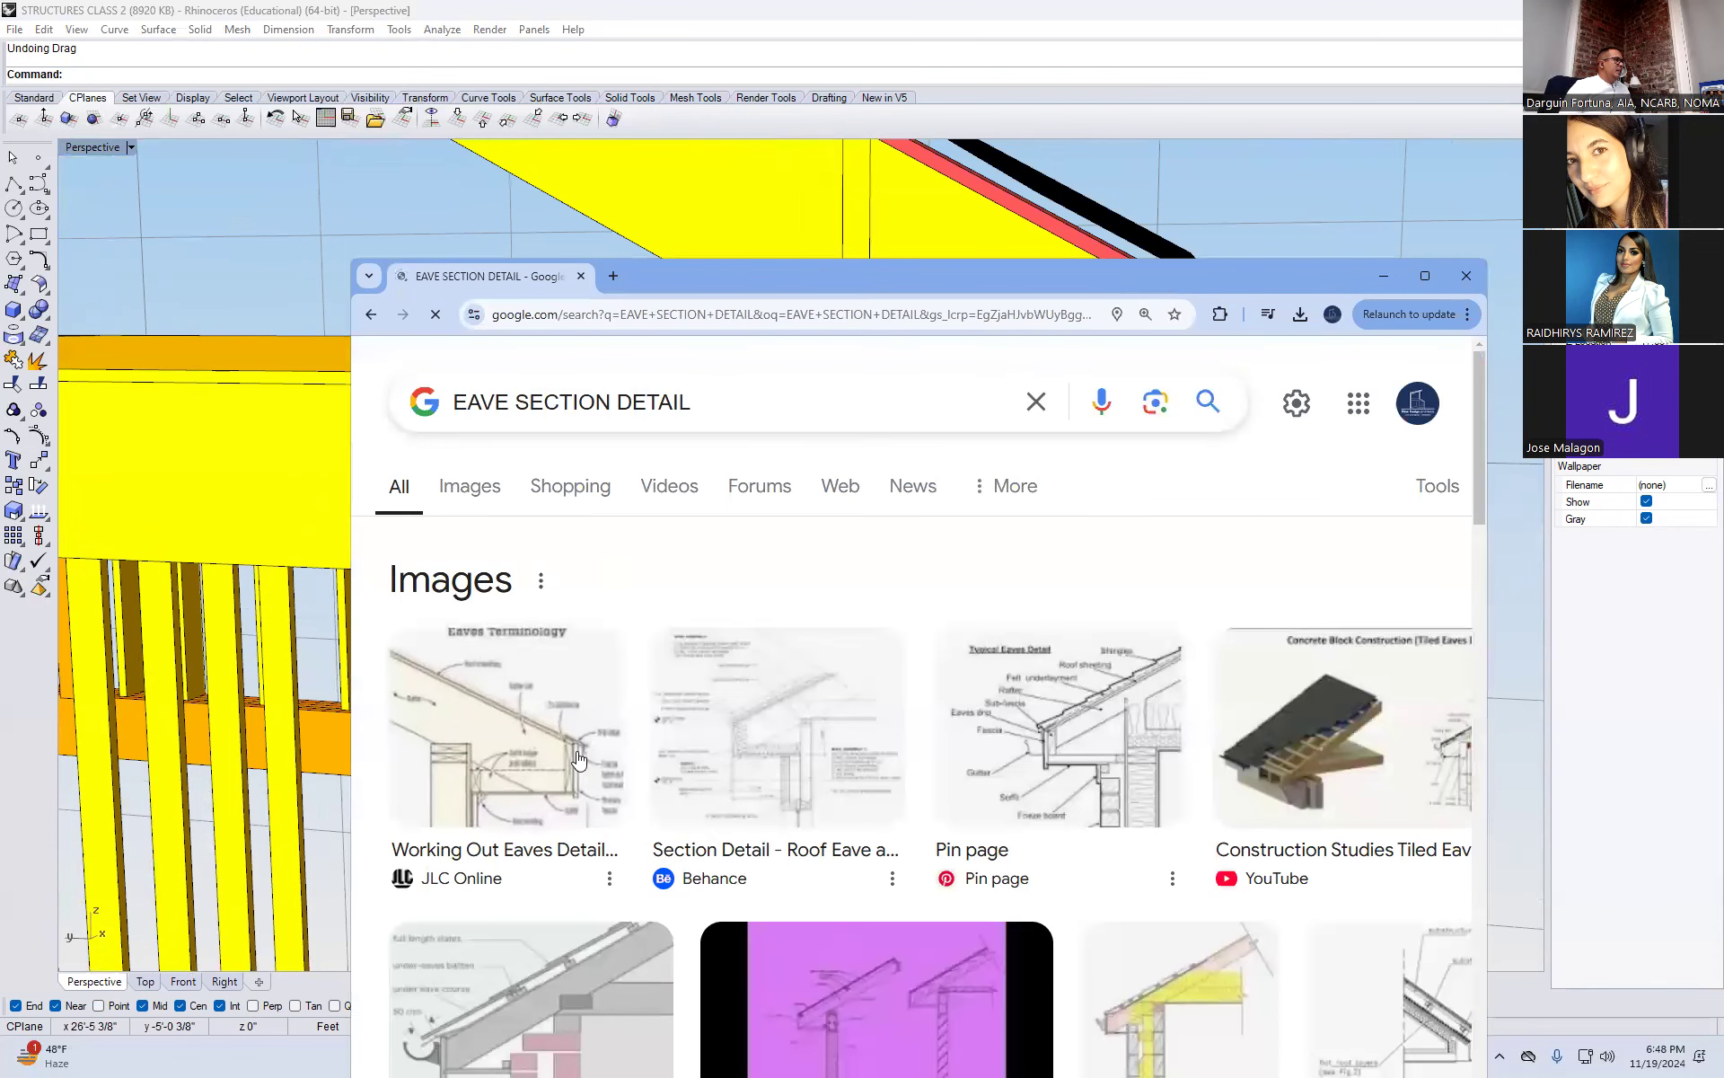
pyautogui.click(1432, 282)
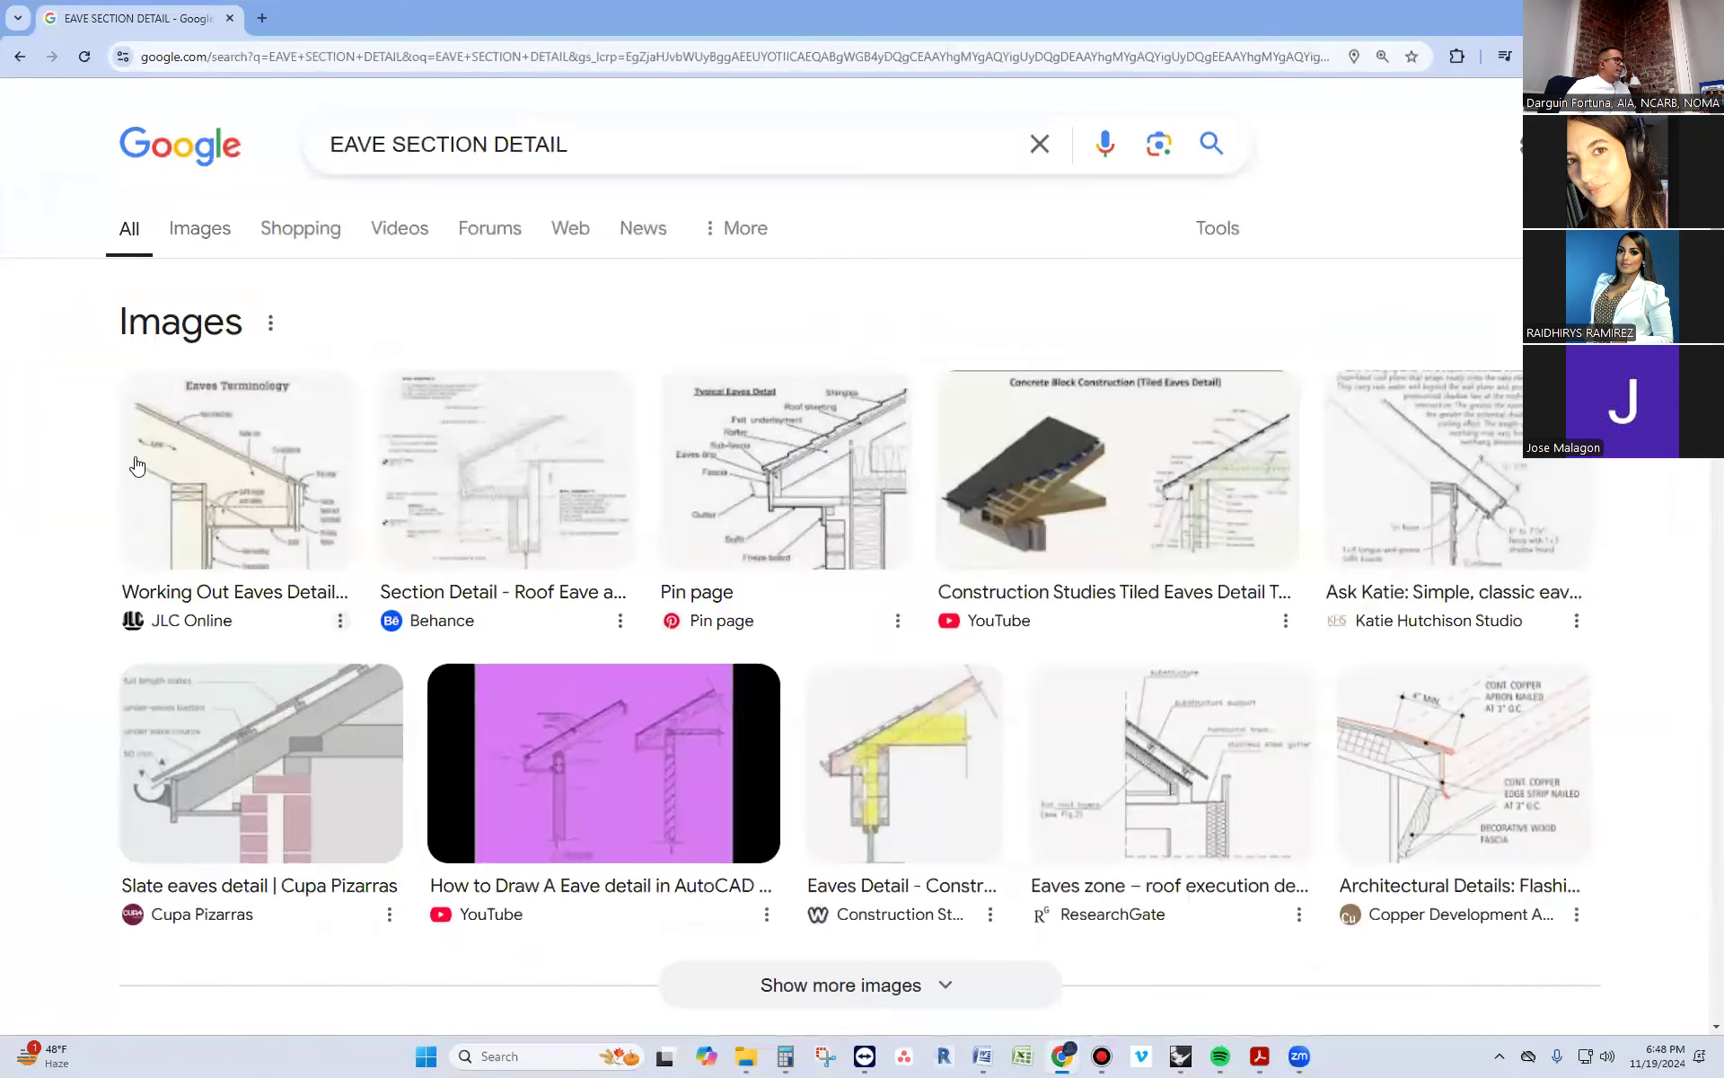
pyautogui.click(225, 463)
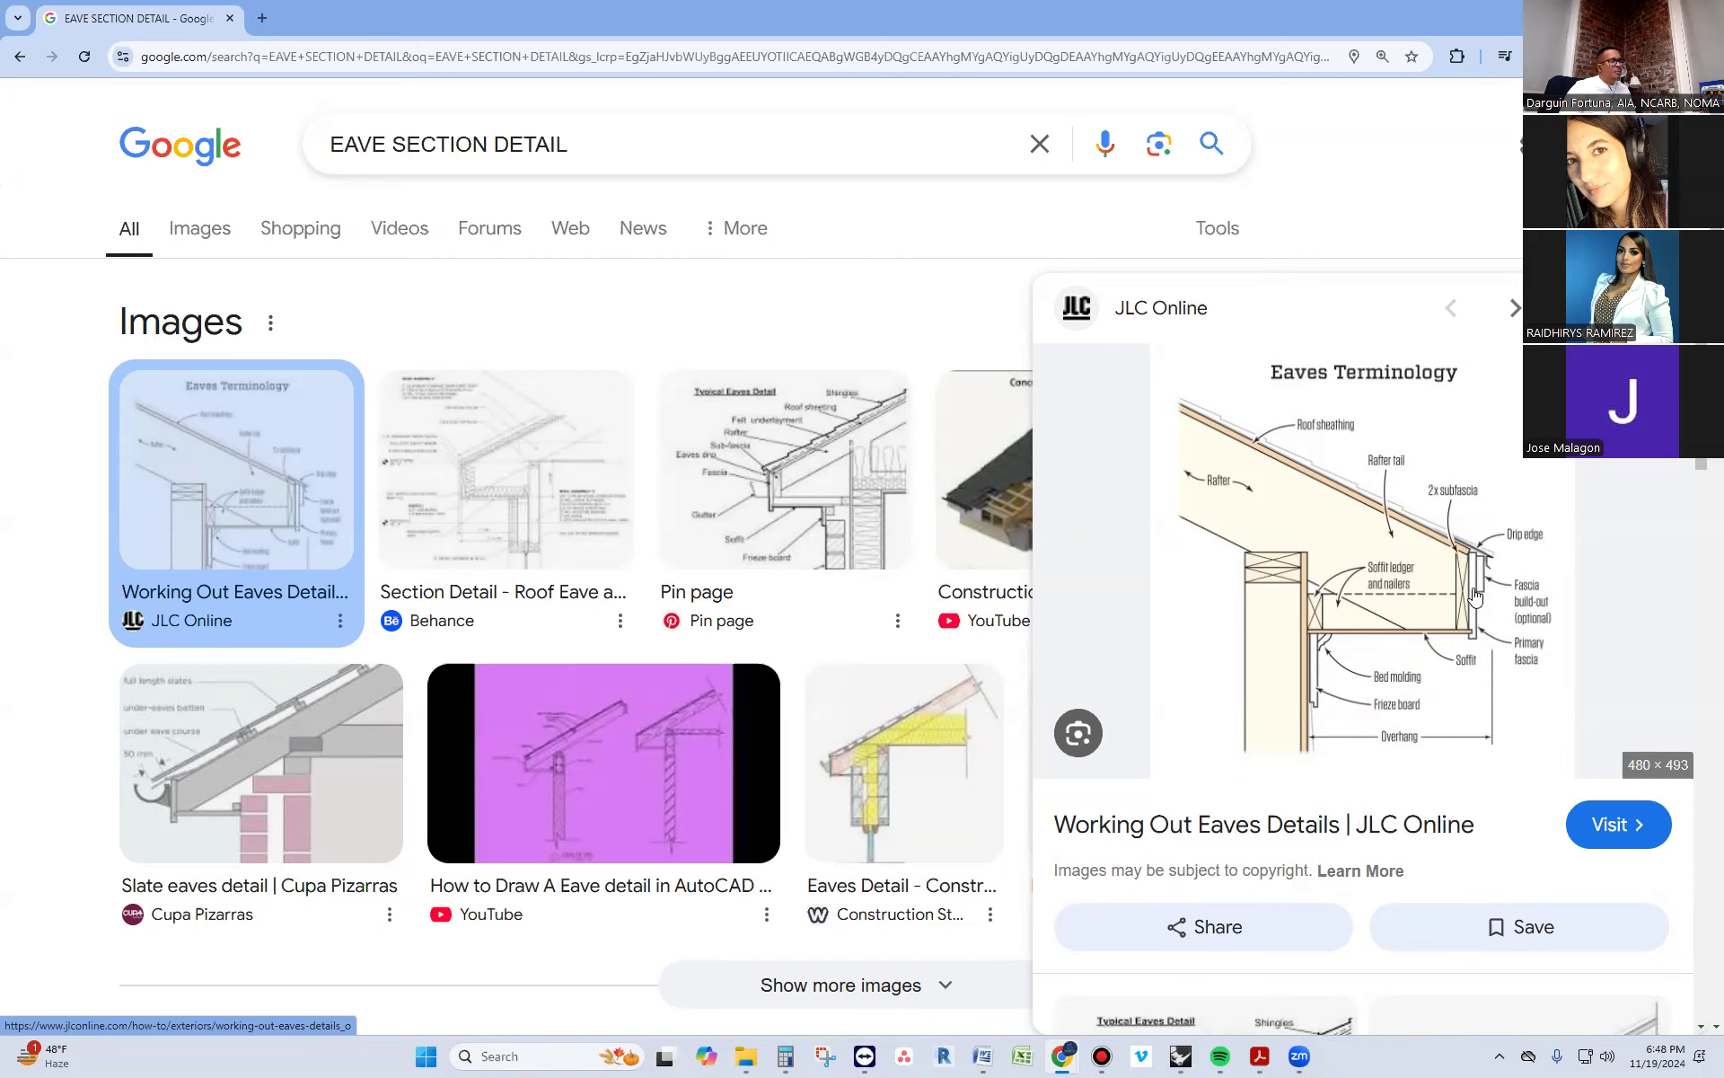
# Switch back to Rhino, undo past the fascia extrusion, and redo up to the sub-fascia board's material change
pyautogui.hotkey('alt', 'Tab')
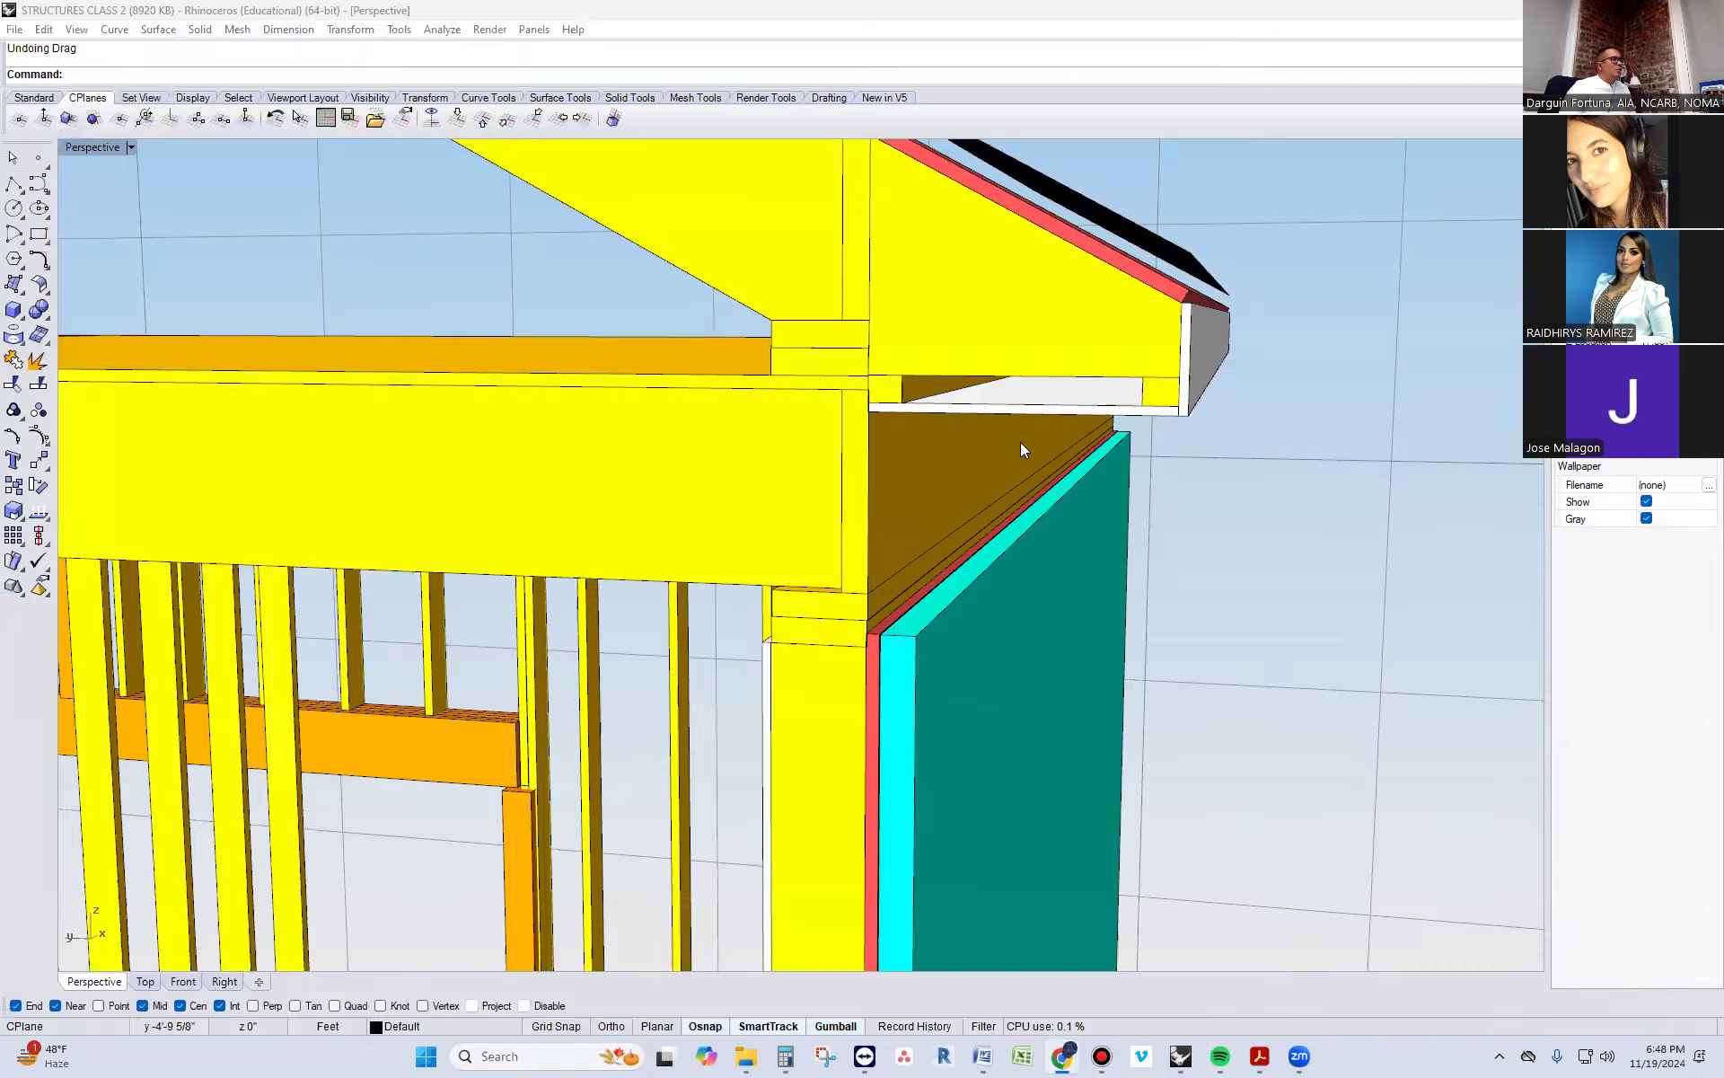
pyautogui.hotkey('ctrl', 'z')
pyautogui.hotkey('ctrl', 'z')
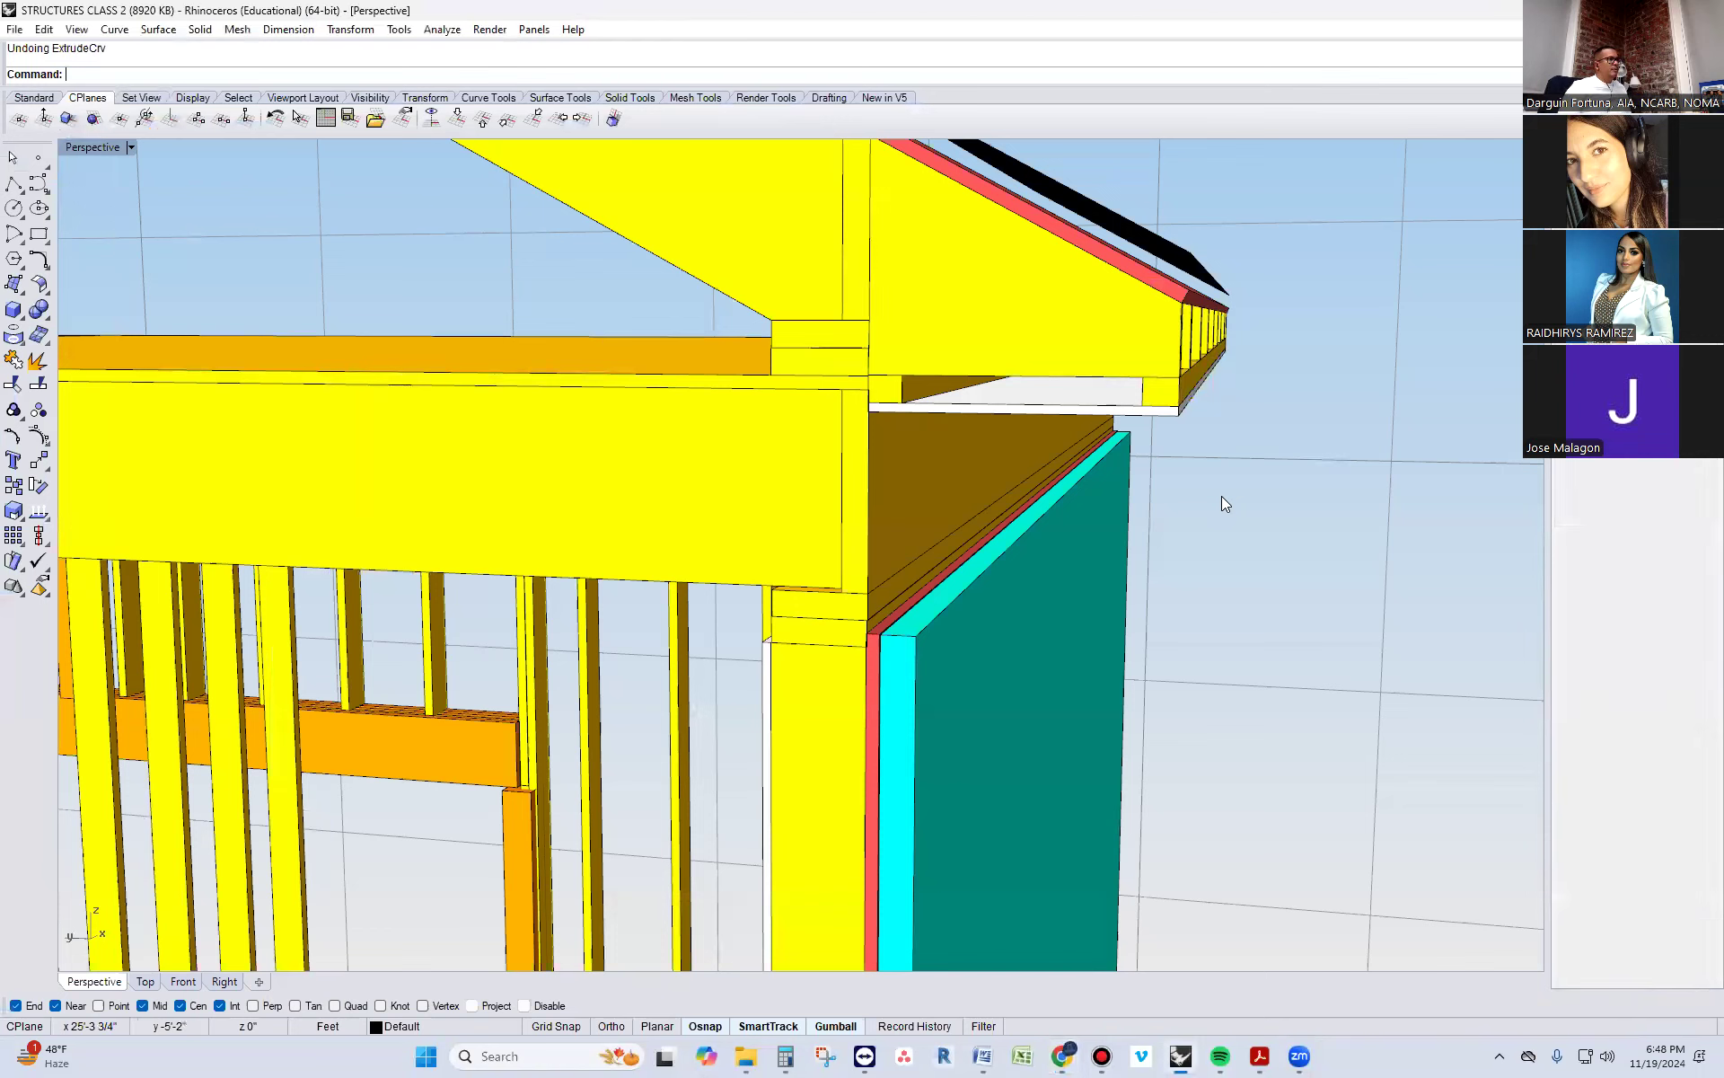
pyautogui.hotkey('ctrl', 'y')
pyautogui.hotkey('ctrl', 'y')
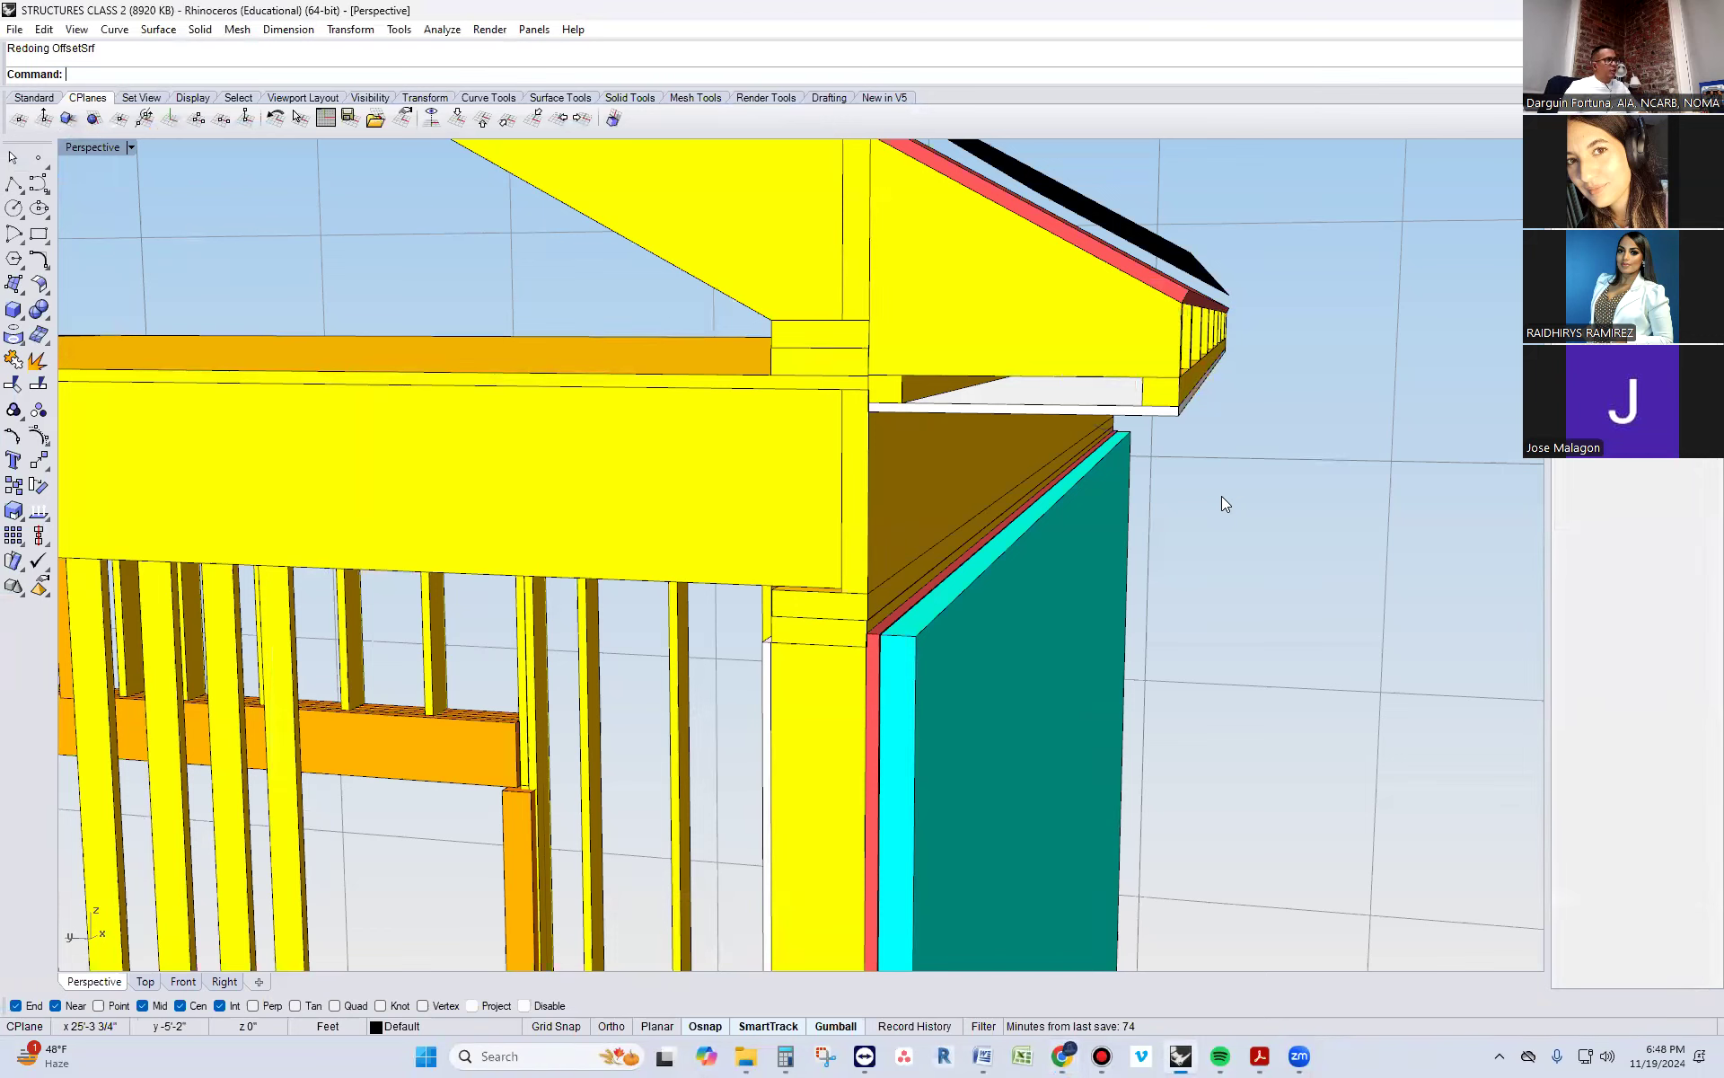
pyautogui.hotkey('ctrl', 'y')
pyautogui.hotkey('ctrl', 'y')
pyautogui.hotkey('ctrl', 'y')
pyautogui.hotkey('ctrl', 'y')
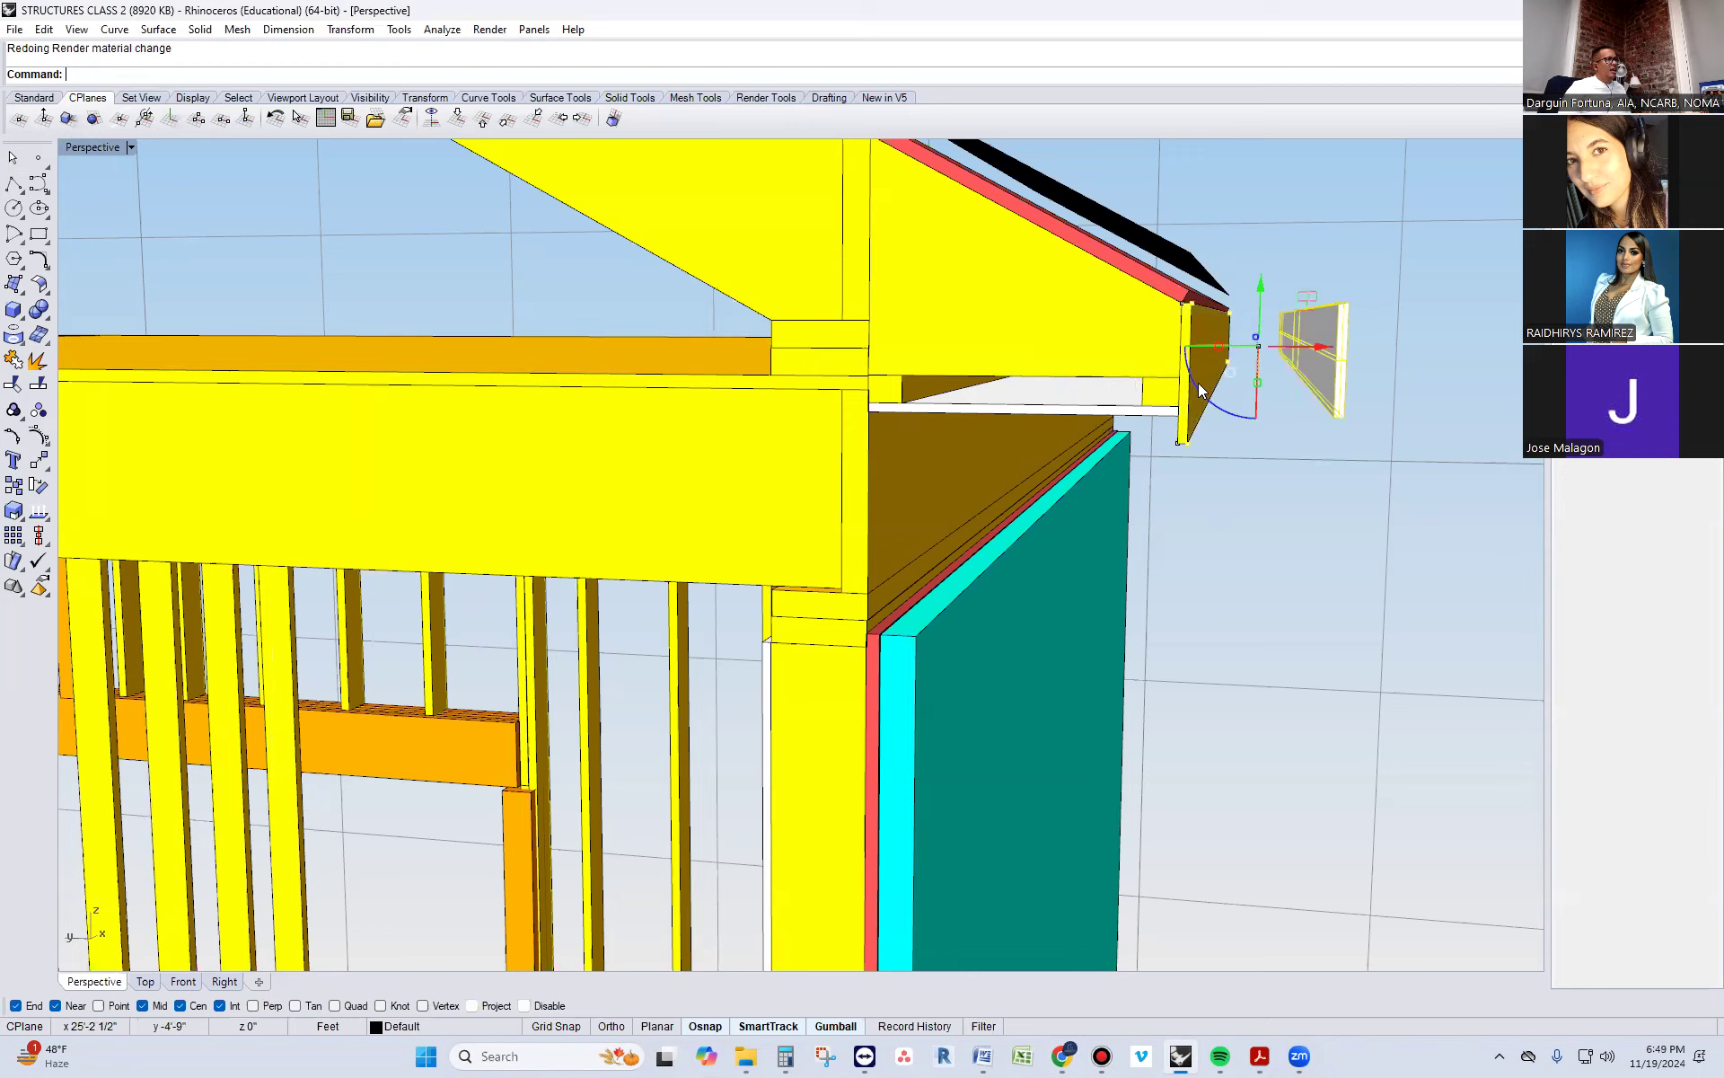
# Undo the redone sub-fascia board and the fascia shift, and clear the selection
pyautogui.hotkey('ctrl', 'z')
pyautogui.hotkey('ctrl', 'z')
pyautogui.hotkey('ctrl', 'z')
pyautogui.hotkey('ctrl', 'z')
pyautogui.hotkey('ctrl', 'z')
pyautogui.hotkey('ctrl', 'z')
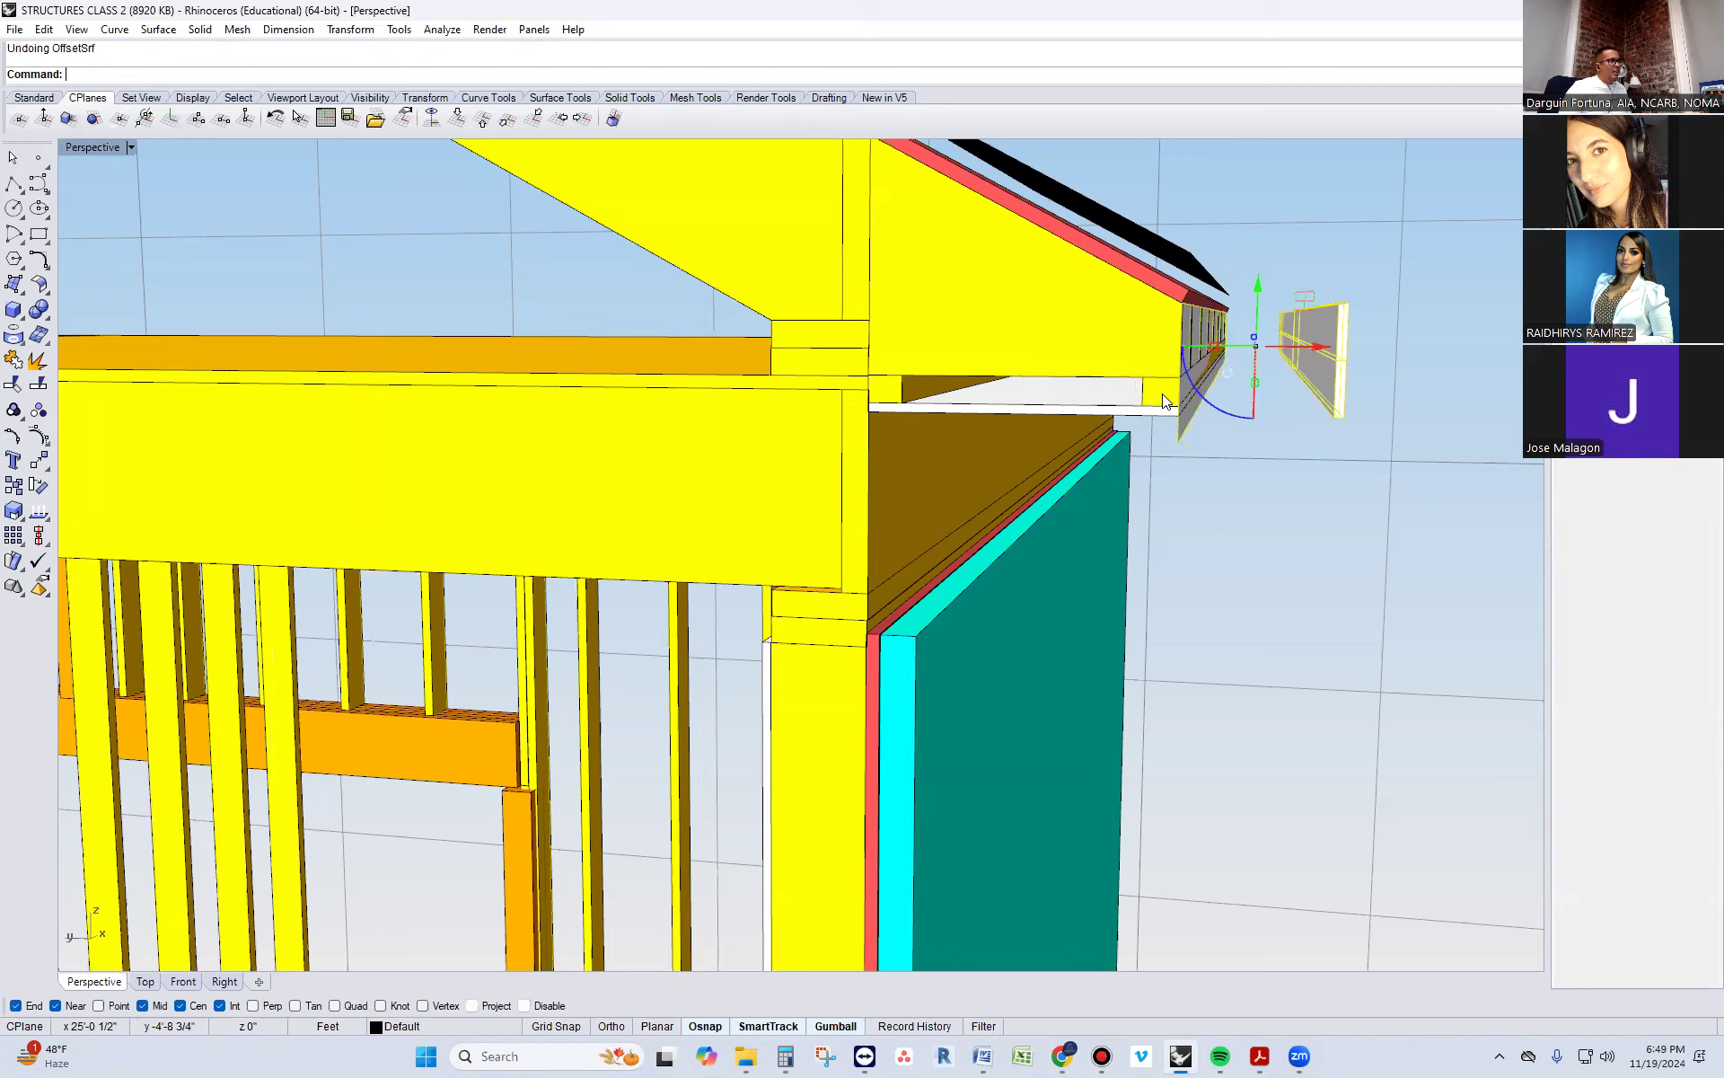
pyautogui.hotkey('ctrl', 'z')
pyautogui.click(1185, 379)
pyautogui.press('Escape')
# Turn on the solid edit points of the yellow soffit nailer behind the white fascia
pyautogui.click(1162, 399)
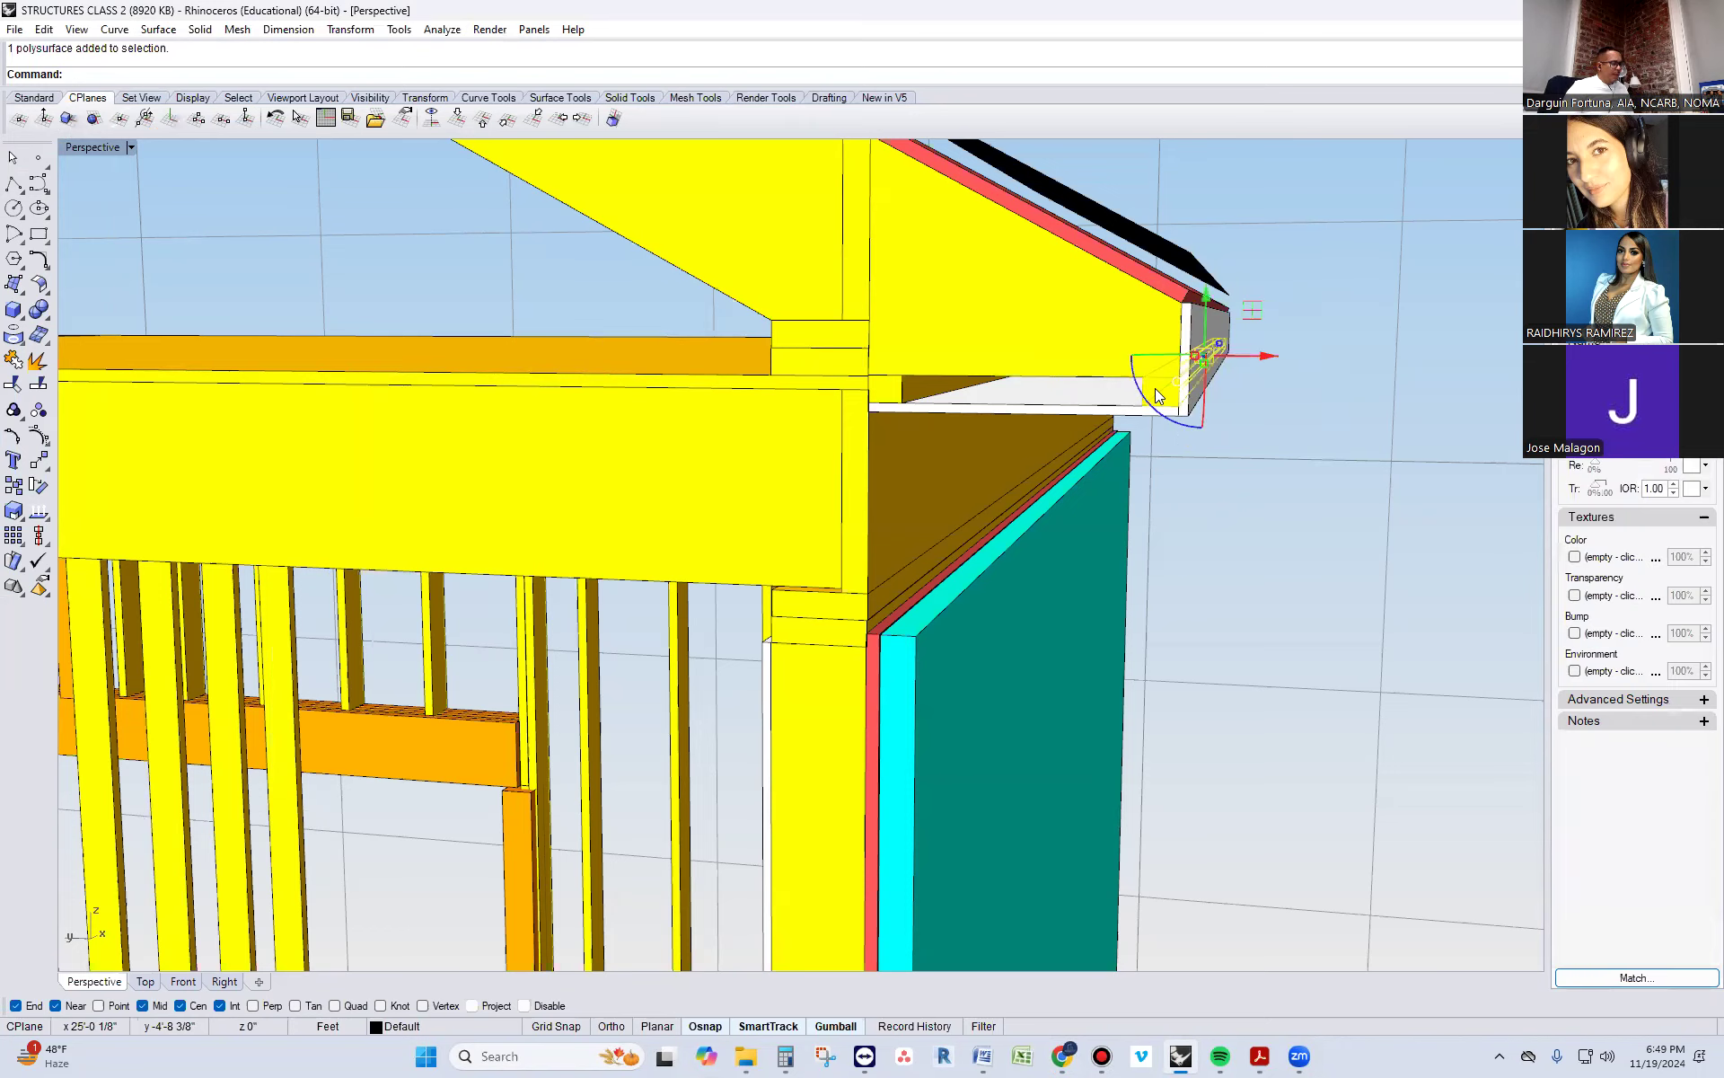
pyautogui.write('Sol')
pyautogui.press('Return')
pyautogui.scroll(5, 1147, 391)
pyautogui.scroll(-5, 1146, 375)
# Select the nailer's inner edit points at both ends and shift them toward the wall to widen the nailer
pyautogui.click(1135, 400)
pyautogui.click(1139, 396)
pyautogui.click(1193, 440)
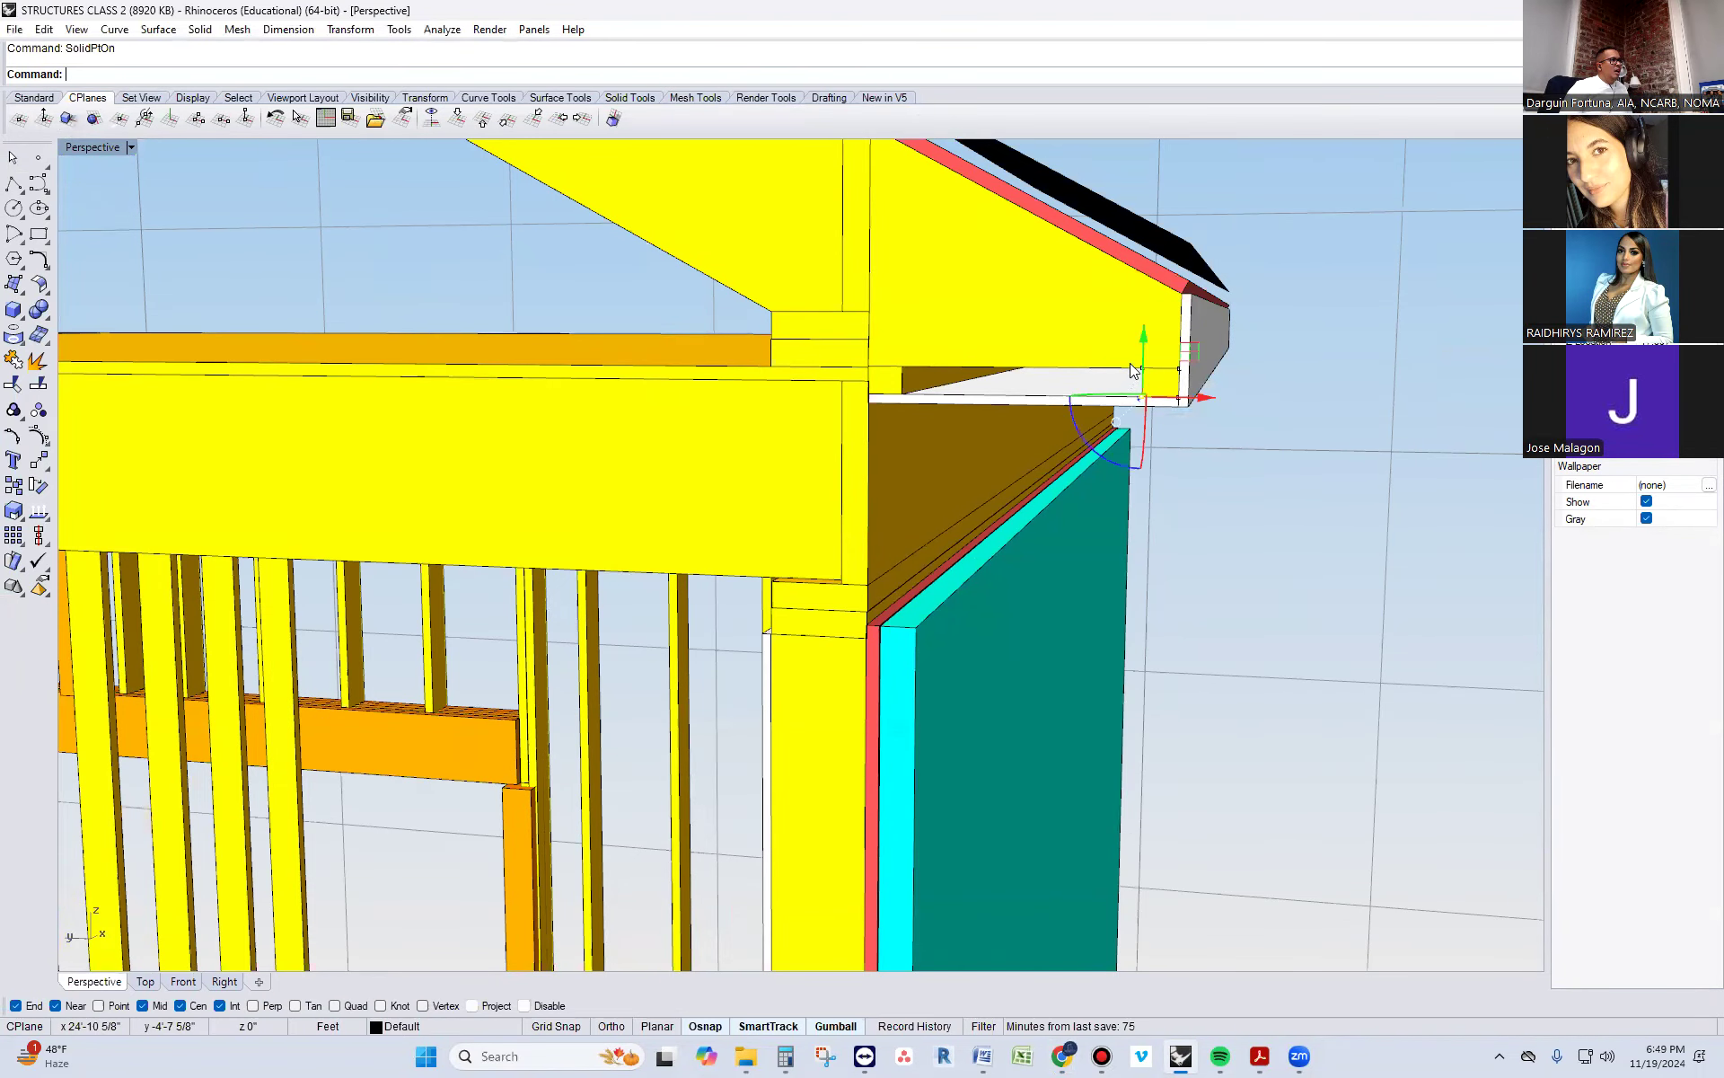
pyautogui.keyDown('shift'); pyautogui.click(1139, 370); pyautogui.keyUp('shift')
pyautogui.click(1196, 415)
pyautogui.moveTo(1163, 571); pyautogui.dragTo(546, 358, button='right')
pyautogui.scroll(3, 546, 357)
pyautogui.keyDown('shift'); pyautogui.click(453, 519); pyautogui.keyUp('shift')
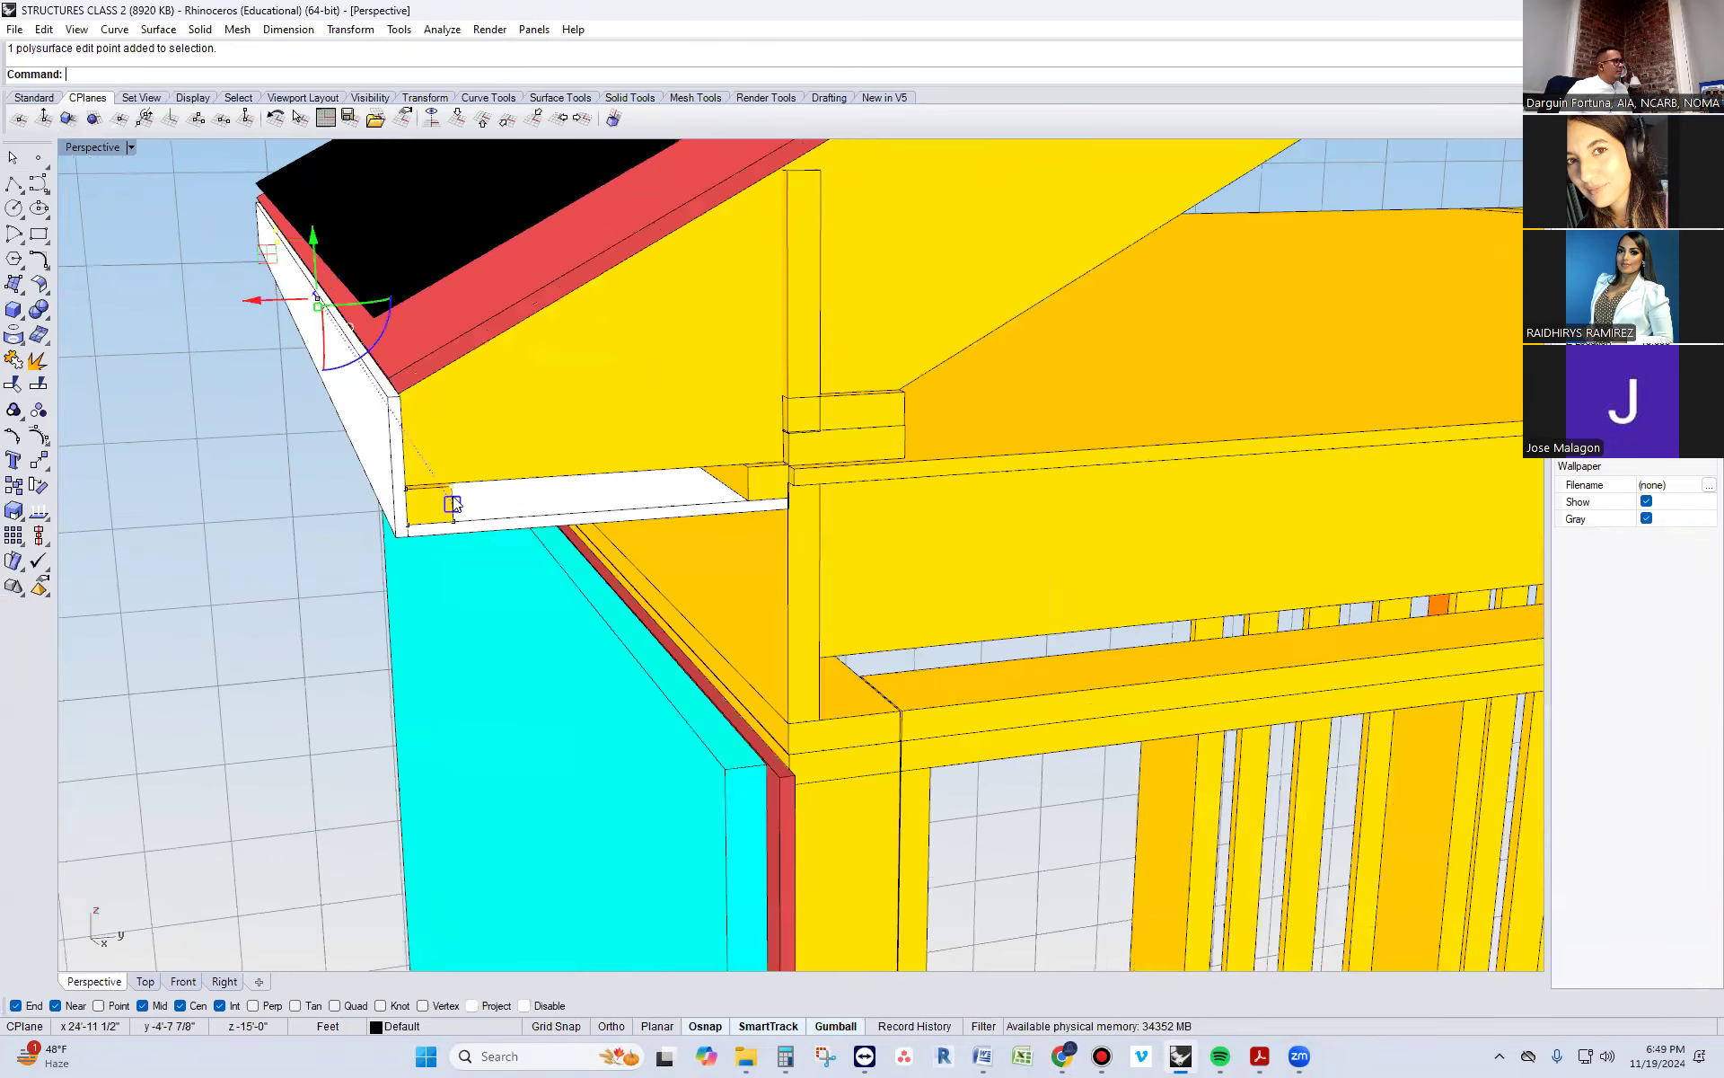
pyautogui.keyDown('shift'); pyautogui.click(452, 521); pyautogui.keyUp('shift')
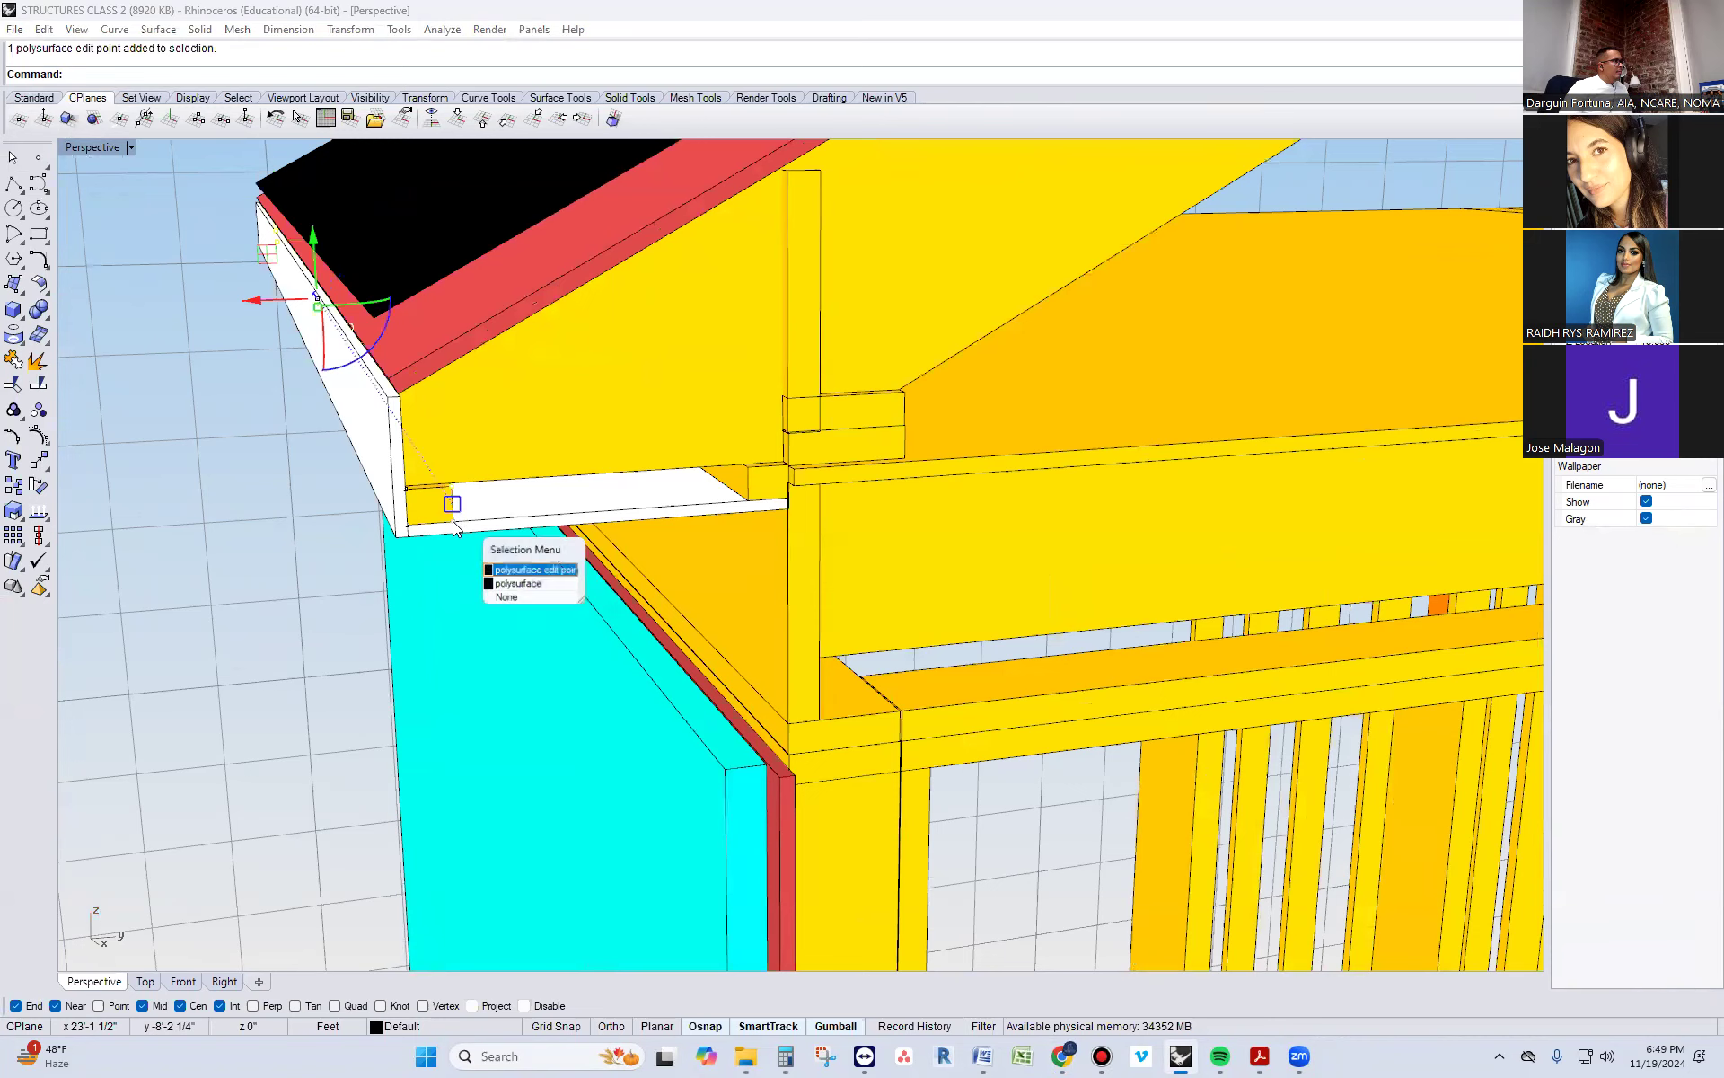
pyautogui.click(500, 565)
pyautogui.moveTo(261, 539); pyautogui.dragTo(838, 555, button='right')
pyautogui.scroll(-5, 684, 518)
pyautogui.scroll(5, 783, 411)
pyautogui.moveTo(783, 407); pyautogui.dragTo(791, 436, button='right')
pyautogui.moveTo(862, 591); pyautogui.dragTo(860, 562, button='right')
pyautogui.scroll(-7, 855, 543)
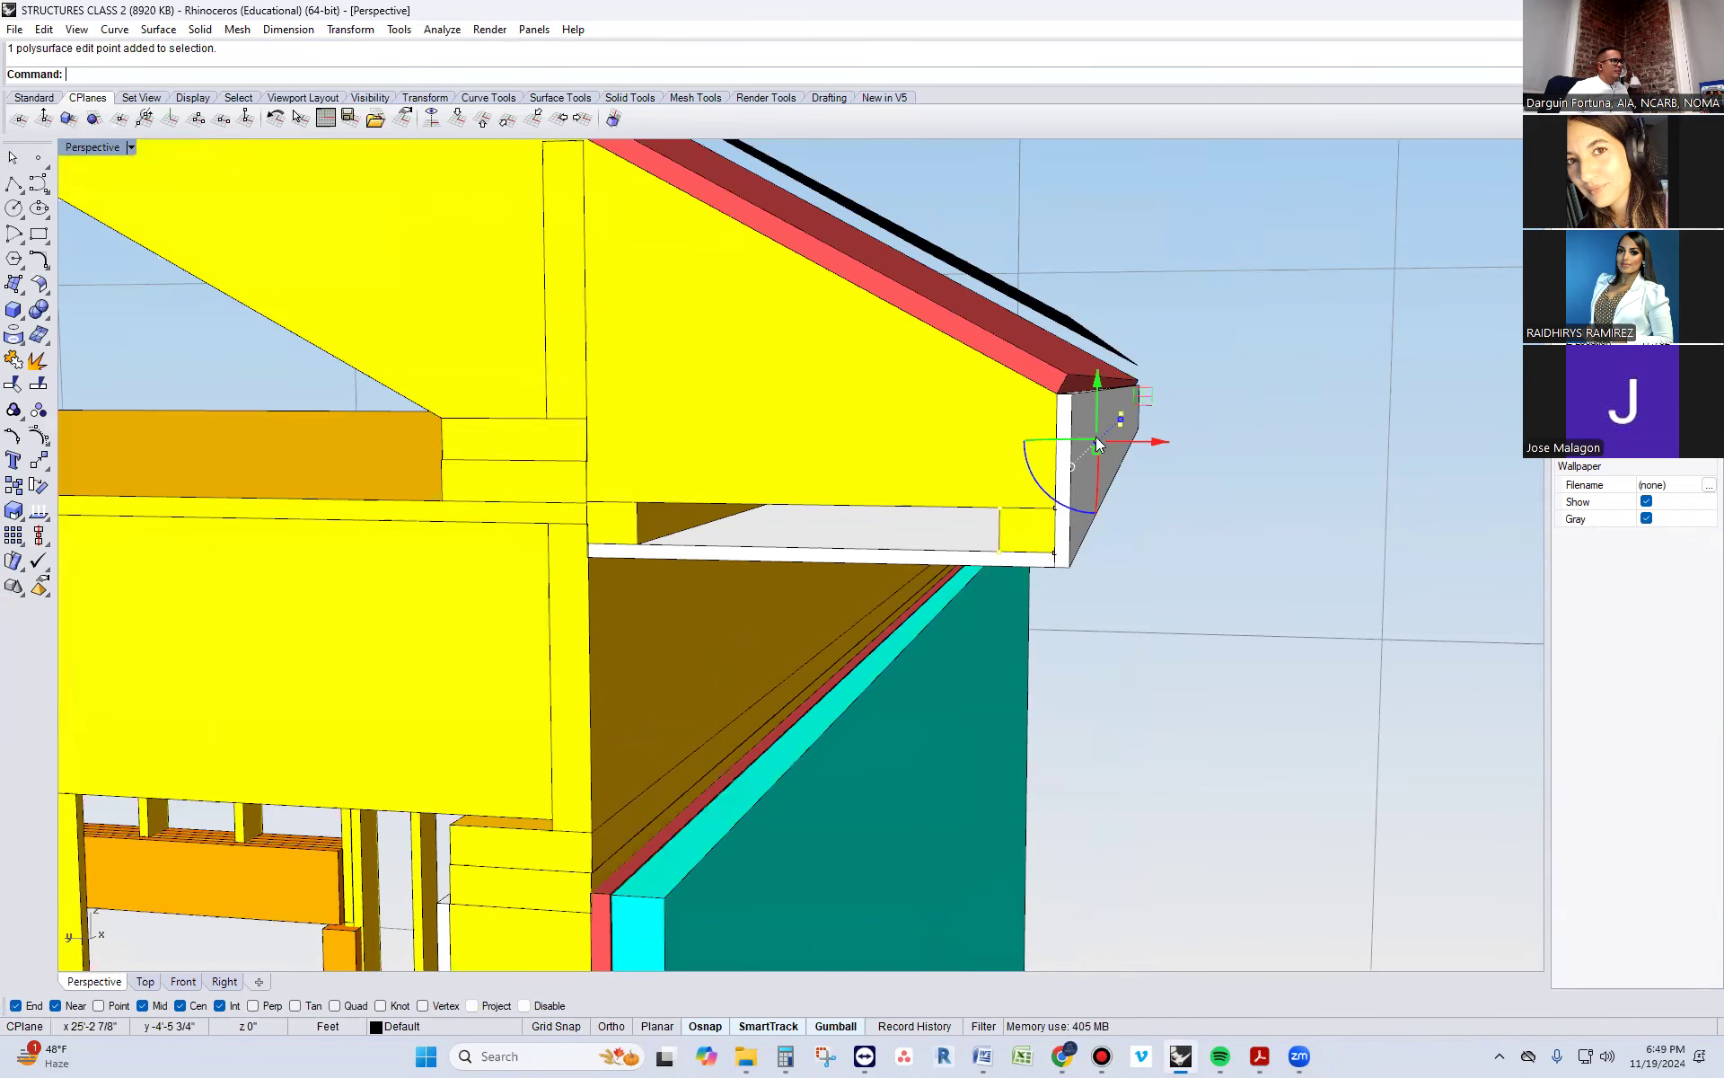
pyautogui.moveTo(1096, 422); pyautogui.dragTo(1022, 446)
# Delete the yellow soffit nailer behind the white fascia
pyautogui.press('Escape')
pyautogui.click(918, 530)
pyautogui.press('Escape')
pyautogui.click(886, 529)
pyautogui.press('Escape')
pyautogui.click(886, 530)
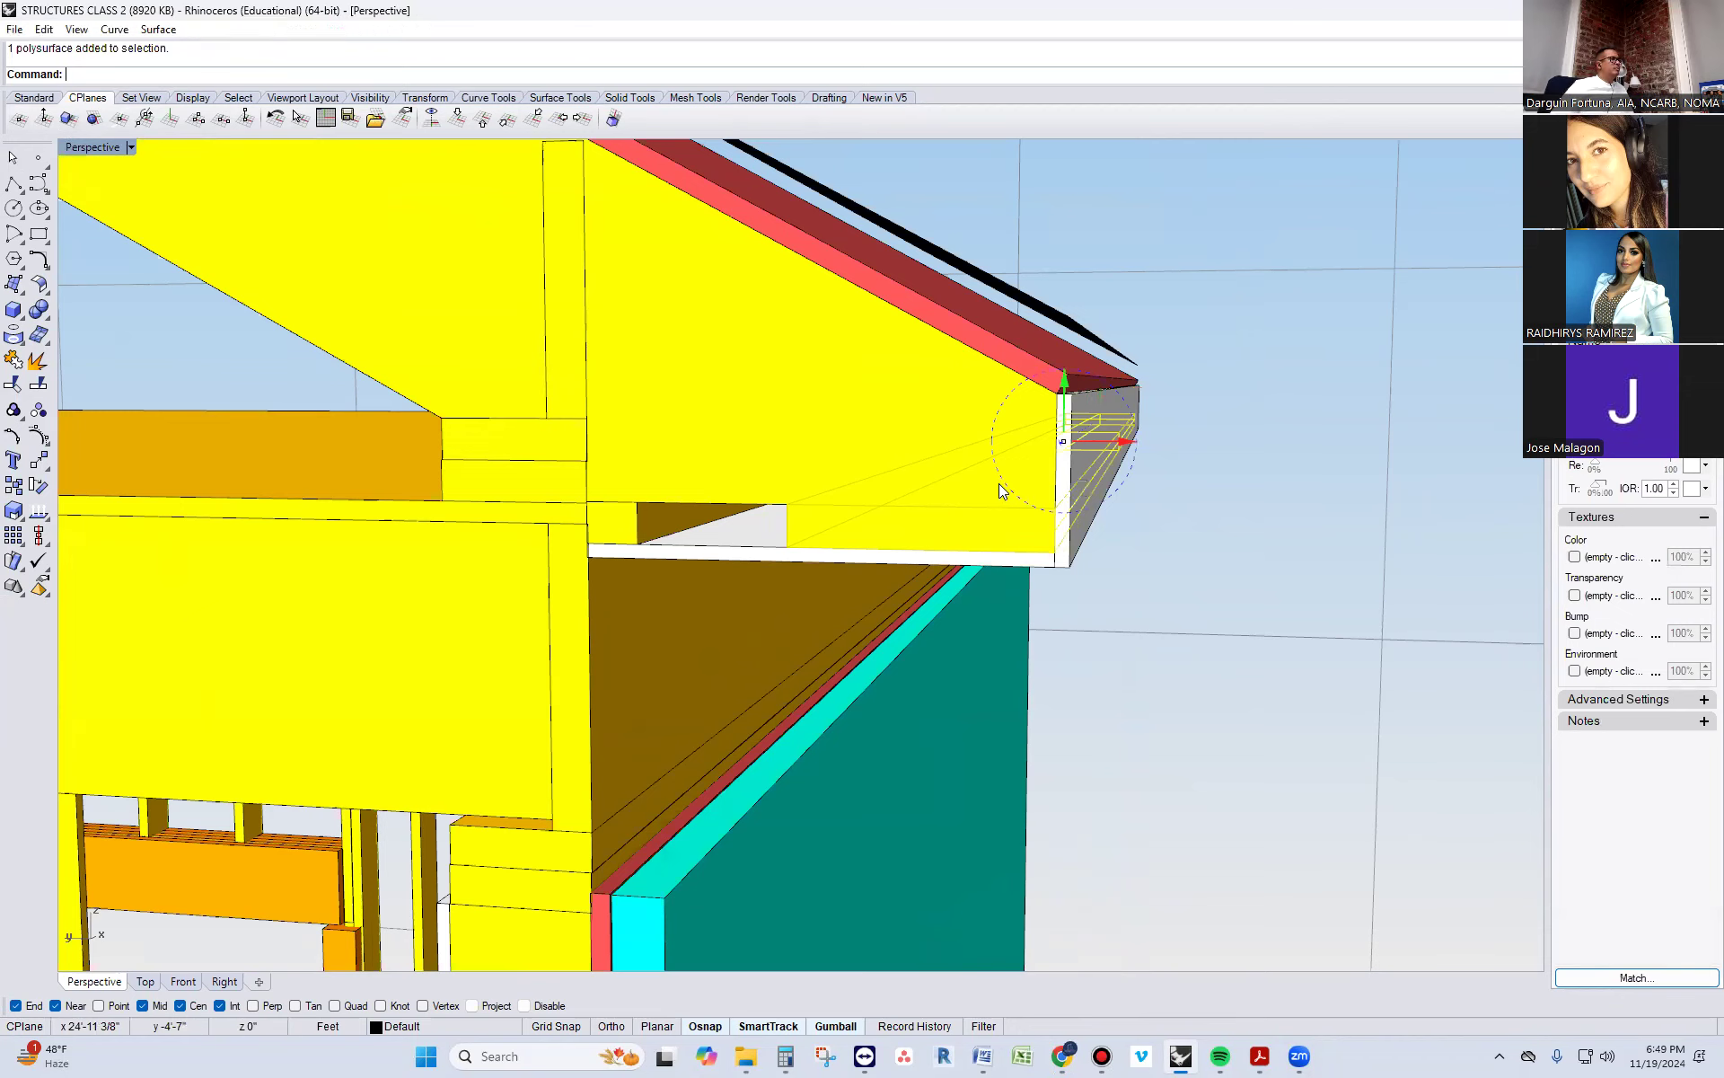
pyautogui.press('Delete')
# Shift the deep yellow sub-fascia board outward so it sits against the inner face of the white fascia
pyautogui.click(925, 467)
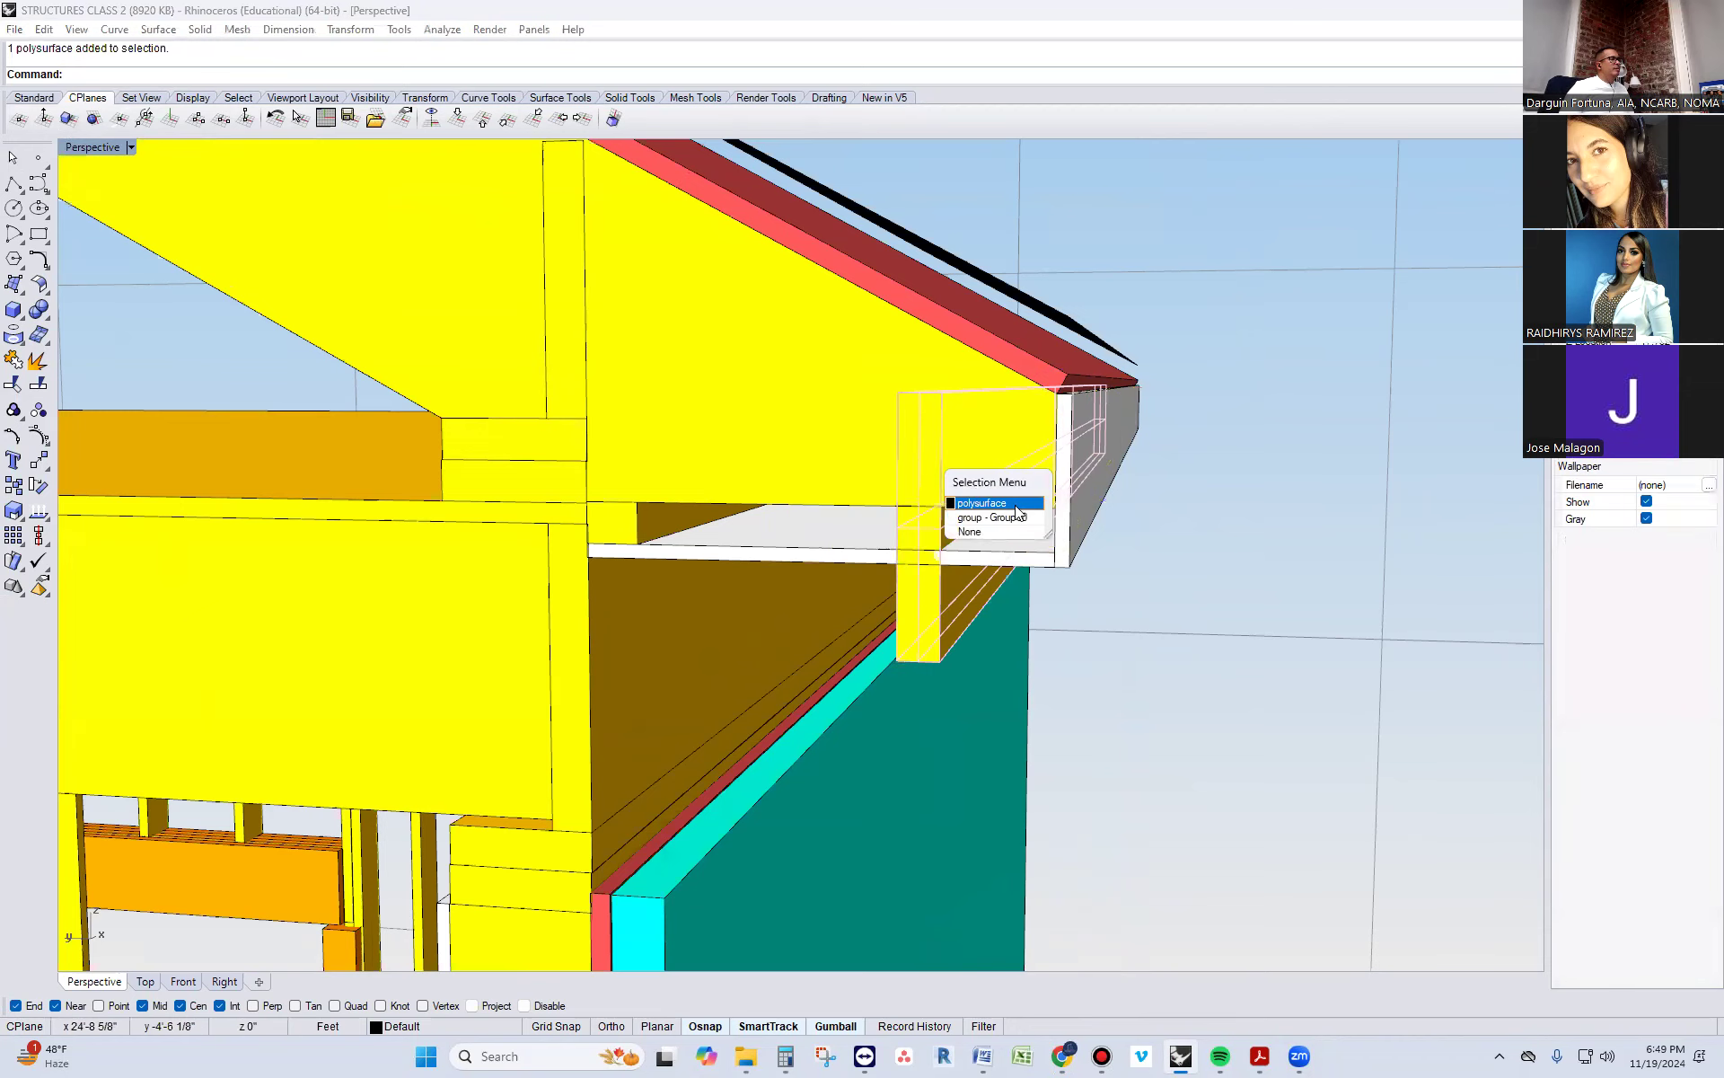
pyautogui.click(983, 519)
pyautogui.moveTo(1033, 441); pyautogui.dragTo(1064, 444)
pyautogui.press('Escape')
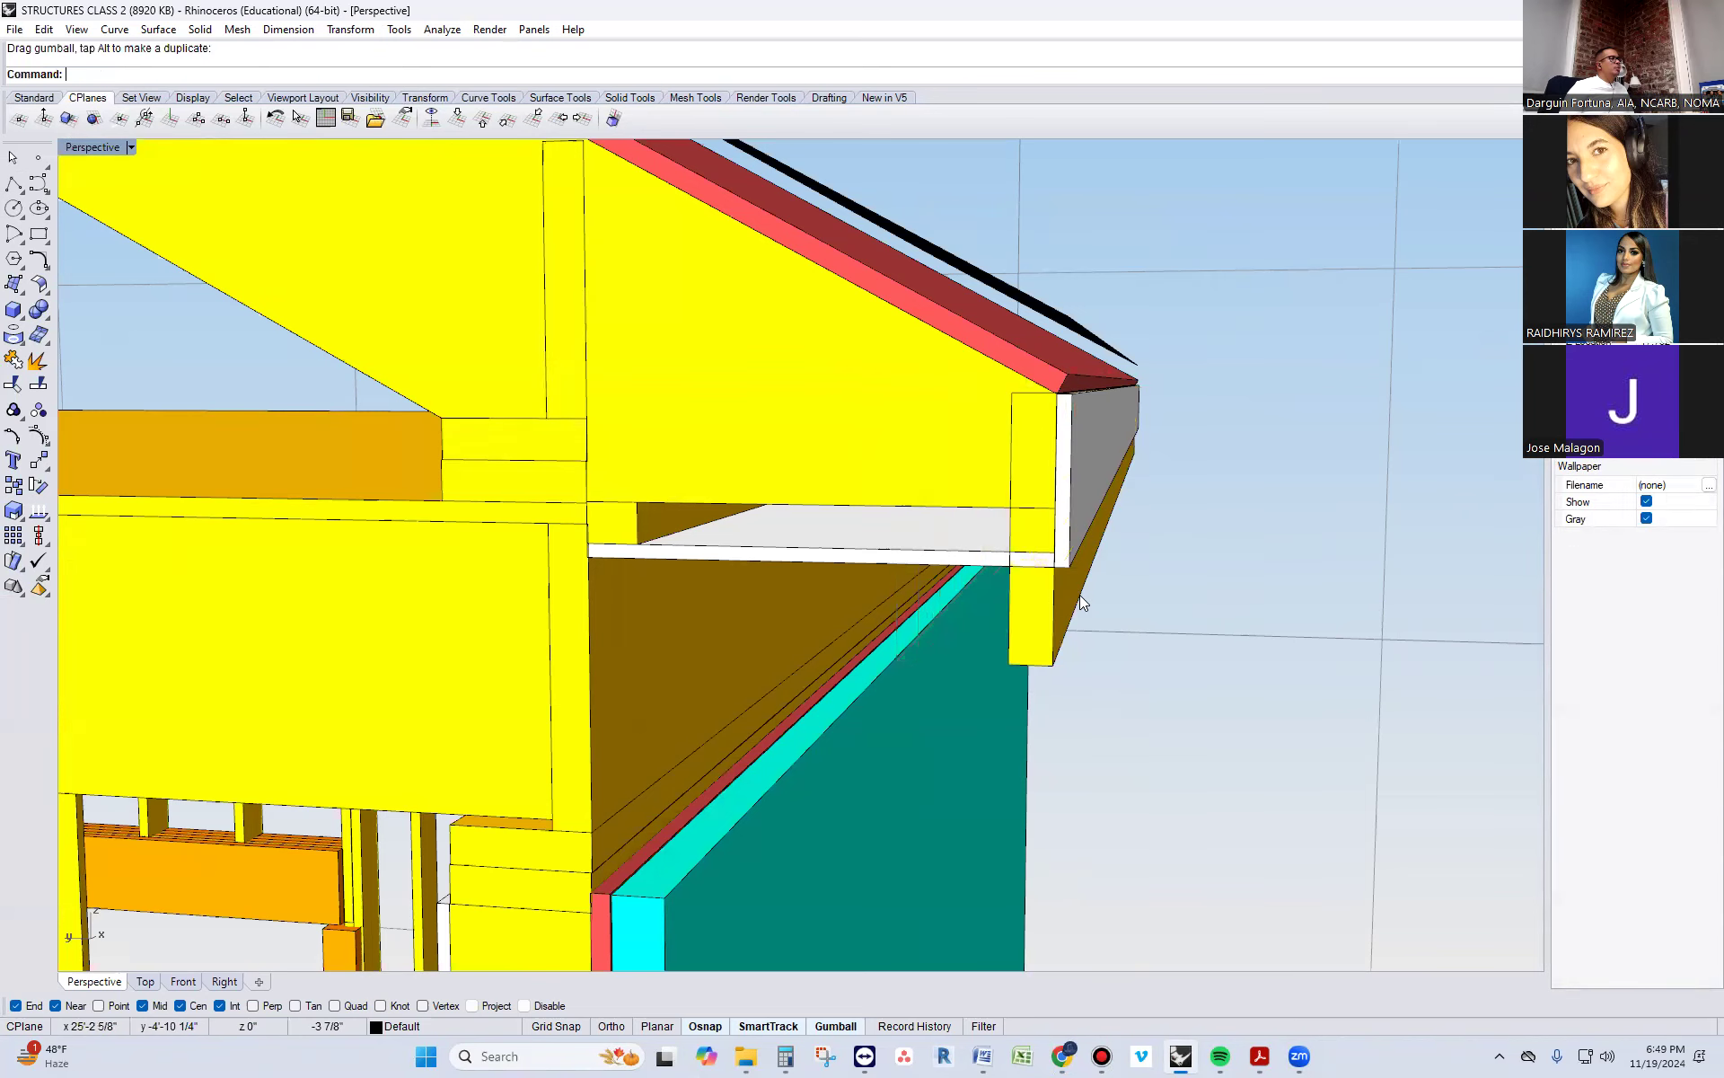
# Lower the white soffit board and the yellow ledger at the wall to the bottom of the sub-fascia board
pyautogui.click(1022, 627)
pyautogui.press('Escape')
pyautogui.click(1022, 627)
pyautogui.press('Escape')
pyautogui.click(615, 519)
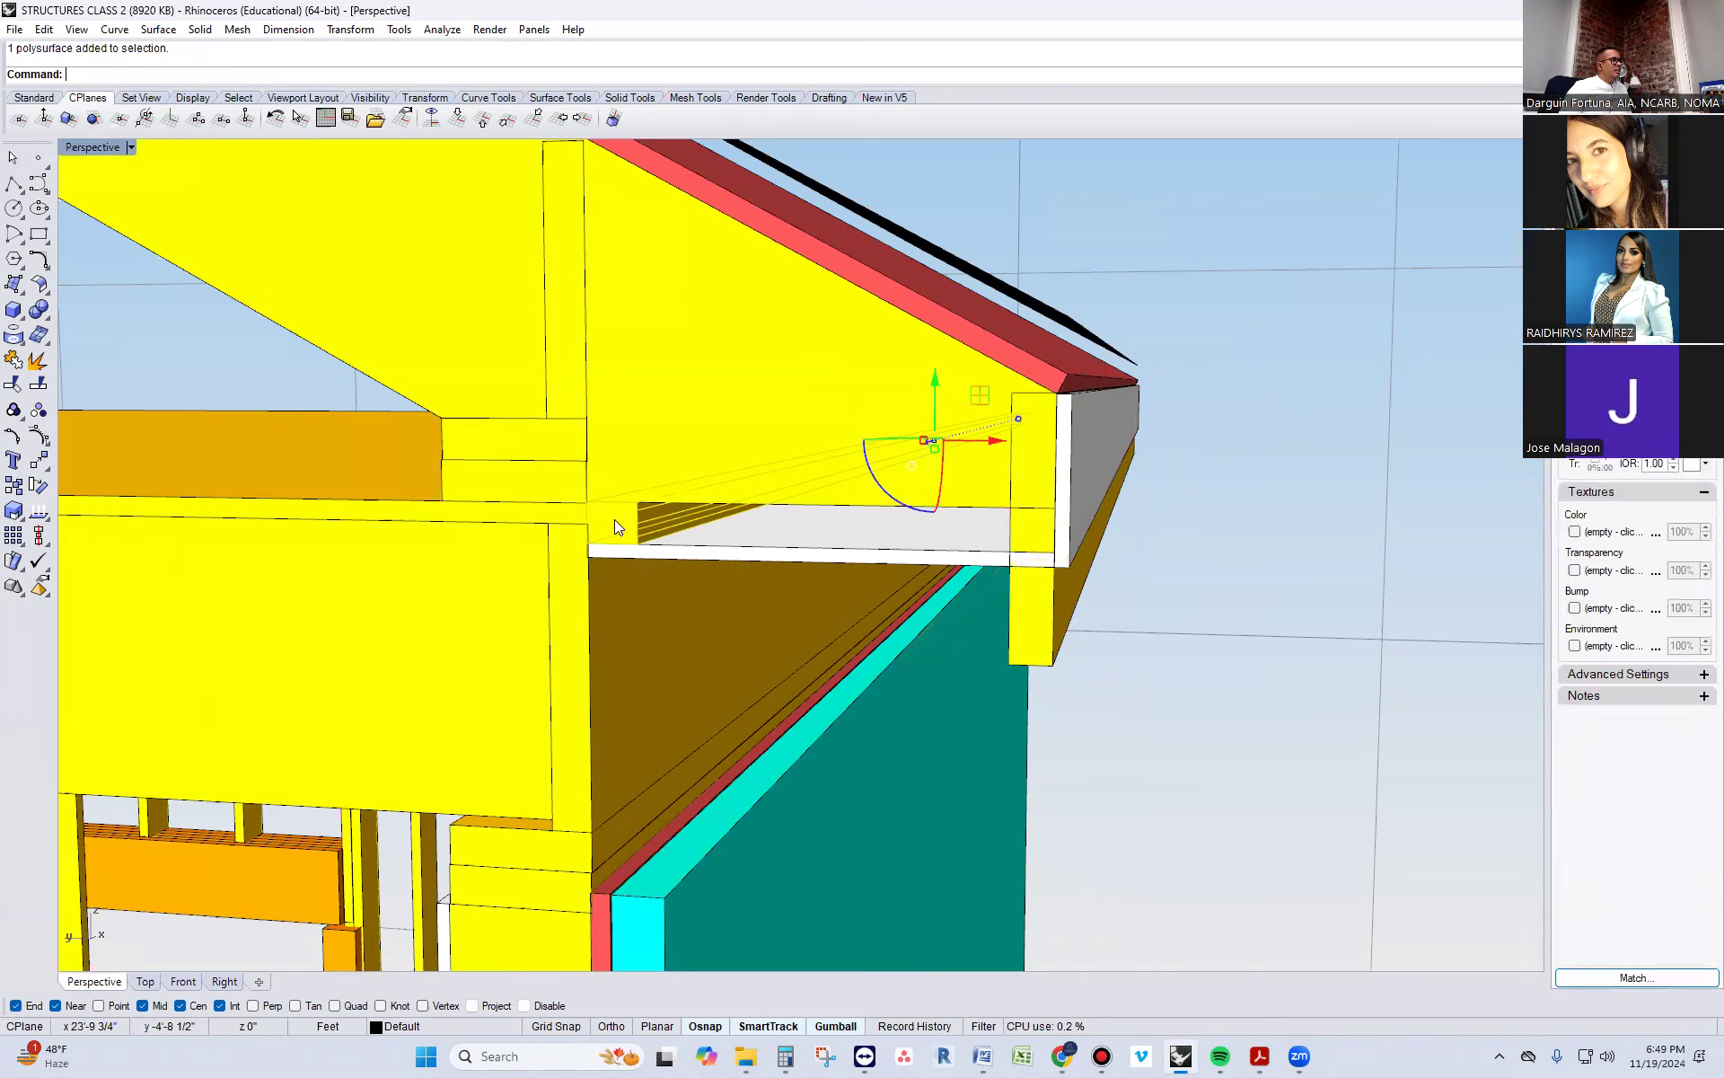
pyautogui.moveTo(1020, 401); pyautogui.dragTo(1025, 439)
pyautogui.press('Escape')
pyautogui.moveTo(1275, 648); pyautogui.dragTo(1122, 819, button='right')
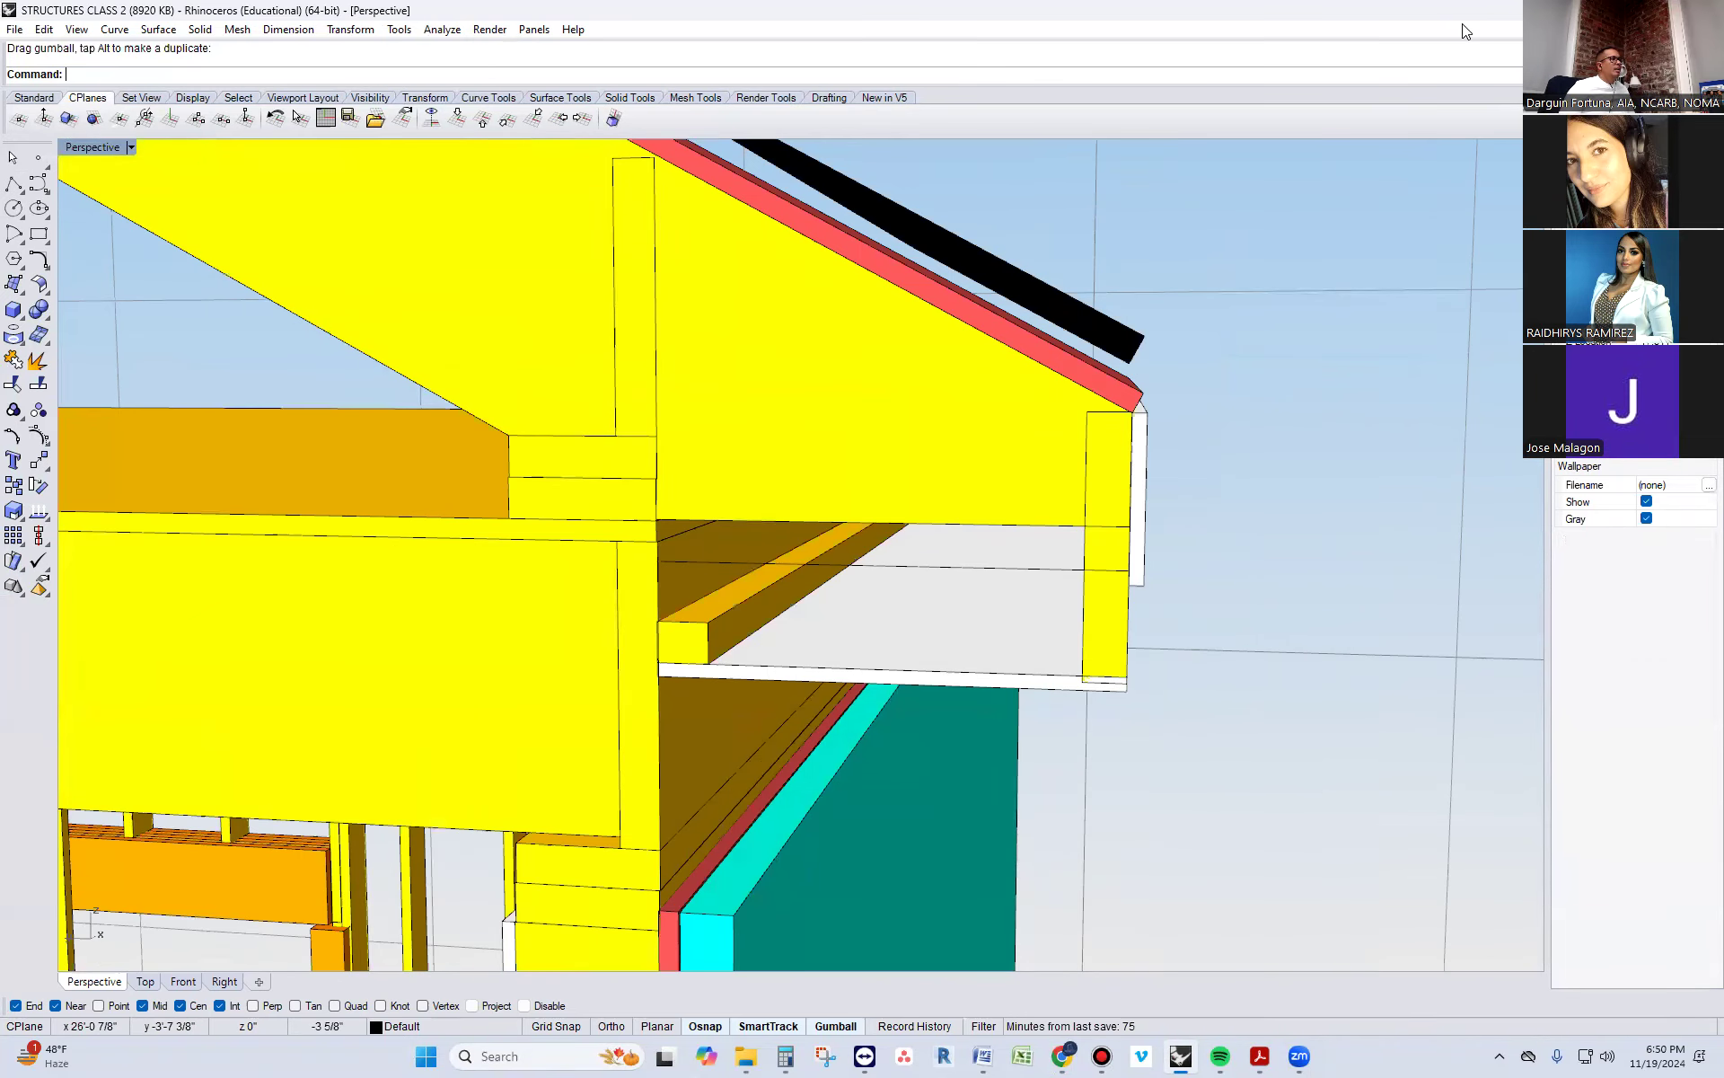
# Switch to the browser and compare the model with the Eaves Terminology section detail
pyautogui.moveTo(1466, 32); pyautogui.dragTo(1386, 223)
pyautogui.click(1535, 204)
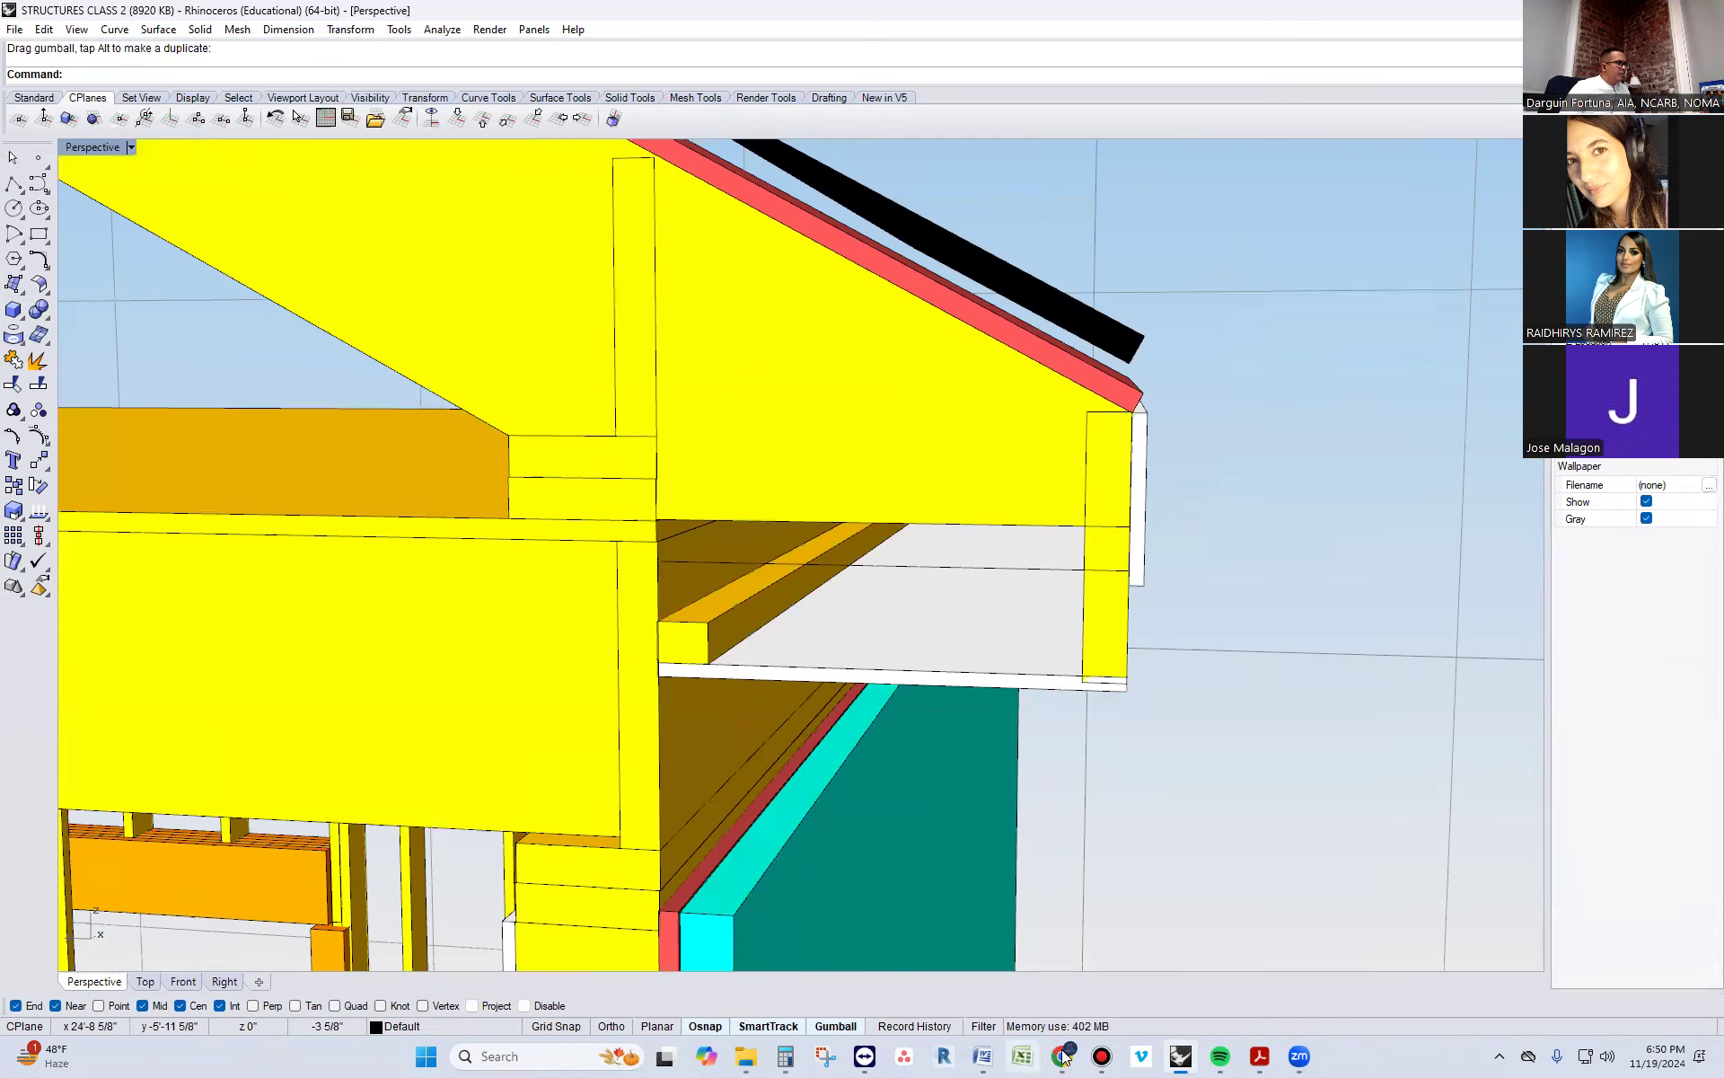
pyautogui.click(1062, 1056)
pyautogui.click(1046, 1007)
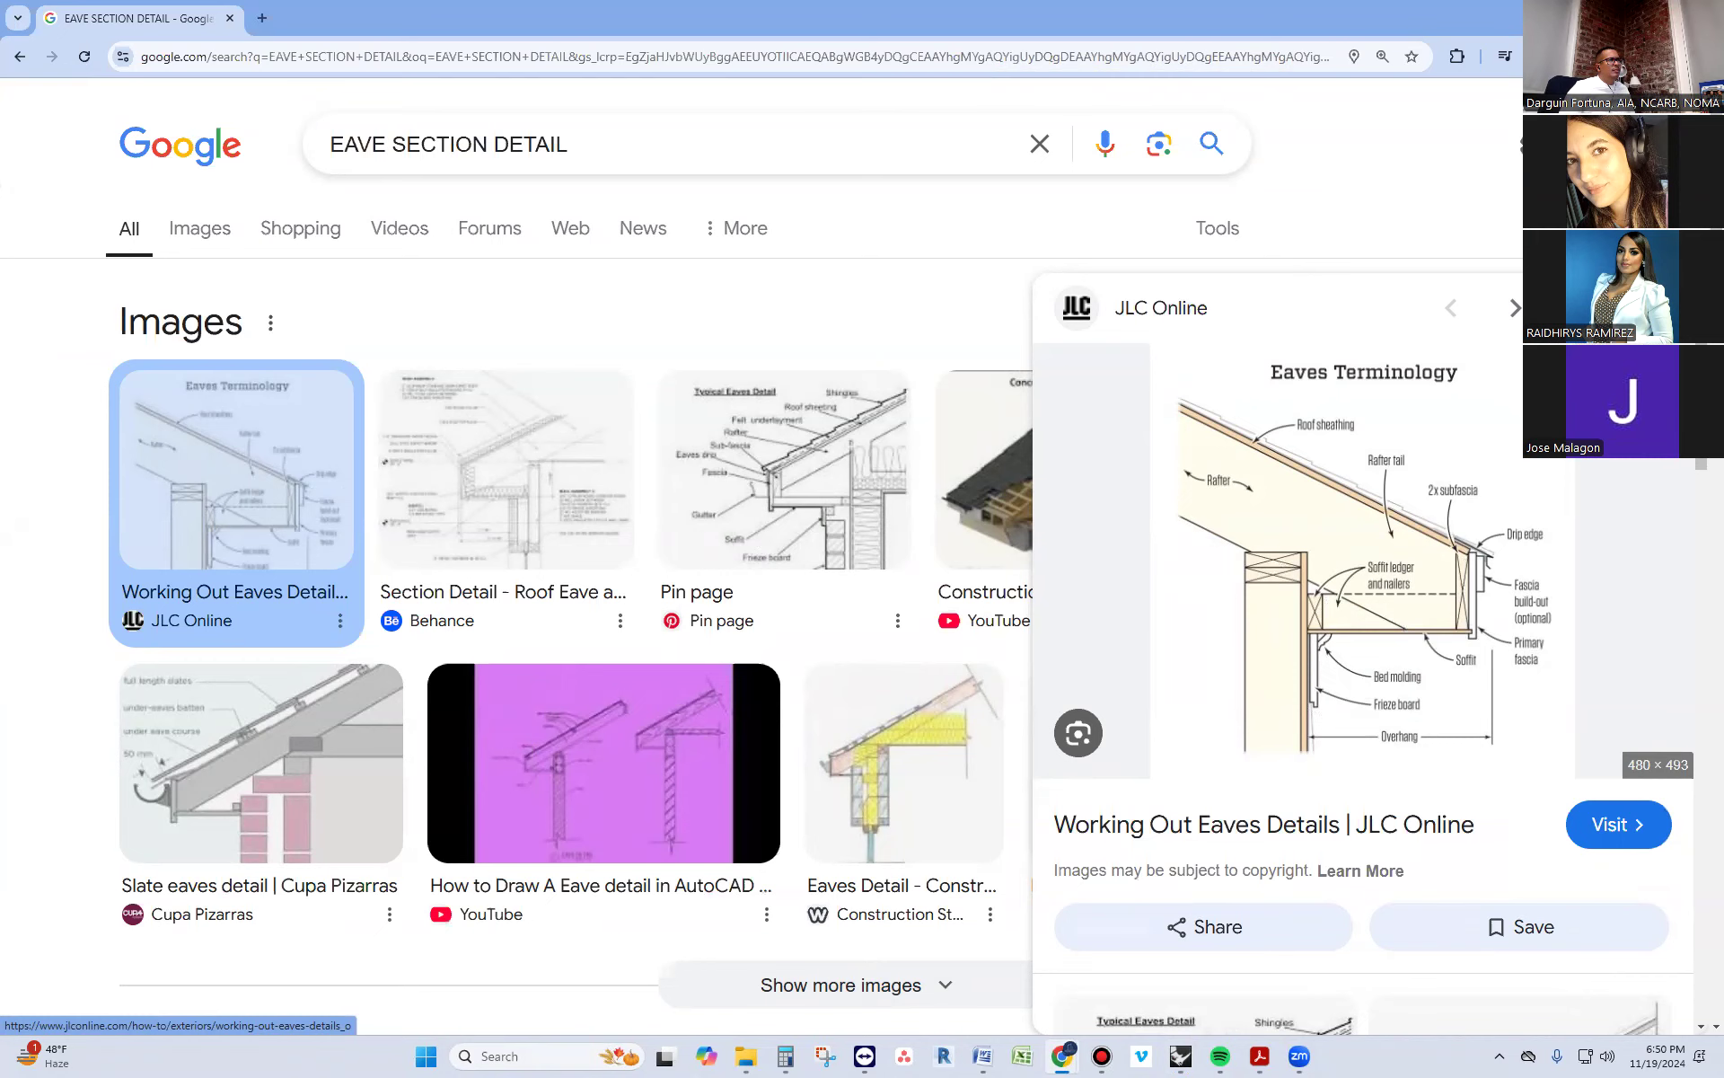
pyautogui.click(1661, 16)
# Return to the model and turn on the solid edit points of the white fascia board
pyautogui.moveTo(1570, 20); pyautogui.dragTo(628, 87)
pyautogui.scroll(-10, 1126, 616)
pyautogui.scroll(12, 1153, 606)
pyautogui.scroll(-6, 1166, 656)
pyautogui.moveTo(1228, 752)
pyautogui.mouseDown(button='right')
pyautogui.moveTo(1243, 746)
pyautogui.moveTo(1220, 747)
pyautogui.mouseUp(button='right')
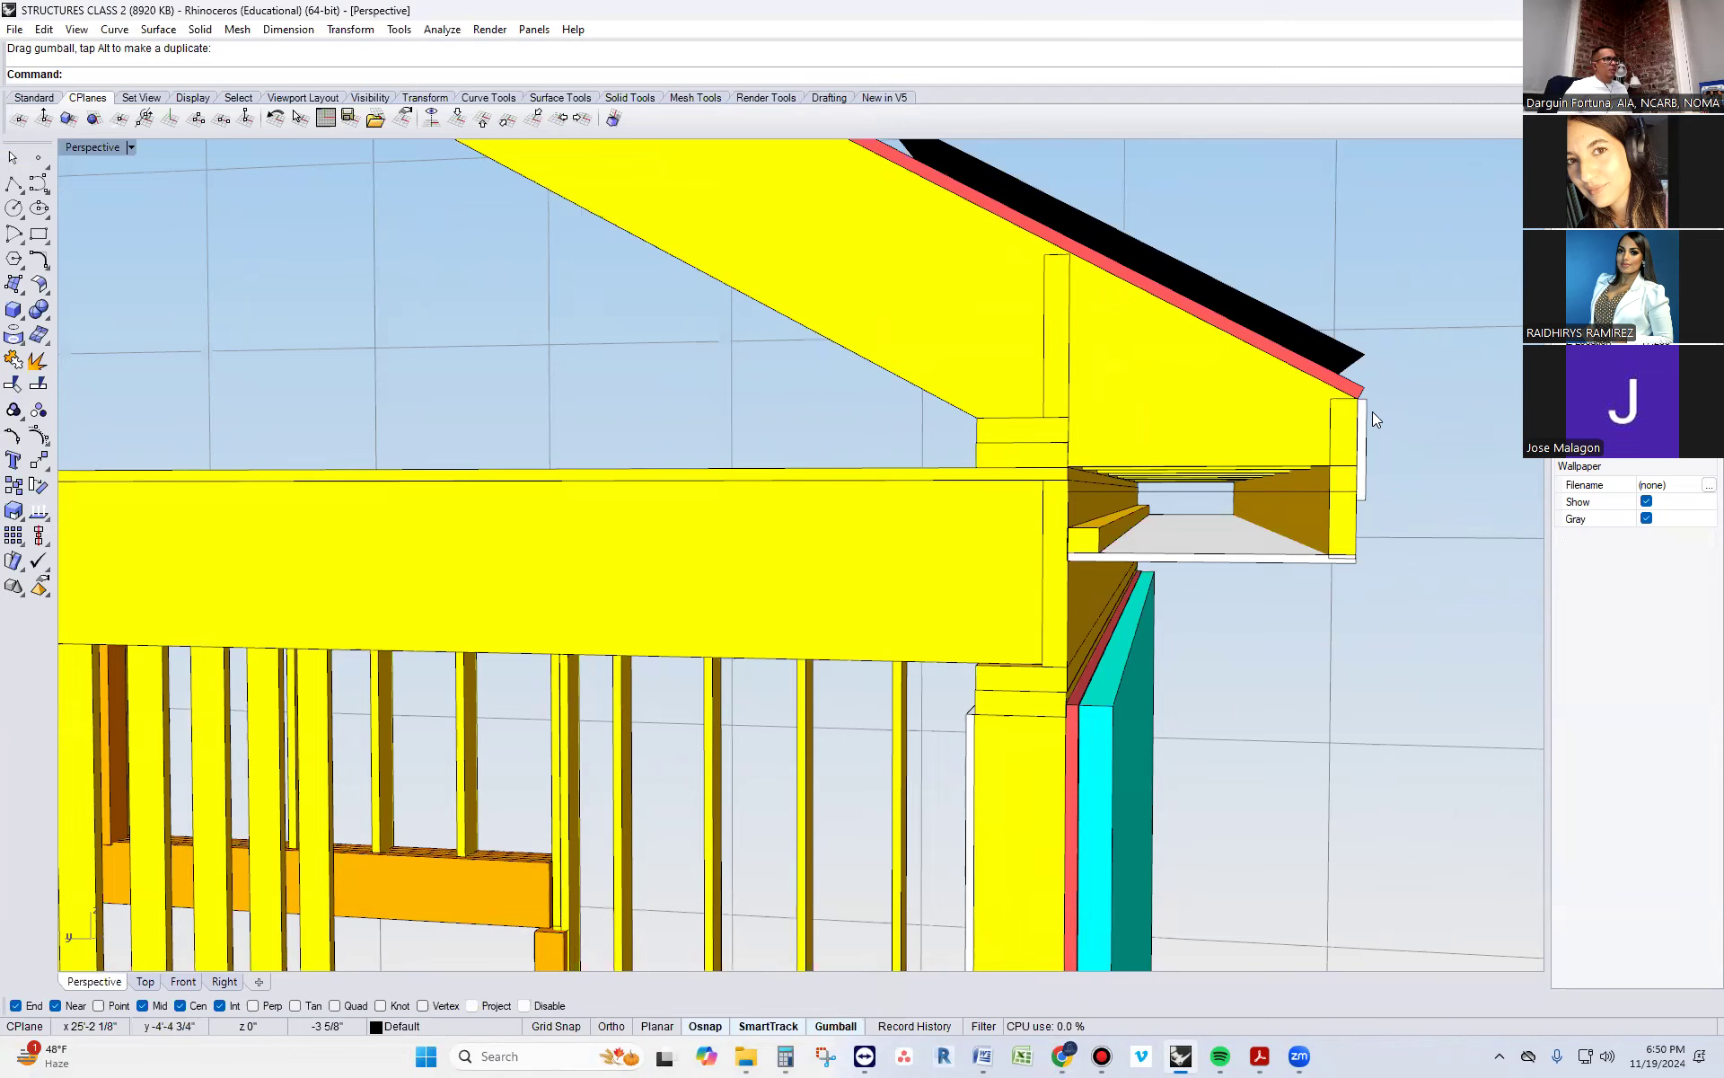
pyautogui.click(1364, 437)
pyautogui.click(1441, 438)
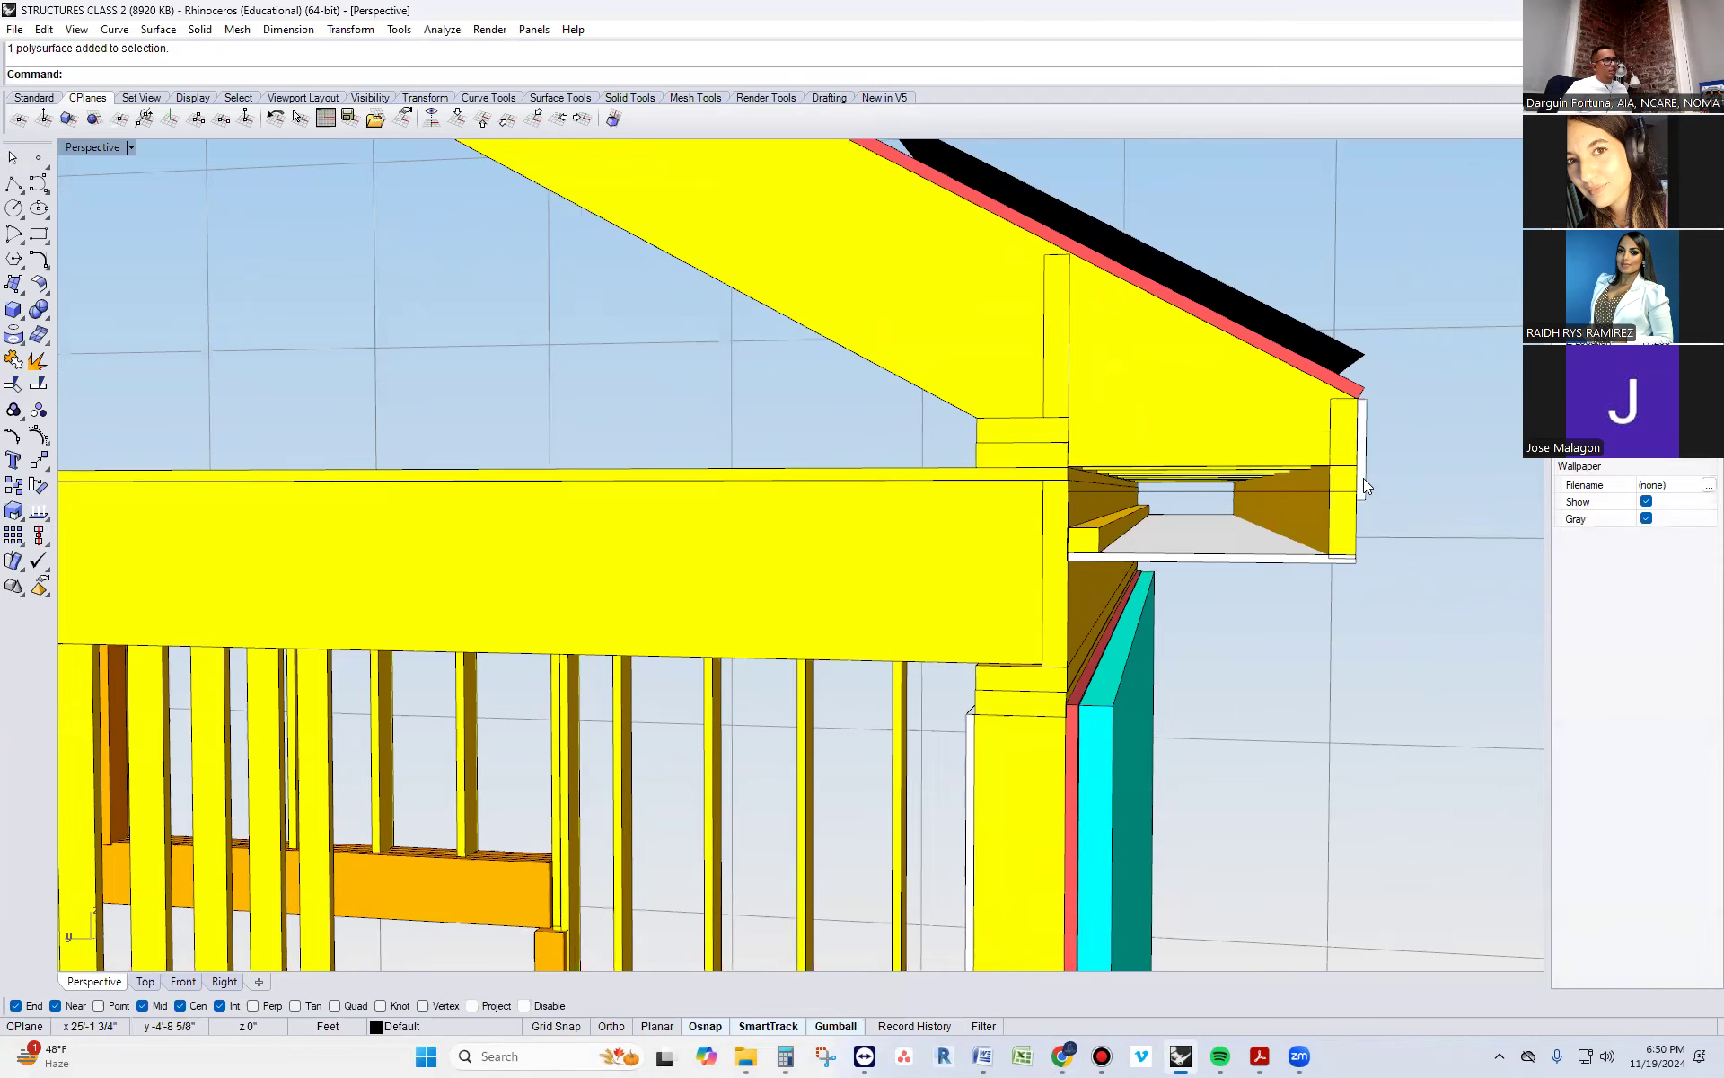
pyautogui.click(1364, 478)
pyautogui.moveTo(1365, 598); pyautogui.dragTo(1355, 601, button='right')
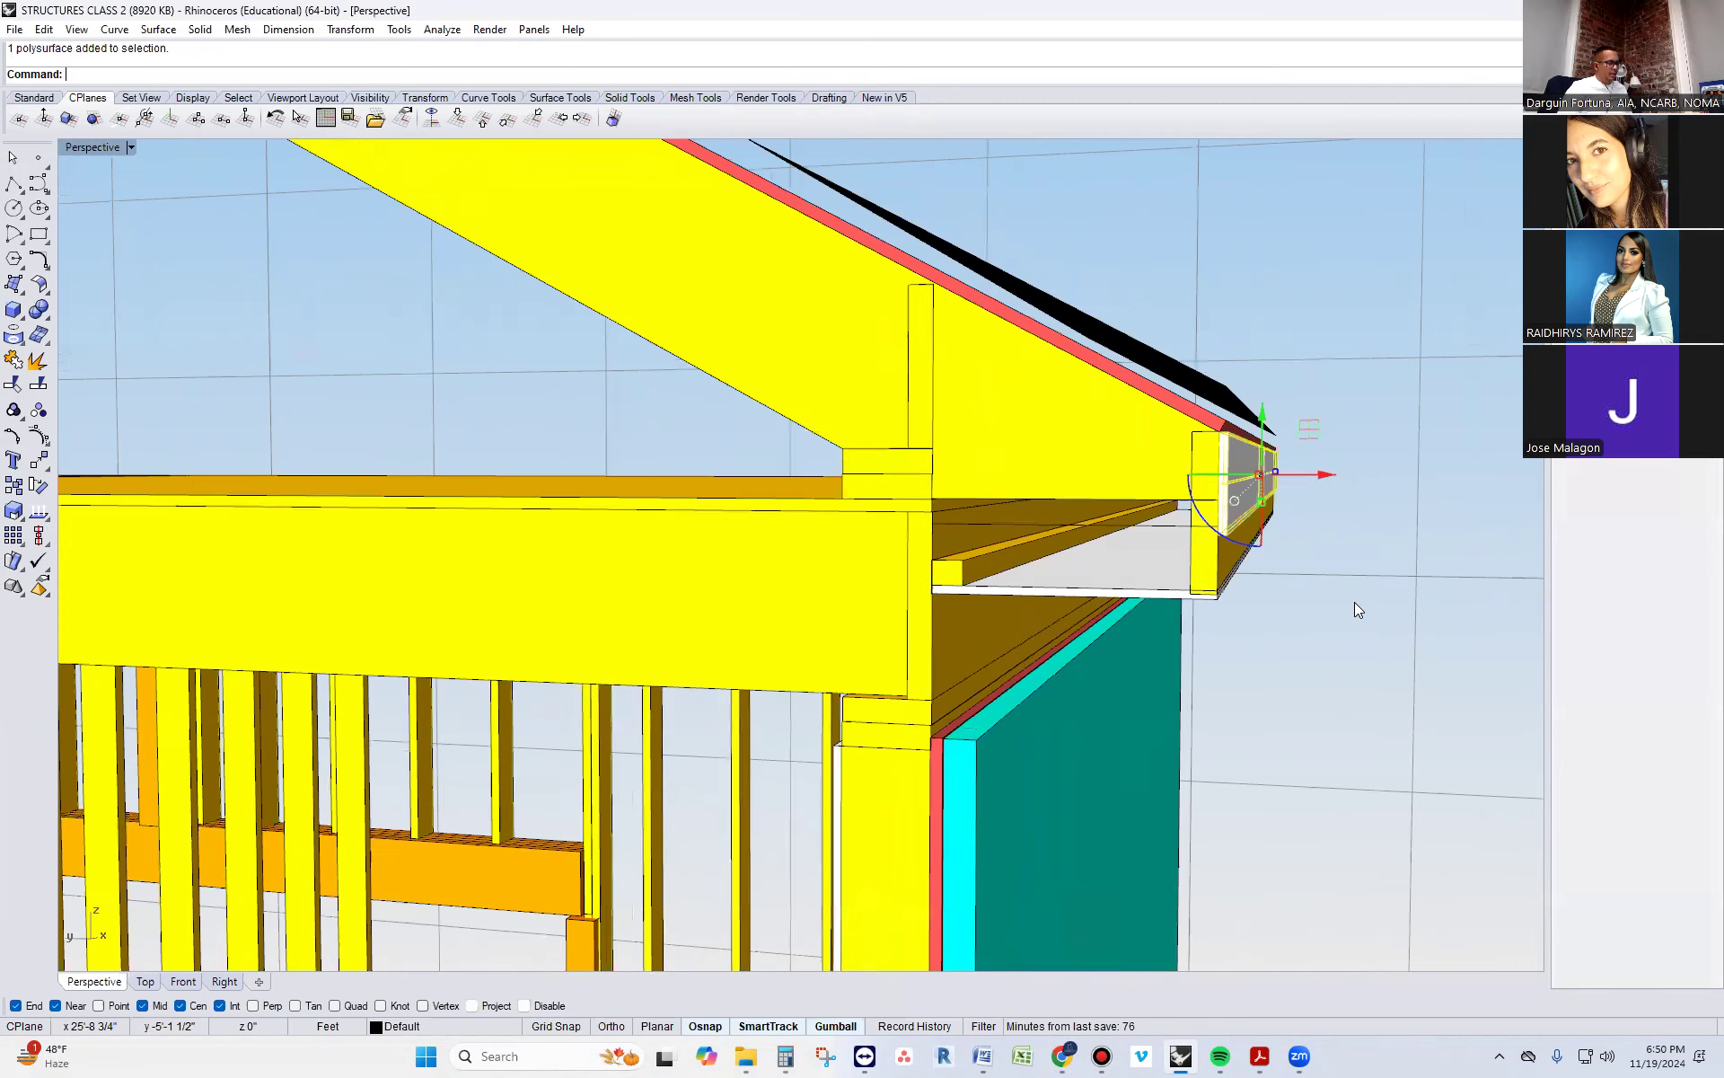
pyautogui.write('SolidPtOn')
pyautogui.press('Return')
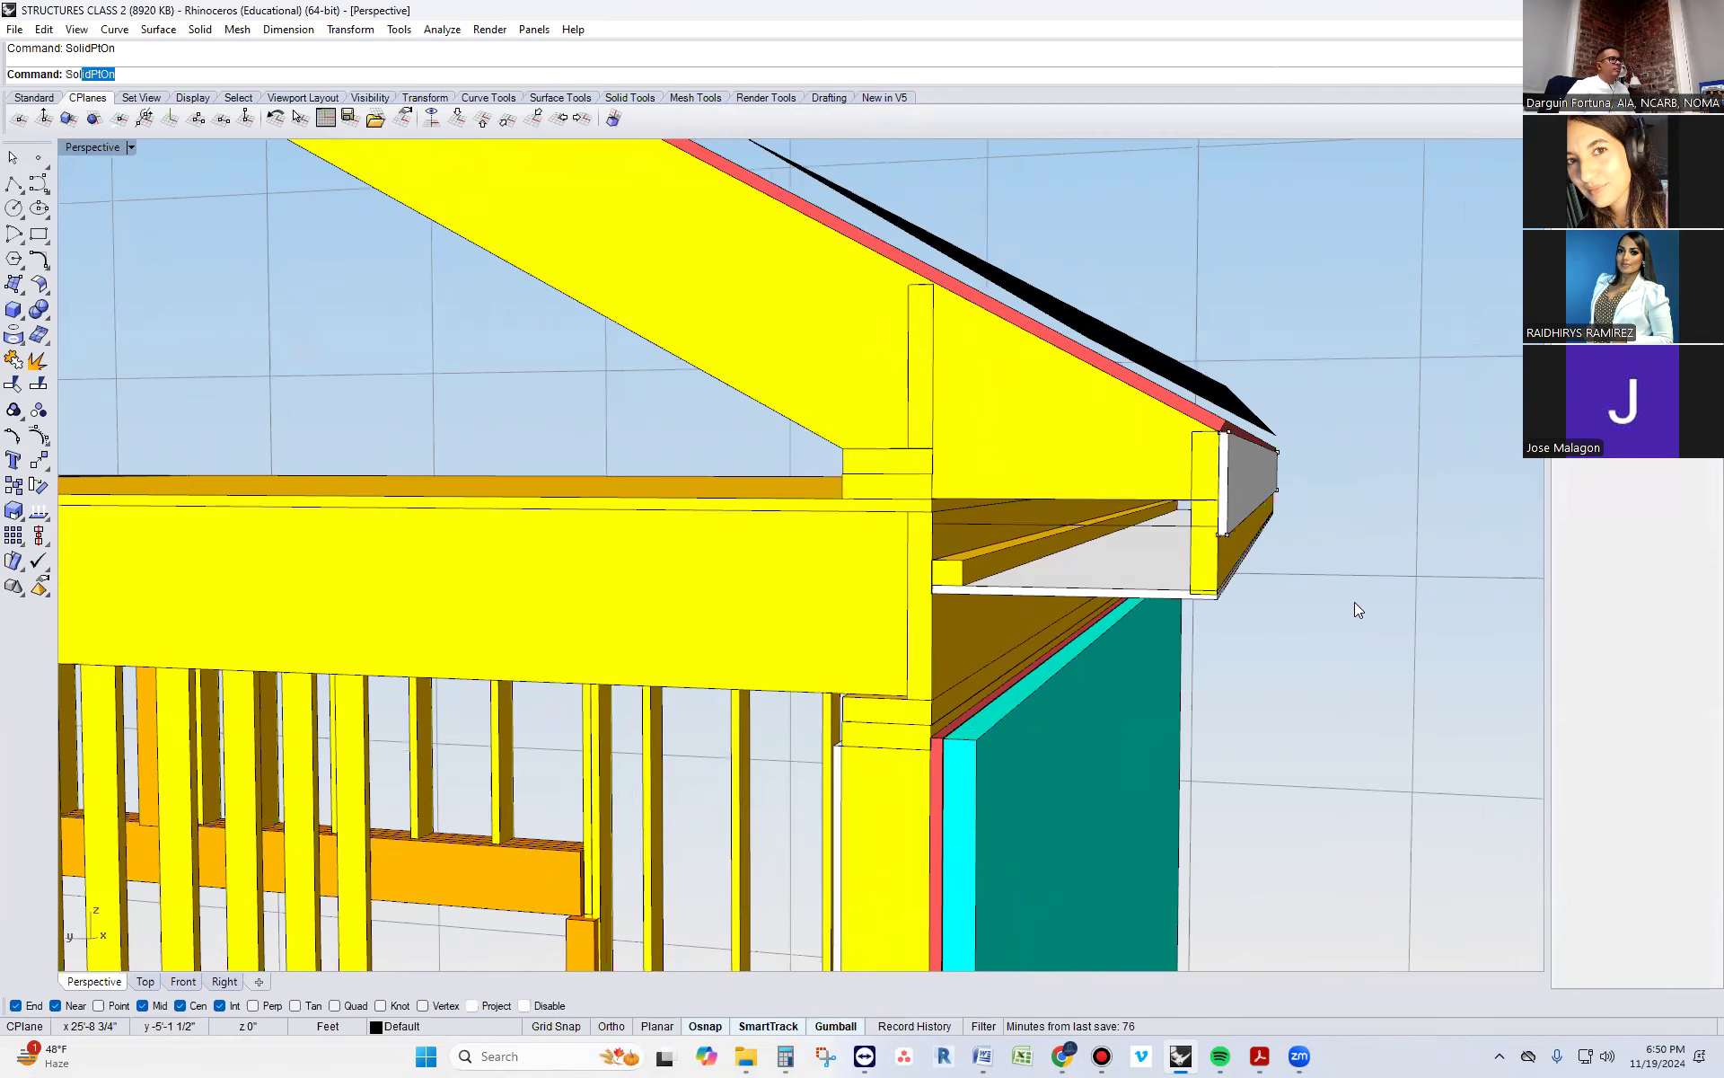
# Stretch the white fascia board's lower edge down to the bottom of the deep yellow sub-fascia
pyautogui.click(1222, 535)
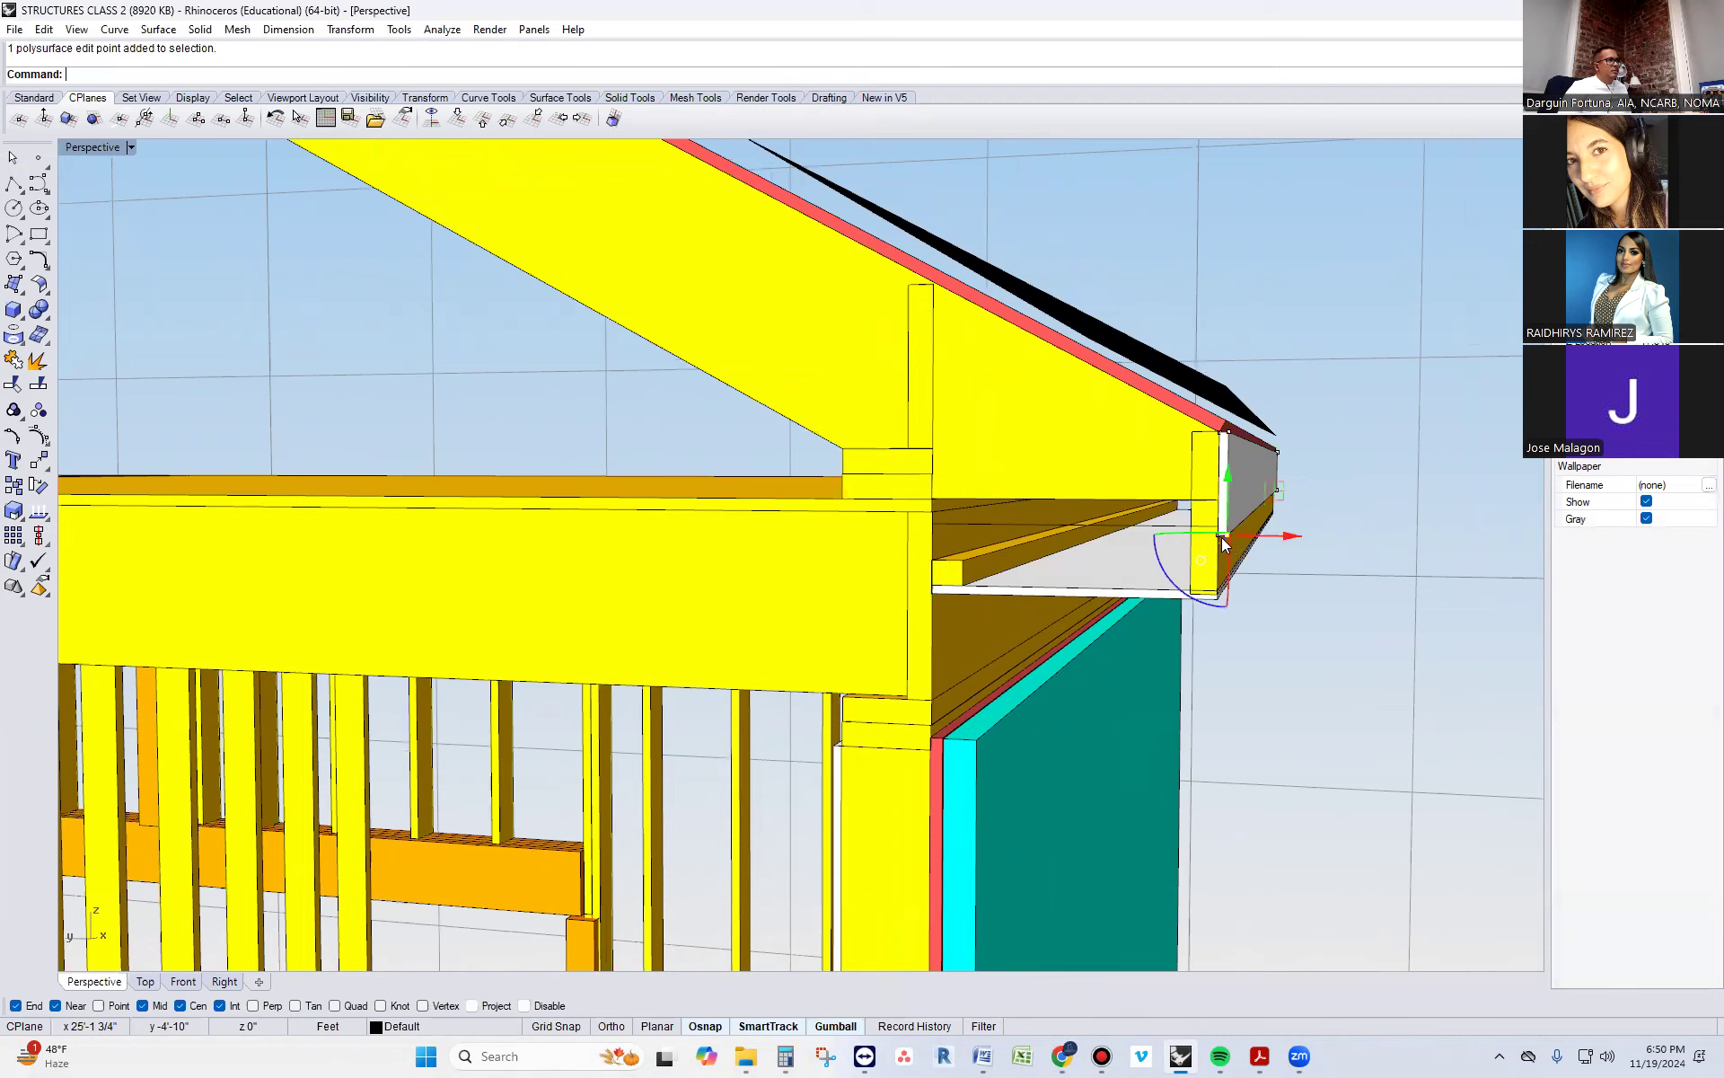
pyautogui.keyDown('shift'); pyautogui.click(1217, 536); pyautogui.keyUp('shift')
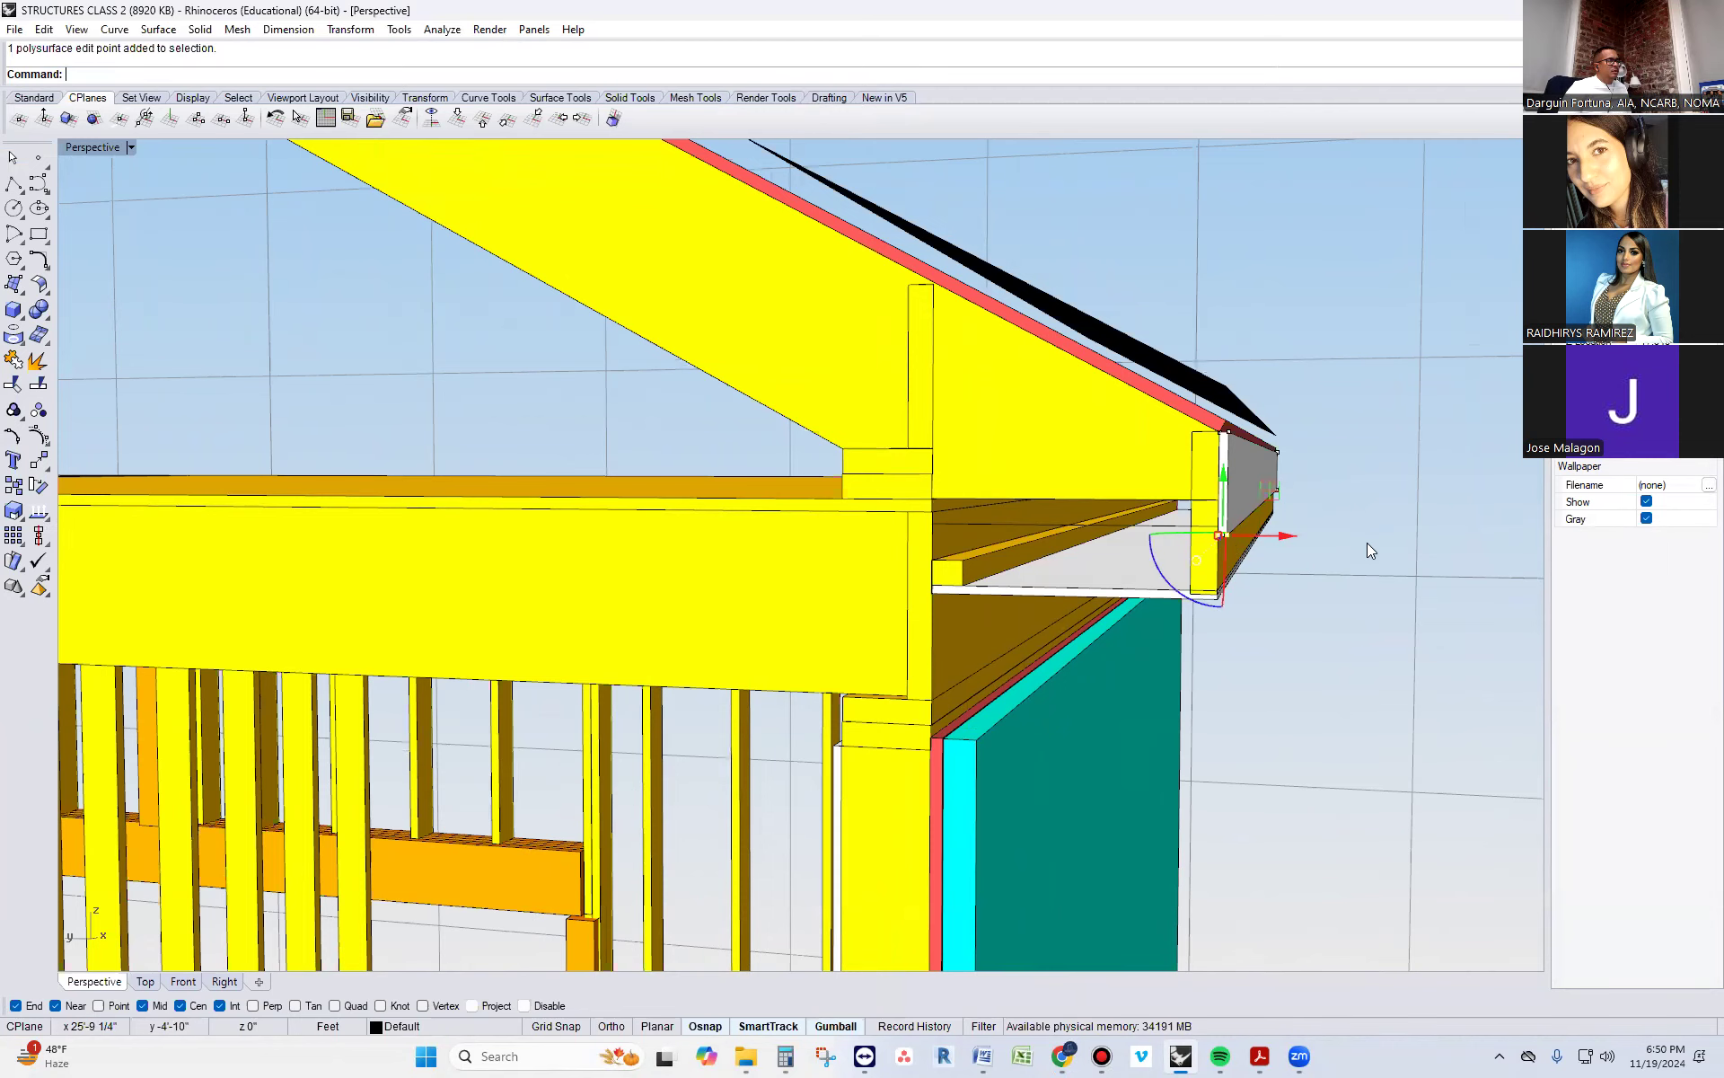
pyautogui.moveTo(1325, 494); pyautogui.dragTo(1059, 620, button='right')
pyautogui.scroll(4, 1068, 638)
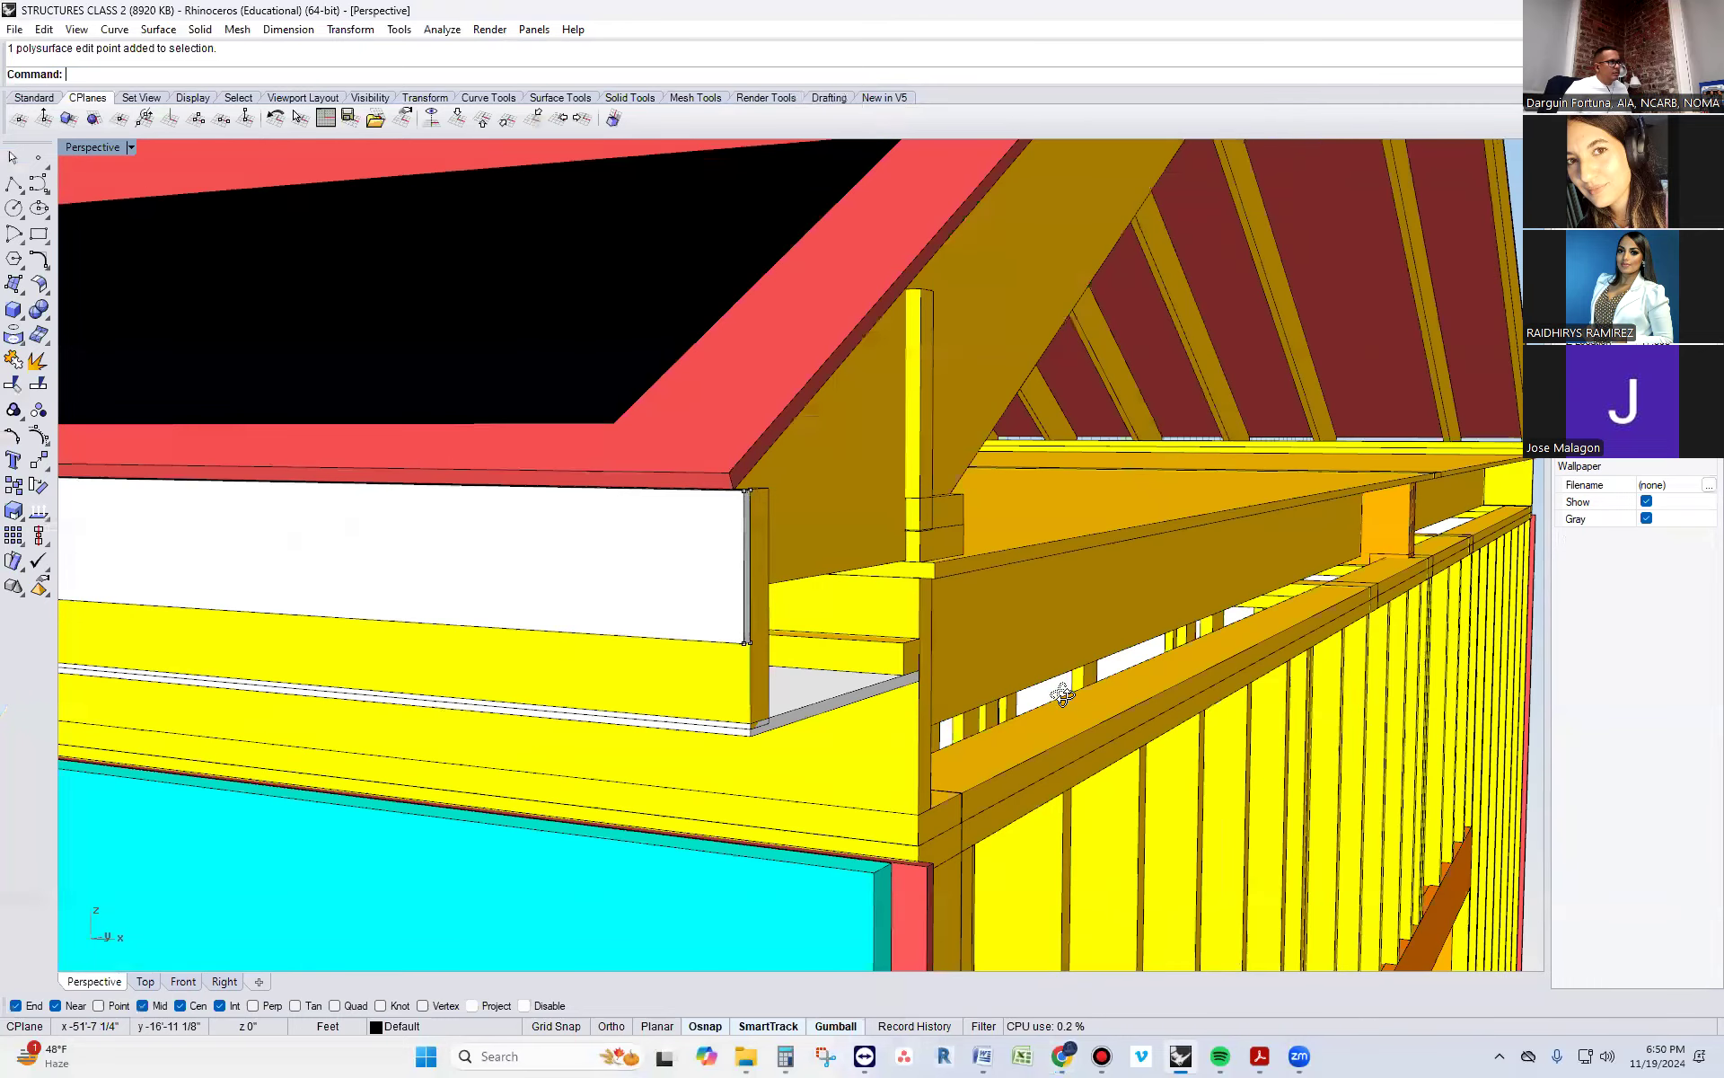
pyautogui.scroll(3, 576, 679)
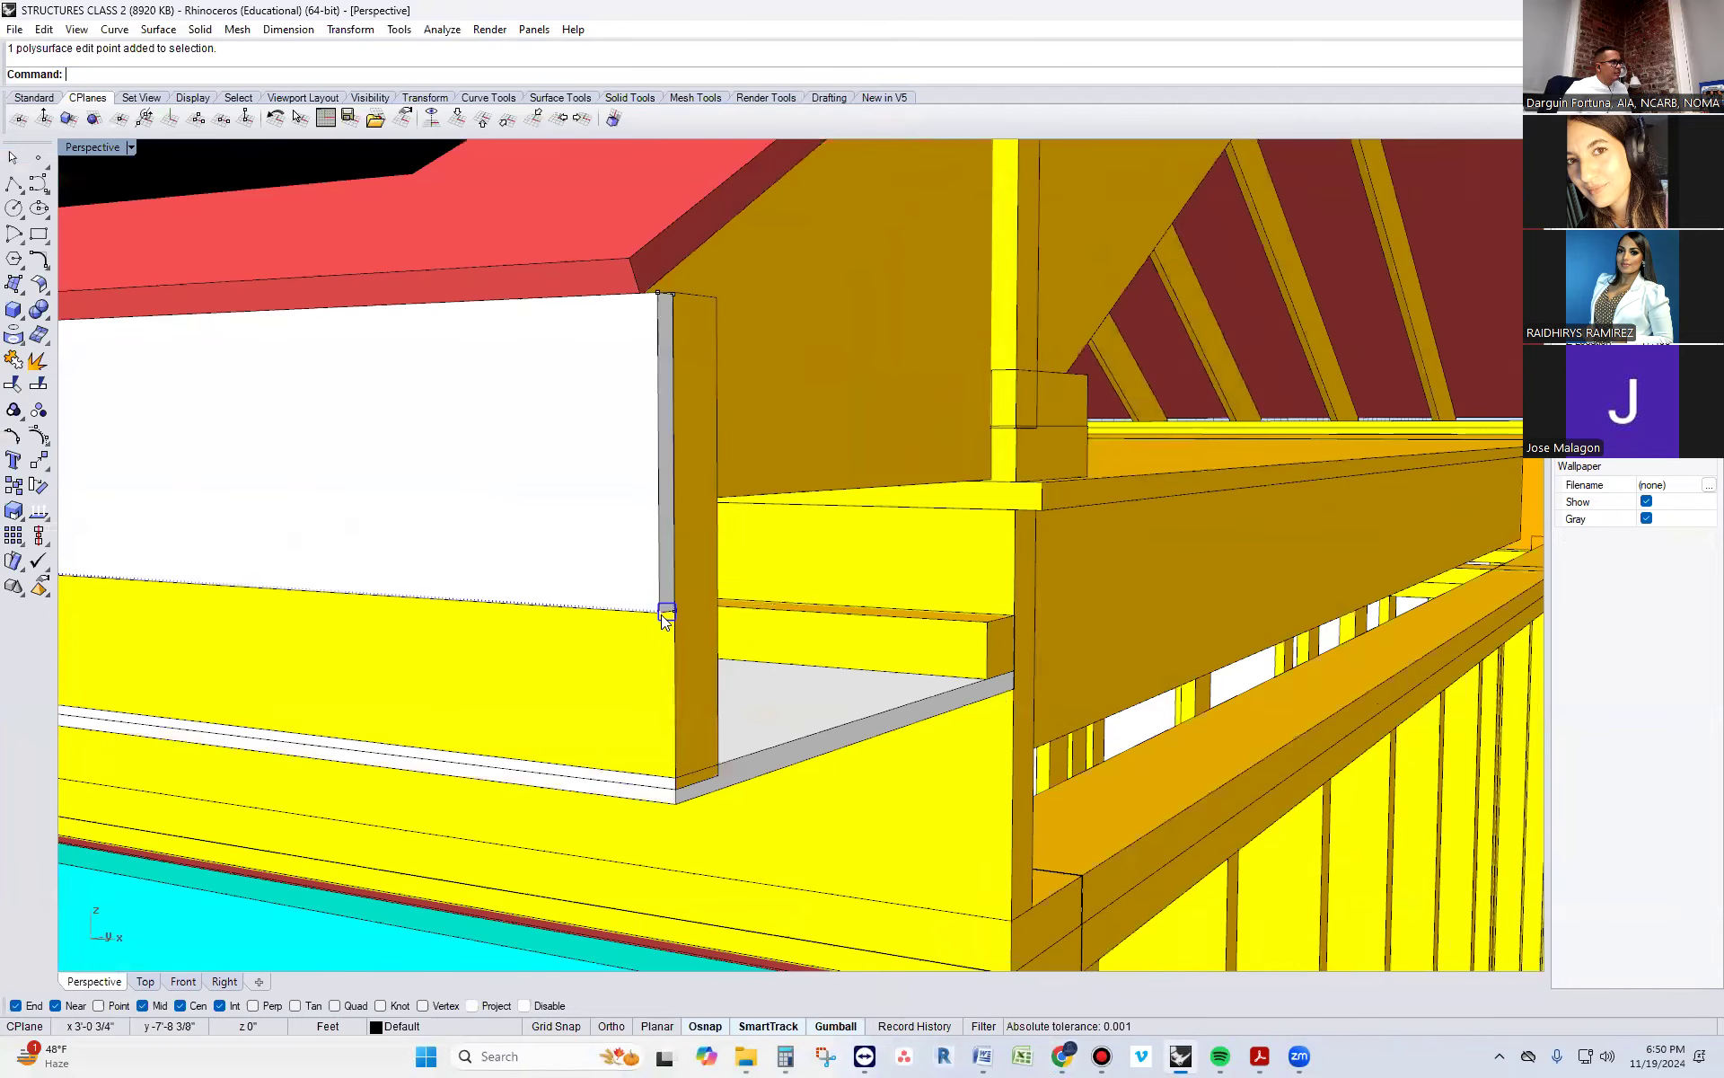
pyautogui.scroll(2, 674, 618)
pyautogui.scroll(-2, 674, 618)
pyautogui.scroll(1, 670, 618)
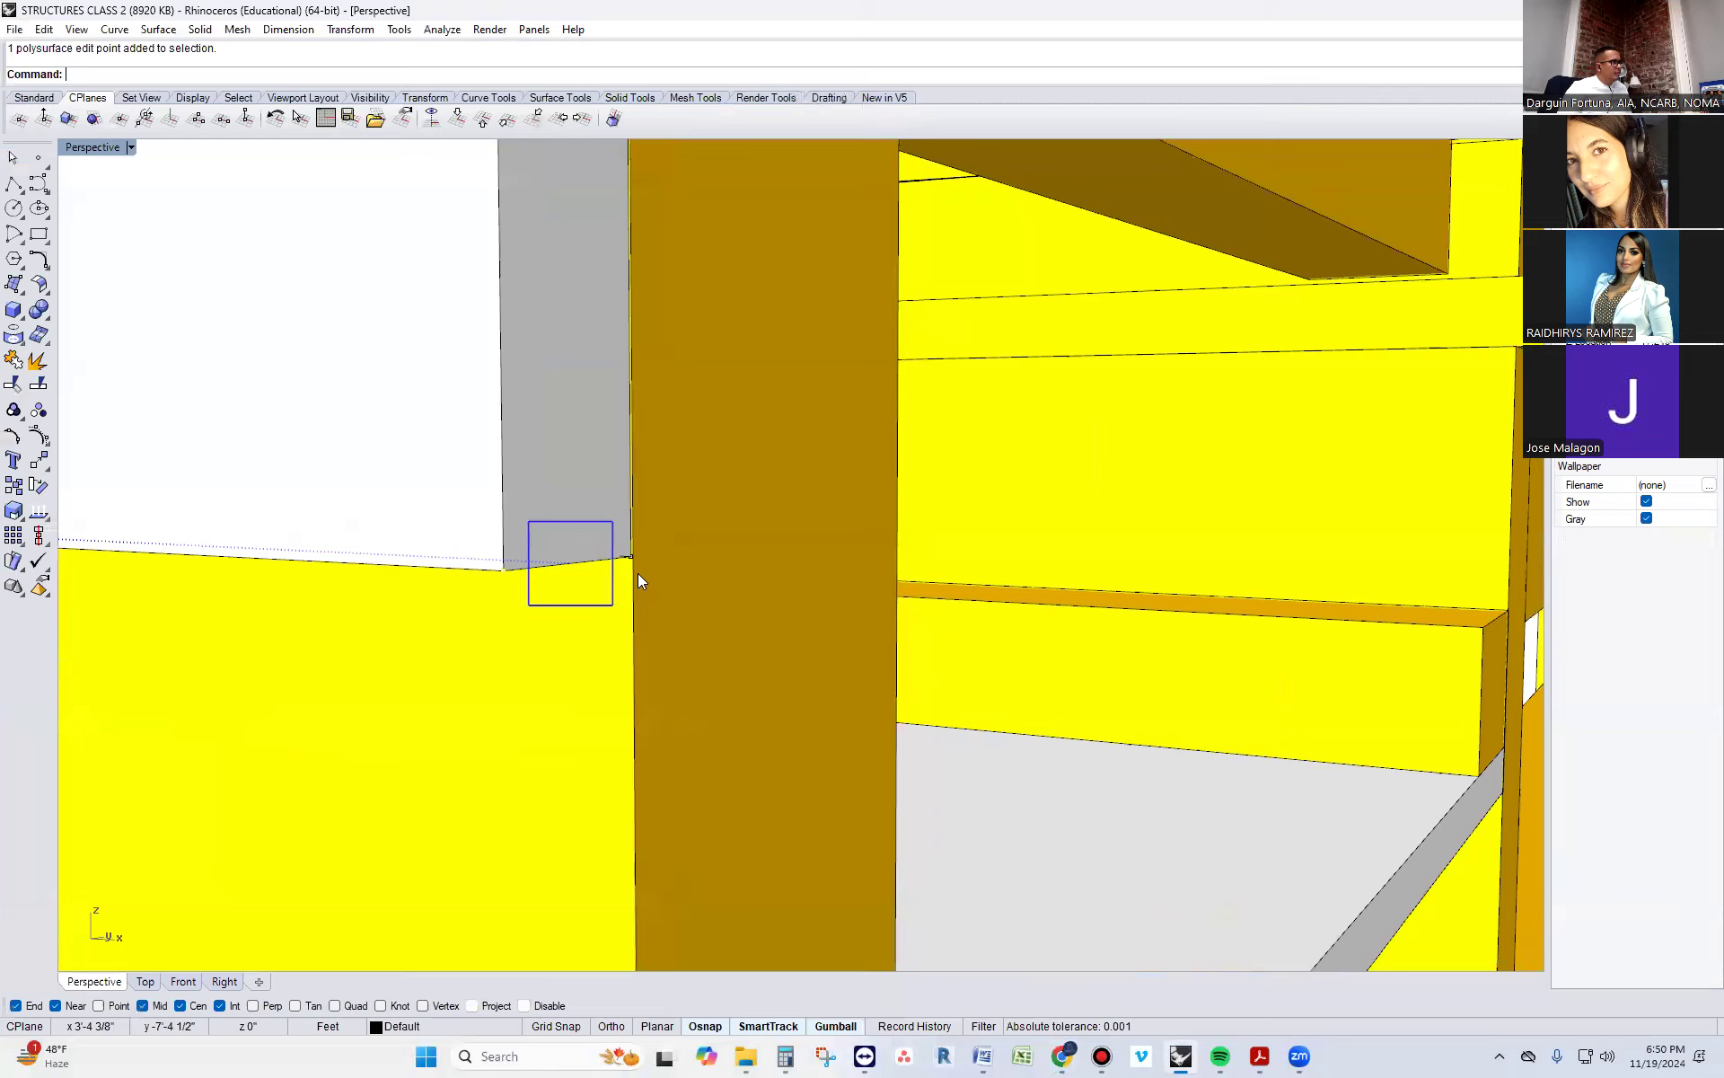
pyautogui.scroll(-6, 812, 585)
pyautogui.moveTo(325, 711); pyautogui.dragTo(1077, 545, button='right')
pyautogui.scroll(4, 1075, 539)
pyautogui.moveTo(1096, 534); pyautogui.dragTo(1094, 562)
pyautogui.press('Escape')
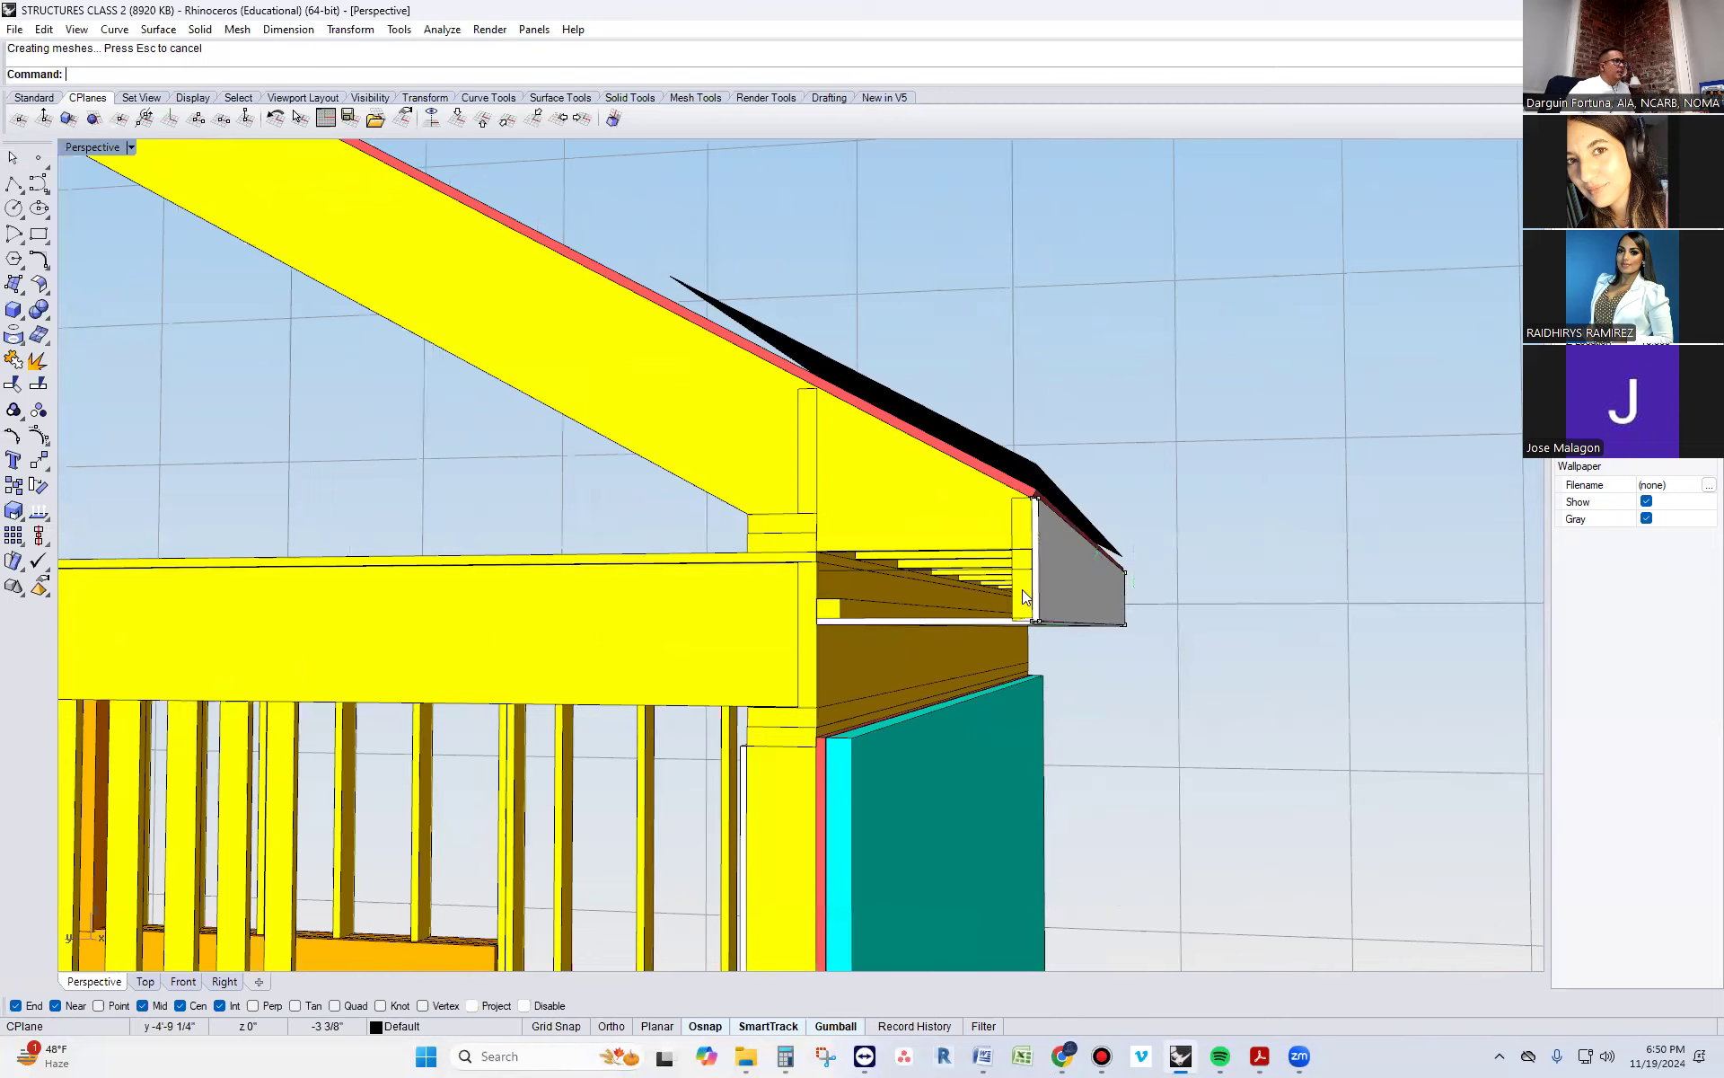
pyautogui.click(1078, 585)
pyautogui.press('Escape')
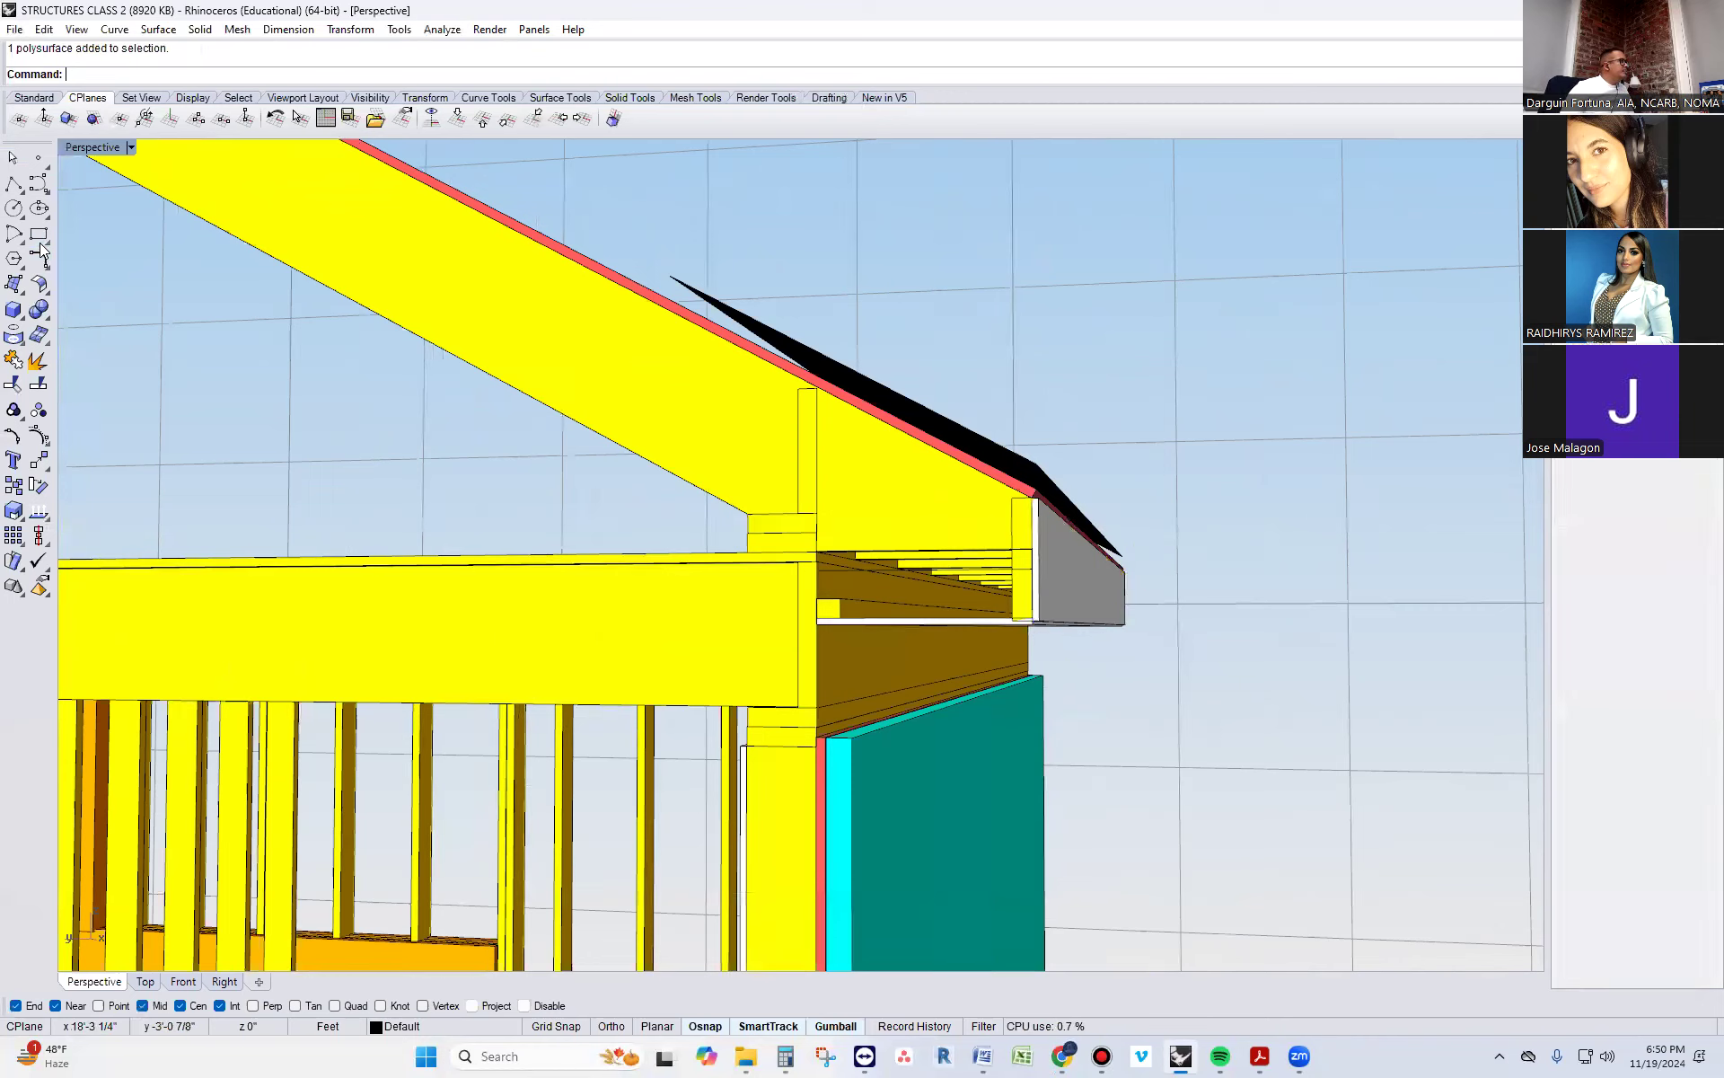
pyautogui.click(16, 189)
pyautogui.scroll(2, 1001, 490)
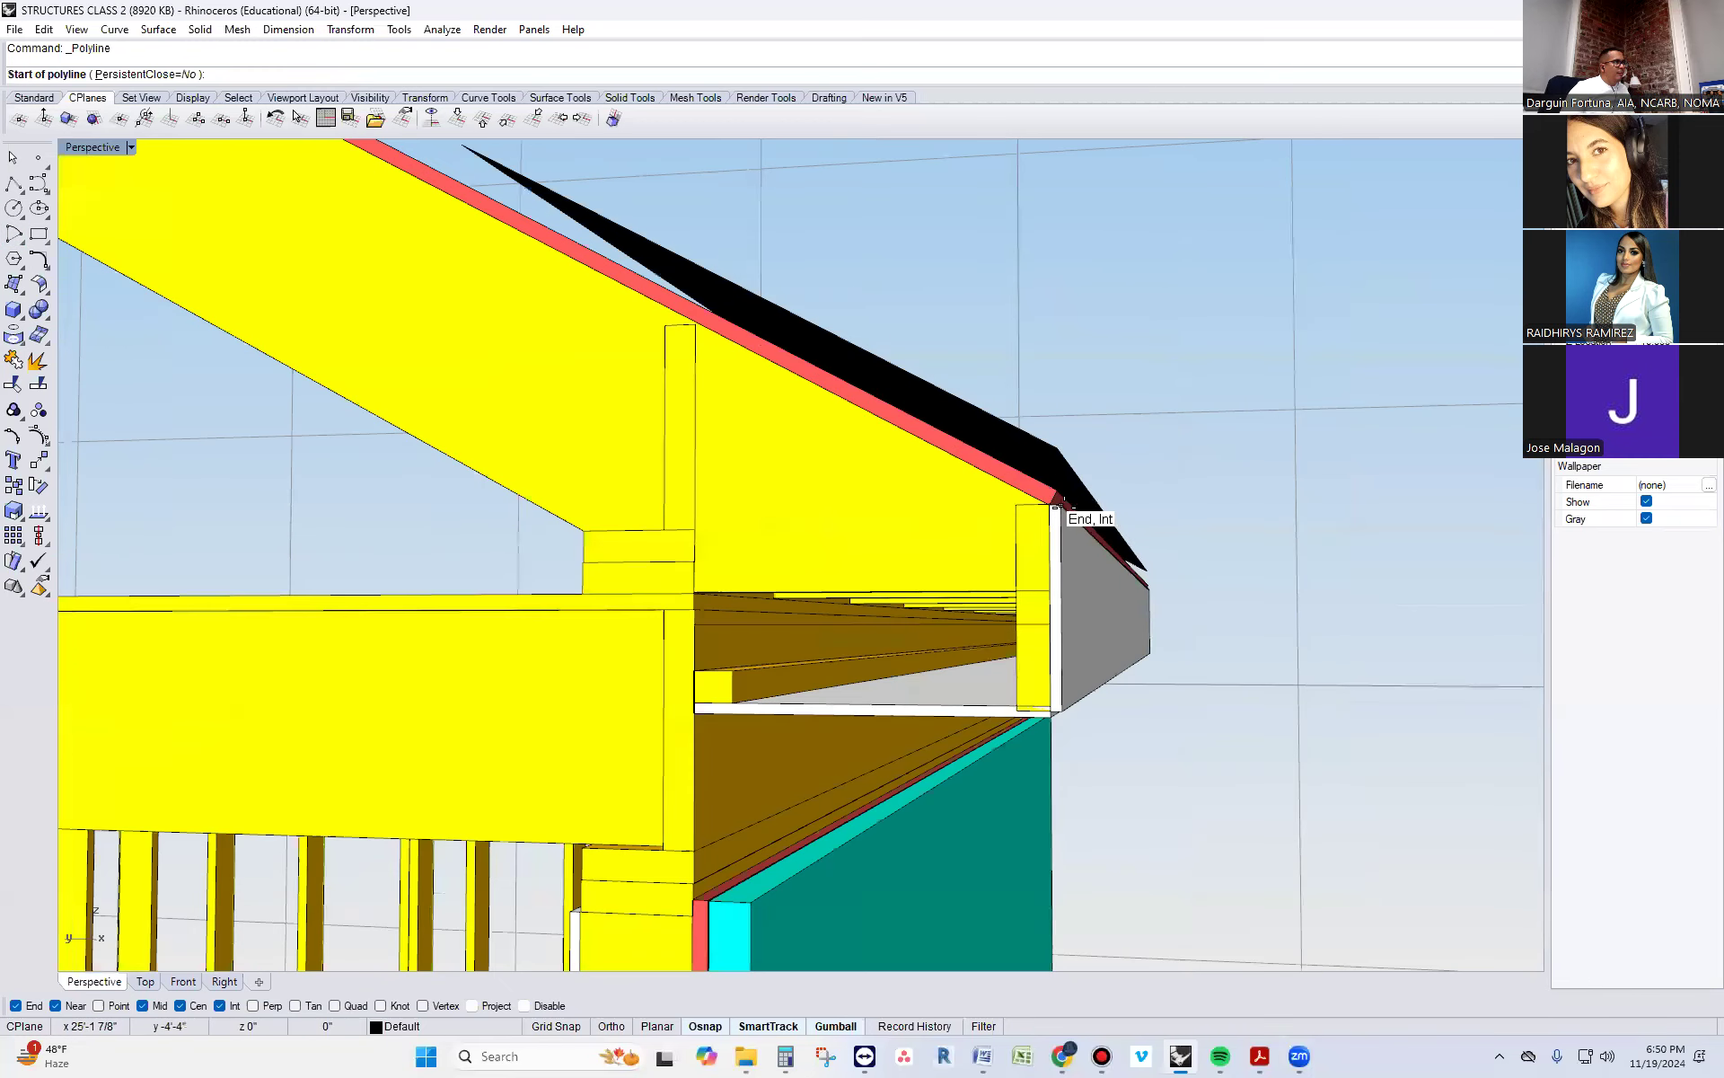
pyautogui.click(1063, 503)
pyautogui.scroll(-5, 1091, 579)
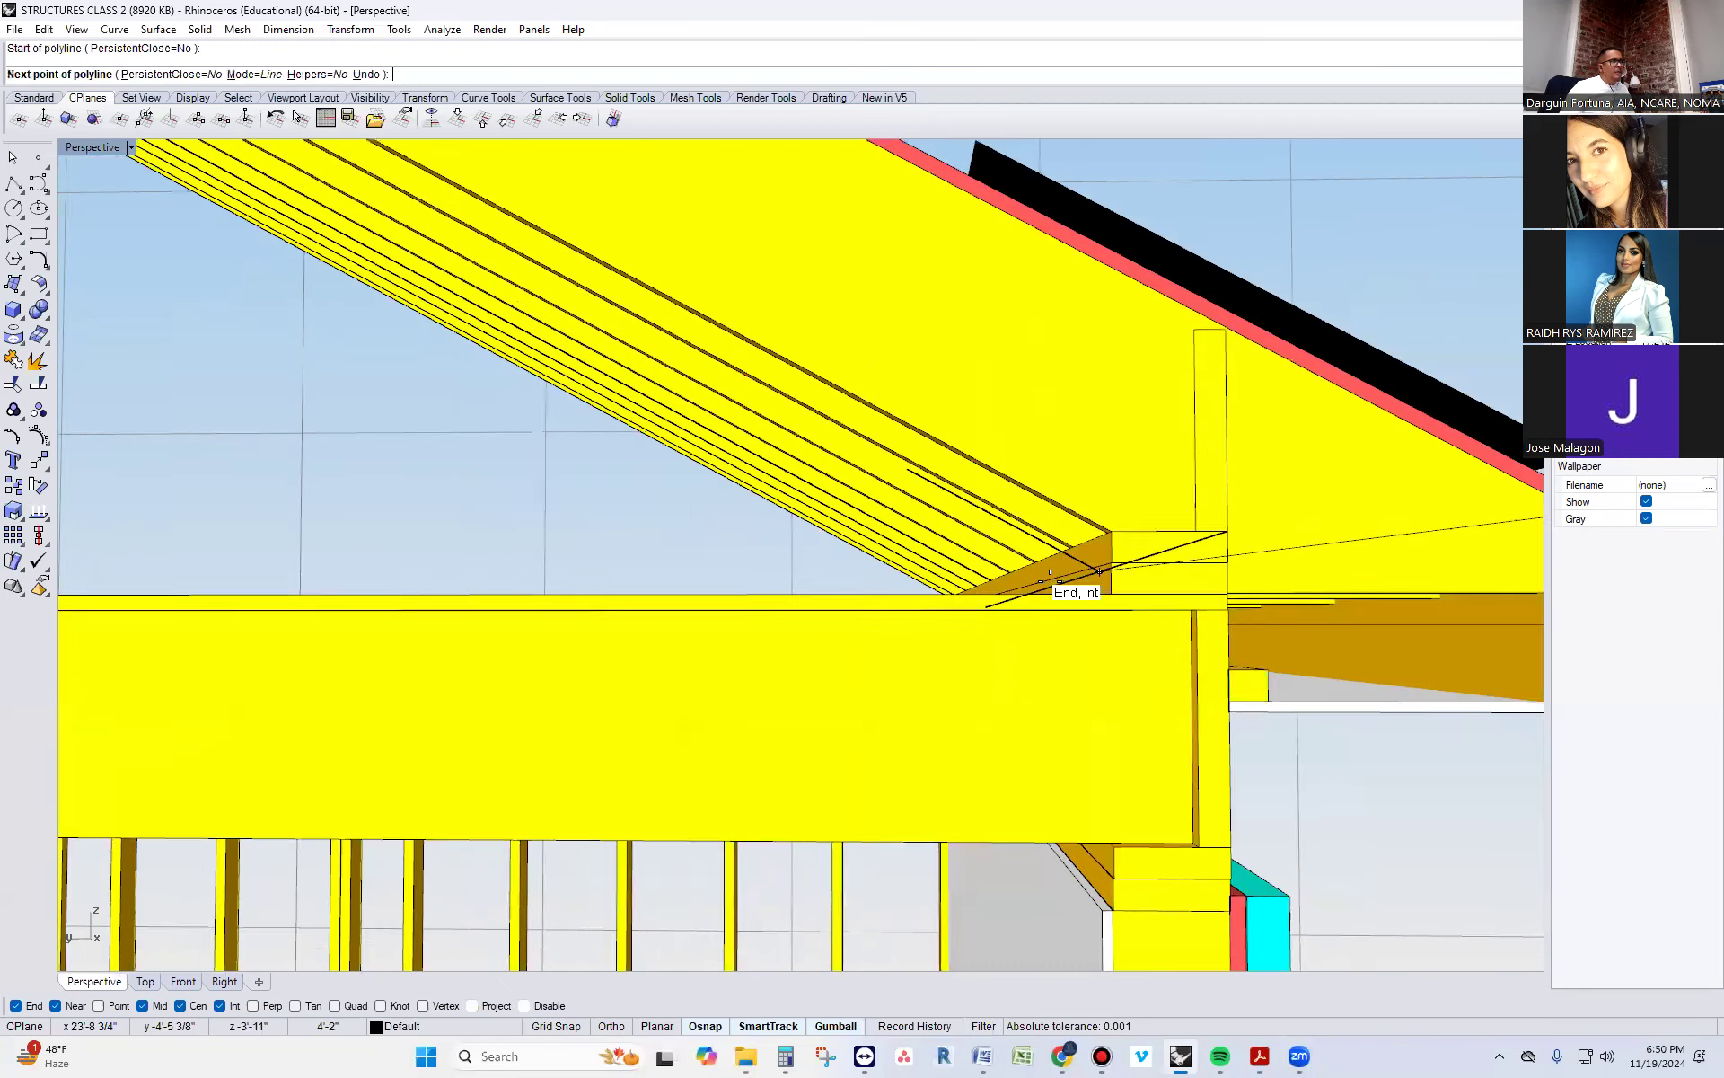
pyautogui.scroll(2, 1267, 567)
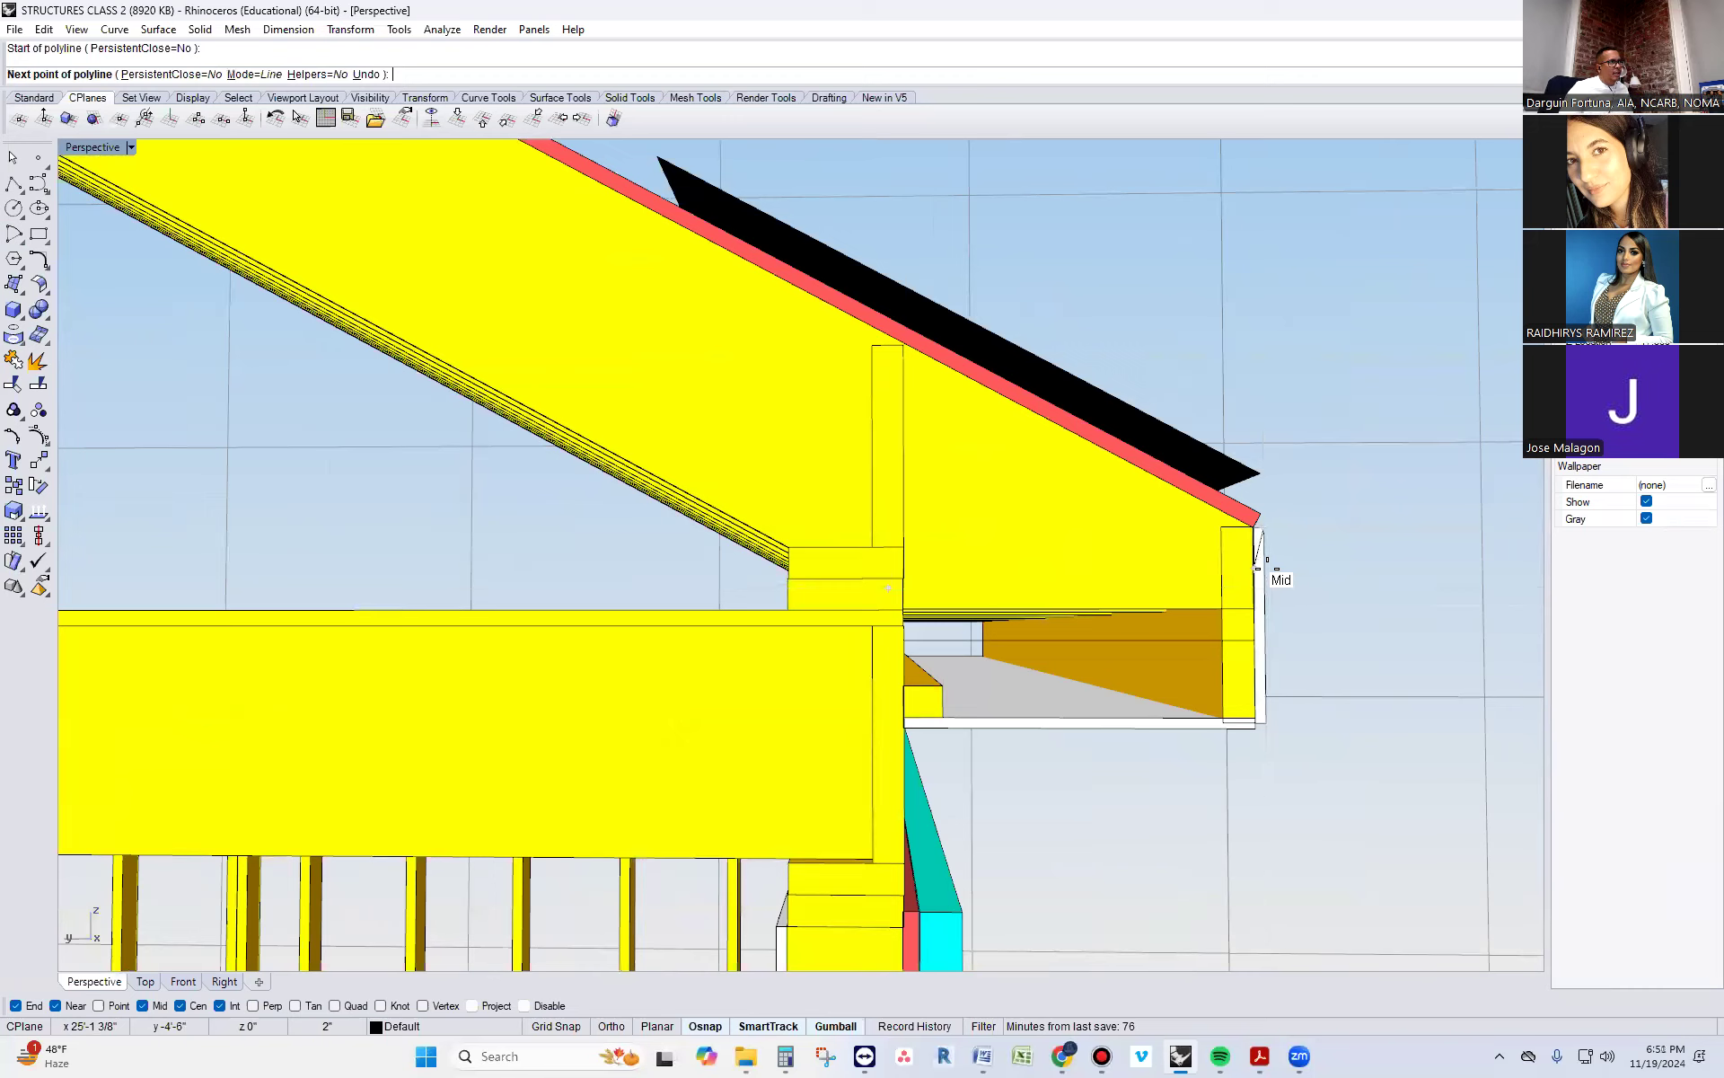
pyautogui.click(1263, 587)
pyautogui.press('Return')
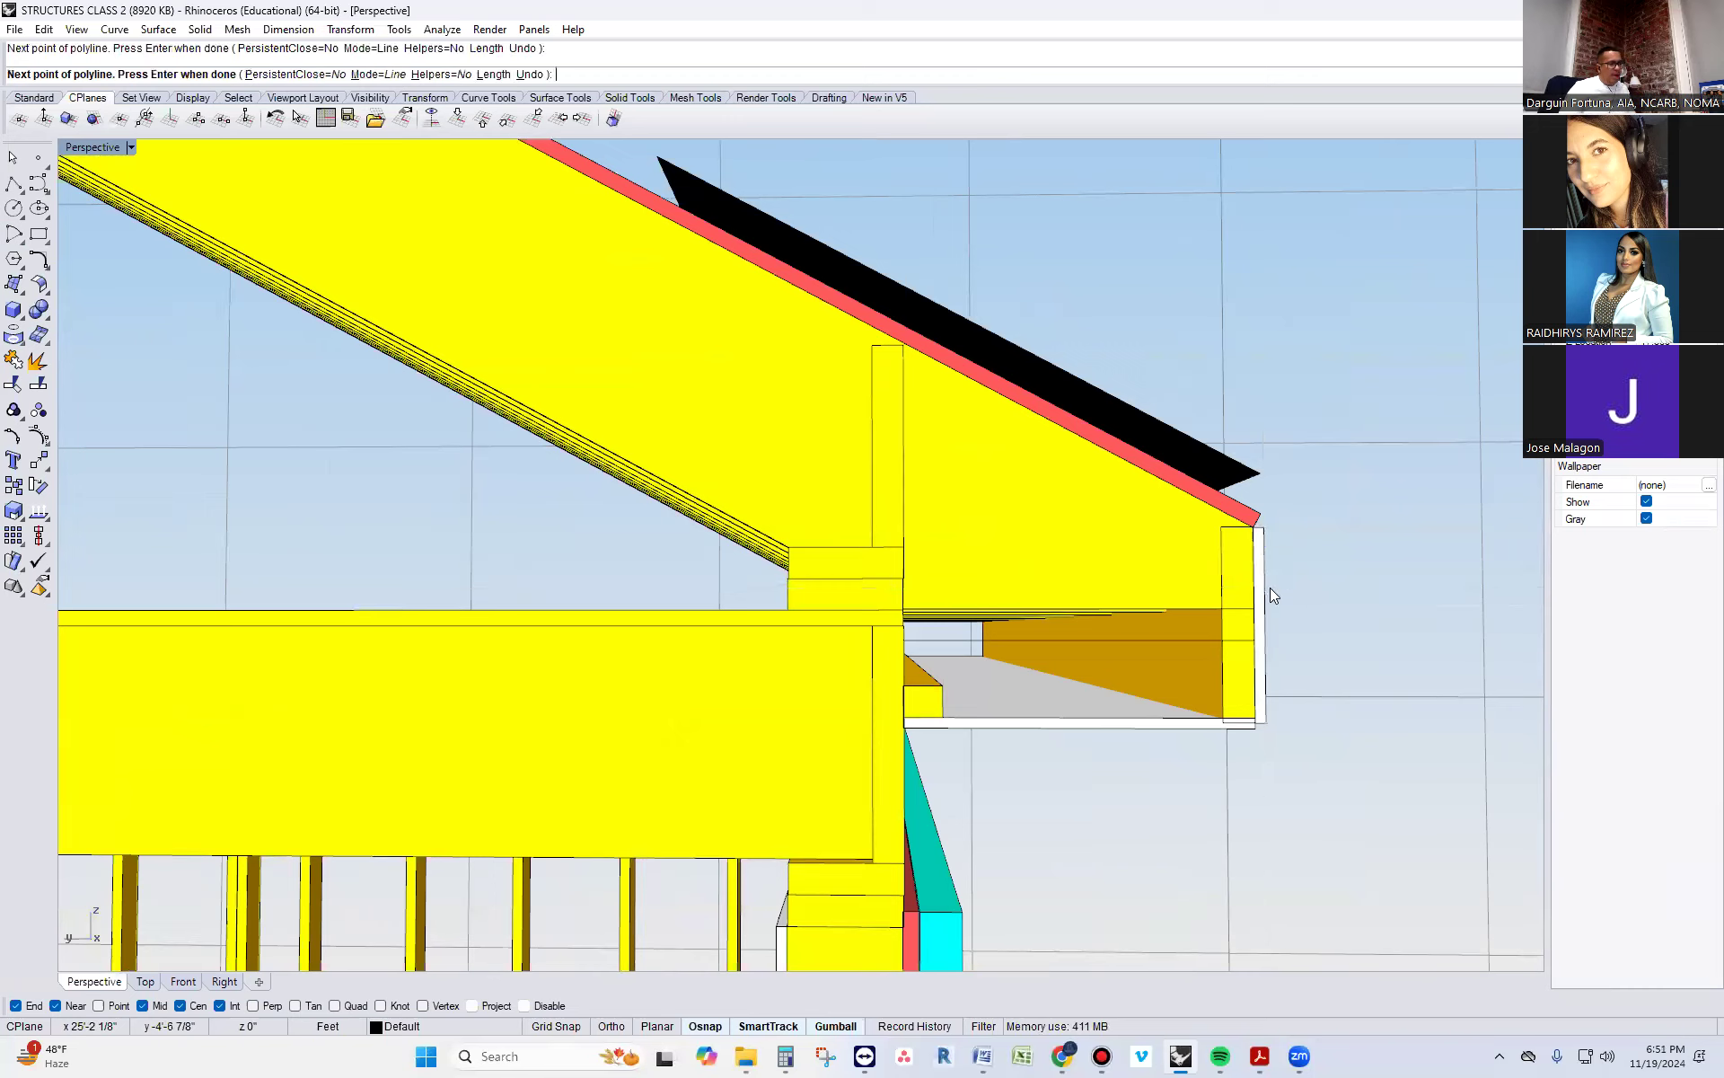
pyautogui.click(1268, 553)
pyautogui.press('Escape')
pyautogui.scroll(5, 1267, 559)
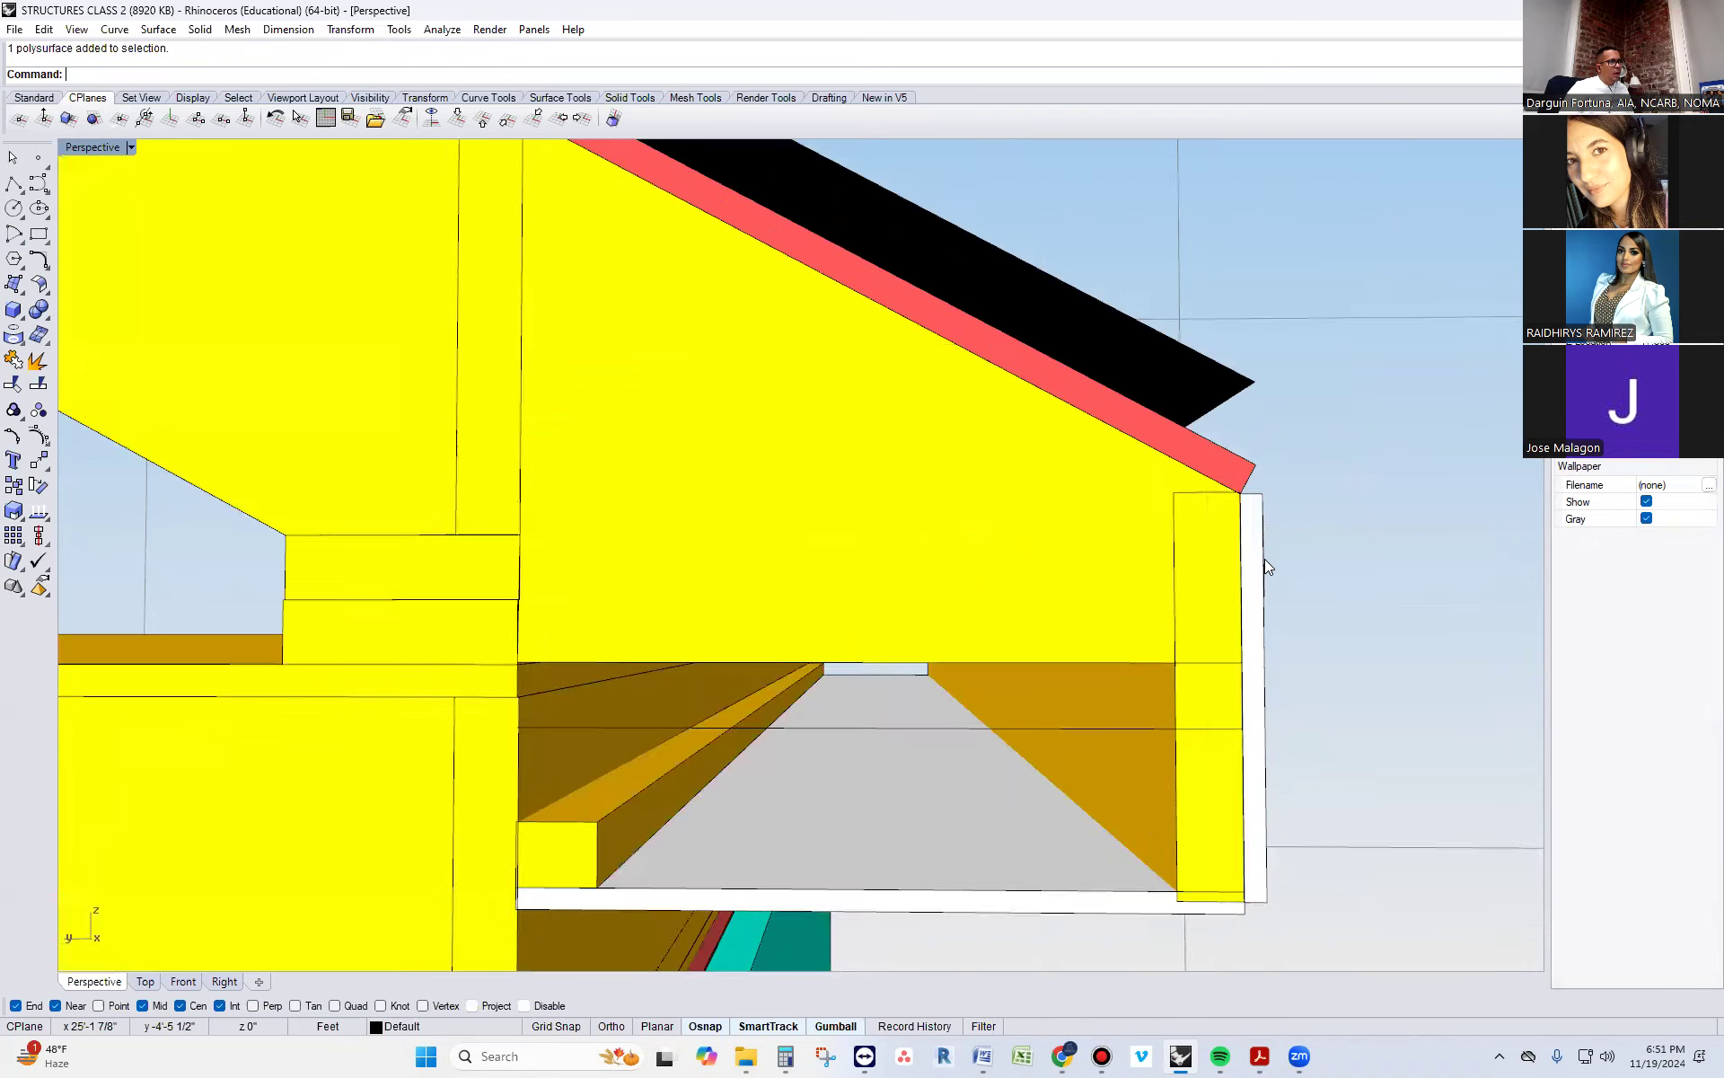
pyautogui.click(1261, 557)
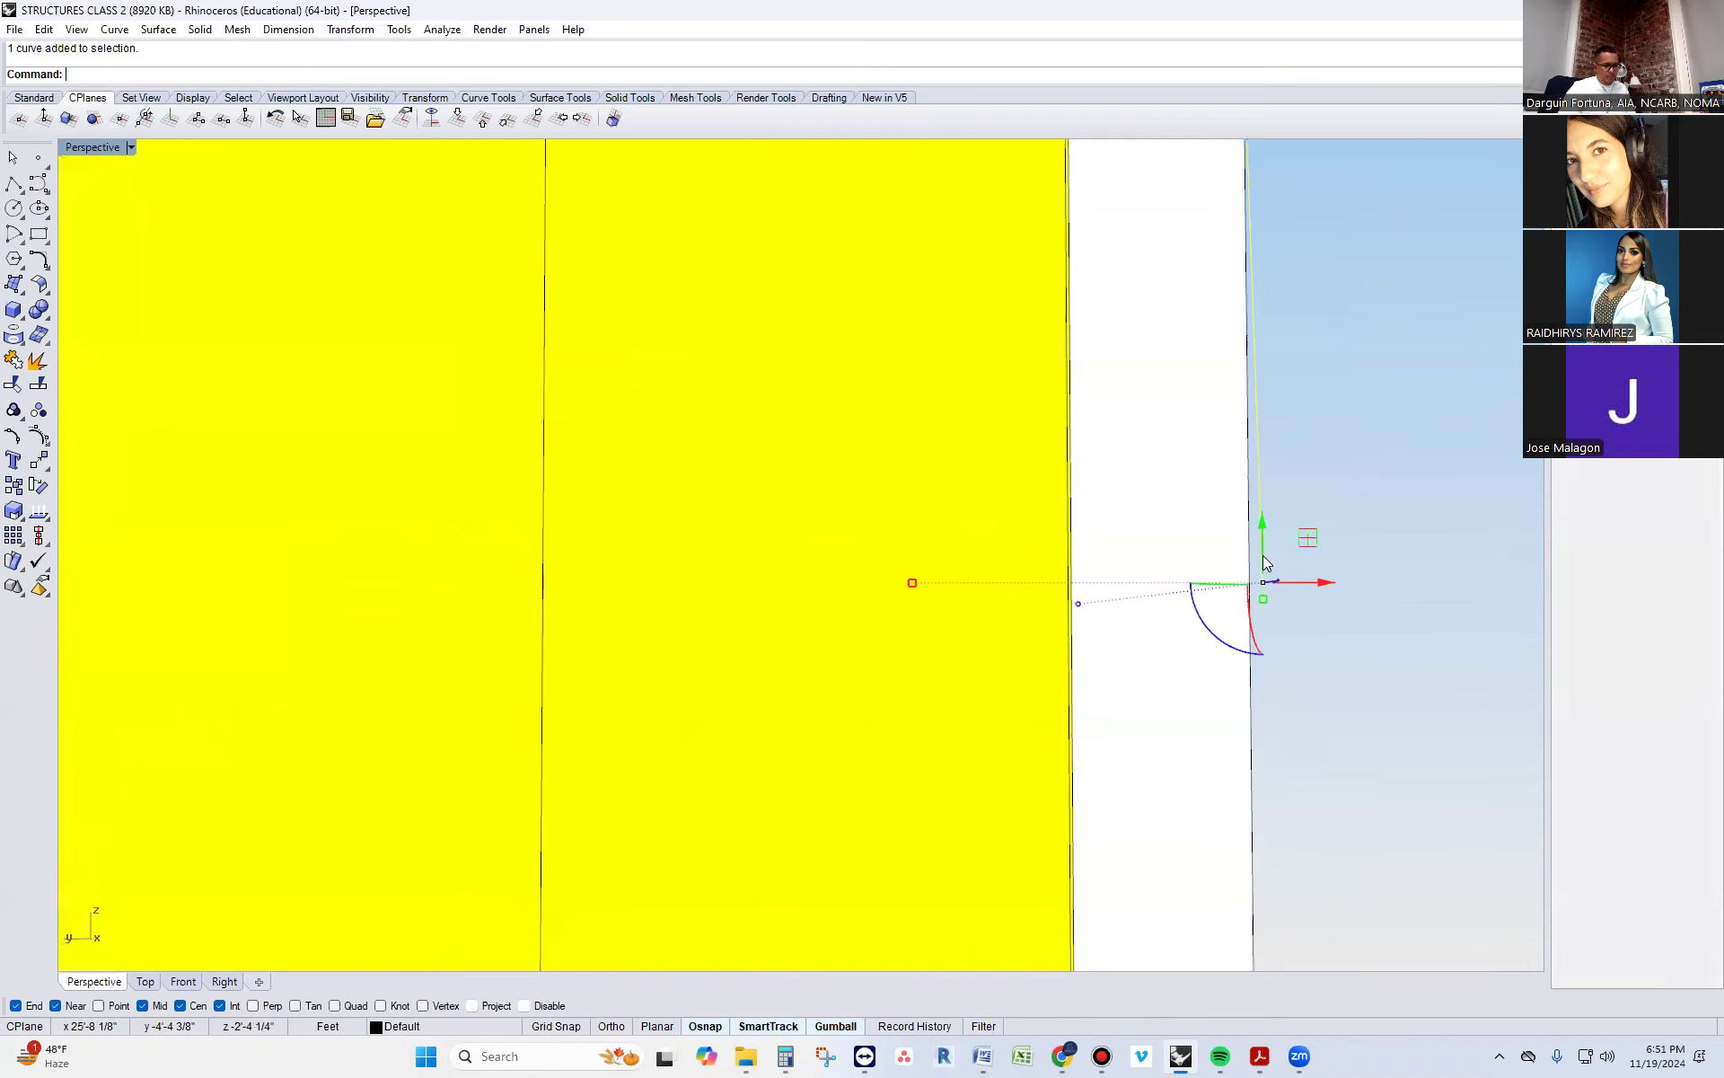
pyautogui.press('Delete')
# Draw a short vertical polyline down the fascia's outer face from its top outer corner
pyautogui.scroll(-3, 1263, 556)
pyautogui.scroll(-2, 1266, 563)
pyautogui.click(14, 183)
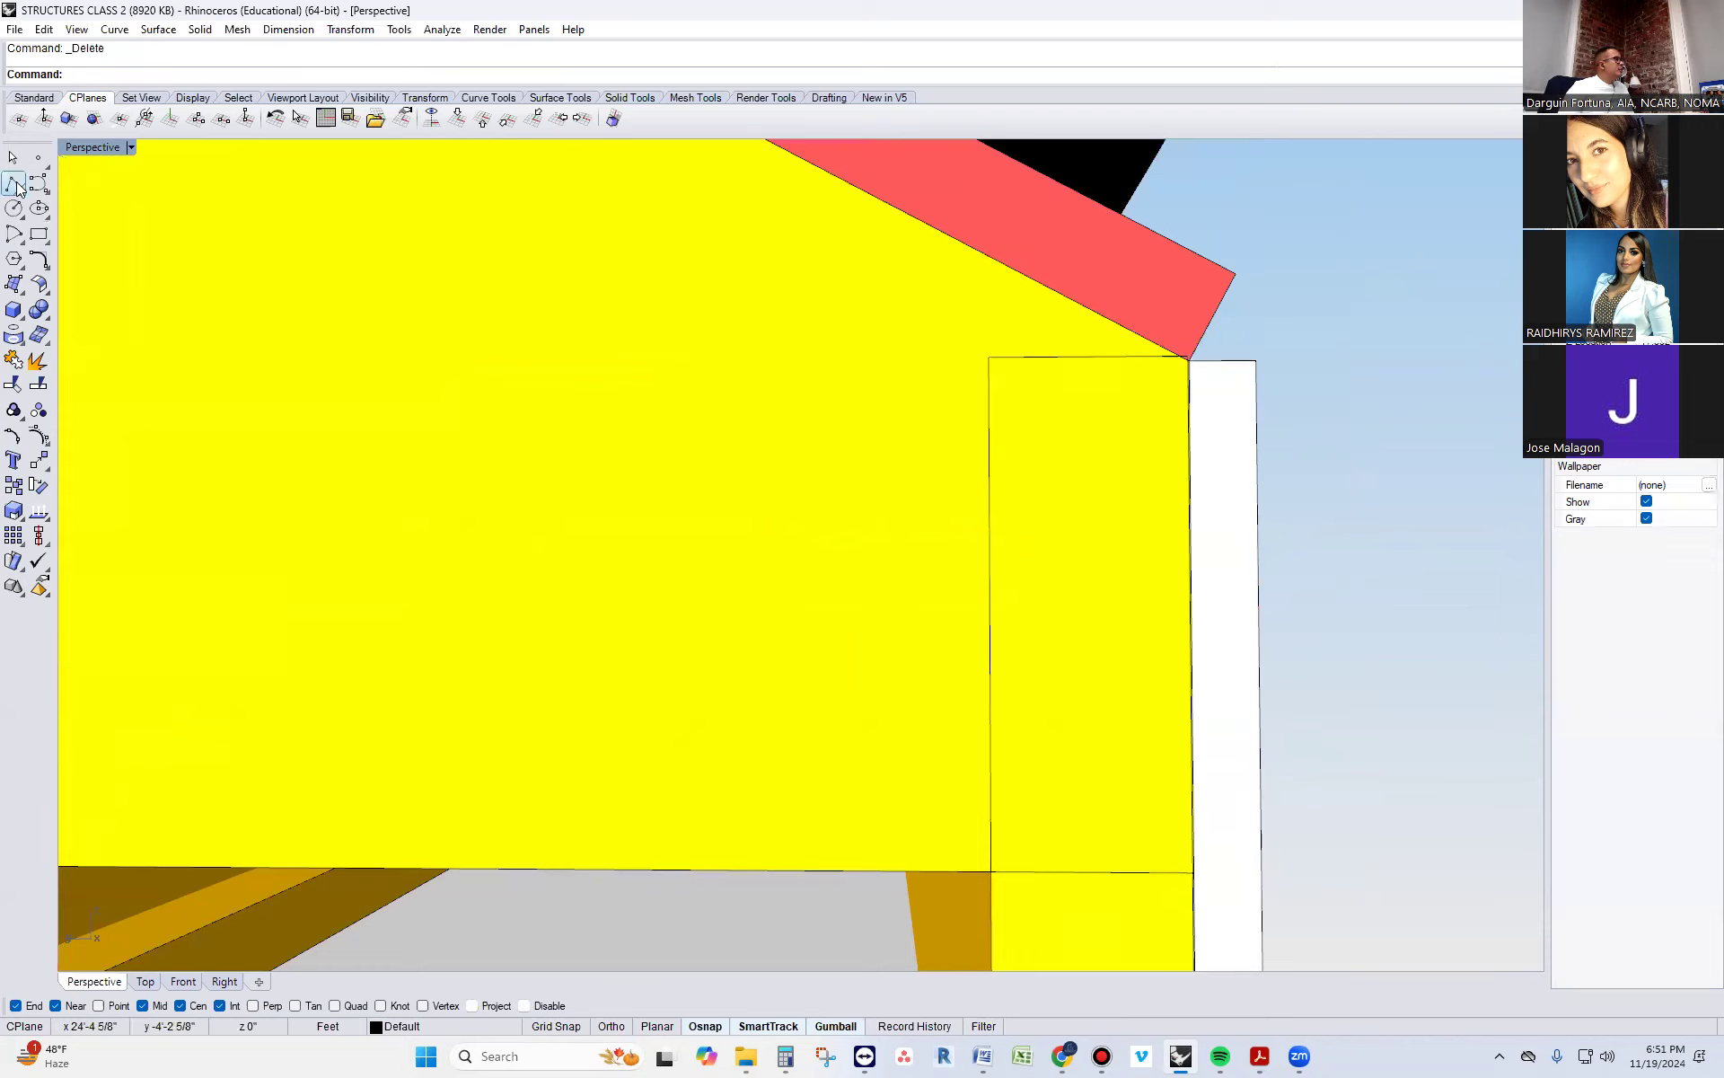
pyautogui.click(1256, 360)
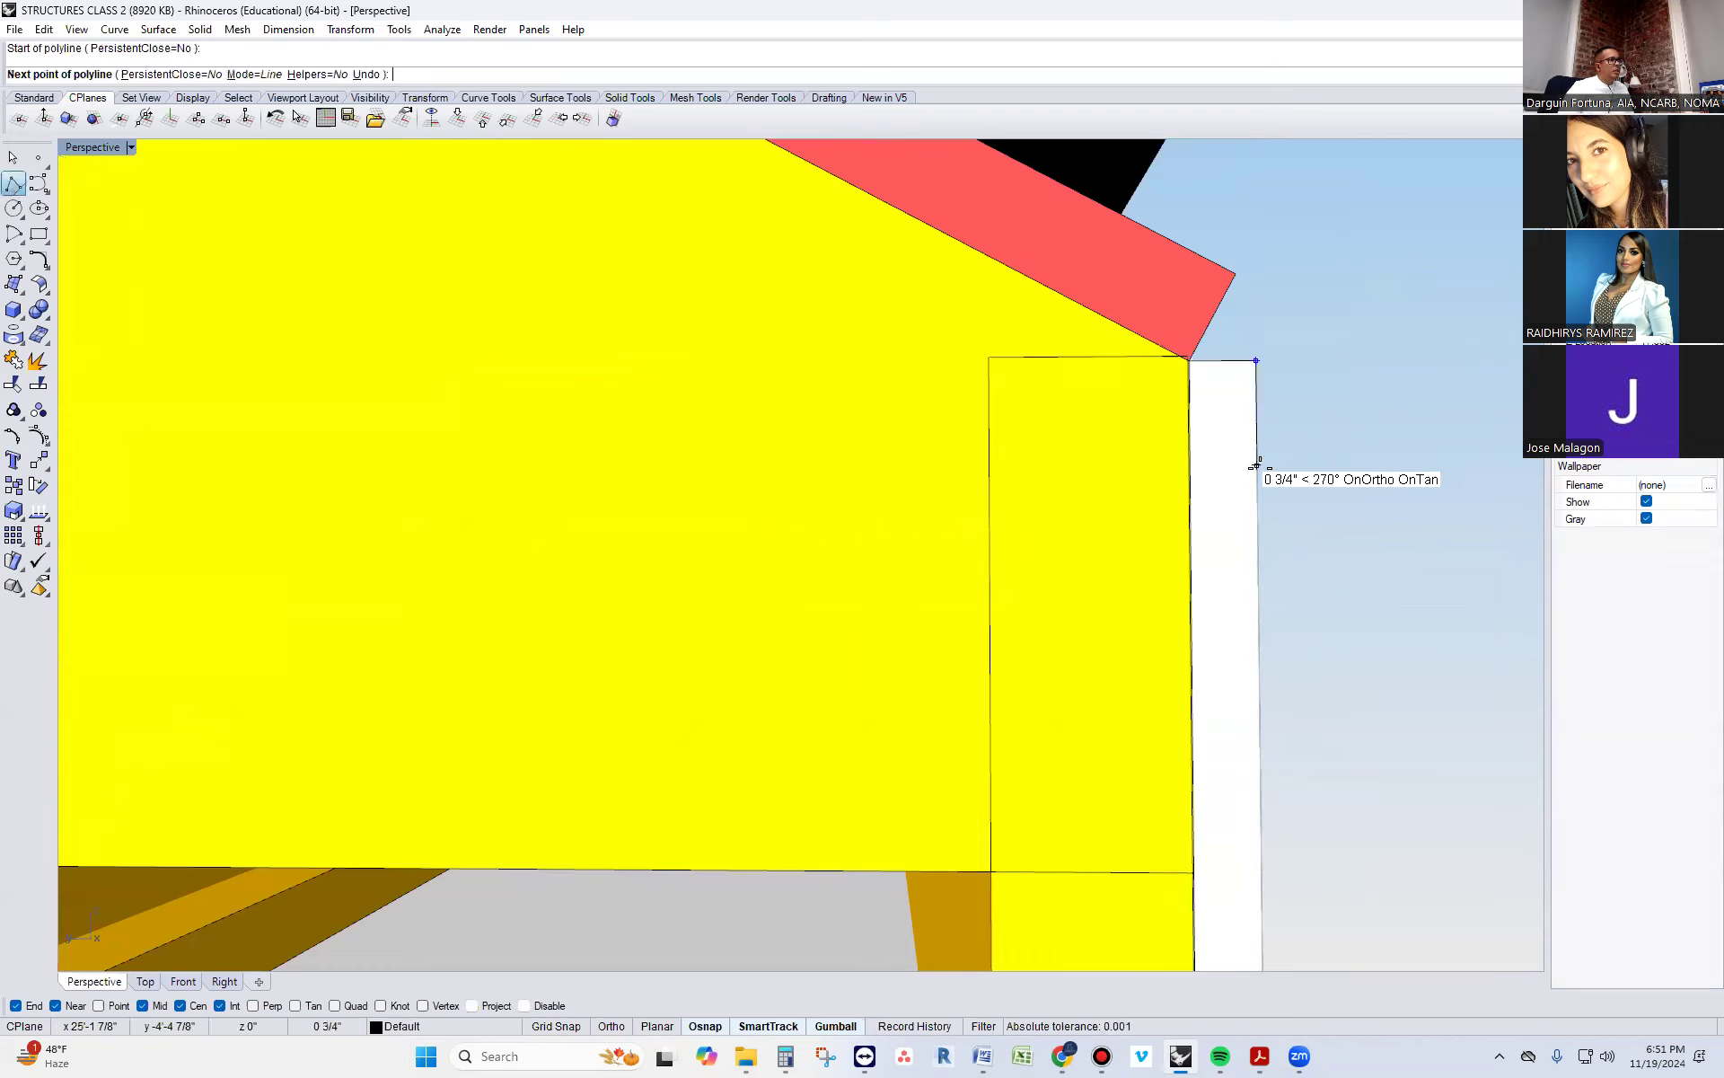
pyautogui.click(1256, 576)
pyautogui.press('Return')
# Extrude the short vertical line along the fascia to the far end of the eave
pyautogui.click(1258, 523)
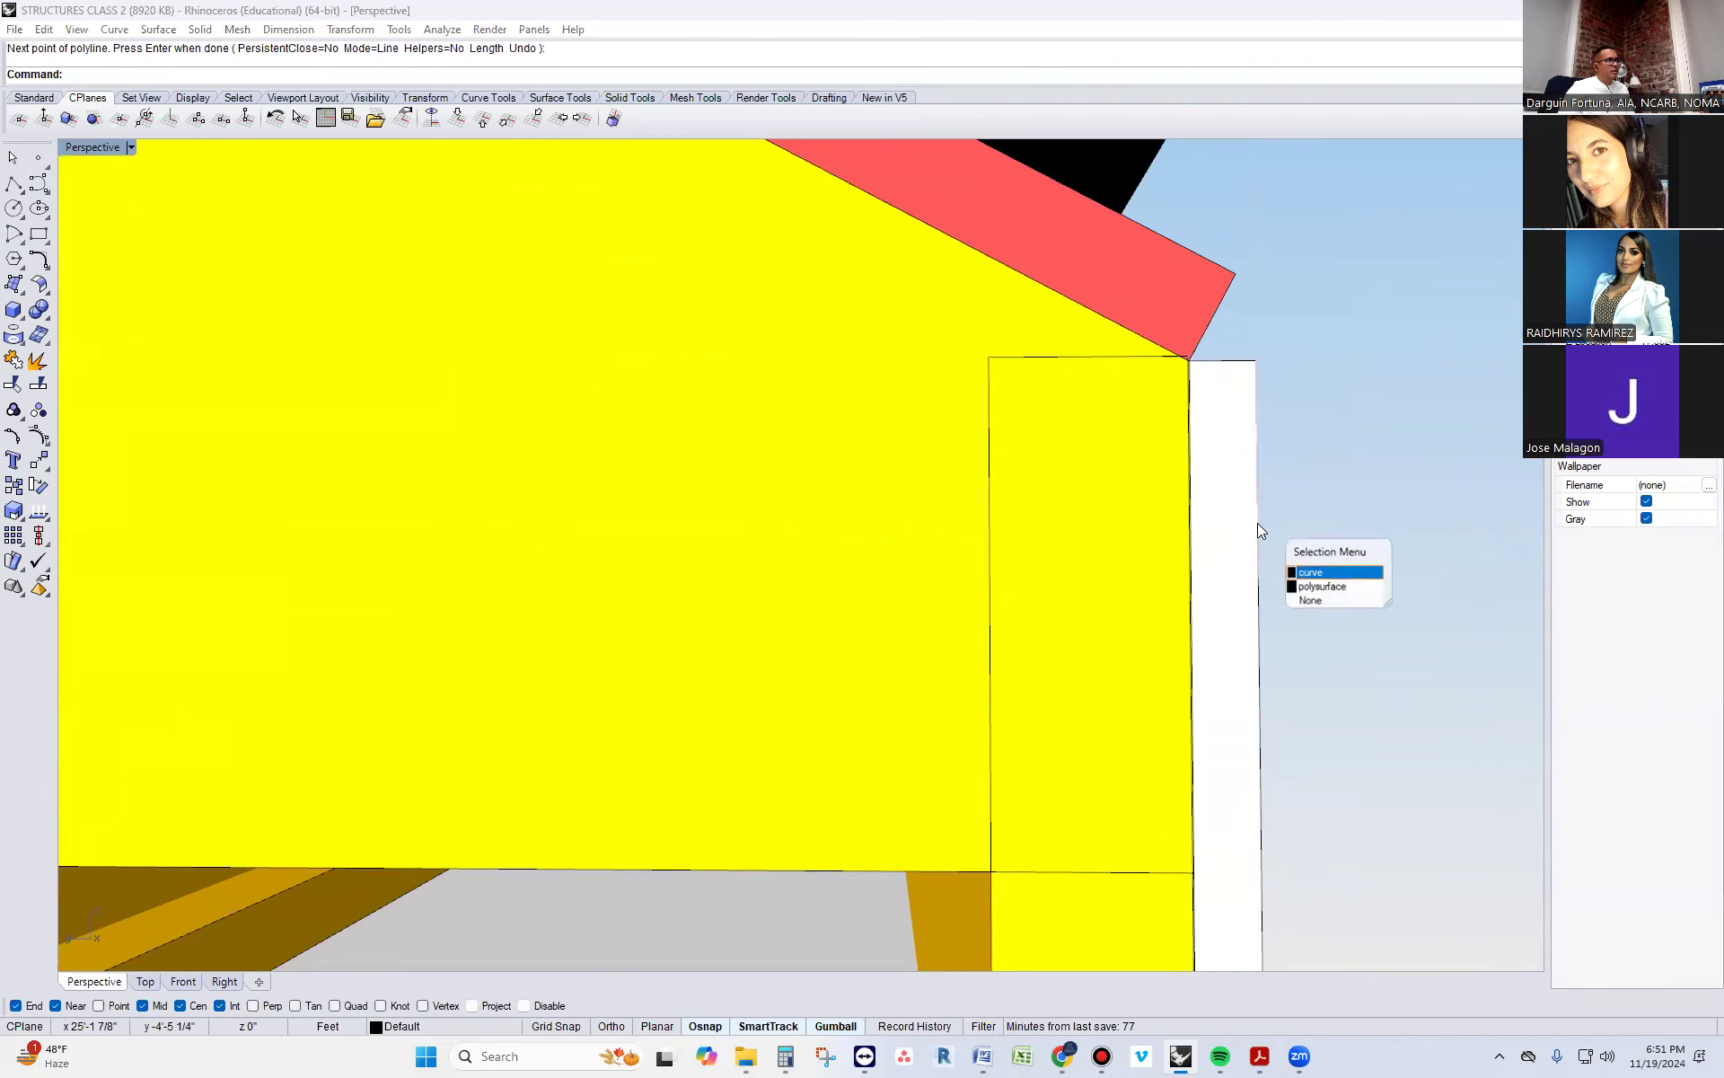
pyautogui.click(1300, 573)
pyautogui.scroll(-2, 1308, 597)
pyautogui.moveTo(1307, 596); pyautogui.dragTo(1119, 667, button='right')
pyautogui.press('Return')
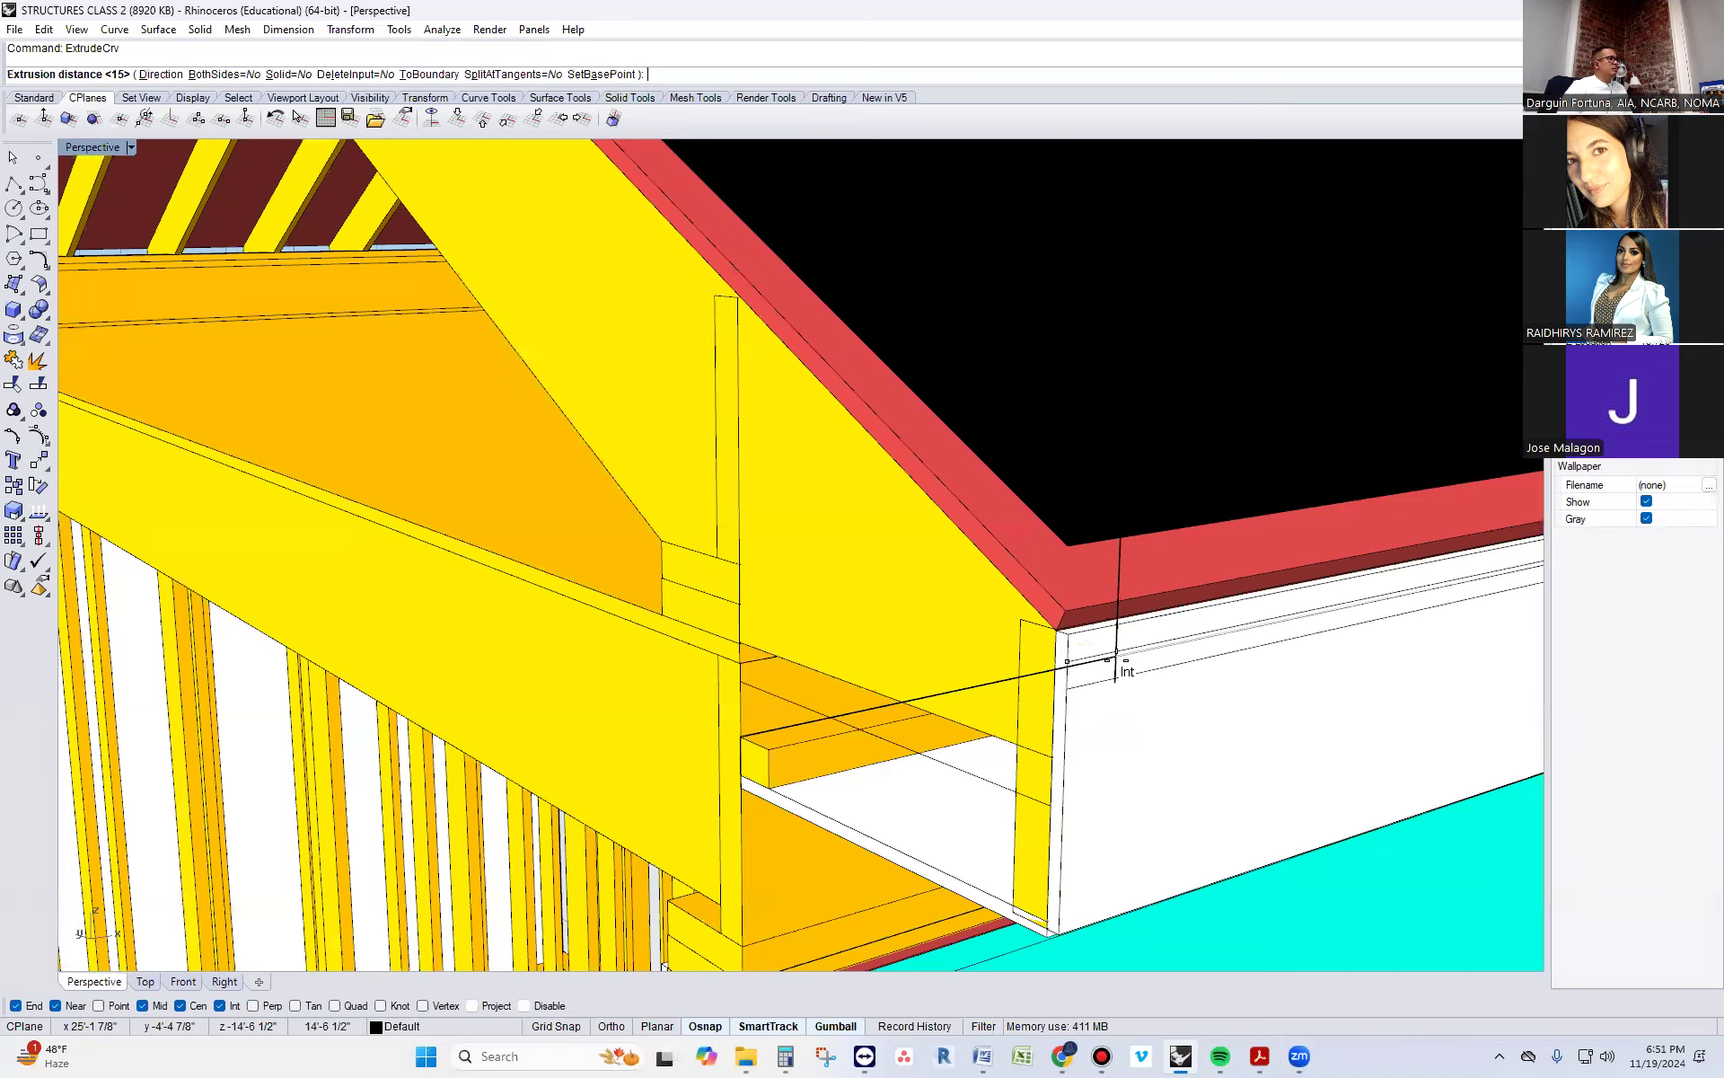
pyautogui.scroll(-5, 1060, 678)
pyautogui.scroll(6, 1216, 616)
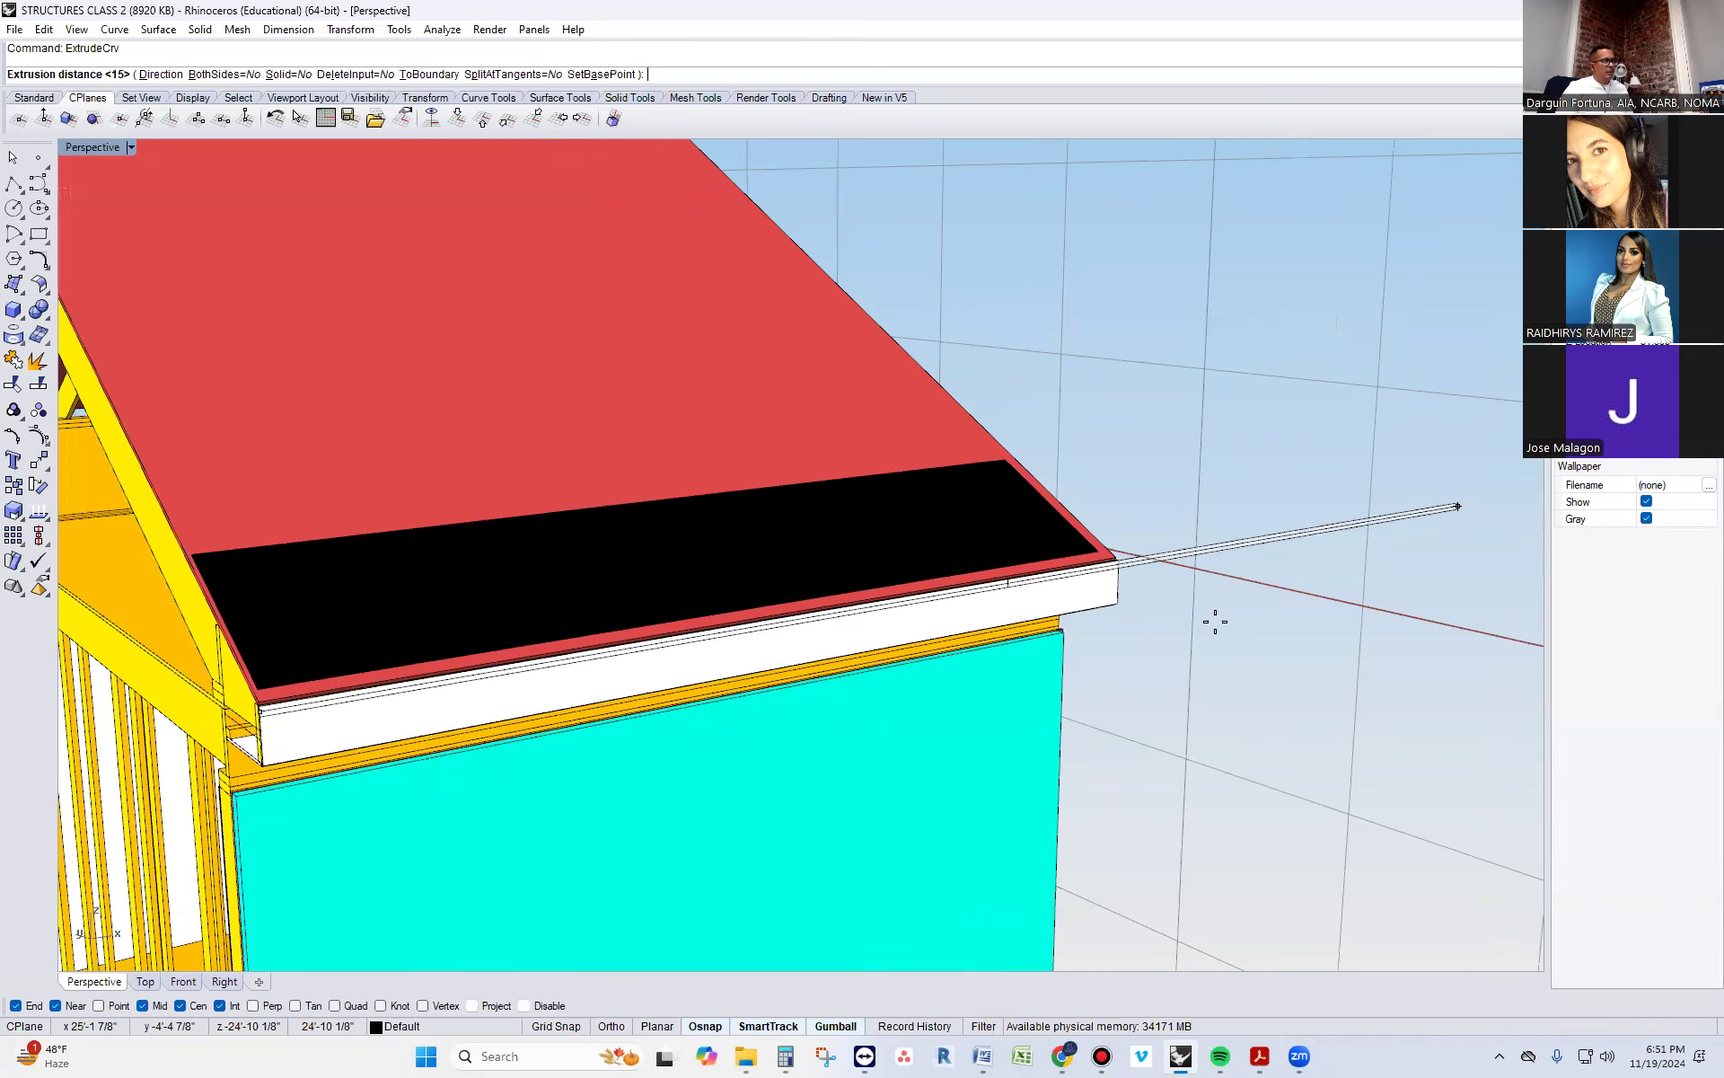
pyautogui.click(1067, 604)
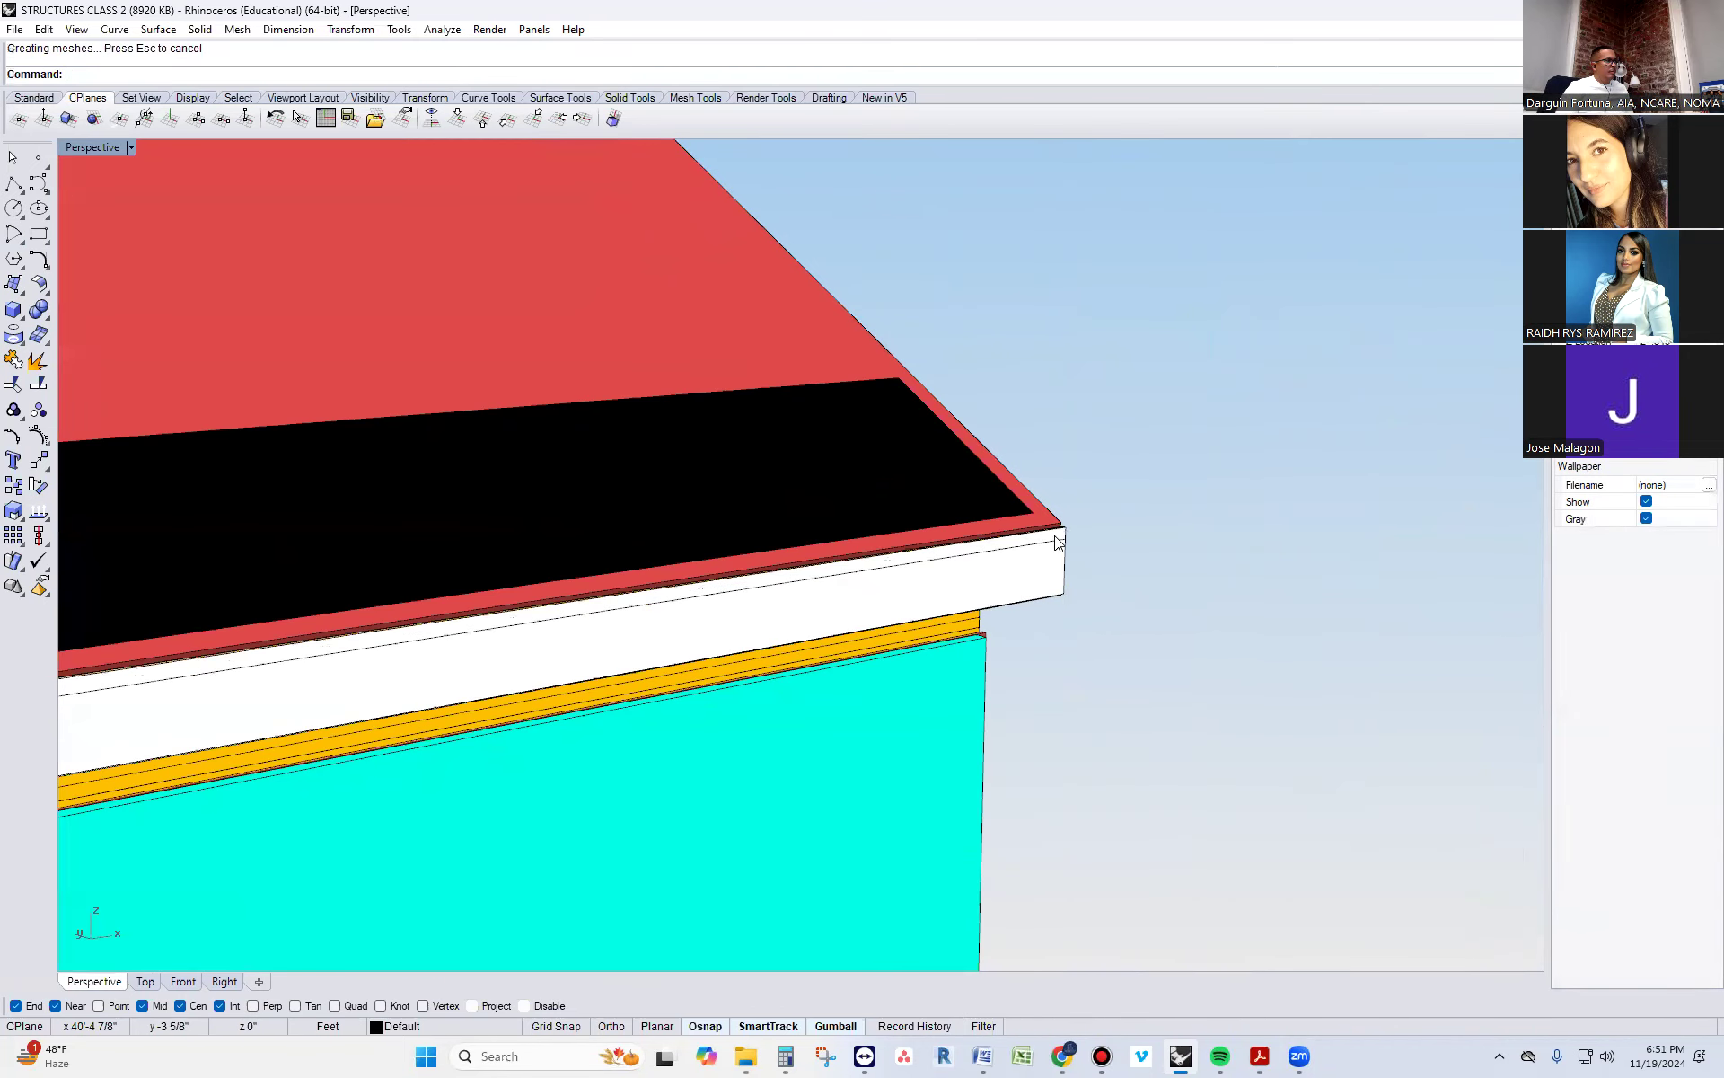
# Offset the narrow extruded surface outward into a solid build-out strip along the top of the fascia
pyautogui.click(1057, 543)
pyautogui.click(1108, 599)
pyautogui.write('OffsetSrf')
pyautogui.press('Return')
pyautogui.press('Return')
pyautogui.press('Escape')
# Inspect the fascia build-out in profile and compare it with the Eaves Terminology section detail in the browser
pyautogui.scroll(-3, 1105, 593)
pyautogui.moveTo(943, 562); pyautogui.dragTo(1065, 511, button='right')
pyautogui.scroll(-2, 1065, 512)
pyautogui.scroll(4, 669, 641)
pyautogui.moveTo(629, 631); pyautogui.dragTo(801, 500, button='right')
pyautogui.scroll(2, 672, 589)
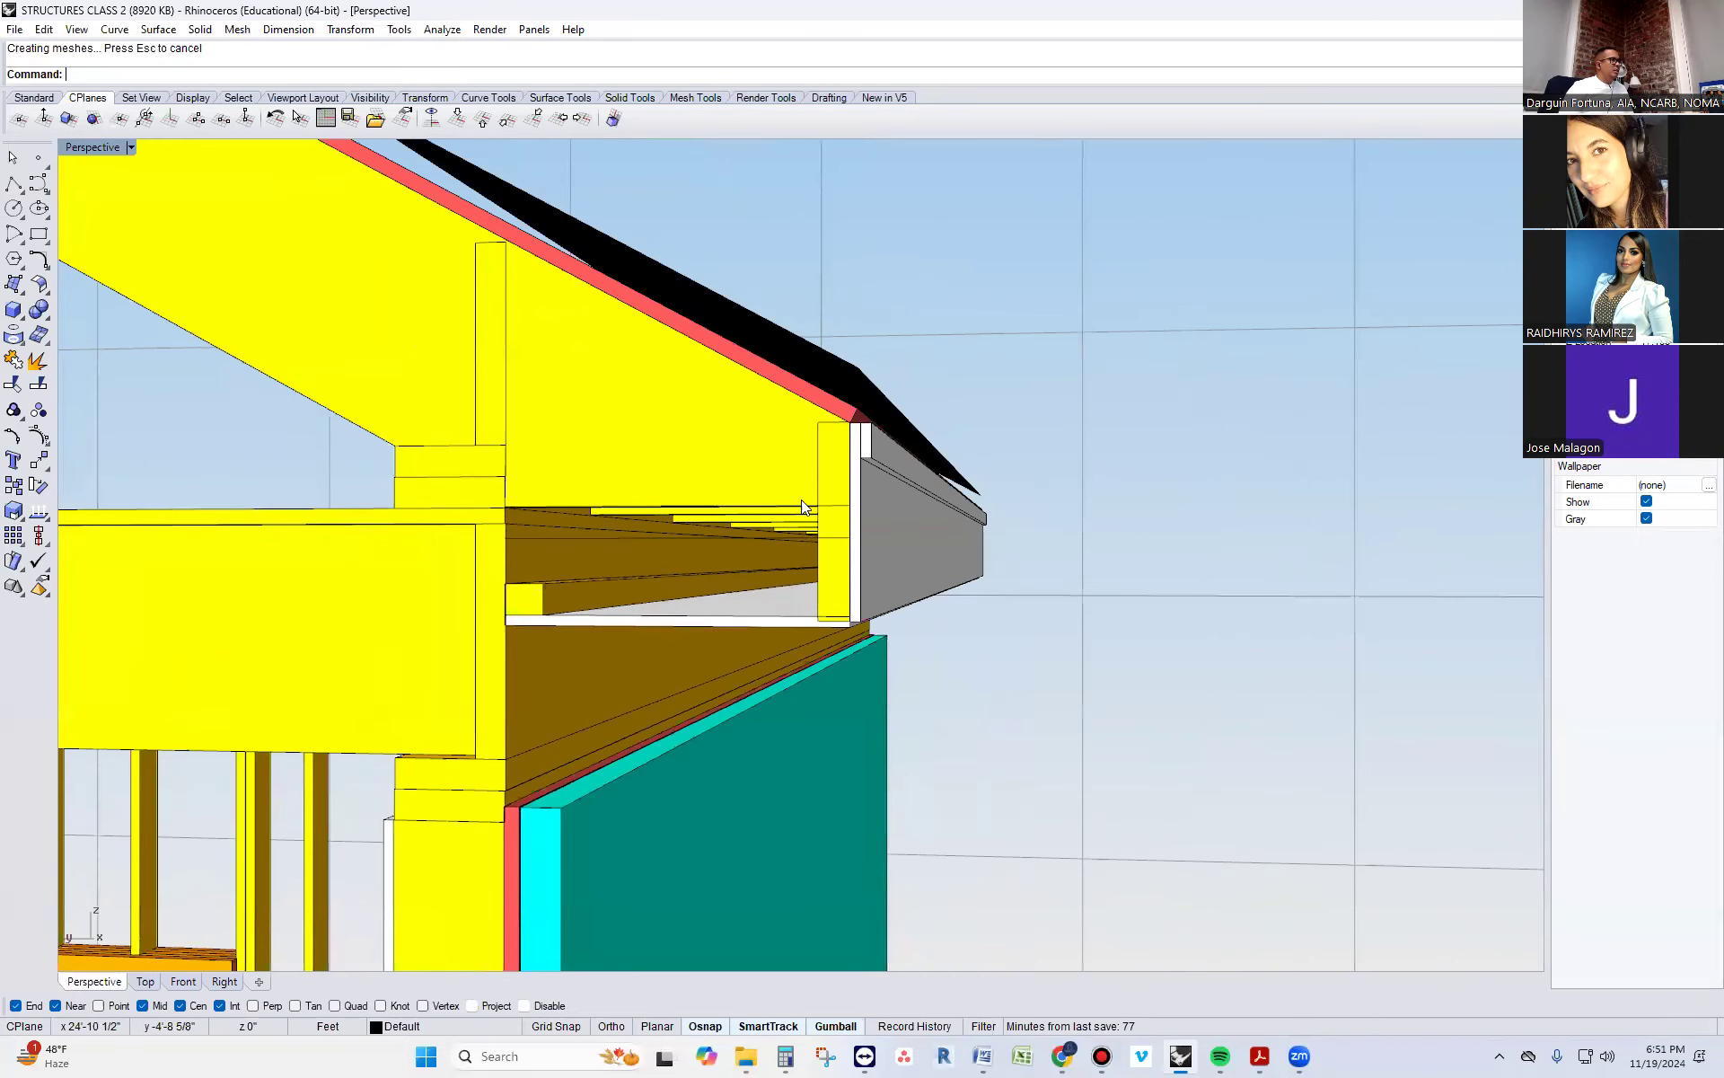
pyautogui.click(867, 447)
pyautogui.click(1239, 594)
pyautogui.moveTo(1240, 594); pyautogui.dragTo(1249, 591, button='right')
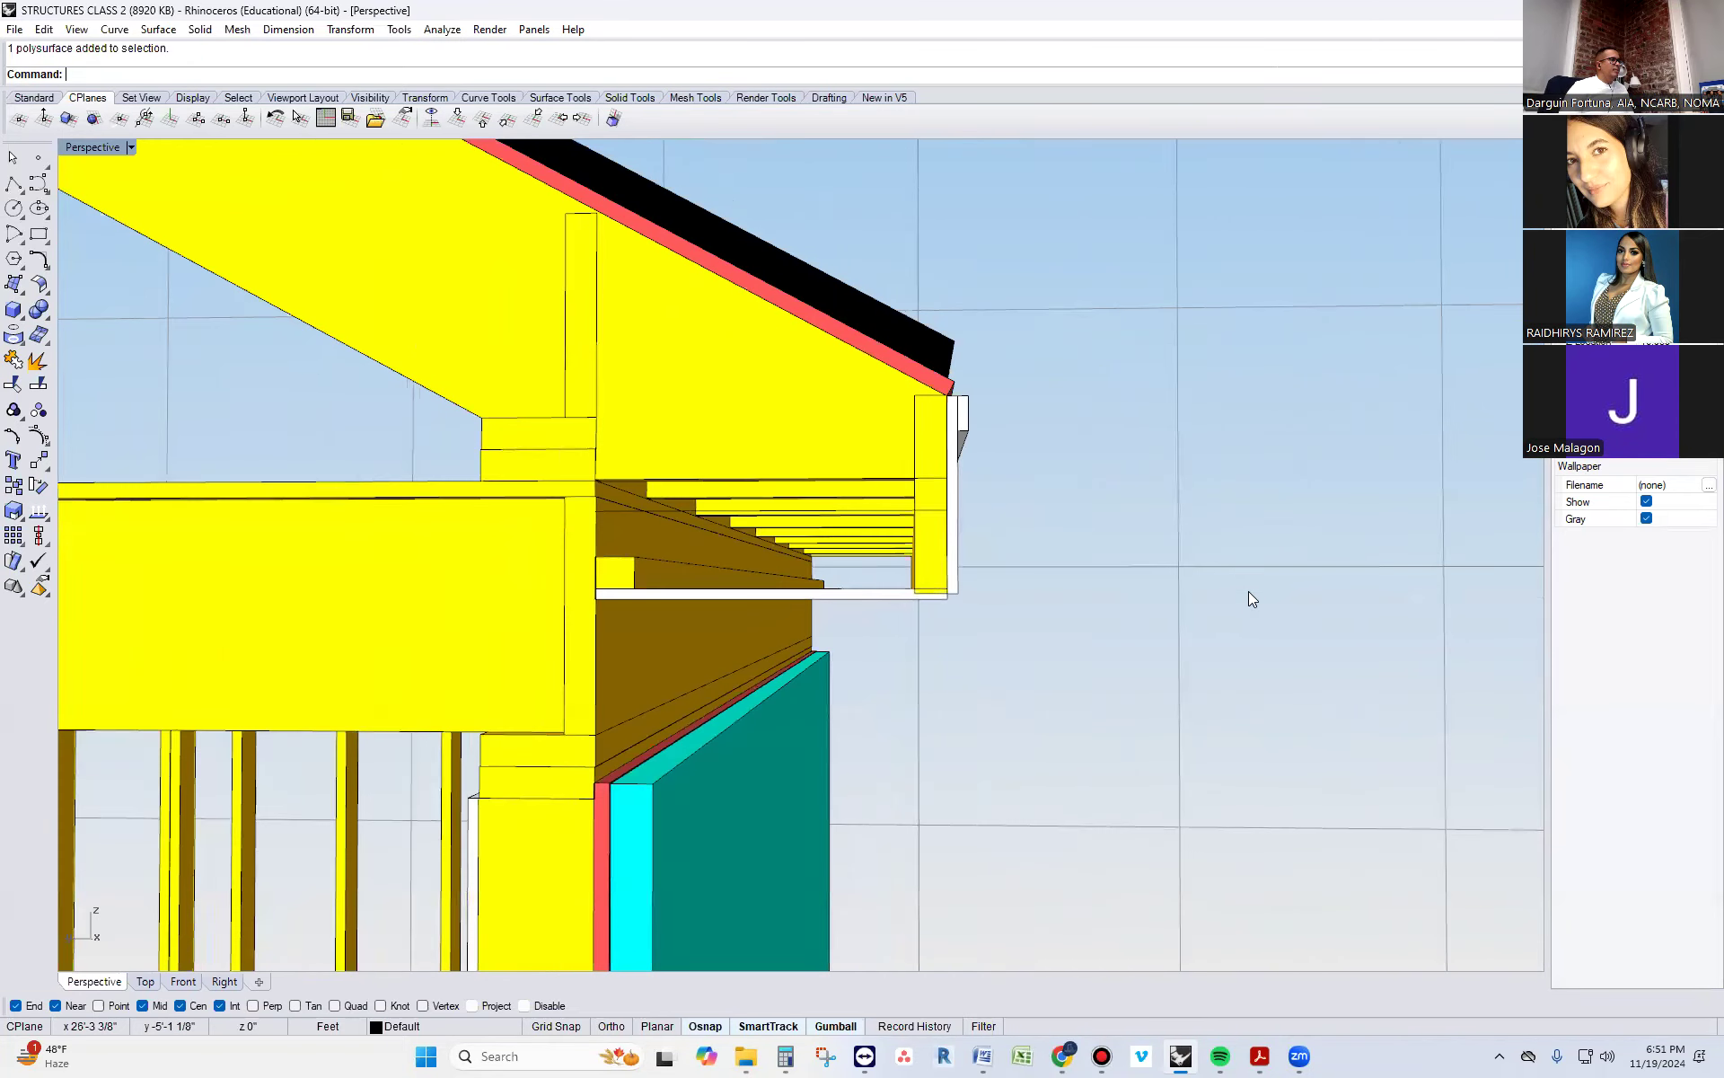
pyautogui.moveTo(1062, 1056)
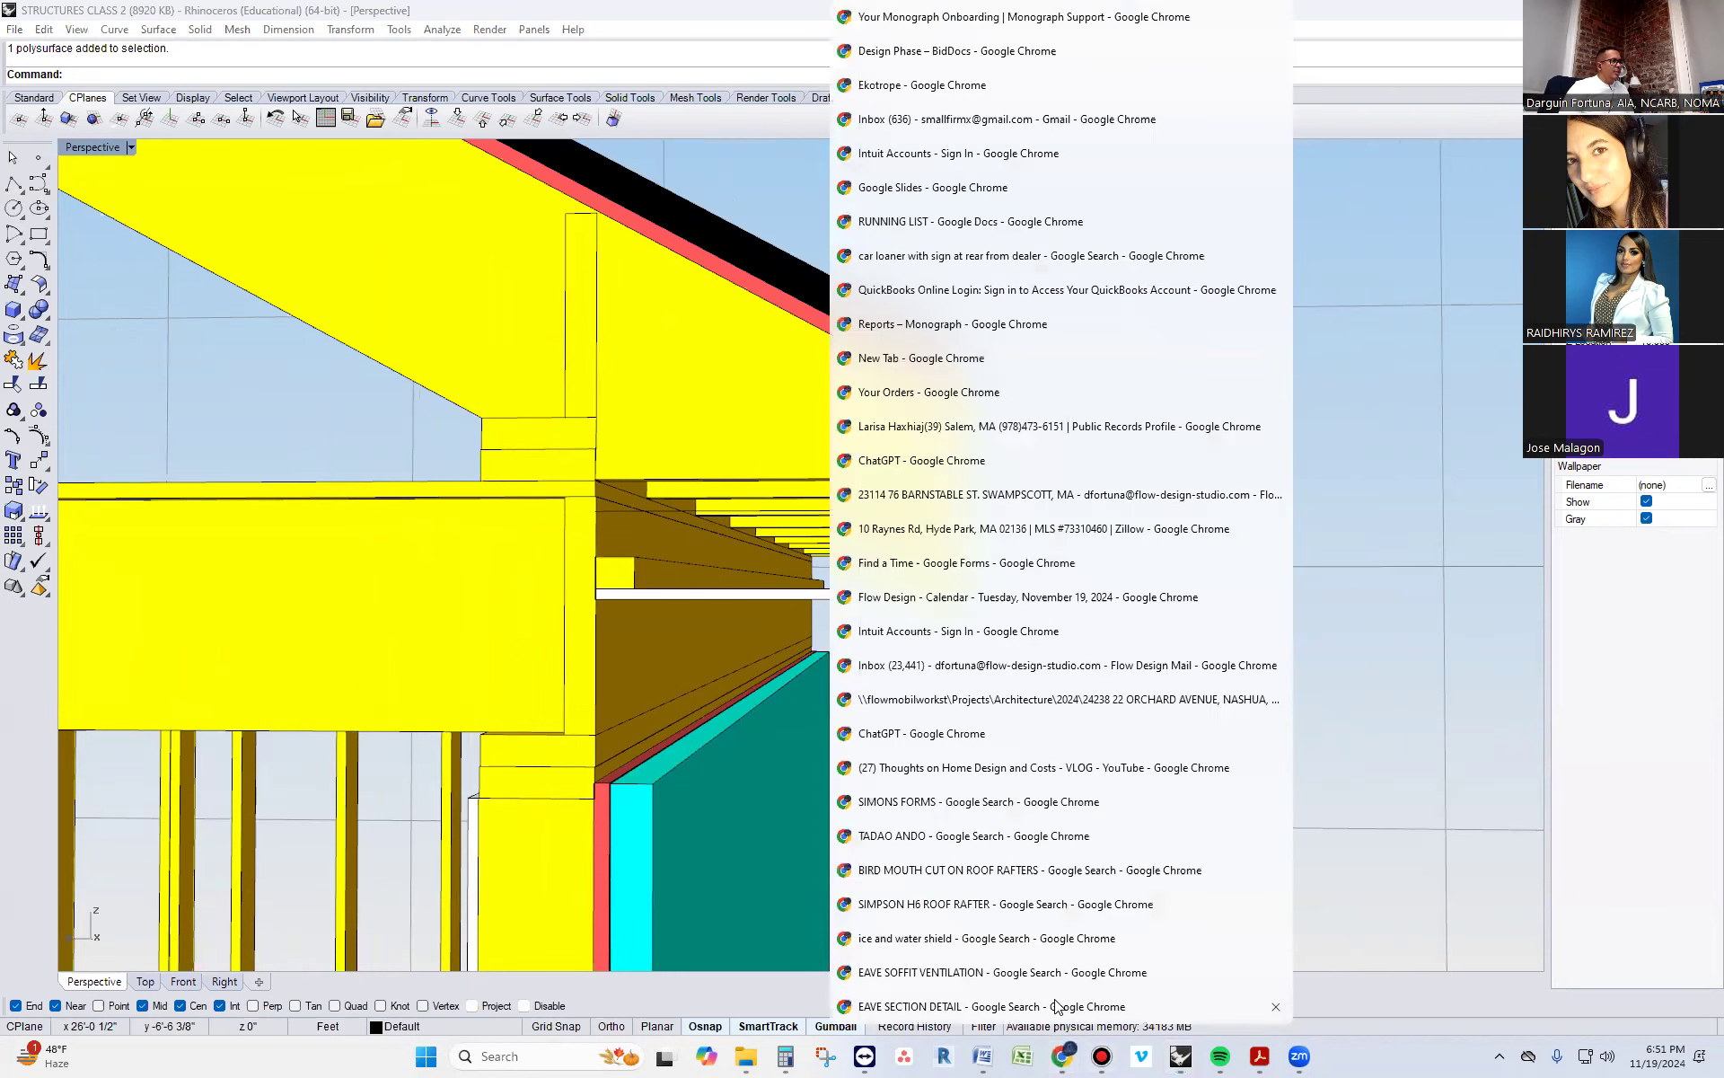
pyautogui.click(1058, 1006)
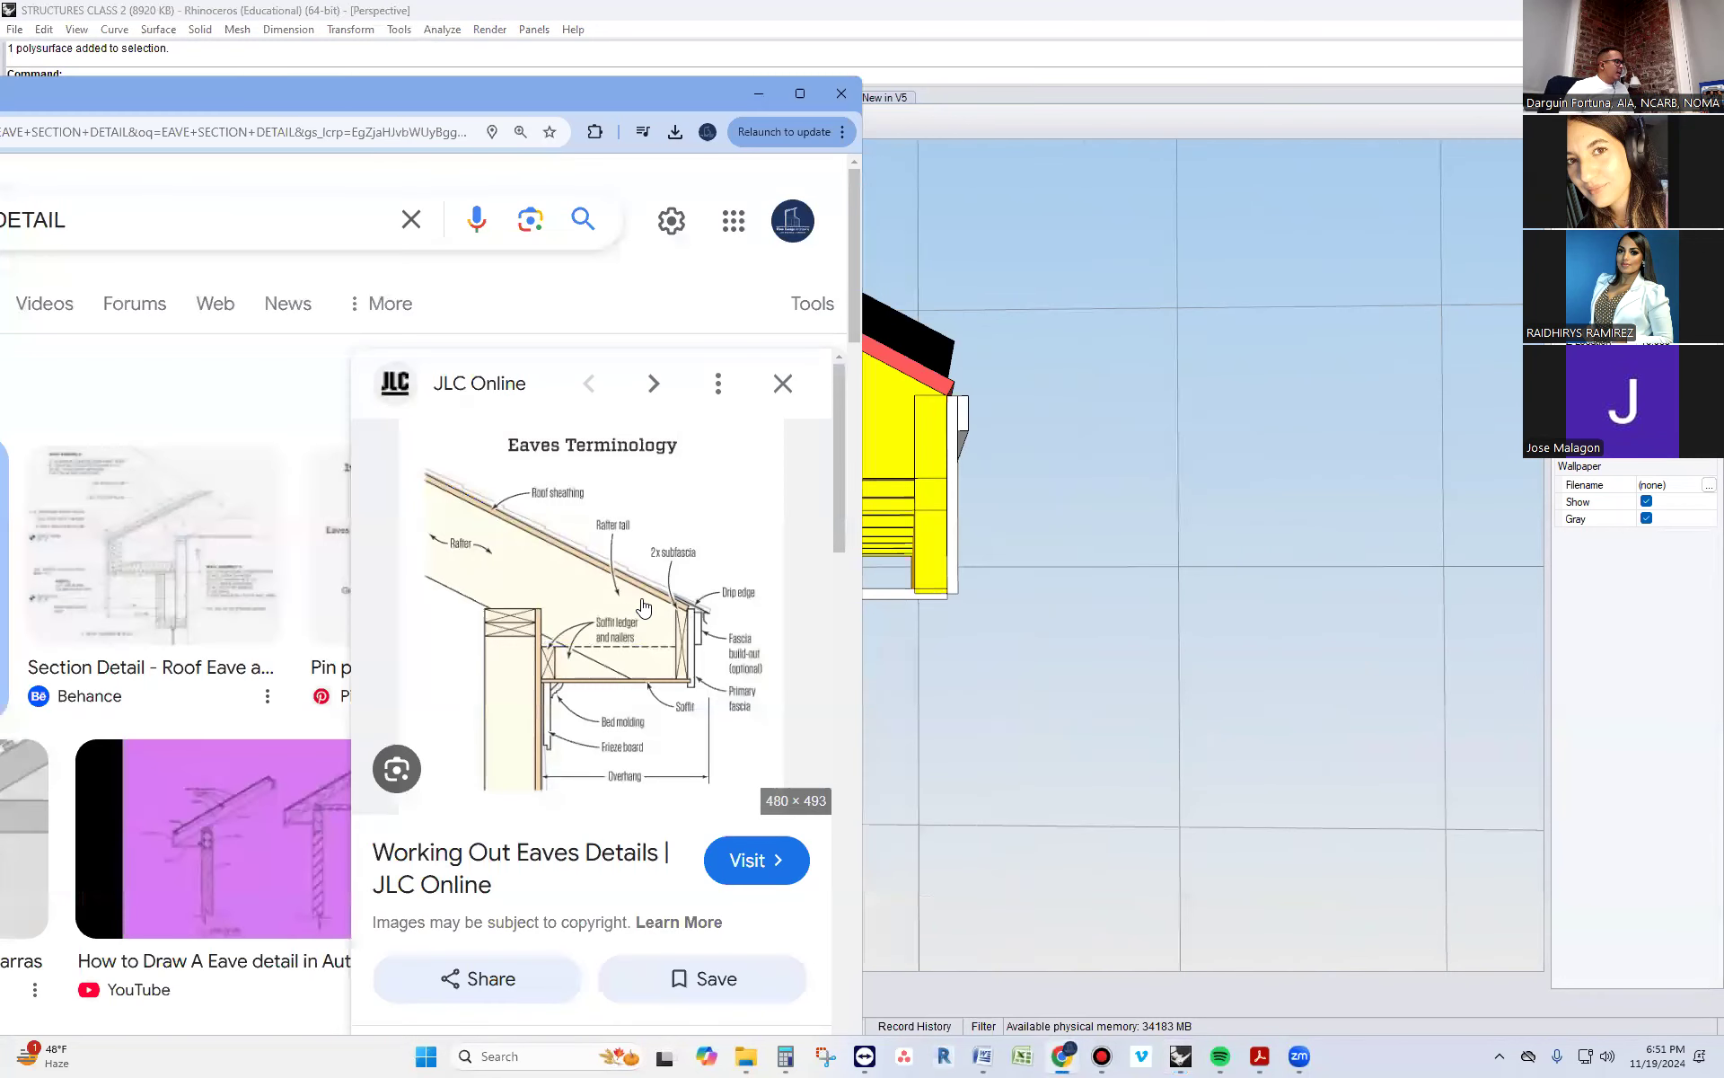
pyautogui.click(1089, 598)
# Lower the black roof surface about 1" toward the red roof sheathing at the eave
pyautogui.scroll(-6, 1087, 599)
pyautogui.moveTo(1078, 622); pyautogui.dragTo(812, 435, button='right')
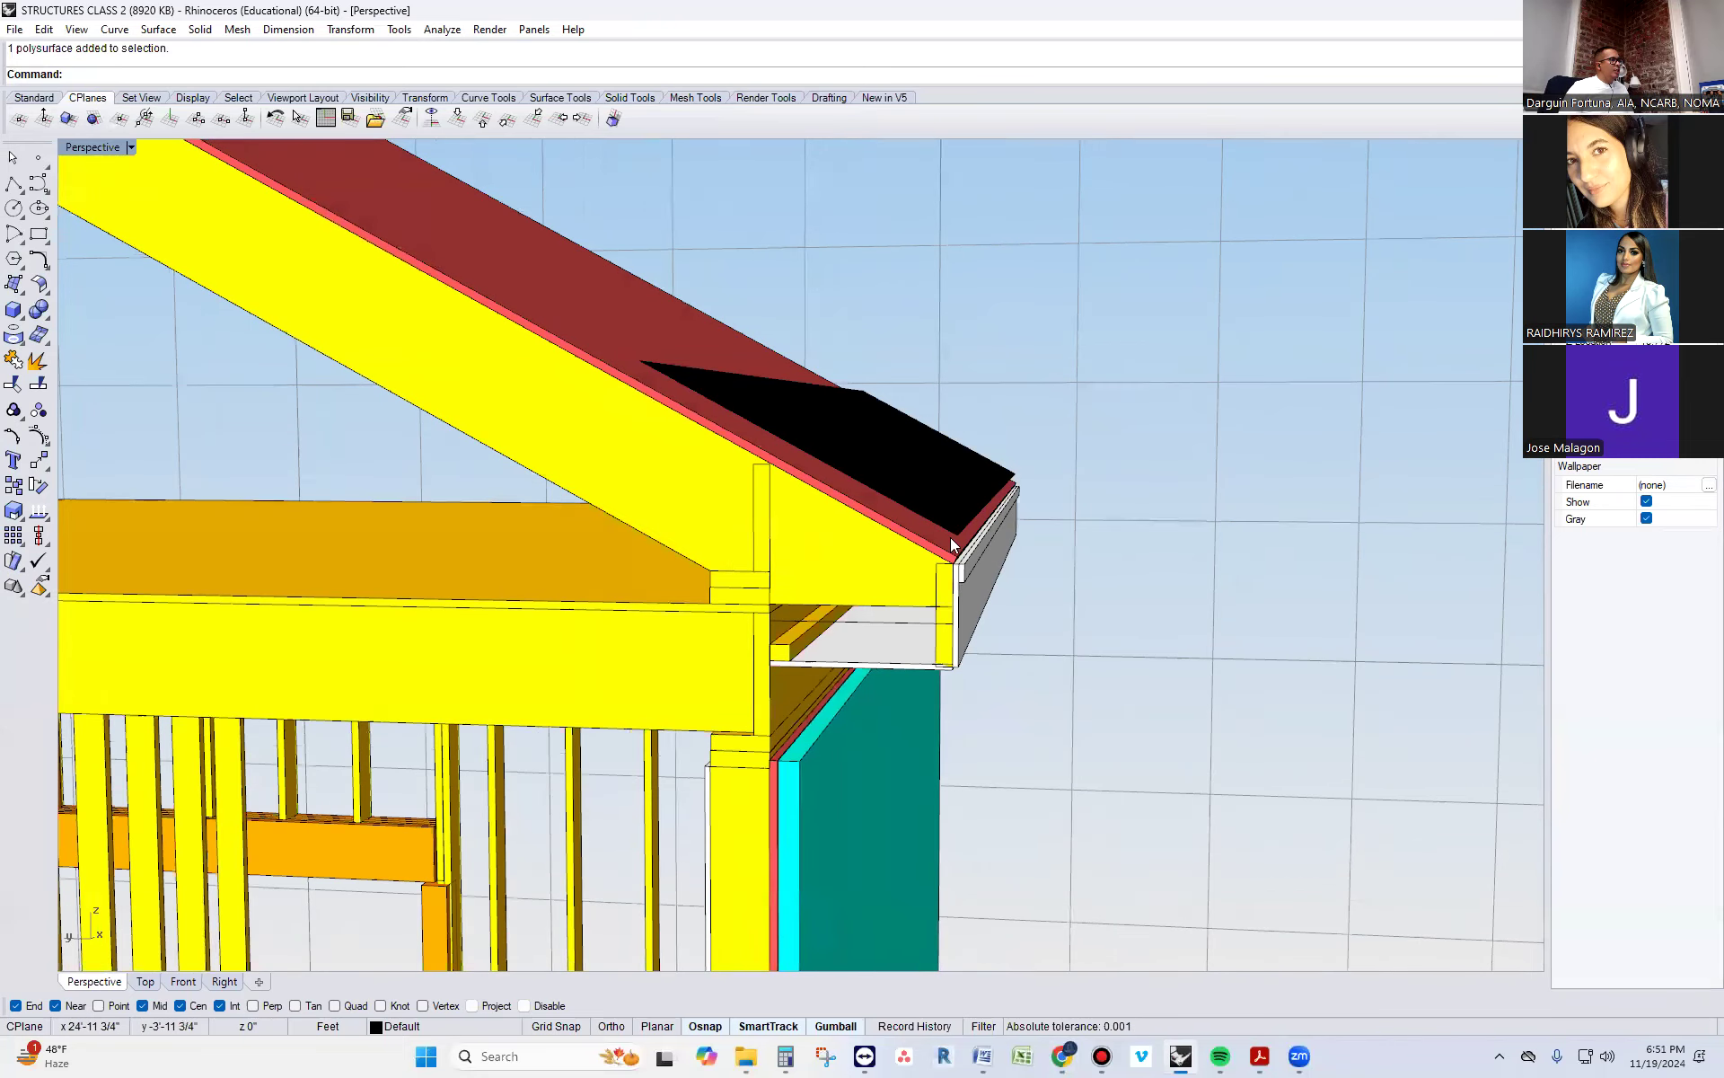
pyautogui.scroll(-3, 1008, 621)
pyautogui.click(940, 508)
pyautogui.moveTo(939, 500); pyautogui.dragTo(903, 449, button='right')
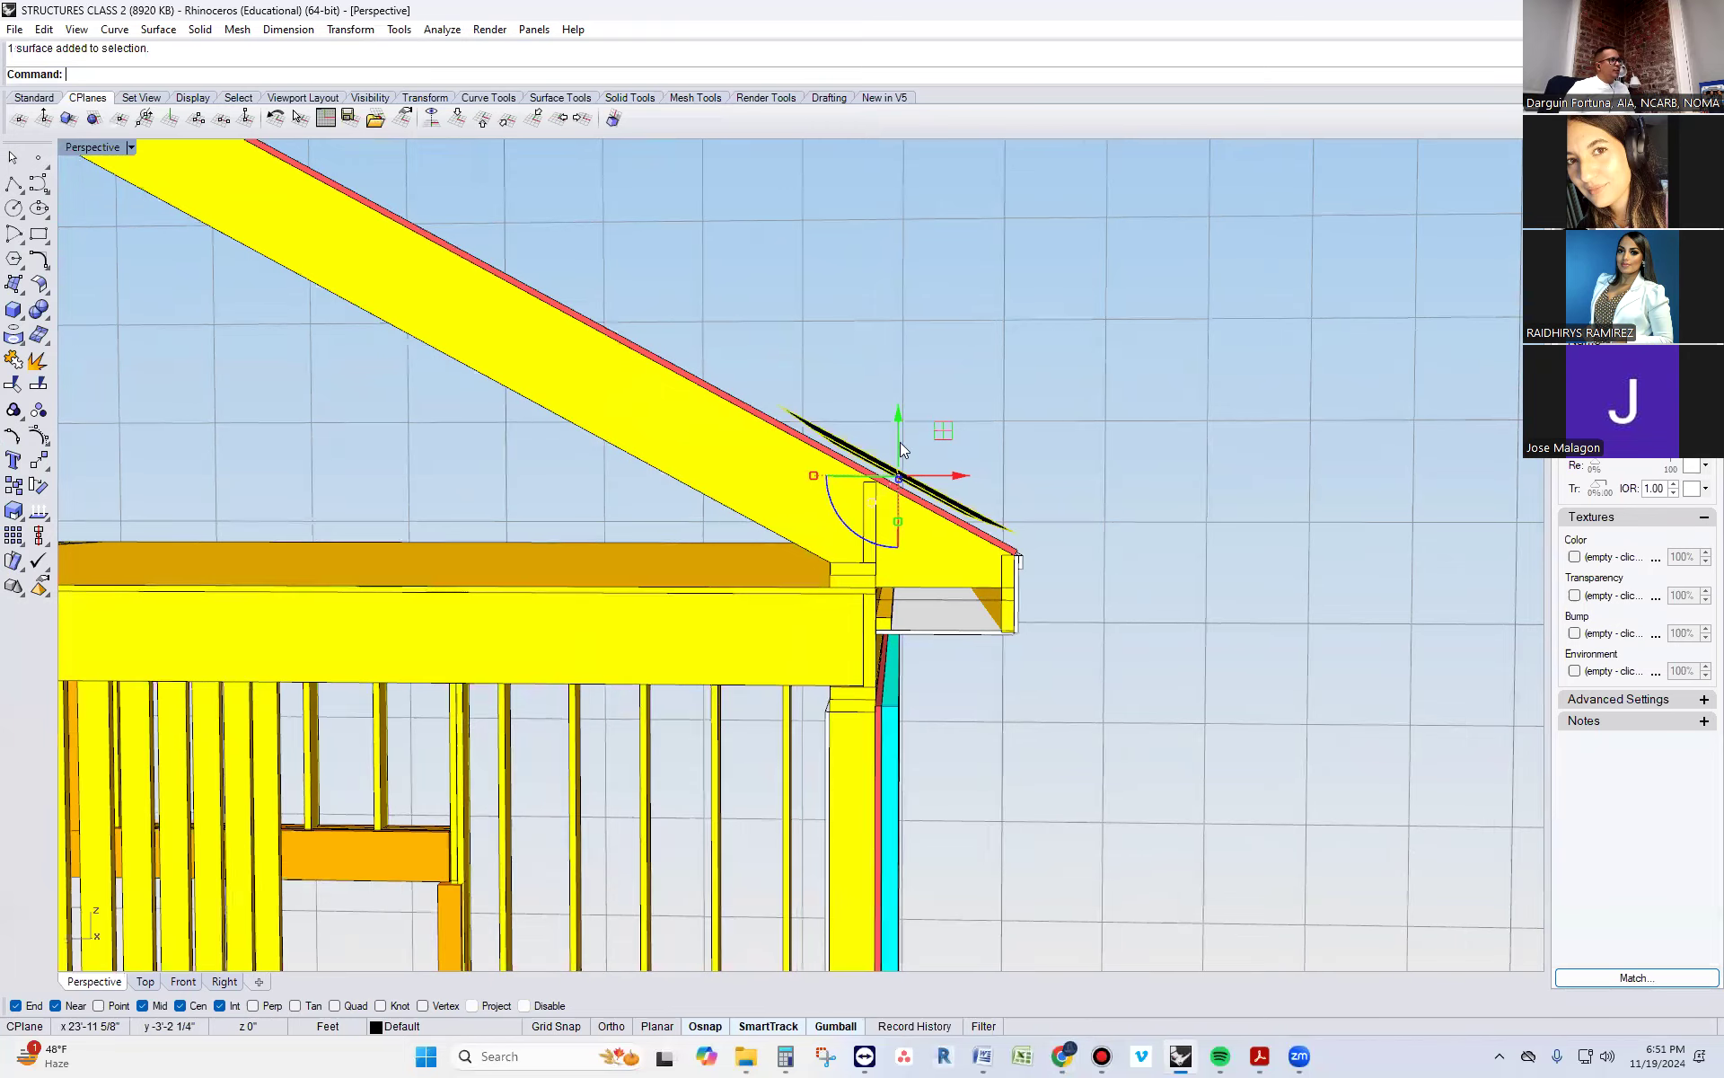
pyautogui.scroll(3, 900, 444)
pyautogui.moveTo(897, 425); pyautogui.dragTo(898, 432)
pyautogui.moveTo(900, 477); pyautogui.dragTo(907, 523, button='right')
pyautogui.press('Escape')
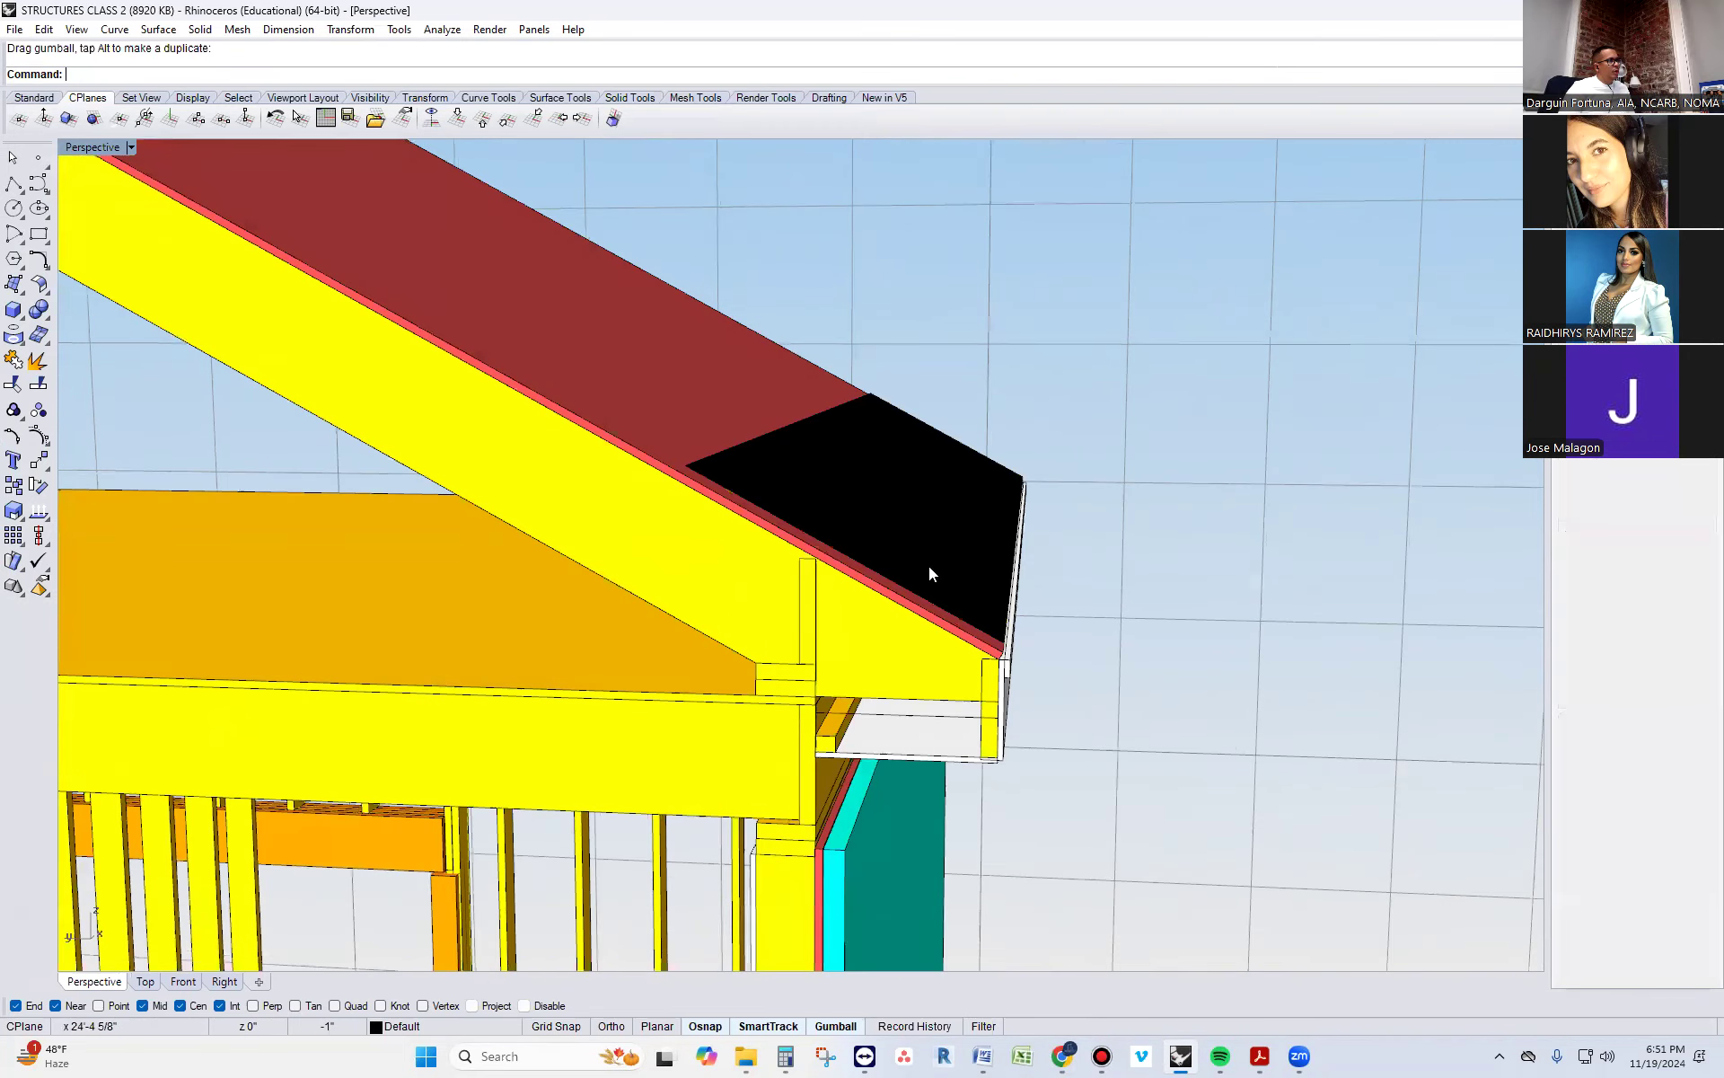
# Start a polyline at the eave and turn off all object snaps except Near
pyautogui.moveTo(931, 593); pyautogui.dragTo(975, 659, button='right')
pyautogui.scroll(-3, 970, 653)
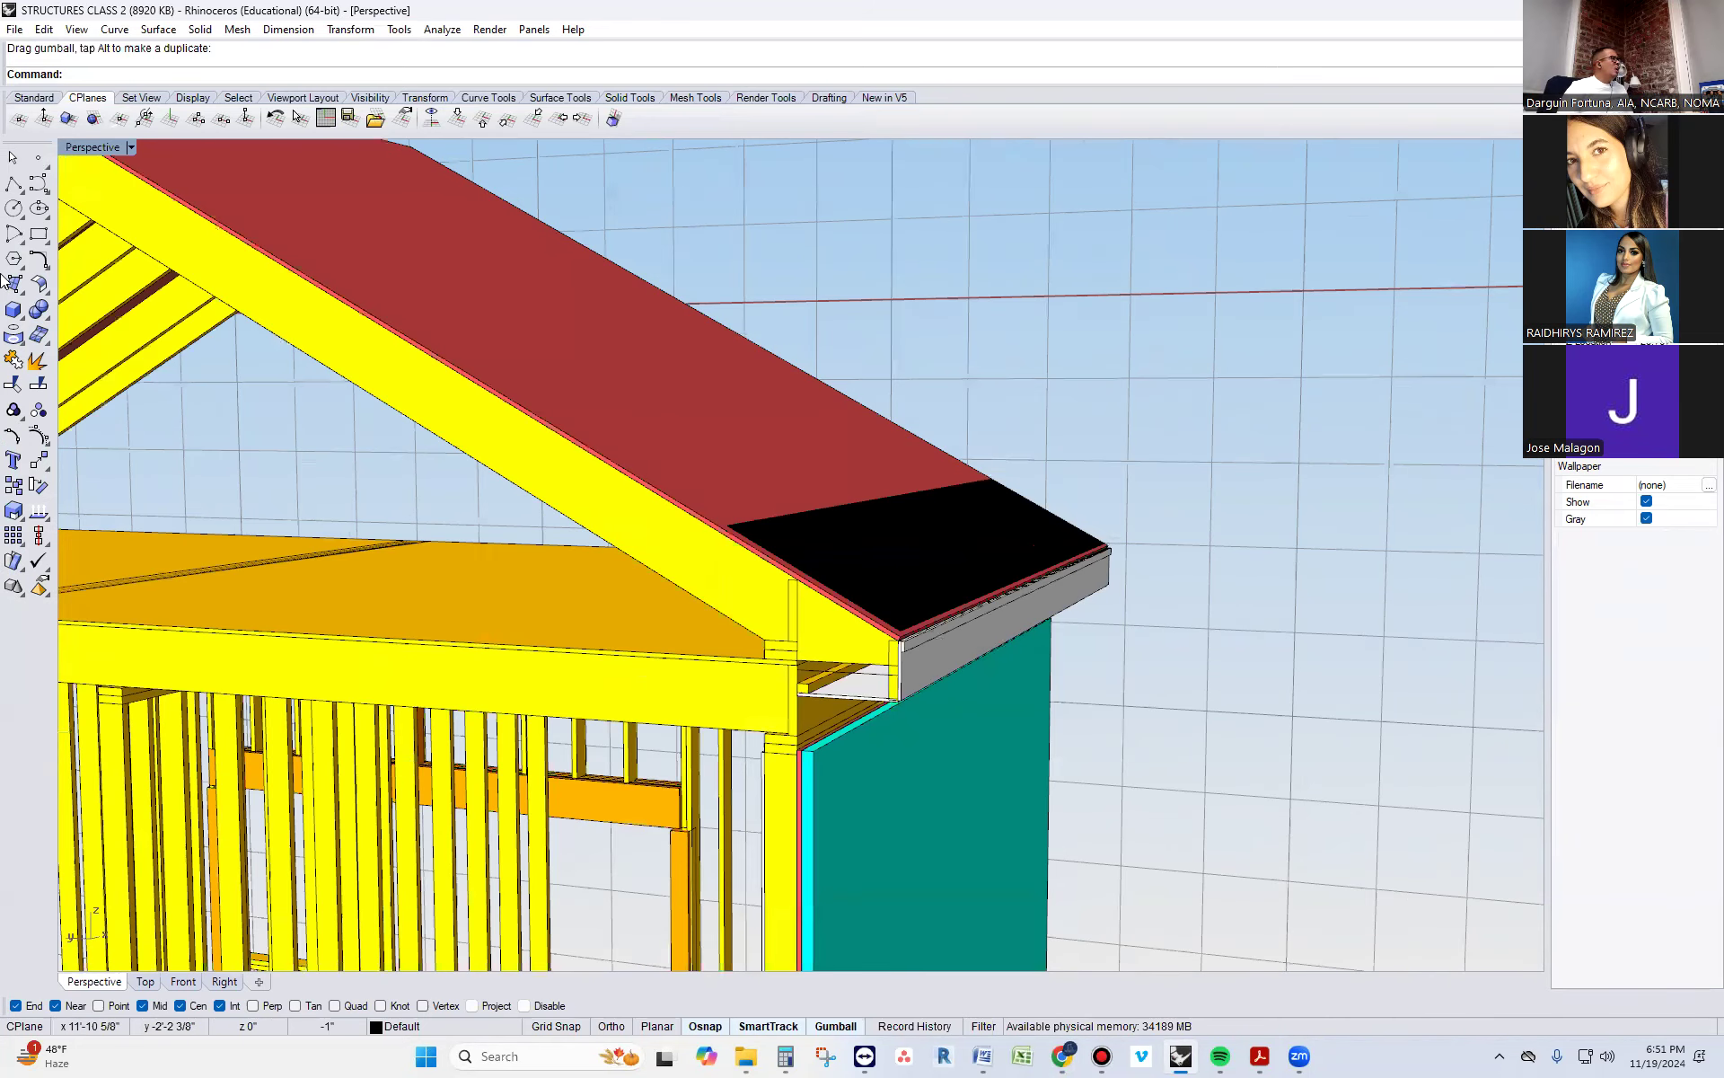
pyautogui.click(11, 188)
pyautogui.scroll(2, 904, 604)
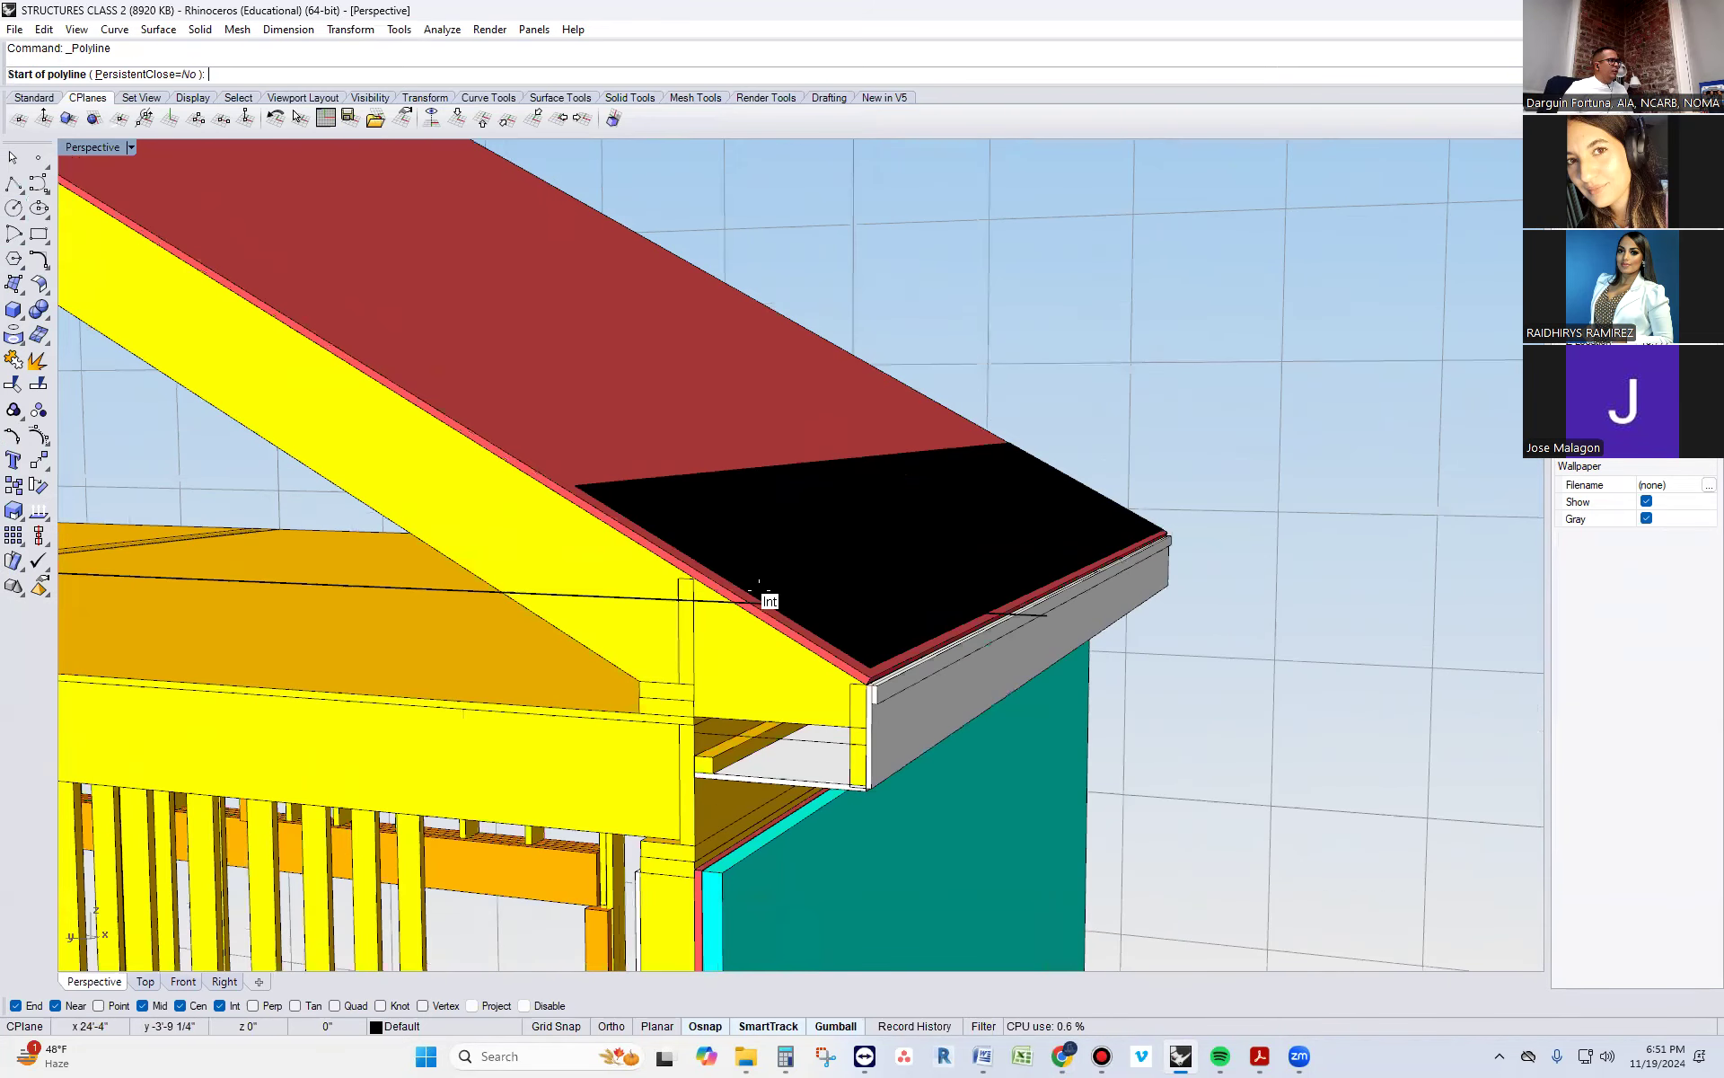
pyautogui.scroll(2, 791, 628)
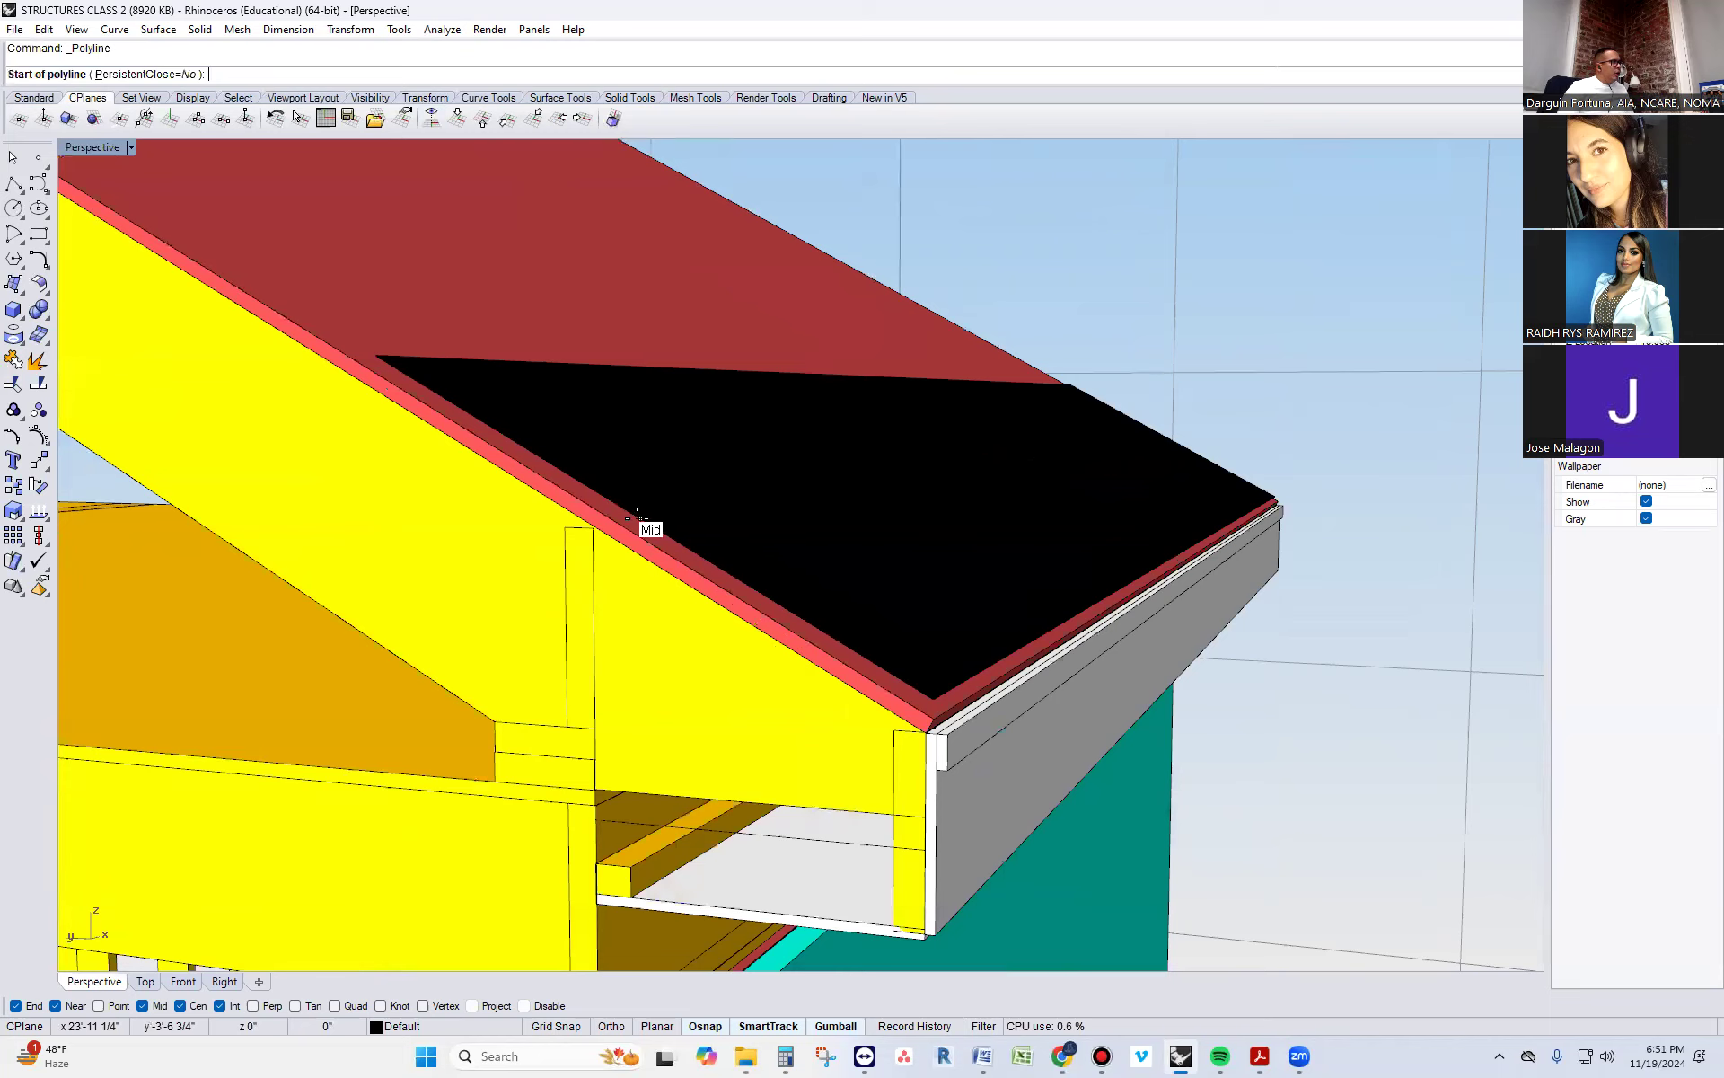
pyautogui.moveTo(672, 580); pyautogui.dragTo(870, 519, button='right')
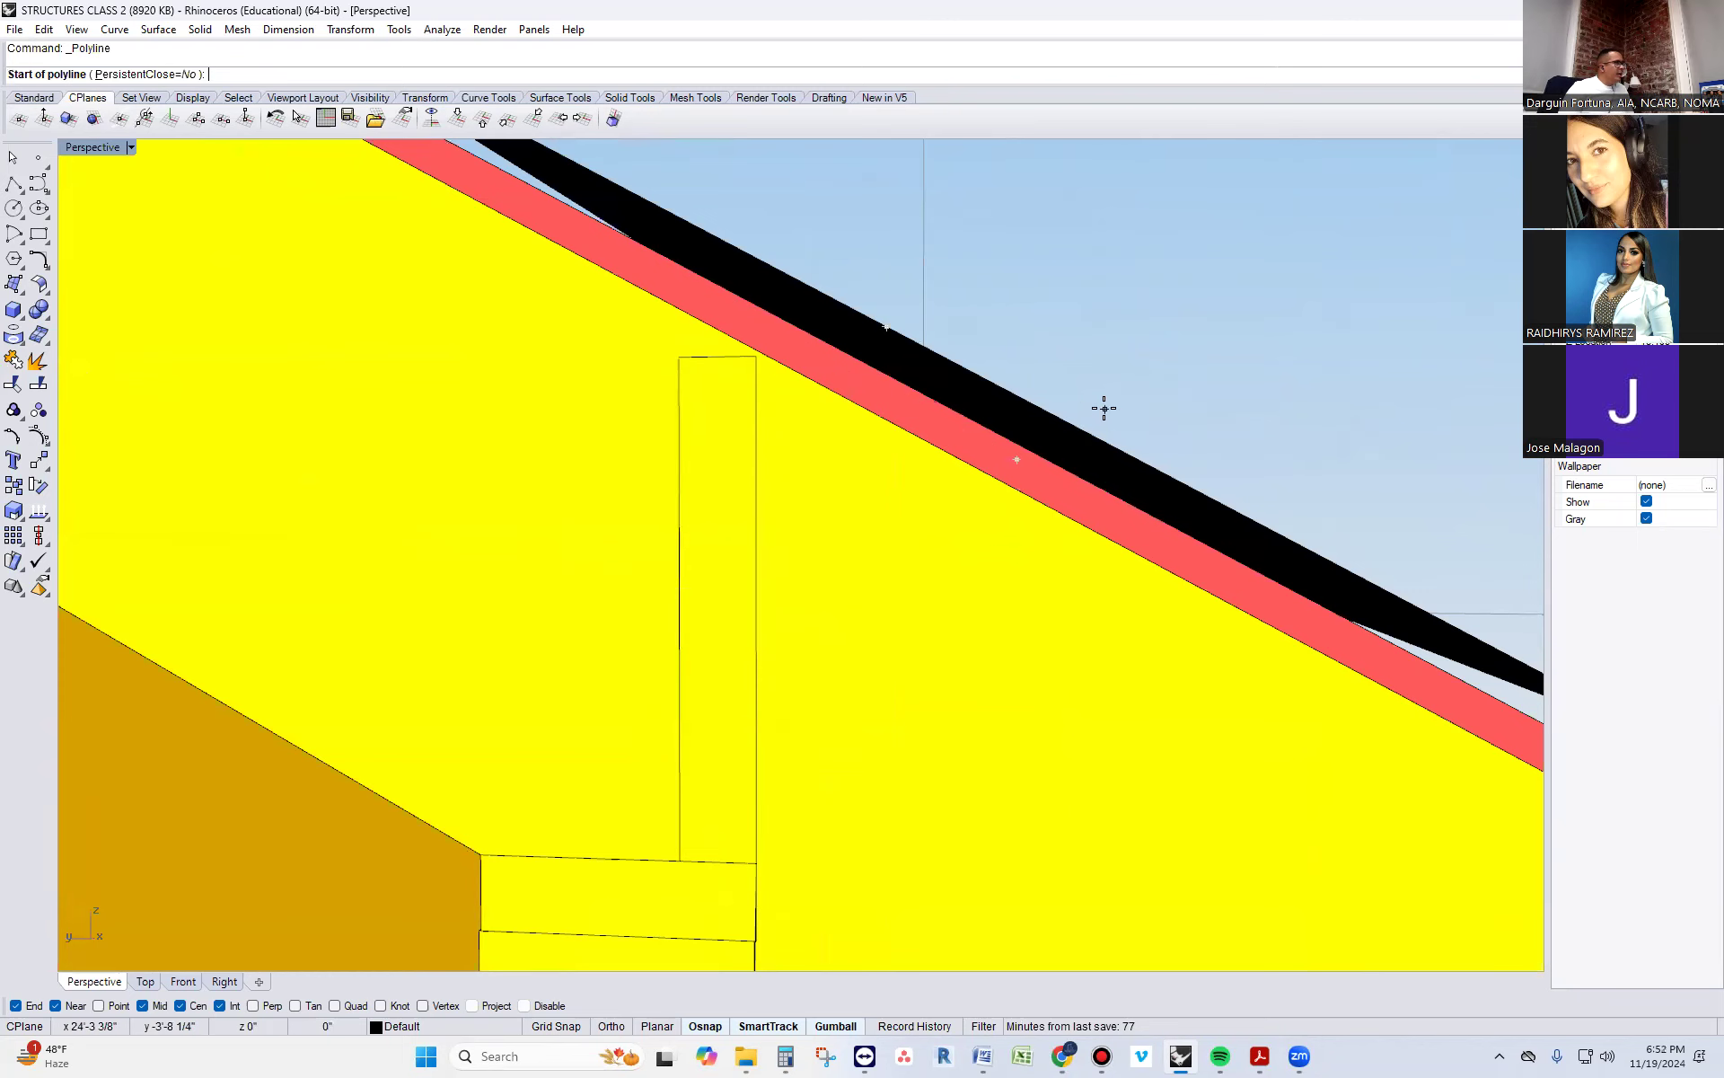
pyautogui.moveTo(1120, 466); pyautogui.dragTo(1089, 443, button='right')
pyautogui.scroll(-7, 1060, 475)
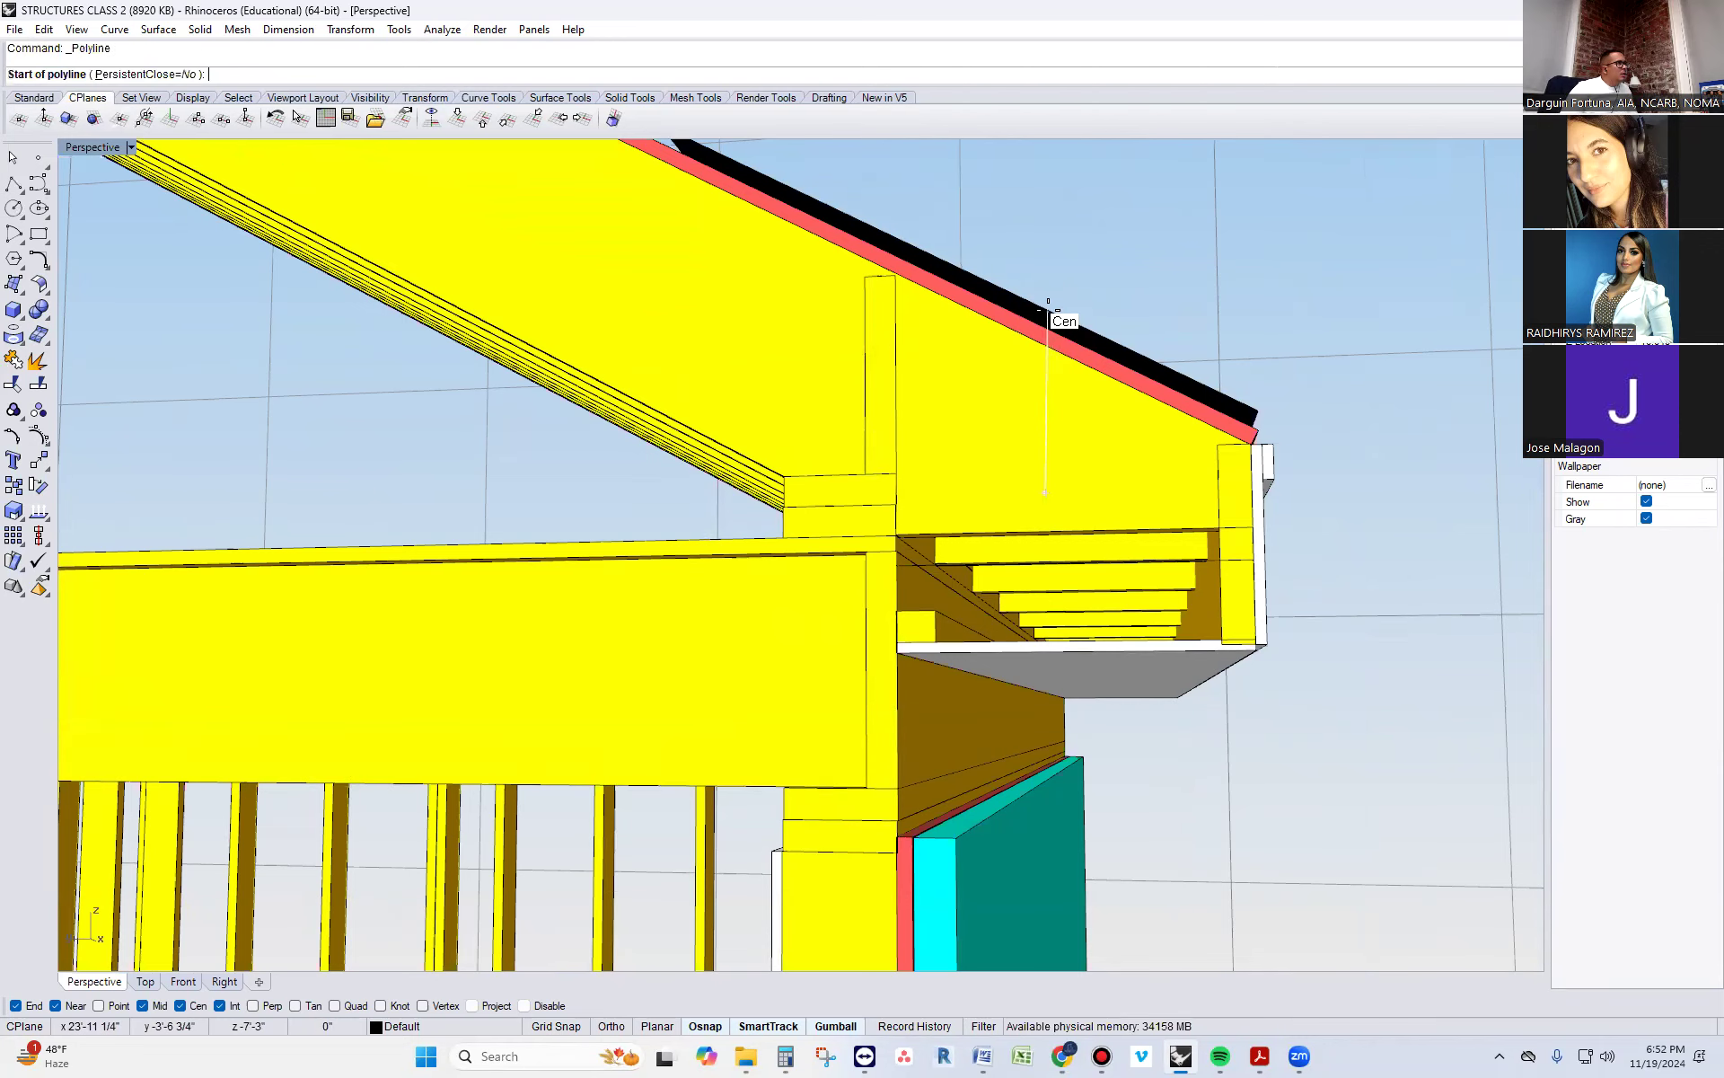
pyautogui.scroll(5, 1224, 485)
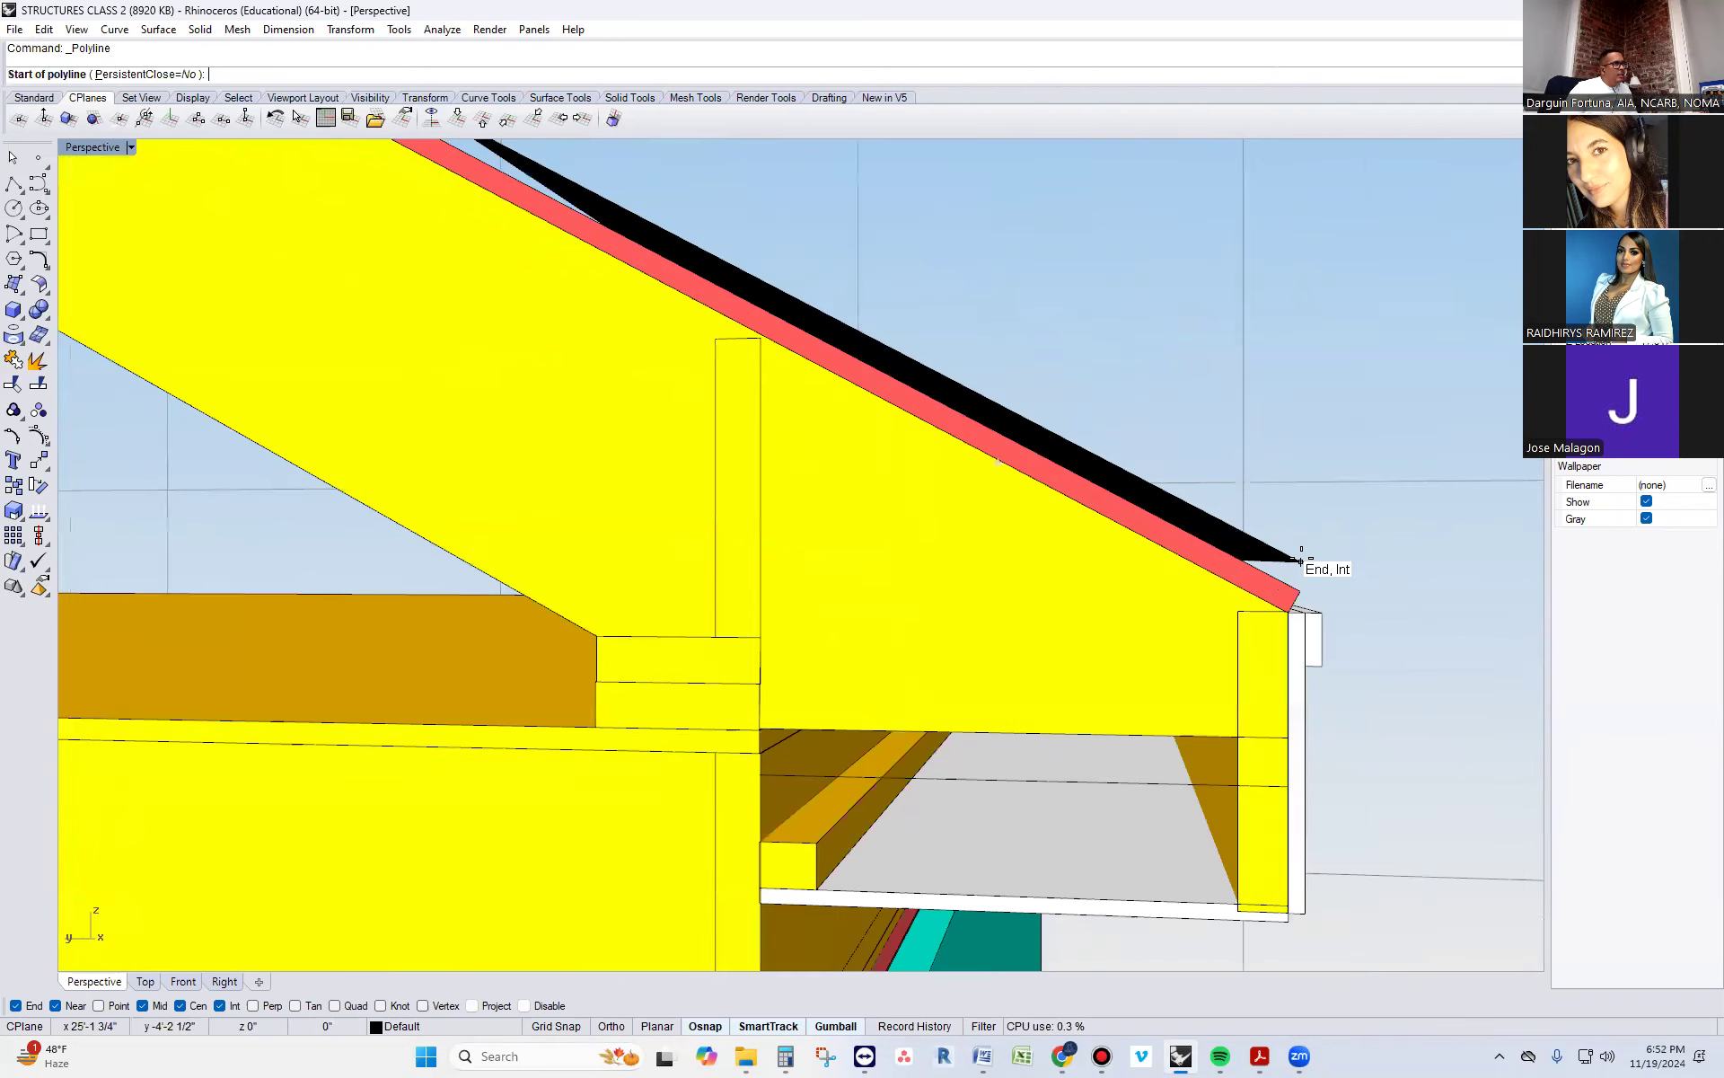
pyautogui.moveTo(1267, 539); pyautogui.dragTo(1293, 508, button='right')
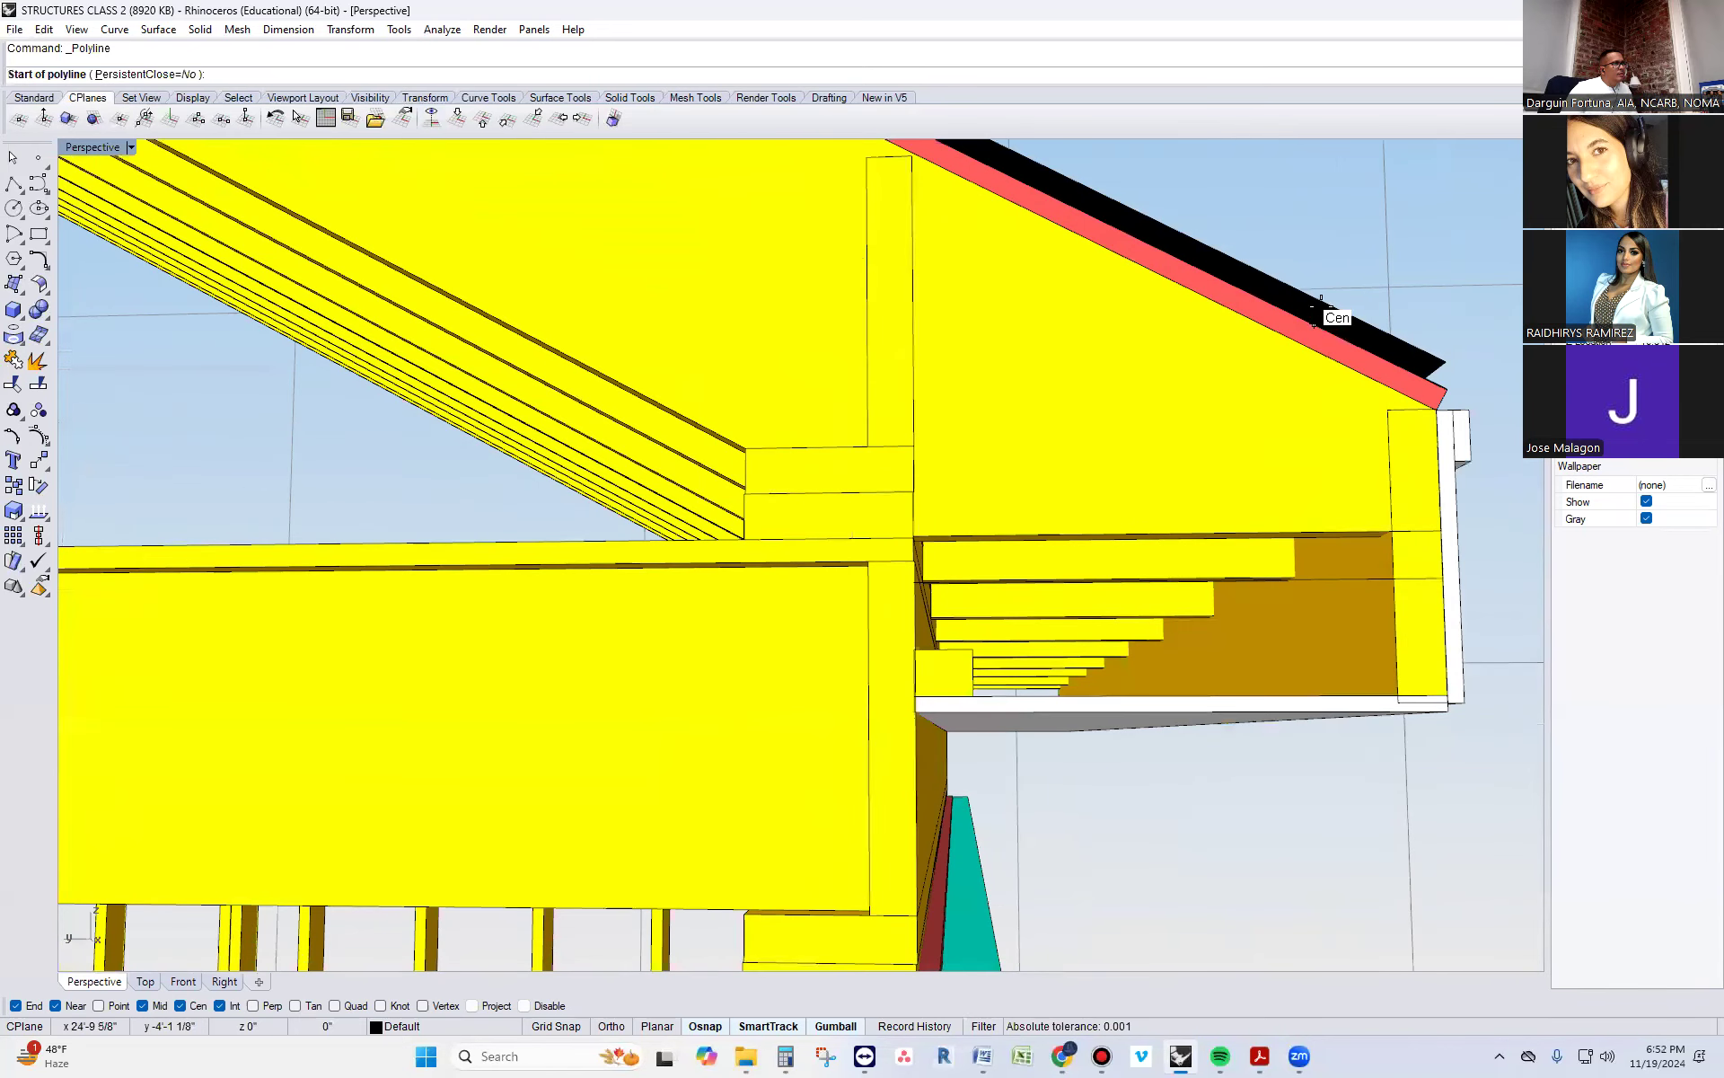
pyautogui.click(142, 1006)
pyautogui.click(180, 1006)
pyautogui.click(219, 1006)
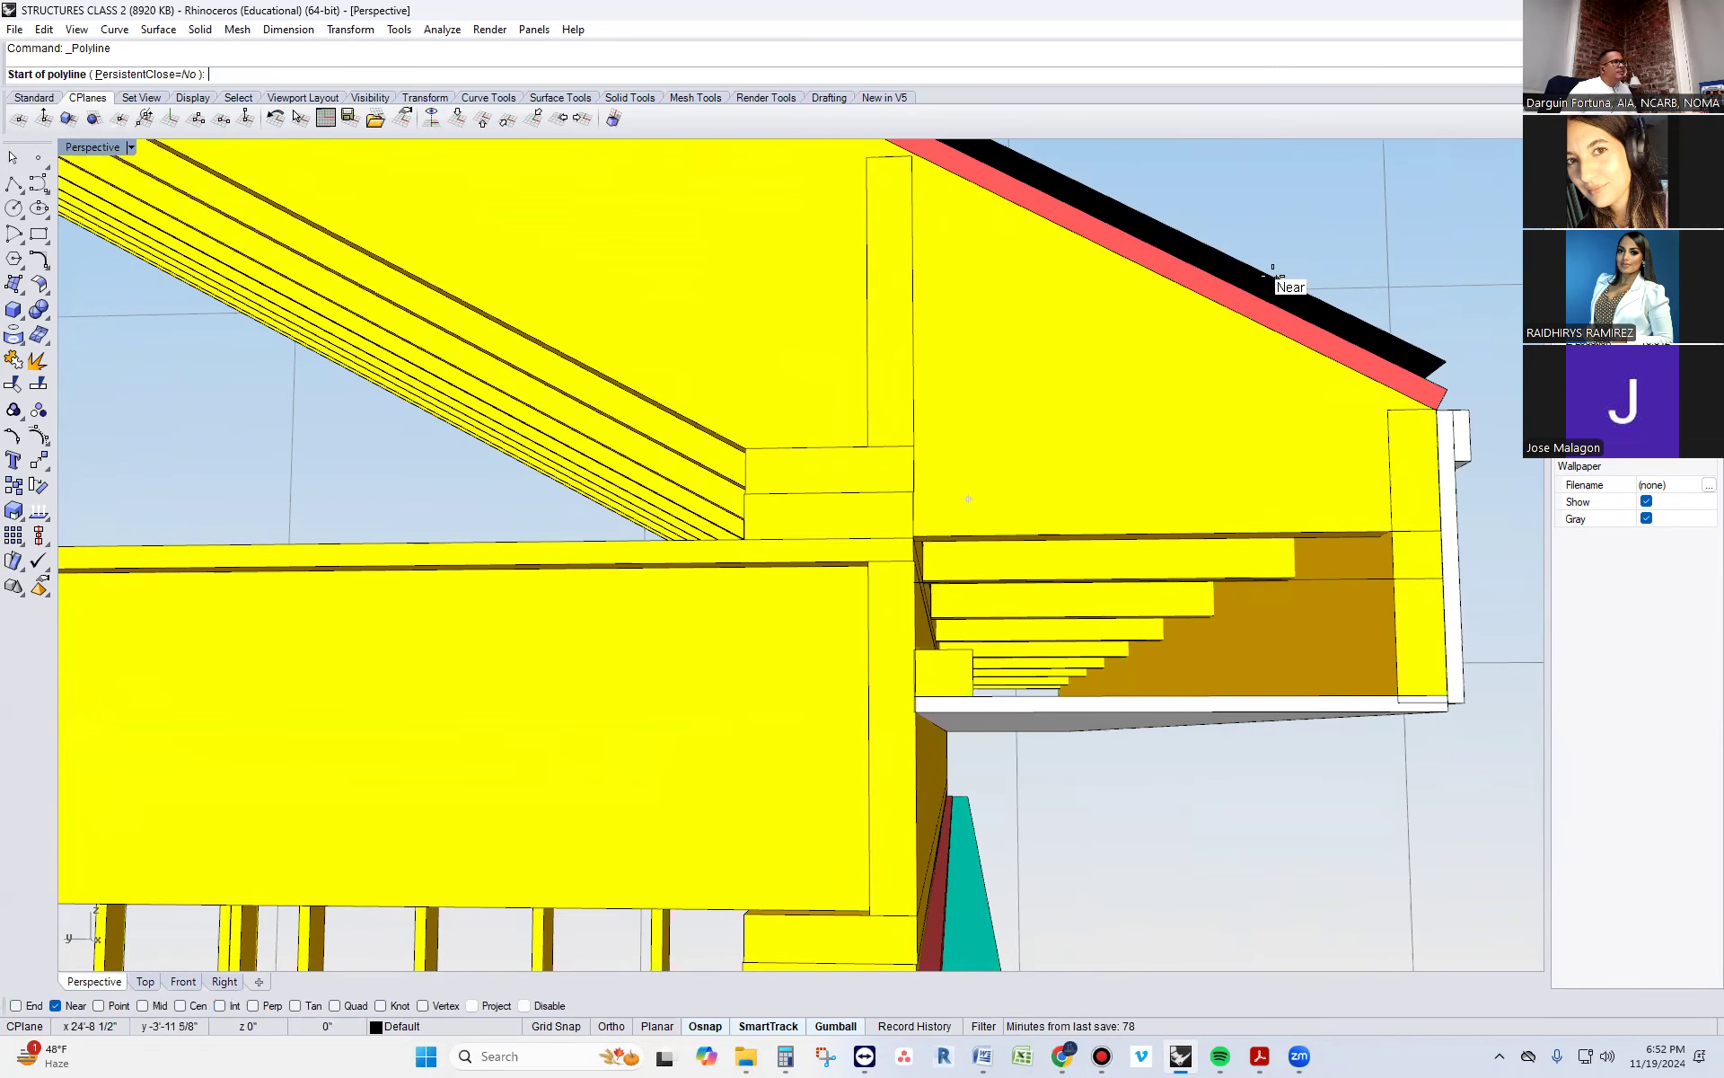
# Draw the polyline about 7 3/8" down the black roof surface's edge to its eave corner, then about 1 1/2" down to just above the fascia
pyautogui.click(1236, 260)
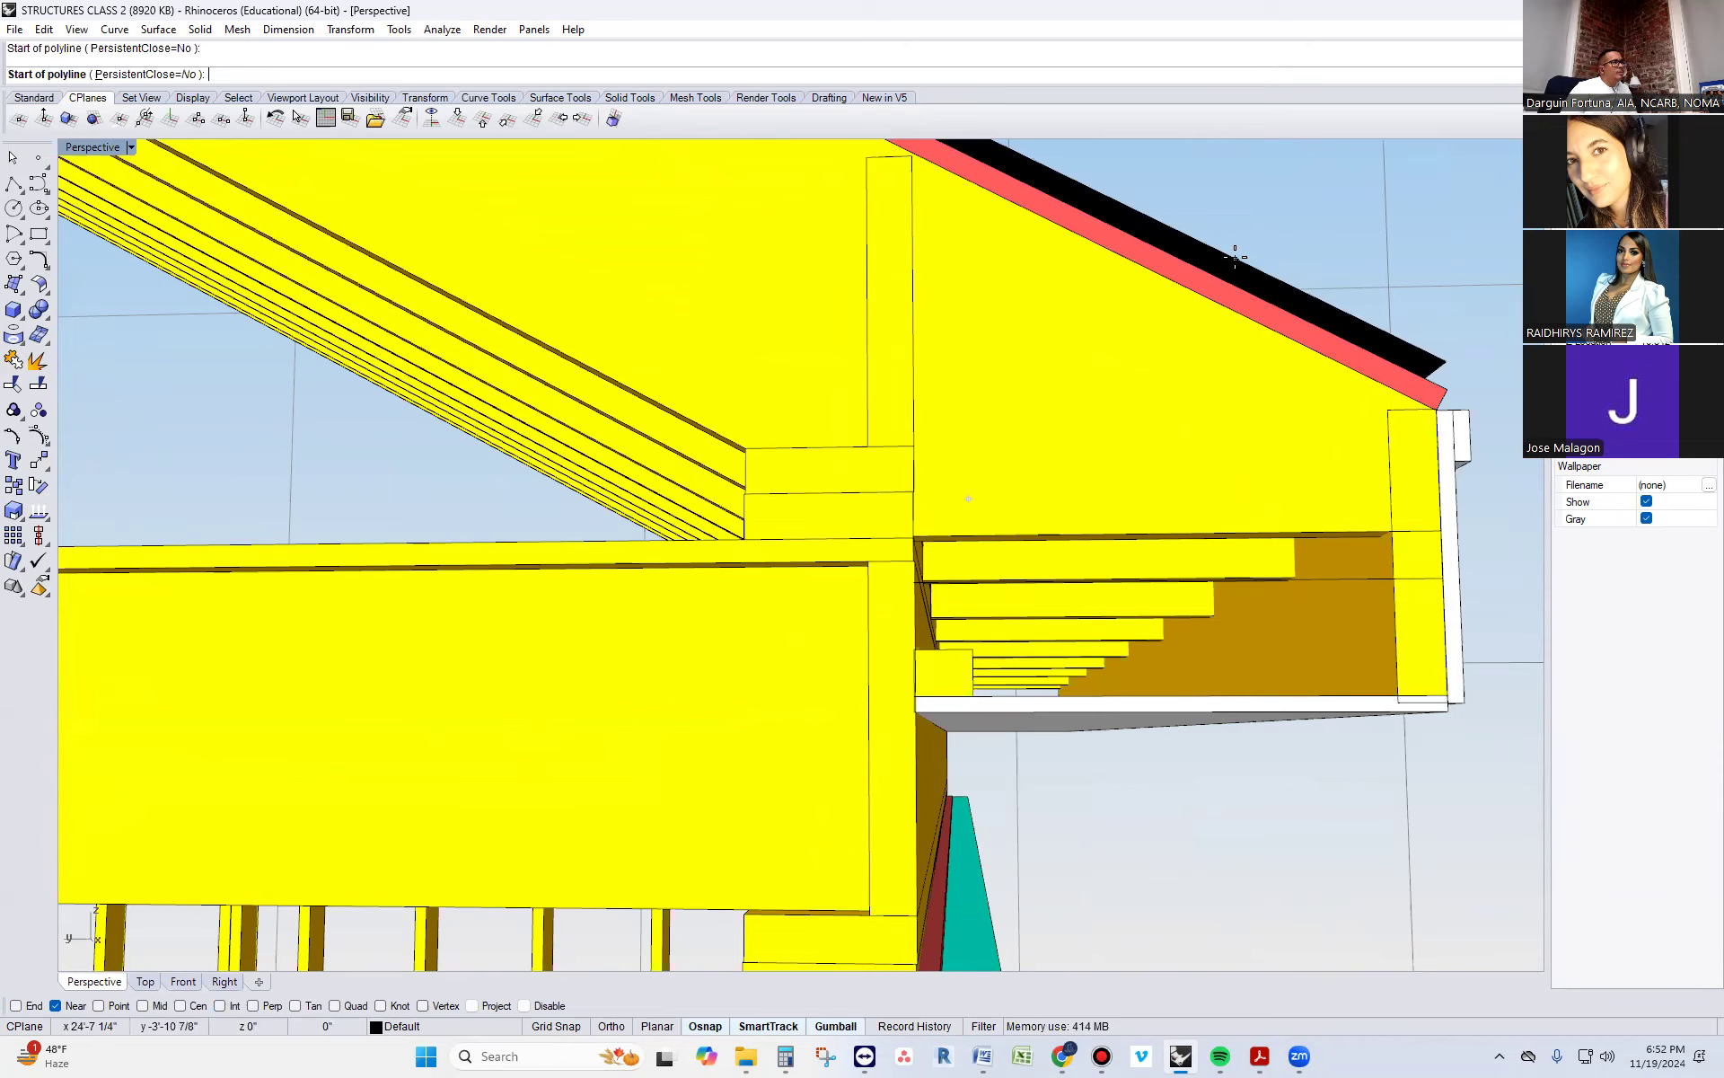
pyautogui.click(1445, 363)
pyautogui.moveTo(1443, 374); pyautogui.dragTo(1400, 388, button='right')
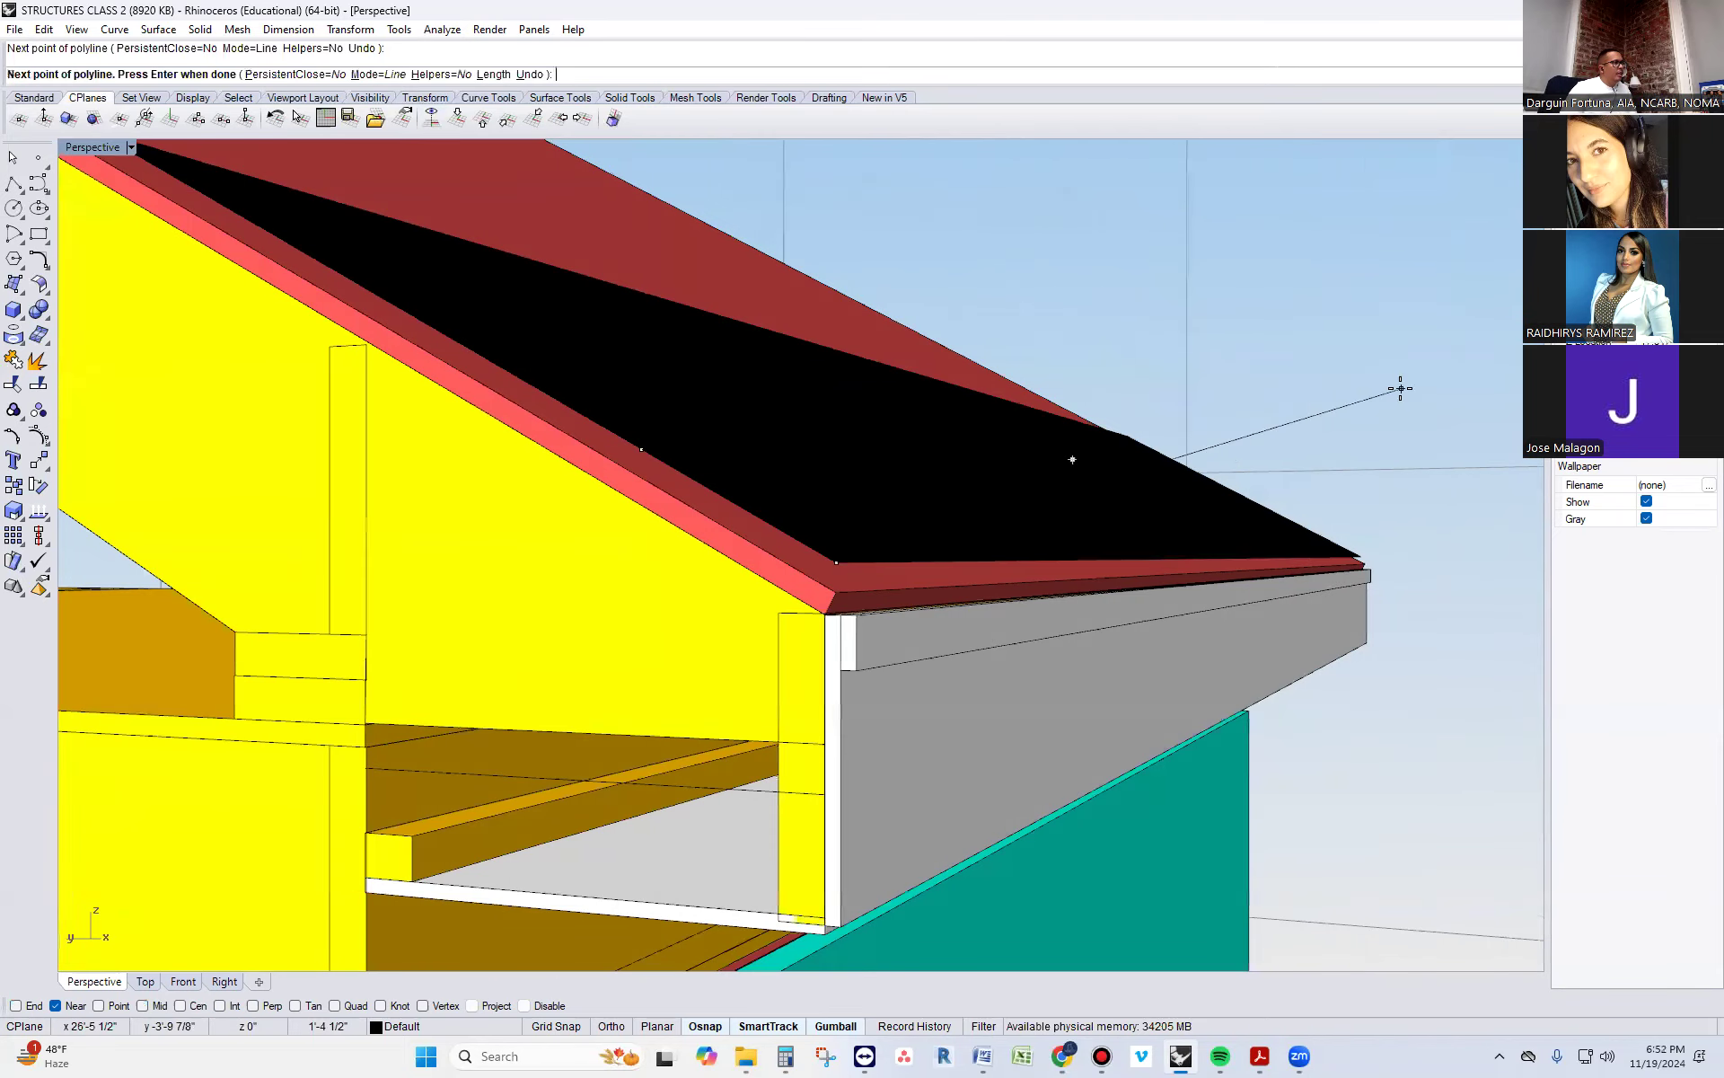
pyautogui.scroll(6, 902, 557)
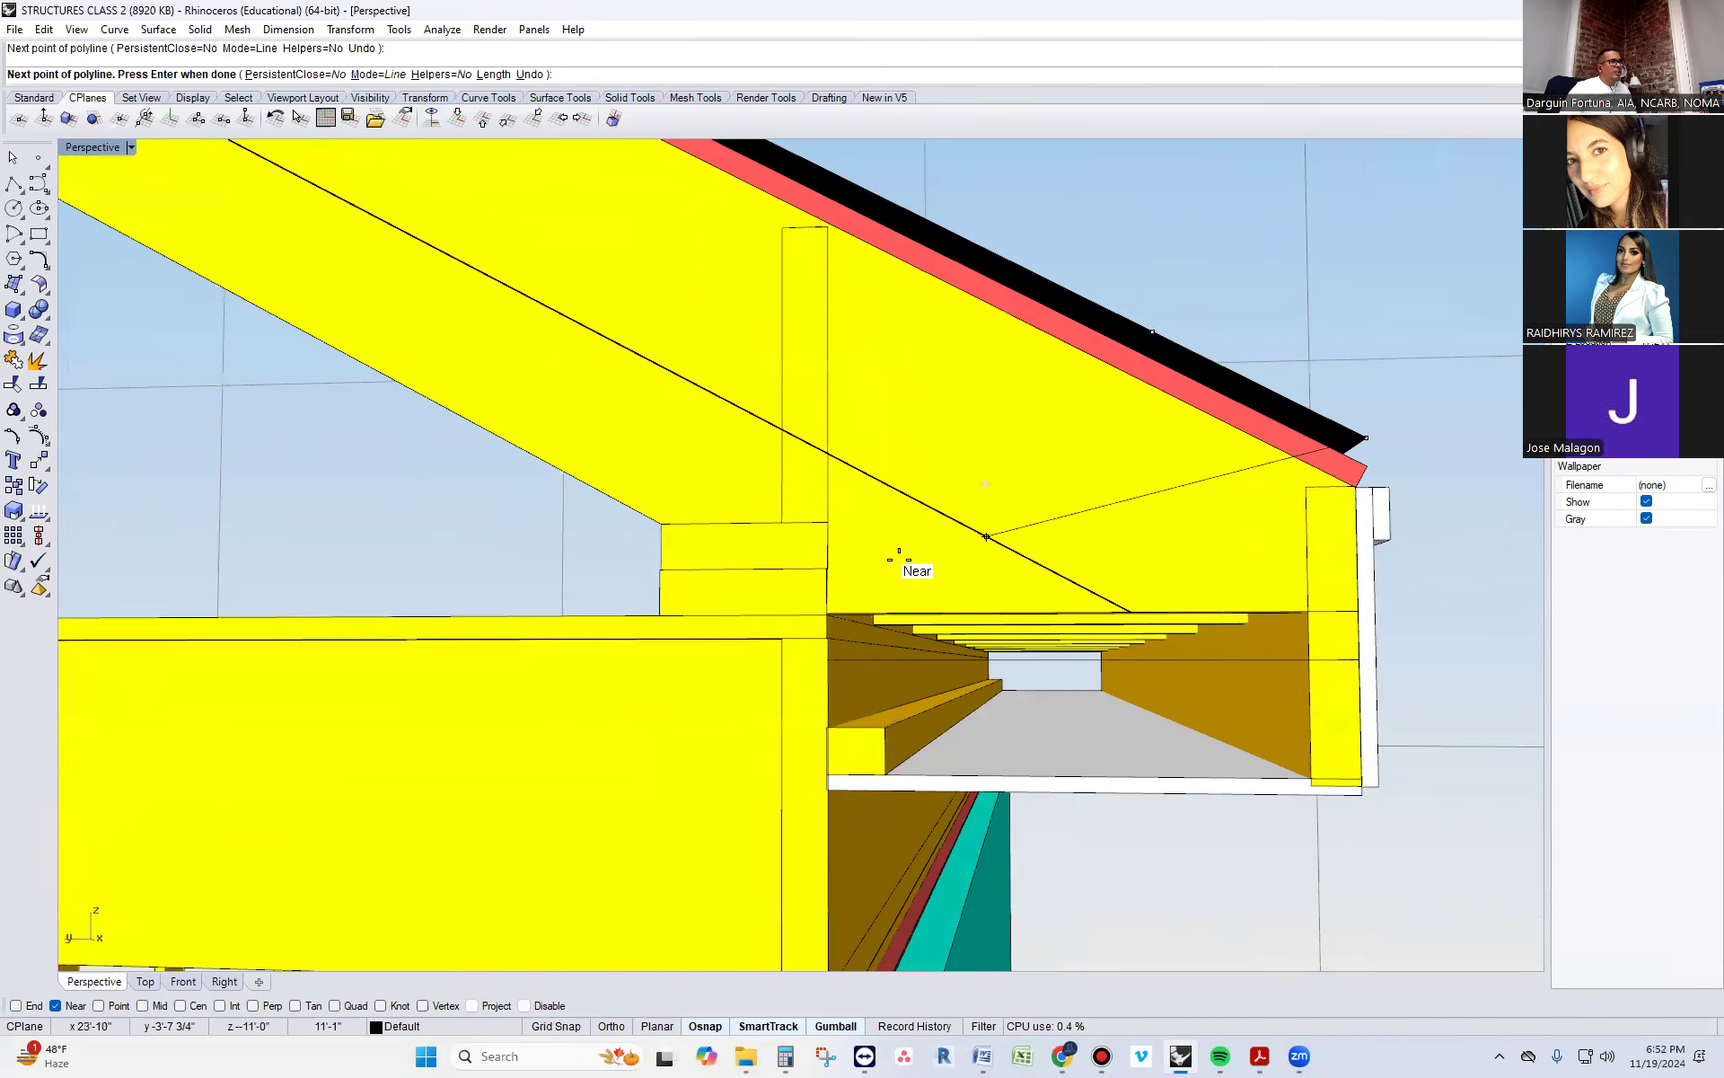
pyautogui.press('F8')
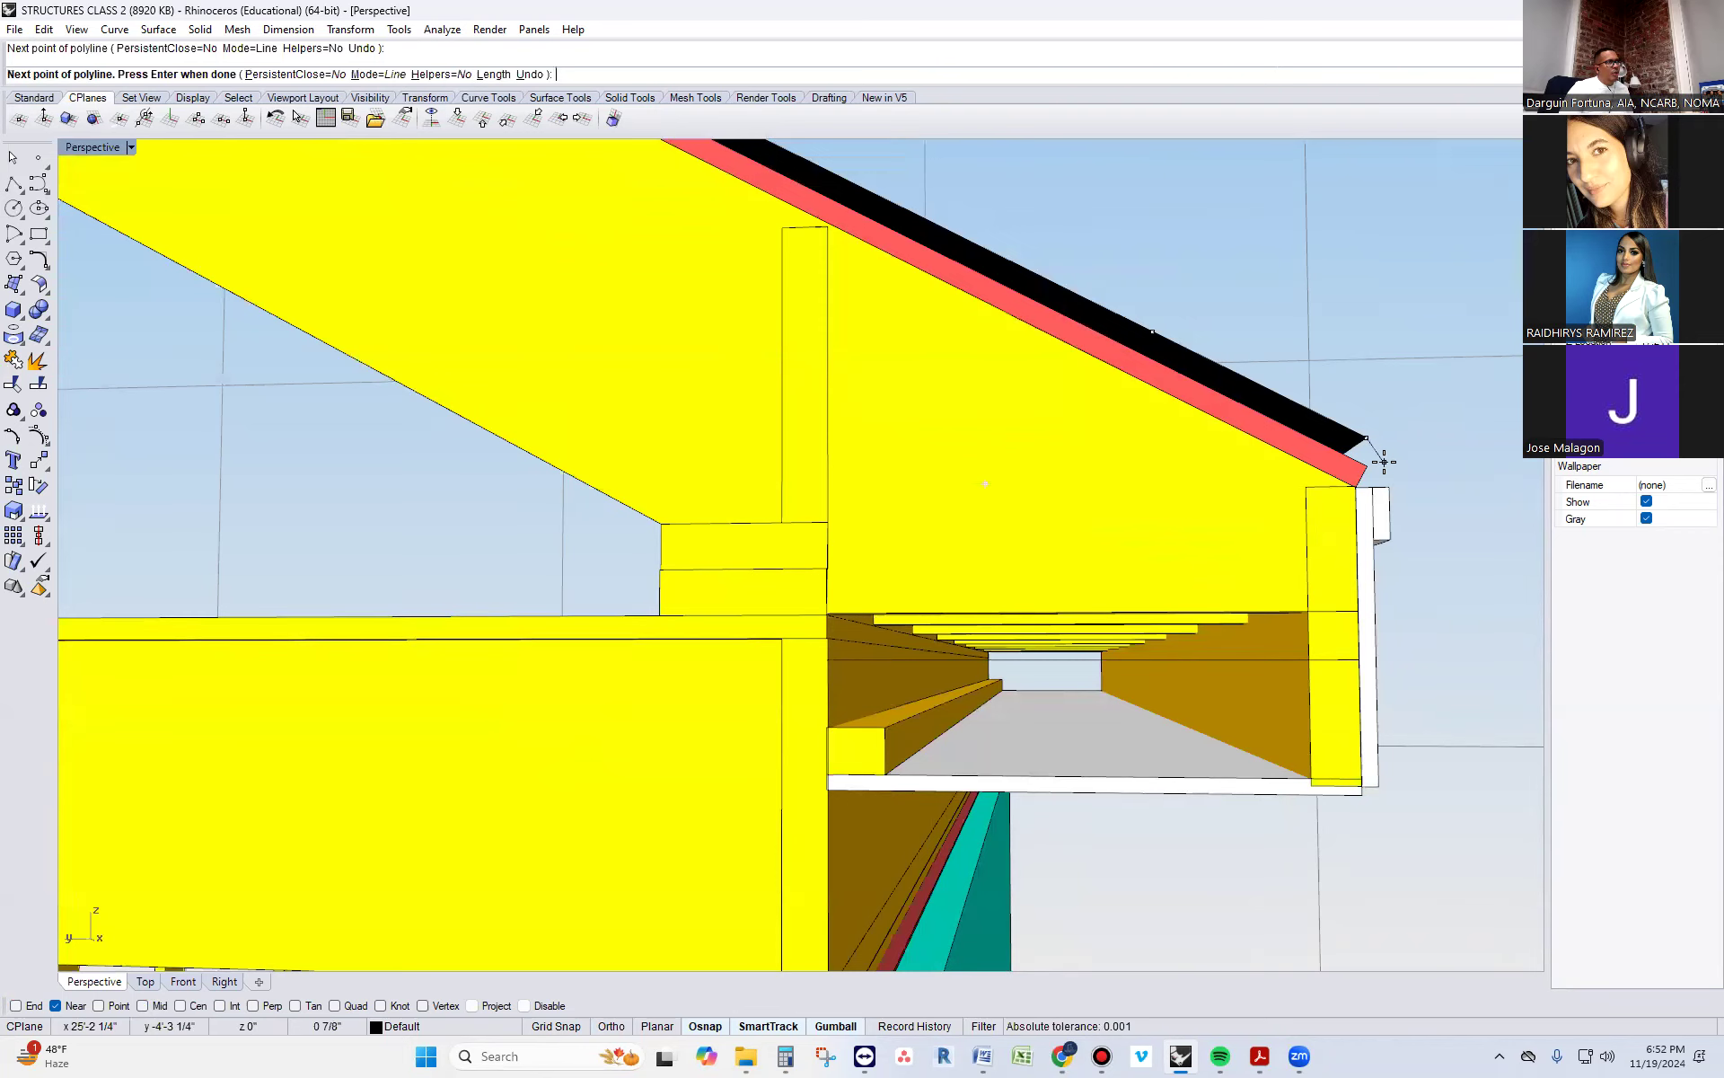
pyautogui.scroll(2, 1374, 465)
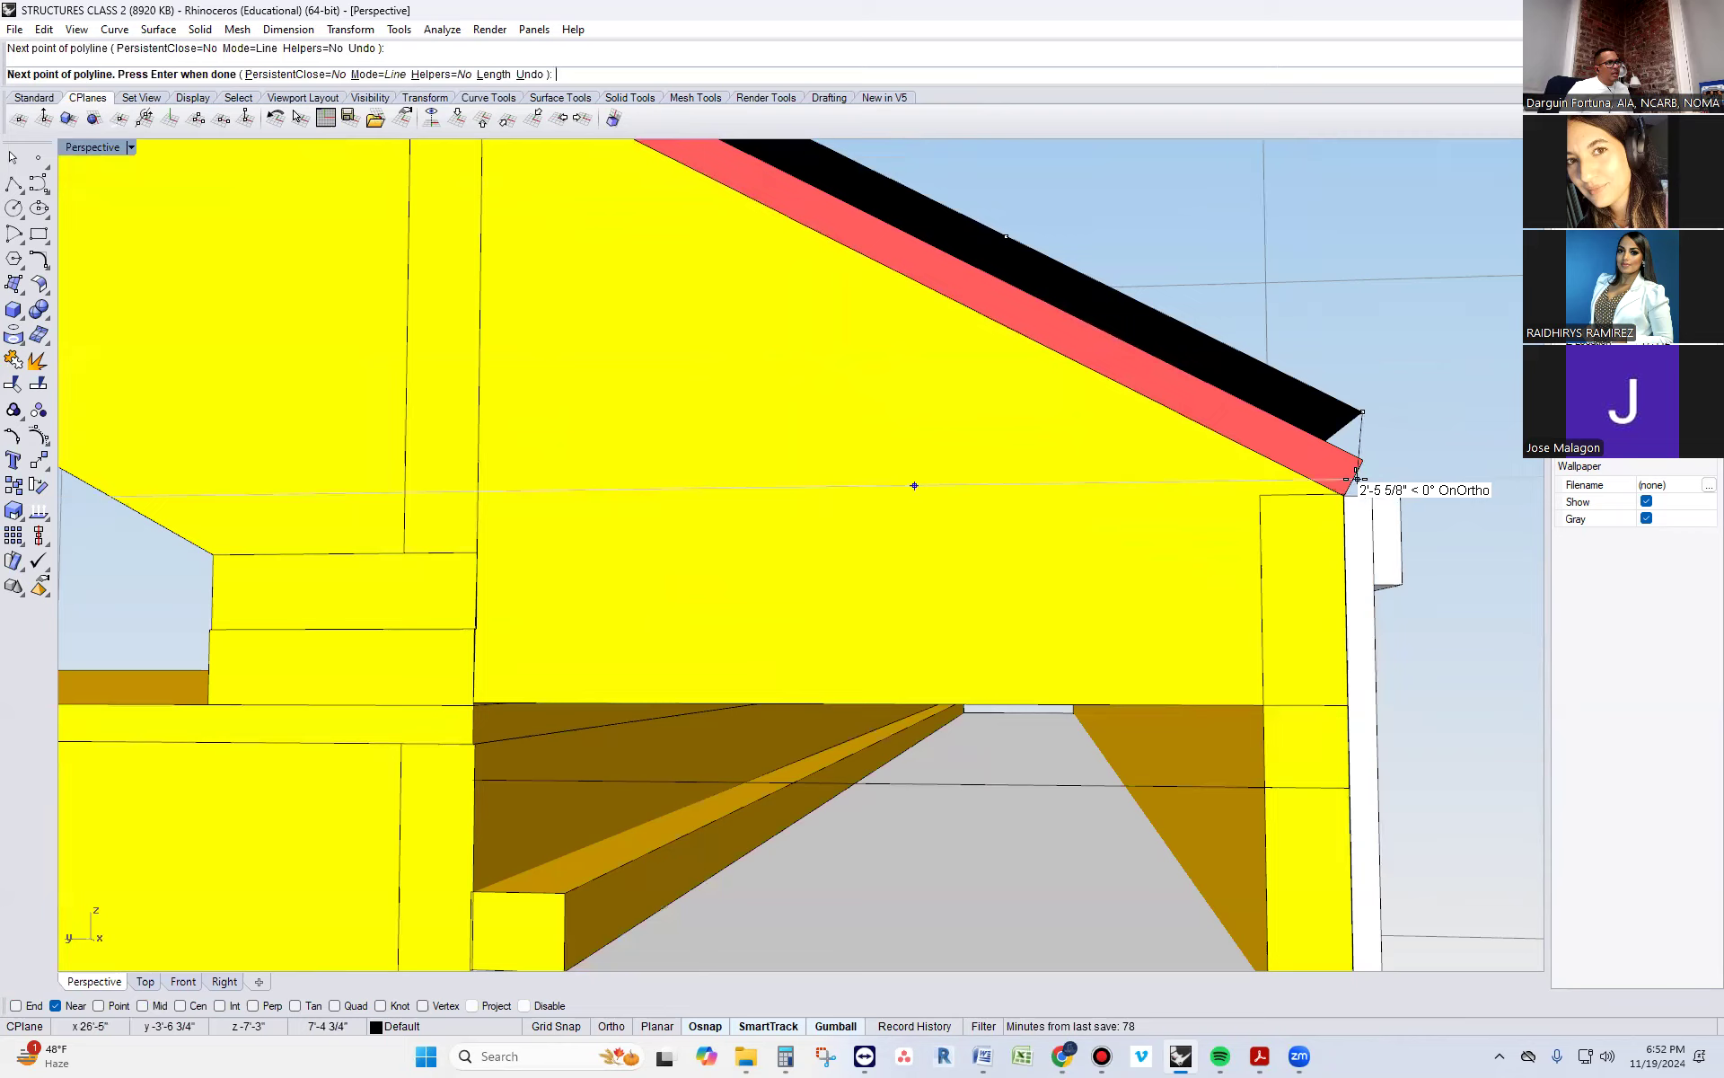
pyautogui.click(1358, 479)
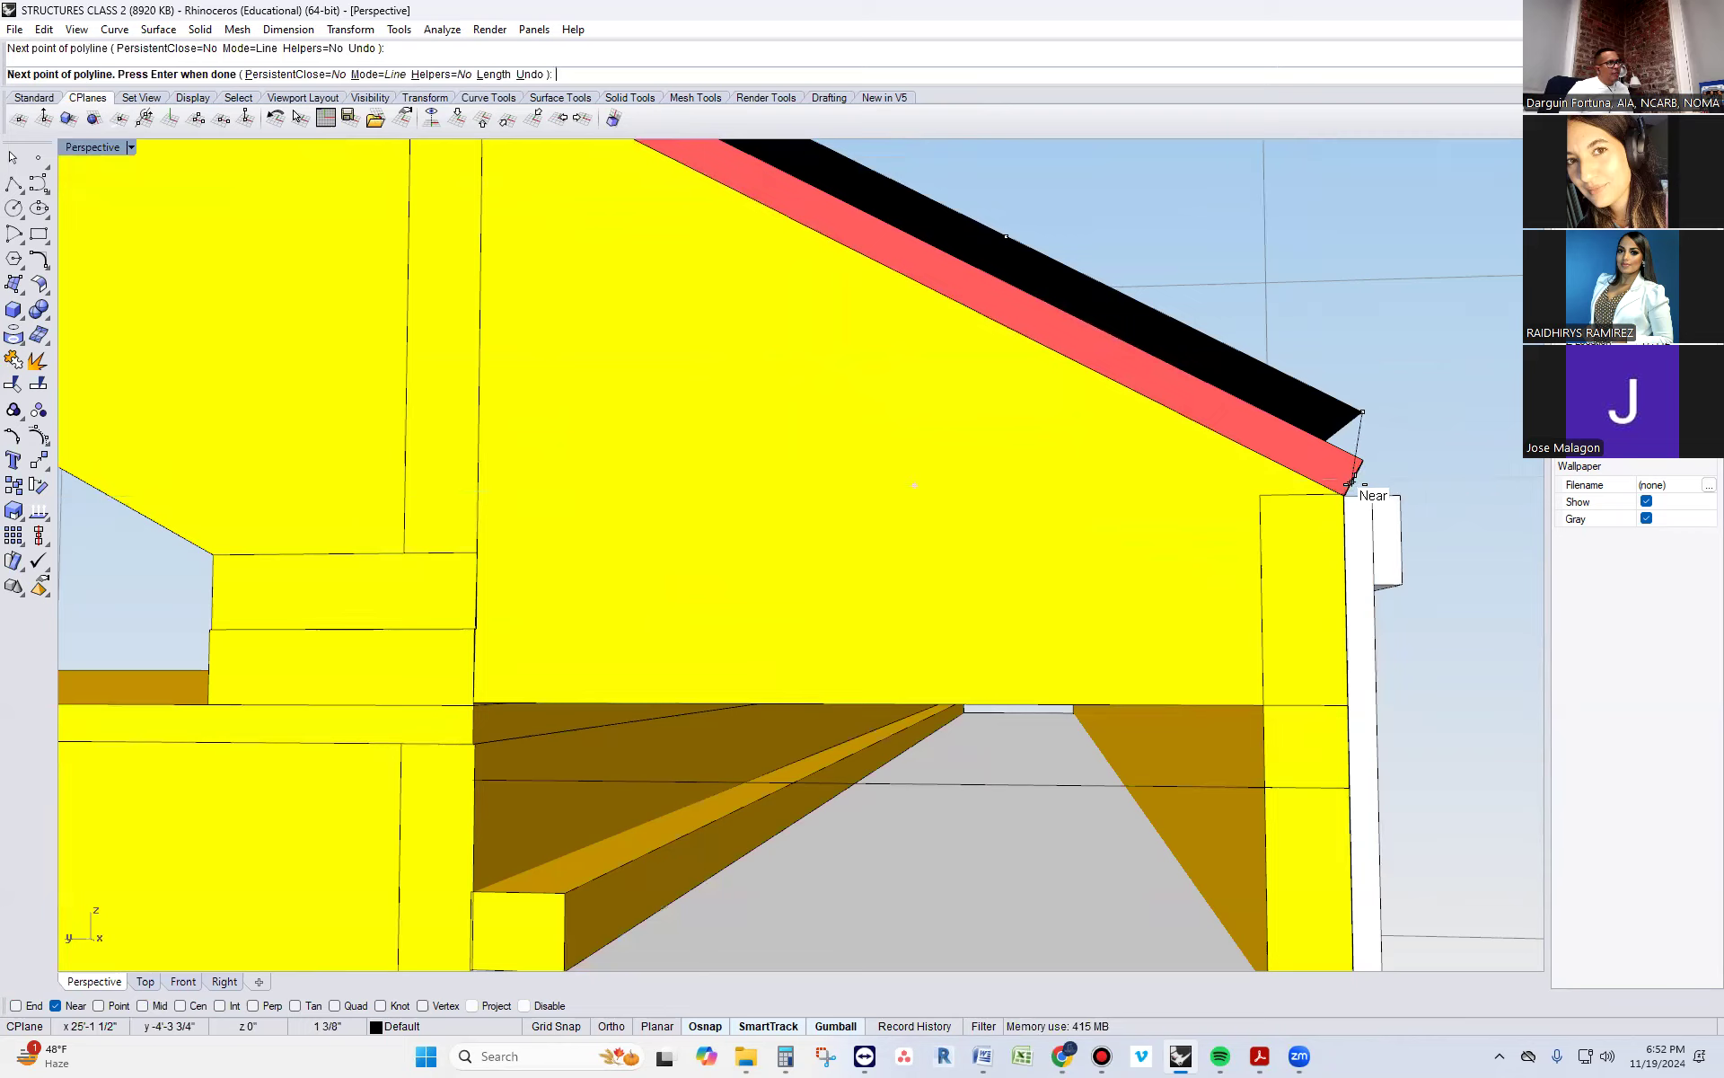
pyautogui.press('F8')
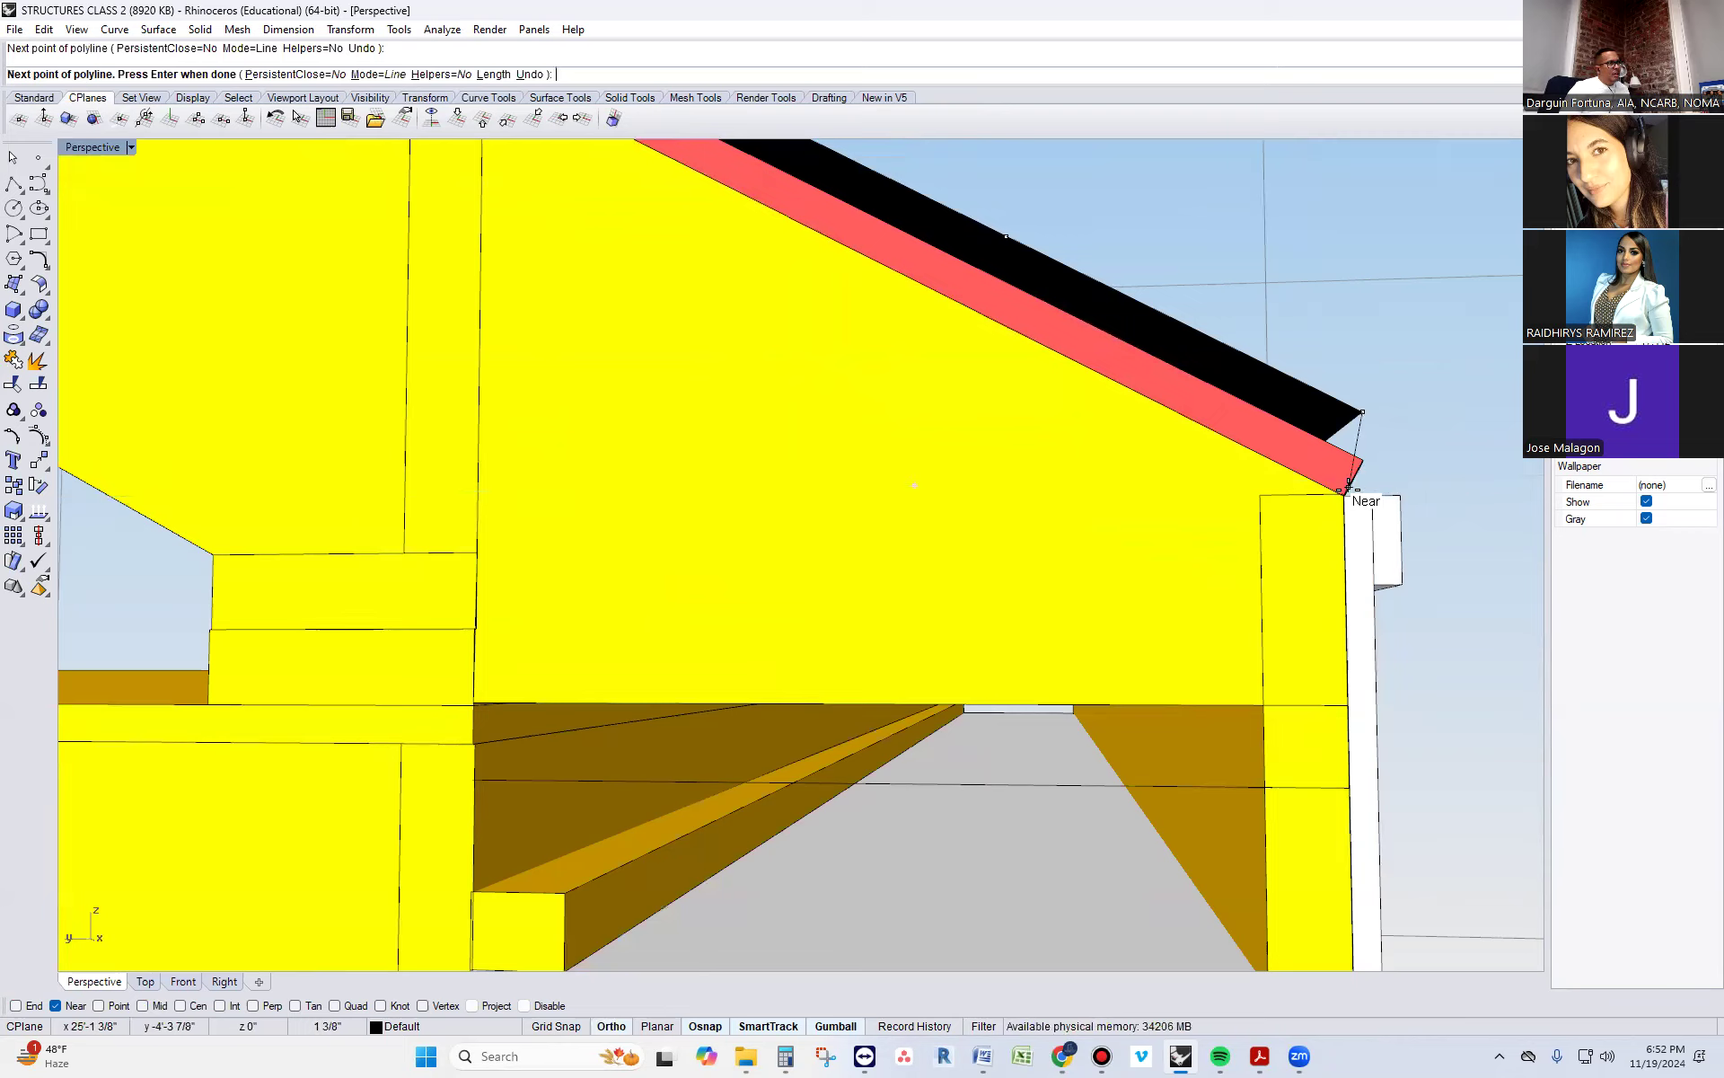
pyautogui.press('F8')
pyautogui.scroll(2, 1351, 489)
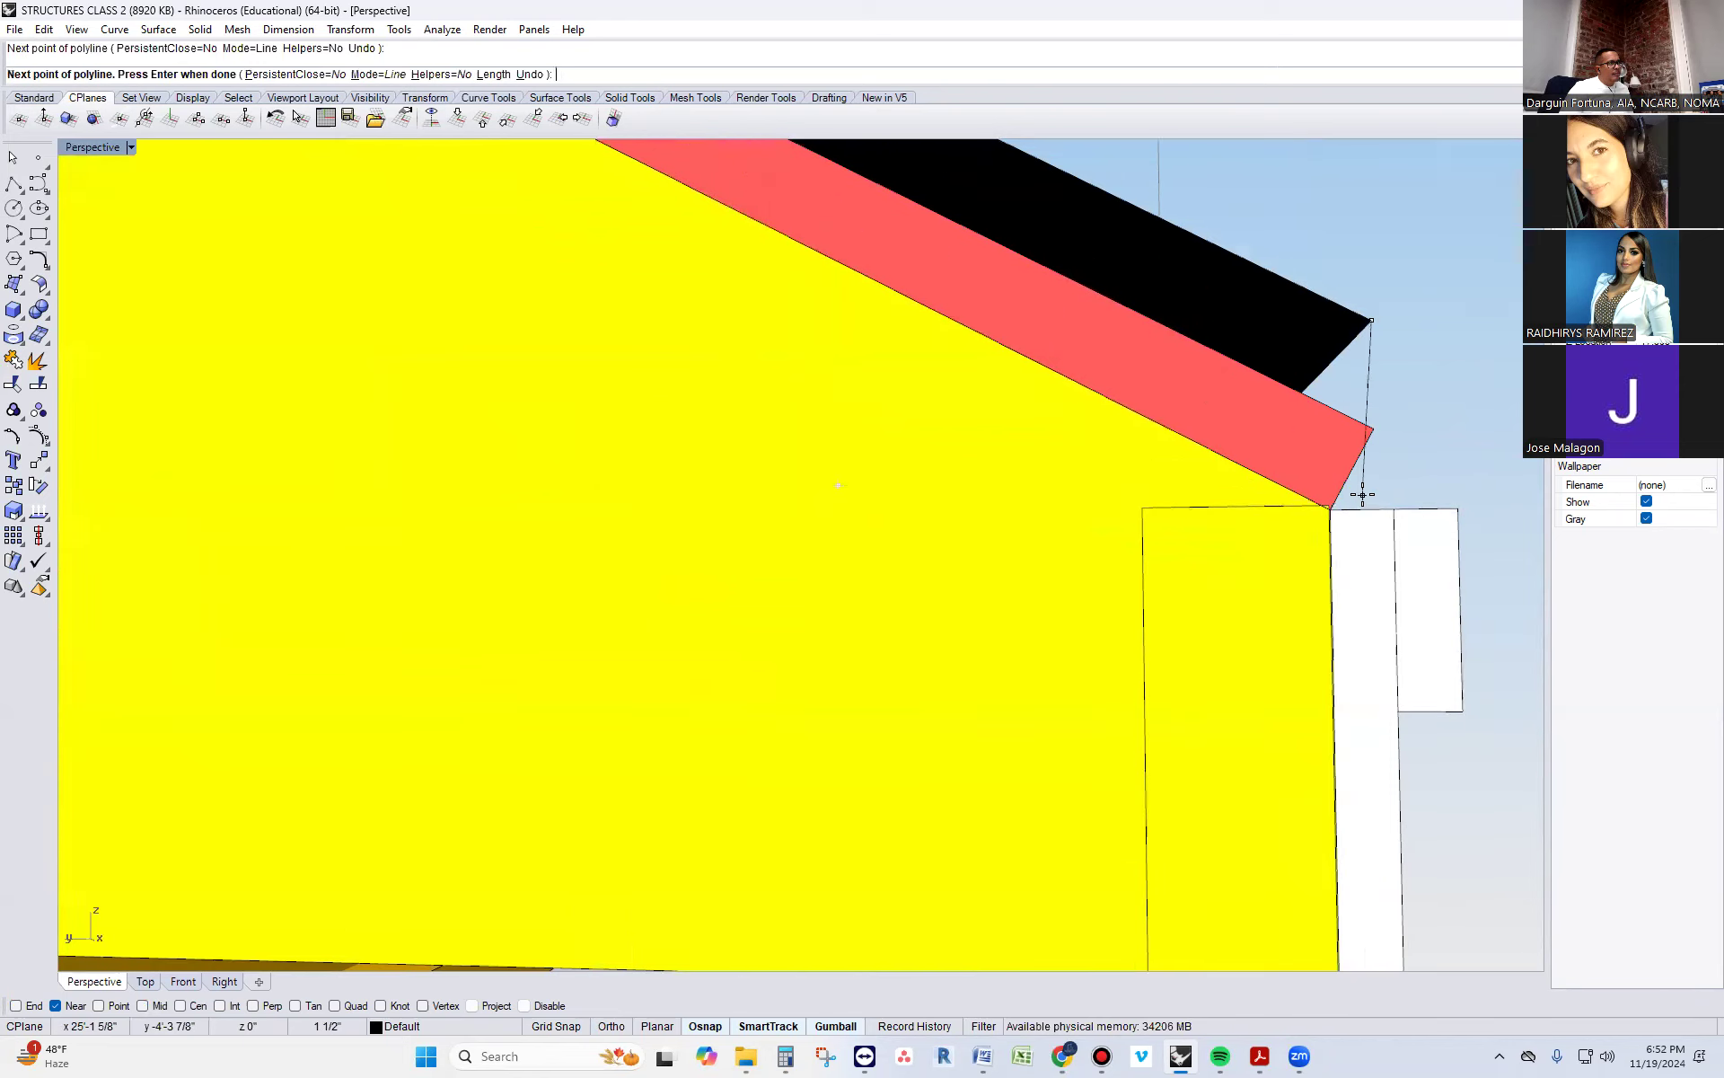
pyautogui.click(1362, 492)
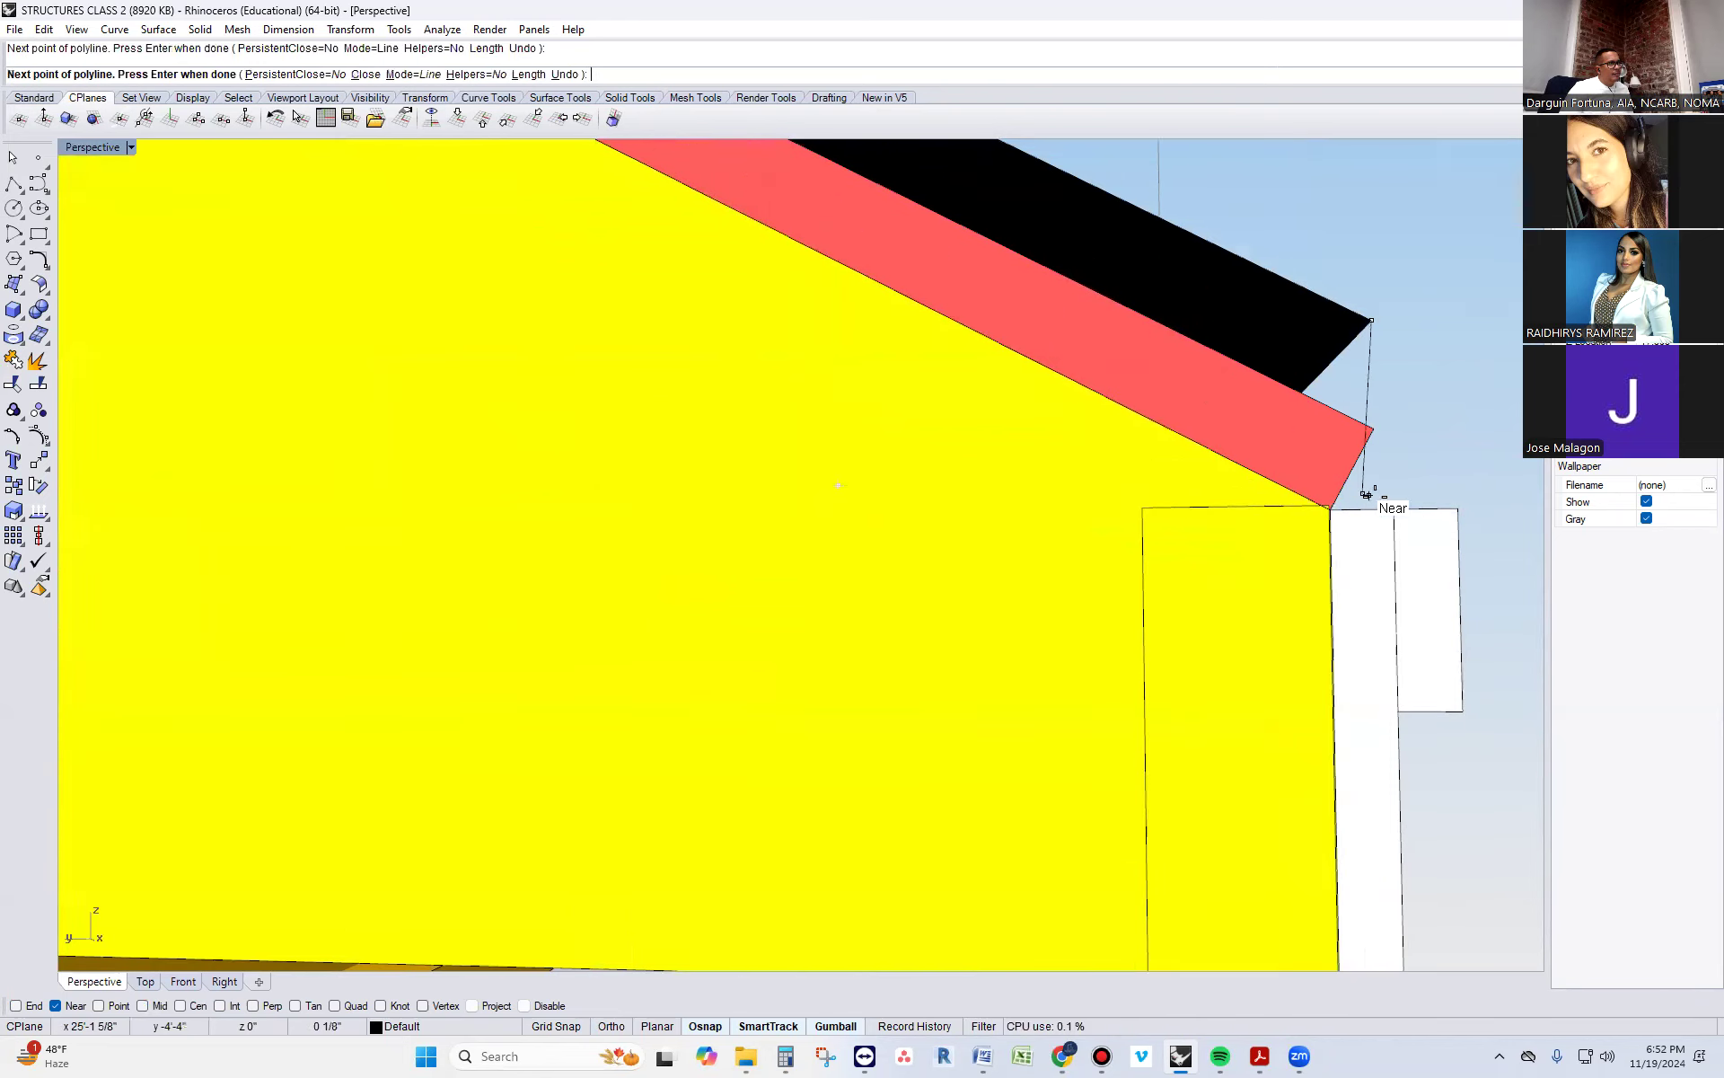
# Continue the polyline outward over the fascia build-out strip, down past its outer face, and finish with a short outward kick
pyautogui.click(1481, 506)
pyautogui.click(1480, 557)
pyautogui.click(1514, 593)
pyautogui.press('Return')
# Extrude the bent edge-profile curve along the eave as an open surface
pyautogui.click(1421, 500)
pyautogui.scroll(-10, 1011, 554)
pyautogui.moveTo(1140, 476); pyautogui.dragTo(1058, 548, button='right')
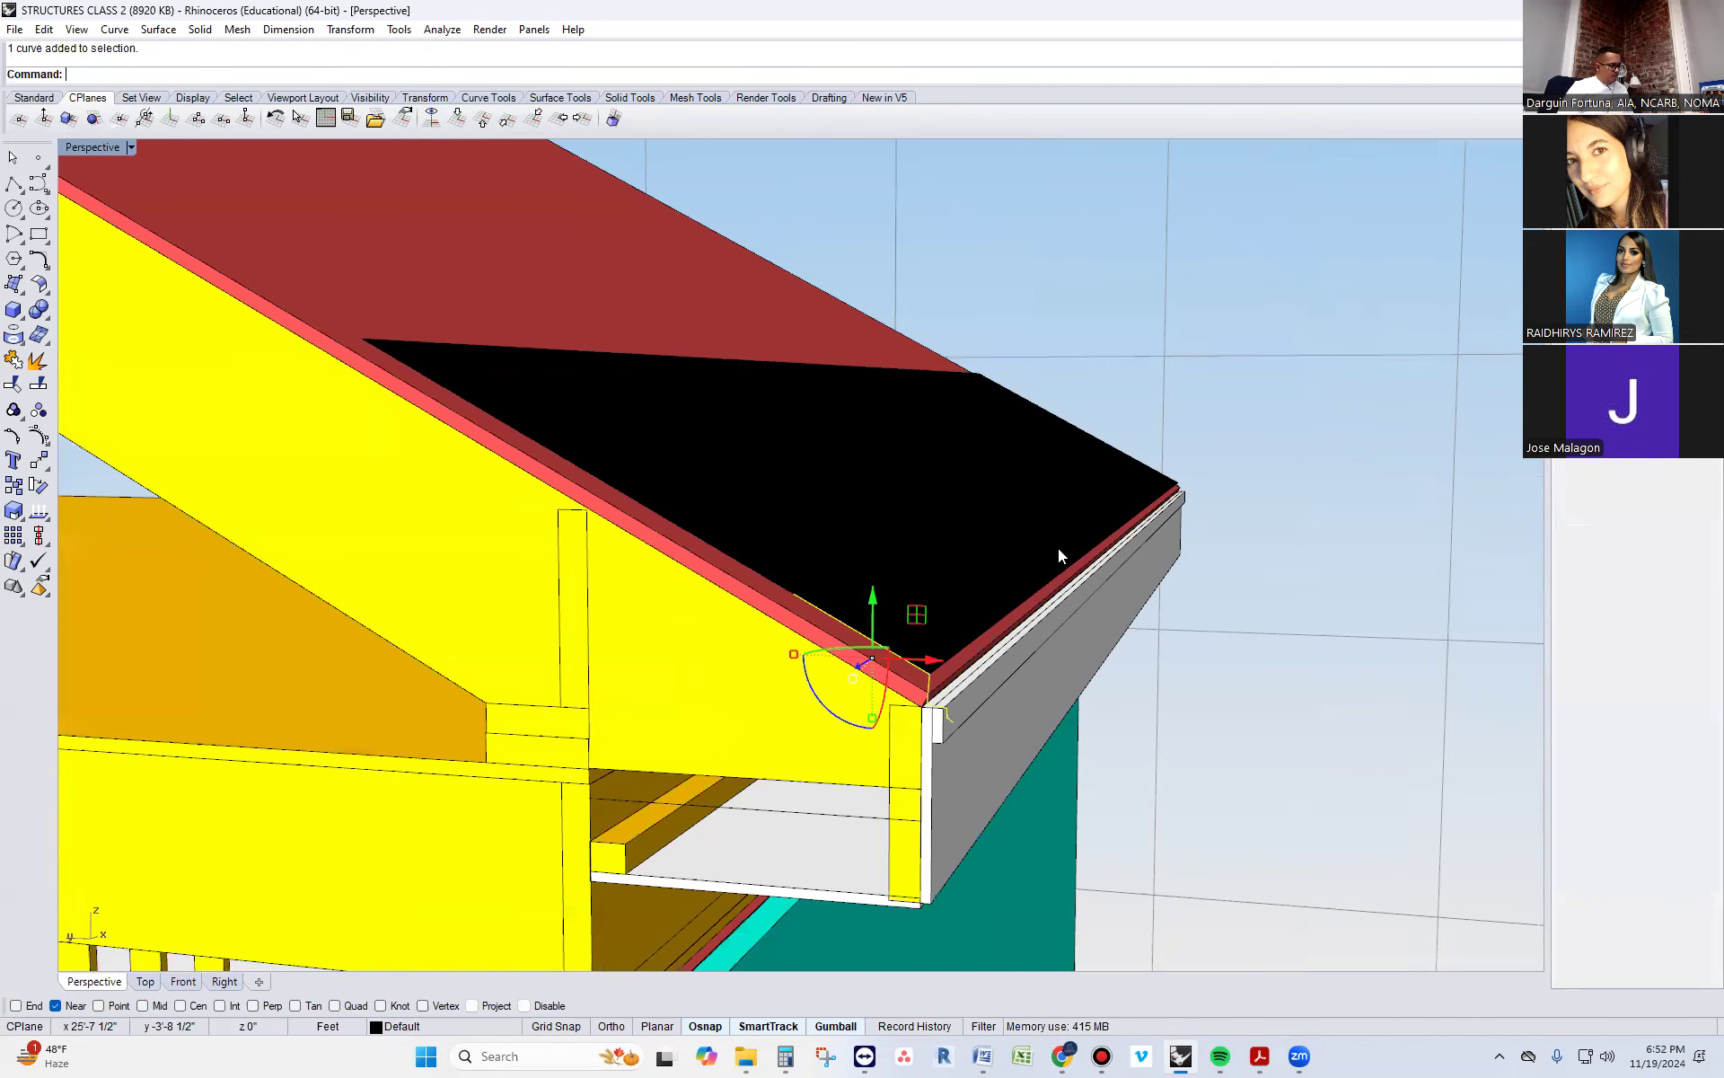
pyautogui.press('Return')
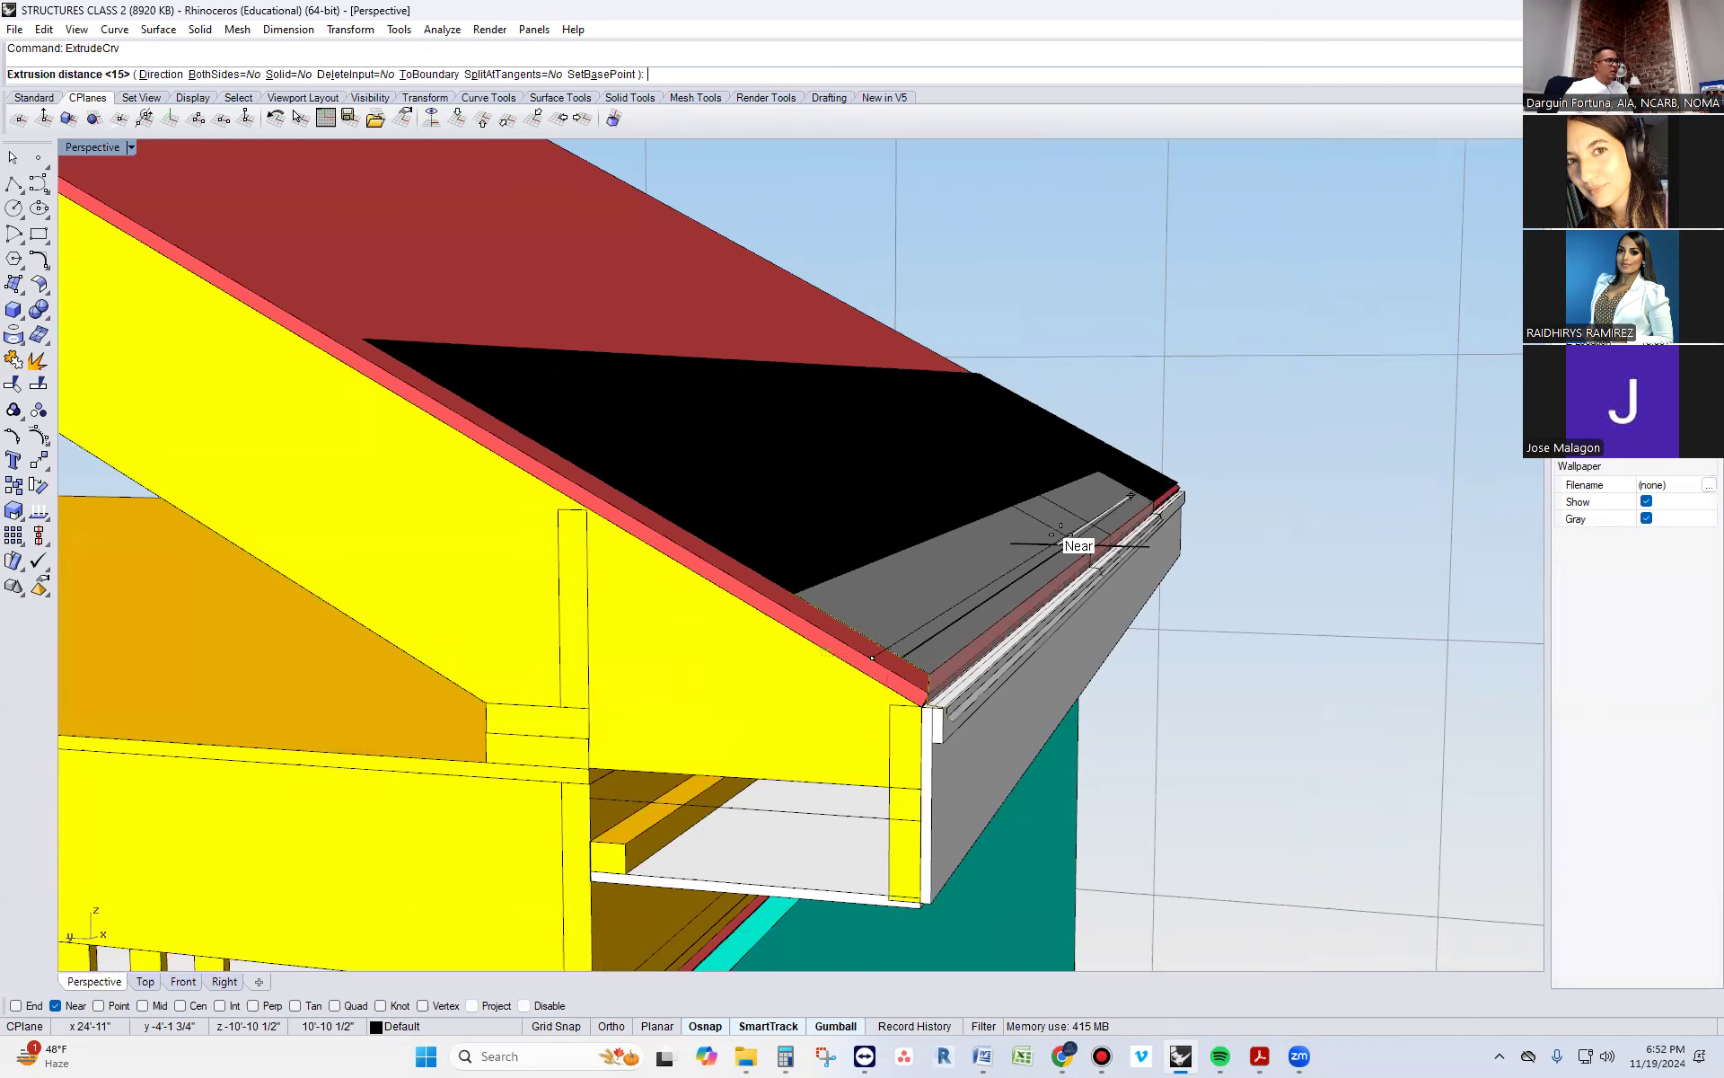
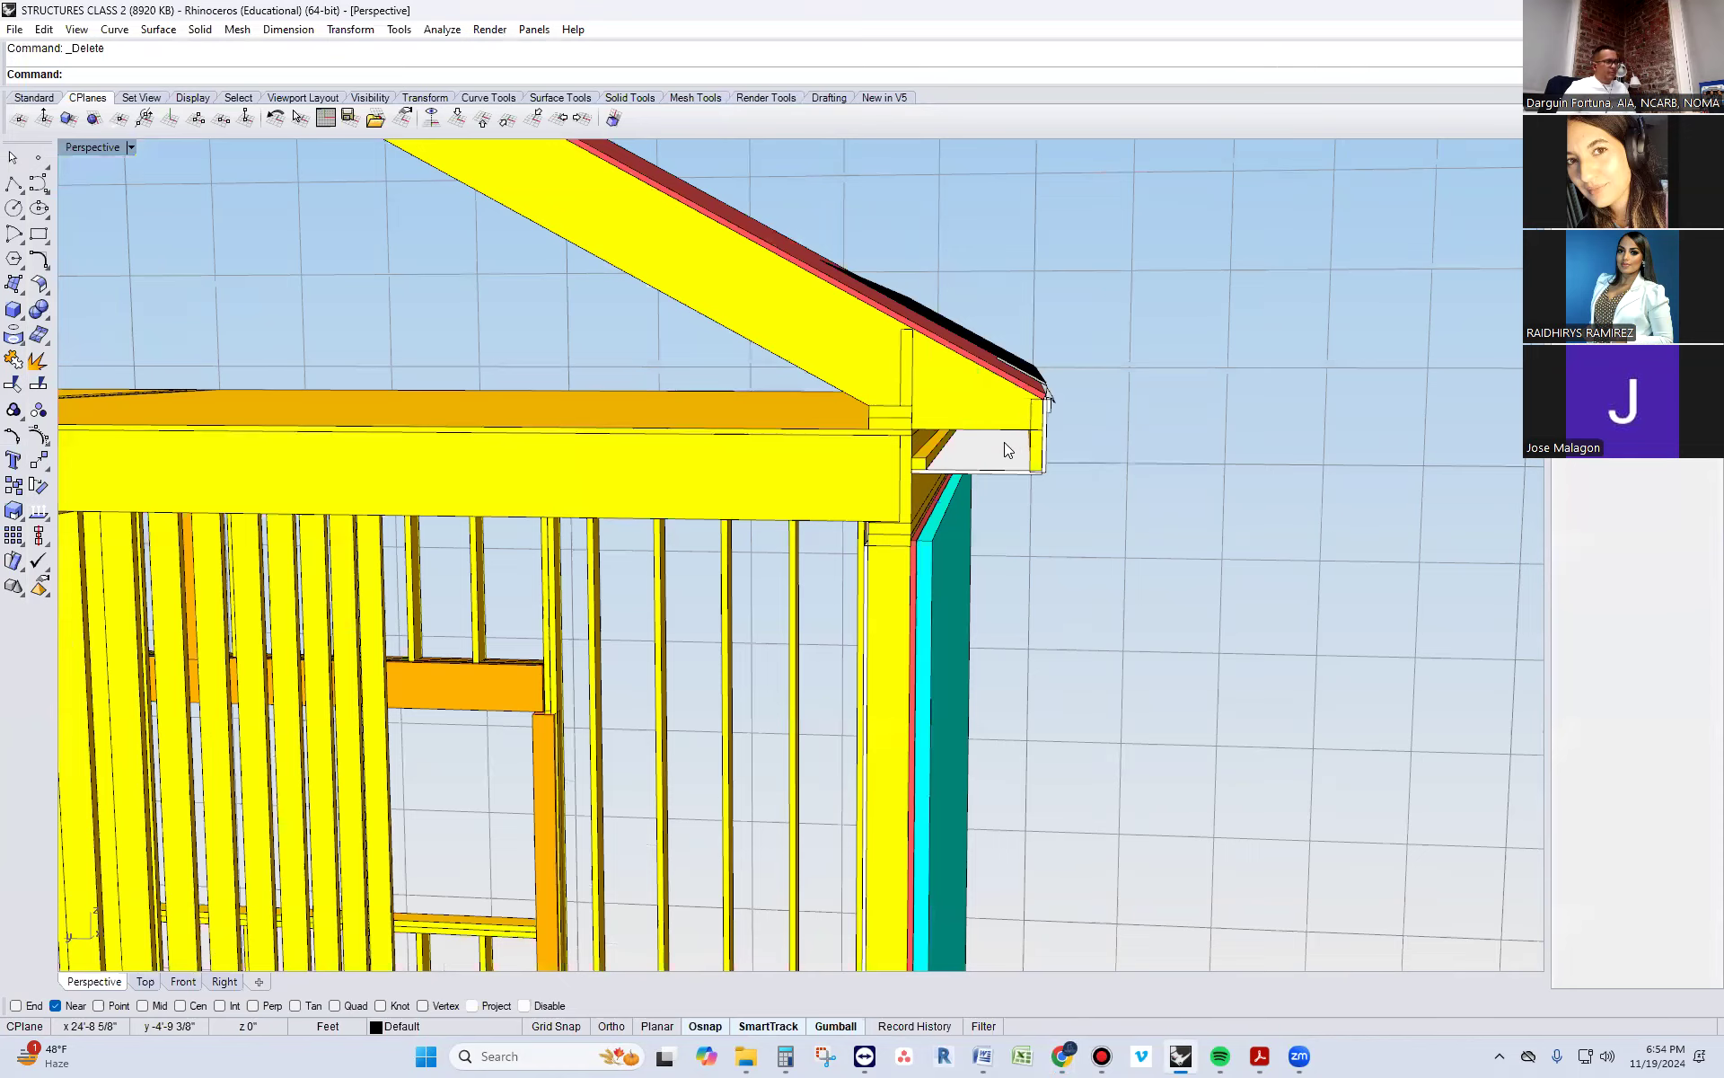
# Duplicate the near sloped side edge of the black roof surface at the right-hand eave
pyautogui.moveTo(1252, 506); pyautogui.dragTo(1229, 519, button='right')
pyautogui.scroll(-5, 1227, 518)
pyautogui.scroll(-3, 1229, 524)
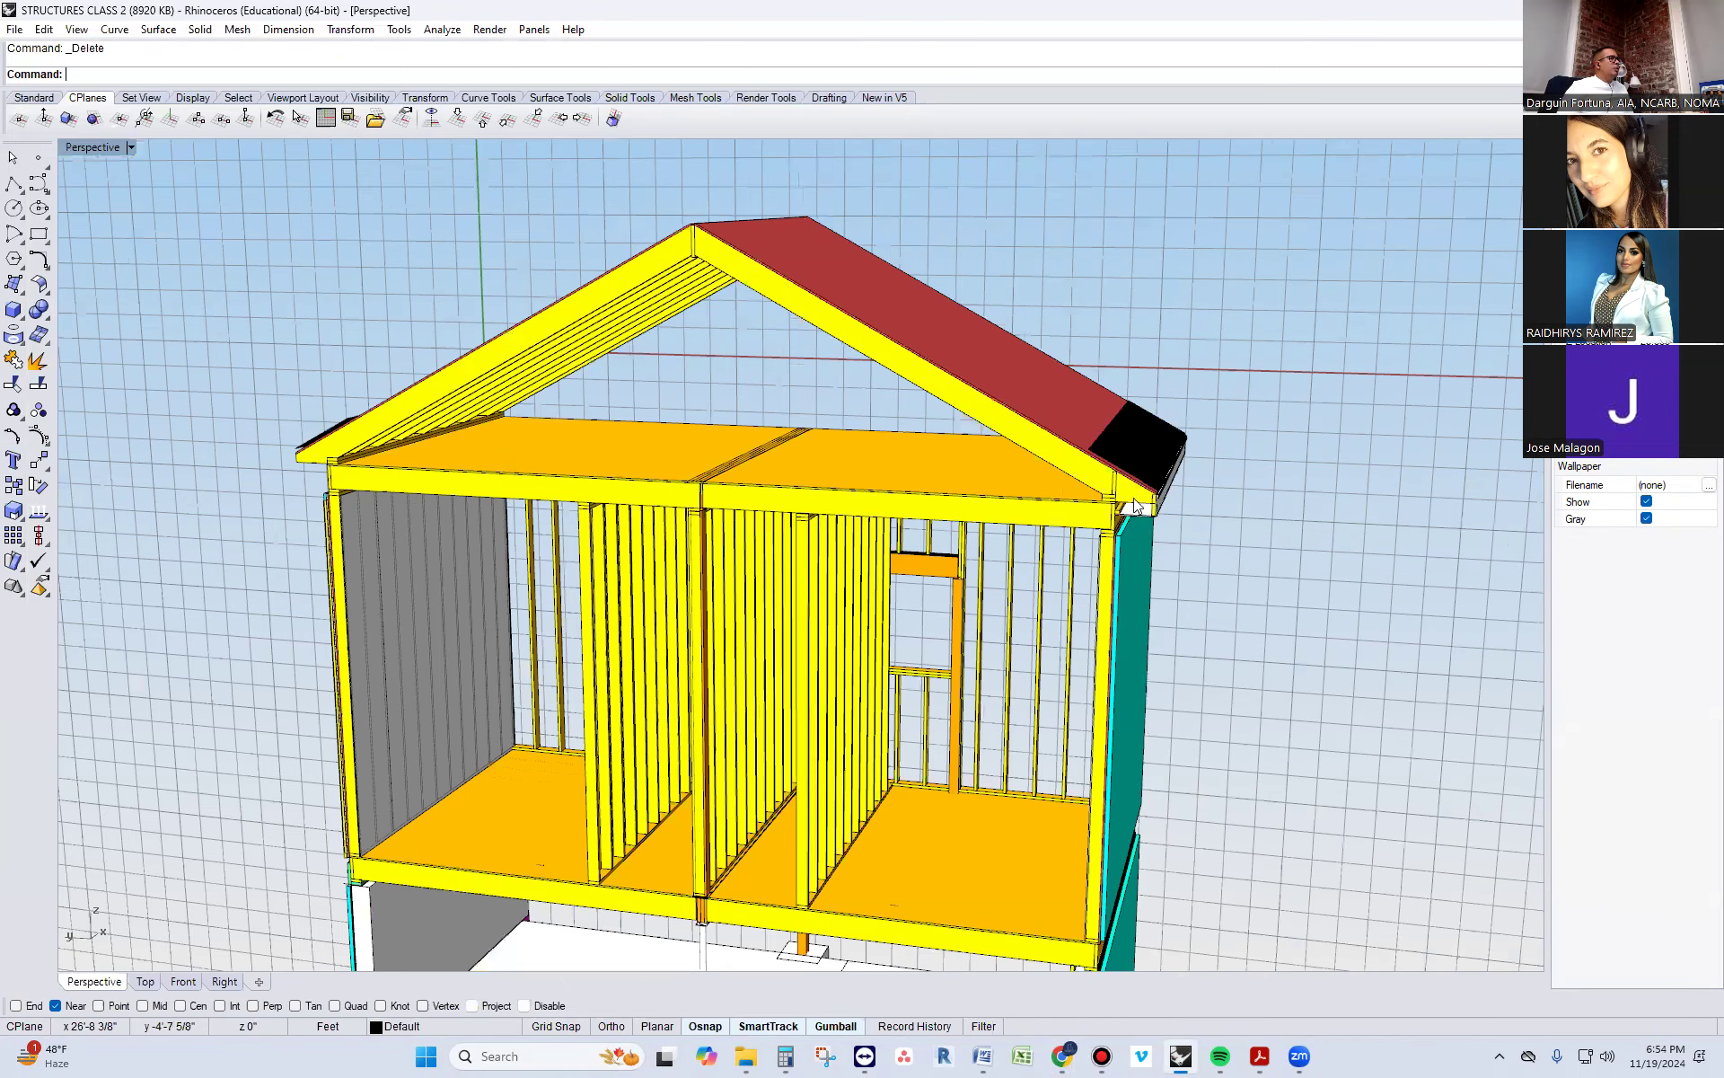
pyautogui.write('DupEdge')
pyautogui.press('Return')
pyautogui.scroll(1, 925, 280)
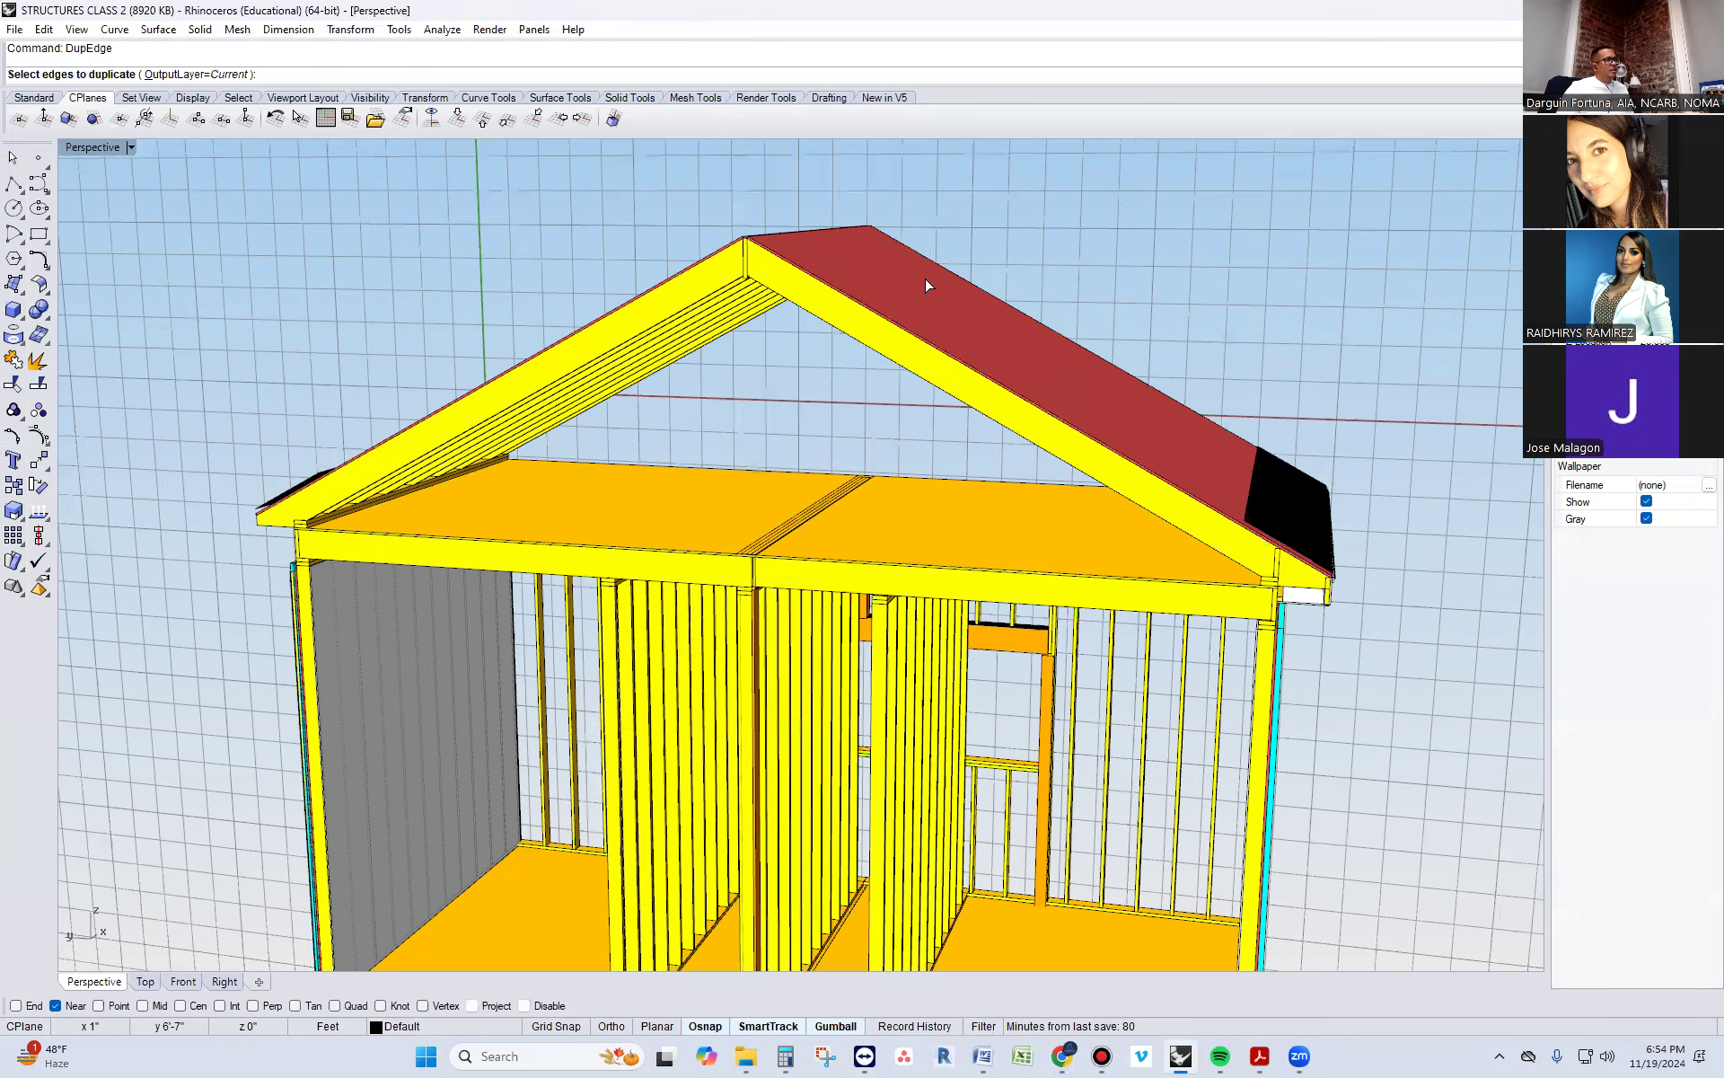
pyautogui.scroll(2, 812, 374)
pyautogui.scroll(3, 1221, 583)
pyautogui.scroll(2, 1222, 583)
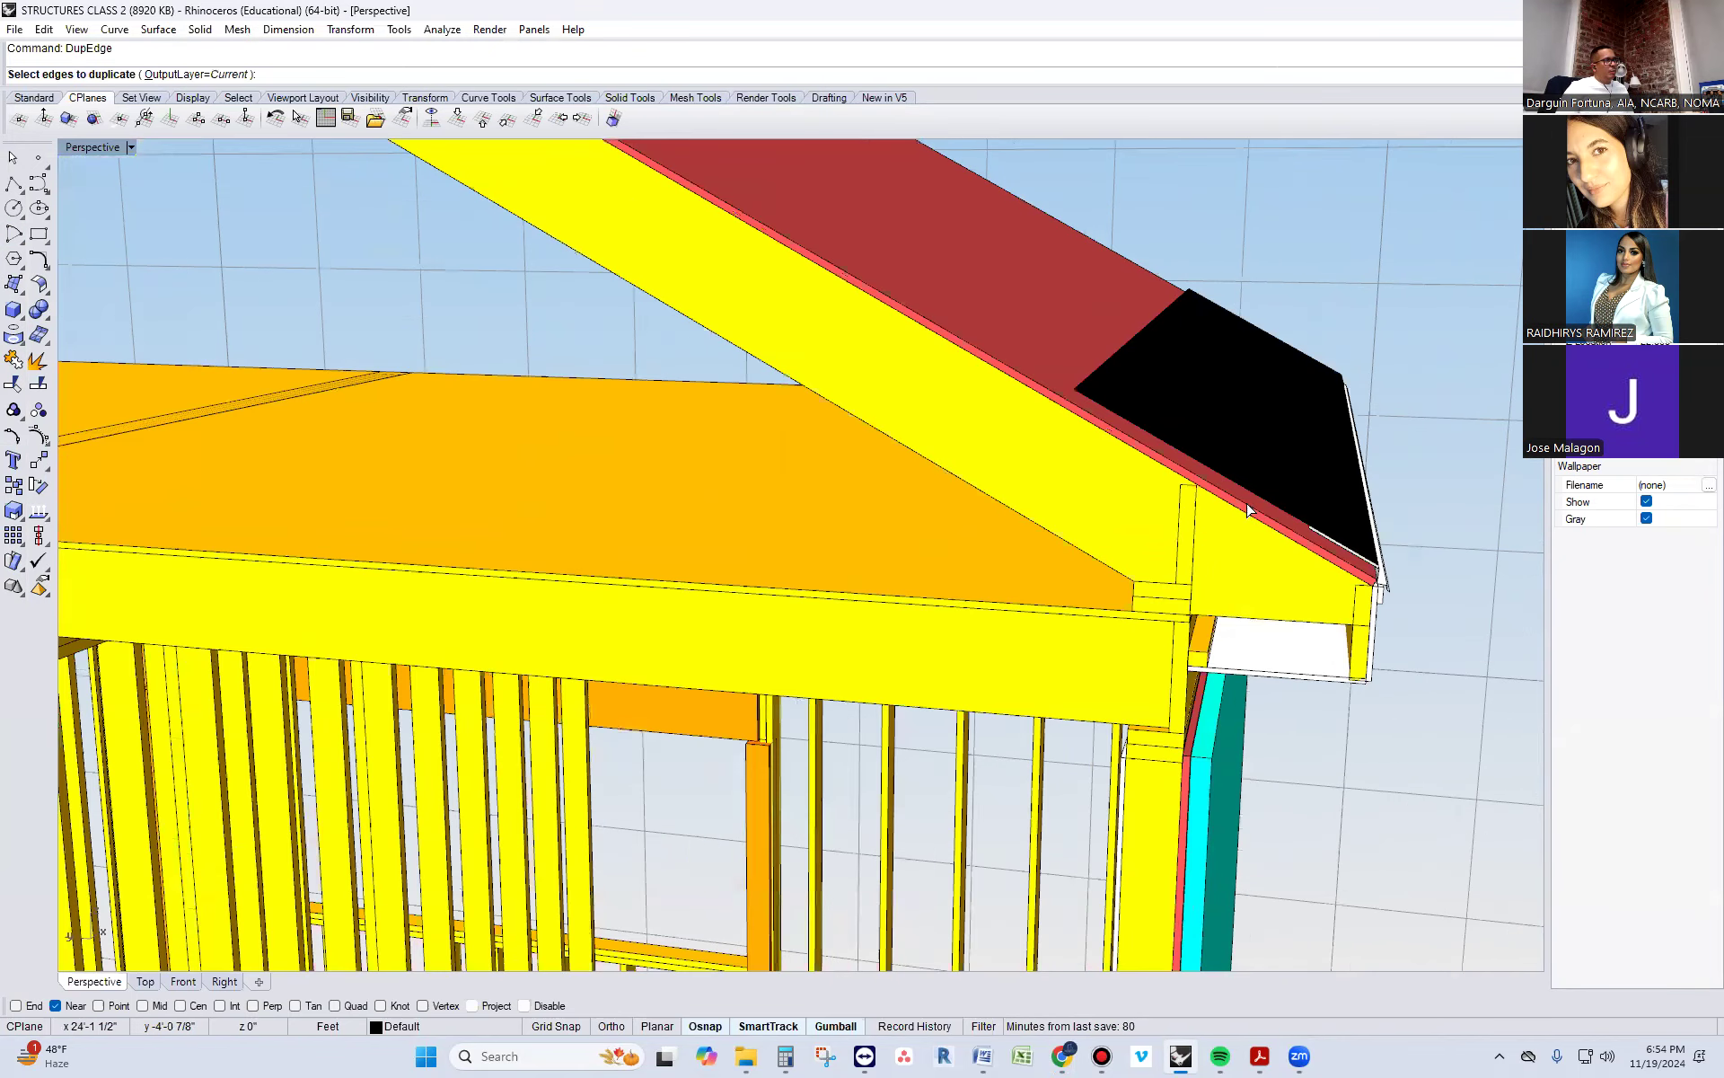
pyautogui.click(1253, 495)
pyautogui.press('Return')
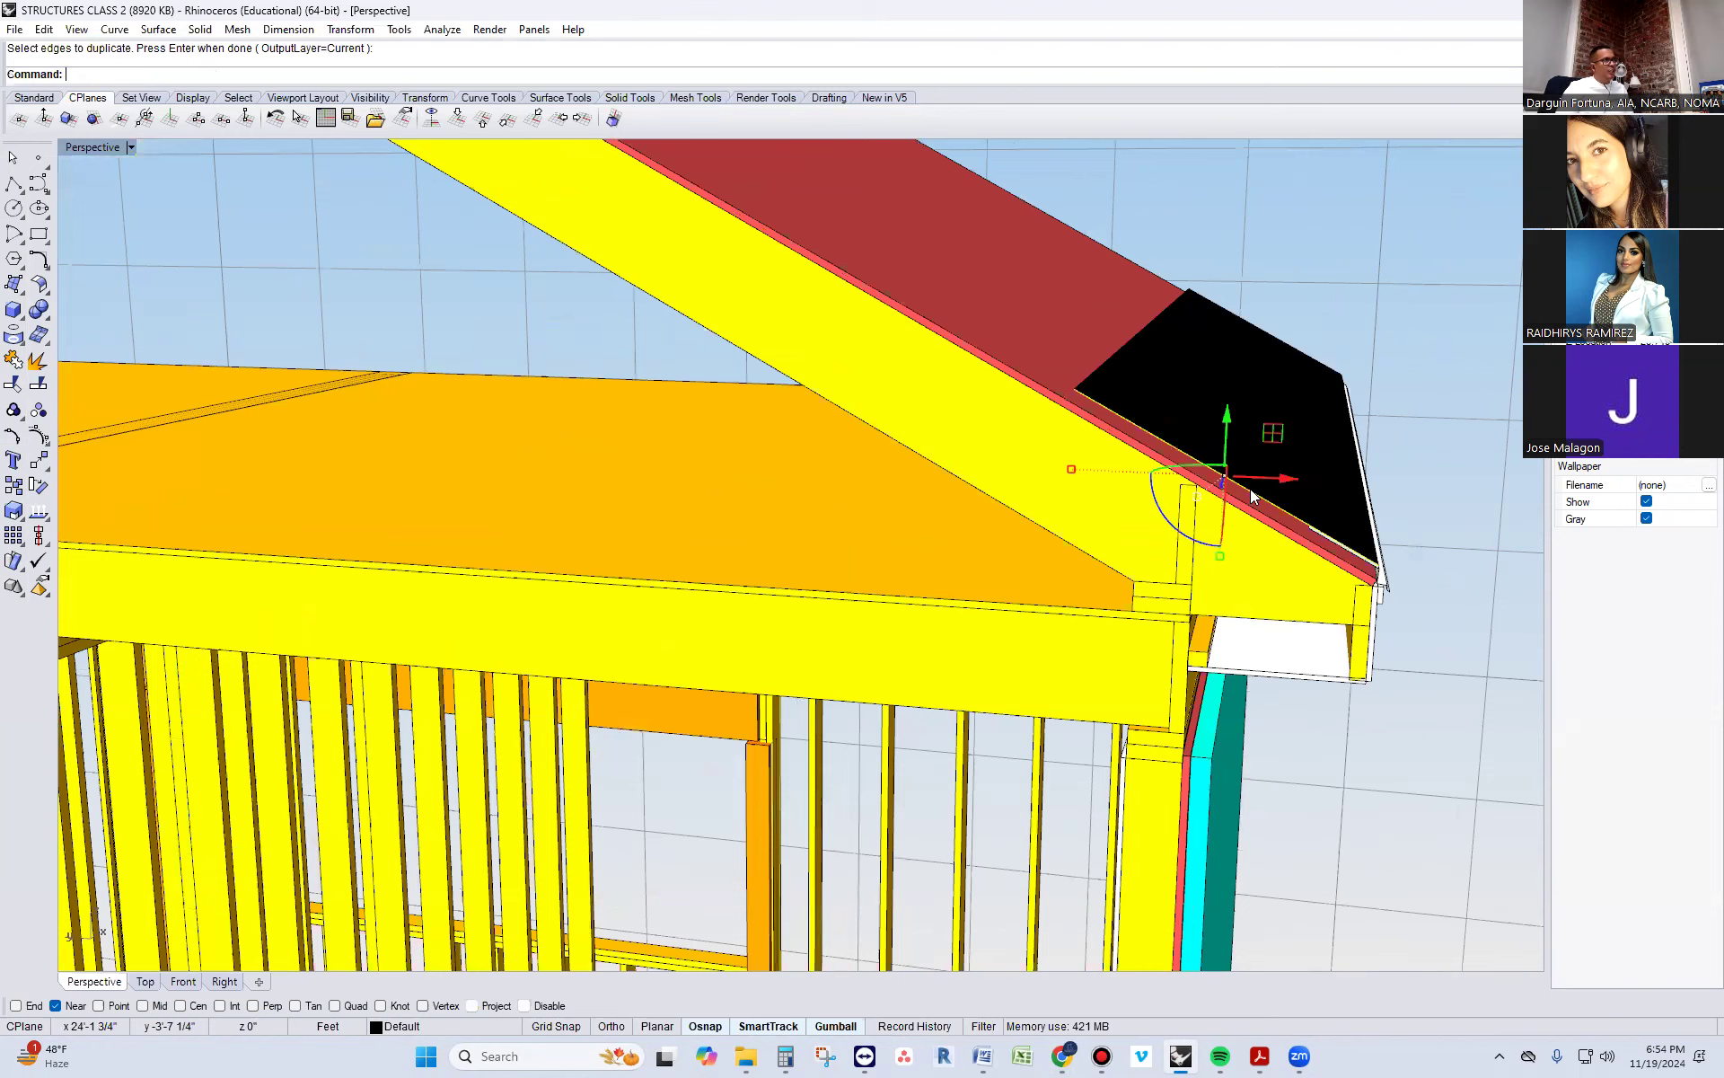
# Scale the duplicated edge curve along the roof slope so it extends to the ridge and well beyond the eave
pyautogui.click(1219, 557)
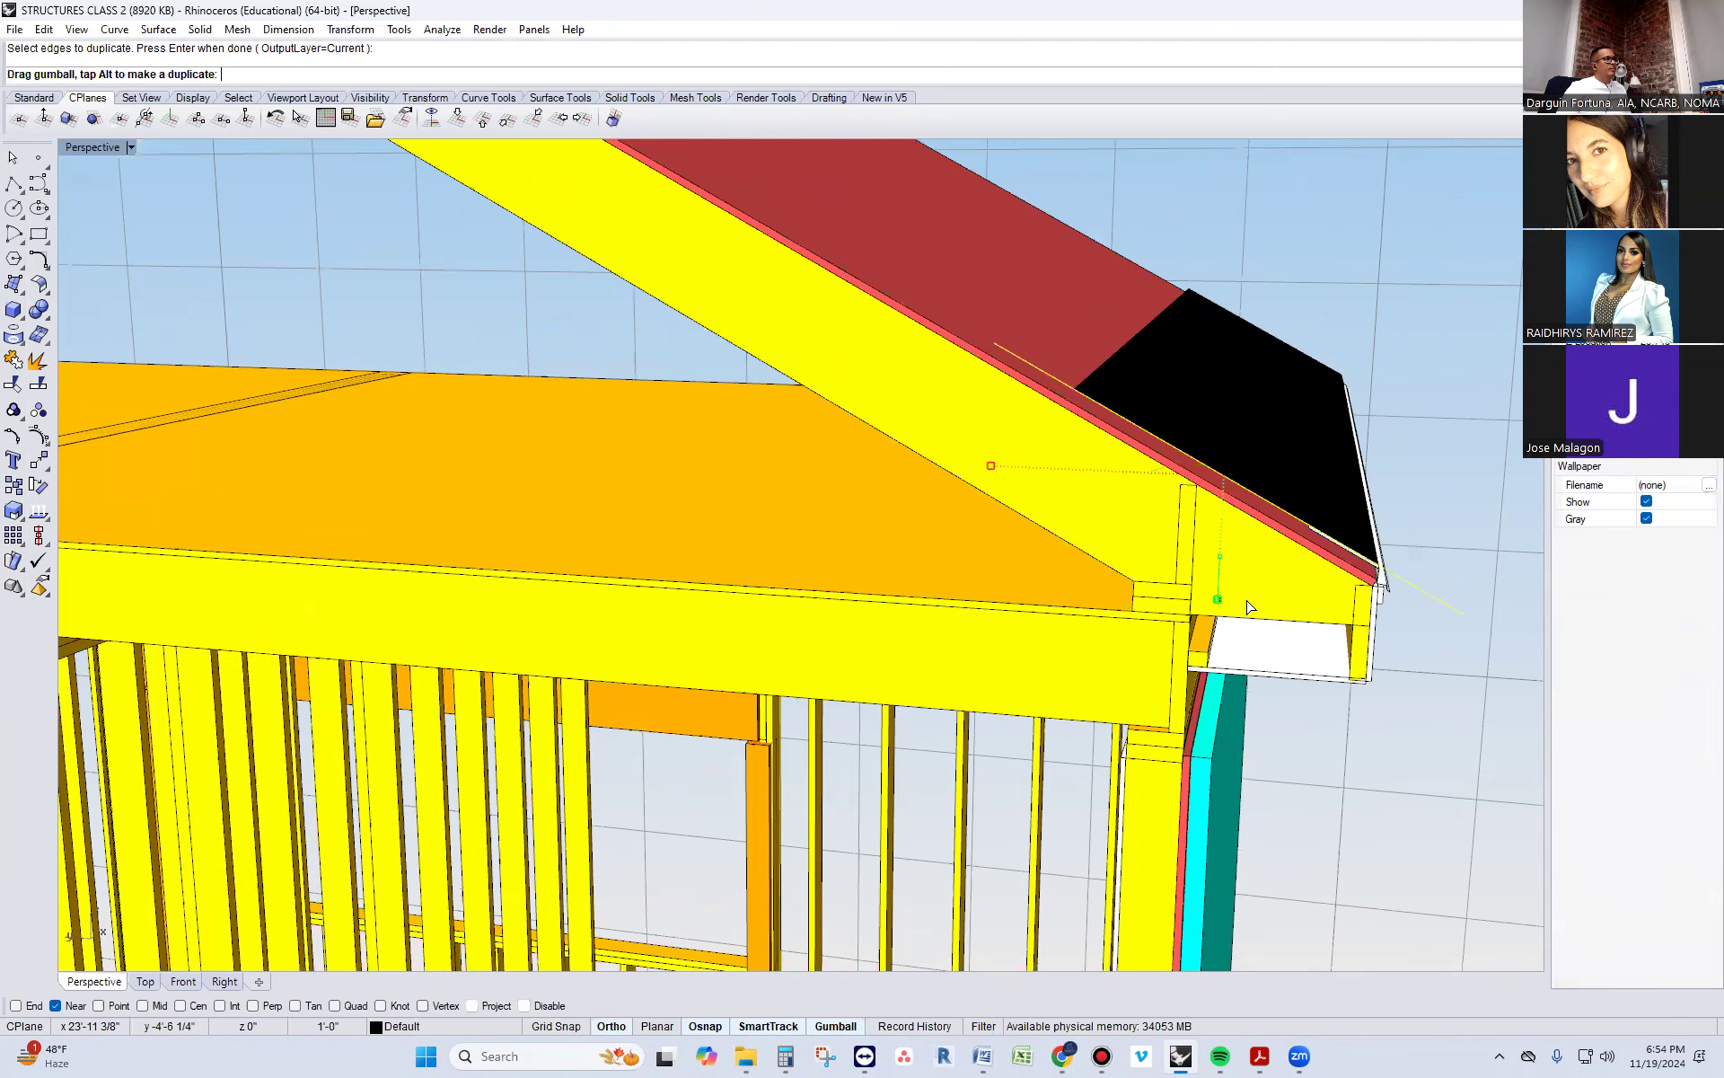
pyautogui.scroll(-4, 1330, 761)
pyautogui.moveTo(1329, 762); pyautogui.dragTo(1367, 807)
pyautogui.moveTo(1253, 497); pyautogui.dragTo(1255, 500)
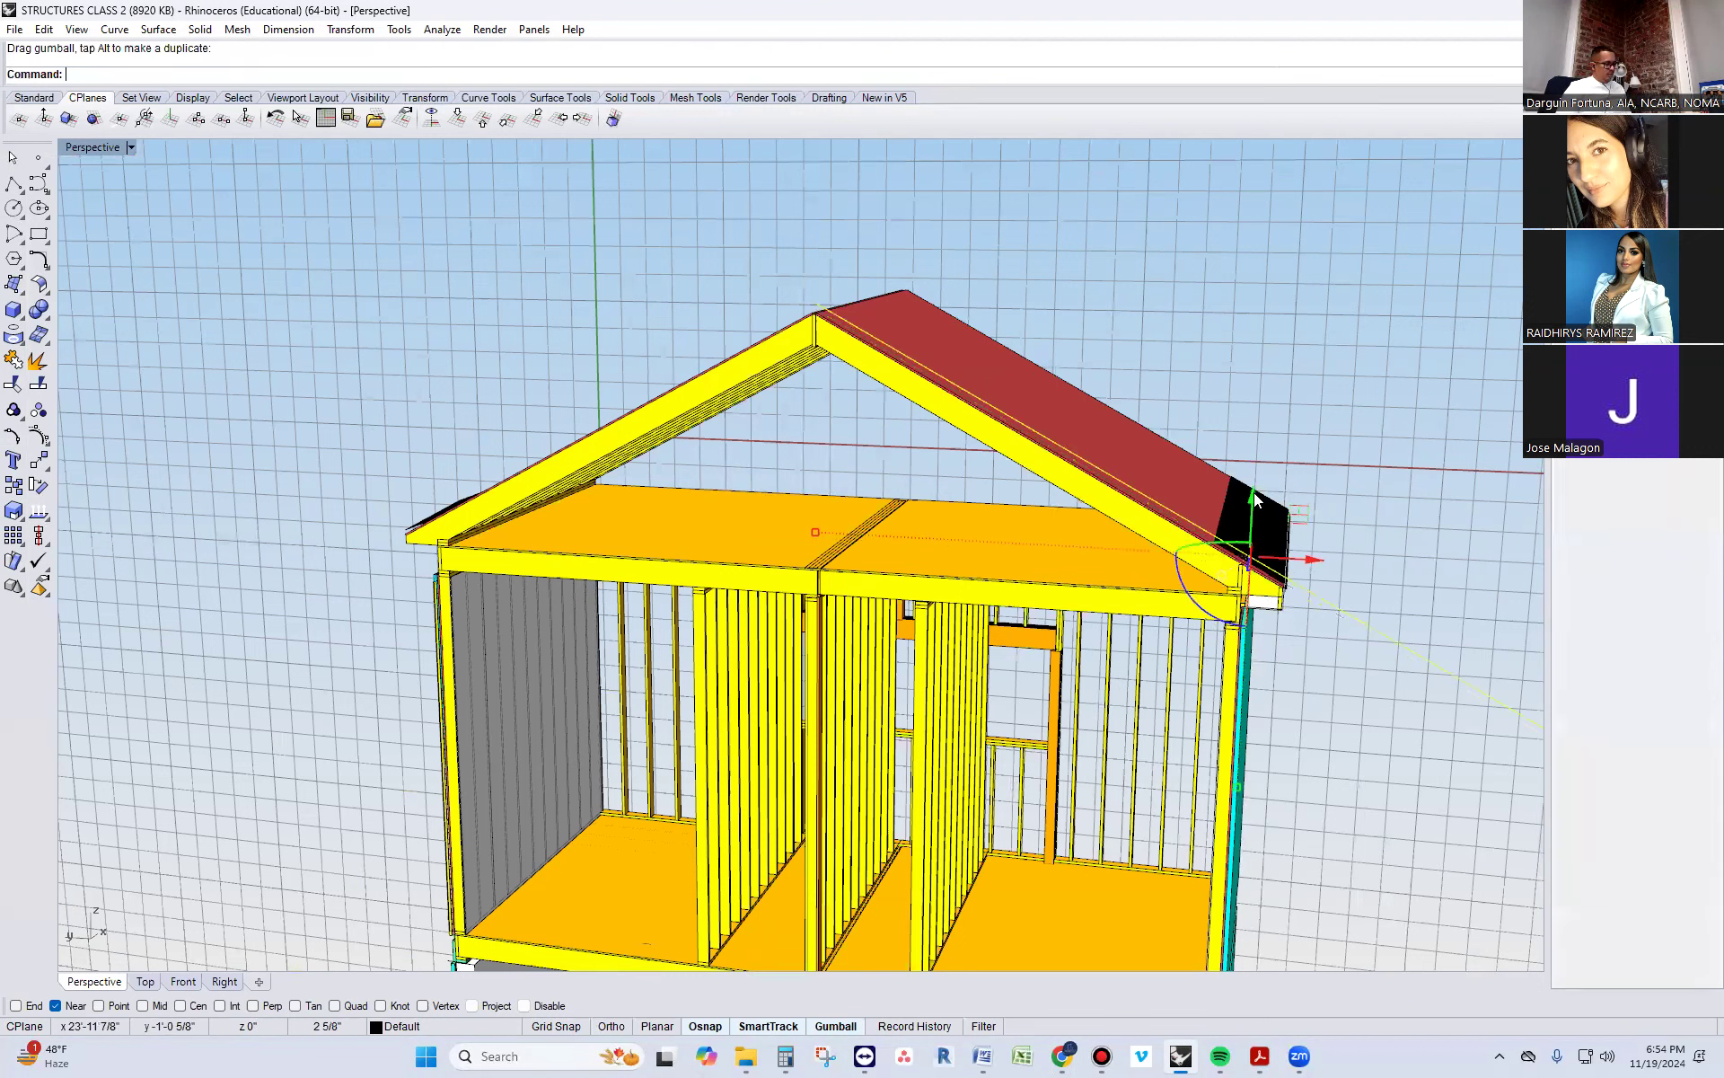
# Extrude the lengthened curve across the roof's full depth as an open surface, up to the far roof edge
pyautogui.write('ExRT')
pyautogui.press('BackSpace')
pyautogui.press('BackSpace')
pyautogui.write('YT')
pyautogui.press('BackSpace')
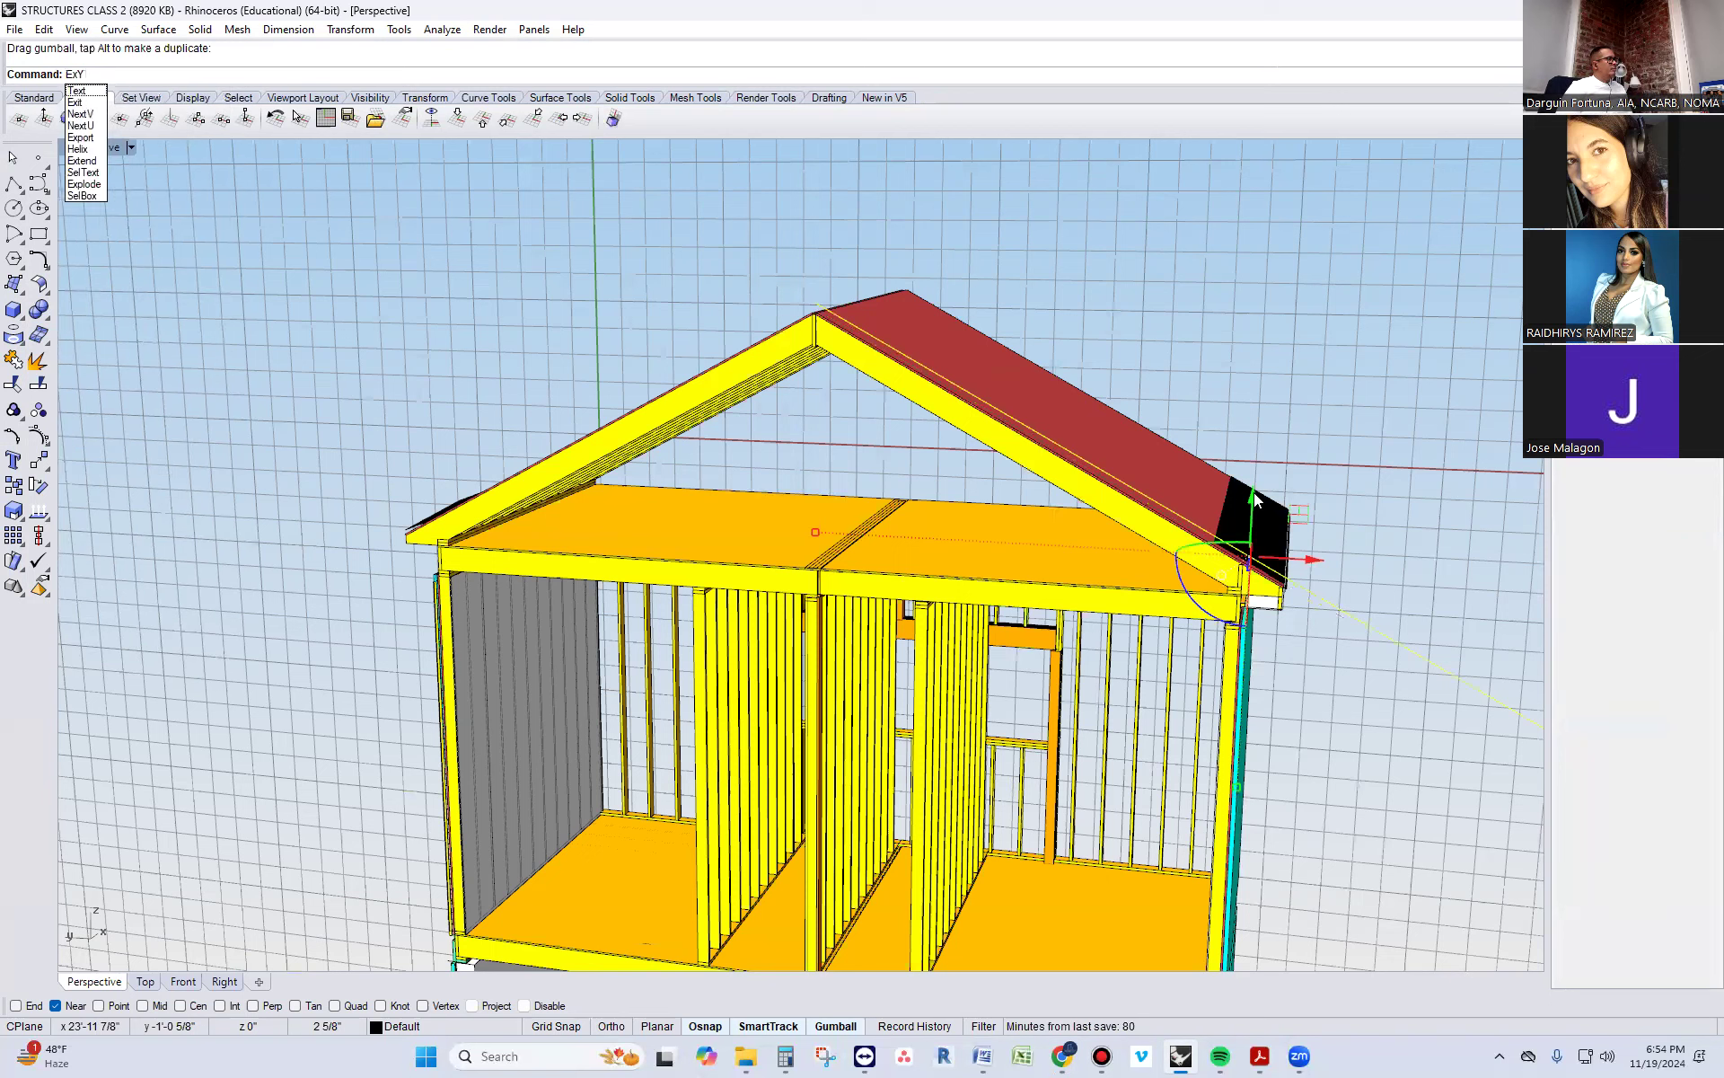
pyautogui.press('BackSpace')
pyautogui.write('trudecrv')
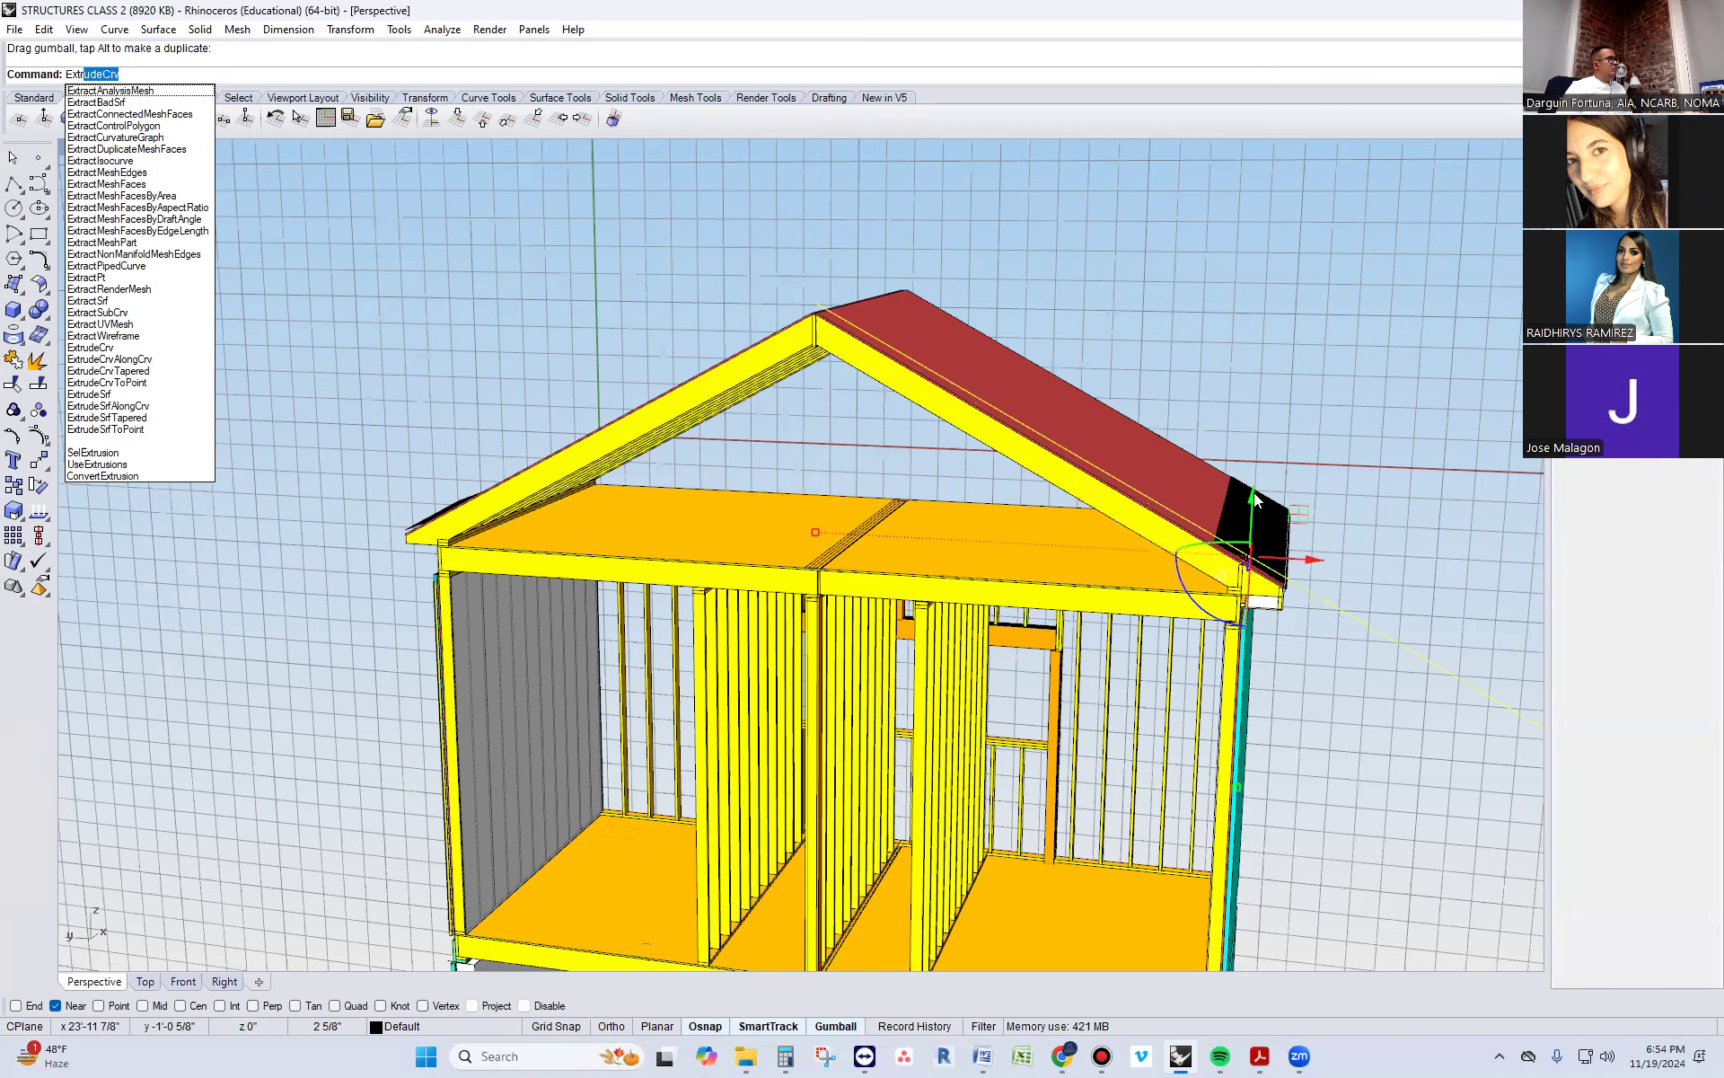
pyautogui.press('Return')
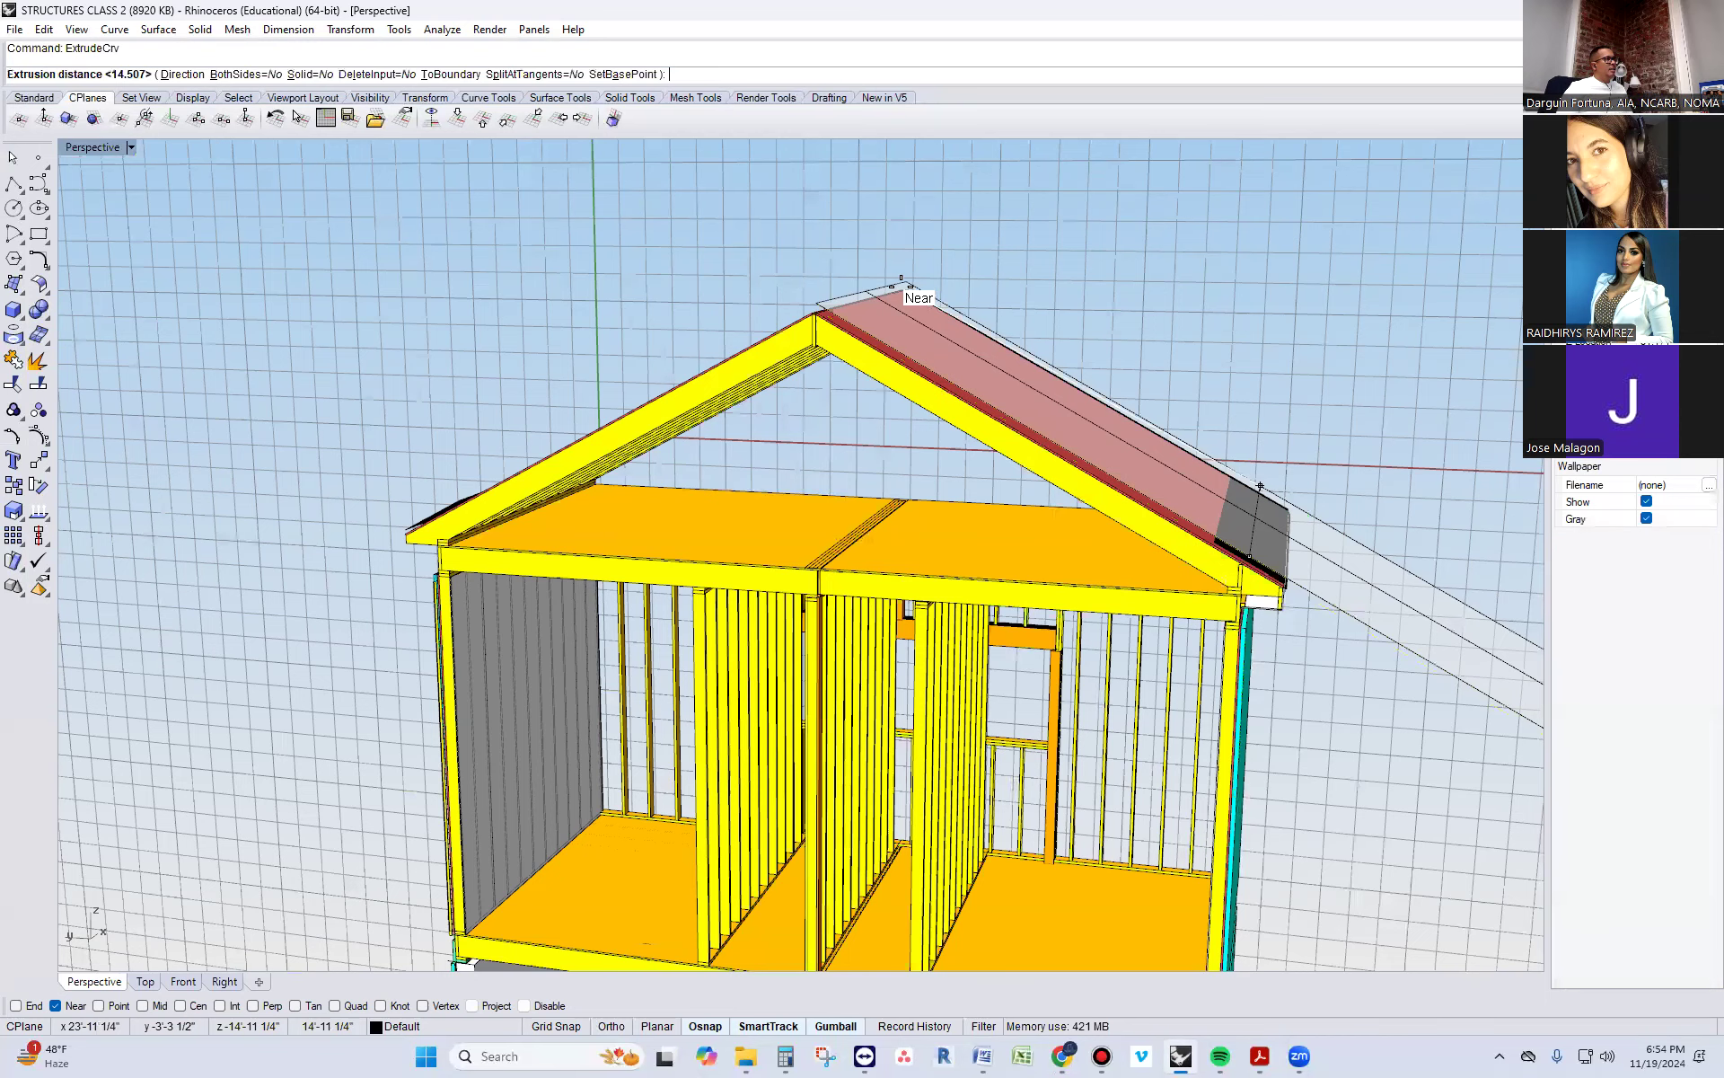
pyautogui.click(903, 289)
pyautogui.click(861, 272)
pyautogui.scroll(-2, 862, 272)
# Turn on solid edit points for the new roof surface and select the two points at its lower end
pyautogui.click(1311, 535)
pyautogui.write('sol')
pyautogui.press('Return')
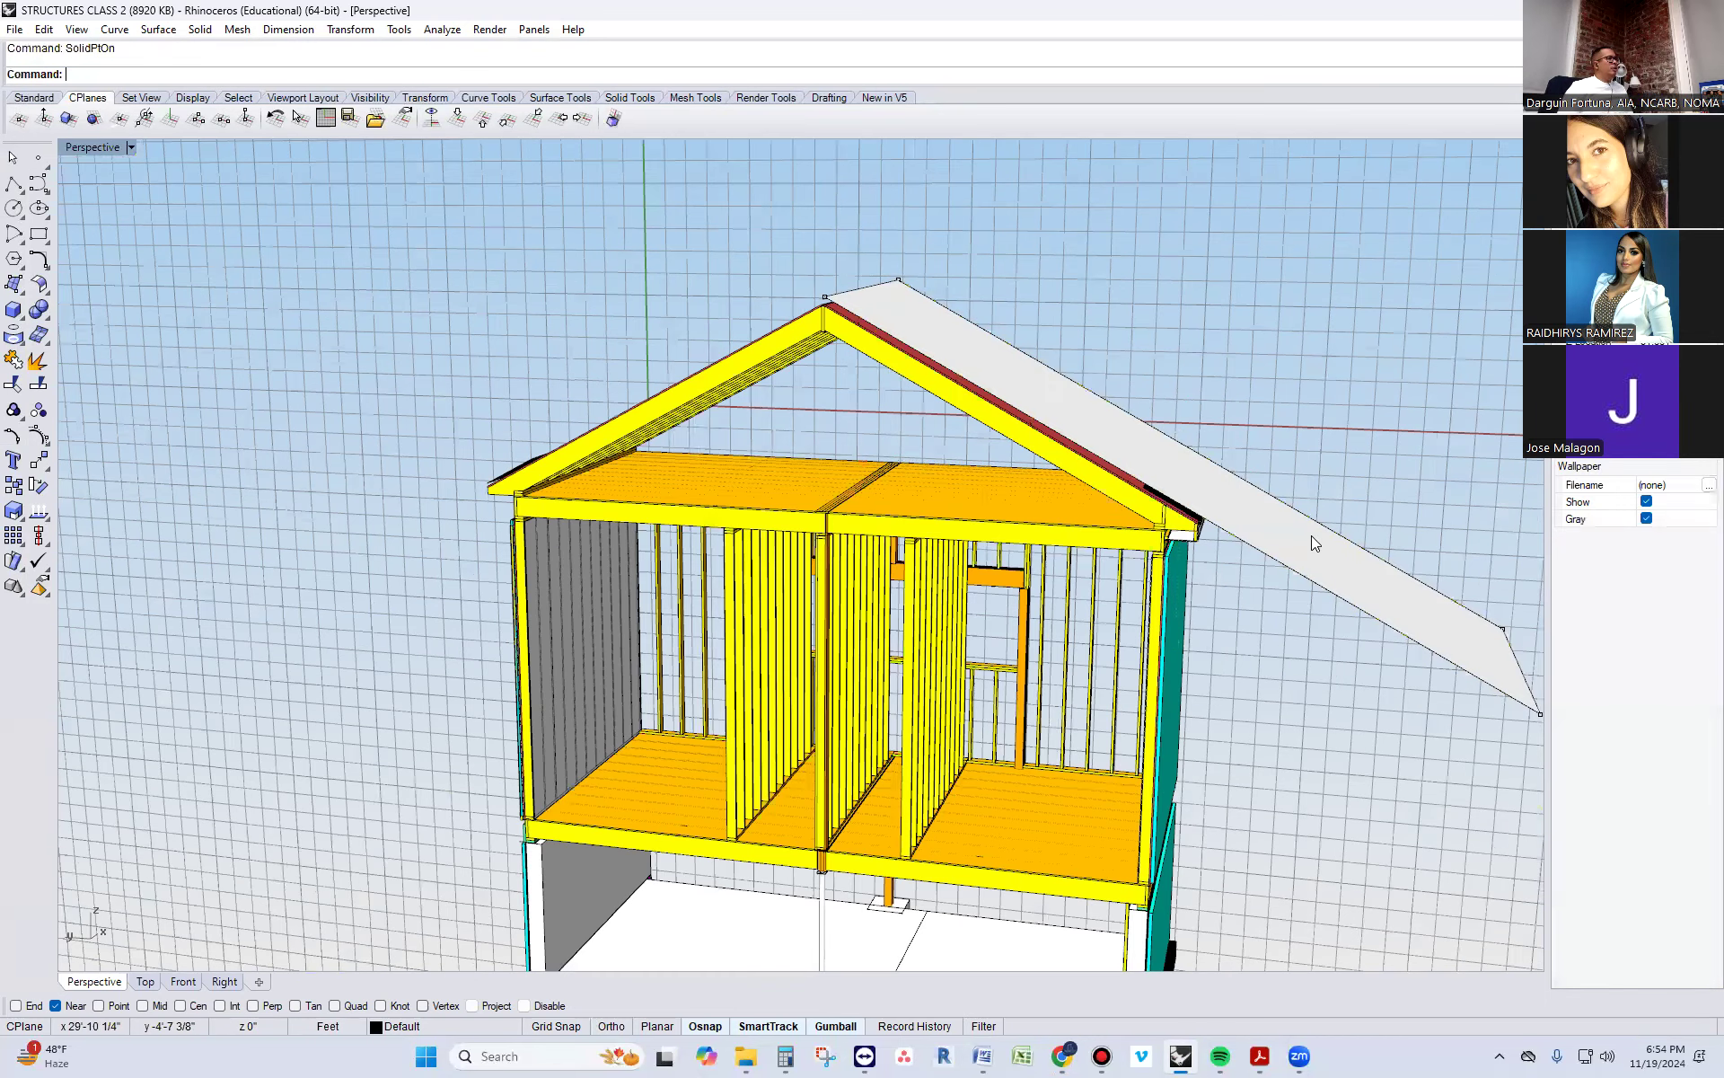
pyautogui.scroll(-4, 1322, 538)
pyautogui.moveTo(1383, 562); pyautogui.dragTo(1508, 680)
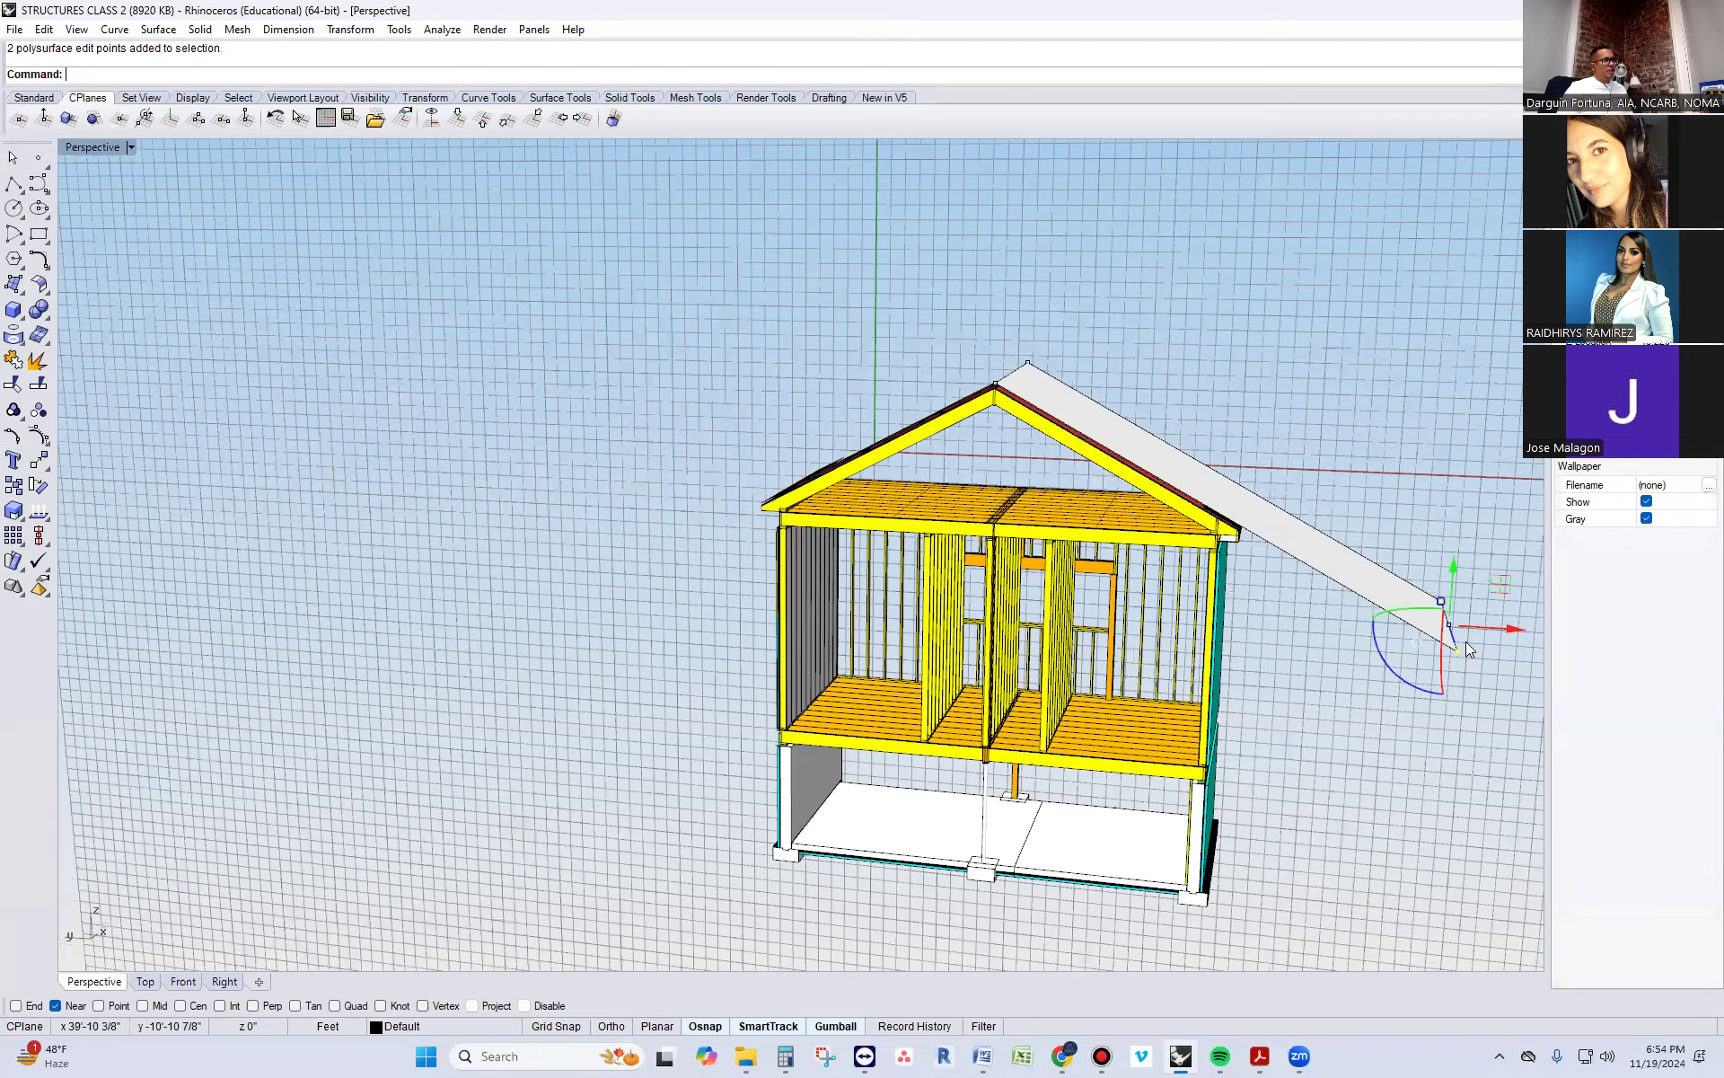
# Try to move the two lower points up the slope to slightly beyond the eave edge profile, and undo the move
pyautogui.write('move')
pyautogui.press('Return')
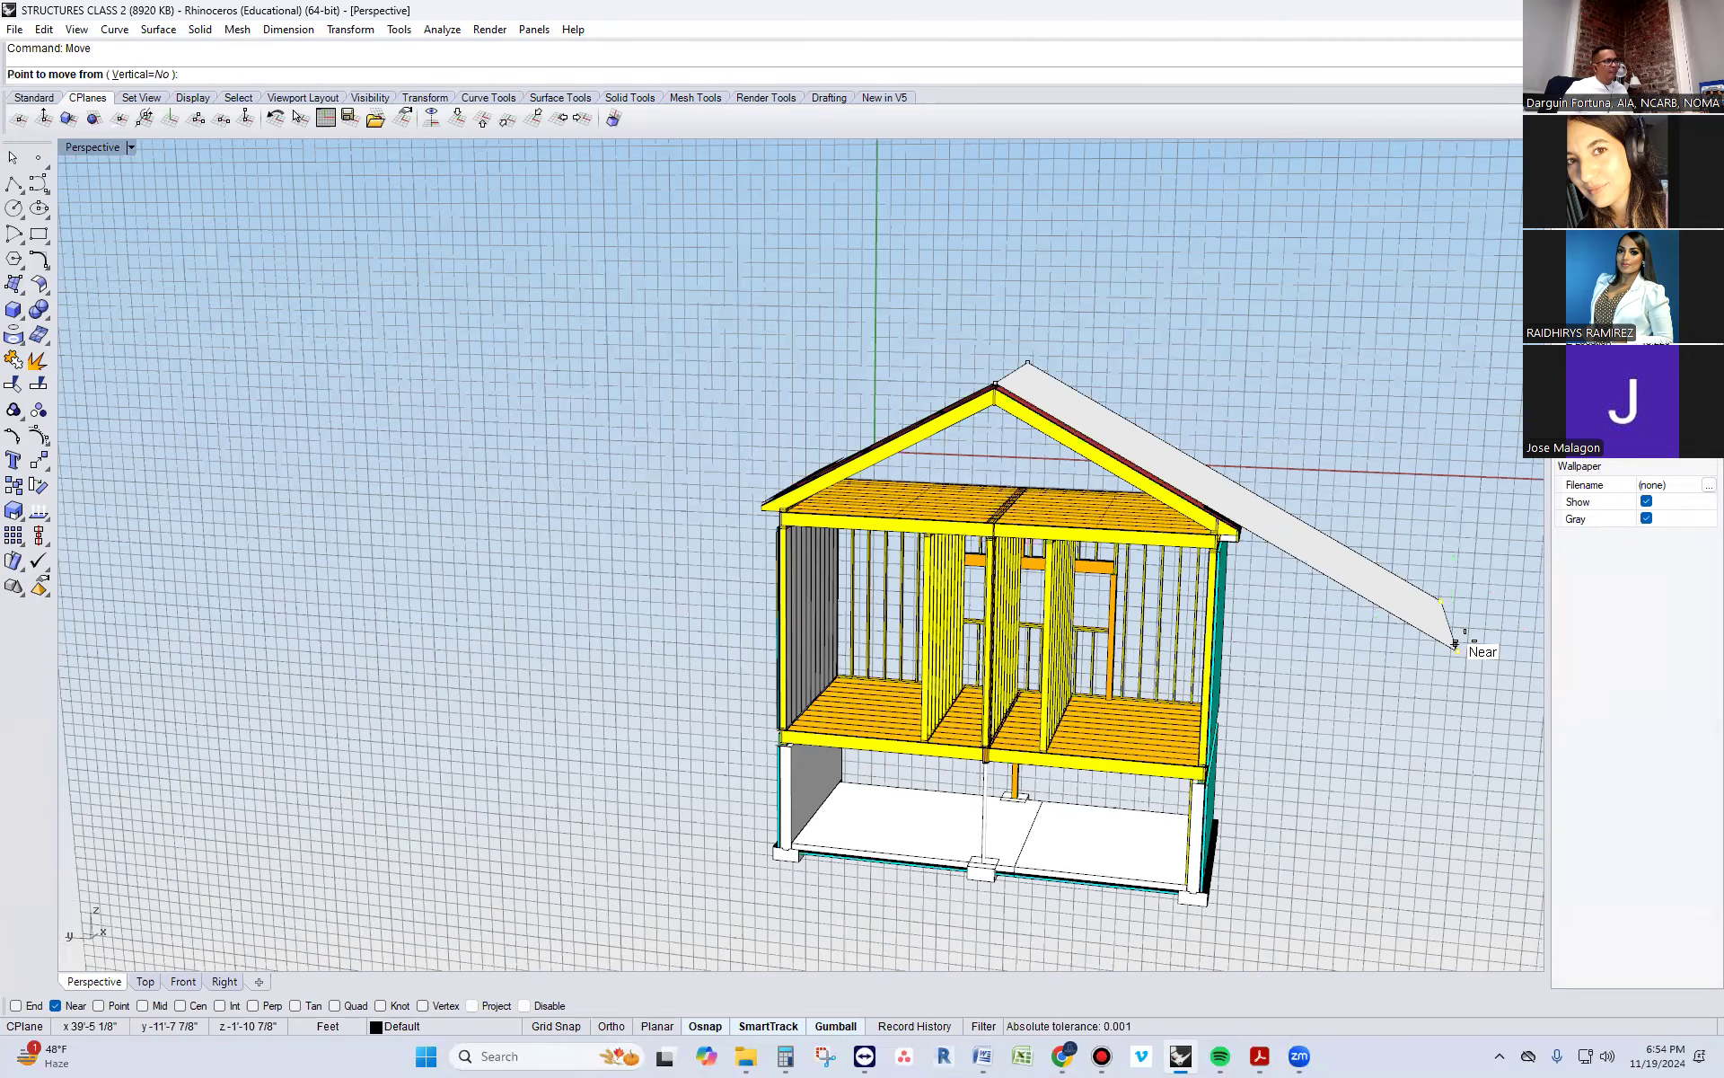
pyautogui.scroll(3, 1455, 644)
pyautogui.click(1452, 646)
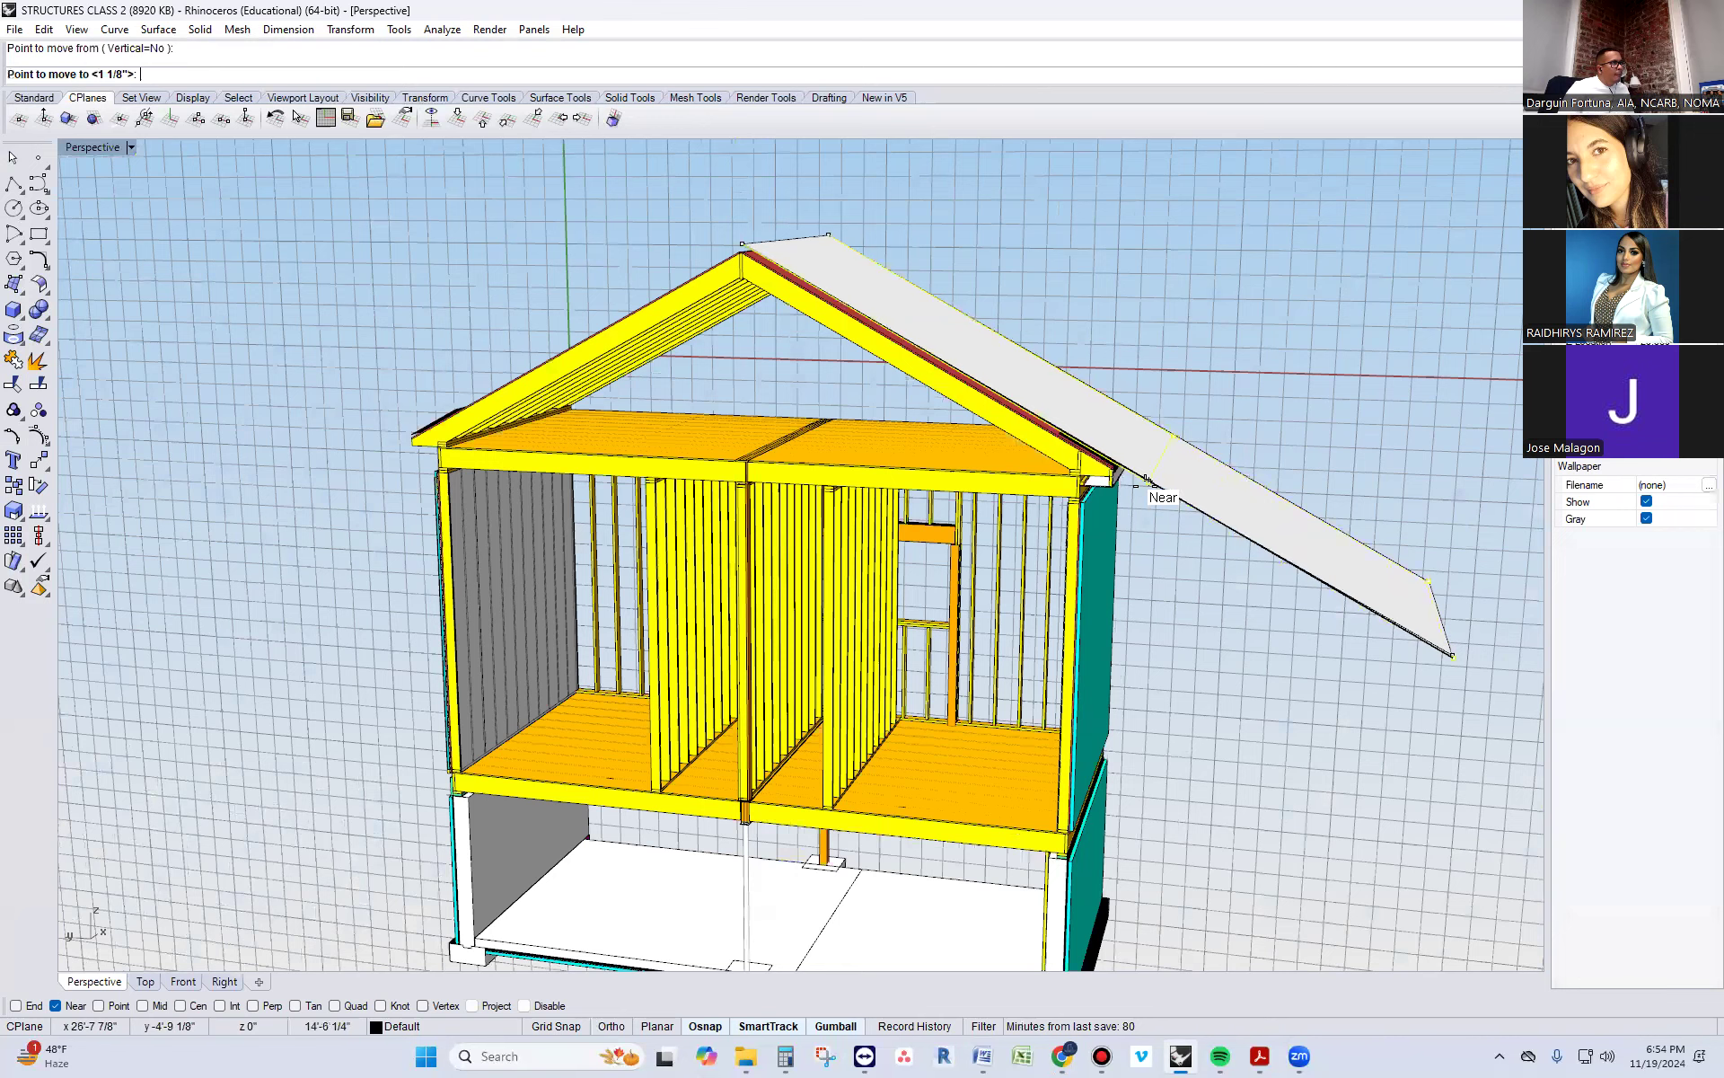
pyautogui.scroll(4, 1130, 468)
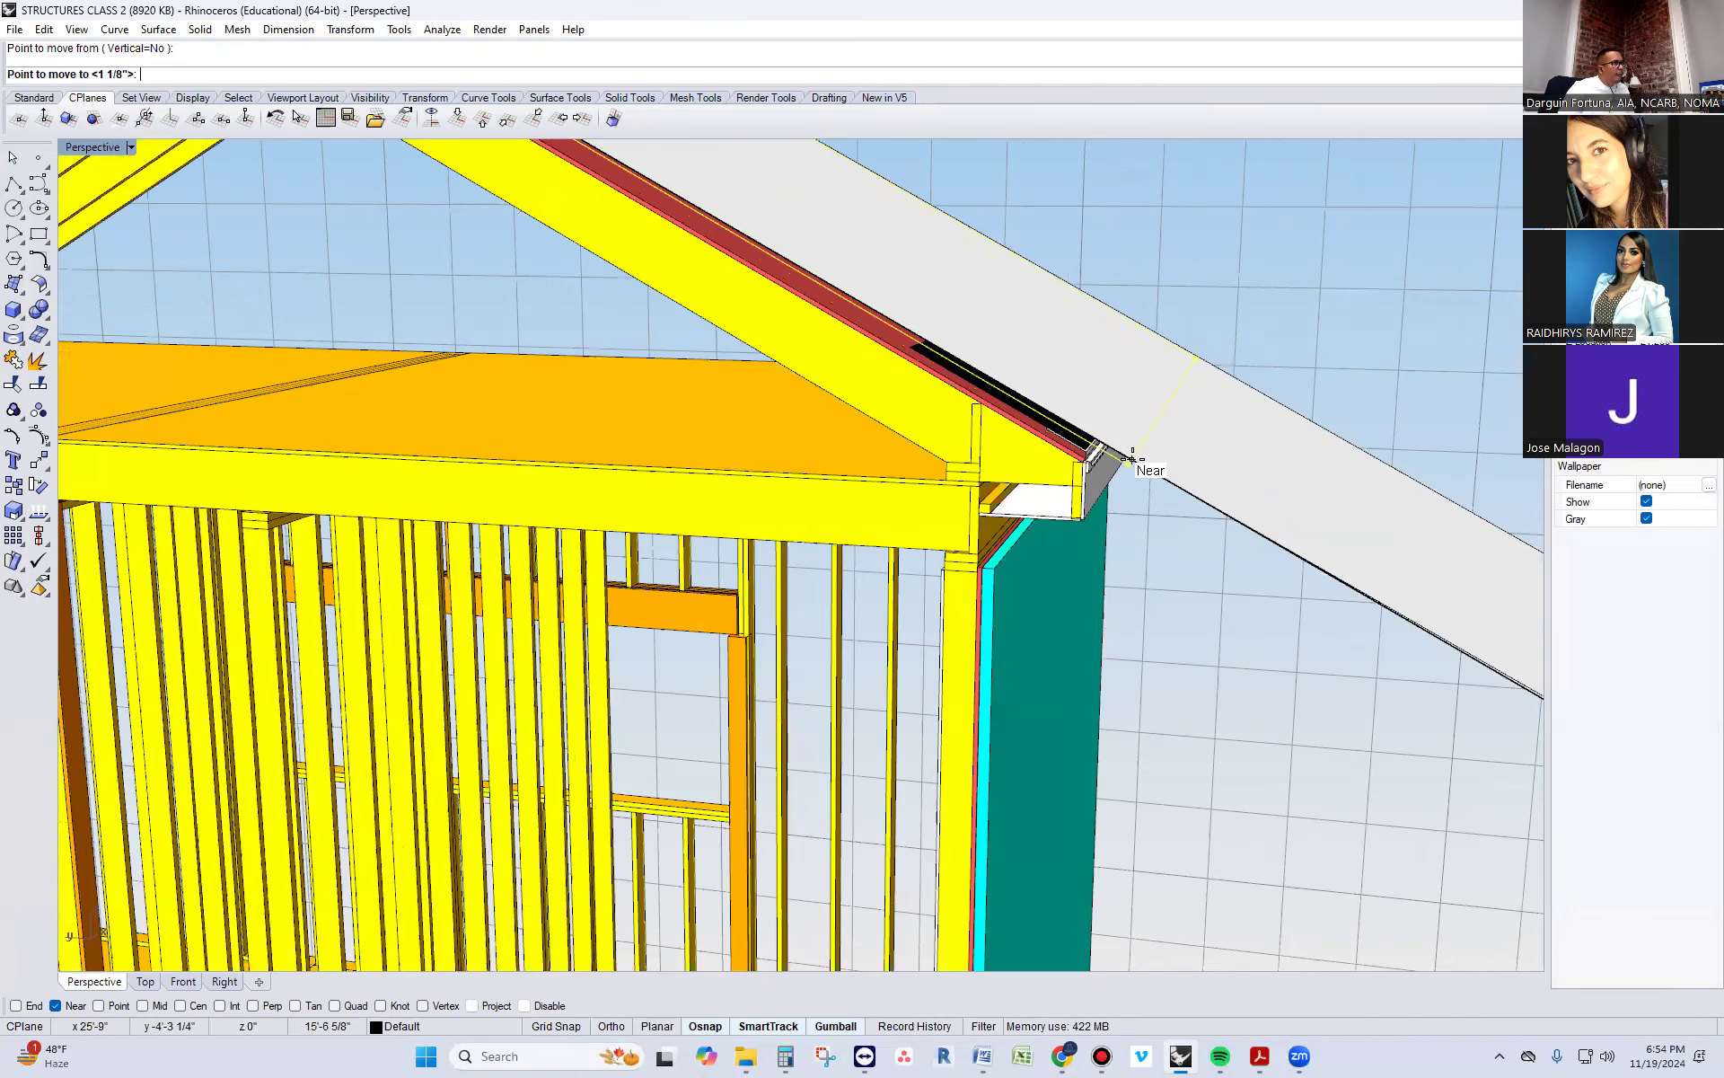
pyautogui.scroll(2, 1138, 463)
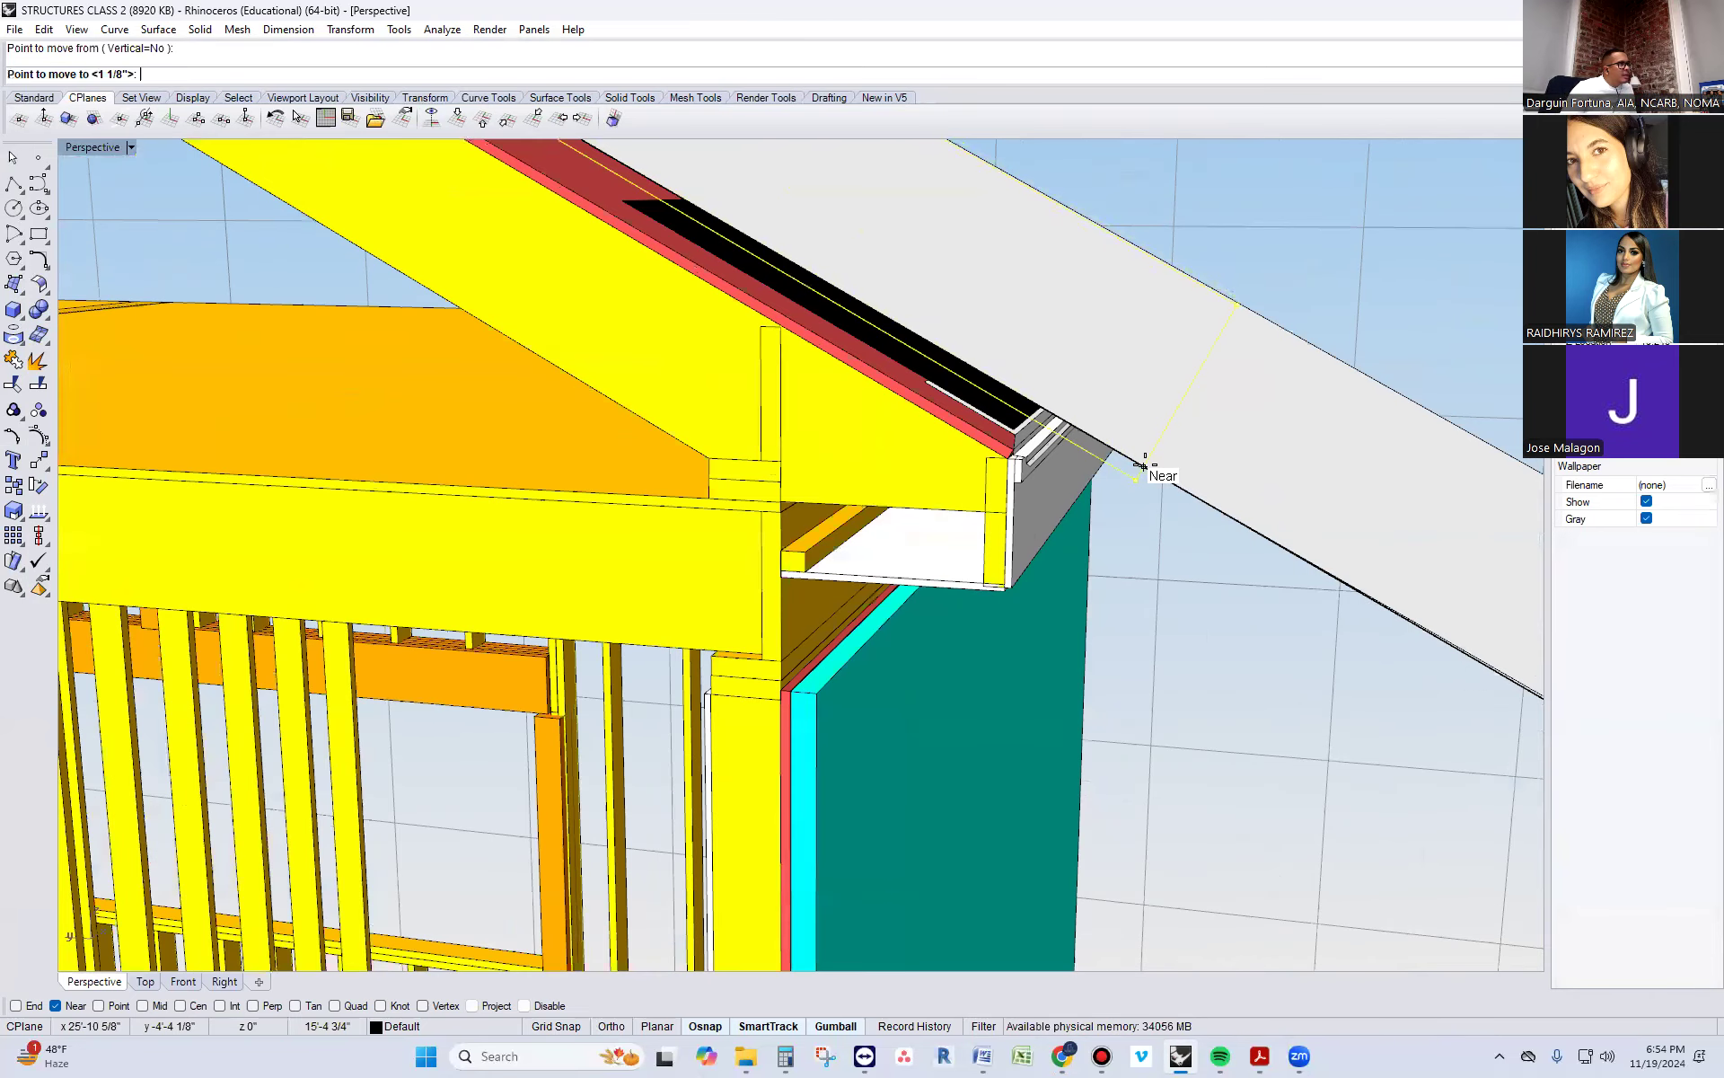
pyautogui.click(1133, 461)
pyautogui.scroll(-3, 1137, 478)
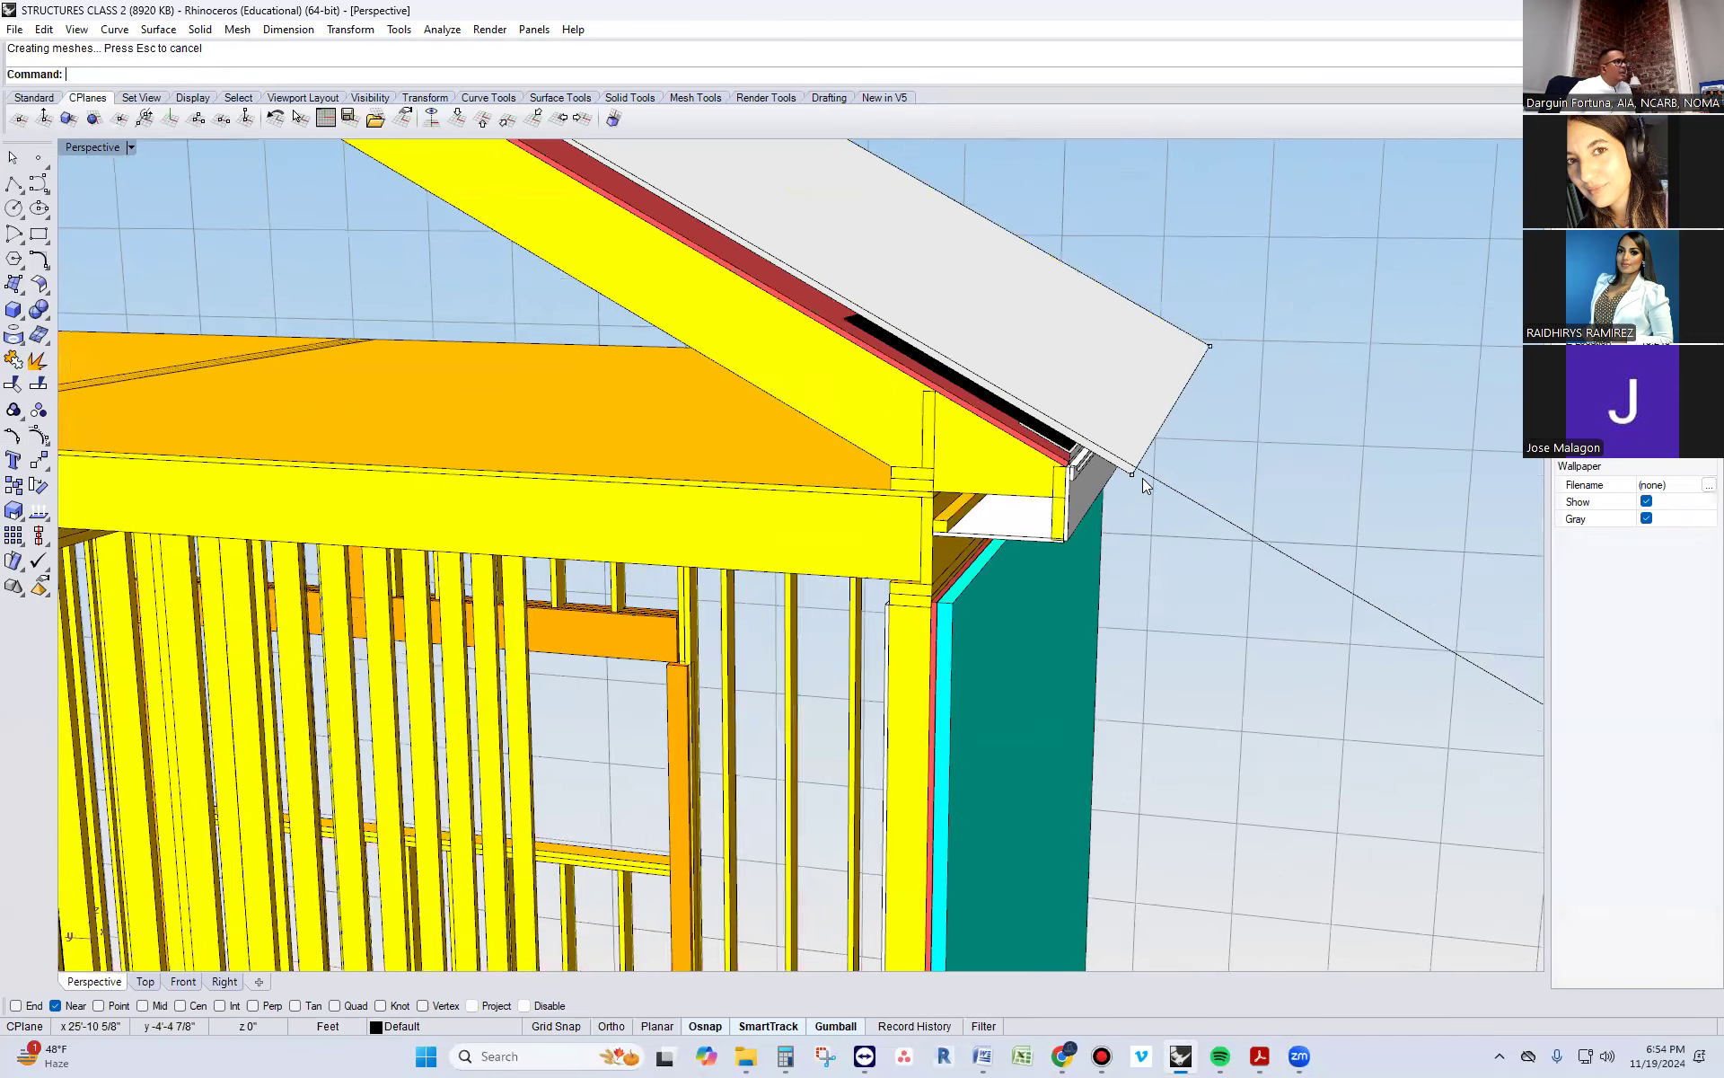
pyautogui.scroll(-5, 1138, 476)
pyautogui.hotkey('ctrl', 'z')
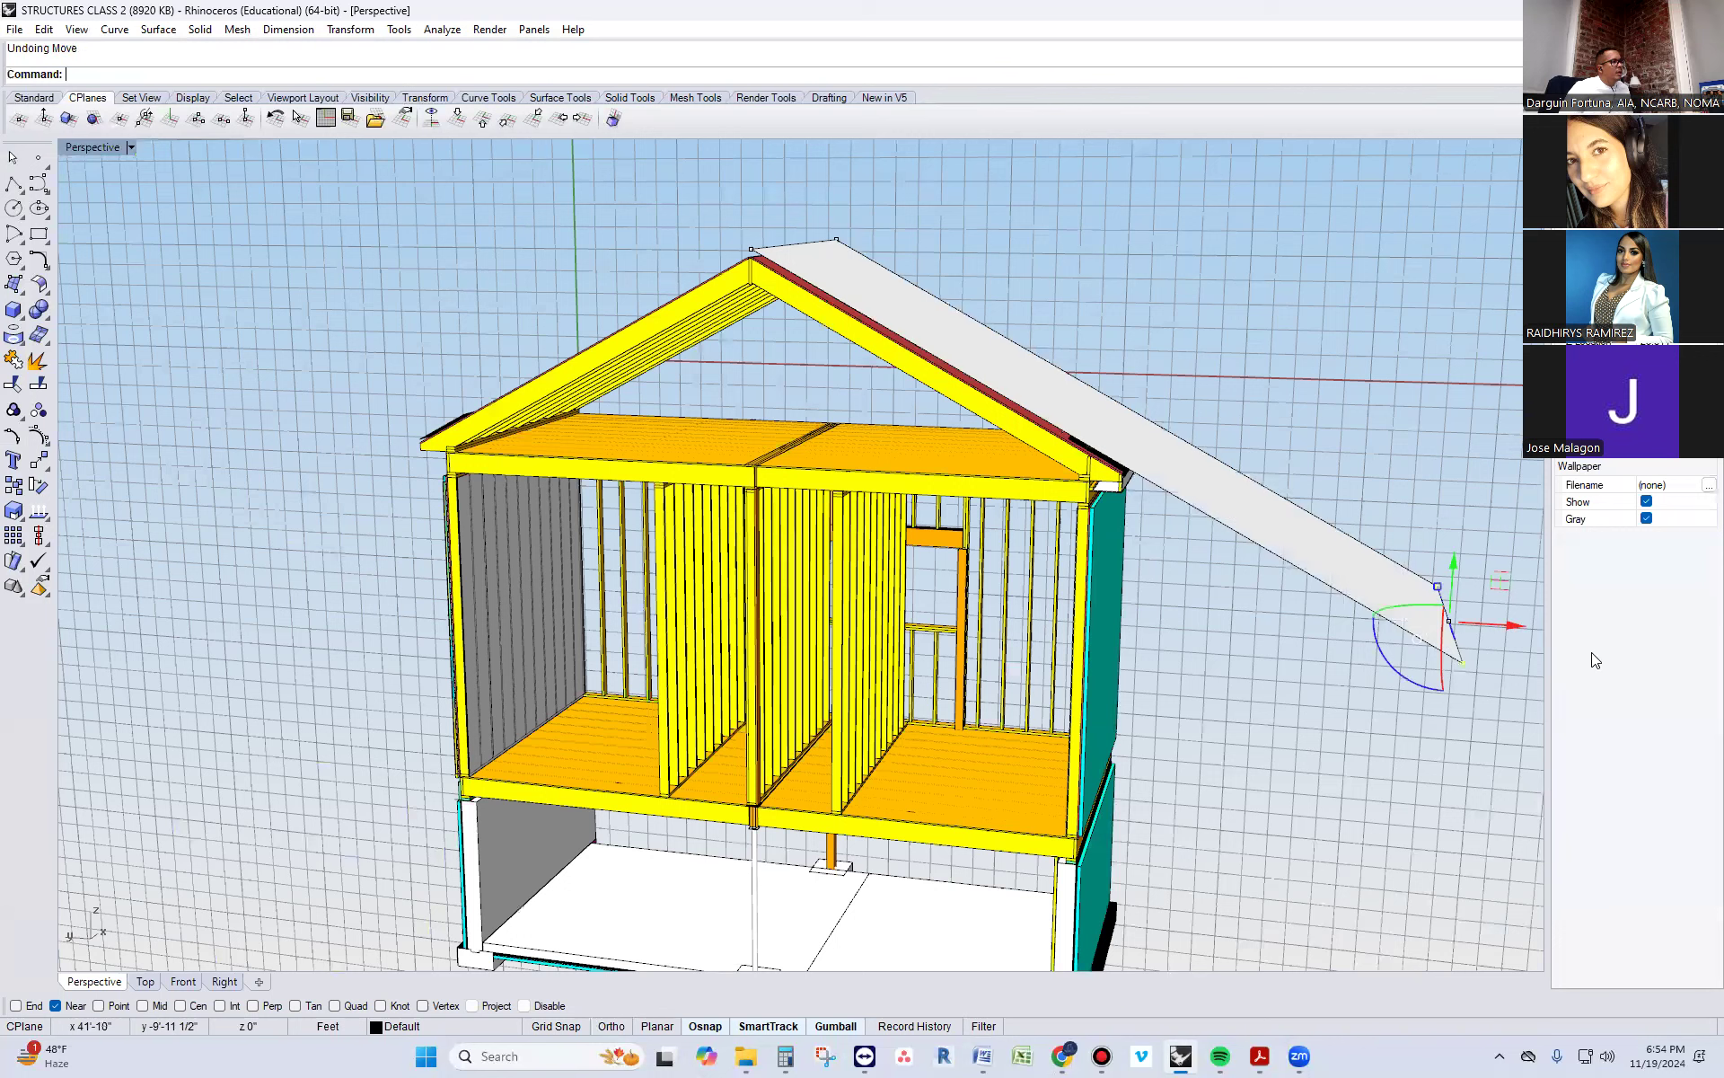
# Move the two lower points up the slope to the eave edge, shortening the surface, and turn its edit points off
pyautogui.write('Move')
pyautogui.press('Return')
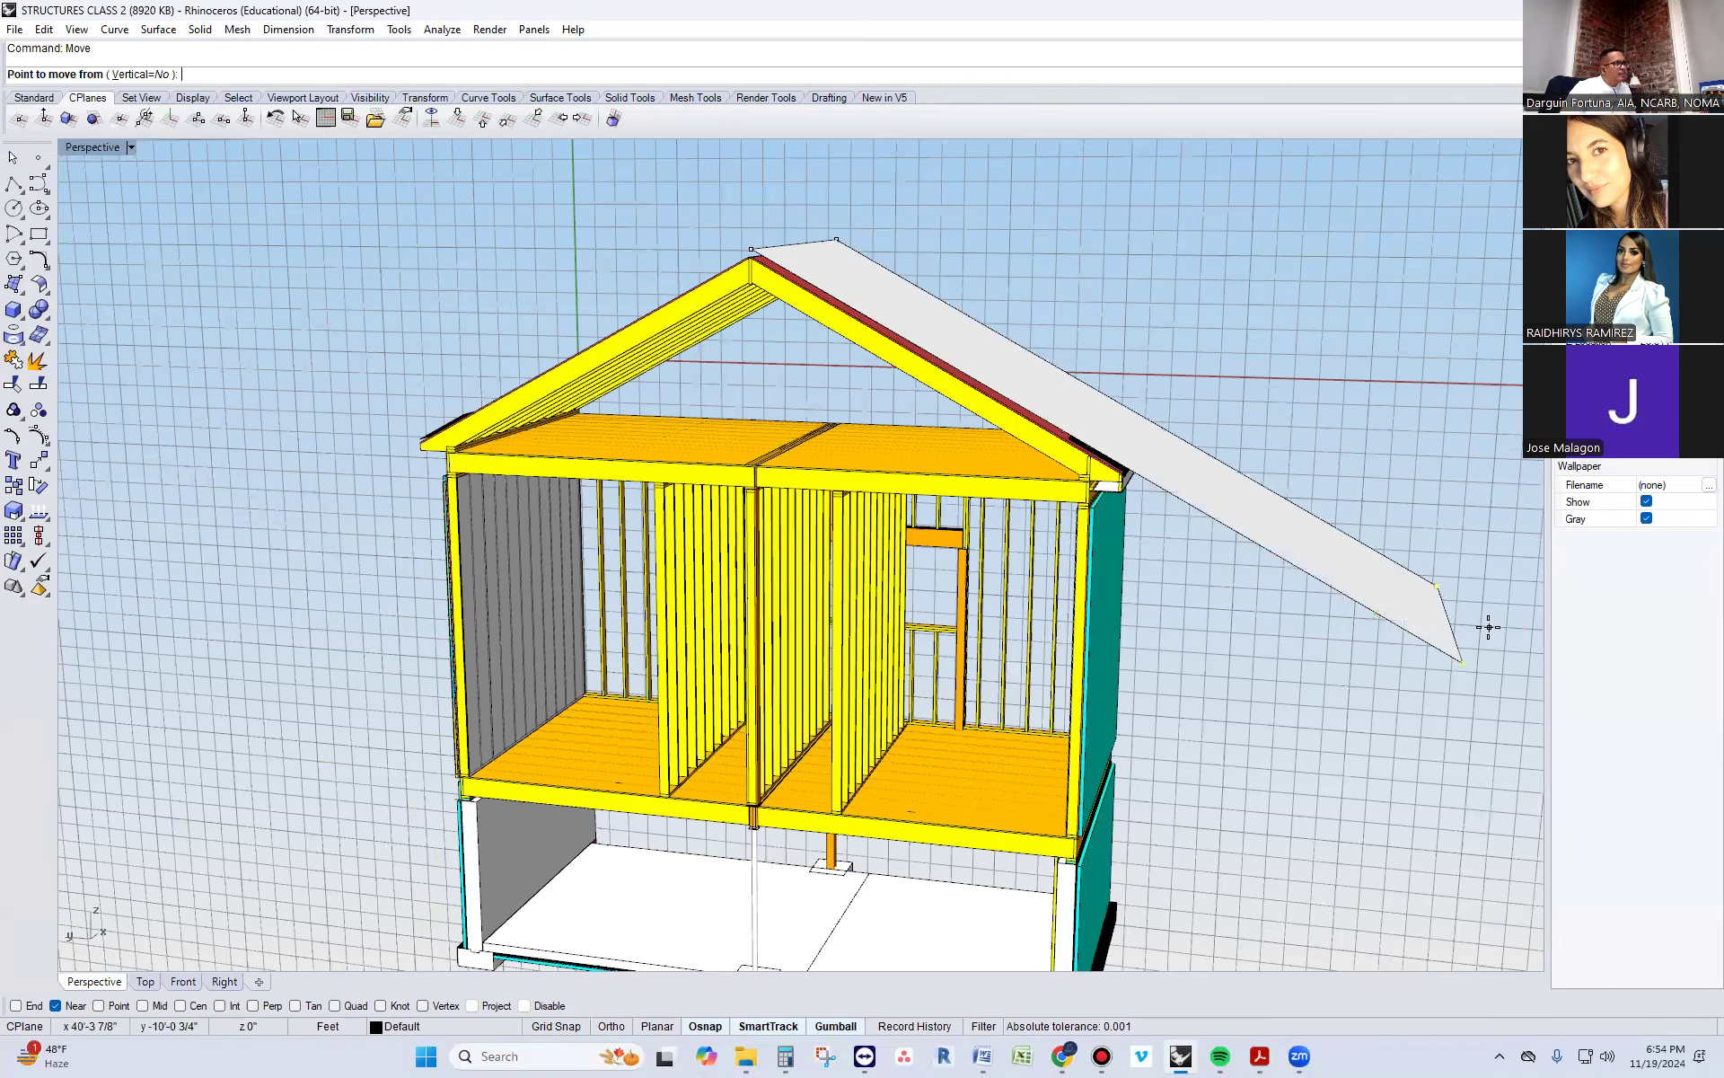
pyautogui.click(1462, 661)
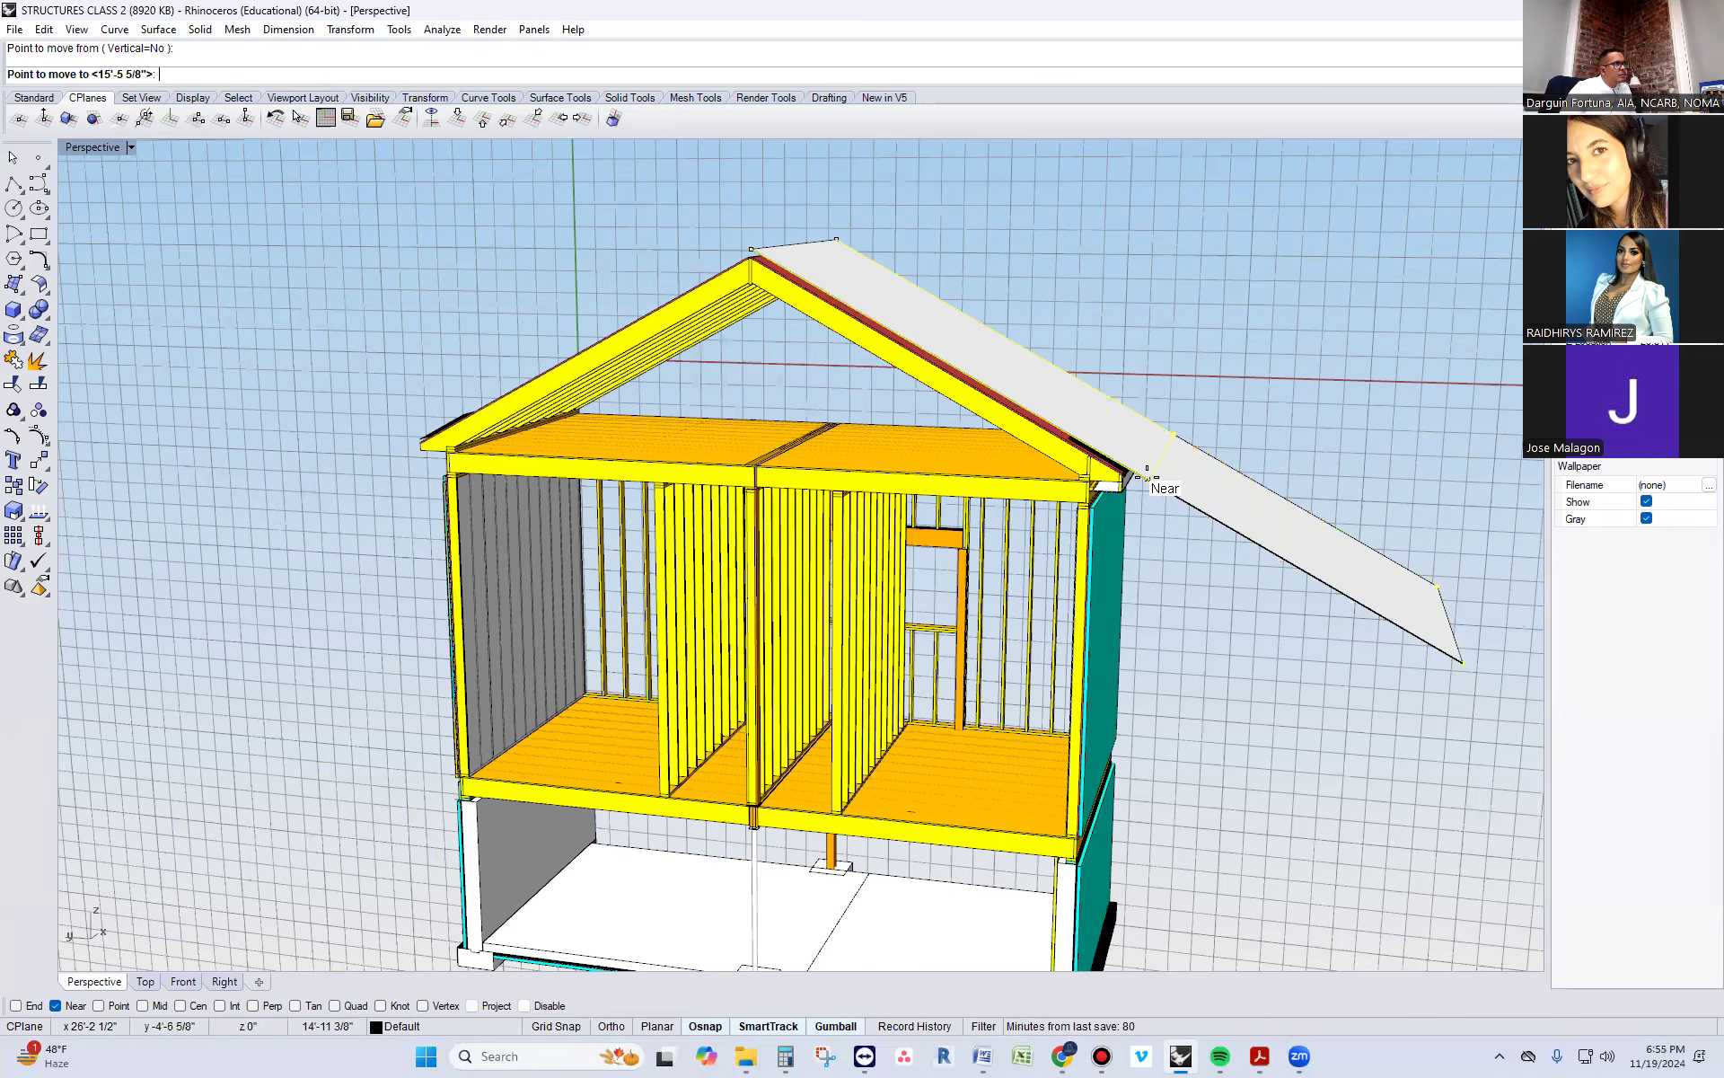
pyautogui.scroll(1, 1136, 459)
pyautogui.scroll(2, 1135, 460)
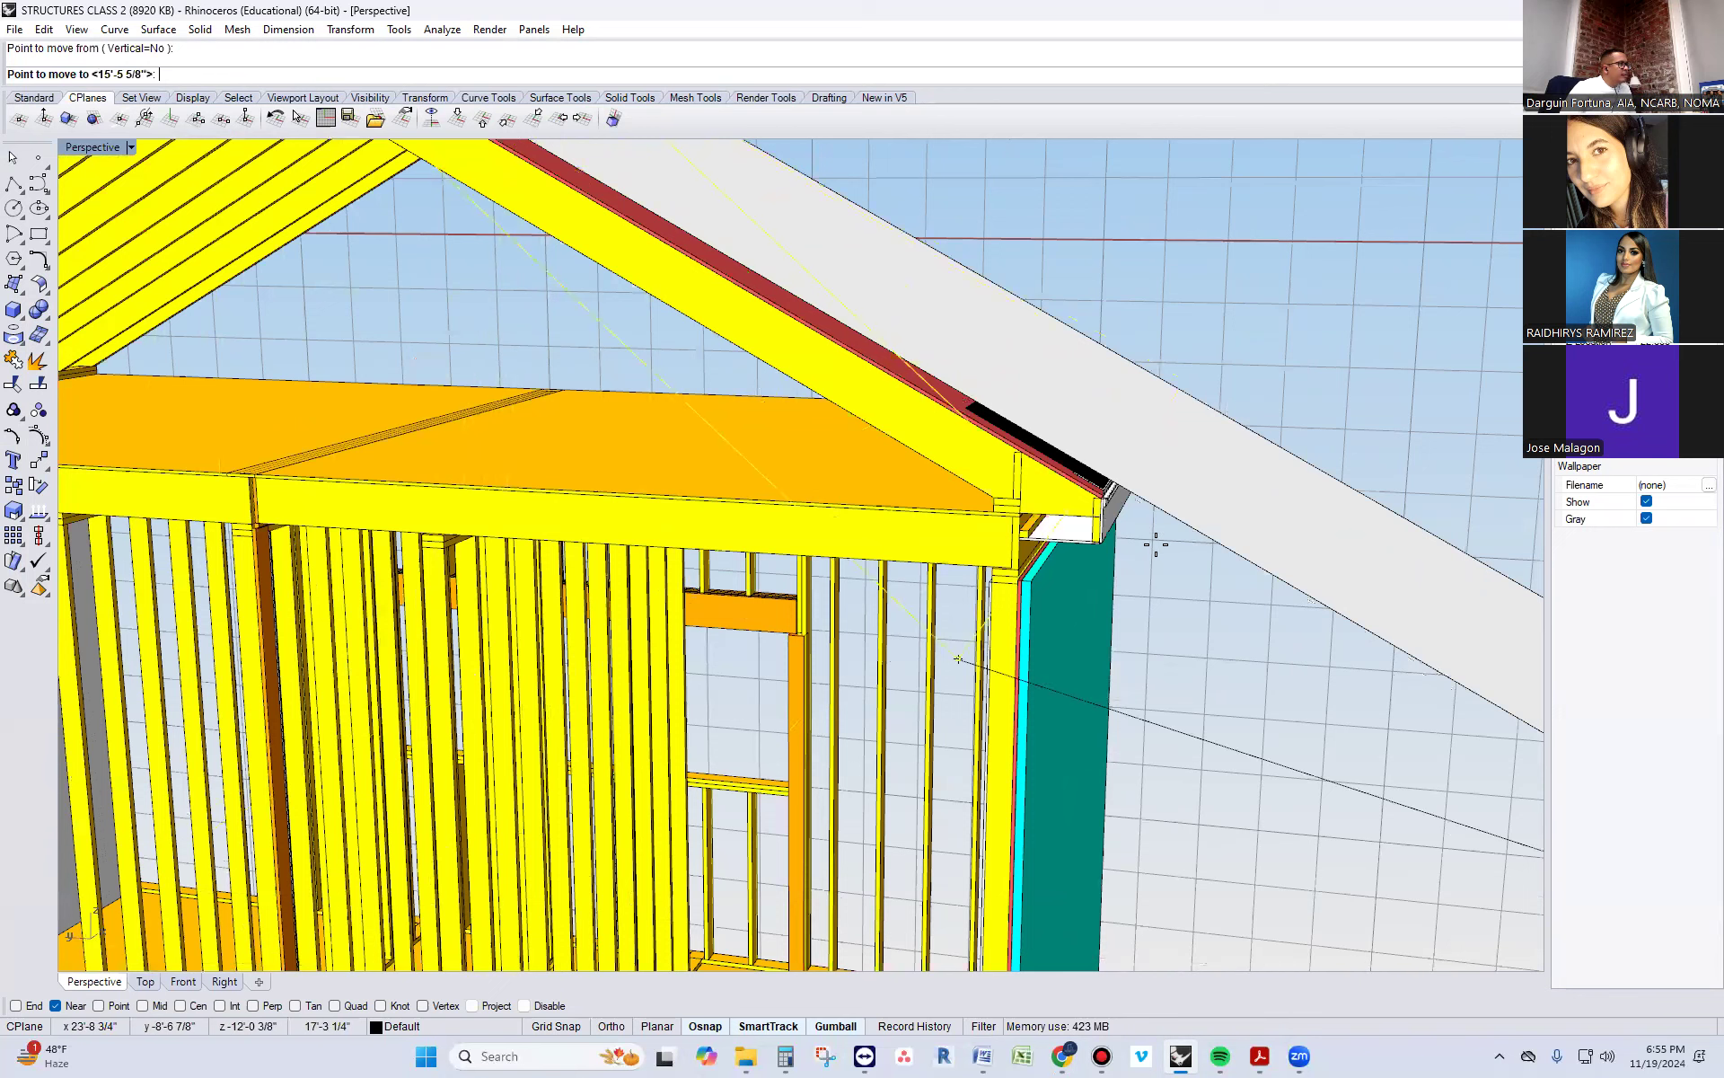
pyautogui.press('shift')
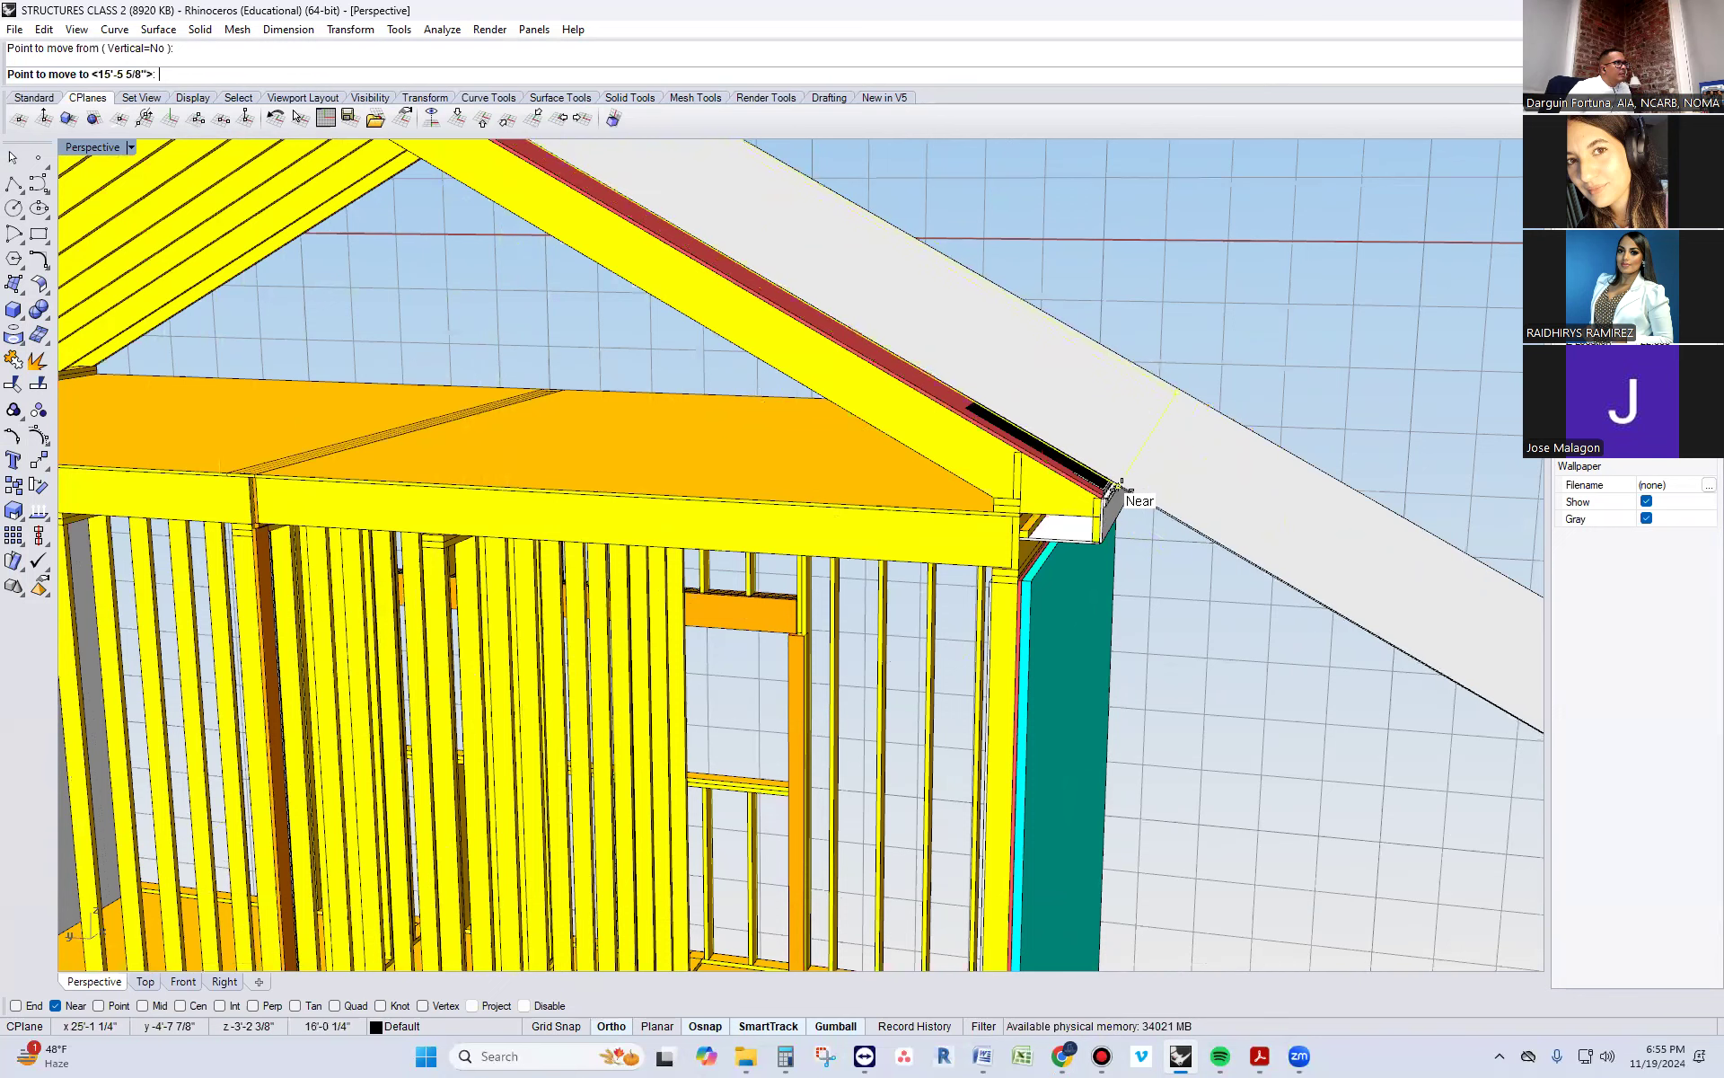
pyautogui.click(1137, 494)
pyautogui.press('Escape')
pyautogui.scroll(-3, 1155, 532)
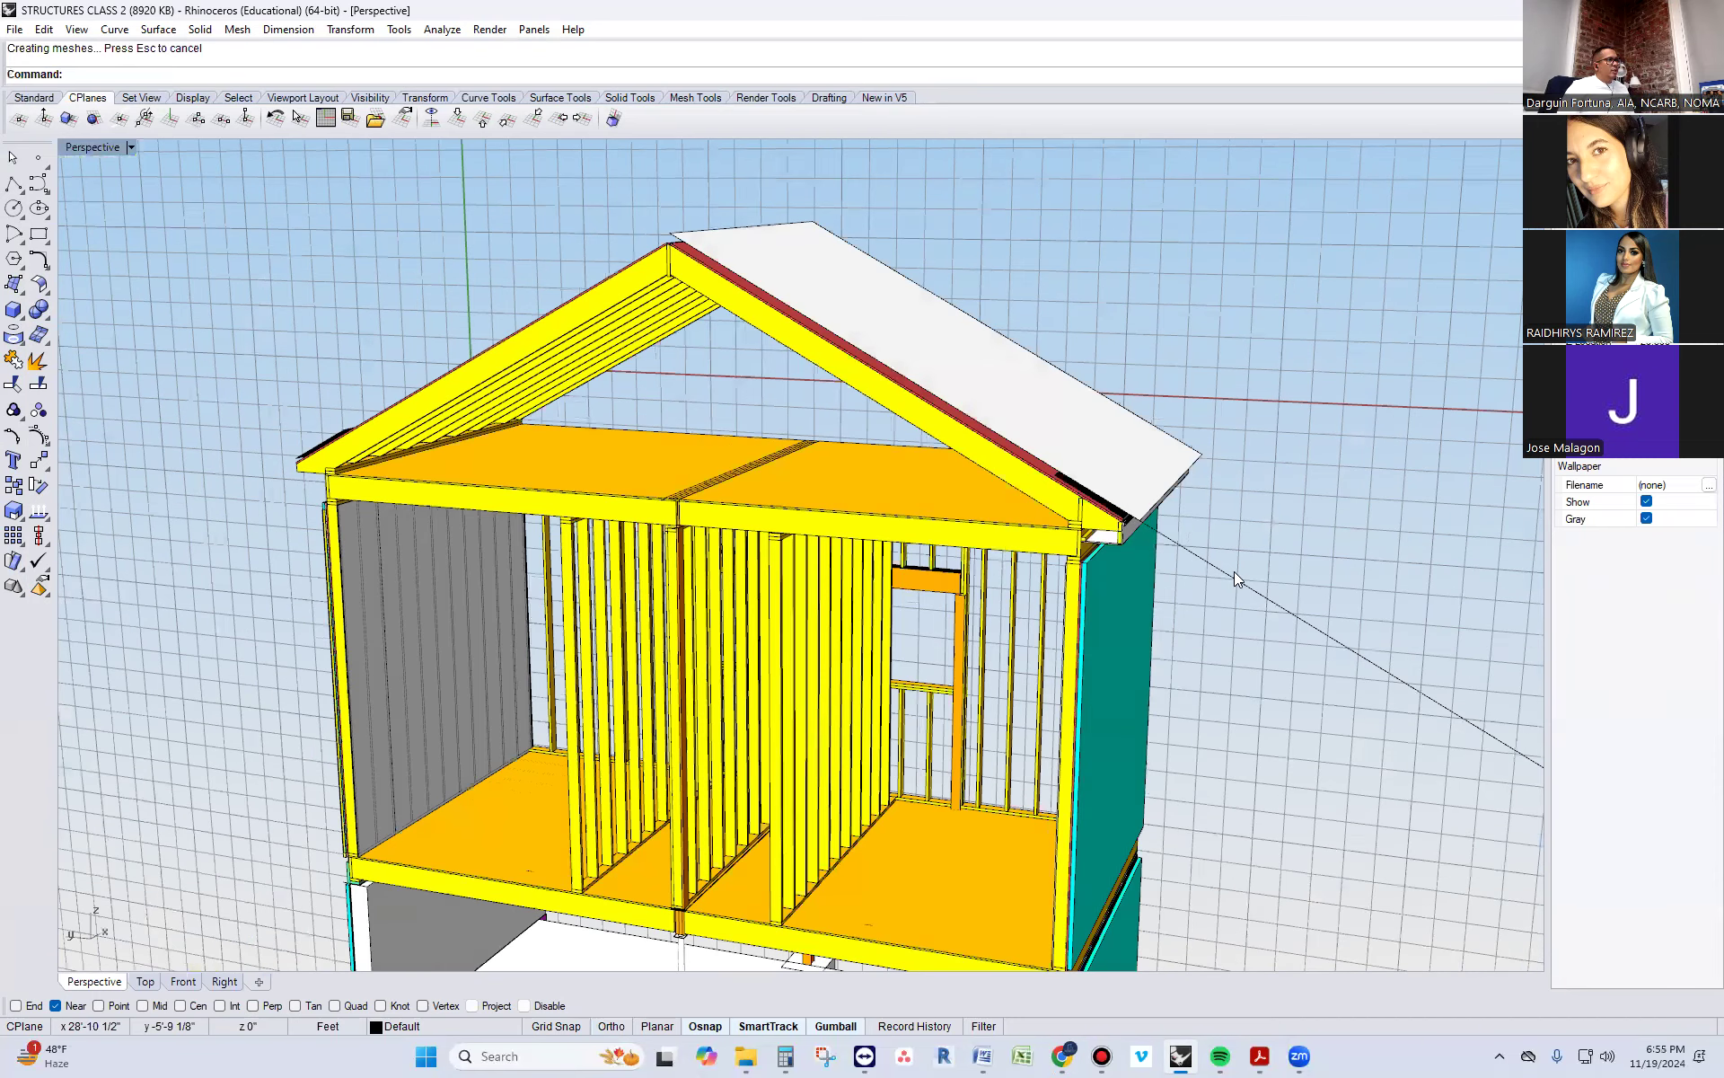
# Delete the leftover construction curve and assign a dark gray material to the new roof surface
pyautogui.click(1235, 571)
pyautogui.press('Delete')
pyautogui.click(1054, 407)
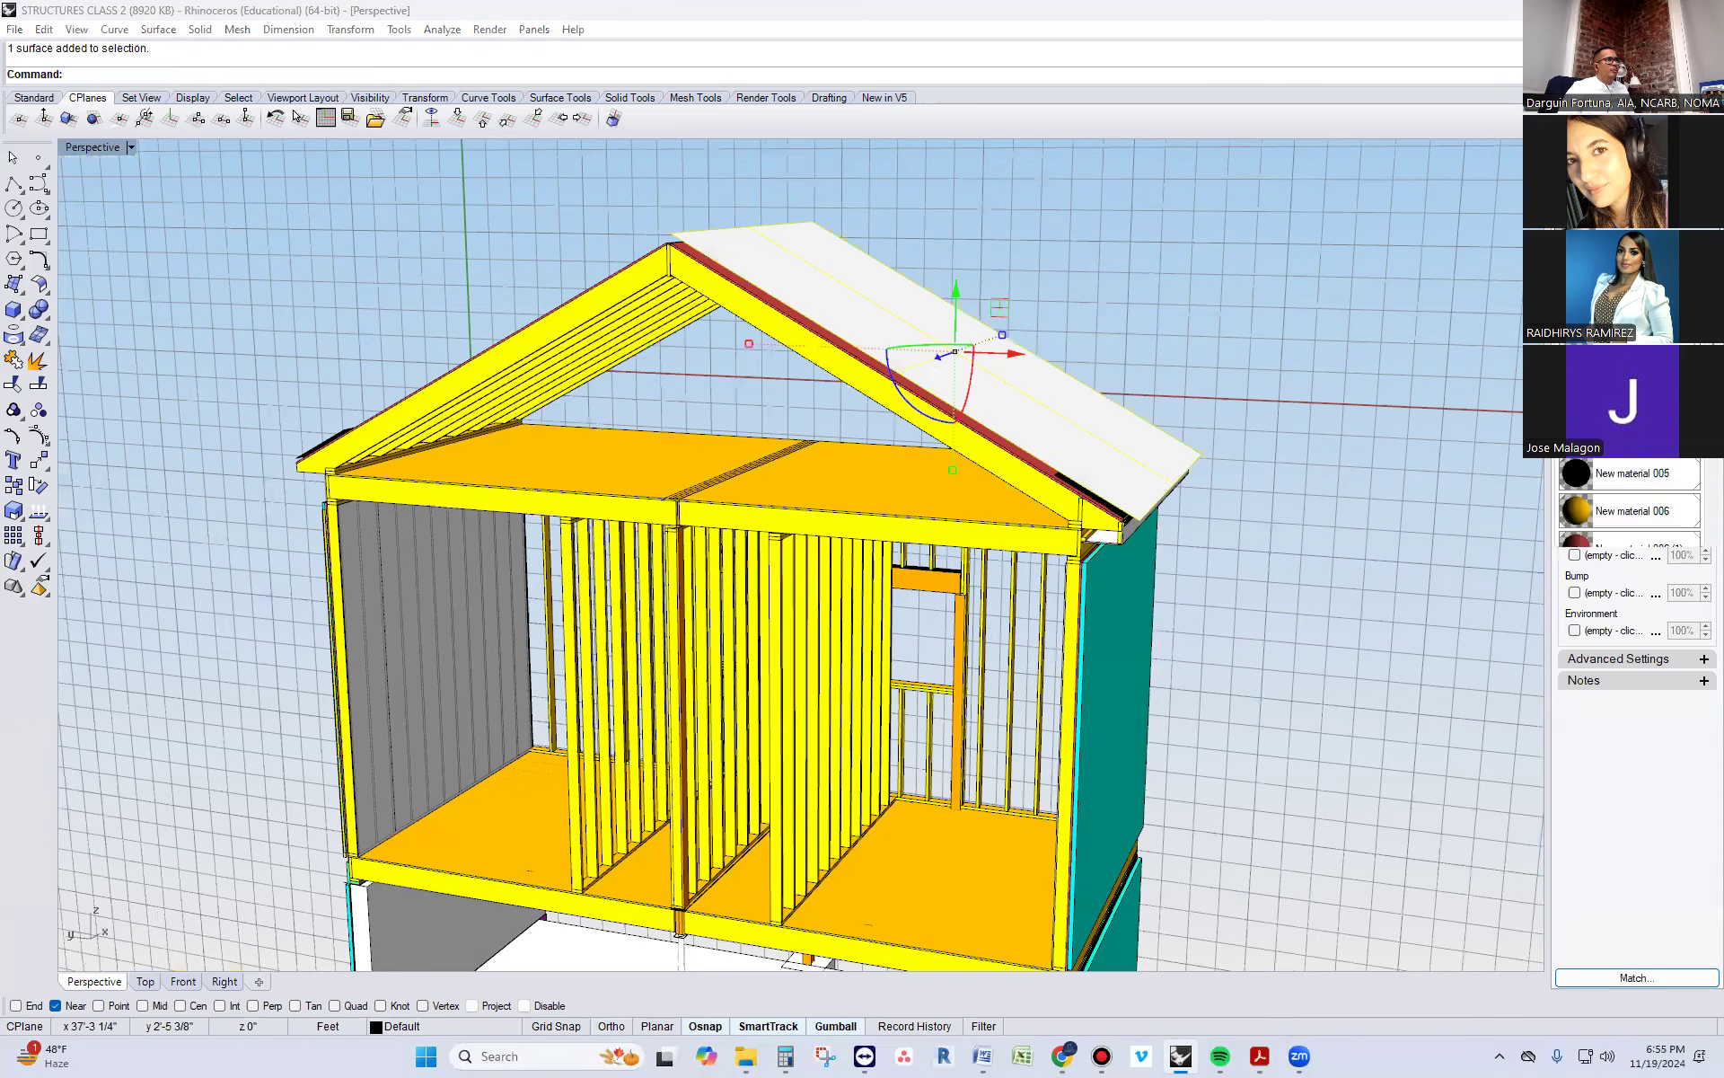
pyautogui.click(1617, 436)
pyautogui.click(1289, 535)
pyautogui.moveTo(1225, 584)
pyautogui.mouseDown(button='right')
pyautogui.moveTo(1135, 531)
pyautogui.moveTo(1186, 493)
pyautogui.moveTo(1244, 566)
pyautogui.mouseUp(button='right')
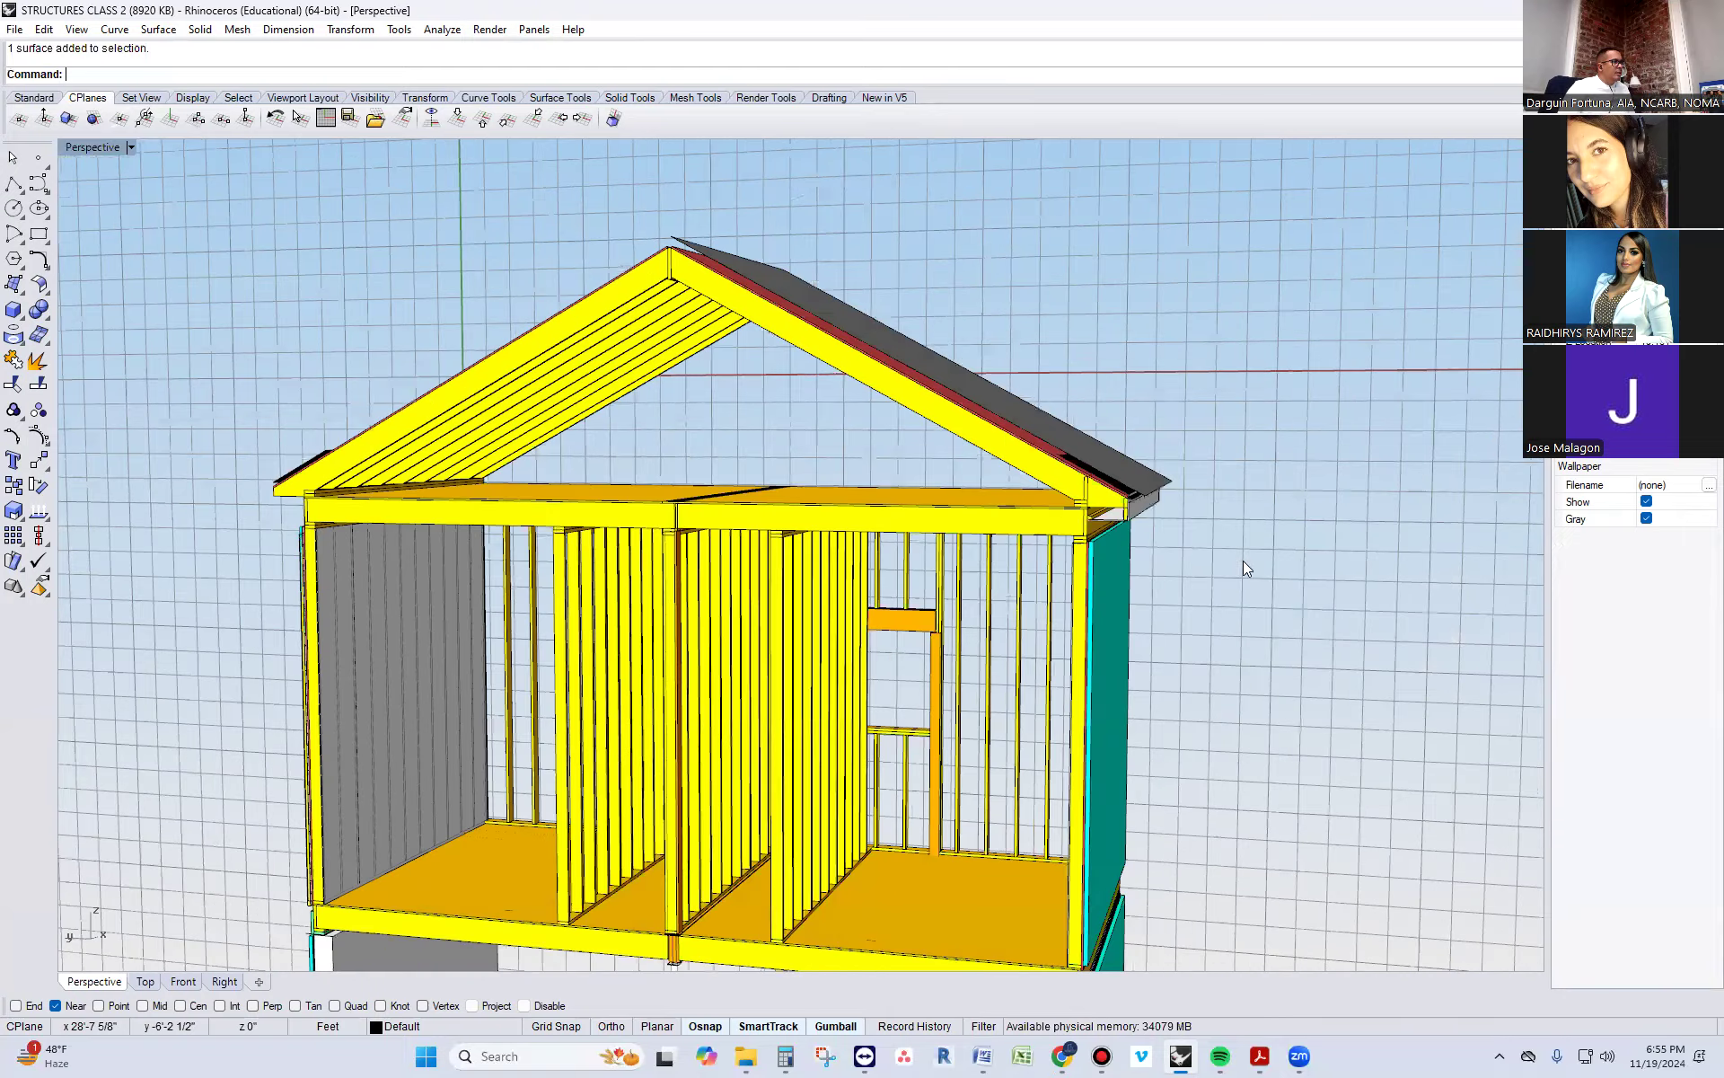
# Nudge the dark gray roof surface closer to the roof layers below it and check its fit at ridge and eave
pyautogui.scroll(5, 1243, 565)
pyautogui.click(1159, 457)
pyautogui.moveTo(1160, 457); pyautogui.dragTo(1155, 519, button='right')
pyautogui.scroll(-5, 1155, 519)
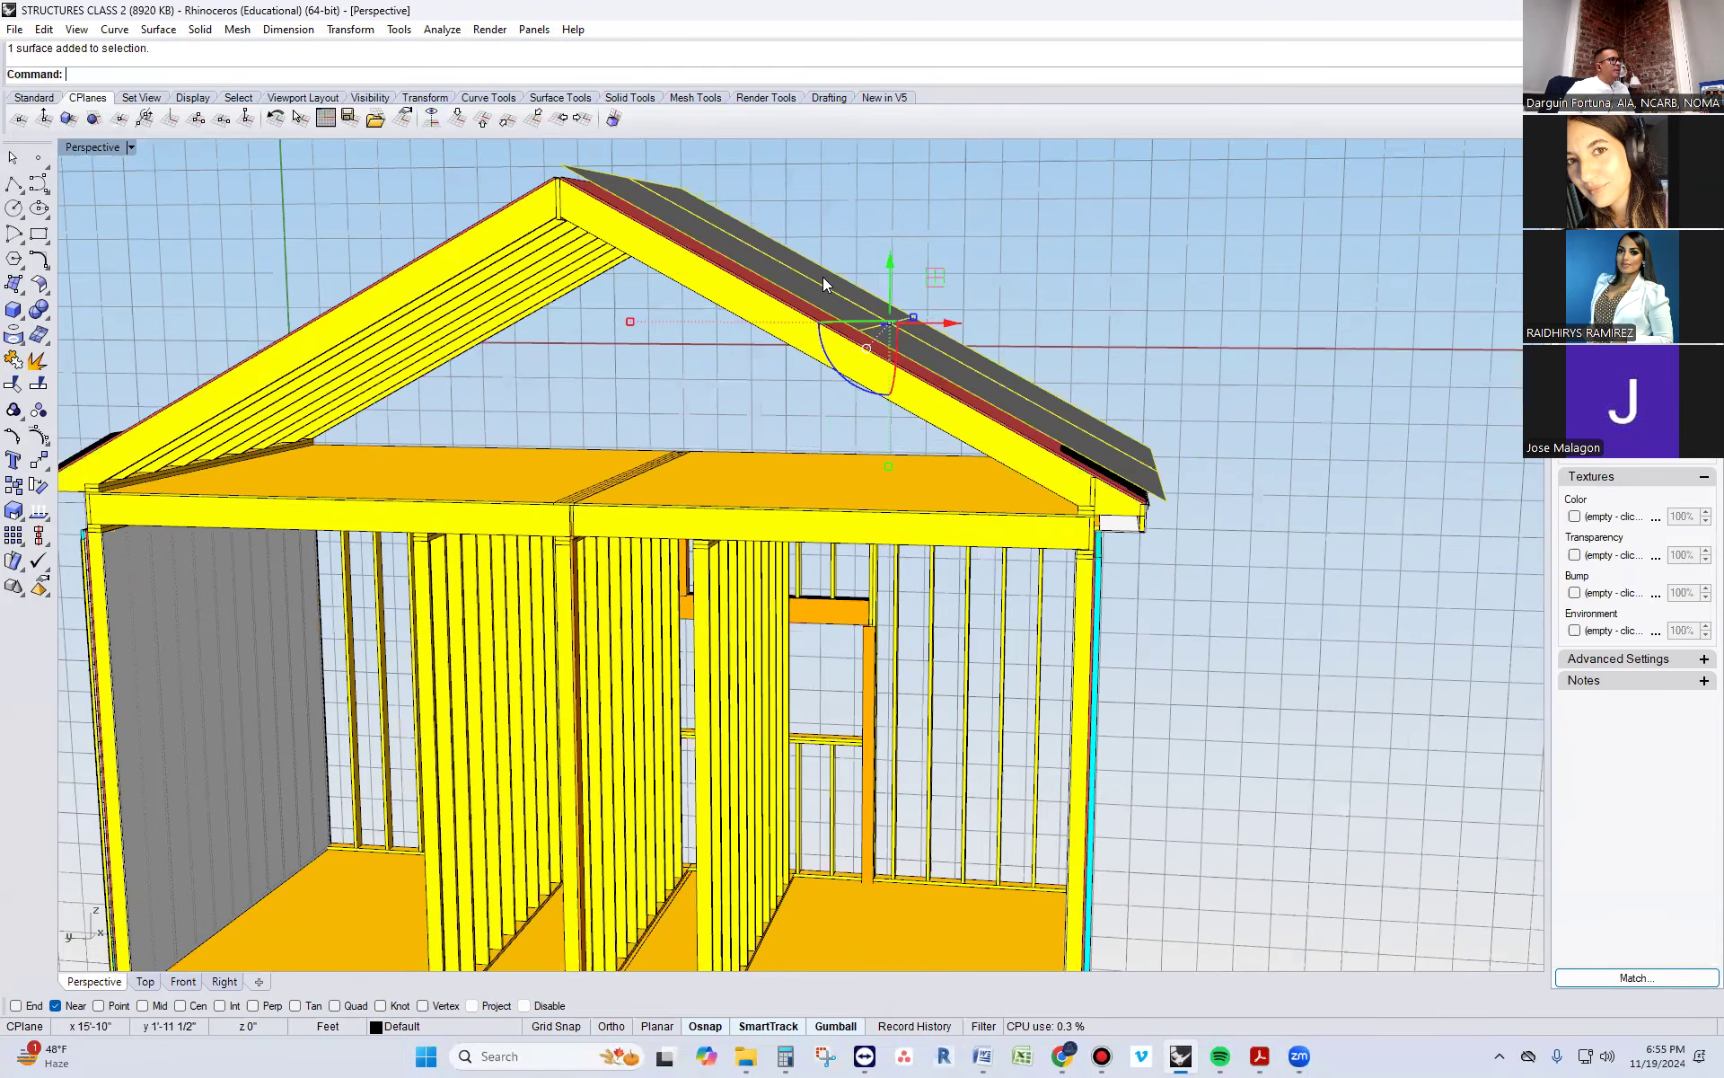
pyautogui.moveTo(928, 325); pyautogui.dragTo(880, 279)
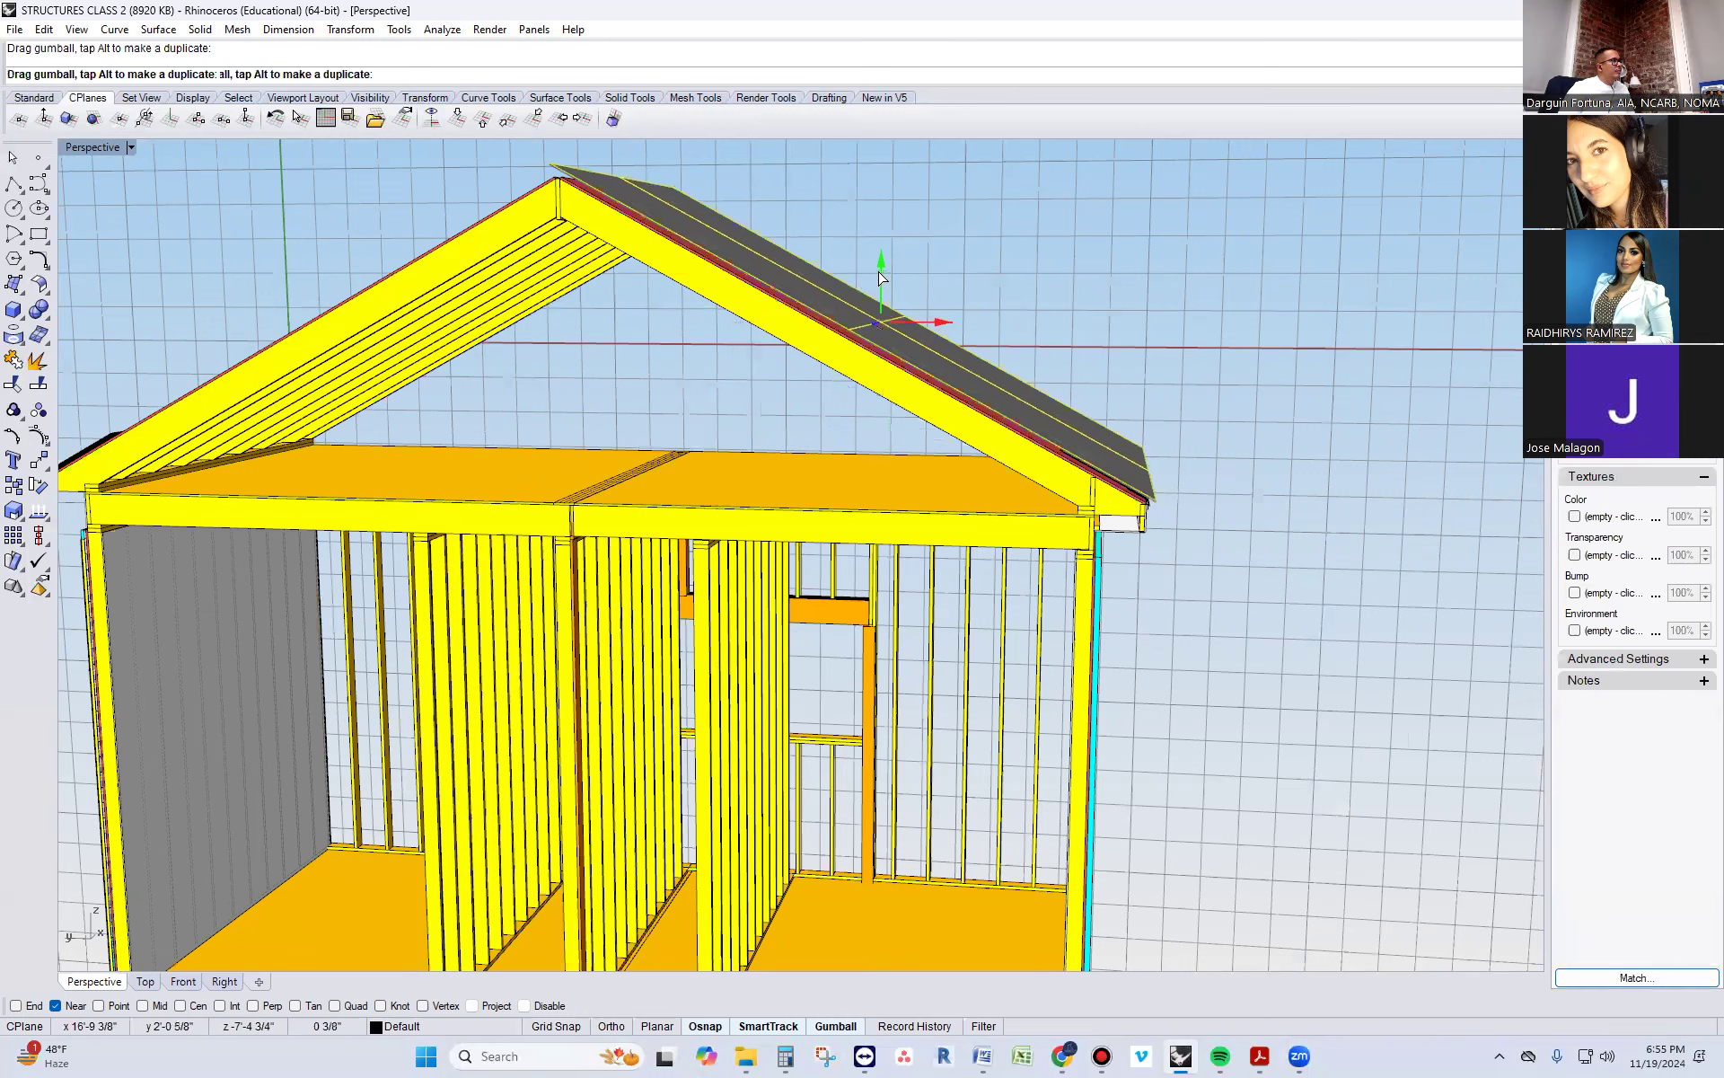
pyautogui.press('Escape')
pyautogui.scroll(-4, 1192, 517)
pyautogui.moveTo(880, 448); pyautogui.dragTo(813, 276, button='right')
pyautogui.scroll(3, 798, 271)
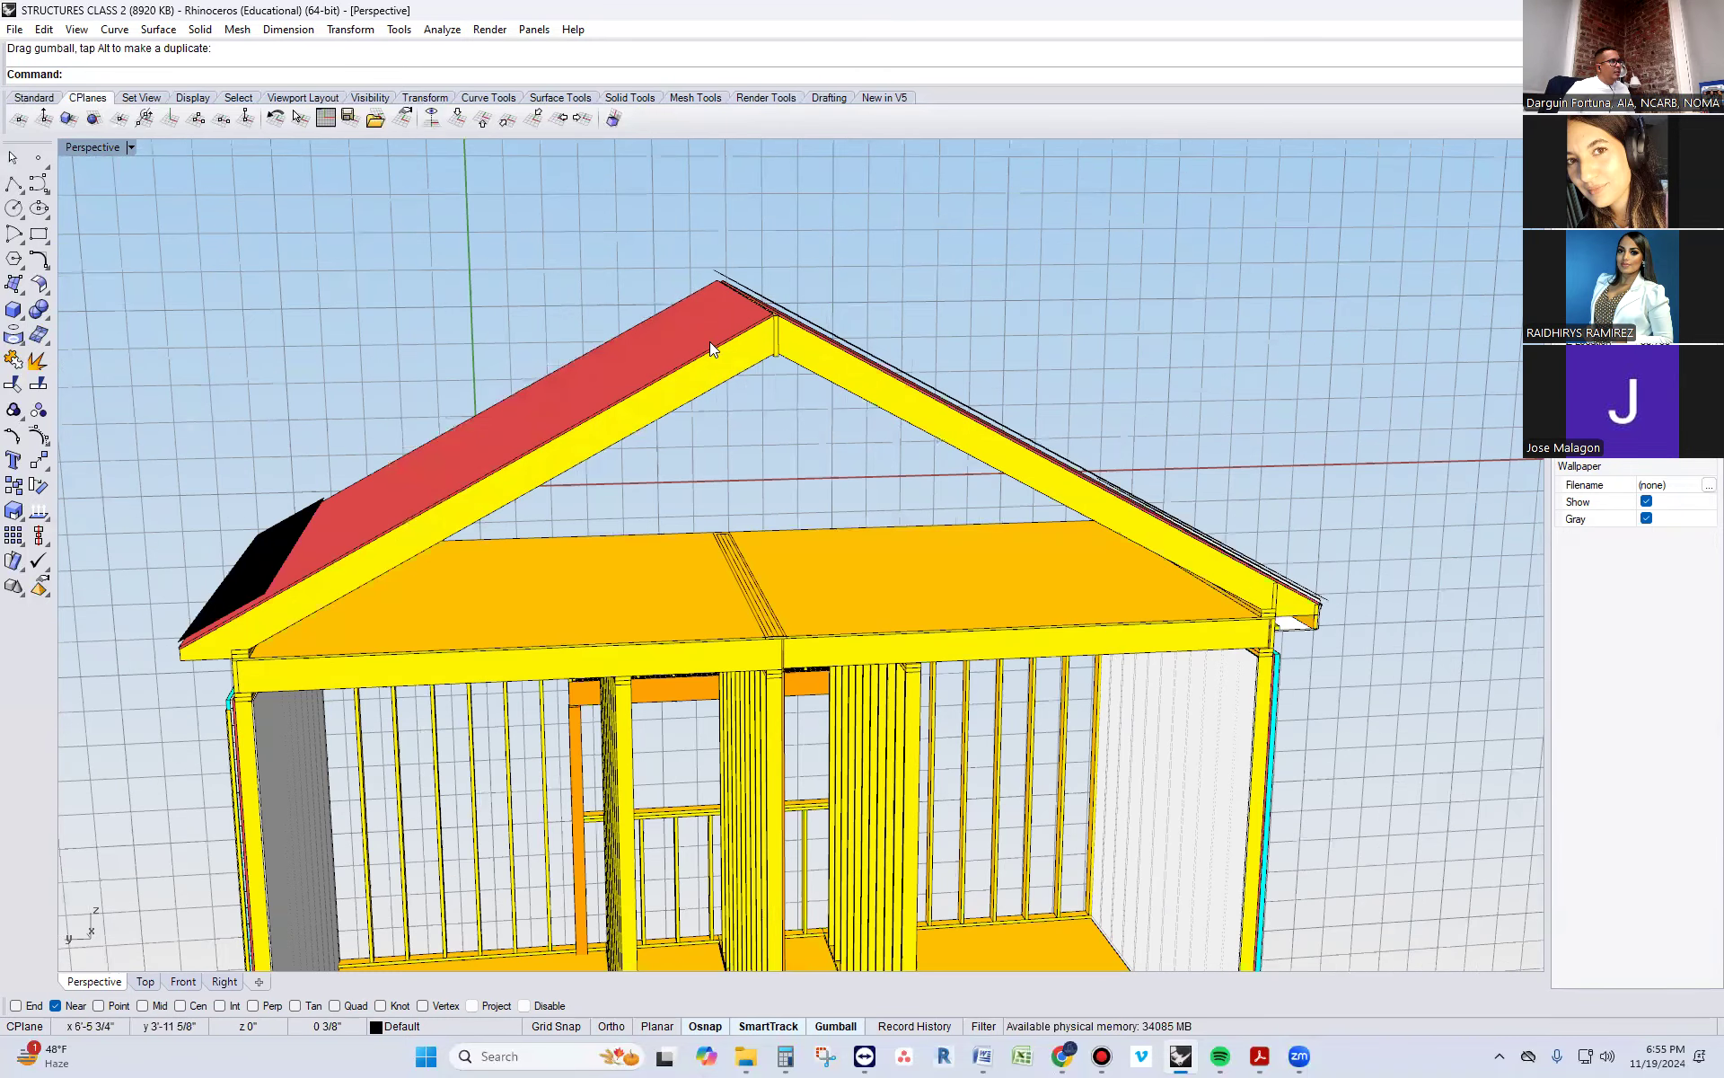
pyautogui.scroll(-4, 793, 329)
pyautogui.moveTo(1097, 545); pyautogui.dragTo(817, 354, button='right')
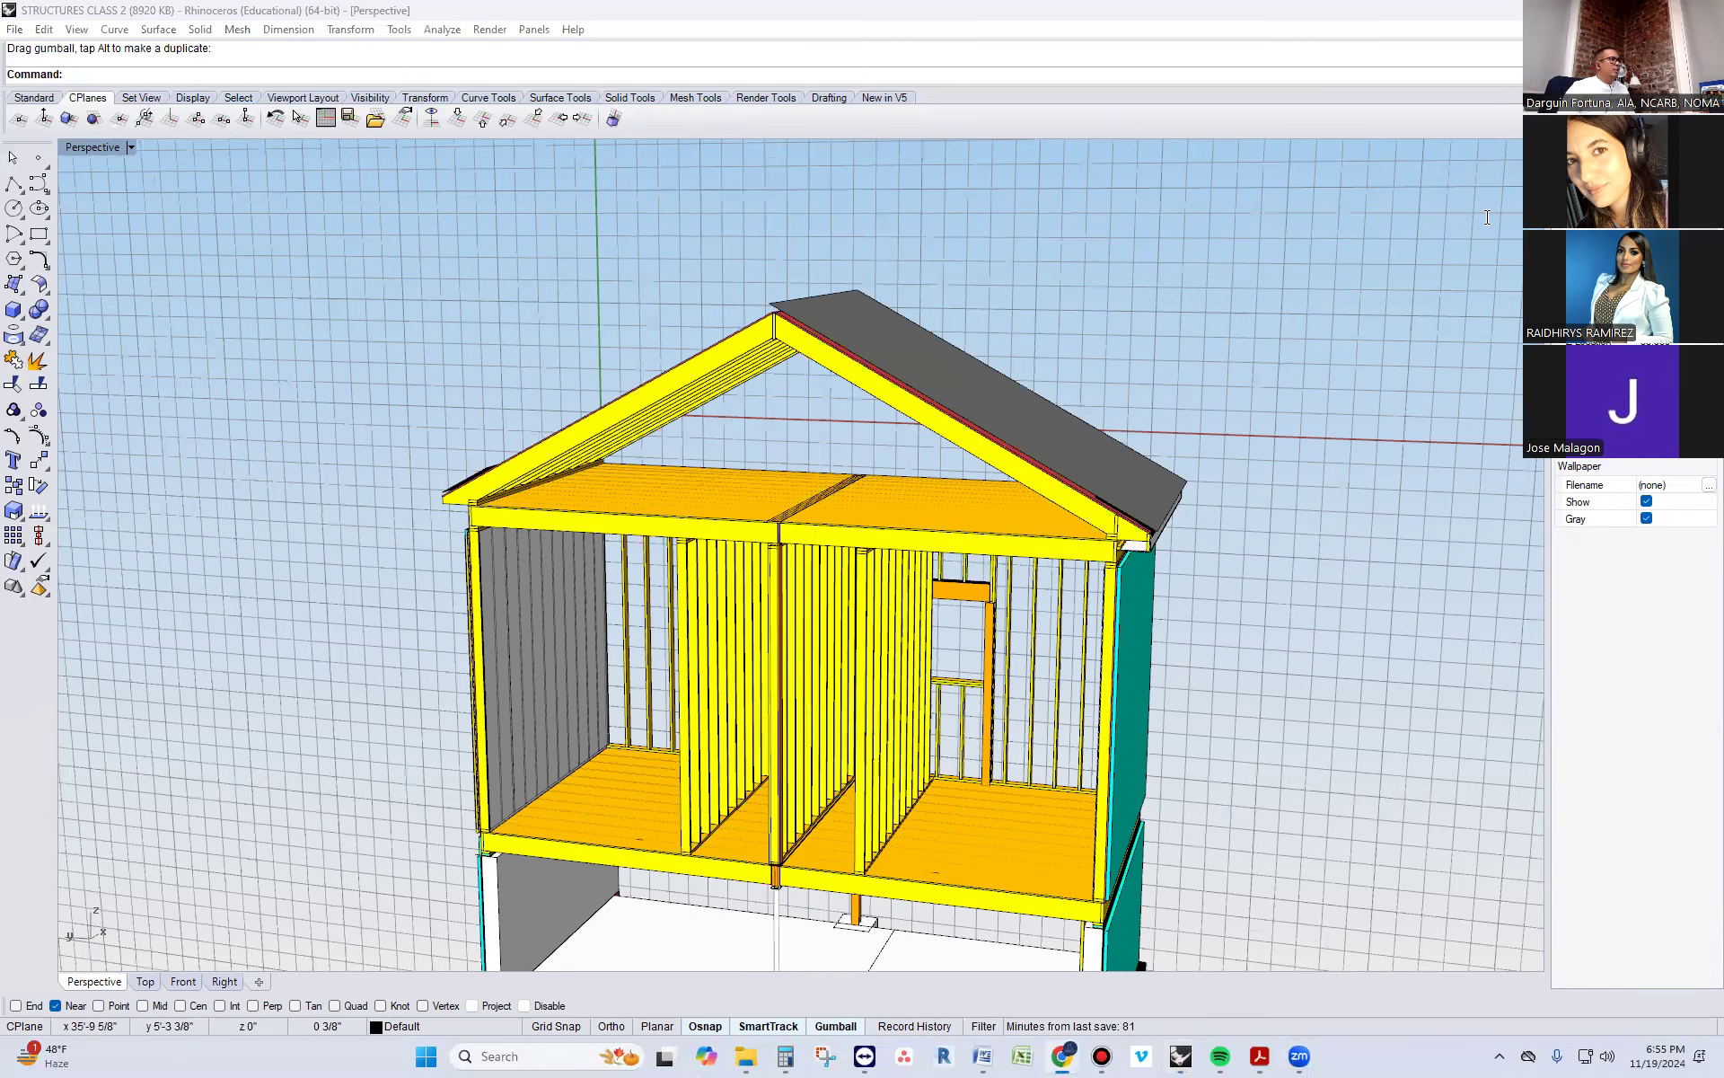
# Switch to a new Chrome window, search Google Images for "ridge vent", and look through the pictures for roof ridge references
pyautogui.hotkey('ctrl', 'n')
pyautogui.write('RIDGE ')
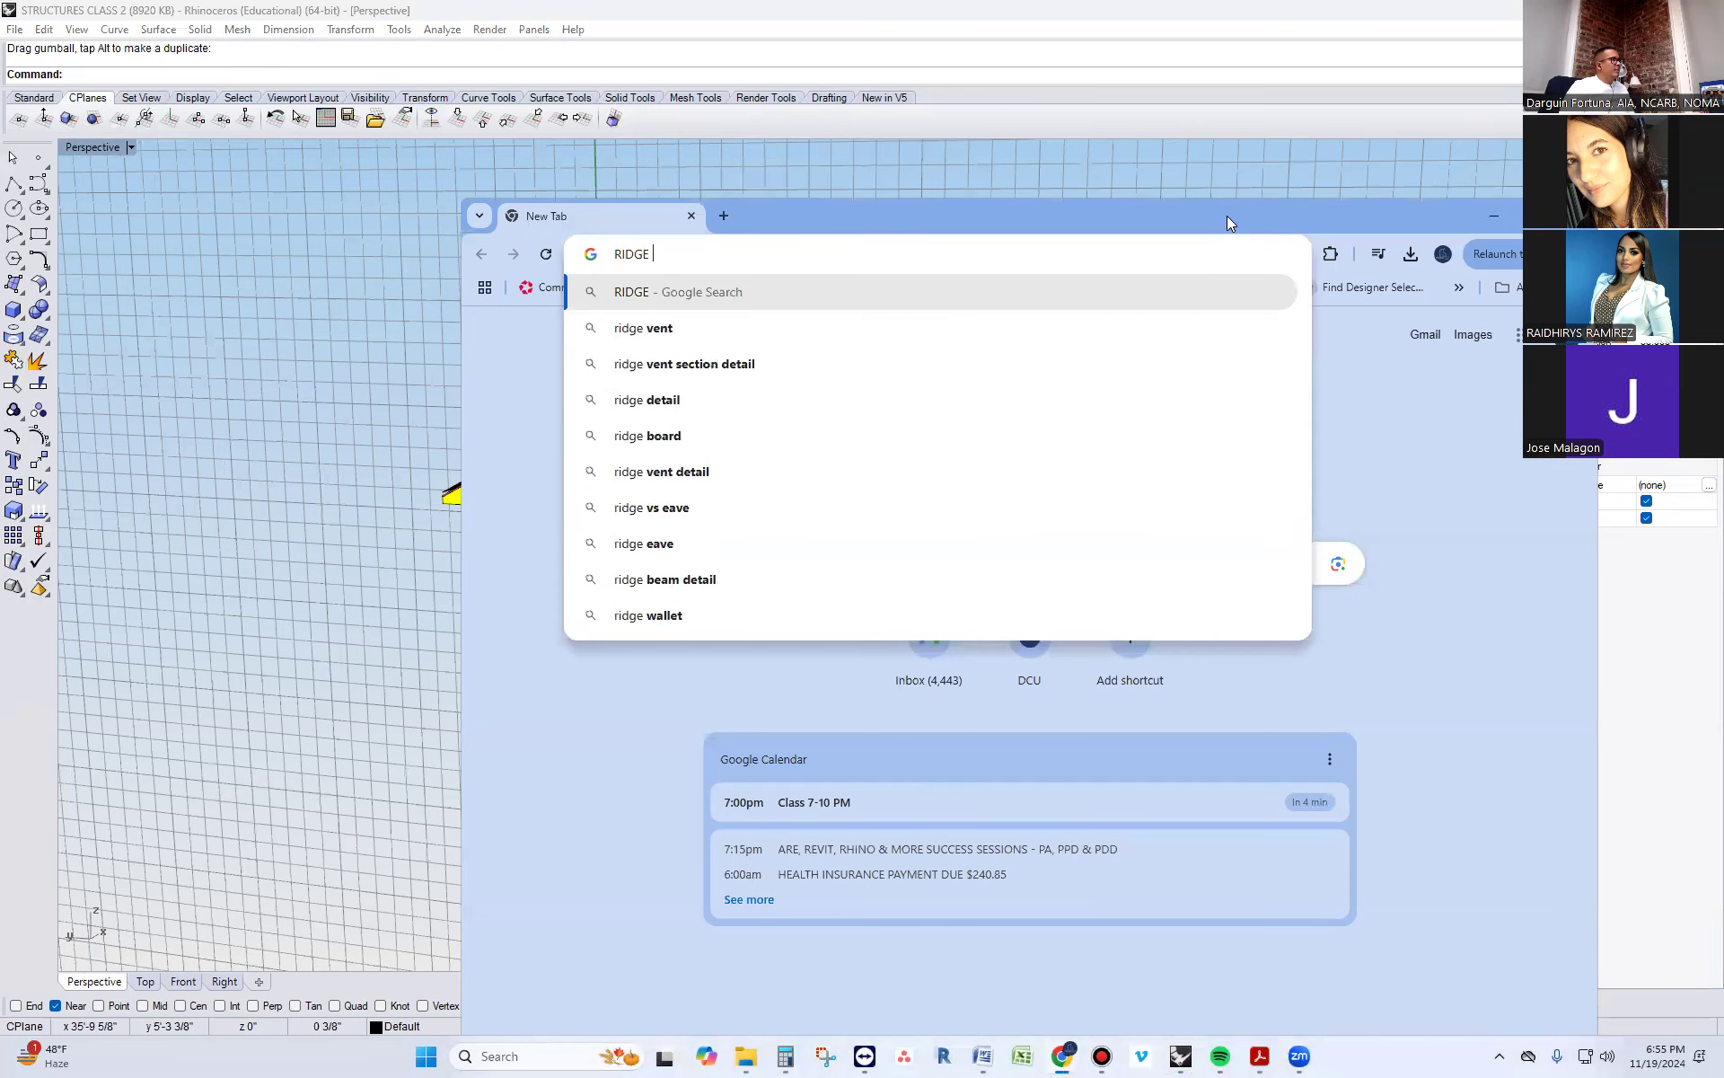
pyautogui.write('VENT')
pyautogui.press('Return')
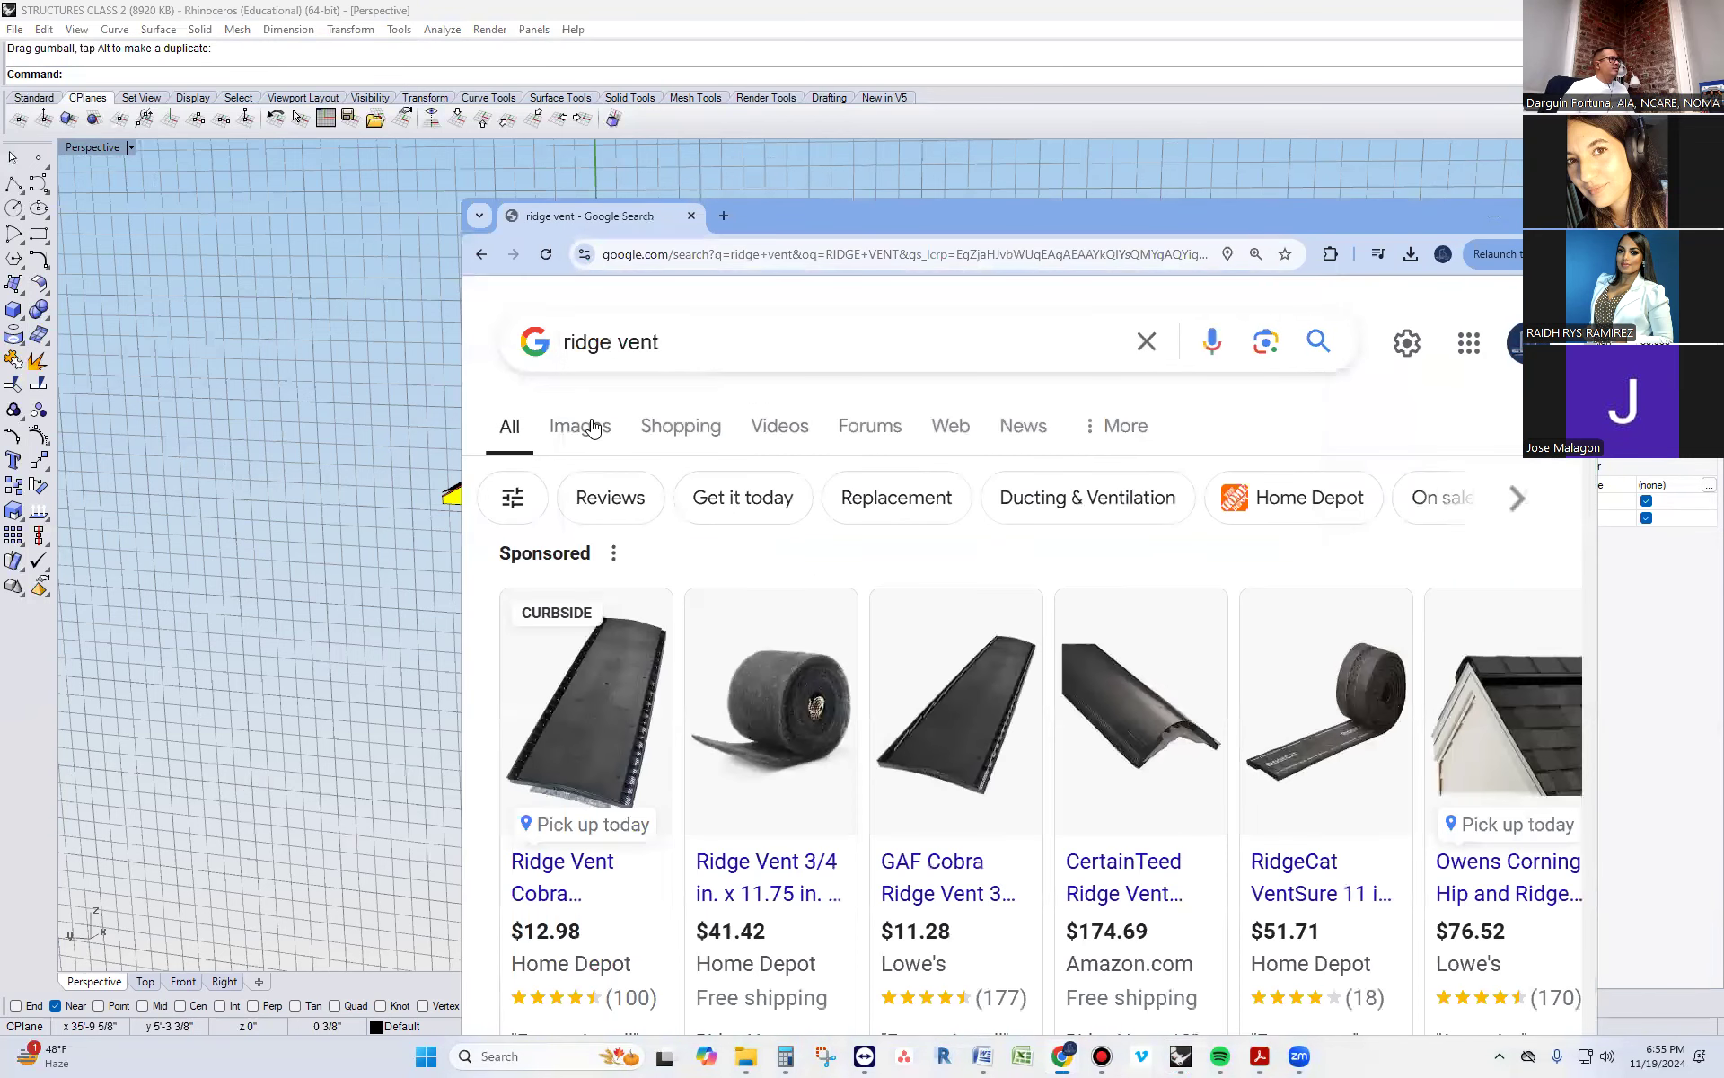
pyautogui.click(593, 425)
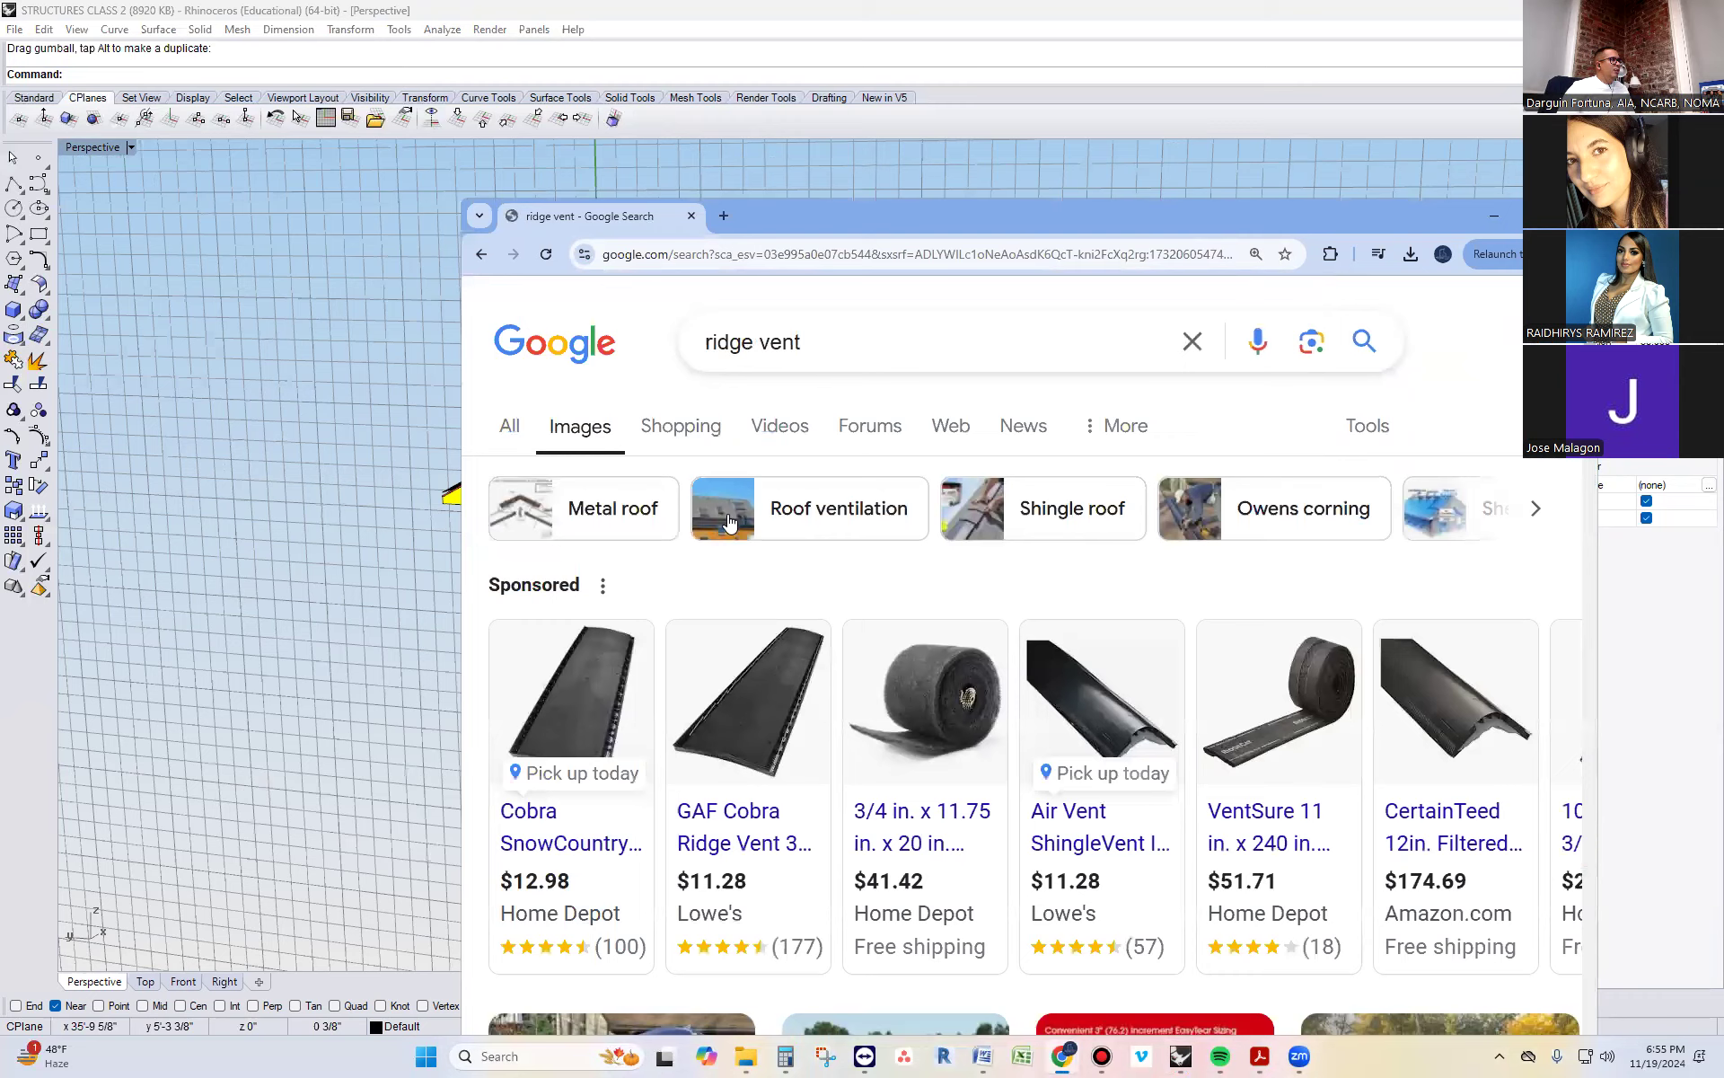
pyautogui.scroll(-4, 807, 642)
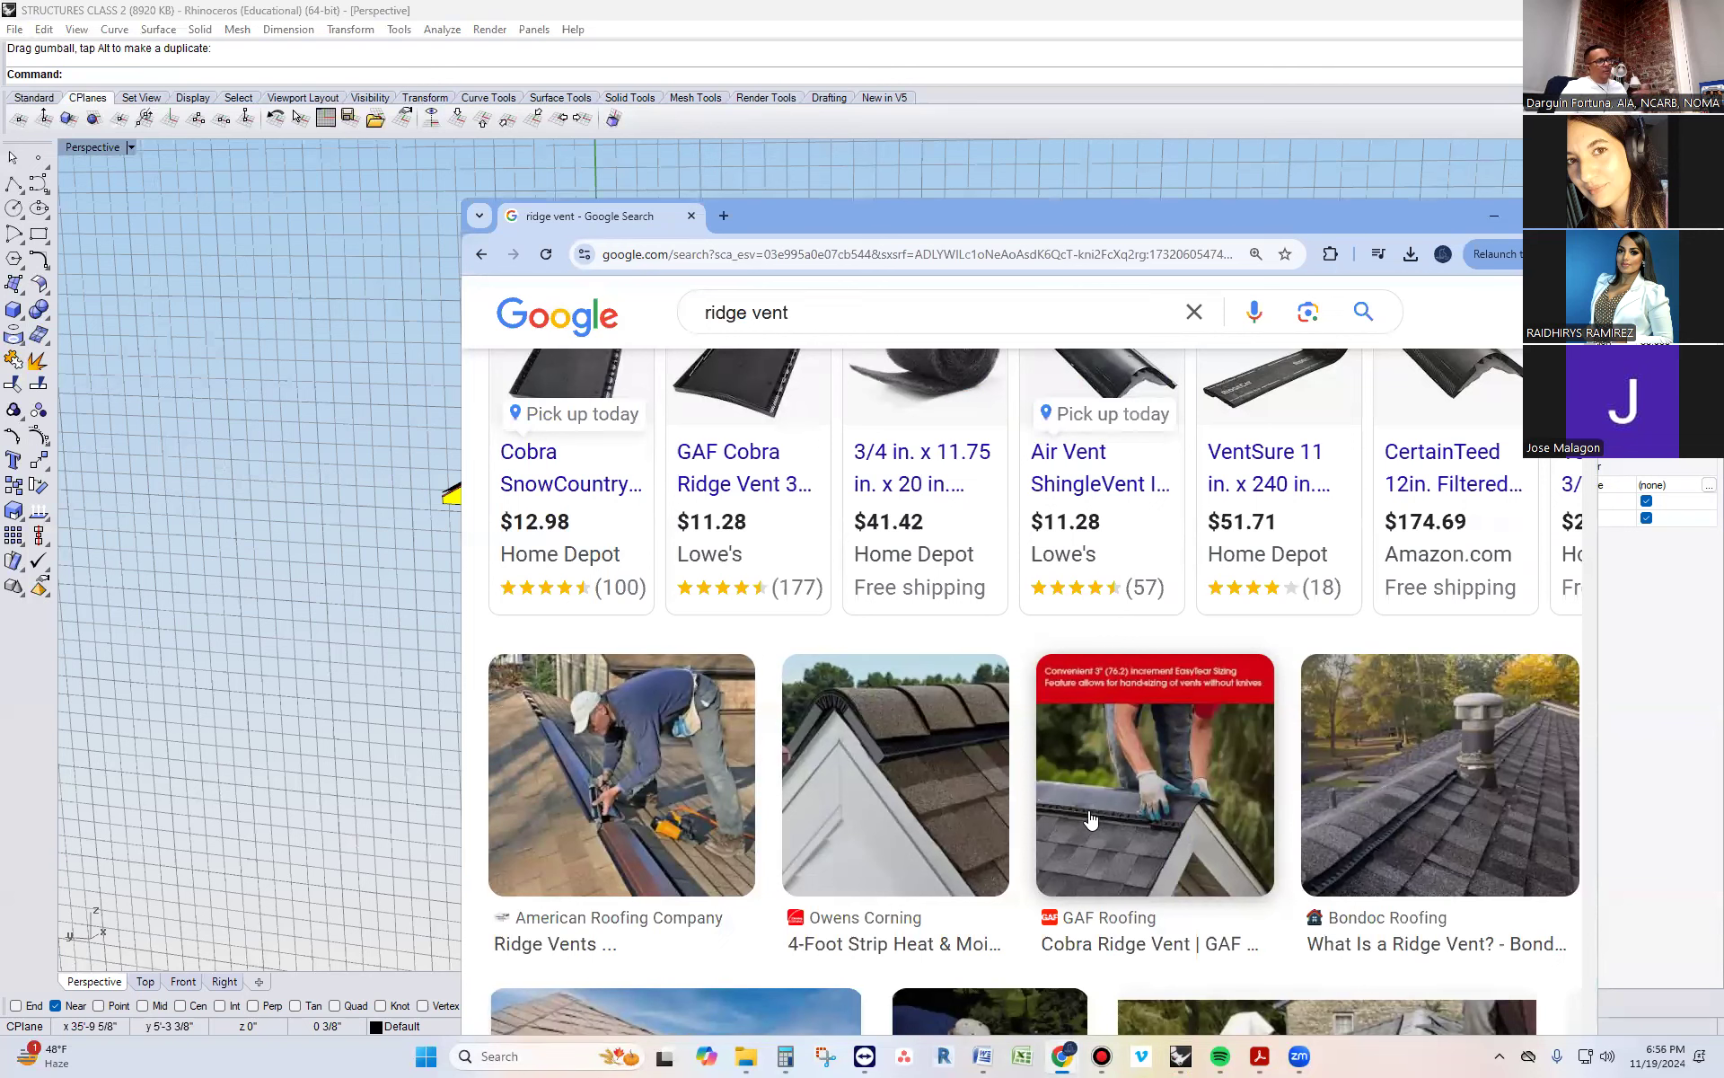
pyautogui.scroll(-8, 1094, 805)
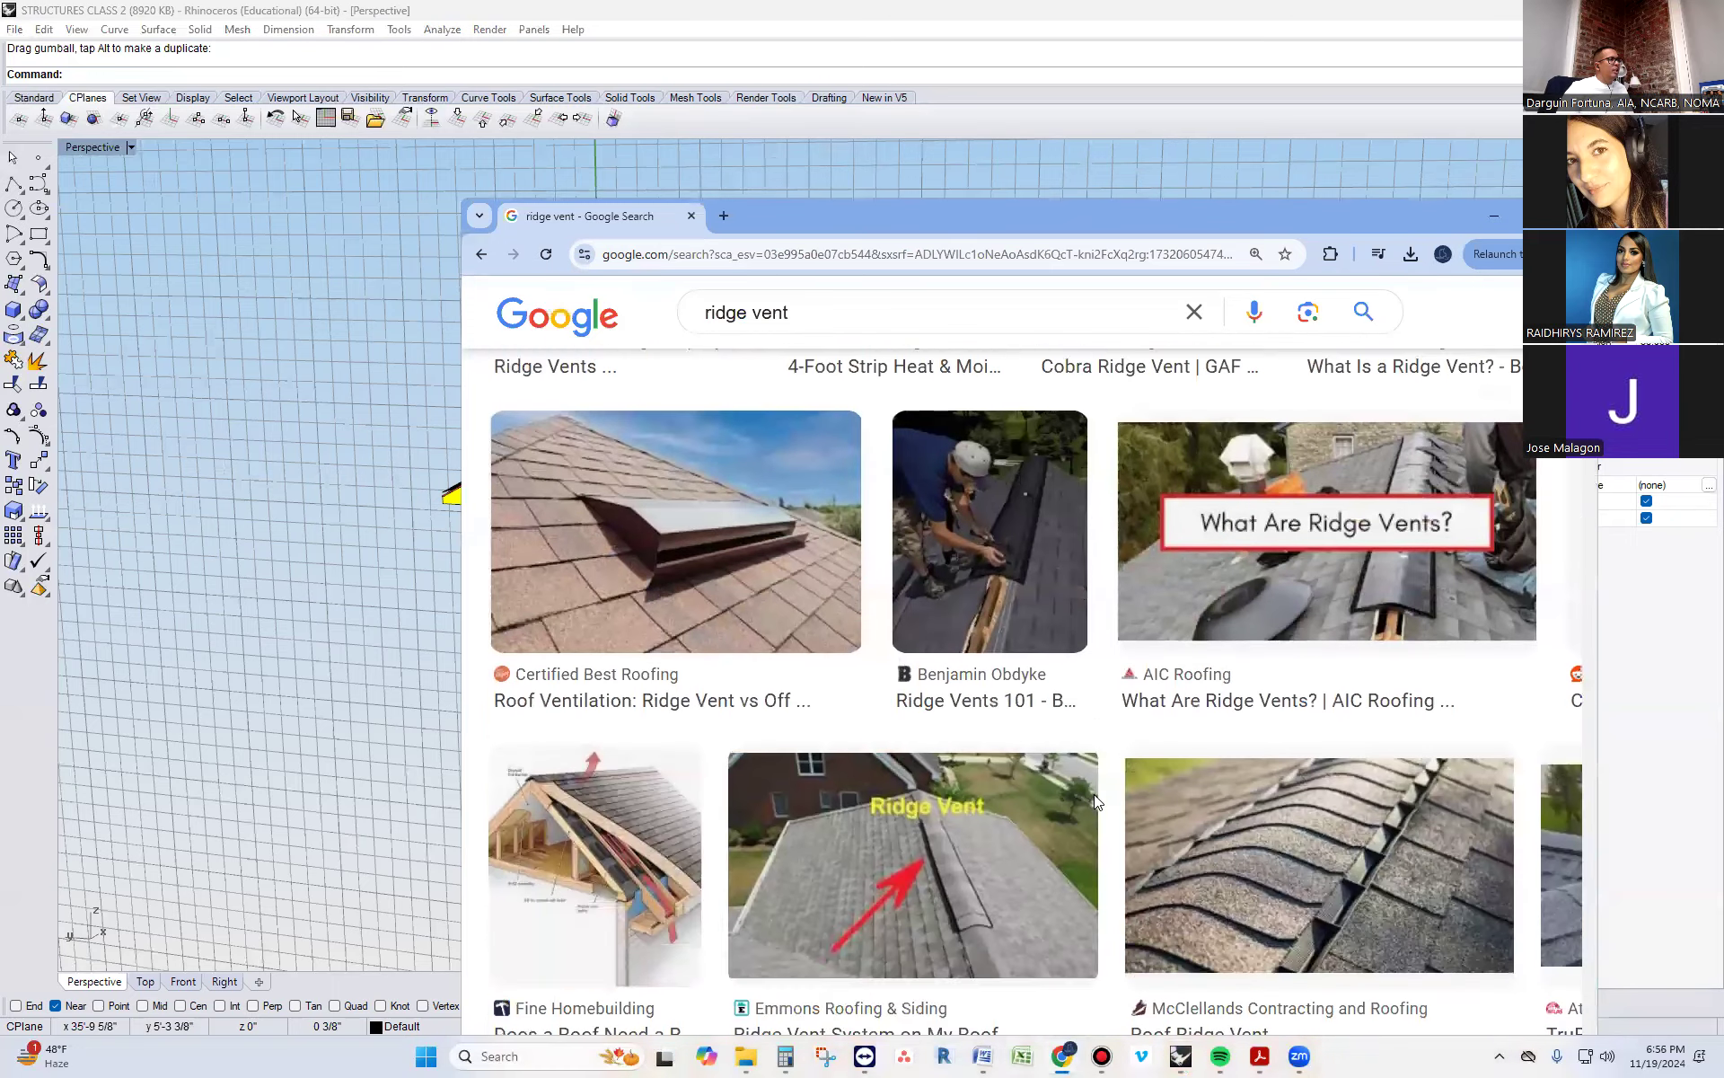
pyautogui.scroll(-4, 1096, 802)
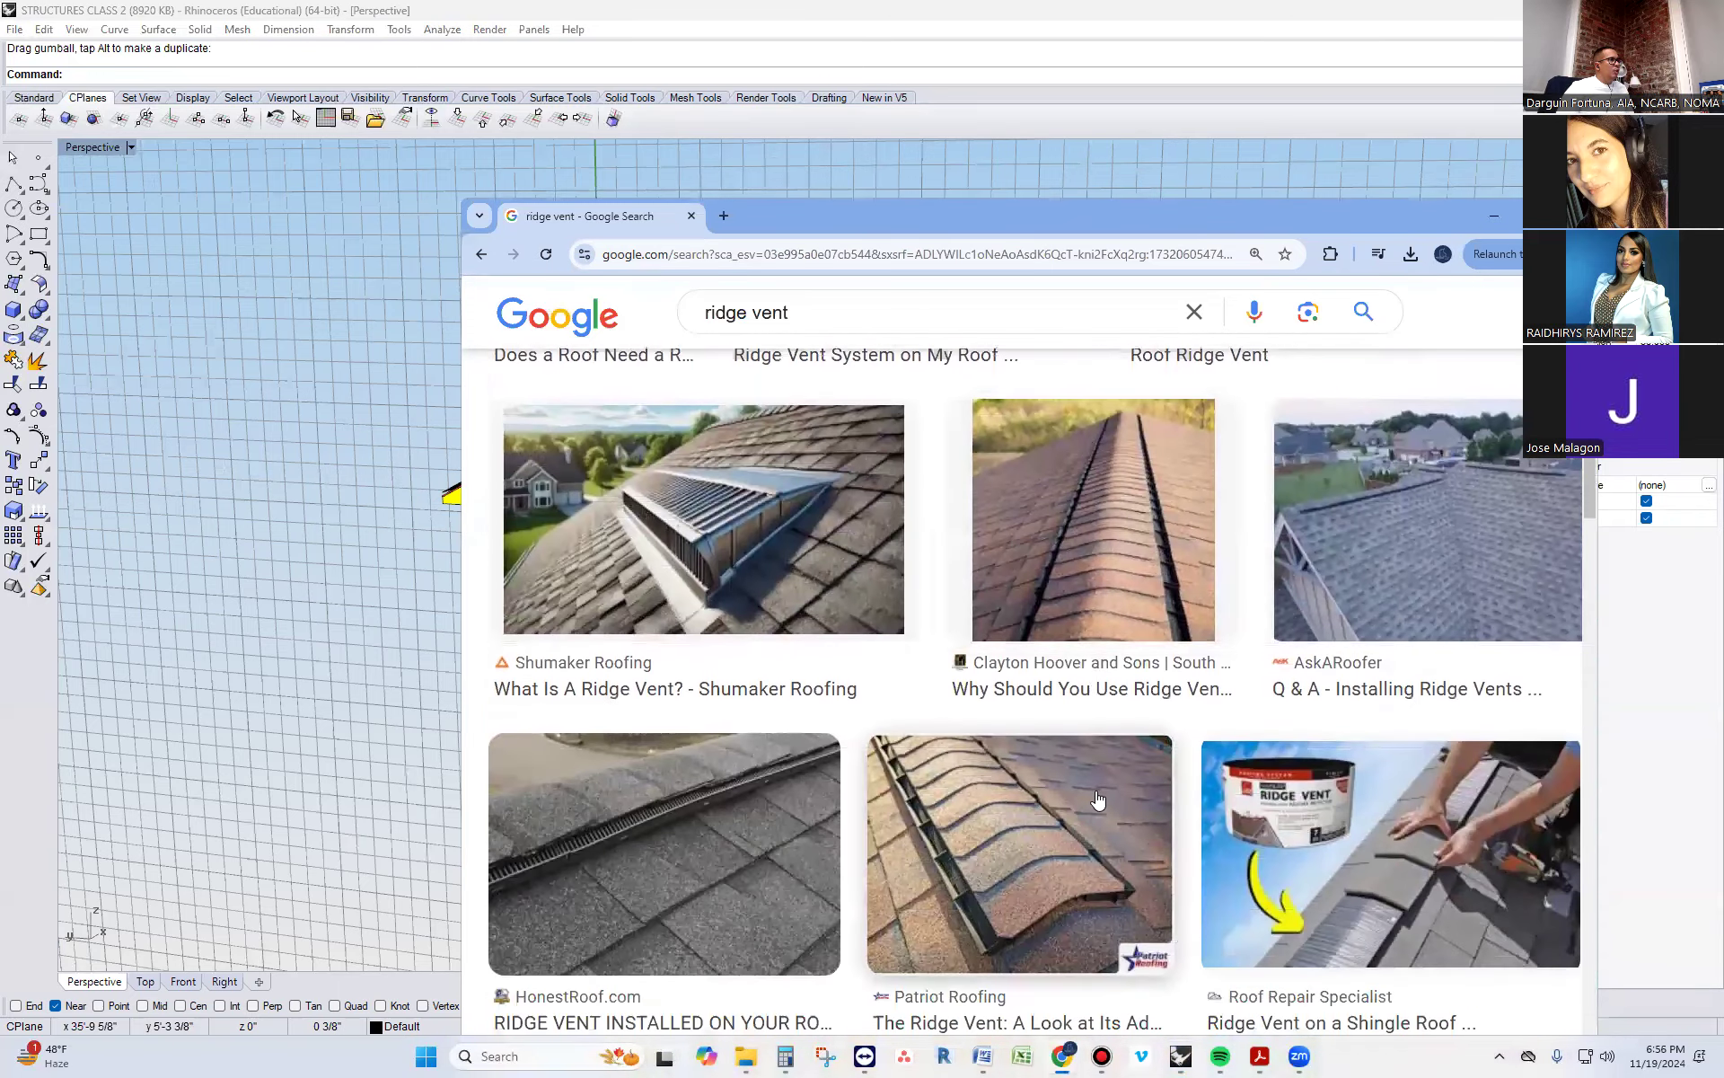
pyautogui.scroll(-6, 1098, 799)
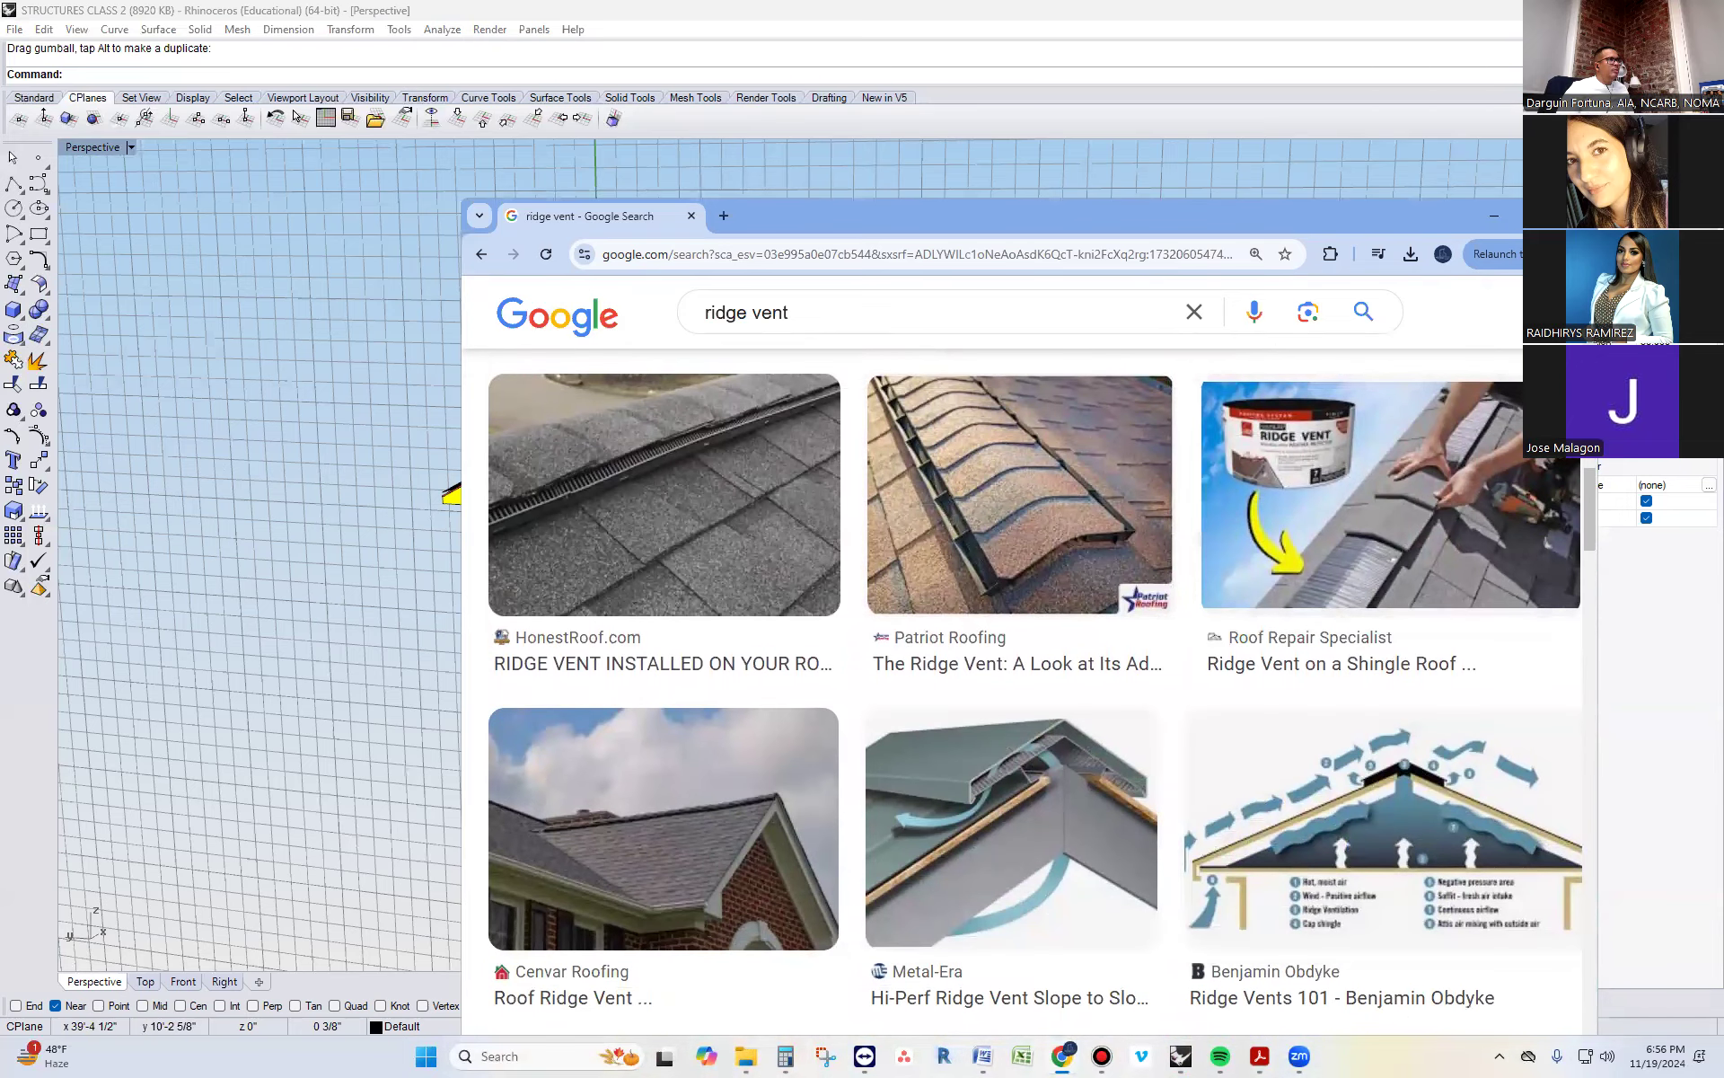
# Return to the Rhino model and examine the first house's eave, checking the fascia, sub-fascia, soffit and roof edge layers
pyautogui.click(1493, 220)
pyautogui.moveTo(1472, 253); pyautogui.dragTo(1163, 592, button='right')
pyautogui.scroll(6, 1121, 546)
pyautogui.scroll(2, 1120, 544)
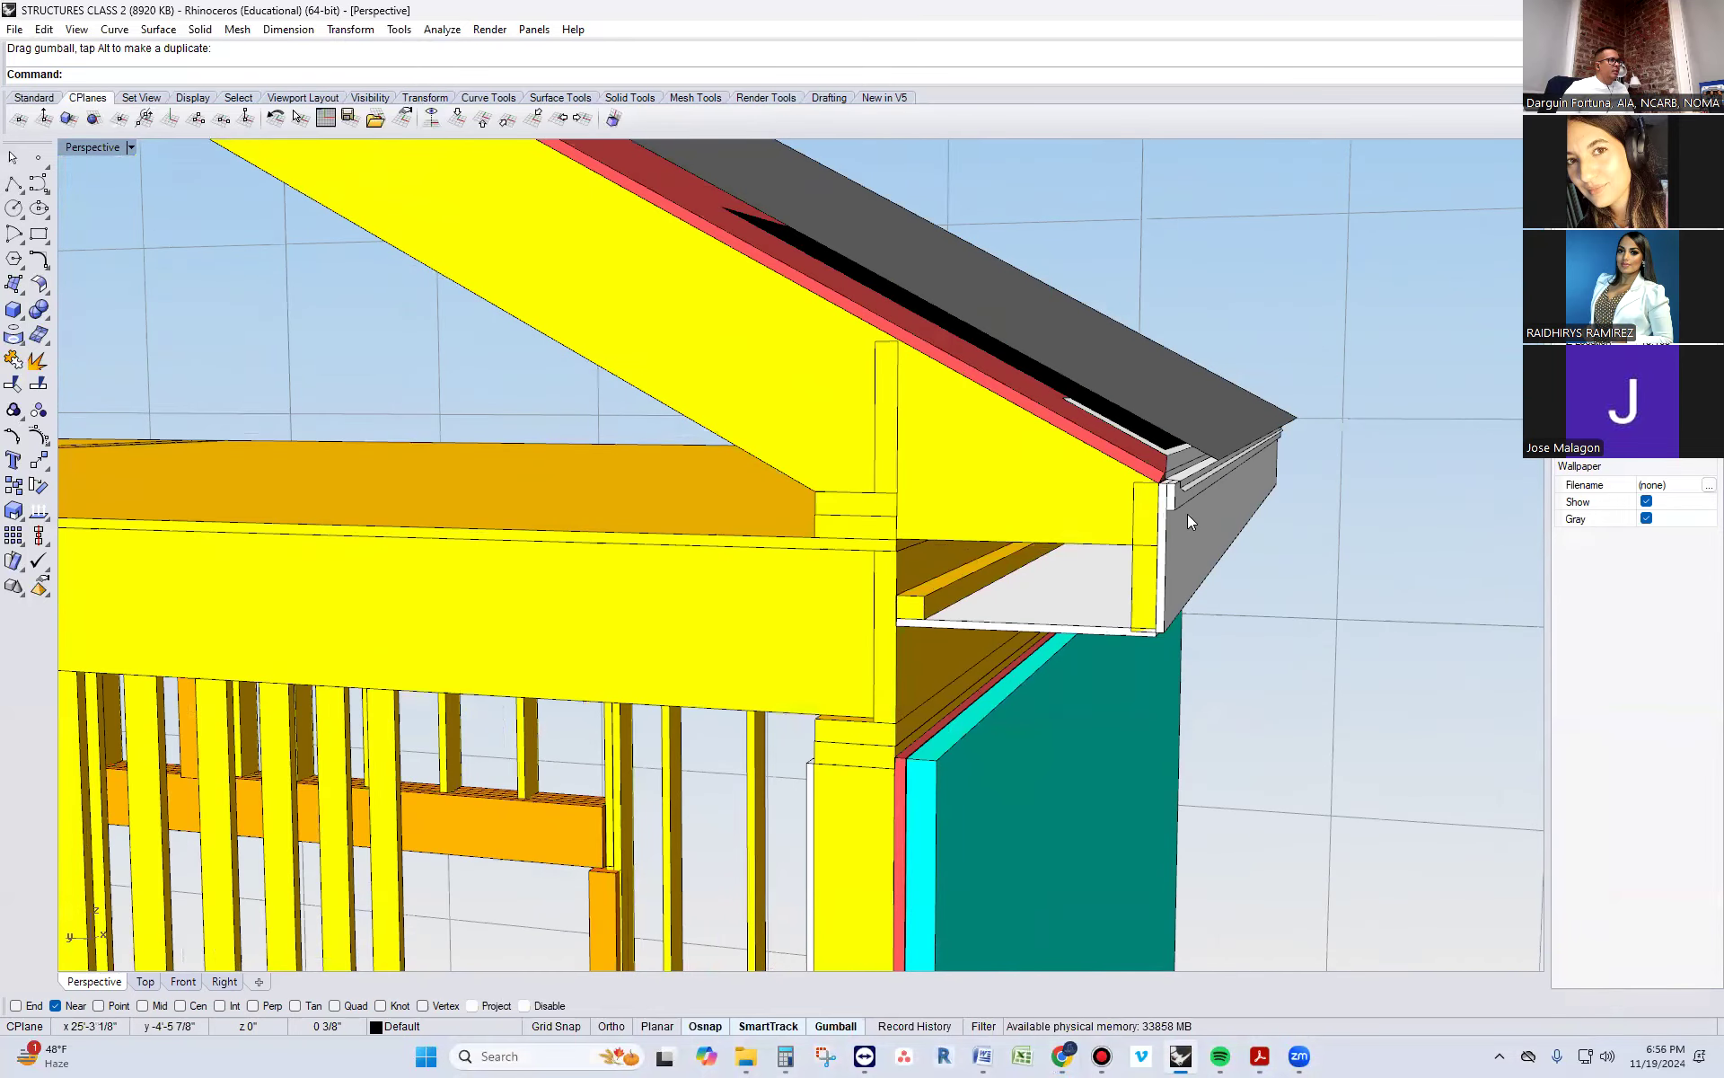
pyautogui.moveTo(1115, 511); pyautogui.dragTo(1218, 556, button='right')
pyautogui.click(1279, 573)
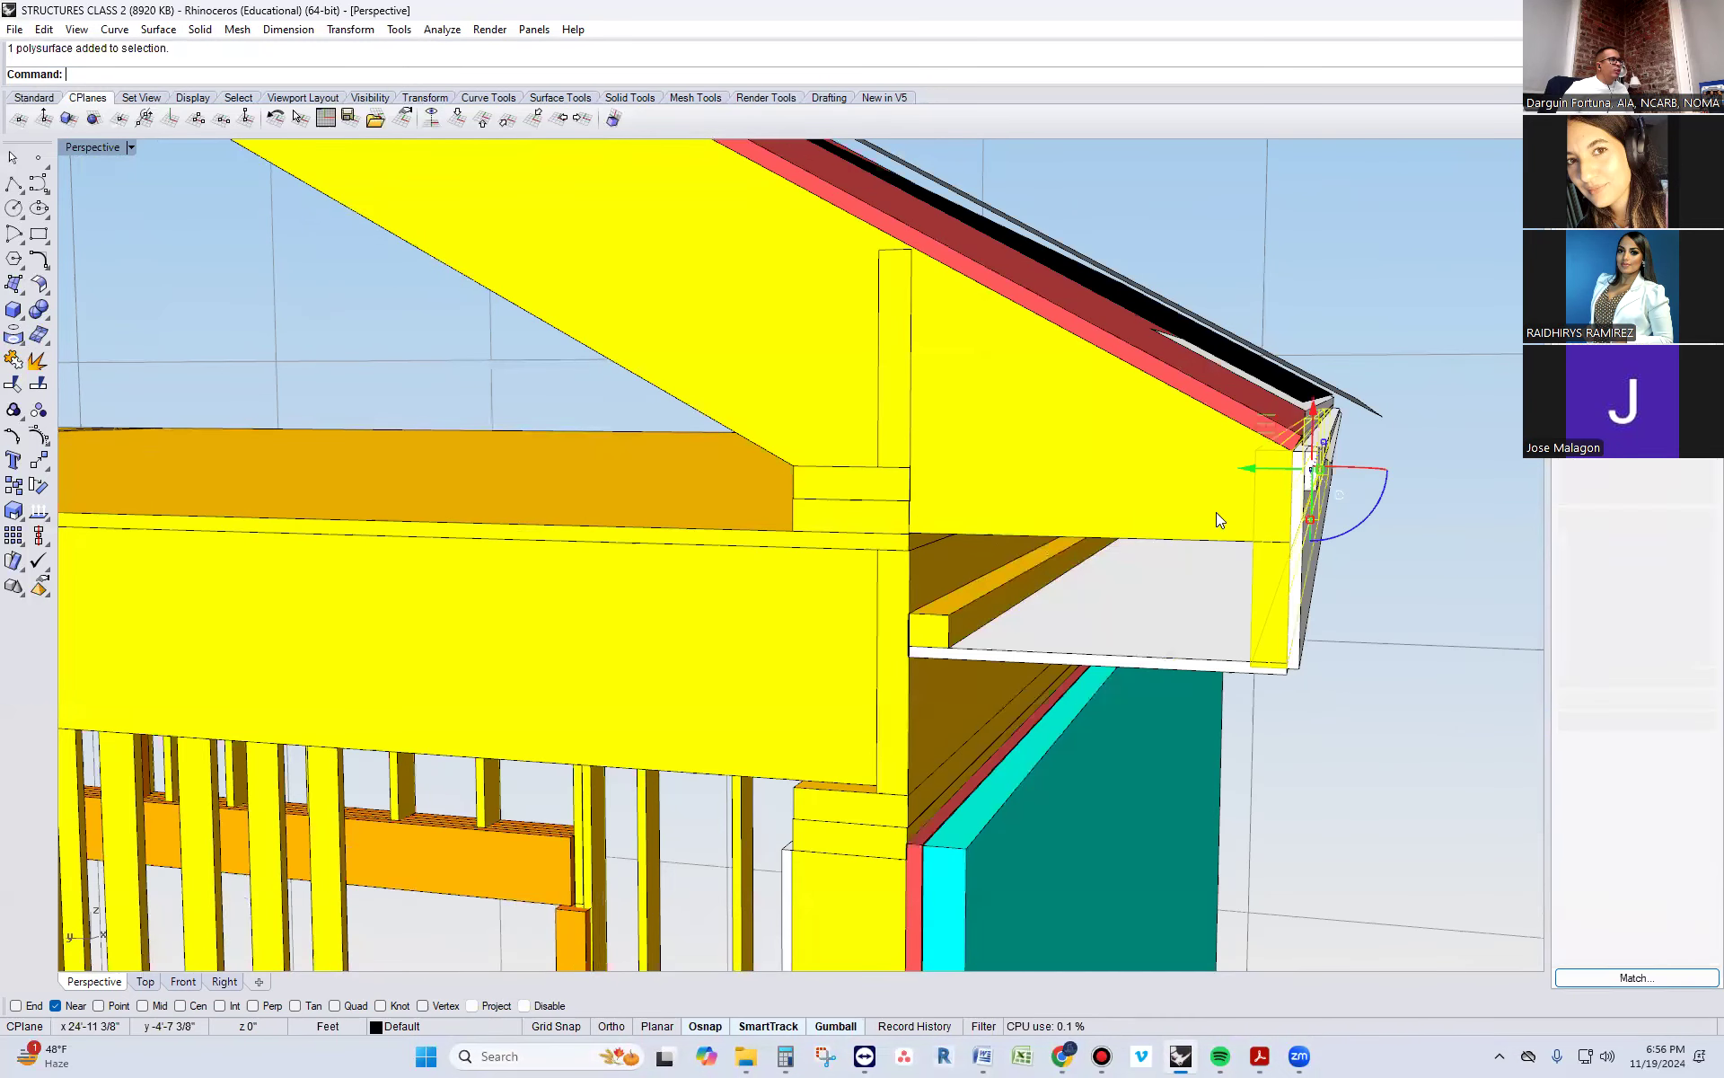
pyautogui.click(1203, 511)
pyautogui.press('Escape')
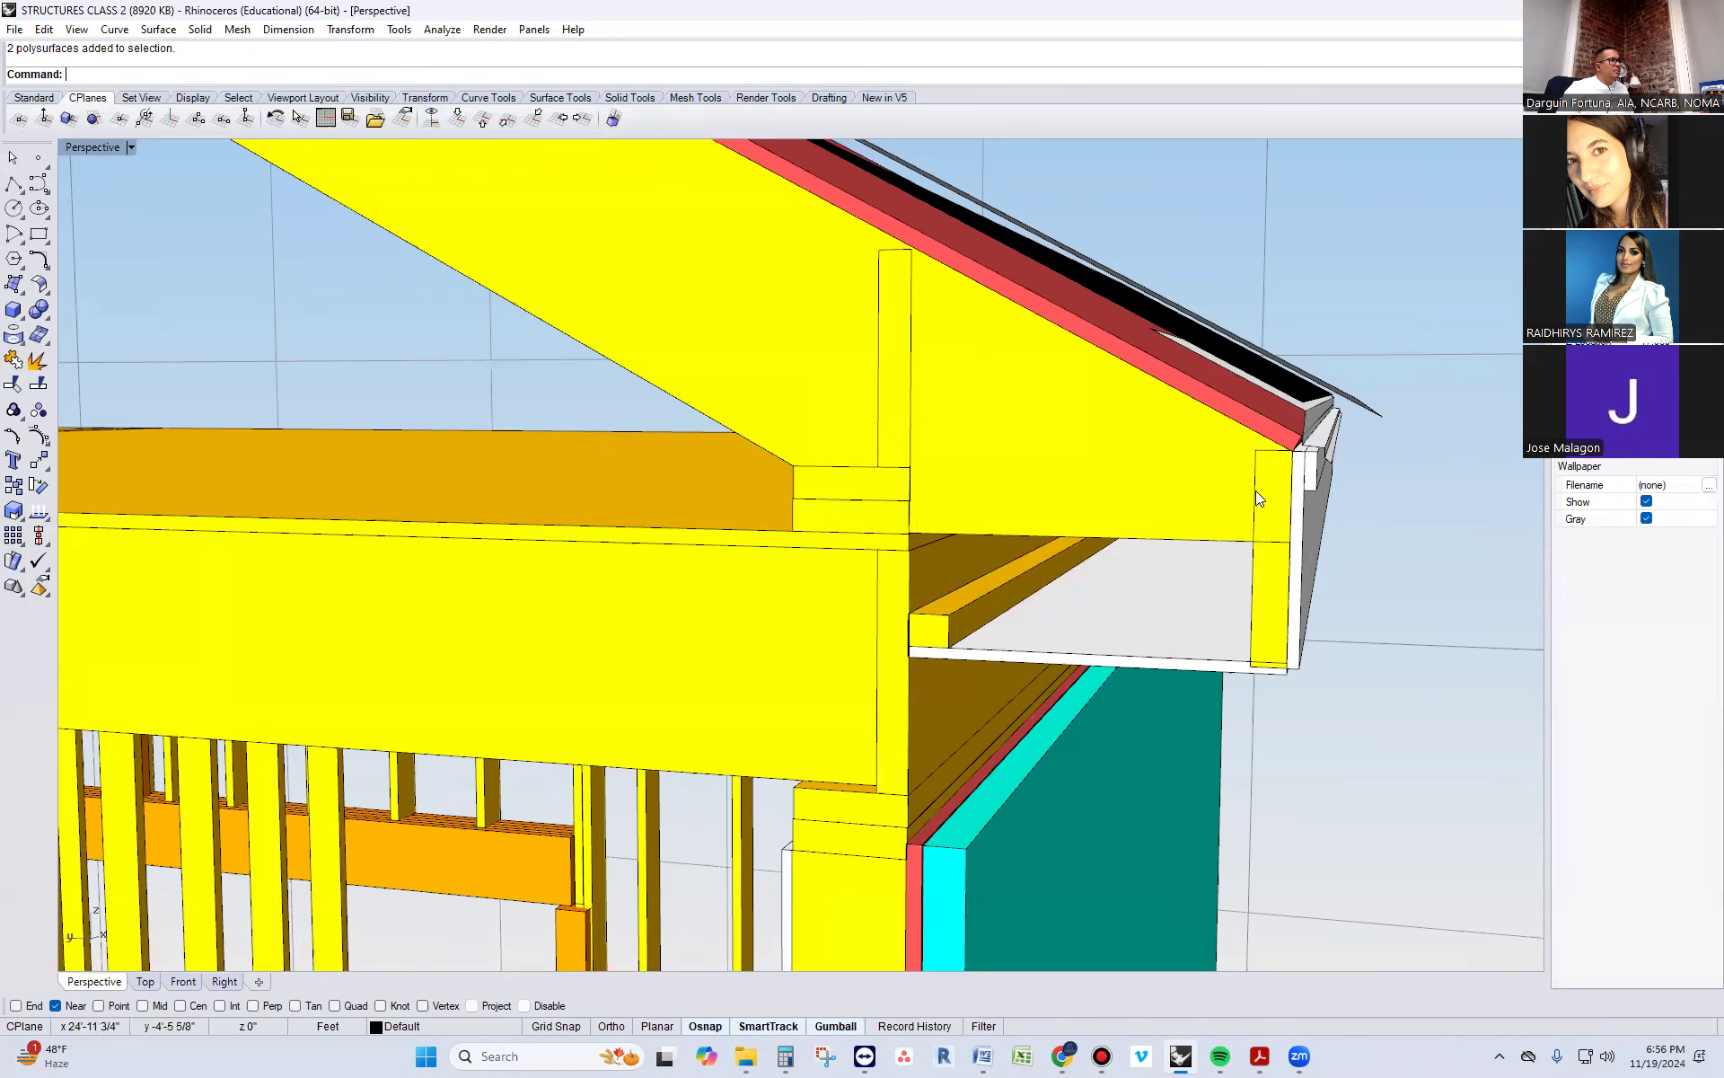
pyautogui.click(1265, 485)
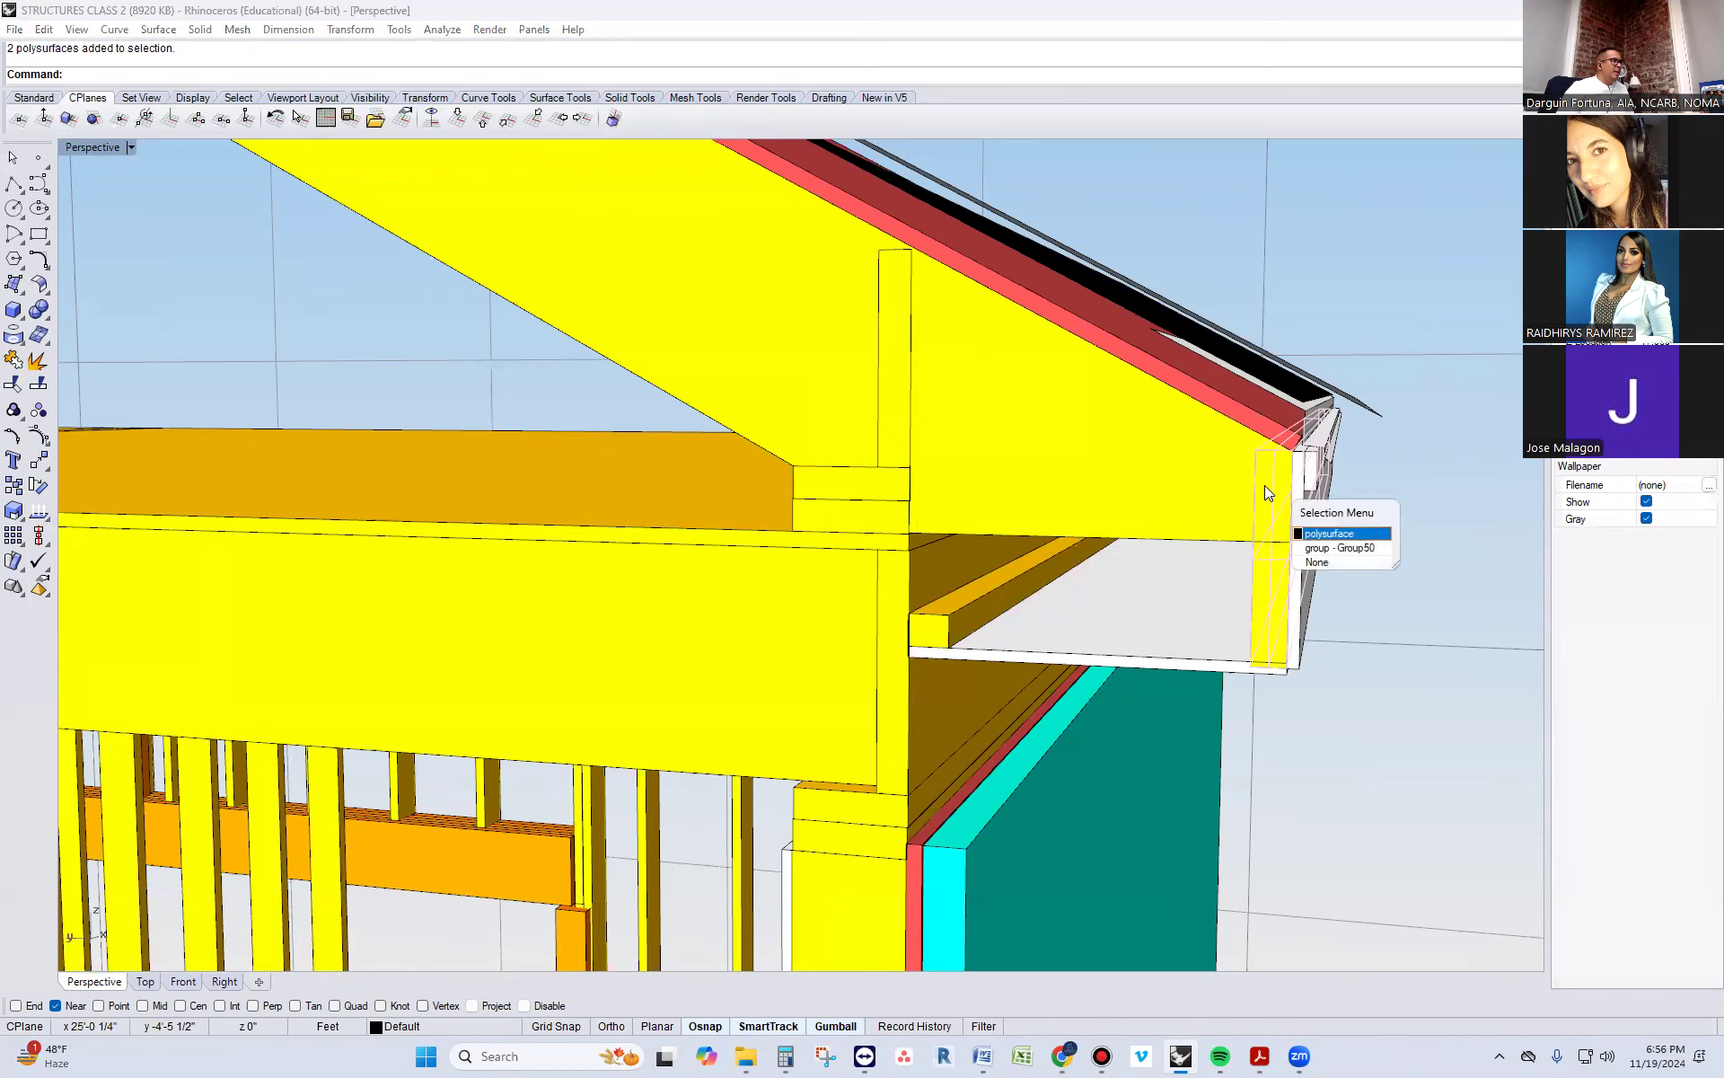
pyautogui.click(1315, 534)
pyautogui.press('Escape')
pyautogui.scroll(-5, 1209, 517)
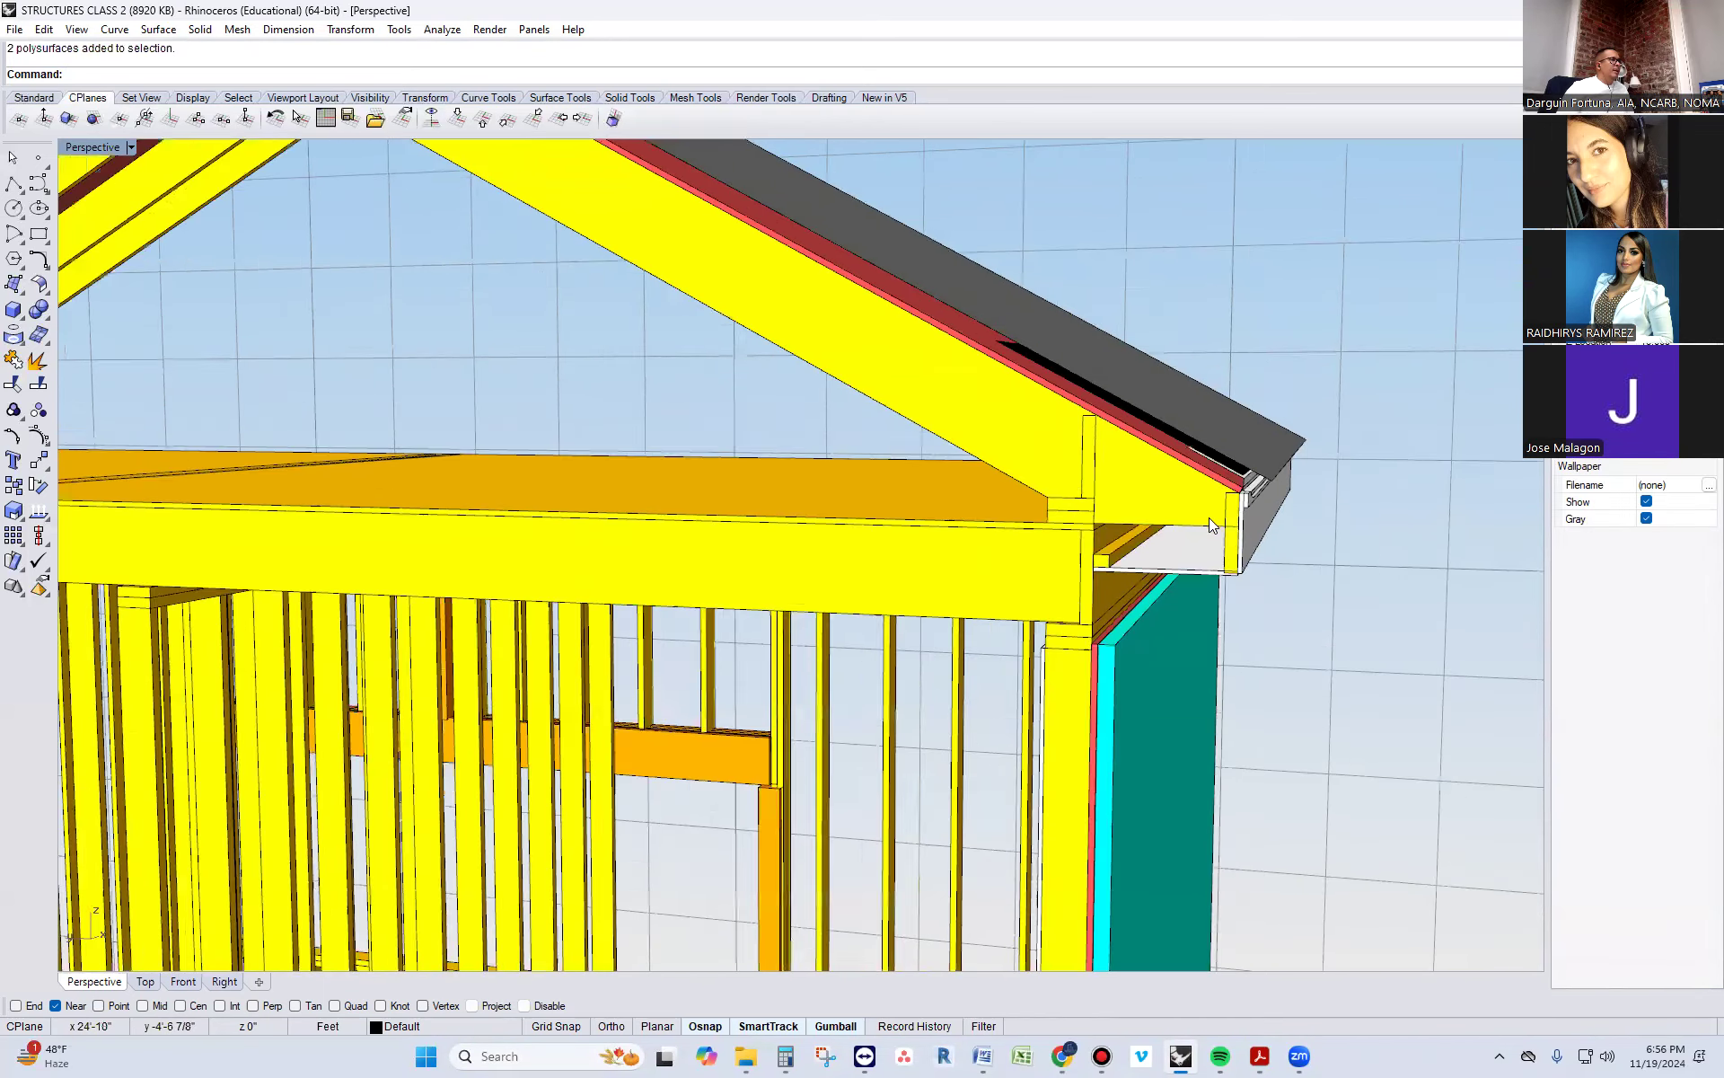
pyautogui.moveTo(1073, 527); pyautogui.dragTo(1375, 503, button='right')
pyautogui.scroll(3, 1063, 474)
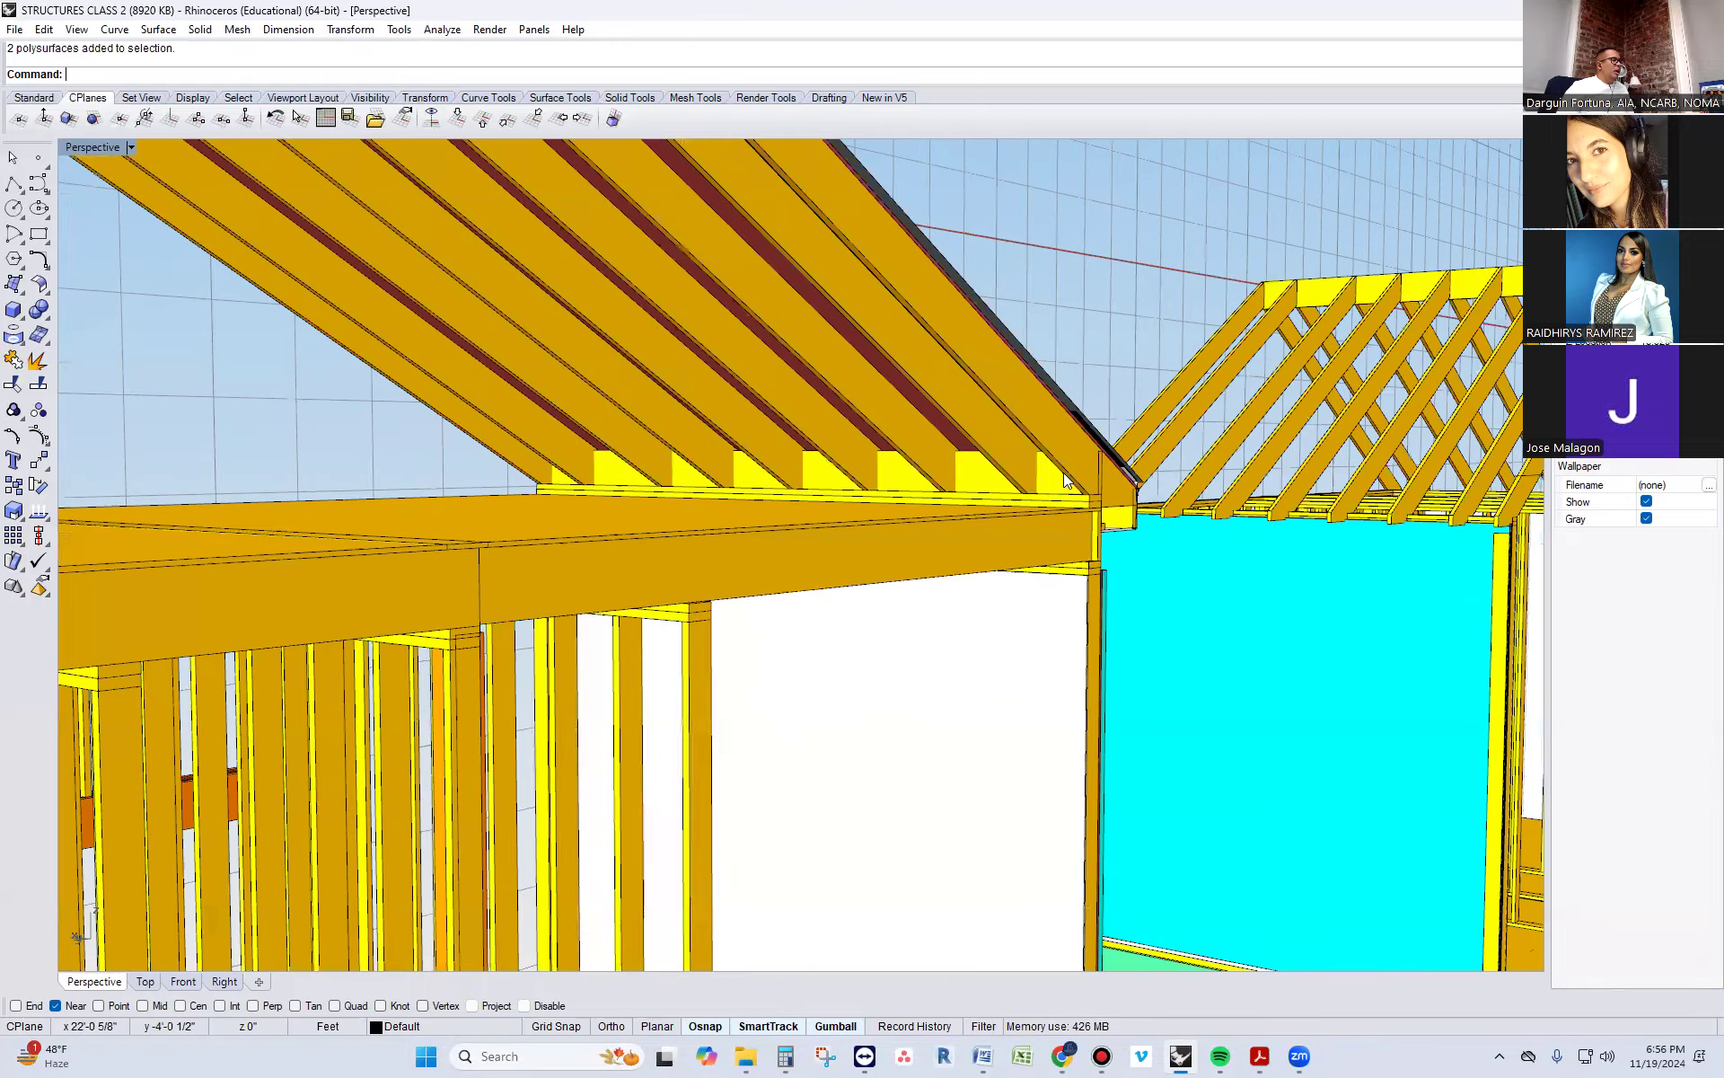
pyautogui.scroll(-6, 1118, 636)
pyautogui.moveTo(1117, 636); pyautogui.dragTo(1015, 584, button='right')
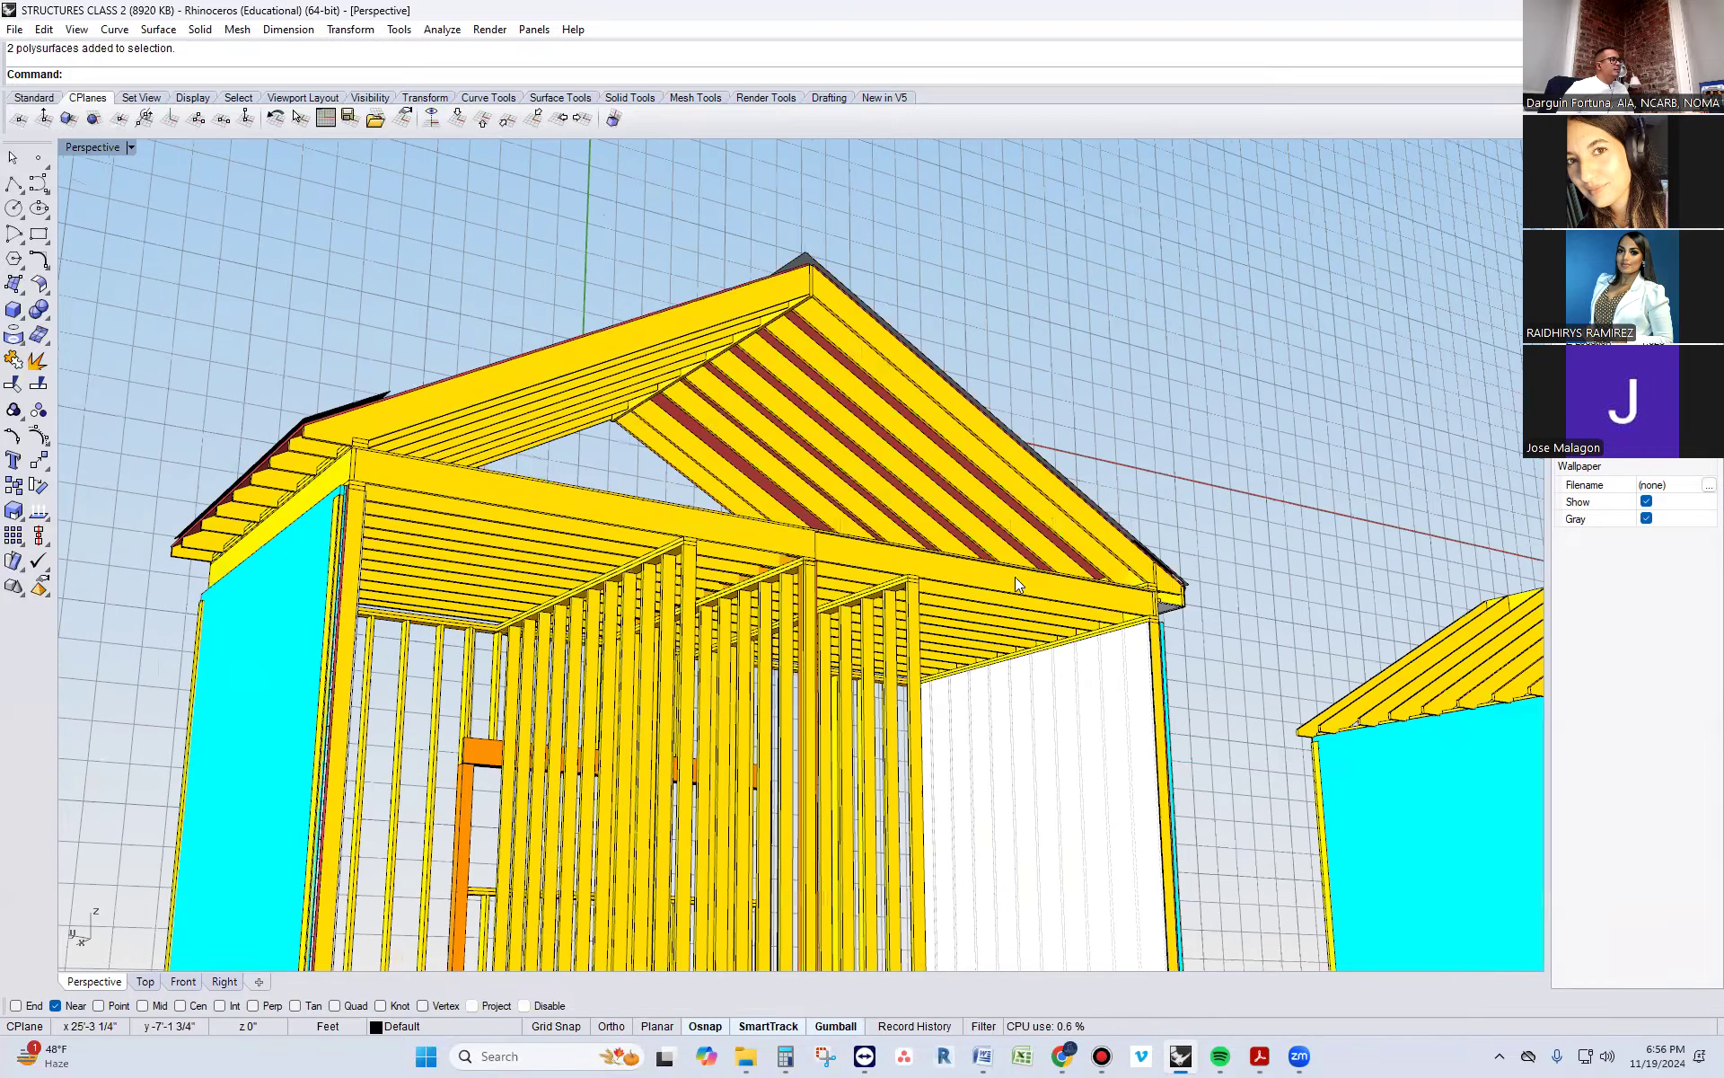
# Examine the second house's roof framing, from the rafter tails at the eave up to the ridge board
pyautogui.moveTo(894, 440); pyautogui.dragTo(786, 372, button='right')
pyautogui.scroll(-6, 657, 436)
pyautogui.moveTo(1109, 449); pyautogui.dragTo(993, 535, button='right')
pyautogui.moveTo(629, 438); pyautogui.dragTo(691, 432, button='right')
pyautogui.scroll(-6, 670, 373)
pyautogui.scroll(10, 1235, 433)
pyautogui.moveTo(1111, 508); pyautogui.dragTo(1118, 419, button='right')
pyautogui.scroll(5, 1278, 446)
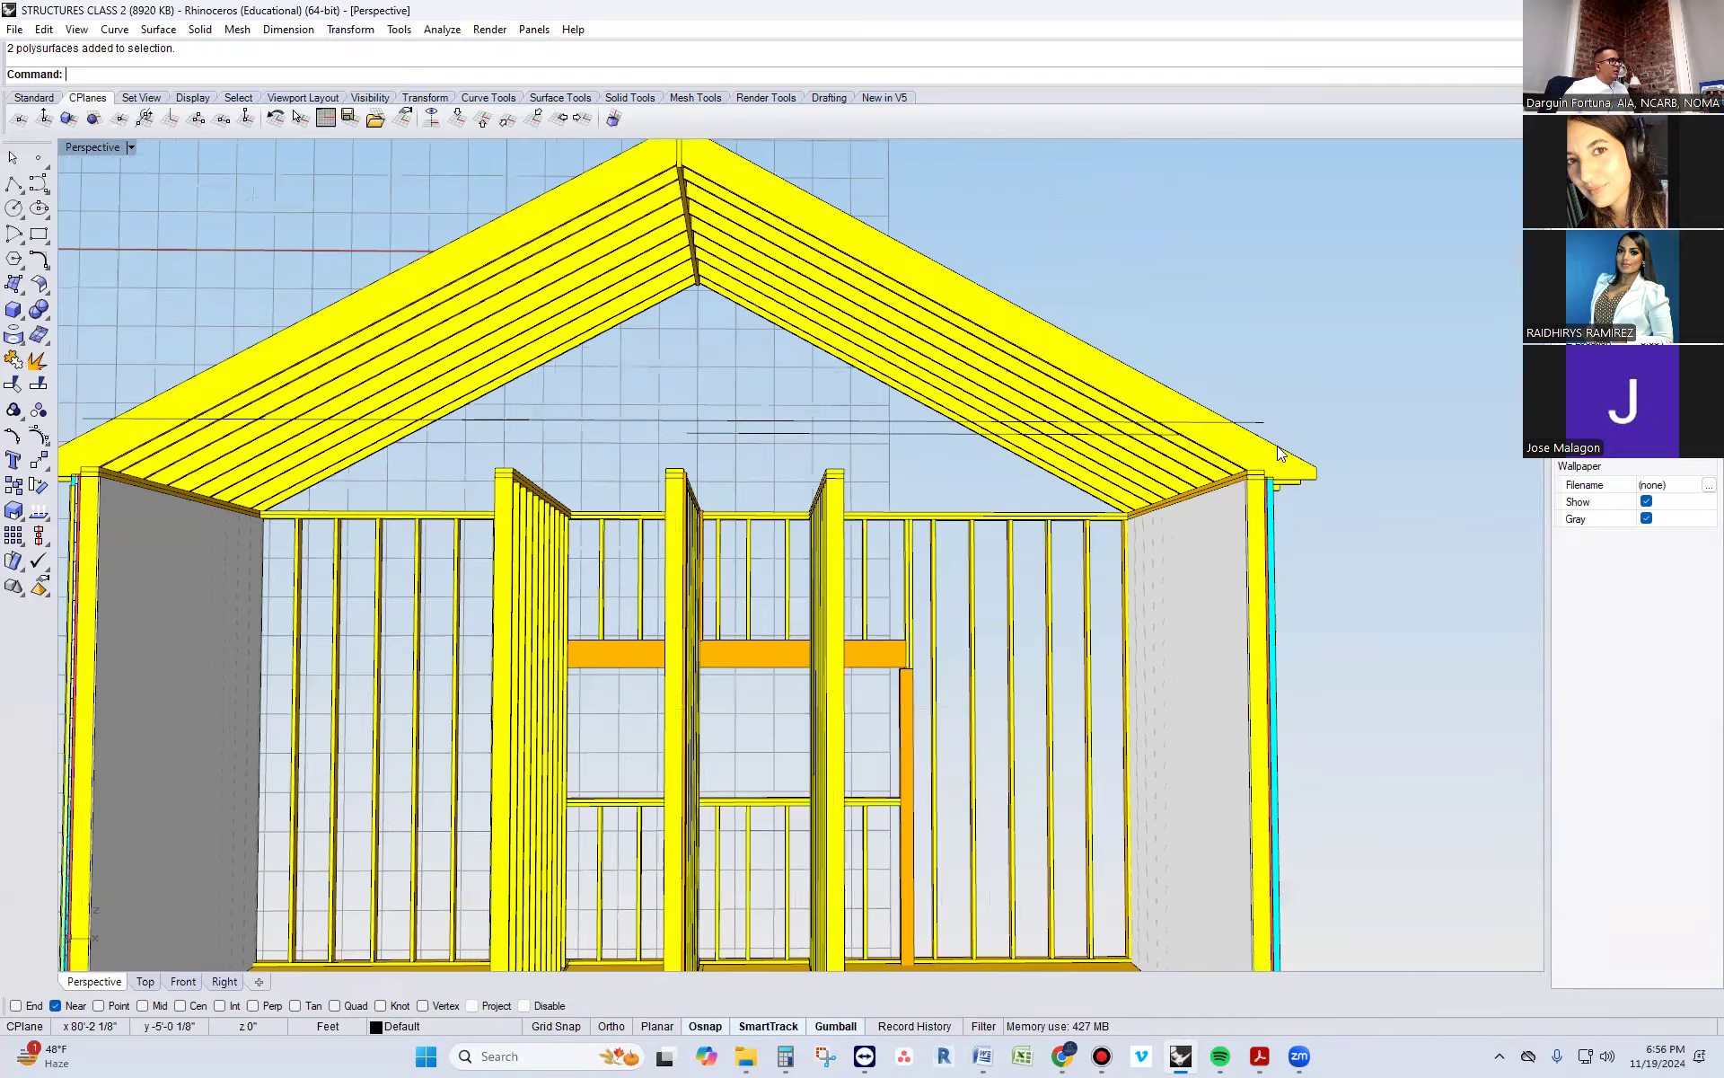
pyautogui.scroll(-5, 1240, 378)
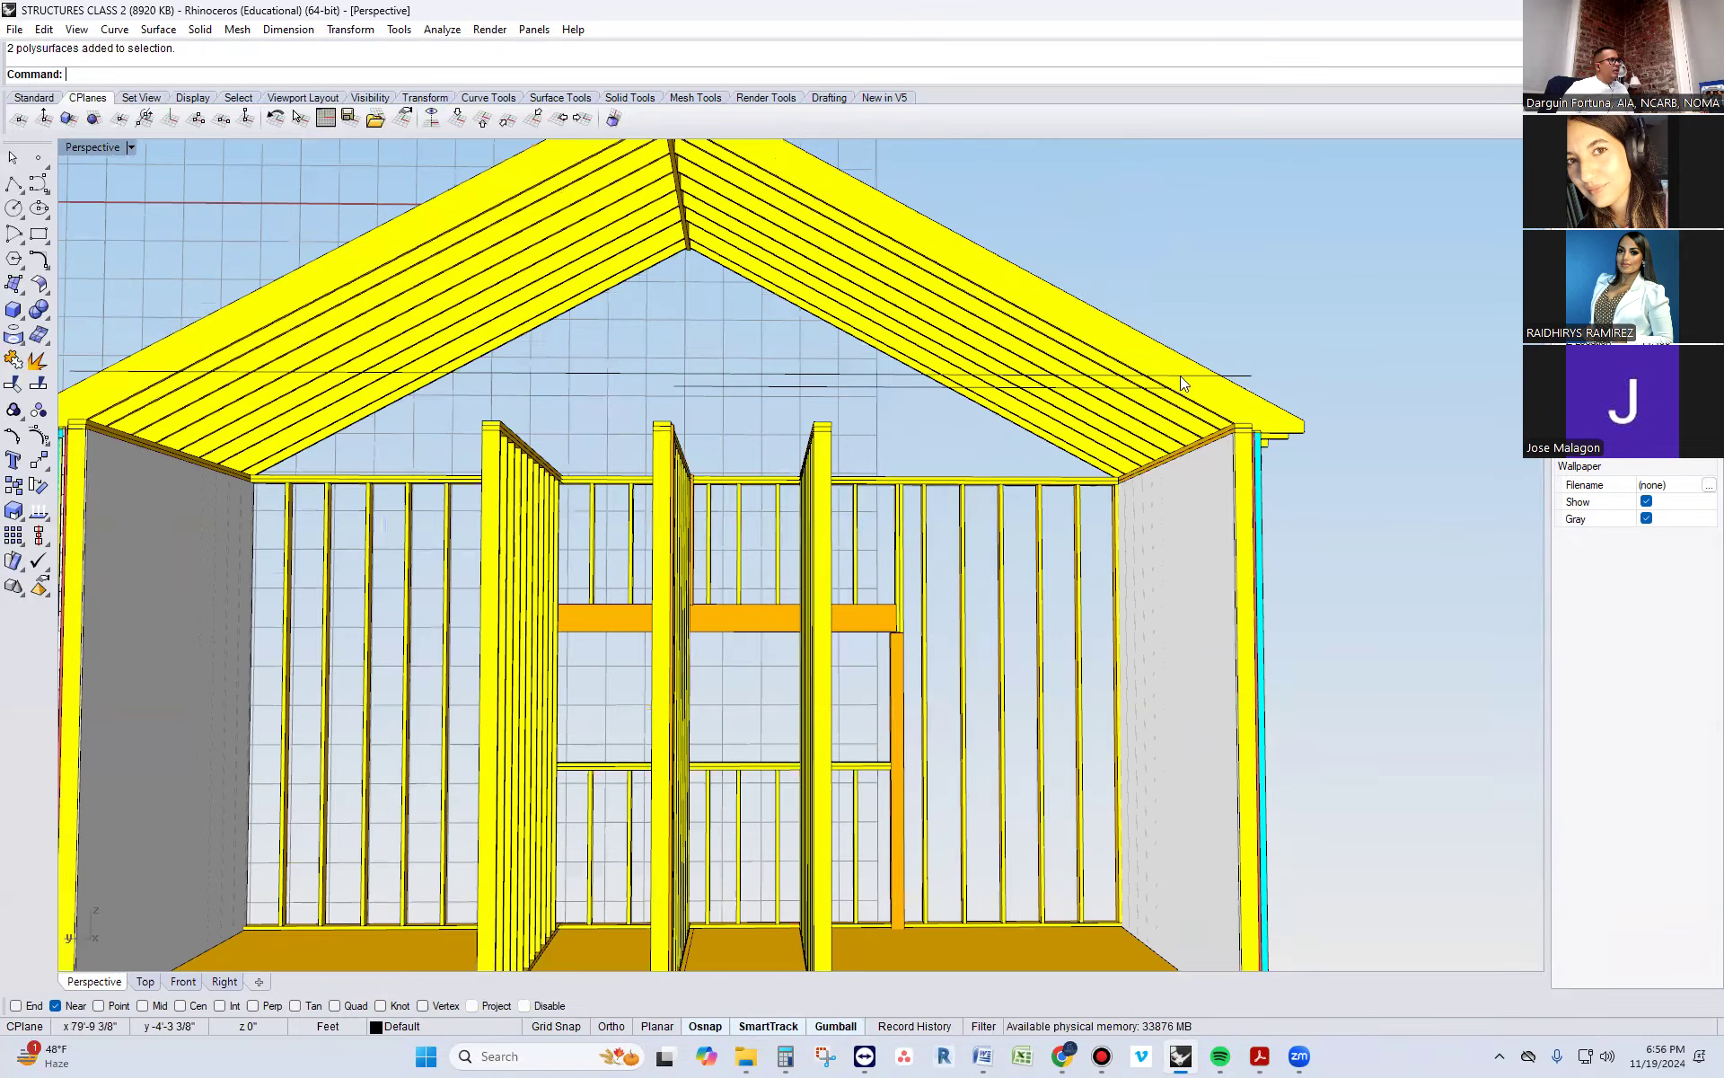
pyautogui.scroll(-2, 791, 283)
pyautogui.moveTo(773, 306); pyautogui.dragTo(731, 255, button='right')
pyautogui.scroll(5, 734, 188)
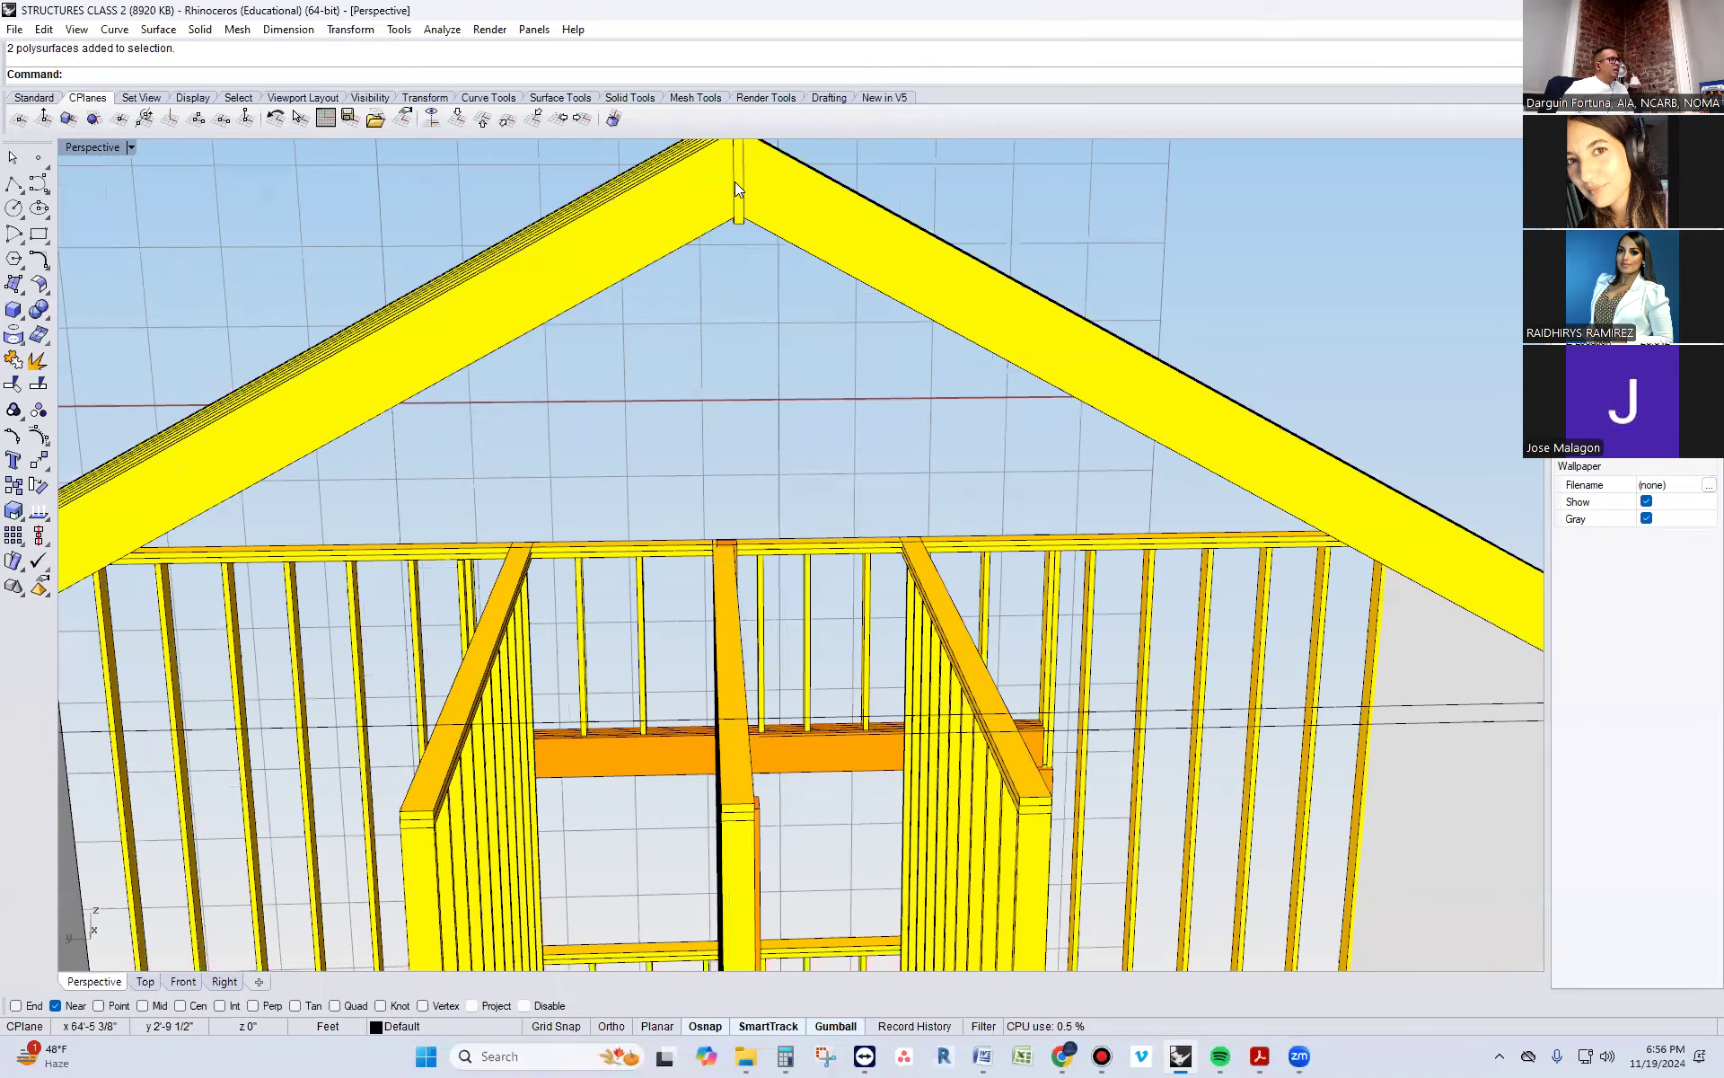
# Copy the three-ply floor beam above the basement column up to the ridge, from its bottom midpoint to the ridge board's bottom midpoint
pyautogui.scroll(-6, 737, 183)
pyautogui.scroll(8, 756, 502)
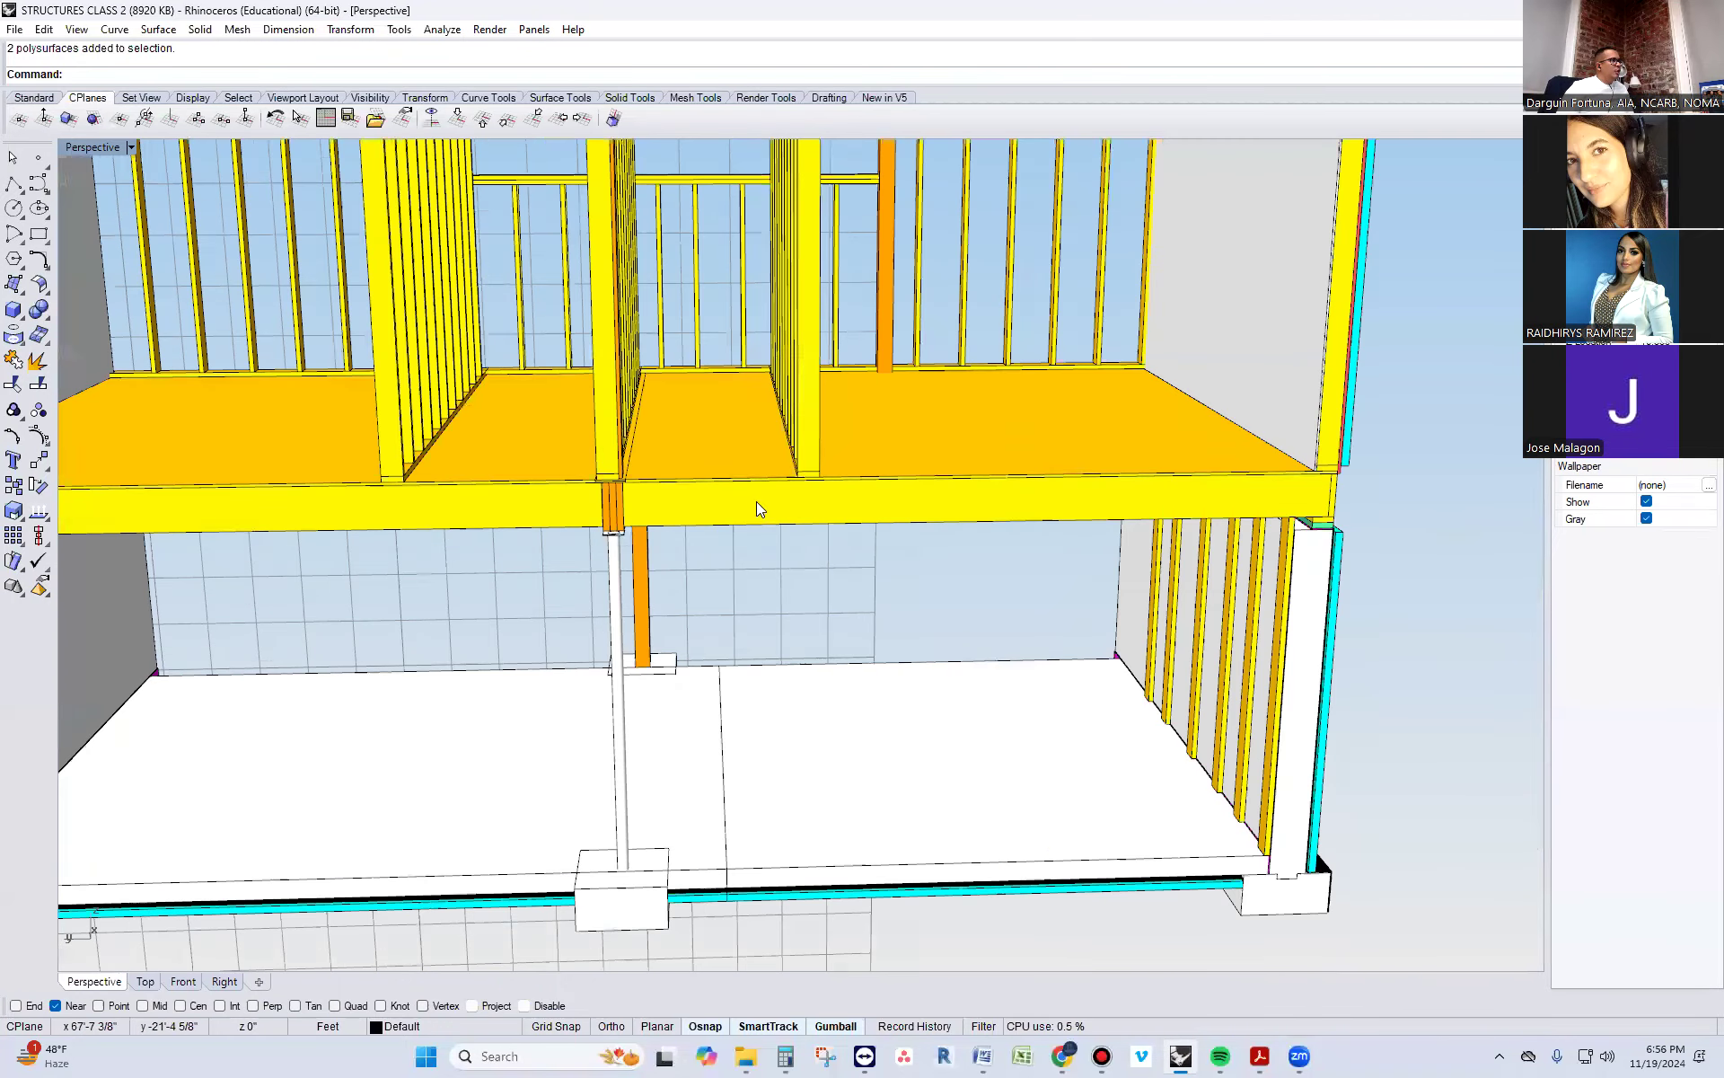
pyautogui.click(580, 489)
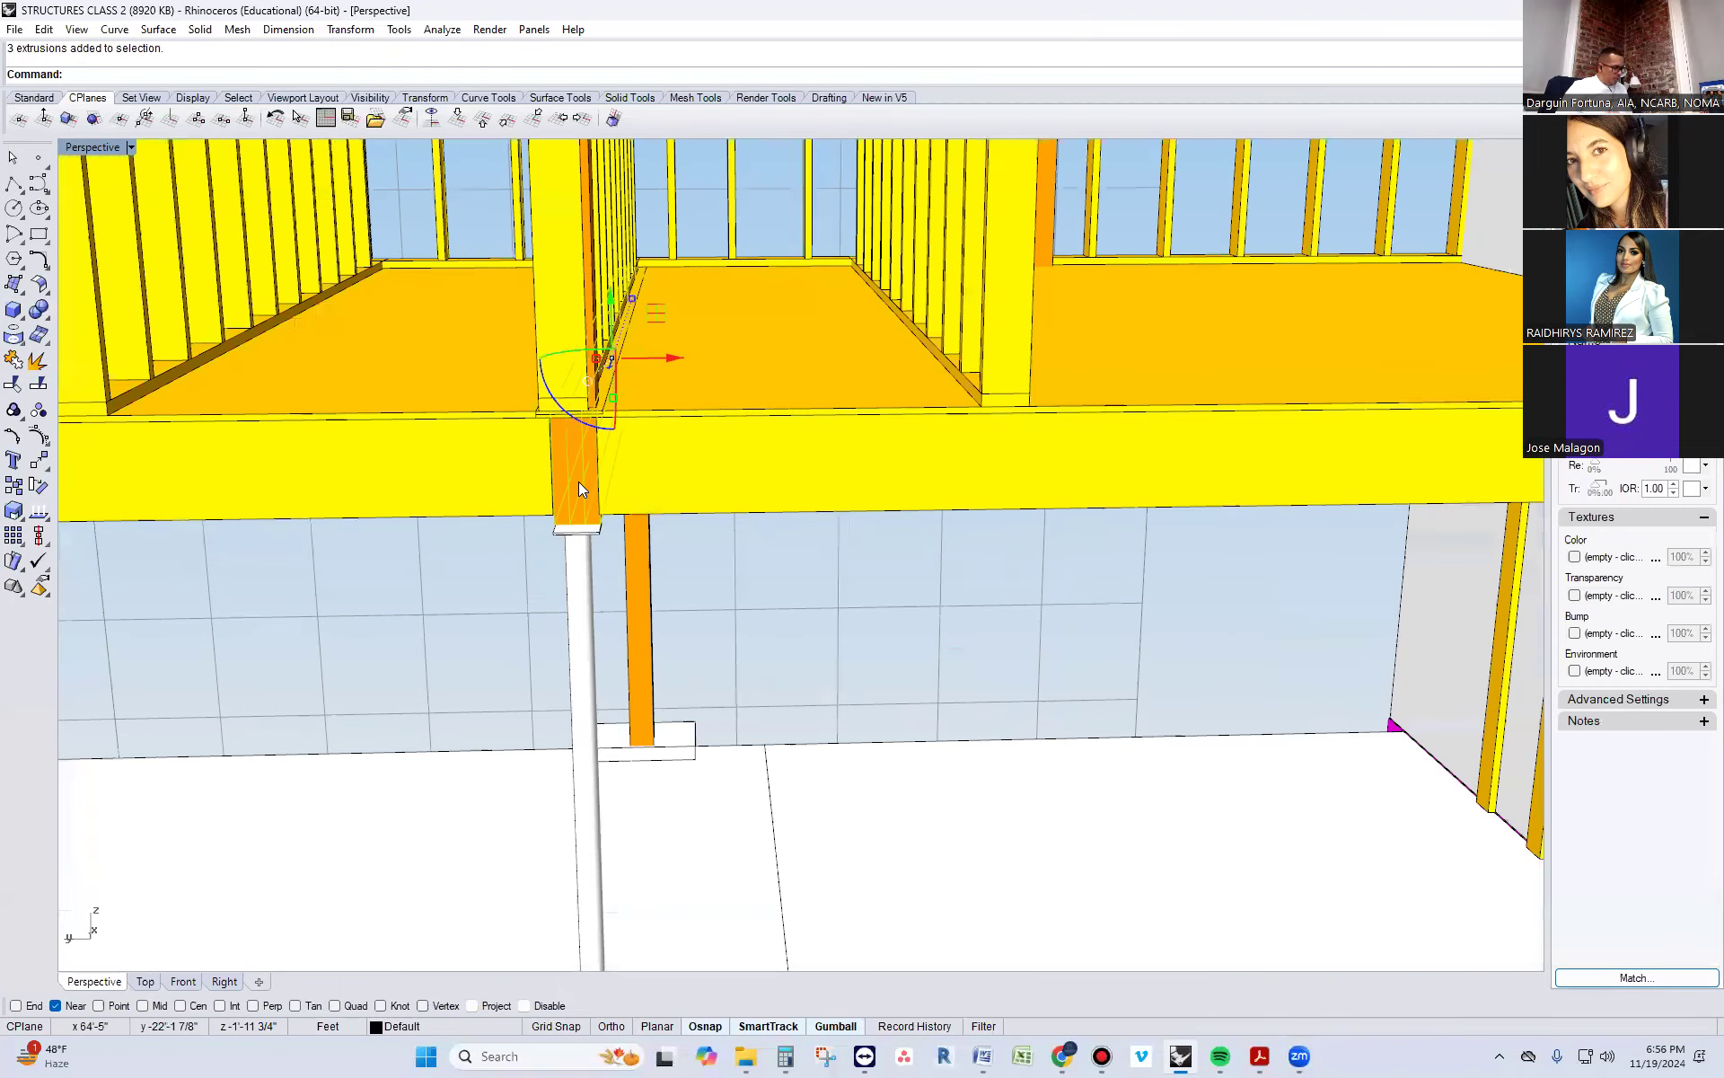
pyautogui.write('Co')
pyautogui.press('Return')
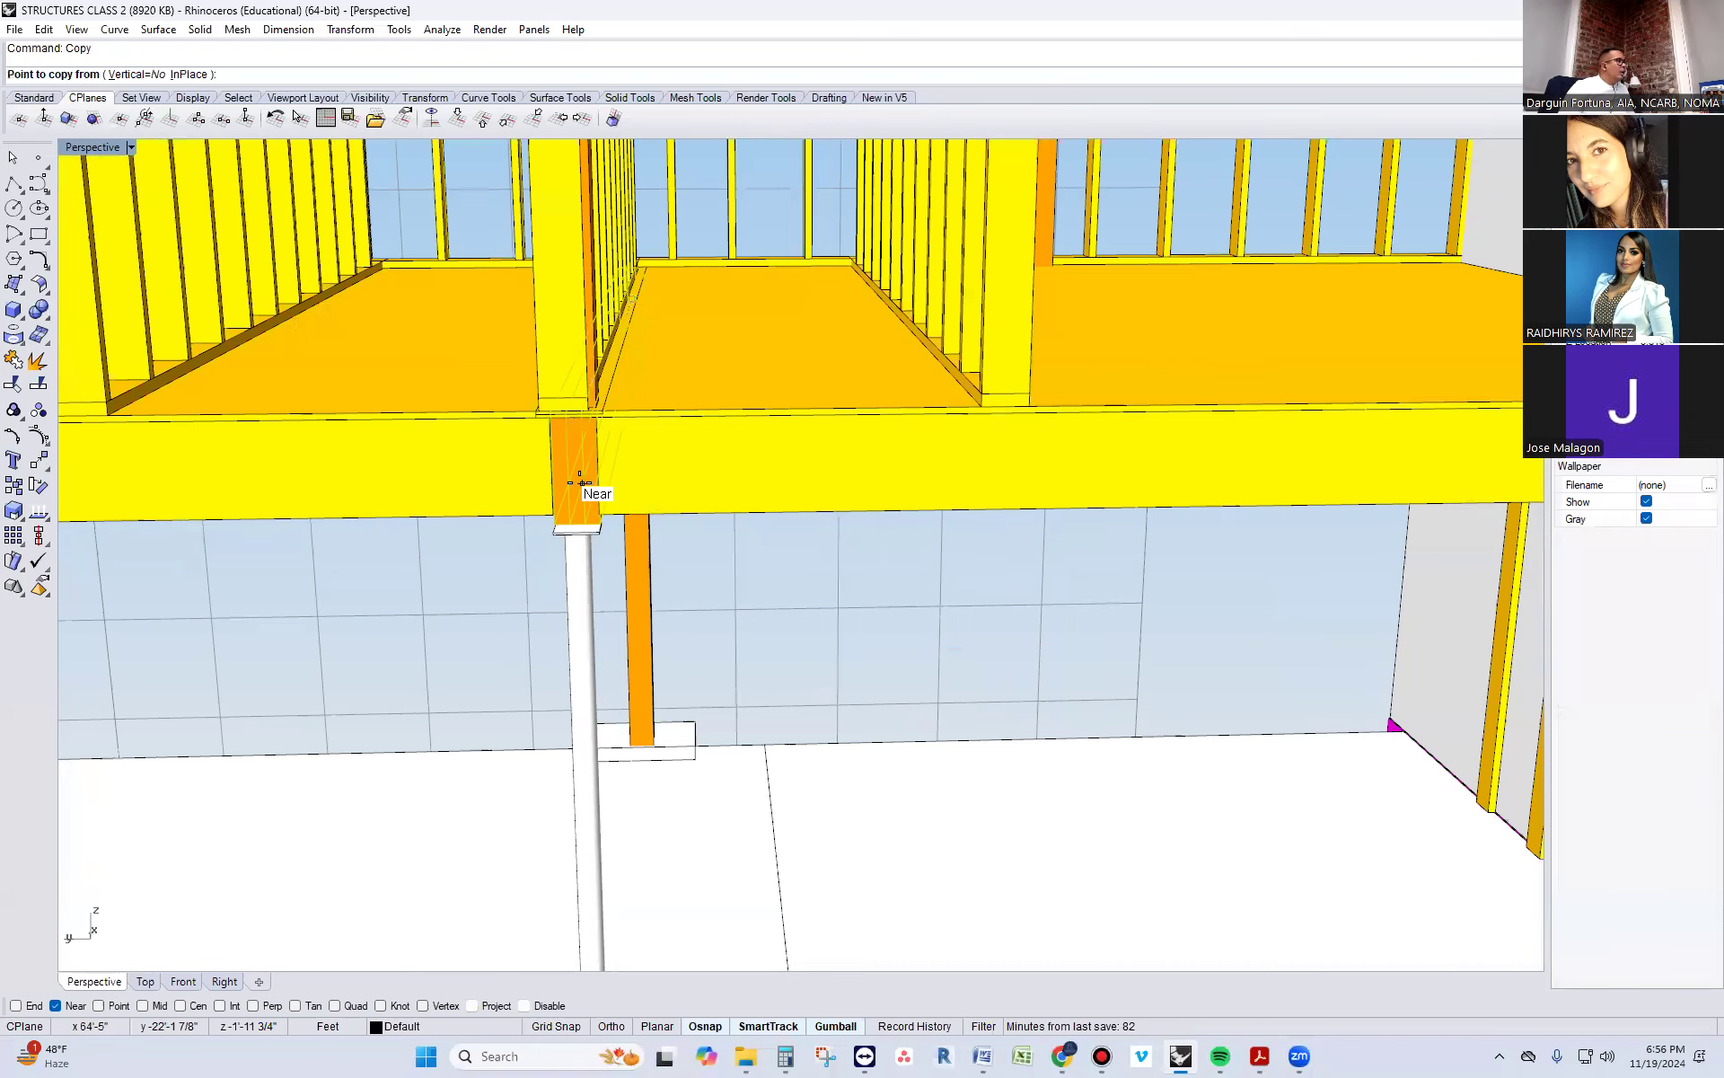
pyautogui.scroll(4, 572, 423)
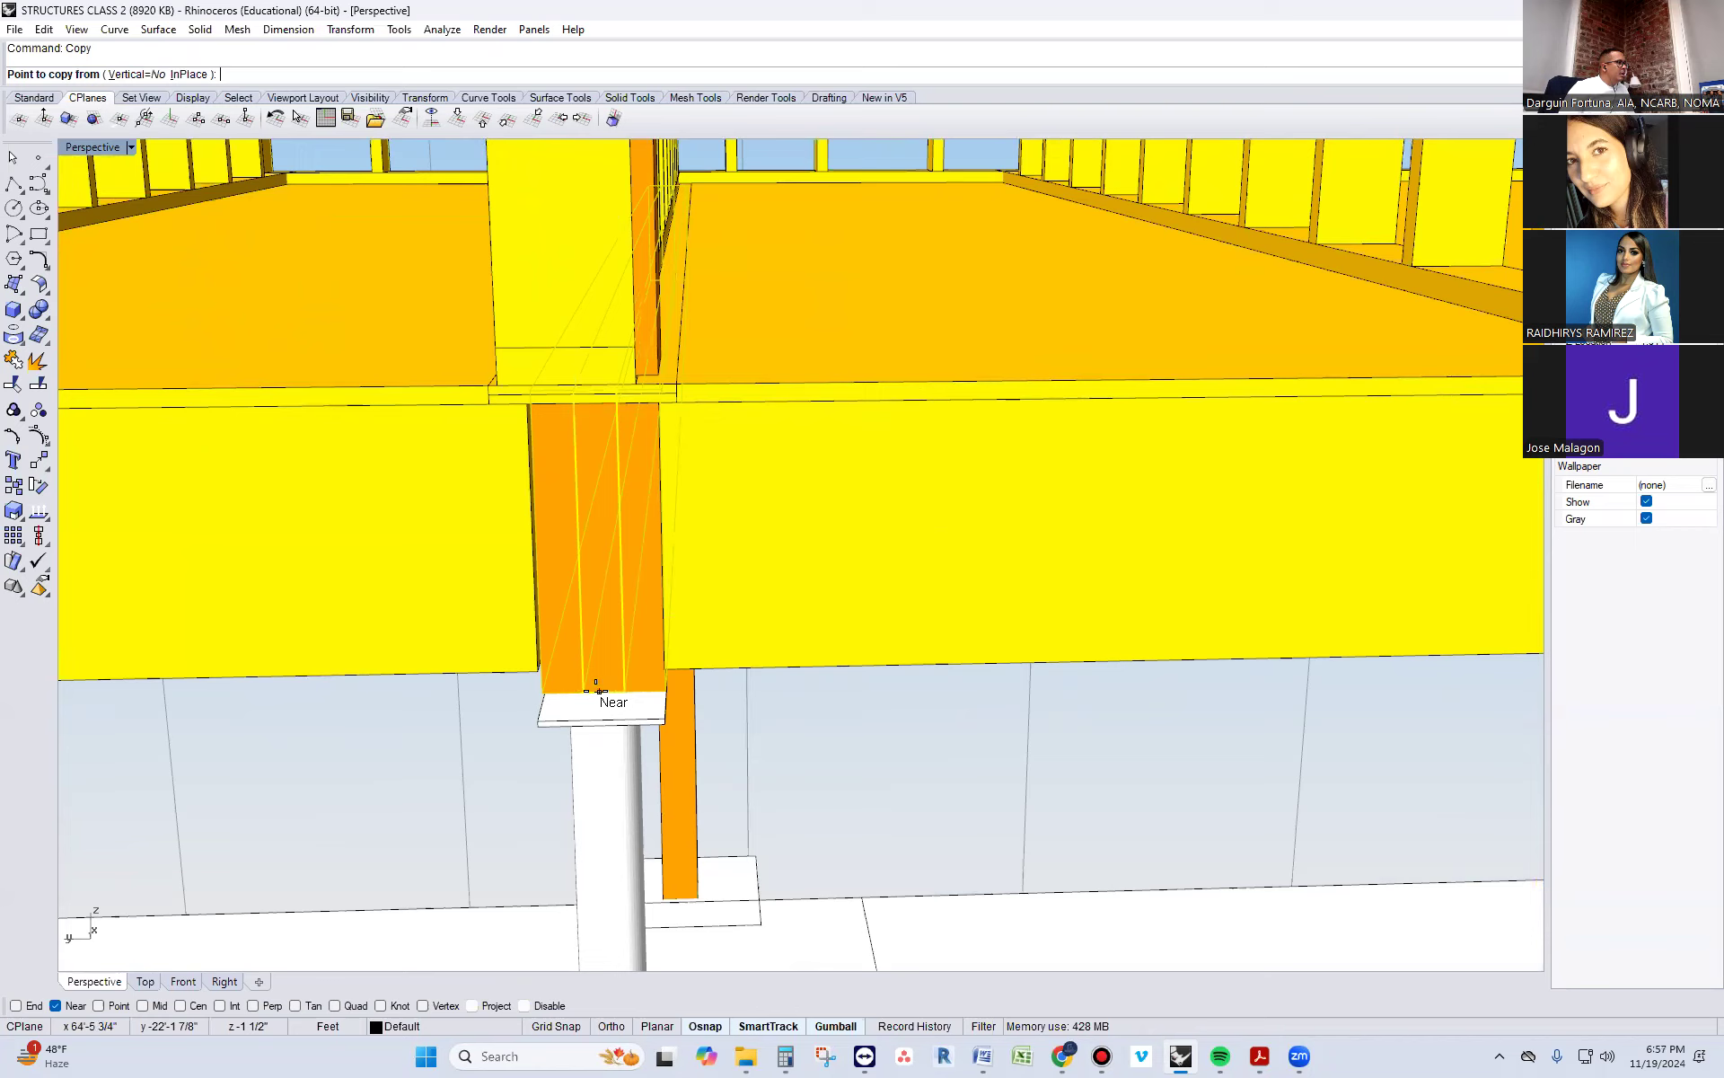
pyautogui.click(72, 1007)
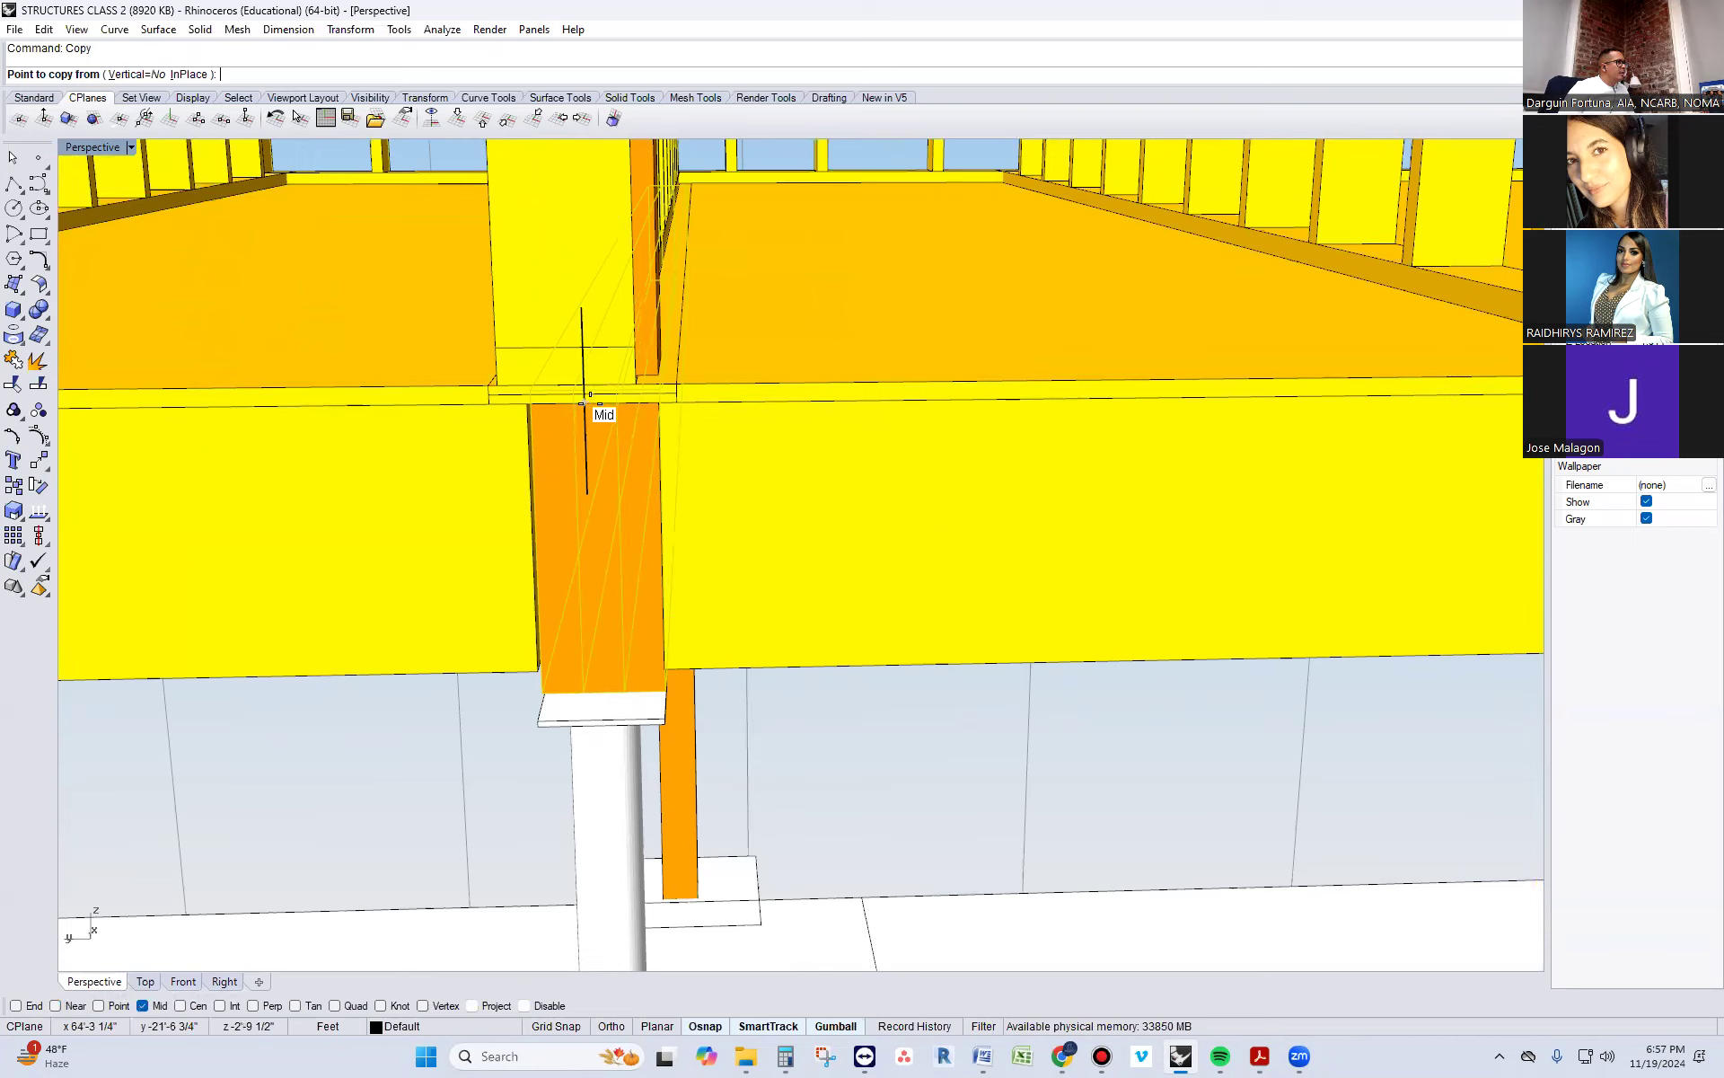
pyautogui.click(598, 693)
pyautogui.scroll(-6, 601, 693)
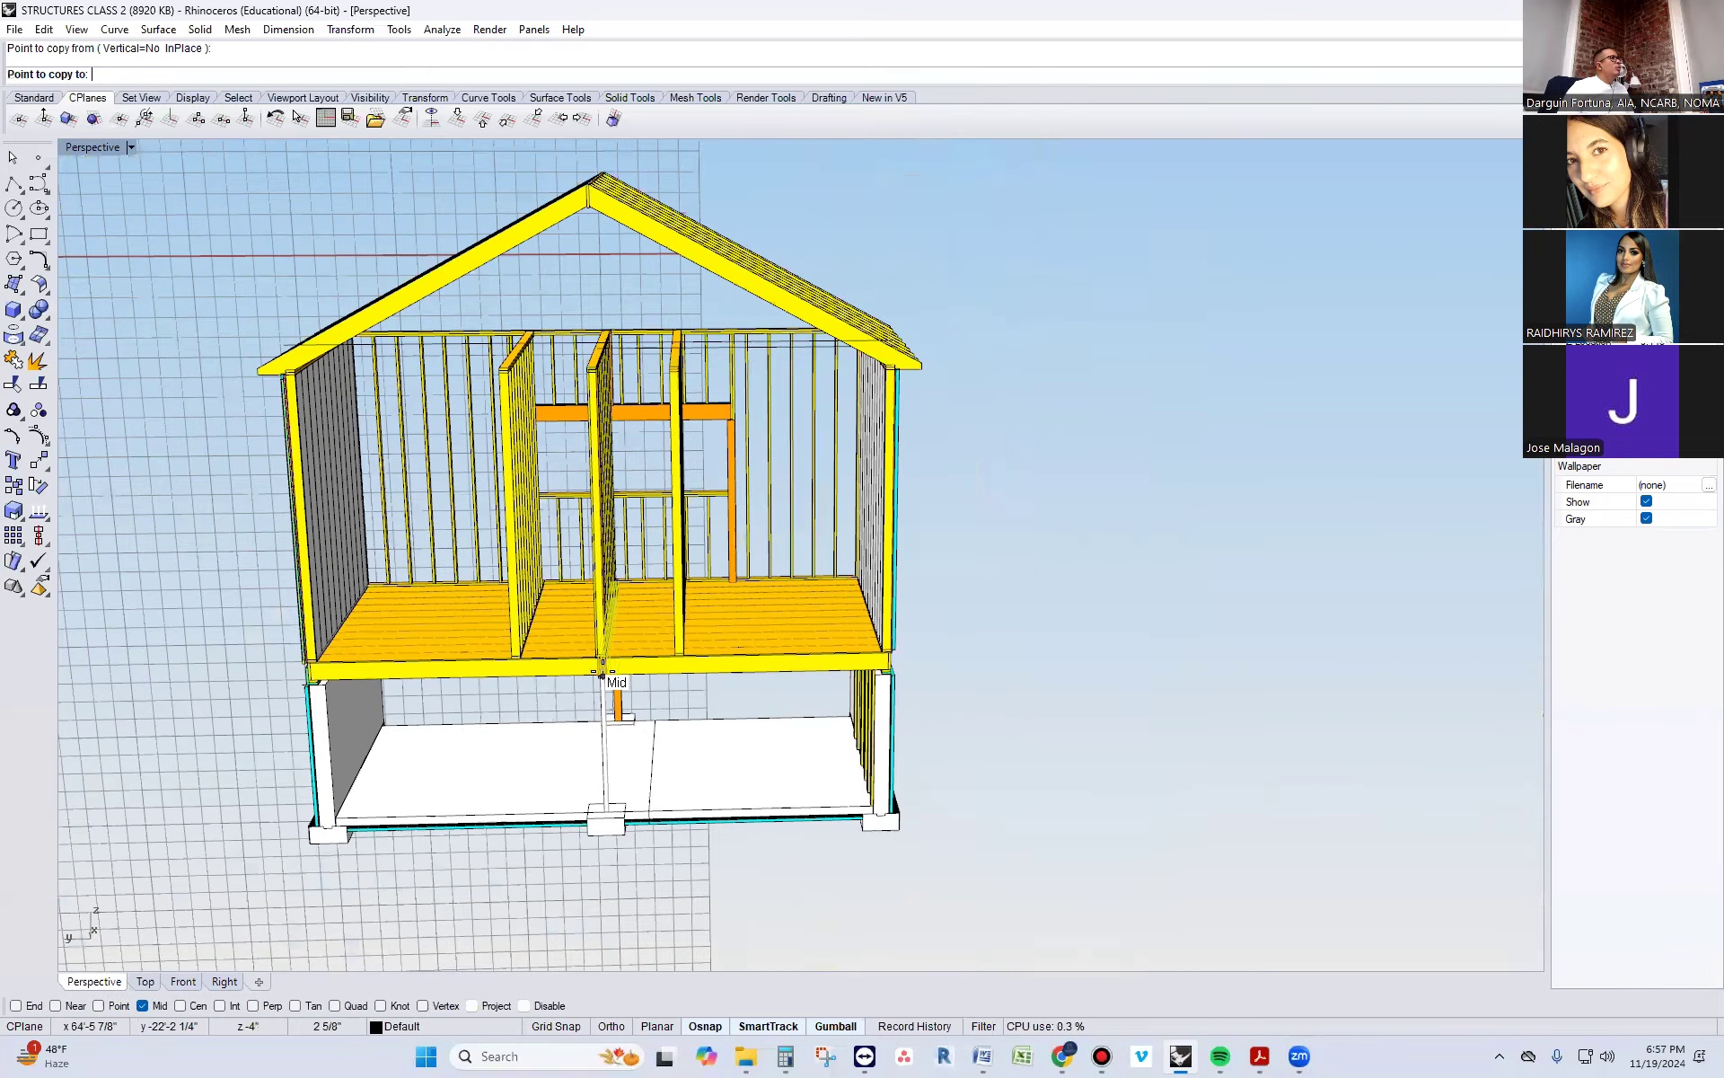
pyautogui.scroll(-3, 603, 673)
pyautogui.scroll(10, 557, 341)
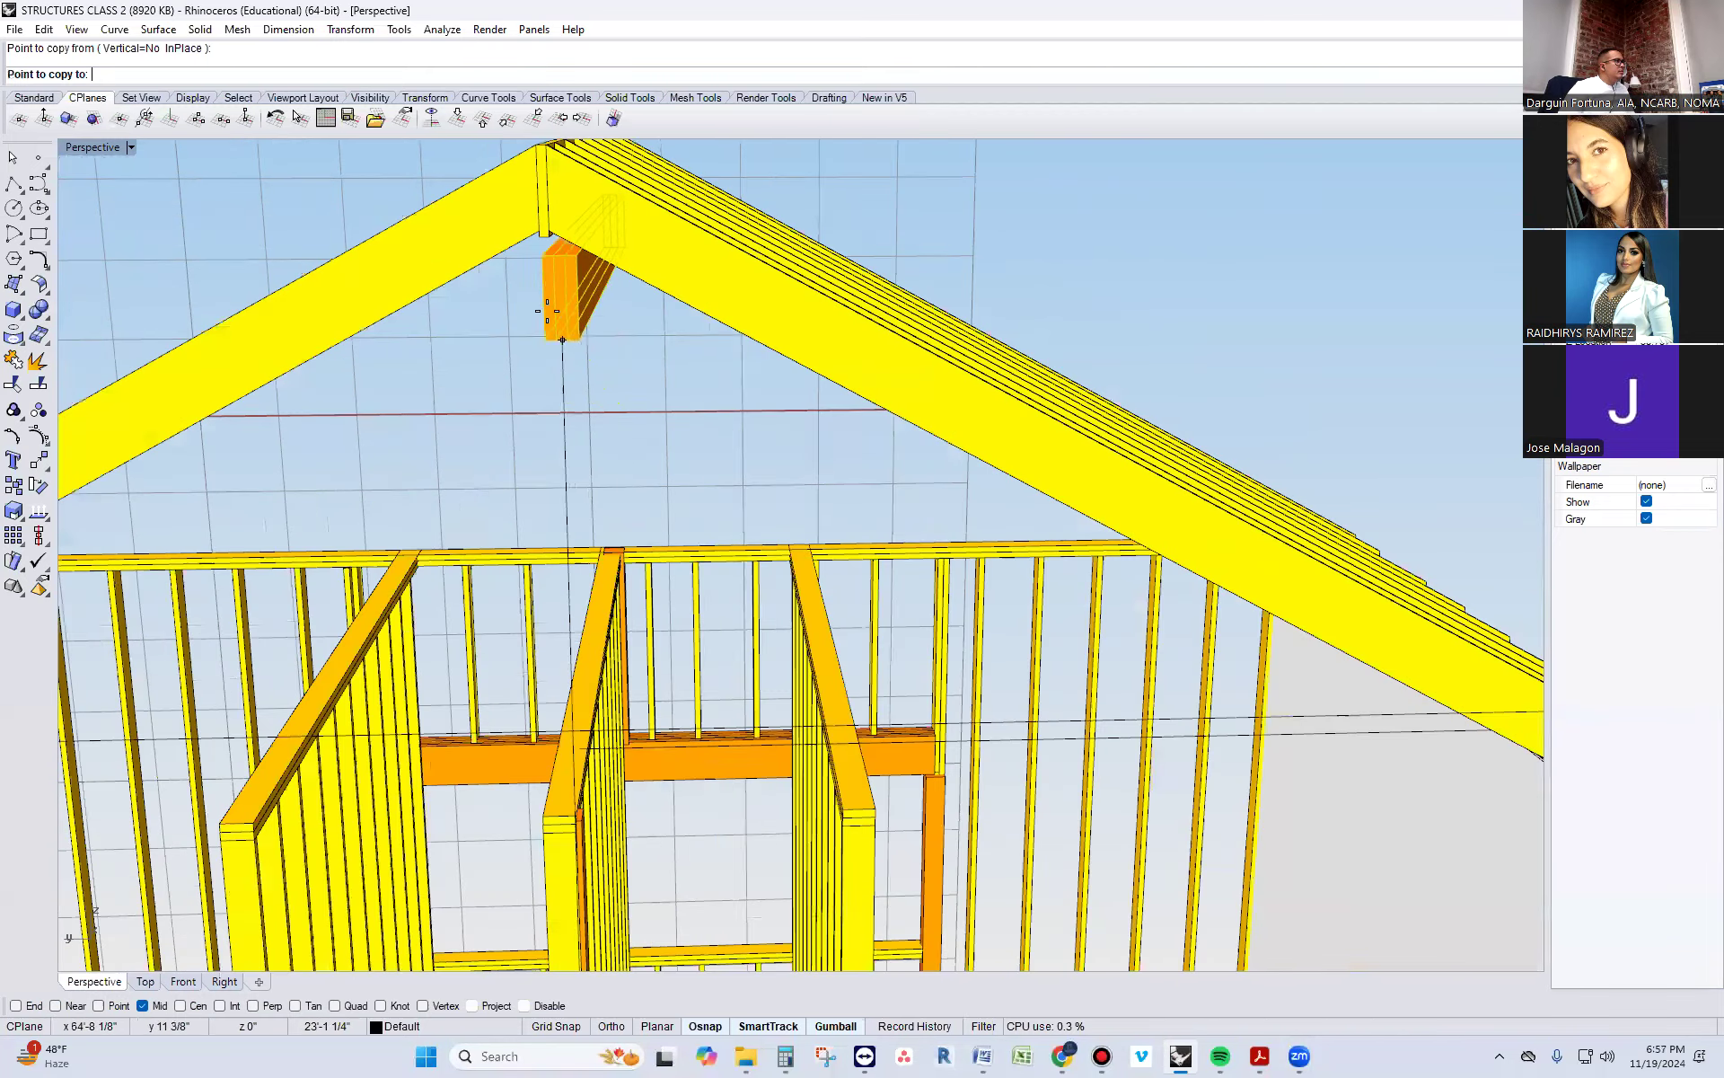
pyautogui.click(543, 243)
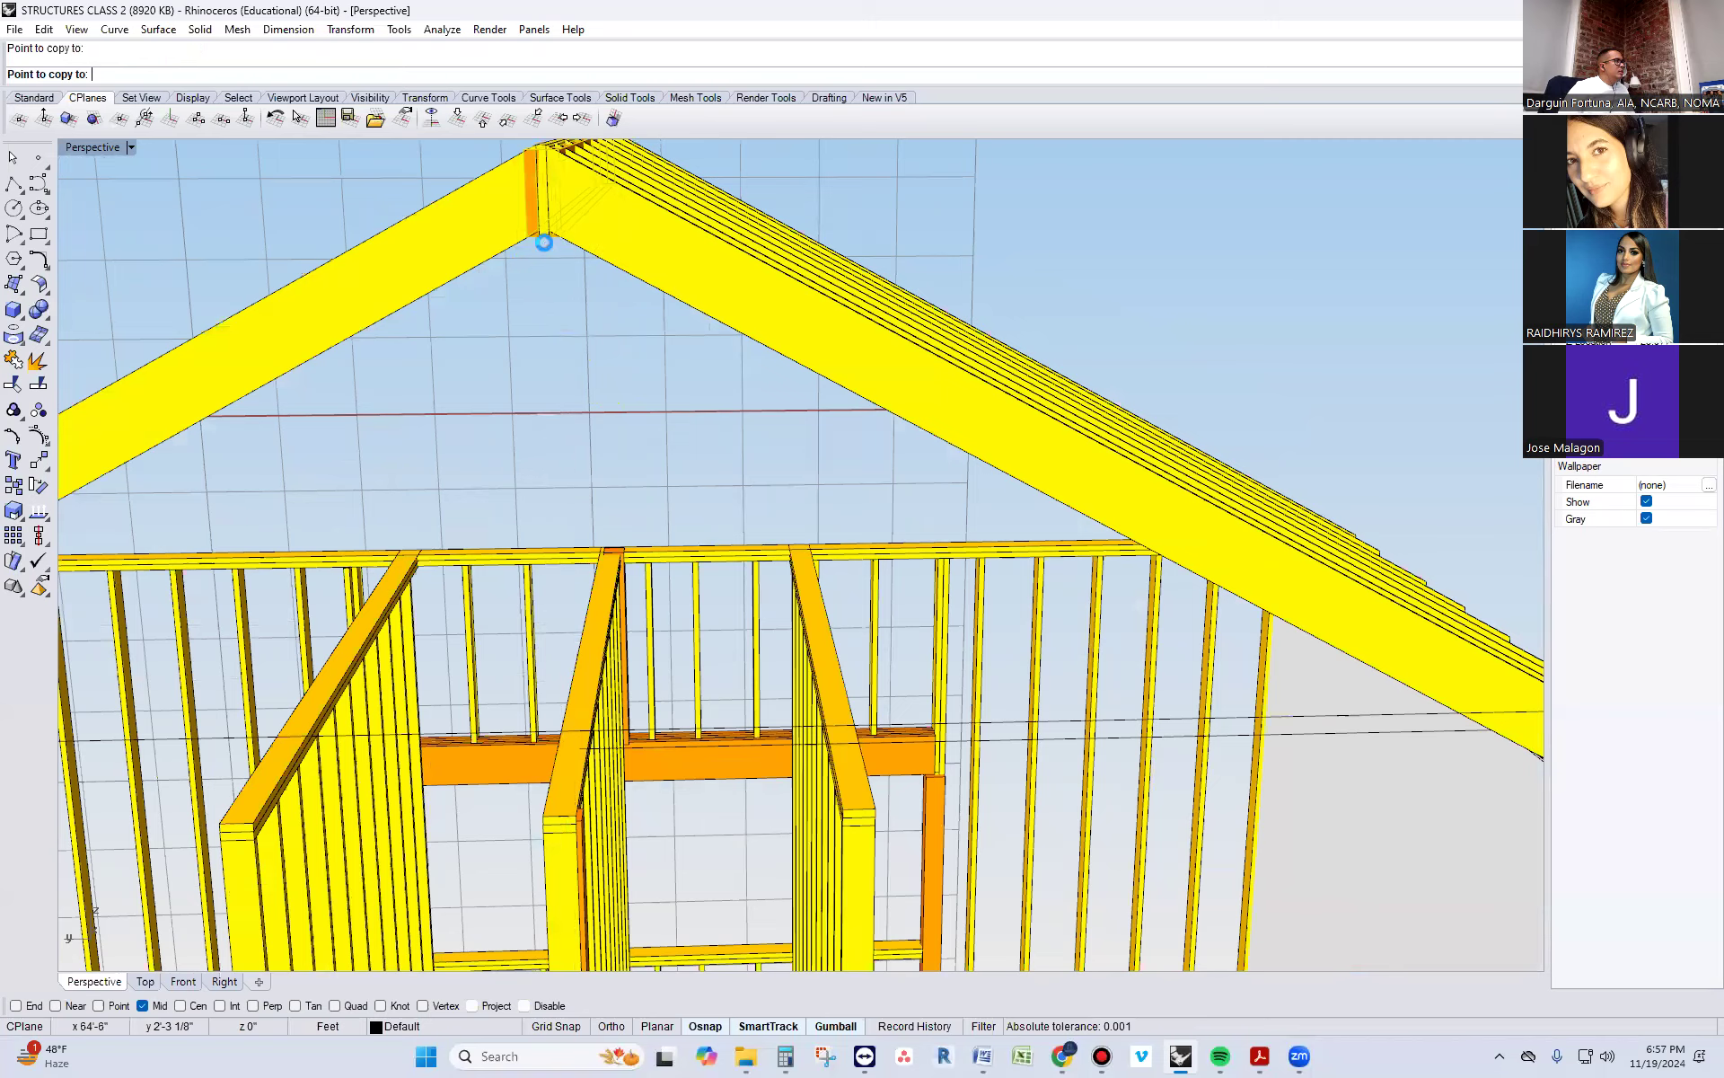
pyautogui.press('Return')
# Delete the original single ridge board between the rafters, leaving the copied three-ply beam
pyautogui.scroll(-3, 550, 307)
pyautogui.moveTo(550, 307); pyautogui.dragTo(487, 361, button='right')
pyautogui.scroll(4, 476, 395)
pyautogui.click(464, 430)
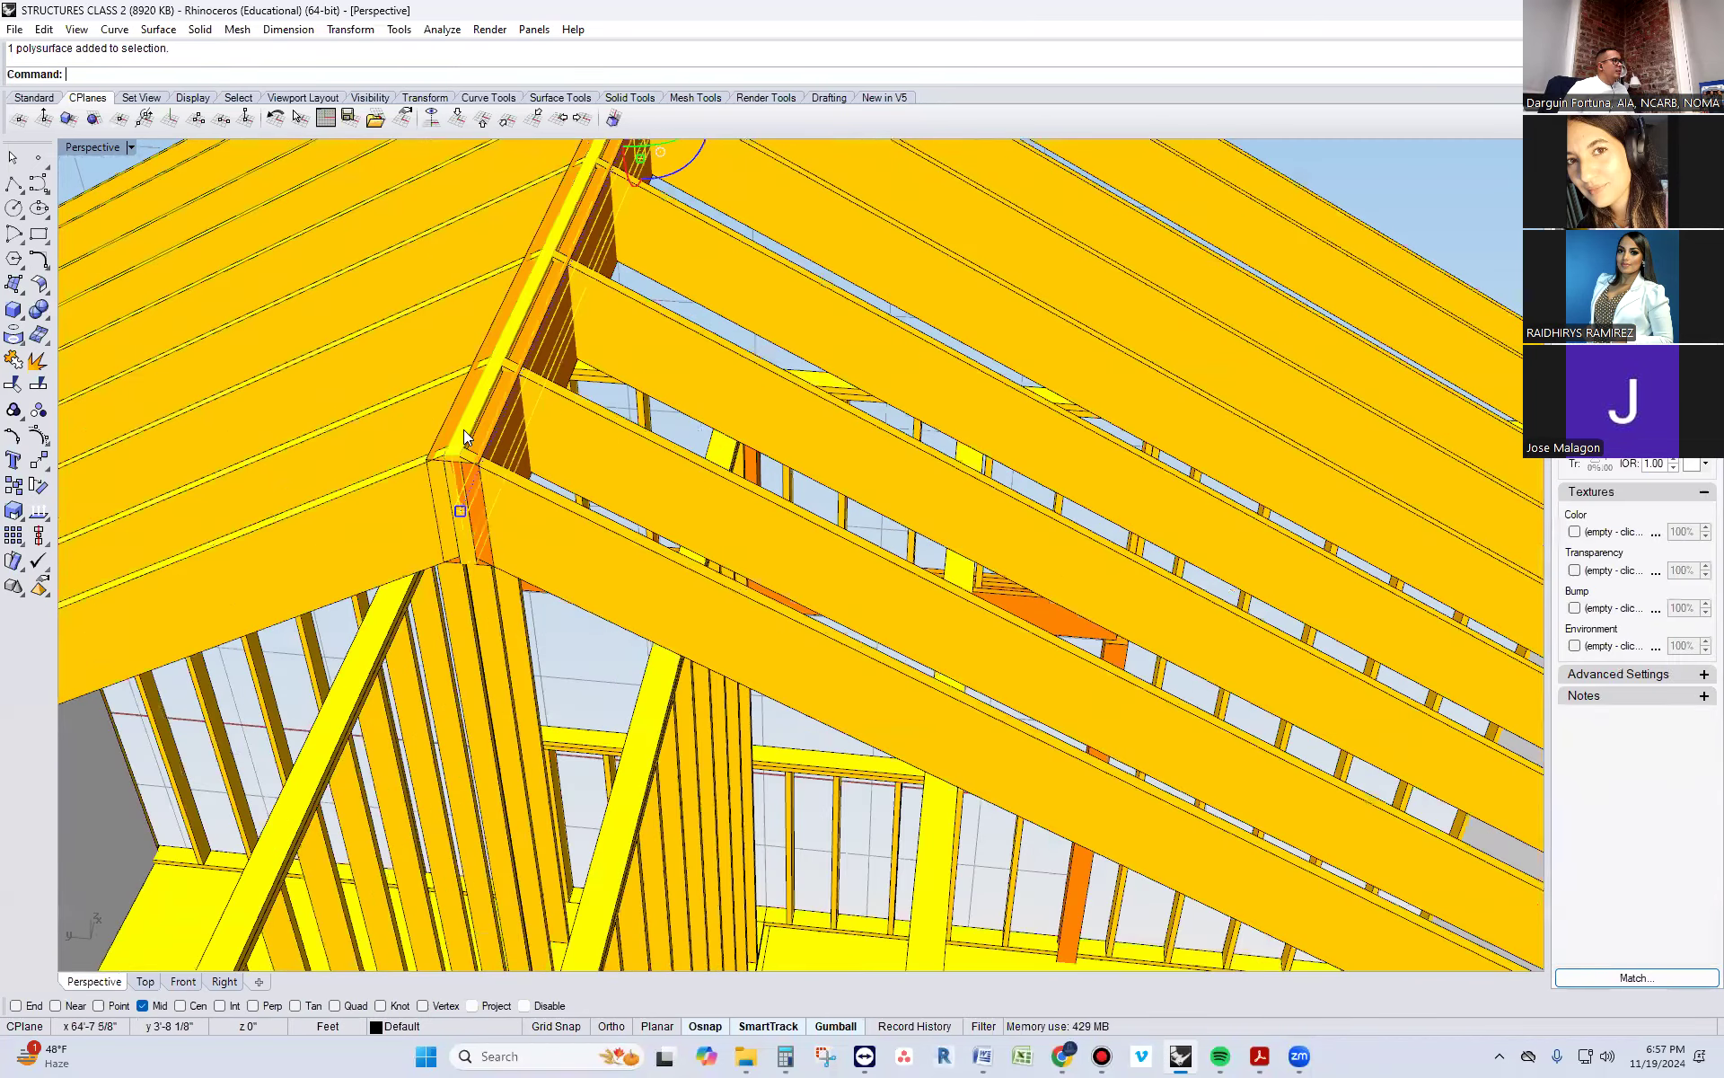
pyautogui.press('Delete')
# Compare the two houses' roofs and examine the first house's eave where the soffit meets the wall sheathing
pyautogui.scroll(-5, 888, 357)
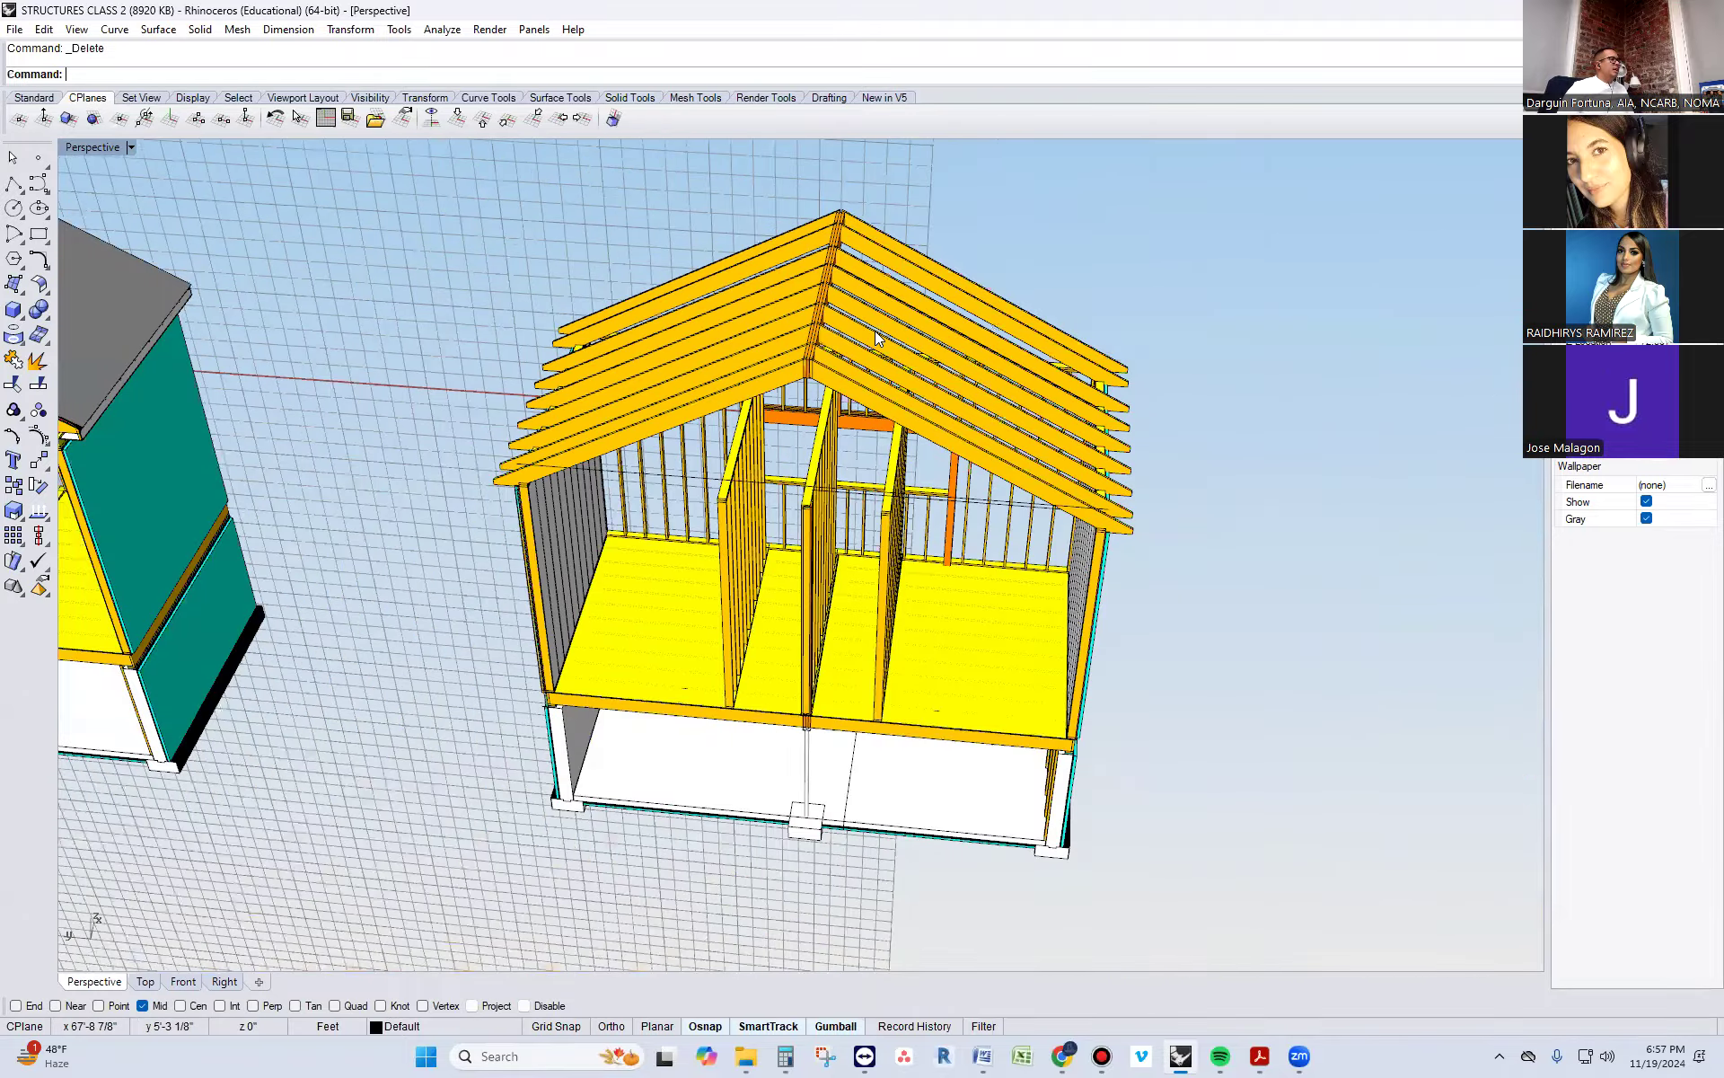
pyautogui.scroll(-5, 875, 331)
pyautogui.moveTo(869, 352); pyautogui.dragTo(427, 673, button='right')
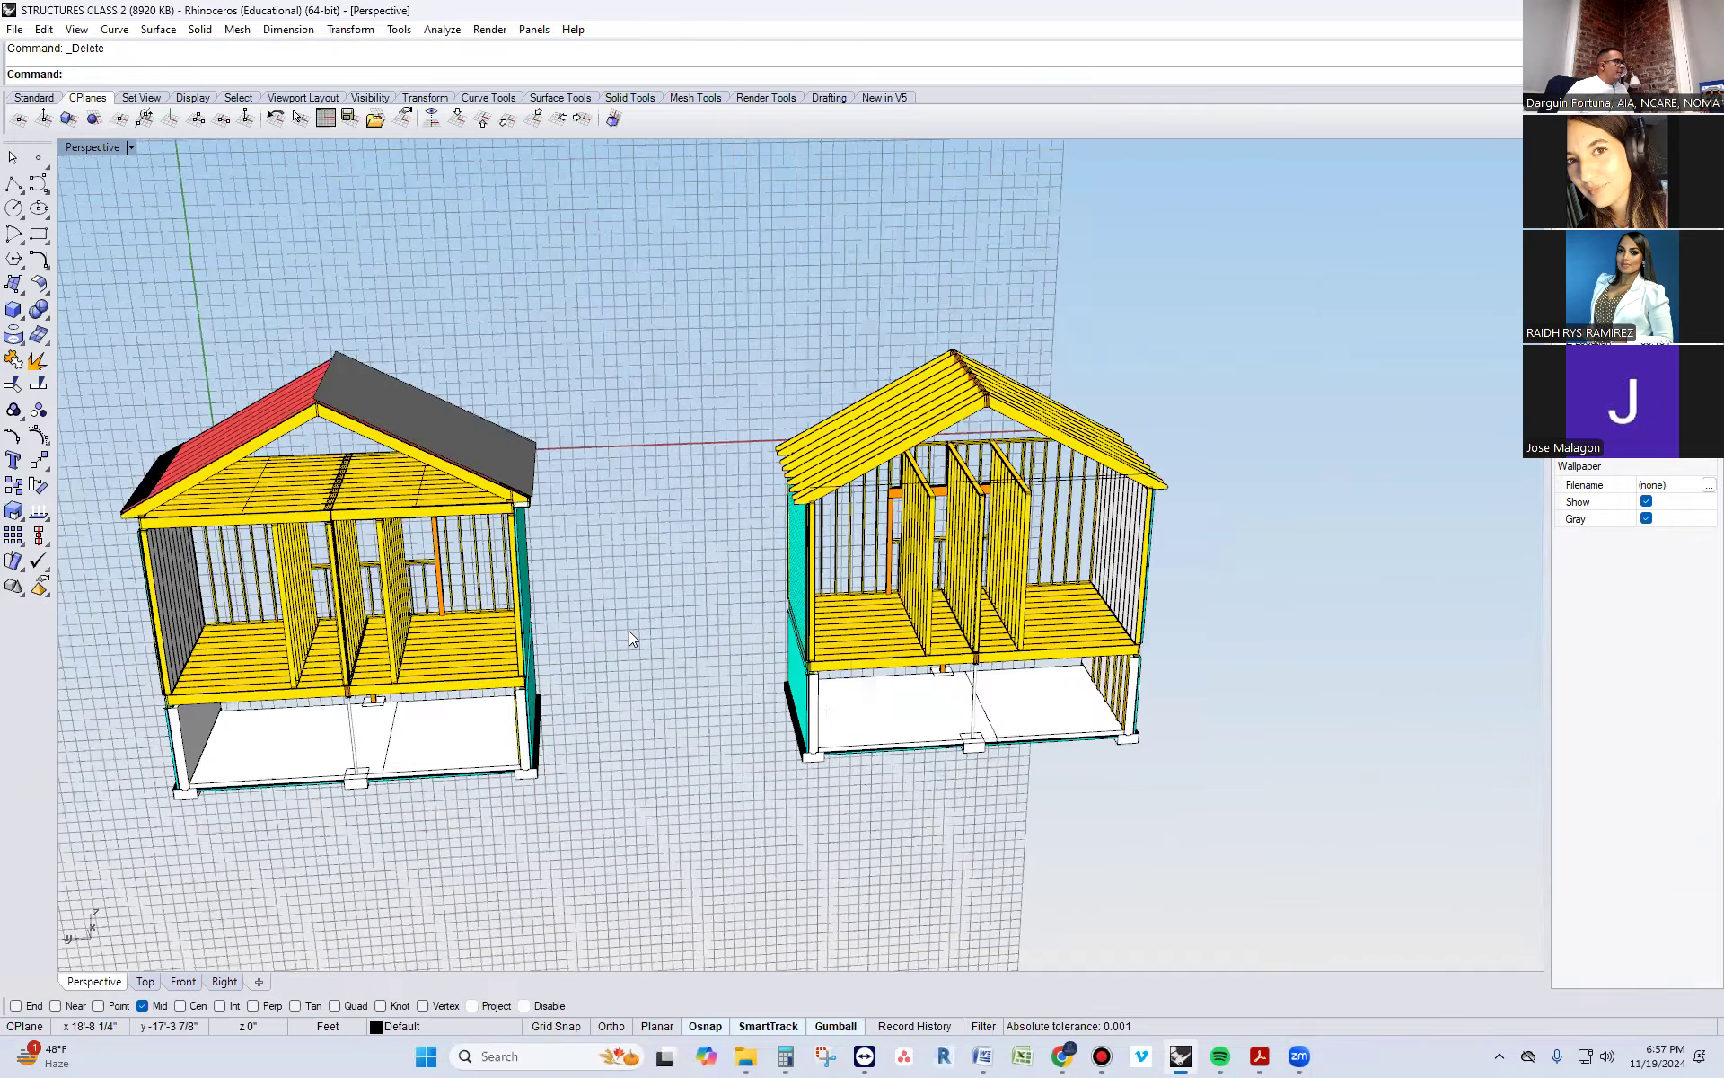
pyautogui.scroll(-4, 521, 716)
pyautogui.scroll(5, 518, 719)
pyautogui.scroll(-7, 659, 700)
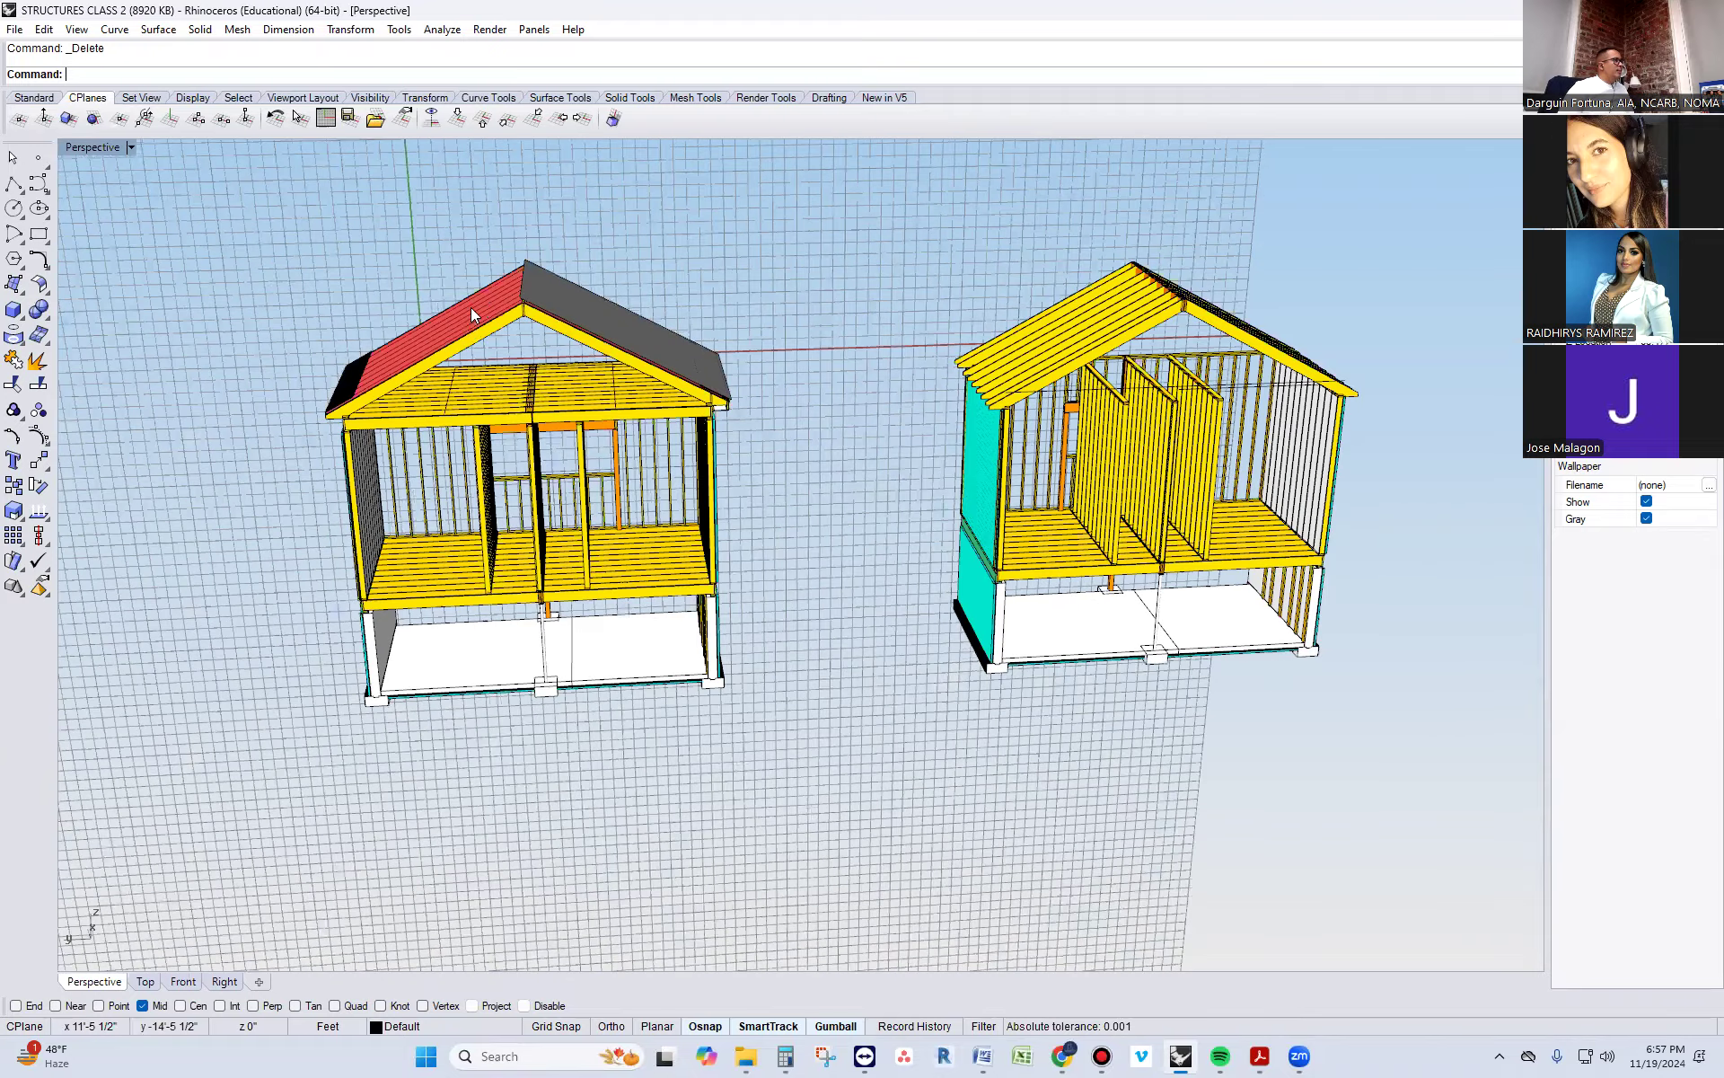
pyautogui.moveTo(715, 560); pyautogui.dragTo(888, 562, button='right')
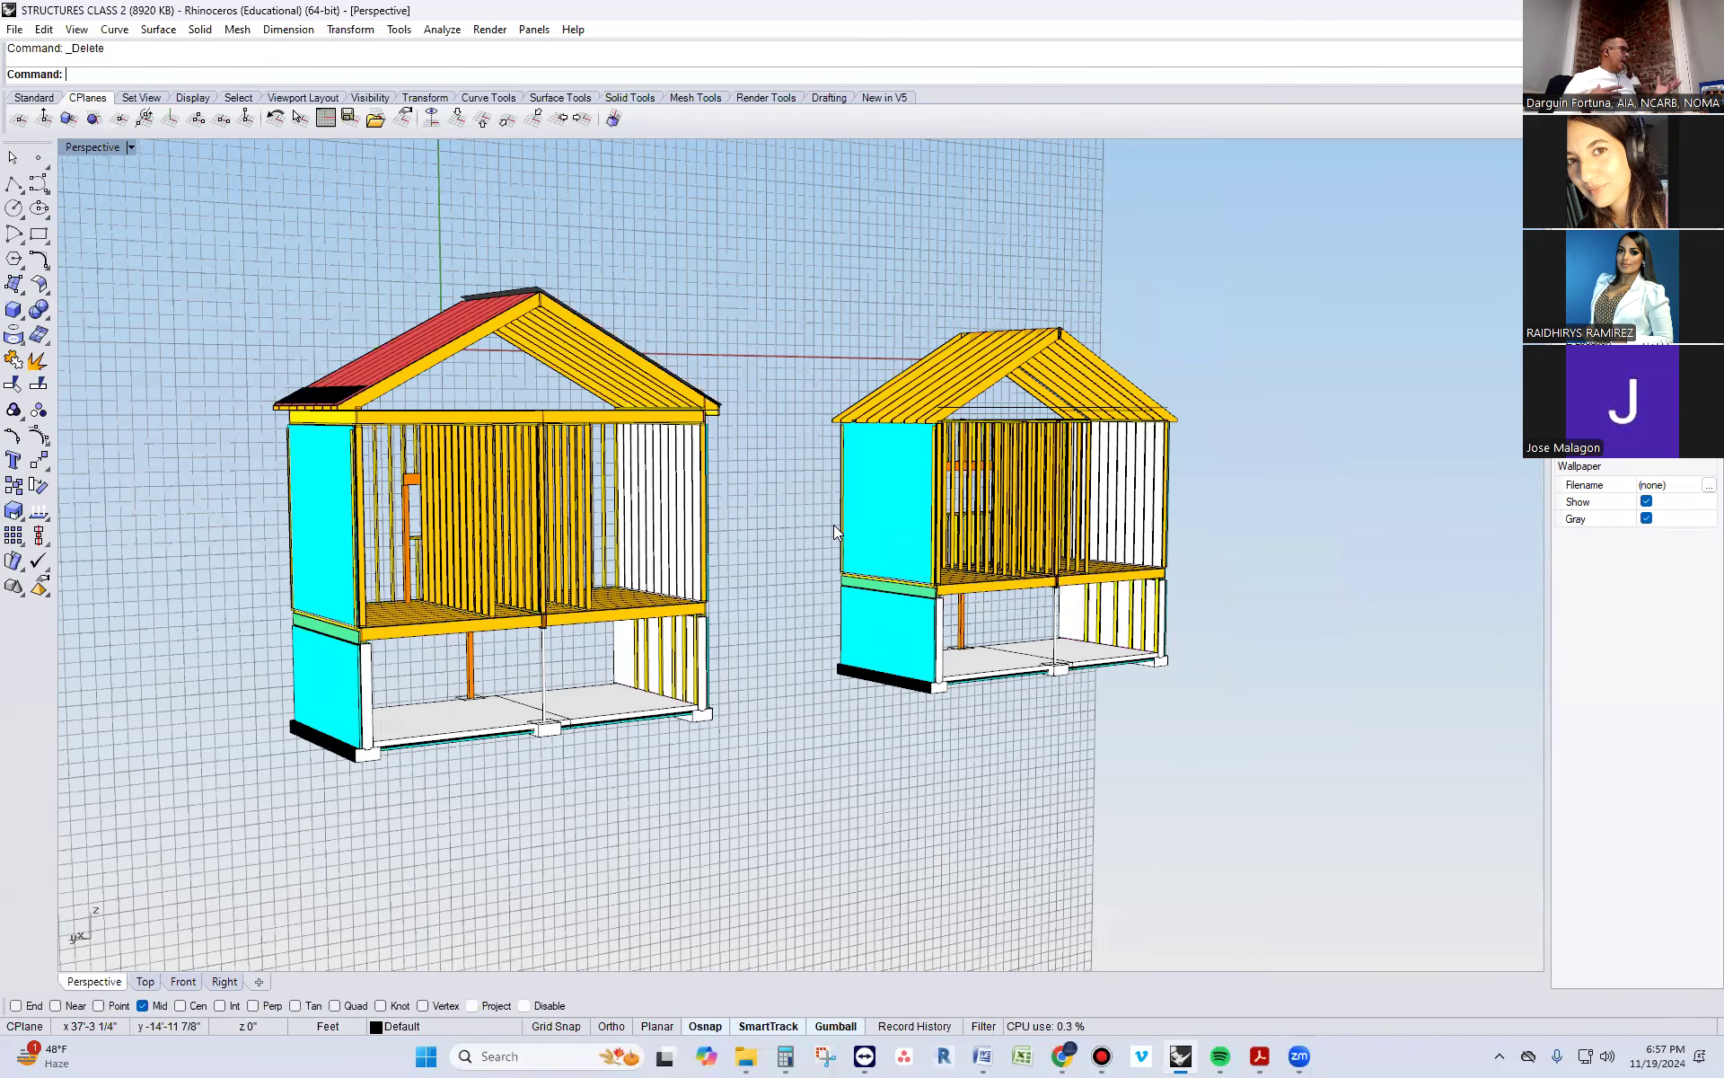
pyautogui.moveTo(818, 492); pyautogui.dragTo(528, 228, button='right')
pyautogui.scroll(2, 529, 231)
pyautogui.scroll(6, 906, 469)
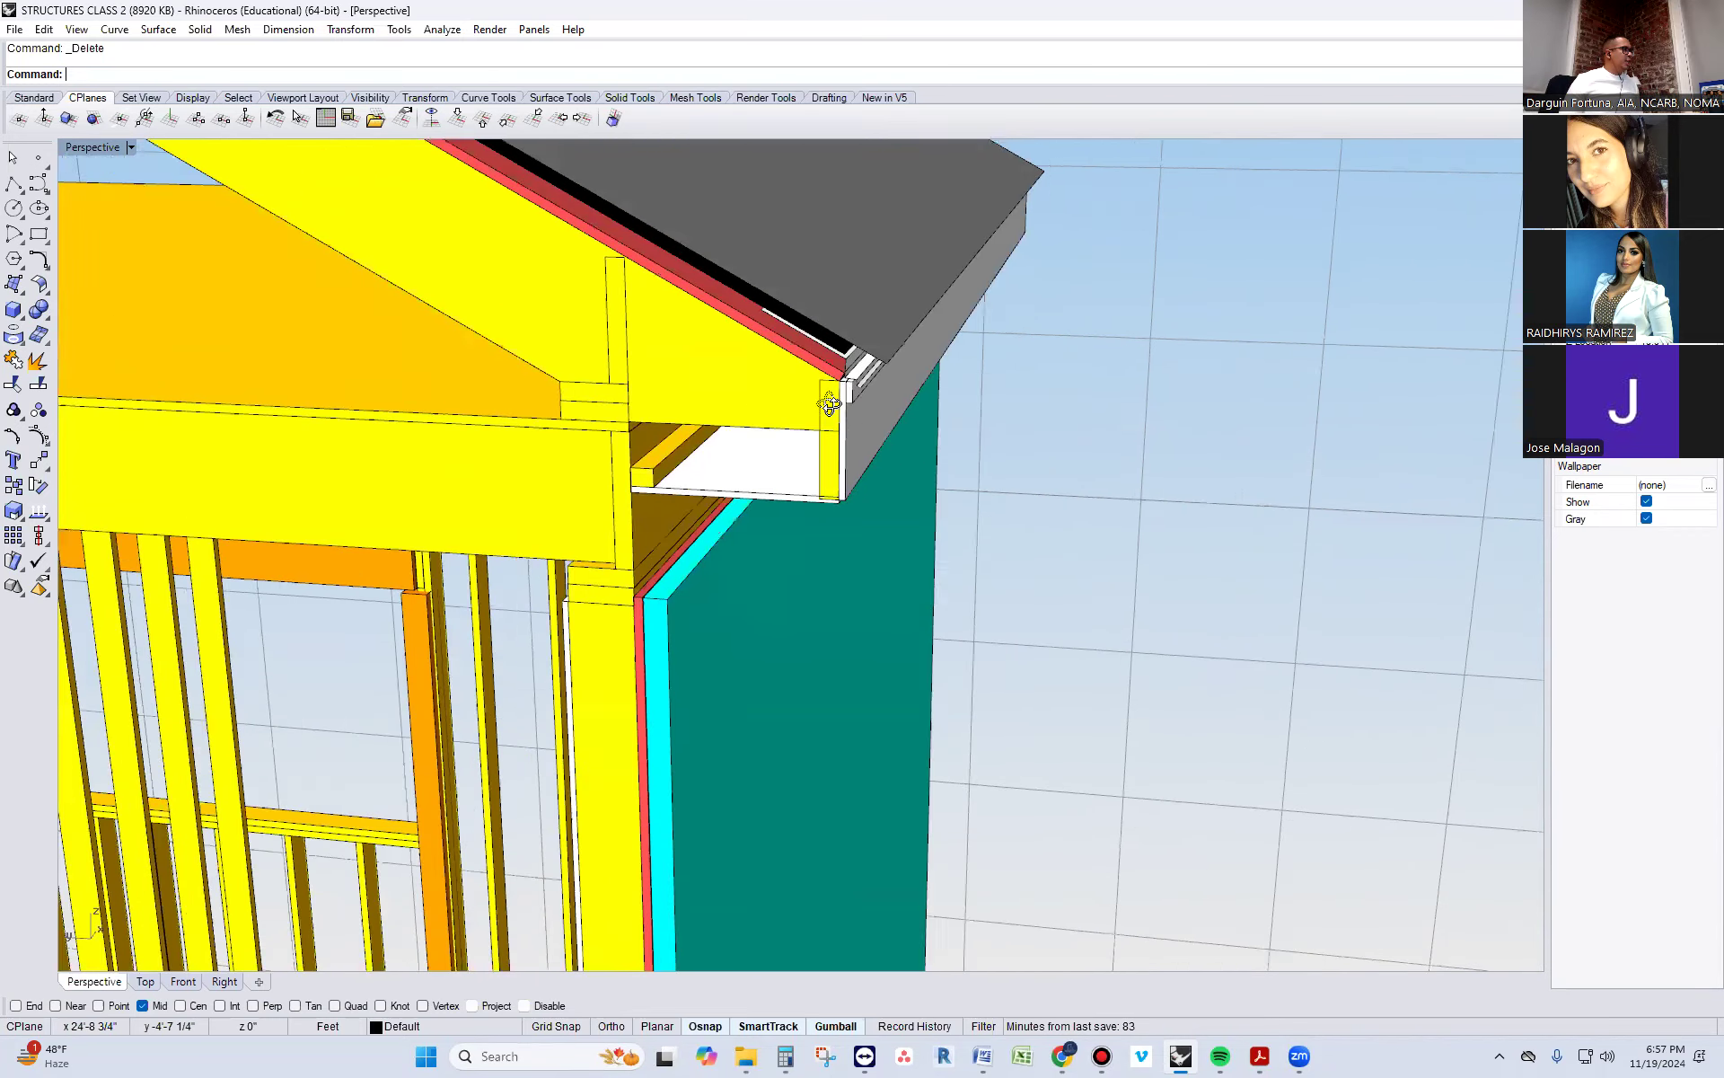
pyautogui.moveTo(830, 404); pyautogui.dragTo(851, 384, button='right')
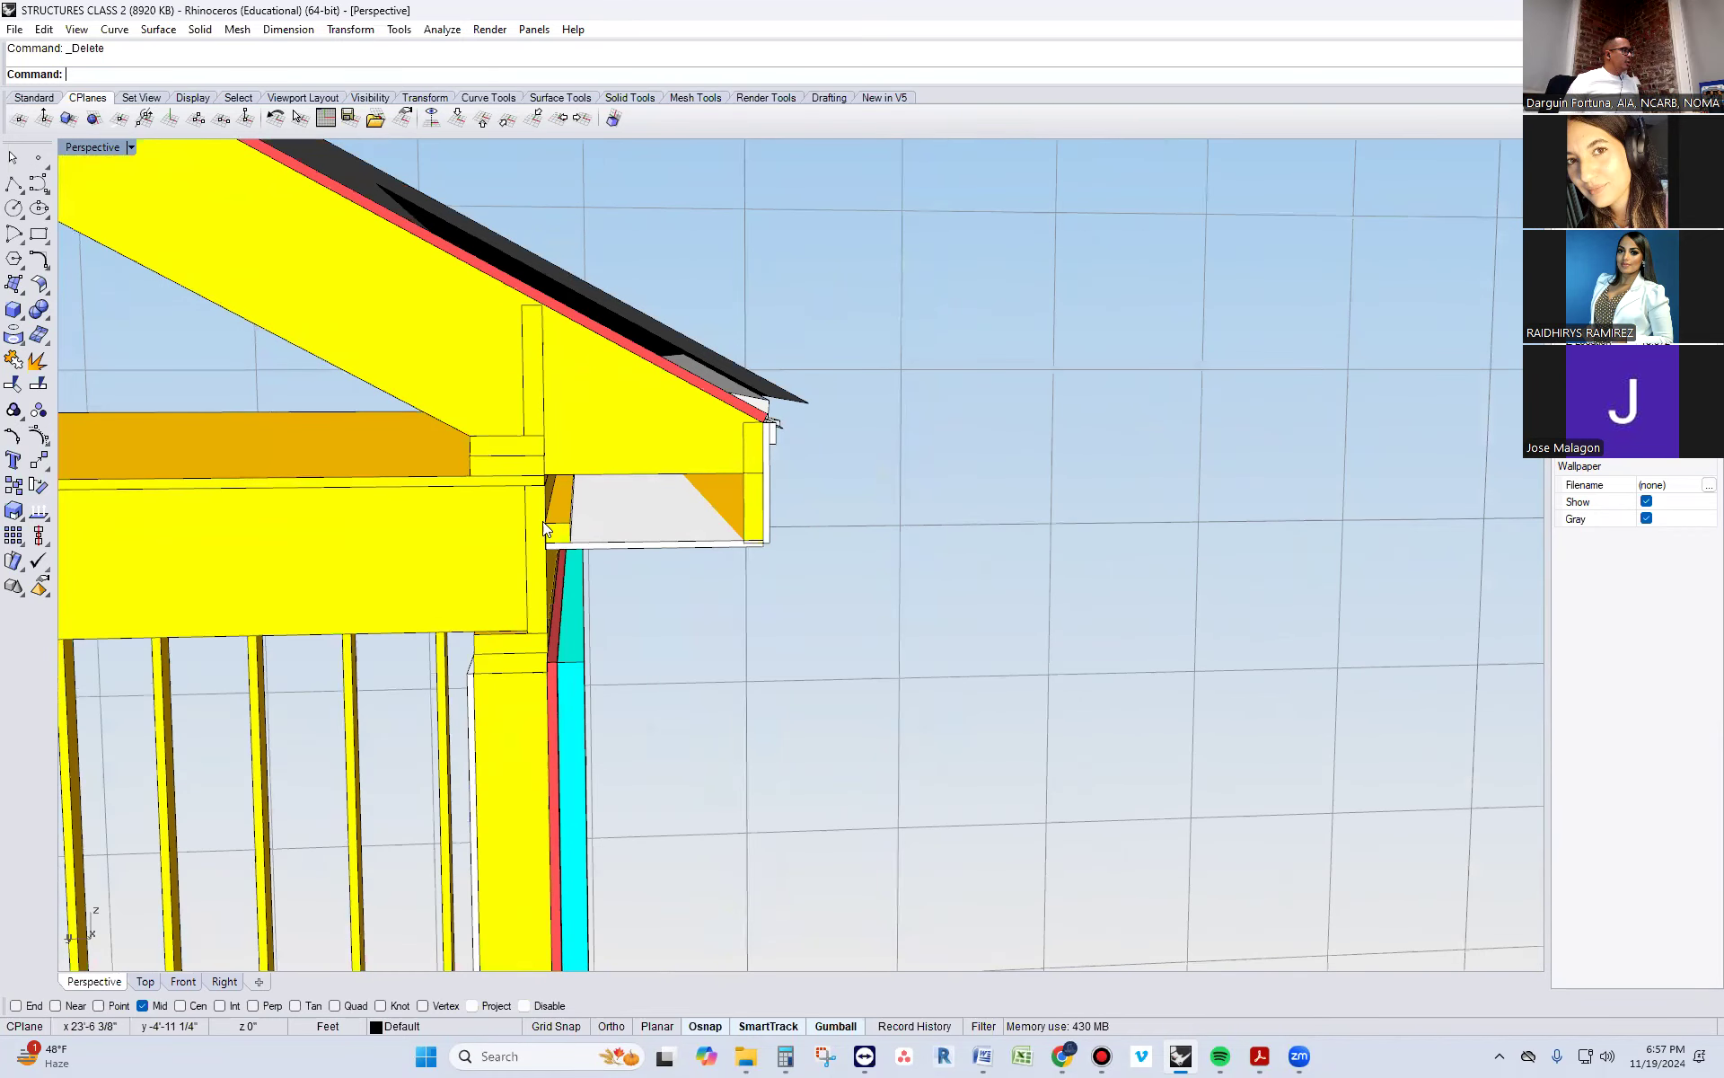
pyautogui.moveTo(589, 479); pyautogui.dragTo(573, 643, button='right')
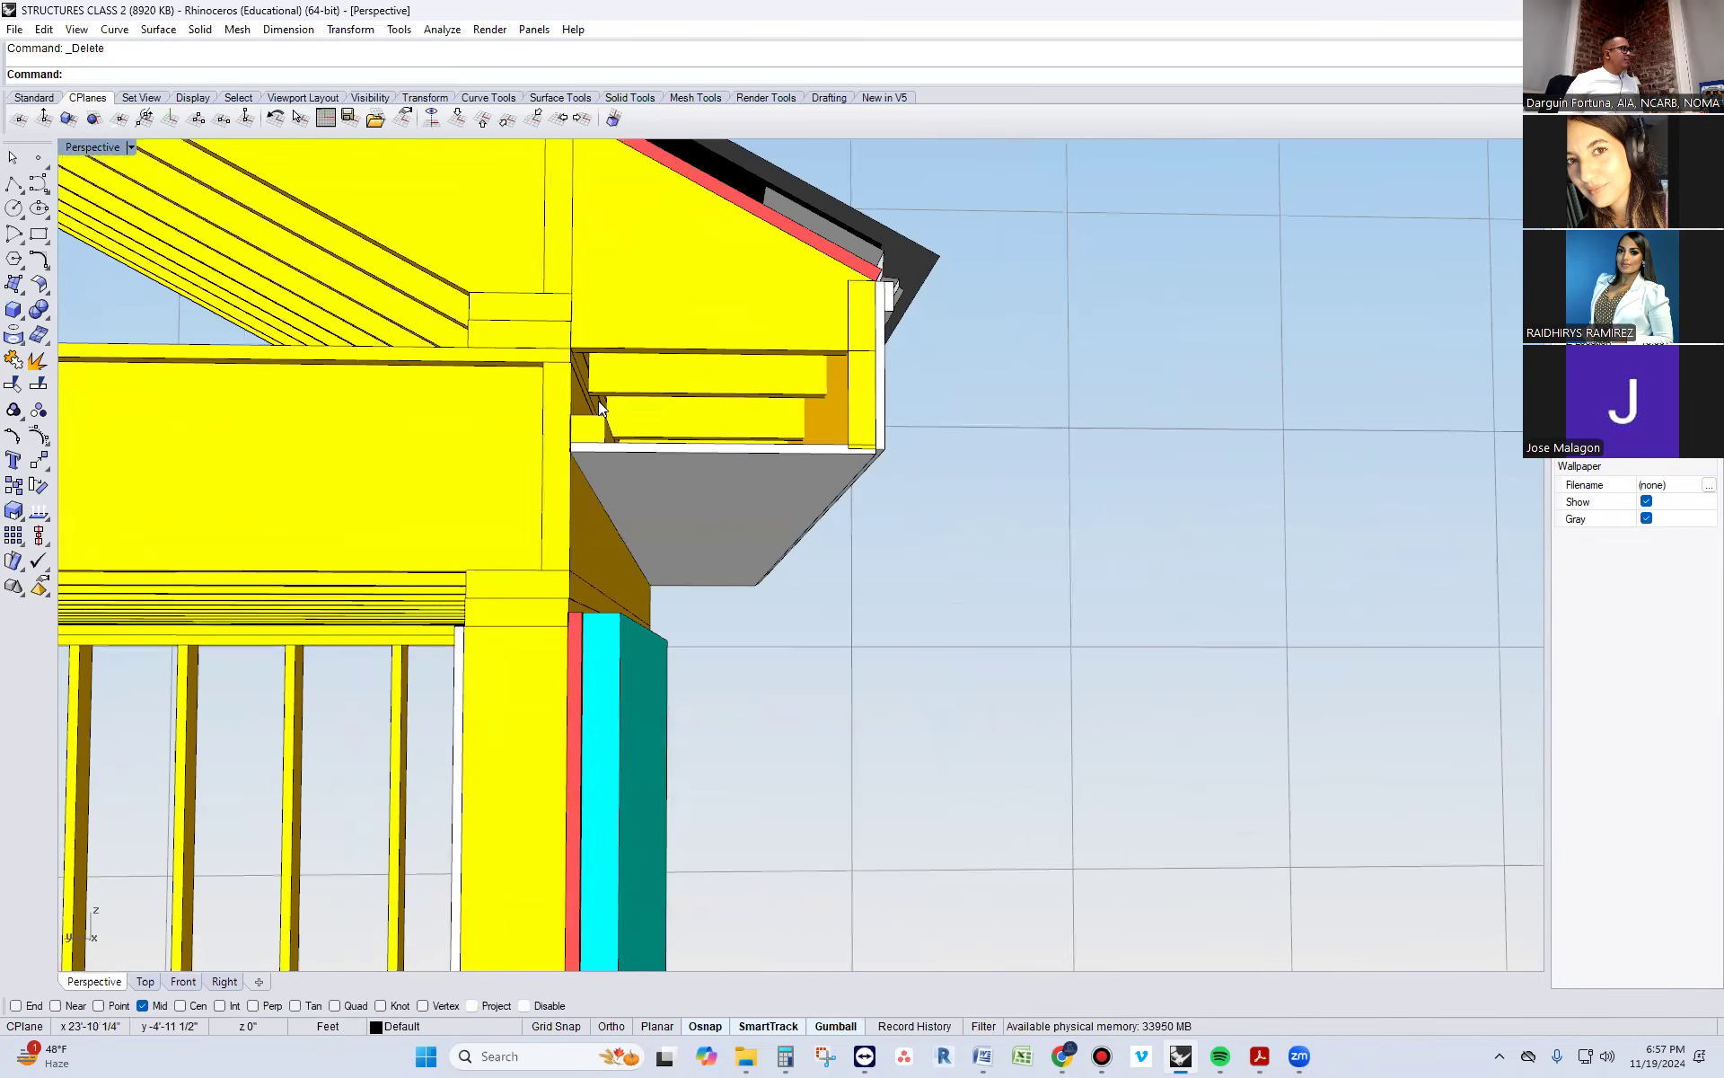
pyautogui.click(577, 624)
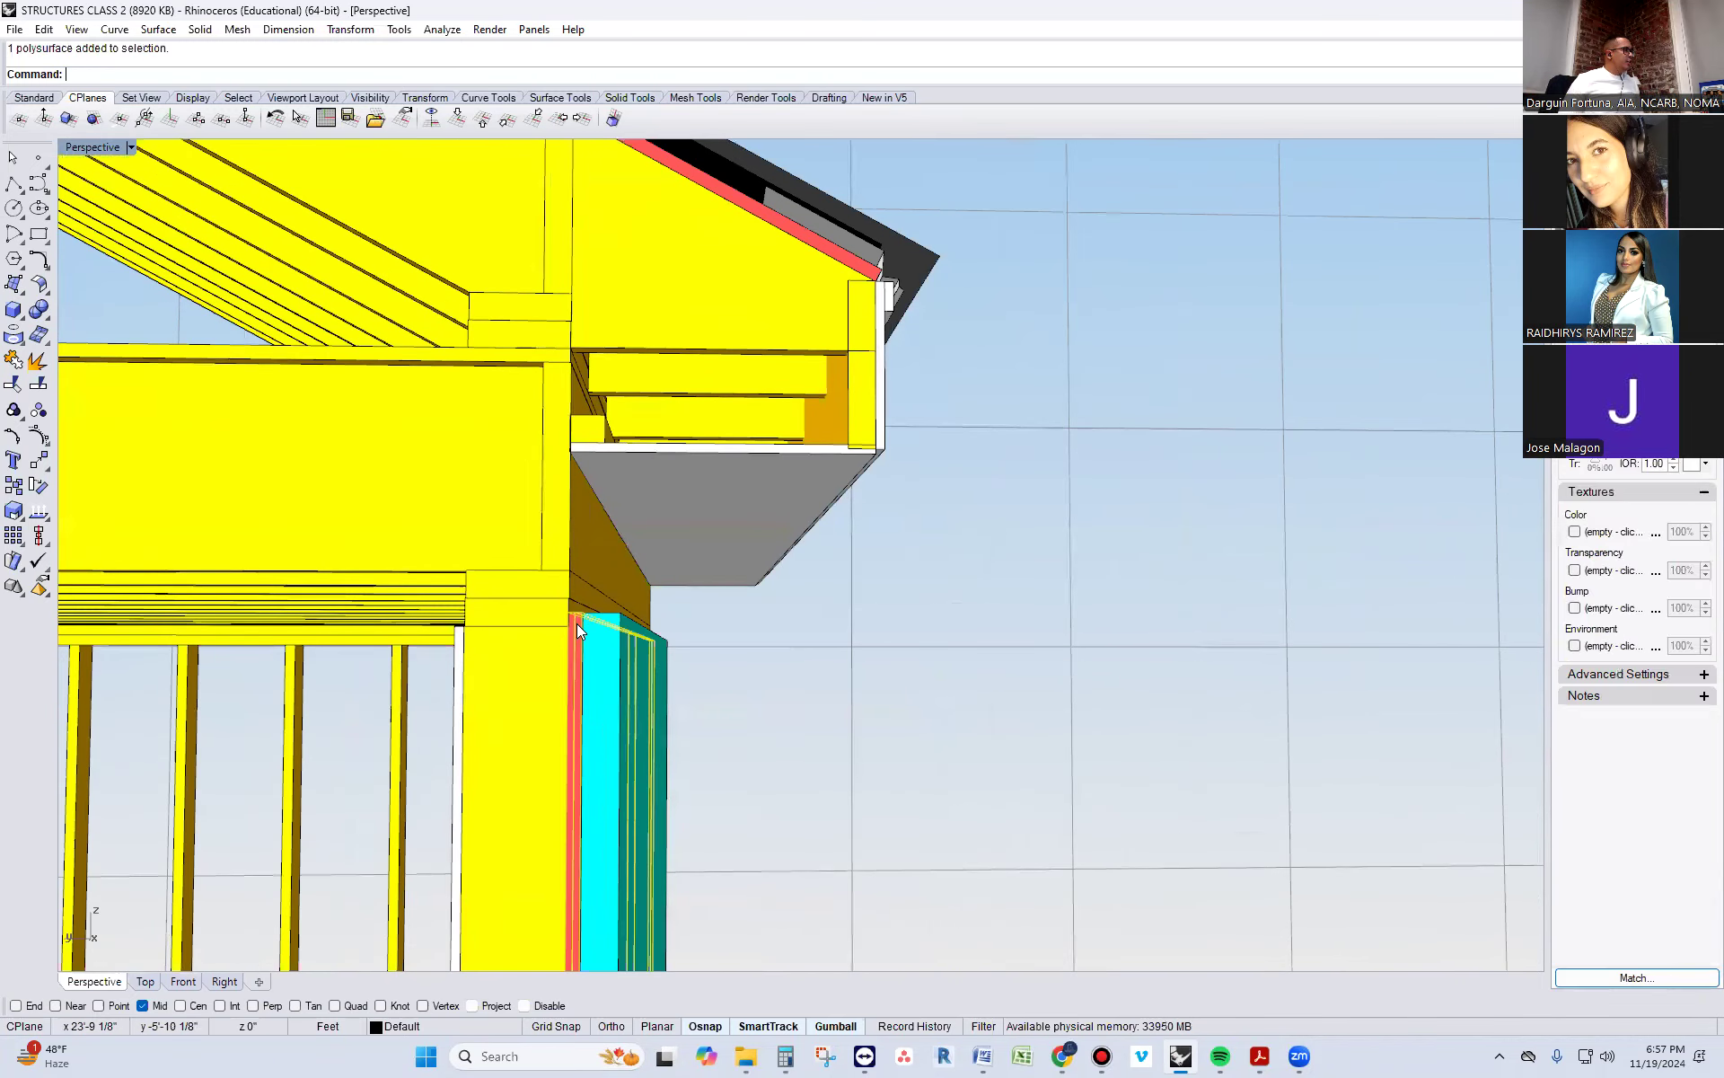
pyautogui.write('SolidPtOn')
pyautogui.press('Return')
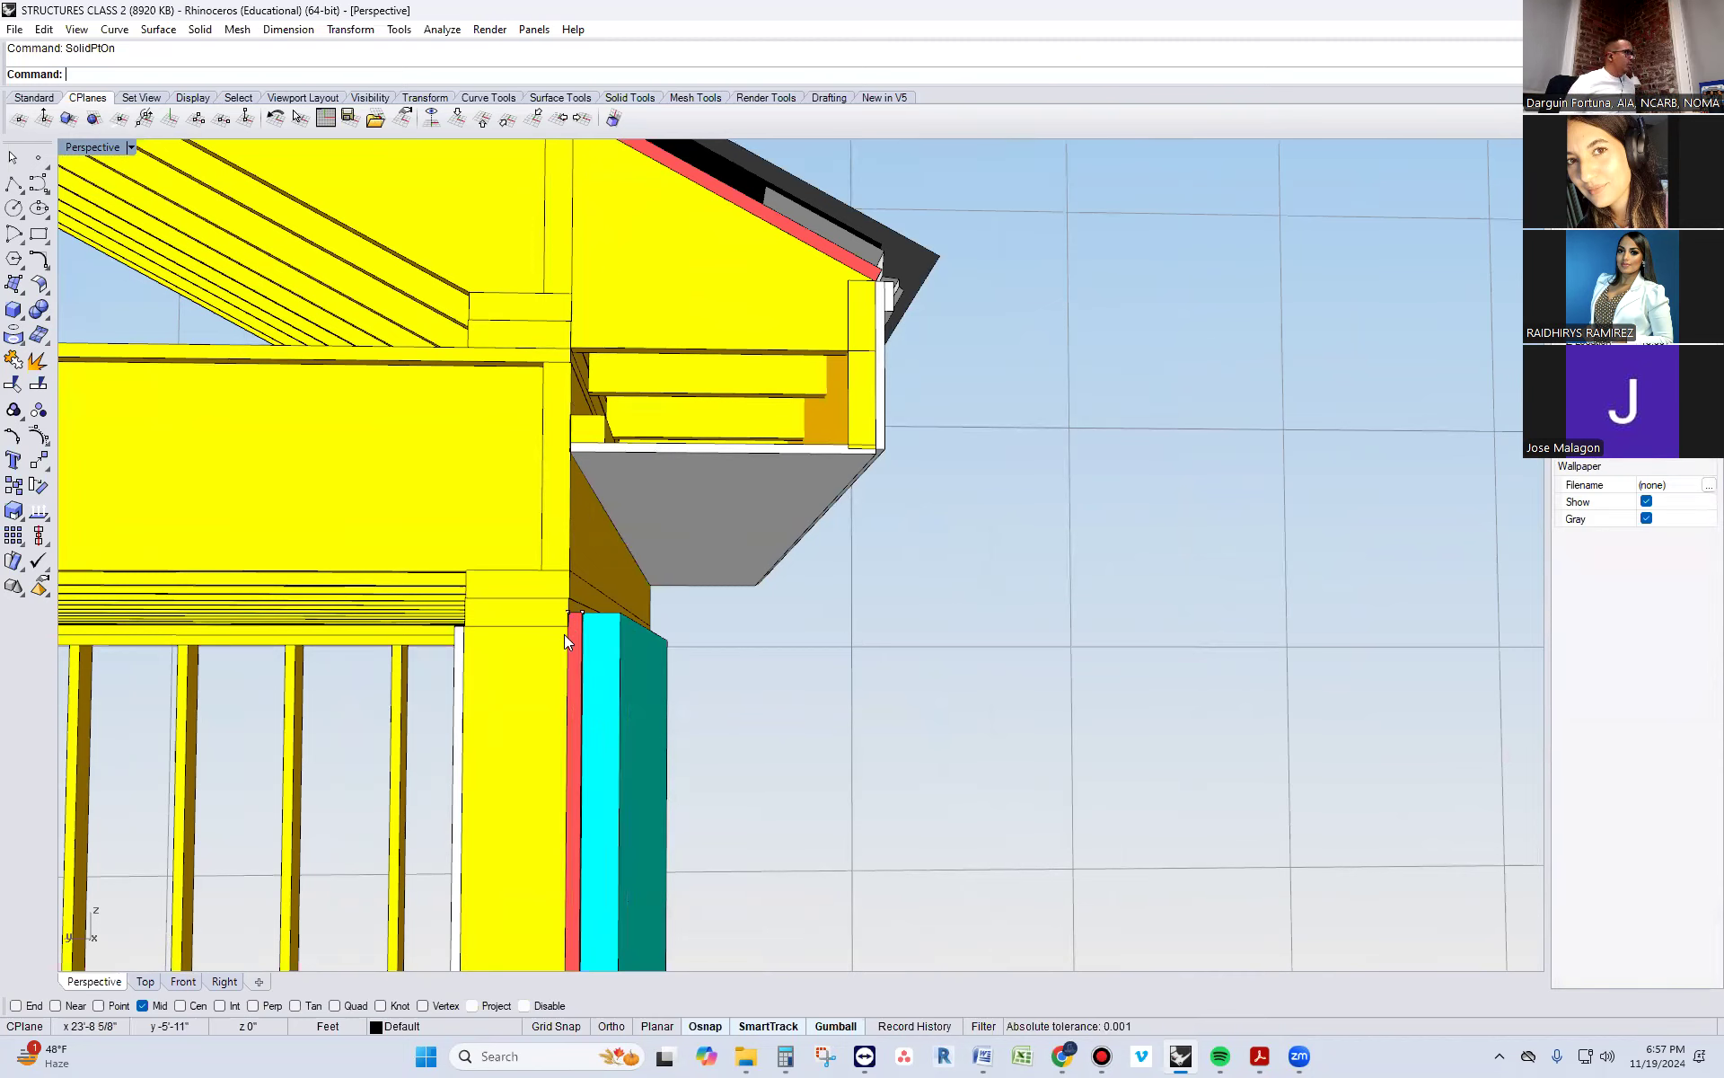
pyautogui.click(589, 427)
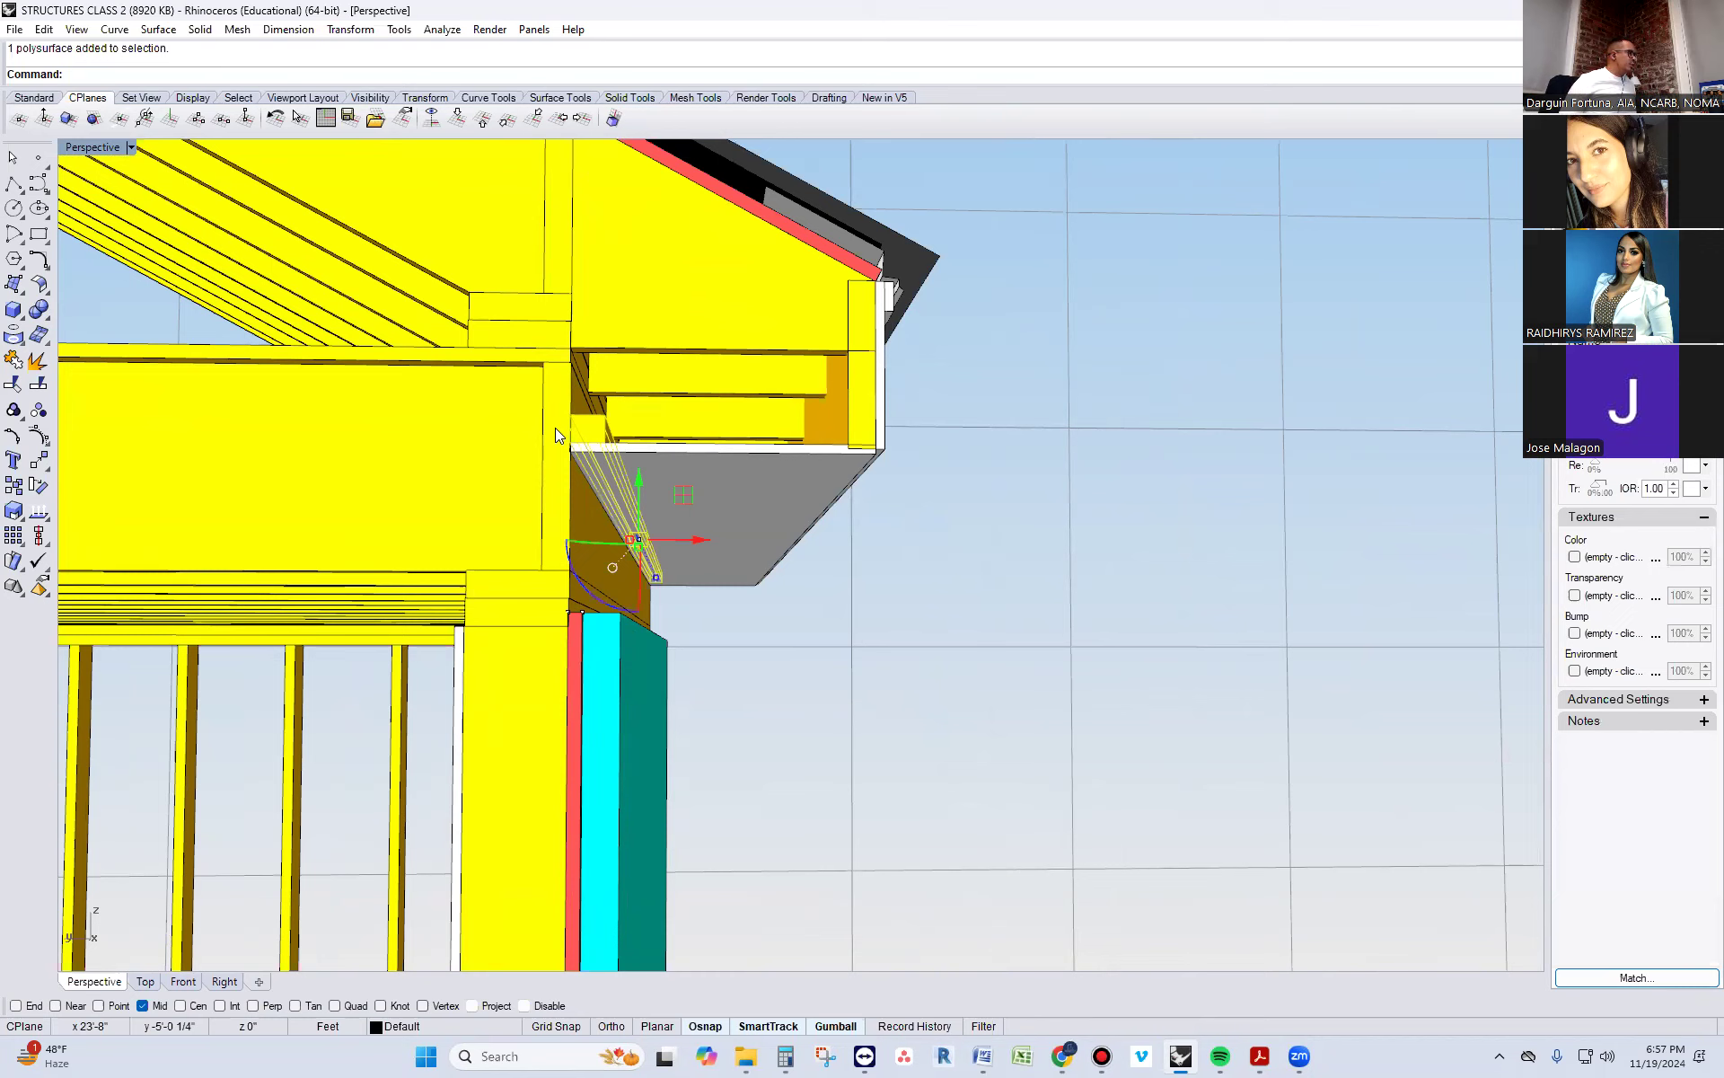
pyautogui.press('Escape')
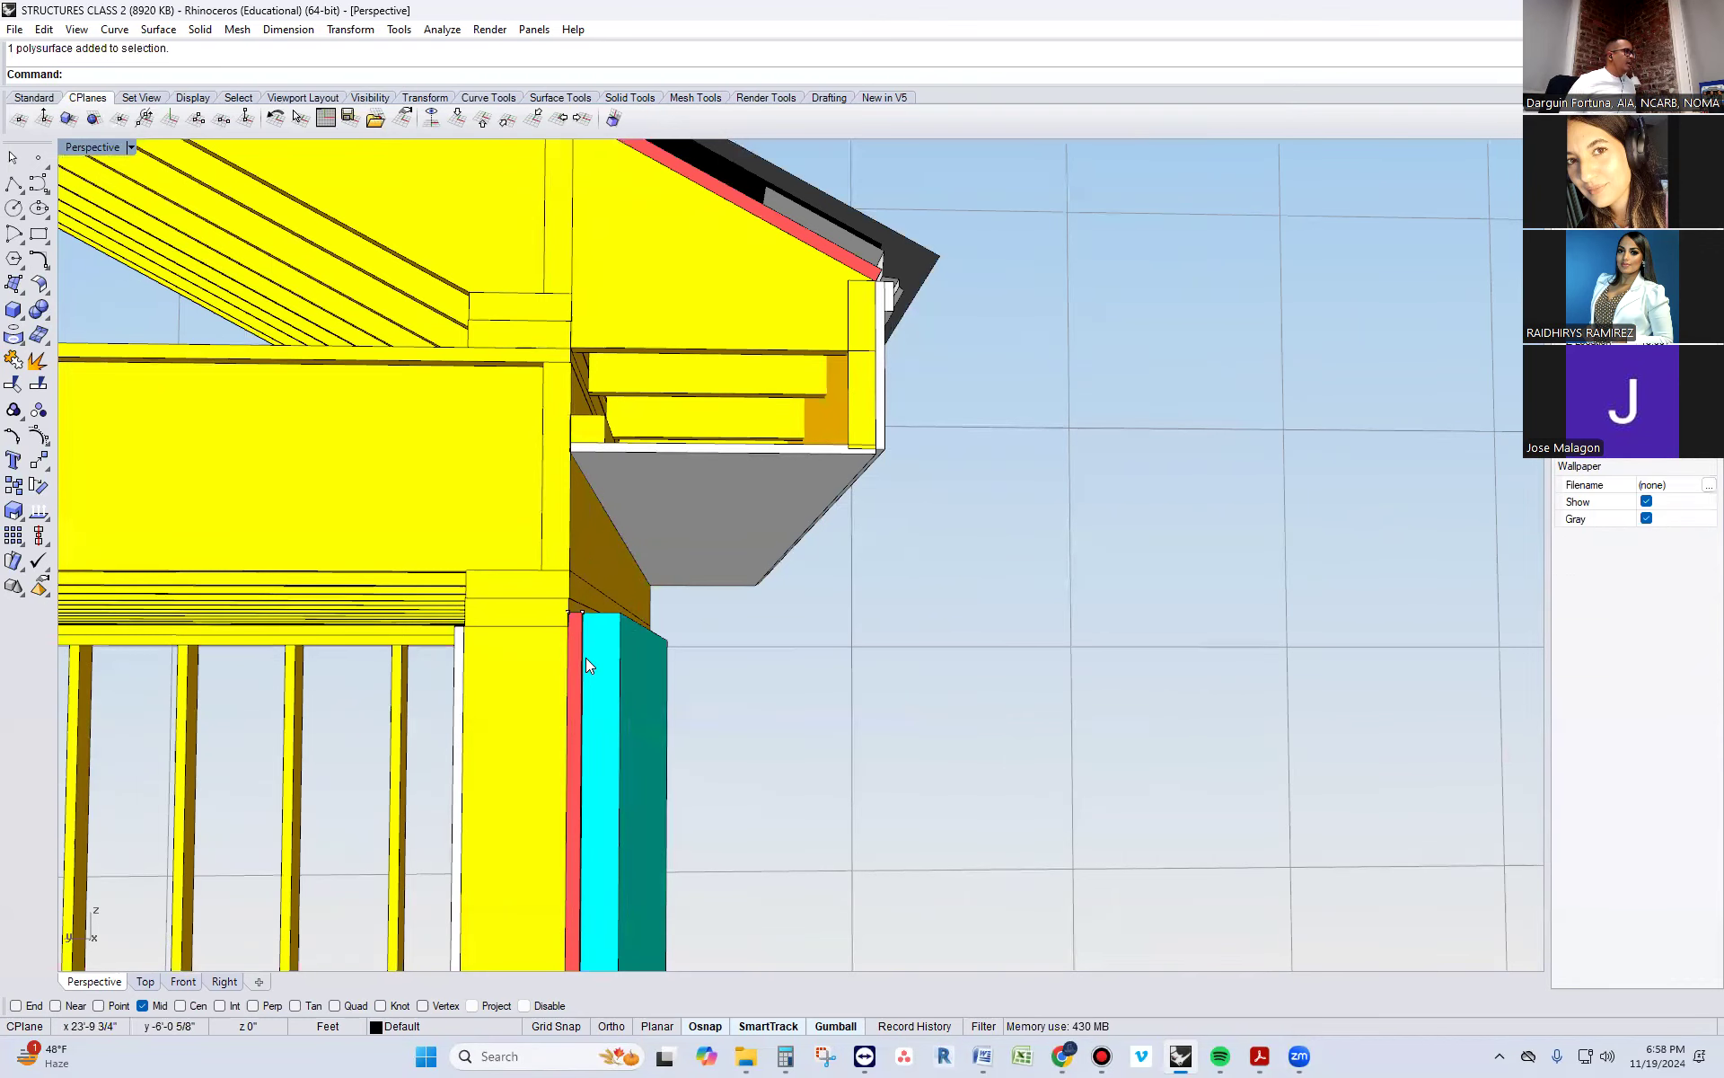
pyautogui.moveTo(835, 675); pyautogui.dragTo(911, 719, button='right')
pyautogui.moveTo(1256, 830); pyautogui.dragTo(836, 698, button='right')
pyautogui.scroll(-8, 821, 686)
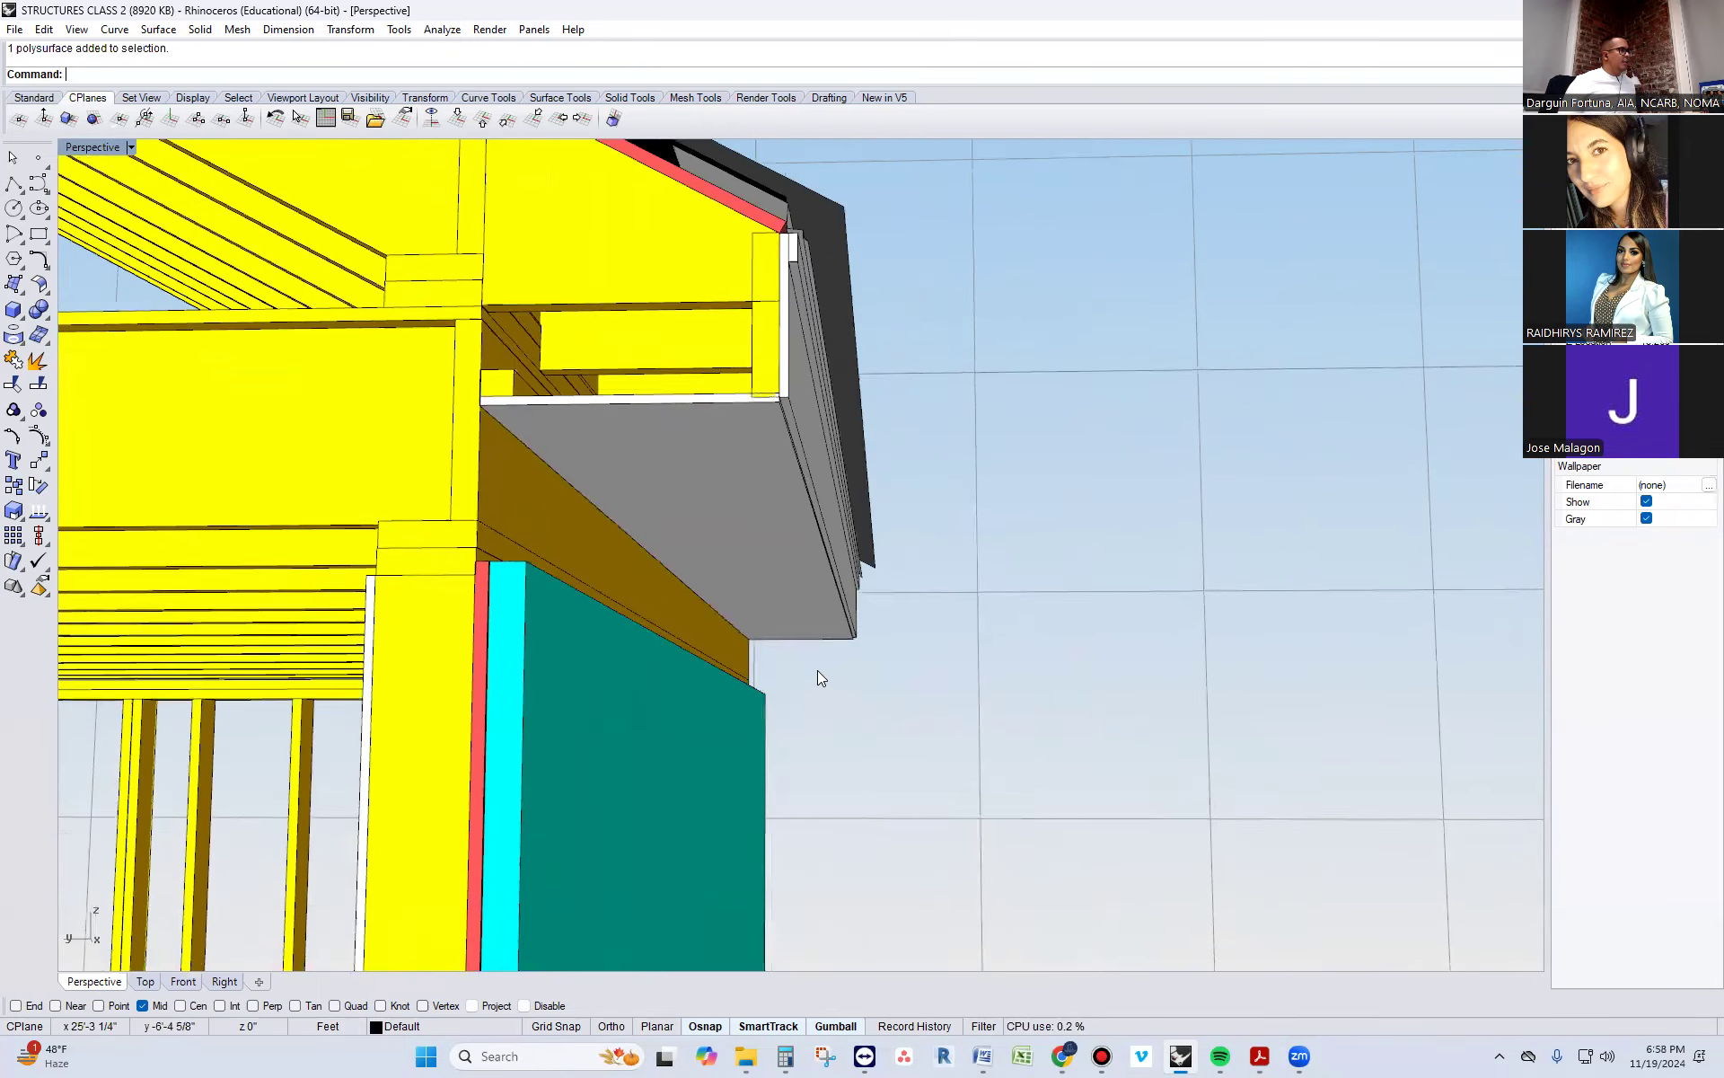
pyautogui.scroll(-5, 818, 672)
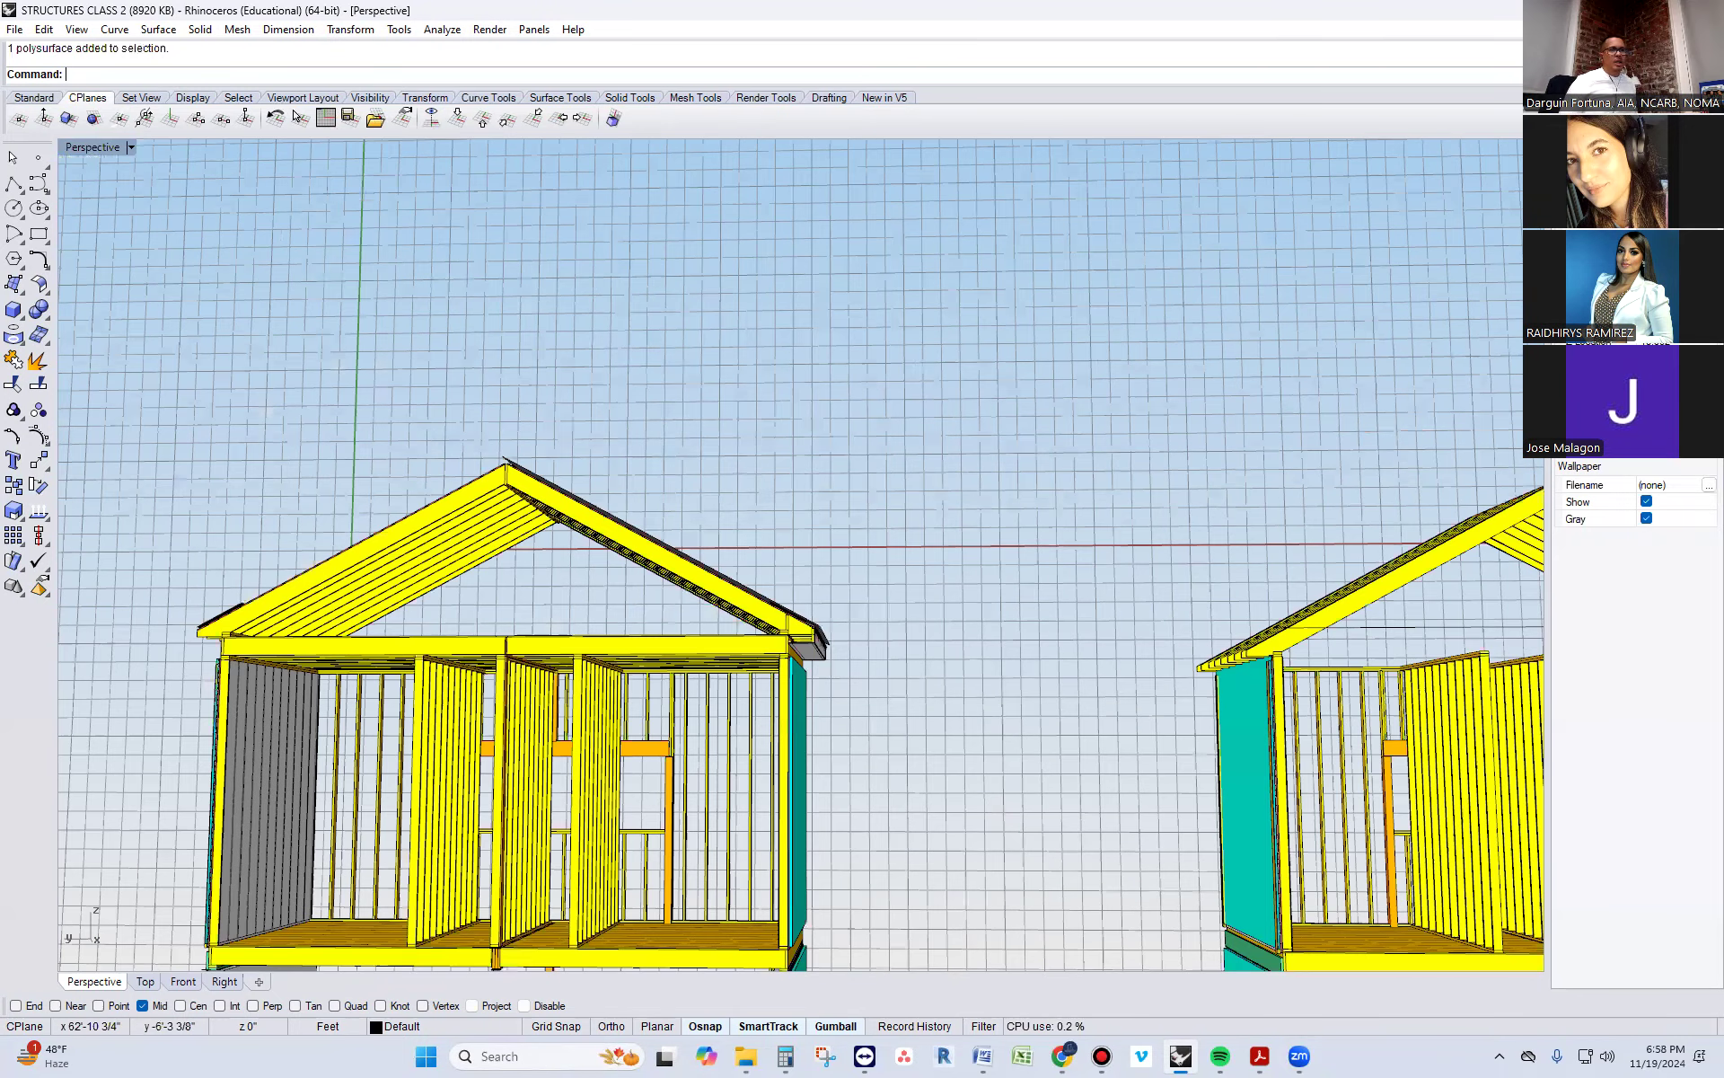